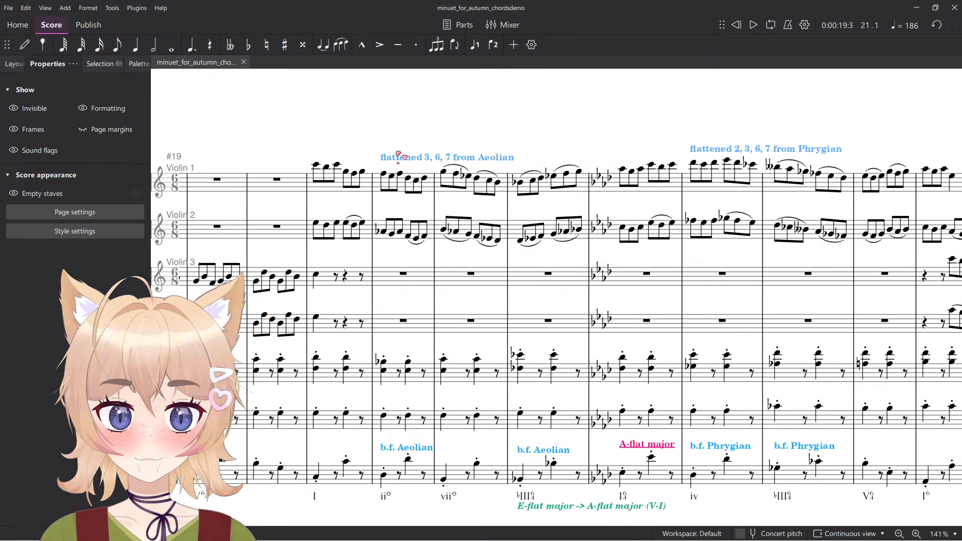
# Review the key changes, mode annotations and Roman numeral chord labels from measure 19 through the end of the score.
pyautogui.moveTo(507, 225); pyautogui.dragTo(445, 215)
pyautogui.moveTo(470, 304); pyautogui.dragTo(386, 252)
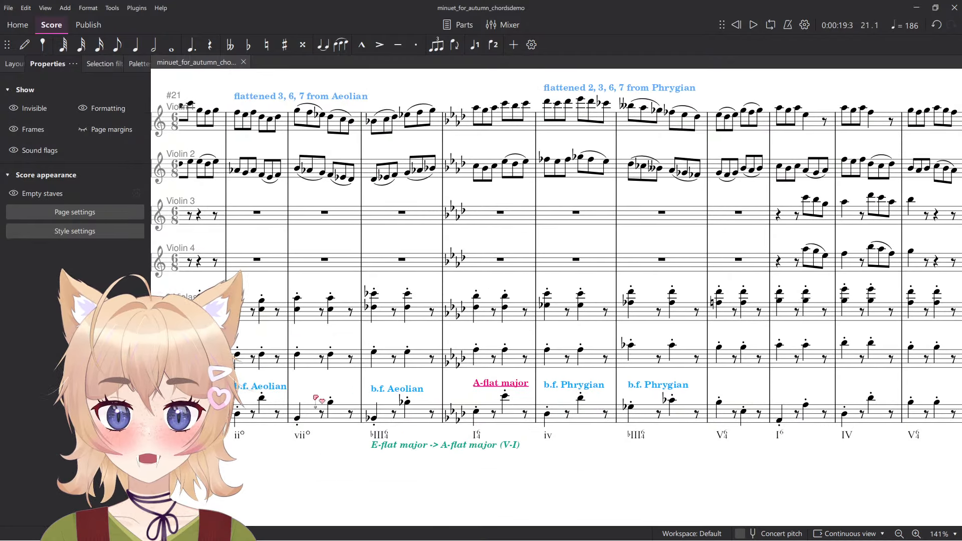
pyautogui.hscroll(10, 523, 308)
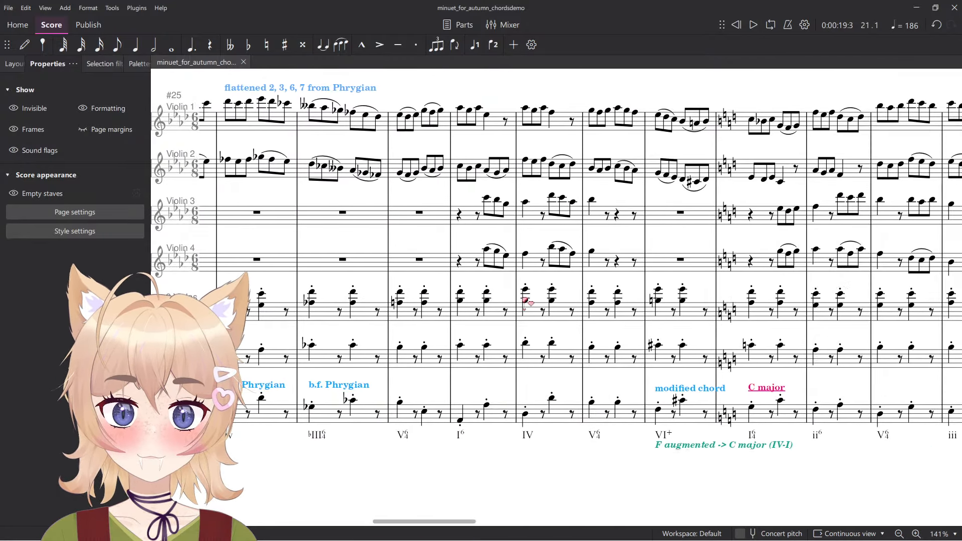
pyautogui.scroll(-4, 662, 291)
pyautogui.hscroll(5, 662, 291)
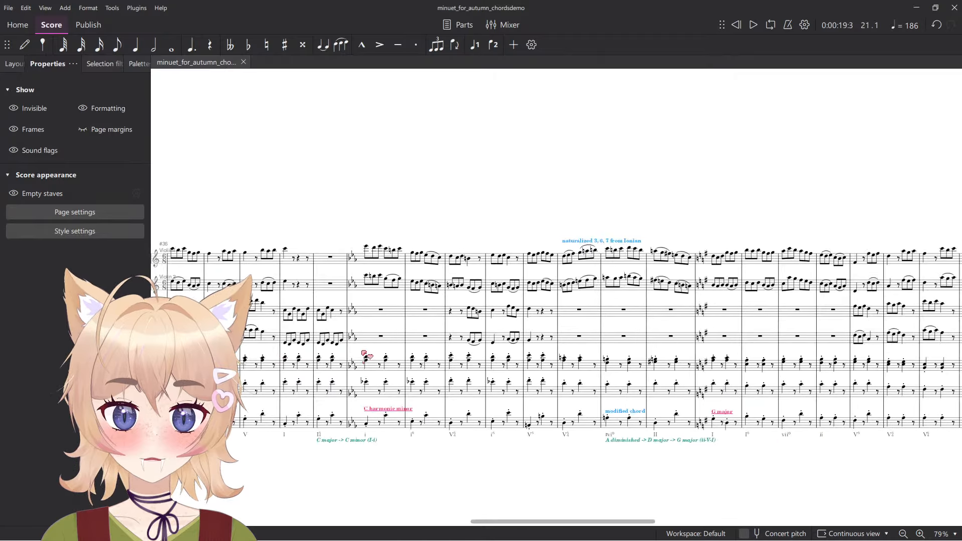
pyautogui.scroll(4, 424, 420)
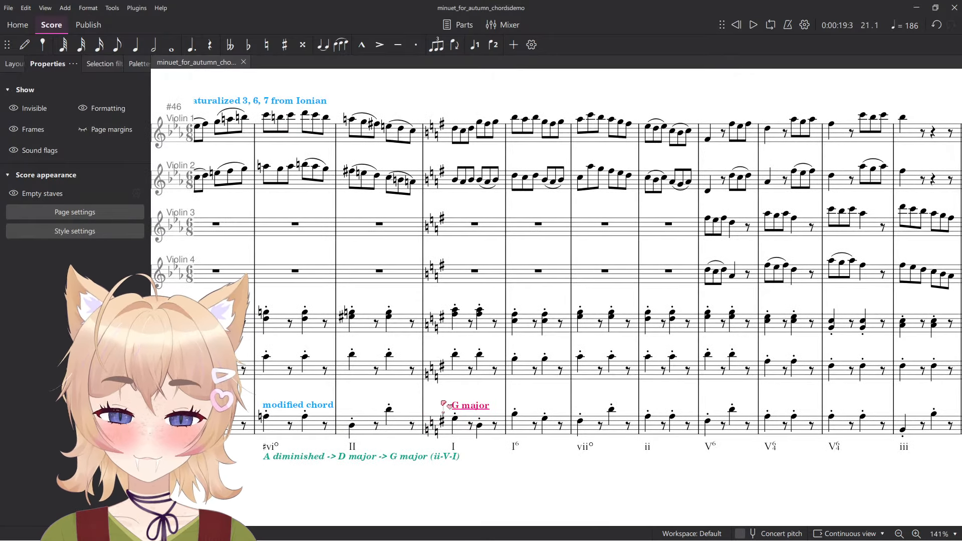
pyautogui.hscroll(-2, 505, 407)
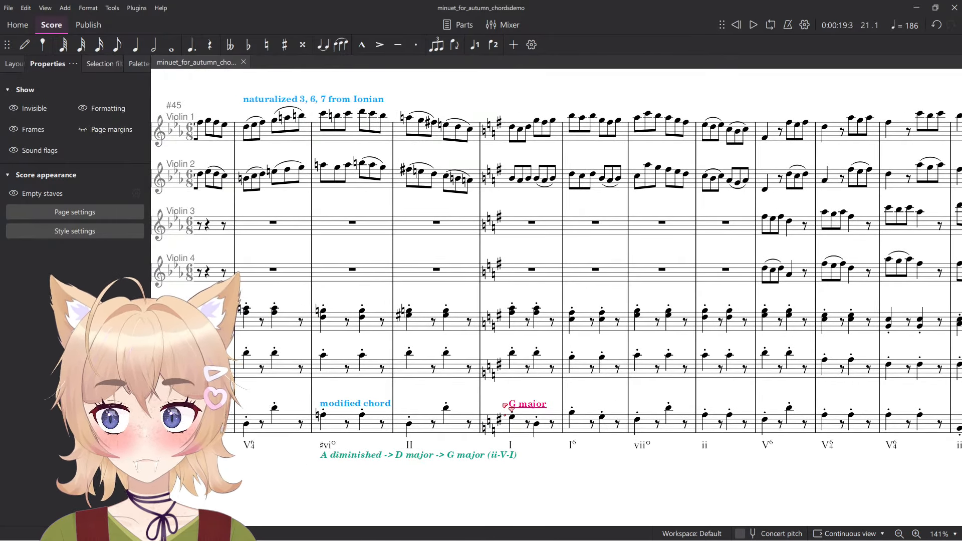
pyautogui.scroll(-5, 606, 426)
pyautogui.hscroll(8, 552, 381)
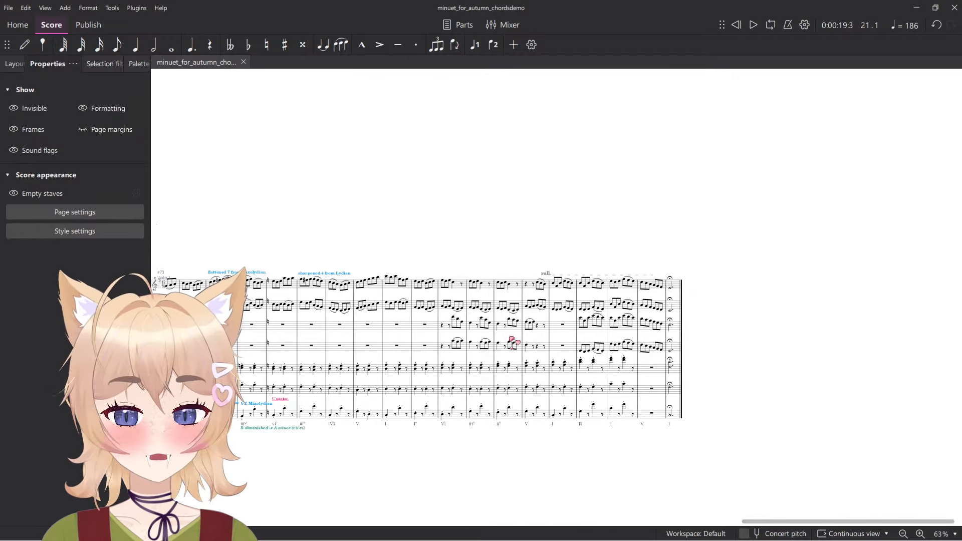
# Remove all measures from measure 22 through the final measure 91 across every staff, and save the score.
pyautogui.click(681, 285)
pyautogui.click(673, 285)
pyautogui.hscroll(-12, 456, 388)
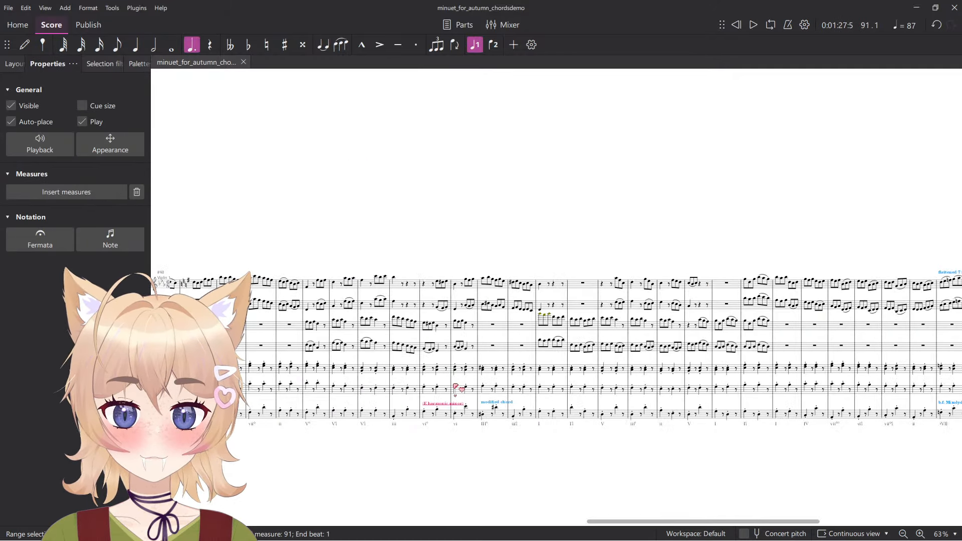
pyautogui.hscroll(-14, 455, 386)
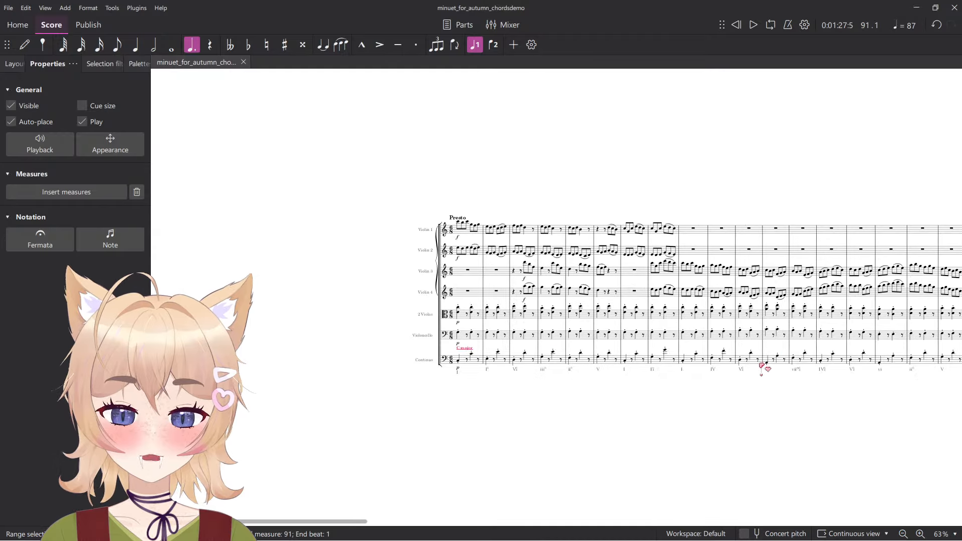
pyautogui.scroll(3, 761, 366)
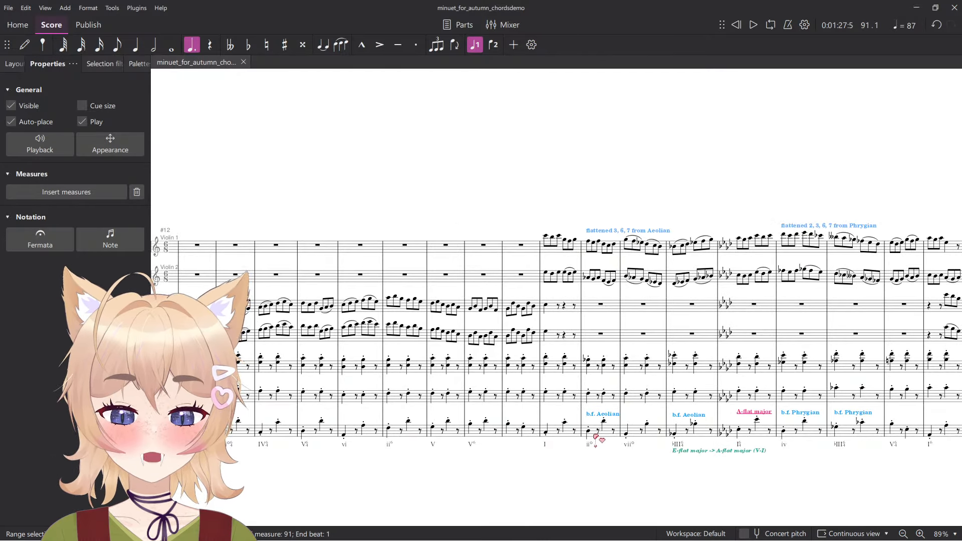
pyautogui.keyDown('shift'); pyautogui.click(595, 437); pyautogui.keyUp('shift')
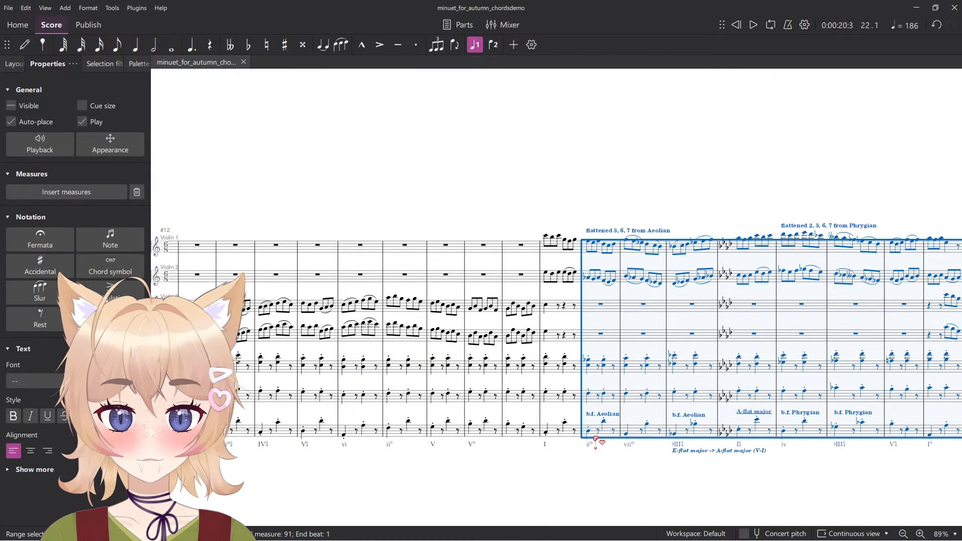
pyautogui.press('Delete')
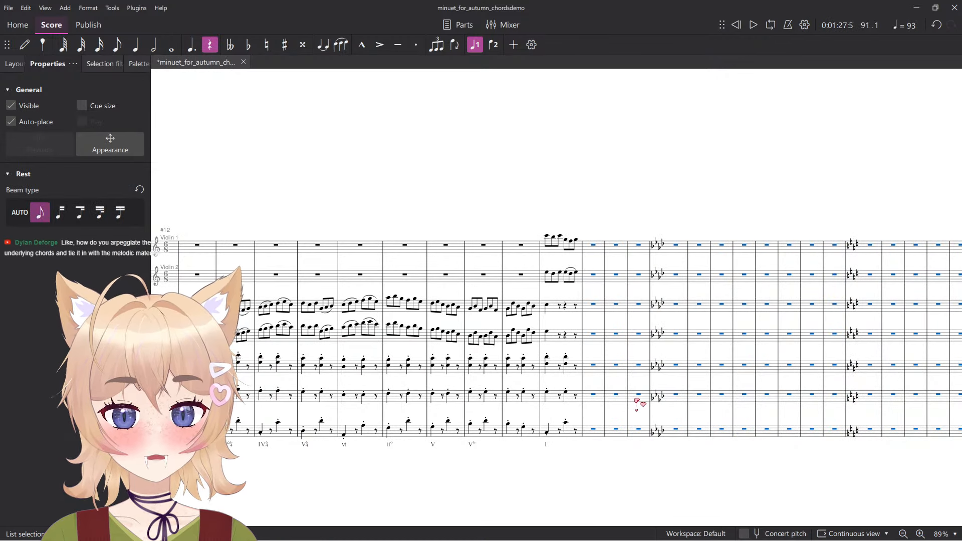
pyautogui.hotkey('ctrl', 'z')
pyautogui.hotkey('ctrl', 'Delete')
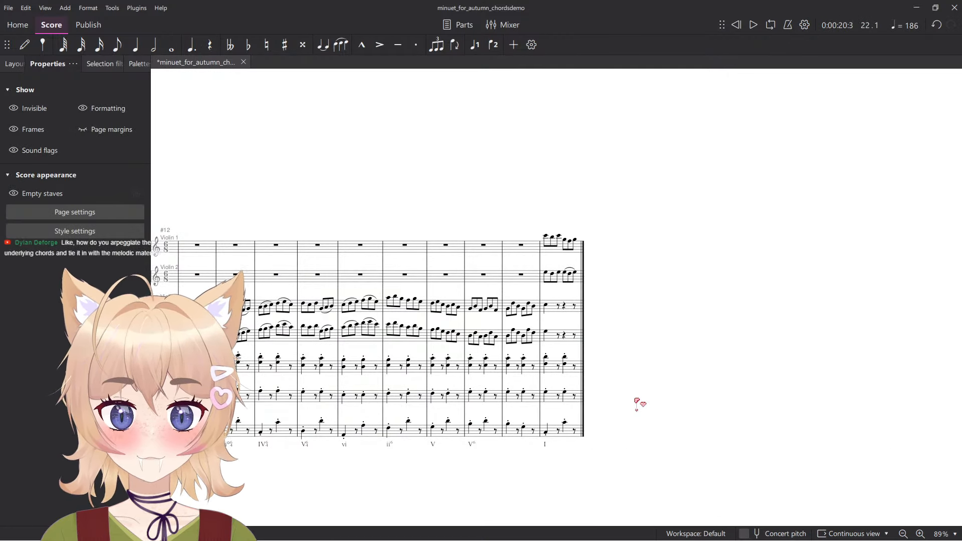
pyautogui.scroll(5, 619, 381)
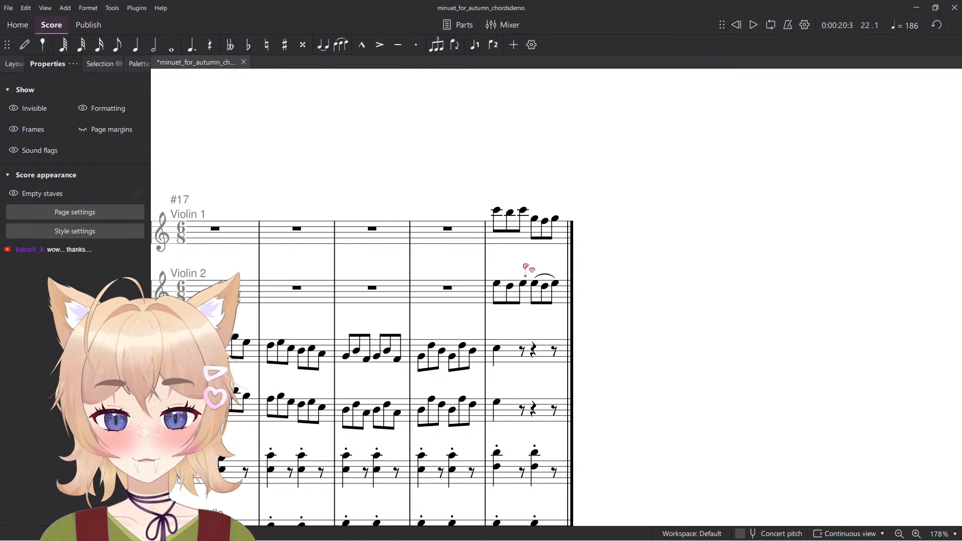
pyautogui.scroll(2, 526, 268)
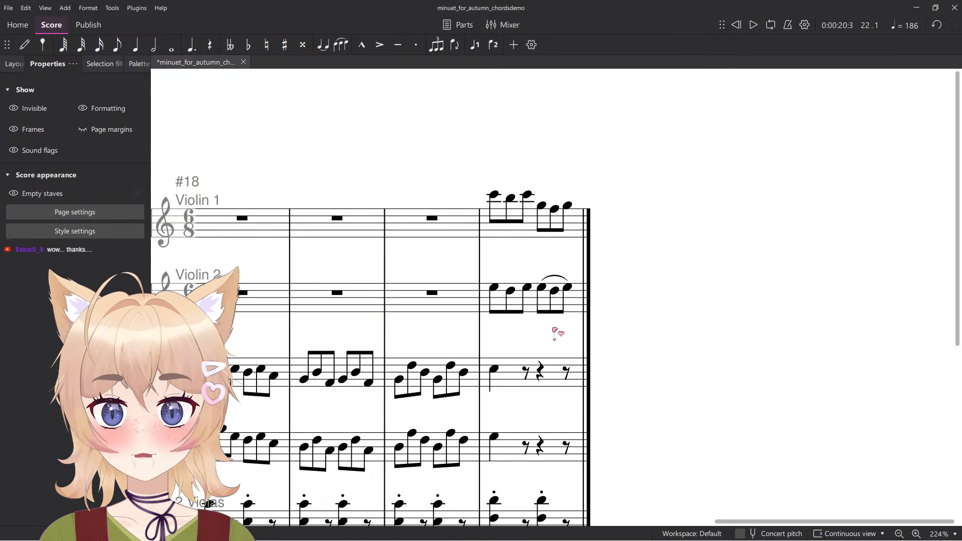
pyautogui.hotkey('ctrl', 's')
# Look over the string parts and chord labels in the remaining measures, from the last measure back to the Presto opening.
pyautogui.scroll(-6, 535, 322)
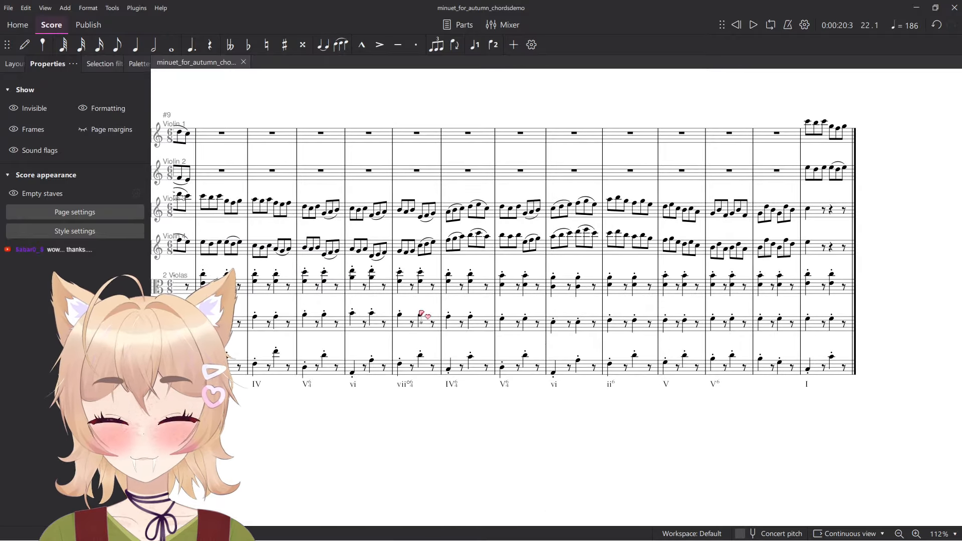
pyautogui.hscroll(-10, 437, 341)
pyautogui.scroll(5, 440, 337)
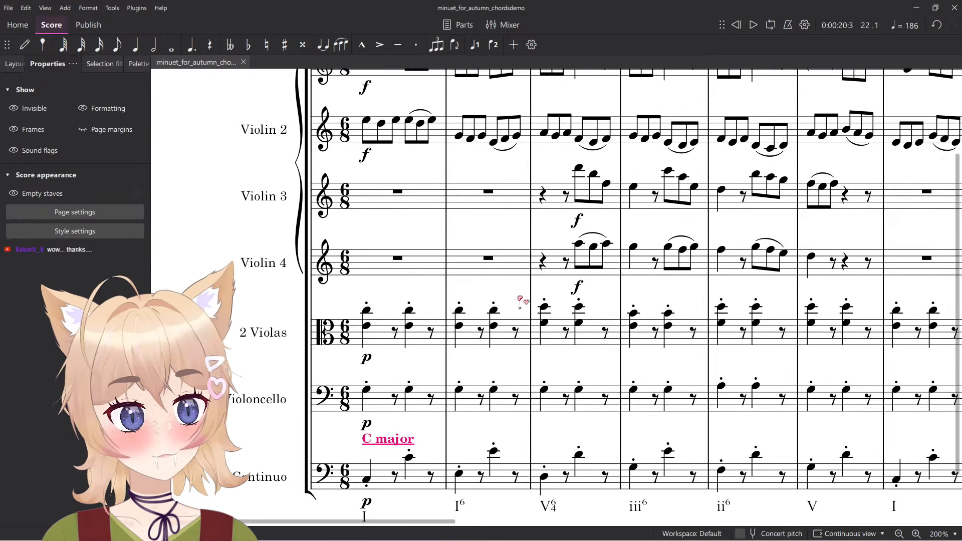
pyautogui.scroll(-5, 519, 300)
pyautogui.hscroll(10, 518, 302)
pyautogui.scroll(6, 524, 296)
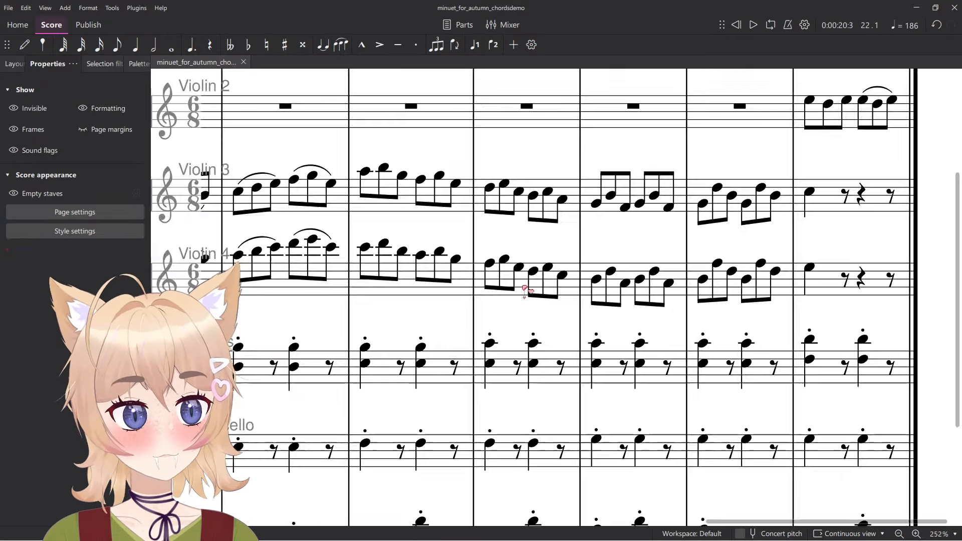
pyautogui.scroll(-5, 525, 290)
pyautogui.hscroll(-10, 569, 327)
pyautogui.scroll(4, 401, 243)
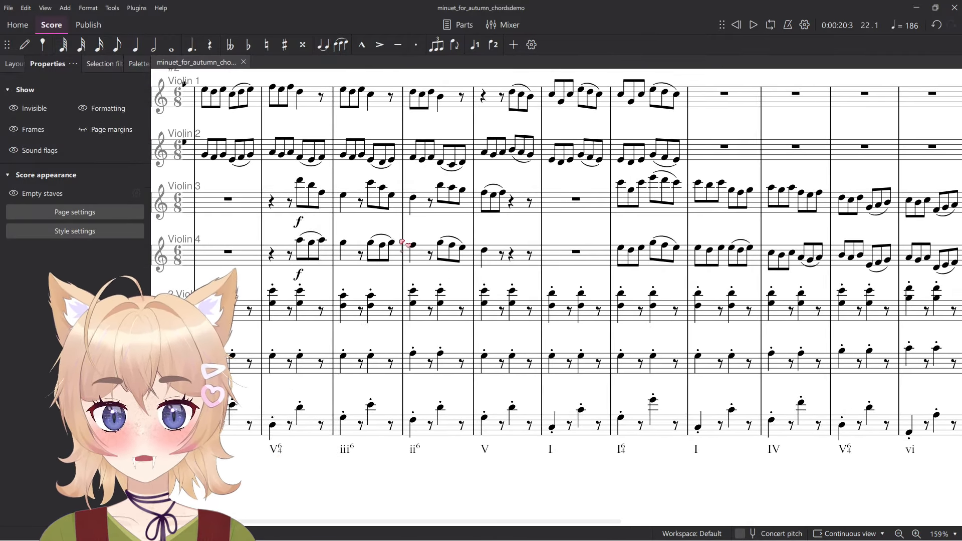
pyautogui.moveTo(401, 243); pyautogui.dragTo(818, 299)
pyautogui.moveTo(522, 367); pyautogui.dragTo(400, 338)
pyautogui.scroll(1, 399, 337)
pyautogui.scroll(-1, 406, 337)
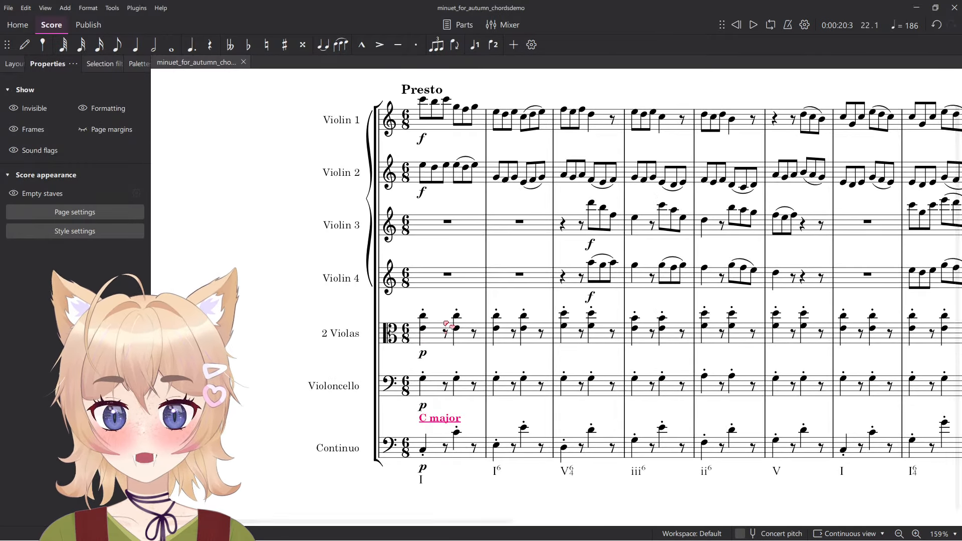
pyautogui.scroll(1, 447, 326)
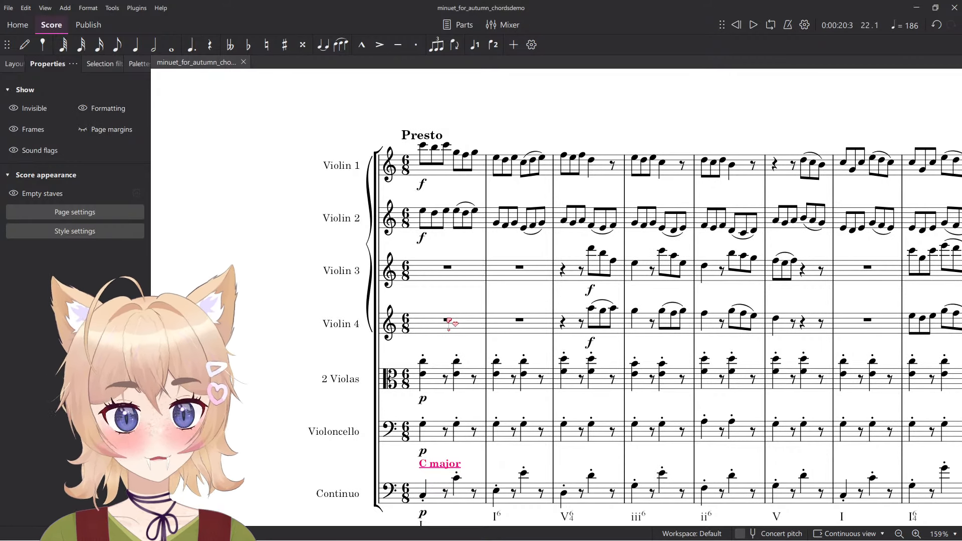
pyautogui.scroll(3, 476, 337)
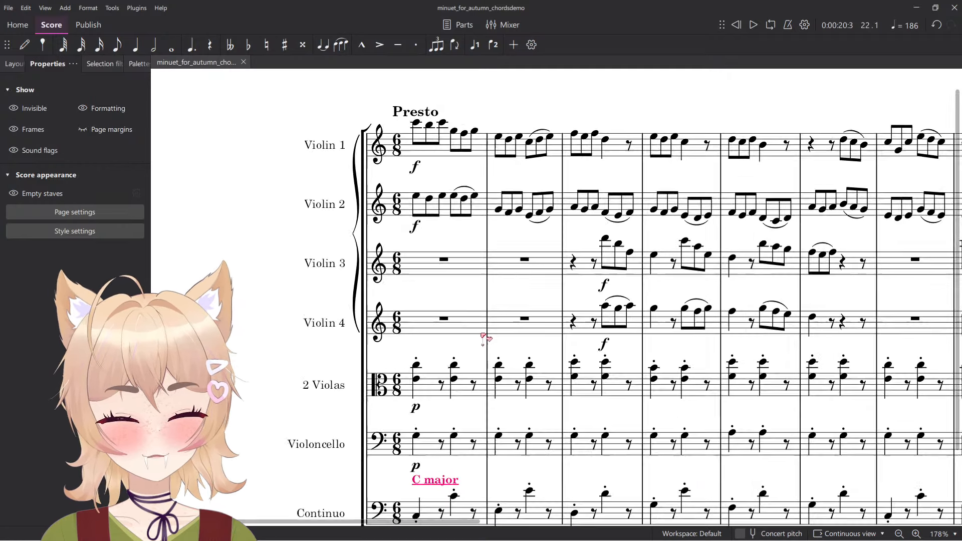
pyautogui.scroll(-2, 496, 365)
pyautogui.press('n')
pyautogui.scroll(-2, 368, 392)
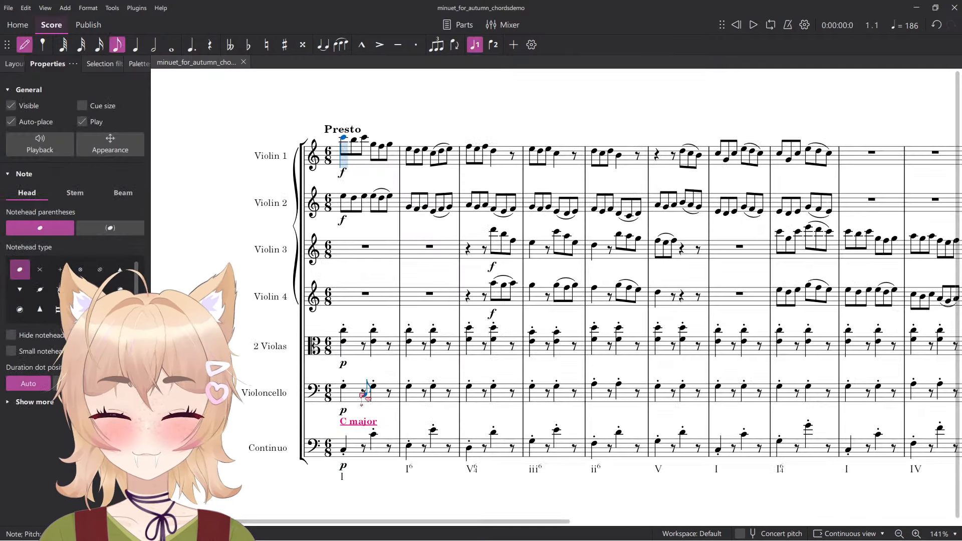
pyautogui.press('Escape')
# Make the hidden Violoncello 2 and Harpsichord instruments visible in the score.
pyautogui.scroll(2, 368, 391)
pyautogui.click(16, 64)
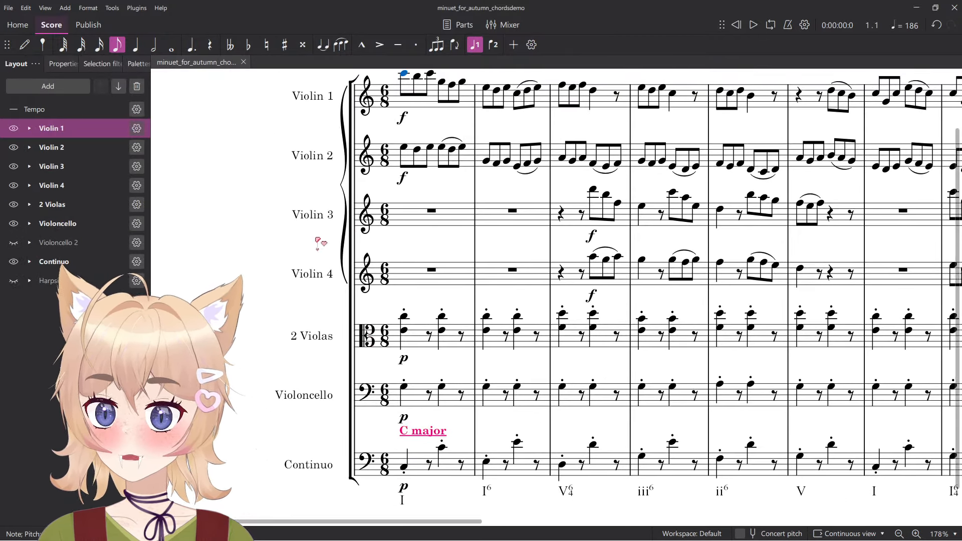
pyautogui.click(13, 243)
pyautogui.click(13, 281)
pyautogui.scroll(-4, 553, 395)
pyautogui.scroll(3, 553, 395)
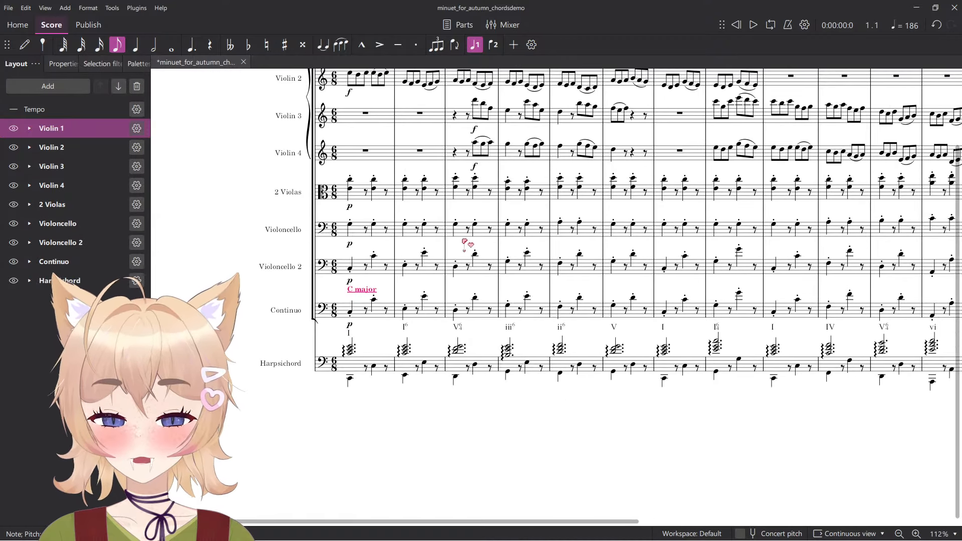
pyautogui.scroll(2, 597, 469)
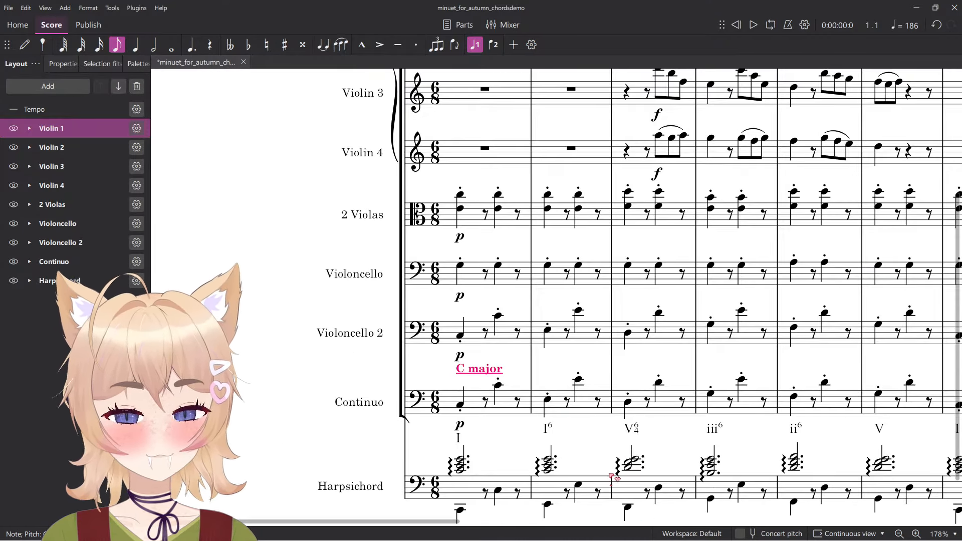
# Examine the Violoncello 2 and Harpsichord parts from the opening through the last measure and back.
pyautogui.scroll(-3, 612, 471)
pyautogui.hscroll(13, 652, 410)
pyautogui.hscroll(3, 454, 422)
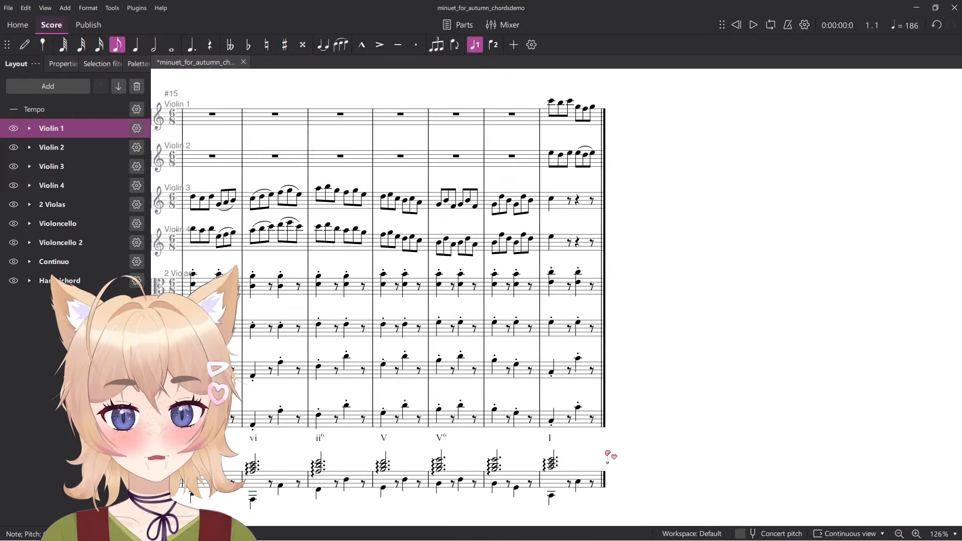
pyautogui.scroll(2, 665, 482)
pyautogui.hscroll(-19, 637, 462)
pyautogui.hscroll(-10, 617, 472)
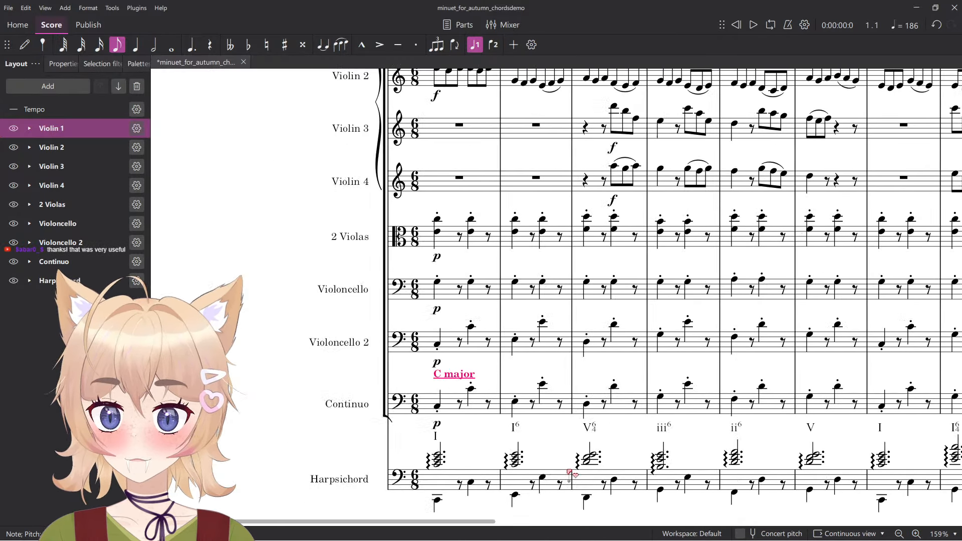
pyautogui.moveTo(725, 348); pyautogui.dragTo(563, 383)
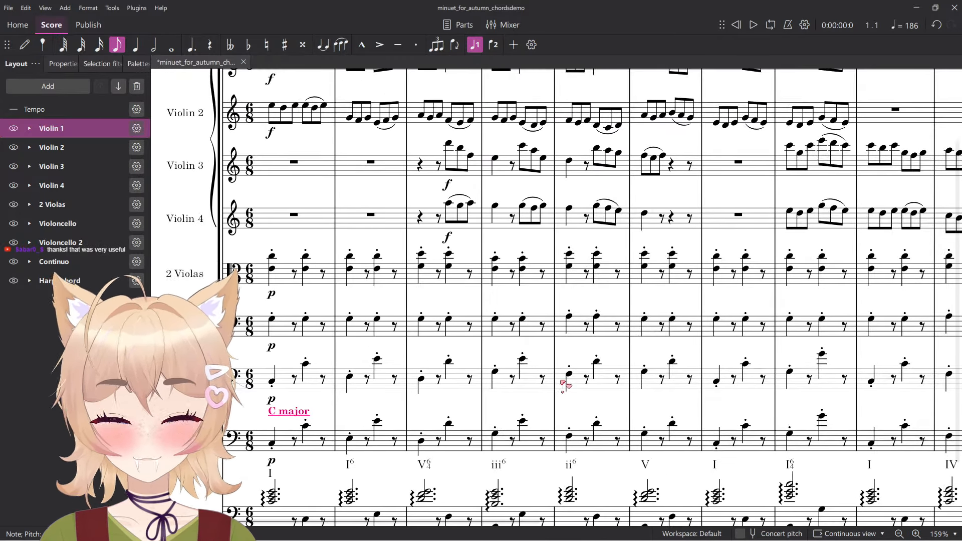
pyautogui.scroll(-7, 563, 384)
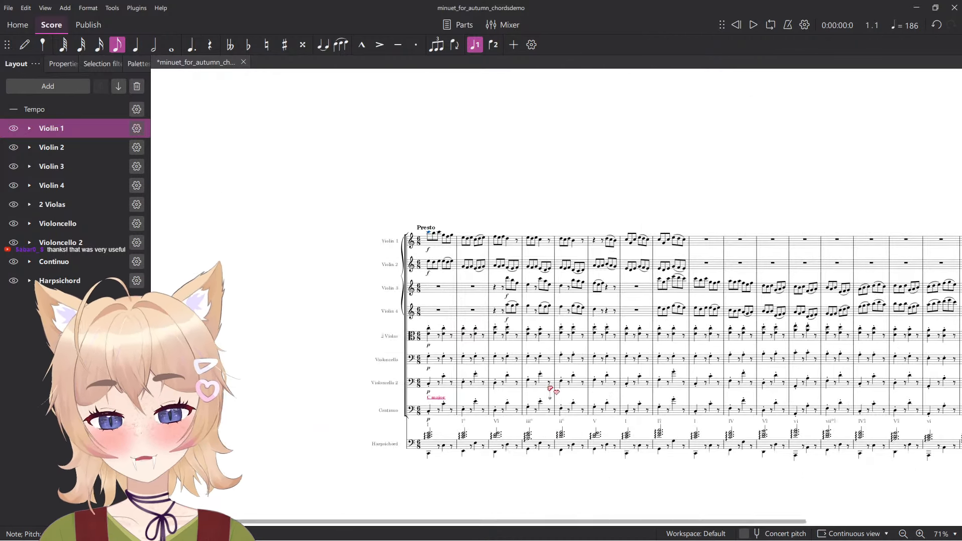
# Clear the Violin 1 and Violin 2 notes from the last measure, measure 21.
pyautogui.hscroll(8, 564, 378)
pyautogui.scroll(5, 833, 242)
pyautogui.scroll(6, 816, 261)
pyautogui.click(677, 231)
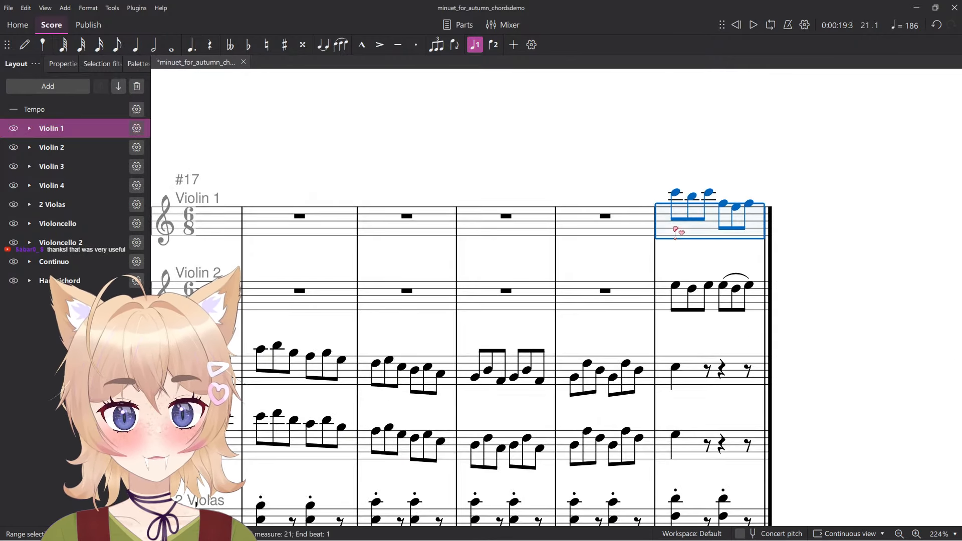
pyautogui.keyDown('shift'); pyautogui.click(716, 309); pyautogui.keyUp('shift')
pyautogui.press('Delete')
# Delete the "C major" text above the Continuo staff in the first measure, and save the score.
pyautogui.scroll(-7, 724, 311)
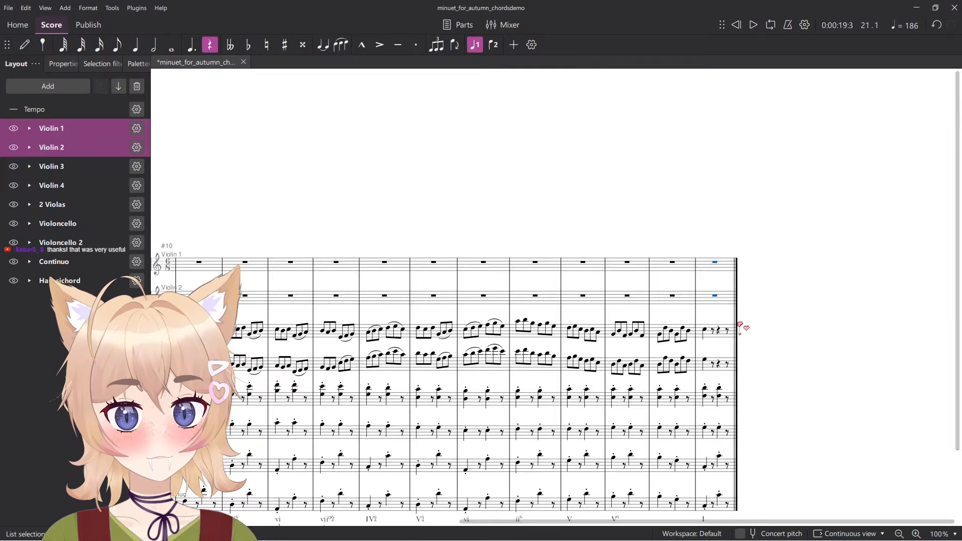
pyautogui.scroll(-2, 722, 338)
pyautogui.hscroll(-12, 639, 408)
pyautogui.scroll(-4, 634, 454)
pyautogui.hscroll(4, 634, 454)
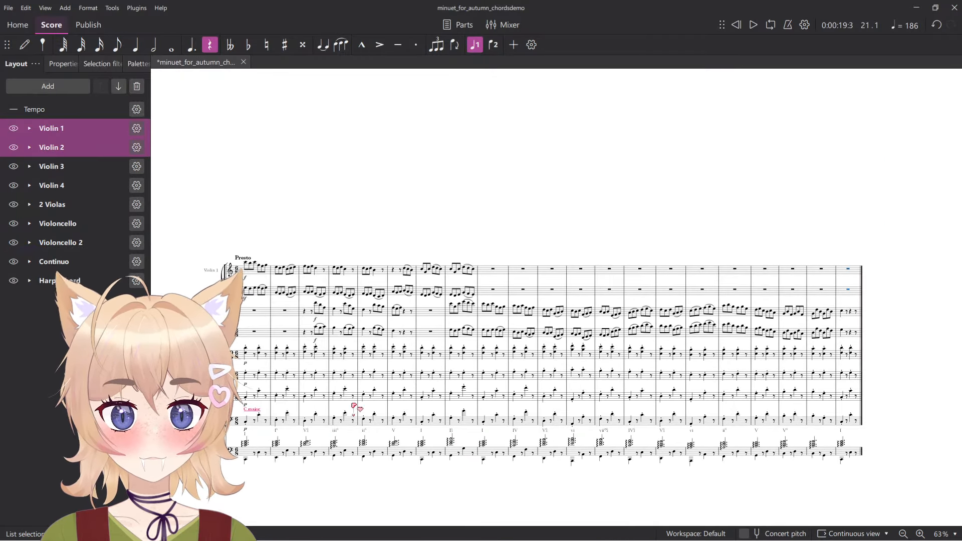
pyautogui.scroll(8, 307, 473)
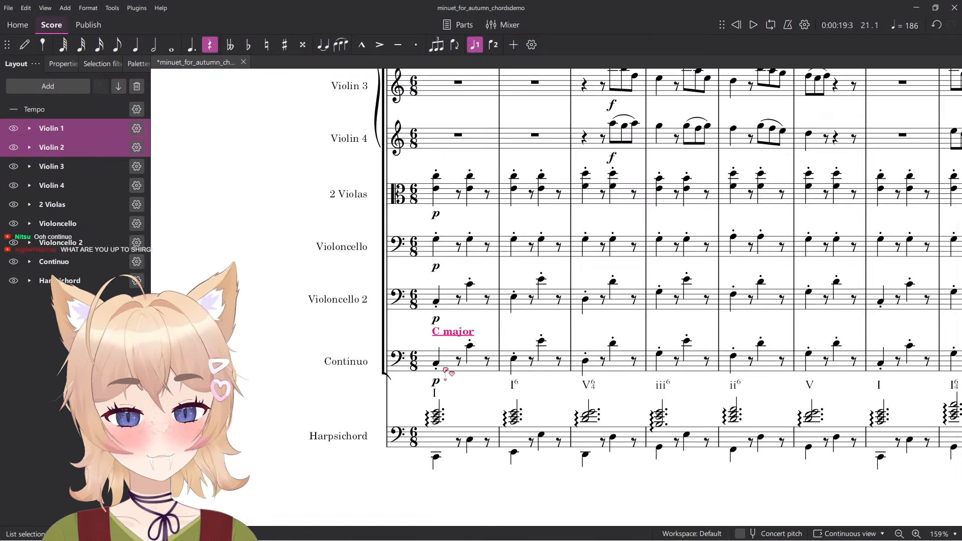
pyautogui.click(455, 333)
pyautogui.press('Delete')
pyautogui.scroll(-6, 612, 293)
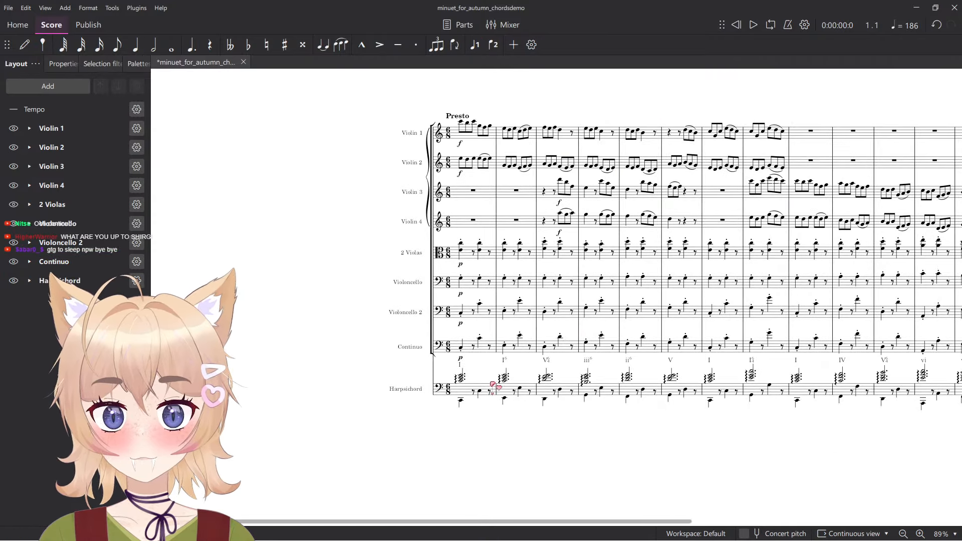
pyautogui.hotkey('ctrl', 's')
pyautogui.scroll(-6, 581, 391)
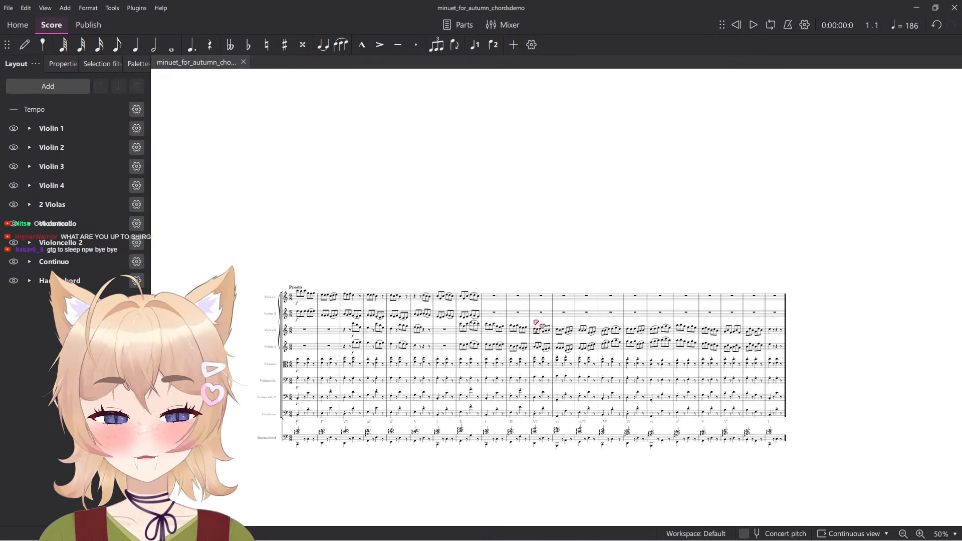
# Examine all instrument parts of the trimmed score from the opening through the last measure.
pyautogui.scroll(10, 524, 338)
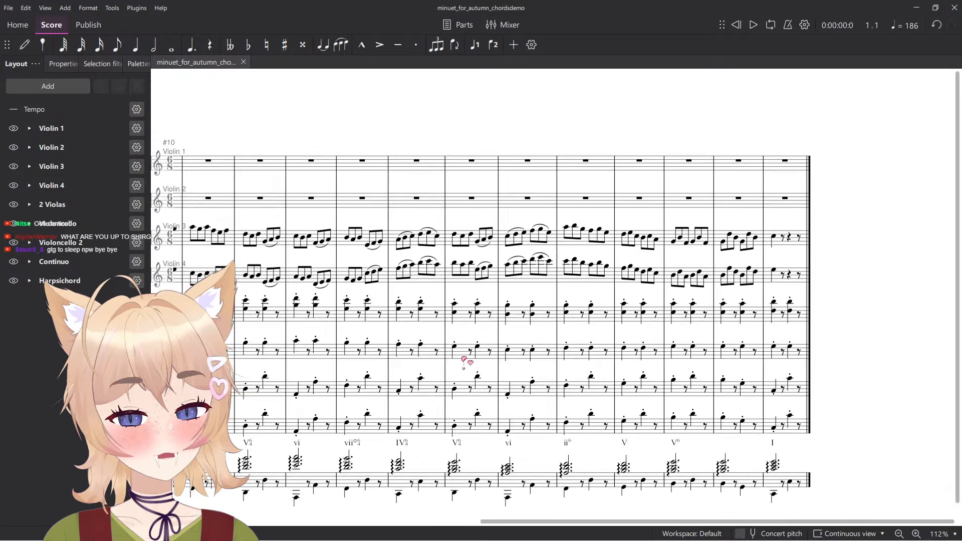
pyautogui.hscroll(-12, 484, 341)
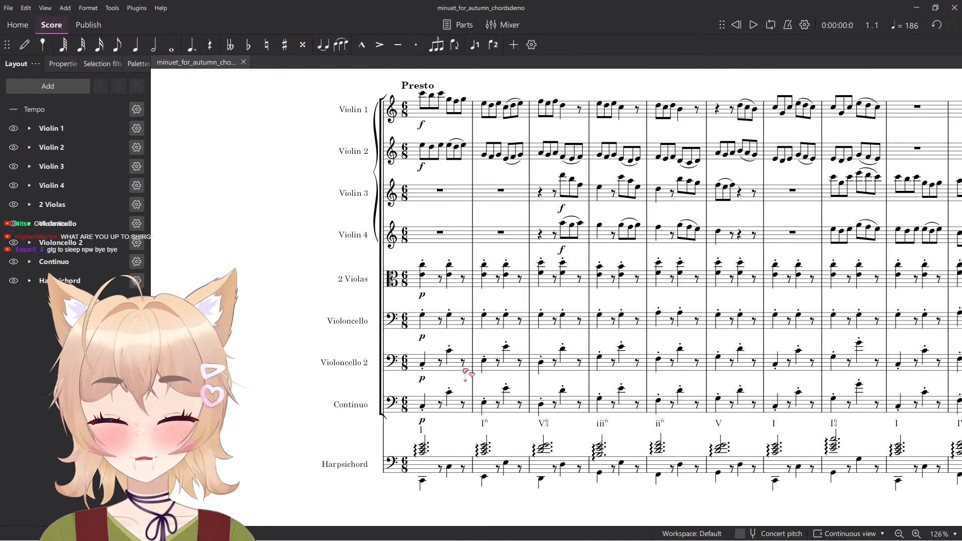
pyautogui.hscroll(8, 457, 352)
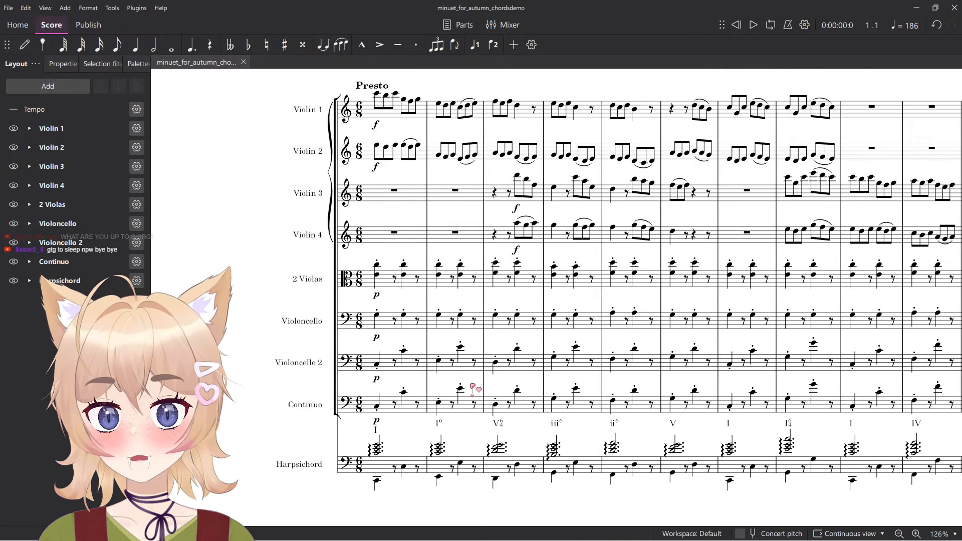
pyautogui.hscroll(-8, 491, 400)
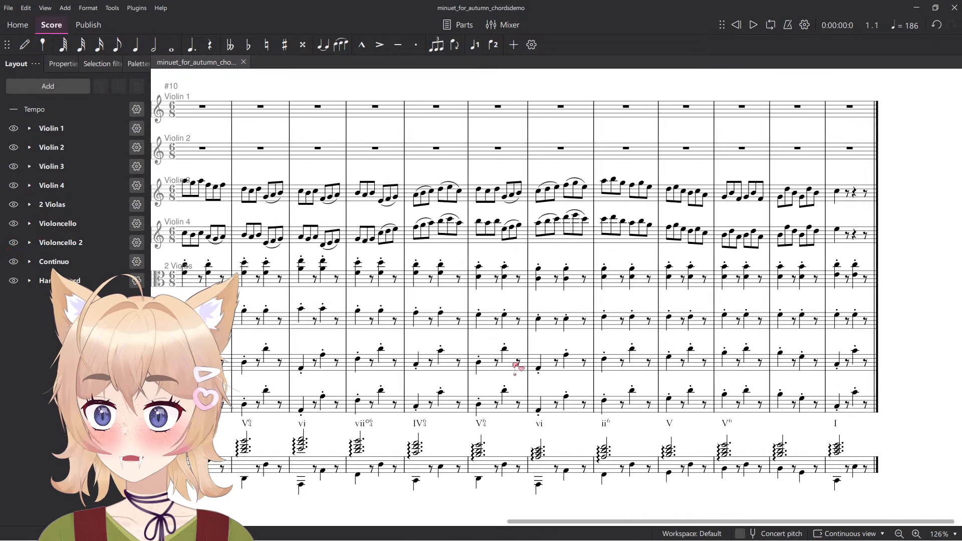
pyautogui.hscroll(-5, 512, 380)
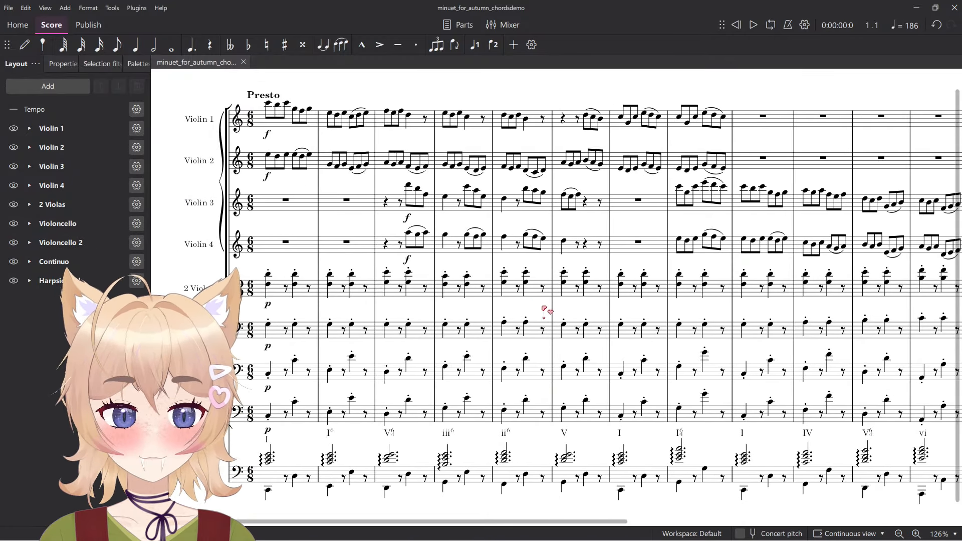
pyautogui.scroll(-6, 518, 347)
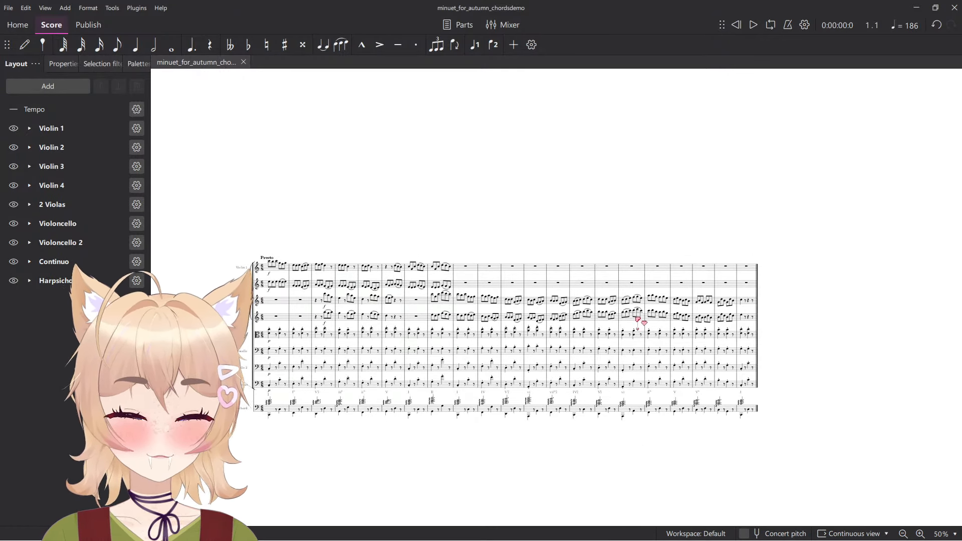
pyautogui.scroll(3, 610, 320)
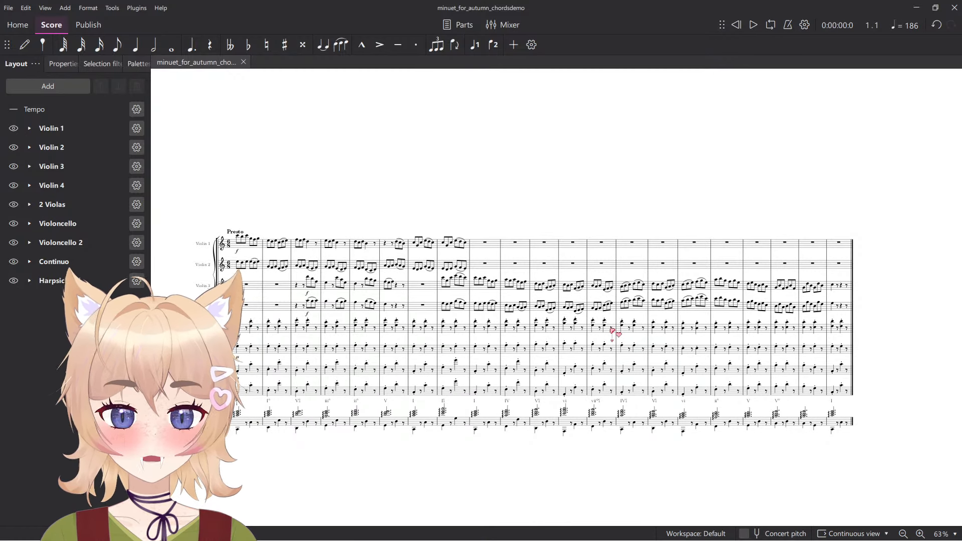
pyautogui.scroll(5, 820, 309)
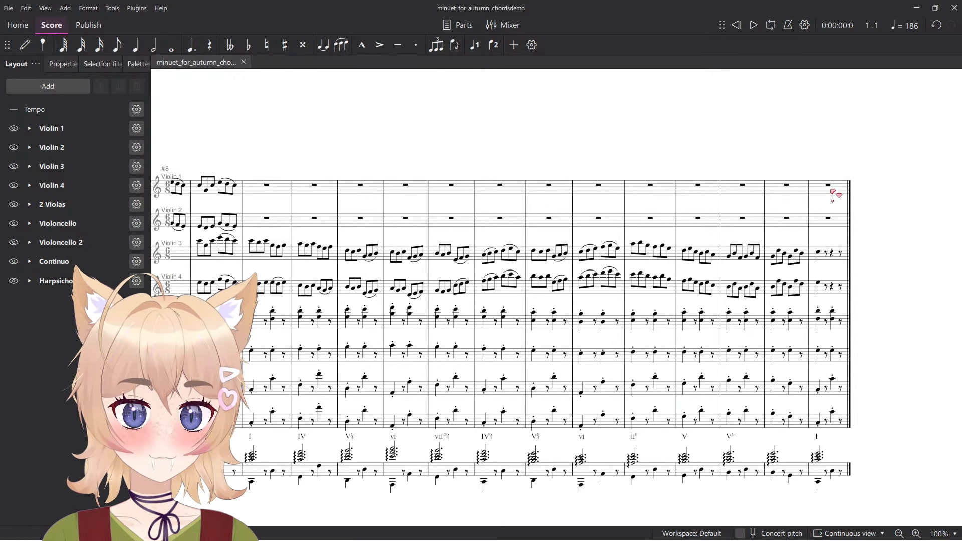
# Insert one empty measure after measure 21 and undo the insertion.
pyautogui.click(831, 189)
pyautogui.click(113, 8)
pyautogui.moveTo(131, 9)
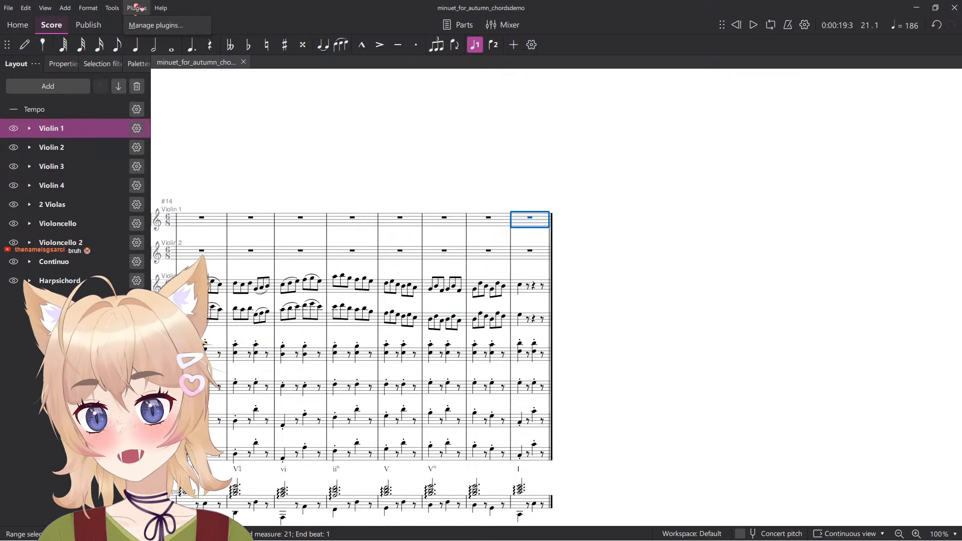
pyautogui.moveTo(65, 8)
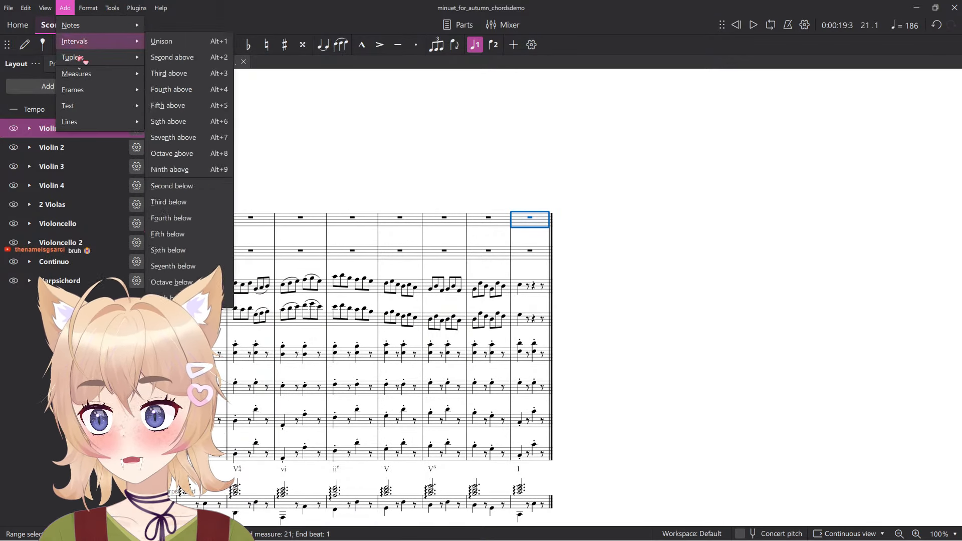
pyautogui.click(206, 88)
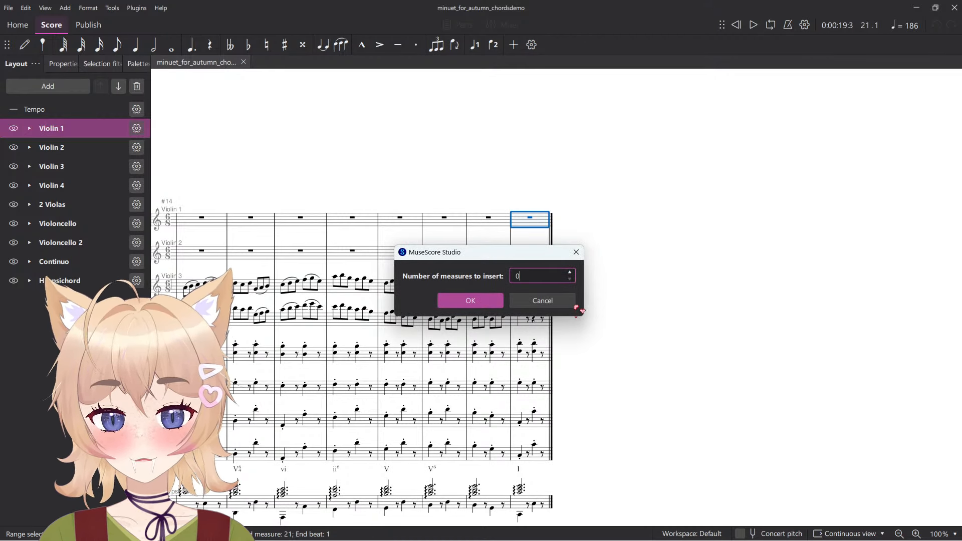
pyautogui.write('0')
pyautogui.press('BackSpace')
pyautogui.write('100')
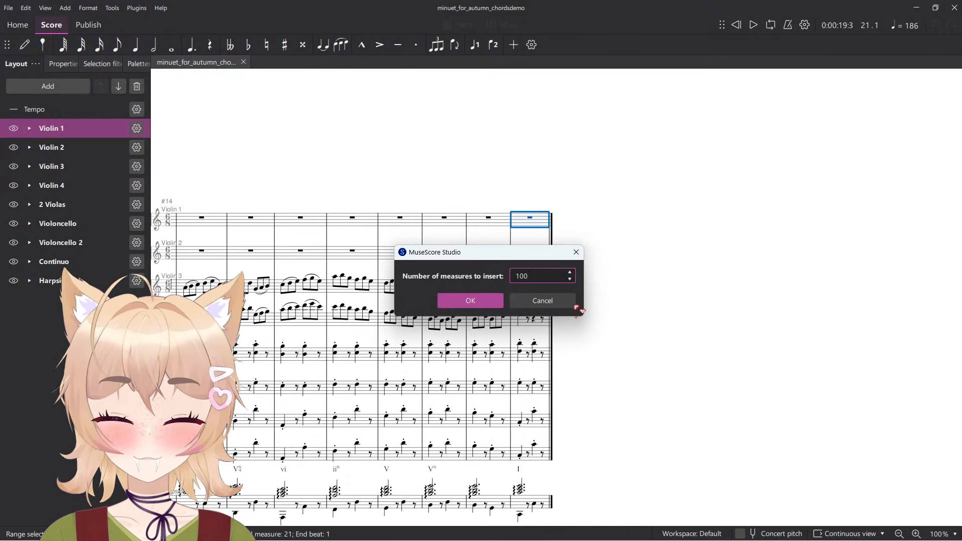
pyautogui.press('BackSpace')
pyautogui.press('BackSpace')
pyautogui.press('BackSpace')
pyautogui.write('1')
pyautogui.press('Return')
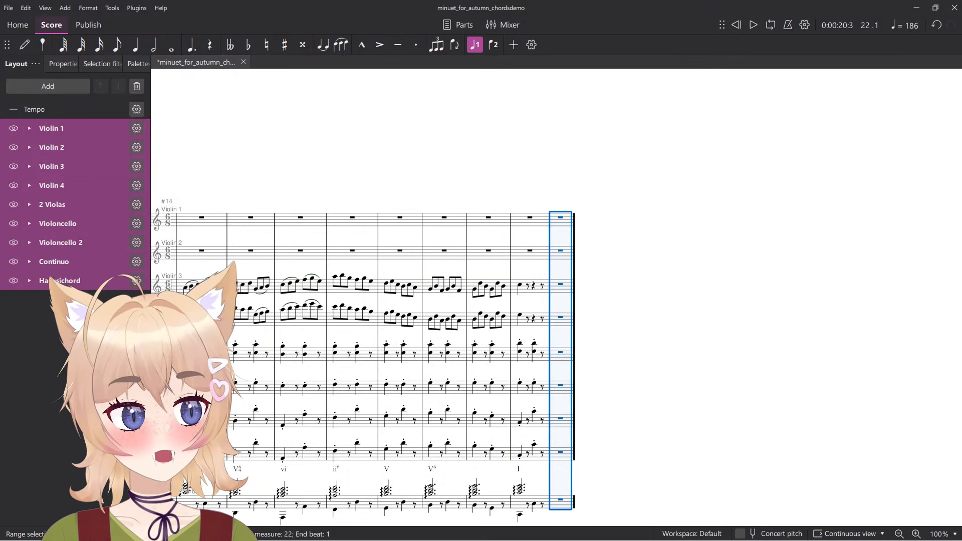
pyautogui.scroll(5, 595, 263)
pyautogui.hotkey('ctrl', 'z')
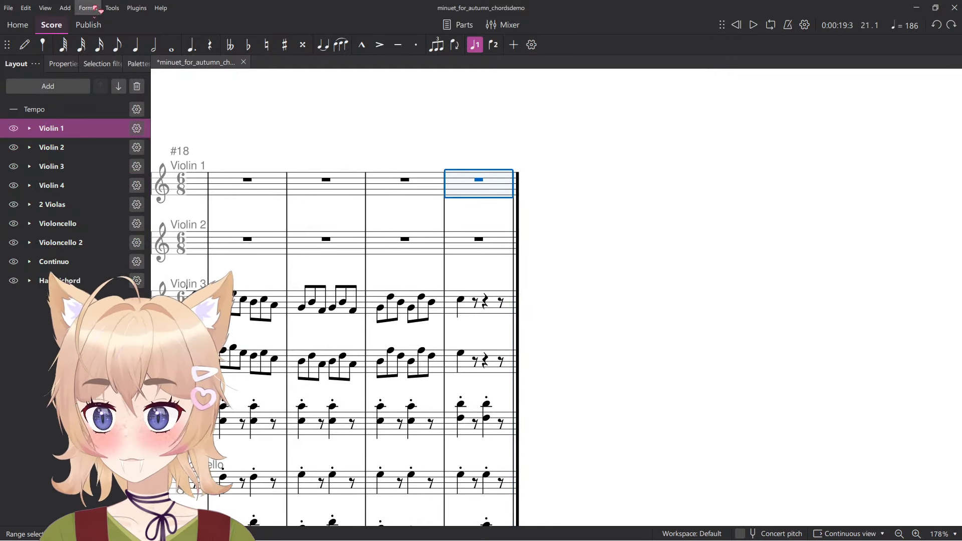
# Insert 100 empty measures after measure 21 at the end of the score.
pyautogui.click(66, 8)
pyautogui.moveTo(74, 29)
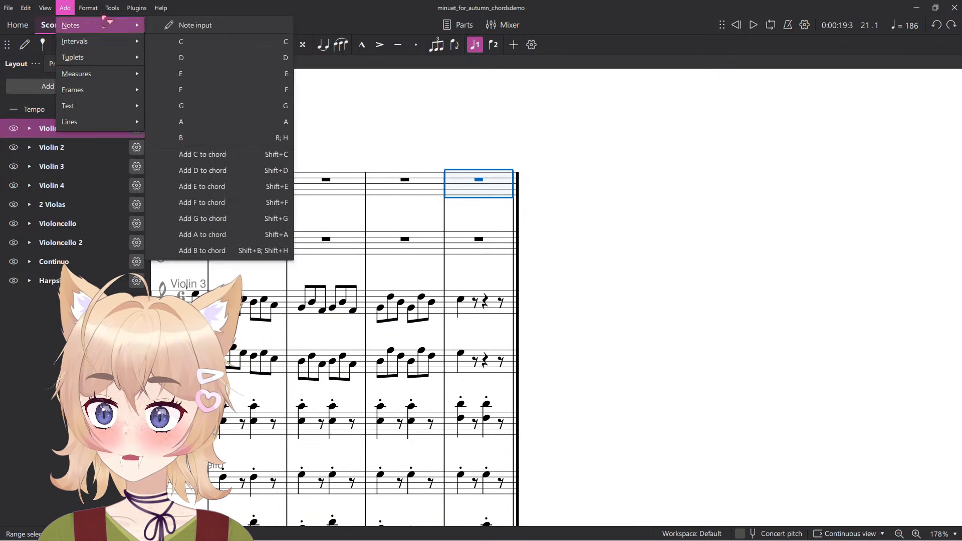
pyautogui.moveTo(75, 74)
pyautogui.click(203, 73)
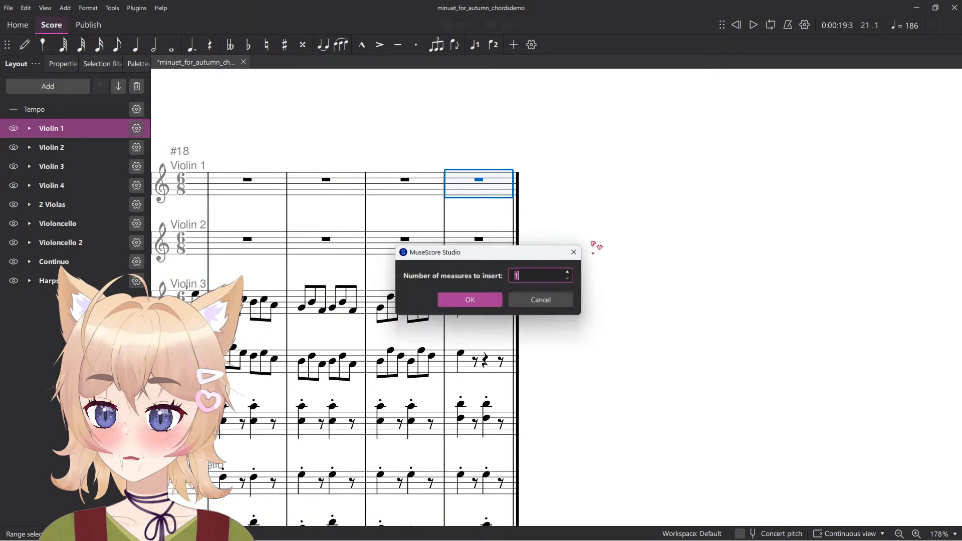
pyautogui.write('100')
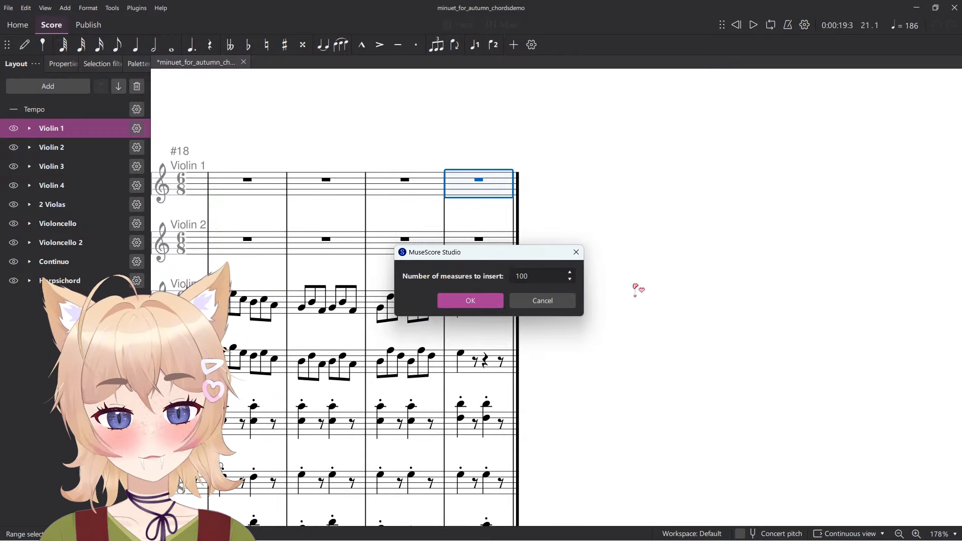
pyautogui.click(495, 305)
pyautogui.scroll(-4, 497, 305)
pyautogui.moveTo(517, 289); pyautogui.dragTo(508, 214)
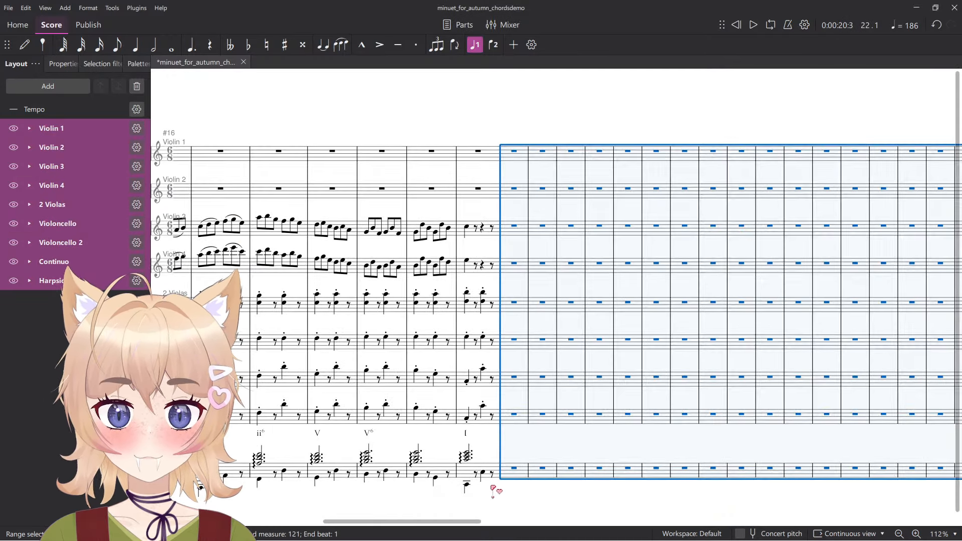
pyautogui.click(484, 474)
pyautogui.scroll(-3, 485, 476)
pyautogui.keyDown('shift'); pyautogui.click(501, 103); pyautogui.keyUp('shift')
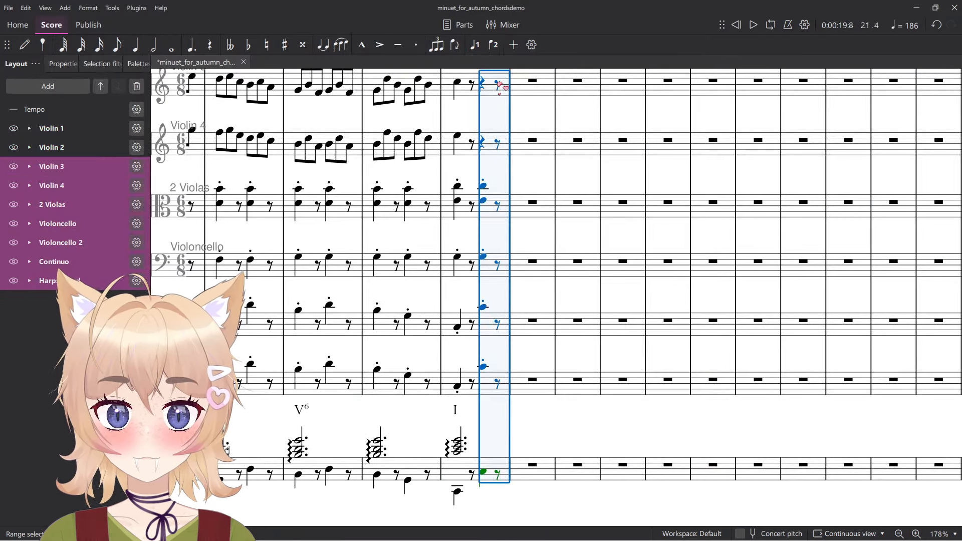
pyautogui.scroll(3, 513, 150)
pyautogui.keyDown('ctrl'); pyautogui.scroll(1, 513, 151); pyautogui.keyUp('ctrl')
pyautogui.click(469, 254)
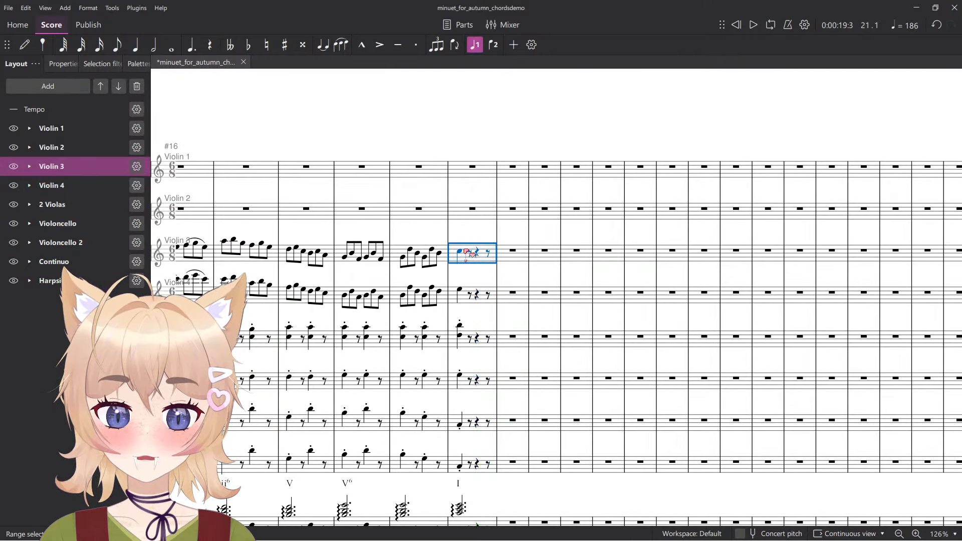
# Change the barline at the end of measure 21 to a double barline.
pyautogui.click(519, 170)
pyautogui.click(139, 64)
pyautogui.click(142, 64)
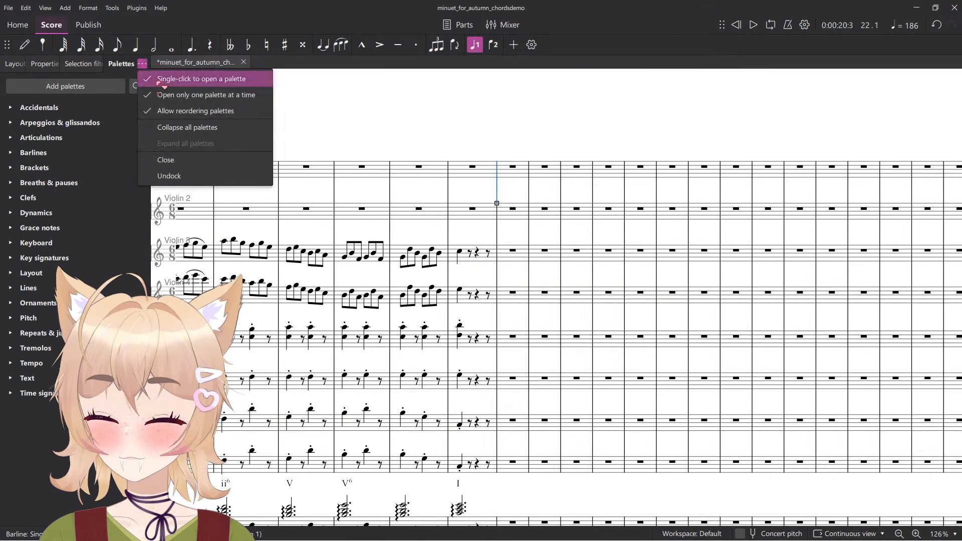
pyautogui.click(34, 152)
pyautogui.click(46, 169)
# Copy measures 1 to 21 of all instruments and paste them starting at measure 22.
pyautogui.keyDown('ctrl'); pyautogui.scroll(-6, 522, 148); pyautogui.keyUp('ctrl')
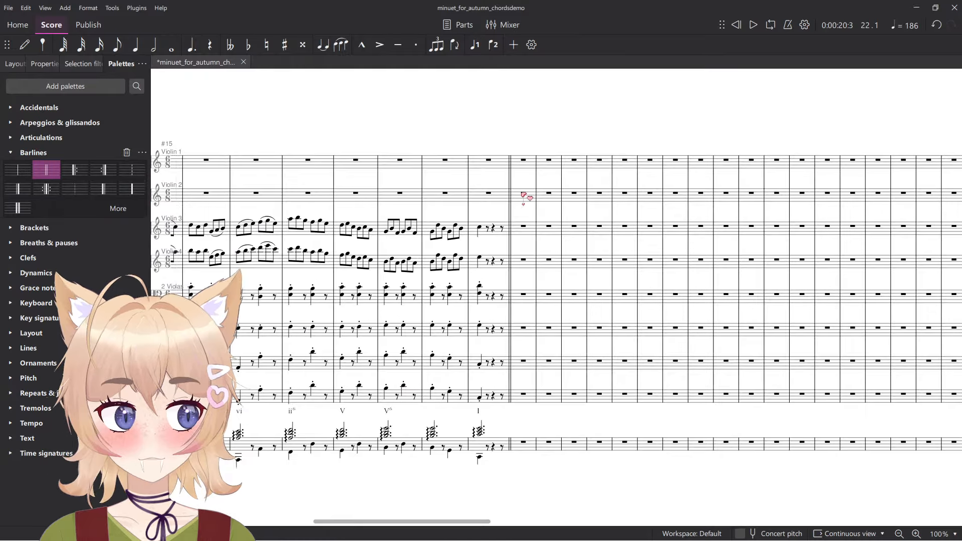
pyautogui.click(593, 165)
pyautogui.hscroll(-8, 437, 207)
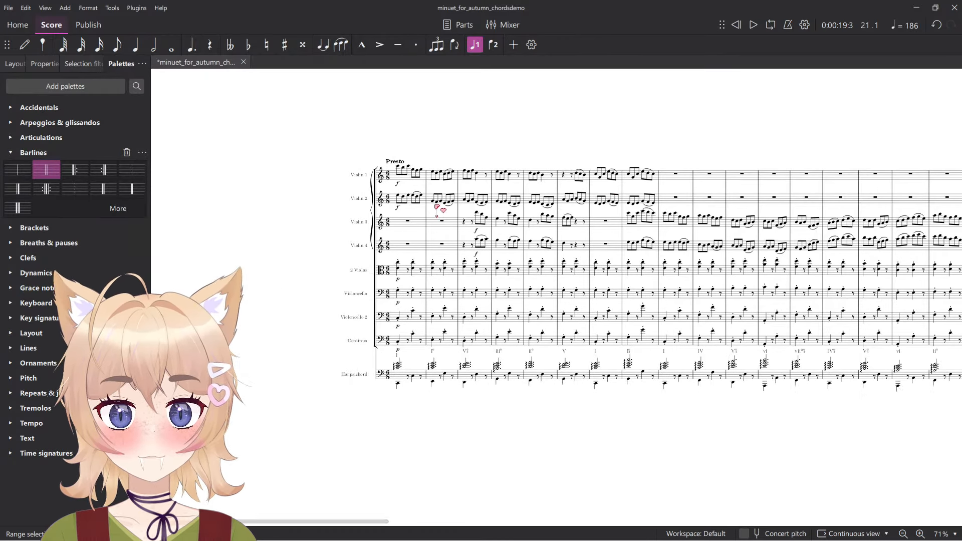
pyautogui.keyDown('shift'); pyautogui.click(399, 380); pyautogui.keyUp('shift')
pyautogui.hotkey('ctrl', 'c')
pyautogui.moveTo(733, 204); pyautogui.dragTo(265, 234)
pyautogui.click(631, 206)
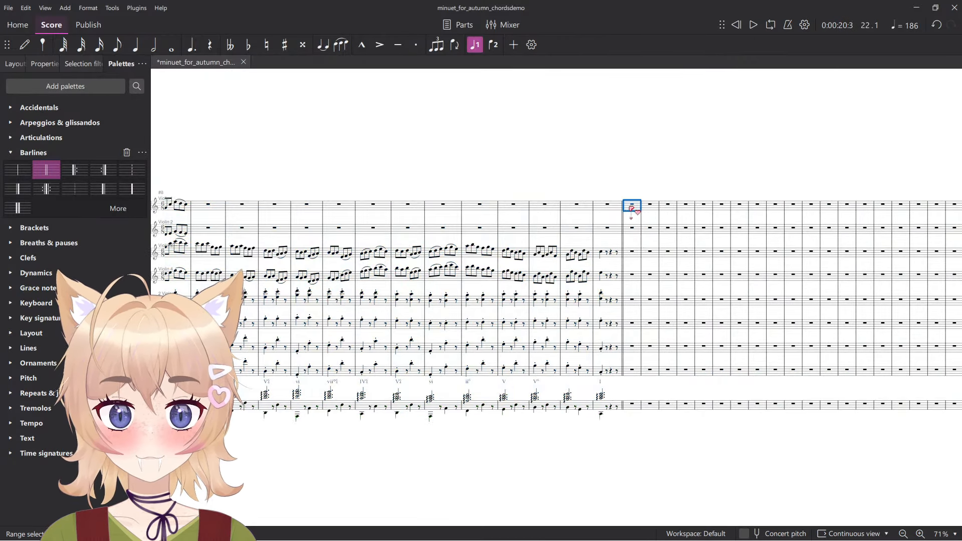
pyautogui.hotkey('ctrl', 'v')
pyautogui.keyDown('ctrl'); pyautogui.scroll(5, 646, 206); pyautogui.keyUp('ctrl')
pyautogui.click(644, 174)
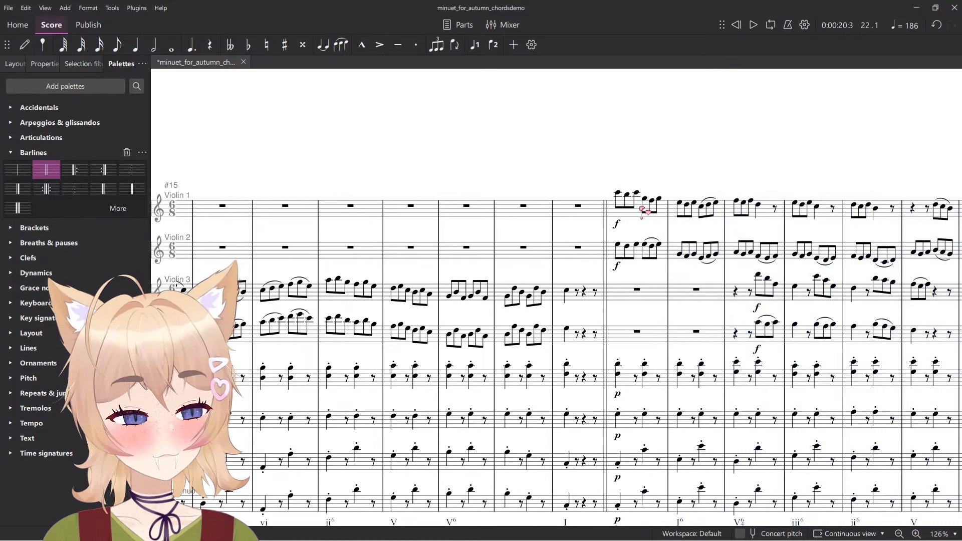
pyautogui.moveTo(643, 209); pyautogui.dragTo(302, 206)
pyautogui.keyDown('ctrl'); pyautogui.scroll(-1, 510, 185); pyautogui.keyUp('ctrl')
pyautogui.keyDown('ctrl'); pyautogui.scroll(-5, 510, 185); pyautogui.keyUp('ctrl')
pyautogui.moveTo(822, 206); pyautogui.dragTo(270, 190)
pyautogui.moveTo(791, 194); pyautogui.dragTo(238, 221)
pyautogui.click(615, 204)
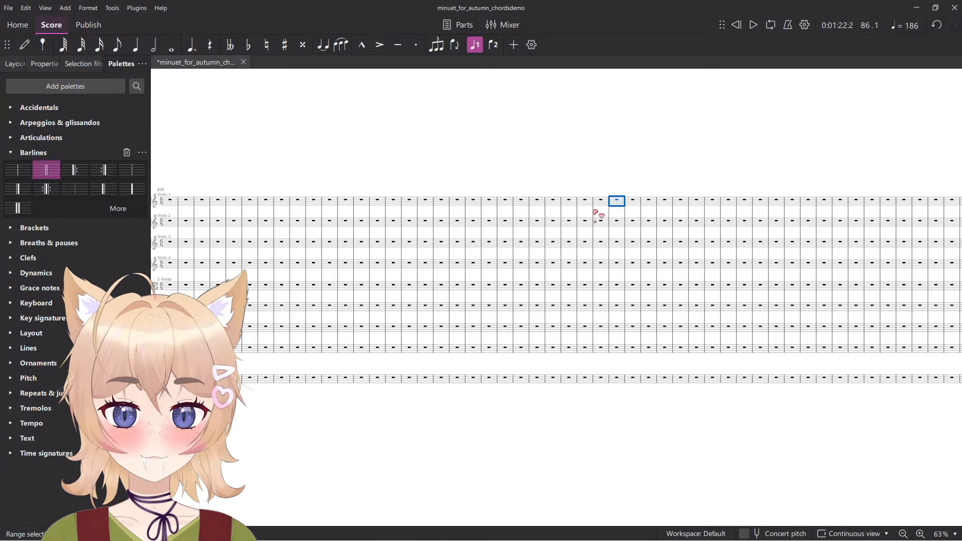
pyautogui.click(65, 8)
pyautogui.moveTo(85, 73)
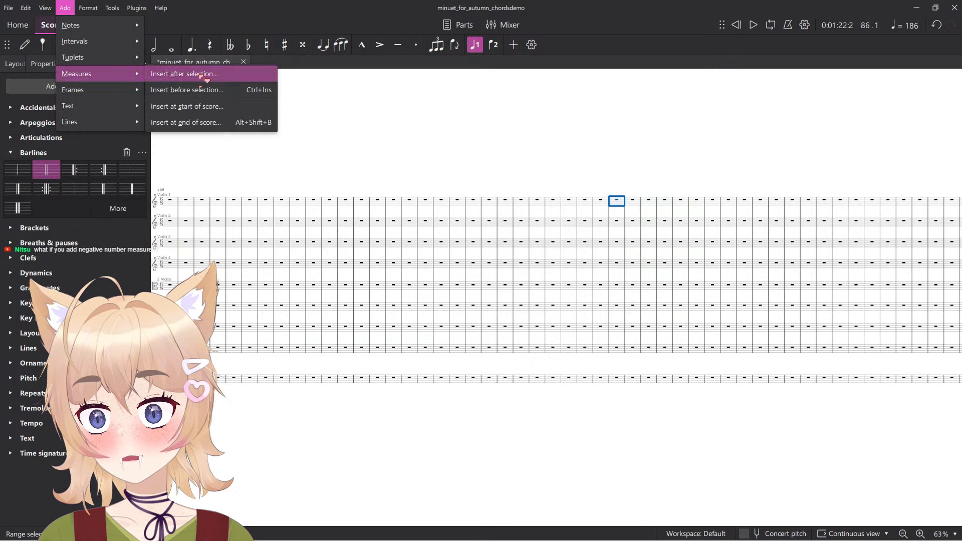
pyautogui.click(235, 75)
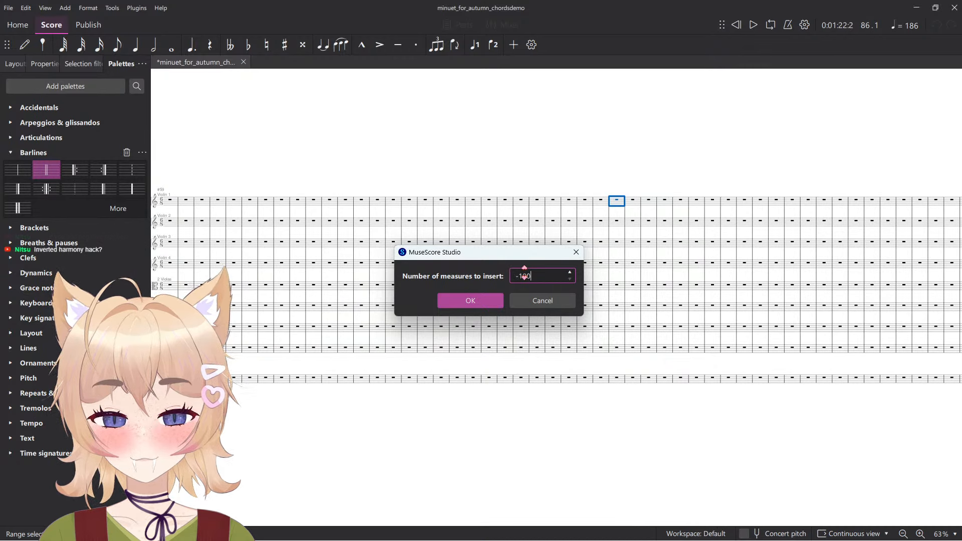
pyautogui.click(539, 298)
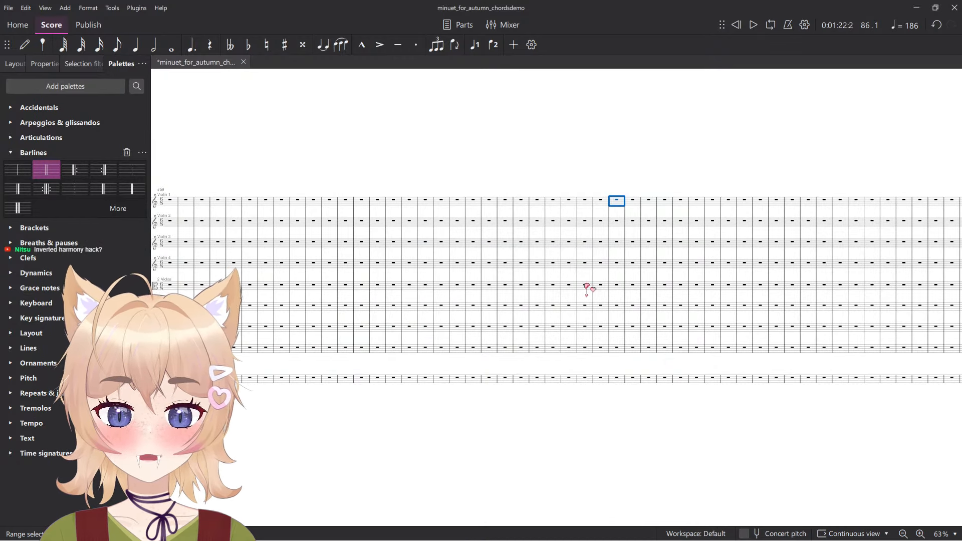
# Examine the pasted copy's ending, the double barline between both passages, and the original opening measures.
pyautogui.hscroll(-12, 589, 290)
pyautogui.scroll(5, 375, 244)
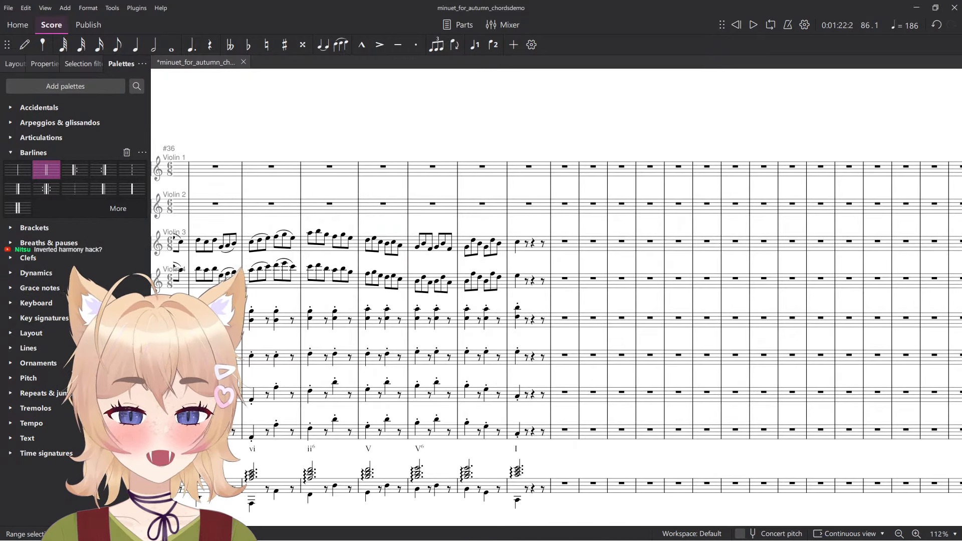
pyautogui.moveTo(612, 344); pyautogui.dragTo(613, 345)
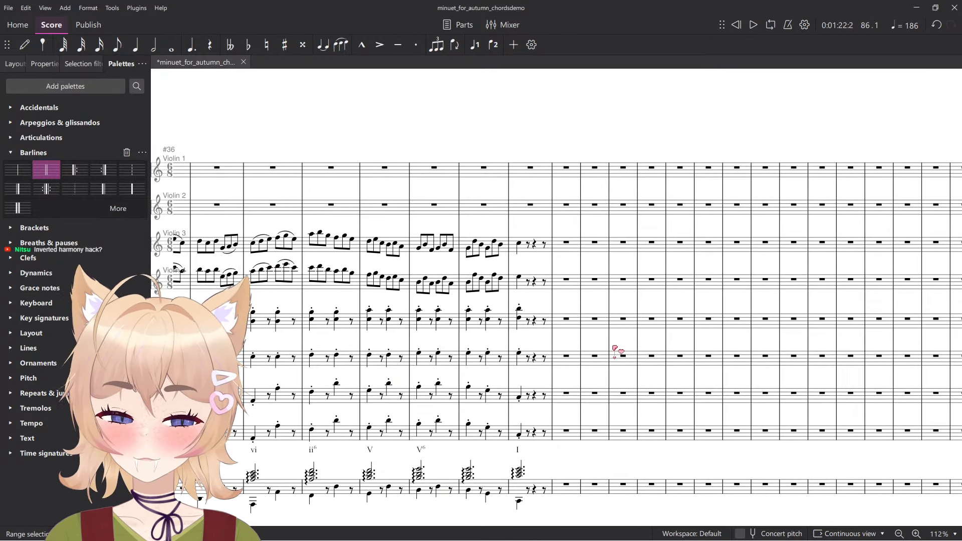
pyautogui.scroll(-3, 584, 354)
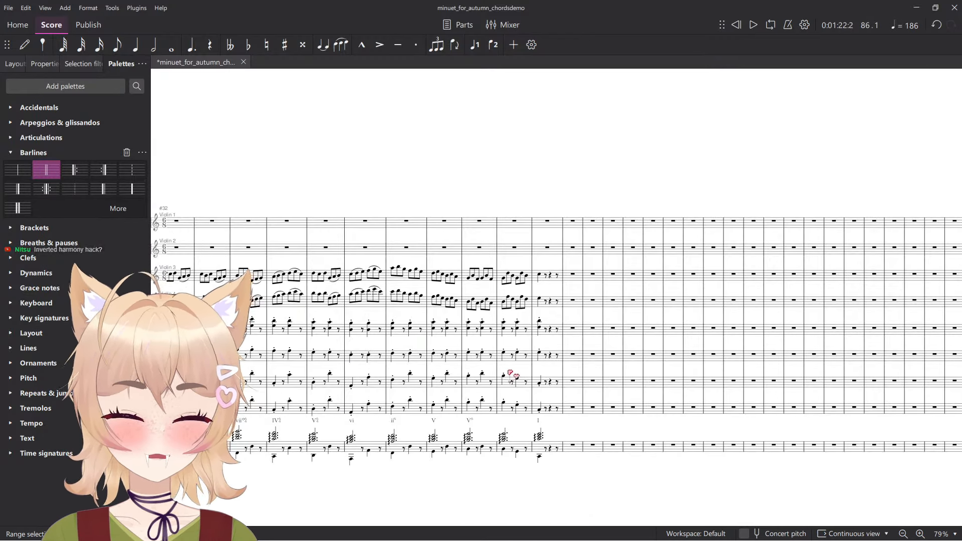
pyautogui.hscroll(-10, 511, 357)
pyautogui.scroll(6, 426, 357)
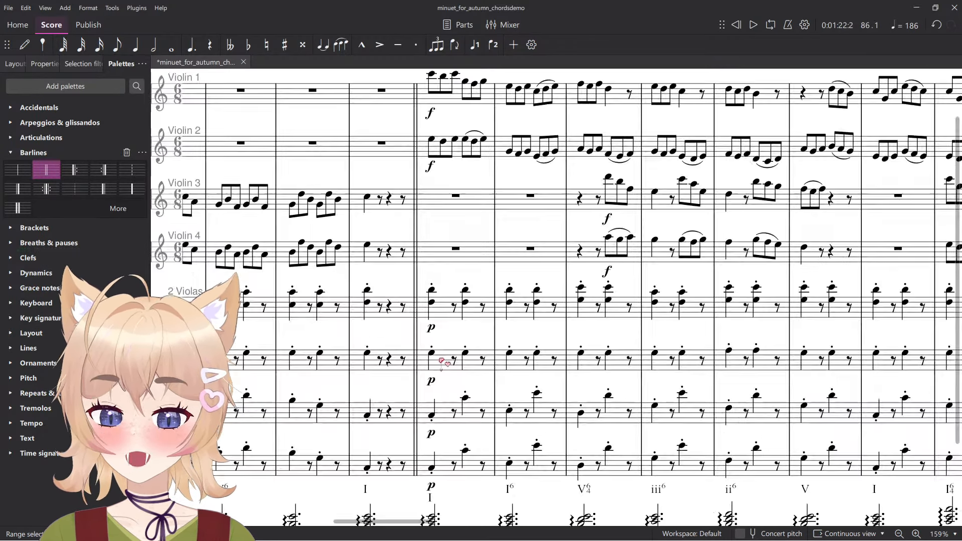
pyautogui.scroll(-3, 464, 358)
pyautogui.scroll(-6, 472, 361)
pyautogui.hscroll(-7, 475, 366)
pyautogui.hscroll(-5, 479, 371)
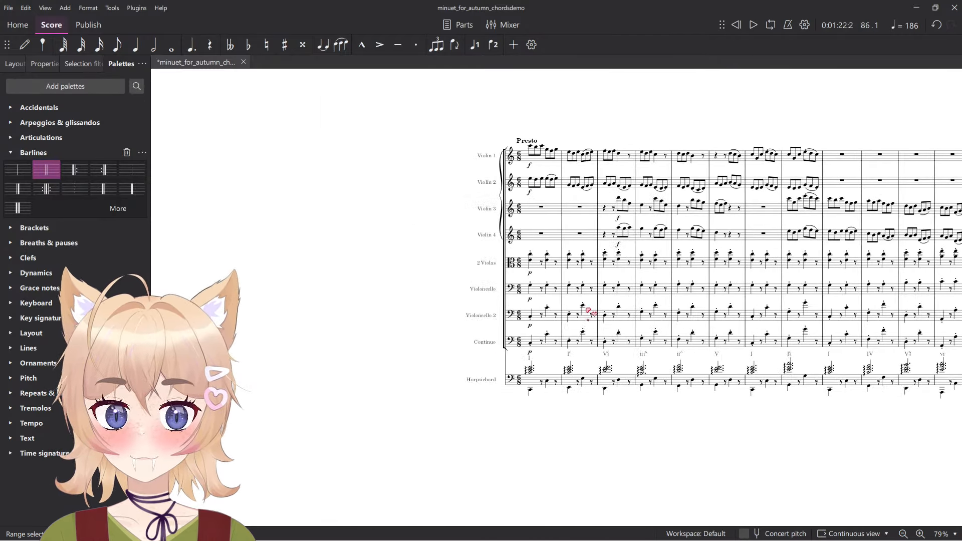
pyautogui.scroll(4, 501, 341)
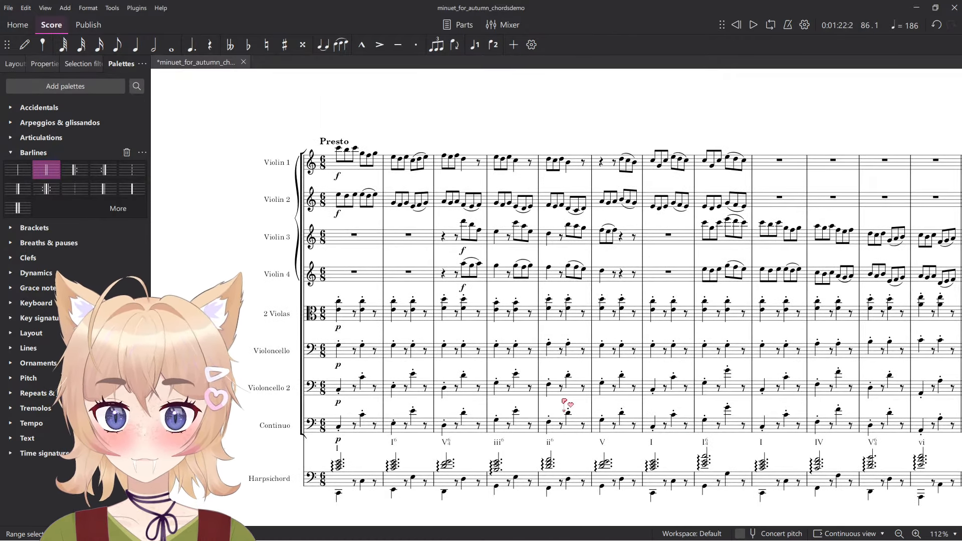
# Examine the transition from measure 21 into the pasted copy, and return to the score's opening measures.
pyautogui.hscroll(10, 552, 381)
pyautogui.scroll(-1, 351, 326)
pyautogui.hscroll(-1, 351, 326)
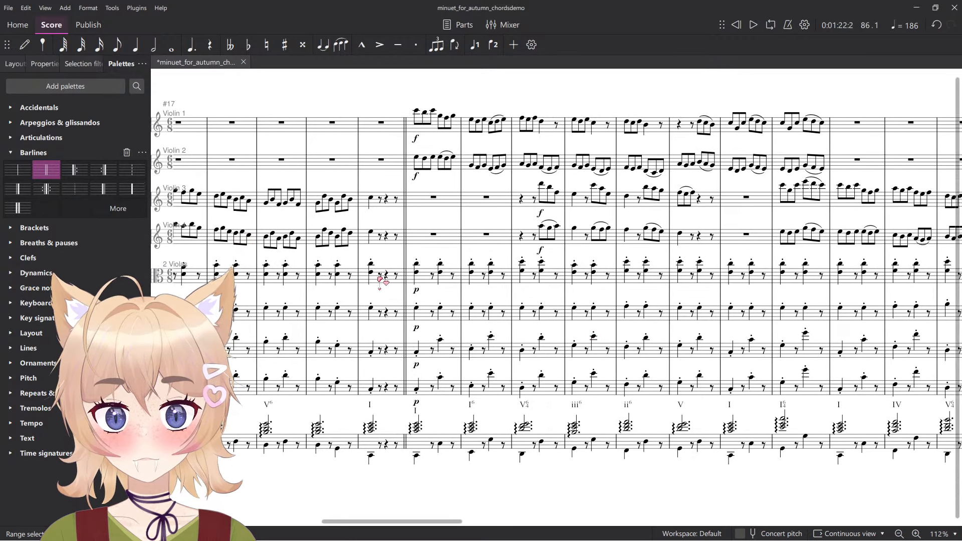
pyautogui.scroll(1, 437, 444)
pyautogui.moveTo(576, 355); pyautogui.dragTo(436, 380)
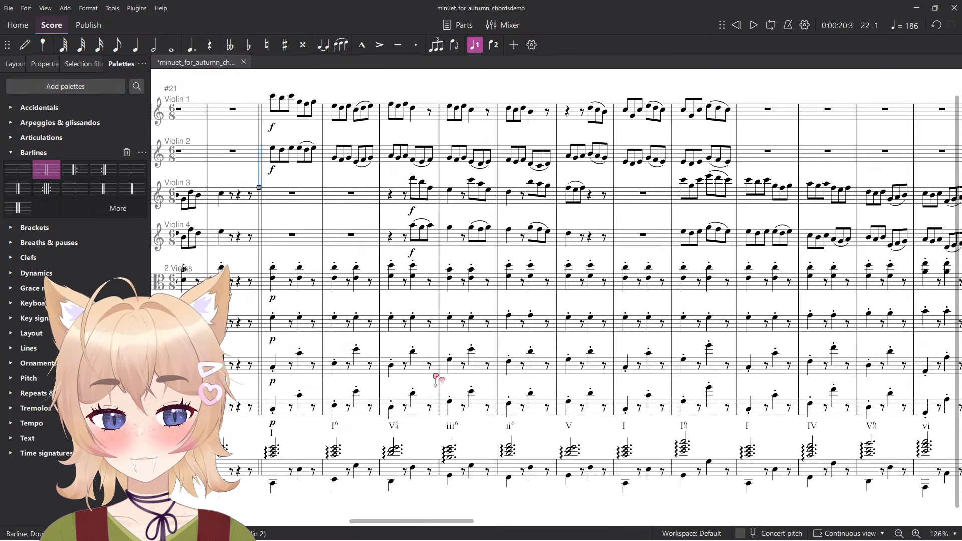
pyautogui.scroll(-5, 440, 379)
pyautogui.moveTo(165, 380); pyautogui.dragTo(892, 391)
pyautogui.scroll(3, 493, 411)
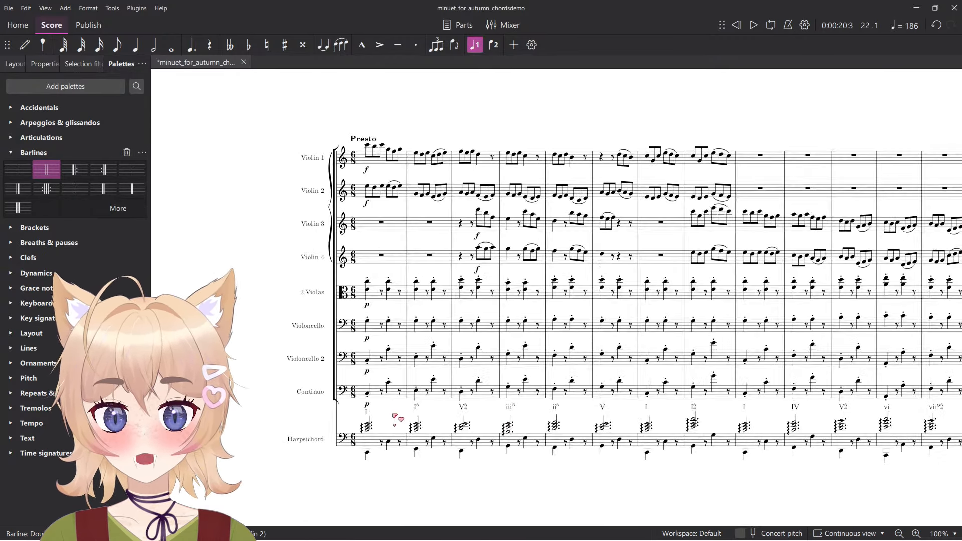
# Save the score.
pyautogui.click(437, 457)
pyautogui.moveTo(540, 408); pyautogui.dragTo(491, 424)
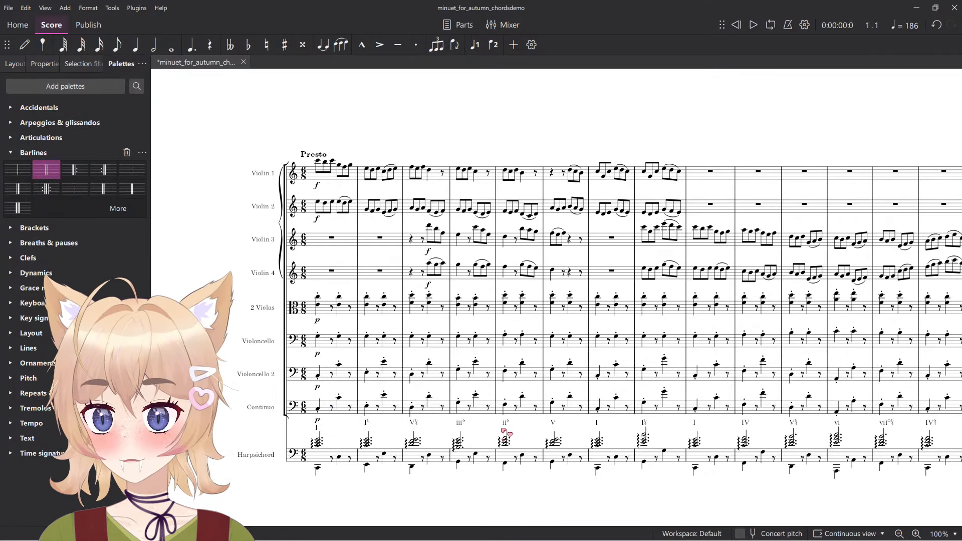
pyautogui.hotkey('ctrl', 's')
pyautogui.moveTo(345, 271); pyautogui.dragTo(404, 274)
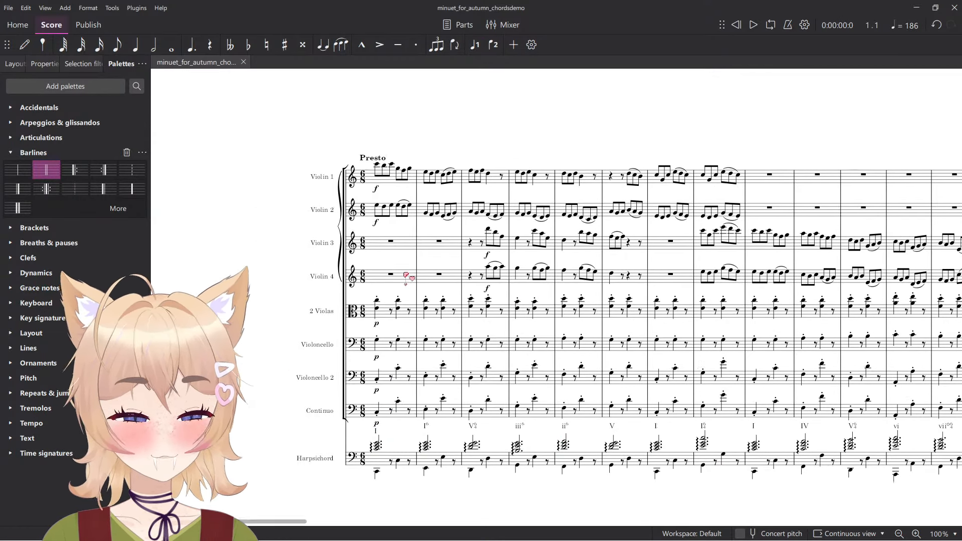
# Play the original passage from measure 1 towards the double barline, checking the mixer levels briefly.
pyautogui.press('F10')
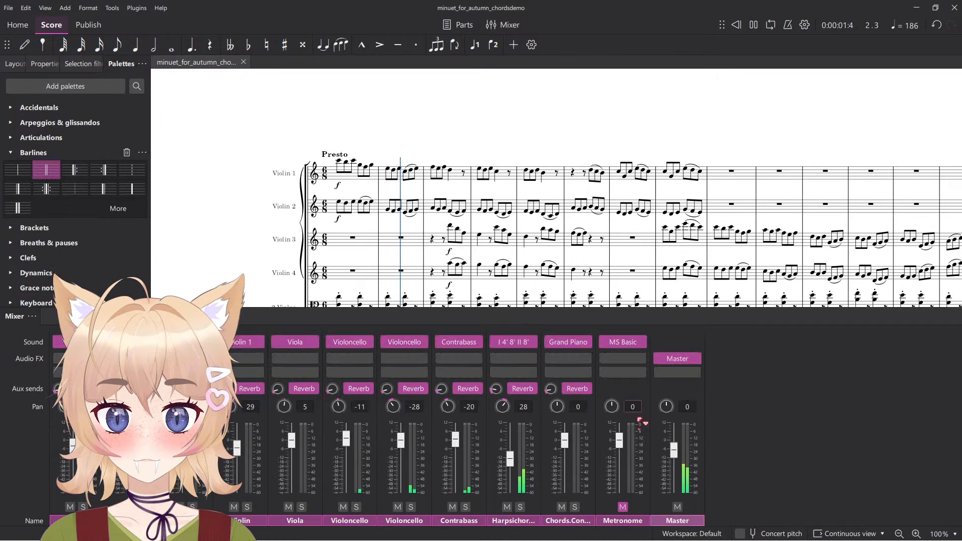
pyautogui.press('F10')
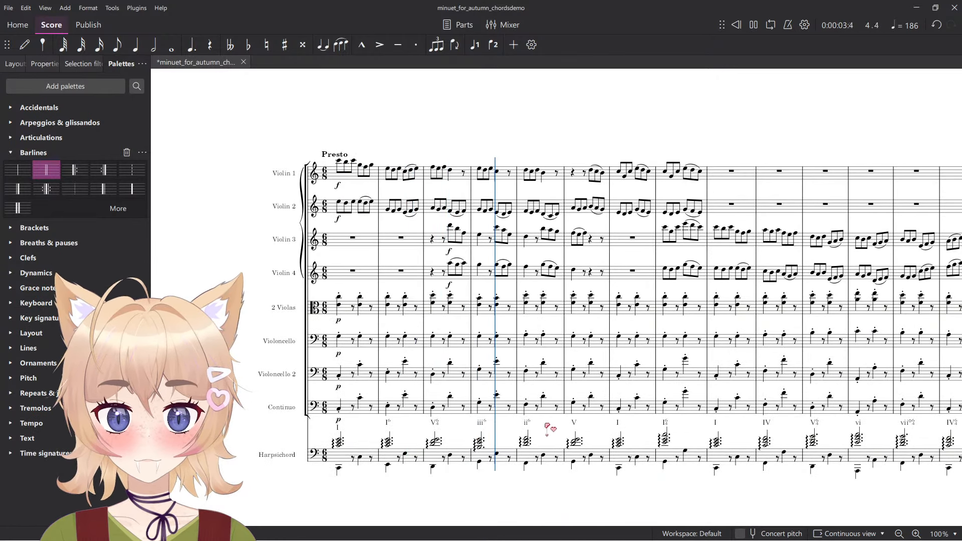
pyautogui.moveTo(544, 427); pyautogui.dragTo(521, 431)
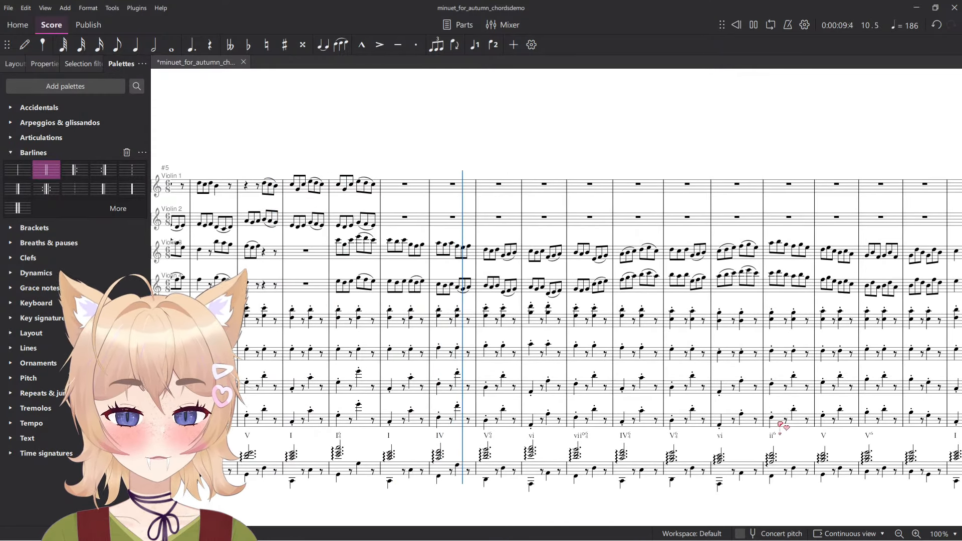
pyautogui.moveTo(786, 460); pyautogui.dragTo(961, 413)
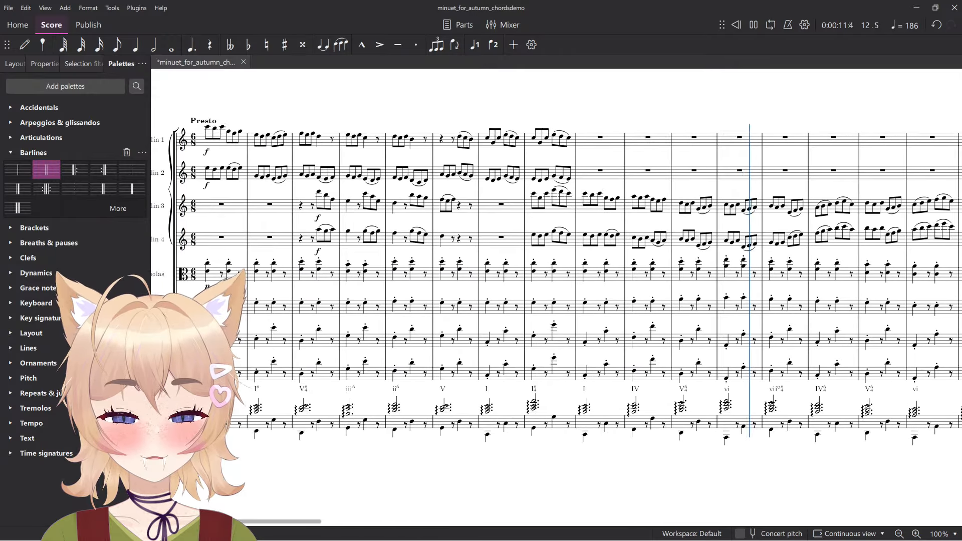
pyautogui.moveTo(897, 285); pyautogui.dragTo(920, 290)
pyautogui.moveTo(371, 409); pyautogui.dragTo(297, 447)
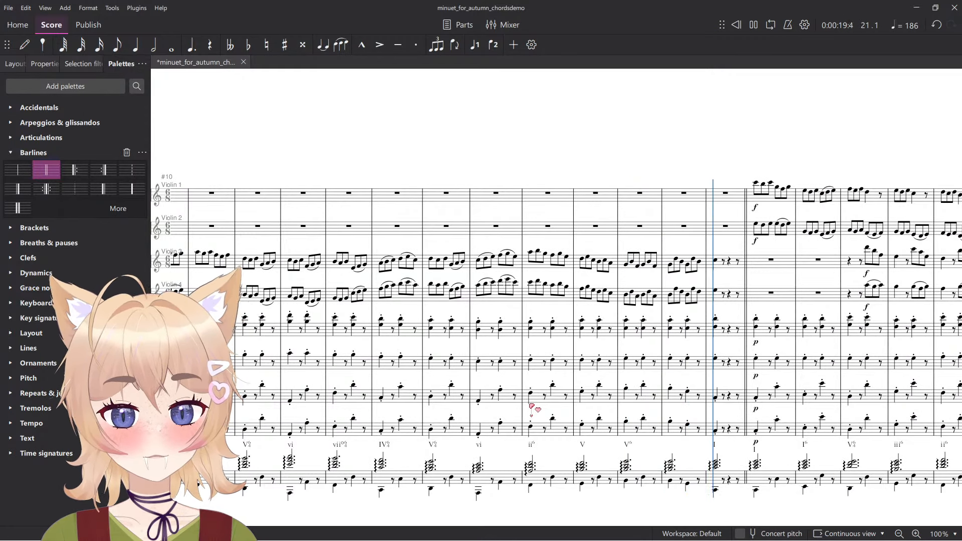
# Stop playback at the double barline and shorten the Harpsichord chord in measure 21 to a quarter note.
pyautogui.moveTo(754, 306); pyautogui.dragTo(660, 296)
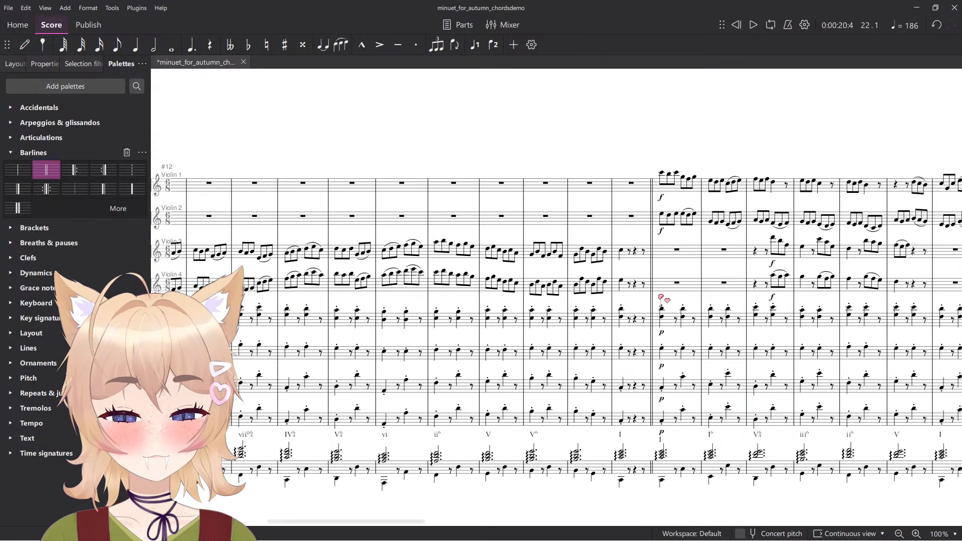
pyautogui.press('5')
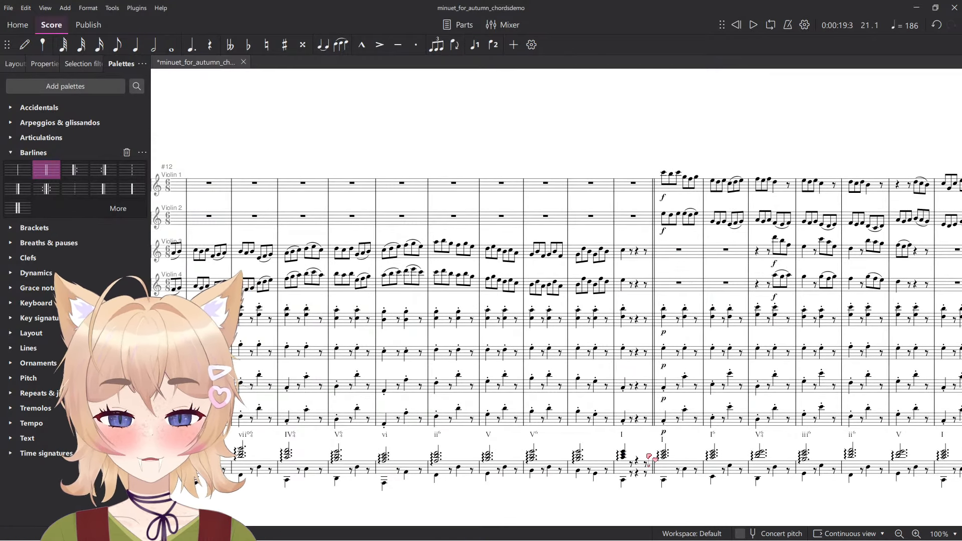
# Examine the double barline and the opening measures of the pasted copy across all instruments.
pyautogui.scroll(5, 647, 454)
pyautogui.scroll(-3, 655, 368)
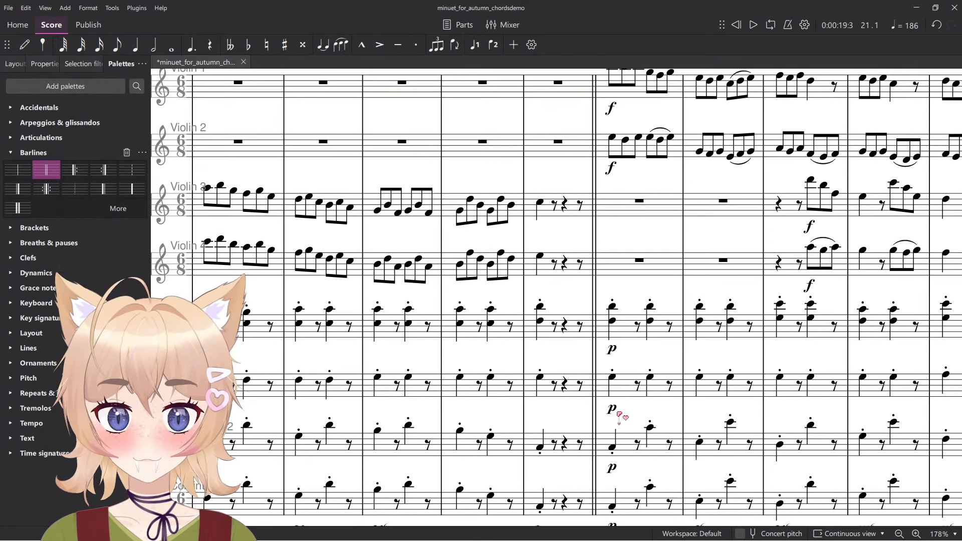
pyautogui.scroll(-3, 626, 409)
pyautogui.moveTo(445, 359); pyautogui.dragTo(433, 351)
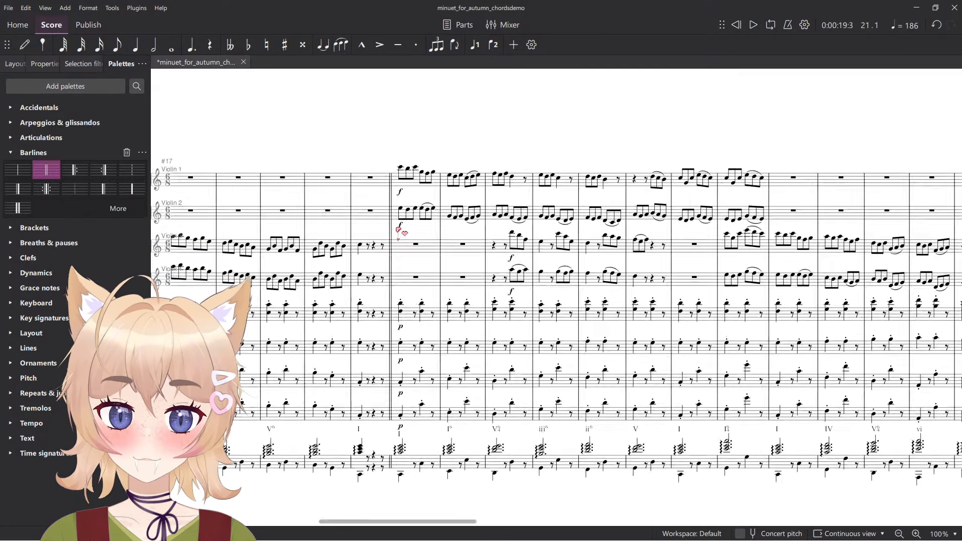
pyautogui.scroll(2, 430, 254)
pyautogui.moveTo(402, 219); pyautogui.dragTo(426, 195)
pyautogui.scroll(3, 434, 245)
pyautogui.moveTo(434, 245); pyautogui.dragTo(470, 294)
pyautogui.scroll(-3, 471, 294)
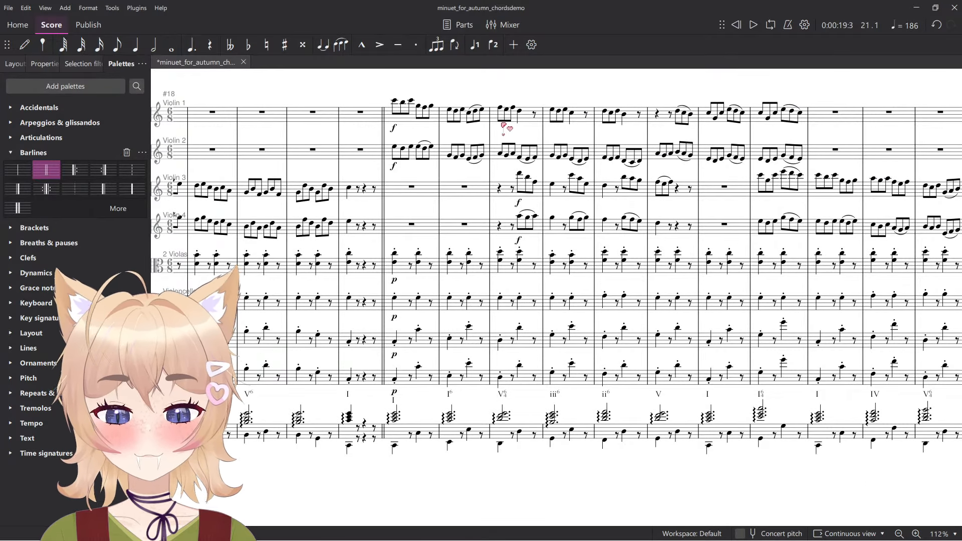
pyautogui.moveTo(624, 241); pyautogui.dragTo(526, 282)
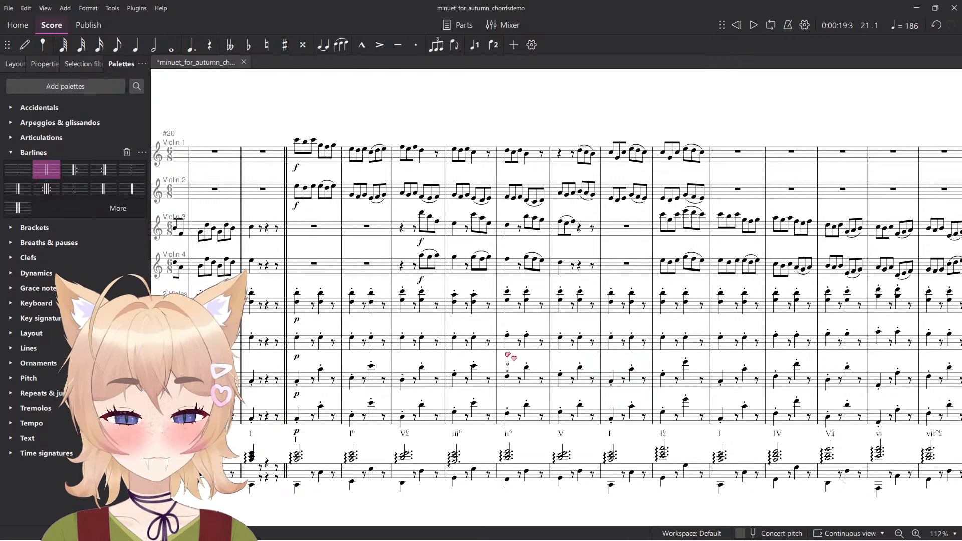
pyautogui.scroll(3, 387, 431)
pyautogui.moveTo(416, 437); pyautogui.dragTo(509, 494)
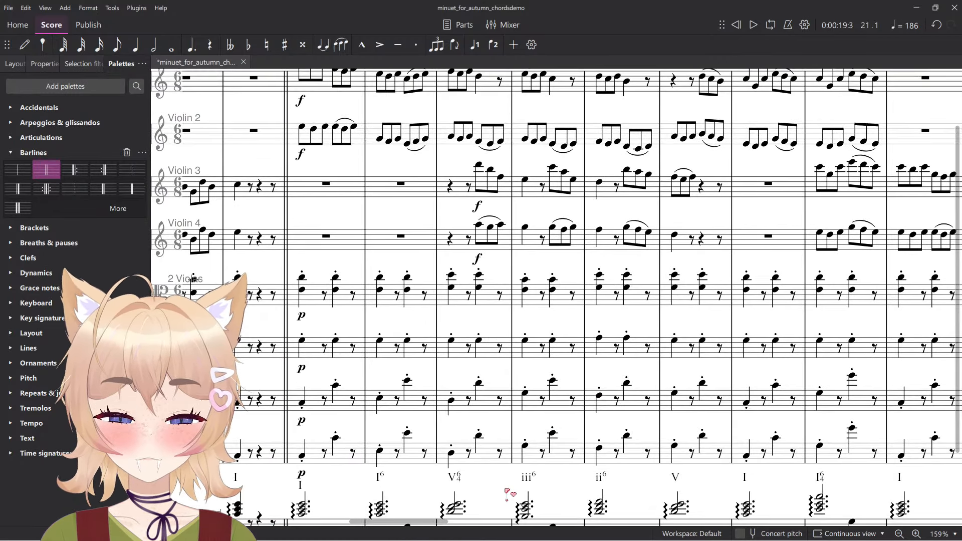
pyautogui.scroll(-5, 555, 476)
pyautogui.scroll(4, 554, 481)
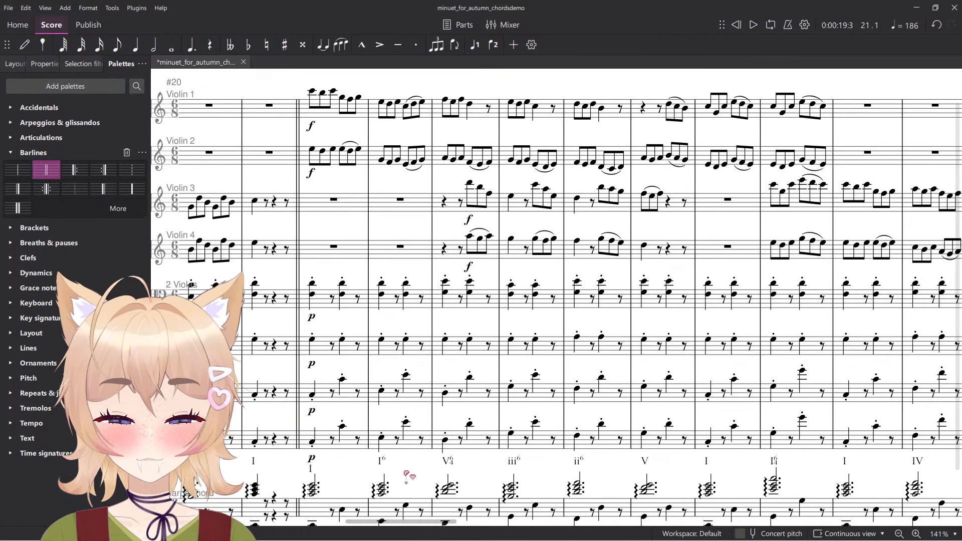
# Review the Roman numerals and Harpsichord chords throughout the pasted copy, and return to the start of the score.
pyautogui.scroll(6, 394, 454)
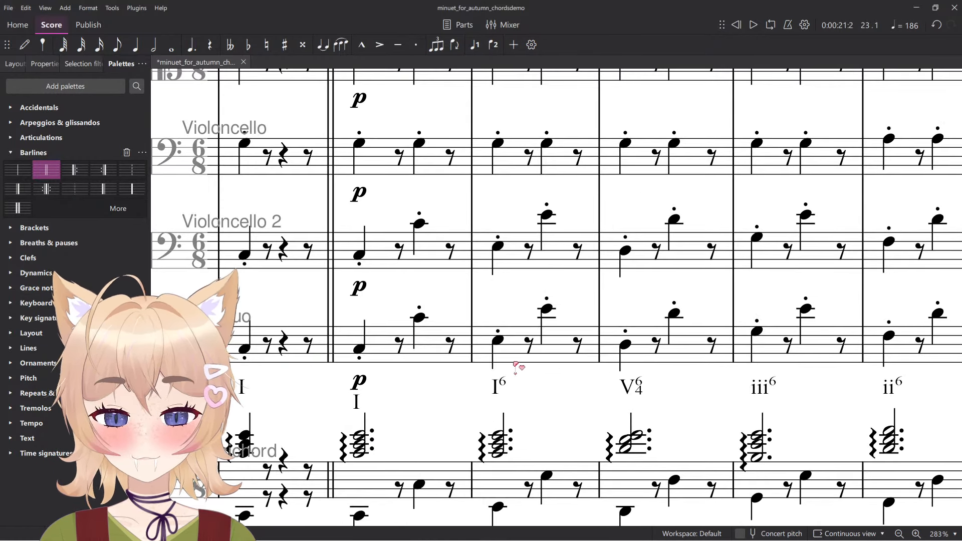
pyautogui.press('Escape')
pyautogui.scroll(-8, 544, 401)
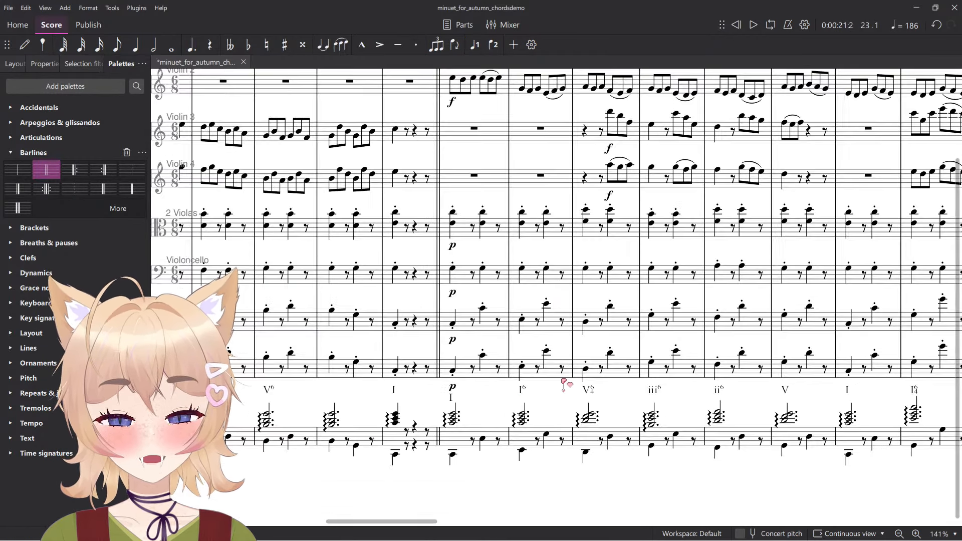
pyautogui.scroll(6, 410, 262)
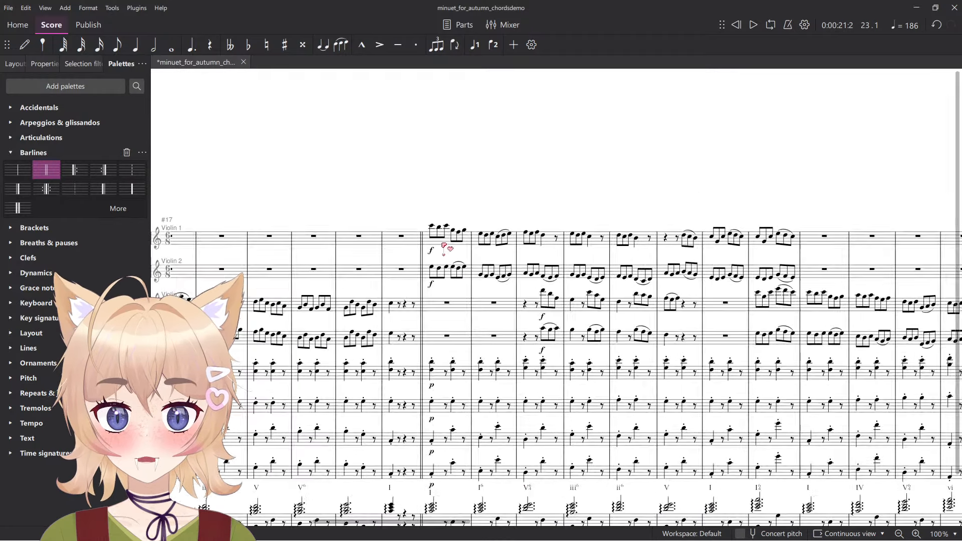
pyautogui.hscroll(8, 506, 417)
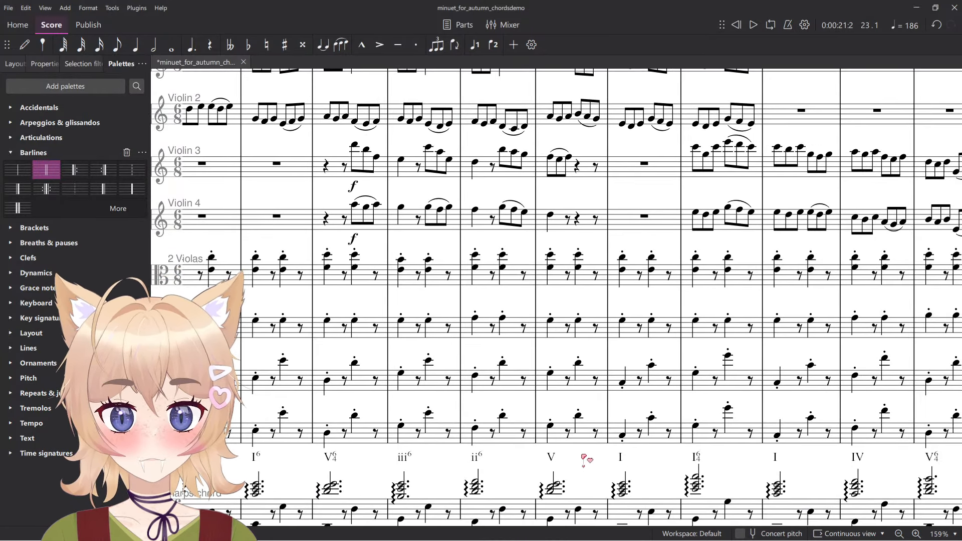
pyautogui.scroll(-6, 650, 487)
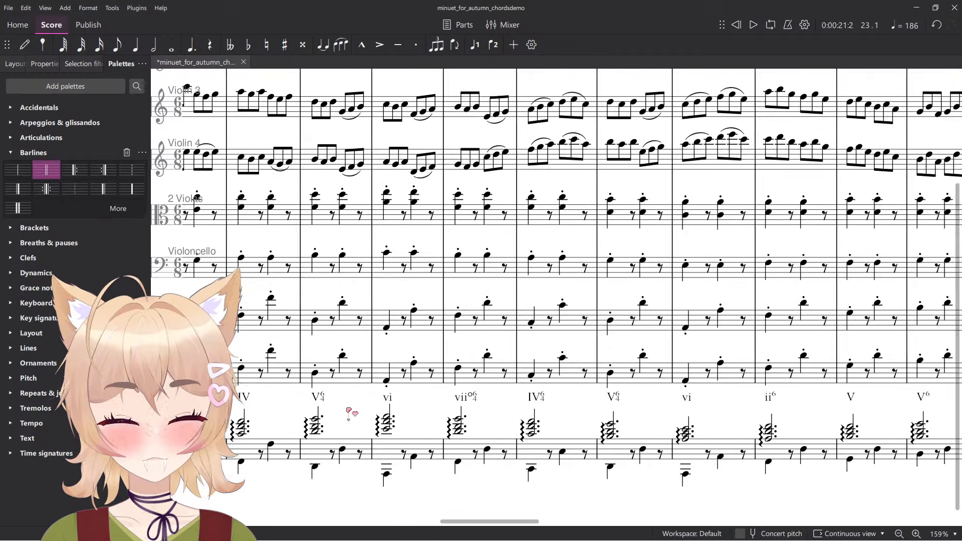
pyautogui.hscroll(-8, 896, 365)
pyautogui.hscroll(-2, 897, 365)
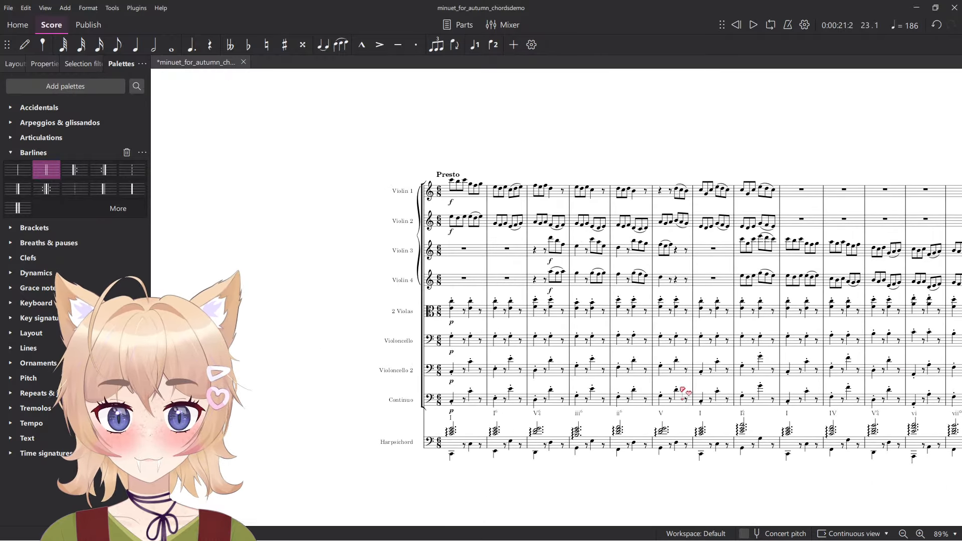
# Change the Roman numeral under measure 4 to I64.
pyautogui.scroll(6, 611, 444)
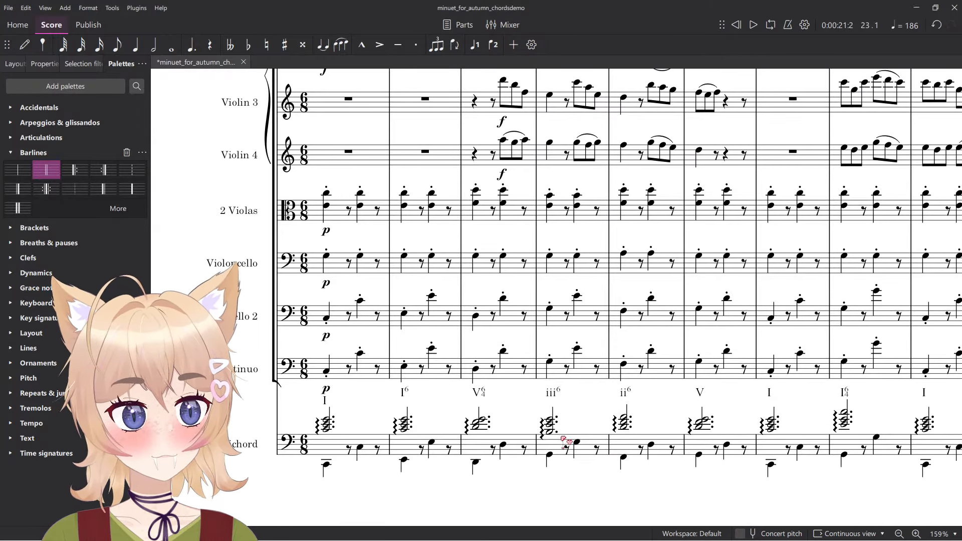
pyautogui.scroll(2, 554, 408)
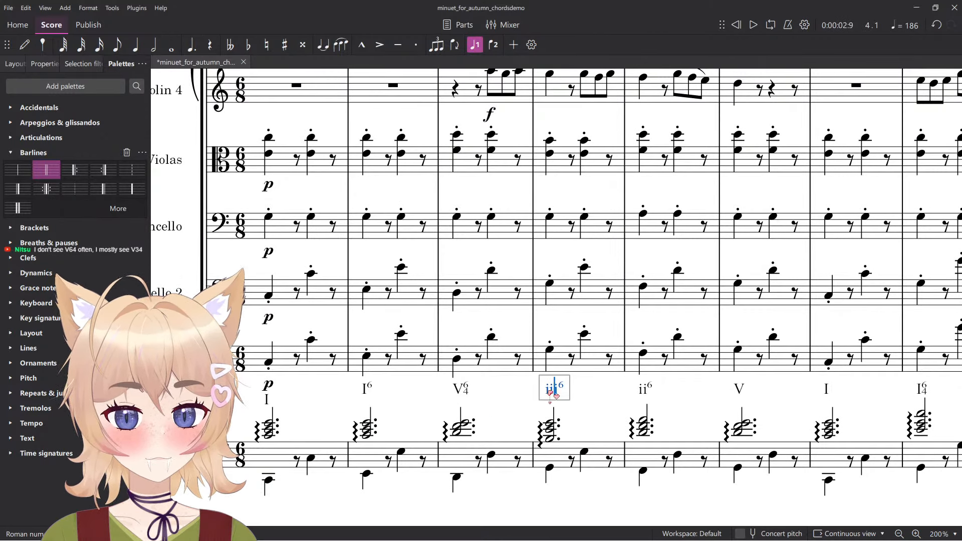
pyautogui.write('I64')
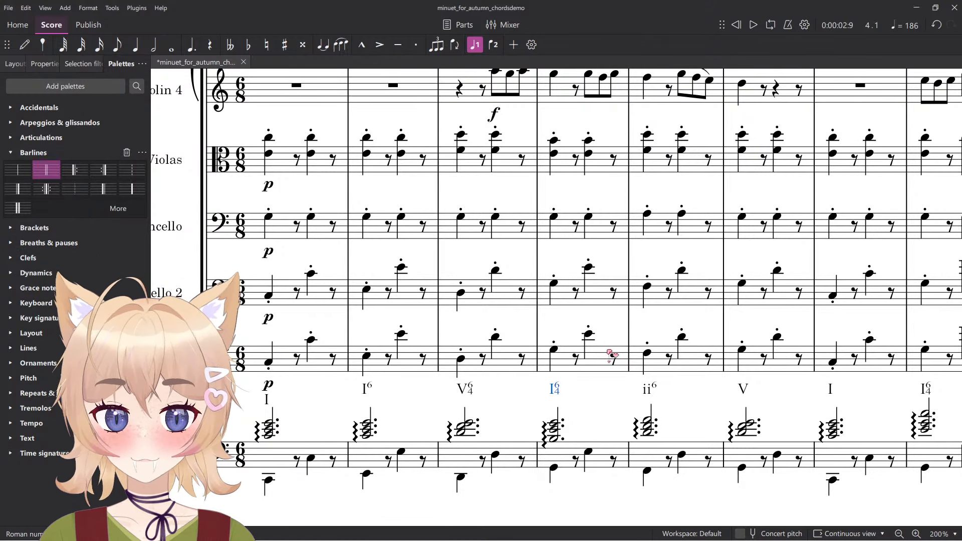
# Inspect the two lower-voice Harpsichord notes in measure 4 against the new Roman numeral.
pyautogui.scroll(2, 612, 355)
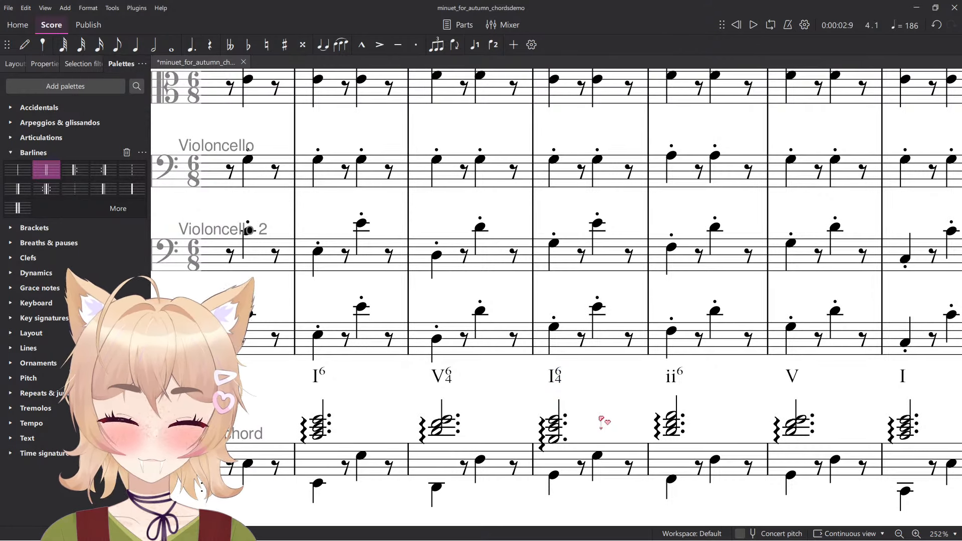
pyautogui.moveTo(600, 417); pyautogui.dragTo(483, 401)
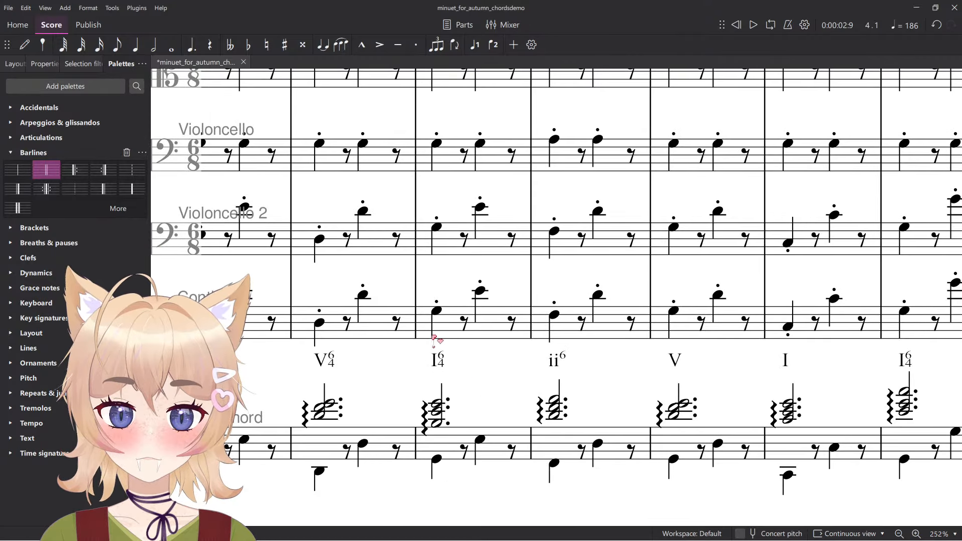
pyautogui.keyDown('ctrl'); pyautogui.scroll(3, 418, 471); pyautogui.keyUp('ctrl')
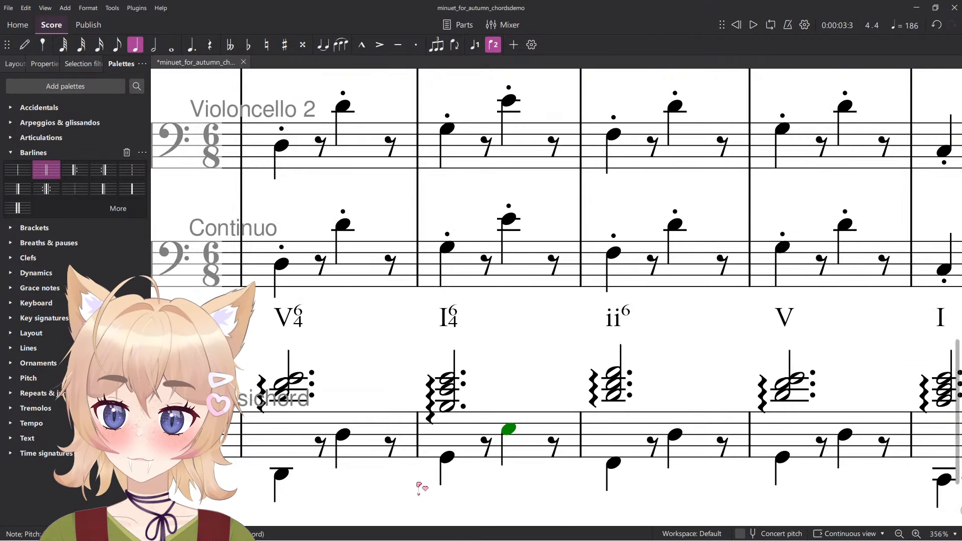
pyautogui.keyDown('ctrl'); pyautogui.click(448, 458); pyautogui.keyUp('ctrl')
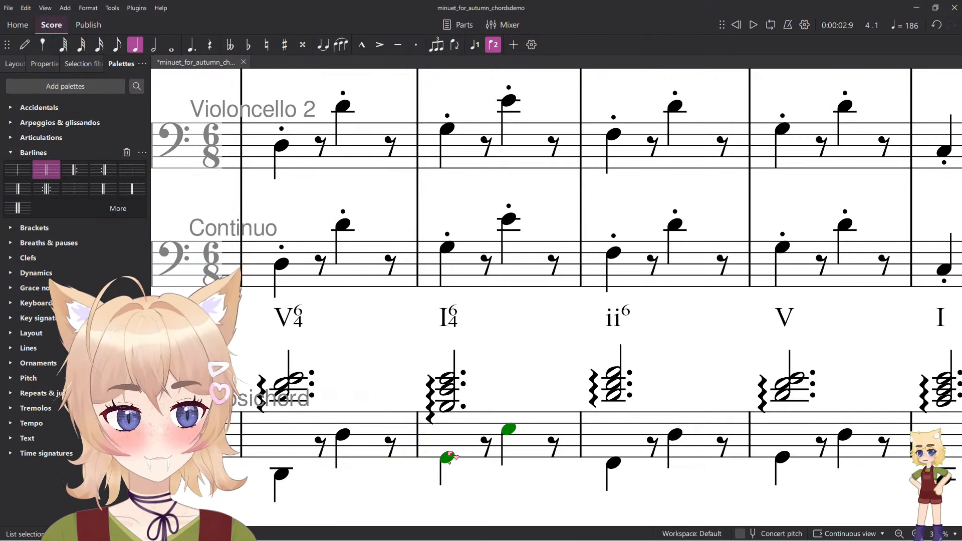
# Remove the 6 from measure 4's Roman numeral and undo that removal.
pyautogui.click(504, 353)
pyautogui.doubleClick(447, 317)
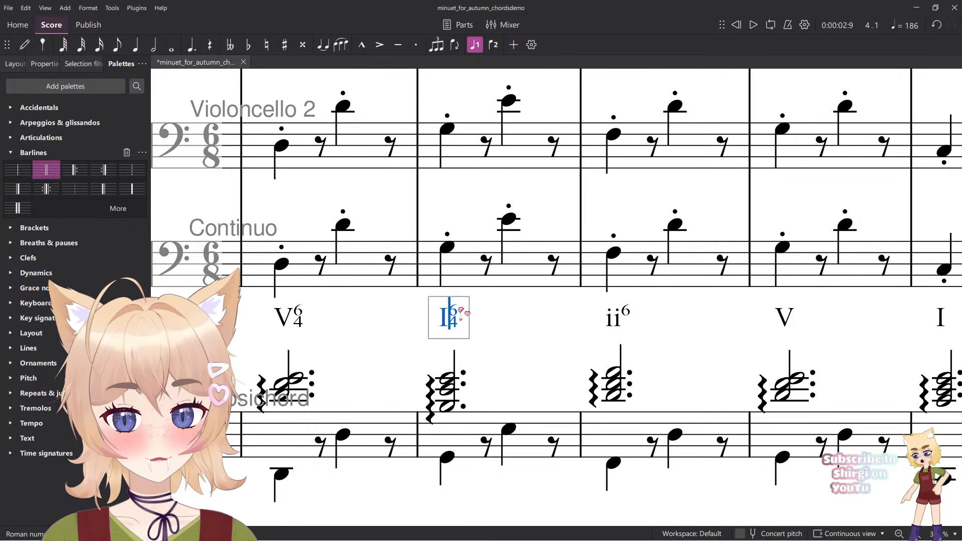
pyautogui.press('Escape')
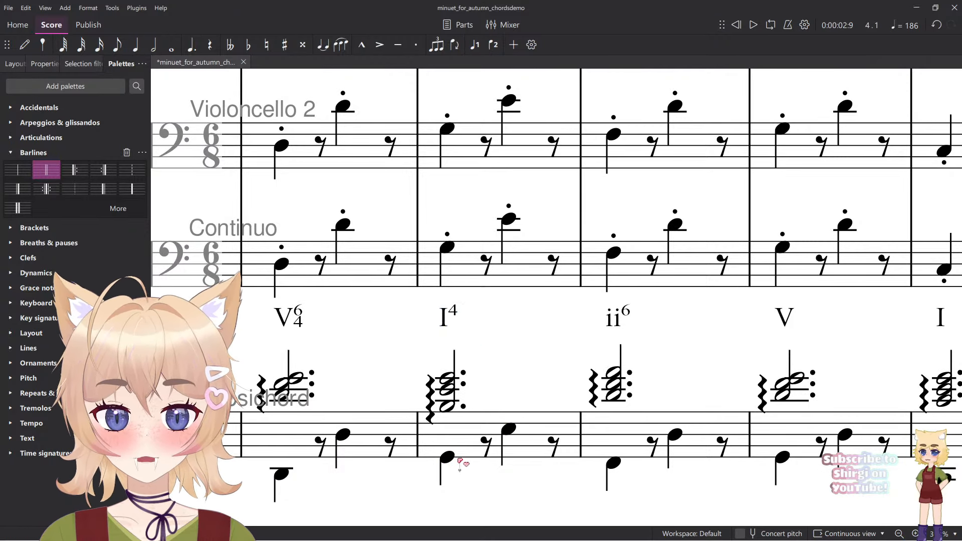
pyautogui.hotkey('ctrl', 'z')
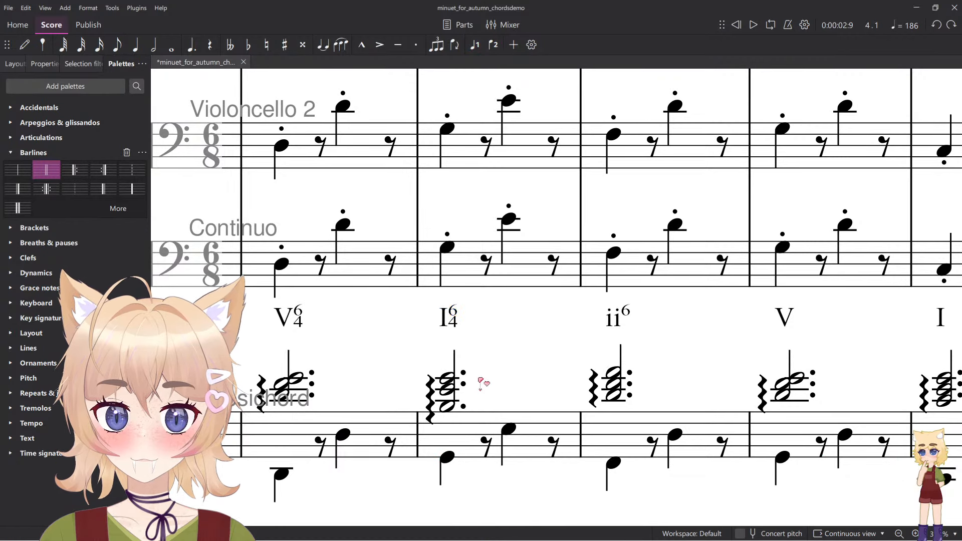
# Raise the lowest note of the Harpsichord chord in measure 4 to C, and move the selection up to the Continuo.
pyautogui.click(452, 409)
pyautogui.press('Up')
pyautogui.hotkey('alt', 'Up')
pyautogui.hotkey('alt', 'Up')
pyautogui.hotkey('alt', 'Up')
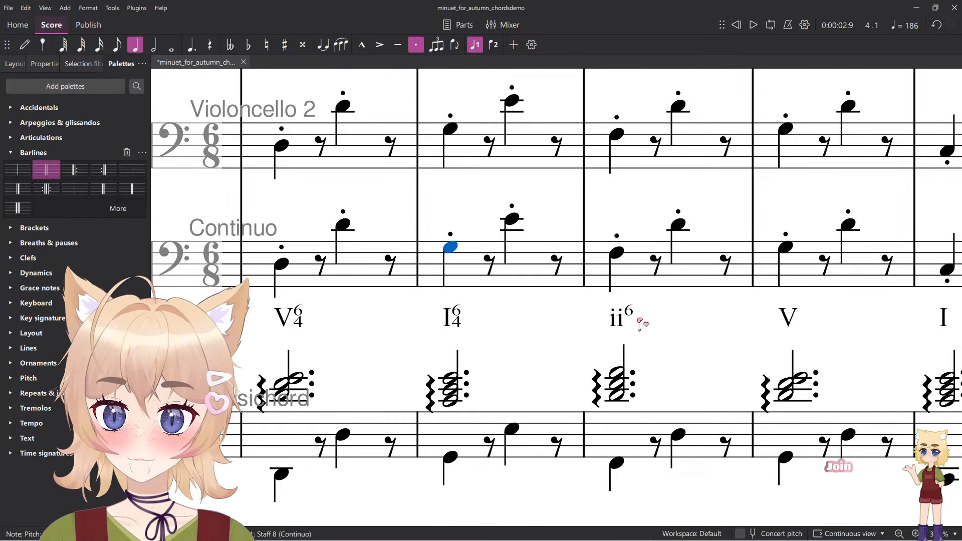
# Raise the upper notes of both Violas chords in measure 4 to C.
pyautogui.scroll(1, 637, 347)
pyautogui.scroll(6, 636, 354)
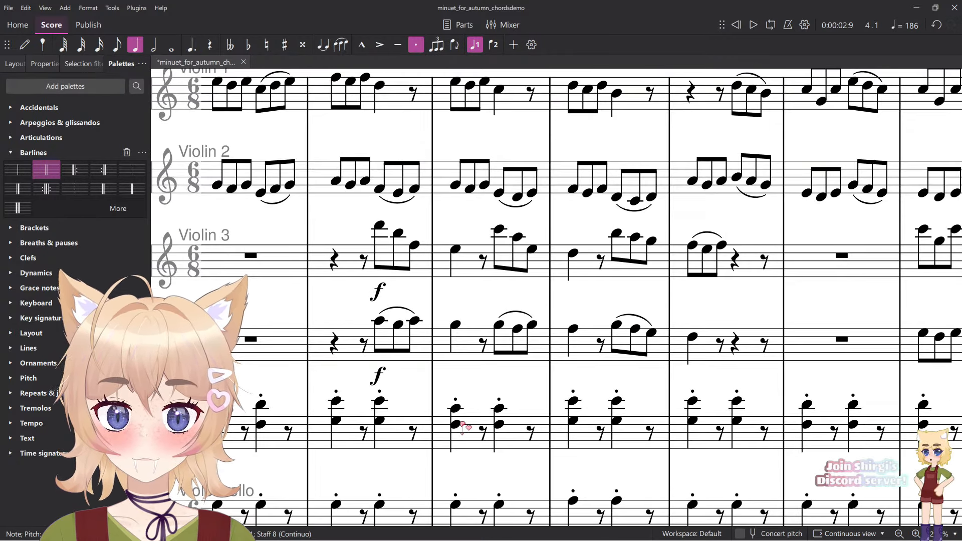
pyautogui.hotkey('alt', 'Up')
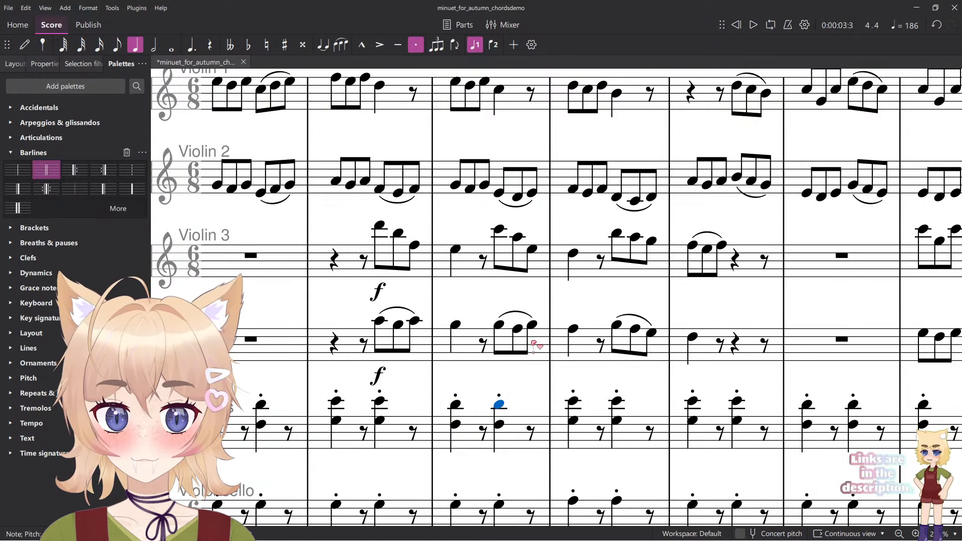
# Check Violin 2's first note in measure 4 and play the score back from the opening.
pyautogui.scroll(3, 535, 345)
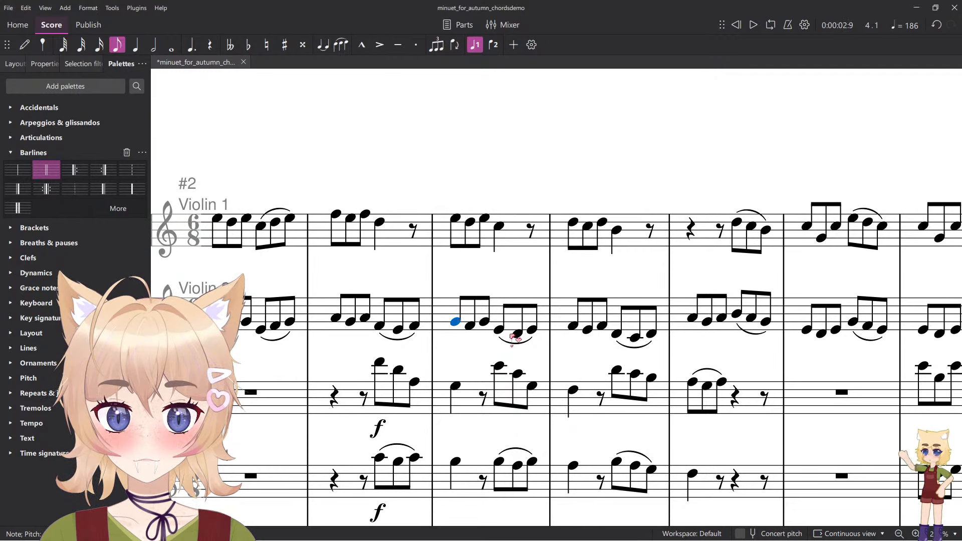
pyautogui.press('space')
pyautogui.scroll(-2, 501, 186)
pyautogui.press('space')
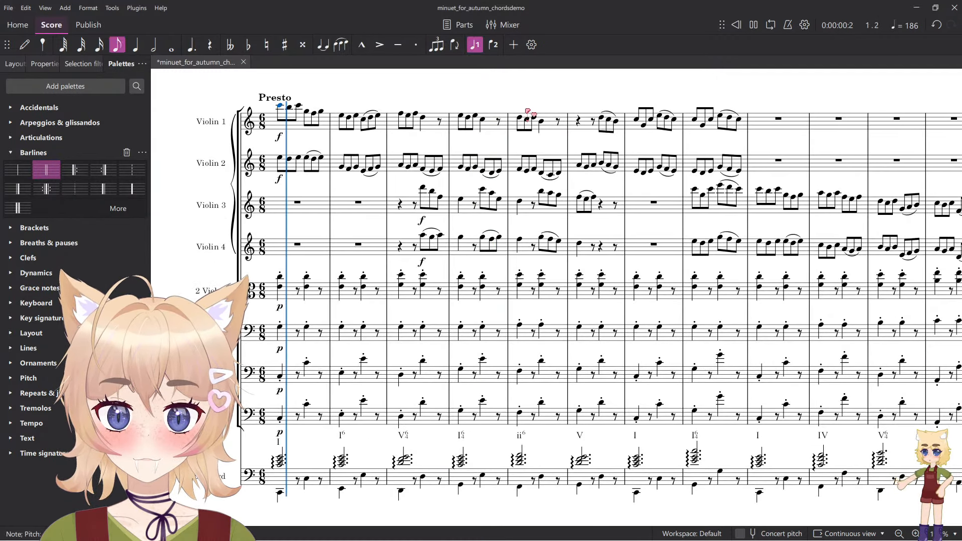
pyautogui.press('space')
# Change the Roman numeral under measure 5 to IV.
pyautogui.doubleClick(521, 437)
pyautogui.scroll(2, 524, 496)
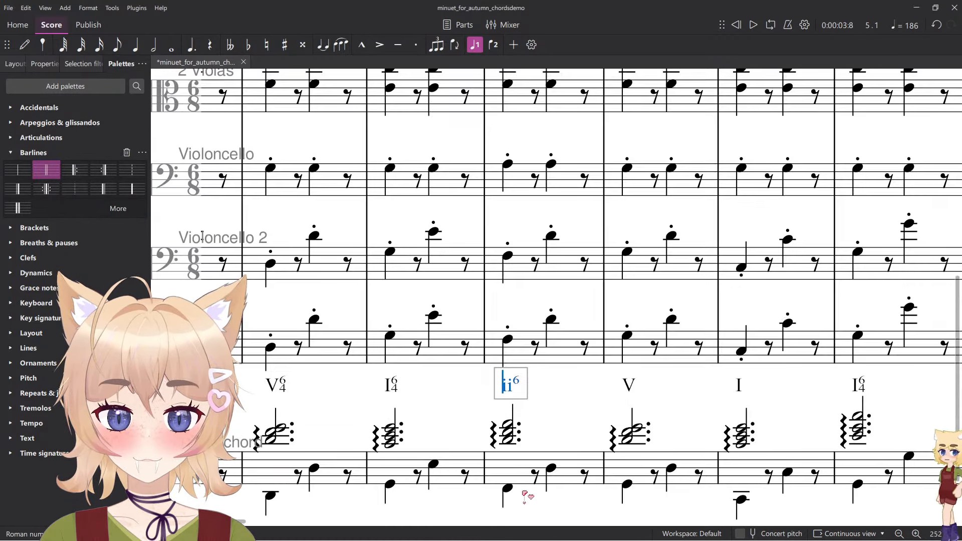
pyautogui.hotkey('ctrl', 'a')
pyautogui.press('Escape')
# Lower the upper notes of both Violas chords in measure 5 to C.
pyautogui.scroll(5, 537, 401)
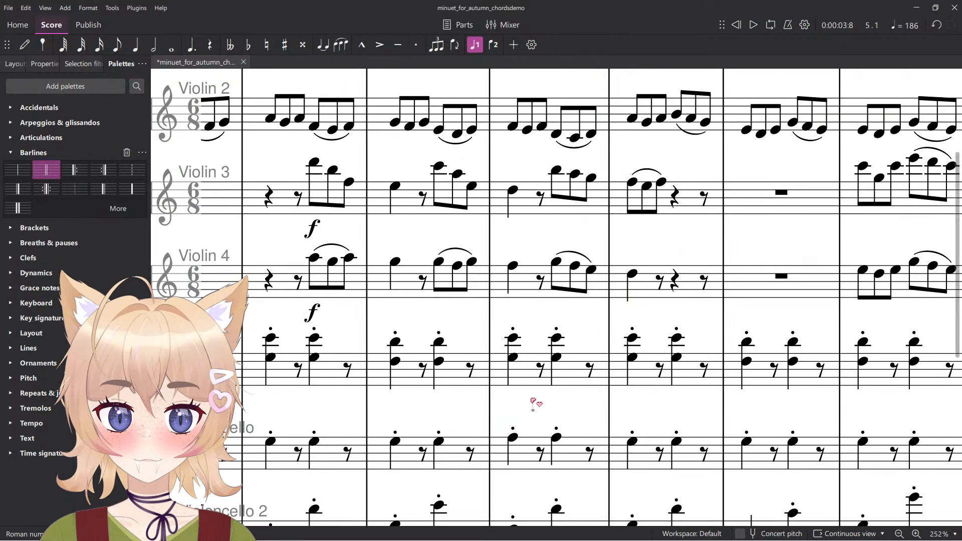
pyautogui.click(523, 356)
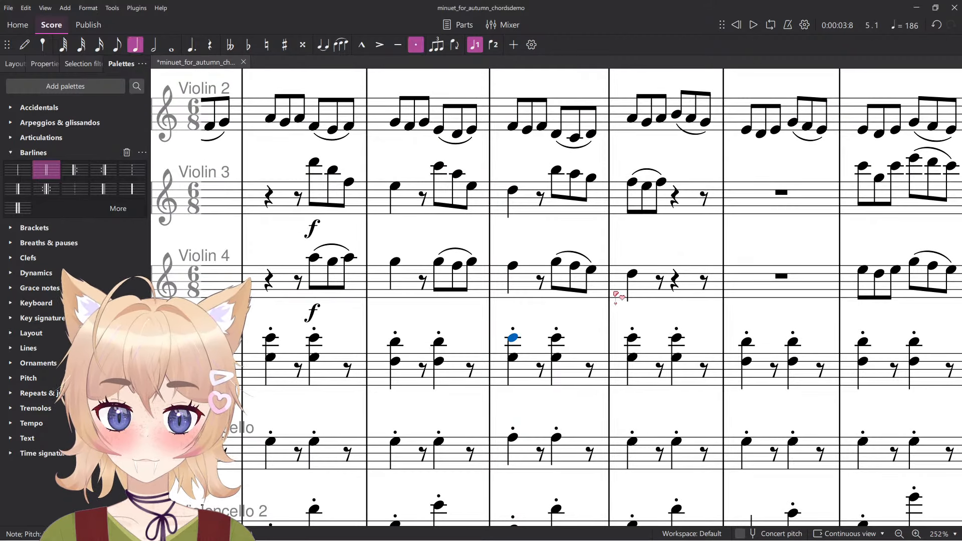
pyautogui.press('Right')
pyautogui.press('Right')
# Play back measure 5 and inspect the fourth note of Violin 2 against the new harmony.
pyautogui.scroll(2, 617, 296)
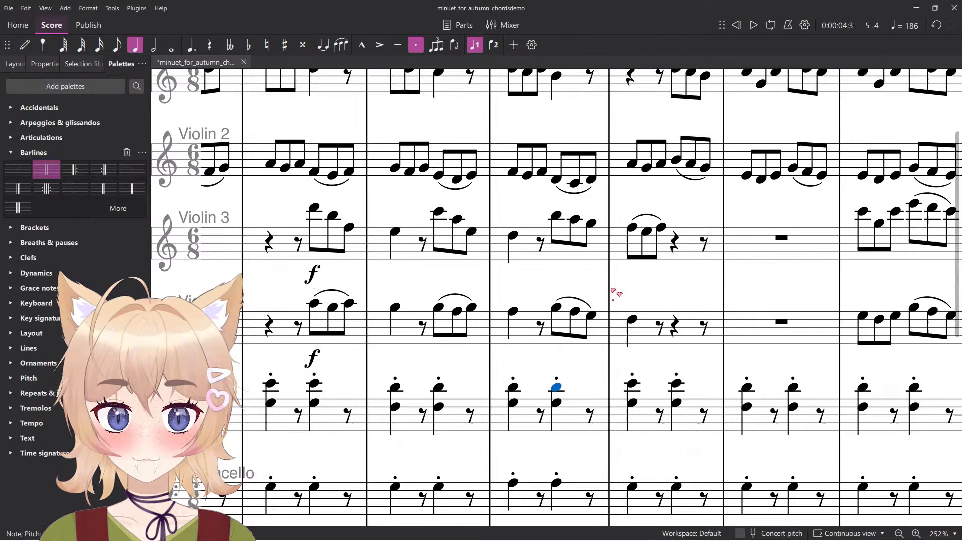
pyautogui.click(525, 138)
pyautogui.press('space')
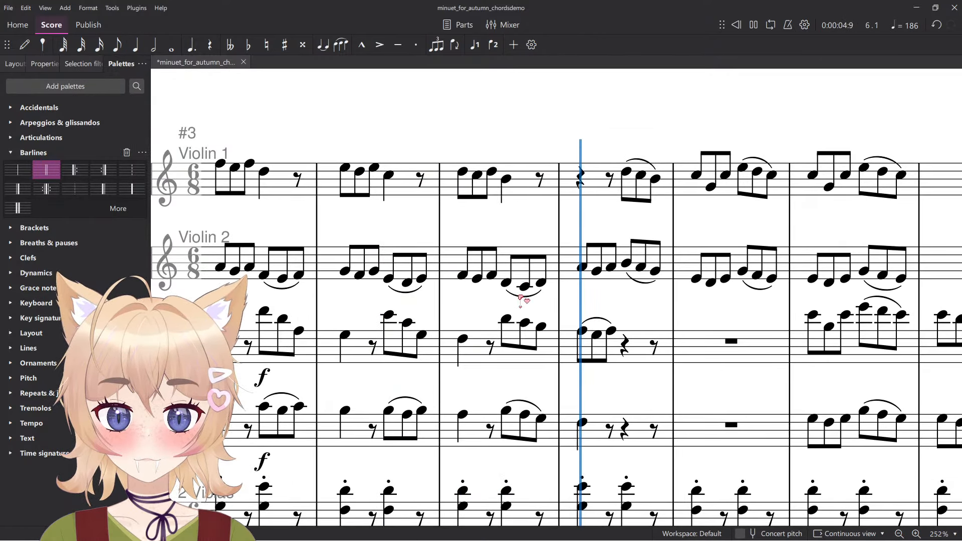
pyautogui.press('space')
pyautogui.click(506, 284)
# Lower the lowest note of the Harpsichord chord in measure 5 to C.
pyautogui.scroll(-6, 505, 286)
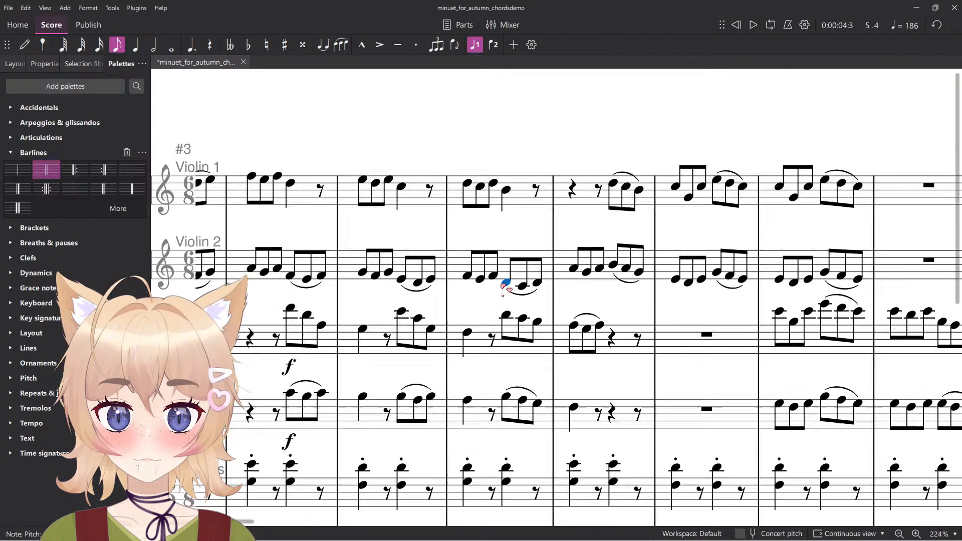
pyautogui.scroll(-6, 491, 289)
pyautogui.click(481, 297)
pyautogui.scroll(8, 489, 304)
pyautogui.scroll(4, 507, 299)
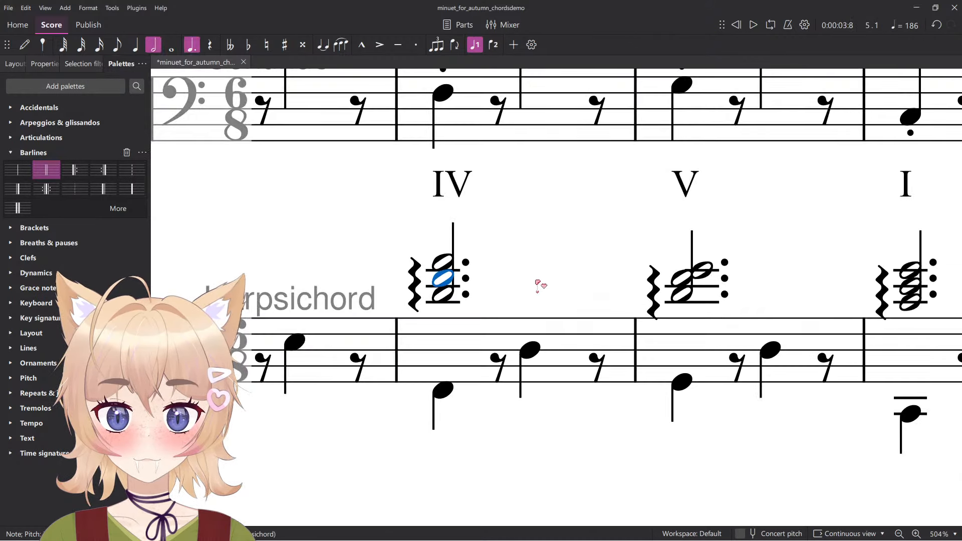
pyautogui.hotkey('alt', 'Up')
pyautogui.hotkey('alt', 'Up')
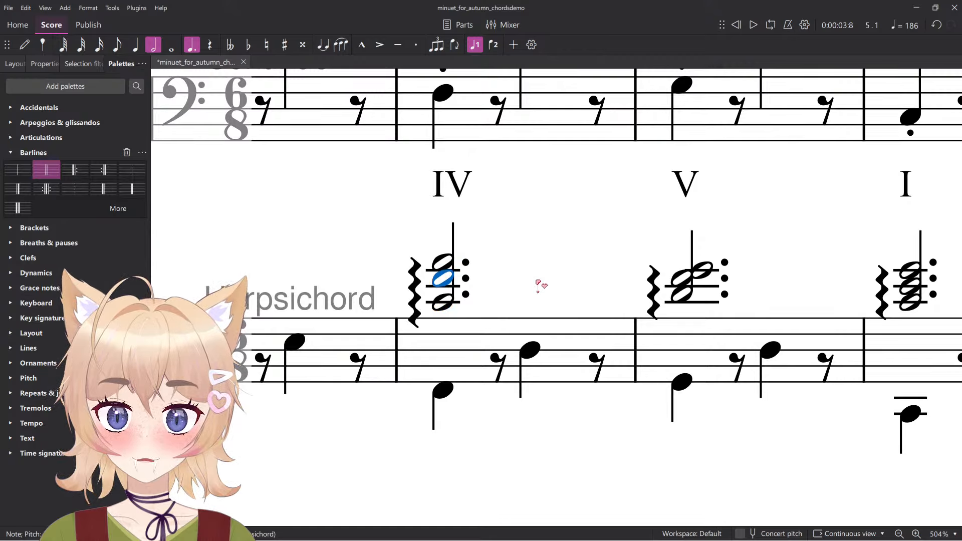
# Play back measure 5 of the Harpsichord and return to the first measure.
pyautogui.scroll(-10, 531, 300)
pyautogui.click(496, 381)
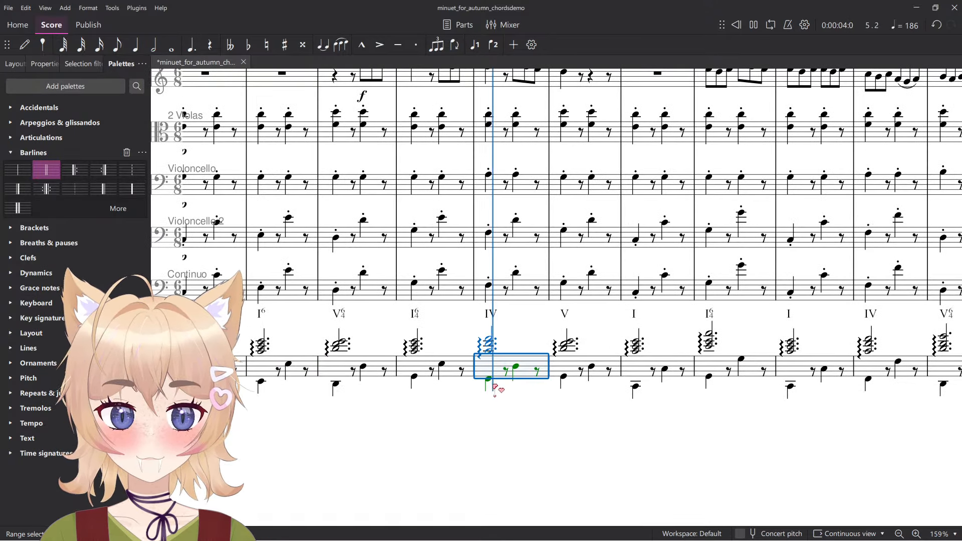
pyautogui.scroll(-3, 426, 441)
pyautogui.click(333, 442)
pyautogui.scroll(5, 624, 390)
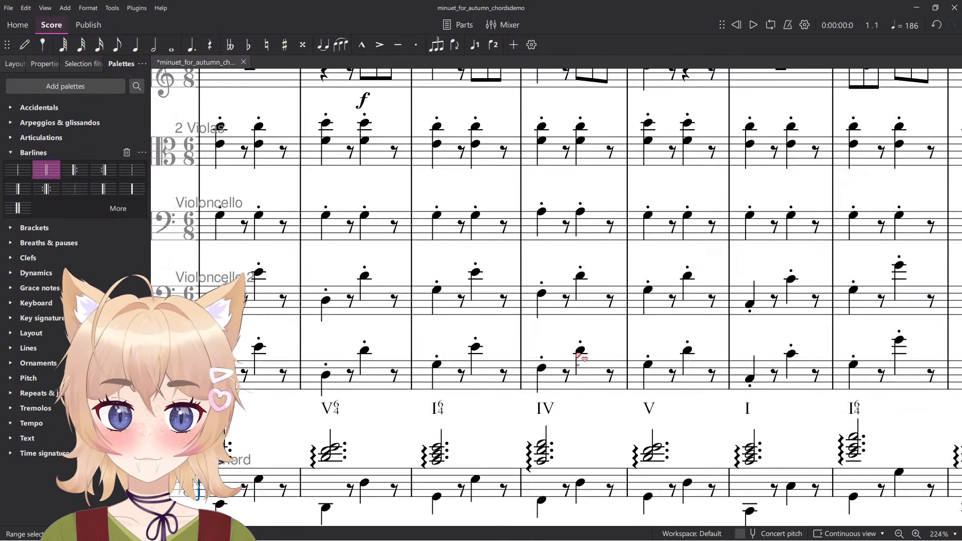
# Compare the Continuo and Harpsichord bass notes in measures 4 and 5 with their Roman numerals.
pyautogui.click(578, 353)
pyautogui.press('Left')
pyautogui.press('Left')
pyautogui.press('Left')
pyautogui.press('Left')
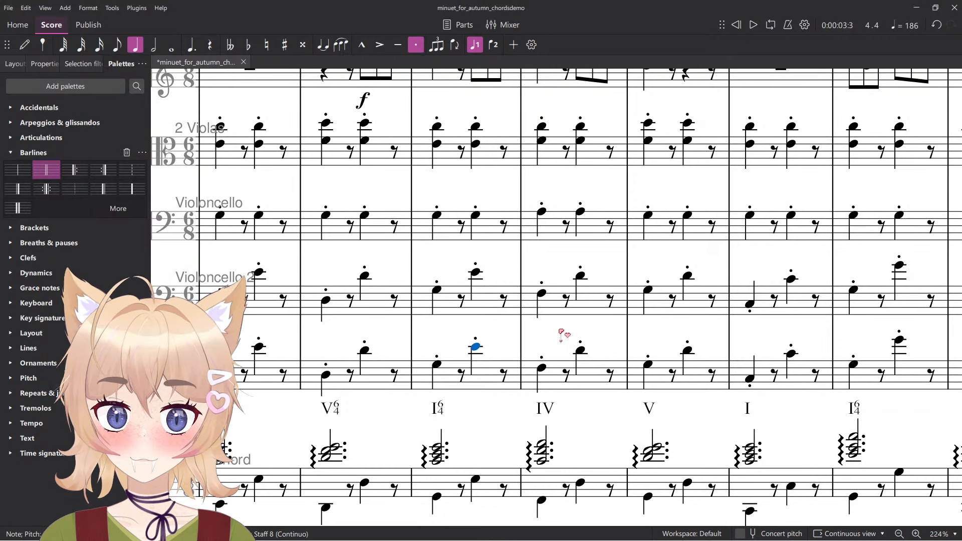
pyautogui.scroll(-1, 558, 338)
pyautogui.click(477, 437)
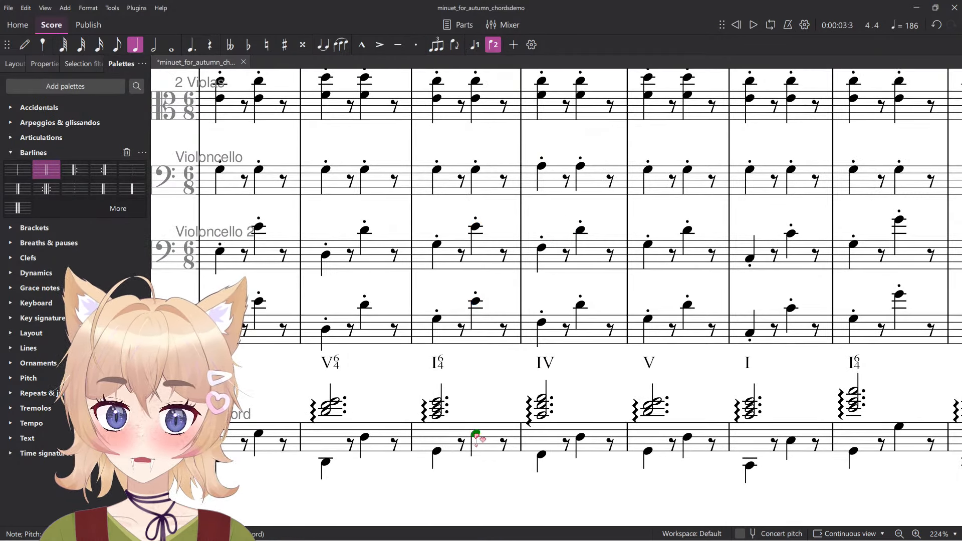
pyautogui.scroll(3, 522, 436)
pyautogui.scroll(1, 546, 438)
pyautogui.click(551, 327)
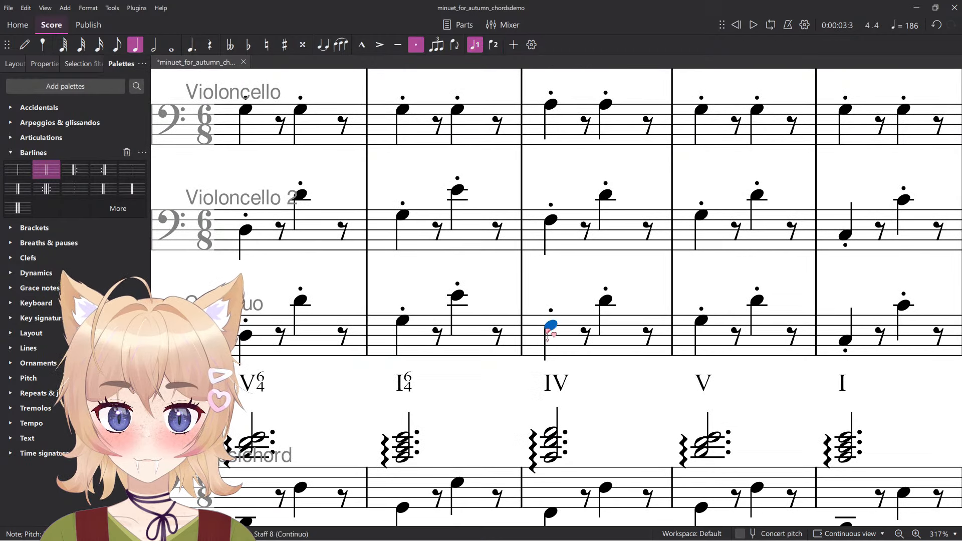
# Lower the second quarter note of measure 5 in Violoncello 2 and Continuo to C.
pyautogui.click(606, 301)
pyautogui.scroll(4, 622, 316)
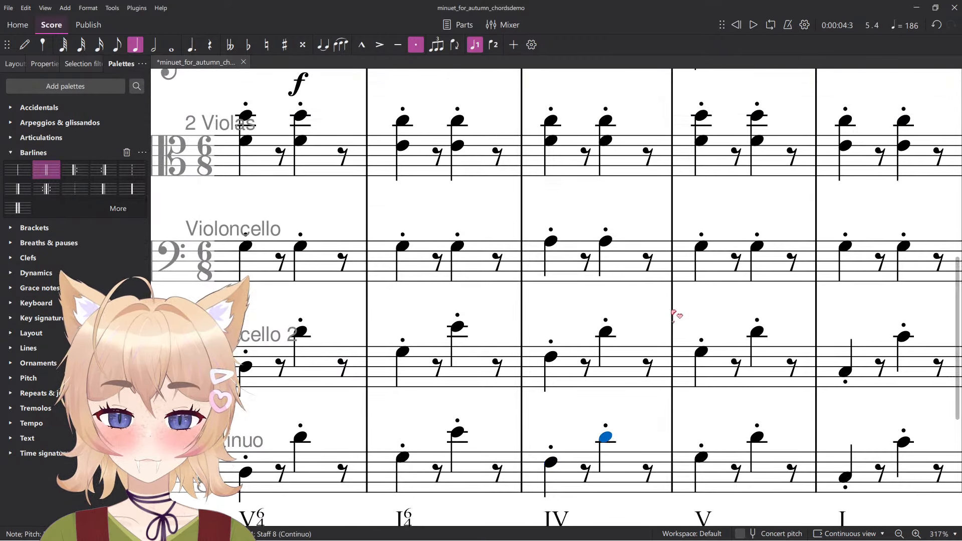
pyautogui.keyDown('shift'); pyautogui.click(607, 382); pyautogui.keyUp('shift')
pyautogui.press('Down')
pyautogui.press('Down')
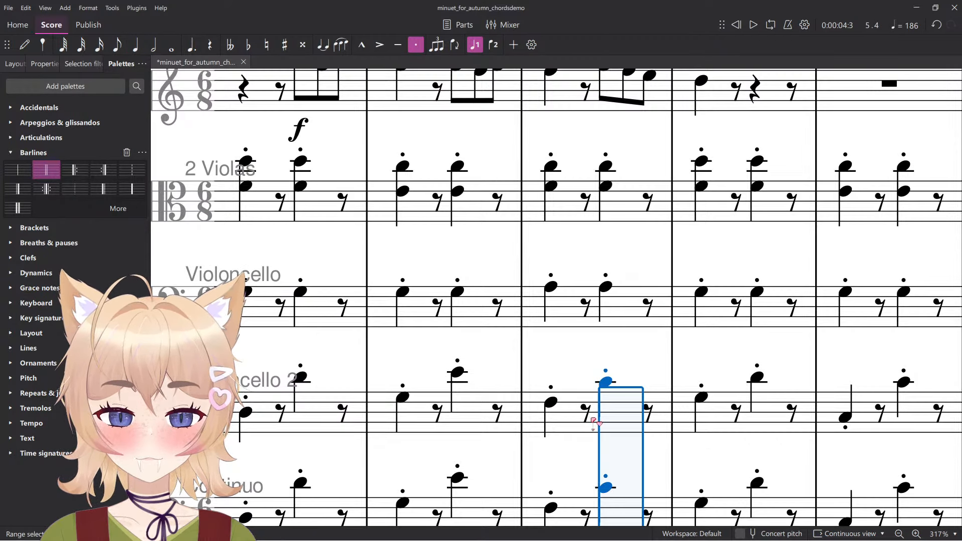
pyautogui.click(606, 384)
# Check the Violoncello's first note in measure 5 and play back from there through measure 11.
pyautogui.click(550, 295)
pyautogui.click(550, 288)
pyautogui.scroll(-5, 551, 287)
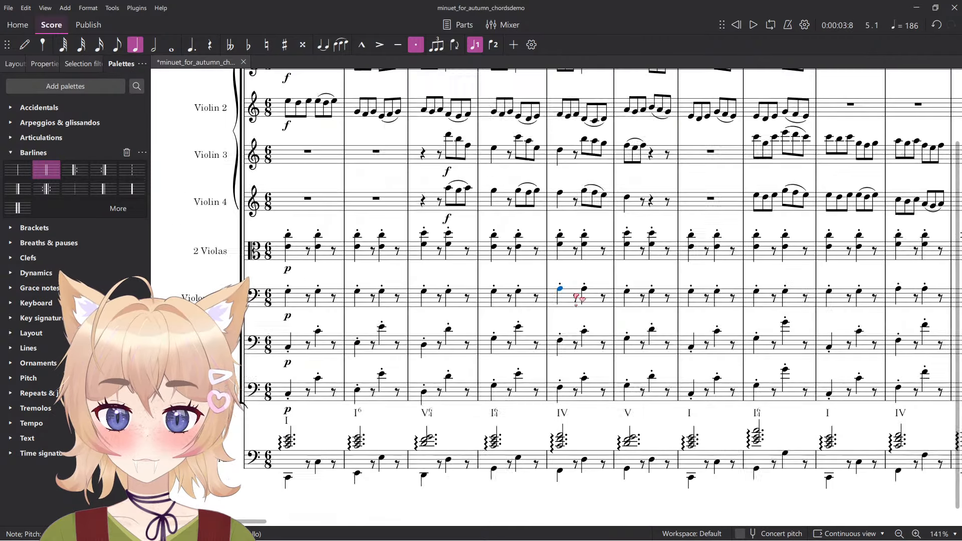
pyautogui.press('space')
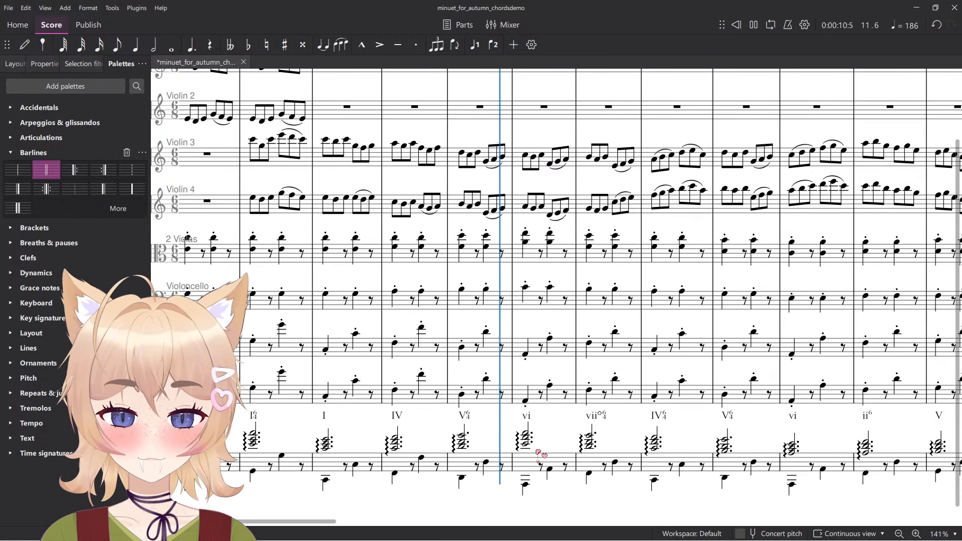
pyautogui.press('space')
# Raise both lower-voice Harpsichord notes in measure 12 by a third to C.
pyautogui.scroll(4, 536, 492)
pyautogui.click(522, 483)
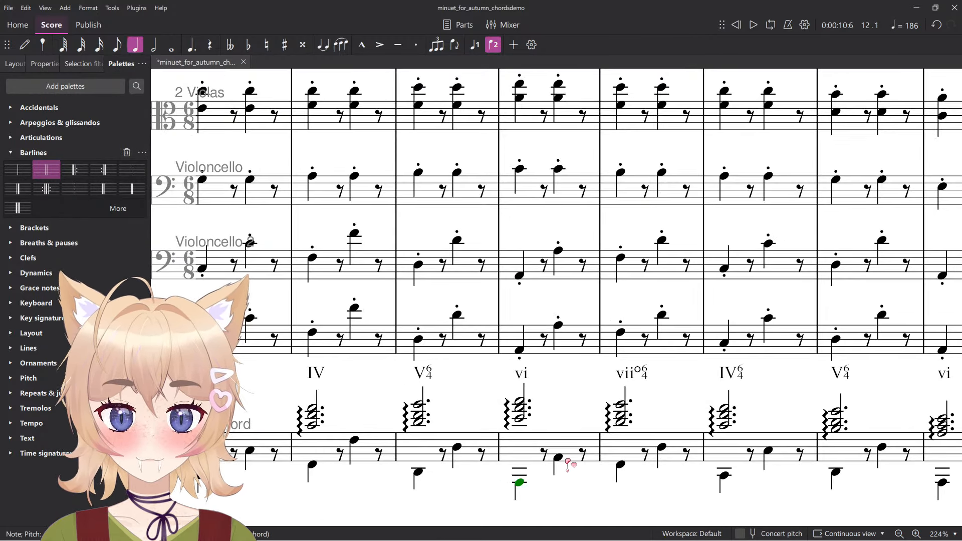
pyautogui.scroll(1, 570, 463)
pyautogui.scroll(3, 570, 463)
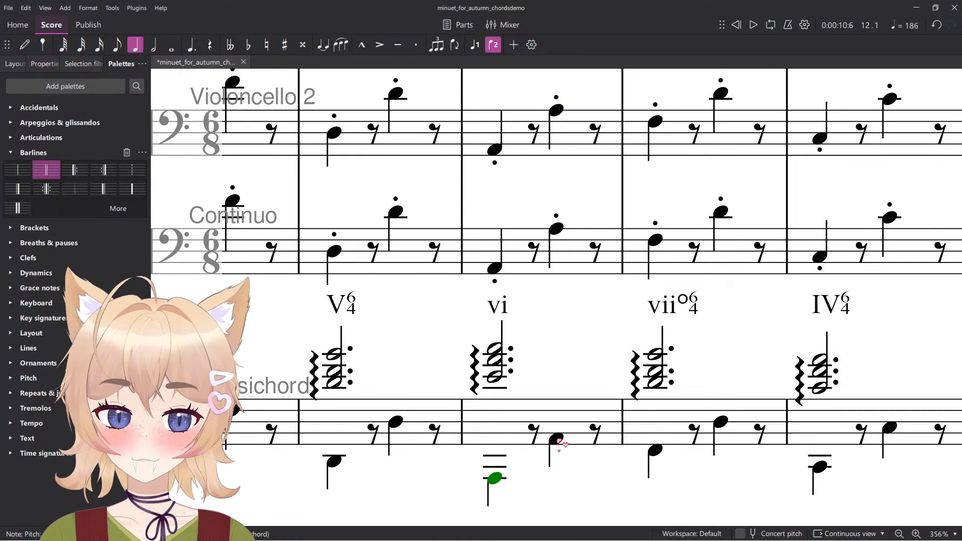
pyautogui.keyDown('ctrl'); pyautogui.click(557, 440); pyautogui.keyUp('ctrl')
pyautogui.hotkey('alt', 'shift', 'Up')
pyautogui.hotkey('alt', 'shift', 'Up')
# Lower the middle note of the Harpsichord chord in measure 12 to G.
pyautogui.click(530, 390)
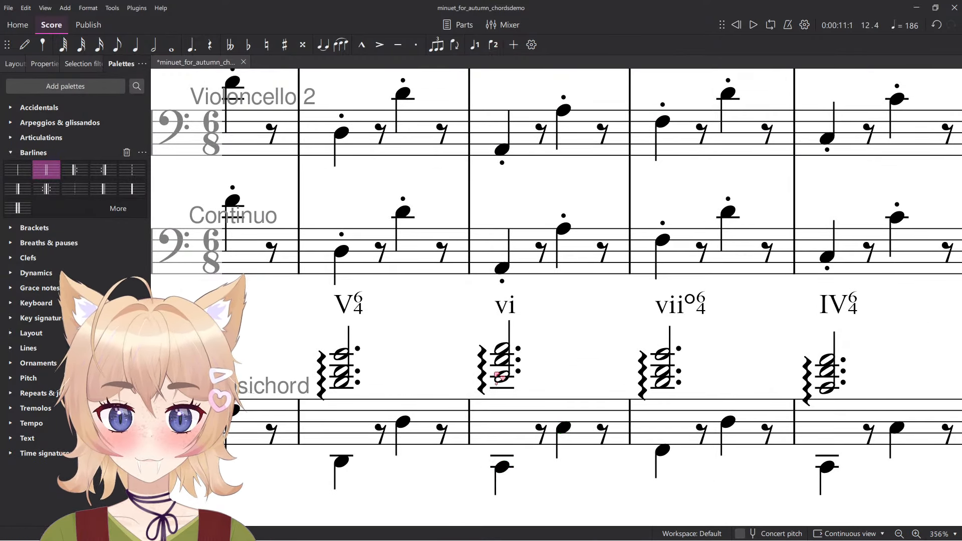
pyautogui.click(499, 377)
pyautogui.hotkey('alt', 'shift', 'Up')
pyautogui.hotkey('alt', 'shift', 'Up')
pyautogui.hotkey('alt', 'shift', 'Up')
pyautogui.hotkey('alt', 'shift', 'Up')
pyautogui.hotkey('alt', 'shift', 'Up')
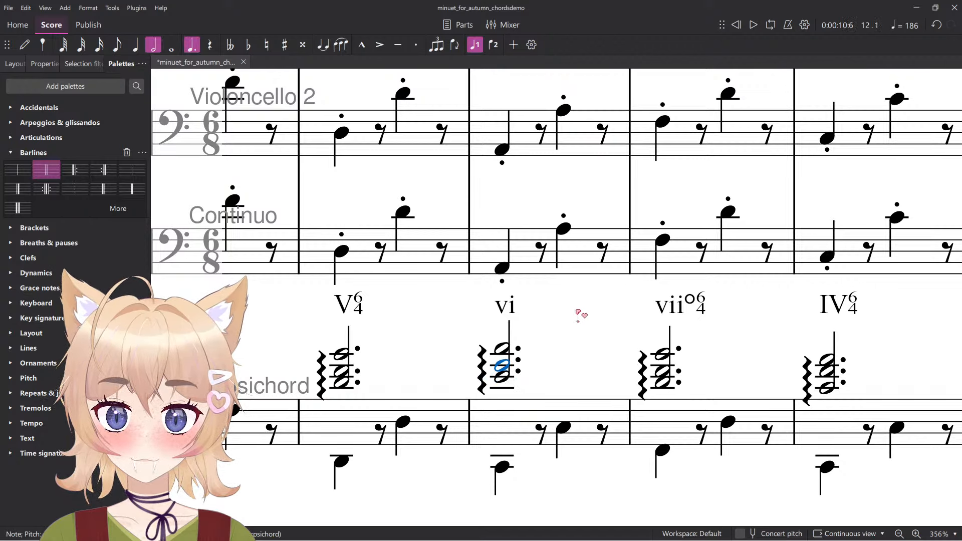
# Raise the Violoncello 2 and Continuo notes in measure 12 by a third to C, matching the Harpsichord bass.
pyautogui.hotkey('ctrl', '-')
pyautogui.hotkey('alt', 'Up')
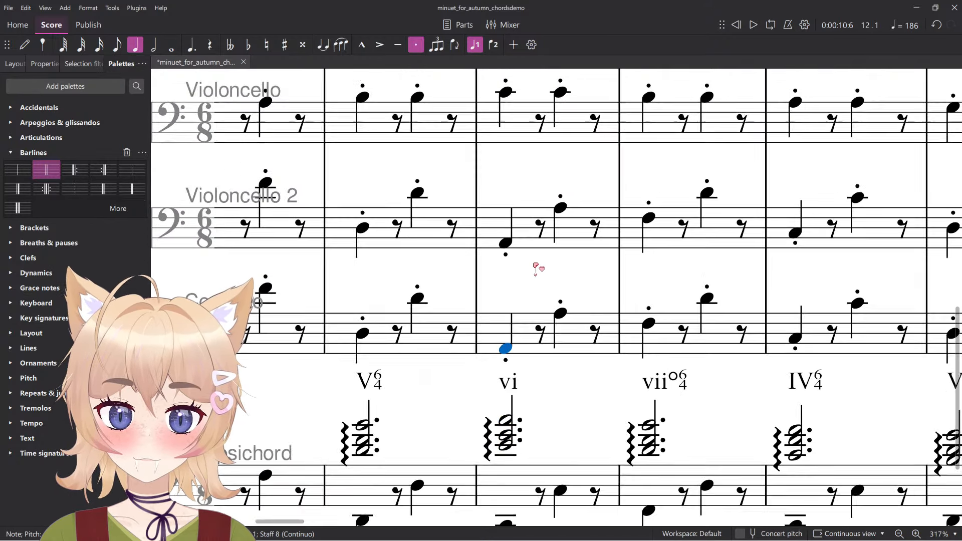
pyautogui.click(551, 406)
pyautogui.scroll(5, 542, 363)
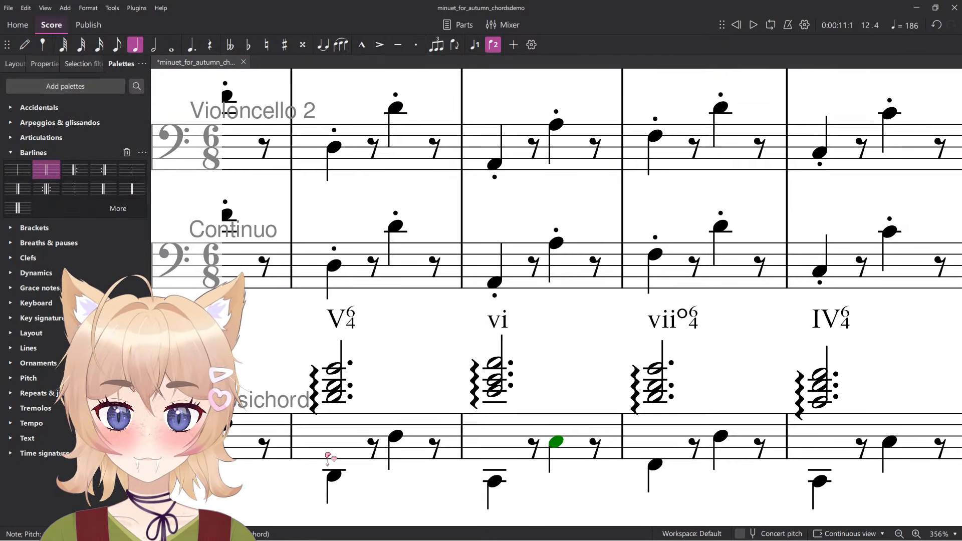
pyautogui.click(332, 475)
pyautogui.press('space')
pyautogui.press('space')
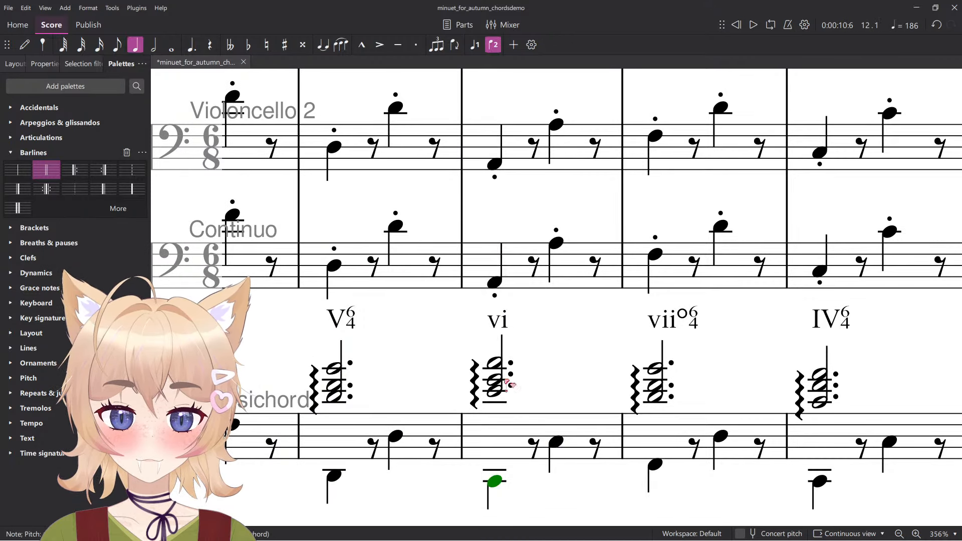
pyautogui.click(494, 282)
pyautogui.keyDown('shift'); pyautogui.click(576, 143); pyautogui.keyUp('shift')
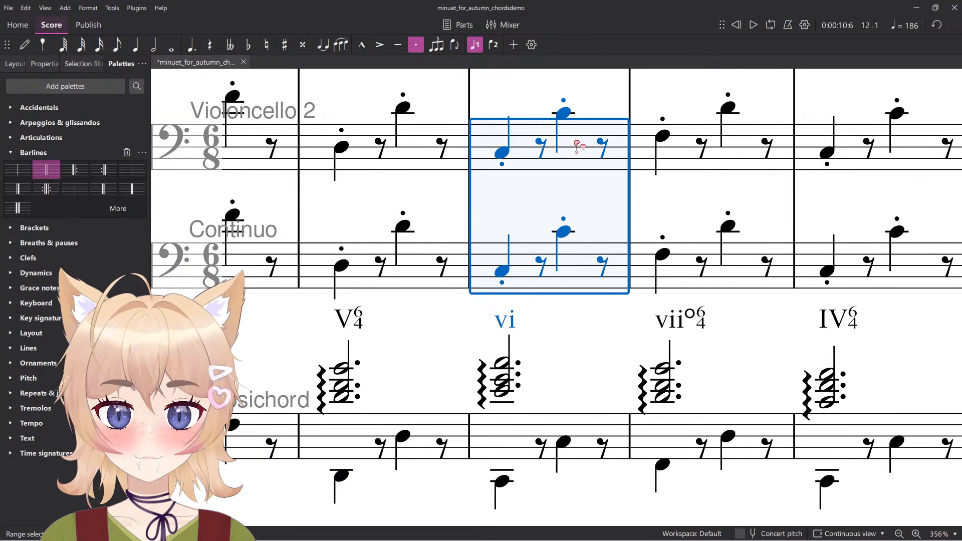
# Check the Violoncello notes in measure 12 and lower the bottom notes of both Violas chords there to G.
pyautogui.scroll(8, 521, 189)
pyautogui.click(506, 409)
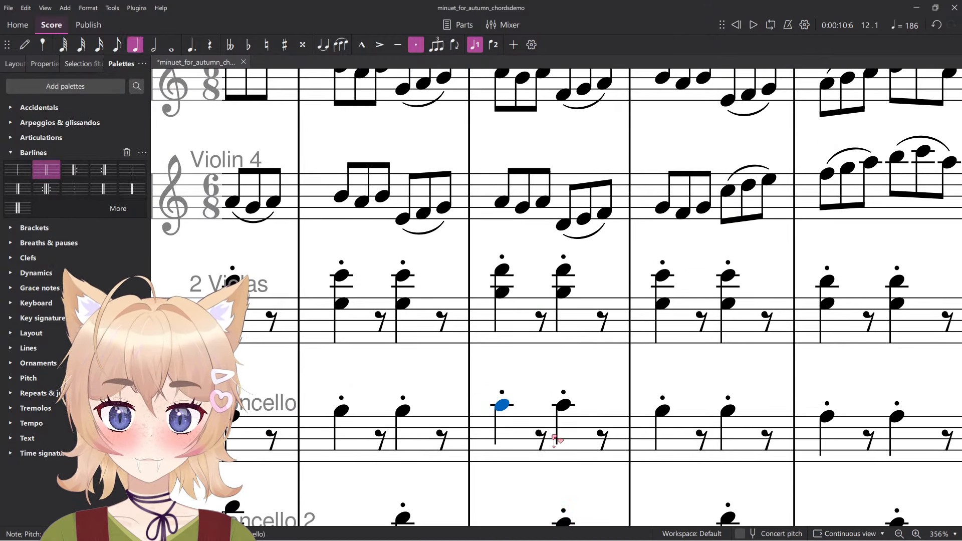
pyautogui.click(563, 383)
pyautogui.click(502, 293)
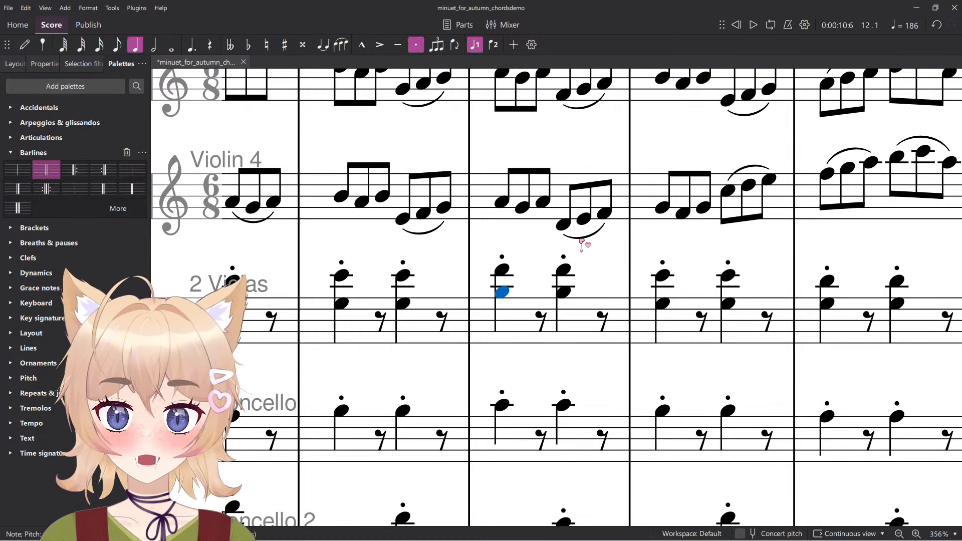
pyautogui.press('Down')
pyautogui.press('Right')
pyautogui.press('Right')
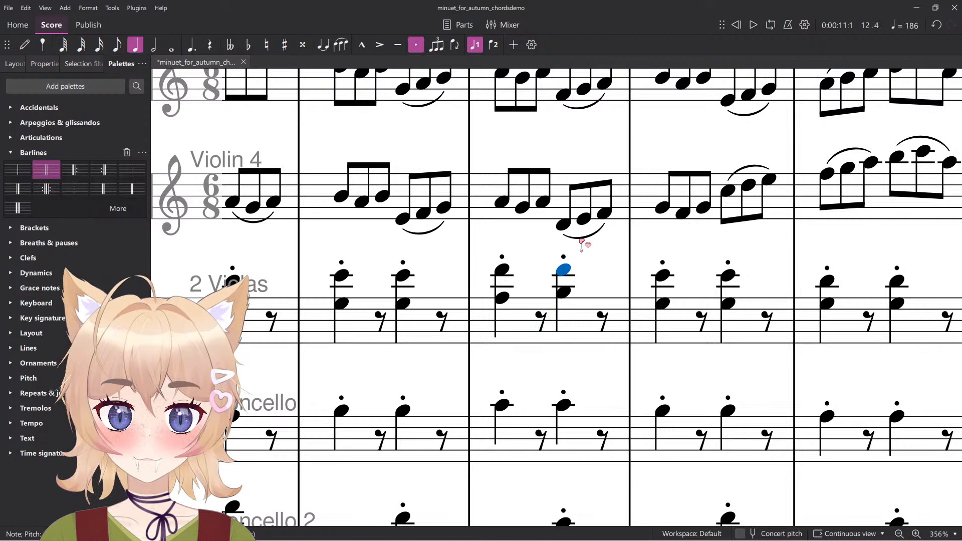
pyautogui.hotkey('alt', 'Down')
pyautogui.press('Down')
# Play back from Violin 3's first note in measure 11 through measure 12 to check the revised harmony.
pyautogui.scroll(2, 526, 244)
pyautogui.click(343, 161)
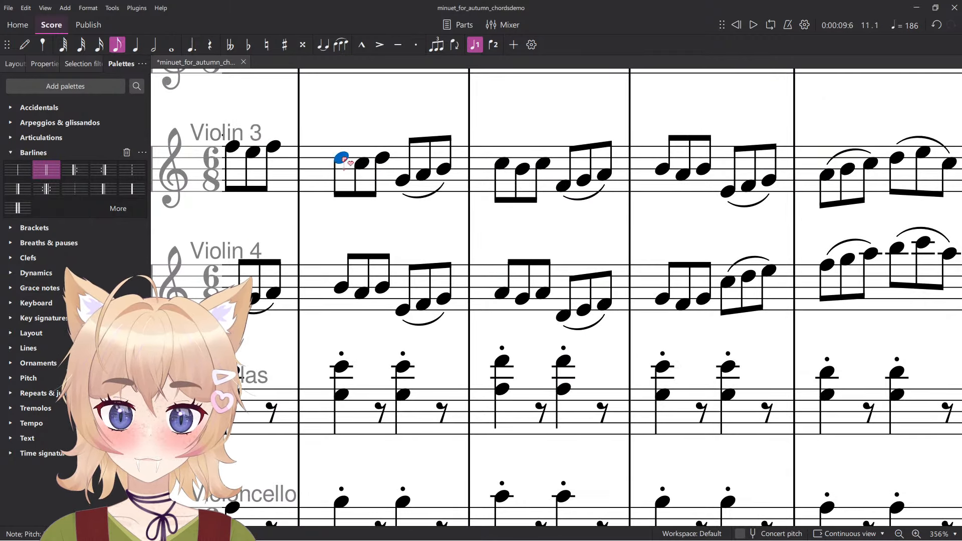
pyautogui.press('space')
pyautogui.scroll(-4, 499, 208)
pyautogui.scroll(3, 441, 318)
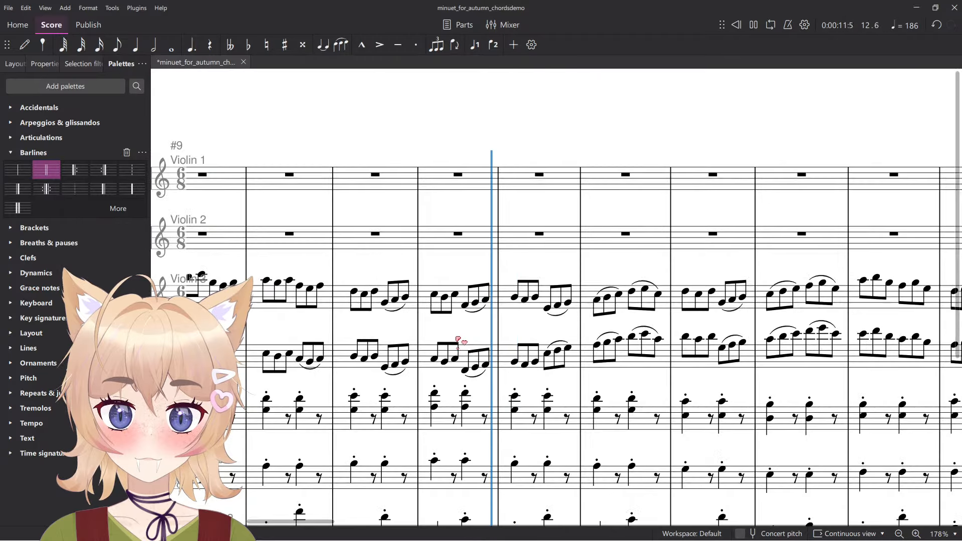
pyautogui.press('space')
pyautogui.scroll(3, 459, 341)
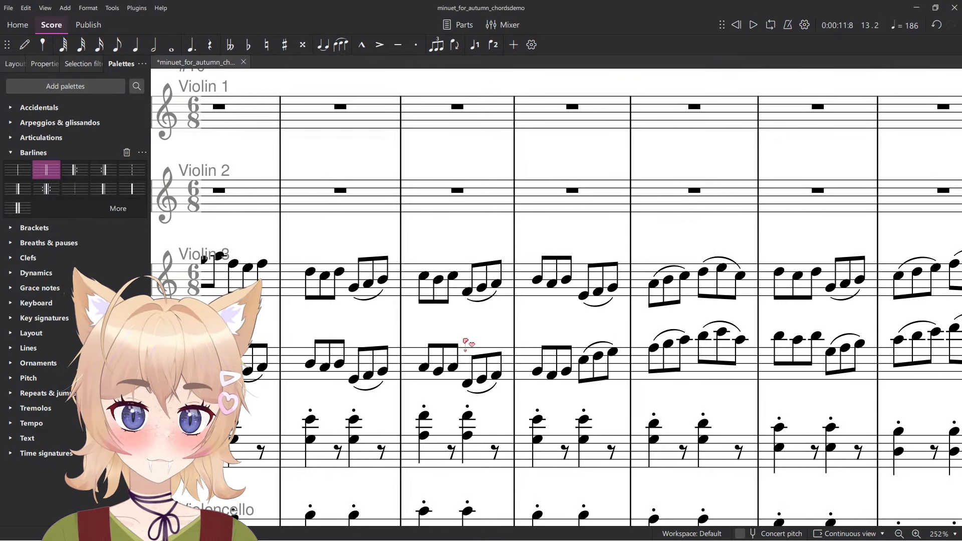
# Play back the passage around measure 13 to hear its harmony.
pyautogui.scroll(-2, 466, 344)
pyautogui.press('space')
pyautogui.moveTo(537, 274); pyautogui.dragTo(426, 138)
pyautogui.scroll(-4, 411, 301)
pyautogui.press('space')
# Check the Harpsichord bass note in measure 13 and replace that measure's Roman numeral with V42.
pyautogui.doubleClick(404, 340)
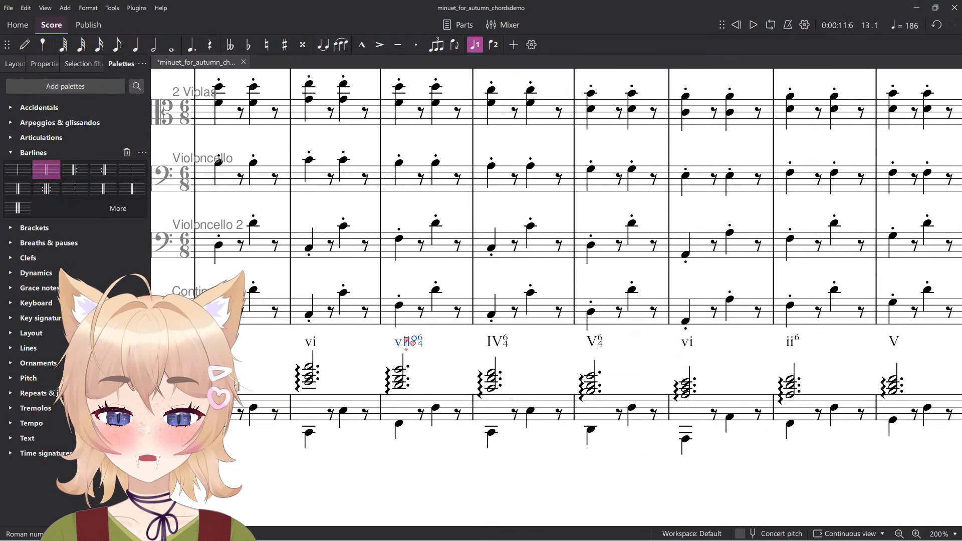
pyautogui.click(401, 425)
pyautogui.moveTo(445, 467); pyautogui.dragTo(569, 479)
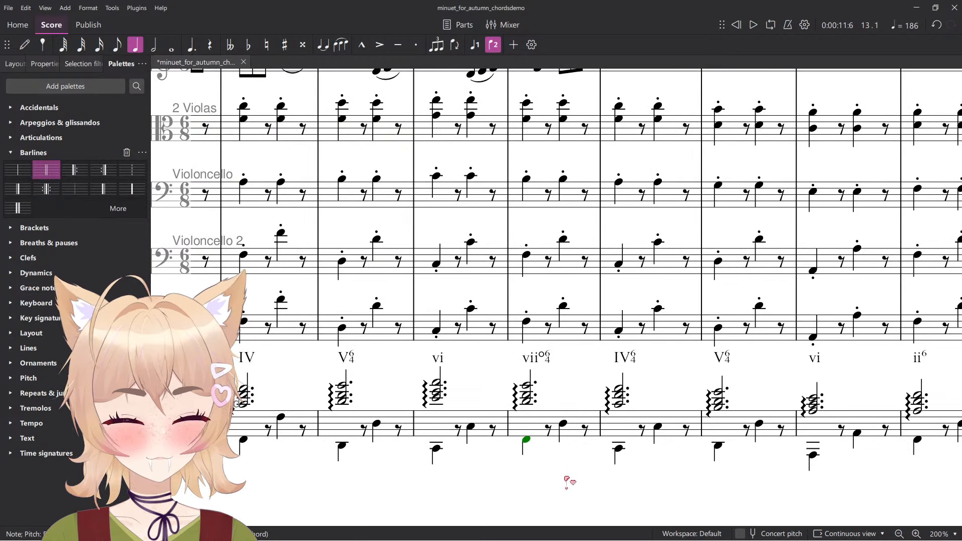
pyautogui.scroll(3, 557, 401)
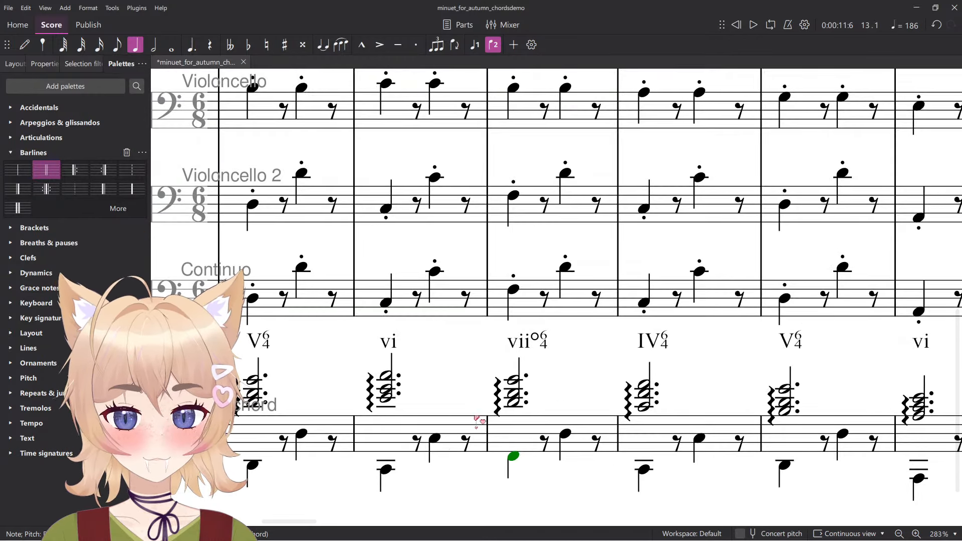
pyautogui.doubleClick(537, 346)
pyautogui.hotkey('ctrl', 'a')
pyautogui.write('V')
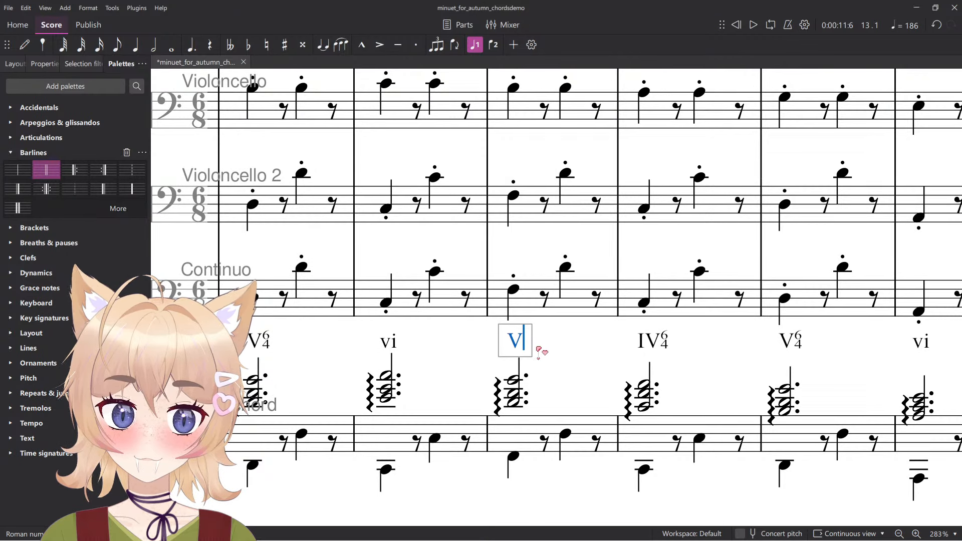
pyautogui.write('42')
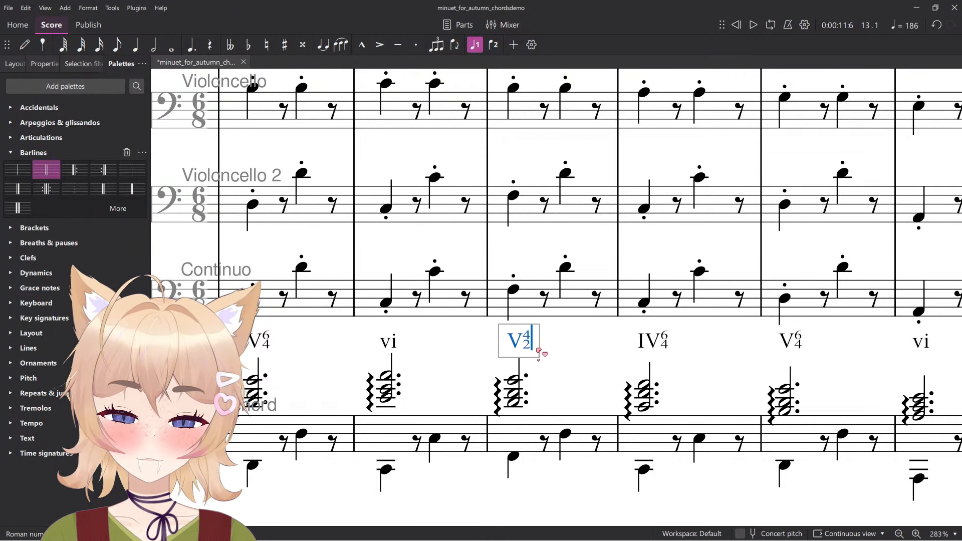
pyautogui.press('Escape')
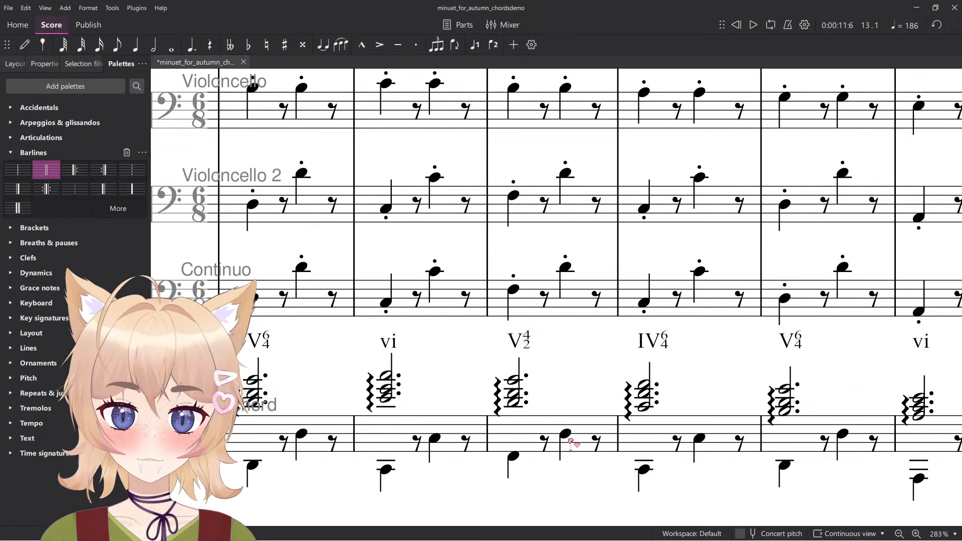
# Raise the Harpsichord's first bass note in measure 13 to G and shorten the Roman numeral there to V.
pyautogui.click(512, 460)
pyautogui.scroll(4, 514, 461)
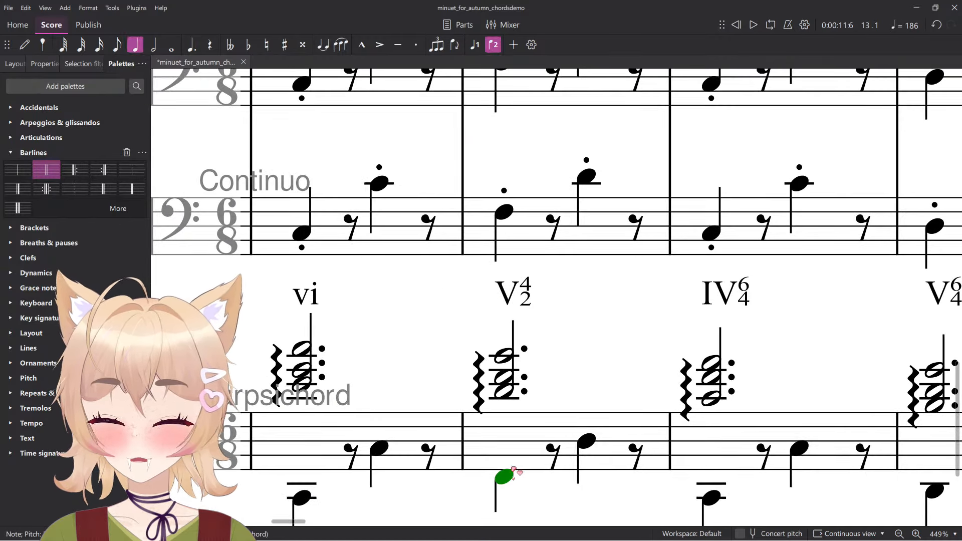
pyautogui.doubleClick(483, 301)
pyautogui.press('BackSpace')
pyautogui.press('BackSpace')
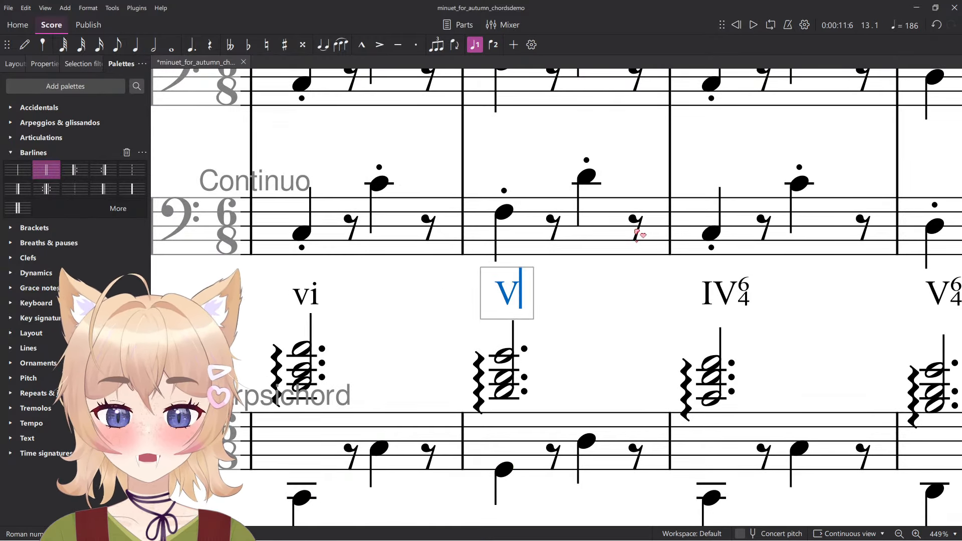
pyautogui.press('Escape')
# Raise the first Violoncello 2 and Continuo notes in measure 13 to G, matching the Harpsichord bass.
pyautogui.scroll(-4, 501, 326)
pyautogui.scroll(2, 557, 336)
pyautogui.click(513, 338)
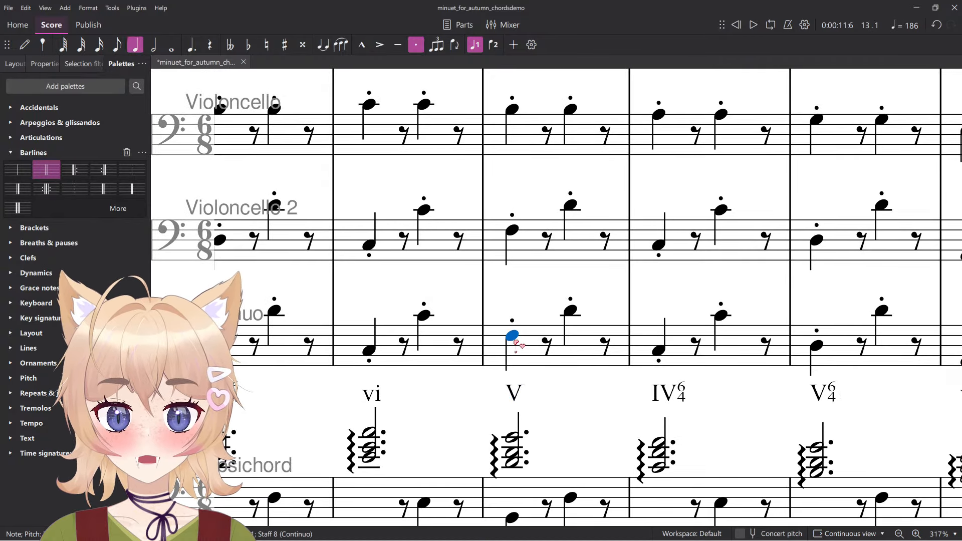
pyautogui.scroll(-1, 515, 341)
pyautogui.keyDown('ctrl'); pyautogui.click(514, 237); pyautogui.keyUp('ctrl')
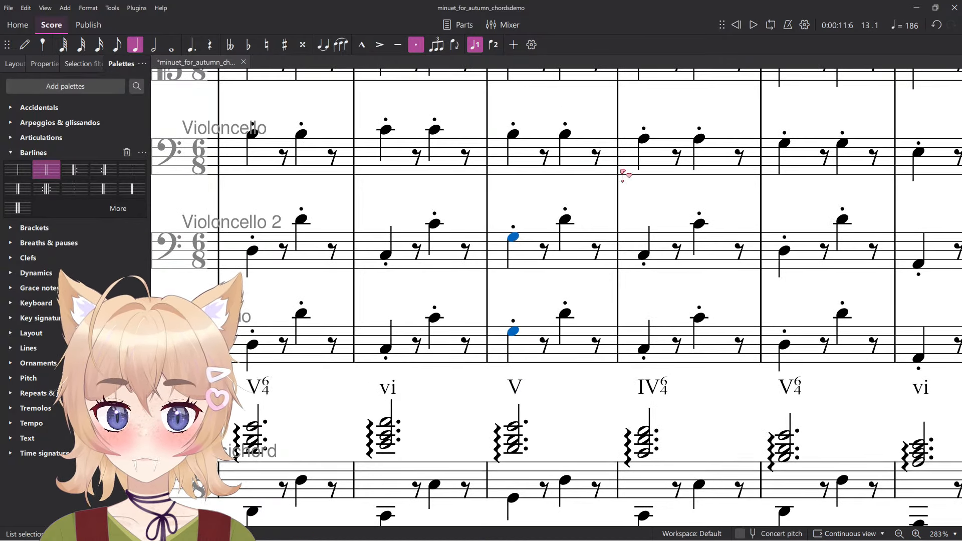
pyautogui.press('Escape')
# Check the Violoncello and Violas notes in measure 13 and play the passage back.
pyautogui.scroll(3, 542, 383)
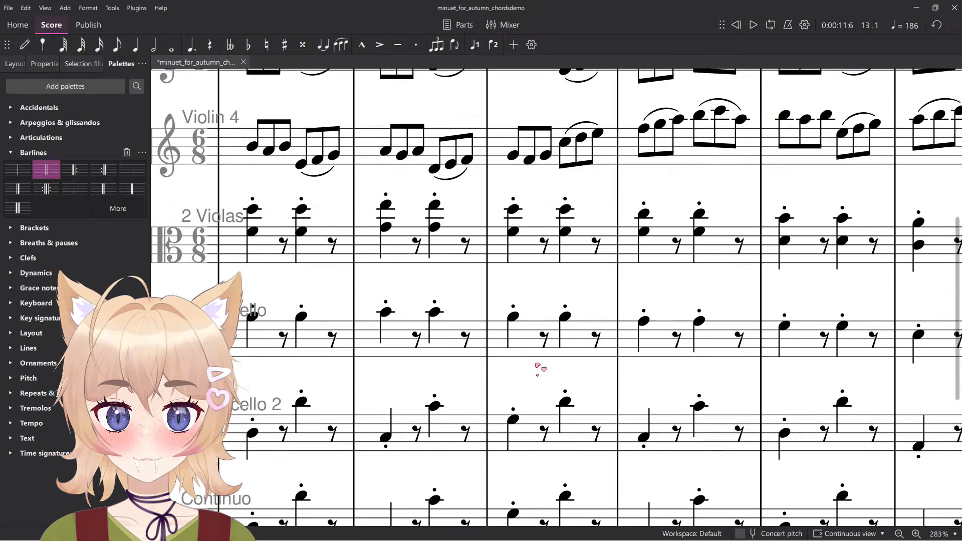
pyautogui.scroll(-2, 549, 411)
pyautogui.scroll(3, 532, 376)
pyautogui.click(512, 320)
pyautogui.scroll(2, 574, 337)
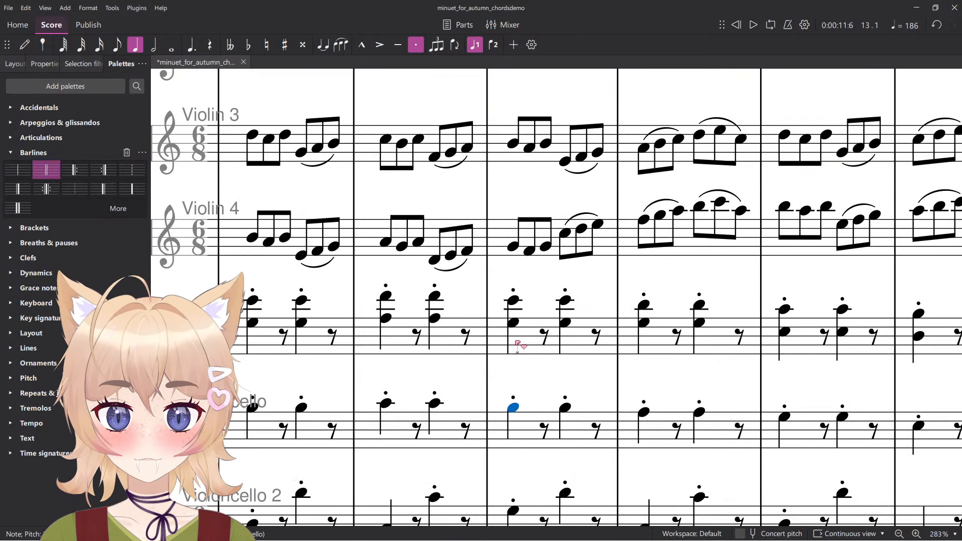
pyautogui.click(514, 325)
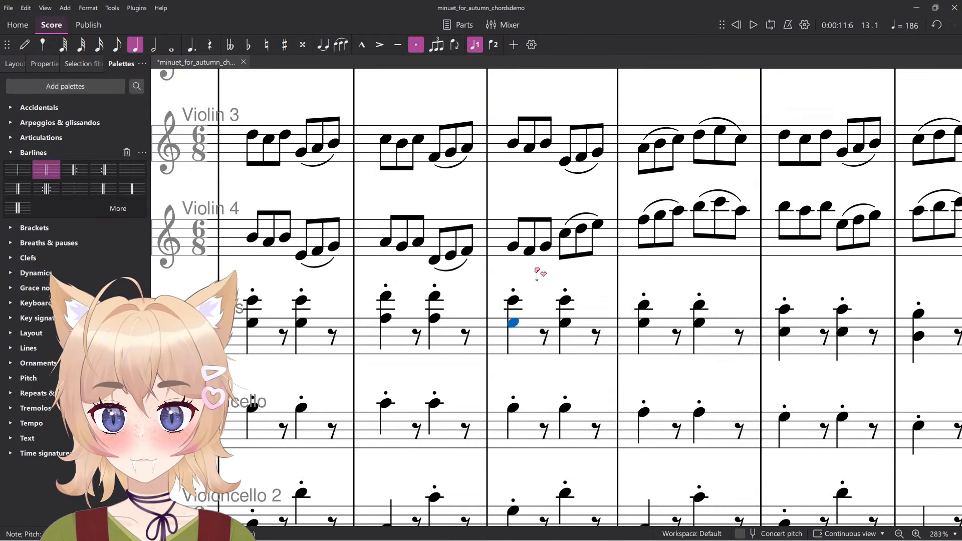
pyautogui.hotkey('alt', 'Up')
pyautogui.press('space')
pyautogui.scroll(3, 541, 275)
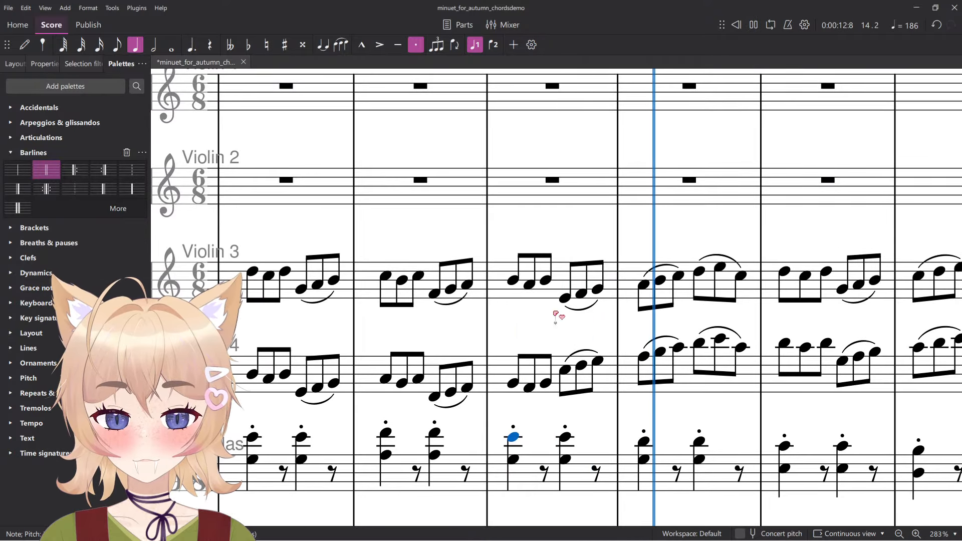
pyautogui.scroll(-1, 535, 384)
pyautogui.press('space')
# Raise the bottom notes of both Violas chords in measure 13 to G.
pyautogui.click(517, 453)
pyautogui.keyDown('ctrl'); pyautogui.click(561, 452); pyautogui.keyUp('ctrl')
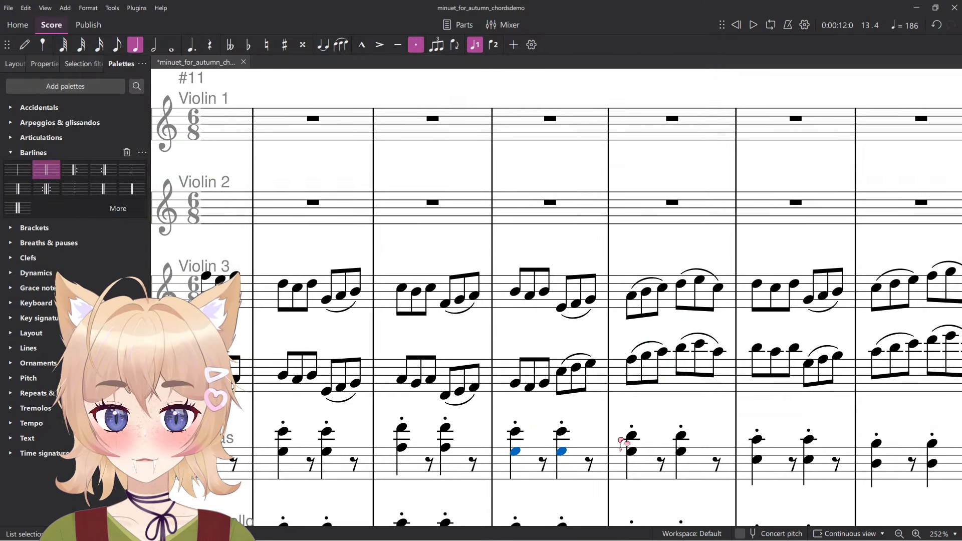
pyautogui.press('Up')
pyautogui.press('Up')
# Play back from measure 13 to the start of measure 16 to check the harmony.
pyautogui.press('space')
pyautogui.press('space')
pyautogui.click(588, 432)
pyautogui.scroll(-5, 604, 431)
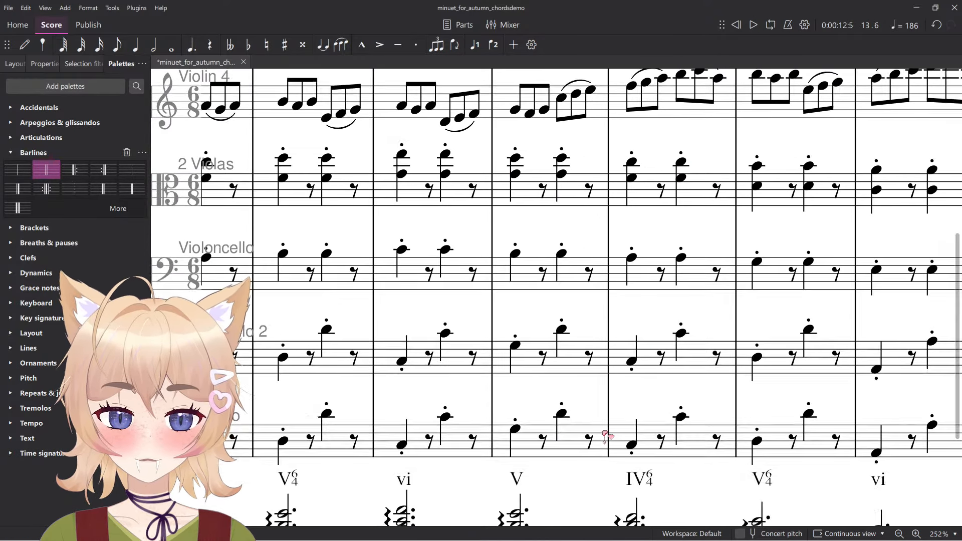
pyautogui.press('space')
pyautogui.scroll(-1, 597, 426)
pyautogui.press('space')
pyautogui.click(404, 401)
pyautogui.press('space')
pyautogui.scroll(-1, 517, 379)
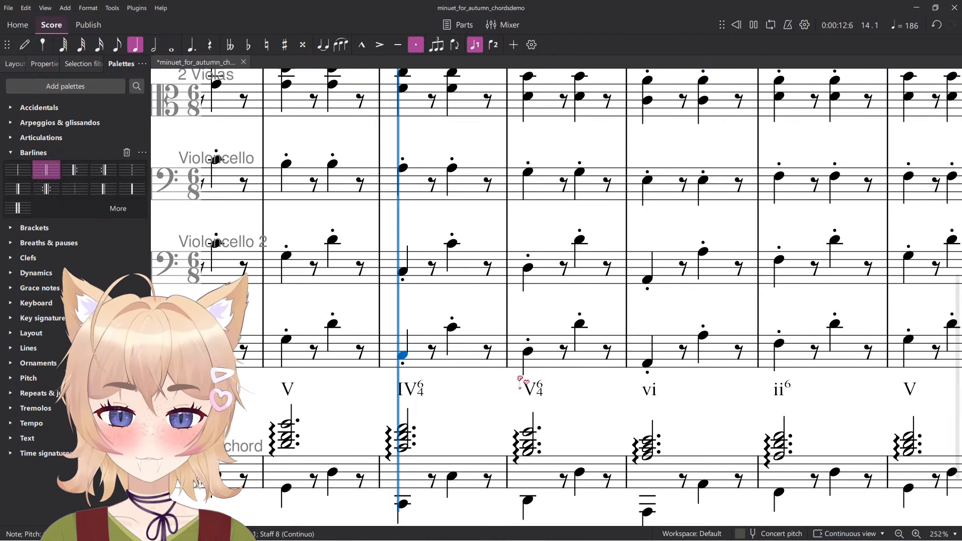
pyautogui.scroll(-2, 442, 393)
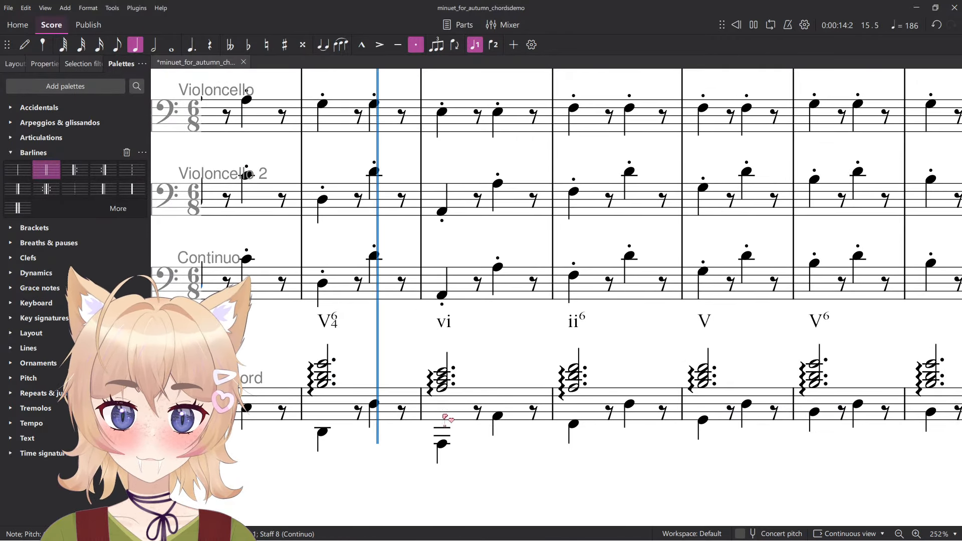
pyautogui.press('space')
# Replace the Roman numeral in measure 16 with I64.
pyautogui.click(442, 317)
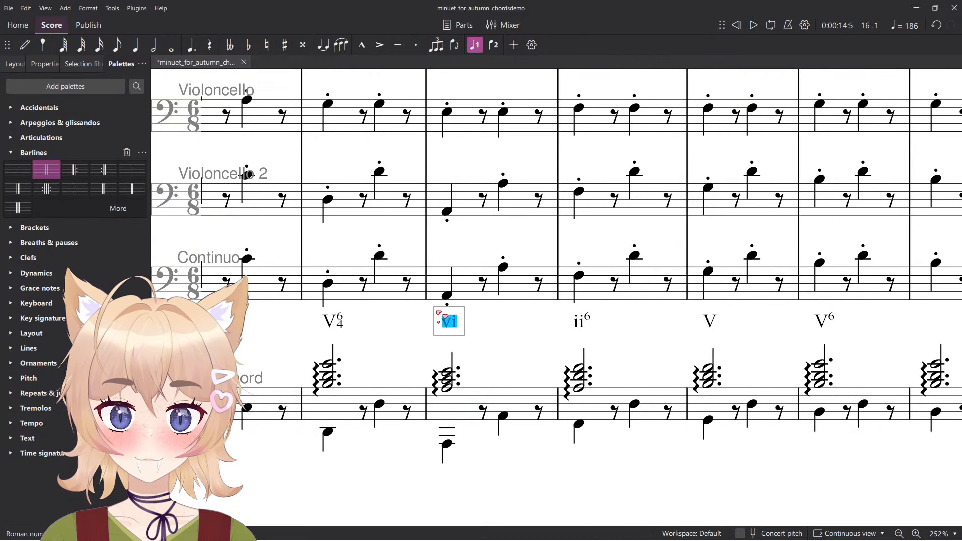
pyautogui.write('i')
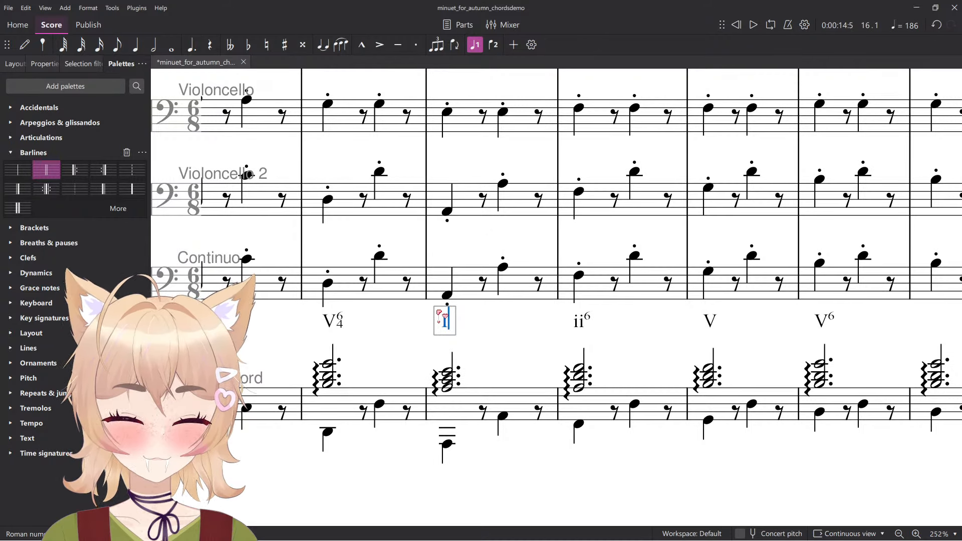
pyautogui.press('BackSpace')
pyautogui.write('I64')
pyautogui.press('Escape')
# Lower all Continuo and Violoncello 2 notes in measure 16 by one step to G.
pyautogui.click(525, 286)
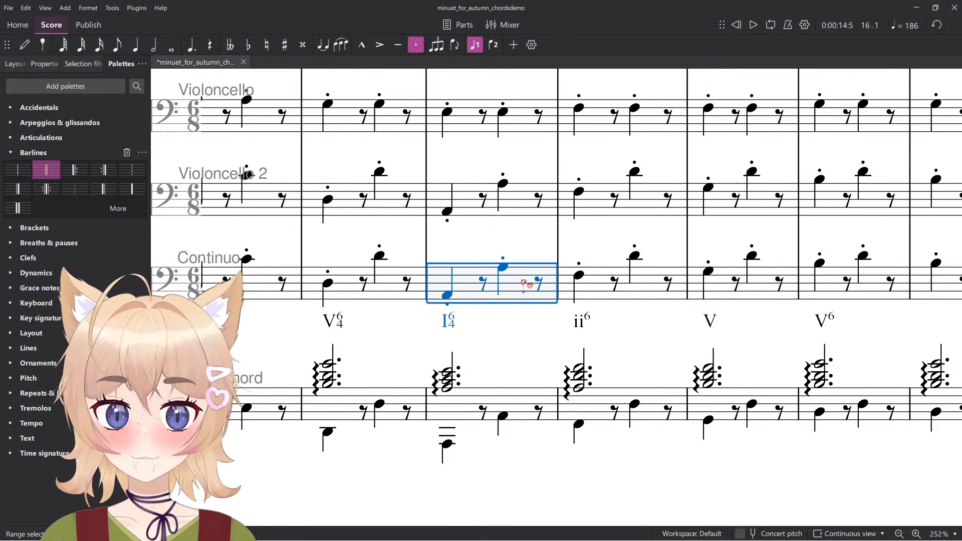
pyautogui.press('Down')
pyautogui.scroll(-2, 501, 318)
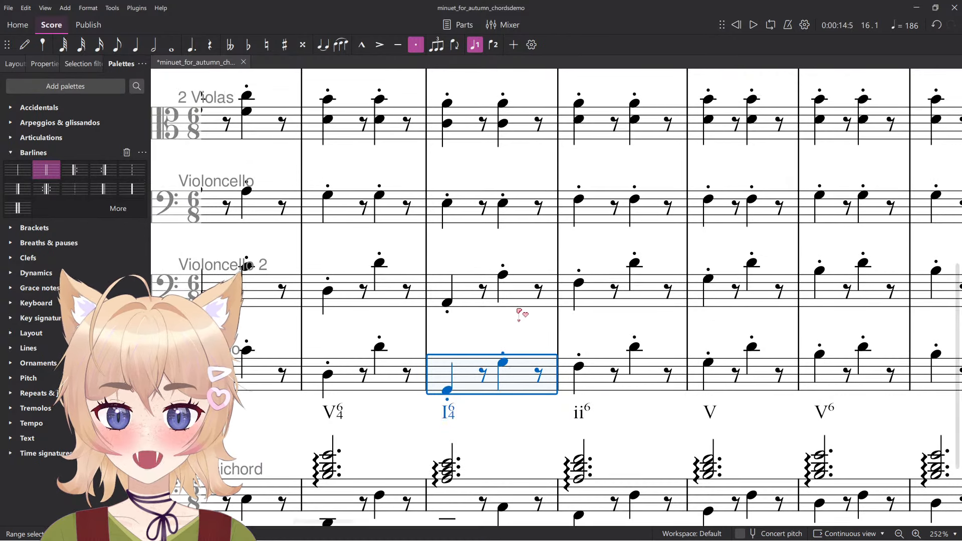
pyautogui.click(520, 303)
pyautogui.press('Down')
pyautogui.scroll(-3, 491, 196)
# Lower both Harpsichord bass notes in measure 16 to G.
pyautogui.scroll(2, 452, 410)
pyautogui.click(447, 393)
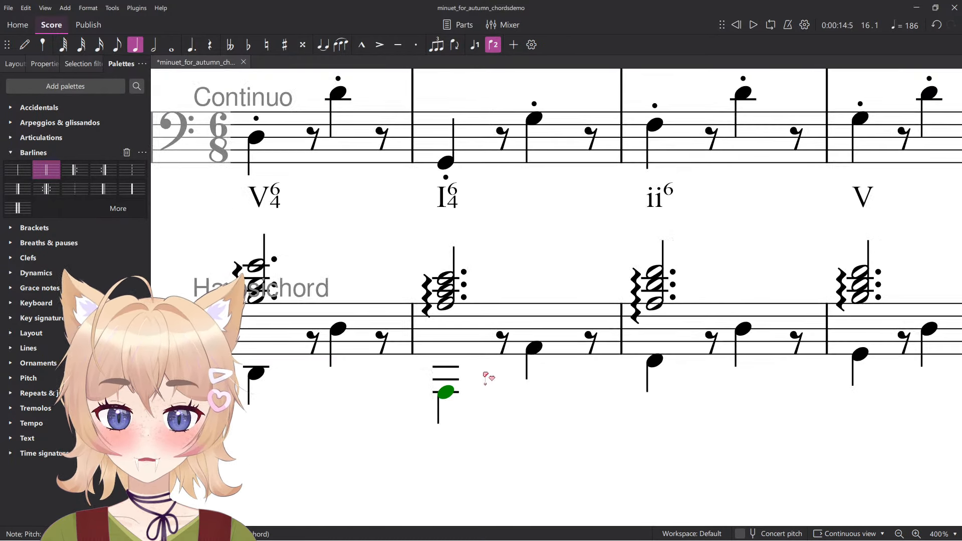
pyautogui.keyDown('ctrl'); pyautogui.click(538, 349); pyautogui.keyUp('ctrl')
pyautogui.press('Down')
pyautogui.press('space')
pyautogui.press('space')
# Lower the bottom note of the Harpsichord chord in measure 16 to G.
pyautogui.click(445, 304)
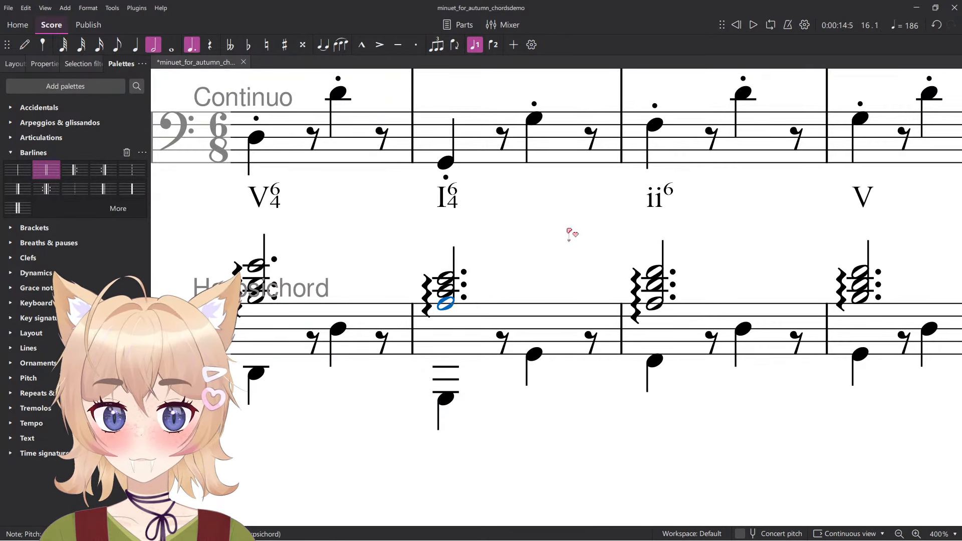
pyautogui.press('Down')
pyautogui.hotkey('alt', 'Up')
pyautogui.hotkey('alt', 'Up')
pyautogui.scroll(5, 596, 261)
pyautogui.scroll(-5, 594, 266)
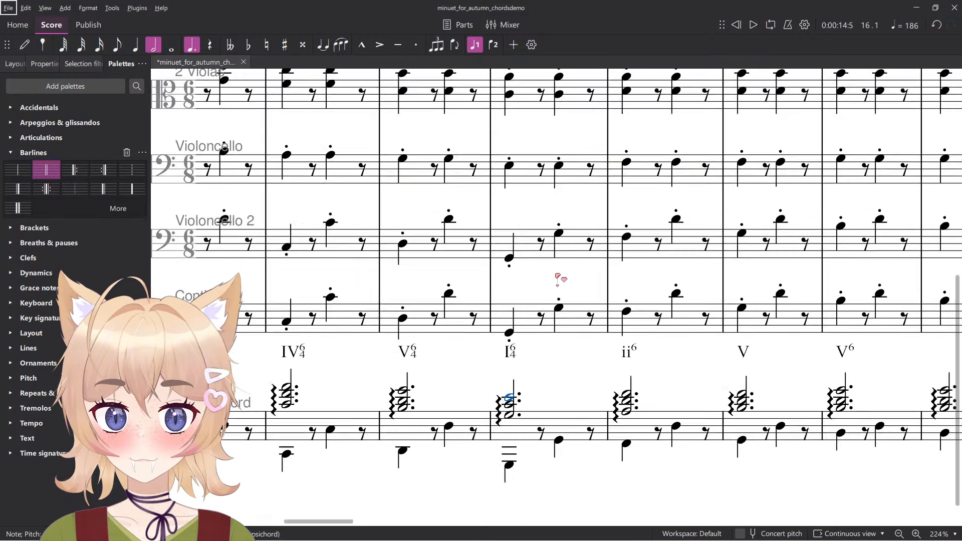
# Lower the top notes of both Violas chords in measure 16 to G.
pyautogui.scroll(5, 551, 286)
pyautogui.scroll(2, 506, 319)
pyautogui.click(513, 325)
pyautogui.hotkey('alt', 'Up')
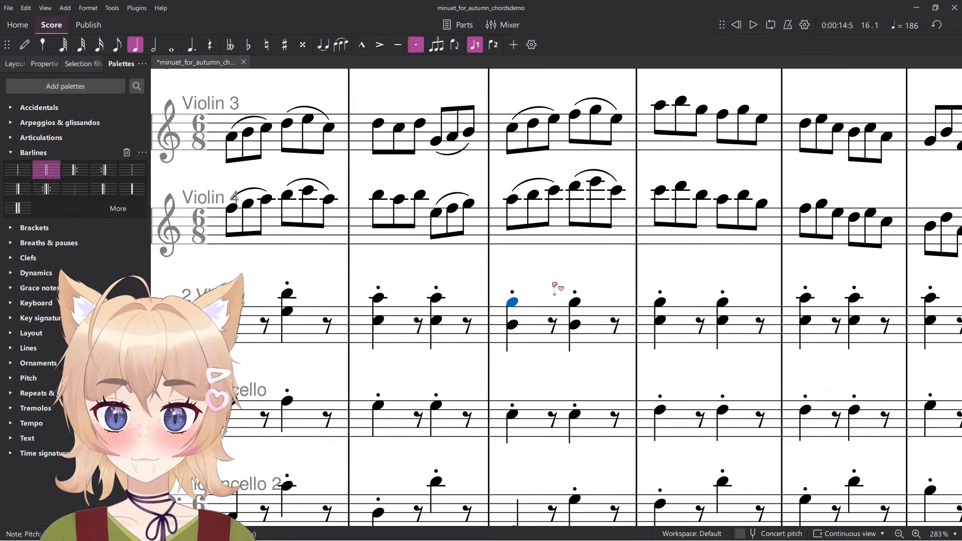
pyautogui.click(576, 302)
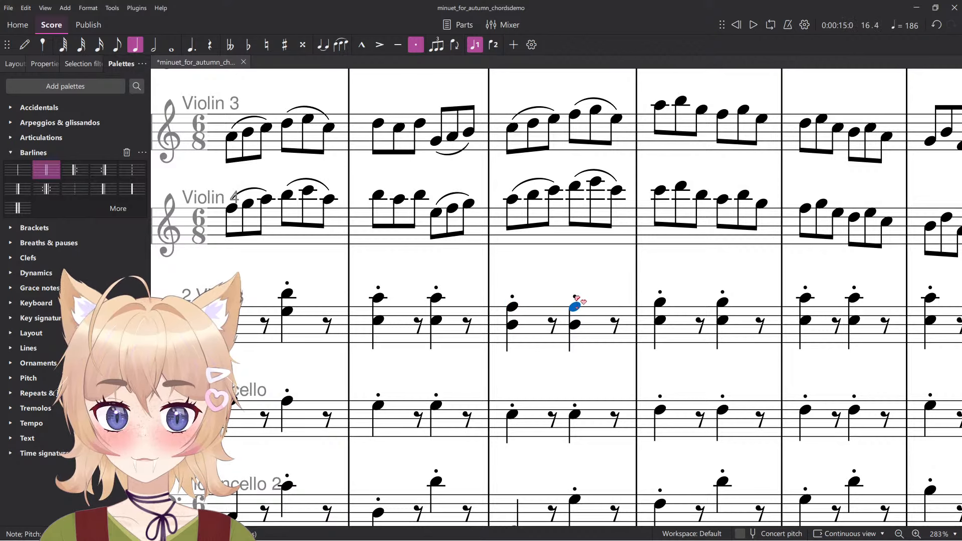
# Play back from measure 16 into measure 17 to check the revised harmony.
pyautogui.scroll(-3, 543, 302)
pyautogui.press('space')
pyautogui.scroll(-4, 561, 305)
pyautogui.moveTo(597, 313); pyautogui.dragTo(445, 315)
pyautogui.press('space')
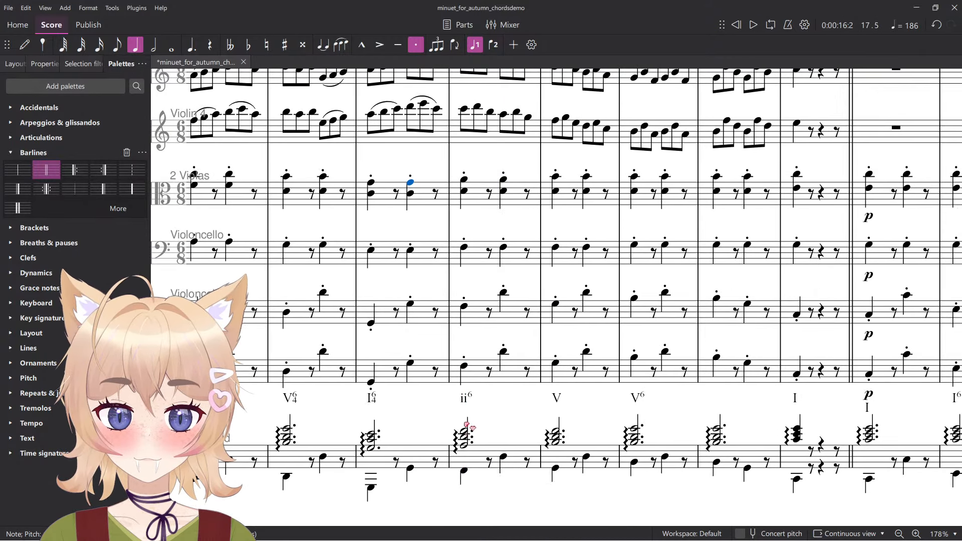
# Replace the Roman numeral in measure 17 with IV.
pyautogui.doubleClick(466, 400)
pyautogui.hotkey('ctrl', 'a')
pyautogui.write('IV')
pyautogui.press('Escape')
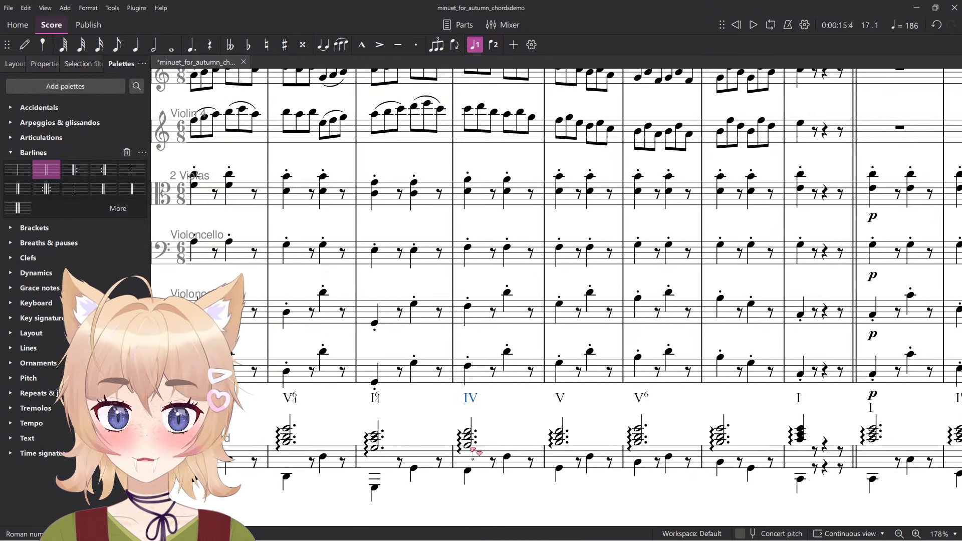
# Lower the Harpsichord chord's middle note and the second Violoncello 2 and Continuo notes in measure 17 to C.
pyautogui.click(468, 438)
pyautogui.scroll(2, 536, 386)
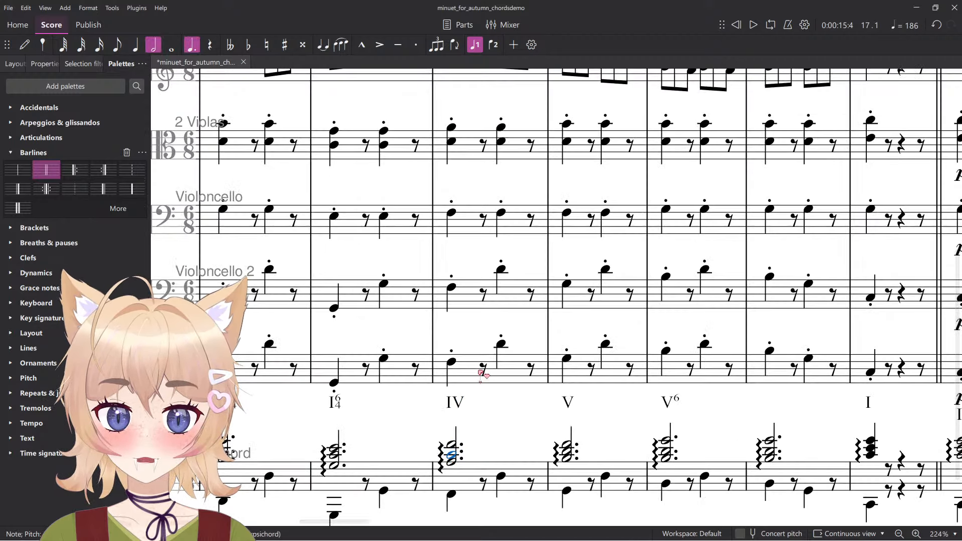
pyautogui.scroll(2, 526, 381)
pyautogui.click(507, 351)
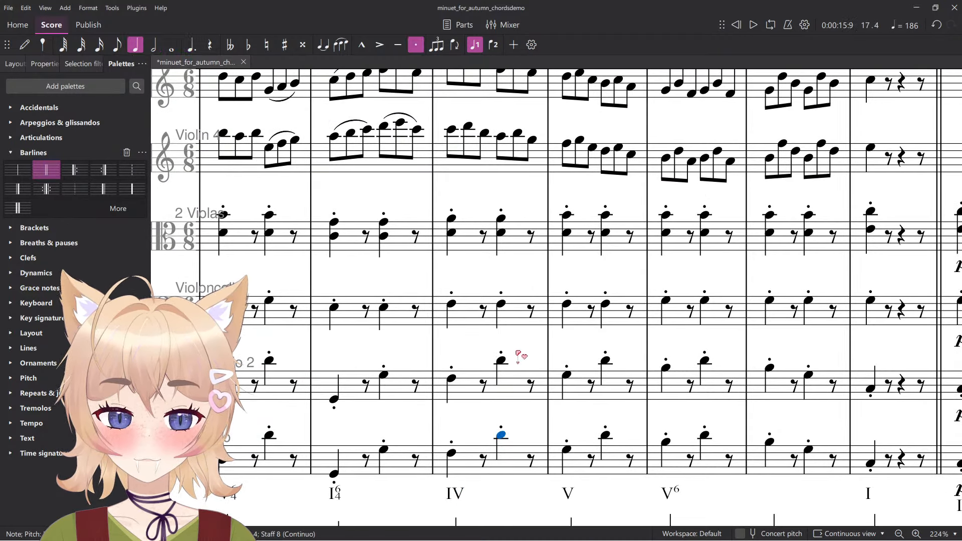
pyautogui.keyDown('ctrl'); pyautogui.click(501, 360); pyautogui.keyUp('ctrl')
pyautogui.hscroll(1, 824, 310)
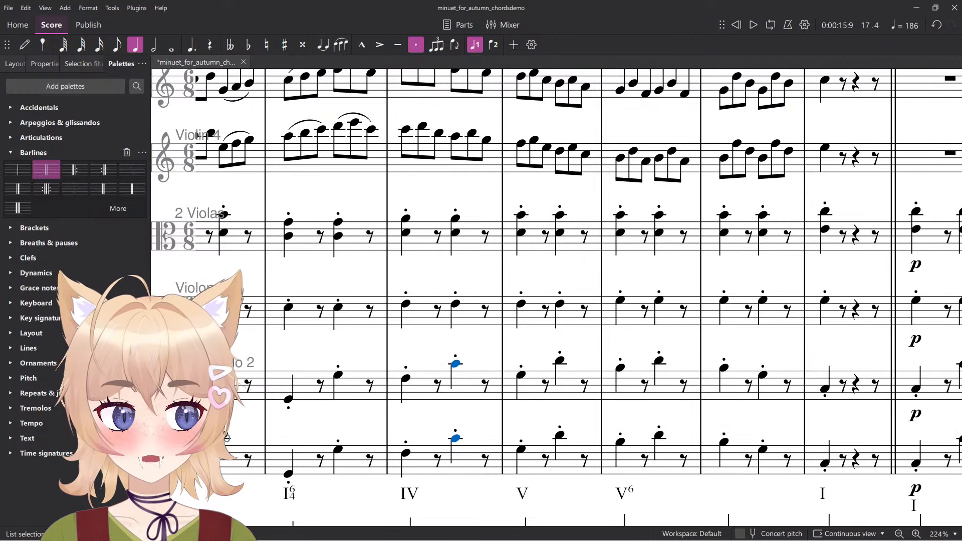
# Lower the bottom notes of both Violas chords in measure 17 to C.
pyautogui.scroll(2, 446, 364)
pyautogui.click(455, 324)
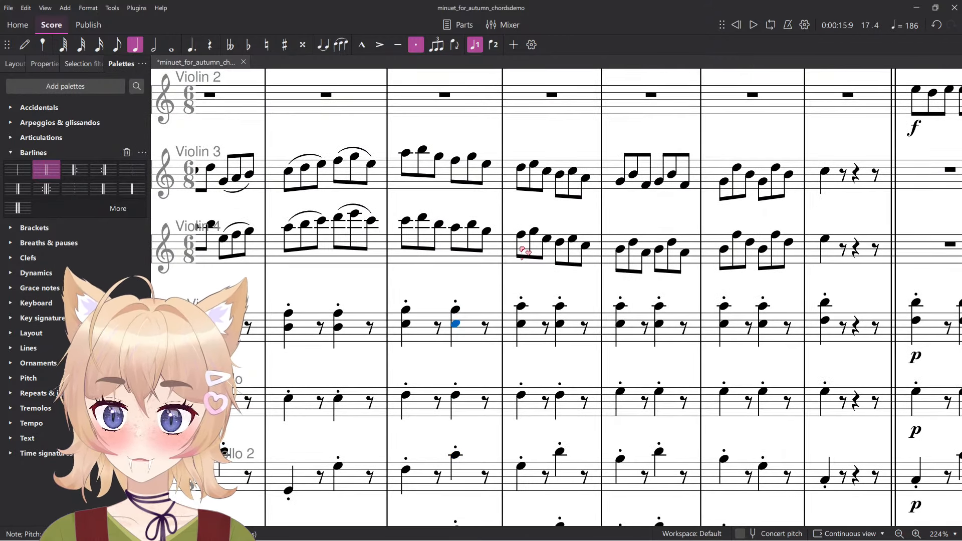
pyautogui.press('Left')
pyautogui.press('Left')
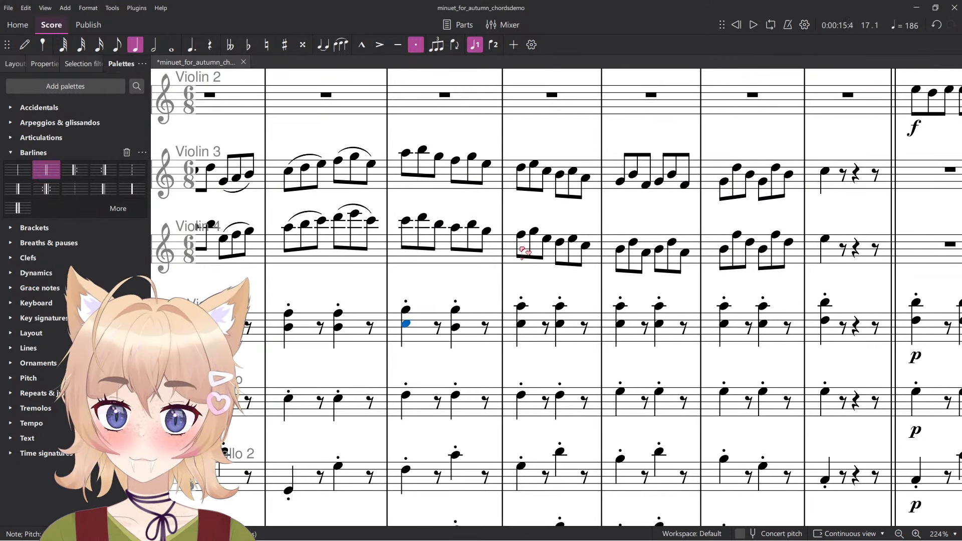
# Play back from measure 17 into measure 18 to check the new IV harmony.
pyautogui.press('space')
pyautogui.scroll(-3, 499, 275)
pyautogui.moveTo(519, 400); pyautogui.dragTo(446, 280)
pyautogui.press('space')
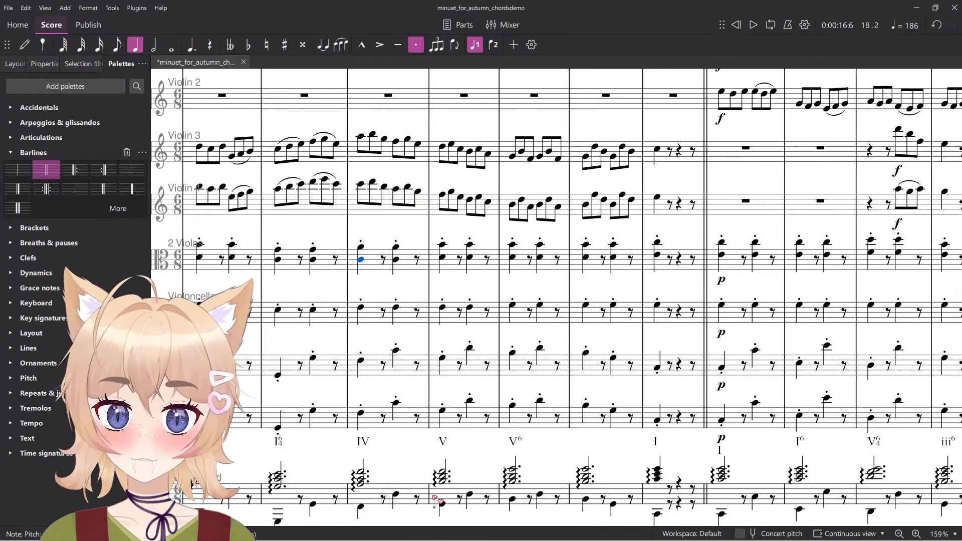
# Play back the passage from measure 18 to check the V harmony after the edited IV chord.
pyautogui.scroll(3, 440, 504)
pyautogui.click(441, 499)
pyautogui.press('space')
pyautogui.scroll(-8, 557, 451)
pyautogui.press('space')
pyautogui.moveTo(418, 327); pyautogui.dragTo(620, 341)
pyautogui.moveTo(742, 108); pyautogui.dragTo(741, 107)
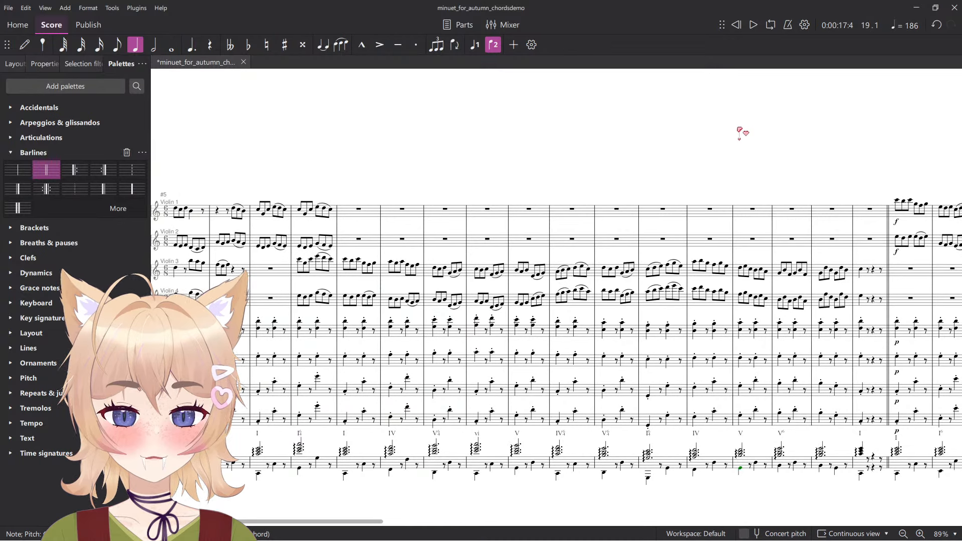
# Add the staff text "Primary chords" above the first Violin 1 note in measure 1.
pyautogui.scroll(-3, 360, 203)
pyautogui.scroll(12, 473, 243)
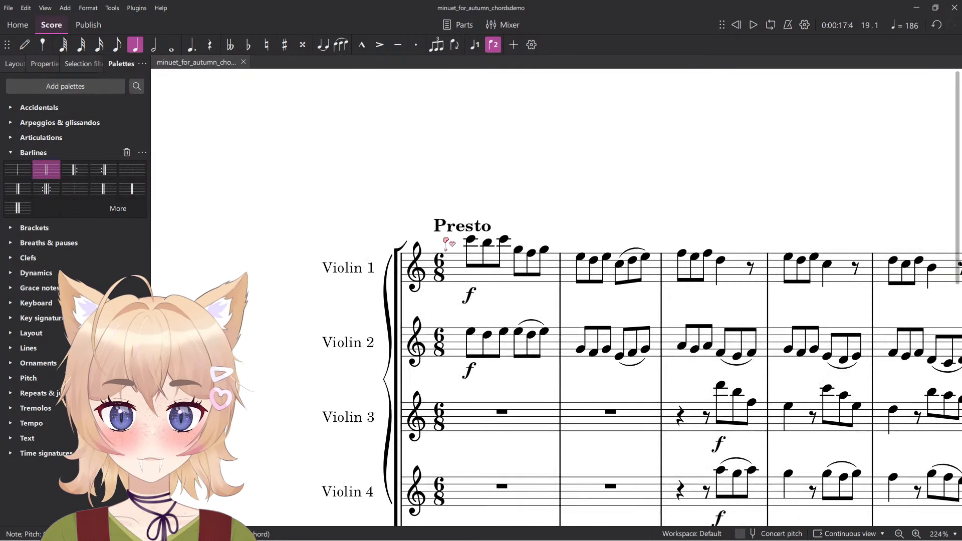
pyautogui.click(473, 242)
pyautogui.hotkey('ctrl', 't')
pyautogui.write('Primary chords')
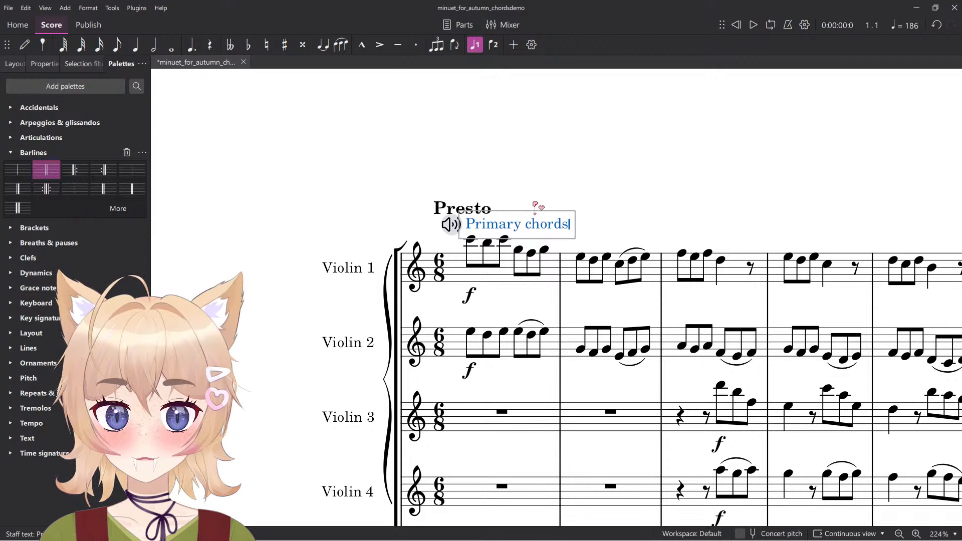
pyautogui.press('Escape')
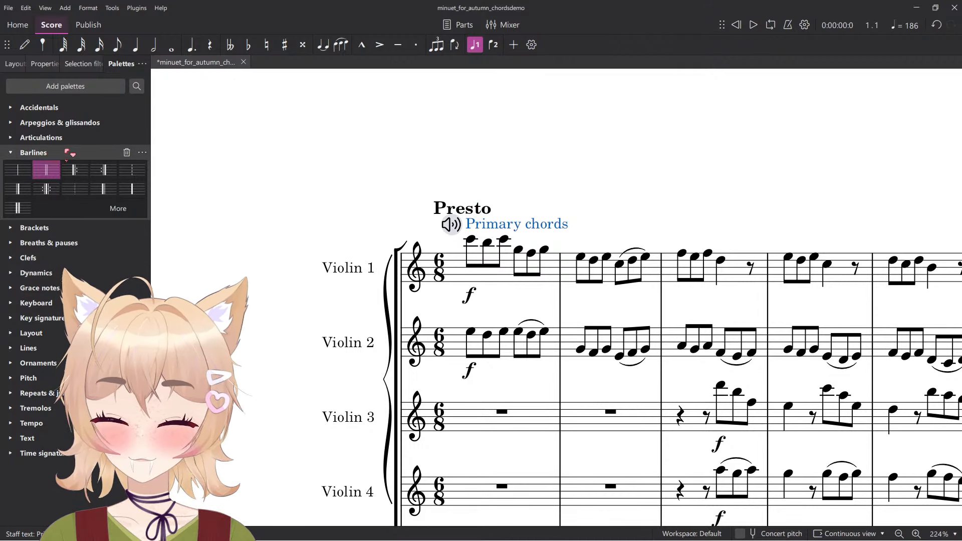
# Format the whole "Primary chords" staff text as bold and underlined.
pyautogui.doubleClick(518, 230)
pyautogui.hotkey('ctrl', 'a')
pyautogui.hotkey('ctrl', 'b')
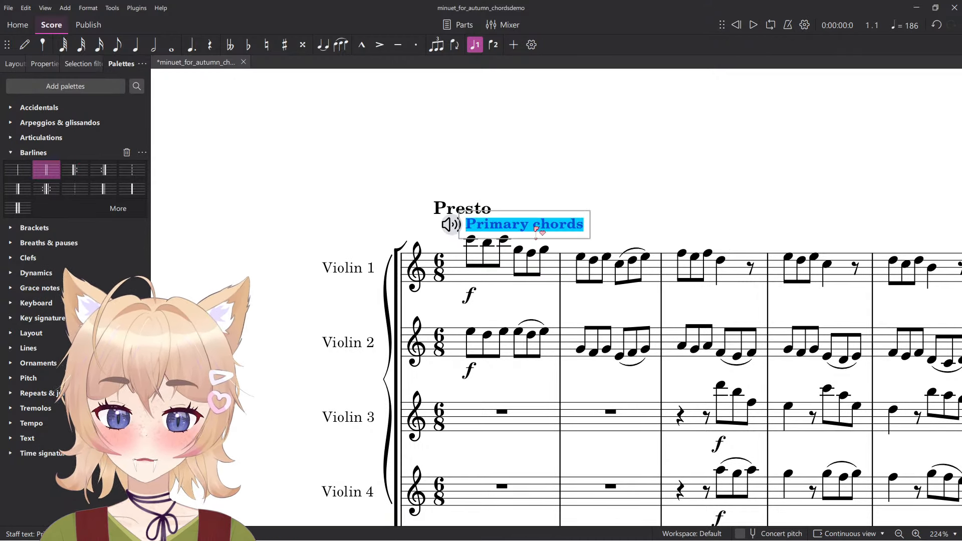
pyautogui.hotkey('ctrl', 'u')
pyautogui.click(600, 159)
# Try moving the "Primary chords" text higher above the Violin 1 staff and undo the move.
pyautogui.scroll(-5, 589, 175)
pyautogui.click(524, 190)
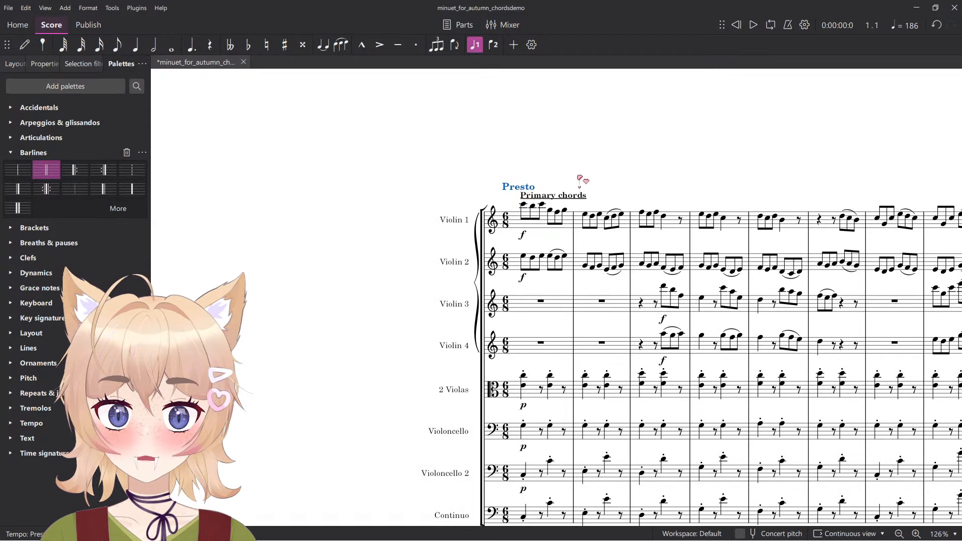
pyautogui.scroll(6, 581, 181)
pyautogui.click(570, 217)
pyautogui.moveTo(523, 234); pyautogui.dragTo(512, 125)
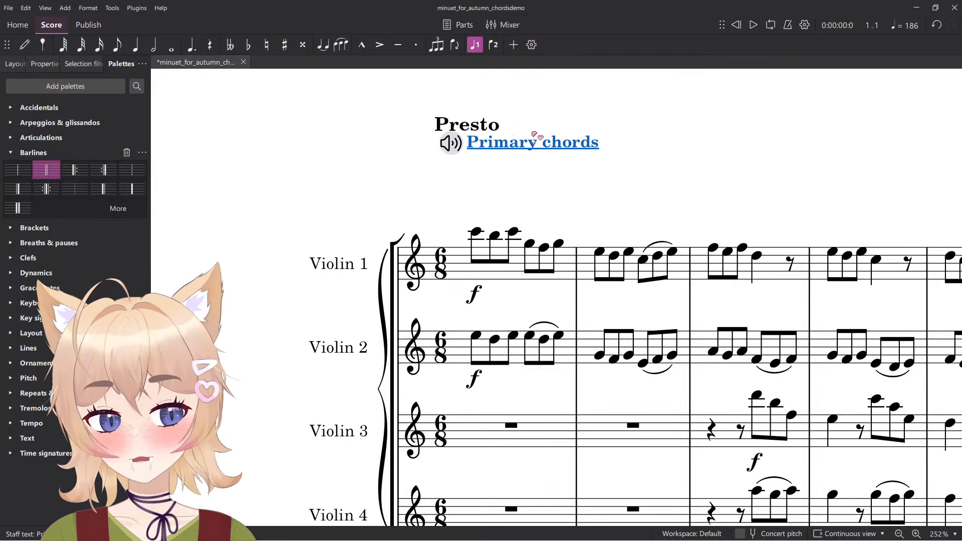
pyautogui.hotkey('ctrl', 'z')
pyautogui.scroll(-5, 683, 254)
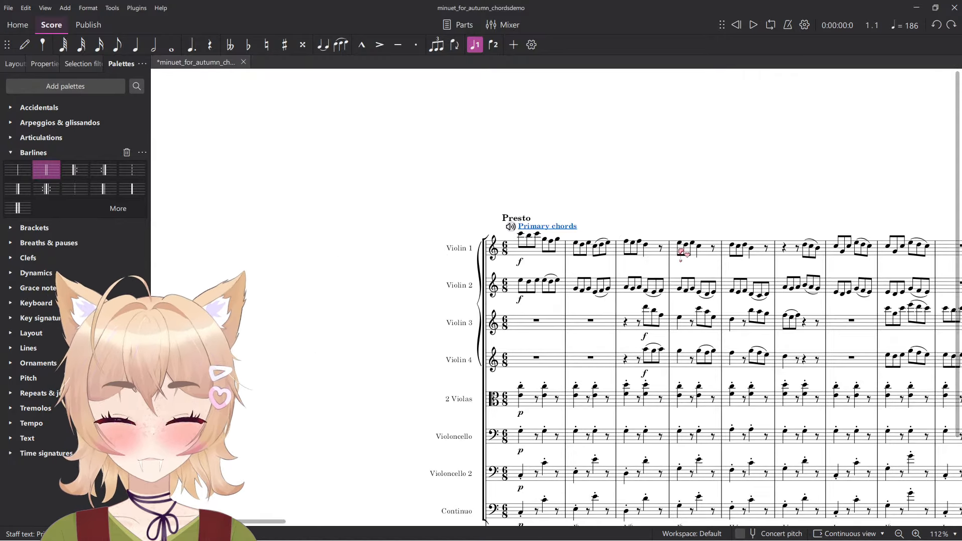
# Add the staff text "Related chords" above the first Violin 1 note in measure 22.
pyautogui.moveTo(679, 249); pyautogui.dragTo(321, 235)
pyautogui.moveTo(782, 241); pyautogui.dragTo(321, 235)
pyautogui.moveTo(782, 231); pyautogui.dragTo(542, 250)
pyautogui.scroll(3, 541, 250)
pyautogui.click(524, 234)
pyautogui.hotkey('ctrl', 't')
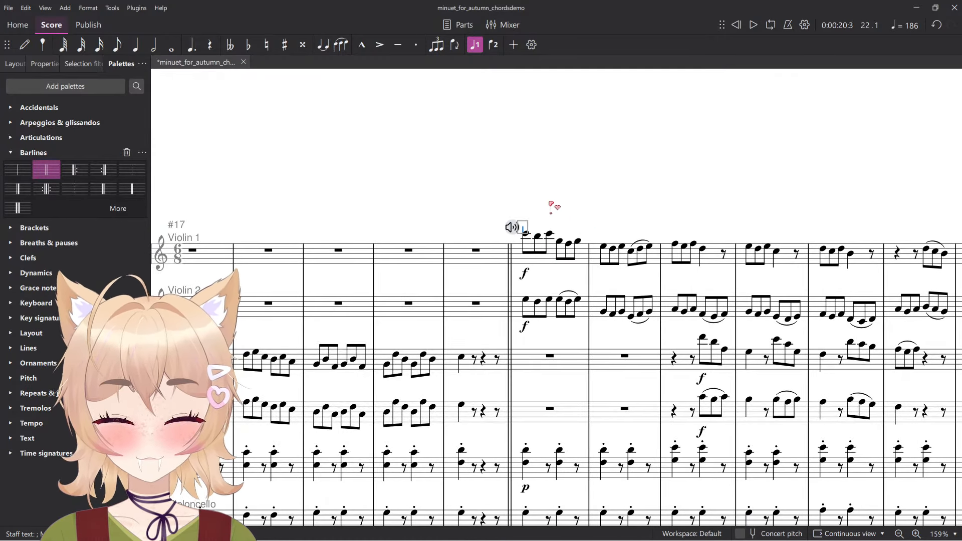
pyautogui.write('Related ')
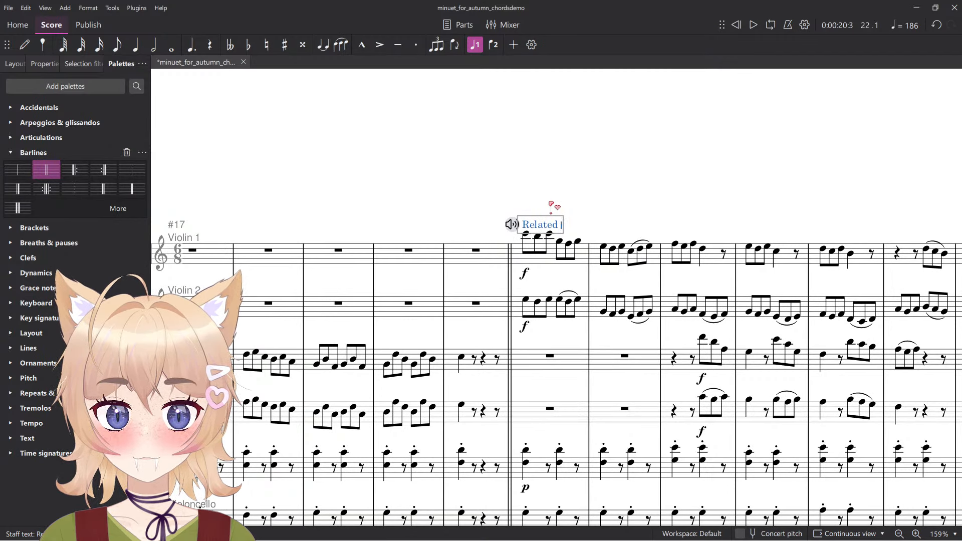
pyautogui.write('chords')
pyautogui.press('Escape')
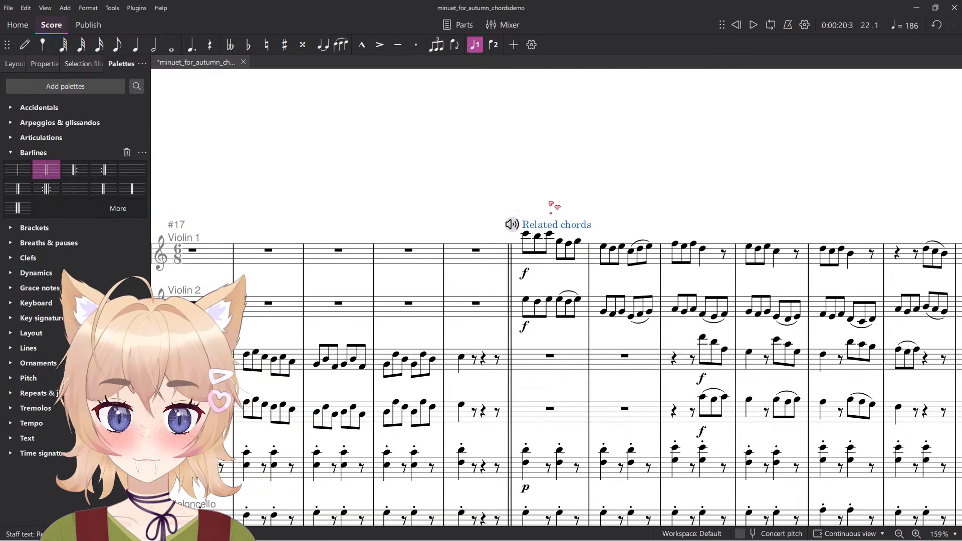
# Format the whole "Related chords" staff text as bold and underlined.
pyautogui.press('F2')
pyautogui.hotkey('ctrl', 'a')
pyautogui.hotkey('ctrl', 'b')
pyautogui.hotkey('ctrl', 'u')
pyautogui.press('Escape')
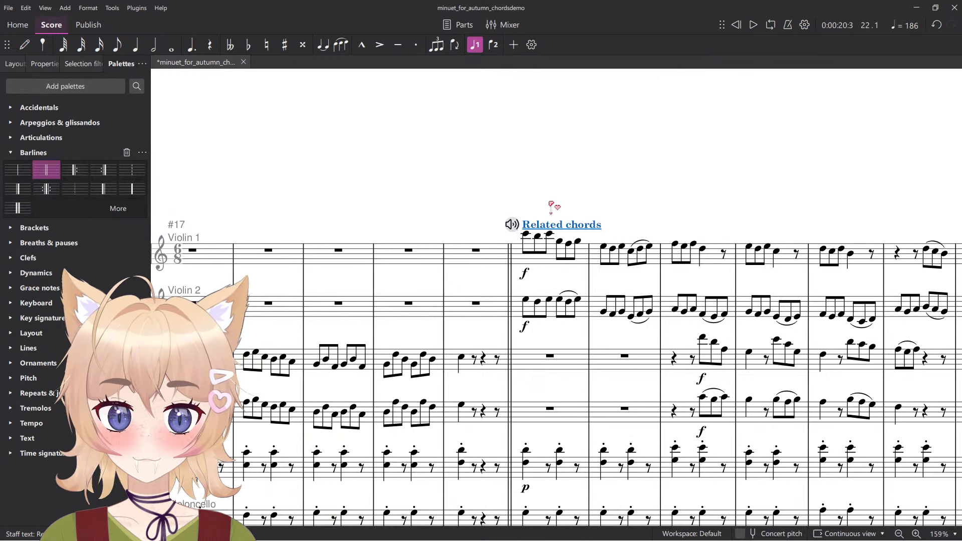
# Play back briefly from measure 22 and save the score.
pyautogui.press('space')
pyautogui.keyDown('ctrl'); pyautogui.scroll(-5, 551, 206); pyautogui.keyUp('ctrl')
pyautogui.press('space')
pyautogui.hotkey('ctrl', 's')
# Copy measures 22 to 42 across all staves and paste them starting at measure 43.
pyautogui.moveTo(802, 171); pyautogui.dragTo(251, 150)
pyautogui.click(647, 486)
pyautogui.keyDown('shift'); pyautogui.click(228, 162); pyautogui.keyUp('shift')
pyautogui.moveTo(703, 206); pyautogui.dragTo(274, 282)
pyautogui.click(668, 243)
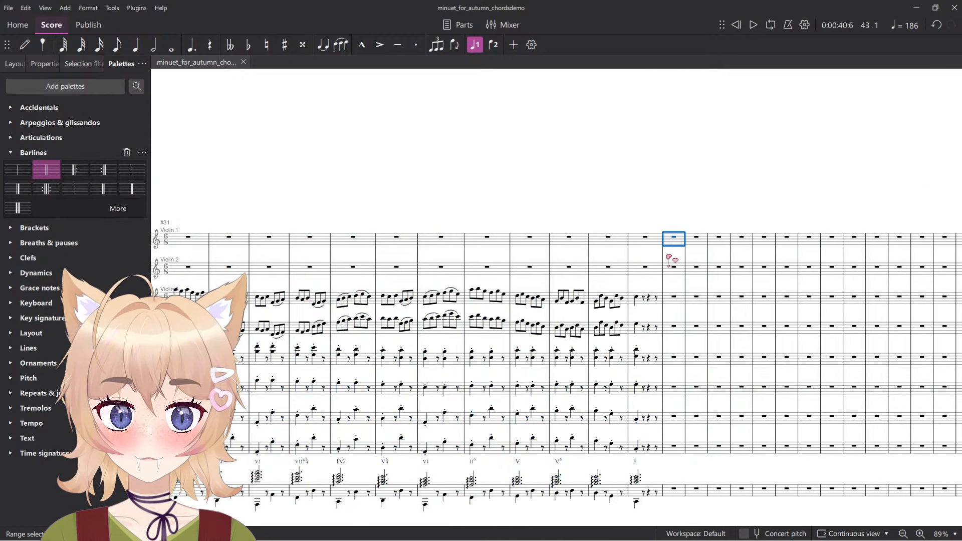
pyautogui.hotkey('ctrl', 'v')
pyautogui.press('Escape')
# Change the barline between measures 42 and 43 to a double barline.
pyautogui.click(663, 257)
pyautogui.keyDown('ctrl'); pyautogui.scroll(7, 682, 231); pyautogui.keyUp('ctrl')
pyautogui.click(50, 171)
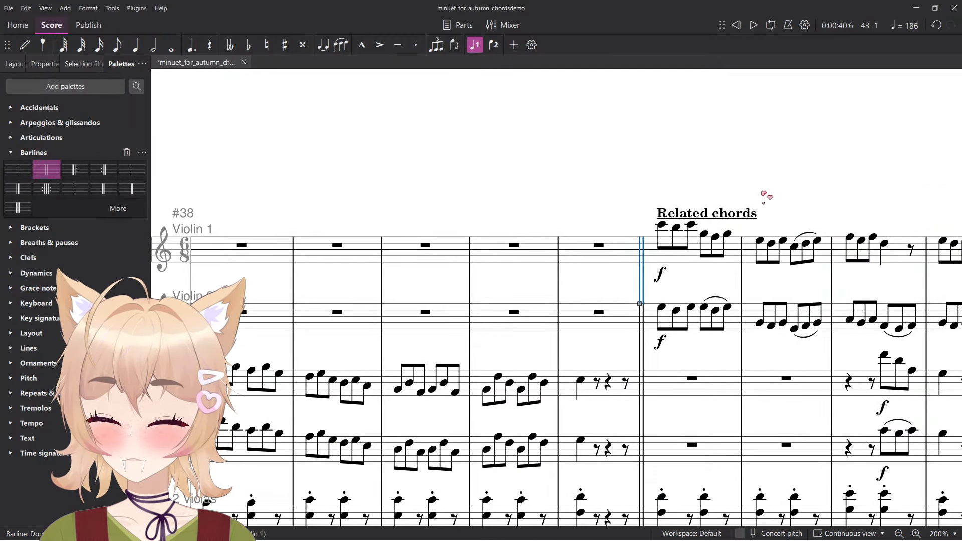
# Replace the copied heading at measure 43 with "Major/minor/dim./aug. switcheroo".
pyautogui.moveTo(763, 192); pyautogui.dragTo(460, 195)
pyautogui.doubleClick(450, 216)
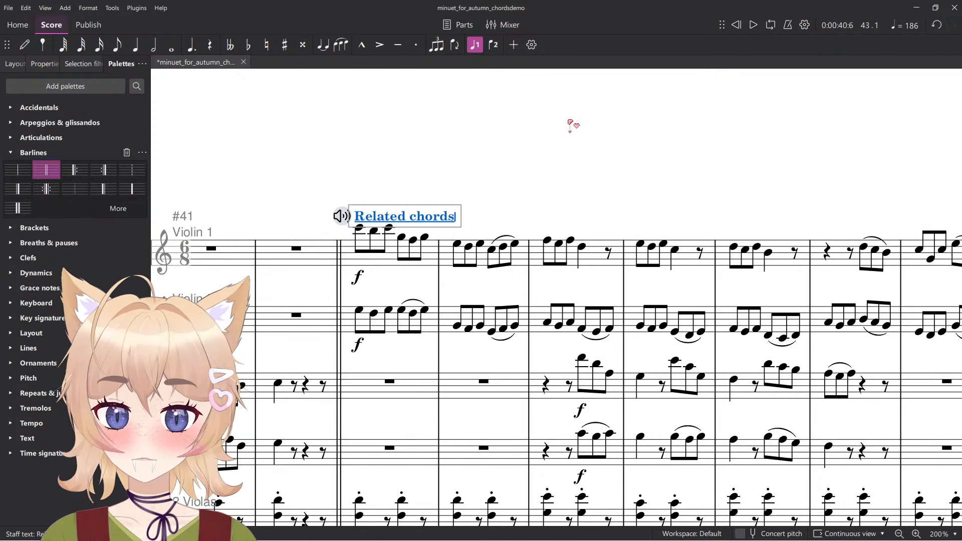
pyautogui.hotkey('ctrl', 'a')
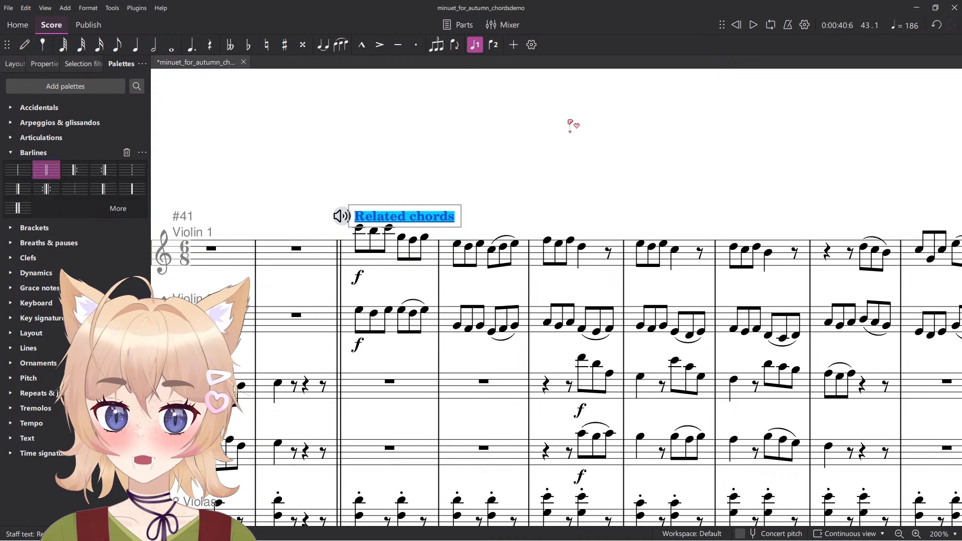
pyautogui.write('Chor')
pyautogui.press('BackSpace')
pyautogui.press('BackSpace')
pyautogui.press('BackSpace')
pyautogui.press('BackSpace')
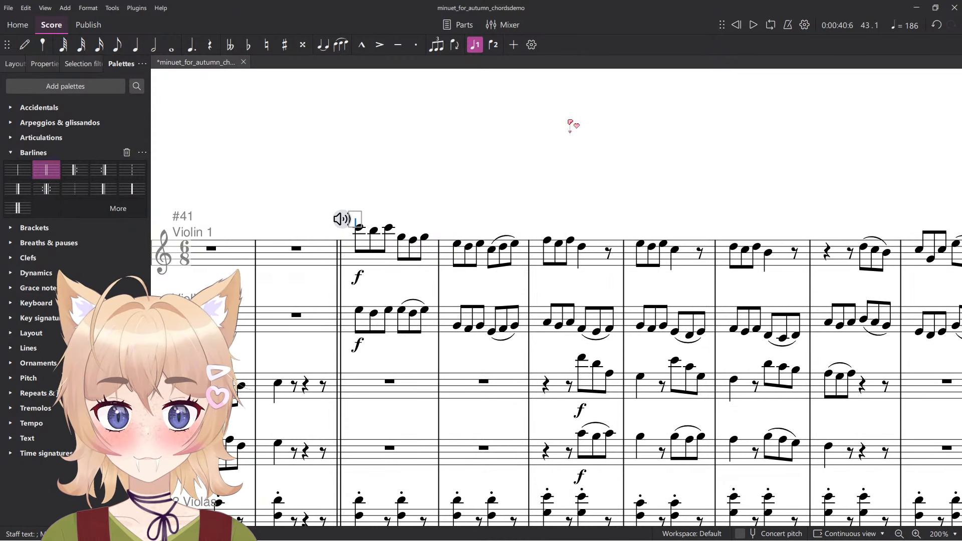
pyautogui.write('Major/')
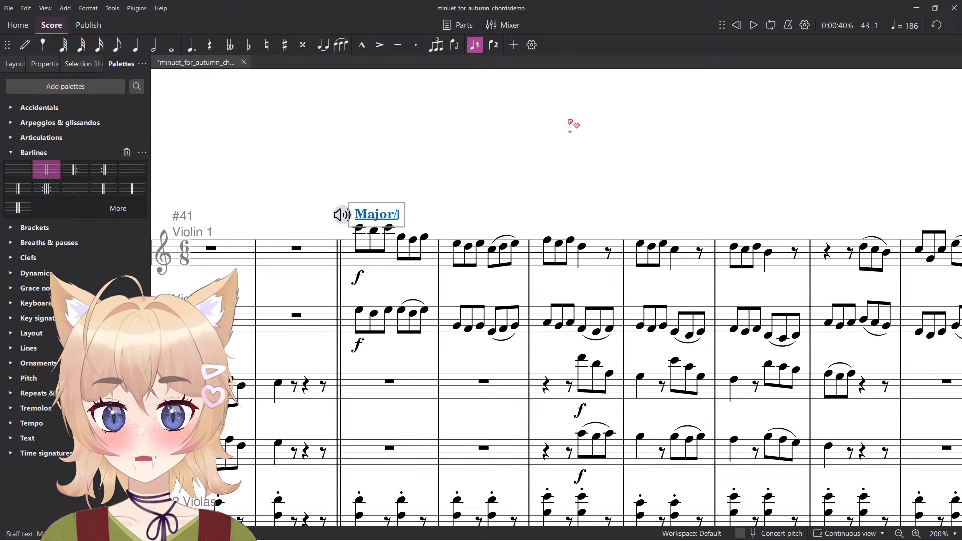
pyautogui.write('minor/dim./')
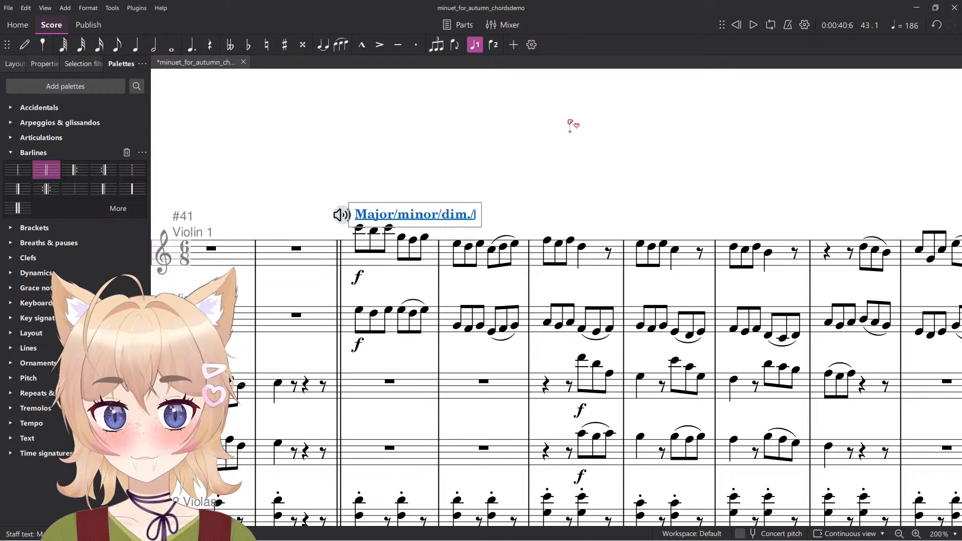
pyautogui.write('aug. sw')
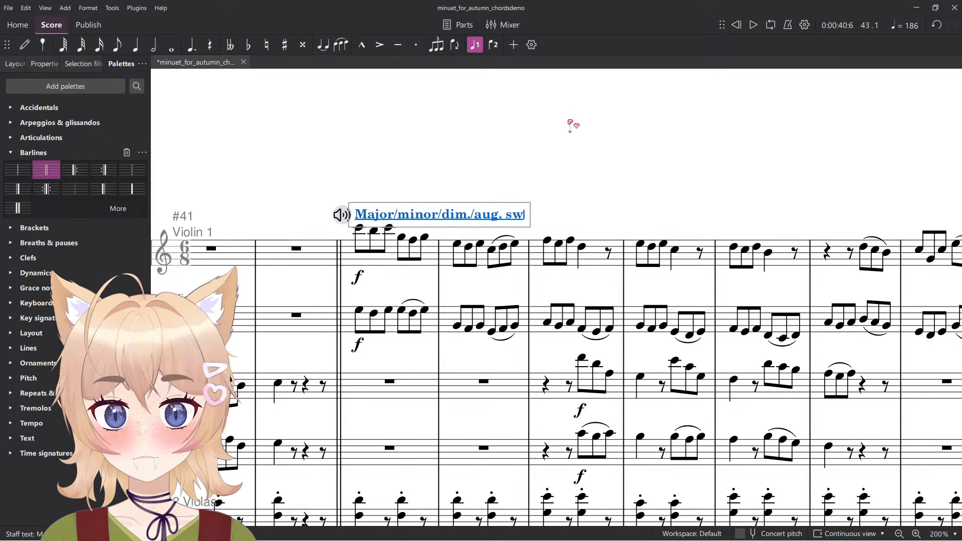
pyautogui.write('itcheroo')
pyautogui.press('Escape')
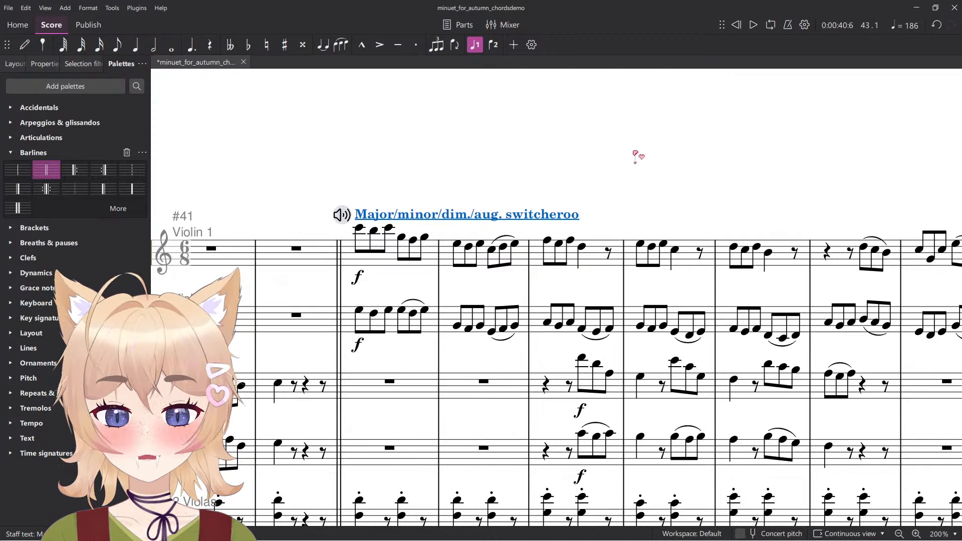
# Examine the chords and Roman numerals from measure 43 and play back measures 43 to 45.
pyautogui.scroll(-5, 477, 317)
pyautogui.scroll(1, 439, 383)
pyautogui.scroll(-1, 441, 385)
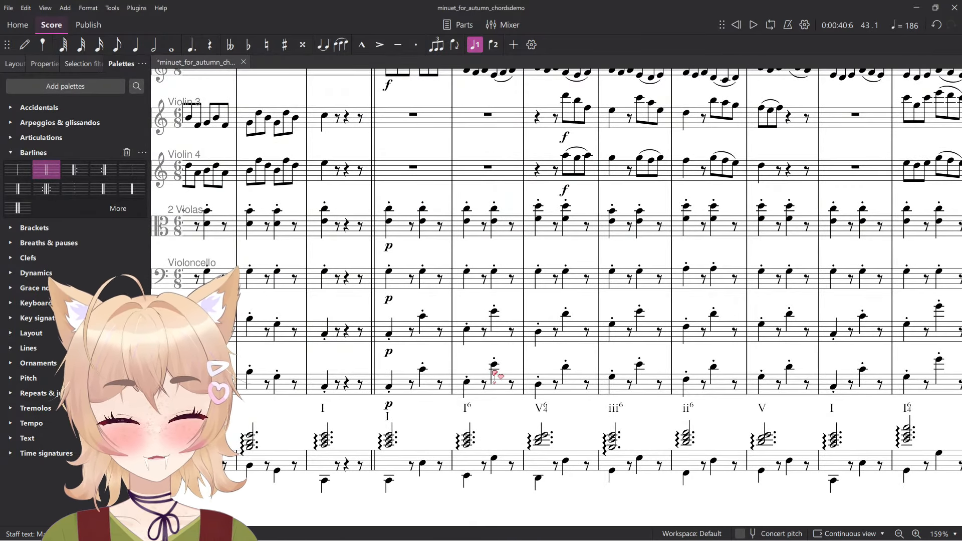
pyautogui.scroll(3, 501, 453)
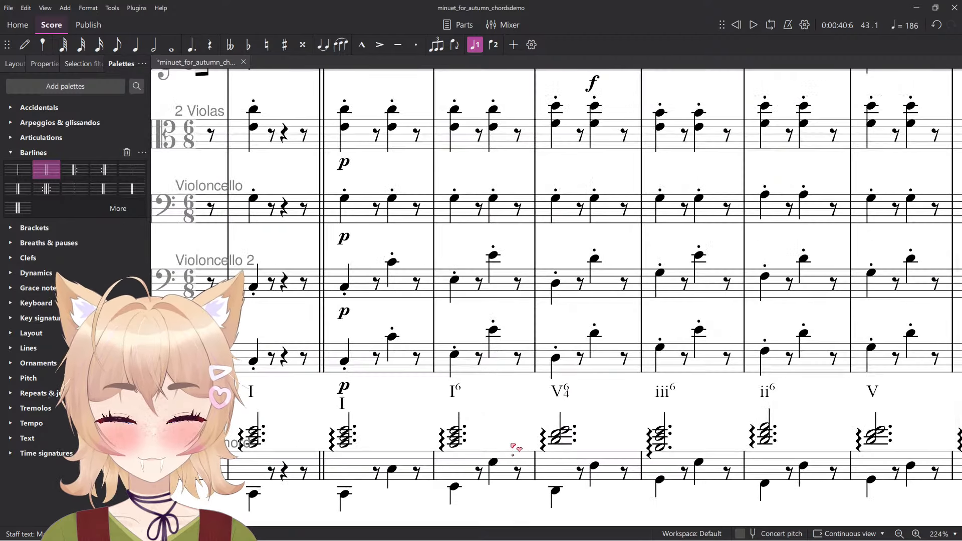
pyautogui.hscroll(1, 606, 434)
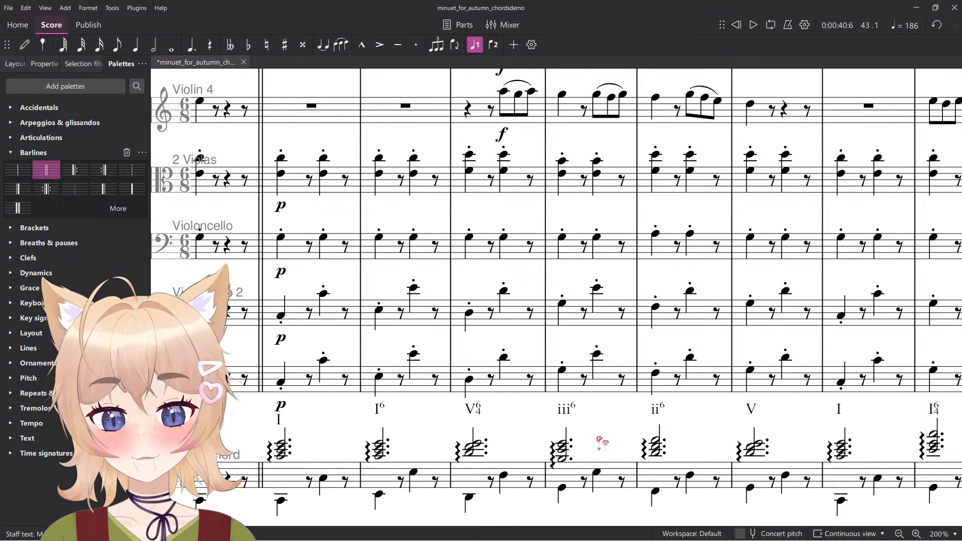
pyautogui.scroll(-1, 529, 377)
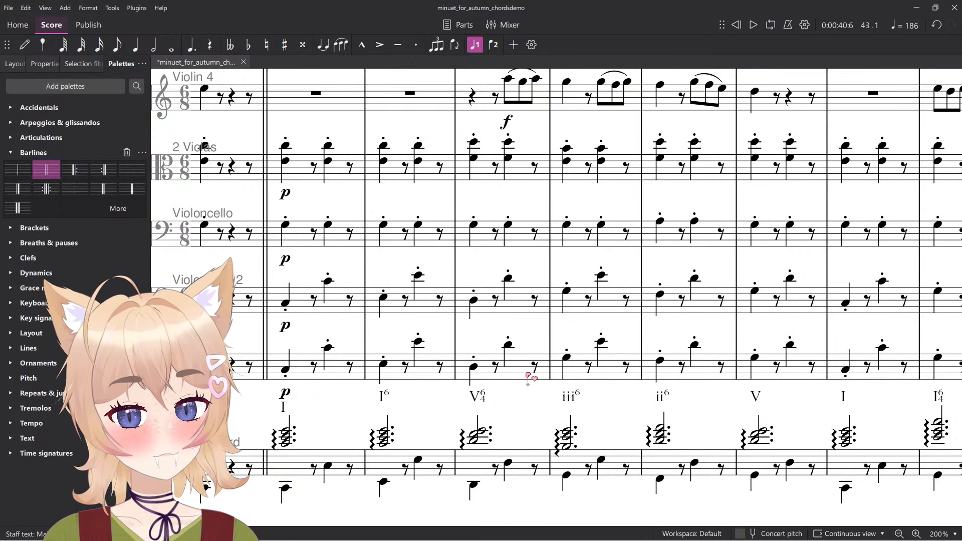
pyautogui.scroll(2, 496, 426)
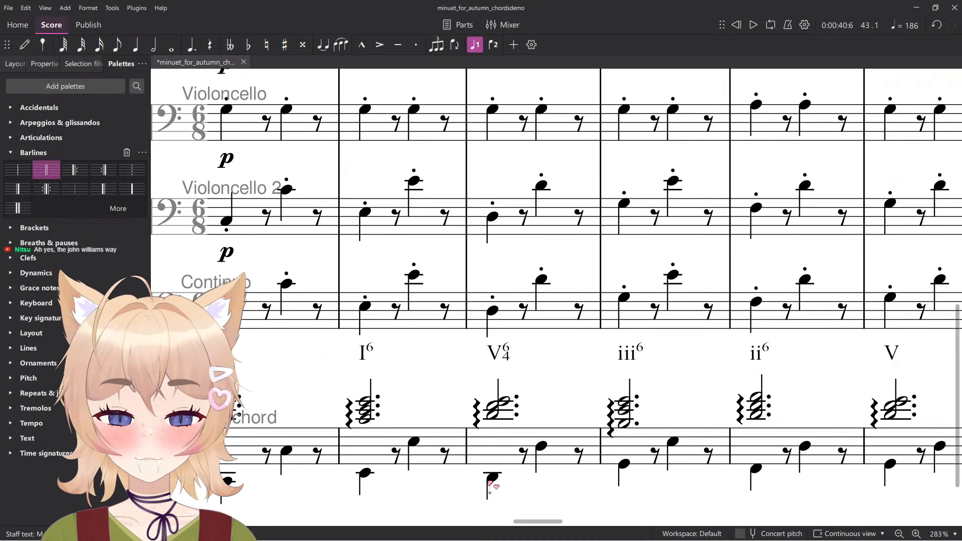
pyautogui.click(474, 485)
pyautogui.scroll(-3, 499, 484)
pyautogui.scroll(2, 565, 439)
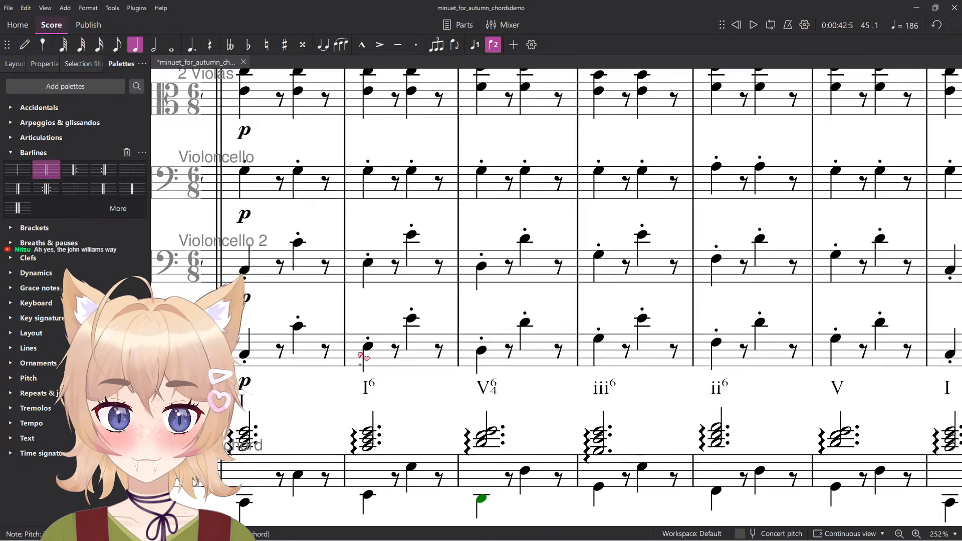
pyautogui.click(439, 354)
pyautogui.press('space')
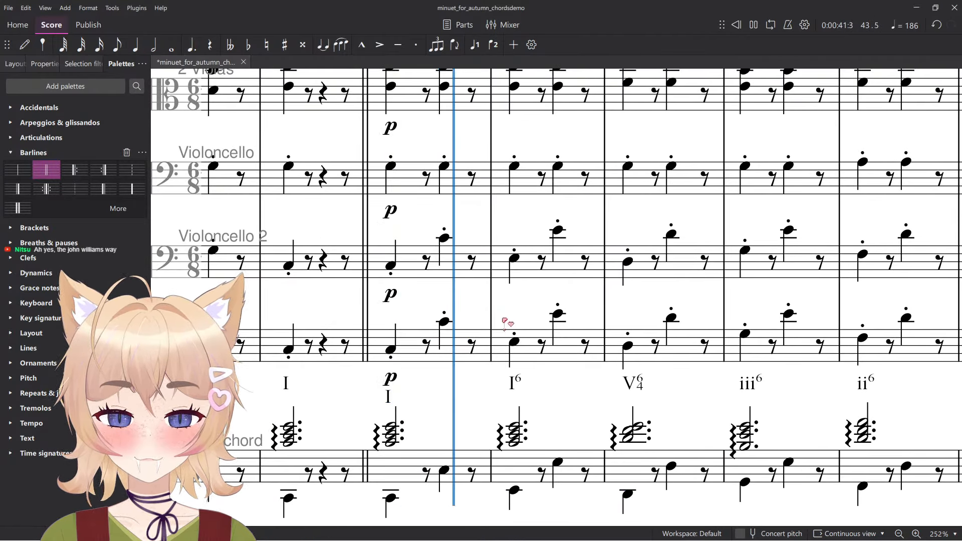
pyautogui.press('space')
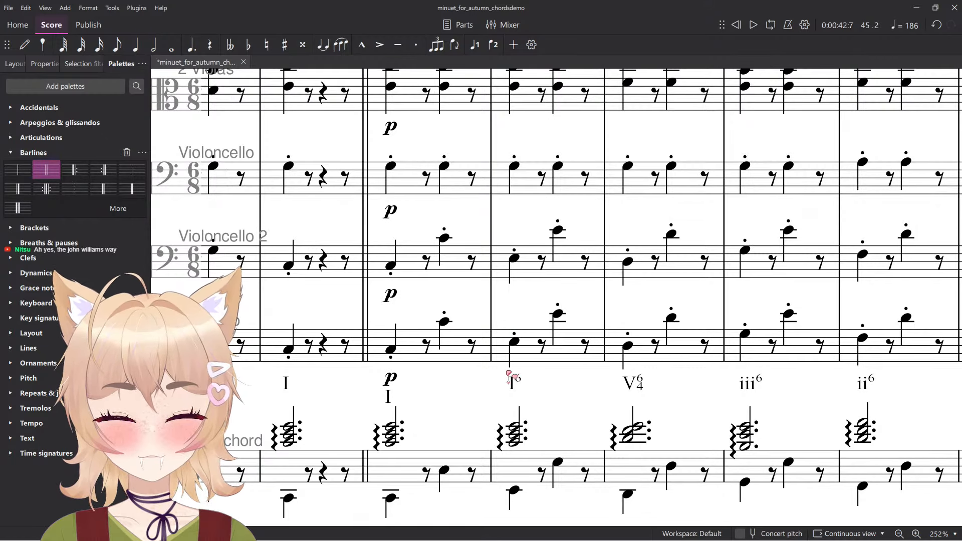
# Change the Roman numeral in measure 45 to a diminished v°6/4.
pyautogui.moveTo(520, 445); pyautogui.dragTo(456, 400)
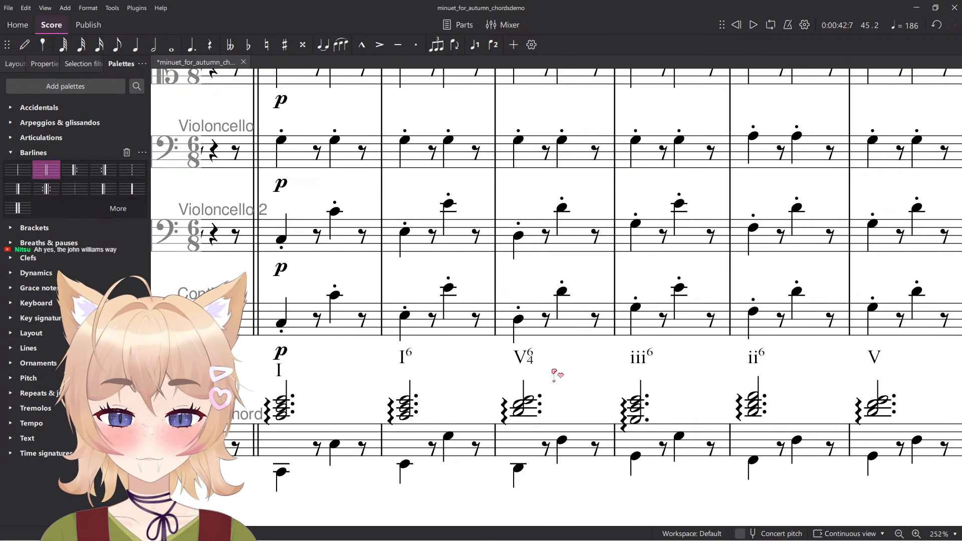
pyautogui.click(526, 366)
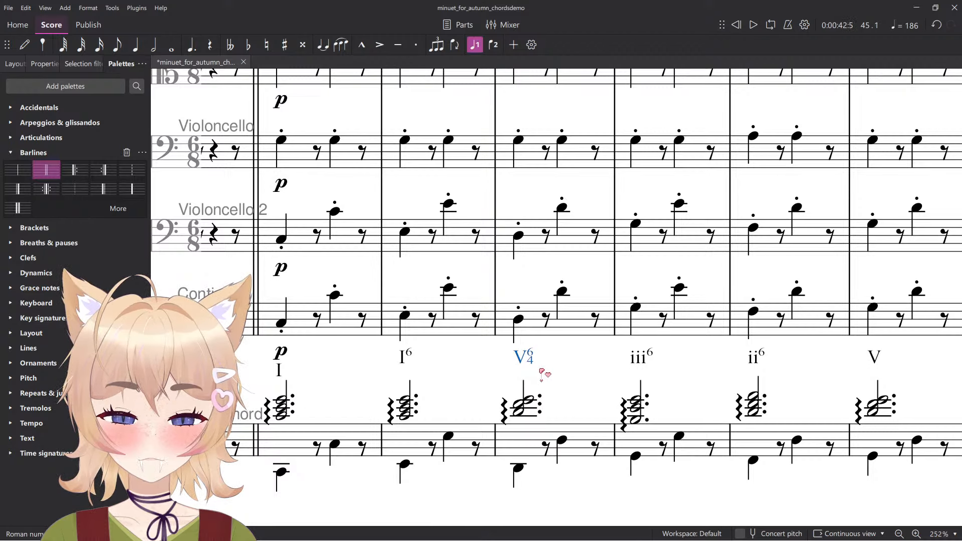
pyautogui.moveTo(601, 361); pyautogui.dragTo(586, 362)
pyautogui.doubleClick(520, 365)
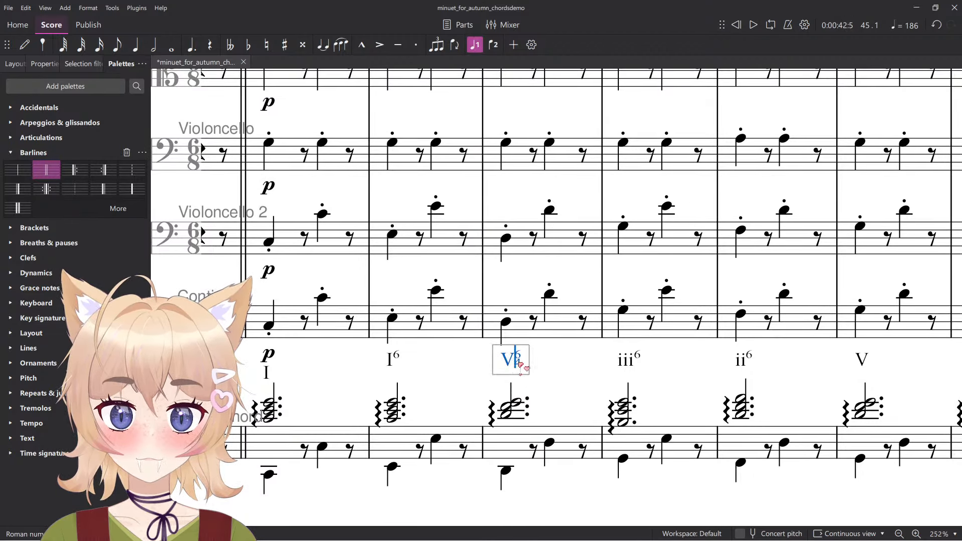
pyautogui.press('BackSpace')
pyautogui.write('vo')
pyautogui.press('Escape')
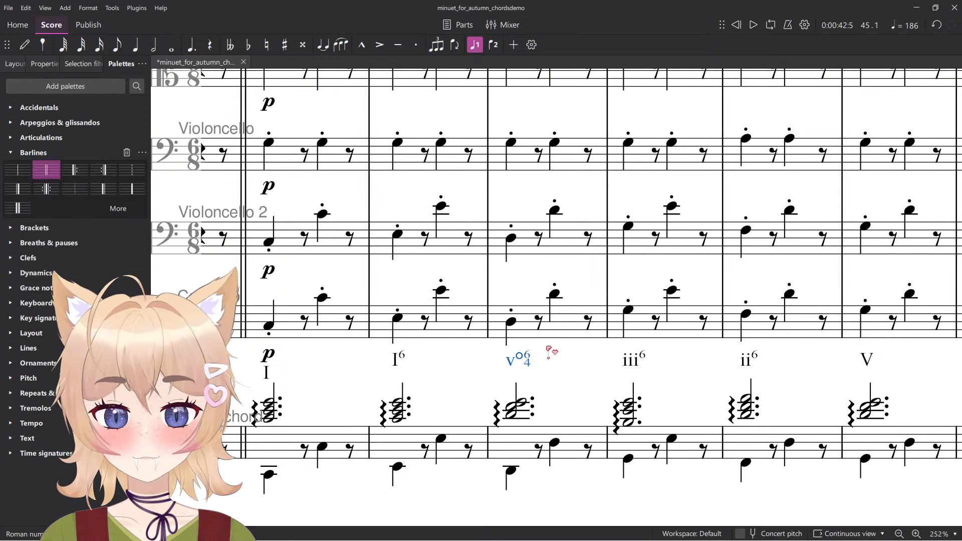
pyautogui.scroll(2, 550, 351)
pyautogui.press('Escape')
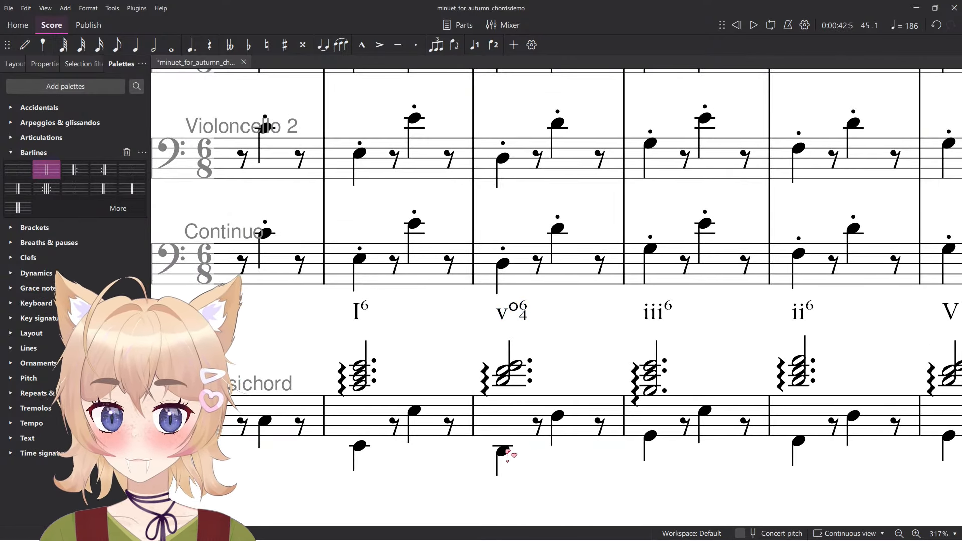
# Lower both left-hand harpsichord notes in measure 45 to D♭.
pyautogui.click(503, 452)
pyautogui.press('Right')
pyautogui.scroll(2, 580, 427)
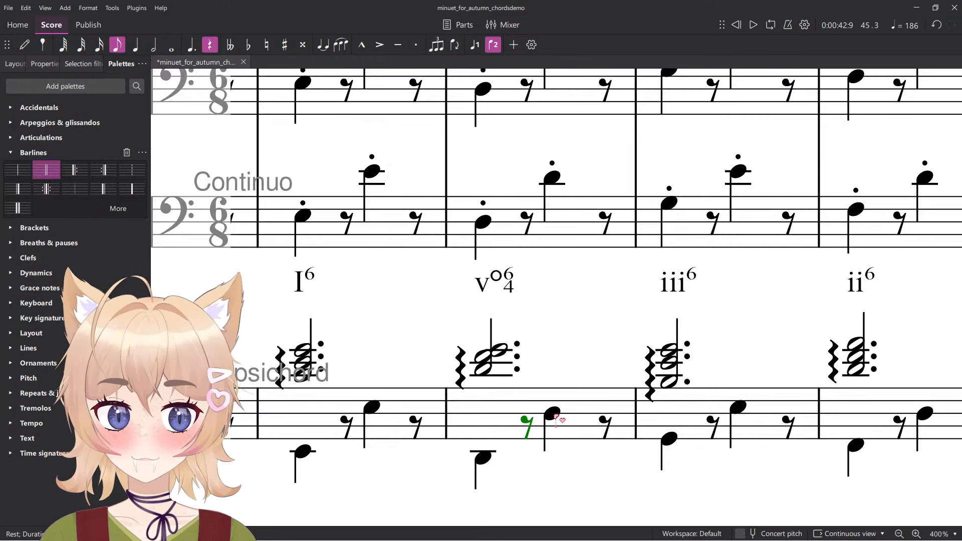
pyautogui.click(554, 415)
pyautogui.keyDown('ctrl'); pyautogui.click(483, 457); pyautogui.keyUp('ctrl')
pyautogui.press('Down')
# Lower the bottom note of the right-hand harpsichord chord in measure 45 to D♭ and step through the chord's other notes.
pyautogui.click(483, 371)
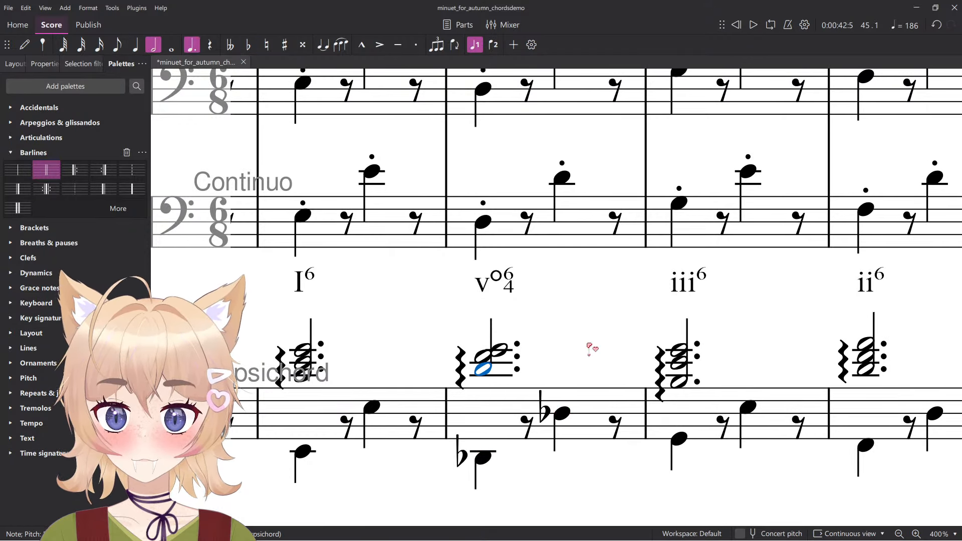
pyautogui.hotkey('alt', 'Up')
pyautogui.hotkey('alt', 'Down')
pyautogui.press('Down')
pyautogui.hotkey('alt', 'Up')
pyautogui.hotkey('alt', 'Up')
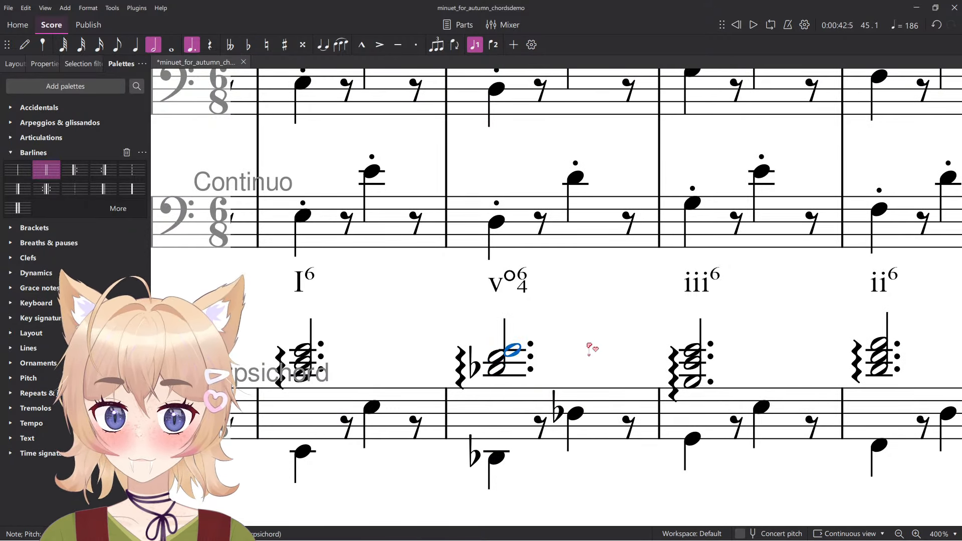
pyautogui.hotkey('alt', 'Down')
pyautogui.hotkey('alt', 'Down')
pyautogui.hotkey('alt', 'Up')
pyautogui.hotkey('alt', 'Up')
pyautogui.hotkey('alt', 'Down')
pyautogui.hotkey('alt', 'Down')
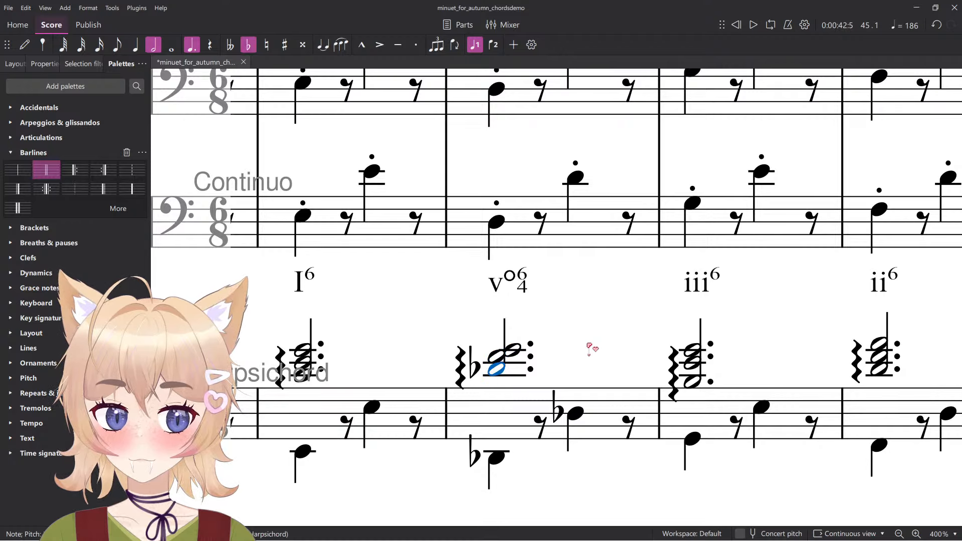
# Lower the Continuo and Violoncello 2 notes in measure 45 to D♭.
pyautogui.scroll(3, 589, 345)
pyautogui.scroll(-2, 498, 344)
pyautogui.click(499, 391)
pyautogui.scroll(-3, 576, 351)
pyautogui.scroll(3, 561, 357)
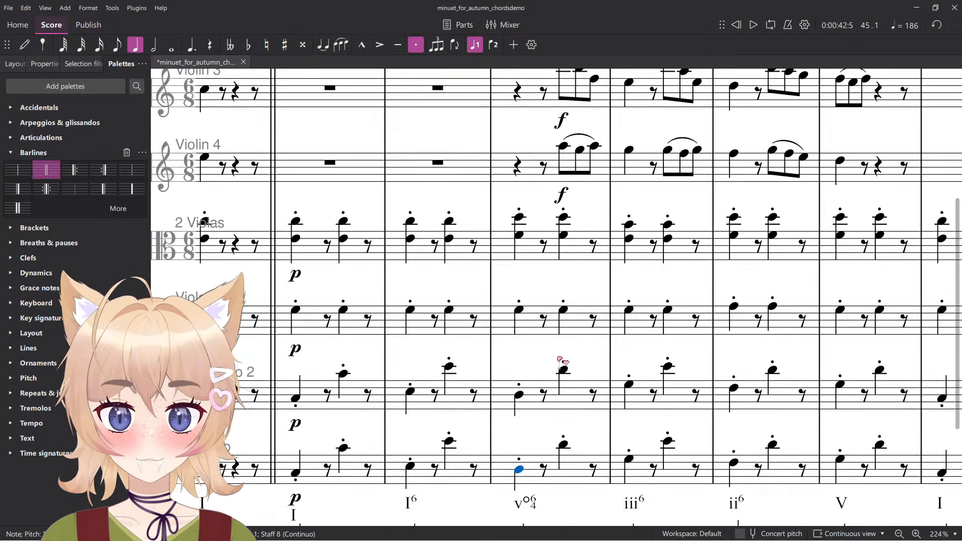
pyautogui.keyDown('shift'); pyautogui.click(568, 405); pyautogui.keyUp('shift')
pyautogui.press('Down')
# Check the Violoncello and lower viola notes in measure 45, and lower the upper note of both viola chords to D♭.
pyautogui.scroll(5, 522, 379)
pyautogui.click(520, 255)
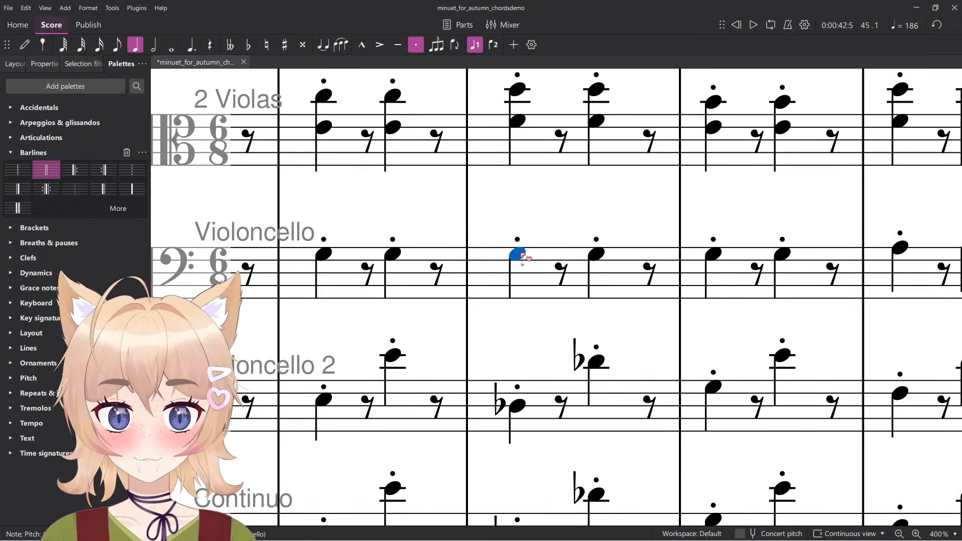
pyautogui.scroll(-2, 587, 249)
pyautogui.scroll(3, 601, 261)
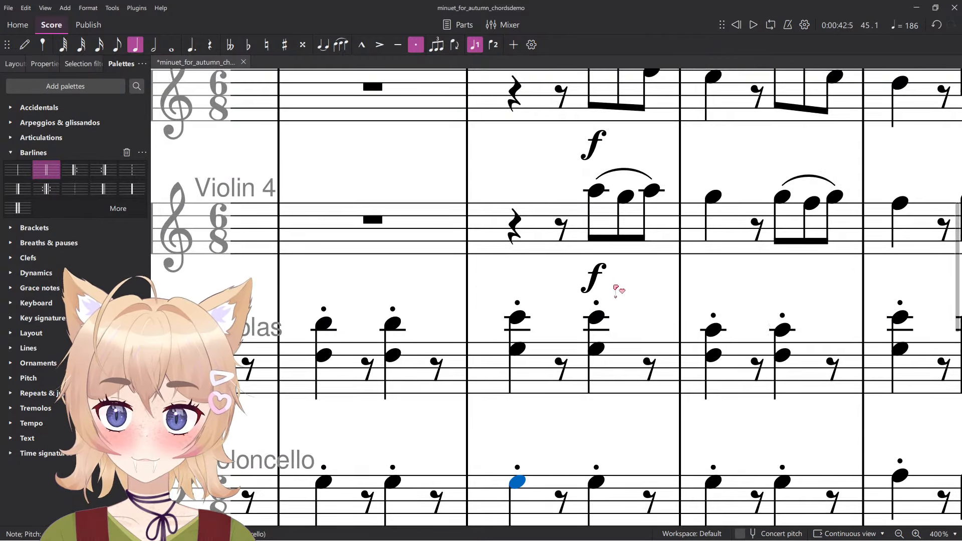
pyautogui.scroll(-1, 617, 290)
pyautogui.click(543, 332)
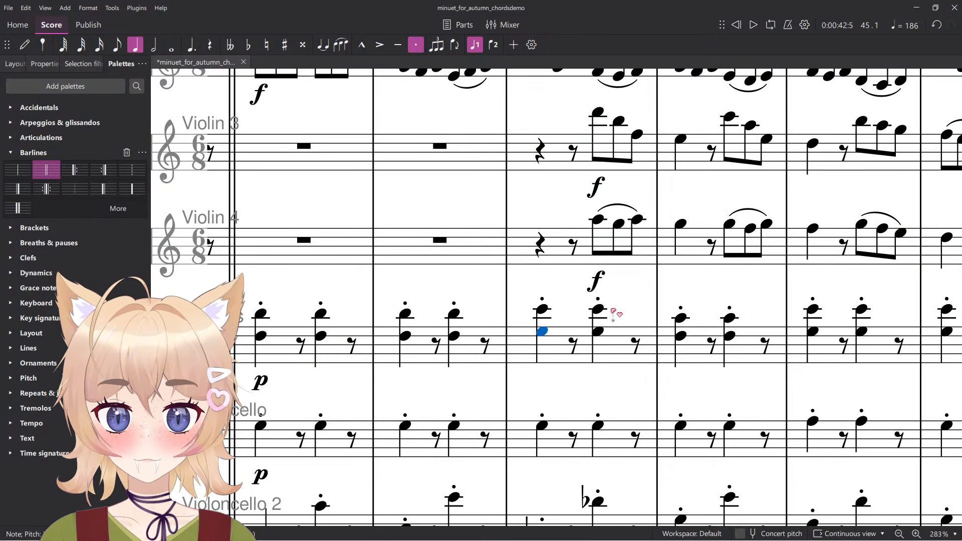
pyautogui.press('Up')
pyautogui.press('Down')
pyautogui.click(543, 316)
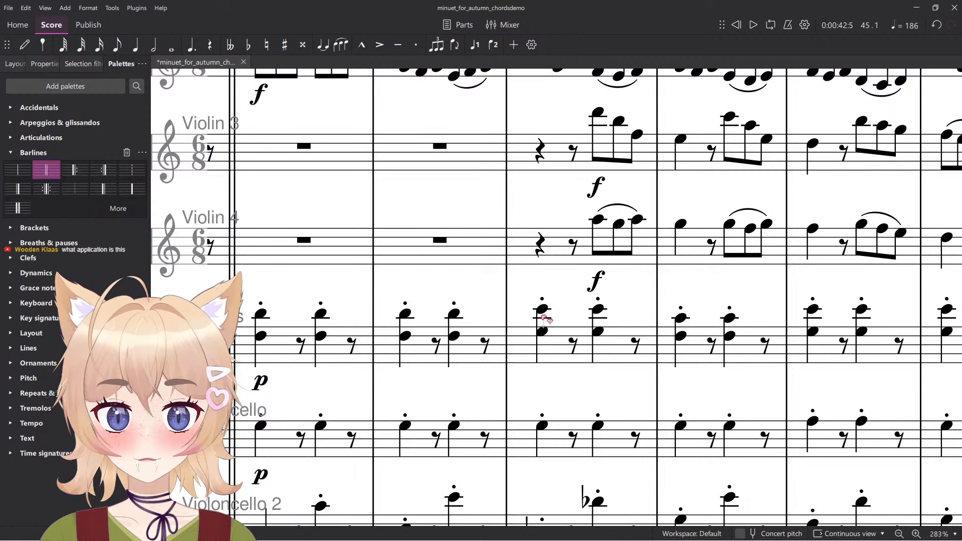
pyautogui.click(542, 310)
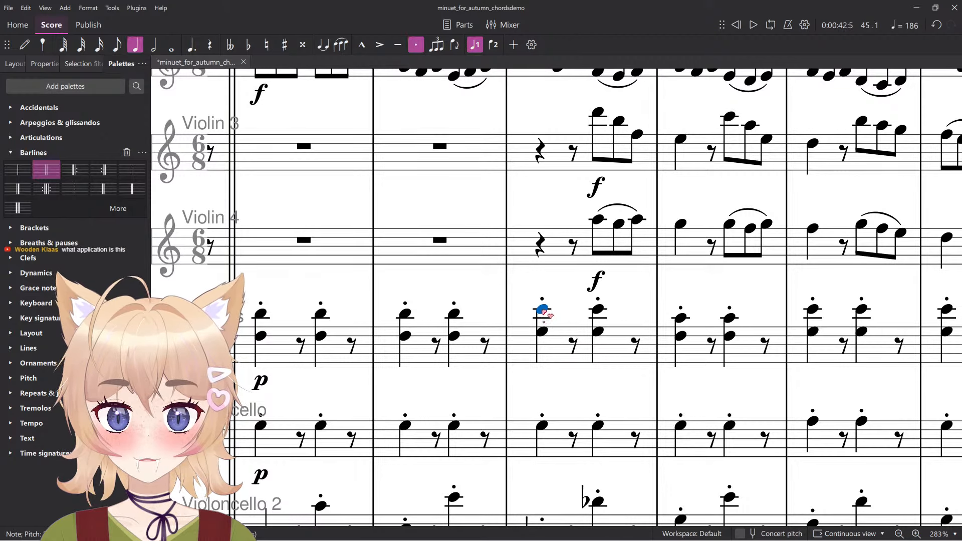
pyautogui.keyDown('ctrl'); pyautogui.click(599, 309); pyautogui.keyUp('ctrl')
# Change the first three Violin 2 notes of measure 45 to B♭, A natural and B♭, and play the passage briefly.
pyautogui.scroll(5, 554, 326)
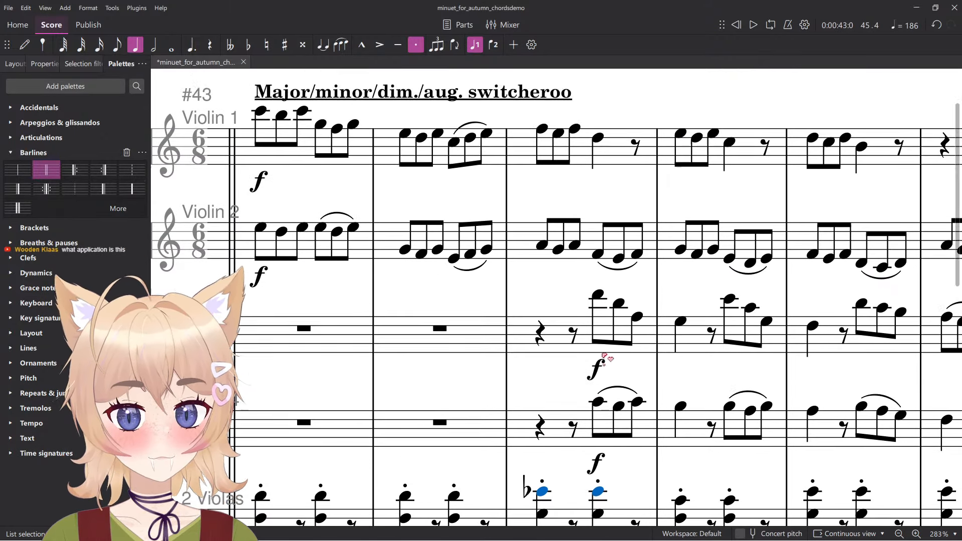
pyautogui.click(543, 220)
pyautogui.press('alt')
pyautogui.press('Right')
pyautogui.press('Right')
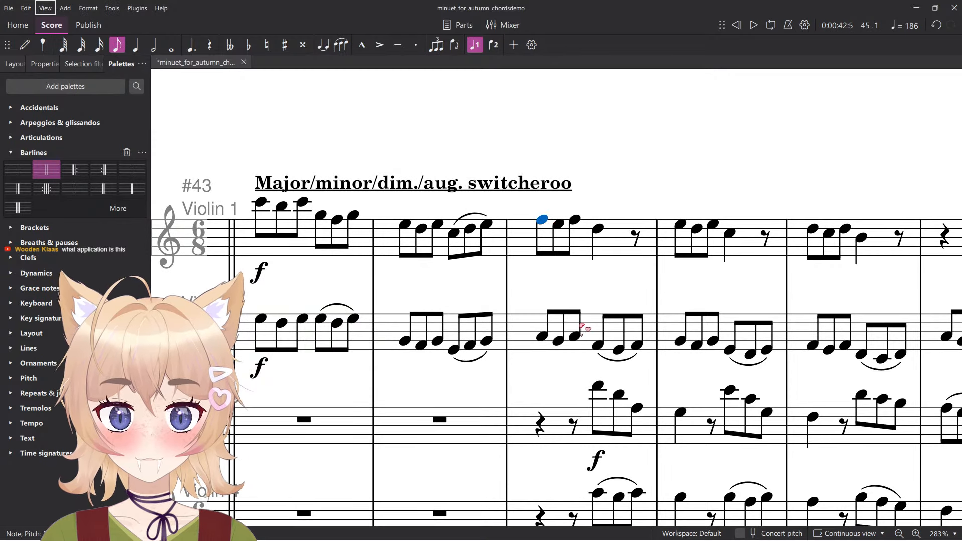
pyautogui.click(541, 338)
pyautogui.scroll(4, 563, 341)
pyautogui.hotkey('shift', 'Right')
pyautogui.hotkey('shift', 'Right')
pyautogui.press('Up')
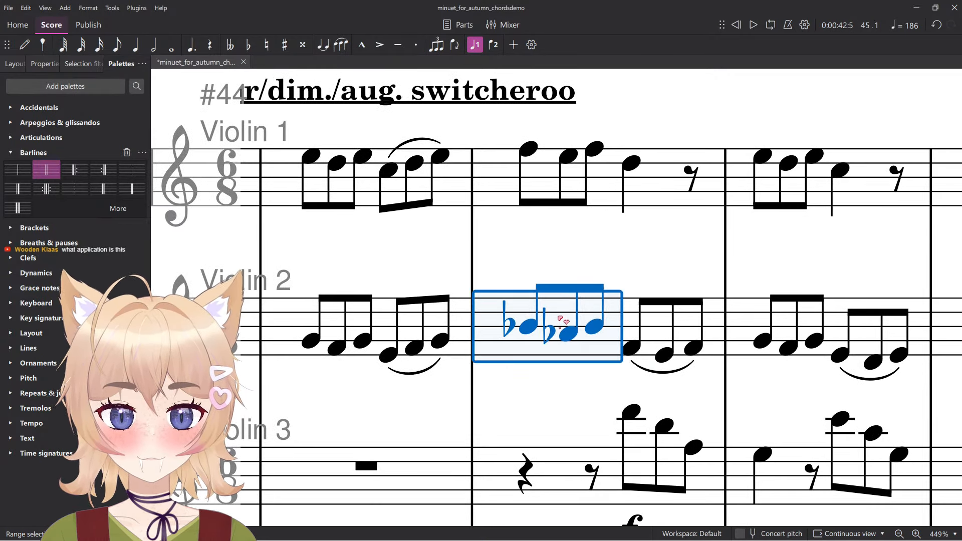
pyautogui.click(551, 336)
pyautogui.press('space')
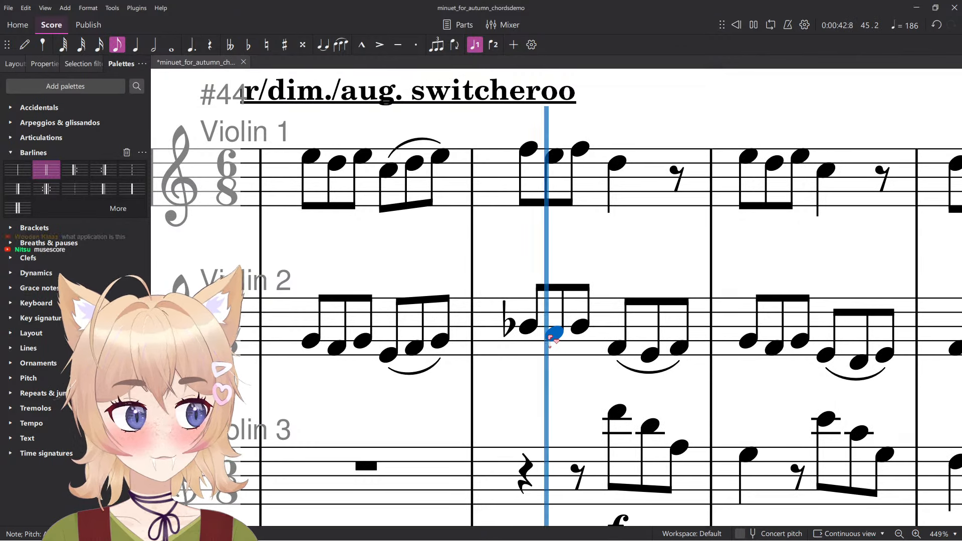
pyautogui.press('space')
# Lower the second note of the Violin 3 group in measure 45 to B♭.
pyautogui.click(619, 348)
pyautogui.click(620, 413)
pyautogui.press('Right')
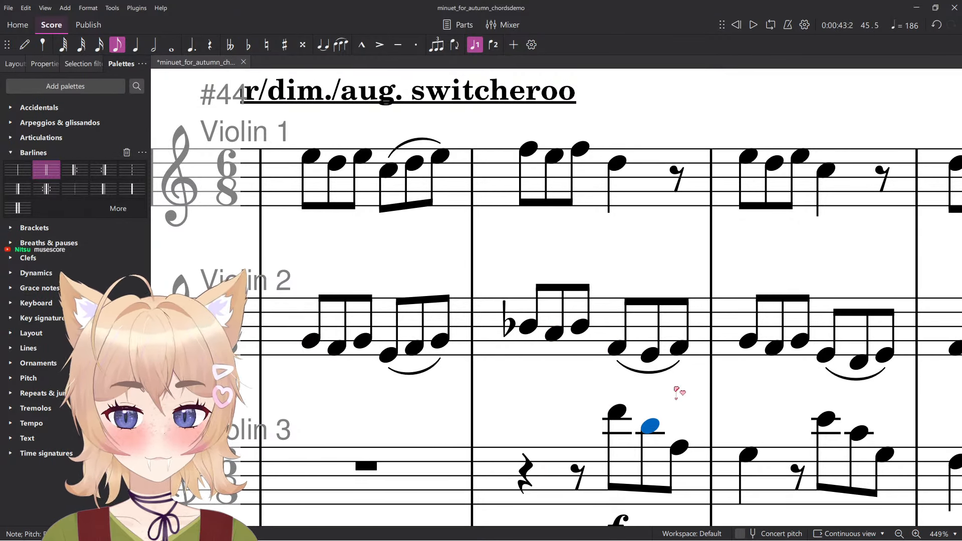
pyautogui.press('Right')
pyautogui.press('Left')
pyautogui.press('Down')
pyautogui.scroll(-5, 679, 393)
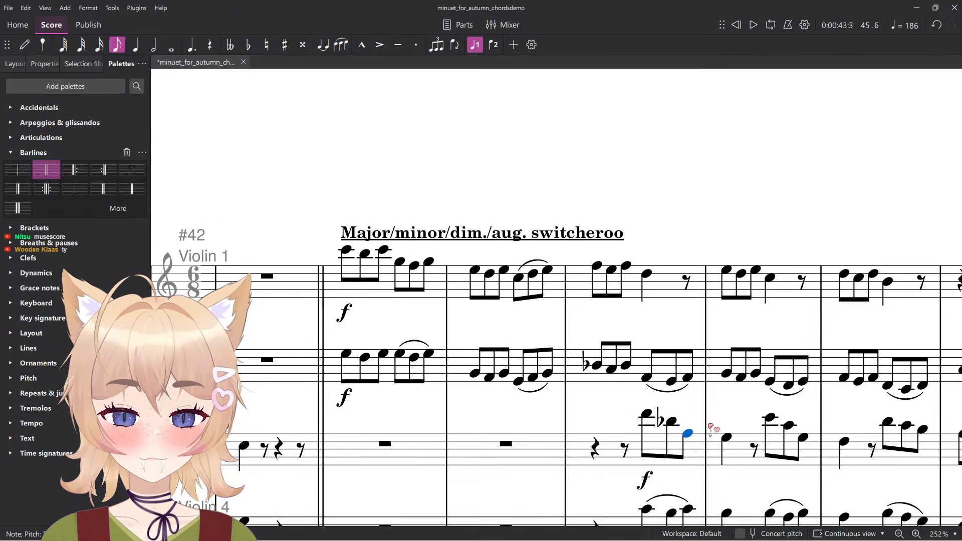
pyautogui.press('Right')
# Check the second Violin 2 group in measure 45 and play back the passage from measure 44.
pyautogui.scroll(2, 647, 380)
pyautogui.moveTo(647, 379); pyautogui.dragTo(696, 367)
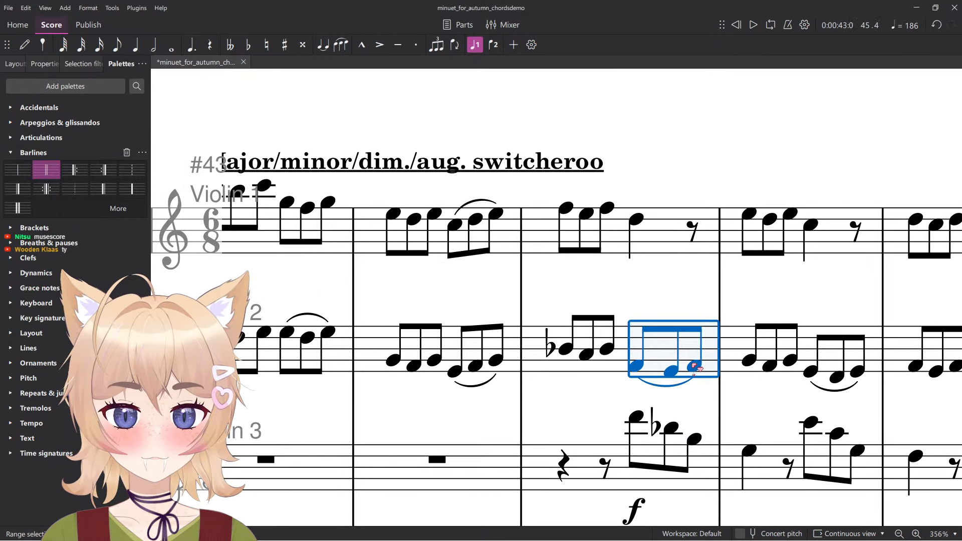
pyautogui.press('Escape')
pyautogui.scroll(-7, 536, 323)
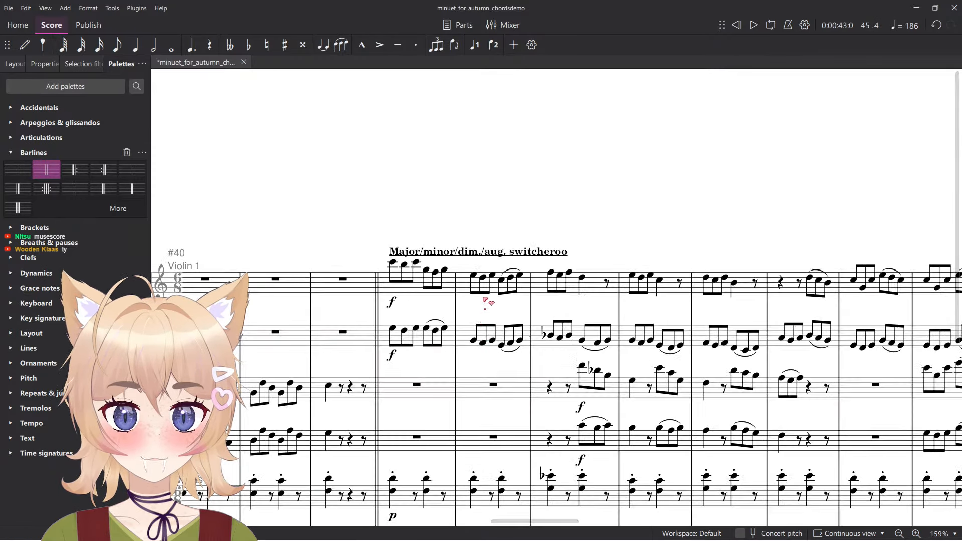
pyautogui.click(475, 278)
pyautogui.press('space')
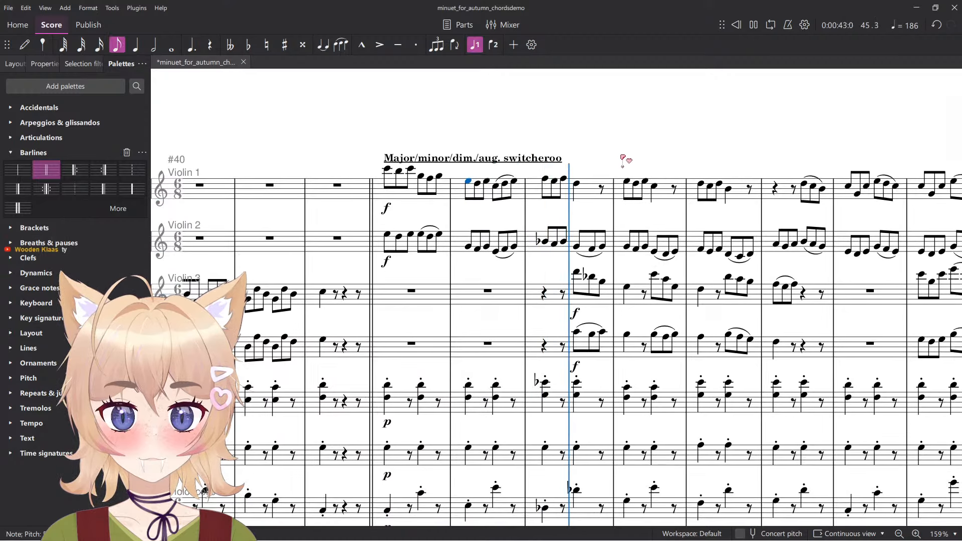
pyautogui.scroll(-5, 637, 186)
pyautogui.press('space')
# Remove the middle note, F, from the harpsichord chord in measure 45.
pyautogui.click(548, 341)
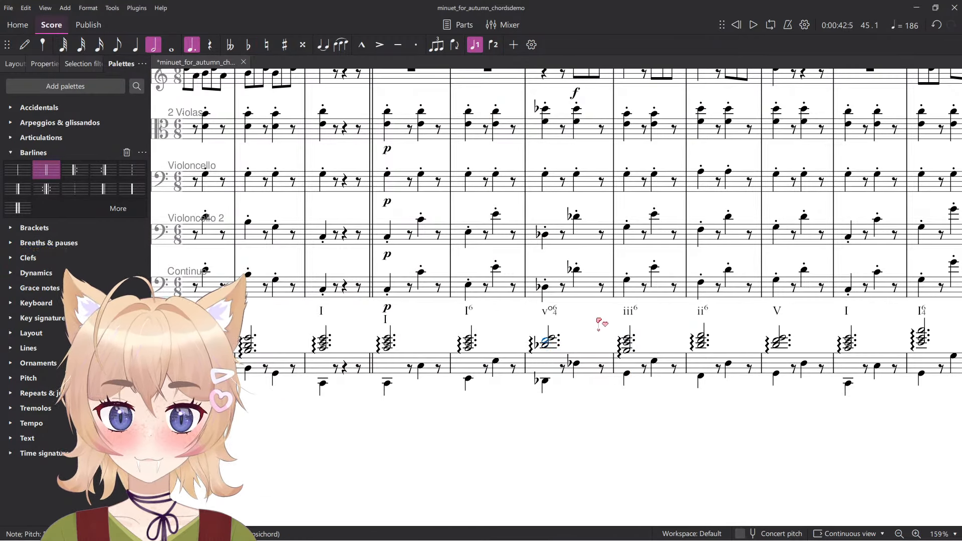
pyautogui.scroll(5, 599, 322)
pyautogui.click(495, 256)
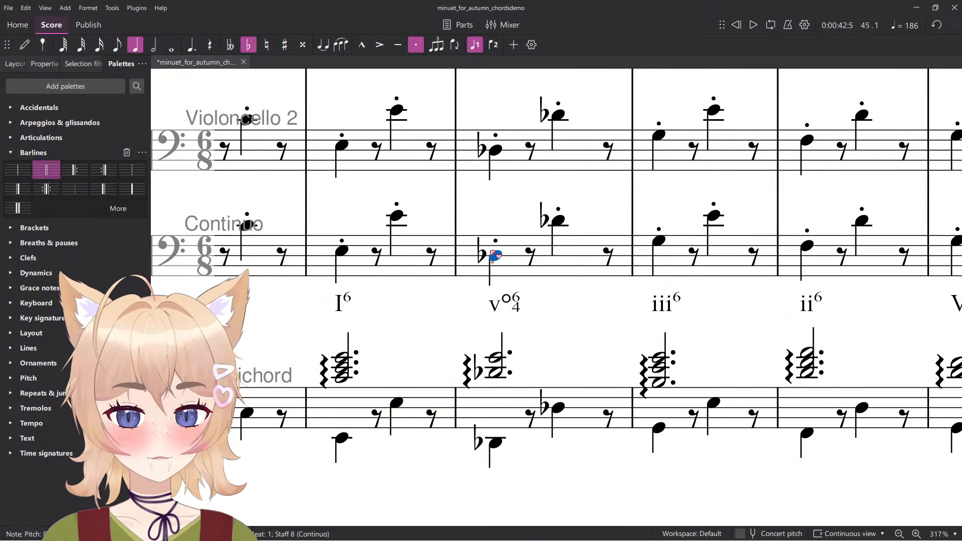
pyautogui.scroll(3, 548, 270)
# Check the Violoncello and neighbouring string notes in measure 45 against the diminished chord.
pyautogui.click(557, 356)
pyautogui.scroll(-5, 566, 336)
pyautogui.hotkey('alt', 'Up')
pyautogui.hotkey('alt', 'Up')
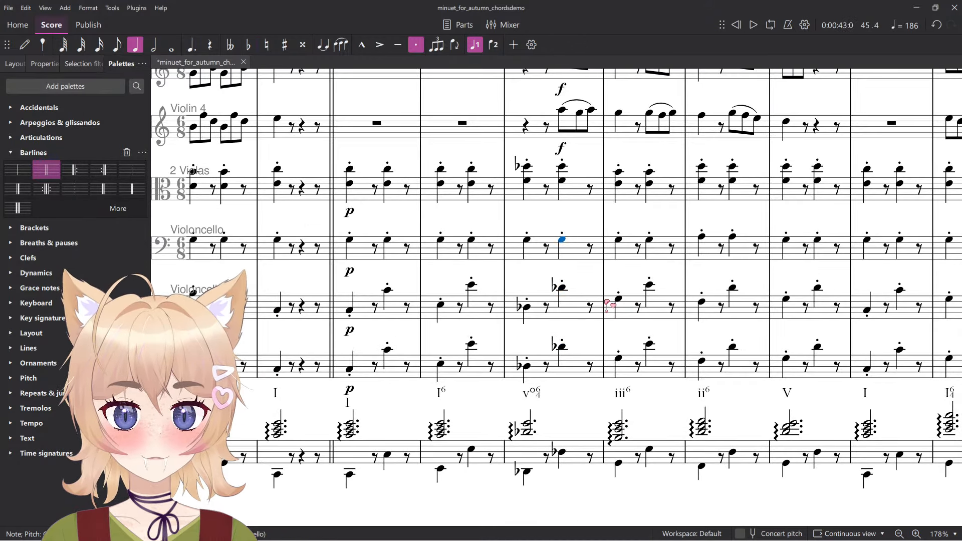
pyautogui.press('Left')
pyautogui.press('Left')
pyautogui.scroll(3, 608, 305)
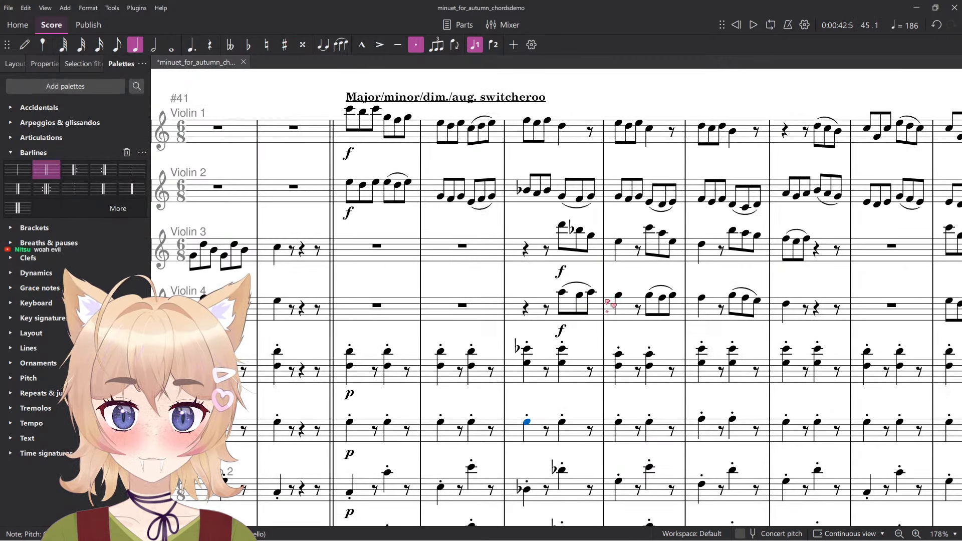
pyautogui.hotkey('alt', 'Up')
pyautogui.press('Right')
# Raise the lower note of both viola chords in measure 45 to G and play the measure back briefly.
pyautogui.scroll(5, 608, 305)
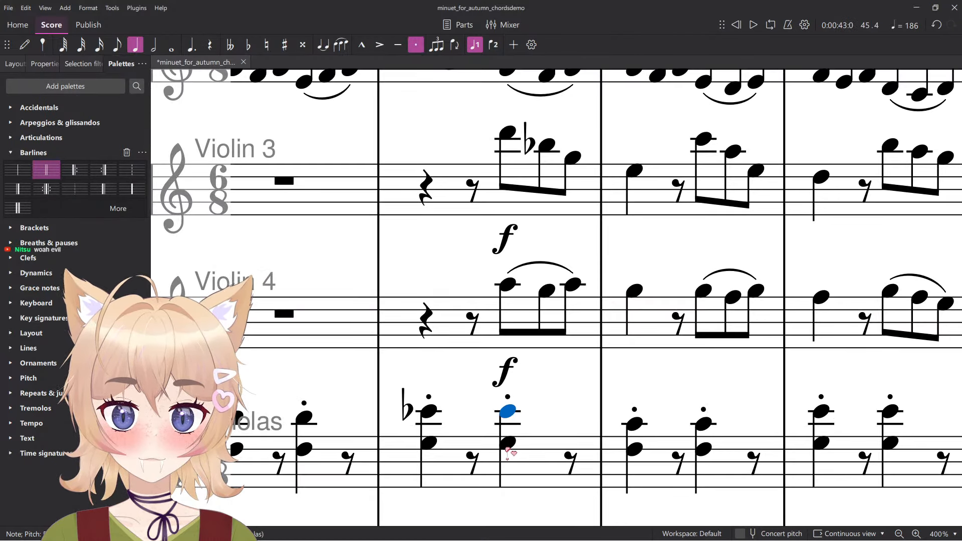
pyautogui.click(506, 447)
pyautogui.keyDown('ctrl'); pyautogui.click(435, 445); pyautogui.keyUp('ctrl')
pyautogui.press('Up')
pyautogui.press('Up')
pyautogui.click(441, 473)
pyautogui.press('space')
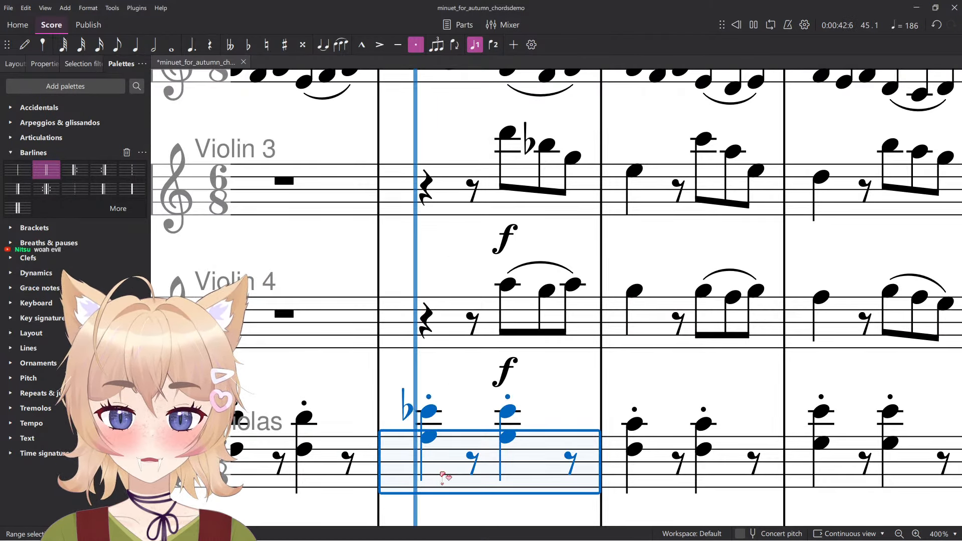
pyautogui.press('Escape')
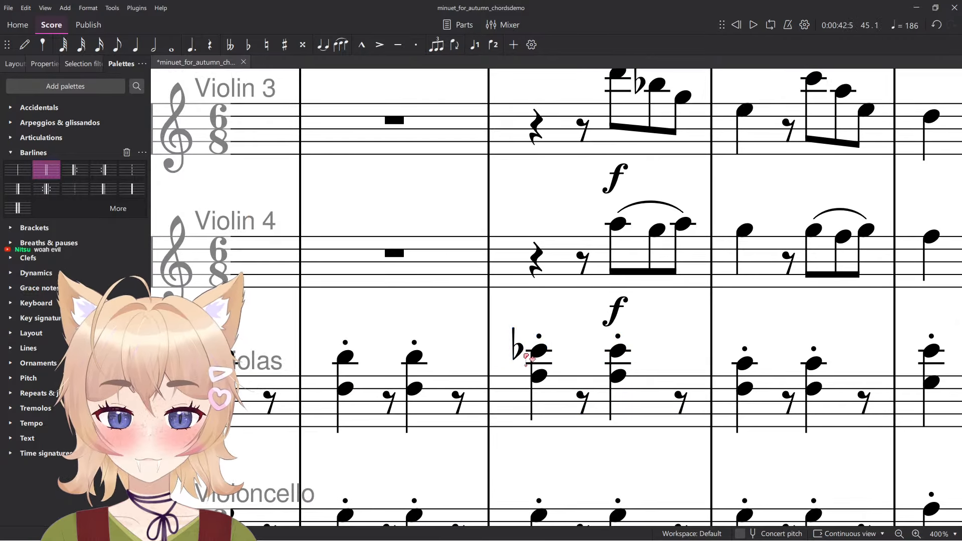
# Try the lower note of both viola chords in measure 45 as F, and set it back to G.
pyautogui.click(535, 352)
pyautogui.click(539, 377)
pyautogui.press('Escape')
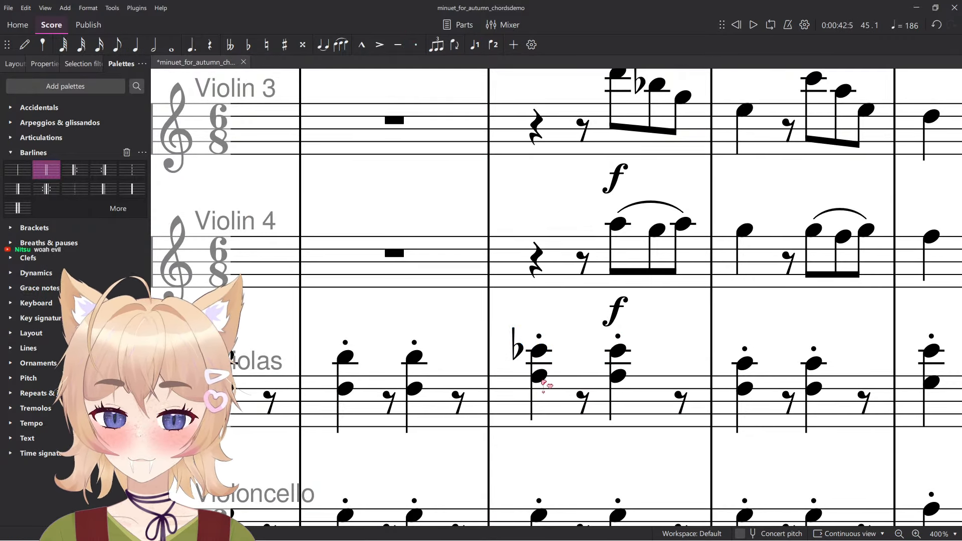
pyautogui.click(539, 378)
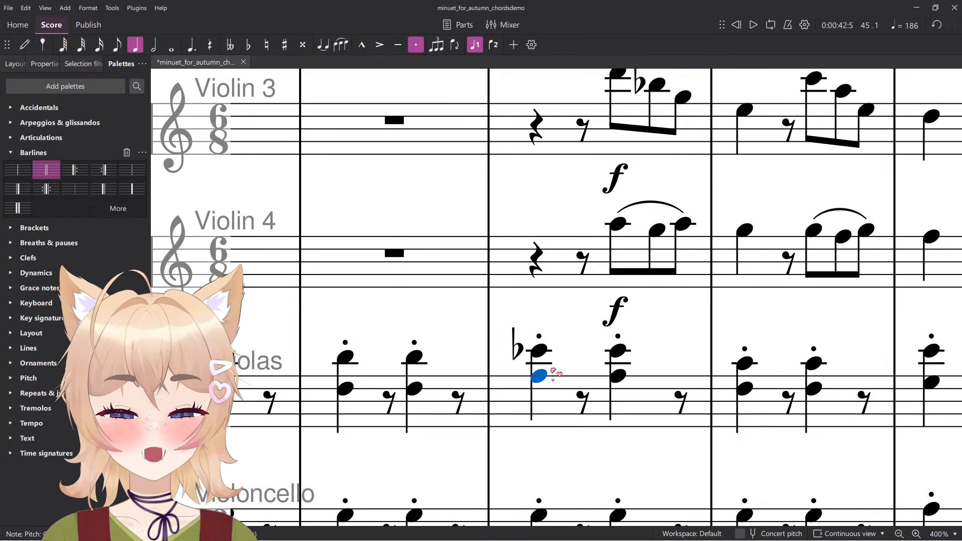
pyautogui.keyDown('ctrl'); pyautogui.click(620, 377); pyautogui.keyUp('ctrl')
pyautogui.press('Down')
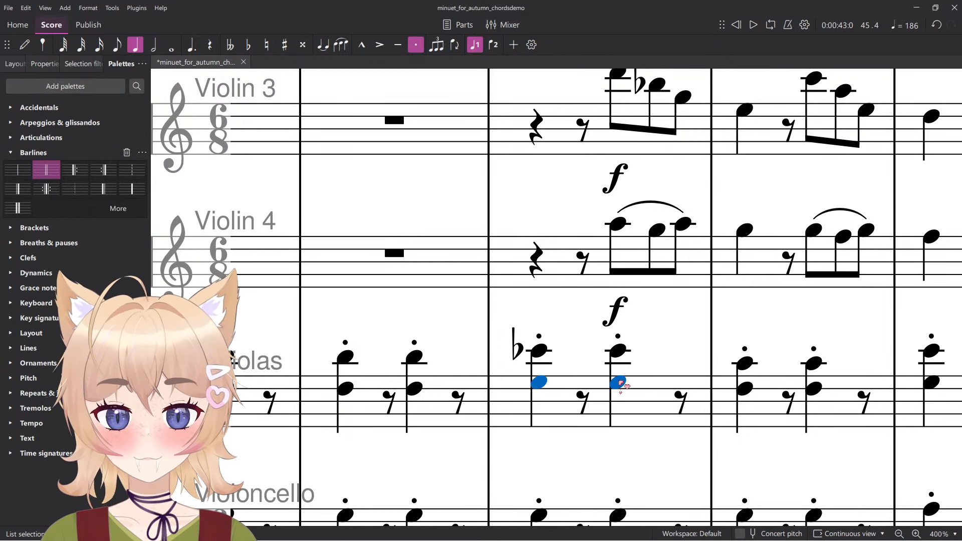
pyautogui.press('Up')
pyautogui.press('Up')
# Clear the note selection and save the score.
pyautogui.scroll(-12, 582, 380)
pyautogui.scroll(-4, 566, 391)
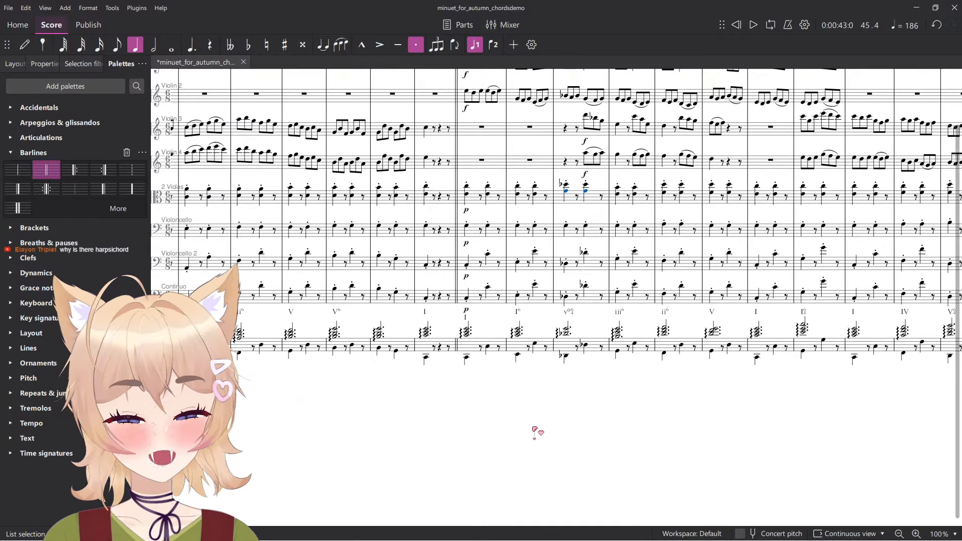
pyautogui.press('Escape')
pyautogui.scroll(5, 478, 282)
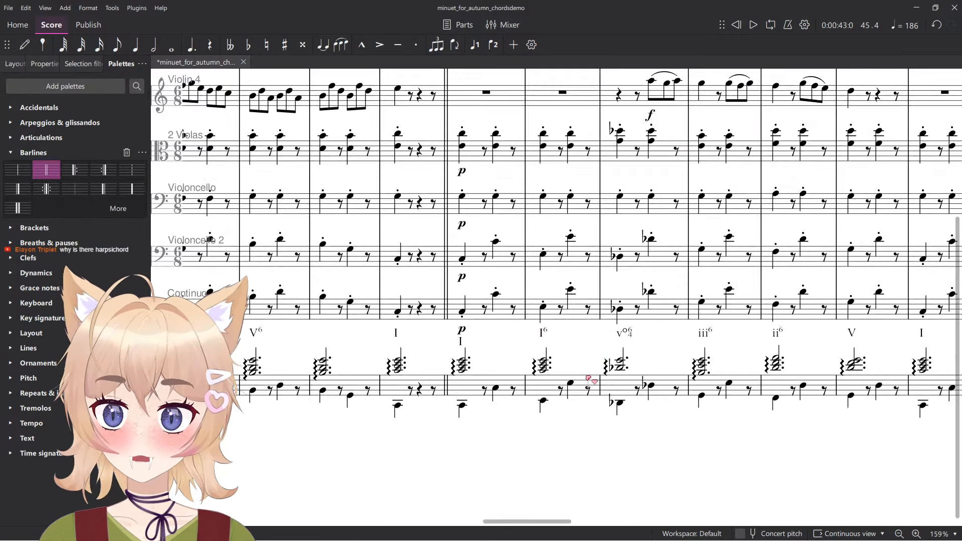
pyautogui.hotkey('ctrl', 's')
# Examine the string parts and Roman numerals around measure 45 for the next chord to swap.
pyautogui.scroll(6, 593, 380)
pyautogui.scroll(-2, 571, 334)
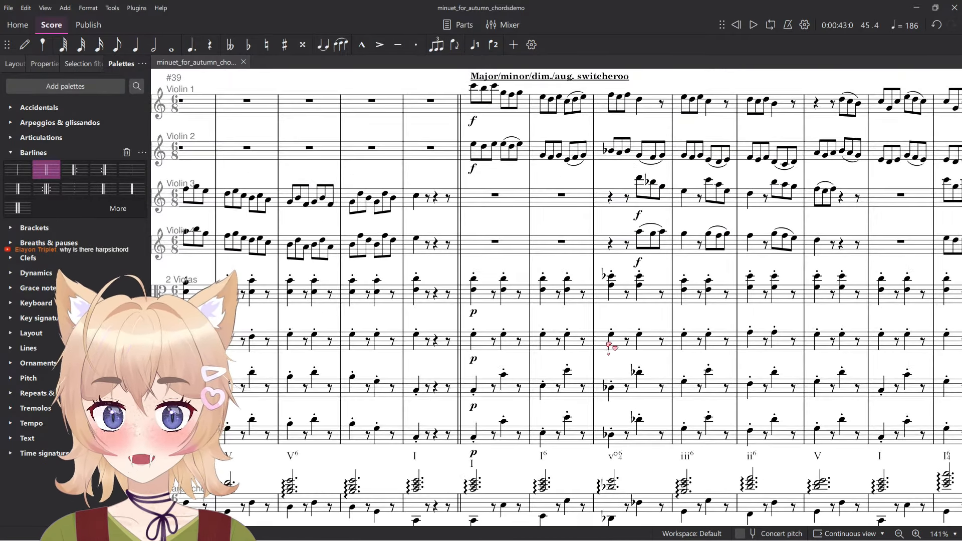
pyautogui.scroll(3, 569, 332)
pyautogui.scroll(2, 569, 200)
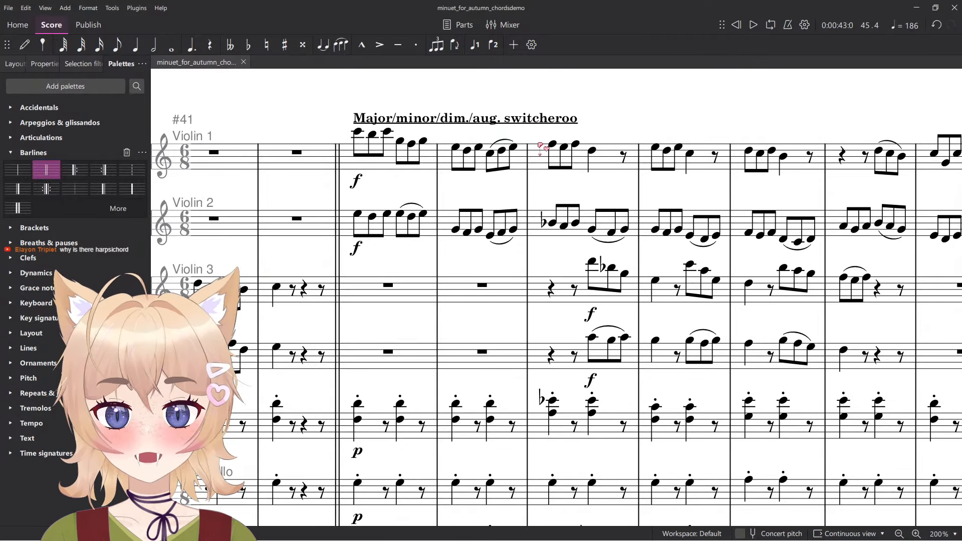
pyautogui.scroll(-2, 569, 179)
pyautogui.scroll(-2, 541, 358)
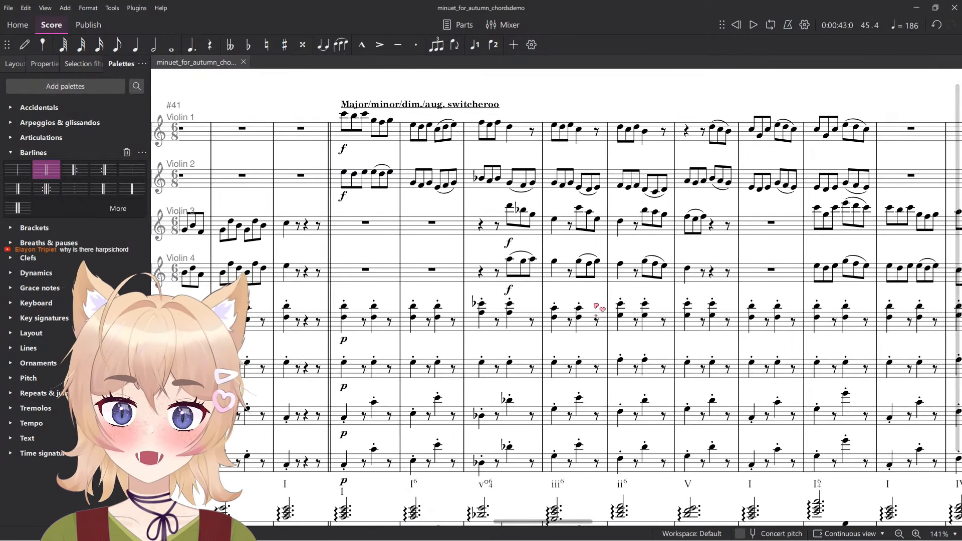
pyautogui.scroll(-1, 541, 360)
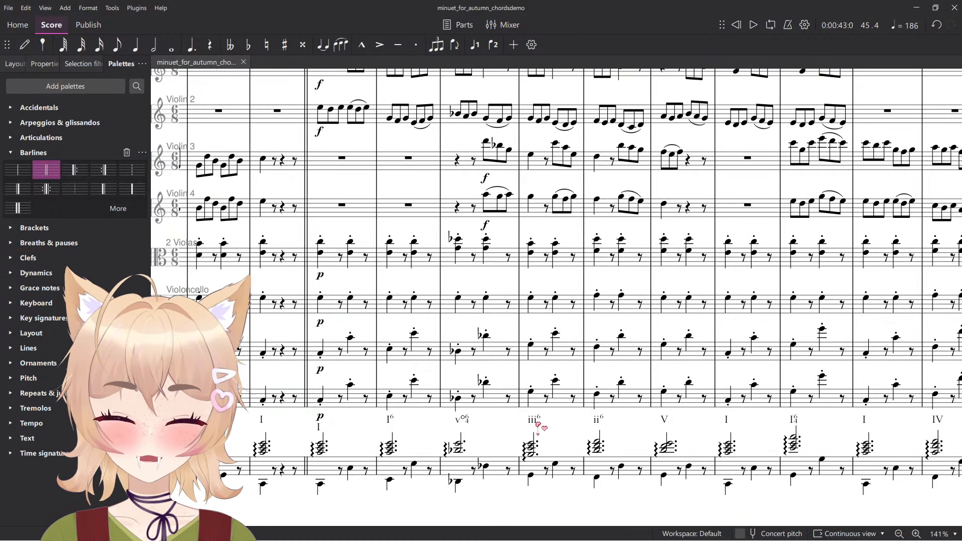
# Change the Roman numeral under measure 46 to III with its first-inversion figure kept.
pyautogui.doubleClick(534, 420)
pyautogui.press('BackSpace')
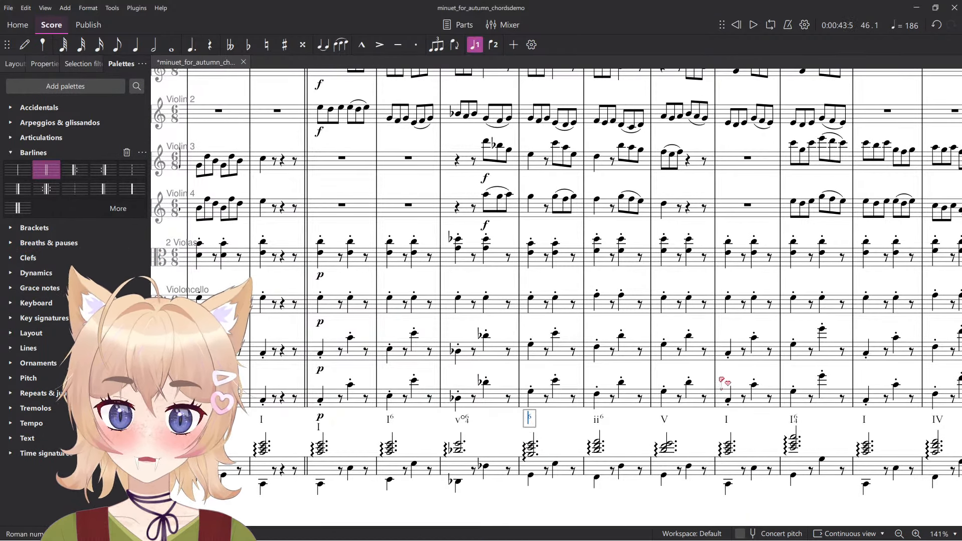
pyautogui.write('III')
pyautogui.press('Escape')
pyautogui.scroll(5, 521, 464)
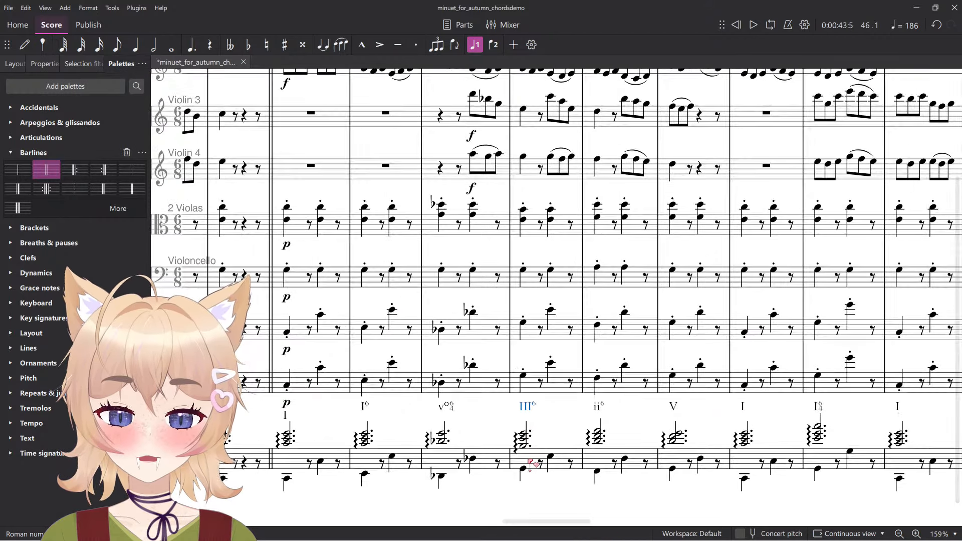
# Raise the first note of measure 46 to G-sharp in the harpsichord bass, Continuo, Violoncello 2 and Violoncello.
pyautogui.click(521, 478)
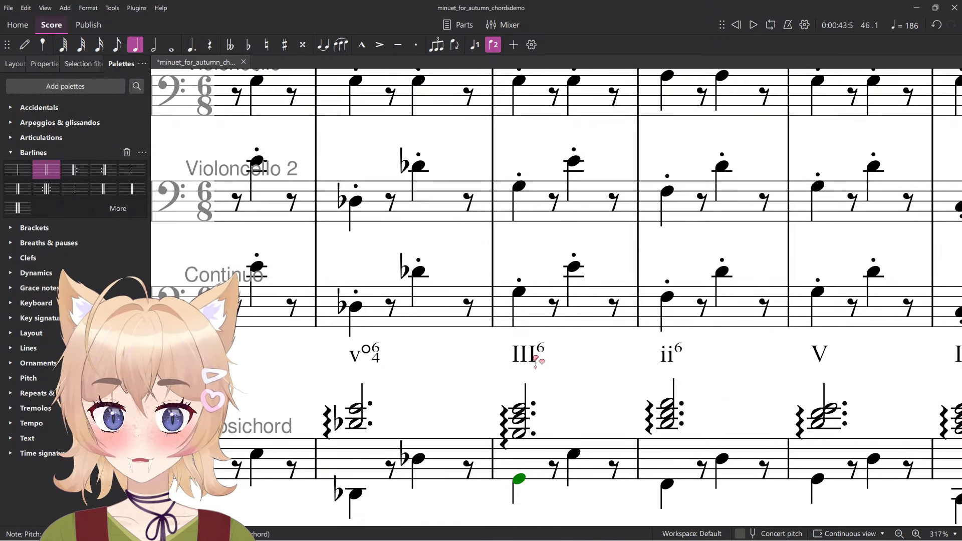
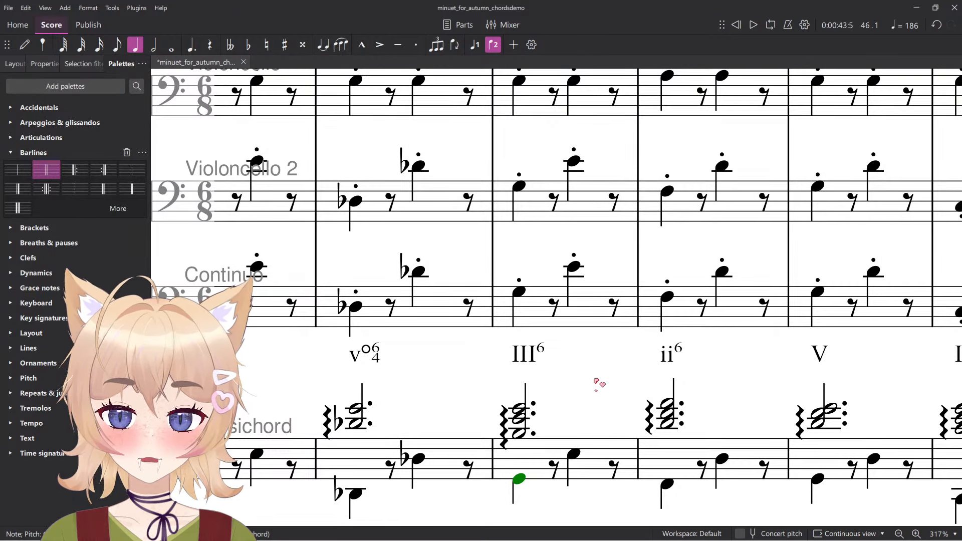
pyautogui.press('Up')
pyautogui.scroll(1, 608, 435)
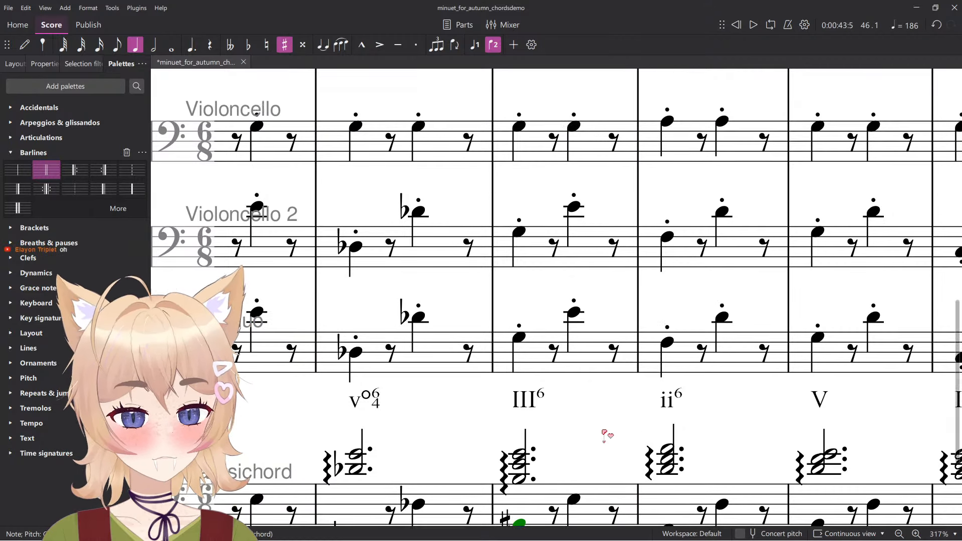
pyautogui.click(520, 338)
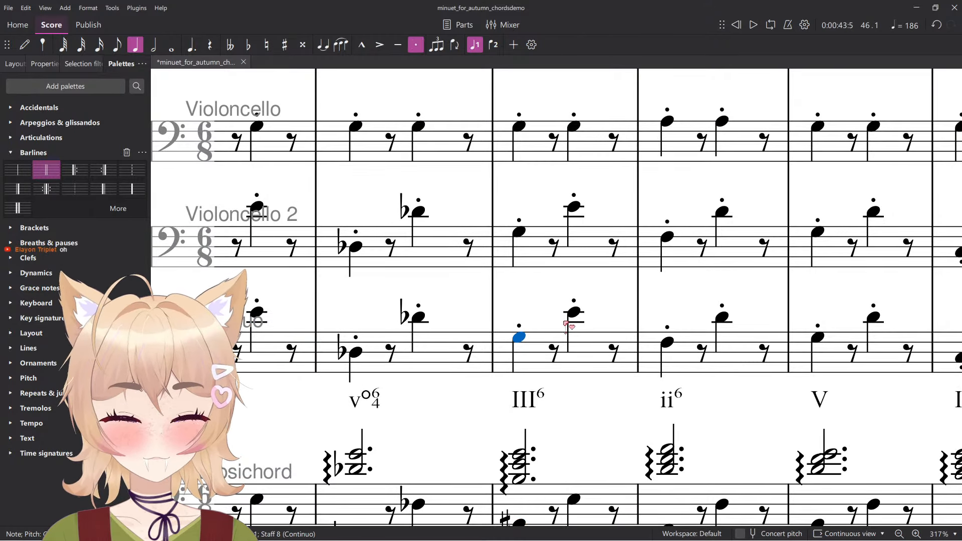
pyautogui.keyDown('ctrl'); pyautogui.click(523, 234); pyautogui.keyUp('ctrl')
pyautogui.press('Up')
pyautogui.click(523, 129)
pyautogui.click(530, 156)
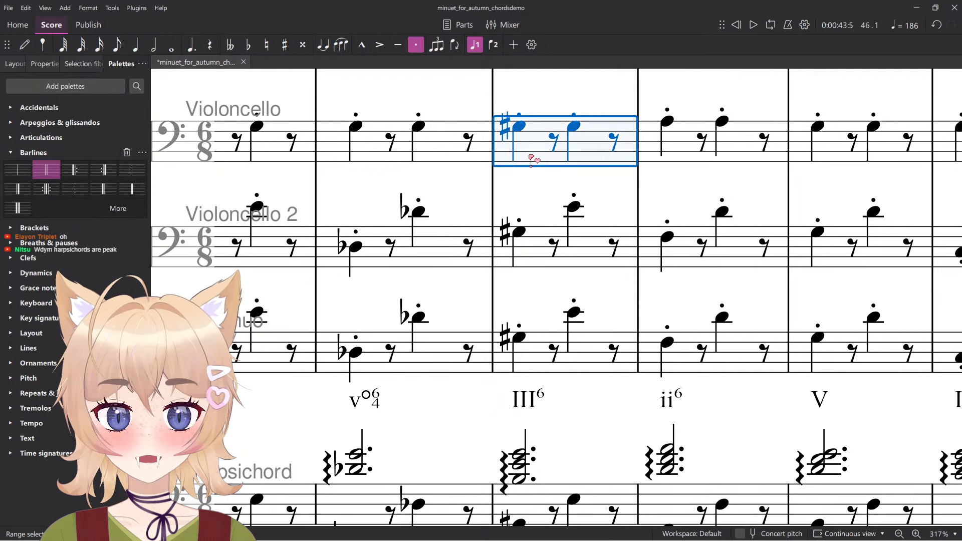
# Raise the top note of the harpsichord chord in measure 46 to G-sharp and play the measure briefly.
pyautogui.scroll(-2, 521, 252)
pyautogui.click(522, 442)
pyautogui.click(520, 432)
pyautogui.hotkey('alt', 'Up')
pyautogui.hotkey('alt', 'Up')
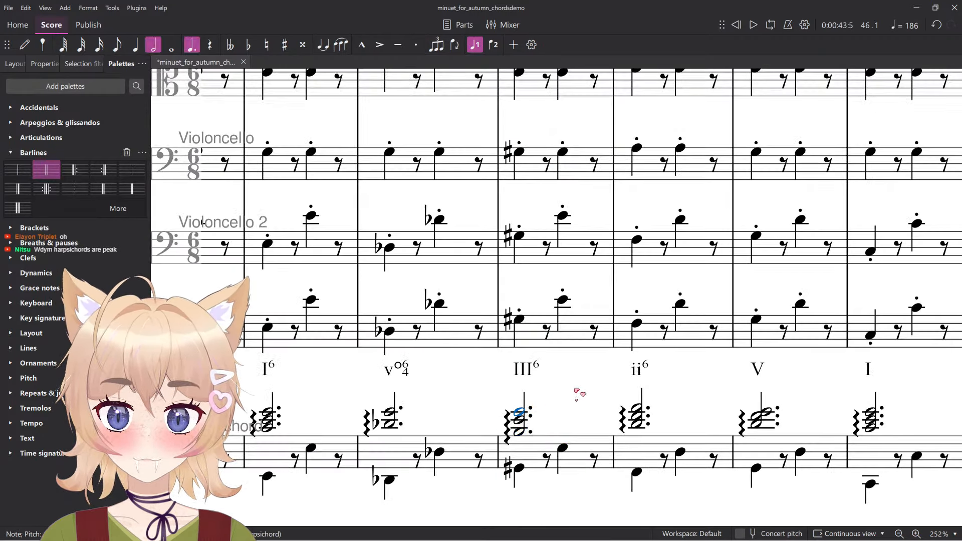
pyautogui.press('Up')
pyautogui.press('space')
pyautogui.press('space')
# In measure 46, raise Violin 2's first two notes to G-sharp and F-sharp, and Violin 1's fourth note to C-sharp.
pyautogui.scroll(6, 596, 413)
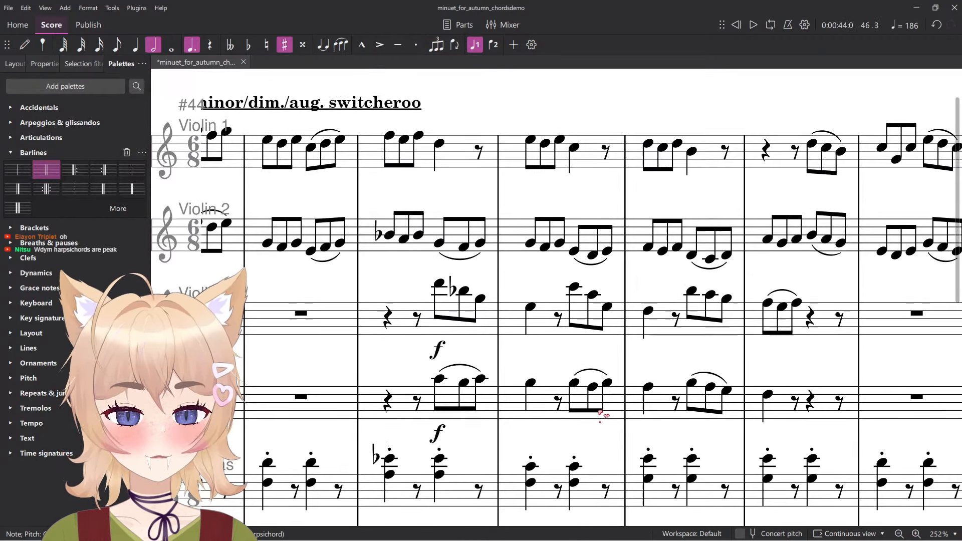
pyautogui.click(539, 138)
pyautogui.hotkey('alt', 'Down')
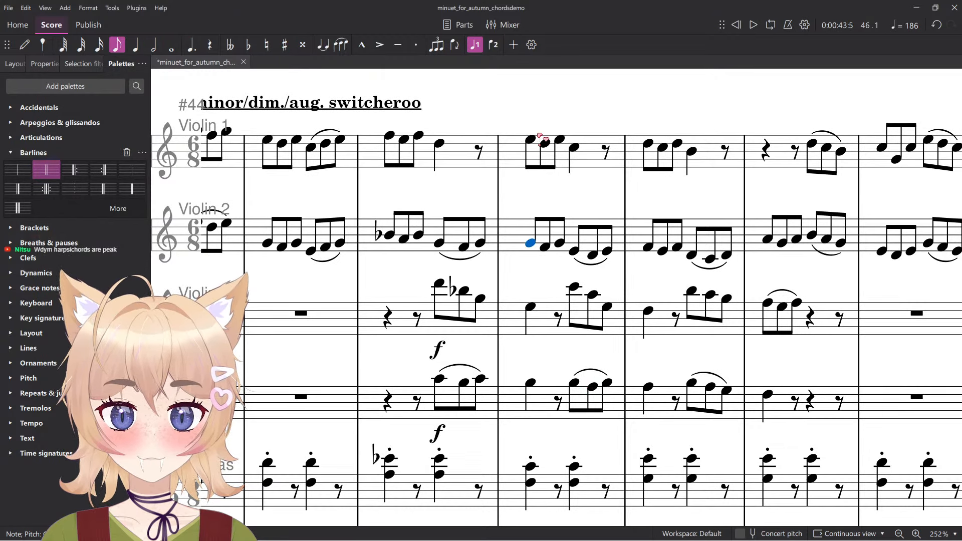
pyautogui.press('Up')
pyautogui.press('Right')
pyautogui.press('Up')
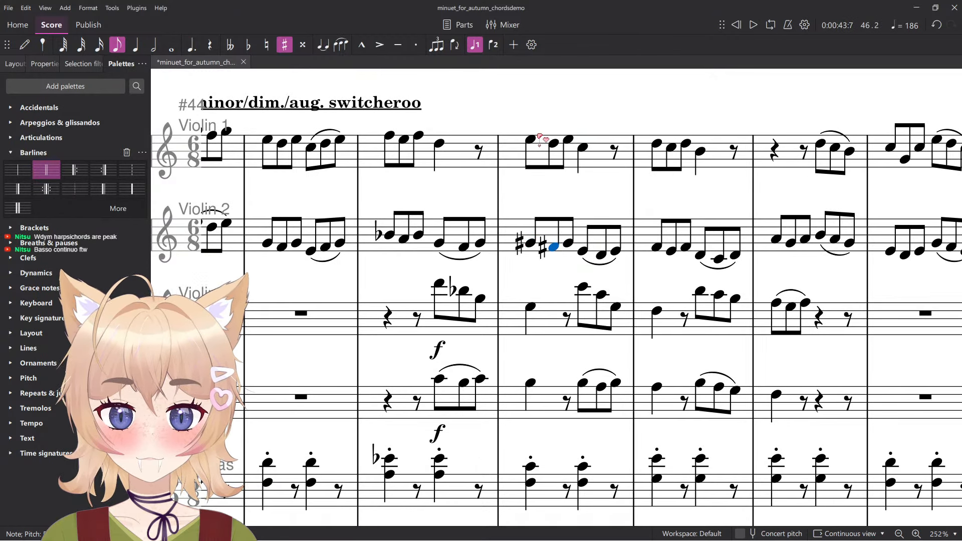
pyautogui.hotkey('alt', 'Up')
pyautogui.press('Right')
pyautogui.press('Right')
pyautogui.press('Up')
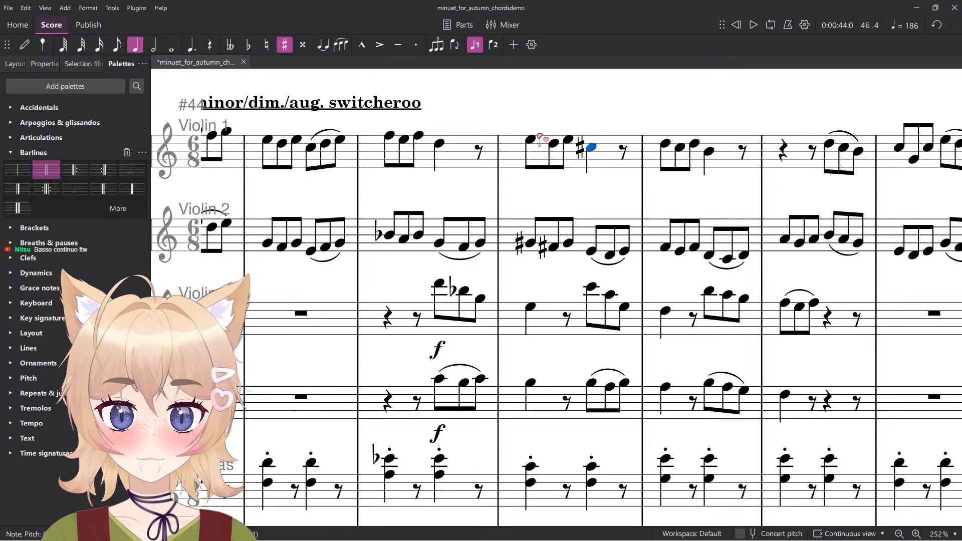
# Raise the high note of Violin 3 in measure 46 to C-sharp.
pyautogui.scroll(3, 644, 273)
pyautogui.scroll(-5, 487, 326)
pyautogui.scroll(-7, 511, 328)
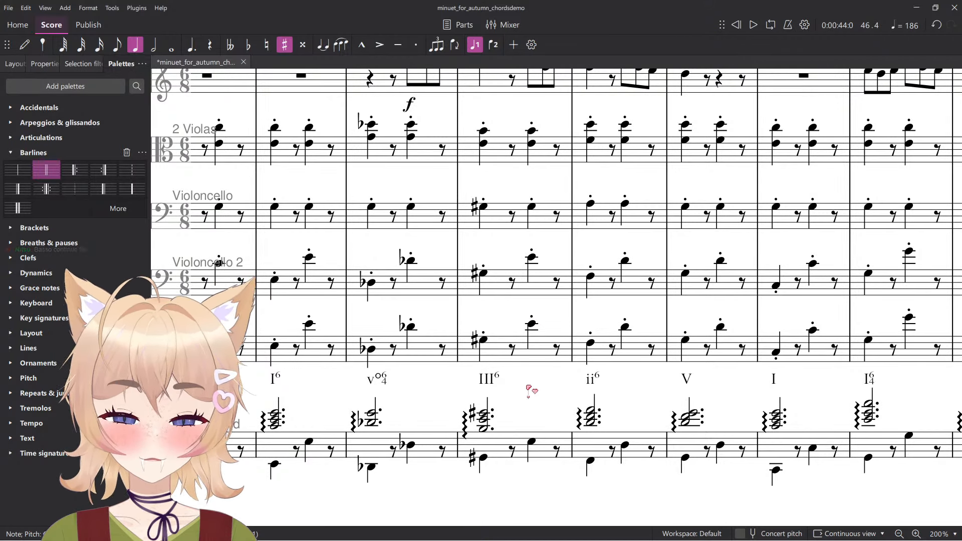
pyautogui.scroll(5, 532, 392)
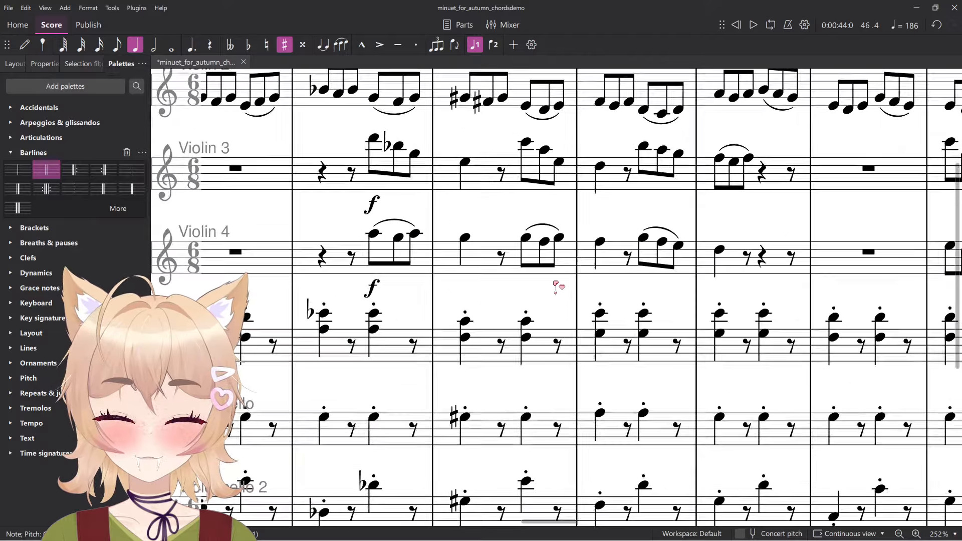
pyautogui.scroll(3, 554, 286)
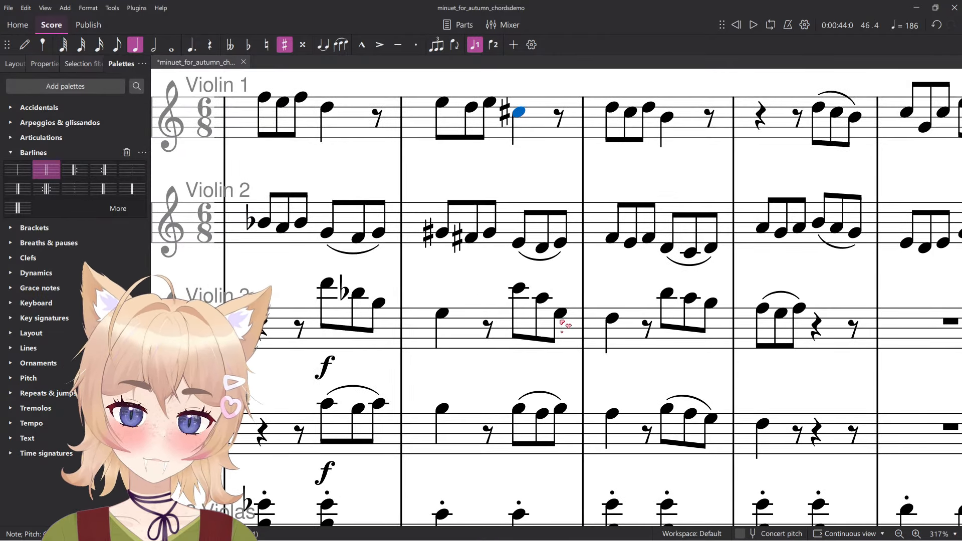
pyautogui.click(543, 247)
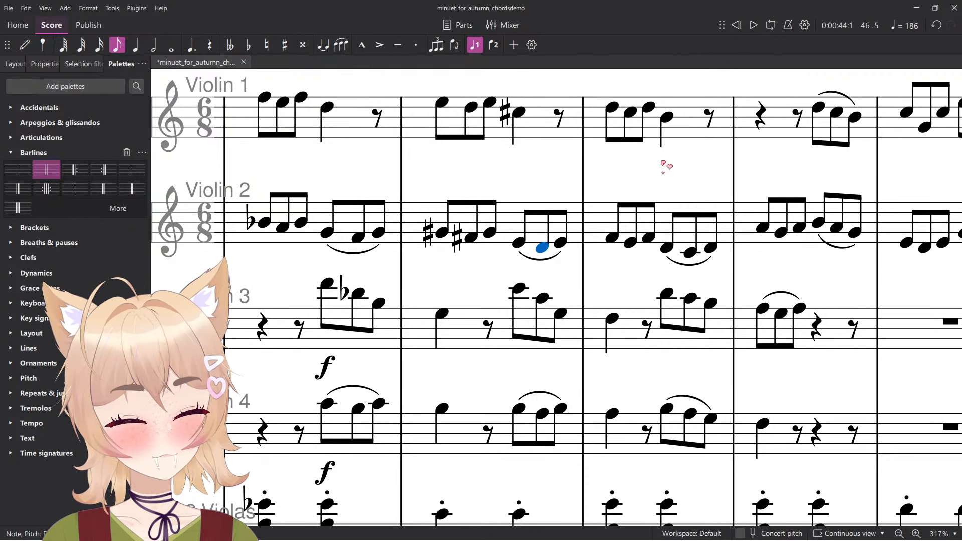
pyautogui.click(442, 314)
pyautogui.click(520, 288)
pyautogui.press('Right')
pyautogui.press('Left')
pyautogui.press('Up')
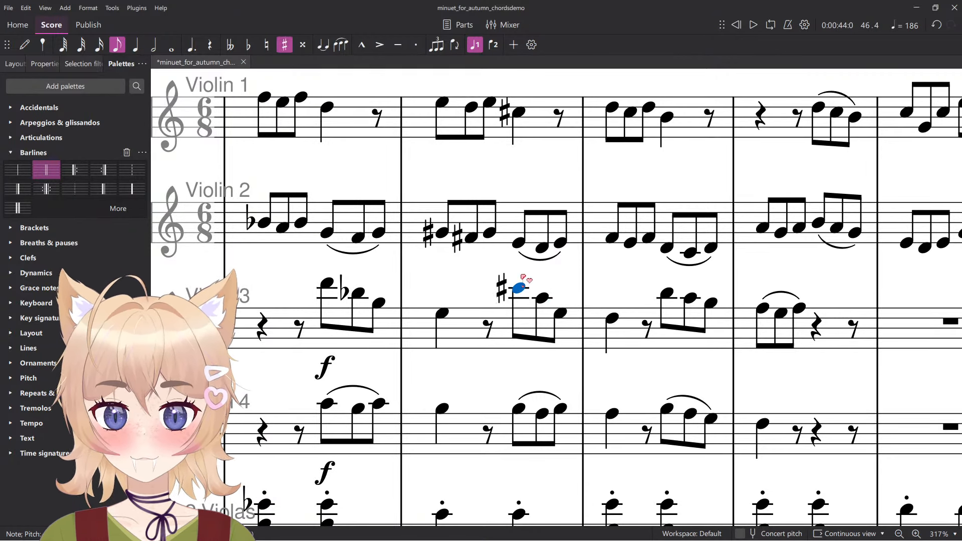
pyautogui.press('alt')
# Raise Violin 4's three slurred notes in measure 46 to G-sharp, F-sharp and G-sharp, and save the score.
pyautogui.click(520, 409)
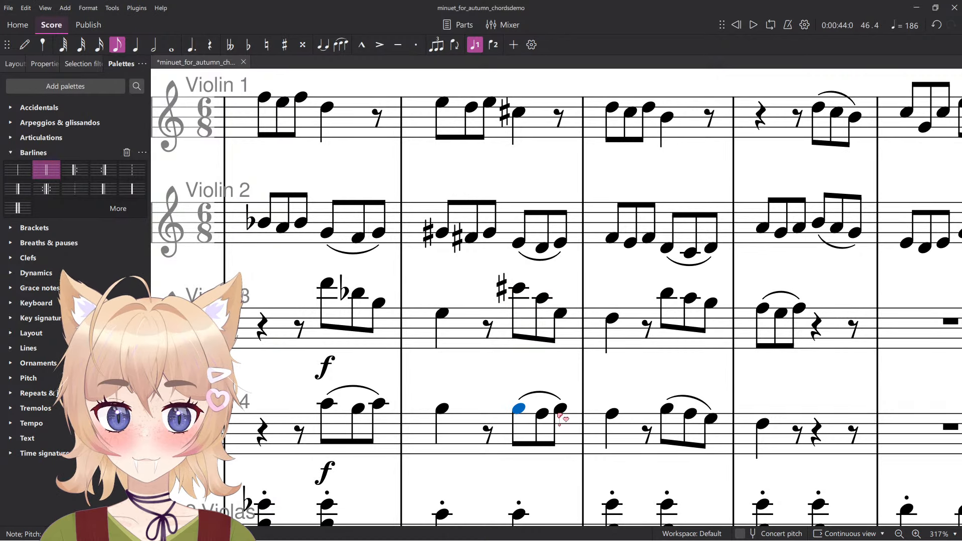
pyautogui.keyDown('ctrl'); pyautogui.click(560, 409); pyautogui.keyUp('ctrl')
pyautogui.keyDown('ctrl'); pyautogui.click(543, 414); pyautogui.keyUp('ctrl')
pyautogui.press('Up')
pyautogui.scroll(-1, 529, 405)
pyautogui.scroll(-6, 530, 405)
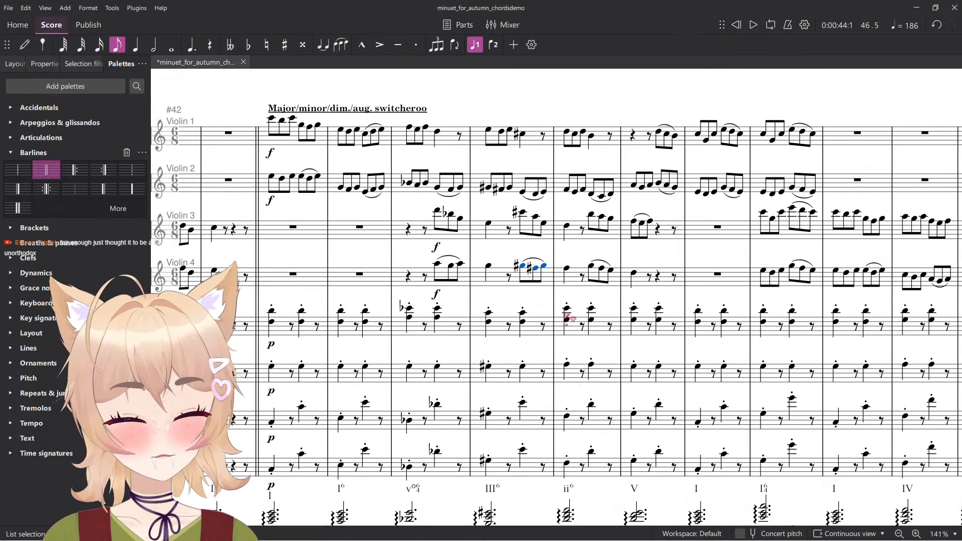
pyautogui.hotkey('ctrl', 's')
# Review the parts and play back measures 45 and 46 to hear the swapped chords.
pyautogui.scroll(9, 519, 300)
pyautogui.scroll(-6, 505, 273)
pyautogui.click(502, 286)
pyautogui.scroll(2, 502, 286)
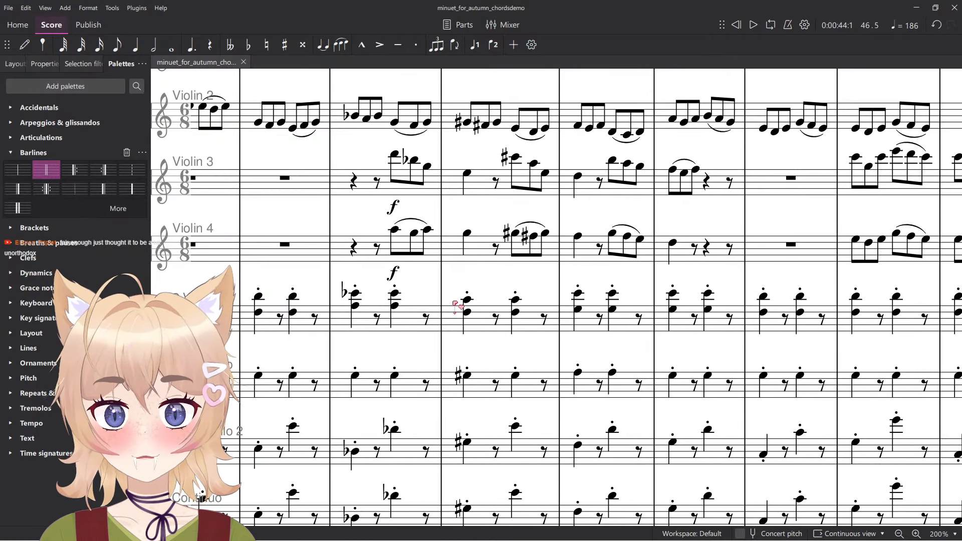
pyautogui.scroll(1, 457, 306)
pyautogui.hscroll(-3, 456, 306)
pyautogui.scroll(3, 470, 307)
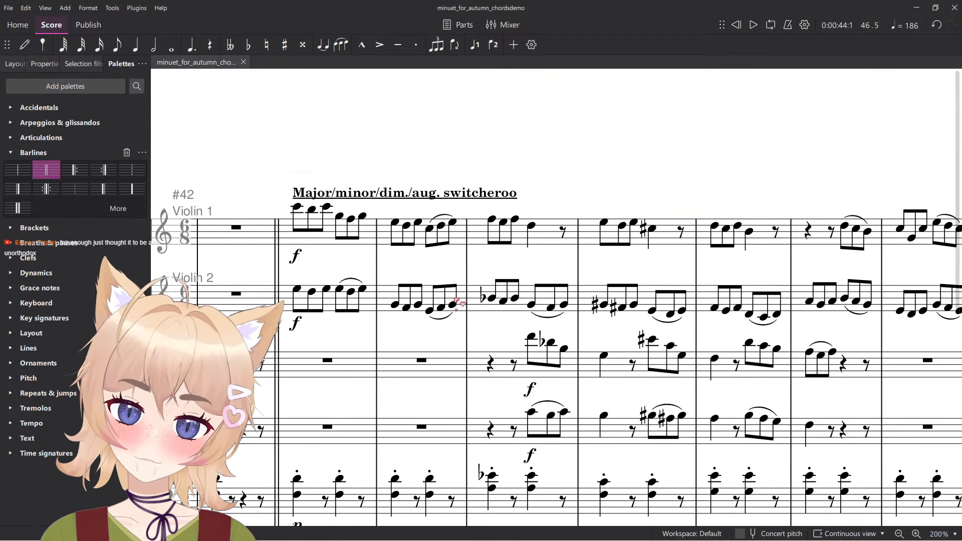
pyautogui.click(487, 309)
pyautogui.click(541, 168)
pyautogui.scroll(-5, 542, 169)
pyautogui.moveTo(580, 210); pyautogui.dragTo(494, 145)
pyautogui.scroll(2, 509, 328)
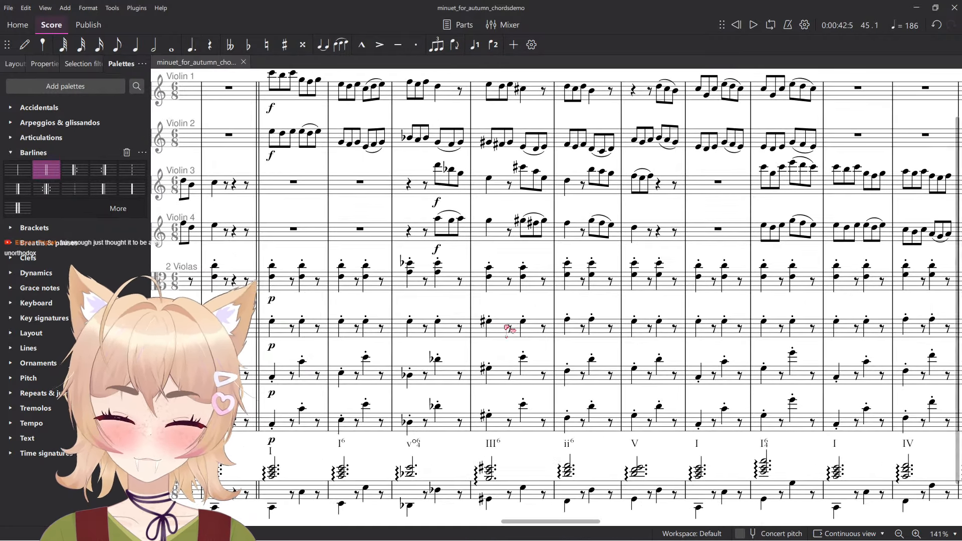
pyautogui.moveTo(502, 379); pyautogui.dragTo(475, 344)
pyautogui.scroll(1, 470, 381)
pyautogui.press('space')
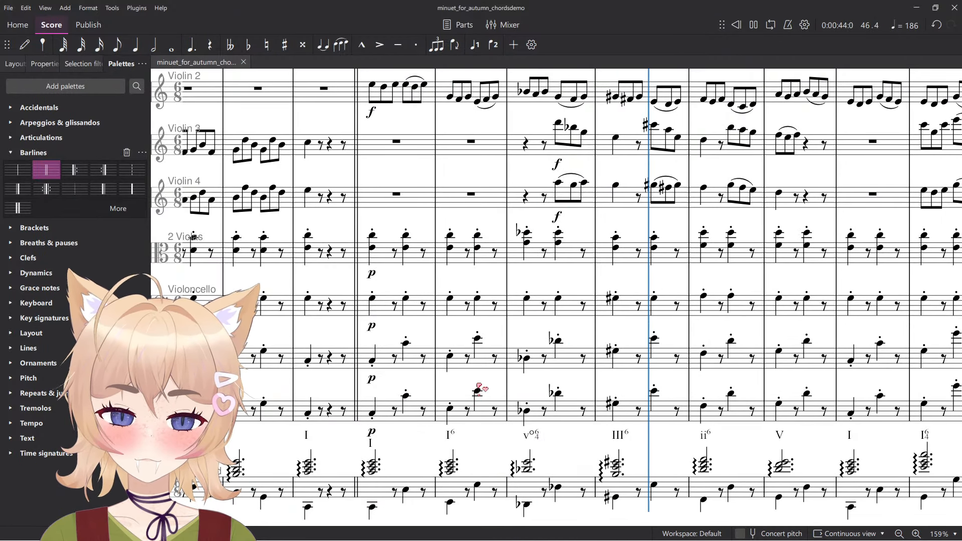
pyautogui.press('space')
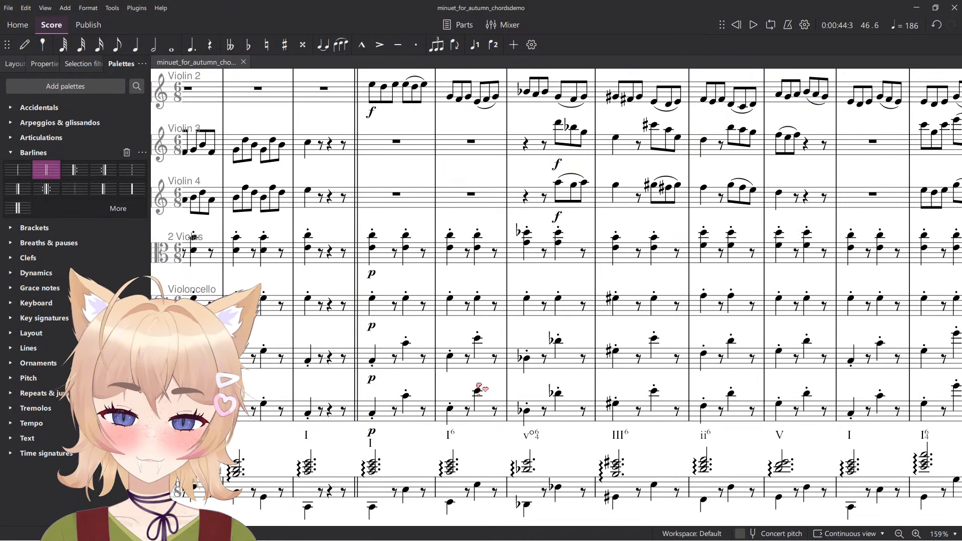
# Transpose all parts of measure 46 down by a semitone.
pyautogui.click(640, 481)
pyautogui.scroll(5, 700, 301)
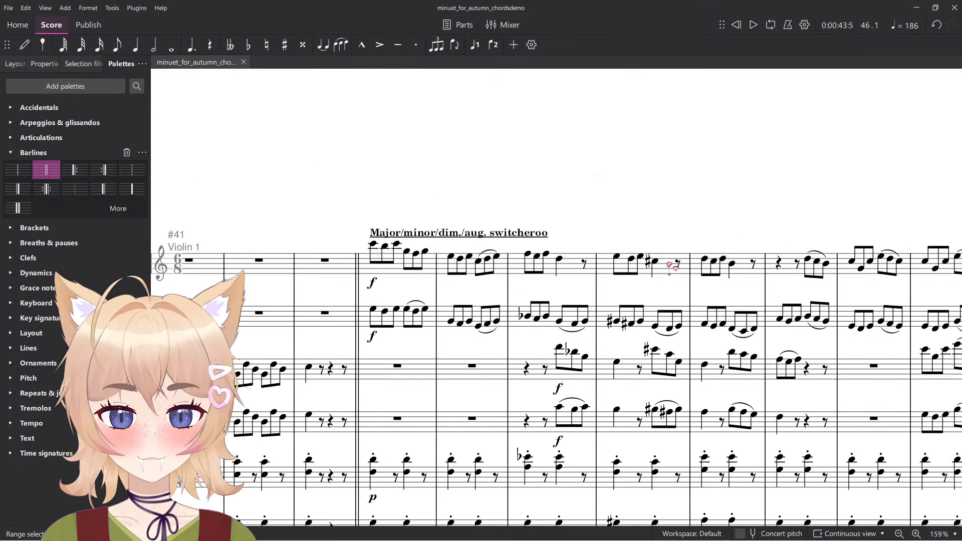
pyautogui.keyDown('shift'); pyautogui.click(669, 266); pyautogui.keyUp('shift')
pyautogui.press('Down')
pyautogui.scroll(-5, 697, 236)
pyautogui.press('Escape')
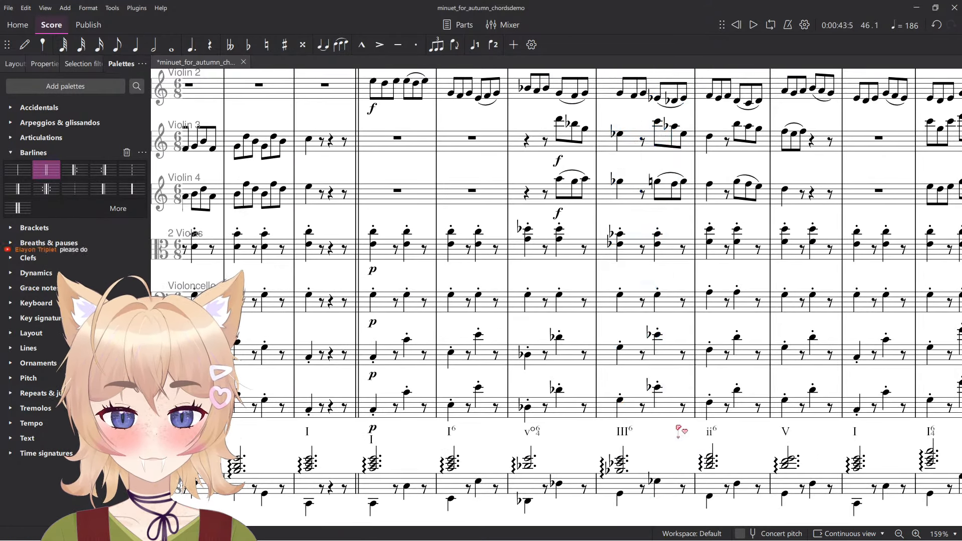
# Play back the transposed measure 46 with the music around it, twice.
pyautogui.press('space')
pyautogui.press('space')
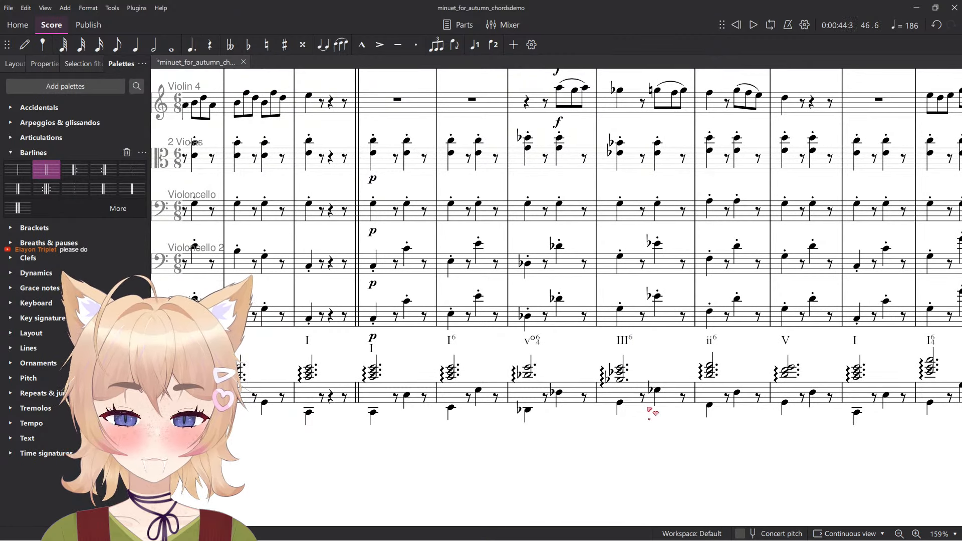
pyautogui.click(532, 392)
pyautogui.press('Escape')
pyautogui.press('space')
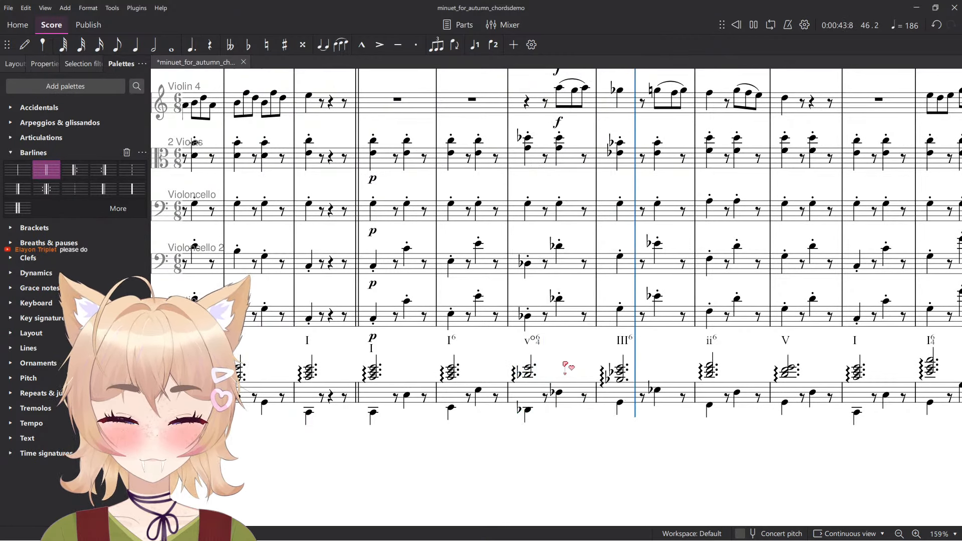
pyautogui.press('space')
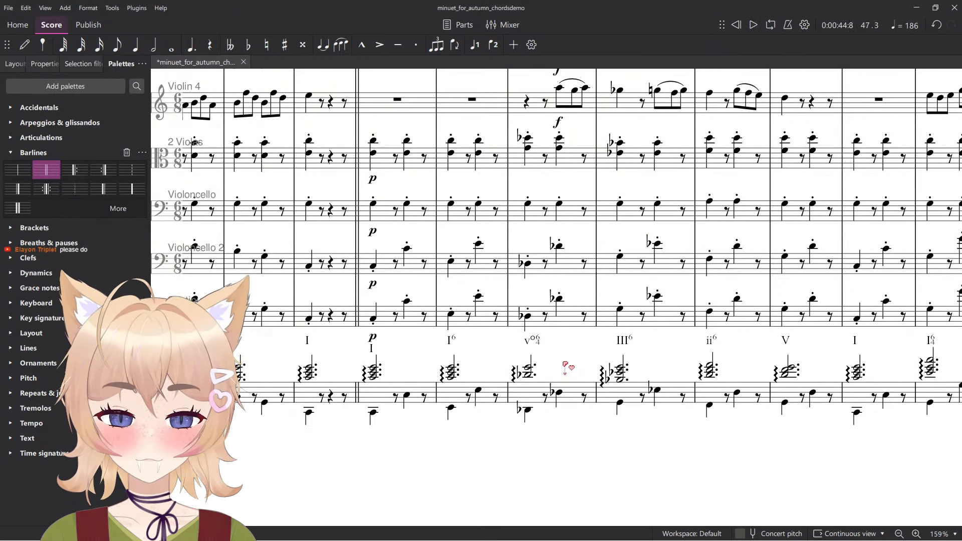
# Change the Roman numeral of measure 44 to lowercase i with its figure kept, and that of measure 43 to i.
pyautogui.scroll(5, 567, 279)
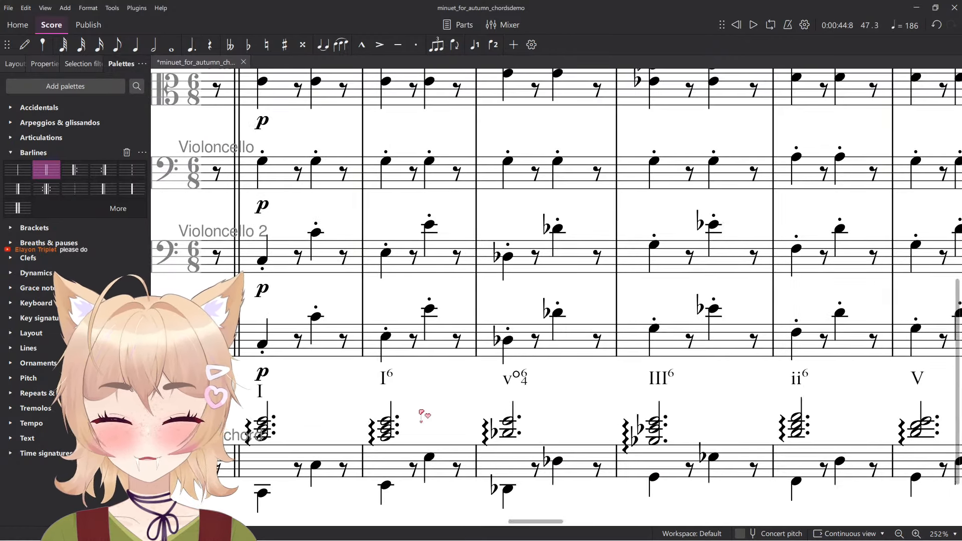
pyautogui.doubleClick(389, 376)
pyautogui.write('i')
pyautogui.scroll(1, 666, 246)
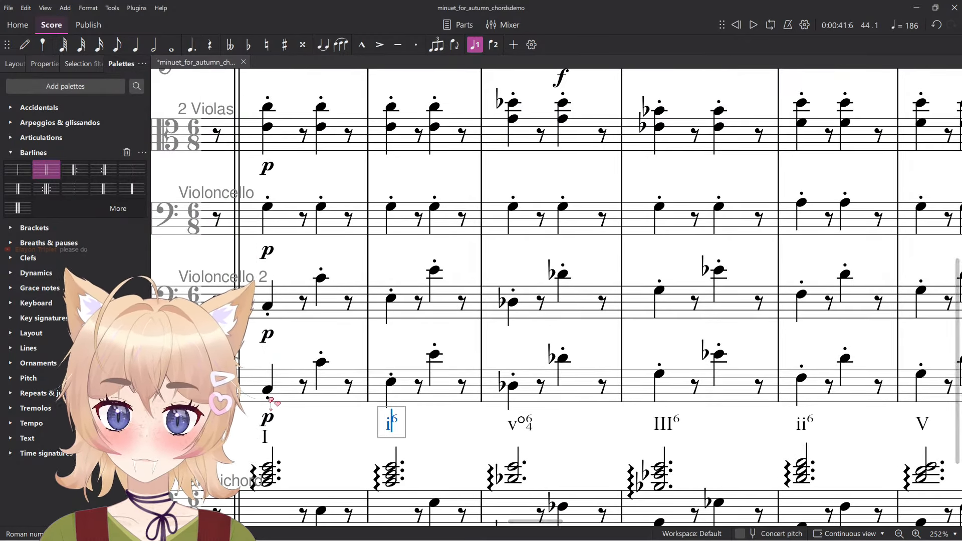
pyautogui.scroll(-7, 269, 442)
pyautogui.doubleClick(269, 441)
pyautogui.write('i')
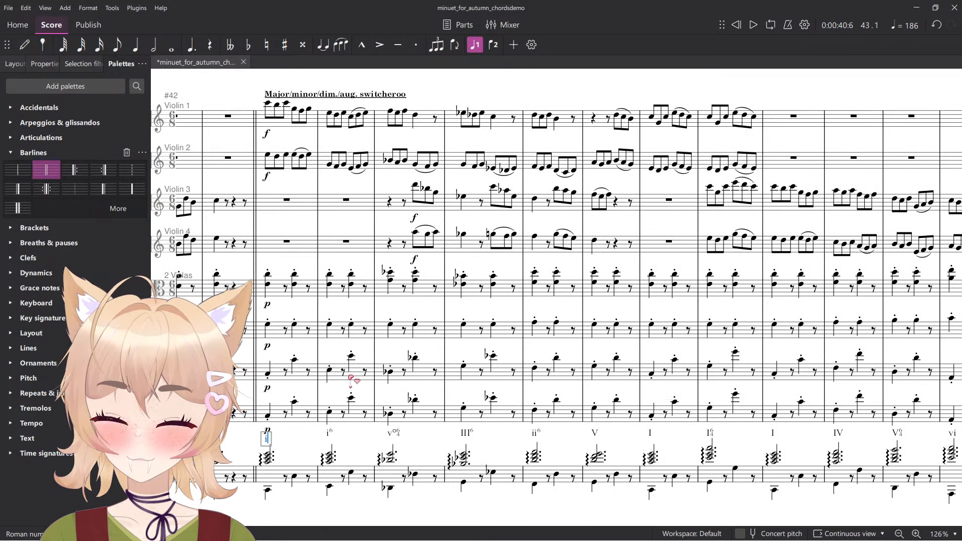
pyautogui.press('Escape')
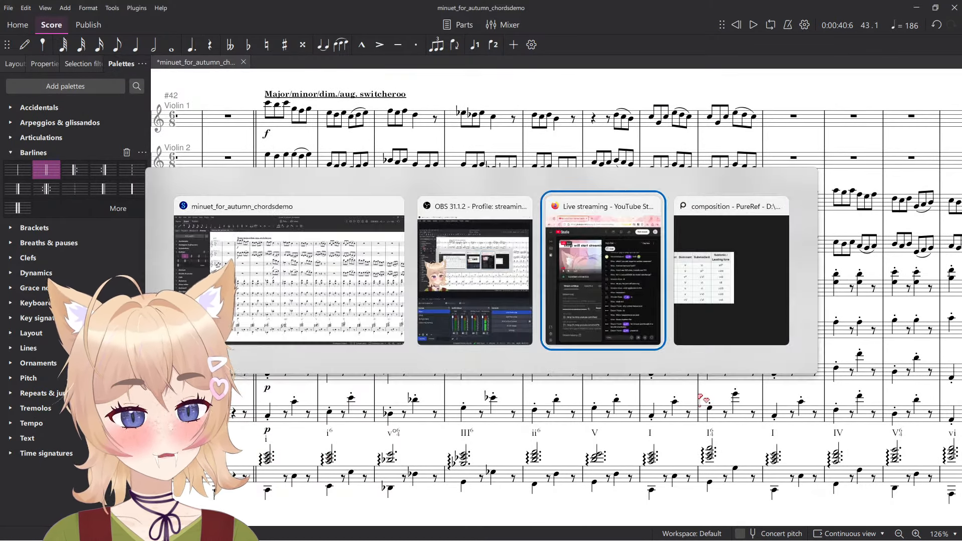
# Switch to PureRef, move its window clear of the start of the passage, and examine the mode chord table.
pyautogui.hotkey('alt', 'Tab')
pyautogui.hotkey('alt', 'Tab')
pyautogui.hotkey('alt', 'Tab')
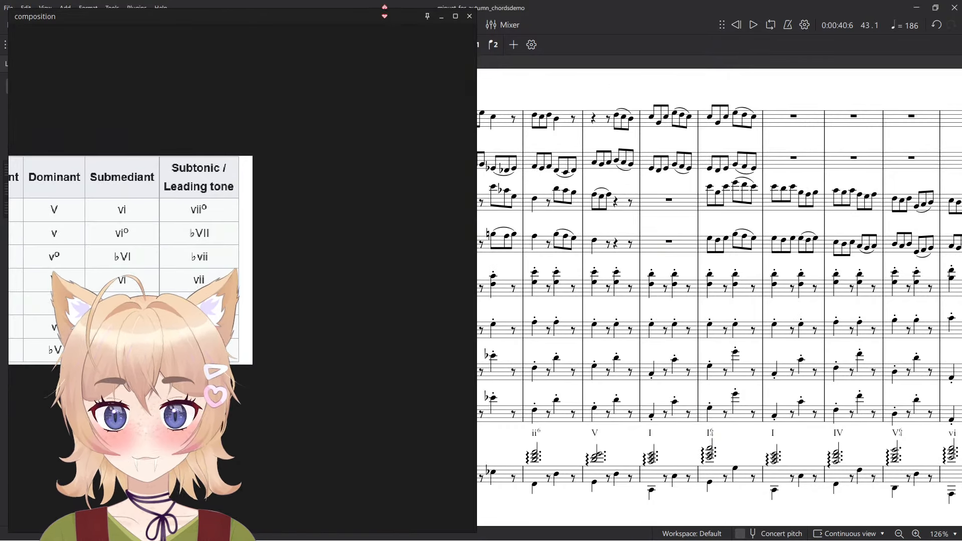
pyautogui.moveTo(352, 19); pyautogui.dragTo(830, 19)
pyautogui.scroll(-2, 701, 259)
pyautogui.moveTo(521, 226); pyautogui.dragTo(747, 251)
pyautogui.scroll(-2, 748, 251)
pyautogui.scroll(2, 757, 248)
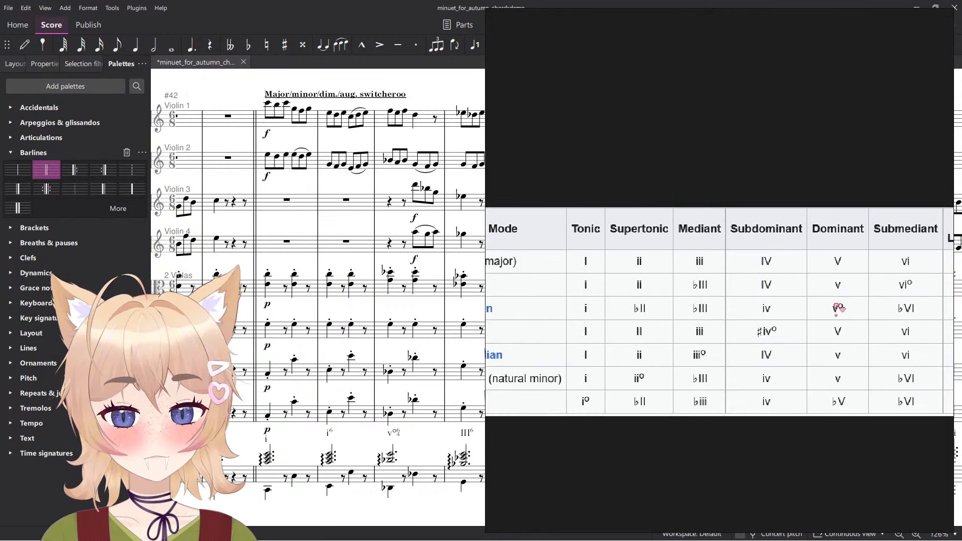
# Return from PureRef to the MuseScore score and lower the E in the harpsichord's upper chords of measures 43 and 44 to E flat.
pyautogui.moveTo(837, 308); pyautogui.dragTo(871, 316)
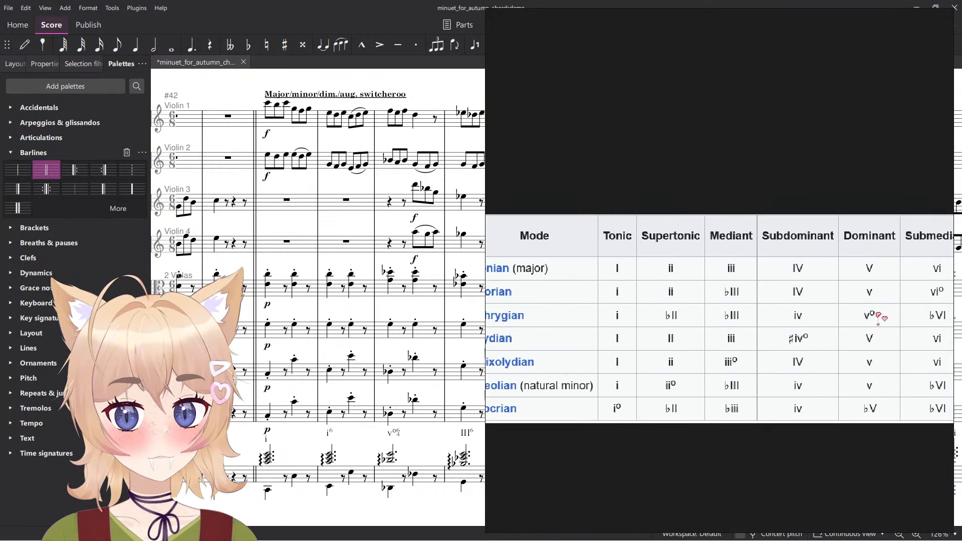
pyautogui.click(310, 323)
pyautogui.scroll(2, 306, 445)
pyautogui.hscroll(-2, 346, 464)
pyautogui.scroll(3, 368, 474)
pyautogui.click(341, 514)
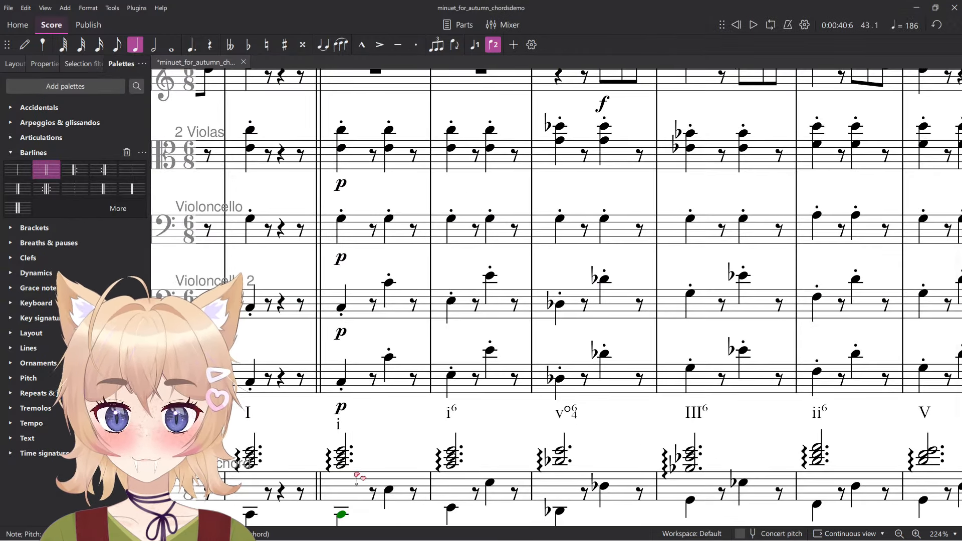
pyautogui.hotkey('alt', 'Up')
pyautogui.hotkey('alt', 'Up')
pyautogui.hotkey('alt', 'Up')
pyautogui.hotkey('alt', 'Down')
pyautogui.press('Down')
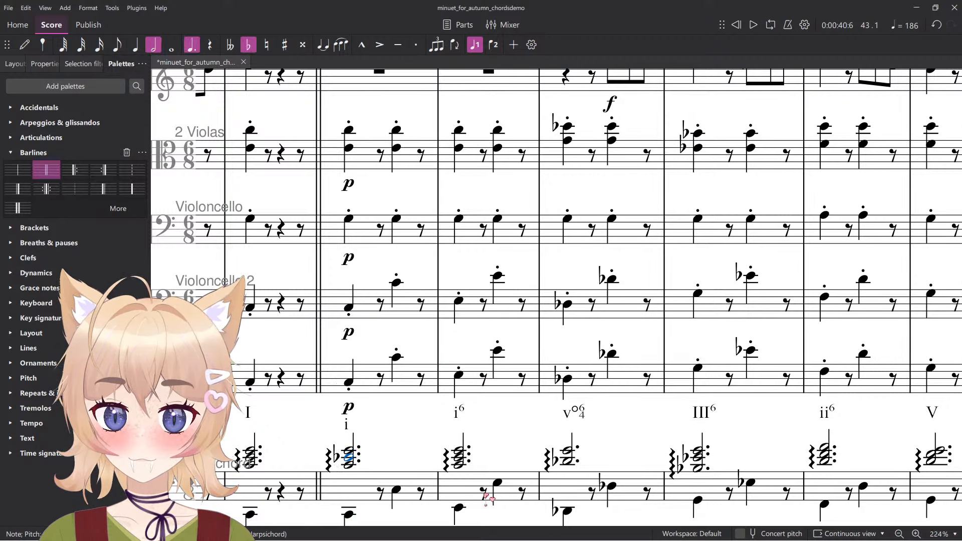
pyautogui.click(457, 457)
pyautogui.press('Down')
# Lower the Violoncello 2 and Continuo notes in measure 44 by a semitone to E flat.
pyautogui.scroll(2, 476, 434)
pyautogui.click(315, 368)
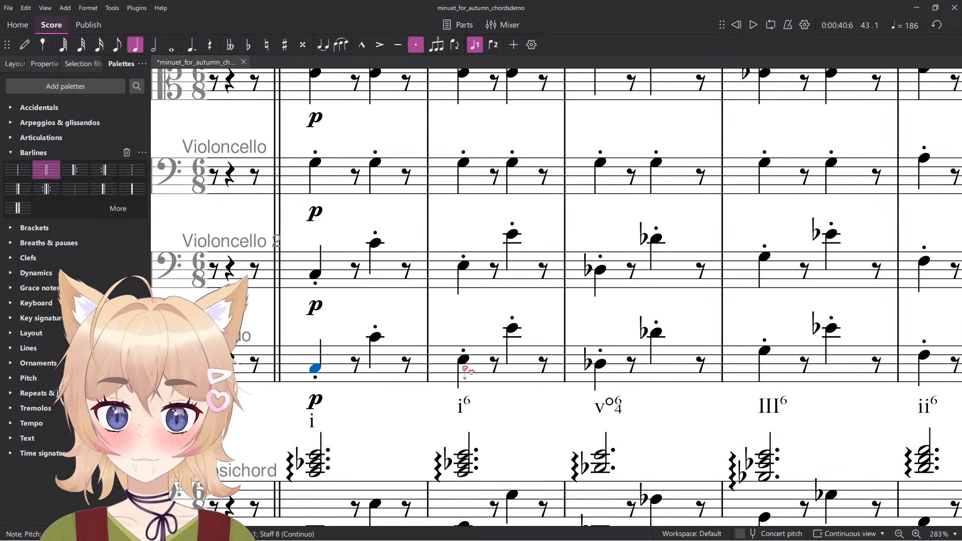
pyautogui.click(464, 360)
pyautogui.scroll(1, 474, 368)
pyautogui.keyDown('ctrl'); pyautogui.click(464, 312); pyautogui.keyUp('ctrl')
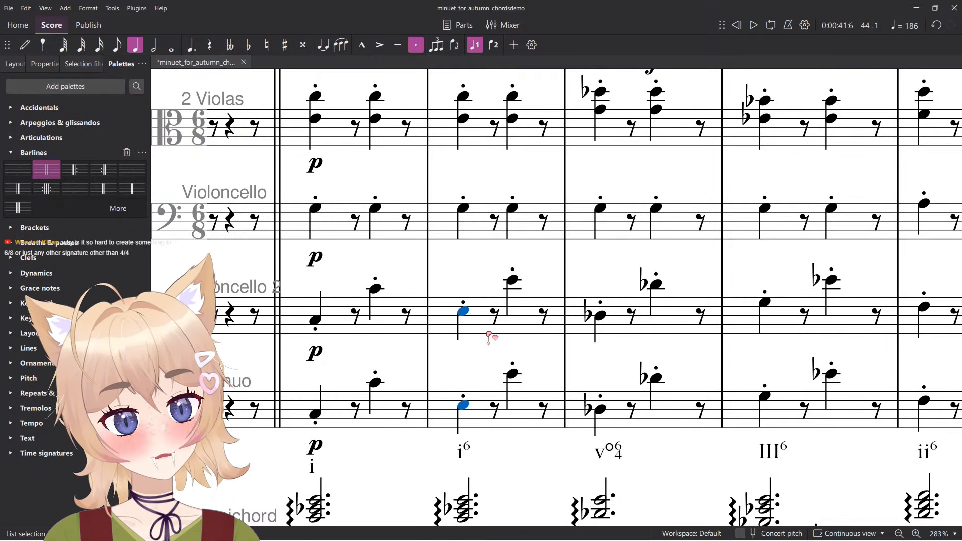
pyautogui.click(539, 332)
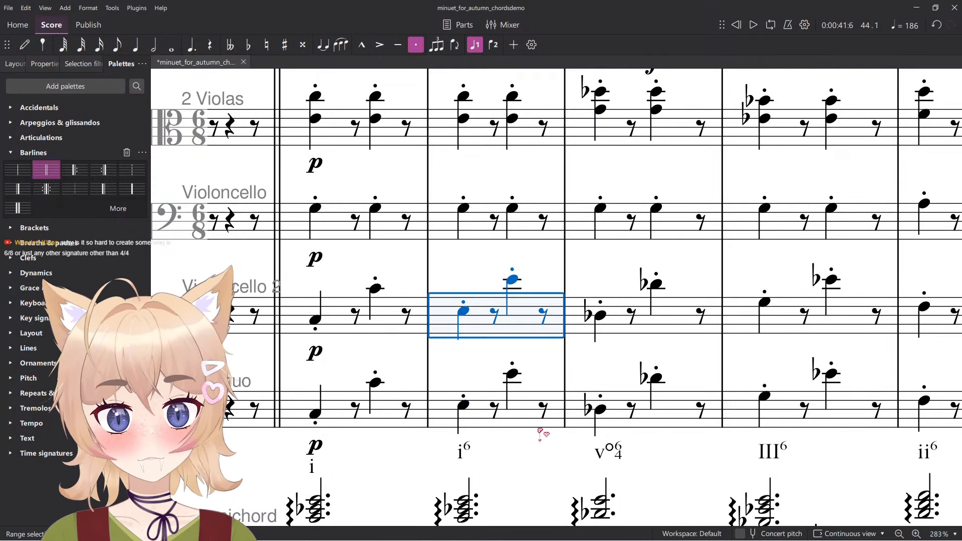
pyautogui.click(529, 414)
pyautogui.press('Down')
pyautogui.click(529, 314)
pyautogui.press('Down')
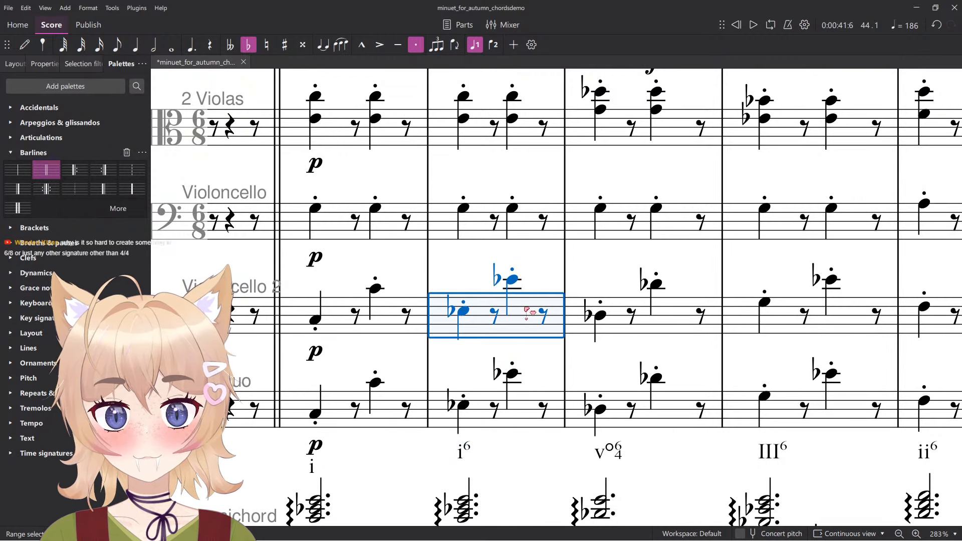
# Audition the Violoncello notes of measures 43 and 44 and the second Violoncello 2 note of measure 44.
pyautogui.click(316, 208)
pyautogui.moveTo(340, 215); pyautogui.dragTo(453, 279)
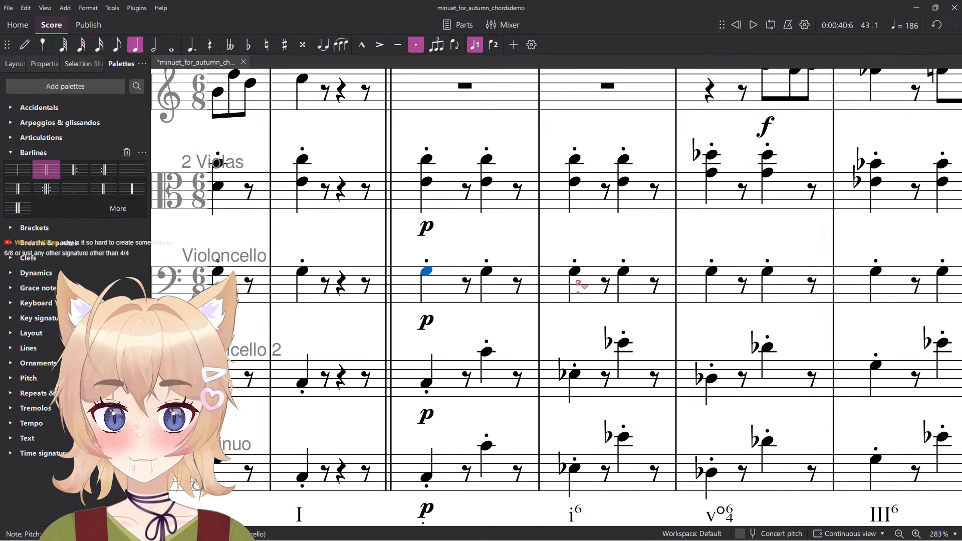
pyautogui.click(575, 270)
pyautogui.click(623, 270)
pyautogui.click(624, 343)
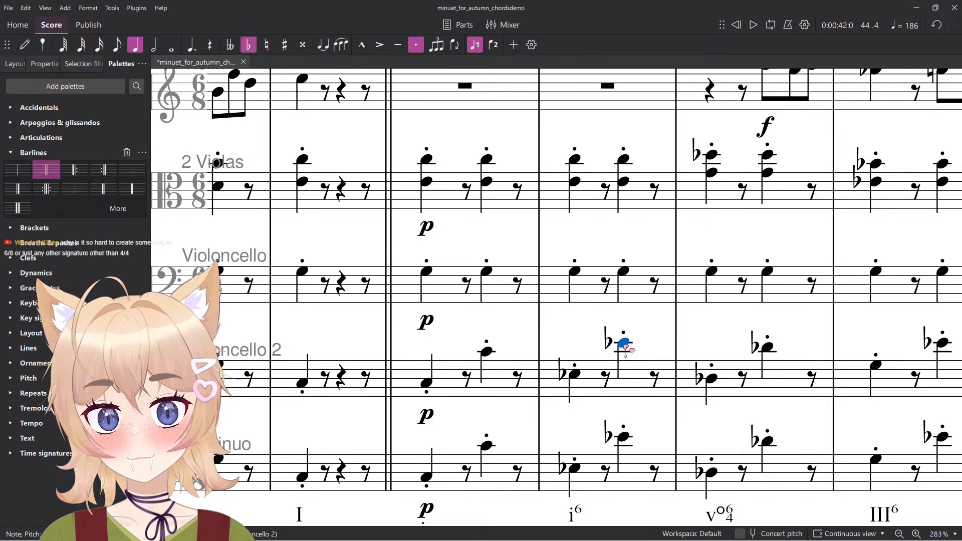
pyautogui.click(449, 393)
# Lower the bottom note of each viola chord in measures 43 and 44 from E to E flat.
pyautogui.scroll(5, 446, 371)
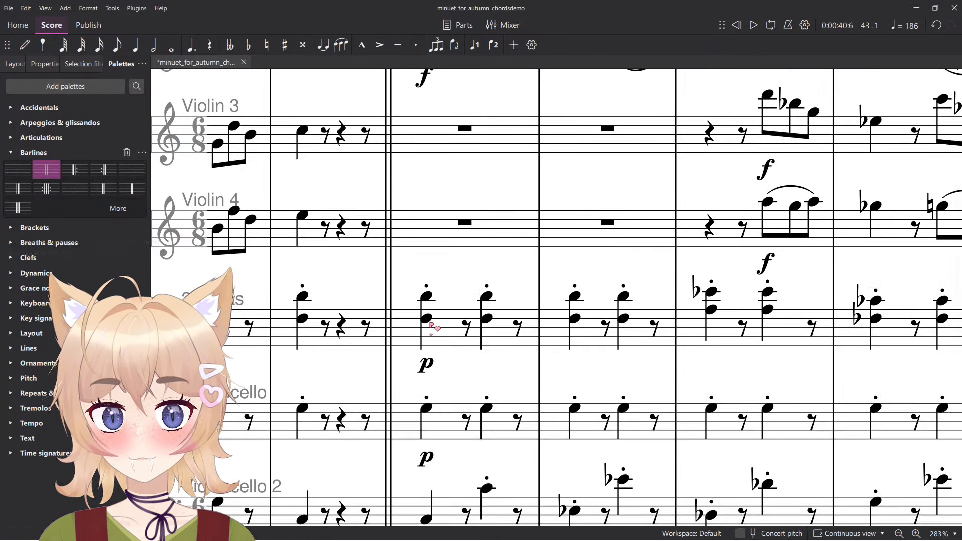
pyautogui.click(427, 318)
pyautogui.press('Down')
pyautogui.click(489, 318)
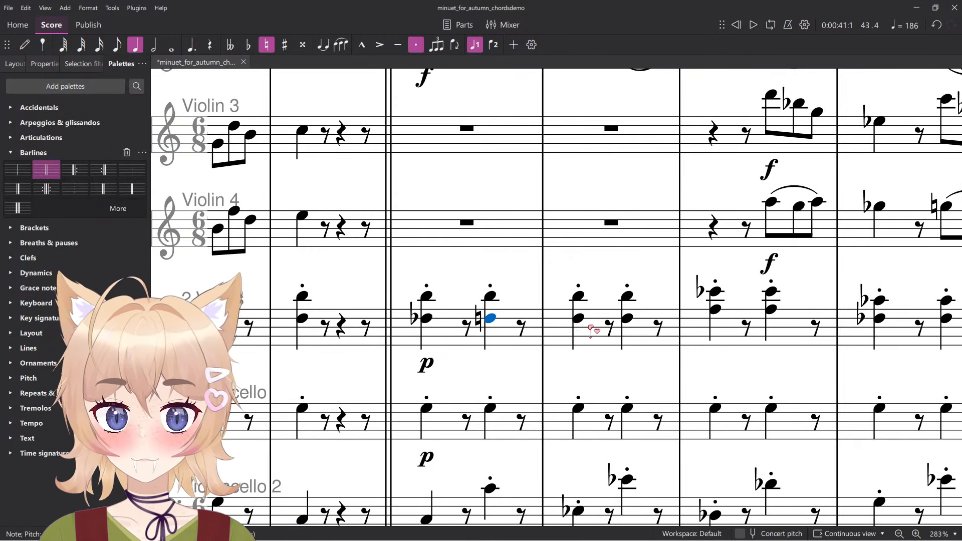
pyautogui.press('Down')
pyautogui.click(581, 319)
pyautogui.keyDown('ctrl'); pyautogui.click(625, 318); pyautogui.keyUp('ctrl')
# In measure 43, lower Violin 2's E notes to E flat and Violin 1's second note to B flat.
pyautogui.scroll(6, 692, 286)
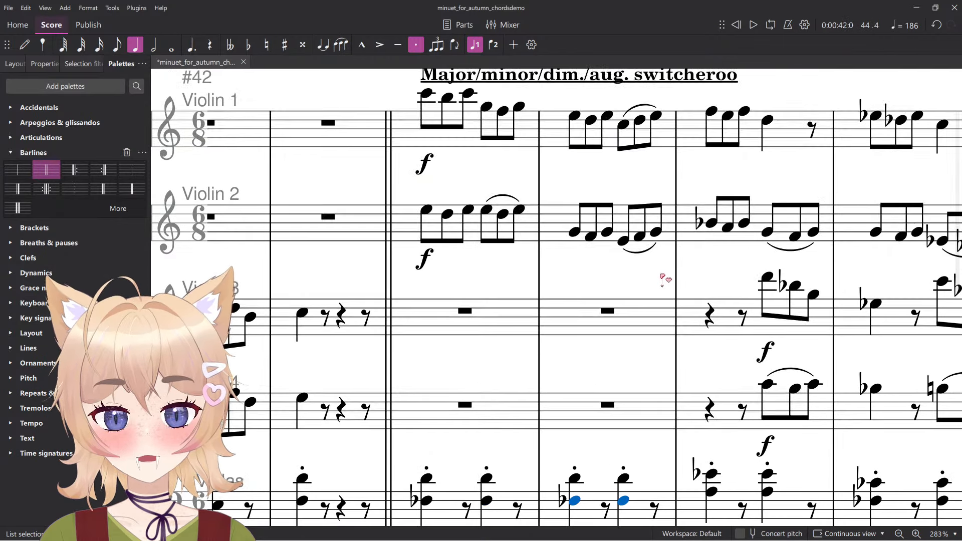
pyautogui.click(424, 310)
pyautogui.click(427, 302)
pyautogui.keyDown('ctrl'); pyautogui.click(486, 300); pyautogui.keyUp('ctrl')
pyautogui.keyDown('ctrl'); pyautogui.click(468, 301); pyautogui.keyUp('ctrl')
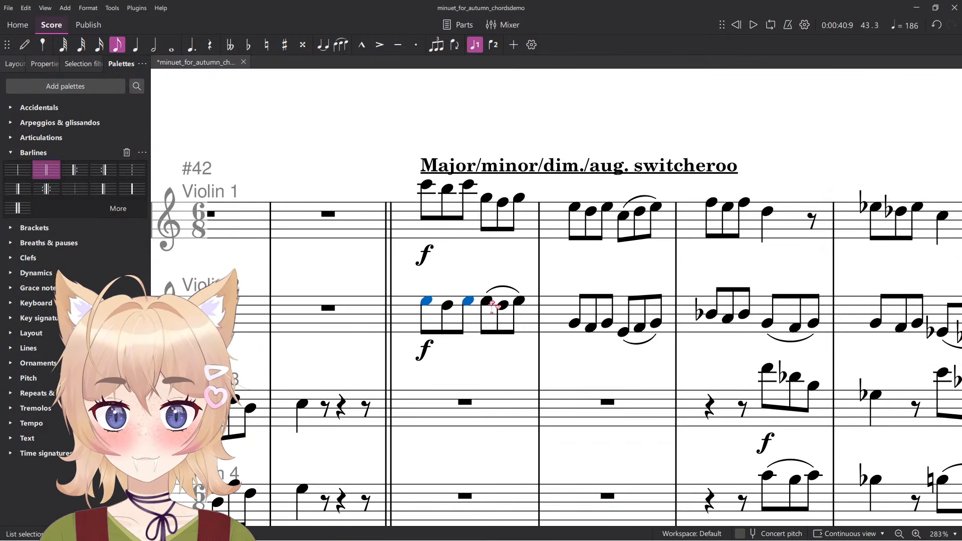
pyautogui.keyDown('ctrl'); pyautogui.click(520, 301); pyautogui.keyUp('ctrl')
pyautogui.press('Down')
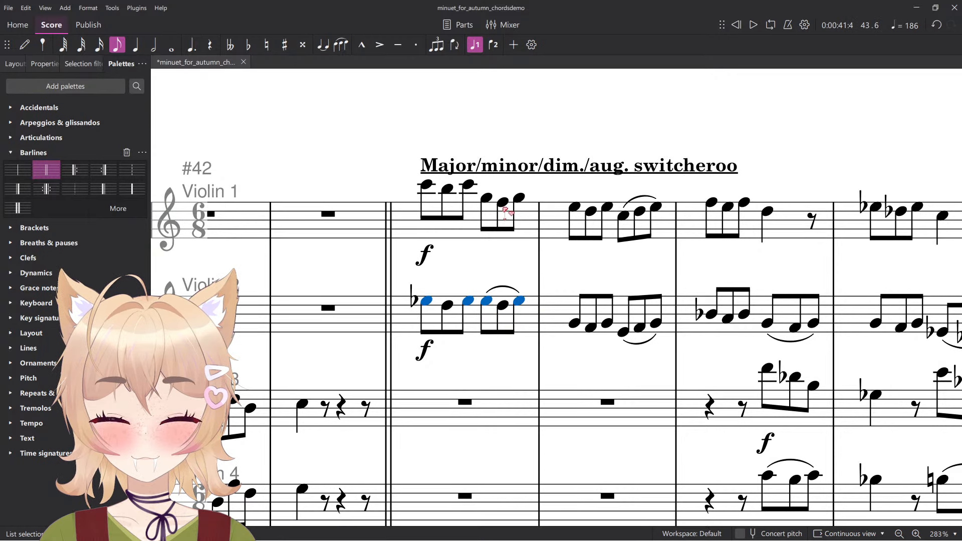
pyautogui.click(447, 189)
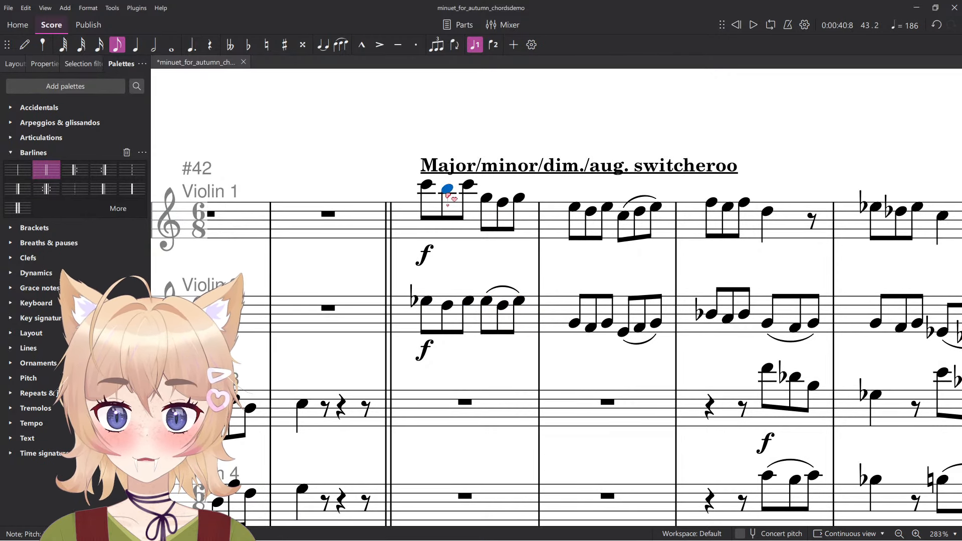
pyautogui.press('Down')
# Step back and forth through the remaining Violin 1 notes of measure 43 to audition the melody.
pyautogui.click(494, 199)
pyautogui.press('Right')
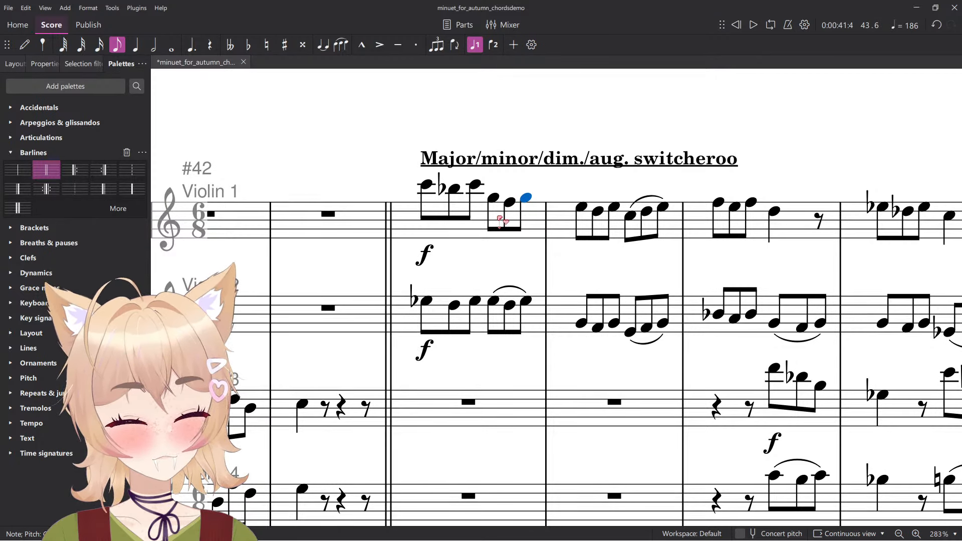
pyautogui.click(476, 184)
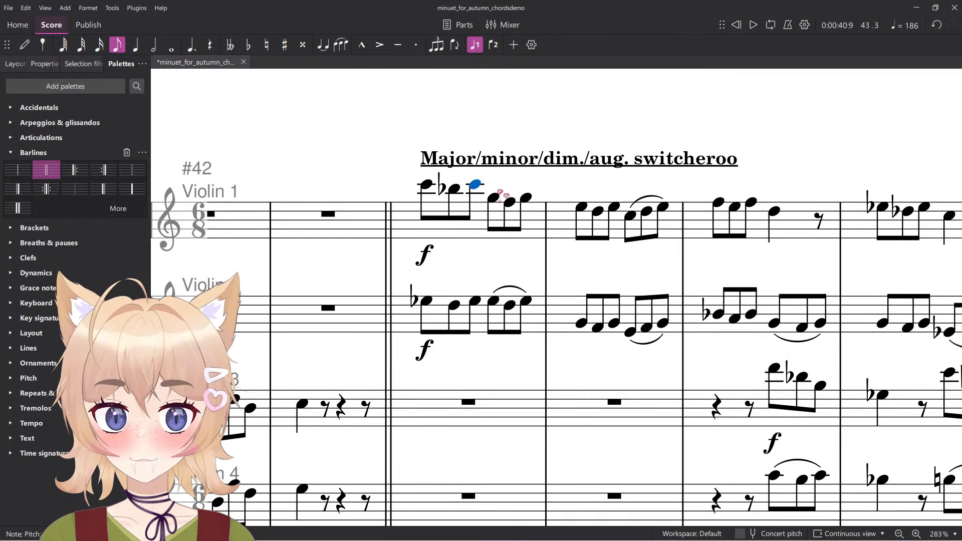
pyautogui.press('Right')
pyautogui.press('Right')
pyautogui.press('Right')
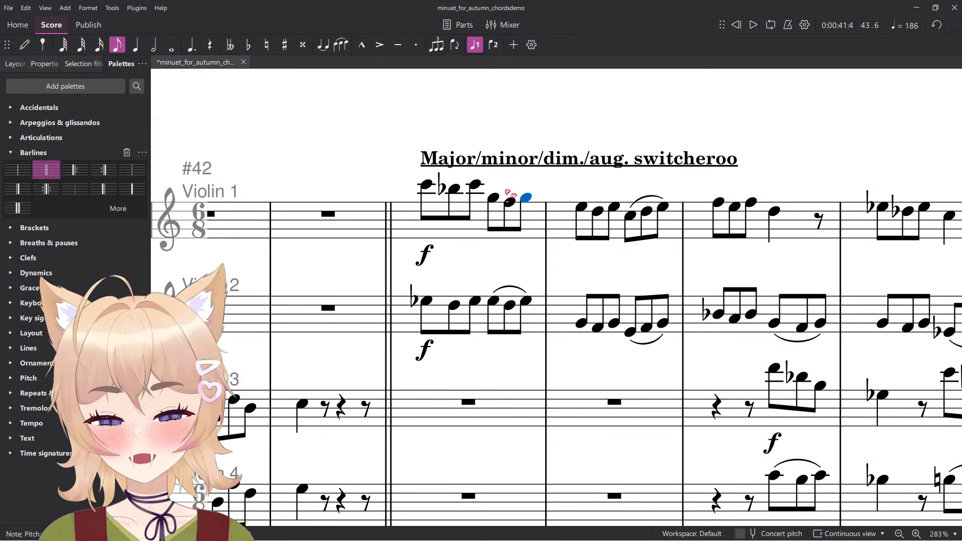
pyautogui.scroll(2, 521, 198)
pyautogui.press('Left')
pyautogui.press('Left')
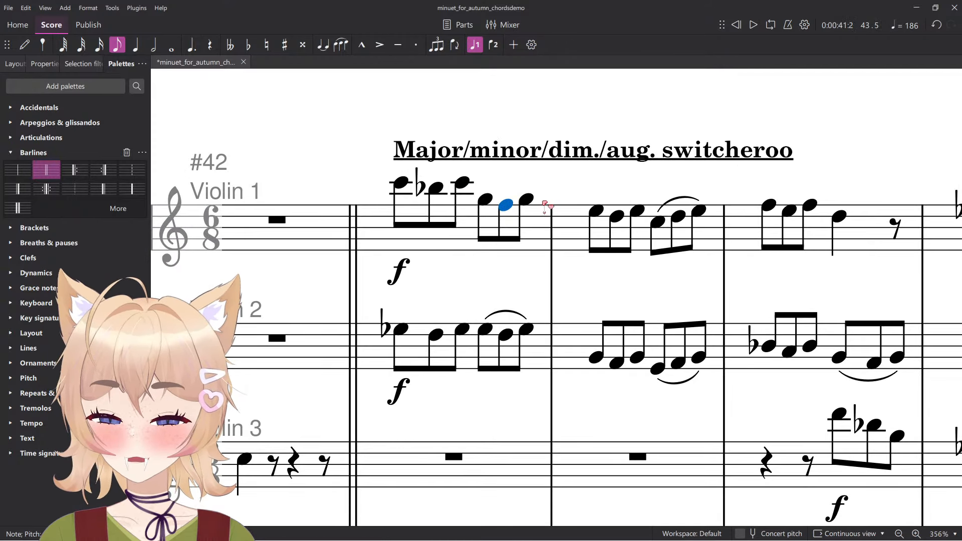
pyautogui.scroll(-2, 580, 213)
pyautogui.press('Right')
pyautogui.press('Right')
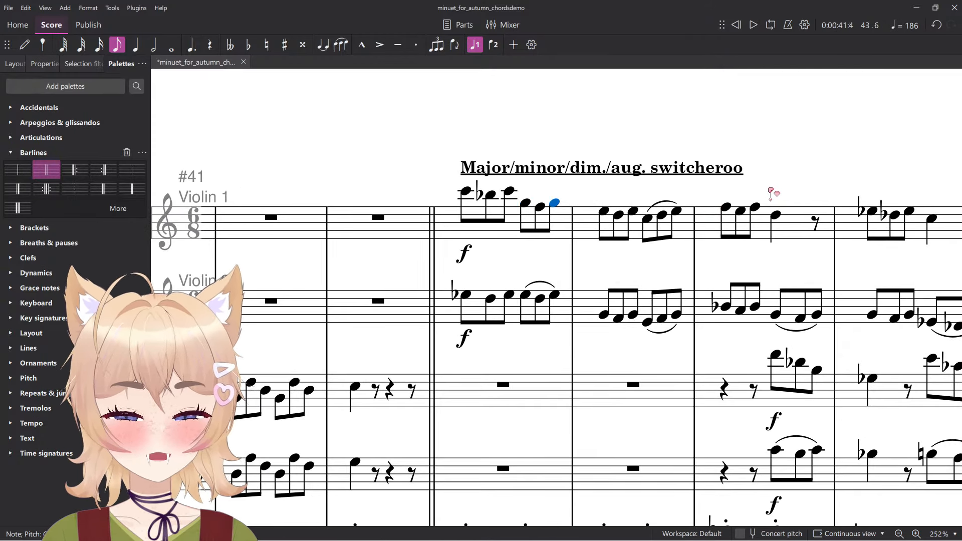
# Lower all the E notes of Violin 1 in measure 44 to E flat.
pyautogui.press('Right')
pyautogui.press('Right')
pyautogui.press('Right')
pyautogui.press('Up')
pyautogui.press('Down')
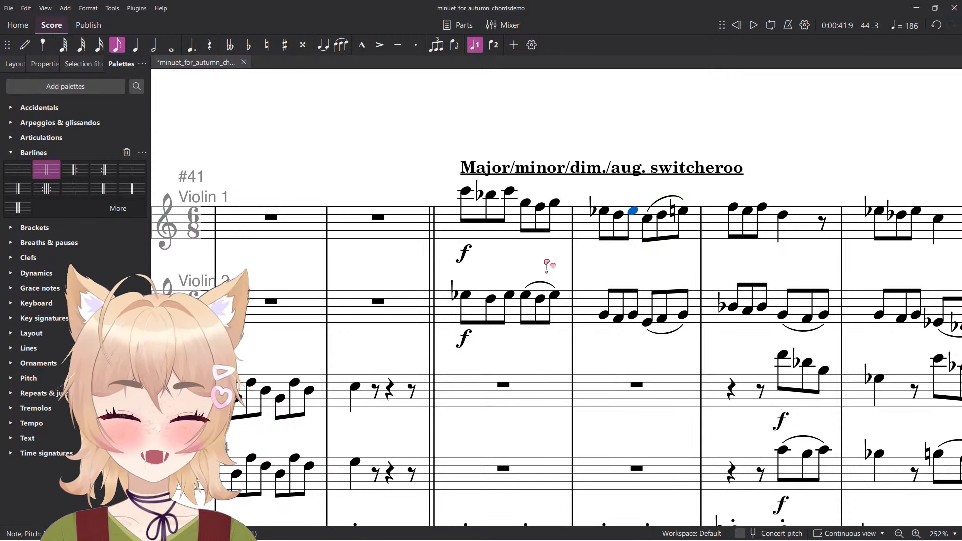
pyautogui.hscroll(1, 565, 262)
pyautogui.scroll(4, 569, 266)
pyautogui.scroll(1, 601, 255)
pyautogui.press('Right')
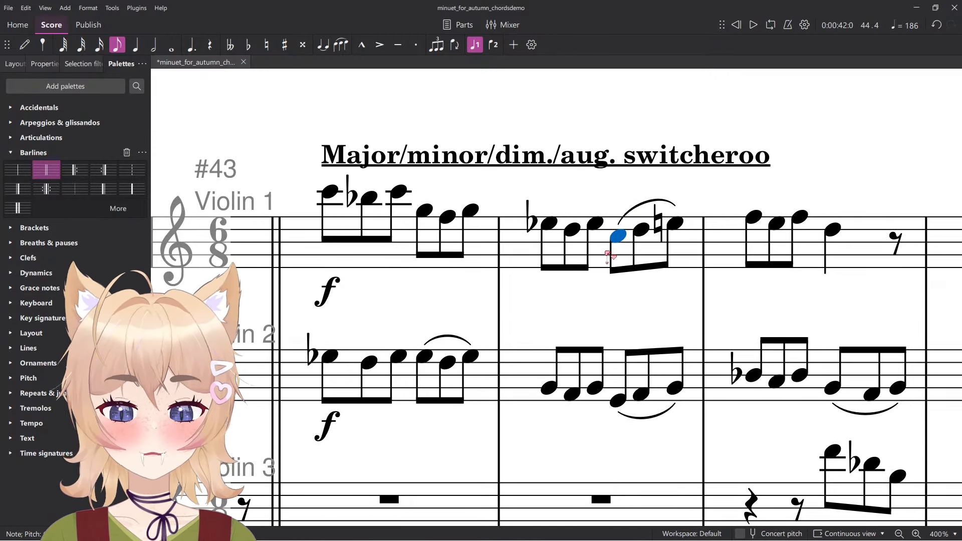
pyautogui.press('Right')
pyautogui.press('Right')
pyautogui.press('Down')
# Lower the E that starts Violin 2's slurred group in measure 44 to E flat, checking the measure's other notes.
pyautogui.click(666, 389)
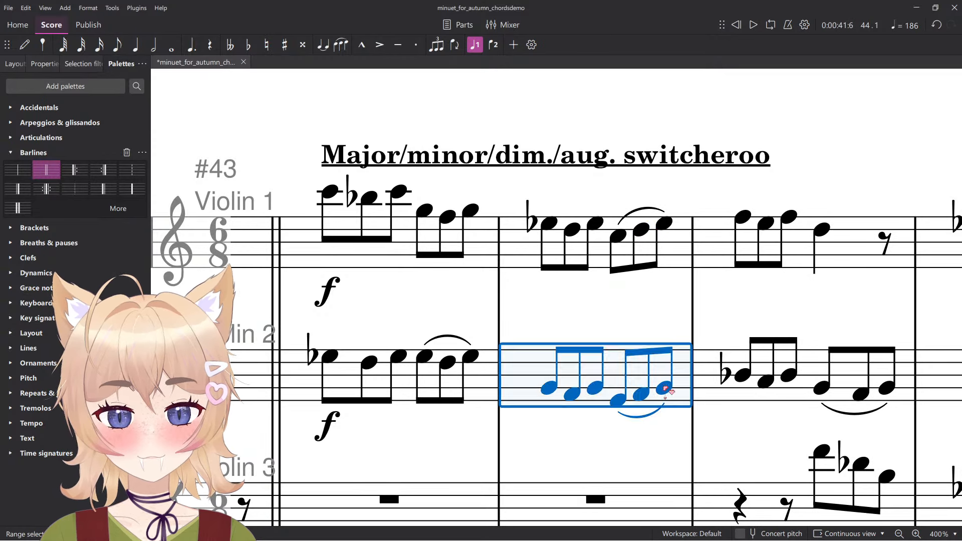
pyautogui.click(665, 389)
pyautogui.press('Left')
pyautogui.press('Left')
pyautogui.press('Down')
pyautogui.press('Left')
pyautogui.press('Left')
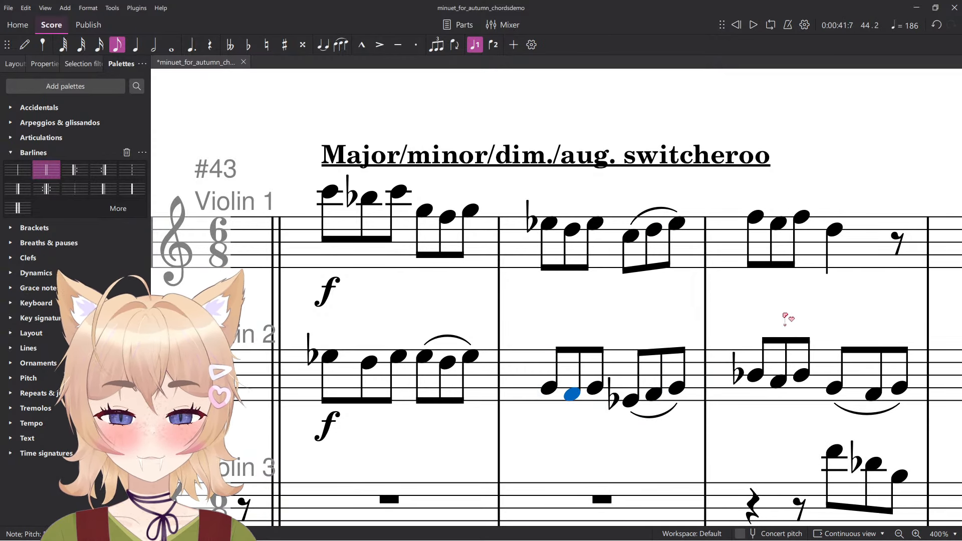
pyautogui.press('Left')
# Play back the altered minor opening from measure 43.
pyautogui.scroll(-3, 782, 318)
pyautogui.scroll(-5, 677, 322)
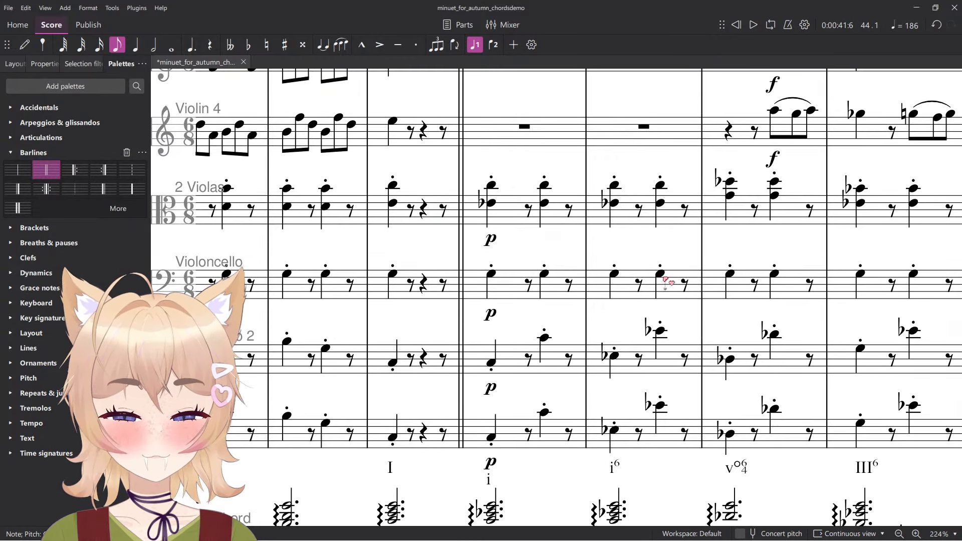
pyautogui.scroll(-1, 672, 285)
pyautogui.scroll(-1, 671, 288)
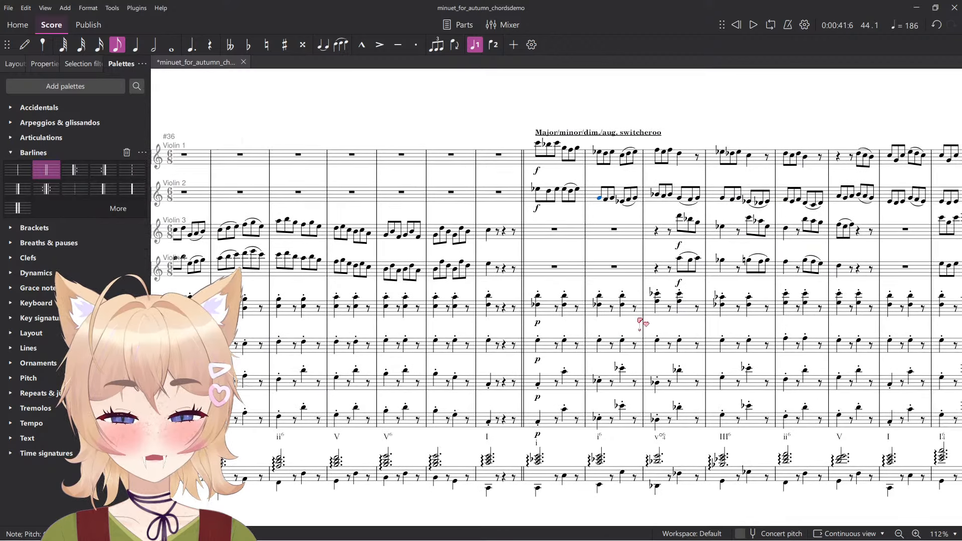
pyautogui.press('space')
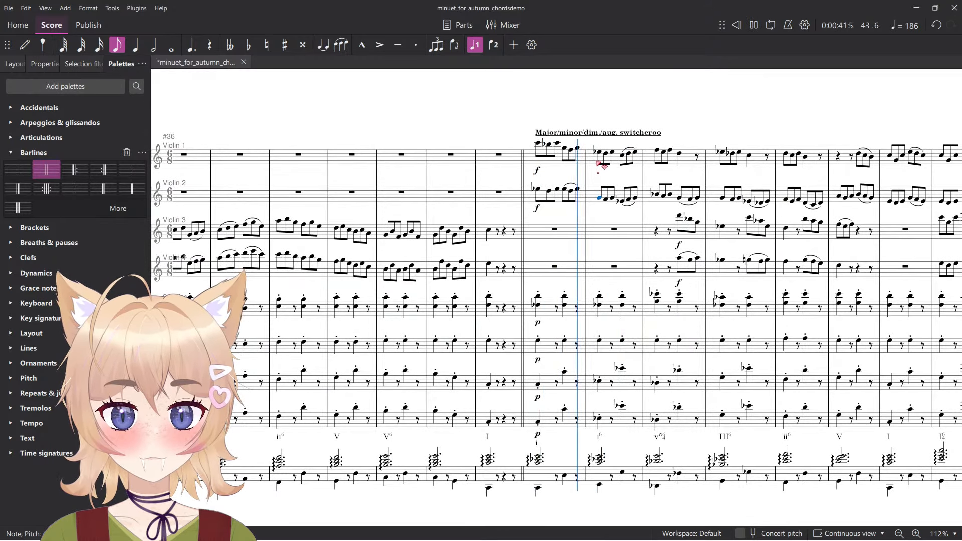
pyautogui.scroll(2, 599, 343)
# Lower both harpsichord bass notes in measure 44 to E flat.
pyautogui.click(599, 344)
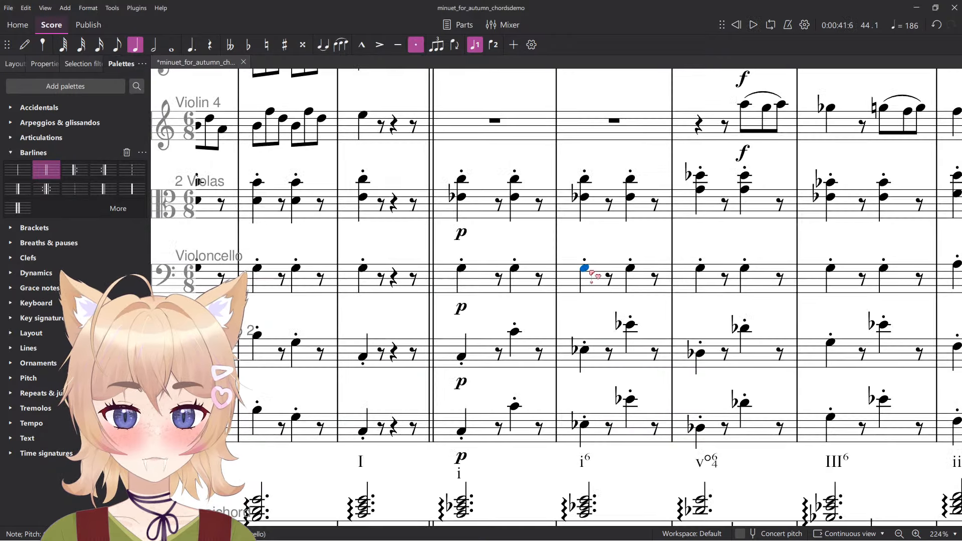
pyautogui.scroll(-3, 590, 272)
pyautogui.click(584, 377)
pyautogui.hotkey('alt', 'Down')
pyautogui.hotkey('alt', 'Up')
pyautogui.hotkey('alt', 'Up')
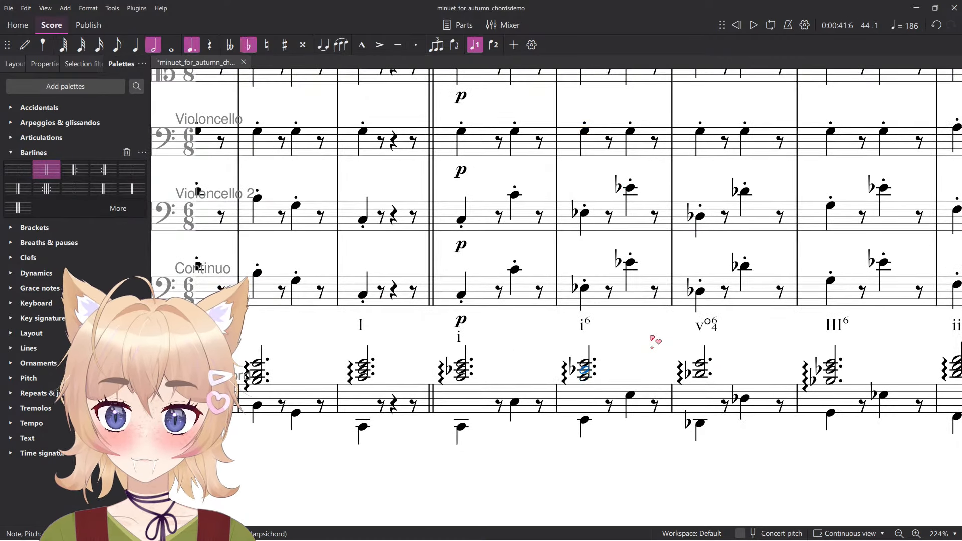
pyautogui.hotkey('alt', 'Down')
pyautogui.hotkey('alt', 'Down')
pyautogui.scroll(2, 636, 368)
pyautogui.click(633, 415)
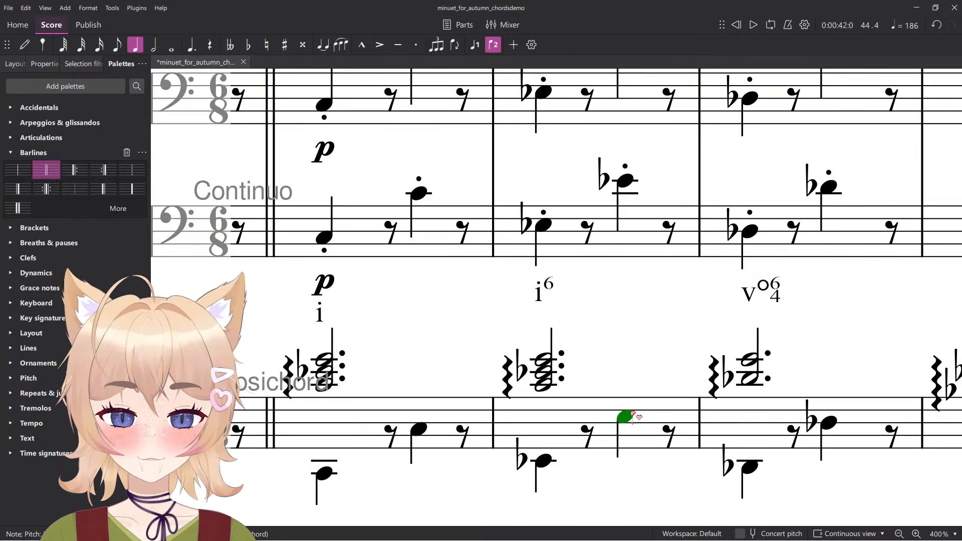
pyautogui.press('Down')
# Play back the altered passage from measure 44 into measure 46.
pyautogui.scroll(-5, 576, 287)
pyautogui.scroll(4, 576, 288)
pyautogui.press('space')
pyautogui.scroll(4, 571, 374)
pyautogui.press('space')
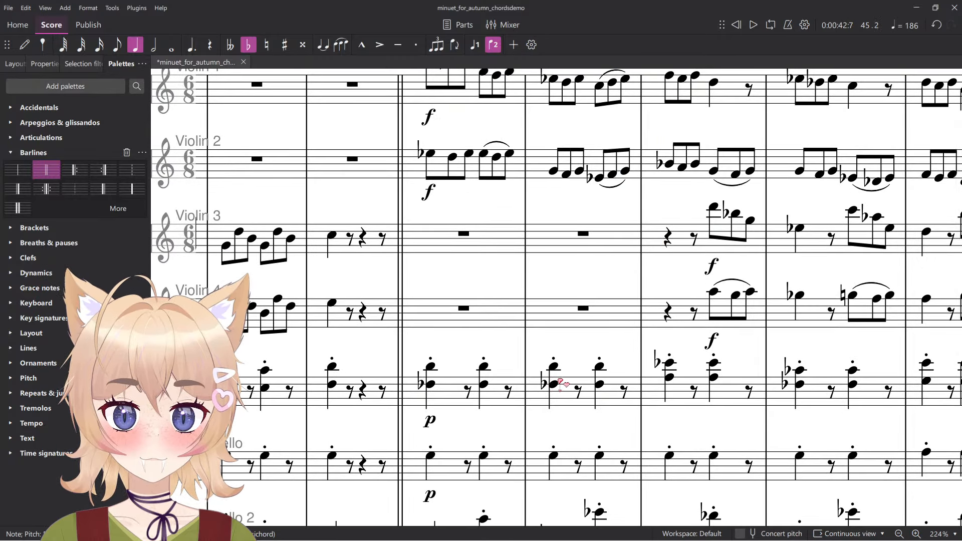
pyautogui.press('space')
pyautogui.scroll(-2, 582, 366)
pyautogui.scroll(-5, 601, 346)
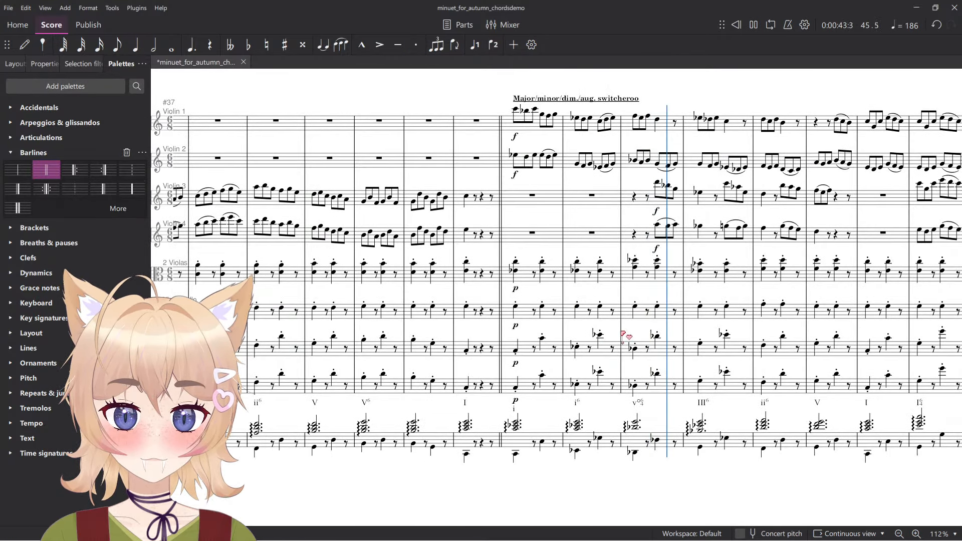
pyautogui.scroll(-2, 623, 333)
pyautogui.press('space')
# Examine Violin 1 and Violin 2 note by note through measure 44 and into measure 45.
pyautogui.scroll(4, 631, 321)
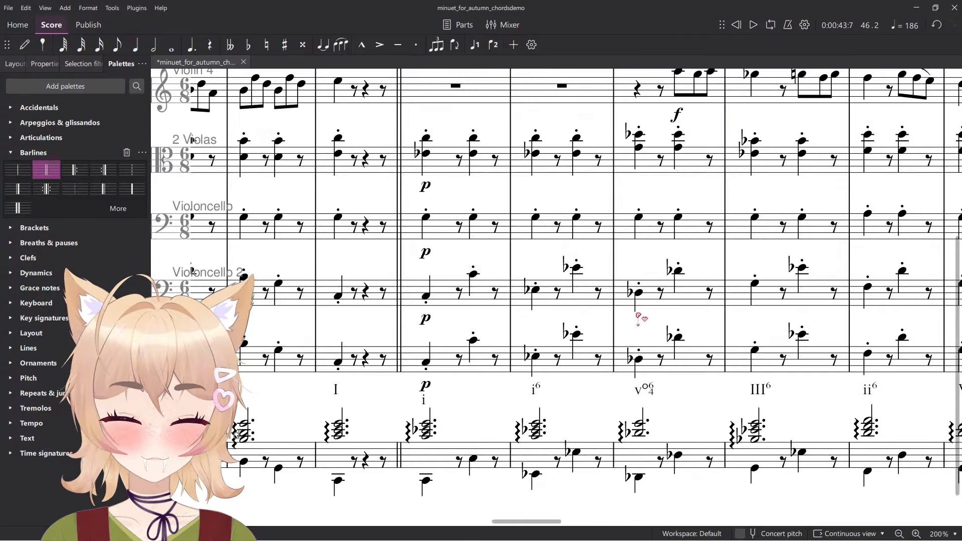
pyautogui.scroll(4, 632, 323)
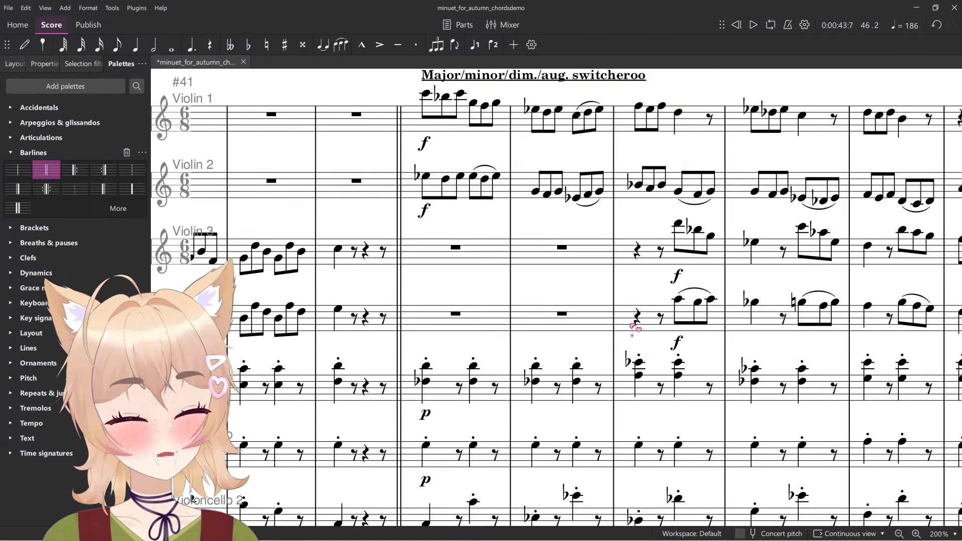
pyautogui.scroll(3, 633, 328)
pyautogui.click(589, 249)
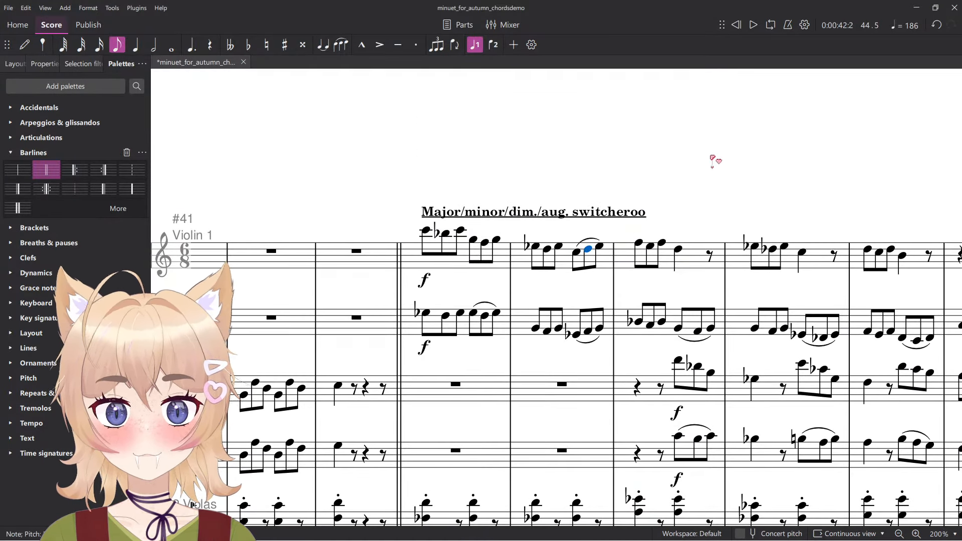
pyautogui.press('Right')
pyautogui.press('Left')
pyautogui.press('Left')
pyautogui.press('Left')
pyautogui.press('Left')
pyautogui.press('Left')
pyautogui.hotkey('alt', 'Down')
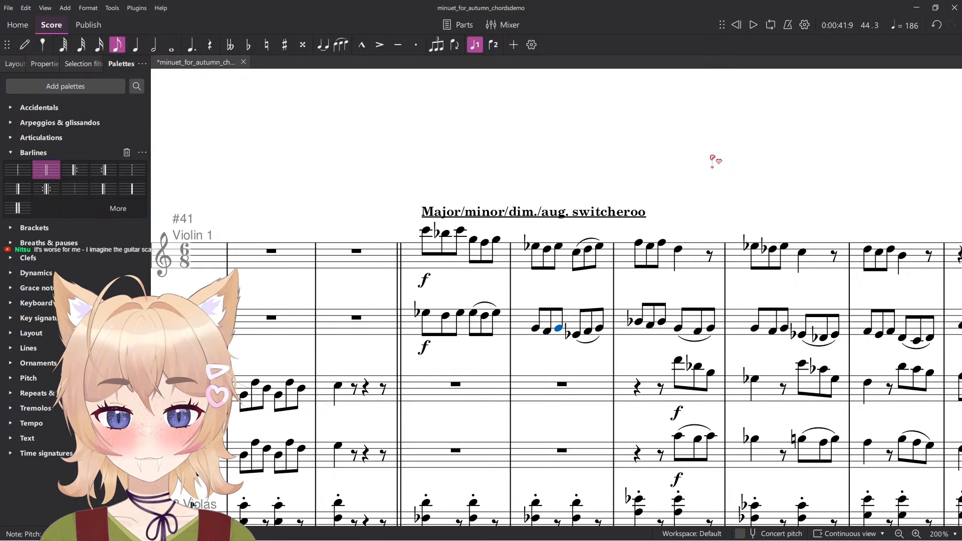
pyautogui.press('Right')
pyautogui.press('Right')
pyautogui.press('Right')
pyautogui.press('Right')
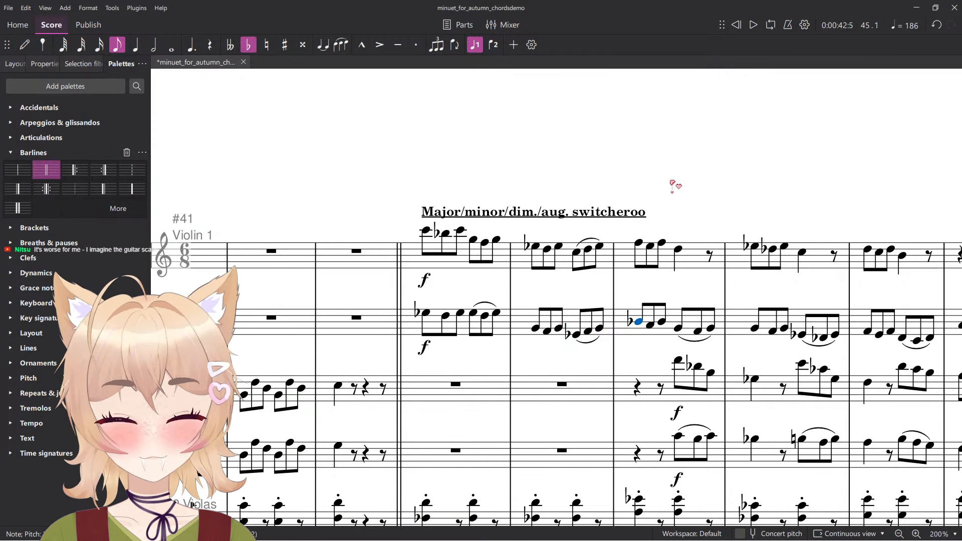
# Replace Violin 2's measure 45 with a copy of the corresponding measure from the Related chords version.
pyautogui.scroll(-9, 673, 187)
pyautogui.scroll(5, 647, 211)
pyautogui.scroll(5, 672, 223)
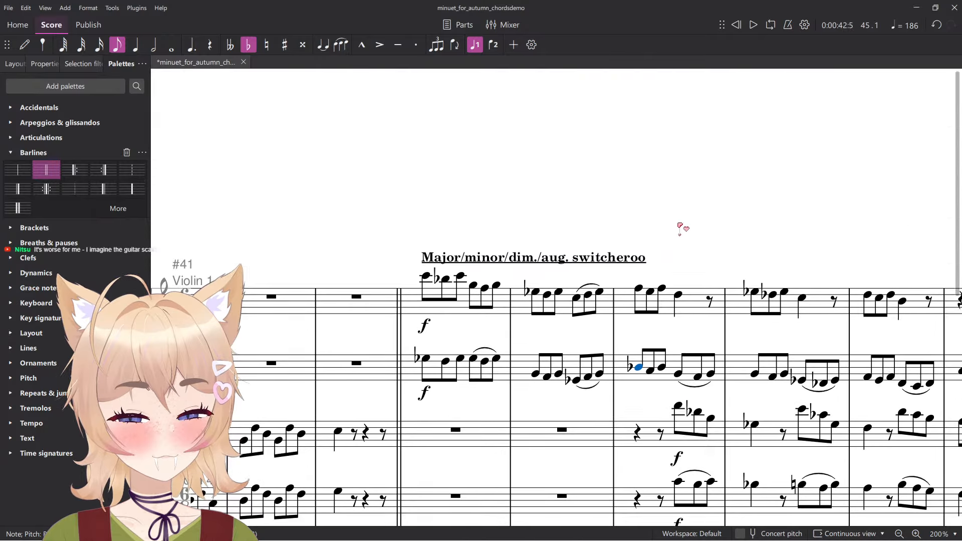
pyautogui.keyDown('ctrl'); pyautogui.scroll(-5, 696, 241); pyautogui.keyUp('ctrl')
pyautogui.keyDown('ctrl'); pyautogui.scroll(4, 703, 280); pyautogui.keyUp('ctrl')
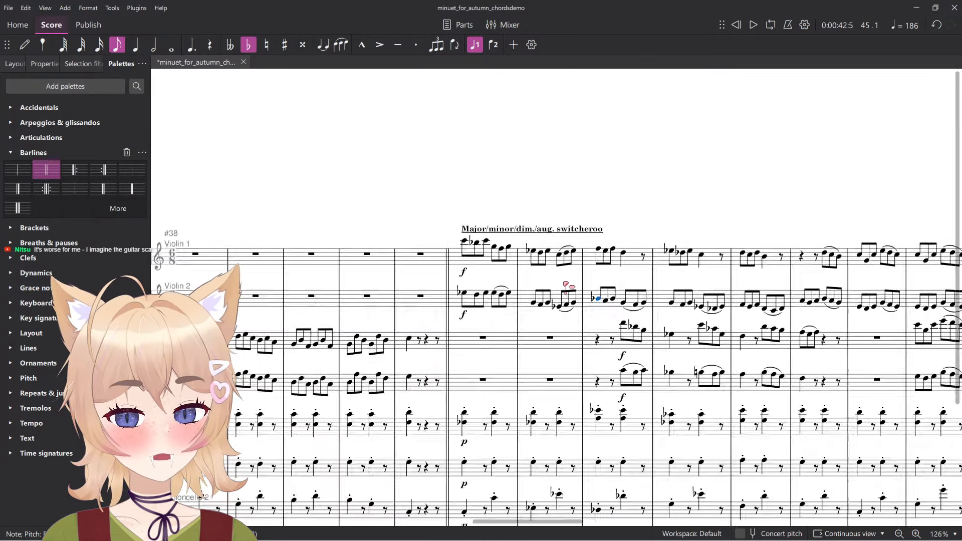
pyautogui.keyDown('ctrl'); pyautogui.scroll(-3, 566, 284); pyautogui.keyUp('ctrl')
pyautogui.moveTo(768, 310); pyautogui.dragTo(951, 300)
pyautogui.moveTo(343, 243); pyautogui.dragTo(790, 262)
pyautogui.moveTo(301, 312); pyautogui.dragTo(565, 318)
pyautogui.keyDown('ctrl'); pyautogui.scroll(5, 593, 318); pyautogui.keyUp('ctrl')
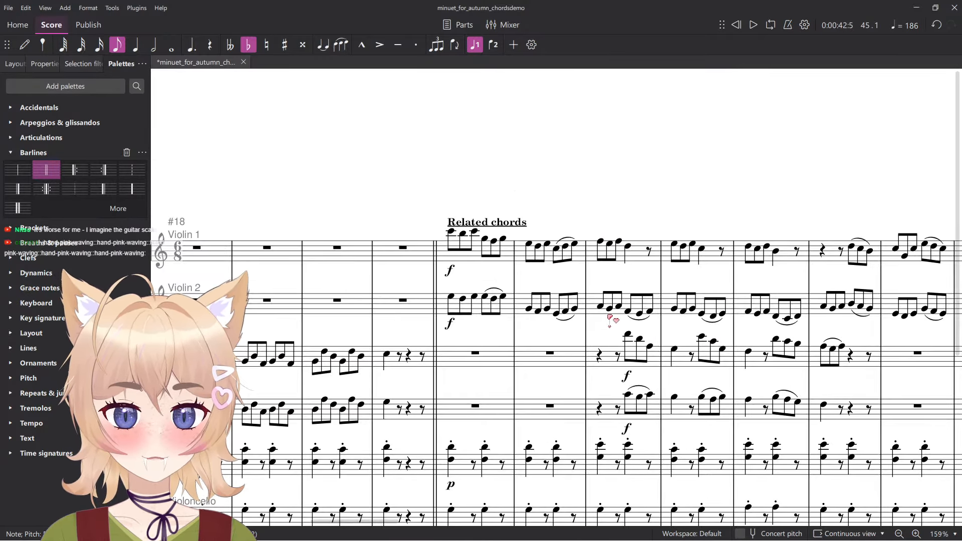
pyautogui.click(609, 318)
pyautogui.hscroll(10, 609, 271)
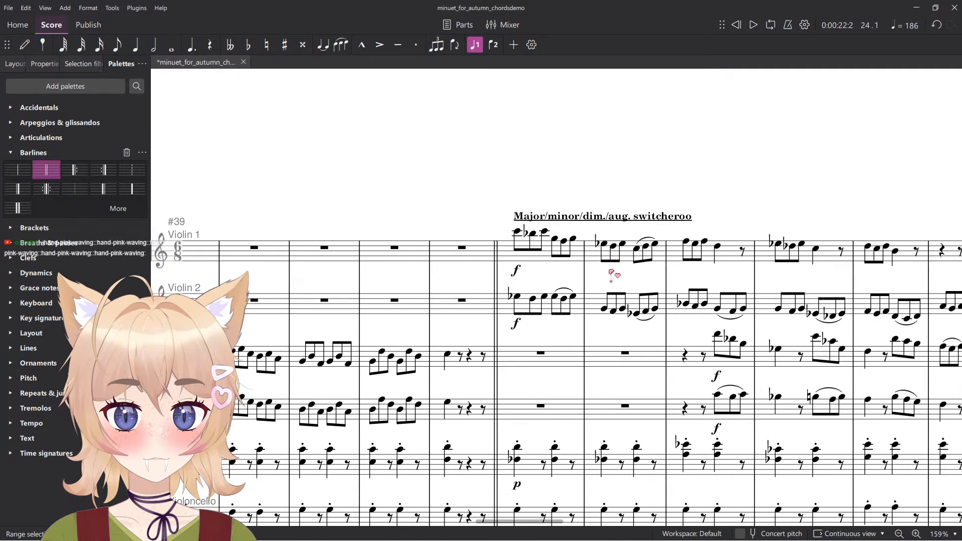
pyautogui.hscroll(1, 609, 271)
pyautogui.click(670, 301)
pyautogui.hotkey('ctrl', 'v')
pyautogui.keyDown('ctrl'); pyautogui.scroll(3, 706, 266); pyautogui.keyUp('ctrl')
pyautogui.press('Escape')
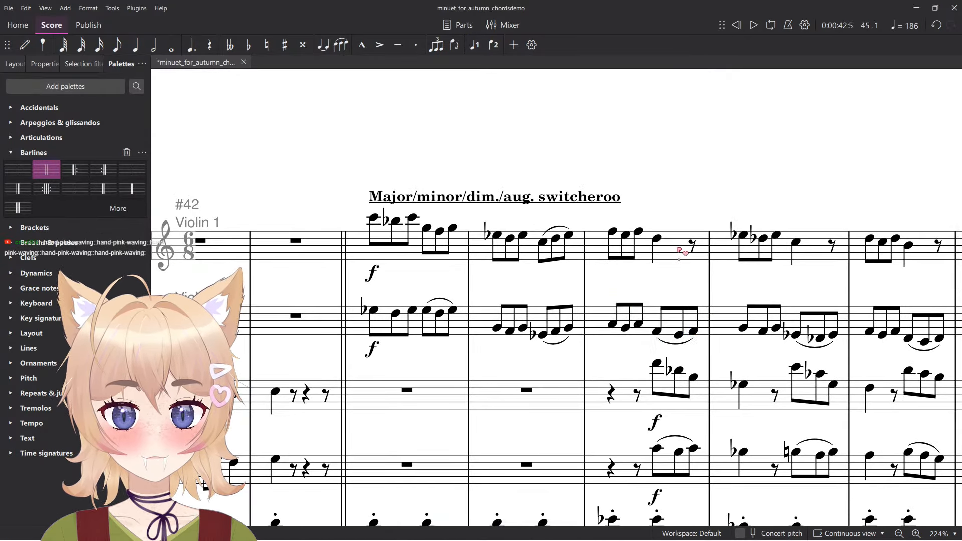
# Play back measure 45 from the harpsichord part to check the restored Violin 2 notes.
pyautogui.click(675, 250)
pyautogui.click(680, 183)
pyautogui.keyDown('ctrl'); pyautogui.scroll(4, 659, 281); pyautogui.keyUp('ctrl')
pyautogui.click(598, 344)
pyautogui.keyDown('ctrl'); pyautogui.scroll(-8, 608, 338); pyautogui.keyUp('ctrl')
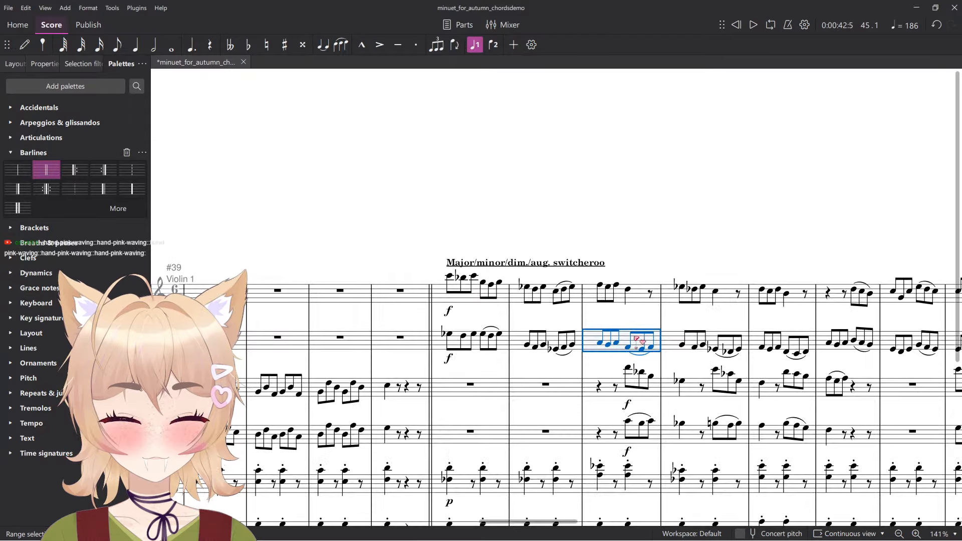
pyautogui.keyDown('ctrl'); pyautogui.scroll(-6, 637, 341); pyautogui.keyUp('ctrl')
pyautogui.scroll(-7, 635, 351)
pyautogui.keyDown('ctrl'); pyautogui.scroll(8, 630, 238); pyautogui.keyUp('ctrl')
pyautogui.scroll(7, 630, 240)
pyautogui.click(603, 385)
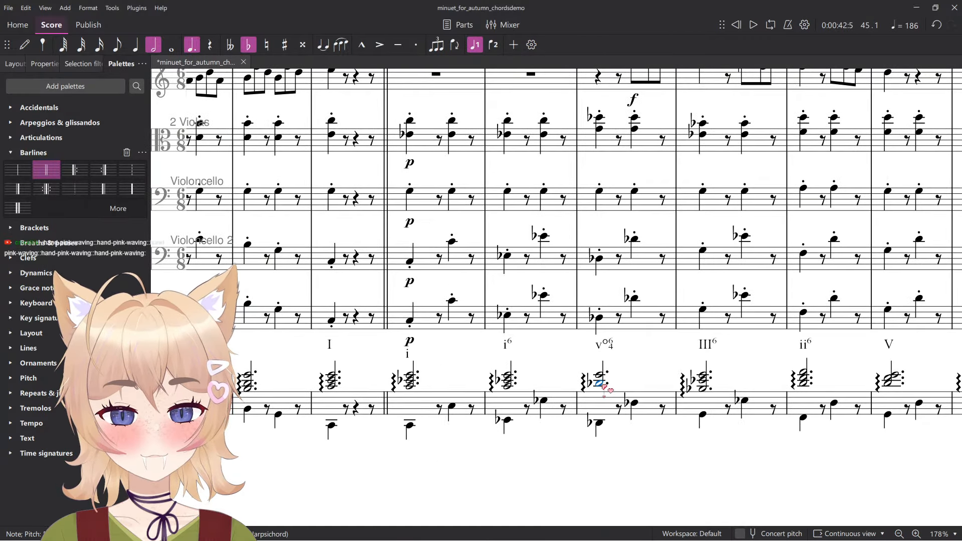
pyautogui.hotkey('alt', 'Down')
pyautogui.press('space')
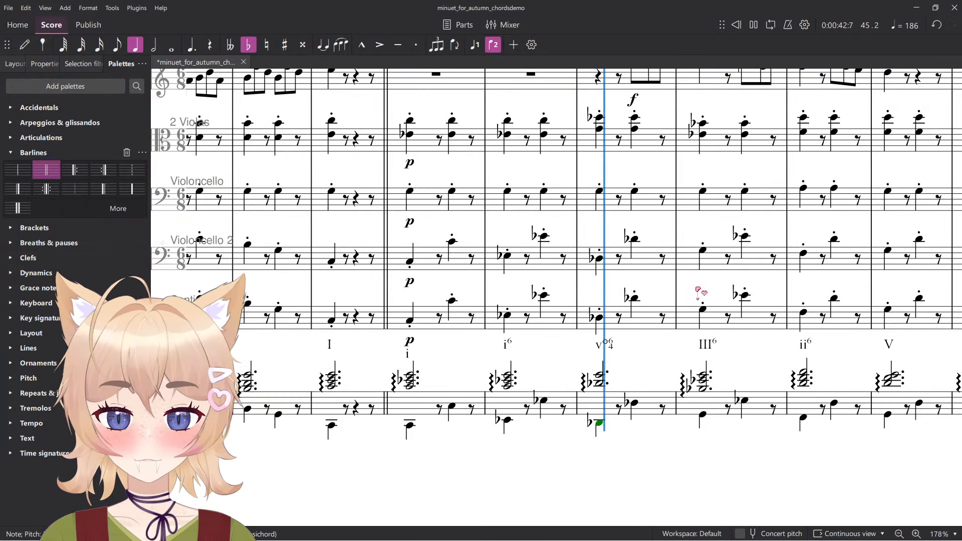
pyautogui.press('space')
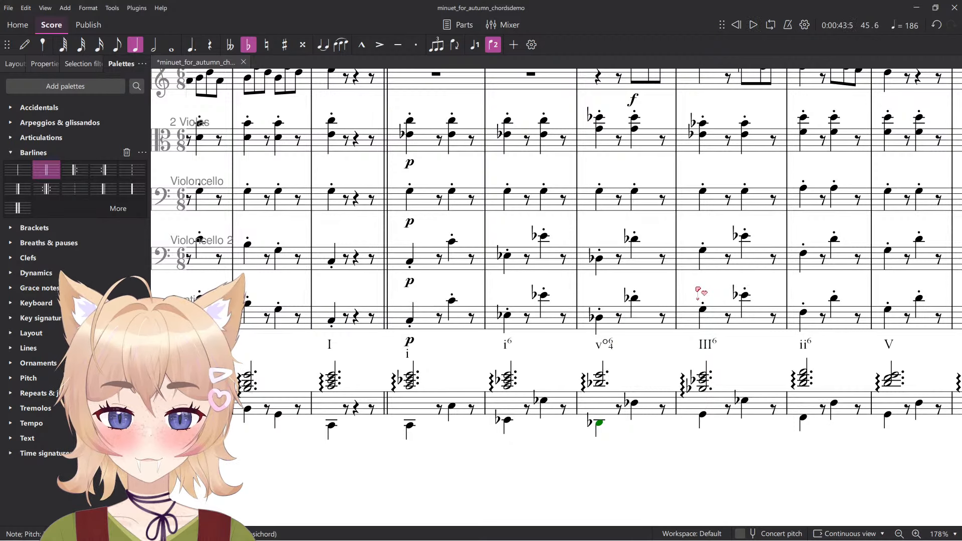
# Replace the Roman numeral under measure 45 with ♭vii.
pyautogui.click(608, 345)
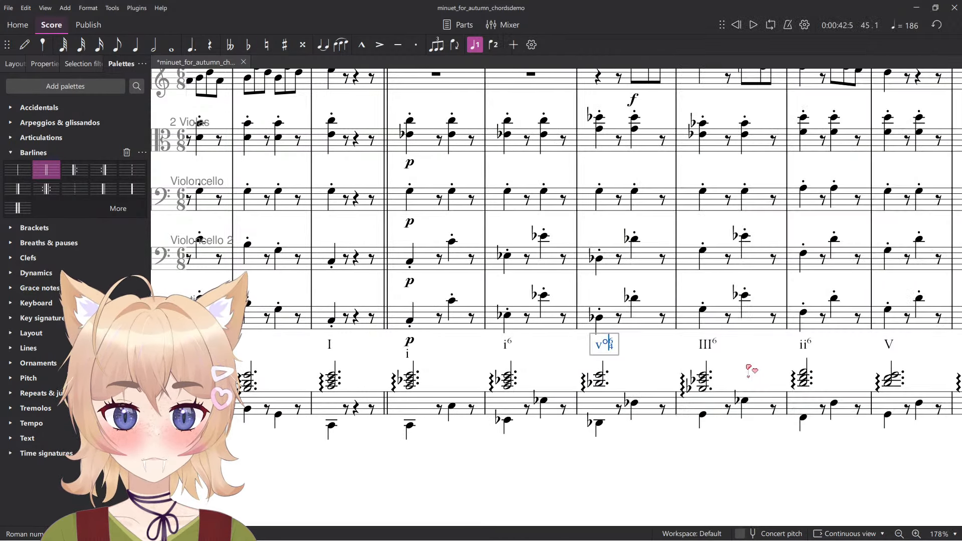
pyautogui.hotkey('ctrl', 'a')
pyautogui.write('bvii')
pyautogui.press('Escape')
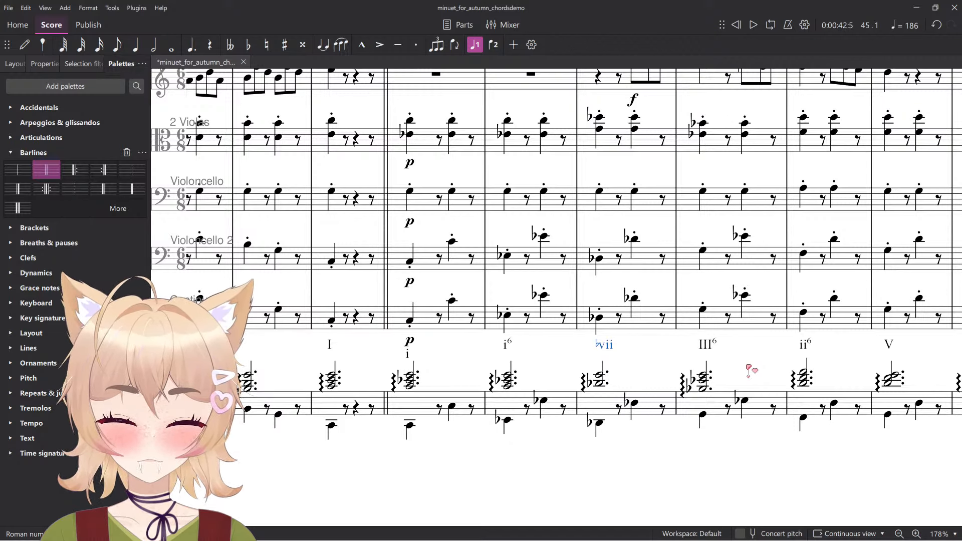
# Check the harpsichord bass in measure 45 and add a superscript 6 to the measure's ♭vii numeral.
pyautogui.keyDown('ctrl'); pyautogui.scroll(4, 751, 371); pyautogui.keyUp('ctrl')
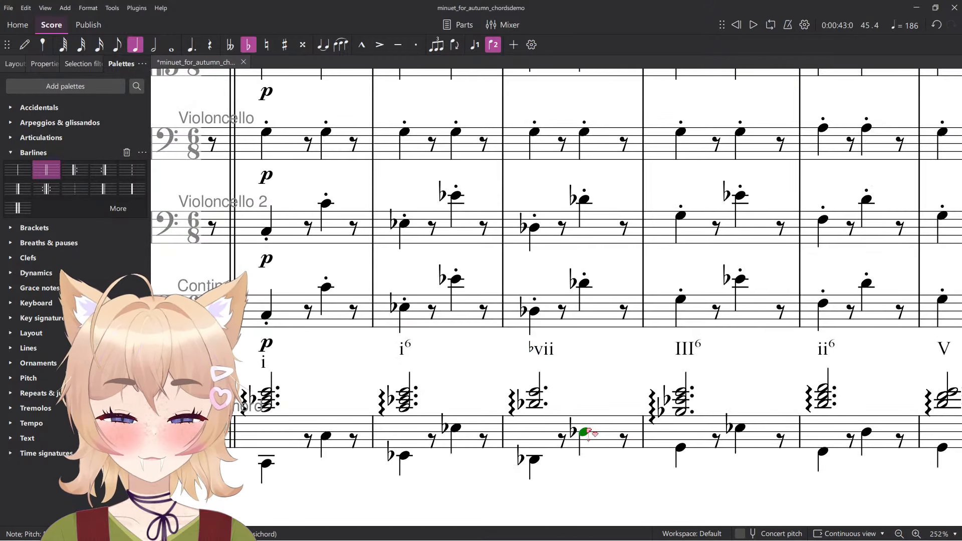
pyautogui.doubleClick(542, 351)
pyautogui.click(534, 461)
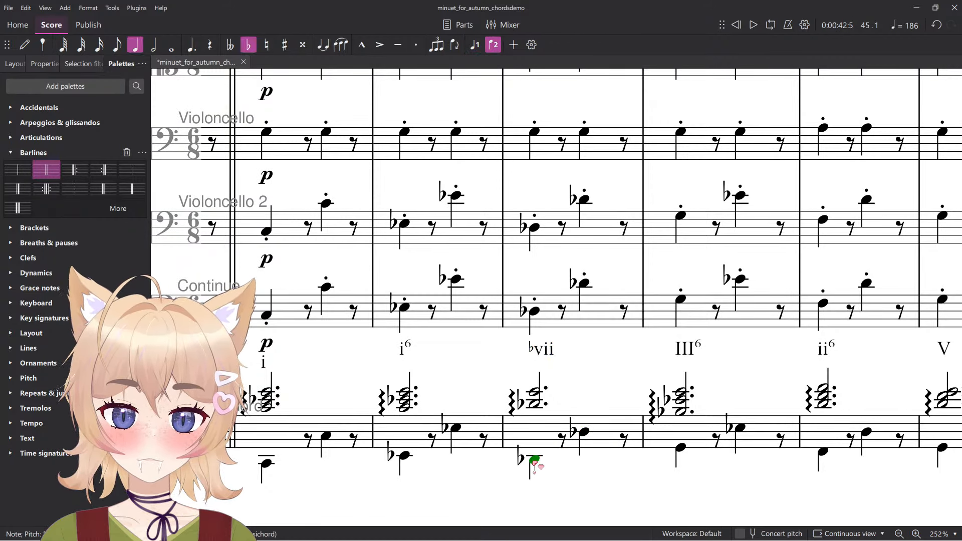
pyautogui.doubleClick(547, 347)
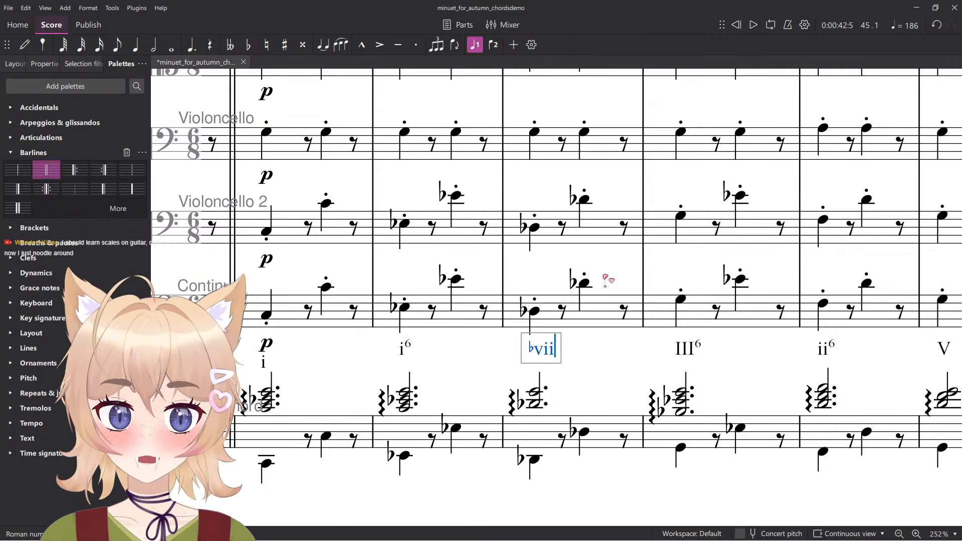
pyautogui.write('6')
pyautogui.scroll(2, 606, 280)
pyautogui.press('Escape')
# Lower both Violoncello notes in measure 45 to F.
pyautogui.click(548, 399)
pyautogui.scroll(1, 548, 400)
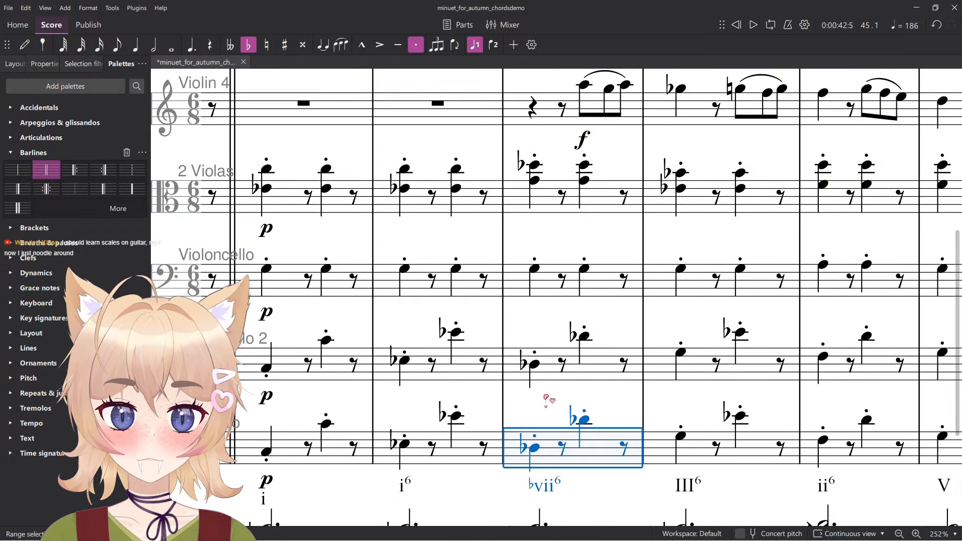
pyautogui.click(534, 270)
pyautogui.keyDown('ctrl'); pyautogui.click(585, 269); pyautogui.keyUp('ctrl')
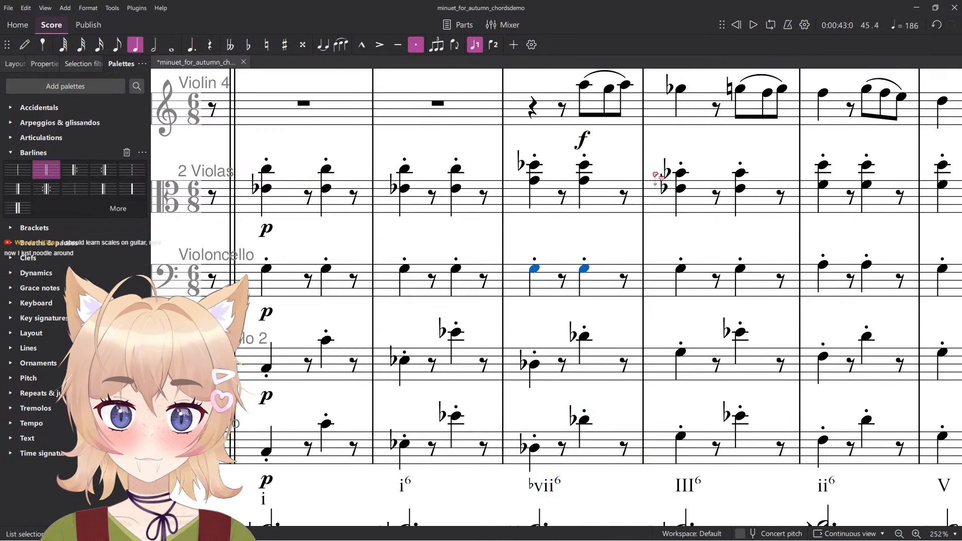
pyautogui.scroll(1, 577, 279)
pyautogui.scroll(-6, 584, 284)
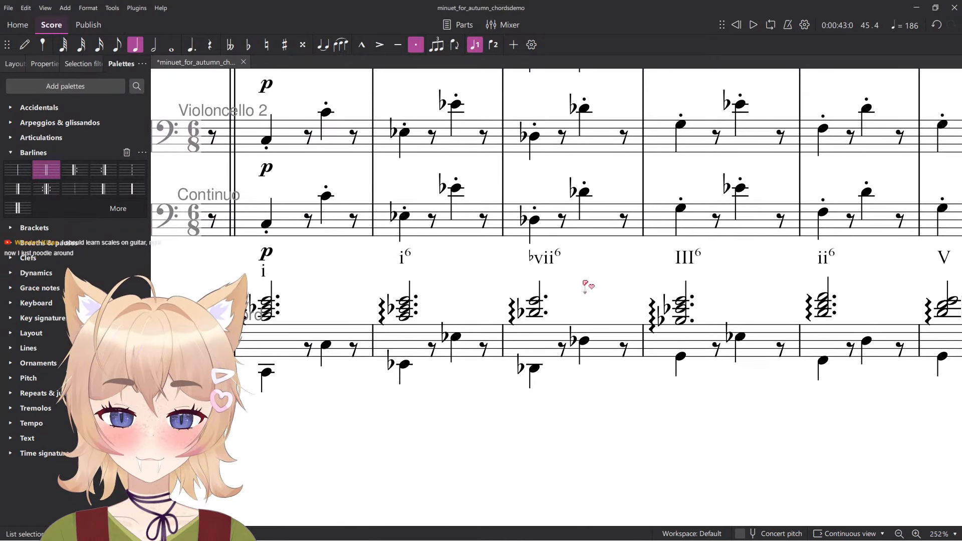
pyautogui.scroll(3, 585, 286)
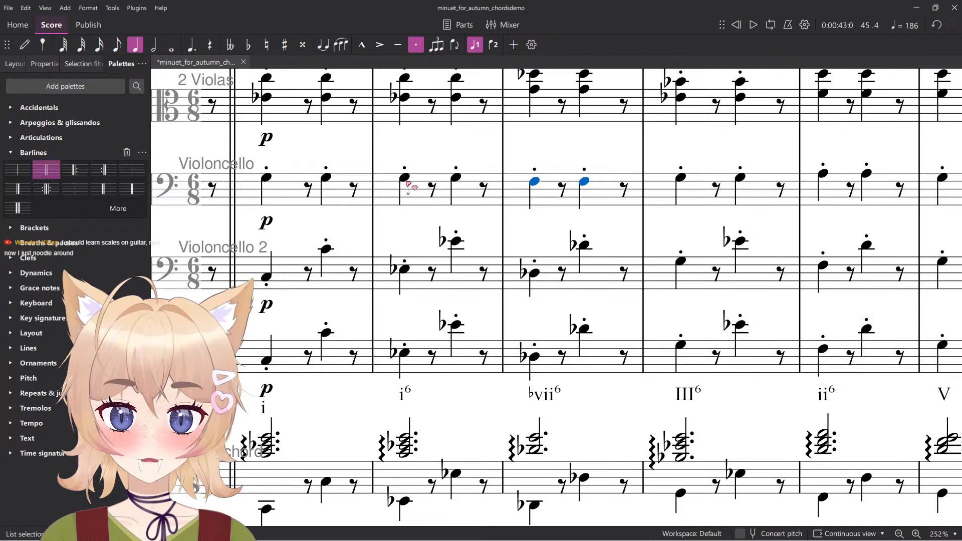
# Compare the violin, viola and cello notes in measures 44 and 45 with the chord numerals.
pyautogui.click(405, 177)
pyautogui.scroll(5, 596, 260)
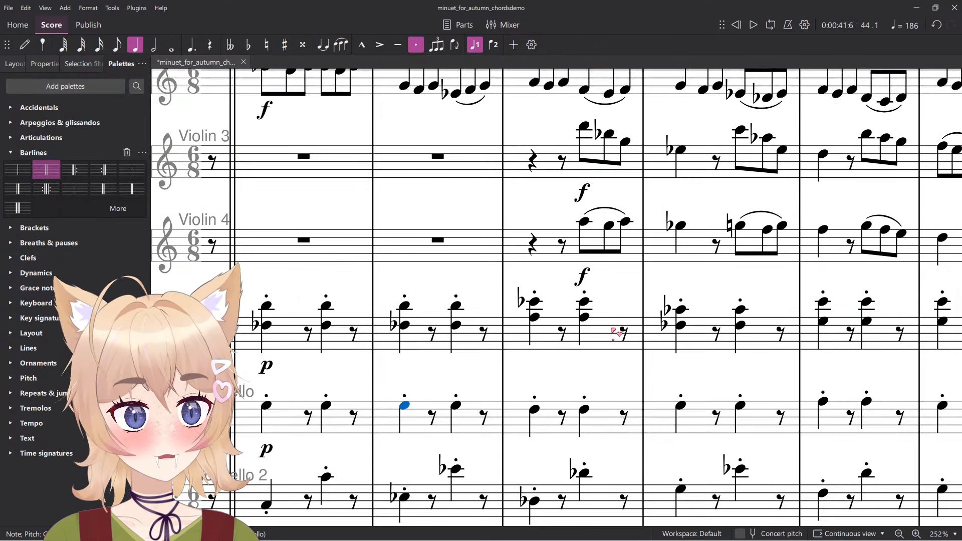
pyautogui.scroll(1, 614, 334)
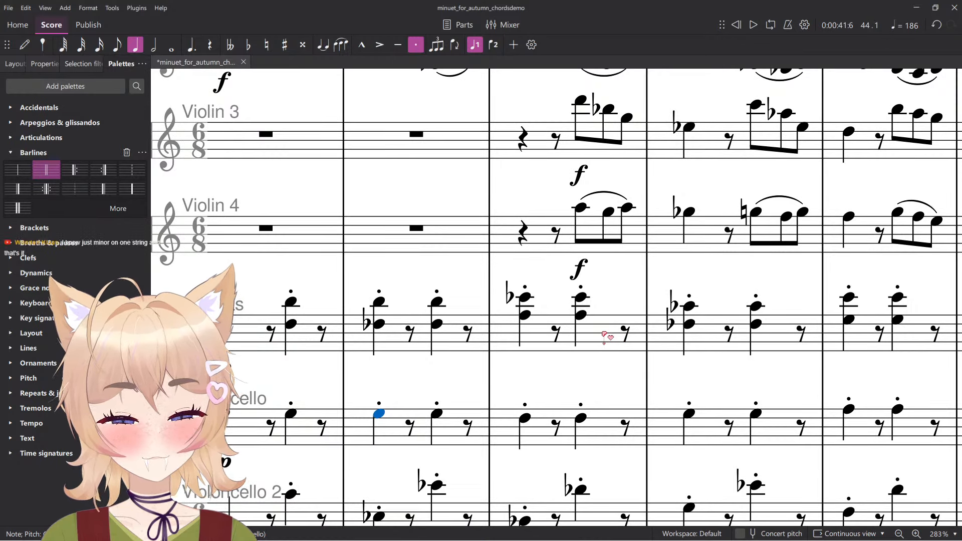
pyautogui.scroll(-1, 605, 335)
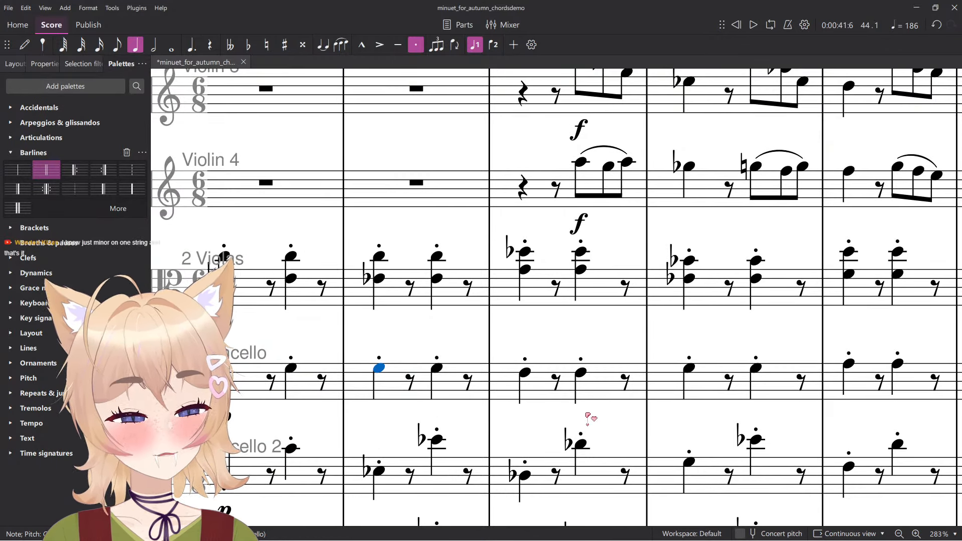
pyautogui.scroll(-2, 587, 415)
pyautogui.click(596, 383)
pyautogui.scroll(-1, 596, 383)
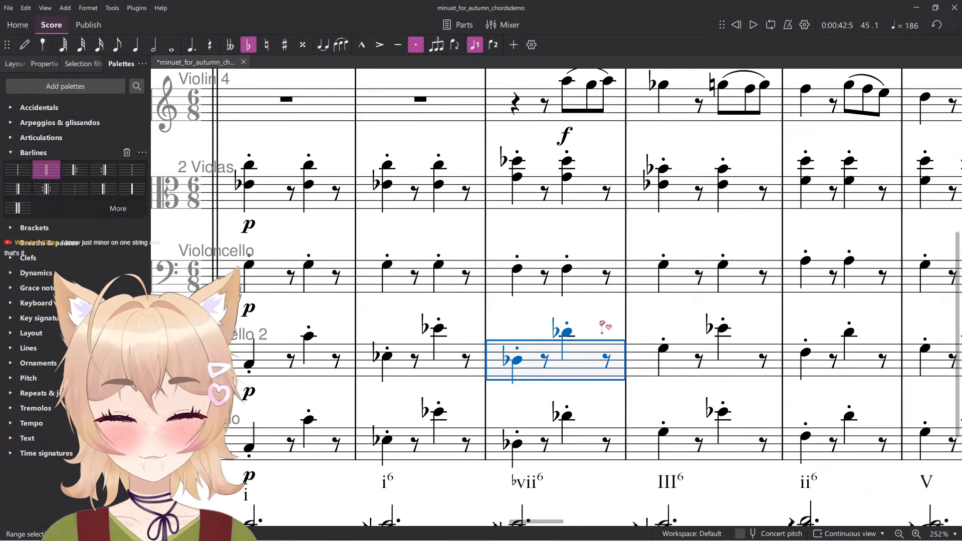
pyautogui.click(593, 280)
pyautogui.scroll(-3, 599, 300)
pyautogui.scroll(7, 604, 369)
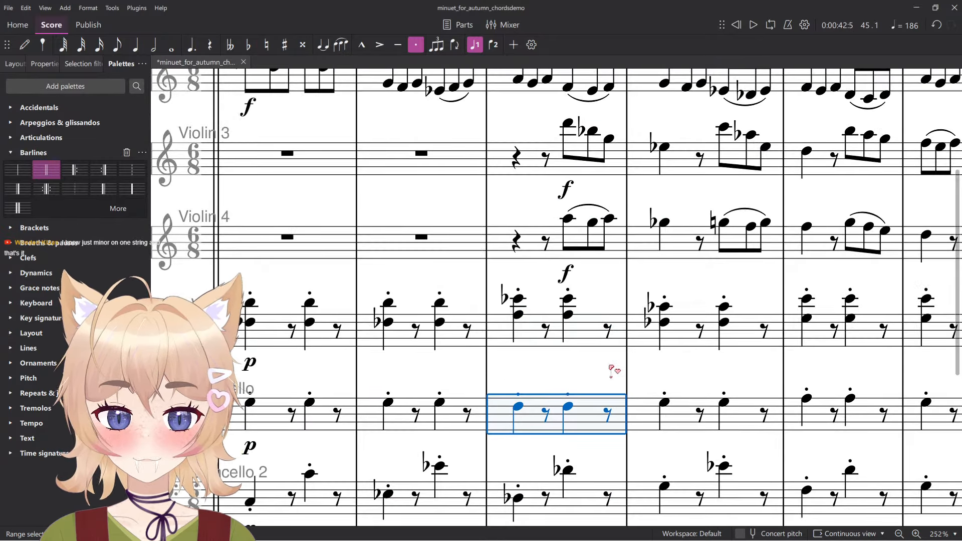
# Lower the bottom note of both viola chords in measure 45 to F.
pyautogui.click(597, 344)
pyautogui.click(526, 312)
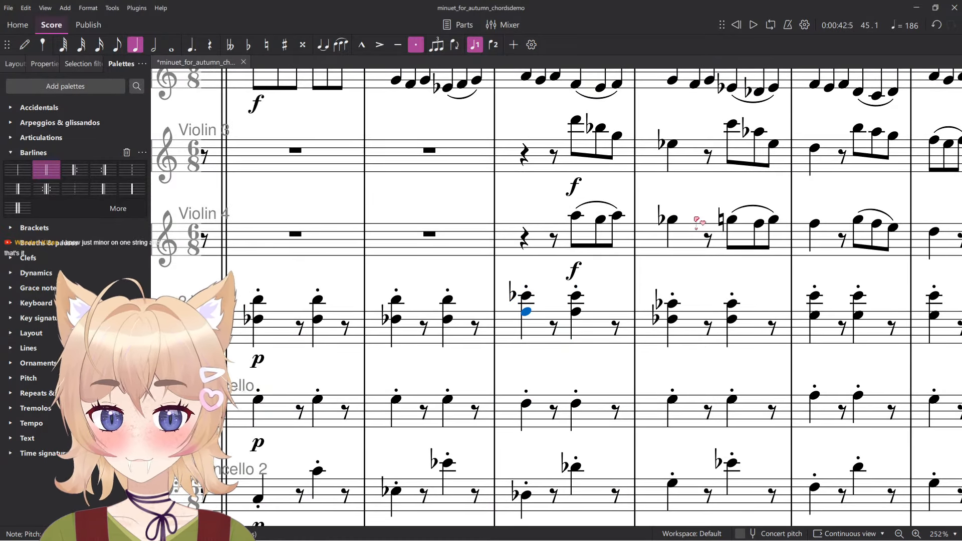
pyautogui.scroll(3, 625, 334)
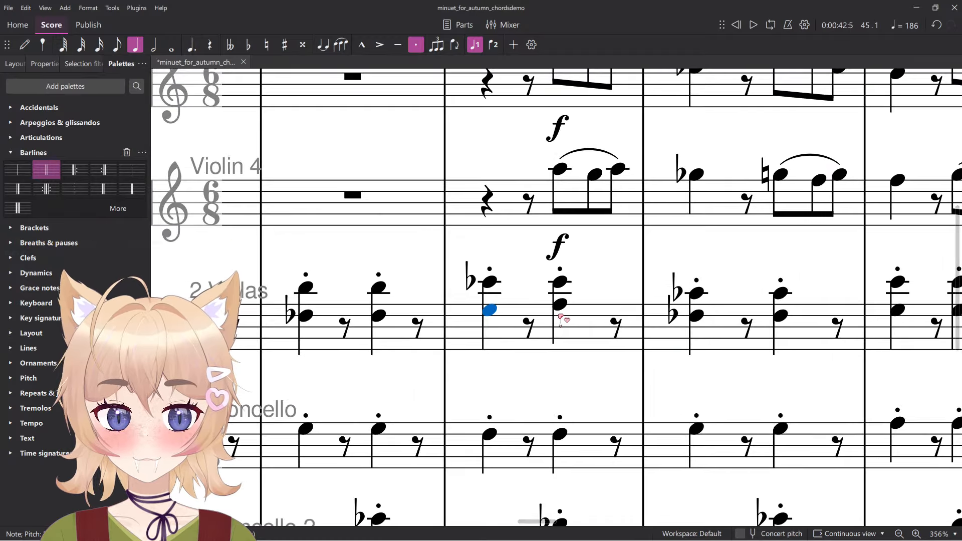
pyautogui.press('Right')
pyautogui.hotkey('alt', 'Up')
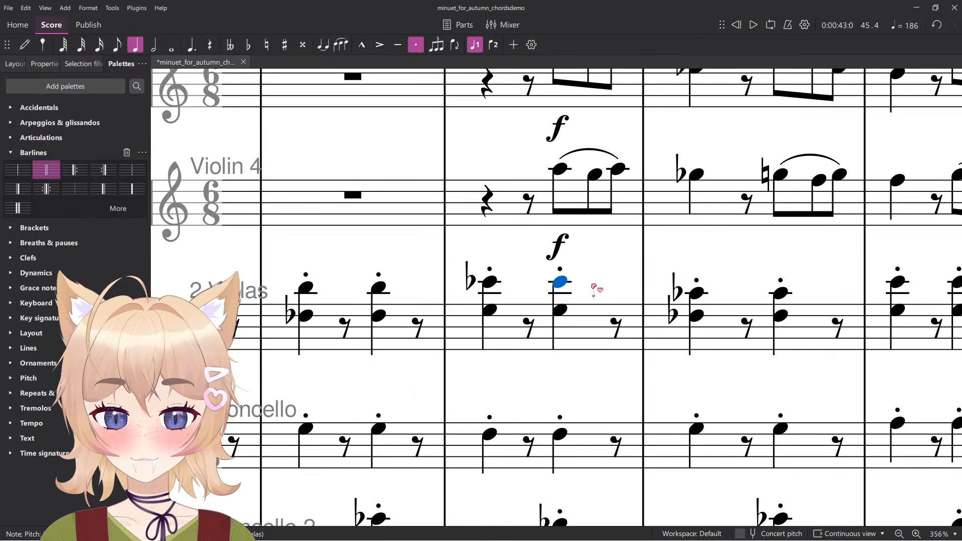
# Lower Violin 3's first note in measure 45 to D flat and its last note to F.
pyautogui.scroll(3, 577, 313)
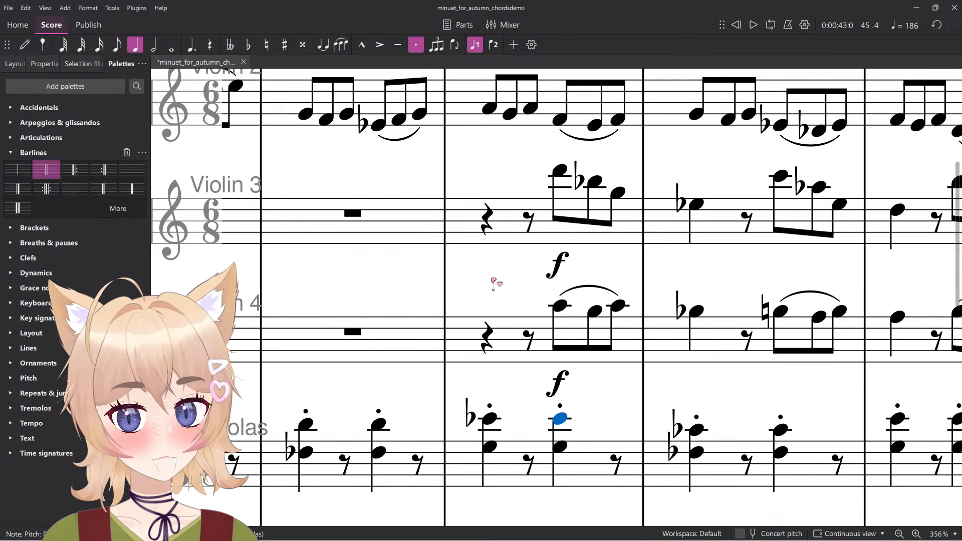
pyautogui.click(560, 307)
pyautogui.scroll(2, 563, 313)
pyautogui.scroll(-1, 574, 317)
pyautogui.click(564, 277)
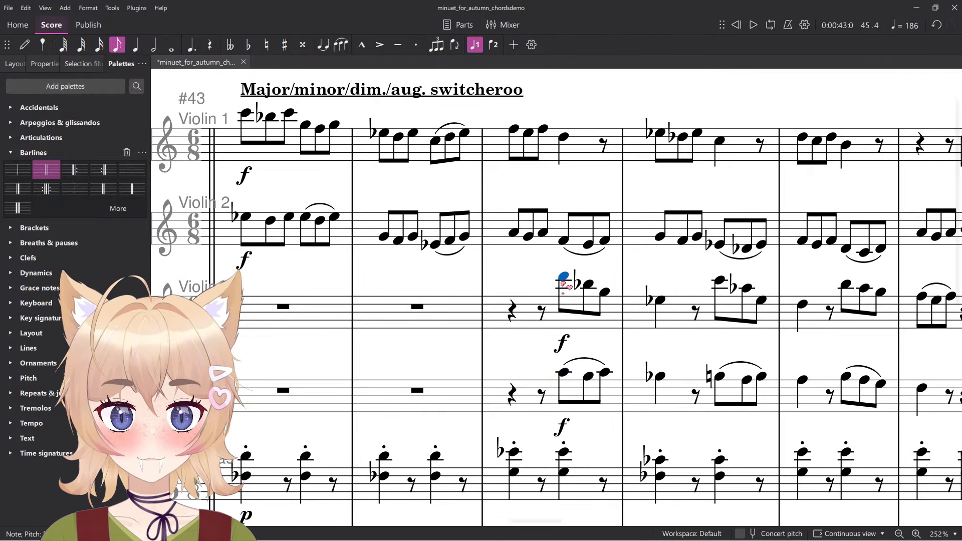
pyautogui.press('Down')
pyautogui.press('Right')
pyautogui.press('Right')
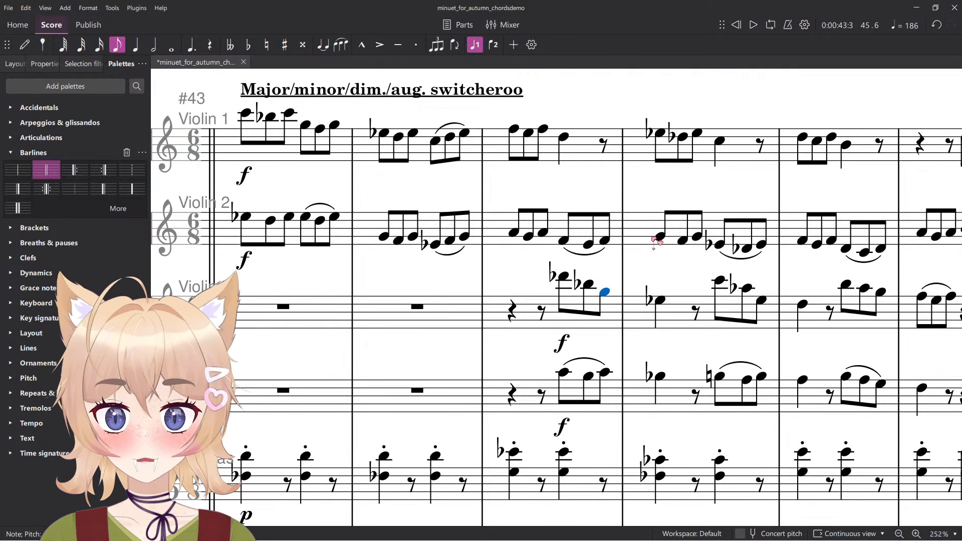
pyautogui.press('Down')
# Play back measure 45 starting from Violin 1's first note.
pyautogui.scroll(1, 633, 238)
pyautogui.click(514, 175)
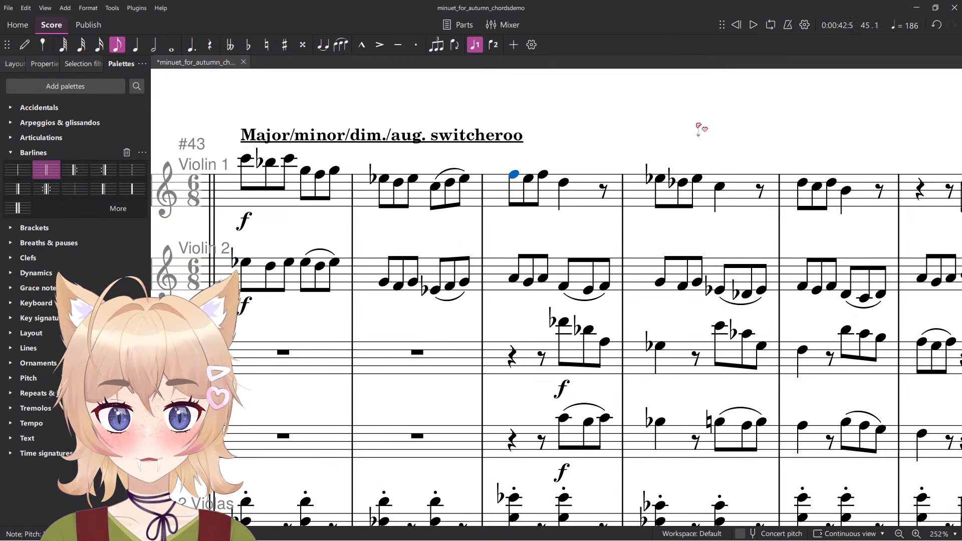
pyautogui.press('space')
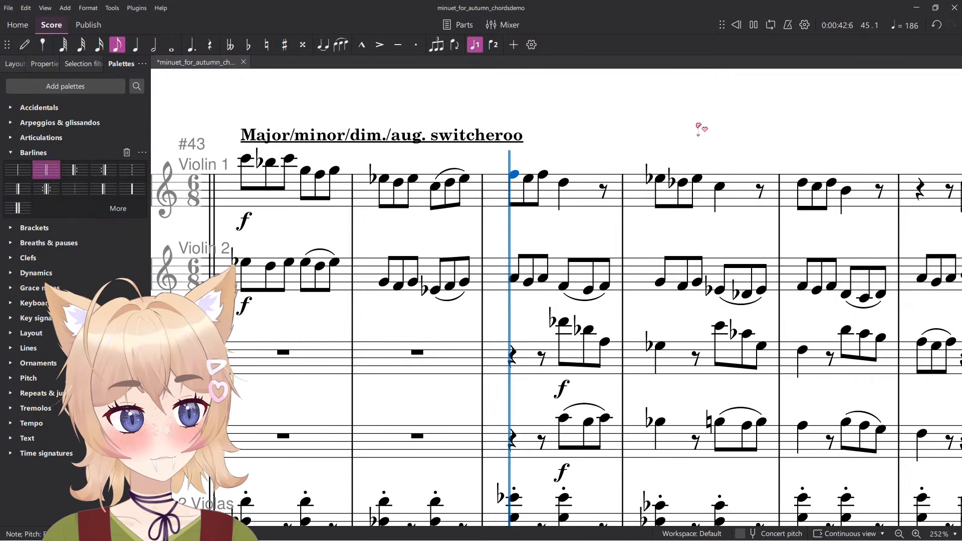
pyautogui.press('space')
# Lower Violin 1's second note in measure 45 to E flat.
pyautogui.scroll(-3, 698, 135)
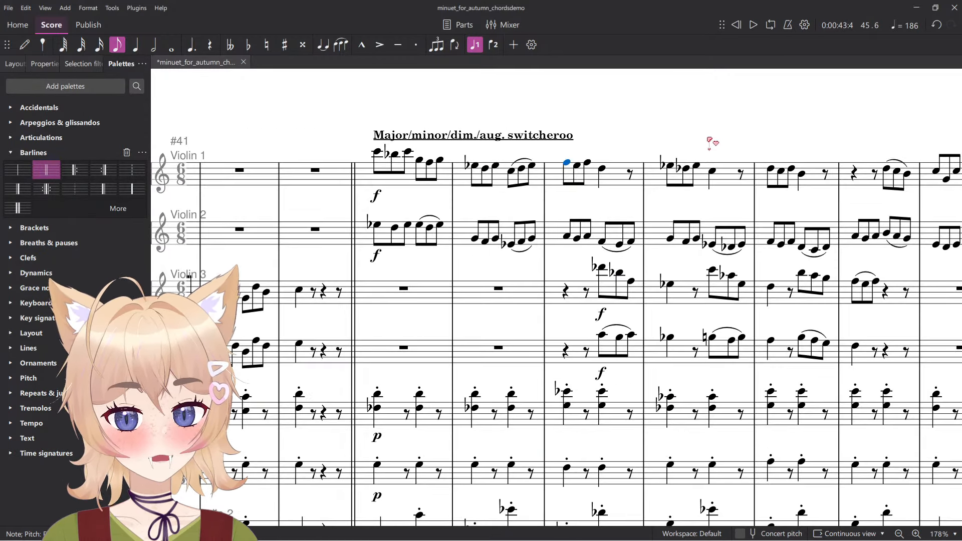
pyautogui.scroll(5, 675, 135)
pyautogui.press('Right')
pyautogui.press('Down')
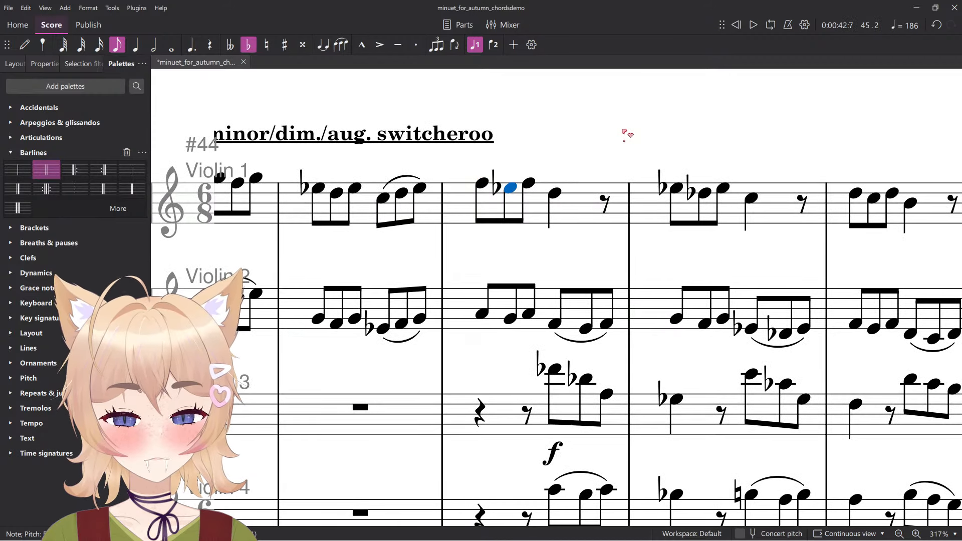
# Consult the chart of chord numerals by mode and compare it with the opening measures of the major/minor/dim./aug. version.
pyautogui.hotkey('alt', 'Tab')
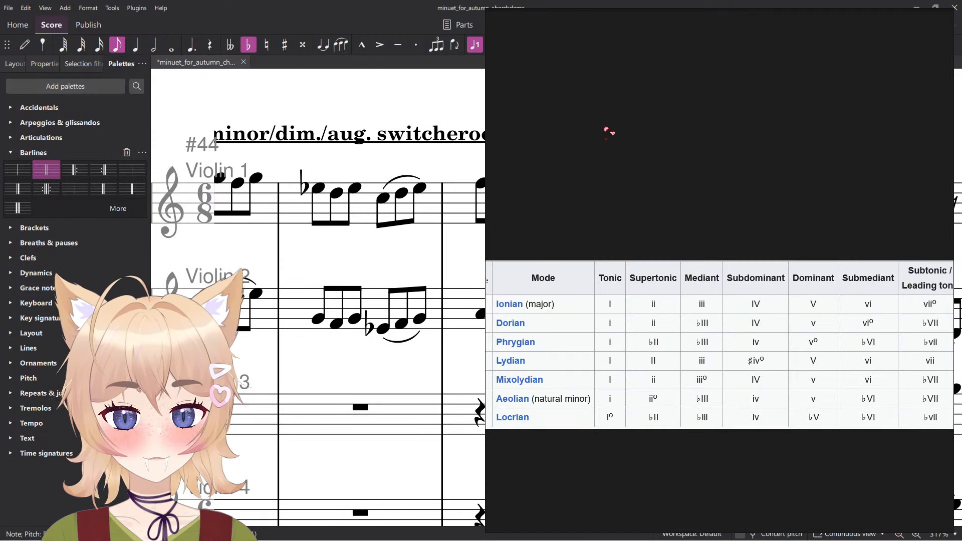
pyautogui.hotkey('alt', 'Tab')
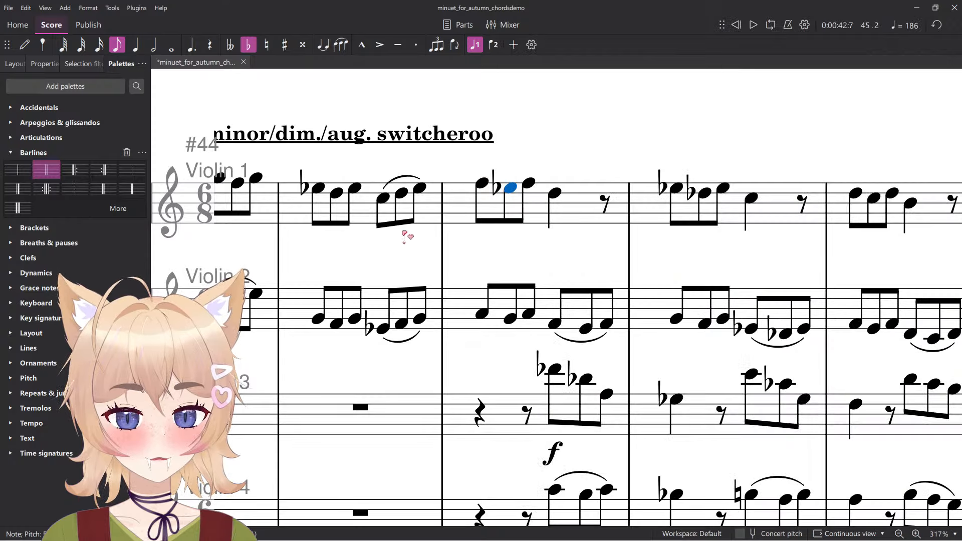
pyautogui.scroll(3, 548, 223)
pyautogui.hotkey('alt', 'Tab')
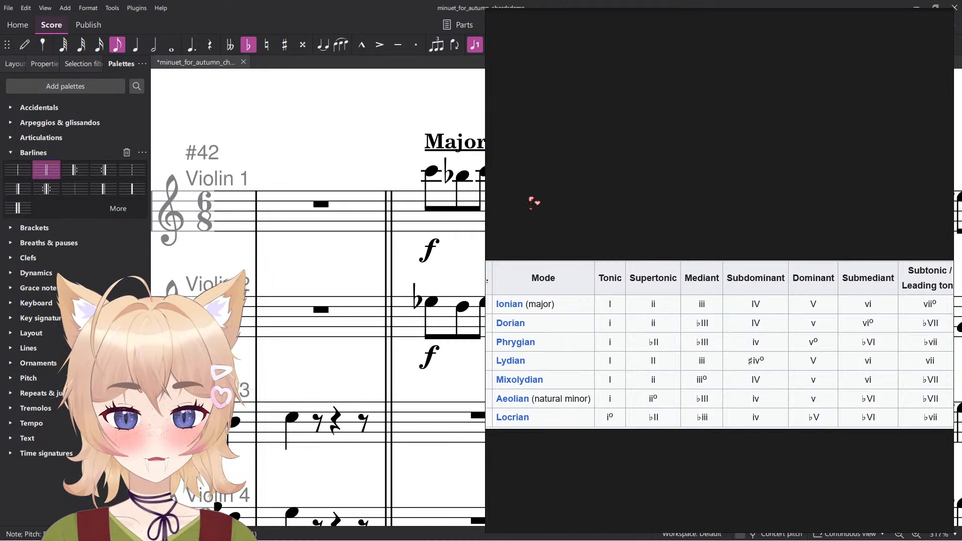
pyautogui.hotkey('alt', 'Tab')
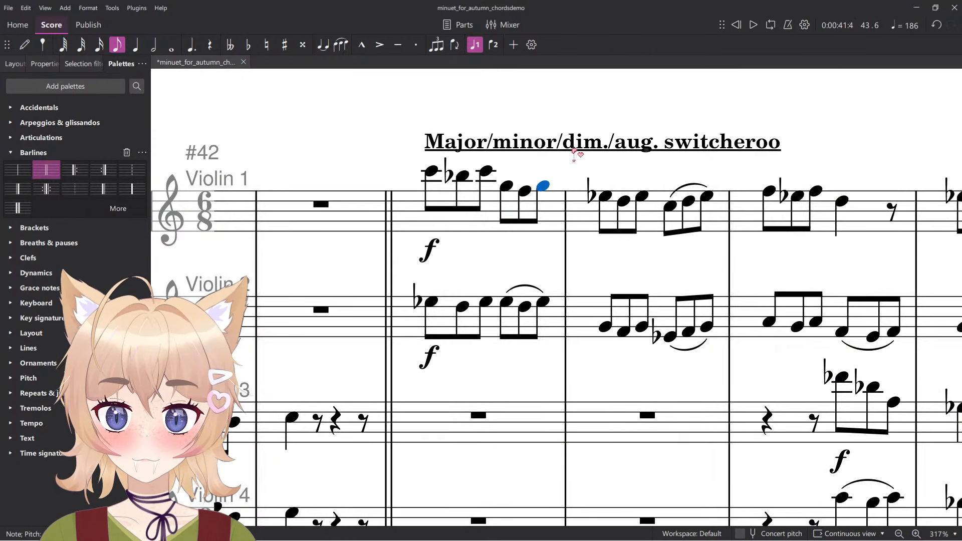
# Lower the second note of measure 44 in Violin 1 by a semitone to D-flat.
pyautogui.press('Right')
pyautogui.press('Right')
pyautogui.press('Down')
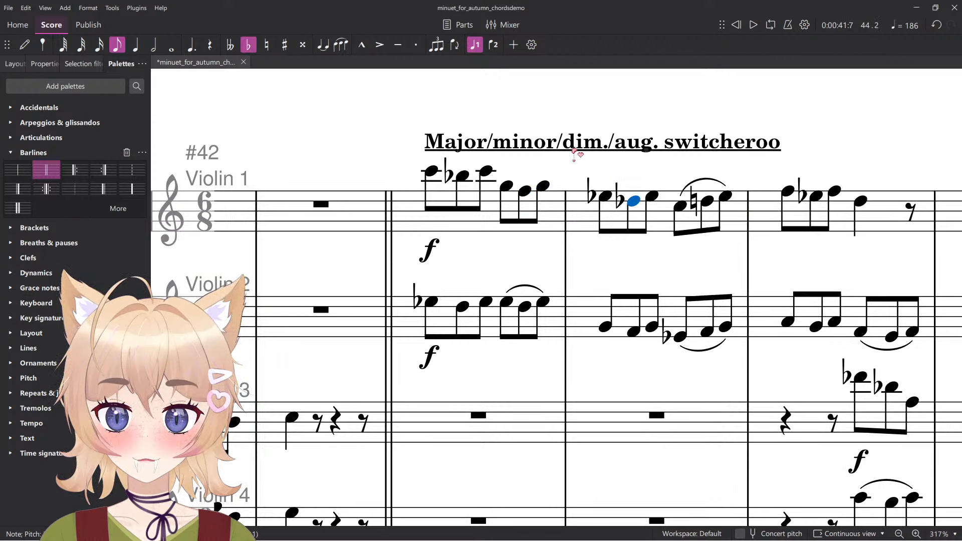
# Lower the fifth note of measure 44 in Violin 1 by a semitone to D-flat.
pyautogui.press('Left')
pyautogui.press('Left')
pyautogui.press('Left')
pyautogui.press('Left')
pyautogui.press('Right')
pyautogui.press('Right')
pyautogui.press('Right')
pyautogui.press('Right')
pyautogui.press('Right')
pyautogui.press('Right')
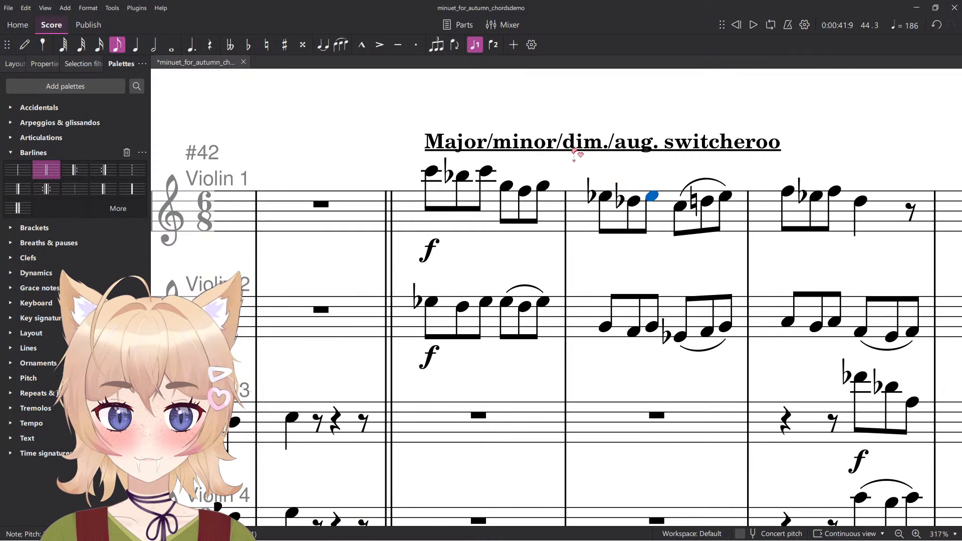
pyautogui.press('Right')
pyautogui.press('Down')
pyautogui.press('Right')
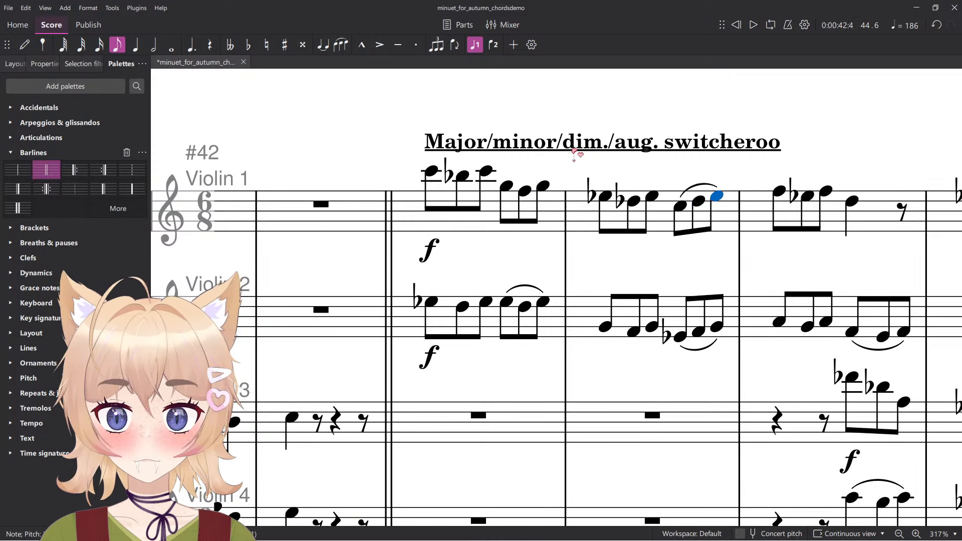
# Lower the fifth note of measure 43 in Violin 2 by a semitone to D-flat.
pyautogui.hotkey('alt', 'Down')
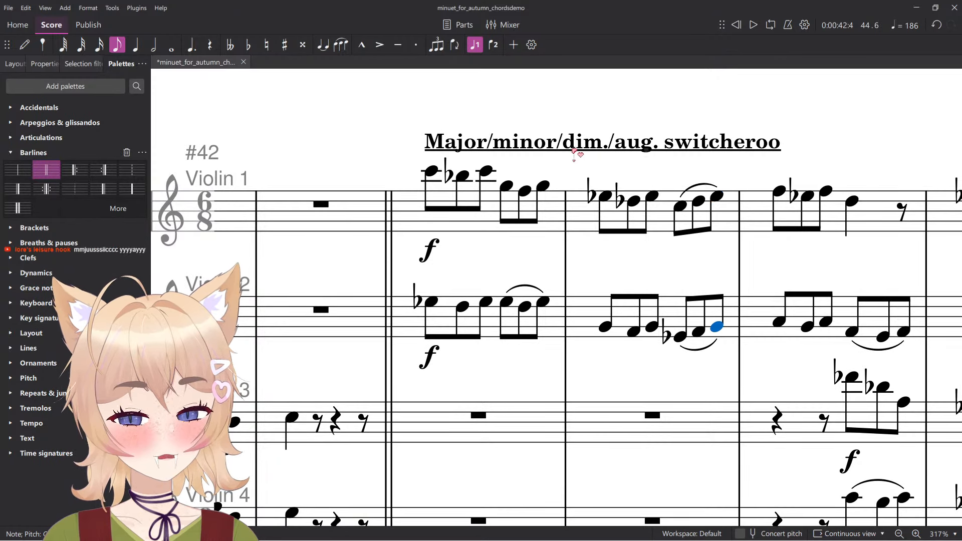
pyautogui.press('Left')
pyautogui.press('Left')
pyautogui.press('Left')
pyautogui.press('Left')
pyautogui.press('Left')
pyautogui.press('Left')
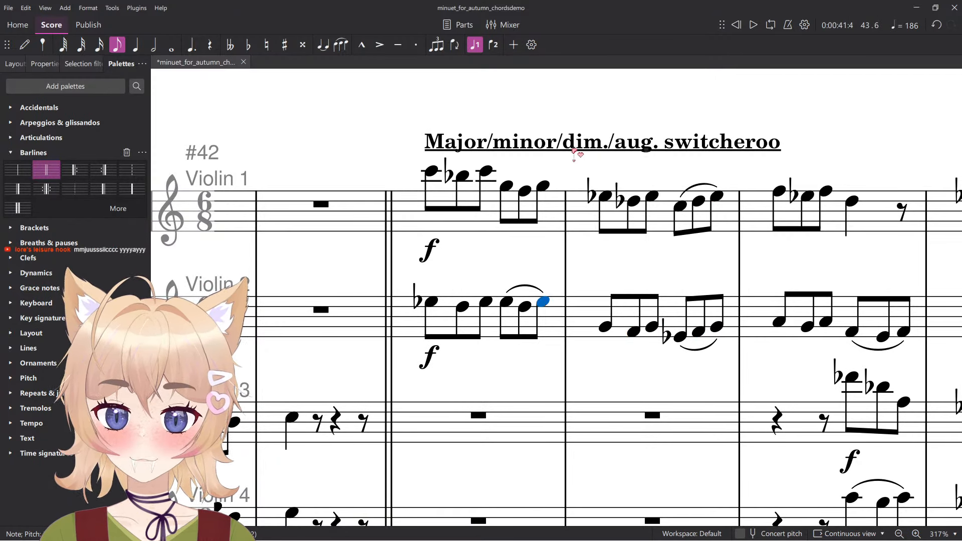
pyautogui.press('Left')
pyautogui.press('Down')
# Go back over the opening notes of measure 43 in Violin 2 and save the score.
pyautogui.press('Left')
pyautogui.press('Left')
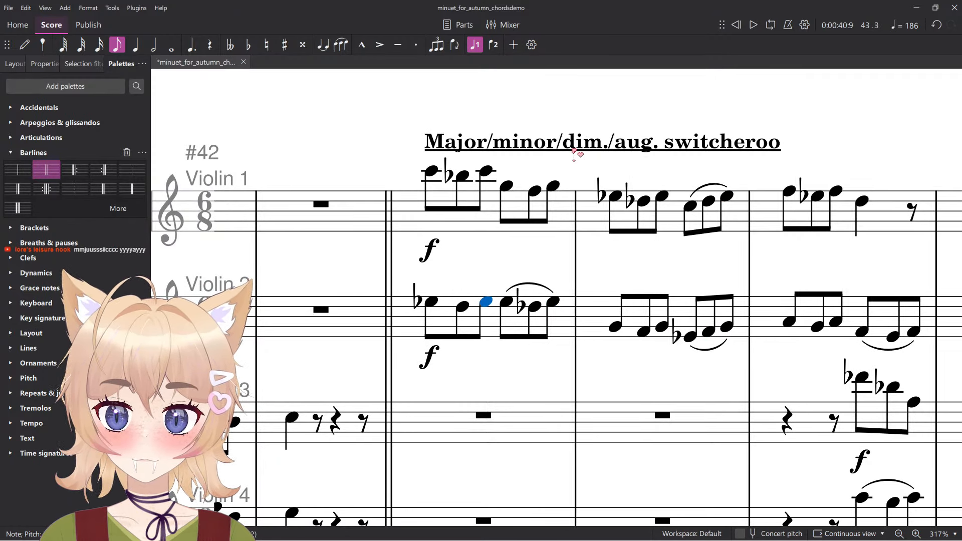
pyautogui.press('Left')
pyautogui.press('Left')
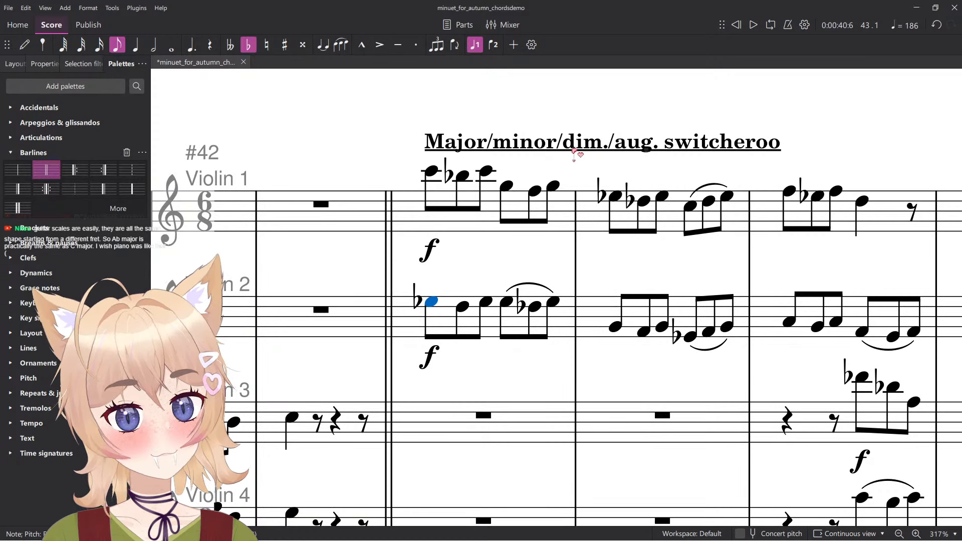
pyautogui.keyDown('ctrl'); pyautogui.scroll(-5, 570, 151); pyautogui.keyUp('ctrl')
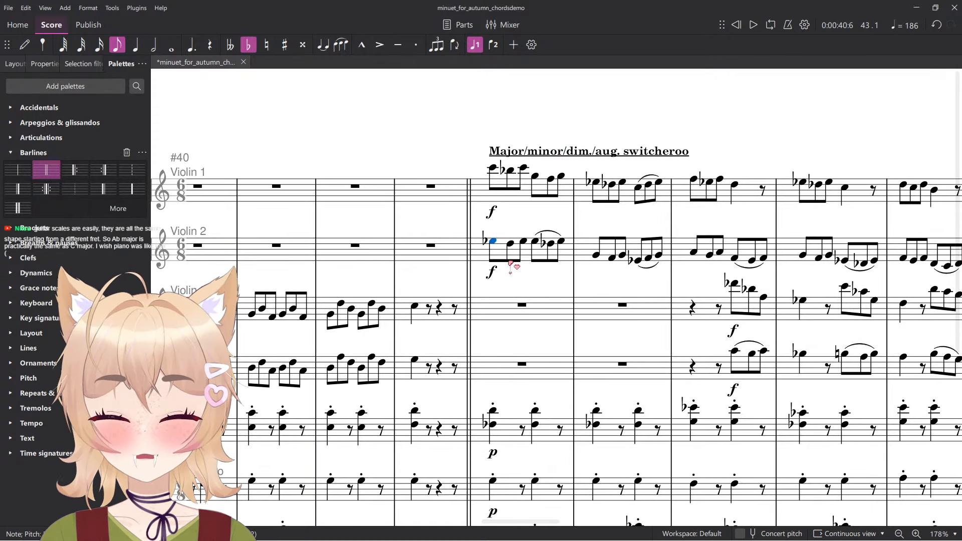
pyautogui.hotkey('ctrl', 's')
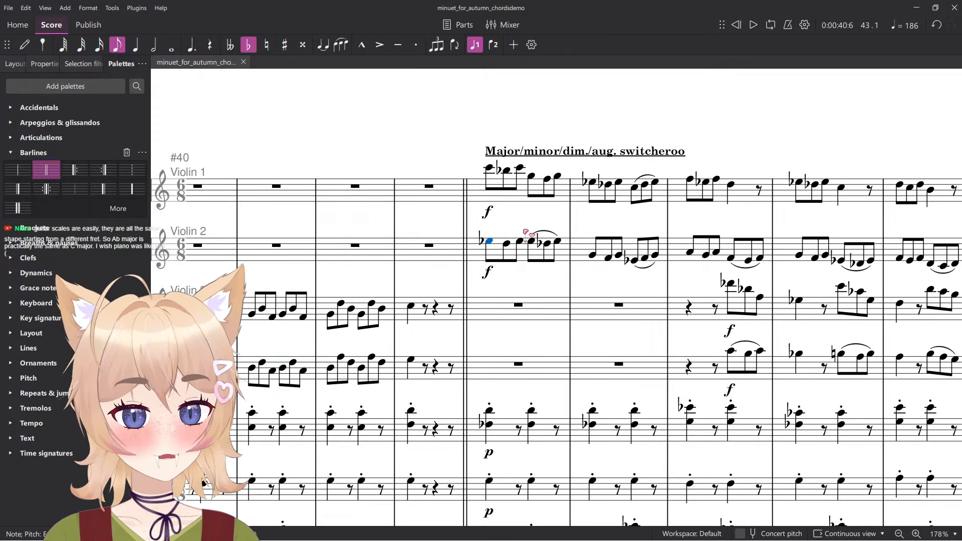
# Examine the violin entries of the switcheroo section and the accompaniment with its Roman-numeral chords below.
pyautogui.keyDown('shift'); pyautogui.hscroll(1, 531, 238); pyautogui.keyUp('shift')
pyautogui.keyDown('ctrl'); pyautogui.scroll(3, 511, 230); pyautogui.keyUp('ctrl')
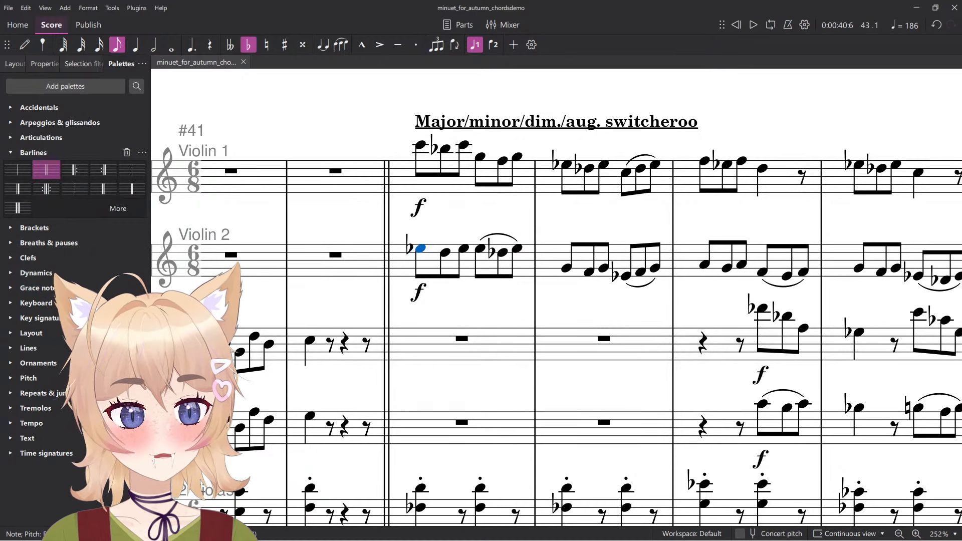
pyautogui.moveTo(656, 302); pyautogui.dragTo(570, 311)
pyautogui.click(570, 311)
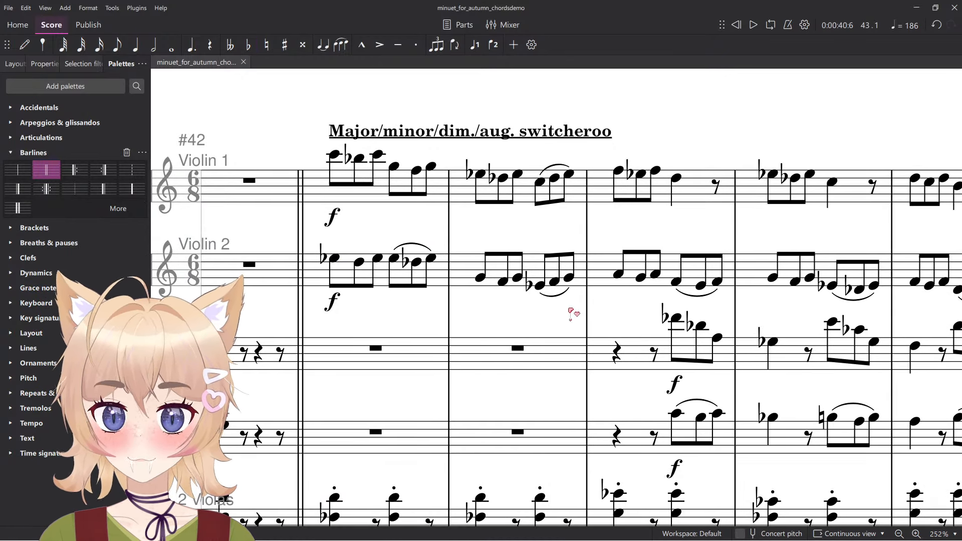
pyautogui.keyDown('ctrl'); pyautogui.scroll(-2, 567, 313); pyautogui.keyUp('ctrl')
pyautogui.scroll(-10, 566, 311)
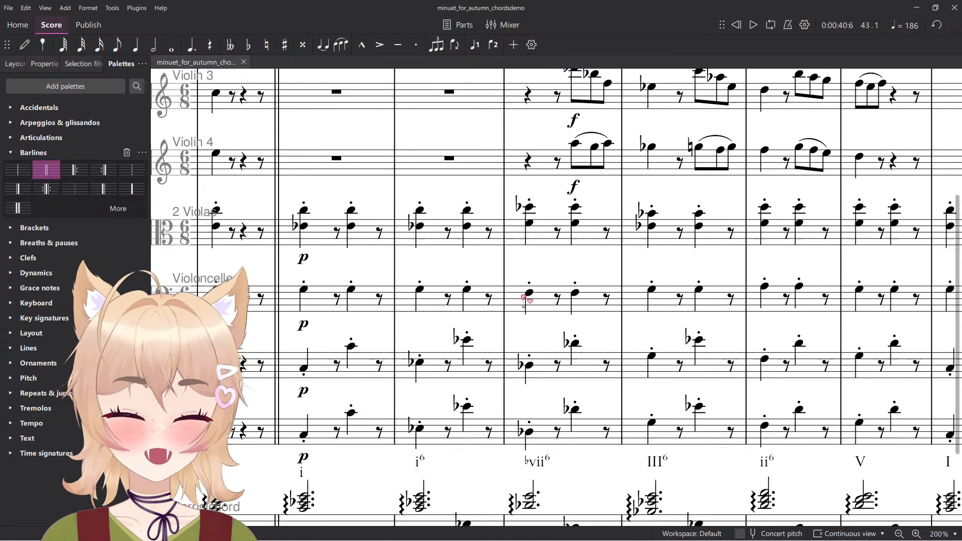
pyautogui.moveTo(563, 295); pyautogui.dragTo(521, 306)
pyautogui.scroll(3, 524, 310)
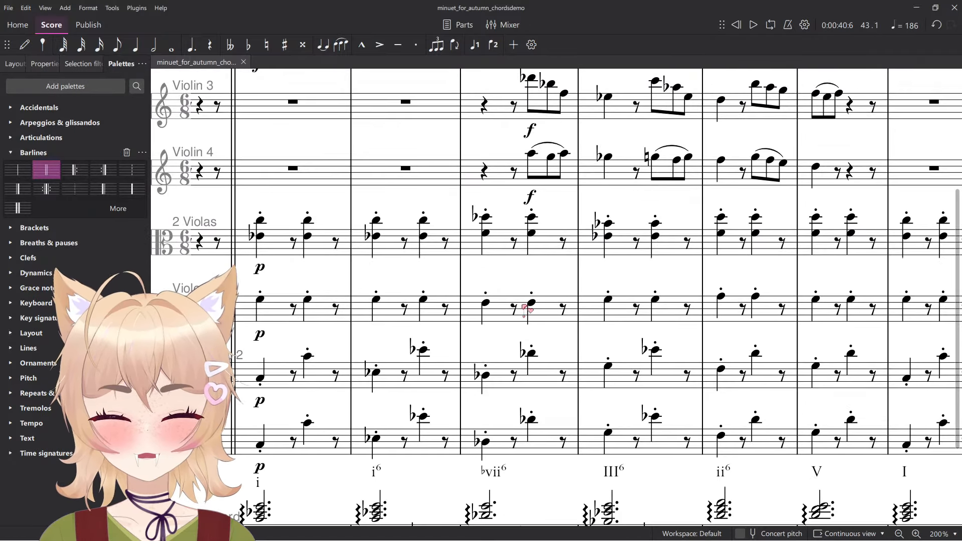
pyautogui.keyDown('ctrl'); pyautogui.scroll(-1, 577, 371); pyautogui.keyUp('ctrl')
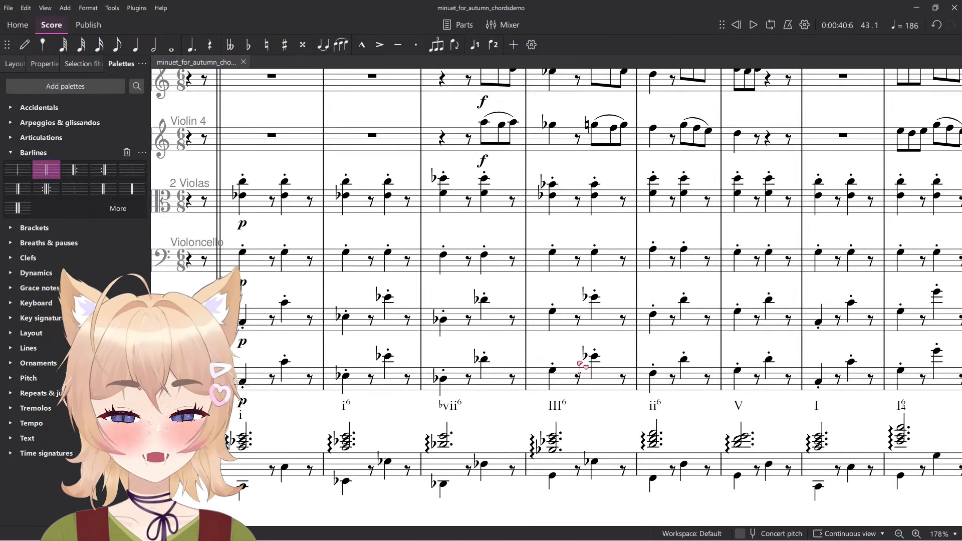
# Compare the III6 chord in measure 46 across all parts, from Violin 1 down to the harpsichord bass.
pyautogui.click(623, 459)
pyautogui.scroll(5, 645, 424)
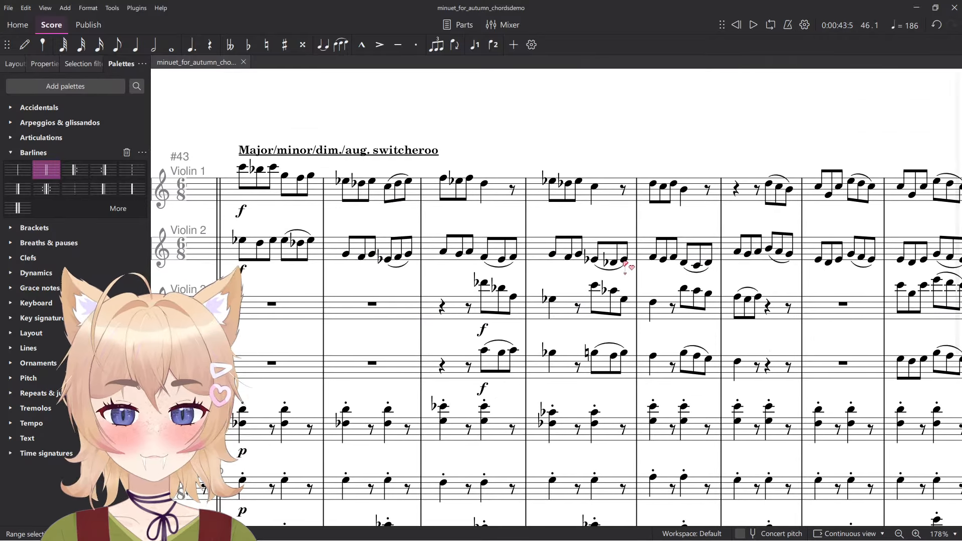
pyautogui.hscroll(-1, 624, 215)
pyautogui.keyDown('shift'); pyautogui.click(612, 200); pyautogui.keyUp('shift')
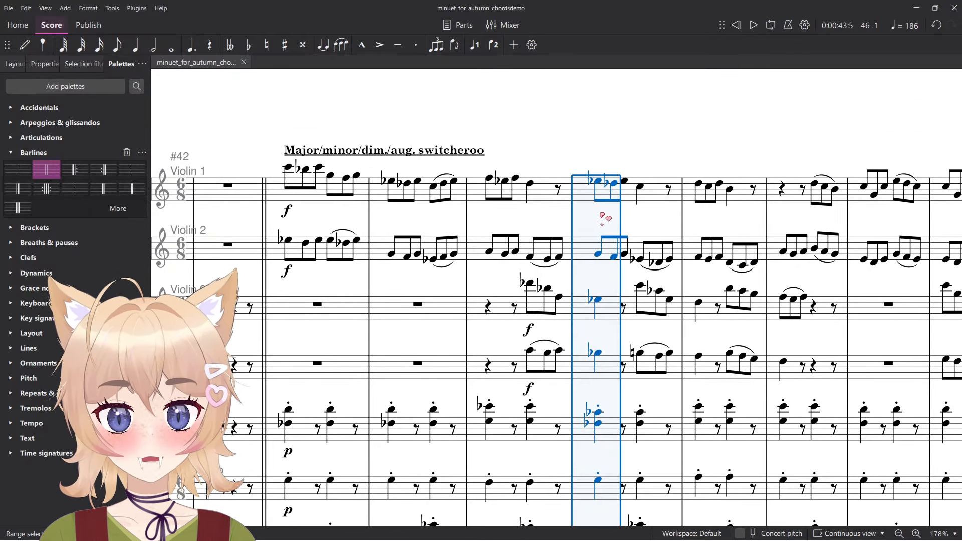
pyautogui.click(667, 130)
pyautogui.click(662, 201)
pyautogui.scroll(-5, 662, 223)
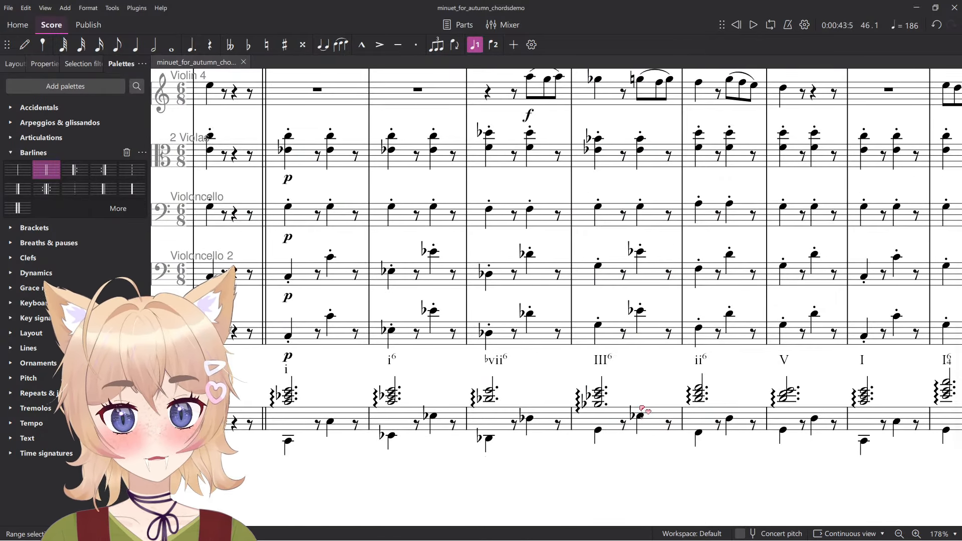
pyautogui.click(642, 416)
pyautogui.scroll(5, 694, 394)
pyautogui.press('Escape')
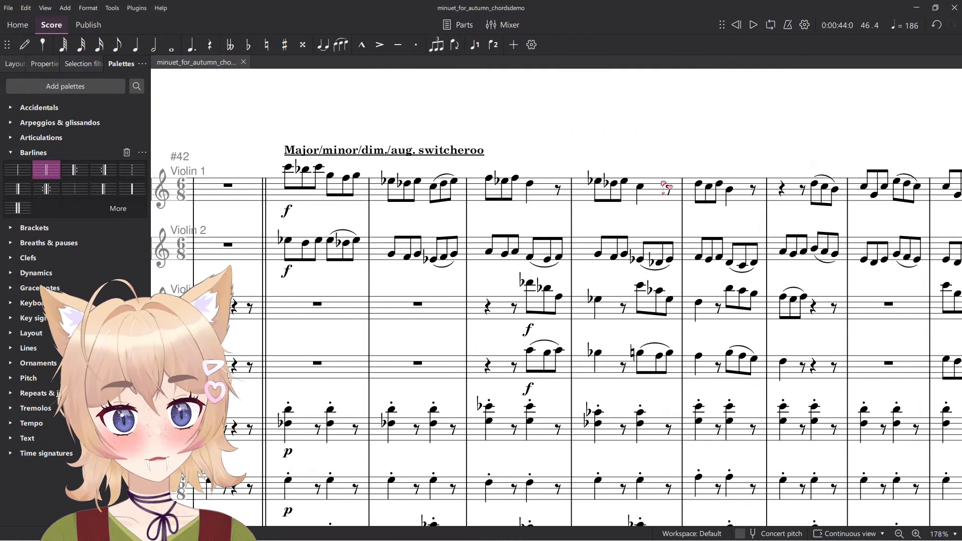
# Inspect the violin lines of measure 46 up close and check them against the harpsichord's first bass note.
pyautogui.scroll(3, 516, 145)
pyautogui.scroll(1, 517, 145)
pyautogui.click(572, 238)
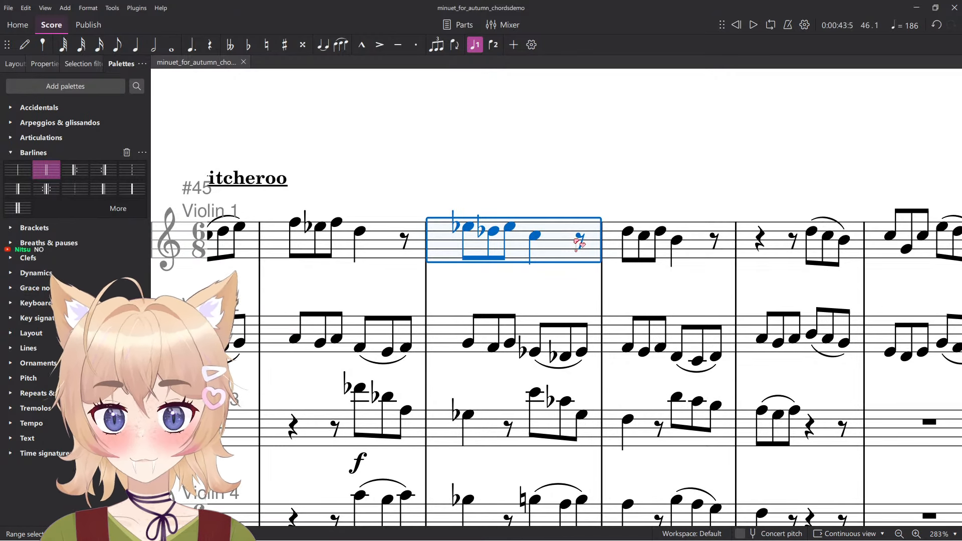
pyautogui.click(578, 175)
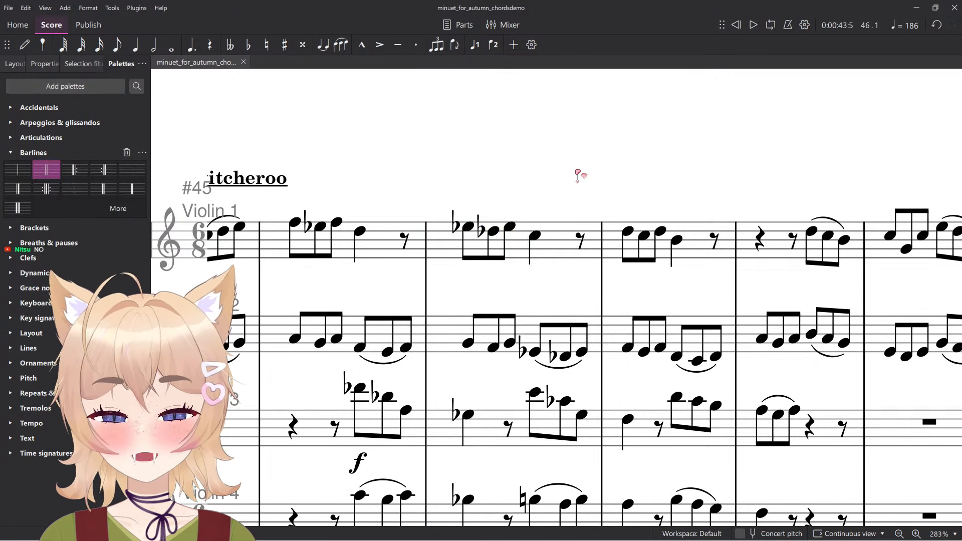
pyautogui.scroll(-3, 592, 143)
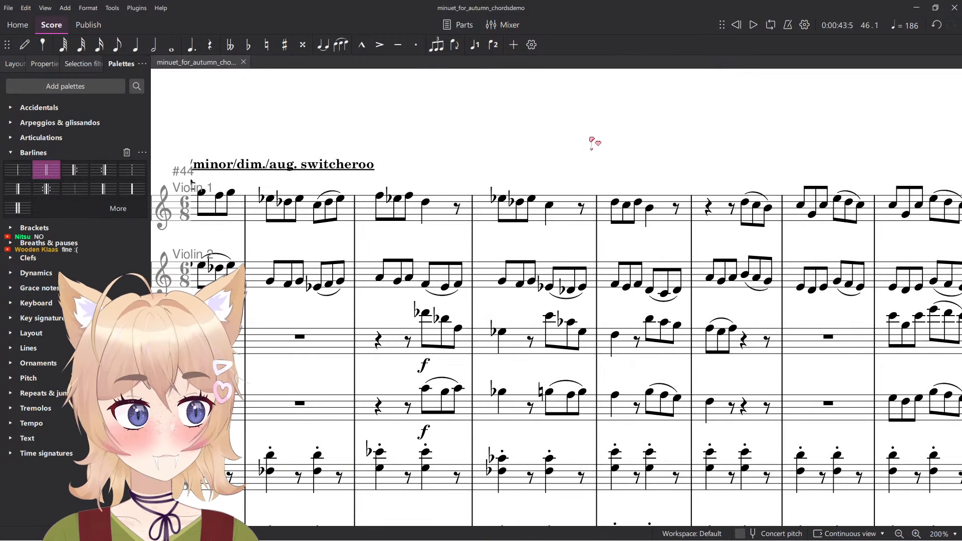
pyautogui.scroll(3, 593, 143)
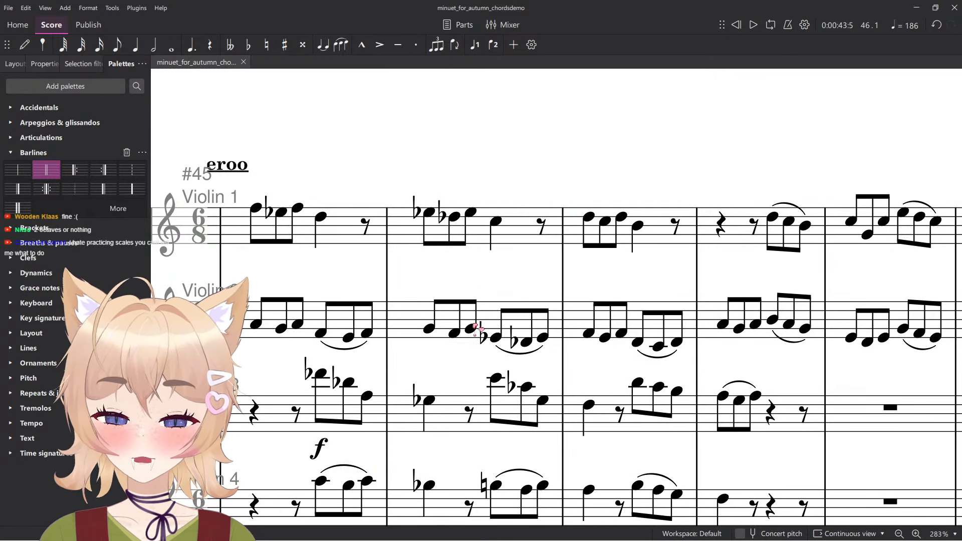
pyautogui.scroll(-4, 414, 371)
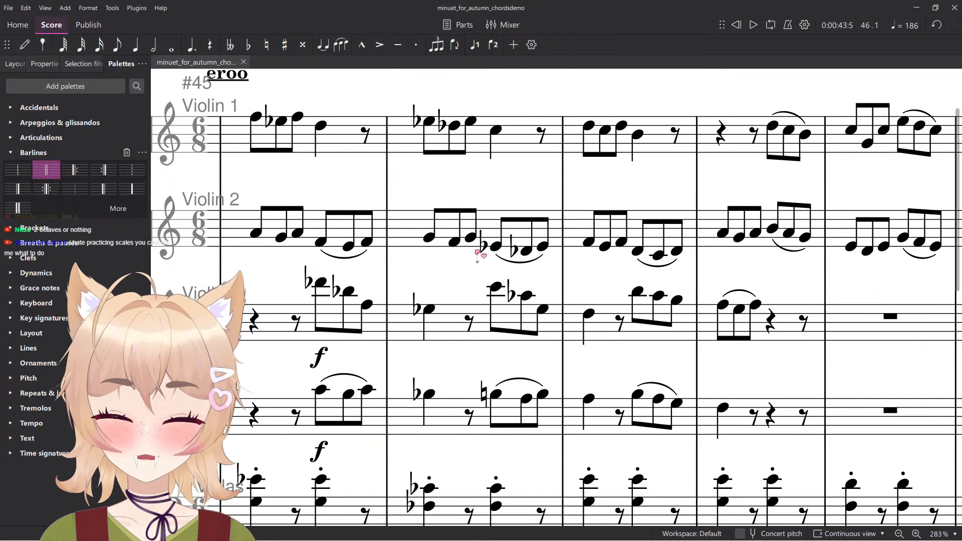
pyautogui.scroll(3, 583, 236)
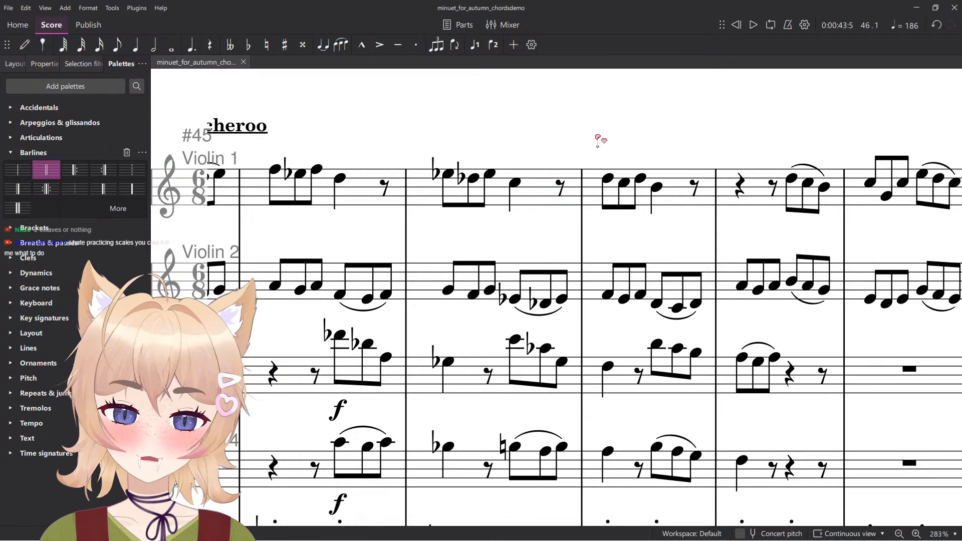
pyautogui.scroll(-2, 518, 195)
pyautogui.scroll(-5, 562, 143)
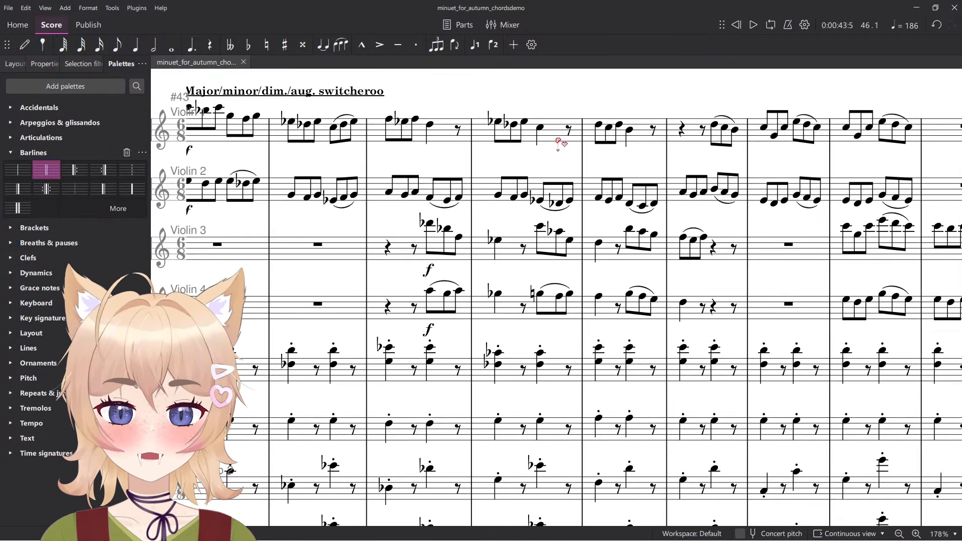
pyautogui.scroll(-4, 543, 224)
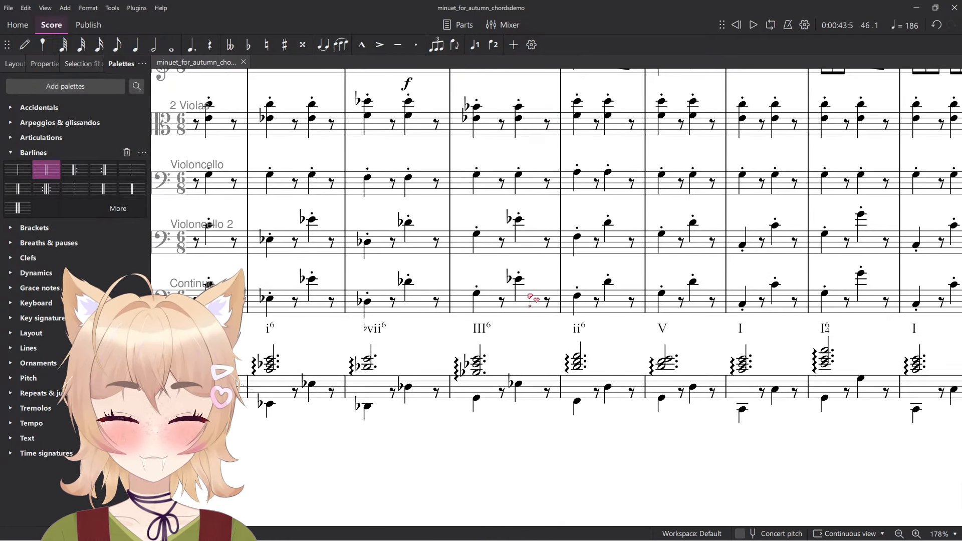
pyautogui.click(477, 399)
pyautogui.scroll(4, 541, 465)
pyautogui.scroll(5, 548, 469)
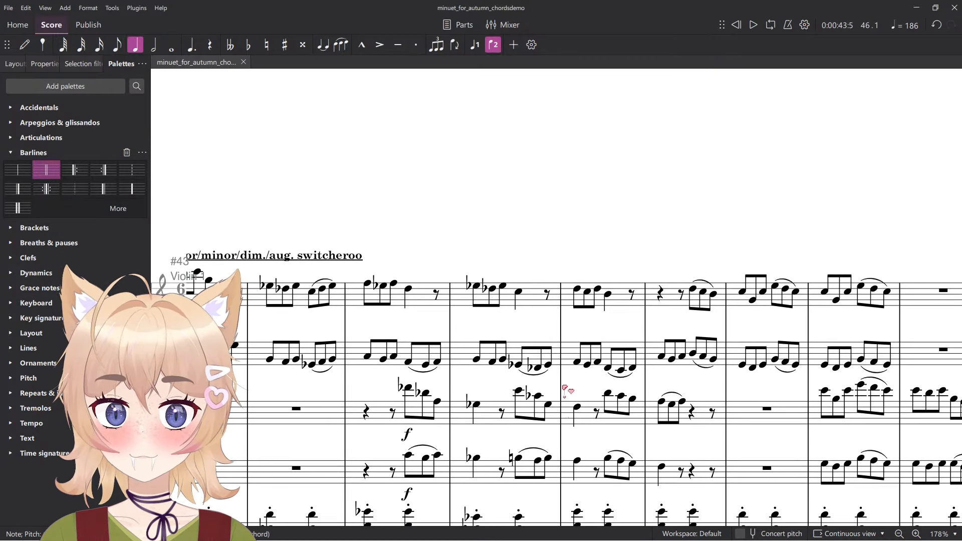
pyautogui.click(563, 247)
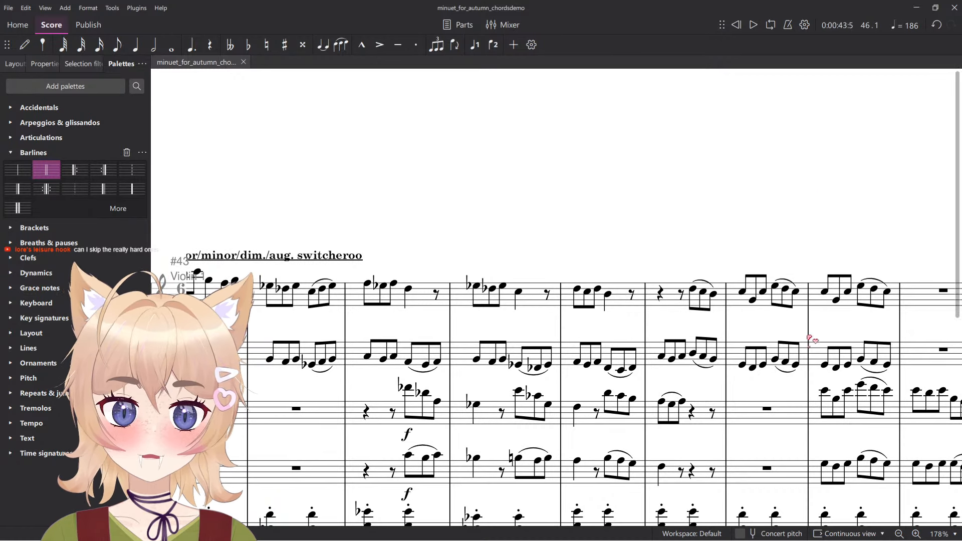
# Select the harpsichord's bass staff in measure 46 and examine its chord in the context of the surrounding parts.
pyautogui.scroll(-7, 523, 303)
pyautogui.scroll(-1, 524, 306)
pyautogui.hscroll(1, 524, 379)
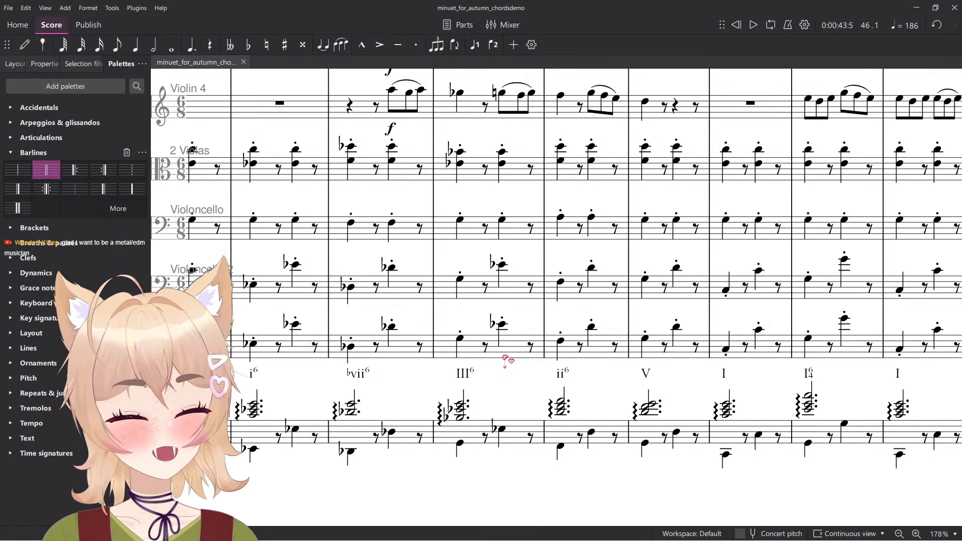
pyautogui.click(521, 436)
pyautogui.scroll(-5, 522, 436)
pyautogui.moveTo(547, 269); pyautogui.dragTo(549, 272)
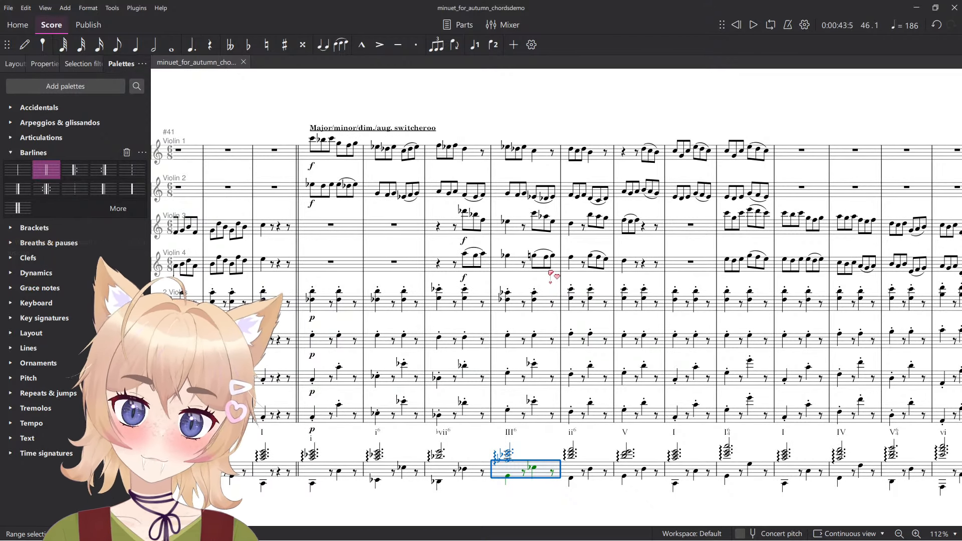
pyautogui.scroll(1, 551, 274)
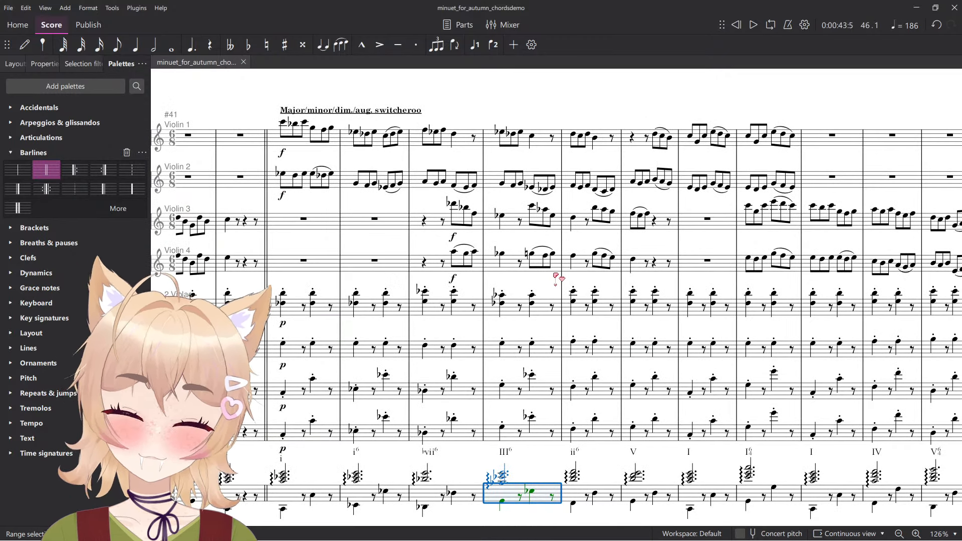
pyautogui.scroll(3, 501, 258)
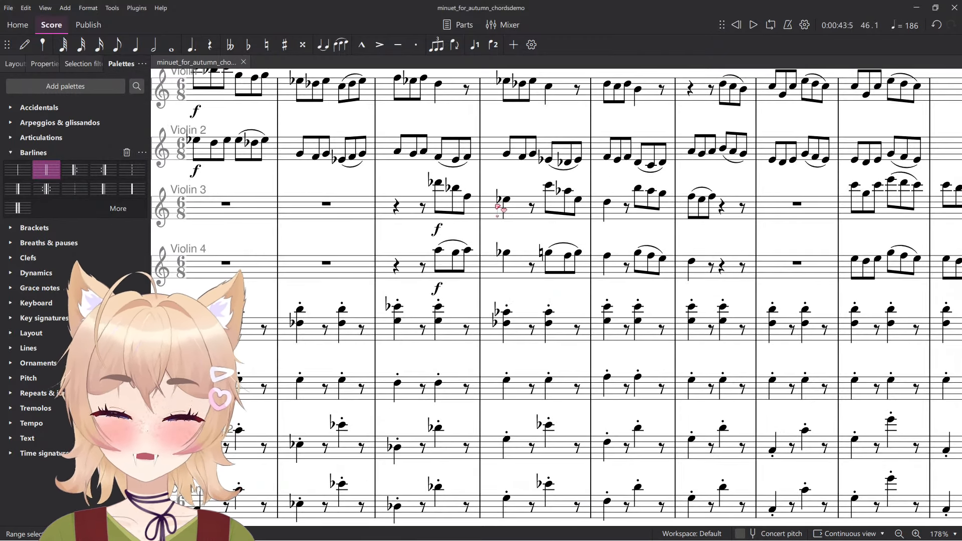
# Check the upper parts against the continuo's measure 47 on the ii6 chord, and view the whole section.
pyautogui.scroll(-2, 451, 240)
pyautogui.scroll(1, 448, 213)
pyautogui.click(540, 168)
pyautogui.scroll(-2, 541, 251)
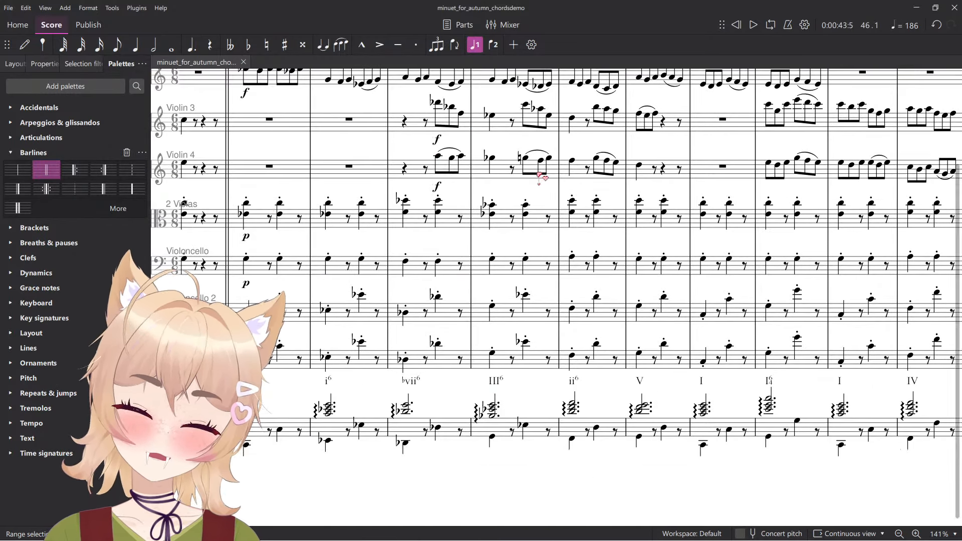
pyautogui.hscroll(1, 577, 381)
pyautogui.click(546, 384)
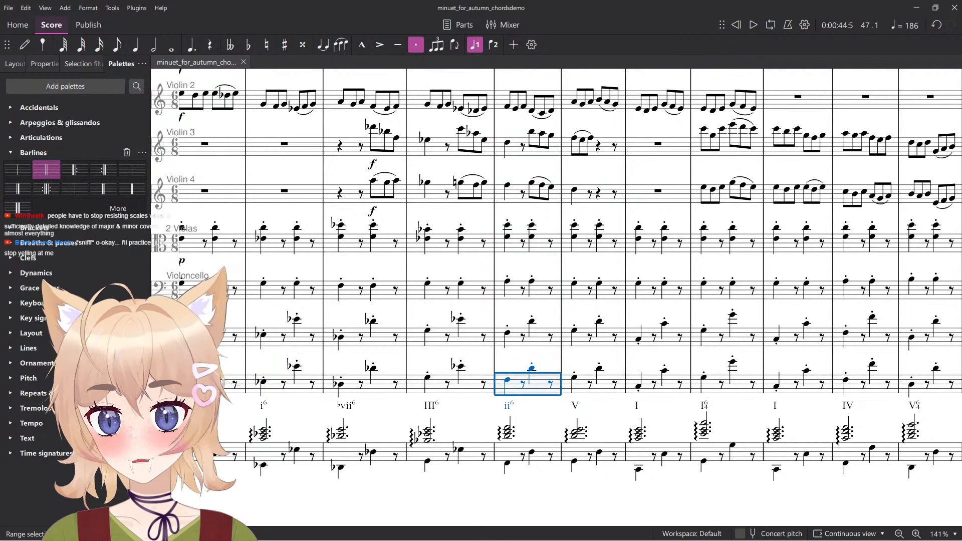
pyautogui.scroll(-3, 609, 323)
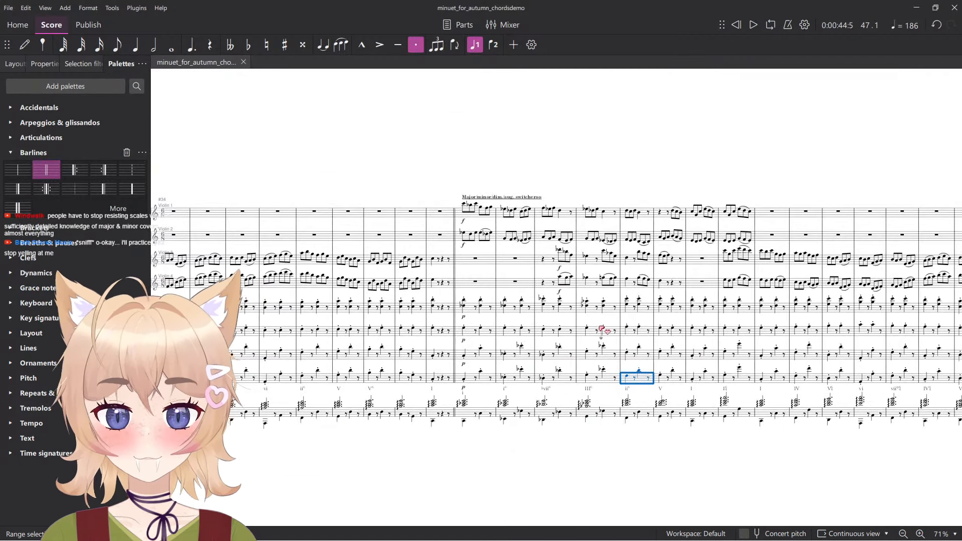
# Select the ii6 numeral in measure 47 and switch to the reference table of modes.
pyautogui.scroll(3, 609, 323)
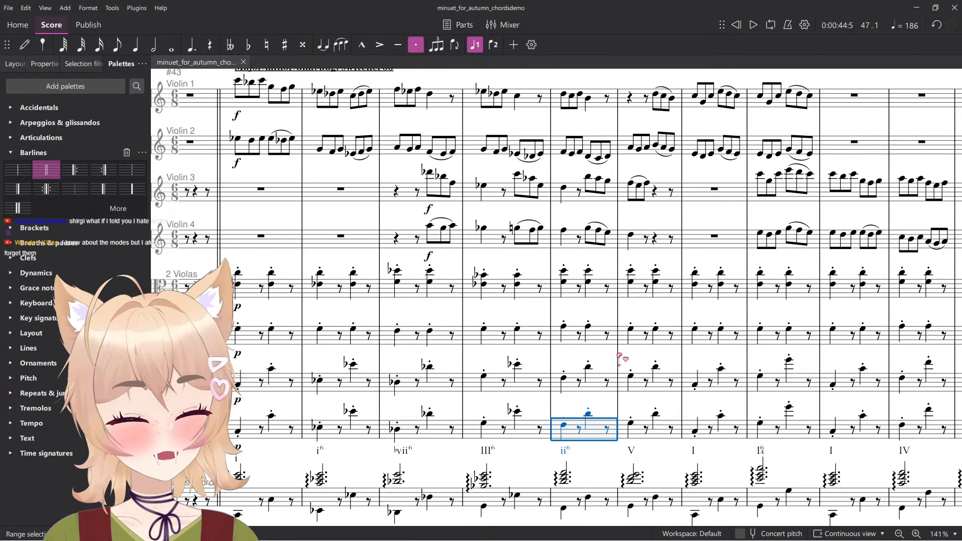
pyautogui.click(570, 454)
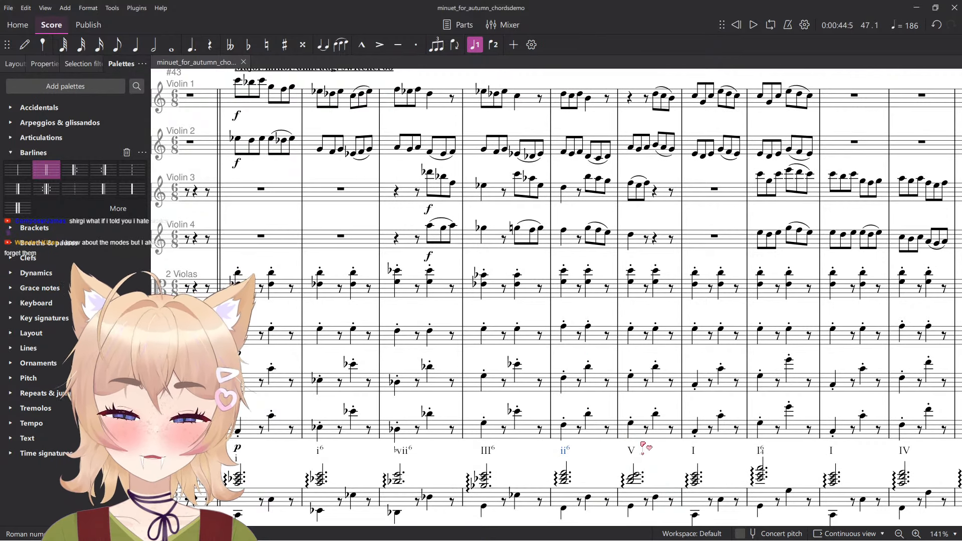
pyautogui.hotkey('alt', 'Tab')
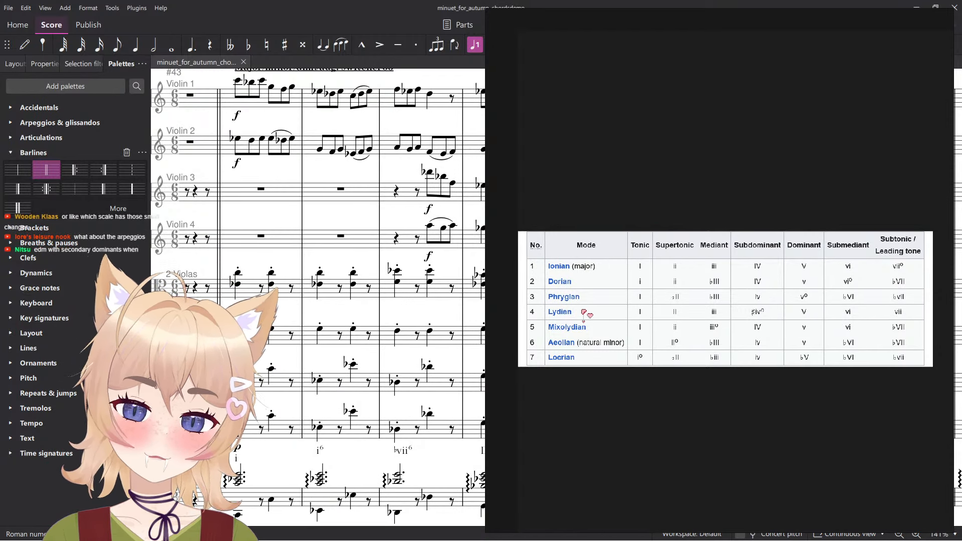
# Examine the modes table and its chord columns, from the tonic to the subtonic / leading tone.
pyautogui.scroll(3, 620, 304)
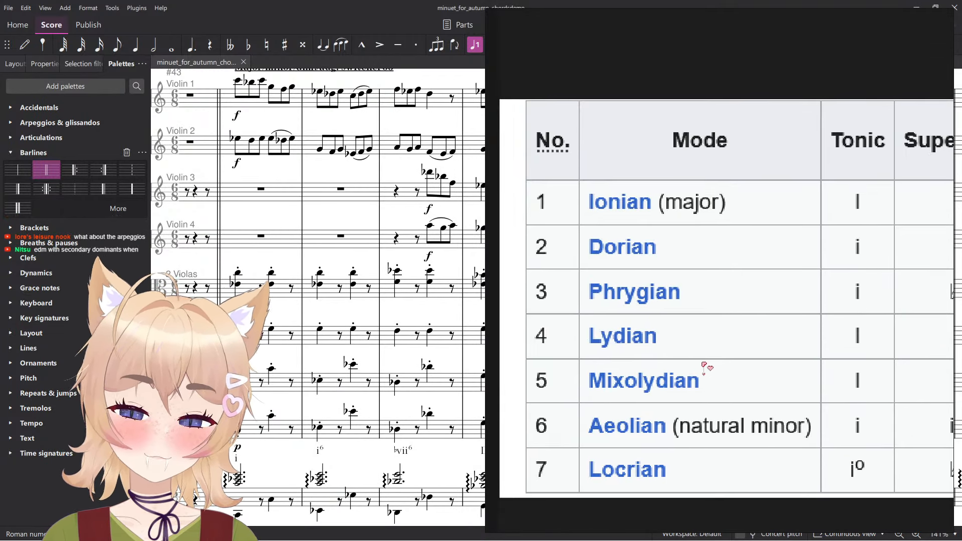
pyautogui.scroll(-5, 727, 386)
pyautogui.moveTo(803, 302); pyautogui.dragTo(582, 275)
pyautogui.scroll(-2, 669, 279)
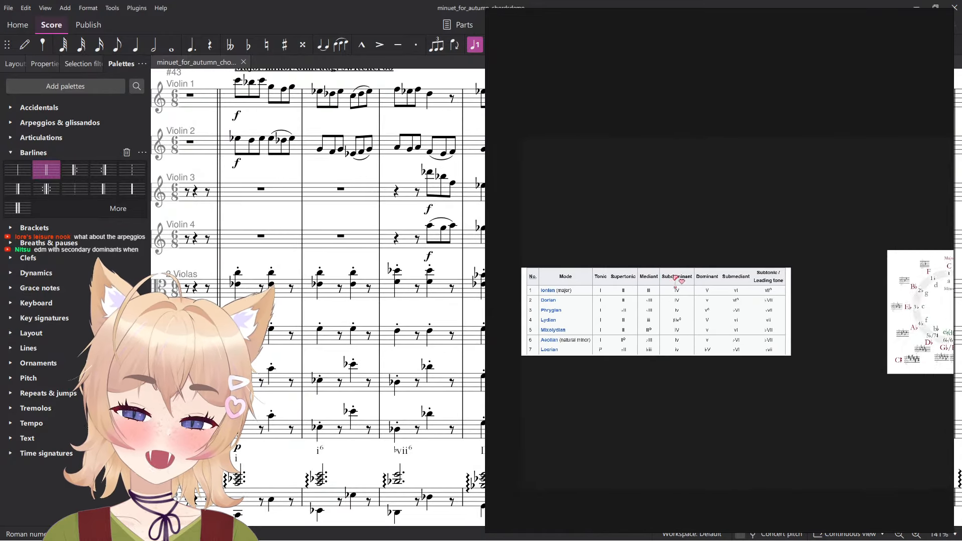
pyautogui.moveTo(676, 277); pyautogui.dragTo(745, 288)
pyautogui.scroll(1, 694, 261)
pyautogui.moveTo(694, 262); pyautogui.dragTo(685, 207)
pyautogui.scroll(1, 700, 215)
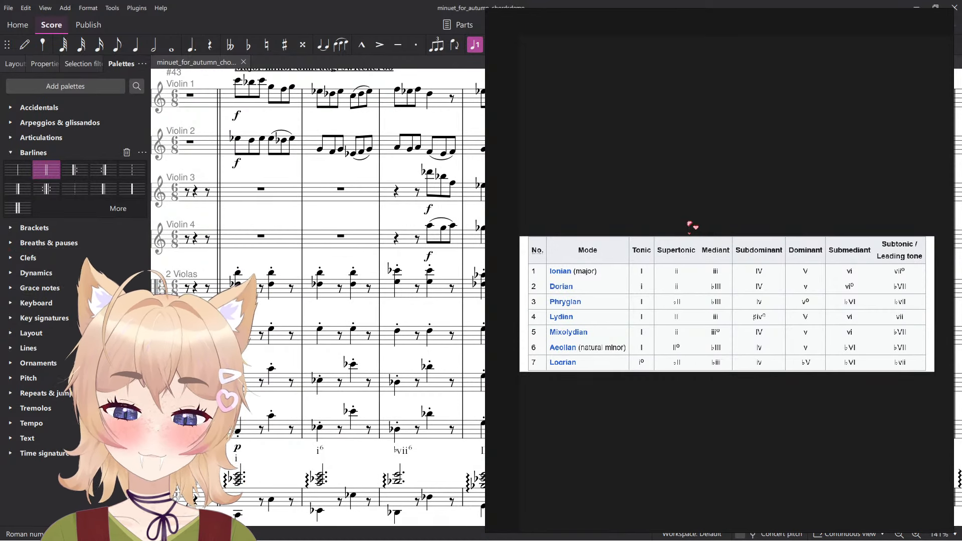
# Compare the tonic, supertonic and mediant chords of the seven modes up close.
pyautogui.scroll(3, 716, 281)
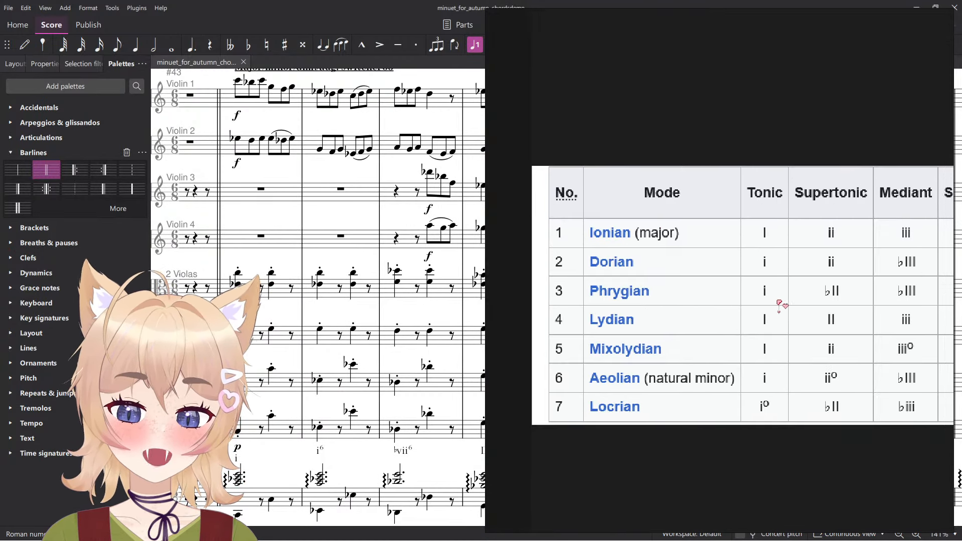
pyautogui.moveTo(947, 307); pyautogui.dragTo(772, 341)
pyautogui.scroll(-3, 772, 341)
pyautogui.moveTo(894, 378); pyautogui.dragTo(822, 378)
pyautogui.scroll(1, 832, 367)
pyautogui.moveTo(732, 347); pyautogui.dragTo(924, 374)
pyautogui.scroll(2, 646, 360)
pyautogui.scroll(-1, 591, 333)
pyautogui.moveTo(592, 333); pyautogui.dragTo(769, 323)
pyautogui.scroll(1, 825, 358)
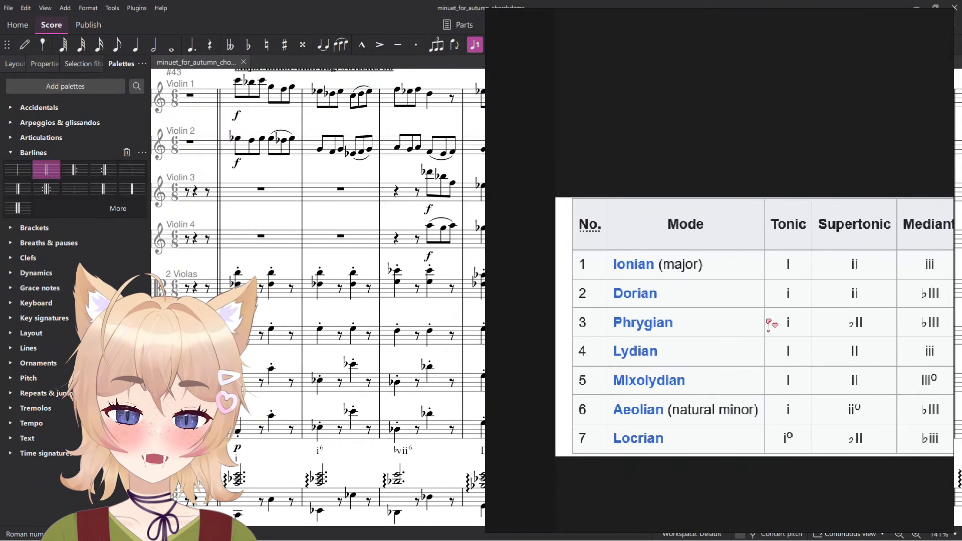
# Read through the mode names in the table, from Ionian to Locrian.
pyautogui.scroll(1, 769, 323)
pyautogui.moveTo(645, 277); pyautogui.dragTo(697, 240)
pyautogui.scroll(1, 692, 258)
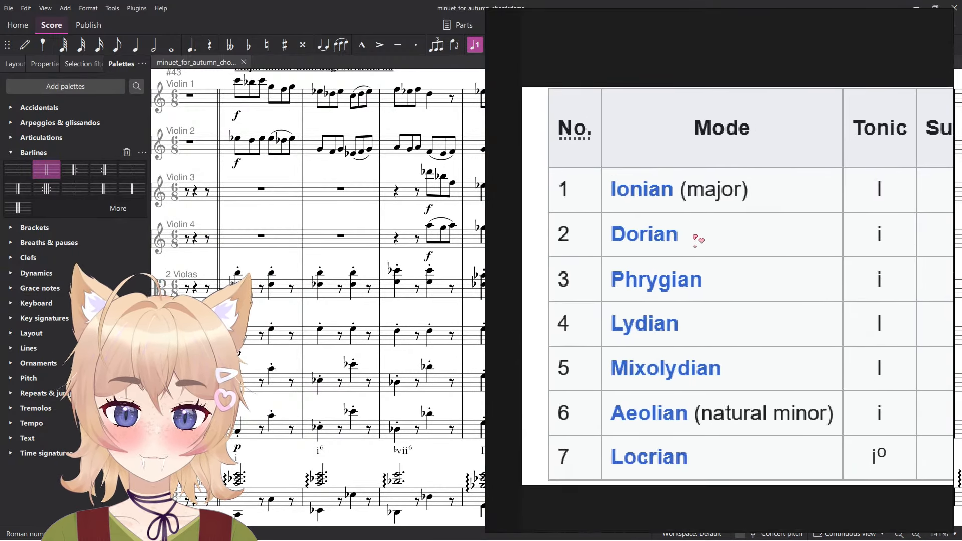
pyautogui.scroll(1, 697, 240)
pyautogui.moveTo(684, 307); pyautogui.dragTo(696, 275)
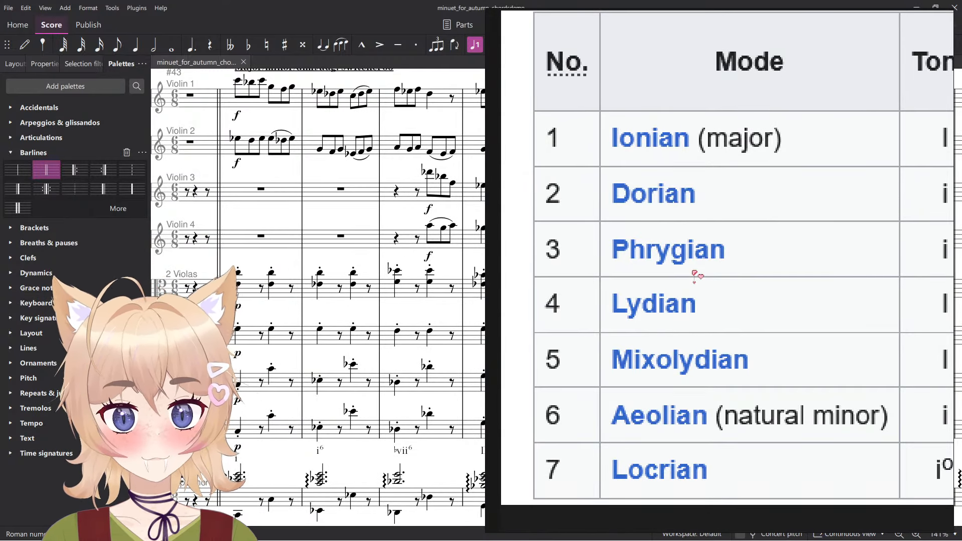
# Compare the chord qualities on every scale degree across all seven modes in the full table.
pyautogui.scroll(-4, 694, 276)
pyautogui.moveTo(696, 275); pyautogui.dragTo(717, 329)
pyautogui.scroll(-1, 815, 328)
pyautogui.moveTo(815, 329); pyautogui.dragTo(610, 369)
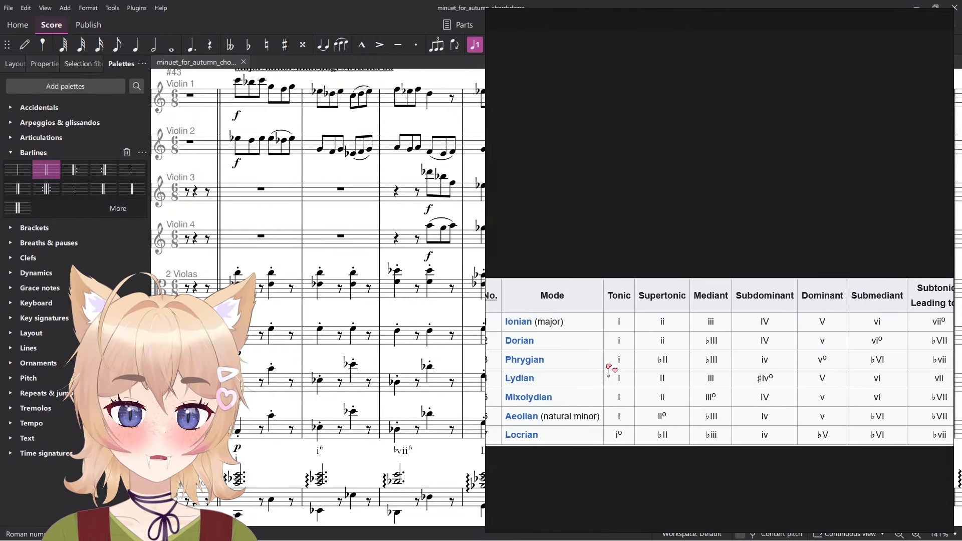
pyautogui.scroll(-1, 629, 363)
pyautogui.moveTo(671, 365); pyautogui.dragTo(708, 343)
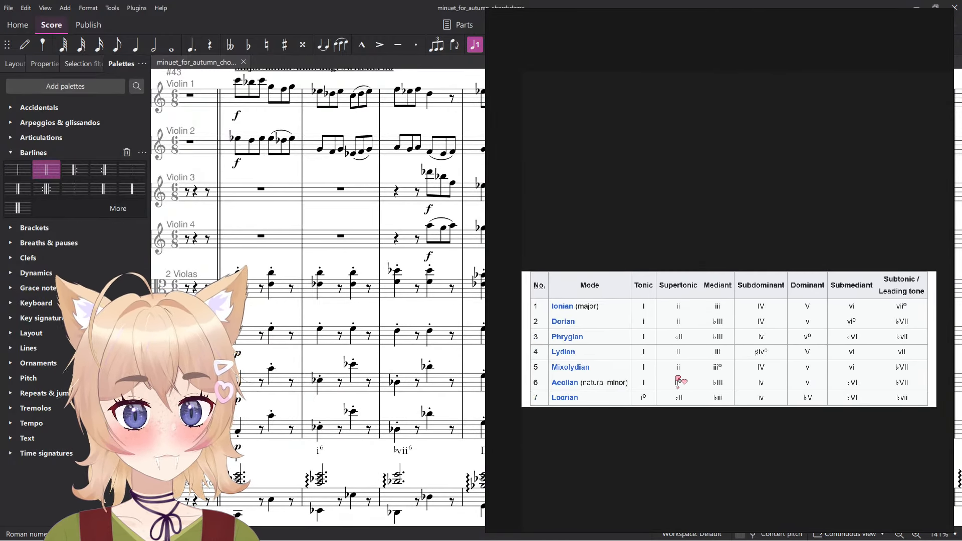
# Return to the score and examine the opening violin measures of the Major/minor/dim./aug. switcheroo section.
pyautogui.click(270, 3)
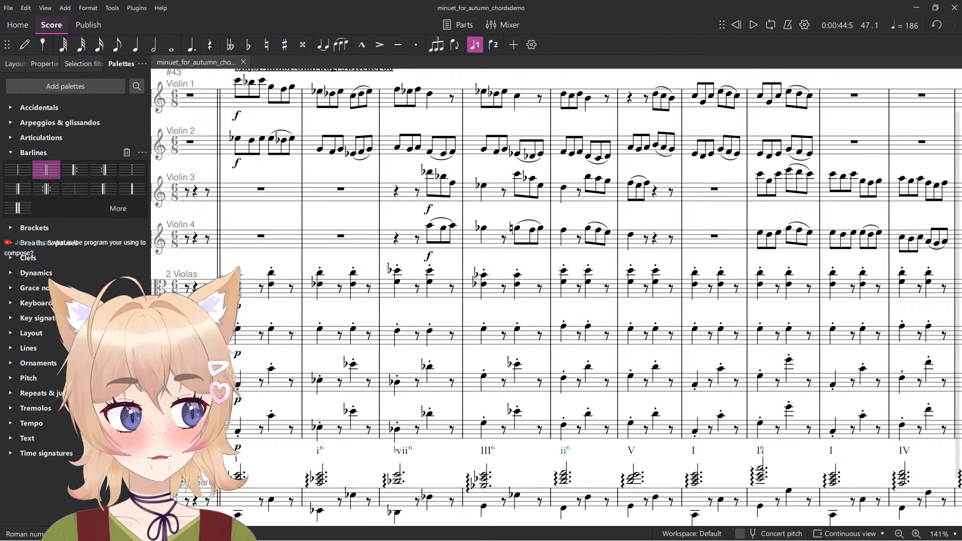
pyautogui.click(564, 450)
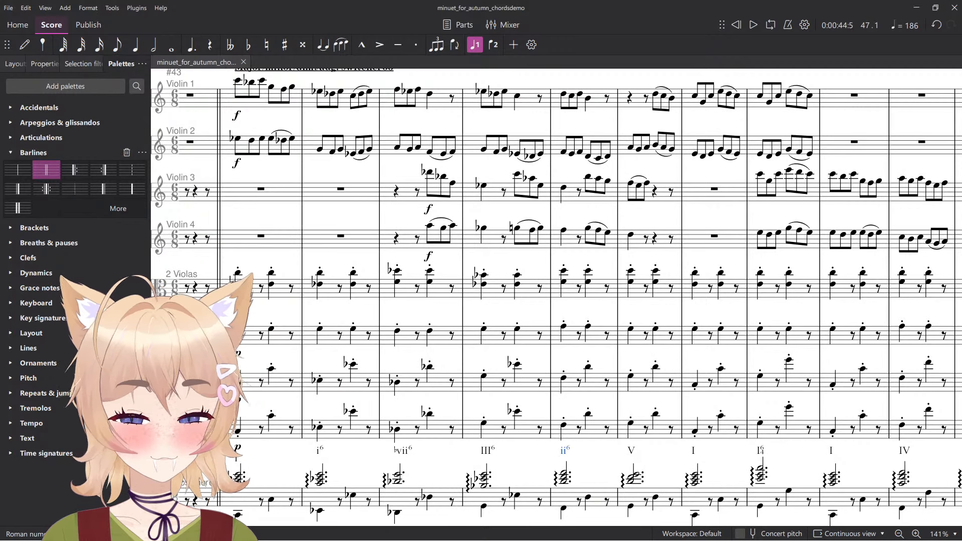
pyautogui.scroll(1, 611, 329)
pyautogui.hscroll(-2, 610, 329)
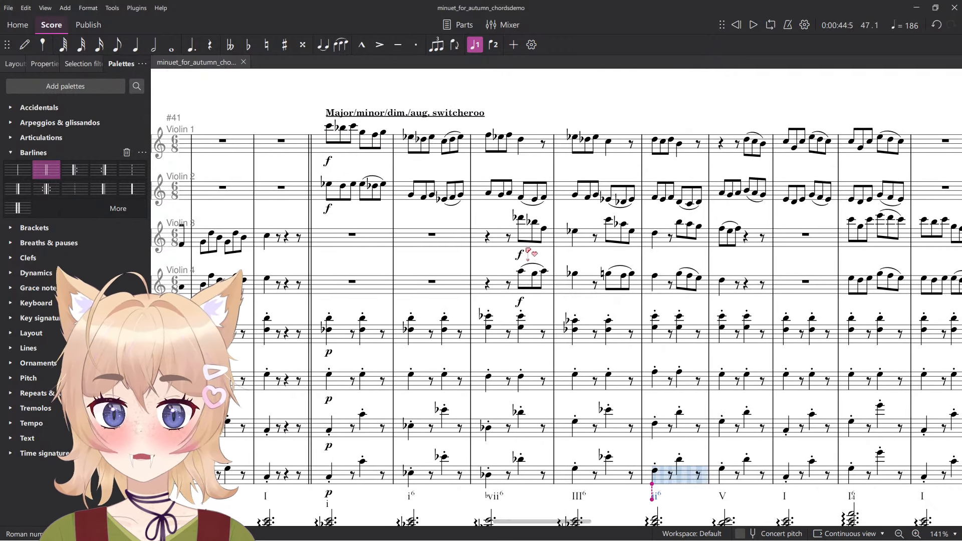
pyautogui.moveTo(579, 96); pyautogui.dragTo(543, 95)
pyautogui.scroll(4, 364, 129)
pyautogui.moveTo(353, 121); pyautogui.dragTo(469, 315)
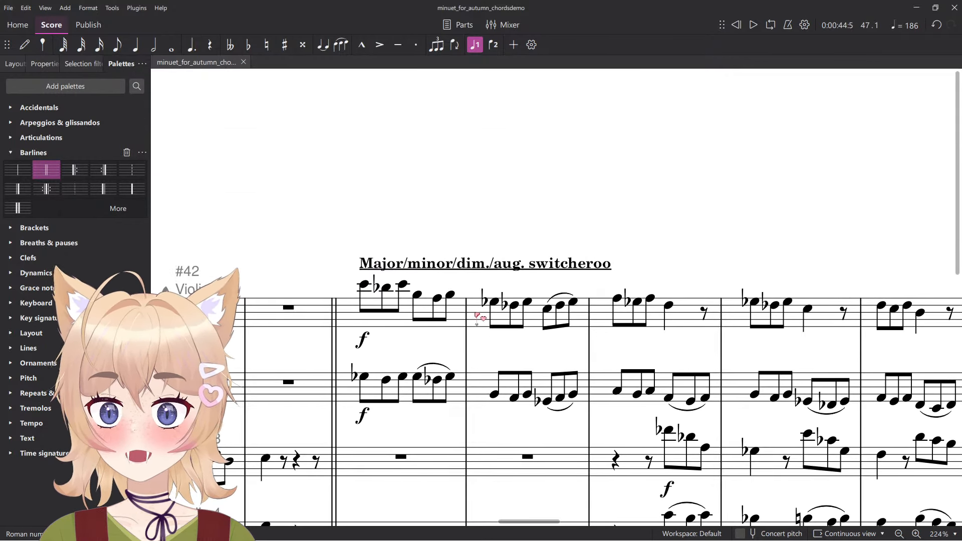
pyautogui.click(469, 316)
pyautogui.press('Escape')
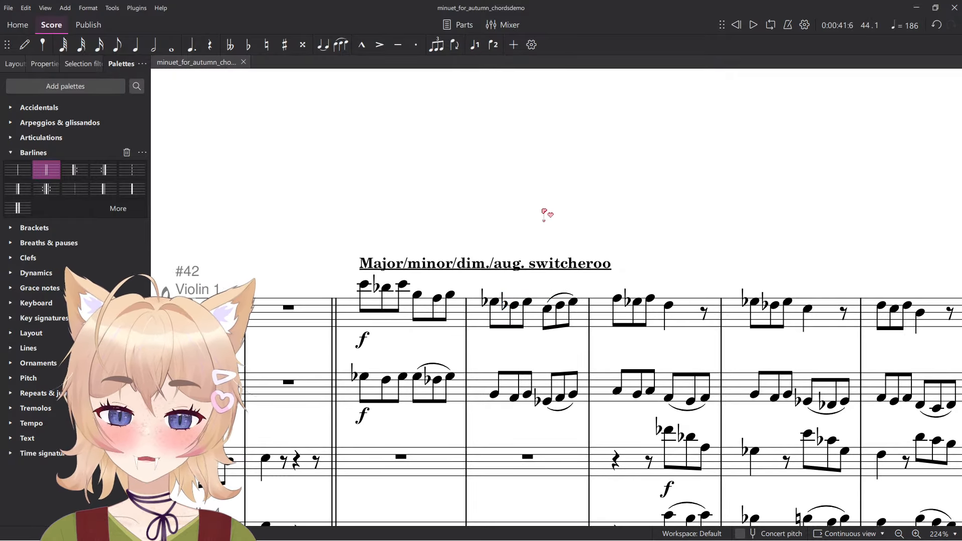
# Compare the harpsichord's chord progression from measure 43 with the violin lines above, and consult the modes table again.
pyautogui.scroll(-4, 511, 208)
pyautogui.scroll(-6, 528, 237)
pyautogui.scroll(-1, 555, 323)
pyautogui.scroll(4, 482, 422)
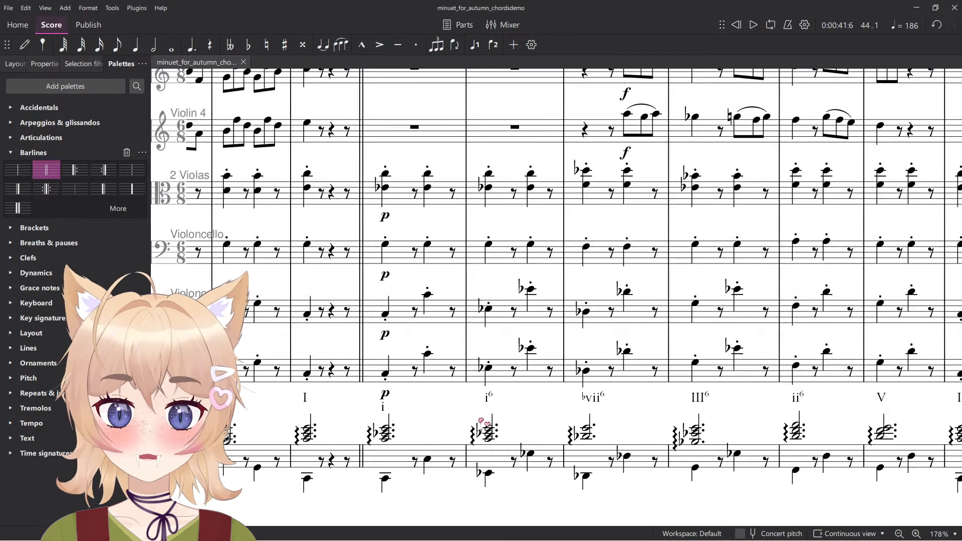
pyautogui.click(451, 463)
pyautogui.scroll(6, 527, 326)
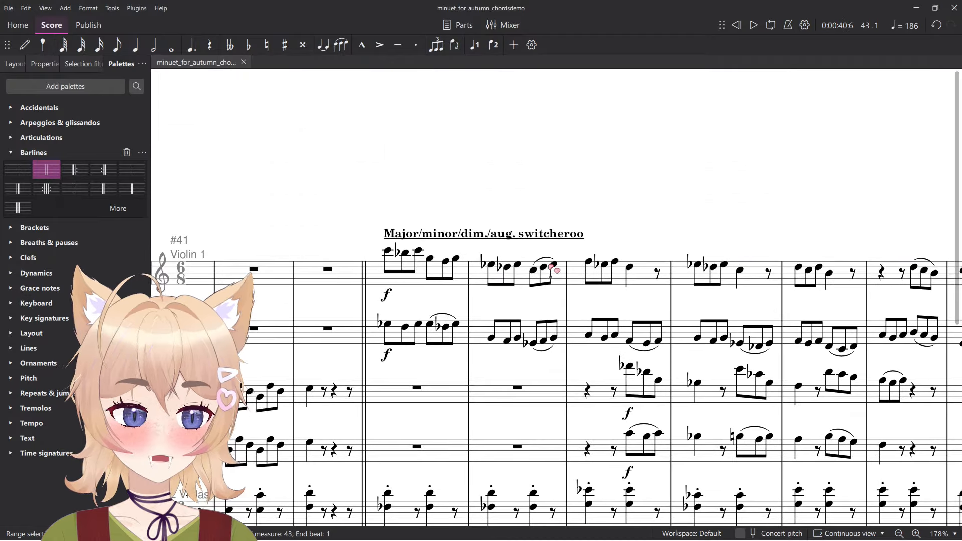
pyautogui.scroll(-3, 516, 95)
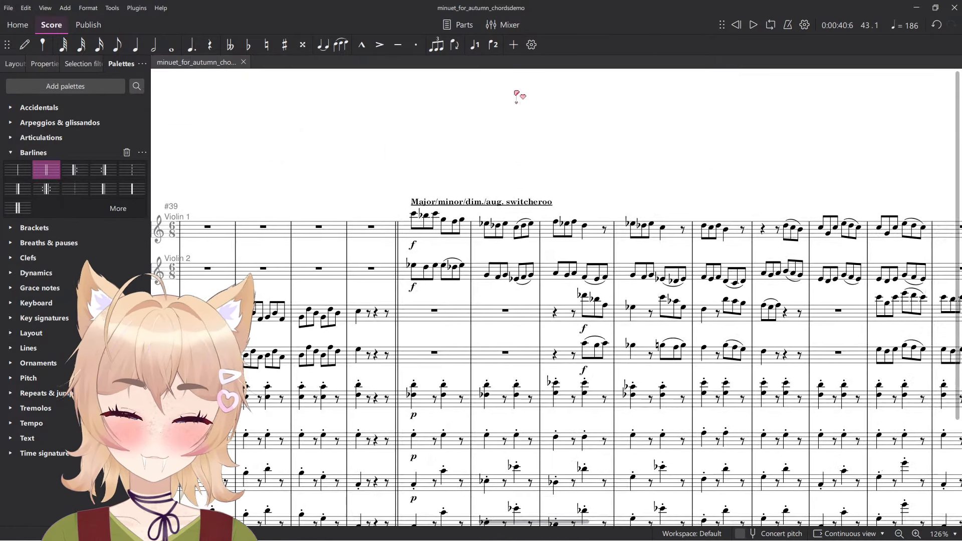
pyautogui.scroll(-3, 519, 150)
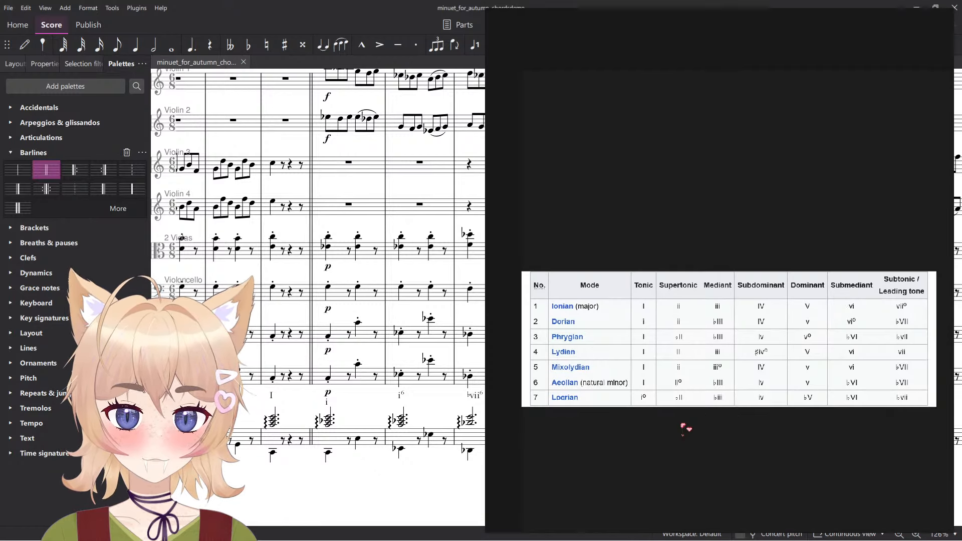
# Change the Roman numeral under measure 47 from ii6 to ♭II6.
pyautogui.scroll(6, 684, 428)
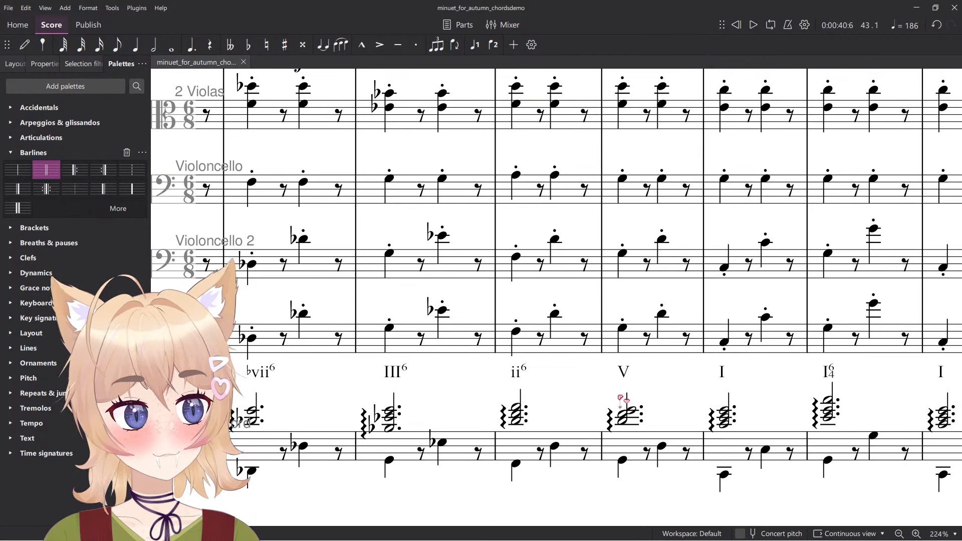
pyautogui.doubleClick(524, 377)
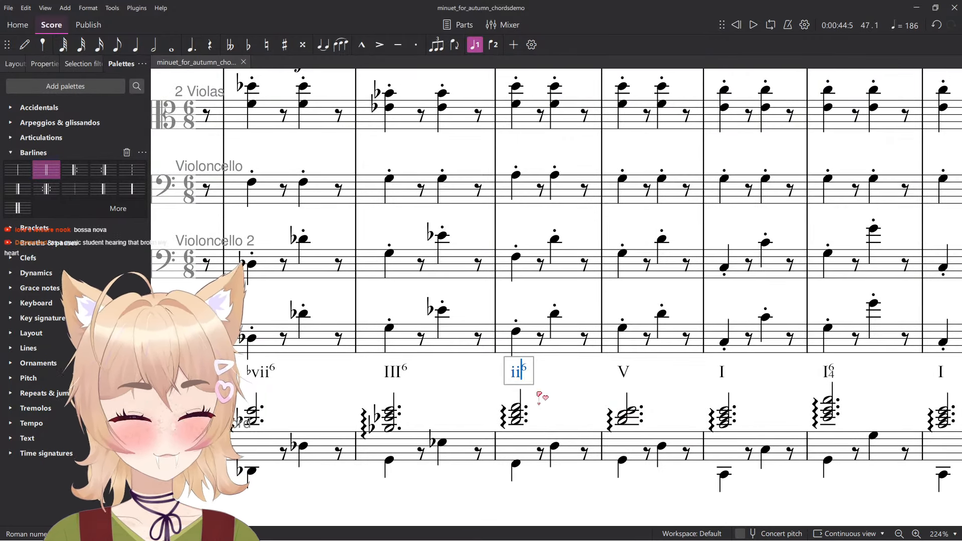
pyautogui.hotkey('shift', 'Home')
pyautogui.press('BackSpace')
pyautogui.write('bII')
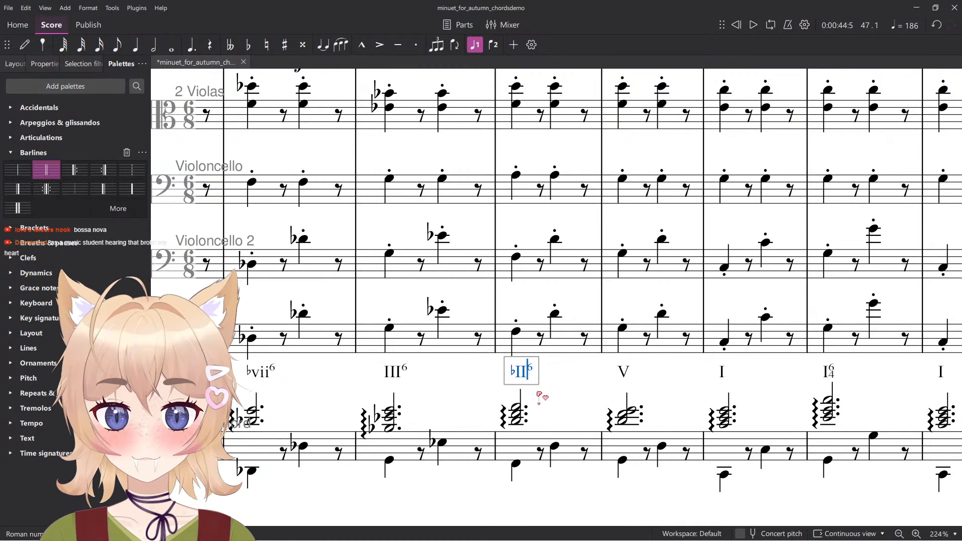
pyautogui.press('Escape')
pyautogui.click(538, 395)
pyautogui.scroll(-5, 565, 421)
pyautogui.scroll(5, 611, 420)
pyautogui.scroll(-5, 594, 393)
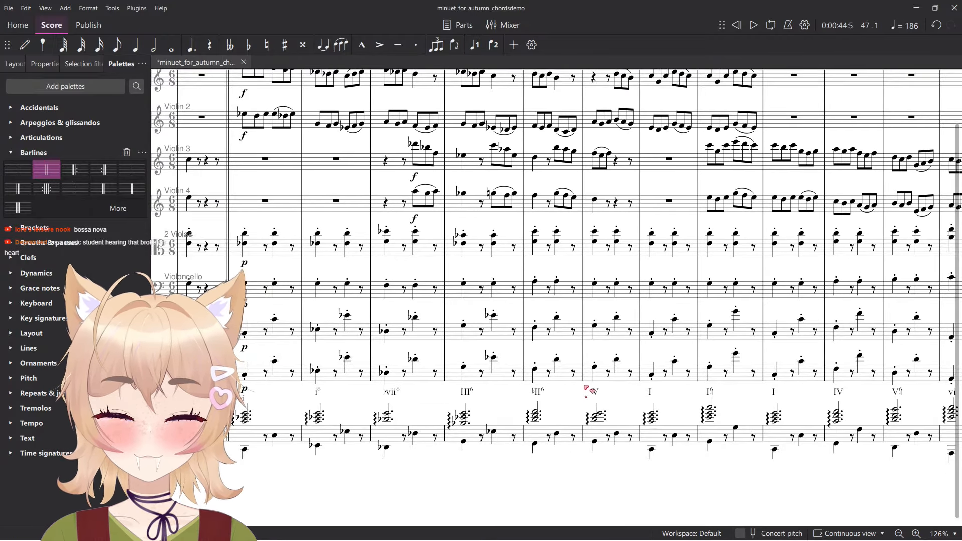
# Select measure 47 across all parts, from Violin 1 to the harpsichord, and lower its notes by a semitone.
pyautogui.scroll(5, 589, 398)
pyautogui.click(572, 472)
pyautogui.scroll(-5, 667, 436)
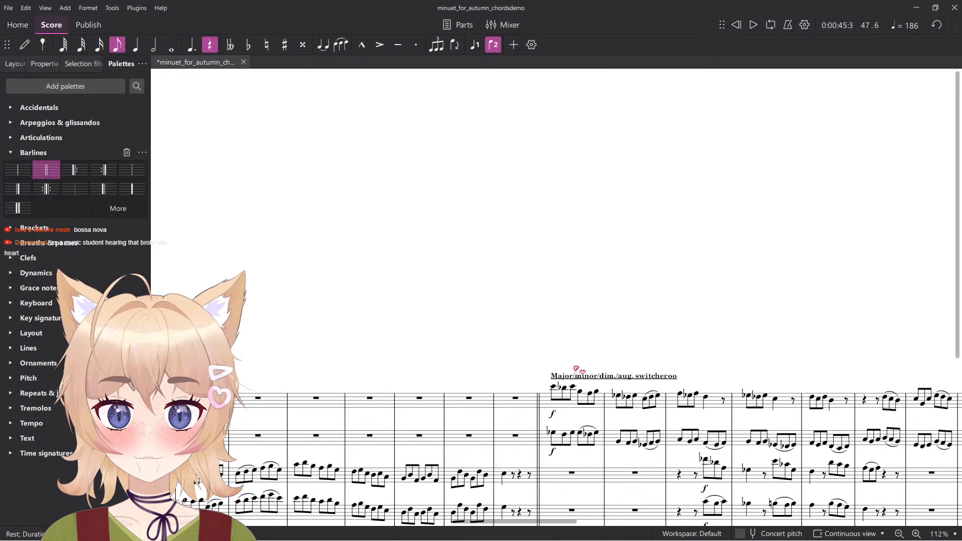
pyautogui.scroll(6, 759, 399)
pyautogui.moveTo(739, 389); pyautogui.dragTo(357, 314)
pyautogui.scroll(5, 532, 374)
pyautogui.keyDown('shift'); pyautogui.click(589, 281); pyautogui.keyUp('shift')
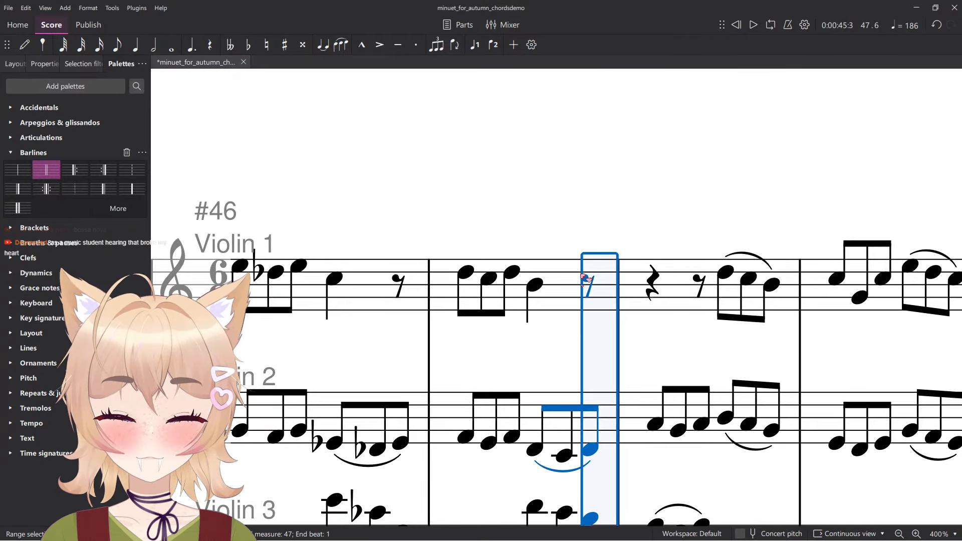
pyautogui.scroll(-6, 586, 273)
pyautogui.keyDown('shift'); pyautogui.click(519, 289); pyautogui.keyUp('shift')
pyautogui.scroll(-5, 577, 283)
pyautogui.scroll(5, 597, 327)
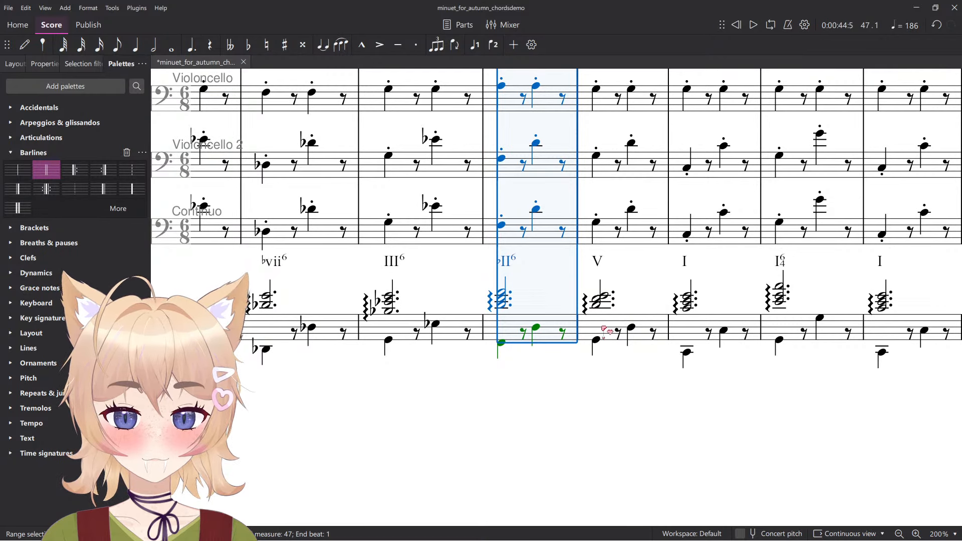
pyautogui.scroll(6, 621, 349)
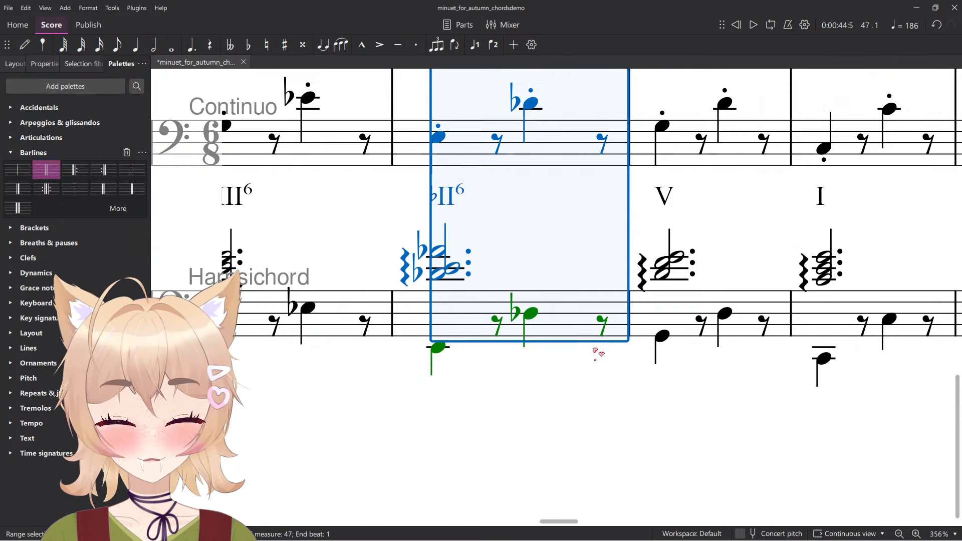
# Raise the harpsichord's first bass note in measure 47 by a semitone to F natural.
pyautogui.click(438, 347)
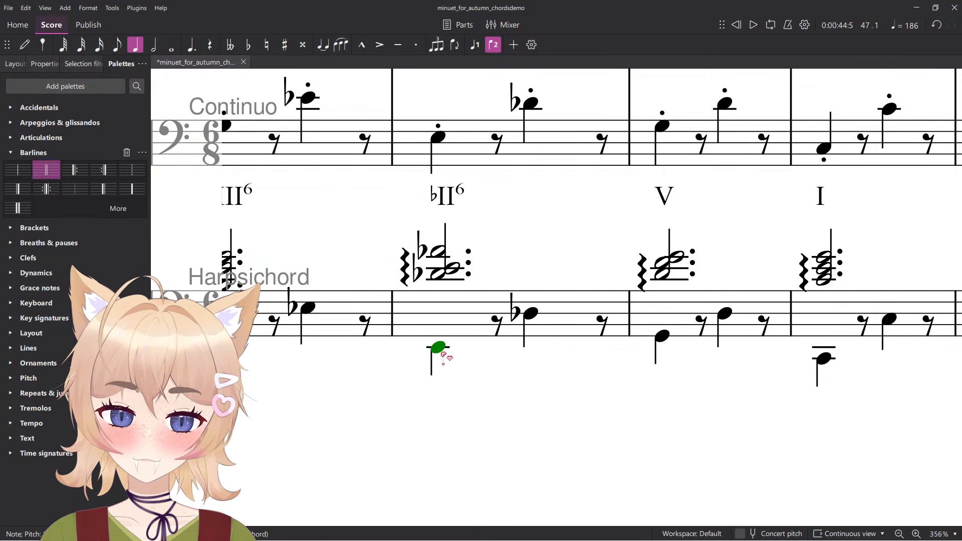
pyautogui.press('Up')
pyautogui.press('-')
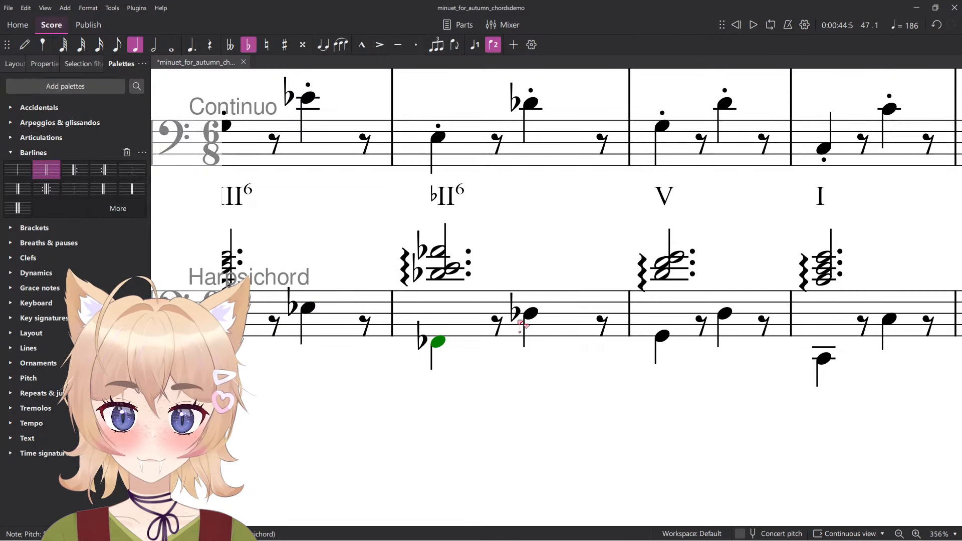
pyautogui.press('-')
pyautogui.scroll(3, 523, 308)
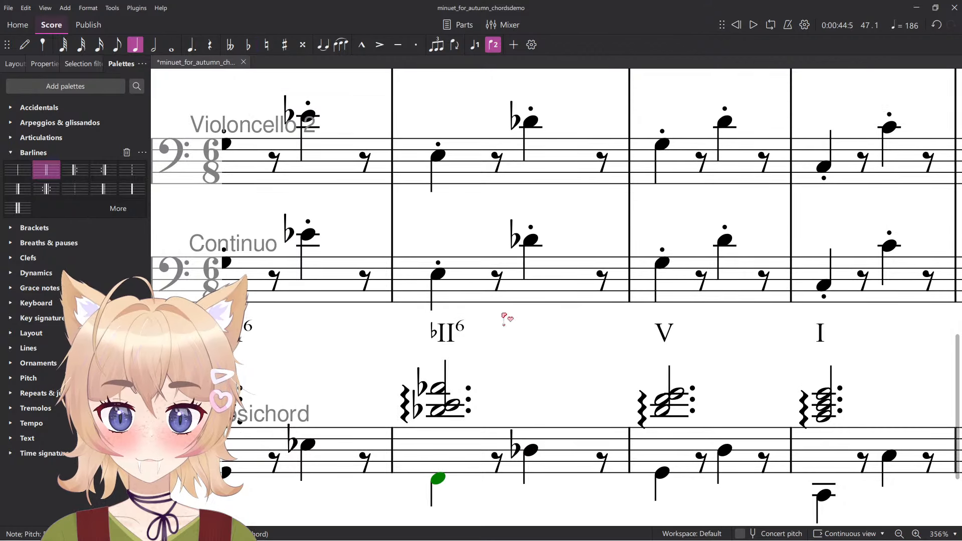
# Raise the middle note of the harpsichord's rolled chord in measure 47 by a semitone.
pyautogui.click(439, 411)
pyautogui.hotkey('alt', 'Up')
pyautogui.press('Up')
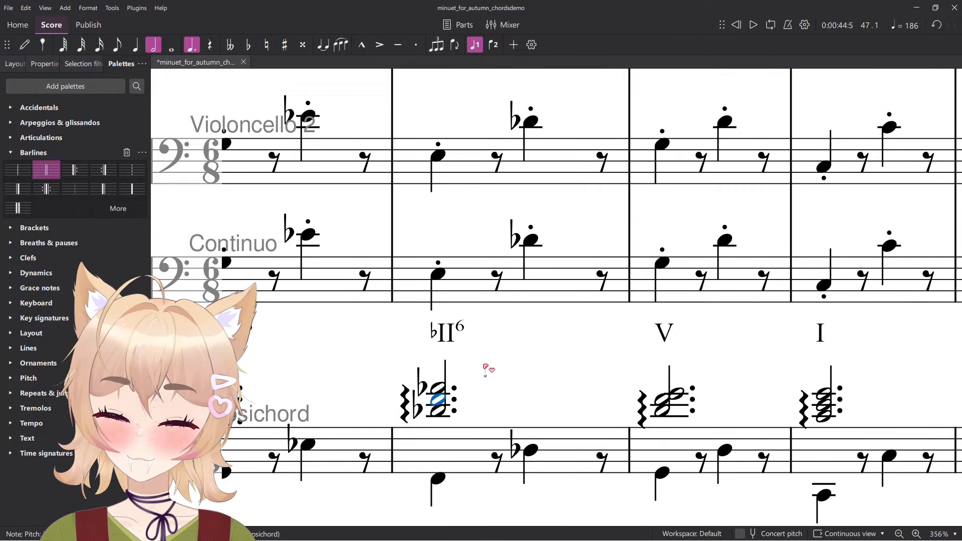
# Raise the first note of measure 47 in both the Violoncello 2 and Continuo parts by a semitone to F.
pyautogui.scroll(3, 400, 396)
pyautogui.click(438, 411)
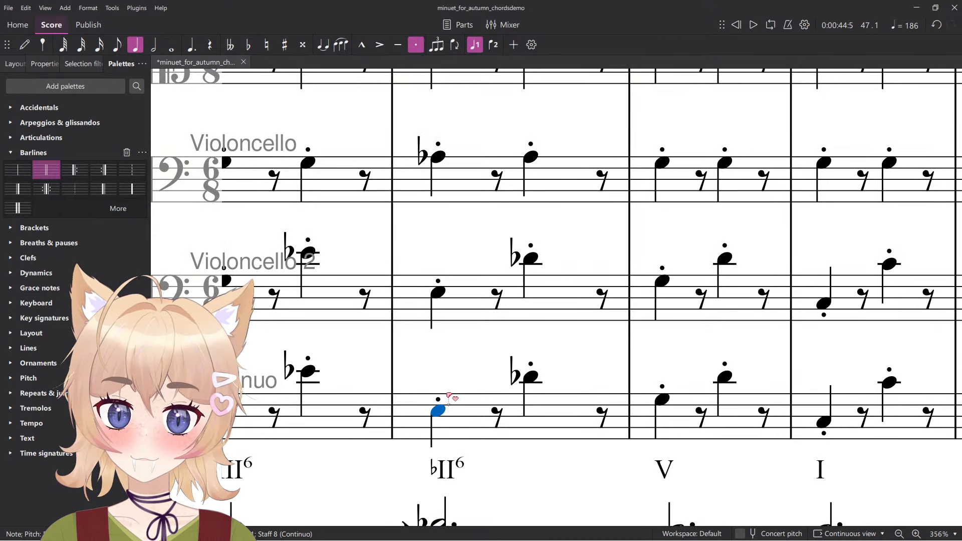
pyautogui.keyDown('ctrl'); pyautogui.click(438, 293); pyautogui.keyUp('ctrl')
pyautogui.scroll(-5, 438, 292)
pyautogui.scroll(3, 430, 312)
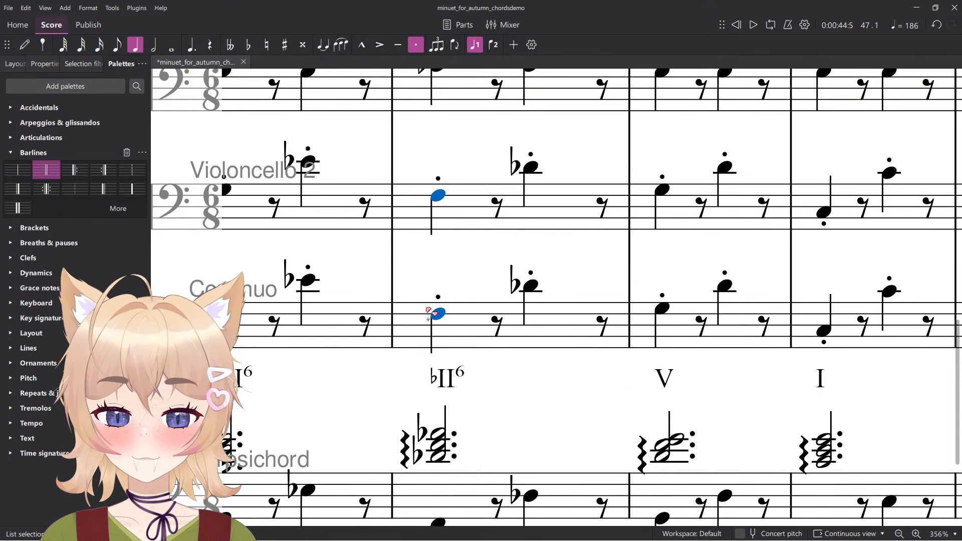
# Raise the lower note of both 2 Violas chords in measure 47 by a semitone.
pyautogui.click(533, 287)
pyautogui.scroll(4, 551, 300)
pyautogui.click(532, 349)
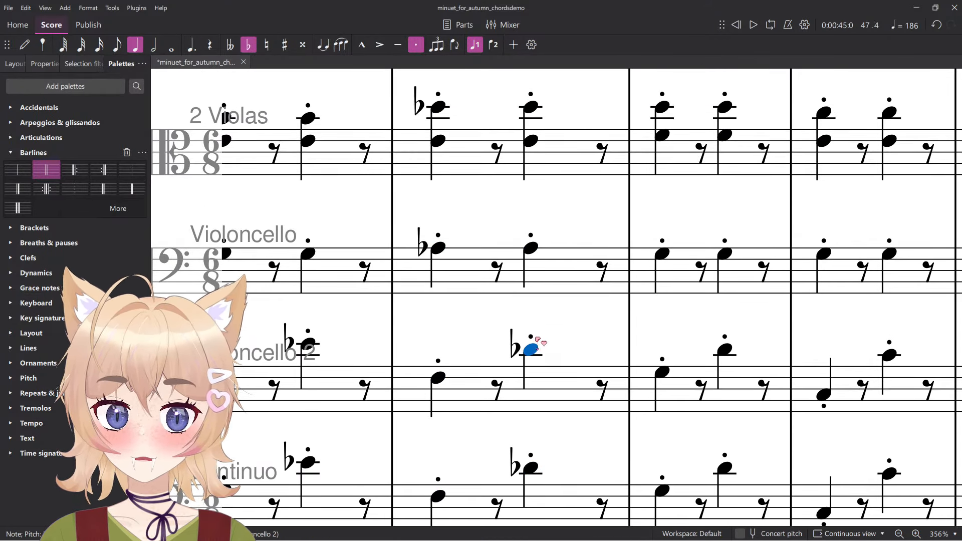
pyautogui.click(534, 249)
pyautogui.scroll(4, 542, 281)
pyautogui.click(529, 331)
pyautogui.click(528, 327)
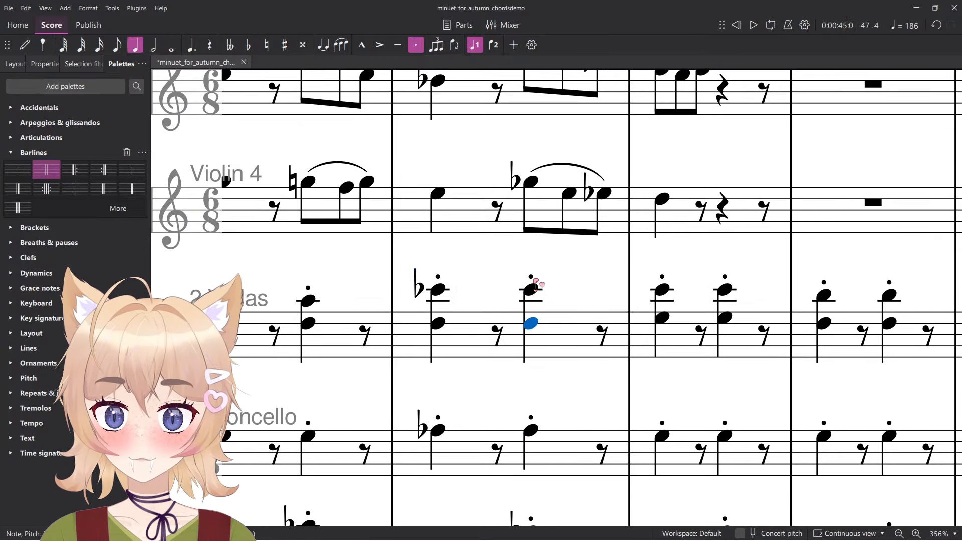
pyautogui.press('Up')
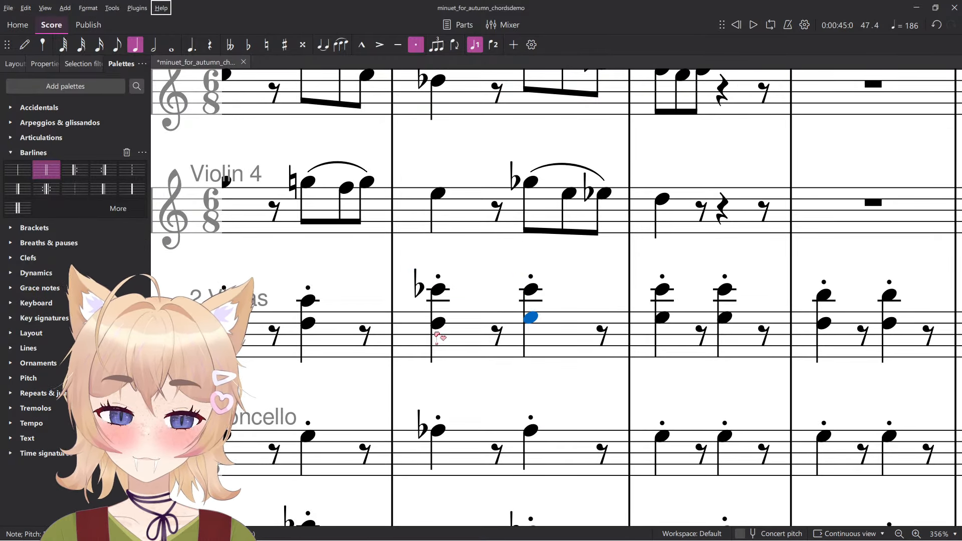
pyautogui.click(438, 324)
pyautogui.press('Up')
# Raise Violin 4's first note in measure 47 by a semitone to F and save the score.
pyautogui.scroll(3, 501, 325)
pyautogui.click(438, 374)
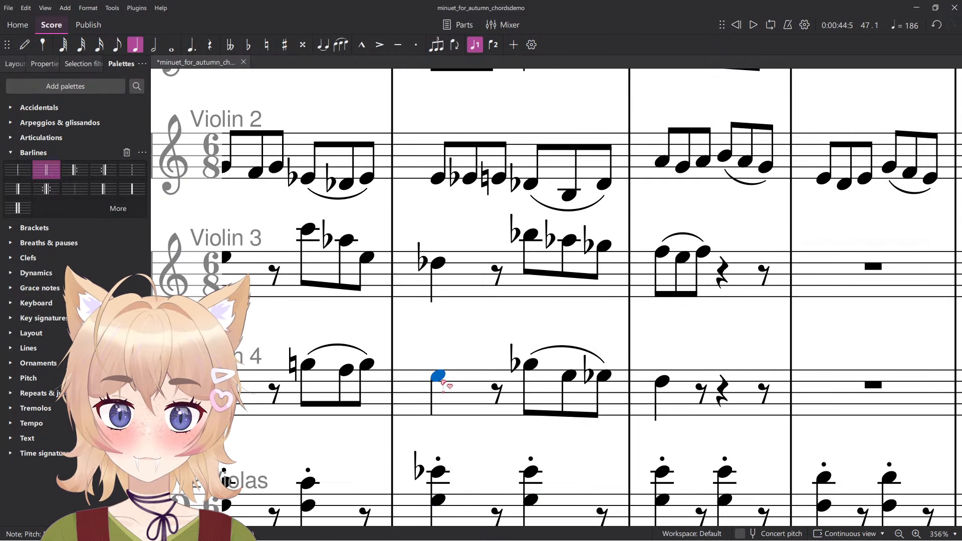
pyautogui.press('Up')
pyautogui.scroll(-2, 435, 362)
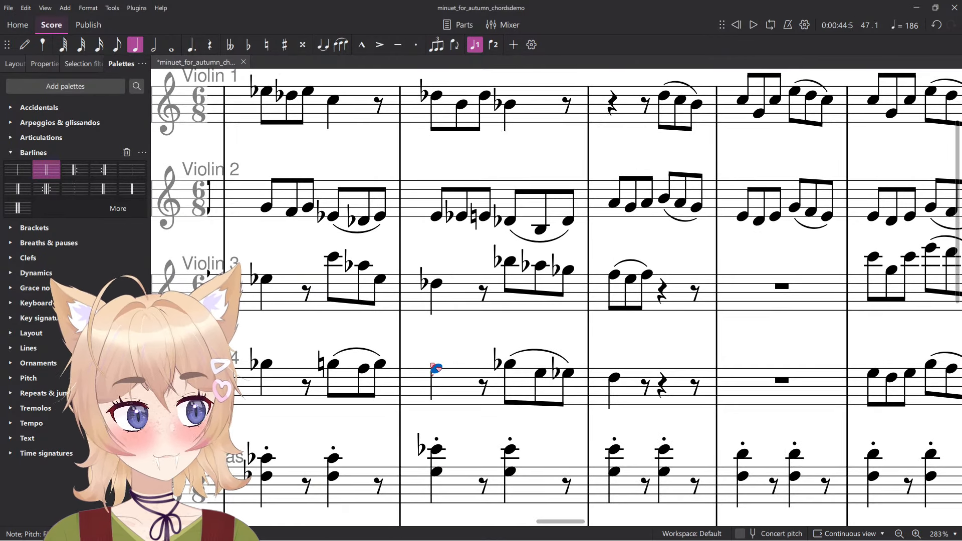
pyautogui.hotkey('ctrl', 's')
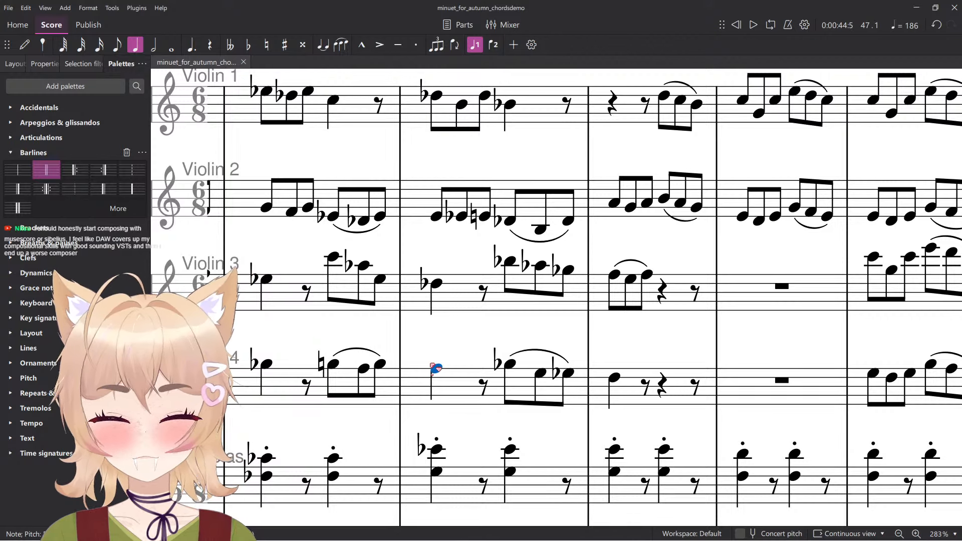
# Examine the pitches of Violin 3's notes in measure 47 one by one.
pyautogui.click(404, 320)
pyautogui.scroll(4, 421, 310)
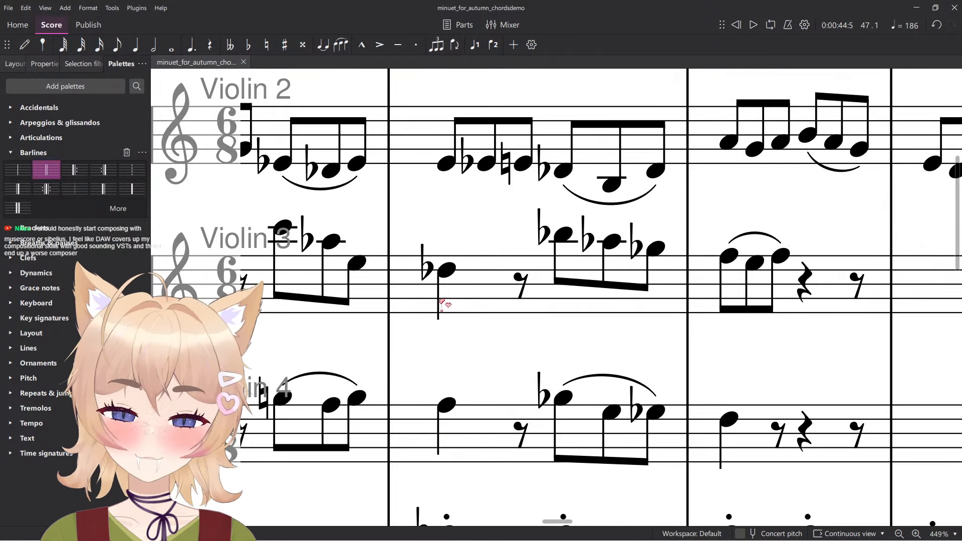
pyautogui.click(443, 272)
pyautogui.scroll(-3, 472, 272)
pyautogui.press('Right')
pyautogui.press('Right')
pyautogui.press('Right')
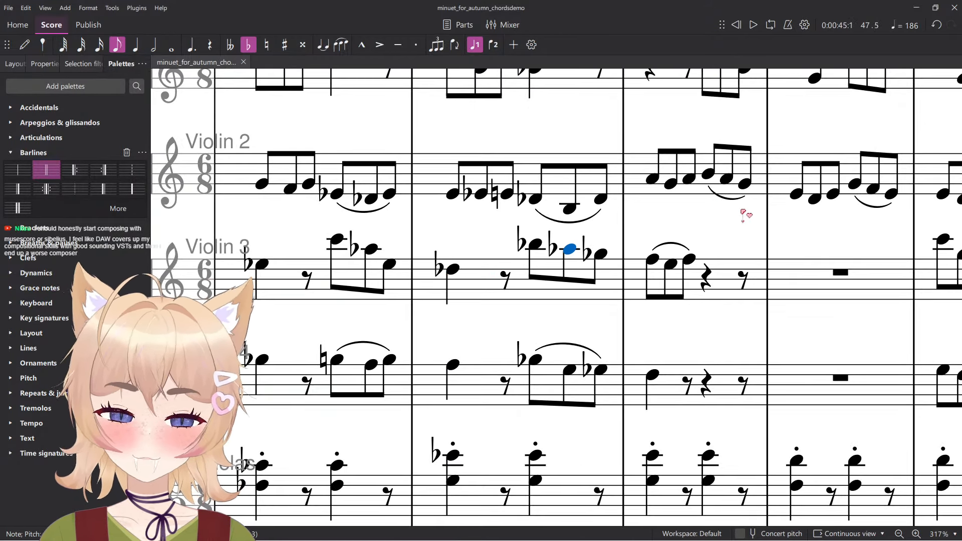
pyautogui.scroll(1, 742, 205)
pyautogui.press('Right')
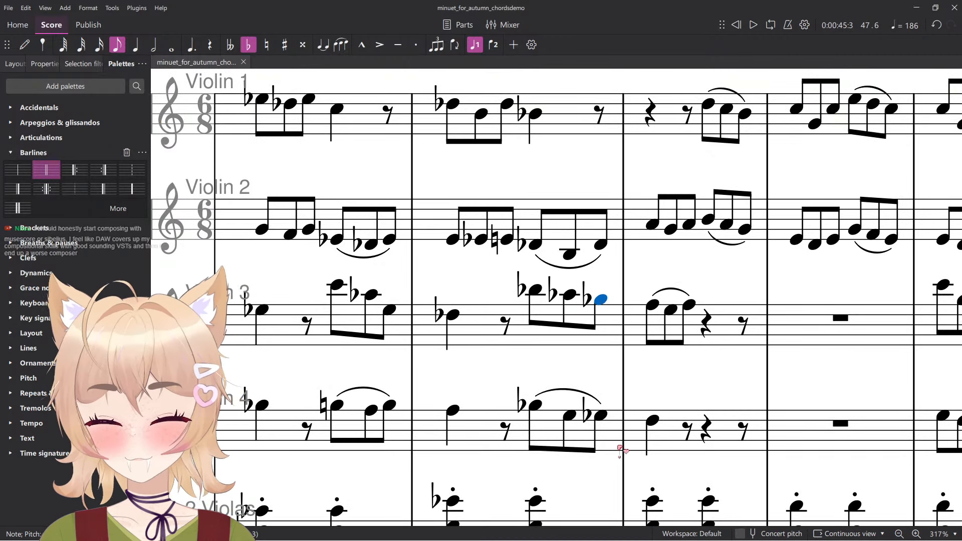
# Raise Violin 4's second-to-last note and Violin 2's first and third notes in measure 47 by a semitone.
pyautogui.hotkey('alt', 'Down')
pyautogui.press('Left')
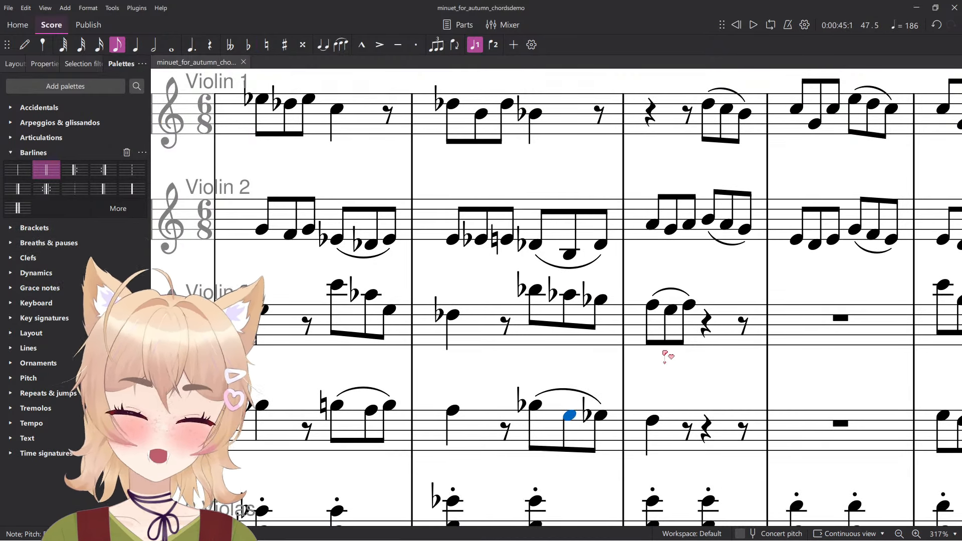
pyautogui.press('Up')
pyautogui.scroll(1, 556, 269)
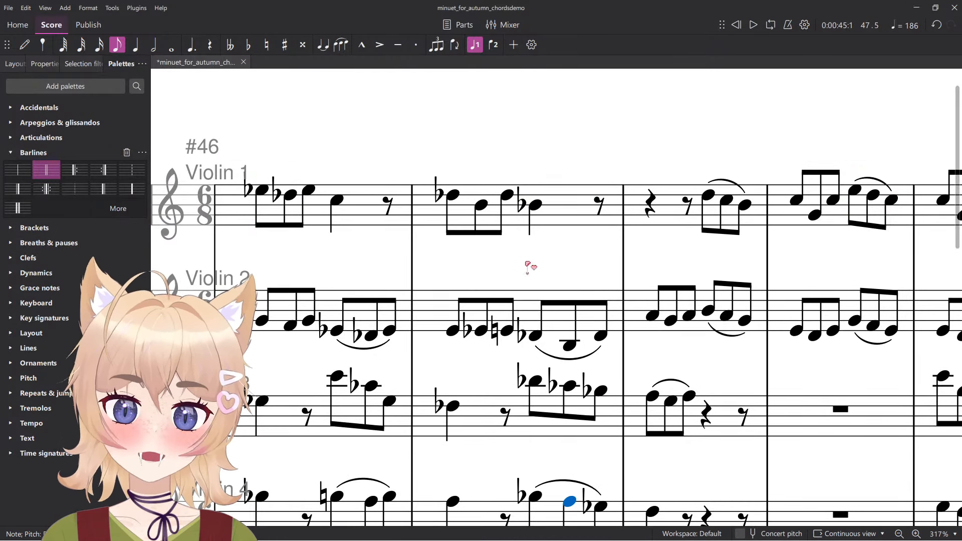
pyautogui.click(454, 331)
pyautogui.click(507, 330)
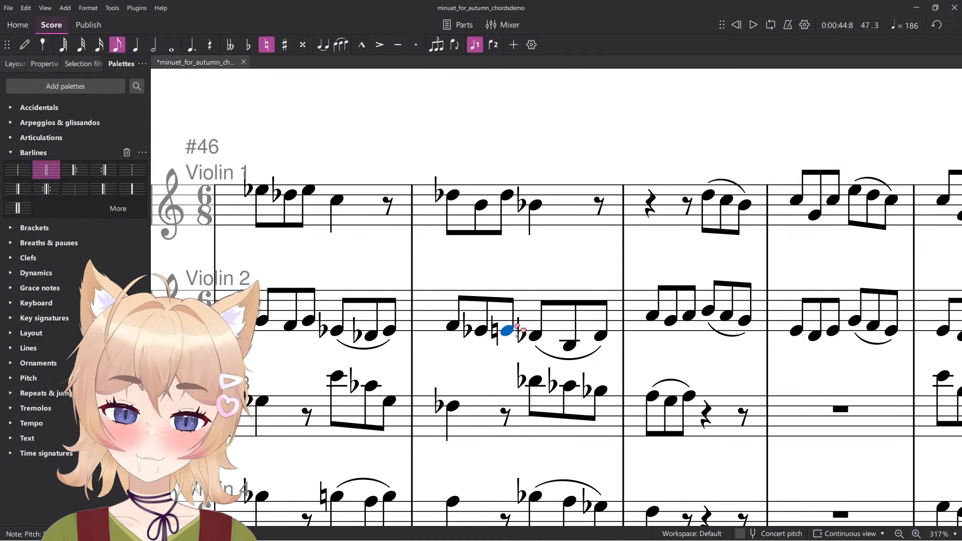
# Examine Violin 1's notes in measure 47, then switch to the table of chords by mode.
pyautogui.click(464, 196)
pyautogui.scroll(-2, 465, 197)
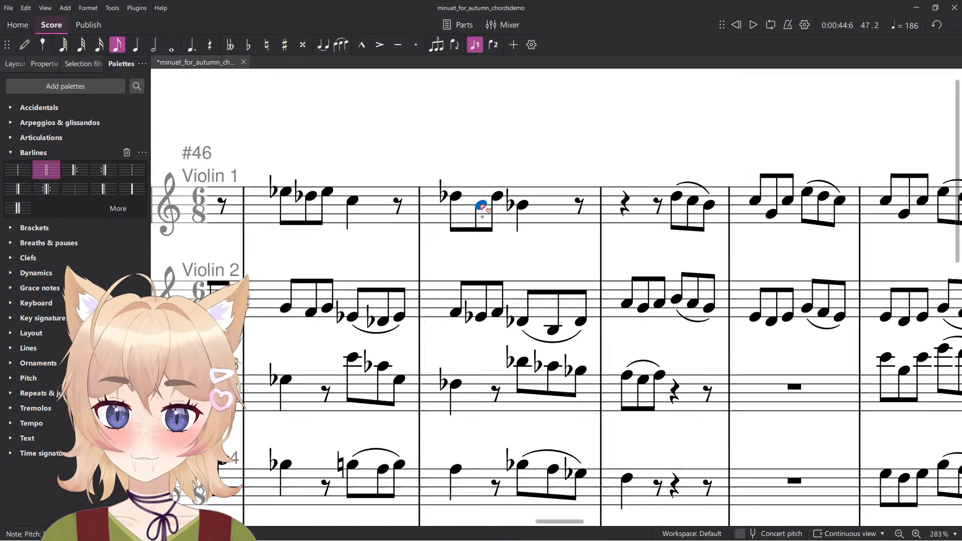
pyautogui.scroll(3, 466, 198)
pyautogui.press('Right')
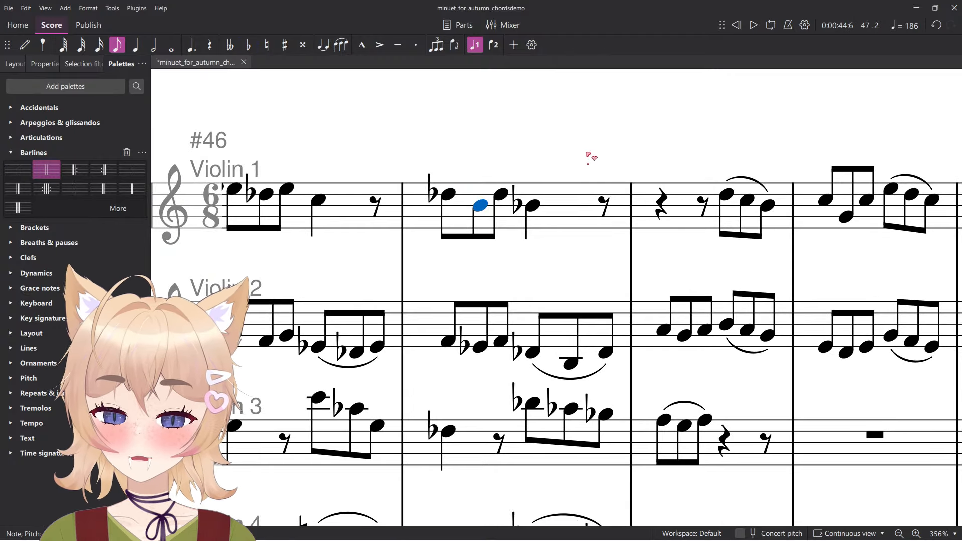
pyautogui.scroll(-4, 527, 220)
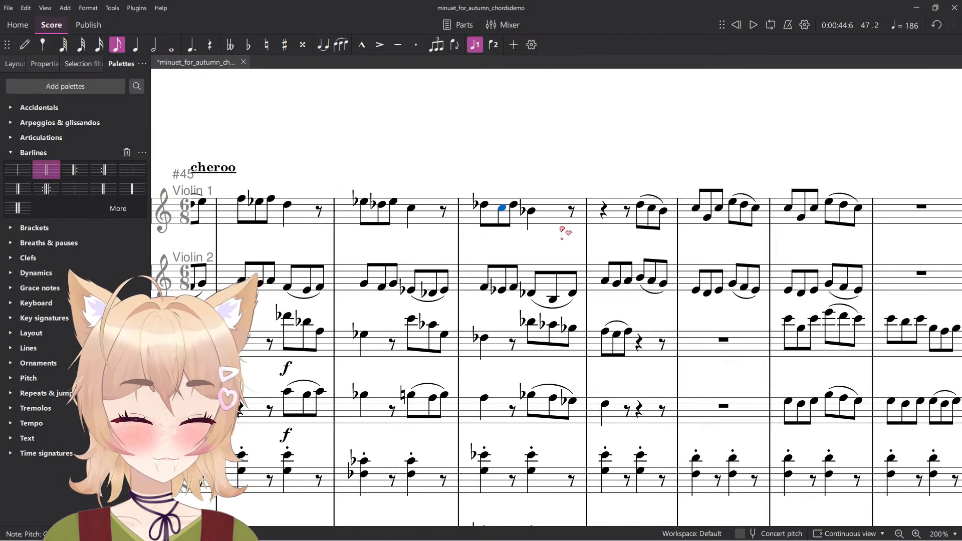
pyautogui.click(531, 212)
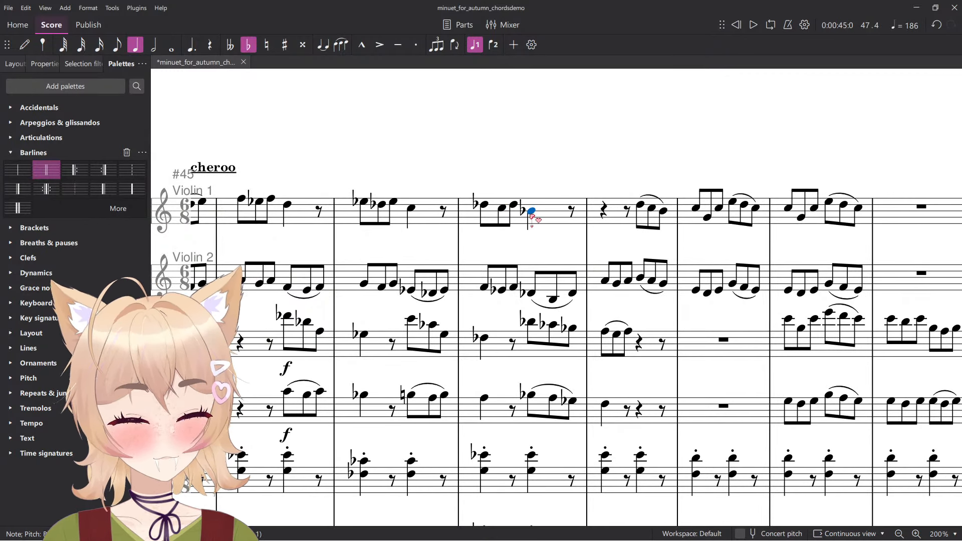
pyautogui.hotkey('alt', 'Tab')
pyautogui.hotkey('alt', 'Tab')
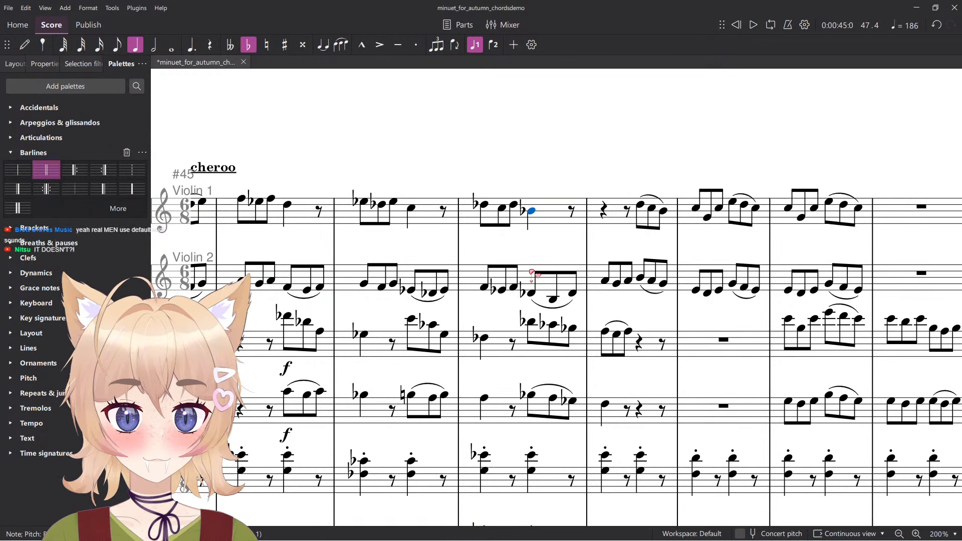
pyautogui.hotkey('alt', 'Tab')
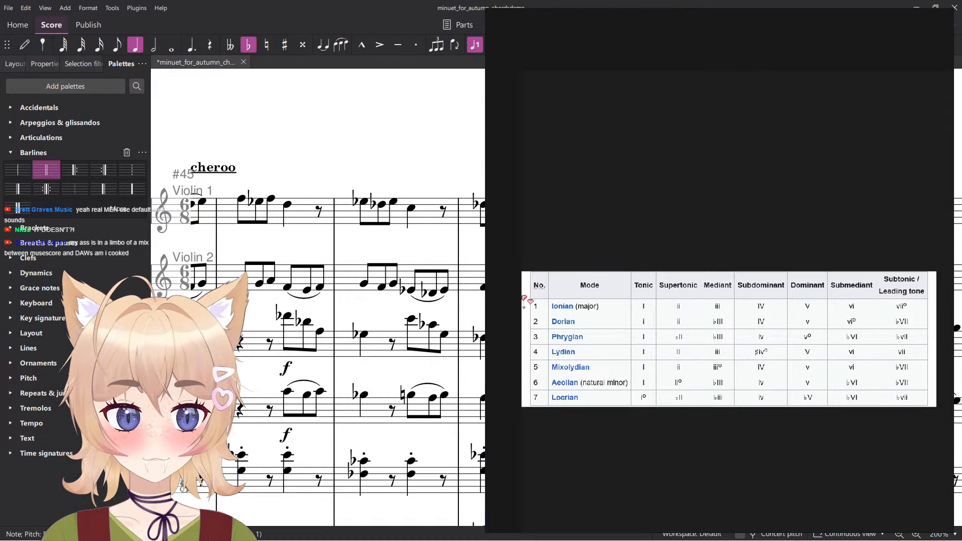
# Launch the sforzando x64 sampler from the application search.
pyautogui.moveTo(394, 156); pyautogui.dragTo(399, 160)
pyautogui.hotkey('alt', 'space')
pyautogui.write('sfor')
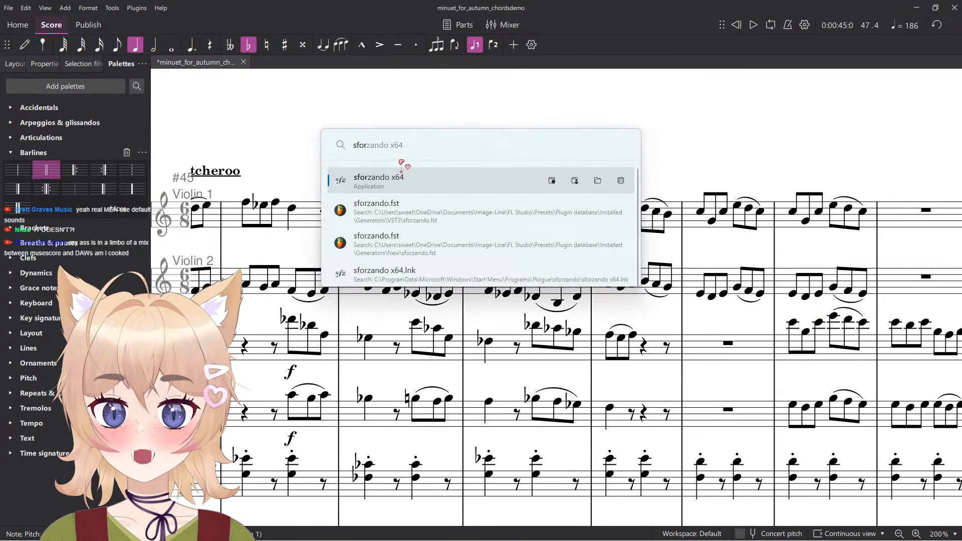
pyautogui.press('Return')
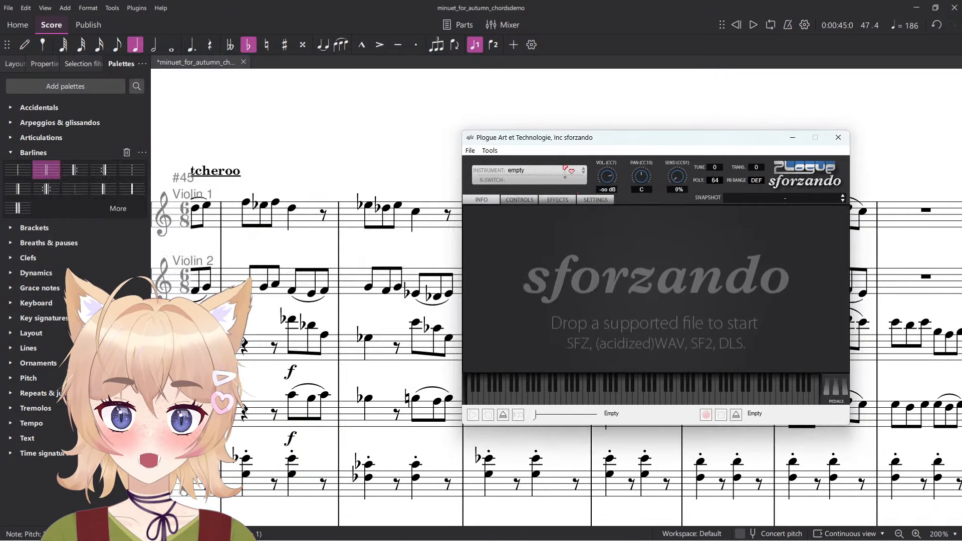
# Load the 000_Yamaha_C5_Grand instrument from the converted Yamaha_C5_Grand-v2_4_sf2 soundfont.
pyautogui.click(566, 170)
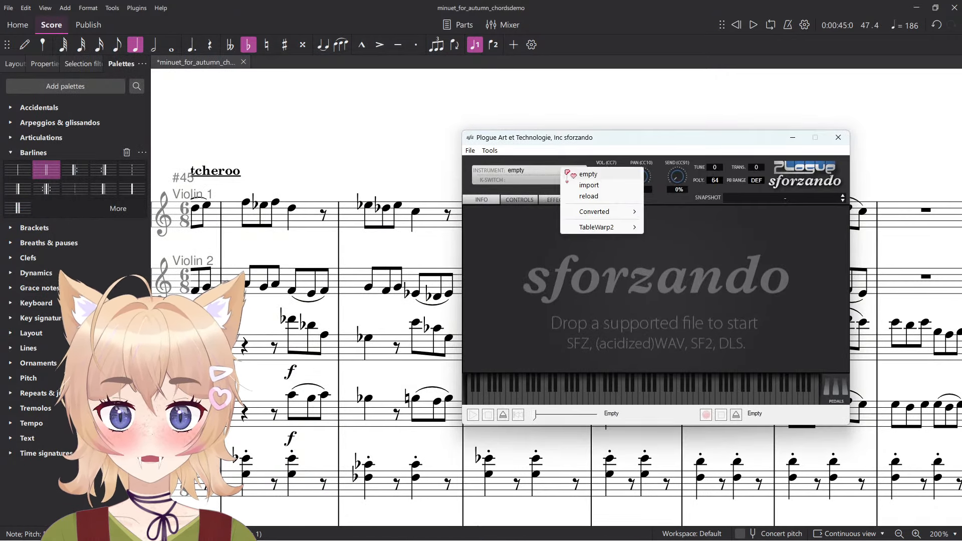
pyautogui.moveTo(616, 213)
pyautogui.moveTo(669, 211)
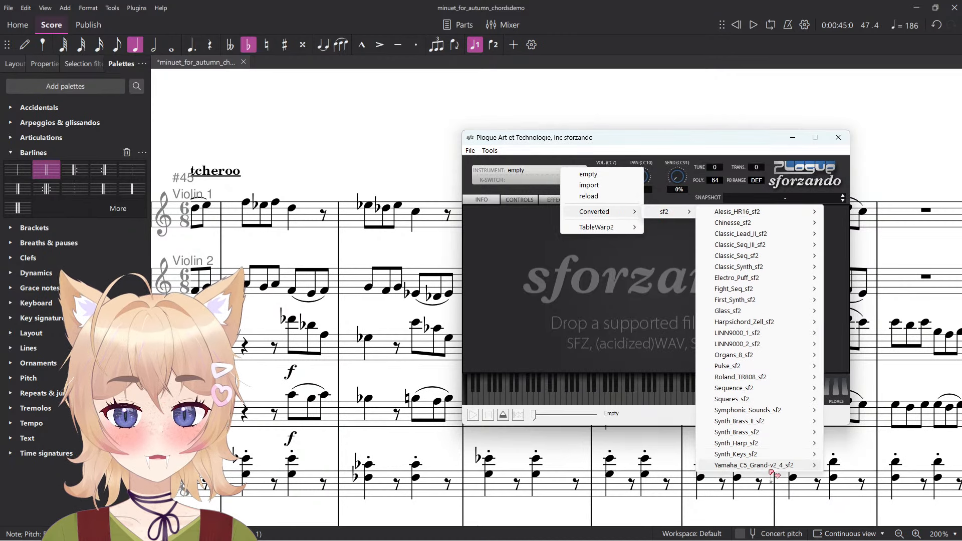
pyautogui.moveTo(777, 471)
pyautogui.click(837, 480)
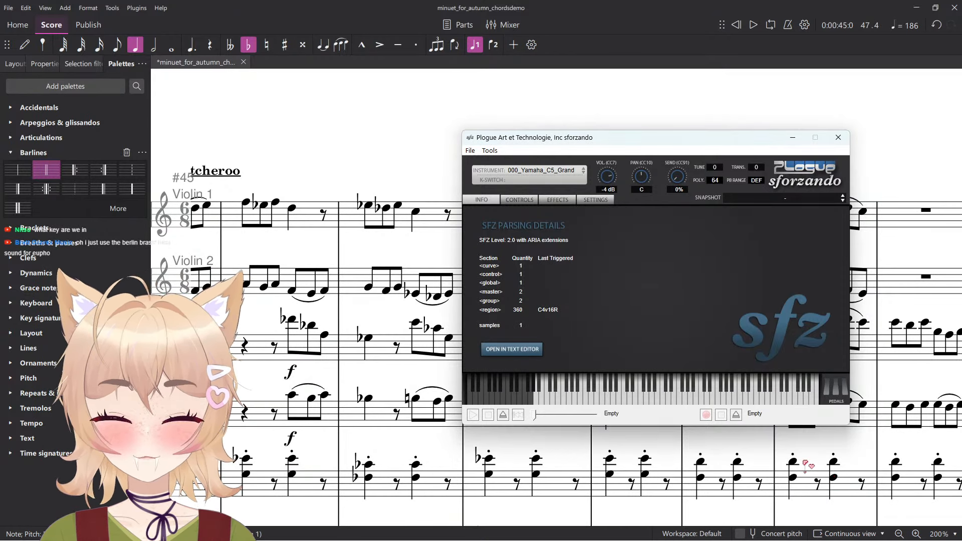
pyautogui.moveTo(370, 325); pyautogui.dragTo(390, 269)
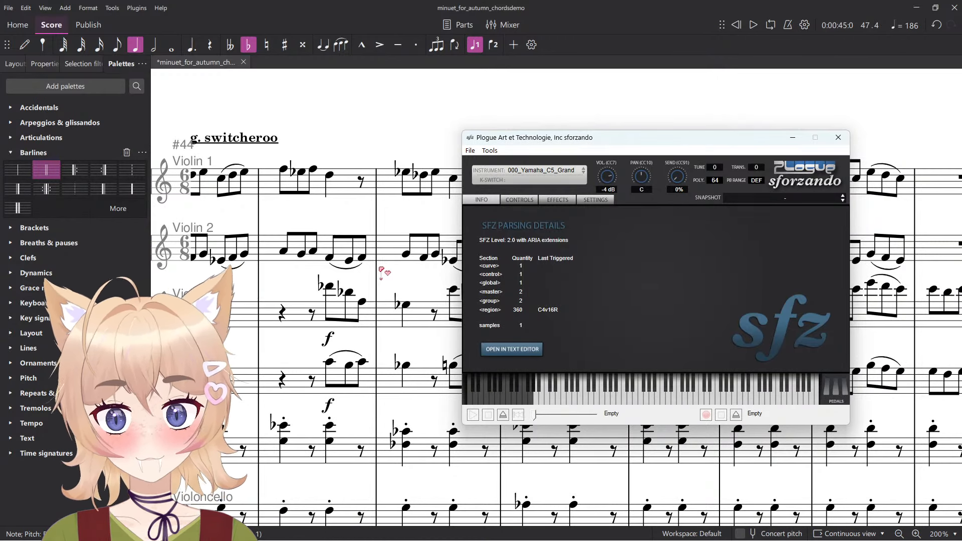
pyautogui.hotkey('alt', 'space')
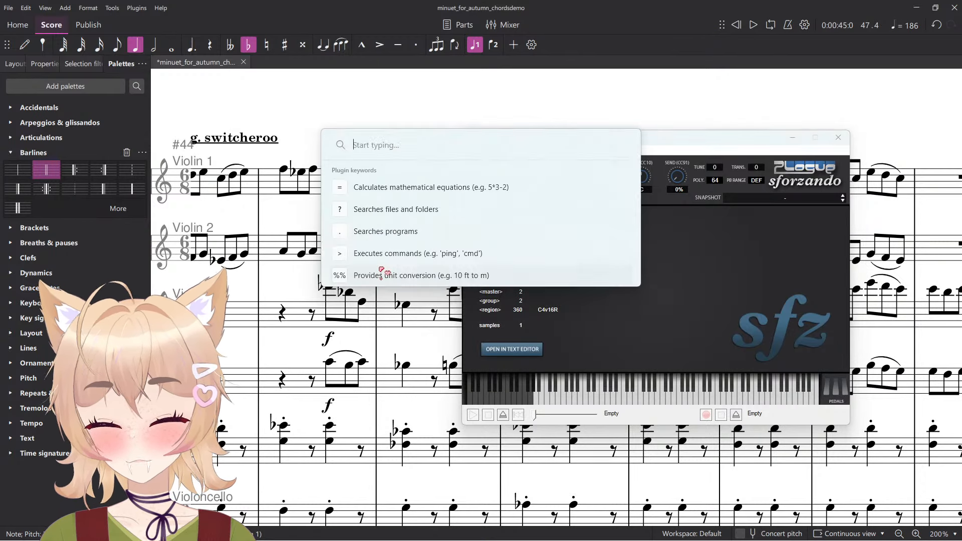
pyautogui.write('fl')
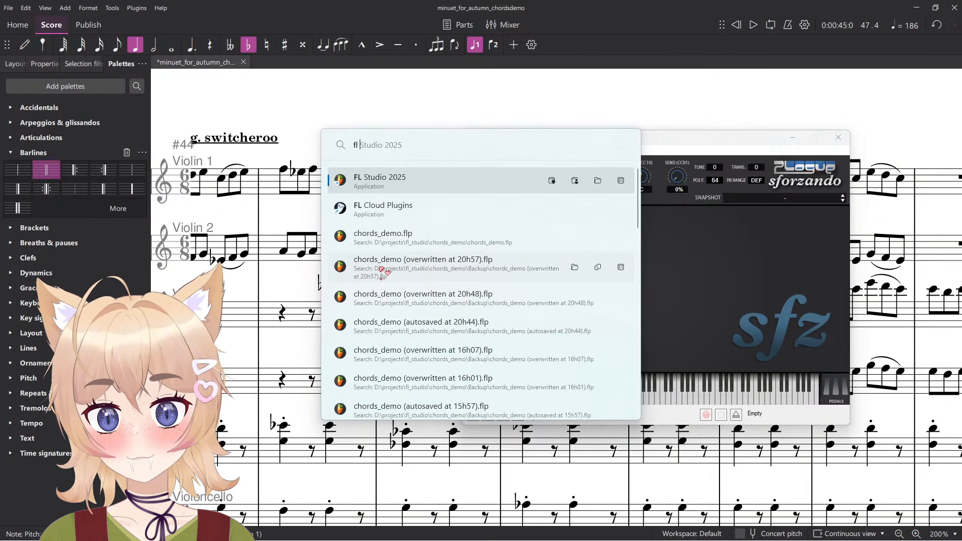
pyautogui.press('BackSpace')
pyautogui.press('BackSpace')
pyautogui.press('Escape')
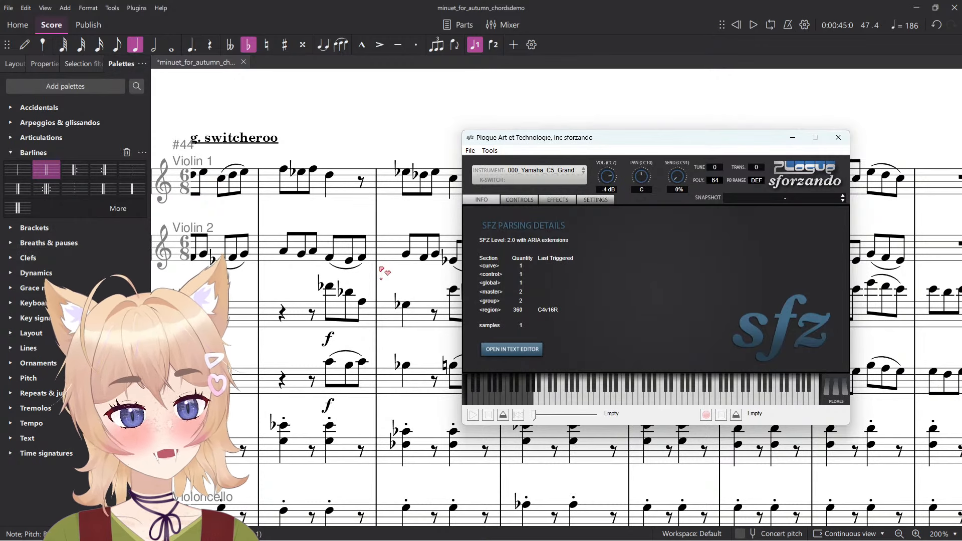
# Close sforzando and return to the start of the Major/minor/dim./aug. switcheroo section in the score.
pyautogui.moveTo(380, 275); pyautogui.dragTo(785, 246)
pyautogui.moveTo(594, 304); pyautogui.dragTo(321, 279)
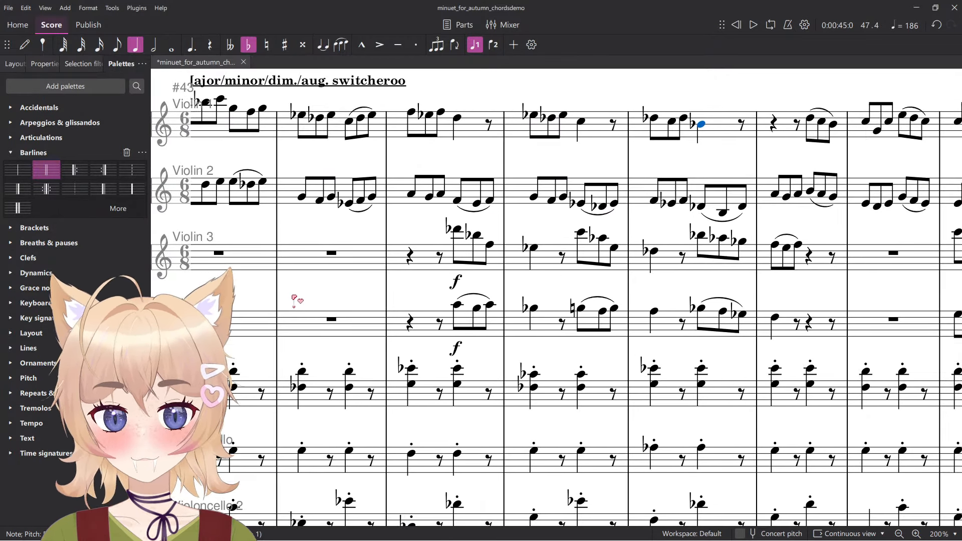
pyautogui.hotkey('alt', 'Tab')
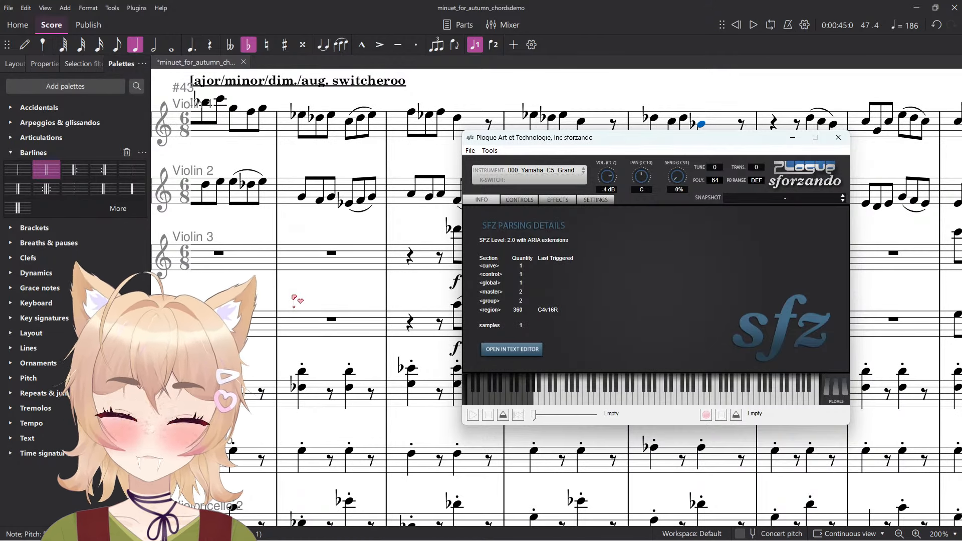
pyautogui.click(838, 137)
pyautogui.scroll(4, 427, 291)
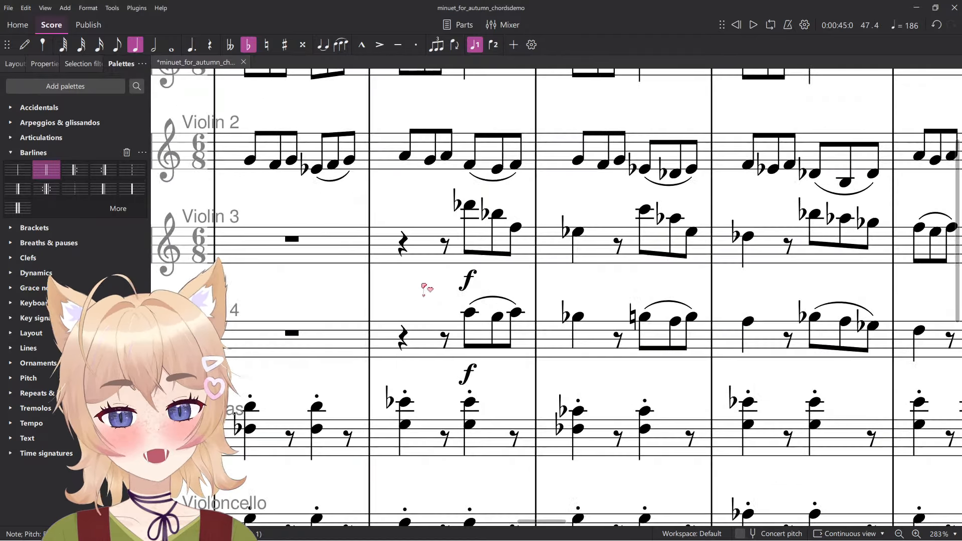
pyautogui.press('n')
pyautogui.moveTo(384, 304); pyautogui.dragTo(658, 374)
pyautogui.press('Escape')
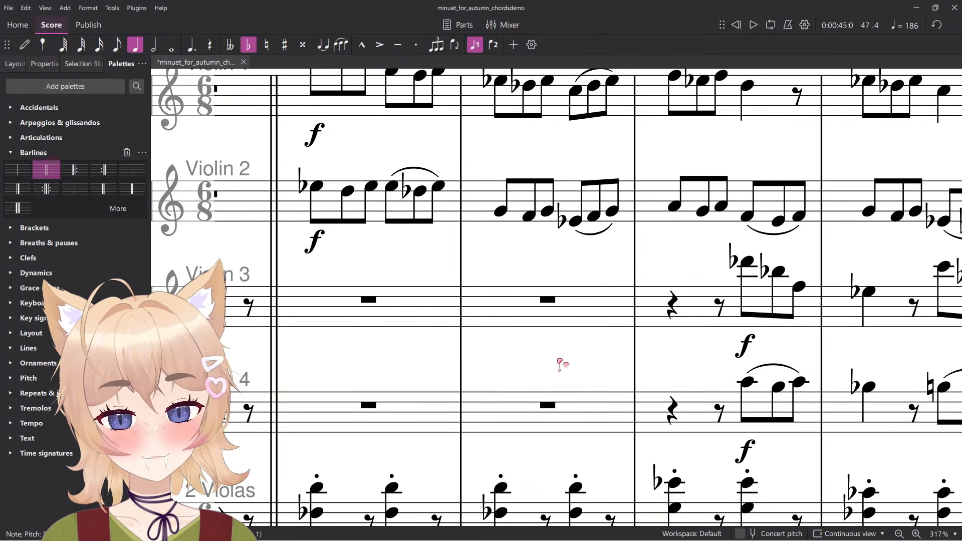
pyautogui.hotkey('alt', 'Tab')
pyautogui.hotkey('alt', 'shift', 'Tab')
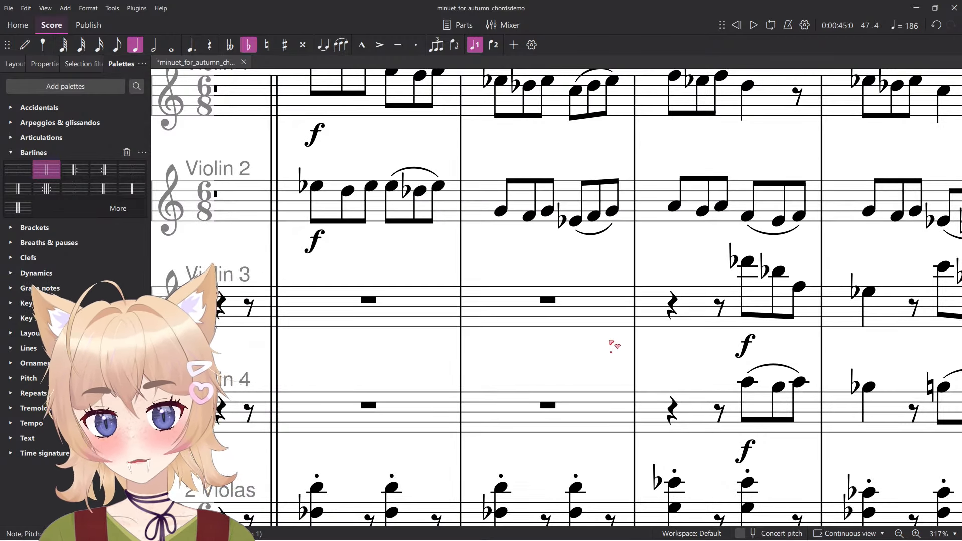
# Enter a quarter-note cluster of C and D♭ at the start of Violin 3's measure 44 and play it.
pyautogui.scroll(1, 575, 323)
pyautogui.press('n')
pyautogui.scroll(1, 434, 318)
pyautogui.click(482, 353)
pyautogui.click(484, 347)
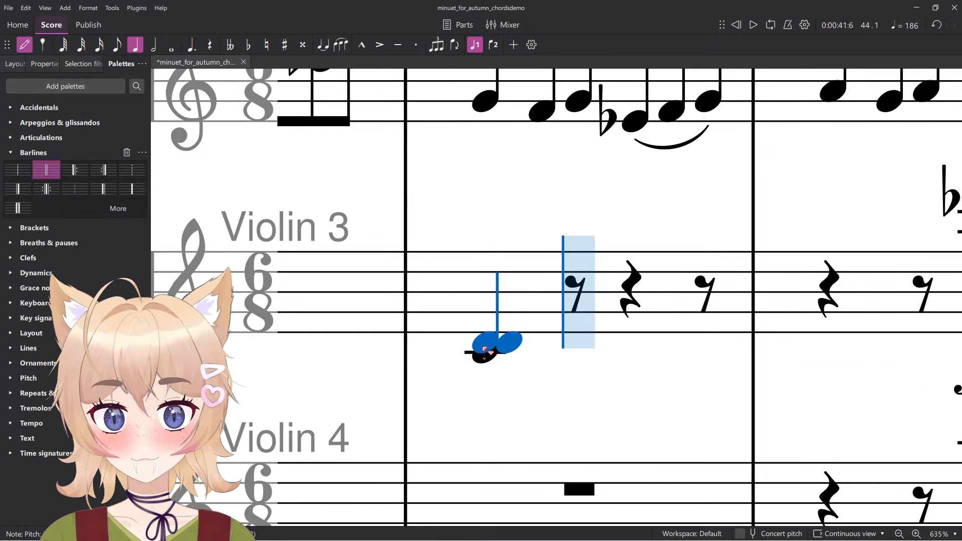
pyautogui.press('Down')
pyautogui.press('Escape')
pyautogui.scroll(-2, 580, 287)
pyautogui.click(529, 287)
pyautogui.press('space')
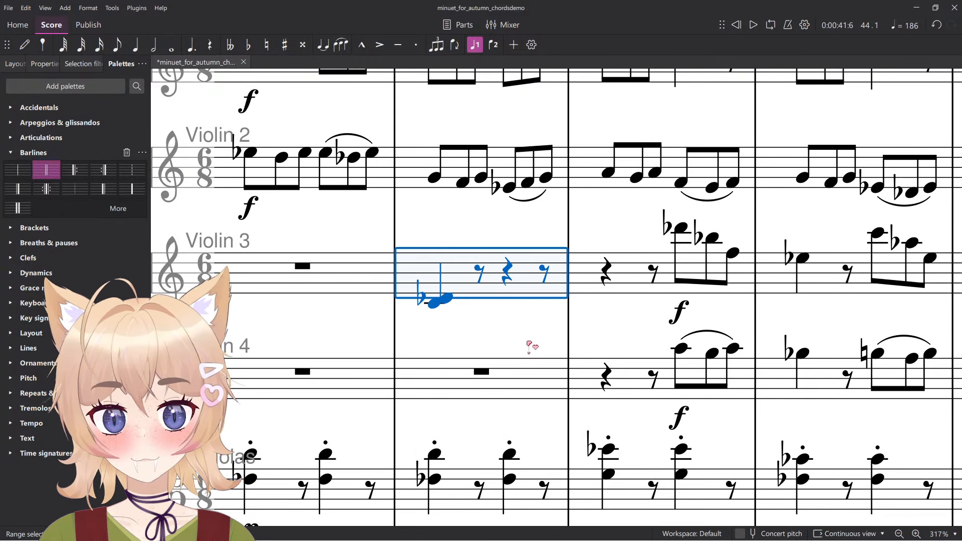
# Delete the test cluster from Violin 3's measure 44 and clear the selection.
pyautogui.press('Delete')
pyautogui.press('Escape')
pyautogui.moveTo(516, 317); pyautogui.dragTo(546, 341)
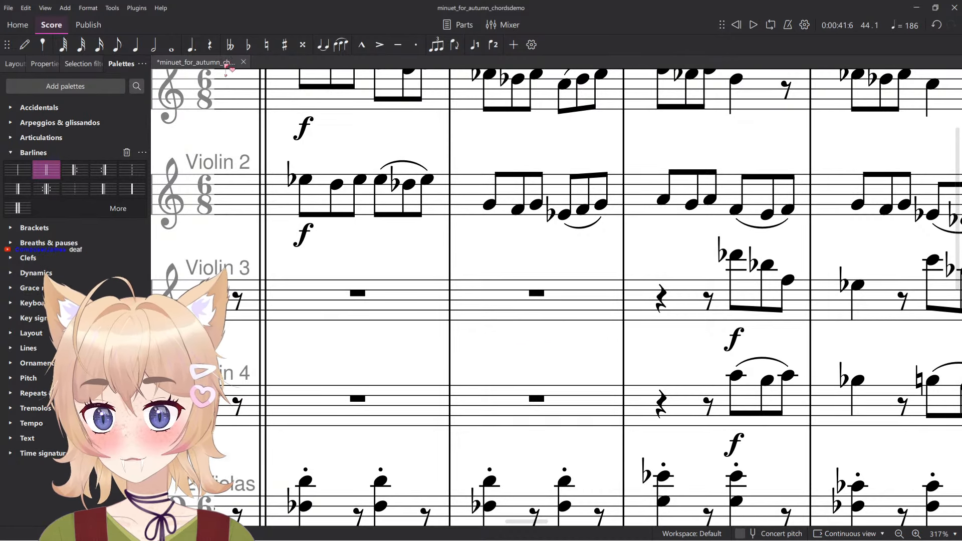
# Save the minuet_for_autumn_chordsdemo score and close MuseScore Studio.
pyautogui.hotkey('ctrl', 's')
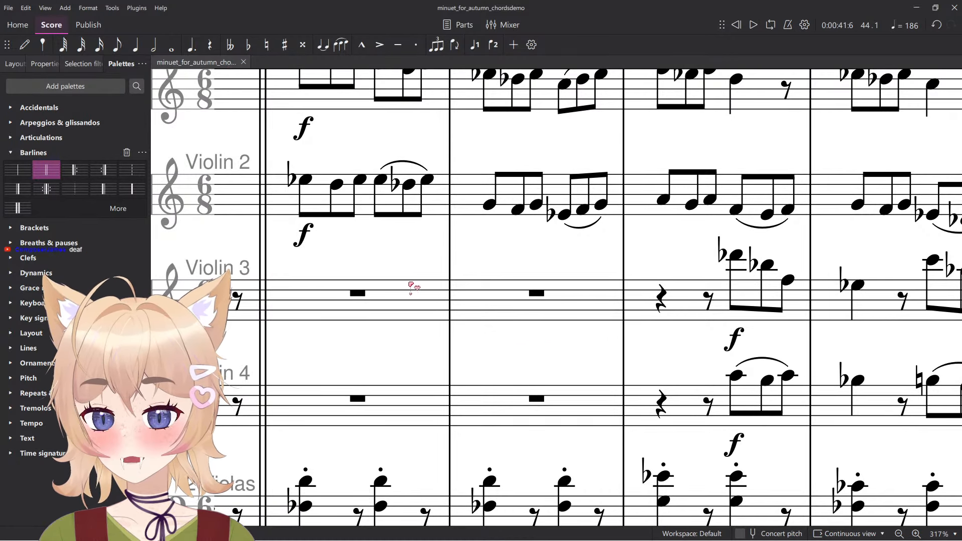
pyautogui.click(952, 14)
# Relaunch MuseScore Studio and open the recent score homesick_redux.
pyautogui.press('super')
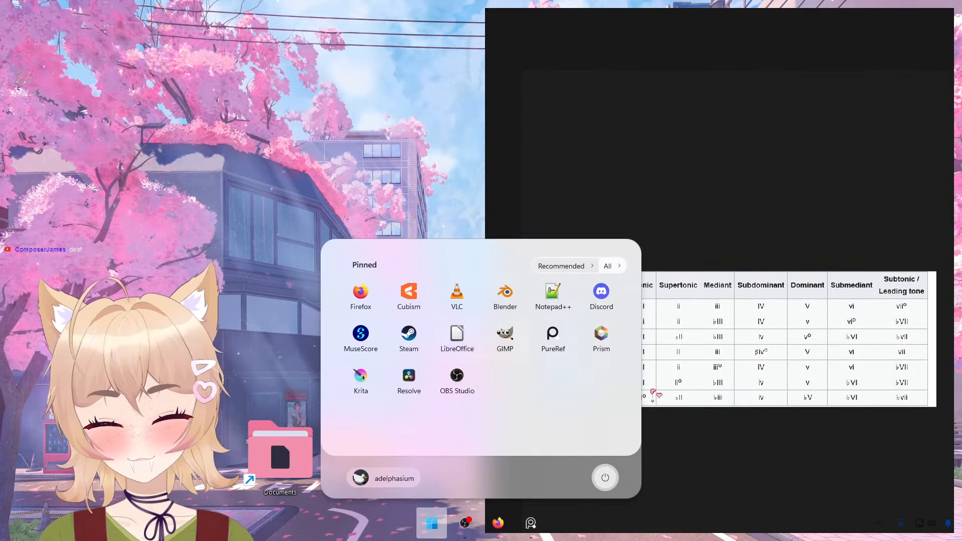
pyautogui.click(361, 334)
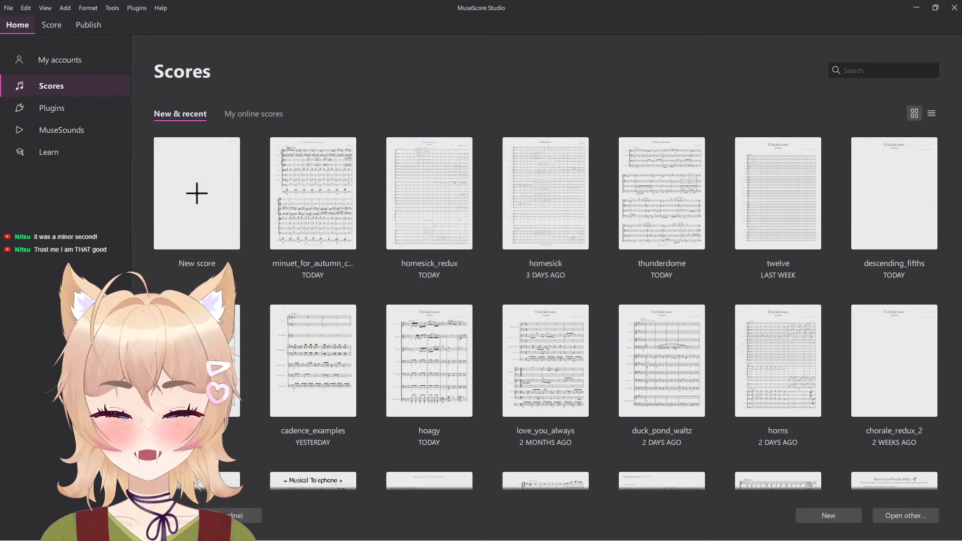
pyautogui.click(404, 205)
# Survey the homesick_redux orchestral score from the Andantino affettuoso opening through the Andante grandioso and poco rit. passages.
pyautogui.hscroll(5, 408, 250)
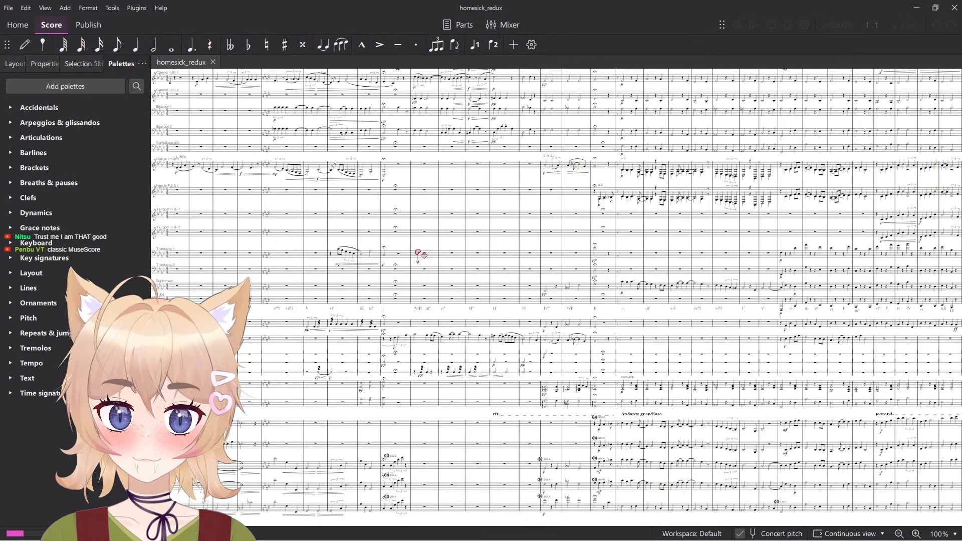
pyautogui.scroll(-3, 420, 255)
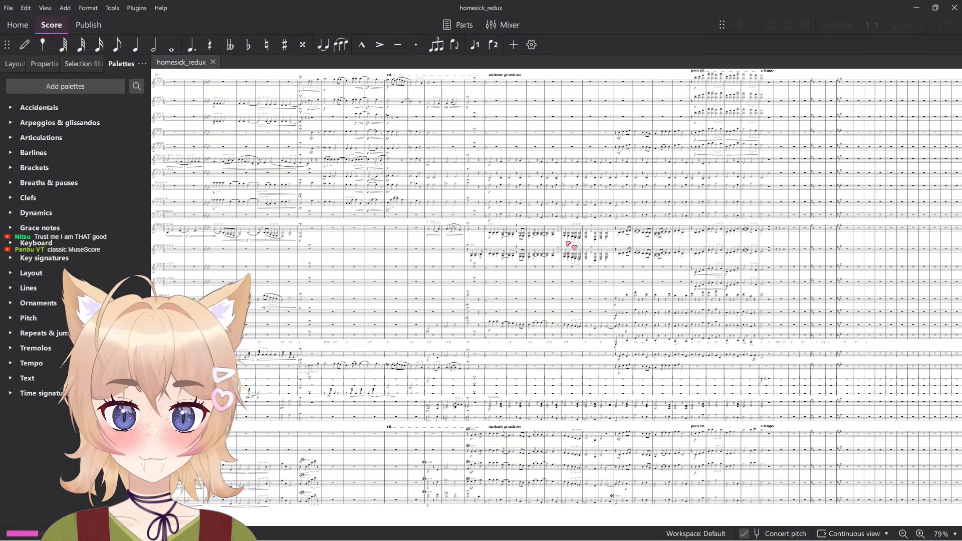
pyautogui.hscroll(-10, 778, 284)
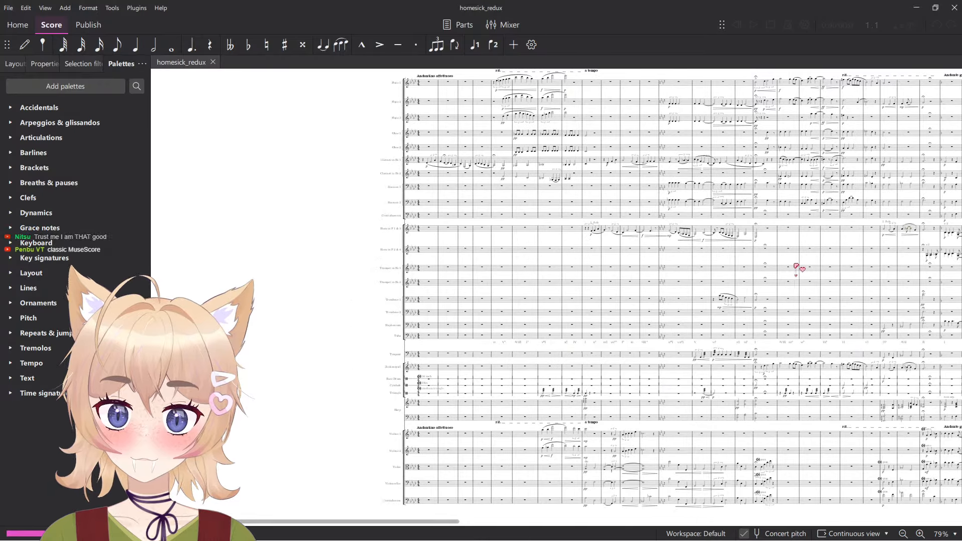
pyautogui.hscroll(5, 797, 267)
pyautogui.hscroll(4, 617, 185)
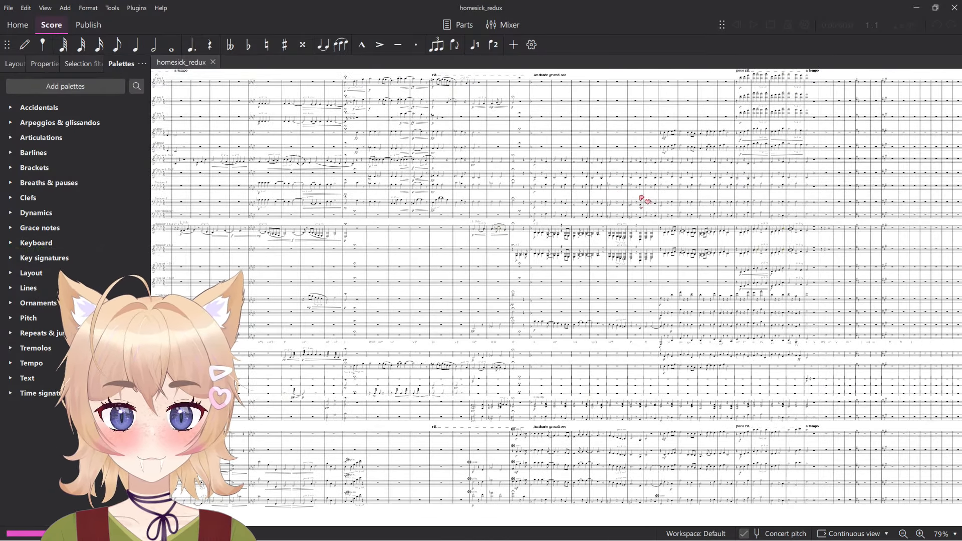
pyautogui.scroll(4, 650, 190)
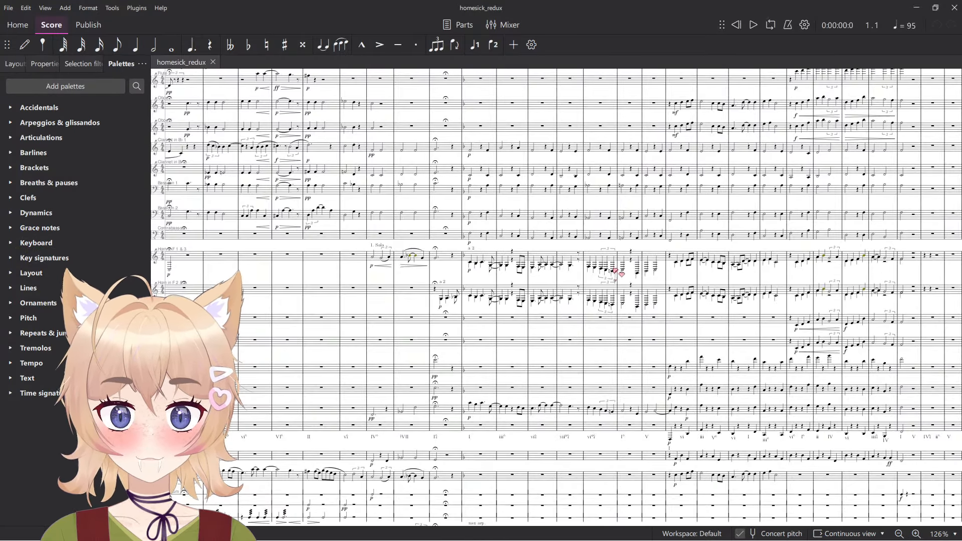
pyautogui.scroll(5, 633, 250)
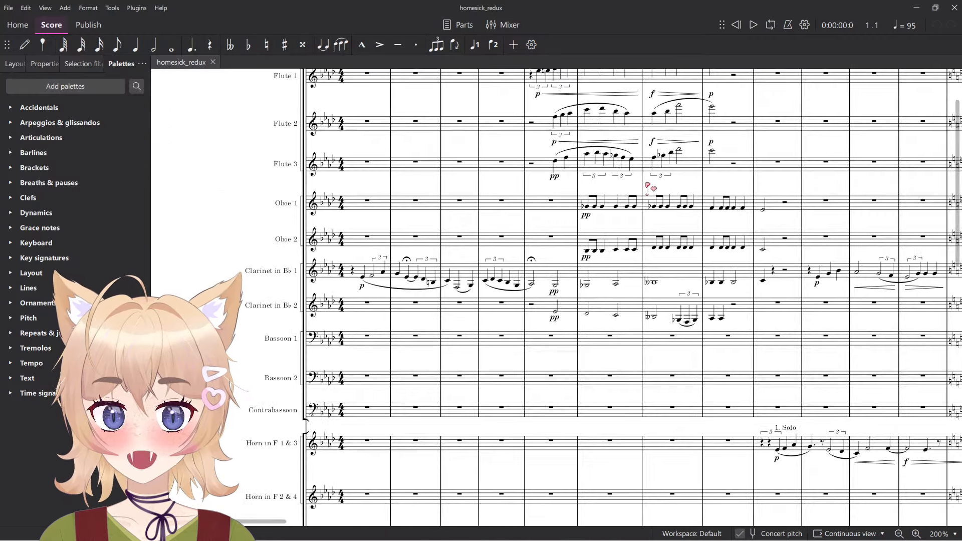
pyautogui.scroll(1, 647, 211)
pyautogui.hscroll(4, 655, 193)
pyautogui.scroll(-10, 656, 192)
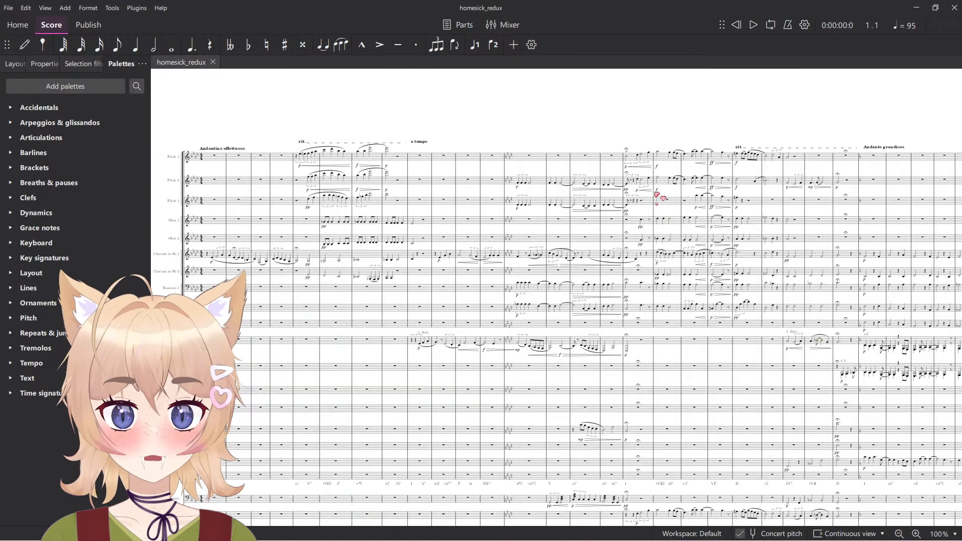
# Examine the opening section's woodwind, horn, percussion and string writing around the rit. and a tempo markings.
pyautogui.scroll(3, 660, 199)
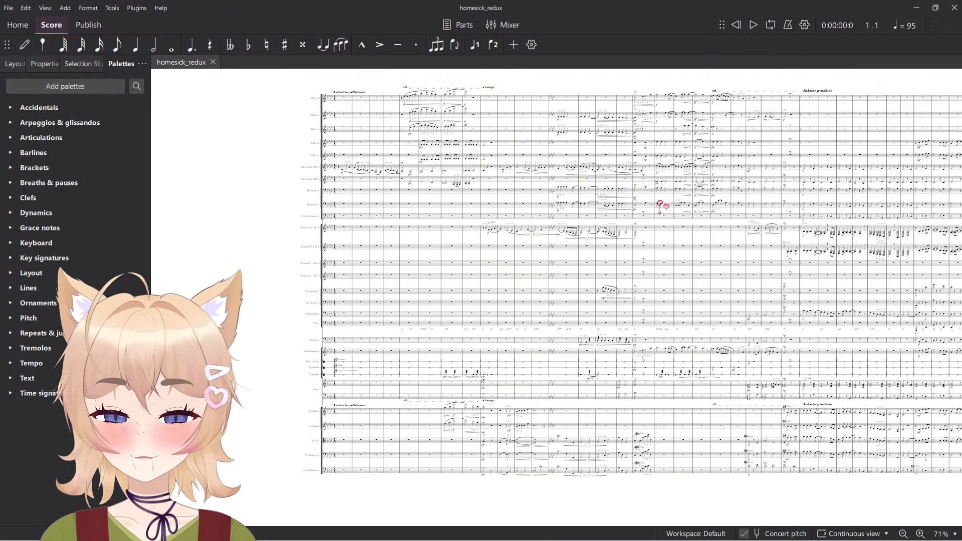
pyautogui.scroll(5, 632, 205)
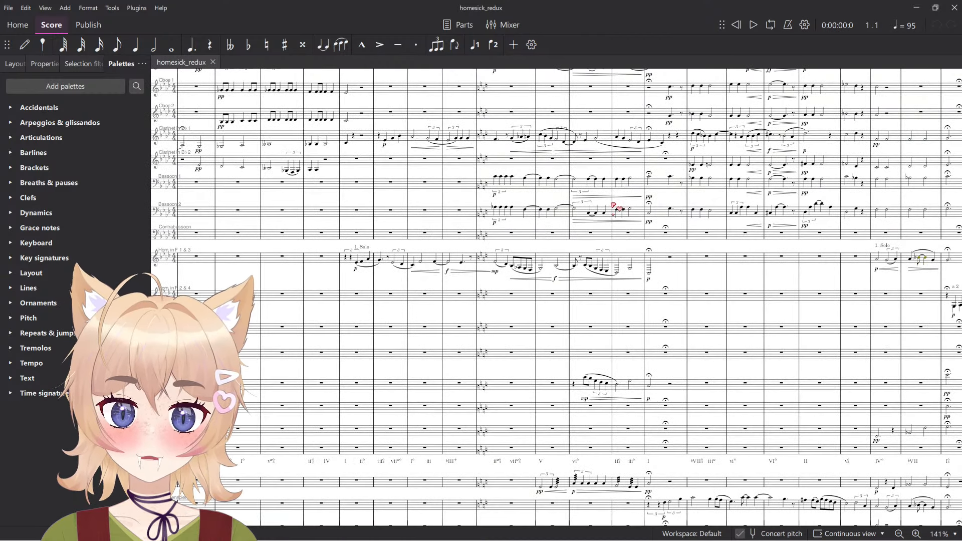
pyautogui.scroll(-4, 615, 207)
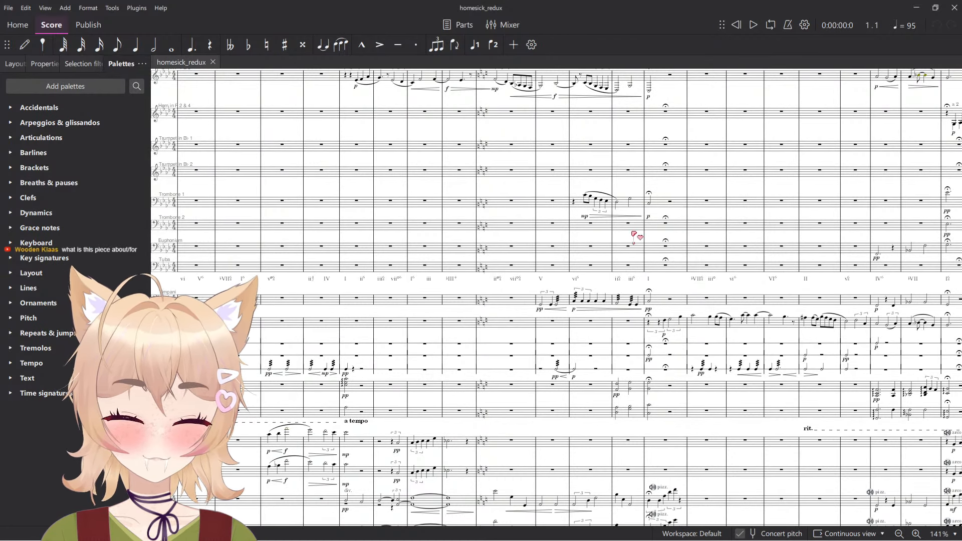
pyautogui.scroll(-3, 561, 288)
pyautogui.hscroll(-3, 567, 296)
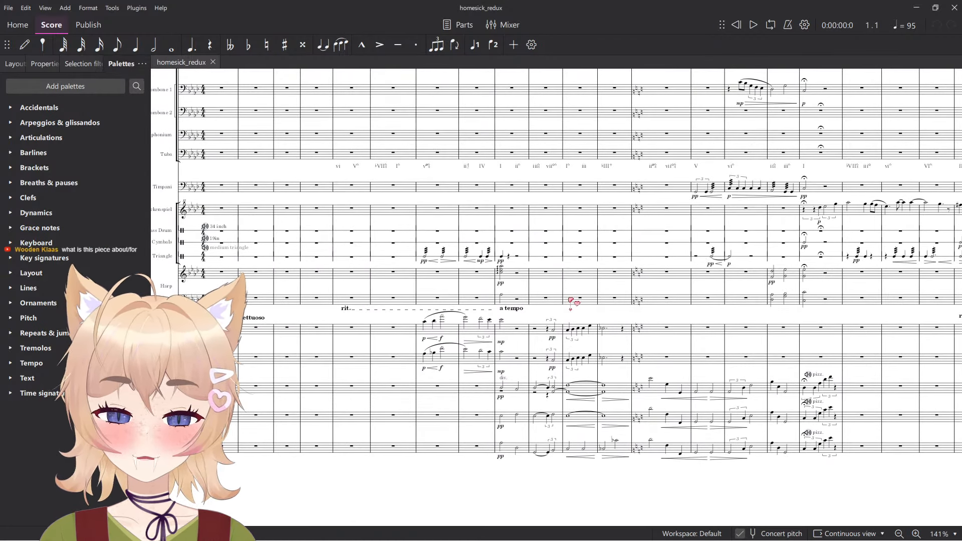
pyautogui.scroll(10, 571, 301)
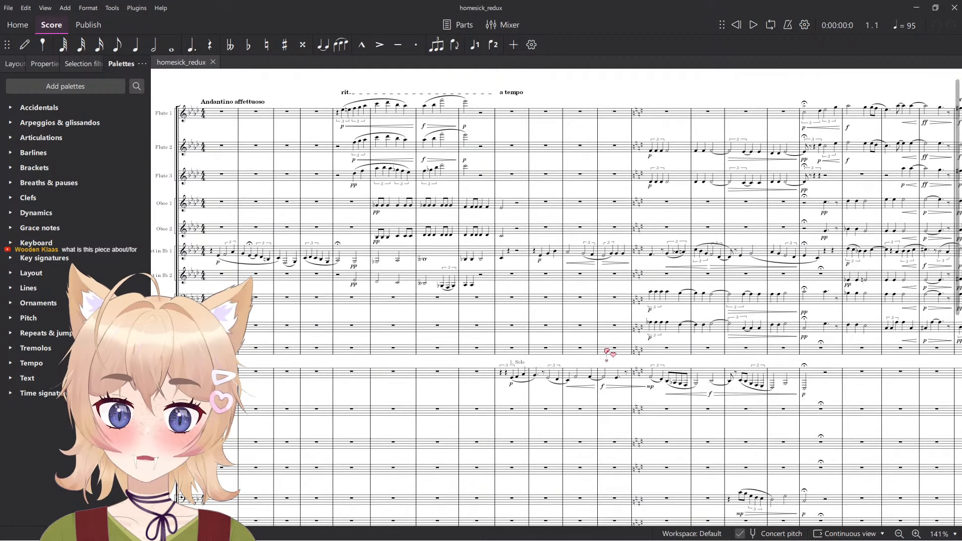
pyautogui.hscroll(2, 666, 311)
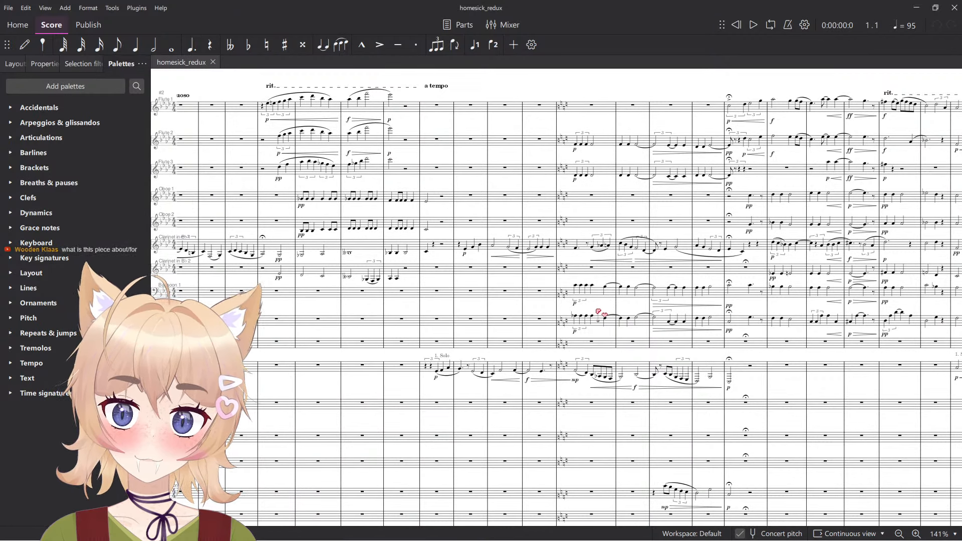
pyautogui.hscroll(3, 428, 326)
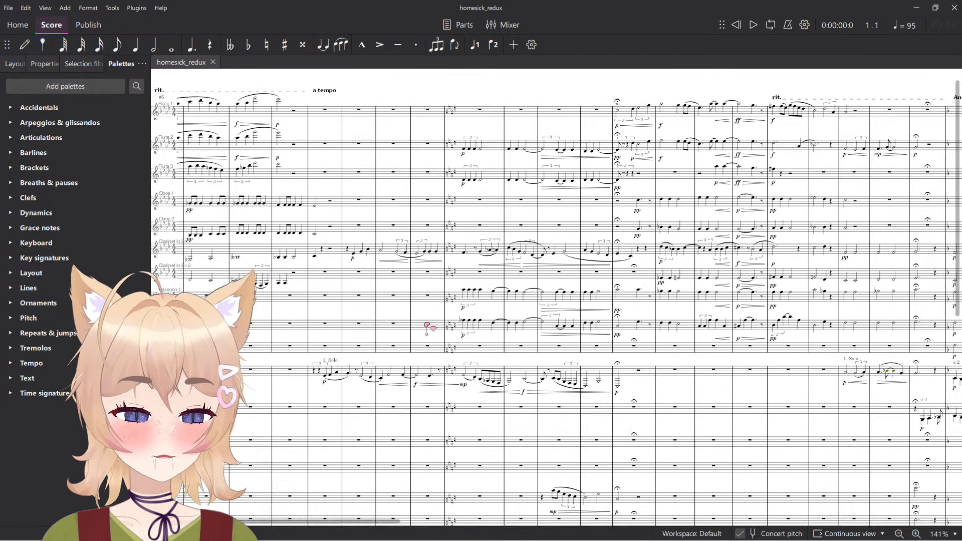
pyautogui.hscroll(1, 427, 326)
pyautogui.hscroll(-10, 380, 340)
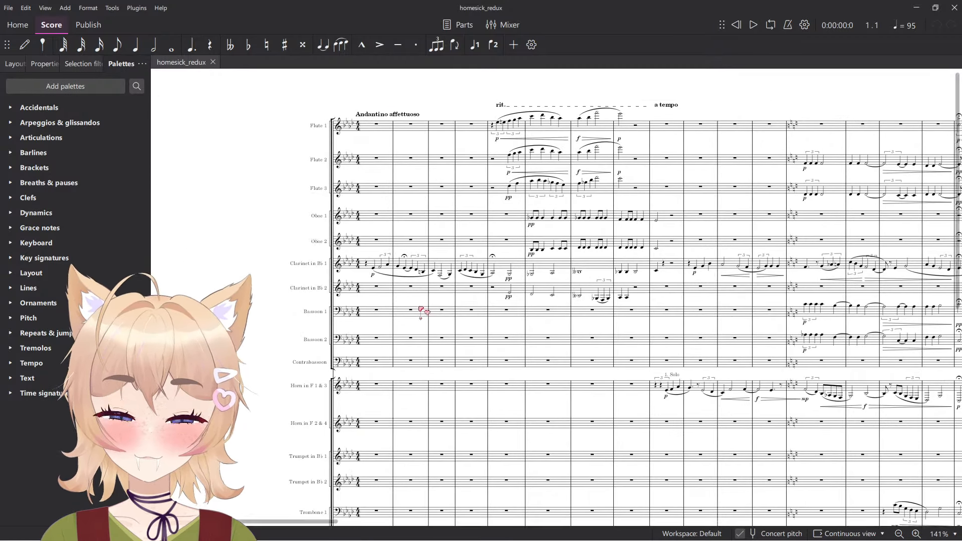
pyautogui.moveTo(419, 308); pyautogui.dragTo(415, 315)
pyautogui.moveTo(586, 326); pyautogui.dragTo(573, 322)
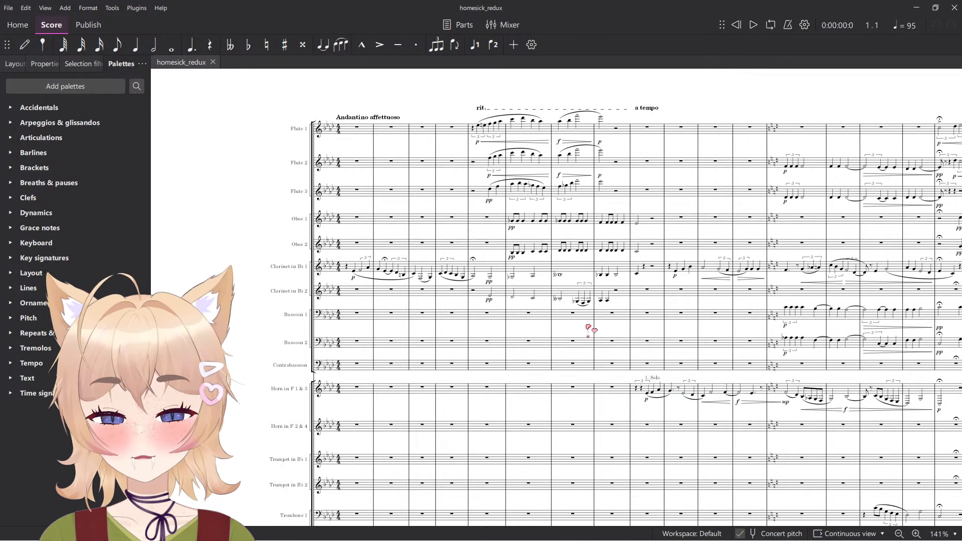
pyautogui.hscroll(1, 606, 321)
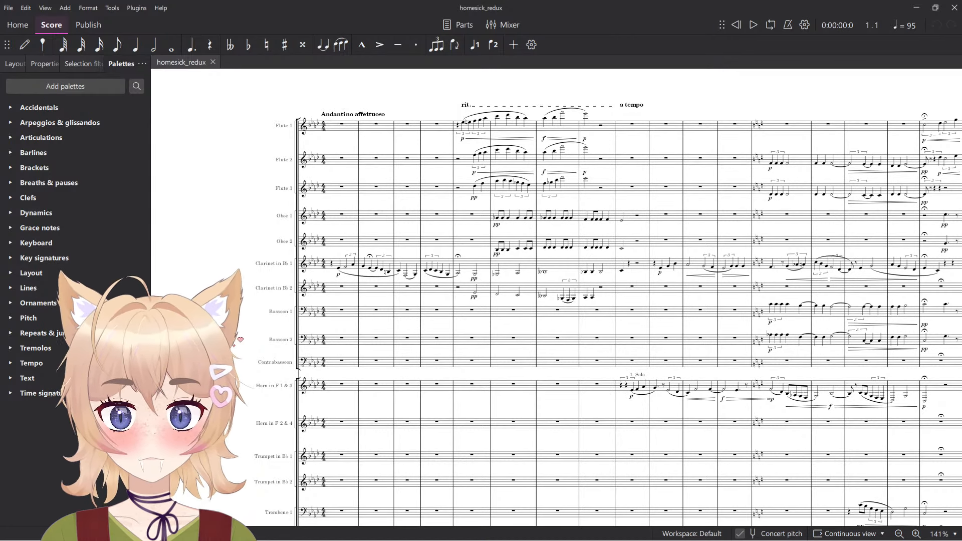
# Examine the orchestration leading from the a tempo passage into Andante grandioso, including the string and percussion staves.
pyautogui.hscroll(10, 269, 267)
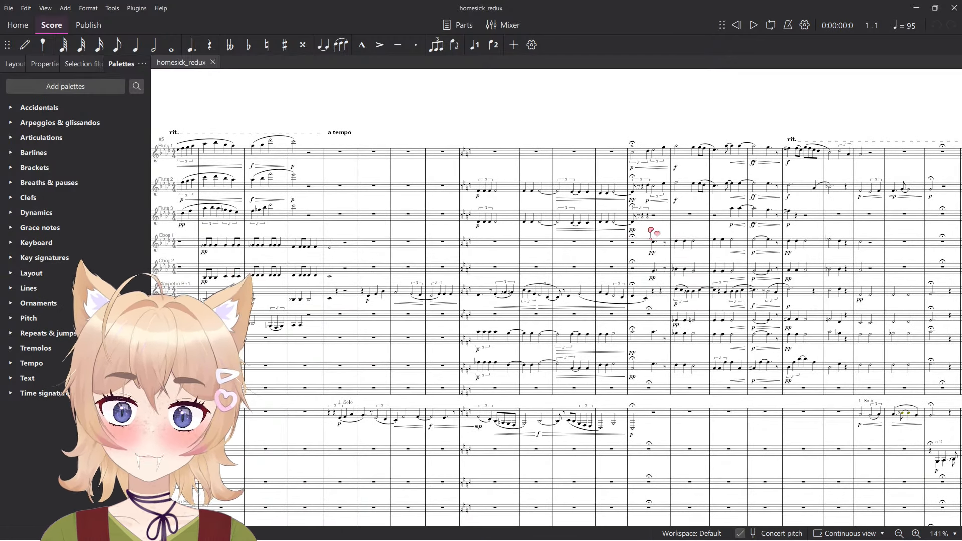
pyautogui.scroll(-5, 577, 235)
pyautogui.scroll(-3, 476, 256)
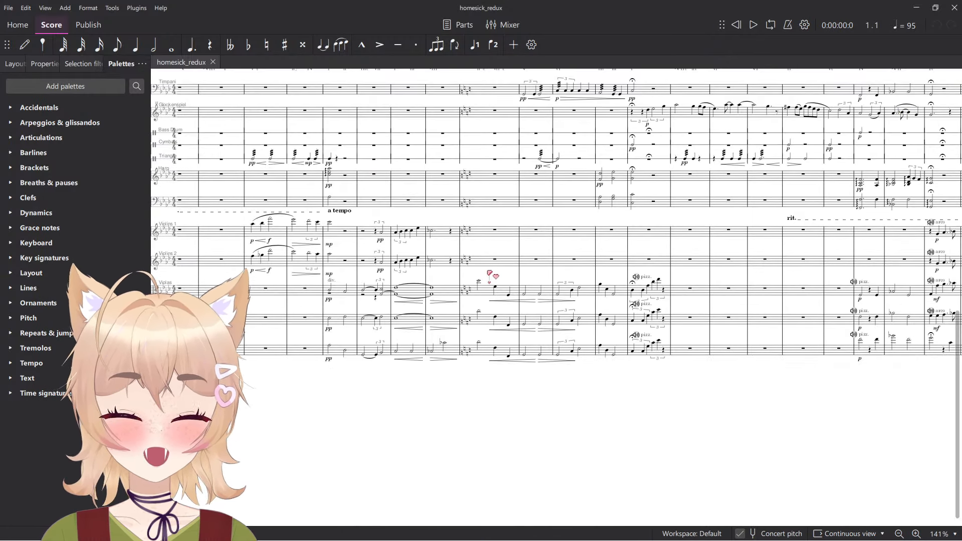
pyautogui.scroll(6, 497, 296)
pyautogui.hscroll(3, 507, 316)
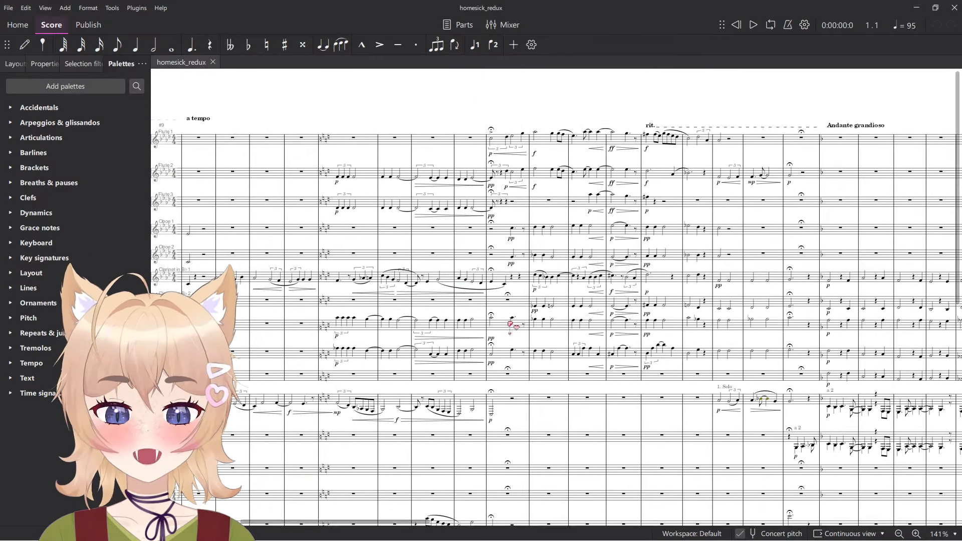
pyautogui.hscroll(6, 510, 325)
pyautogui.scroll(-7, 551, 351)
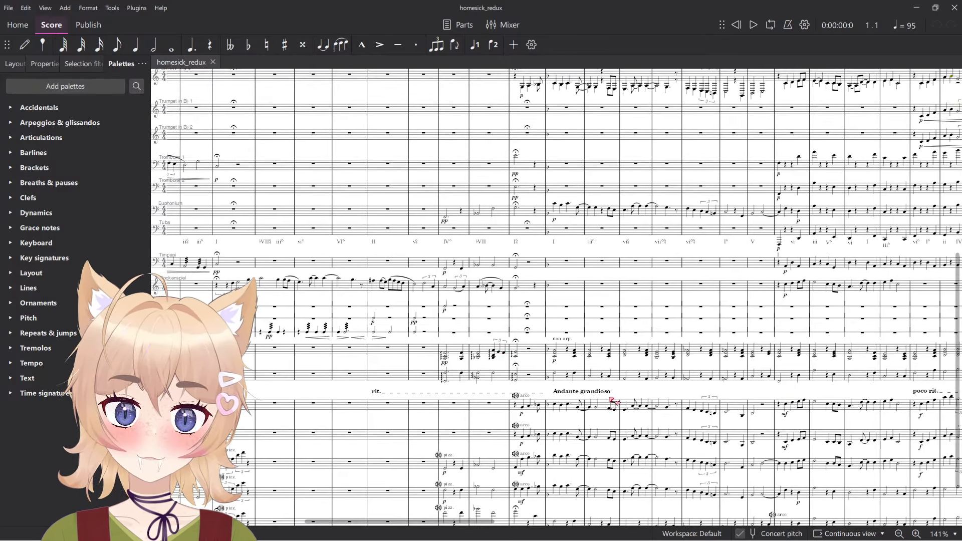
pyautogui.hscroll(-10, 501, 351)
pyautogui.scroll(5, 400, 401)
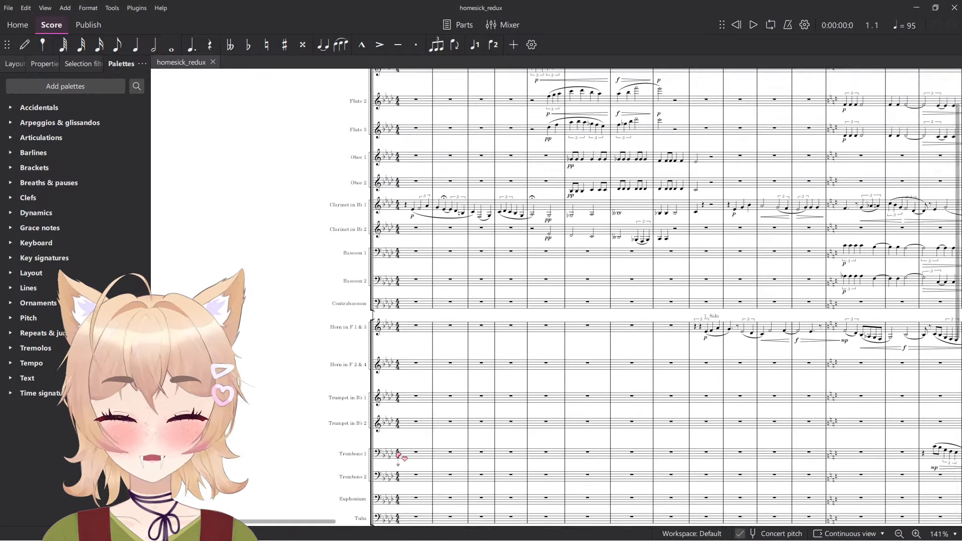
# Sound the low half note in measure 3 of Clarinet in B♭ 1's opening solo and clear the selection.
pyautogui.scroll(1, 399, 456)
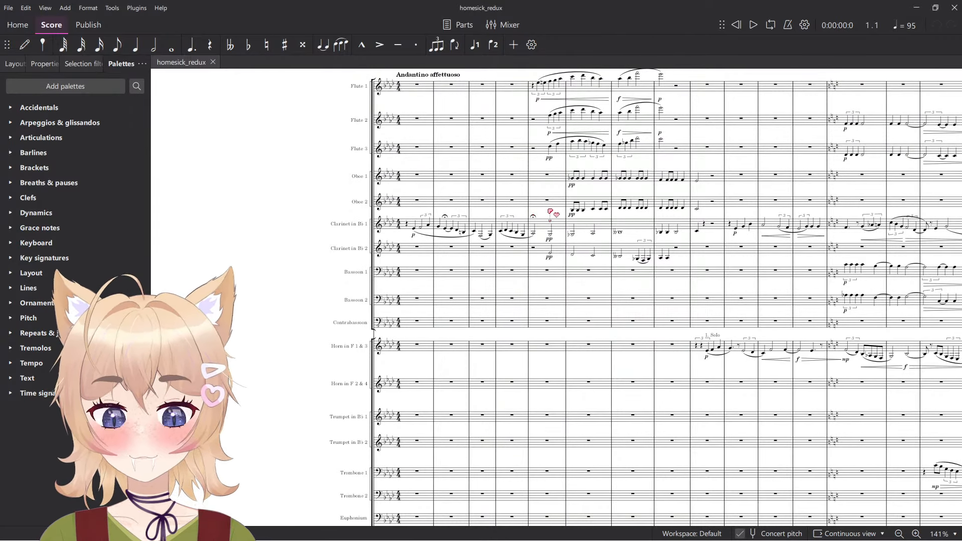
pyautogui.scroll(3, 671, 351)
pyautogui.hscroll(2, 670, 351)
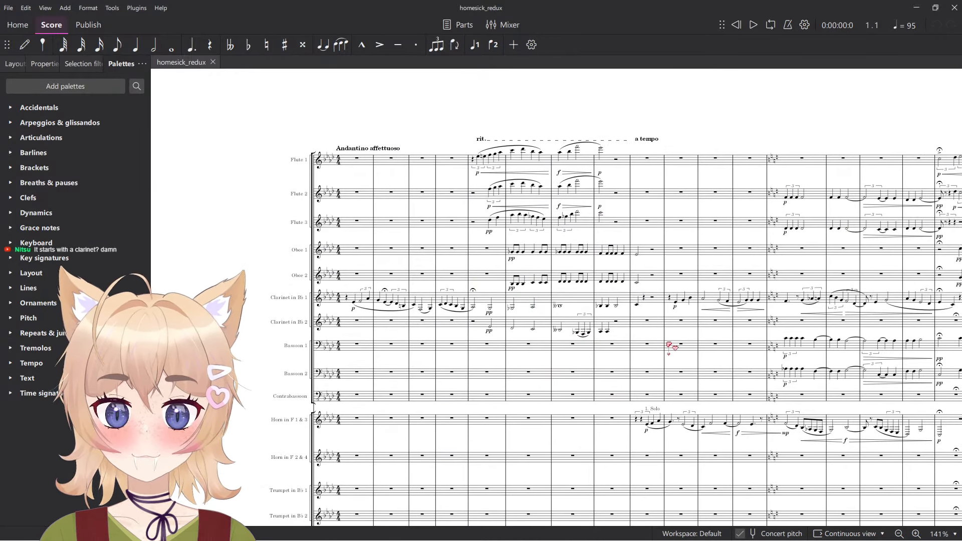
pyautogui.scroll(5, 374, 299)
pyautogui.scroll(1, 441, 331)
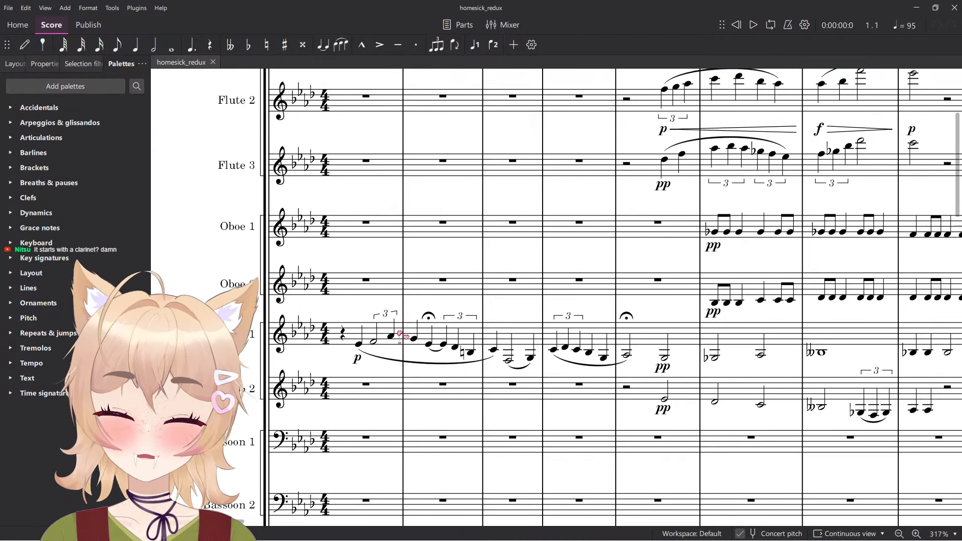
pyautogui.click(510, 363)
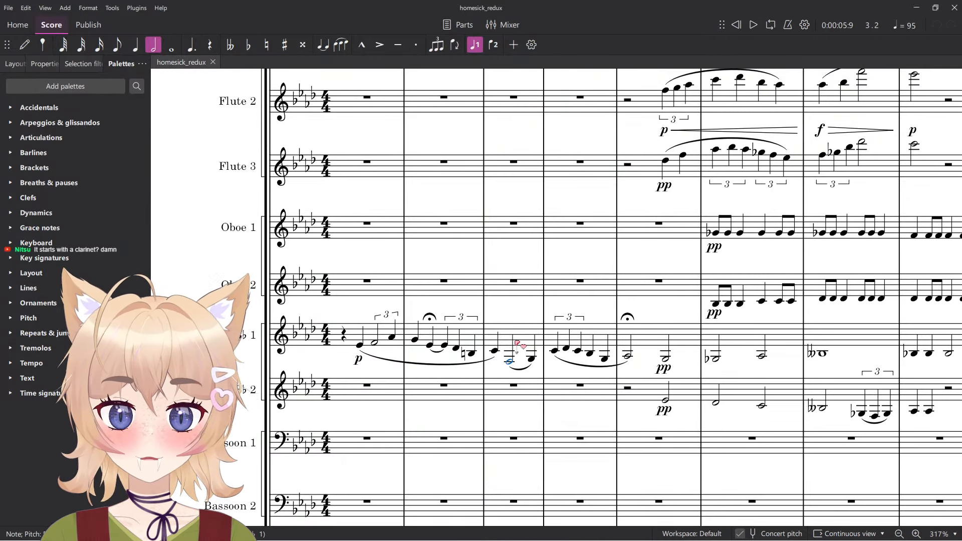
pyautogui.click(521, 311)
pyautogui.moveTo(520, 311); pyautogui.dragTo(546, 507)
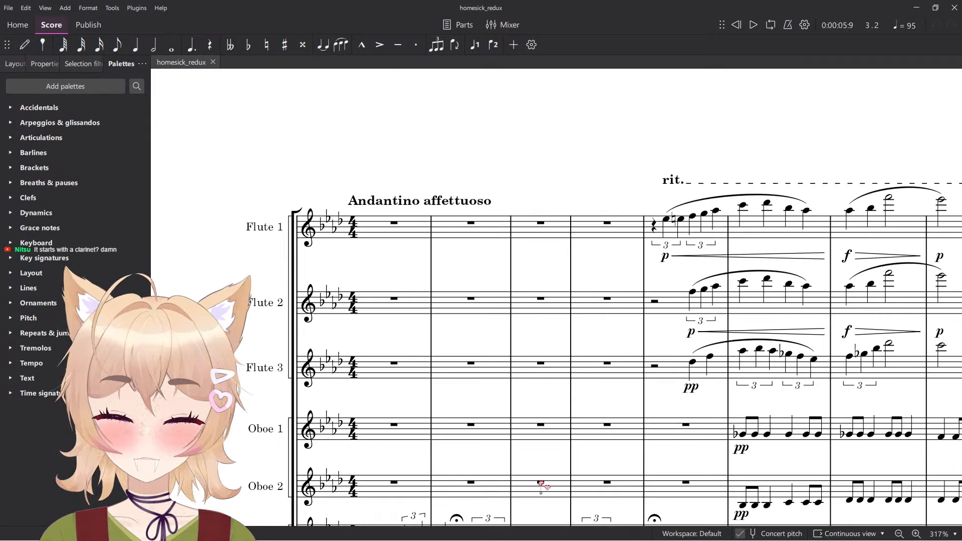
# Examine the opening clarinet solo against the flute and oboe entries, reselecting the low half note in measure 3.
pyautogui.scroll(-3, 569, 461)
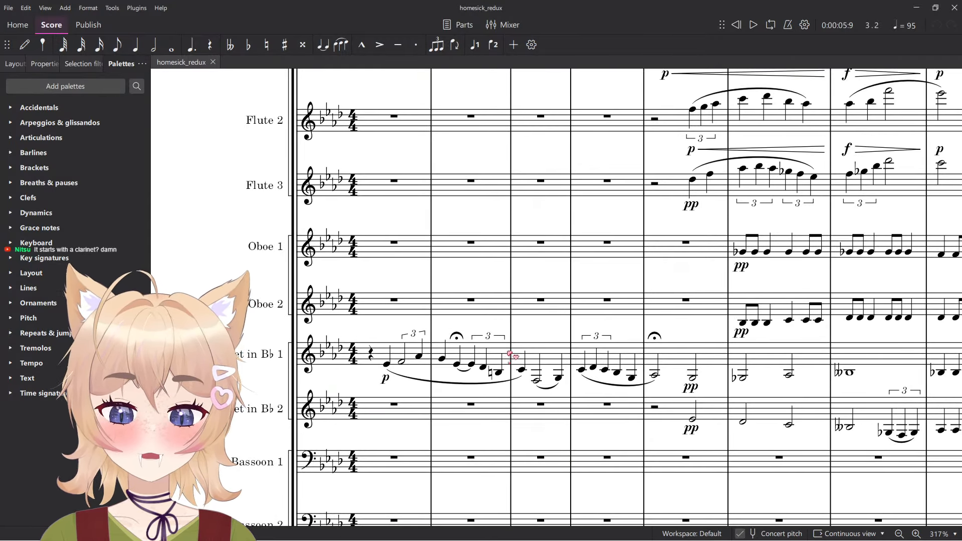
pyautogui.scroll(3, 516, 358)
pyautogui.scroll(-2, 522, 364)
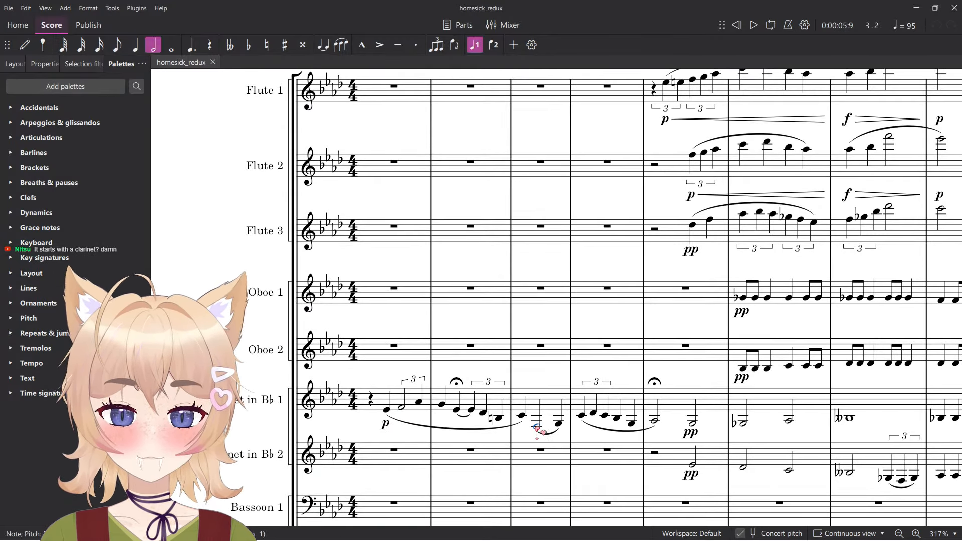
pyautogui.scroll(3, 546, 381)
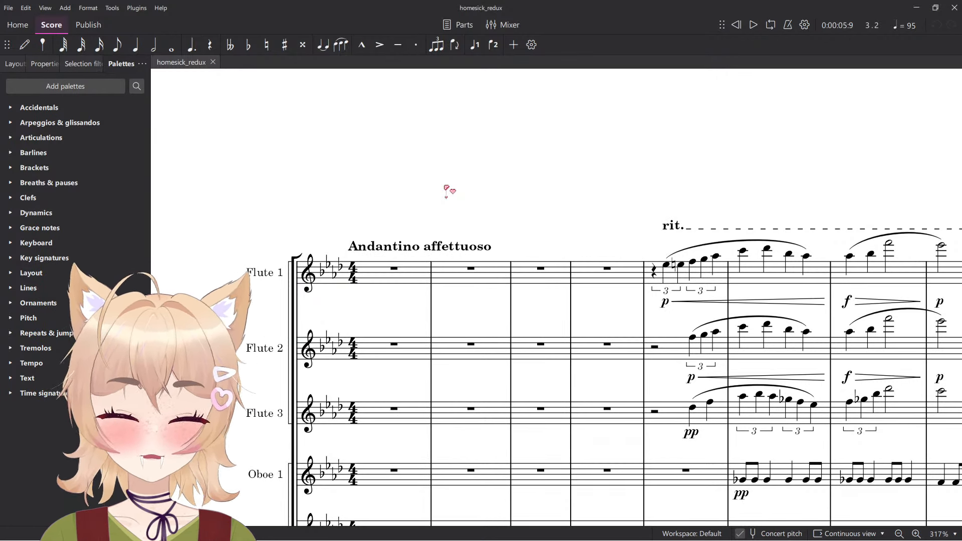
pyautogui.scroll(-3, 447, 190)
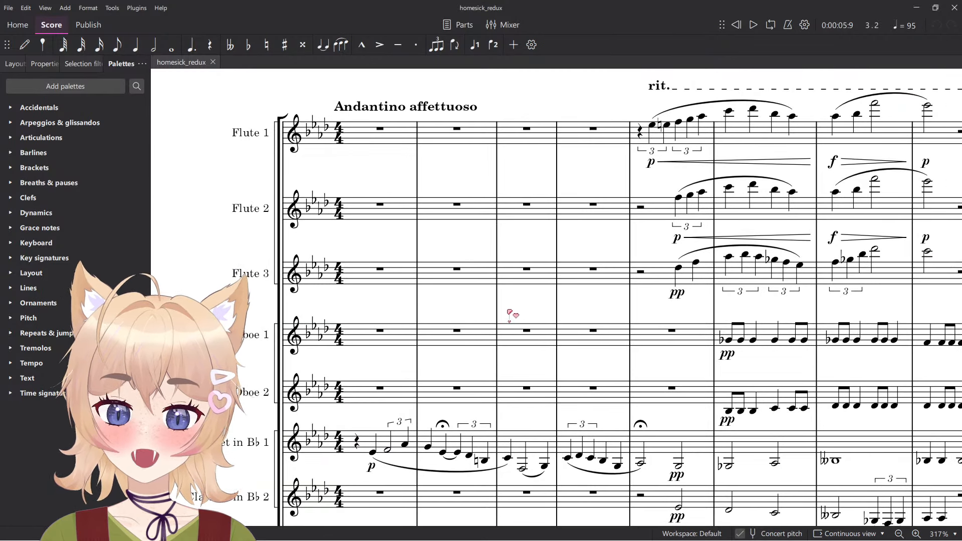
pyautogui.scroll(-1, 519, 370)
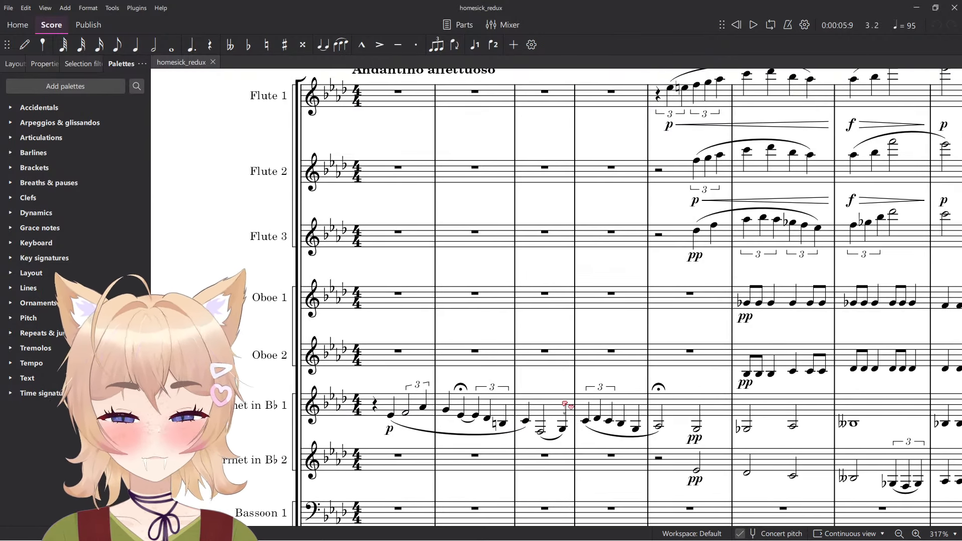
# Stack a four-note half-note cluster at the start of measure 8 on the Contrabassoon staff.
pyautogui.scroll(-3, 652, 341)
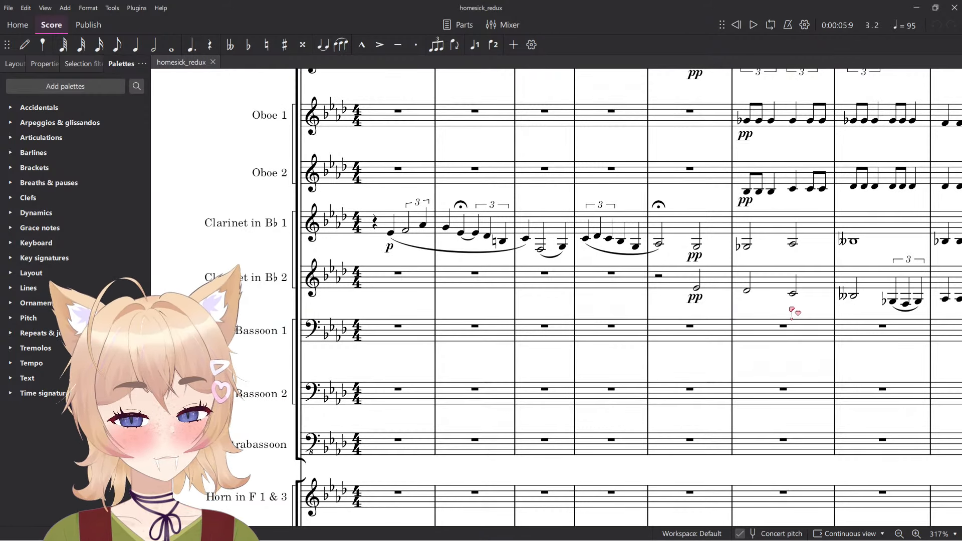
pyautogui.press('n')
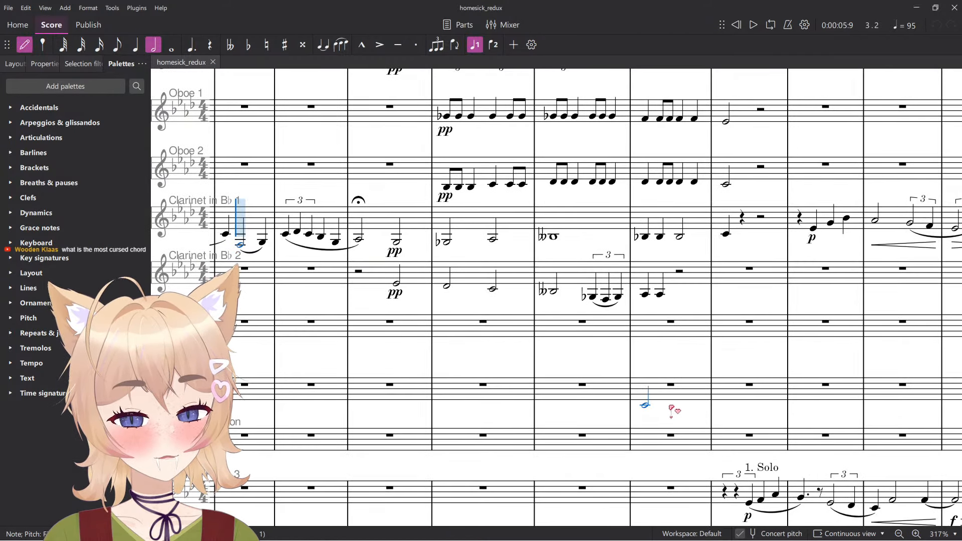
pyautogui.scroll(10, 670, 397)
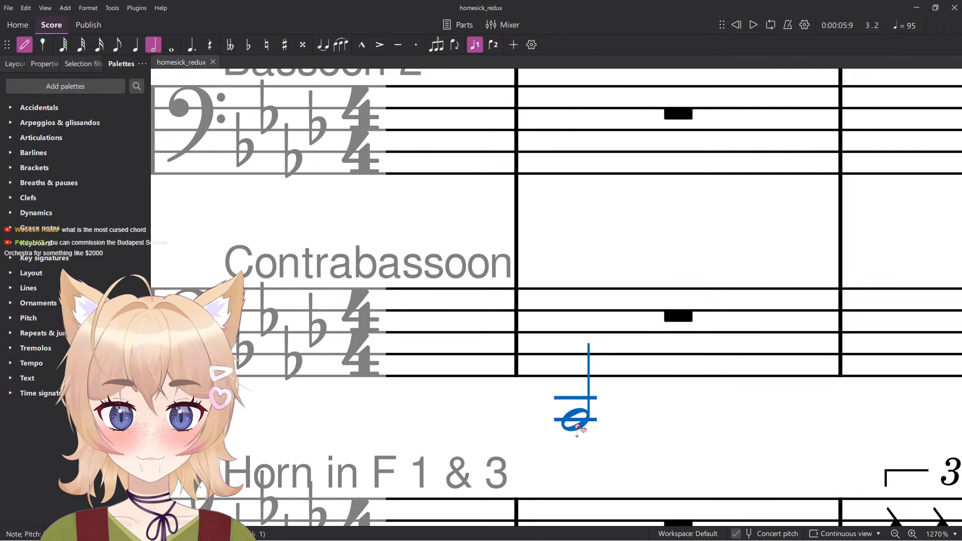
pyautogui.click(577, 426)
pyautogui.click(587, 401)
pyautogui.click(590, 379)
pyautogui.press('Escape')
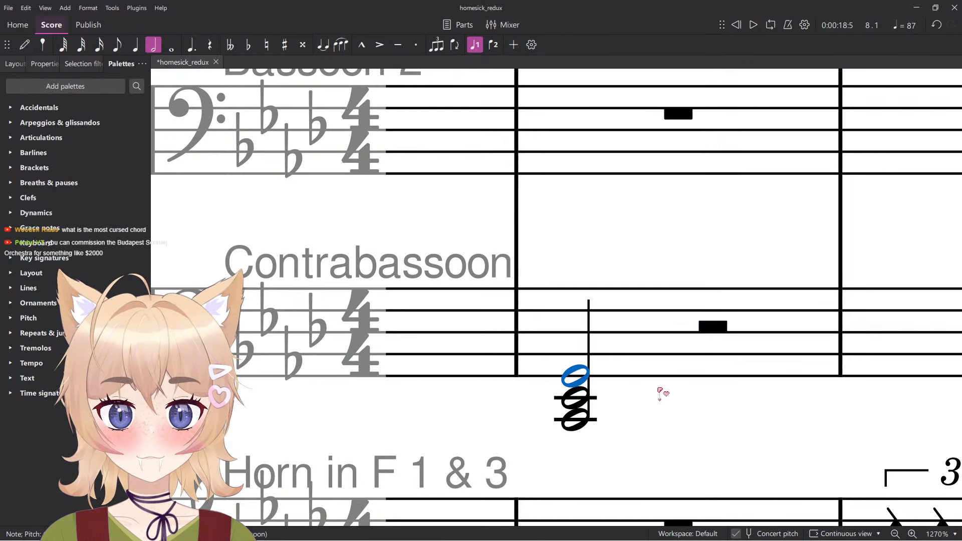
pyautogui.press('n')
pyautogui.click(581, 345)
pyautogui.press('Escape')
# Add an ff dynamic to the contrabassoon cluster in measure 8 and play that measure.
pyautogui.click(650, 339)
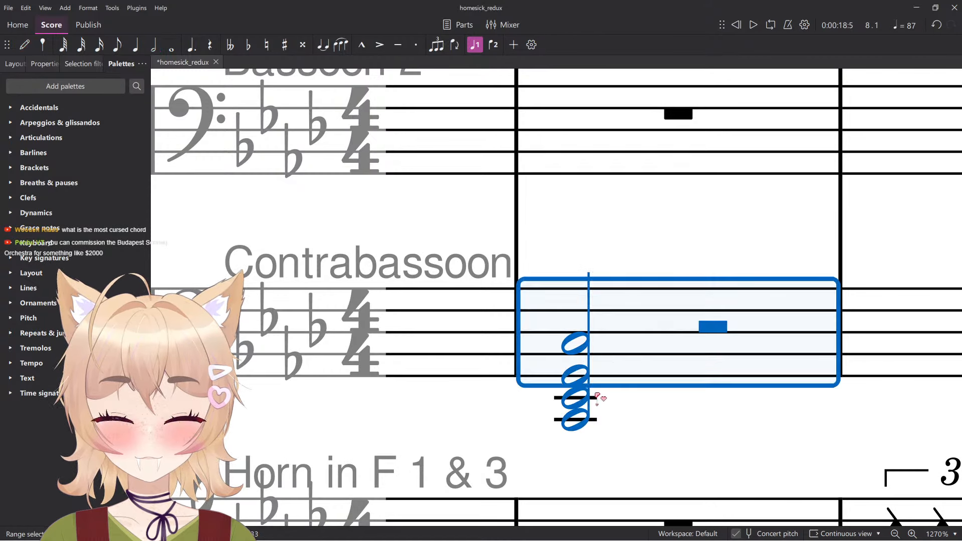
pyautogui.click(587, 379)
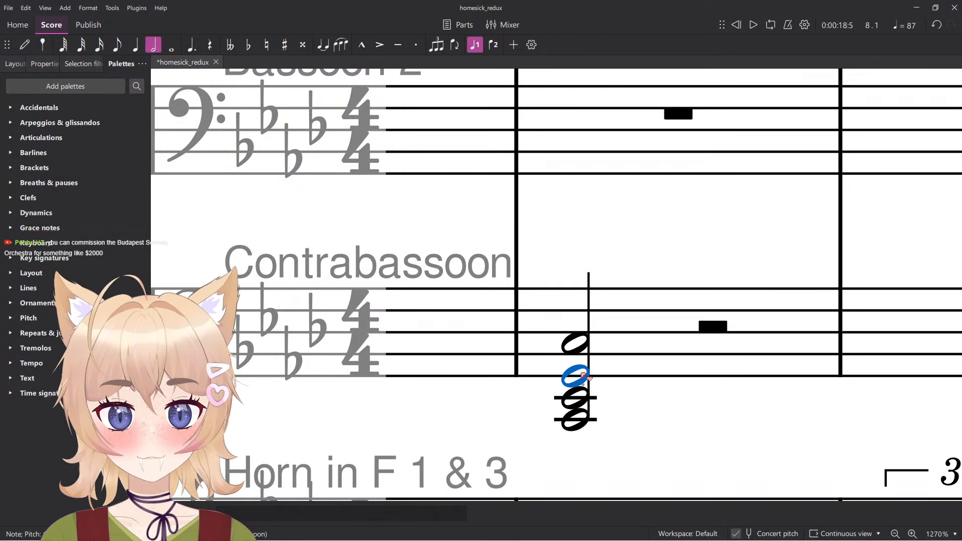
pyautogui.hotkey('ctrl', 'd')
pyautogui.click(612, 472)
pyautogui.click(627, 344)
pyautogui.press('space')
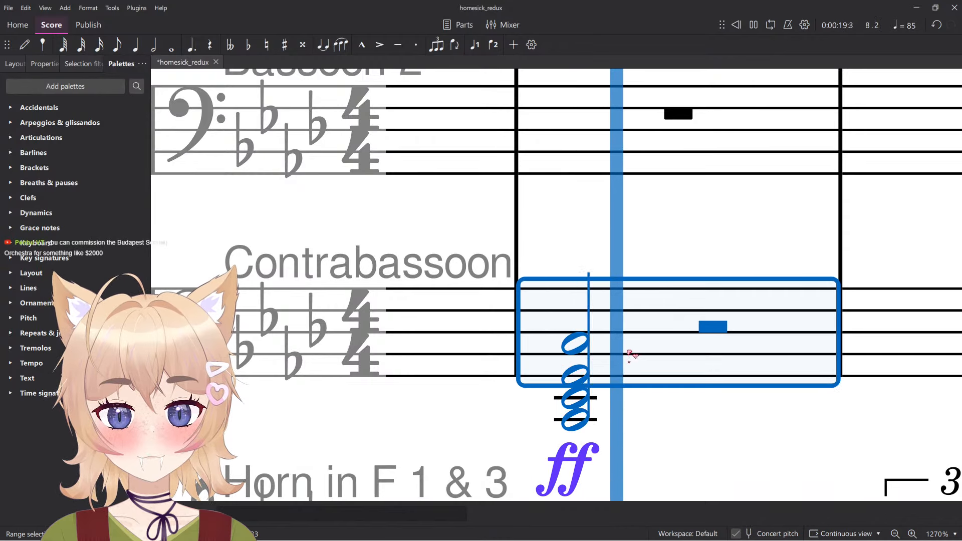
# Stop playback and clear the cluster and its dynamic from the Contrabassoon measure.
pyautogui.press('space')
pyautogui.scroll(-2, 655, 354)
pyautogui.press('Delete')
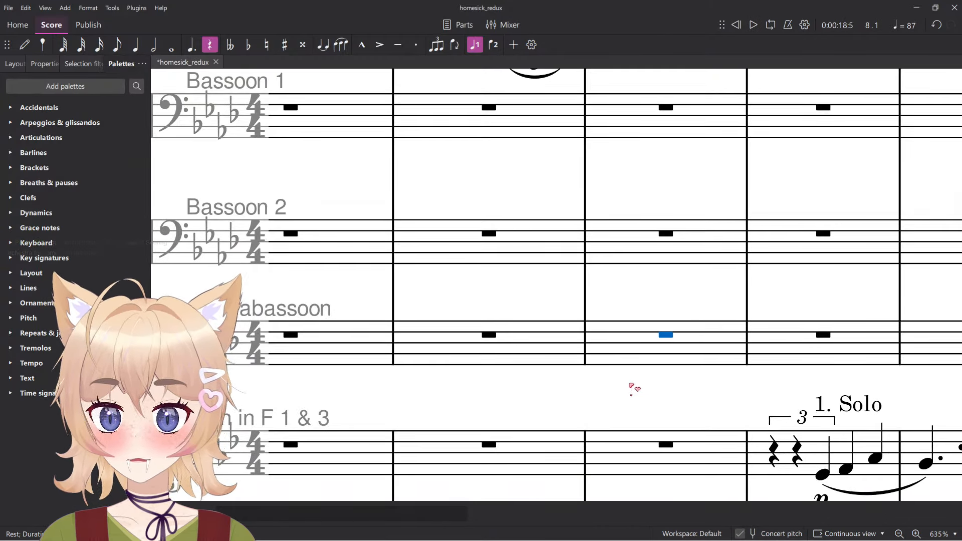
# Deselect the emptied Contrabassoon measure and save the score.
pyautogui.scroll(-7, 631, 386)
pyautogui.moveTo(631, 386); pyautogui.dragTo(785, 418)
pyautogui.scroll(2, 469, 304)
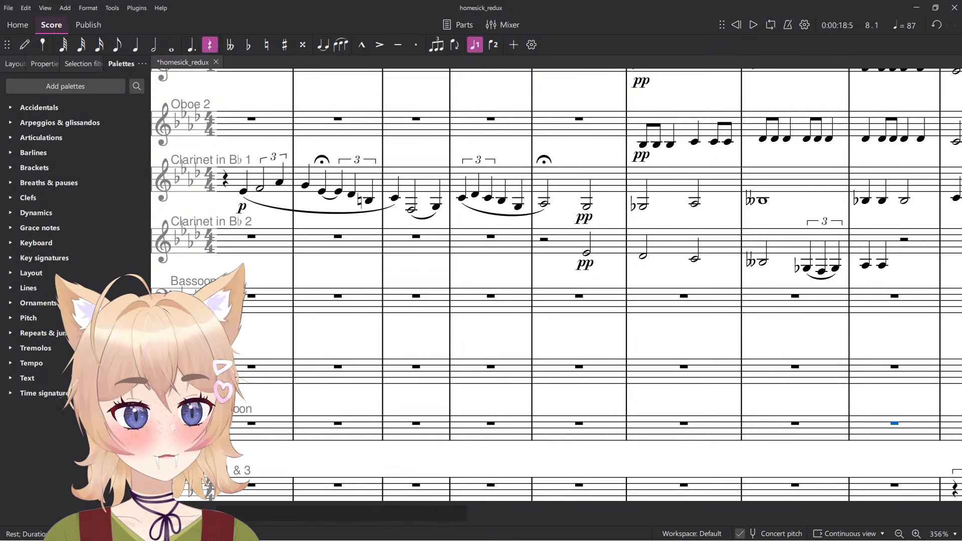
pyautogui.moveTo(572, 284); pyautogui.dragTo(676, 371)
pyautogui.scroll(-3, 499, 350)
pyautogui.click(412, 347)
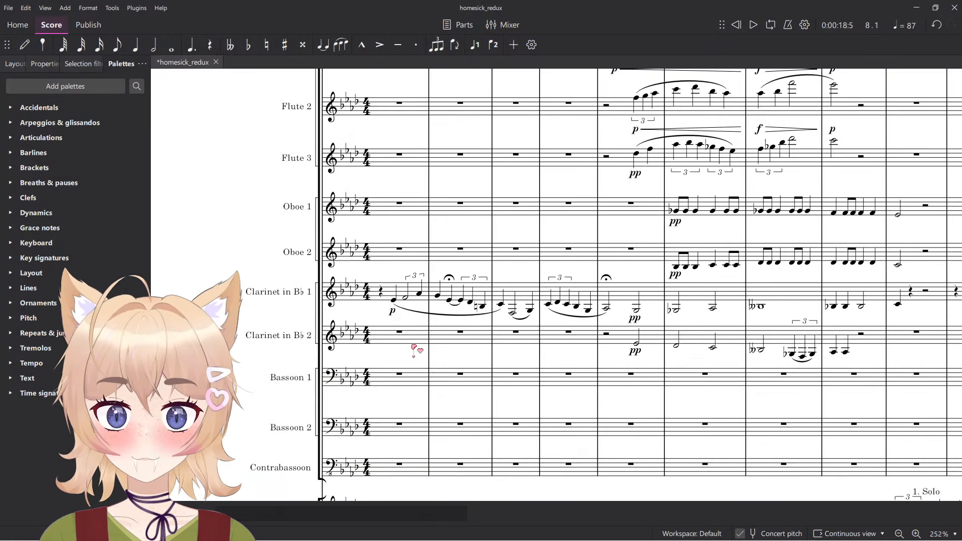
pyautogui.hotkey('ctrl', 's')
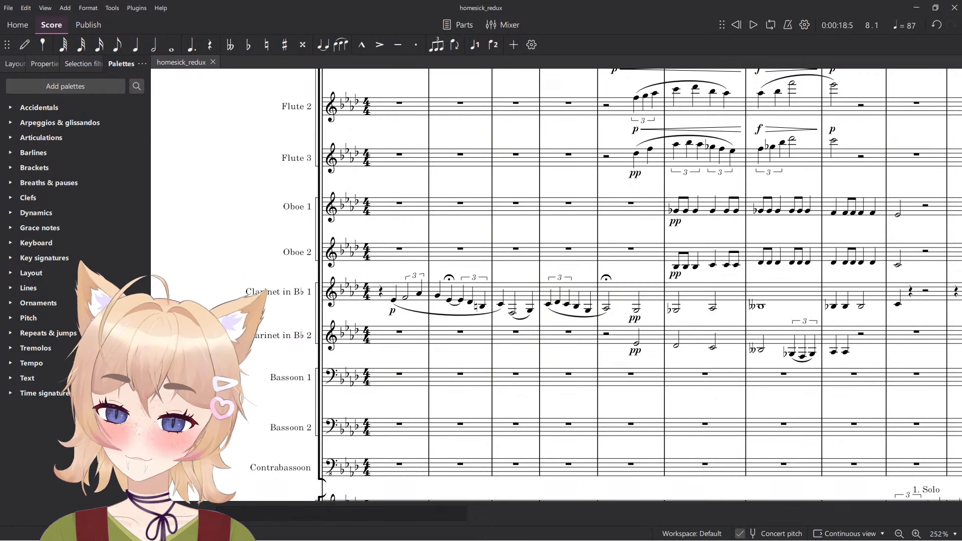
# Examine the Andantino affettuoso opening, including the flute, oboe and clarinet staves up to the rit.
pyautogui.scroll(2, 466, 266)
pyautogui.moveTo(497, 236); pyautogui.dragTo(576, 356)
pyautogui.scroll(3, 474, 201)
pyautogui.scroll(-4, 532, 294)
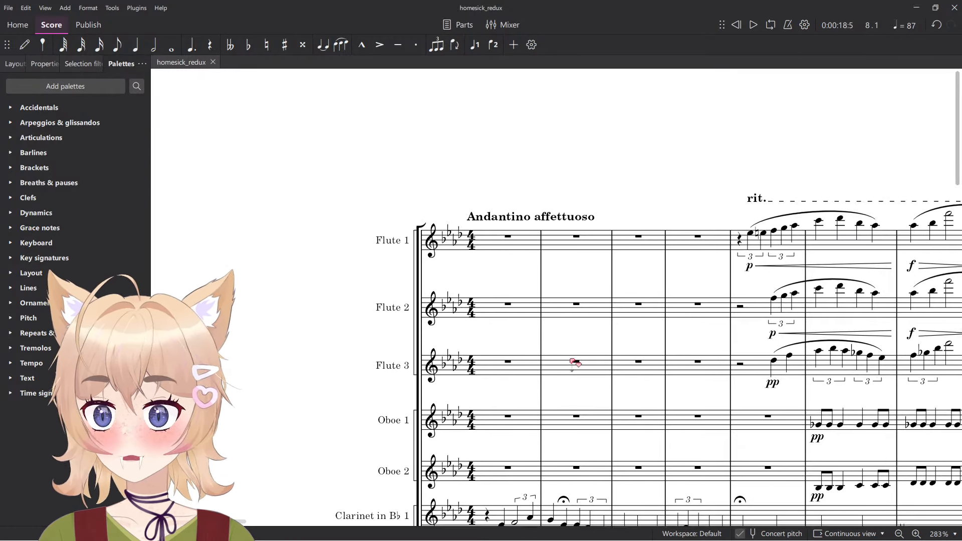
pyautogui.scroll(2, 576, 351)
pyautogui.moveTo(649, 331); pyautogui.dragTo(590, 294)
pyautogui.scroll(-3, 590, 296)
pyautogui.moveTo(703, 319); pyautogui.dragTo(663, 299)
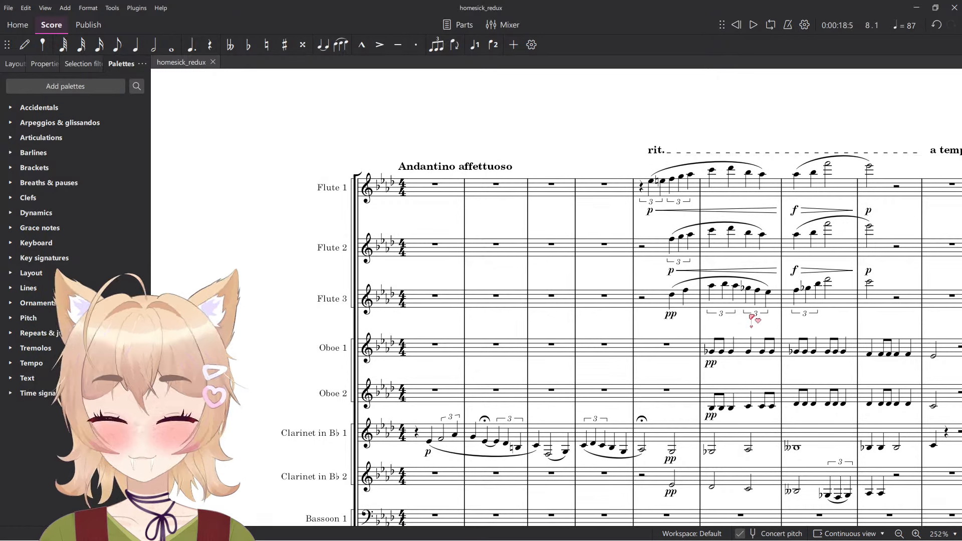
# Calculate 2000/3 in the system launcher and dismiss it.
pyautogui.hotkey('alt', 'space')
pyautogui.write('2000/3')
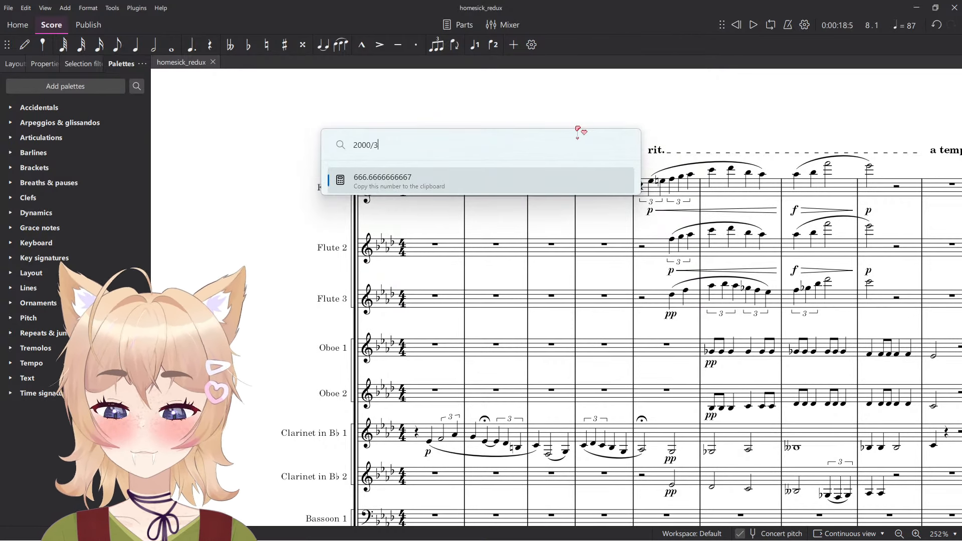
pyautogui.click(463, 103)
# Select the first measure across the staves from Oboe 2 up to Flute 1, then clear the selection.
pyautogui.moveTo(536, 349); pyautogui.dragTo(482, 252)
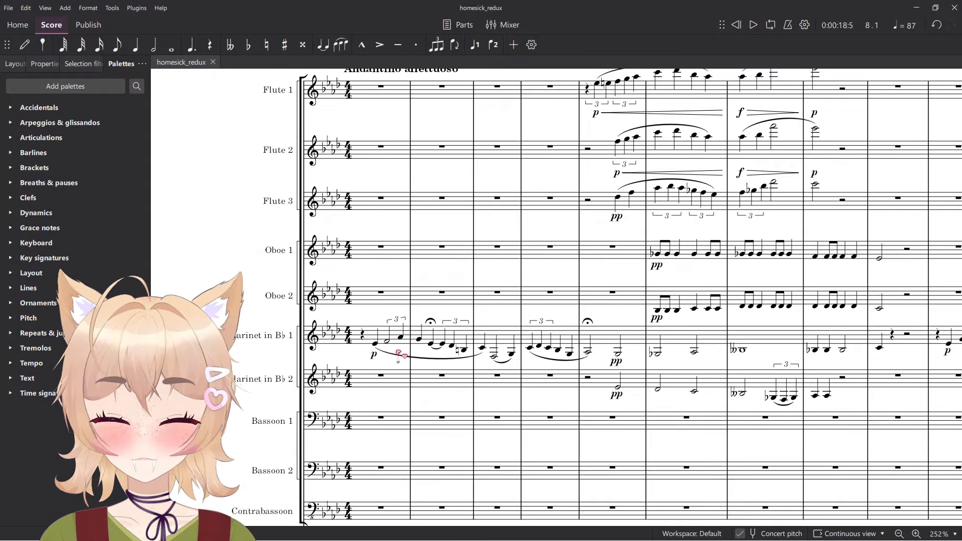
pyautogui.moveTo(404, 364); pyautogui.dragTo(404, 313)
pyautogui.scroll(4, 359, 238)
pyautogui.moveTo(359, 238); pyautogui.dragTo(422, 273)
pyautogui.click(452, 287)
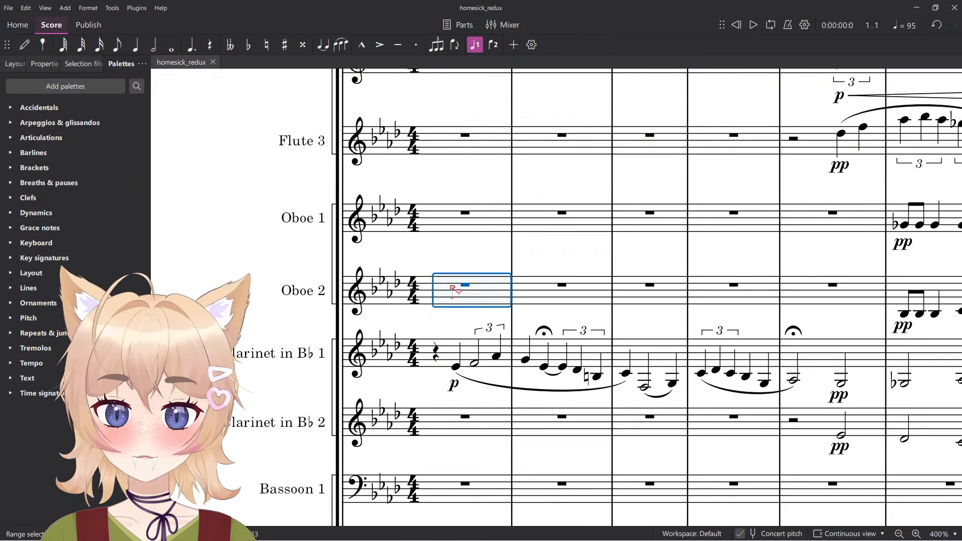
pyautogui.scroll(-2, 474, 251)
pyautogui.scroll(3, 502, 241)
pyautogui.keyDown('shift'); pyautogui.click(466, 166); pyautogui.keyUp('shift')
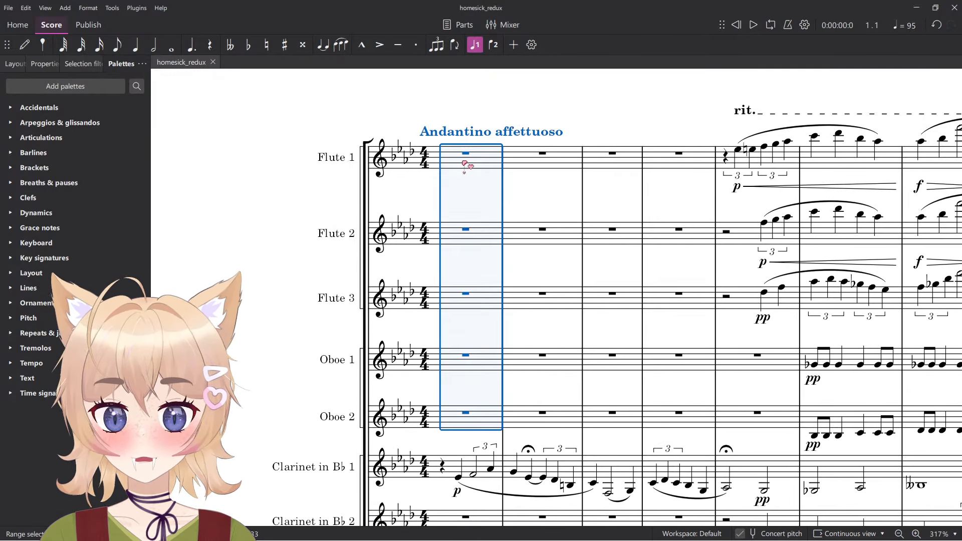
pyautogui.click(551, 118)
pyautogui.moveTo(584, 227); pyautogui.dragTo(559, 222)
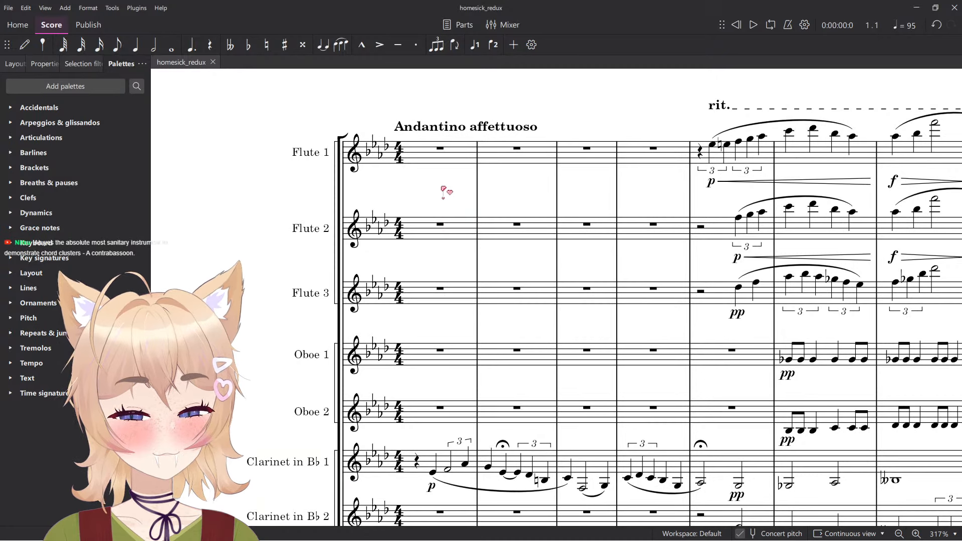
# Examine the woodwind writing through the rit. and a tempo up to the key change, then the opening clarinet solo again.
pyautogui.hscroll(5, 511, 219)
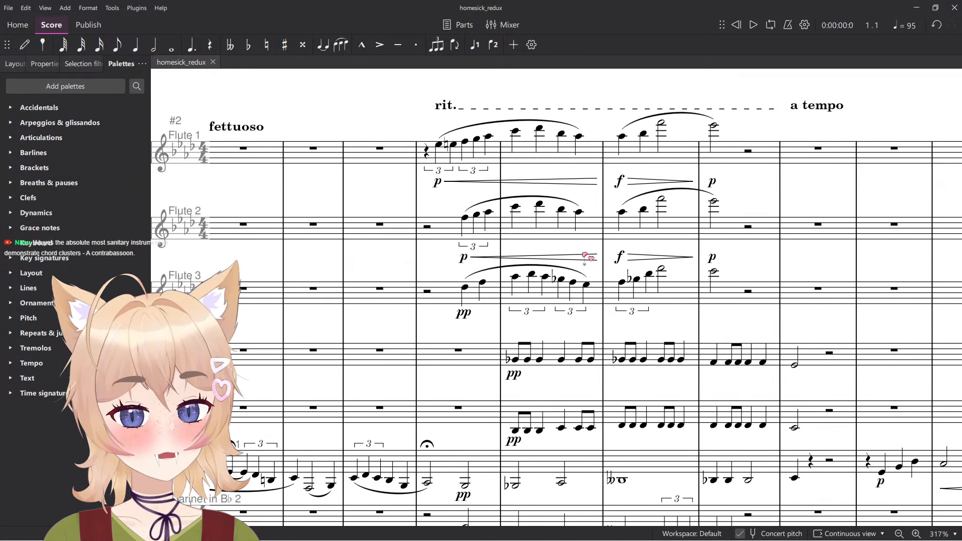
pyautogui.moveTo(583, 255); pyautogui.dragTo(322, 214)
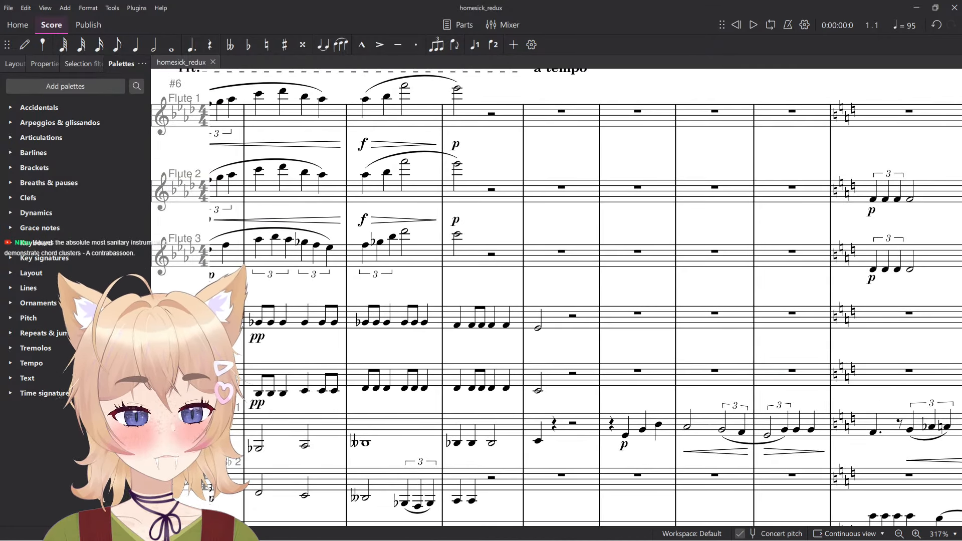
pyautogui.hotkey('ctrl', 'Home')
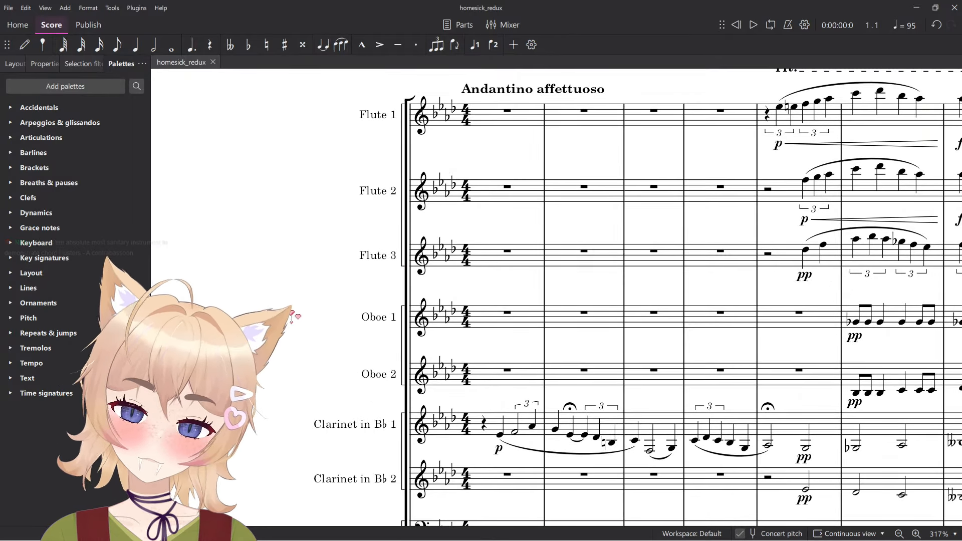
pyautogui.scroll(-4, 300, 318)
pyautogui.scroll(3, 442, 332)
pyautogui.moveTo(469, 287); pyautogui.dragTo(461, 248)
pyautogui.scroll(-3, 382, 269)
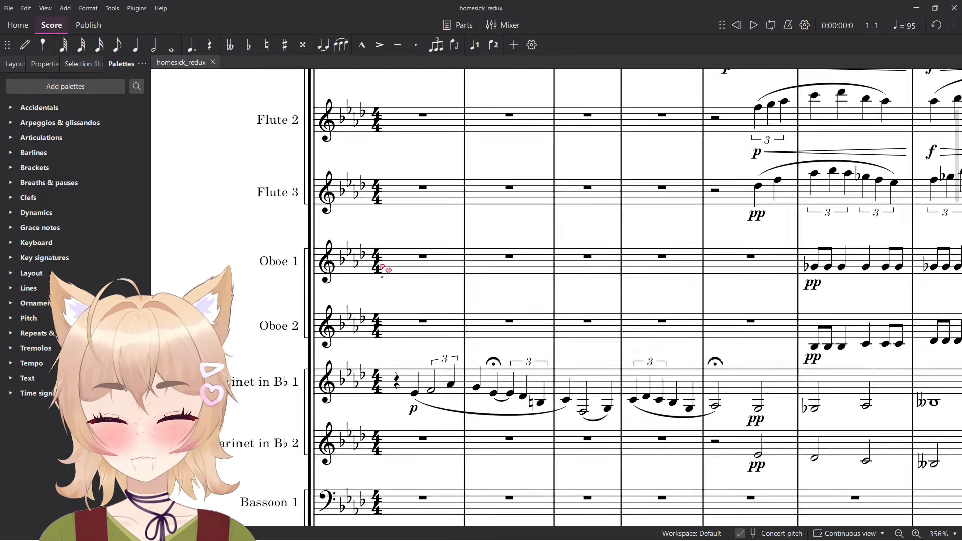
pyautogui.scroll(3, 423, 296)
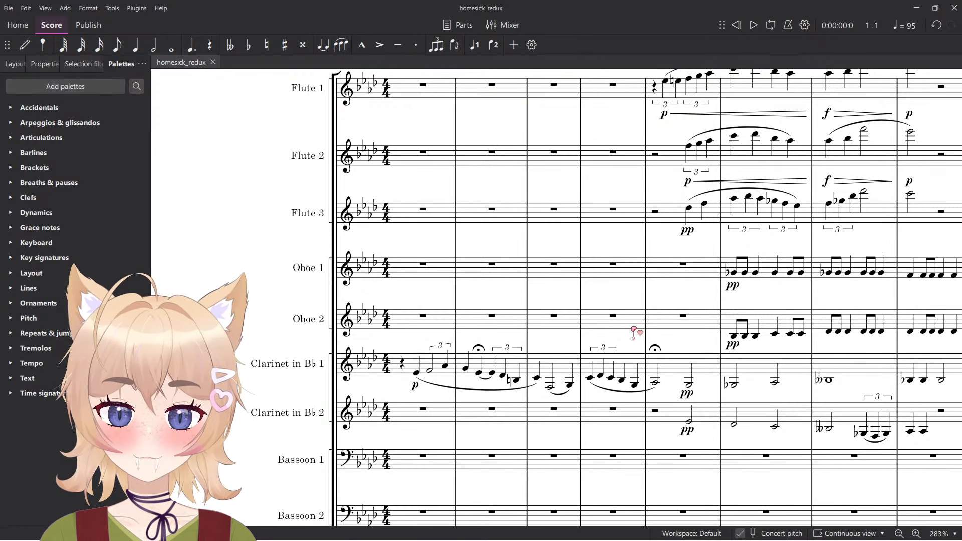
pyautogui.moveTo(632, 269); pyautogui.dragTo(589, 255)
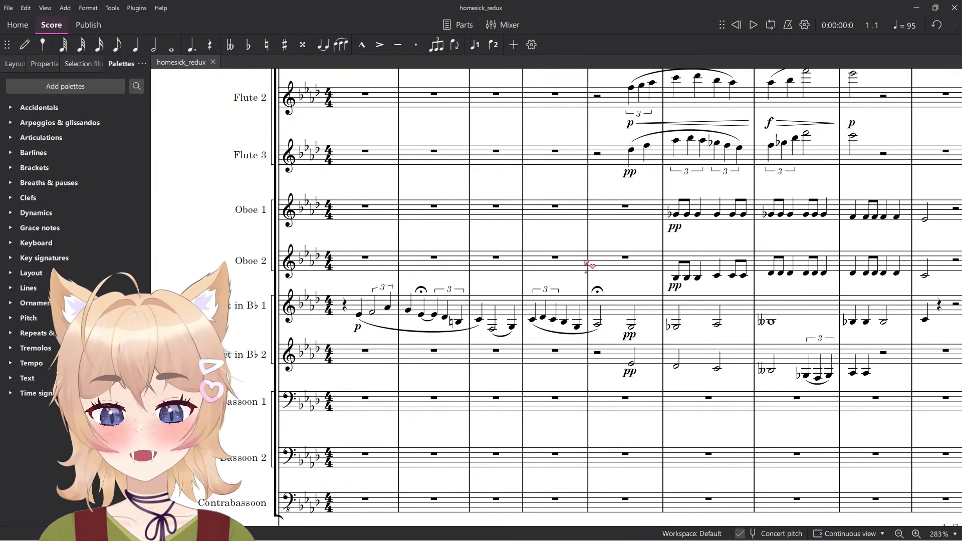
pyautogui.scroll(2, 602, 300)
pyautogui.scroll(2, 738, 342)
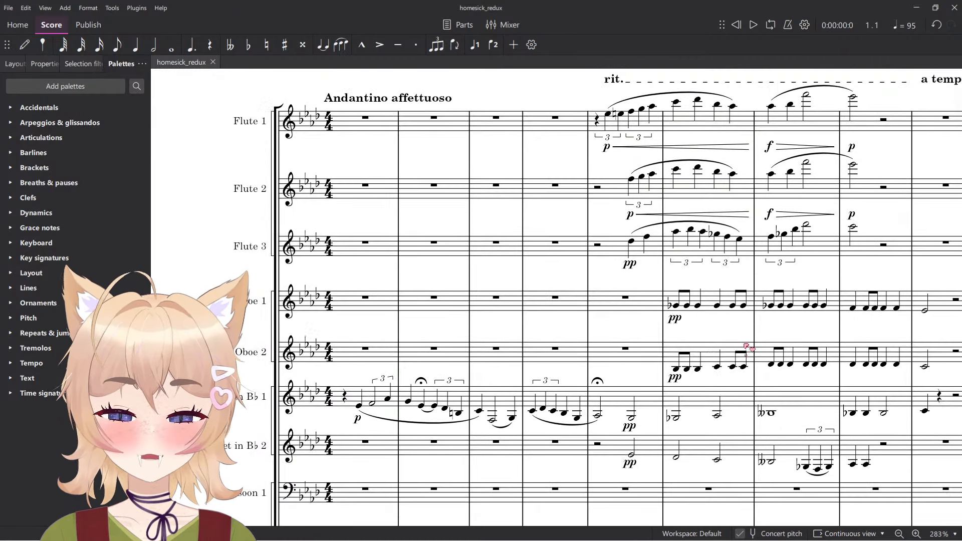
pyautogui.hscroll(-2, 596, 341)
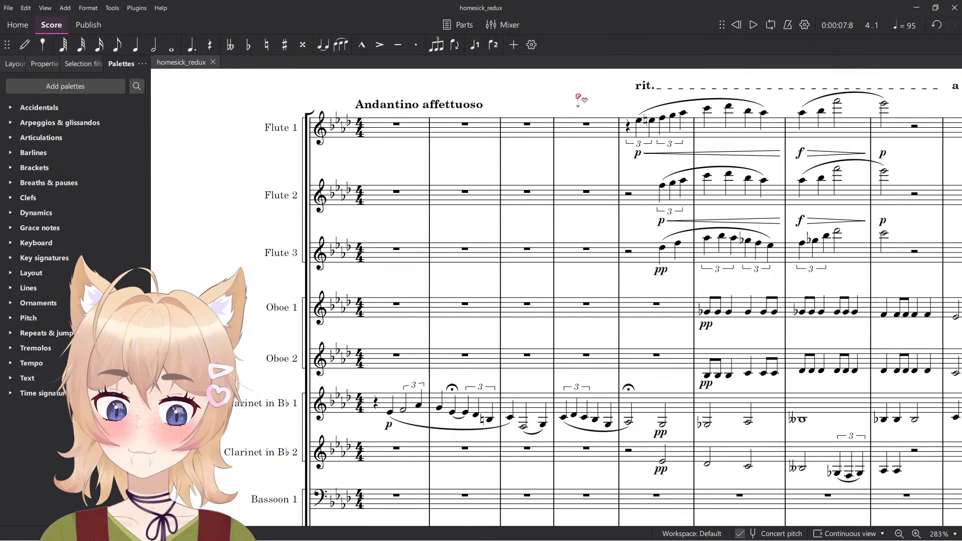
# Look ahead to Andante grandioso, then briefly play the opening and rewind to the start.
pyautogui.moveTo(684, 143); pyautogui.dragTo(670, 134)
pyautogui.moveTo(763, 176)
pyautogui.mouseDown()
pyautogui.moveTo(716, 157)
pyautogui.moveTo(732, 182)
pyautogui.mouseUp()
pyautogui.scroll(-6, 663, 249)
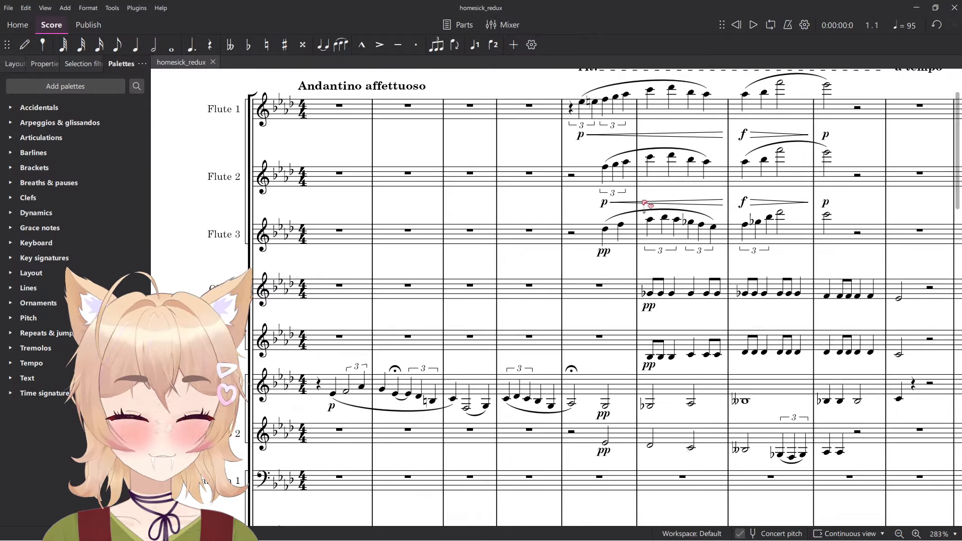
pyautogui.hscroll(10, 663, 249)
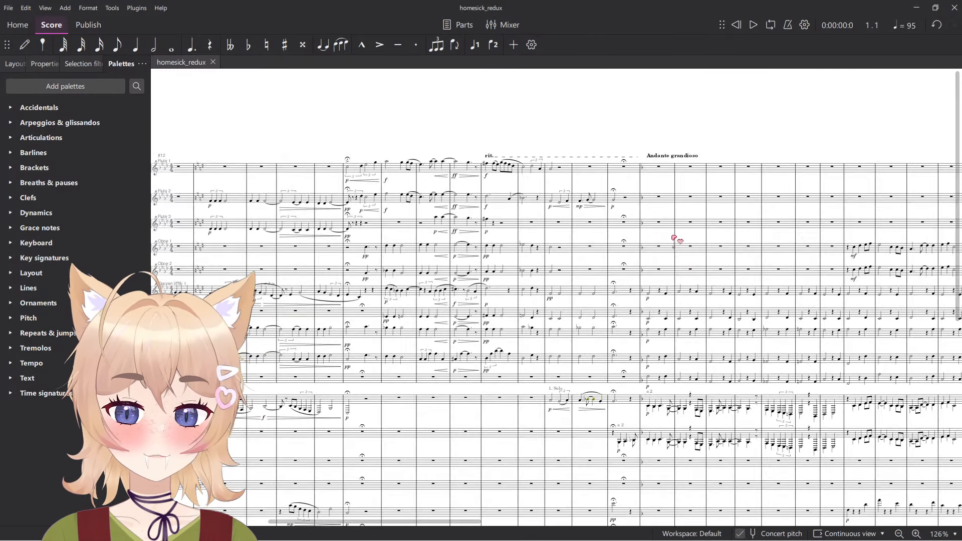
pyautogui.hscroll(-10, 623, 224)
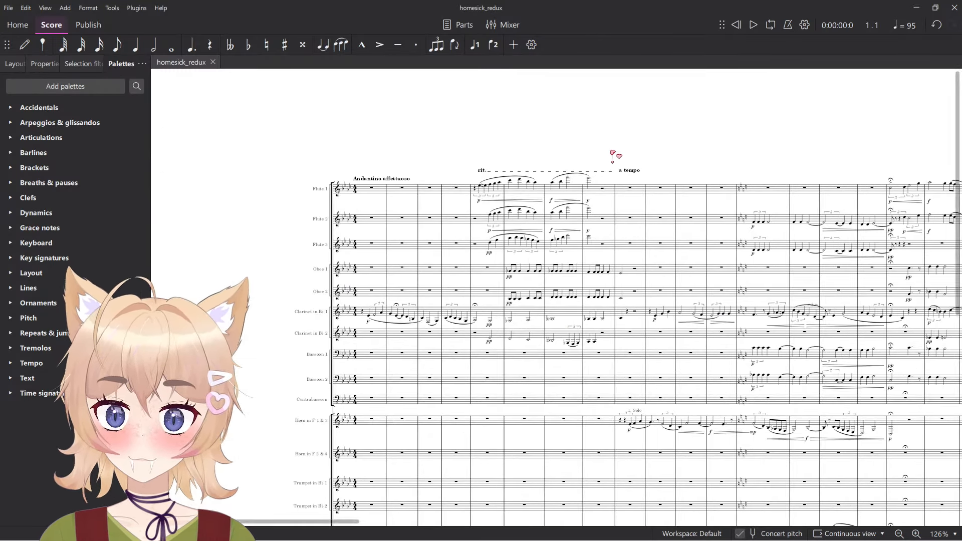
pyautogui.click(754, 25)
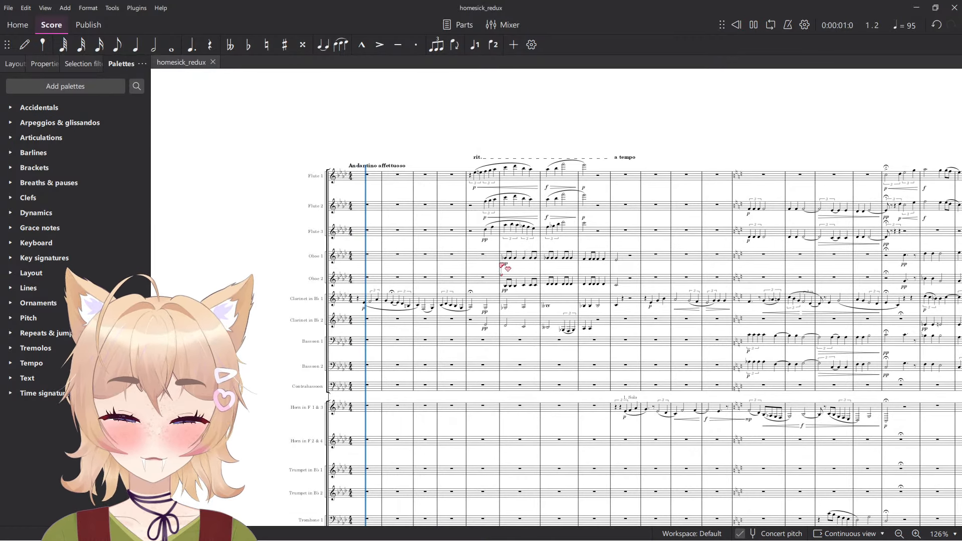
pyautogui.click(736, 25)
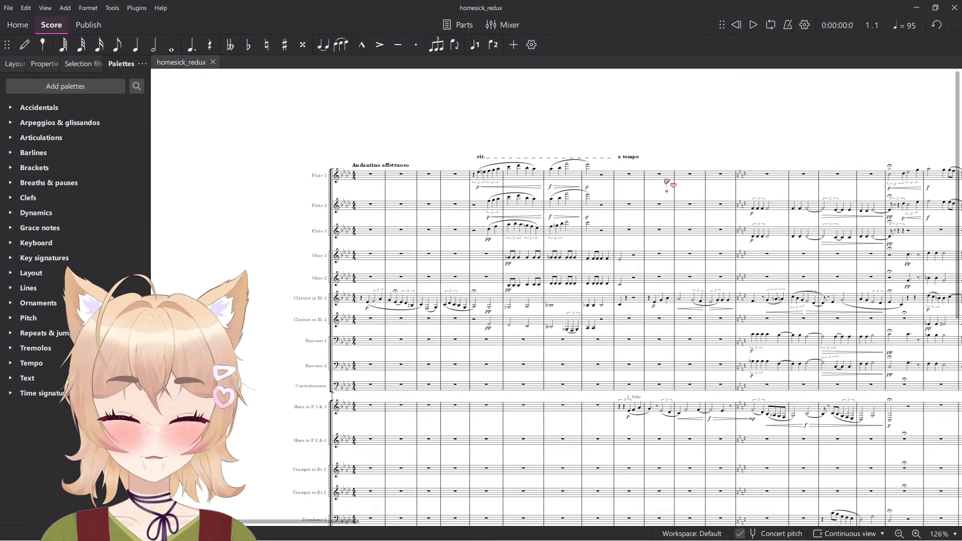
# Adjust the Master channel's volume in the mixer and play the score from the beginning.
pyautogui.press('F10')
pyautogui.moveTo(598, 524); pyautogui.dragTo(951, 427)
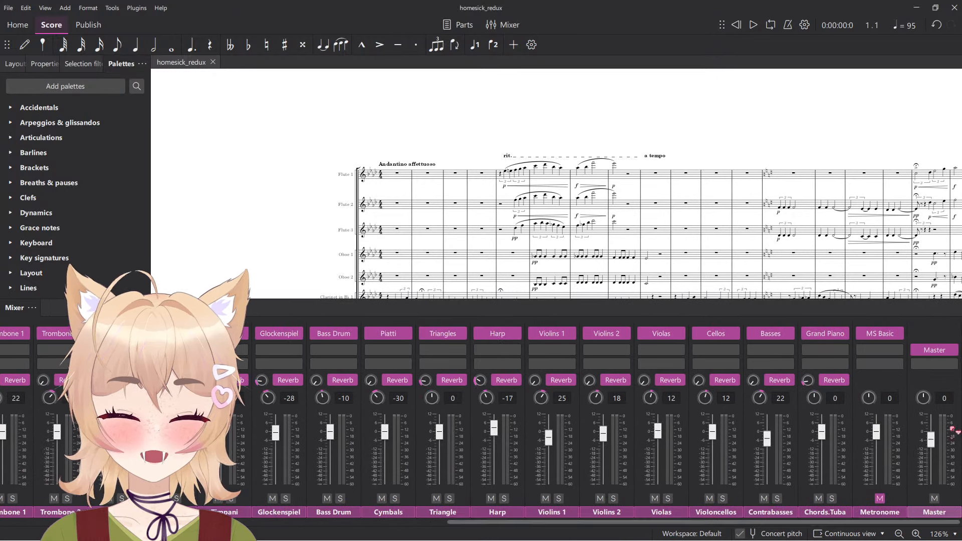
pyautogui.scroll(-1, 672, 258)
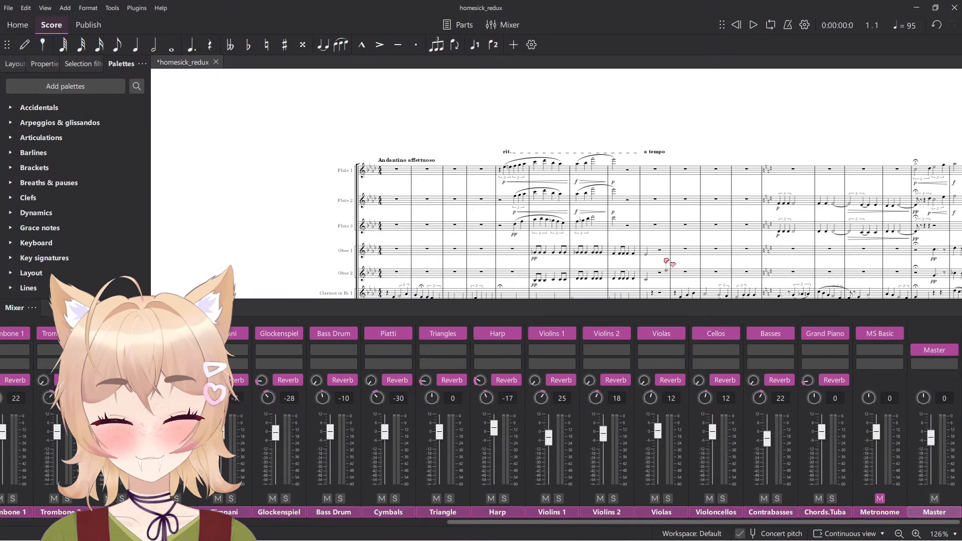
pyautogui.press('F10')
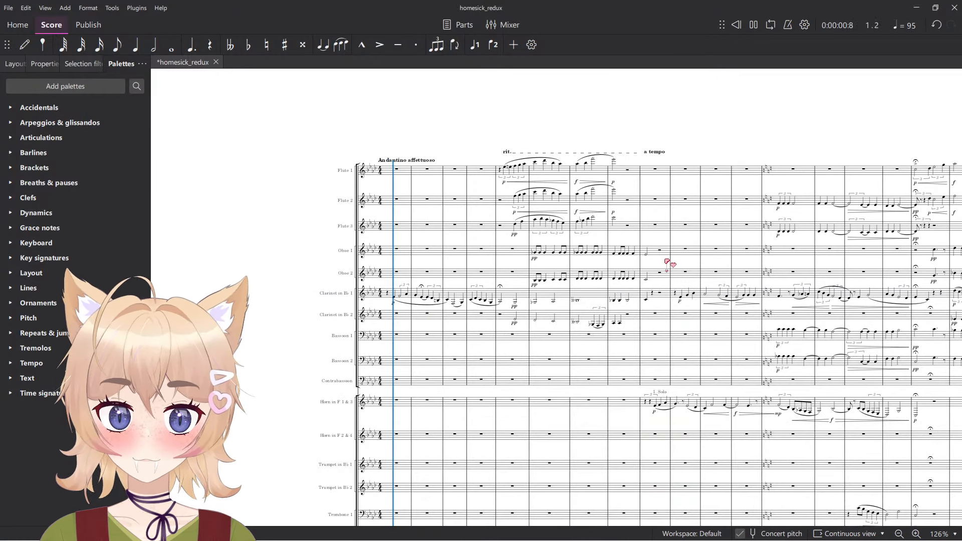
pyautogui.moveTo(613, 245); pyautogui.dragTo(613, 217)
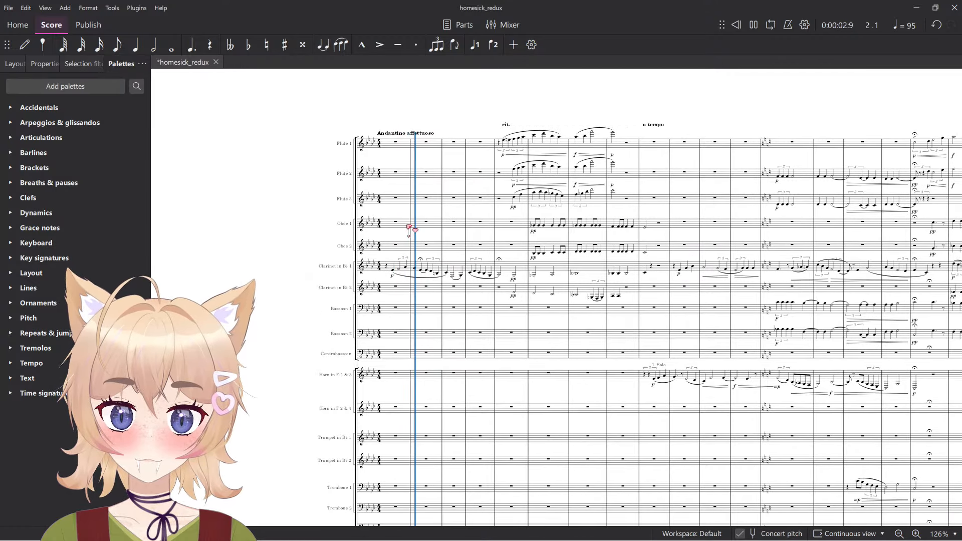
# Follow the playback through the first rit. and a tempo, examining the woodwind, horn, percussion and string parts.
pyautogui.scroll(7, 424, 250)
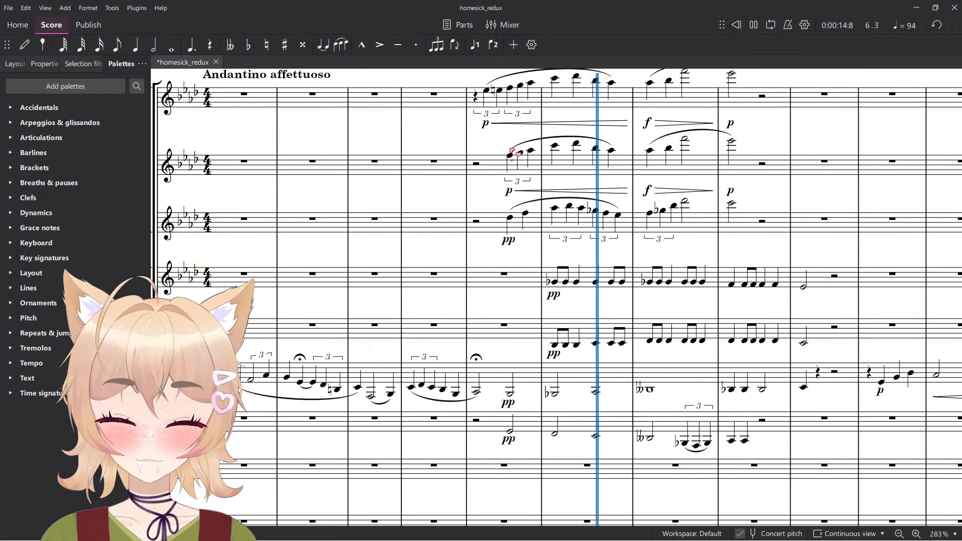
pyautogui.scroll(-6, 529, 311)
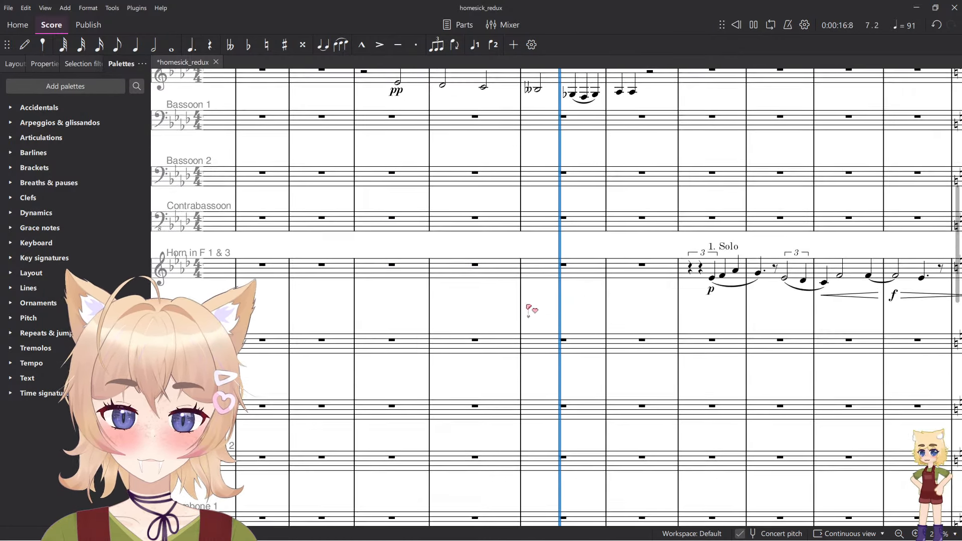
pyautogui.scroll(-10, 529, 310)
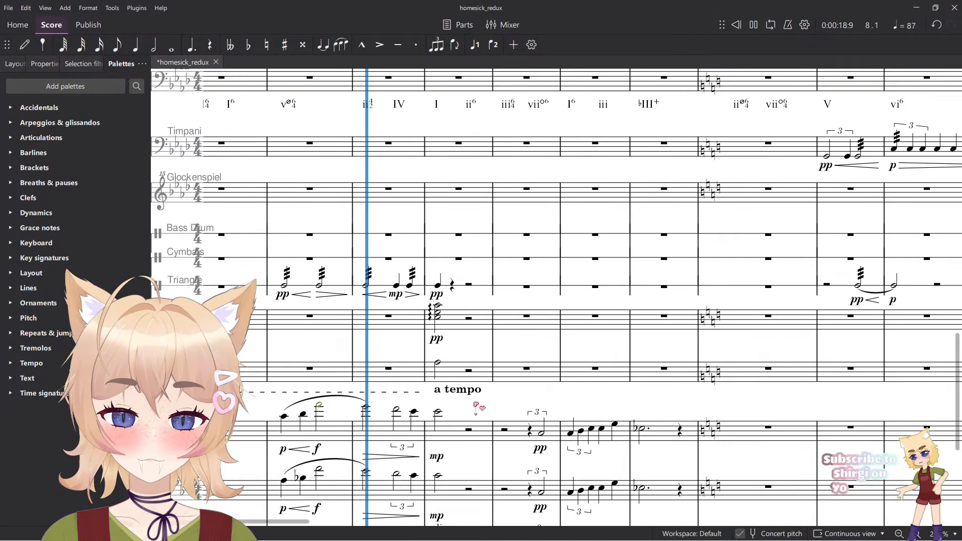
pyautogui.moveTo(477, 407); pyautogui.dragTo(475, 311)
pyautogui.moveTo(464, 396); pyautogui.dragTo(441, 369)
pyautogui.moveTo(481, 85); pyautogui.dragTo(496, 211)
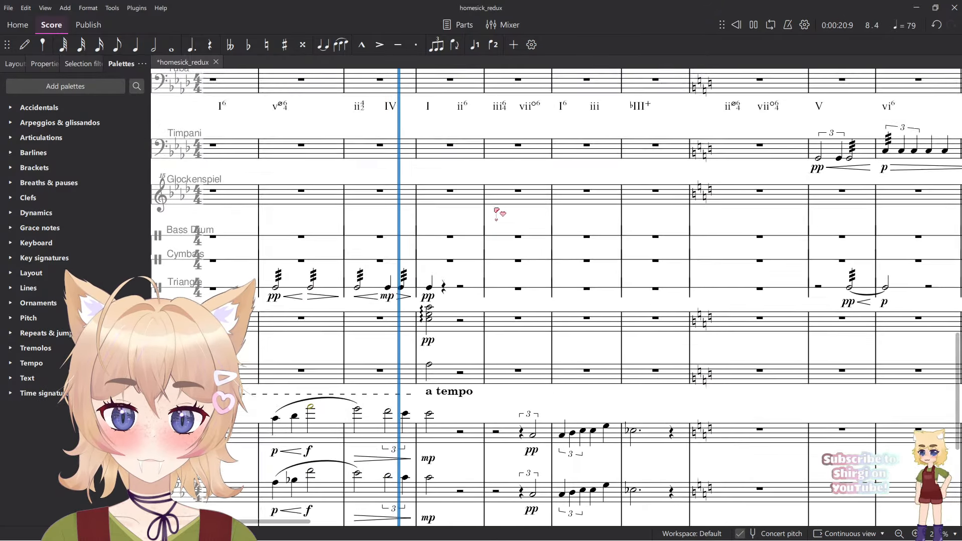
pyautogui.scroll(10, 495, 209)
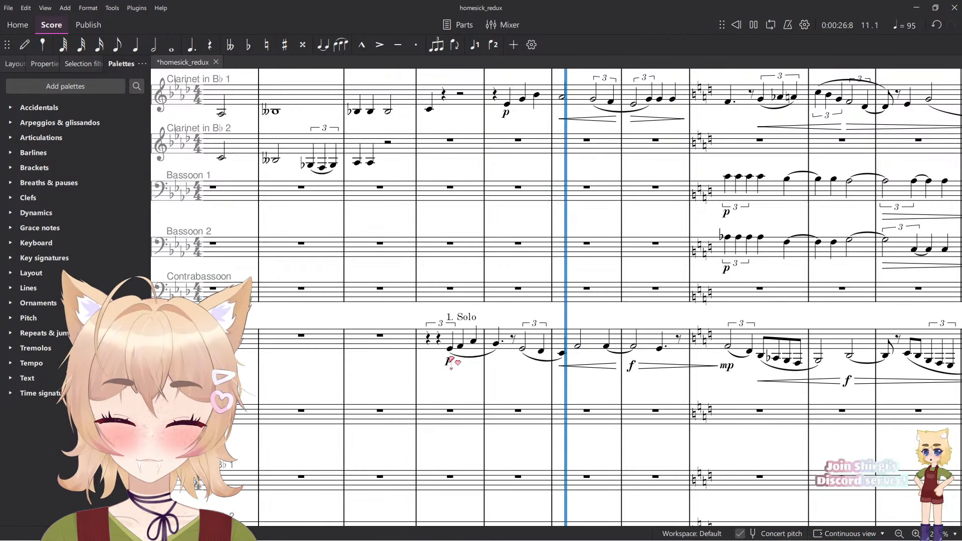
# Check the string and Master channels in the mixer during playback, and close the mixer.
pyautogui.press('F10')
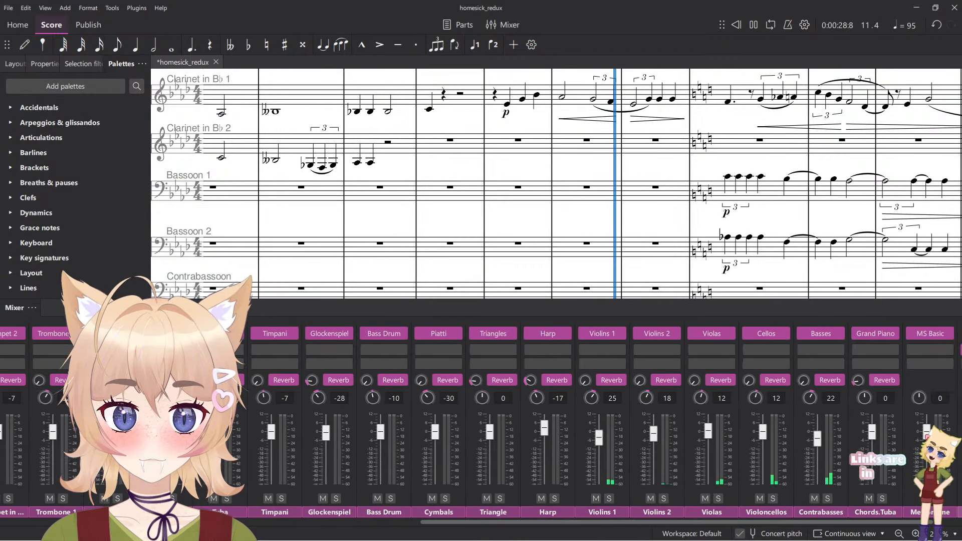
pyautogui.hscroll(2, 601, 416)
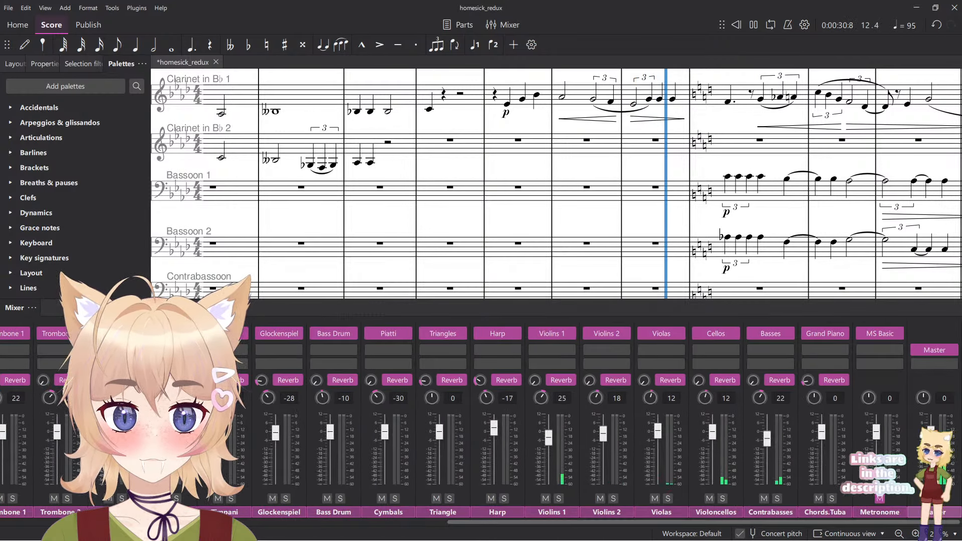
pyautogui.press('F10')
# Follow the playback from the key change through the percussion, harp and pizzicato strings, returning to the flutes.
pyautogui.scroll(-8, 702, 365)
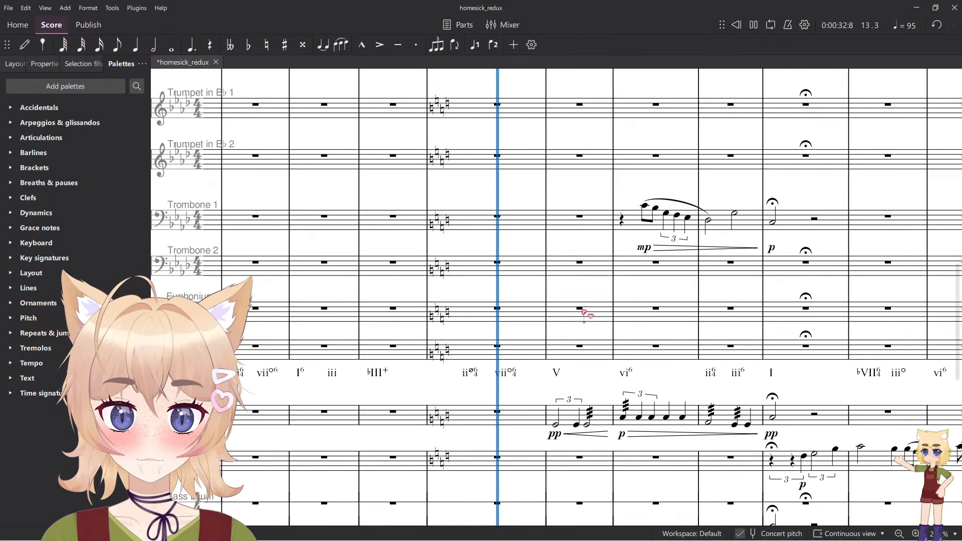
pyautogui.scroll(-7, 584, 314)
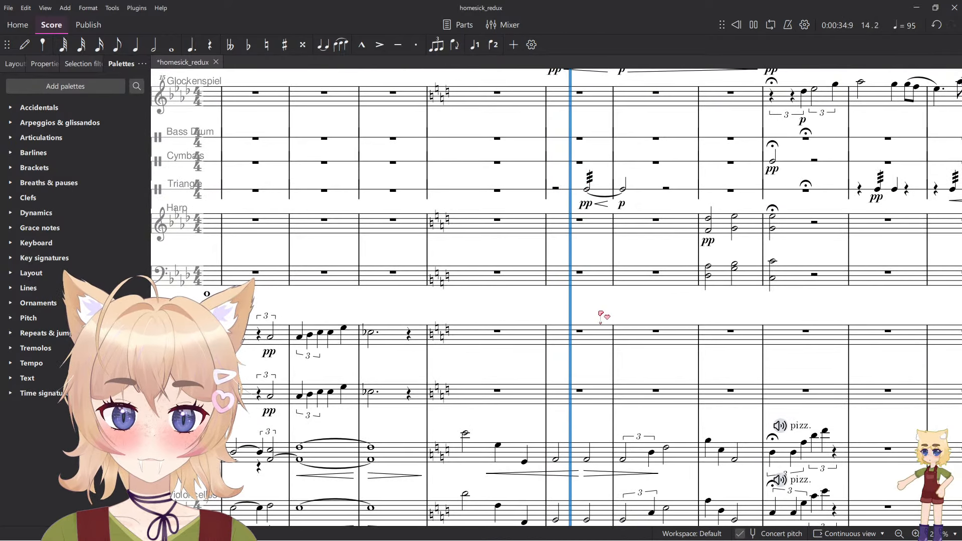
pyautogui.moveTo(600, 312); pyautogui.dragTo(464, 276)
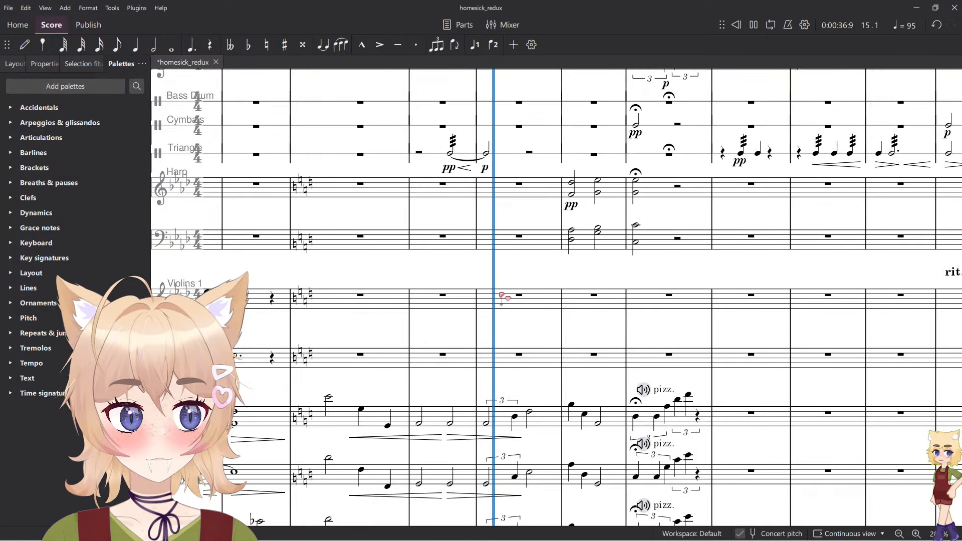
pyautogui.scroll(-3, 502, 296)
pyautogui.scroll(3, 522, 302)
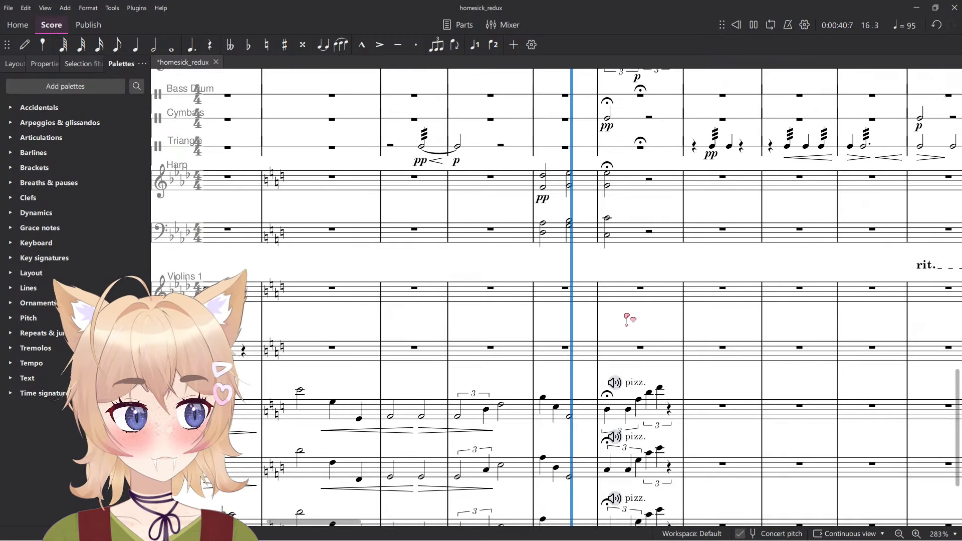
pyautogui.scroll(9, 649, 323)
pyautogui.scroll(10, 572, 347)
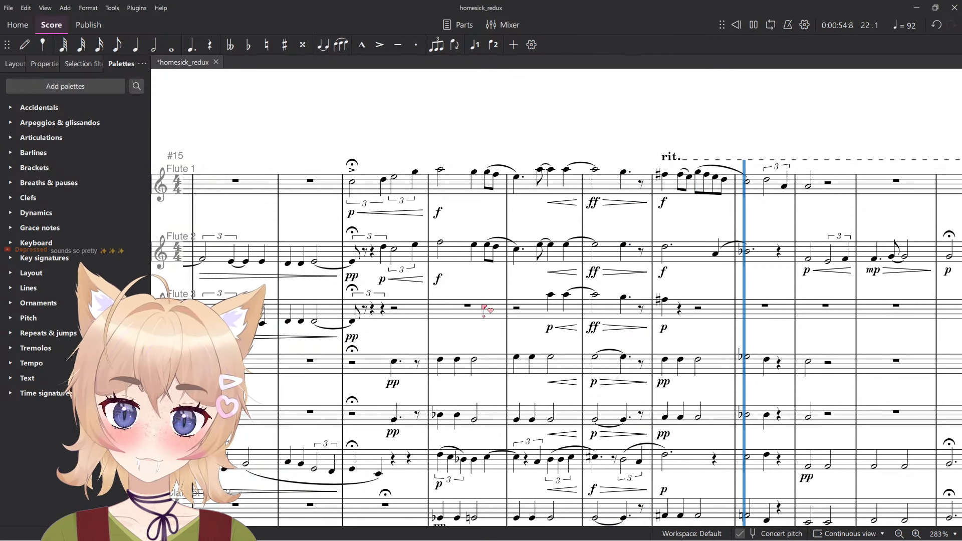
# Follow the playback through the second rit. into Andante grandioso, and stop it at measure 41.
pyautogui.moveTo(652, 279); pyautogui.dragTo(477, 311)
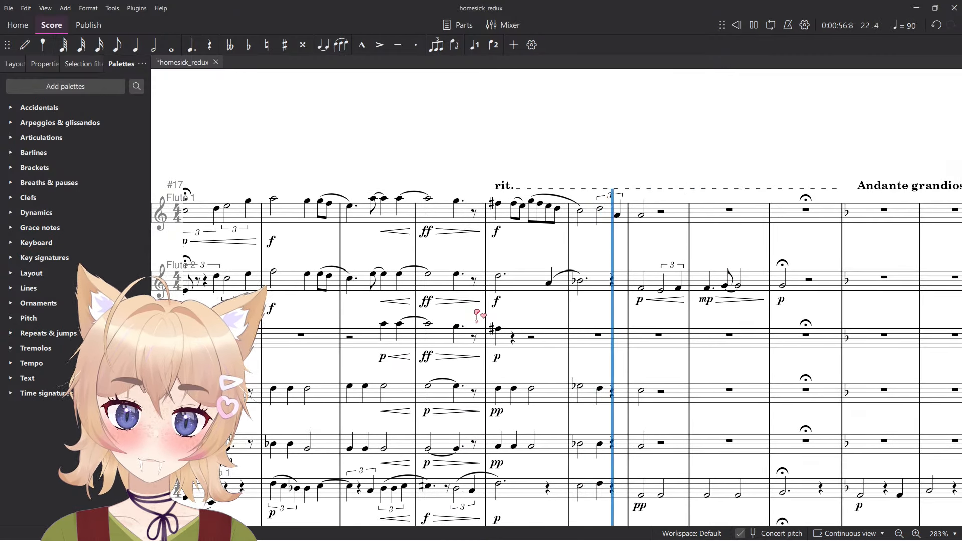
pyautogui.scroll(-10, 652, 299)
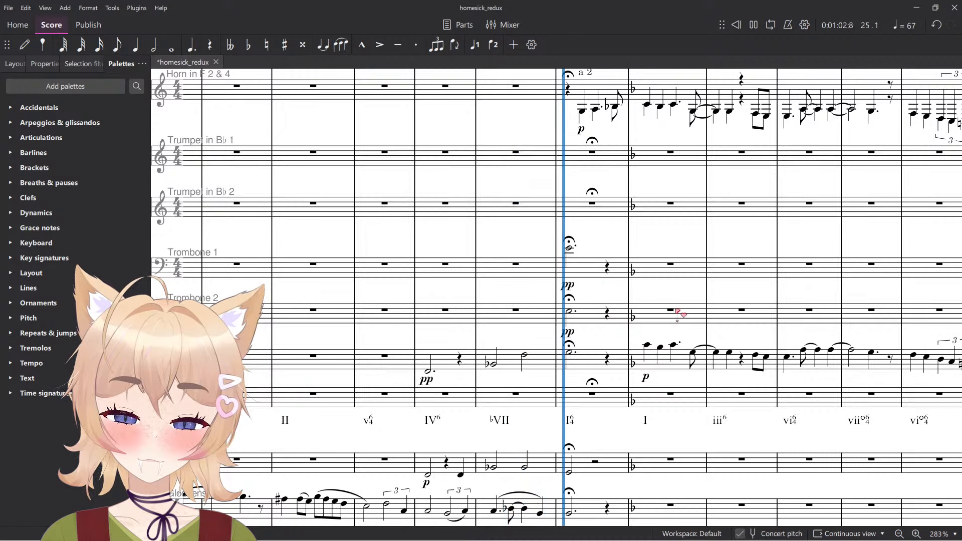
pyautogui.scroll(3, 684, 313)
pyautogui.scroll(-8, 688, 315)
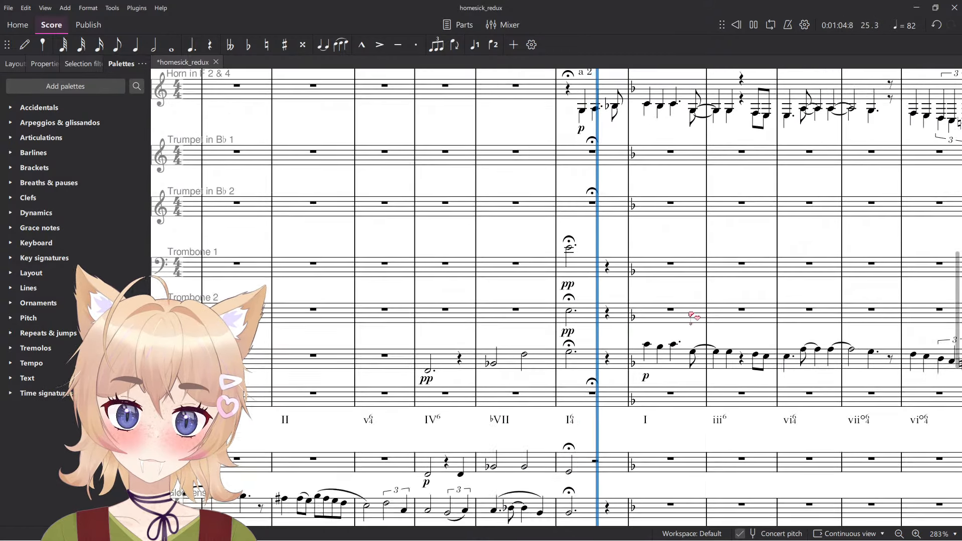
pyautogui.scroll(-2, 694, 317)
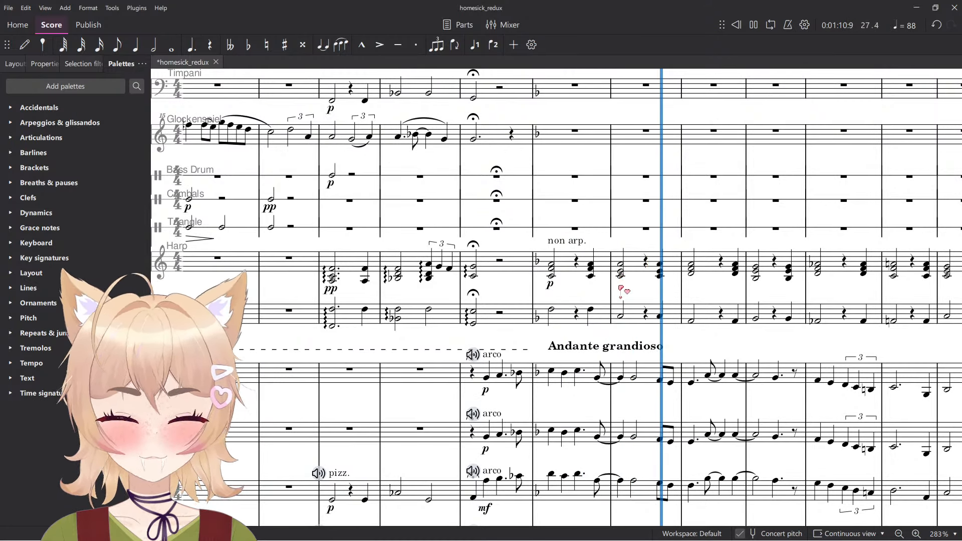
pyautogui.scroll(-2, 622, 290)
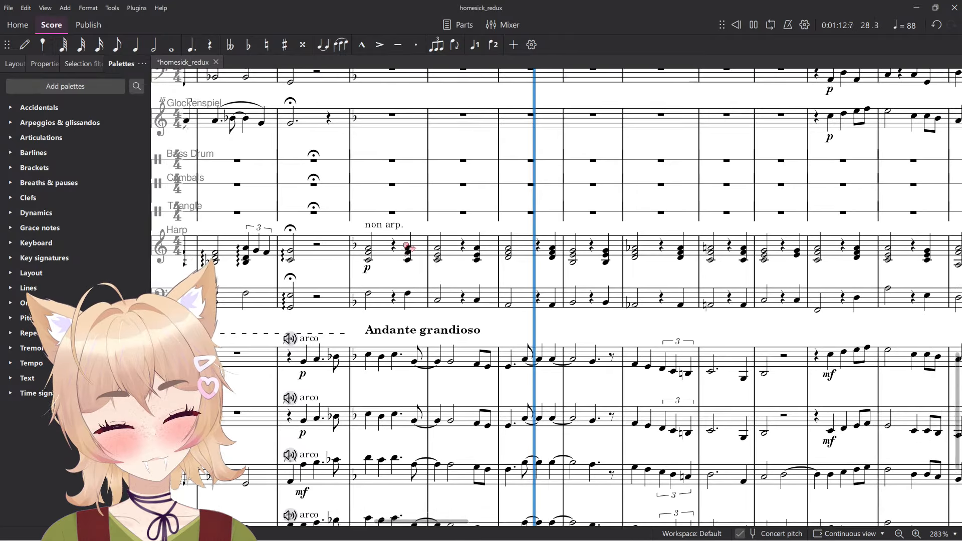
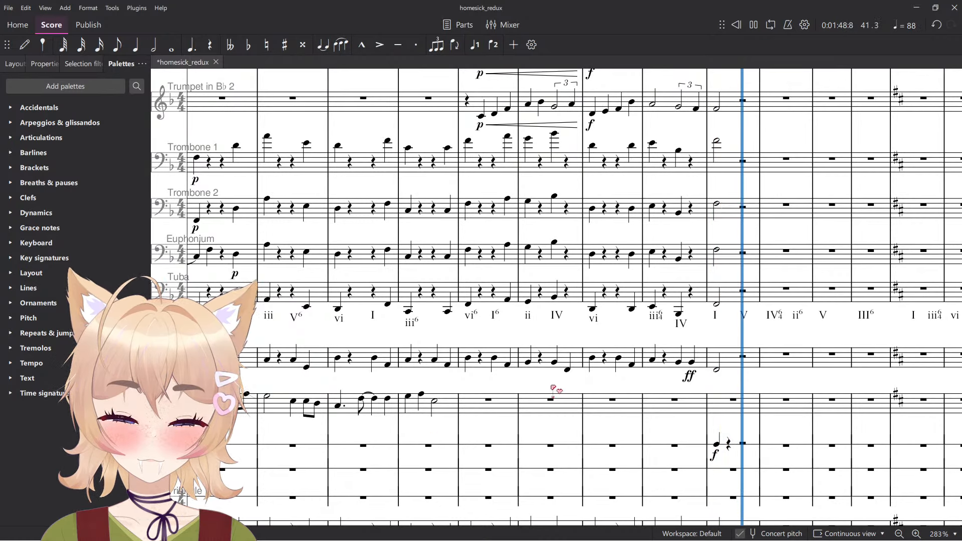
pyautogui.press('space')
# Look back from the Andante grandioso brass writing to the woodwinds at the preceding rit.
pyautogui.moveTo(345, 329); pyautogui.dragTo(872, 395)
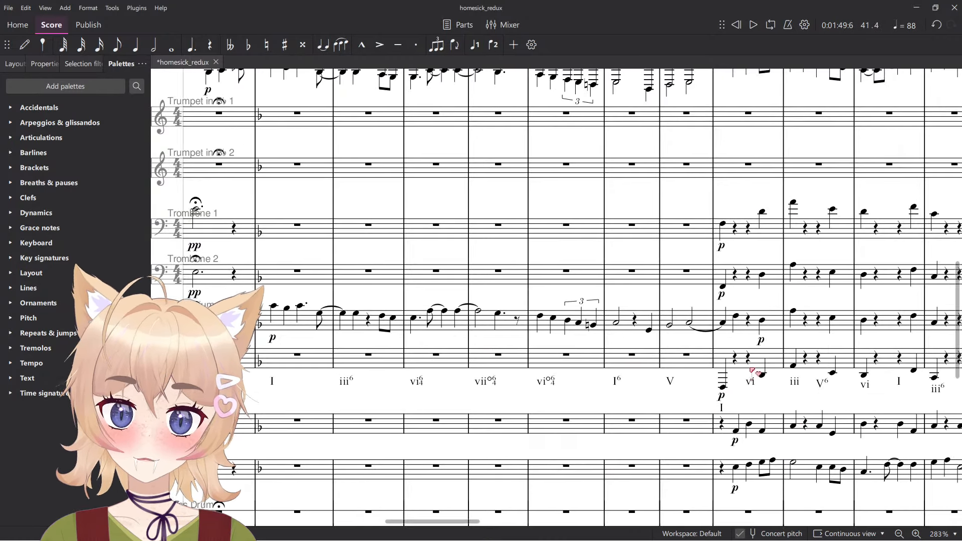
pyautogui.moveTo(301, 251); pyautogui.dragTo(887, 388)
pyautogui.moveTo(280, 201); pyautogui.dragTo(672, 284)
pyautogui.moveTo(597, 100); pyautogui.dragTo(608, 495)
pyautogui.moveTo(823, 150); pyautogui.dragTo(614, 350)
pyautogui.moveTo(896, 323); pyautogui.dragTo(541, 245)
pyautogui.moveTo(847, 516); pyautogui.dragTo(574, 385)
pyautogui.moveTo(661, 362); pyautogui.dragTo(314, 378)
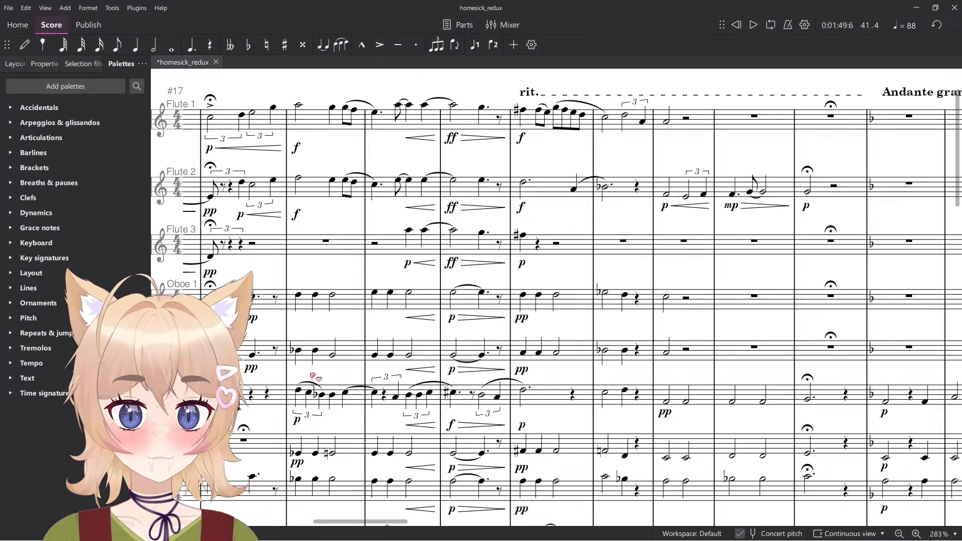
# Select the dotted half note in Flute 2 at measure 22, clear the selection, and look back to the earlier key change.
pyautogui.moveTo(727, 216); pyautogui.dragTo(403, 318)
pyautogui.moveTo(284, 322); pyautogui.dragTo(469, 330)
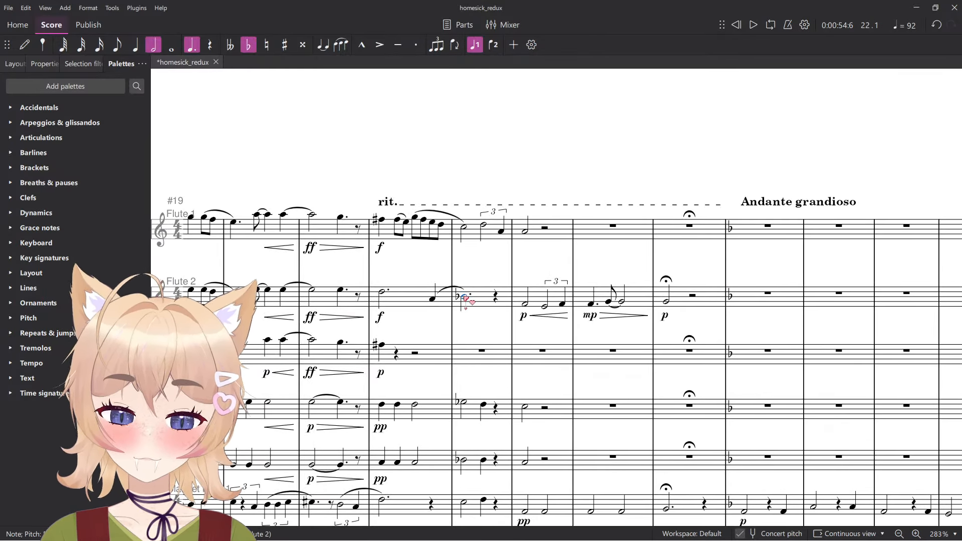
pyautogui.click(534, 149)
pyautogui.moveTo(619, 291); pyautogui.dragTo(938, 273)
pyautogui.moveTo(226, 351); pyautogui.dragTo(586, 327)
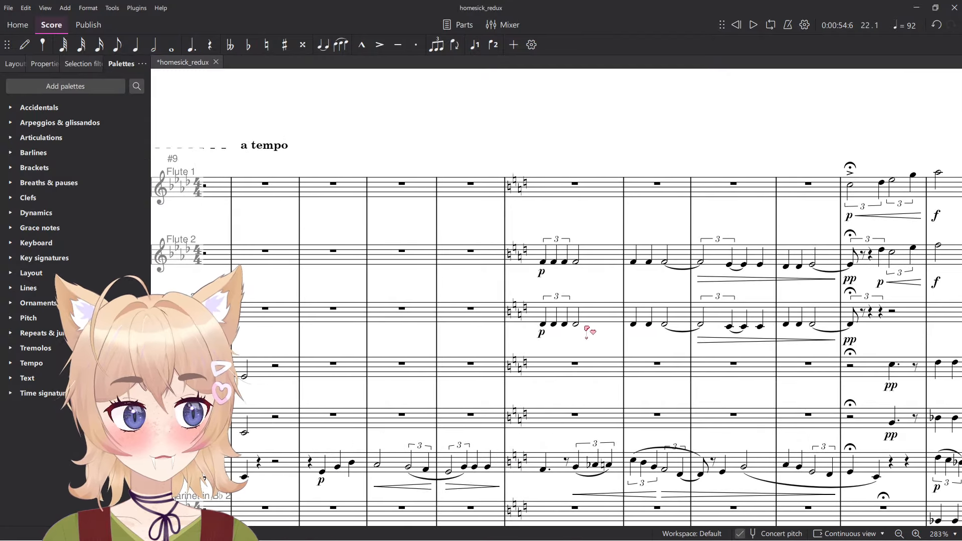
pyautogui.scroll(-5, 585, 327)
pyautogui.scroll(-5, 461, 380)
# Browse the Muse Percussion sounds for the Triangle channel in the mixer without choosing one, and close the mixer.
pyautogui.press('F10')
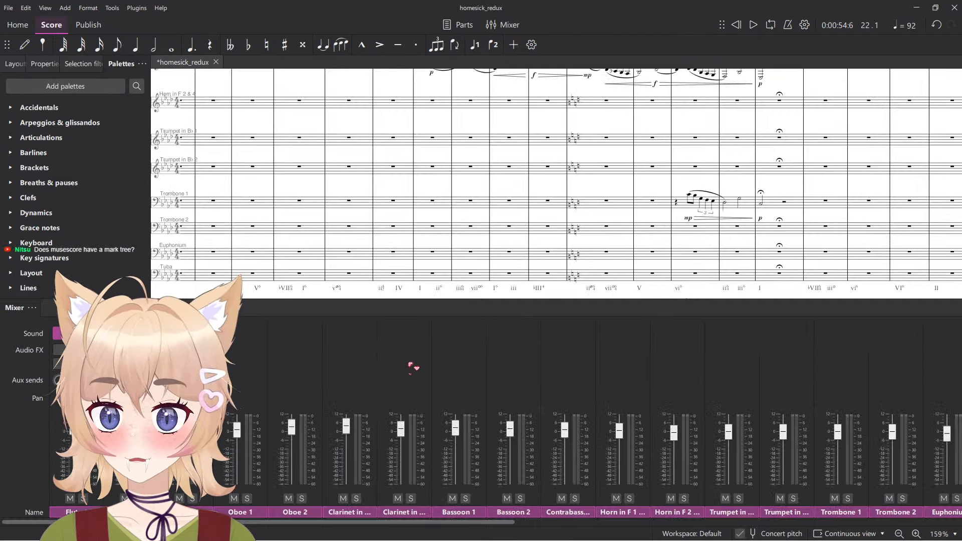
pyautogui.scroll(-10, 407, 517)
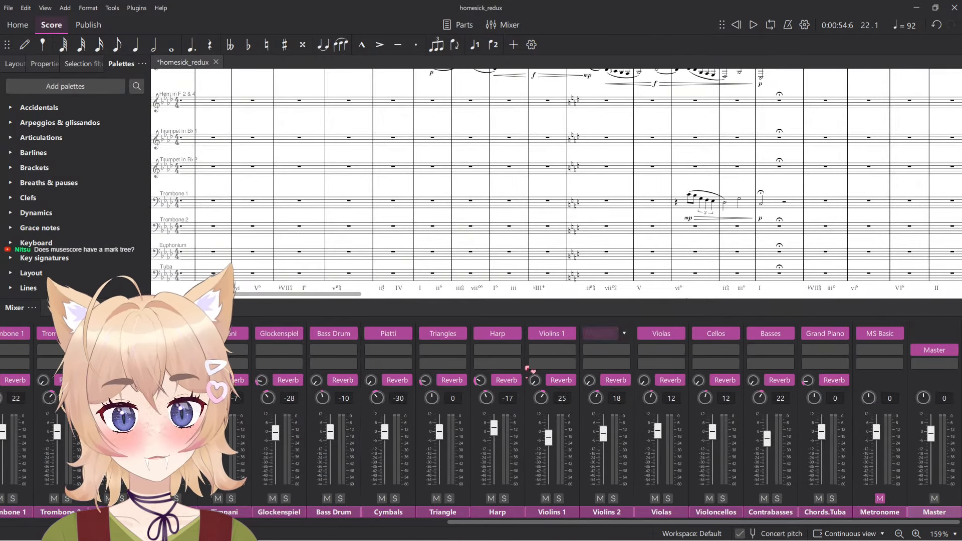
pyautogui.click(461, 334)
pyautogui.moveTo(501, 366)
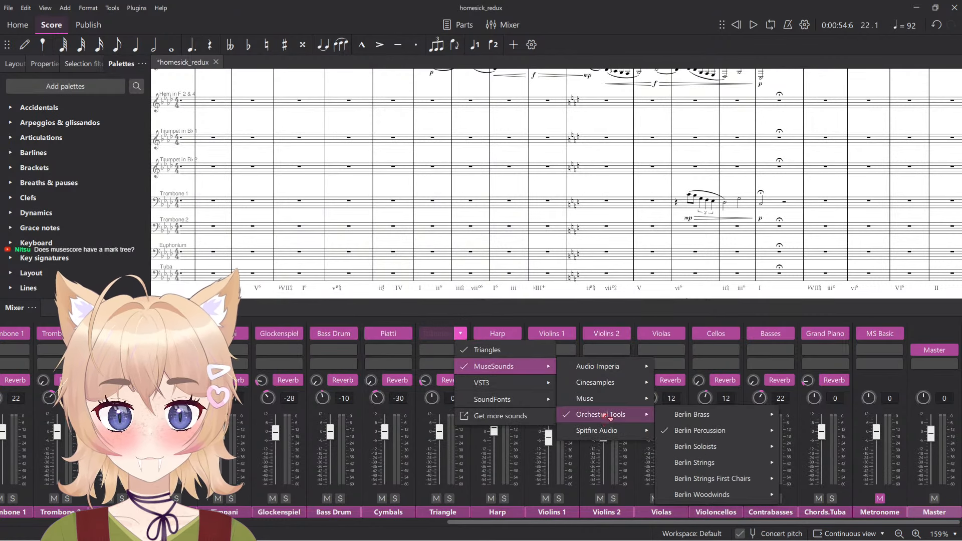
pyautogui.moveTo(628, 400)
pyautogui.moveTo(735, 492)
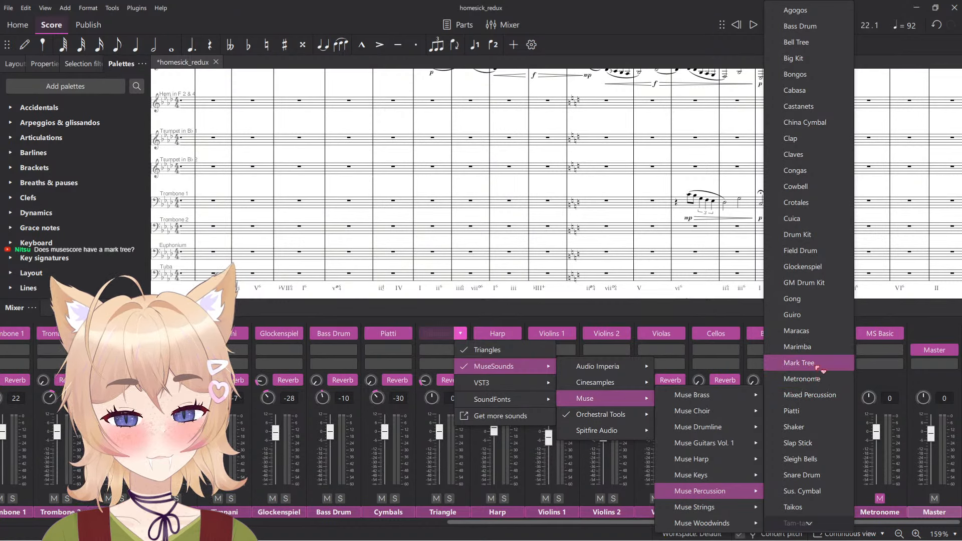
pyautogui.scroll(-5, 823, 370)
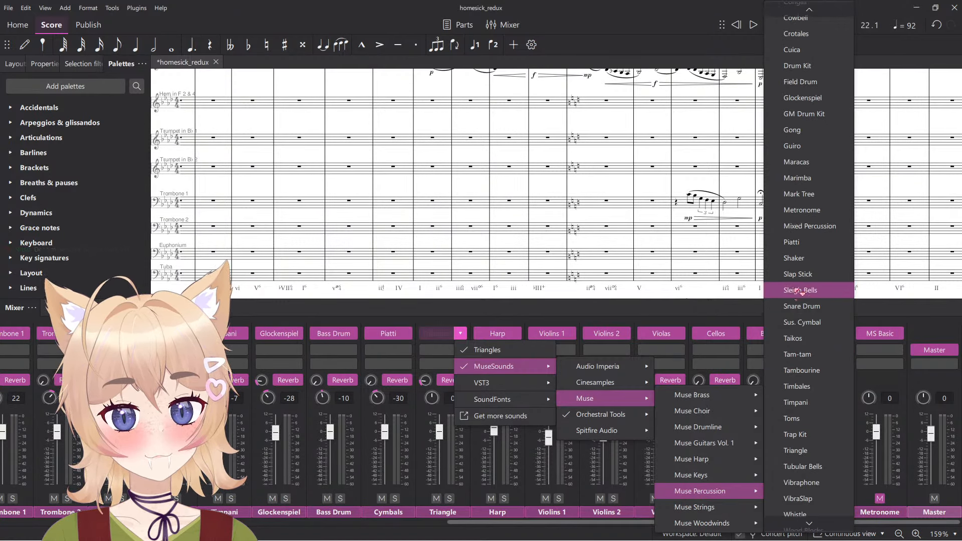
pyautogui.scroll(-1, 802, 296)
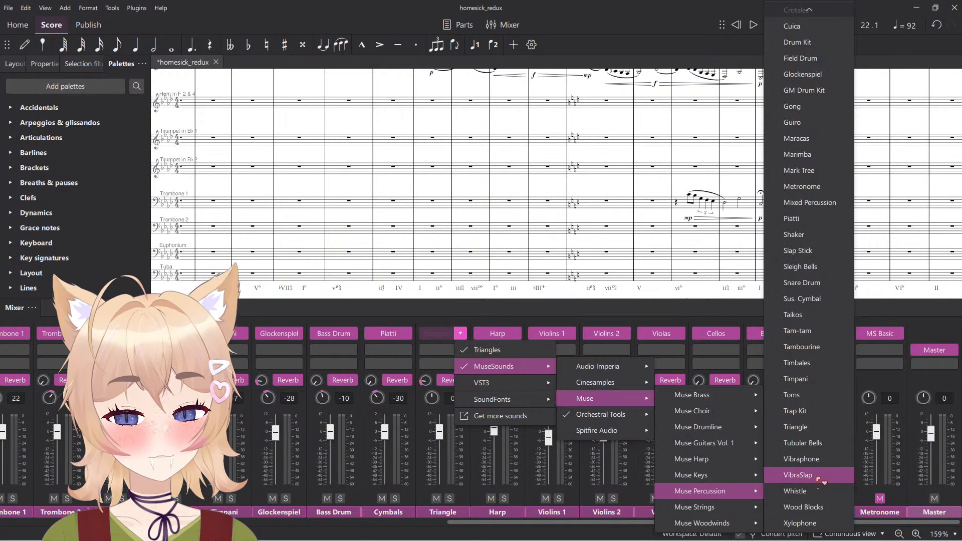
pyautogui.scroll(6, 810, 291)
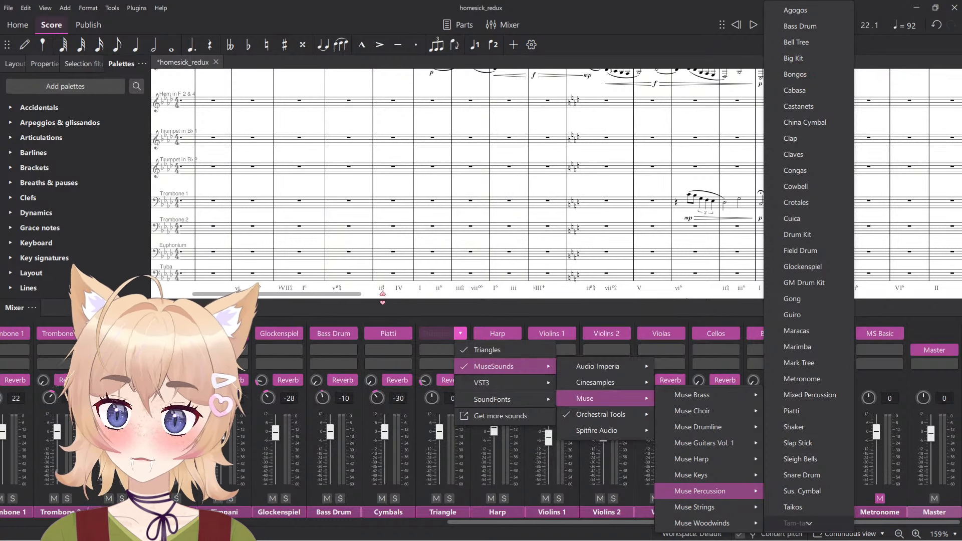
pyautogui.click(373, 319)
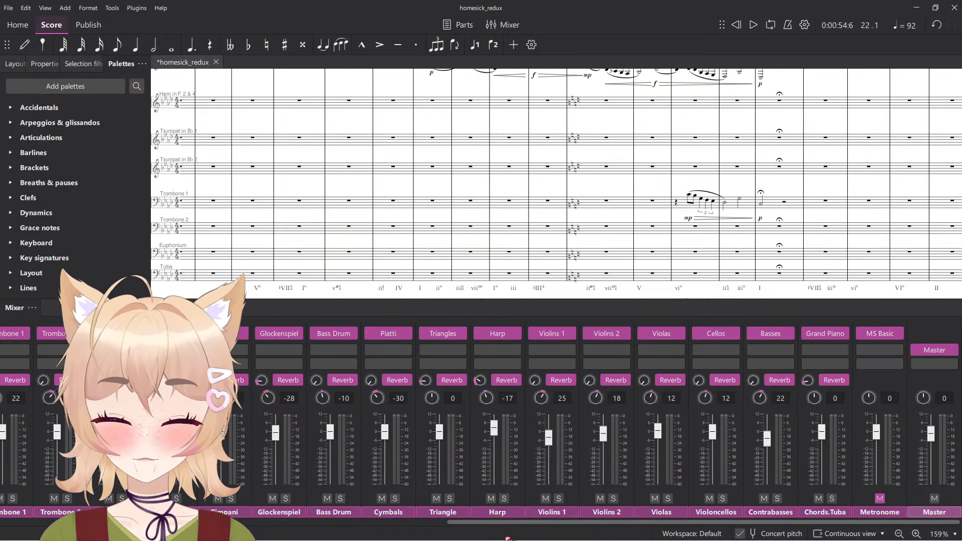
pyautogui.moveTo(466, 523); pyautogui.dragTo(18, 517)
pyautogui.moveTo(319, 227); pyautogui.dragTo(369, 266)
pyautogui.press('F10')
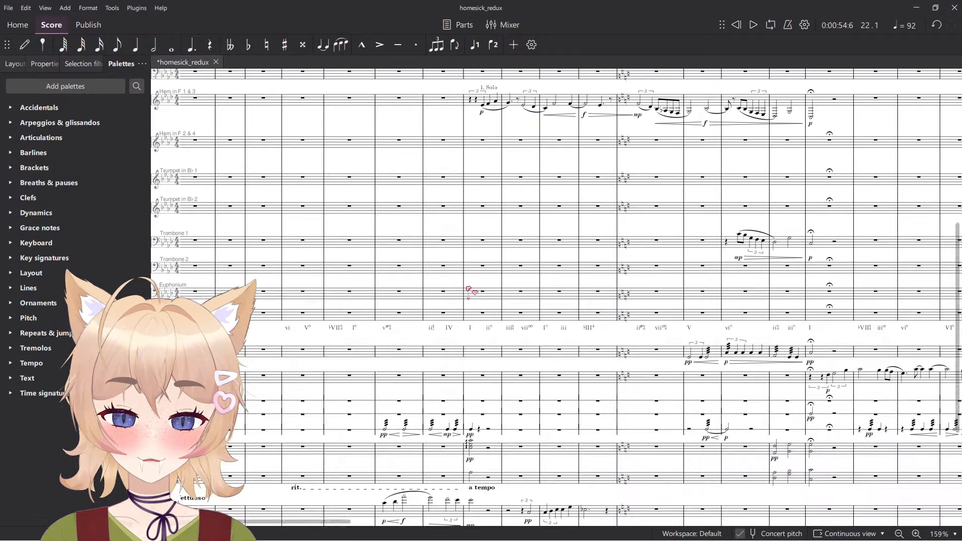
# Return to the flutes at the first rit. and select measure 6 of Flute 3 for a closer look.
pyautogui.scroll(-6, 470, 290)
pyautogui.scroll(6, 470, 291)
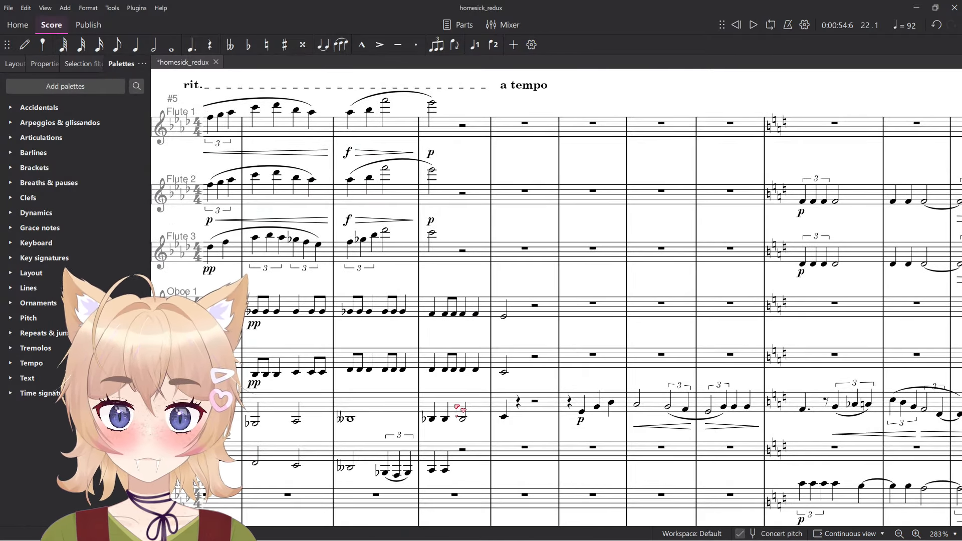
pyautogui.scroll(-5, 460, 410)
pyautogui.scroll(6, 516, 326)
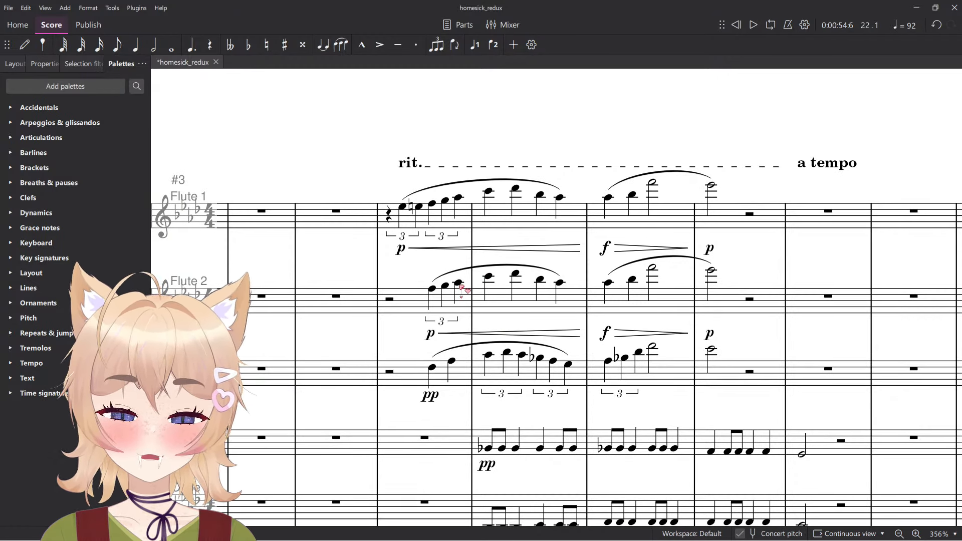
pyautogui.click(527, 384)
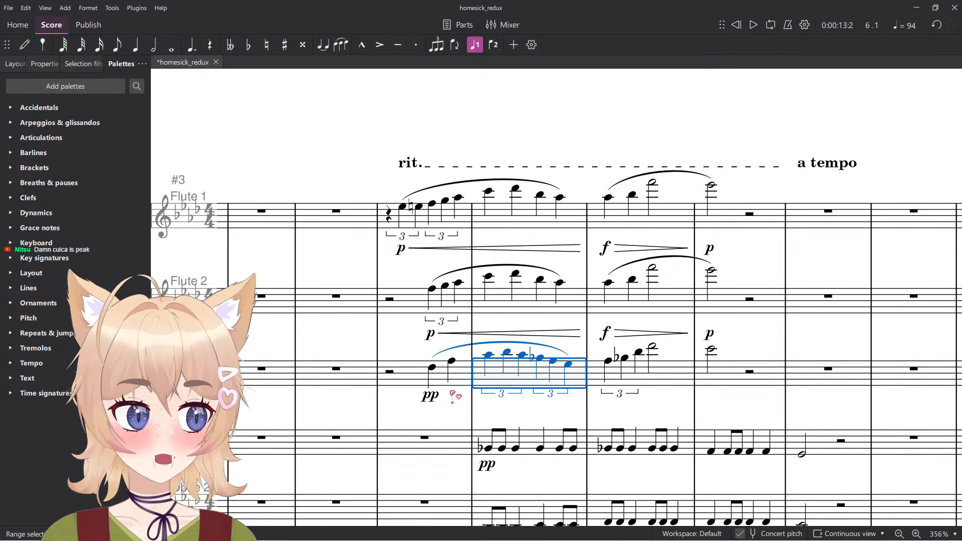
pyautogui.moveTo(551, 357); pyautogui.dragTo(515, 360)
pyautogui.scroll(4, 427, 365)
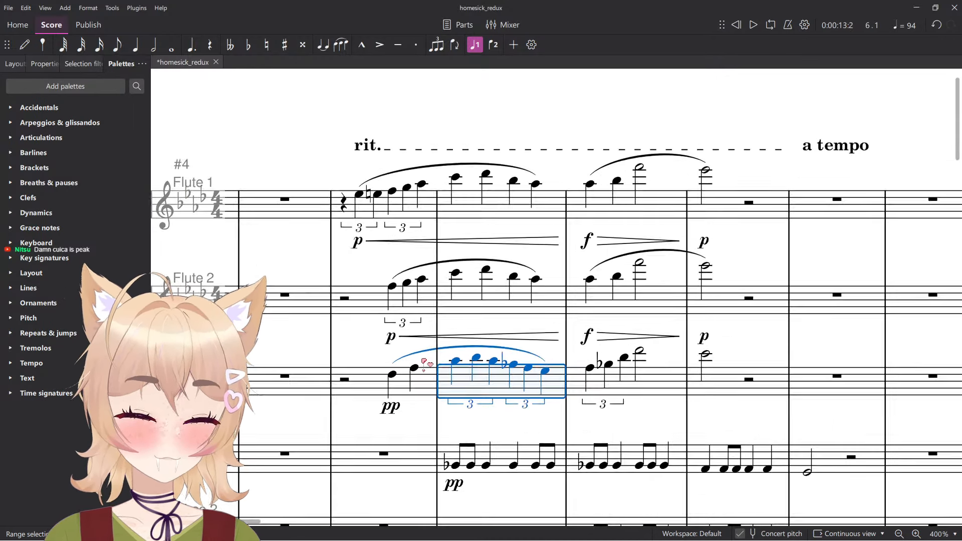
# Play back the flute line under the rit. from measure 6 of Flute 1, and again from its first triplet in measure 5.
pyautogui.click(470, 362)
pyautogui.scroll(-3, 501, 361)
pyautogui.scroll(5, 497, 261)
pyautogui.click(471, 211)
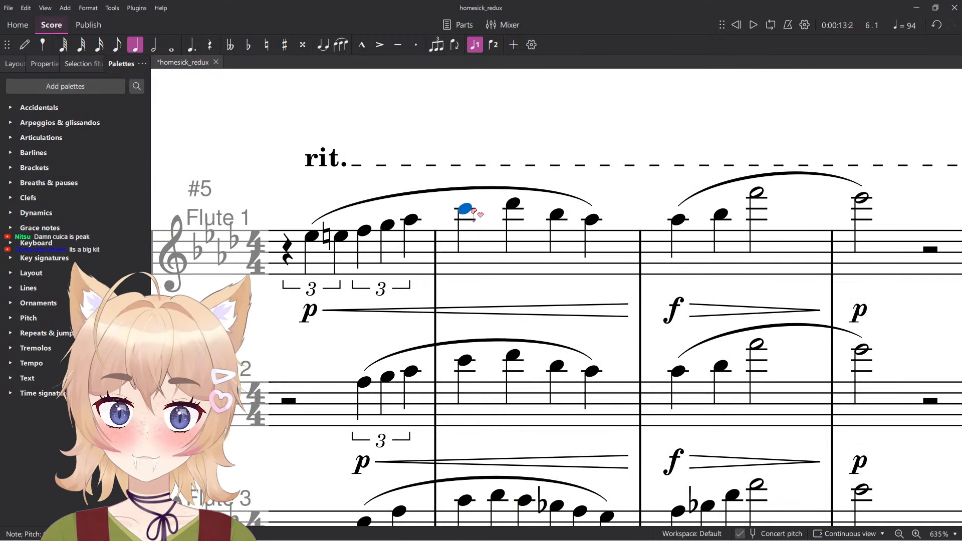
pyautogui.scroll(-6, 527, 240)
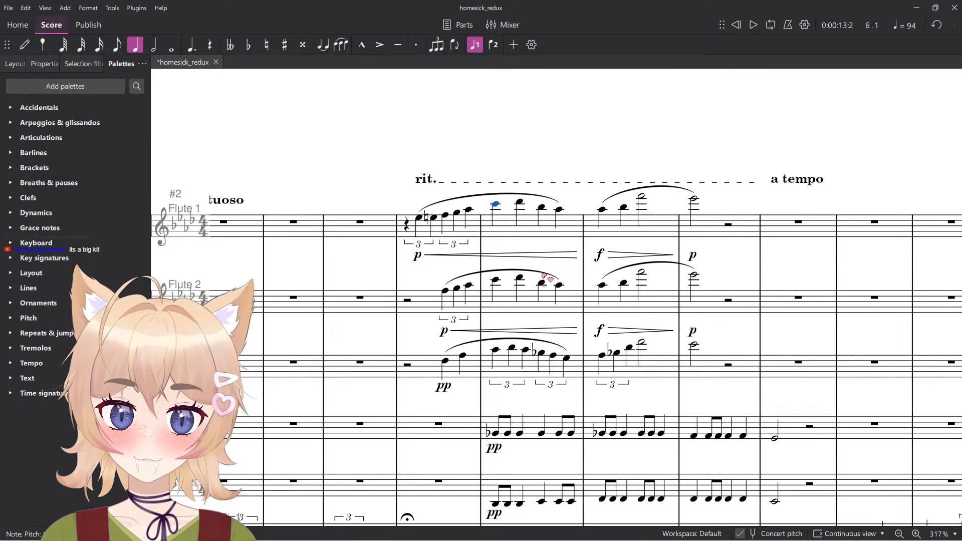
pyautogui.scroll(5, 546, 205)
pyautogui.press('space')
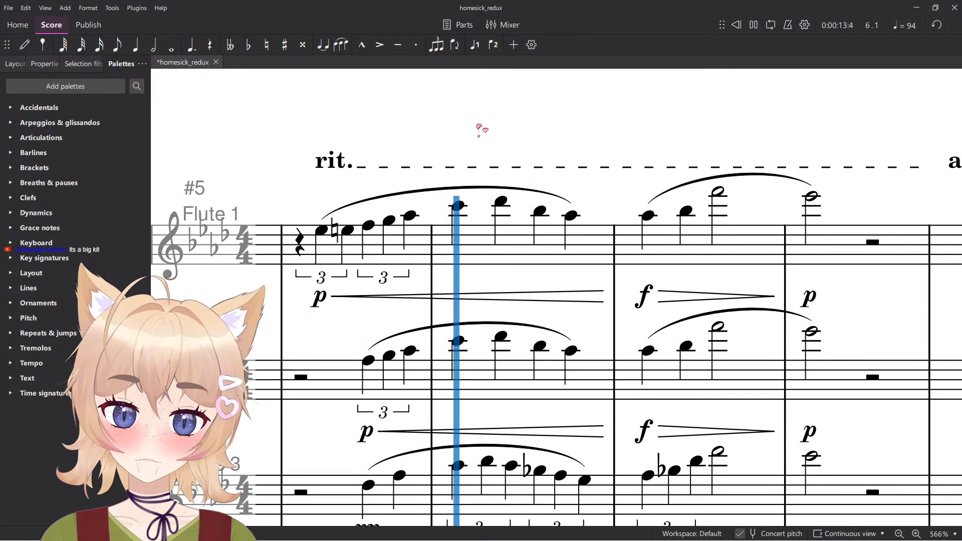
pyautogui.press('space')
pyautogui.click(346, 230)
pyautogui.press('space')
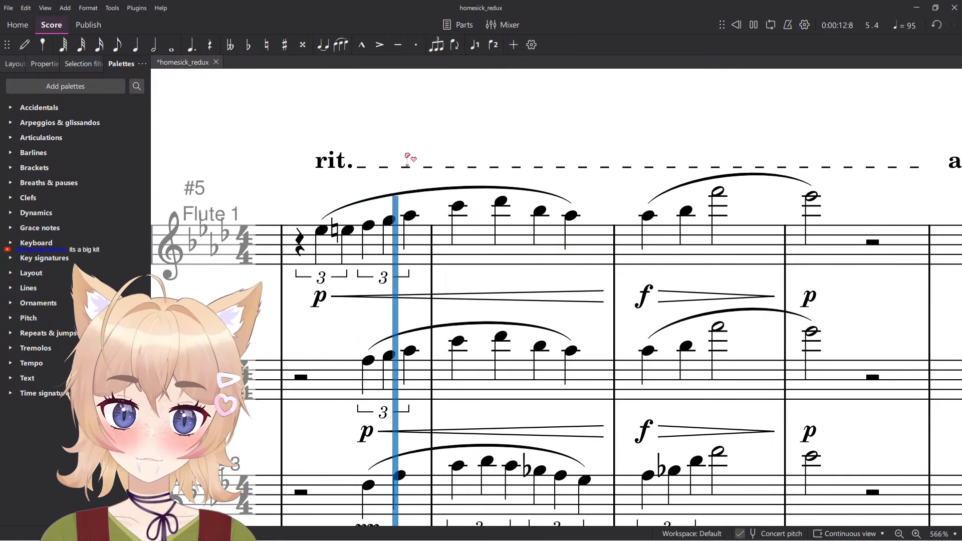
pyautogui.press('space')
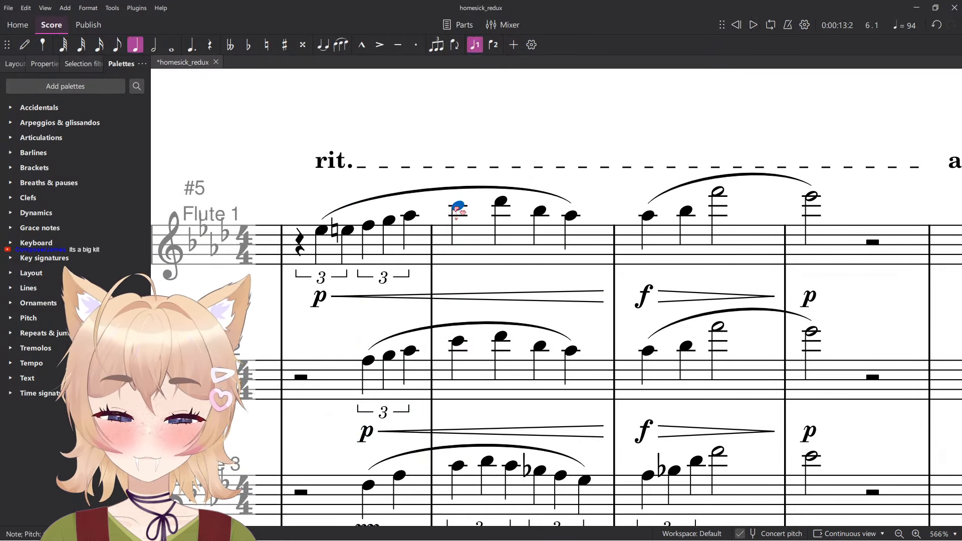
# Rewrite the first half of measure 6 in Flute 1 as a quarter-note triplet C, D♭, C.
pyautogui.press('6')
pyautogui.hotkey('ctrl', '3')
pyautogui.press('n')
pyautogui.click(494, 202)
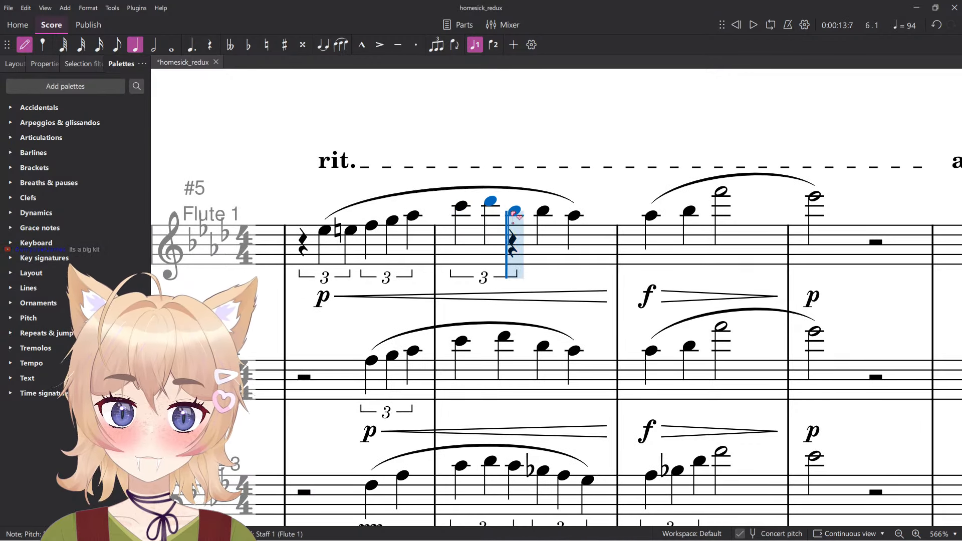
pyautogui.click(514, 211)
pyautogui.press('Escape')
# Rewrite the second half of measure 6 in Flute 1 as a quarter-note triplet B♭, A♭, G.
pyautogui.click(544, 212)
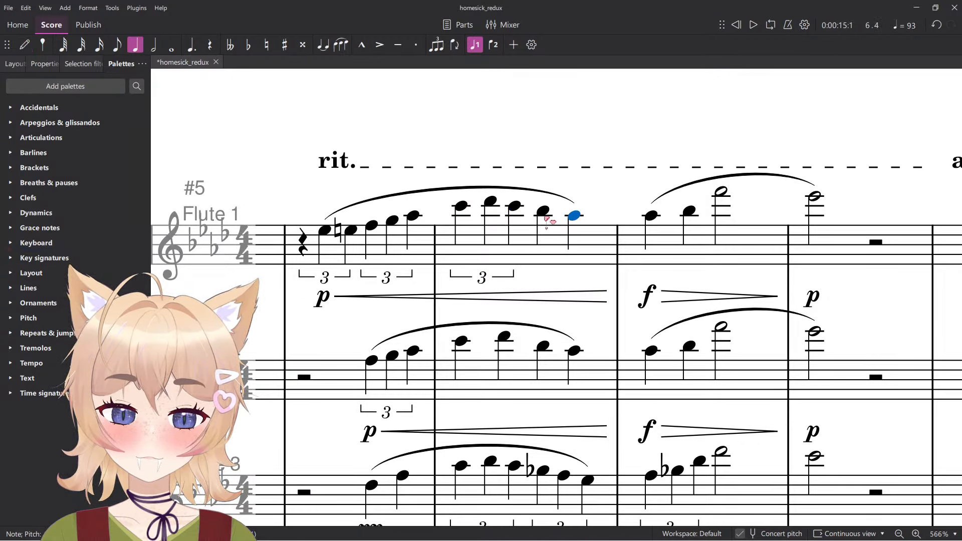
pyautogui.press('6')
pyautogui.hotkey('ctrl', '3')
pyautogui.press('n')
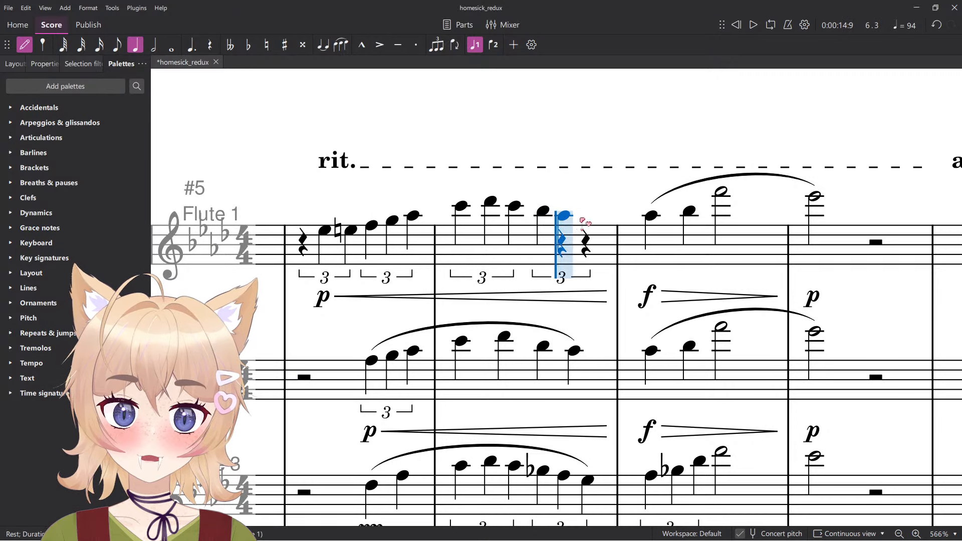
pyautogui.click(584, 222)
pyautogui.press('Escape')
# Copy measure 6 of Flute 1 into measure 6 of Flute 2.
pyautogui.click(533, 253)
pyautogui.hotkey('ctrl', 'c')
pyautogui.click(521, 387)
pyautogui.hotkey('ctrl', 'v')
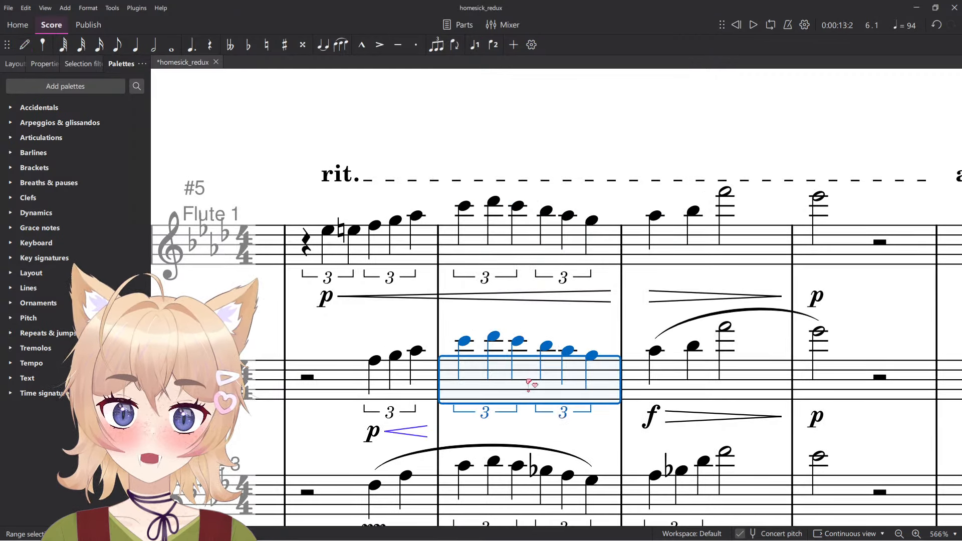
# Replace the shortened crescendo in Flute 2 with one running from its first note in measure 5 through the end of measure 6.
pyautogui.press('Escape')
pyautogui.scroll(-1, 453, 389)
pyautogui.press('Delete')
pyautogui.click(507, 349)
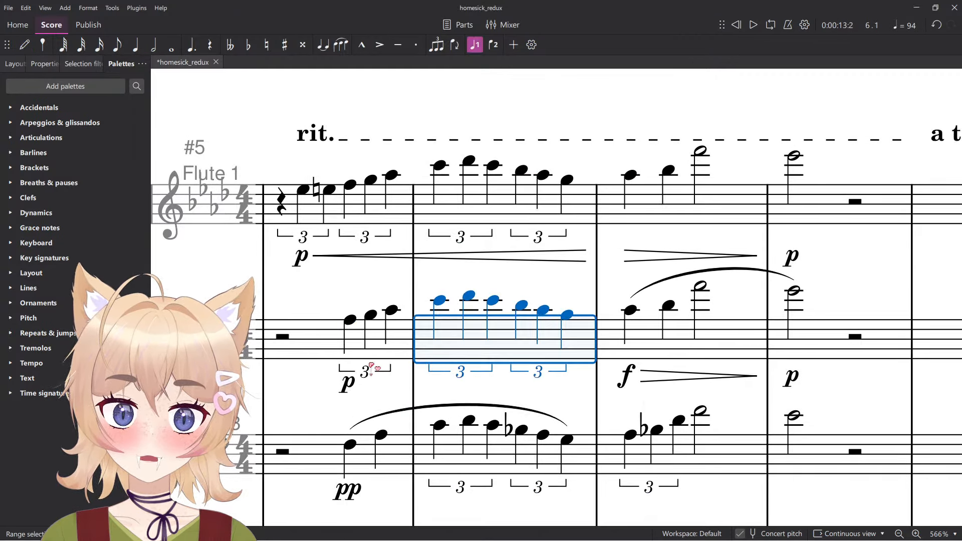
pyautogui.keyDown('shift'); pyautogui.click(352, 321); pyautogui.keyUp('shift')
pyautogui.hotkey('shift', ',')
pyautogui.press('Escape')
pyautogui.scroll(-1, 590, 375)
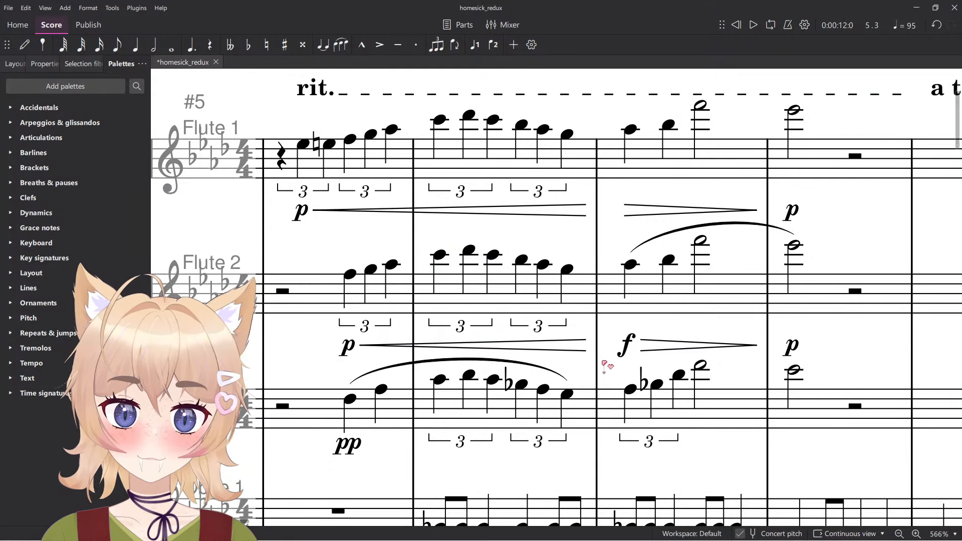
# Add a forte dynamic to the first note of measure 7 in Flute 1.
pyautogui.keyDown('ctrl'); pyautogui.scroll(-7, 612, 360); pyautogui.keyUp('ctrl')
pyautogui.keyDown('ctrl'); pyautogui.scroll(1, 630, 280); pyautogui.keyUp('ctrl')
pyautogui.click(625, 204)
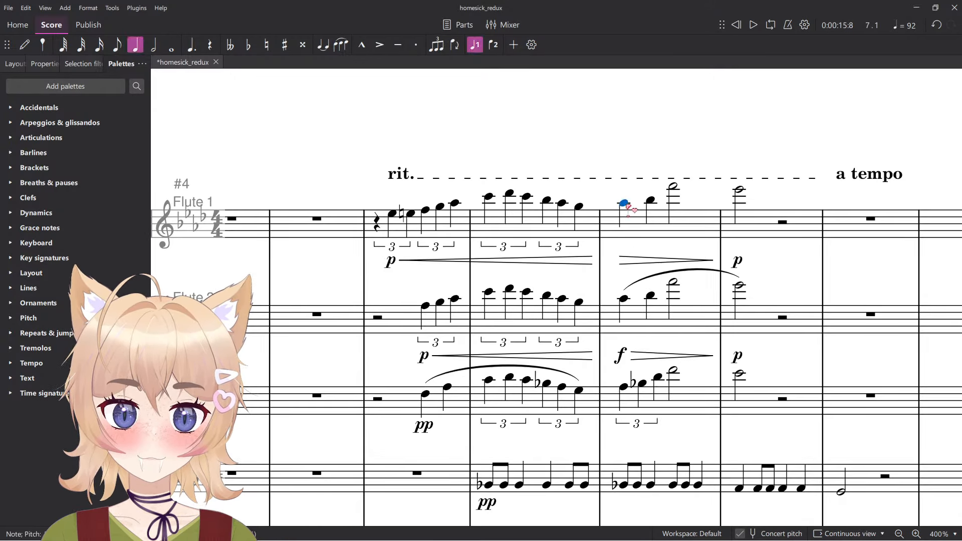
pyautogui.hotkey('ctrl', 'd')
pyautogui.click(646, 272)
pyautogui.press('Escape')
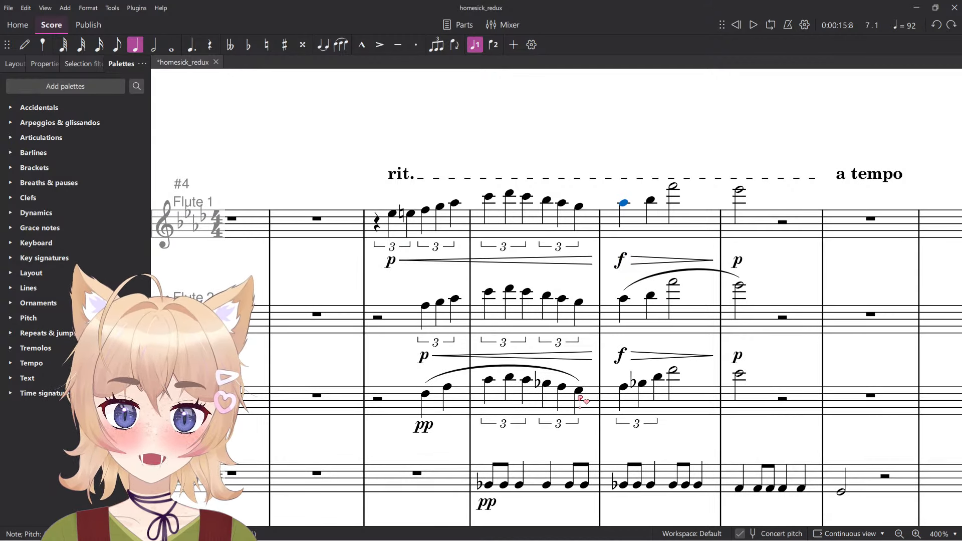
pyautogui.click(598, 406)
pyautogui.keyDown('ctrl'); pyautogui.scroll(3, 558, 425); pyautogui.keyUp('ctrl')
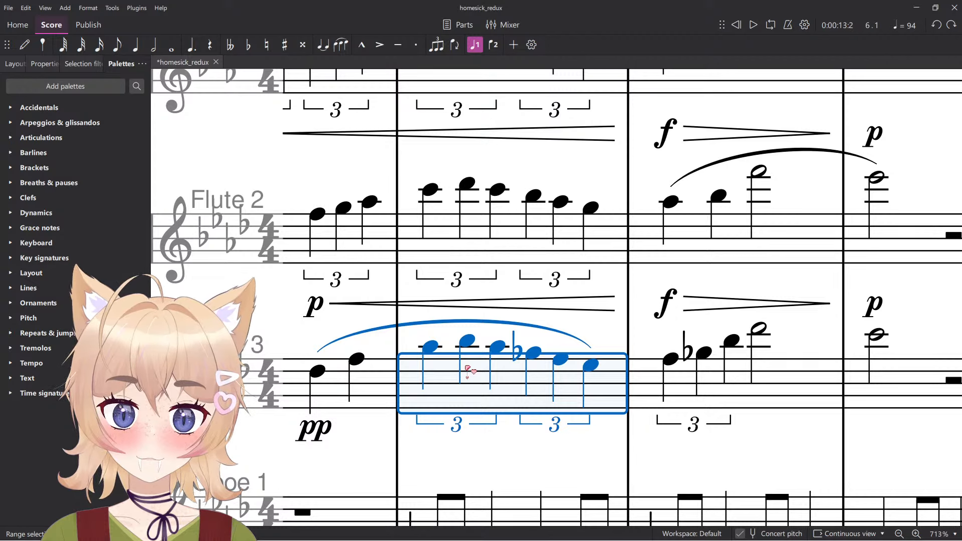
pyautogui.press('Delete')
pyautogui.press('n')
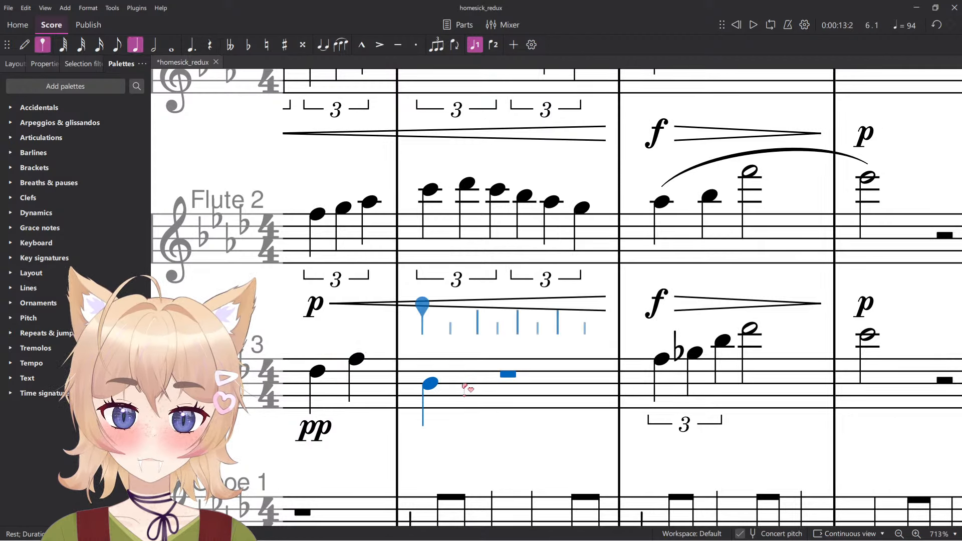
pyautogui.press('6')
pyautogui.hotkey('ctrl', 'z')
pyautogui.hotkey('ctrl', 'z')
pyautogui.hotkey('ctrl', 'z')
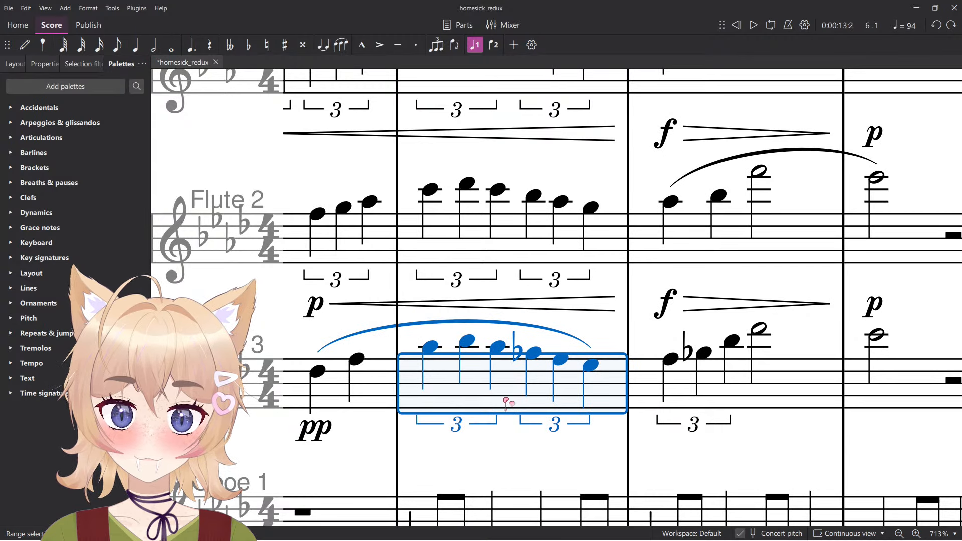
pyautogui.click(508, 453)
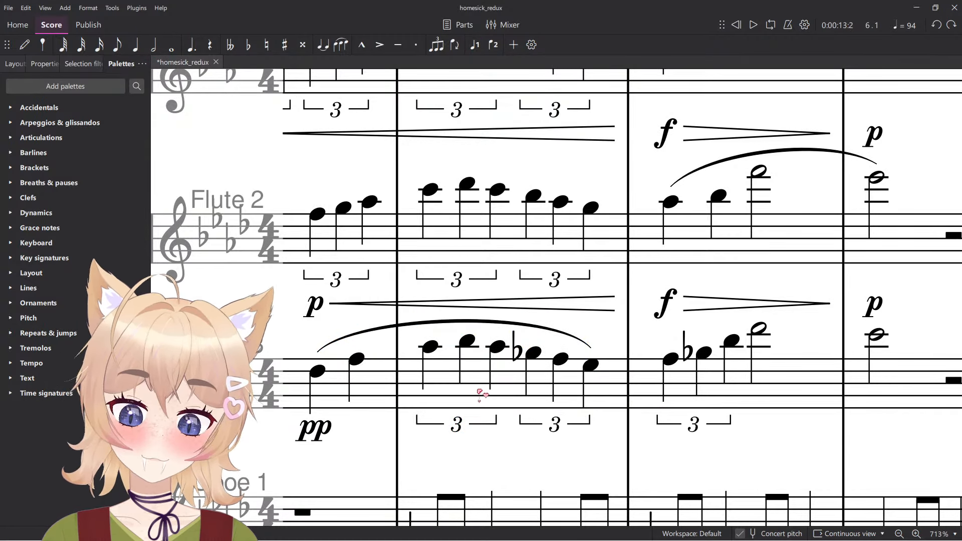
# Clear measure 6 of Flute 3 and enter four quarter notes: A♭, B♭, G♭ and E♭.
pyautogui.click(430, 346)
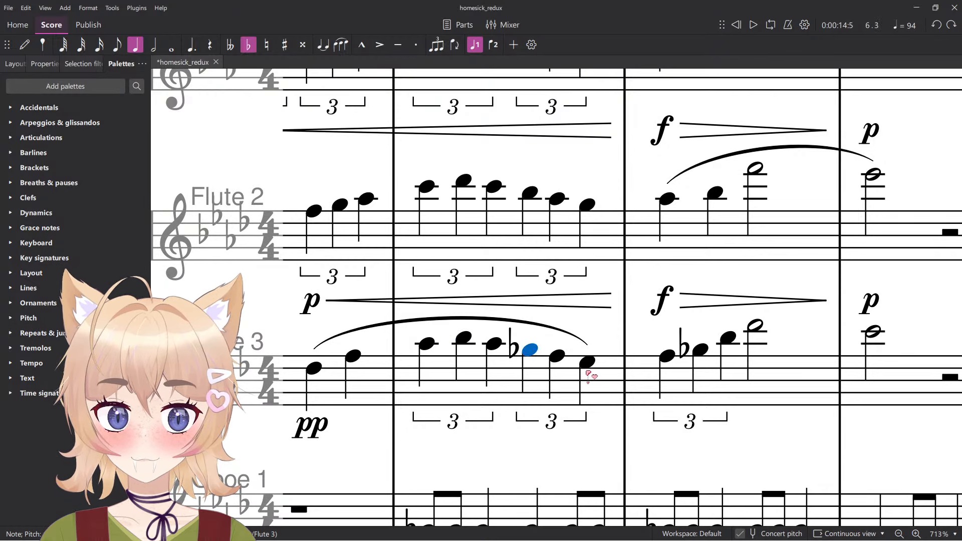
pyautogui.click(608, 380)
pyautogui.press('Delete')
pyautogui.press('n')
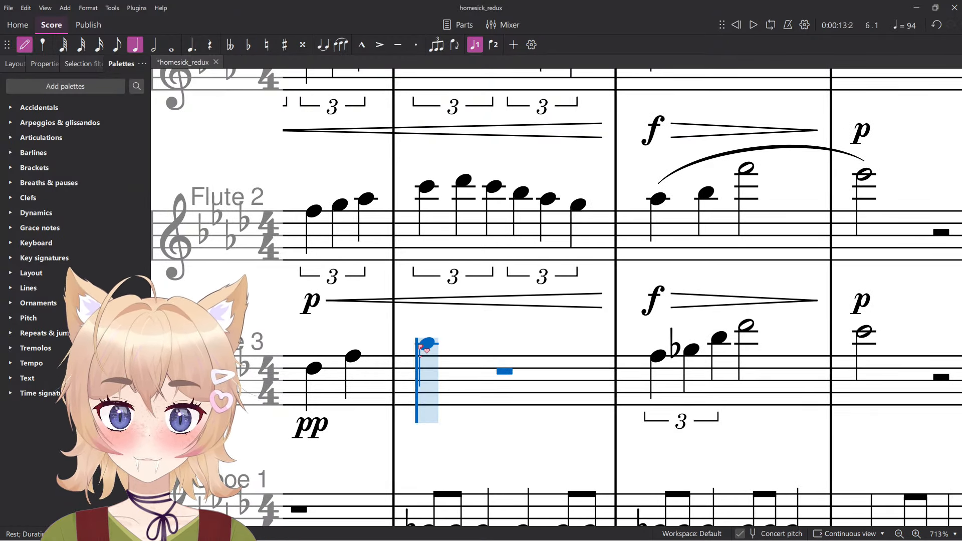
pyautogui.click(426, 345)
pyautogui.press('n')
pyautogui.press('n')
pyautogui.click(481, 340)
pyautogui.click(522, 345)
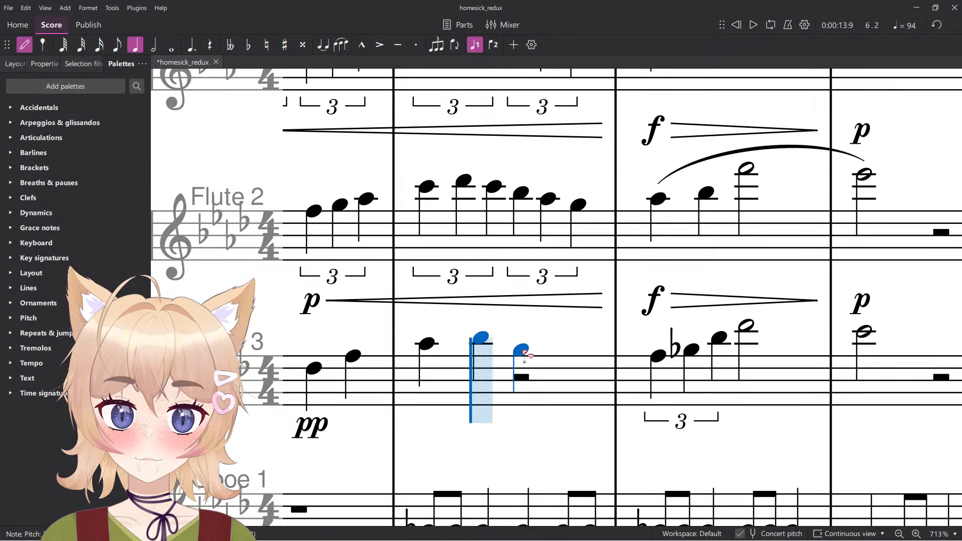
pyautogui.click(570, 362)
pyautogui.press('n')
pyautogui.scroll(-4, 573, 364)
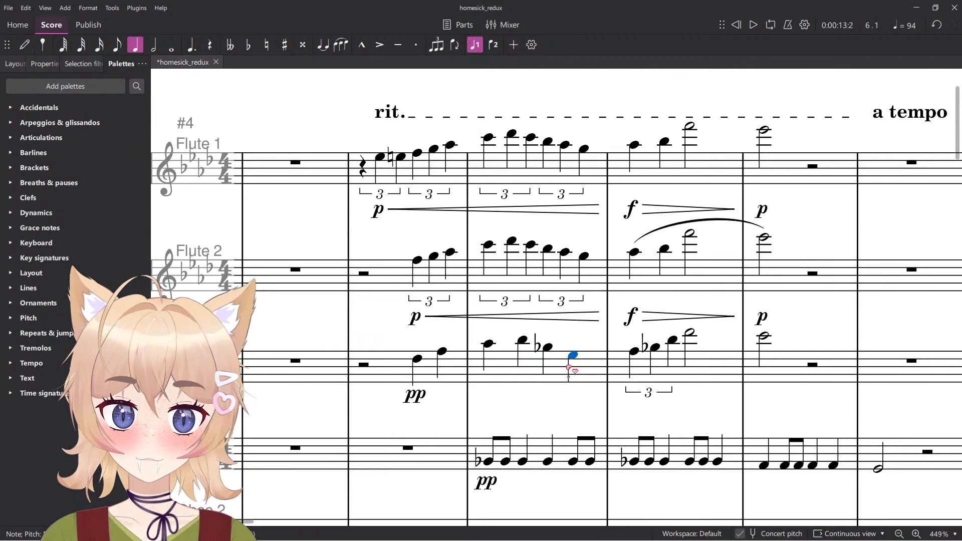
# Play back the revised flute passage from measure 5 into measure 7.
pyautogui.scroll(4, 494, 381)
pyautogui.scroll(-5, 430, 389)
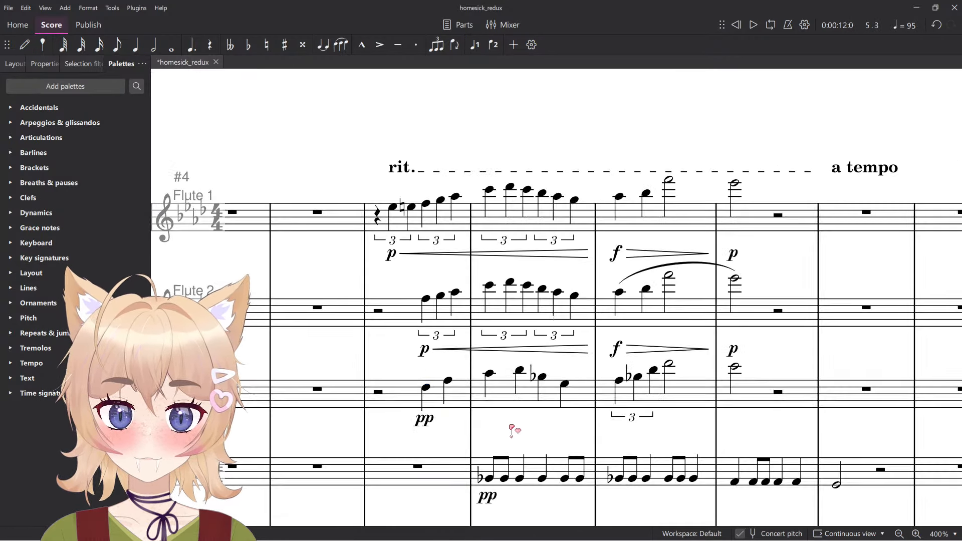
pyautogui.press('space')
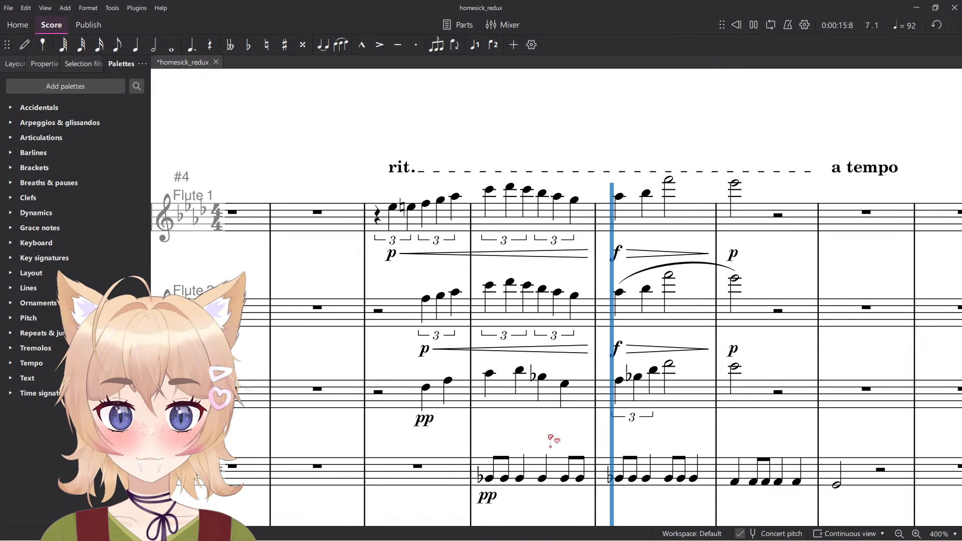
pyautogui.press('space')
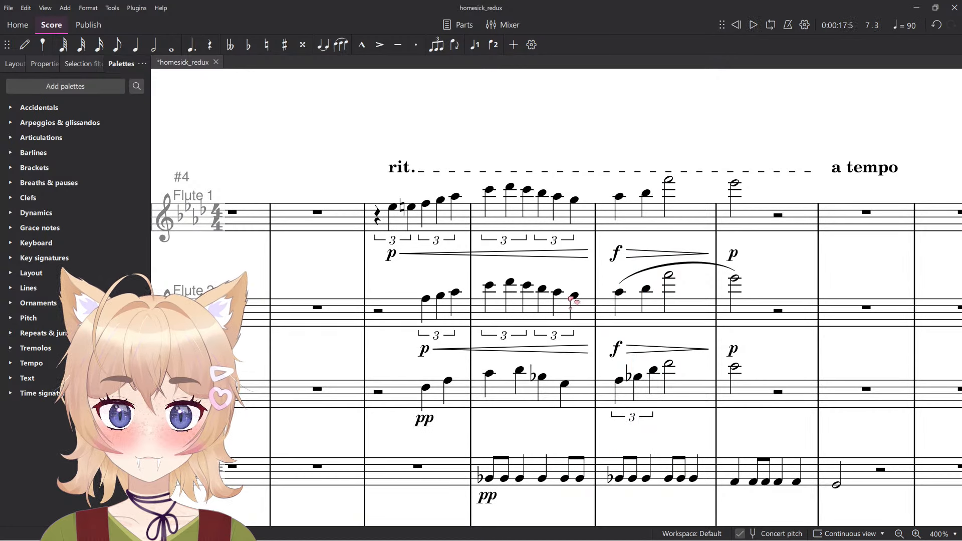
# Lower the last triplet note of measure 6 in Flutes 1 and 2 to G♭ and play the passage back.
pyautogui.press('Down')
pyautogui.press('space')
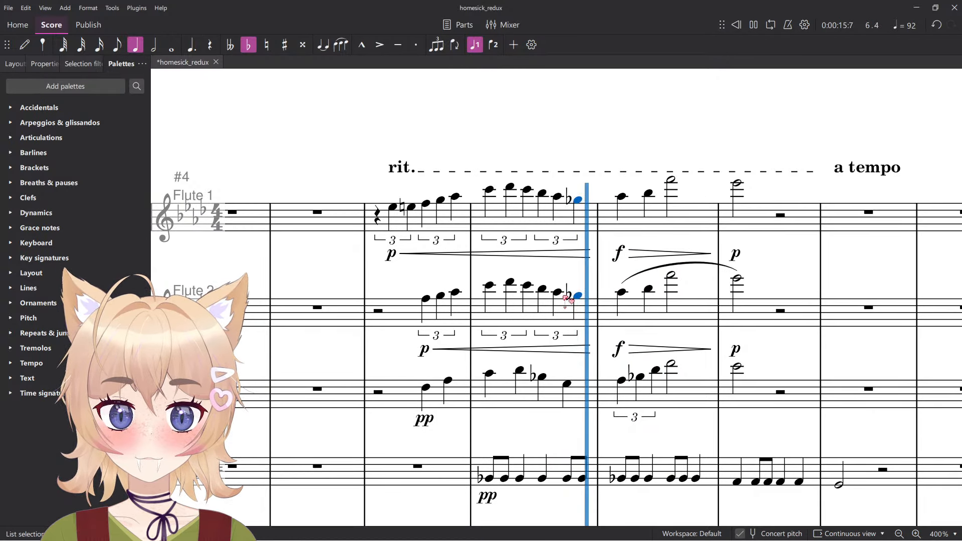
pyautogui.click(491, 286)
pyautogui.click(580, 123)
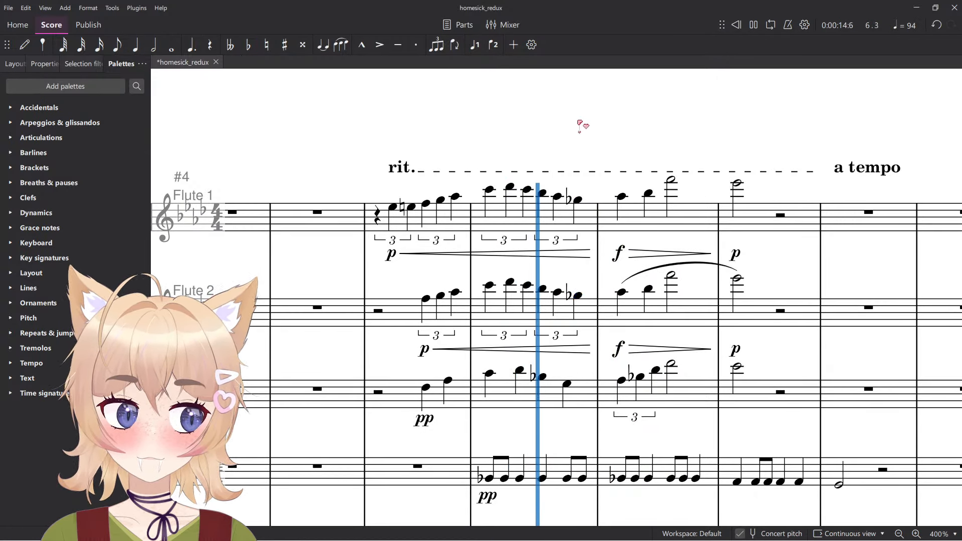
pyautogui.press('space')
# Clear the second half of measure 6 in Flutes 1 and 2, and enter quarter notes B♭ and A♭ there in Flute 1.
pyautogui.keyDown('shift'); pyautogui.click(578, 299); pyautogui.keyUp('shift')
pyautogui.scroll(3, 558, 226)
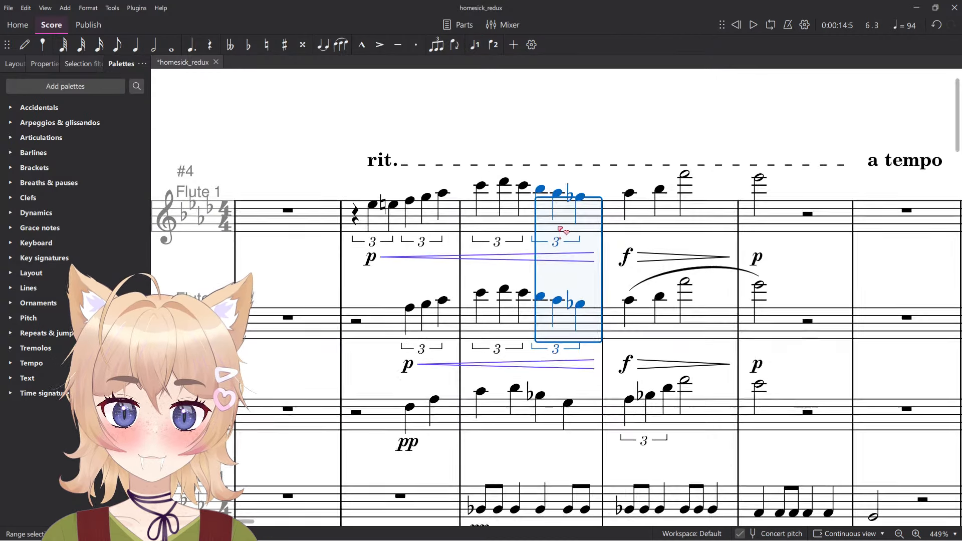
pyautogui.press('Delete')
pyautogui.press('n')
pyautogui.click(535, 180)
pyautogui.press('Escape')
pyautogui.press('5')
pyautogui.press('n')
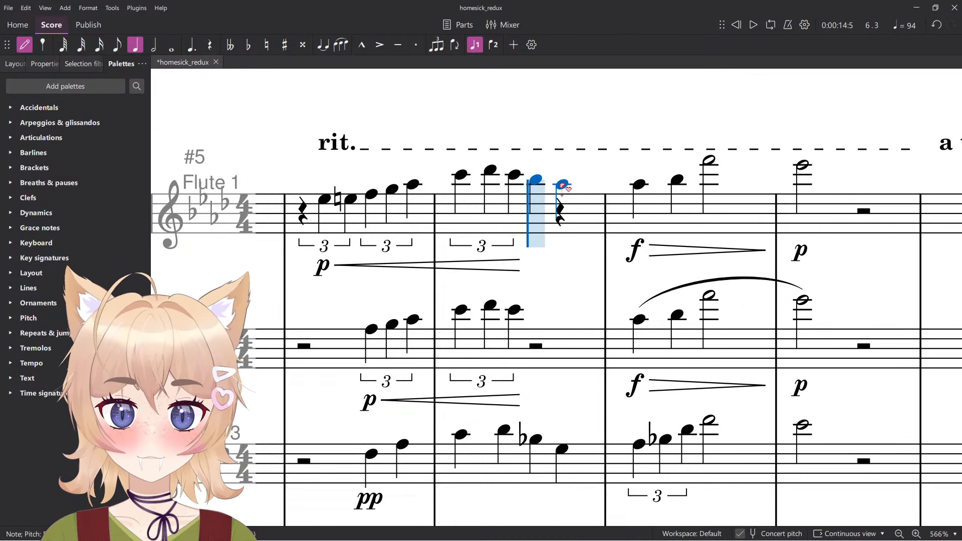
pyautogui.click(563, 184)
pyautogui.press('Escape')
# Enter quarter notes B♭ and A♭ in the second half of measure 6 in Flute 2.
pyautogui.press('n')
pyautogui.click(536, 315)
pyautogui.click(563, 320)
pyautogui.press('Escape')
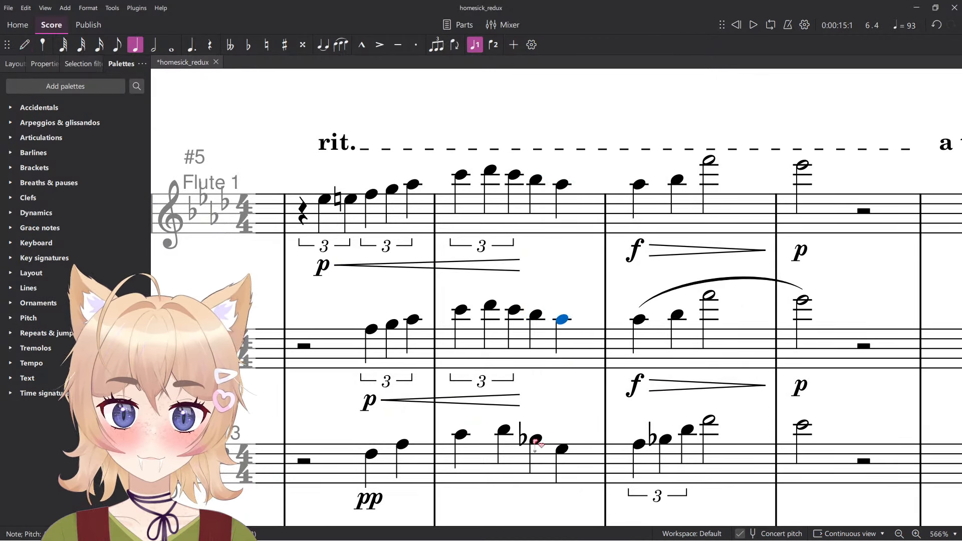
# Turn the second half of measure 6 in Flute 3 into a quarter-note triplet G♭, F, E♭.
pyautogui.hotkey('ctrl', '3')
pyautogui.press('n')
pyautogui.press('f')
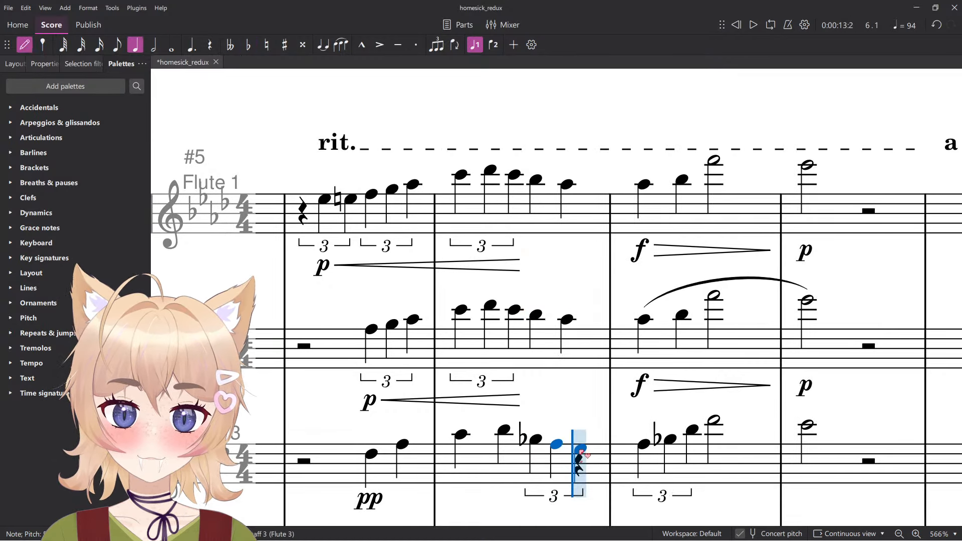
pyautogui.press('e')
pyautogui.press('Escape')
# Play back the flutes from the first note of measure 6 in Flute 3.
pyautogui.scroll(-3, 560, 445)
pyautogui.click(491, 438)
pyautogui.press('space')
pyautogui.scroll(-2, 551, 421)
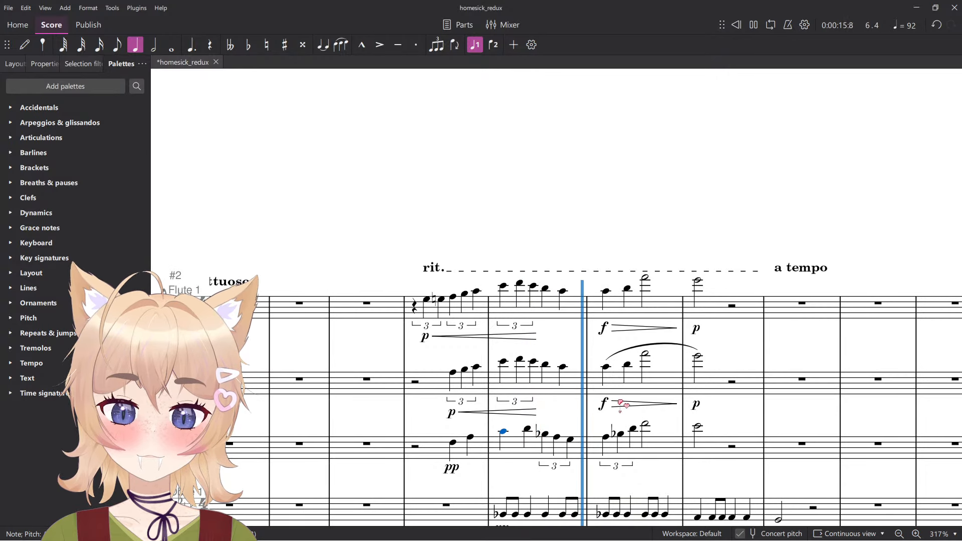
pyautogui.scroll(5, 576, 395)
pyautogui.press('space')
# Replace the shortened crescendos in Flutes 1 and 2 with hairpins running from their first notes in measure 5 through the end of measure 6.
pyautogui.click(479, 416)
pyautogui.keyDown('ctrl'); pyautogui.click(493, 280); pyautogui.keyUp('ctrl')
pyautogui.press('Delete')
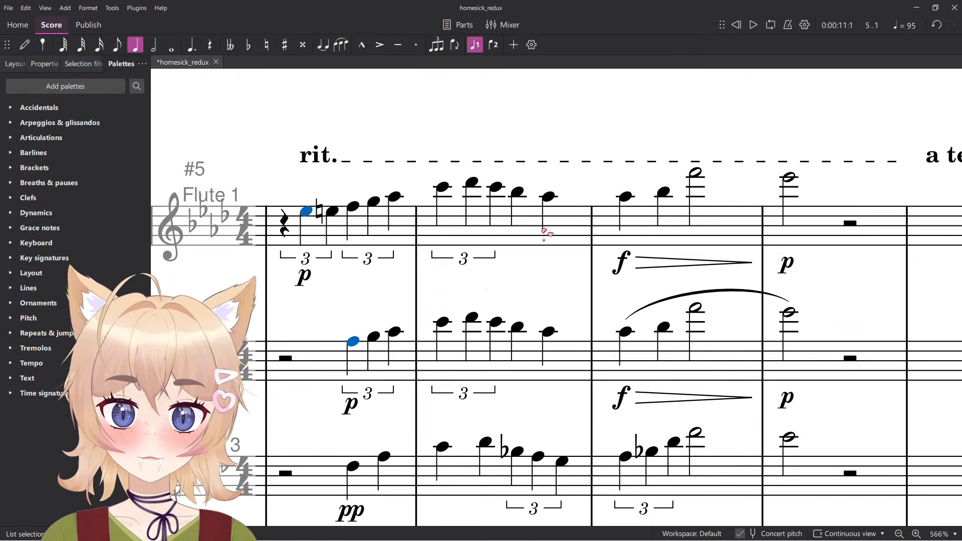
pyautogui.keyDown('shift'); pyautogui.click(549, 259); pyautogui.keyUp('shift')
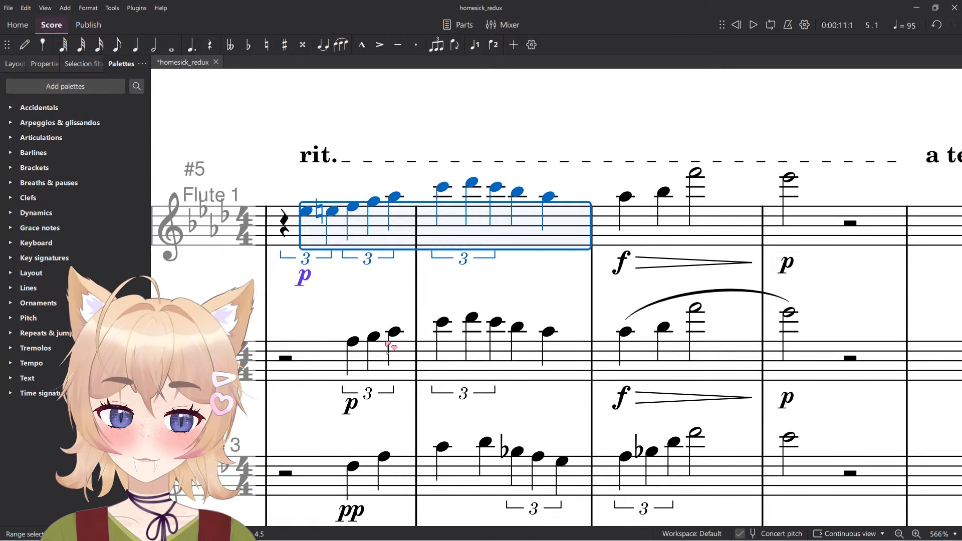
pyautogui.press('less')
pyautogui.click(353, 341)
pyautogui.keyDown('shift'); pyautogui.click(575, 359); pyautogui.keyUp('shift')
pyautogui.press('less')
pyautogui.press('Escape')
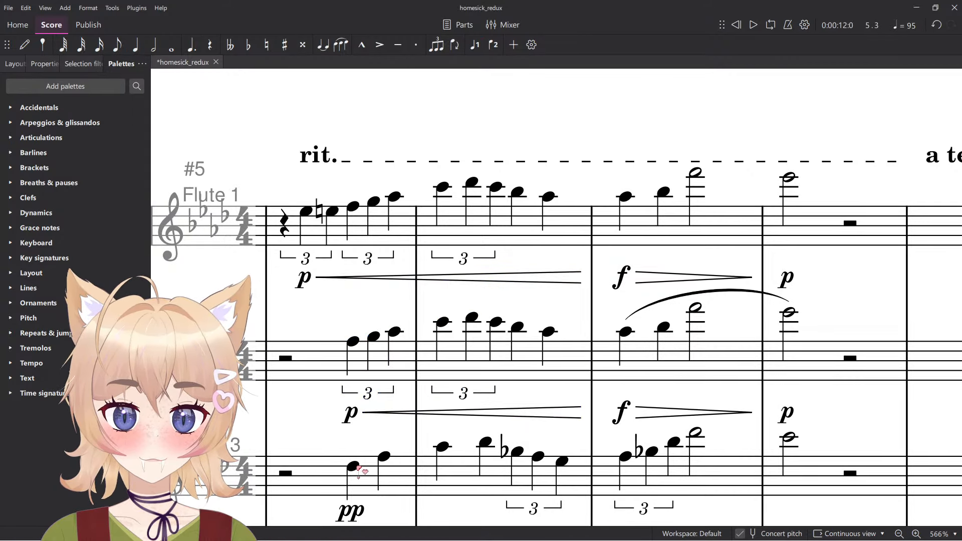
# Play back the flutes from the first note of measure 5 in Flute 3.
pyautogui.press('space')
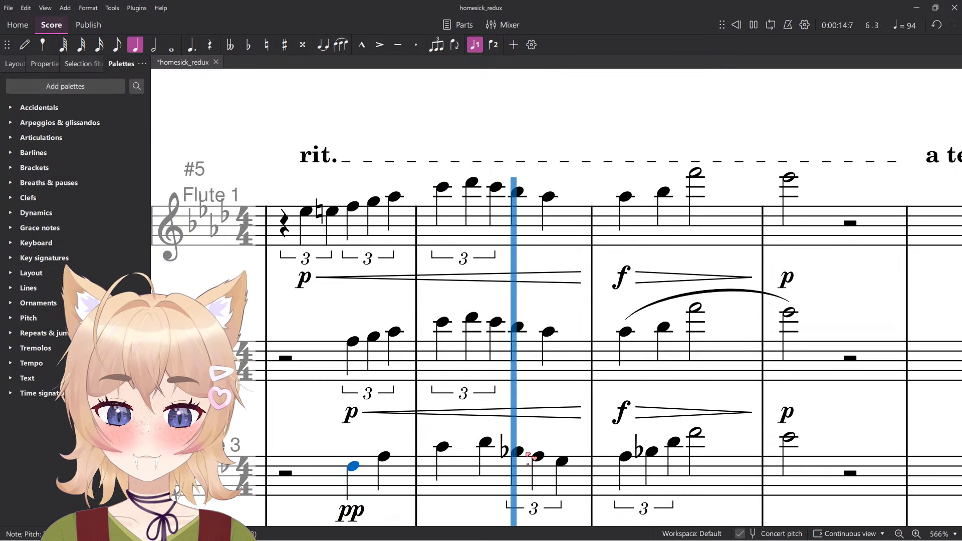
pyautogui.press('space')
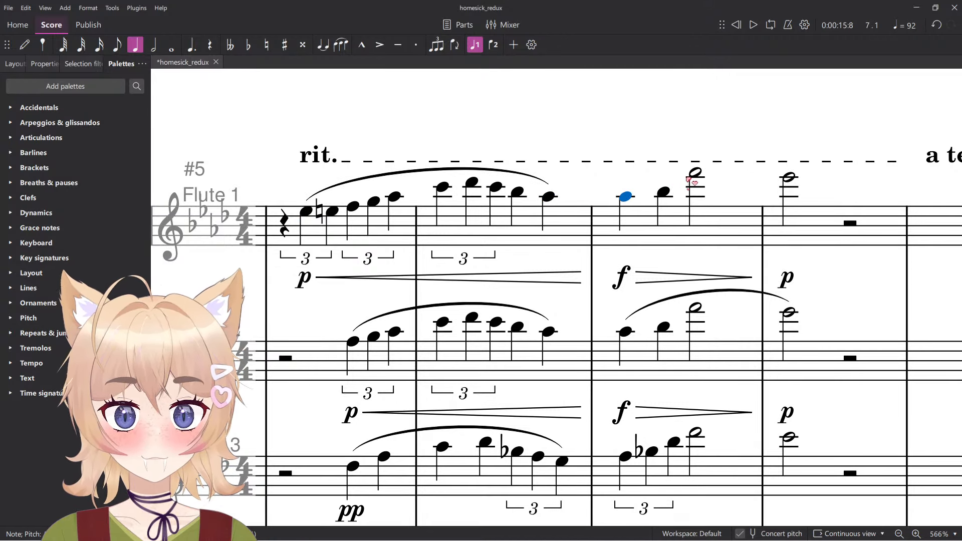
# Slur the phrases in Flutes 1 and 3 from the first note of measure 7 to the half note of measure 8.
pyautogui.moveTo(688, 178); pyautogui.dragTo(690, 178)
pyautogui.press('s')
pyautogui.click(629, 456)
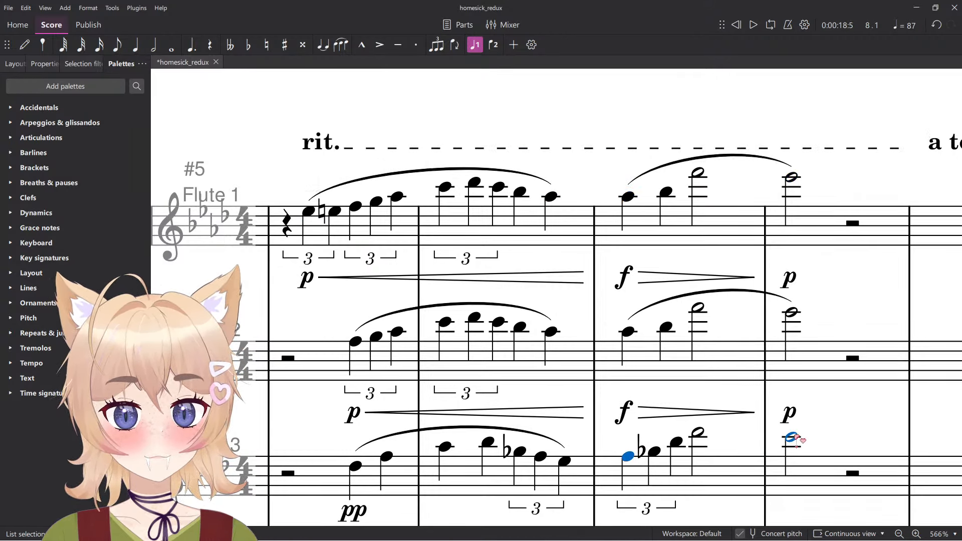
pyautogui.press('s')
# Play back the full orchestra from measure 7, following the violins under the first rit.
pyautogui.scroll(-7, 424, 307)
pyautogui.scroll(-20, 456, 324)
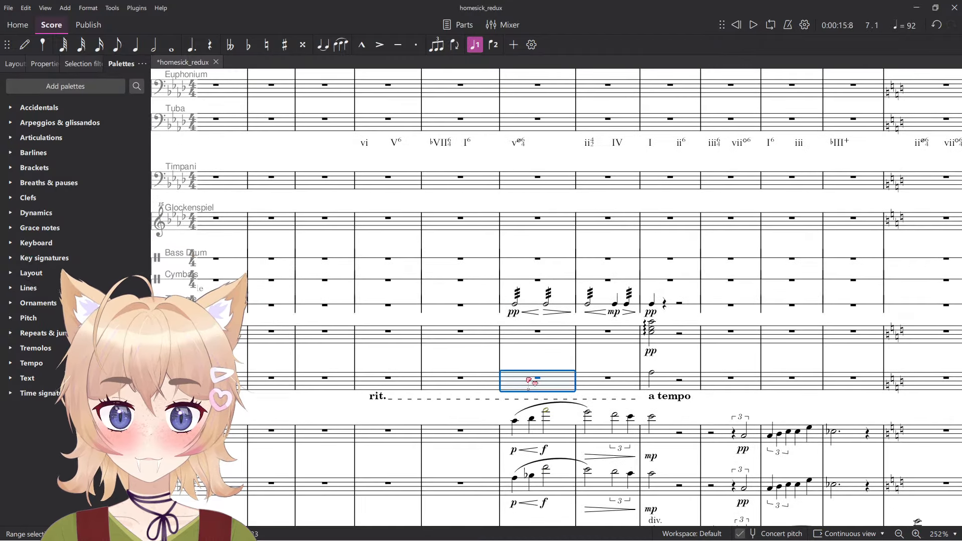
pyautogui.press('space')
pyautogui.scroll(-5, 551, 361)
pyautogui.scroll(-4, 592, 351)
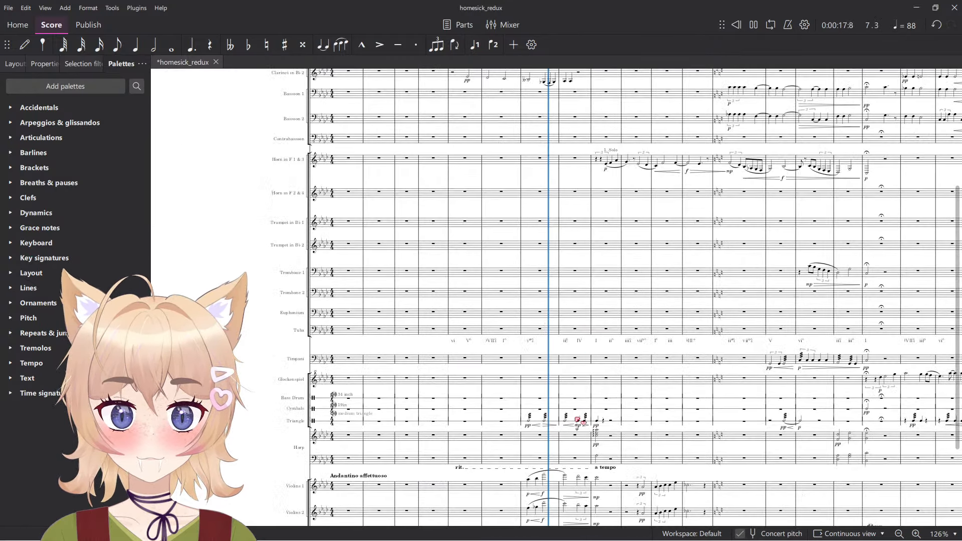
pyautogui.scroll(10, 552, 420)
pyautogui.press('space')
# Change the forte in measure 7 of Violins 1 and 2 to mf.
pyautogui.scroll(-4, 541, 451)
pyautogui.click(533, 407)
pyautogui.keyDown('ctrl'); pyautogui.click(533, 491); pyautogui.keyUp('ctrl')
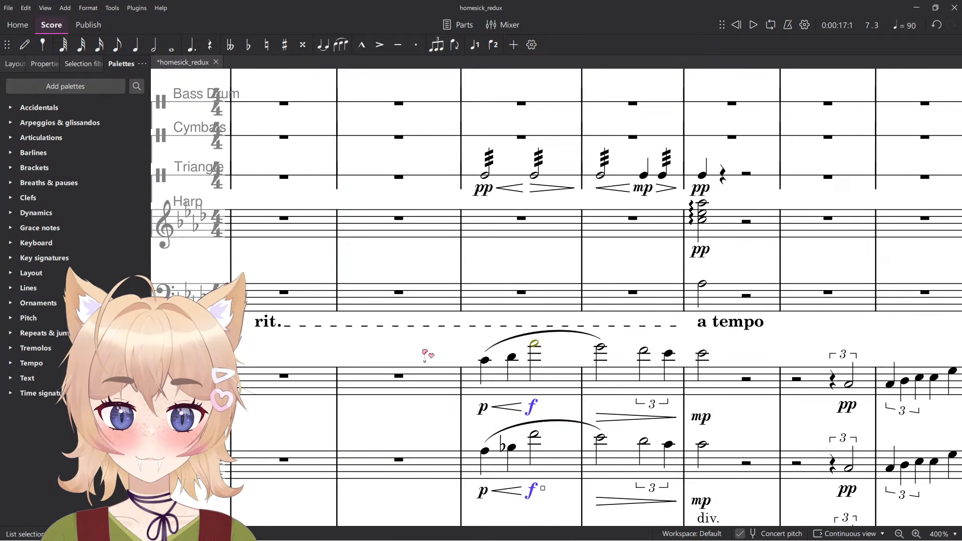
pyautogui.click(61, 215)
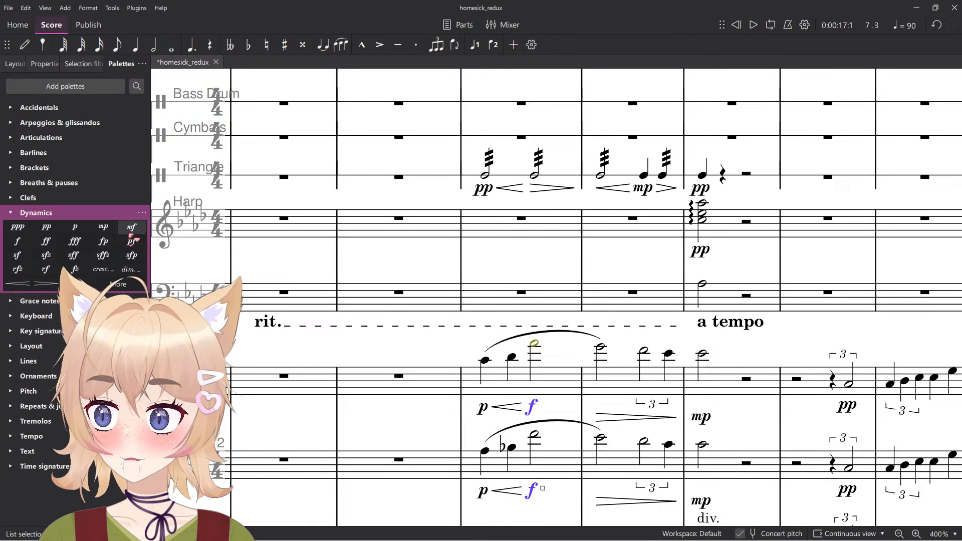
pyautogui.click(131, 231)
# Listen to the violin phrase and set the Violins 1 and 2 dynamics at the a tempo to p.
pyautogui.press('space')
pyautogui.press('space')
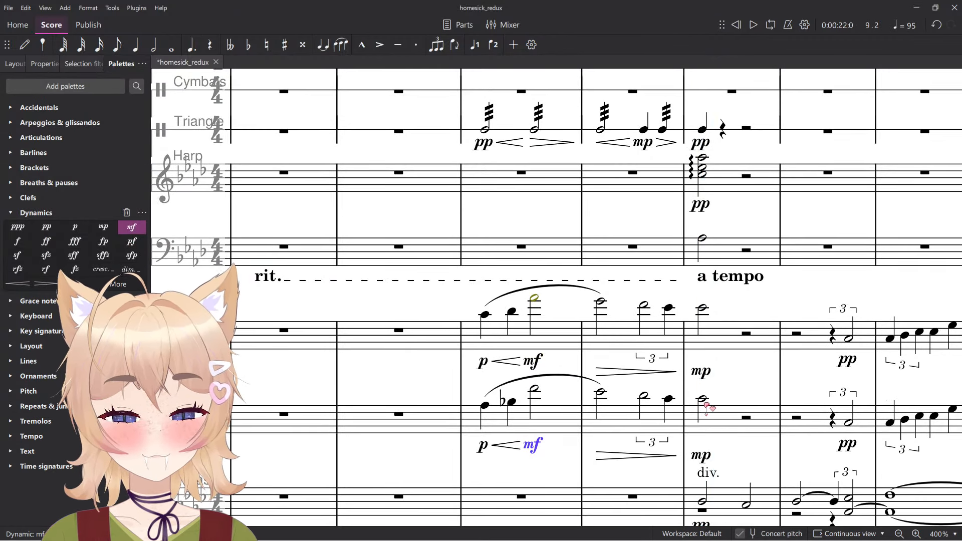
pyautogui.click(703, 376)
pyautogui.click(75, 227)
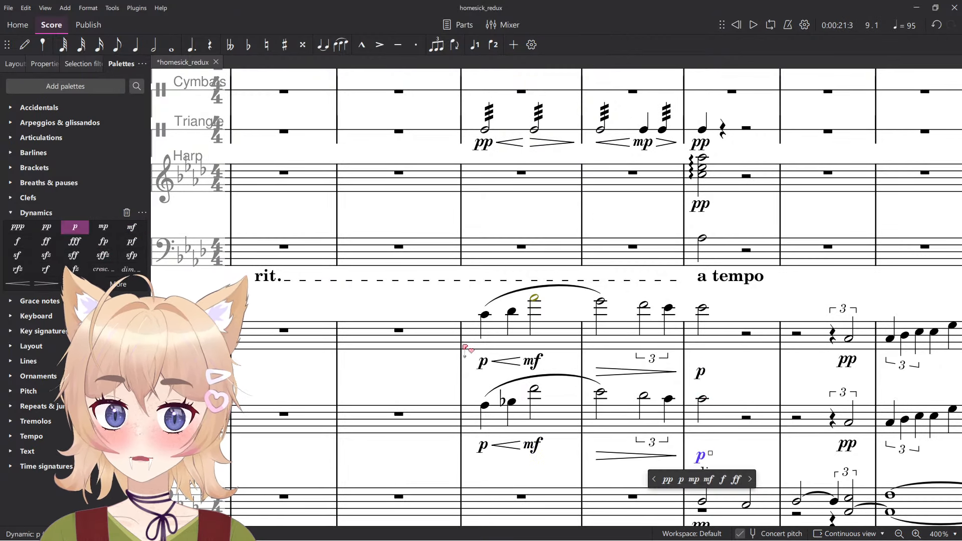
# Play back the score from measure 7 of Violins 1 into measure 14, following the winds, percussion and horns.
pyautogui.click(485, 315)
pyautogui.press('space')
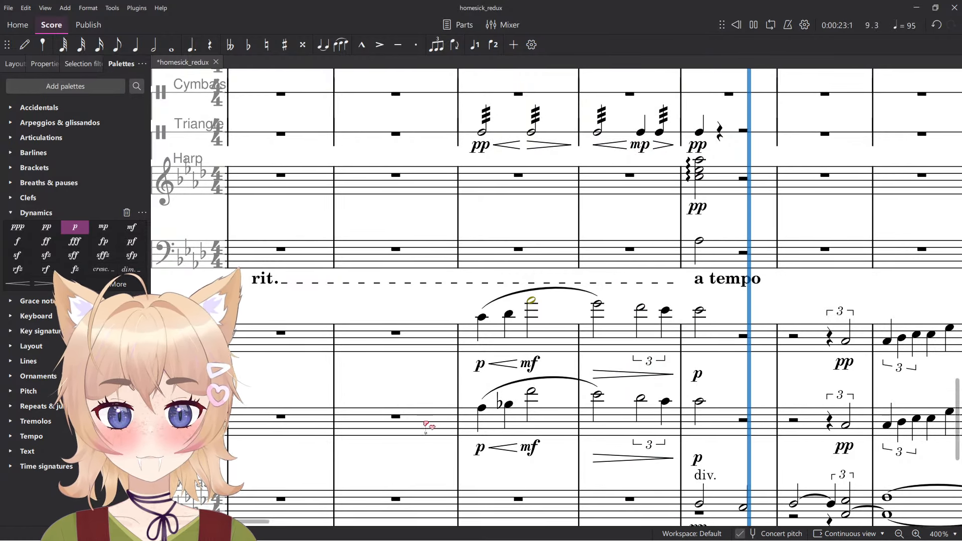
pyautogui.scroll(15, 750, 346)
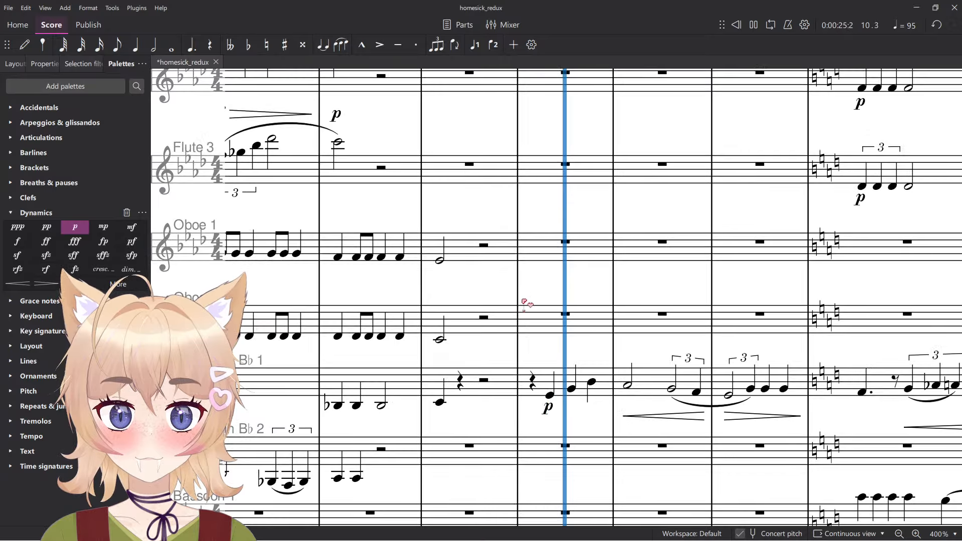
pyautogui.scroll(-15, 521, 304)
pyautogui.scroll(-5, 538, 306)
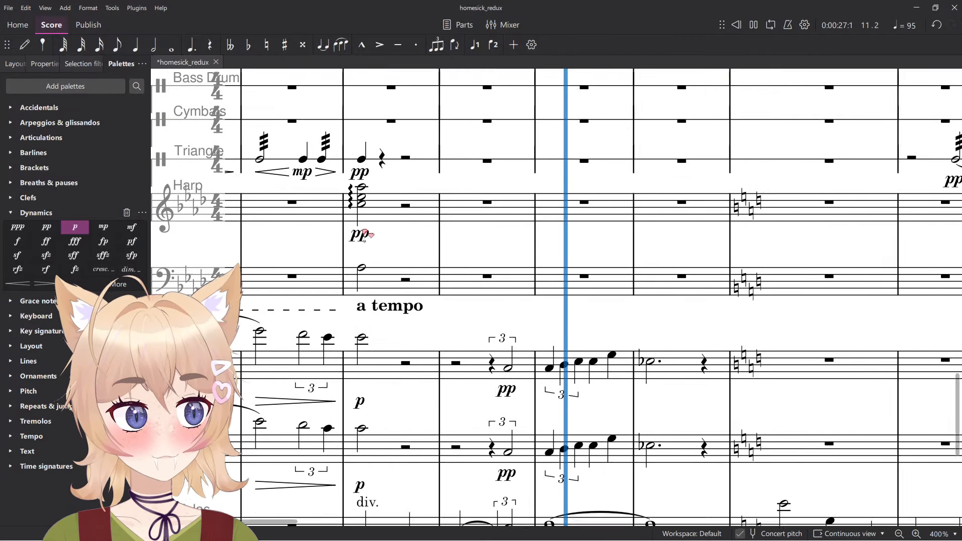
pyautogui.scroll(20, 546, 367)
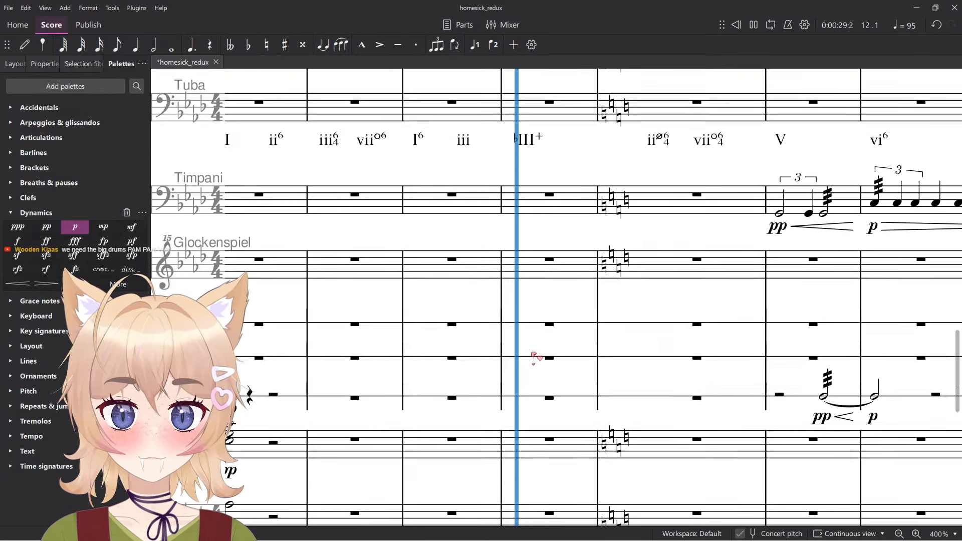
pyautogui.scroll(-6, 692, 223)
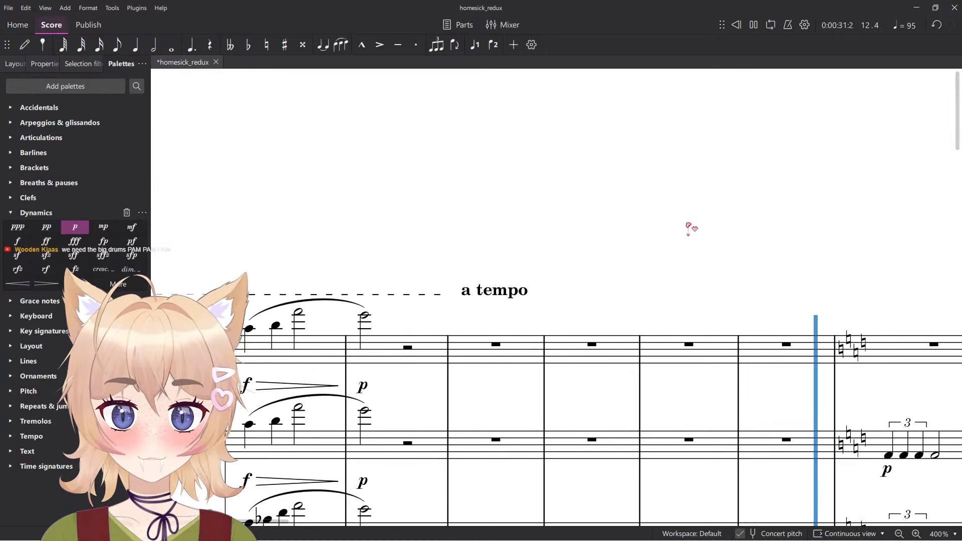
pyautogui.scroll(-5, 525, 241)
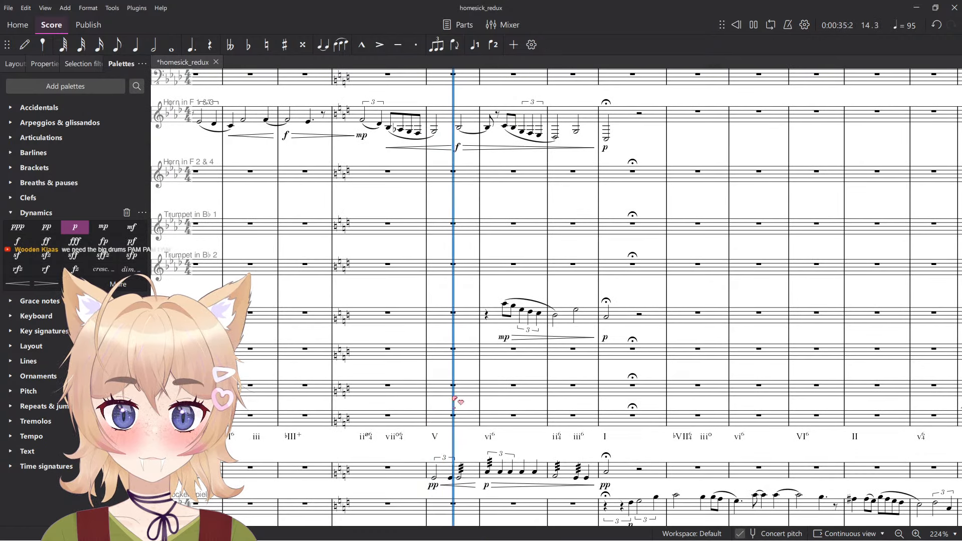
pyautogui.press('space')
# Set the Timpani's dynamic in measure 23 to pp.
pyautogui.moveTo(748, 361); pyautogui.dragTo(330, 357)
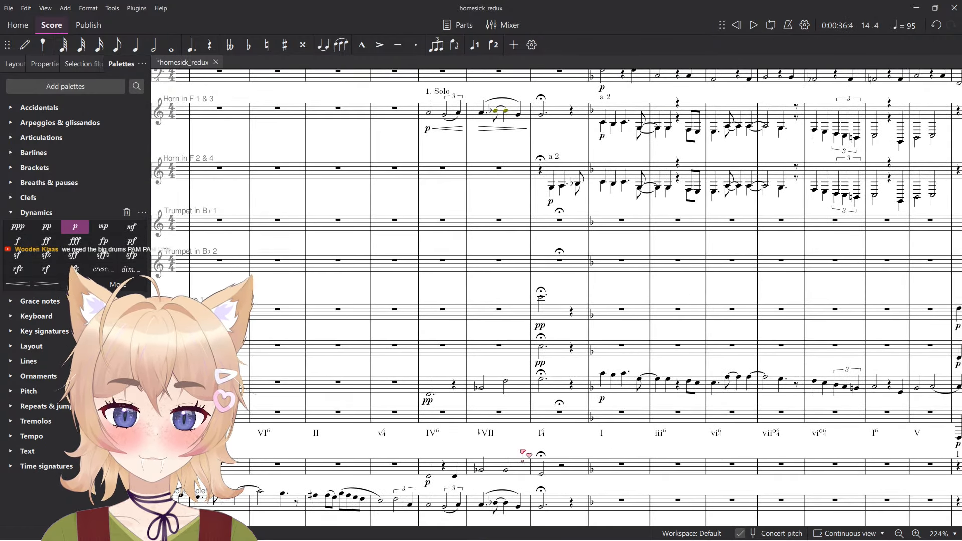
pyautogui.click(433, 483)
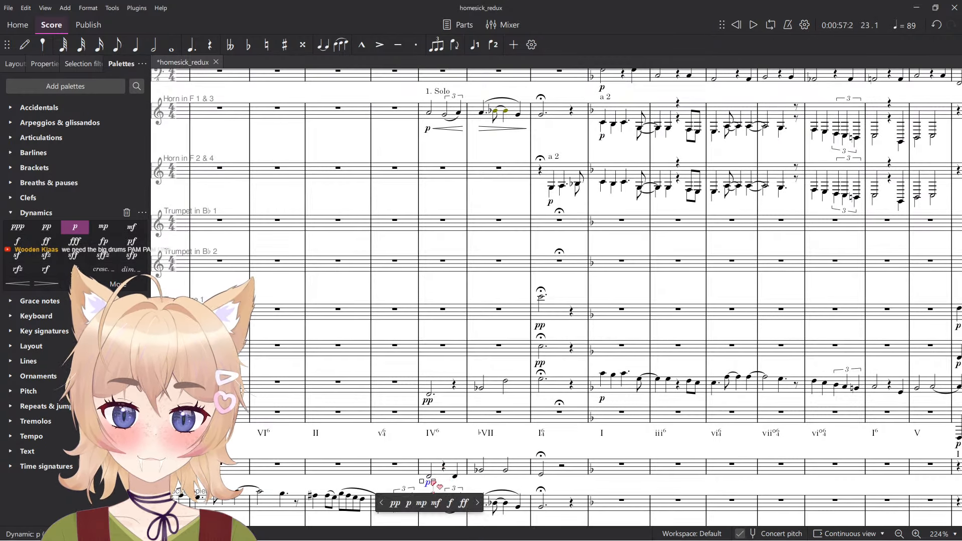
pyautogui.click(401, 473)
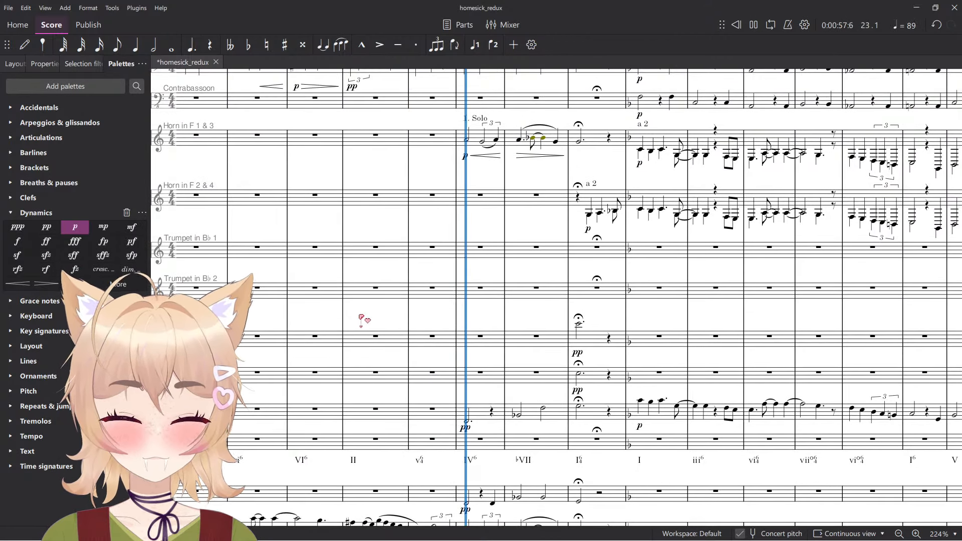
# Play back from measure 23 to the fermata and examine the brass, percussion, harp and string parts around the rit. before Andante grandioso.
pyautogui.scroll(-2, 413, 312)
pyautogui.scroll(-1, 413, 313)
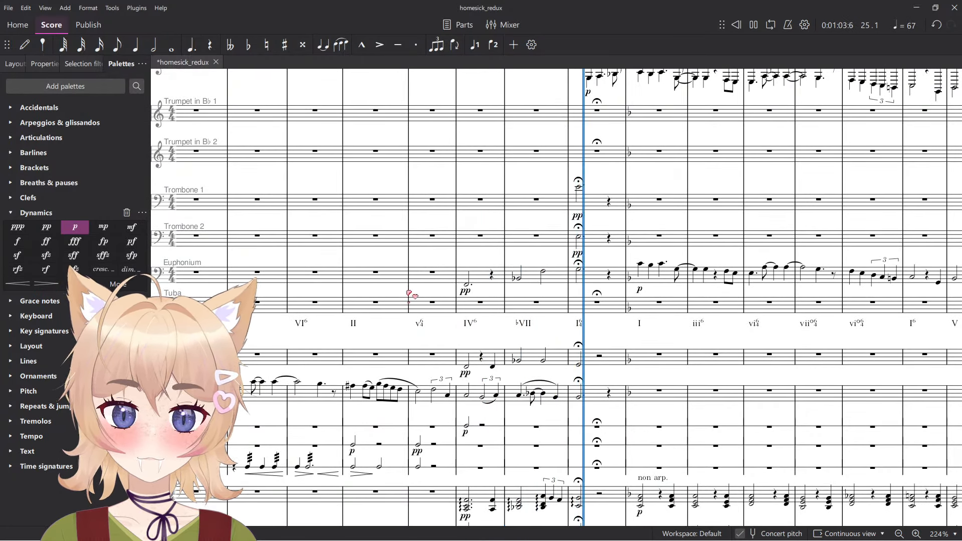
pyautogui.press('space')
pyautogui.scroll(-7, 507, 331)
pyautogui.scroll(-2, 507, 331)
pyautogui.scroll(6, 514, 335)
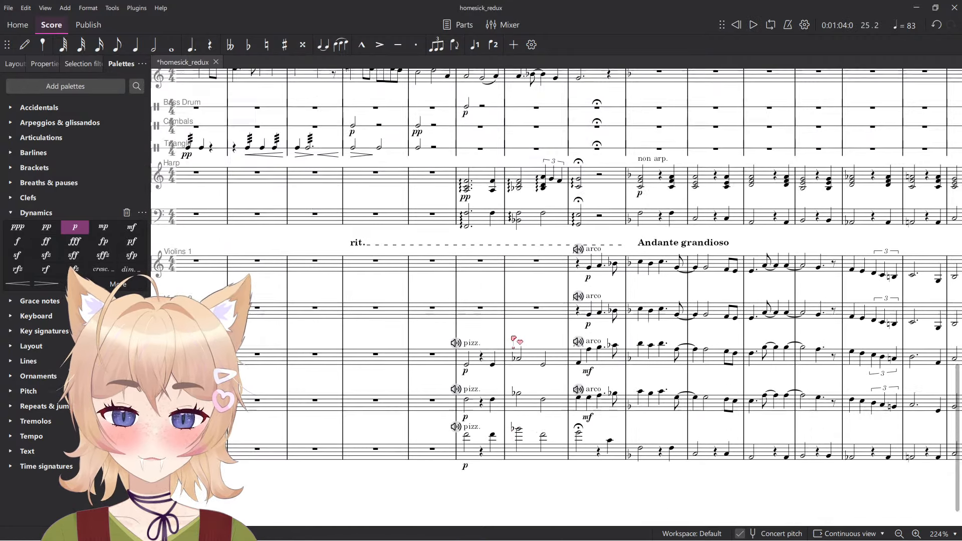
pyautogui.scroll(3, 481, 332)
pyautogui.hscroll(-5, 482, 332)
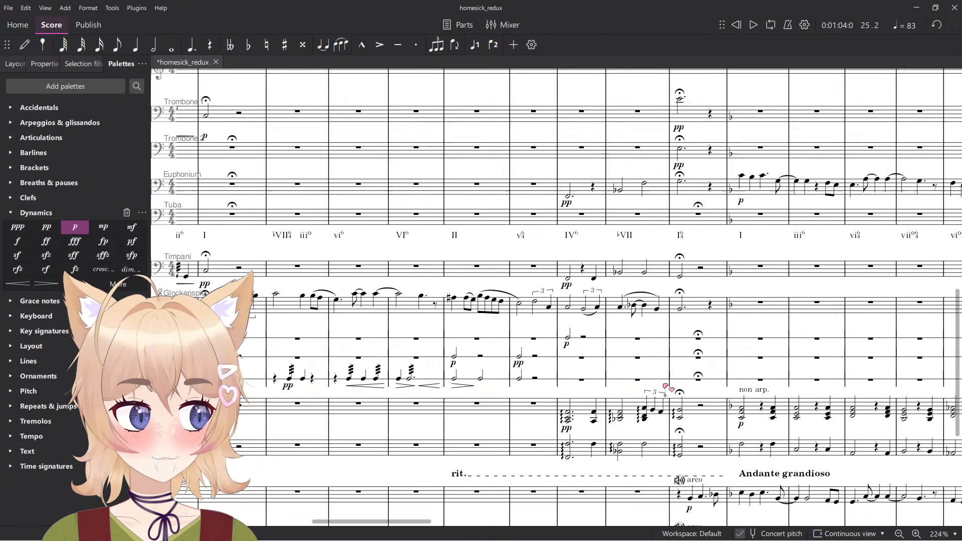
pyautogui.hscroll(4, 550, 307)
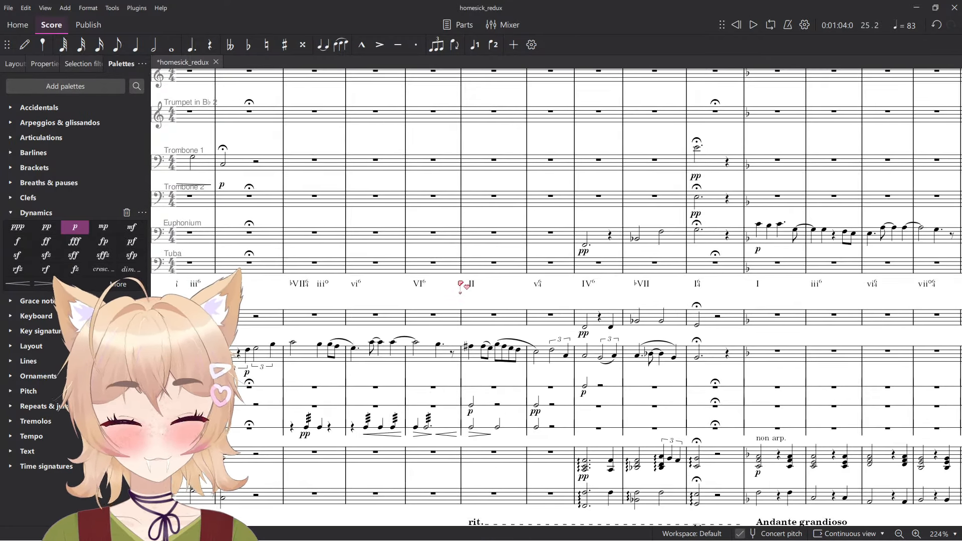
# Browse the Muse Percussion and Berlin Percussion sounds available for the Bass Drum channel in the mixer, leaving its sound as it is.
pyautogui.press('F10')
pyautogui.moveTo(408, 525); pyautogui.dragTo(852, 487)
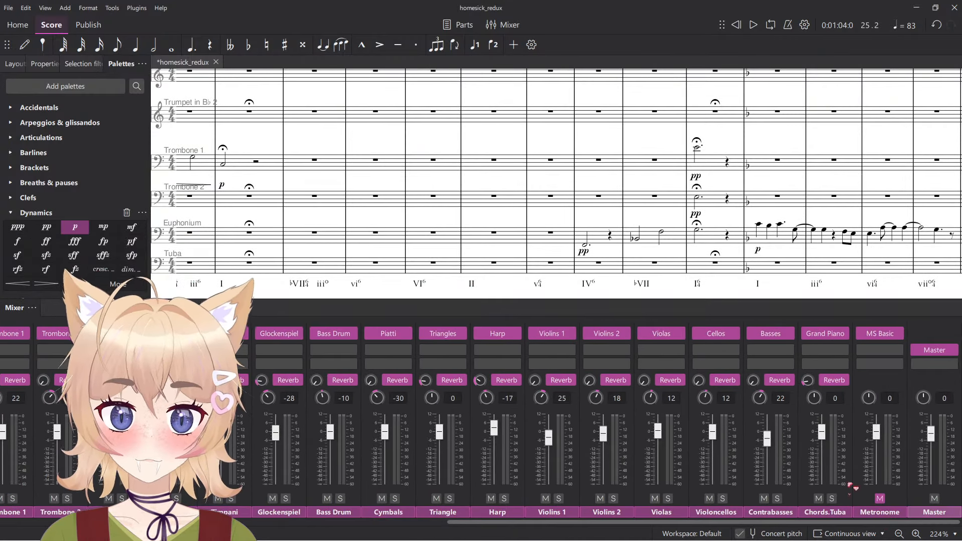
pyautogui.click(351, 334)
pyautogui.moveTo(384, 366)
pyautogui.moveTo(476, 399)
pyautogui.moveTo(583, 395)
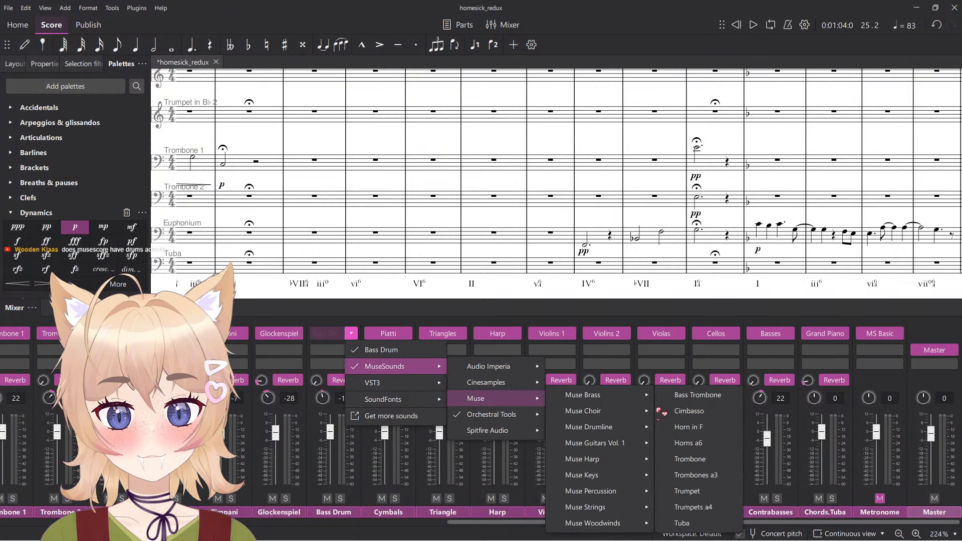
pyautogui.moveTo(591, 491)
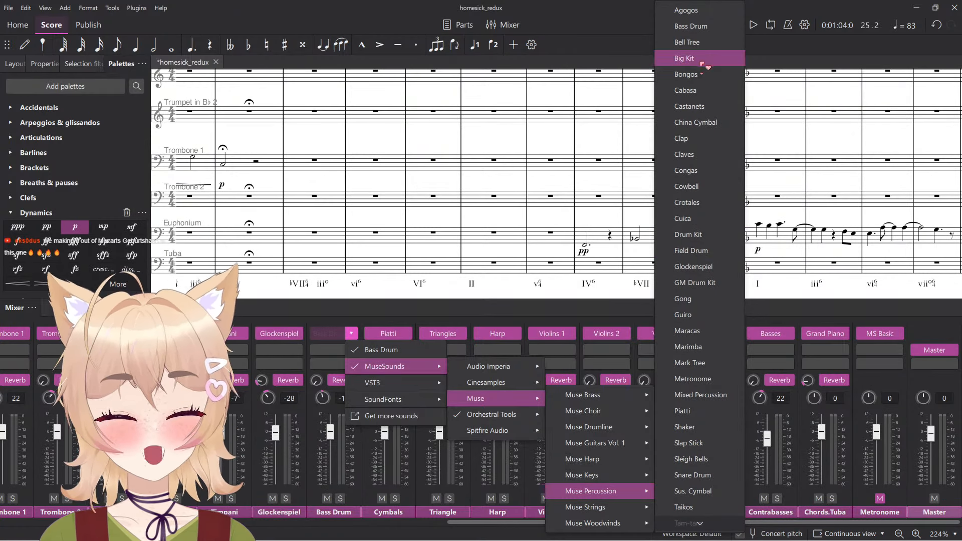
pyautogui.scroll(-4, 707, 201)
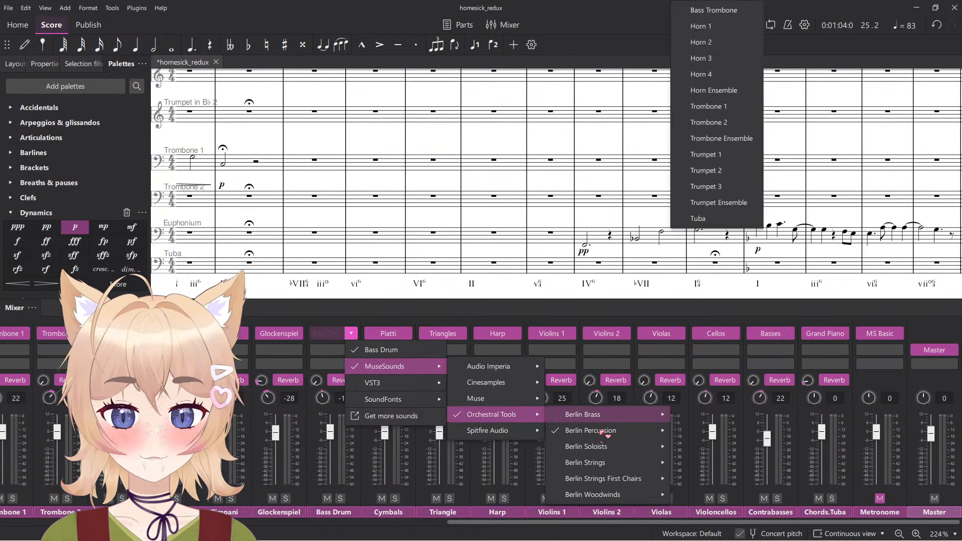
pyautogui.moveTo(604, 432)
pyautogui.scroll(-4, 727, 489)
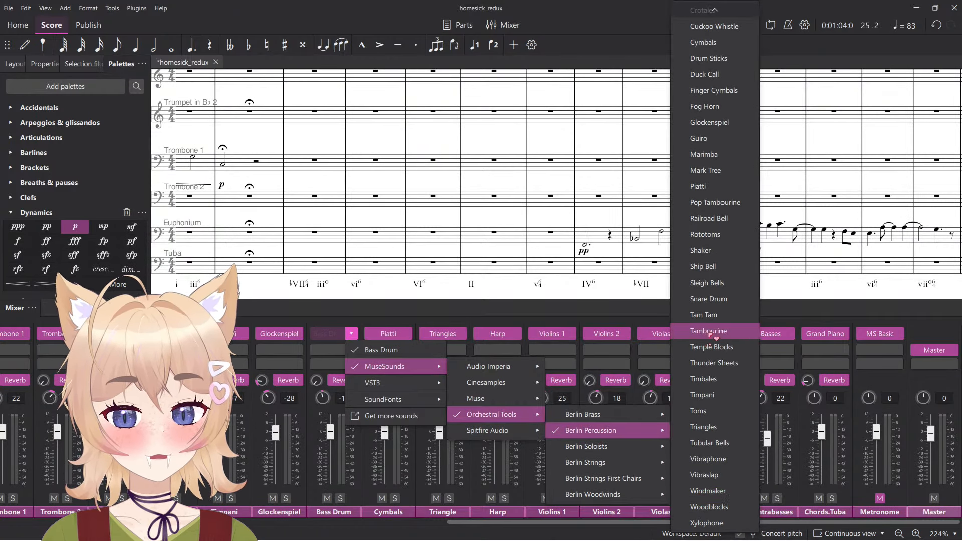
pyautogui.scroll(2, 736, 408)
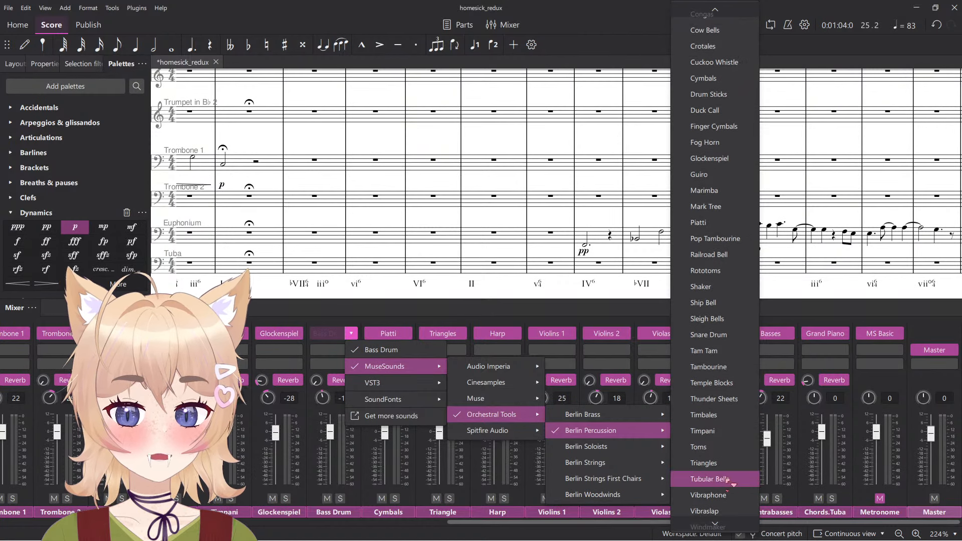
pyautogui.scroll(5, 733, 360)
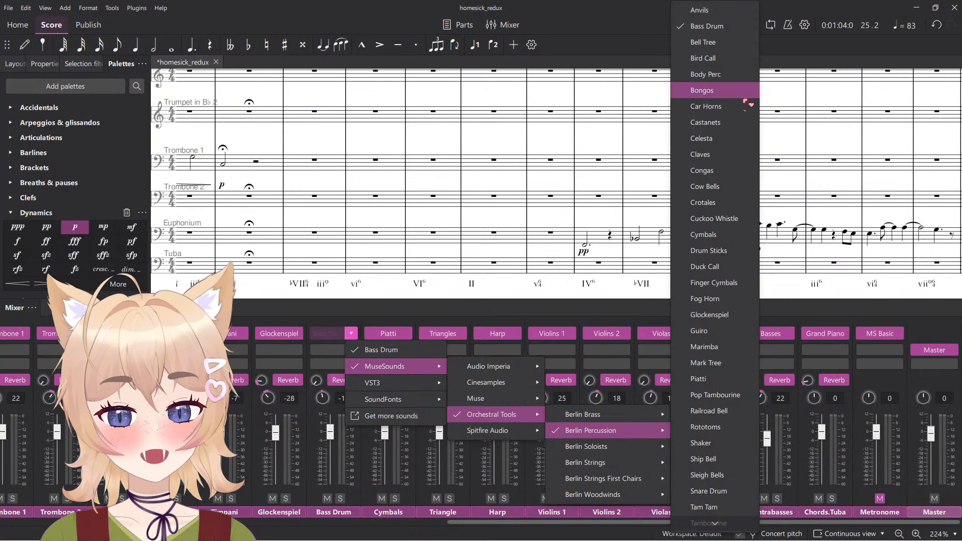
pyautogui.click(782, 134)
pyautogui.moveTo(759, 197); pyautogui.dragTo(753, 199)
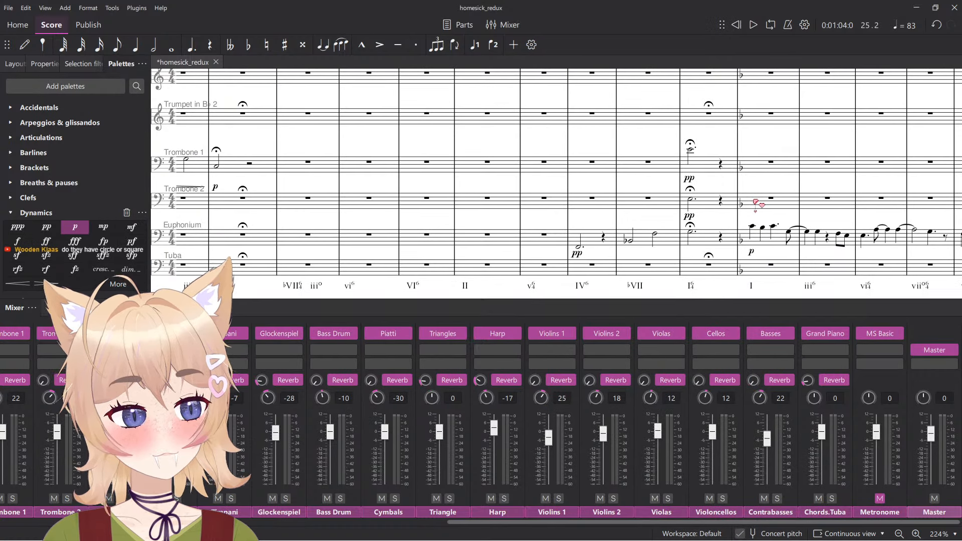
pyautogui.moveTo(460, 172); pyautogui.dragTo(507, 196)
pyautogui.press('F10')
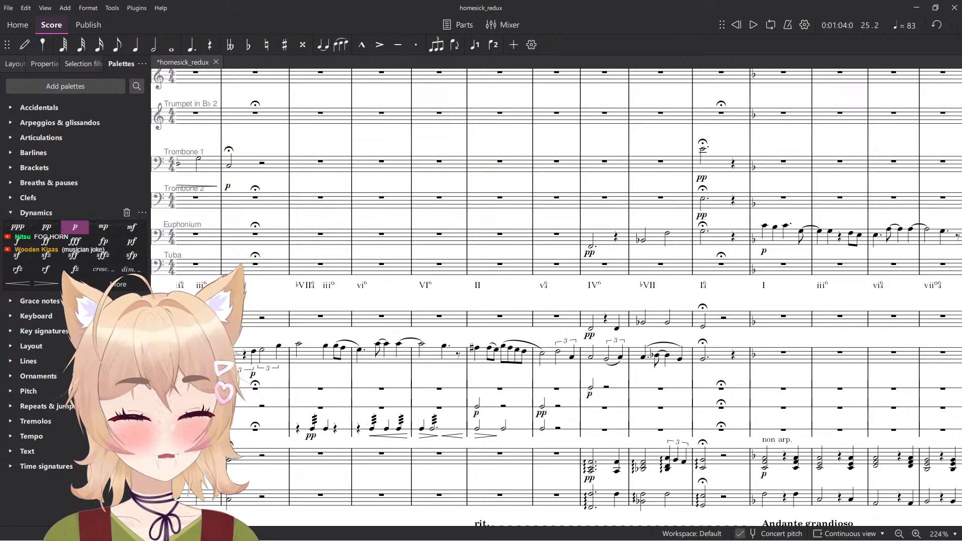
# Examine the brass and percussion before Andante grandioso, and the flute lines around the fermata in measure 17 and measure 18.
pyautogui.moveTo(451, 305); pyautogui.dragTo(342, 303)
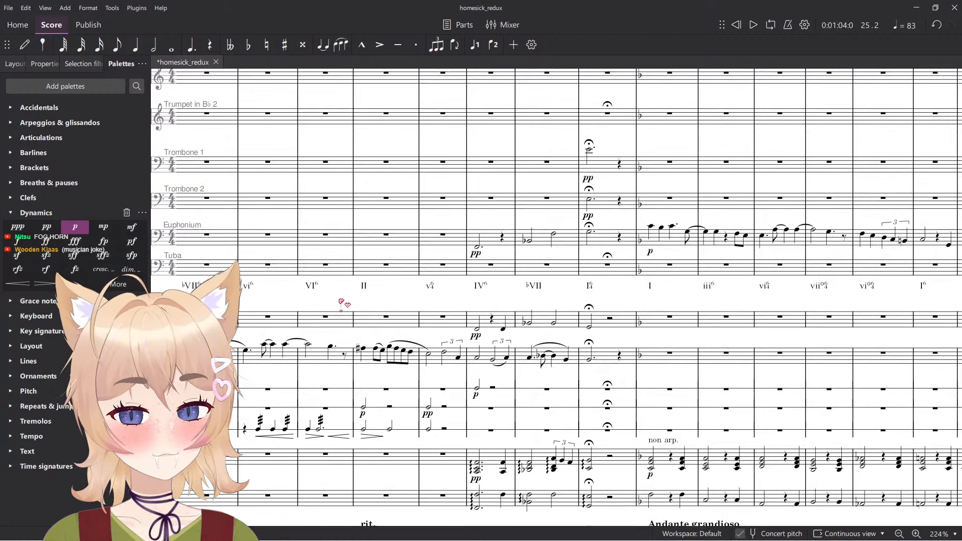
pyautogui.scroll(10, 386, 308)
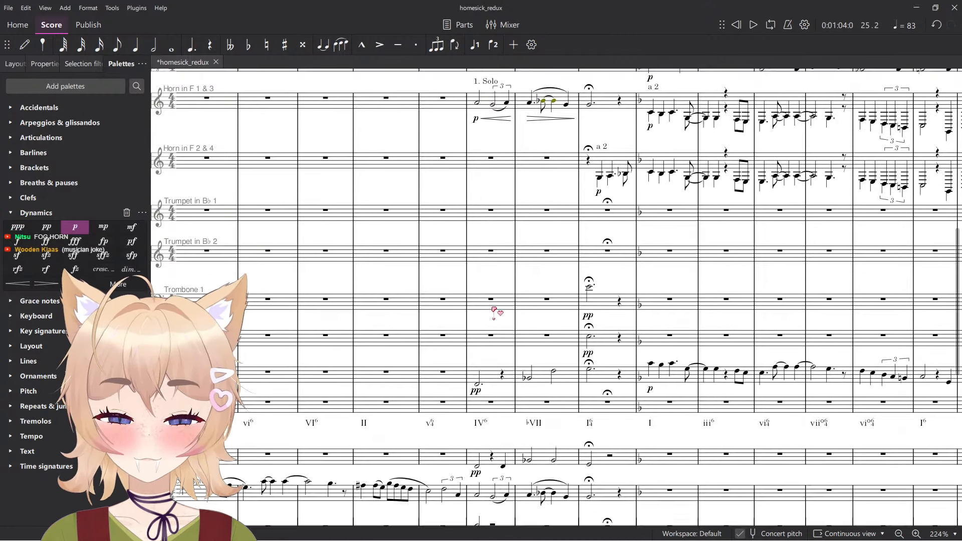
pyautogui.hscroll(-5, 507, 301)
pyautogui.hscroll(-5, 511, 319)
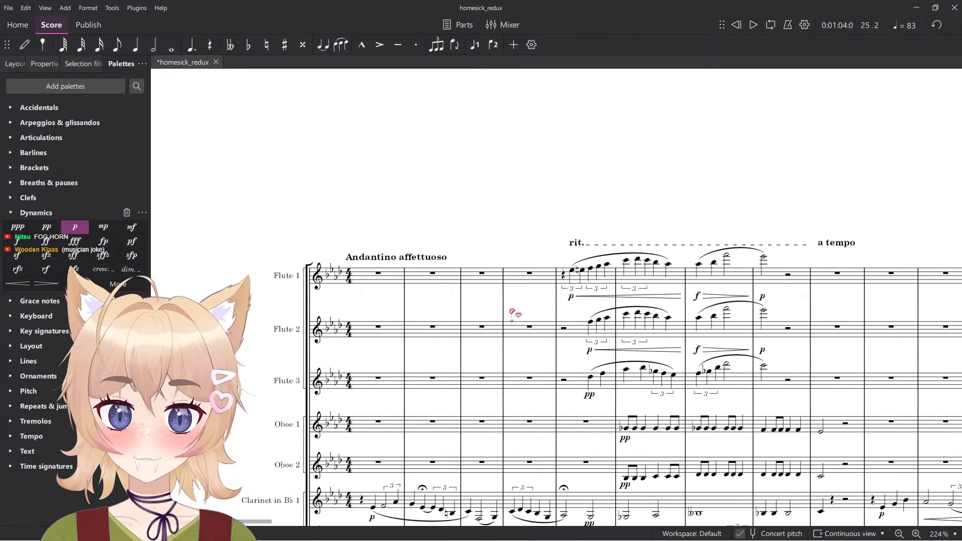
pyautogui.hscroll(5, 530, 315)
pyautogui.scroll(5, 485, 326)
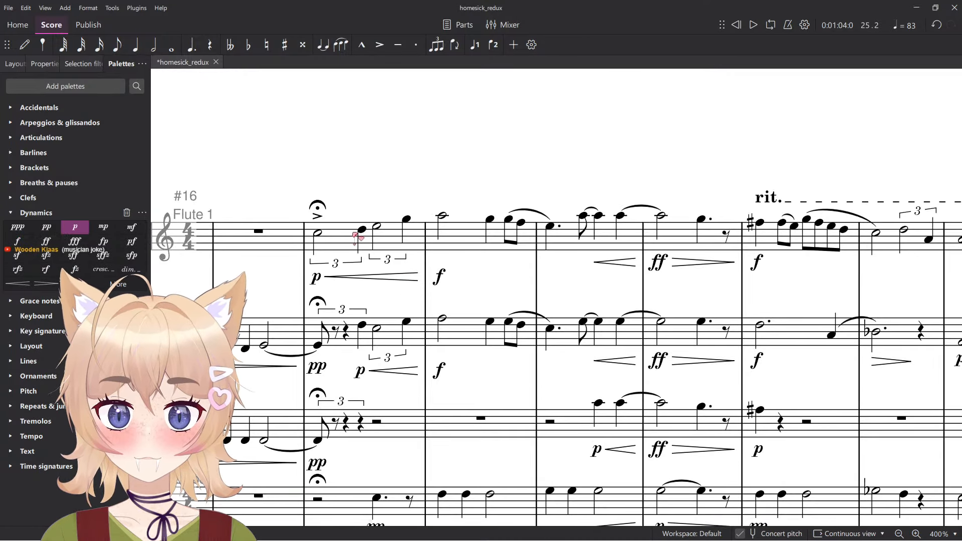
pyautogui.click(351, 232)
pyautogui.click(385, 169)
pyautogui.scroll(-1, 385, 170)
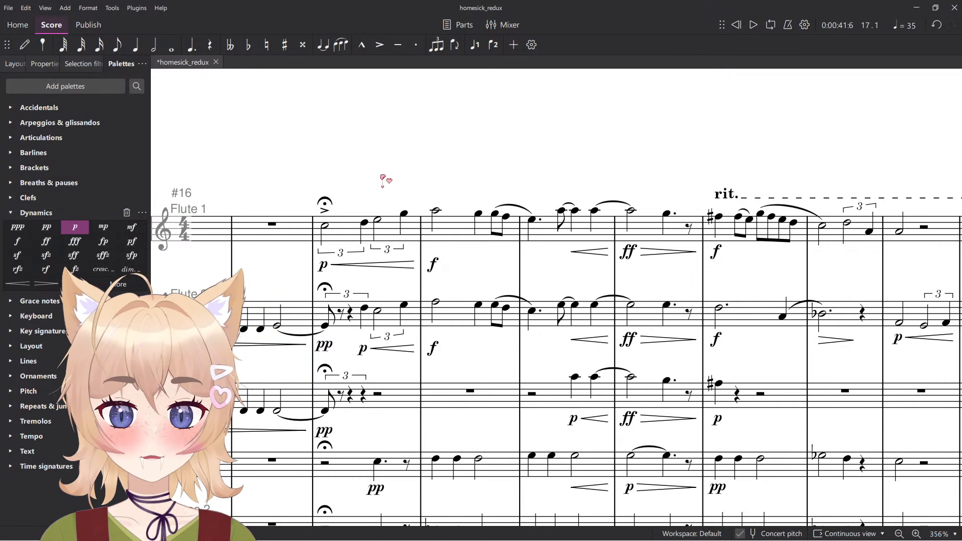
pyautogui.click(447, 227)
pyautogui.keyDown('shift'); pyautogui.click(456, 324); pyautogui.keyUp('shift')
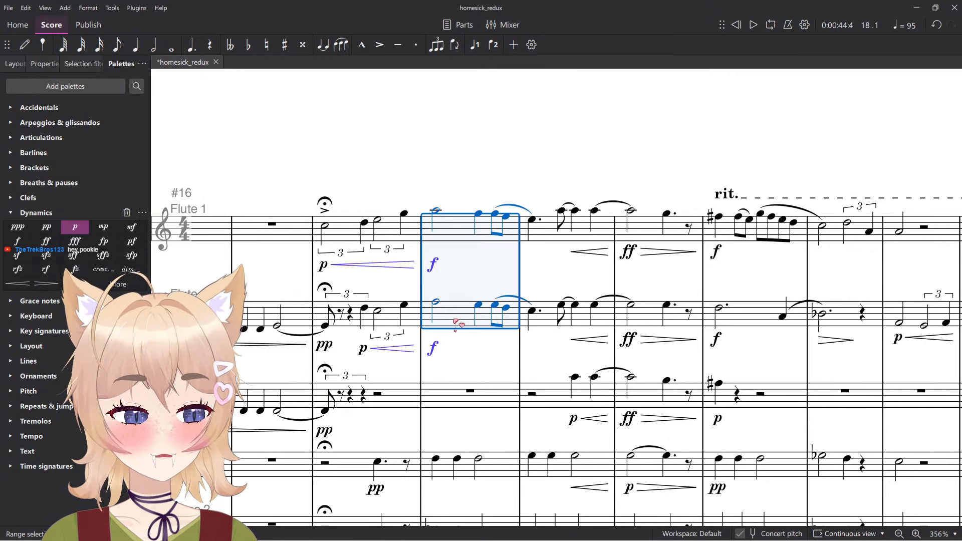
# Examine the woodwind, brass, percussion and harp parts in the measures leading into the fermata at measure 17.
pyautogui.scroll(-5, 455, 326)
pyautogui.scroll(-2, 461, 351)
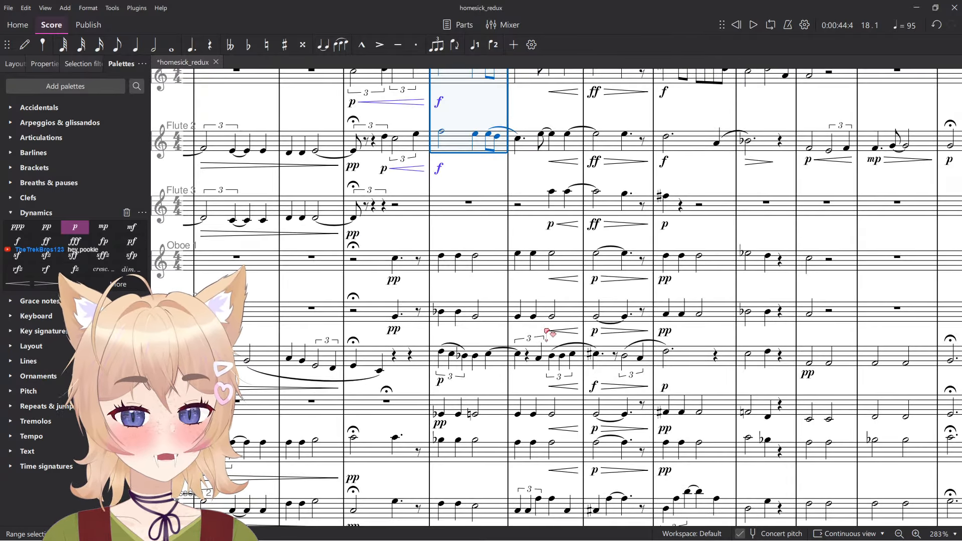
pyautogui.scroll(-12, 548, 331)
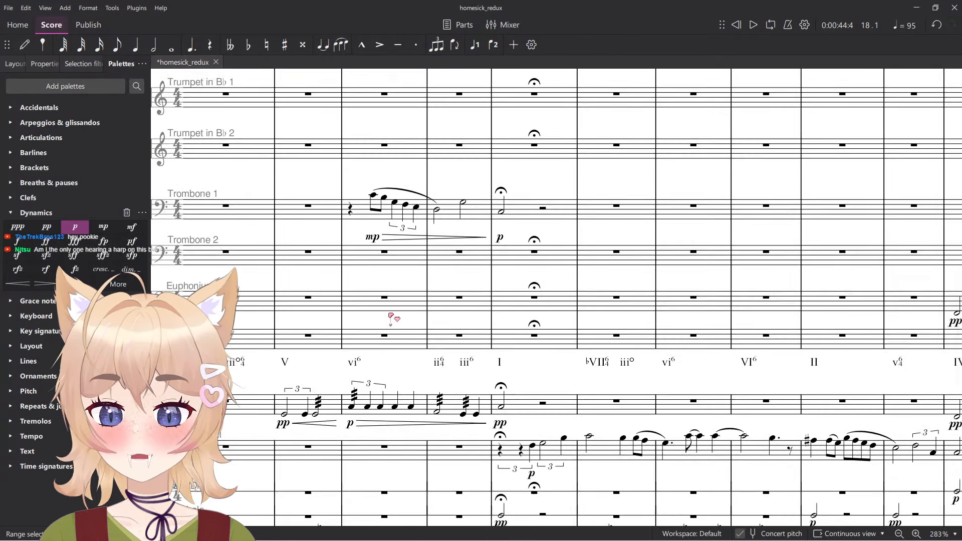
pyautogui.scroll(-10, 393, 319)
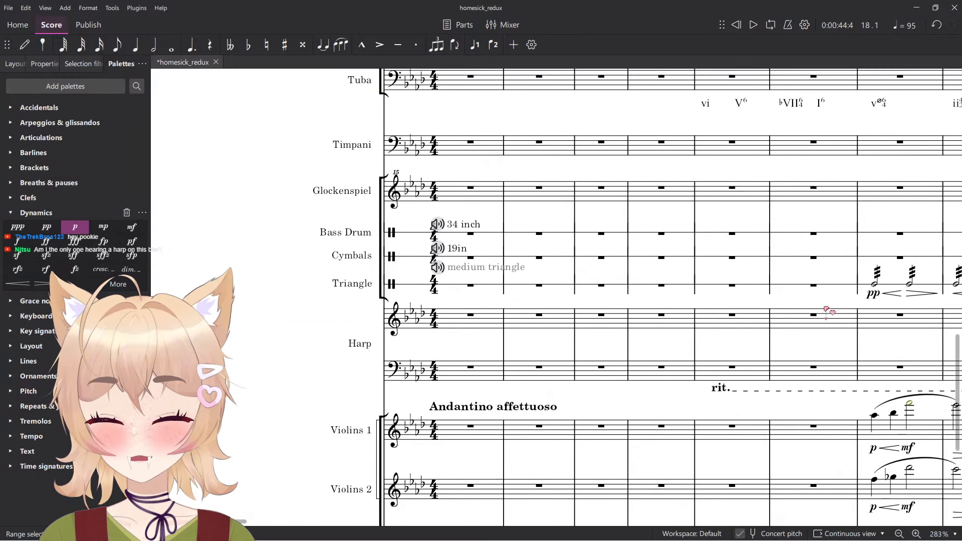
pyautogui.moveTo(819, 312)
pyautogui.mouseDown()
pyautogui.moveTo(569, 350)
pyautogui.moveTo(299, 345)
pyautogui.mouseUp()
pyautogui.moveTo(786, 309)
pyautogui.mouseDown()
pyautogui.moveTo(552, 344)
pyautogui.moveTo(446, 323)
pyautogui.mouseUp()
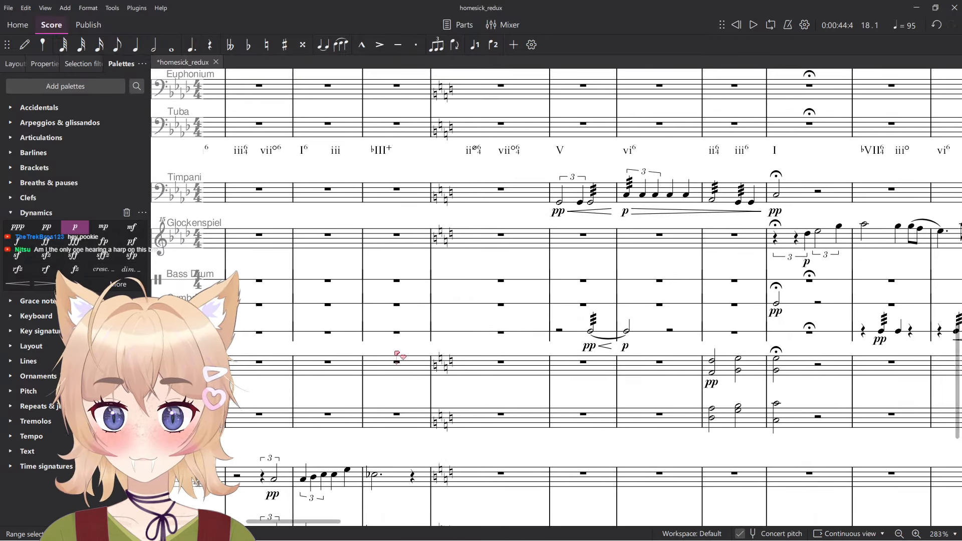
pyautogui.scroll(12, 577, 389)
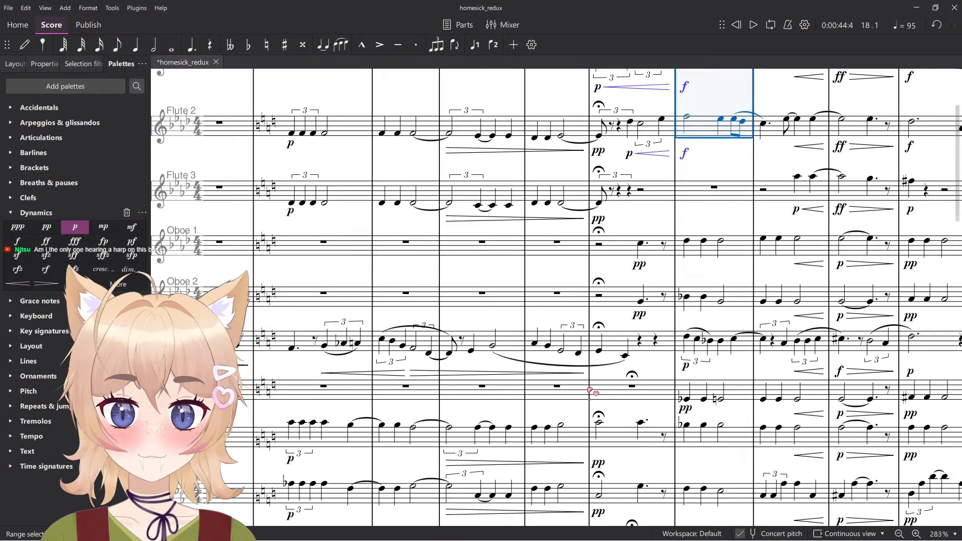
pyautogui.scroll(3, 507, 266)
pyautogui.scroll(6, 454, 269)
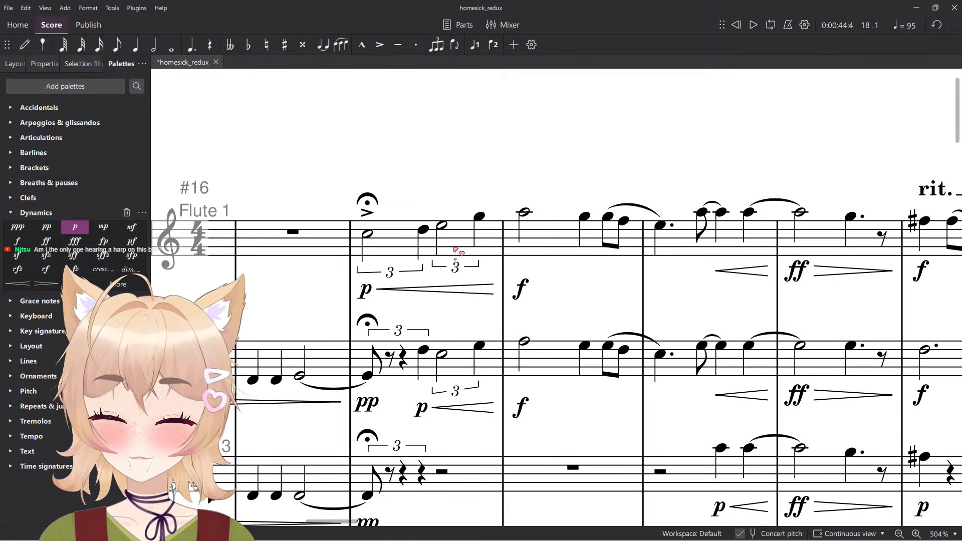
# Raise the Flute 1 and Flute 2 notes an octave, from the pickup in measure 17 through the first note of measure 23.
pyautogui.hotkey('ctrl', 'z')
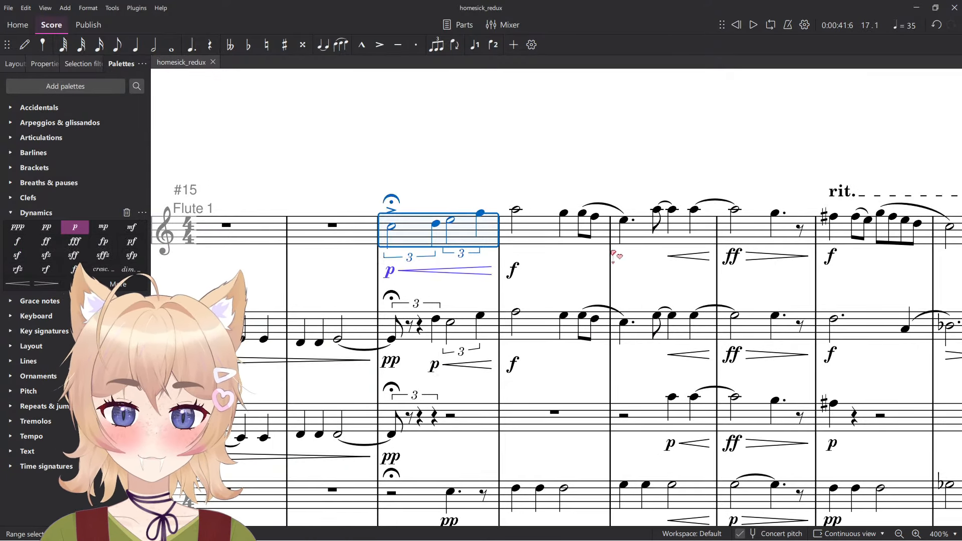
pyautogui.moveTo(467, 376); pyautogui.dragTo(372, 370)
pyautogui.click(343, 312)
pyautogui.scroll(-3, 471, 287)
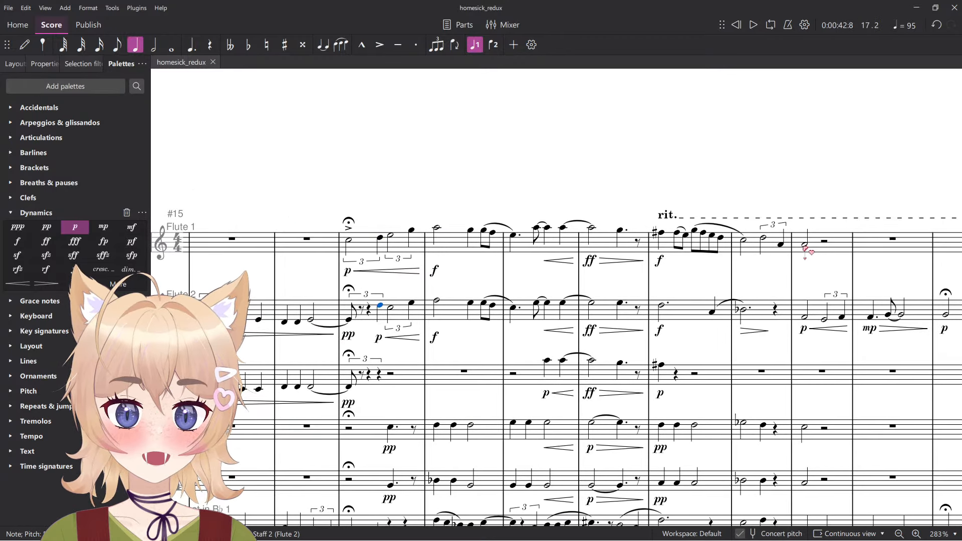
pyautogui.click(806, 246)
pyautogui.keyDown('shift'); pyautogui.click(380, 307); pyautogui.keyUp('shift')
pyautogui.hotkey('ctrl', 'Up')
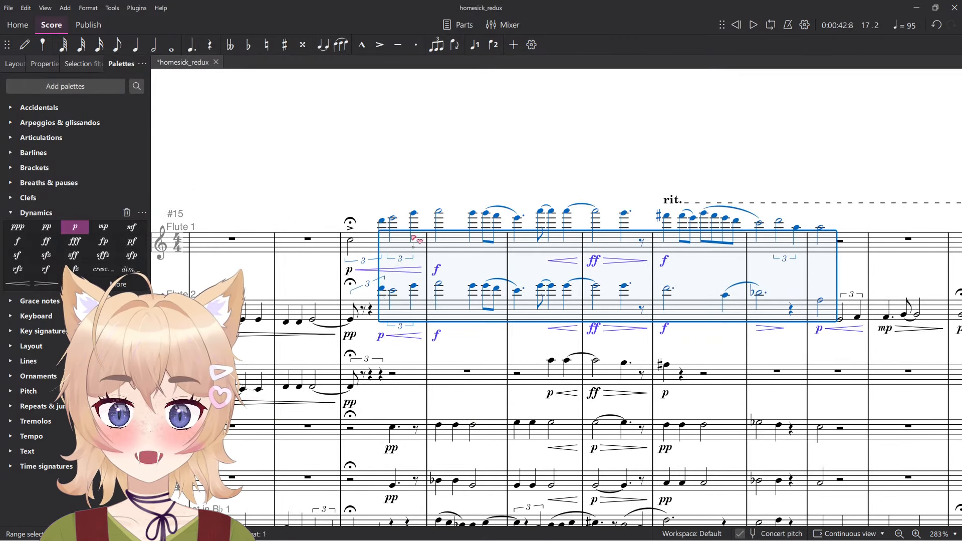
# Raise Flute 1's fermata note in measure 17 an octave and play back into measure 18.
pyautogui.click(421, 144)
pyautogui.scroll(4, 381, 228)
pyautogui.click(330, 247)
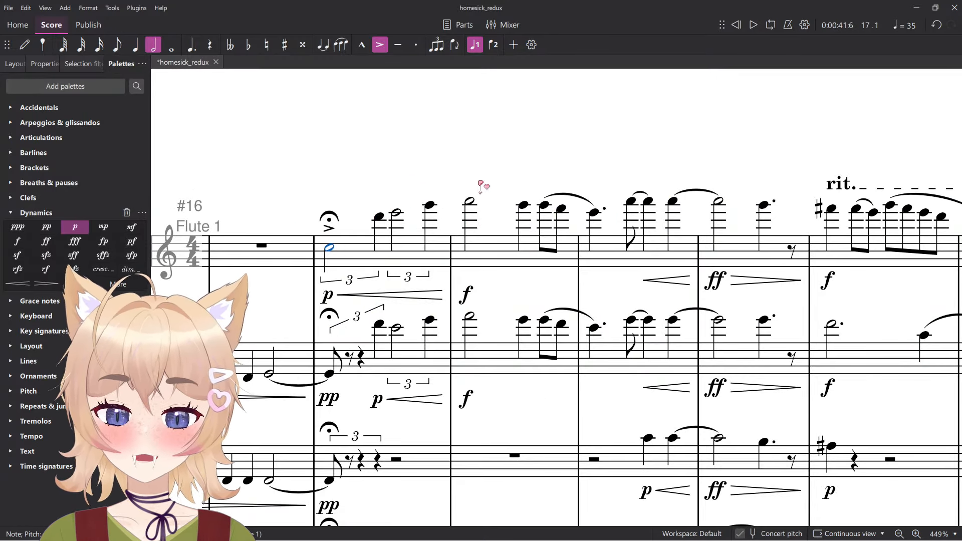
pyautogui.press('space')
pyautogui.scroll(-4, 436, 173)
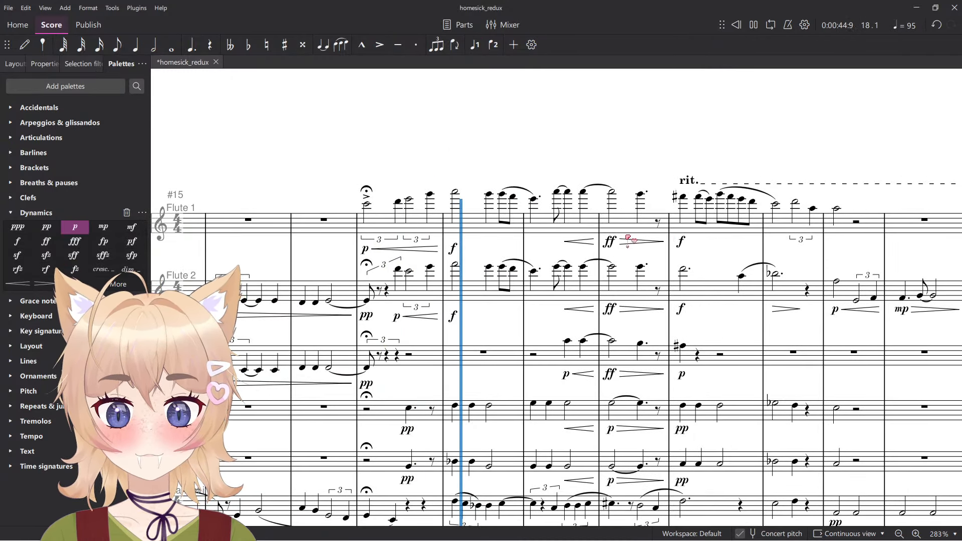
pyautogui.press('space')
# Delete the crescendo hairpins in measure 17 and the f dynamics in measure 18 from Flute 1 and Flute 2.
pyautogui.scroll(4, 433, 262)
pyautogui.click(436, 247)
pyautogui.keyDown('ctrl'); pyautogui.click(466, 243); pyautogui.keyUp('ctrl')
pyautogui.keyDown('ctrl'); pyautogui.click(430, 353); pyautogui.keyUp('ctrl')
pyautogui.keyDown('ctrl'); pyautogui.click(469, 349); pyautogui.keyUp('ctrl')
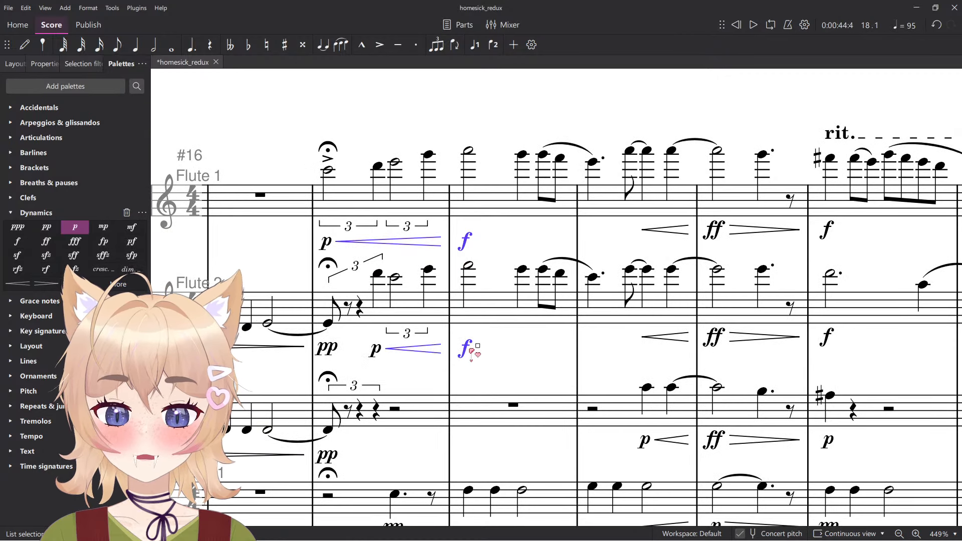
pyautogui.press('Escape')
# Play back the revised flute passage from measure 18 into measure 20 and check its notation.
pyautogui.press('space')
pyautogui.scroll(-5, 466, 251)
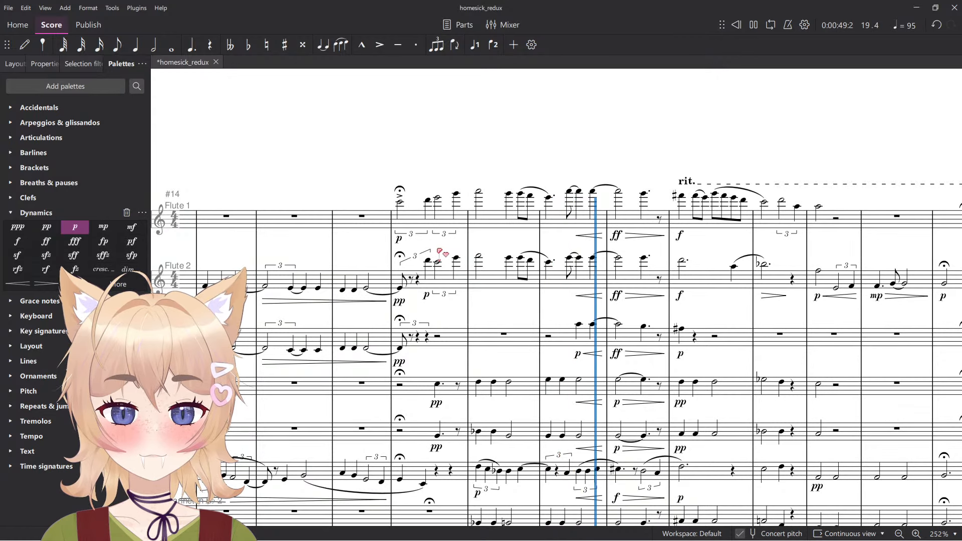
pyautogui.press('space')
pyautogui.scroll(5, 438, 253)
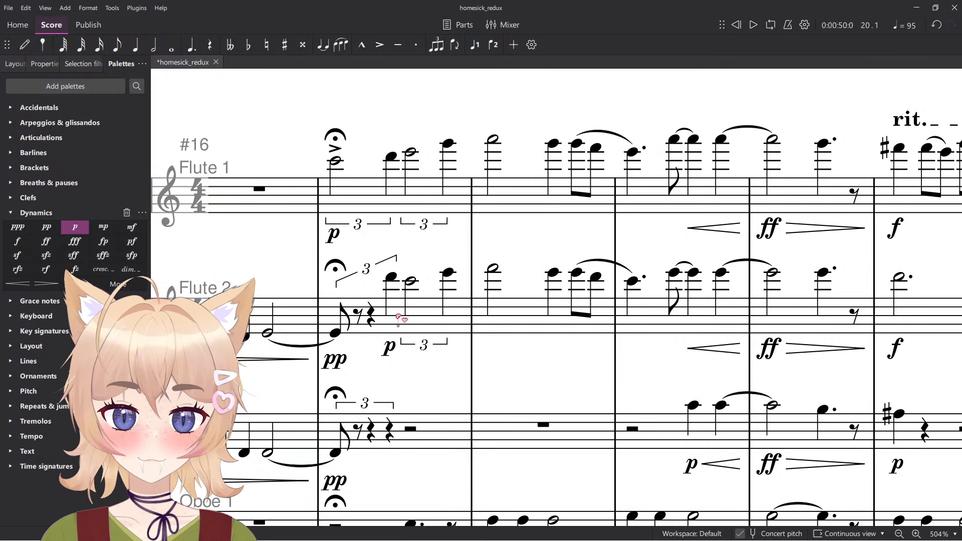
pyautogui.scroll(-3, 397, 317)
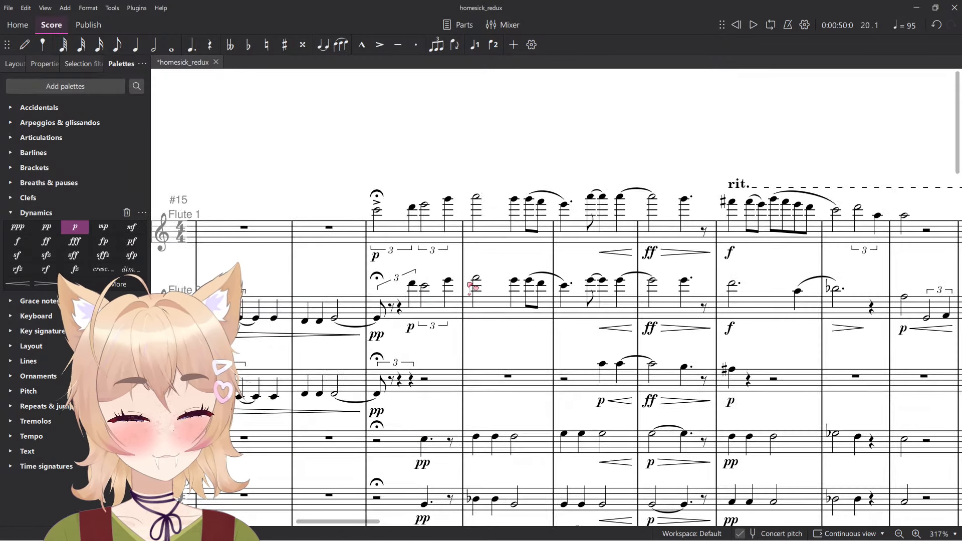
# Examine the woodwind, percussion and harp parts from measure 17 through the rit. to Andante grandioso.
pyautogui.scroll(-2, 570, 270)
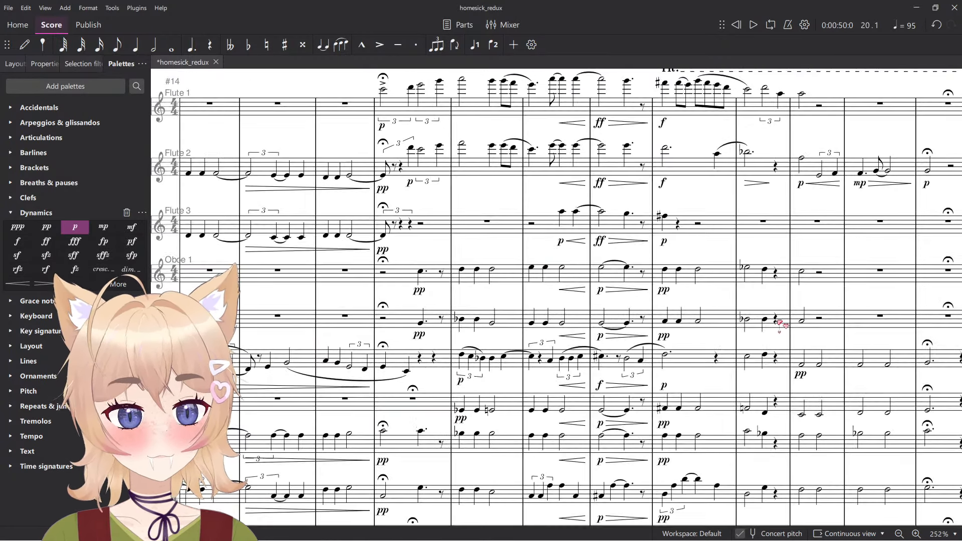
pyautogui.scroll(-10, 643, 319)
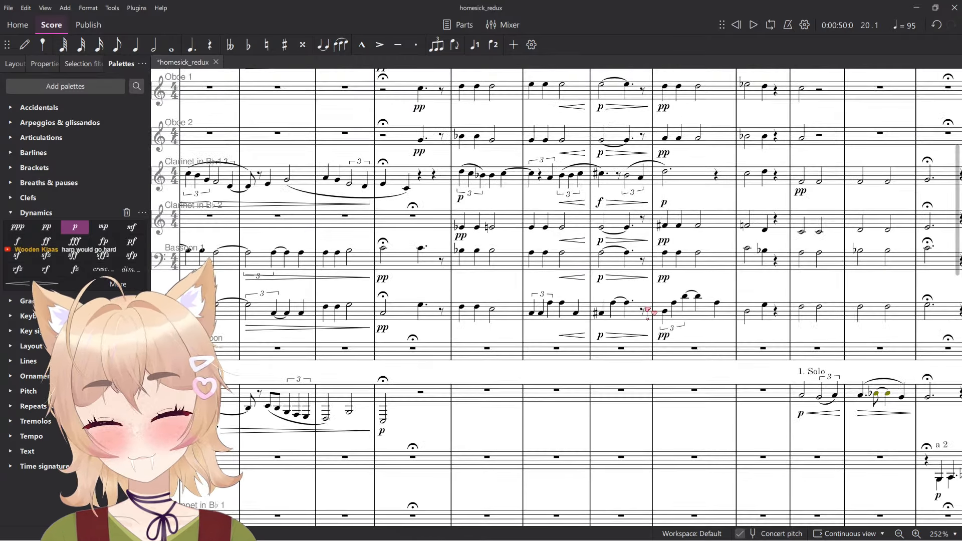
pyautogui.hscroll(6, 627, 309)
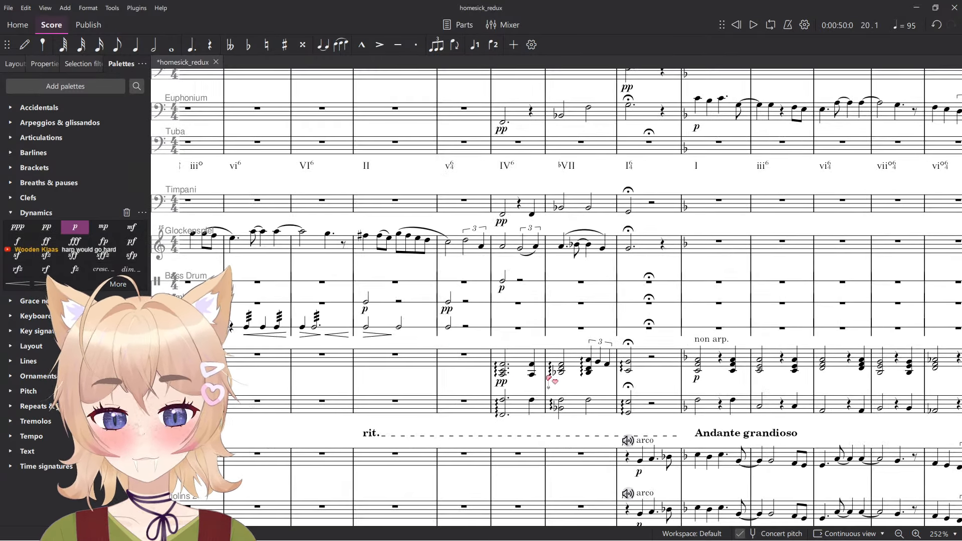
pyautogui.scroll(5, 587, 403)
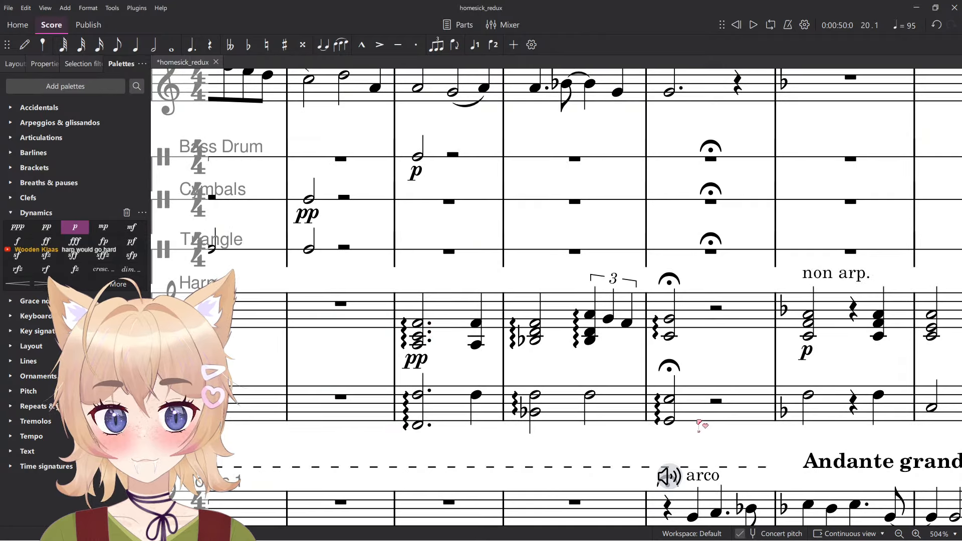
pyautogui.scroll(2, 700, 426)
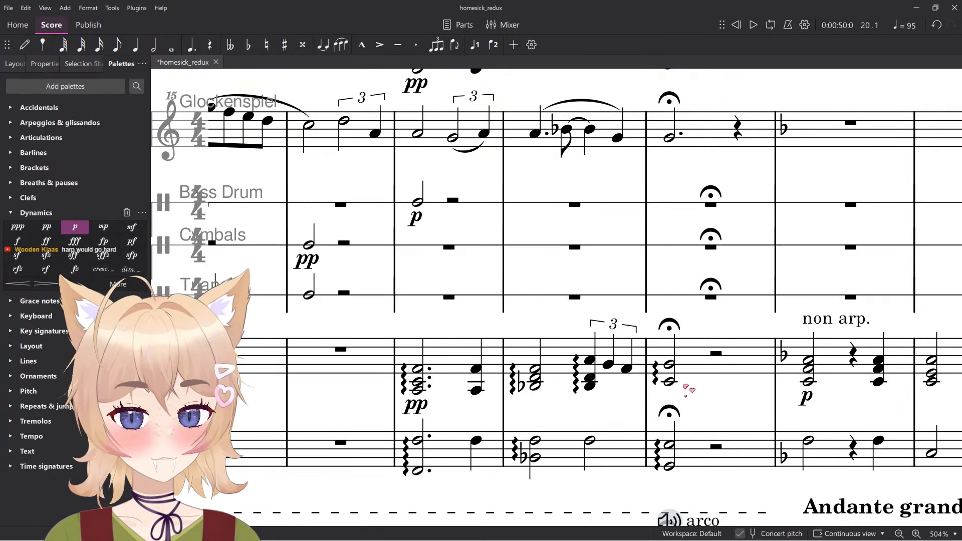
pyautogui.scroll(-5, 689, 390)
pyautogui.scroll(-3, 497, 418)
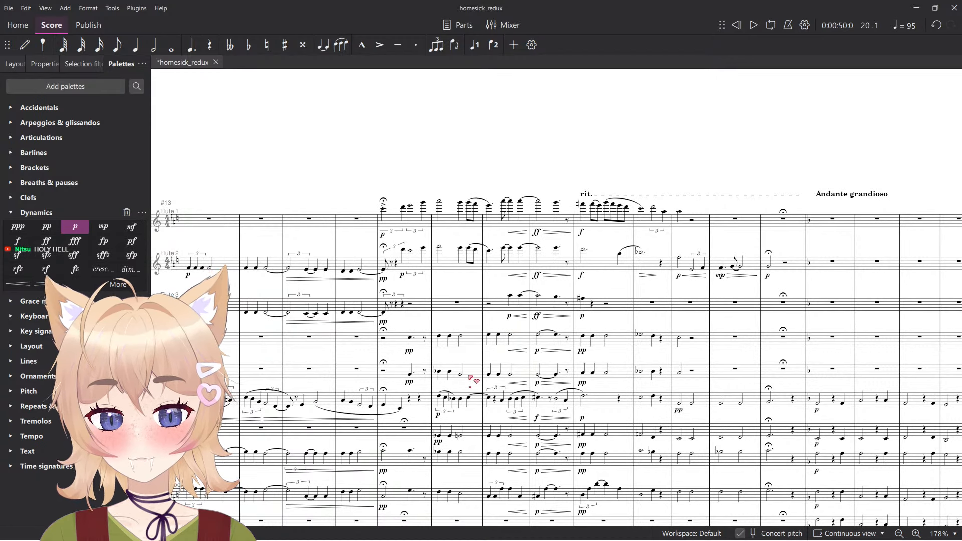
pyautogui.scroll(-1, 507, 373)
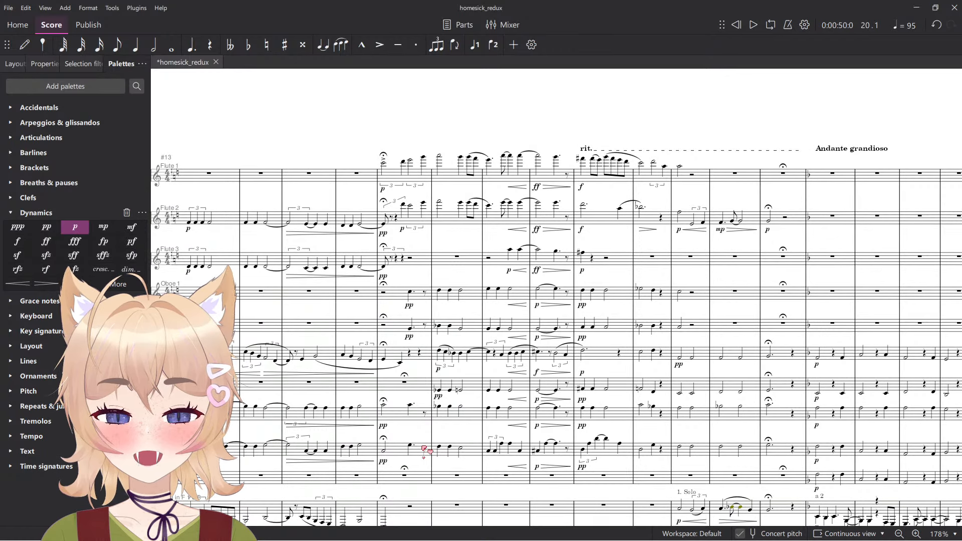
pyautogui.scroll(6, 473, 332)
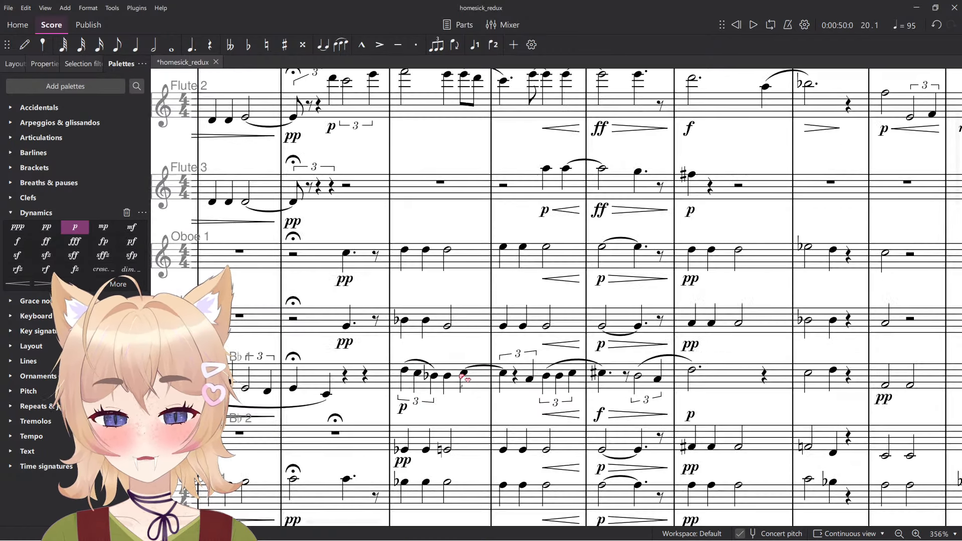
pyautogui.click(471, 375)
pyautogui.click(467, 343)
# Delete Flute 3's notes and dynamics in measures 19 to 21.
pyautogui.scroll(-5, 476, 346)
pyautogui.scroll(2, 531, 355)
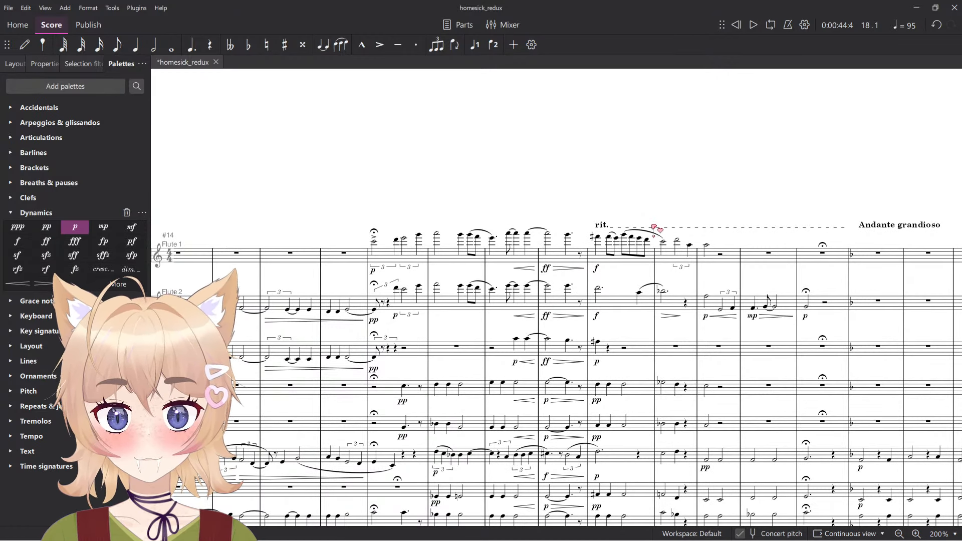
pyautogui.scroll(5, 522, 354)
pyautogui.click(495, 345)
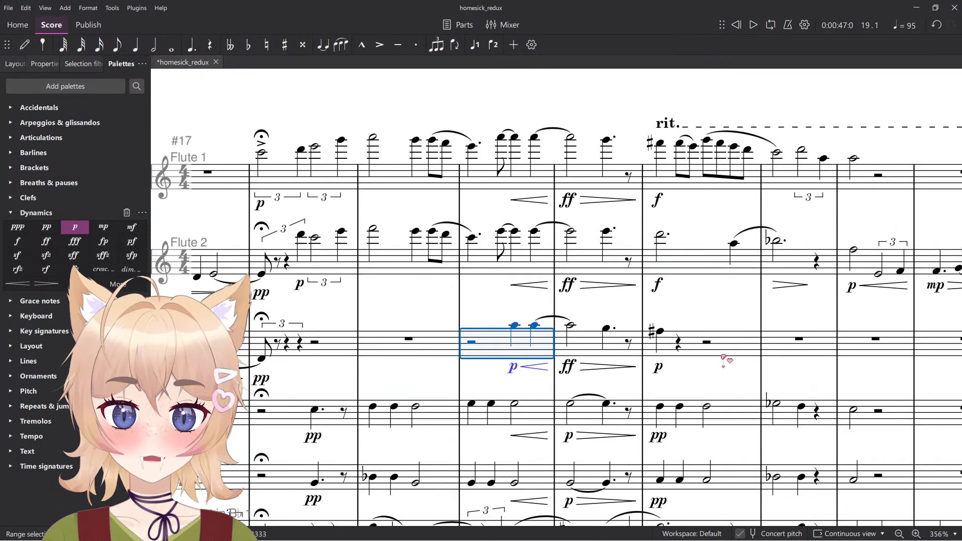
pyautogui.keyDown('shift'); pyautogui.click(717, 346); pyautogui.keyUp('shift')
pyautogui.press('Delete')
# Lower the Flute 2 passage an octave, from the pickup in measure 17 through the last note of measure 22.
pyautogui.click(797, 268)
pyautogui.keyDown('shift'); pyautogui.click(302, 235); pyautogui.keyUp('shift')
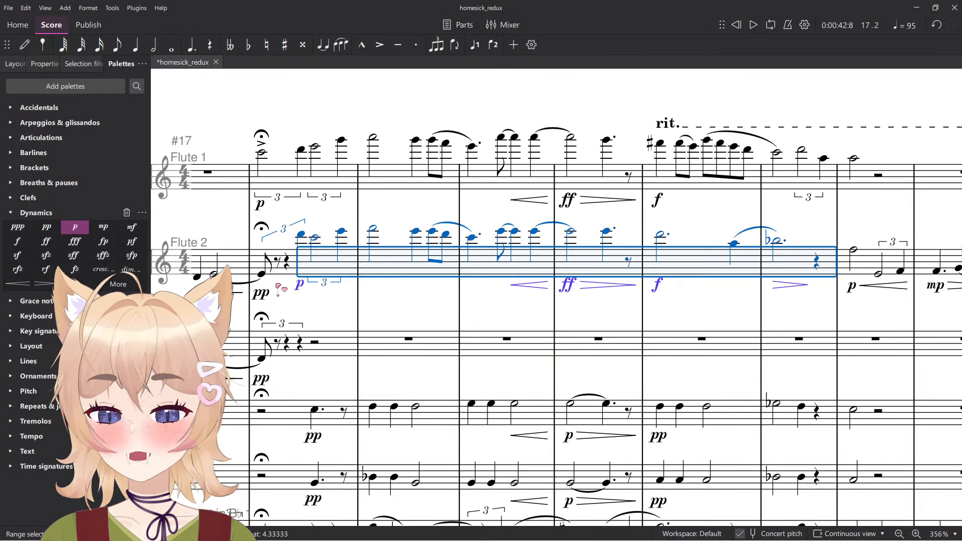
pyautogui.click(268, 263)
pyautogui.scroll(2, 307, 353)
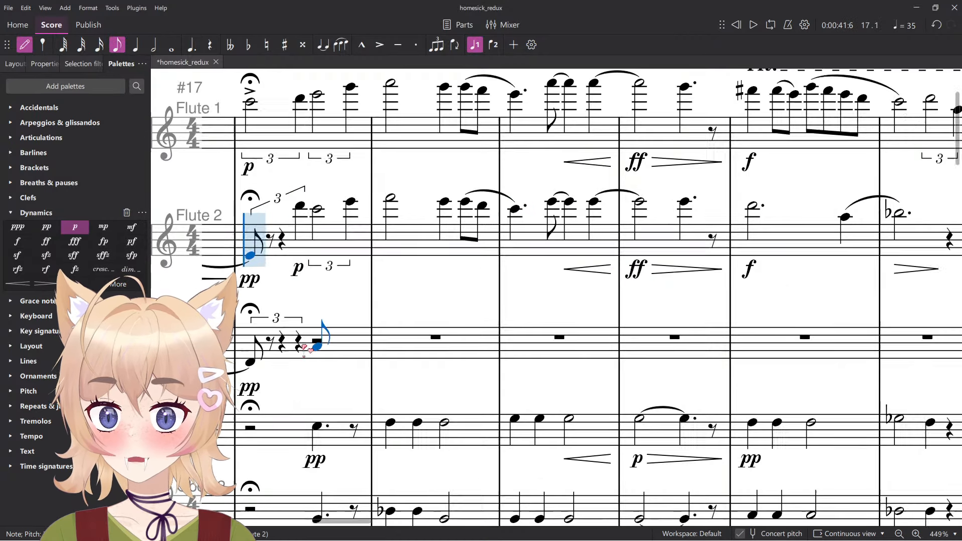
pyautogui.click(301, 206)
pyautogui.keyDown('shift'); pyautogui.click(857, 215); pyautogui.keyUp('shift')
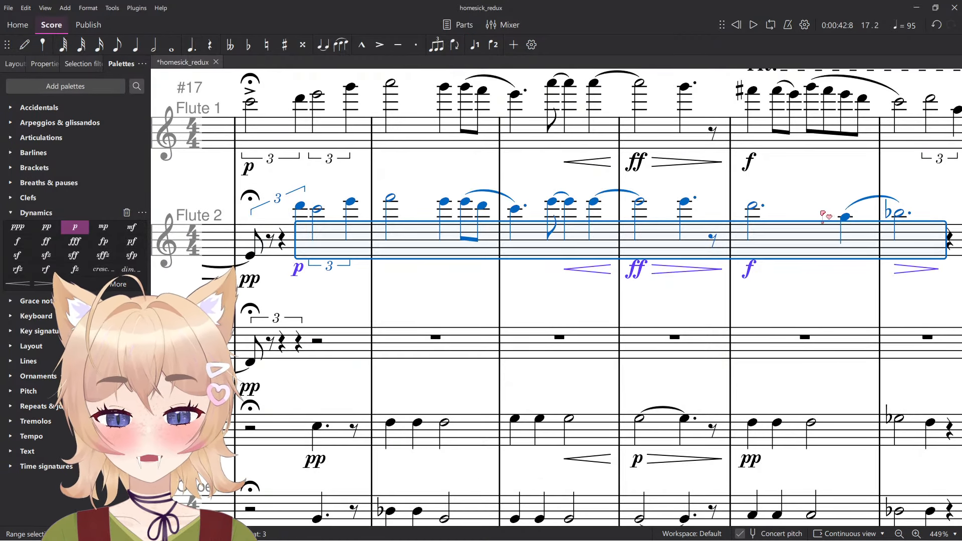
pyautogui.scroll(-2, 504, 203)
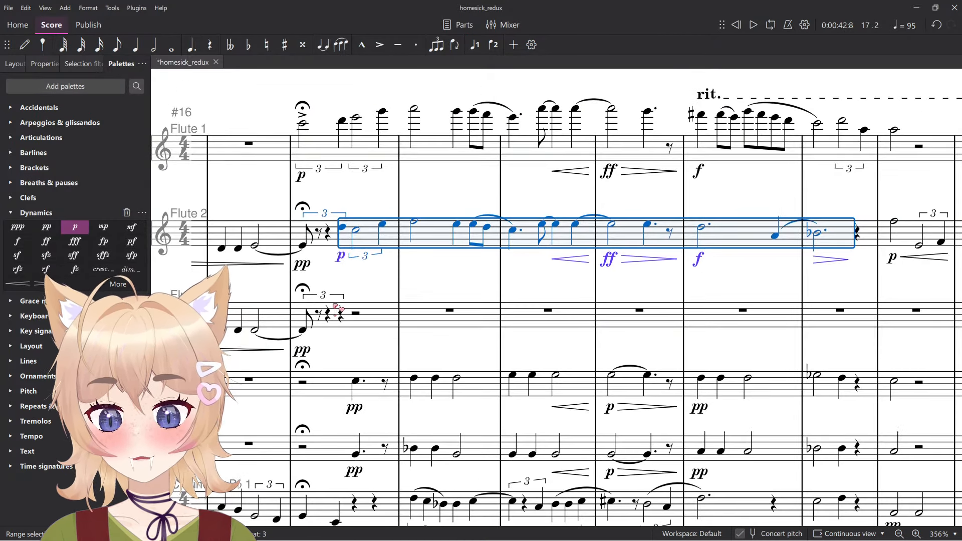
# Copy the Flute 1 passage from measure 17 through the first note of measure 23 into Flute 3, an octave lower.
pyautogui.click(310, 233)
pyautogui.click(865, 151)
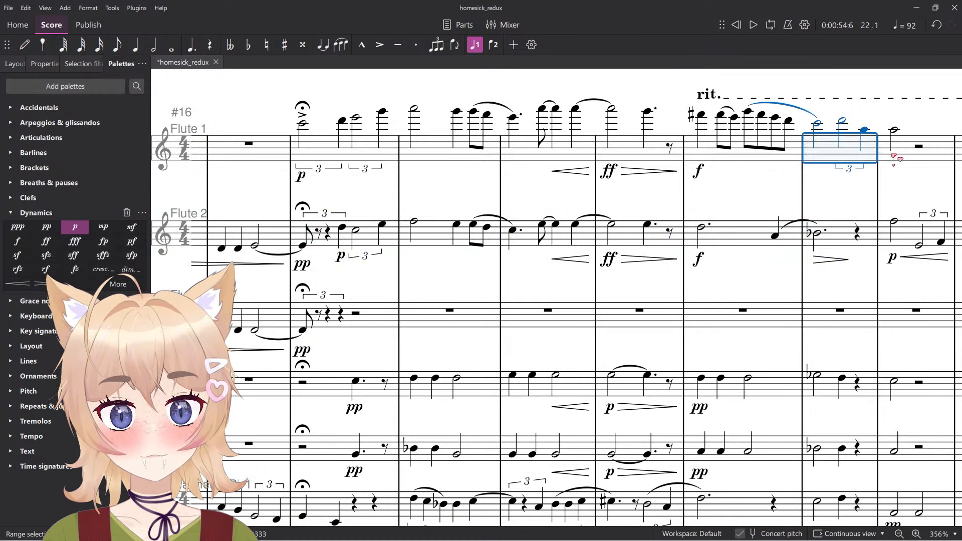
pyautogui.keyDown('shift'); pyautogui.click(319, 154); pyautogui.keyUp('shift')
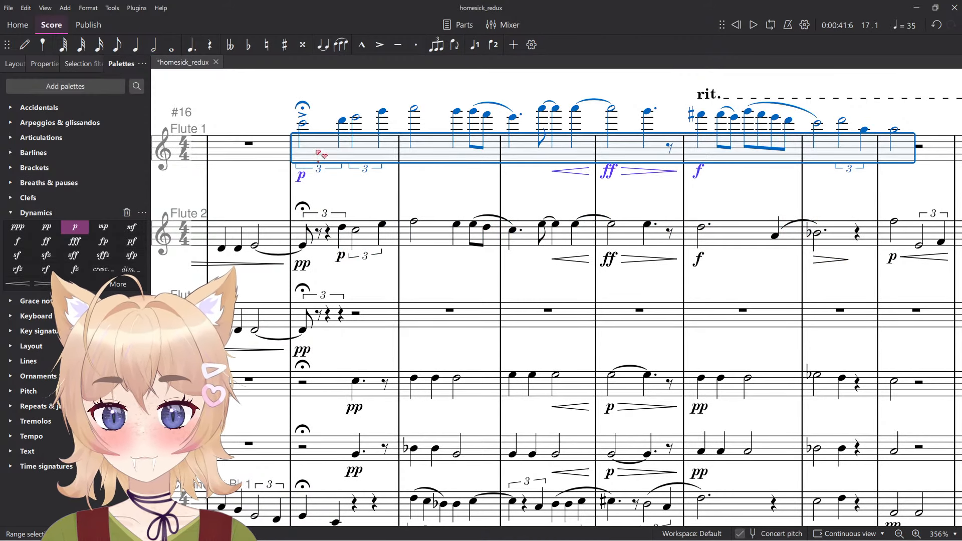
pyautogui.click(308, 314)
pyautogui.hotkey('ctrl', 'v')
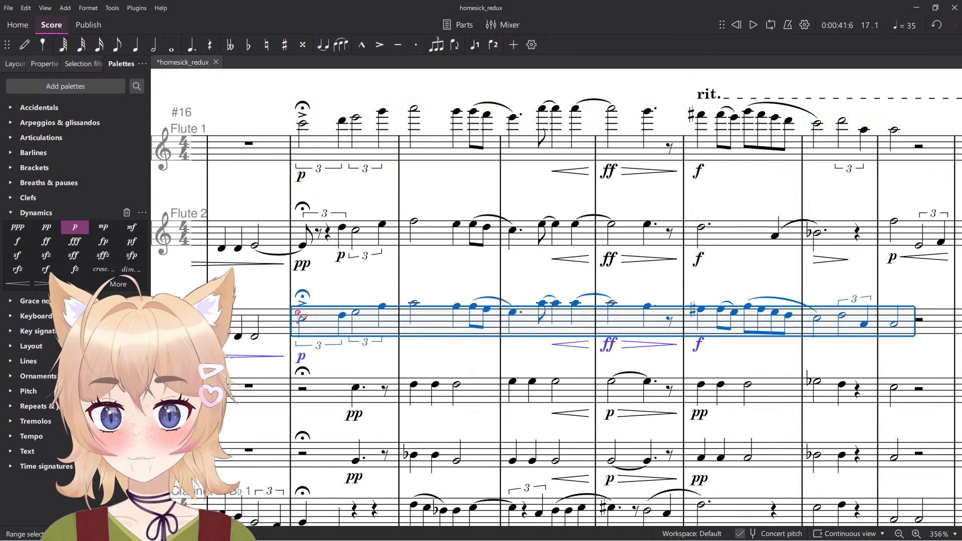
# Replace the copied note under Flute 3's fermata in measure 17 with a low eighth note.
pyautogui.scroll(4, 308, 318)
pyautogui.click(310, 327)
pyautogui.scroll(-4, 310, 326)
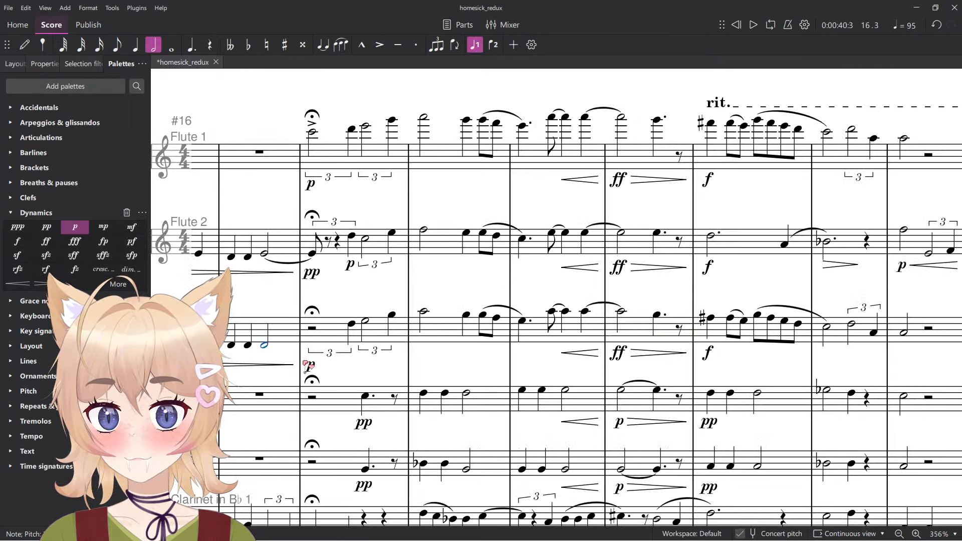
pyautogui.press('n')
pyautogui.press('3')
pyautogui.press('4')
pyautogui.click(312, 346)
pyautogui.press('Escape')
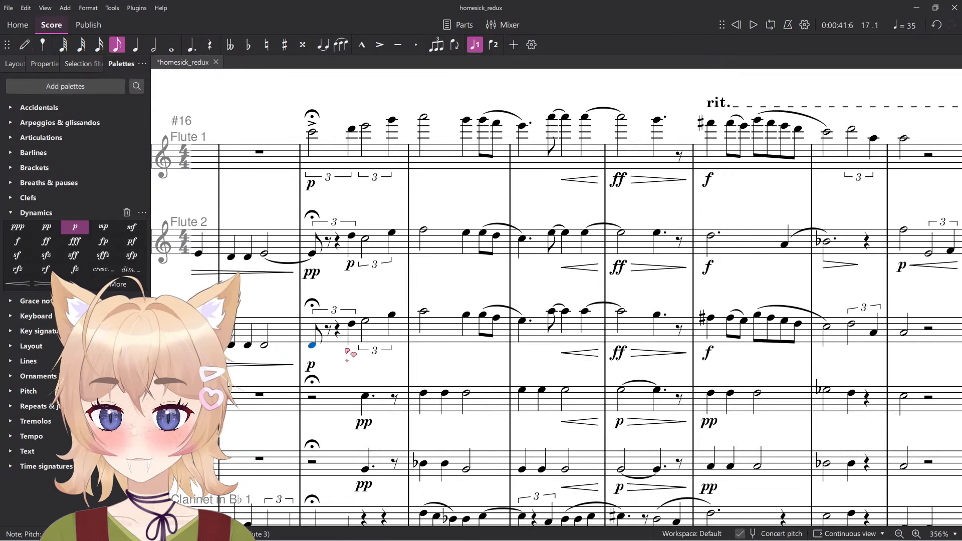
# Tie Flute 3's half note in measure 16 to the eighth note in measure 17 and play it back.
pyautogui.press('Left')
pyautogui.press('t')
pyautogui.press('space')
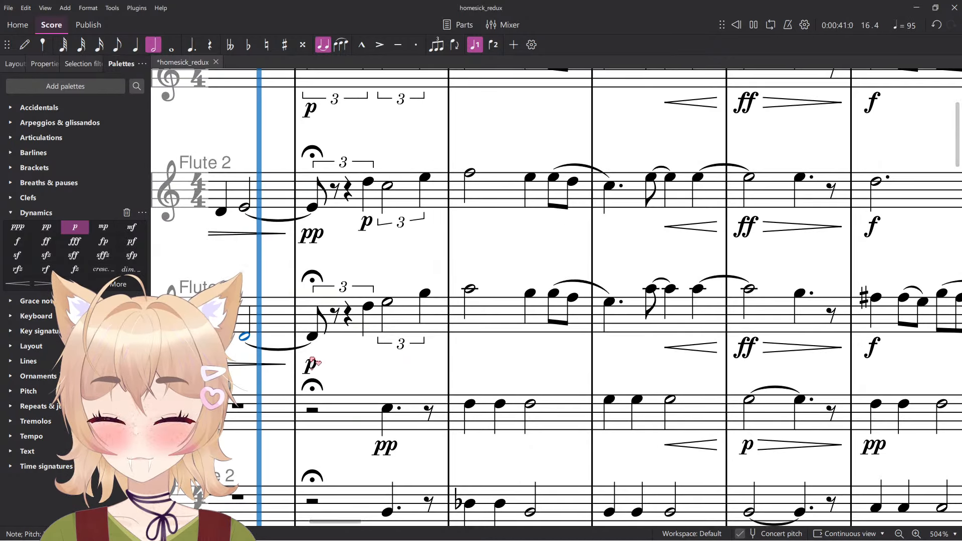
pyautogui.scroll(5, 319, 349)
pyautogui.press('space')
# Remove the tie into Flute 3's eighth note in measure 17, lower that note one step, and play it back.
pyautogui.click(305, 344)
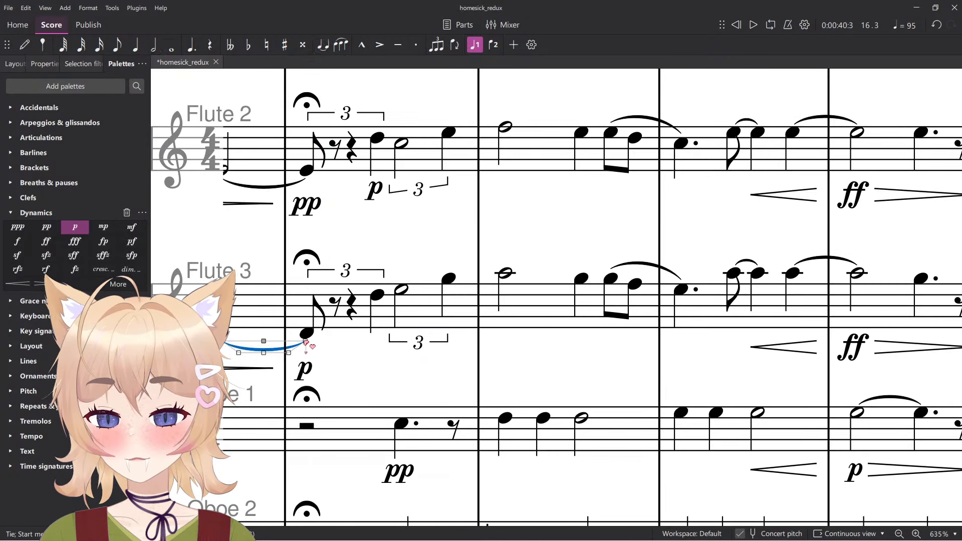
pyautogui.press('Delete')
pyautogui.press('space')
pyautogui.scroll(-6, 333, 355)
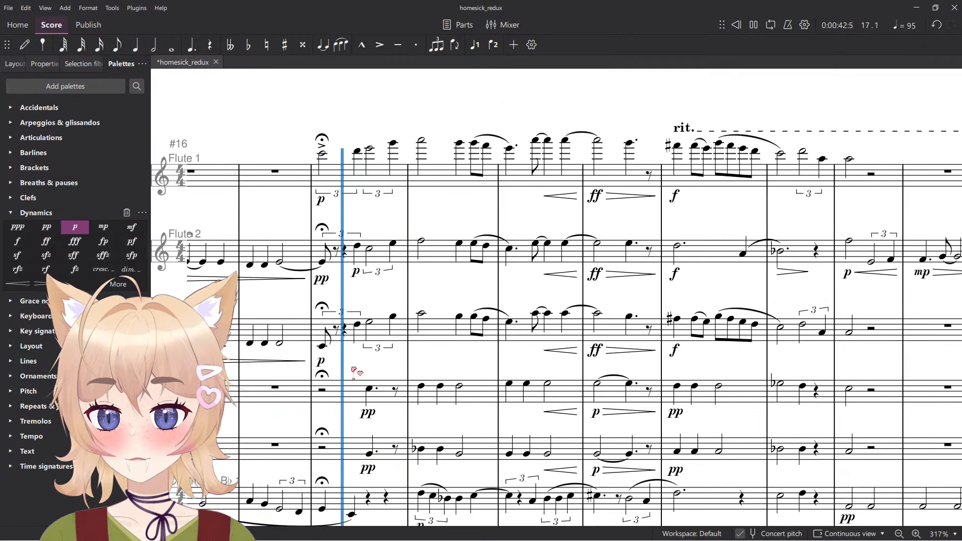
pyautogui.press('space')
# Set Flute 3's dynamic under the measure 17 fermata to pp and add a p on the triplet pickup note.
pyautogui.moveTo(418, 375); pyautogui.dragTo(513, 384)
pyautogui.click(512, 384)
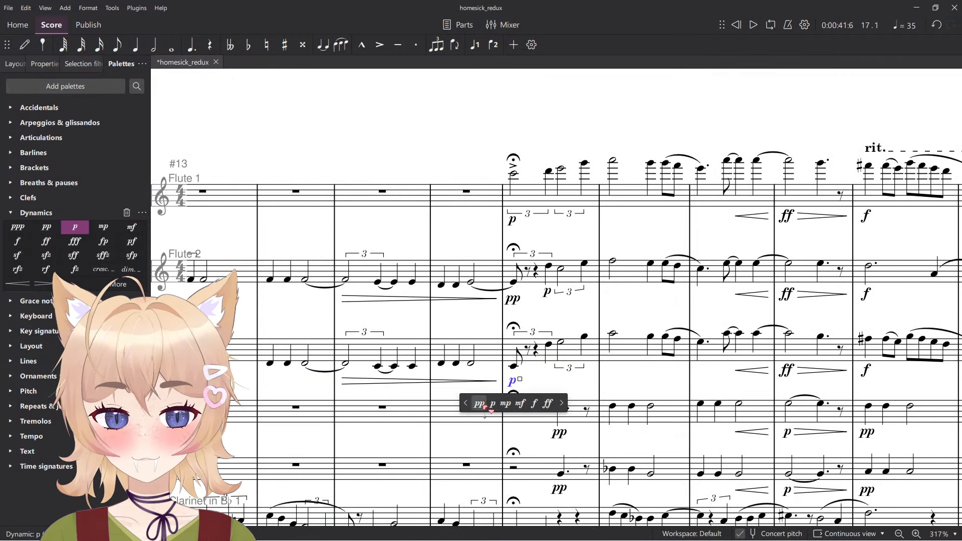
pyautogui.click(481, 403)
pyautogui.click(581, 372)
pyautogui.scroll(4, 584, 368)
pyautogui.click(531, 334)
pyautogui.hotkey('ctrl', 'd')
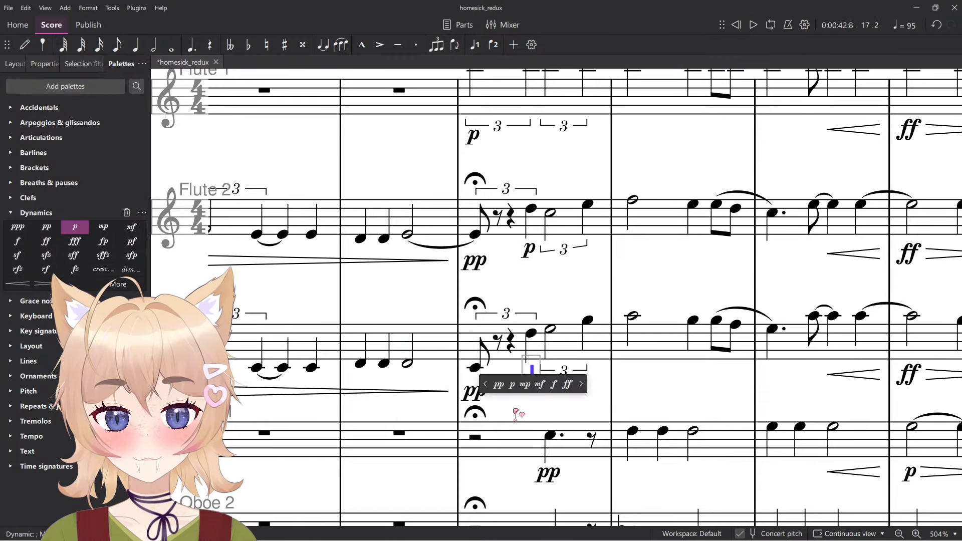
pyautogui.click(512, 385)
# Play back the three flute parts from the measure 17 pickup into measure 20 and check their doubling.
pyautogui.press('space')
pyautogui.scroll(-4, 671, 394)
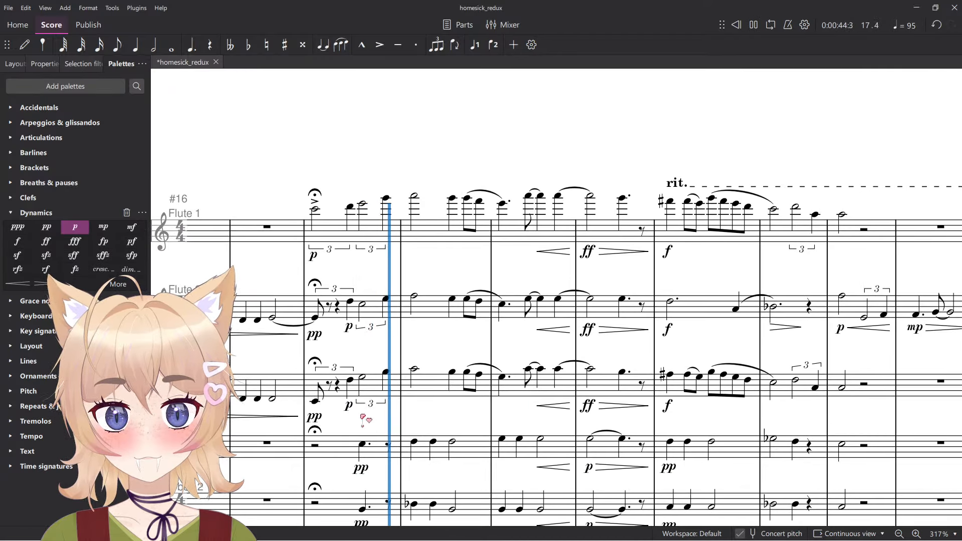
pyautogui.press('space')
pyautogui.scroll(2, 359, 341)
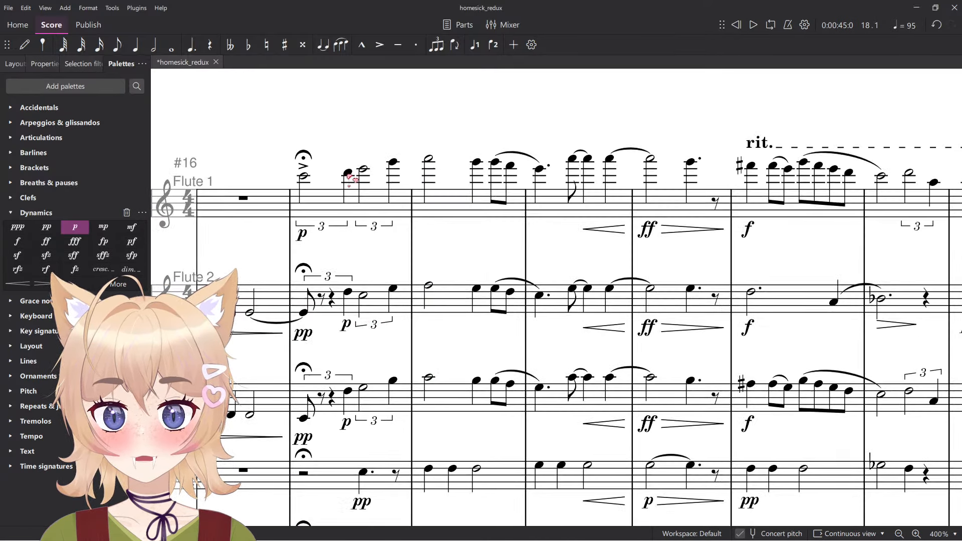
pyautogui.click(348, 174)
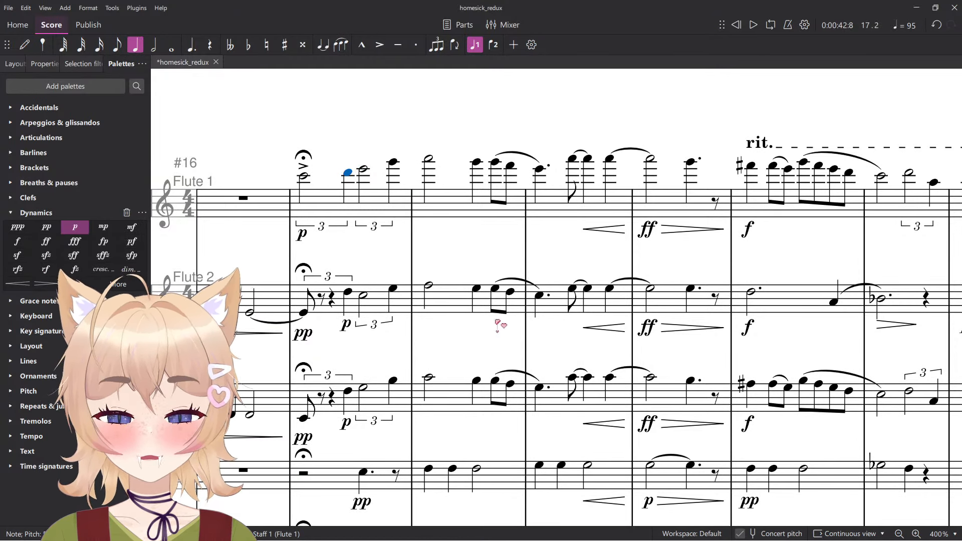
pyautogui.press('Escape')
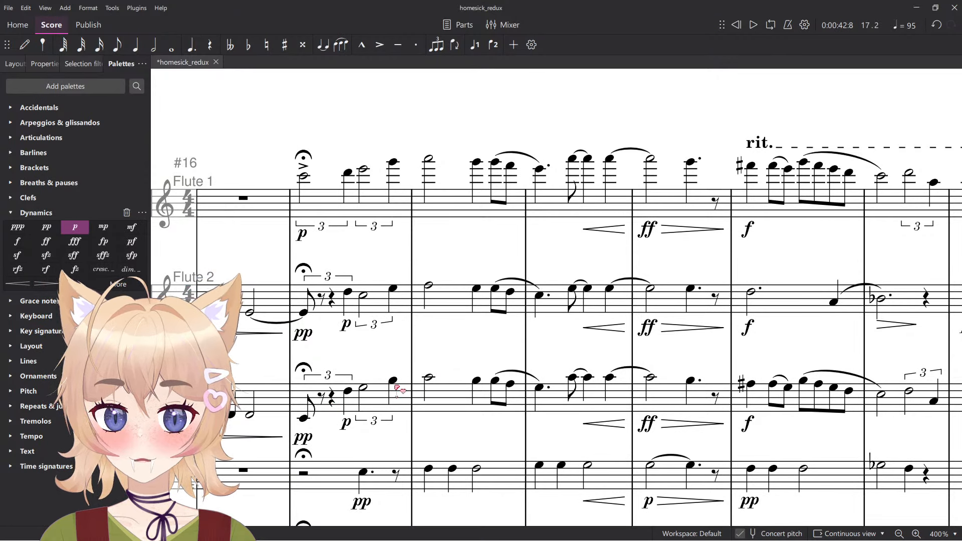
pyautogui.press('space')
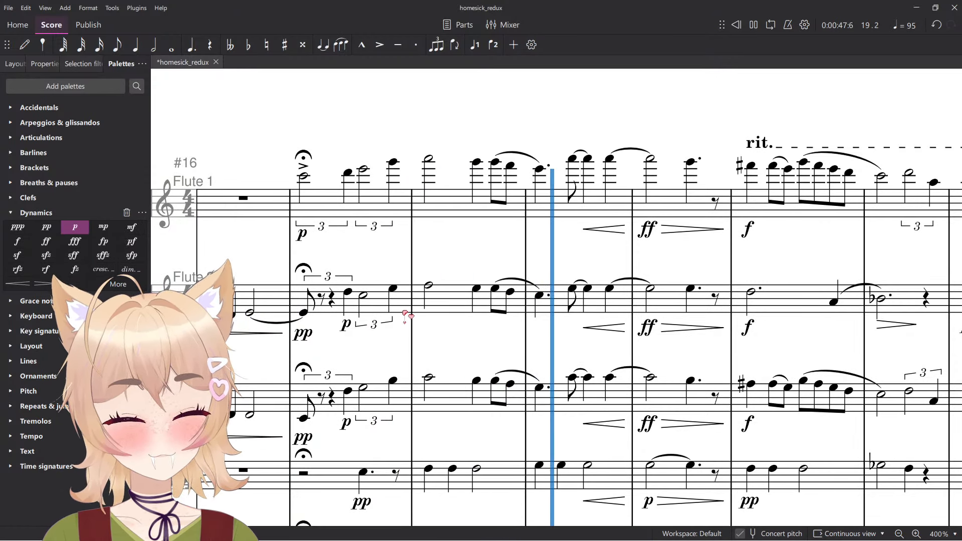
# Change the ff dynamics at the start of measure 20 in all three flutes to f.
pyautogui.click(647, 424)
pyautogui.keyDown('ctrl'); pyautogui.click(647, 327); pyautogui.keyUp('ctrl')
pyautogui.keyDown('ctrl'); pyautogui.click(651, 233); pyautogui.keyUp('ctrl')
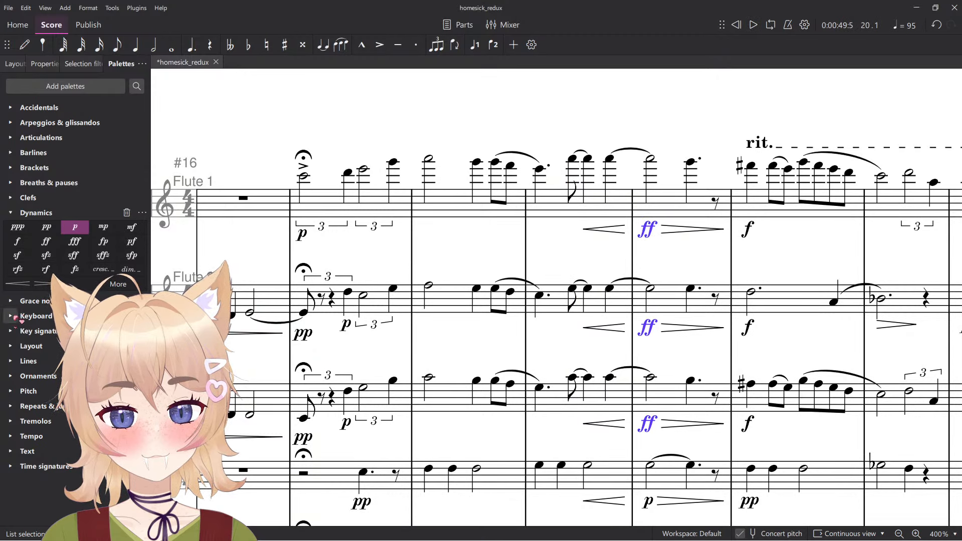
pyautogui.click(17, 241)
# Change the f dynamics at the rit. in measure 21 to p in all three flutes.
pyautogui.keyDown('ctrl'); pyautogui.scroll(-2, 588, 139); pyautogui.keyUp('ctrl')
pyautogui.keyDown('ctrl'); pyautogui.scroll(3, 589, 142); pyautogui.keyUp('ctrl')
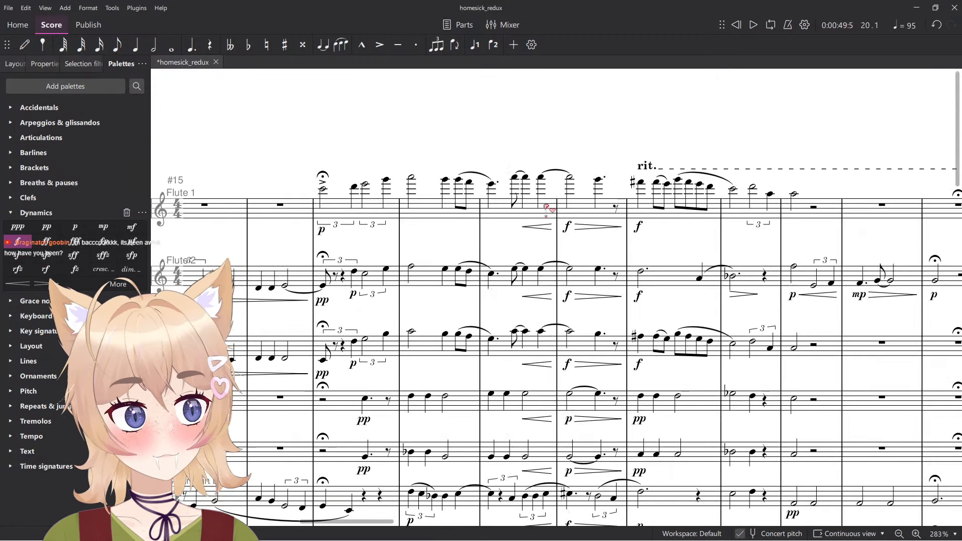
pyautogui.click(710, 216)
pyautogui.keyDown('ctrl'); pyautogui.click(710, 341); pyautogui.keyUp('ctrl')
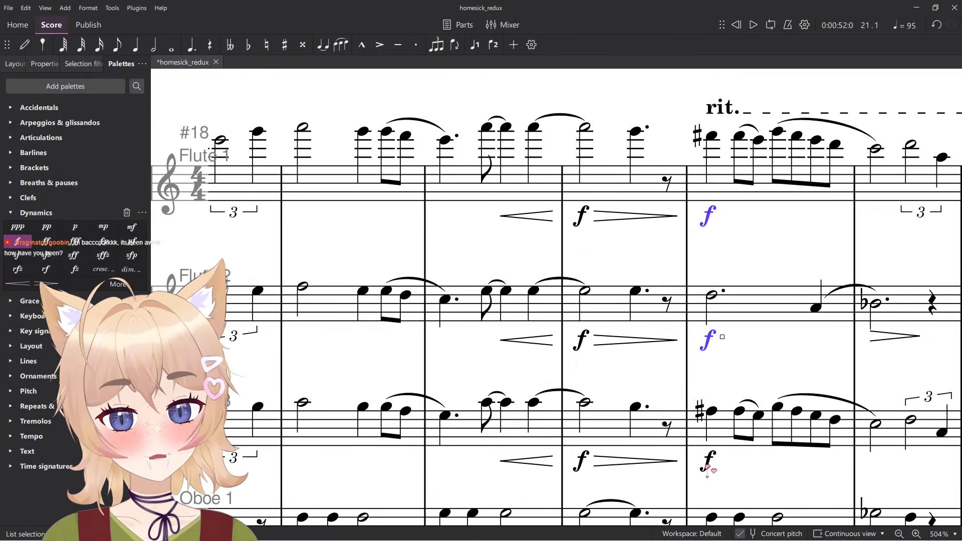
pyautogui.keyDown('ctrl'); pyautogui.click(708, 460); pyautogui.keyUp('ctrl')
pyautogui.click(75, 227)
# Clear the selection and save the score.
pyautogui.keyDown('ctrl'); pyautogui.scroll(-4, 428, 214); pyautogui.keyUp('ctrl')
pyautogui.moveTo(362, 208); pyautogui.dragTo(397, 225)
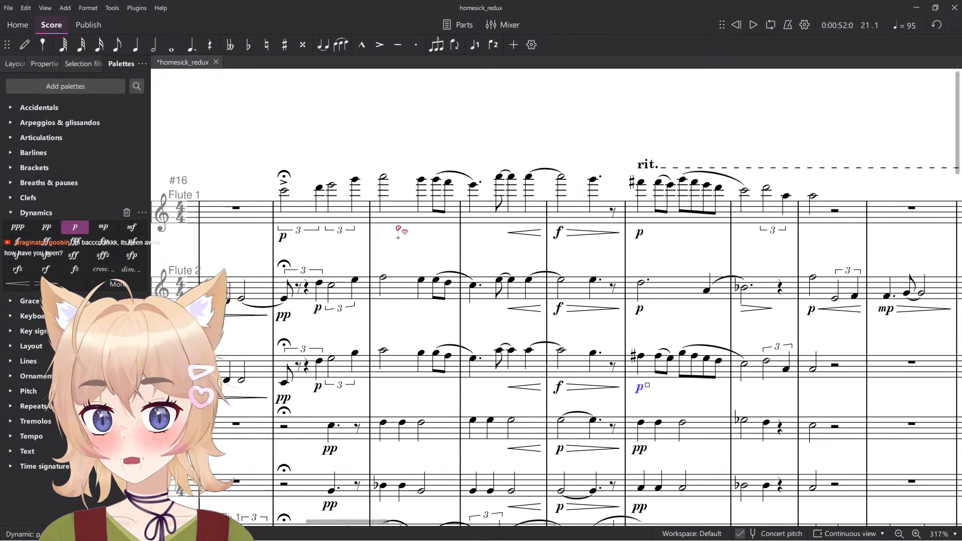
pyautogui.click(359, 206)
pyautogui.click(356, 161)
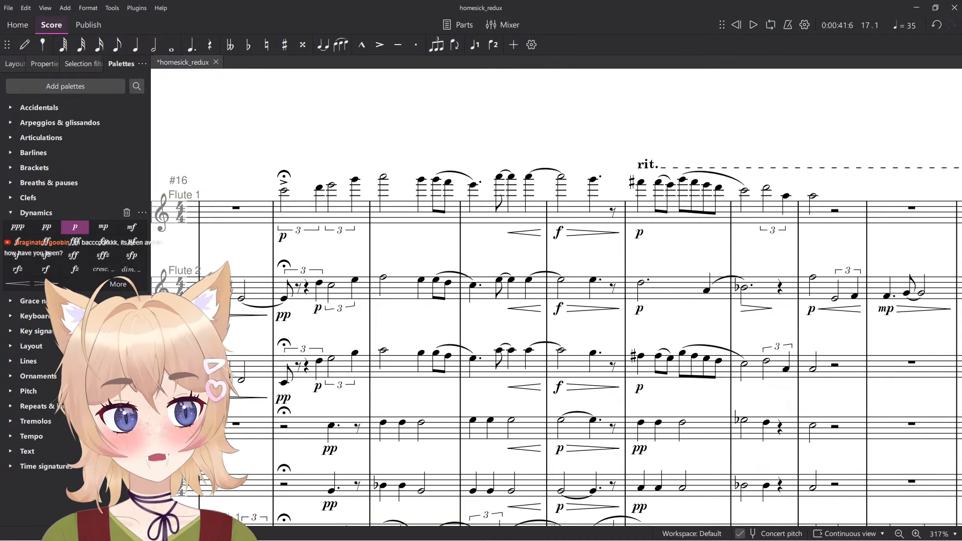
pyautogui.hotkey('ctrl', 's')
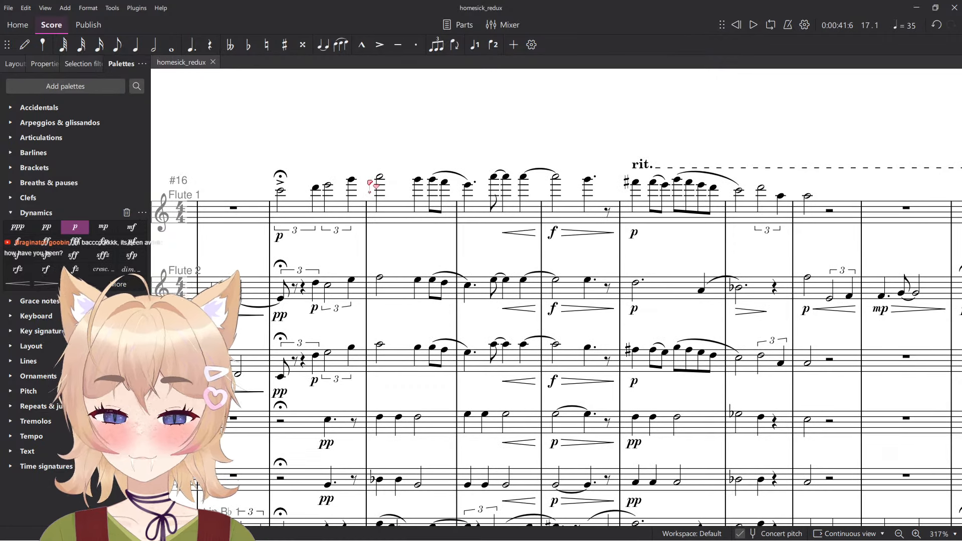
# Play back the flute passage from the measure 17 fermata through the start of the rit. into measure 22.
pyautogui.keyDown('ctrl'); pyautogui.scroll(3, 370, 183); pyautogui.keyUp('ctrl')
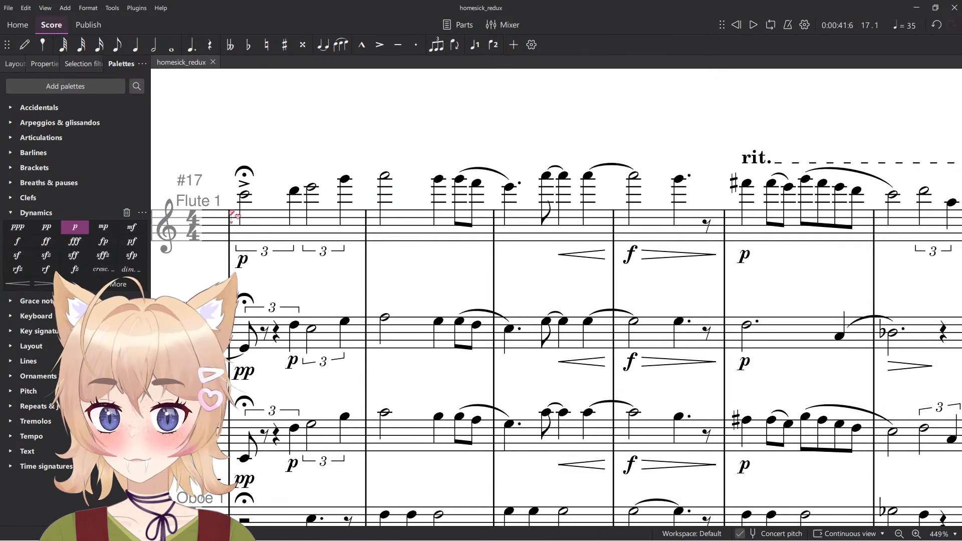
pyautogui.click(273, 221)
pyautogui.click(325, 171)
pyautogui.keyDown('ctrl'); pyautogui.scroll(-2, 325, 172); pyautogui.keyUp('ctrl')
pyautogui.press('space')
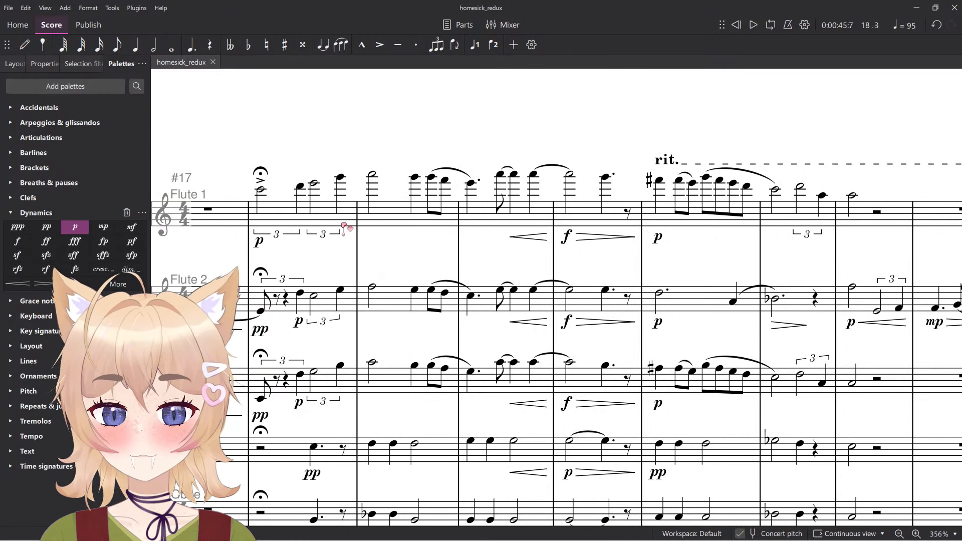
pyautogui.click(344, 223)
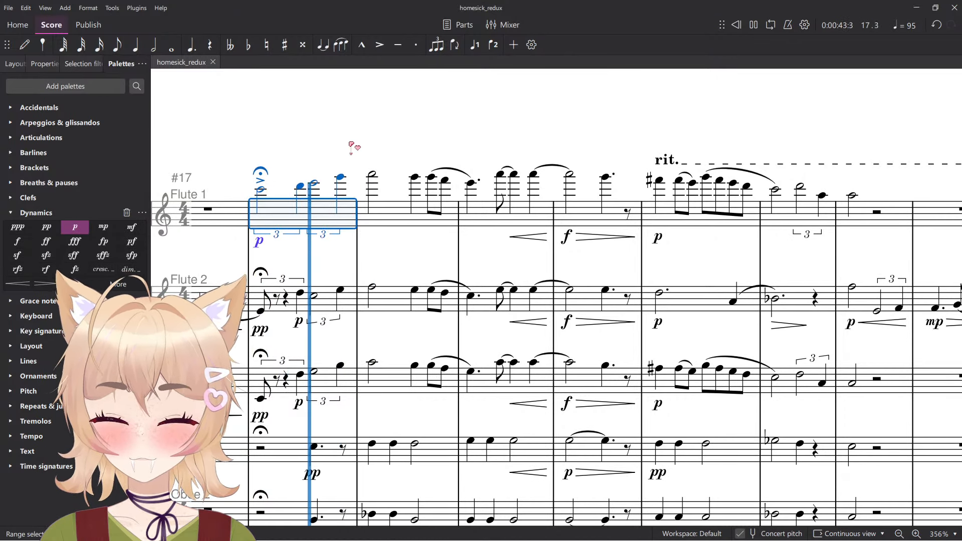
pyautogui.press('Escape')
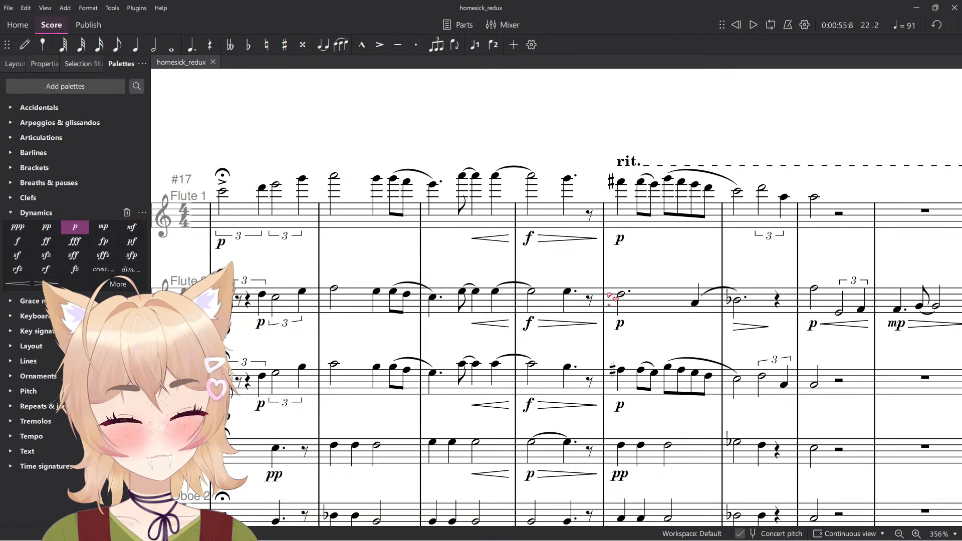
# Add a crescendo hairpin under Flute 1's measure 17 with an mp on measure 18's first note, and play it back.
pyautogui.moveTo(321, 267); pyautogui.dragTo(359, 267)
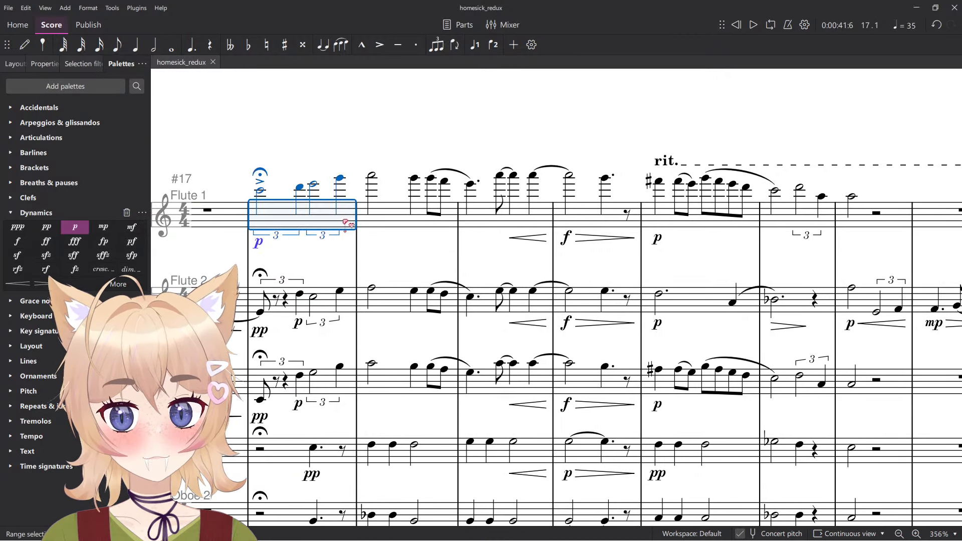
pyautogui.hotkey('shift', ',')
pyautogui.click(300, 296)
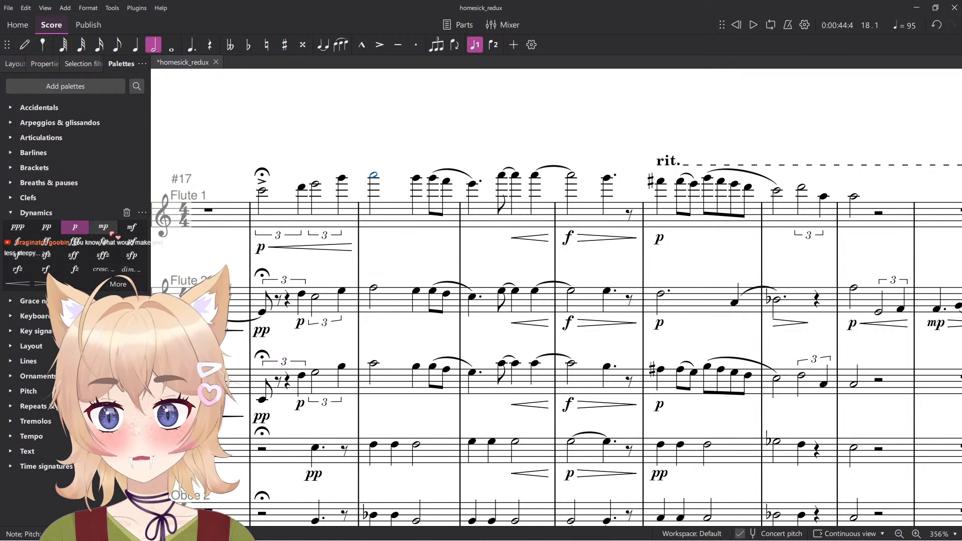
pyautogui.click(111, 233)
pyautogui.press('Escape')
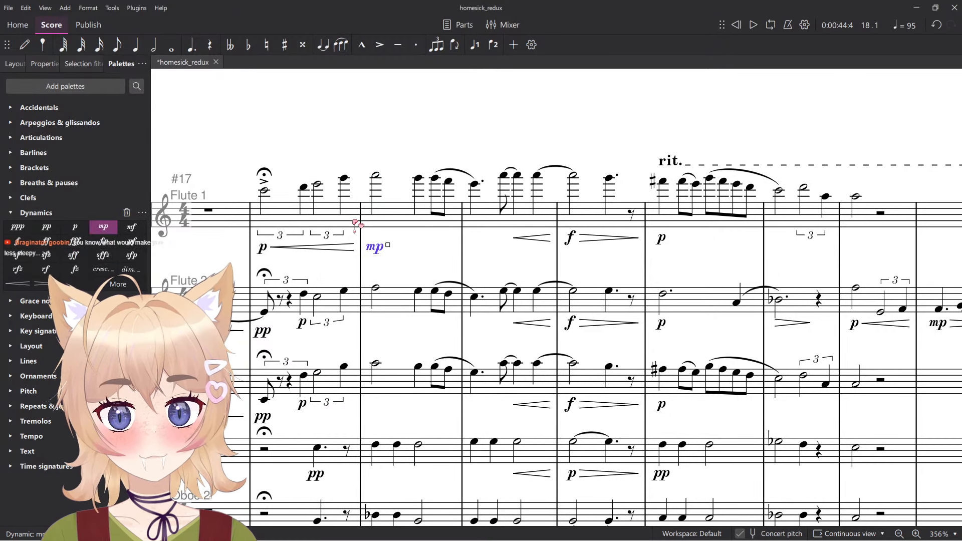
pyautogui.press('space')
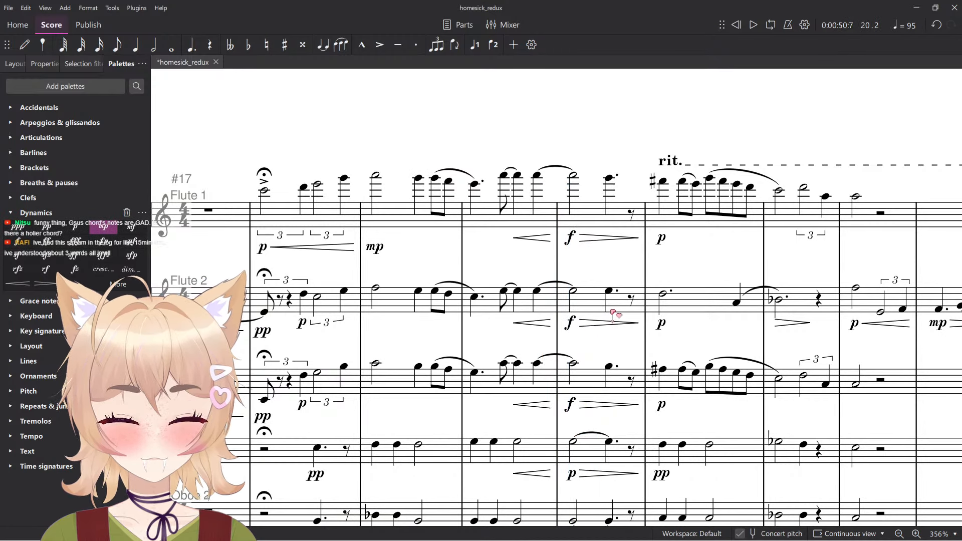
# Delete Flute 1's f in measure 20, its hairpins in measures 19 and 20, and its p at the rit.
pyautogui.moveTo(612, 312); pyautogui.dragTo(601, 313)
pyautogui.click(571, 246)
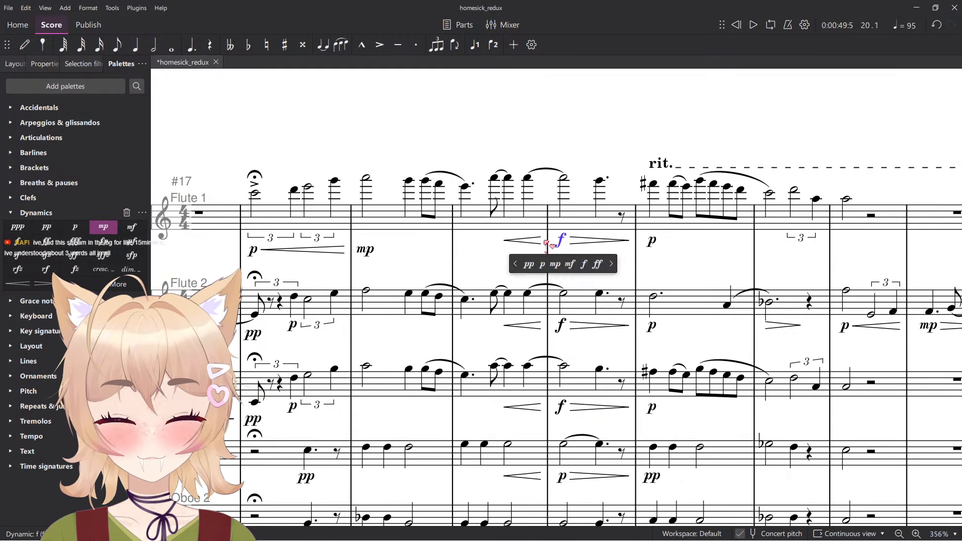
pyautogui.press('Delete')
# Delete the f dynamics of Flute 2 and Flute 3 in measure 20 and play back from measure 19.
pyautogui.click(561, 326)
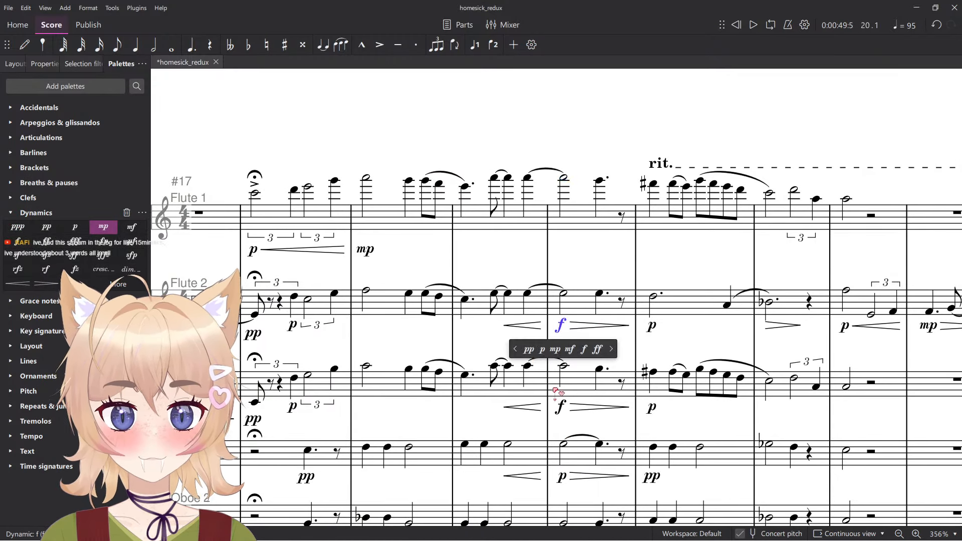
pyautogui.keyDown('ctrl'); pyautogui.click(560, 408); pyautogui.keyUp('ctrl')
pyautogui.press('Delete')
pyautogui.click(491, 313)
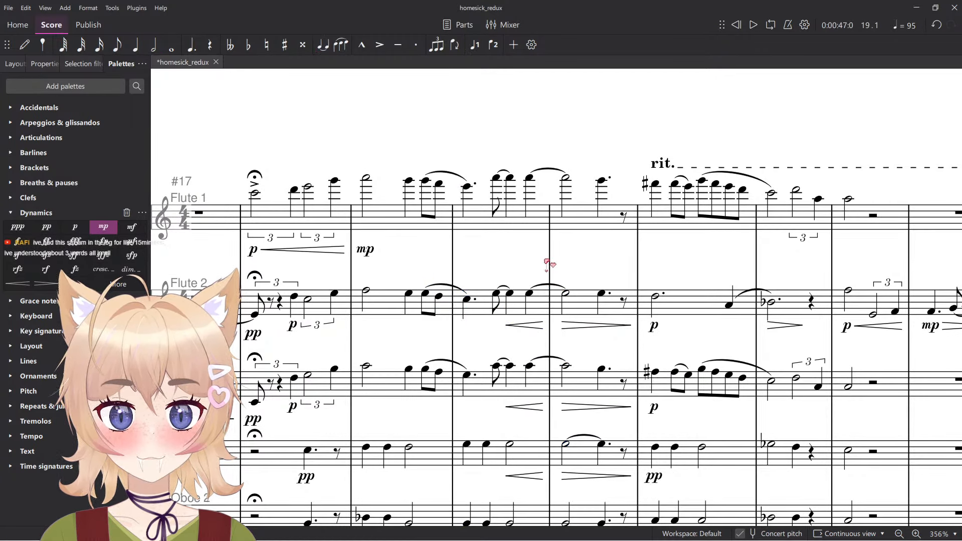
pyautogui.press('space')
pyautogui.scroll(-5, 549, 264)
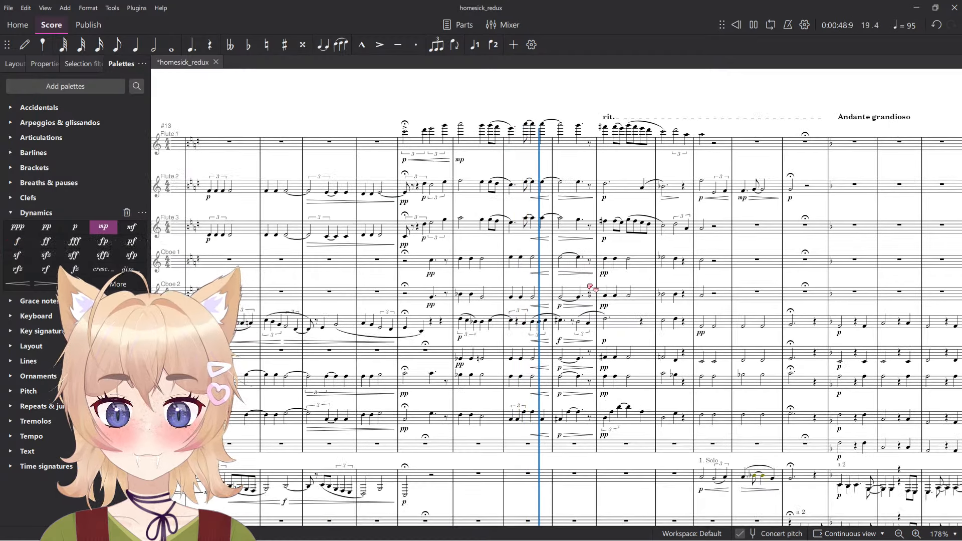
pyautogui.press('space')
# Delete Clarinet 1's f and Oboe 2's p at the start of measure 20.
pyautogui.scroll(3, 554, 353)
pyautogui.click(551, 317)
pyautogui.scroll(2, 584, 337)
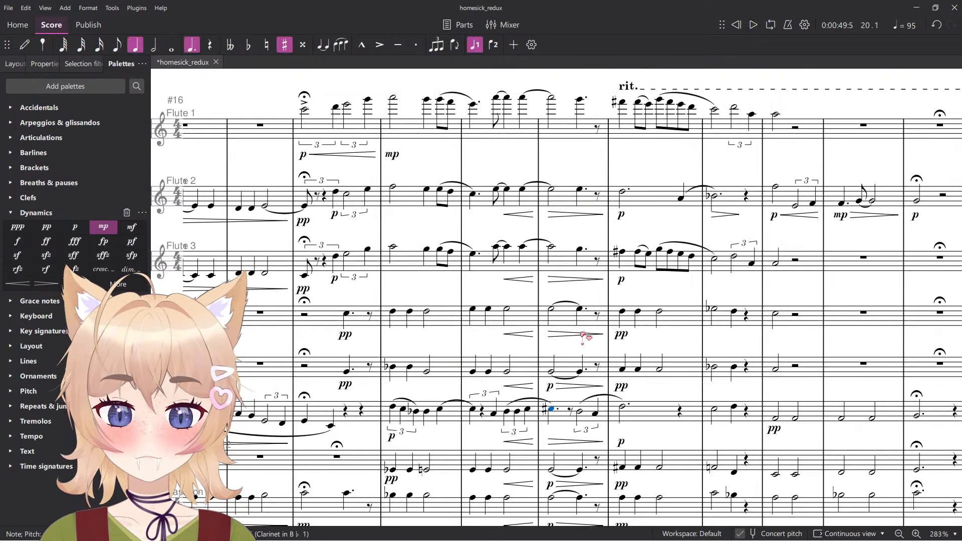
pyautogui.click(551, 388)
pyautogui.scroll(-2, 552, 389)
pyautogui.press('Delete')
# Delete the p dynamics of Clarinet 2 and both bassoons at the start of measure 20.
pyautogui.click(551, 393)
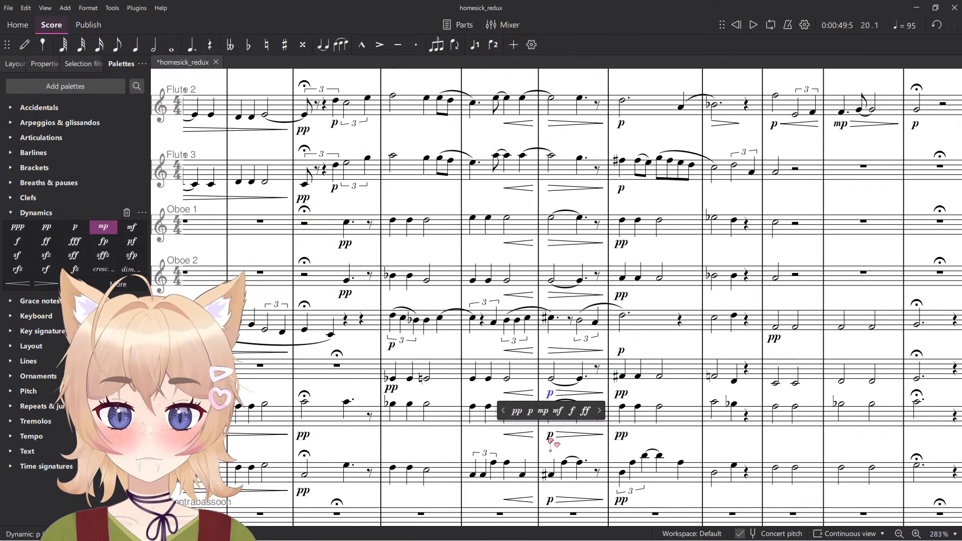
pyautogui.press('Delete')
pyautogui.click(551, 436)
pyautogui.press('Delete')
pyautogui.click(551, 501)
pyautogui.press('Delete')
# Play back the score from measure 19 through the rit. to measure 22, following the lower staves.
pyautogui.scroll(6, 554, 377)
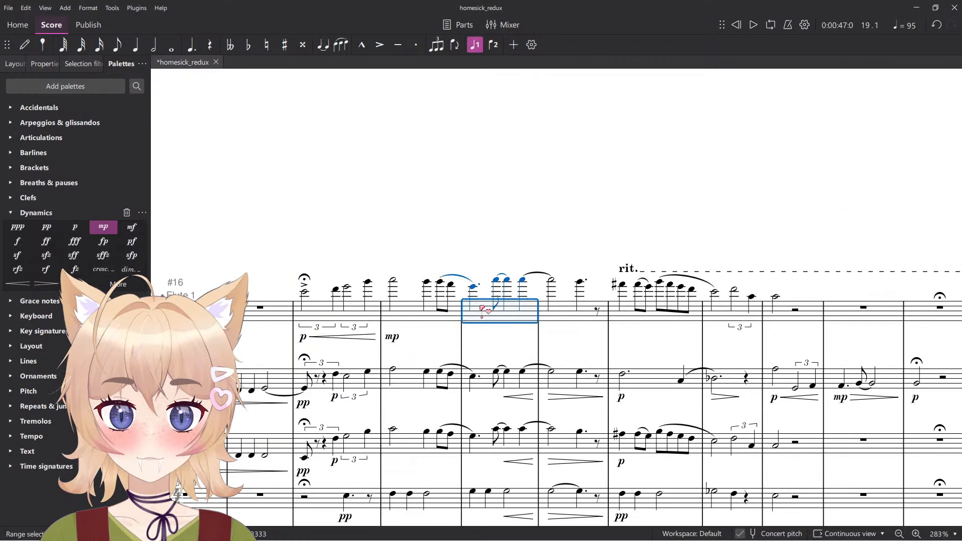
pyautogui.press('space')
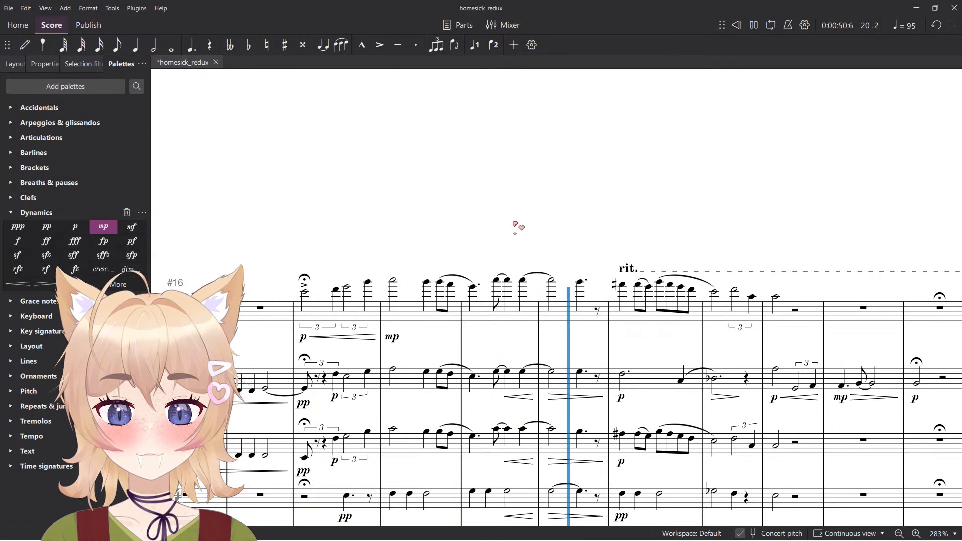
pyautogui.scroll(-15, 551, 275)
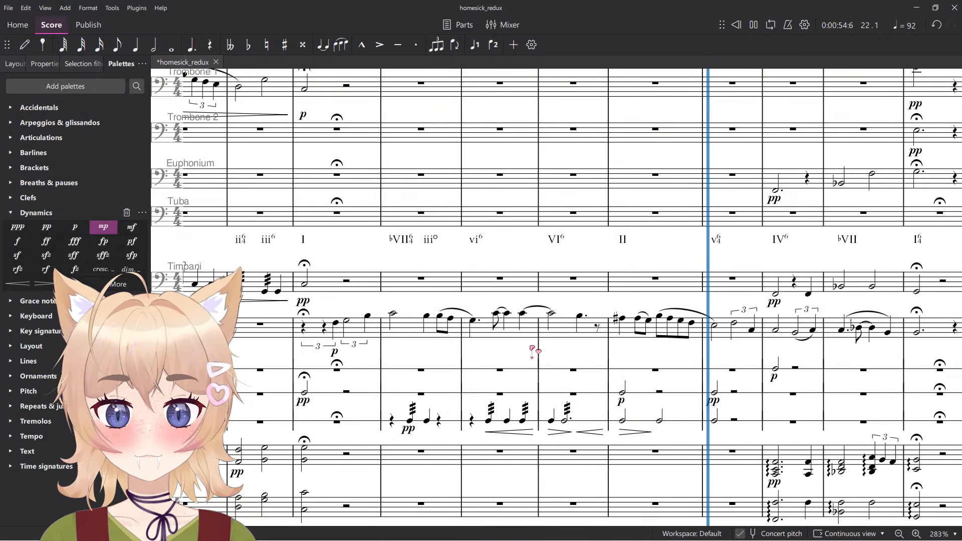
pyautogui.press('space')
pyautogui.scroll(-6, 421, 354)
pyautogui.scroll(-1, 446, 350)
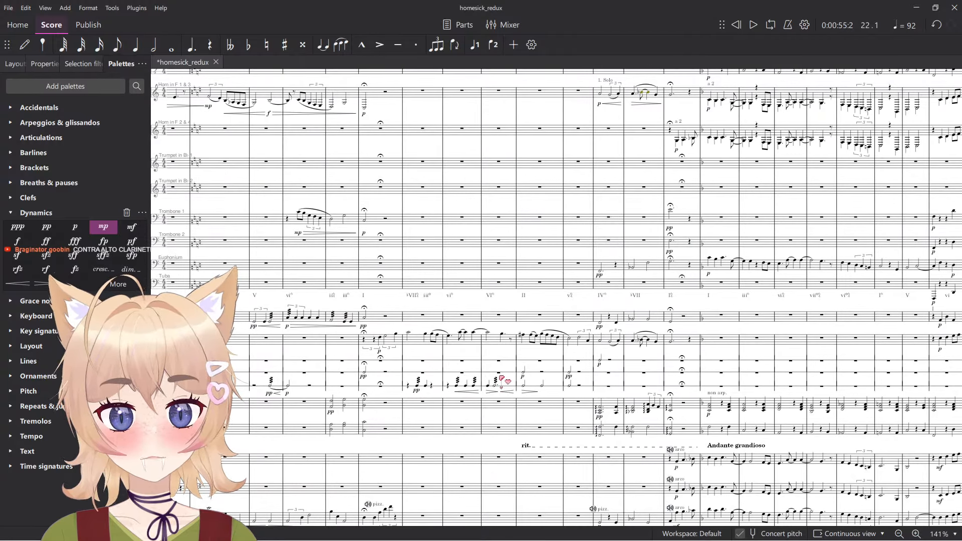
# Return to the flute staves, set the playback position to the measure 17 fermata, and save the score.
pyautogui.scroll(7, 472, 303)
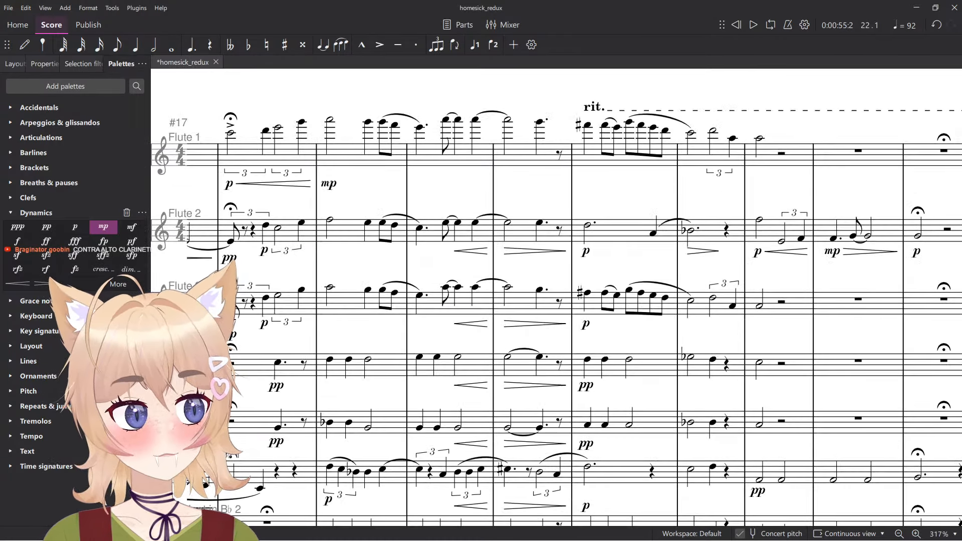
pyautogui.scroll(3, 730, 348)
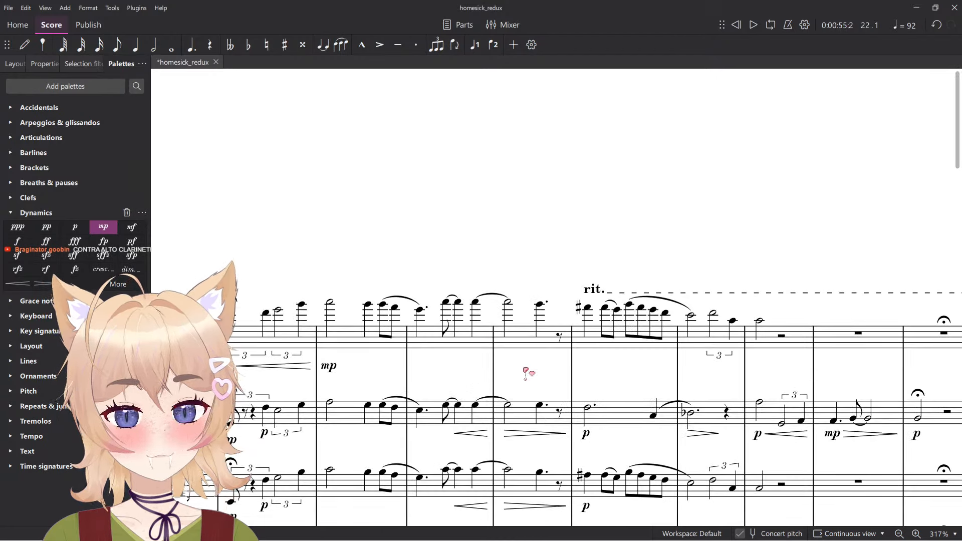
pyautogui.moveTo(606, 261); pyautogui.dragTo(719, 185)
pyautogui.scroll(3, 303, 336)
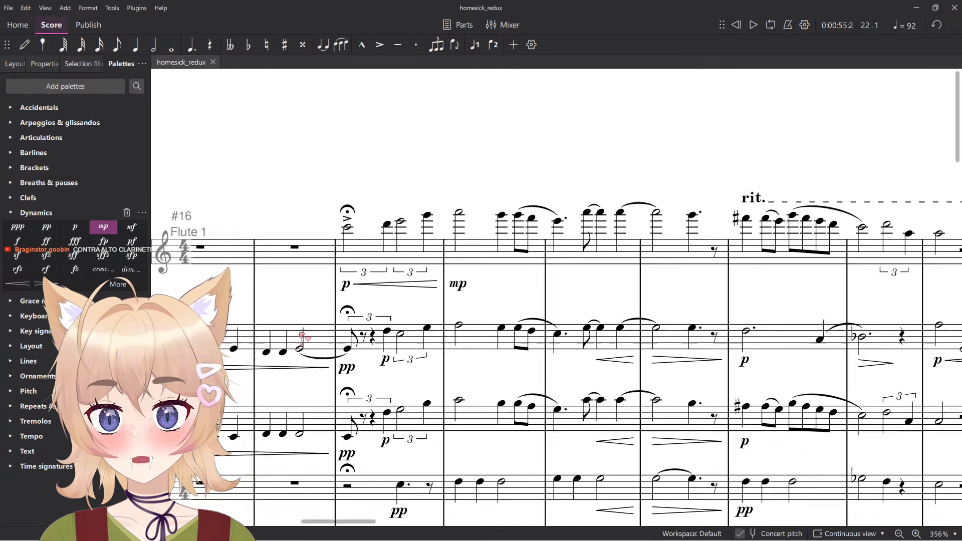
pyautogui.click(385, 240)
pyautogui.press('Escape')
pyautogui.hotkey('ctrl', 's')
pyautogui.scroll(-3, 406, 176)
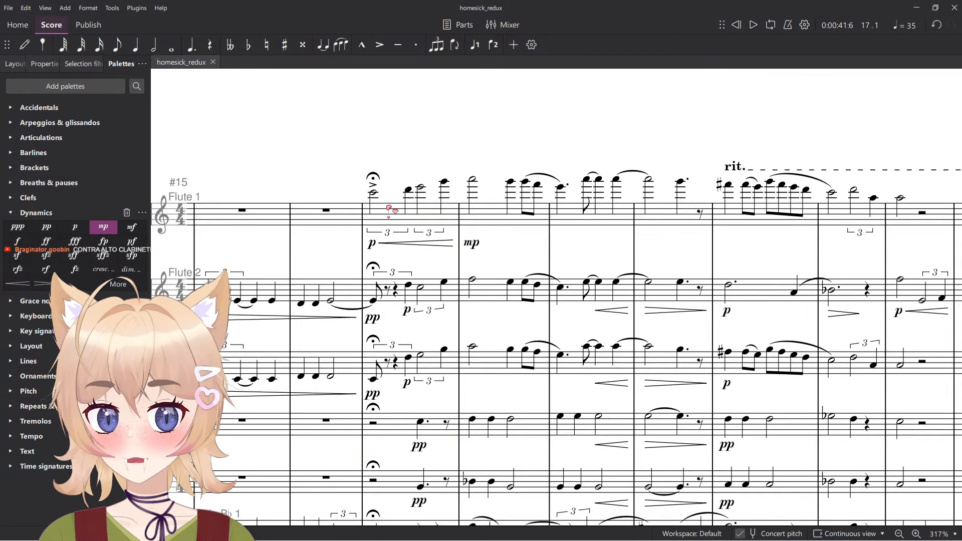
# Play back the phrase from measure 17 and change Flute 1's dynamic at measure 18 to f.
pyautogui.press('space')
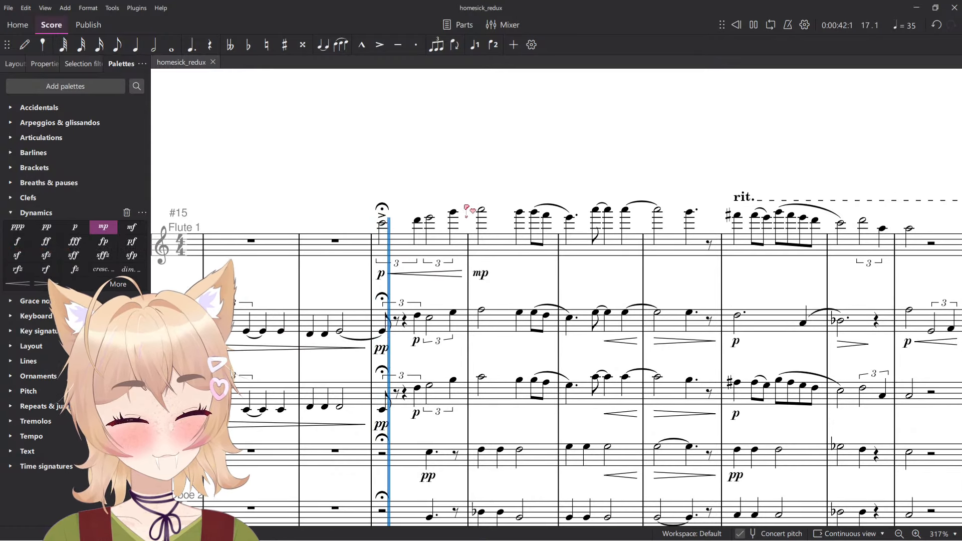
pyautogui.press('space')
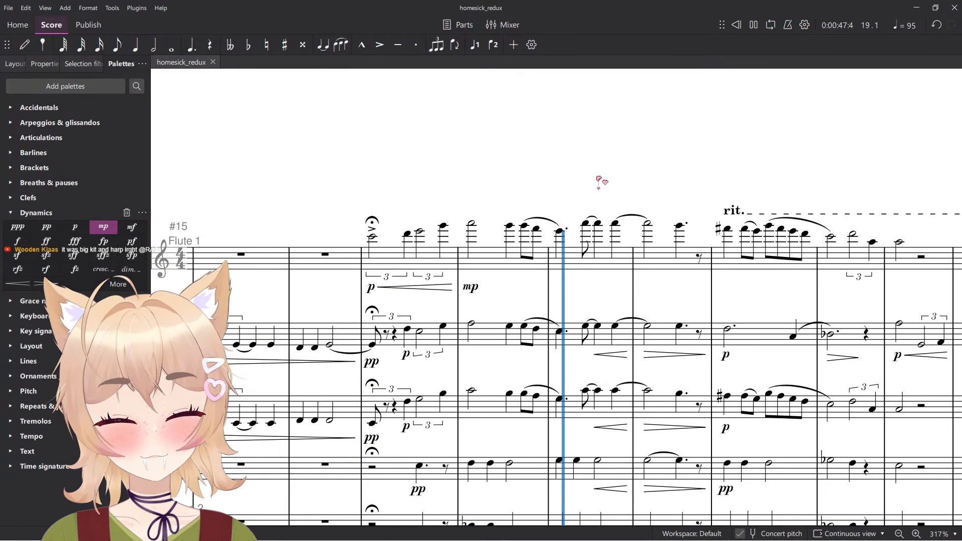
pyautogui.press('space')
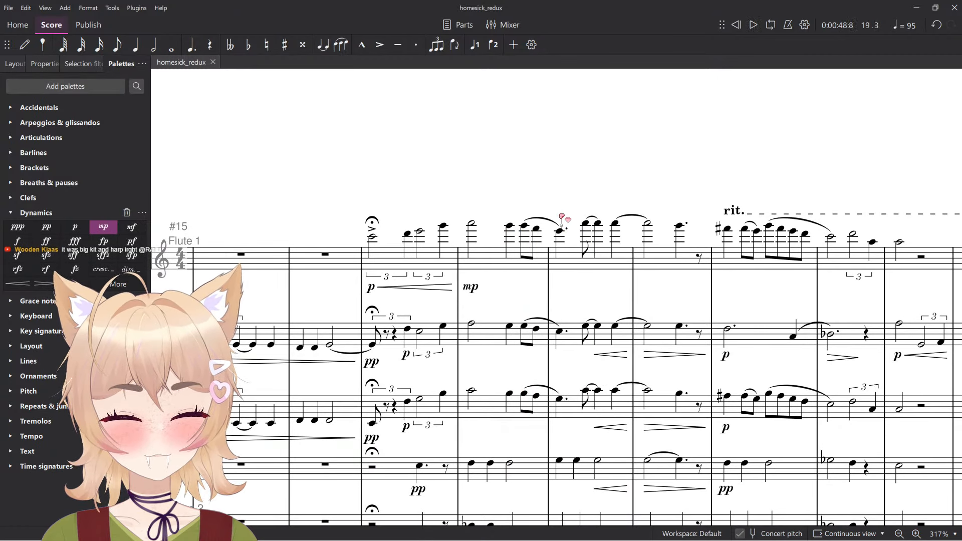
pyautogui.click(475, 290)
pyautogui.click(493, 308)
# Play the passage on and add a decrescendo hairpin under Flute 1 across measures 21 and 22.
pyautogui.press('space')
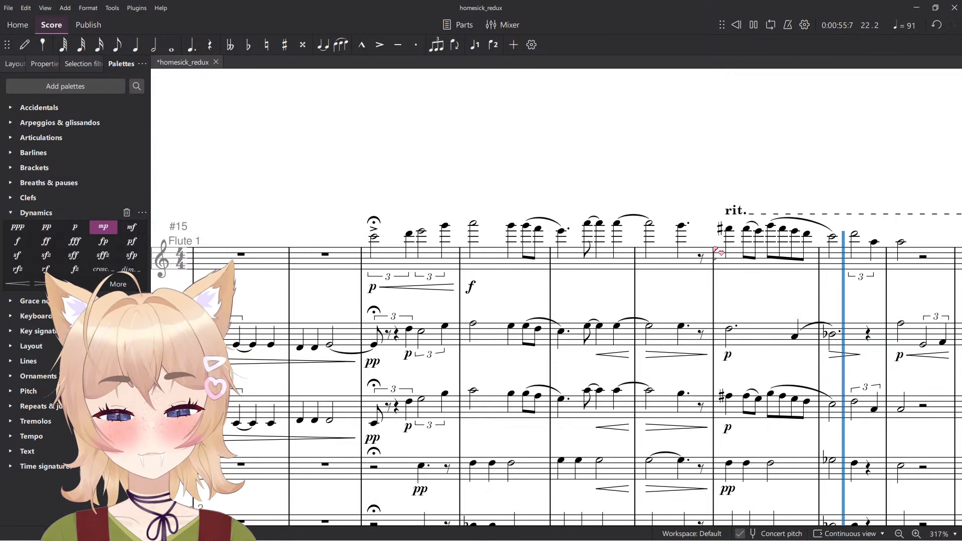
pyautogui.click(816, 265)
pyautogui.hotkey('shift', '.')
pyautogui.click(769, 273)
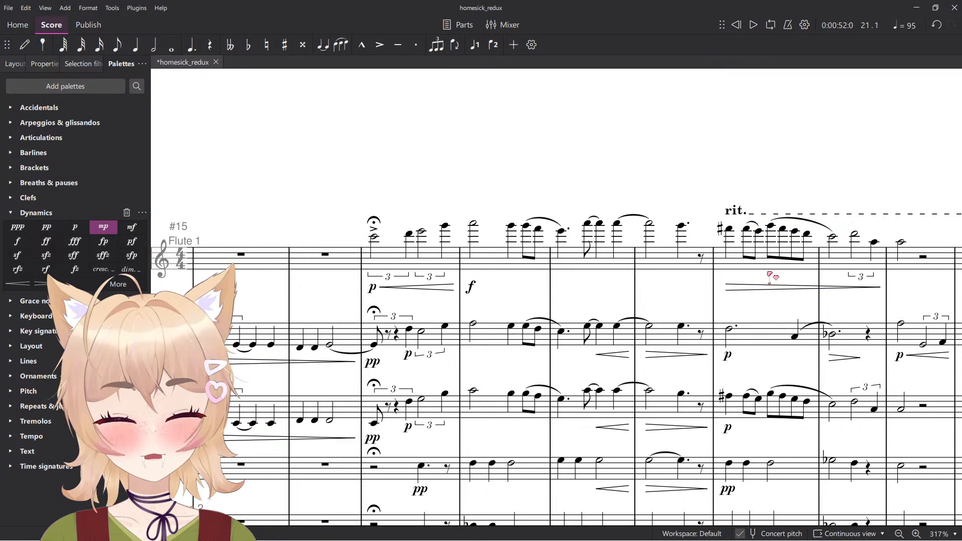
# Replace Flute 2's short hairpin in measure 22 with a decrescendo spanning measures 21 and 22.
pyautogui.click(757, 265)
pyautogui.click(832, 359)
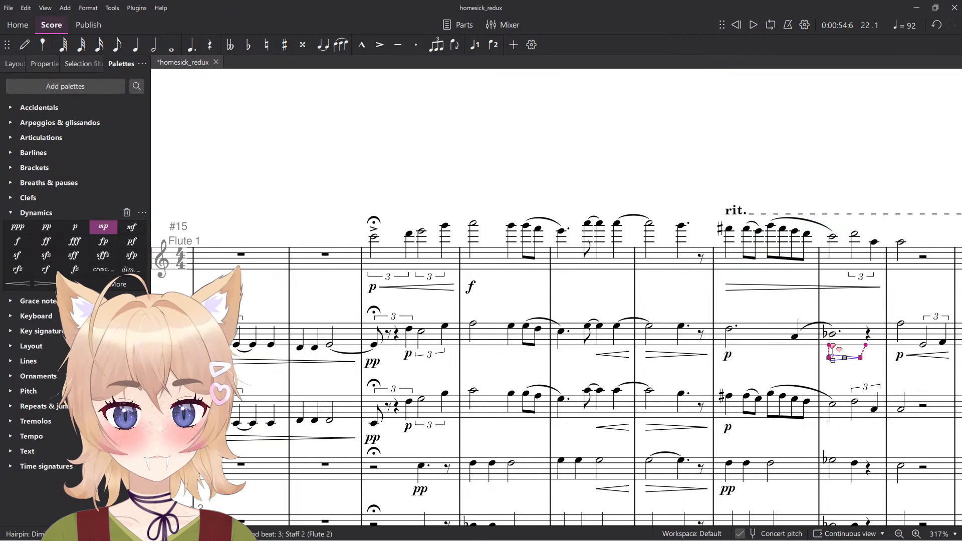
pyautogui.click(756, 333)
pyautogui.keyDown('shift'); pyautogui.click(858, 333); pyautogui.keyUp('shift')
pyautogui.hotkey('shift', '.')
pyautogui.click(829, 138)
# Listen to the decrescendo passage and add a p dynamic to Flute 1's first note in measure 23.
pyautogui.press('space')
pyautogui.scroll(-1, 812, 214)
pyautogui.moveTo(812, 214); pyautogui.dragTo(716, 217)
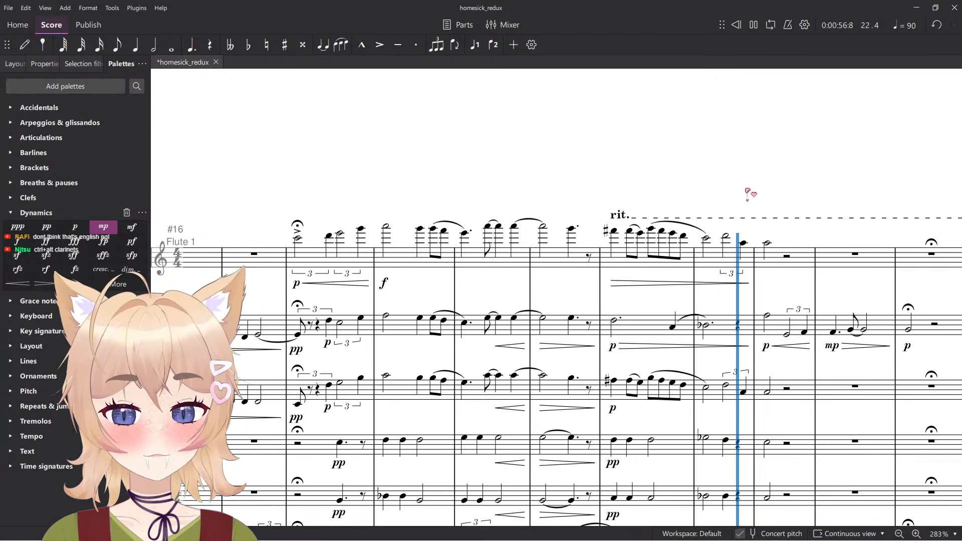
pyautogui.moveTo(746, 194); pyautogui.dragTo(647, 155)
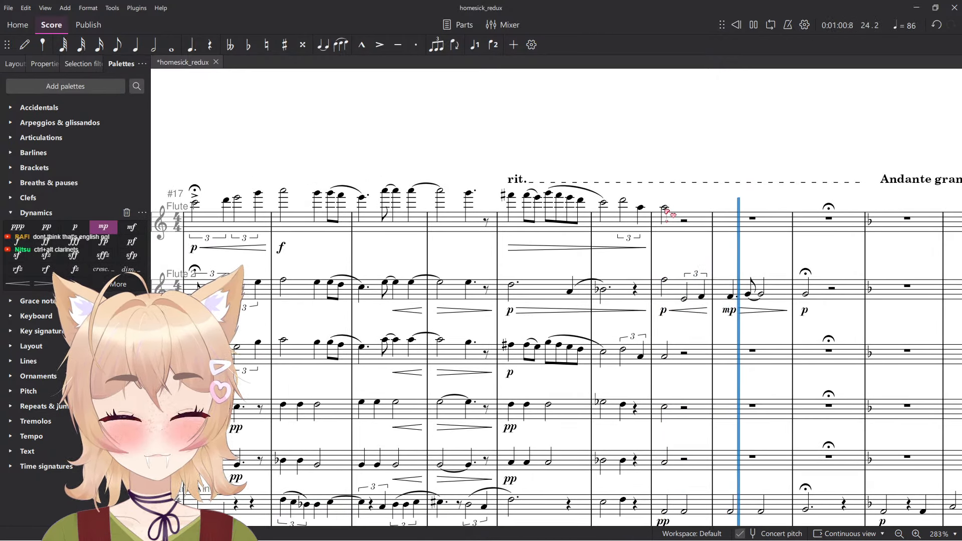
pyautogui.hotkey('ctrl', 'd')
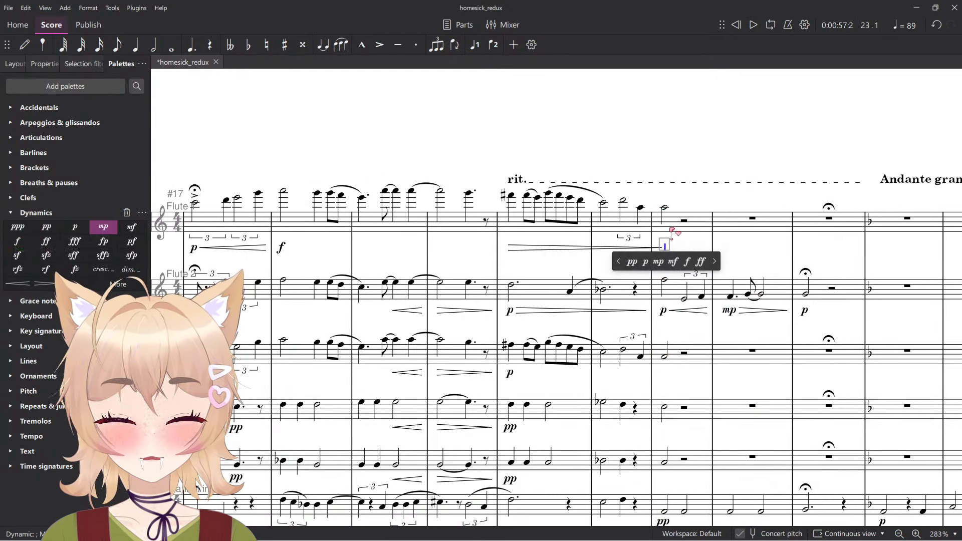
pyautogui.click(645, 262)
pyautogui.click(562, 228)
# Replay from measure 21 and delete the p dynamics of Flute 2 and Flute 3 at the start of the rit.
pyautogui.press('space')
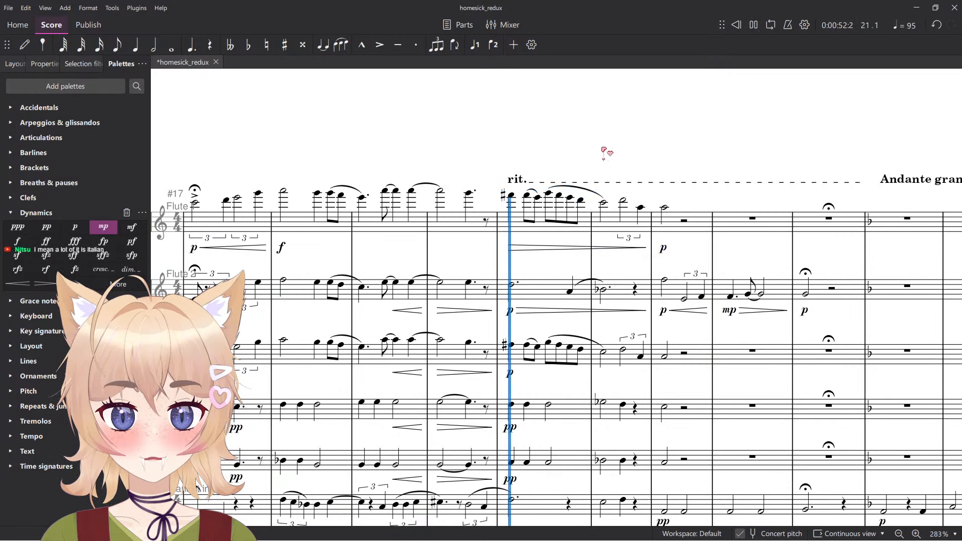
pyautogui.click(511, 375)
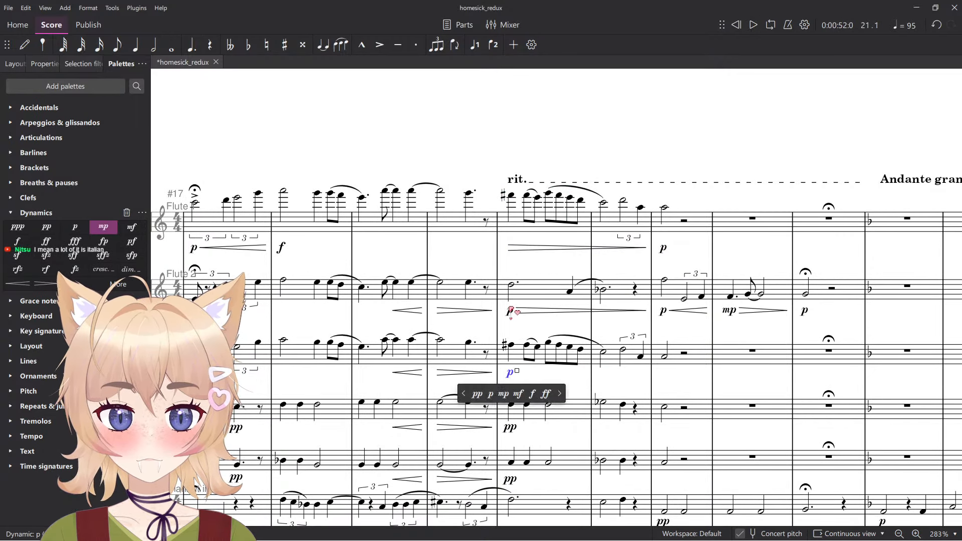
pyautogui.keyDown('ctrl'); pyautogui.click(511, 311); pyautogui.keyUp('ctrl')
pyautogui.press('Delete')
# Delete the pp dynamics of Oboe 1 and Oboe 2 at the start of measure 21.
pyautogui.click(512, 429)
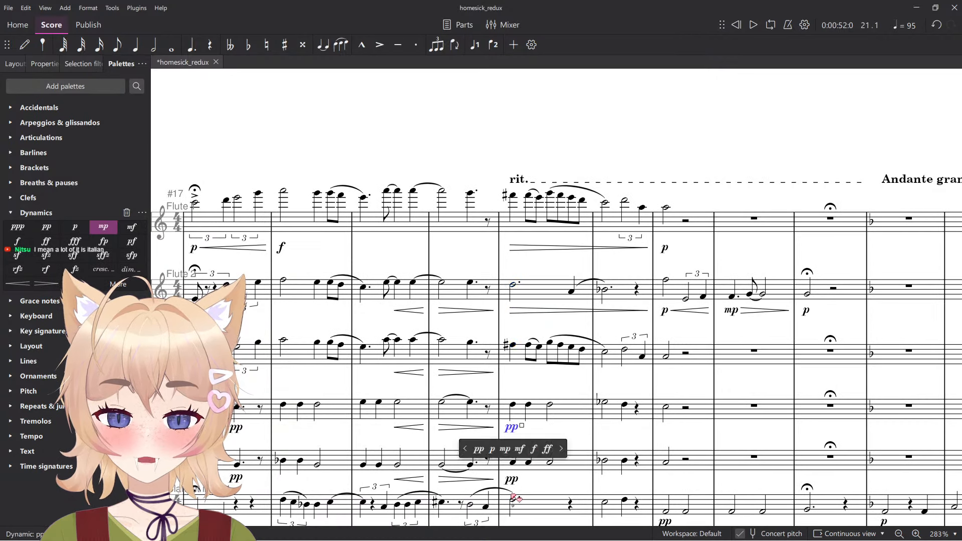
pyautogui.keyDown('ctrl'); pyautogui.click(512, 480); pyautogui.keyUp('ctrl')
pyautogui.scroll(-3, 548, 450)
pyautogui.press('Delete')
# Delete the dynamics in the clarinet and bassoon staves at the start of measure 21.
pyautogui.click(512, 400)
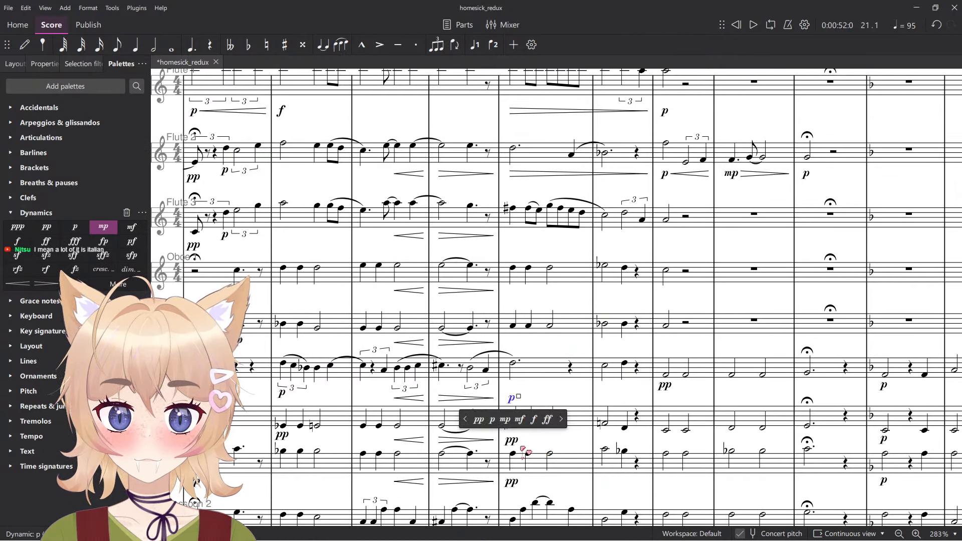
pyautogui.keyDown('ctrl'); pyautogui.click(516, 442); pyautogui.keyUp('ctrl')
pyautogui.press('Delete')
pyautogui.scroll(-1, 539, 451)
pyautogui.moveTo(550, 443); pyautogui.dragTo(674, 426)
pyautogui.click(638, 486)
pyautogui.press('Delete')
# Play back the revised passage from measure 17 and check the woodwind, brass and percussion staves.
pyautogui.scroll(7, 675, 403)
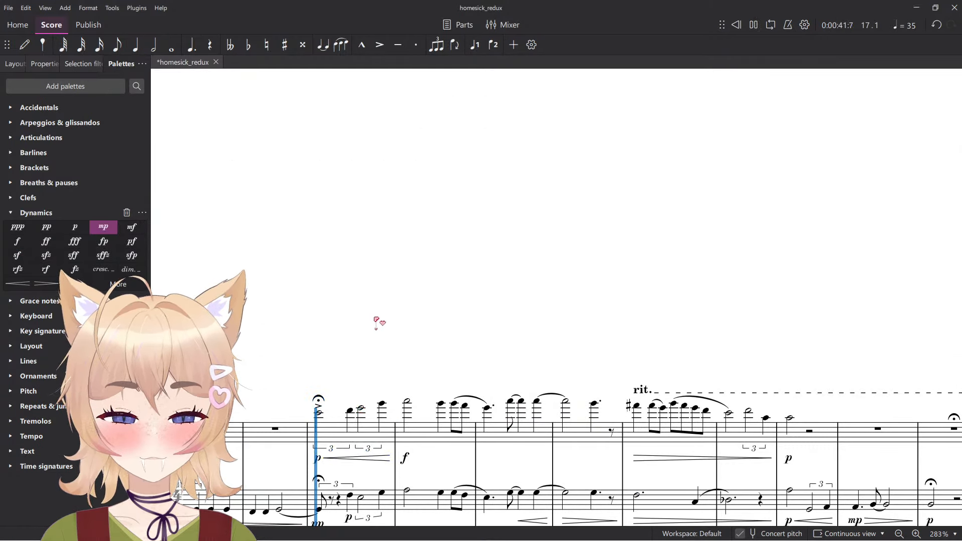
pyautogui.scroll(-4, 381, 326)
pyautogui.scroll(-1, 436, 348)
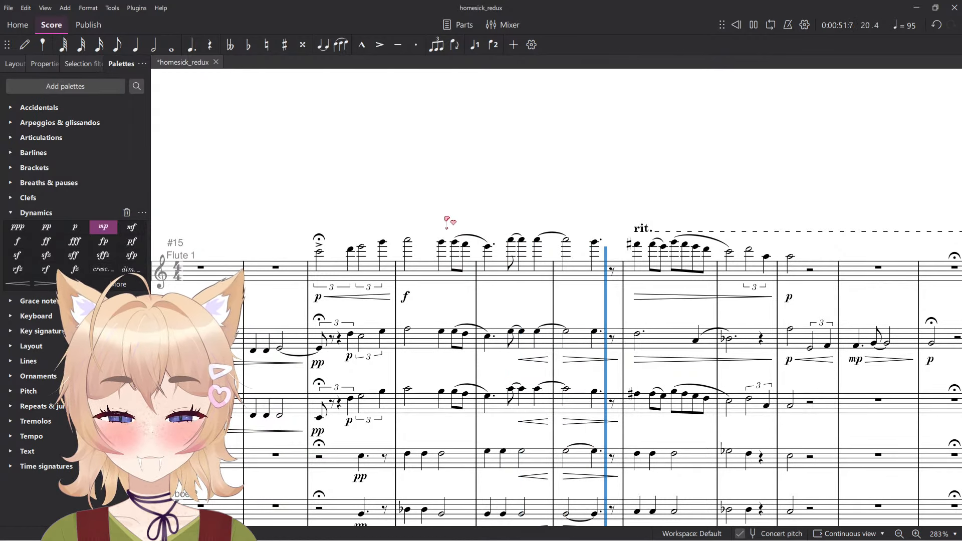
pyautogui.scroll(-15, 491, 195)
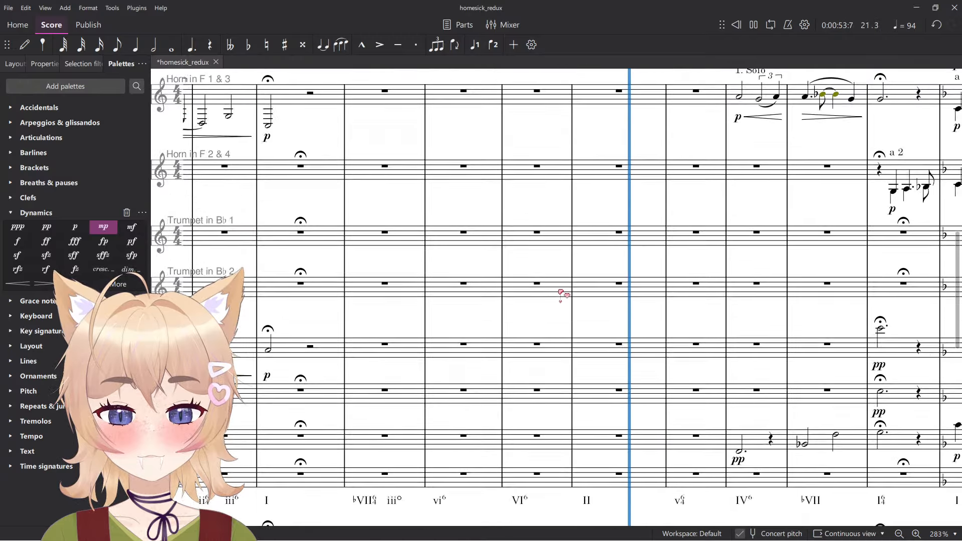
pyautogui.press('space')
pyautogui.scroll(2, 577, 284)
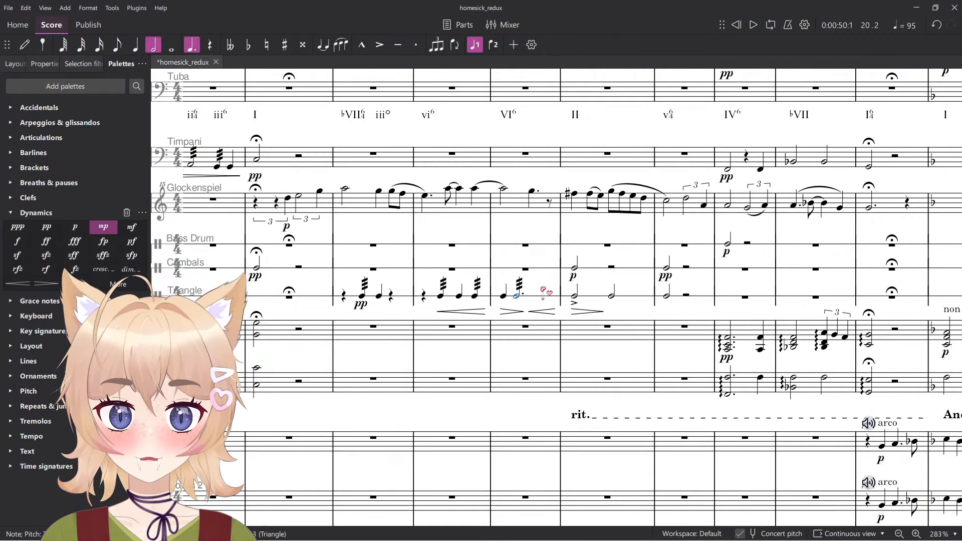
# Play from measure 20 through the horn solo and compare the woodwind, brass and percussion parts during the rit.
pyautogui.press('space')
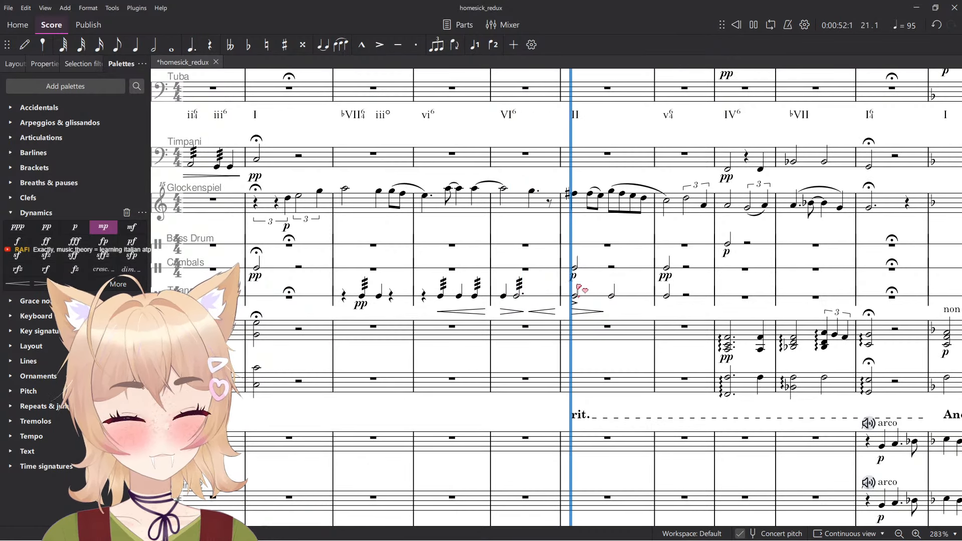
pyautogui.scroll(6, 581, 291)
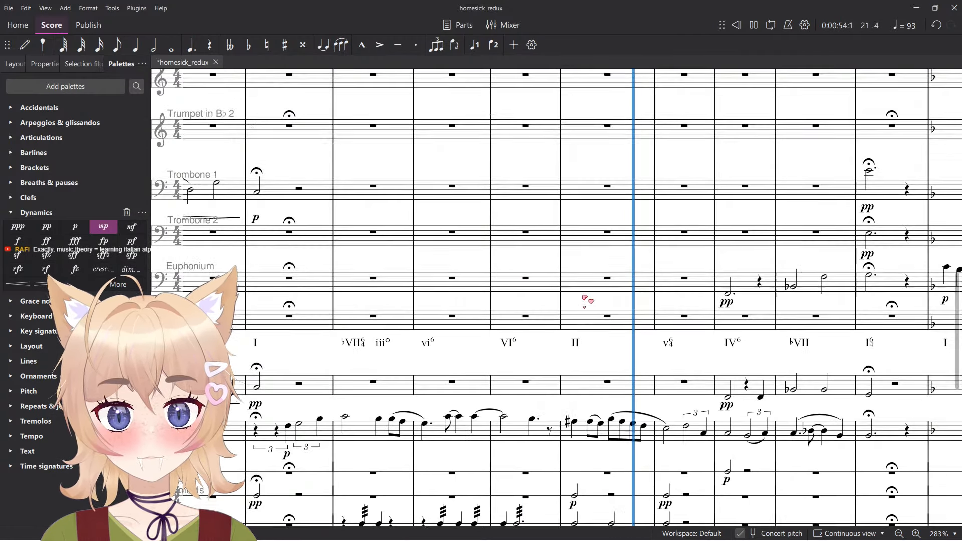
pyautogui.scroll(10, 585, 301)
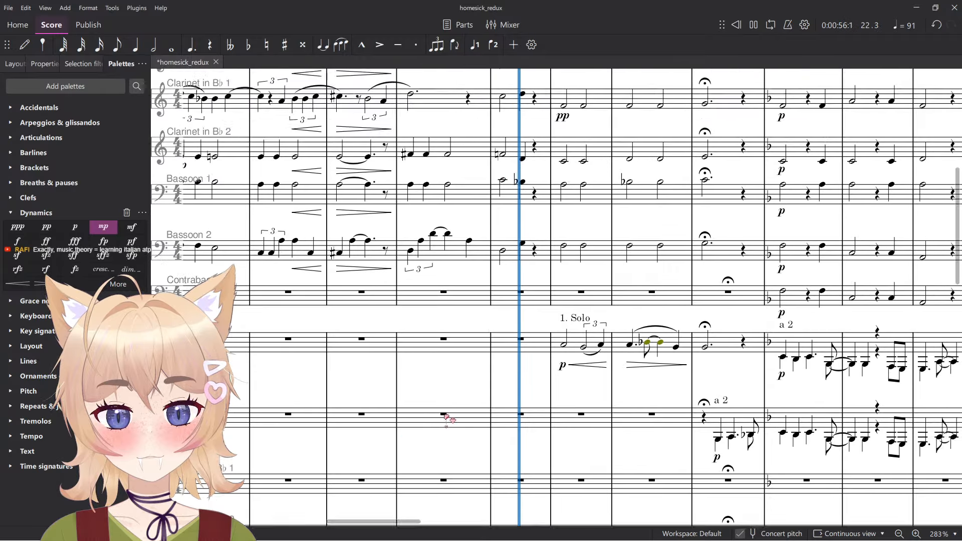
pyautogui.scroll(8, 448, 419)
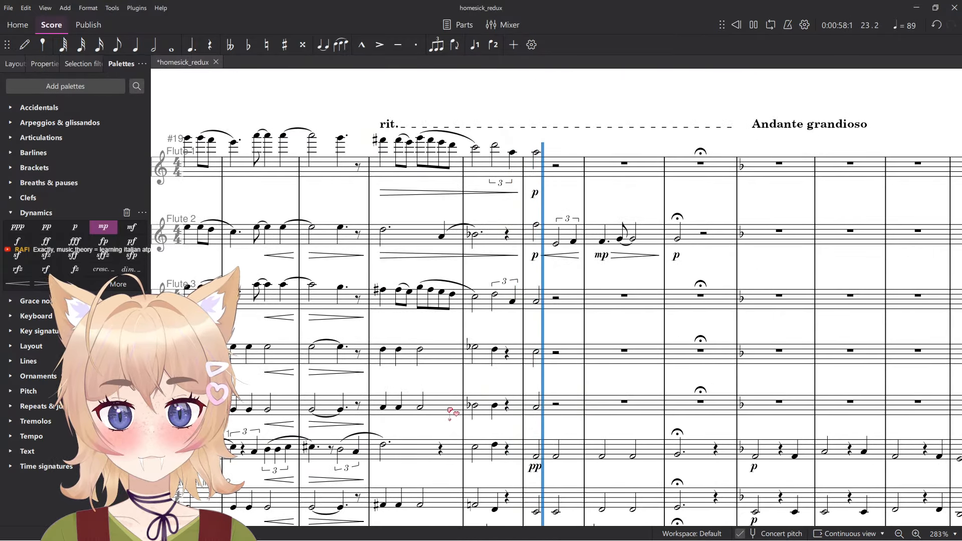
pyautogui.scroll(-15, 451, 412)
pyautogui.scroll(5, 606, 241)
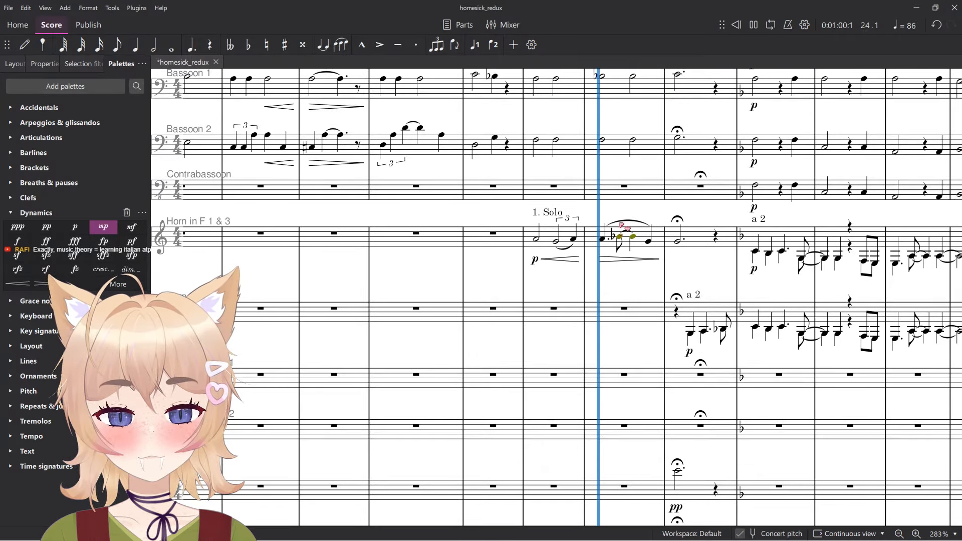
pyautogui.scroll(8, 622, 226)
pyautogui.scroll(-7, 619, 233)
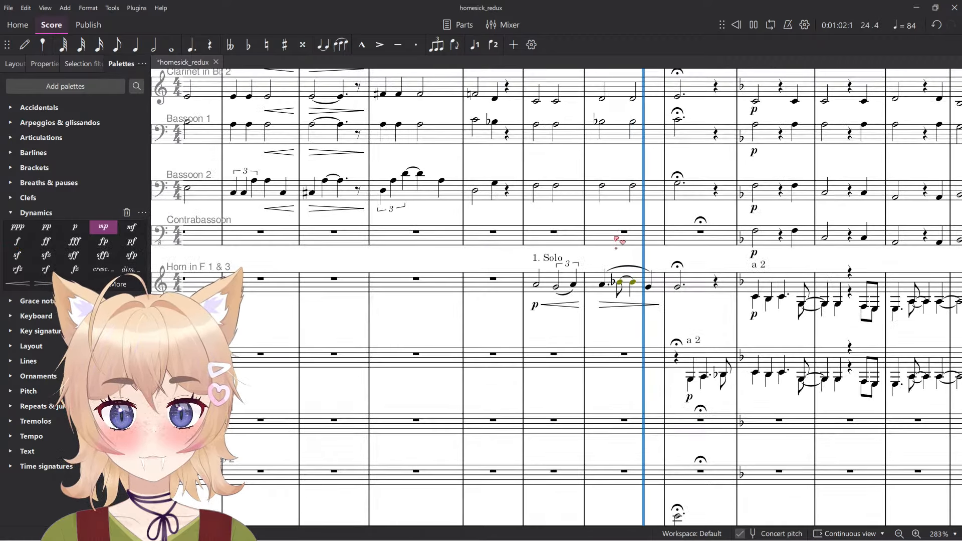
pyautogui.scroll(-10, 618, 242)
pyautogui.scroll(3, 615, 255)
pyautogui.press('space')
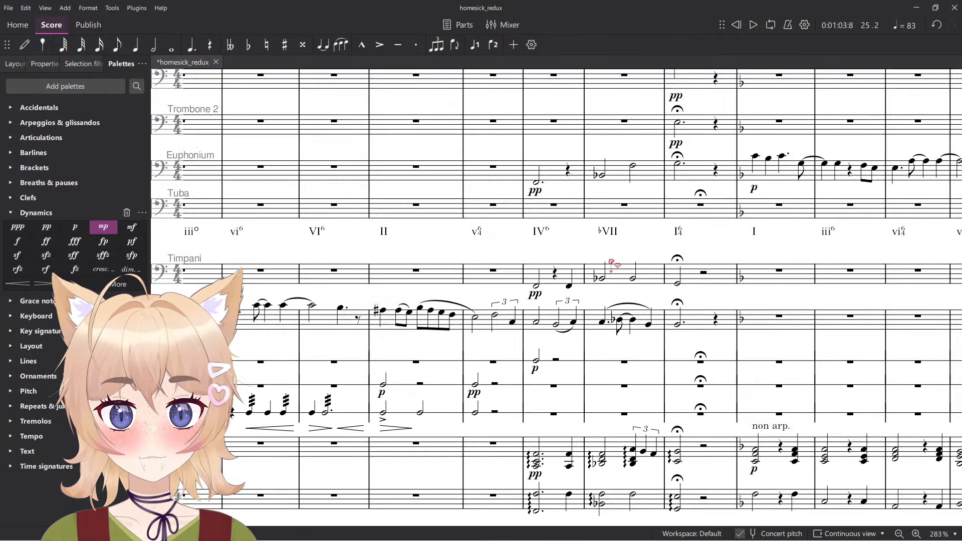
pyautogui.scroll(4, 536, 323)
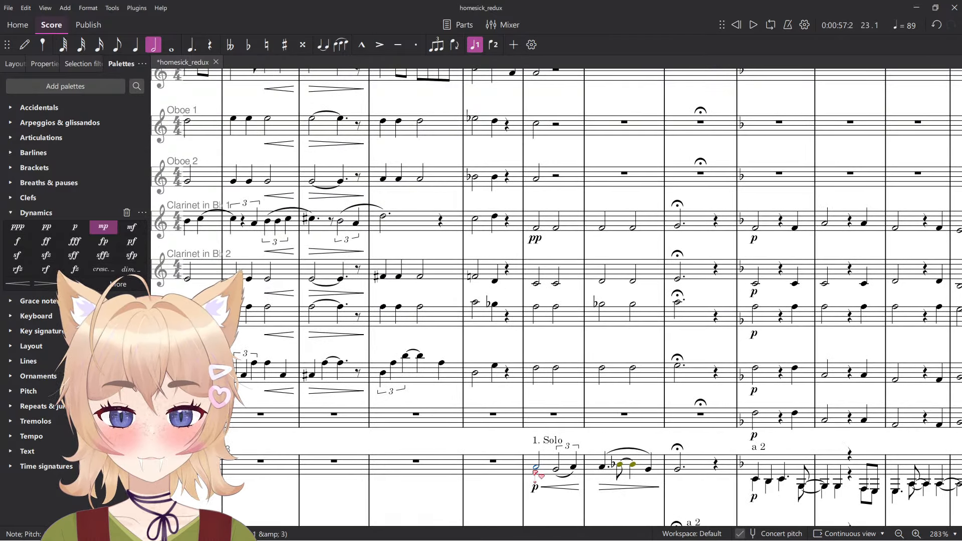
pyautogui.scroll(6, 559, 434)
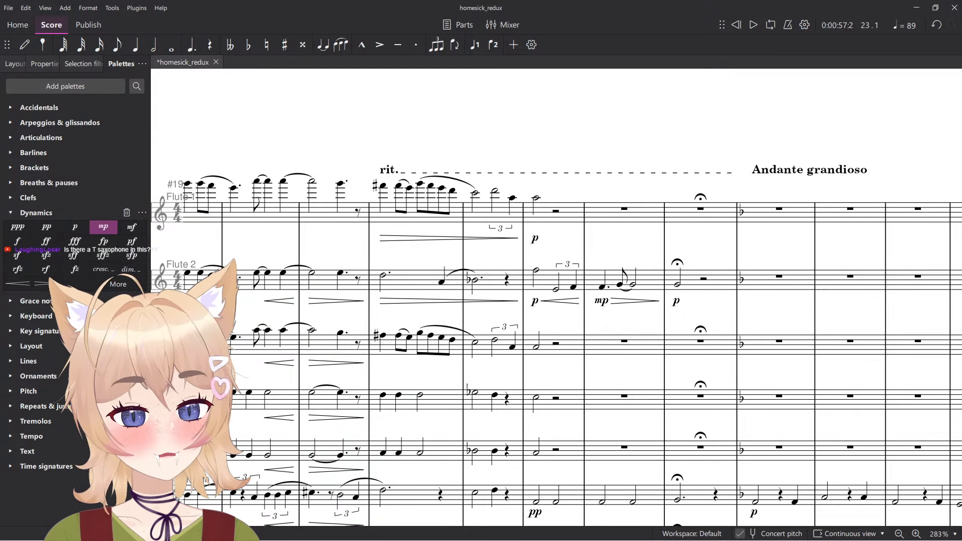
pyautogui.scroll(5, 587, 248)
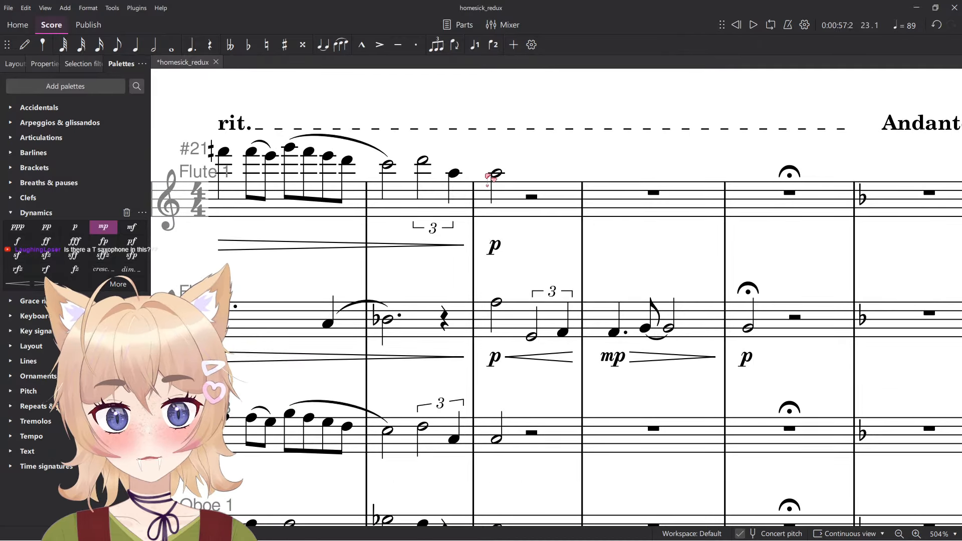
pyautogui.moveTo(622, 175); pyautogui.dragTo(628, 279)
pyautogui.scroll(-1, 588, 306)
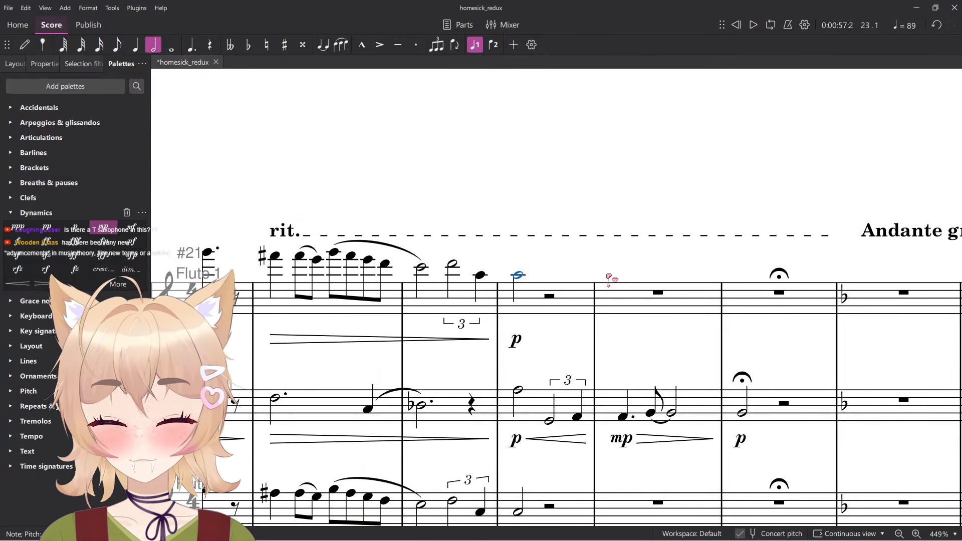
pyautogui.scroll(4, 592, 285)
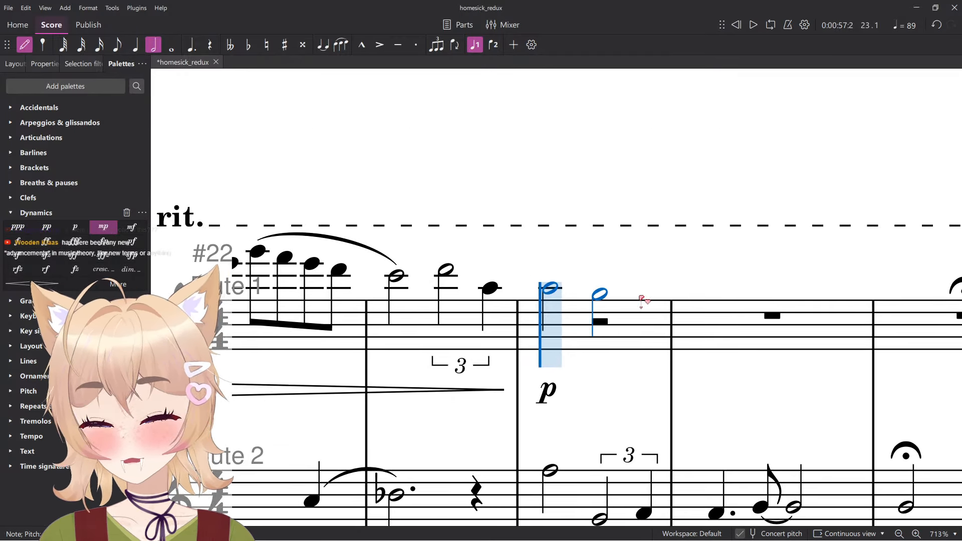
pyautogui.press('Escape')
pyautogui.scroll(-2, 614, 301)
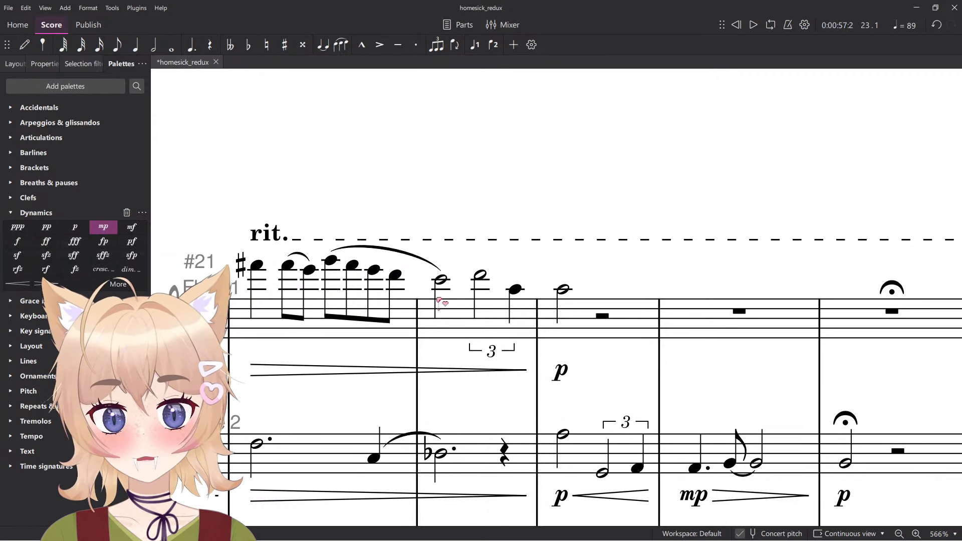
# Examine the harmony labels and the flute, horn, euphonium and timpani parts across measures 21 to 25.
pyautogui.scroll(-6, 439, 301)
pyautogui.moveTo(451, 311); pyautogui.dragTo(700, 256)
pyautogui.scroll(-18, 718, 318)
pyautogui.scroll(5, 743, 315)
pyautogui.moveTo(747, 316); pyautogui.dragTo(607, 259)
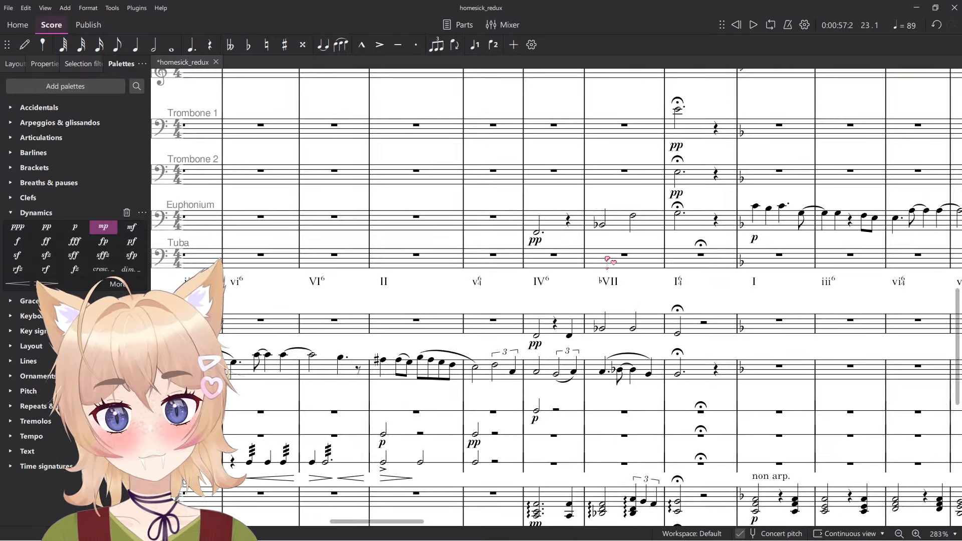
pyautogui.scroll(4, 608, 260)
pyautogui.moveTo(420, 350); pyautogui.dragTo(474, 432)
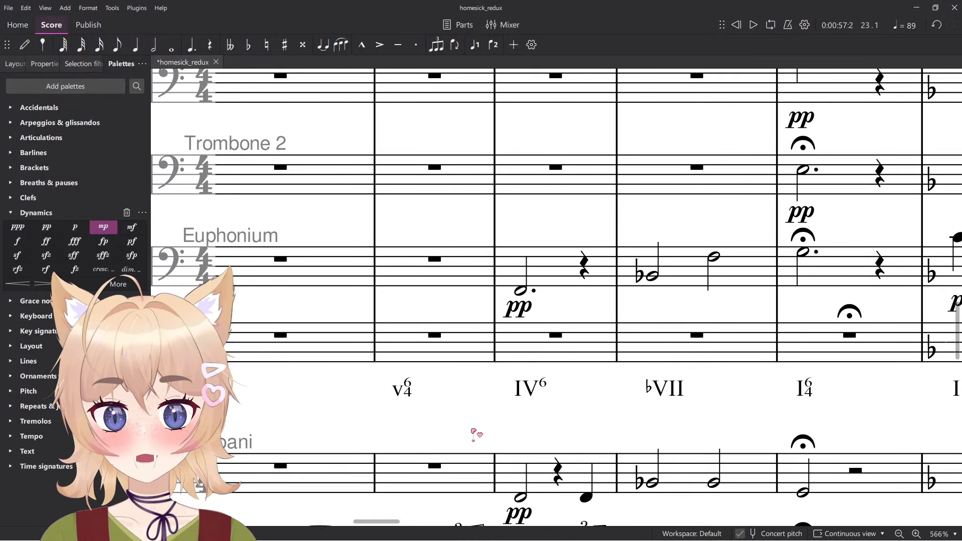
pyautogui.scroll(-5, 671, 420)
pyautogui.scroll(10, 666, 421)
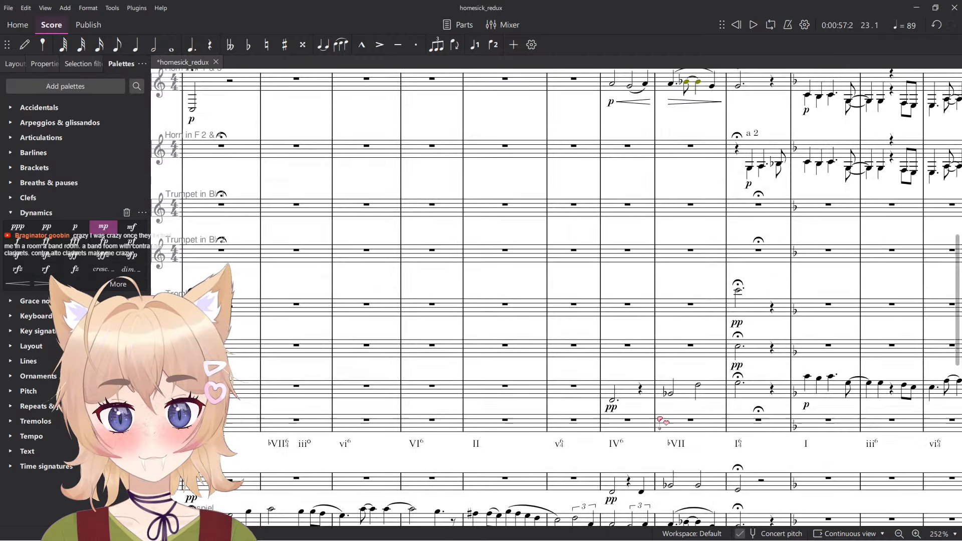
pyautogui.scroll(4, 558, 150)
pyautogui.scroll(5, 530, 255)
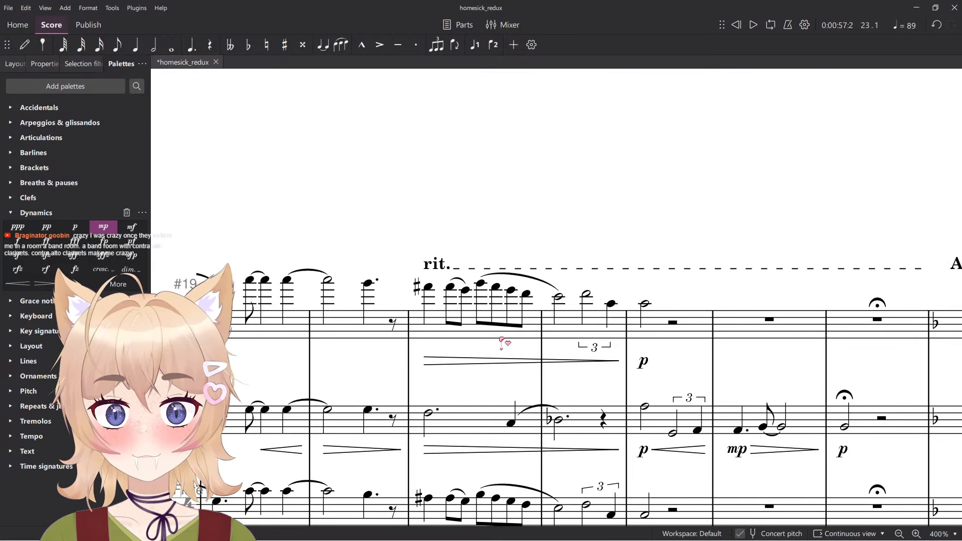
pyautogui.scroll(-5, 509, 316)
pyautogui.scroll(-4, 484, 268)
pyautogui.click(568, 128)
pyautogui.scroll(3, 541, 236)
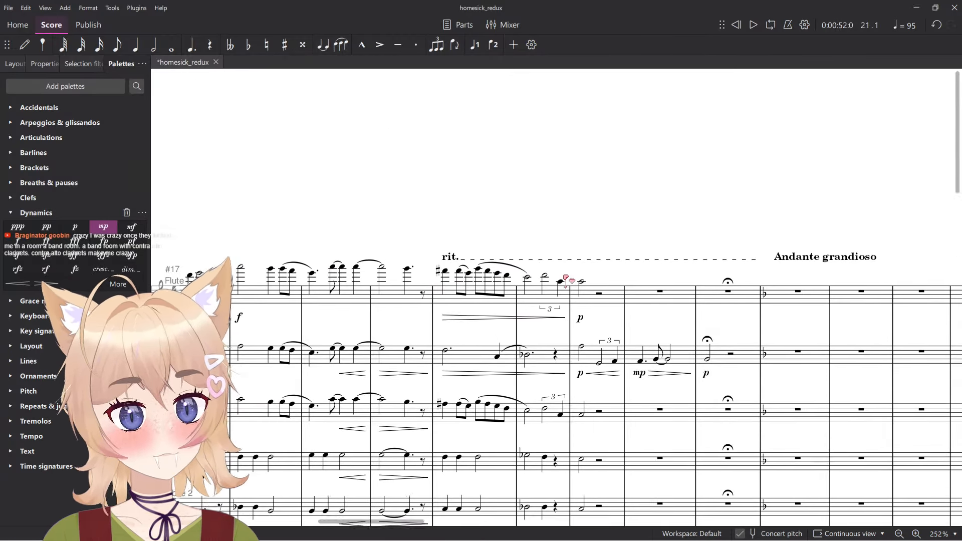
# Save the score and play back the flute parts from the start of the rit. in measure 21.
pyautogui.hotkey('ctrl', 's')
pyautogui.scroll(-3, 516, 224)
pyautogui.scroll(4, 517, 224)
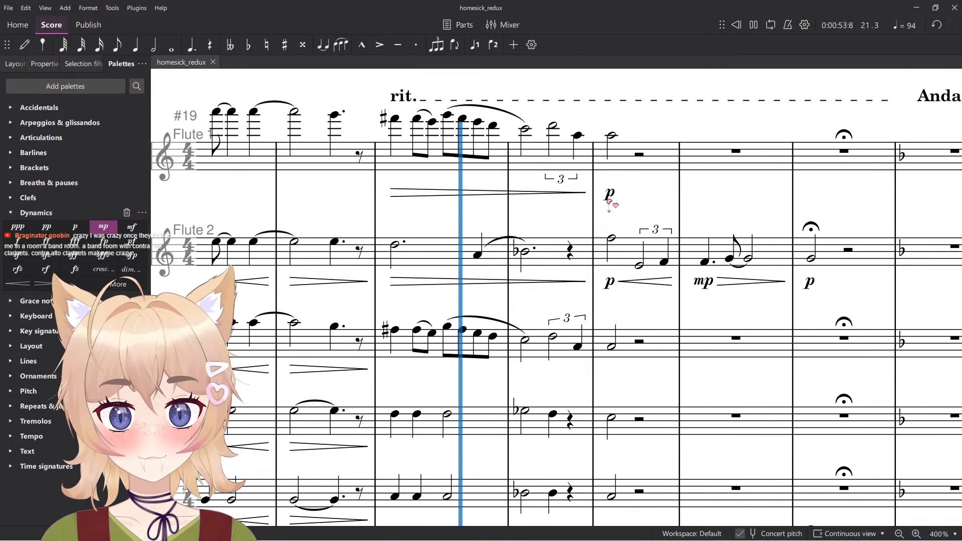
# Try pp as the Flute 1 dynamic at measure 23 and play back the end of the diminuendo.
pyautogui.click(608, 201)
pyautogui.click(577, 216)
pyautogui.click(423, 170)
pyautogui.press('space')
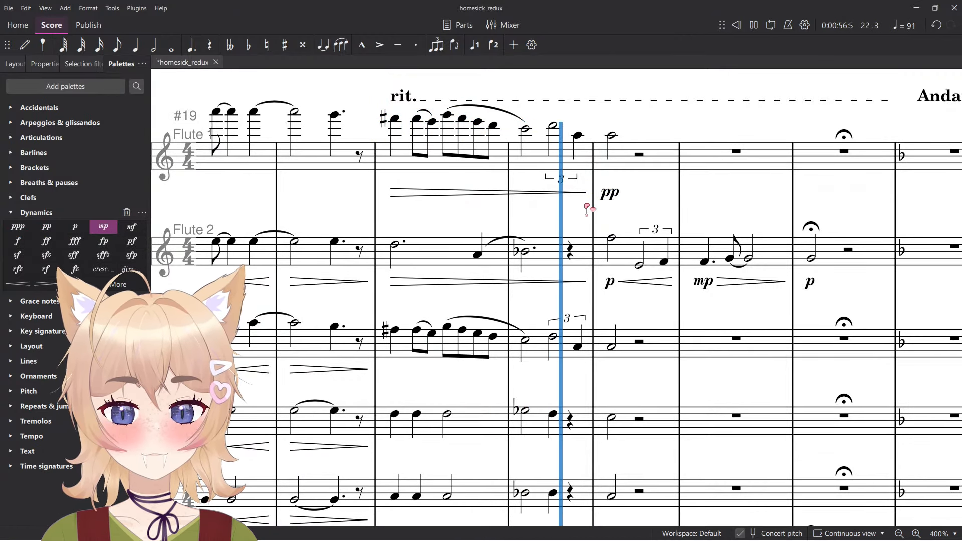
pyautogui.press('space')
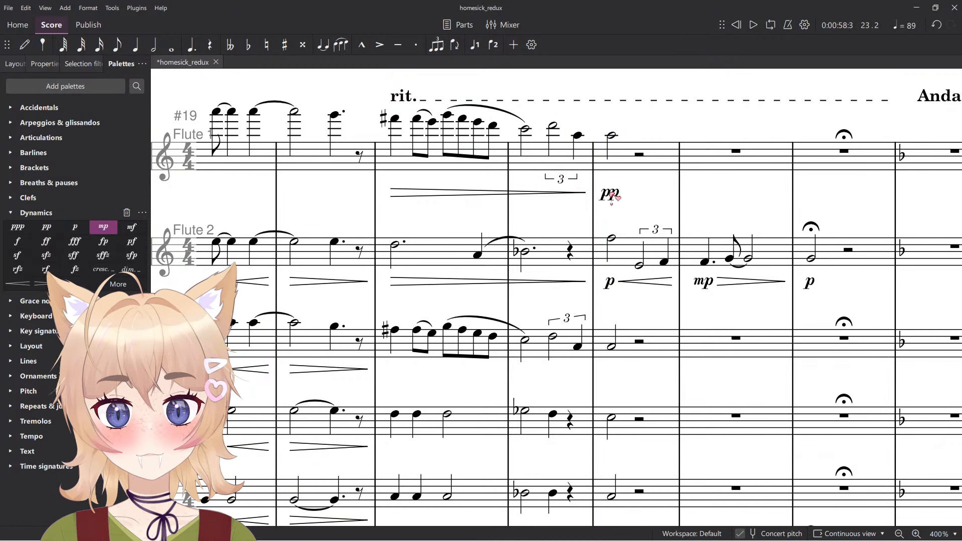
# Restore Flute 1's p at measure 23, delete the last triplet note of measure 22 and the first note of measure 23, and listen.
pyautogui.click(616, 190)
pyautogui.click(612, 134)
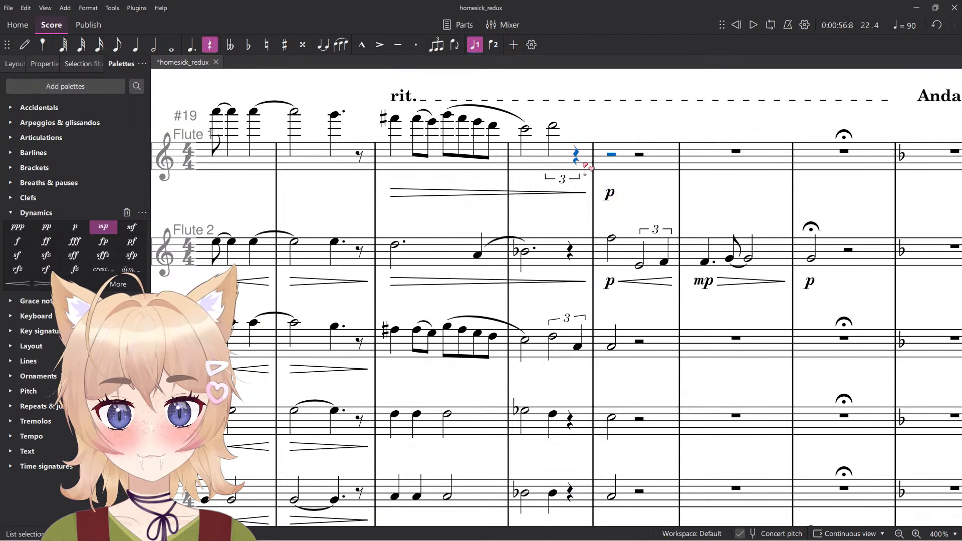
pyautogui.press('space')
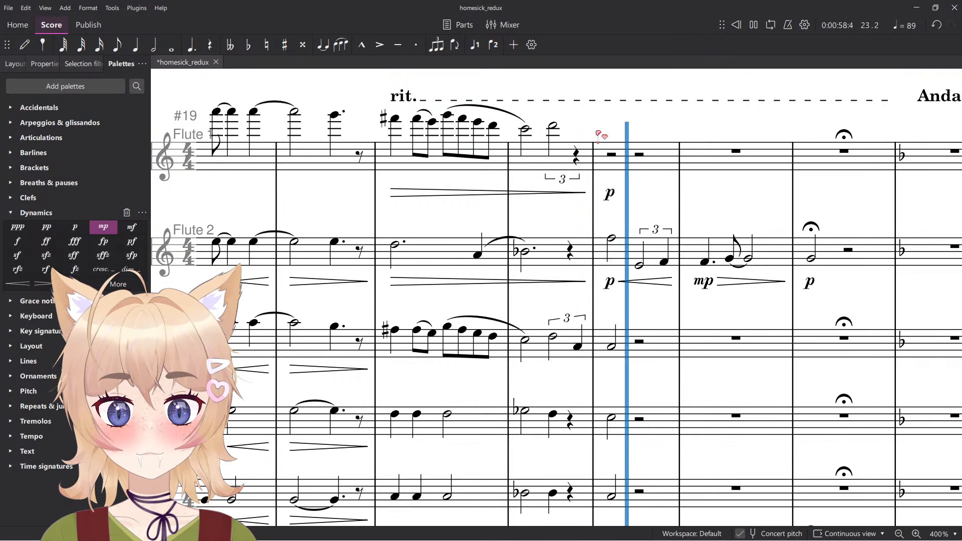
pyautogui.press('space')
pyautogui.keyDown('ctrl'); pyautogui.scroll(-6, 482, 256); pyautogui.keyUp('ctrl')
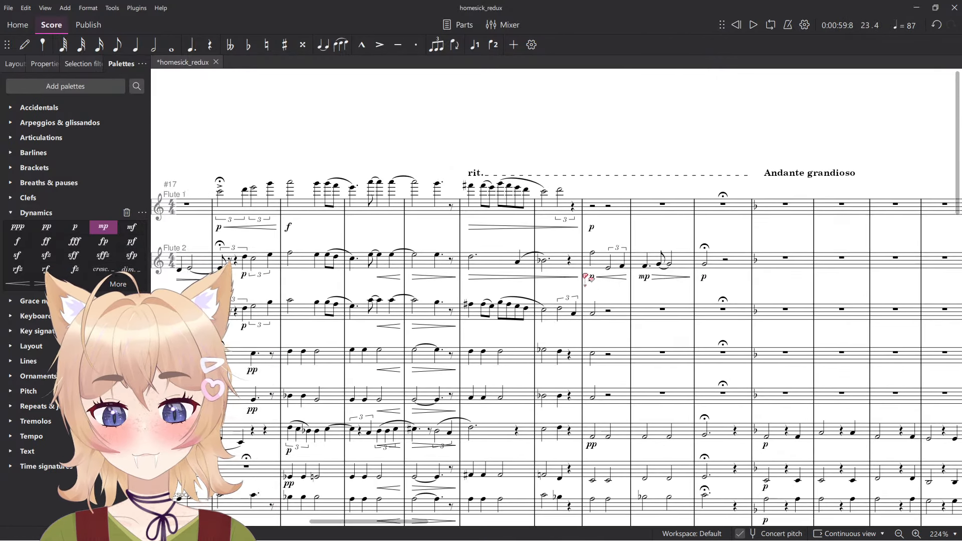
pyautogui.press('space')
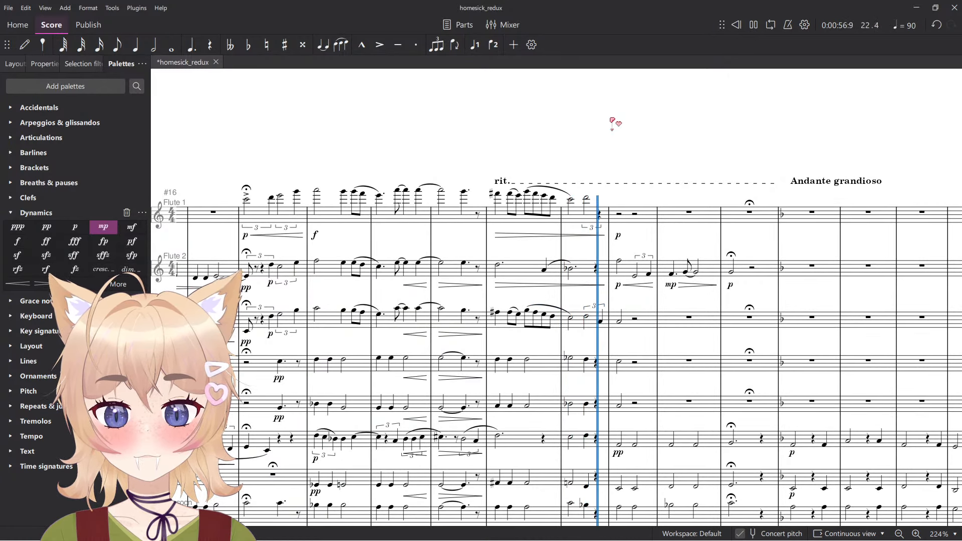
# Try a quarter-note A pickup on beat 4 of measure 22 in the Horn in F 1 & 3 staff.
pyautogui.scroll(-8, 624, 275)
pyautogui.press('space')
pyautogui.keyDown('ctrl'); pyautogui.scroll(6, 632, 279); pyautogui.keyUp('ctrl')
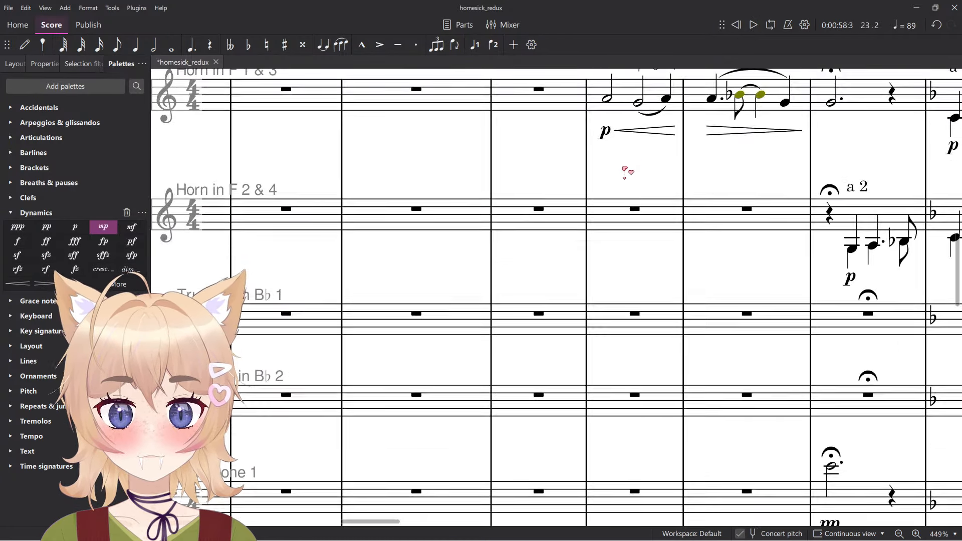
pyautogui.press('0')
pyautogui.press('0')
pyautogui.press('0')
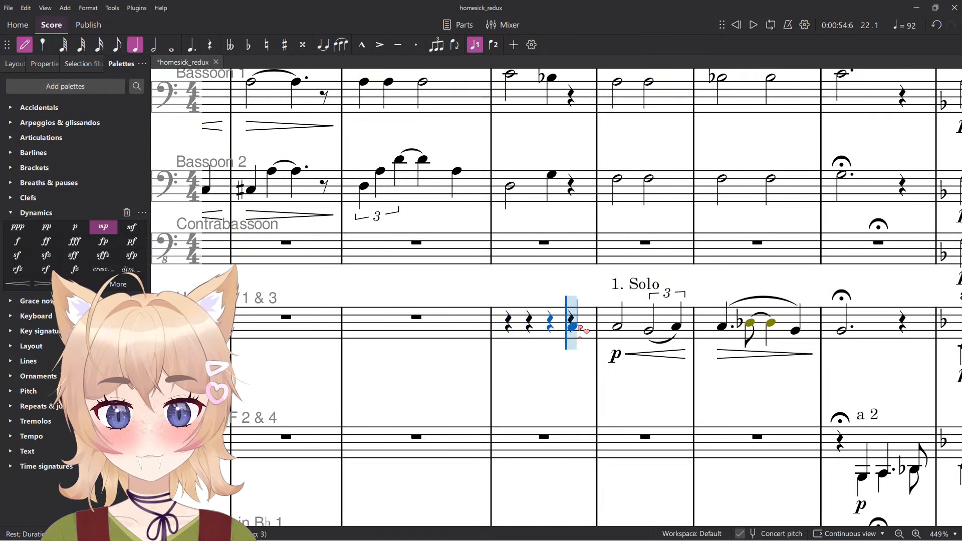
pyautogui.press('a')
pyautogui.press('Escape')
# Move the horn solo's p dynamic from measure 23 back to the pickup note at the end of measure 22.
pyautogui.keyDown('ctrl'); pyautogui.scroll(-6, 586, 342); pyautogui.keyUp('ctrl')
pyautogui.scroll(5, 587, 346)
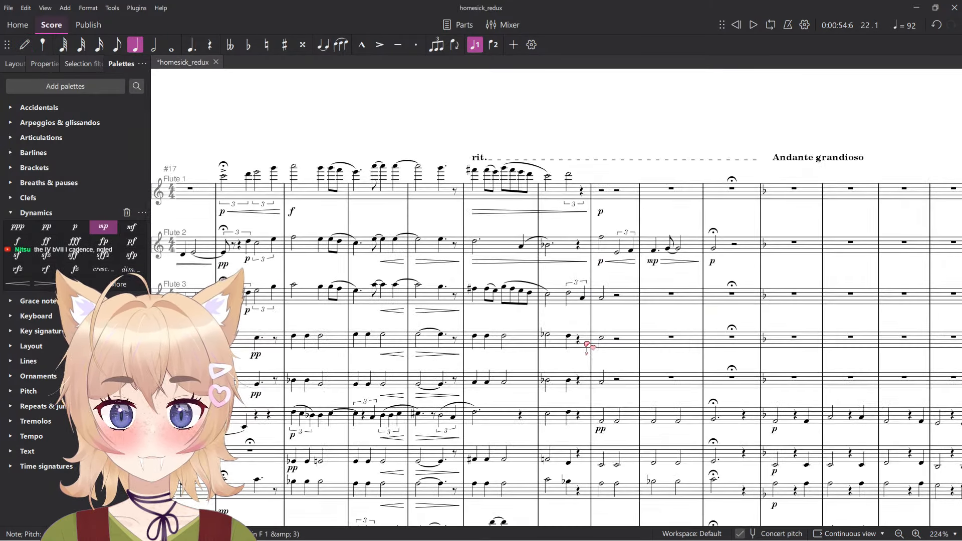
pyautogui.scroll(-5, 592, 356)
pyautogui.keyDown('ctrl'); pyautogui.scroll(7, 596, 366); pyautogui.keyUp('ctrl')
pyautogui.click(607, 351)
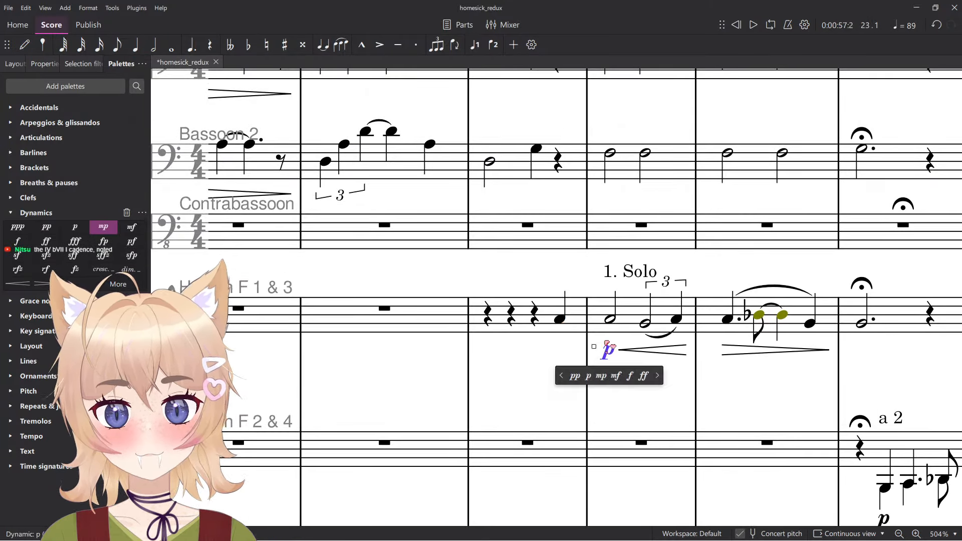
pyautogui.hotkey('shift', 'Left')
pyautogui.hotkey('shift', 'Left')
pyautogui.hotkey('shift', 'Right')
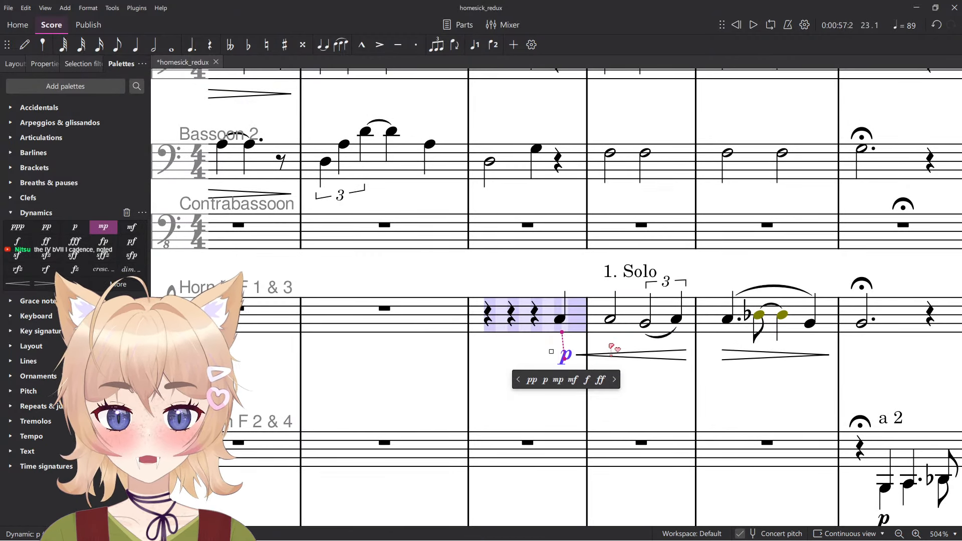
pyautogui.hotkey('shift', 'Left')
pyautogui.click(527, 352)
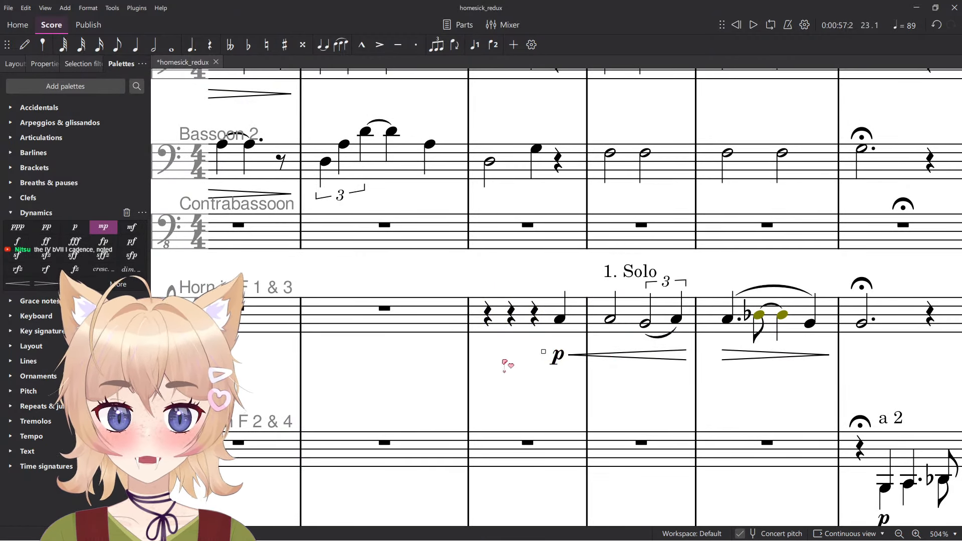
# Replace the first two quarter rests of horn measure 22 with a half rest and play back the pickup.
pyautogui.press('space')
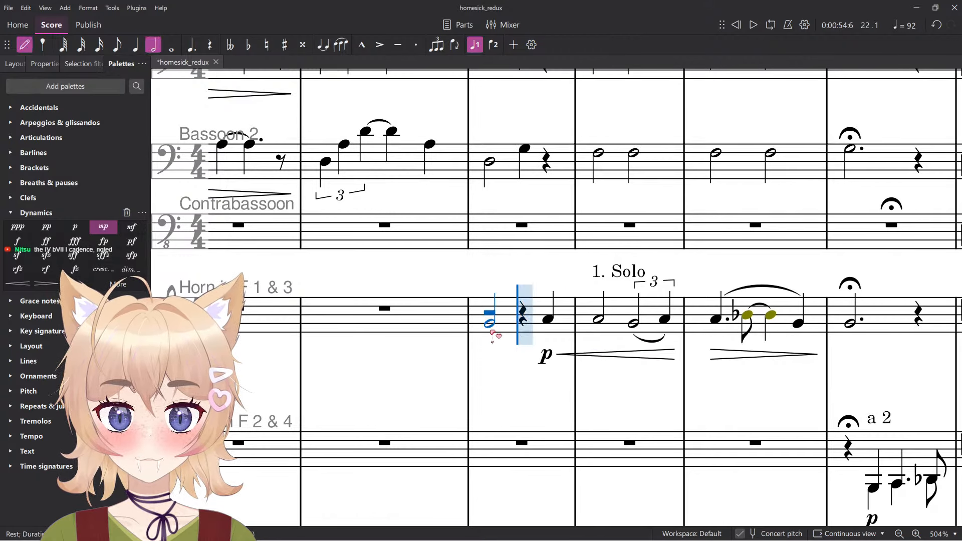
pyautogui.scroll(-3, 502, 360)
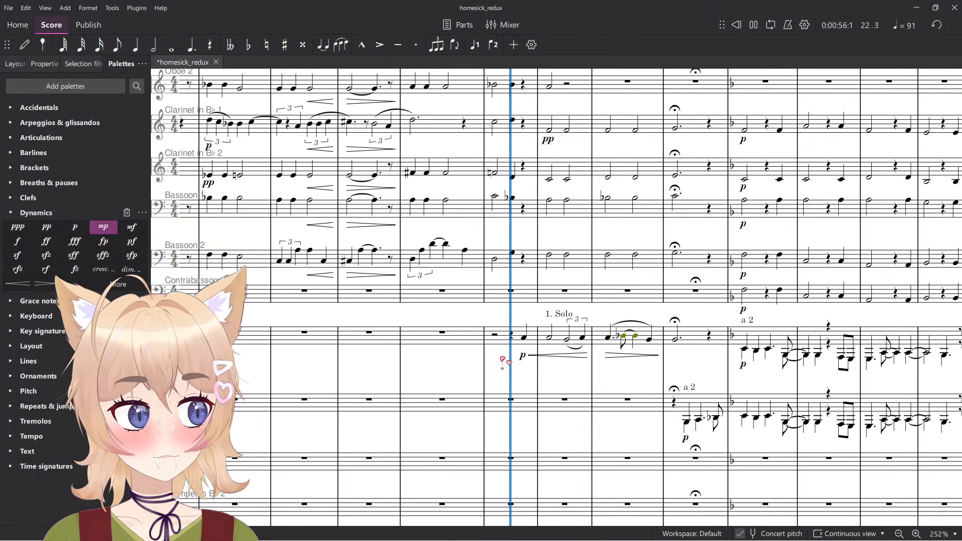
pyautogui.click(485, 354)
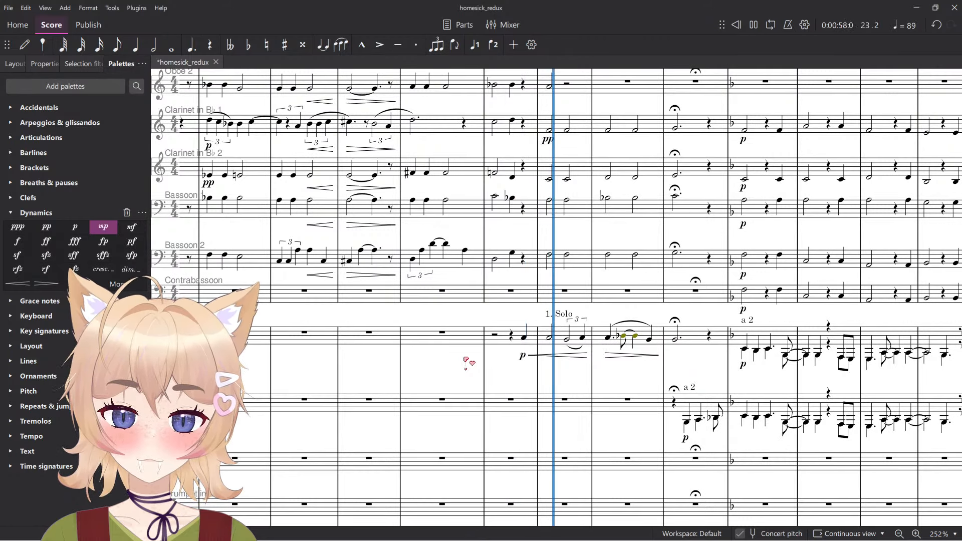
pyautogui.press('space')
pyautogui.scroll(6, 507, 382)
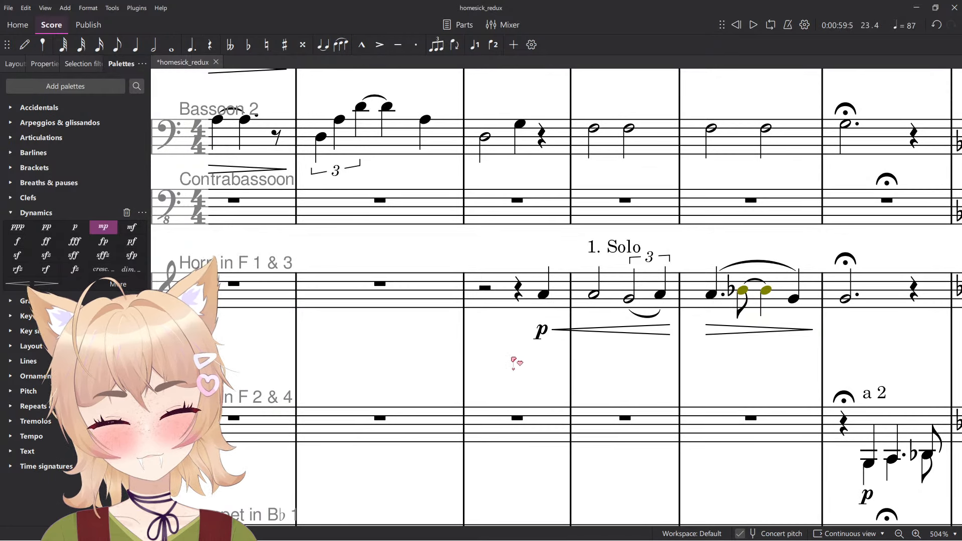
# Undo the horn rest and dynamic changes and delete the pickup note from measure 22.
pyautogui.hotkey('ctrl', 'z')
pyautogui.hotkey('ctrl', 'z')
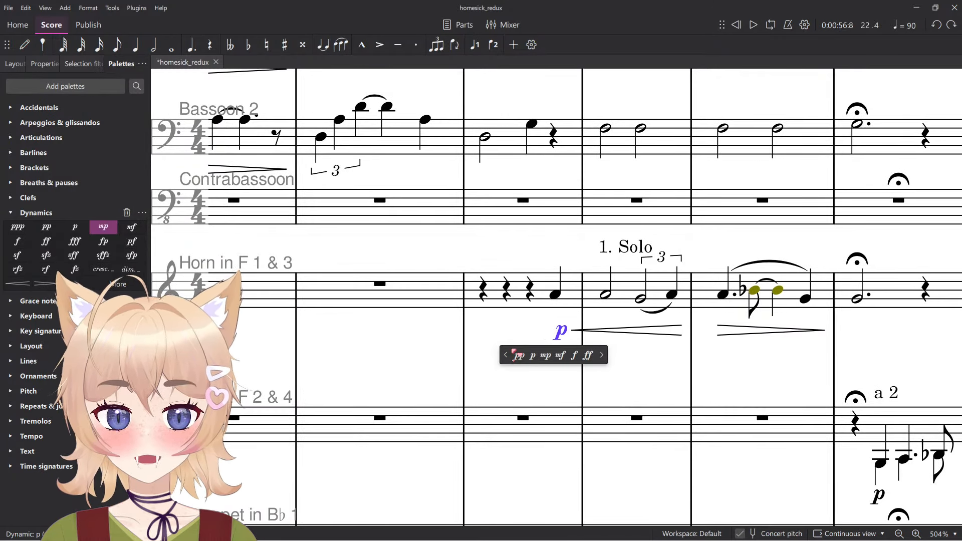
pyautogui.hotkey('ctrl', 'z')
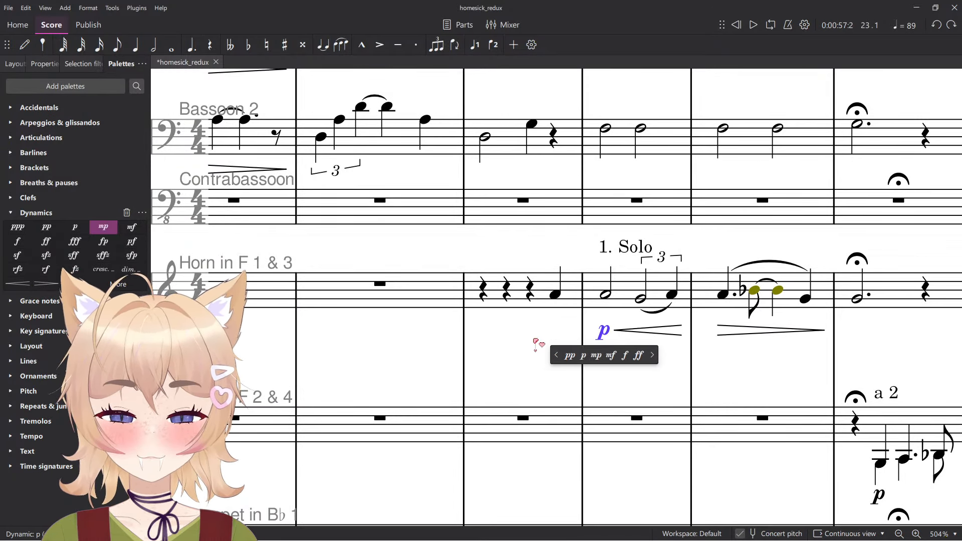
pyautogui.click(573, 297)
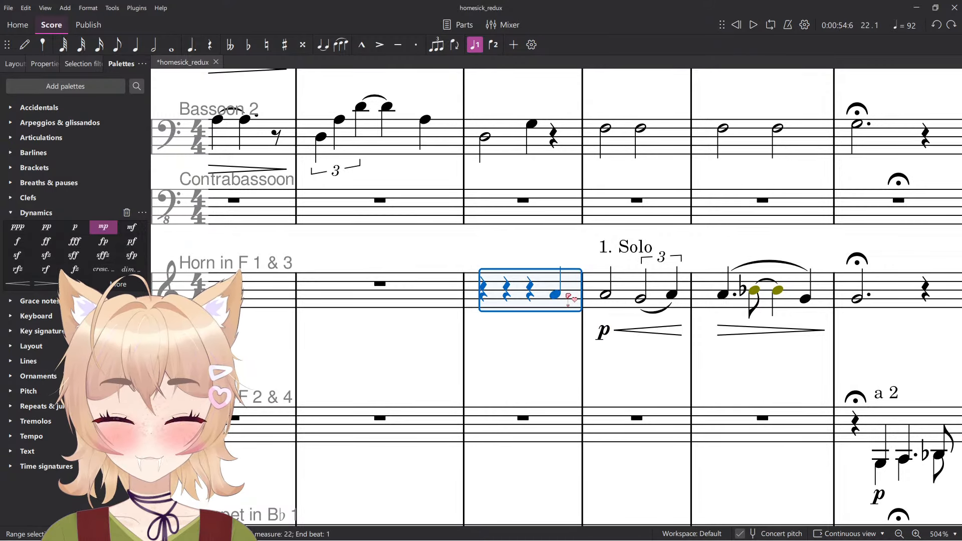
pyautogui.press('Delete')
# Play back measures 22 and 23 and check how the shortened Flute 1 line ends.
pyautogui.keyDown('ctrl'); pyautogui.scroll(-6, 540, 326); pyautogui.keyUp('ctrl')
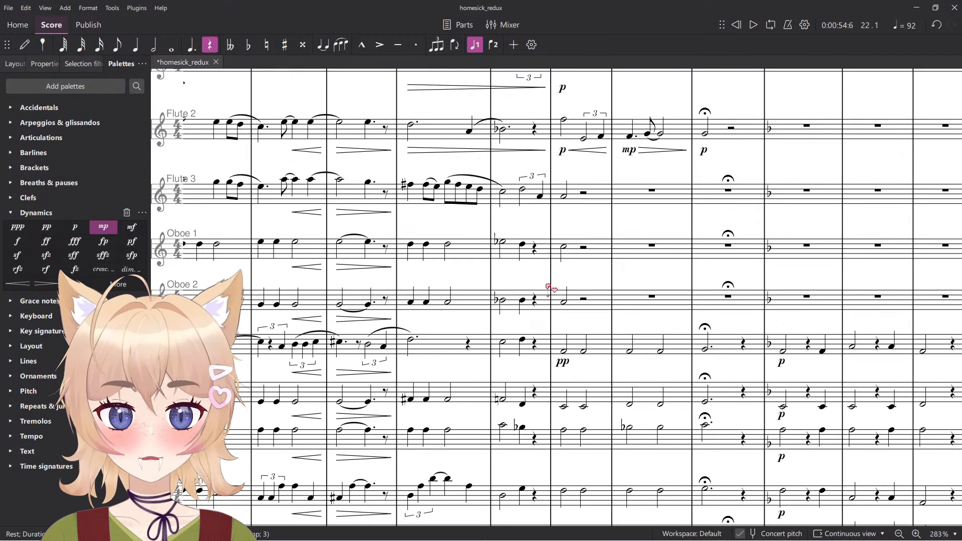
pyautogui.scroll(4, 549, 288)
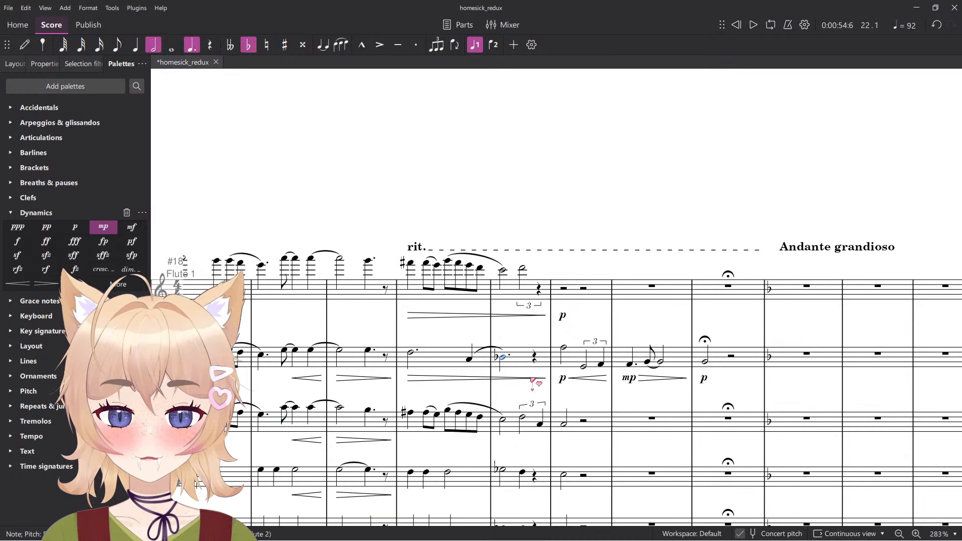
pyautogui.moveTo(533, 382); pyautogui.dragTo(652, 332)
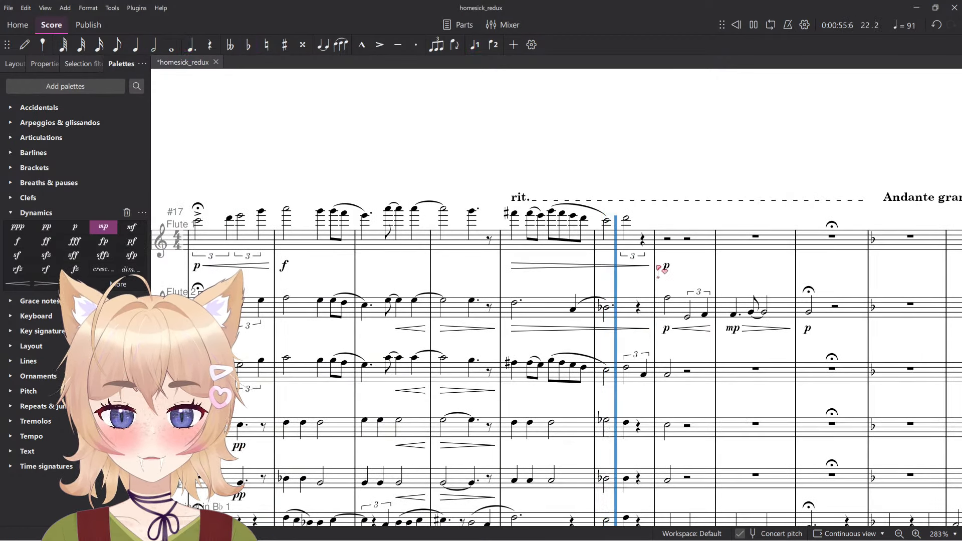
pyautogui.press('space')
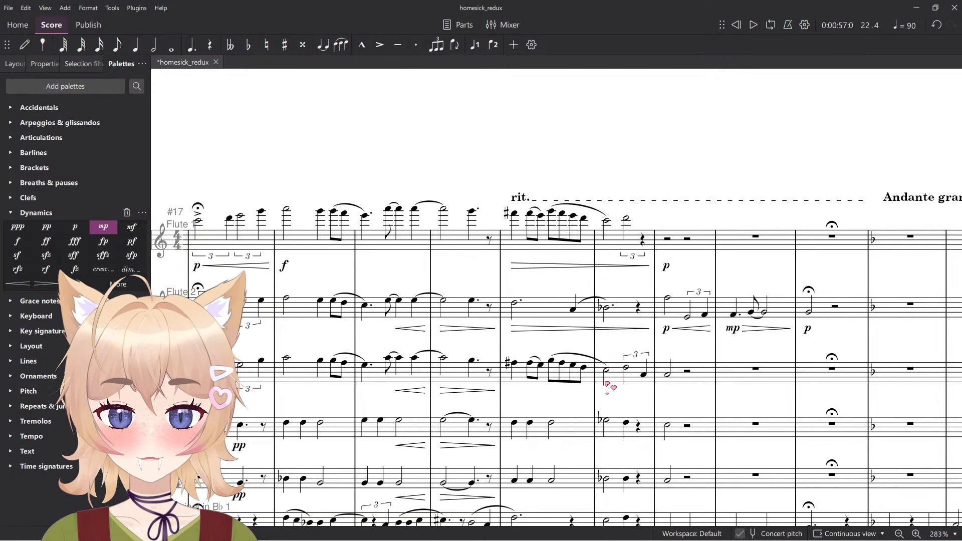
pyautogui.click(522, 382)
pyautogui.press('space')
# Play from measure 17 through the rit., checking the instrument levels in the mixer and following the woodwind staves.
pyautogui.press('F10')
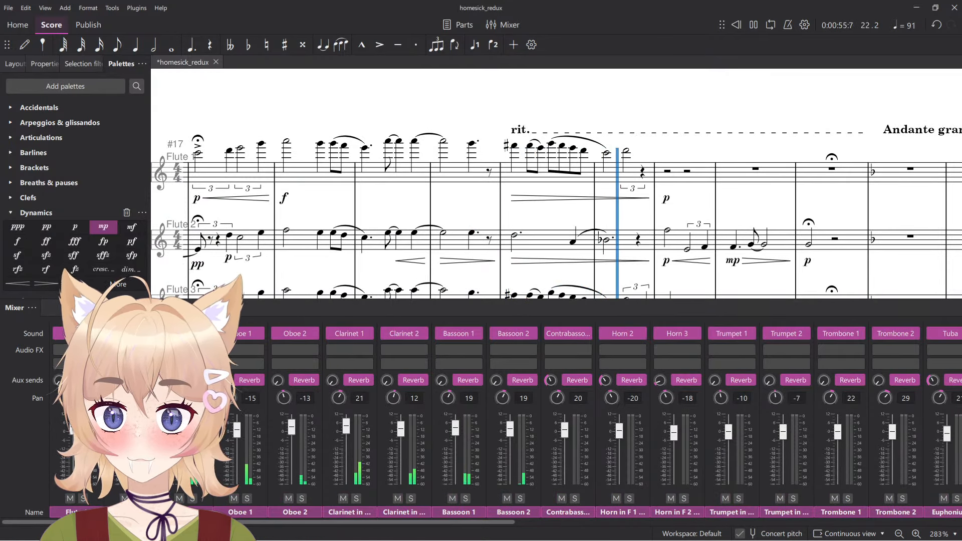
pyautogui.moveTo(323, 245); pyautogui.dragTo(416, 196)
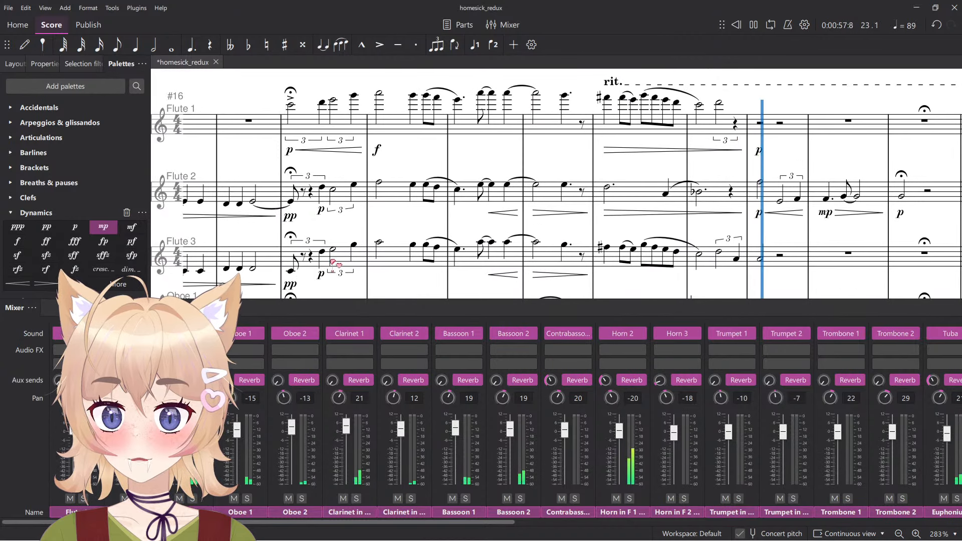
pyautogui.click(334, 264)
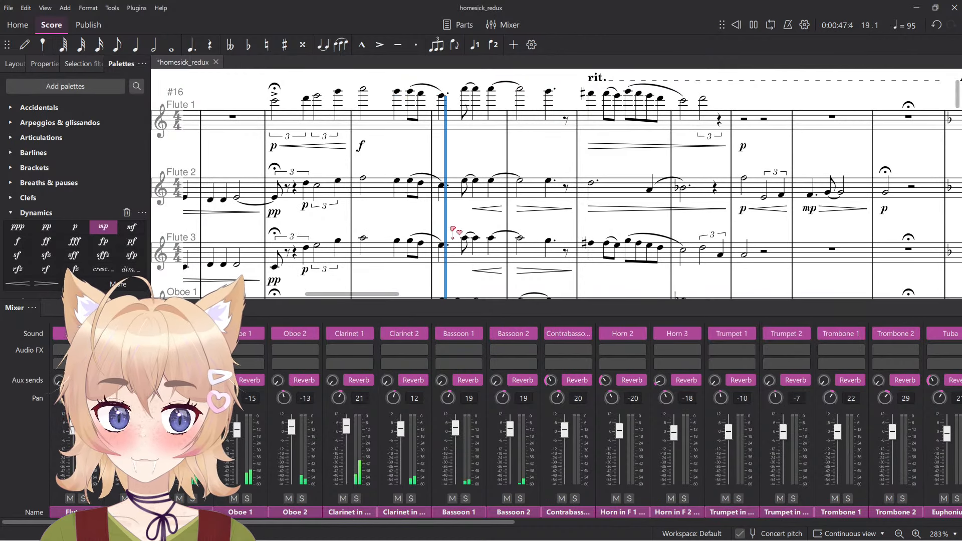
pyautogui.press('F10')
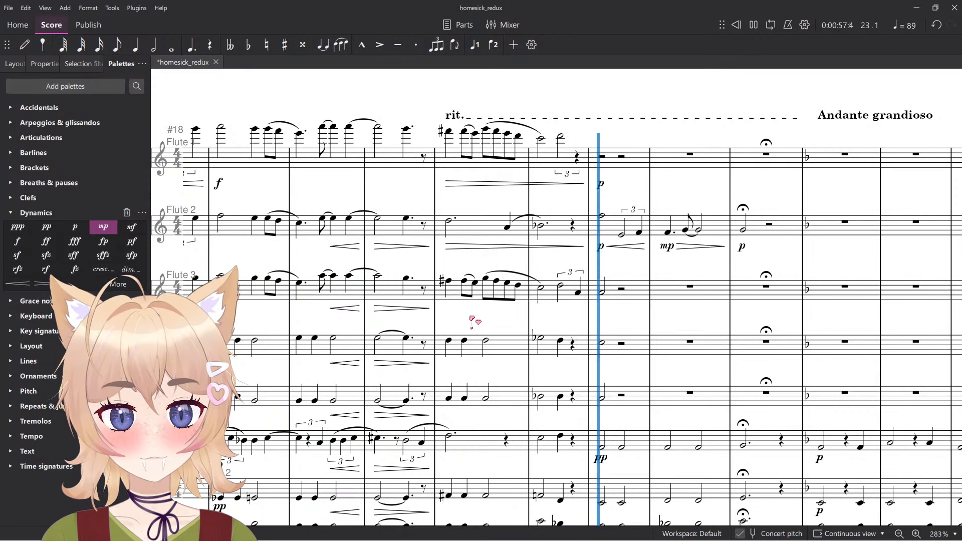
pyautogui.scroll(-5, 571, 299)
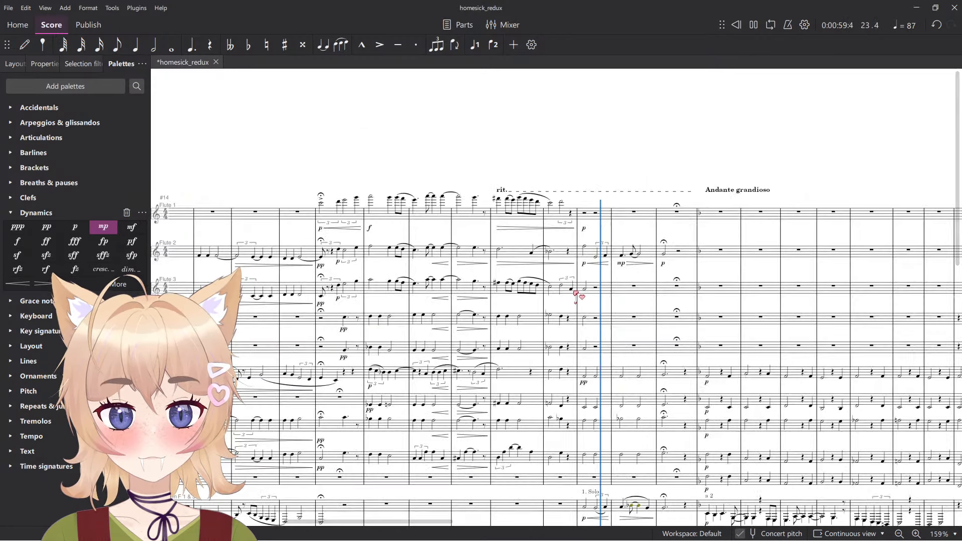
pyautogui.scroll(17, 589, 246)
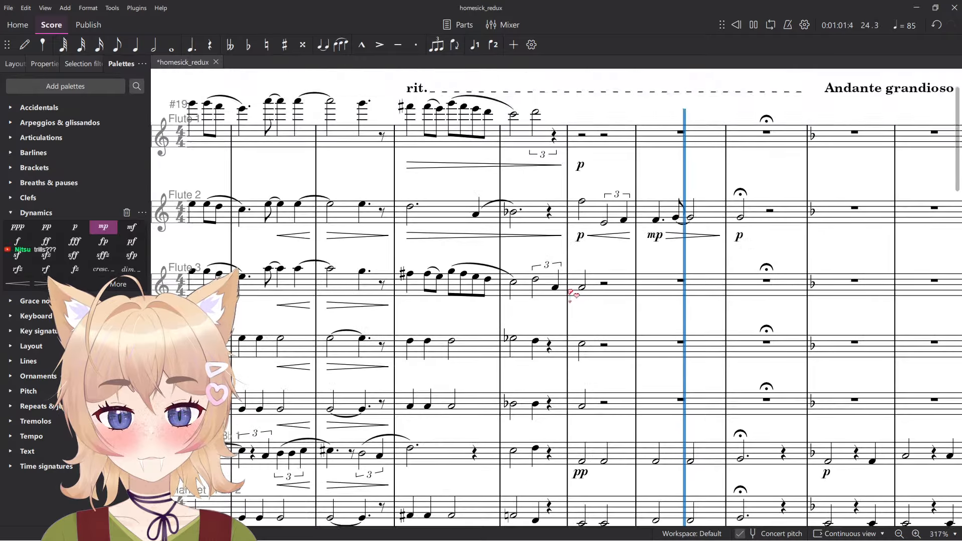
# Compare the glockenspiel melody and the harmony labels around measures 22 to 24 with the flute parts.
pyautogui.scroll(-20, 574, 310)
pyautogui.press('space')
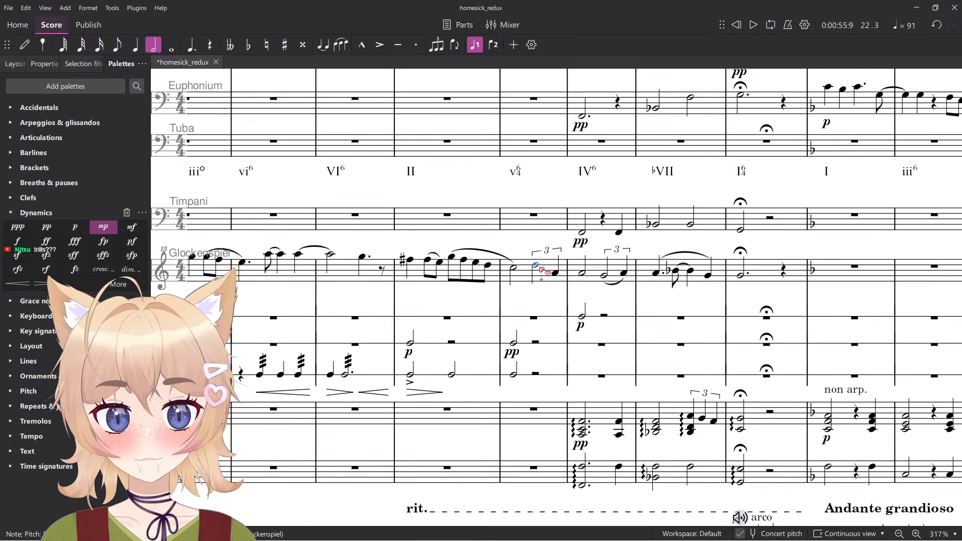
pyautogui.scroll(-6, 541, 269)
pyautogui.scroll(2, 566, 303)
pyautogui.scroll(20, 561, 303)
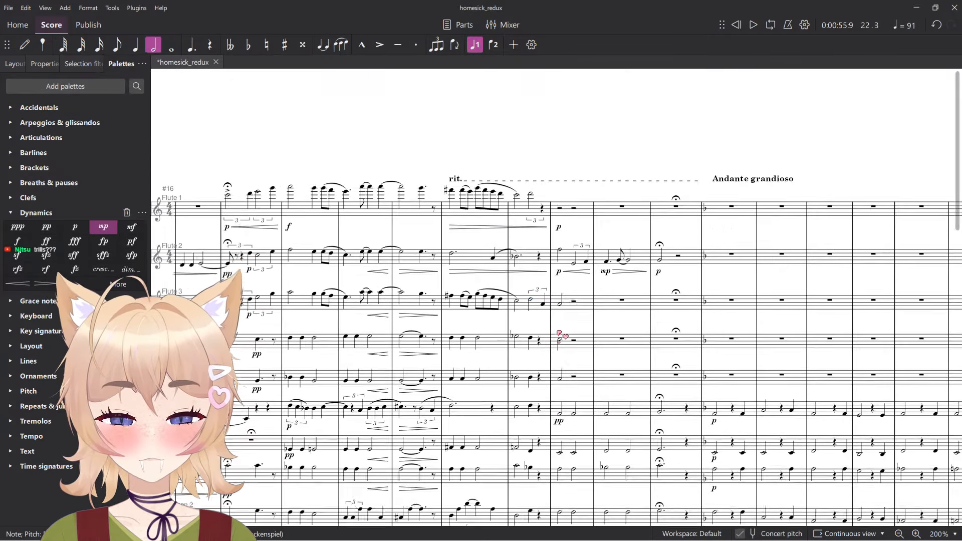
pyautogui.scroll(6, 558, 332)
pyautogui.scroll(-5, 548, 395)
# Set the Horn in F 1 & 3 solo dynamic at measure 23 to pp and play back the entry from measure 22.
pyautogui.press('space')
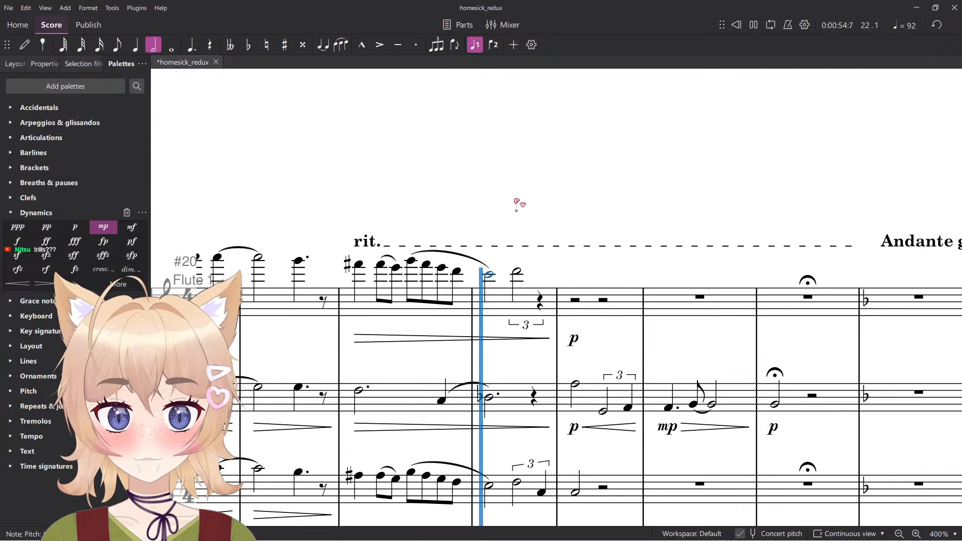
pyautogui.scroll(-6, 518, 204)
pyautogui.scroll(-2, 508, 198)
pyautogui.scroll(-6, 553, 284)
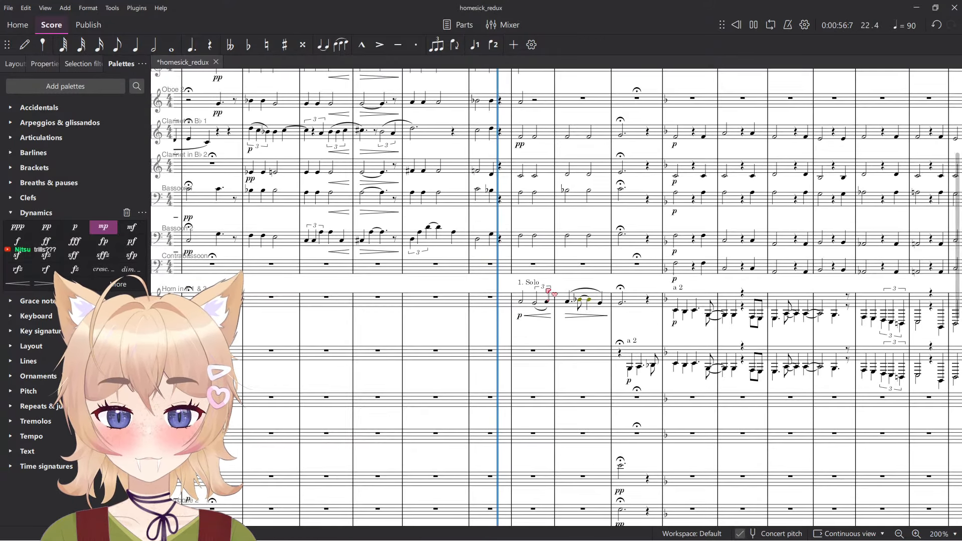
pyautogui.click(521, 317)
pyautogui.click(493, 307)
pyautogui.press('space')
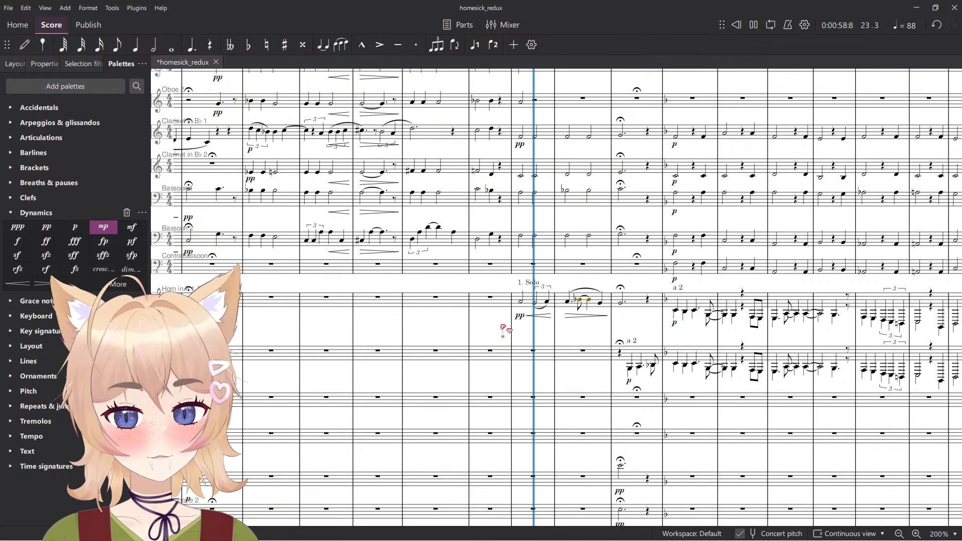
# Follow the horn solo playback through the fermata in measure 25, and replay the flute ending from measure 22 while comparing the woodwind staves.
pyautogui.scroll(-4, 528, 334)
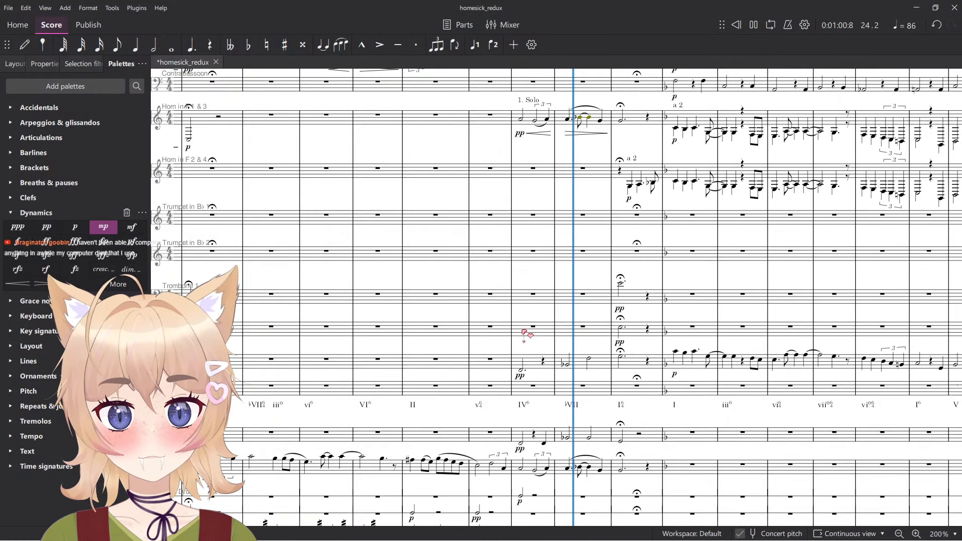
pyautogui.scroll(5, 529, 333)
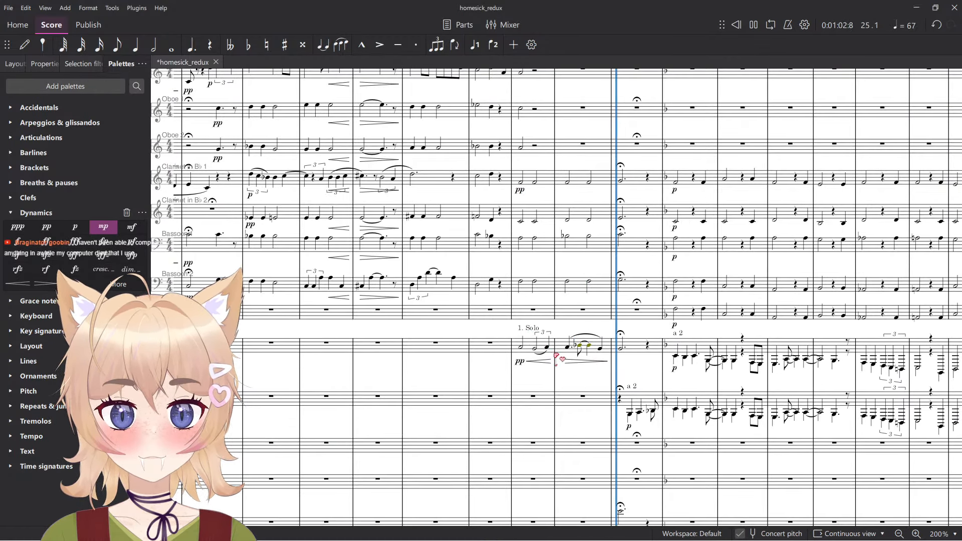
pyautogui.scroll(1, 576, 365)
pyautogui.scroll(5, 576, 365)
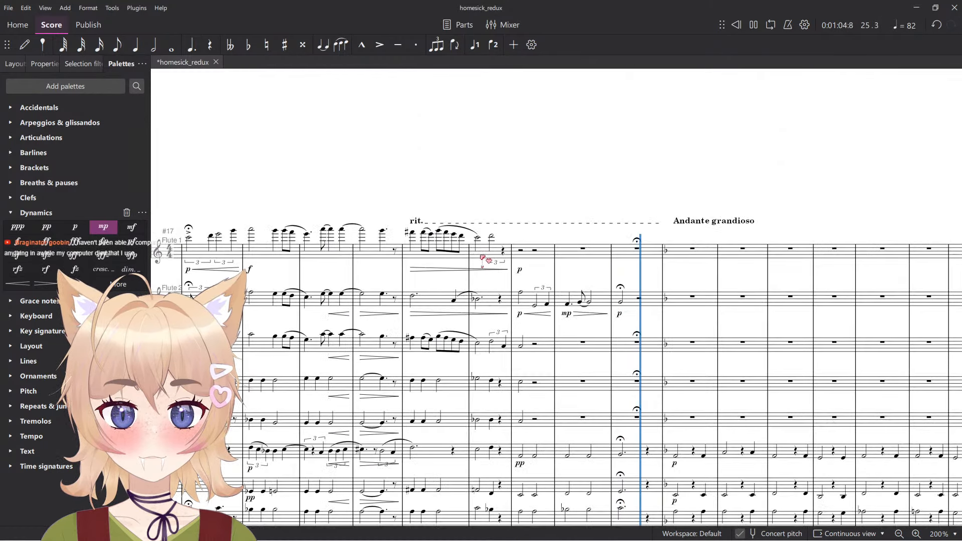
pyautogui.click(487, 255)
pyautogui.scroll(6, 502, 230)
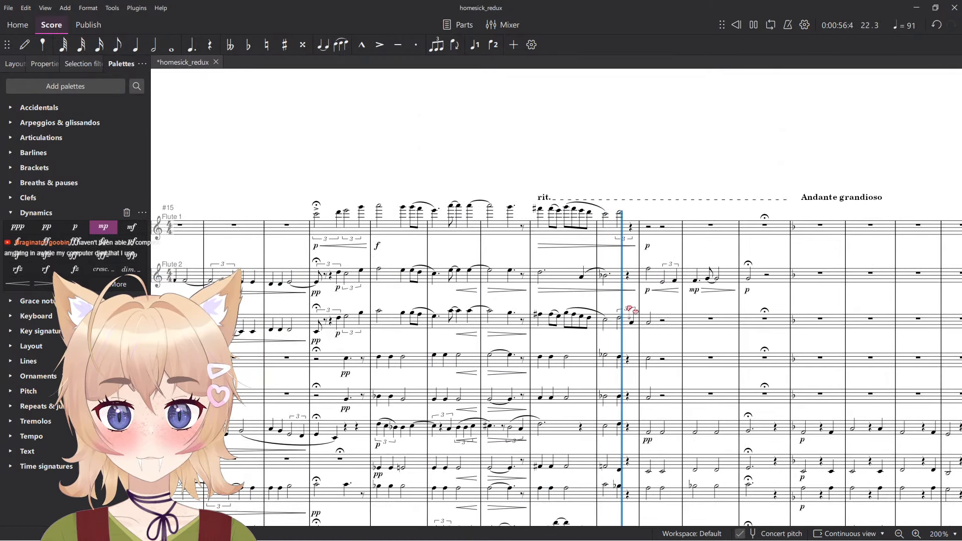
pyautogui.press('space')
pyautogui.scroll(-6, 675, 368)
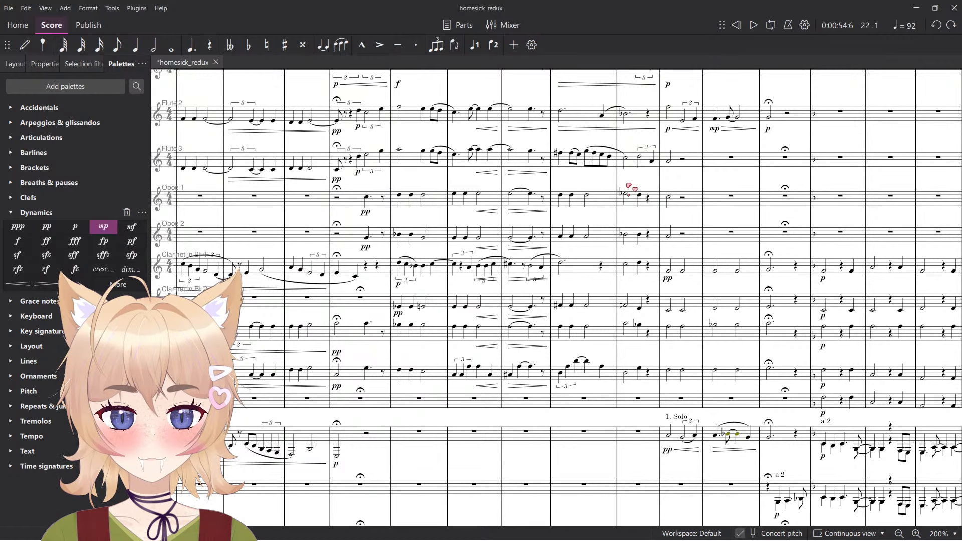
# End measure 22 of Clarinet in B♭ 1 with a triplet of a half note and a quarter-note A, matching Flute 3.
pyautogui.scroll(5, 631, 187)
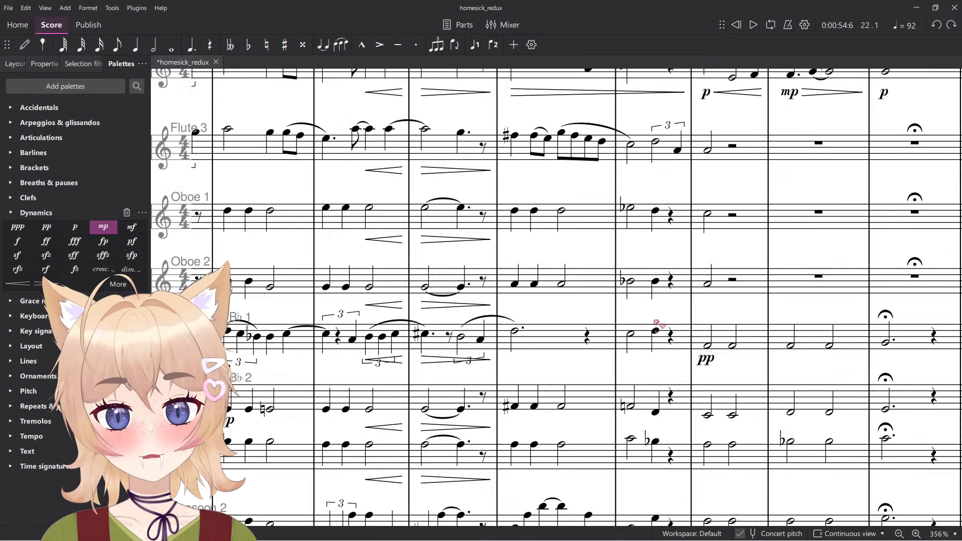
pyautogui.press('space')
pyautogui.click(708, 345)
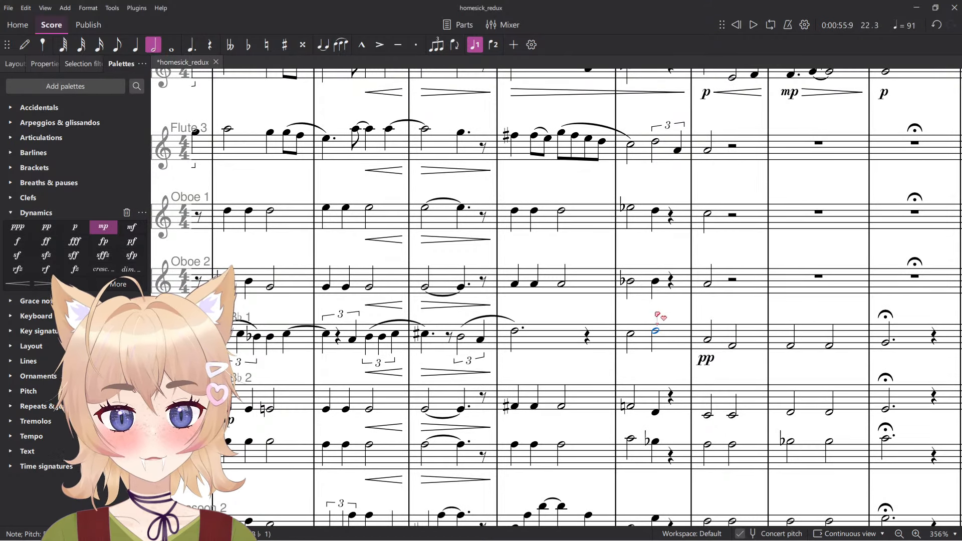
pyautogui.hotkey('ctrl', '3')
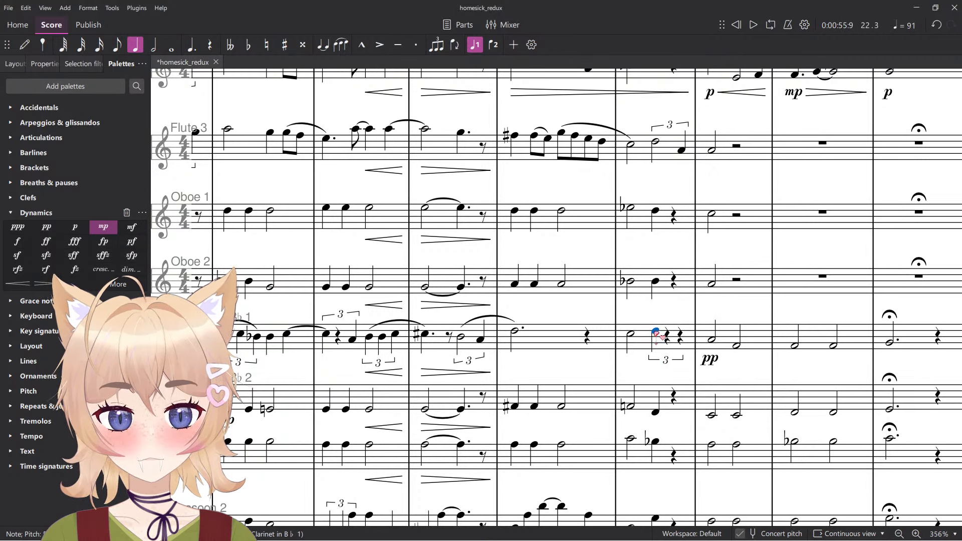
pyautogui.press('6')
pyautogui.press('n')
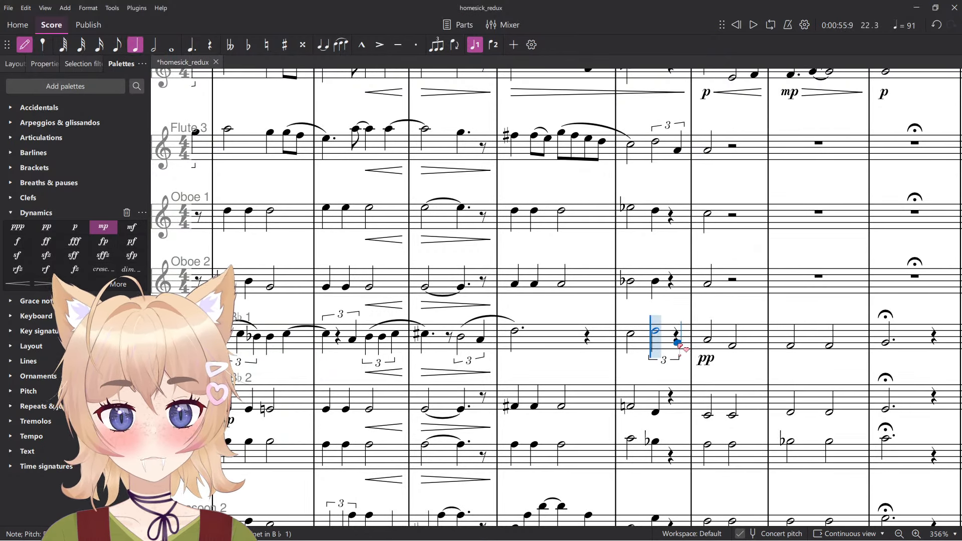
pyautogui.press('Escape')
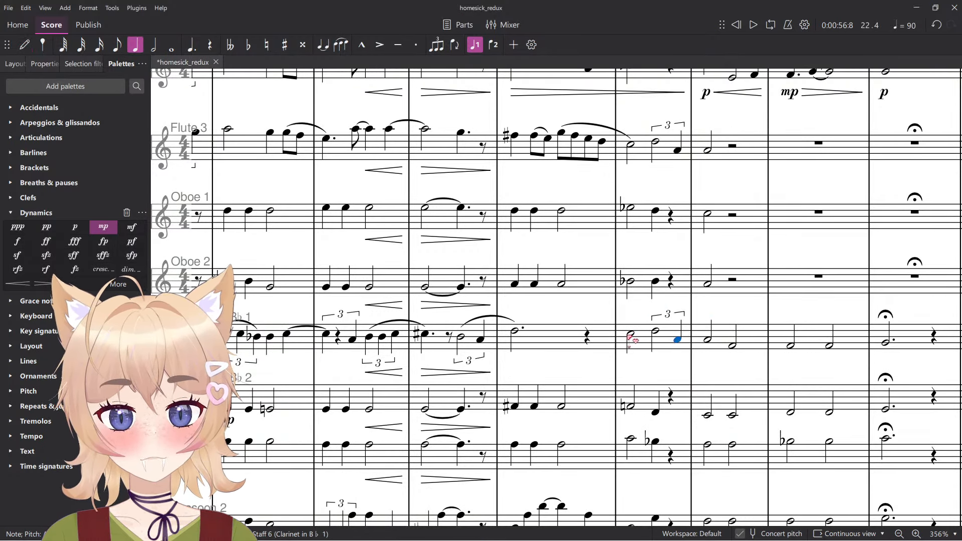
# Play back the clarinet ending from measure 22 and add a pp dynamic on the second half note of Clarinet in B♭ 1 in measure 23.
pyautogui.click(629, 336)
pyautogui.press('space')
pyautogui.scroll(-6, 709, 310)
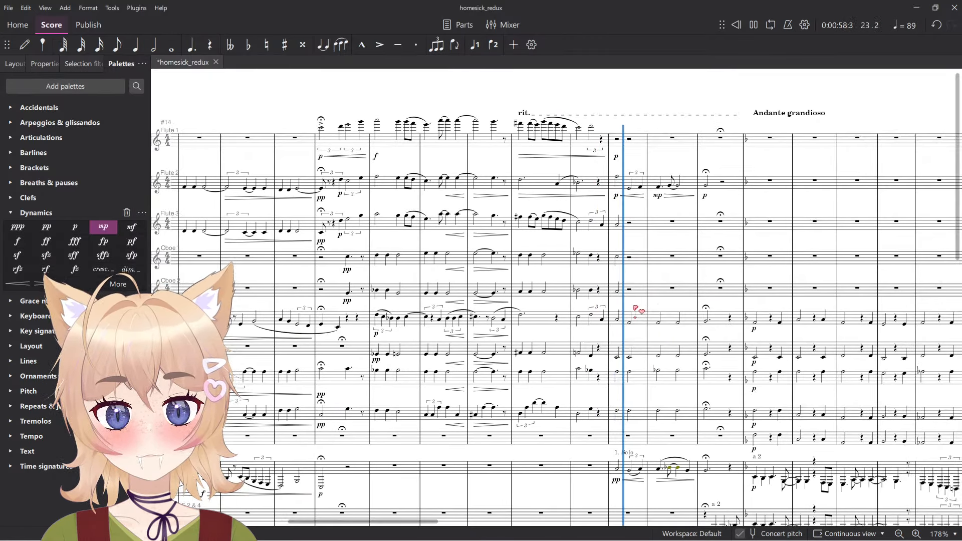
pyautogui.scroll(4, 635, 313)
pyautogui.press('space')
pyautogui.click(626, 316)
pyautogui.hotkey('ctrl', 'd')
pyautogui.click(594, 339)
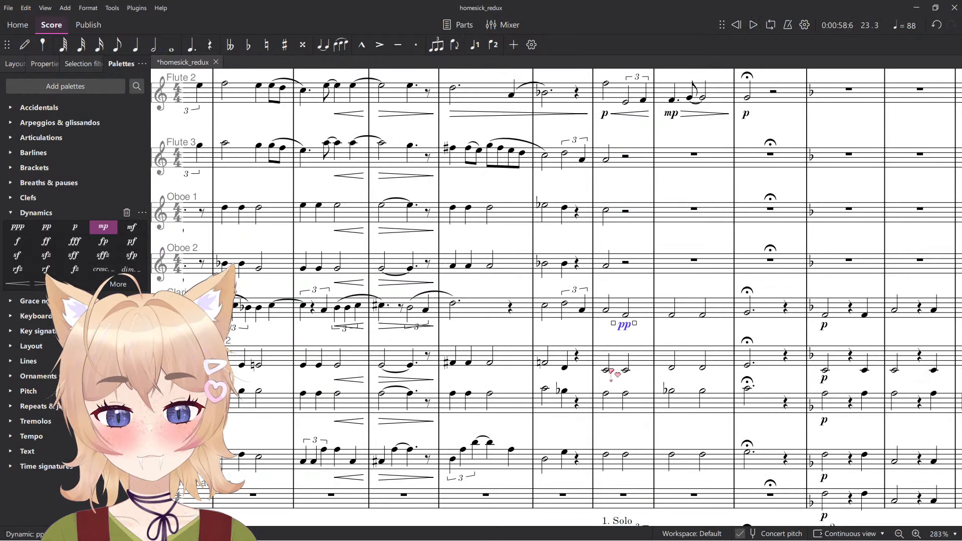
# Set the Horn in F 1 & 3 solo dynamic at measure 23 to p and play back the entry from measure 22.
pyautogui.scroll(-4, 610, 370)
pyautogui.click(606, 385)
pyautogui.click(585, 404)
pyautogui.scroll(-4, 625, 354)
pyautogui.press('space')
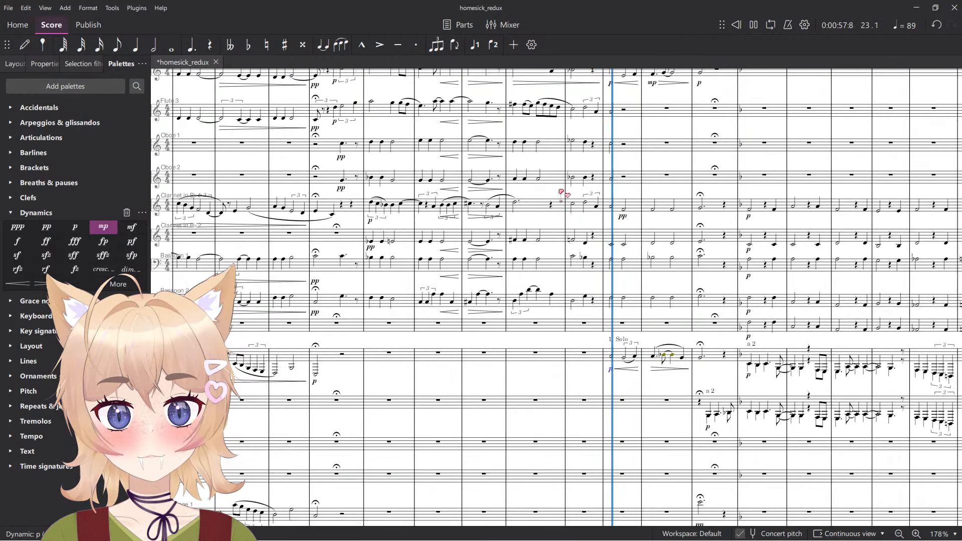
pyautogui.click(553, 207)
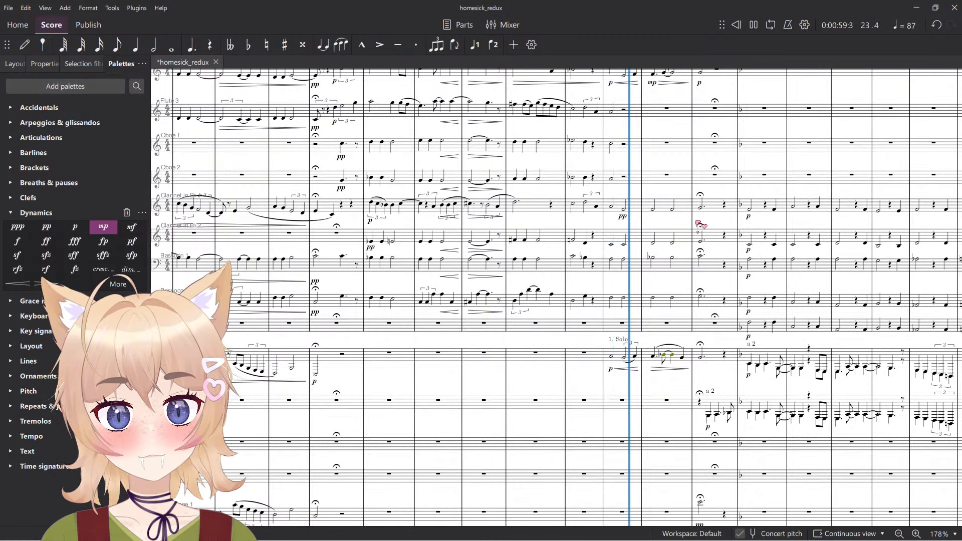
# Follow the playback across all staves into the Andante grandioso, stop it at measure 27 and save the score.
pyautogui.moveTo(698, 222); pyautogui.dragTo(594, 285)
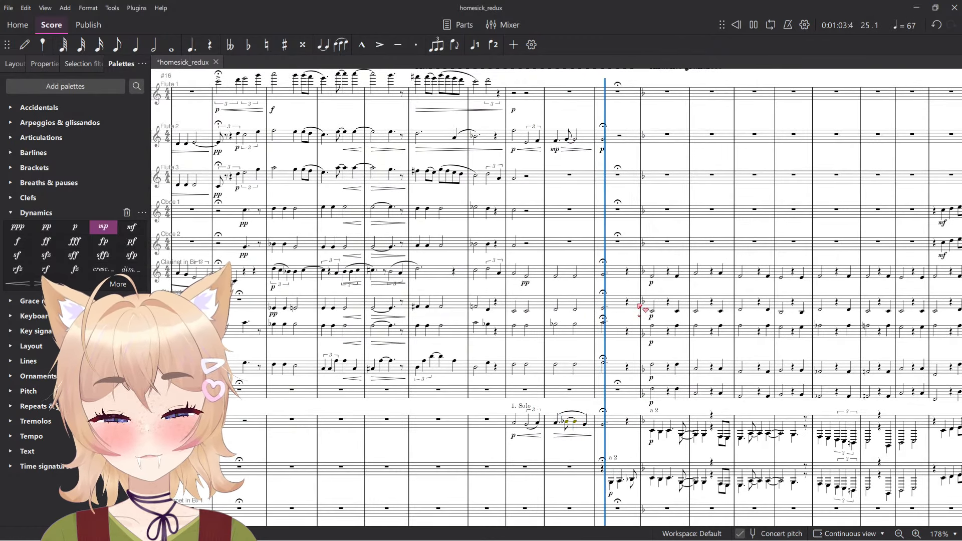
pyautogui.scroll(-10, 640, 306)
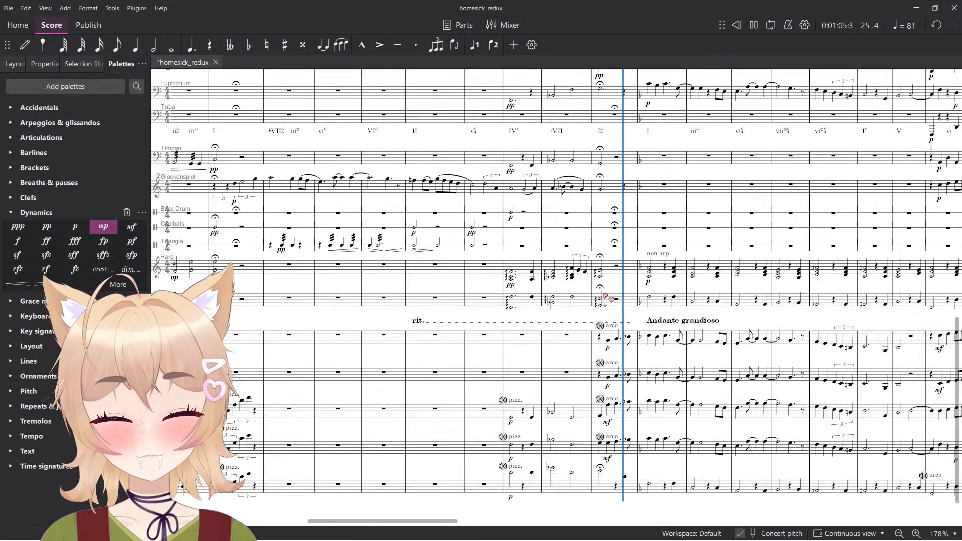
pyautogui.scroll(5, 587, 311)
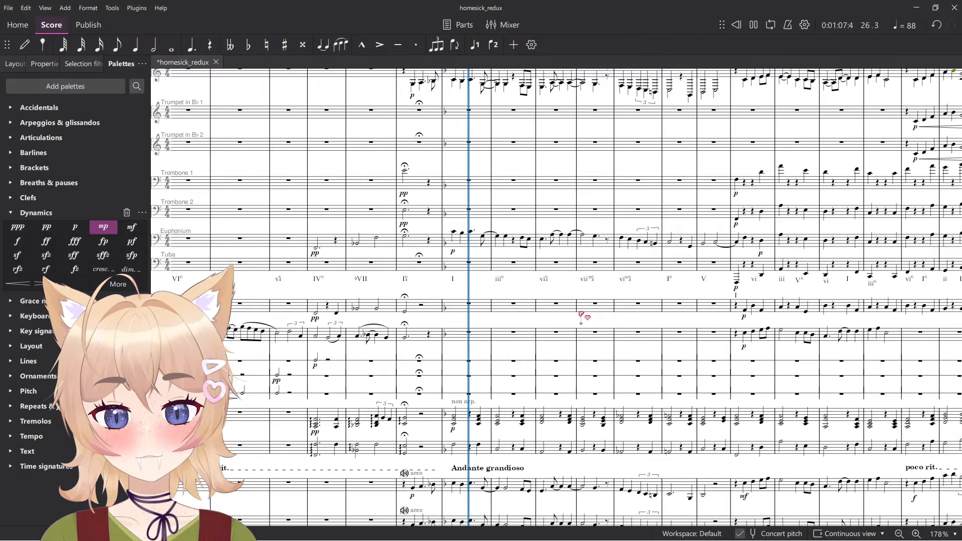
pyautogui.scroll(8, 581, 316)
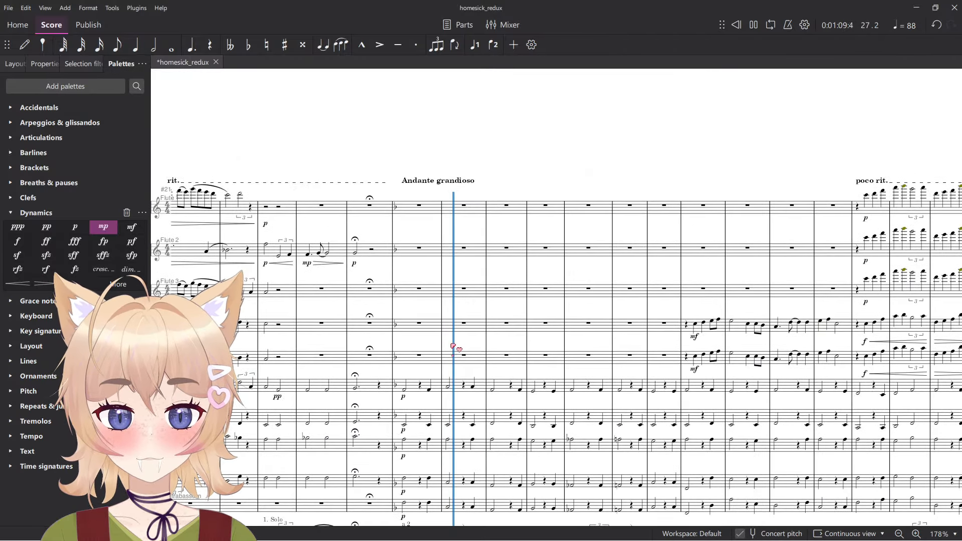
pyautogui.press('space')
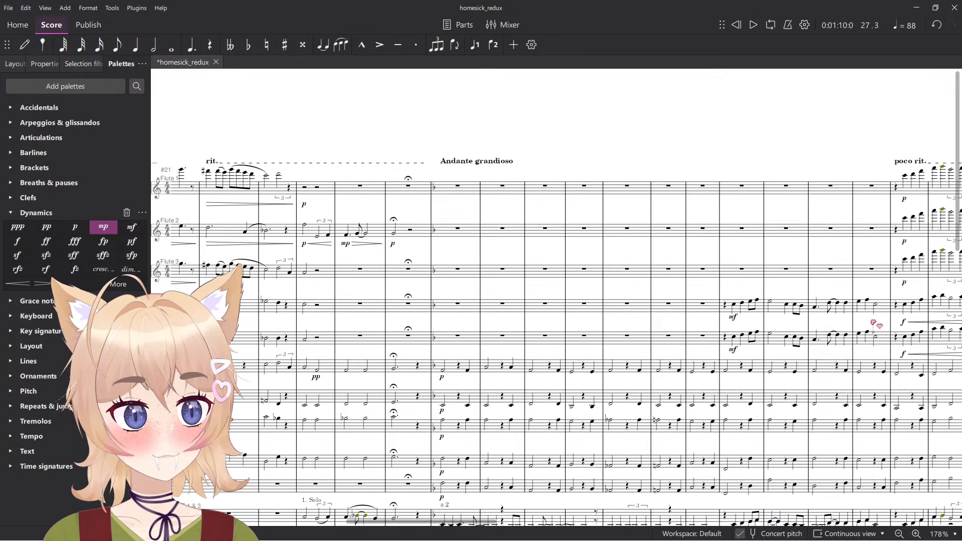
pyautogui.hotkey('ctrl', 's')
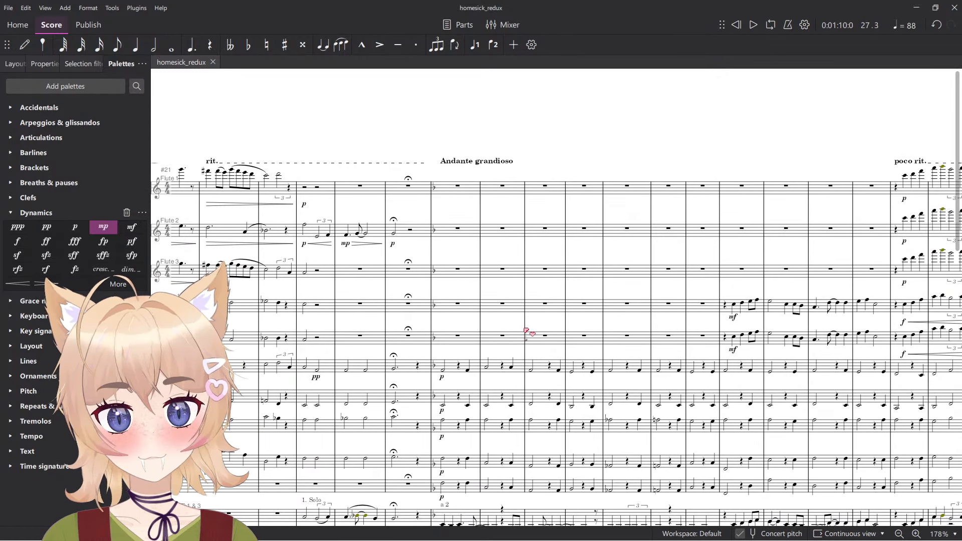
# Return to the opening Andantino affettuoso and examine the flute, oboe, clarinet, bassoon and horn staves there.
pyautogui.hscroll(-3, 526, 333)
pyautogui.hscroll(-10, 608, 353)
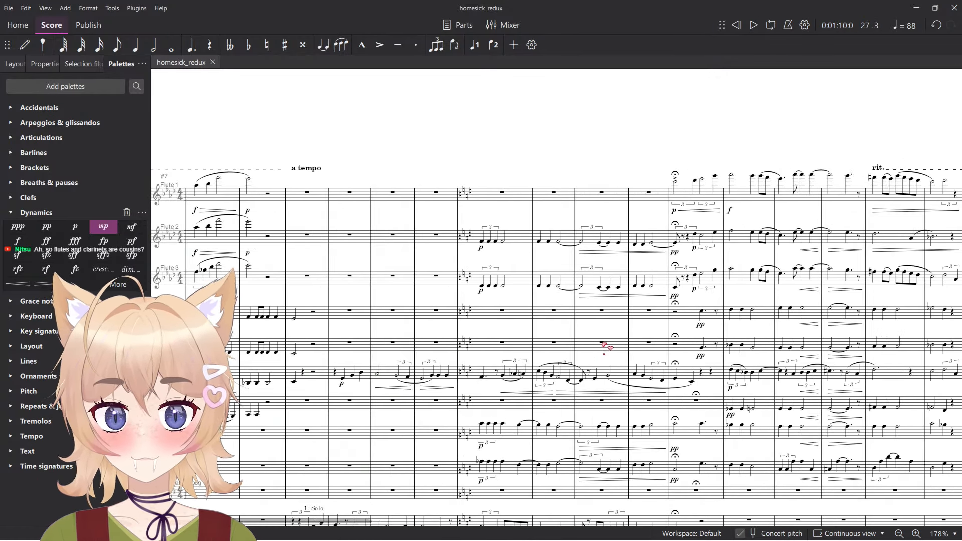
pyautogui.scroll(5, 519, 291)
pyautogui.scroll(-1, 519, 293)
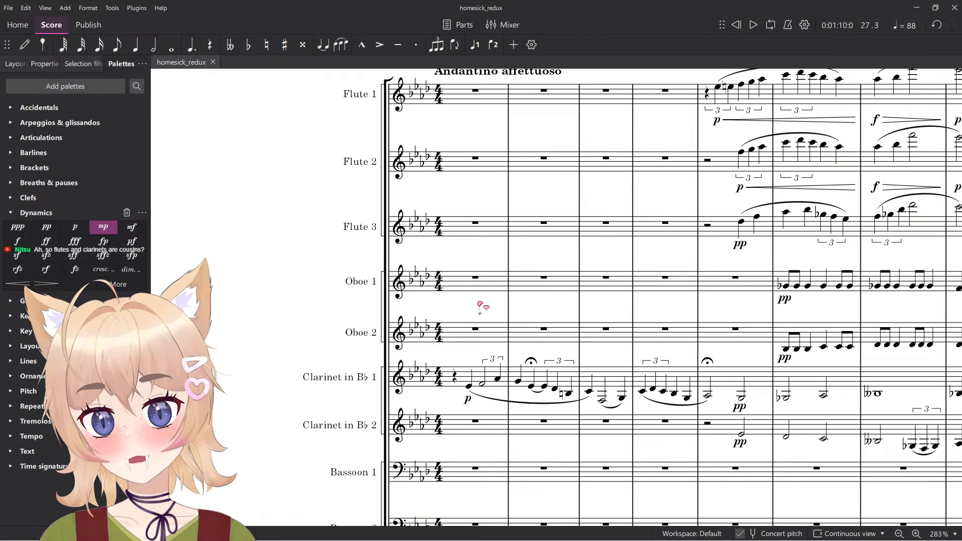
pyautogui.scroll(-2, 476, 307)
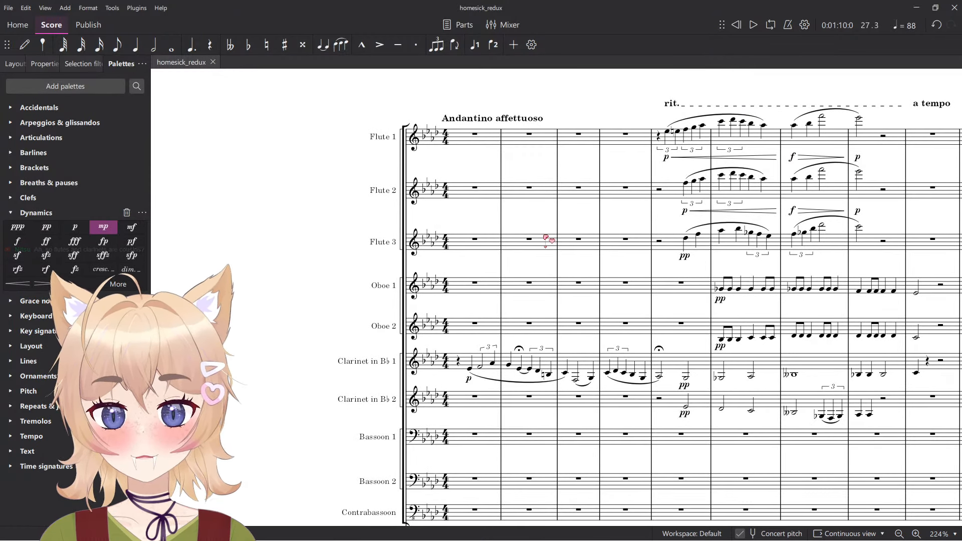
pyautogui.scroll(-1, 480, 250)
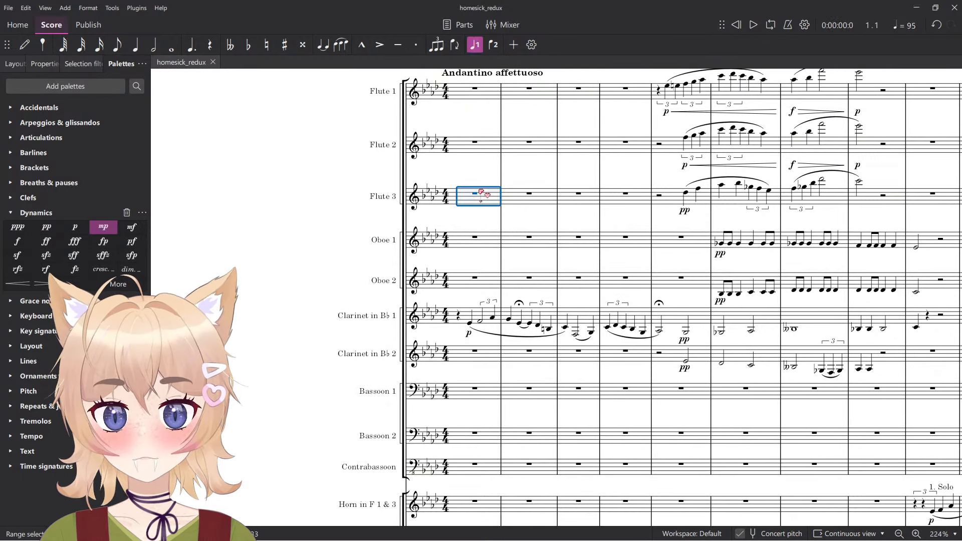
pyautogui.scroll(-9, 499, 190)
pyautogui.scroll(6, 476, 228)
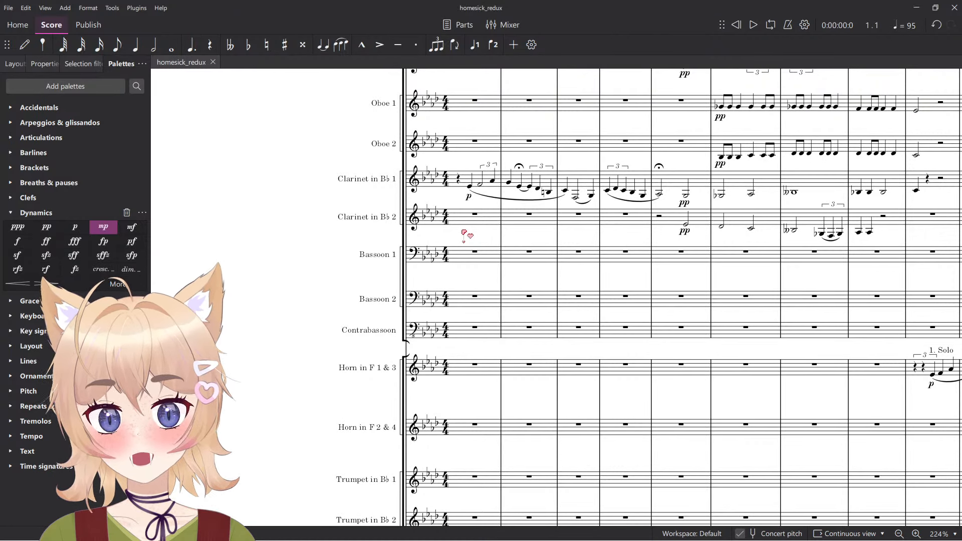
pyautogui.scroll(1, 511, 192)
pyautogui.scroll(1, 478, 218)
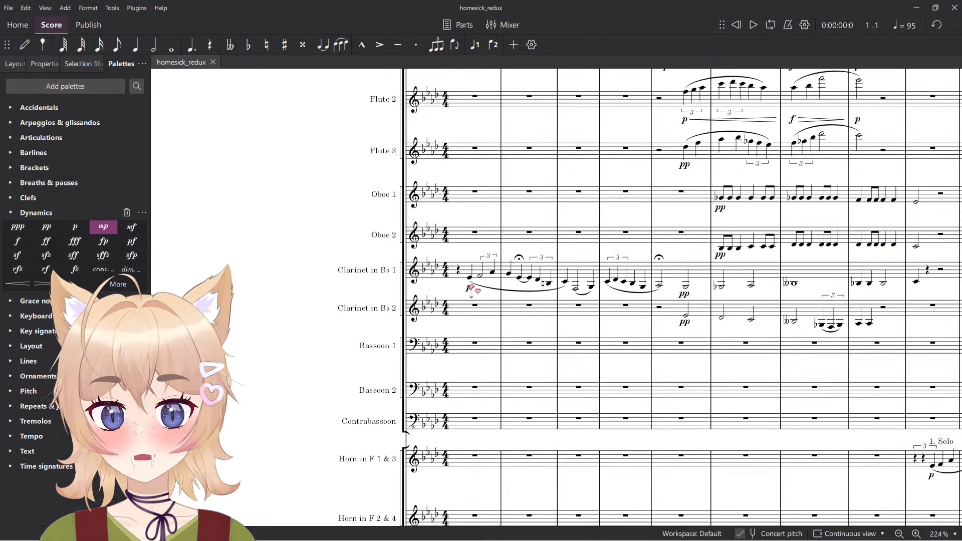
pyautogui.scroll(1, 480, 379)
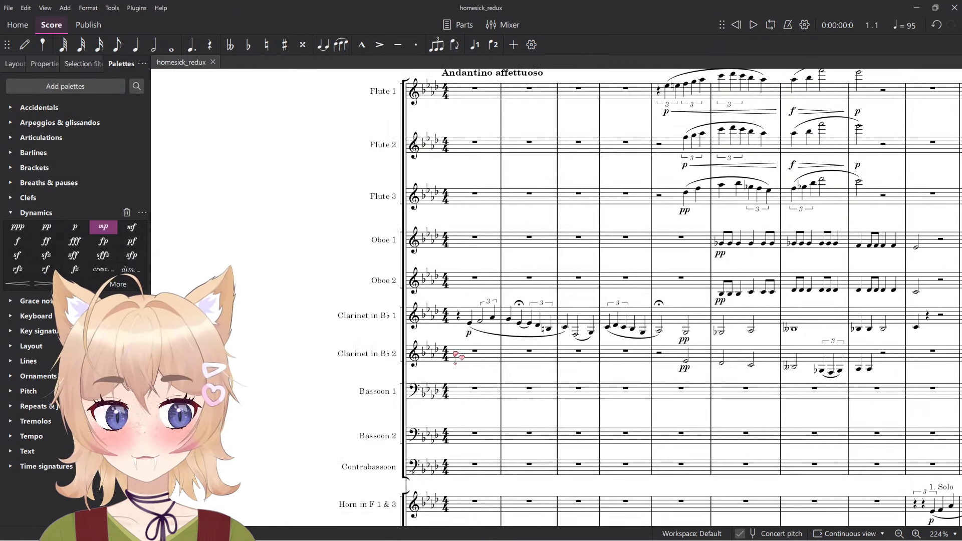
pyautogui.hscroll(2, 455, 356)
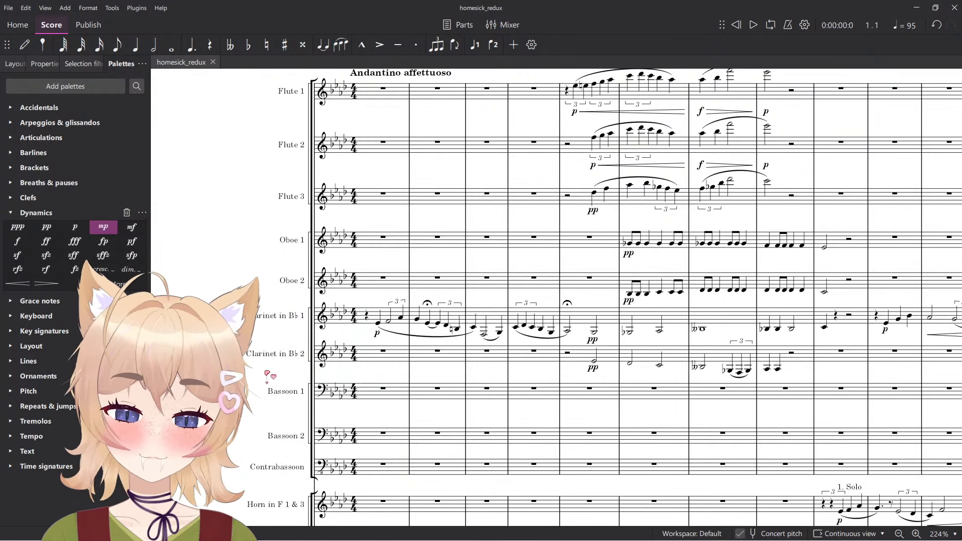
# Merge the rests in Flute 1 measure 23 into one whole-measure rest and place a p dynamic on it.
pyautogui.hscroll(10, 268, 376)
pyautogui.scroll(-4, 426, 276)
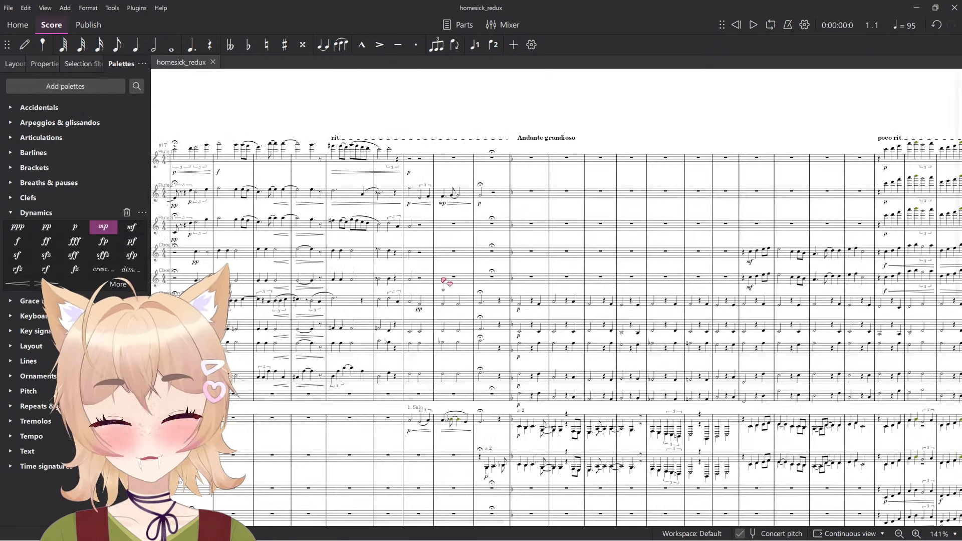
pyautogui.hscroll(-3, 476, 306)
pyautogui.scroll(3, 600, 258)
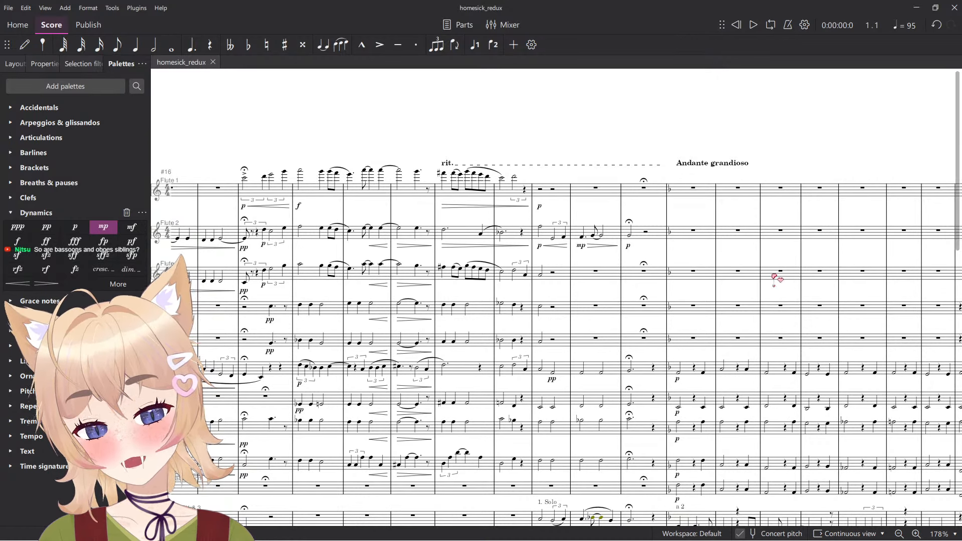
pyautogui.scroll(15, 544, 192)
pyautogui.press('n')
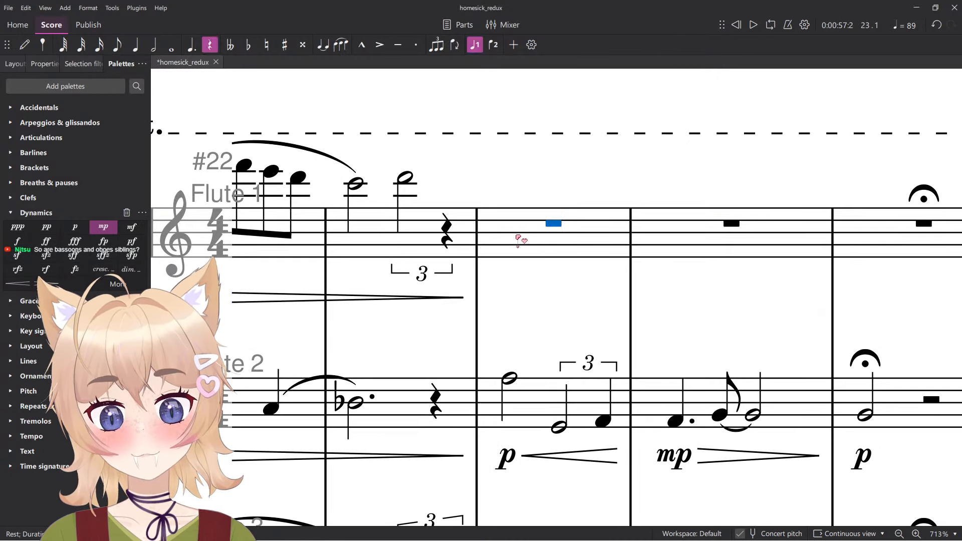
pyautogui.hotkey('ctrl', 'd')
pyautogui.click(478, 308)
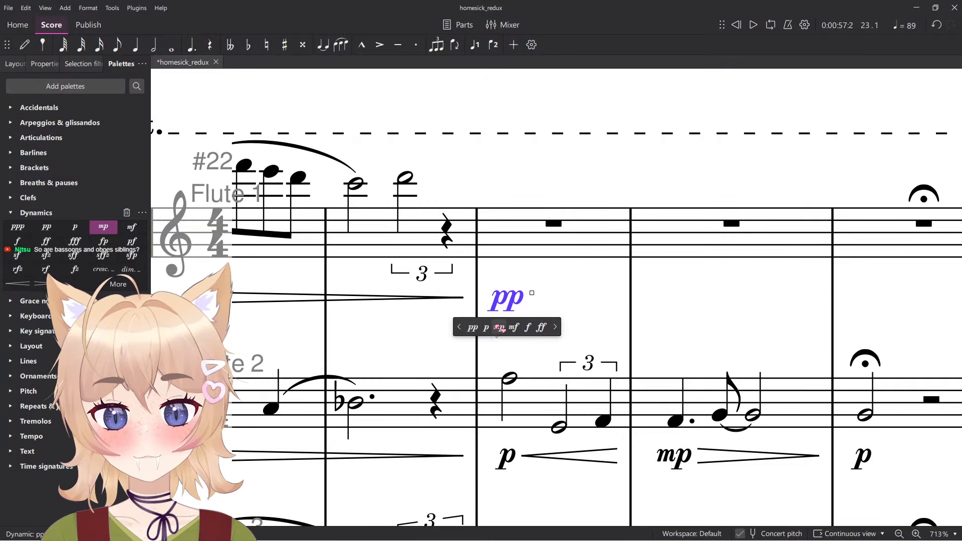
pyautogui.click(490, 309)
# Play back the score from the section before measure 17, following the woodwinds toward the rit.
pyautogui.scroll(-7, 539, 299)
pyautogui.scroll(-4, 539, 299)
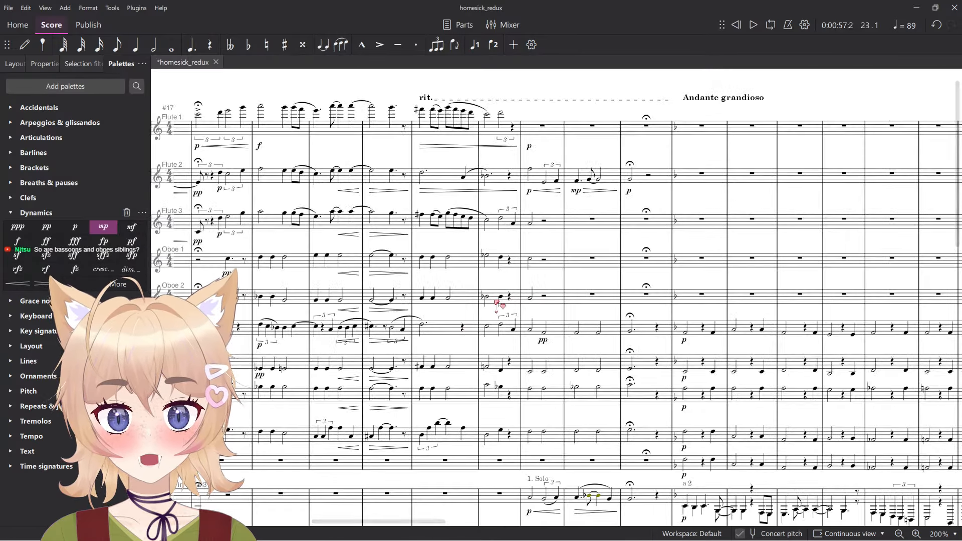
pyautogui.scroll(-4, 245, 271)
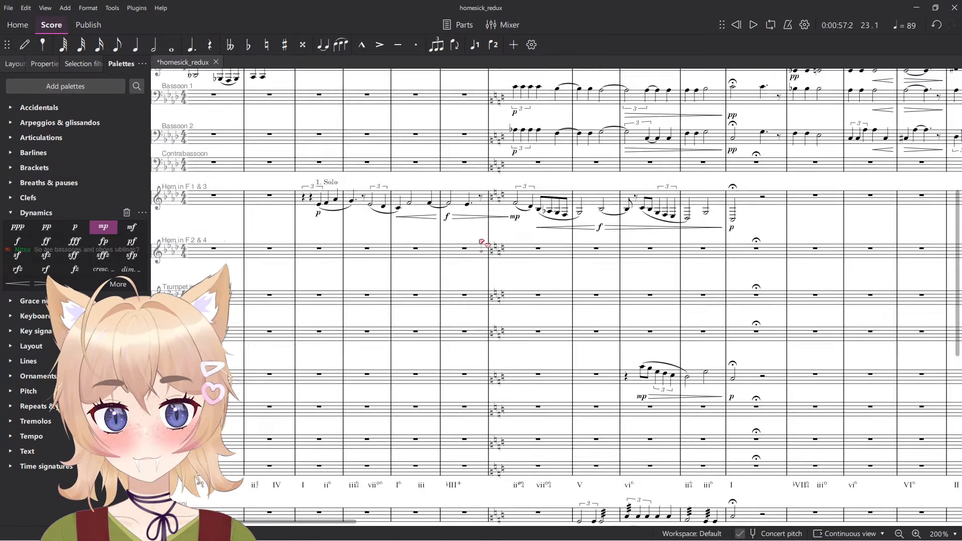
pyautogui.press('space')
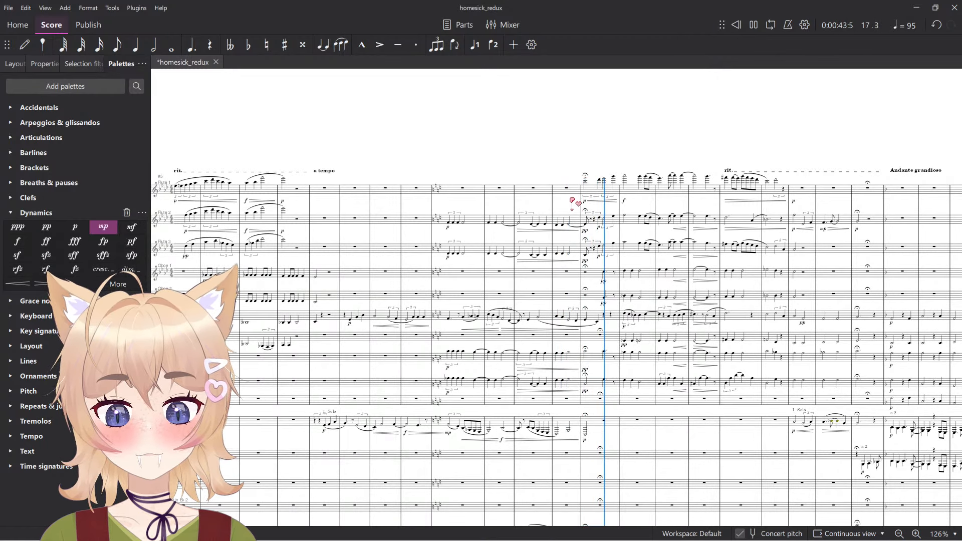
# Stop the playback and delete the accented half note under the fermata at the start of Flute 1 measure 17.
pyautogui.press('space')
pyautogui.scroll(4, 572, 201)
pyautogui.click(592, 202)
pyautogui.scroll(3, 595, 185)
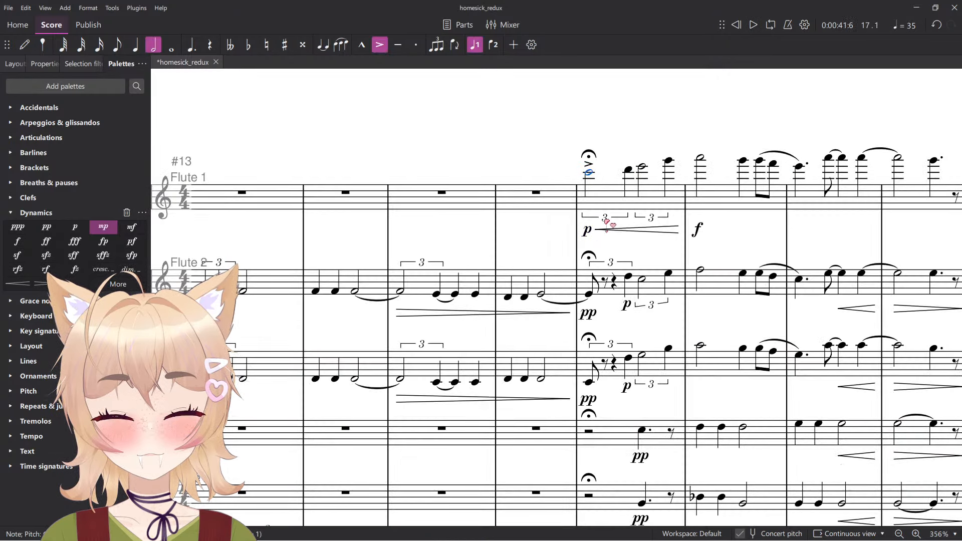
pyautogui.press('Delete')
# In Flute 1 measure 17, move the p dynamic to the first remaining note and split the opening half rest into two quarter rests.
pyautogui.click(590, 231)
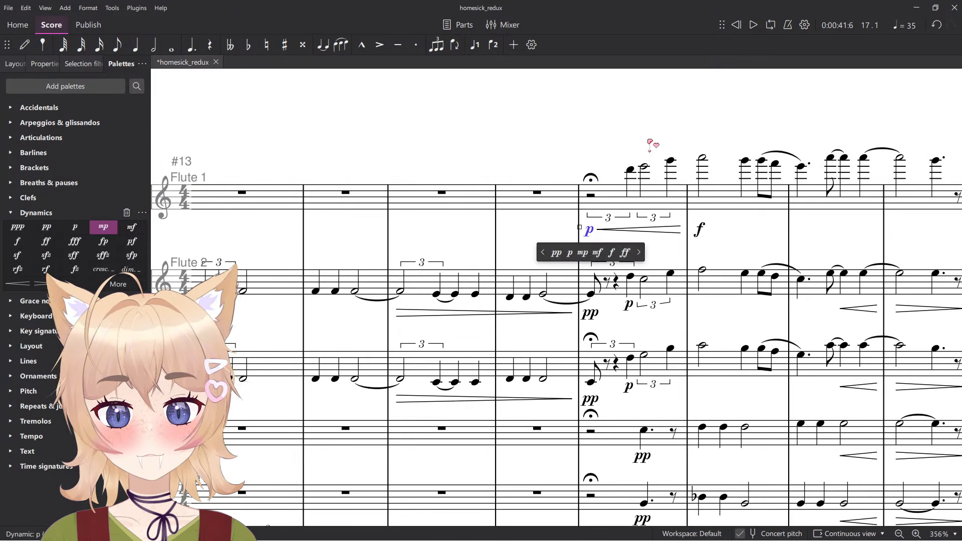
pyautogui.hotkey('shift', 'Right')
pyautogui.press('Escape')
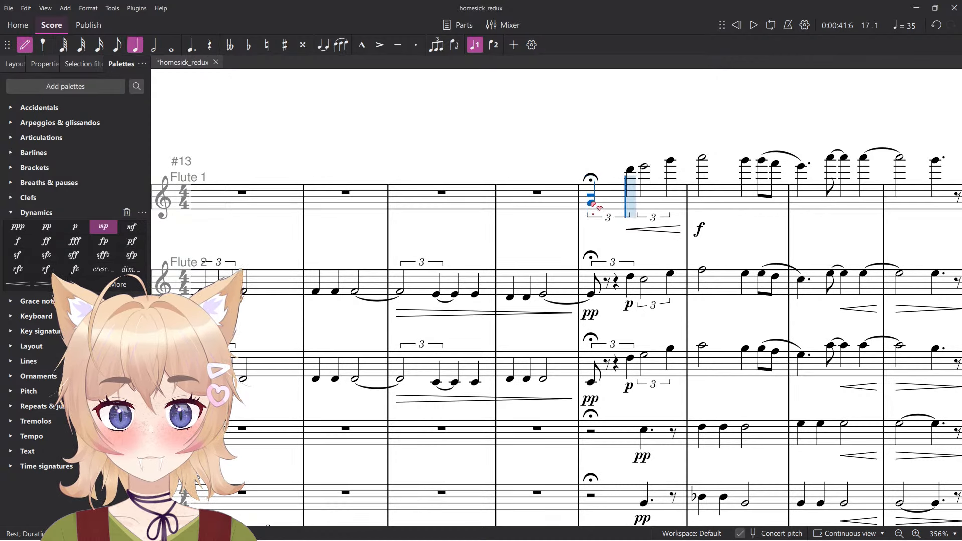
pyautogui.press('Left')
pyautogui.press('0')
pyautogui.hotkey('ctrl', 'd')
pyautogui.click(615, 245)
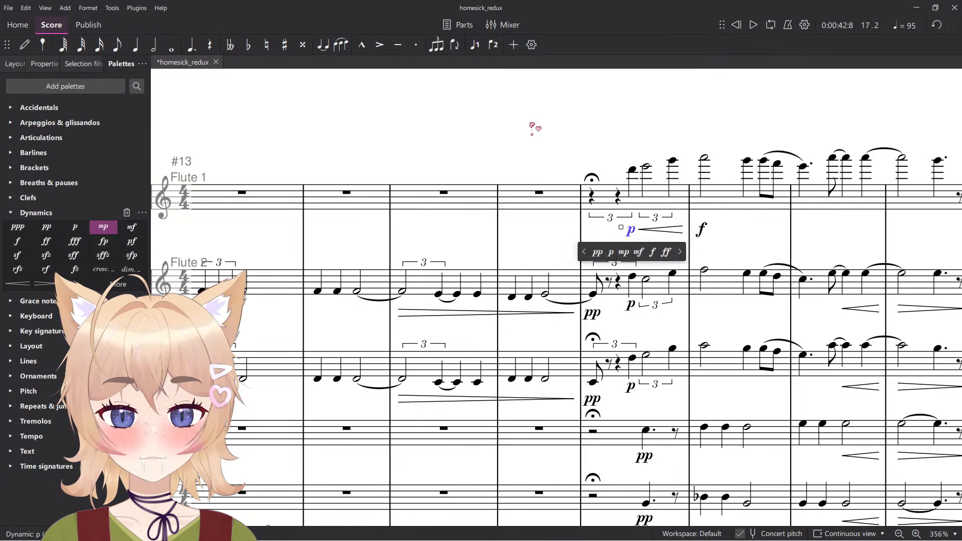
pyautogui.click(532, 124)
# Play back the score from measure 15 through the rit. into the Andante grandioso, following all staves down to the strings, and stop it.
pyautogui.click(444, 192)
pyautogui.press('space')
pyautogui.scroll(-5, 463, 125)
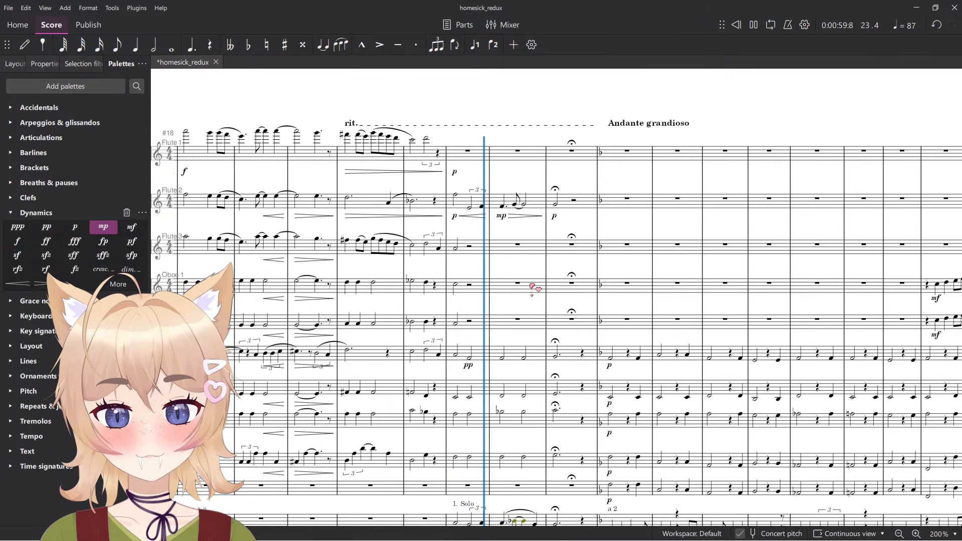
pyautogui.scroll(-1, 534, 291)
pyautogui.moveTo(548, 290); pyautogui.dragTo(506, 359)
pyautogui.scroll(-2, 536, 353)
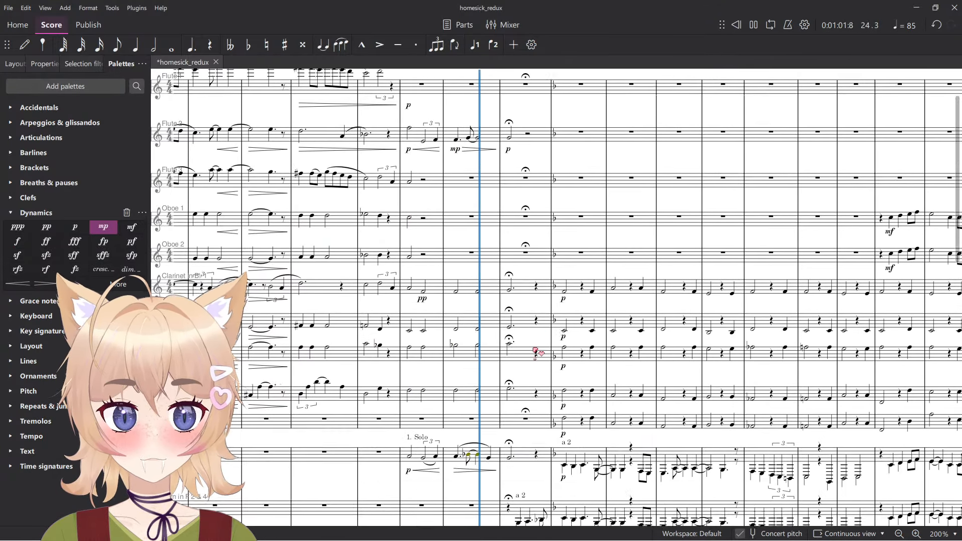
pyautogui.scroll(-2, 538, 352)
pyautogui.scroll(-3, 539, 350)
pyautogui.scroll(-2, 542, 343)
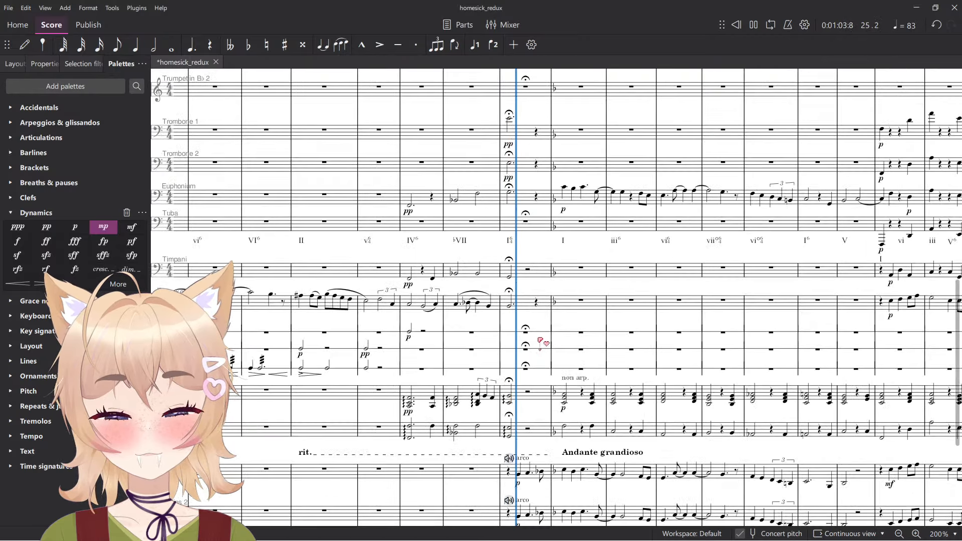
pyautogui.scroll(-3, 576, 317)
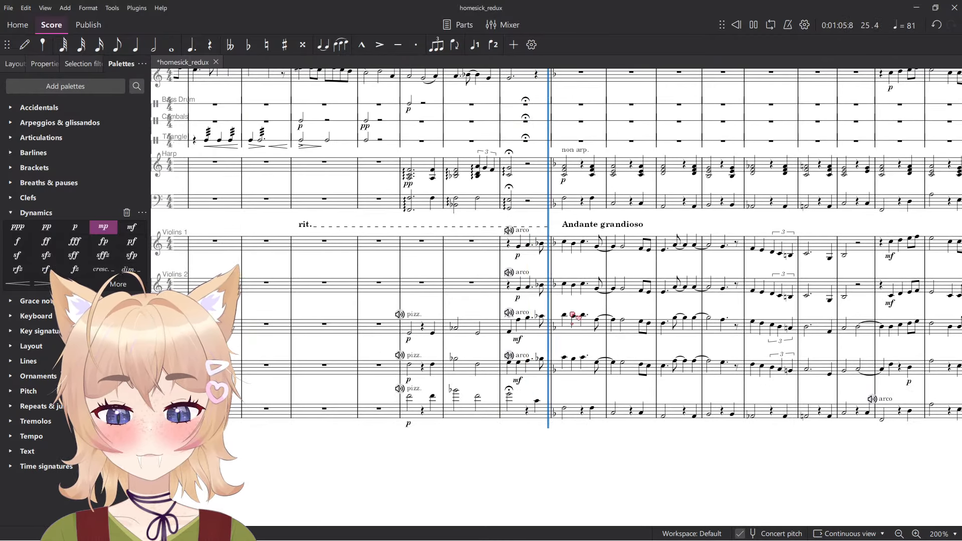
pyautogui.moveTo(573, 316); pyautogui.dragTo(372, 367)
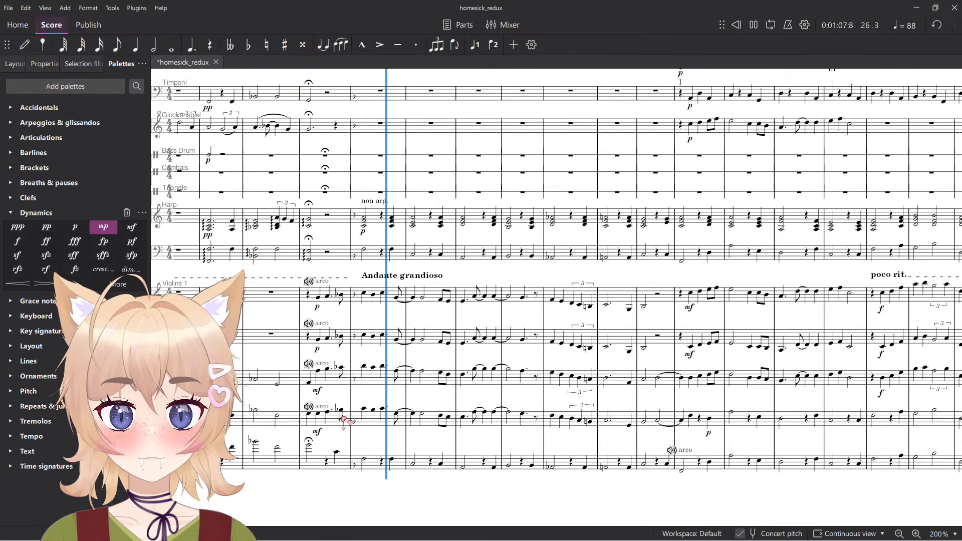
pyautogui.press('space')
# Place an mf dynamic under the last note of measure 25 in the lowest string bass staff.
pyautogui.scroll(5, 356, 417)
pyautogui.click(474, 430)
pyautogui.hotkey('ctrl', 'd')
pyautogui.click(483, 483)
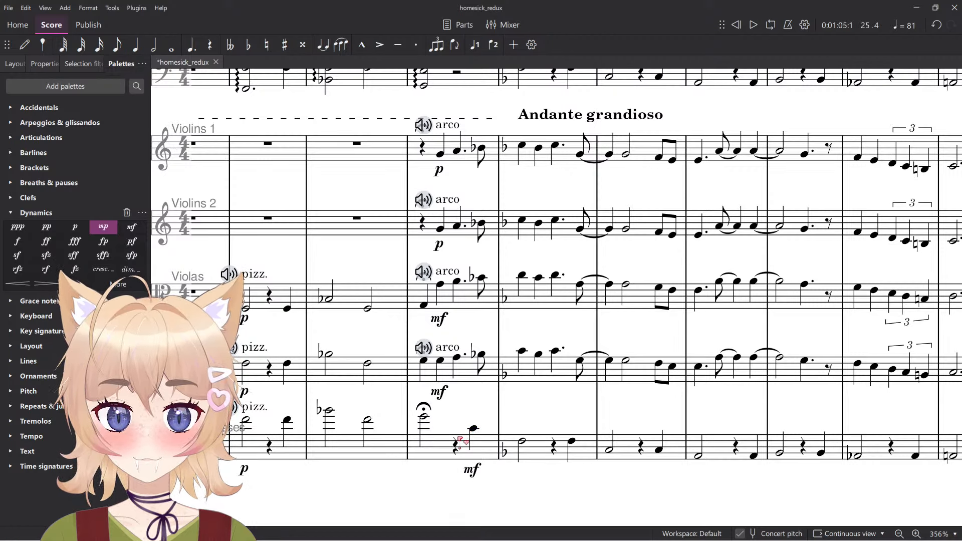
# Play back the Andante grandioso from the end of measure 25 and stop it in measure 39, within the poco rit.
pyautogui.press('space')
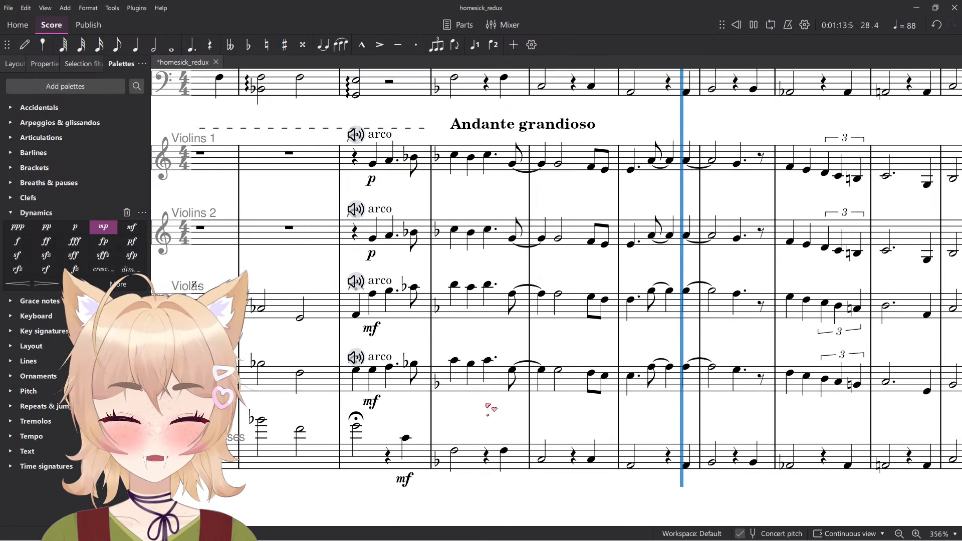
pyautogui.scroll(-5, 556, 391)
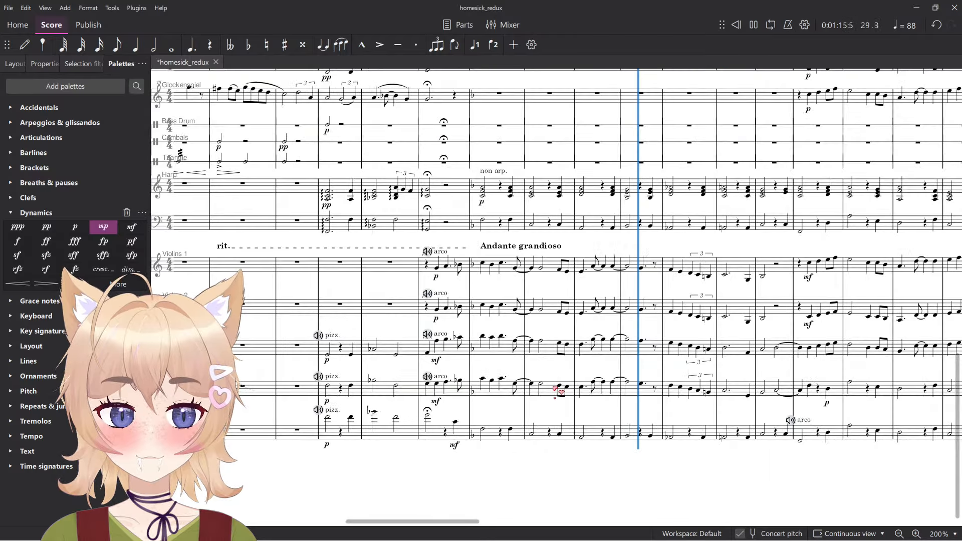
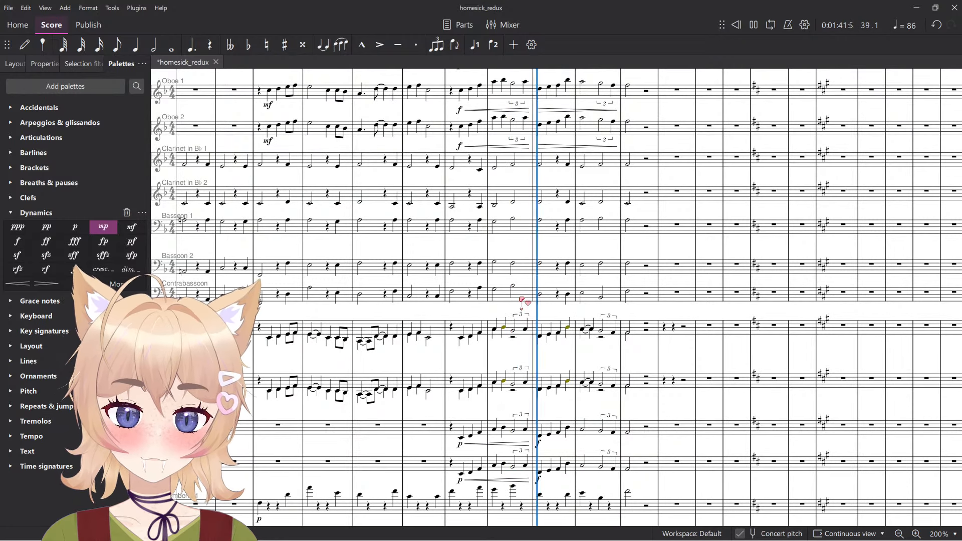
pyautogui.scroll(-10, 573, 377)
pyautogui.press('space')
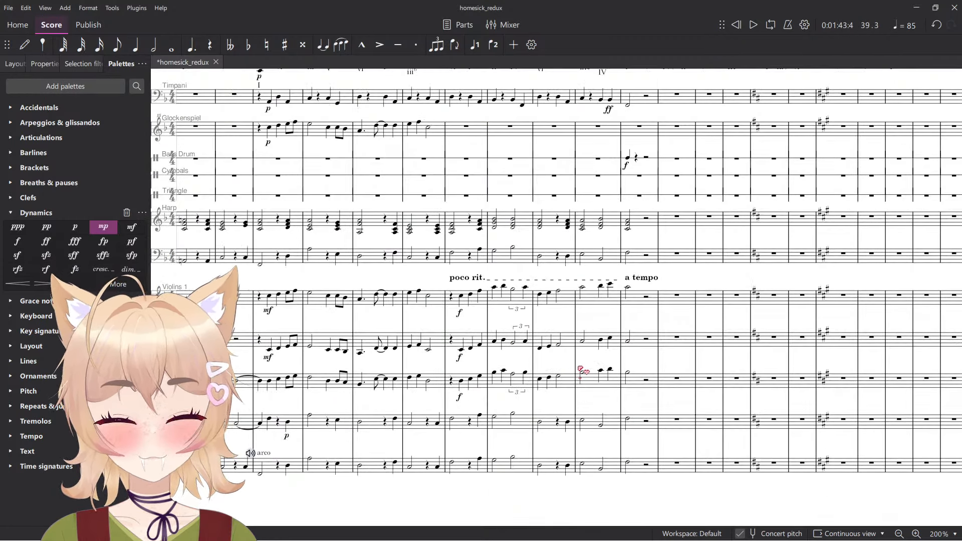
# Delete the crescendo and diminuendo hairpins of Oboe 1 and Oboe 2 under the poco rit.
pyautogui.scroll(10, 580, 368)
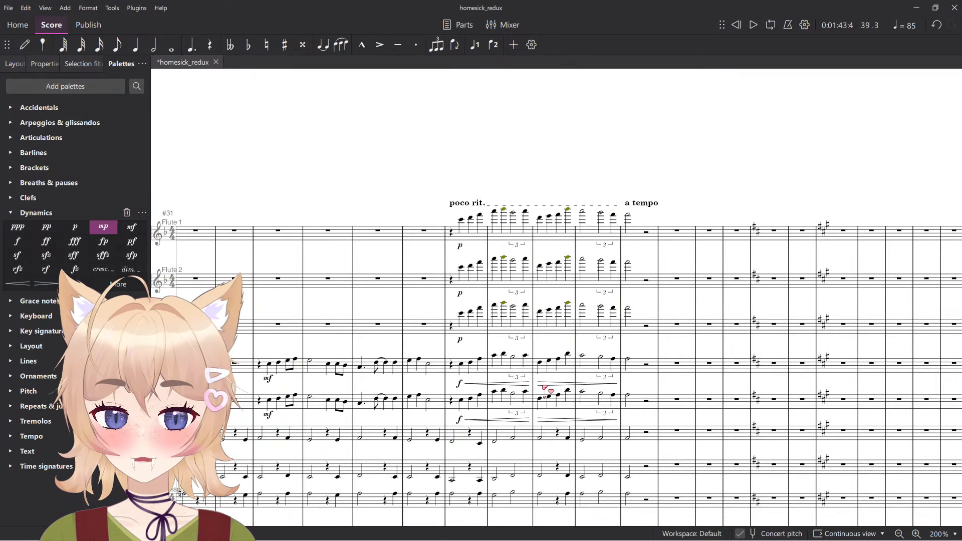
pyautogui.press('Delete')
pyautogui.scroll(-12, 548, 413)
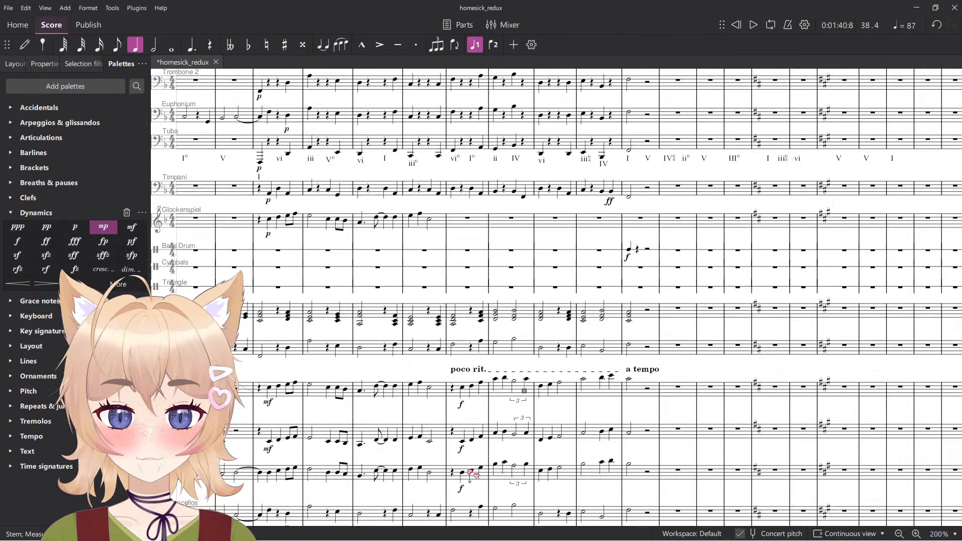
# Undo the last edit and add diminuendo hairpins under the measure 38 triplet in Violins 1, Violins 2 and Violas.
pyautogui.click(555, 412)
pyautogui.press('space')
pyautogui.scroll(5, 544, 415)
pyautogui.hotkey('ctrl', 'z')
pyautogui.click(523, 378)
pyautogui.click(546, 400)
pyautogui.scroll(-1, 522, 412)
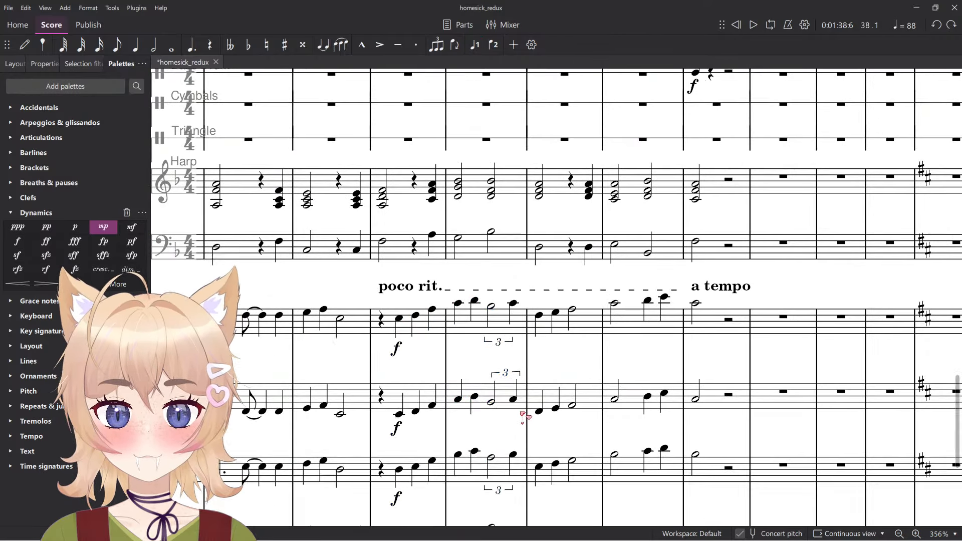
pyautogui.scroll(-3, 522, 413)
pyautogui.keyDown('shift'); pyautogui.click(514, 125); pyautogui.keyUp('shift')
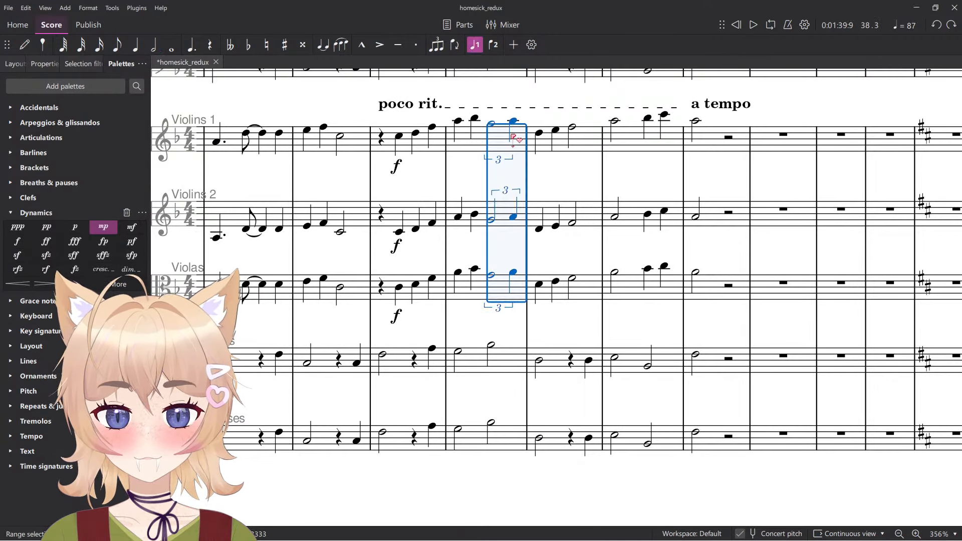
pyautogui.press('>')
pyautogui.hotkey('ctrl', '-')
# Listen to the new diminuendo and place a p dynamic on the first note of measure 39 in Violins 1, Violins 2 and Violas.
pyautogui.press('space')
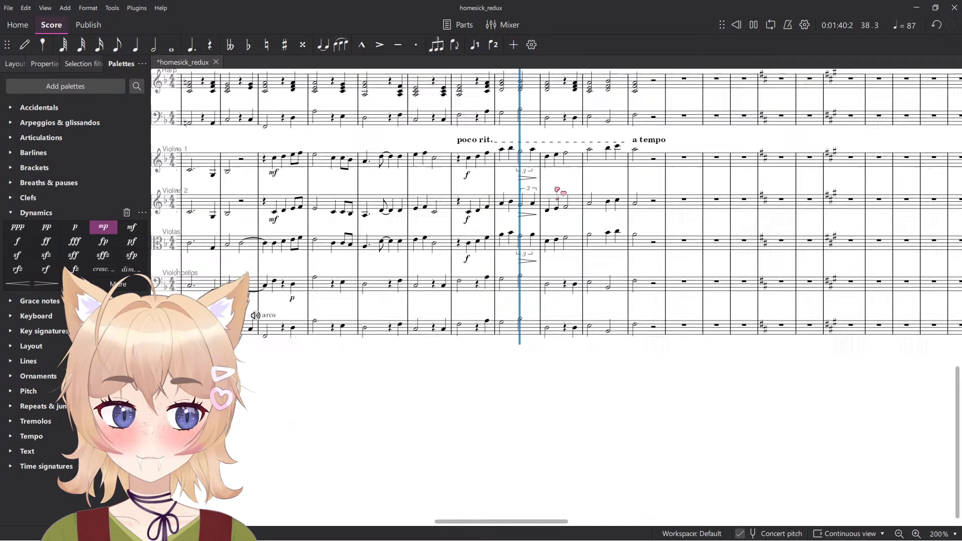
pyautogui.scroll(5, 534, 242)
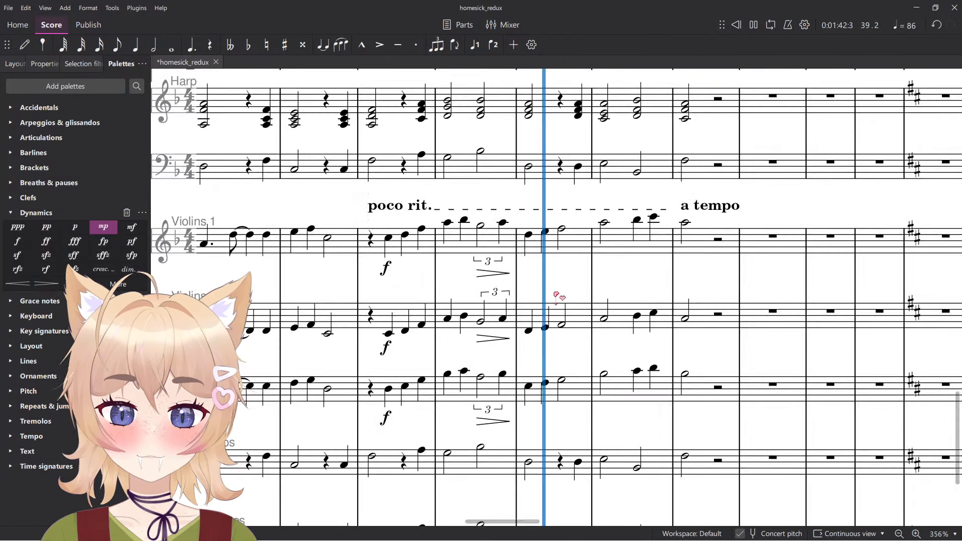
pyautogui.keyDown('shift'); pyautogui.click(529, 396); pyautogui.keyUp('shift')
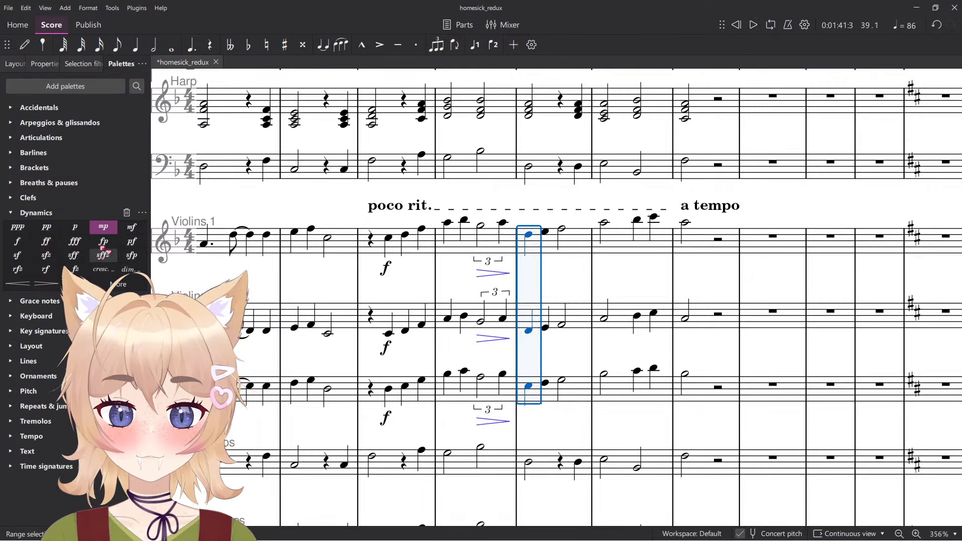
pyautogui.click(76, 227)
# Play back the string dynamics from the start of the poco rit. in measure 37 into the a tempo.
pyautogui.click(371, 240)
pyautogui.scroll(-5, 436, 274)
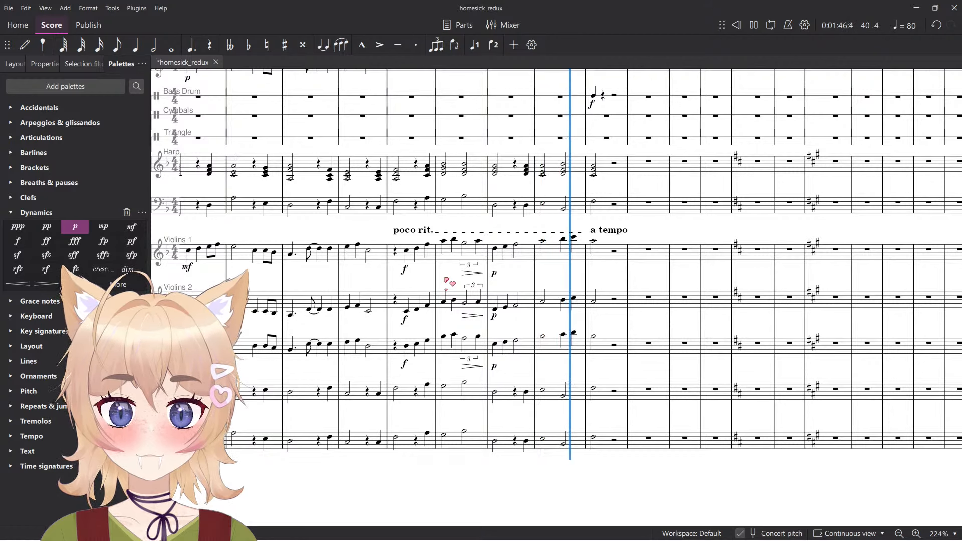
pyautogui.press('space')
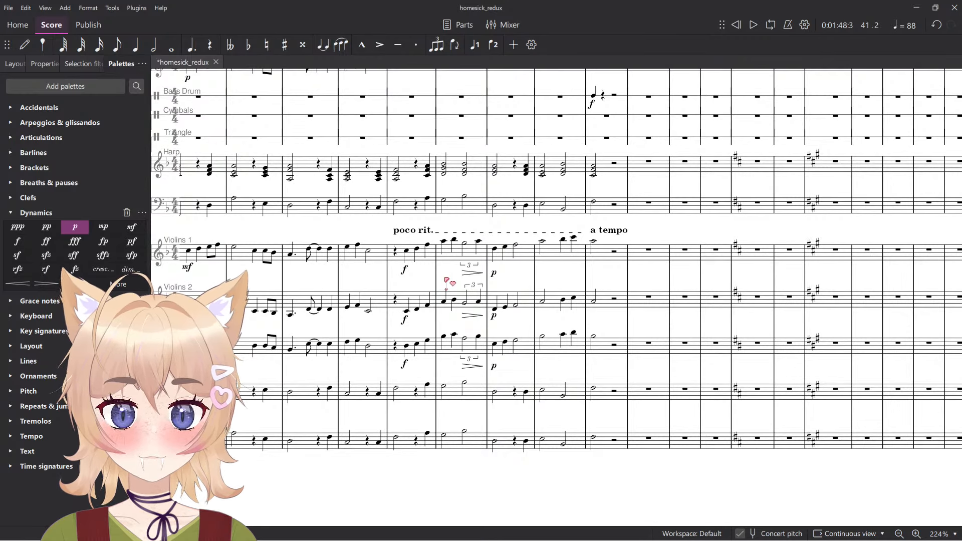
pyautogui.scroll(5, 652, 239)
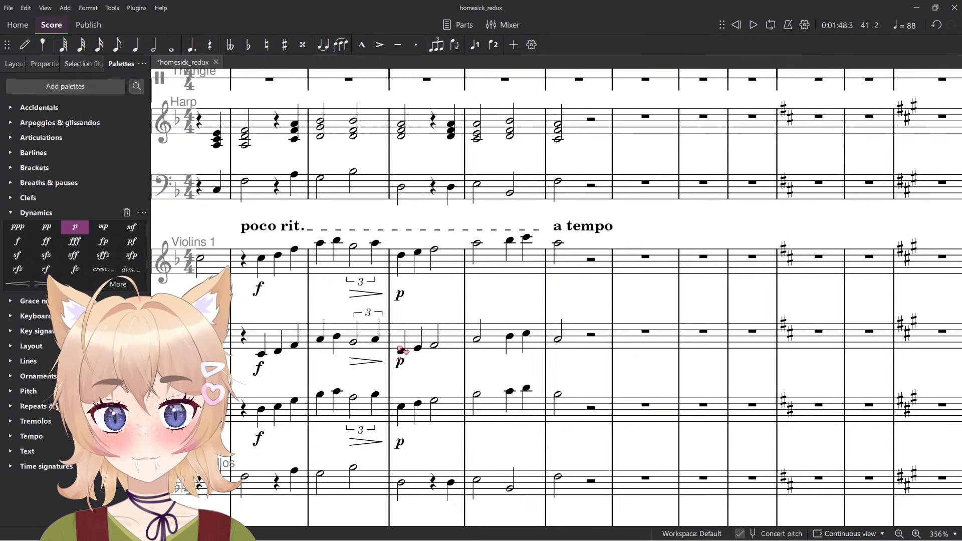
pyautogui.click(401, 444)
pyautogui.keyDown('ctrl'); pyautogui.click(400, 367); pyautogui.keyUp('ctrl')
pyautogui.scroll(-3, 429, 291)
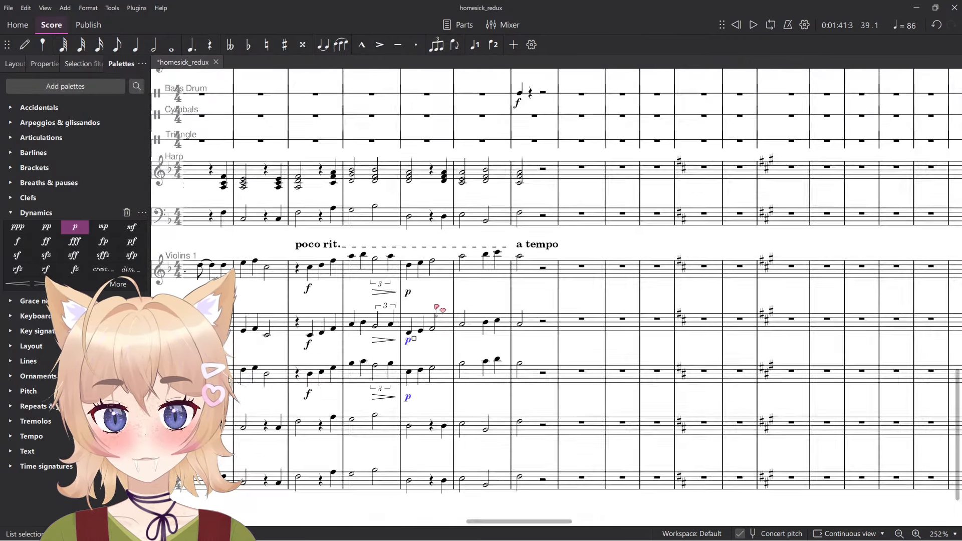
# Clear the Trumpet in B♭ 2 notes and dynamics from measure 37 through the a tempo measure 41.
pyautogui.scroll(11, 441, 308)
pyautogui.moveTo(445, 309); pyautogui.dragTo(519, 309)
pyautogui.scroll(5, 521, 313)
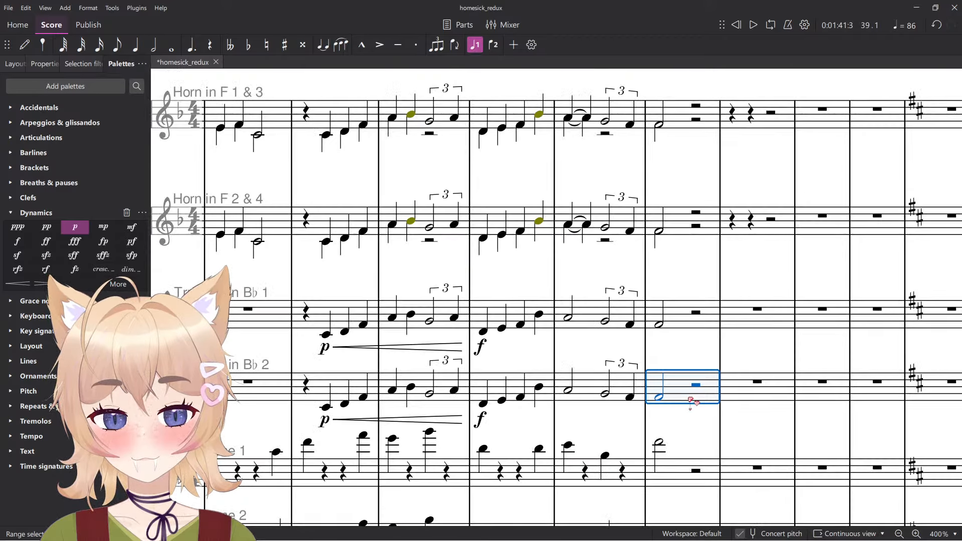
pyautogui.keyDown('shift'); pyautogui.click(311, 396); pyautogui.keyUp('shift')
pyautogui.press('Delete')
# Play back the poco rit. without the second trumpet and stop it at the end of measure 40.
pyautogui.press('space')
pyautogui.scroll(-5, 311, 363)
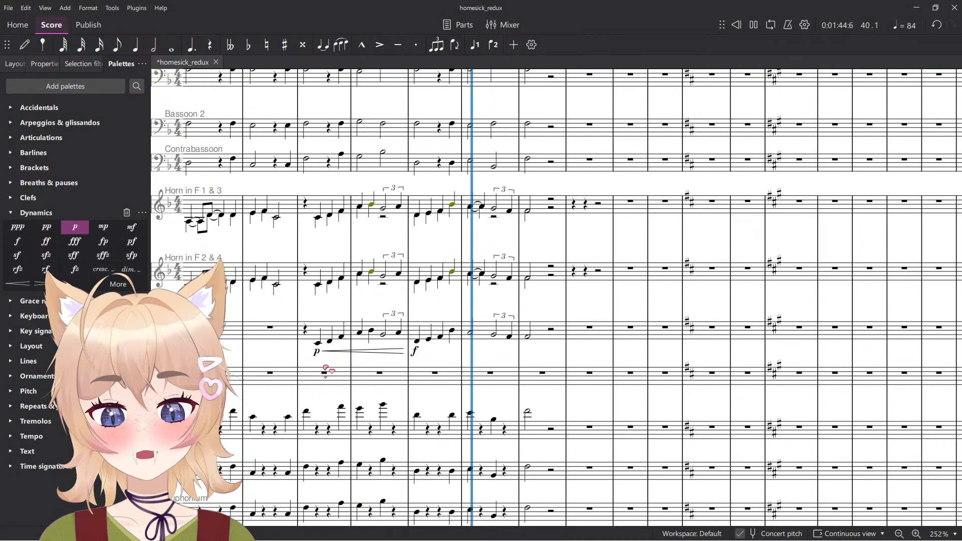
pyautogui.press('space')
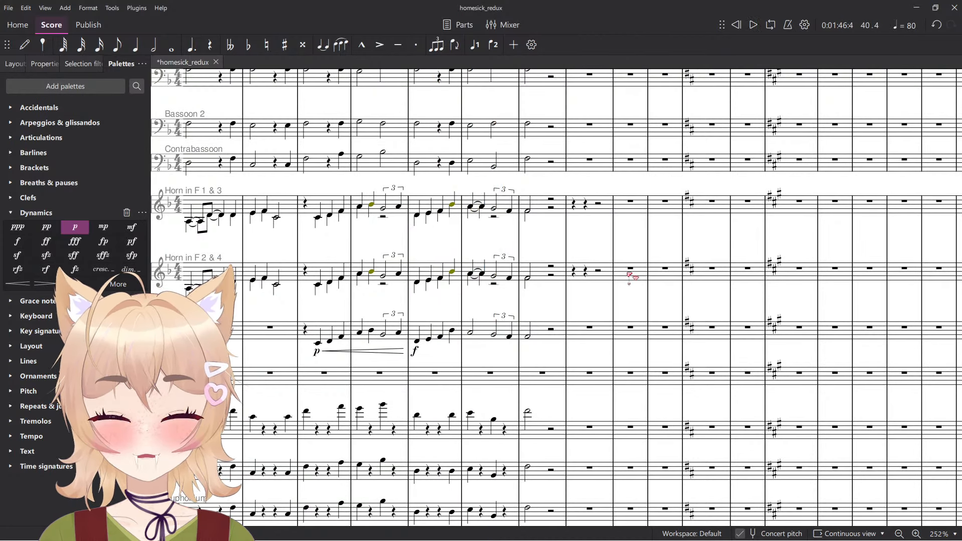
# Examine the woodwind, horn, trumpet, low brass and percussion staves around the poco rit. and a tempo.
pyautogui.scroll(8, 630, 270)
pyautogui.scroll(4, 632, 273)
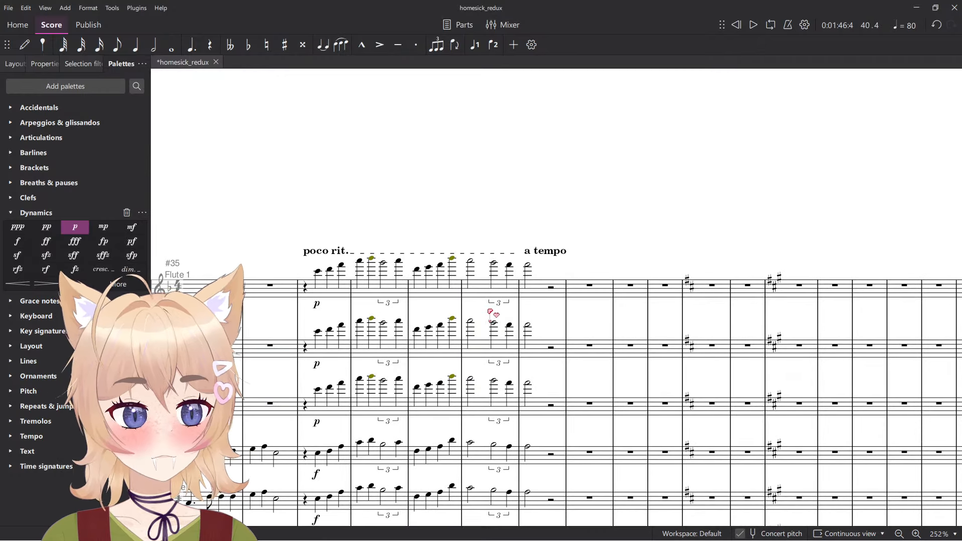
pyautogui.scroll(-12, 541, 349)
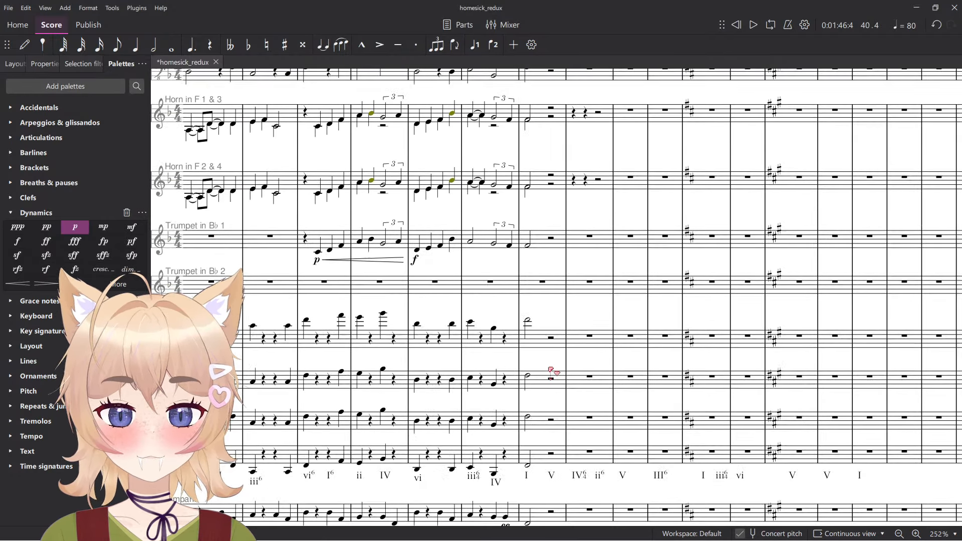
pyautogui.scroll(-5, 551, 375)
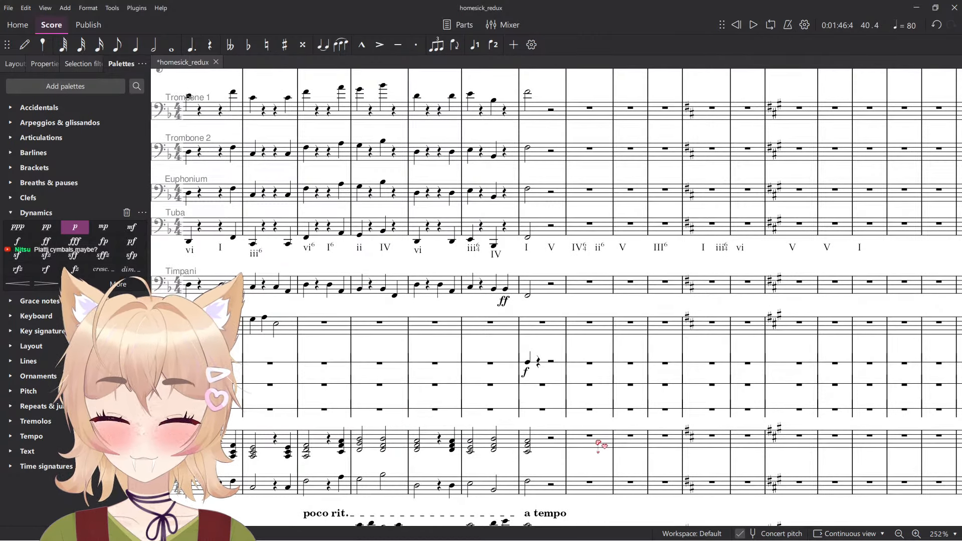
pyautogui.scroll(10, 598, 443)
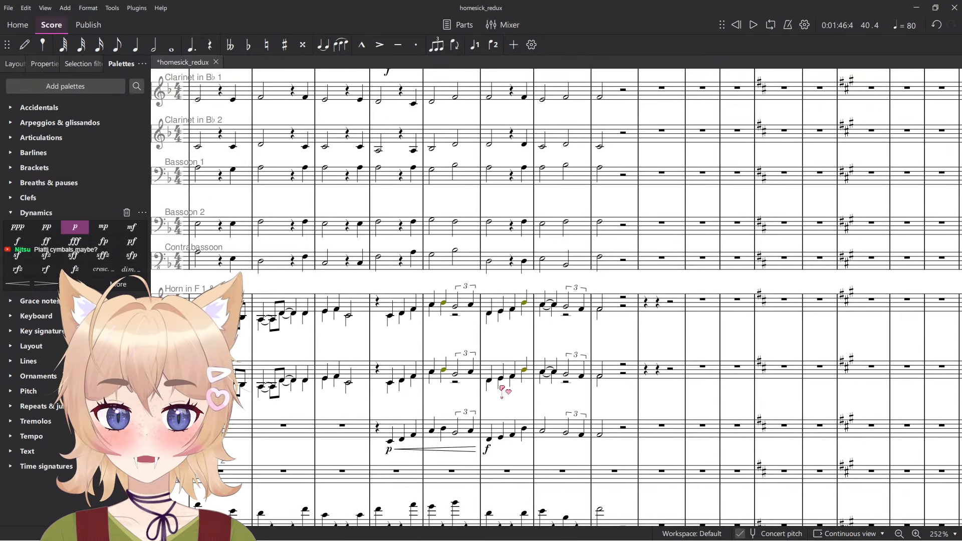
pyautogui.scroll(-8, 497, 383)
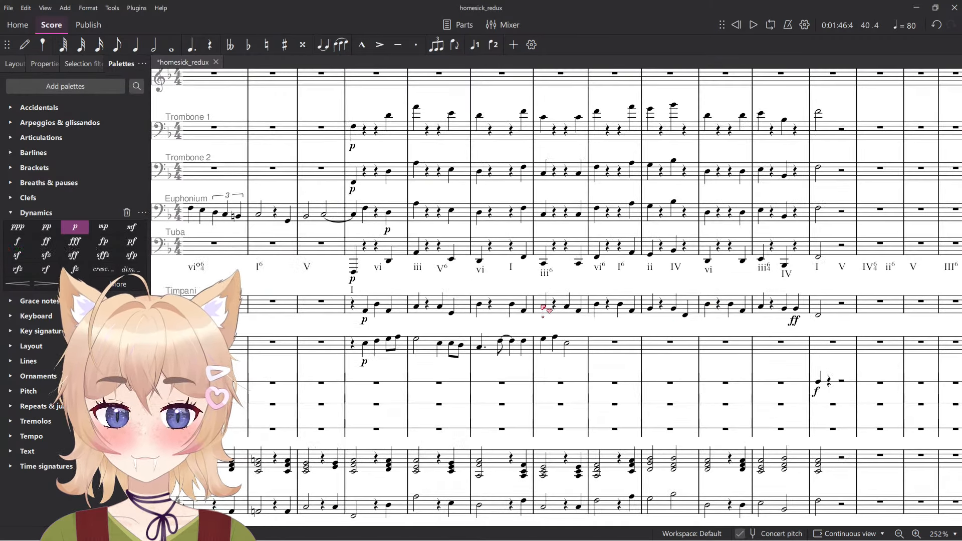
pyautogui.scroll(2, 335, 361)
pyautogui.moveTo(825, 281); pyautogui.dragTo(579, 371)
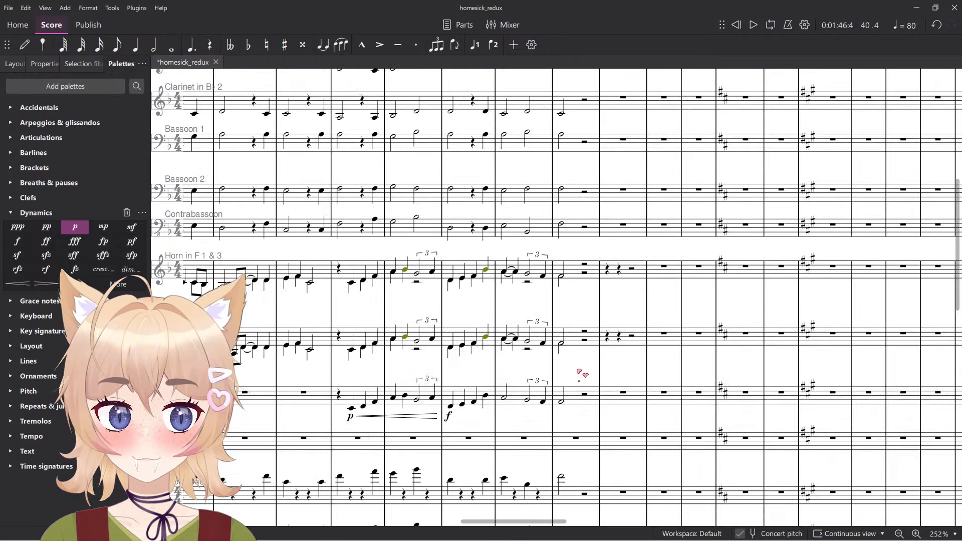
pyautogui.scroll(10, 578, 371)
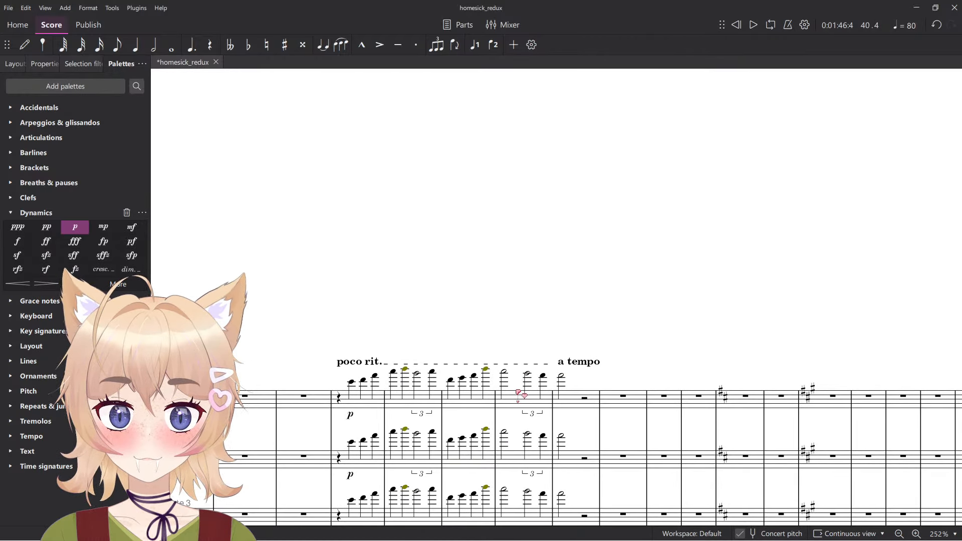
# Play back the end of the poco rit. into the a tempo at measure 41.
pyautogui.scroll(-3, 523, 393)
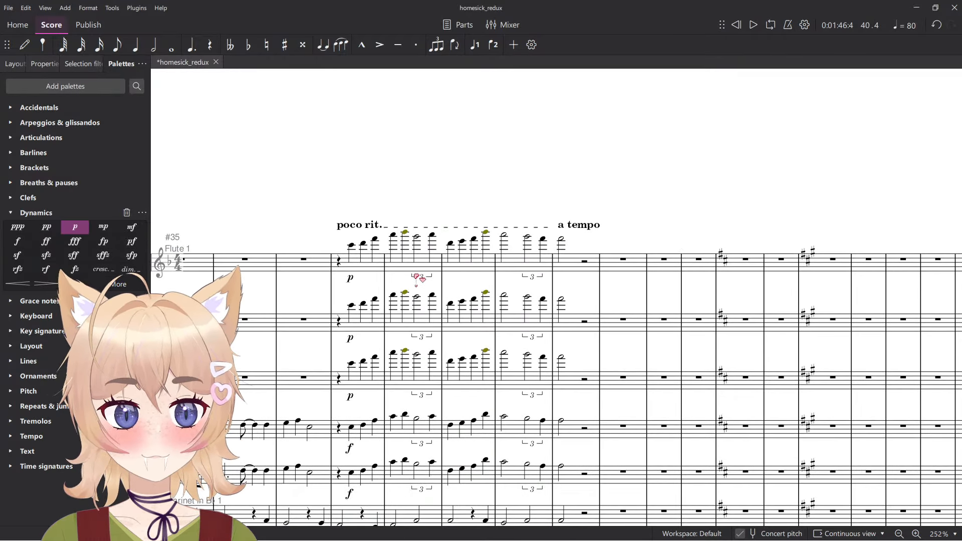
pyautogui.press('space')
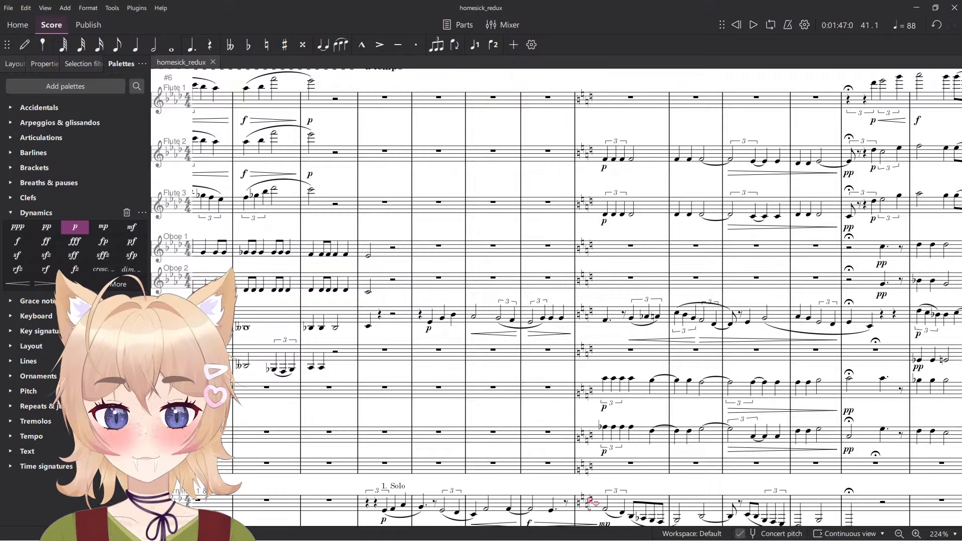
# Play back the passage from the violins' triplet in measure 11 across the key change into measure 13.
pyautogui.scroll(-16, 591, 501)
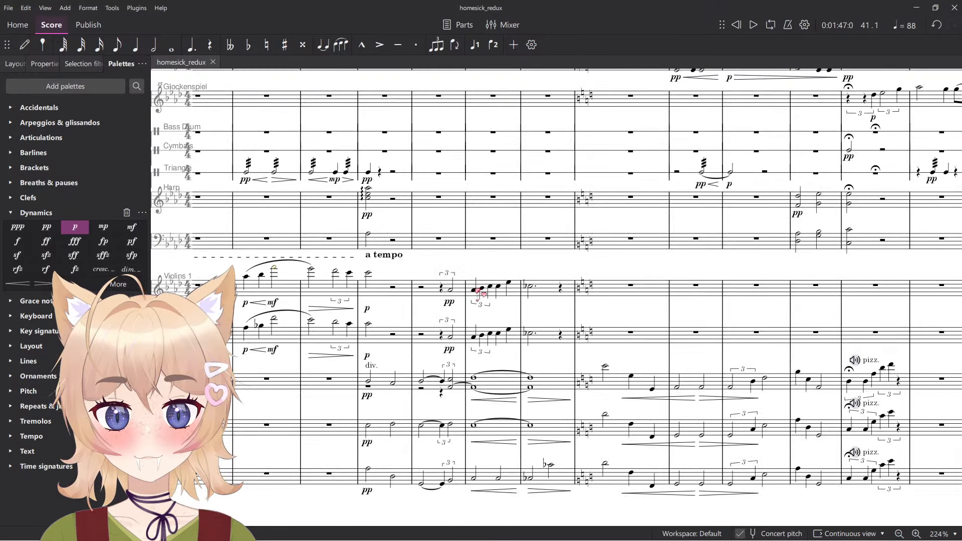
pyautogui.click(475, 289)
pyautogui.press('space')
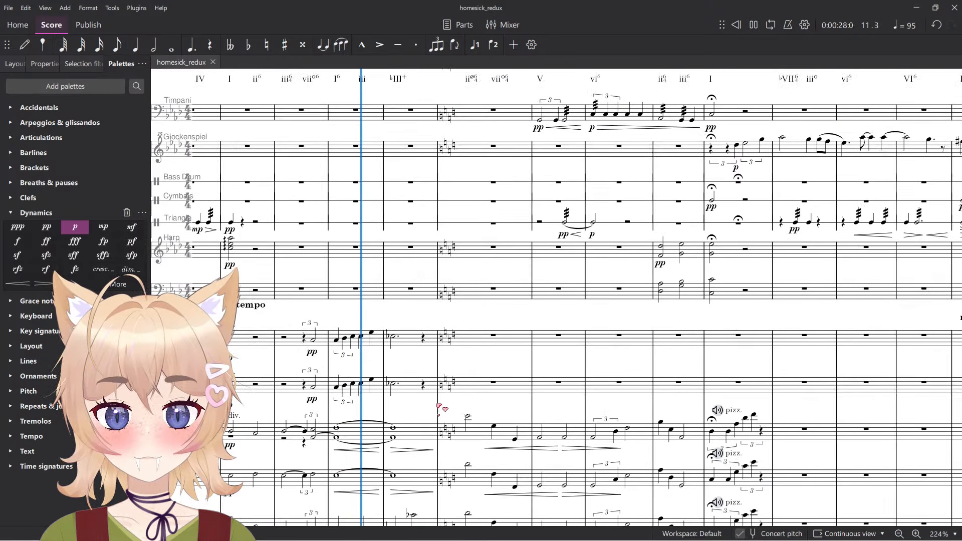
pyautogui.keyDown('ctrl'); pyautogui.scroll(6, 309, 404); pyautogui.keyUp('ctrl')
pyautogui.press('space')
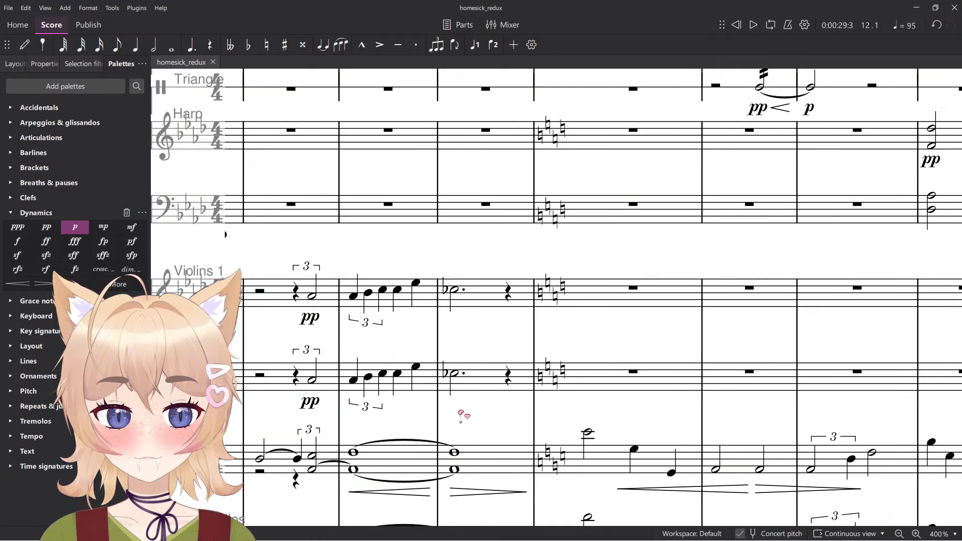
pyautogui.keyDown('ctrl'); pyautogui.scroll(-5, 460, 412); pyautogui.keyUp('ctrl')
pyautogui.press('space')
pyautogui.keyDown('ctrl'); pyautogui.scroll(-5, 547, 251); pyautogui.keyUp('ctrl')
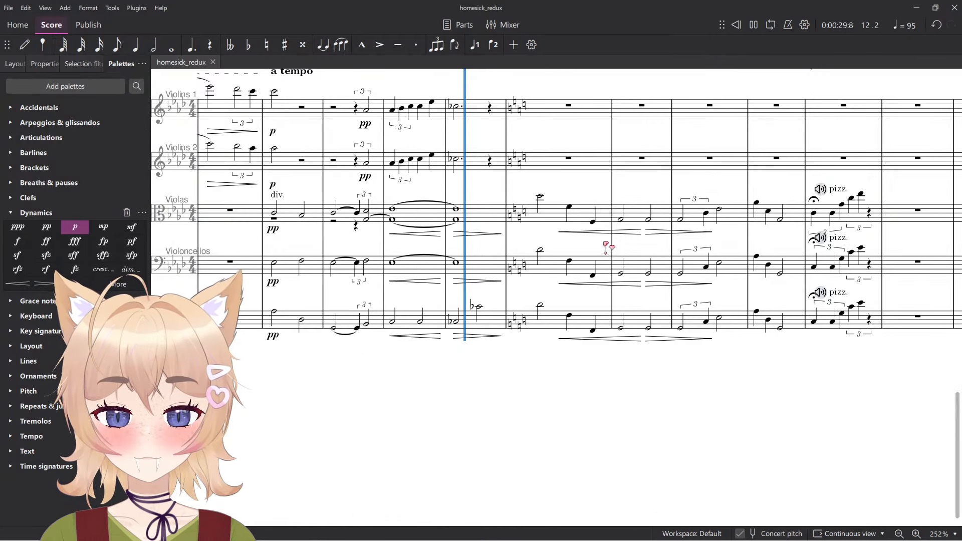
pyautogui.scroll(7, 554, 326)
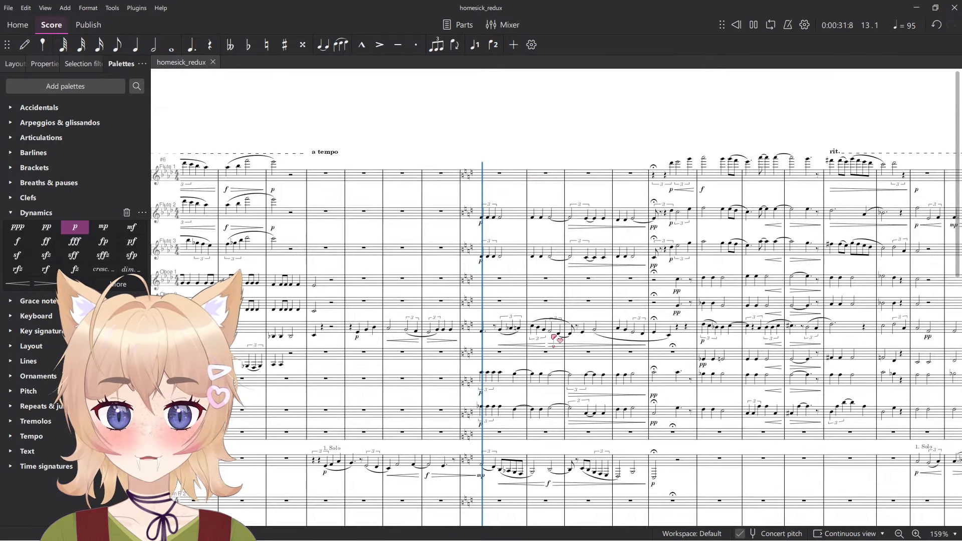
# Play back from the Flute 1 entry in measure 17, skipping ahead to the string entry in measure 25.
pyautogui.click(669, 185)
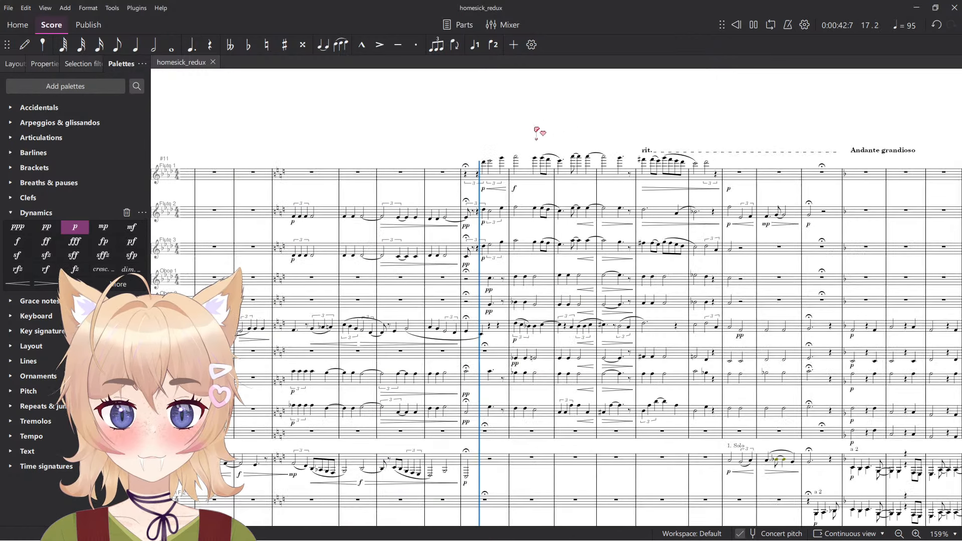
pyautogui.keyDown('ctrl'); pyautogui.scroll(2, 668, 361); pyautogui.keyUp('ctrl')
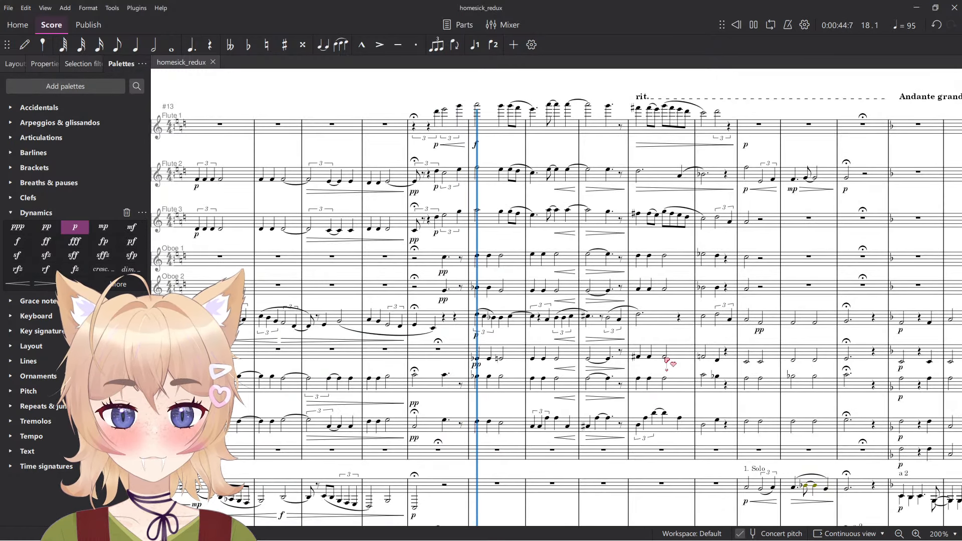
pyautogui.keyDown('ctrl'); pyautogui.scroll(-2, 383, 351); pyautogui.keyUp('ctrl')
pyautogui.moveTo(452, 309); pyautogui.dragTo(421, 300)
pyautogui.click(608, 174)
pyautogui.scroll(-5, 652, 225)
pyautogui.scroll(-8, 661, 230)
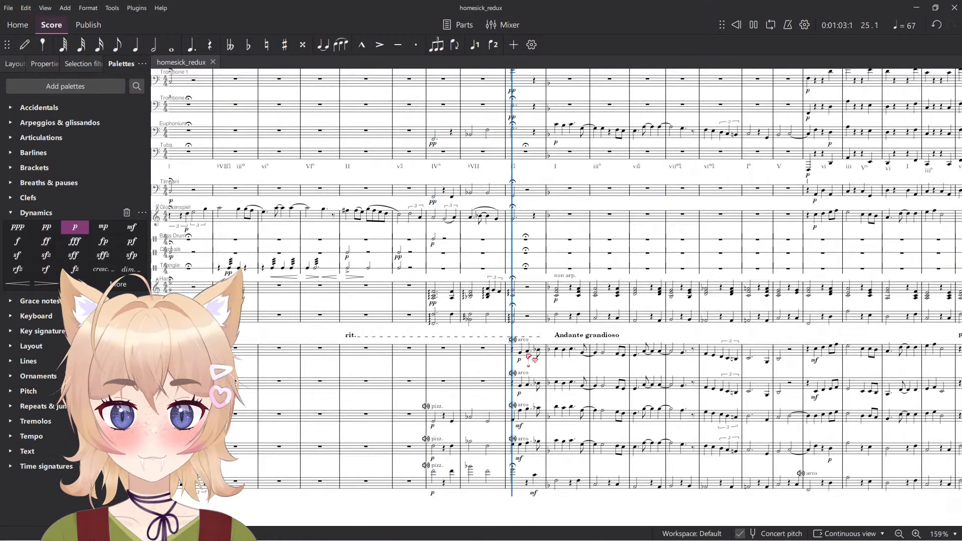
# Play back the Violins 1 arco entry in measure 25 into the Andante grandioso, checking the horns, and stop in measure 27.
pyautogui.keyDown('ctrl'); pyautogui.scroll(3, 471, 329); pyautogui.keyUp('ctrl')
pyautogui.moveTo(659, 211); pyautogui.dragTo(546, 98)
pyautogui.press('space')
pyautogui.keyDown('ctrl'); pyautogui.scroll(4, 431, 448); pyautogui.keyUp('ctrl')
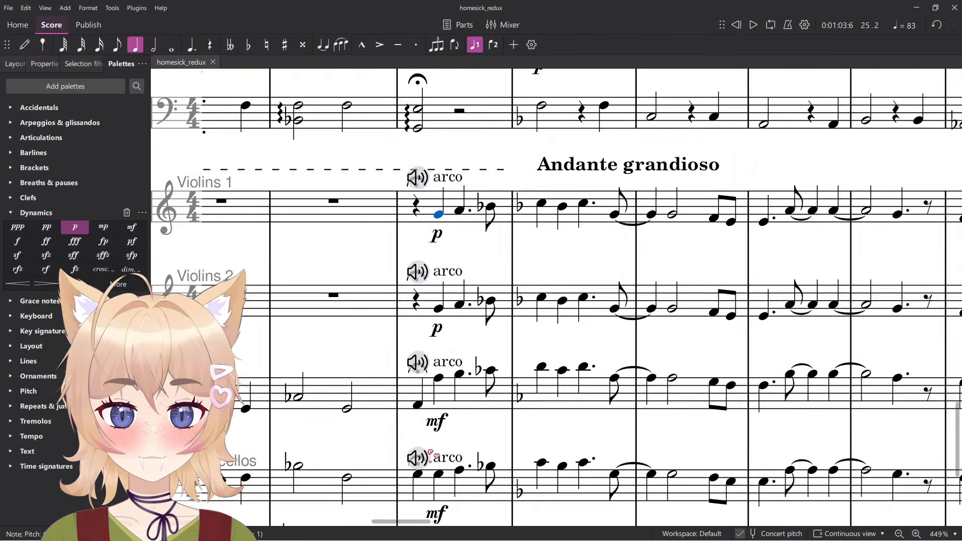
pyautogui.scroll(1, 429, 450)
pyautogui.press('space')
pyautogui.keyDown('ctrl'); pyautogui.scroll(-6, 474, 375); pyautogui.keyUp('ctrl')
pyautogui.keyDown('ctrl'); pyautogui.scroll(5, 493, 379); pyautogui.keyUp('ctrl')
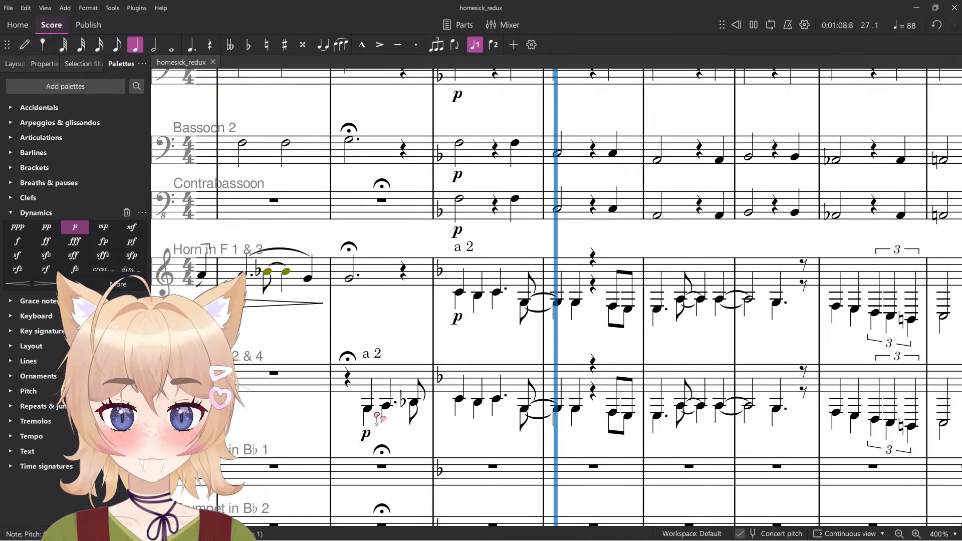
pyautogui.press('space')
# Try slurring the opening phrases of both horn staves from measure 26, and undo the slurs.
pyautogui.click(363, 423)
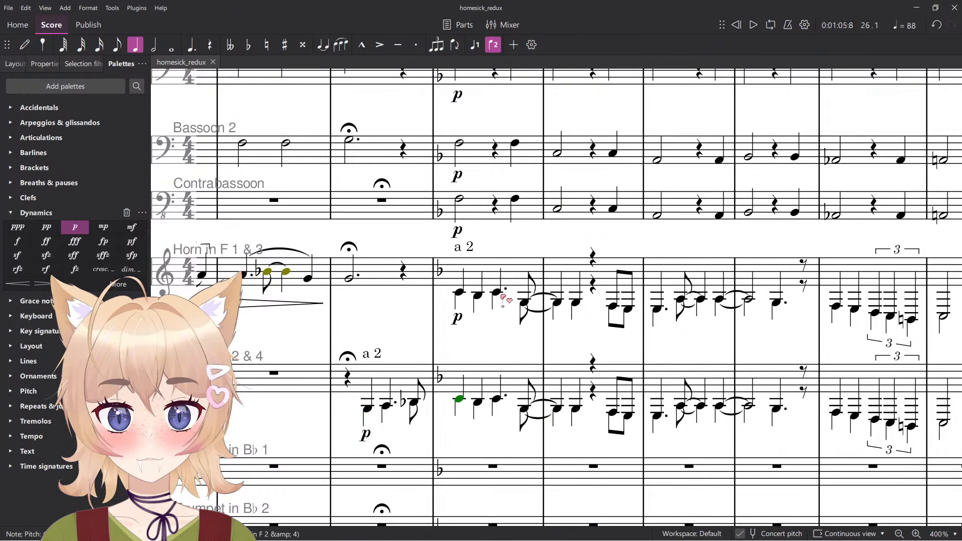
pyautogui.hscroll(2, 576, 341)
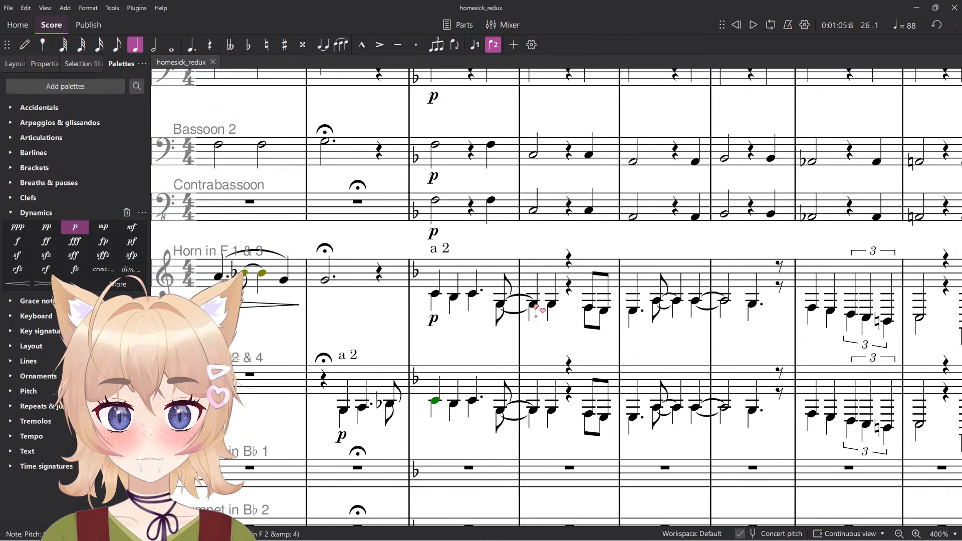
pyautogui.keyDown('shift'); pyautogui.click(537, 307); pyautogui.keyUp('shift')
pyautogui.press('s')
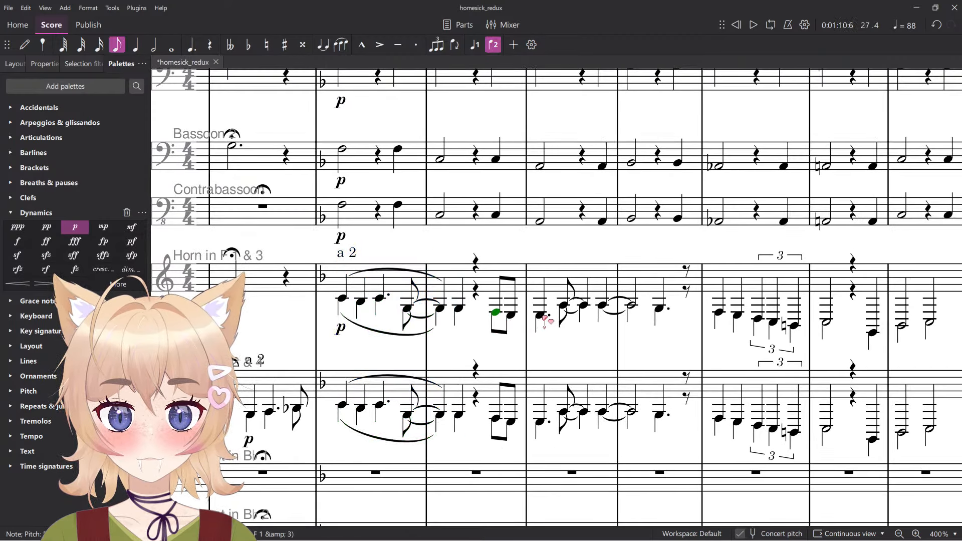
pyautogui.keyDown('shift'); pyautogui.click(661, 310); pyautogui.keyUp('shift')
pyautogui.press('s')
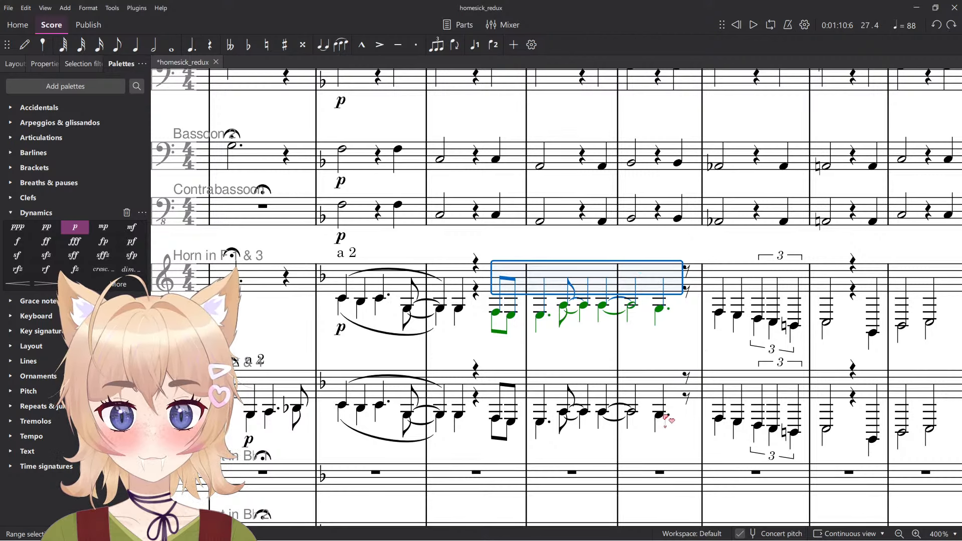
pyautogui.hotkey('ctrl', 'z')
pyautogui.moveTo(446, 372); pyautogui.dragTo(551, 369)
pyautogui.press('Escape')
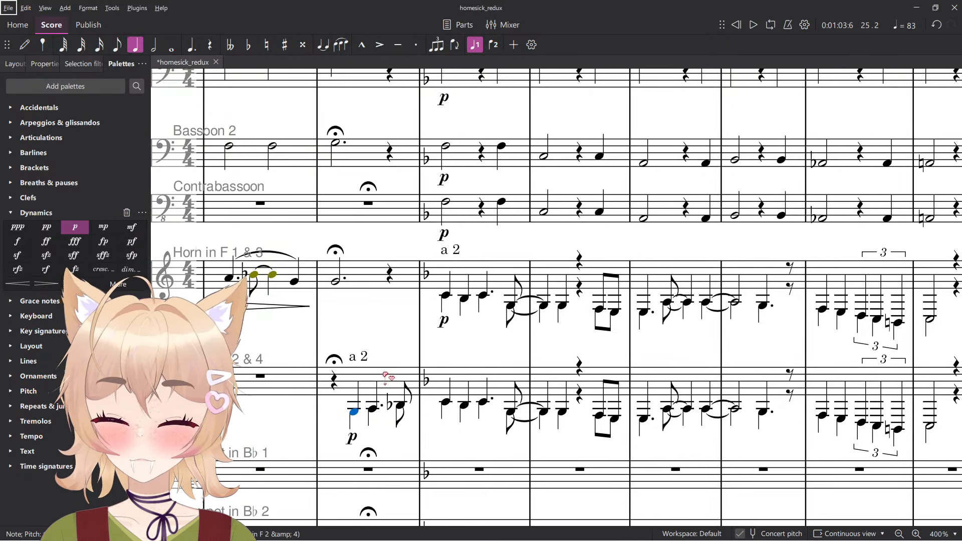
# Add the staff text "legato" to the a 2 entries of Horn in F 2 & 4 in measure 25 and Horn in F 1 & 3 in measure 26.
pyautogui.click(62, 453)
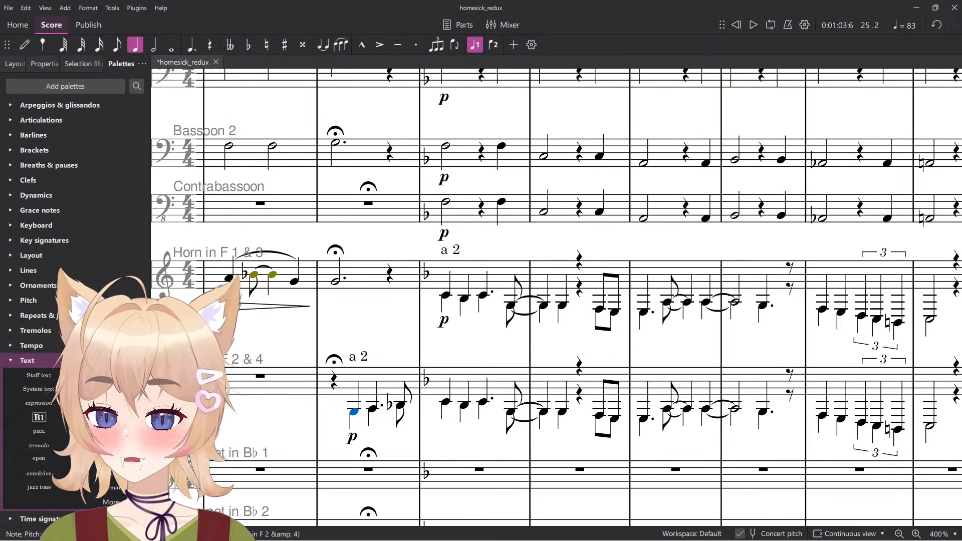
pyautogui.click(65, 361)
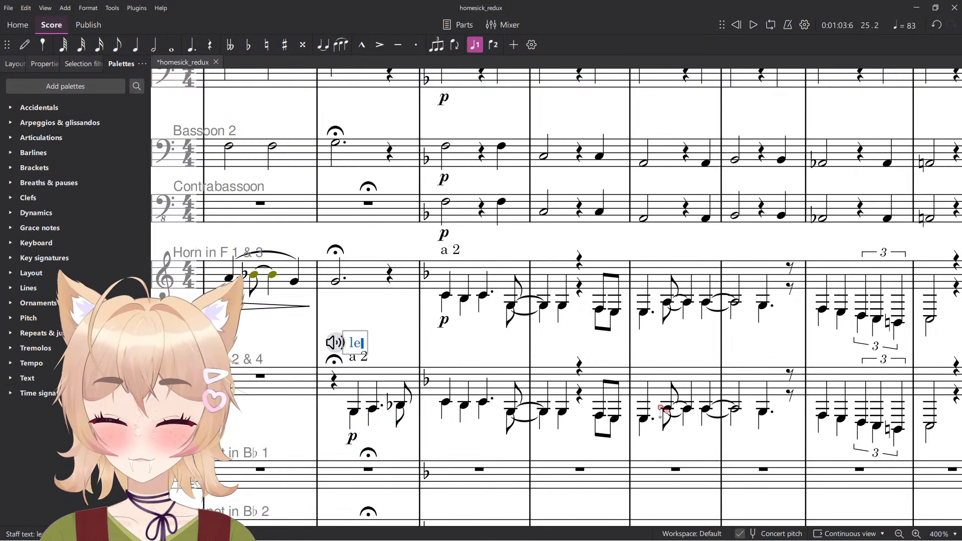
pyautogui.click(446, 299)
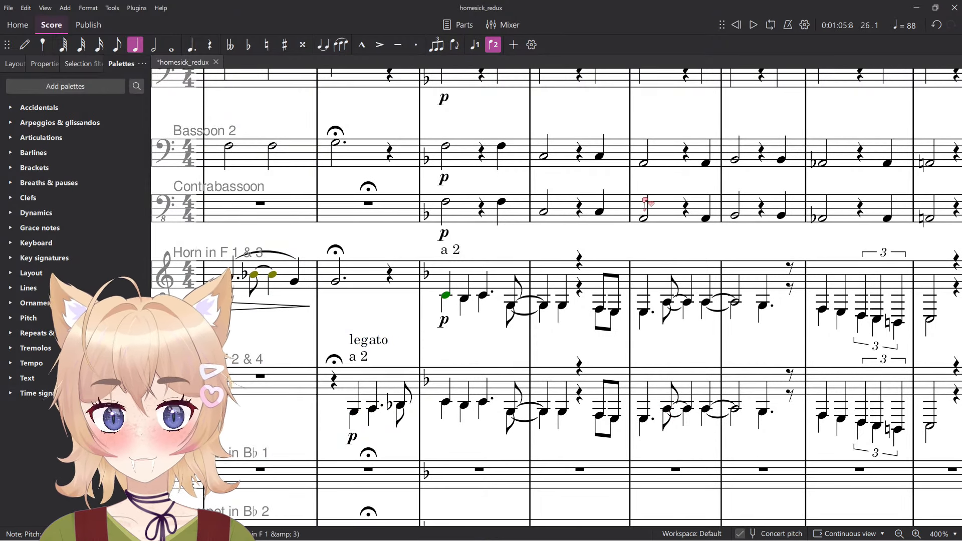
pyautogui.hotkey('ctrl', 't')
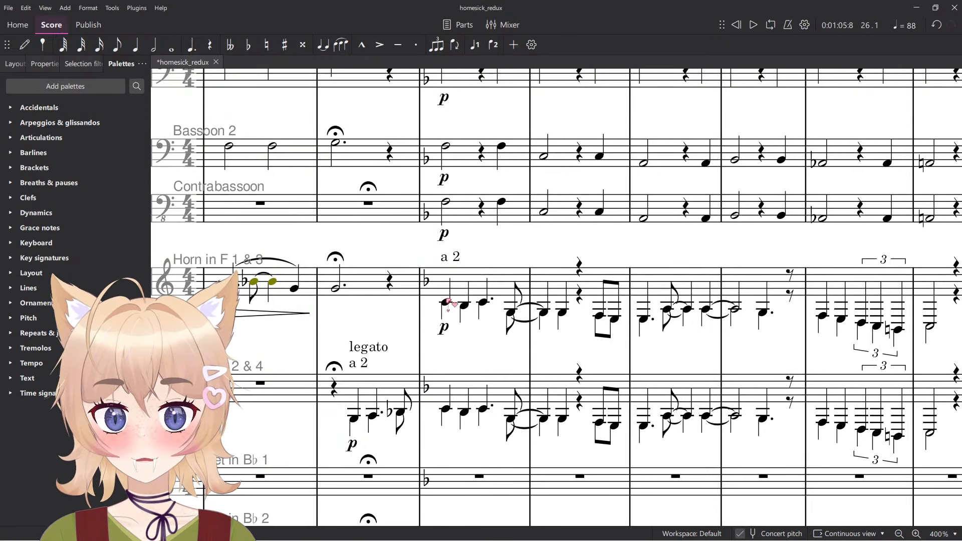
pyautogui.write('legato')
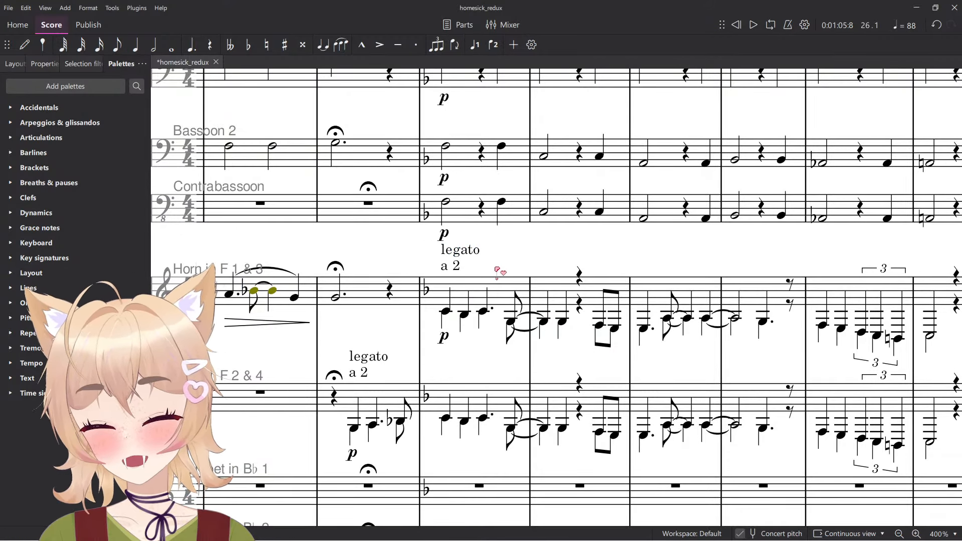
# Play back the flute entry at the start of the poco rit. in measure 37 and stop at measure 38.
pyautogui.scroll(-4, 515, 278)
pyautogui.scroll(-5, 538, 301)
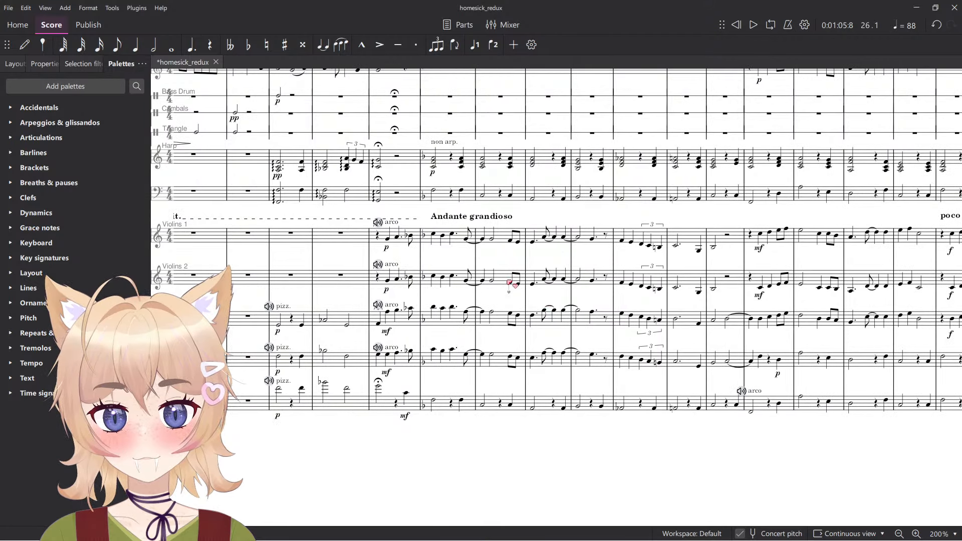
pyautogui.hscroll(6, 483, 222)
pyautogui.scroll(5, 591, 371)
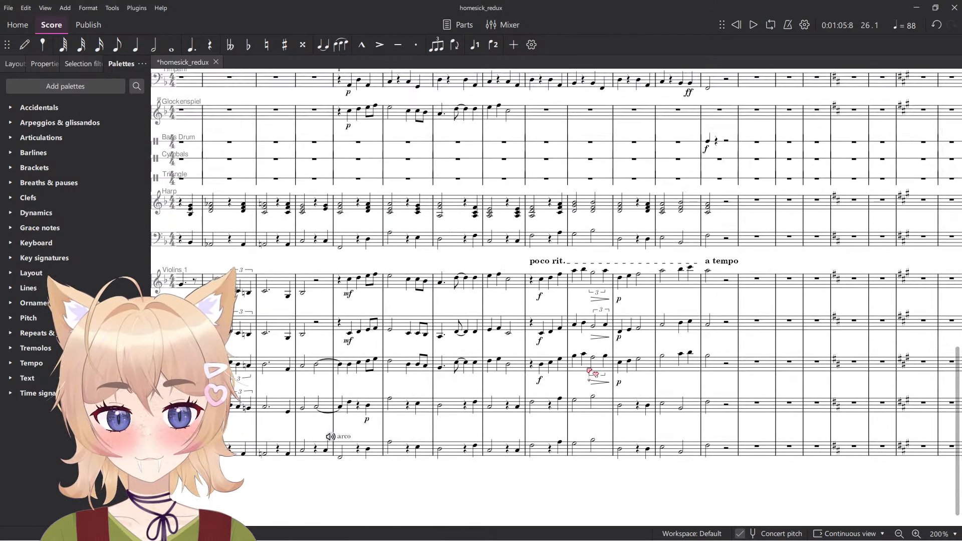
pyautogui.scroll(5, 642, 375)
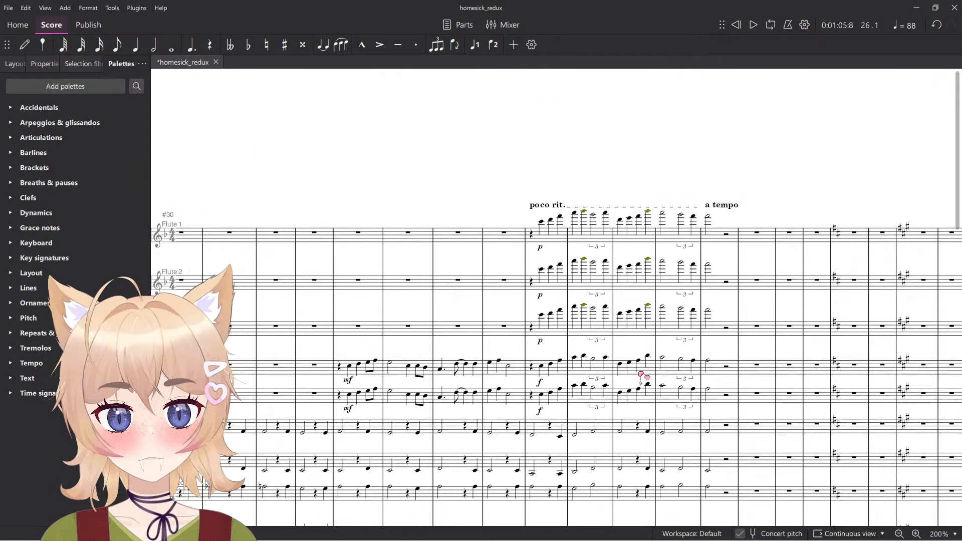
pyautogui.click(530, 238)
pyautogui.scroll(3, 552, 228)
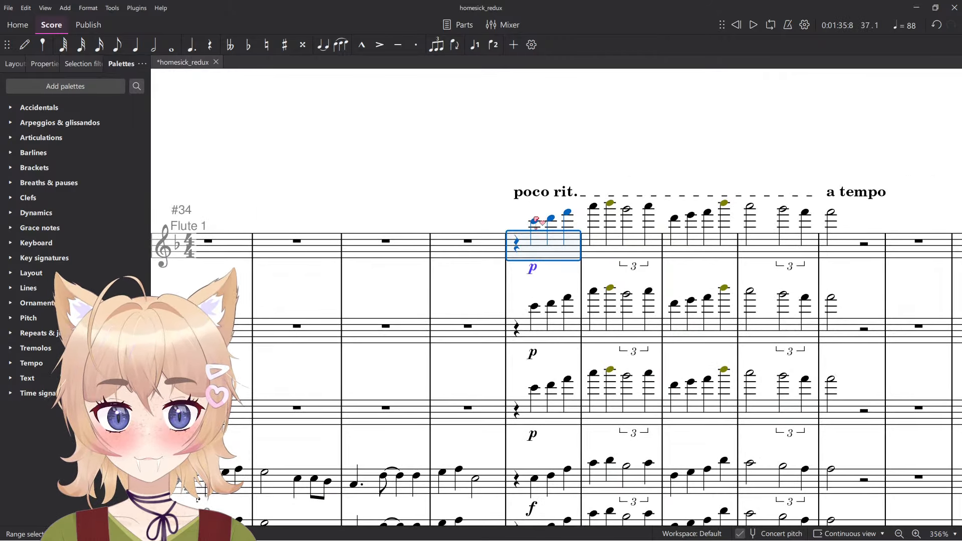
pyautogui.press('space')
pyautogui.scroll(-5, 551, 178)
pyautogui.scroll(4, 553, 176)
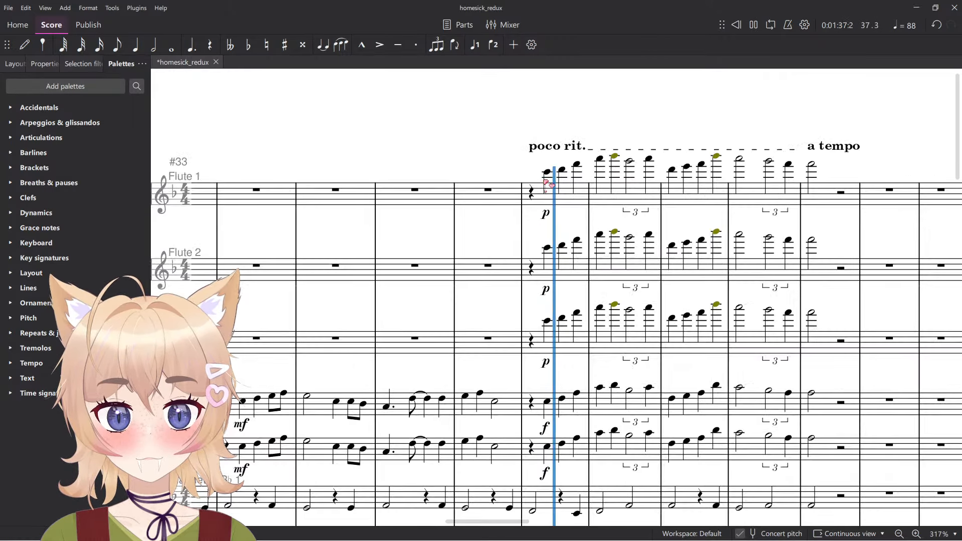
pyautogui.scroll(-2, 553, 174)
pyautogui.moveTo(566, 179); pyautogui.dragTo(502, 230)
pyautogui.scroll(3, 499, 230)
pyautogui.press('space')
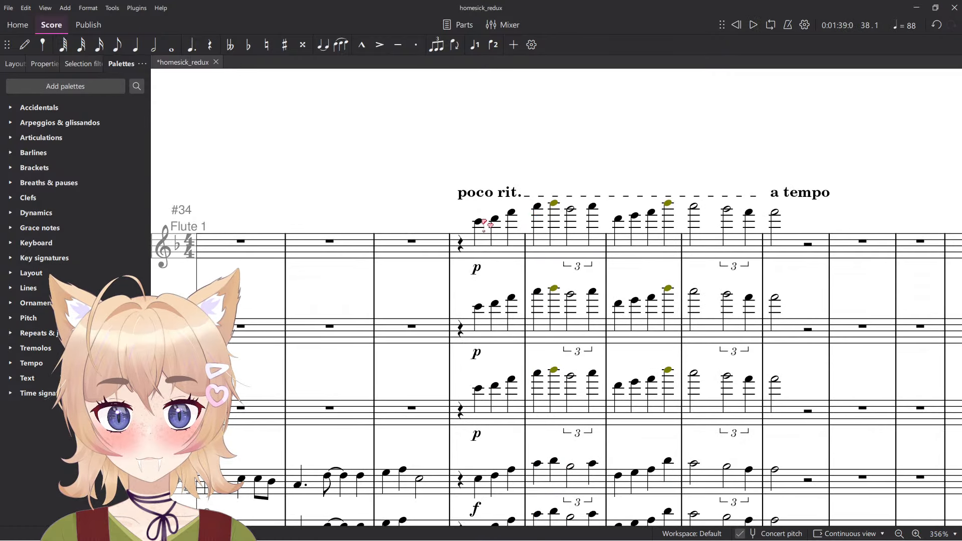
# Add the staff text "legato" to the first notes of Flutes 1, 2 and 3 in measure 37.
pyautogui.hotkey('ctrl', 't')
pyautogui.write('legato')
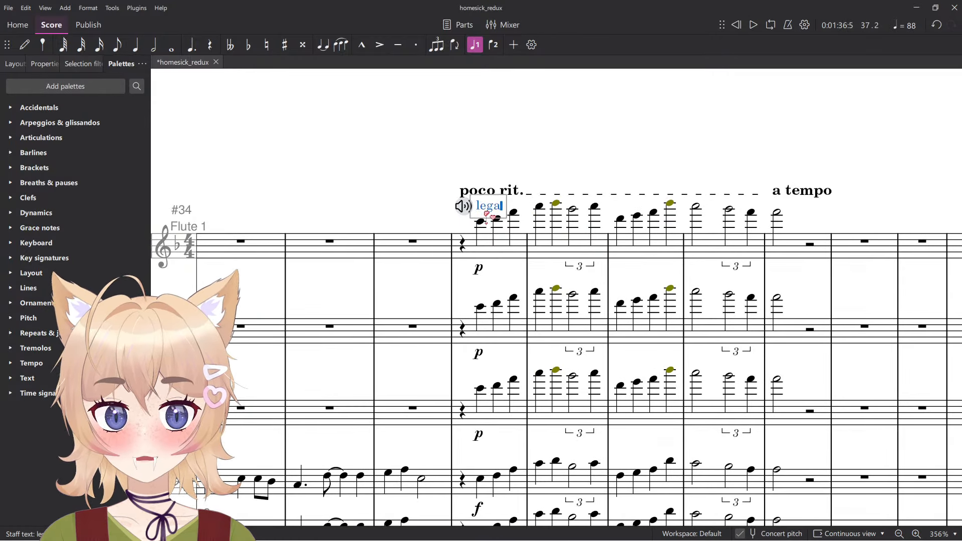
pyautogui.press('Escape')
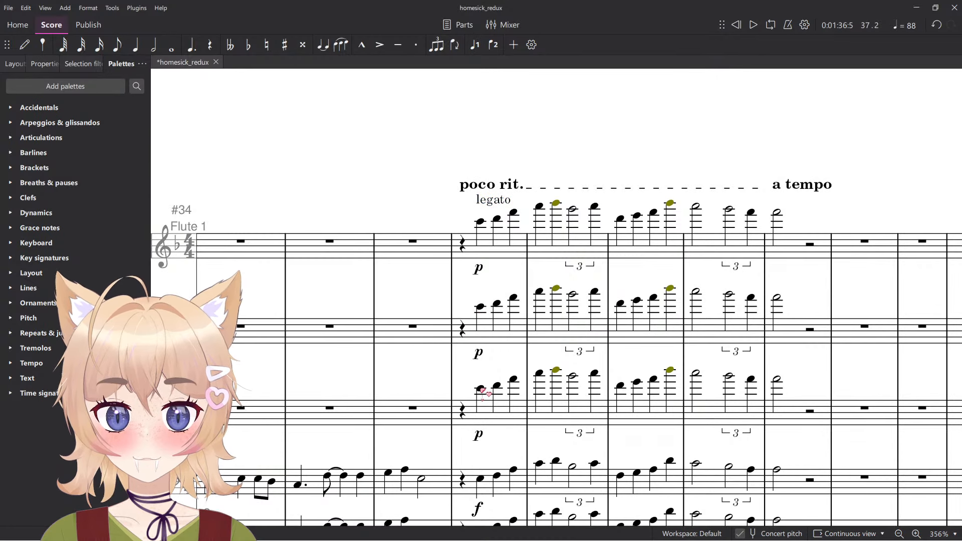
pyautogui.write('legato')
# Play back the flutes' legato entry at the poco rit. and stop at measure 38.
pyautogui.press('space')
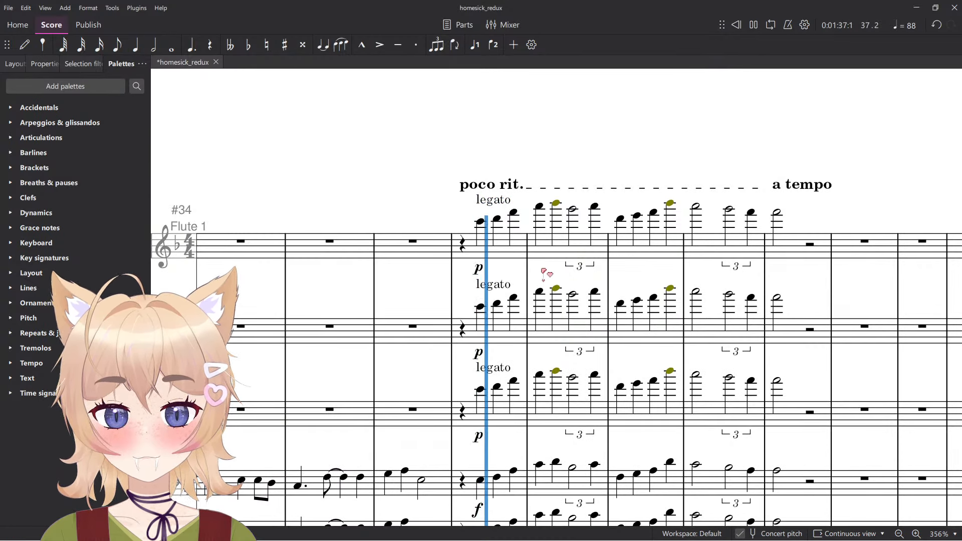
pyautogui.scroll(-5, 486, 326)
pyautogui.press('space')
# Examine the three flute entries in measure 17 and the passage leading through the rit. to the Andante grandioso.
pyautogui.hscroll(-15, 472, 342)
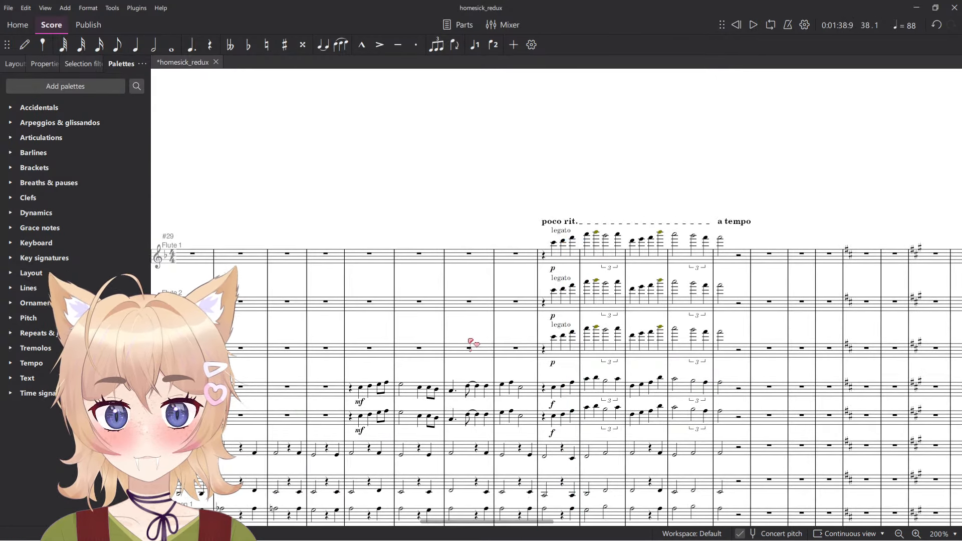
pyautogui.hscroll(5, 471, 331)
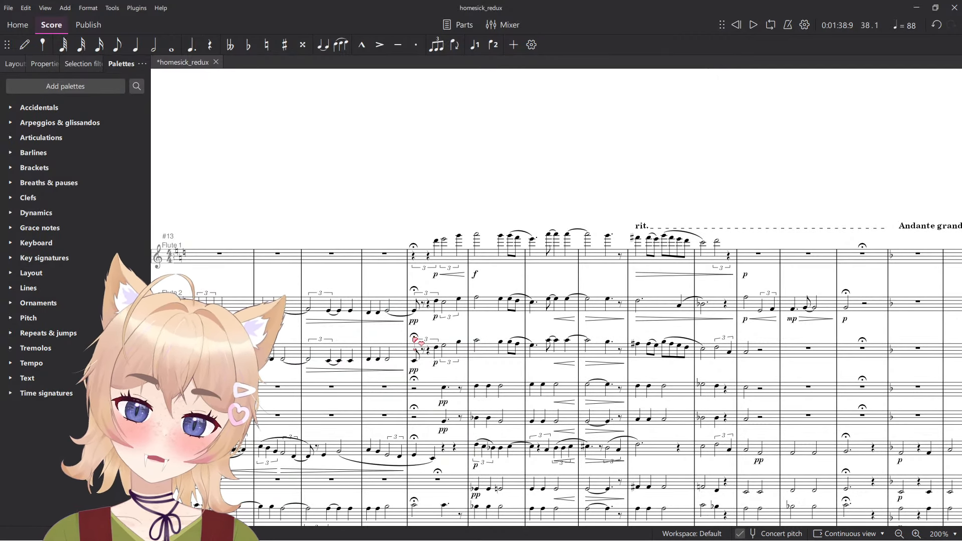
pyautogui.scroll(5, 403, 310)
pyautogui.click(471, 243)
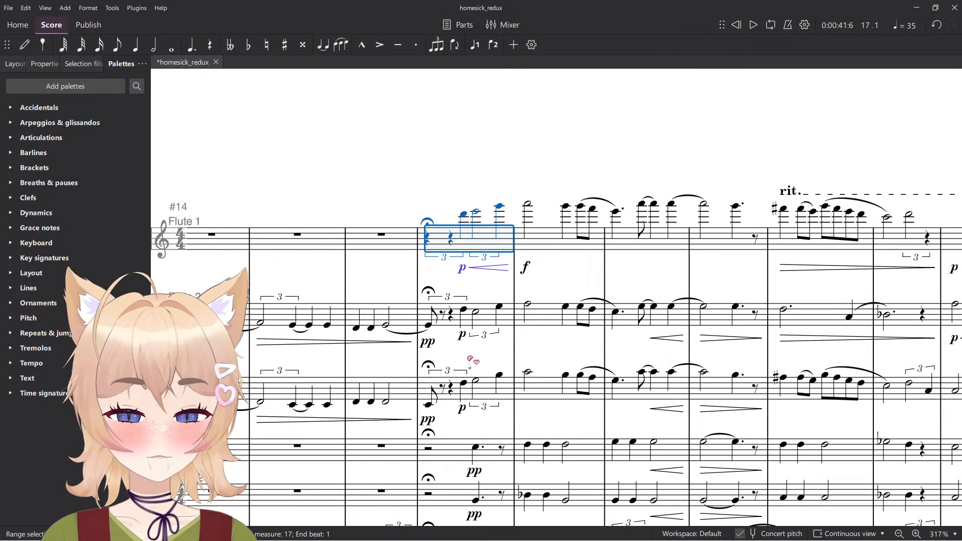
pyautogui.keyDown('shift'); pyautogui.click(484, 389); pyautogui.keyUp('shift')
pyautogui.press('Escape')
pyautogui.scroll(-5, 525, 211)
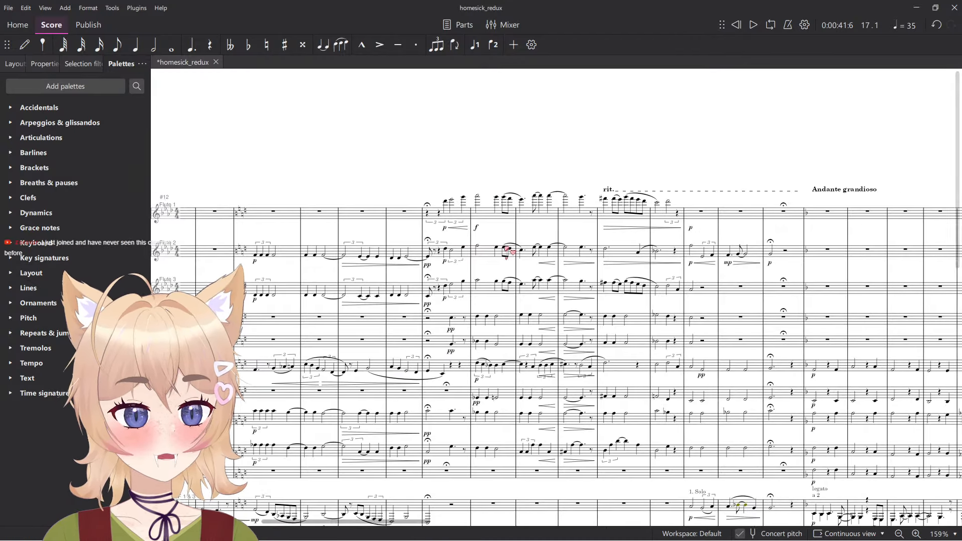
# Save the homesick_redux score with the legato flute markings at the poco rit.
pyautogui.hscroll(6, 531, 230)
pyautogui.scroll(6, 539, 247)
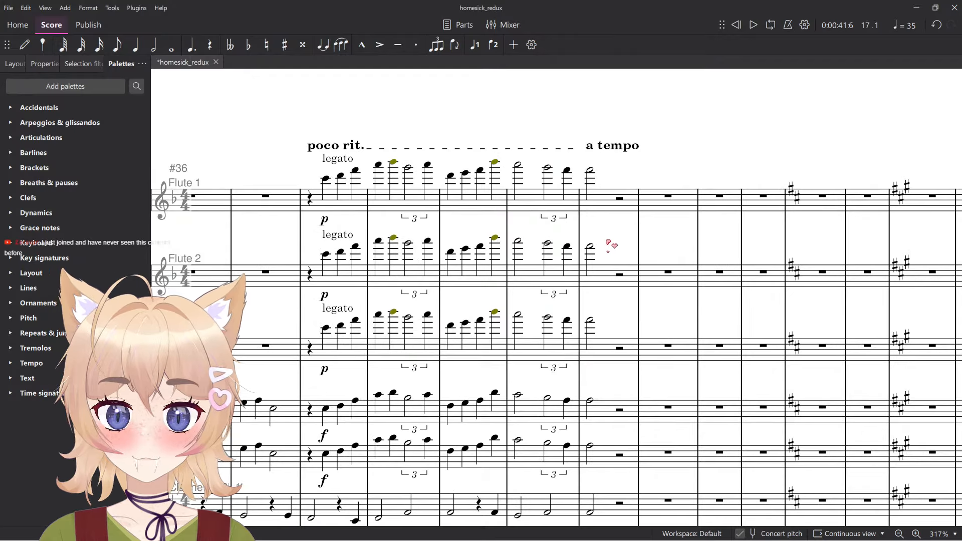
pyautogui.hotkey('ctrl', 's')
pyautogui.hscroll(-3, 720, 168)
pyautogui.scroll(-10, 724, 168)
pyautogui.scroll(6, 702, 216)
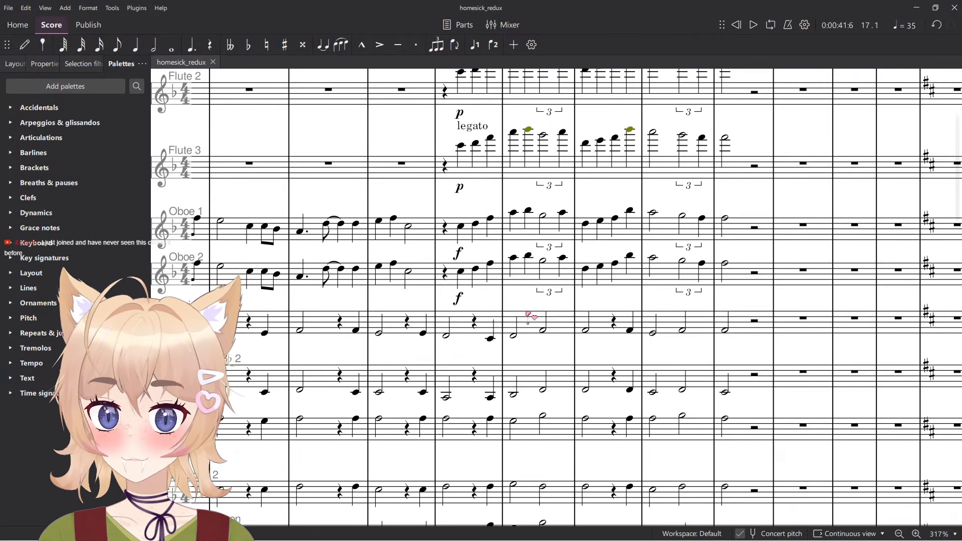
# Play back the poco rit. from measure 37 into measure 38 and inspect the brass and percussion staves.
pyautogui.press('space')
pyautogui.scroll(-6, 469, 348)
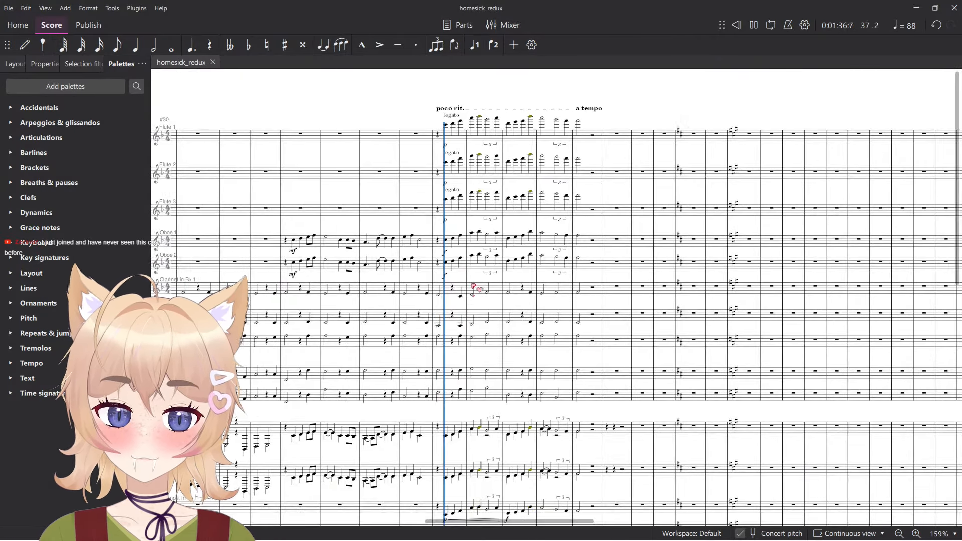
pyautogui.scroll(-1, 477, 300)
pyautogui.scroll(-2, 436, 338)
pyautogui.scroll(2, 384, 366)
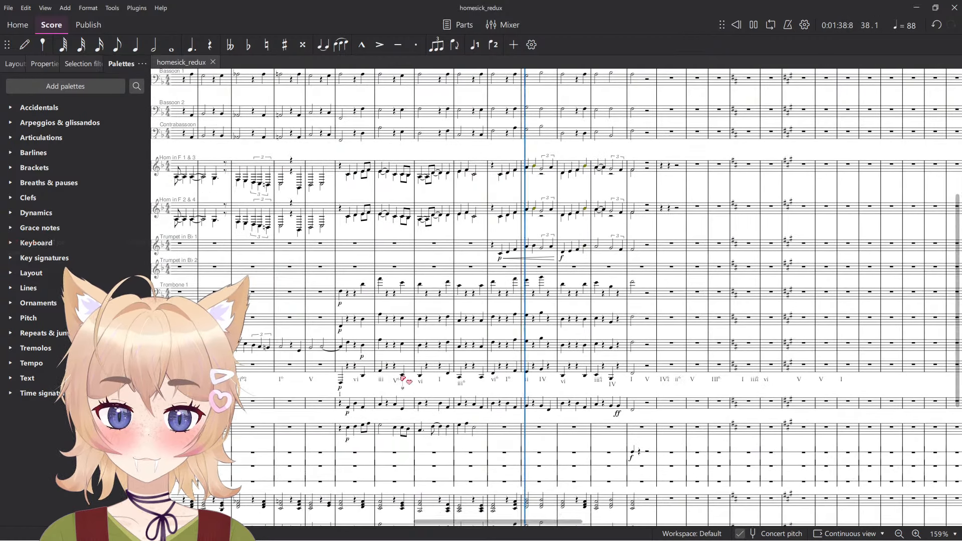
pyautogui.press('space')
# Add accents to the first timpani note of each measure from 34 through 40 and play back the passage.
pyautogui.scroll(2, 346, 421)
pyautogui.click(383, 404)
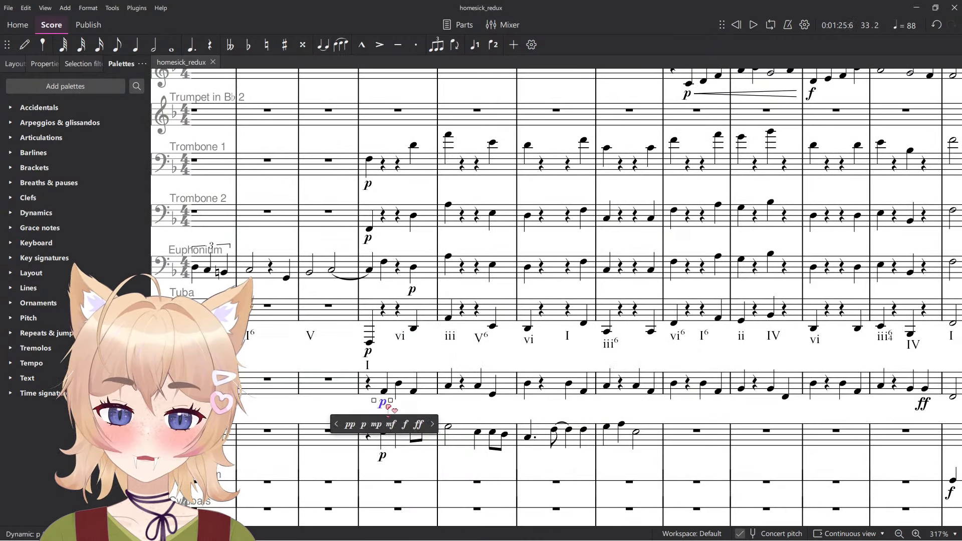
pyautogui.click(416, 406)
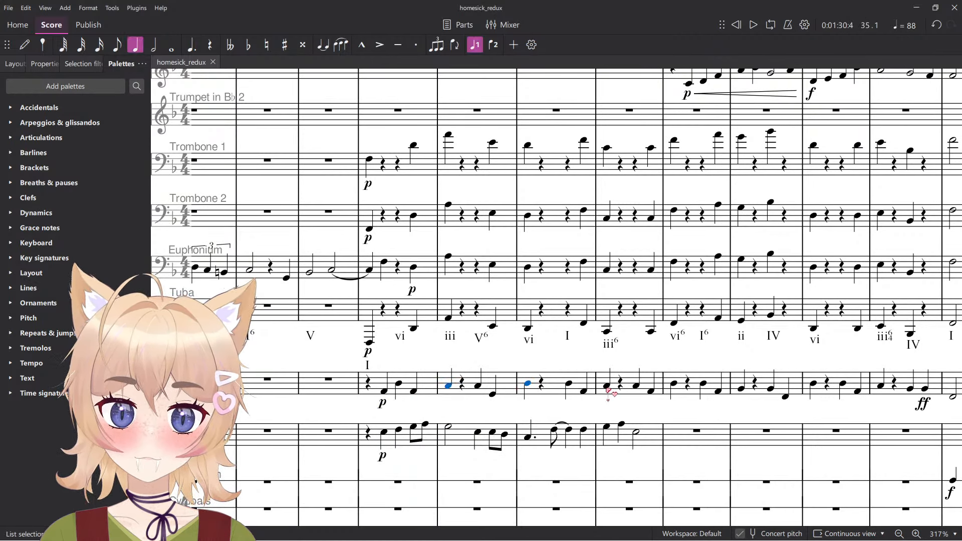
pyautogui.moveTo(756, 391); pyautogui.dragTo(700, 419)
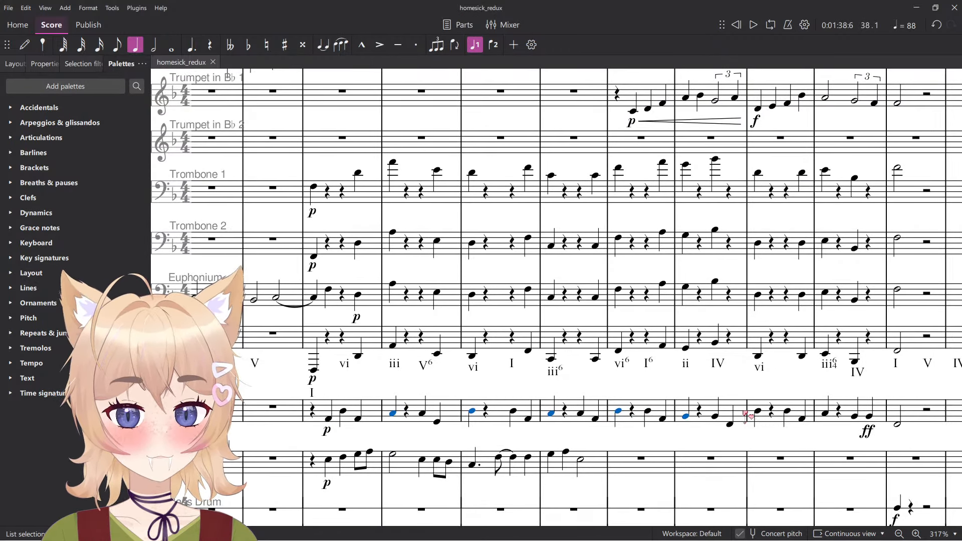
pyautogui.hotkey('shift', 'v')
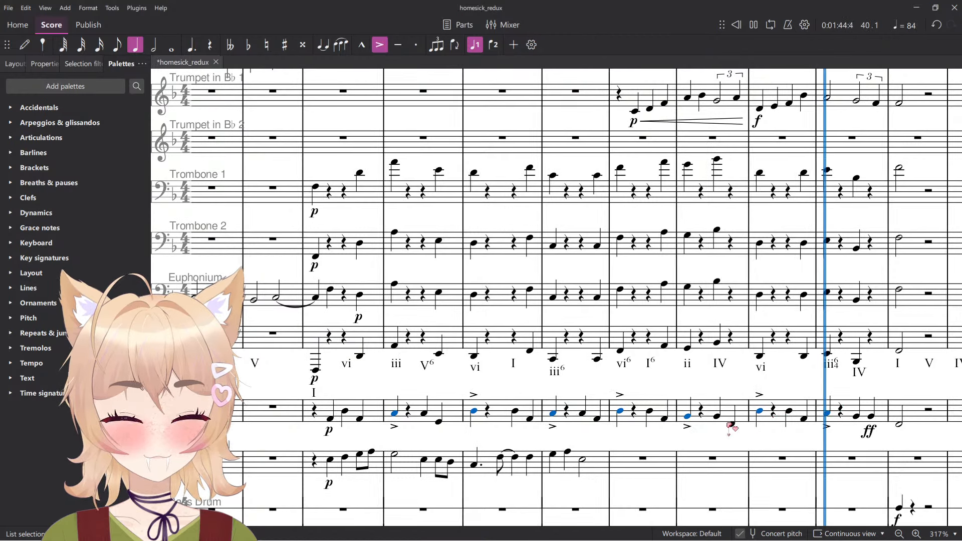
pyautogui.click(376, 416)
pyautogui.press('space')
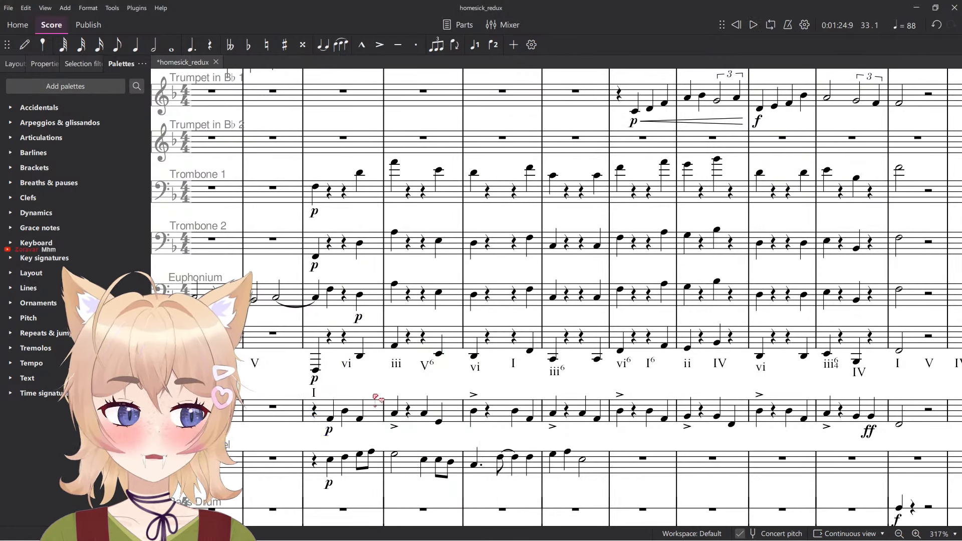
# Set the timpani's opening dynamic in measure 33 to mp and play back the passage into measure 35.
pyautogui.scroll(2, 376, 399)
pyautogui.scroll(1, 323, 441)
pyautogui.click(324, 485)
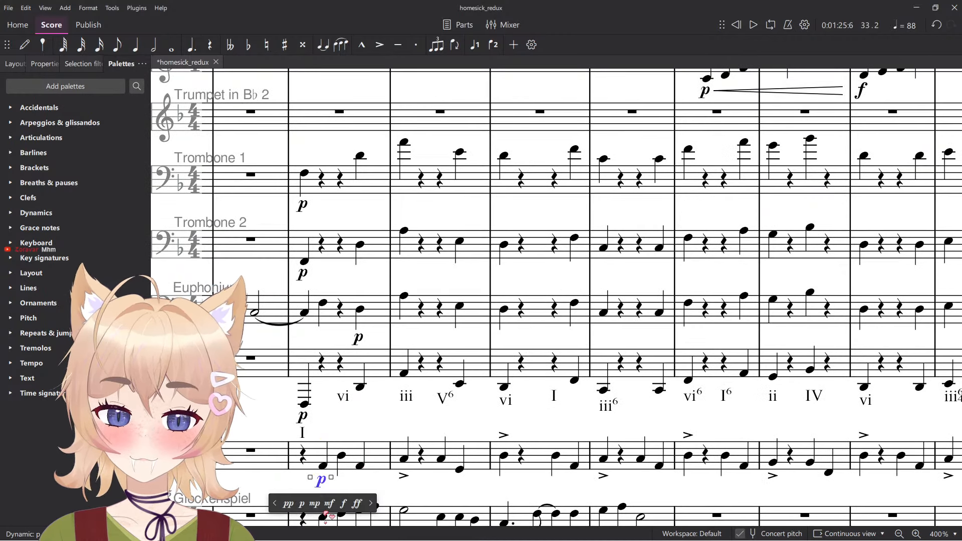
pyautogui.click(317, 508)
pyautogui.press('space')
pyautogui.scroll(-3, 384, 429)
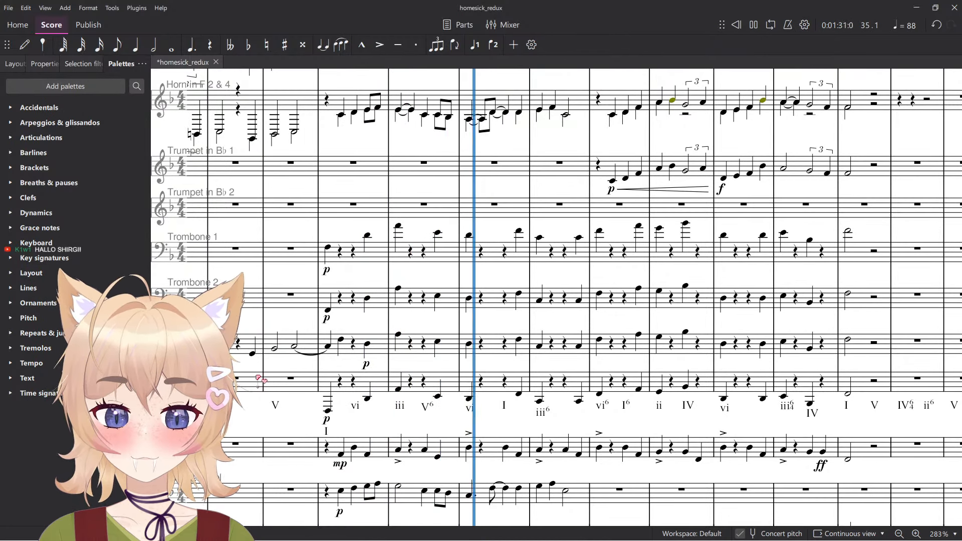
pyautogui.press('space')
# Set the timpani's opening dynamic in measure 33 to f and play back the passage into measure 36.
pyautogui.click(344, 465)
pyautogui.click(363, 488)
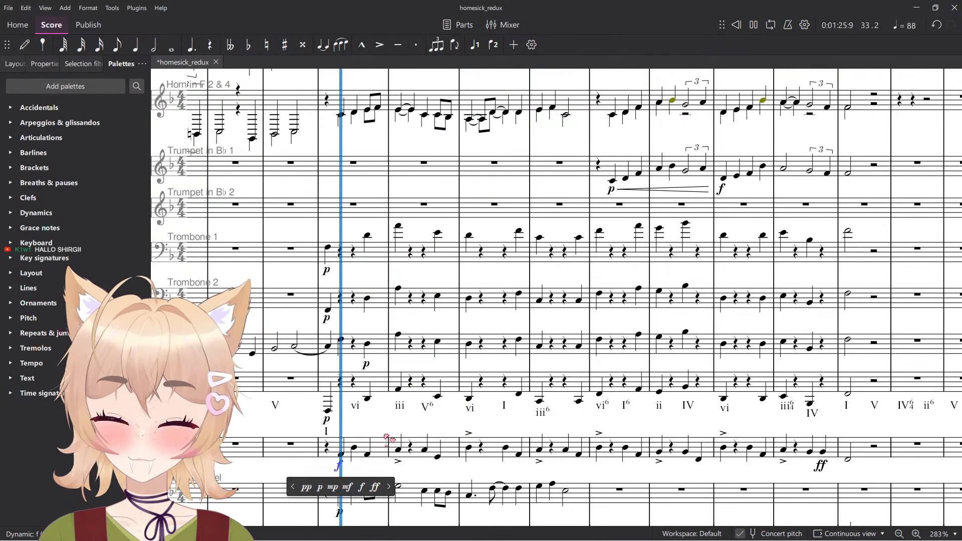
pyautogui.press('space')
pyautogui.scroll(-2, 398, 435)
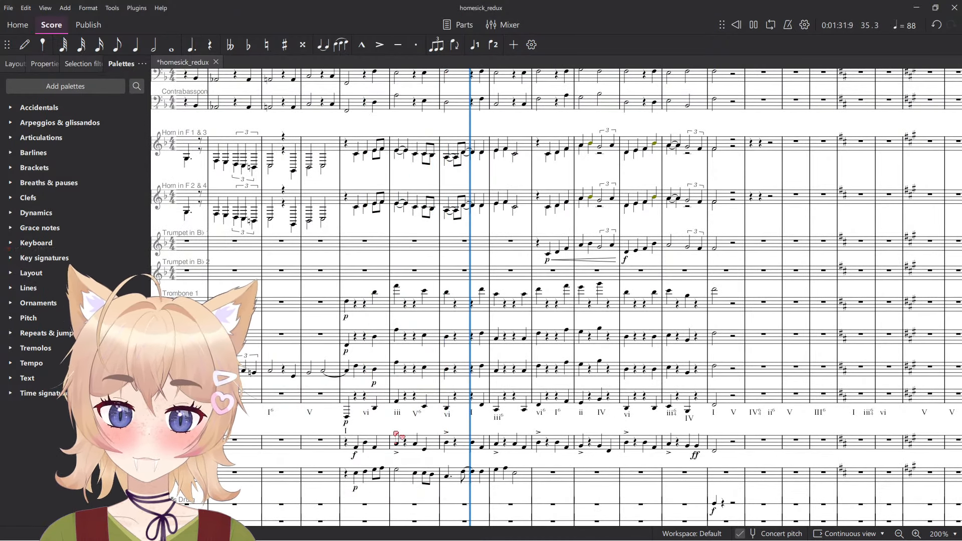
pyautogui.press('space')
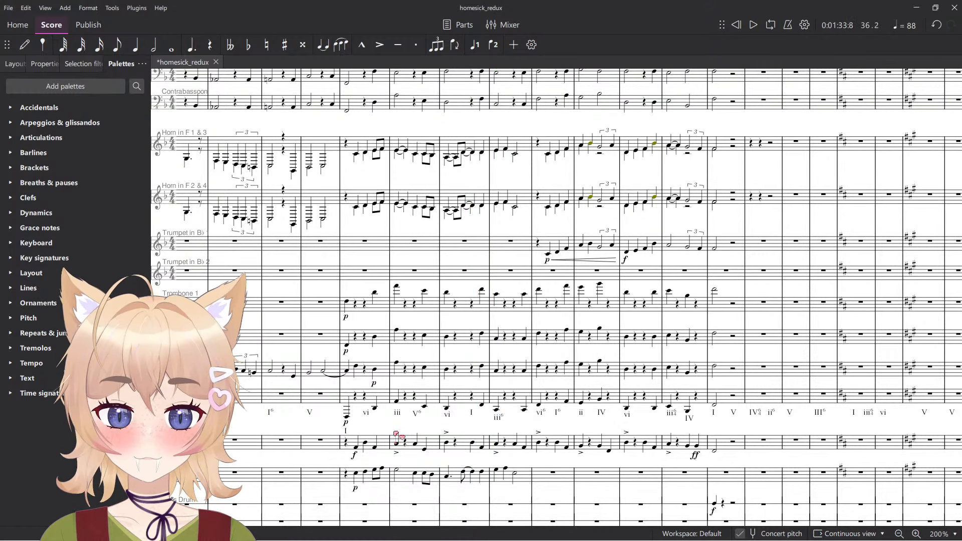
# Set the timpani's opening dynamic in measure 33 back to p.
pyautogui.keyDown('ctrl'); pyautogui.scroll(7, 376, 494); pyautogui.keyUp('ctrl')
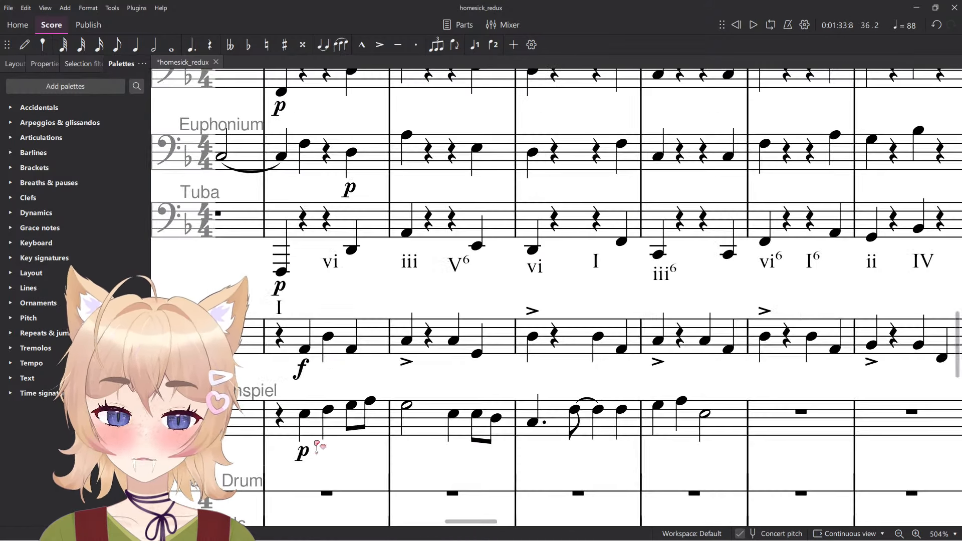
pyautogui.click(304, 354)
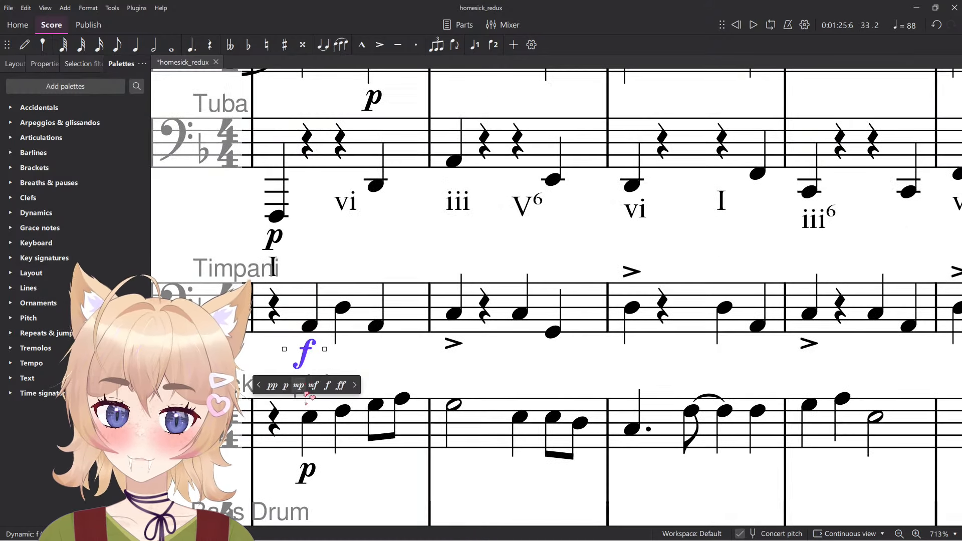
pyautogui.click(321, 329)
# Add a staff text with a sound flag to the timpani at the start of measure 33 and choose Baroque Mallets.
pyautogui.keyDown('ctrl'); pyautogui.scroll(-9, 324, 331); pyautogui.keyUp('ctrl')
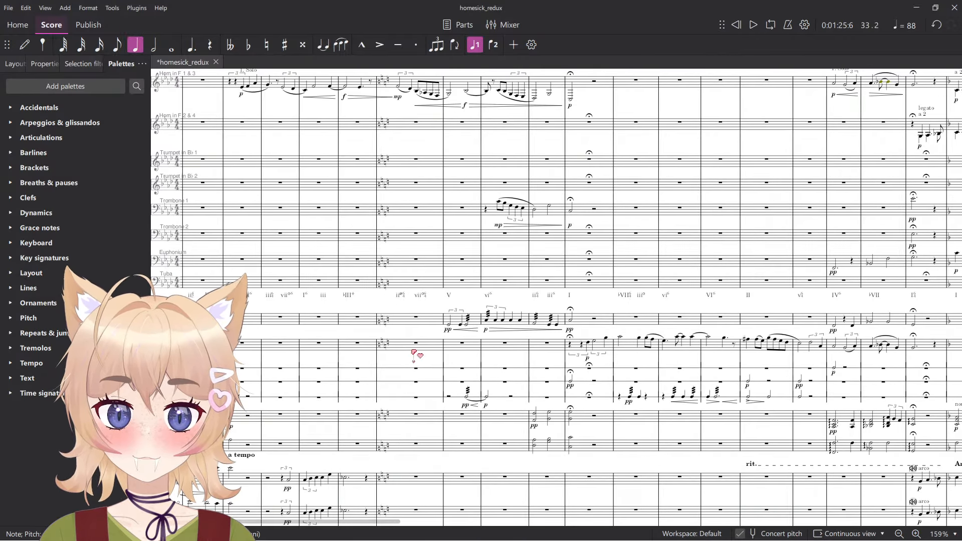
pyautogui.hscroll(6, 414, 353)
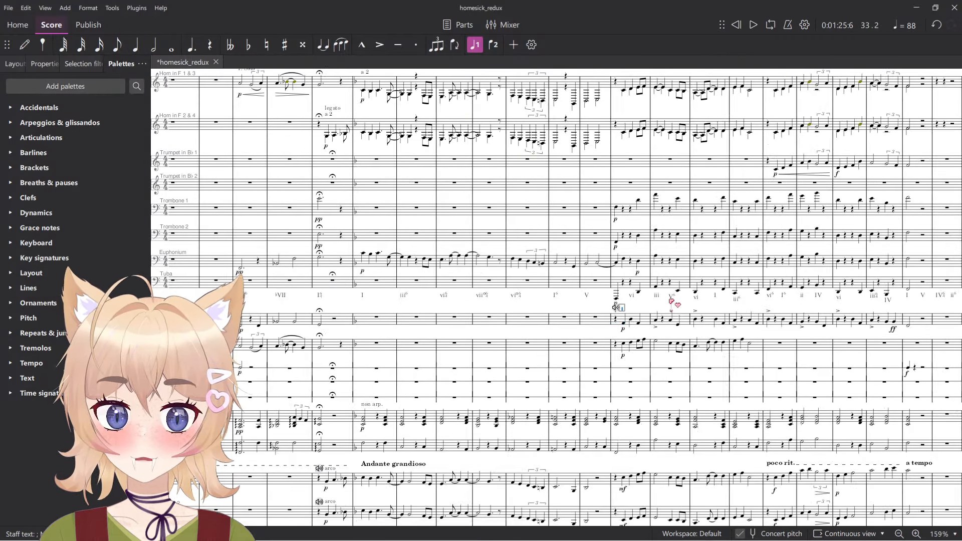
pyautogui.keyDown('ctrl'); pyautogui.scroll(8, 672, 303); pyautogui.keyUp('ctrl')
pyautogui.click(483, 339)
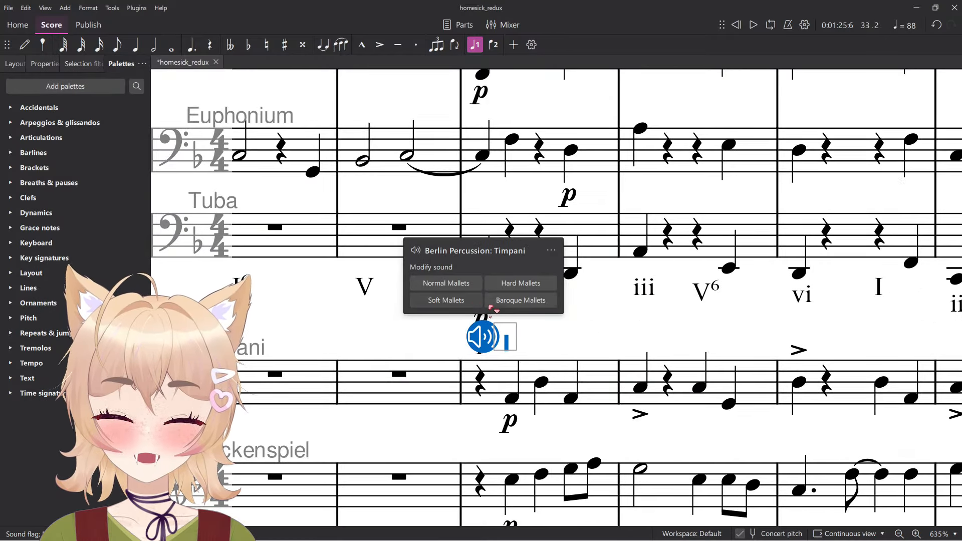
pyautogui.click(509, 301)
pyautogui.press('Escape')
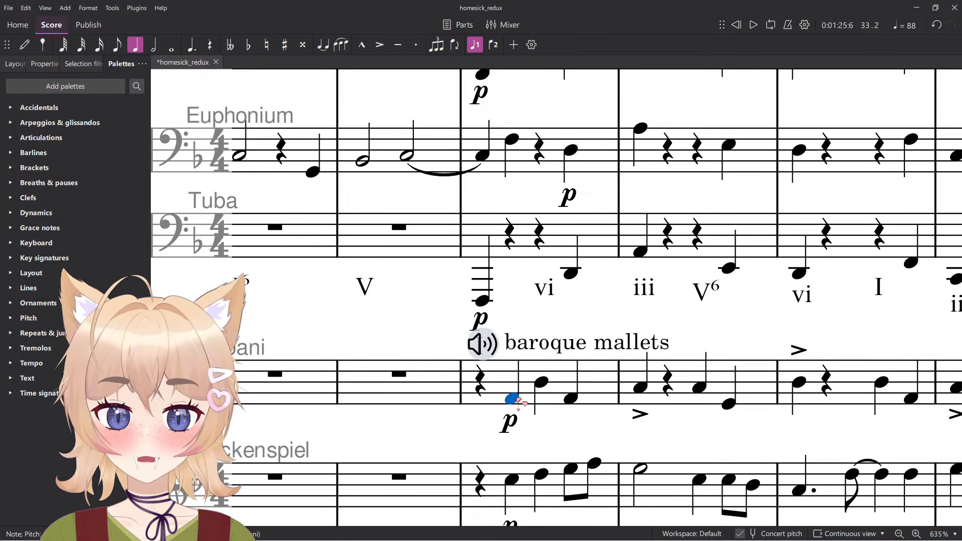
# Play back the timpani passage with baroque mallets from measure 33 and stop at measure 36.
pyautogui.click(606, 398)
pyautogui.press('space')
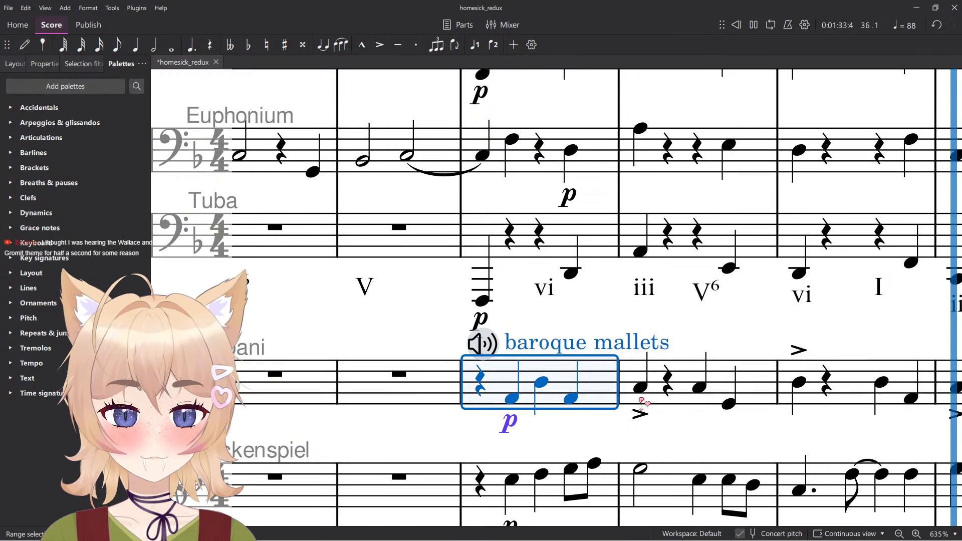
pyautogui.press('space')
pyautogui.moveTo(662, 292); pyautogui.dragTo(456, 300)
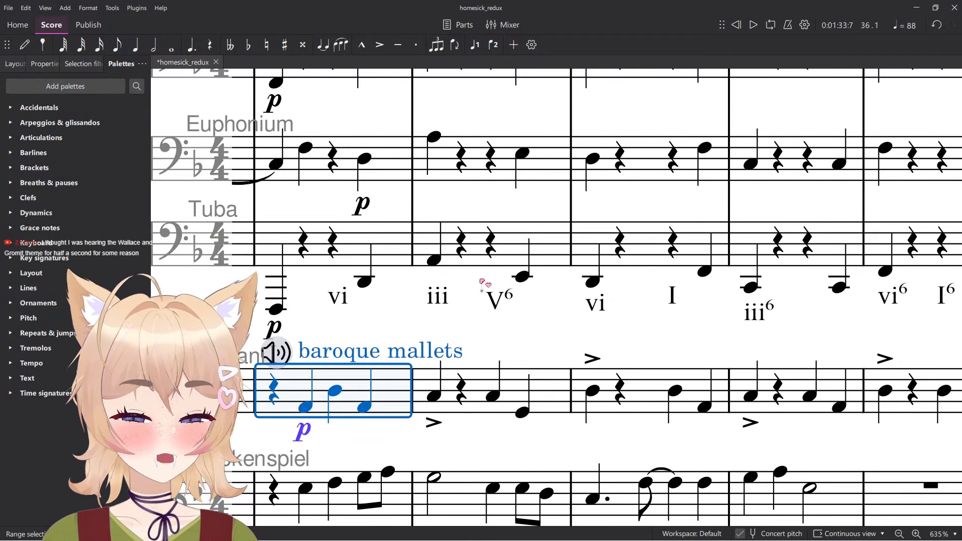
pyautogui.hscroll(2, 494, 297)
pyautogui.hscroll(-5, 490, 321)
pyautogui.press('Escape')
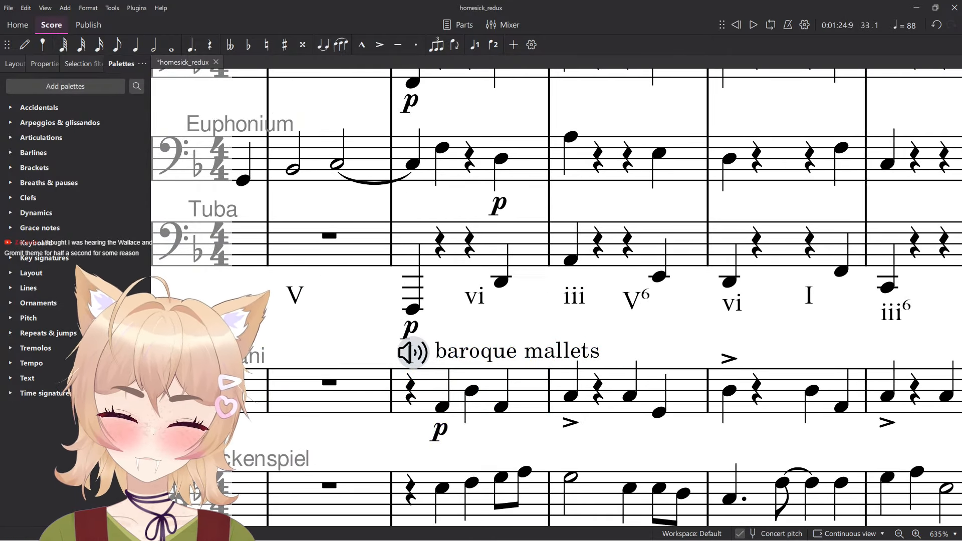
# Change the timpani's sound flag in measure 33 to Hard Mallets.
pyautogui.scroll(1, 458, 370)
pyautogui.hscroll(1, 465, 354)
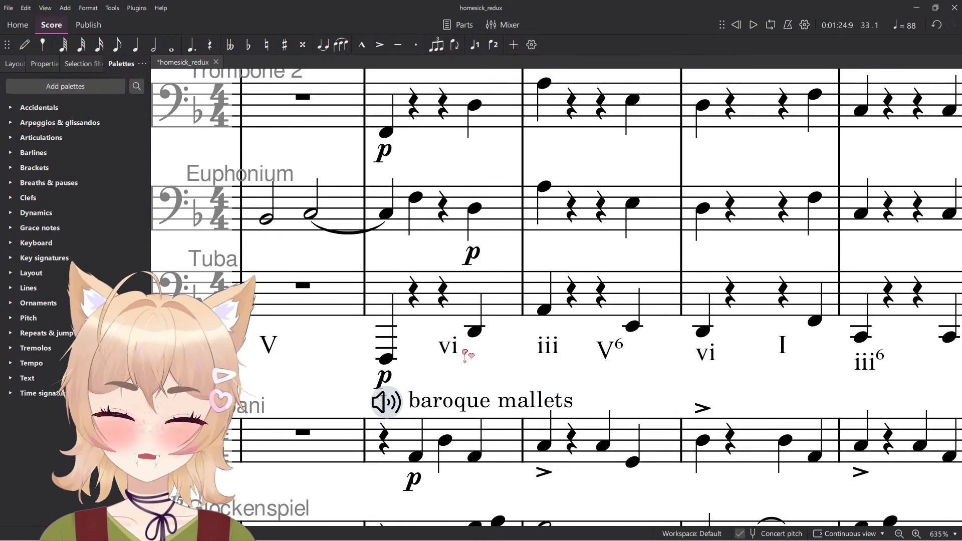
pyautogui.click(381, 413)
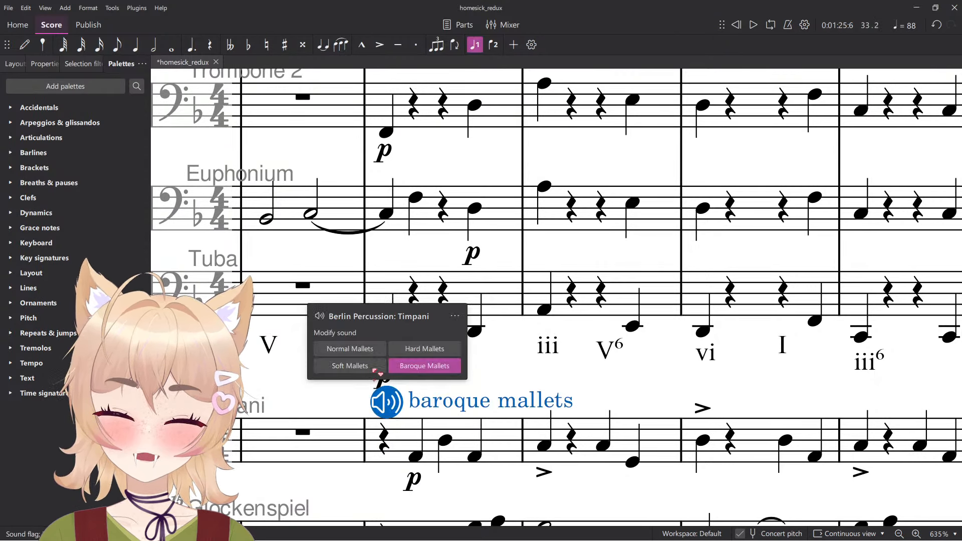
pyautogui.click(451, 352)
# Briefly play back the timpani's hard-mallet entry from measure 33 and save the score.
pyautogui.press('space')
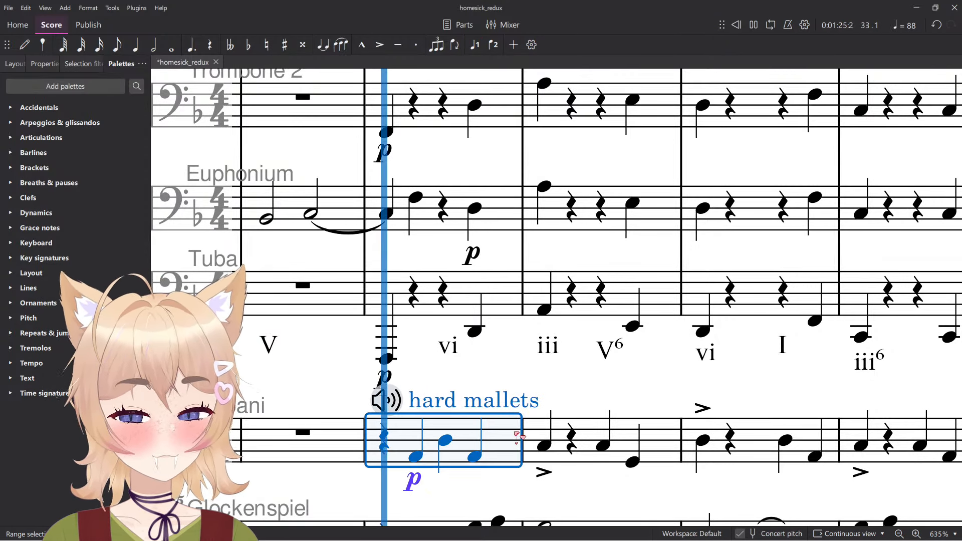
pyautogui.press('space')
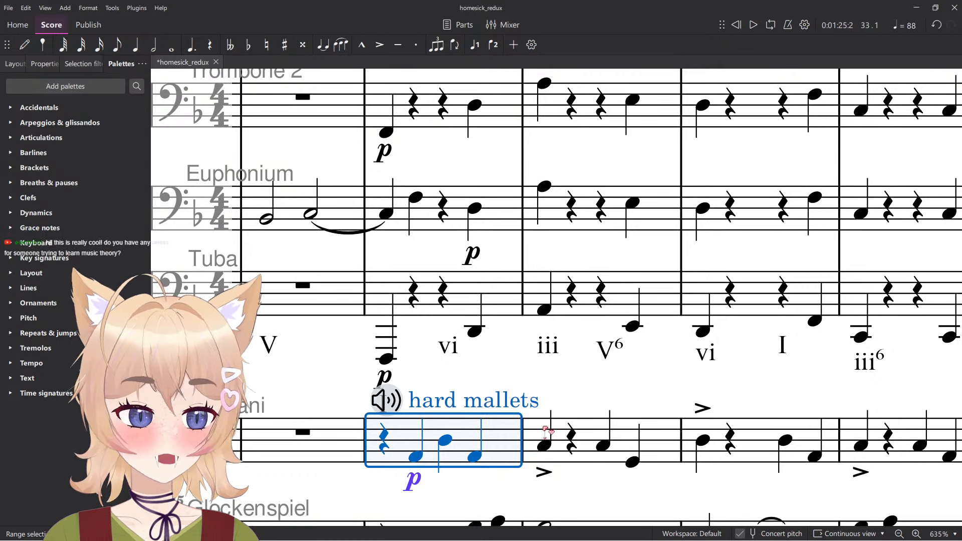
pyautogui.hotkey('ctrl', 's')
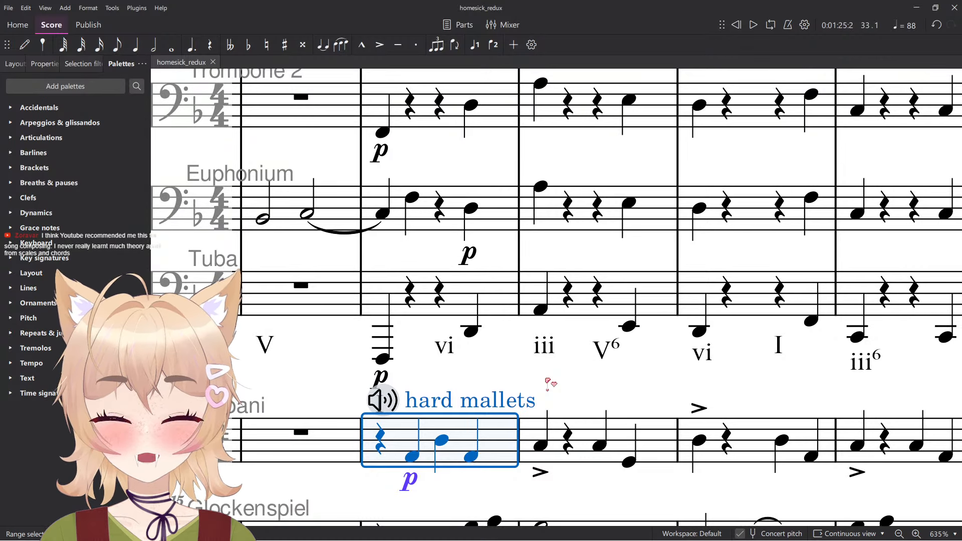
pyautogui.scroll(-5, 484, 376)
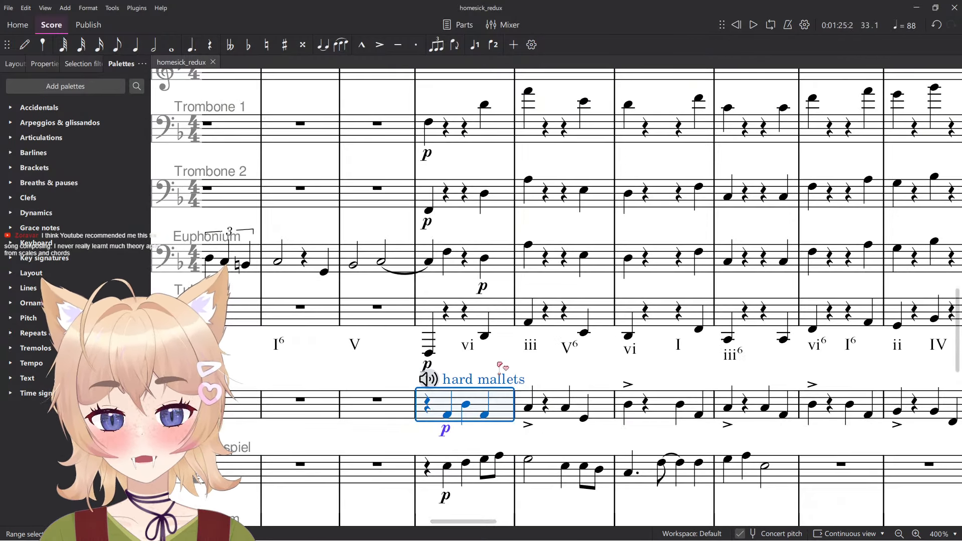
pyautogui.press('Escape')
pyautogui.scroll(2, 471, 371)
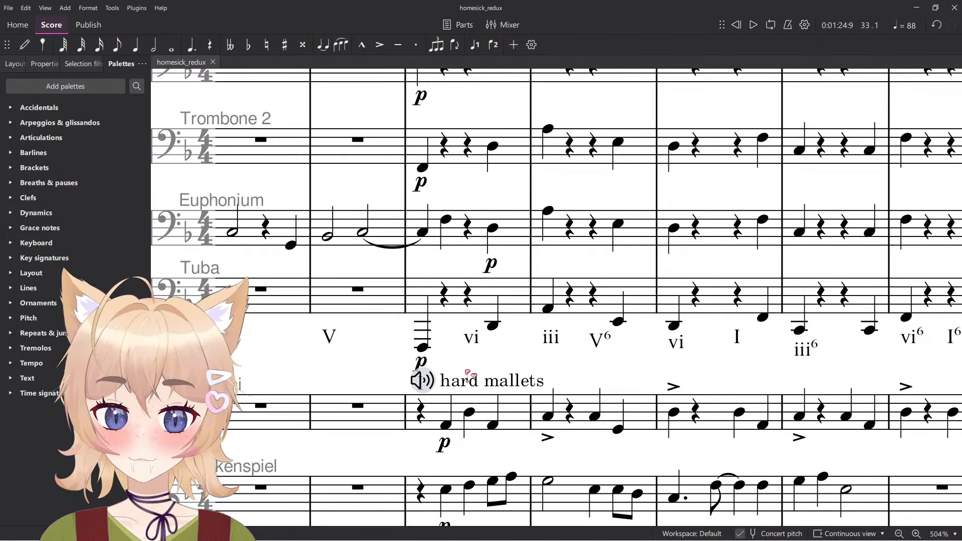
pyautogui.scroll(-3, 470, 376)
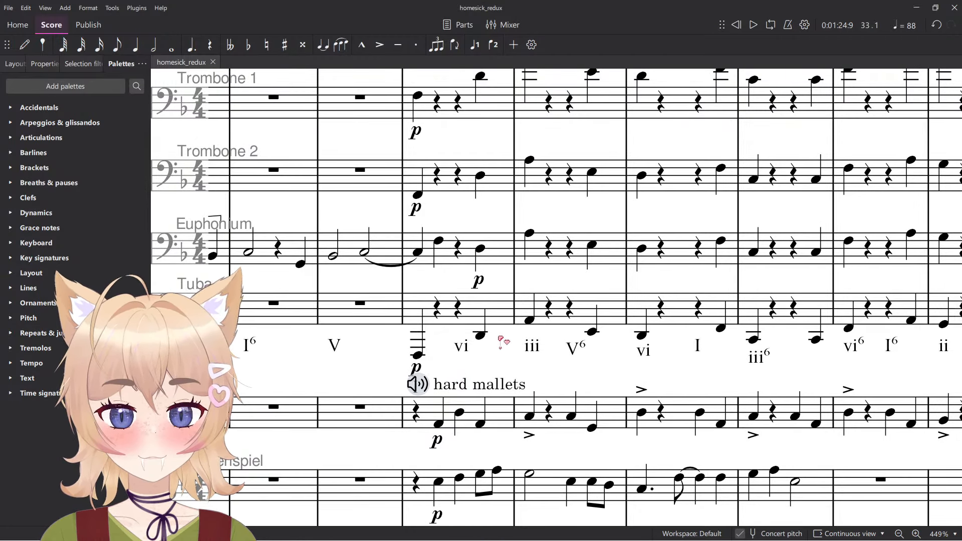
pyautogui.moveTo(498, 338); pyautogui.dragTo(534, 363)
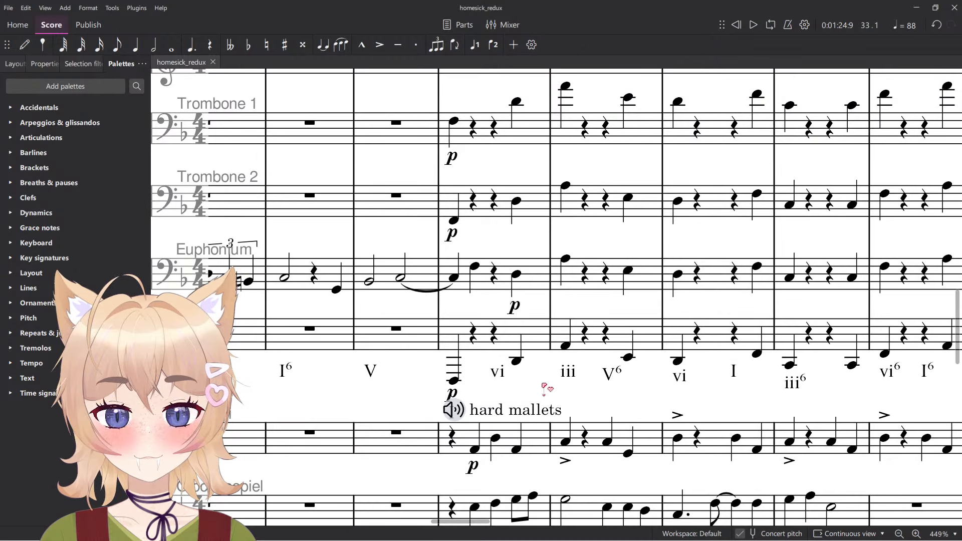
pyautogui.click(530, 335)
pyautogui.click(544, 387)
pyautogui.scroll(-5, 545, 387)
pyautogui.moveTo(506, 349); pyautogui.dragTo(552, 356)
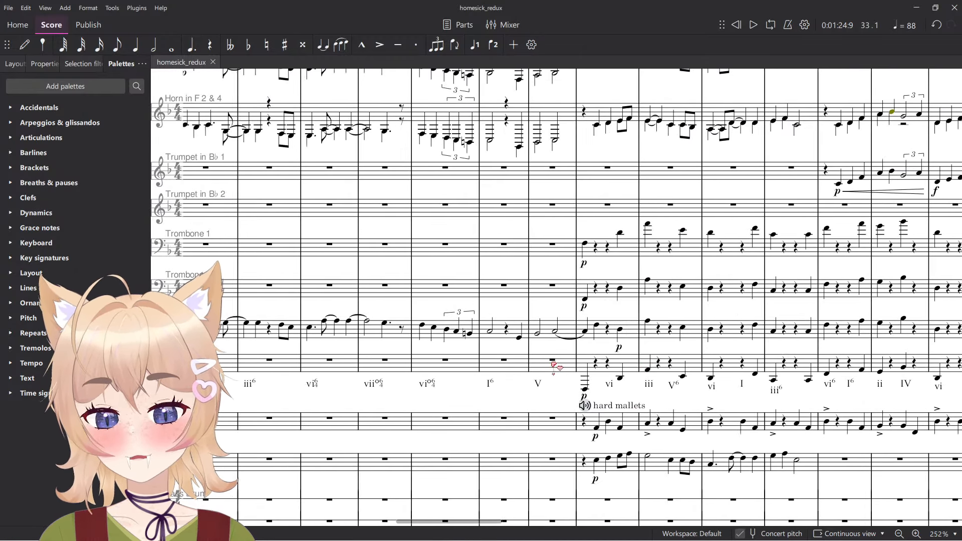
pyautogui.scroll(5, 549, 370)
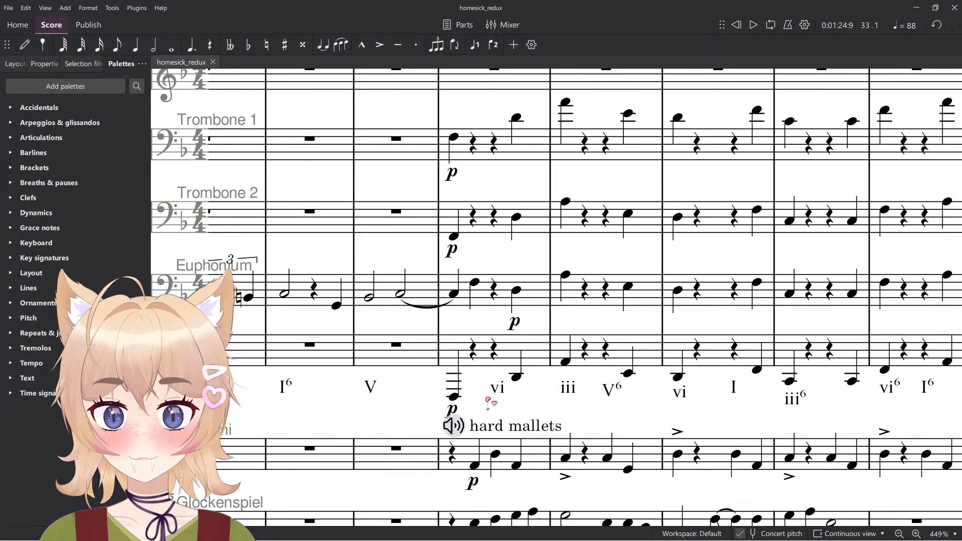
pyautogui.scroll(1, 489, 402)
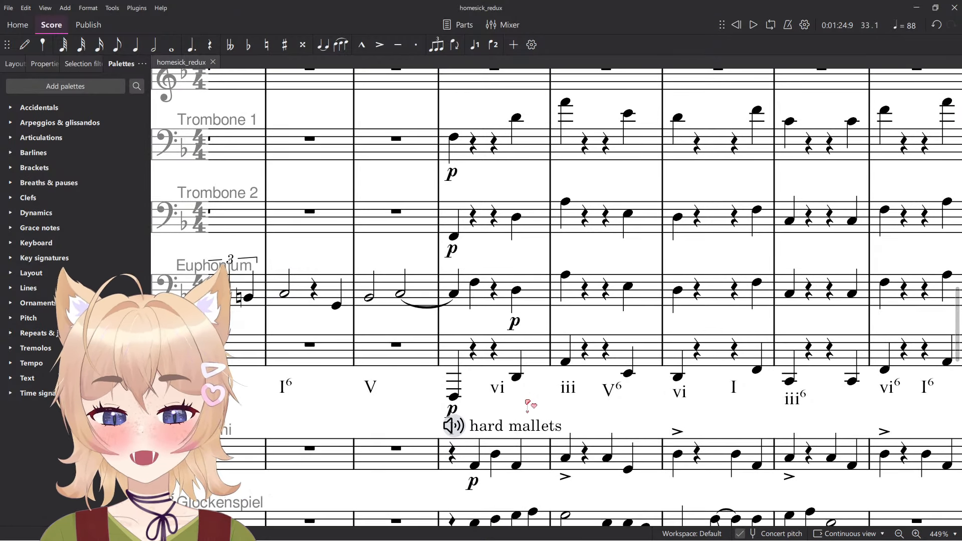
# Look over the brass and timpani staves from measure 34 onward, including the empty measures above the Roman numerals.
pyautogui.scroll(-1, 530, 403)
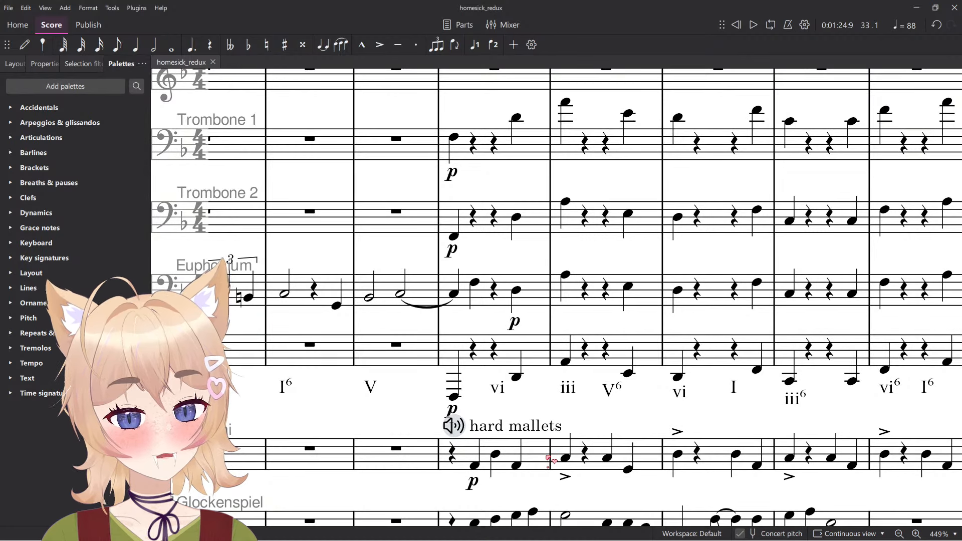
pyautogui.scroll(1, 570, 420)
pyautogui.hscroll(5, 570, 420)
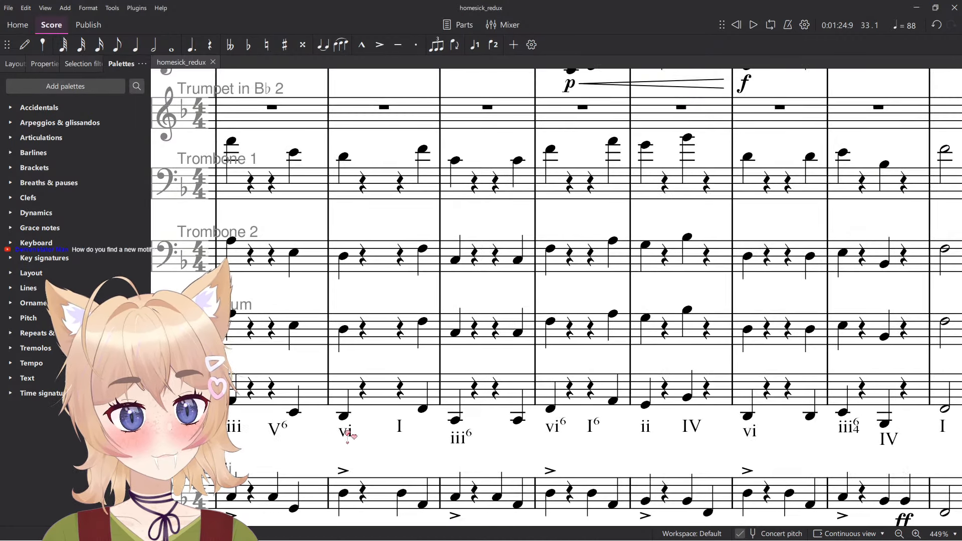
pyautogui.click(502, 326)
pyautogui.scroll(-8, 501, 327)
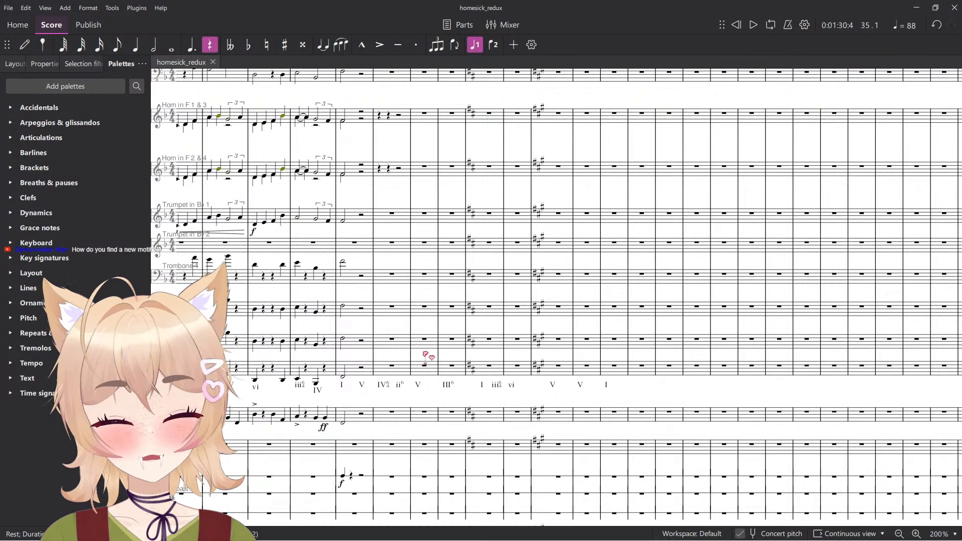
pyautogui.scroll(1, 411, 331)
pyautogui.hscroll(3, 401, 333)
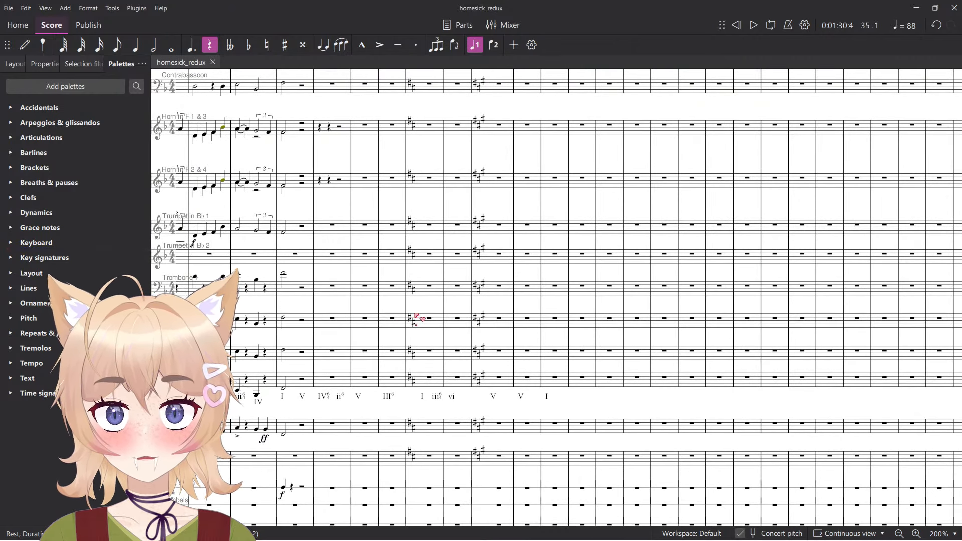
pyautogui.scroll(6, 416, 319)
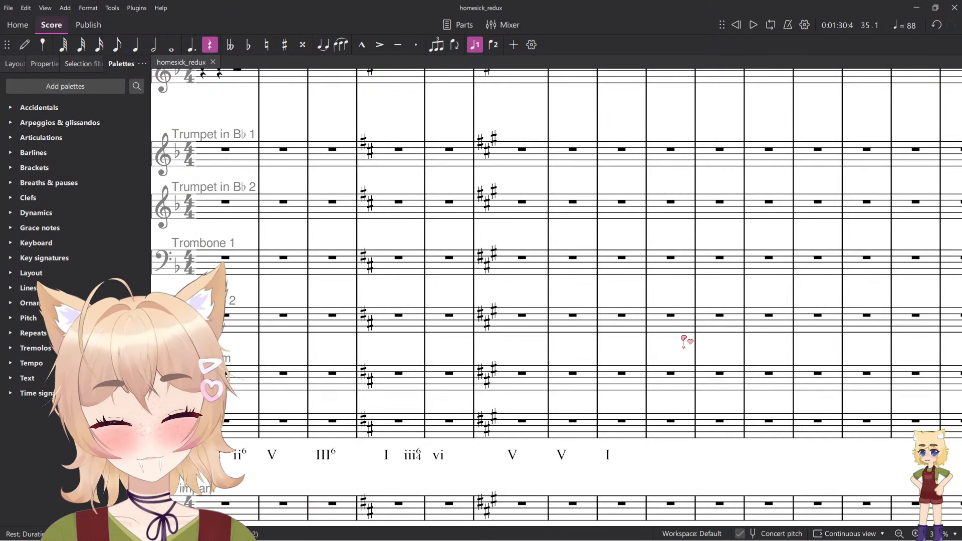
pyautogui.moveTo(682, 336); pyautogui.dragTo(678, 337)
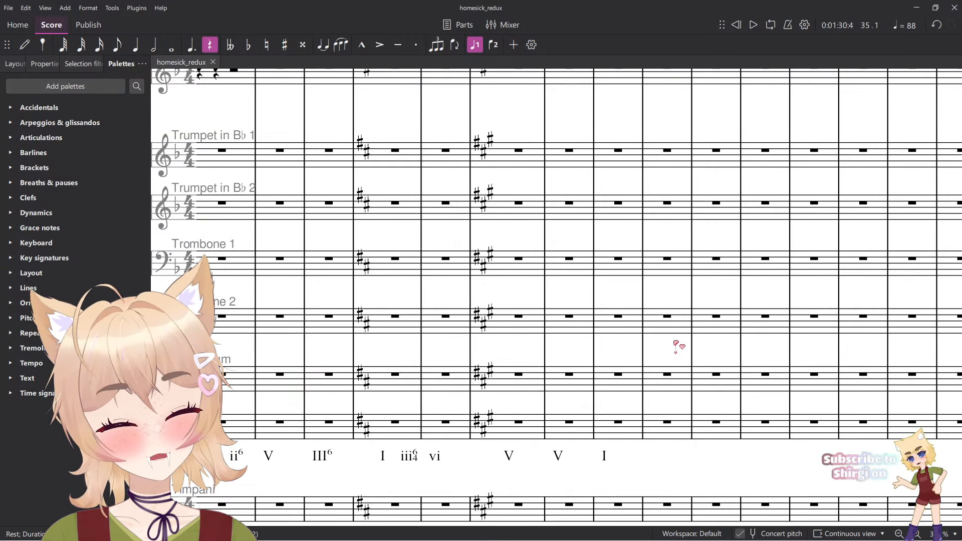
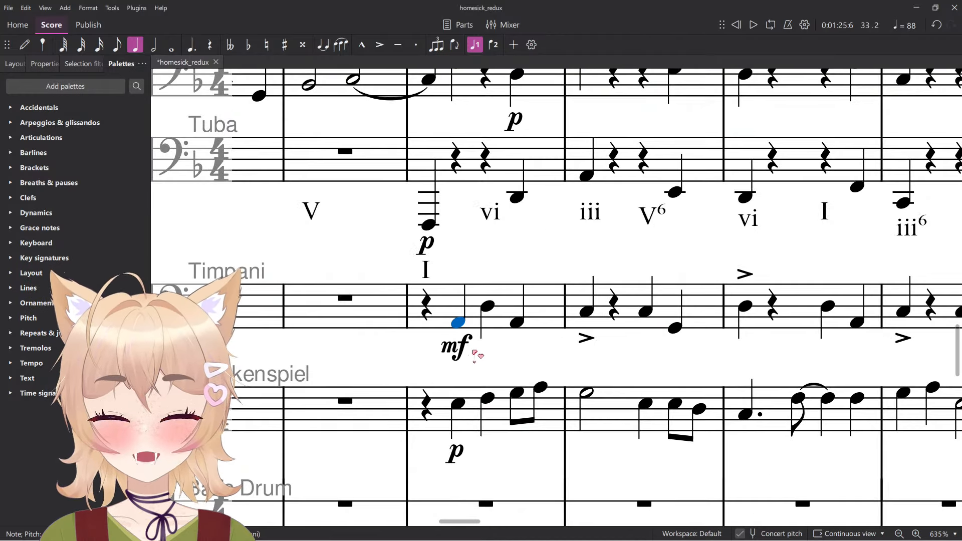
# Try delaying the timpani's measure 33 entry to beat 3 with mf, play it back and undo the change.
pyautogui.click(454, 346)
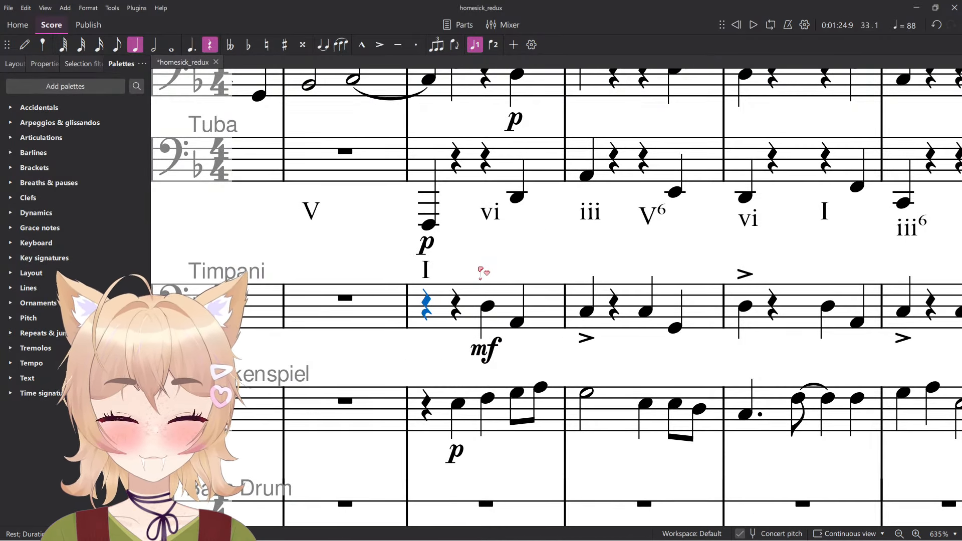
pyautogui.press('space')
pyautogui.scroll(-8, 531, 279)
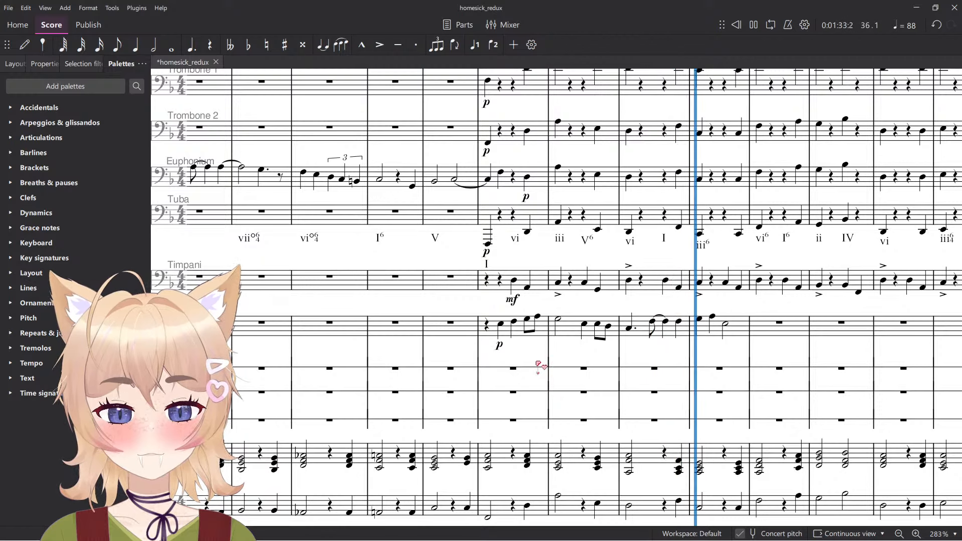
pyautogui.press('space')
pyautogui.hotkey('ctrl', 'z')
pyautogui.hotkey('ctrl', 'z')
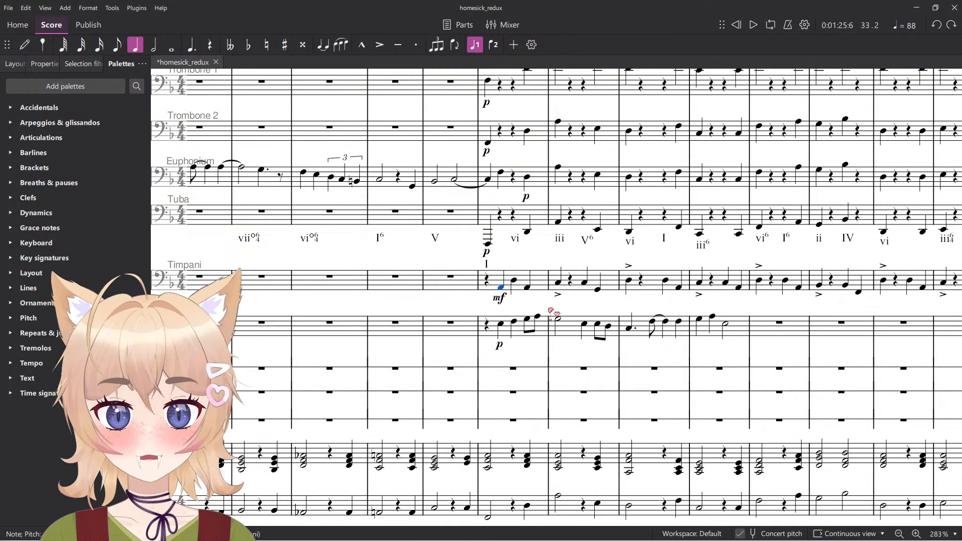
# Change the timpani's dynamic in measure 33 to p.
pyautogui.click(550, 308)
pyautogui.scroll(-2, 545, 303)
pyautogui.scroll(2, 526, 297)
pyautogui.click(504, 297)
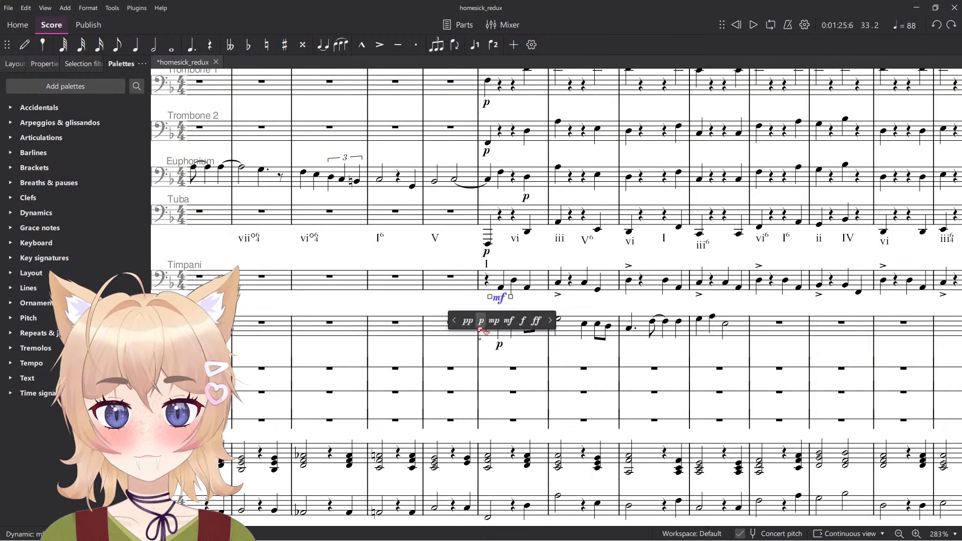
pyautogui.click(481, 327)
pyautogui.click(547, 302)
# Briefly play back the score from the lowest string part's arco entry in measure 33.
pyautogui.scroll(-8, 544, 304)
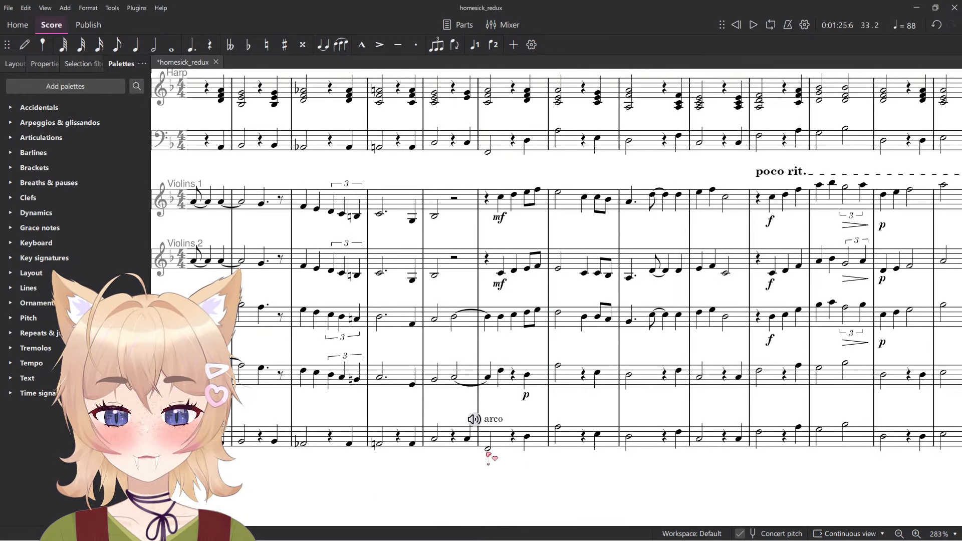
pyautogui.click(491, 447)
pyautogui.press('space')
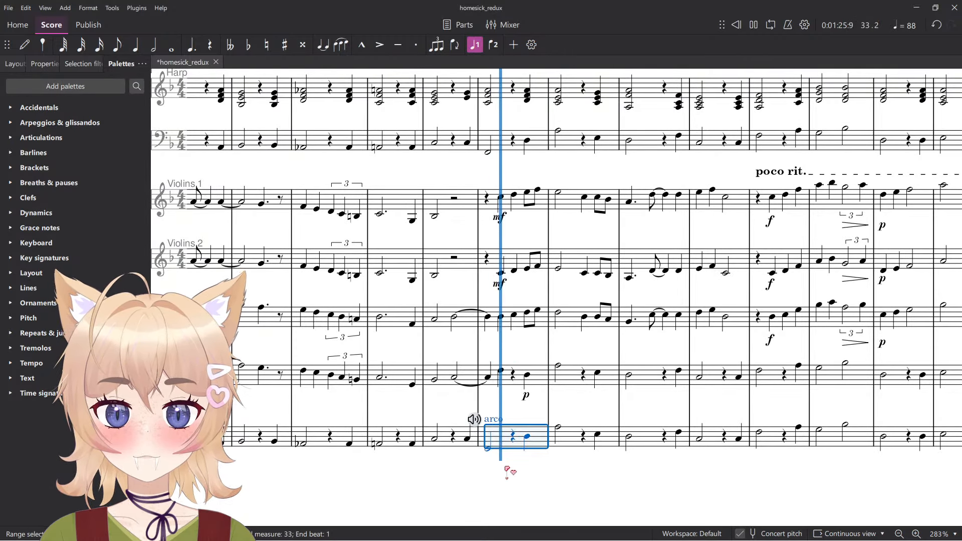
pyautogui.scroll(1, 489, 369)
pyautogui.scroll(-3, 489, 369)
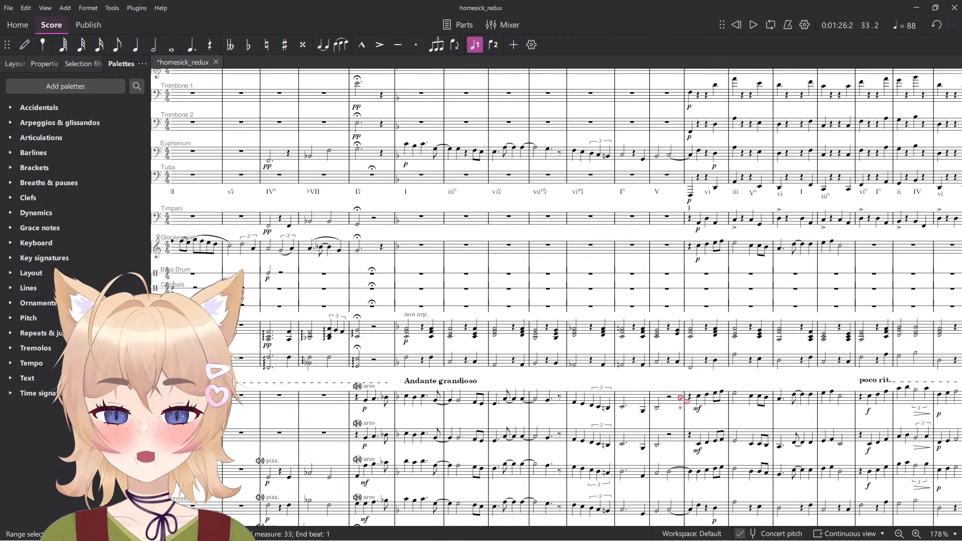
pyautogui.scroll(-1, 683, 400)
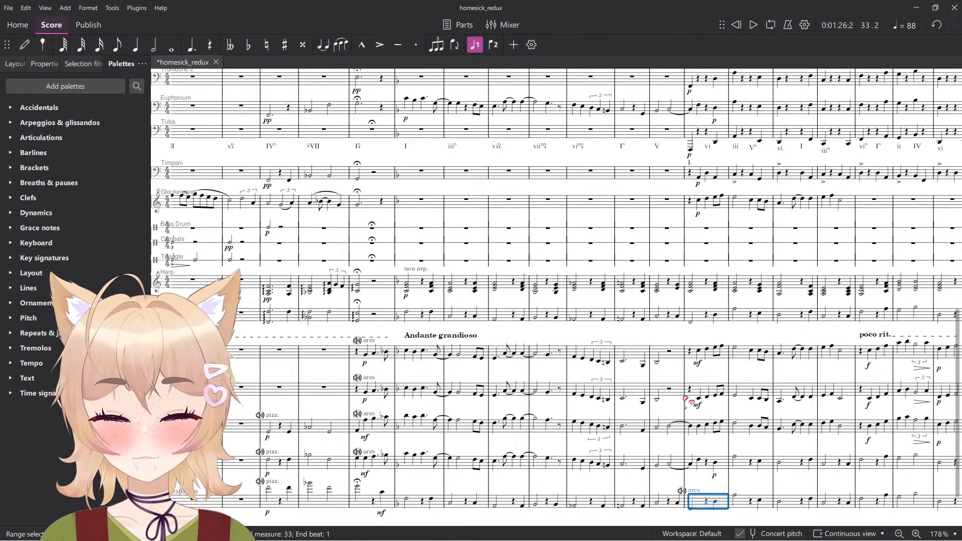
# Try an f dynamic on the harp's first chord in measure 33 and briefly play it back.
pyautogui.moveTo(686, 398); pyautogui.dragTo(641, 391)
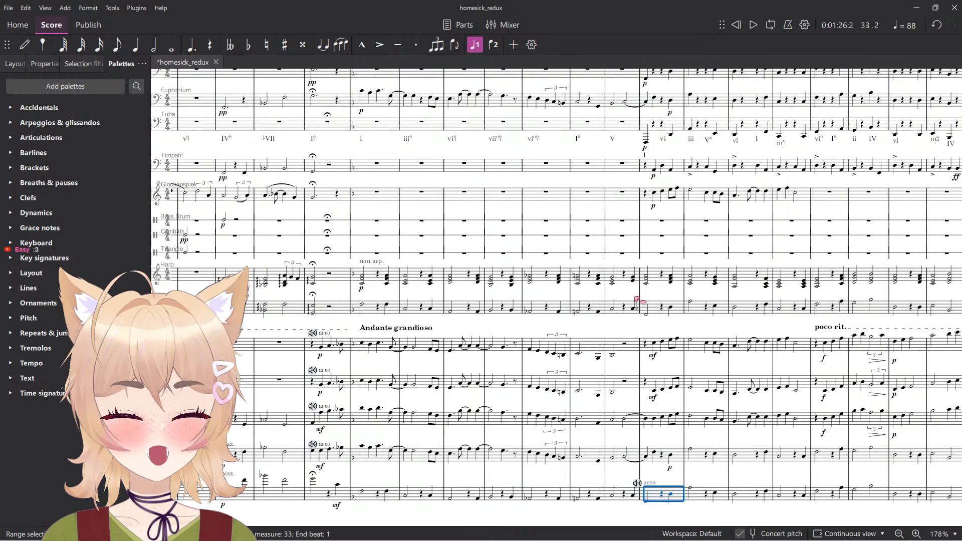
pyautogui.hotkey('ctrl', 'd')
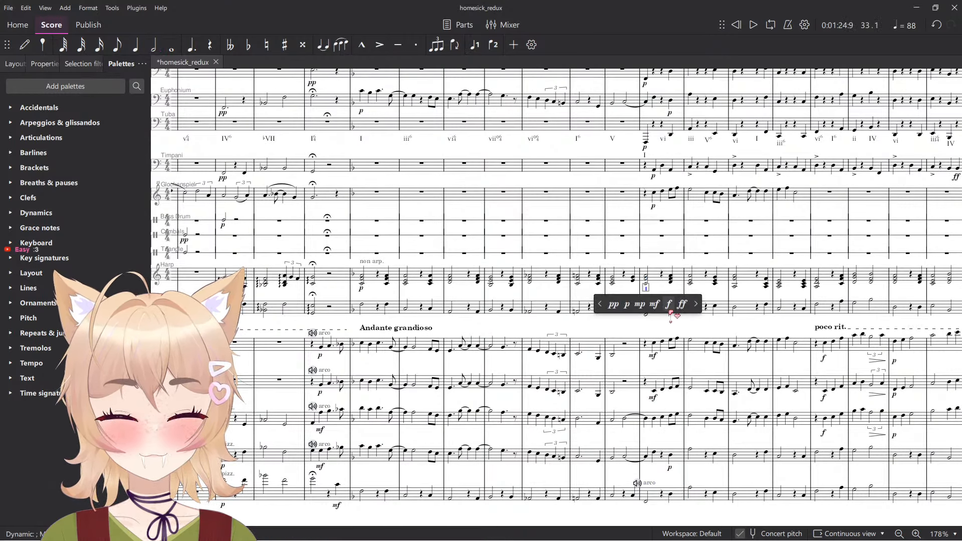
pyautogui.click(669, 304)
pyautogui.moveTo(699, 335); pyautogui.dragTo(580, 412)
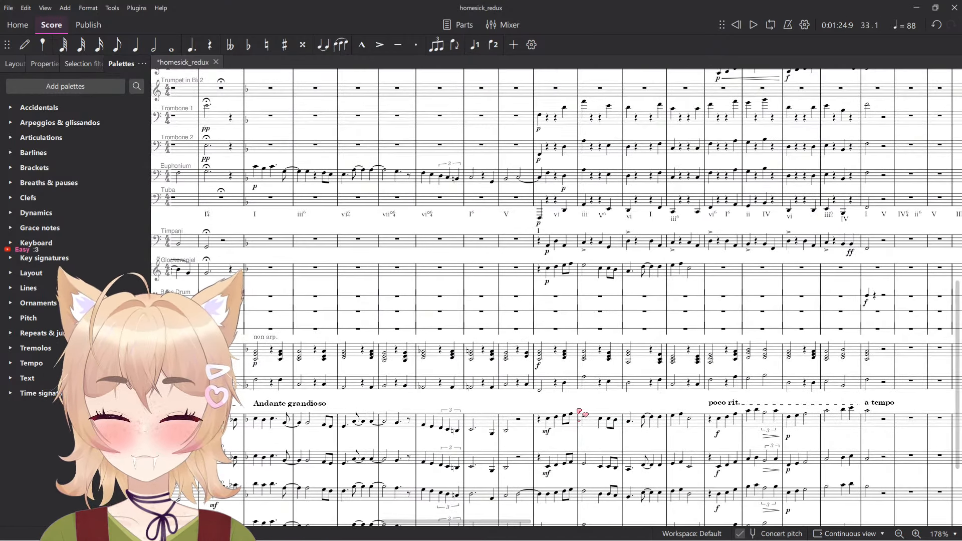
pyautogui.press('space')
# Change the harp's measure 33 dynamic to mp and play back the transition from measure 32.
pyautogui.scroll(5, 561, 385)
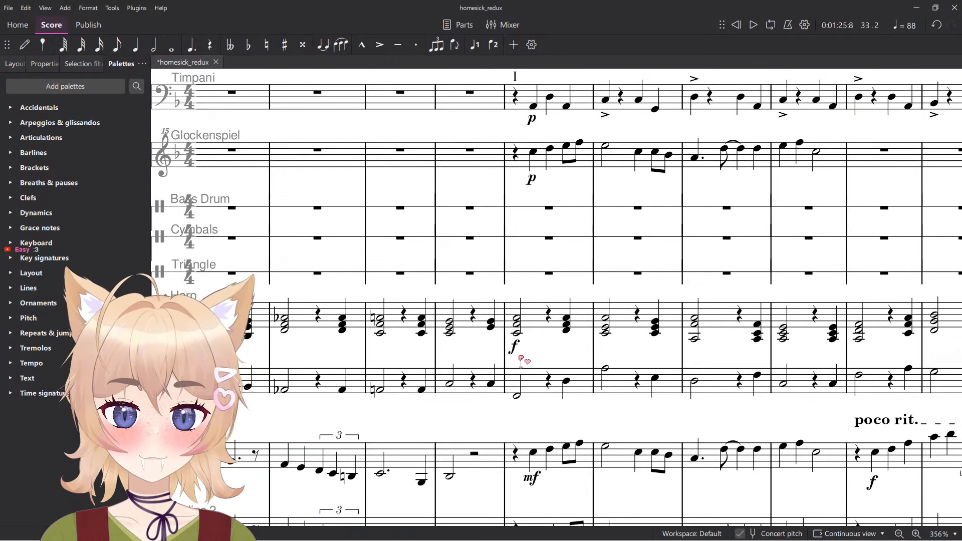
pyautogui.click(514, 349)
pyautogui.click(508, 371)
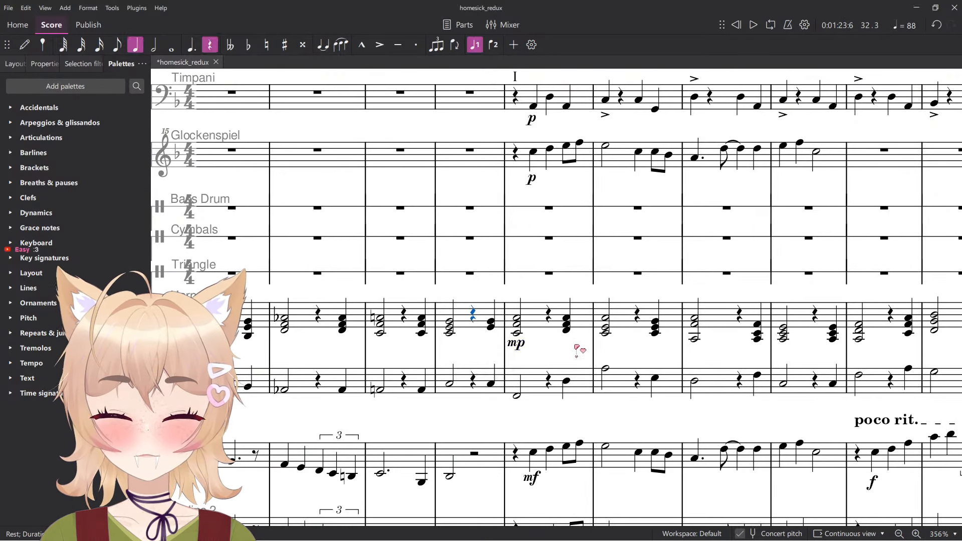
pyautogui.press('space')
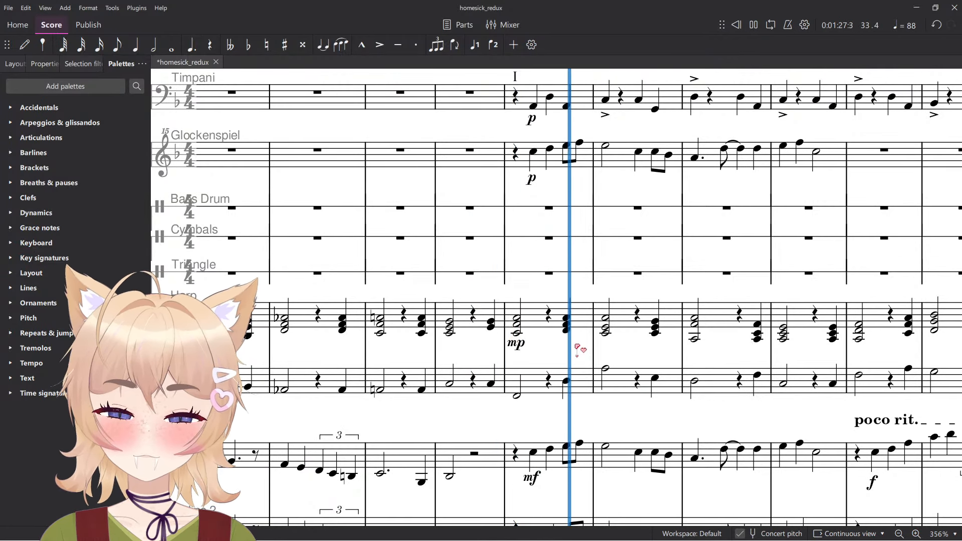
pyautogui.scroll(-6, 580, 349)
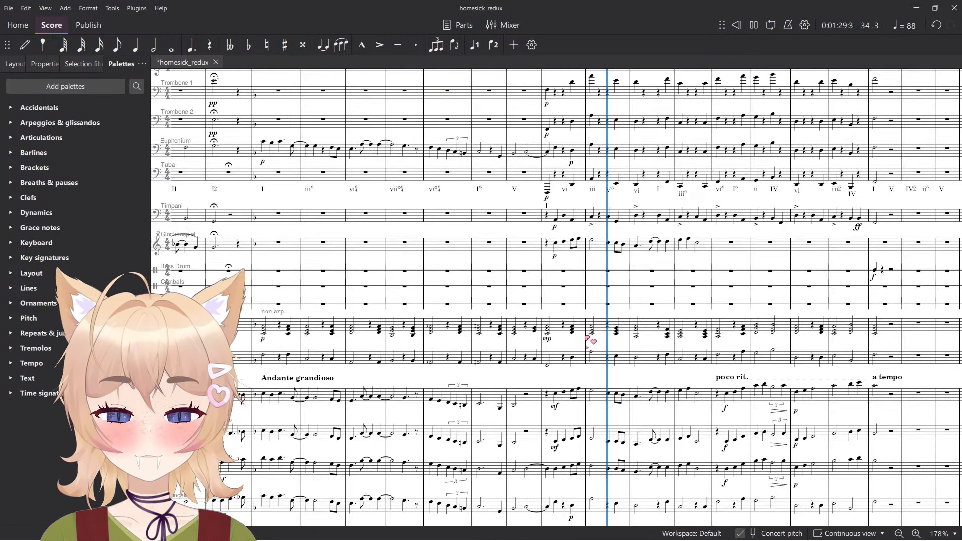
pyautogui.scroll(6, 592, 337)
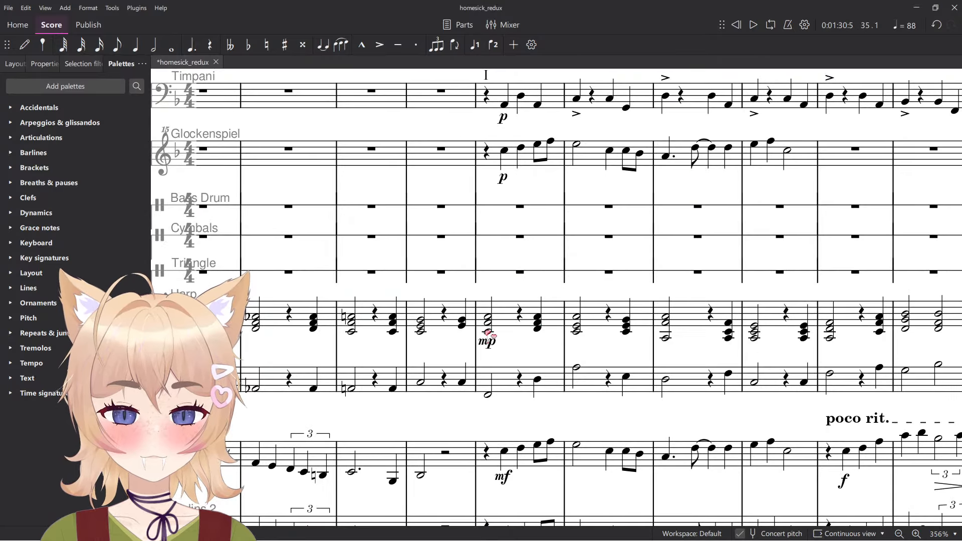
# Change the harp's measure 33 dynamic to mf and play back from that measure.
pyautogui.click(487, 341)
pyautogui.press('Escape')
pyautogui.press('space')
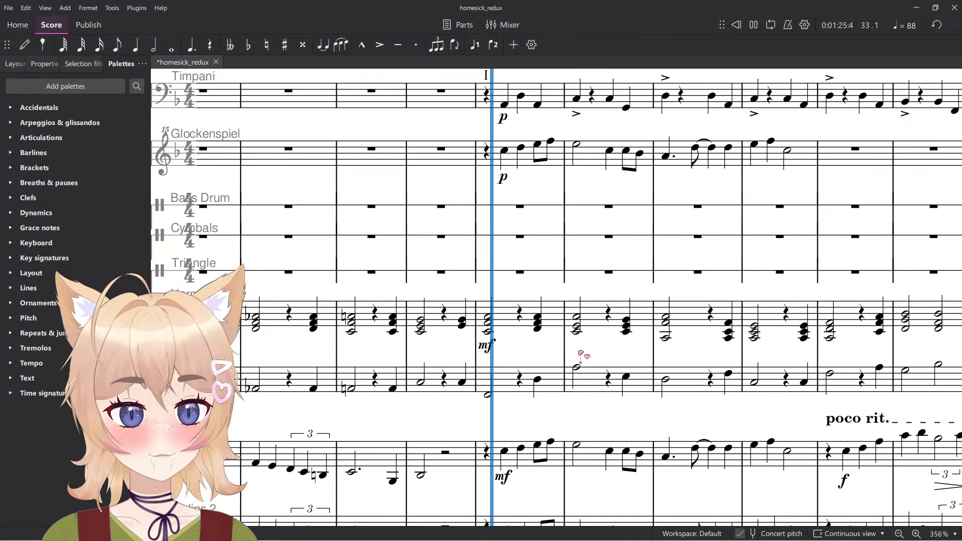
pyautogui.scroll(1, 580, 353)
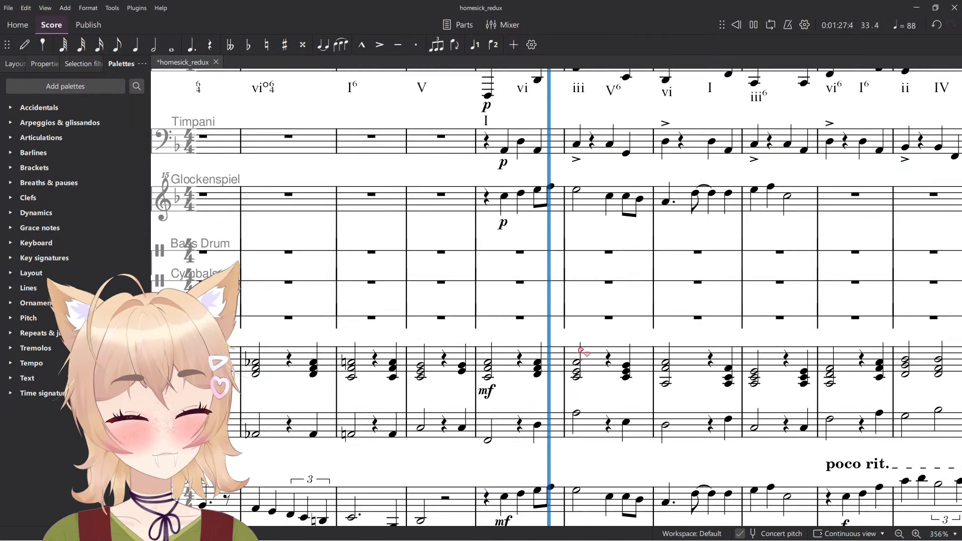
pyautogui.press('space')
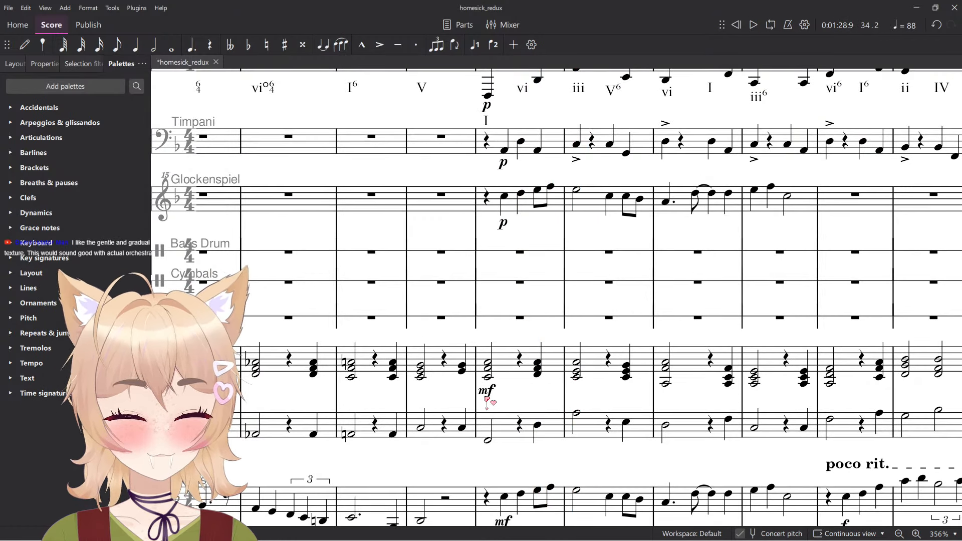
# Try an fffff dynamic on the harp in measure 33 with a short playback, and remove the dynamic.
pyautogui.click(488, 391)
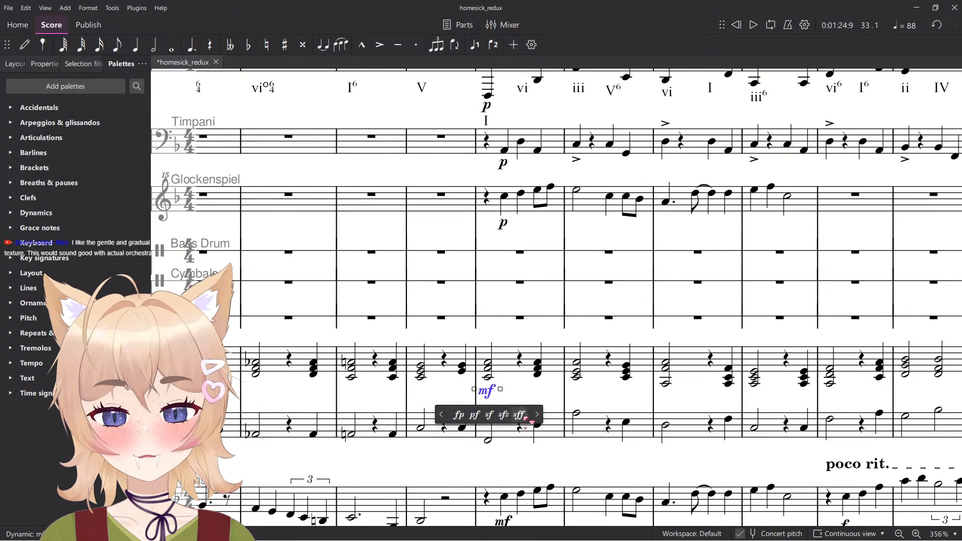
pyautogui.click(510, 357)
pyautogui.press('space')
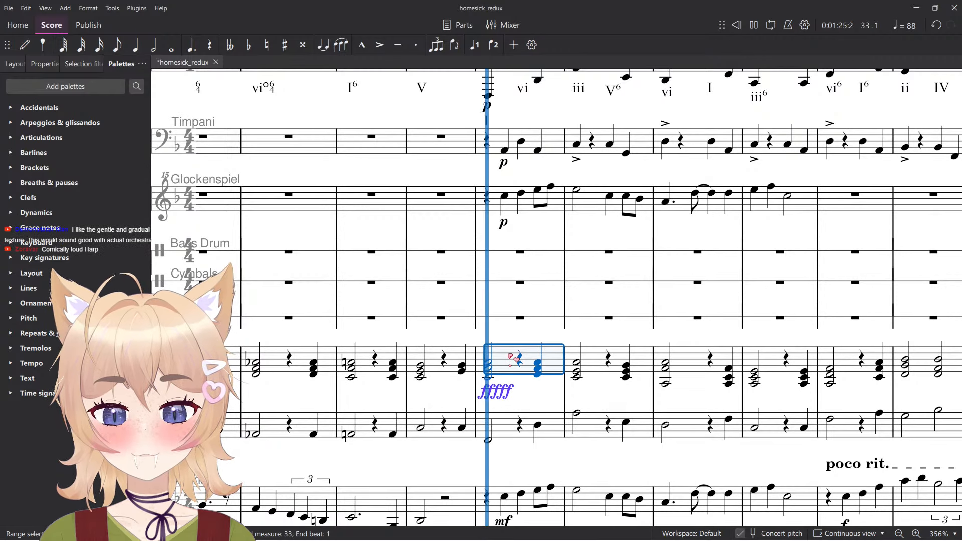
pyautogui.click(528, 389)
pyautogui.moveTo(495, 391); pyautogui.dragTo(486, 391)
pyautogui.moveTo(474, 382); pyautogui.dragTo(698, 415)
pyautogui.scroll(-6, 683, 402)
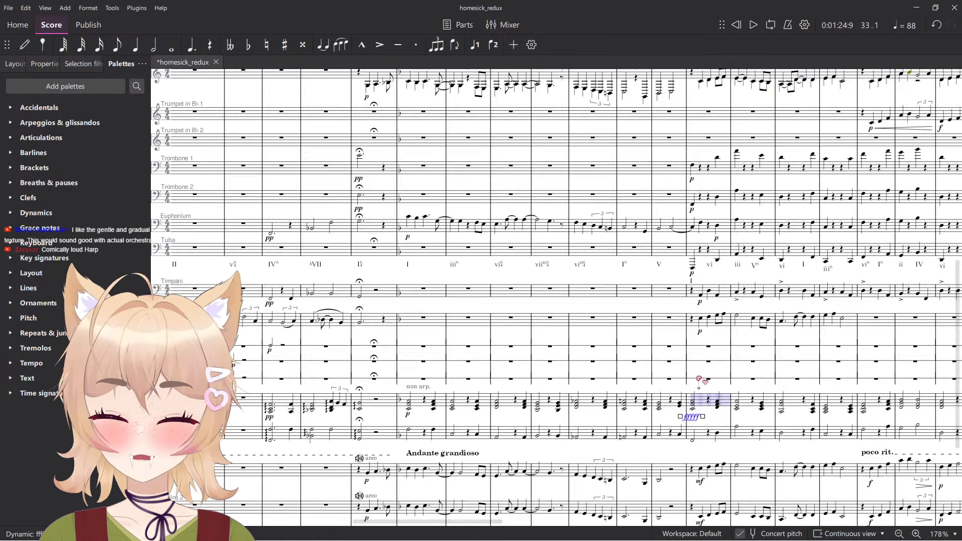
pyautogui.click(684, 402)
# Examine the harp's dynamics in its earlier entries and briefly play back from measure 26.
pyautogui.hscroll(-10, 660, 383)
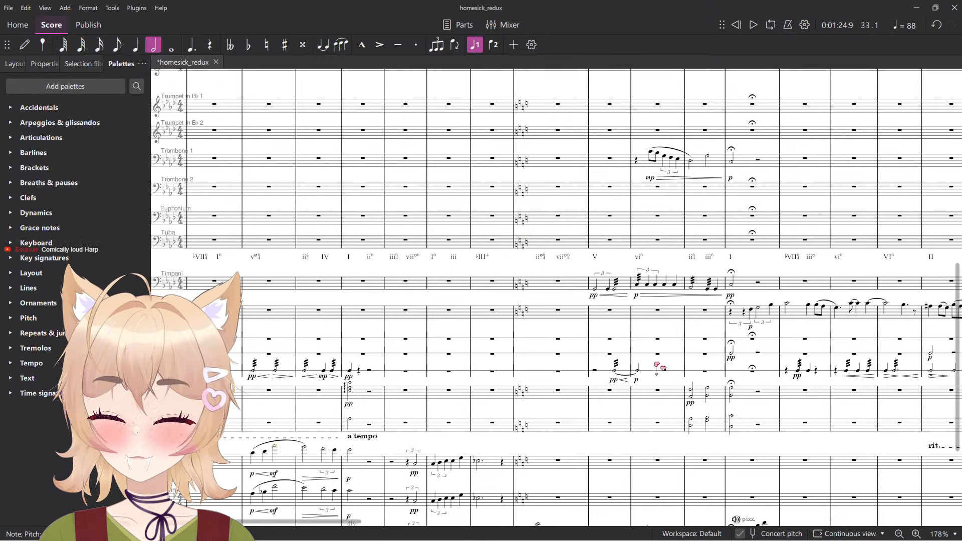
pyautogui.moveTo(657, 365); pyautogui.dragTo(827, 323)
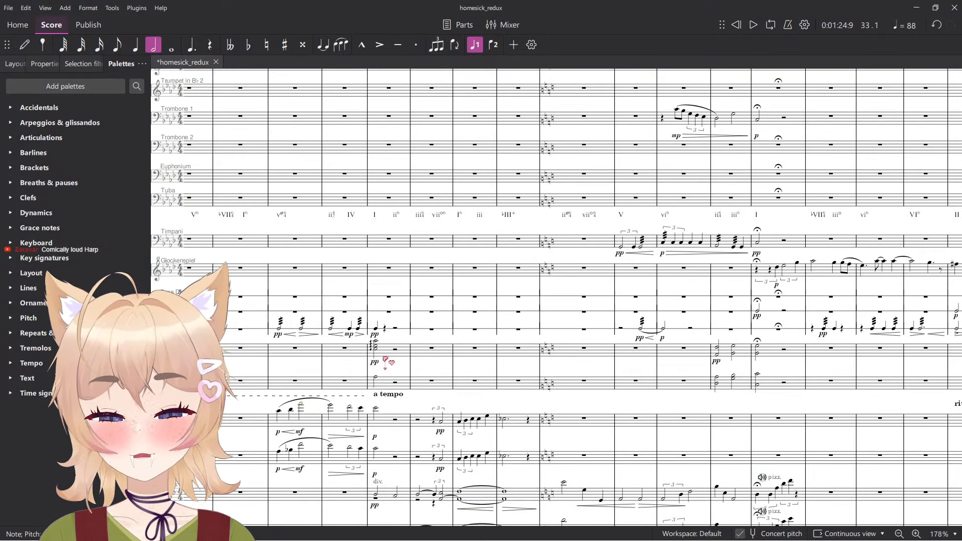
pyautogui.click(724, 357)
pyautogui.hscroll(8, 722, 363)
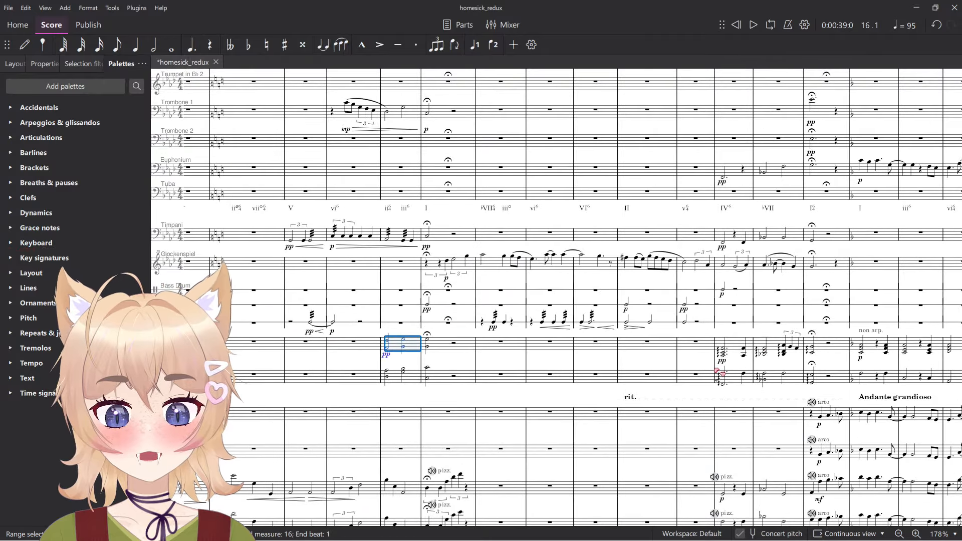
pyautogui.moveTo(737, 353); pyautogui.dragTo(416, 370)
pyautogui.keyDown('ctrl'); pyautogui.scroll(2, 522, 385); pyautogui.keyUp('ctrl')
pyautogui.click(513, 345)
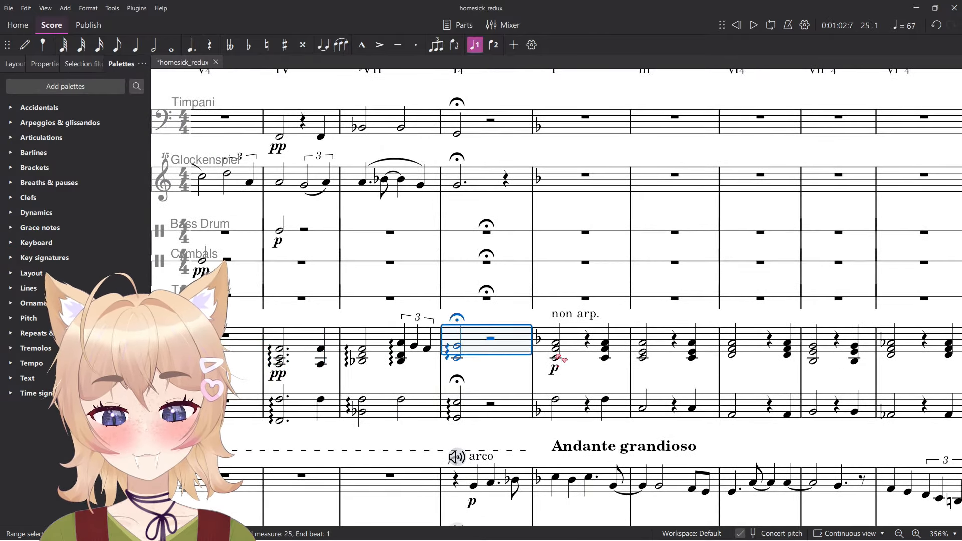
pyautogui.click(578, 341)
pyautogui.press('space')
pyautogui.keyDown('ctrl'); pyautogui.scroll(-3, 577, 380); pyautogui.keyUp('ctrl')
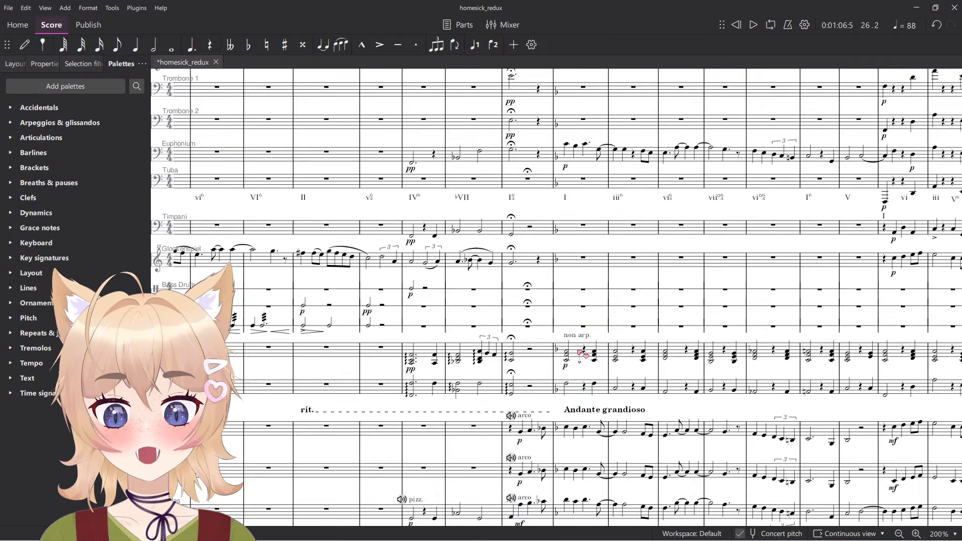
# Open the original homesick score from the musescore projects folder.
pyautogui.hotkey('ctrl', 'o')
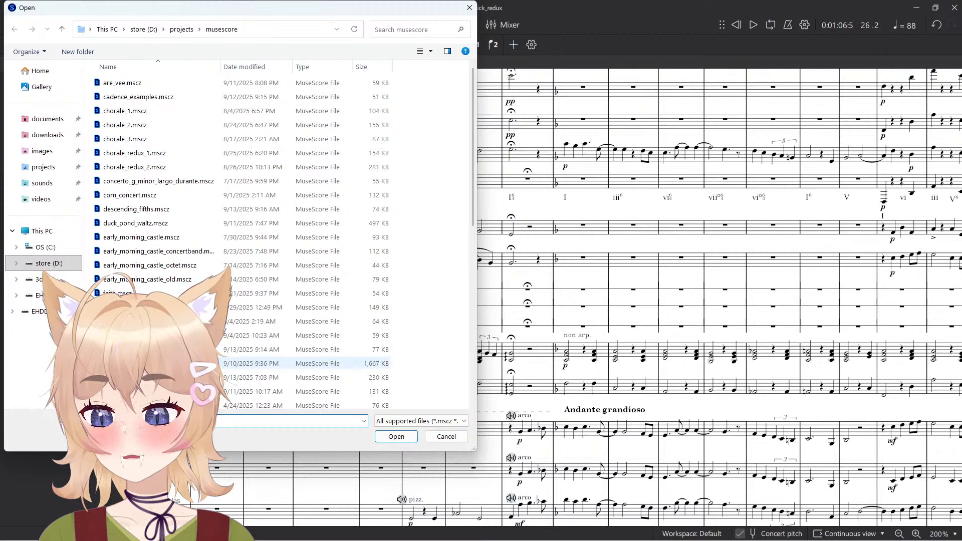
pyautogui.doubleClick(161, 363)
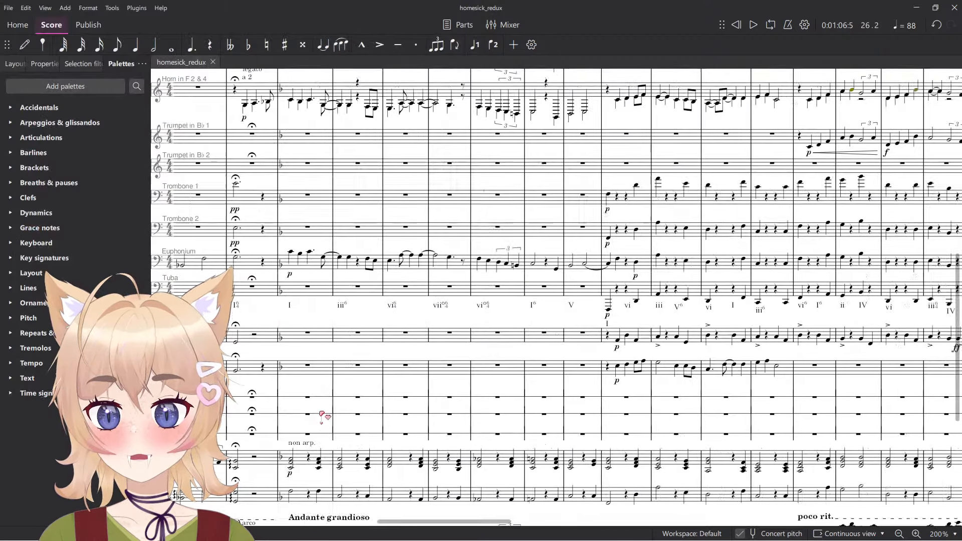
# Examine the brass, percussion, harp and string staves of homesick_redux around the Andante grandioso and a tempo sections.
pyautogui.scroll(-2, 508, 376)
pyautogui.hscroll(3, 507, 441)
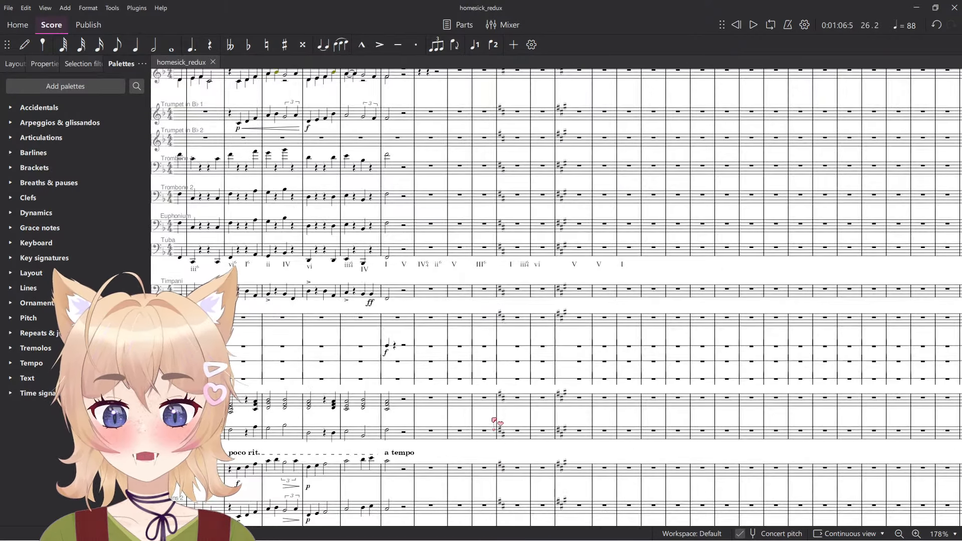
pyautogui.hscroll(-4, 480, 427)
pyautogui.hscroll(-5, 480, 400)
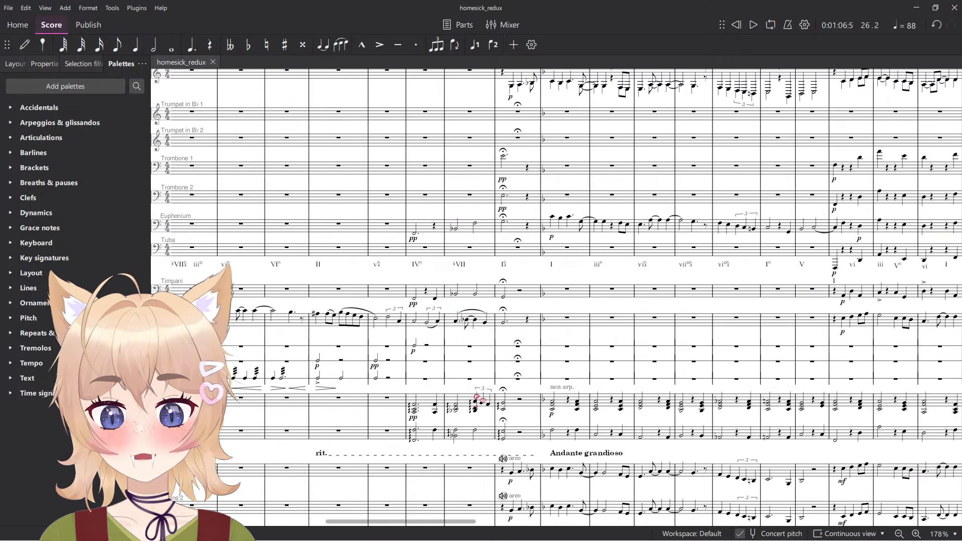
pyautogui.hscroll(6, 490, 407)
pyautogui.hscroll(-7, 494, 407)
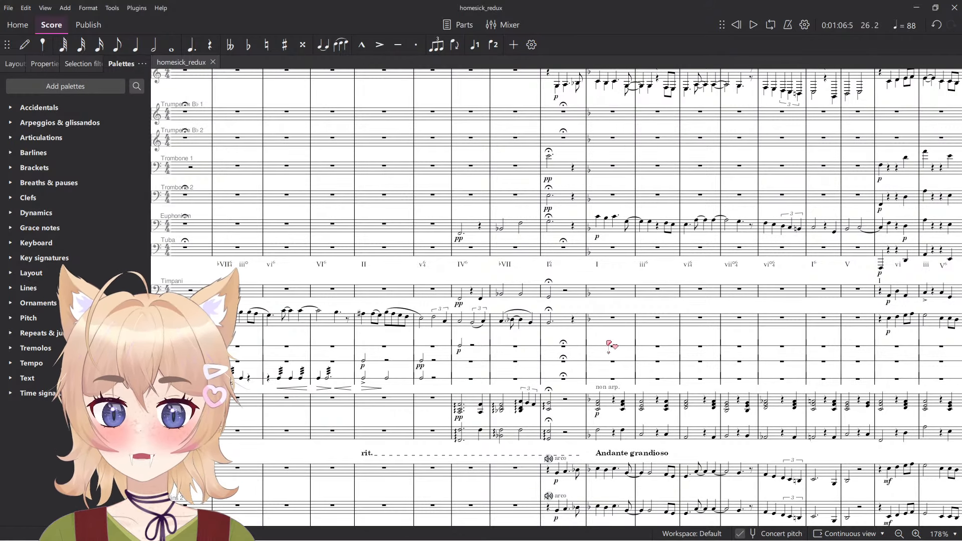
pyautogui.hscroll(5, 598, 345)
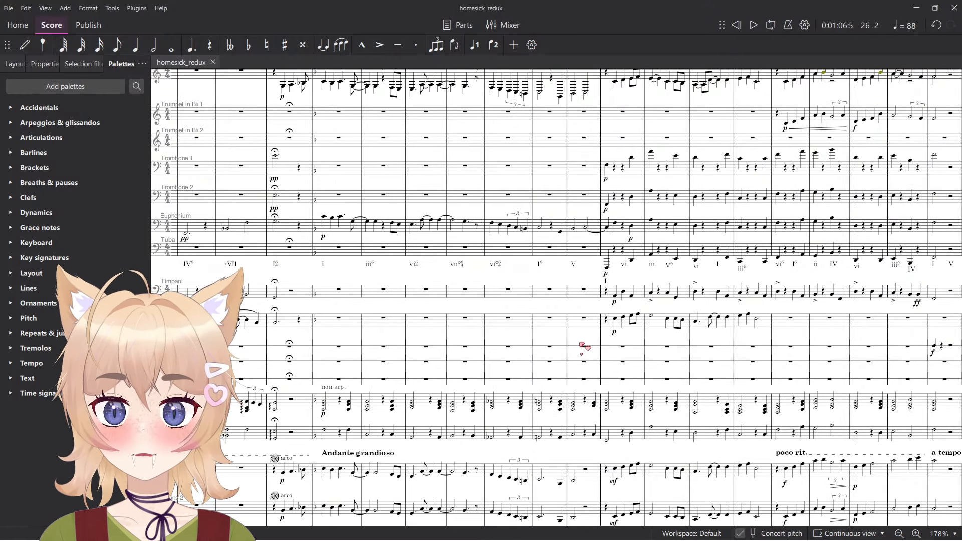
pyautogui.hscroll(5, 525, 306)
# Switch to the original homesick score and examine its woodwind and brass orchestration.
pyautogui.hotkey('alt', 'Tab')
pyautogui.hotkey('alt', 'Tab')
pyautogui.hotkey('alt', 'Tab')
pyautogui.hotkey('alt', 'Tab')
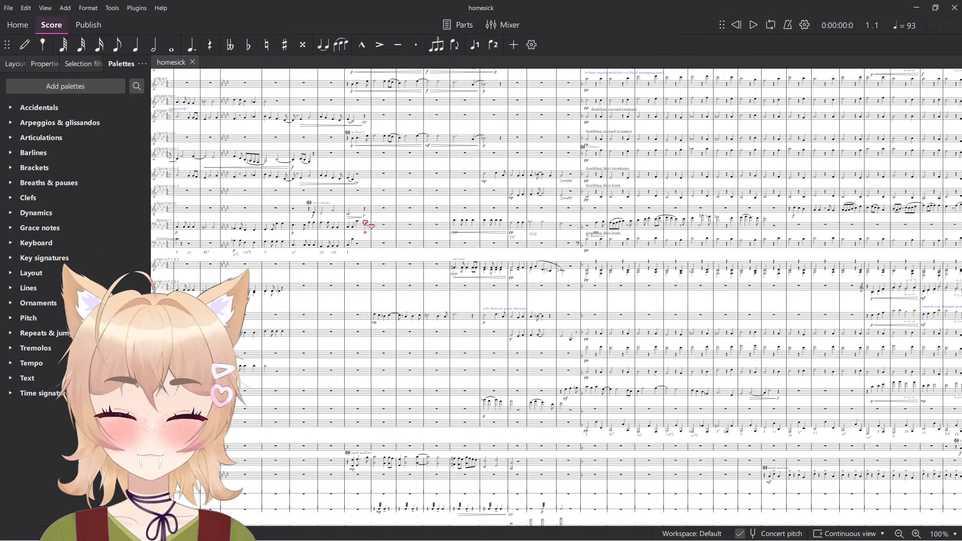
pyautogui.keyDown('ctrl'); pyautogui.scroll(6, 365, 223); pyautogui.keyUp('ctrl')
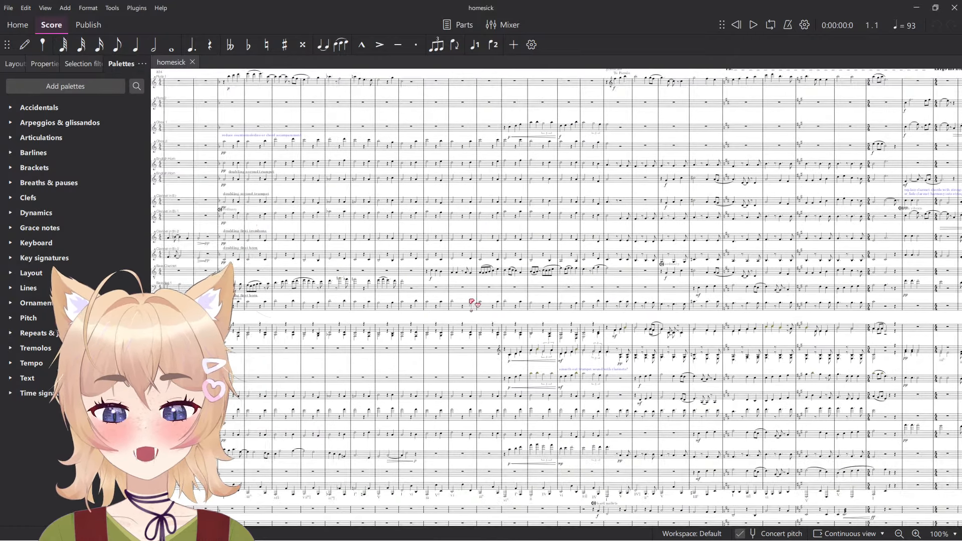
pyautogui.keyDown('ctrl'); pyautogui.scroll(-6, 608, 382); pyautogui.keyUp('ctrl')
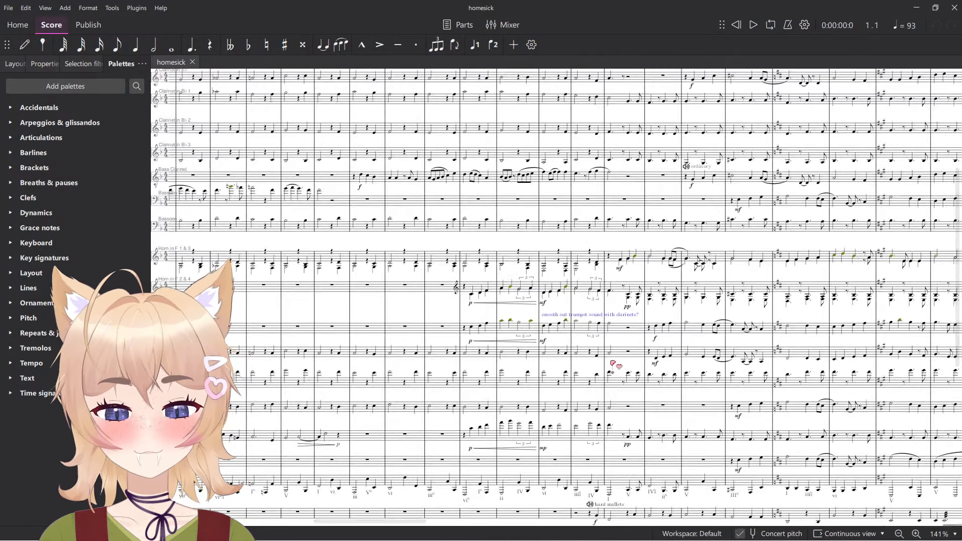
pyautogui.keyDown('ctrl'); pyautogui.scroll(2, 451, 396); pyautogui.keyUp('ctrl')
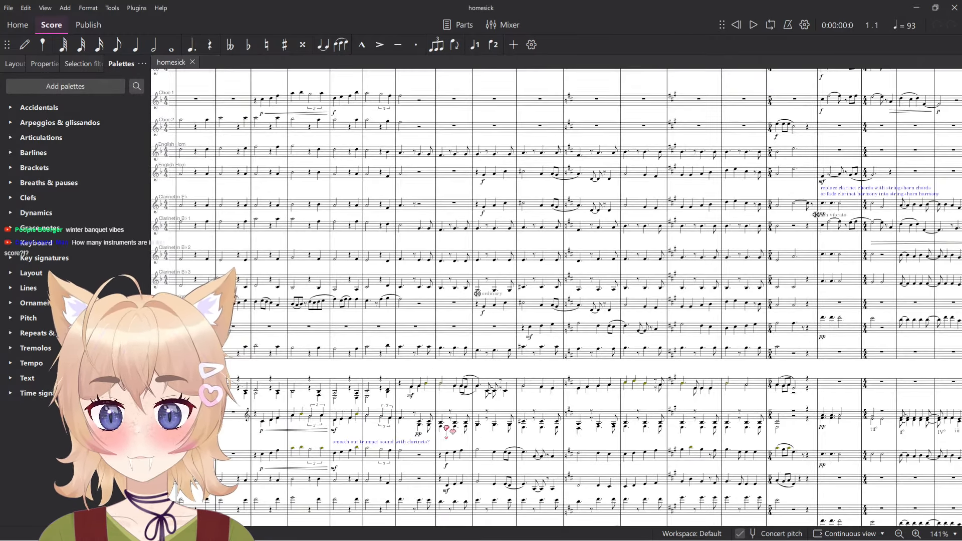
pyautogui.keyDown('ctrl'); pyautogui.scroll(-7, 445, 428); pyautogui.keyUp('ctrl')
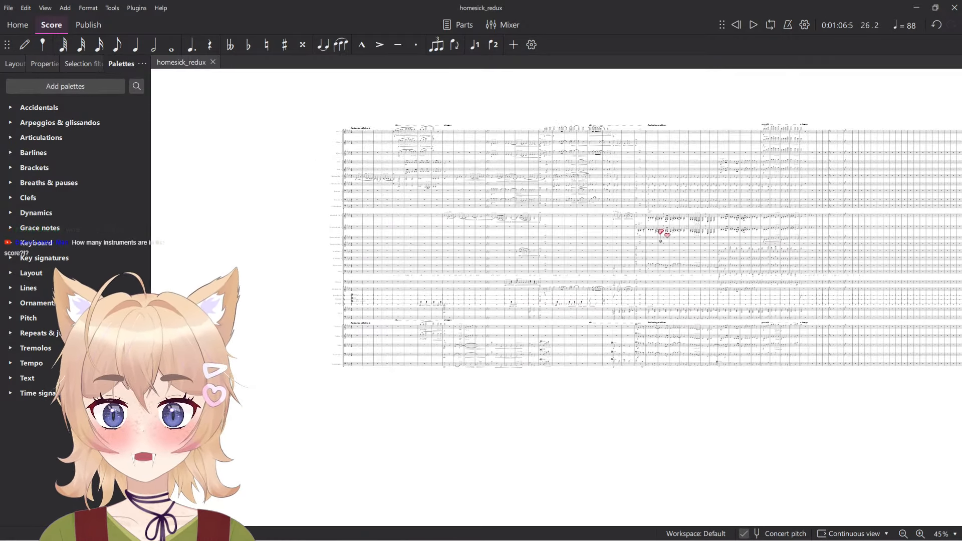
# Compare the overall layouts of homesick and homesick_redux, ending on the homesick_redux score.
pyautogui.scroll(2, 354, 207)
pyautogui.hotkey('alt', 'Tab')
pyautogui.hotkey('alt', 'Tab')
pyautogui.hotkey('alt', 'Tab')
pyautogui.hotkey('alt', 'Tab')
pyautogui.hotkey('alt', 'Tab')
pyautogui.hotkey('alt', 'Tab')
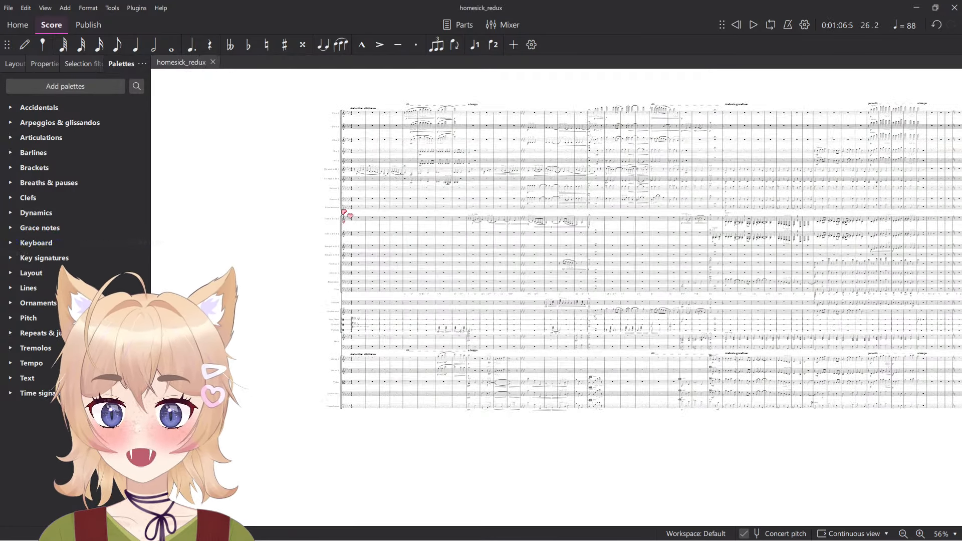
# Highlight the first measure of the string section from Violins 1 to Contrabasses to review its instruments.
pyautogui.moveTo(342, 214); pyautogui.dragTo(389, 248)
pyautogui.scroll(10, 363, 393)
pyautogui.moveTo(433, 462); pyautogui.dragTo(435, 373)
pyautogui.scroll(4, 434, 372)
pyautogui.click(527, 479)
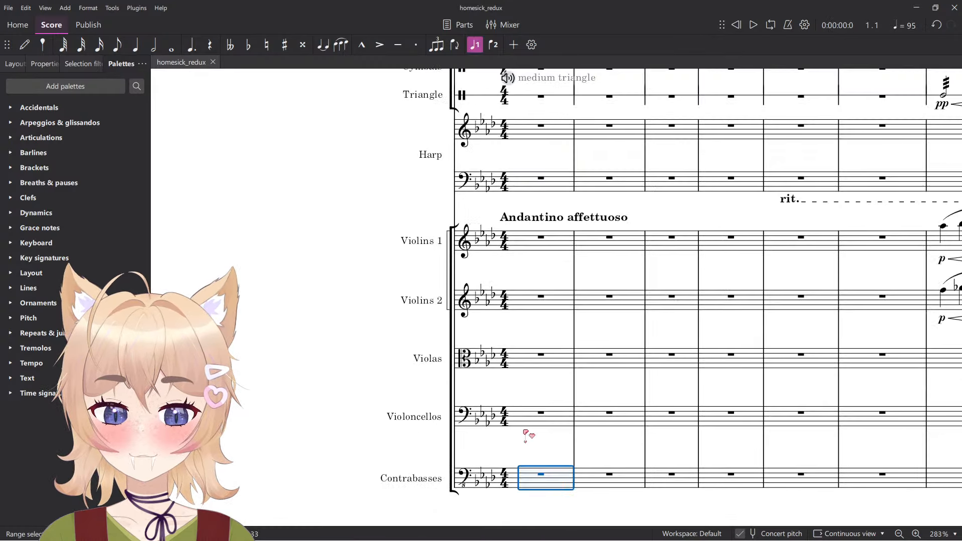
pyautogui.keyDown('shift'); pyautogui.click(545, 243); pyautogui.keyUp('shift')
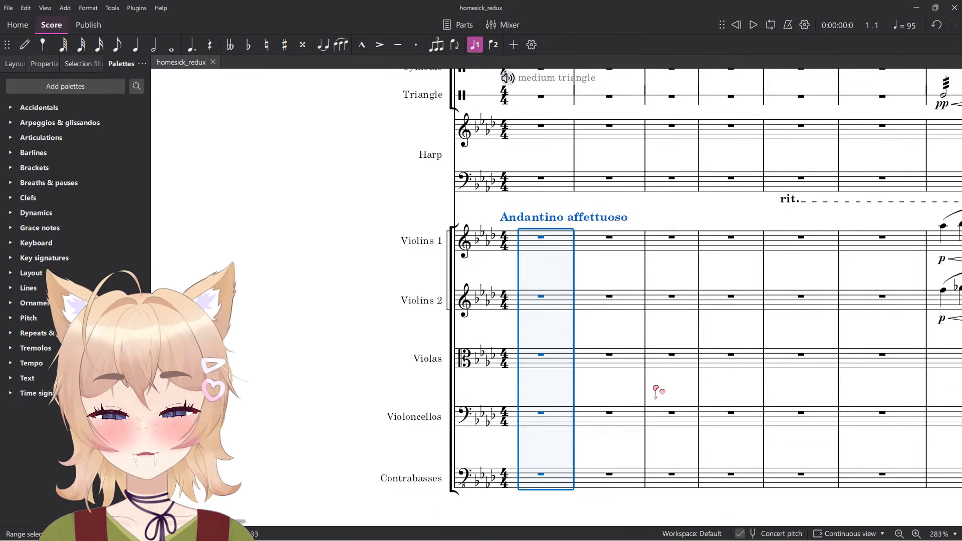
pyautogui.click(517, 395)
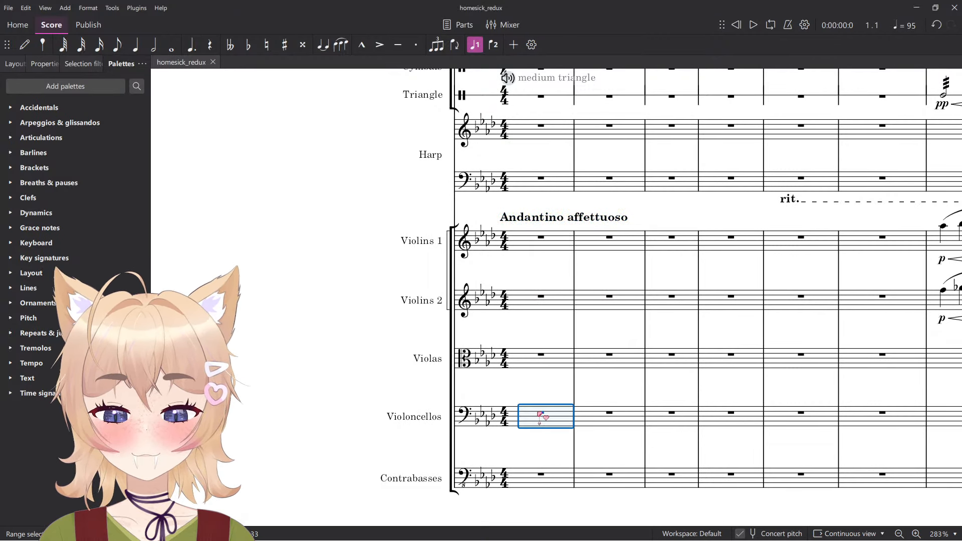
pyautogui.keyDown('shift'); pyautogui.click(539, 249); pyautogui.keyUp('shift')
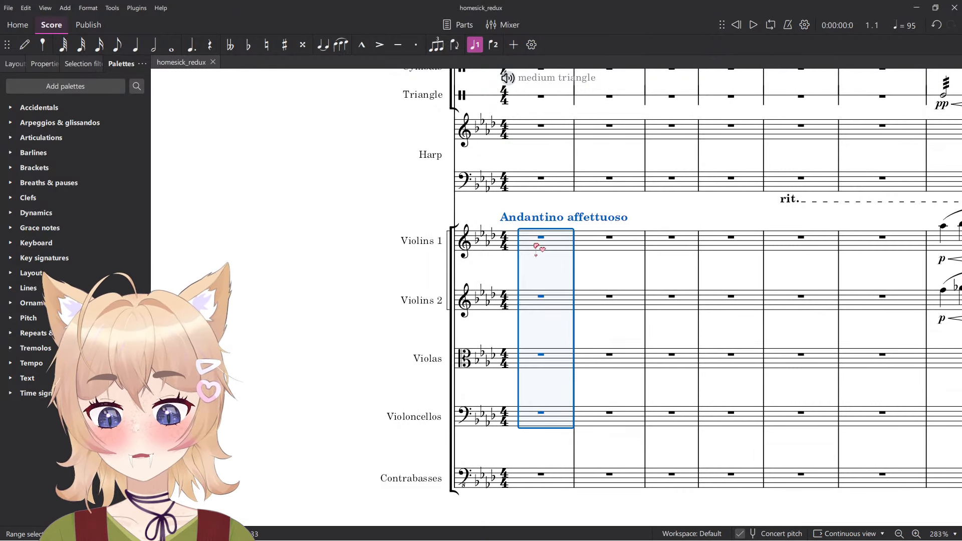
pyautogui.press('Escape')
pyautogui.keyDown('shift'); pyautogui.click(567, 488); pyautogui.keyUp('shift')
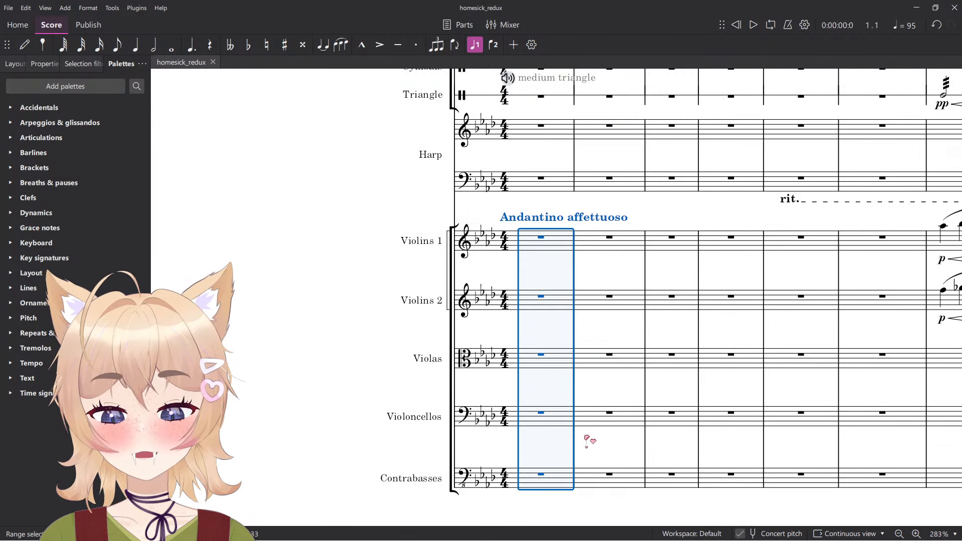
# Go through the percussion, timpani and brass staves at the opening, selecting first measures to review the instruments.
pyautogui.scroll(5, 595, 446)
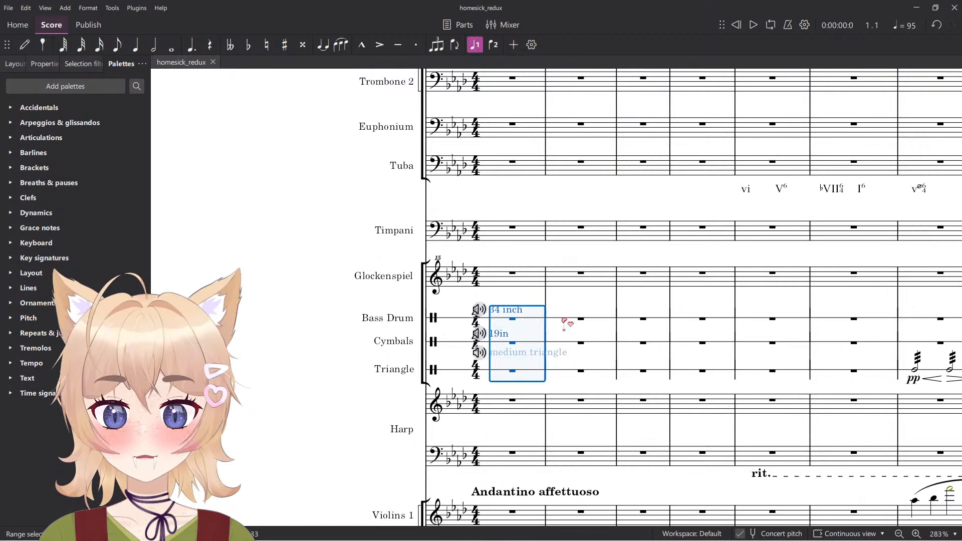
pyautogui.moveTo(563, 319); pyautogui.dragTo(538, 346)
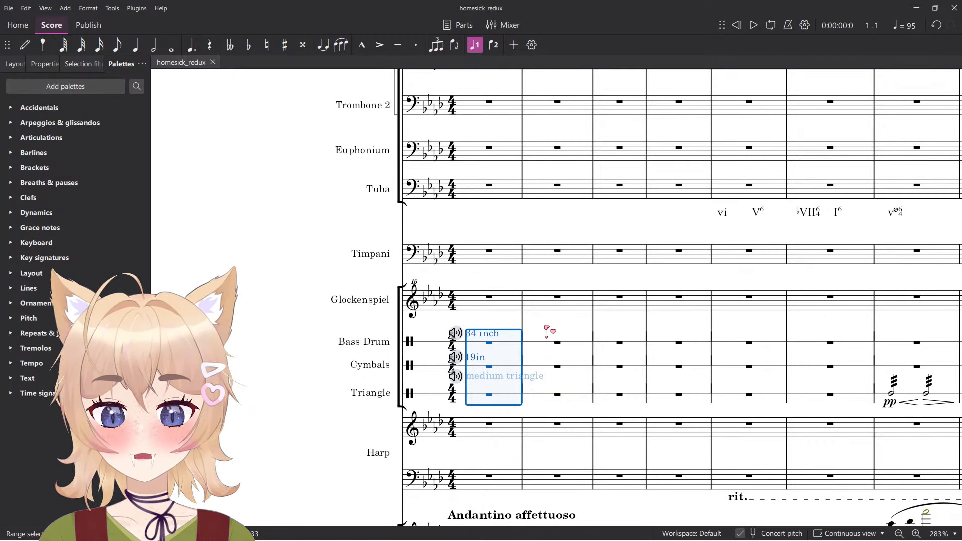
pyautogui.scroll(3, 526, 351)
pyautogui.click(481, 398)
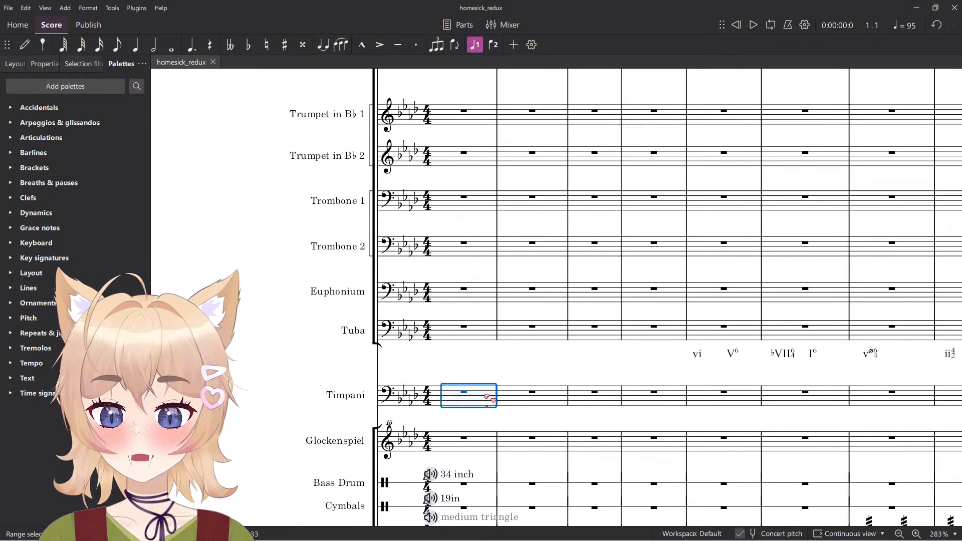
pyautogui.scroll(1, 451, 421)
pyautogui.click(463, 384)
pyautogui.keyDown('ctrl'); pyautogui.scroll(-2, 469, 386); pyautogui.keyUp('ctrl')
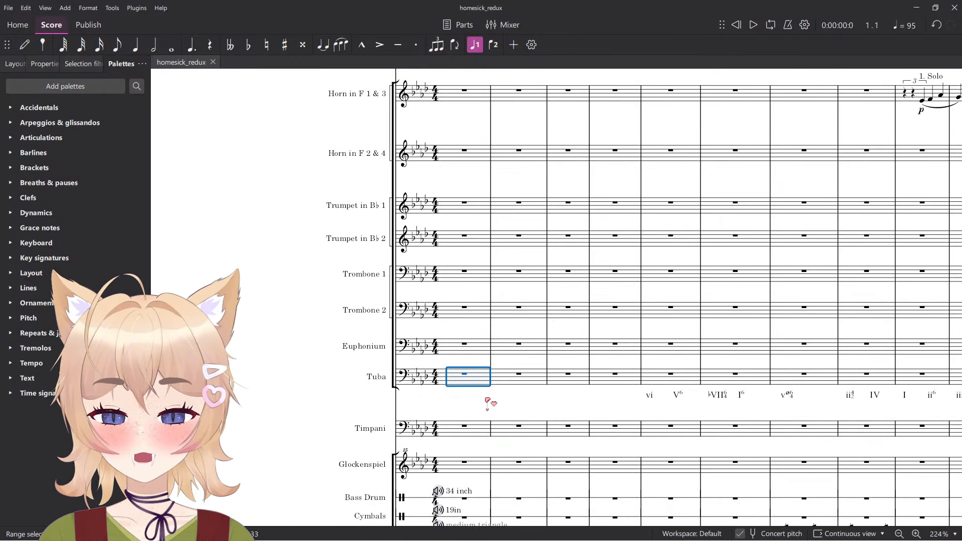
pyautogui.scroll(-6, 487, 404)
pyautogui.scroll(8, 489, 419)
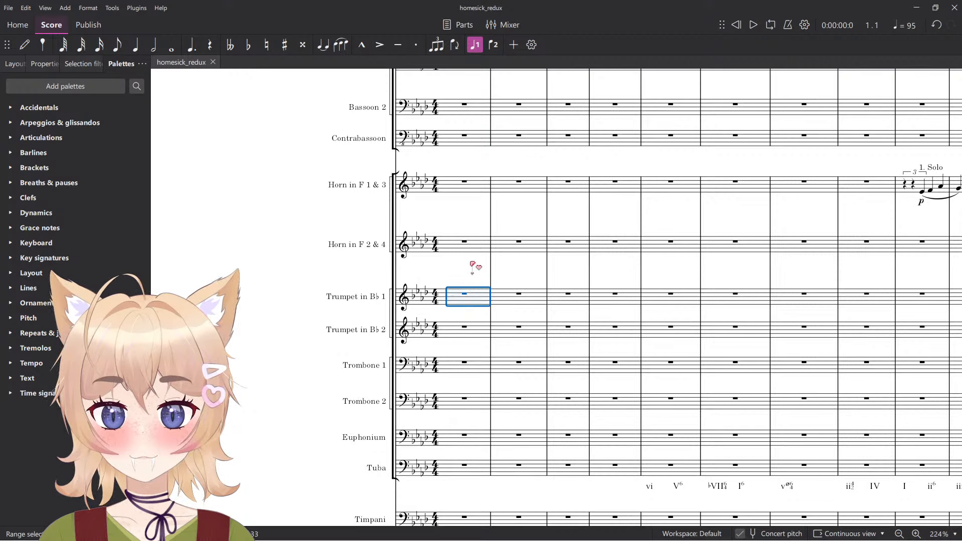
# Go up through the clarinet, oboe and flute staves to Flute 1, selecting their first measures in turn.
pyautogui.scroll(4, 465, 246)
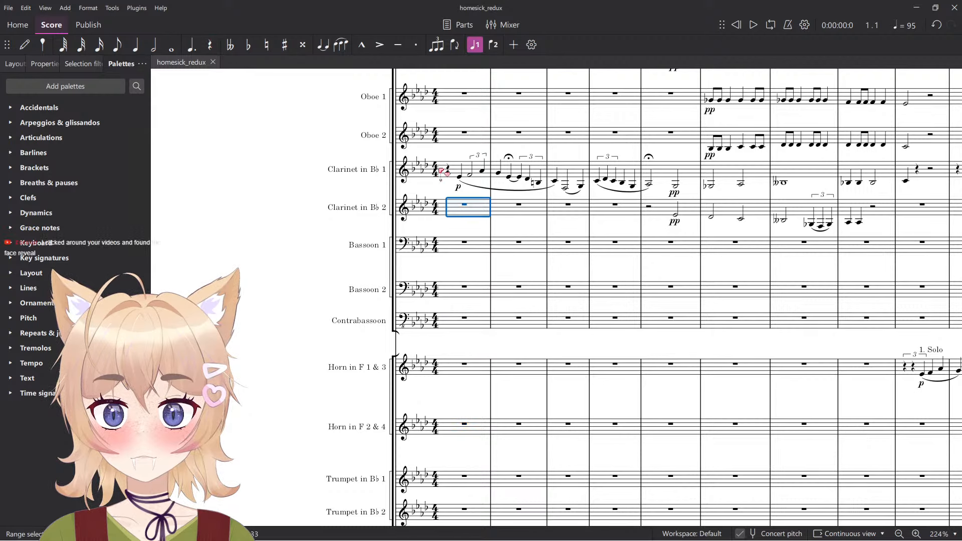
pyautogui.click(439, 170)
pyautogui.scroll(2, 442, 191)
pyautogui.click(456, 221)
pyautogui.click(462, 188)
pyautogui.scroll(1, 464, 201)
pyautogui.click(469, 191)
pyautogui.scroll(1, 468, 191)
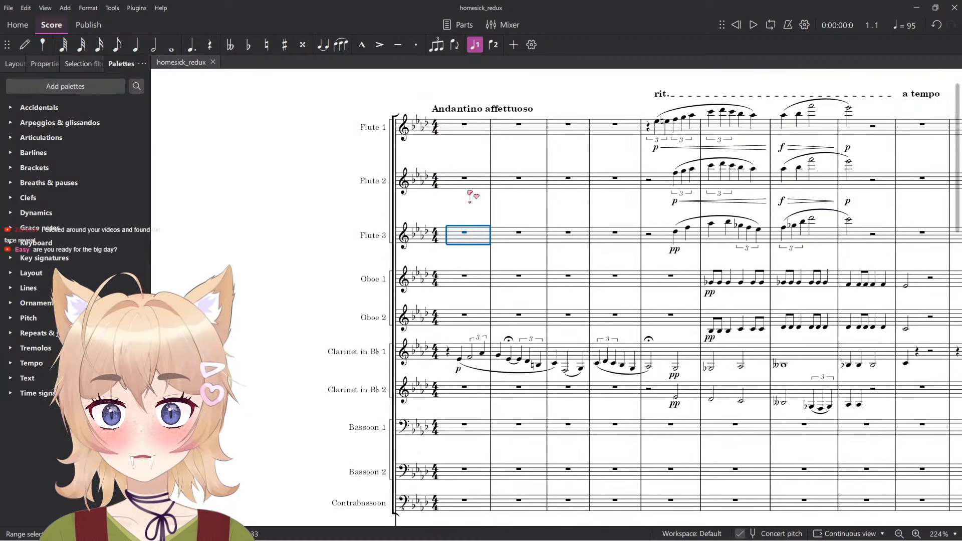
pyautogui.click(470, 184)
pyautogui.click(478, 131)
# Clear the selection and examine the opening instrumentation from the flutes down to the contrabasses.
pyautogui.scroll(-4, 483, 154)
pyautogui.moveTo(460, 252); pyautogui.dragTo(453, 248)
pyautogui.click(268, 312)
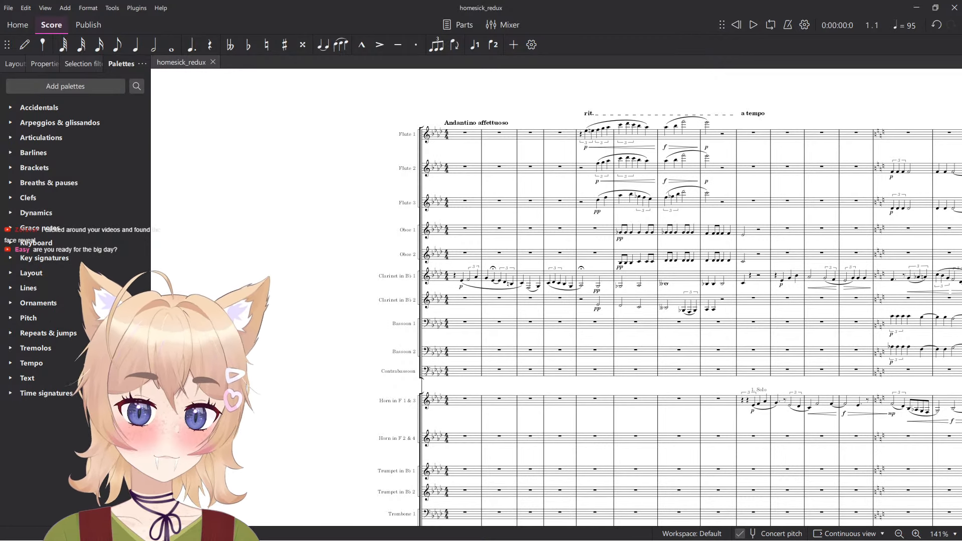
pyautogui.moveTo(432, 408); pyautogui.dragTo(385, 394)
pyautogui.scroll(3, 385, 395)
pyautogui.moveTo(392, 340); pyautogui.dragTo(251, 405)
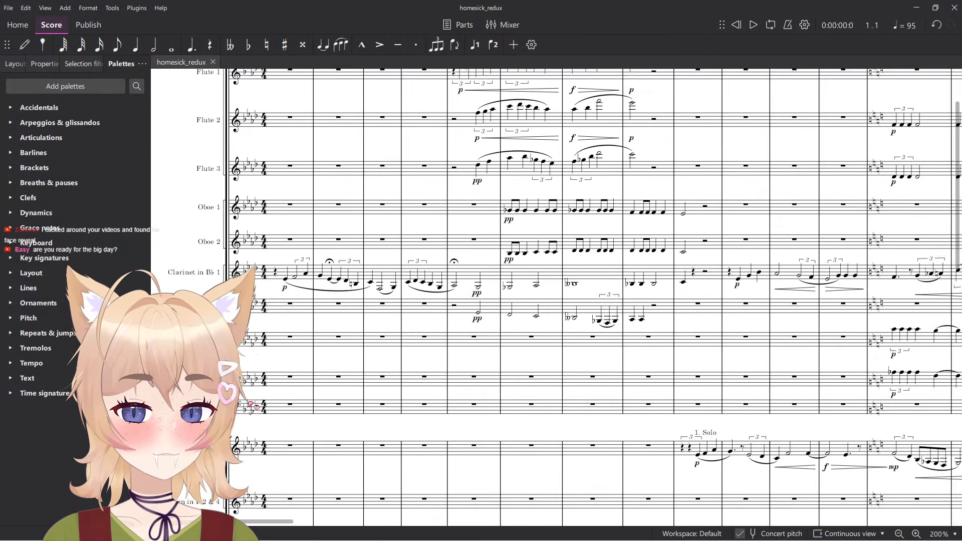
pyautogui.scroll(-3, 500, 355)
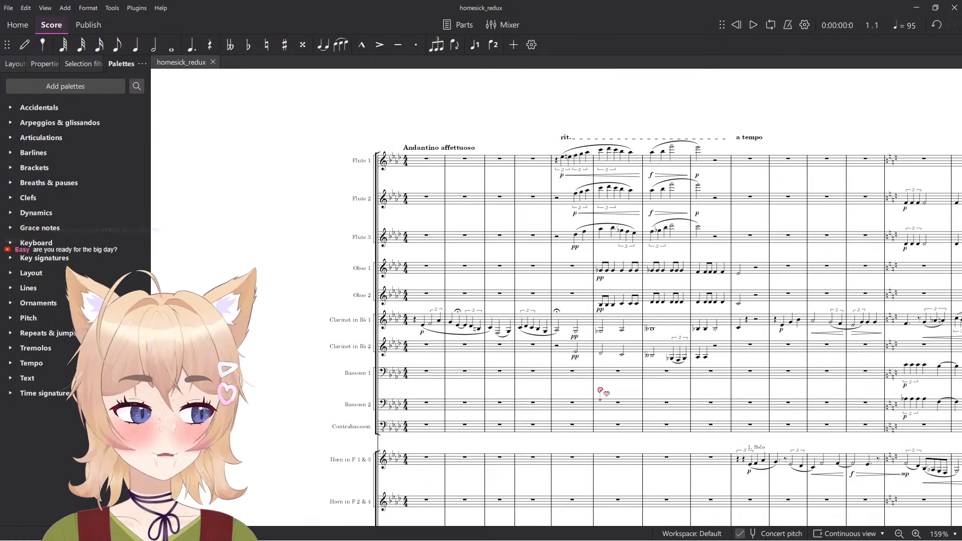
pyautogui.scroll(5, 447, 371)
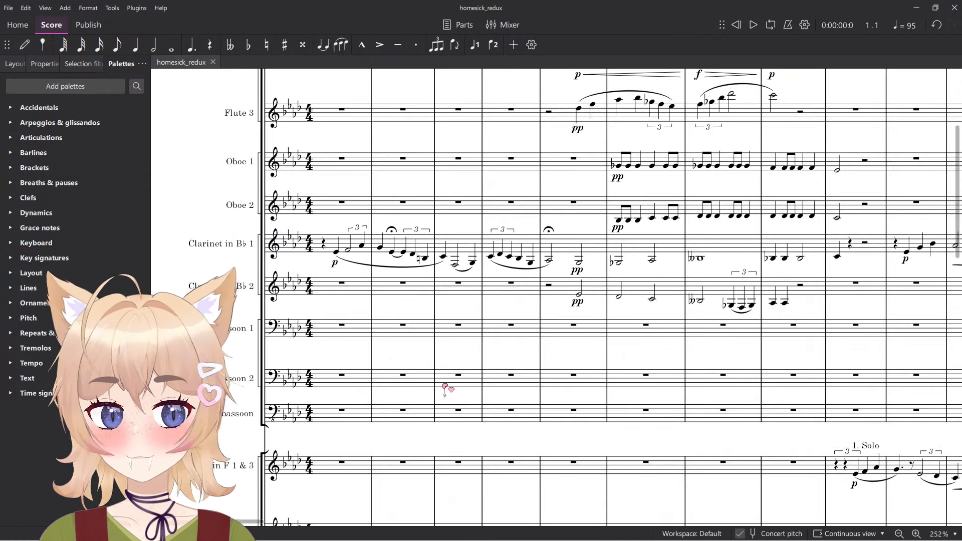
pyautogui.scroll(-4, 476, 360)
pyautogui.scroll(-10, 479, 357)
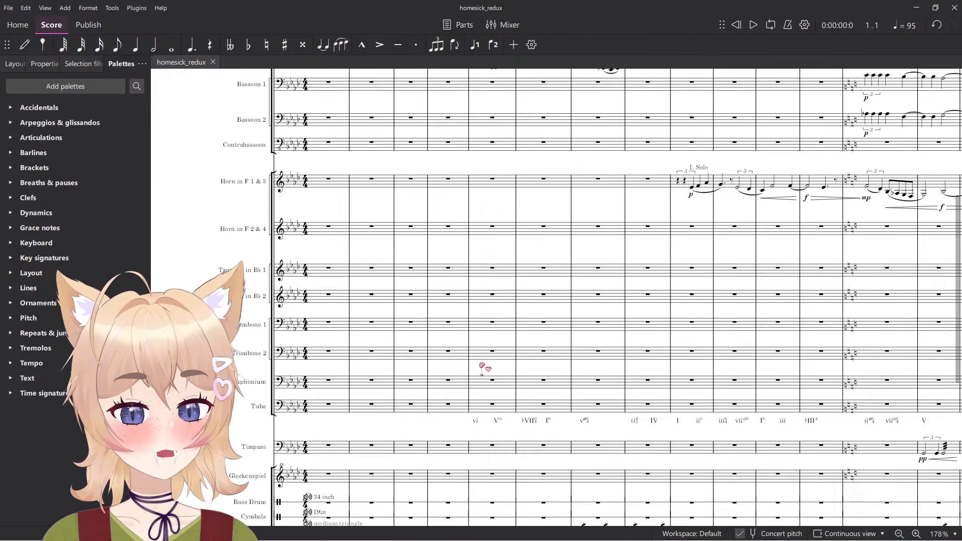
pyautogui.scroll(15, 496, 396)
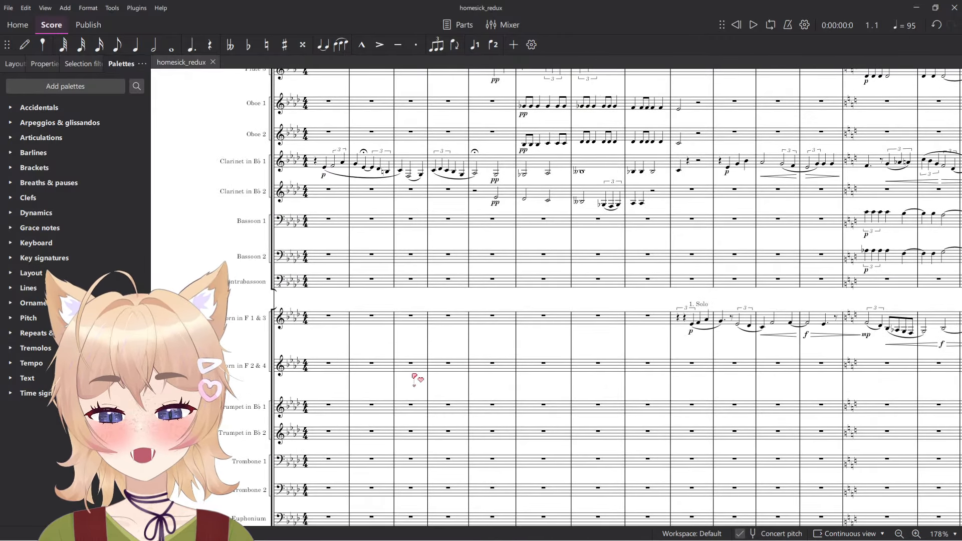
pyautogui.scroll(-2, 391, 376)
pyautogui.scroll(-8, 406, 373)
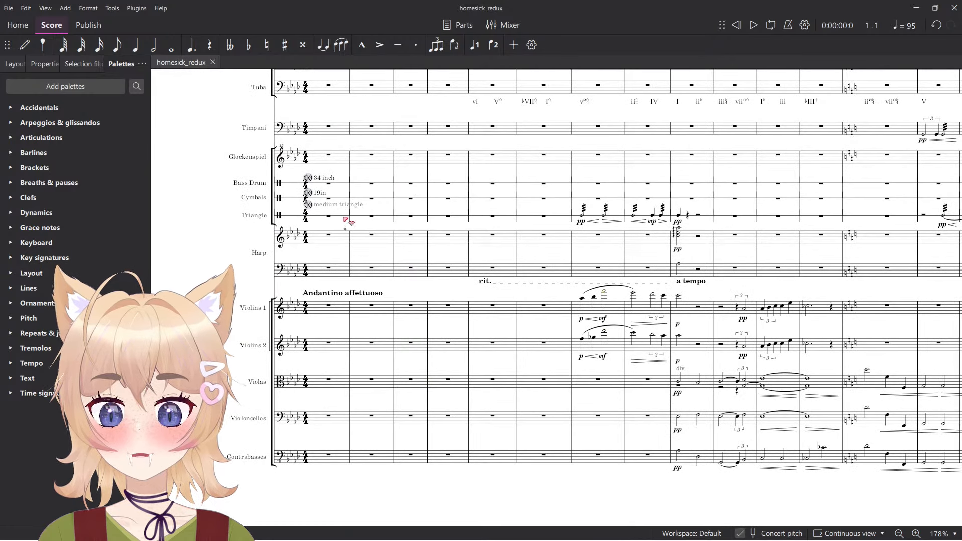
pyautogui.hscroll(4, 377, 374)
pyautogui.scroll(14, 376, 375)
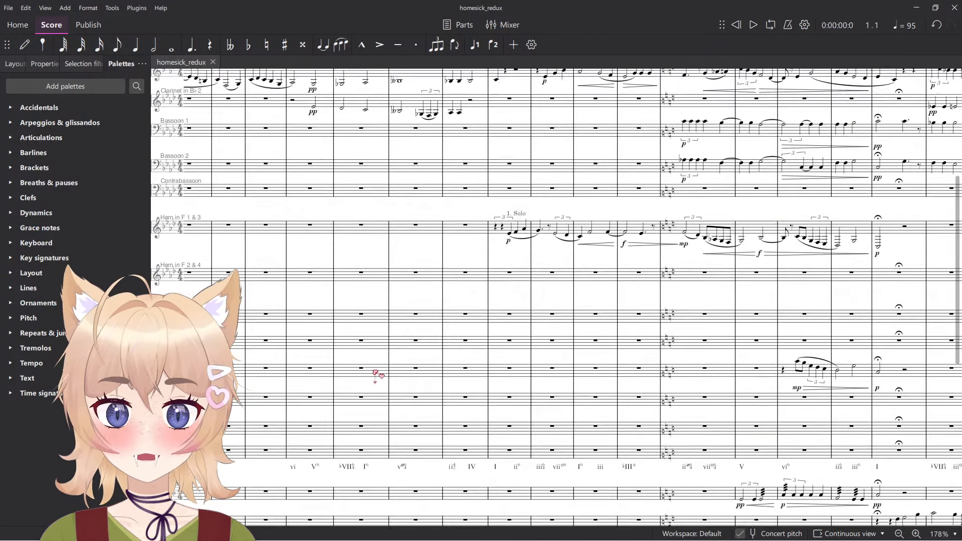
pyautogui.hscroll(-6, 352, 283)
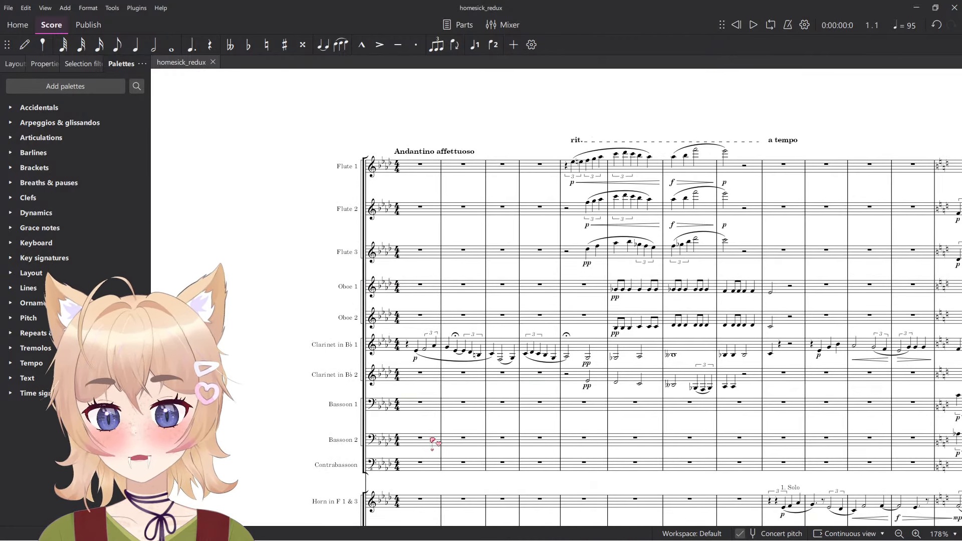
# Select first measures among the woodwind staves again and examine their writing through the rit. and a tempo passage.
pyautogui.scroll(2, 411, 461)
pyautogui.click(432, 166)
pyautogui.click(431, 148)
pyautogui.scroll(-2, 435, 200)
pyautogui.scroll(3, 401, 373)
pyautogui.click(419, 376)
pyautogui.click(451, 272)
pyautogui.scroll(2, 444, 321)
pyautogui.click(437, 353)
pyautogui.click(431, 296)
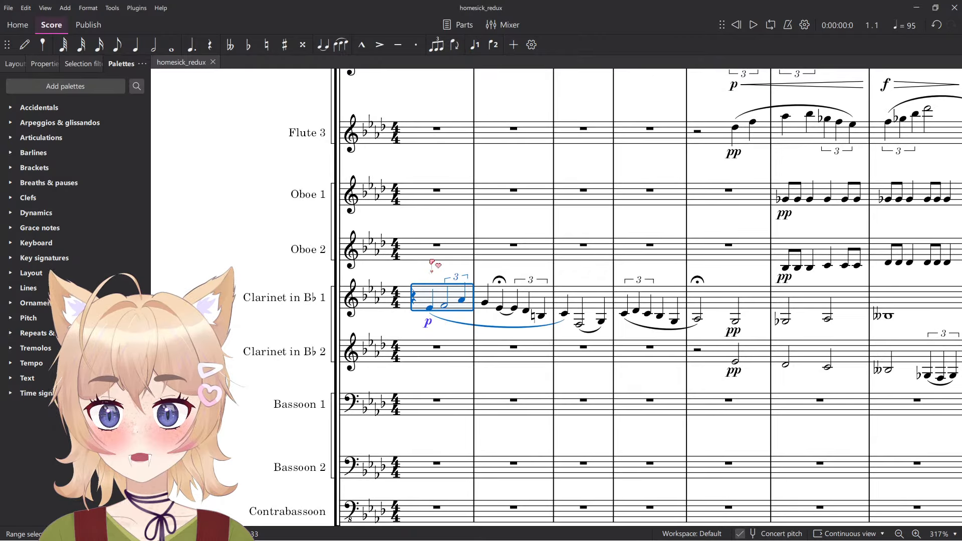
pyautogui.click(434, 249)
pyautogui.scroll(3, 436, 245)
pyautogui.scroll(-6, 442, 271)
pyautogui.hscroll(4, 451, 290)
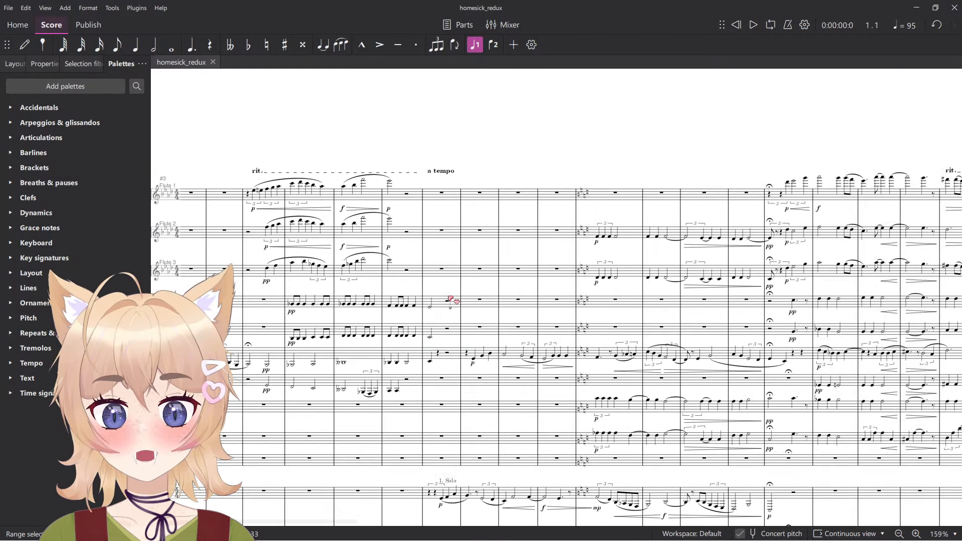
# Show the piano keyboard at the Andante grandioso passage and undo the last dynamics edit.
pyautogui.hscroll(10, 453, 301)
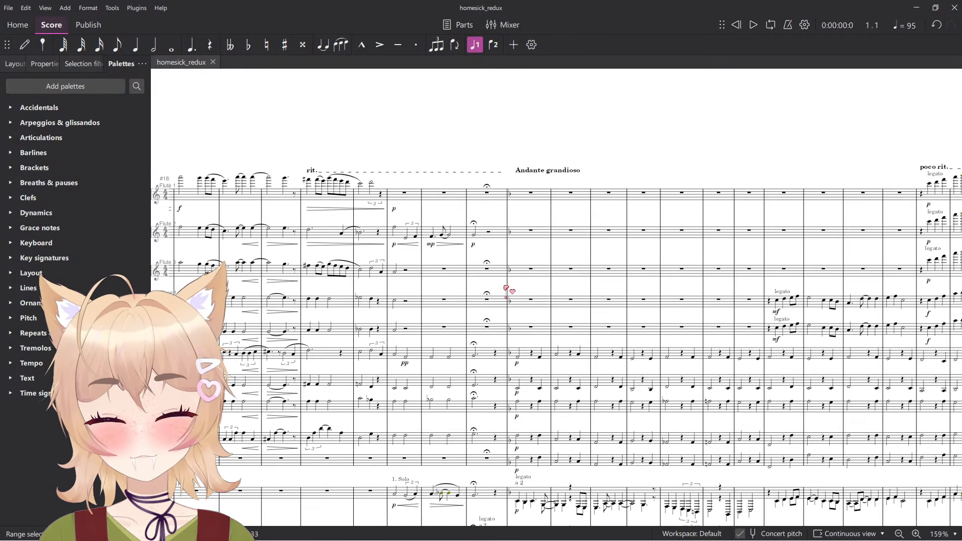
pyautogui.hscroll(5, 506, 288)
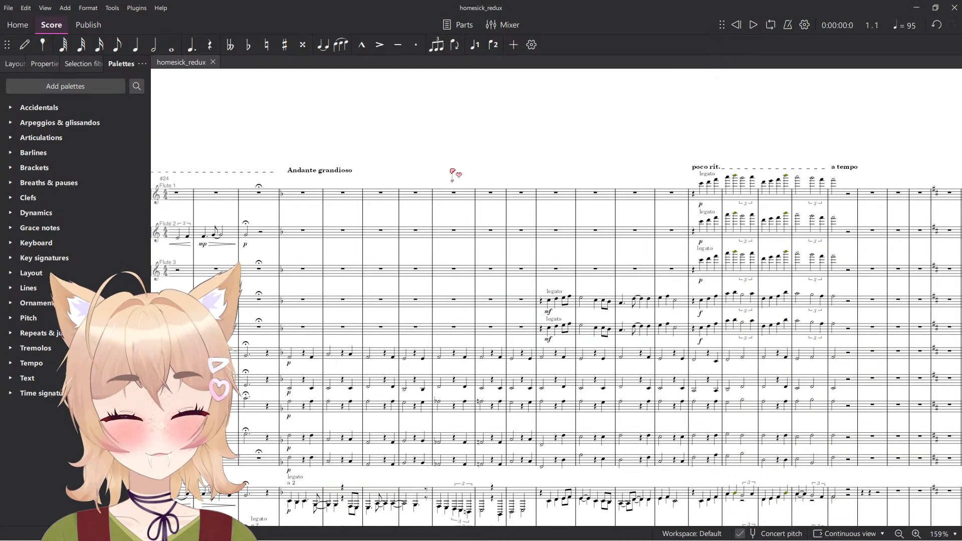
pyautogui.press('p')
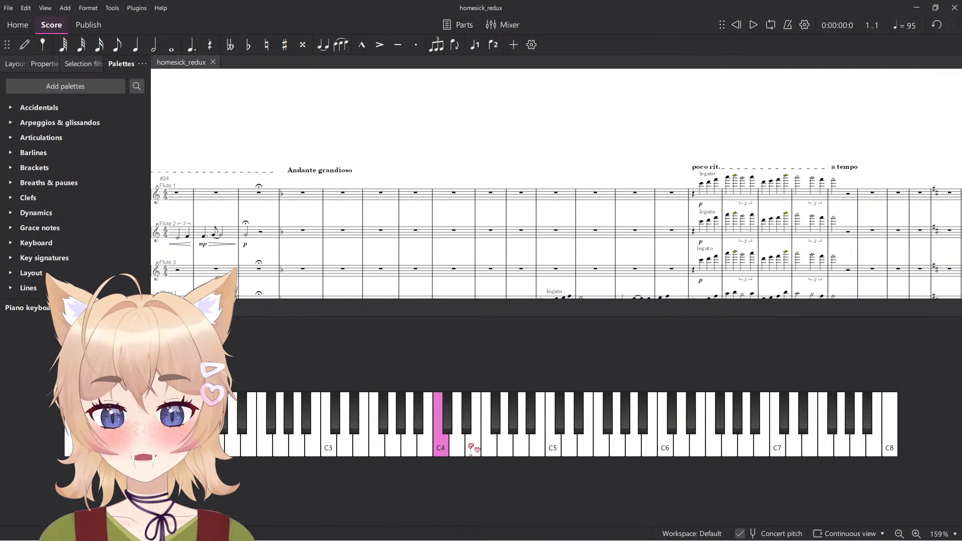
pyautogui.scroll(-7, 478, 230)
pyautogui.hotkey('ctrl', 'z')
pyautogui.moveTo(722, 196); pyautogui.dragTo(420, 190)
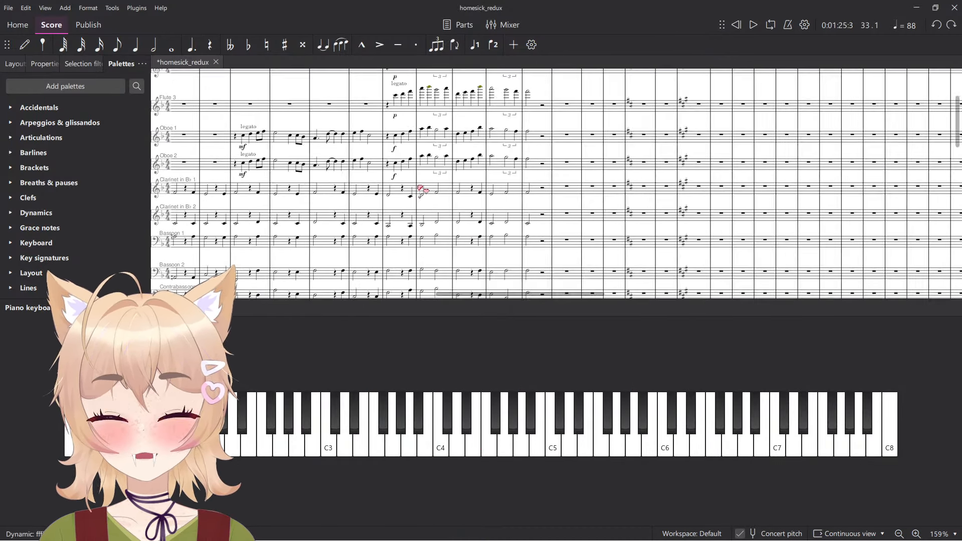
# Enter a quarter-note chord of E4, G4 and B4 on the first beat of measure 46 in Clarinet in B♭ 2.
pyautogui.scroll(6, 544, 218)
pyautogui.moveTo(688, 228); pyautogui.dragTo(443, 434)
pyautogui.click(530, 248)
pyautogui.scroll(4, 525, 249)
pyautogui.press('n')
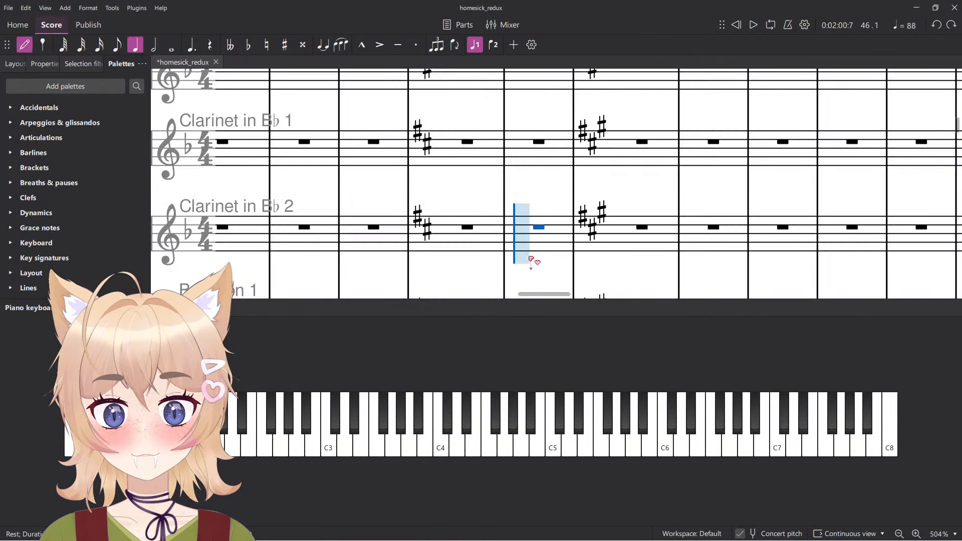
pyautogui.click(521, 251)
pyautogui.click(521, 242)
pyautogui.click(520, 234)
pyautogui.press('Escape')
pyautogui.scroll(5, 524, 244)
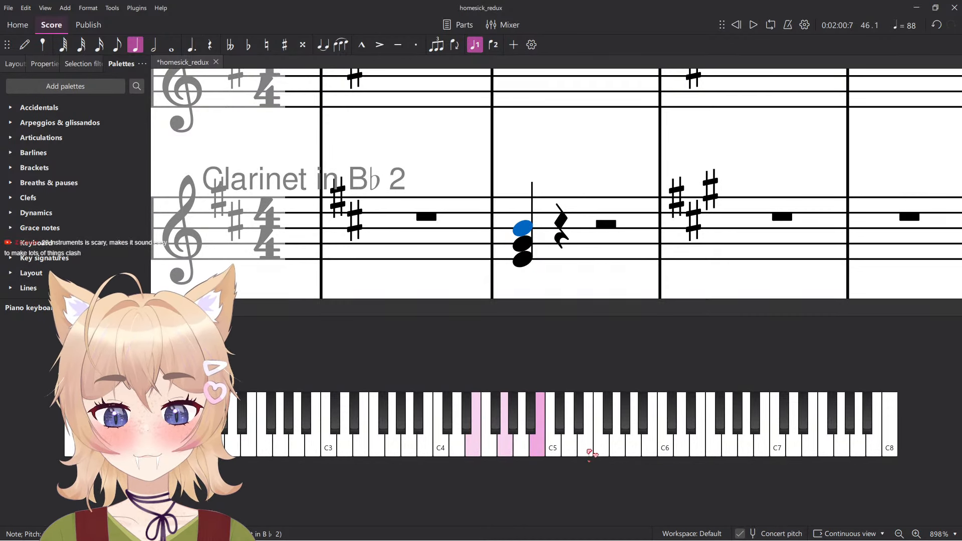
# Delete the quarter-note chord from measure 46 of Clarinet in B♭ 2 and clear the selection.
pyautogui.press('Delete')
pyautogui.scroll(-6, 626, 256)
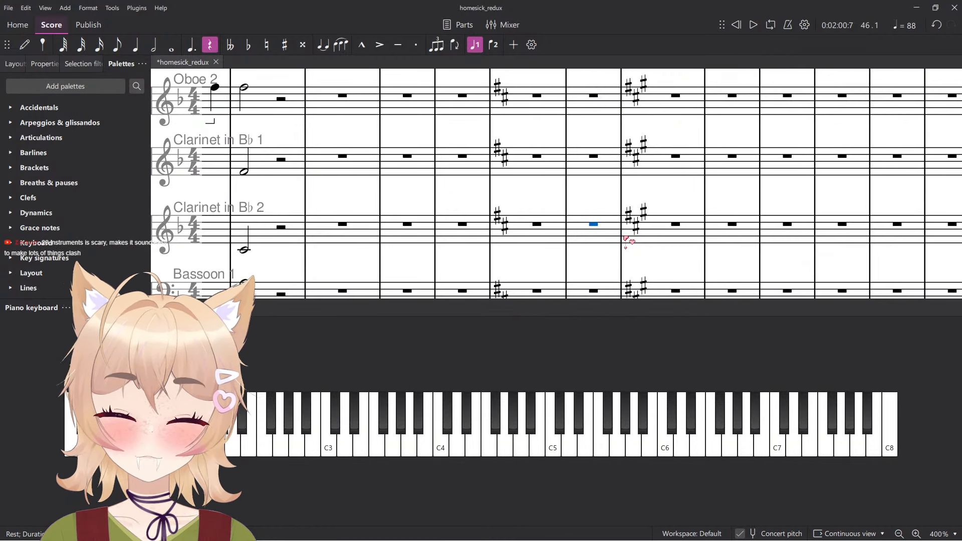
pyautogui.press('F10')
pyautogui.click(595, 185)
pyautogui.press('F10')
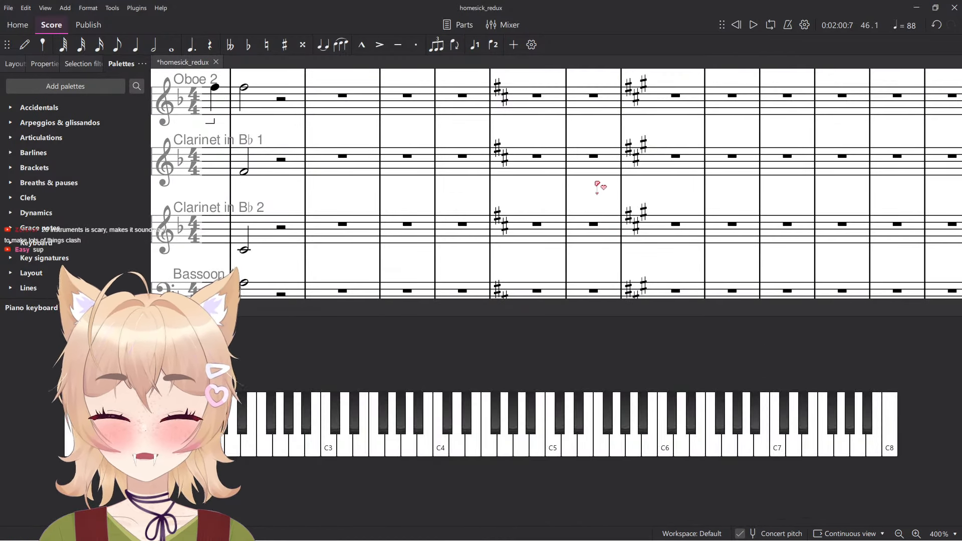
# Hide the piano keyboard and save the homesick_redux score.
pyautogui.press('p')
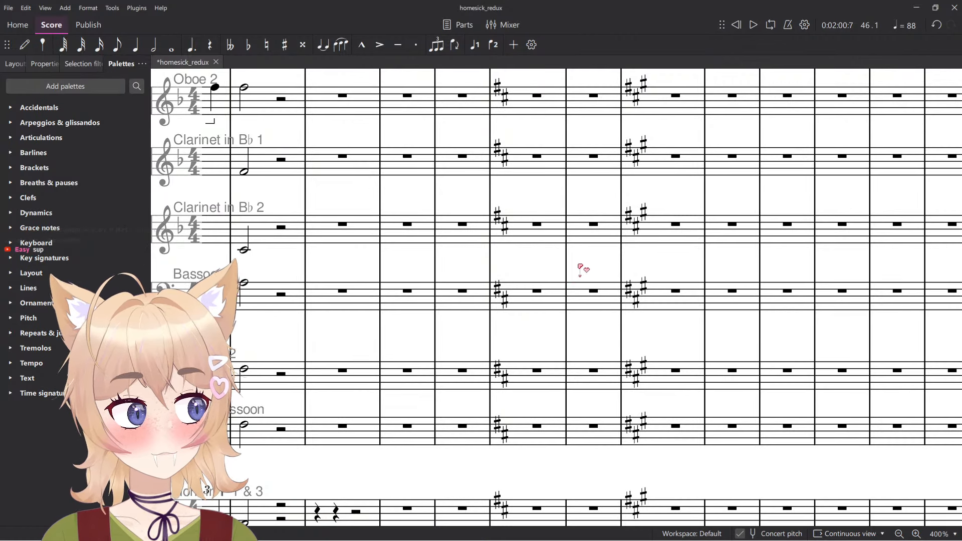
pyautogui.hotkey('ctrl', 's')
pyautogui.hscroll(-10, 583, 271)
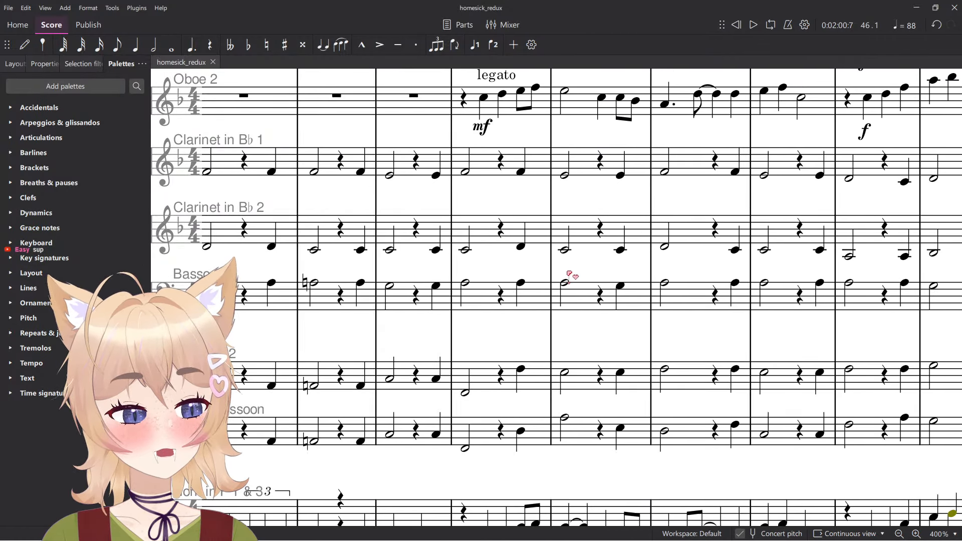
pyautogui.hscroll(-5, 569, 275)
pyautogui.hscroll(2, 551, 288)
pyautogui.scroll(-3, 556, 284)
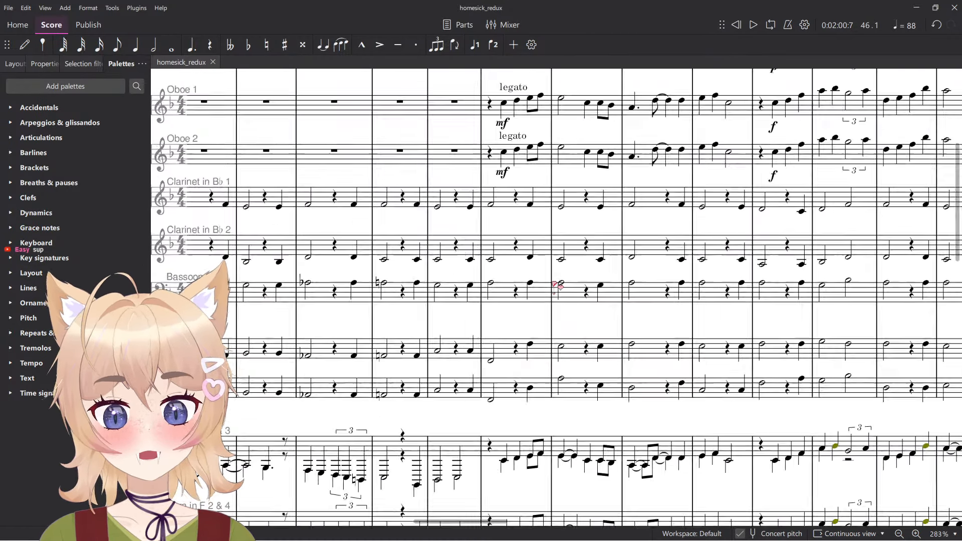
# Switch to the original homesick score and examine the instrument doublings from measure 26 onwards, from the woodwinds down to the strings.
pyautogui.hotkey('alt', 'Tab')
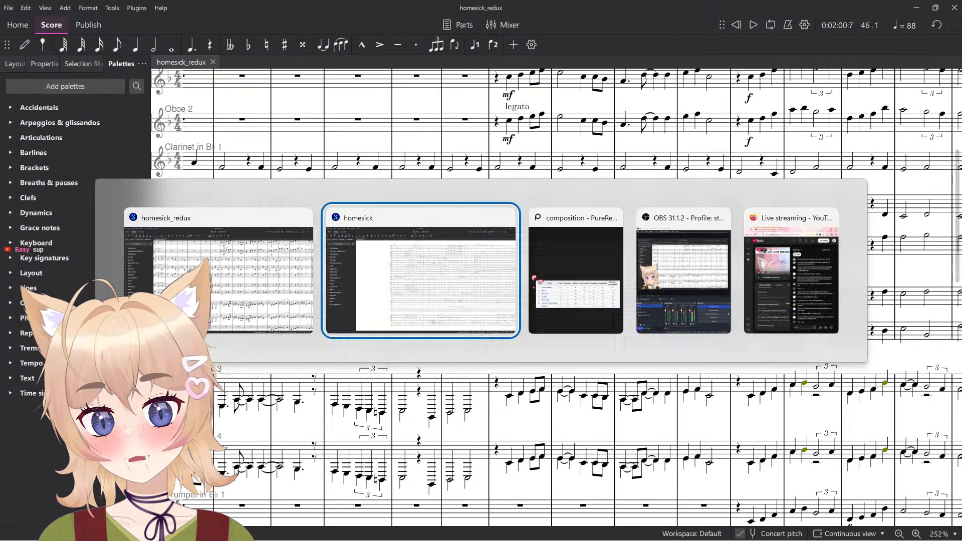
pyautogui.hscroll(10, 543, 277)
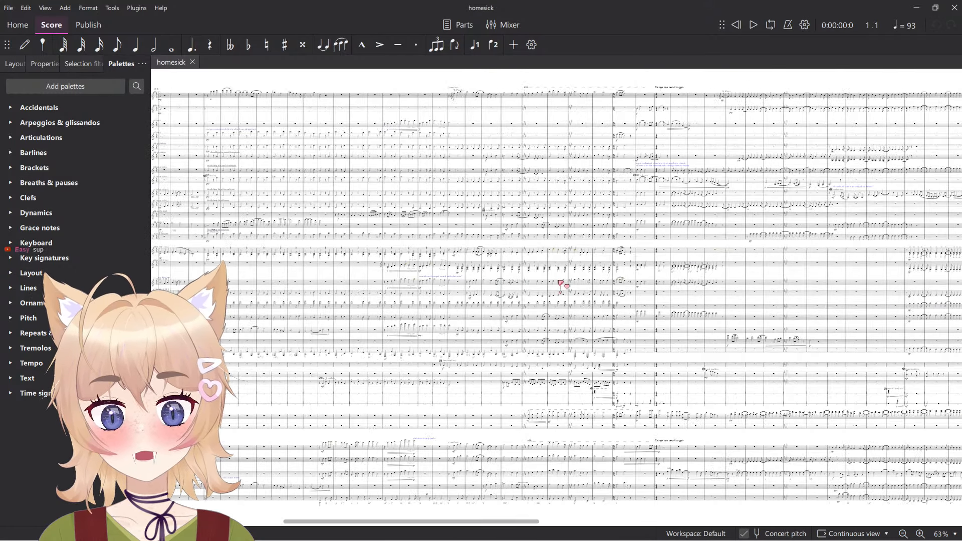
pyautogui.scroll(5, 423, 162)
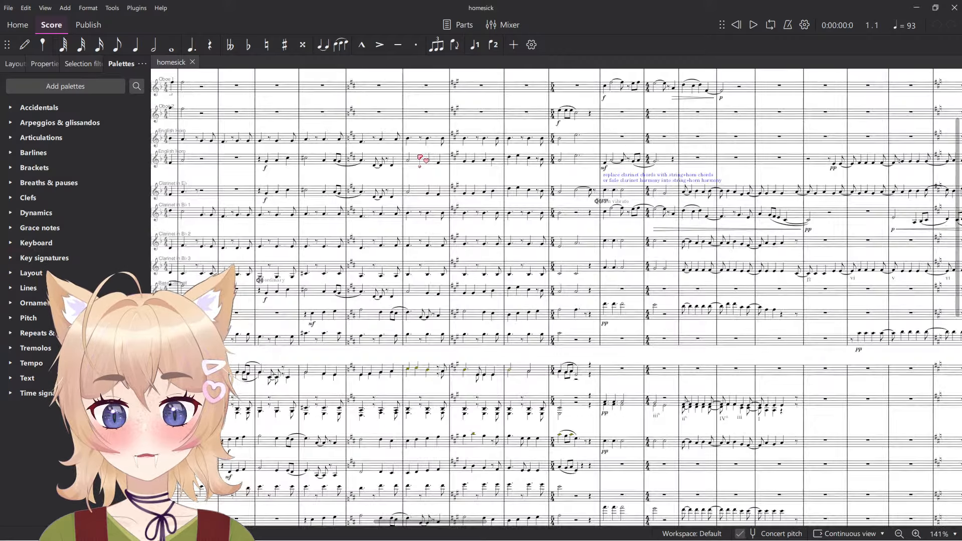
pyautogui.scroll(10, 660, 279)
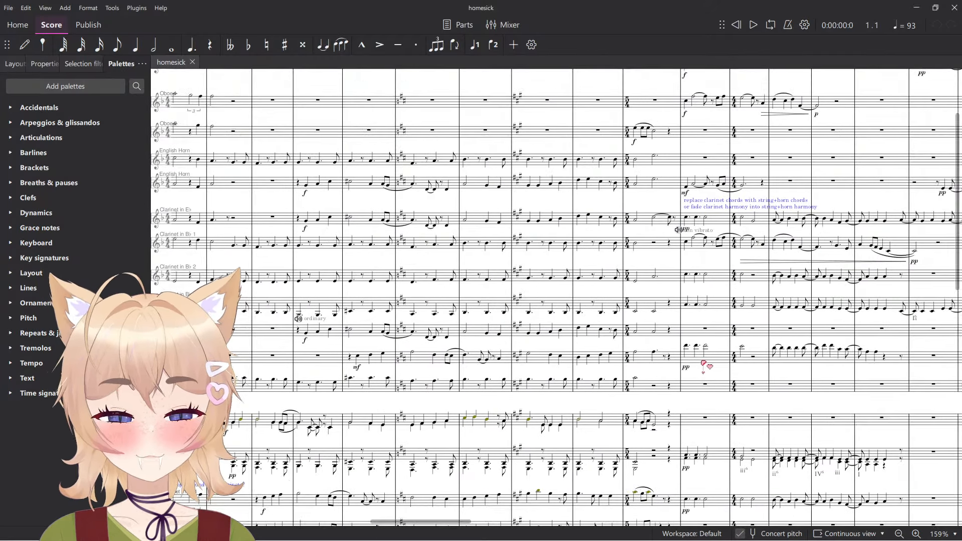
pyautogui.hscroll(-15, 426, 334)
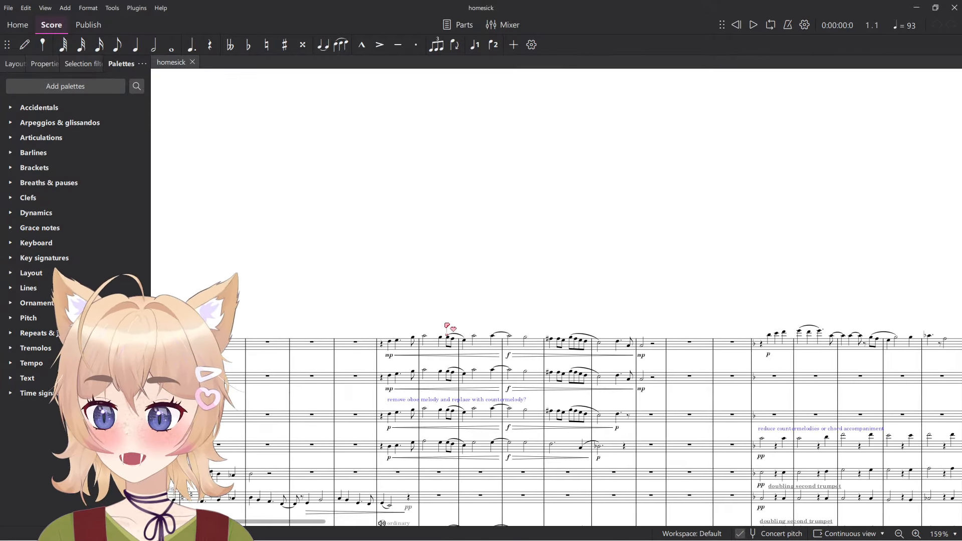
pyautogui.hscroll(17, 454, 329)
pyautogui.scroll(-2, 475, 339)
pyautogui.scroll(-5, 476, 339)
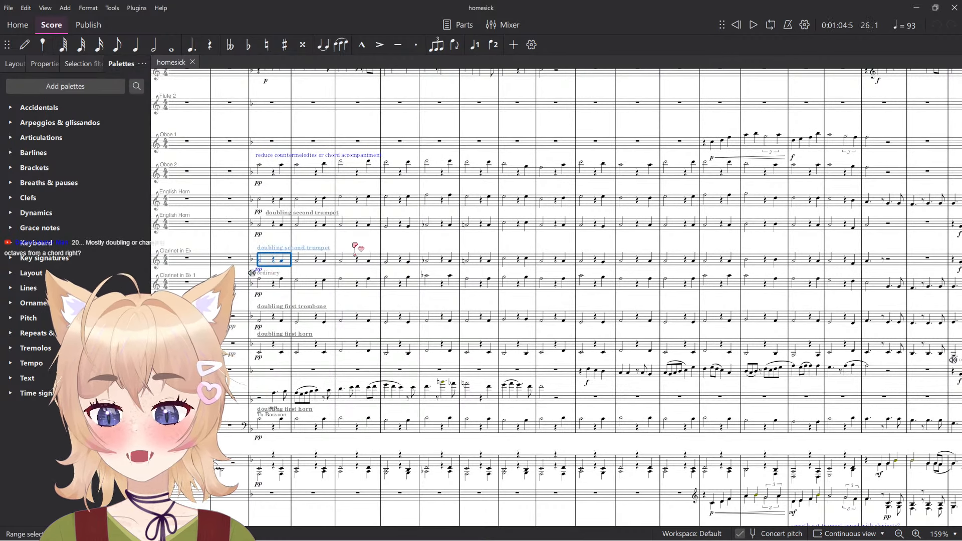
pyautogui.scroll(-15, 411, 233)
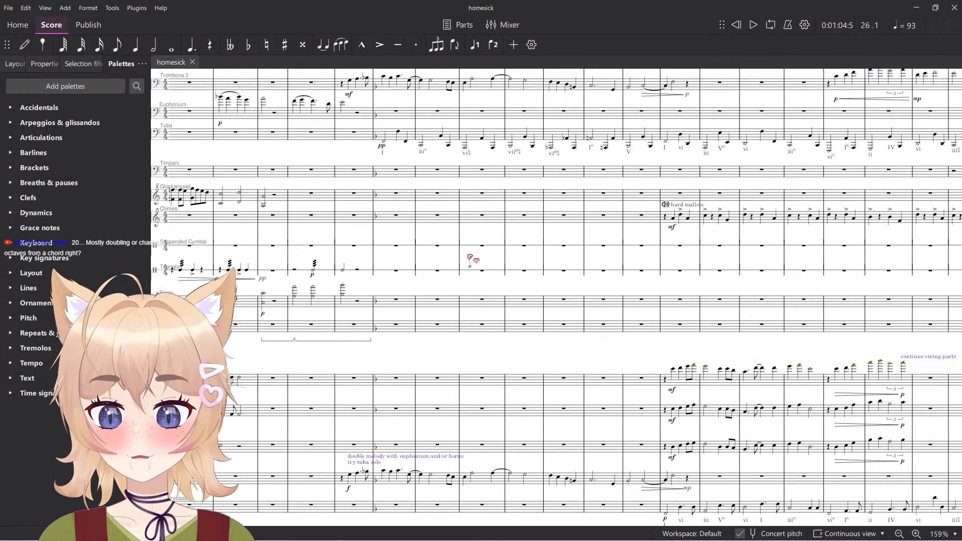
# Play the original homesick score from measure 25, following the accompaniment up through the brass and woodwind staves.
pyautogui.press('space')
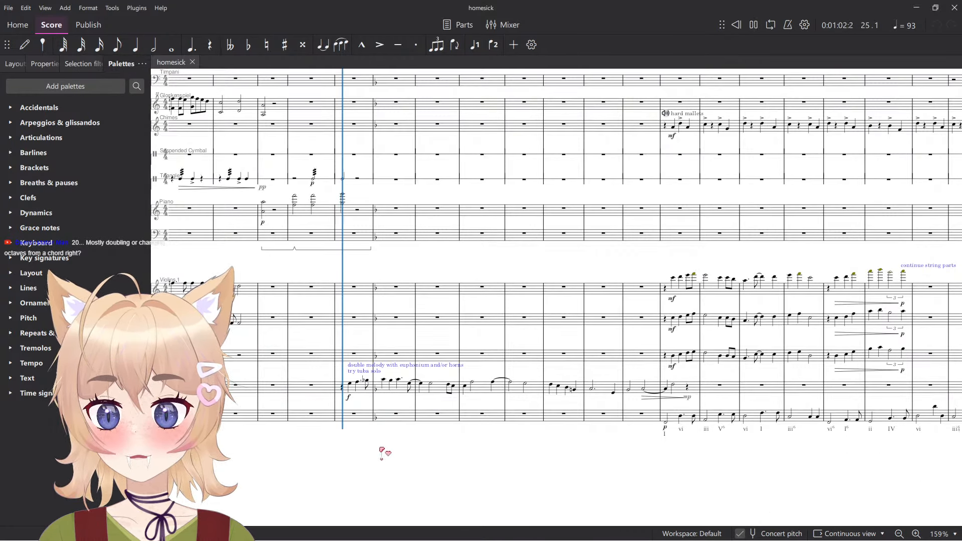
pyautogui.scroll(7, 386, 451)
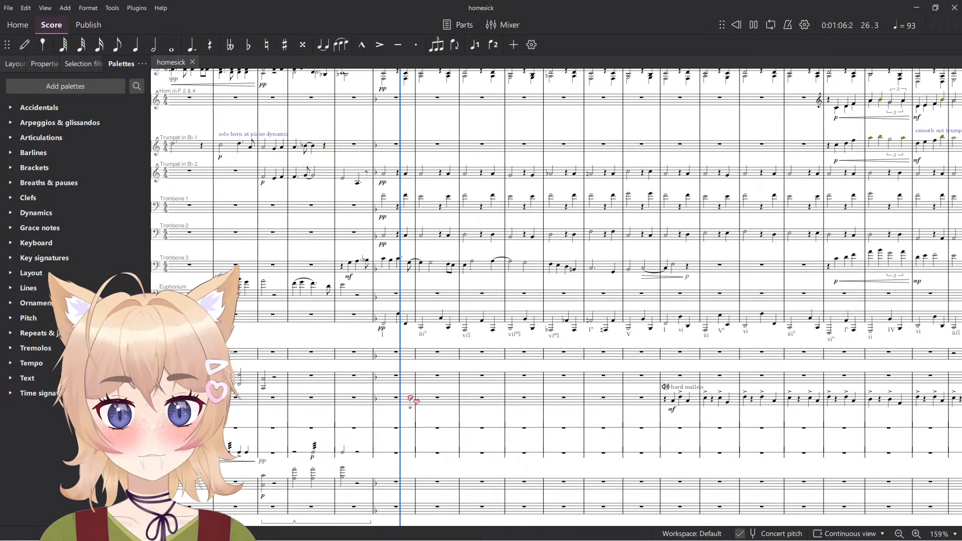
pyautogui.scroll(6, 416, 398)
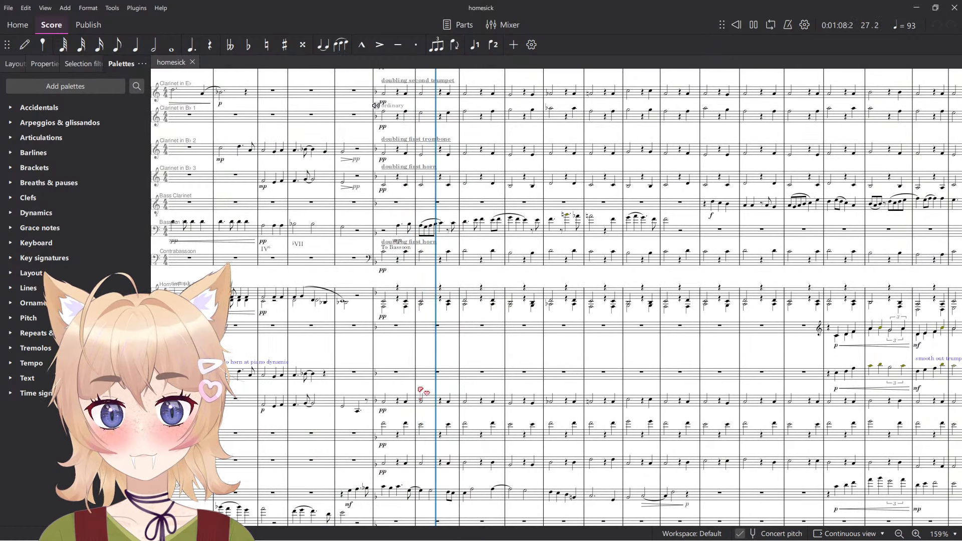
pyautogui.scroll(1, 422, 394)
pyautogui.scroll(5, 422, 394)
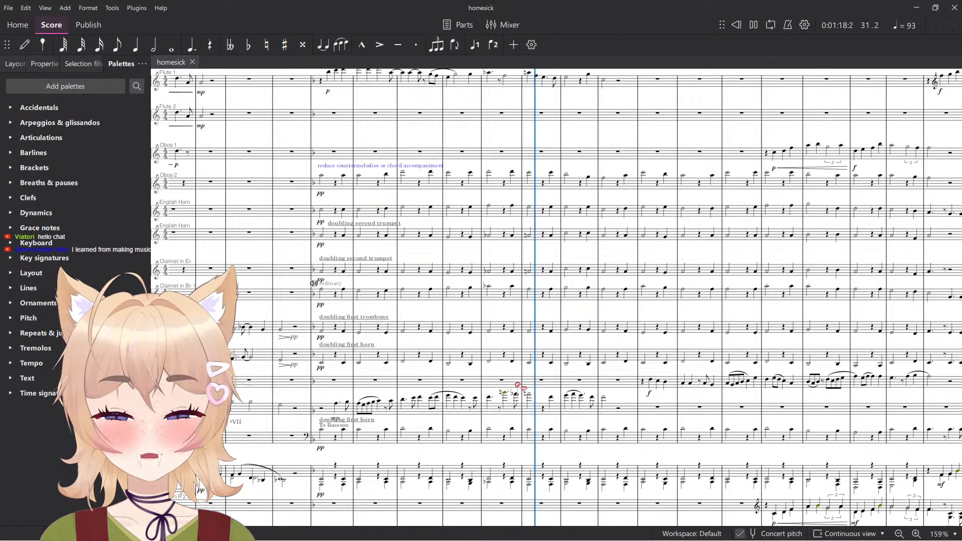
pyautogui.press('space')
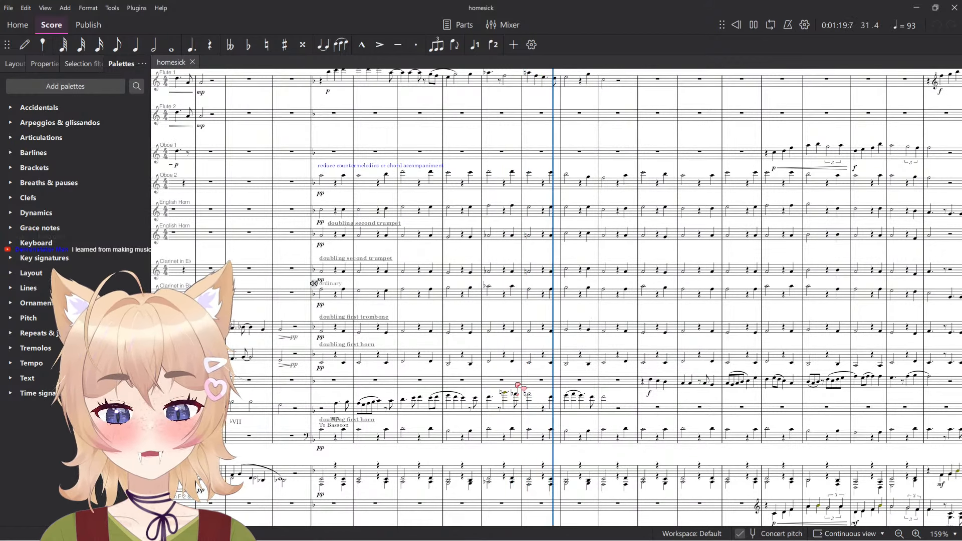
# Follow the homesick playback through the brass, percussion and string staves around measures 32 to 34, then return to homesick_redux.
pyautogui.moveTo(667, 274); pyautogui.dragTo(502, 266)
pyautogui.scroll(-8, 502, 267)
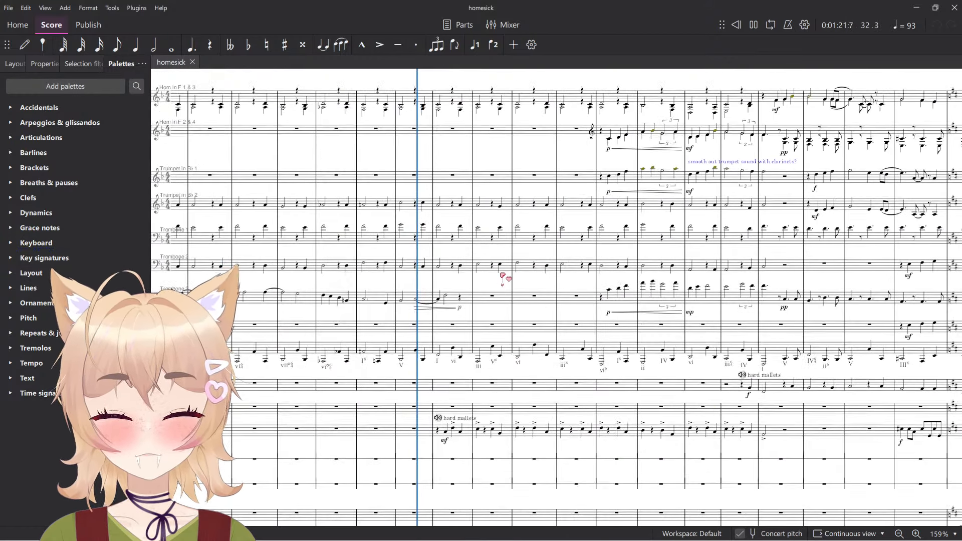
pyautogui.scroll(-5, 502, 276)
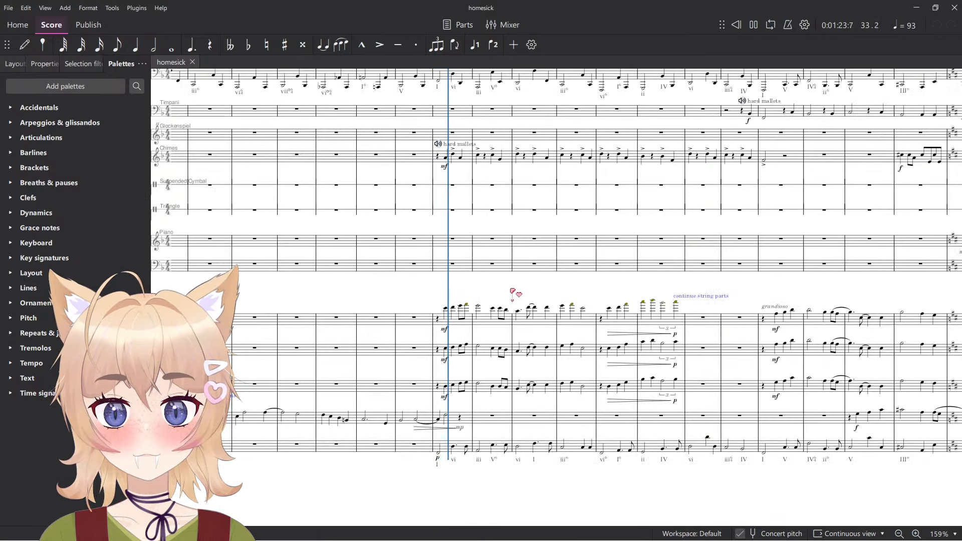
pyautogui.scroll(5, 525, 305)
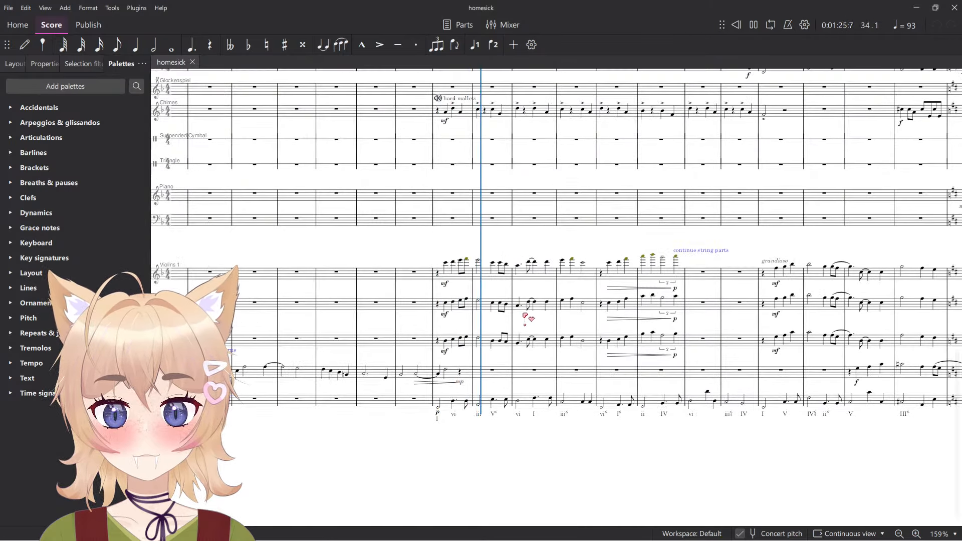
pyautogui.scroll(7, 535, 321)
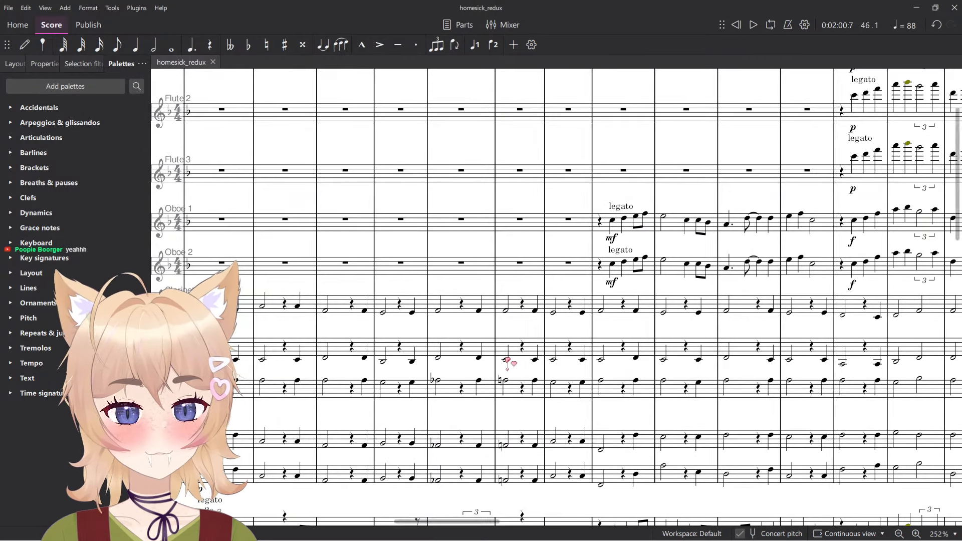
# Play homesick_redux from measure 25 to measure 33, examining the Andante grandioso orchestration and the staff marked fffff.
pyautogui.scroll(-8, 507, 360)
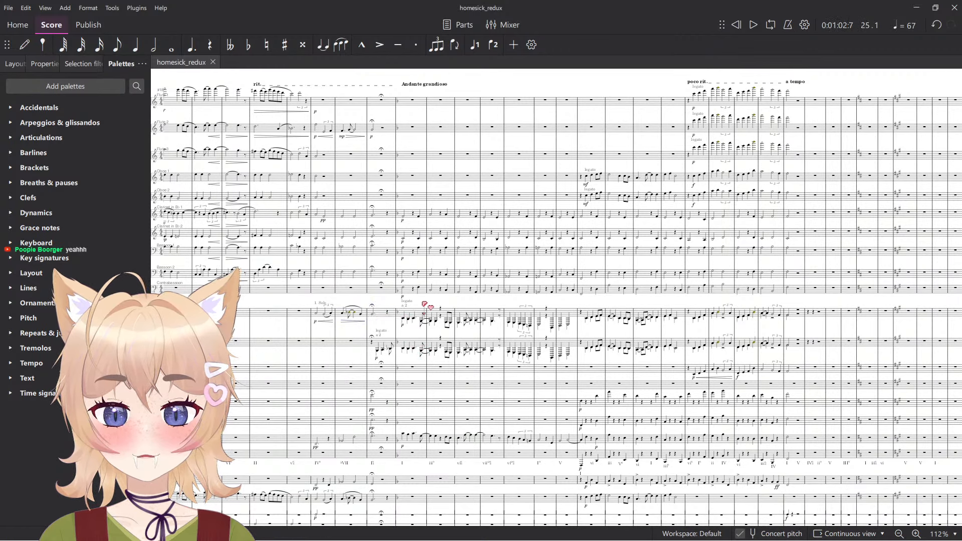
pyautogui.scroll(-4, 426, 301)
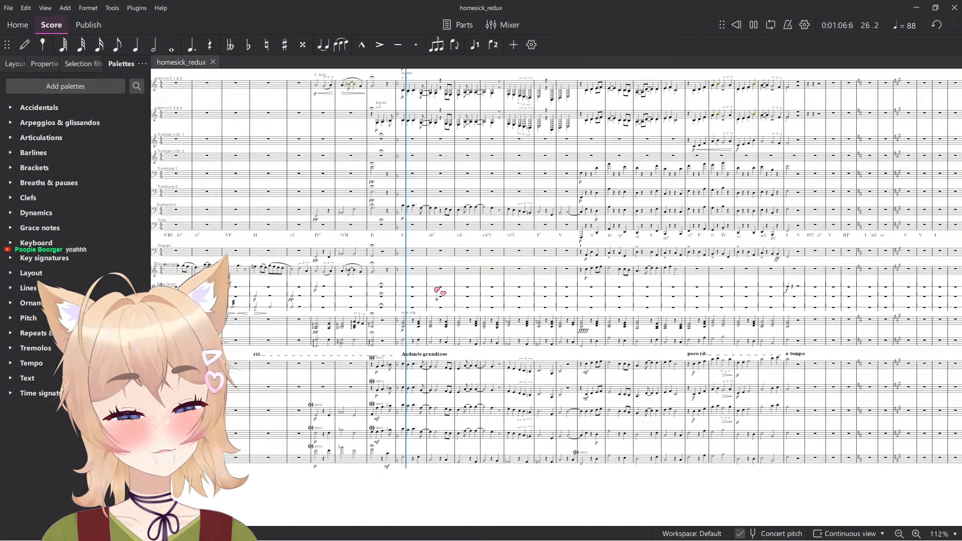
pyautogui.scroll(8, 438, 294)
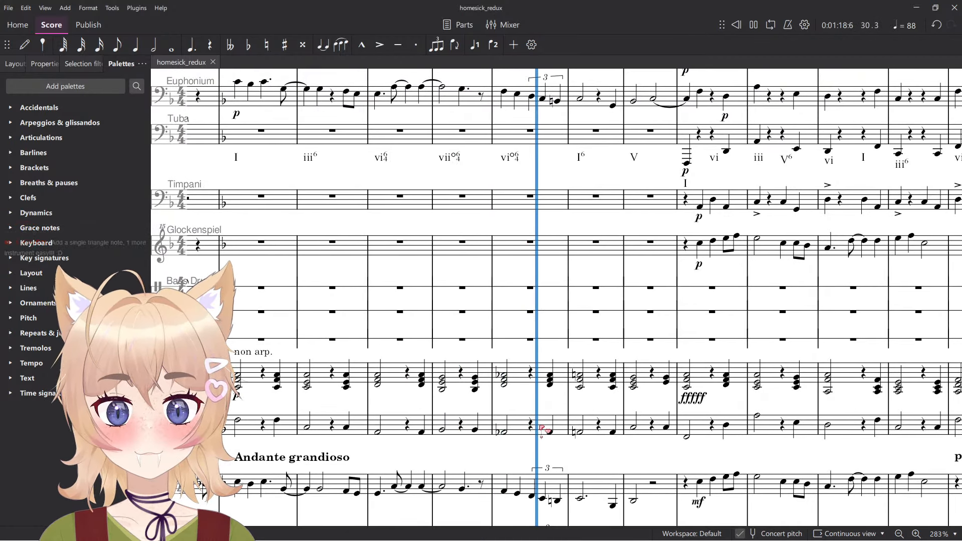
pyautogui.scroll(5, 555, 402)
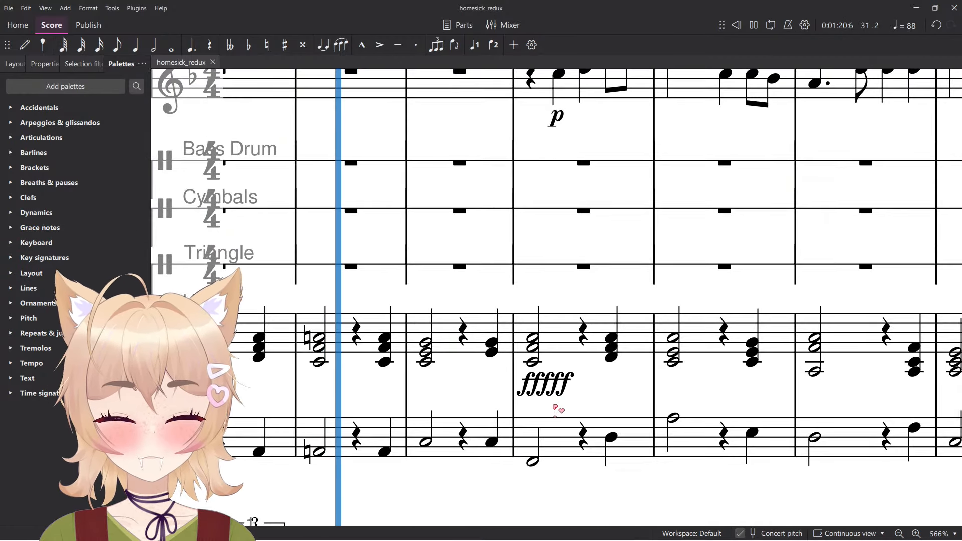
pyautogui.scroll(-8, 578, 383)
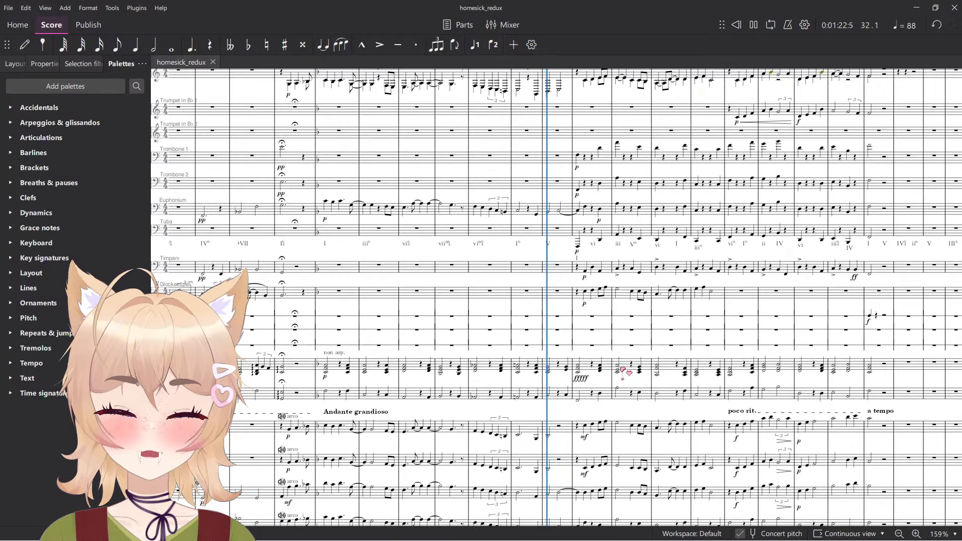
pyautogui.scroll(3, 599, 440)
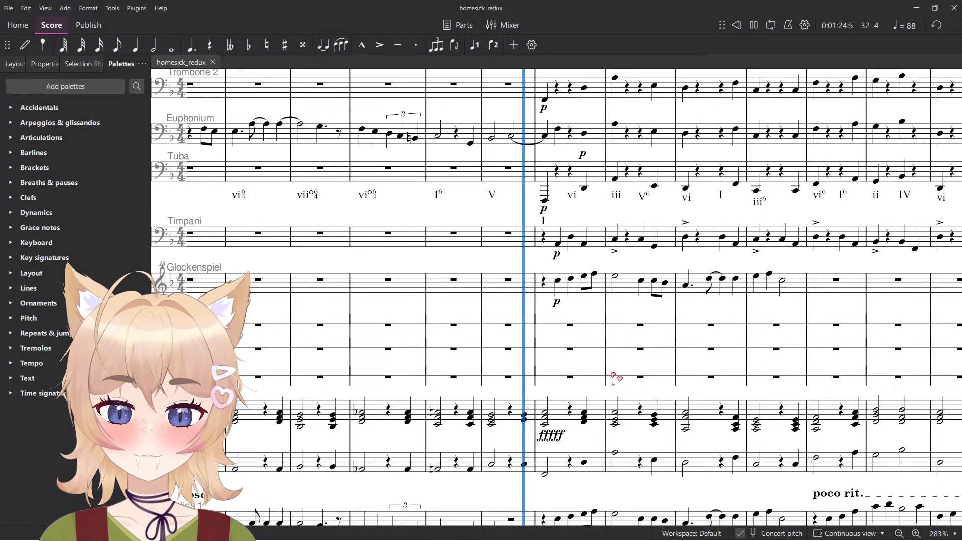
pyautogui.press('space')
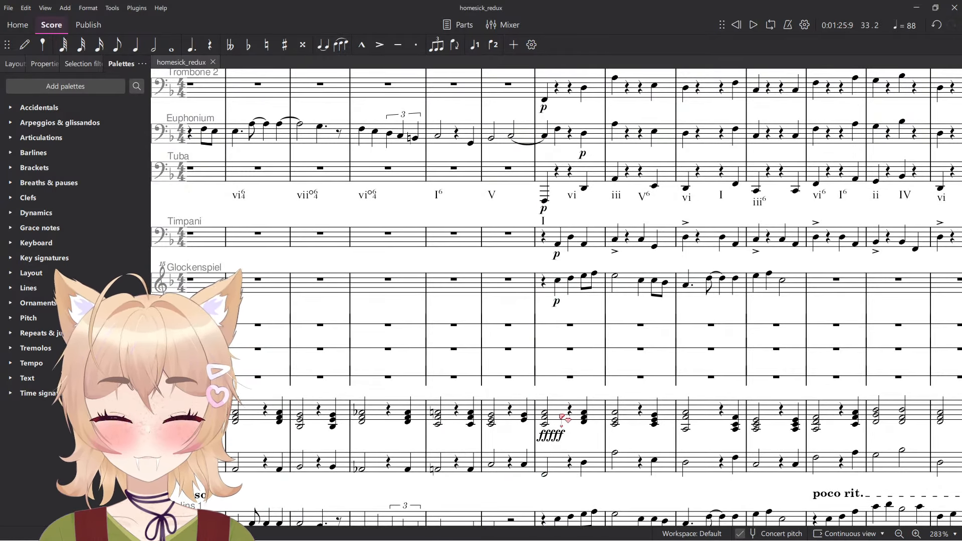
# Replay measure 33 from the harp's upper staff at the fffff marking to hear the harp chords.
pyautogui.press('space')
pyautogui.press('space')
pyautogui.scroll(5, 582, 437)
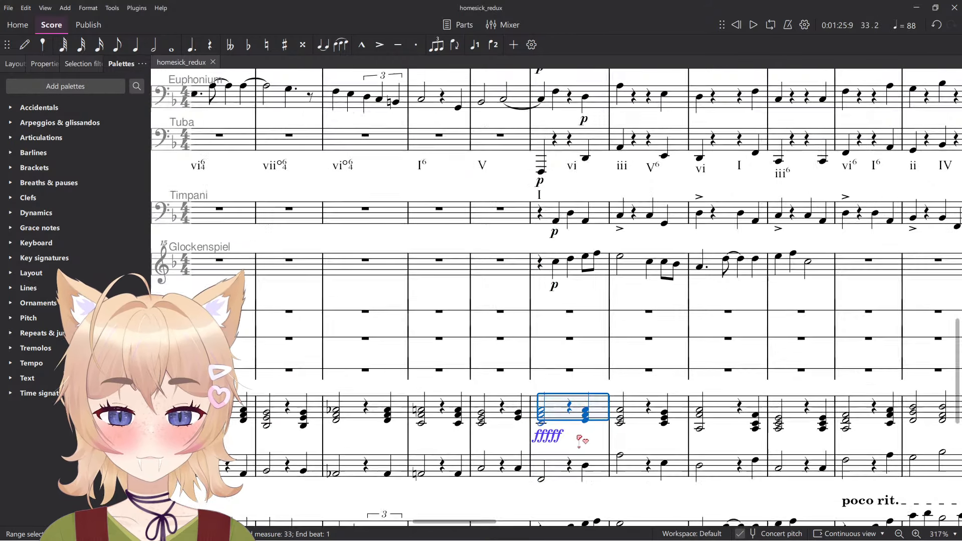
pyautogui.click(582, 438)
pyautogui.press('space')
pyautogui.press('space')
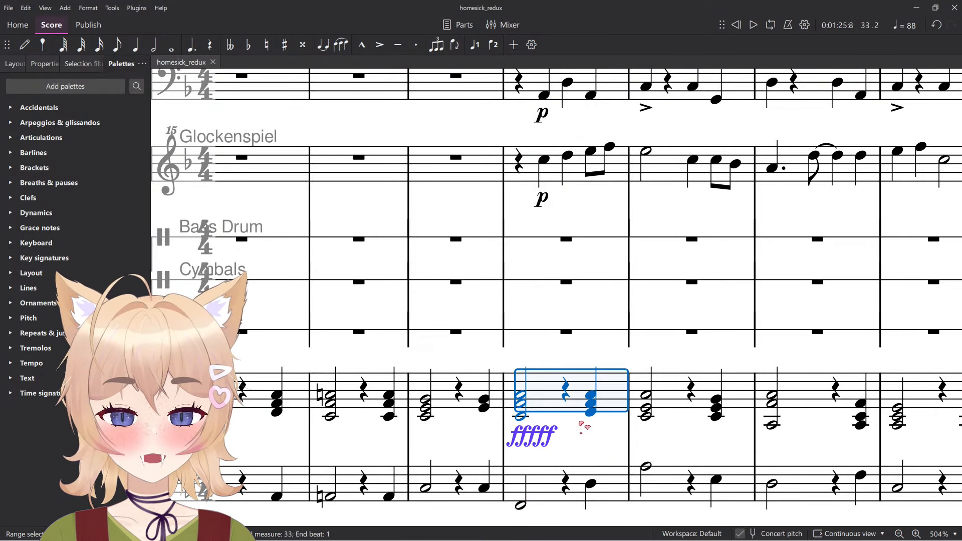
pyautogui.scroll(1, 587, 436)
pyautogui.click(589, 430)
pyautogui.scroll(4, 589, 431)
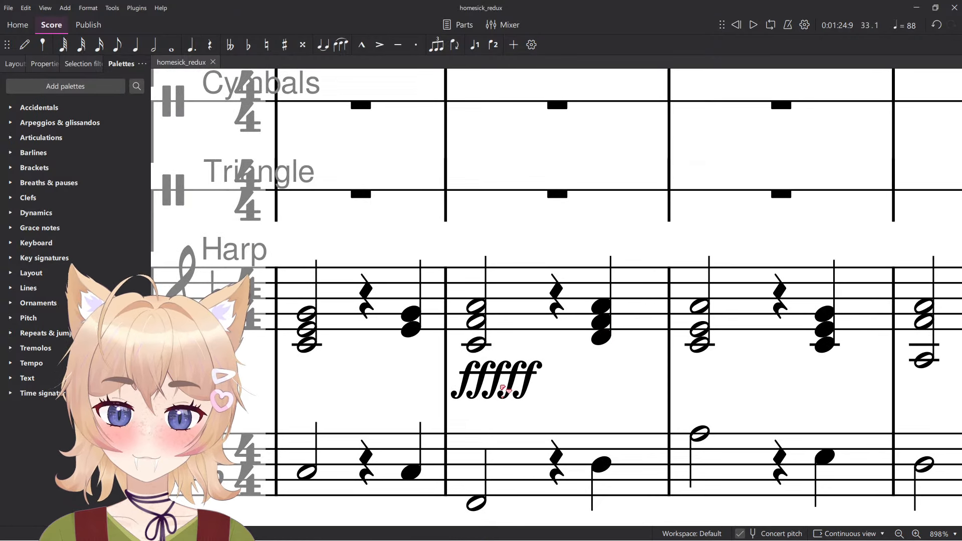
# Audition measure 33 of the harp alone, first its upper staff and again with both staves selected.
pyautogui.click(504, 388)
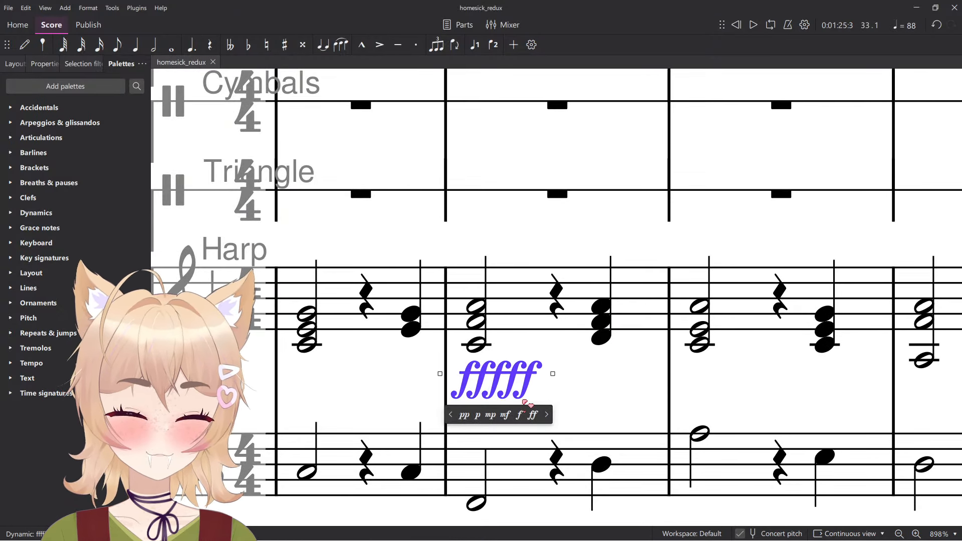
pyautogui.click(527, 302)
pyautogui.press('space')
pyautogui.press('space')
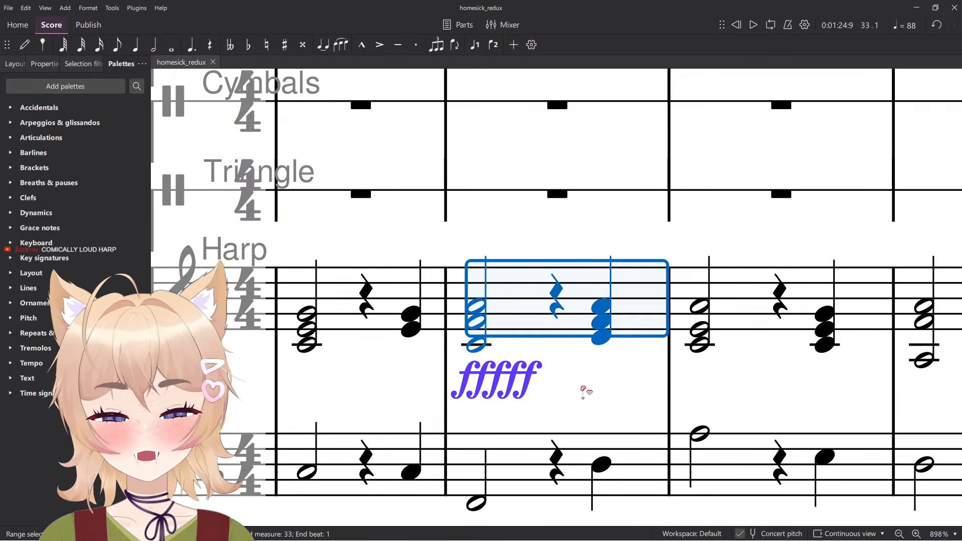
pyautogui.keyDown('shift'); pyautogui.click(518, 474); pyautogui.keyUp('shift')
pyautogui.press('space')
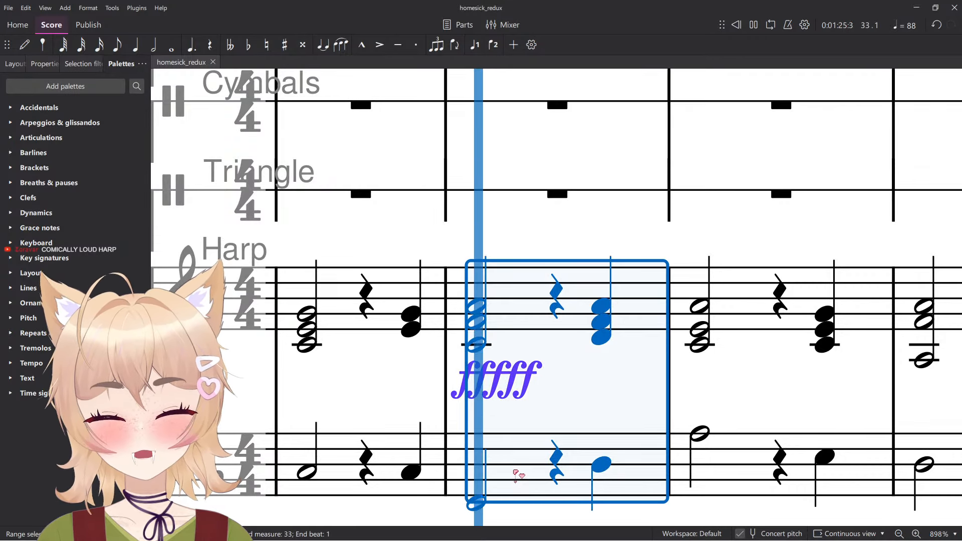
pyautogui.press('space')
# Delete the fffff dynamic from the harp in measure 33 and save the score.
pyautogui.click(555, 397)
pyautogui.press('Delete')
pyautogui.keyDown('ctrl'); pyautogui.scroll(-10, 542, 400); pyautogui.keyUp('ctrl')
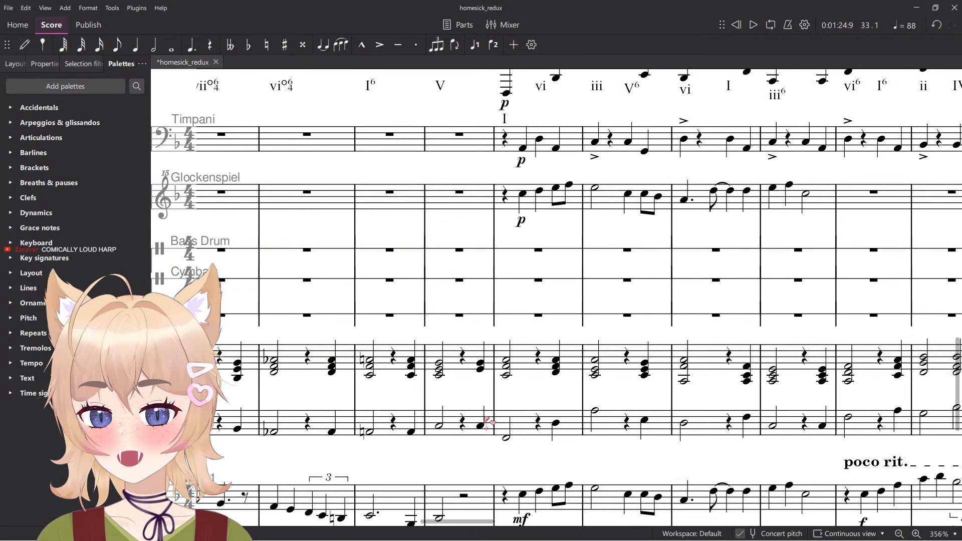
pyautogui.keyDown('ctrl'); pyautogui.scroll(-7, 487, 423); pyautogui.keyUp('ctrl')
pyautogui.hotkey('ctrl', 's')
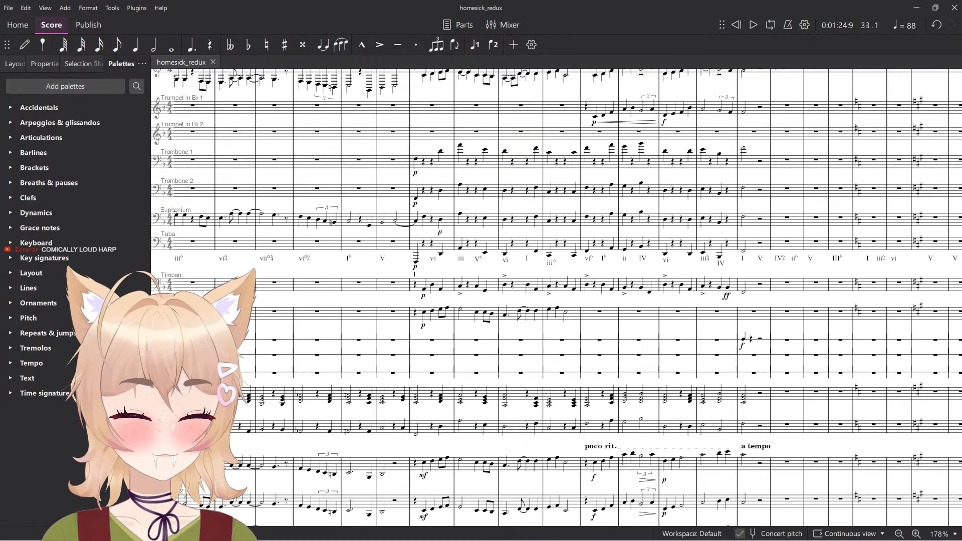
# Examine the orchestration around the Andante grandioso and a tempo passages, from the strings and harp up to the flutes.
pyautogui.keyDown('ctrl'); pyautogui.scroll(-5, 422, 318); pyautogui.keyUp('ctrl')
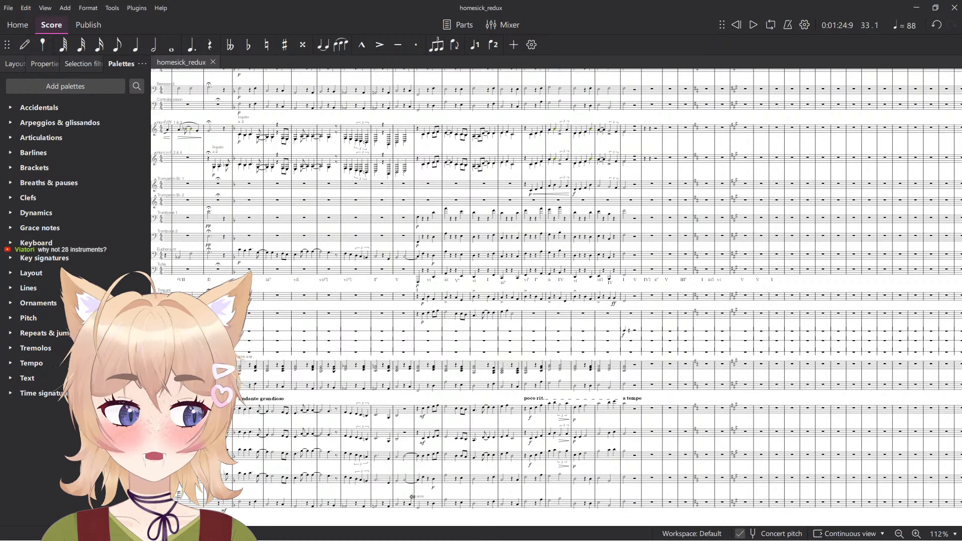
pyautogui.keyDown('ctrl'); pyautogui.scroll(8, 554, 425); pyautogui.keyUp('ctrl')
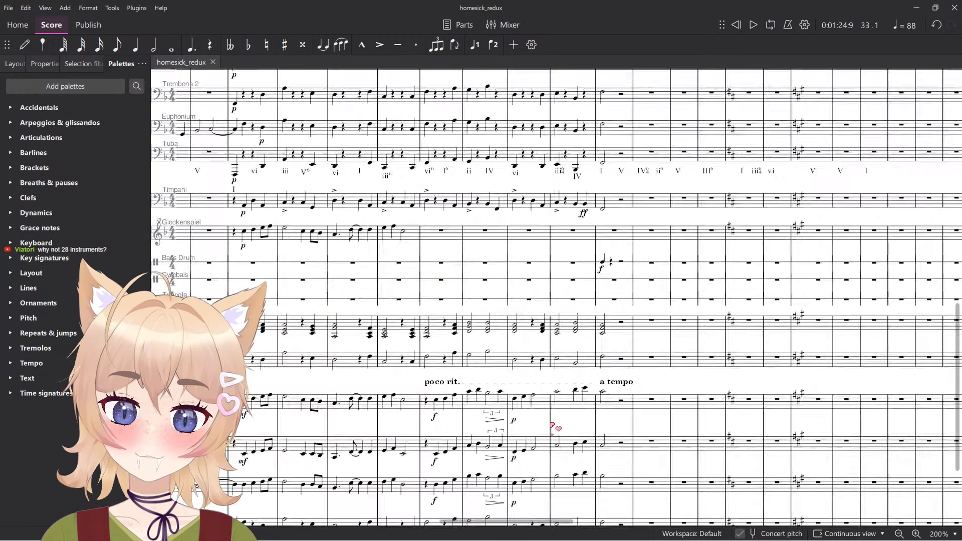
pyautogui.keyDown('ctrl'); pyautogui.scroll(-6, 552, 430); pyautogui.keyUp('ctrl')
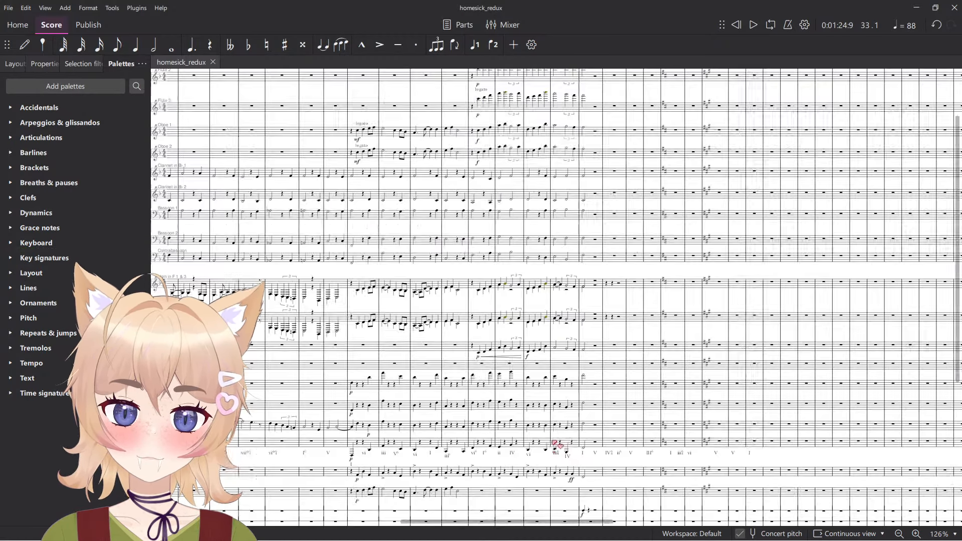
pyautogui.scroll(1, 556, 442)
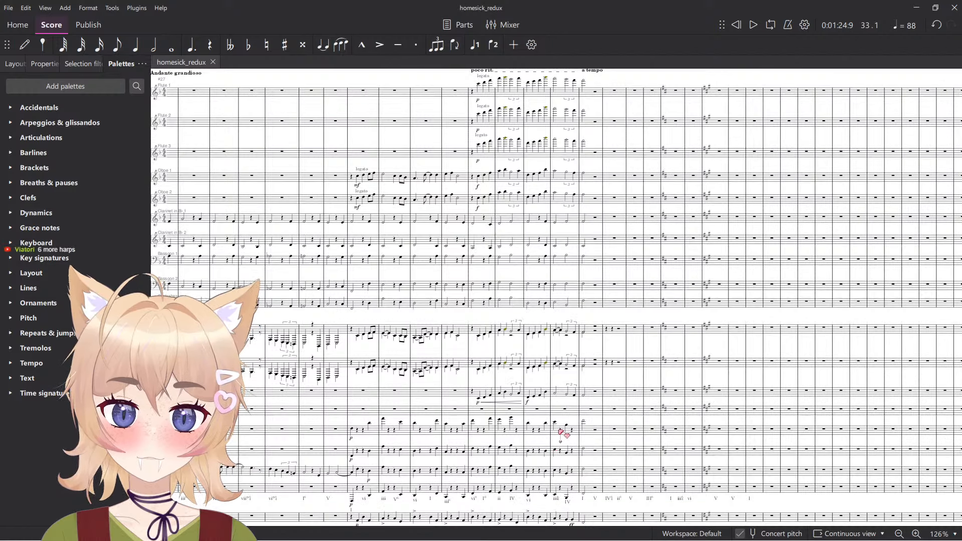
pyautogui.hscroll(-4, 565, 431)
pyautogui.scroll(-4, 562, 429)
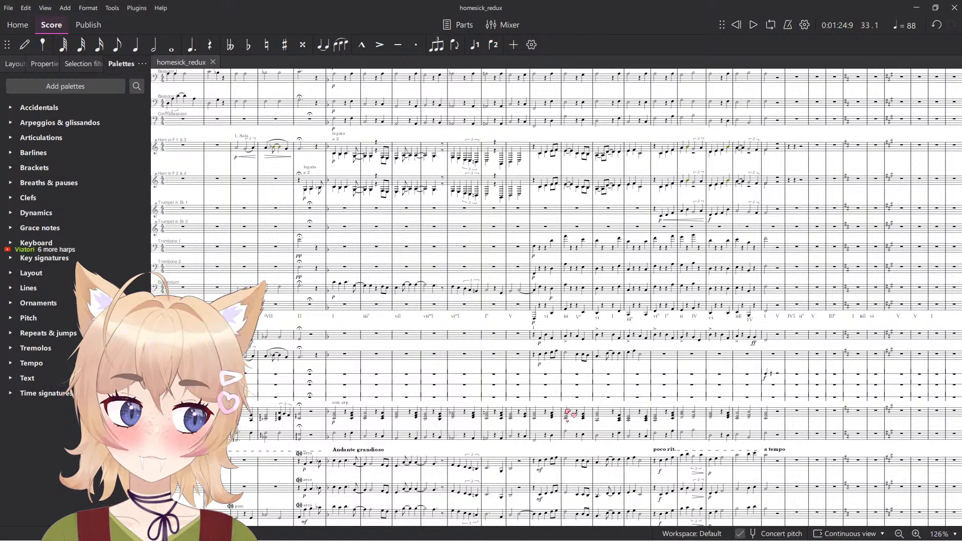
pyautogui.hscroll(5, 647, 427)
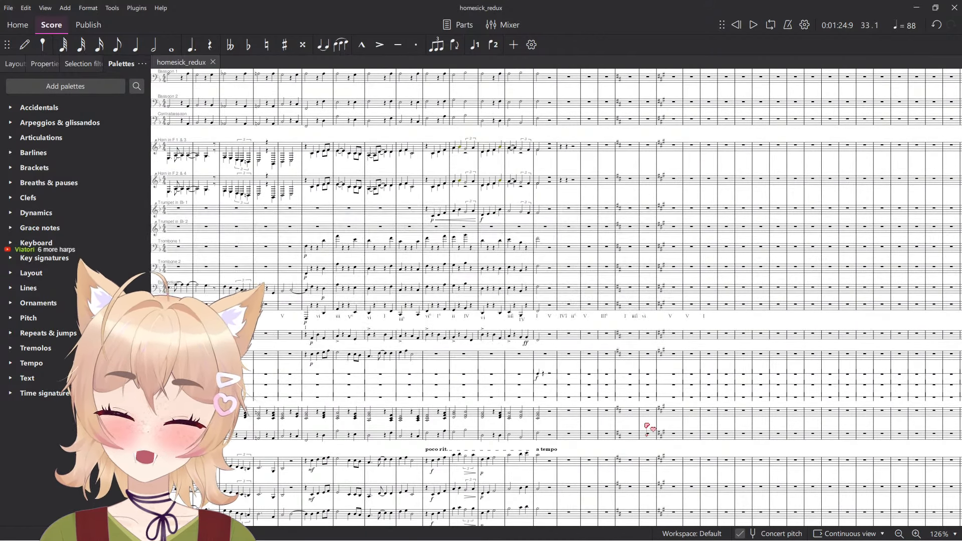
# Switch to the original homesick score, examine the passage leading into Largo ma non troppo, and return to homesick_redux.
pyautogui.hotkey('alt', 'Tab')
pyautogui.hotkey('alt', 'Tab')
pyautogui.scroll(3, 626, 341)
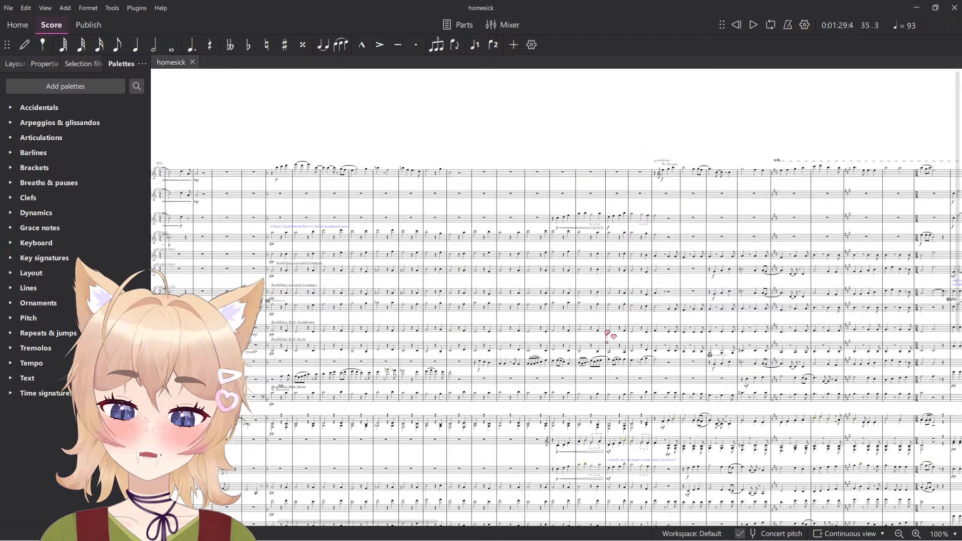
pyautogui.hscroll(5, 609, 307)
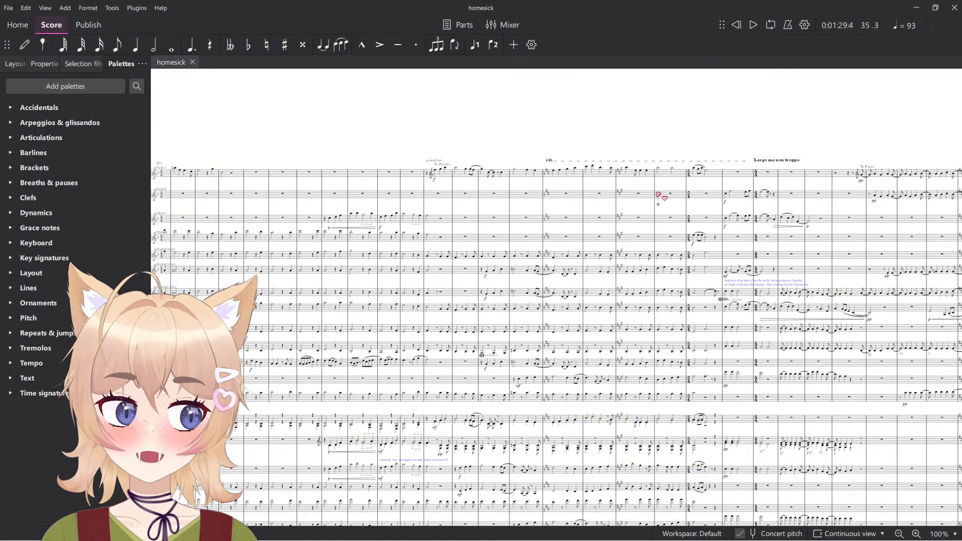
pyautogui.hotkey('alt', 'Tab')
# Clear the stray rests from measure 42 of the Horn in F 2 & 4 staff and save the score.
pyautogui.scroll(3, 548, 430)
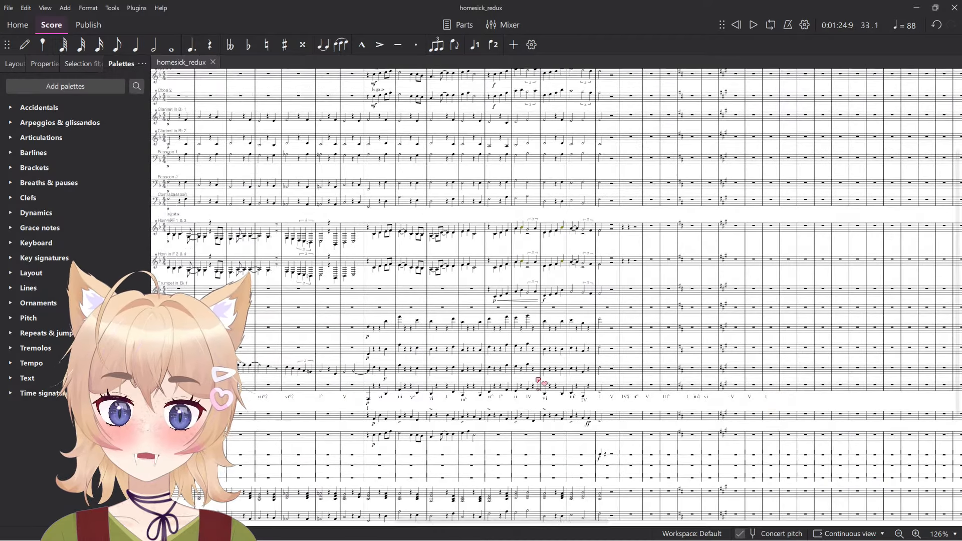
pyautogui.scroll(5, 728, 287)
pyautogui.scroll(4, 654, 329)
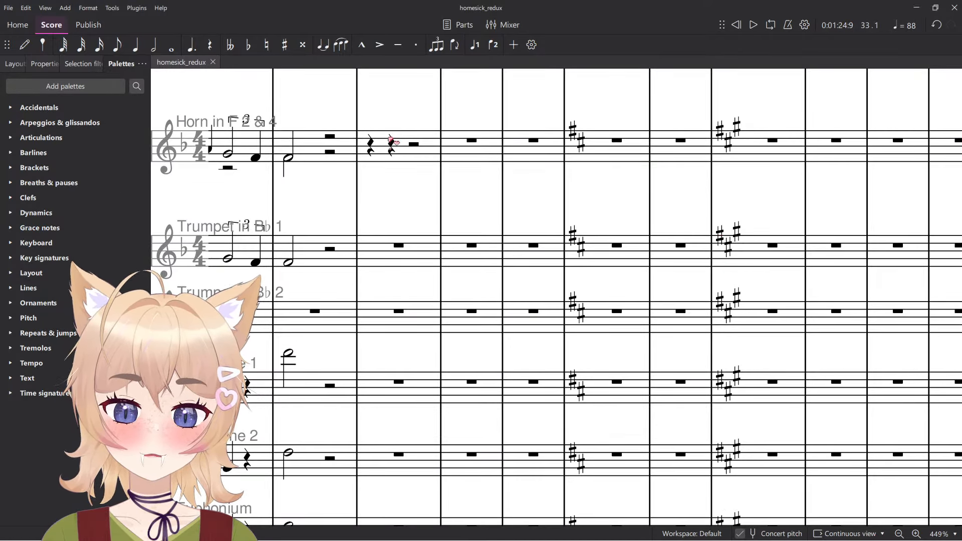
pyautogui.press('Delete')
pyautogui.scroll(-5, 414, 148)
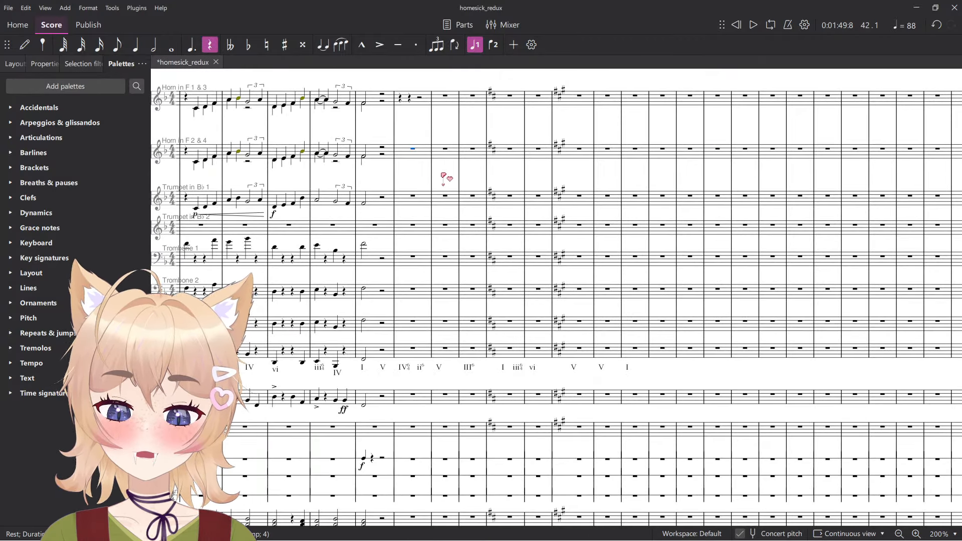
pyautogui.hotkey('ctrl', 's')
# Examine the horn lines of the Andante grandioso passage, switching concert pitch off and back on to compare the written notes.
pyautogui.hscroll(-3, 455, 196)
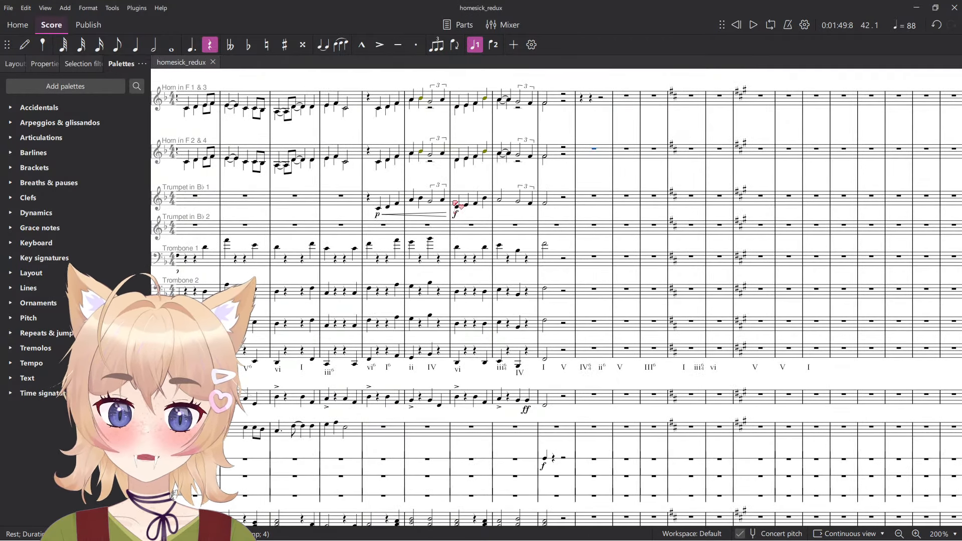
pyautogui.hscroll(-4, 516, 321)
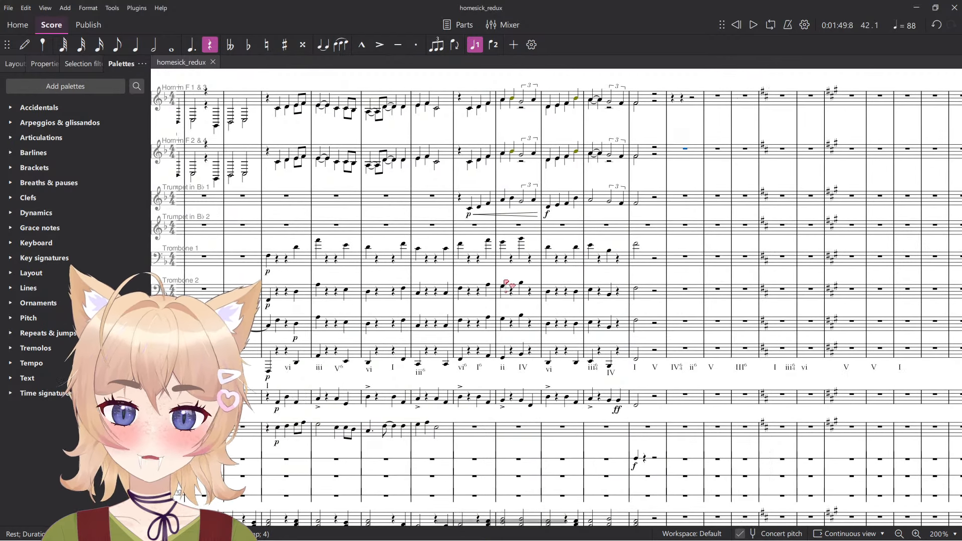
pyautogui.scroll(3, 517, 339)
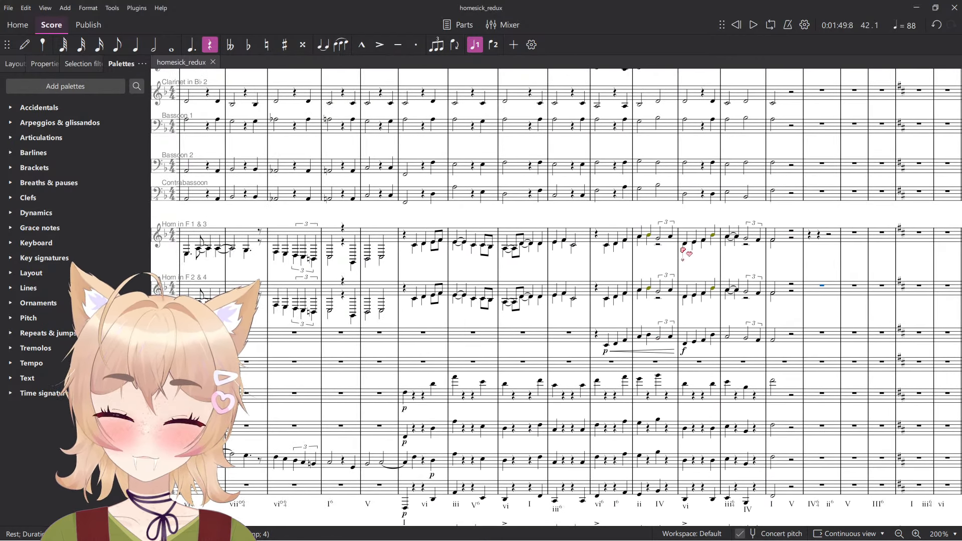
pyautogui.moveTo(546, 320); pyautogui.dragTo(841, 346)
pyautogui.moveTo(756, 468); pyautogui.dragTo(746, 468)
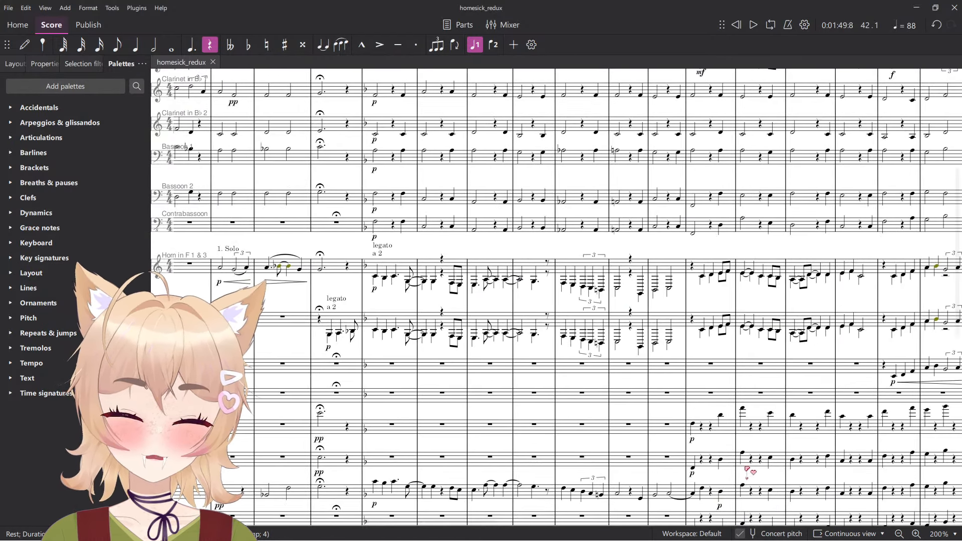
pyautogui.click(796, 535)
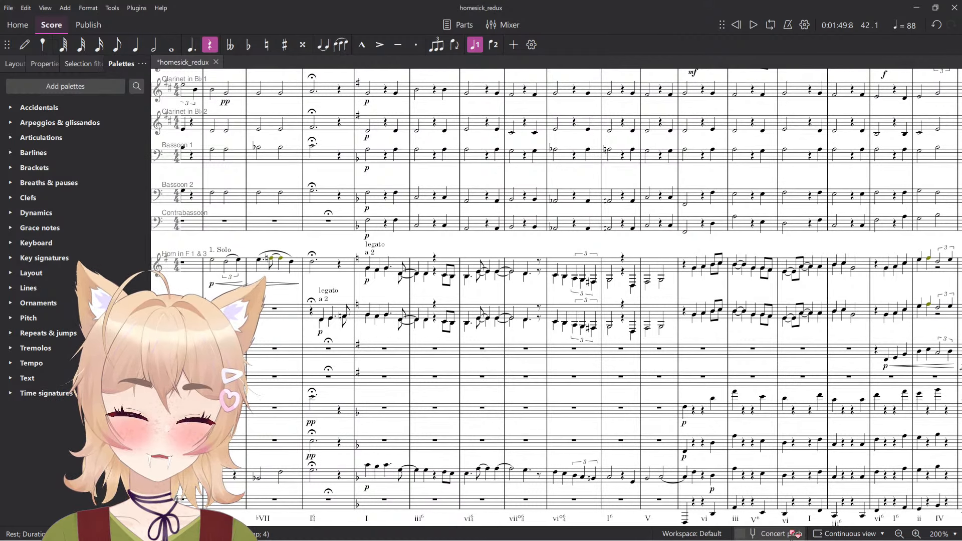
pyautogui.click(796, 535)
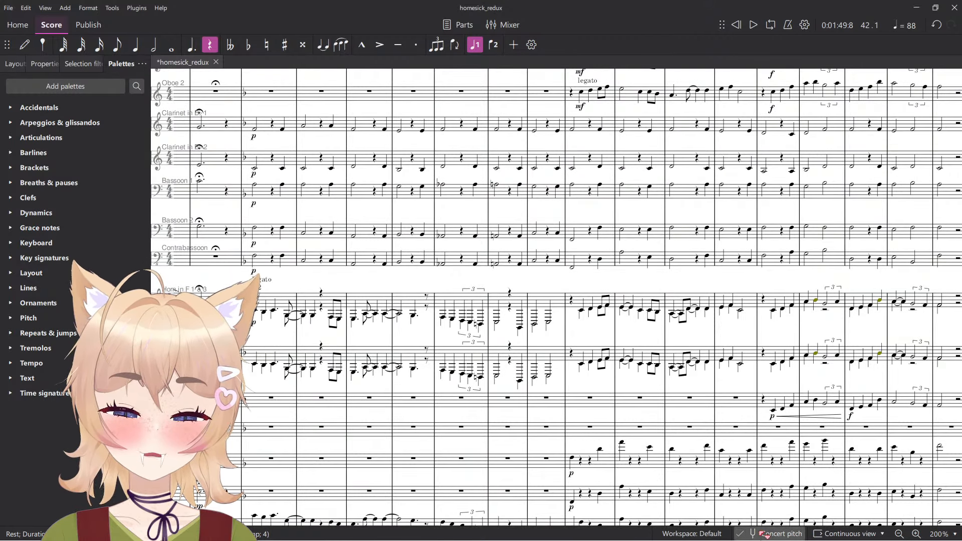
pyautogui.click(766, 535)
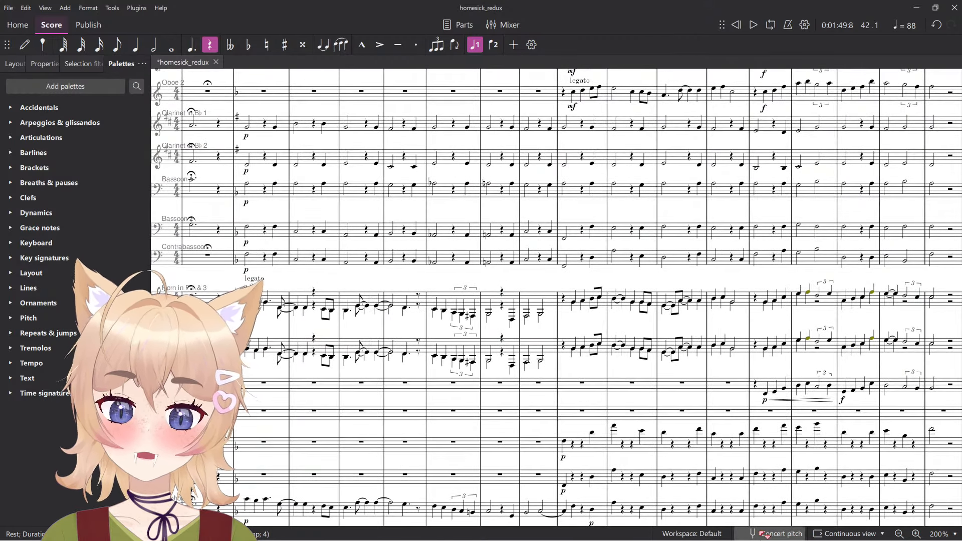
pyautogui.click(762, 534)
# Play the score from around measure 32 to measure 35, following the brass, glockenspiel, harp and strings up to the woodwinds.
pyautogui.moveTo(751, 393); pyautogui.dragTo(549, 388)
pyautogui.scroll(-1, 549, 377)
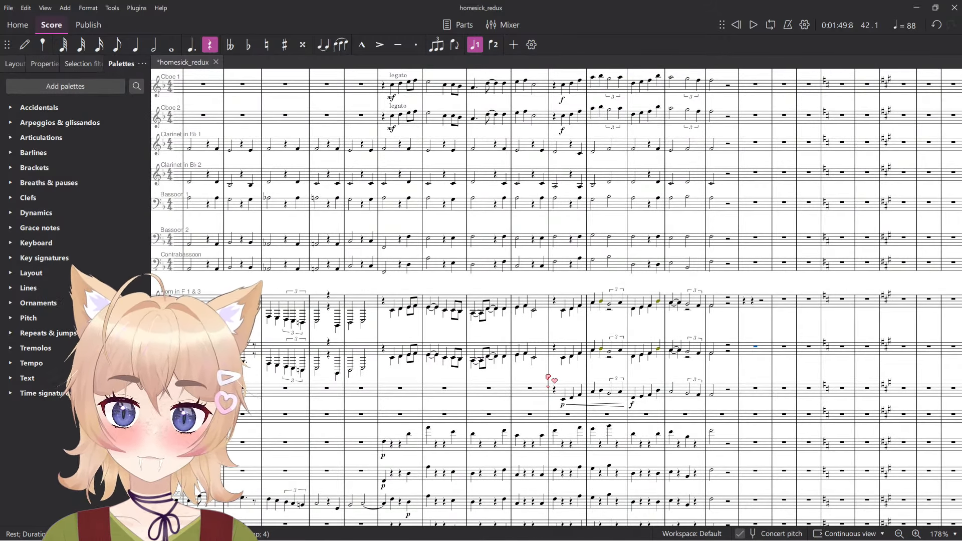
pyautogui.scroll(-3, 584, 360)
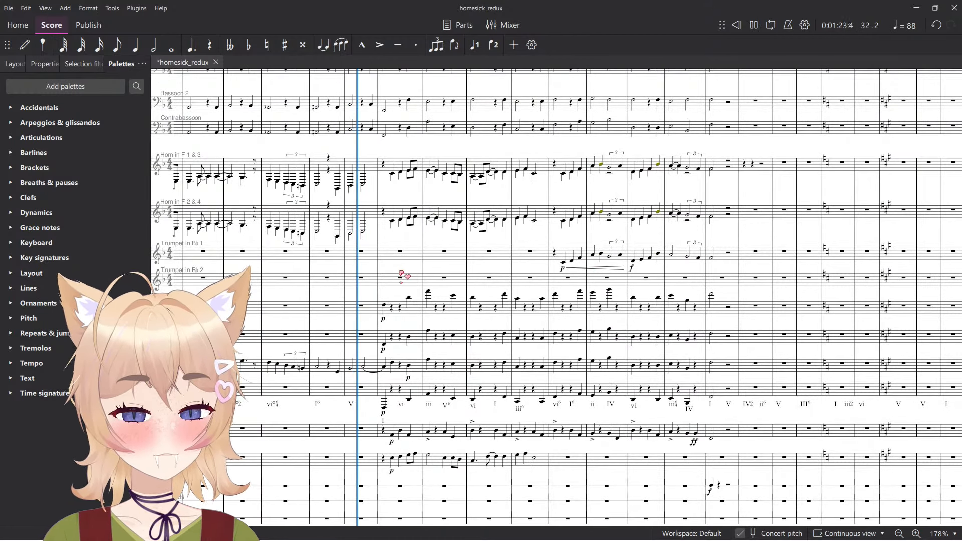
pyautogui.scroll(-2, 406, 278)
pyautogui.scroll(-2, 414, 291)
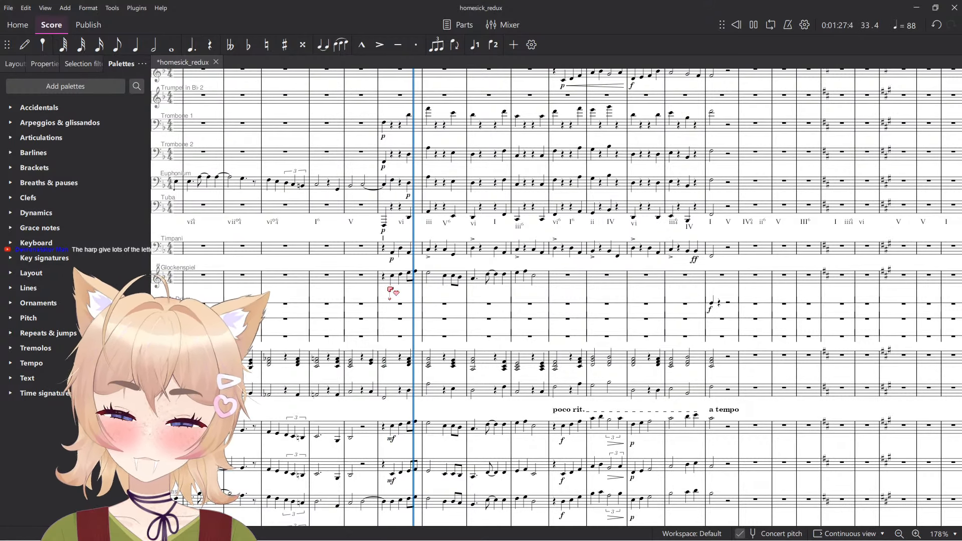
pyautogui.scroll(15, 472, 229)
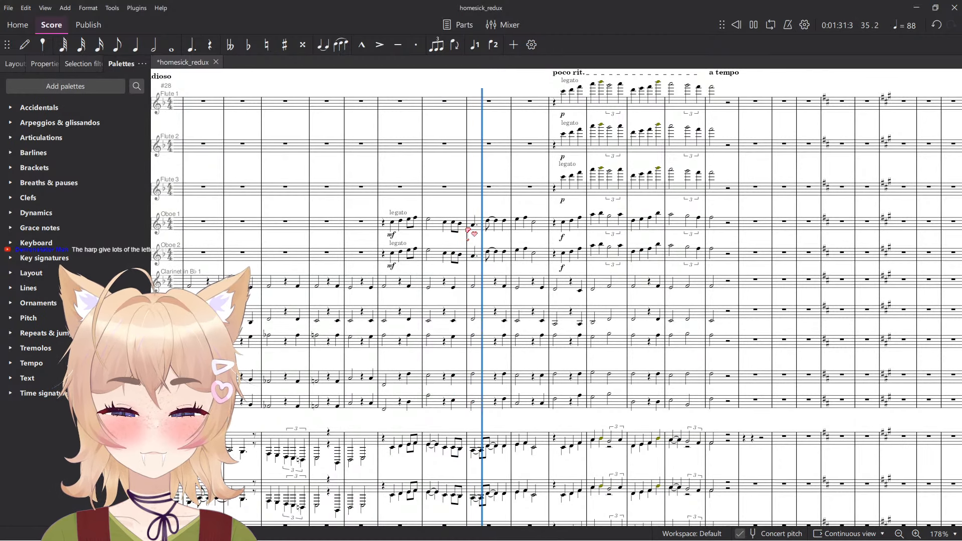
pyautogui.scroll(-2, 361, 426)
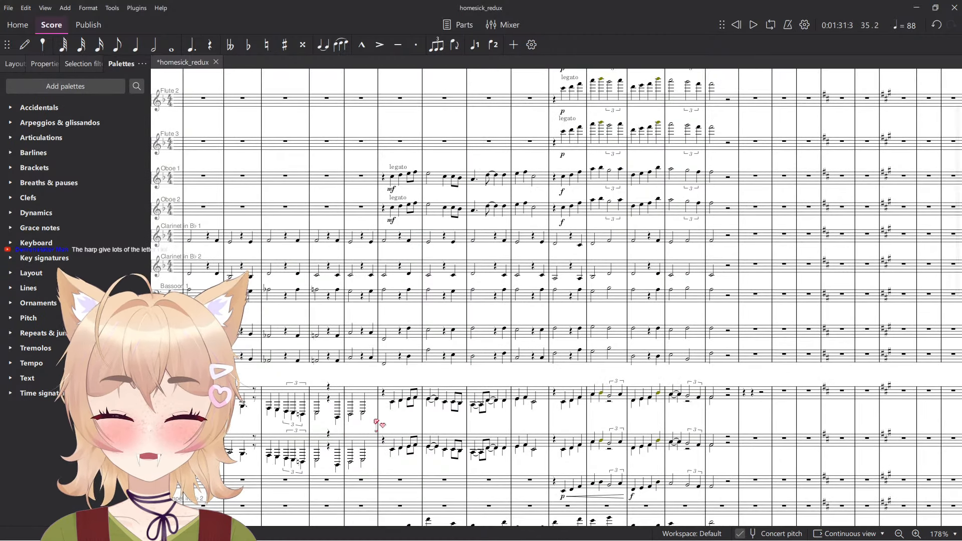
# Try the passage without both horn staves in measures 33 to 41, undo the deletion, and play it again with horns.
pyautogui.keyDown('shift'); pyautogui.click(729, 443); pyautogui.keyUp('shift')
pyautogui.press('Delete')
pyautogui.click(373, 396)
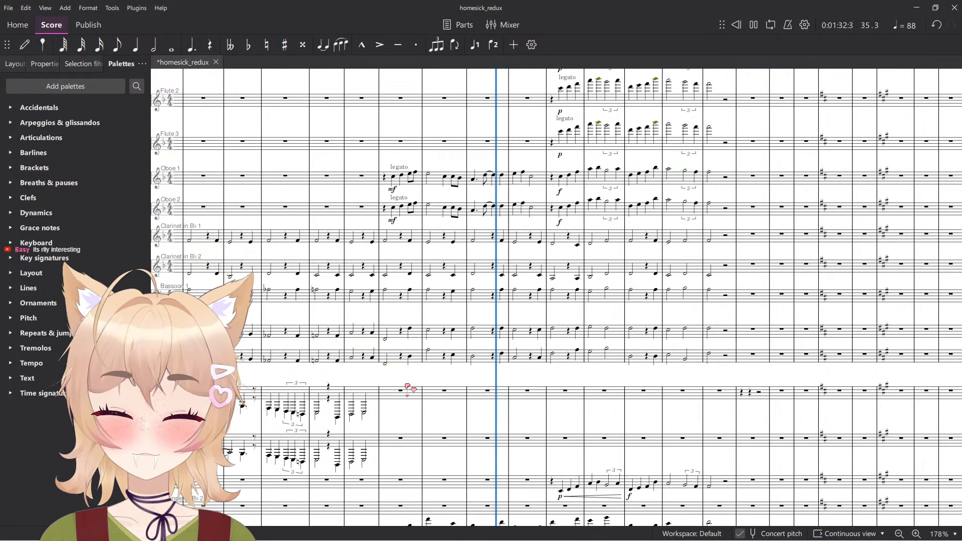
pyautogui.hotkey('ctrl', 'z')
pyautogui.press('space')
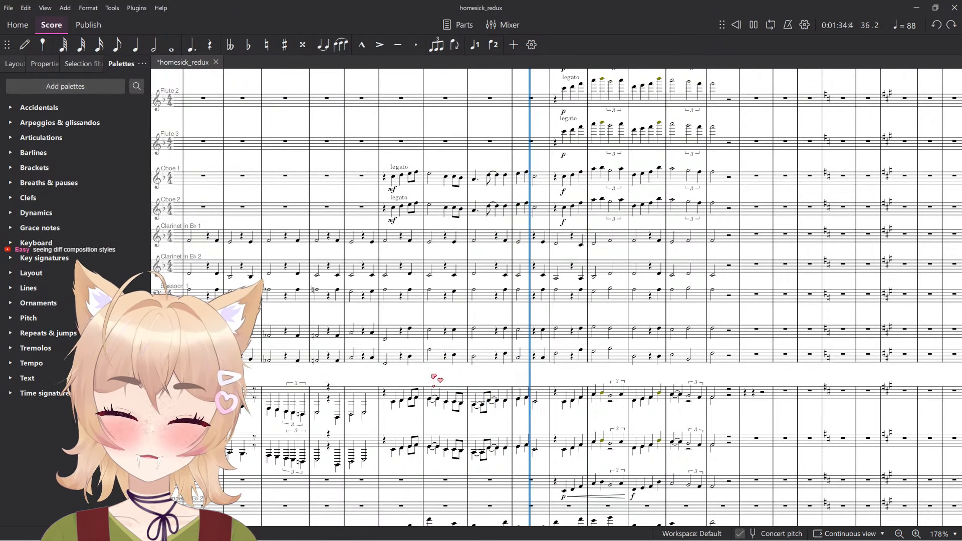
# Try deleting only the Horn in F 2 & 4 notes from measures 33 to 41, listen to the passage, and undo the deletion.
pyautogui.keyDown('shift'); pyautogui.click(393, 451); pyautogui.keyUp('shift')
pyautogui.press('Delete')
pyautogui.click(394, 419)
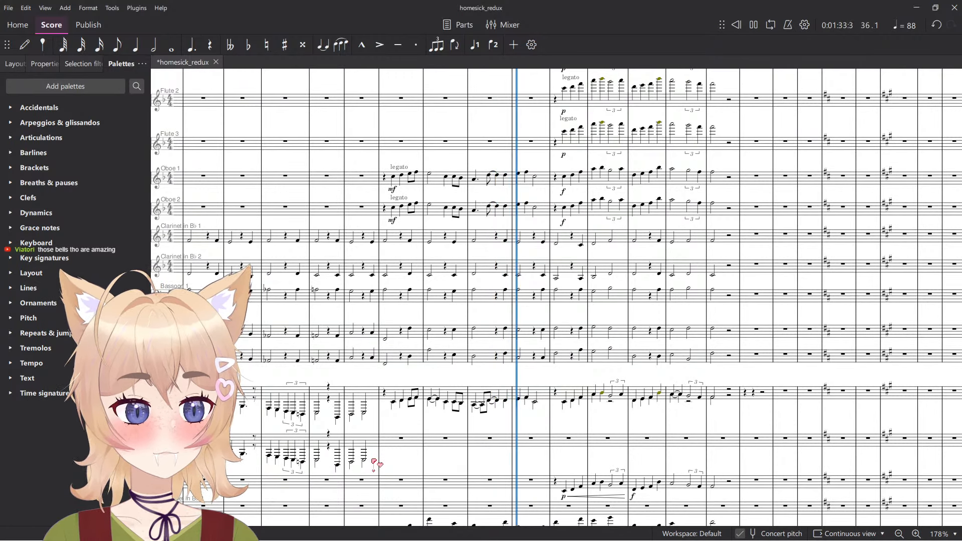
pyautogui.hotkey('ctrl', 'z')
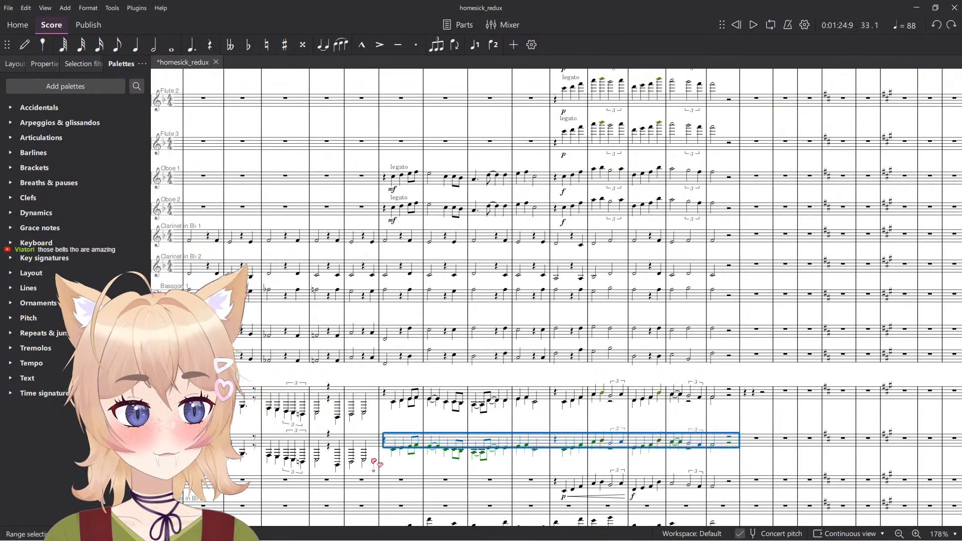
# Examine the horn, brass, percussion and string staves around the Andante grandioso passage and switch to the homesick score.
pyautogui.scroll(1, 439, 300)
pyautogui.scroll(-5, 441, 321)
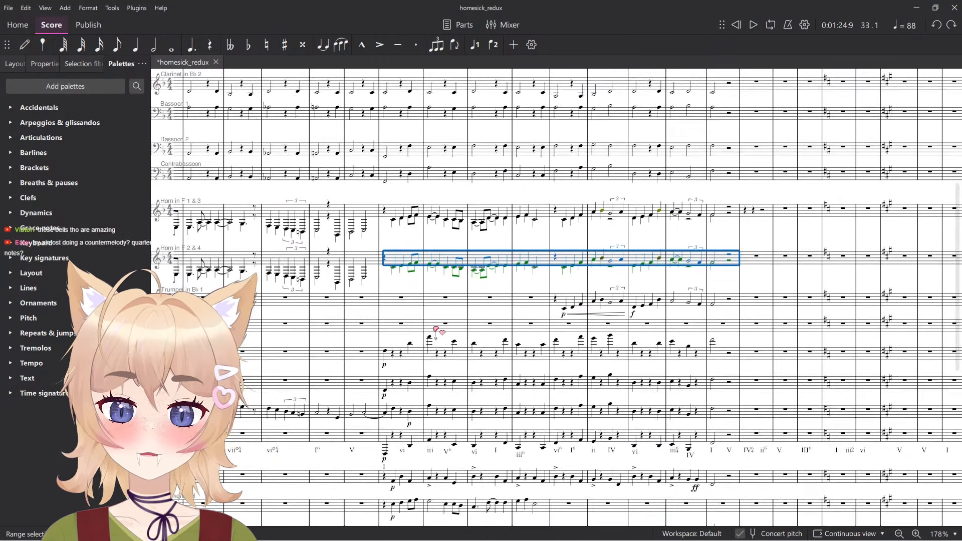
pyautogui.scroll(-6, 458, 324)
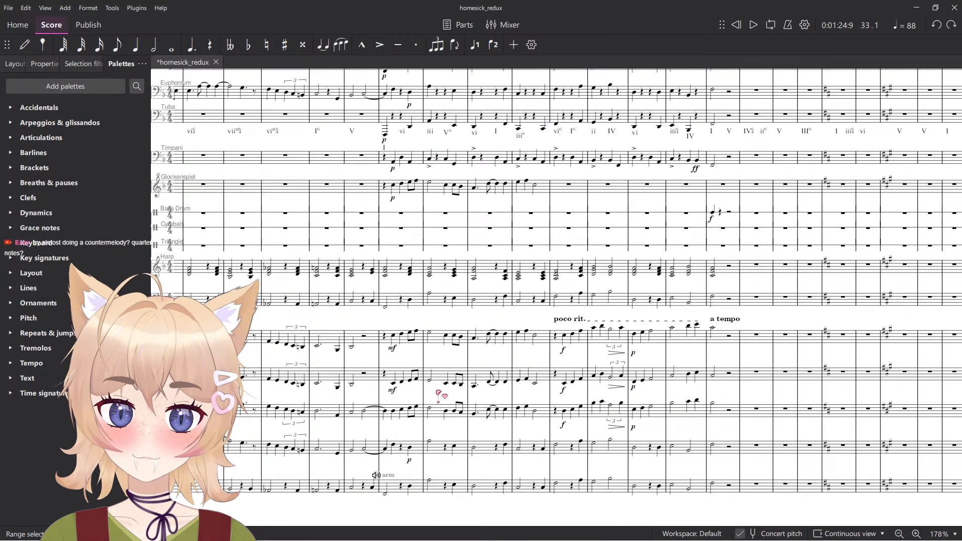
pyautogui.moveTo(439, 394); pyautogui.dragTo(689, 419)
pyautogui.hotkey('alt', 'Tab')
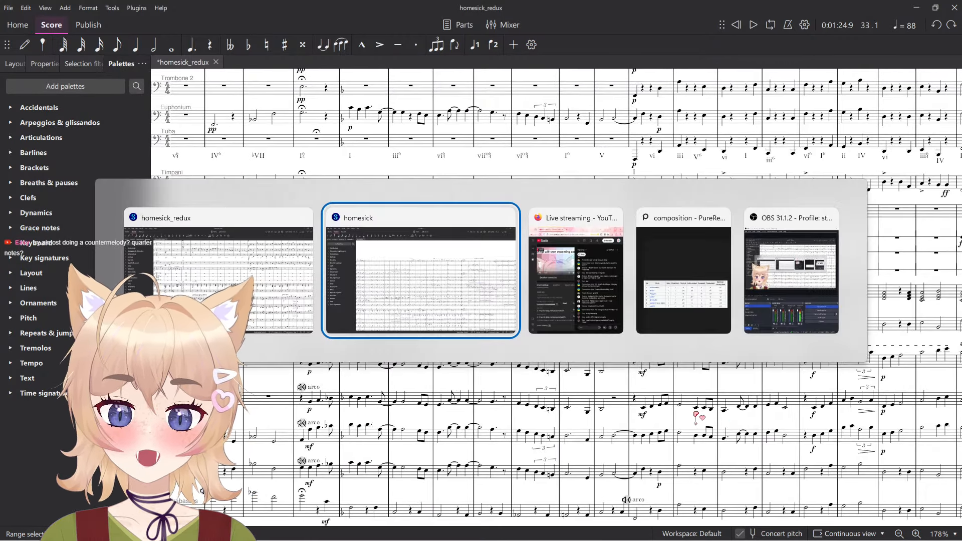
pyautogui.hotkey('alt', 'Tab')
pyautogui.hscroll(2, 657, 384)
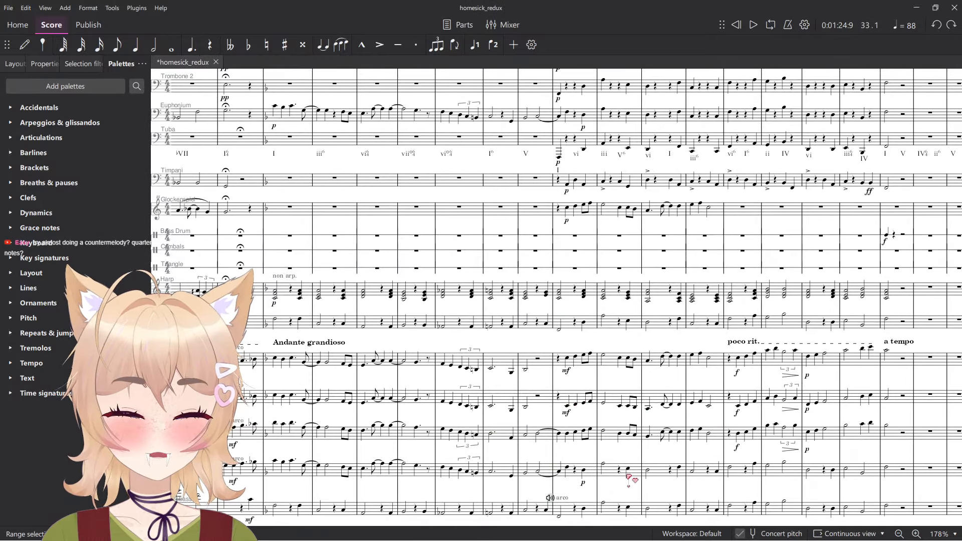
pyautogui.scroll(10, 629, 478)
pyautogui.scroll(-5, 633, 467)
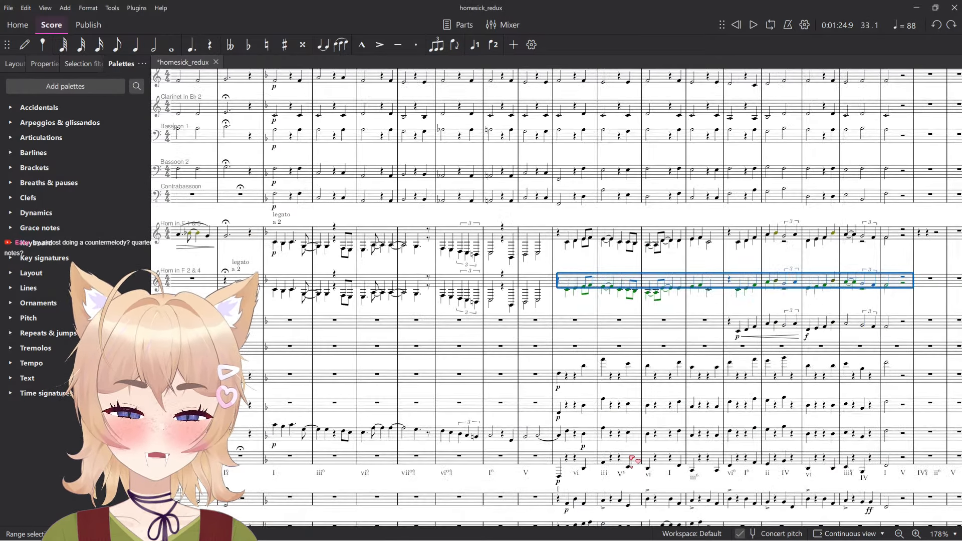
pyautogui.click(613, 307)
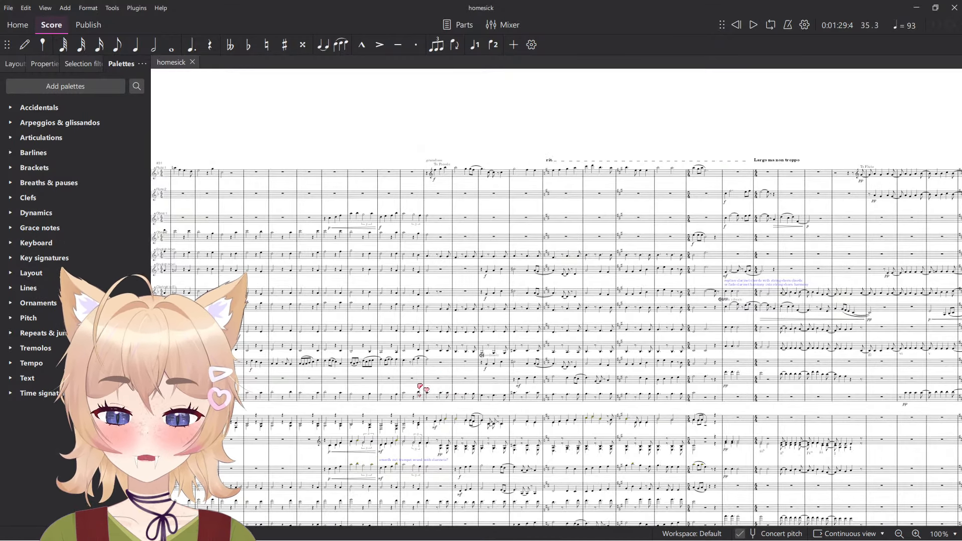
# Solo Bassoon 1 and the Violoncellos in the mixer and play the homesick score from measure 26.
pyautogui.scroll(-5, 420, 386)
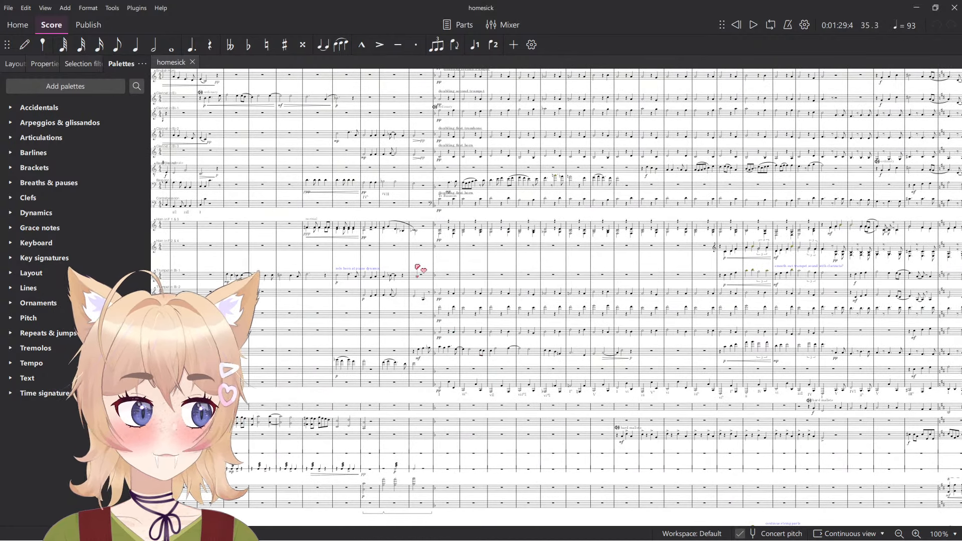
pyautogui.keyDown('ctrl'); pyautogui.scroll(10, 455, 258); pyautogui.keyUp('ctrl')
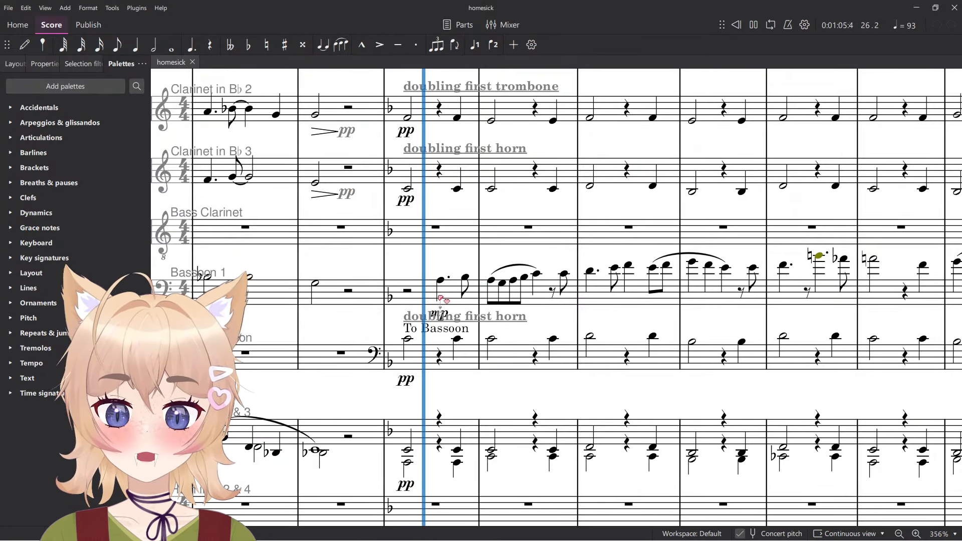
pyautogui.press('F10')
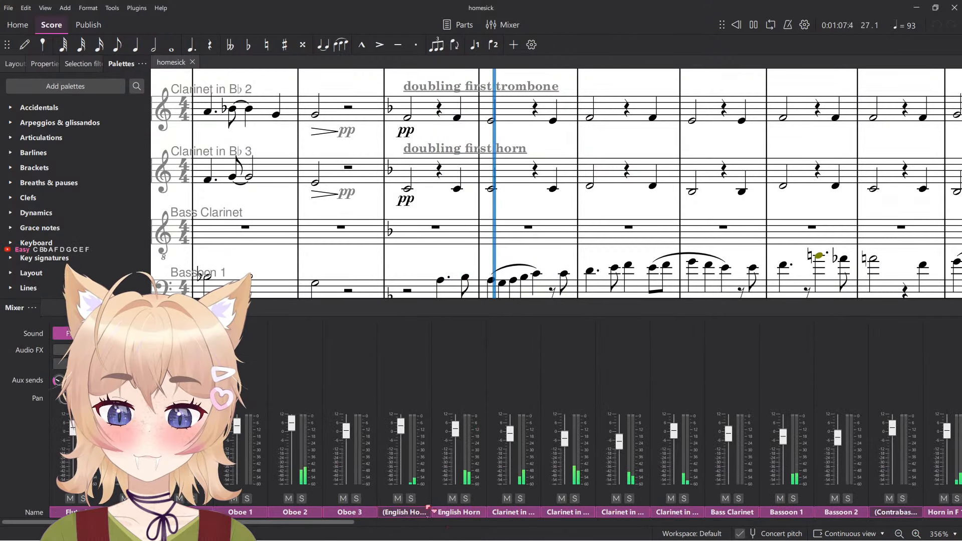
pyautogui.press('space')
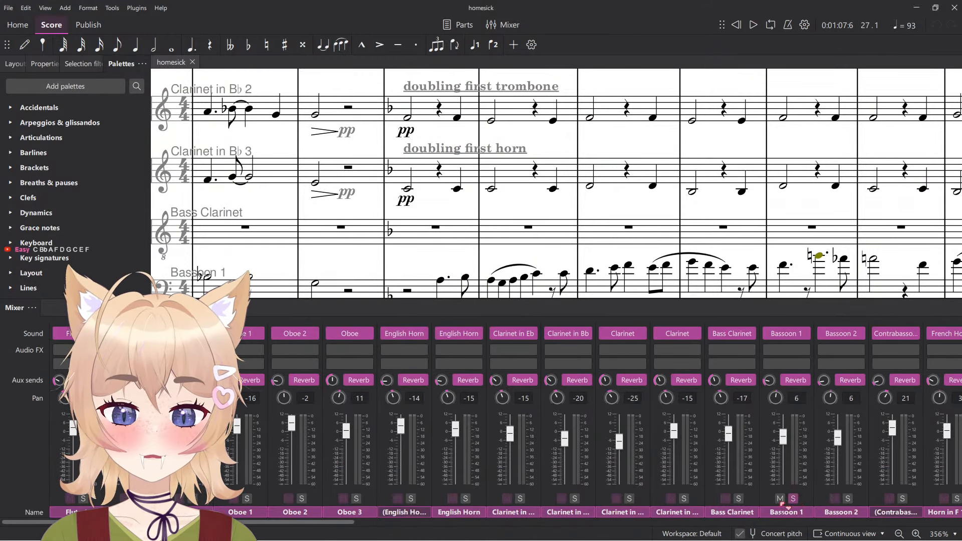
pyautogui.moveTo(362, 523); pyautogui.dragTo(835, 524)
pyautogui.scroll(-2, 525, 262)
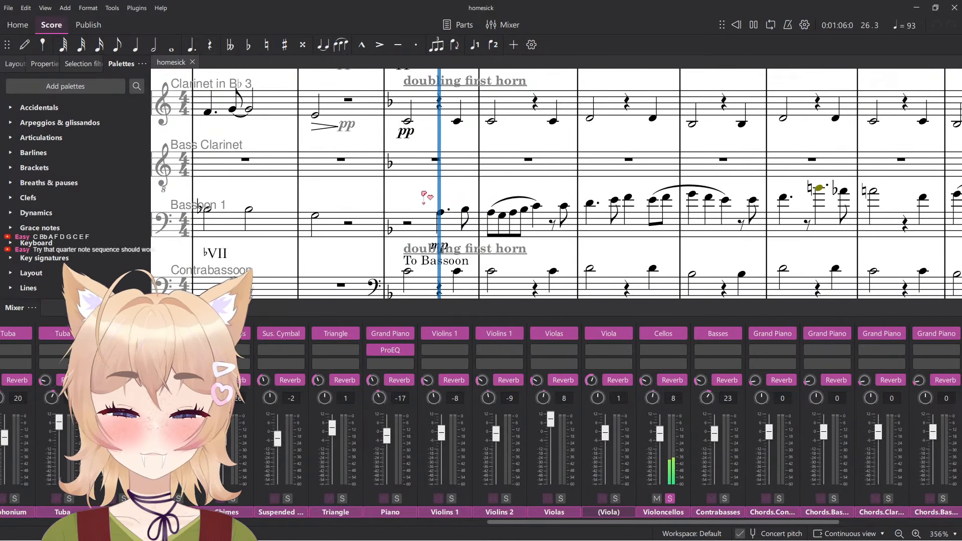
# Raise the Bassoon 1 mixer volume and change its dynamic at measure 26 to f.
pyautogui.moveTo(576, 523); pyautogui.dragTo(186, 523)
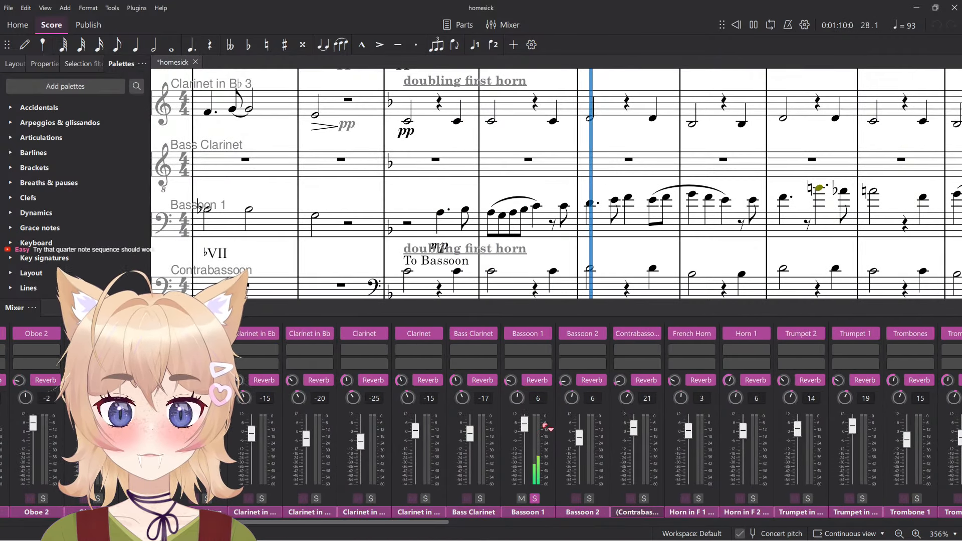
pyautogui.scroll(4, 447, 251)
pyautogui.doubleClick(454, 246)
pyautogui.click(460, 277)
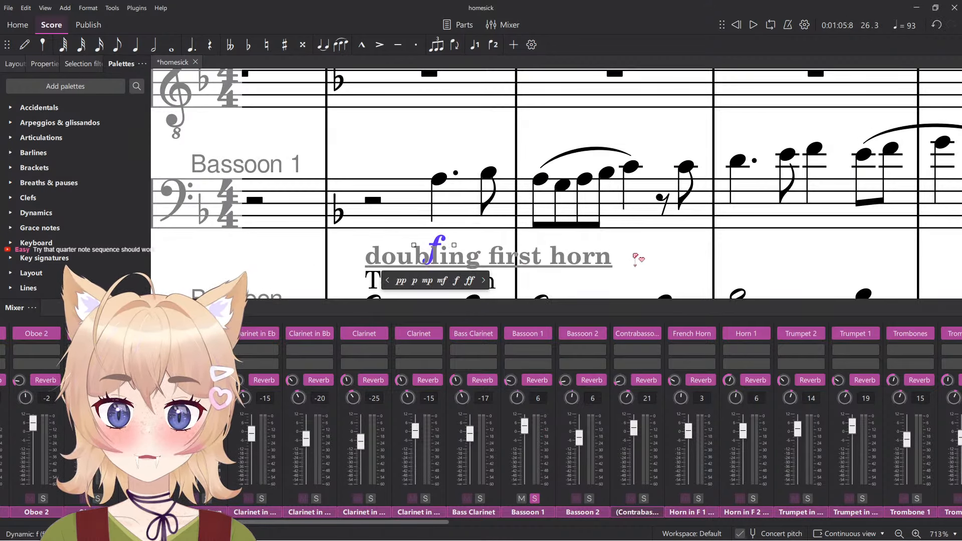
# Play back the Bassoon 1 passage up to measure 34 while looking through the other instruments' mixer channels.
pyautogui.scroll(-4, 636, 259)
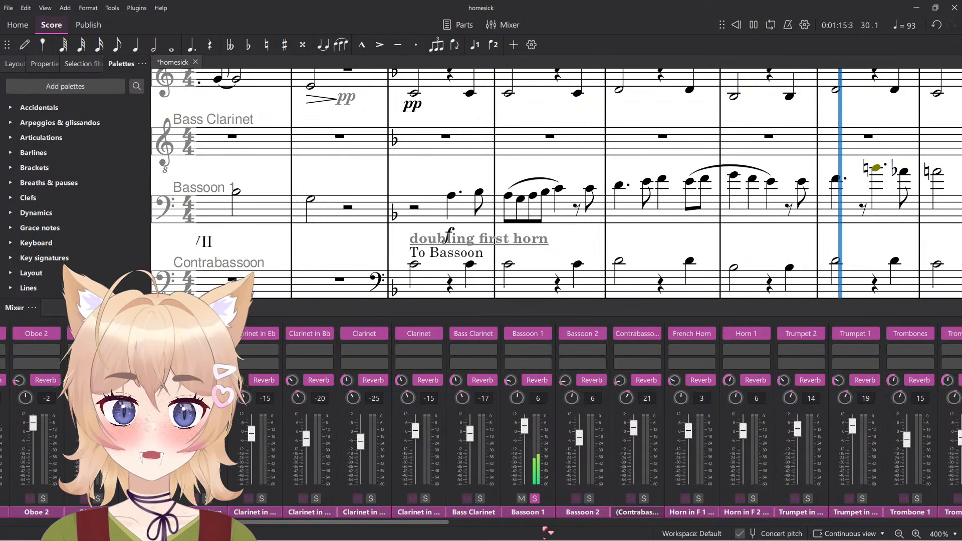
pyautogui.moveTo(438, 523); pyautogui.dragTo(534, 524)
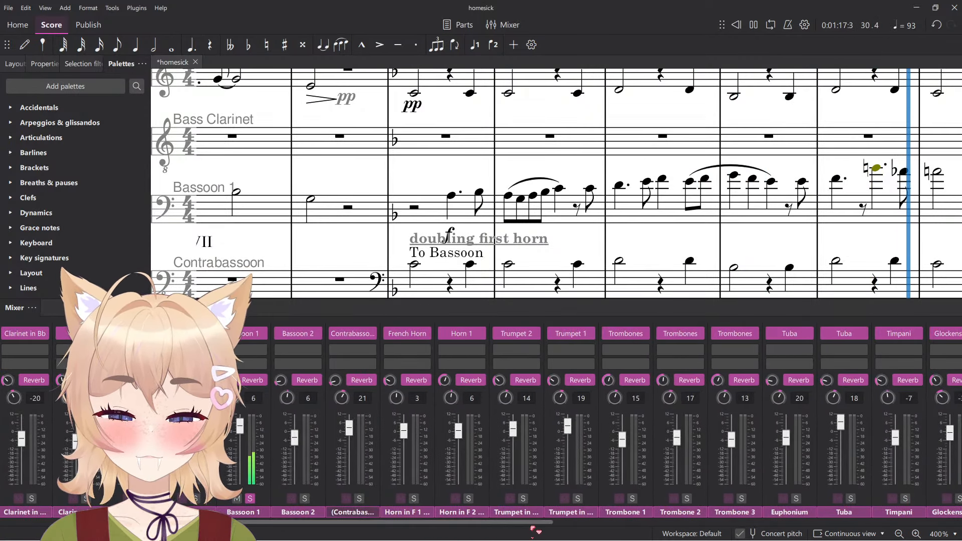
pyautogui.moveTo(387, 522); pyautogui.dragTo(428, 522)
pyautogui.moveTo(656, 257); pyautogui.dragTo(407, 251)
pyautogui.moveTo(661, 231); pyautogui.dragTo(423, 255)
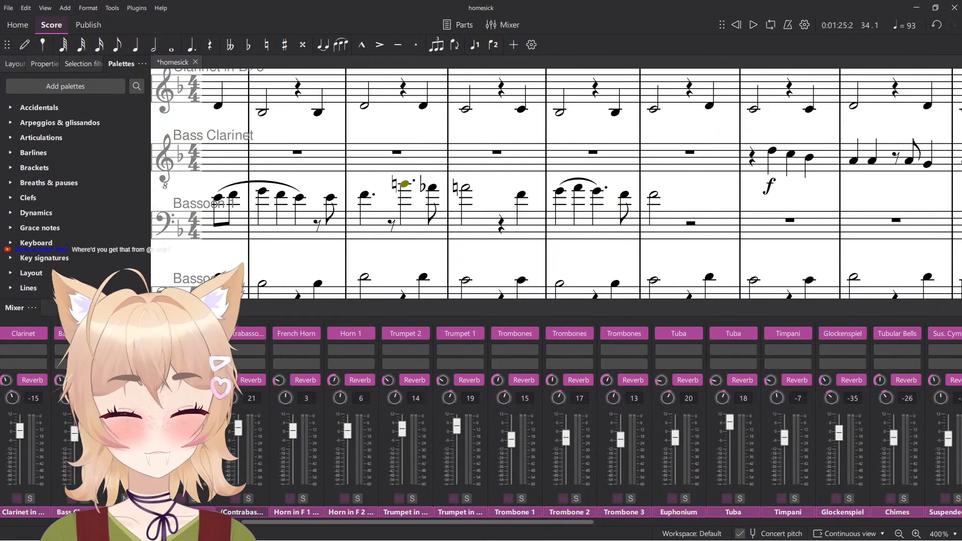
pyautogui.moveTo(253, 524); pyautogui.dragTo(670, 496)
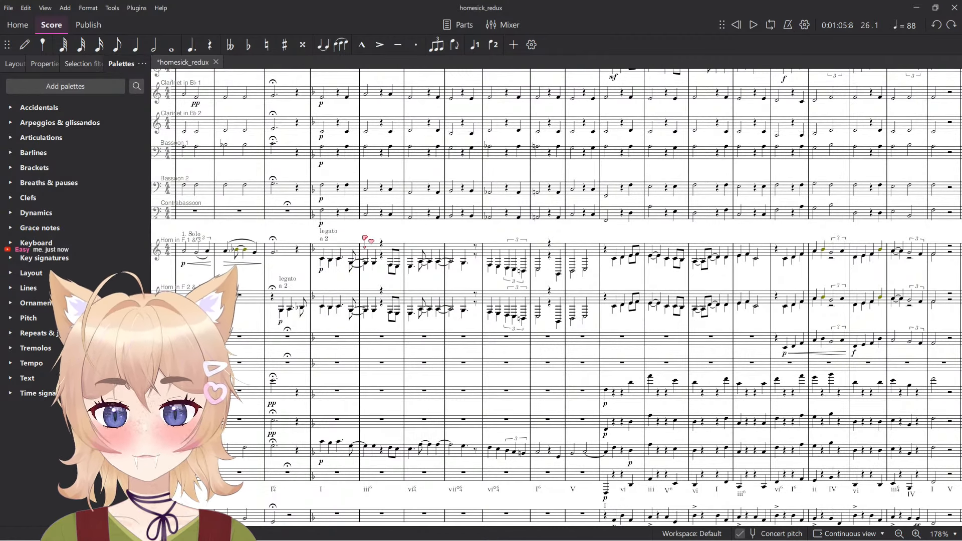
# Compare the passage in homesick_redux with homesick and play back the Bass Clarinet melody from measure 34.
pyautogui.hscroll(5, 482, 278)
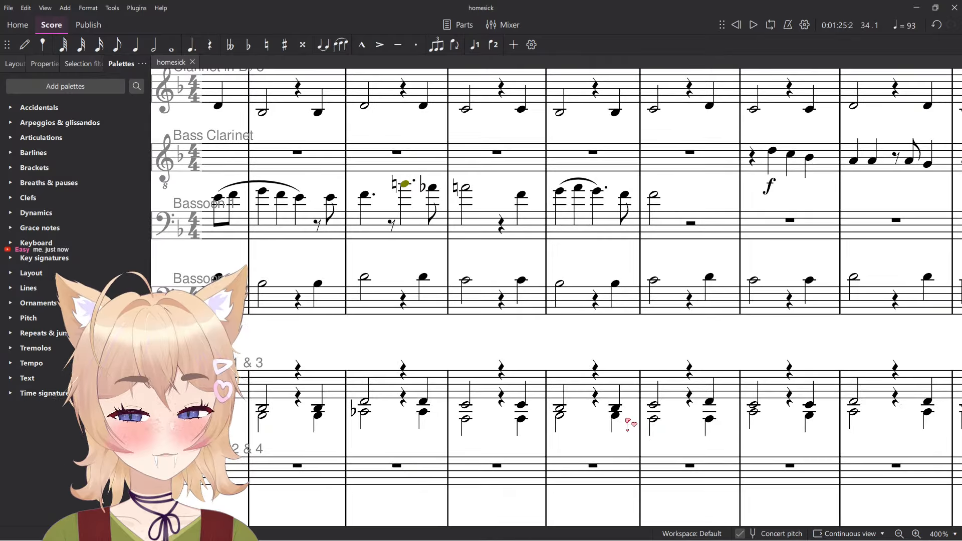
pyautogui.scroll(3, 629, 424)
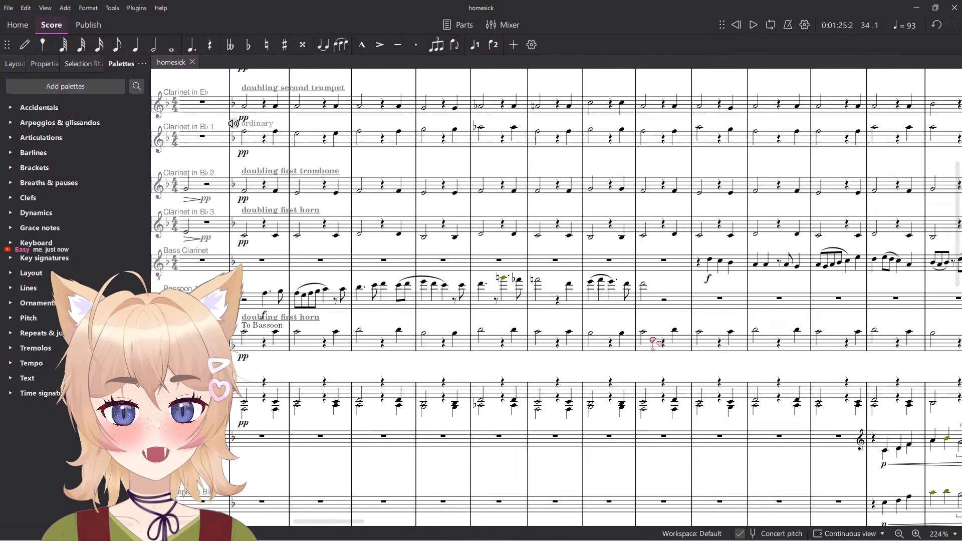
pyautogui.scroll(2, 556, 297)
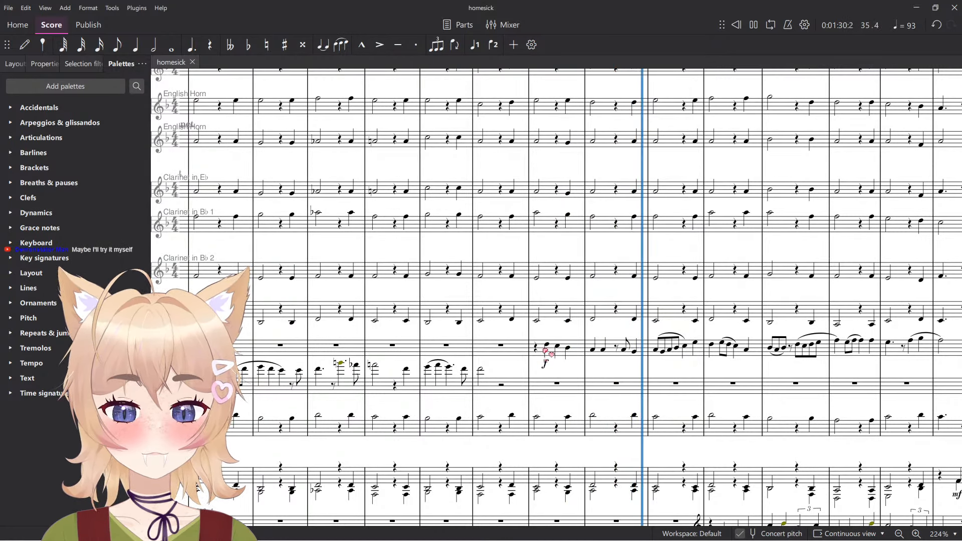
# Copy the Bass Clarinet melody in measures 34 to 41 of the homesick score.
pyautogui.click(550, 349)
pyautogui.hscroll(3, 552, 350)
pyautogui.keyDown('shift'); pyautogui.click(730, 353); pyautogui.keyUp('shift')
pyautogui.hotkey('alt', 'Tab')
pyautogui.hotkey('alt', 'Tab')
pyautogui.moveTo(296, 360); pyautogui.dragTo(414, 385)
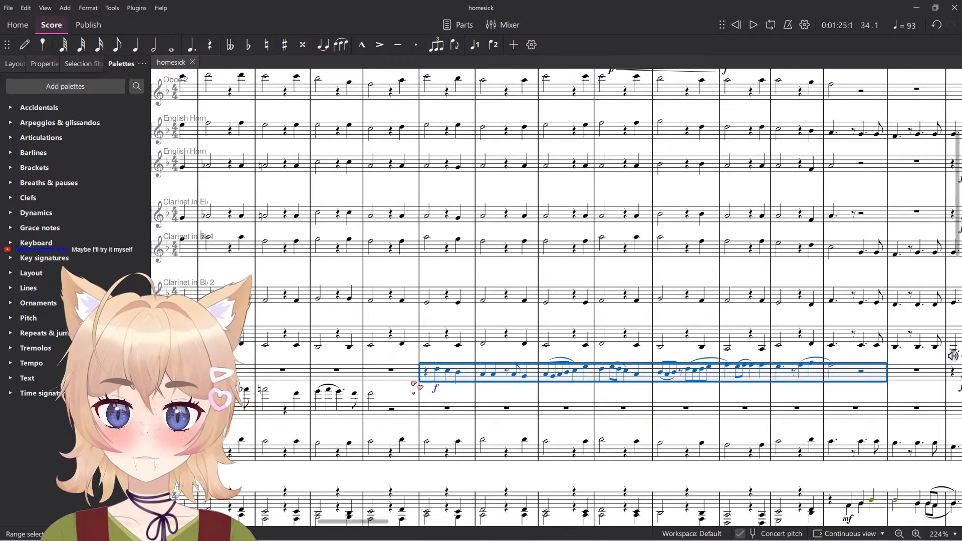
pyautogui.click(394, 373)
pyautogui.press('space')
pyautogui.click(456, 393)
pyautogui.scroll(-3, 458, 389)
# Try the copied melody on the Trumpet in B♭ 2 staff of homesick_redux from measure 34, auditioning it before undoing the paste.
pyautogui.hotkey('alt', 'Tab')
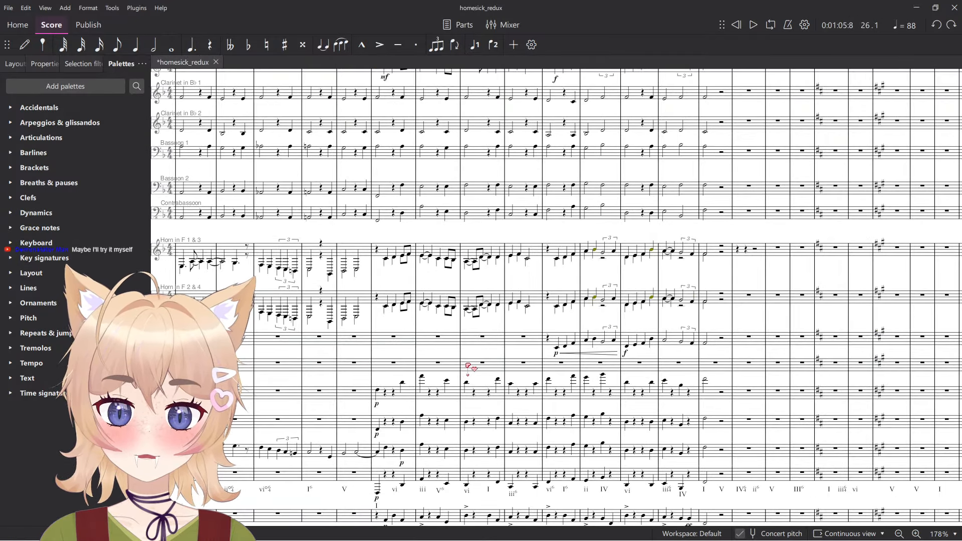
pyautogui.click(494, 366)
pyautogui.scroll(-5, 507, 370)
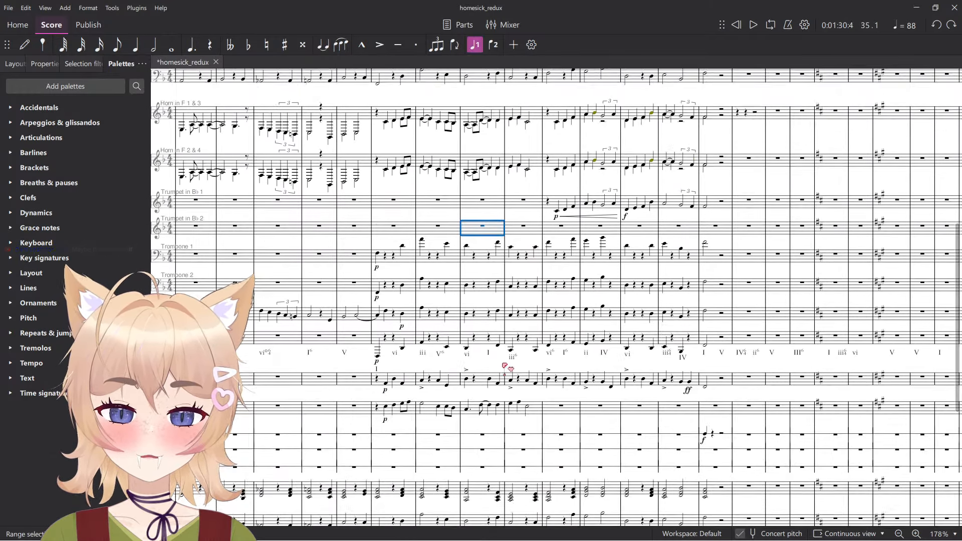
pyautogui.scroll(10, 532, 366)
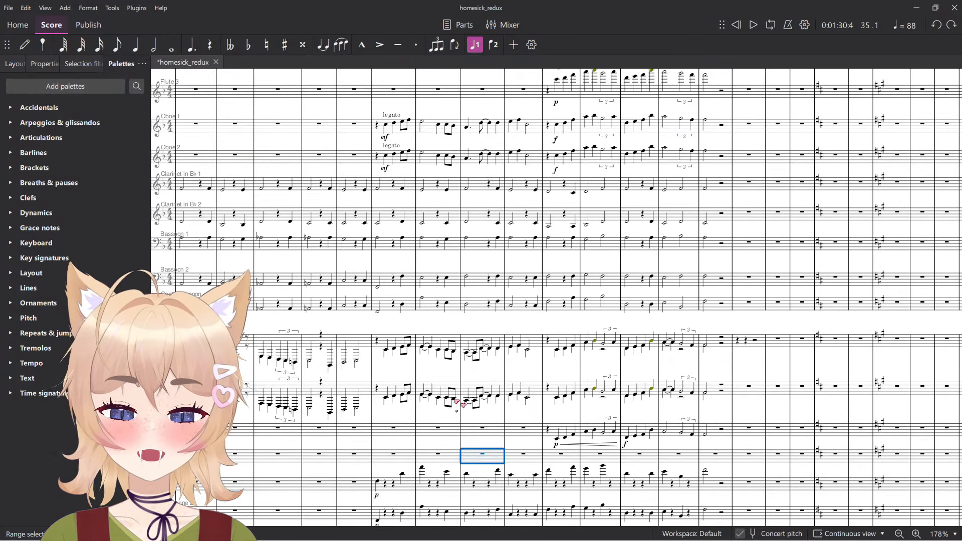
pyautogui.hotkey('ctrl', 'v')
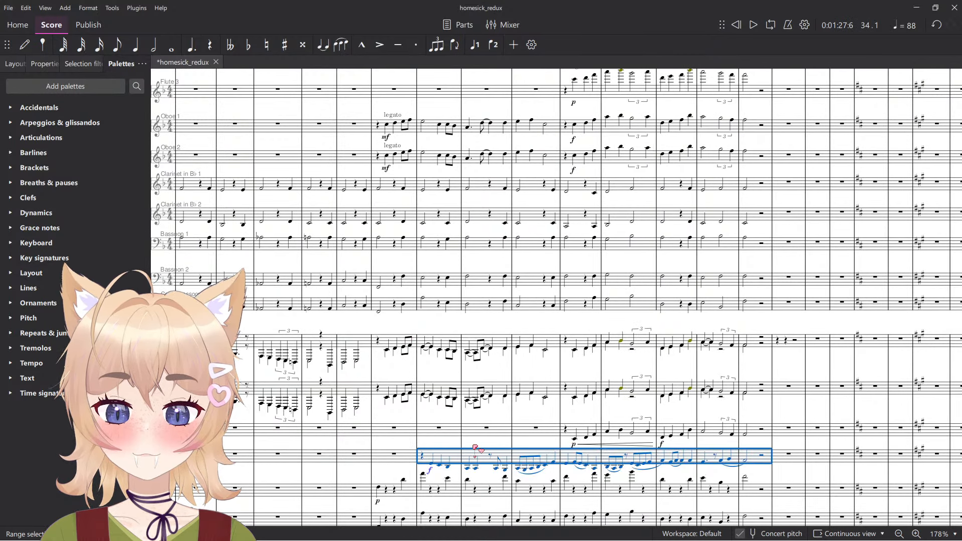
pyautogui.press('space')
pyautogui.scroll(5, 503, 441)
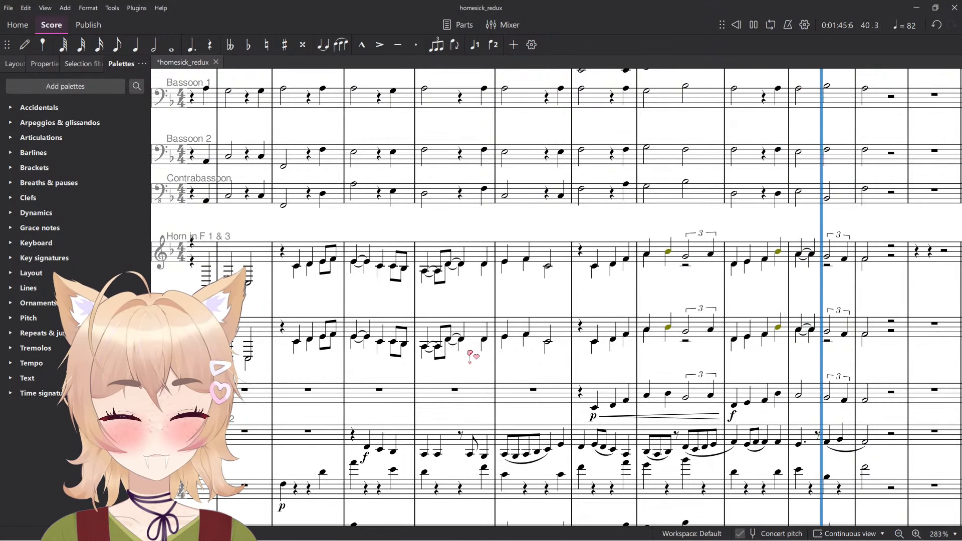
pyautogui.hotkey('ctrl', 'z')
# Try the copied melody on the Clarinet in B♭ 1 staff from measure 34, auditioning it before undoing the paste.
pyautogui.scroll(-5, 361, 368)
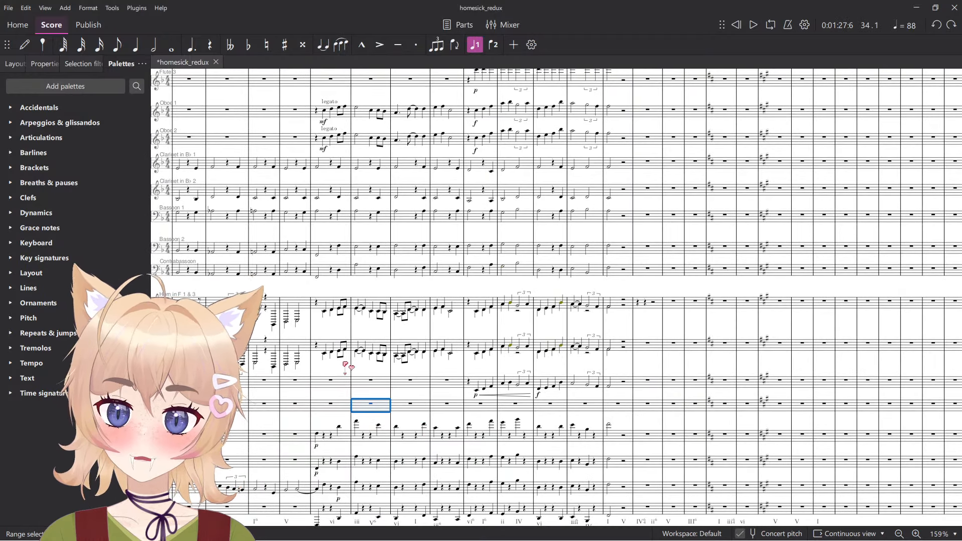
pyautogui.scroll(3, 345, 365)
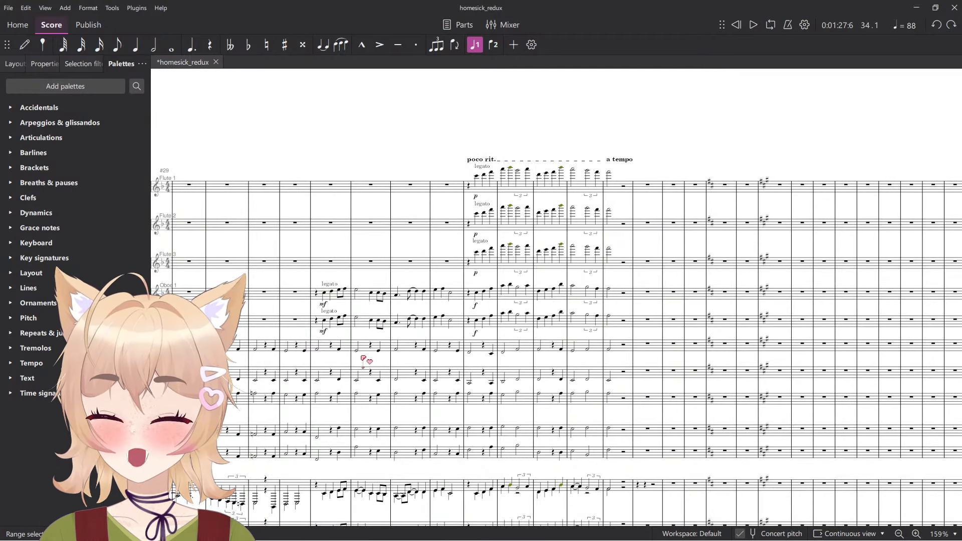
pyautogui.hotkey('ctrl', 'v')
pyautogui.scroll(5, 403, 328)
pyautogui.press('space')
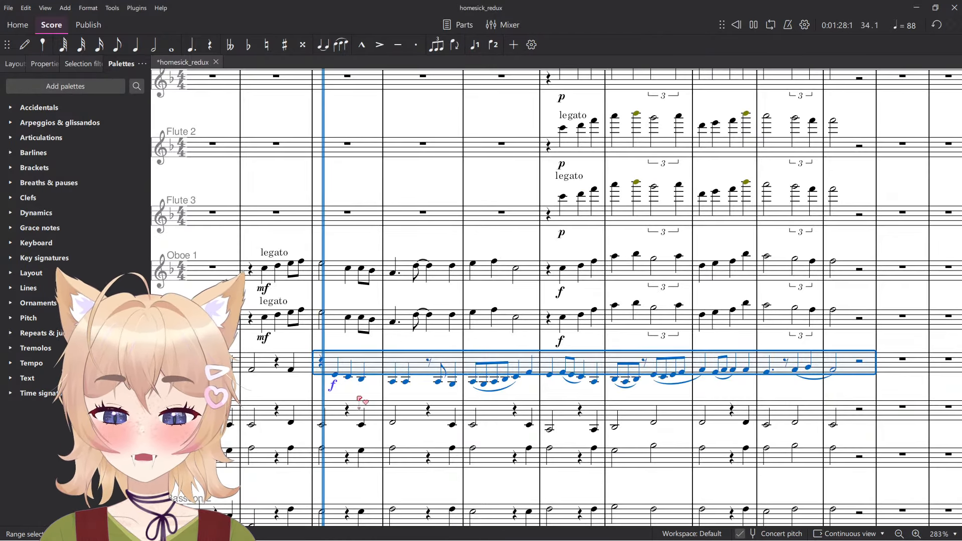
pyautogui.click(360, 392)
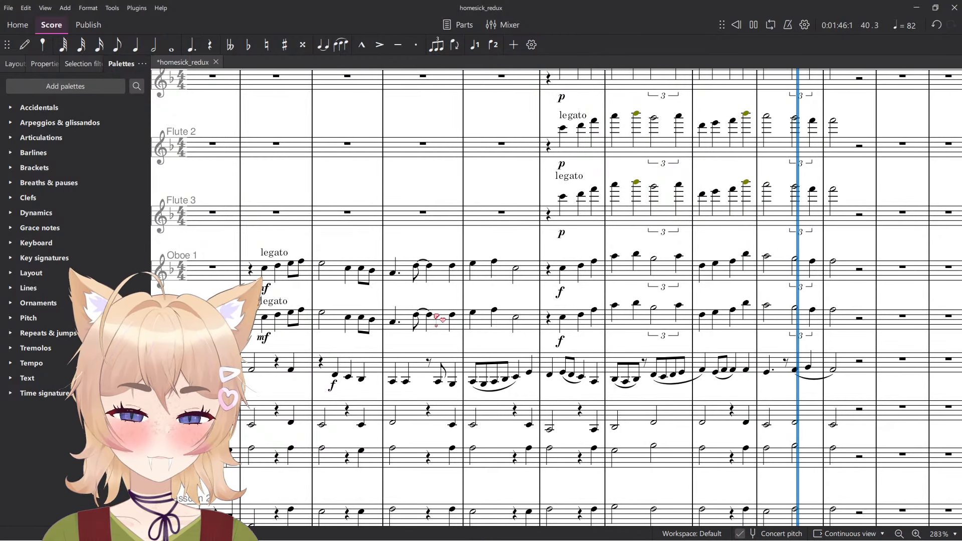
pyautogui.press('space')
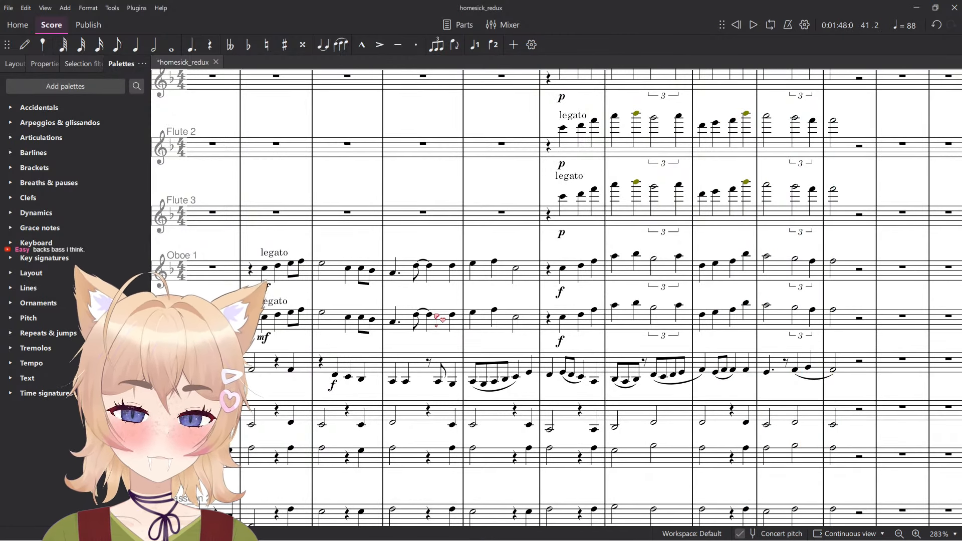
pyautogui.keyDown('ctrl'); pyautogui.scroll(-5, 430, 309); pyautogui.keyUp('ctrl')
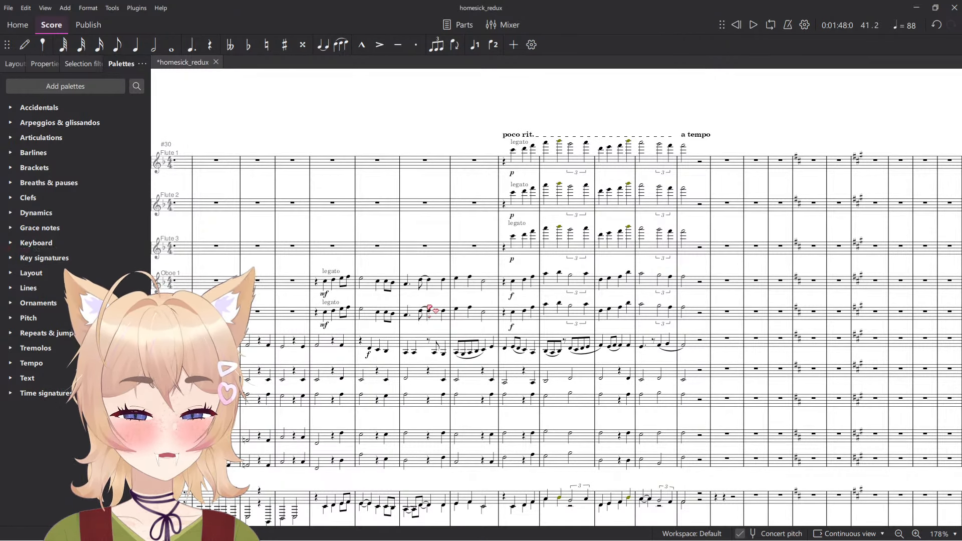
pyautogui.hotkey('ctrl', 'z')
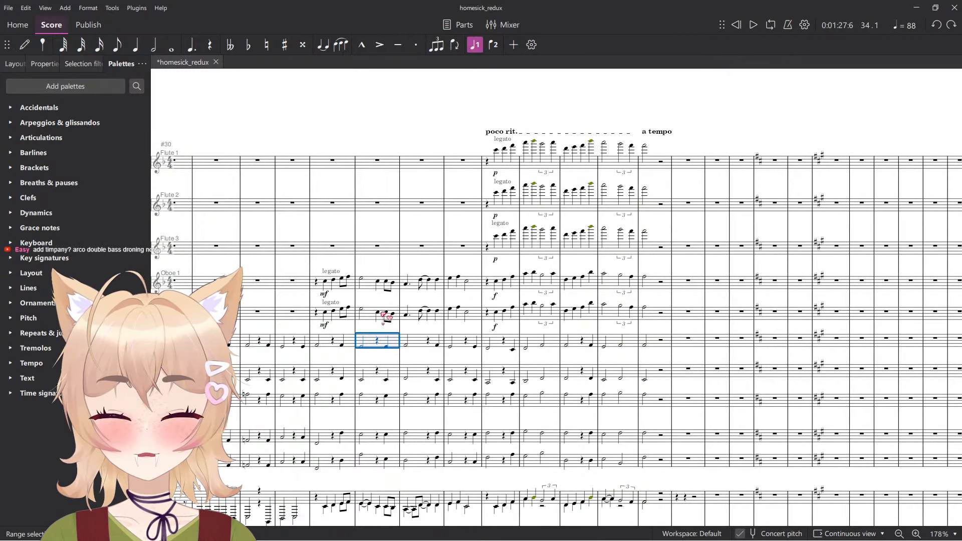
# Compare the brass, percussion and string writing in homesick with the same passage in homesick_redux.
pyautogui.scroll(-5, 415, 157)
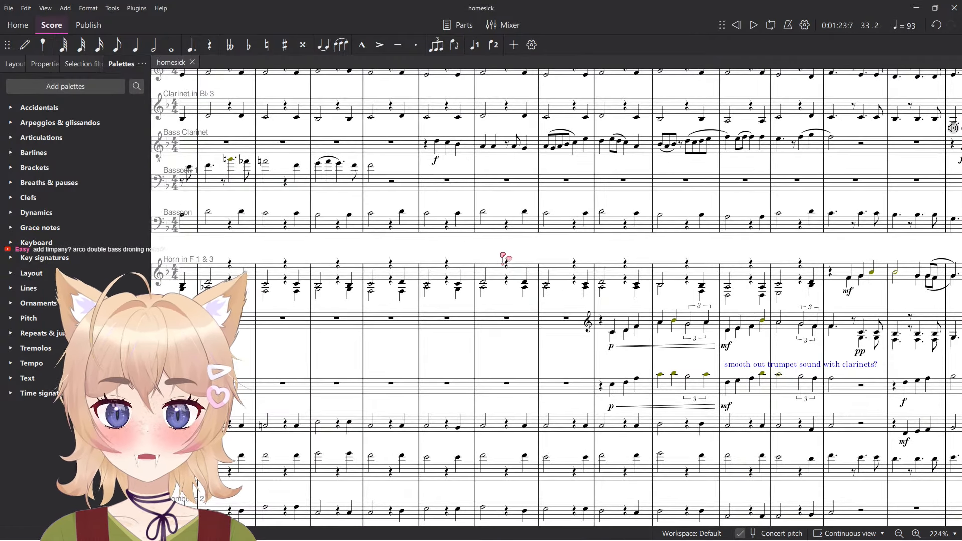
pyautogui.scroll(-4, 505, 259)
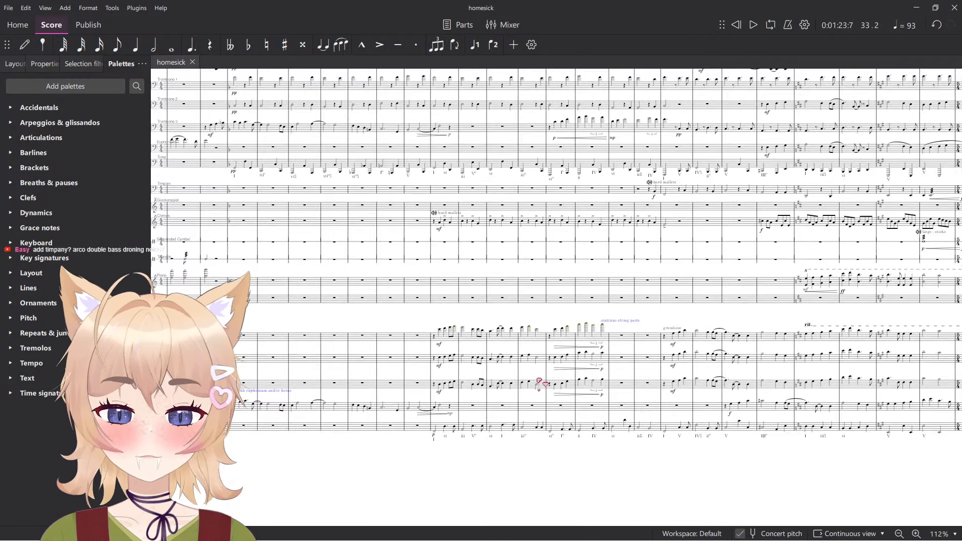
pyautogui.scroll(8, 521, 324)
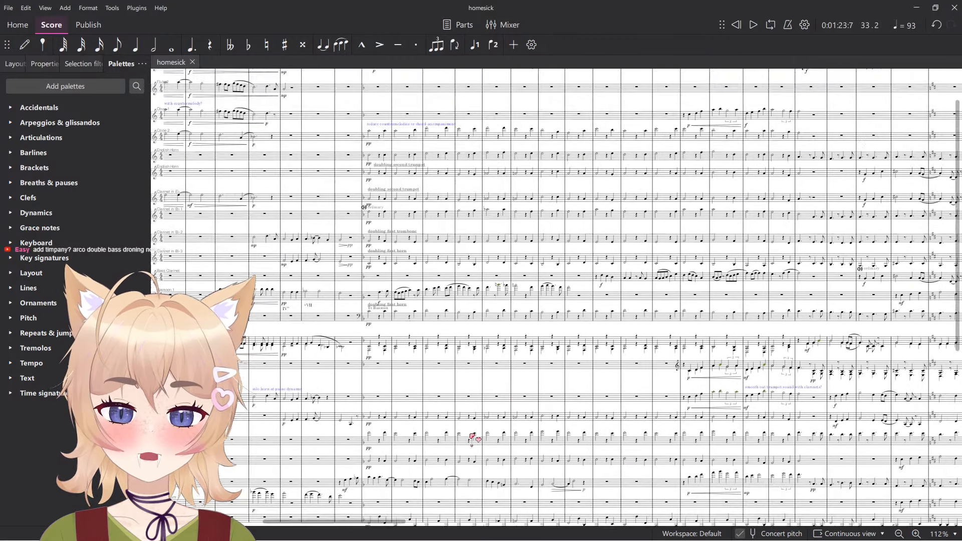
pyautogui.scroll(2, 474, 439)
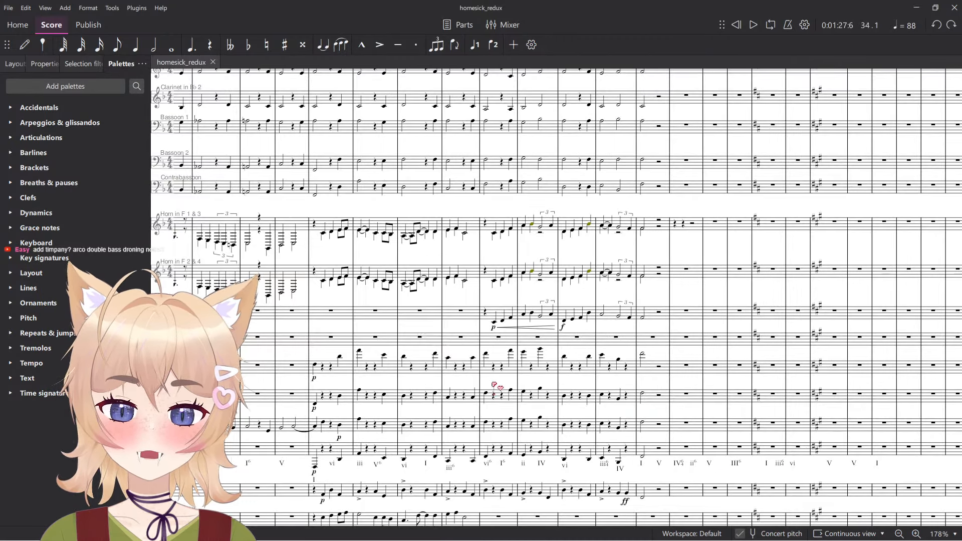
pyautogui.scroll(3, 423, 340)
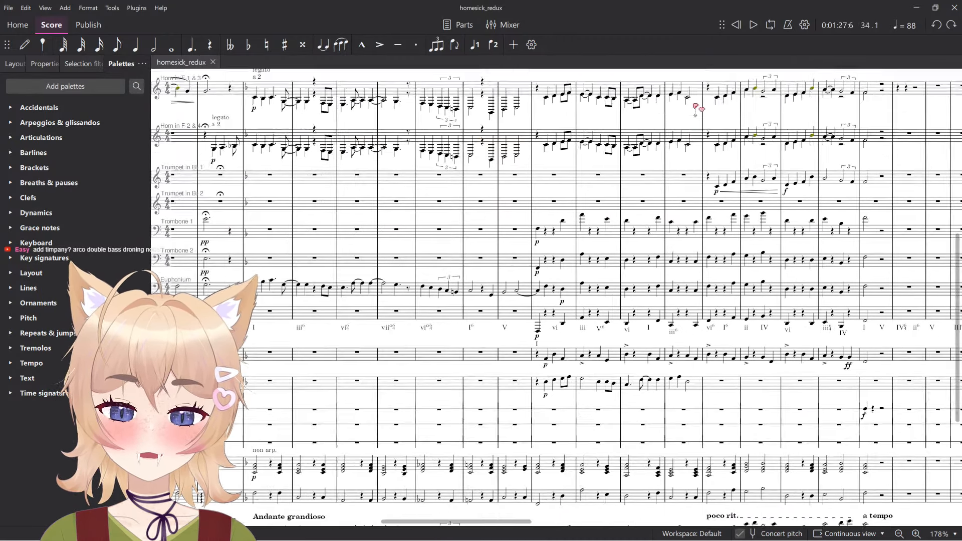
# Try the Timpani entry in measure 33 at mp and at f, playing back the passage to compare the dynamics.
pyautogui.hscroll(4, 423, 340)
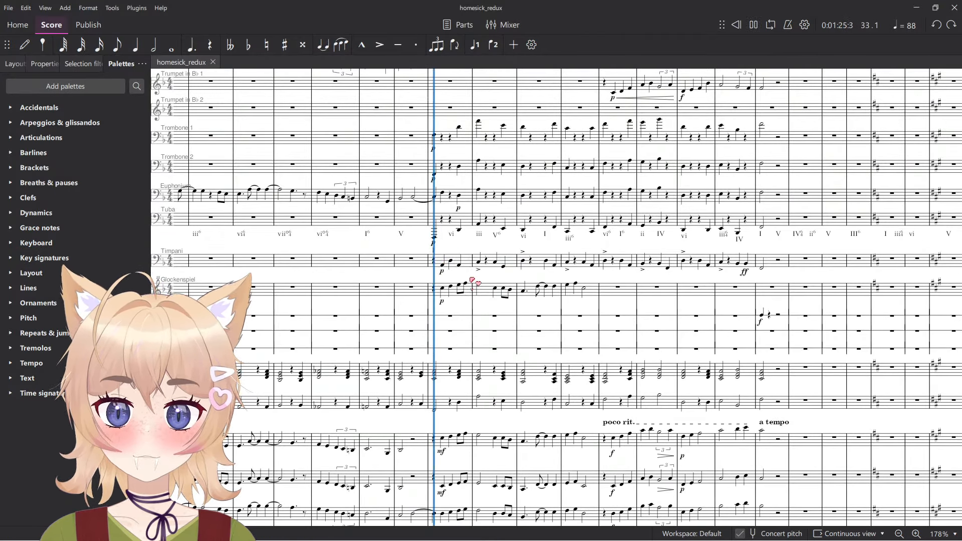
pyautogui.scroll(4, 472, 279)
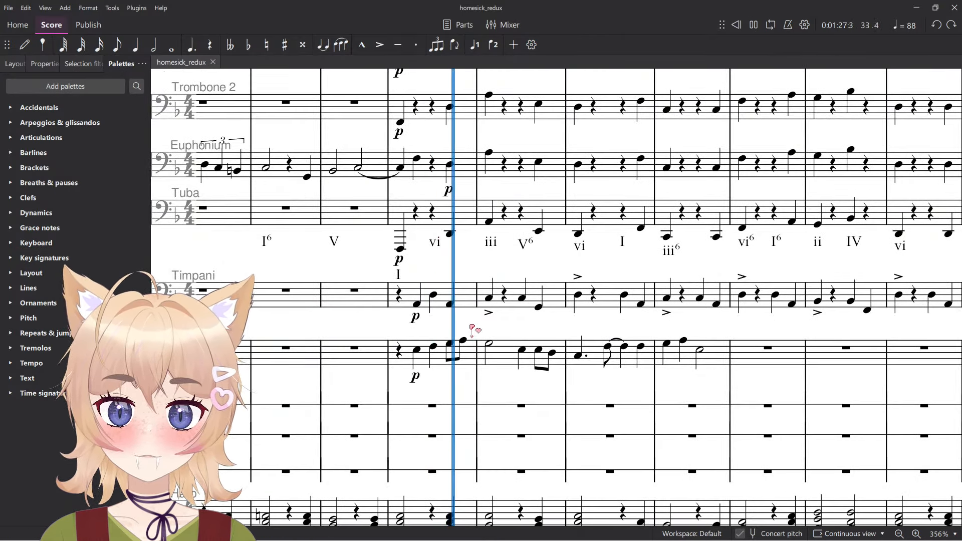
pyautogui.click(416, 318)
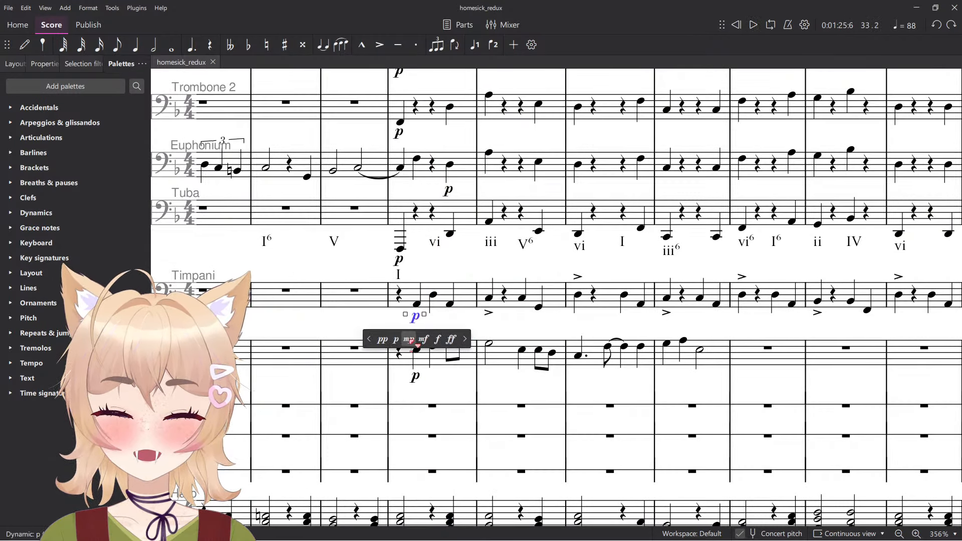
pyautogui.click(409, 340)
pyautogui.press('space')
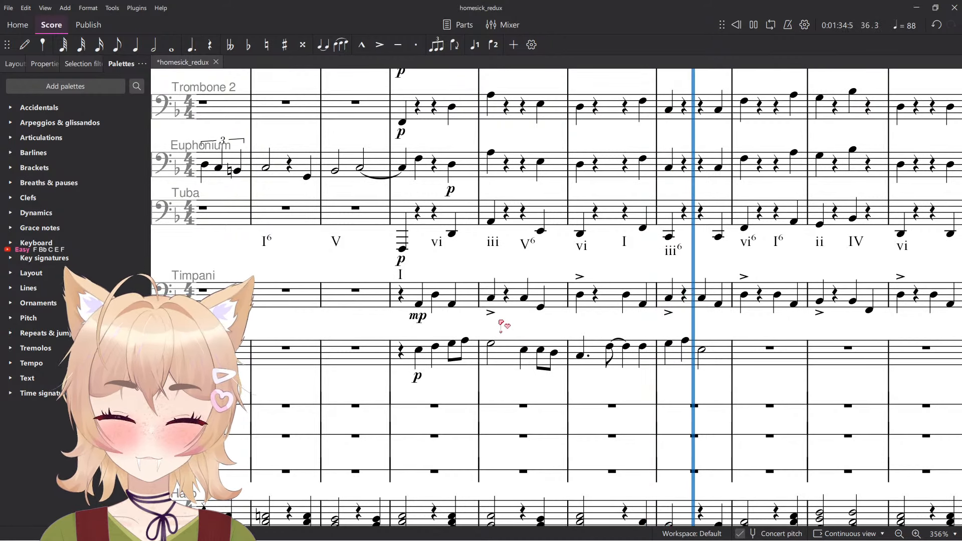
pyautogui.click(424, 320)
pyautogui.click(440, 339)
pyautogui.press('space')
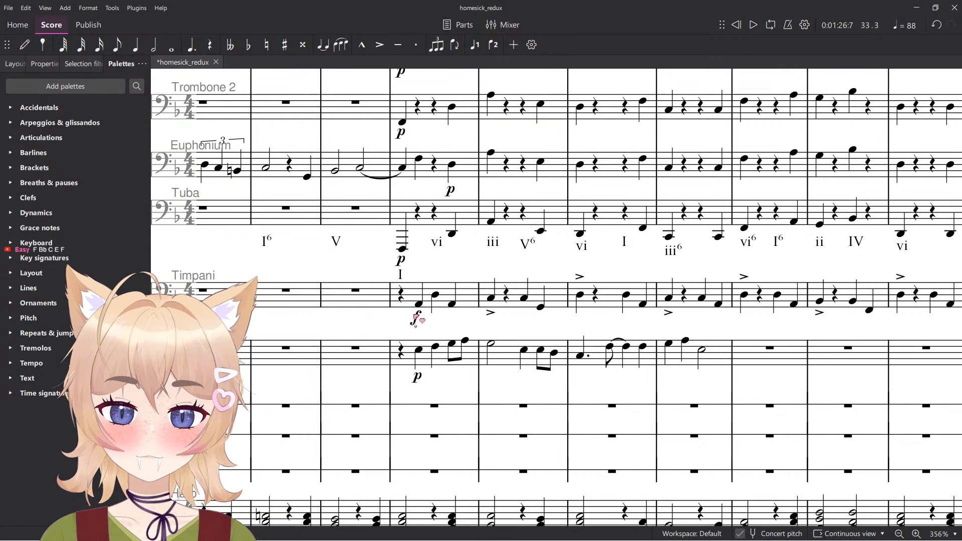
# Set the Timpani dynamic in measure 33 to mf and play the passage back through measure 41.
pyautogui.click(418, 318)
pyautogui.click(424, 342)
pyautogui.press('space')
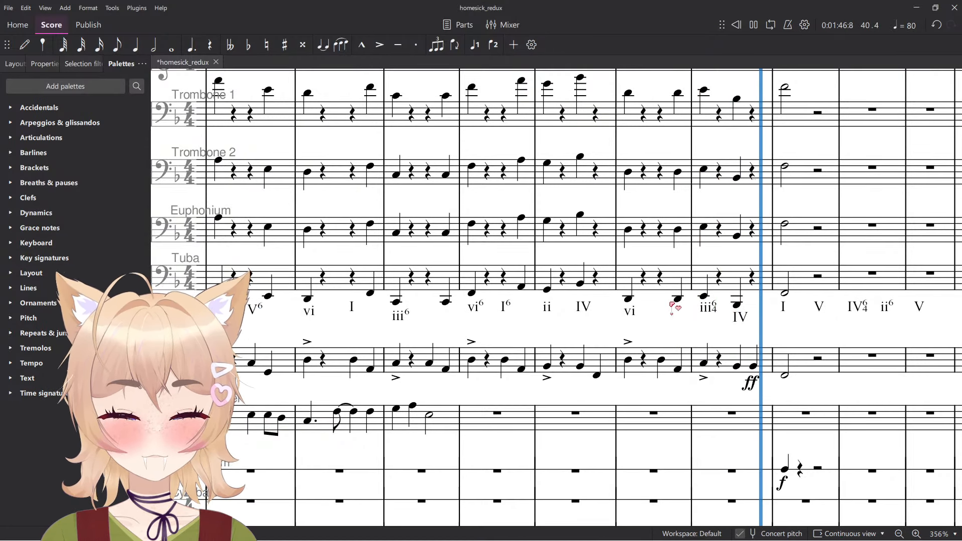
pyautogui.press('space')
# Check the brass and woodwind writing around the poco rit. passage and save the score.
pyautogui.scroll(-3, 674, 307)
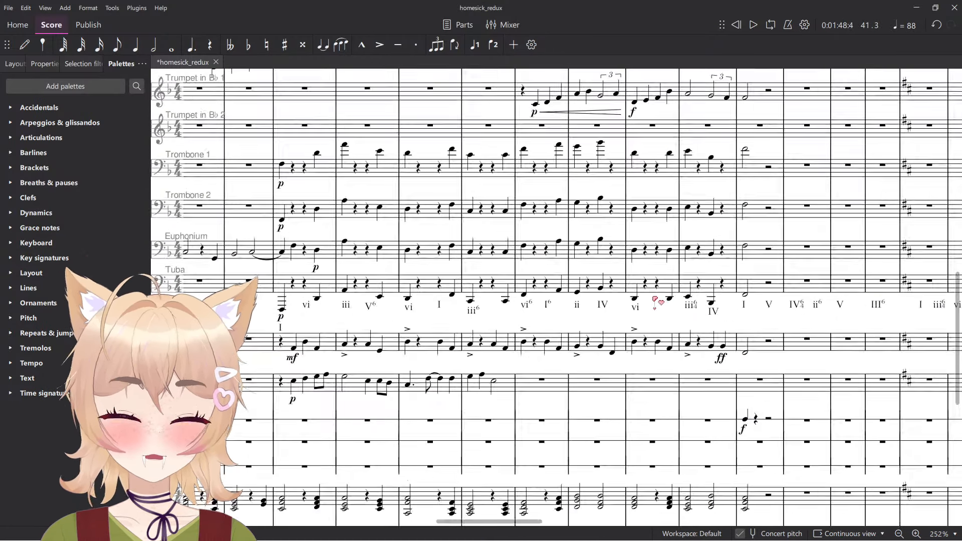
pyautogui.scroll(5, 698, 289)
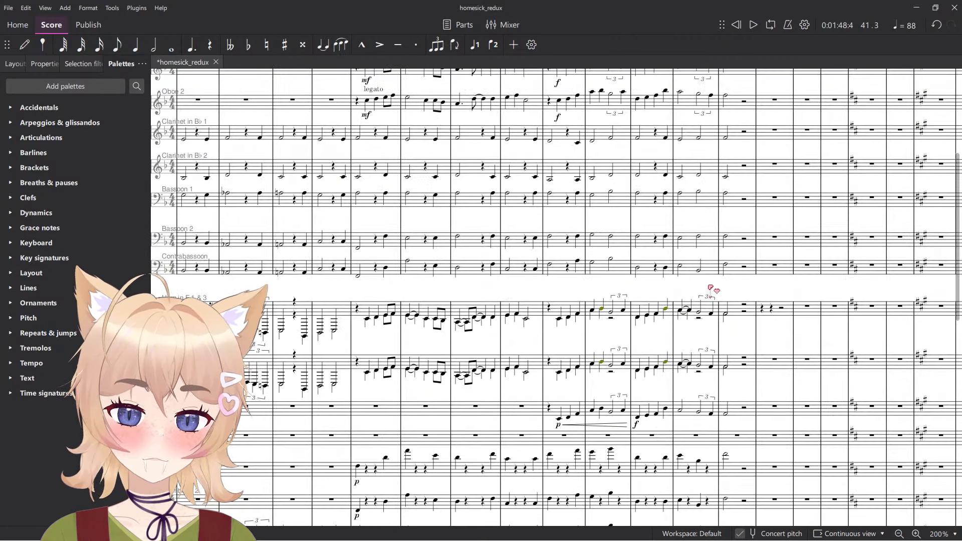
pyautogui.scroll(3, 716, 294)
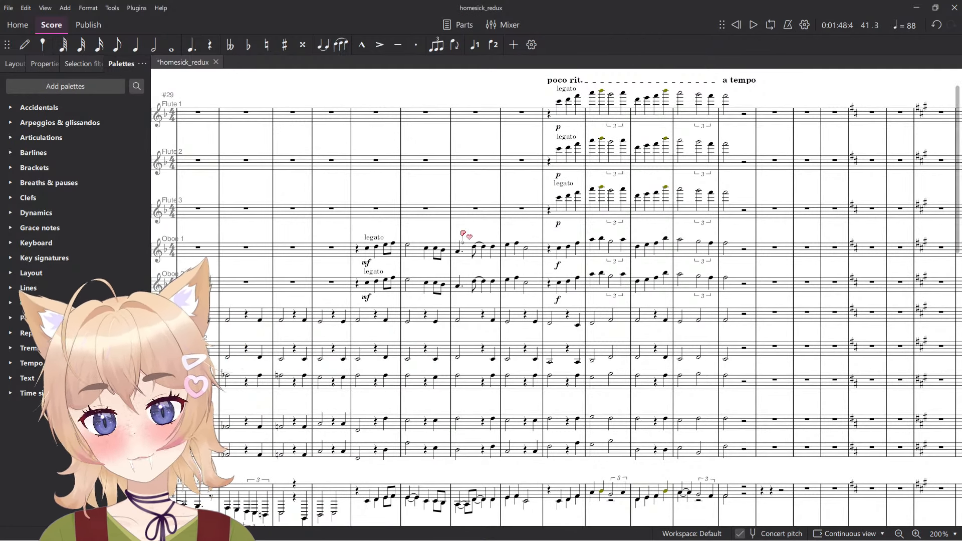
pyautogui.scroll(1, 393, 166)
pyautogui.hscroll(-1, 393, 166)
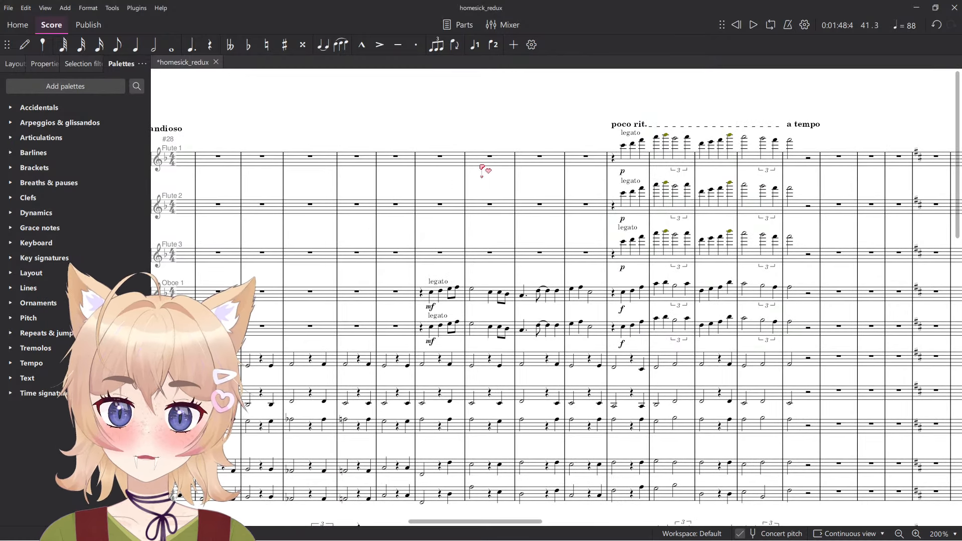
pyautogui.hotkey('ctrl', 's')
# Look through the whole orchestration of homesick_redux, from the opening measures through the Andante grandioso and poco rit. sections.
pyautogui.scroll(-20, 482, 171)
pyautogui.scroll(-4, 520, 284)
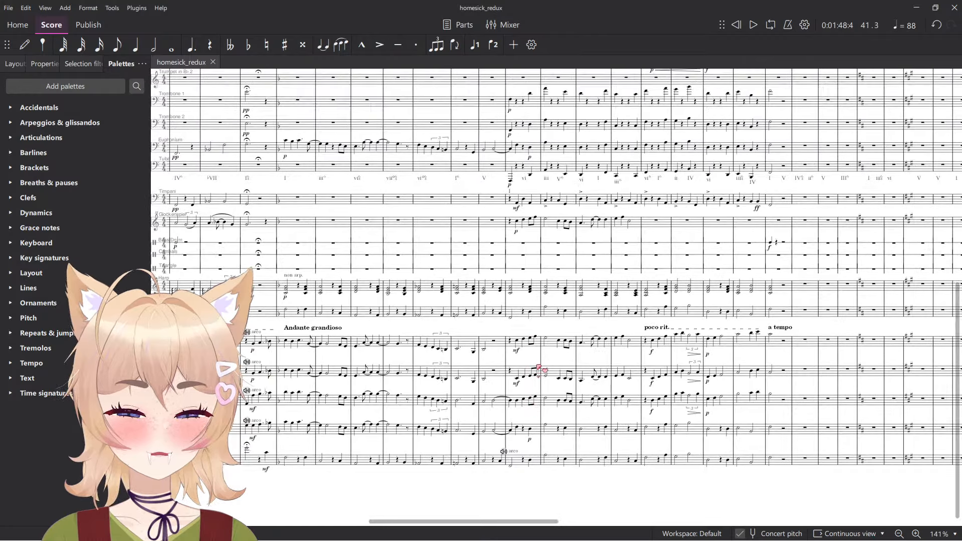
pyautogui.scroll(1, 538, 368)
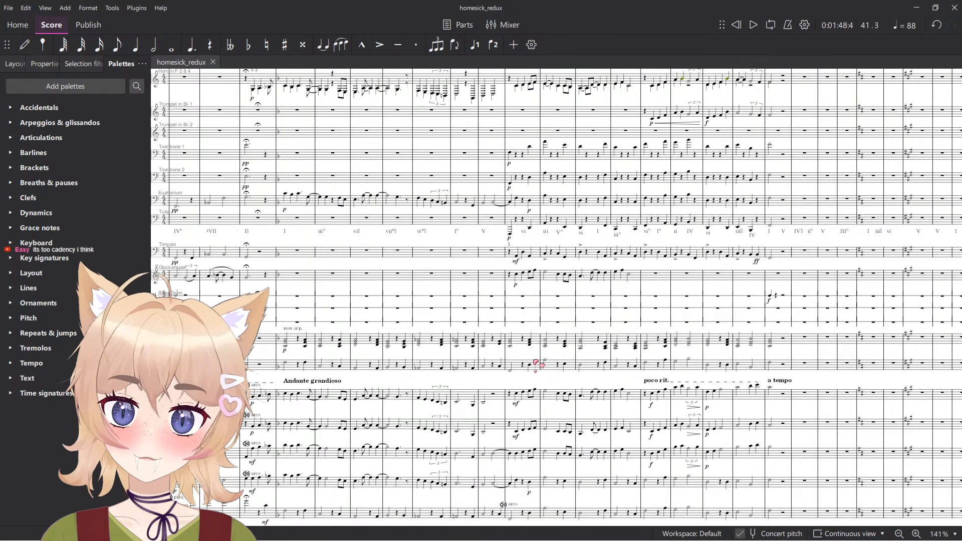
pyautogui.hscroll(-9, 530, 359)
pyautogui.scroll(4, 544, 344)
pyautogui.hscroll(-11, 548, 341)
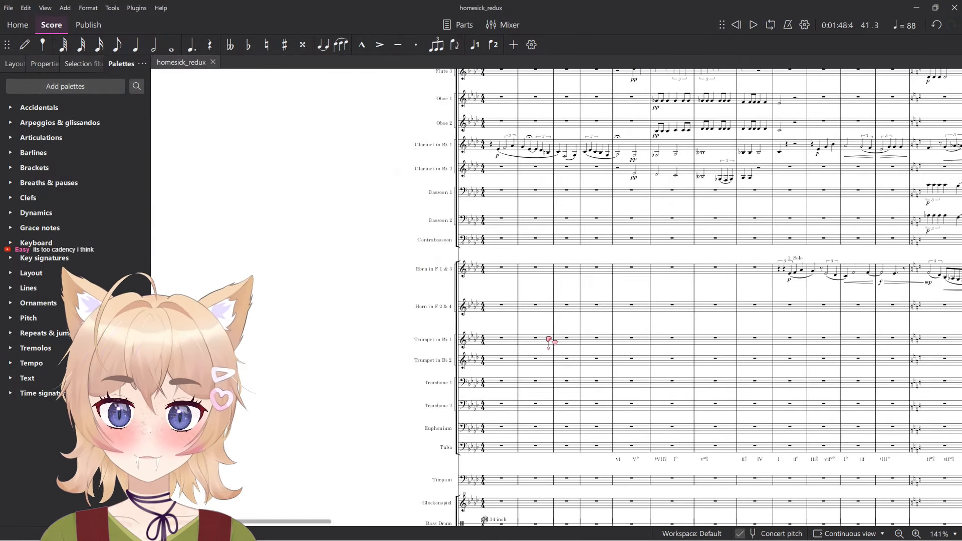
pyautogui.hscroll(1, 544, 460)
pyautogui.hscroll(6, 545, 461)
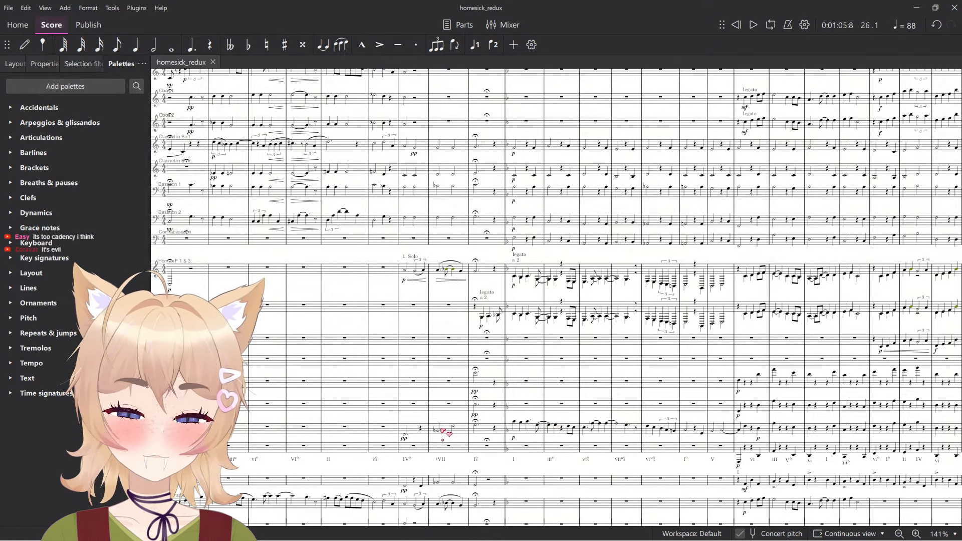
pyautogui.hscroll(-5, 499, 364)
pyautogui.scroll(4, 543, 307)
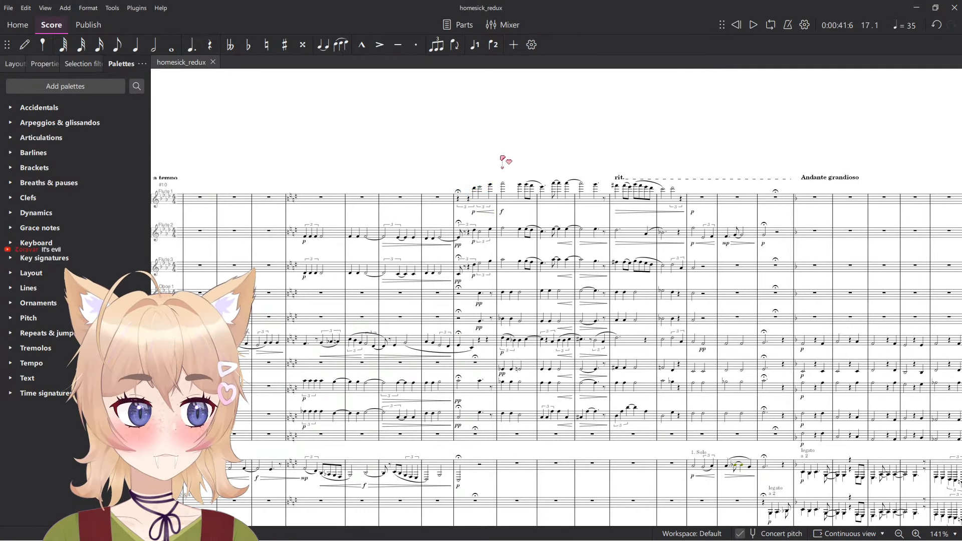
pyautogui.moveTo(662, 226); pyautogui.dragTo(406, 111)
pyautogui.moveTo(685, 299); pyautogui.dragTo(490, 244)
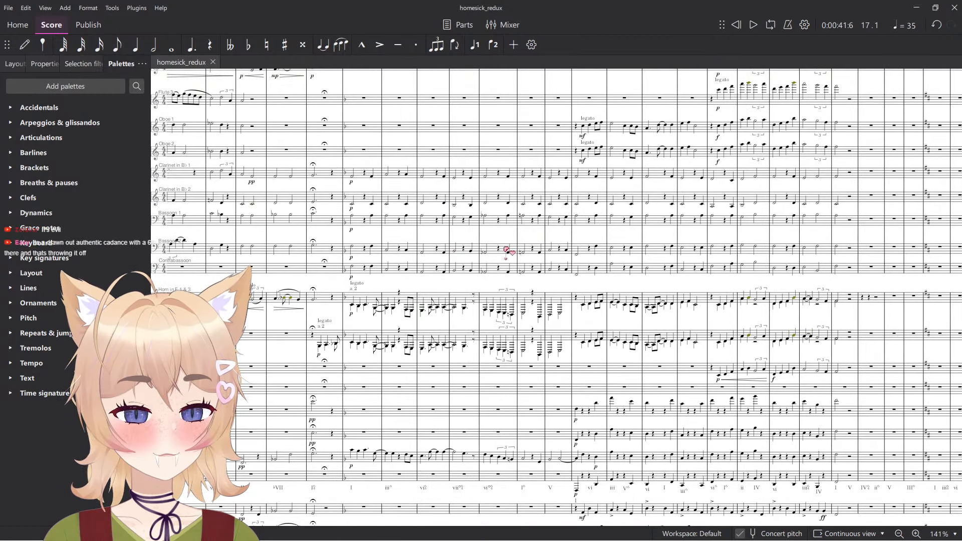
pyautogui.moveTo(585, 337); pyautogui.dragTo(428, 247)
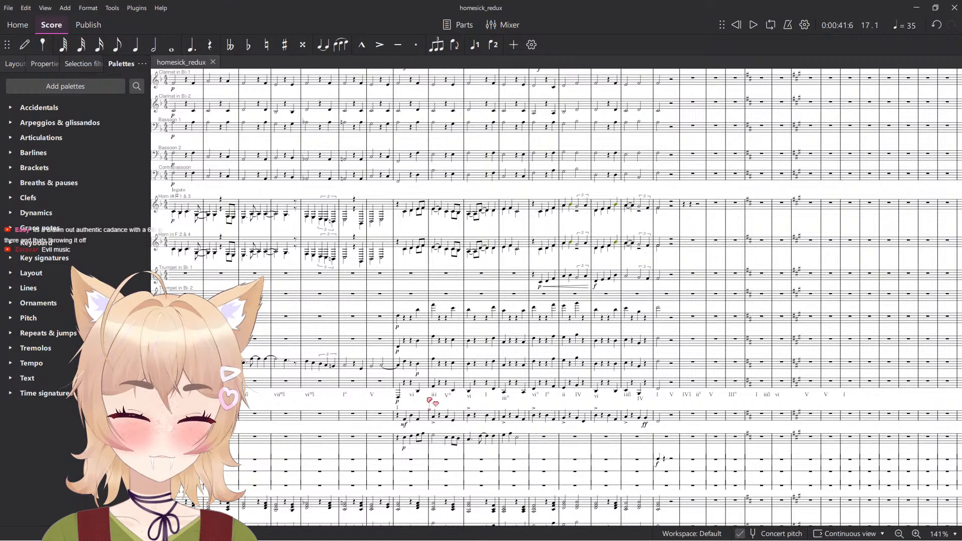
pyautogui.moveTo(442, 293); pyautogui.dragTo(832, 434)
pyautogui.moveTo(392, 228); pyautogui.dragTo(720, 367)
pyautogui.moveTo(675, 337); pyautogui.dragTo(672, 335)
# Audition the woodwinds from measure 17 with Clarinet in B♭ 1 temporarily muted in the mixer.
pyautogui.keyDown('ctrl'); pyautogui.scroll(5, 672, 337); pyautogui.keyUp('ctrl')
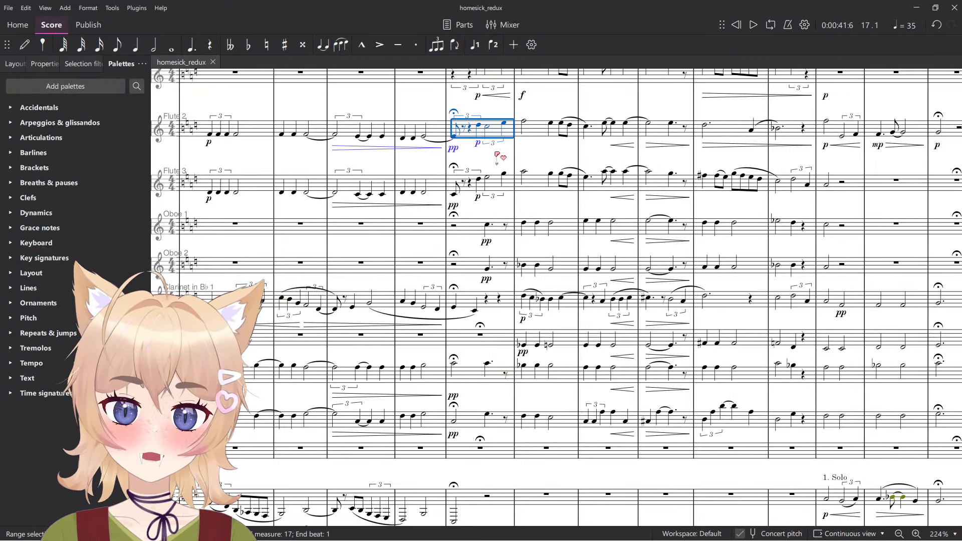
pyautogui.keyDown('shift'); pyautogui.click(497, 423); pyautogui.keyUp('shift')
pyautogui.keyDown('ctrl'); pyautogui.scroll(-4, 496, 423); pyautogui.keyUp('ctrl')
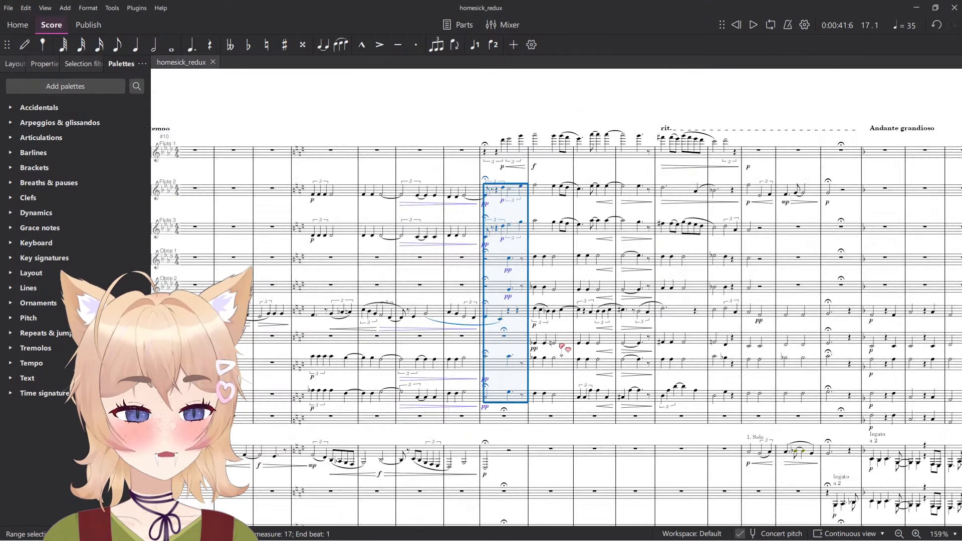
pyautogui.keyDown('ctrl'); pyautogui.scroll(5, 562, 344); pyautogui.keyUp('ctrl')
pyautogui.press('space')
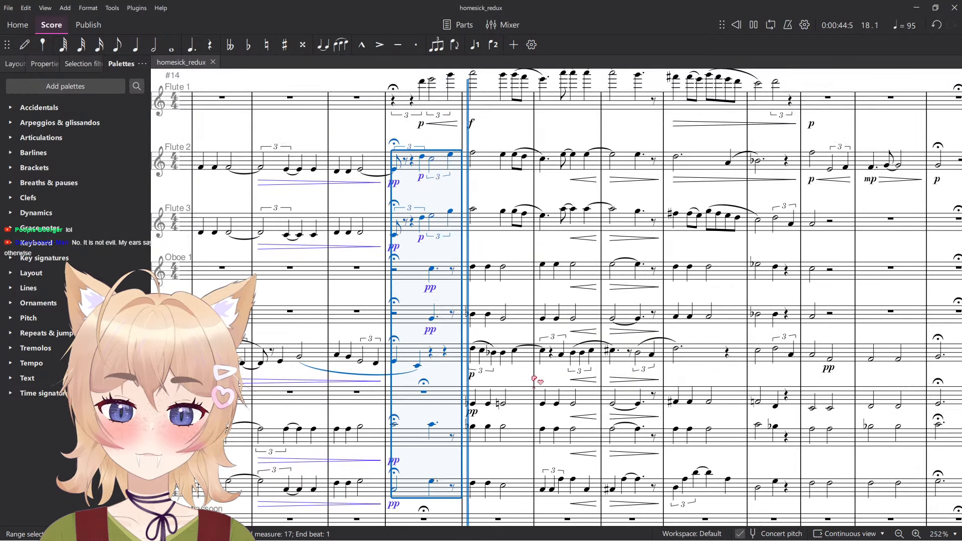
pyautogui.press('F10')
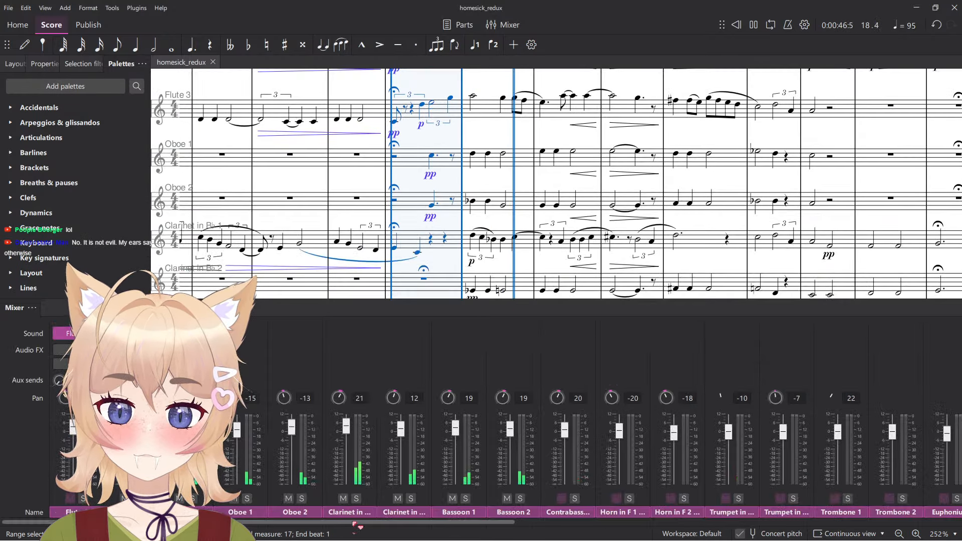
pyautogui.click(344, 499)
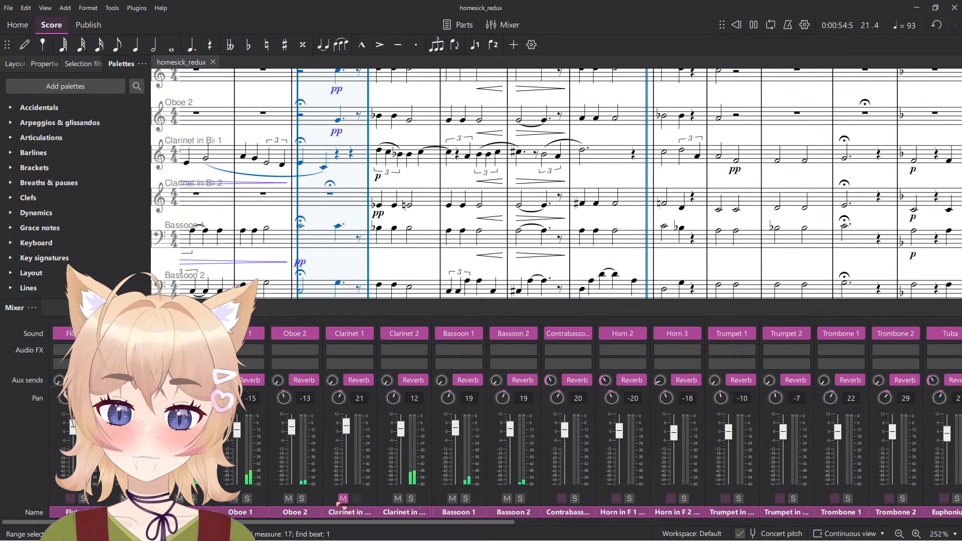
pyautogui.scroll(-5, 612, 226)
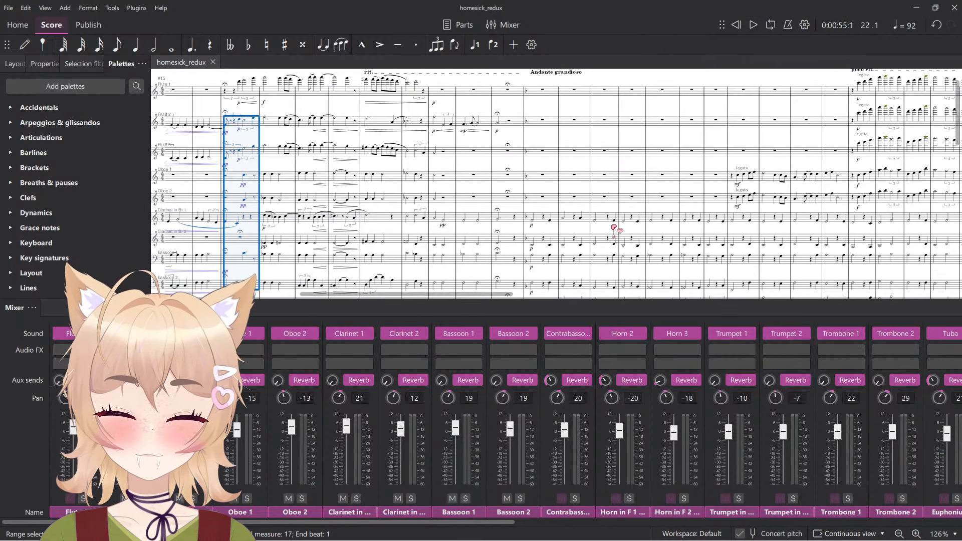
pyautogui.press('F10')
# Play the Andante grandioso section up to measure 34 while following the brass, percussion and string staves.
pyautogui.moveTo(718, 223); pyautogui.dragTo(526, 294)
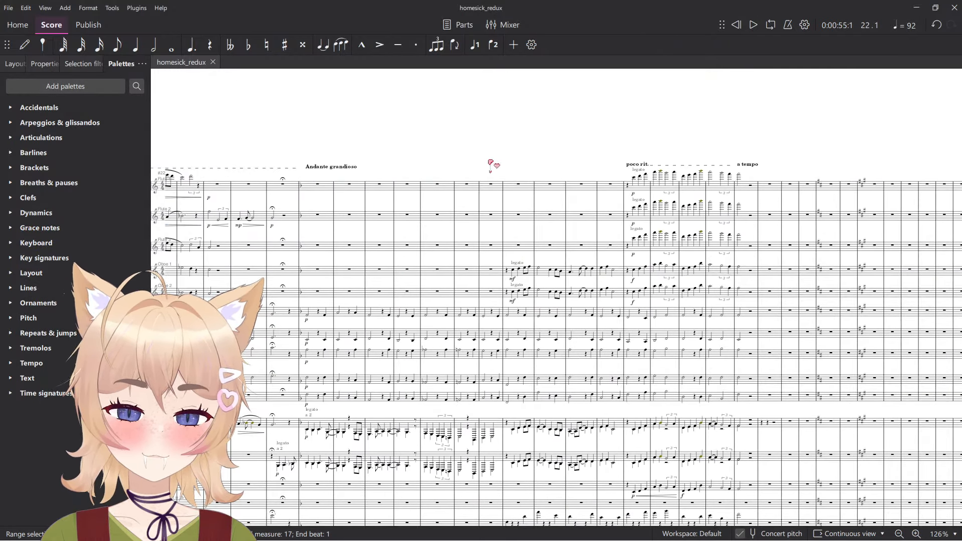
pyautogui.moveTo(339, 481); pyautogui.dragTo(436, 284)
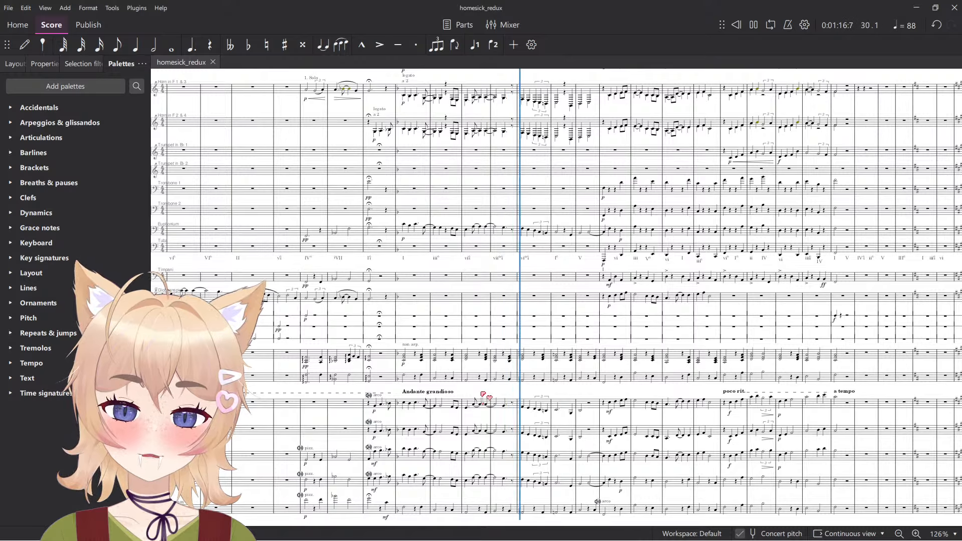
pyautogui.scroll(7, 637, 197)
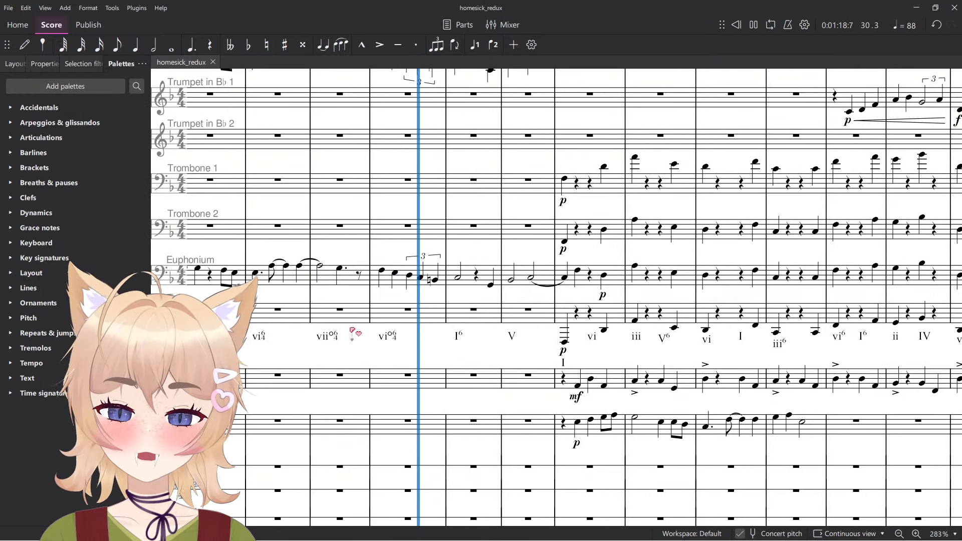
pyautogui.scroll(-10, 381, 419)
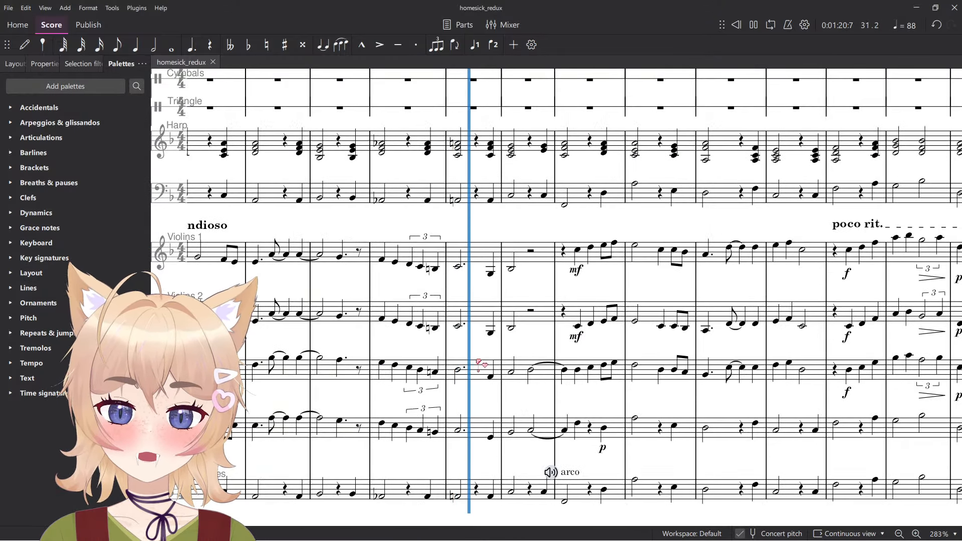
pyautogui.scroll(10, 482, 364)
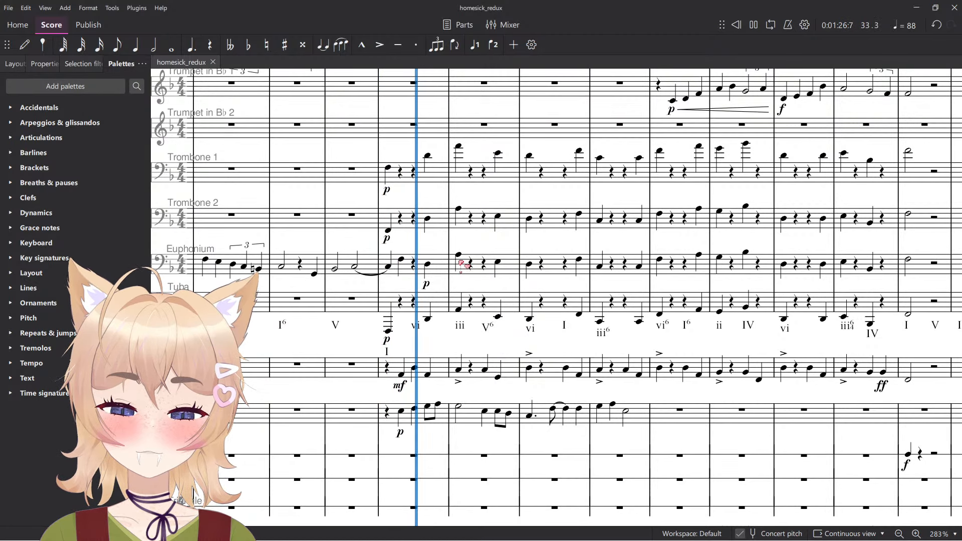
pyautogui.scroll(-3, 193, 497)
pyautogui.press('space')
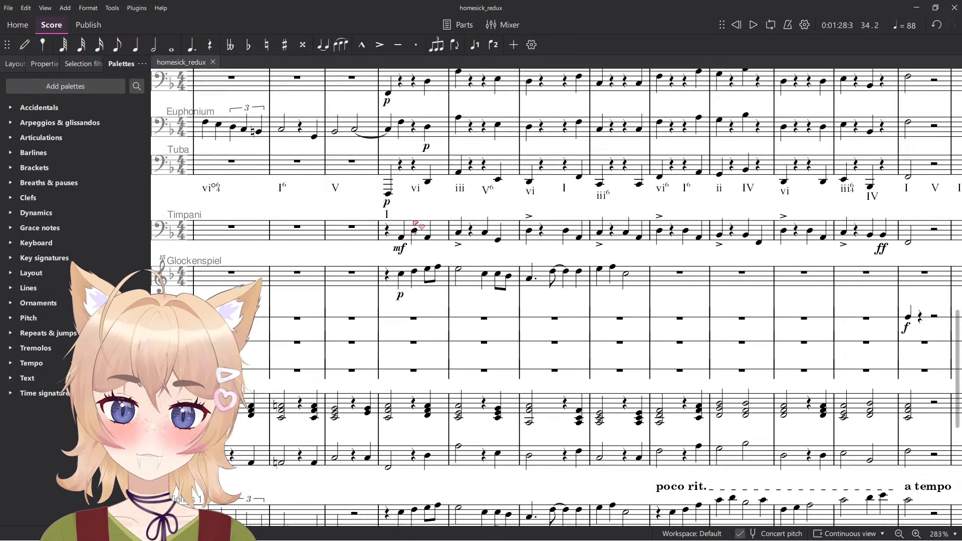
# In Timpani measure 33, place the mf on beat 3 and replace the first two beats with a half rest.
pyautogui.click(402, 248)
pyautogui.press('Delete')
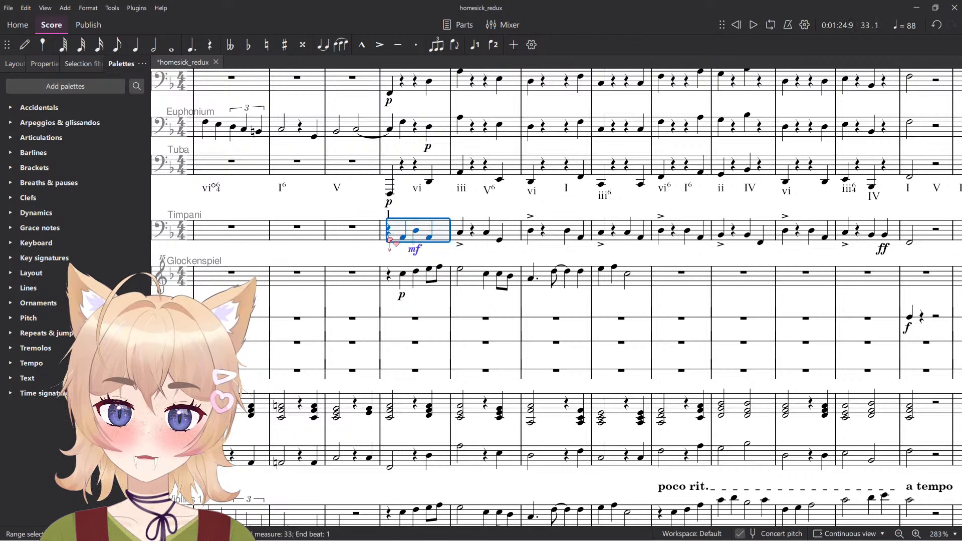
pyautogui.press('n')
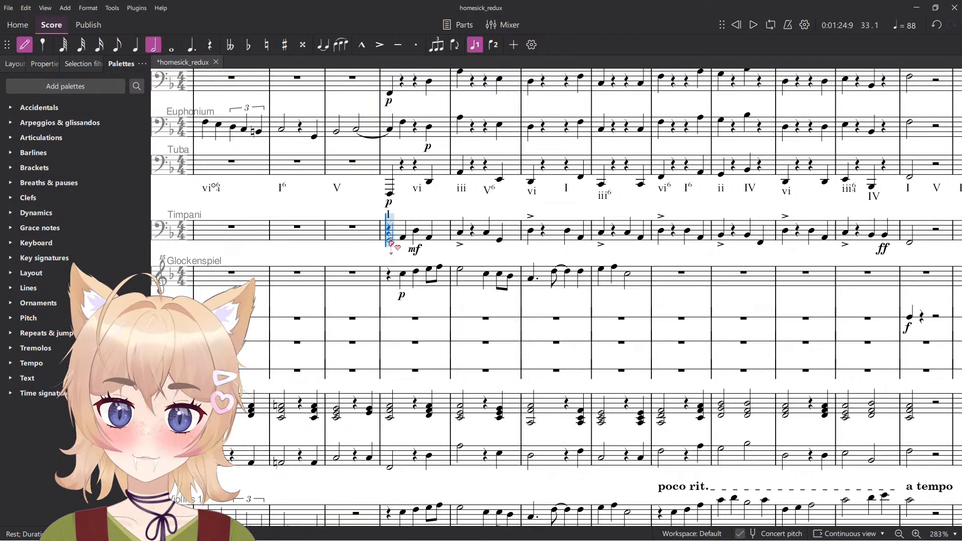
pyautogui.scroll(3, 436, 244)
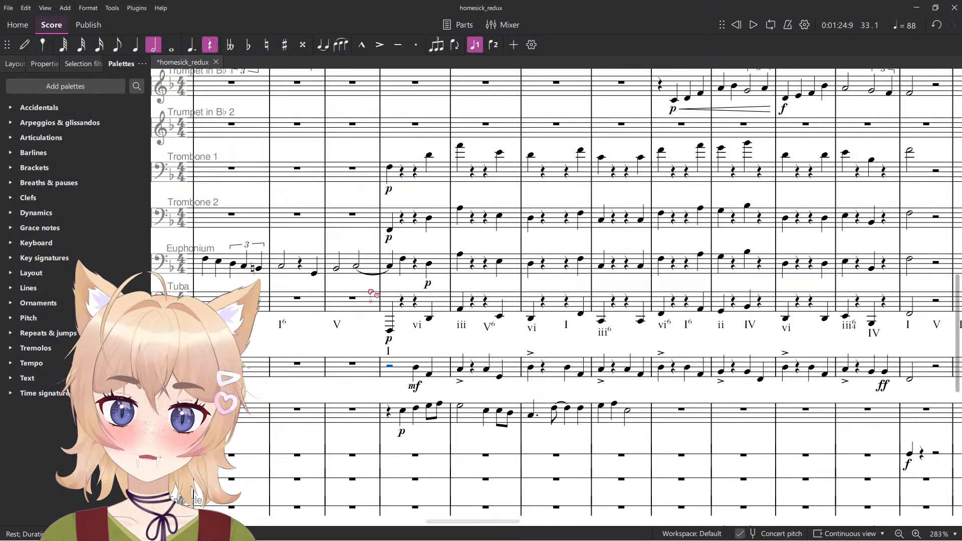
# Save the score and audition the revised Timpani entry from the end of measure 32 through measure 41.
pyautogui.click(360, 267)
pyautogui.hotkey('ctrl', 's')
pyautogui.press('space')
pyautogui.scroll(-5, 428, 251)
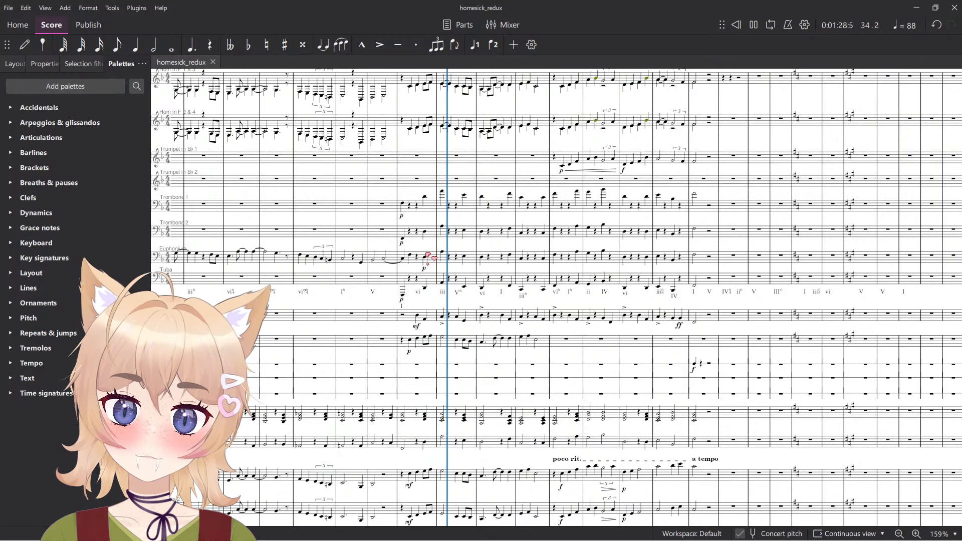
pyautogui.scroll(4, 498, 317)
pyautogui.scroll(-2, 498, 317)
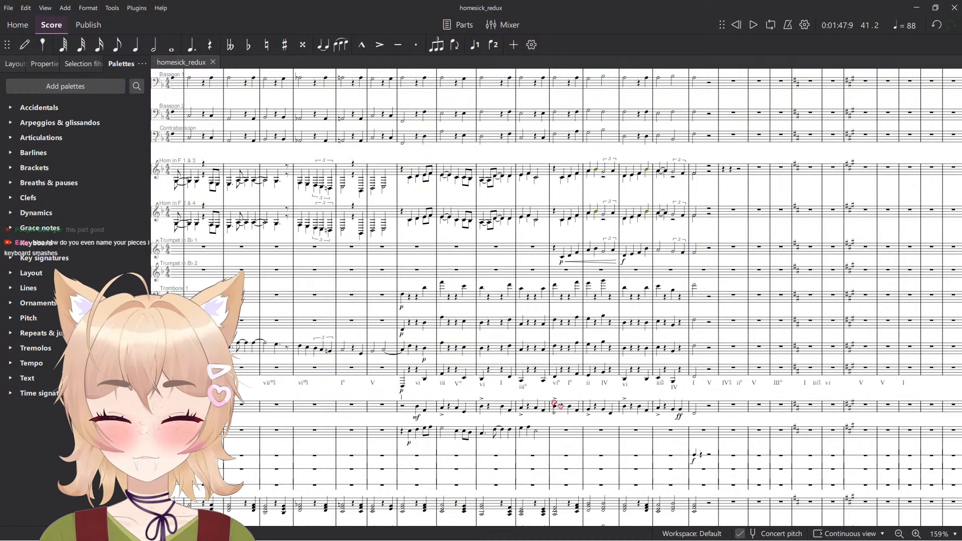
# Bring up the saved scores in the musescore project folder and read through the file names from foggy.mscz down to twelve.mscz.
pyautogui.hotkey('ctrl', 'o')
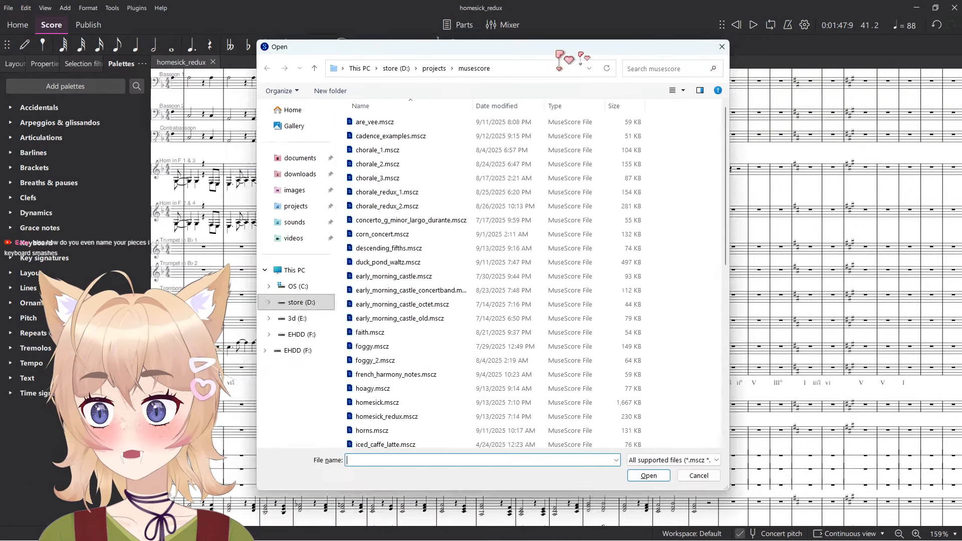
pyautogui.scroll(-2, 497, 279)
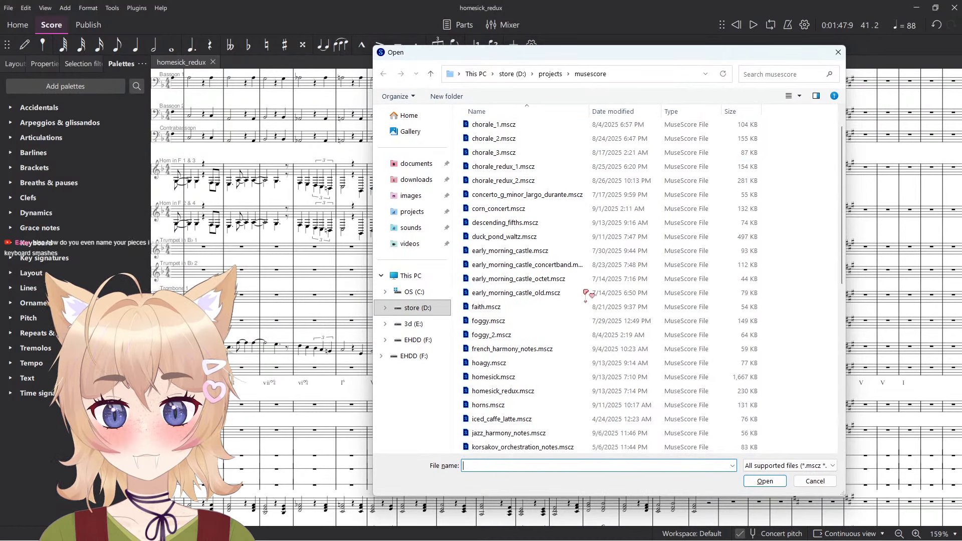
pyautogui.click(532, 284)
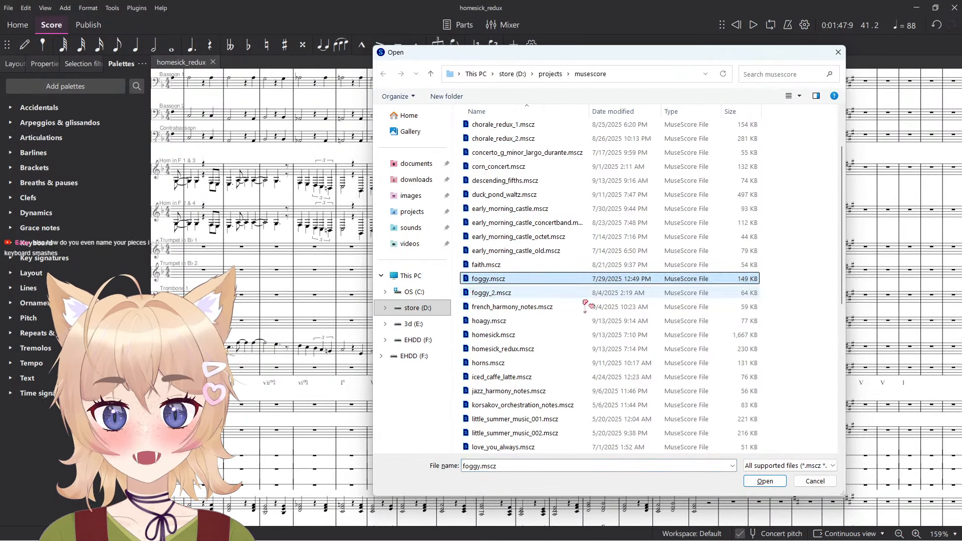
pyautogui.click(568, 321)
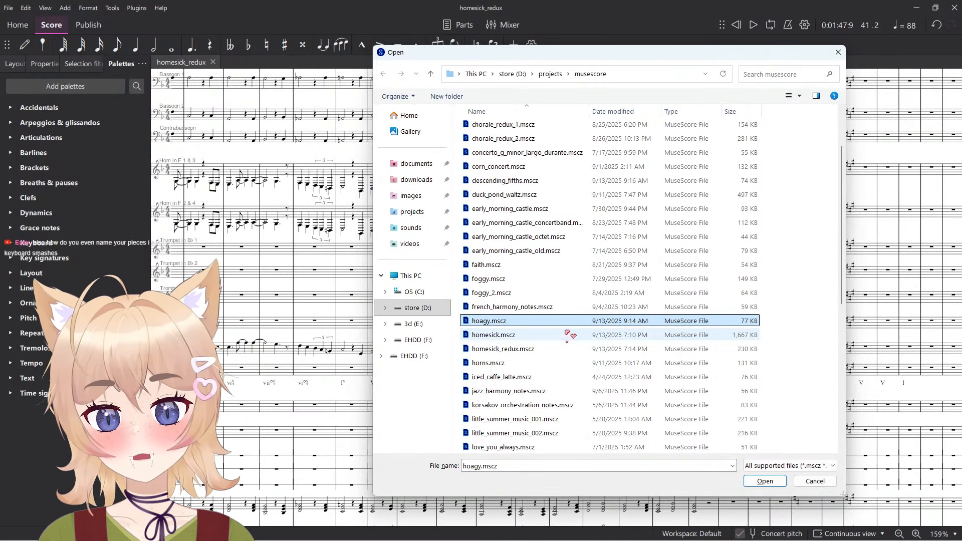
pyautogui.click(496, 363)
pyautogui.scroll(-1, 497, 386)
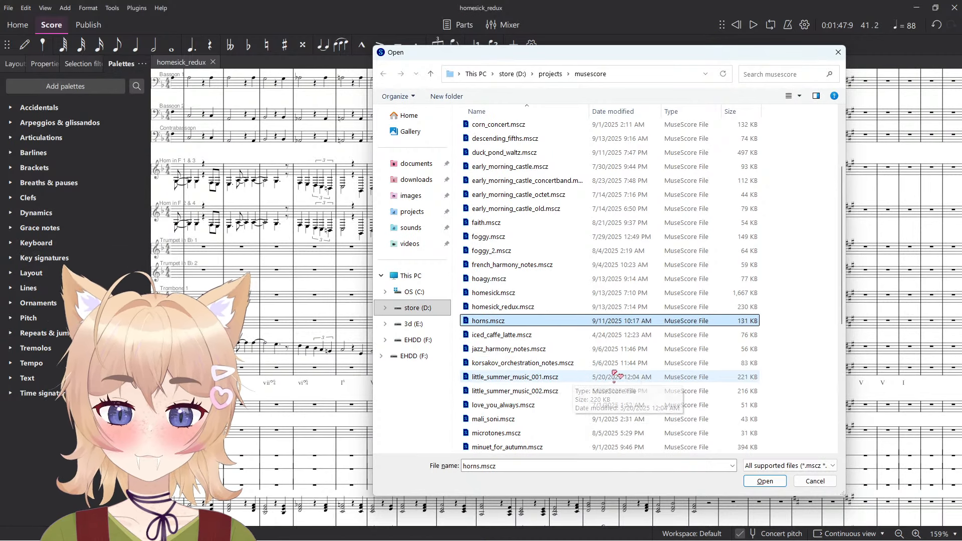
pyautogui.click(607, 335)
pyautogui.scroll(-4, 605, 364)
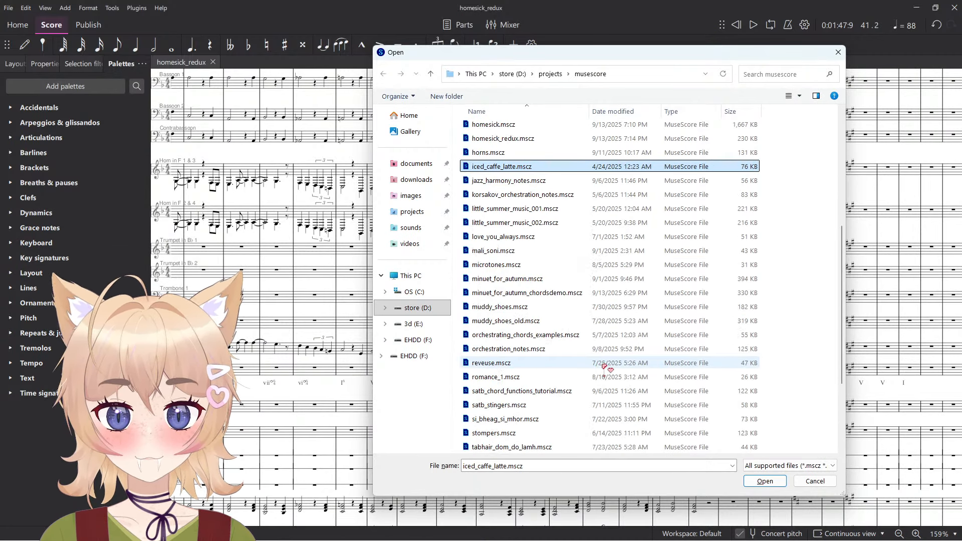
pyautogui.scroll(-2, 605, 371)
pyautogui.click(523, 349)
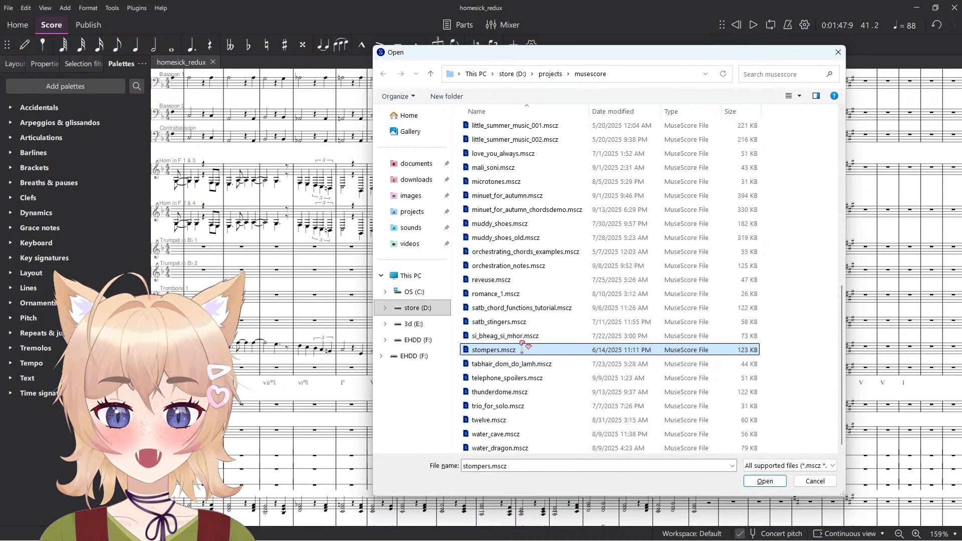
pyautogui.click(551, 421)
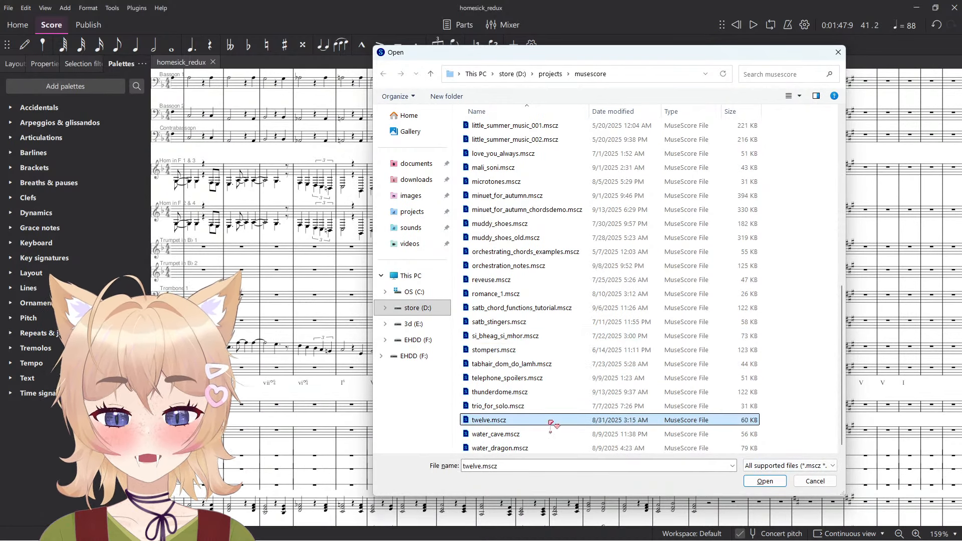
# Go through the folder's score titles again from the start, highlighting names such as corn_concert.mscz, faith.mscz, telephone_spoilers.mscz and water_dragon.mscz.
pyautogui.scroll(10, 552, 386)
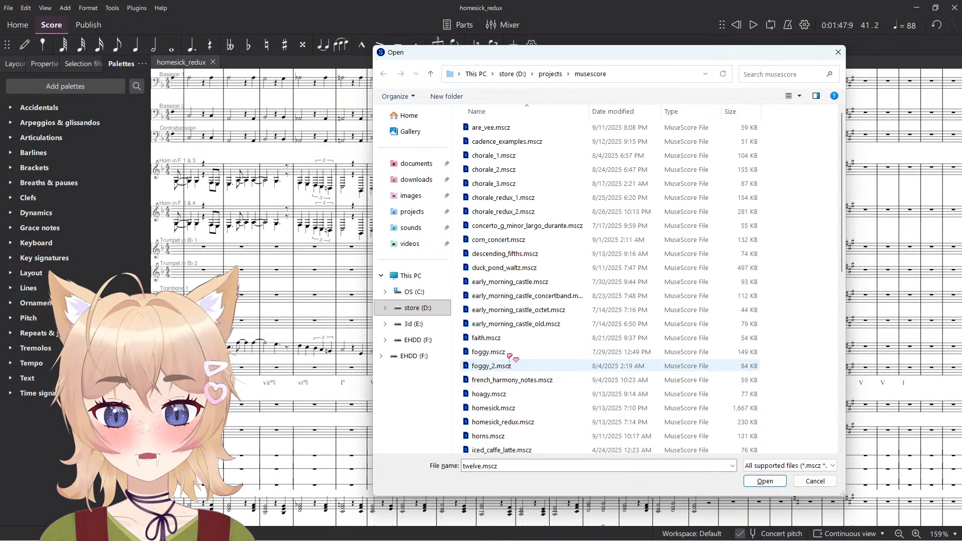
pyautogui.click(563, 241)
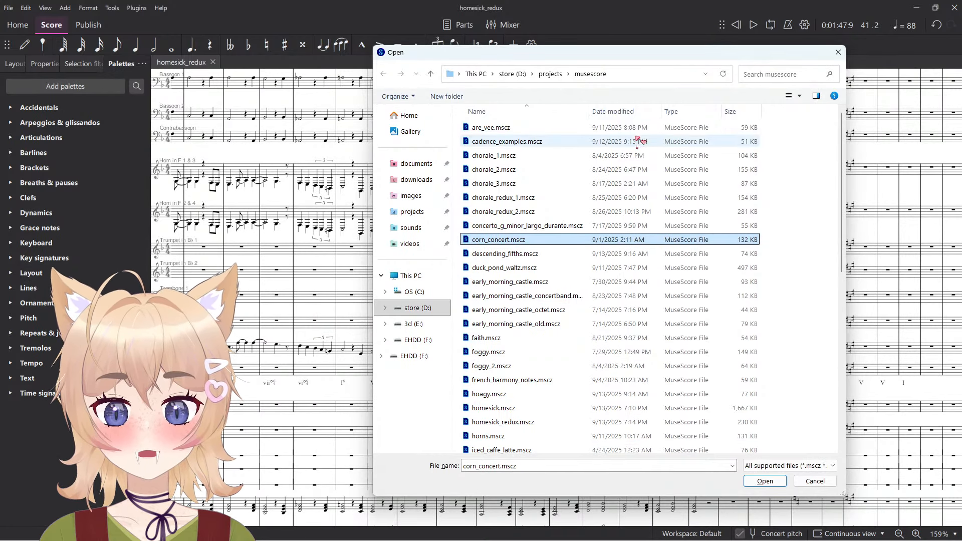
pyautogui.click(612, 129)
pyautogui.scroll(-2, 612, 129)
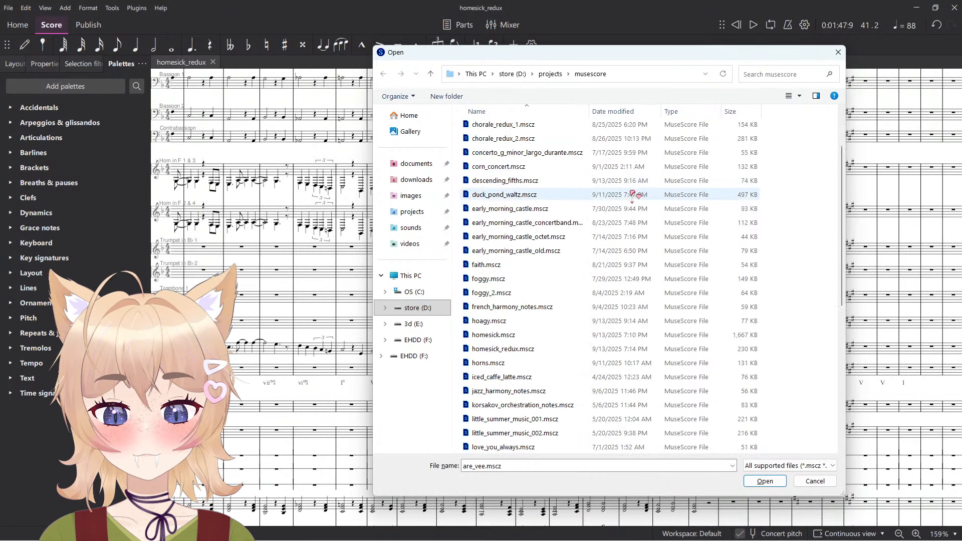
pyautogui.click(566, 267)
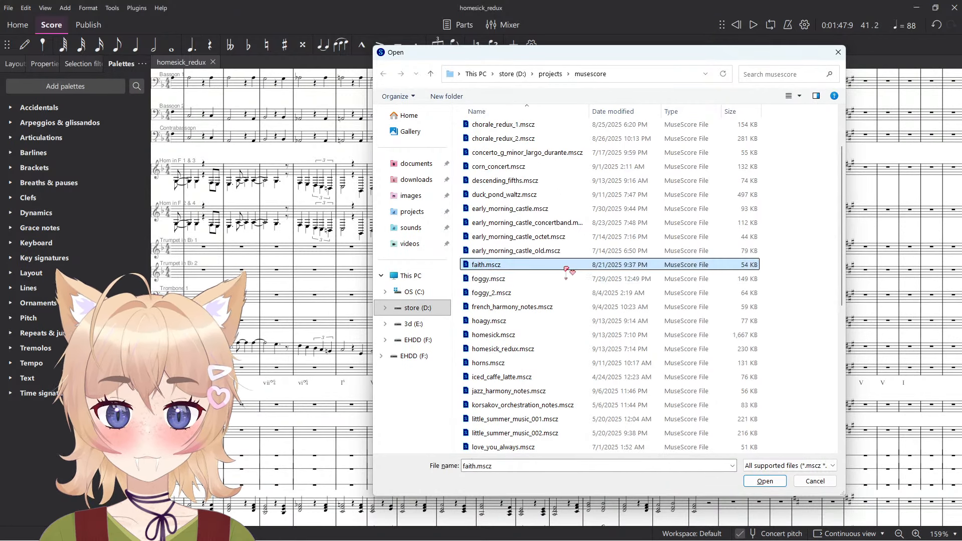
pyautogui.scroll(-2, 588, 318)
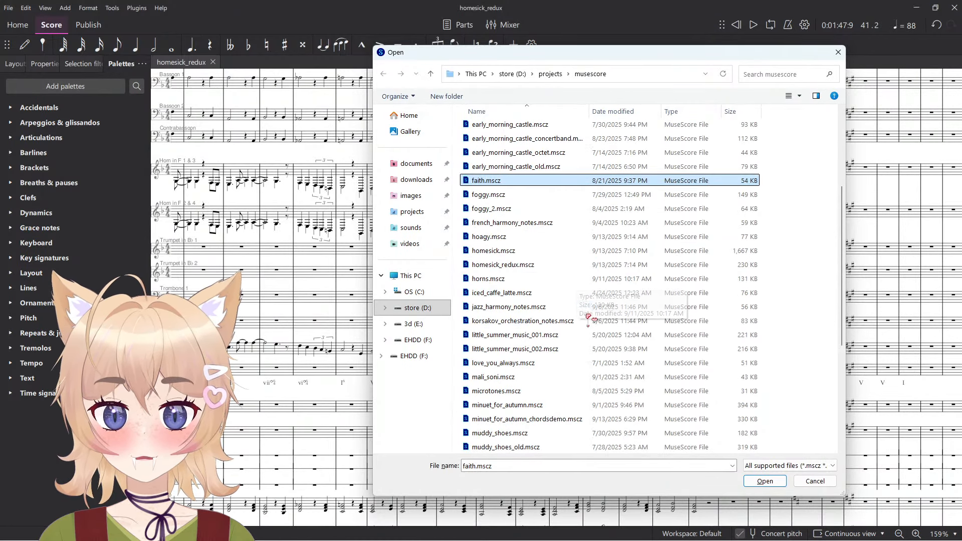
pyautogui.scroll(-4, 535, 376)
pyautogui.click(537, 377)
pyautogui.scroll(-1, 538, 375)
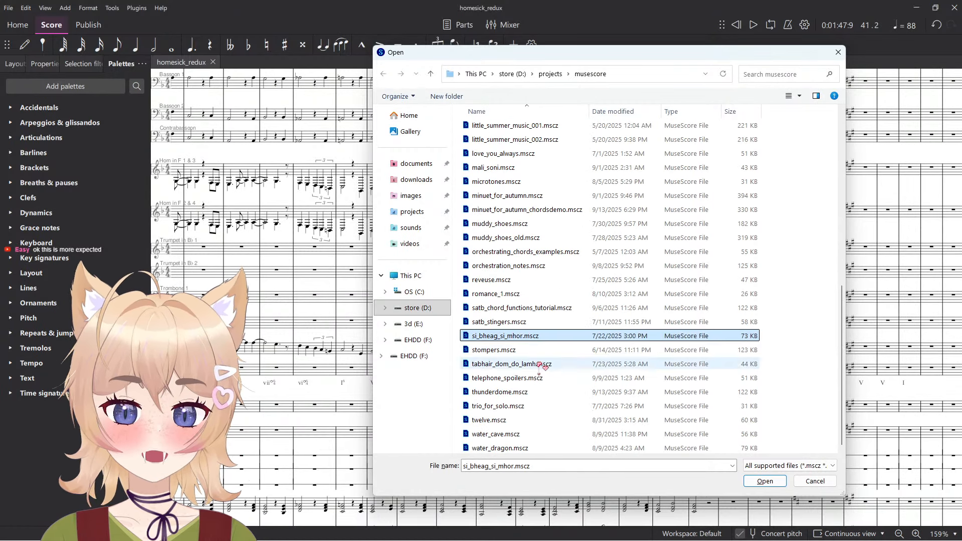
pyautogui.click(548, 307)
pyautogui.click(554, 378)
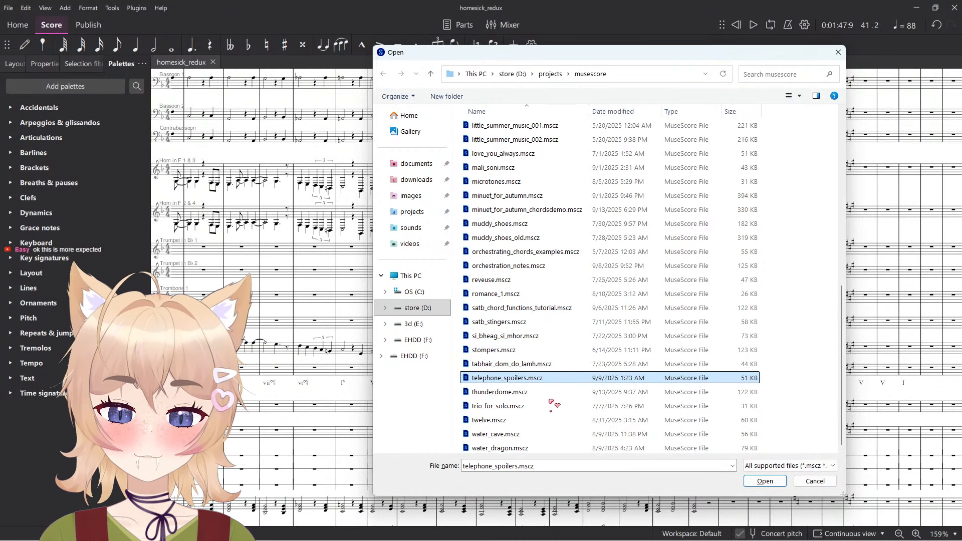
pyautogui.click(547, 394)
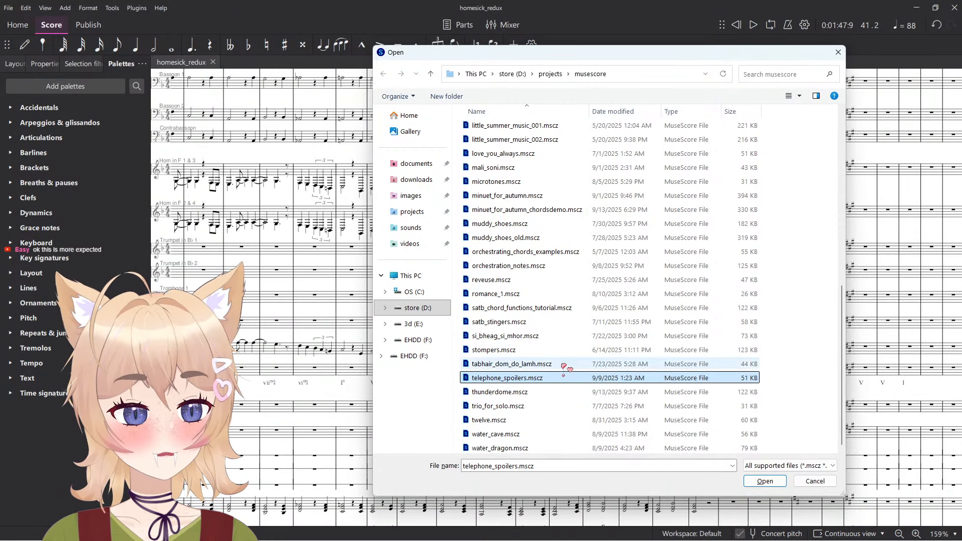
pyautogui.click(576, 436)
pyautogui.click(562, 421)
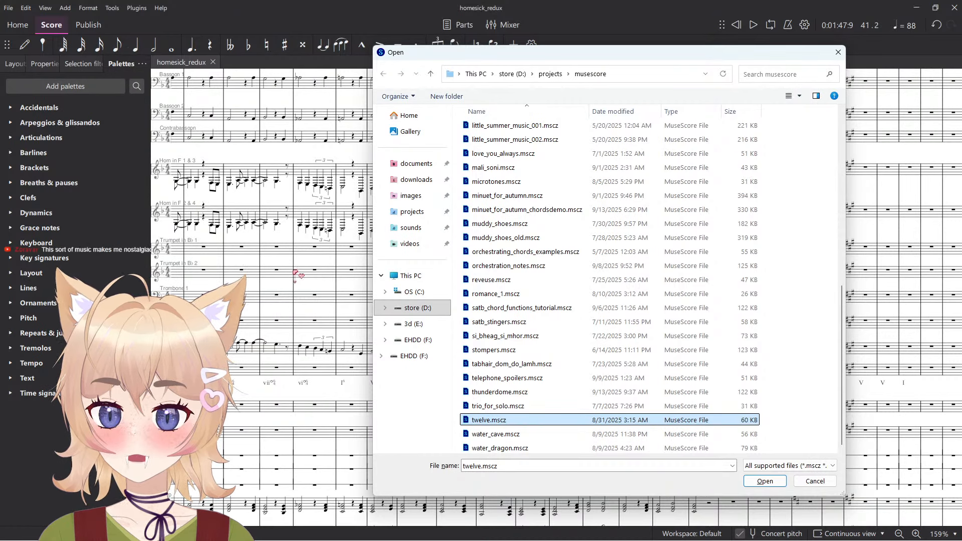
pyautogui.click(537, 450)
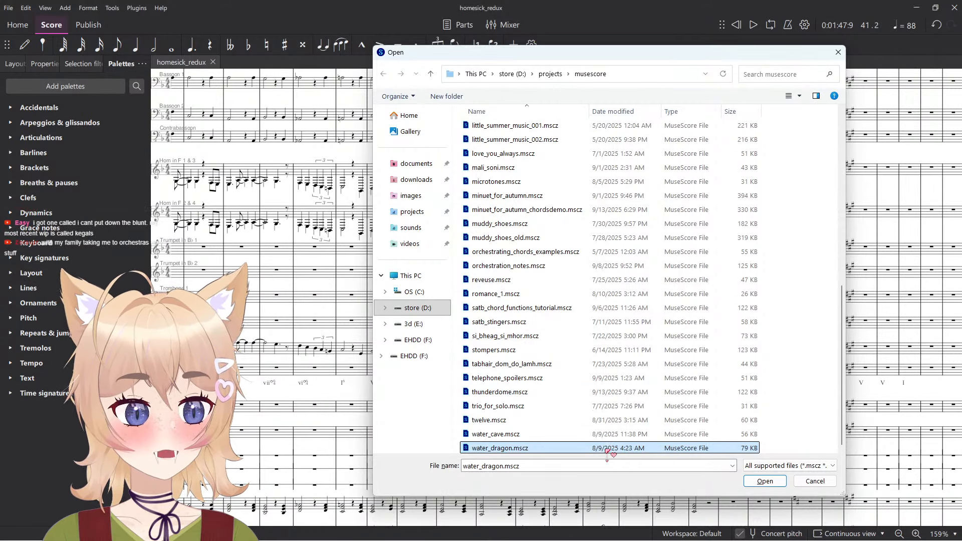
# Check further titles including romance_1.mscz, concerto_g_minor_largo_durante.mscz, microtones.mscz and minuet_for_autumn.mscz, and close the file list without opening any score.
pyautogui.scroll(2, 606, 443)
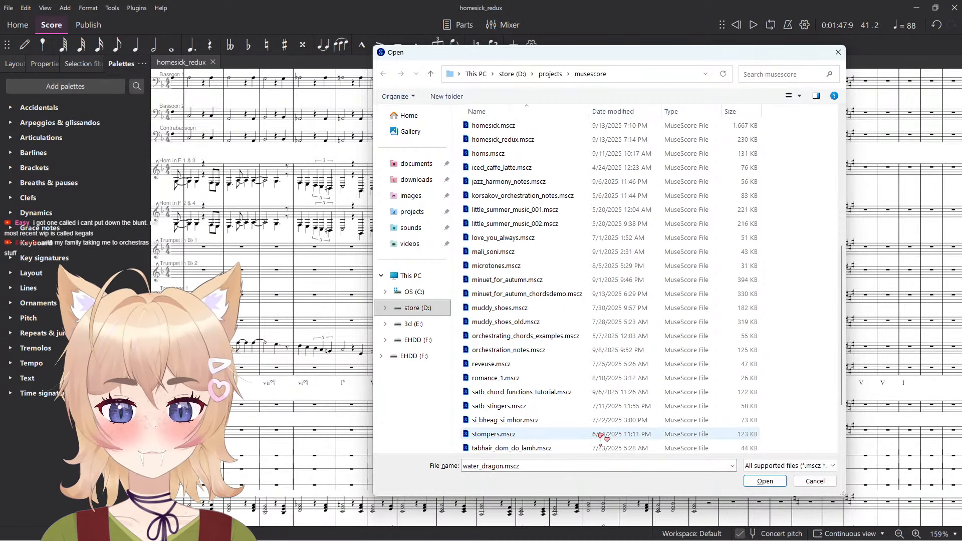
pyautogui.click(592, 364)
pyautogui.scroll(2, 598, 389)
pyautogui.scroll(-4, 604, 401)
pyautogui.click(556, 294)
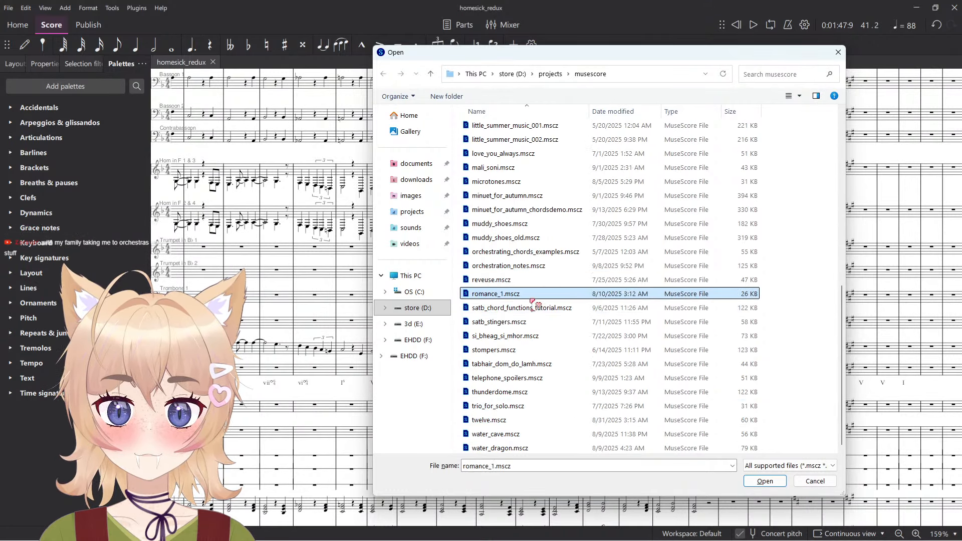
pyautogui.scroll(9, 551, 291)
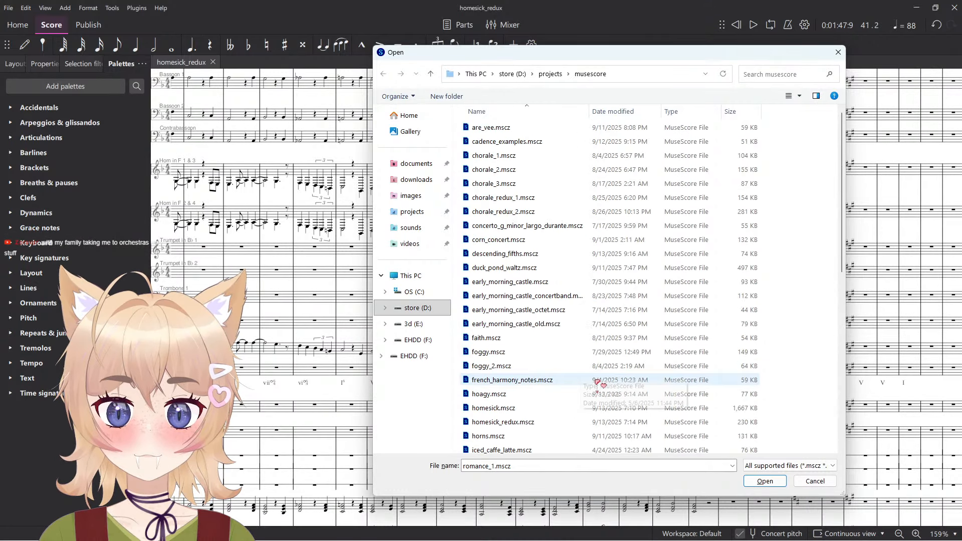
pyautogui.click(546, 226)
pyautogui.scroll(-2, 521, 271)
pyautogui.scroll(2, 561, 341)
pyautogui.scroll(-7, 566, 362)
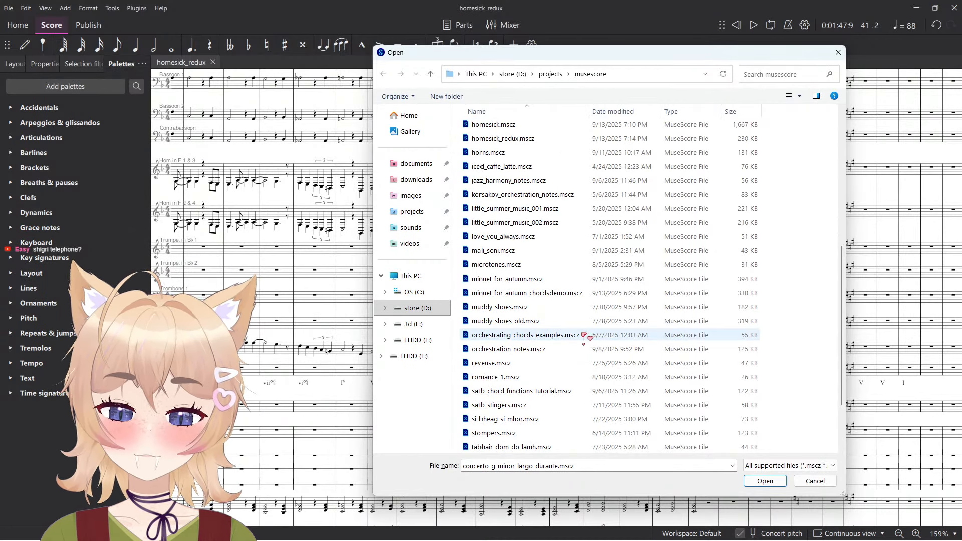
pyautogui.click(594, 267)
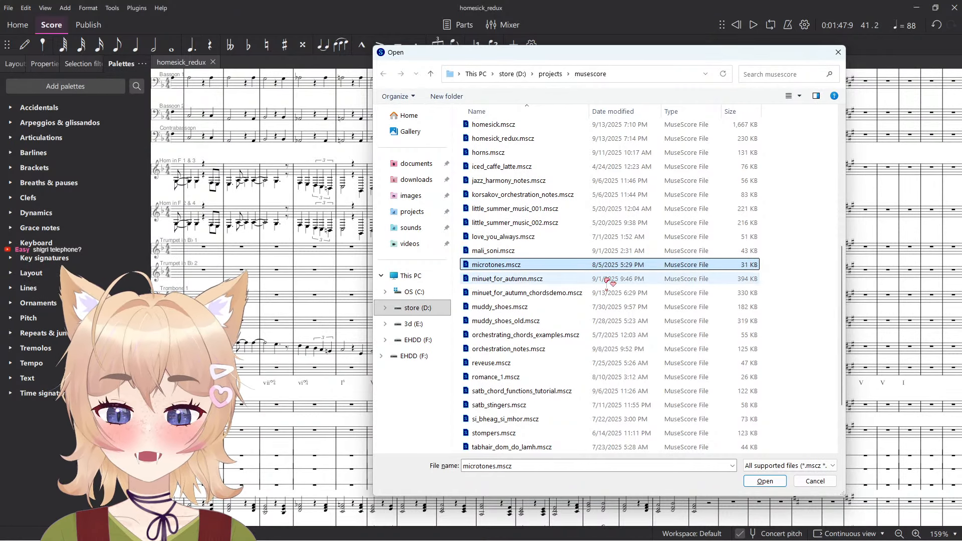
pyautogui.click(580, 283)
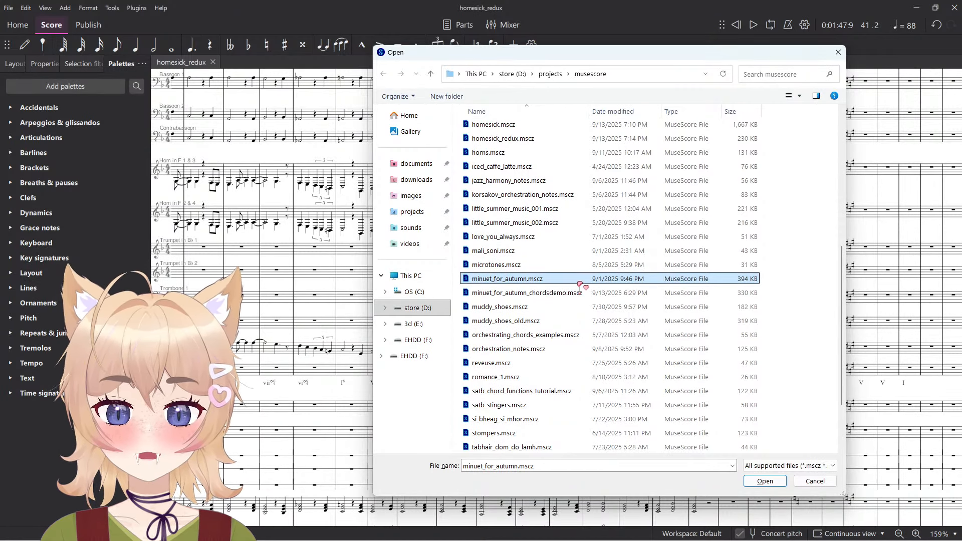
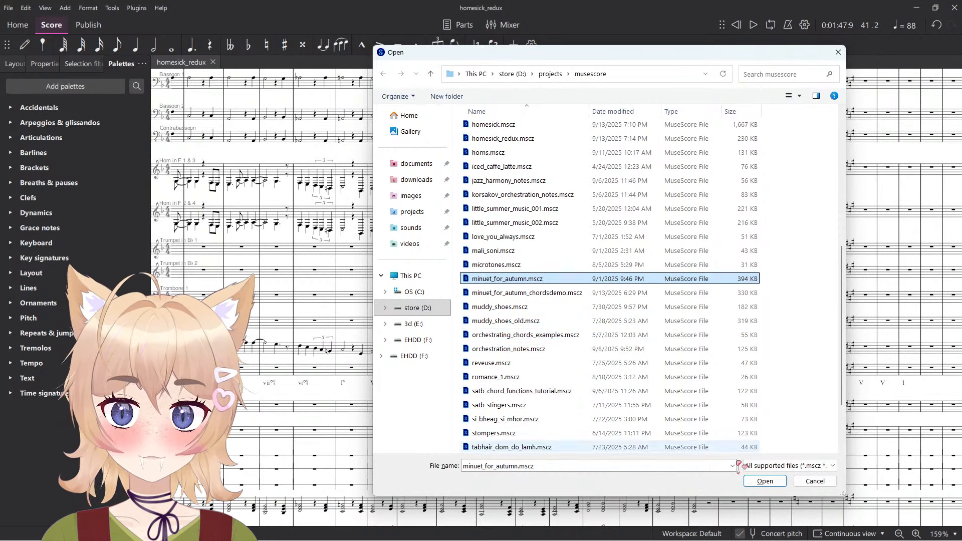
pyautogui.click(805, 485)
# Examine the full orchestration of homesick_redux from the opening measures to the start of the Andante grandioso.
pyautogui.scroll(-5, 496, 346)
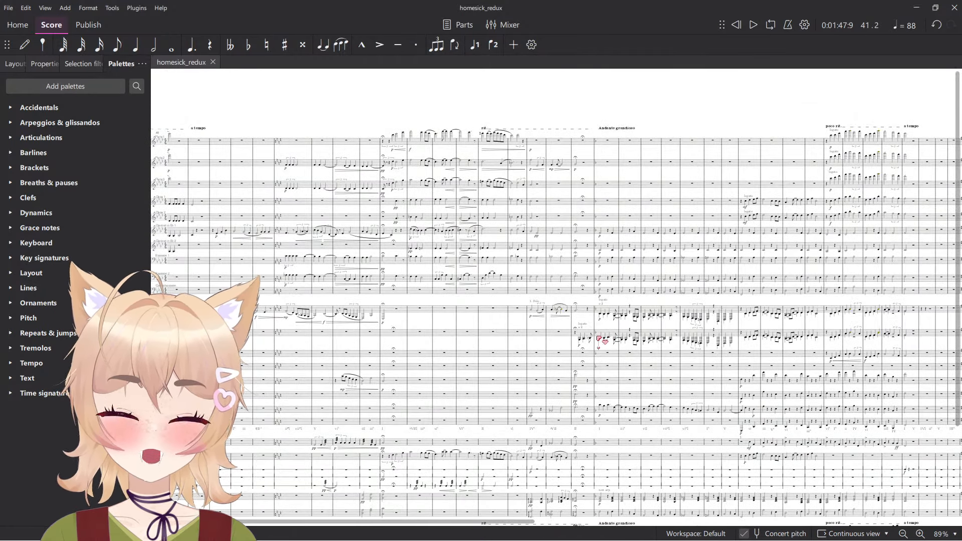
pyautogui.hscroll(-8, 548, 365)
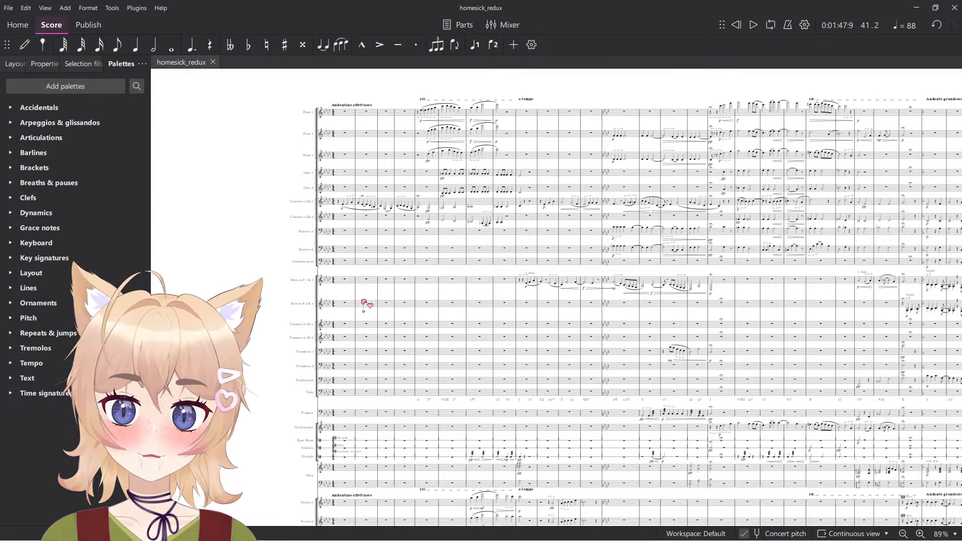
pyautogui.moveTo(461, 262); pyautogui.dragTo(405, 285)
pyautogui.hscroll(4, 408, 287)
pyautogui.scroll(1, 407, 287)
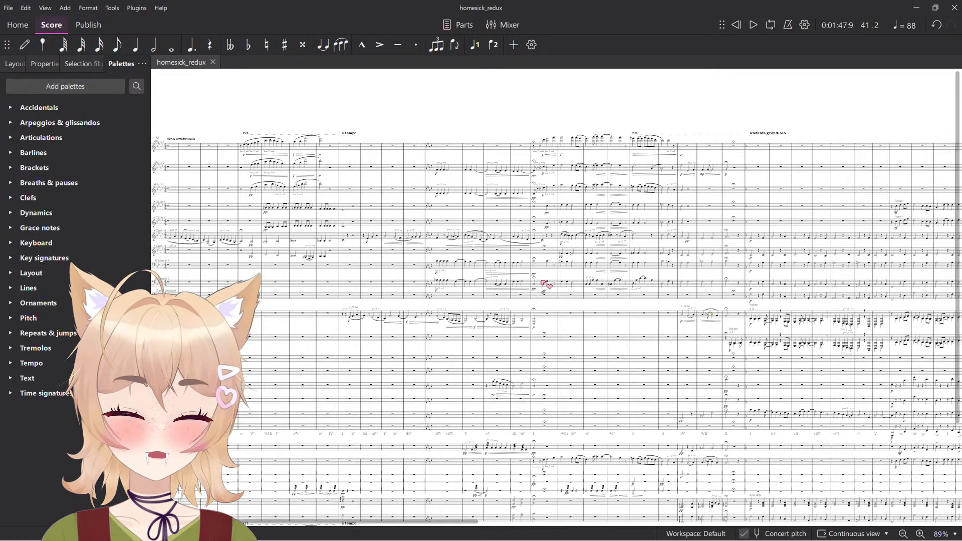
pyautogui.hscroll(1, 531, 284)
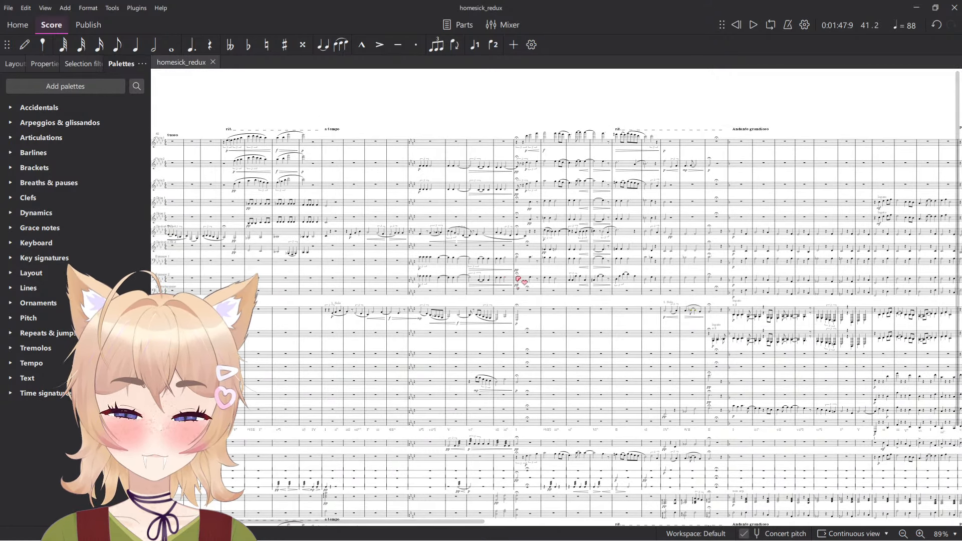
pyautogui.hscroll(2, 713, 282)
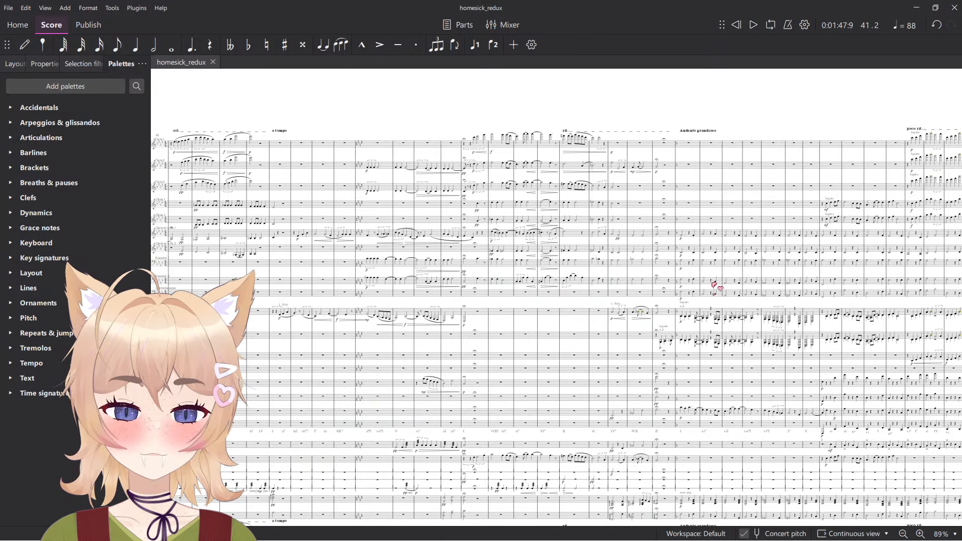
# Examine the Andante grandioso section through the poco rit. and a tempo, including the flute staves and the lower parts.
pyautogui.hscroll(6, 582, 271)
pyautogui.scroll(-2, 582, 270)
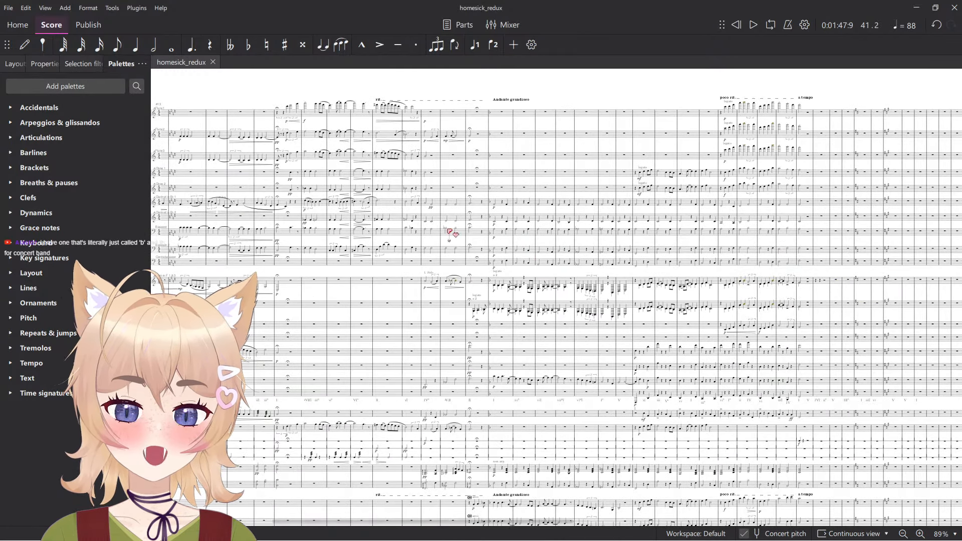
pyautogui.scroll(2, 517, 261)
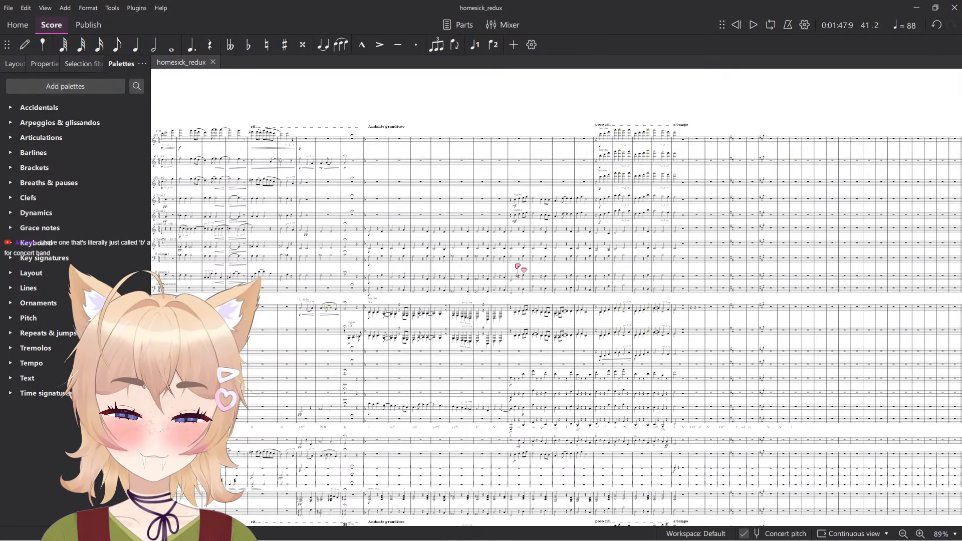
pyautogui.scroll(5, 436, 134)
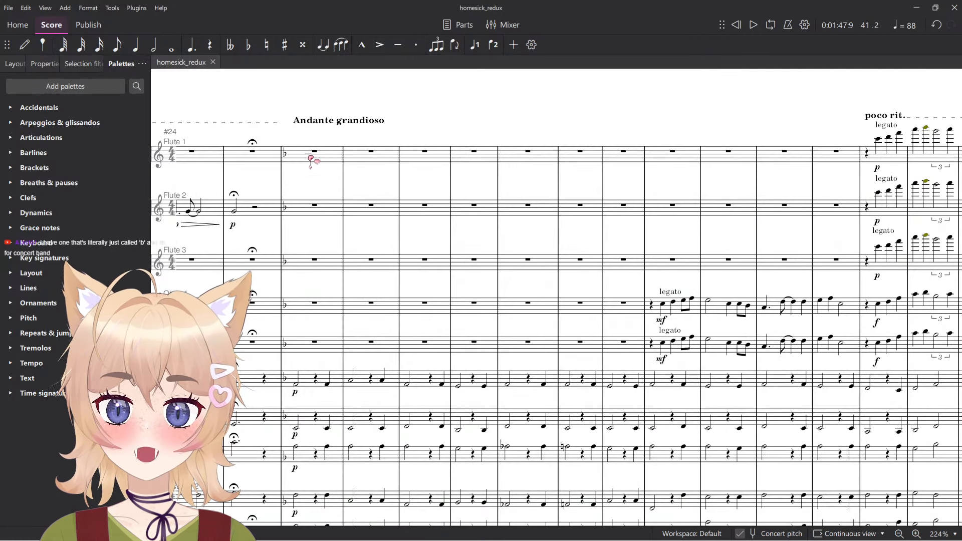
pyautogui.scroll(-5, 552, 357)
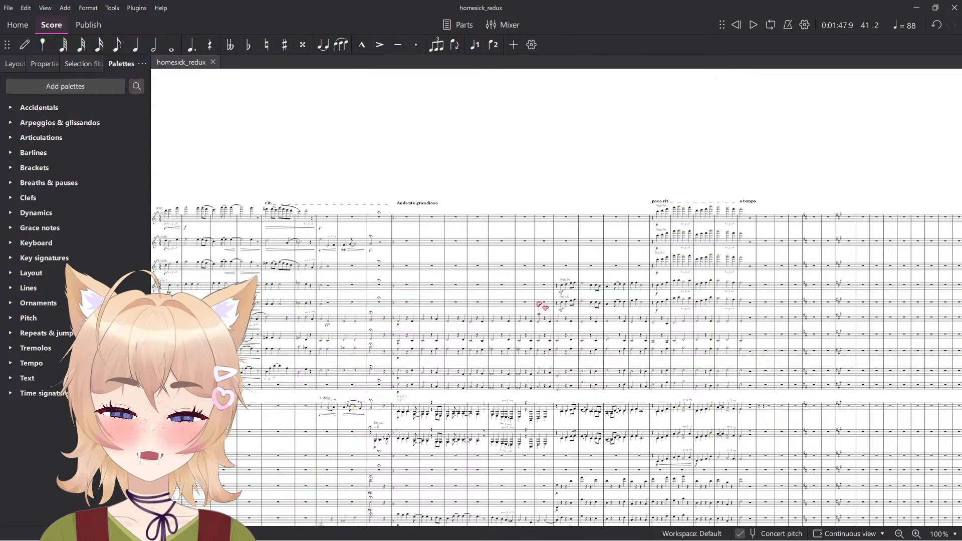
pyautogui.scroll(-3, 501, 218)
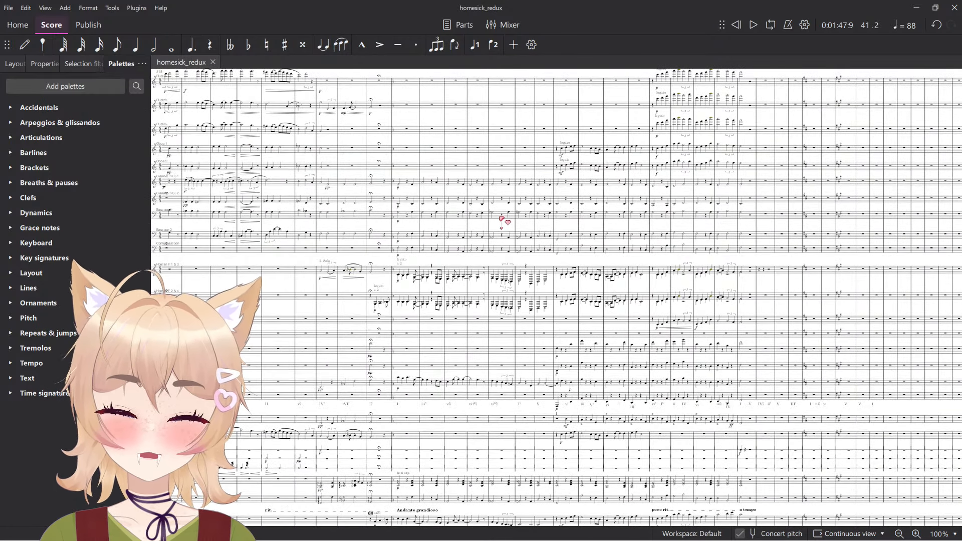
# Look over the full score again, from the Andantino affettuoso opening across to the poco rit. passage.
pyautogui.scroll(-1, 501, 219)
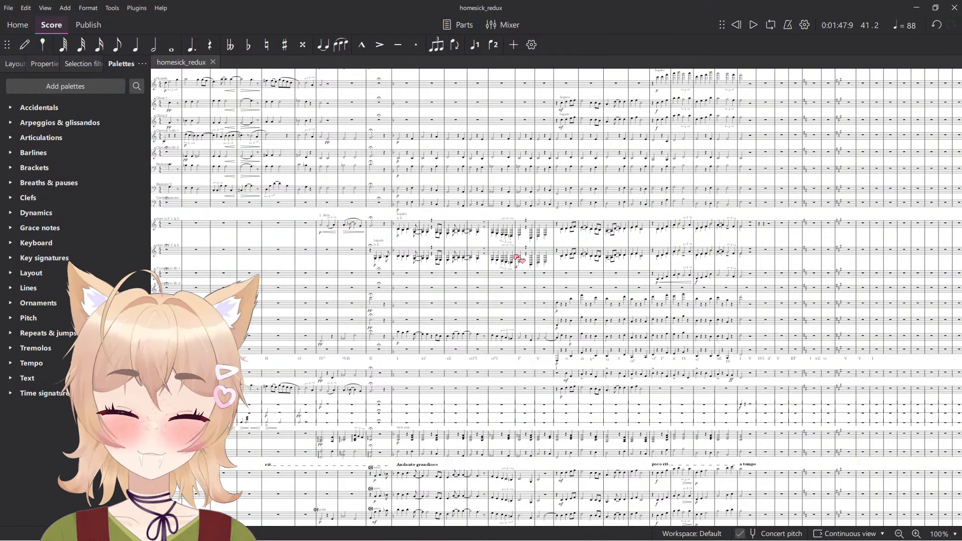
pyautogui.moveTo(685, 403); pyautogui.dragTo(801, 464)
pyautogui.moveTo(403, 379); pyautogui.dragTo(797, 357)
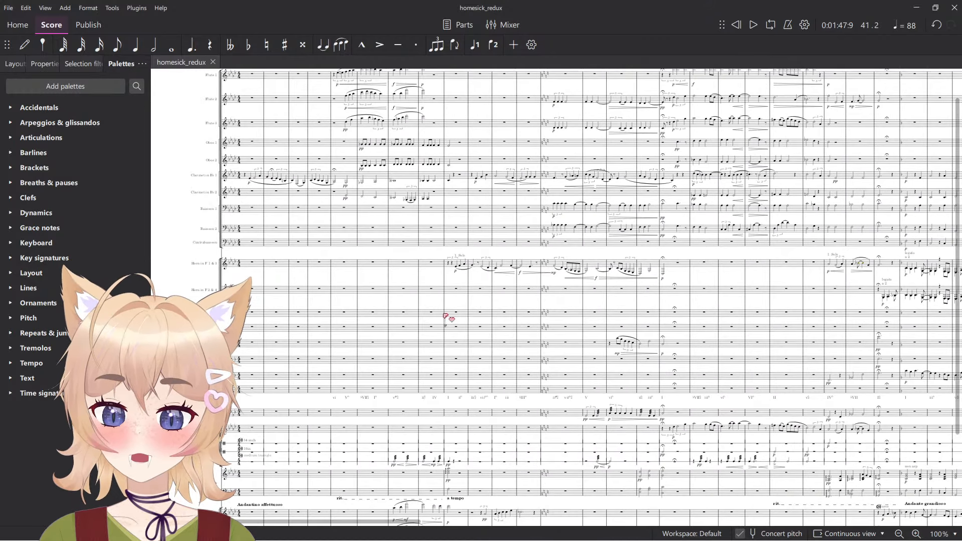
pyautogui.moveTo(547, 342); pyautogui.dragTo(165, 317)
pyautogui.moveTo(662, 361); pyautogui.dragTo(504, 341)
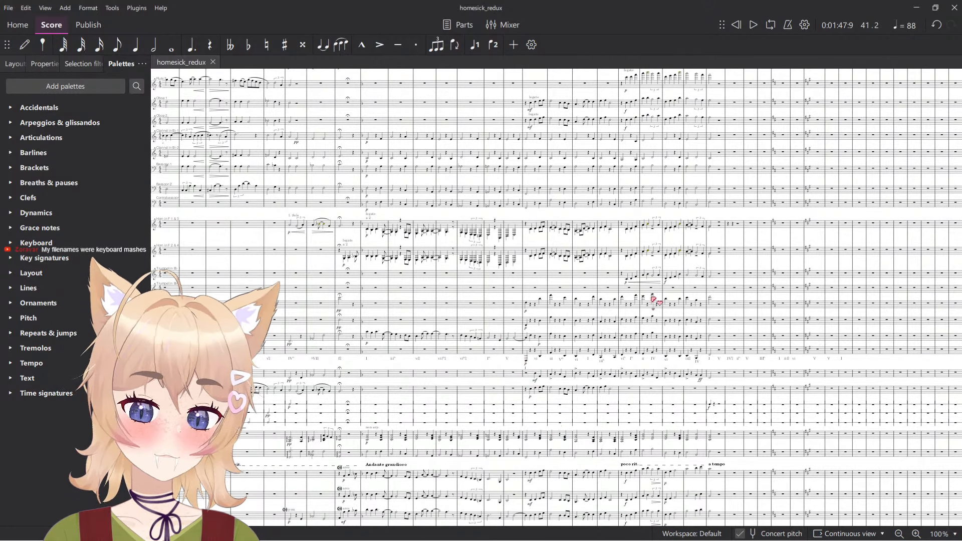
pyautogui.scroll(3, 661, 311)
pyautogui.scroll(3, 396, 90)
pyautogui.scroll(1, 411, 100)
# Examine the Andante grandioso measures from the flutes down through the brass, including the Roman numeral analysis beneath the tuba.
pyautogui.click(431, 118)
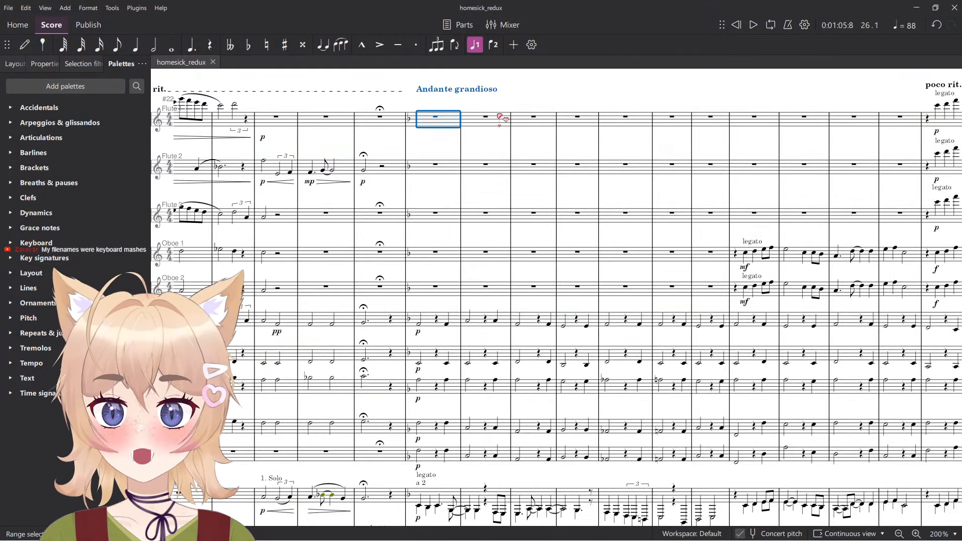
pyautogui.click(543, 102)
pyautogui.scroll(-4, 539, 101)
pyautogui.moveTo(536, 101); pyautogui.dragTo(396, 206)
pyautogui.scroll(5, 375, 225)
pyautogui.scroll(-1, 380, 240)
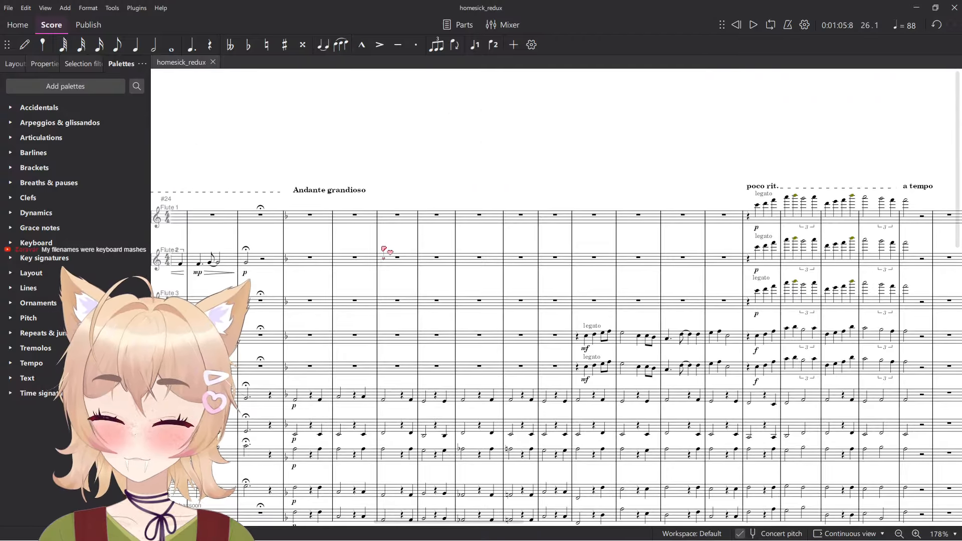
pyautogui.scroll(-10, 392, 258)
pyautogui.hscroll(3, 449, 260)
pyautogui.hscroll(-6, 441, 255)
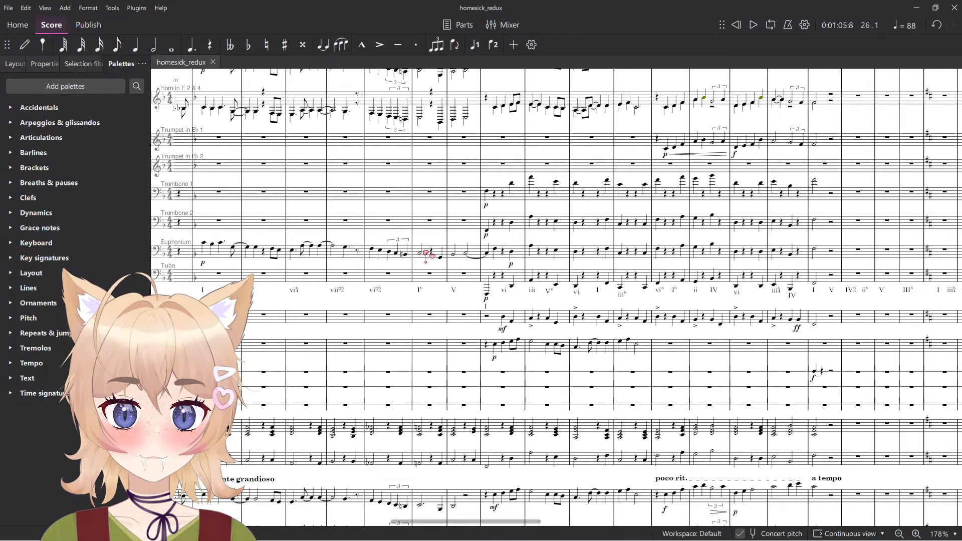
pyautogui.scroll(3, 486, 214)
pyautogui.moveTo(618, 212); pyautogui.dragTo(570, 238)
# Switch to the PureRef composition board, read the mode chord table's dominant to leading-tone columns, and return to the score.
pyautogui.hotkey('alt', 'Tab')
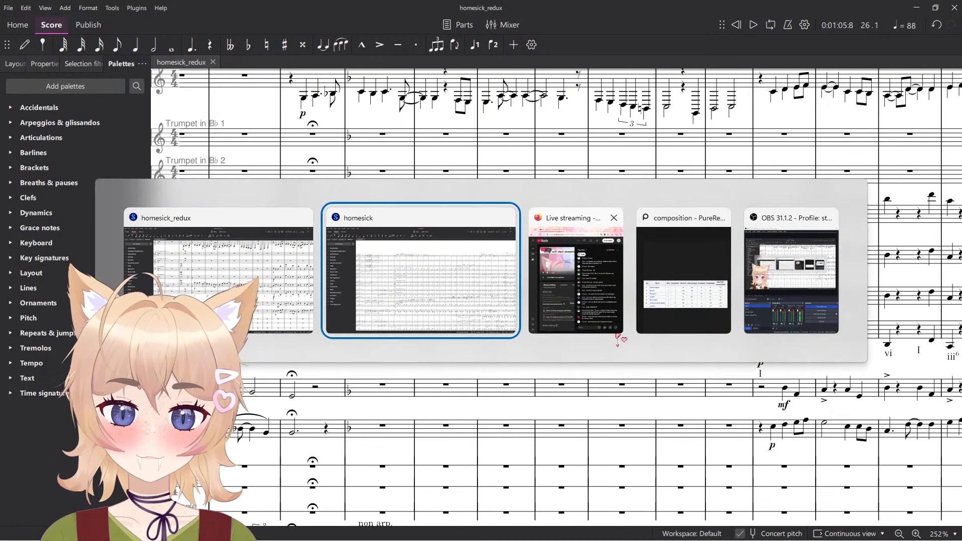
pyautogui.hotkey('alt', 'Tab')
pyautogui.hotkey('alt', 'Tab')
pyautogui.scroll(2, 776, 351)
pyautogui.scroll(2, 775, 375)
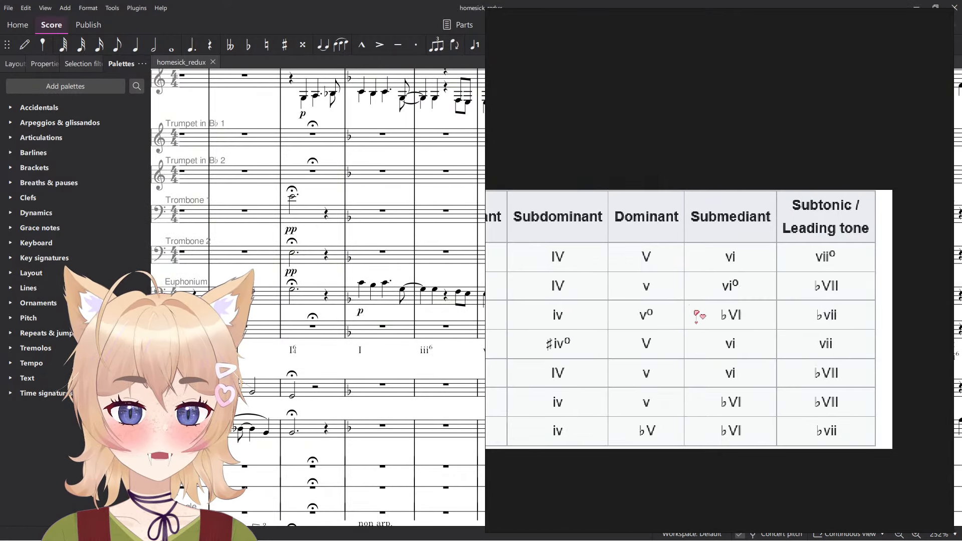
pyautogui.scroll(-5, 731, 383)
pyautogui.hotkey('alt', 'Tab')
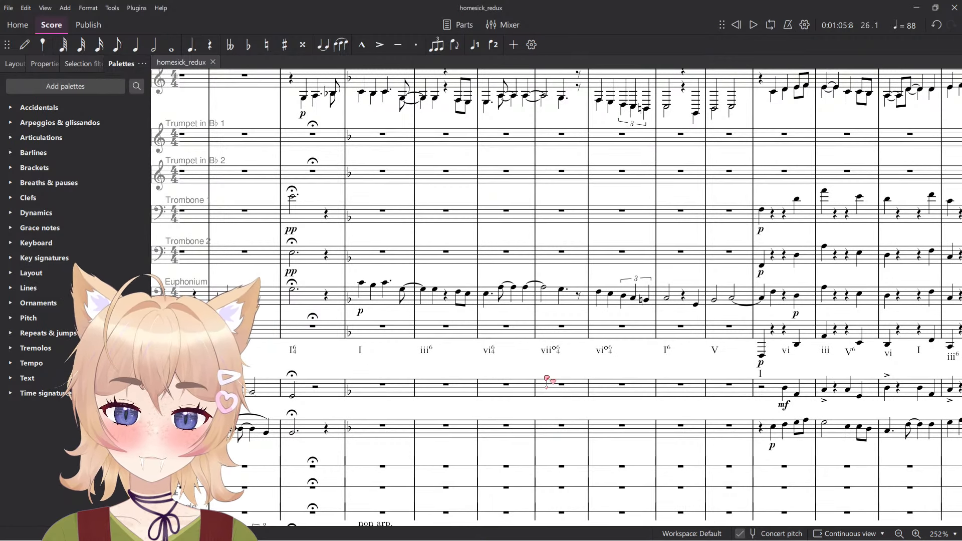
# Audition the Andante grandioso passage from measure 33 and stop playback in measure 37.
pyautogui.click(772, 330)
pyautogui.click(773, 385)
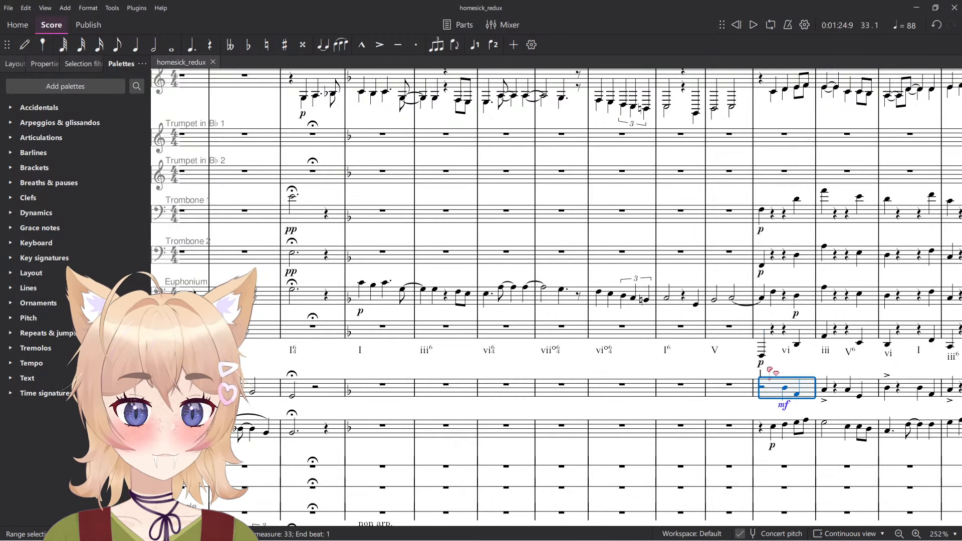
pyautogui.click(768, 368)
pyautogui.hscroll(5, 768, 368)
pyautogui.scroll(3, 615, 337)
pyautogui.click(503, 367)
pyautogui.press('space')
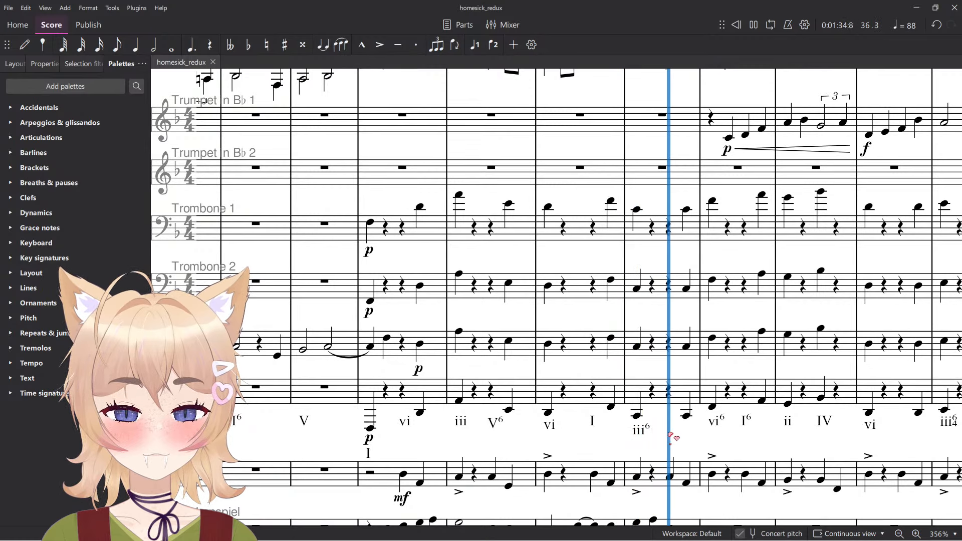
pyautogui.press('space')
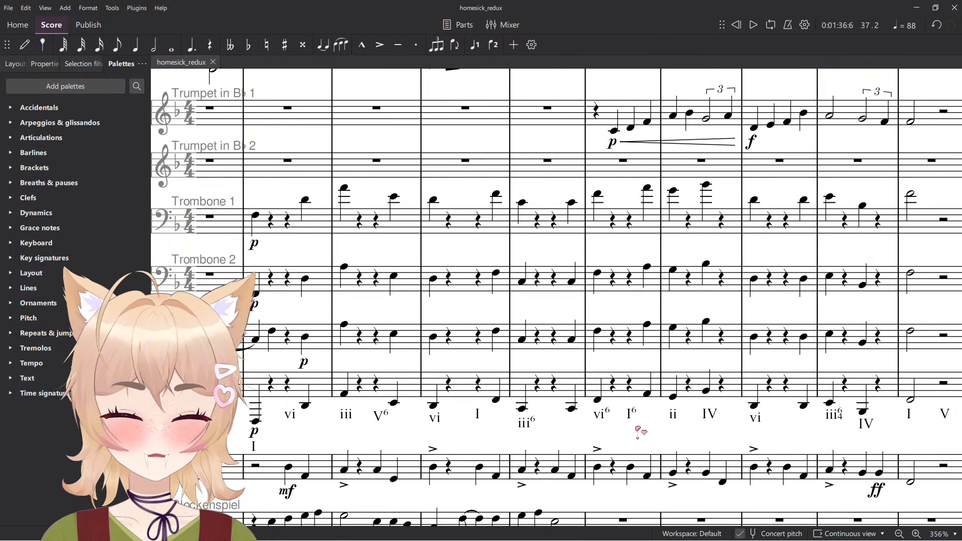
# Inspect the tuba's first note and ii numeral in measure 38, and compare them with the supertonic column of PureRef's mode table.
pyautogui.click(673, 398)
pyautogui.moveTo(673, 402); pyautogui.dragTo(588, 406)
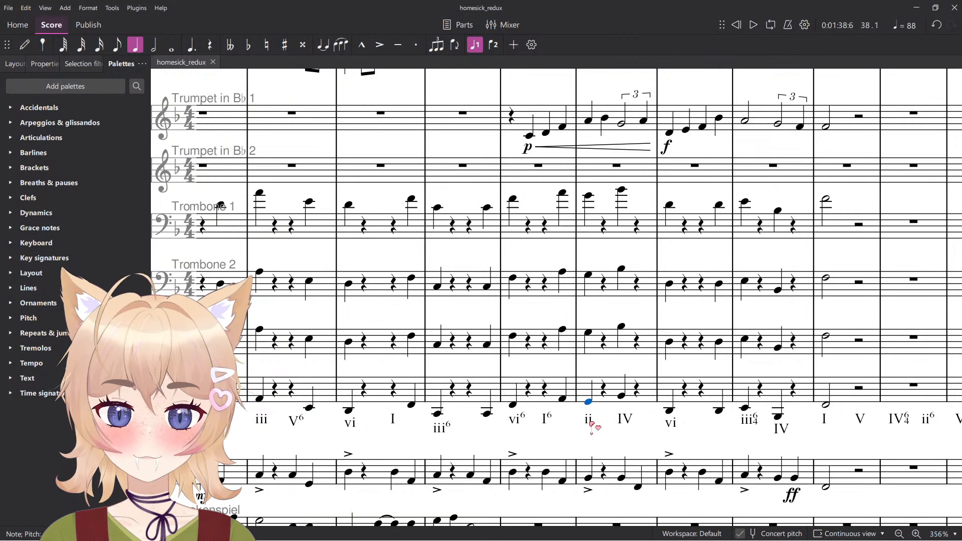
pyautogui.doubleClick(591, 422)
pyautogui.click(617, 435)
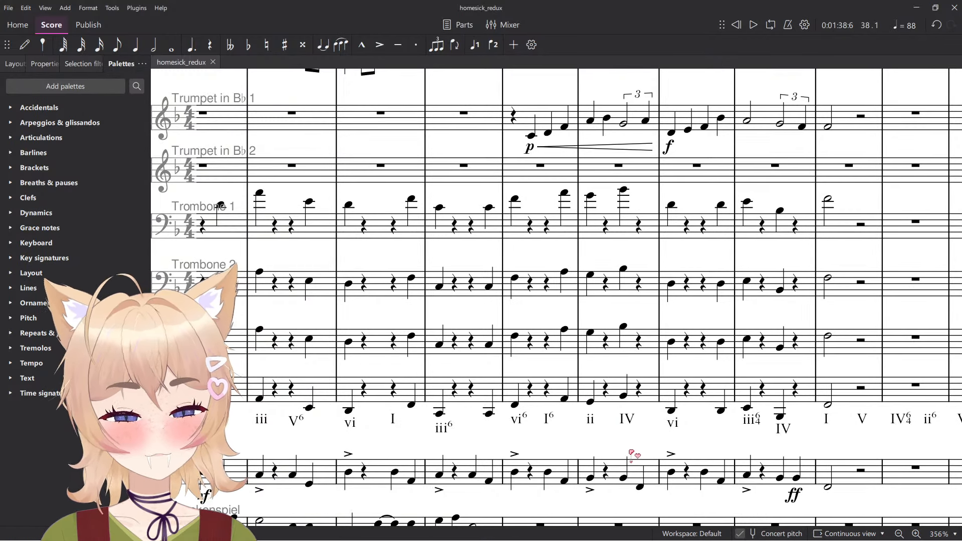
pyautogui.hotkey('alt', 'Tab')
pyautogui.scroll(5, 656, 376)
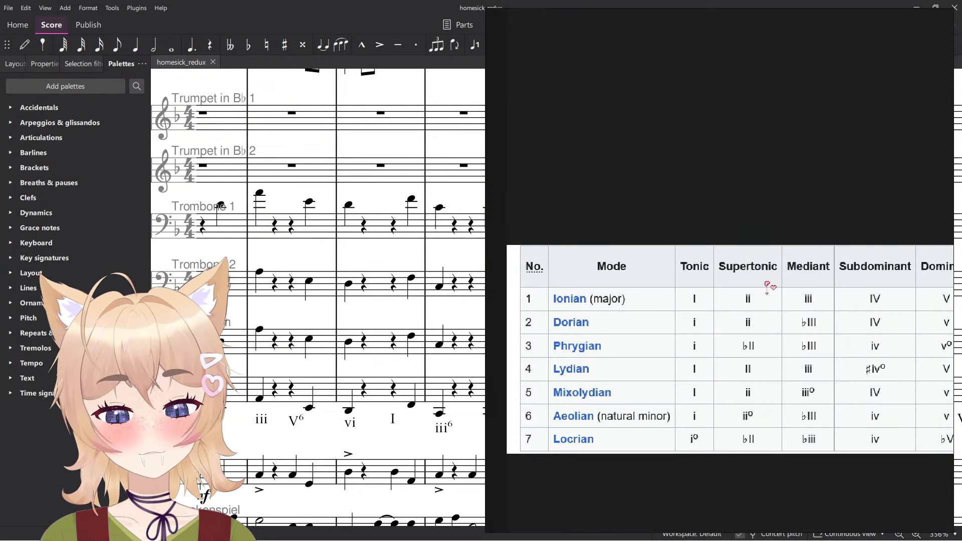
pyautogui.scroll(2, 732, 311)
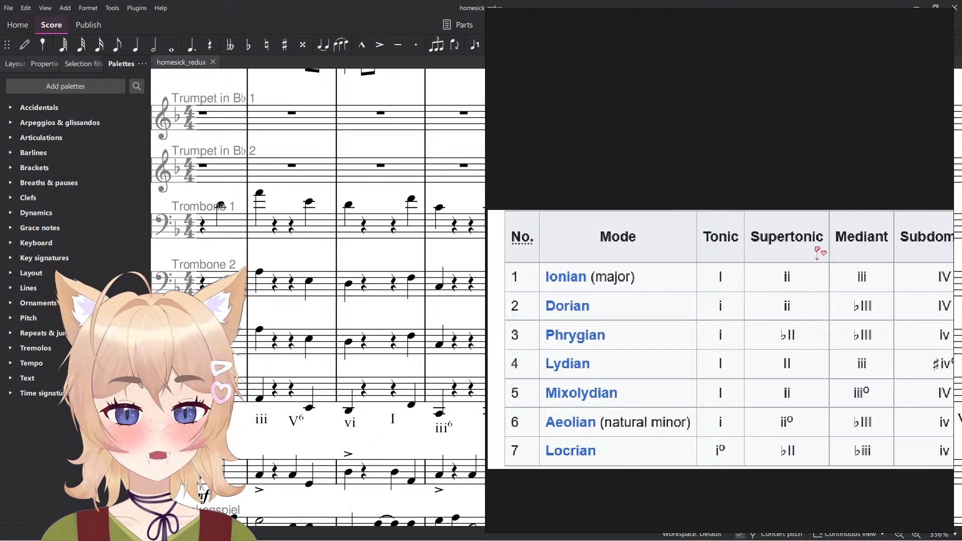
pyautogui.scroll(-3, 819, 251)
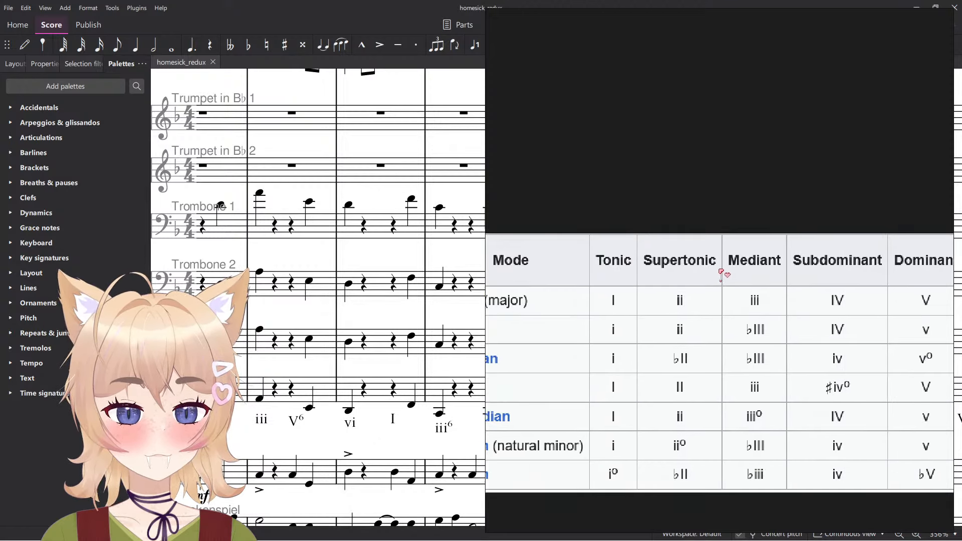
# Return to the score and change the Roman numeral at the start of measure 38 to II.
pyautogui.press('Escape')
pyautogui.doubleClick(592, 419)
pyautogui.hotkey('ctrl', 'a')
pyautogui.write('II')
pyautogui.press('Escape')
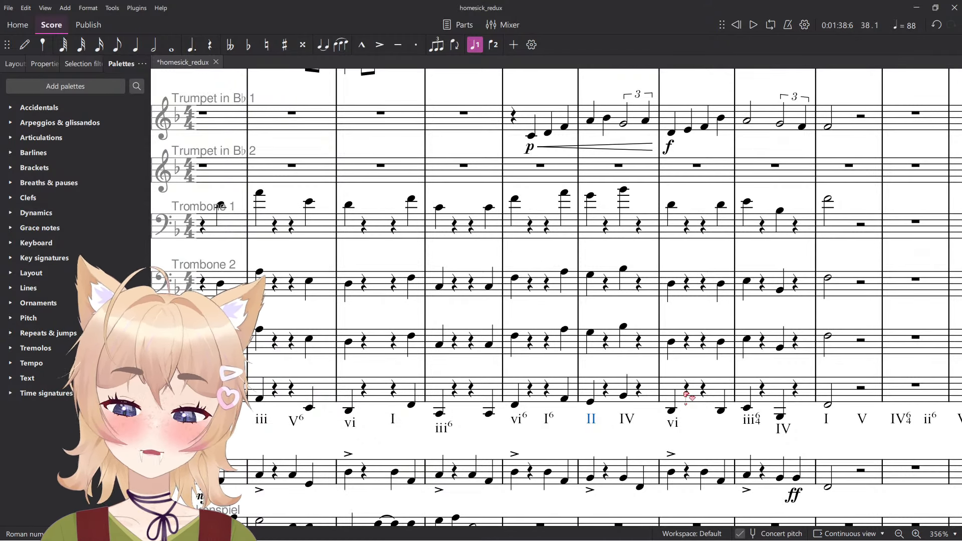
# Check the chord tones at the start of measure 38 in the tuba and in the strings from double basses to first violins.
pyautogui.scroll(2, 610, 424)
pyautogui.click(579, 397)
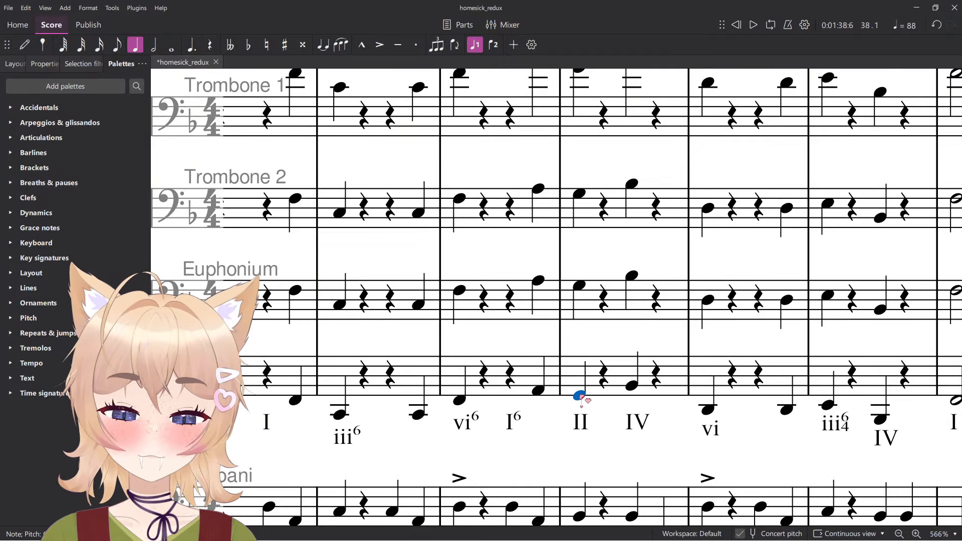
pyautogui.scroll(-4, 584, 396)
pyautogui.scroll(-8, 608, 436)
pyautogui.scroll(2, 586, 438)
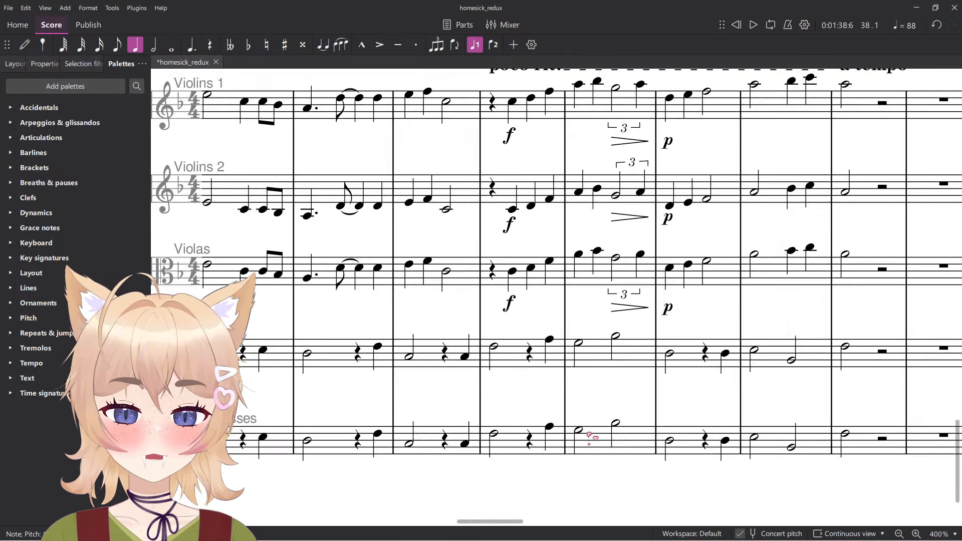
pyautogui.click(581, 431)
pyautogui.scroll(3, 602, 421)
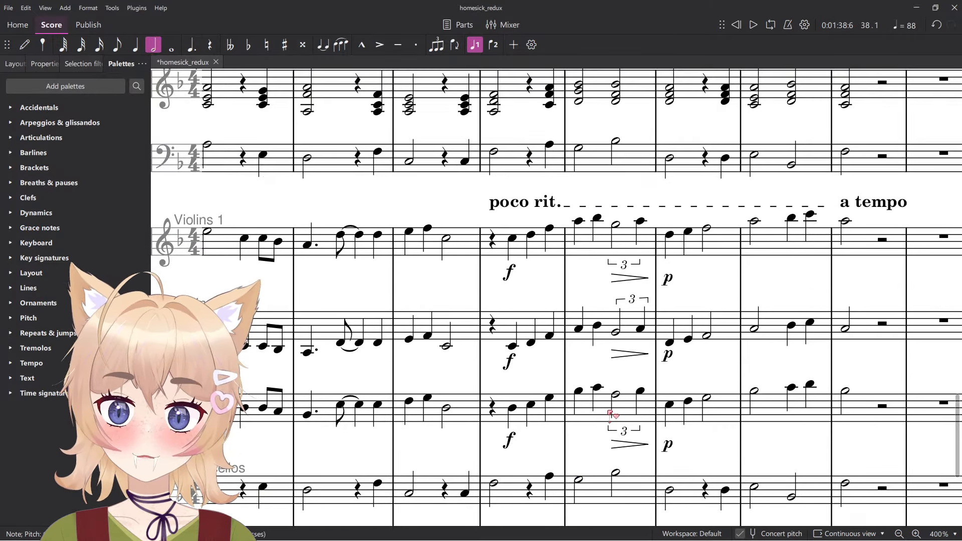
pyautogui.scroll(-4, 572, 417)
pyautogui.press('alt')
pyautogui.scroll(3, 570, 413)
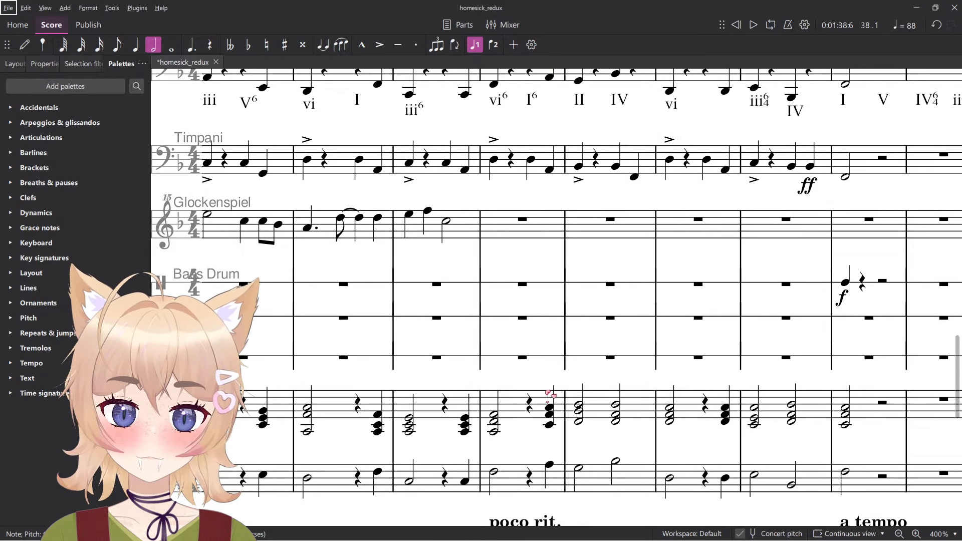
pyautogui.scroll(-3, 548, 396)
pyautogui.hotkey('alt', 'Up')
pyautogui.hotkey('alt', 'Up')
pyautogui.scroll(3, 565, 397)
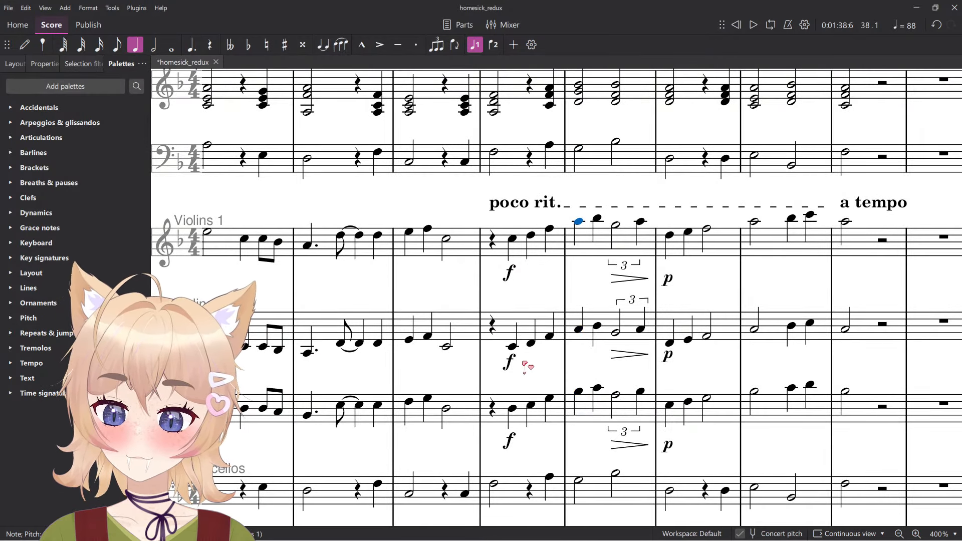
# Raise the B in the harp's first chord of measure 38 to B natural.
pyautogui.scroll(7, 524, 362)
pyautogui.click(582, 473)
pyautogui.click(579, 468)
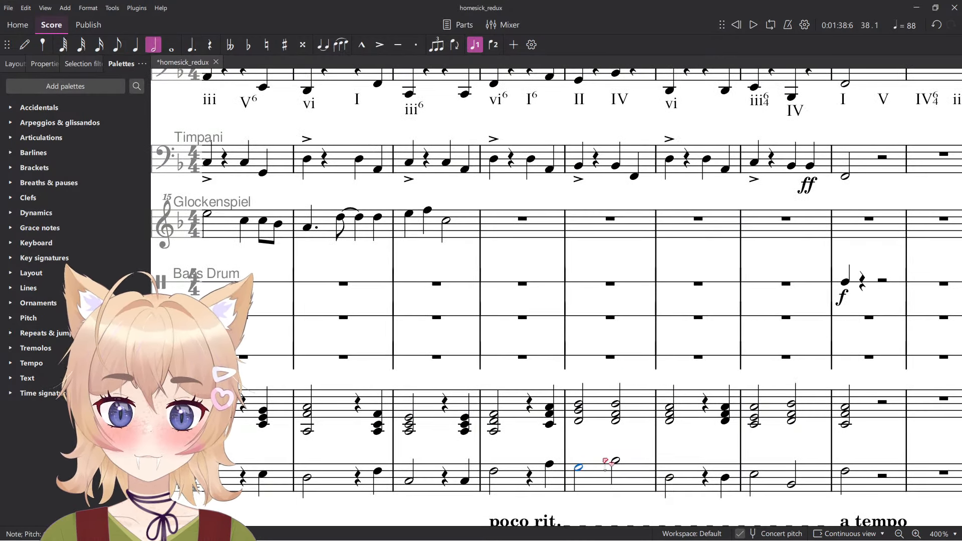
pyautogui.hotkey('alt', 'Up')
pyautogui.scroll(5, 645, 394)
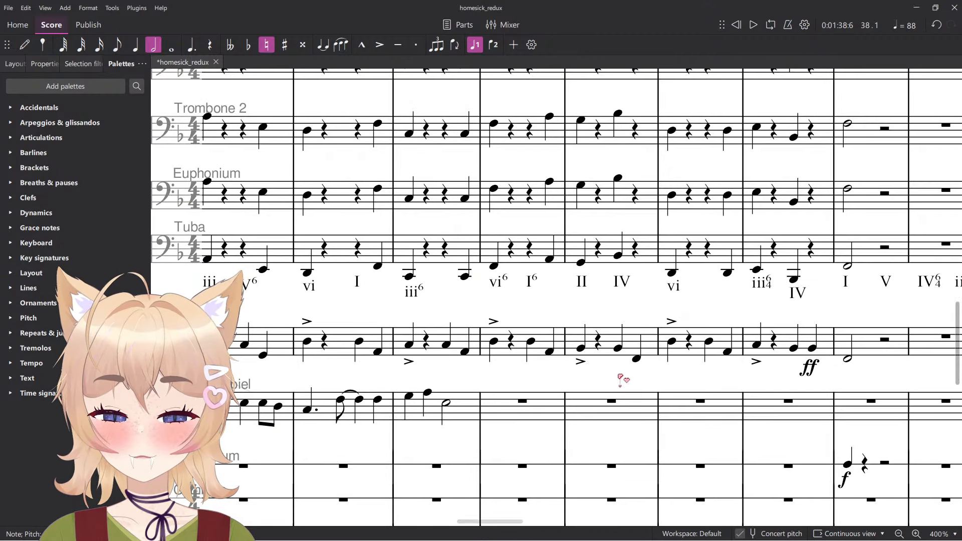
# Raise the timpani's notes on beats 1 and 3 of measure 38 by a semitone to B natural.
pyautogui.click(581, 395)
pyautogui.press('Up')
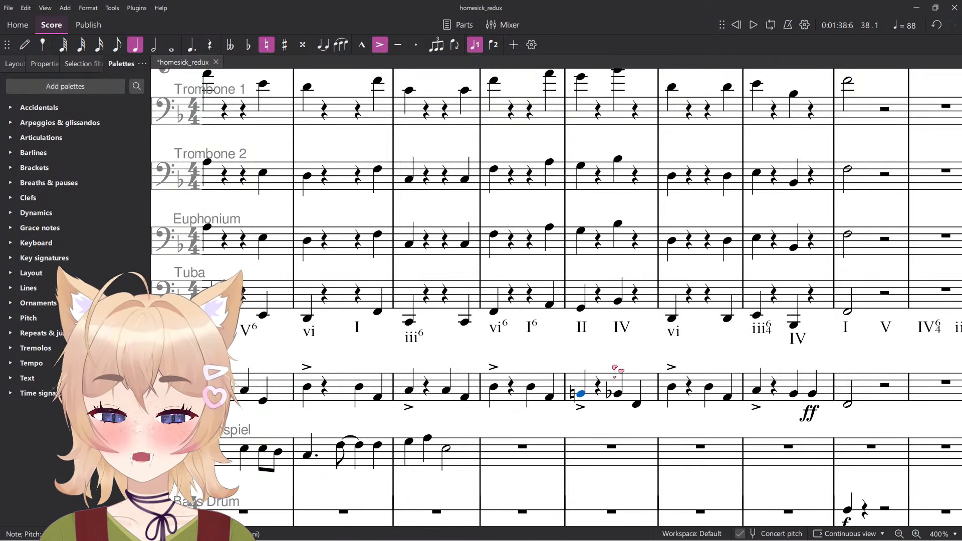
pyautogui.click(620, 395)
pyautogui.press('Up')
# Check measure 38 upward from the tuba and raise the first trumpet's second-beat note to B natural.
pyautogui.click(582, 309)
pyautogui.hotkey('alt', 'Up')
pyautogui.hotkey('alt', 'Up')
pyautogui.hotkey('alt', 'Up')
pyautogui.hotkey('alt', 'Up')
pyautogui.scroll(2, 622, 299)
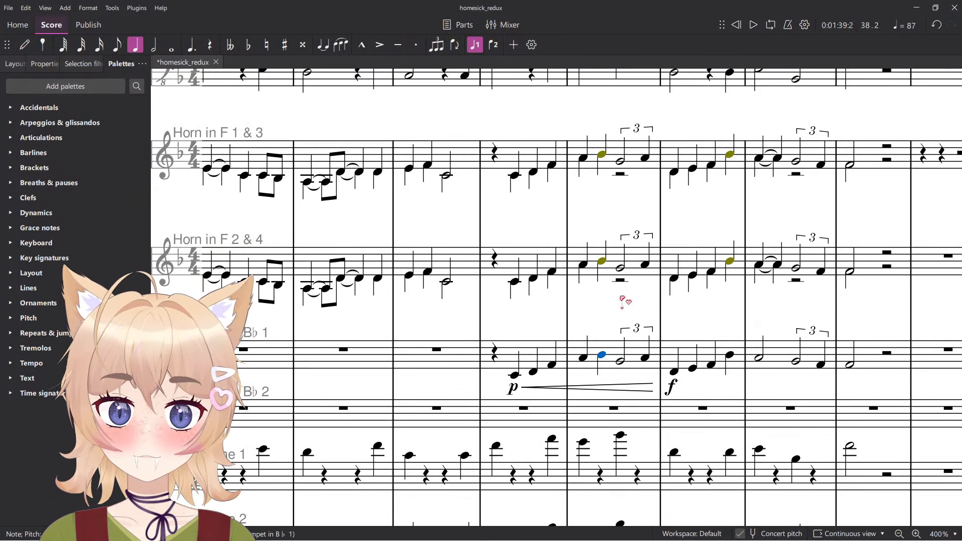
pyautogui.press('Down')
# Raise the second-beat notes of both horn staves in measure 38 to B natural.
pyautogui.scroll(1, 603, 161)
pyautogui.click(602, 156)
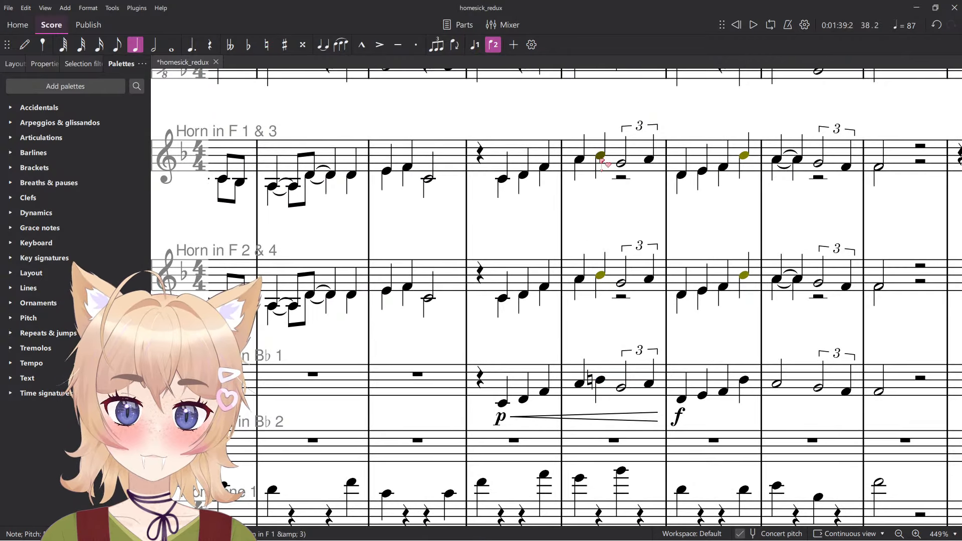
pyautogui.keyDown('shift'); pyautogui.click(601, 275); pyautogui.keyUp('shift')
# Check the opening notes of measure 38 upward from the contrabassoon and raise the second clarinet's half note to B natural.
pyautogui.scroll(-4, 563, 274)
pyautogui.scroll(4, 571, 301)
pyautogui.scroll(3, 583, 341)
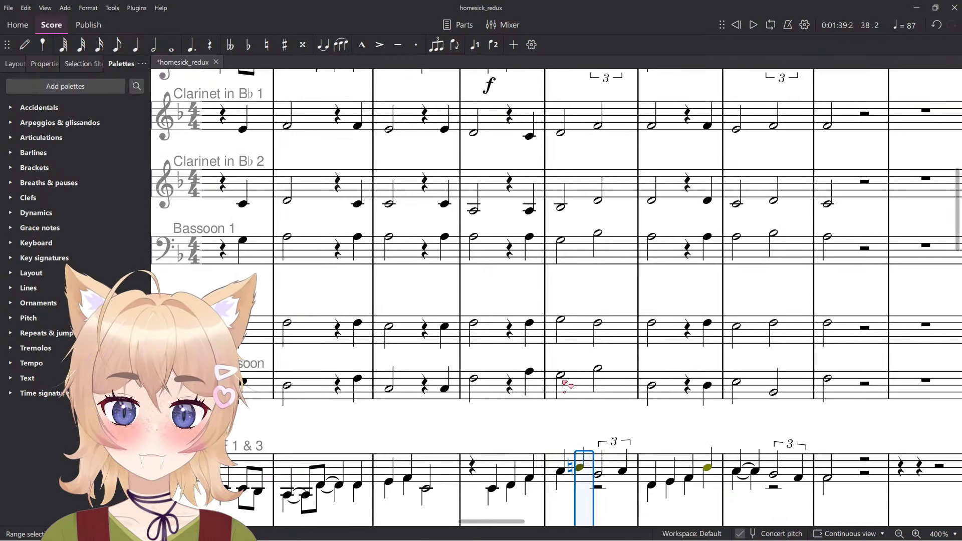
pyautogui.click(561, 375)
pyautogui.hotkey('alt', 'Up')
pyautogui.hotkey('alt', 'Up')
pyautogui.hotkey('alt', 'Up')
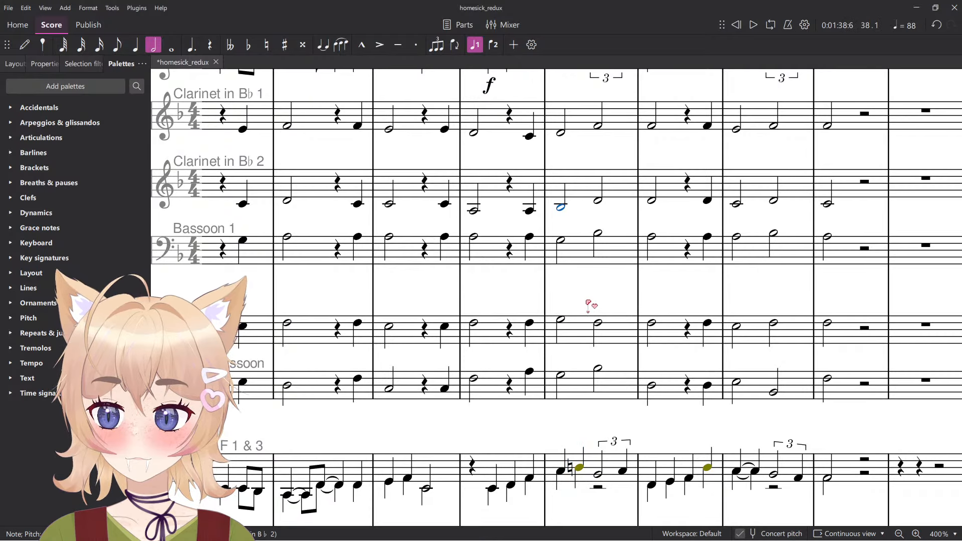
pyautogui.press('Up')
# Raise the second-beat notes of measure 38 to B natural in all three flutes and both oboes.
pyautogui.scroll(3, 626, 286)
pyautogui.hotkey('alt', 'Up')
pyautogui.hotkey('alt', 'Up')
pyautogui.scroll(3, 626, 286)
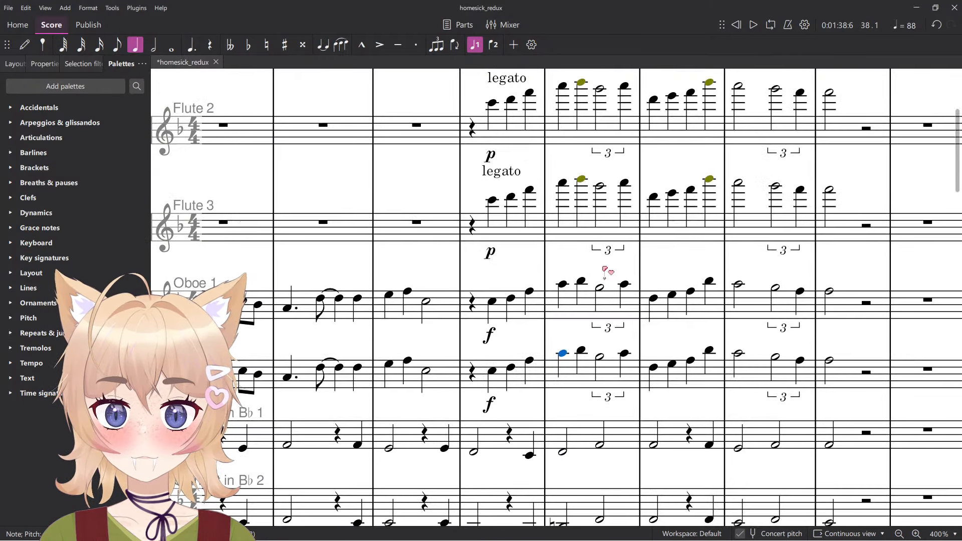
pyautogui.press('Right')
pyautogui.scroll(1, 607, 211)
pyautogui.scroll(1, 605, 189)
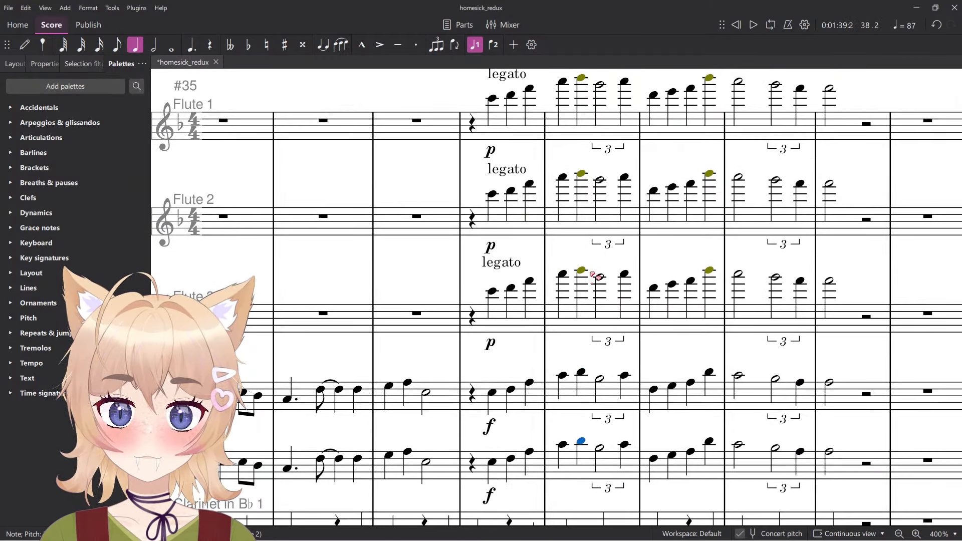
pyautogui.click(581, 441)
pyautogui.keyDown('shift'); pyautogui.click(581, 78); pyautogui.keyUp('shift')
pyautogui.press('Up')
# Raise the second-beat notes of measure 38 to B natural in both violin sections and the violas.
pyautogui.scroll(-3, 581, 77)
pyautogui.scroll(-10, 543, 195)
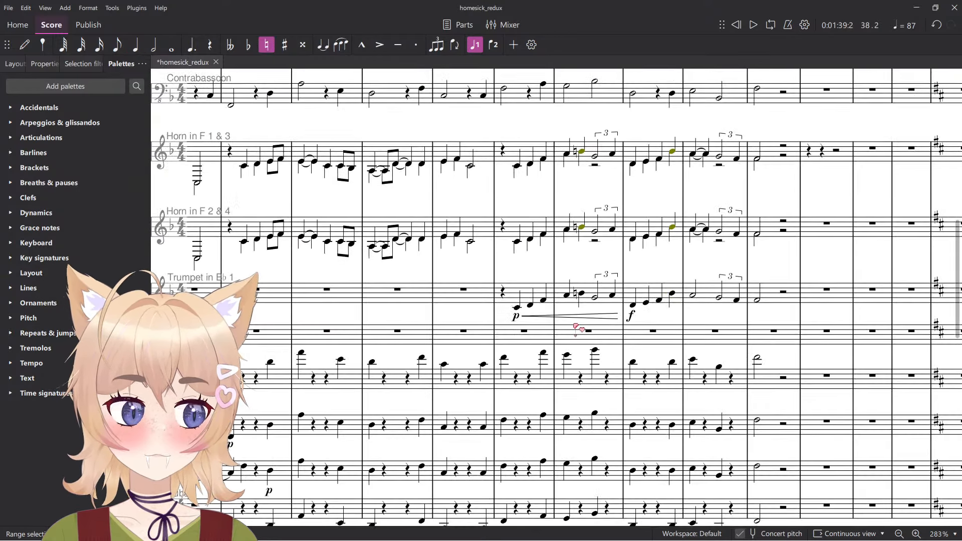
pyautogui.scroll(-6, 543, 194)
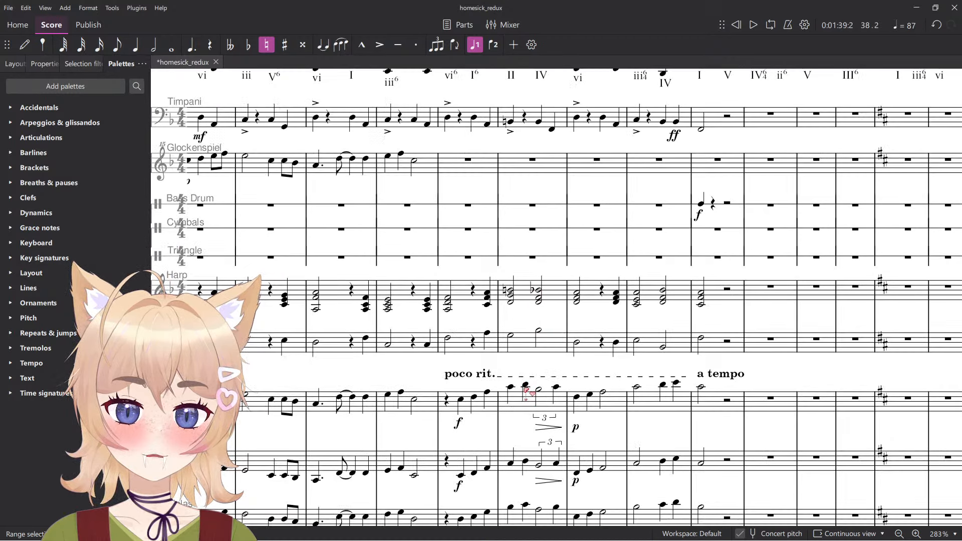
pyautogui.click(526, 386)
pyautogui.scroll(-1, 530, 393)
pyautogui.keyDown('shift'); pyautogui.click(527, 459); pyautogui.keyUp('shift')
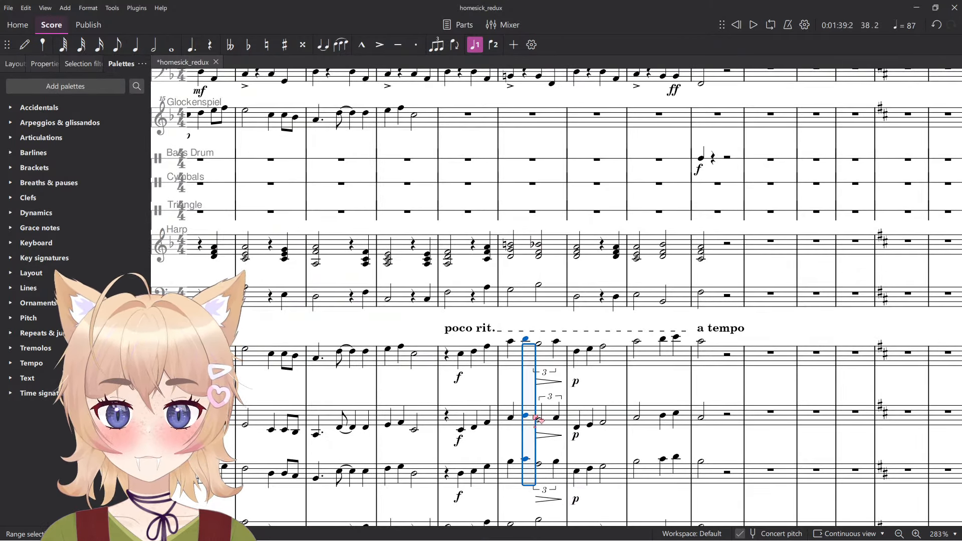
pyautogui.press('Up')
# Change the Roman numeral under the second half of measure 38 to ♯iv°.
pyautogui.scroll(-4, 539, 420)
pyautogui.scroll(2, 548, 451)
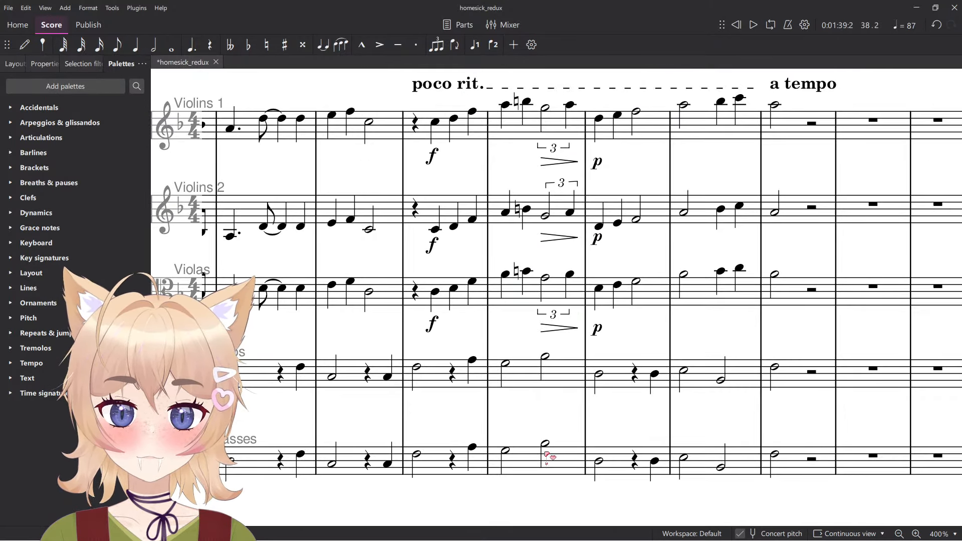
pyautogui.click(545, 443)
pyautogui.scroll(-2, 563, 392)
pyautogui.scroll(6, 558, 277)
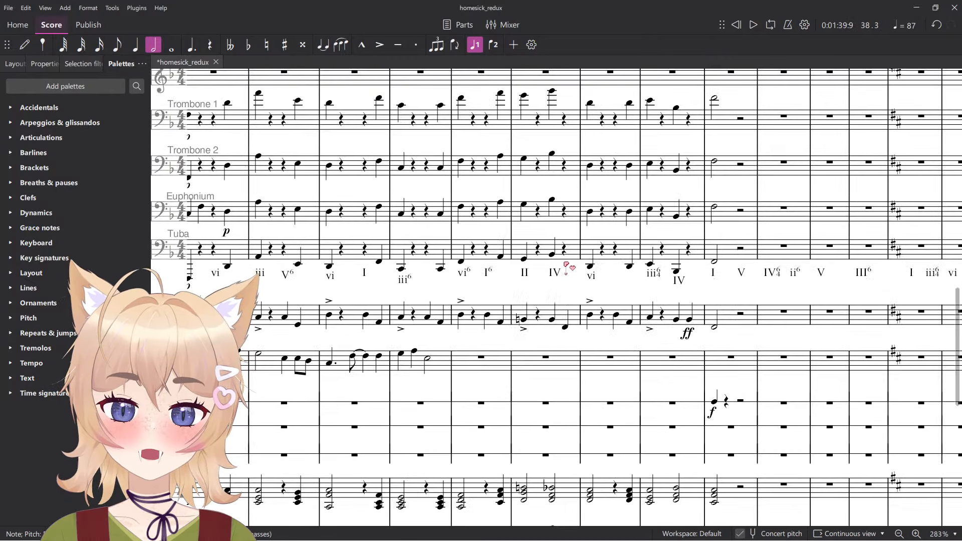
pyautogui.doubleClick(555, 273)
pyautogui.hotkey('ctrl', 'a')
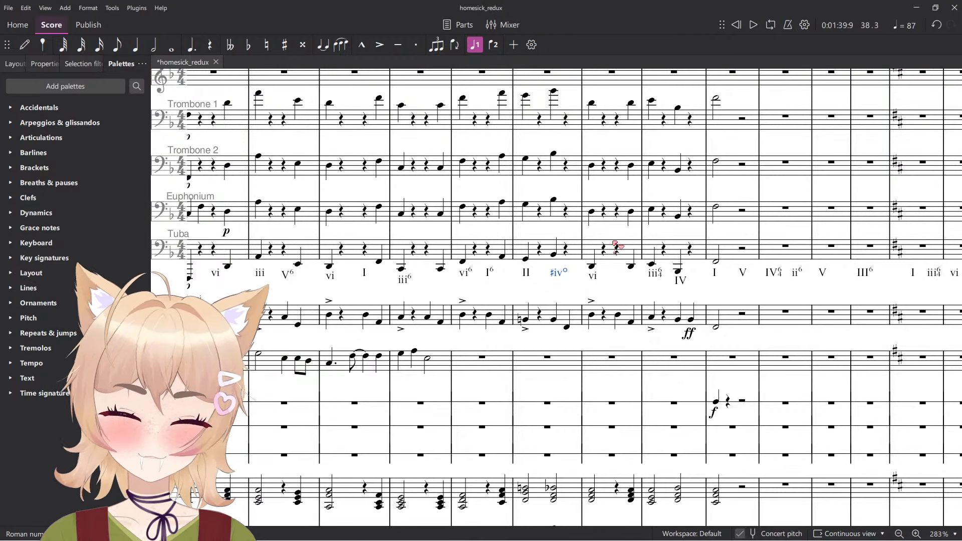
# Raise the harp's B notes in the second half of measure 38 to B natural on both staves.
pyautogui.scroll(-2, 608, 244)
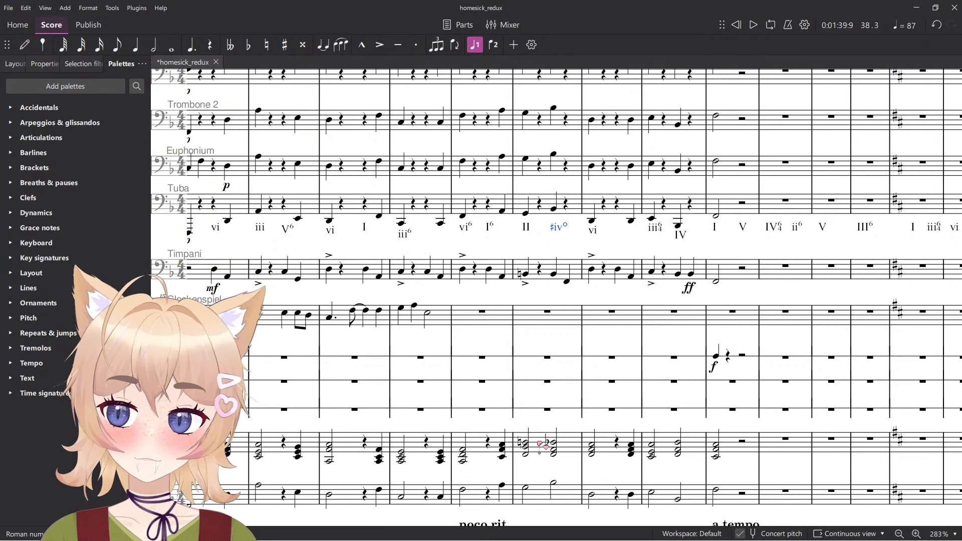
pyautogui.click(554, 485)
pyautogui.scroll(3, 556, 486)
pyautogui.keyDown('ctrl'); pyautogui.click(555, 446); pyautogui.keyUp('ctrl')
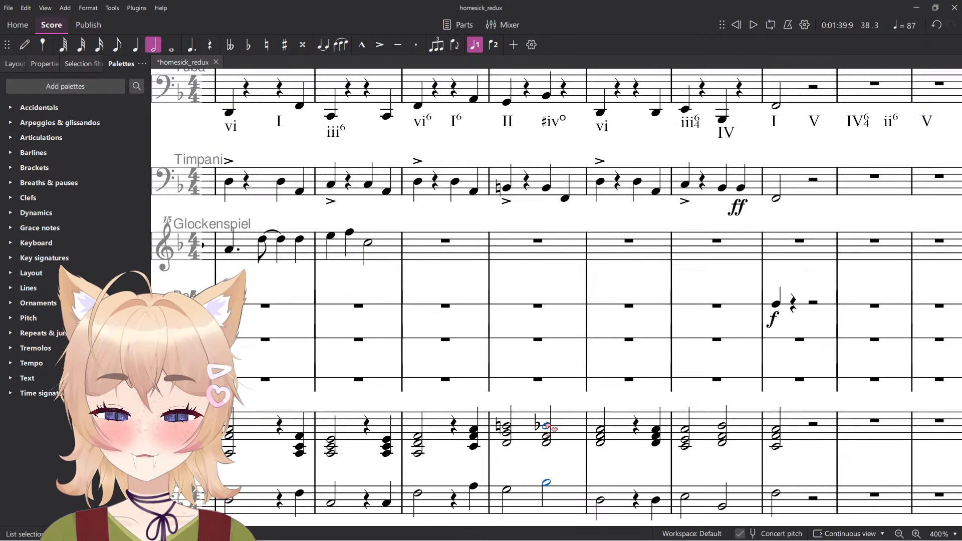
pyautogui.press('Escape')
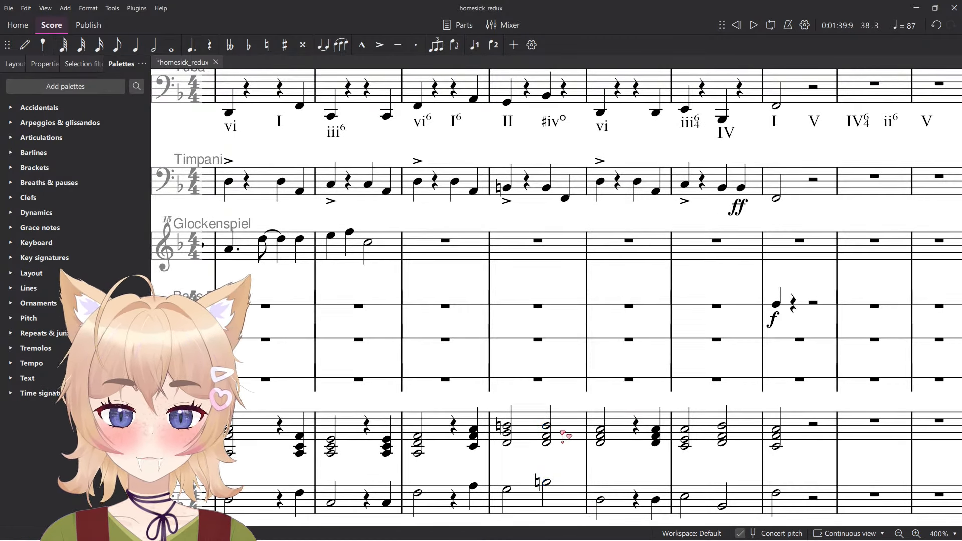
# Raise the third-beat notes of measure 38 to B natural in the tuba, euphonium and both trombones.
pyautogui.scroll(5, 557, 438)
pyautogui.click(545, 417)
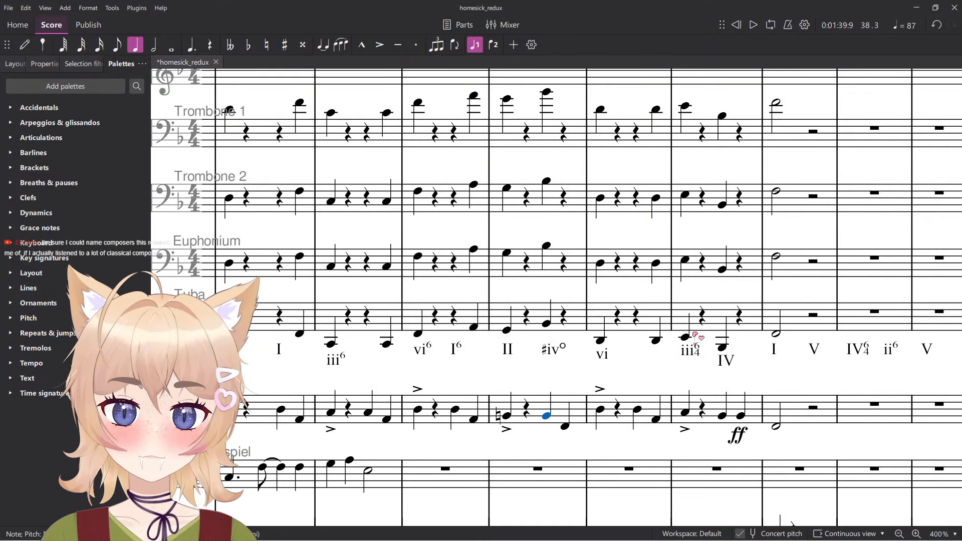
pyautogui.scroll(2, 596, 373)
pyautogui.click(546, 415)
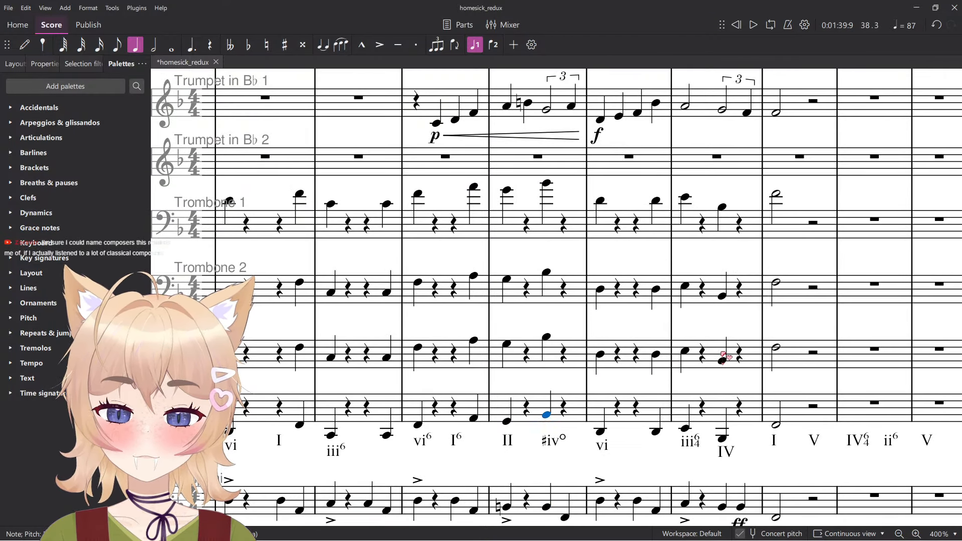
pyautogui.click(547, 337)
pyautogui.keyDown('shift'); pyautogui.click(547, 185); pyautogui.keyUp('shift')
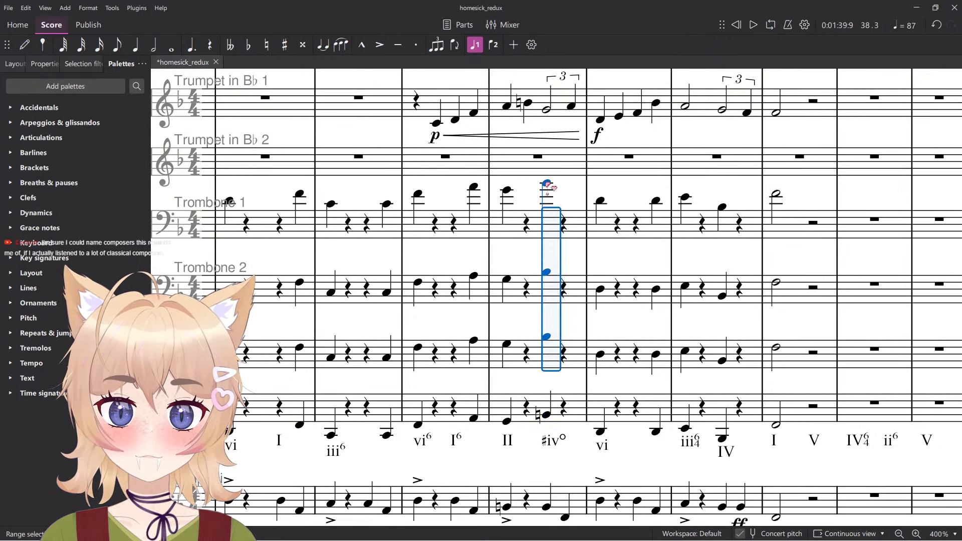
pyautogui.press('=')
# Check the triplet notes of measure 38 in the first trumpet and both horn staves.
pyautogui.scroll(4, 591, 167)
pyautogui.click(547, 292)
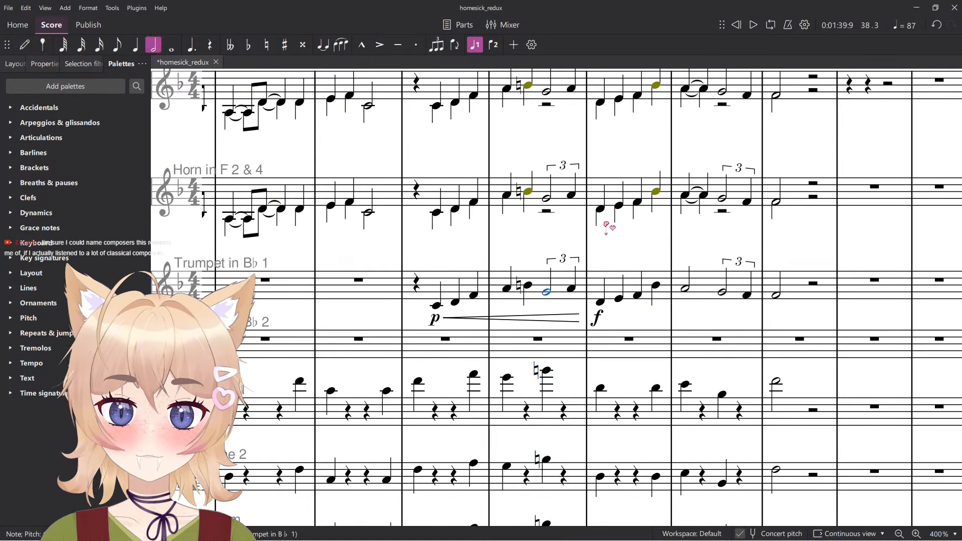
pyautogui.press('Right')
pyautogui.scroll(2, 601, 225)
pyautogui.click(547, 290)
pyautogui.click(572, 285)
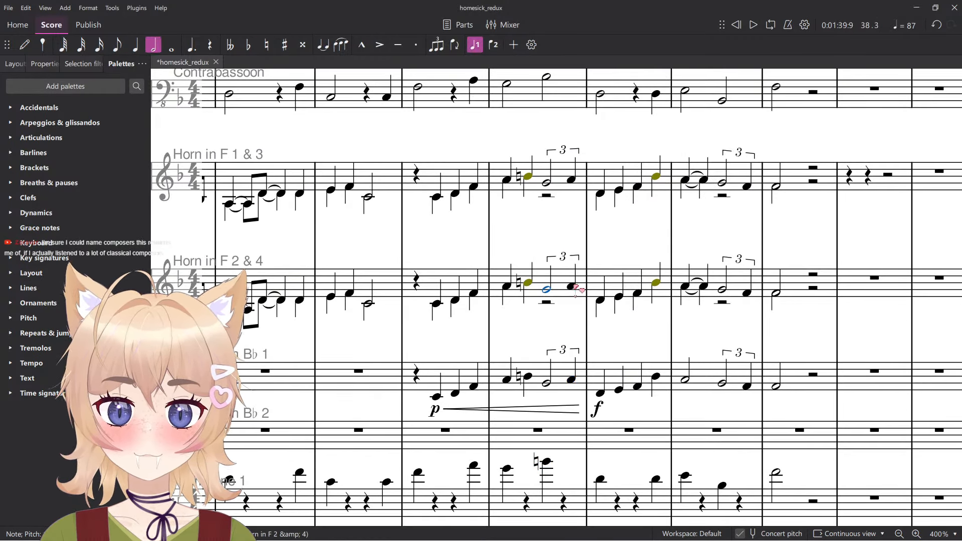
pyautogui.scroll(3, 571, 286)
pyautogui.click(548, 319)
pyautogui.click(572, 317)
# Raise the second half note of measure 38 to B natural in the contrabassoon and first bassoon.
pyautogui.scroll(3, 586, 328)
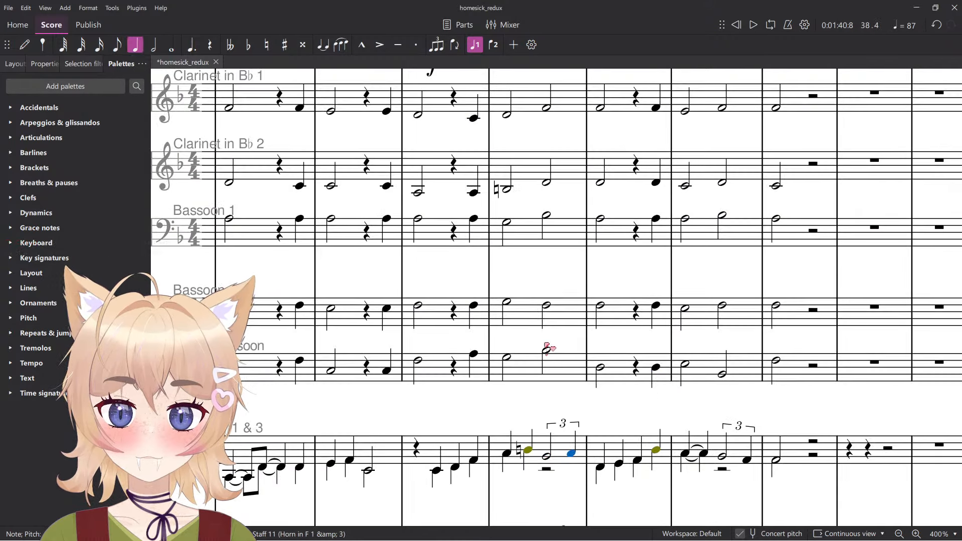
pyautogui.click(549, 350)
pyautogui.scroll(3, 565, 325)
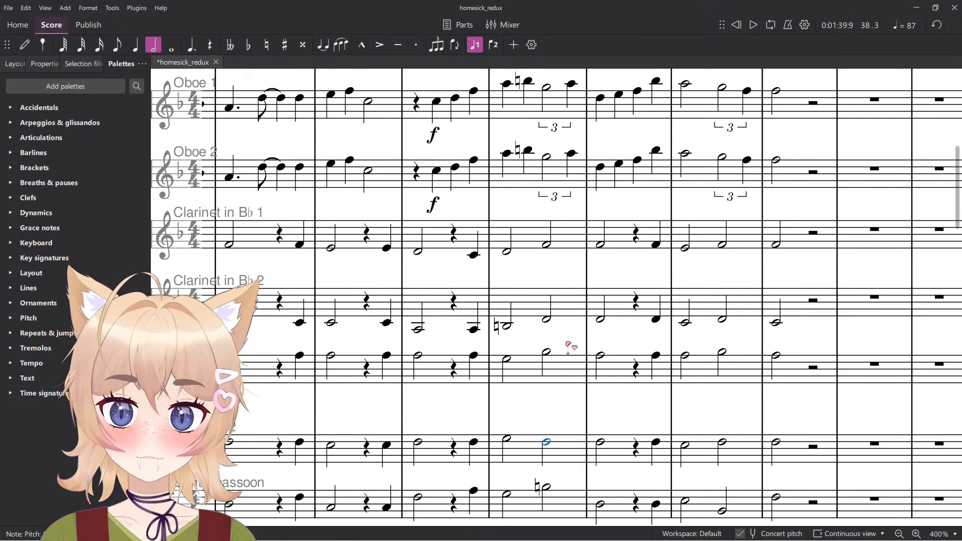
pyautogui.press('Escape')
pyautogui.scroll(1, 572, 393)
pyautogui.click(547, 397)
# Check the second half of measure 38 upward through the clarinets, oboes and flutes.
pyautogui.scroll(2, 549, 452)
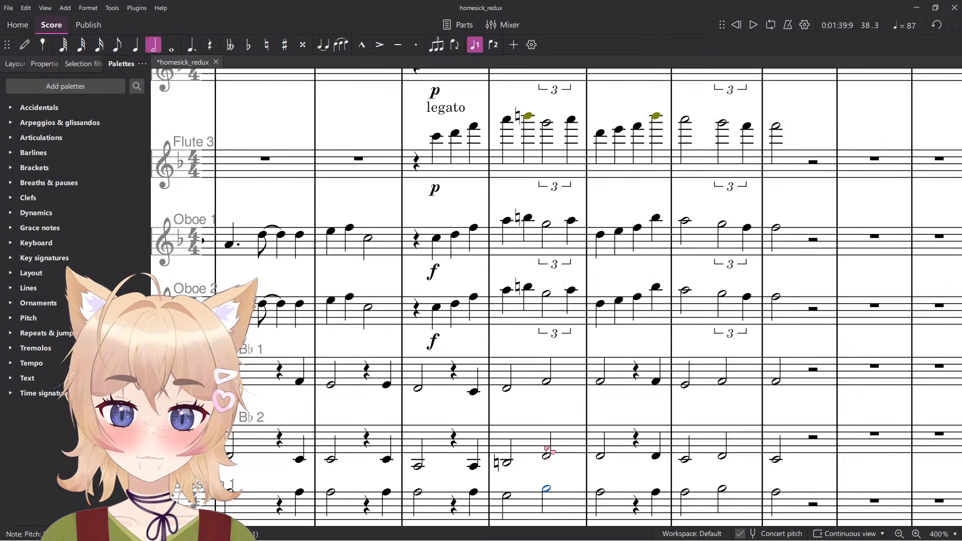
pyautogui.scroll(1, 559, 371)
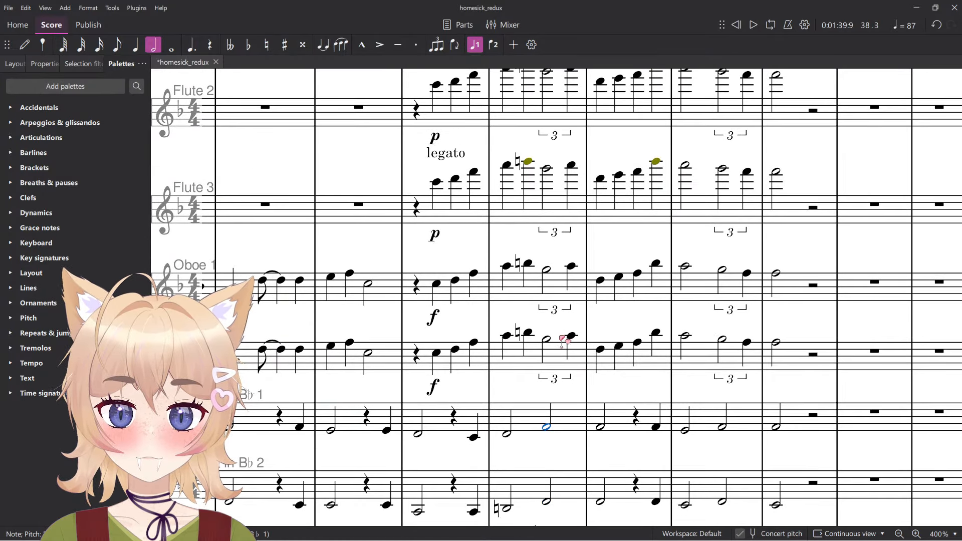
pyautogui.scroll(1, 575, 357)
pyautogui.scroll(4, 561, 325)
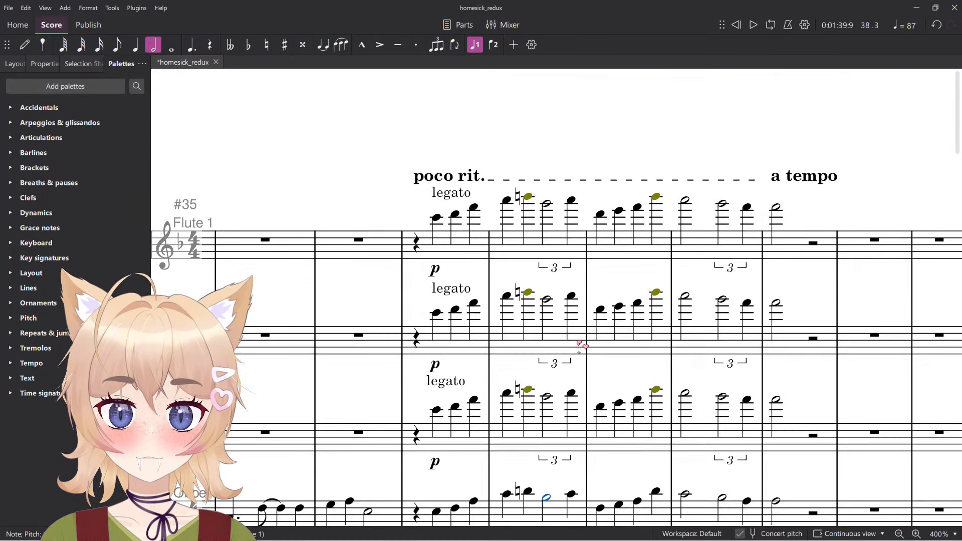
pyautogui.scroll(-8, 564, 274)
pyautogui.scroll(1, 600, 263)
# Switch to the table of modes and compare the chord qualities of each scale degree across the modes.
pyautogui.hotkey('alt', 'Tab')
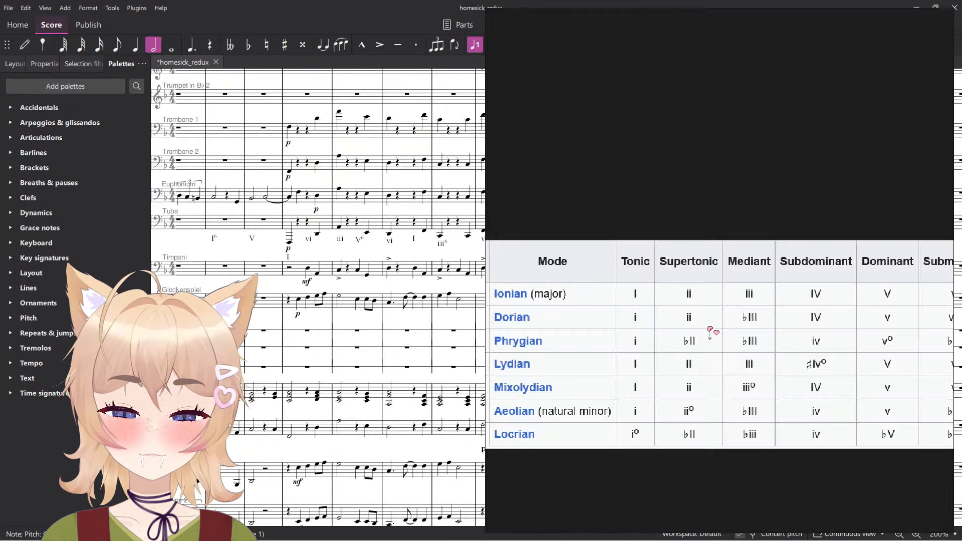
pyautogui.scroll(-2, 754, 341)
pyautogui.scroll(2, 859, 379)
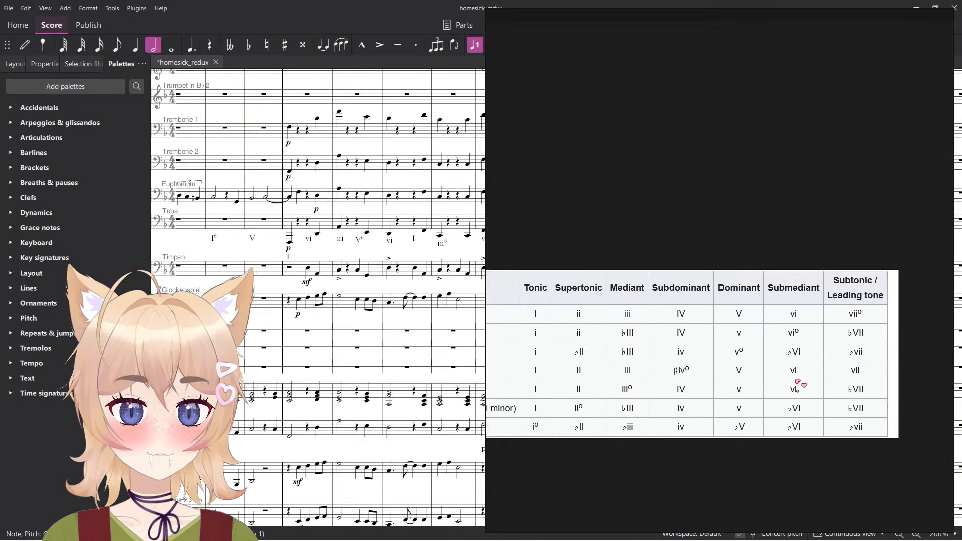
pyautogui.hotkey('alt', 'Tab')
pyautogui.hotkey('alt', 'Tab')
pyautogui.hotkey('alt', 'Tab')
pyautogui.hotkey('alt', 'Tab')
pyautogui.moveTo(779, 320); pyautogui.dragTo(839, 320)
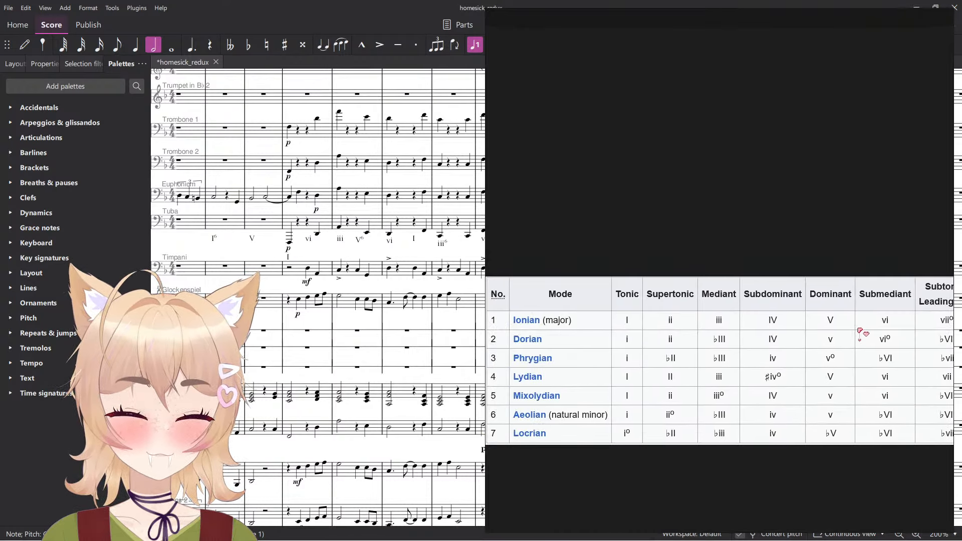
pyautogui.hotkey('alt', 'Tab')
pyautogui.hotkey('alt', 'Tab')
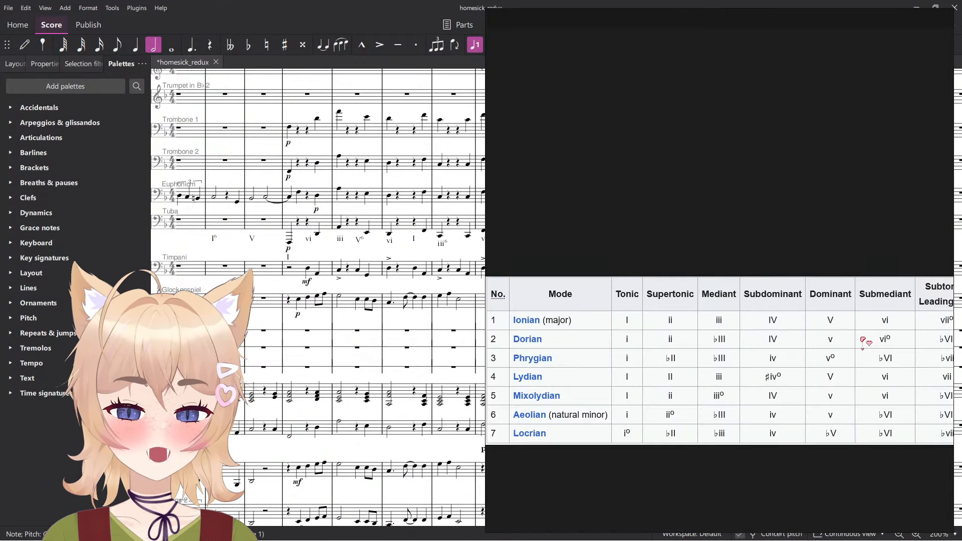
pyautogui.hotkey('alt', 'Tab')
# Play the passage back from measure 33 and save the score.
pyautogui.scroll(5, 466, 357)
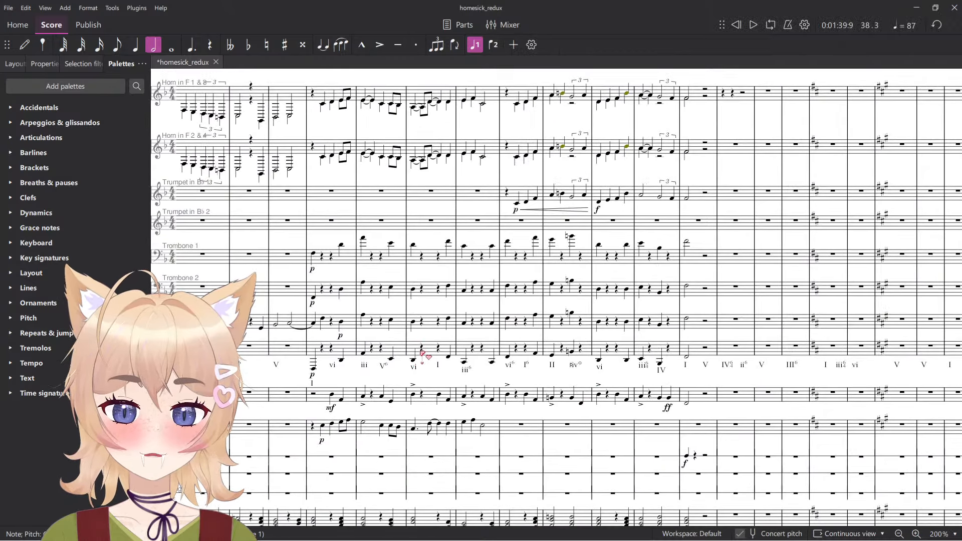
pyautogui.press('Escape')
pyautogui.click(324, 357)
pyautogui.press('space')
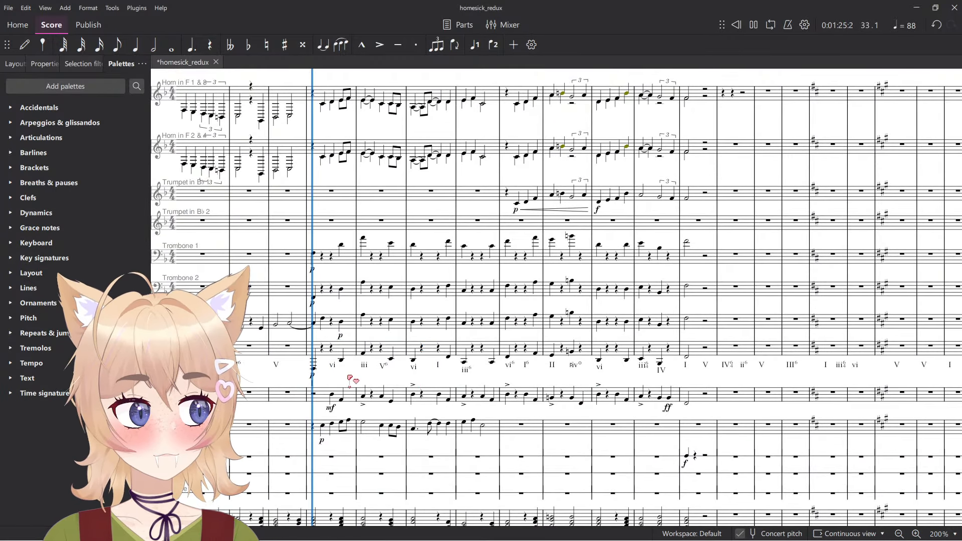
pyautogui.hotkey('ctrl', 's')
pyautogui.scroll(-1, 354, 384)
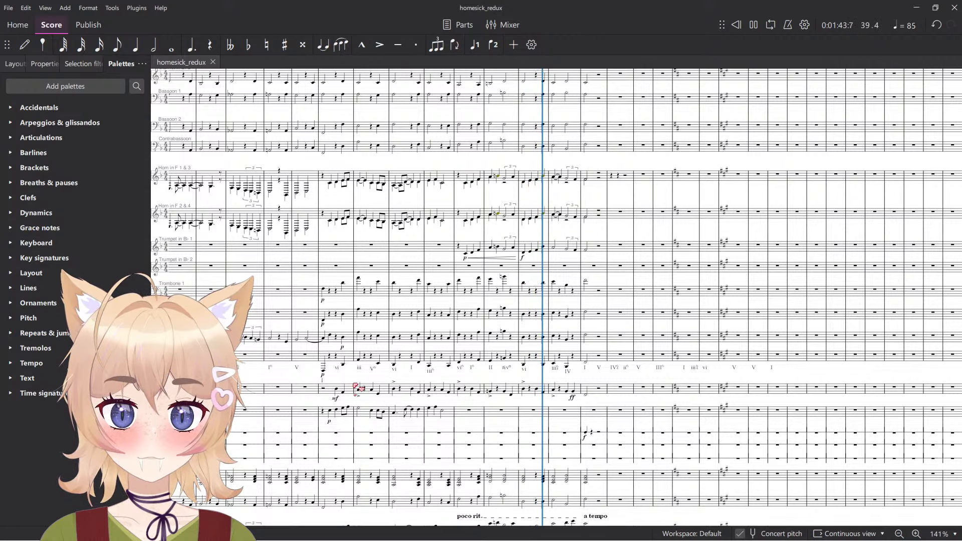
pyautogui.press('space')
# Play the score back from the tuba's first note of measure 38.
pyautogui.scroll(4, 491, 255)
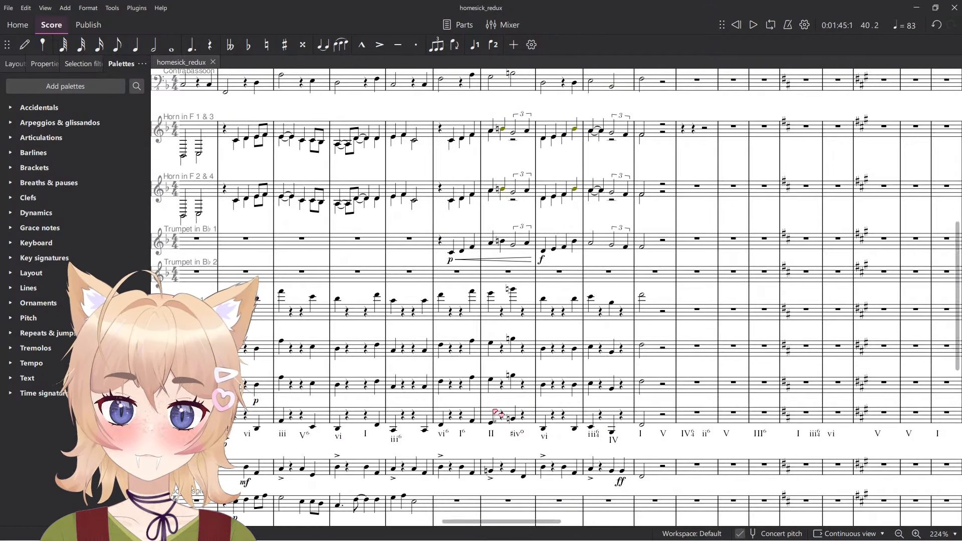
pyautogui.click(491, 422)
pyautogui.press('space')
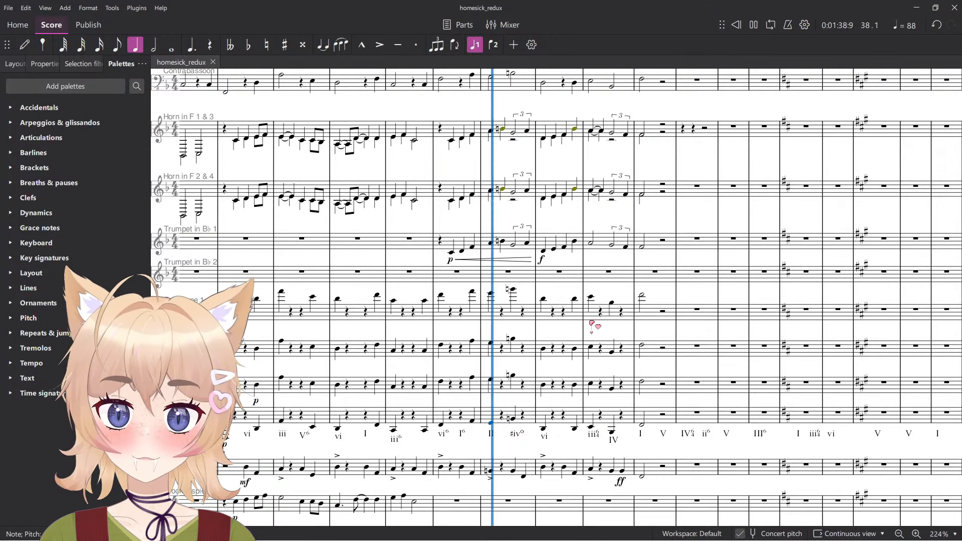
# Check the opening notes of measure 38 one by one upward from the contrabassoon through the woodwinds.
pyautogui.scroll(6, 509, 433)
pyautogui.scroll(3, 496, 440)
pyautogui.click(485, 435)
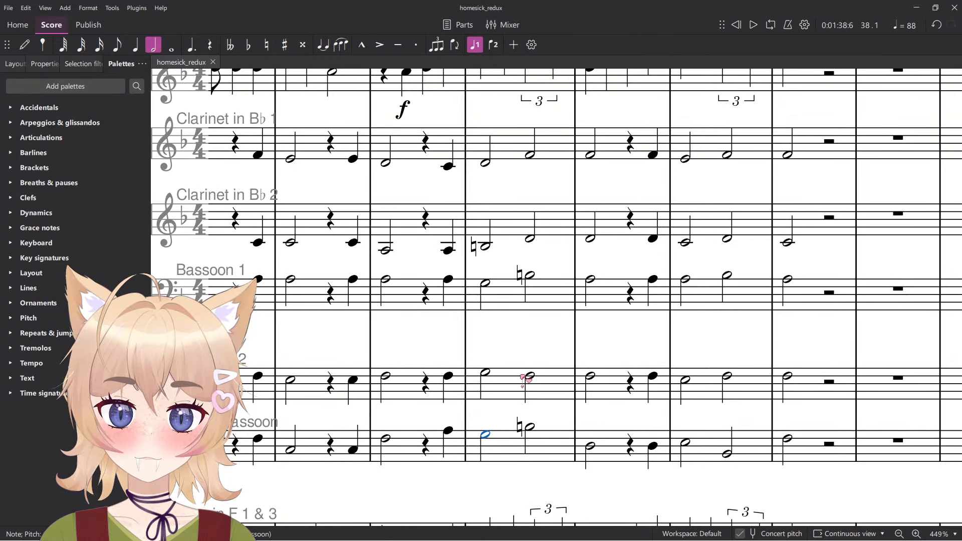
pyautogui.hotkey('alt', 'Up')
pyautogui.hotkey('alt', 'Up')
pyautogui.hotkey('alt', 'Up')
pyautogui.scroll(-3, 597, 378)
pyautogui.scroll(5, 605, 377)
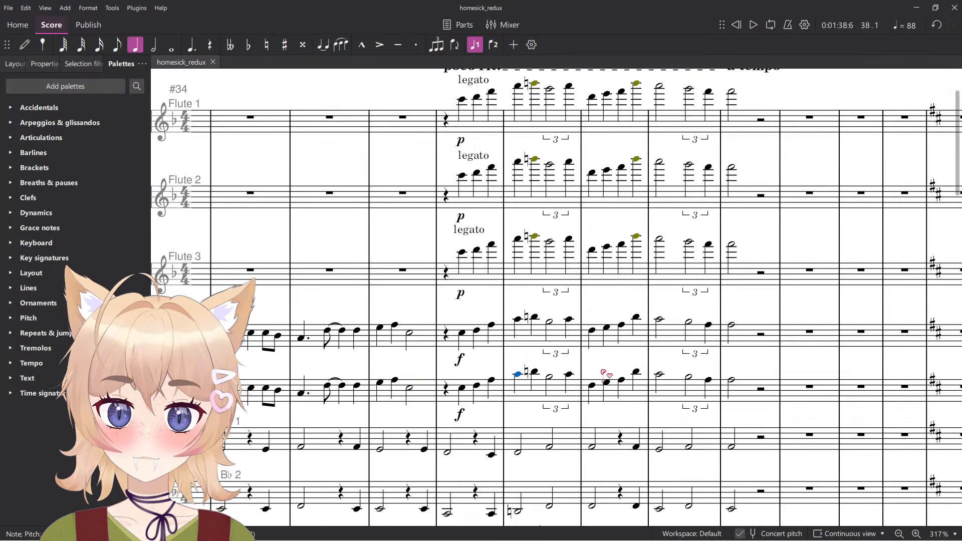
# Check the opening notes of measure 38 downward from the second oboe through the lower instruments.
pyautogui.hotkey('alt', 'Down')
pyautogui.hotkey('alt', 'Down')
pyautogui.hotkey('alt', 'Down')
pyautogui.hotkey('alt', 'Down')
pyautogui.hotkey('alt', 'Down')
pyautogui.hotkey('alt', 'Down')
pyautogui.hotkey('alt', 'Down')
pyautogui.hotkey('alt', 'Down')
pyautogui.hotkey('alt', 'Down')
pyautogui.hotkey('alt', 'Down')
pyautogui.hotkey('alt', 'Down')
pyautogui.hotkey('alt', 'Down')
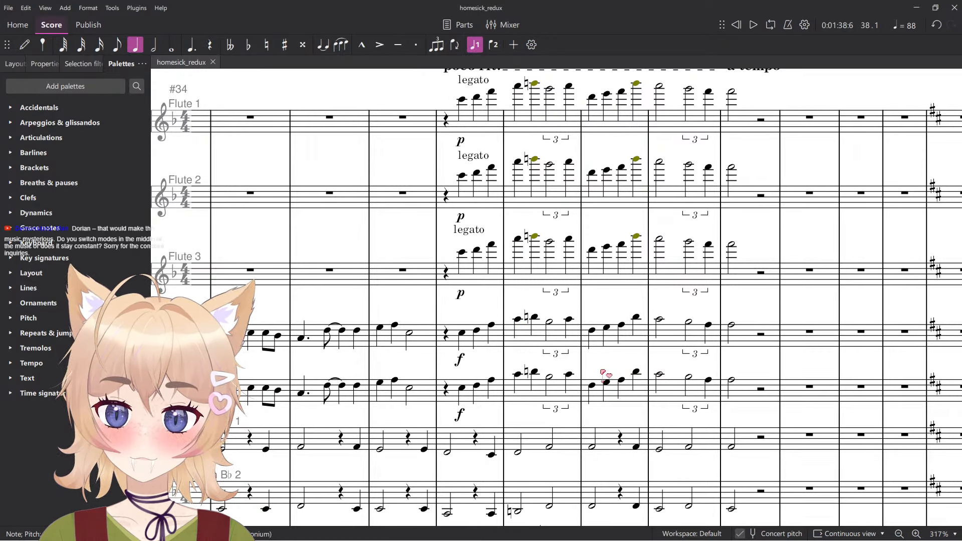
pyautogui.hotkey('alt', 'Down')
# Listen to the opening beats of measure 38 again with the horns and bassoons in view.
pyautogui.scroll(-8, 567, 364)
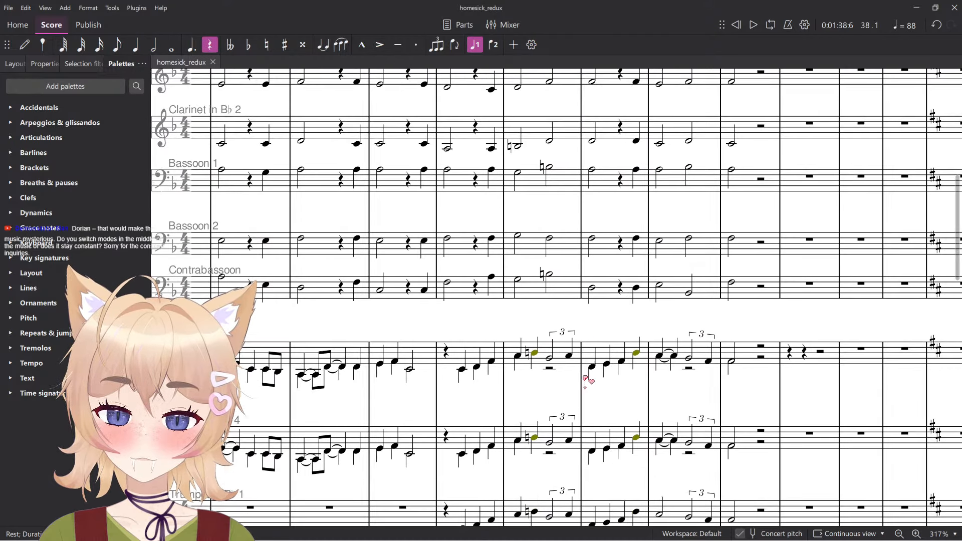
pyautogui.scroll(-3, 532, 314)
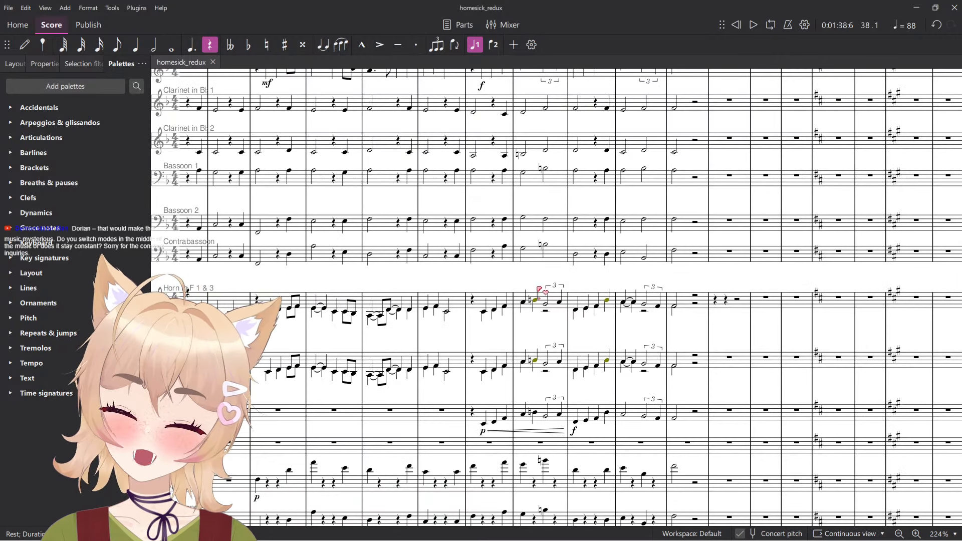
pyautogui.press('space')
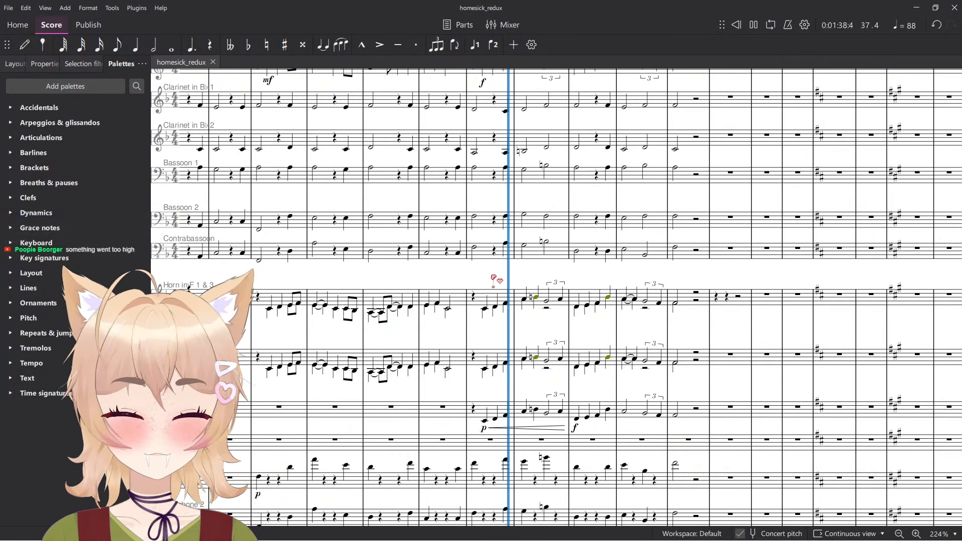
pyautogui.press('space')
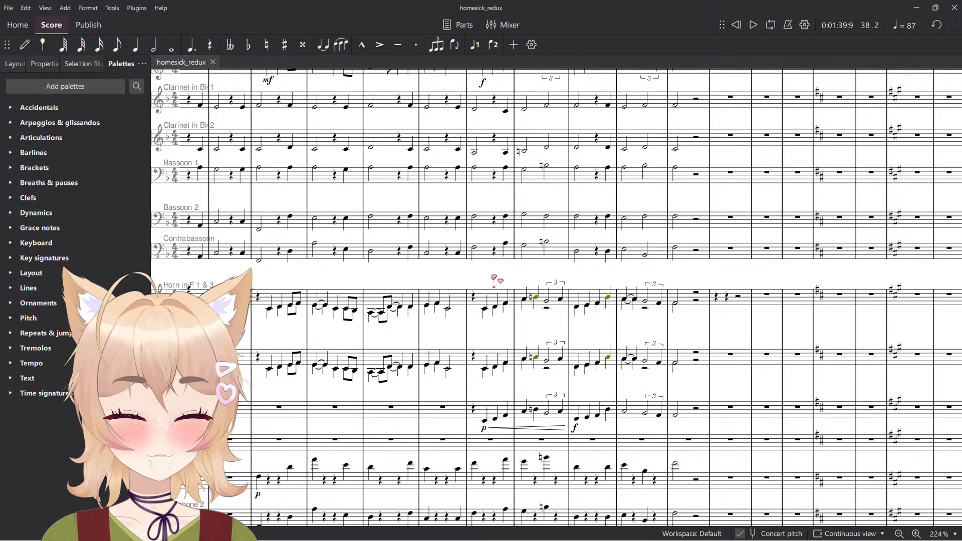
# Open thunderdome.mscz from the musescore folder and display the score in horizontal continuous view.
pyautogui.hotkey('ctrl', 'o')
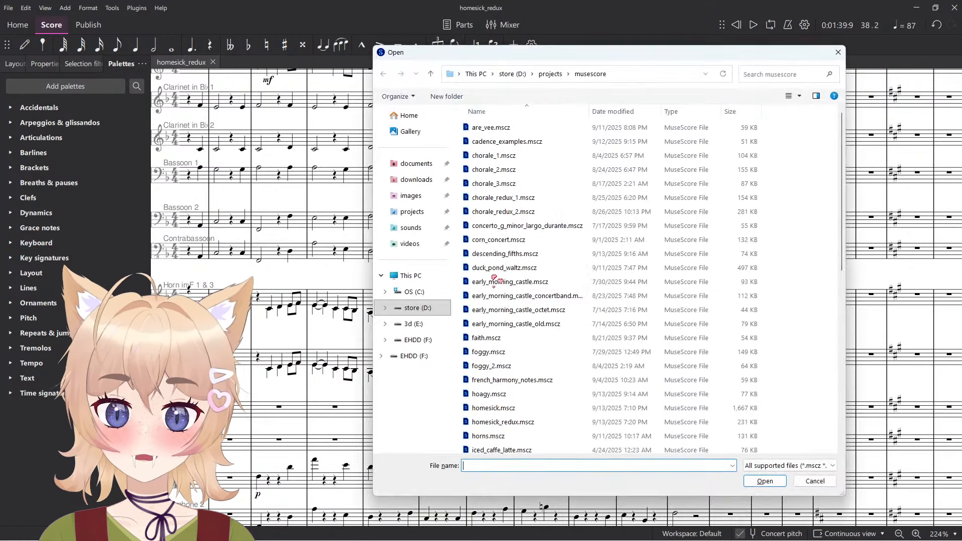
pyautogui.scroll(-4, 584, 374)
pyautogui.scroll(-10, 584, 373)
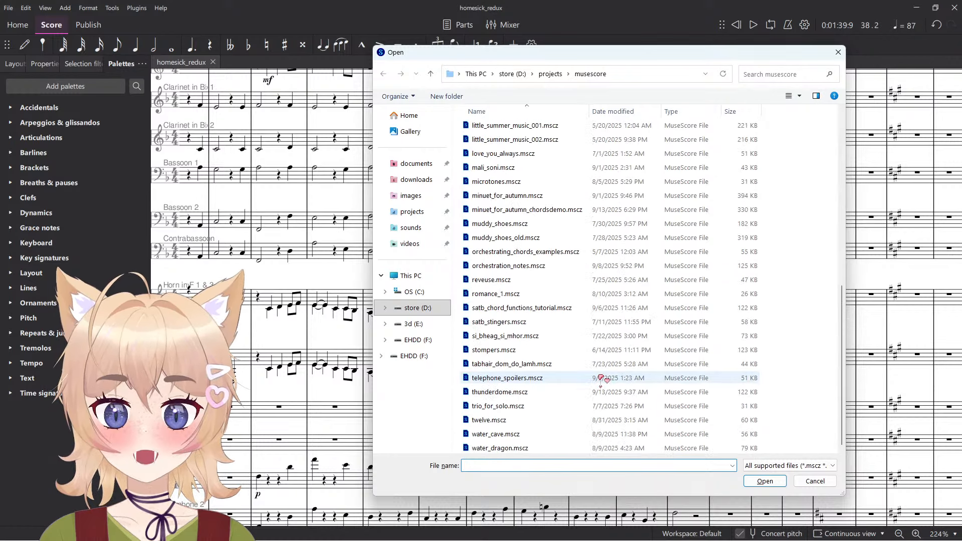
pyautogui.doubleClick(536, 399)
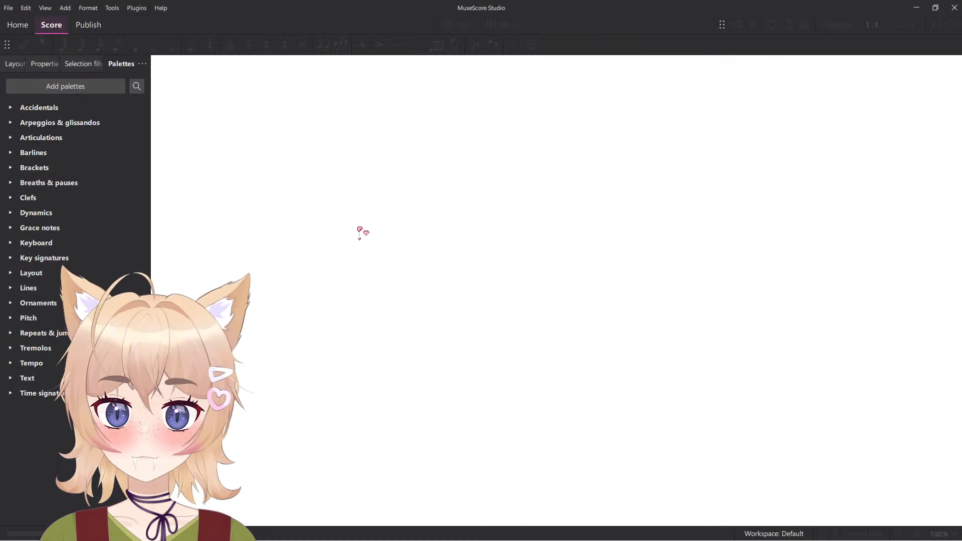
pyautogui.scroll(4, 616, 315)
pyautogui.click(861, 534)
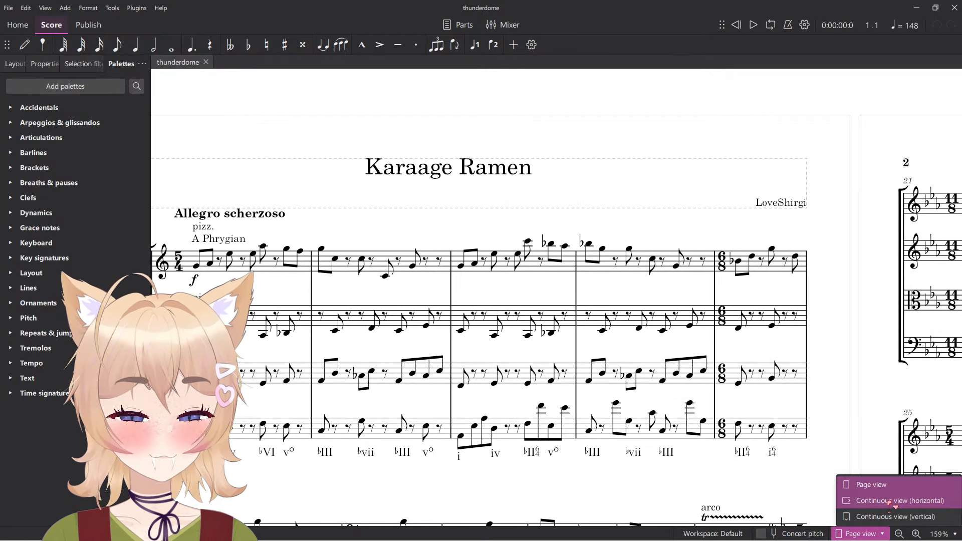
pyautogui.click(886, 501)
pyautogui.scroll(-4, 818, 390)
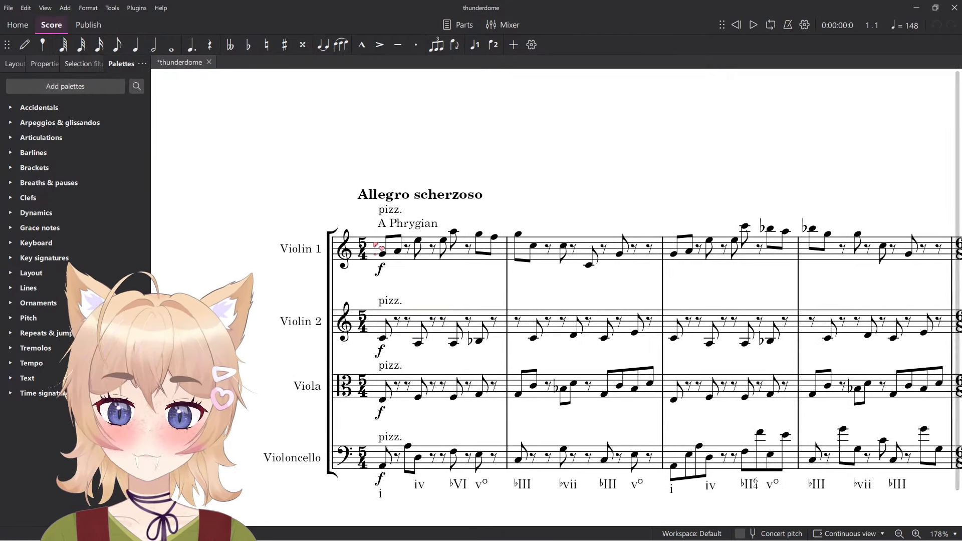
# Look through the string score's mode labels, meter changes and Roman-numeral chords up to the closing A Phrygian passage.
pyautogui.hscroll(10, 402, 204)
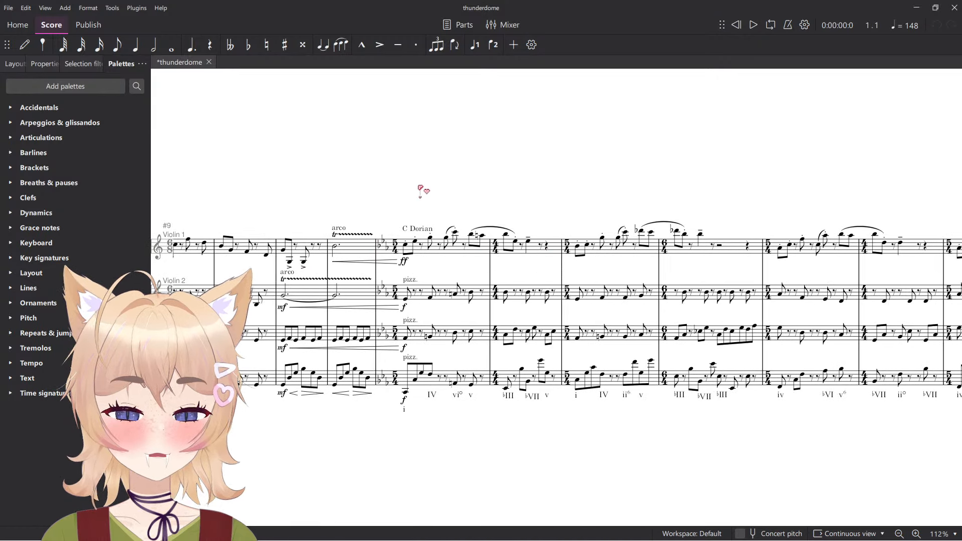
pyautogui.hscroll(10, 410, 177)
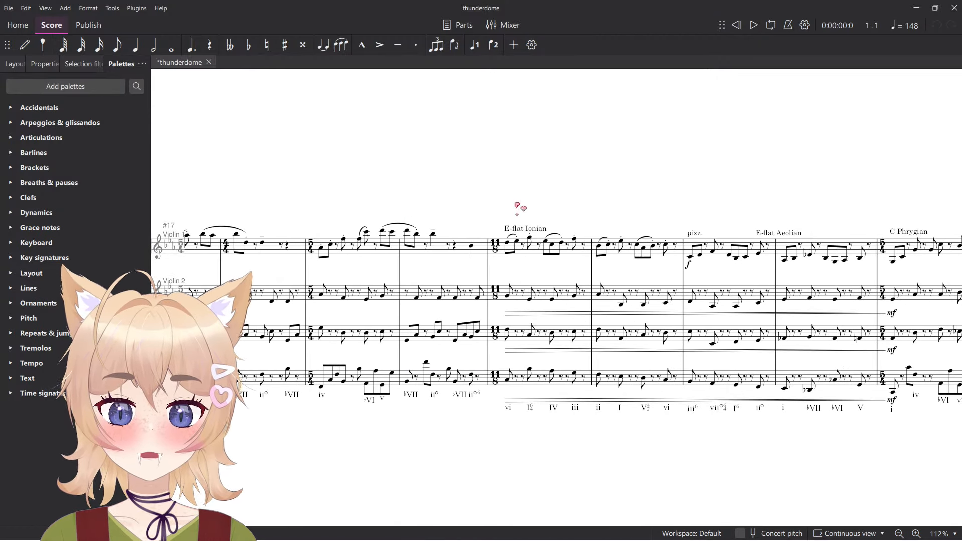
pyautogui.hscroll(5, 491, 211)
pyautogui.hscroll(8, 552, 225)
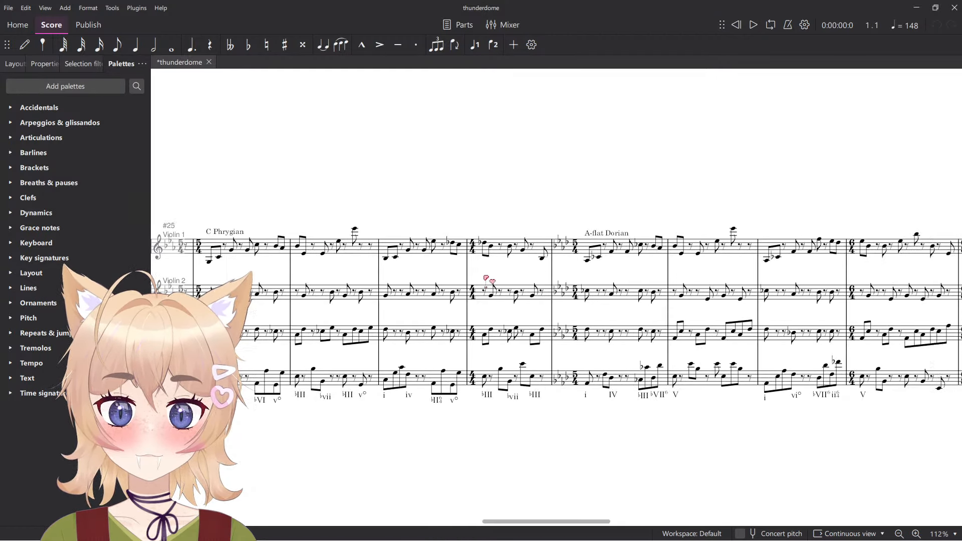
pyautogui.hscroll(15, 506, 261)
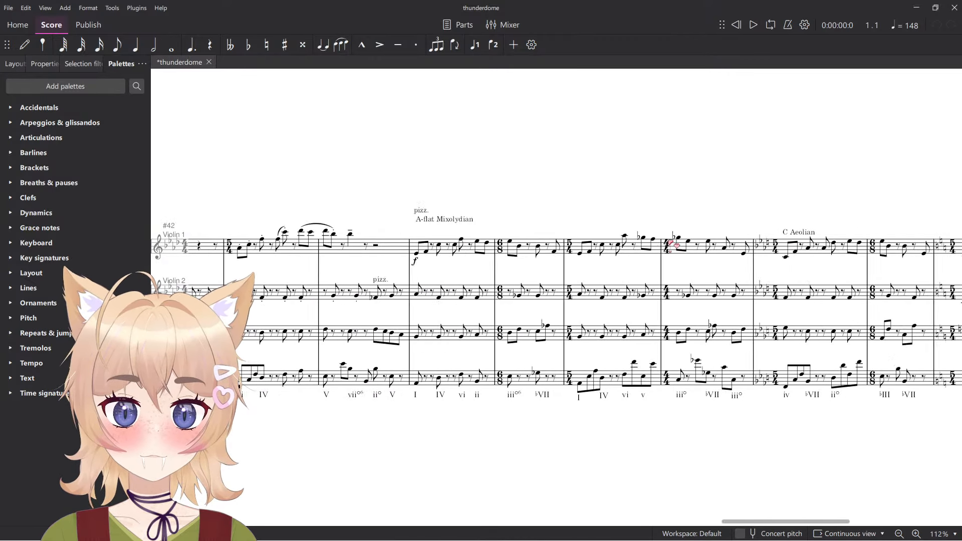
pyautogui.hscroll(-1, 517, 215)
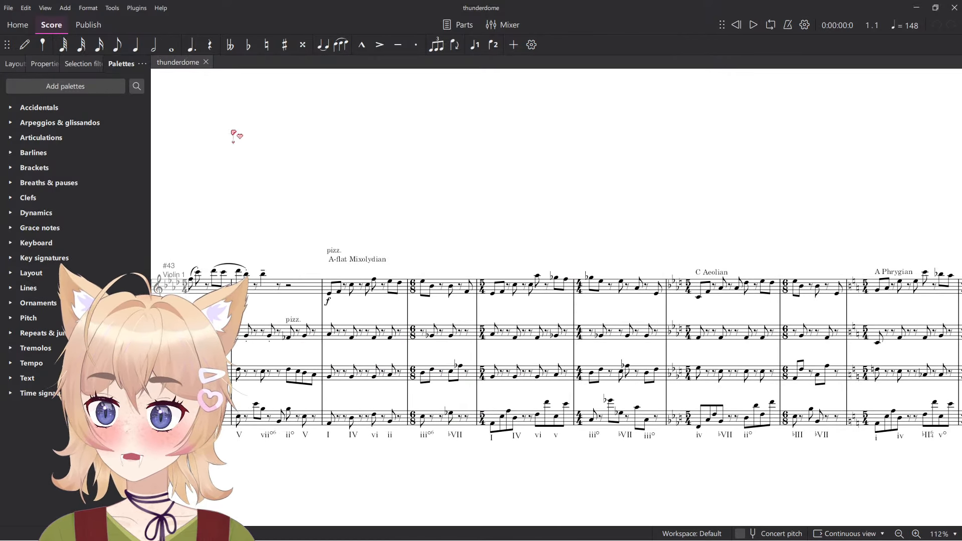
pyautogui.hscroll(8, 436, 236)
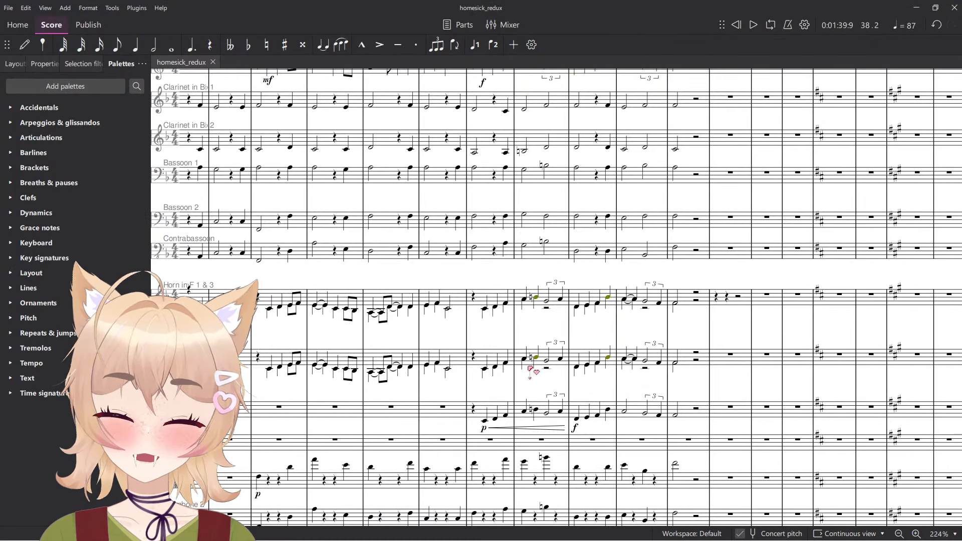
# In homesick_redux, lower the timpani's first note of measure 38 to G.
pyautogui.scroll(-1, 633, 343)
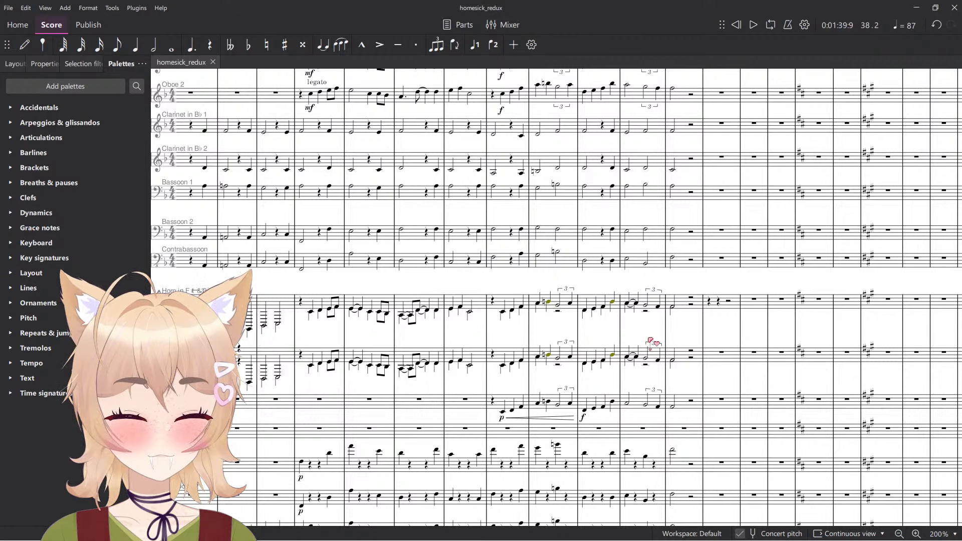
pyautogui.scroll(-10, 595, 345)
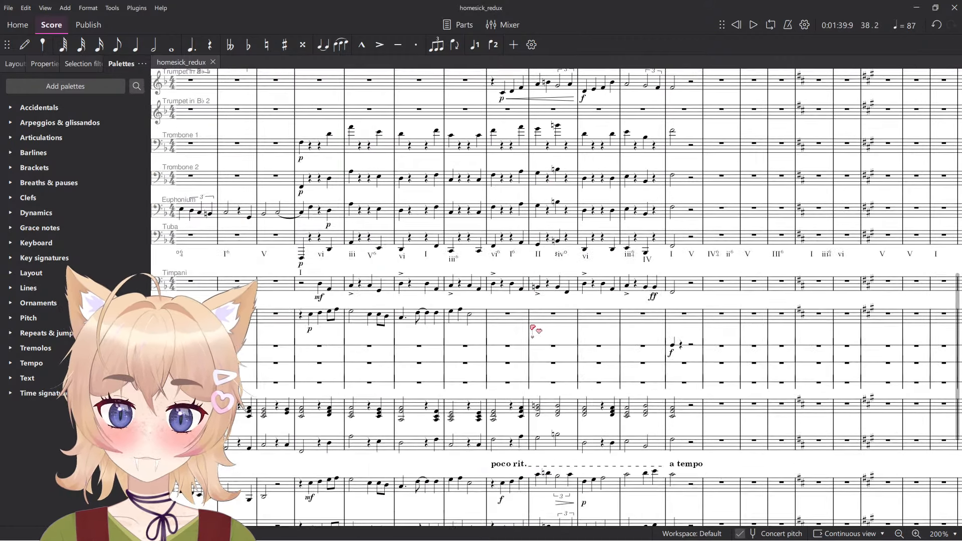
pyautogui.scroll(4, 522, 331)
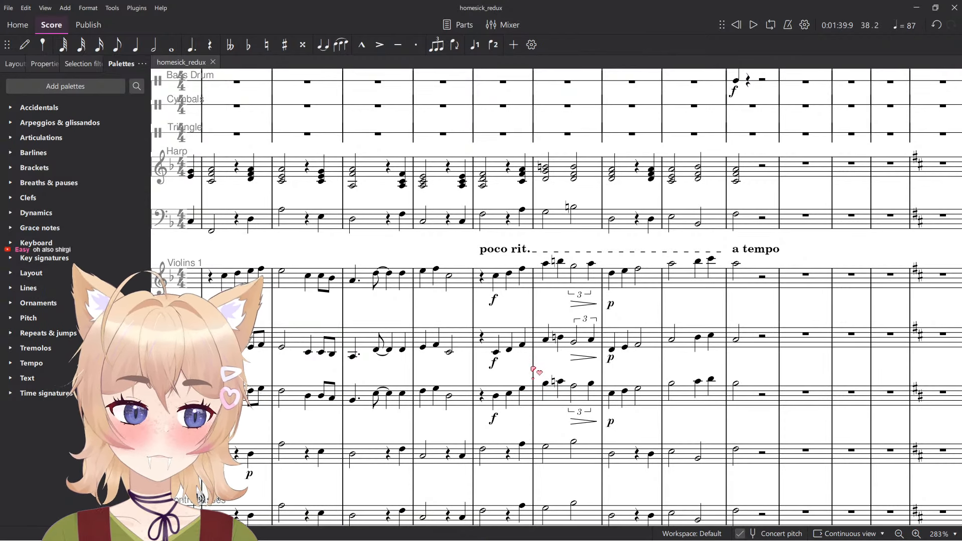
pyautogui.scroll(-2, 571, 364)
pyautogui.scroll(2, 488, 456)
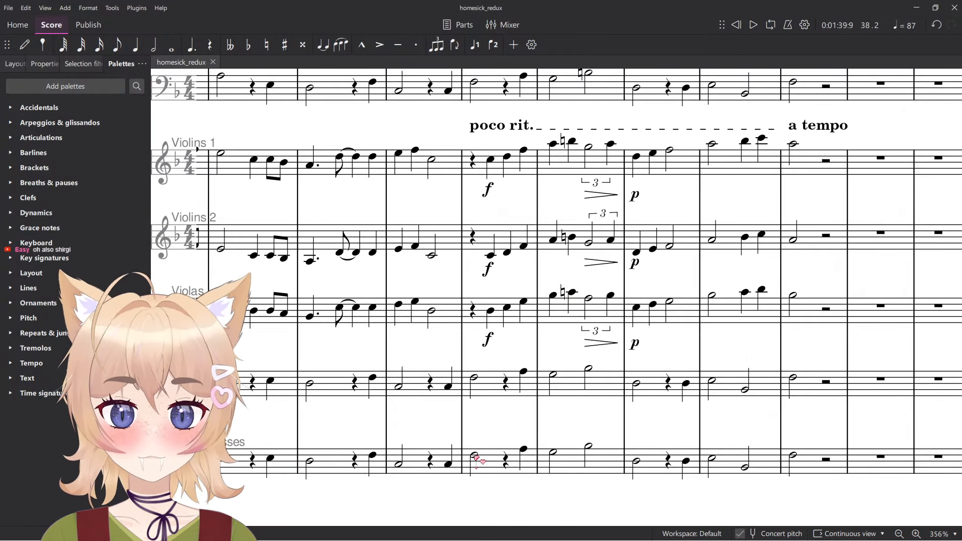
pyautogui.scroll(-3, 476, 456)
pyautogui.scroll(8, 482, 453)
pyautogui.scroll(5, 478, 383)
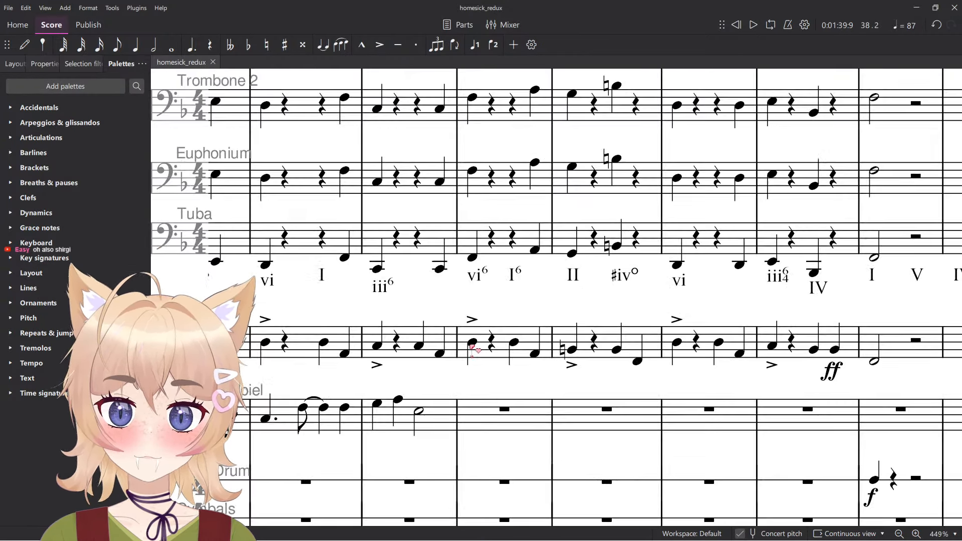
pyautogui.click(472, 344)
pyautogui.click(572, 349)
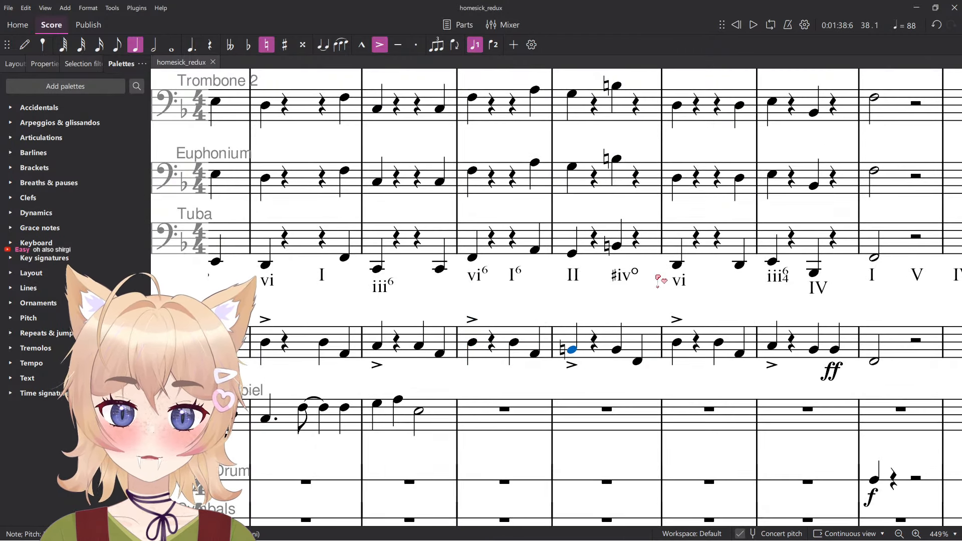
pyautogui.scroll(-2, 665, 269)
pyautogui.scroll(3, 575, 294)
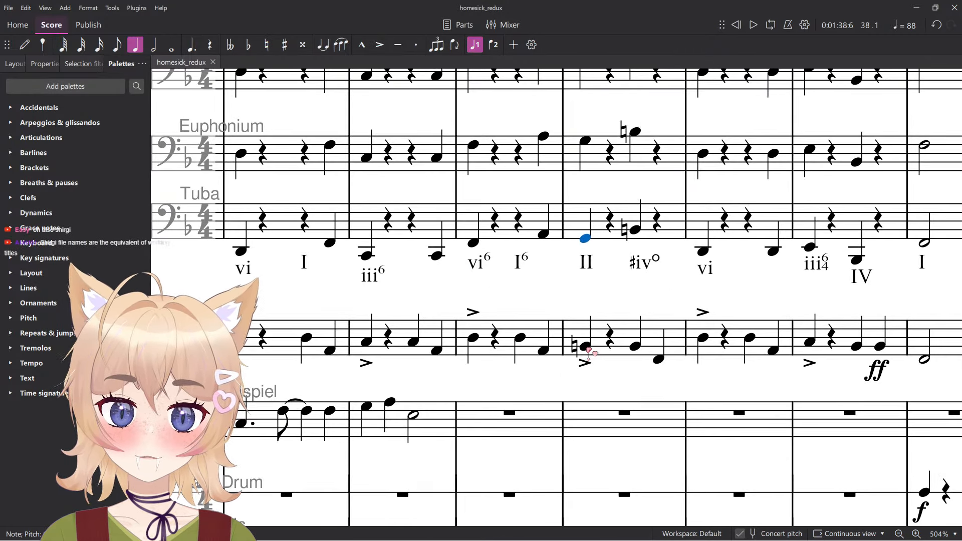
pyautogui.press('Down')
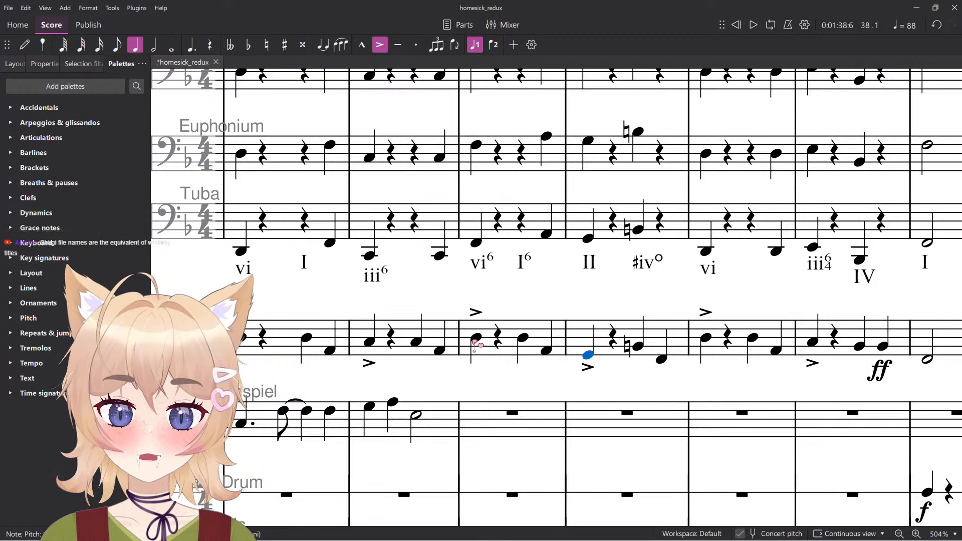
# Play back from the timpani's first note of measure 37 to hear measure 38.
pyautogui.click(475, 339)
pyautogui.press('space')
pyautogui.scroll(-5, 473, 343)
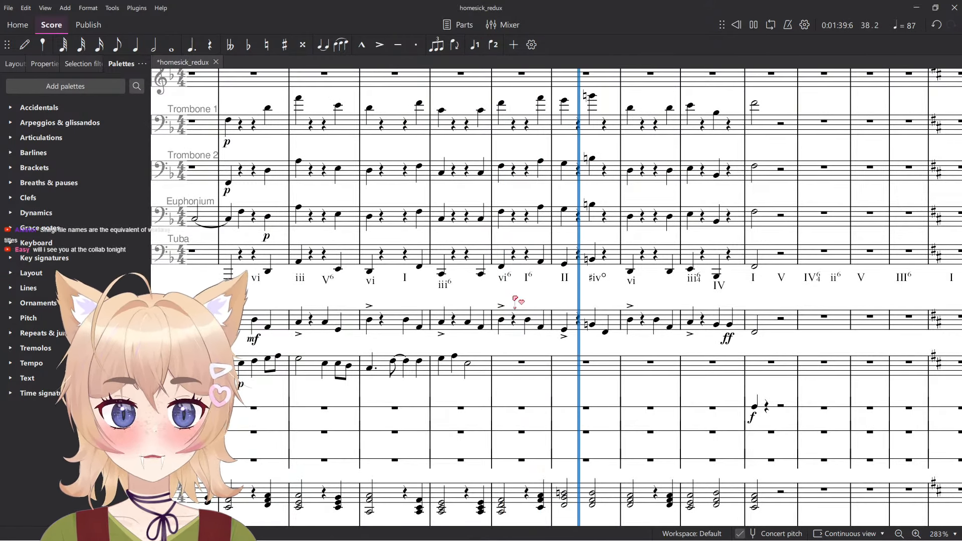
pyautogui.press('space')
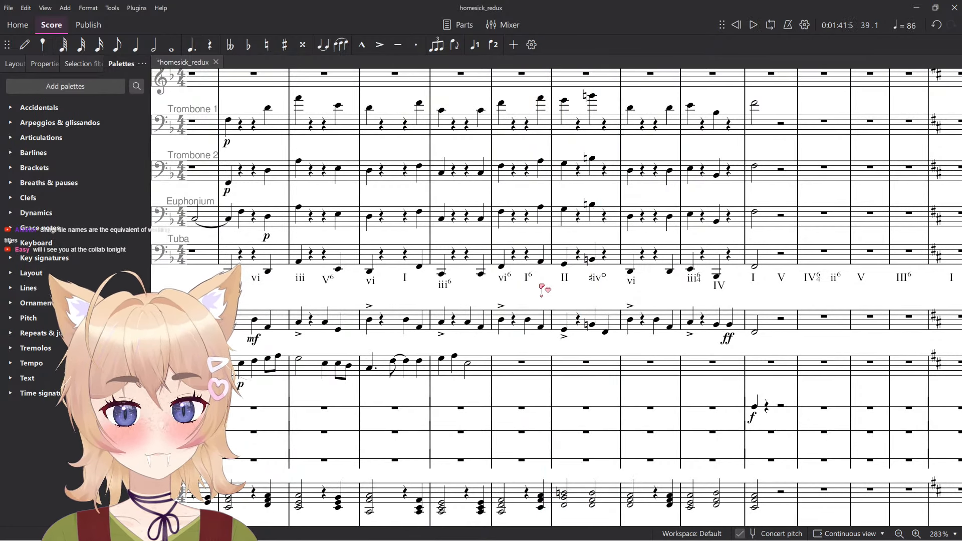
# Raise the half notes on beat 3 of measure 38 to B natural in the cellos and contrabasses.
pyautogui.scroll(-3, 542, 290)
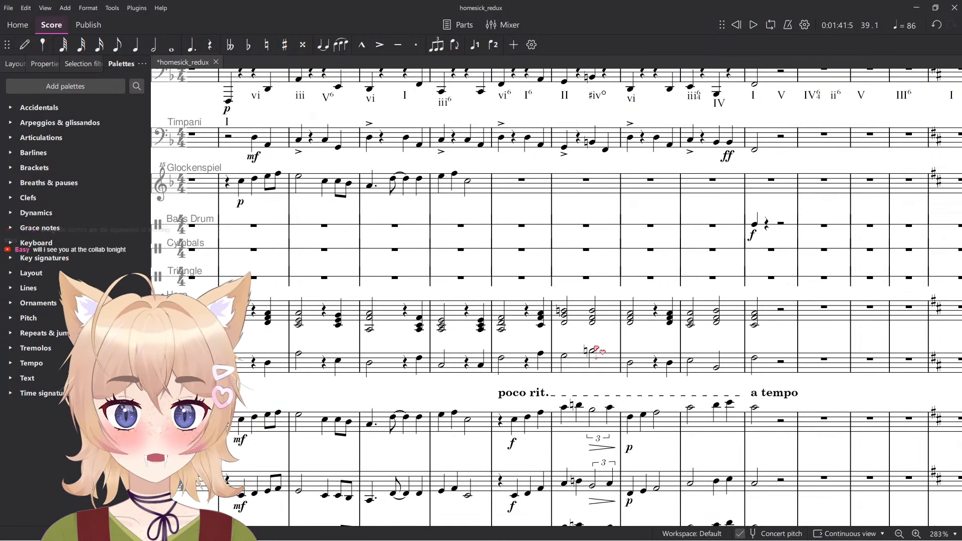
pyautogui.scroll(-2, 593, 336)
pyautogui.click(593, 449)
pyautogui.click(592, 510)
pyautogui.scroll(-2, 692, 346)
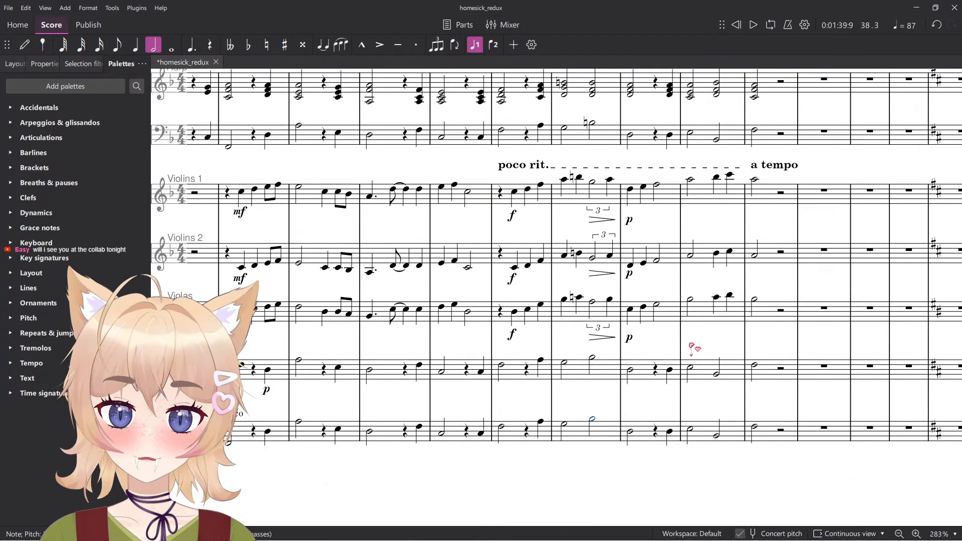
pyautogui.scroll(3, 694, 349)
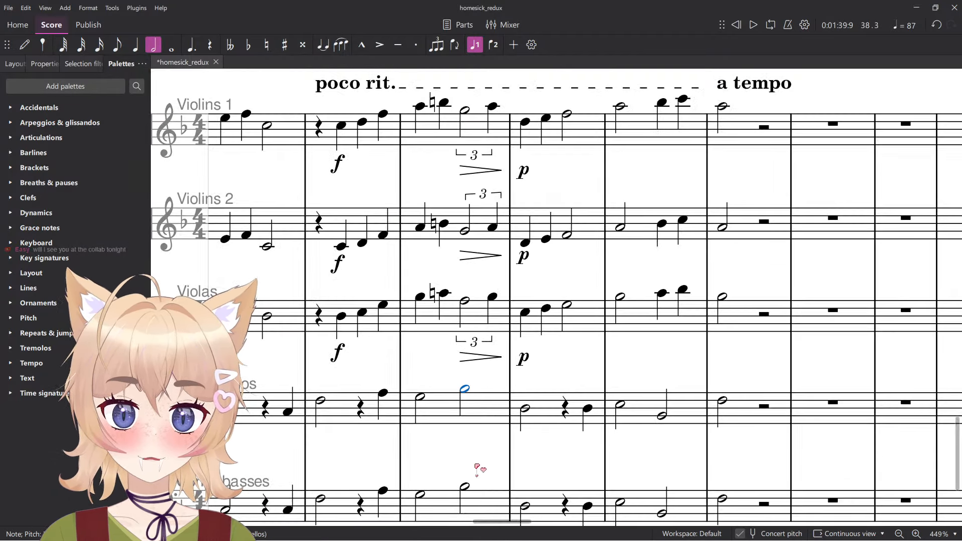
pyautogui.scroll(-5, 576, 399)
pyautogui.scroll(10, 551, 404)
pyautogui.scroll(3, 489, 408)
pyautogui.scroll(8, 489, 411)
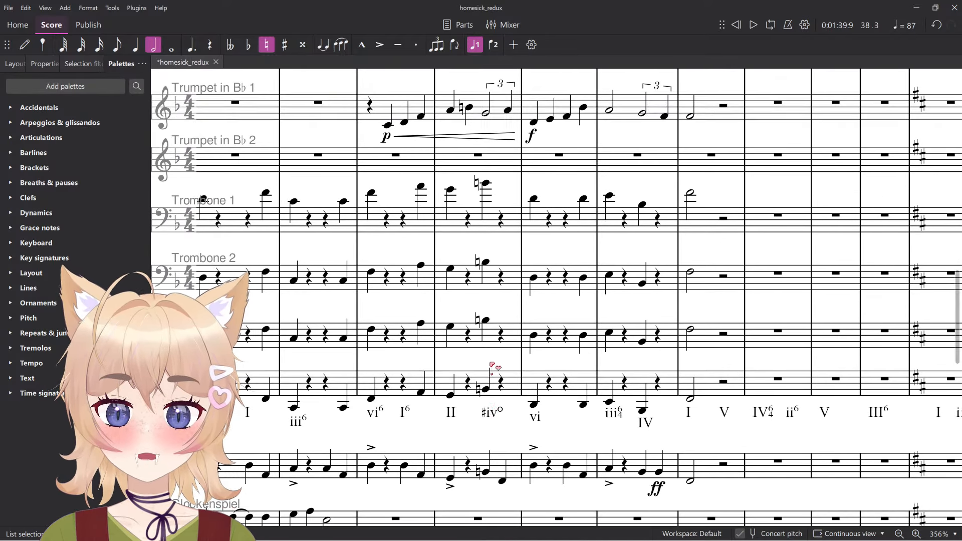
# Check the beat-3 notes of measure 38 one by one upward from the second horn staff through the bassoons and clarinets.
pyautogui.click(483, 400)
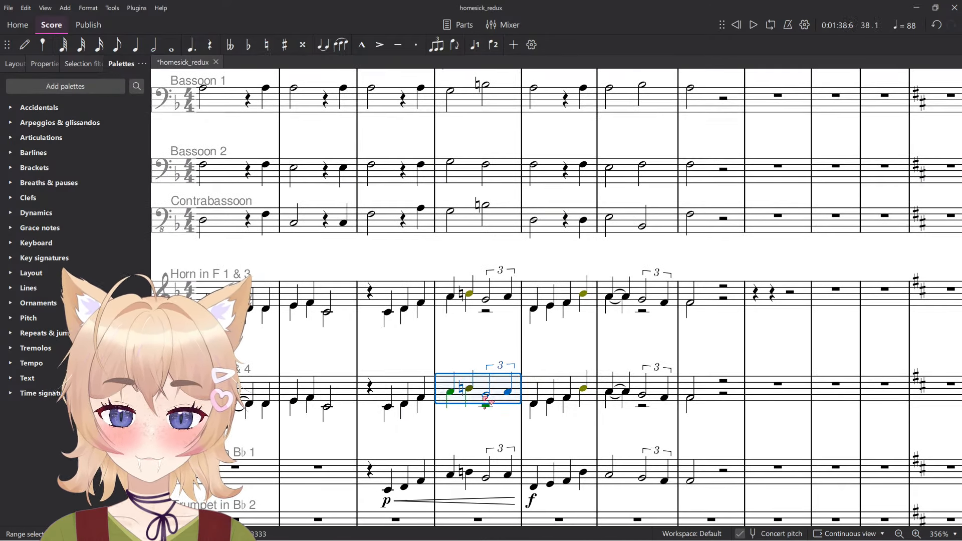
pyautogui.click(485, 395)
pyautogui.scroll(3, 491, 395)
pyautogui.hotkey('alt', 'Up')
pyautogui.hotkey('alt', 'Up')
pyautogui.hotkey('alt', 'Up')
pyautogui.hotkey('alt', 'Up')
pyautogui.hotkey('alt', 'Up')
pyautogui.hotkey('alt', 'Up')
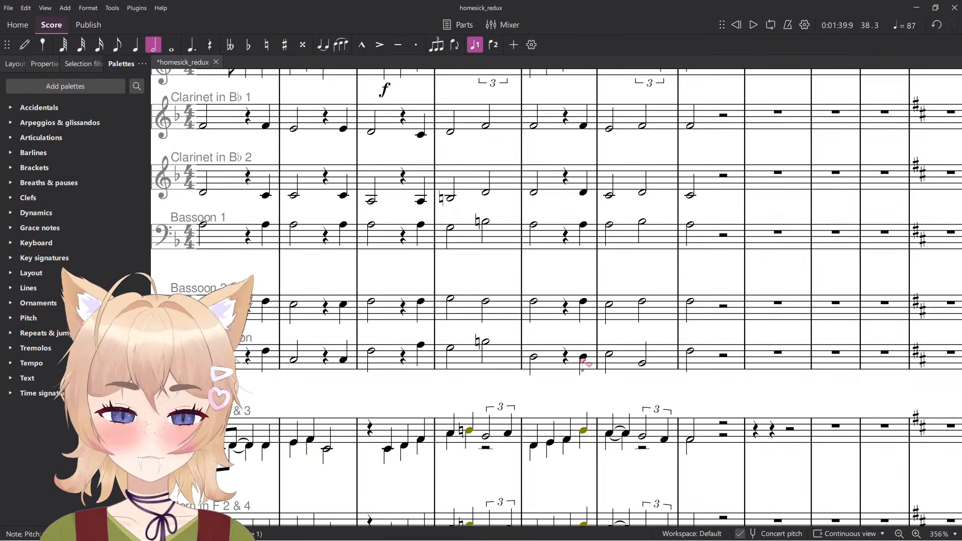
# Listen to the full orchestra from the flutes' entrance in measure 37 into measure 39.
pyautogui.keyDown('ctrl'); pyautogui.scroll(-5, 582, 360); pyautogui.keyUp('ctrl')
pyautogui.press('space')
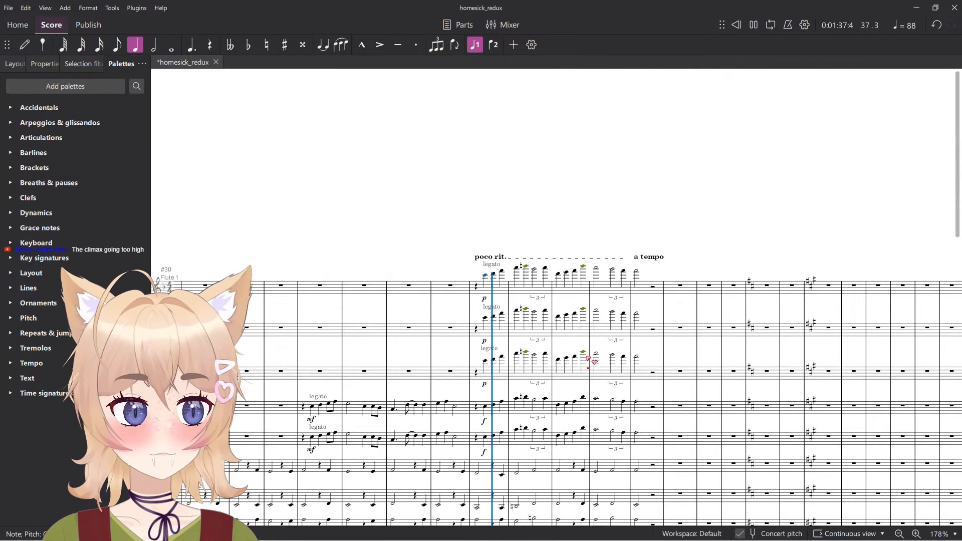
pyautogui.click(555, 236)
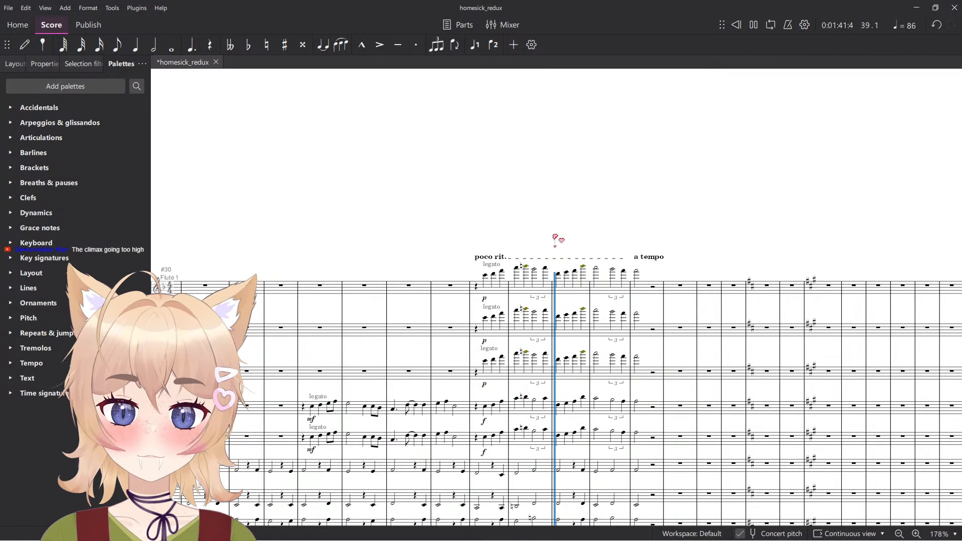
pyautogui.press('space')
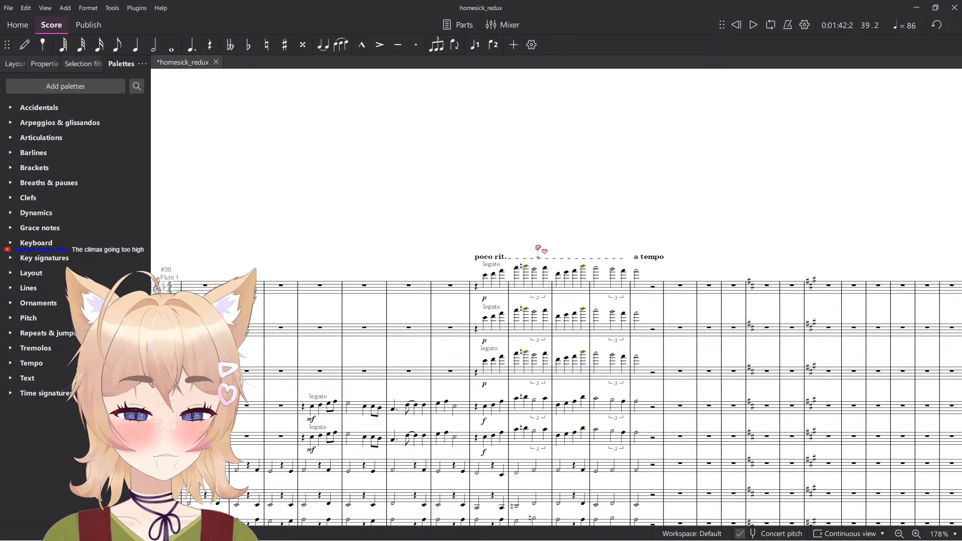
# Undo the recent measure 38 edits in the timpani, low strings and other parts, back to the IV chord on beat 3.
pyautogui.hotkey('ctrl', 'z')
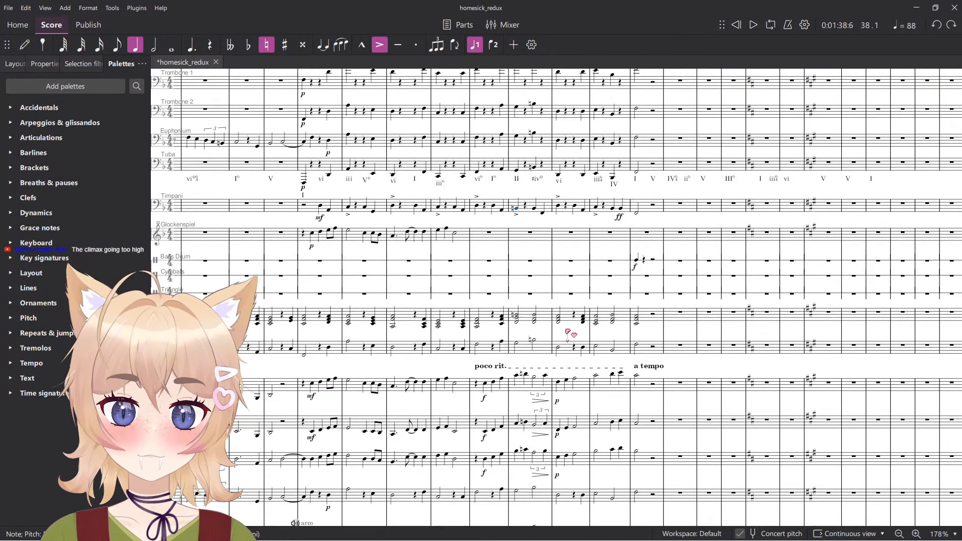
pyautogui.hotkey('ctrl', 'z')
pyautogui.hotkey('ctrl', 'z')
pyautogui.hotkey('ctrl', 'z')
pyautogui.hotkey('ctrl', 'z')
pyautogui.hotkey('ctrl', 'z')
pyautogui.hotkey('ctrl', 'z')
pyautogui.hotkey('ctrl', 'z')
pyautogui.hotkey('ctrl', 'z')
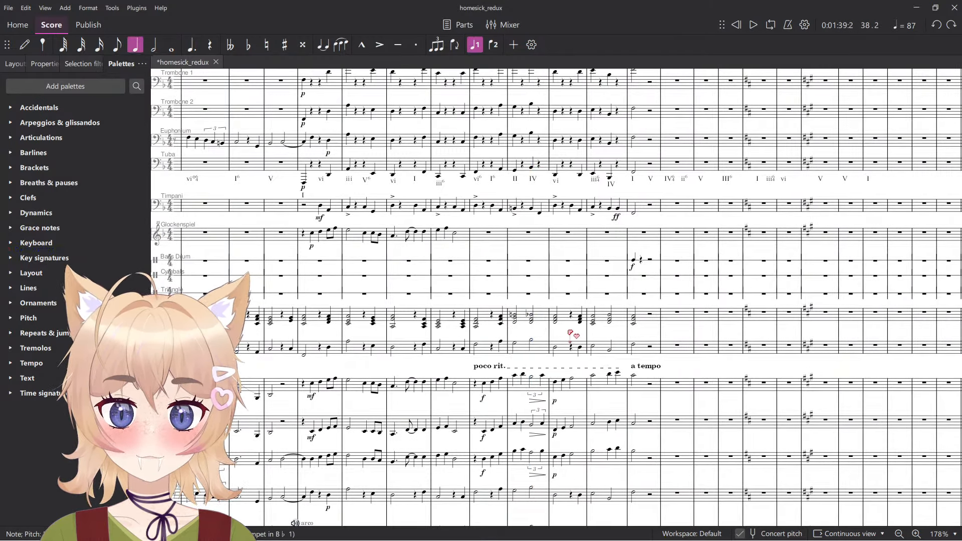
# Undo the B naturals and the II chord in measure 38 across the instruments, back to the ii chord.
pyautogui.hotkey('ctrl', 'z')
pyautogui.hotkey('ctrl', 'z')
pyautogui.hotkey('ctrl', 'z')
pyautogui.hotkey('ctrl', 'z')
pyautogui.hotkey('ctrl', 'z')
pyautogui.scroll(-5, 577, 337)
pyautogui.scroll(2, 561, 341)
pyautogui.scroll(6, 554, 280)
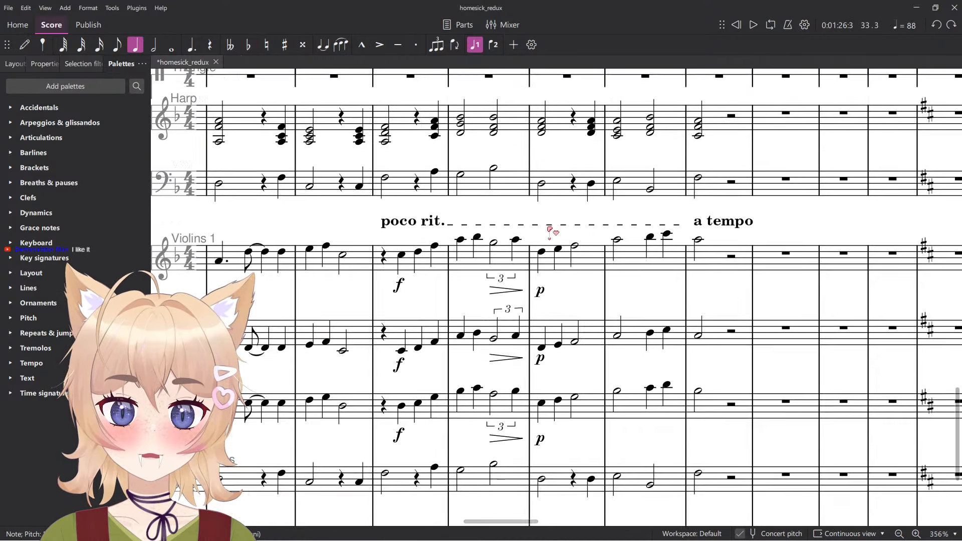
# Undo further back through the timpani edits in measure 33, including its mf dynamic.
pyautogui.scroll(10, 548, 235)
pyautogui.hotkey('ctrl', 'z')
pyautogui.scroll(-2, 563, 259)
pyautogui.scroll(1, 564, 261)
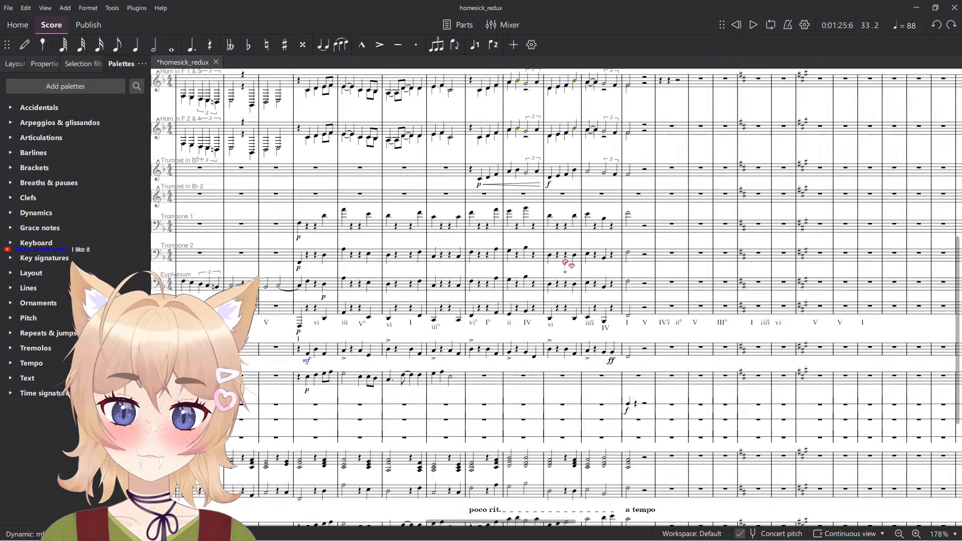
pyautogui.scroll(4, 566, 264)
pyautogui.hotkey('ctrl', 'z')
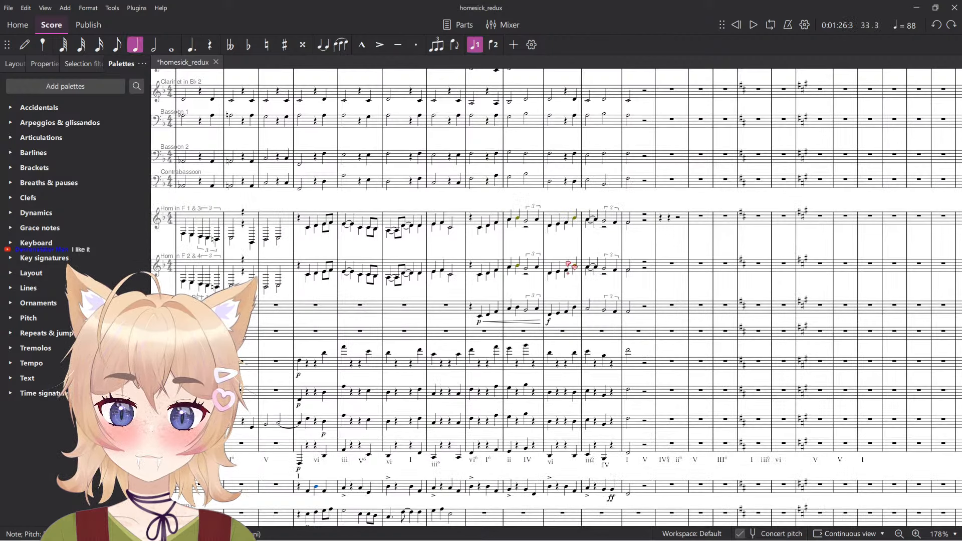
# Undo the remaining timpani edits in measure 33, and listen to the ii–IV progression from measure 38 into measure 40.
pyautogui.hotkey('ctrl', 'z')
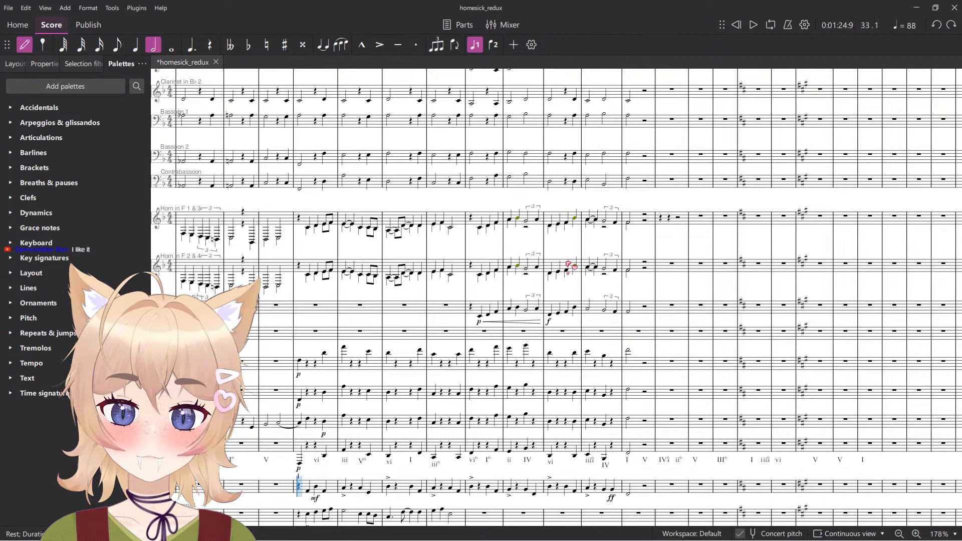
pyautogui.hotkey('ctrl', 'z')
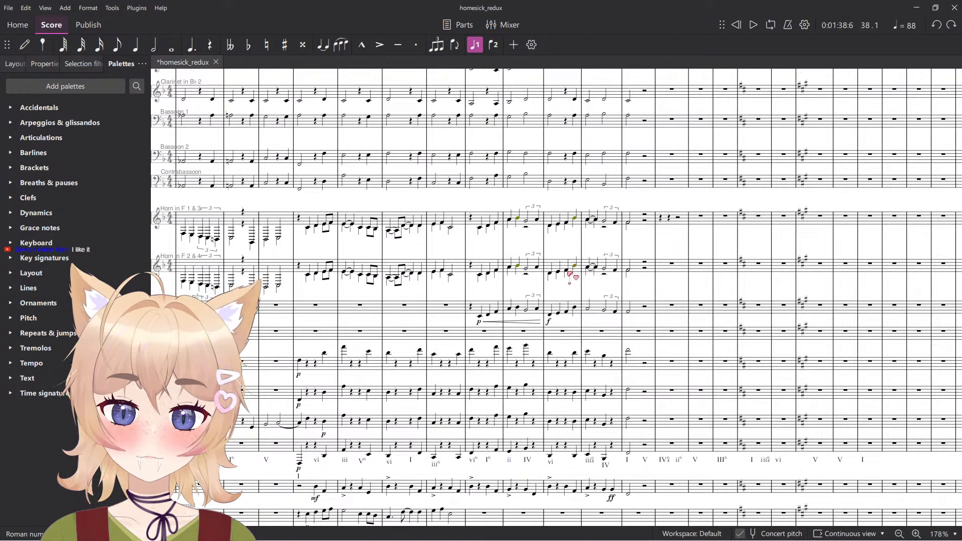
pyautogui.scroll(5, 509, 460)
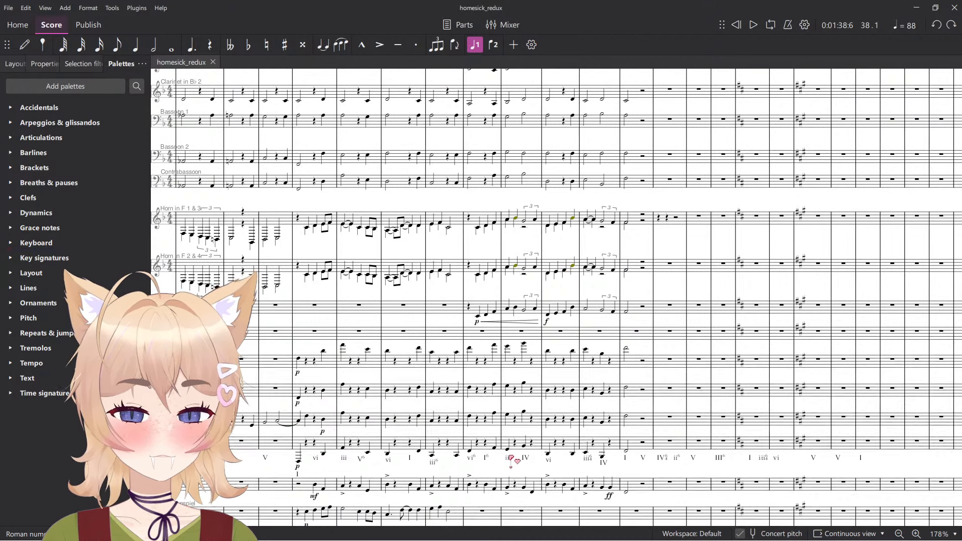
pyautogui.press('space')
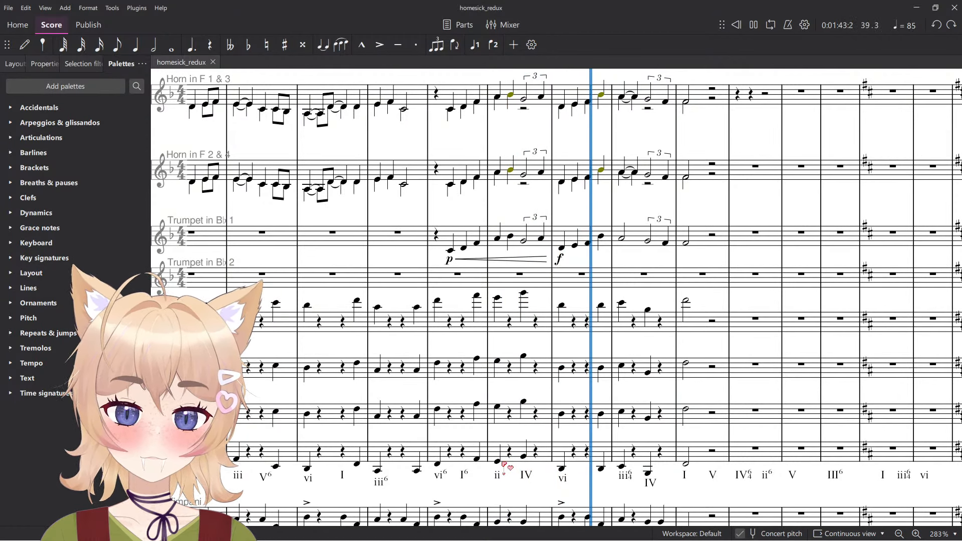
pyautogui.press('space')
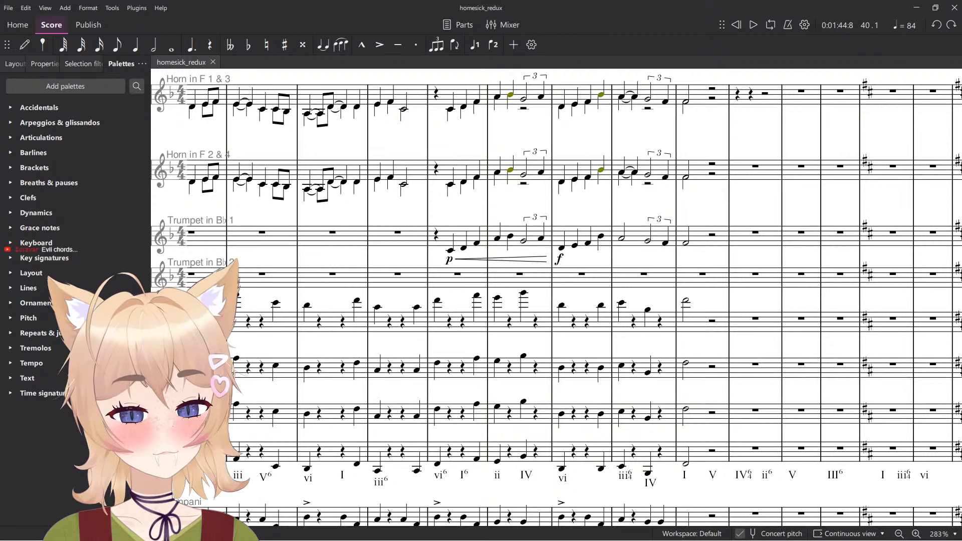
# Switch to the browser, search DuckDuckGo images for "quartic", view a quartic function graph and close the tab.
pyautogui.moveTo(961, 125); pyautogui.dragTo(652, 138)
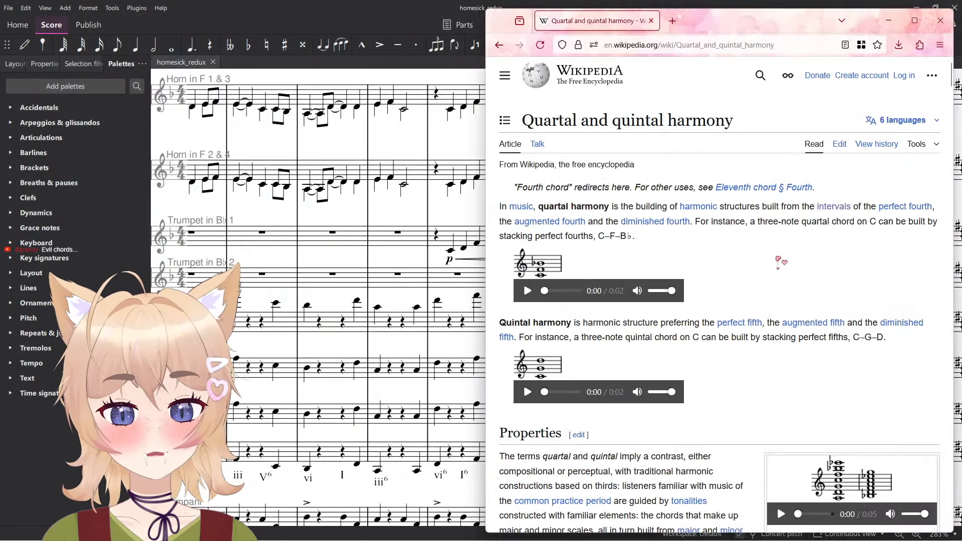
pyautogui.hotkey('alt', 'Left')
pyautogui.click(671, 72)
pyautogui.hotkey('ctrl', 'BackSpace')
pyautogui.press('Return')
pyautogui.click(576, 107)
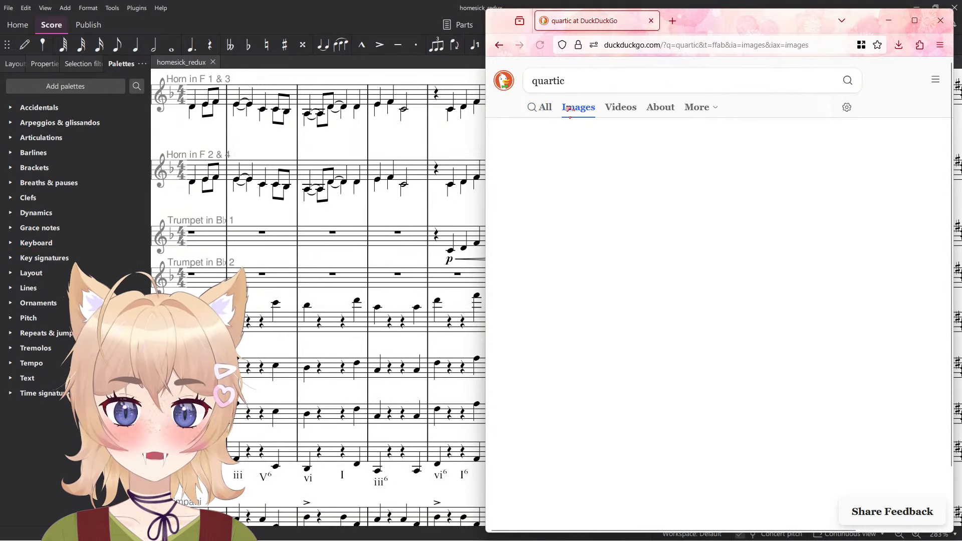
pyautogui.click(563, 230)
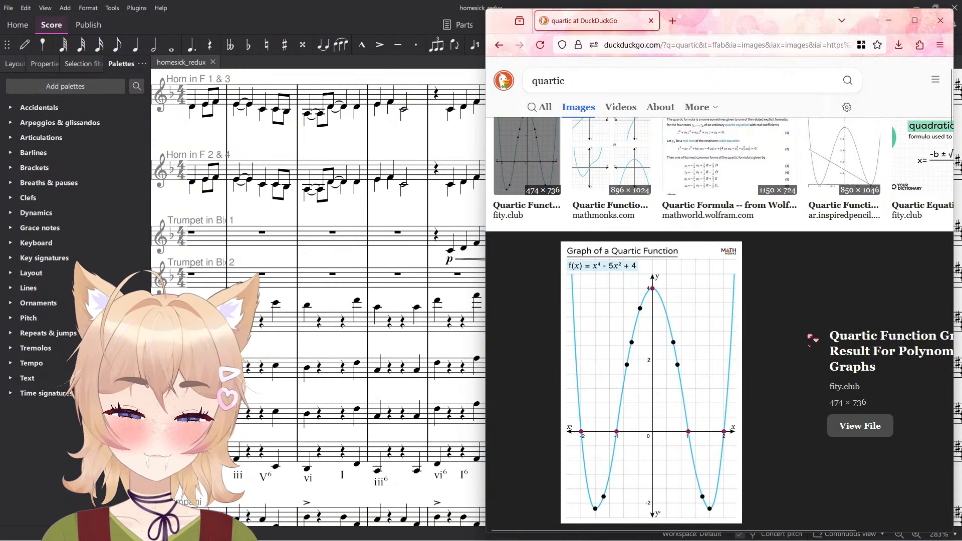
pyautogui.hotkey('ctrl', 'w')
# Examine the horn, trumpet, trombone, tuba and timpani parts leading into measure 33 and on through measure 41.
pyautogui.moveTo(591, 243); pyautogui.dragTo(449, 254)
pyautogui.scroll(6, 513, 259)
pyautogui.scroll(-5, 513, 260)
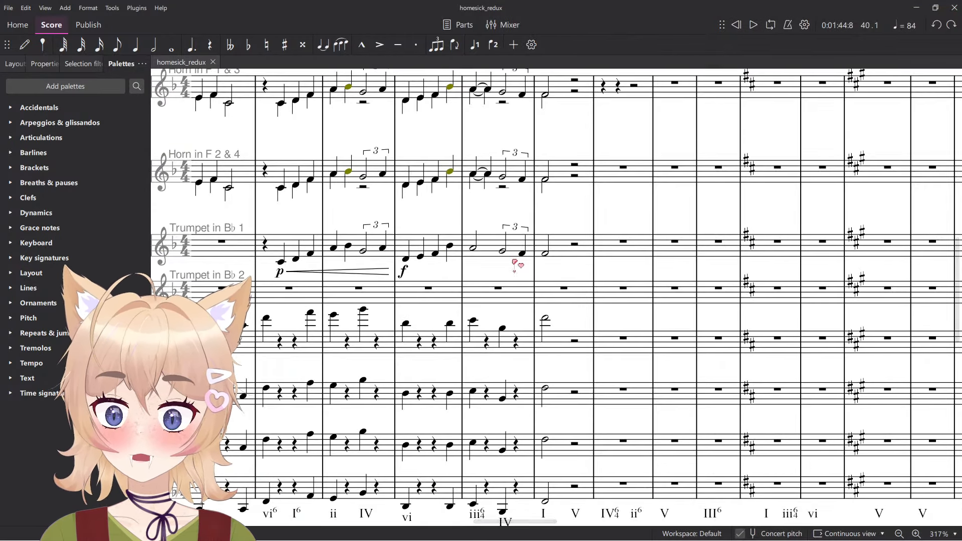
pyautogui.moveTo(513, 260); pyautogui.dragTo(467, 233)
pyautogui.scroll(-2, 530, 275)
pyautogui.click(519, 277)
pyautogui.click(520, 307)
pyautogui.moveTo(493, 304); pyautogui.dragTo(538, 303)
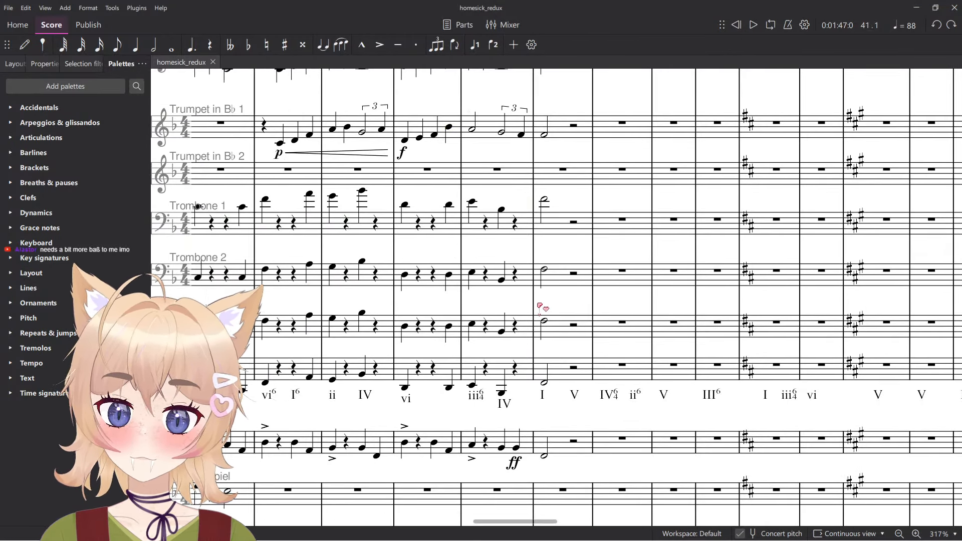
pyautogui.hscroll(-5, 542, 303)
pyautogui.scroll(-4, 546, 301)
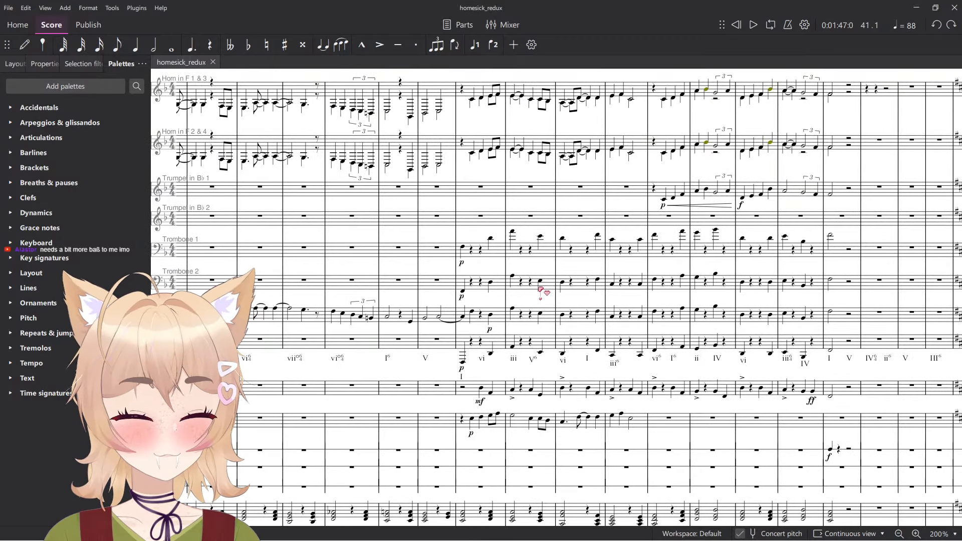
pyautogui.hscroll(-4, 441, 253)
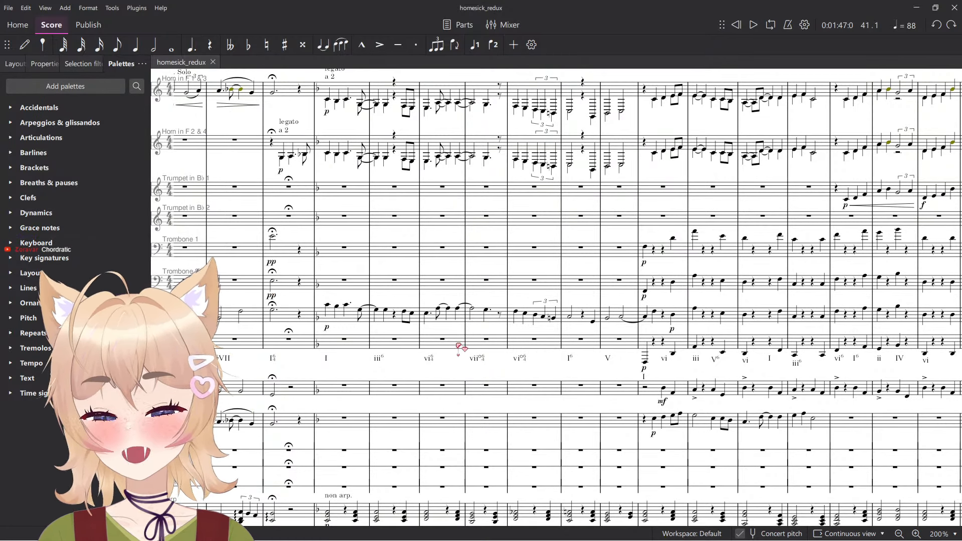
pyautogui.scroll(5, 459, 346)
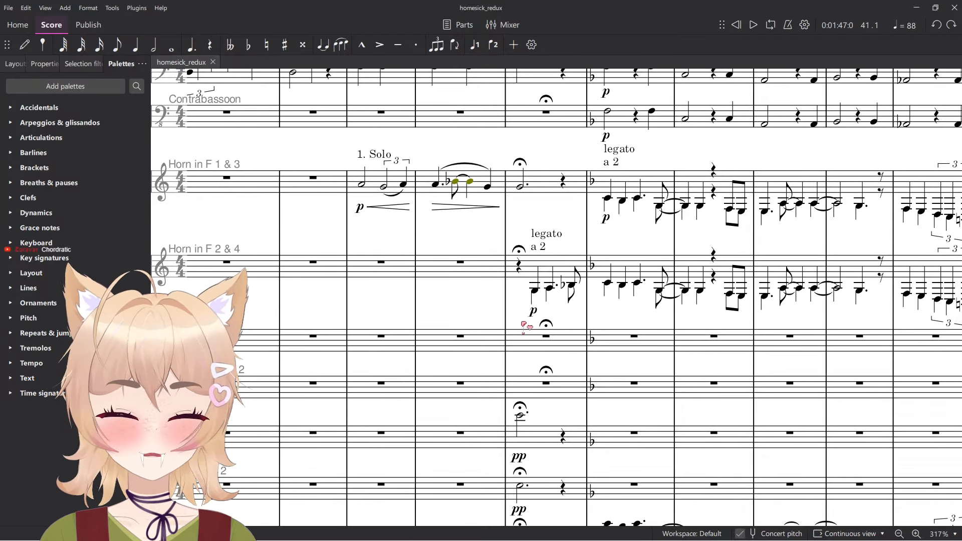
pyautogui.hscroll(4, 522, 343)
pyautogui.scroll(-1, 538, 342)
pyautogui.hscroll(6, 554, 354)
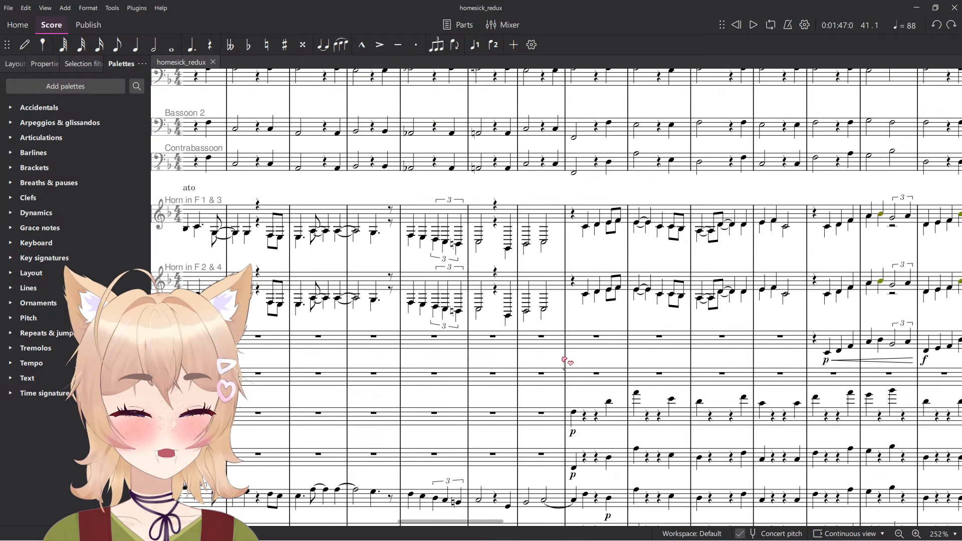
# Listen to the opening beat of measure 33, starting from the timpani's rest.
pyautogui.scroll(-4, 565, 360)
pyautogui.click(531, 364)
pyautogui.press('space')
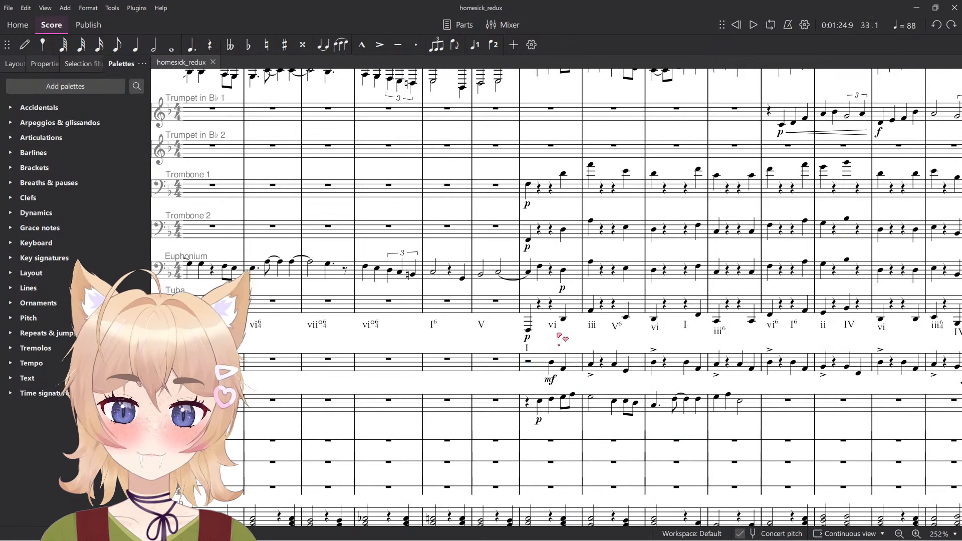
pyautogui.moveTo(655, 303); pyautogui.dragTo(607, 326)
pyautogui.press('space')
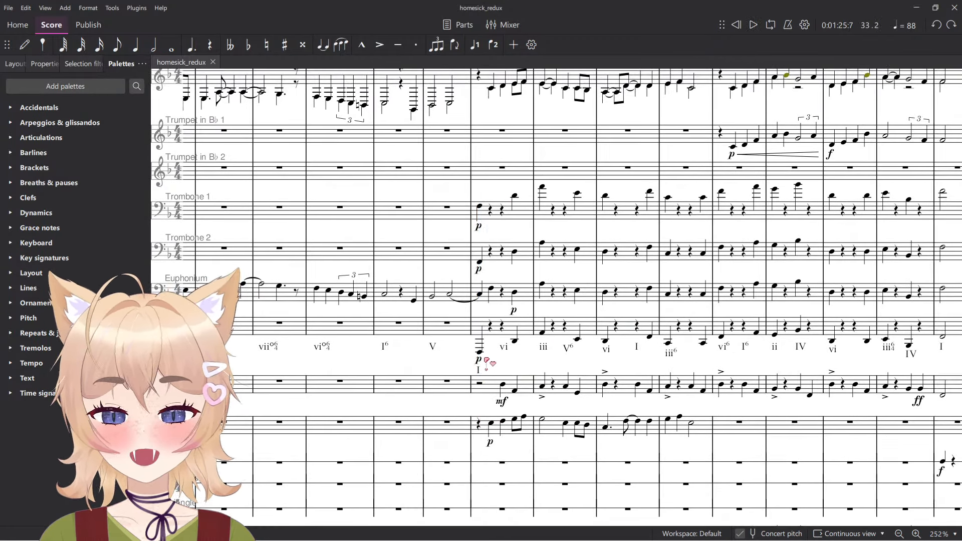
# Examine the string parts around the contrabasses' arco entry and listen to the opening of measure 33 from the contrabass note.
pyautogui.scroll(-8, 486, 364)
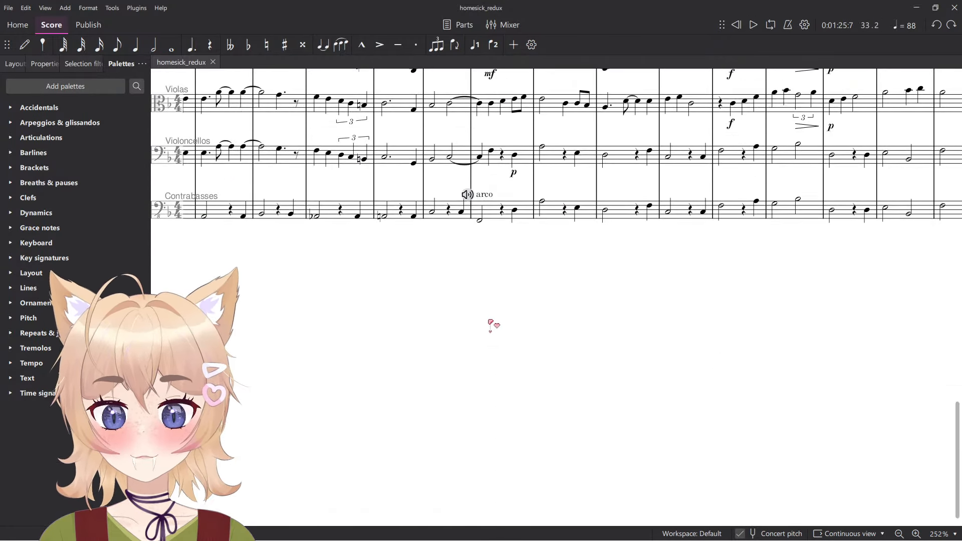
pyautogui.scroll(5, 466, 258)
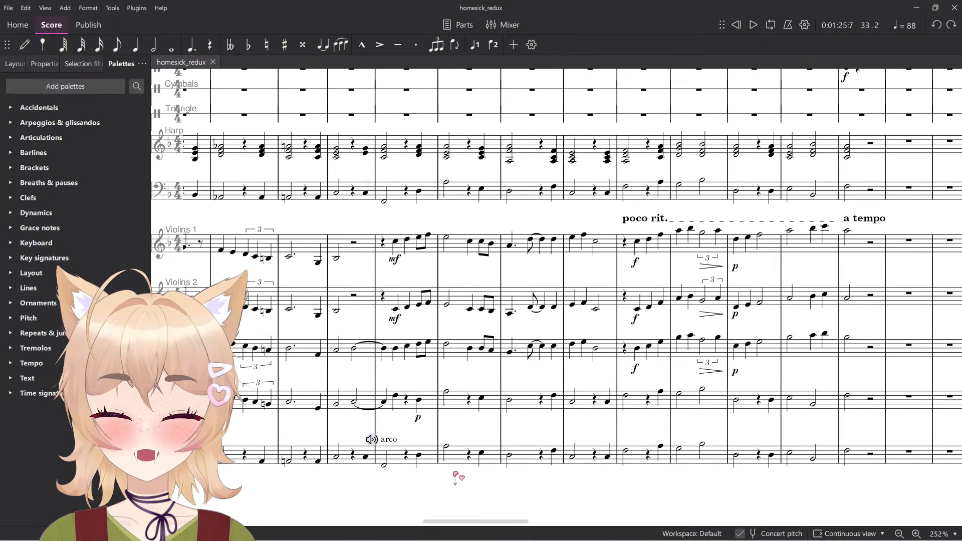
pyautogui.hscroll(-5, 457, 476)
pyautogui.hscroll(-1, 426, 467)
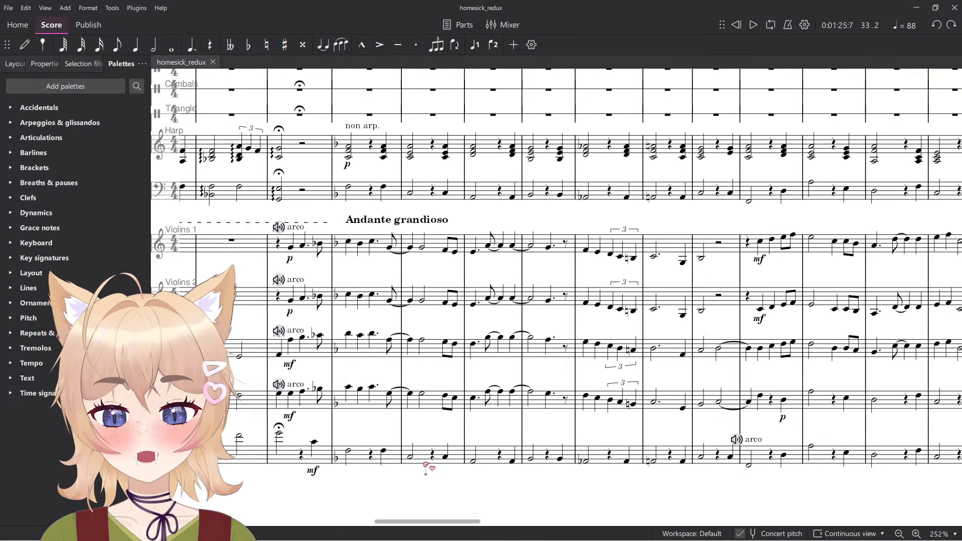
pyautogui.hscroll(-4, 426, 466)
pyautogui.hscroll(6, 464, 461)
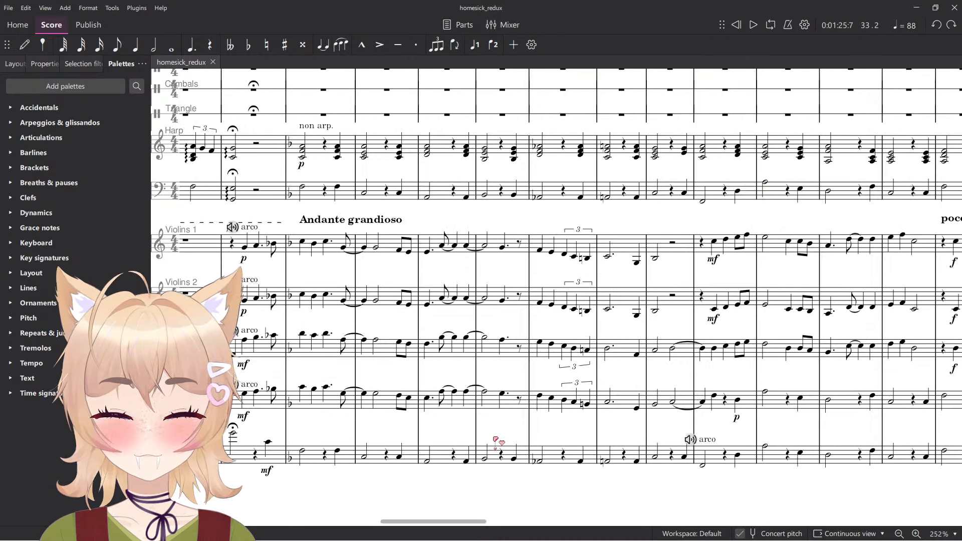
pyautogui.click(610, 467)
pyautogui.press('space')
pyautogui.click(635, 478)
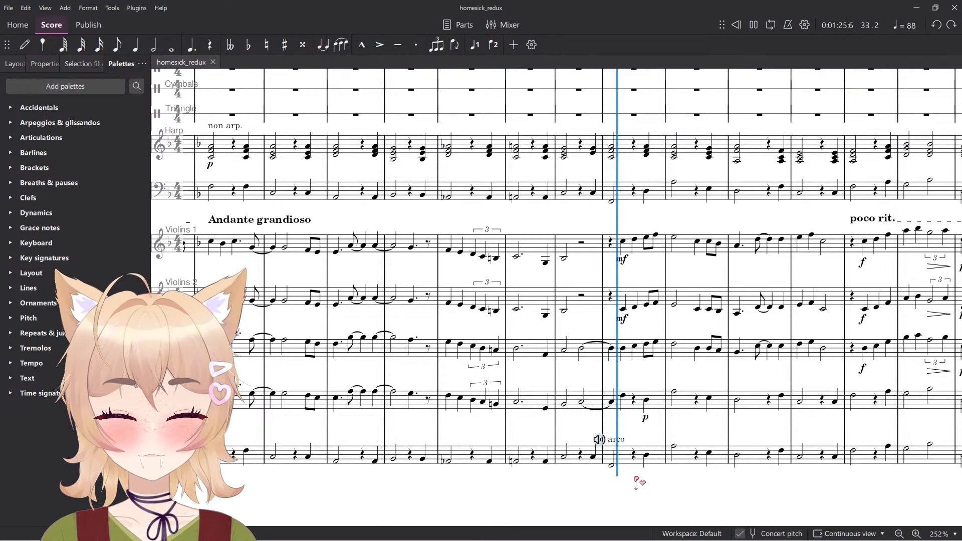
pyautogui.press('space')
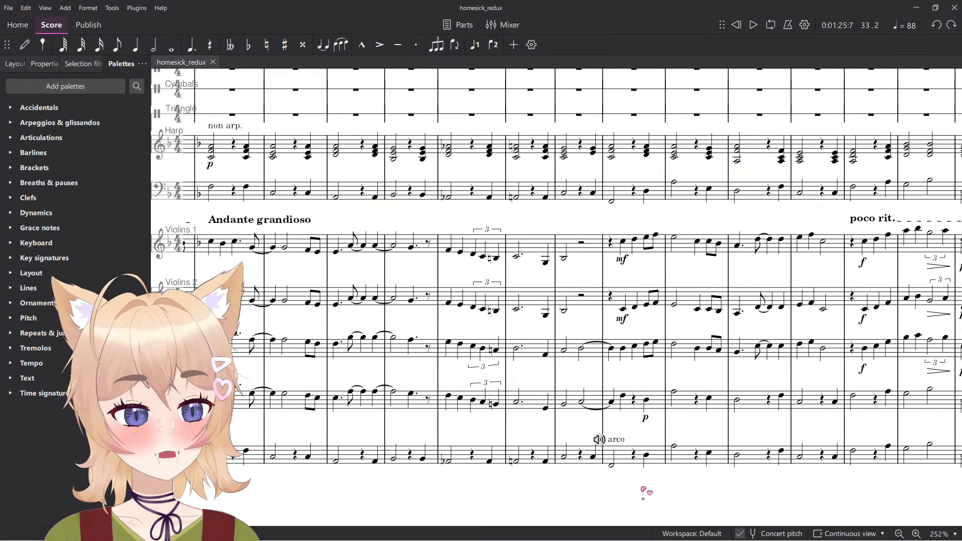
# Try to move both horn staves' notes from beat 3 of measure 40 through the half note in measure 41 to voice 2.
pyautogui.hscroll(8, 630, 476)
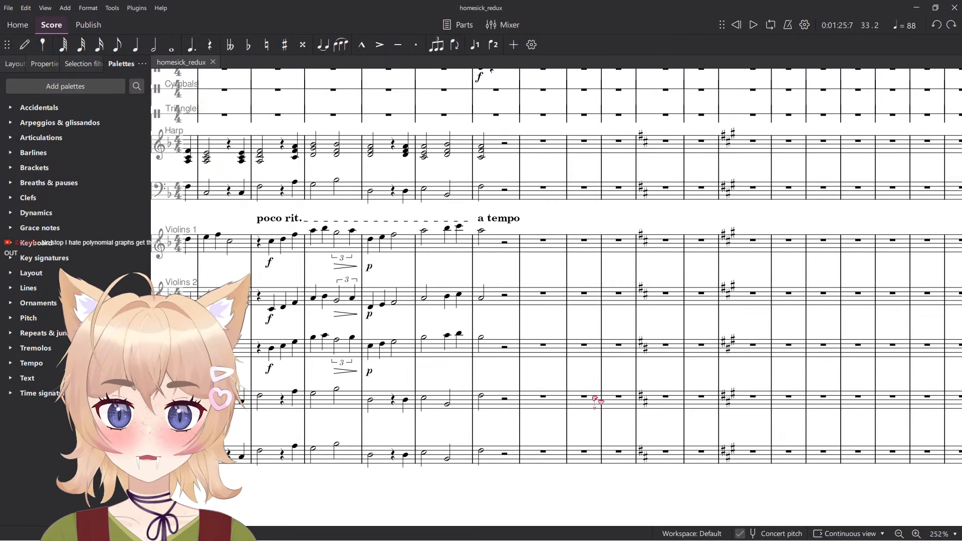
pyautogui.scroll(5, 602, 405)
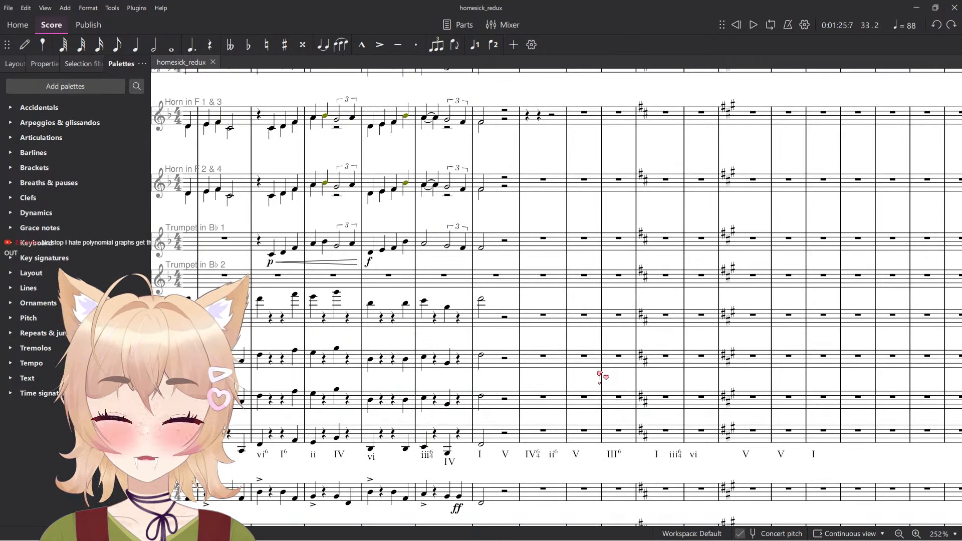
pyautogui.keyDown('ctrl'); pyautogui.scroll(5, 636, 122); pyautogui.keyUp('ctrl')
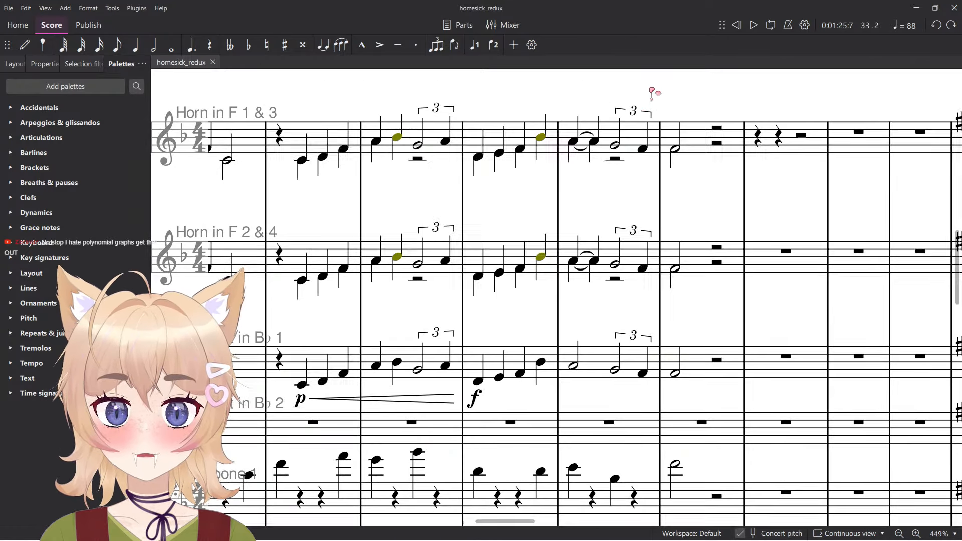
pyautogui.click(617, 150)
pyautogui.keyDown('shift'); pyautogui.click(678, 270); pyautogui.keyUp('shift')
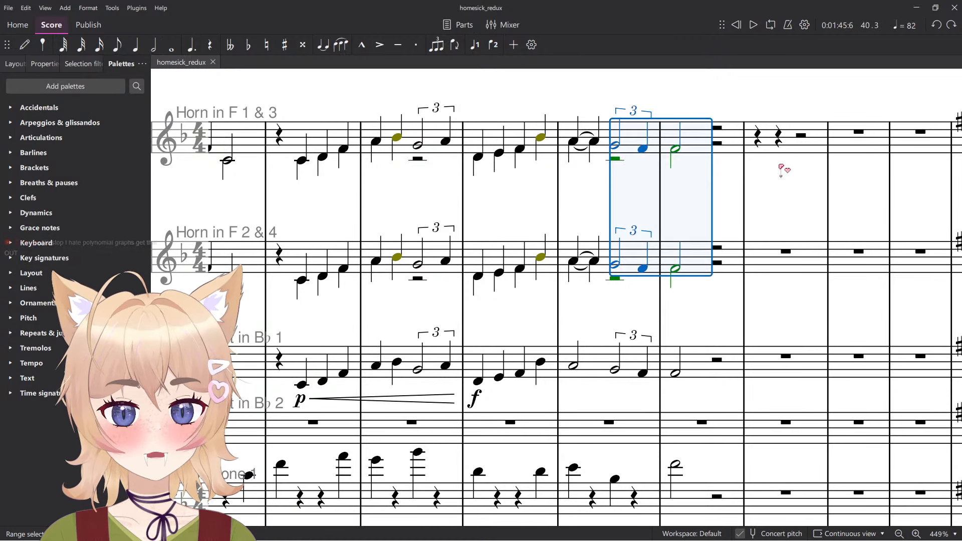
pyautogui.hotkey('ctrl', 'alt', '2')
pyautogui.click(515, 261)
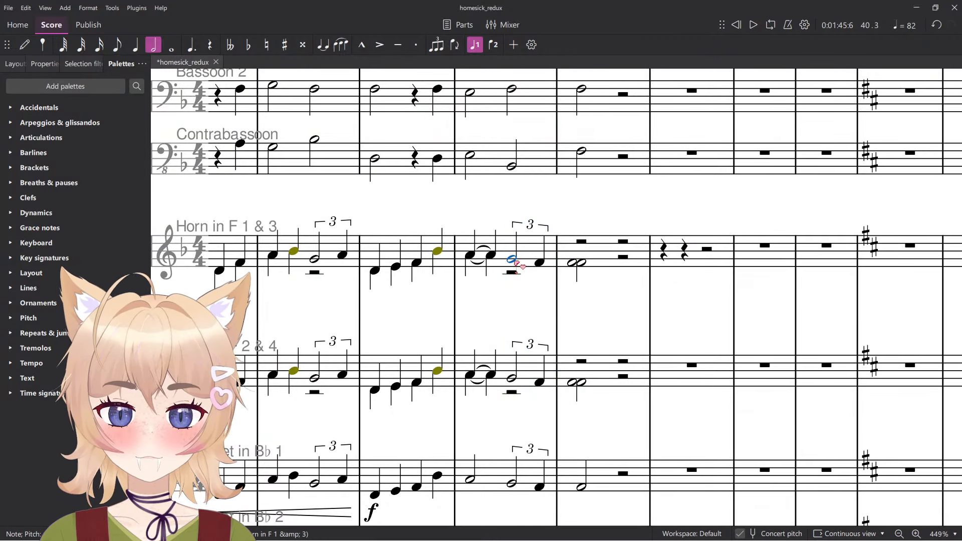
pyautogui.hotkey('ctrl', 'z')
# Turn the voice 2 half rests on beat 3 of measure 40 into quarter-note triplets in both horn staves.
pyautogui.click(582, 320)
pyautogui.keyDown('ctrl'); pyautogui.scroll(5, 554, 374); pyautogui.keyUp('ctrl')
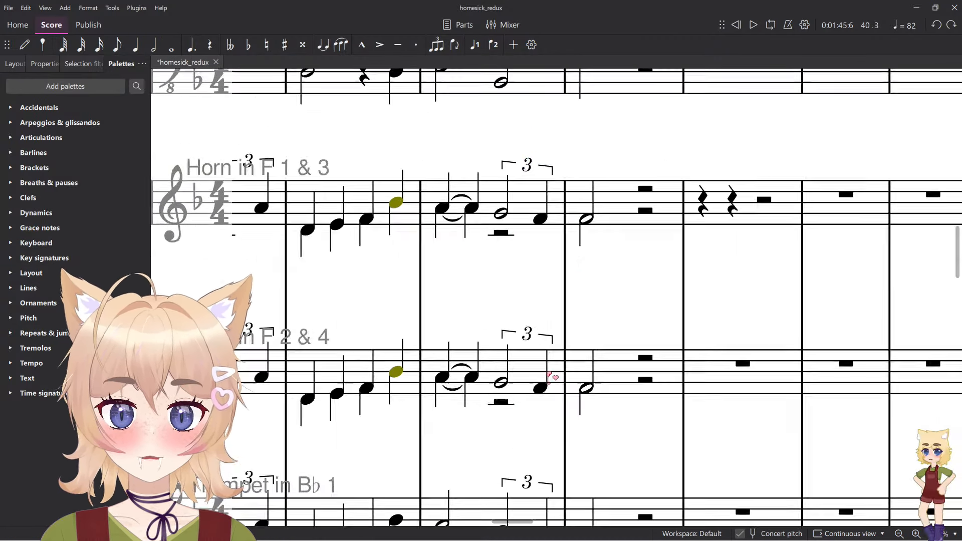
pyautogui.click(539, 393)
pyautogui.click(490, 173)
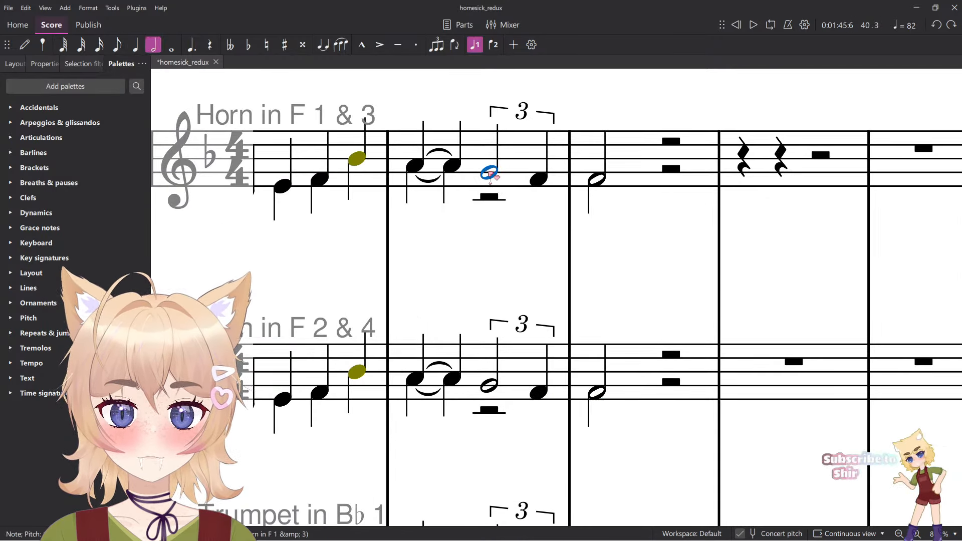
pyautogui.click(489, 410)
pyautogui.hotkey('ctrl', '3')
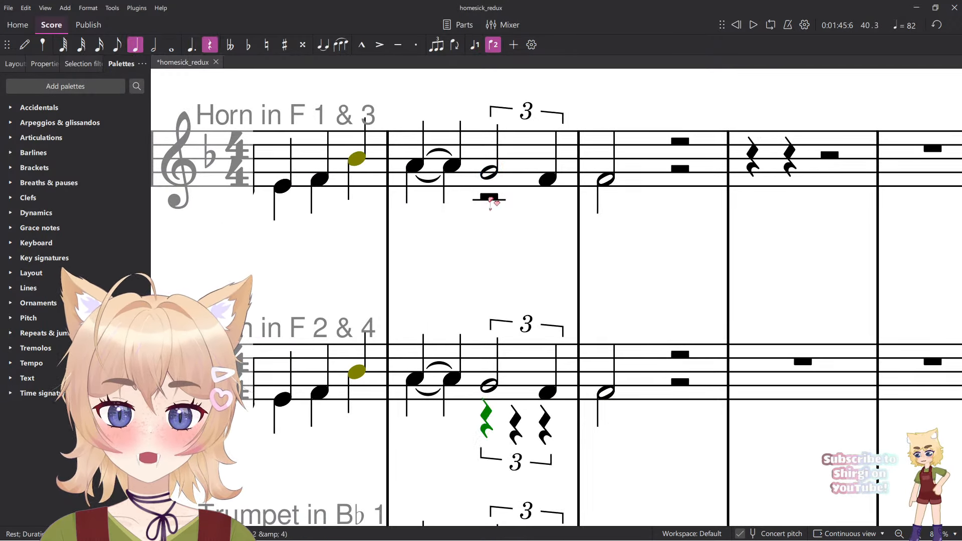
pyautogui.click(490, 197)
pyautogui.hotkey('ctrl', '3')
# Fill the voice 2 triplet of Horn in F 1 & 3 in measure 40 with a half-note G and a quarter-note F.
pyautogui.press('n')
pyautogui.press('6')
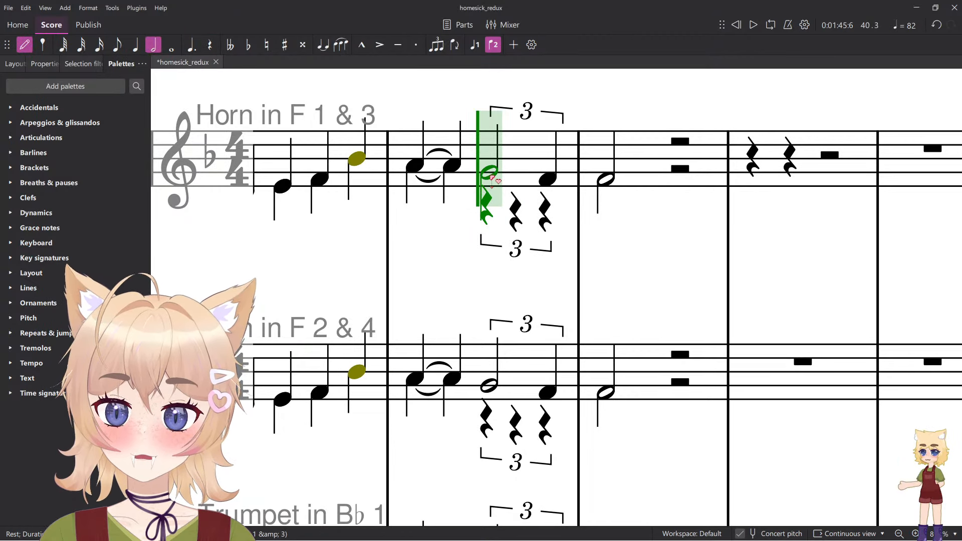
pyautogui.press('g')
pyautogui.press('5')
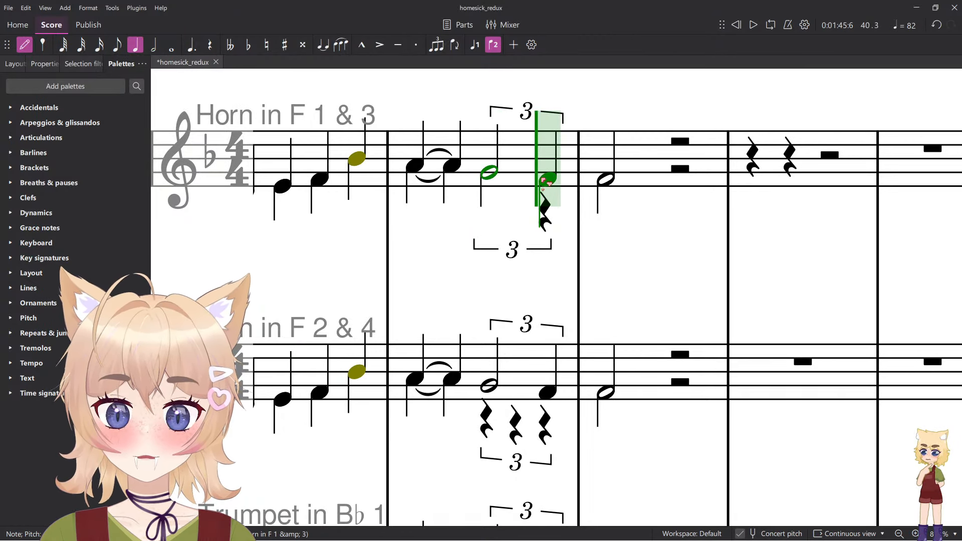
pyautogui.press('f')
# Fill the voice 2 triplet of Horn in F 2 & 4 in measure 40 with a half-note G and quarter-note F, and save the score.
pyautogui.press('6')
pyautogui.click(489, 395)
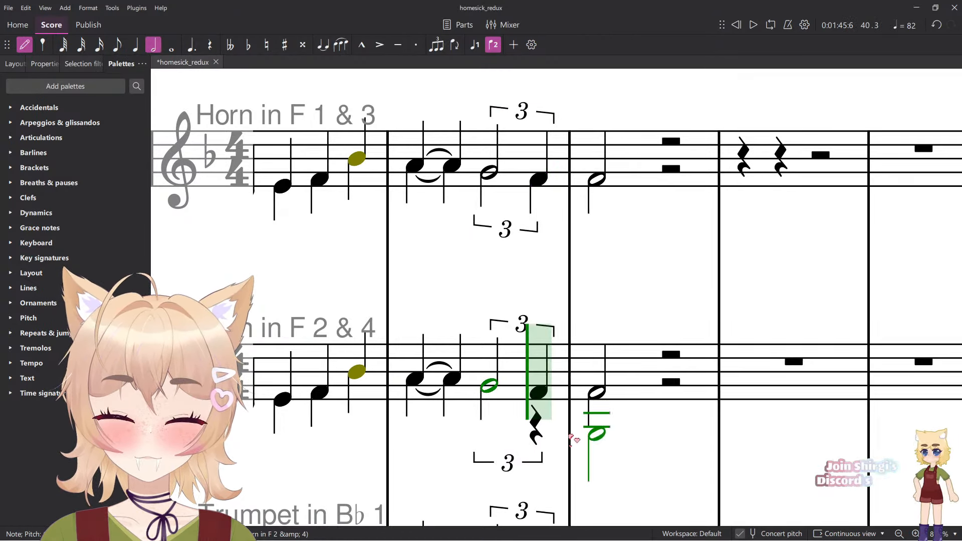
pyautogui.press('5')
pyautogui.click(537, 395)
pyautogui.press('Escape')
pyautogui.scroll(-4, 536, 401)
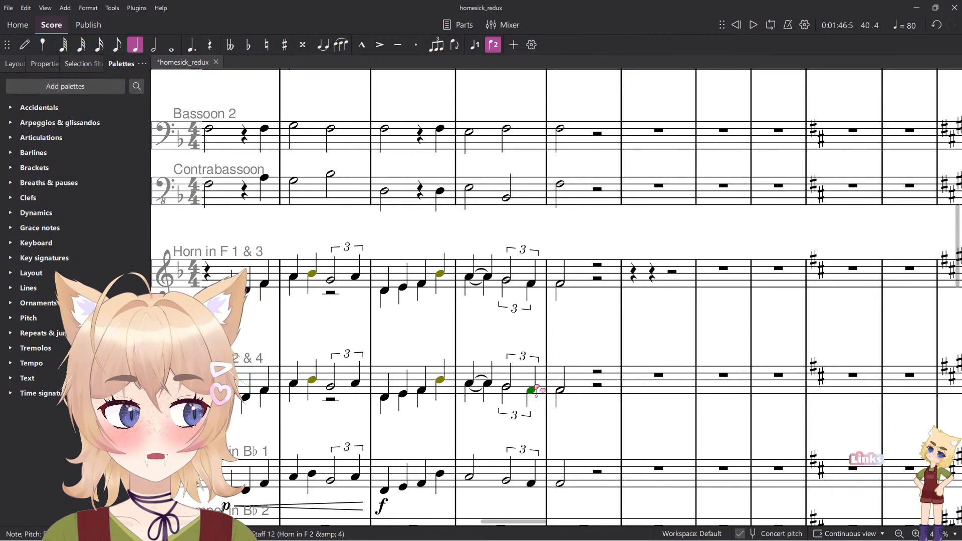
pyautogui.scroll(-3, 582, 386)
pyautogui.hotkey('ctrl', 's')
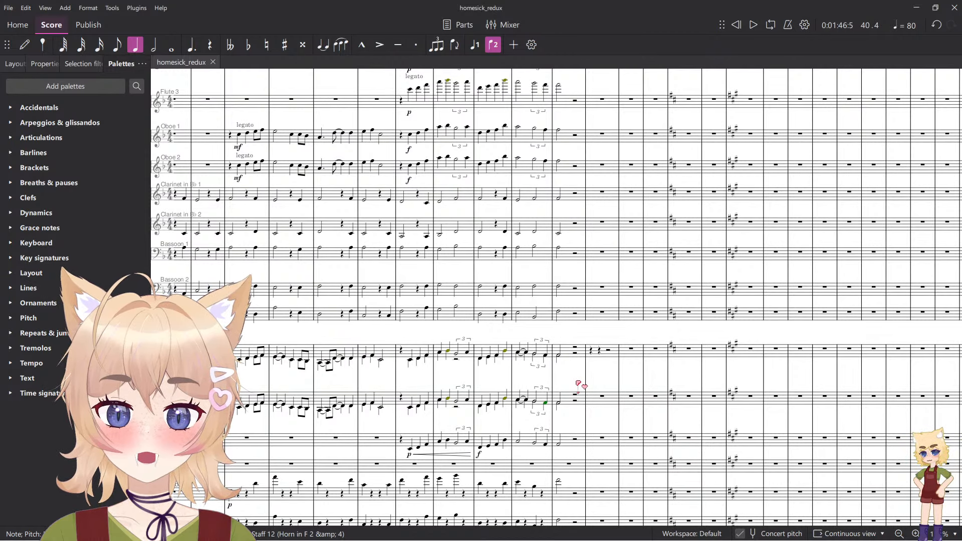
# Play back the score from the start of measure 26 and again from measure 33.
pyautogui.hscroll(-8, 560, 391)
pyautogui.scroll(1, 401, 263)
pyautogui.scroll(2, 393, 255)
pyautogui.click(277, 230)
pyautogui.click(289, 206)
pyautogui.scroll(-2, 292, 204)
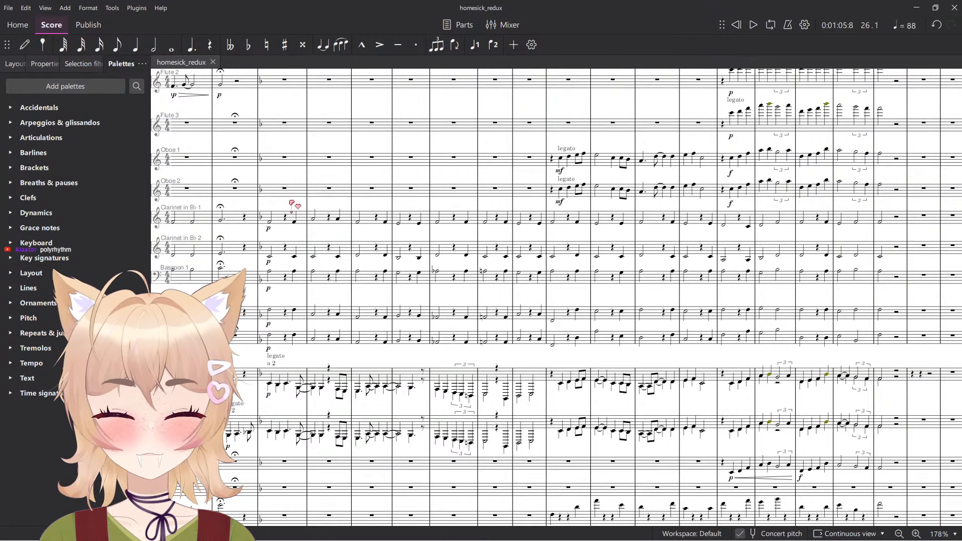
pyautogui.press('space')
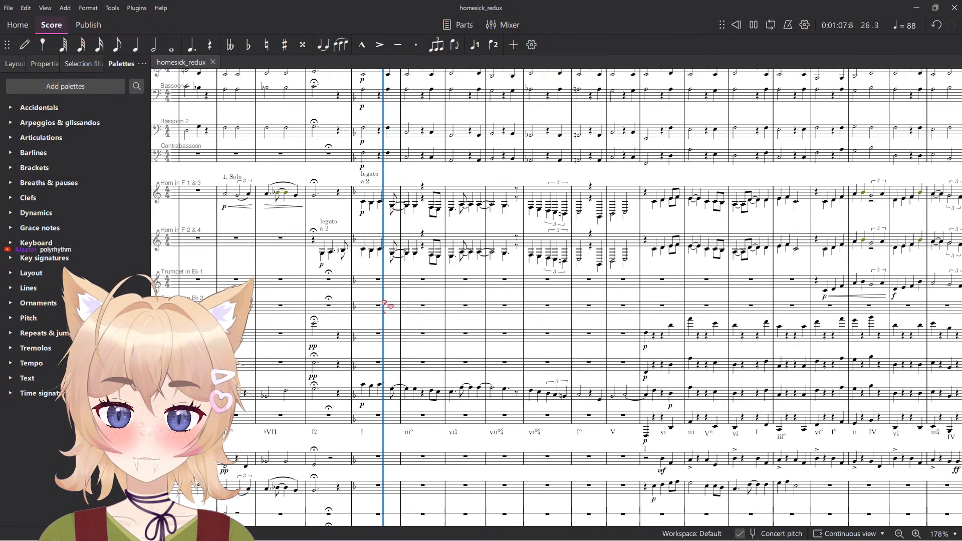
pyautogui.click(647, 394)
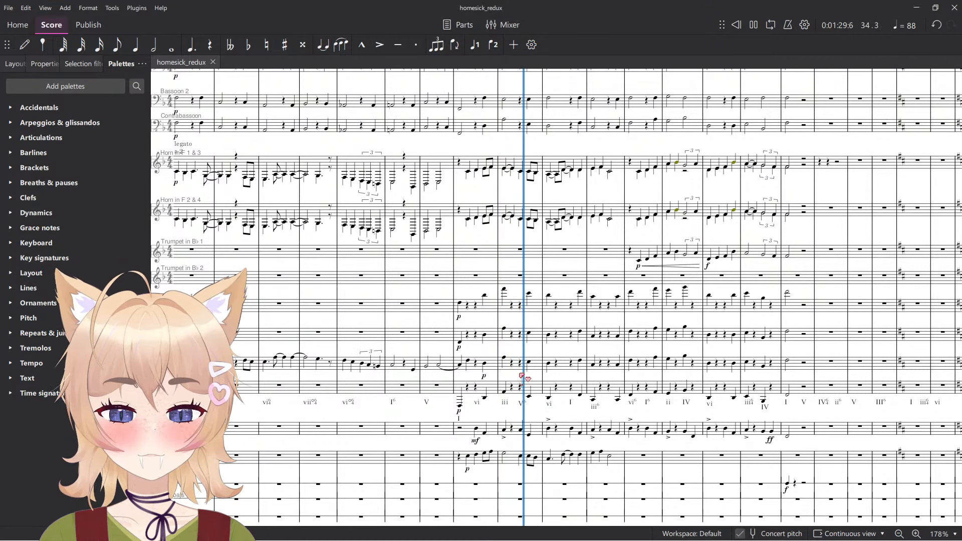
pyautogui.press('space')
# Play back the iii–V6 progression in measure 34, starting from the tuba's first note and from its beat 4 note.
pyautogui.keyDown('ctrl'); pyautogui.scroll(5, 508, 407); pyautogui.keyUp('ctrl')
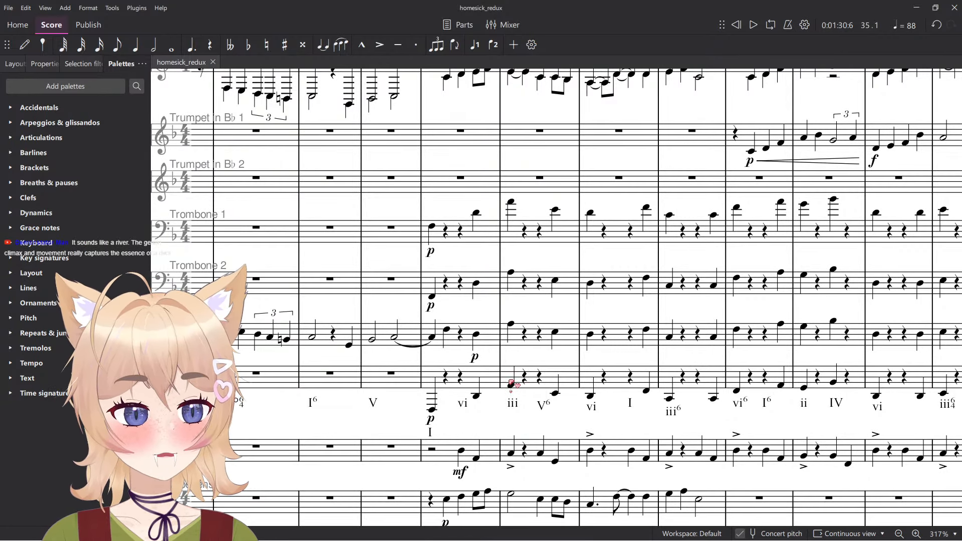
pyautogui.moveTo(518, 365); pyautogui.dragTo(401, 436)
pyautogui.click(393, 456)
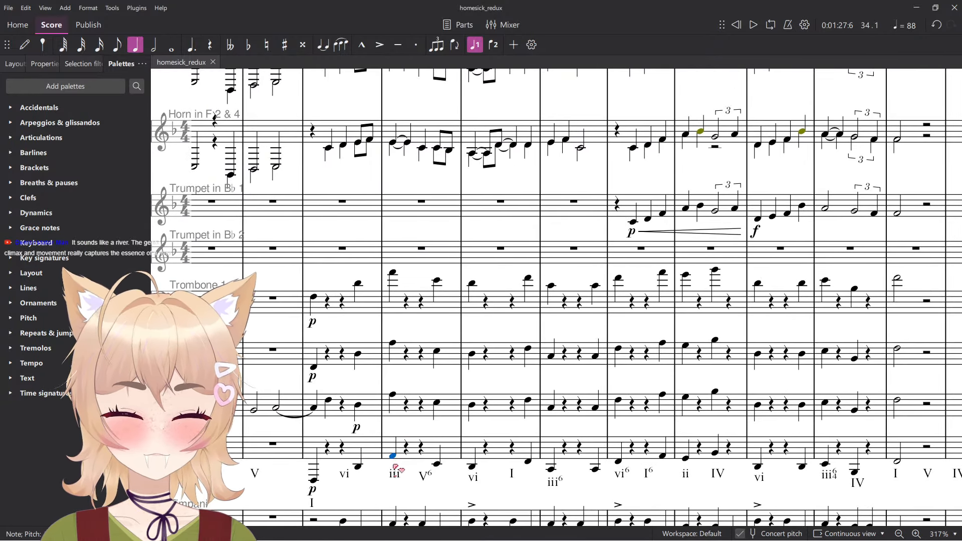
pyautogui.press('space')
pyautogui.press('space')
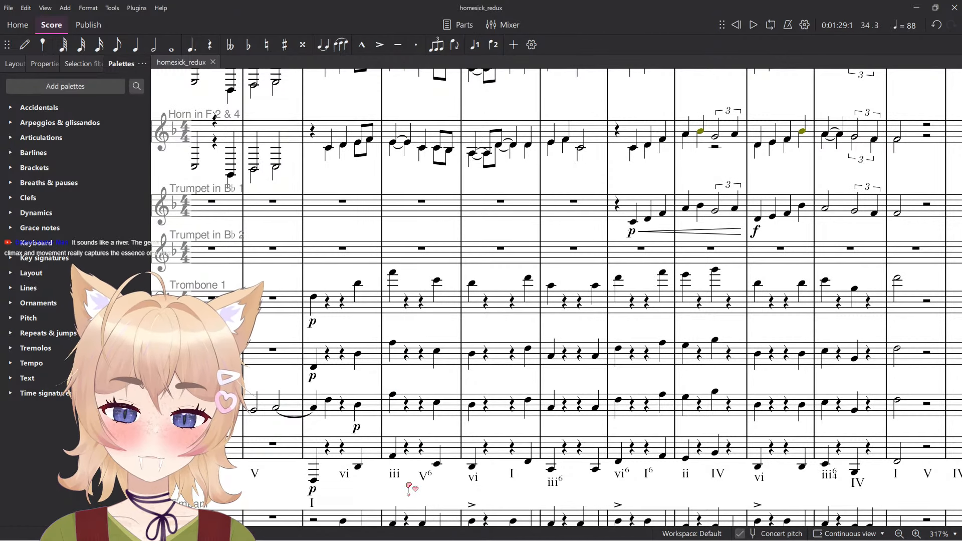
pyautogui.press('space')
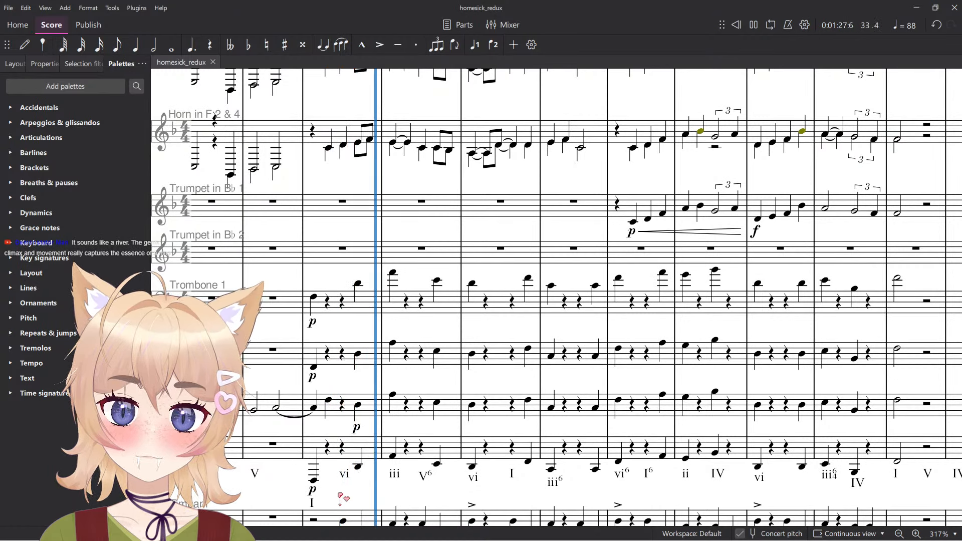
pyautogui.press('space')
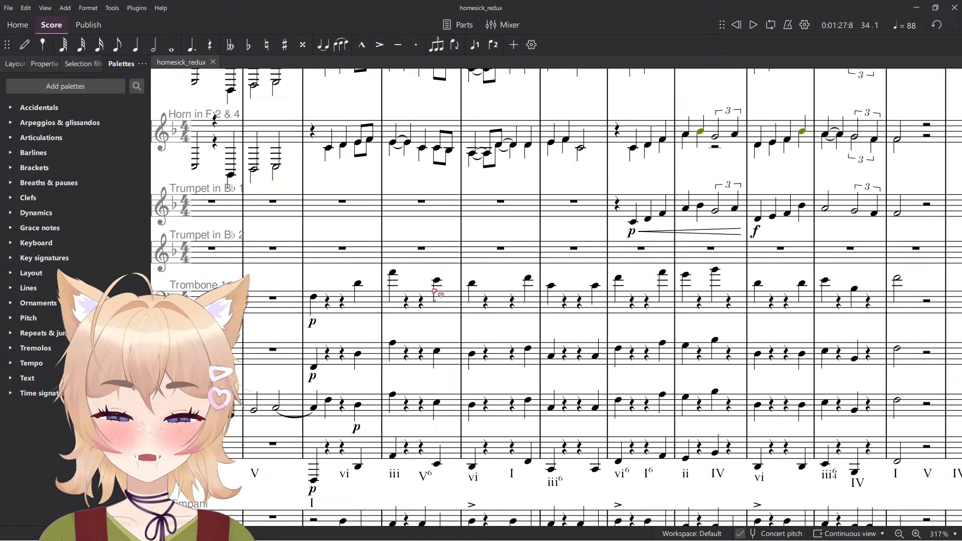
pyautogui.click(439, 466)
pyautogui.press('space')
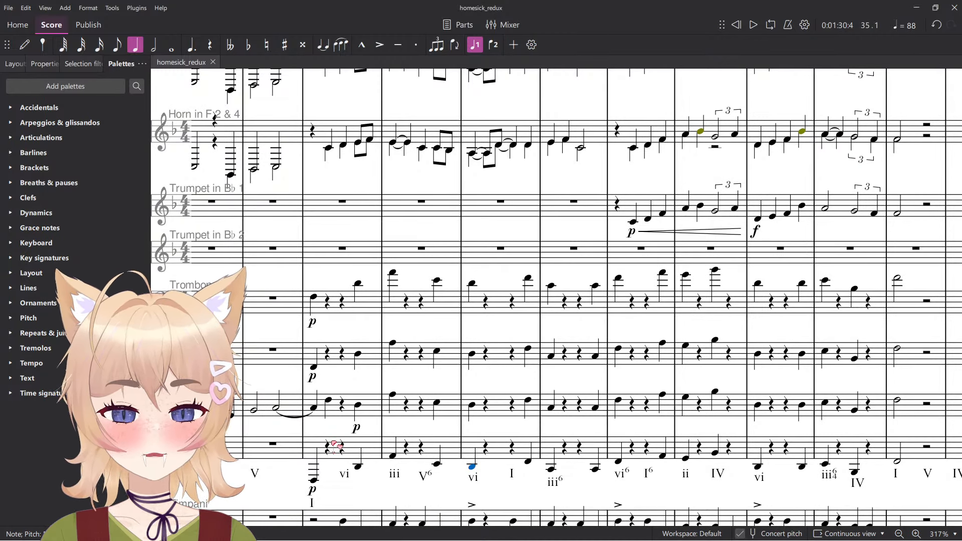
# Examine how the vi chord on beat 1 of measure 35 is voiced in the low brass and low strings.
pyautogui.scroll(-3, 471, 441)
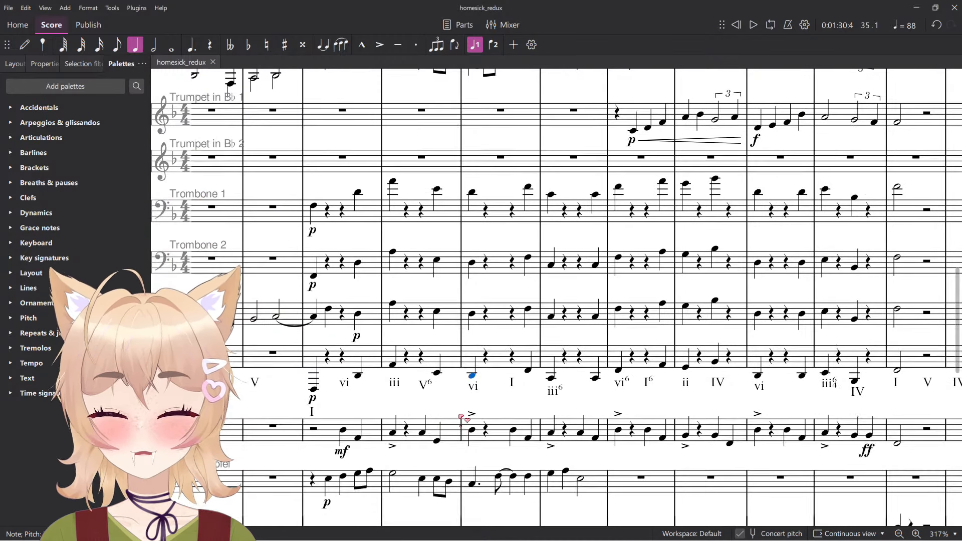
pyautogui.scroll(6, 456, 351)
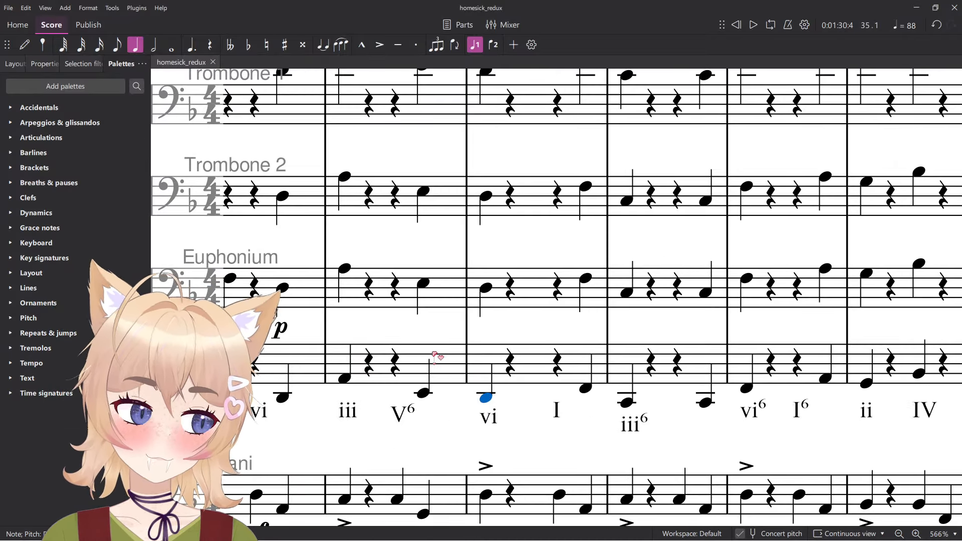
pyautogui.press('n')
pyautogui.scroll(-6, 441, 356)
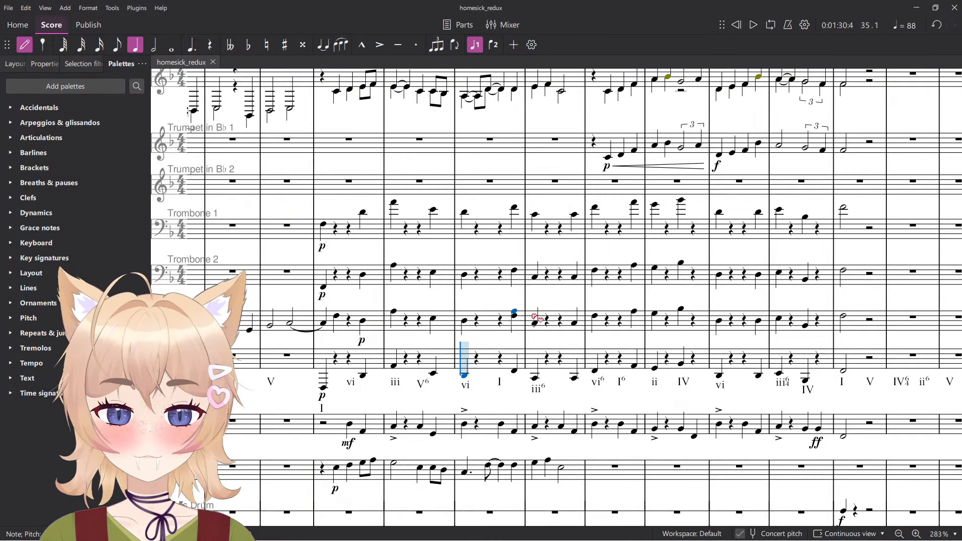
pyautogui.press('Escape')
pyautogui.scroll(2, 476, 347)
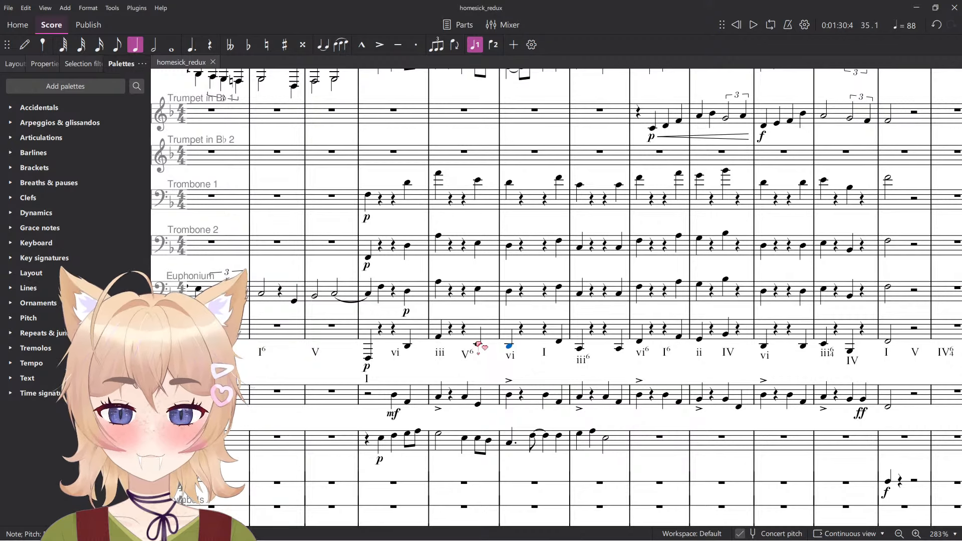
pyautogui.scroll(6, 473, 338)
pyautogui.scroll(-1, 536, 330)
pyautogui.scroll(-7, 542, 331)
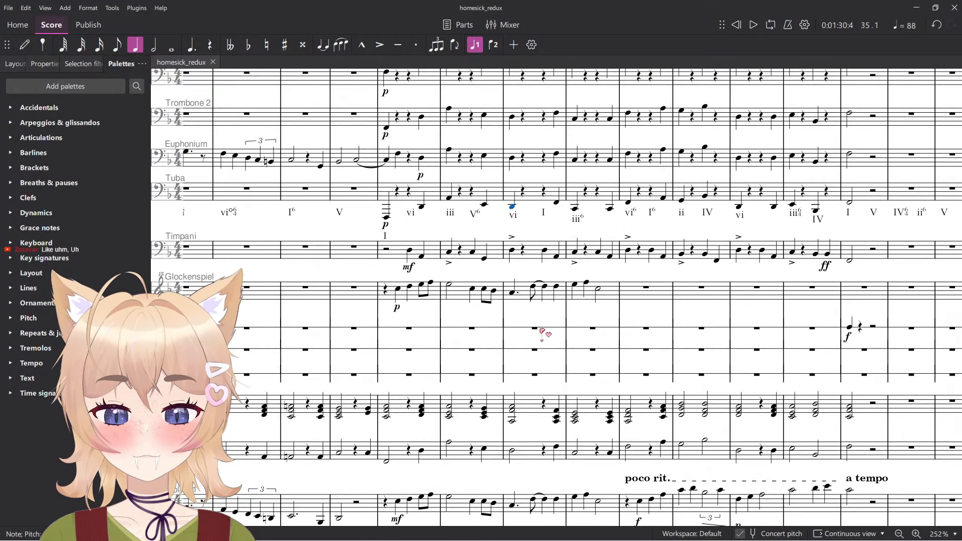
pyautogui.scroll(-6, 541, 331)
pyautogui.click(512, 441)
pyautogui.keyDown('shift'); pyautogui.click(513, 386); pyautogui.keyUp('shift')
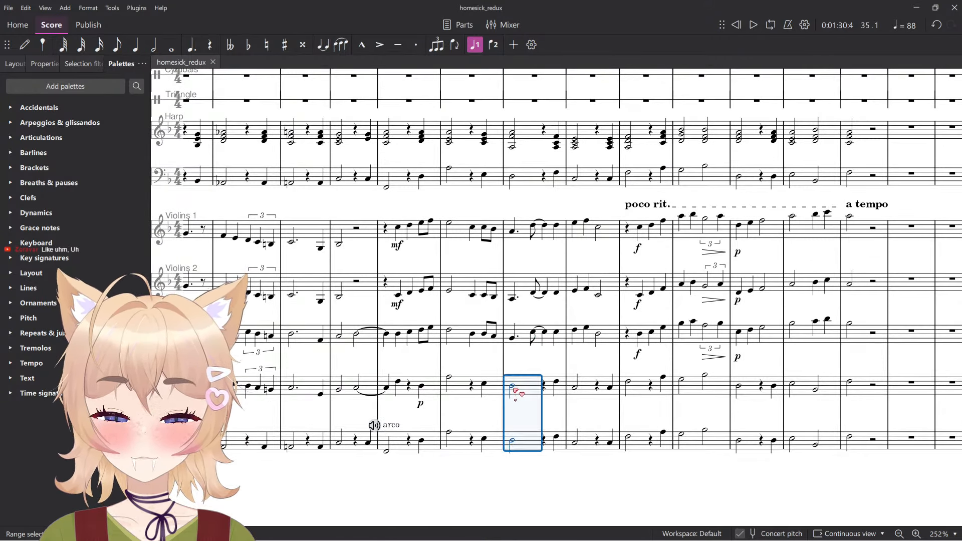
pyautogui.click(529, 416)
pyautogui.scroll(6, 527, 408)
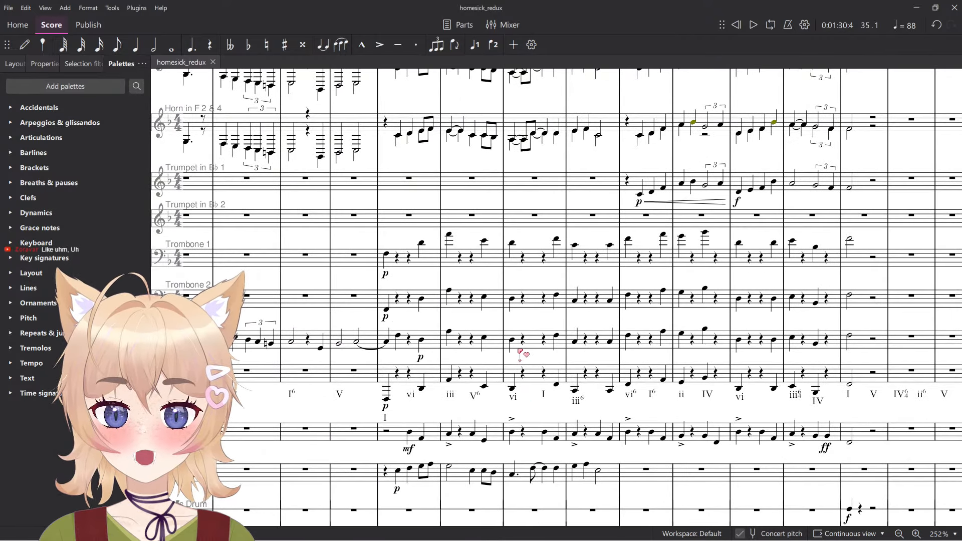
pyautogui.scroll(4, 521, 356)
pyautogui.click(510, 419)
pyautogui.keyDown('shift'); pyautogui.click(510, 189); pyautogui.keyUp('shift')
pyautogui.click(511, 190)
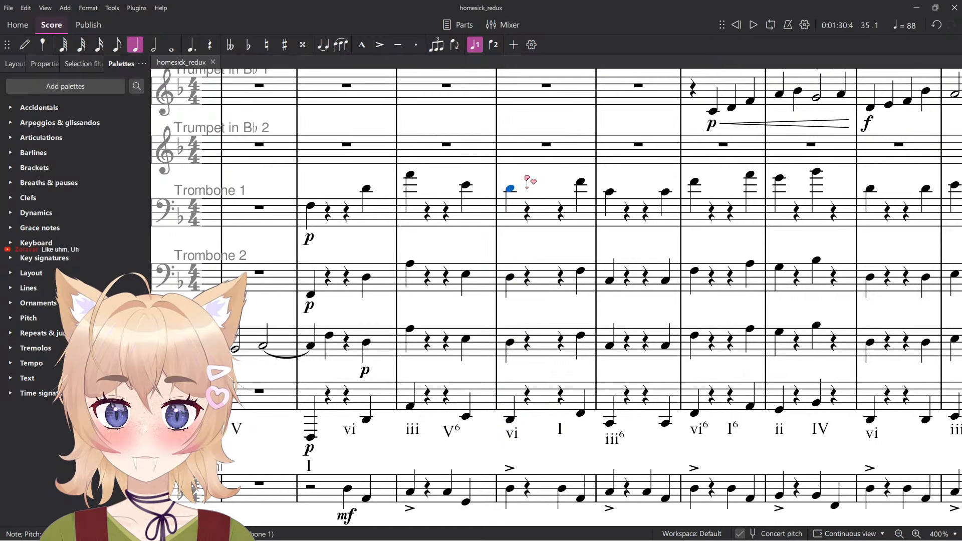
# Play back measure 35 of the clarinets, bassoons and contrabassoon on their own.
pyautogui.scroll(-2, 530, 188)
pyautogui.scroll(7, 544, 208)
pyautogui.scroll(3, 545, 223)
pyautogui.click(526, 221)
pyautogui.scroll(6, 515, 258)
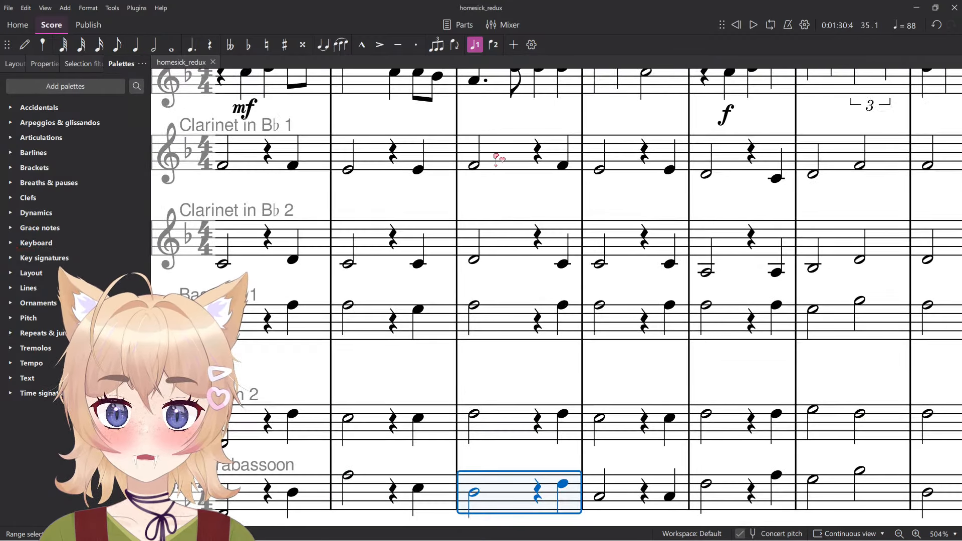
pyautogui.keyDown('shift'); pyautogui.click(499, 159); pyautogui.keyUp('shift')
pyautogui.scroll(-3, 506, 160)
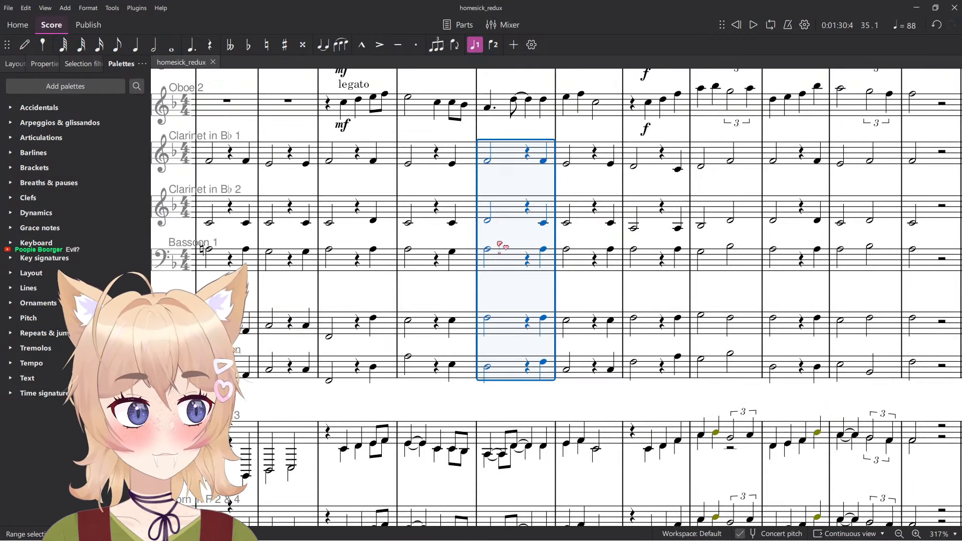
pyautogui.scroll(3, 503, 248)
pyautogui.press('space')
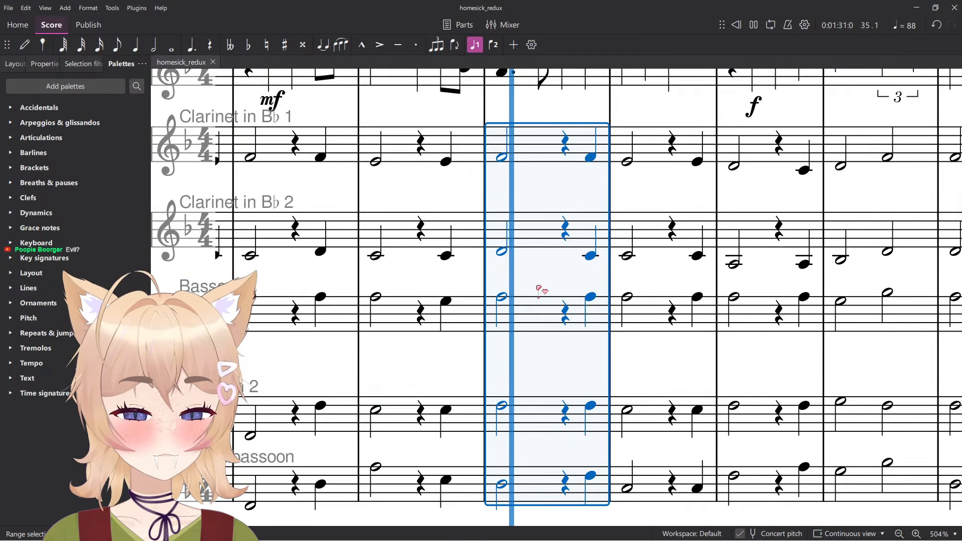
# In measure 35, raise the opening half note of Bassoon 2 to G and that of Bassoon 1 to C.
pyautogui.click(502, 484)
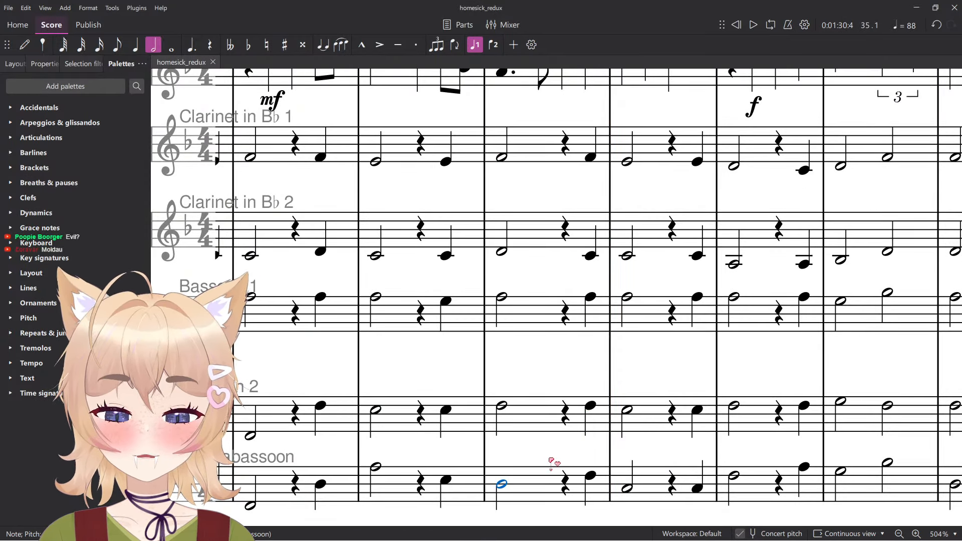
pyautogui.hotkey('alt', 'Up')
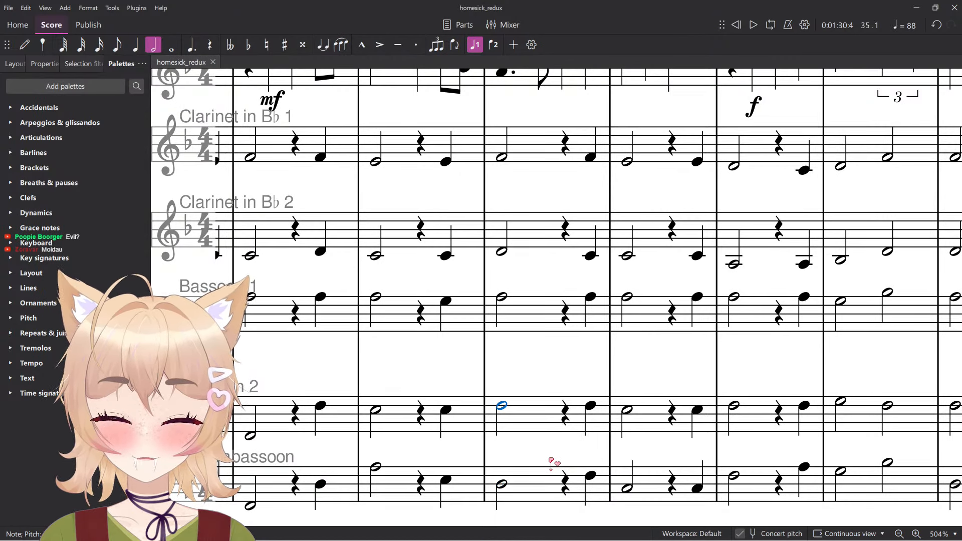
pyautogui.press('Up')
pyautogui.hotkey('alt', 'Down')
pyautogui.hotkey('alt', 'Up')
pyautogui.hotkey('alt', 'Up')
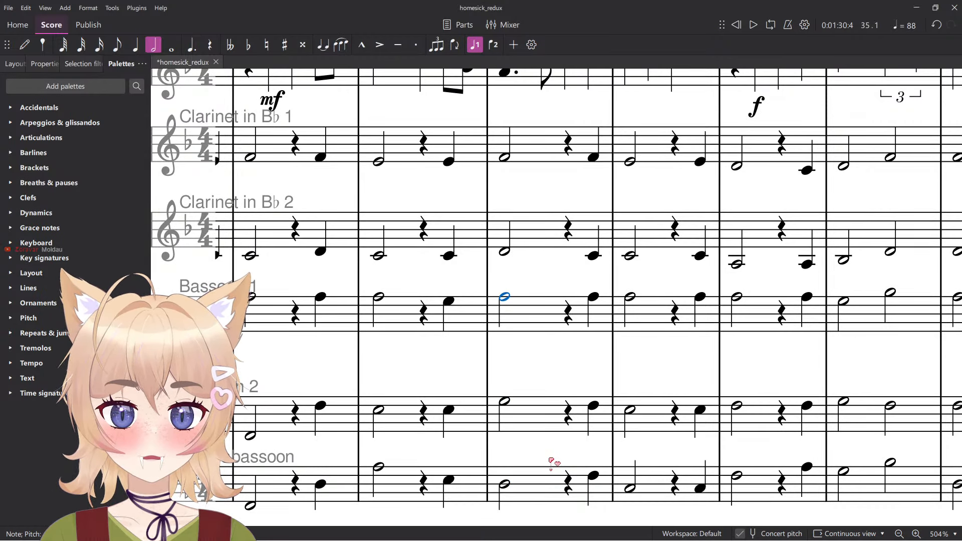
pyautogui.press('Up')
pyautogui.press('Up')
pyautogui.hotkey('alt', 'Up')
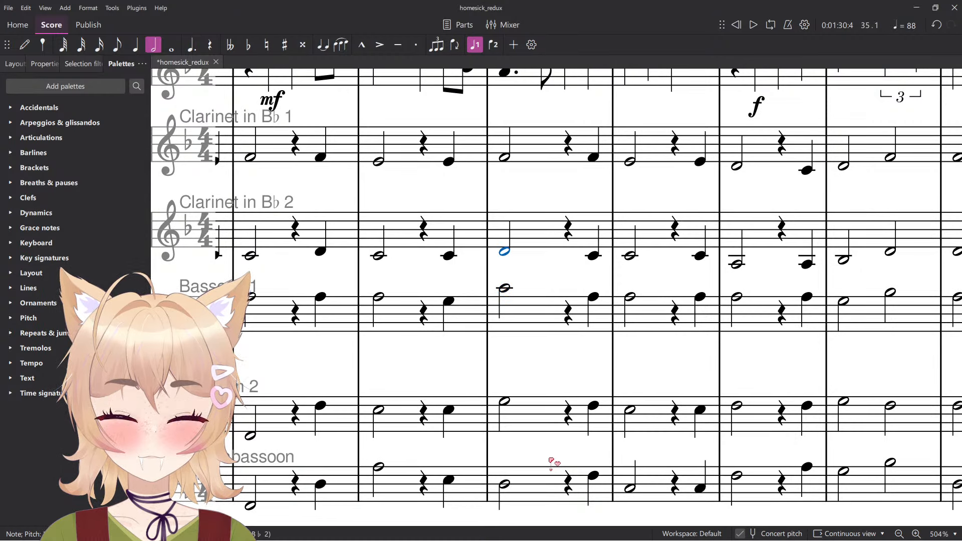
# Change the opening half notes of measure 35 to F in Clarinet 2 and to D in Clarinet 1.
pyautogui.press('Up')
pyautogui.hotkey('alt', 'Up')
pyautogui.press('Up')
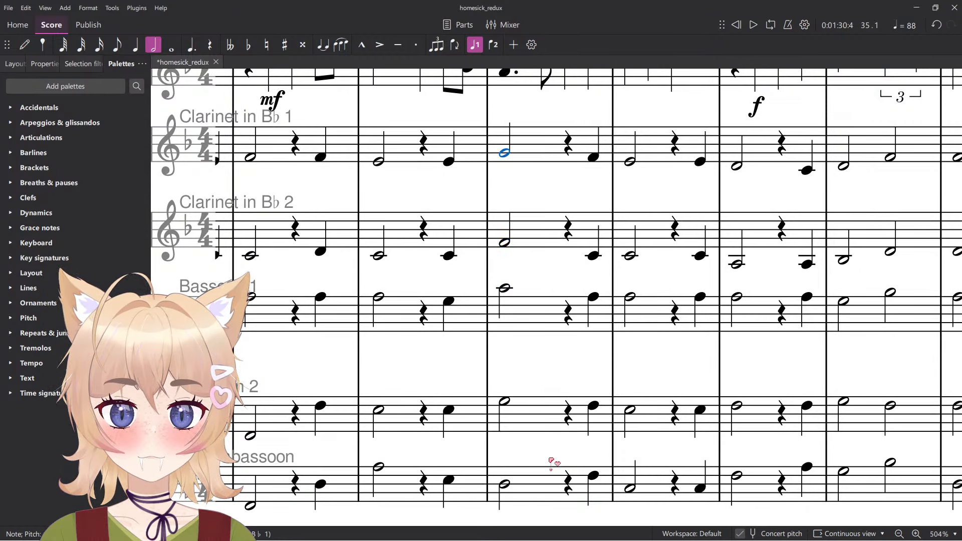
pyautogui.press('Down')
pyautogui.press('Down')
pyautogui.press('Down')
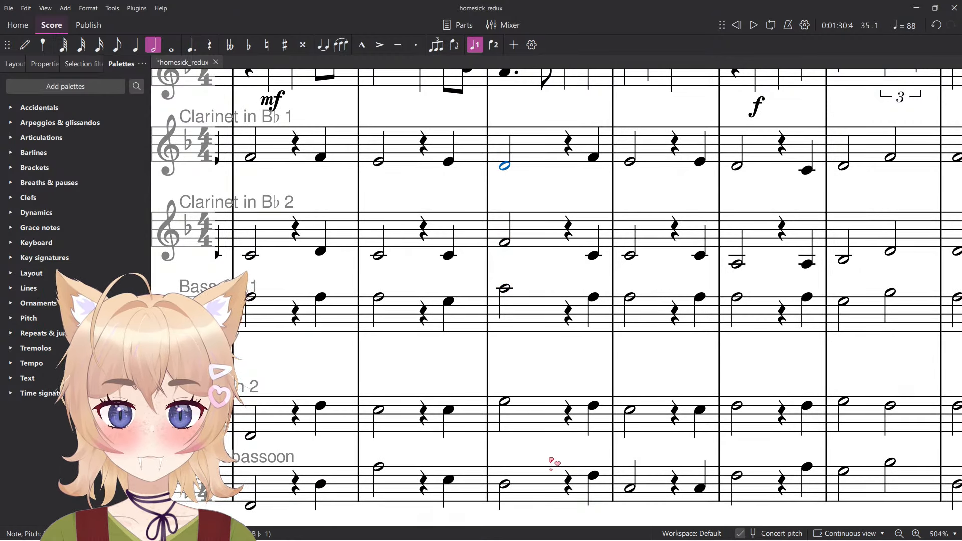
# Set the opening half notes of measure 35 to A in Bassoon 2 and to B♭ in Bassoon 1.
pyautogui.hotkey('alt', 'Down')
pyautogui.hotkey('alt', 'Down')
pyautogui.press('Up')
pyautogui.hotkey('alt', 'Down')
pyautogui.hotkey('alt', 'Up')
pyautogui.hotkey('alt', 'Up')
pyautogui.press('Down')
pyautogui.hotkey('alt', 'Down')
pyautogui.hotkey('alt', 'Down')
pyautogui.hotkey('alt', 'Up')
pyautogui.hotkey('alt', 'Up')
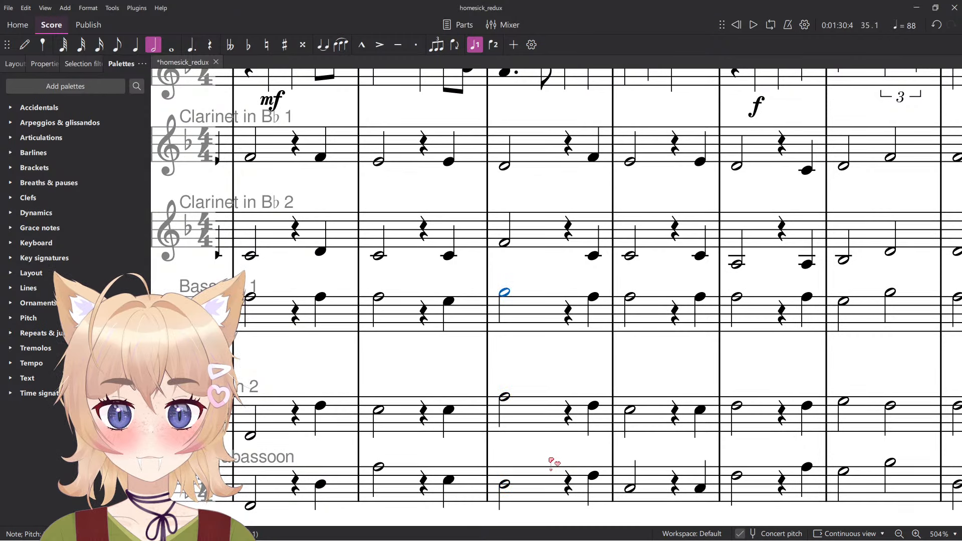
# Raise Clarinet 1's opening half note in measure 35 to G and play back the passage.
pyautogui.hotkey('alt', 'Up')
pyautogui.hotkey('alt', 'Down')
pyautogui.hotkey('alt', 'Up')
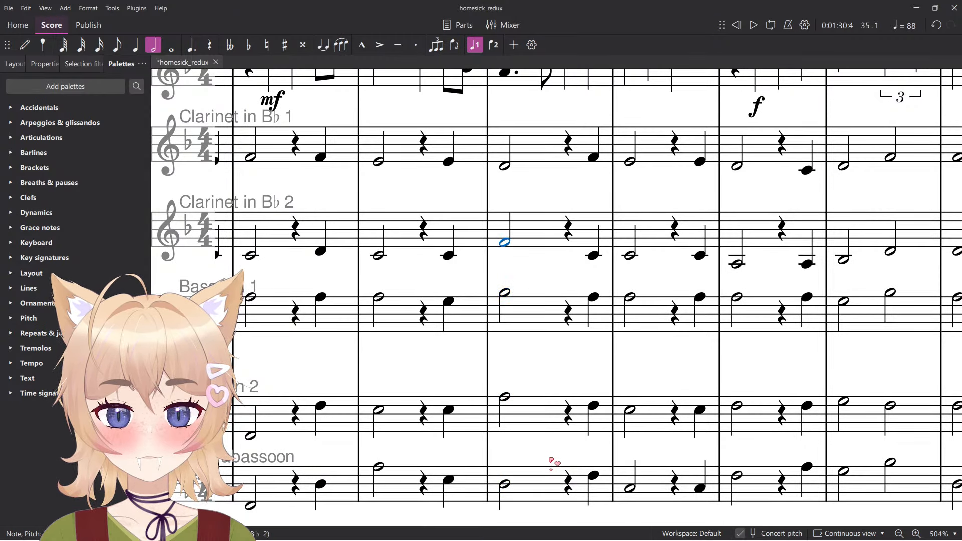
pyautogui.hotkey('alt', 'Up')
pyautogui.hotkey('alt', 'shift', 'Up')
pyautogui.hotkey('alt', 'shift', 'Up')
pyautogui.hotkey('alt', 'shift', 'Up')
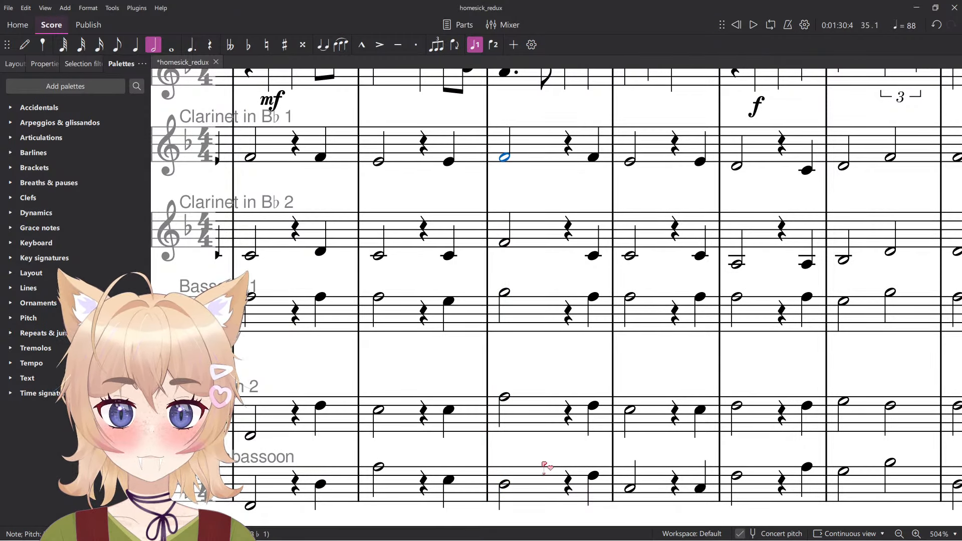
pyautogui.press('space')
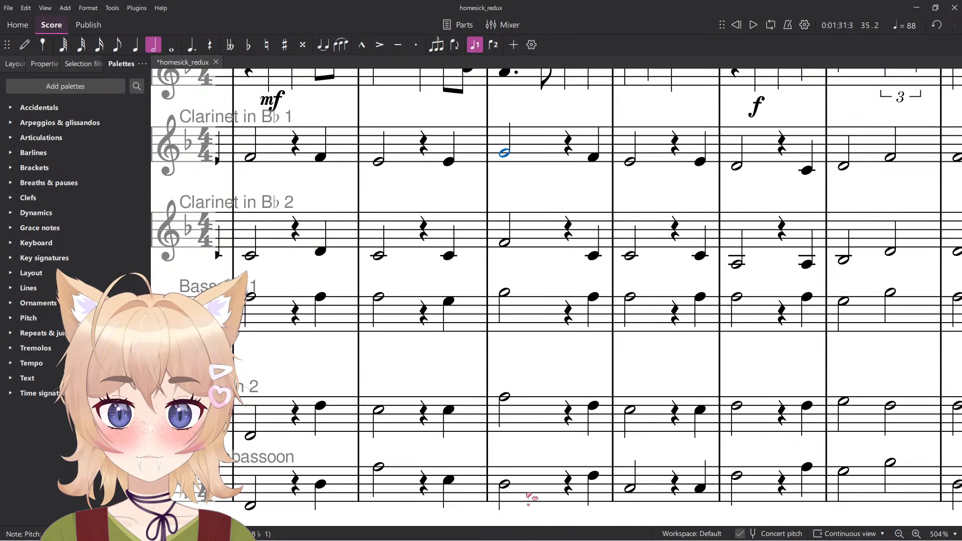
# Play back the clarinets, bassoons and contrabassoon over measures 34–35, and again for measure 35 alone.
pyautogui.click(531, 497)
pyautogui.keyDown('shift'); pyautogui.click(476, 149); pyautogui.keyUp('shift')
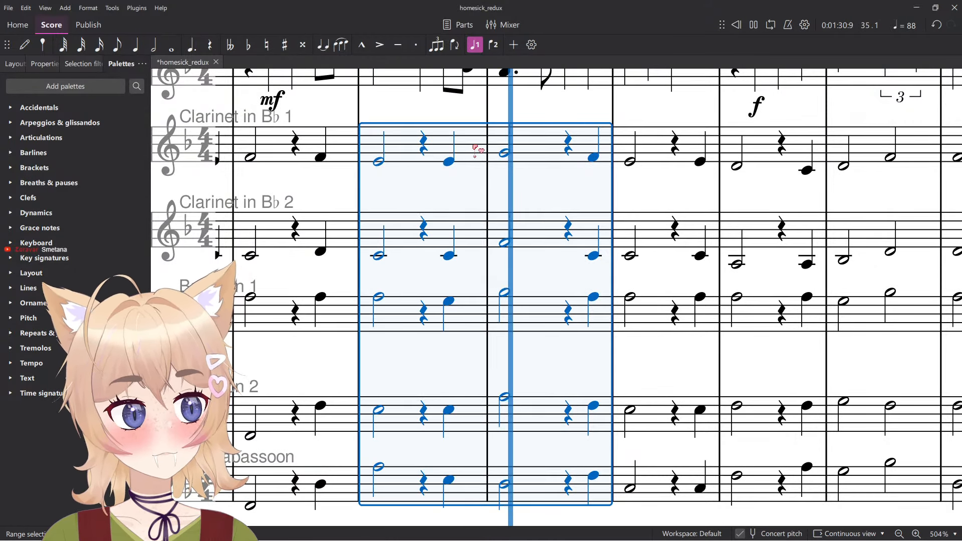
pyautogui.press('space')
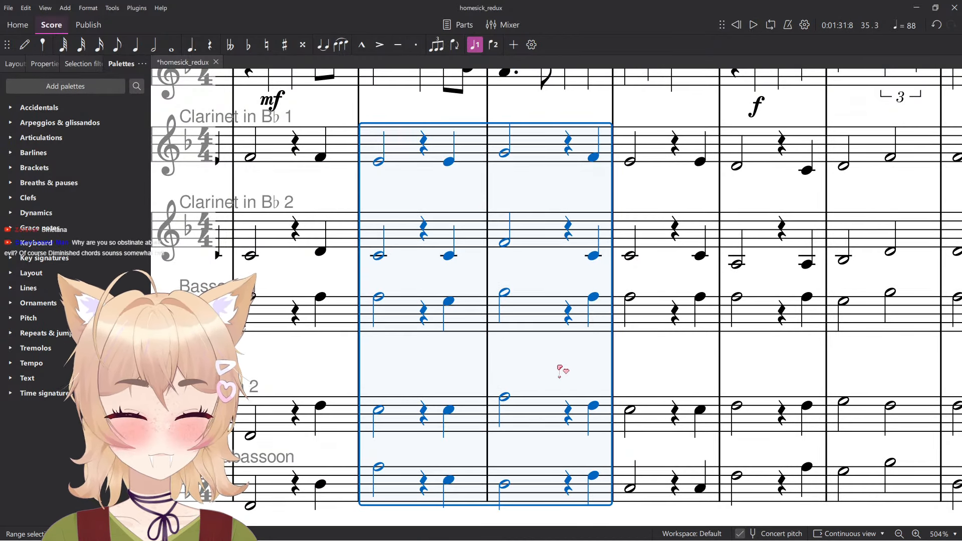
pyautogui.click(560, 370)
pyautogui.click(519, 482)
pyautogui.click(505, 484)
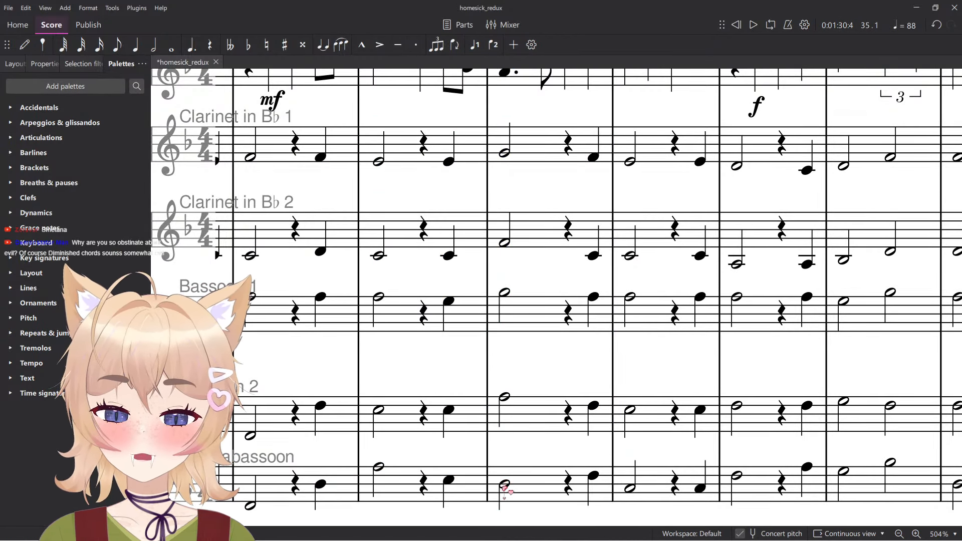
pyautogui.press('alt')
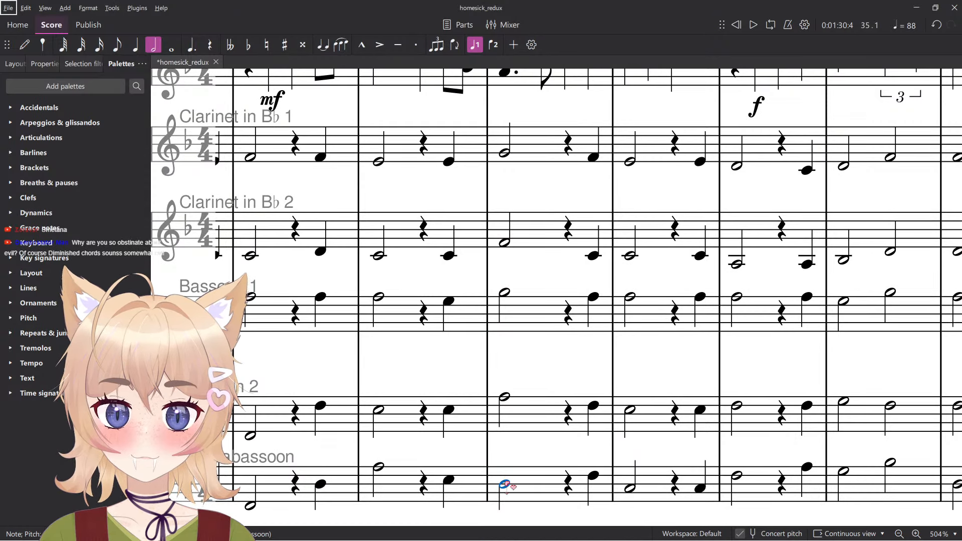
pyautogui.click(527, 493)
pyautogui.keyDown('shift'); pyautogui.click(532, 150); pyautogui.keyUp('shift')
pyautogui.press('space')
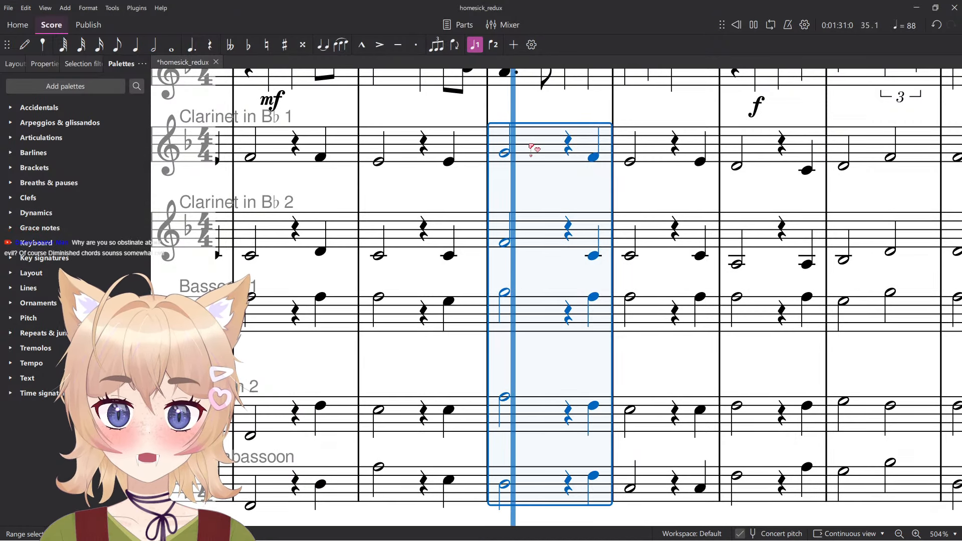
# Stop the playback and lower Bassoon 1's opening half note in measure 35 to A.
pyautogui.press('space')
pyautogui.click(510, 156)
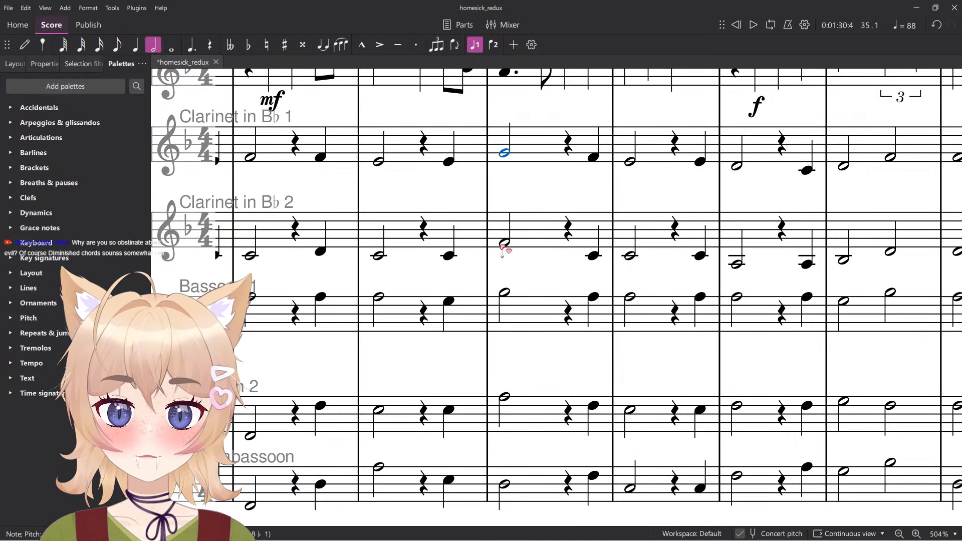
pyautogui.click(505, 242)
pyautogui.click(504, 293)
pyautogui.click(519, 313)
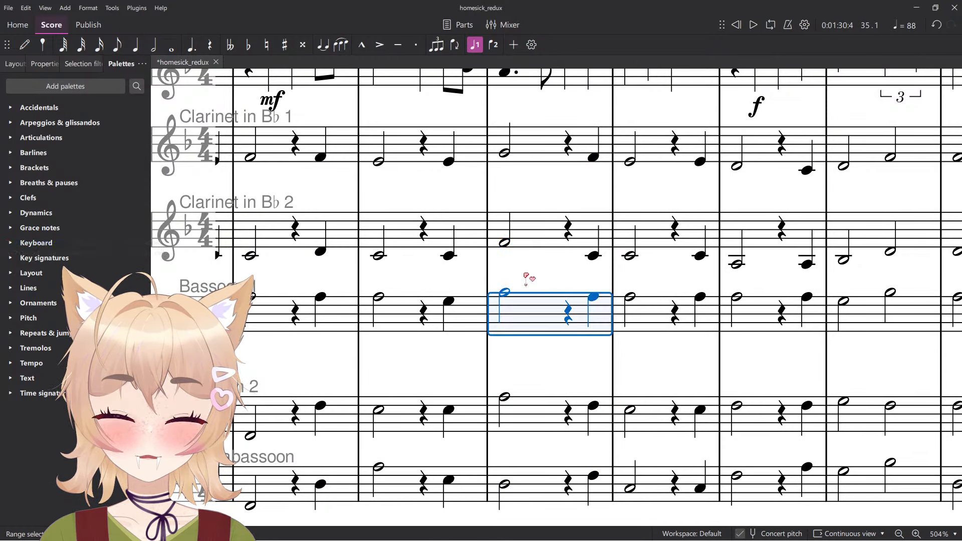
pyautogui.click(505, 293)
pyautogui.press('Down')
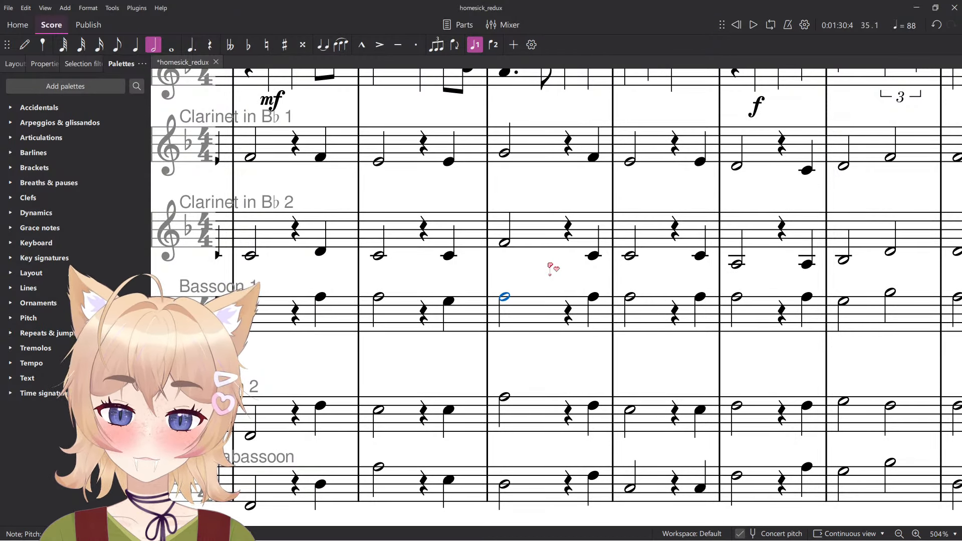
# Play back the clarinets, bassoons and contrabassoon over measures 34–35 with Bassoon 1's lowered note.
pyautogui.click(533, 491)
pyautogui.keyDown('shift'); pyautogui.click(476, 159); pyautogui.keyUp('shift')
pyautogui.press('space')
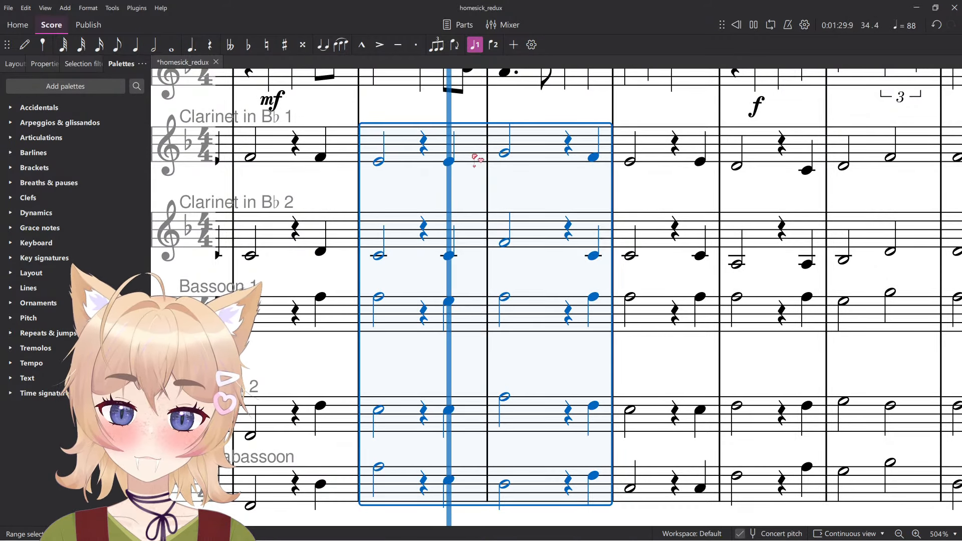
pyautogui.press('space')
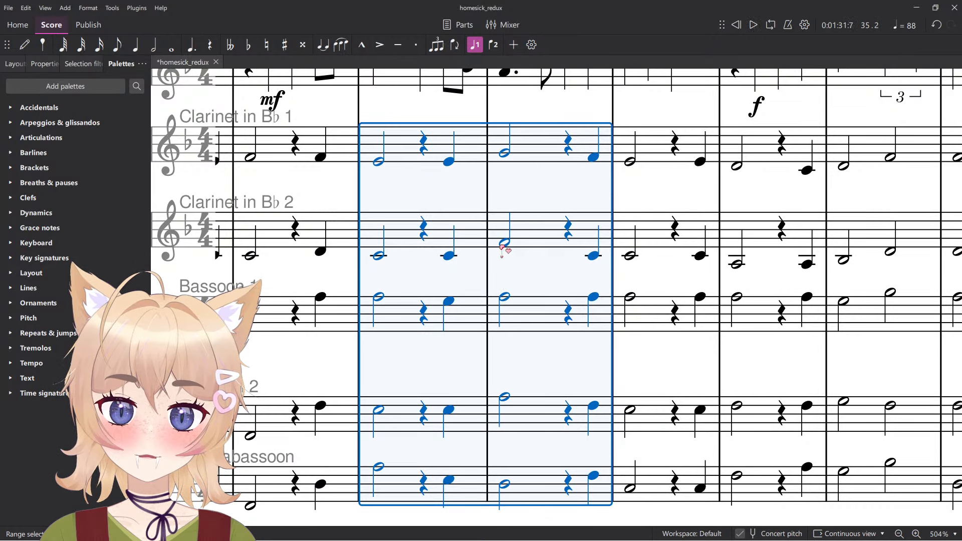
# Lower the opening half notes of measure 35 to C in Clarinet 2 and to F in Bassoon 2.
pyautogui.click(504, 243)
pyautogui.press('Down')
pyautogui.press('Down')
pyautogui.press('Down')
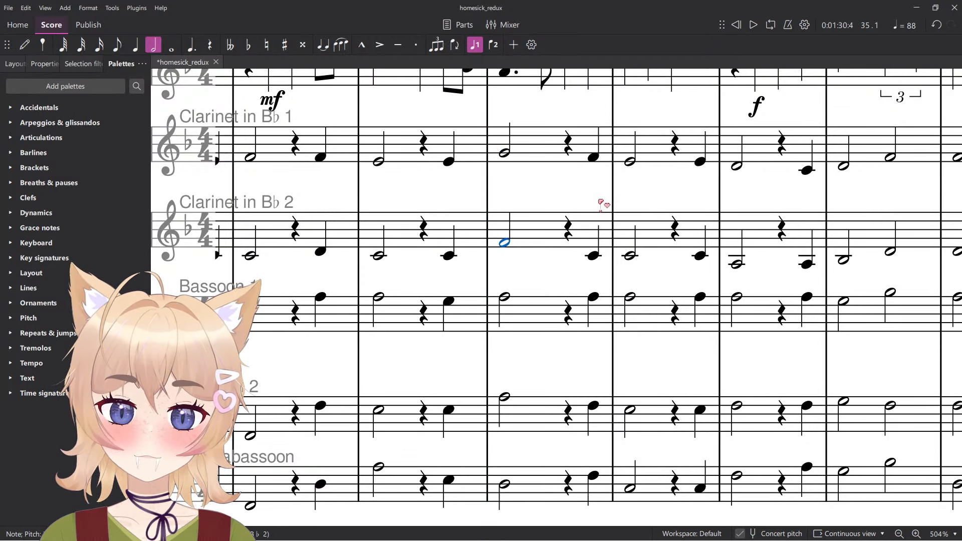
pyautogui.hotkey('alt', 'Down')
pyautogui.hotkey('alt', 'Down')
pyautogui.press('Down')
pyautogui.press('Down')
pyautogui.press('Down')
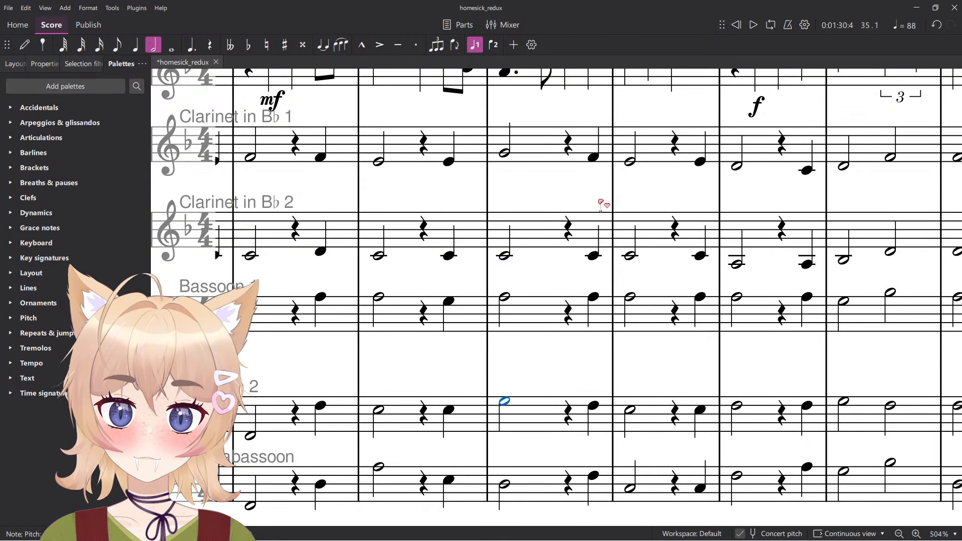
pyautogui.press('Up')
pyautogui.hotkey('alt', 'Up')
pyautogui.hotkey('alt', 'Up')
pyautogui.hotkey('alt', 'Up')
# Play back measures 34–35 in the clarinets, bassoons and contrabassoon with the revised Clarinet 2 and Bassoon 2 notes.
pyautogui.click(523, 149)
pyautogui.keyDown('shift'); pyautogui.click(459, 484); pyautogui.keyUp('shift')
pyautogui.press('space')
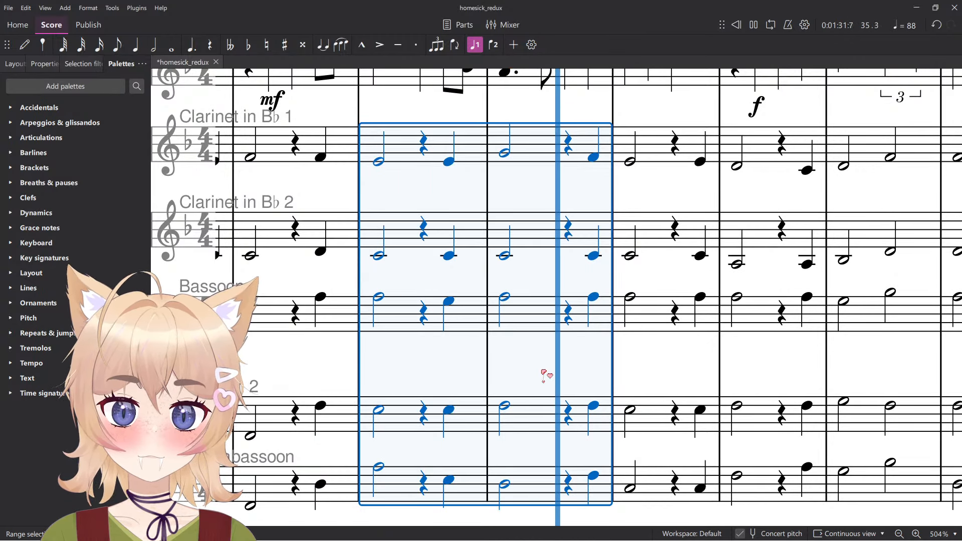
pyautogui.press('Escape')
# Play back the full orchestra from Contrabassoon's opening half note in measure 35.
pyautogui.click(503, 489)
pyautogui.hotkey('alt', 'f')
pyautogui.scroll(-6, 592, 372)
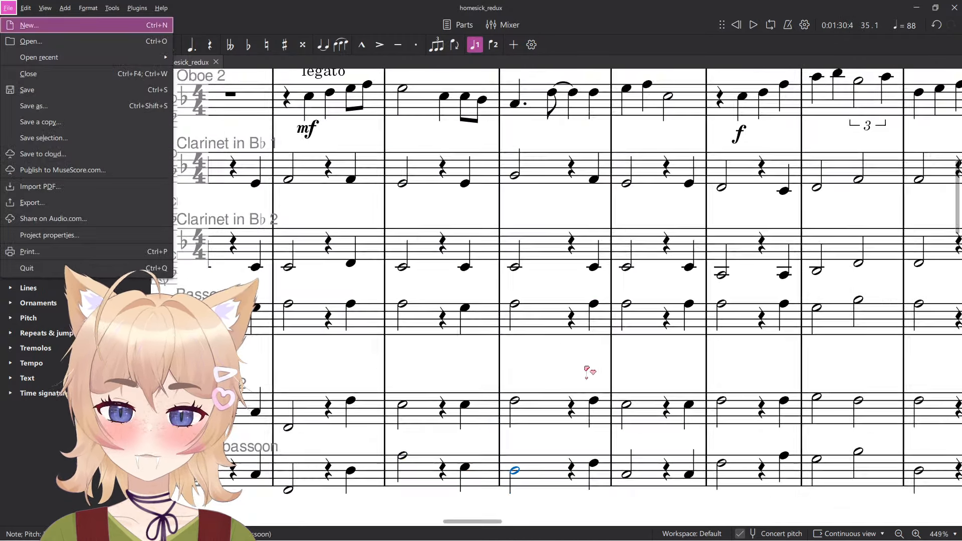
pyautogui.press('Escape')
pyautogui.press('Escape')
pyautogui.press('space')
pyautogui.scroll(-2, 516, 386)
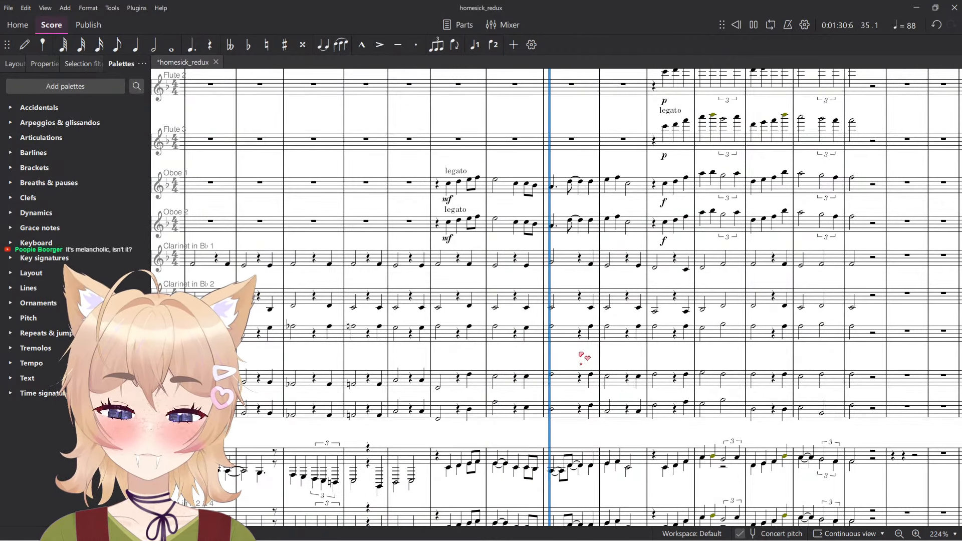
pyautogui.press('space')
# Set the opening half notes of measure 35 to D in Clarinet 2 and F in Clarinet 1, and save the score.
pyautogui.scroll(6, 581, 356)
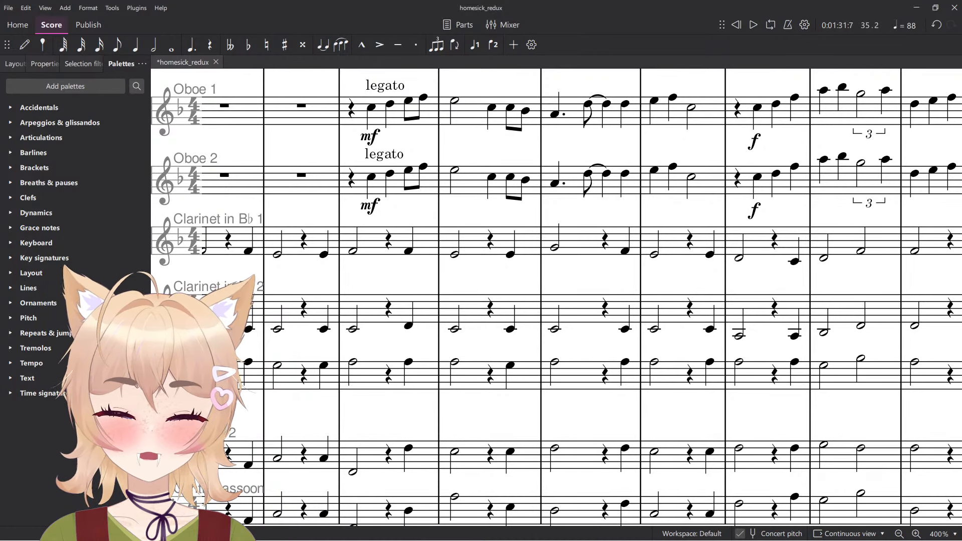
pyautogui.scroll(-6, 652, 304)
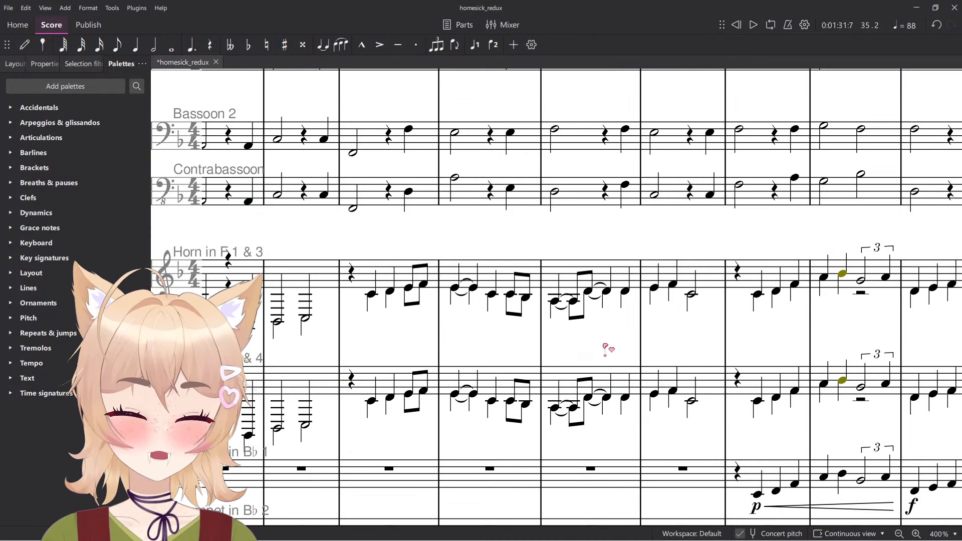
pyautogui.scroll(3, 599, 276)
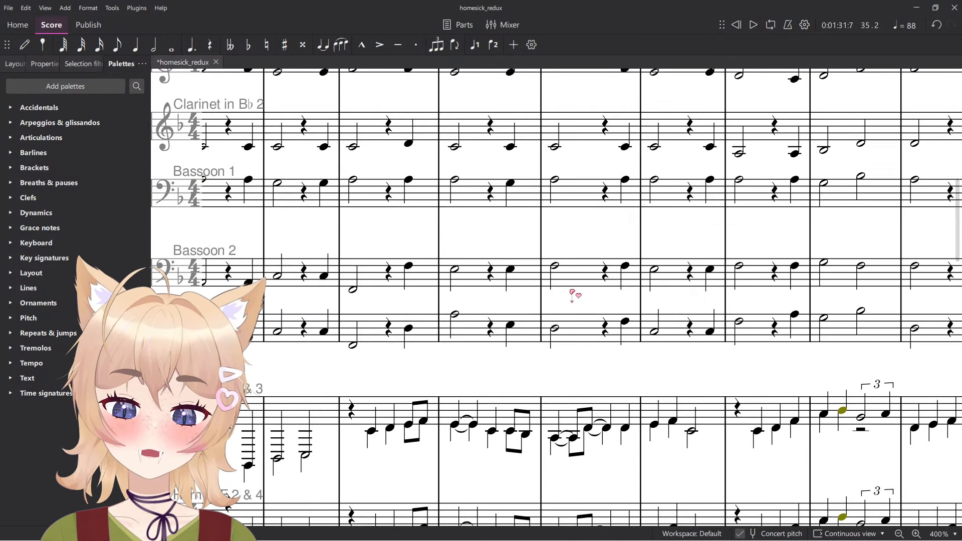
pyautogui.click(555, 266)
pyautogui.scroll(2, 652, 251)
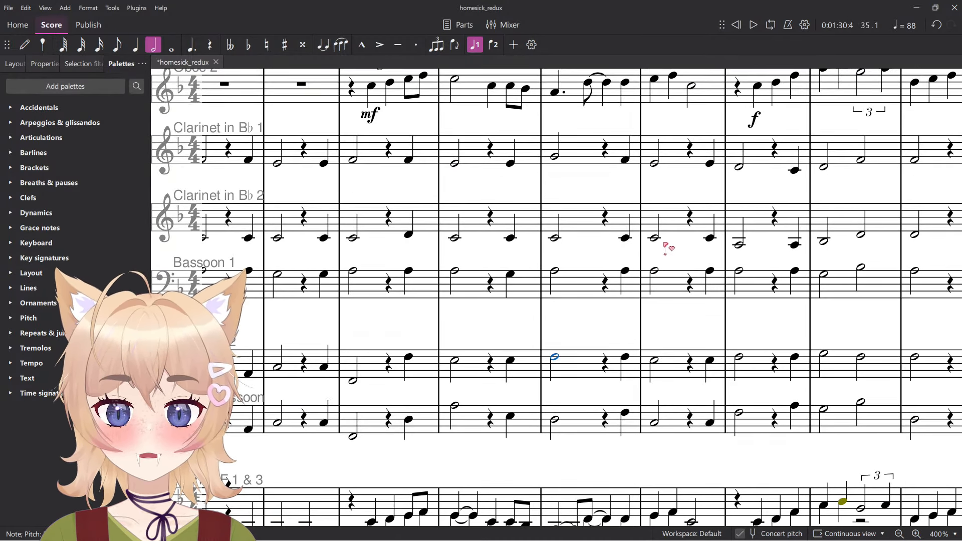
pyautogui.hotkey('alt', 'Up')
pyautogui.hotkey('alt', 'Up')
pyautogui.hotkey('alt', 'Up')
pyautogui.press('space')
pyautogui.press('space')
pyautogui.keyDown('ctrl'); pyautogui.scroll(-2, 580, 304); pyautogui.keyUp('ctrl')
pyautogui.hotkey('ctrl', 's')
pyautogui.keyDown('ctrl'); pyautogui.scroll(2, 571, 388); pyautogui.keyUp('ctrl')
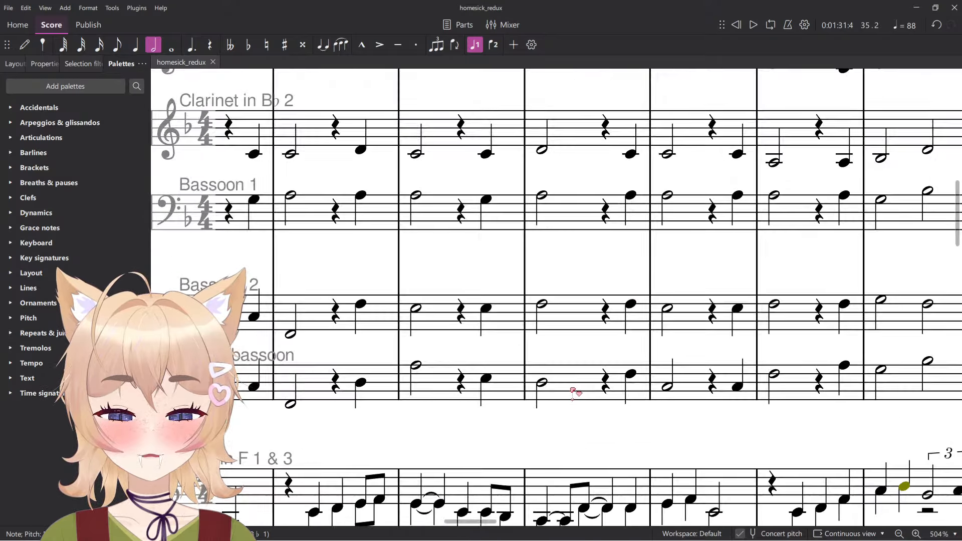
# Play back the full orchestra from measure 35 with the revised clarinet notes.
pyautogui.keyDown('ctrl'); pyautogui.scroll(-3, 573, 389); pyautogui.keyUp('ctrl')
pyautogui.scroll(-12, 590, 365)
pyautogui.scroll(8, 599, 367)
pyautogui.press('space')
pyautogui.scroll(4, 600, 226)
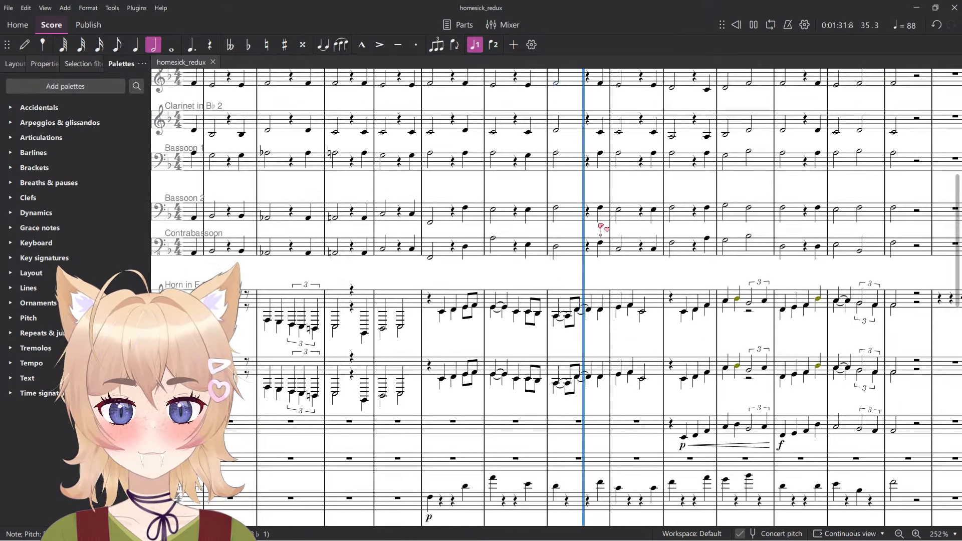
pyautogui.press('space')
pyautogui.keyDown('ctrl'); pyautogui.scroll(2, 591, 389); pyautogui.keyUp('ctrl')
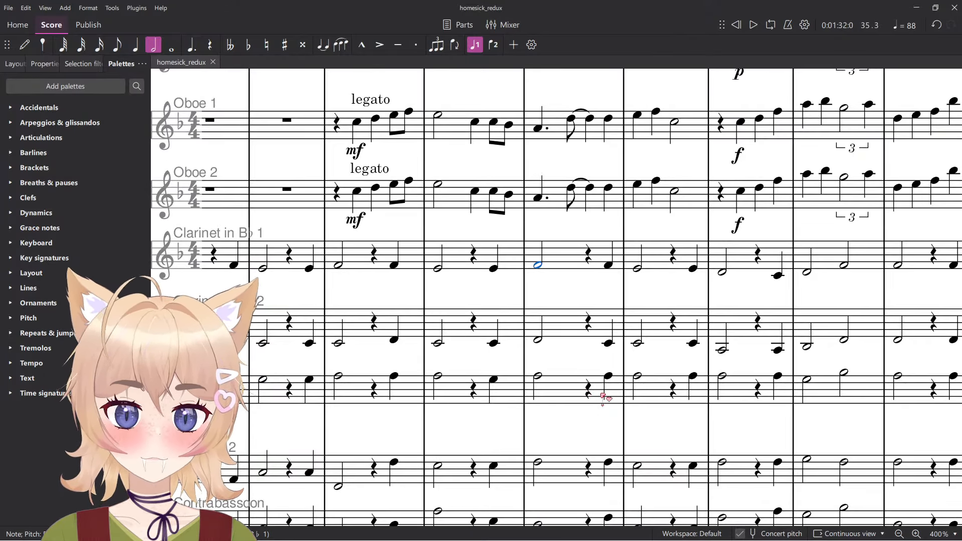
# Open measure 35's first Roman numeral for editing and switch to the table of modal chords to examine its chord qualities.
pyautogui.scroll(-6, 605, 399)
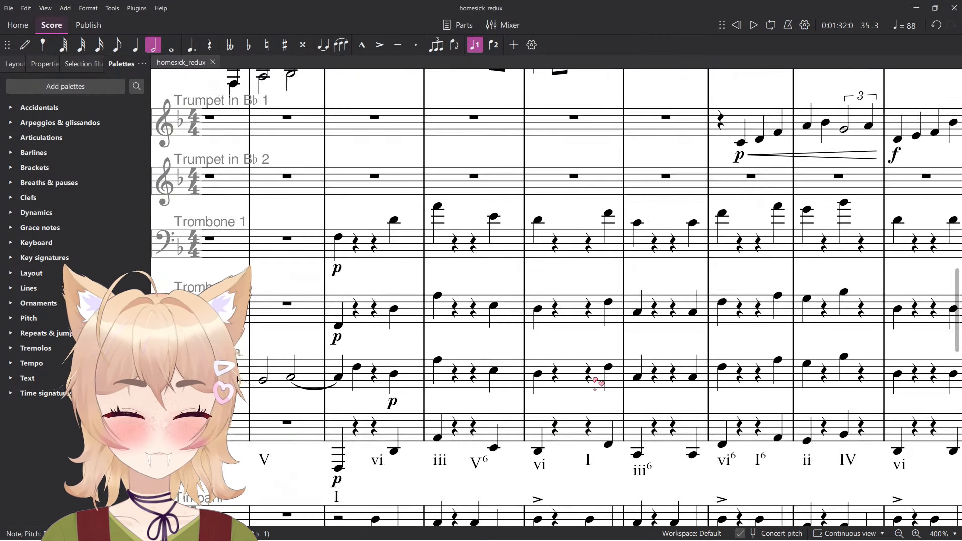
pyautogui.doubleClick(541, 328)
pyautogui.hotkey('alt', 'Tab')
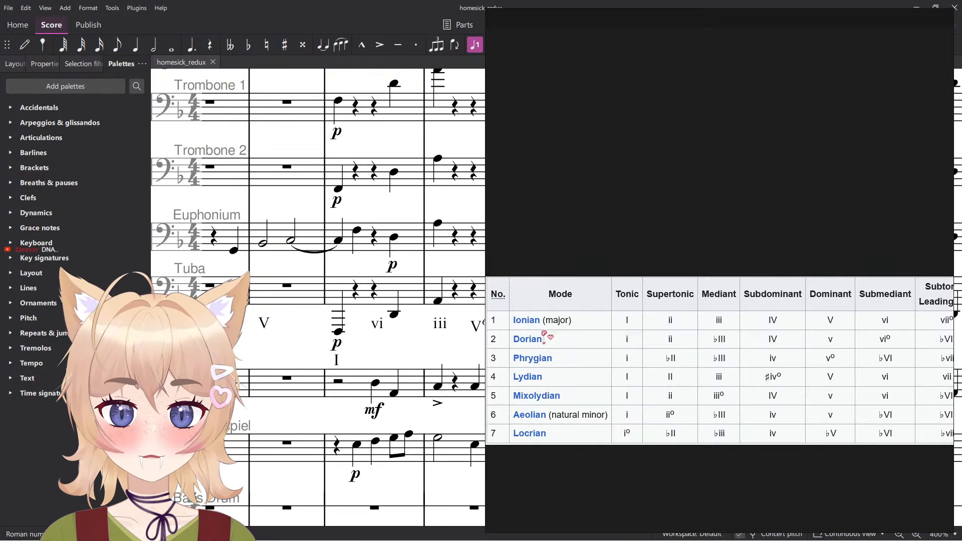
pyautogui.hscroll(3, 642, 321)
pyautogui.hscroll(-3, 799, 368)
pyautogui.hscroll(3, 802, 366)
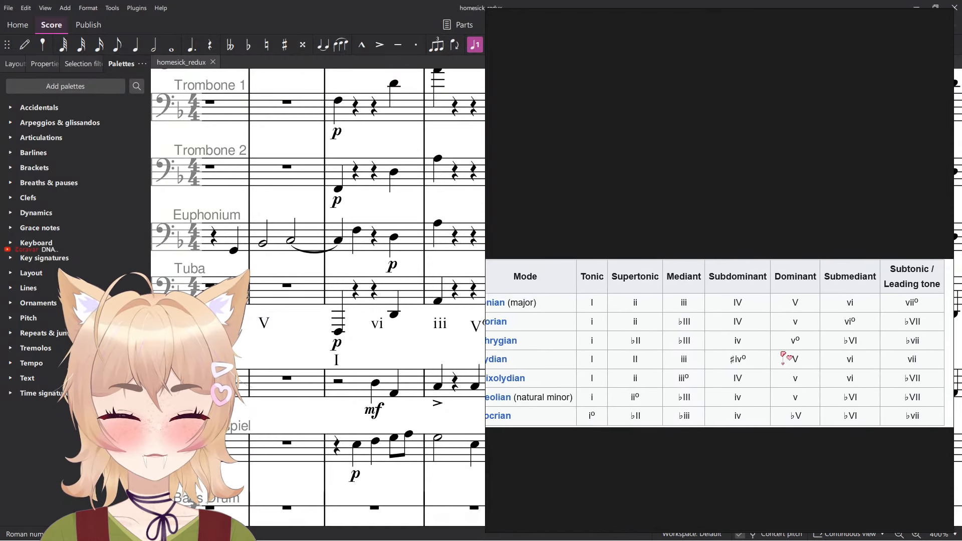
pyautogui.hscroll(-1, 809, 357)
pyautogui.moveTo(807, 355); pyautogui.dragTo(817, 359)
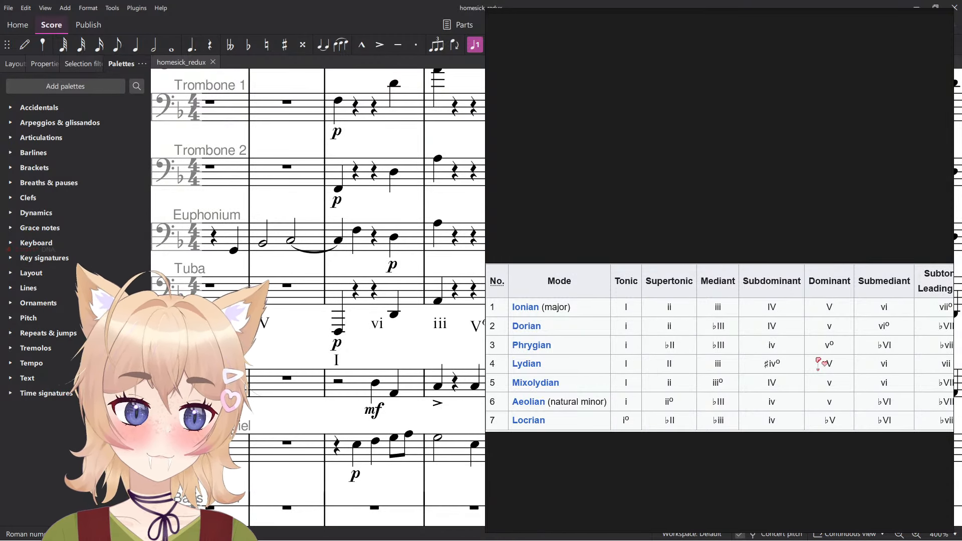
# Return to the score and change the first Roman numeral of measure 35 to ♭VI.
pyautogui.click(401, 353)
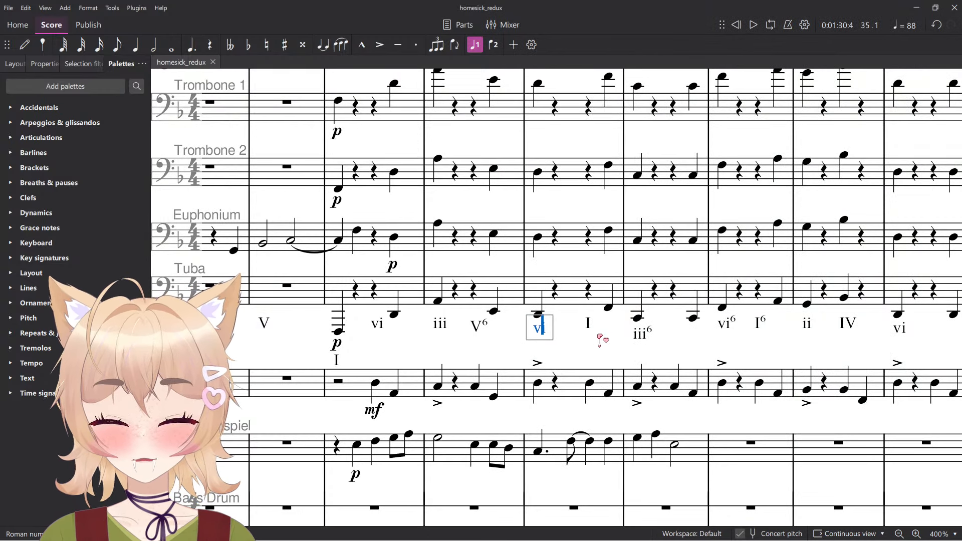
pyautogui.hotkey('ctrl', 'a')
pyautogui.write('bVI')
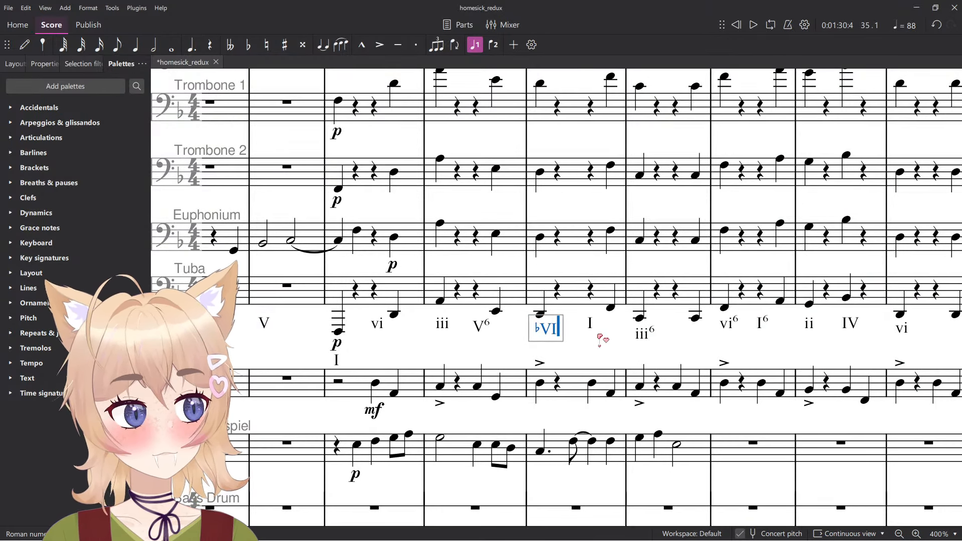
pyautogui.press('Escape')
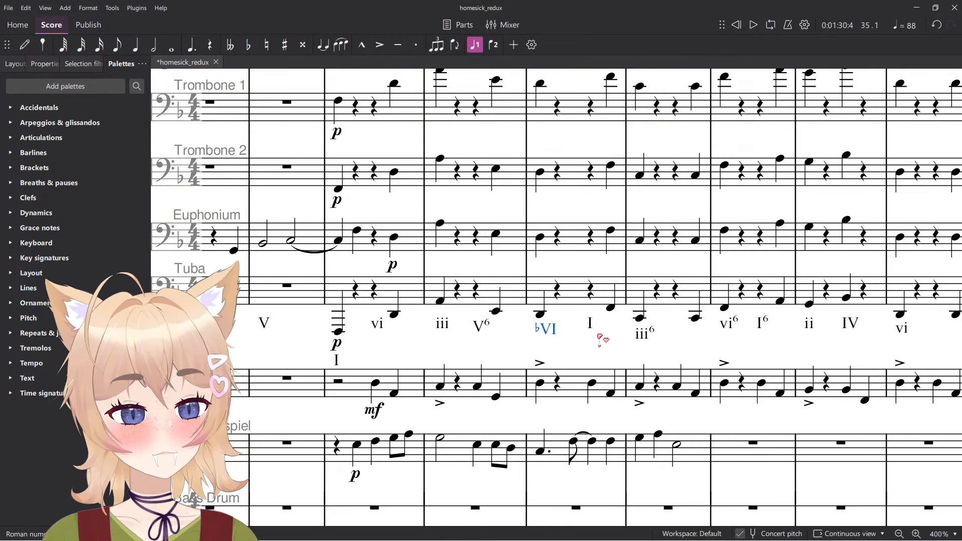
# Append the augmented sign + to the ♭VI Roman numeral on beat 1 of measure 35.
pyautogui.click(540, 314)
pyautogui.scroll(3, 536, 341)
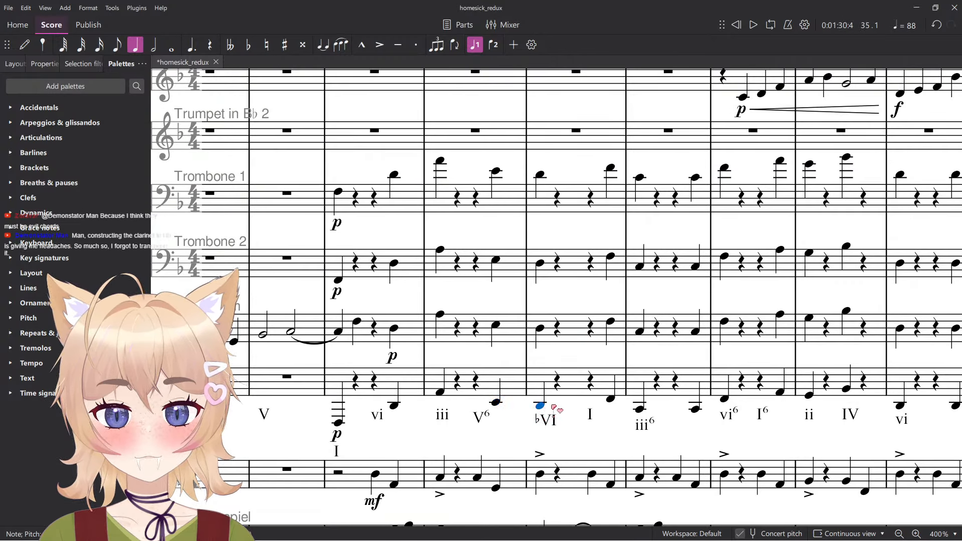
pyautogui.keyDown('ctrl'); pyautogui.scroll(-2, 559, 420); pyautogui.keyUp('ctrl')
pyautogui.scroll(-3, 556, 422)
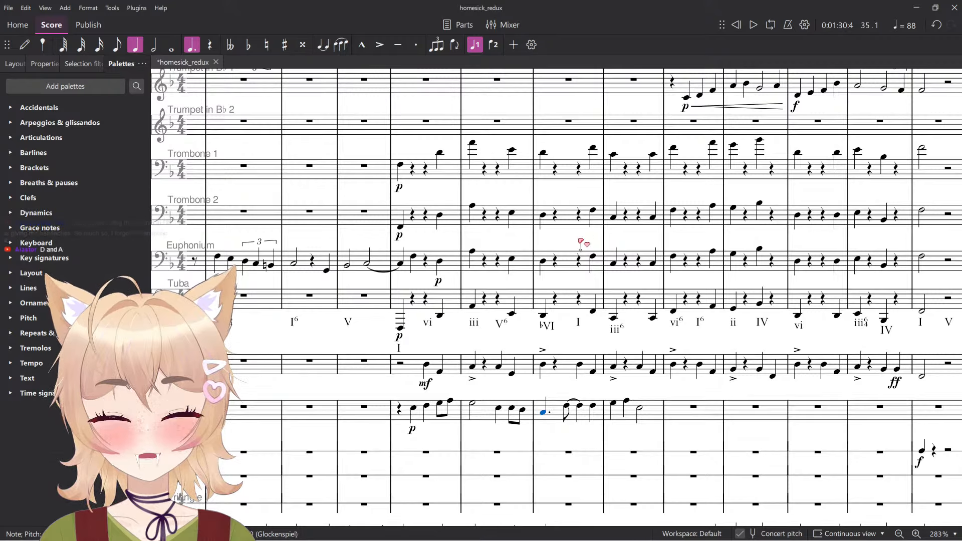
pyautogui.scroll(6, 597, 301)
pyautogui.press('Escape')
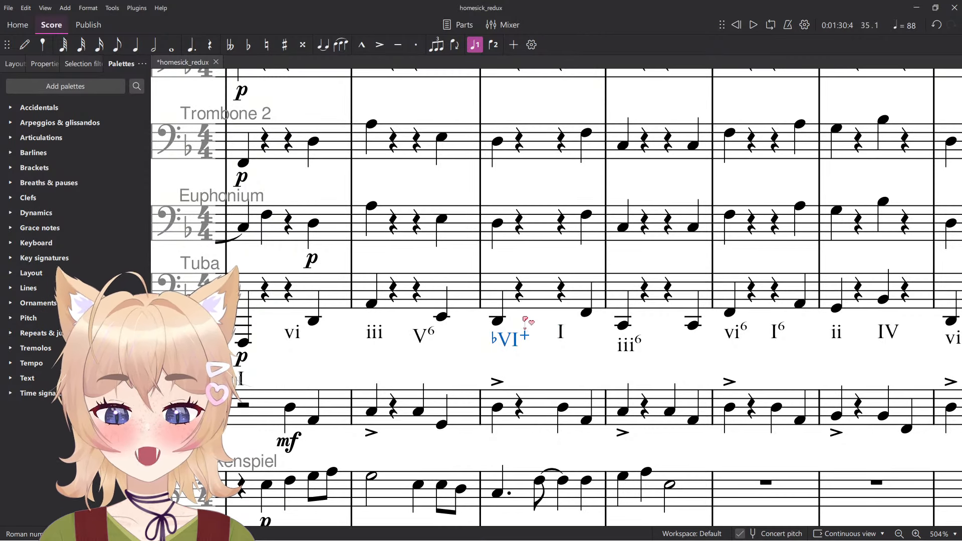
# Lower the opening D of measure 35 to D♭ in Euphonium, Tuba, Timpani and the two lowest string parts.
pyautogui.keyDown('ctrl'); pyautogui.click(497, 224); pyautogui.keyUp('ctrl')
pyautogui.scroll(1, 498, 224)
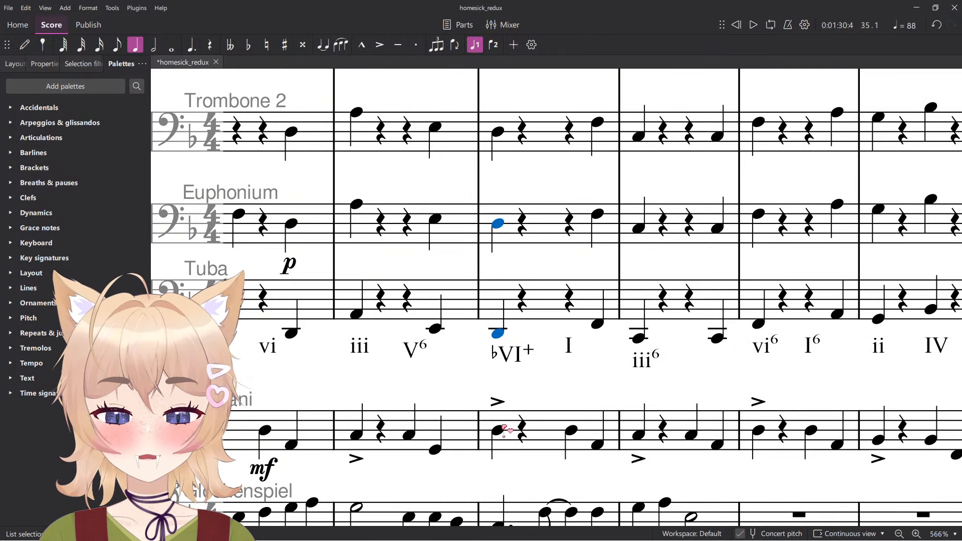
pyautogui.press('-')
pyautogui.click(565, 387)
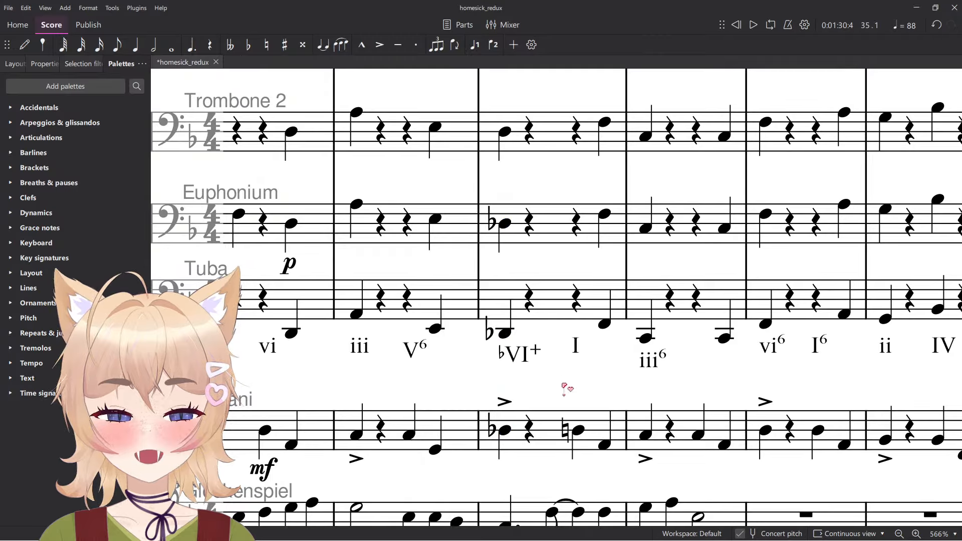
pyautogui.scroll(-16, 563, 390)
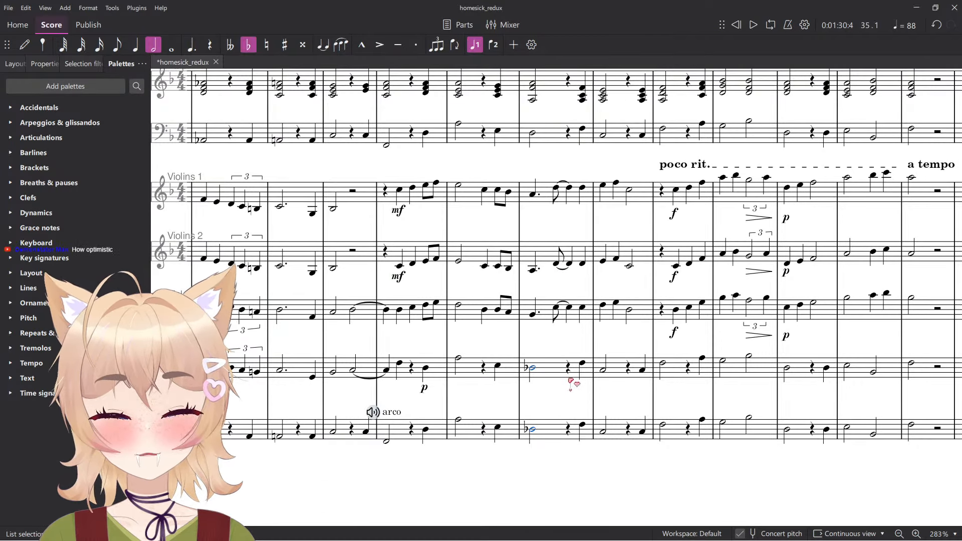
pyautogui.press('Escape')
# Lower the opening quarter notes of measure 35 in Trombone 1 and Trombone 2 by a semitone.
pyautogui.scroll(10, 584, 394)
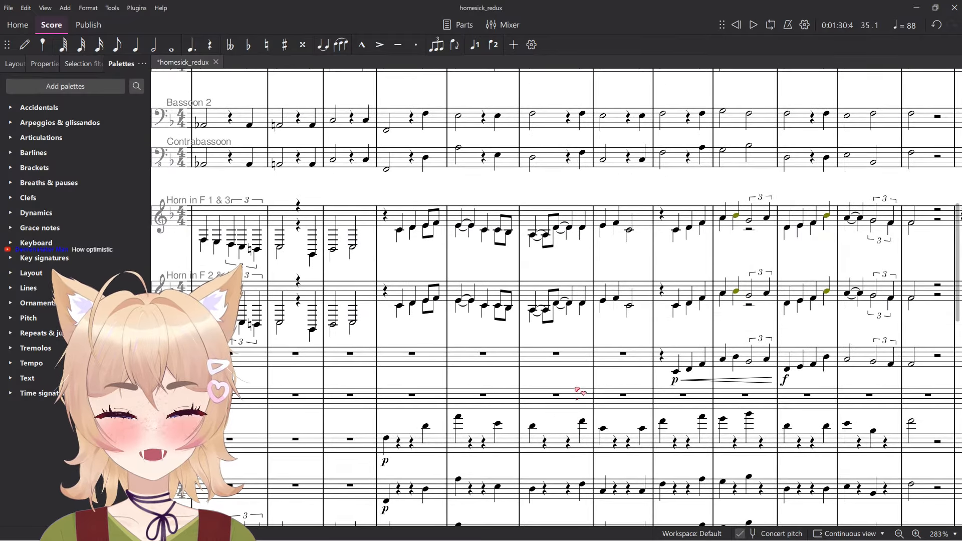
pyautogui.scroll(3, 547, 429)
pyautogui.scroll(-5, 554, 415)
pyautogui.click(529, 325)
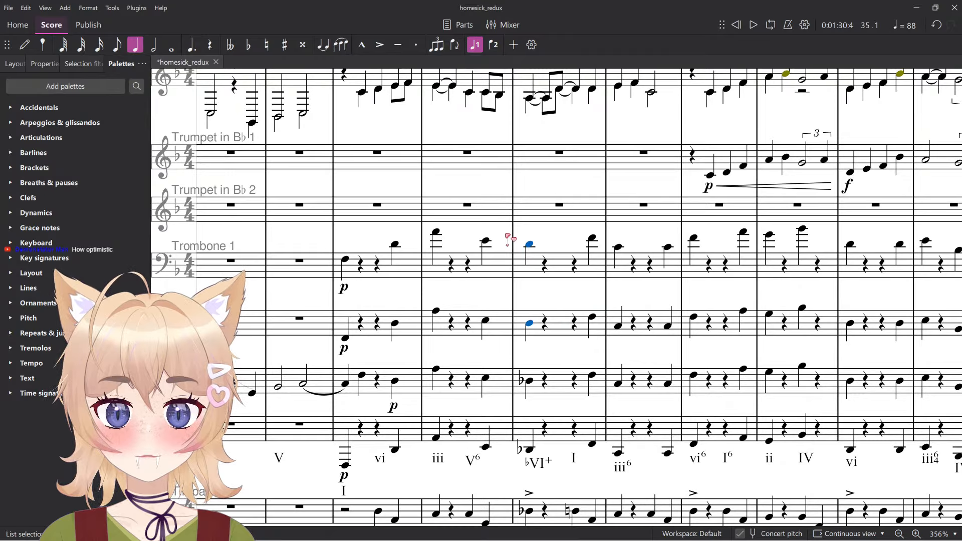
pyautogui.press('Down')
# Lower the opening half notes of measure 35 to D♭ in Contrabassoon and Clarinet 2.
pyautogui.scroll(9, 517, 250)
pyautogui.click(530, 272)
pyautogui.scroll(3, 546, 281)
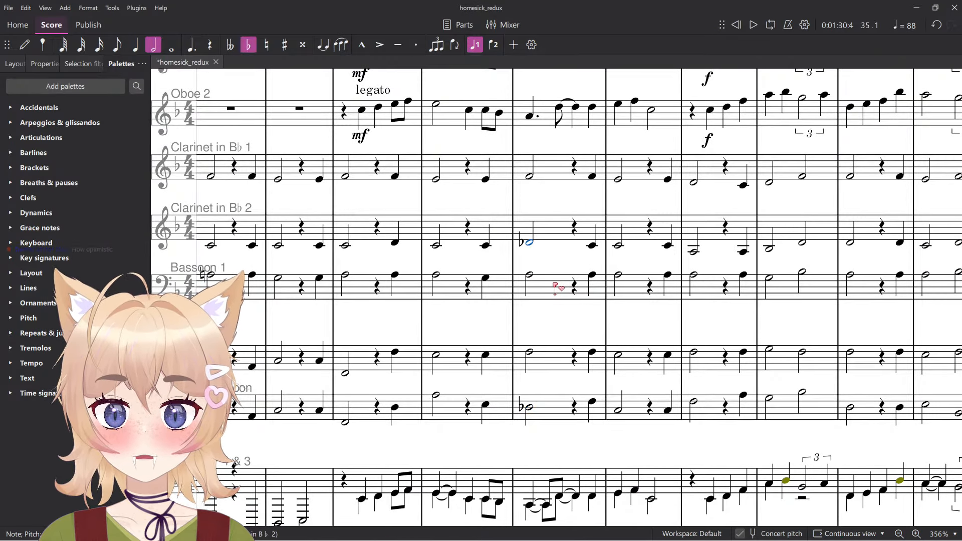
# Play back measures 34–35 in the clarinets, bassoons and contrabassoon to hear the ♭VI+ chord.
pyautogui.click(565, 175)
pyautogui.keyDown('shift'); pyautogui.click(506, 410); pyautogui.keyUp('shift')
pyautogui.press('space')
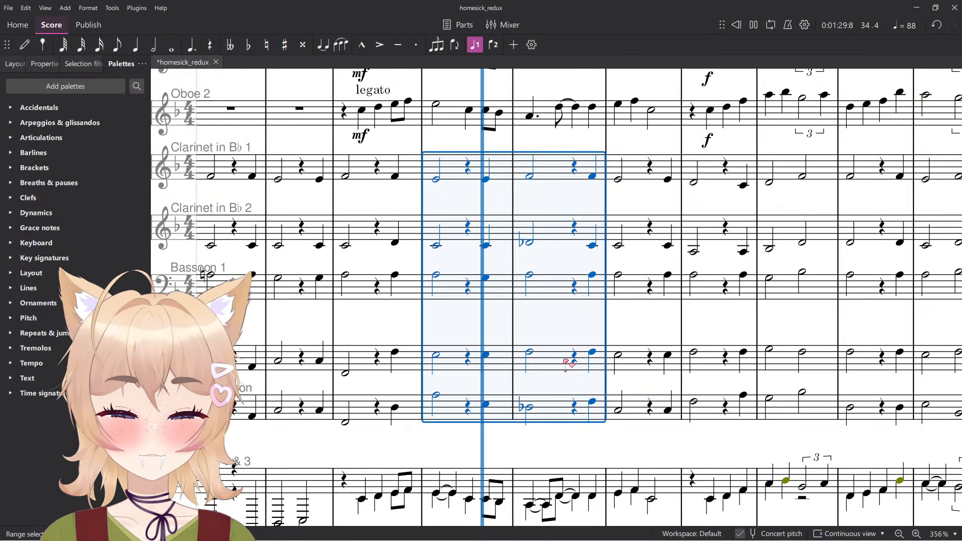
pyautogui.press('space')
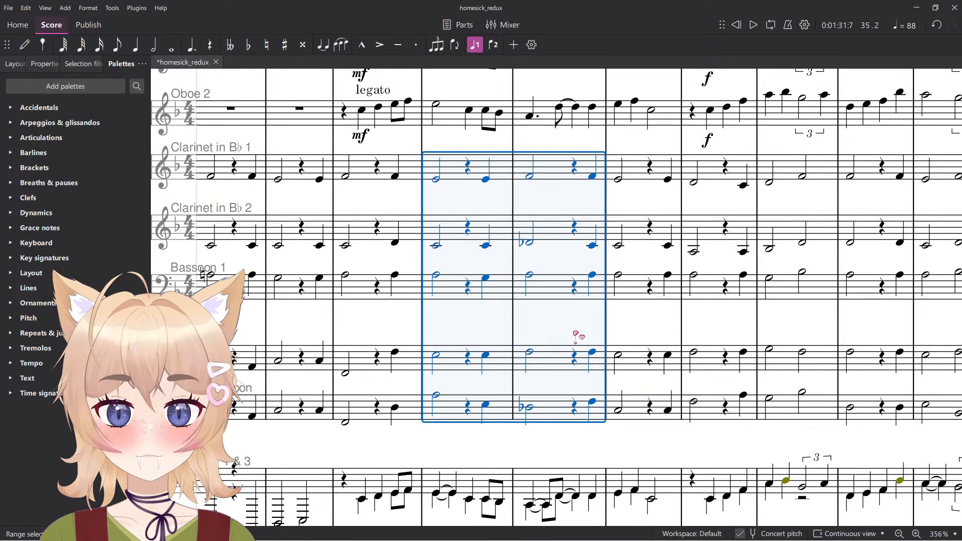
# Play back the passage from measure 33 into measure 35 with the full orchestra to hear the ♭VI+ chord in context.
pyautogui.click(529, 407)
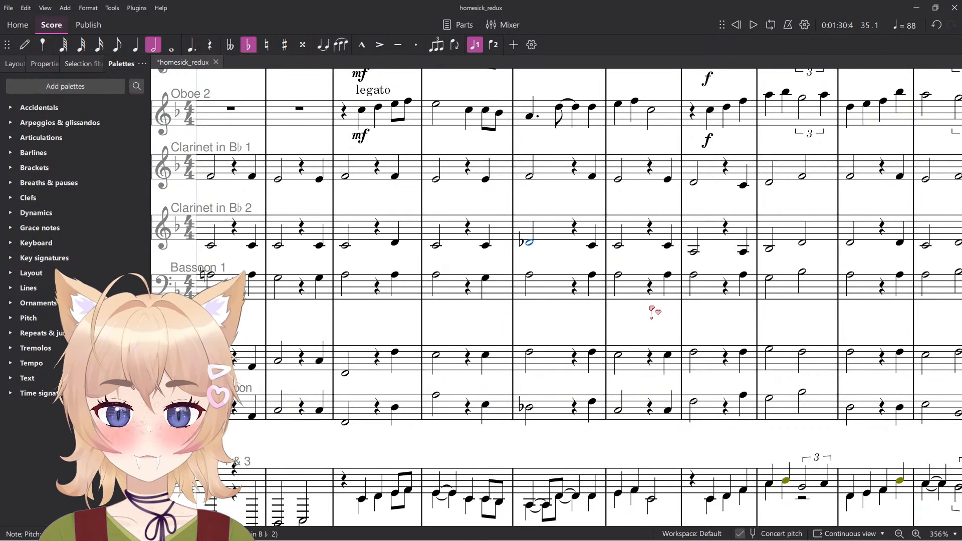
pyautogui.scroll(6, 627, 312)
pyautogui.scroll(-5, 466, 360)
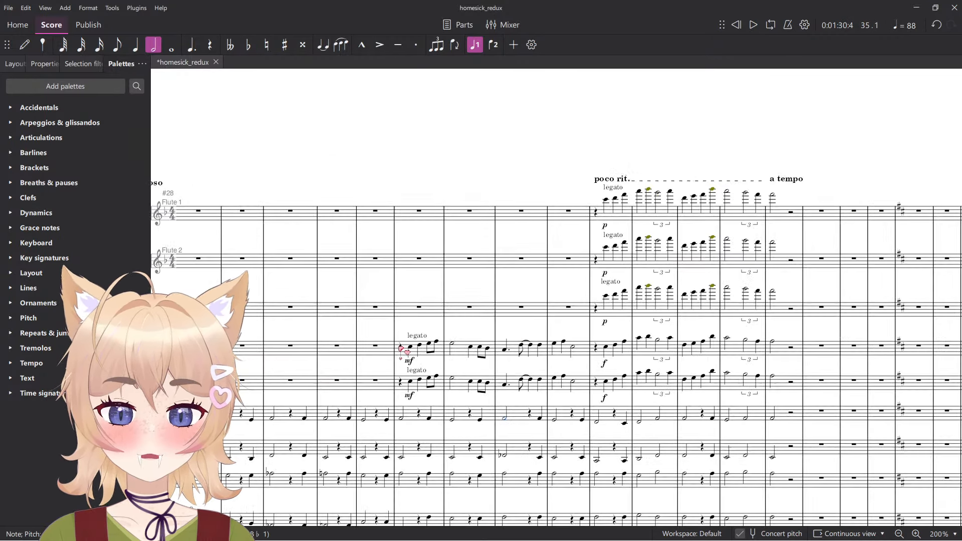
pyautogui.click(400, 347)
pyautogui.press('space')
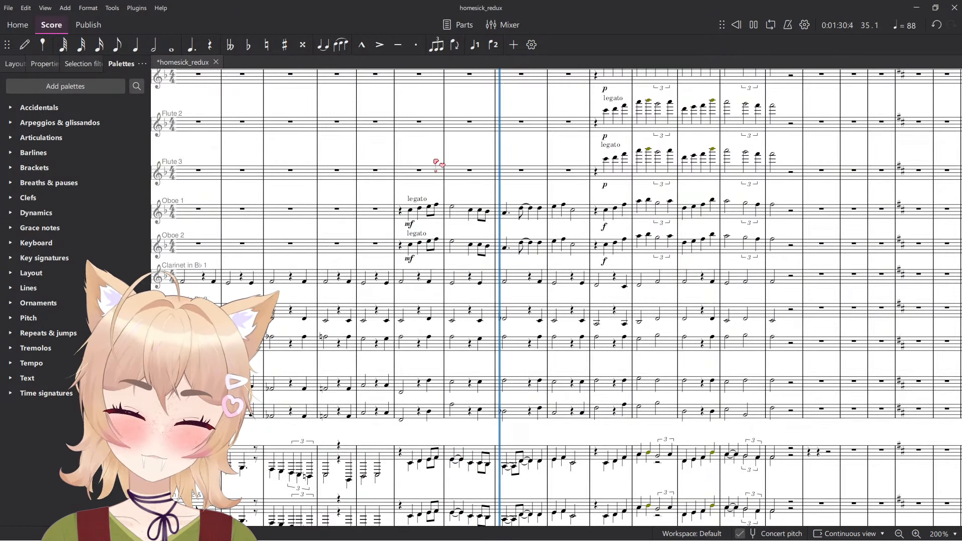
pyautogui.press('space')
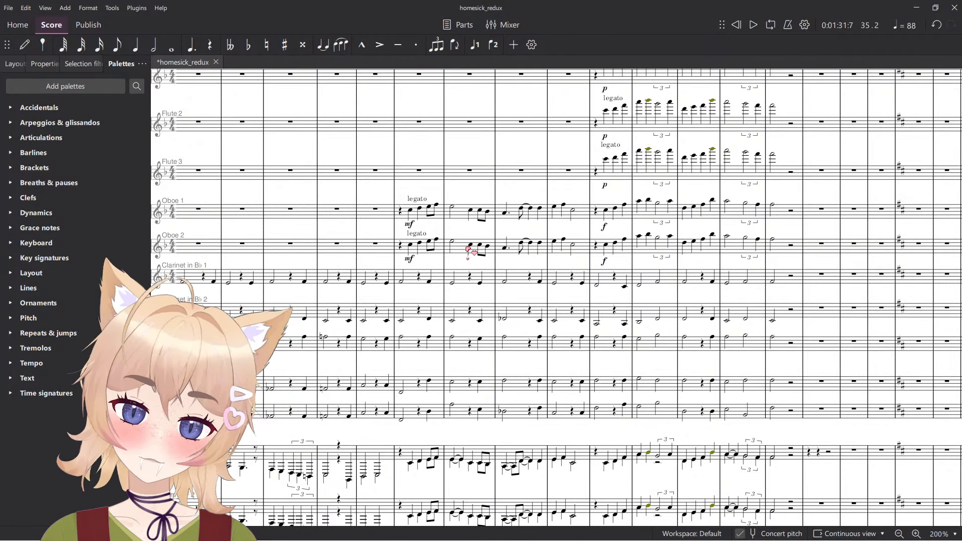
# Raise the opening half notes of measure 35 back to D in Clarinet 2 and Contrabassoon.
pyautogui.scroll(1, 510, 329)
pyautogui.click(501, 315)
pyautogui.scroll(-3, 505, 414)
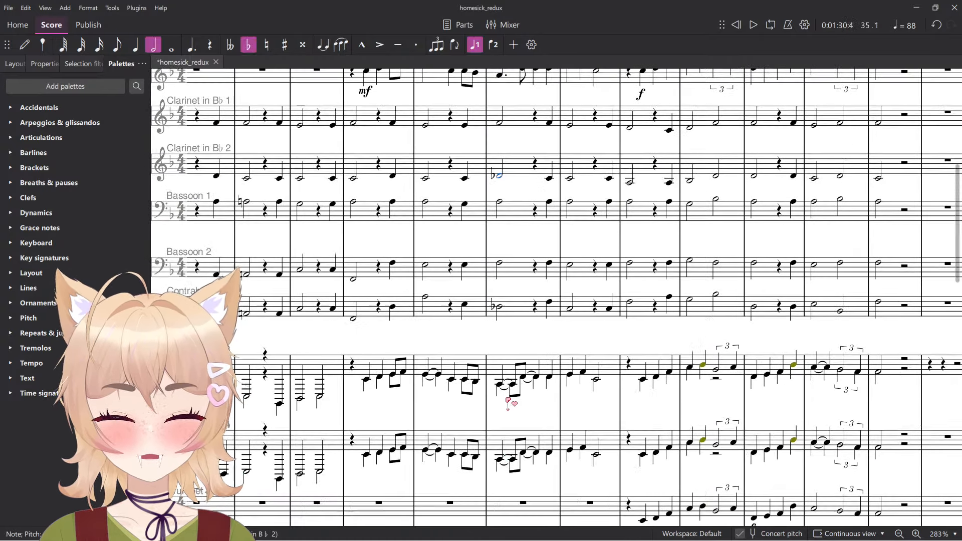
pyautogui.scroll(-6, 508, 308)
pyautogui.scroll(3, 519, 344)
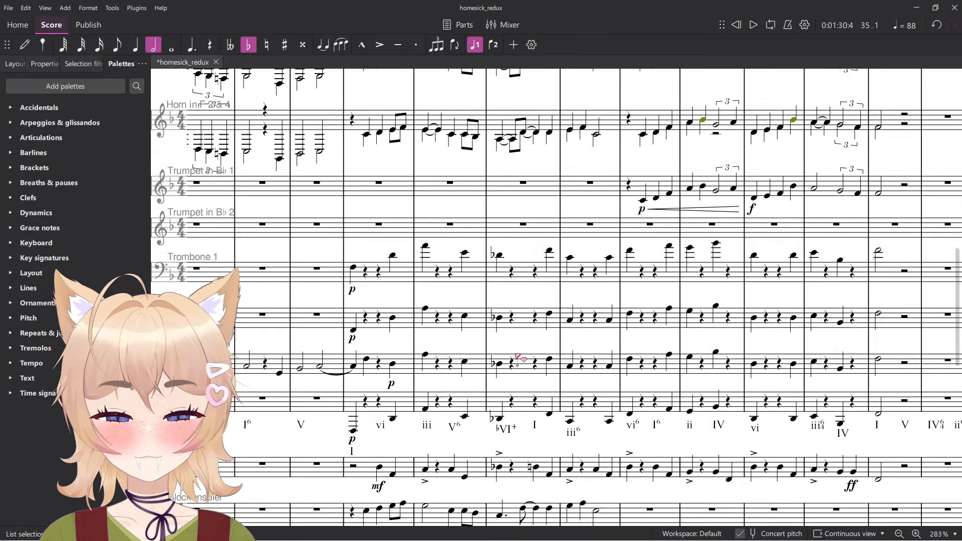
# Raise the opening notes of measure 35 by a semitone from Trombone 1 to Tuba and relabel the chord there as vi.
pyautogui.click(497, 420)
pyautogui.click(500, 258)
pyautogui.keyDown('shift'); pyautogui.click(500, 257); pyautogui.keyUp('shift')
pyautogui.keyDown('shift'); pyautogui.click(501, 418); pyautogui.keyUp('shift')
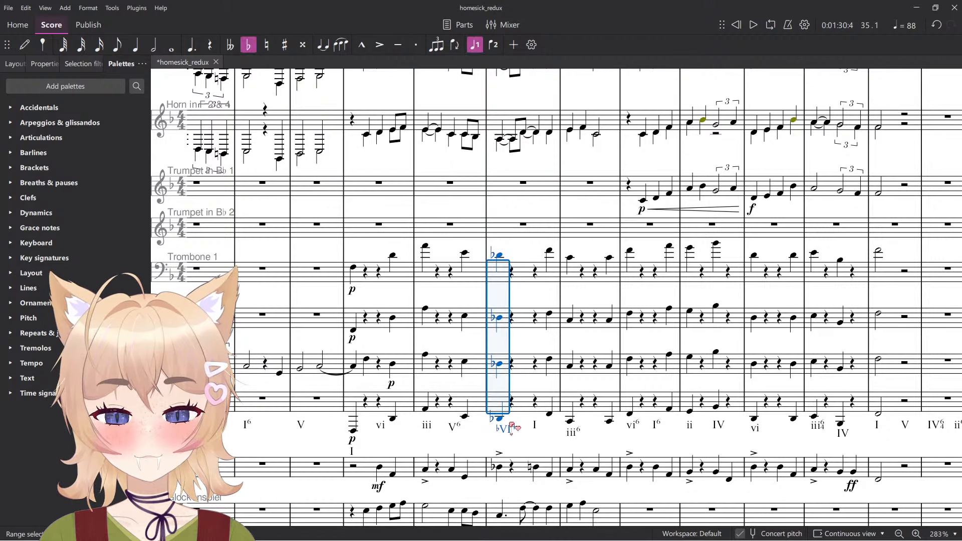
pyautogui.press('Up')
pyautogui.doubleClick(507, 431)
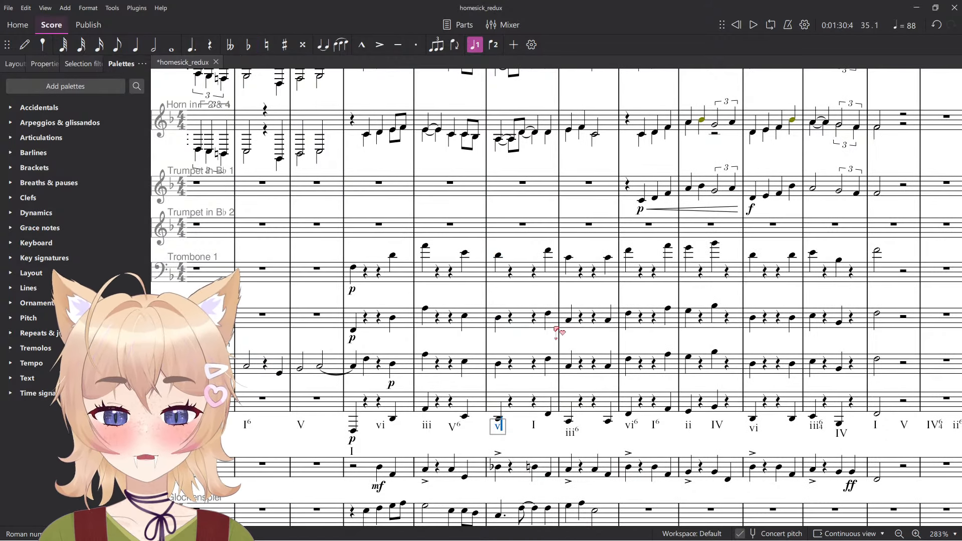
# Raise the opening notes of measure 35 back to D in Timpani and the two lowest string parts.
pyautogui.scroll(-4, 536, 347)
pyautogui.scroll(-1, 545, 338)
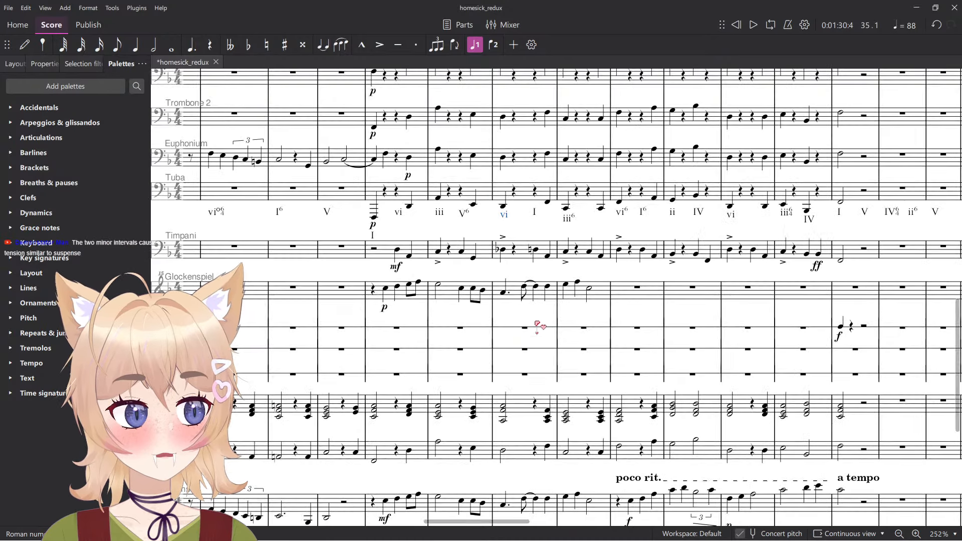
pyautogui.click(502, 249)
pyautogui.scroll(-4, 530, 333)
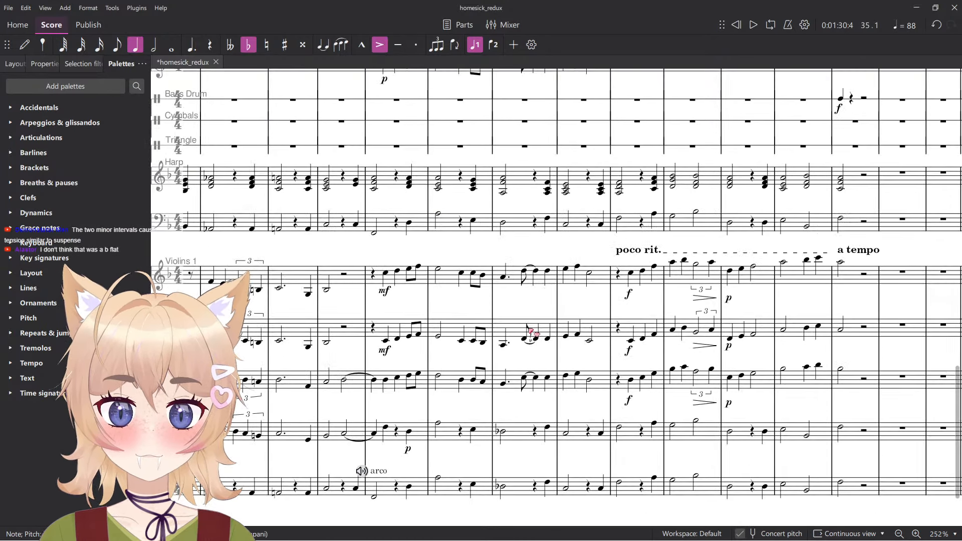
pyautogui.click(506, 432)
# Play back the restored vi harmony in measure 35, starting again around measure 34 and continuing through measure 39.
pyautogui.press('space')
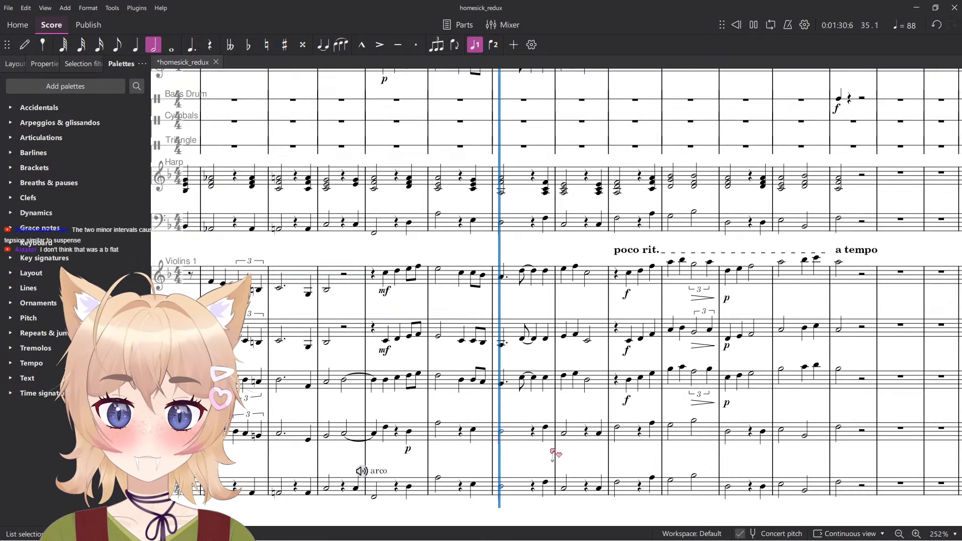
pyautogui.press('space')
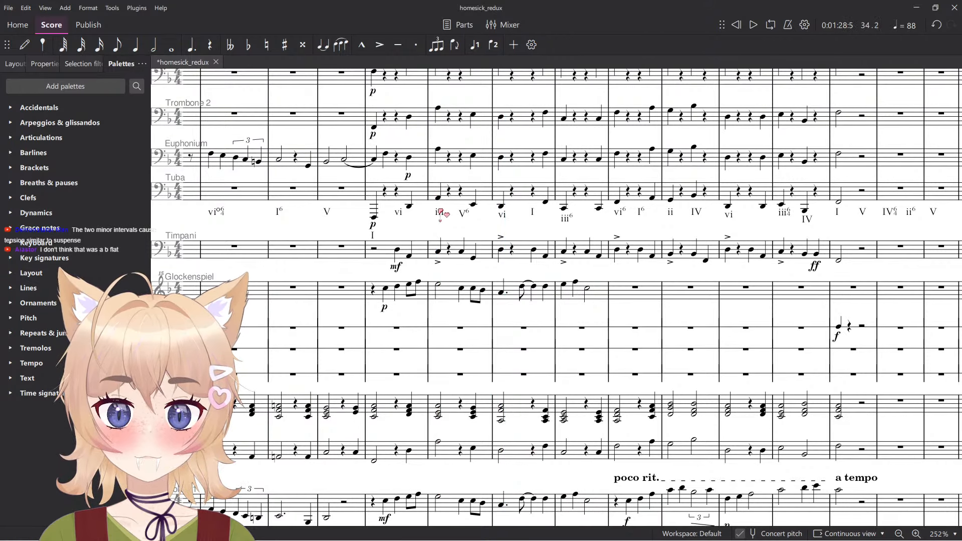
pyautogui.click(413, 213)
pyautogui.scroll(3, 436, 301)
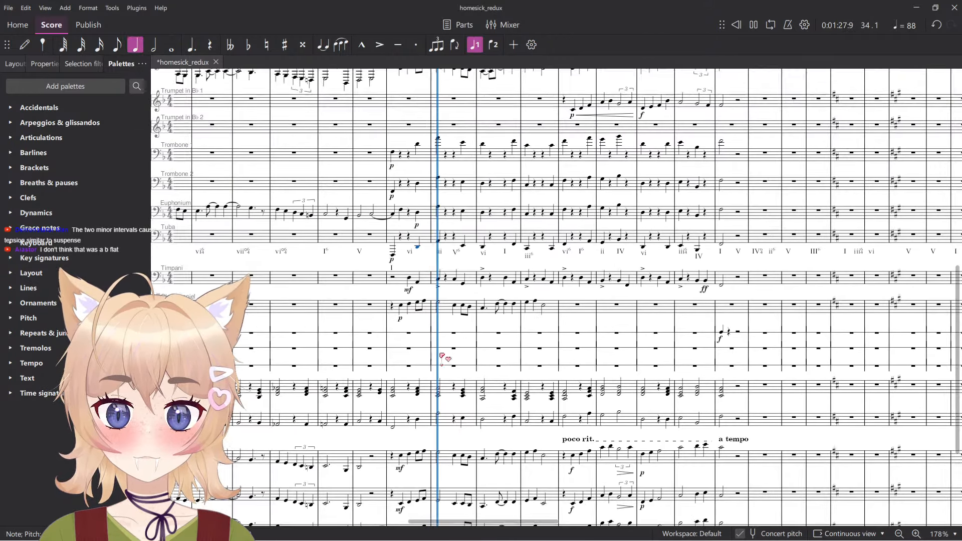
pyautogui.click(462, 338)
pyautogui.scroll(2, 473, 343)
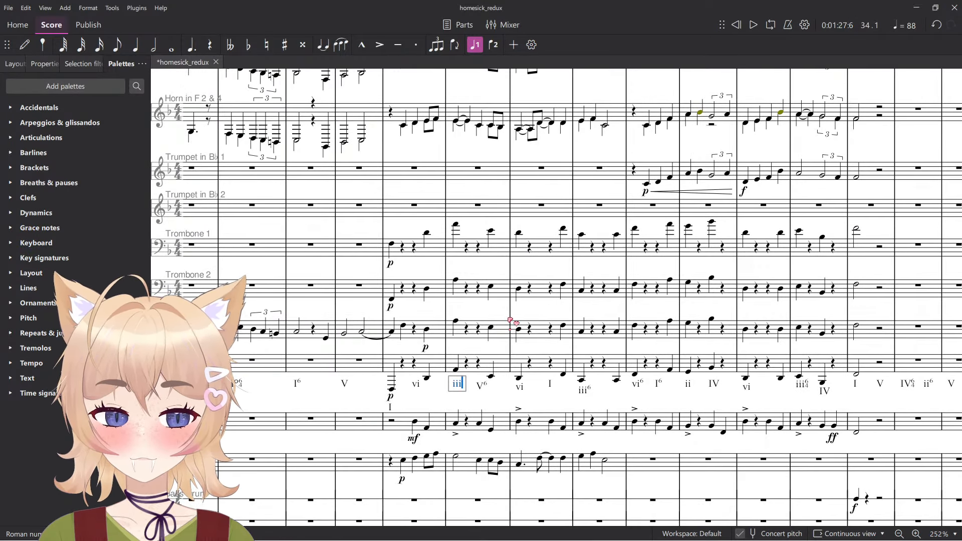
pyautogui.press('Escape')
pyautogui.press('space')
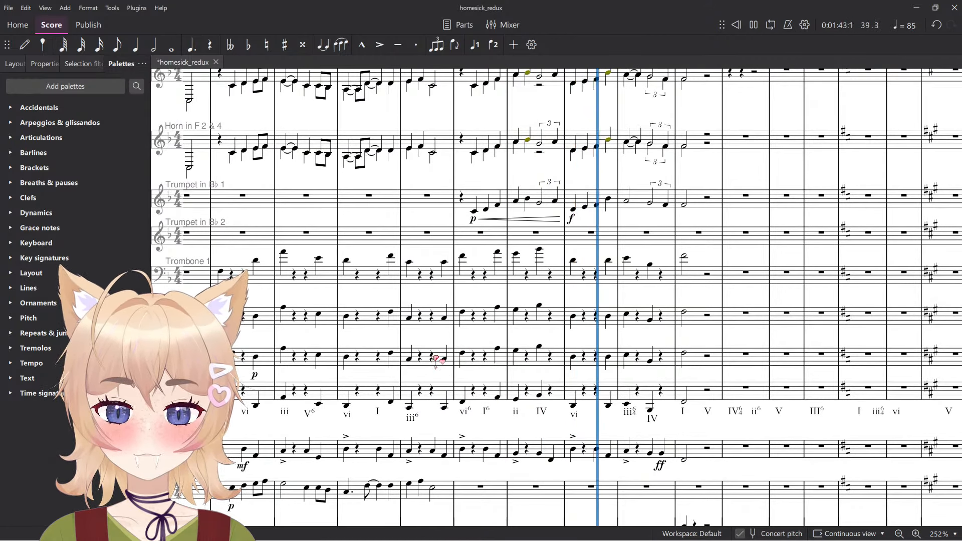
# Replay the full orchestra from measure 39 through measure 40 to check the balance during the poco ritardando.
pyautogui.scroll(-5, 531, 384)
pyautogui.scroll(-5, 535, 387)
pyautogui.click(574, 370)
pyautogui.press('space')
pyautogui.scroll(8, 597, 453)
pyautogui.press('space')
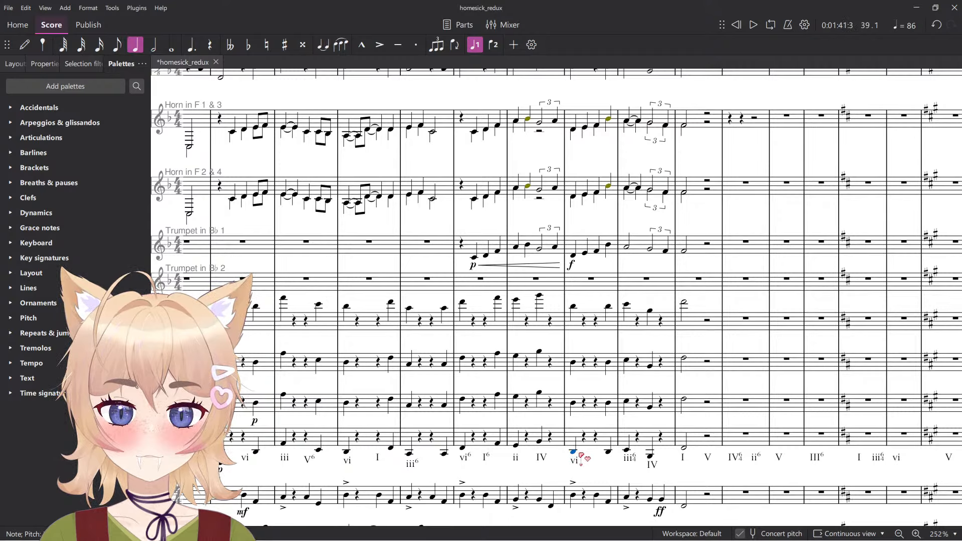
pyautogui.press('space')
pyautogui.keyDown('ctrl'); pyautogui.scroll(-5, 581, 457); pyautogui.keyUp('ctrl')
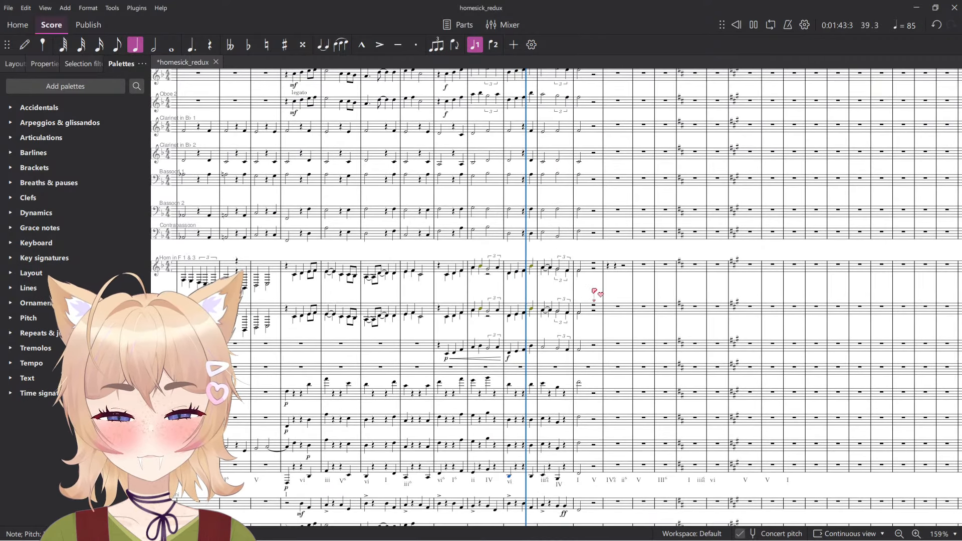
pyautogui.scroll(-3, 577, 301)
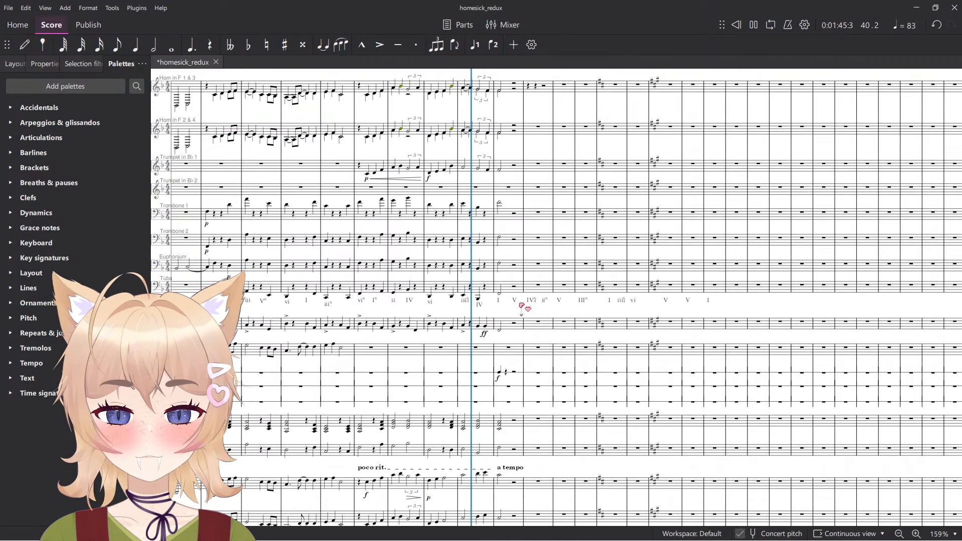
pyautogui.press('space')
# Change the p dynamics at measure 39 in the three upper string parts to mf and play the measure back.
pyautogui.keyDown('ctrl'); pyautogui.scroll(5, 425, 463); pyautogui.keyUp('ctrl')
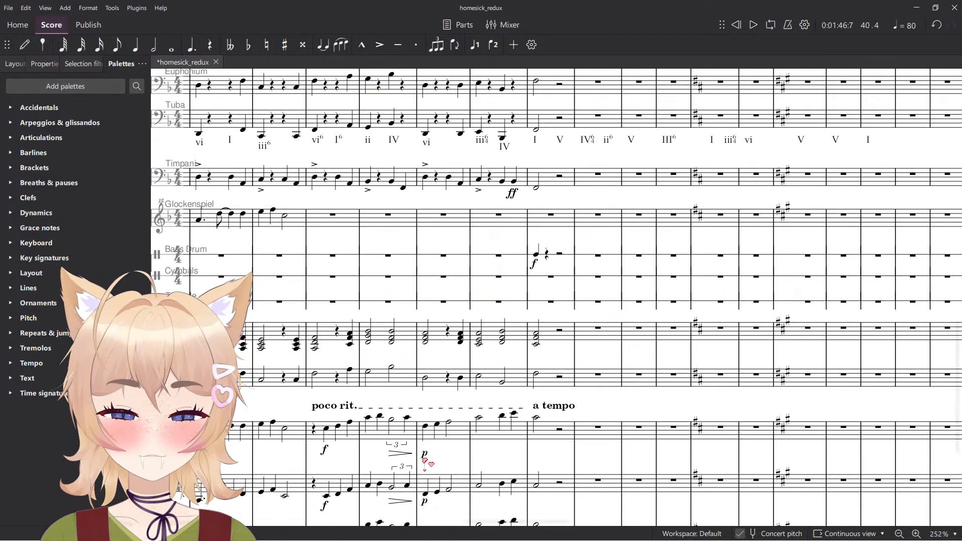
pyautogui.click(424, 456)
pyautogui.scroll(-2, 452, 423)
pyautogui.keyDown('shift'); pyautogui.click(426, 465); pyautogui.keyUp('shift')
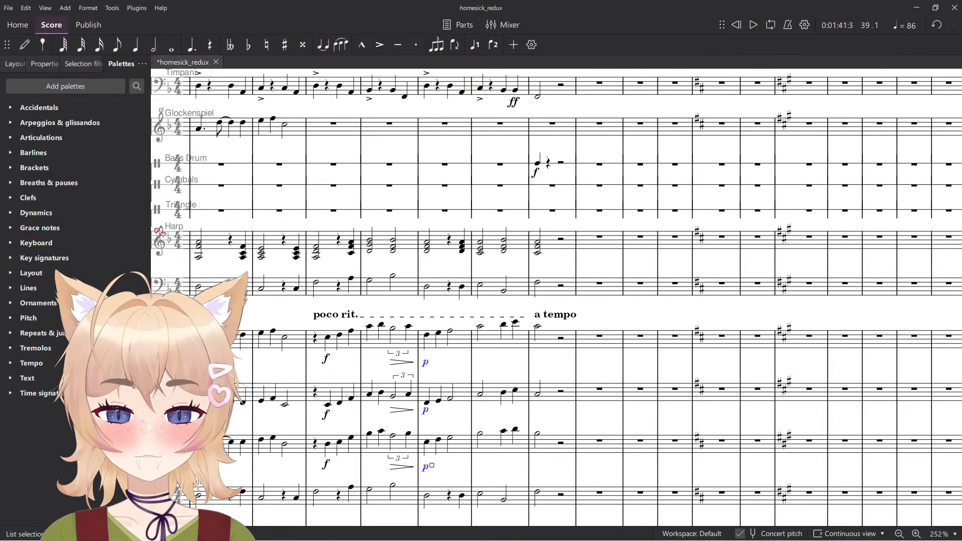
pyautogui.click(79, 212)
pyautogui.click(131, 227)
pyautogui.press('space')
pyautogui.keyDown('ctrl'); pyautogui.scroll(-2, 493, 359); pyautogui.keyUp('ctrl')
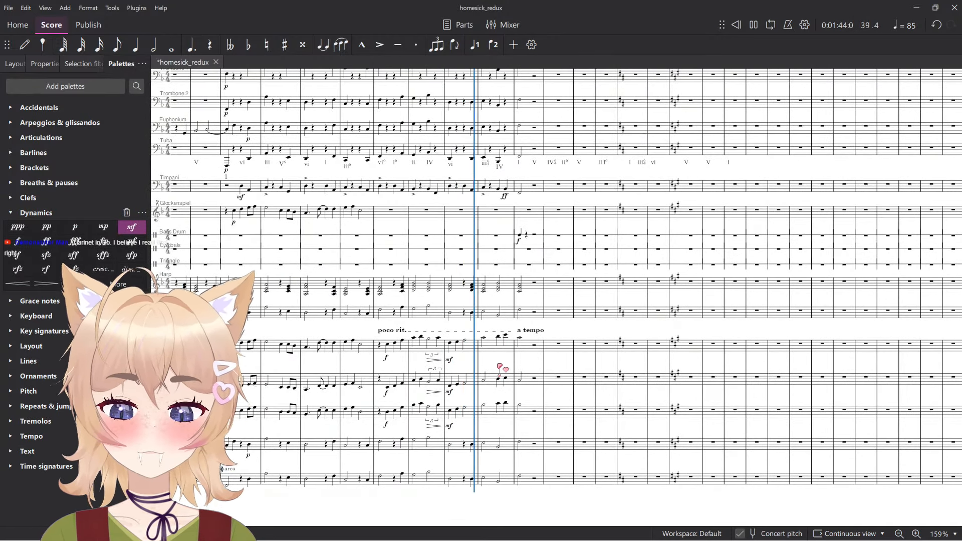
pyautogui.press('space')
# Try mp for the three upper string dynamics at measure 39, and undo both dynamic changes there.
pyautogui.keyDown('ctrl'); pyautogui.scroll(5, 455, 436); pyautogui.keyUp('ctrl')
pyautogui.click(445, 419)
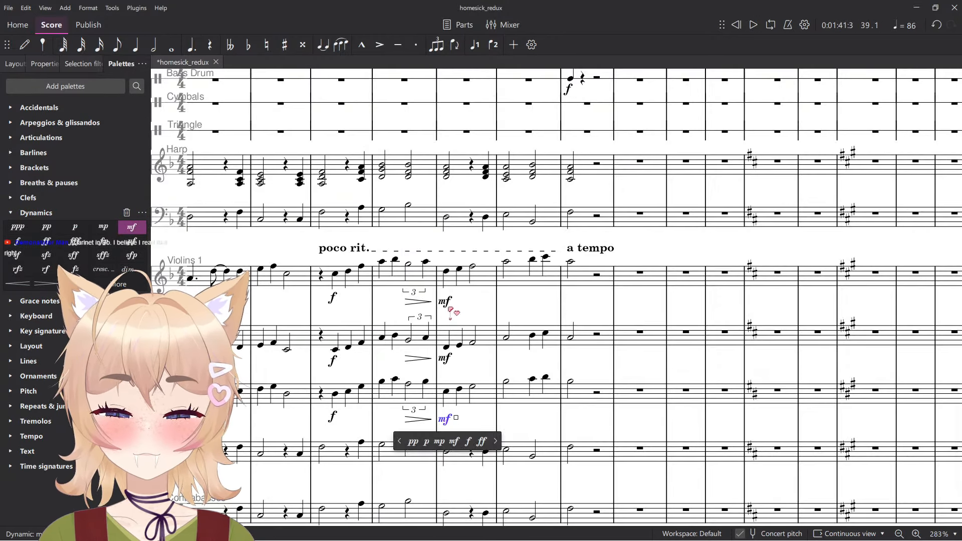
pyautogui.click(103, 227)
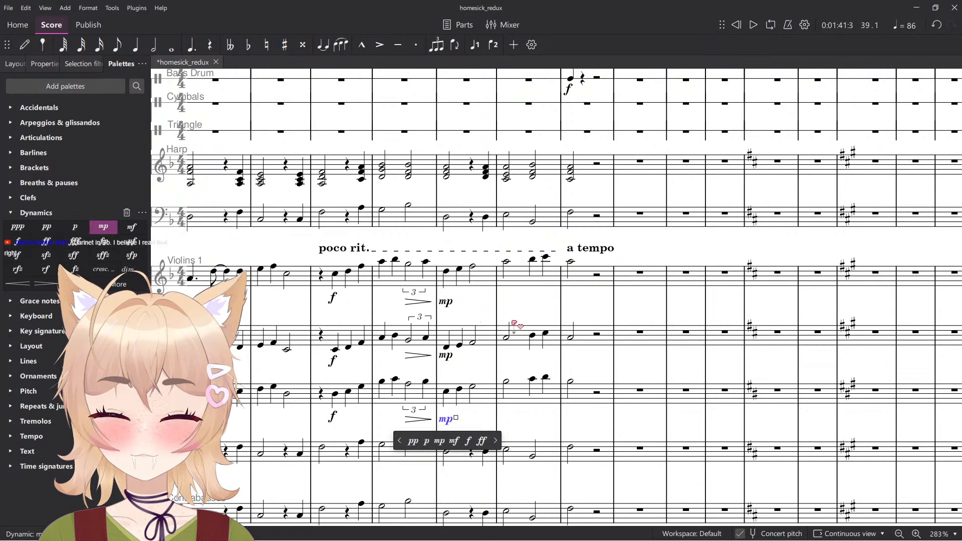
pyautogui.hotkey('ctrl', 'z')
pyautogui.hotkey('ctrl', 'z')
# Play back the start of measure 39 and save the homesick_redux score.
pyautogui.press('space')
pyautogui.keyDown('ctrl'); pyautogui.scroll(-5, 528, 305); pyautogui.keyUp('ctrl')
pyautogui.press('space')
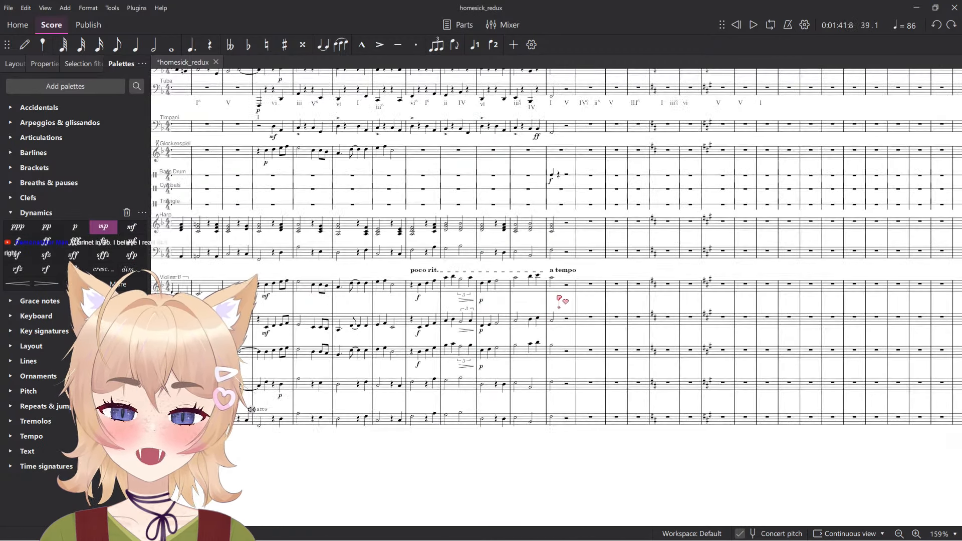
pyautogui.hotkey('ctrl', 's')
# Switch to the original homesick score and play back its orchestration around measures 38 to 40 for comparison.
pyautogui.hotkey('alt', 'Tab')
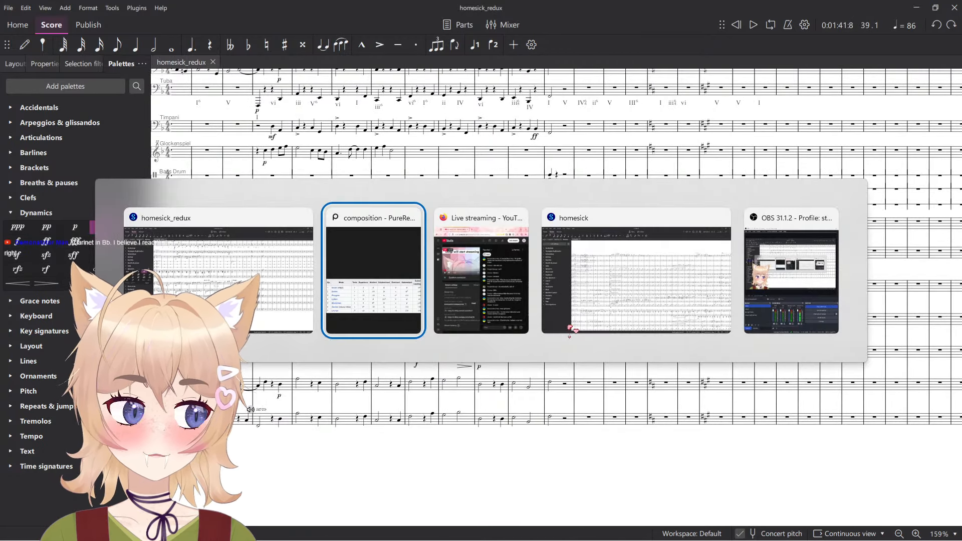
pyautogui.hotkey('alt', 'Tab')
pyautogui.hotkey('alt', 'Tab')
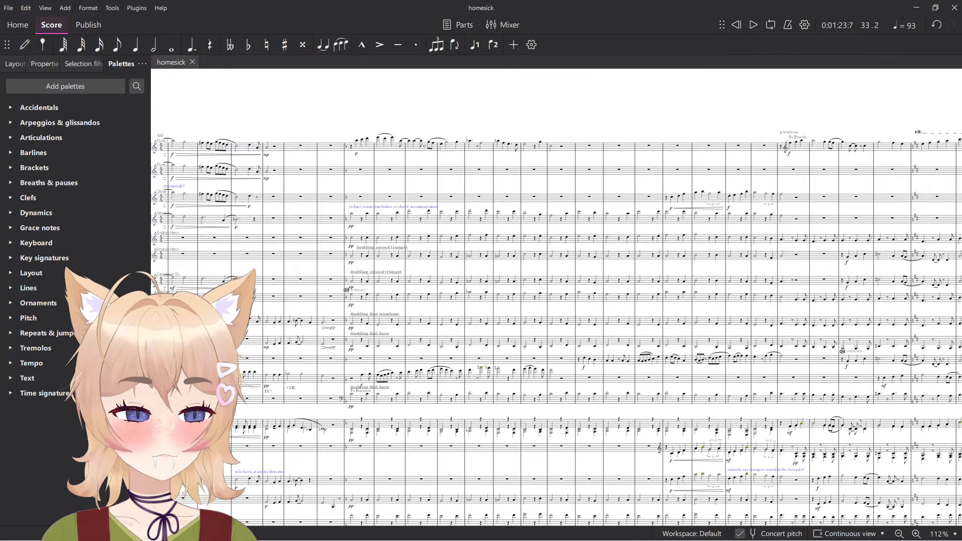
pyautogui.moveTo(544, 252); pyautogui.dragTo(616, 295)
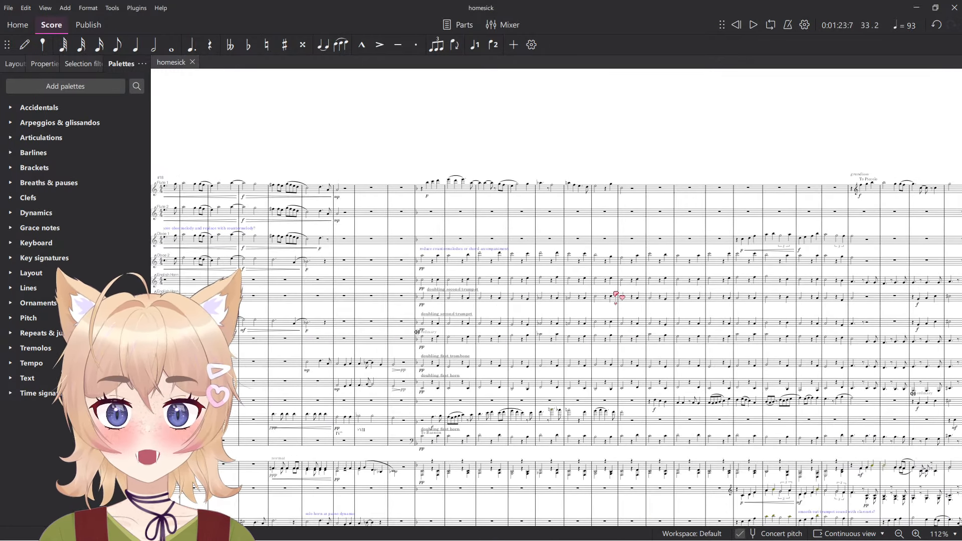
pyautogui.hscroll(5, 616, 295)
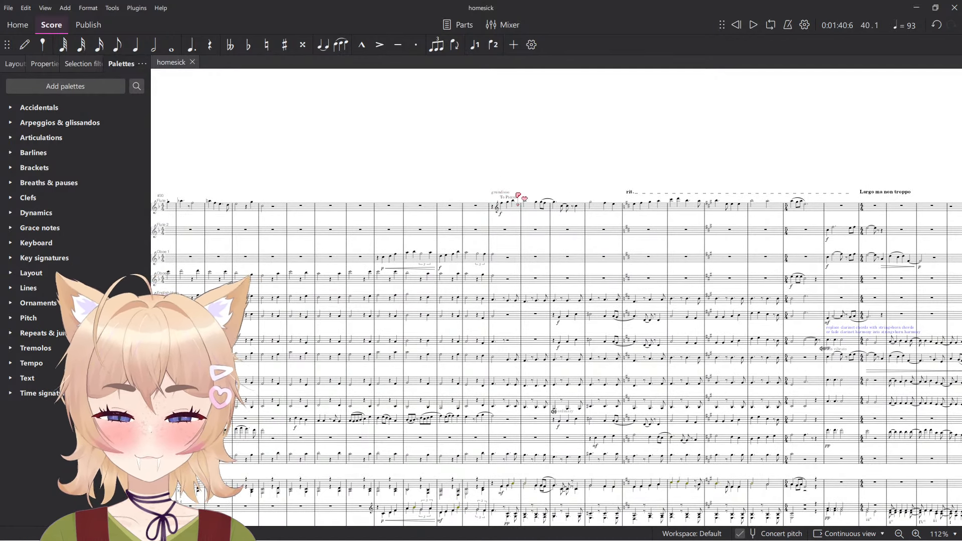
pyautogui.scroll(-9, 517, 193)
pyautogui.scroll(6, 475, 457)
pyautogui.scroll(-6, 483, 461)
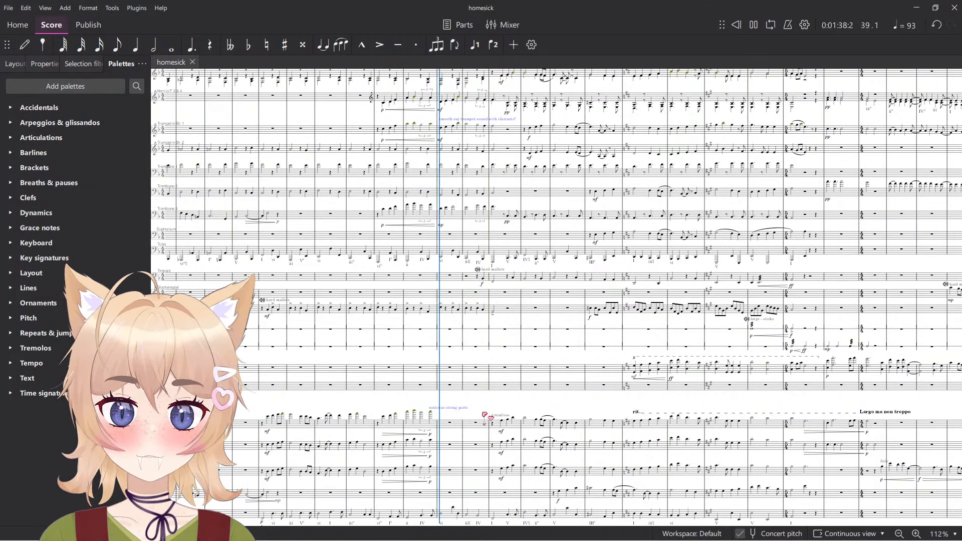
# Lower the master channel's volume slightly in the homesick score's mixer, leaving the mixer closed.
pyautogui.scroll(5, 488, 412)
pyautogui.press('F10')
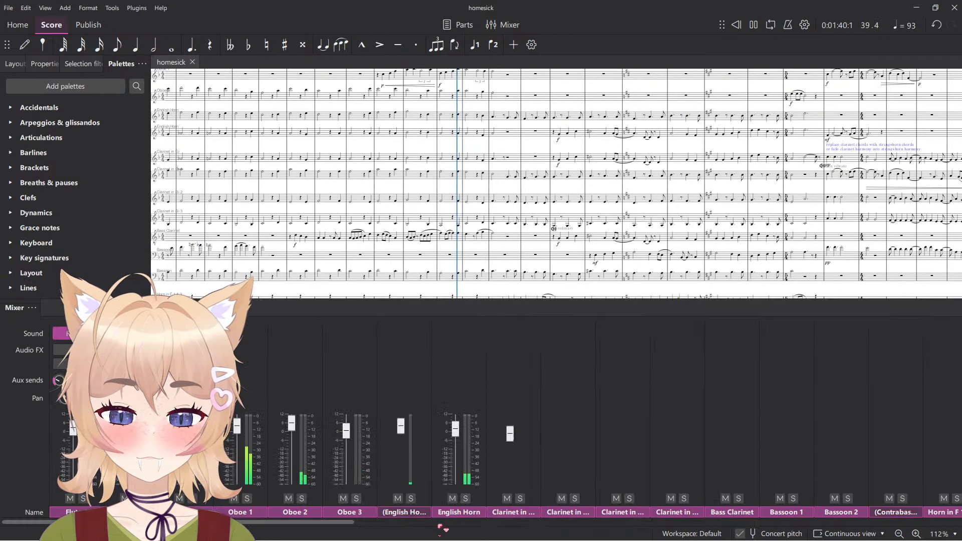
pyautogui.moveTo(345, 523); pyautogui.dragTo(947, 522)
pyautogui.moveTo(931, 435); pyautogui.dragTo(937, 439)
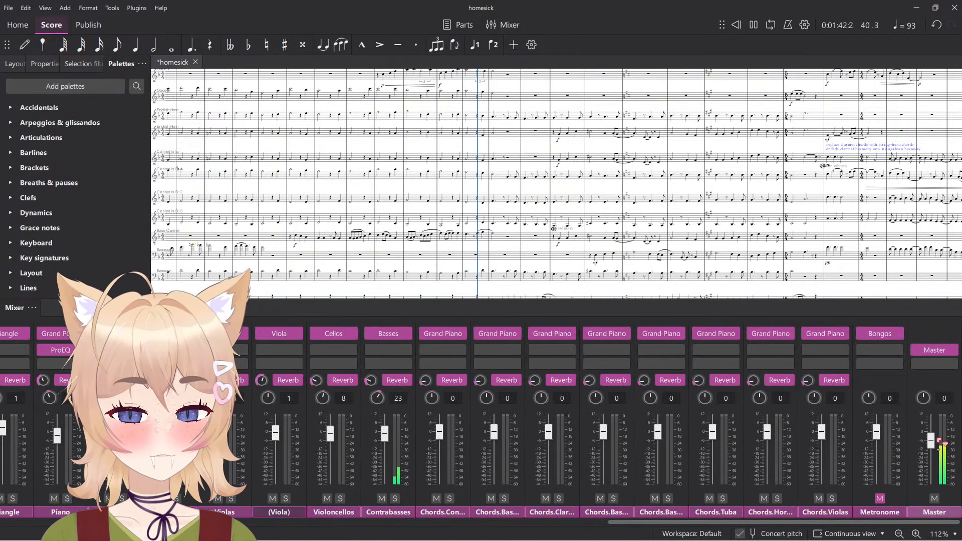
pyautogui.press('F10')
# Listen to the homesick score through measure 49 and examine Flute 1's grandioso melody before the ritardando.
pyautogui.scroll(4, 694, 365)
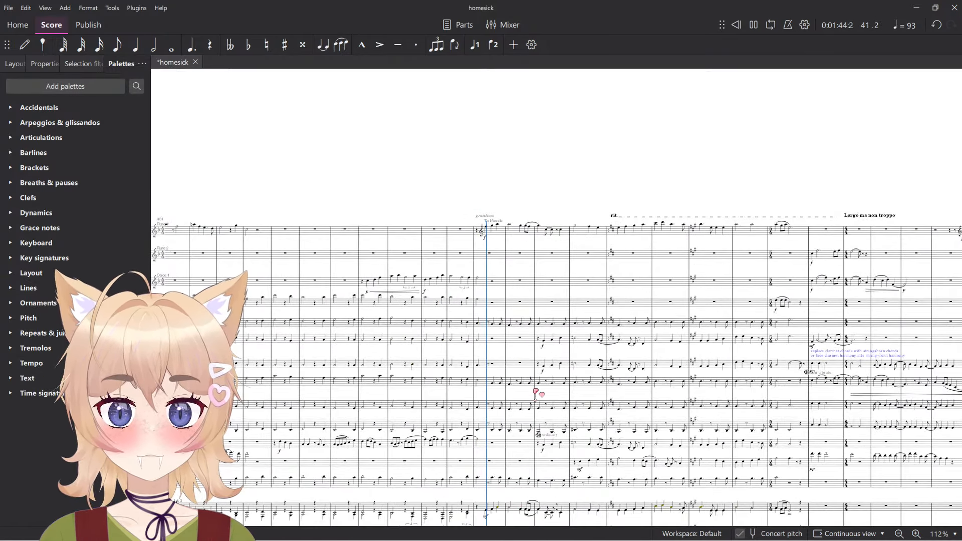
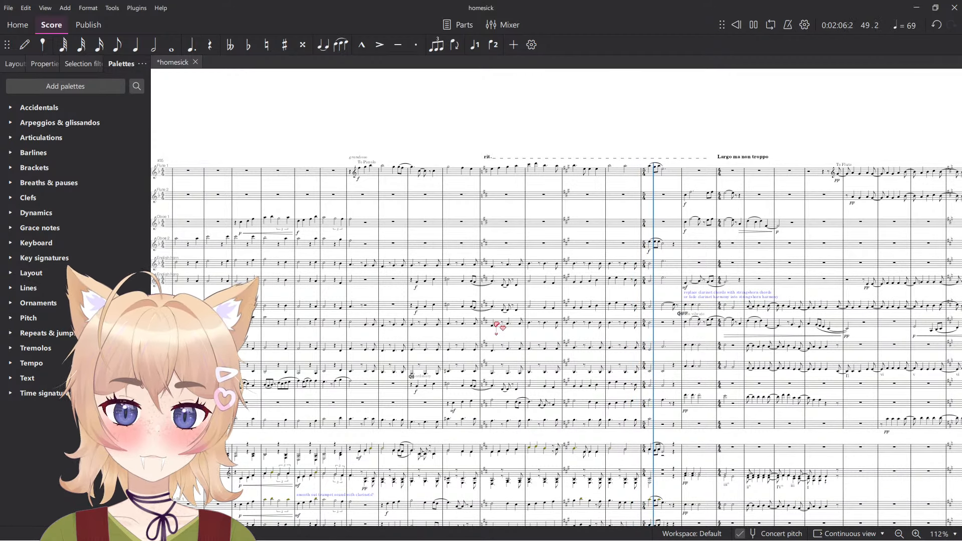
pyautogui.click(756, 25)
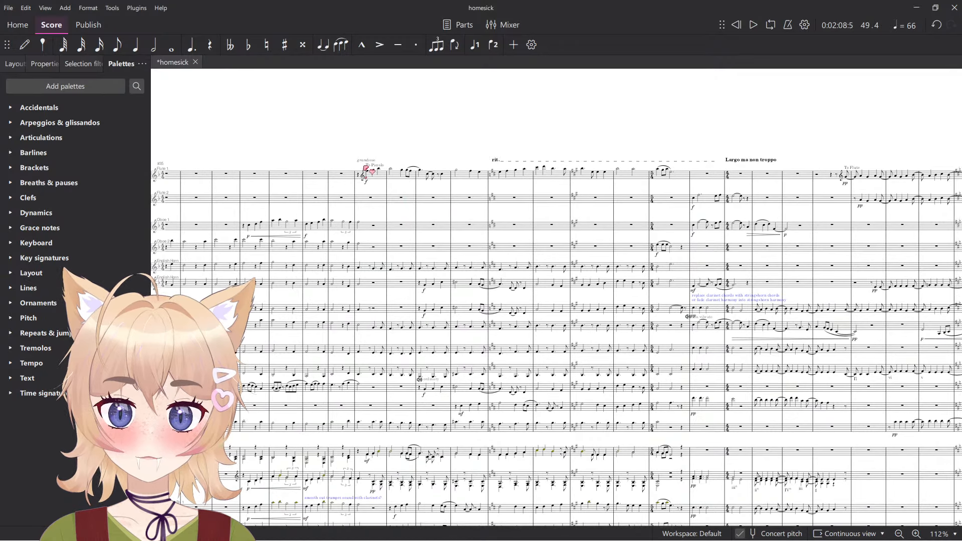
pyautogui.scroll(5, 365, 170)
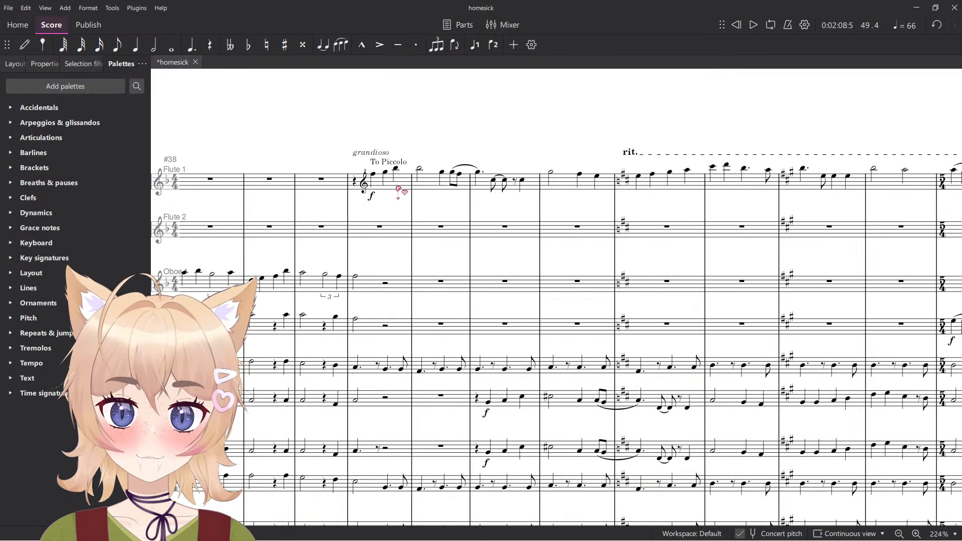
# Step through the opening melody notes in Flute 1, Trumpet 1 and the cellos from measures 41 to 45, comparing their staggered entries.
pyautogui.click(401, 192)
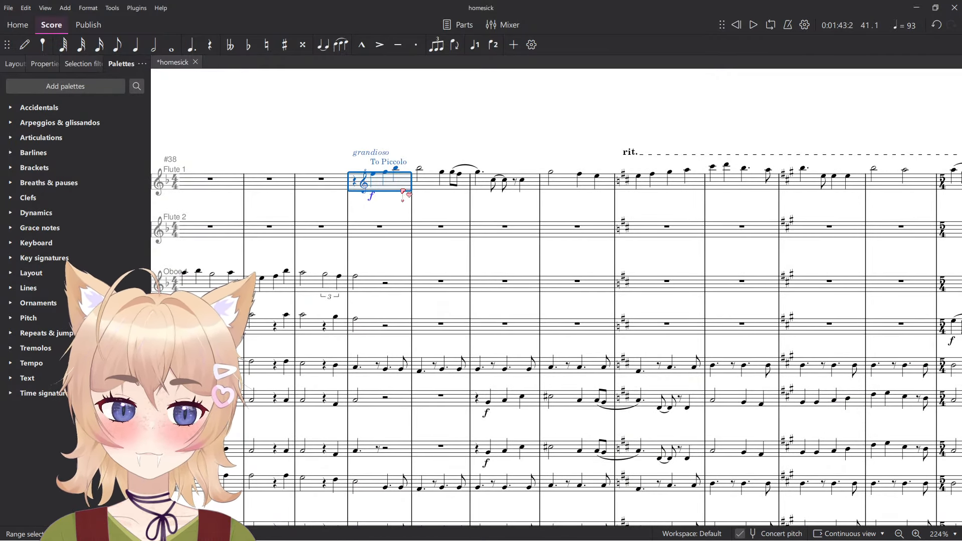
pyautogui.click(374, 175)
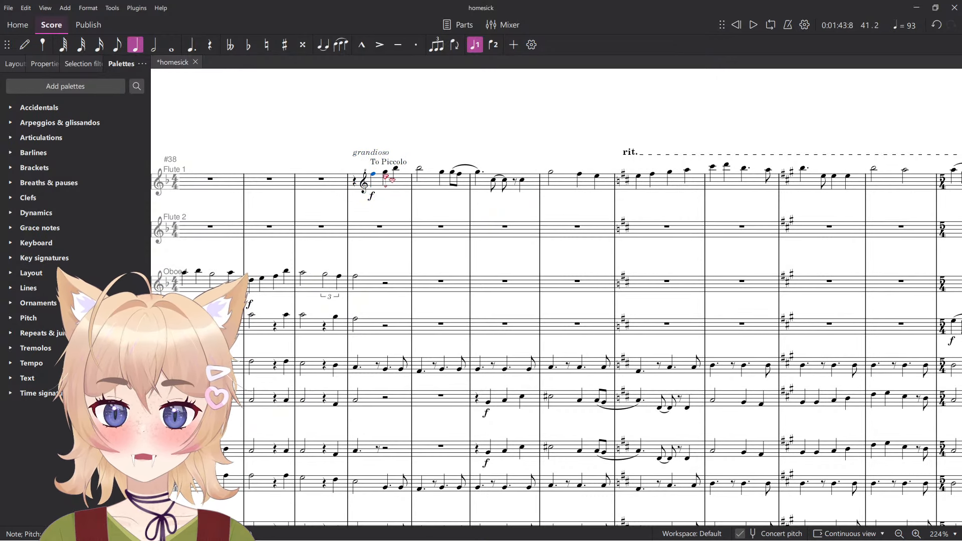
pyautogui.press('Right')
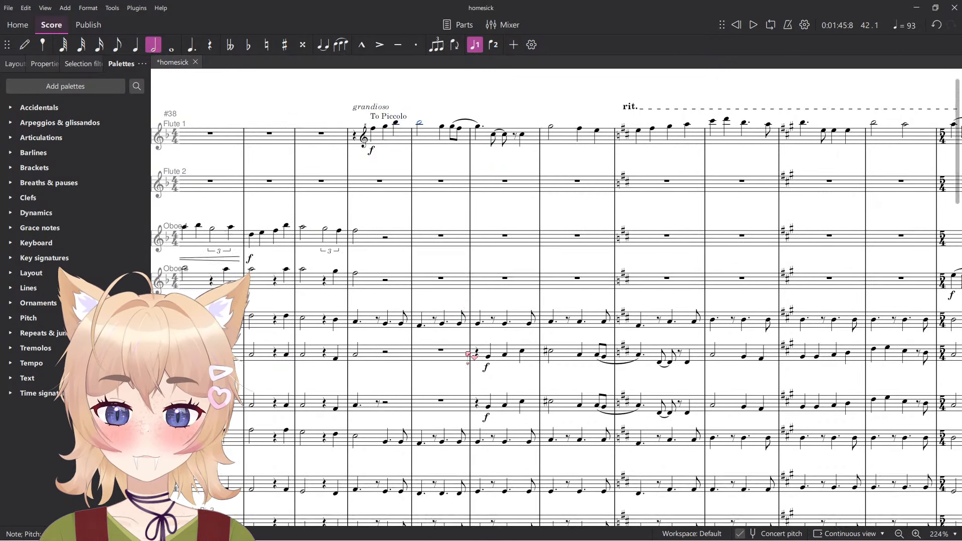
pyautogui.scroll(-7, 448, 340)
pyautogui.scroll(-5, 437, 394)
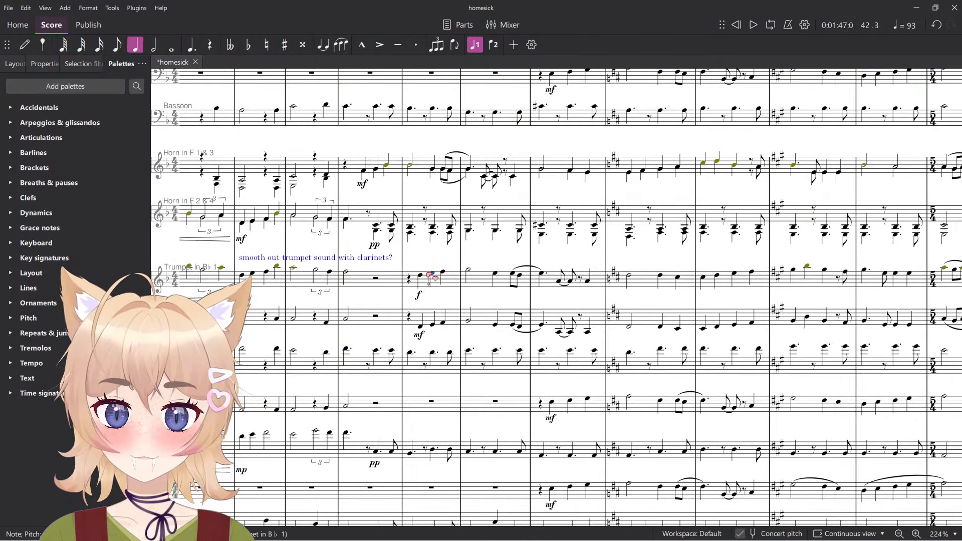
pyautogui.press('Right')
pyautogui.scroll(-12, 486, 302)
pyautogui.scroll(-2, 494, 385)
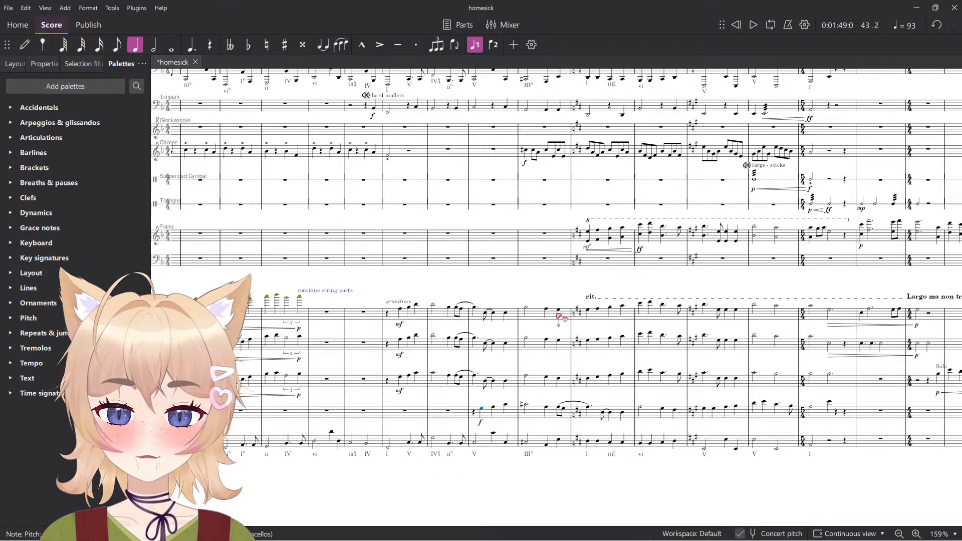
pyautogui.scroll(8, 561, 317)
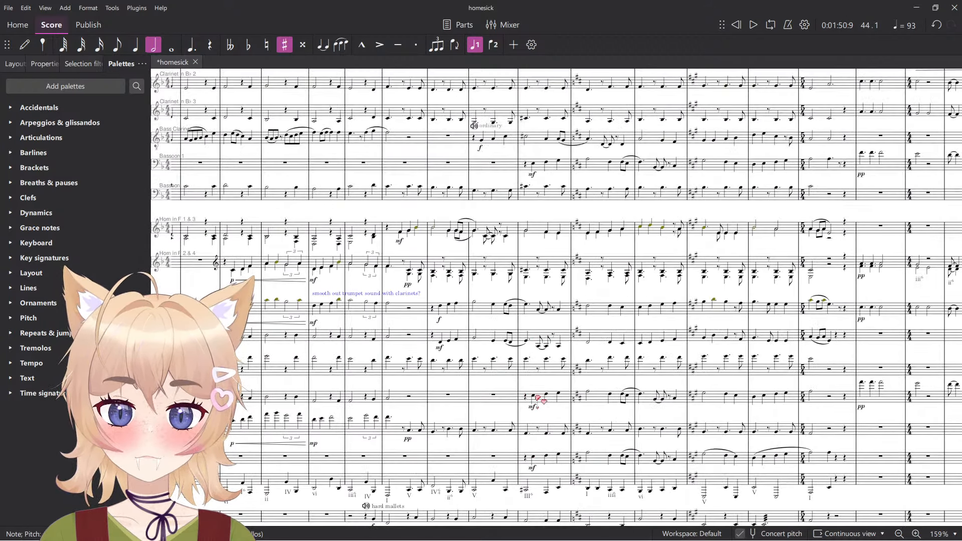
pyautogui.click(534, 396)
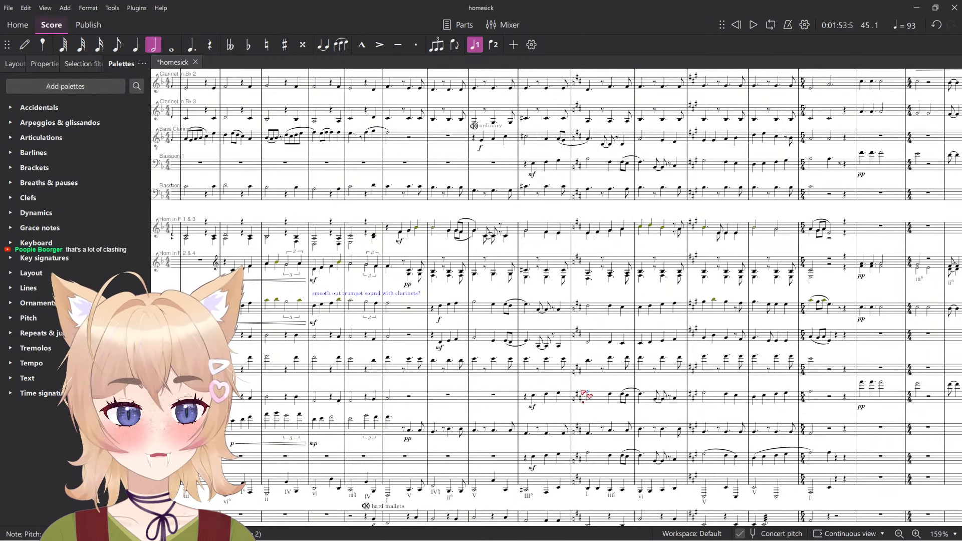
# Select Flute 1's grandioso melody from measure 41 through measure 49.
pyautogui.scroll(5, 580, 394)
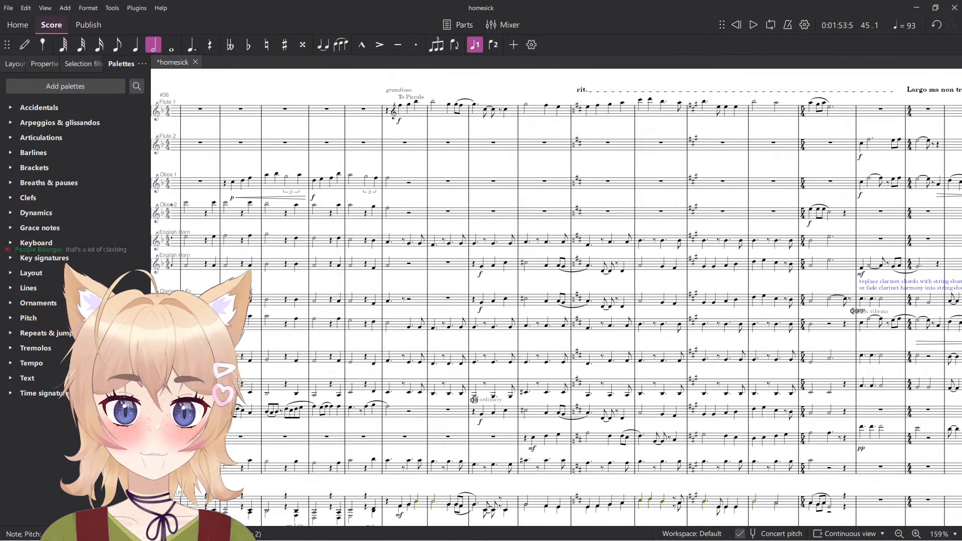
pyautogui.scroll(3, 422, 159)
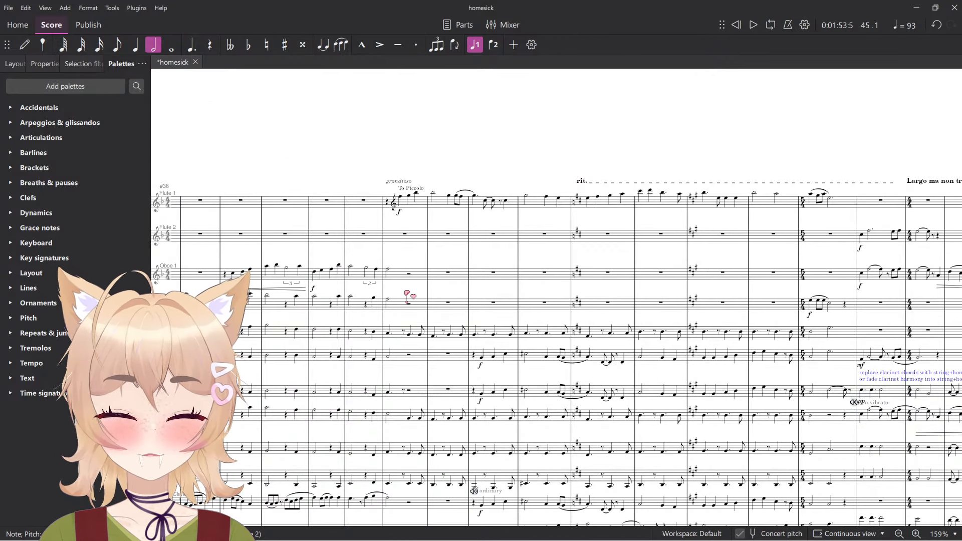
pyautogui.keyDown('shift'); pyautogui.click(842, 208); pyautogui.keyUp('shift')
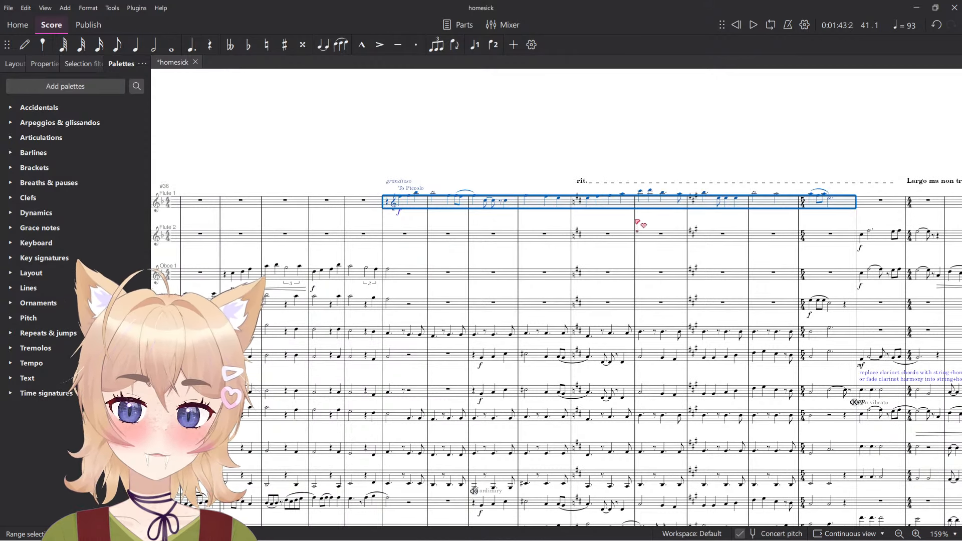
# Switch to the homesick_redux score and paste the copied piccolo melody into Flute 1 from measure 41.
pyautogui.hotkey('alt', 'Tab')
pyautogui.scroll(3, 526, 319)
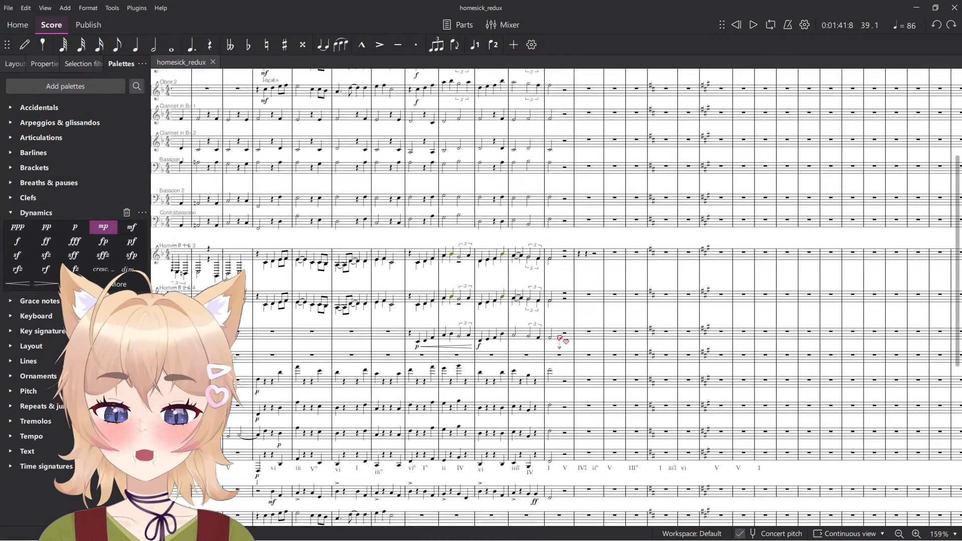
pyautogui.press('space')
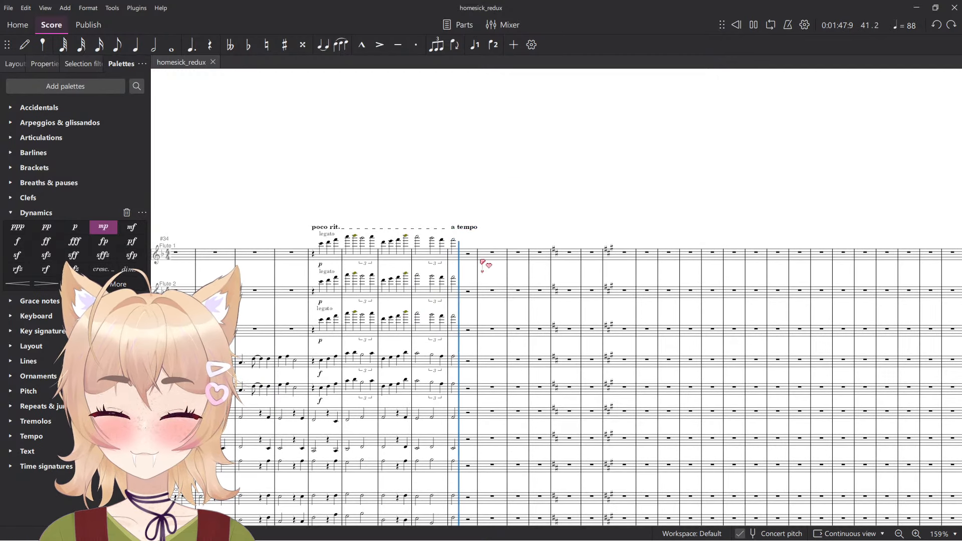
pyautogui.hotkey('ctrl', 'v')
pyautogui.scroll(7, 501, 224)
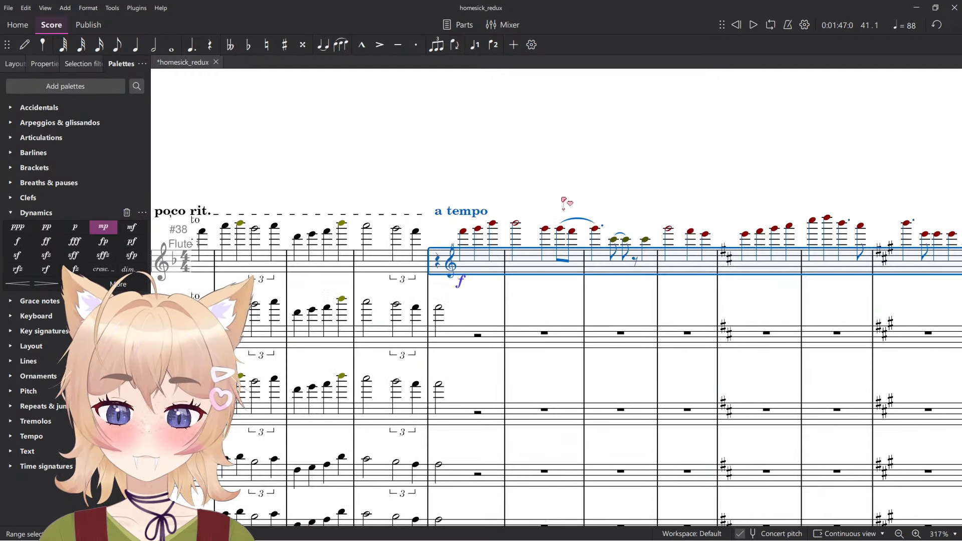
# Replace the opening rest in measure 41 of Flute 1 with a quarter-note F and play the passage.
pyautogui.press('Escape')
pyautogui.click(464, 249)
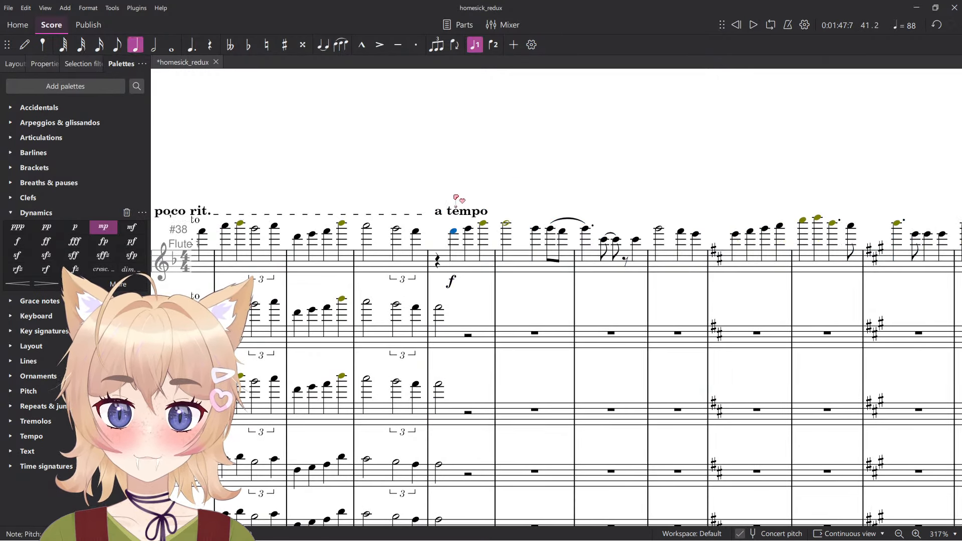
pyautogui.scroll(5, 417, 251)
pyautogui.click(435, 240)
pyautogui.scroll(-5, 437, 241)
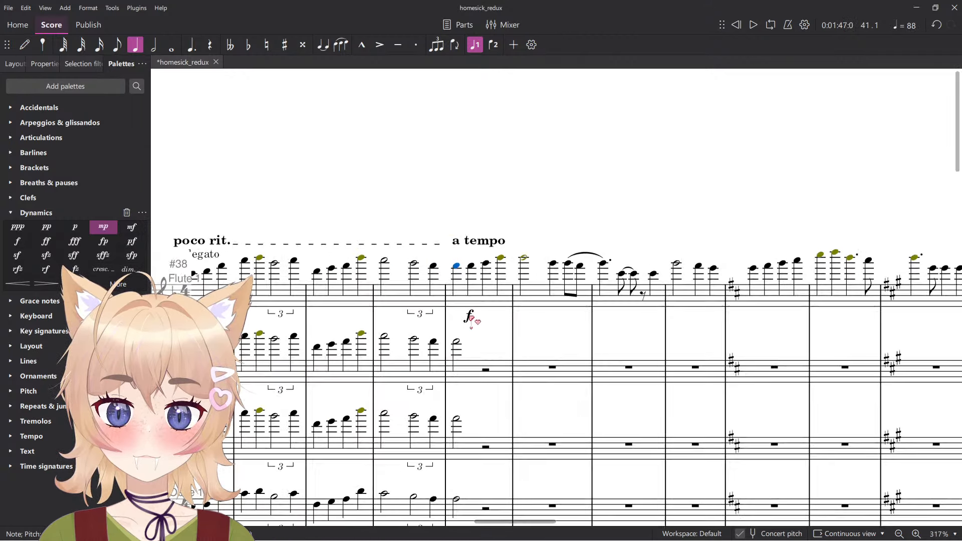
pyautogui.press('space')
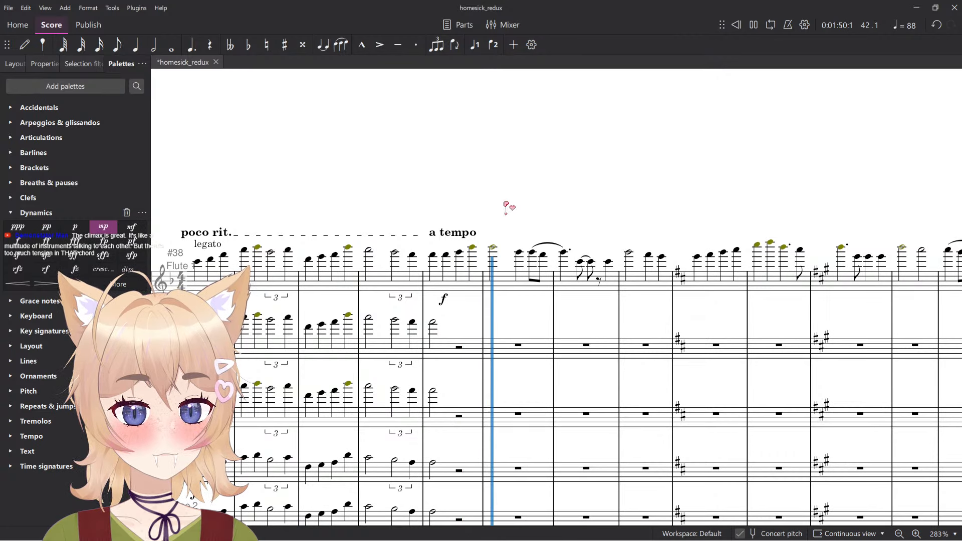
pyautogui.scroll(-5, 524, 216)
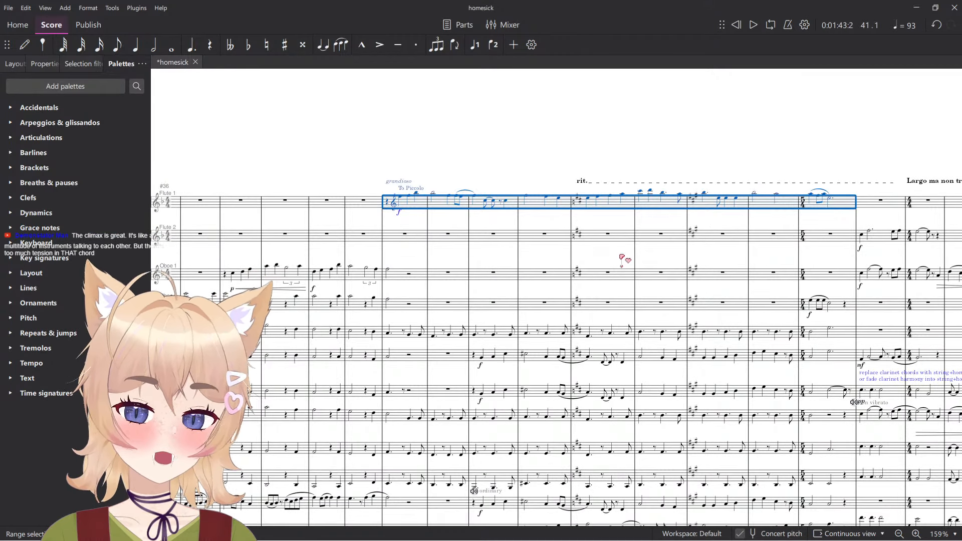
# Switch to the original homesick score and play it briefly from measure 47.
pyautogui.click(733, 156)
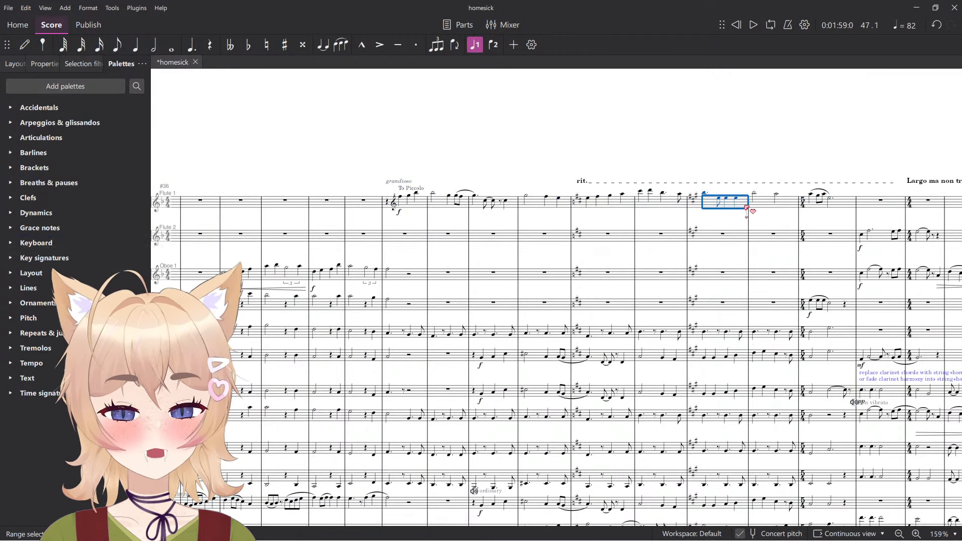
pyautogui.click(748, 161)
pyautogui.press('space')
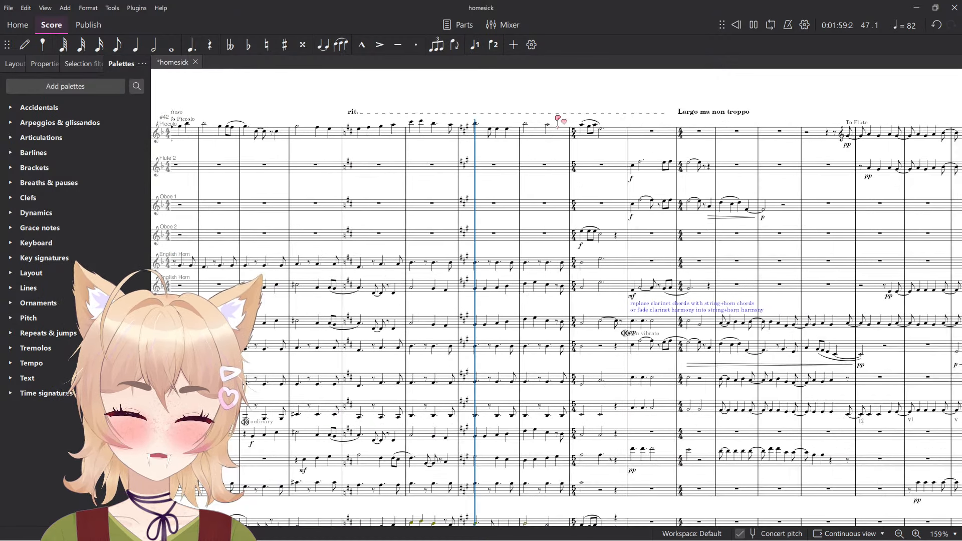
pyautogui.press('space')
# Examine the accompaniment staves of the original homesick score from measure 41 onward, from the woodwinds down to the percussion.
pyautogui.scroll(4, 557, 226)
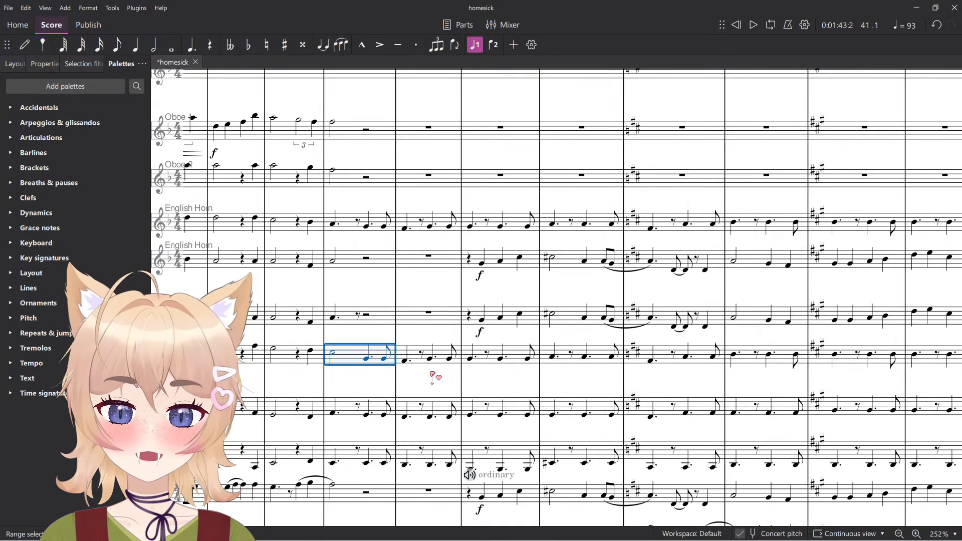
pyautogui.keyDown('shift'); pyautogui.click(599, 447); pyautogui.keyUp('shift')
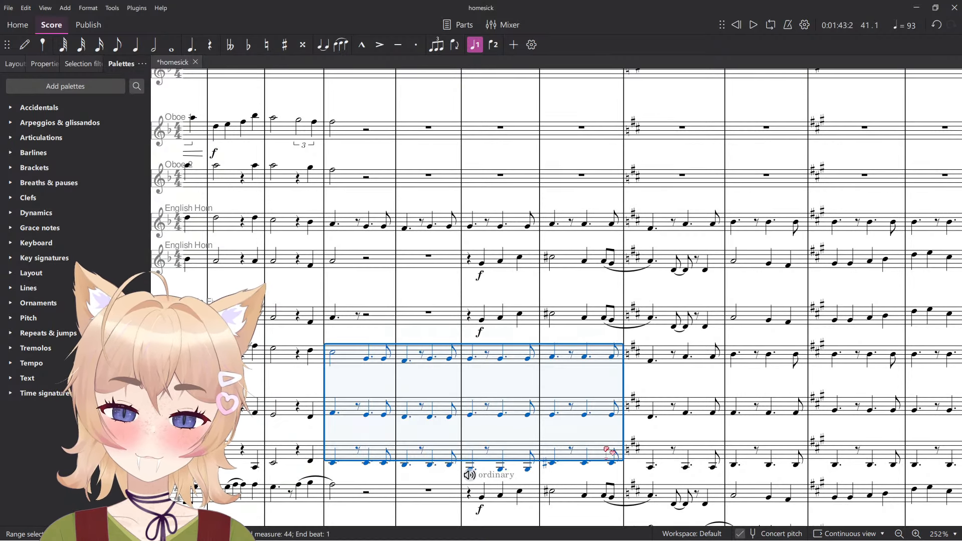
pyautogui.scroll(-4, 593, 419)
pyautogui.click(583, 369)
pyautogui.scroll(-4, 583, 368)
pyautogui.scroll(-6, 589, 361)
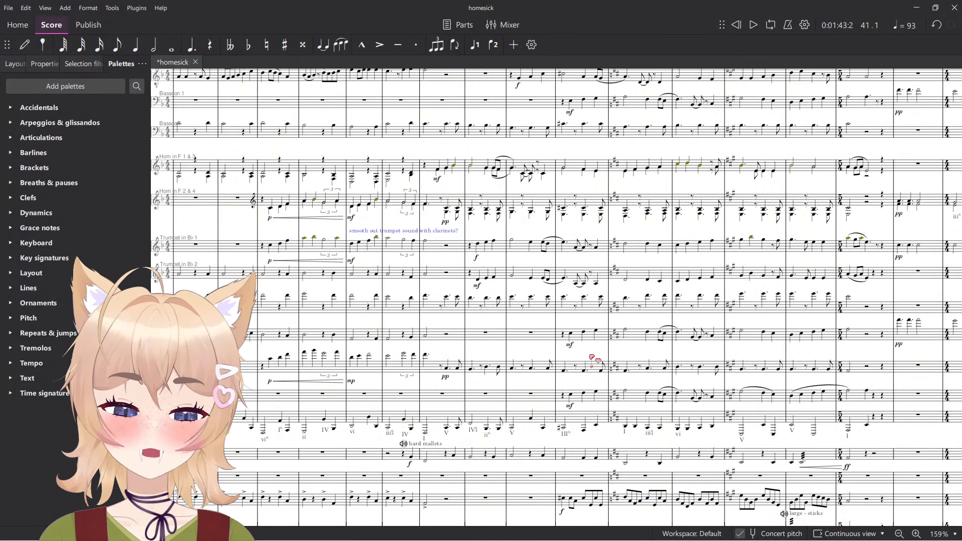
pyautogui.scroll(8, 592, 358)
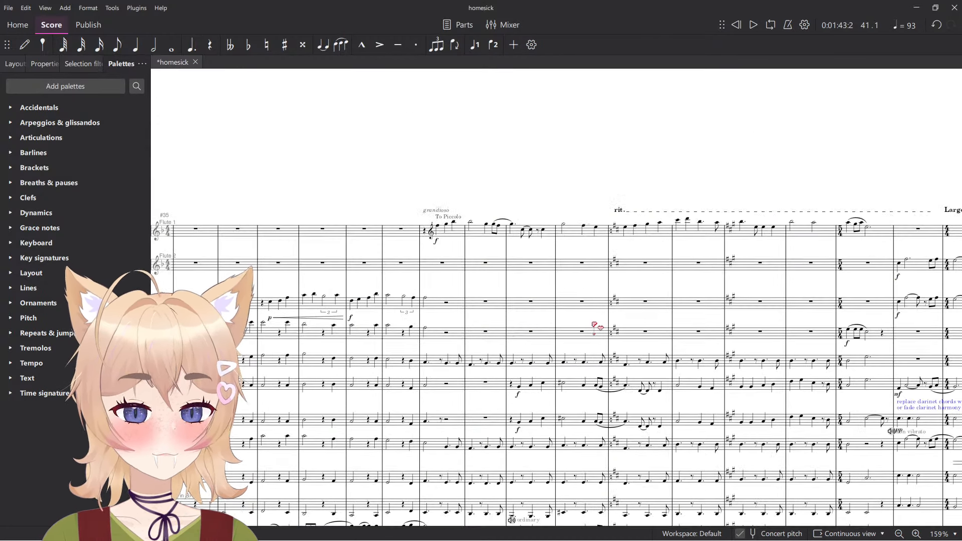
pyautogui.hscroll(3, 511, 286)
pyautogui.scroll(2, 506, 286)
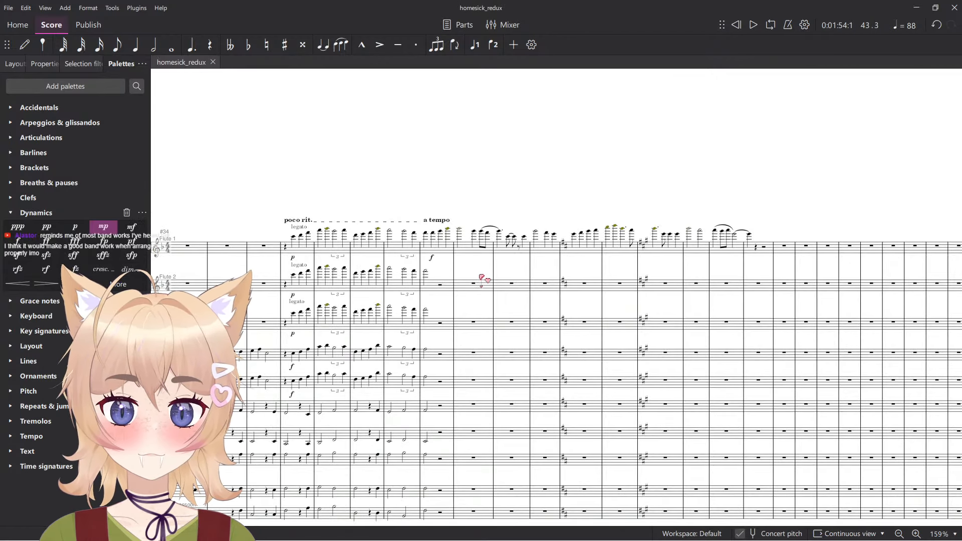
pyautogui.scroll(5, 482, 279)
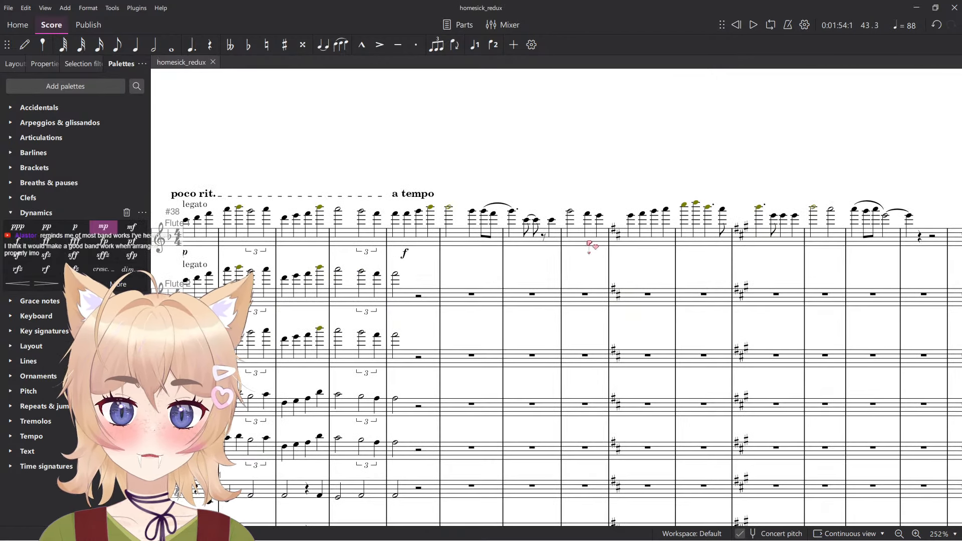
pyautogui.moveTo(492, 234); pyautogui.dragTo(303, 260)
pyautogui.moveTo(412, 301); pyautogui.dragTo(659, 312)
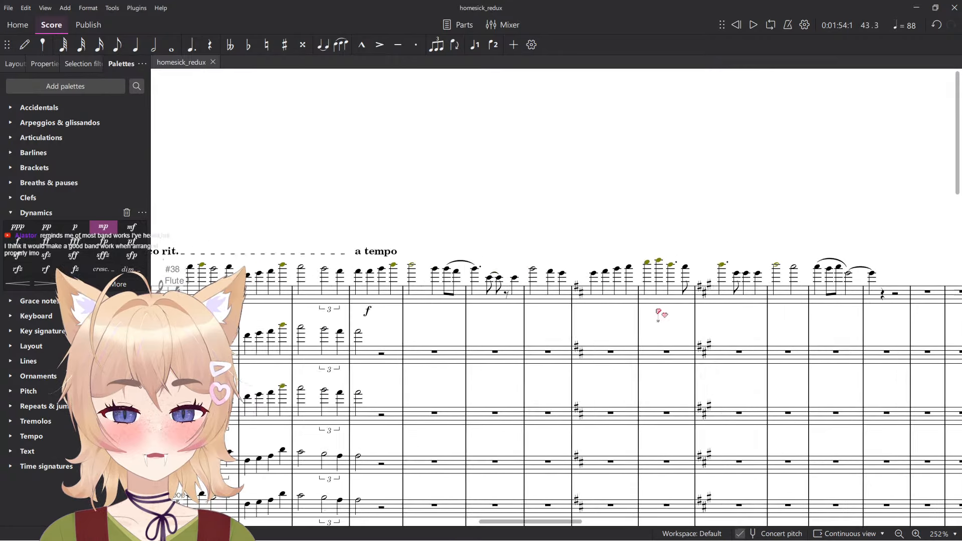
pyautogui.moveTo(466, 322); pyautogui.dragTo(419, 289)
pyautogui.press('Escape')
pyautogui.keyDown('shift'); pyautogui.click(323, 240); pyautogui.keyUp('shift')
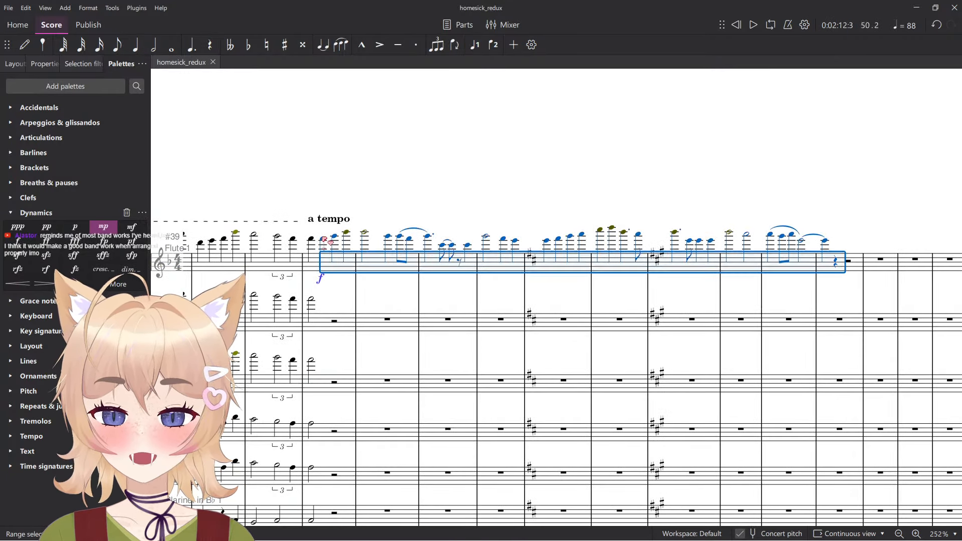
# Copy measures 41 to 50 of Flute 1 in homesick_redux to Flute 2 and the staff below it, and play the result.
pyautogui.scroll(3, 319, 307)
pyautogui.click(362, 247)
pyautogui.scroll(-3, 562, 249)
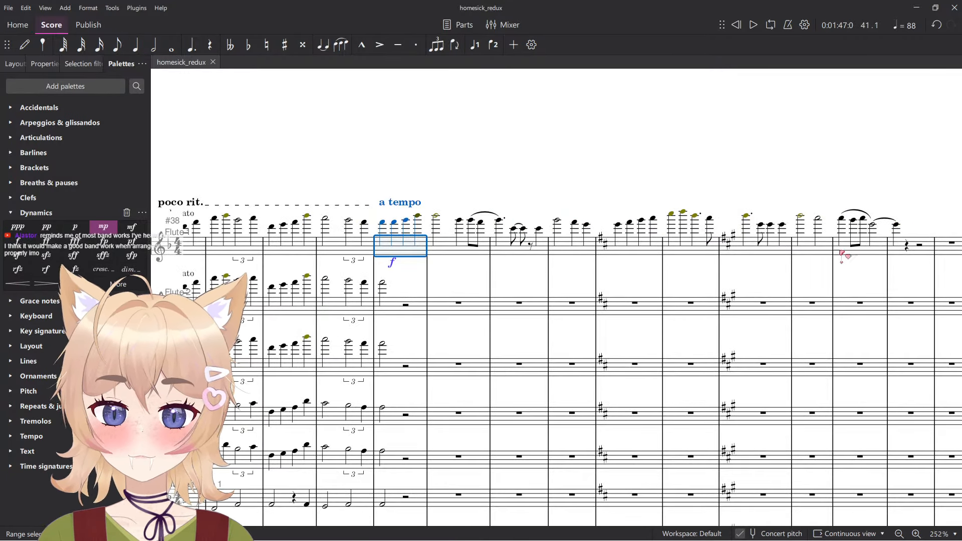
pyautogui.keyDown('shift'); pyautogui.click(912, 249); pyautogui.keyUp('shift')
pyautogui.hotkey('ctrl', 'c')
pyautogui.click(401, 311)
pyautogui.hotkey('ctrl', 'v')
pyautogui.click(403, 368)
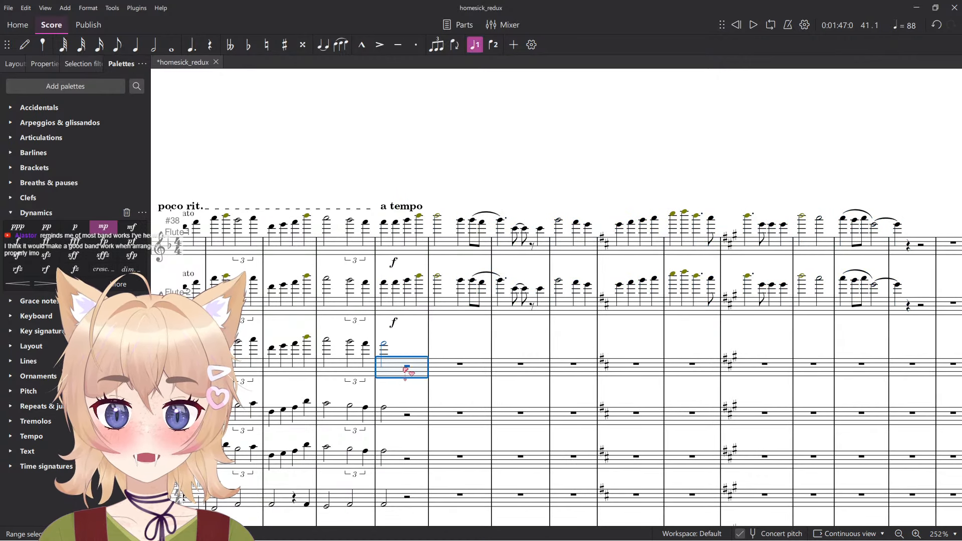
pyautogui.hotkey('ctrl', 'v')
pyautogui.press('space')
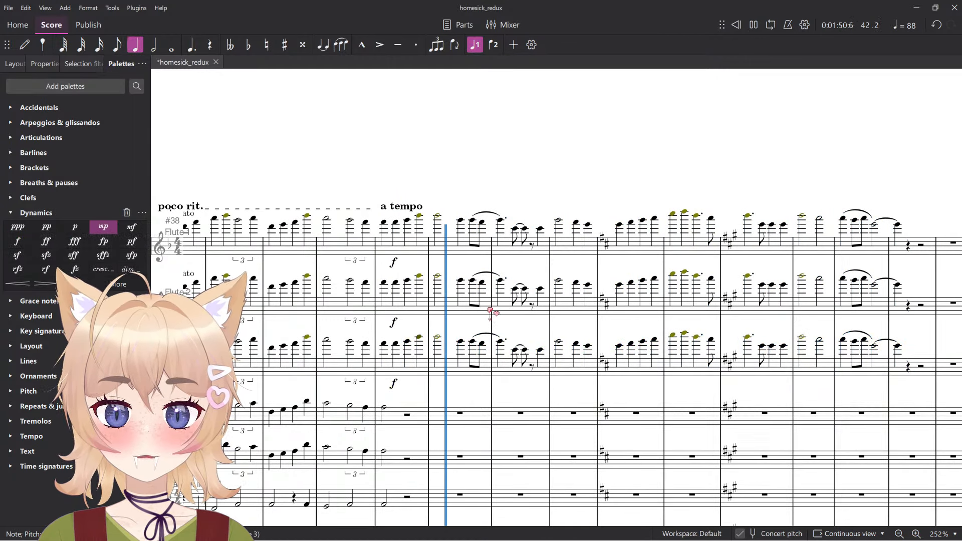
# Delete the forte marks in measure 41 from the top three staves and play the passage from beat 2.
pyautogui.scroll(5, 489, 316)
pyautogui.press('space')
pyautogui.moveTo(501, 319); pyautogui.dragTo(633, 327)
pyautogui.click(472, 424)
pyautogui.keyDown('ctrl'); pyautogui.click(475, 330); pyautogui.keyUp('ctrl')
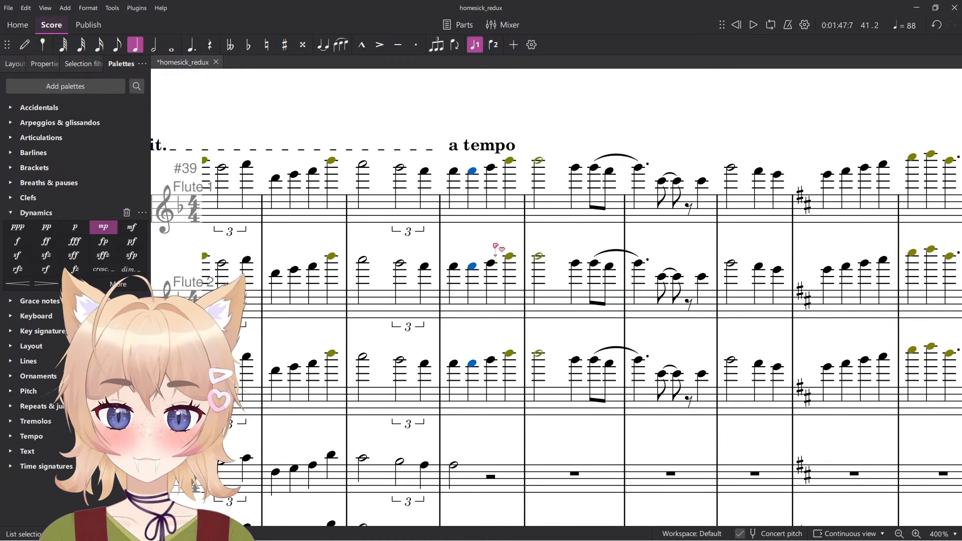
pyautogui.press('space')
pyautogui.scroll(-3, 493, 245)
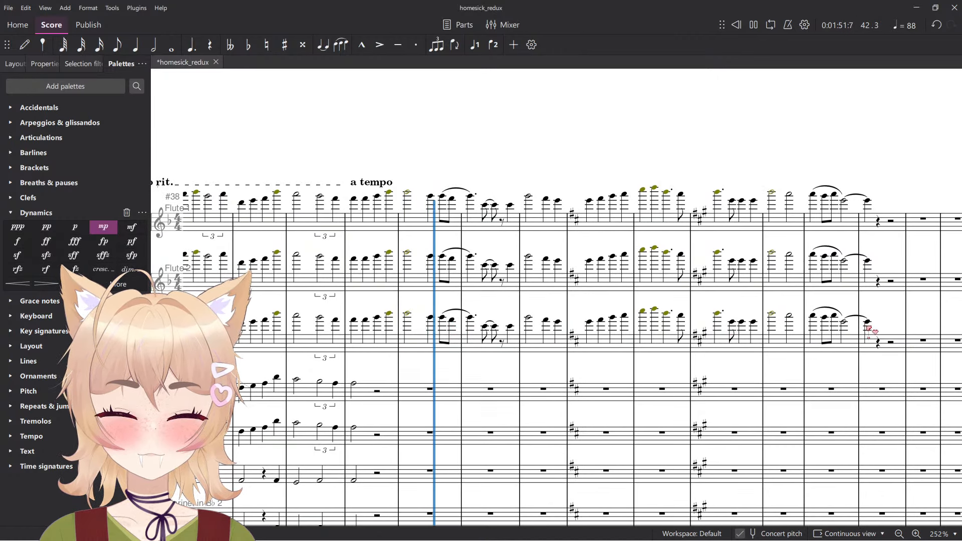
# Copy the flute melody from beat 2 of measure 41 to measure 50 into Violins 1 an octave lower, shortening the violins' opening note to a quarter.
pyautogui.press('Escape')
pyautogui.keyDown('shift'); pyautogui.click(369, 326); pyautogui.keyUp('shift')
pyautogui.scroll(-10, 375, 383)
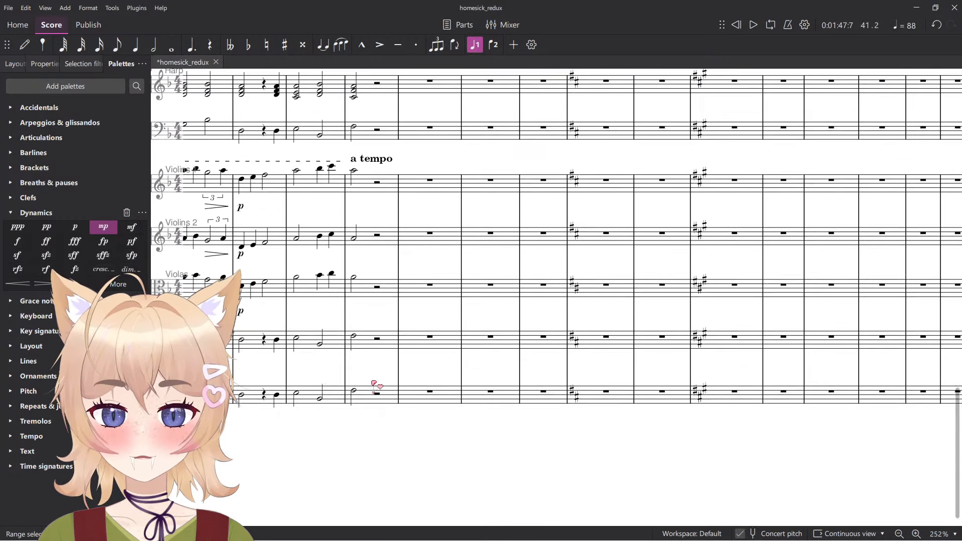
pyautogui.press('5')
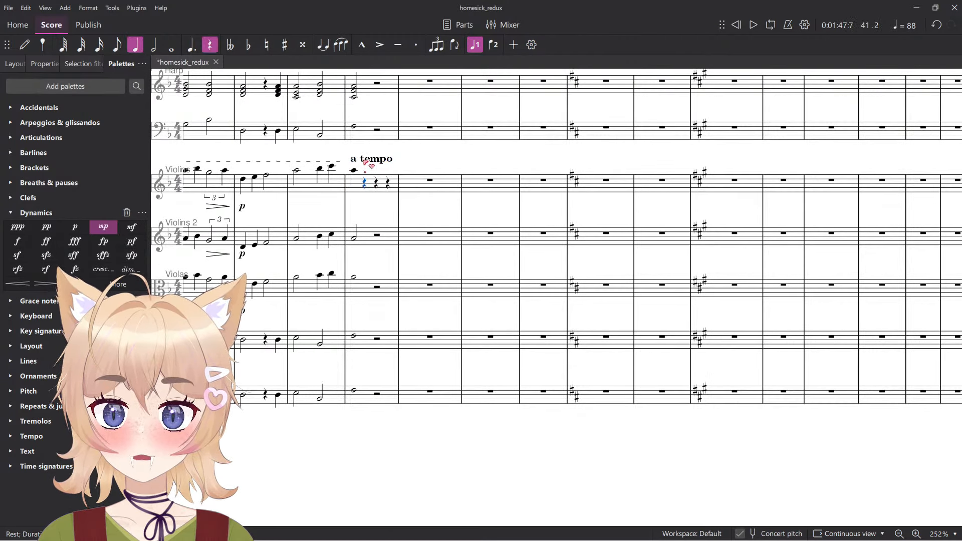
pyautogui.hotkey('ctrl', 'v')
pyautogui.press('space')
# Add a forte dynamic on beat 2 of measure 41 in Violins 1 and play the passage.
pyautogui.click(435, 160)
pyautogui.scroll(4, 371, 150)
pyautogui.press('space')
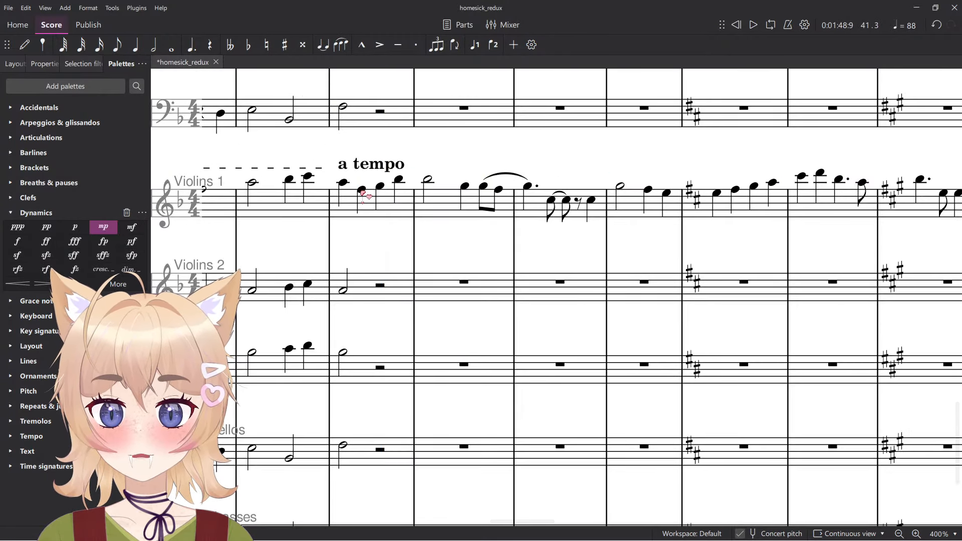
pyautogui.click(362, 191)
pyautogui.hotkey('ctrl', 'd')
pyautogui.click(386, 242)
pyautogui.press('space')
pyautogui.click(460, 242)
pyautogui.scroll(-5, 459, 241)
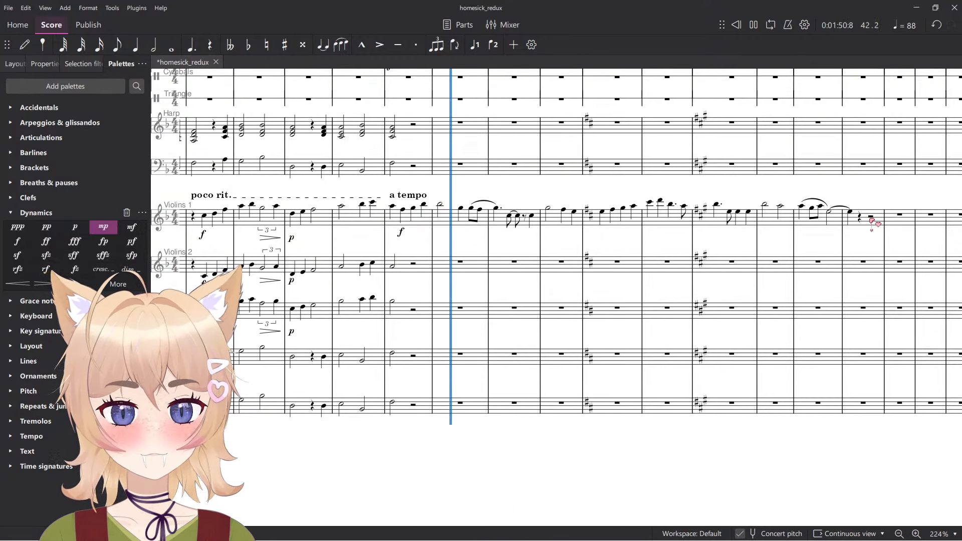
# Shorten the opening note of measure 41 in Violins 2 to a quarter and copy the Violins 1 melody there from beat 2.
pyautogui.press('space')
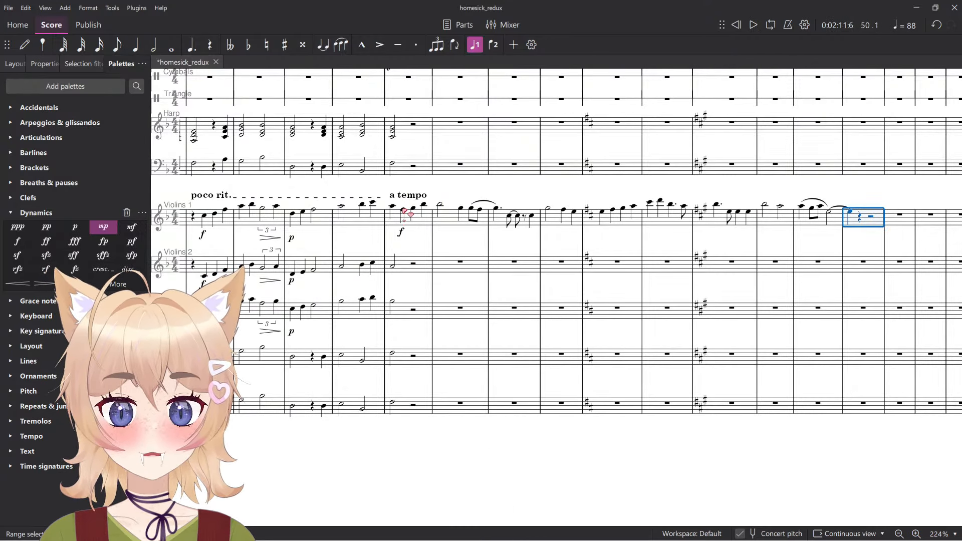
pyautogui.keyDown('shift'); pyautogui.click(405, 212); pyautogui.keyUp('shift')
pyautogui.click(392, 267)
pyautogui.press('5')
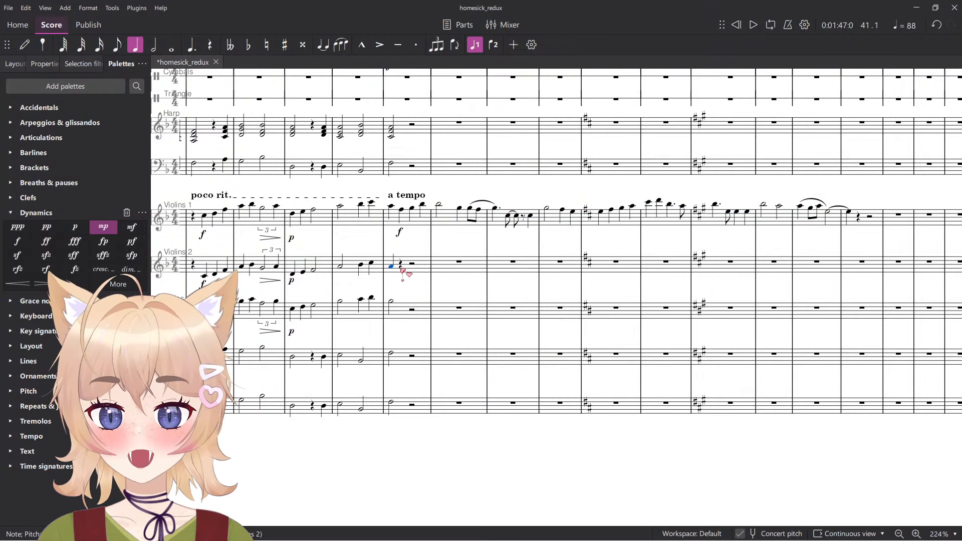
pyautogui.click(403, 266)
pyautogui.scroll(1, 448, 202)
pyautogui.hotkey('ctrl', 'v')
pyautogui.hotkey('ctrl', 'Down')
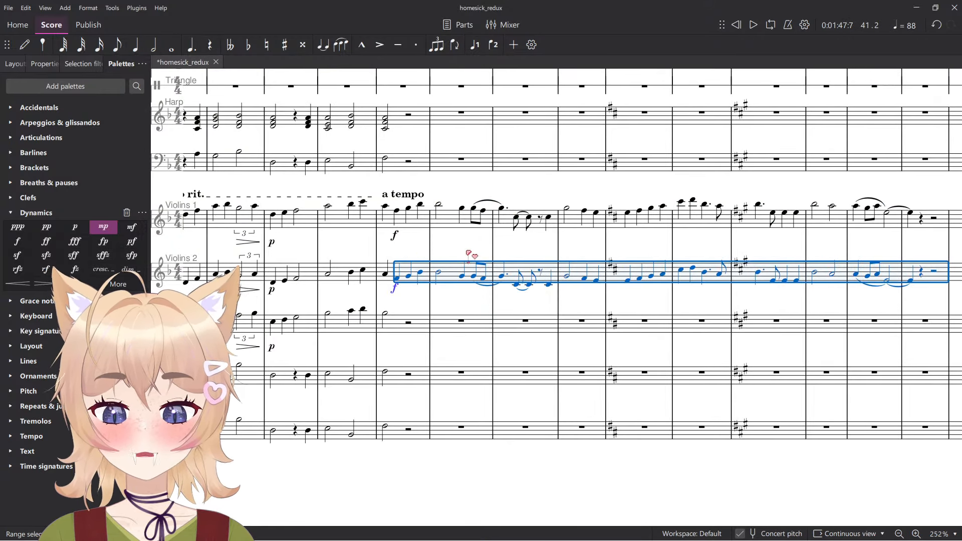
pyautogui.hotkey('ctrl', 'Up')
# Shorten the opening note of measure 41 in Violas to a quarter, paste the melody from beat 2 an octave lower, and play it.
pyautogui.scroll(4, 466, 281)
pyautogui.click(338, 333)
pyautogui.press('5')
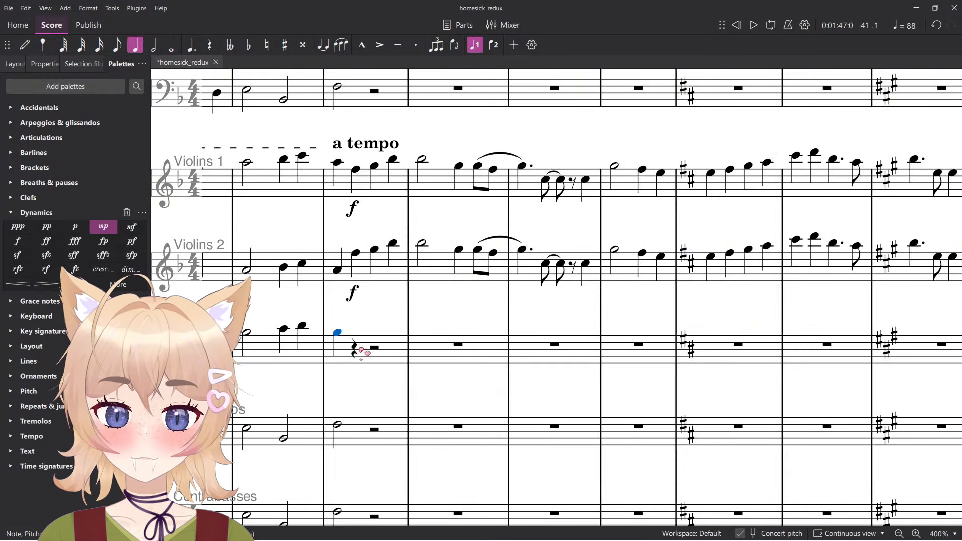
pyautogui.hotkey('ctrl', 'v')
pyautogui.press('space')
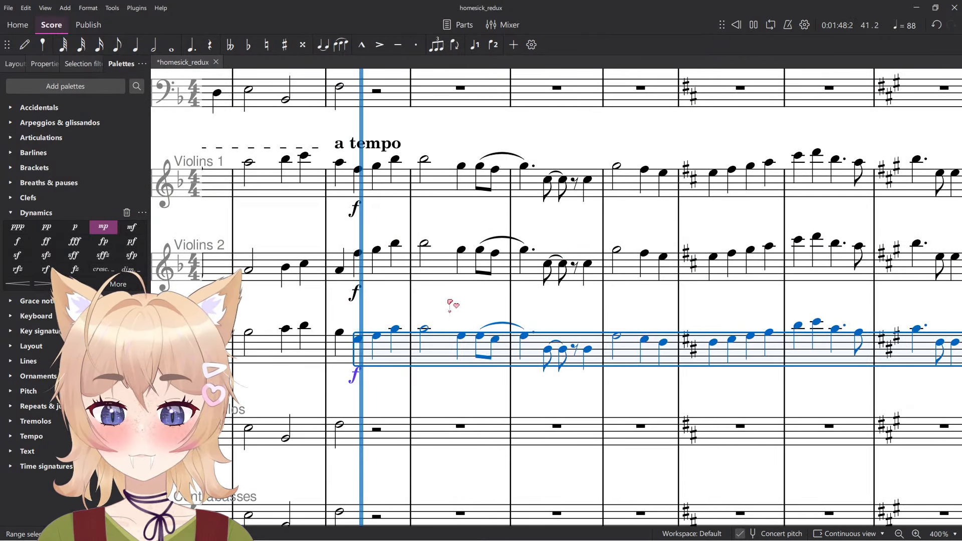
pyautogui.press('Escape')
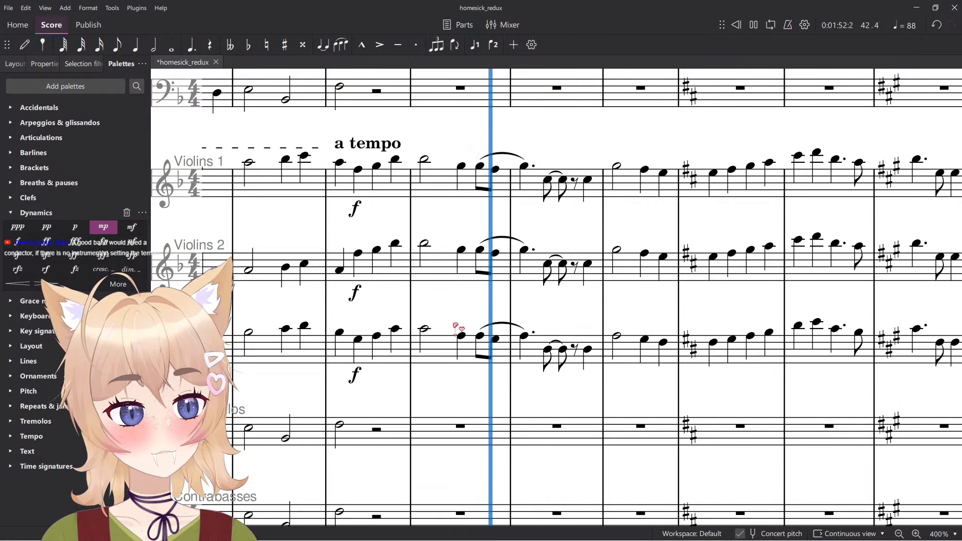
pyautogui.scroll(-6, 455, 327)
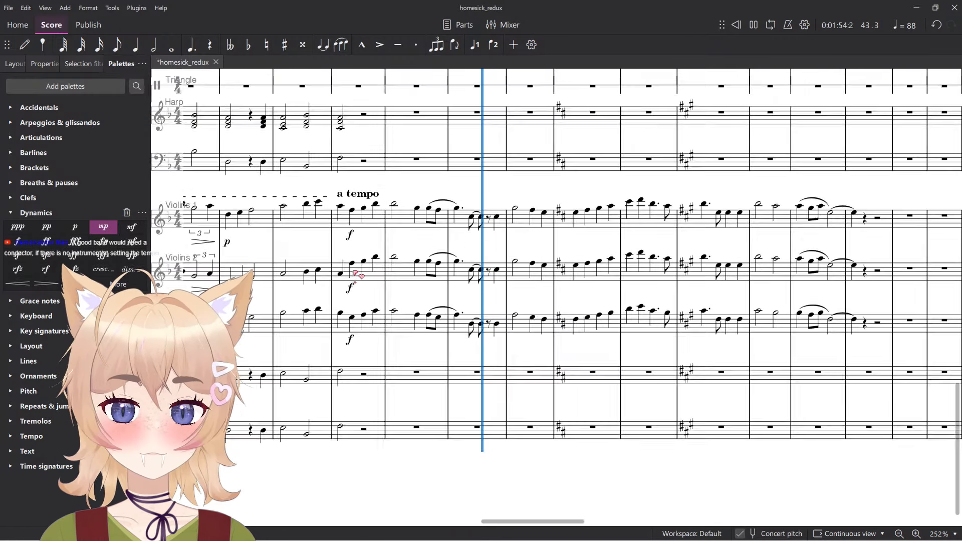
# Lower the Violins 2 melody from beat 2 of measure 41 to measure 50 by an octave and play it.
pyautogui.press('space')
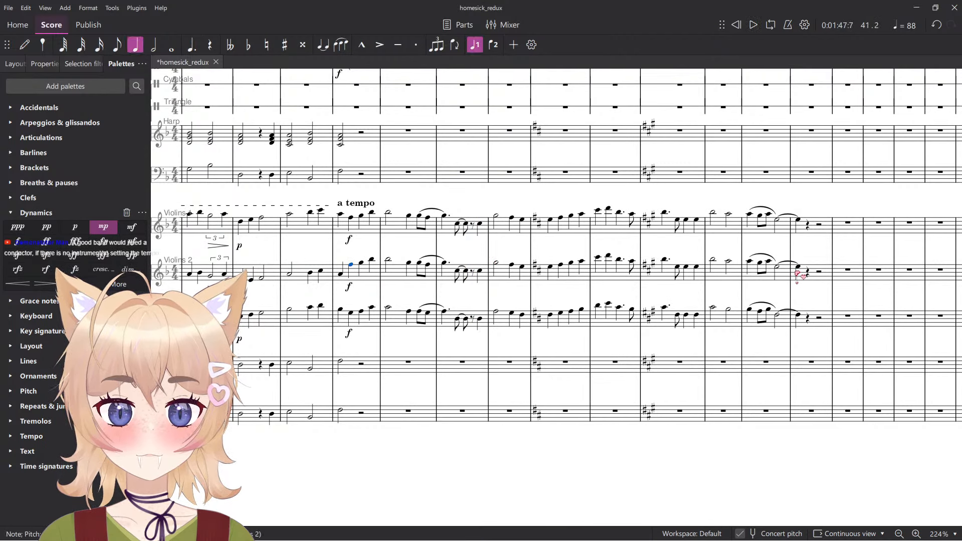
pyautogui.keyDown('shift'); pyautogui.click(798, 269); pyautogui.keyUp('shift')
pyautogui.hotkey('ctrl', 'Down')
pyautogui.press('space')
pyautogui.click(605, 256)
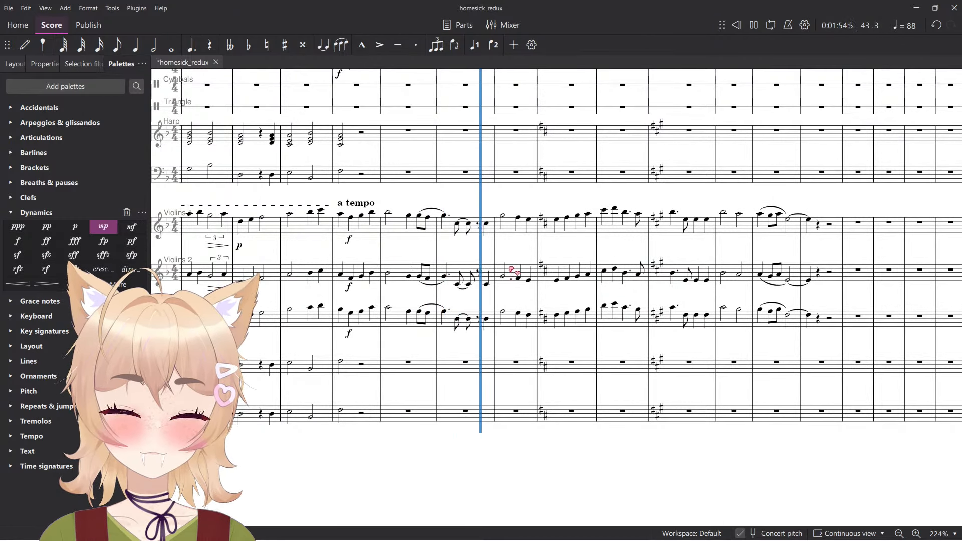
# Stop the playback and save the homesick_redux score.
pyautogui.press('space')
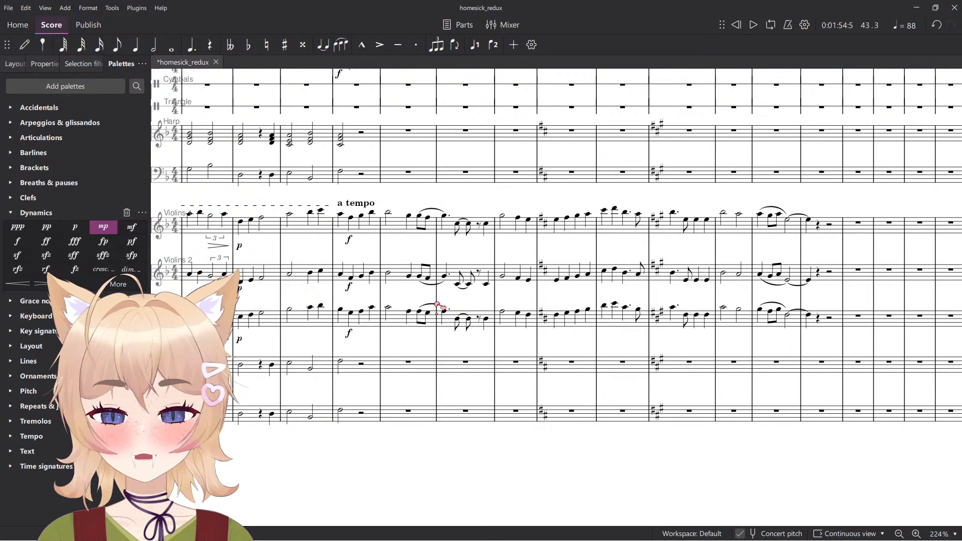
pyautogui.hscroll(-3, 440, 307)
pyautogui.hotkey('ctrl', 's')
pyautogui.scroll(5, 499, 332)
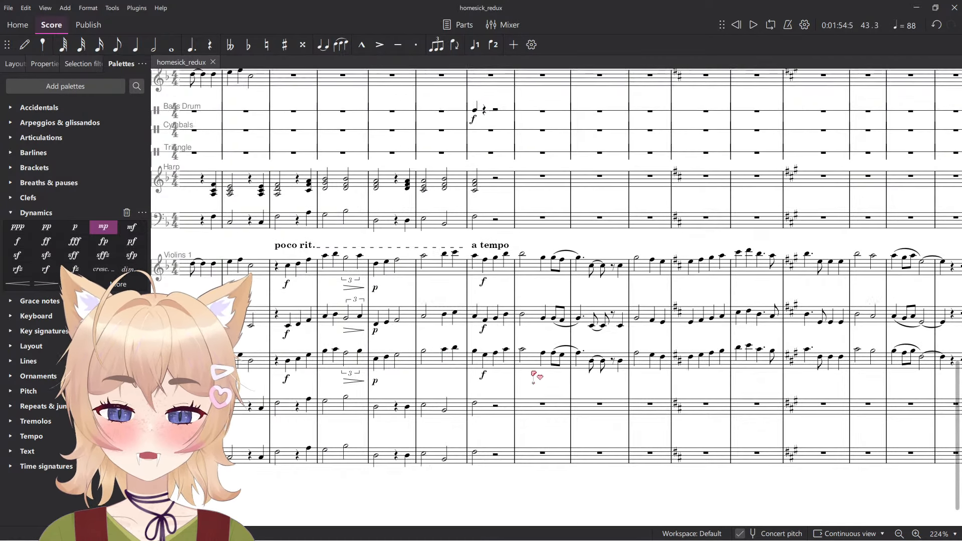
# Switch to the homesick score and copy the Trumpet in B♭ 1 melody from measure 42 through measure 49.
pyautogui.hotkey('alt', 'Tab')
pyautogui.moveTo(508, 308); pyautogui.dragTo(504, 278)
pyautogui.scroll(4, 454, 316)
pyautogui.scroll(-4, 535, 320)
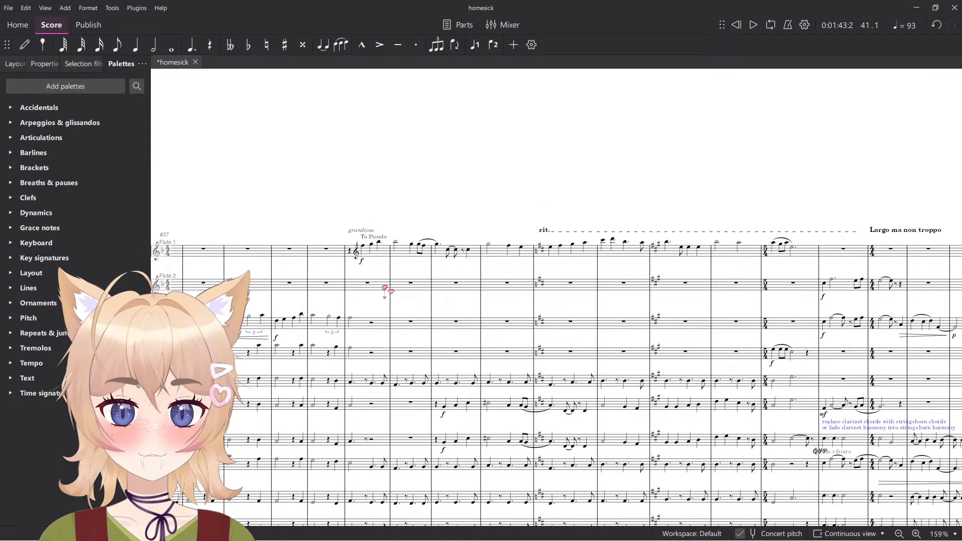
pyautogui.scroll(-8, 410, 397)
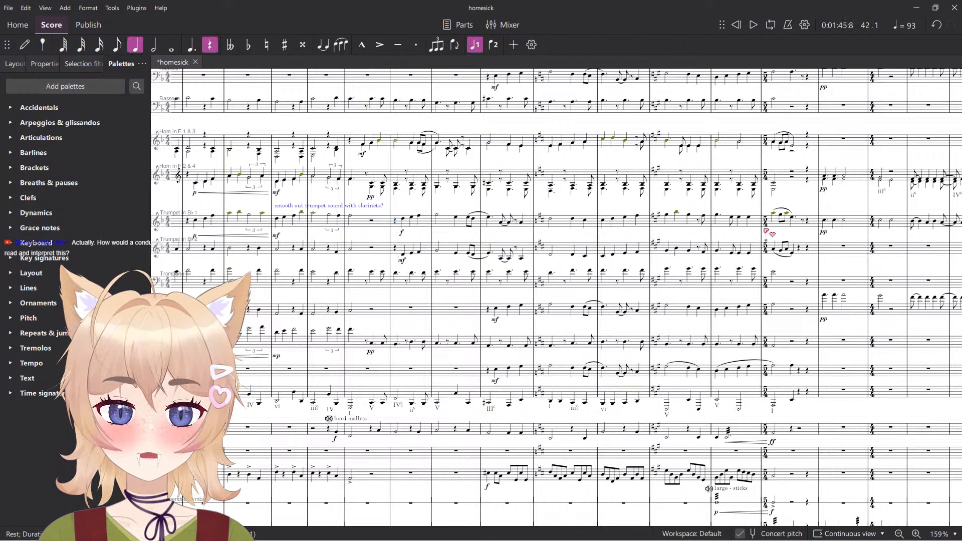
pyautogui.keyDown('shift'); pyautogui.click(807, 224); pyautogui.keyUp('shift')
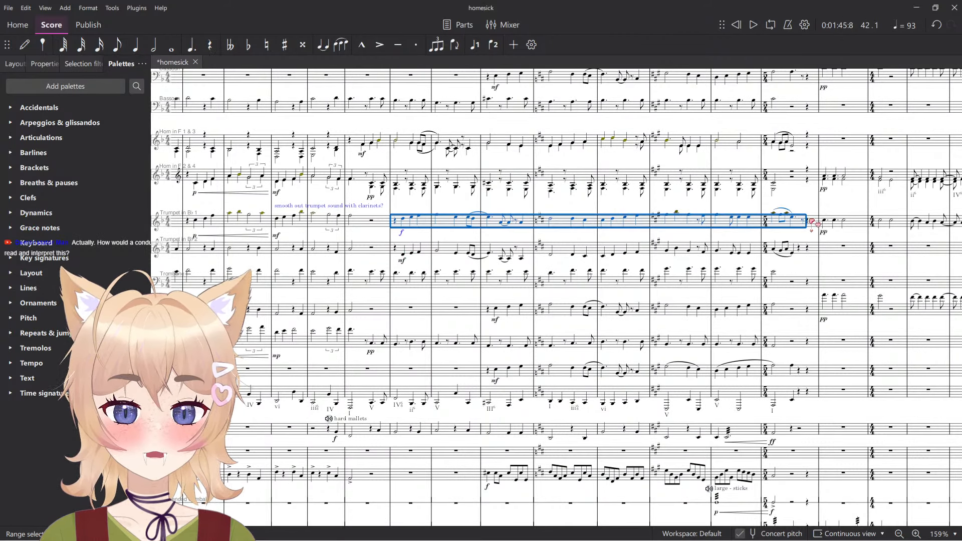
pyautogui.click(801, 236)
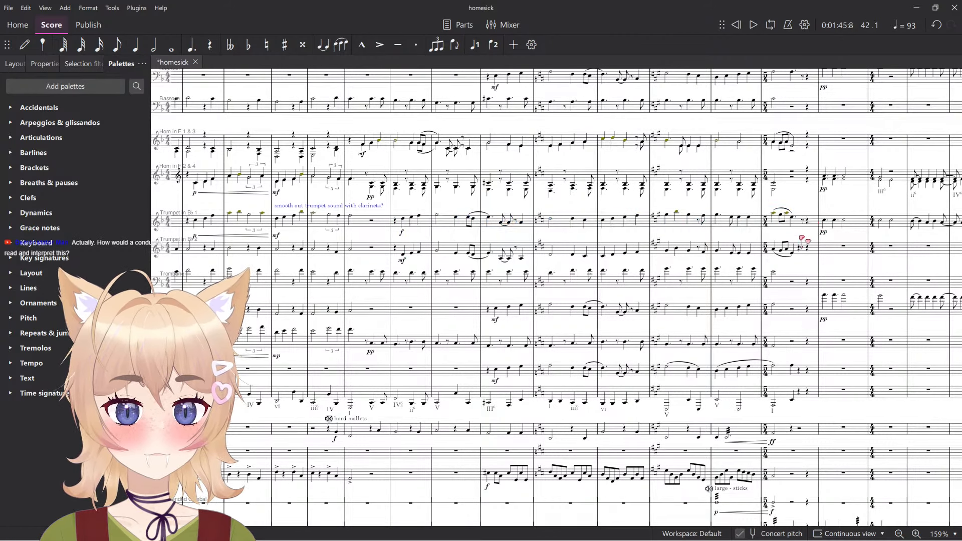
pyautogui.keyDown('shift'); pyautogui.click(398, 224); pyautogui.keyUp('shift')
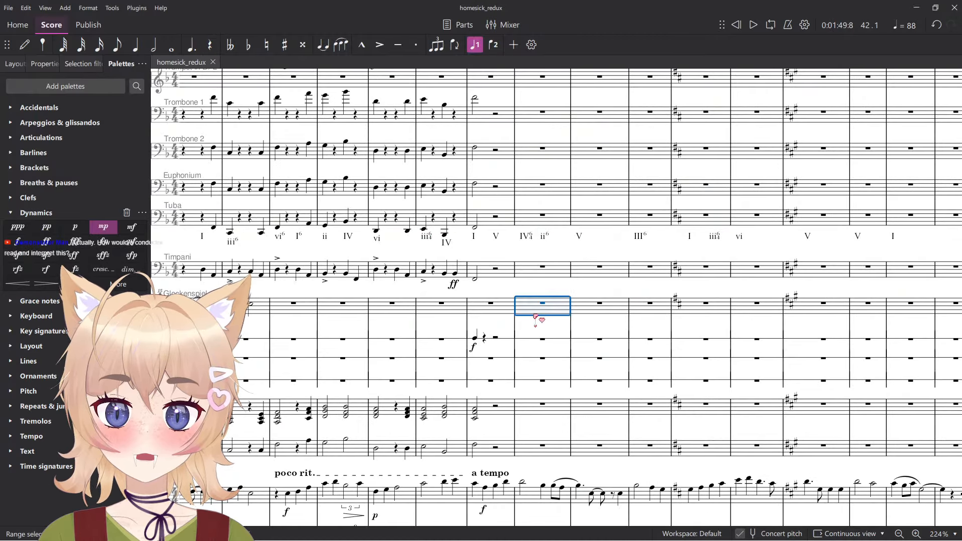
# In homesick_redux, paste the trumpet melody into Horn in F 1 & 3 from measure 42, lower it an octave, and play it.
pyautogui.scroll(-5, 529, 419)
pyautogui.click(531, 410)
pyautogui.scroll(9, 553, 391)
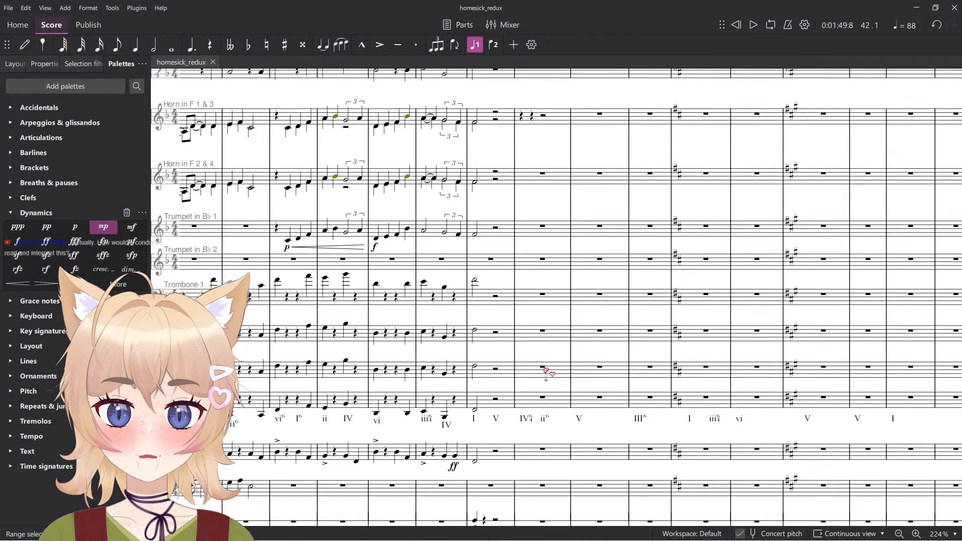
pyautogui.scroll(5, 547, 372)
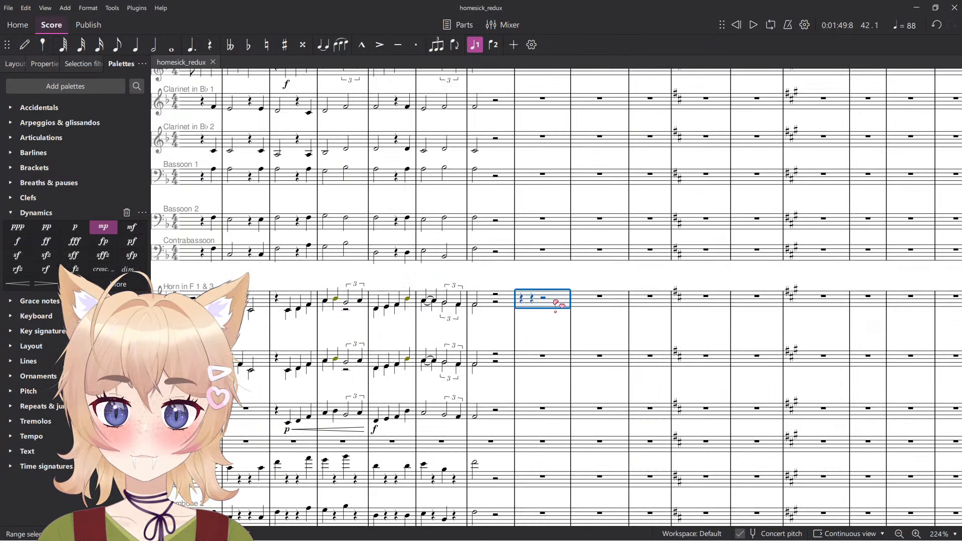
pyautogui.hotkey('ctrl', 'v')
pyautogui.hotkey('ctrl', 'Down')
pyautogui.press('space')
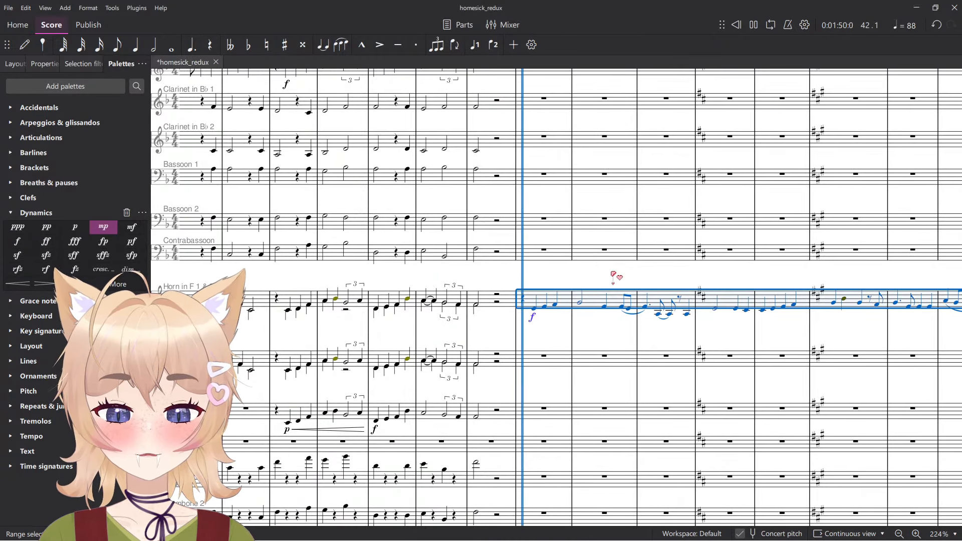
pyautogui.click(624, 275)
pyautogui.scroll(-3, 625, 275)
pyautogui.moveTo(585, 280); pyautogui.dragTo(474, 314)
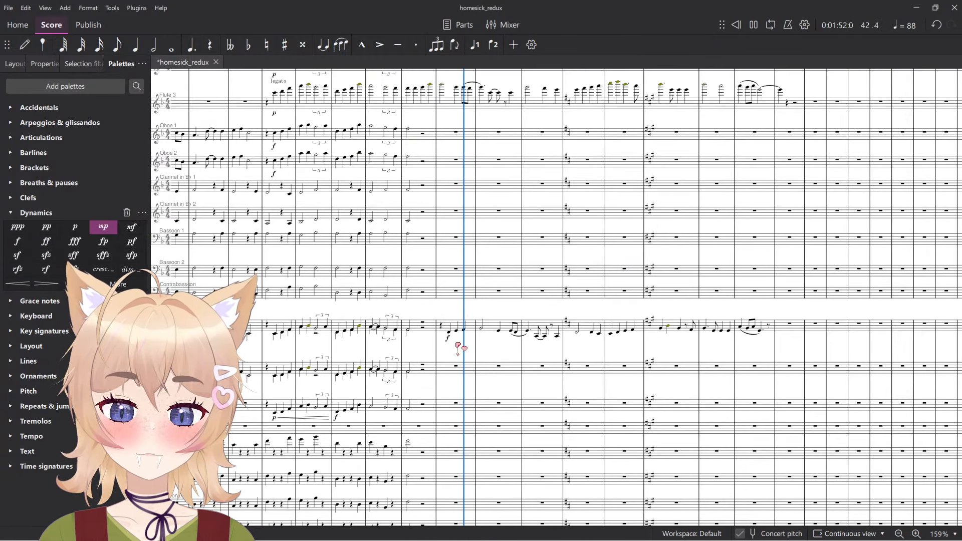
# Move the Horn in F 1 & 3 melody from measure 42 to Clarinets in B♭ 1 and 2, and play from measure 41.
pyautogui.keyDown('shift'); pyautogui.click(771, 330); pyautogui.keyUp('shift')
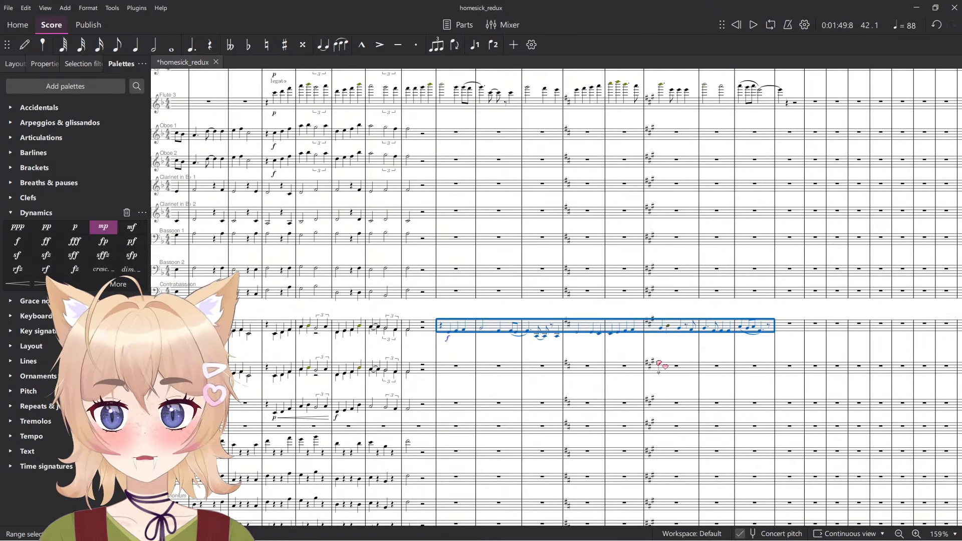
pyautogui.scroll(1, 455, 209)
pyautogui.press('Delete')
pyautogui.hotkey('ctrl', 'v')
pyautogui.scroll(3, 441, 168)
pyautogui.click(458, 283)
pyautogui.hotkey('ctrl', 'v')
pyautogui.click(386, 252)
pyautogui.press('space')
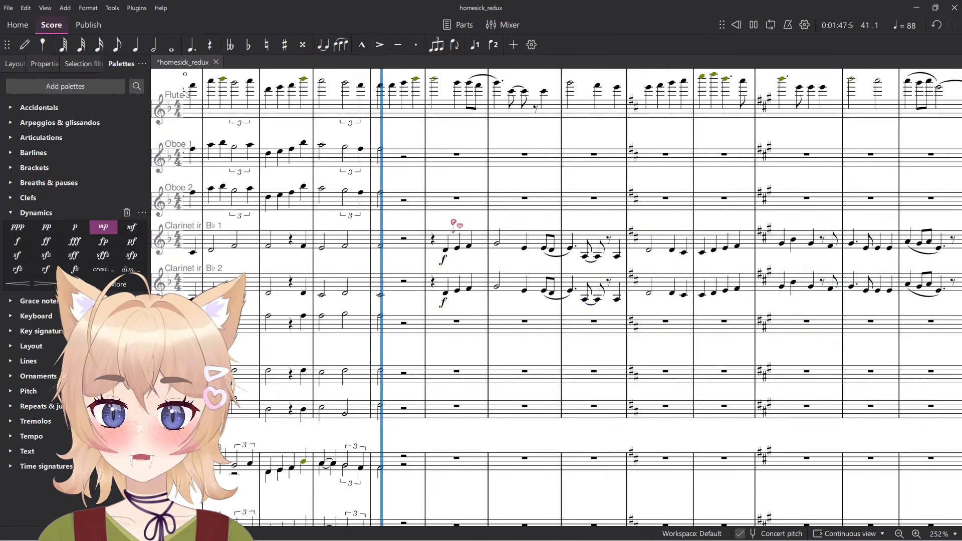
pyautogui.scroll(-4, 471, 215)
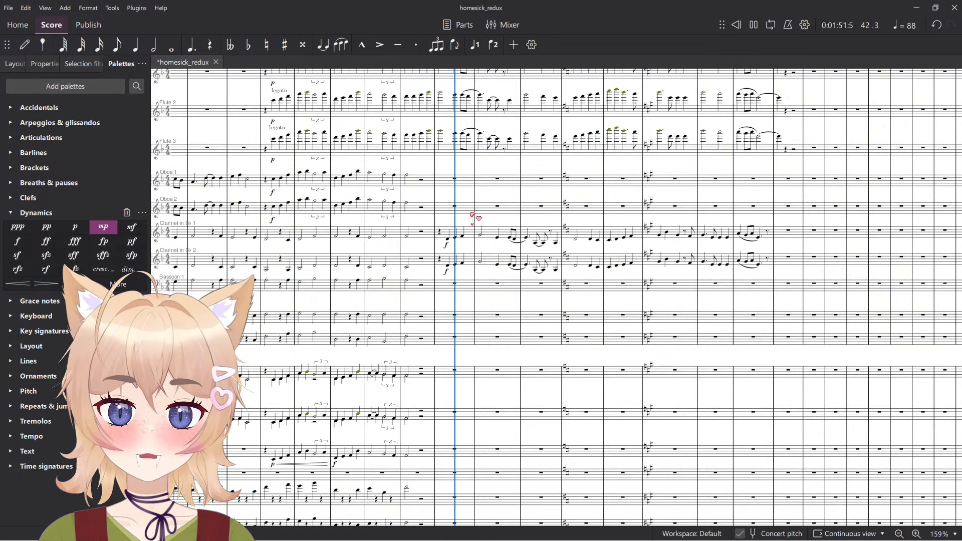
pyautogui.press('space')
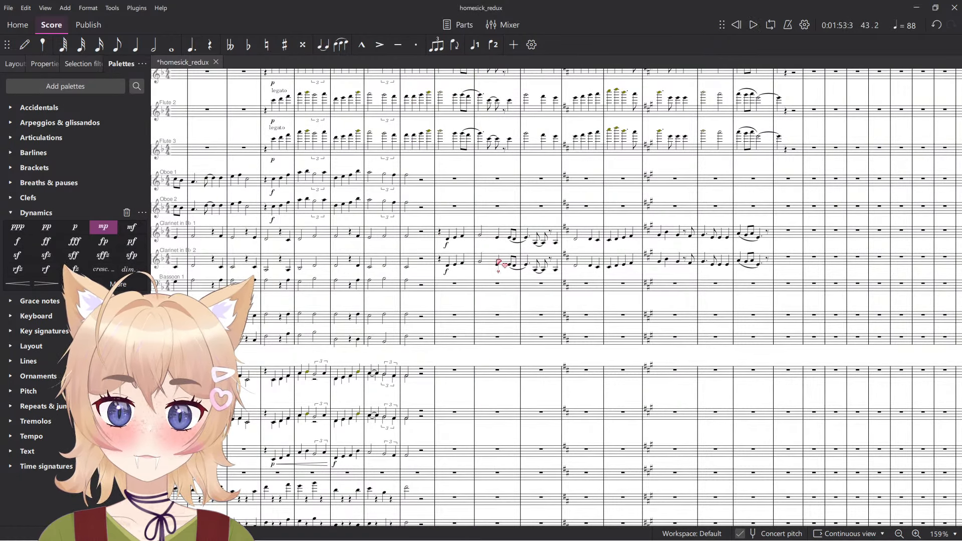
# Raise the Clarinet in B♭ 1 melody from measure 42 by an octave and play it.
pyautogui.keyDown('shift'); pyautogui.click(446, 231); pyautogui.keyUp('shift')
pyautogui.hotkey('ctrl', 'Up')
pyautogui.press('space')
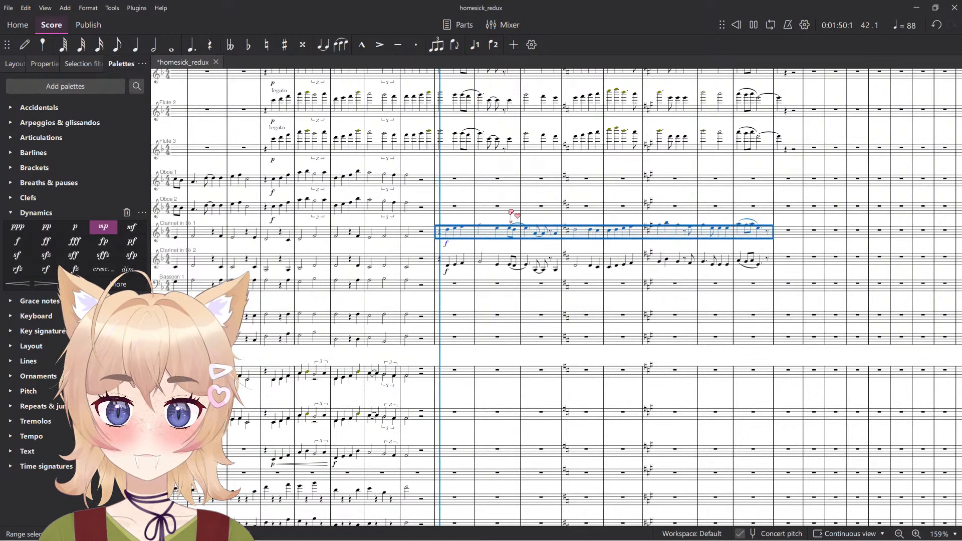
pyautogui.click(520, 197)
pyautogui.scroll(4, 513, 200)
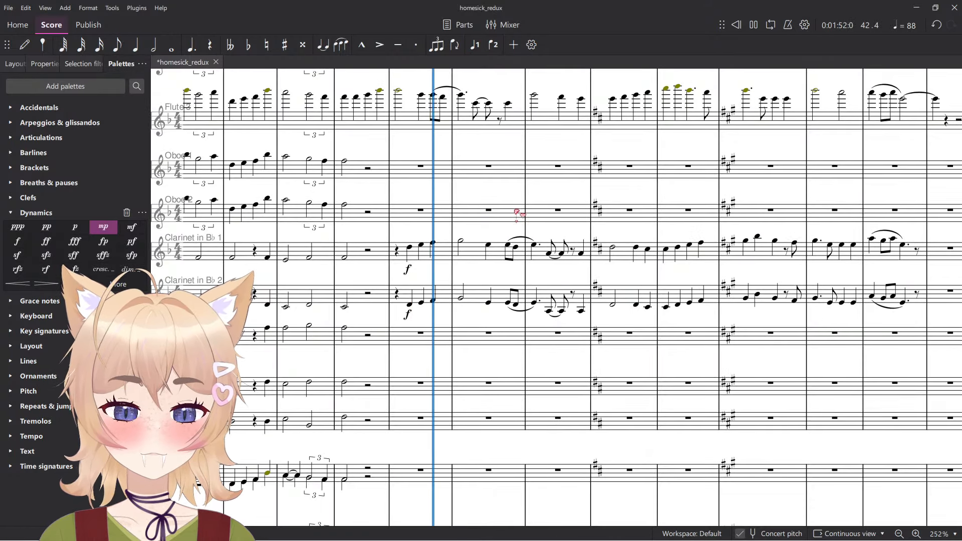
pyautogui.press('space')
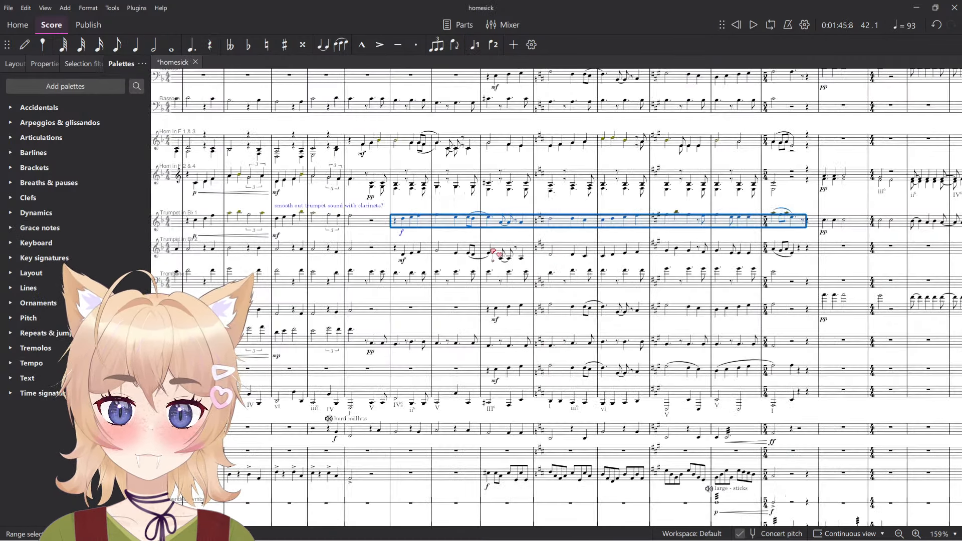
# In the homesick score, copy the forte melody on the second-lowest string staff from measure 43 through measure 49.
pyautogui.click(490, 247)
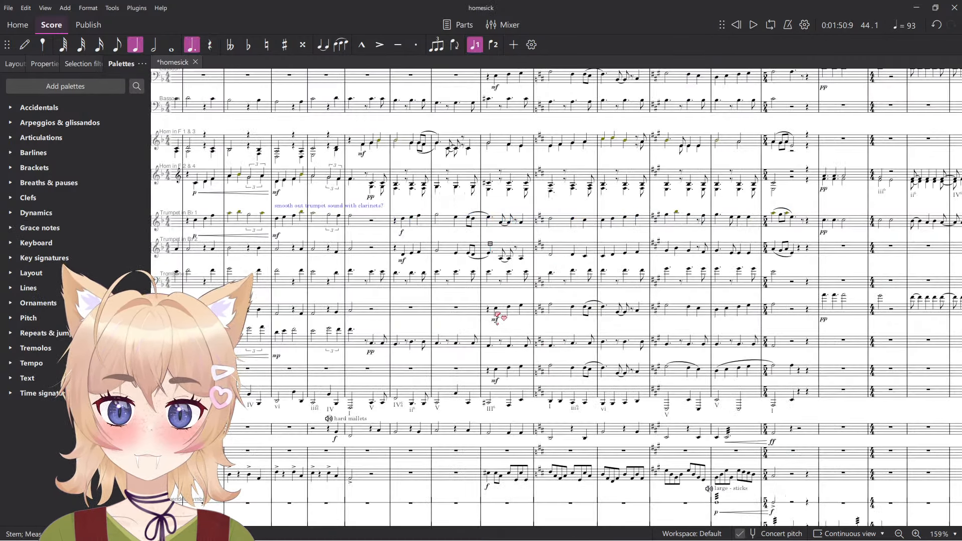
pyautogui.scroll(-5, 473, 323)
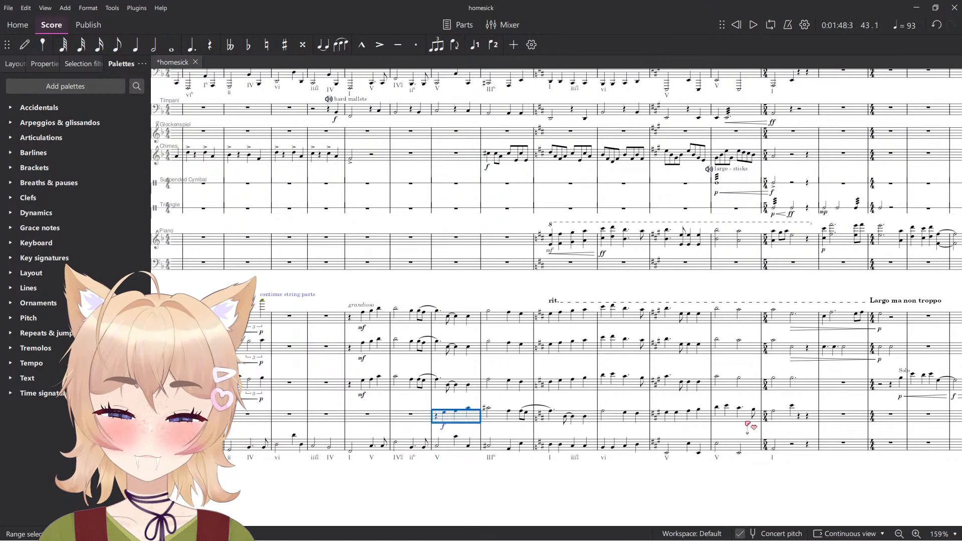
pyautogui.keyDown('shift'); pyautogui.click(801, 418); pyautogui.keyUp('shift')
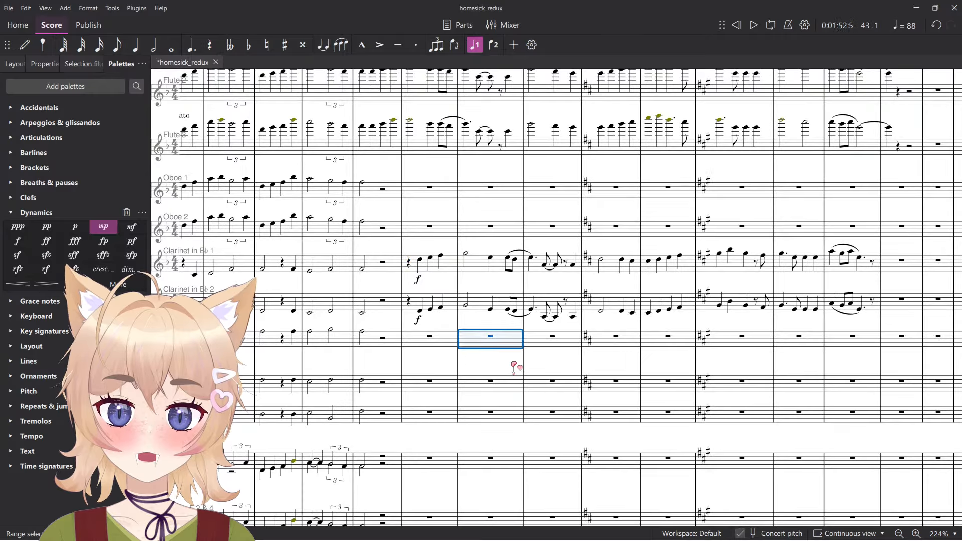
# In homesick_redux, paste the copied string melody at measure 43 into the two staves below Violas and play it.
pyautogui.press('space')
pyautogui.scroll(-5, 514, 365)
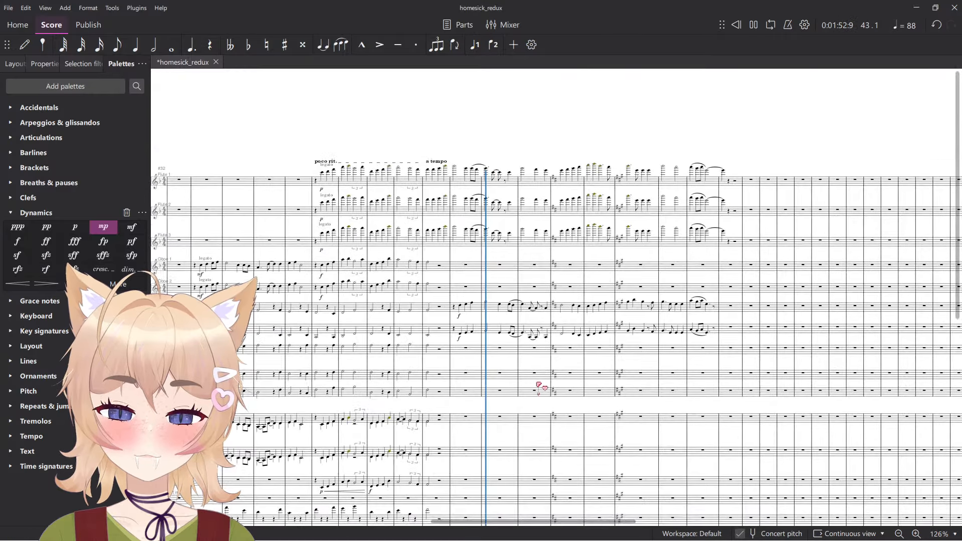
pyautogui.scroll(-6, 537, 389)
pyautogui.press('space')
pyautogui.scroll(-2, 504, 466)
pyautogui.scroll(3, 497, 453)
pyautogui.click(497, 443)
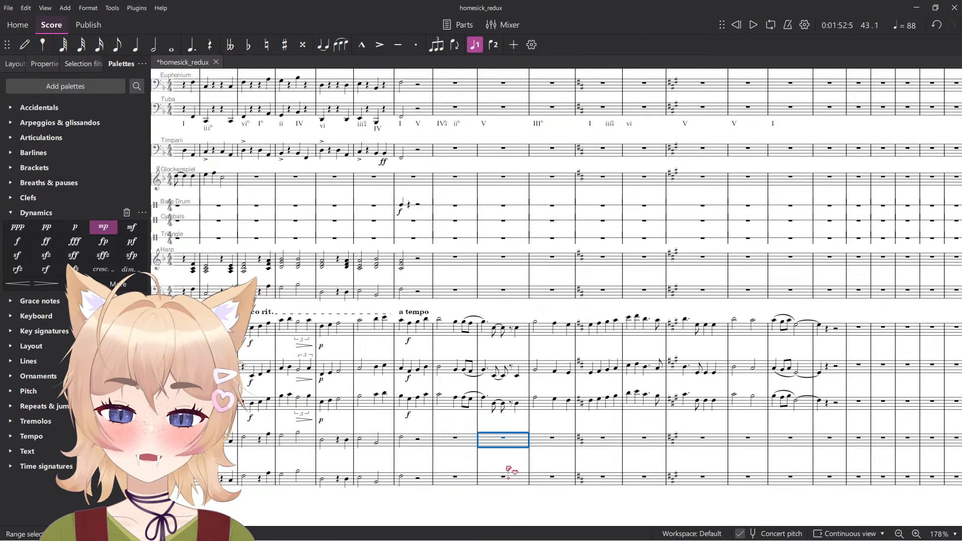
pyautogui.hotkey('ctrl', 'v')
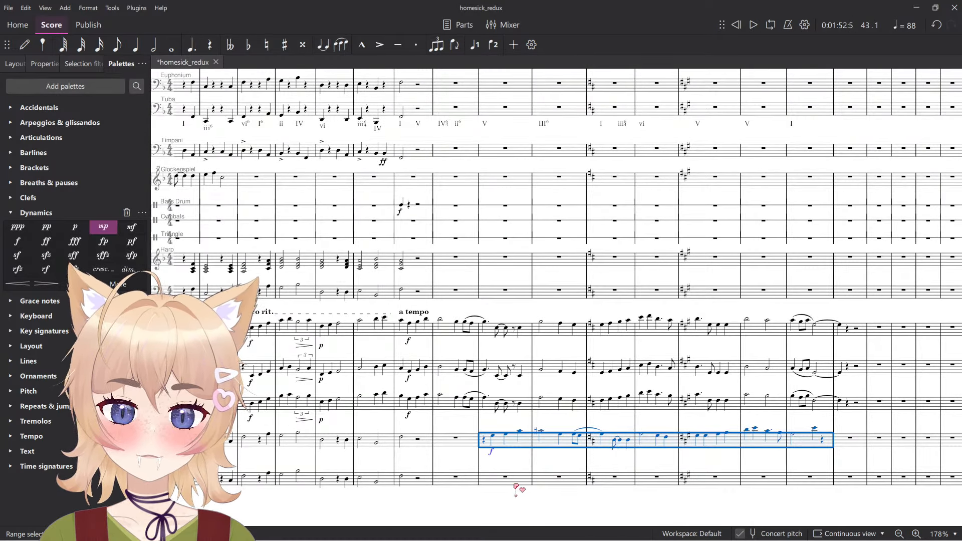
pyautogui.click(516, 482)
pyautogui.hotkey('ctrl', 'v')
pyautogui.press('space')
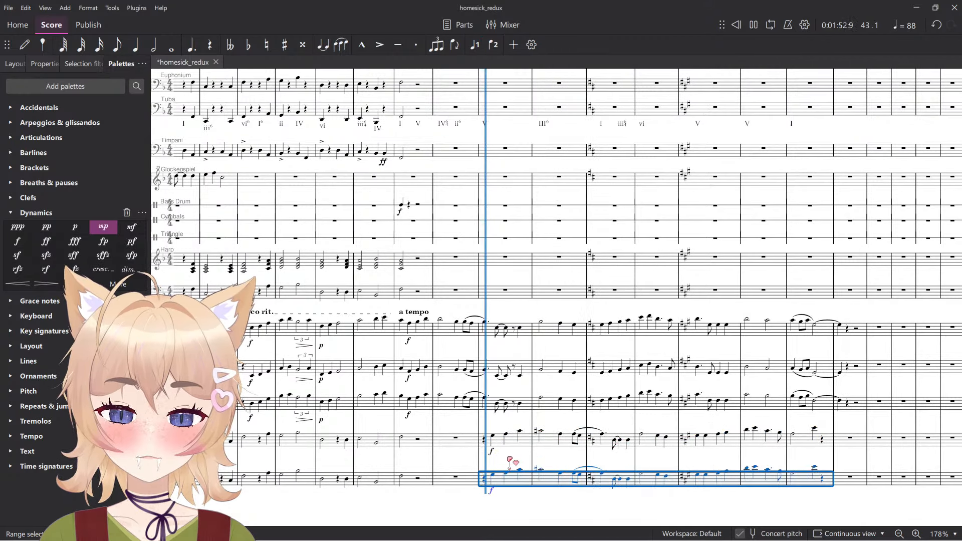
pyautogui.scroll(-3, 507, 462)
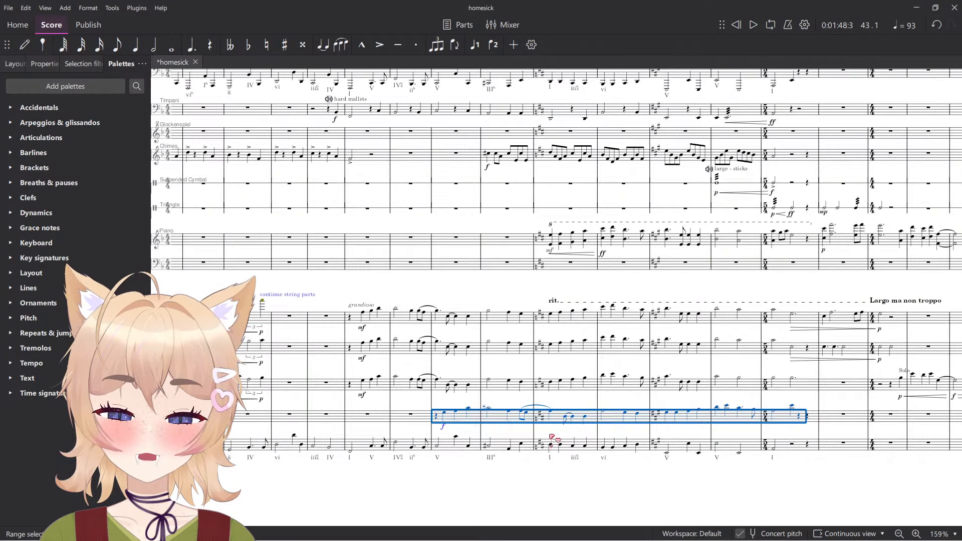
# Copy the mf brass melody starting at measure 44 of homesick into Horn in F 1 & 3 and Horn in F 2 & 4 of homesick_redux.
pyautogui.scroll(5, 552, 438)
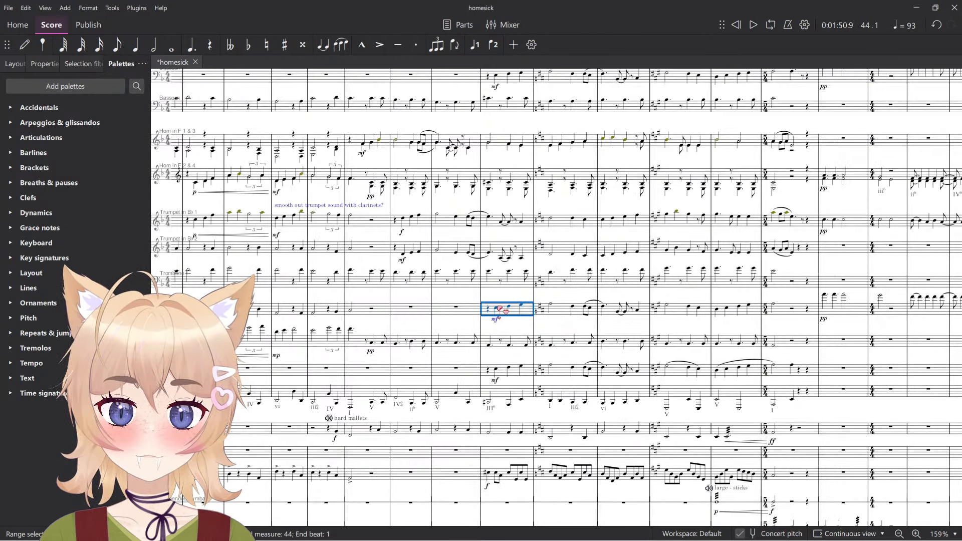
pyautogui.keyDown('shift'); pyautogui.click(491, 313); pyautogui.keyUp('shift')
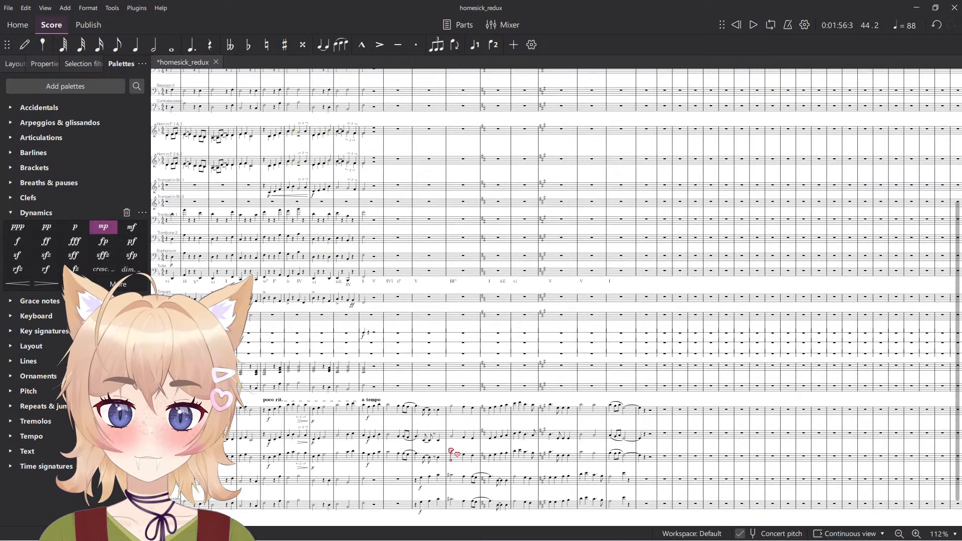
pyautogui.scroll(3, 451, 451)
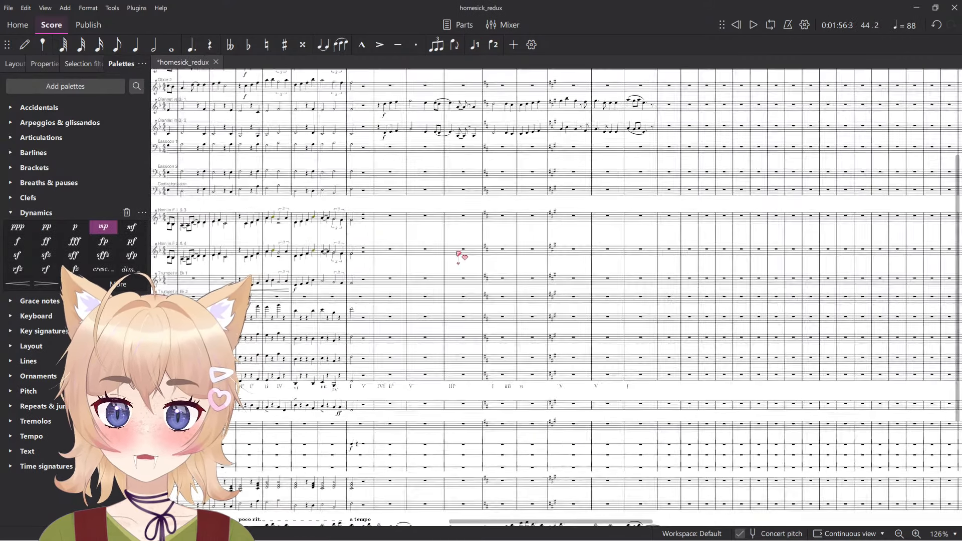
pyautogui.hotkey('ctrl', 'v')
pyautogui.scroll(3, 483, 388)
pyautogui.press('Escape')
pyautogui.hotkey('ctrl', 'v')
pyautogui.press('Escape')
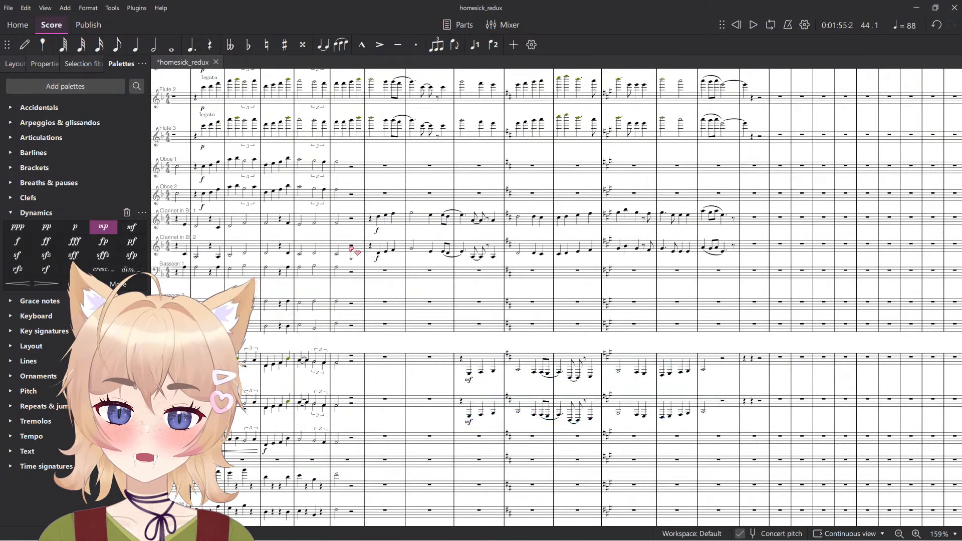
# Play the climax from measure 44 to hear the new horn melody with the other parts.
pyautogui.press('space')
pyautogui.scroll(-3, 389, 168)
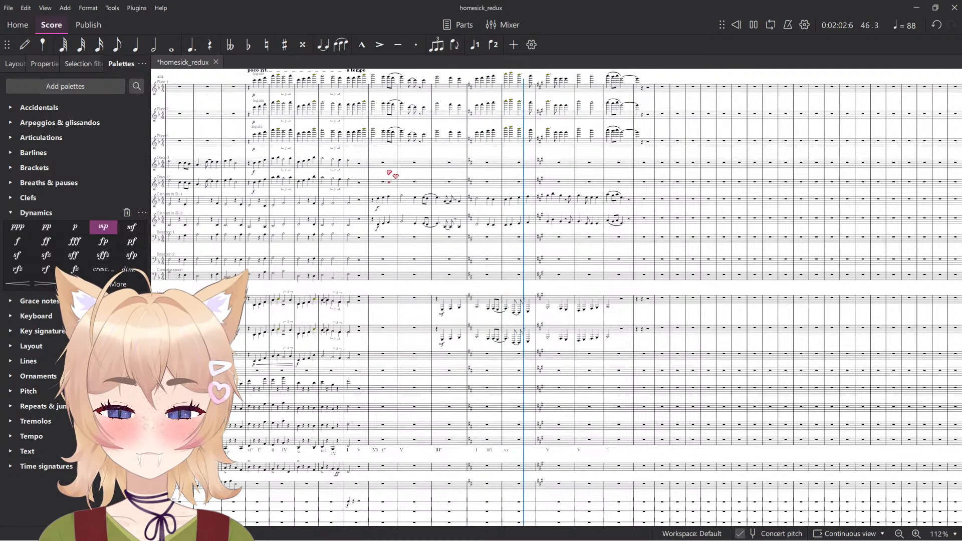
pyautogui.scroll(-5, 466, 199)
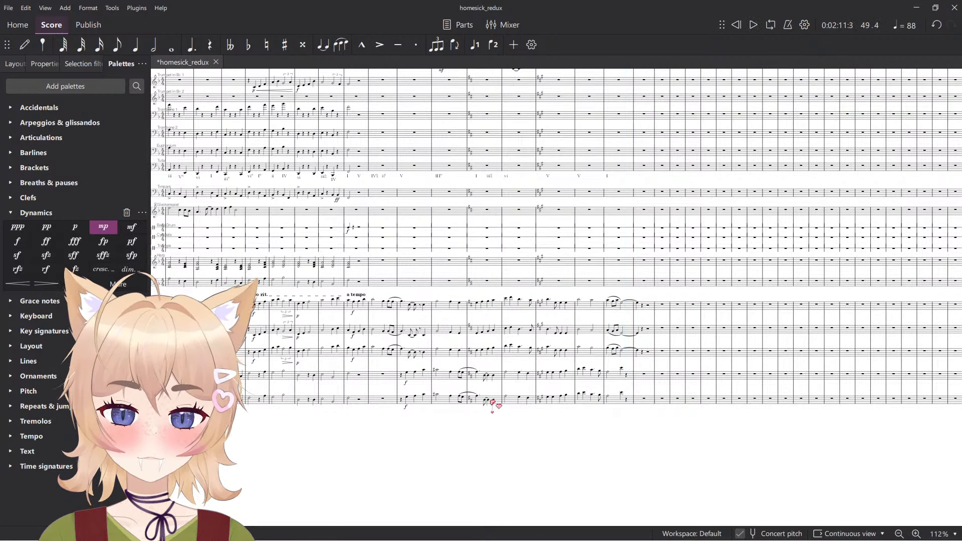
# Replay the melody on the two lowest string staves from the end of measure 44 to measure 46.
pyautogui.scroll(5, 492, 402)
pyautogui.click(444, 362)
pyautogui.press('space')
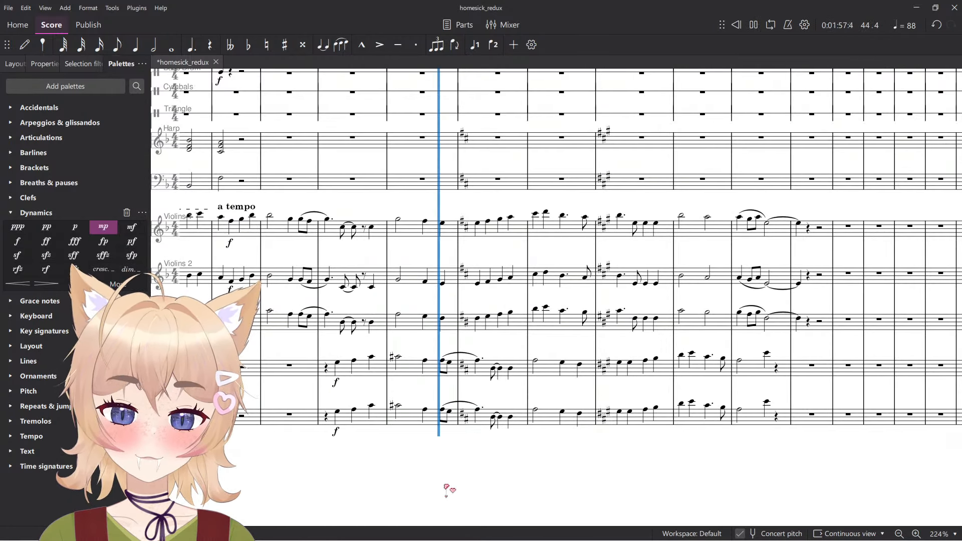
pyautogui.scroll(-2, 456, 460)
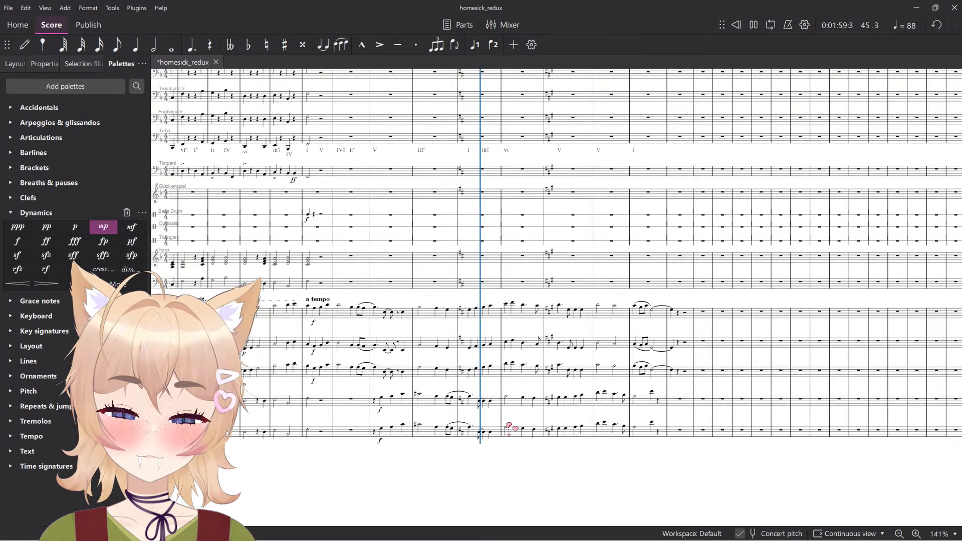
pyautogui.scroll(5, 494, 437)
pyautogui.press('space')
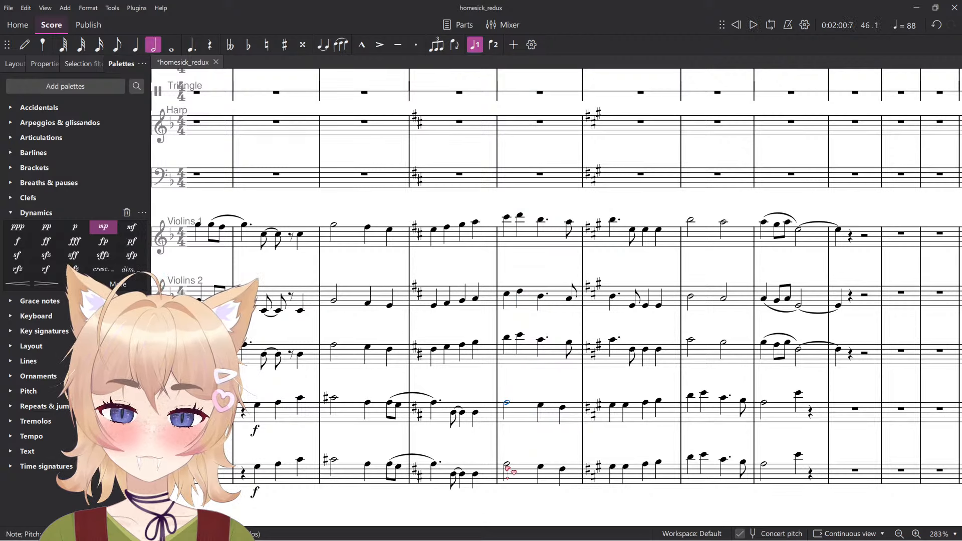
# Play the chord at measure 46 on the Violoncellos and Contrabasses and check it against the homesick score.
pyautogui.press('space')
pyautogui.press('space')
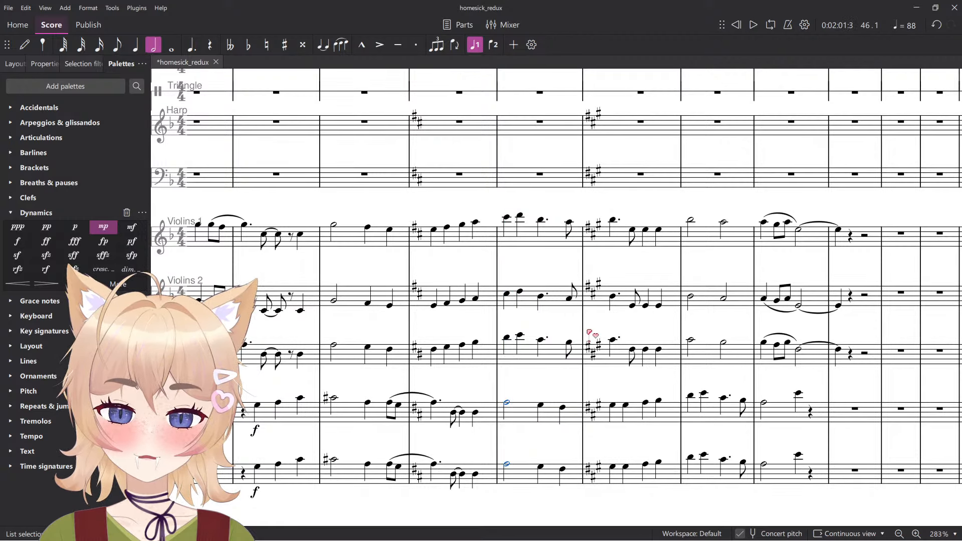
pyautogui.scroll(2, 605, 333)
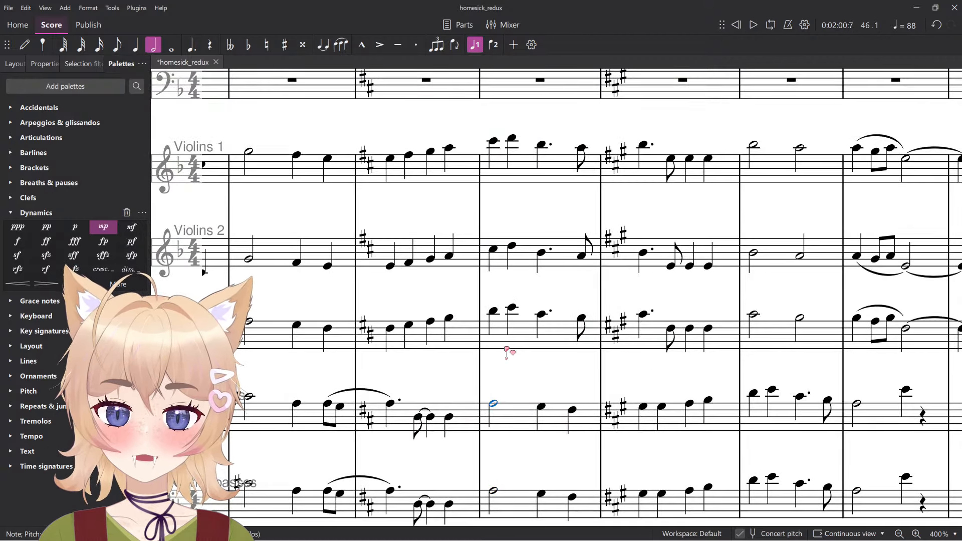
pyautogui.scroll(-2, 507, 350)
pyautogui.hotkey('alt', 'Tab')
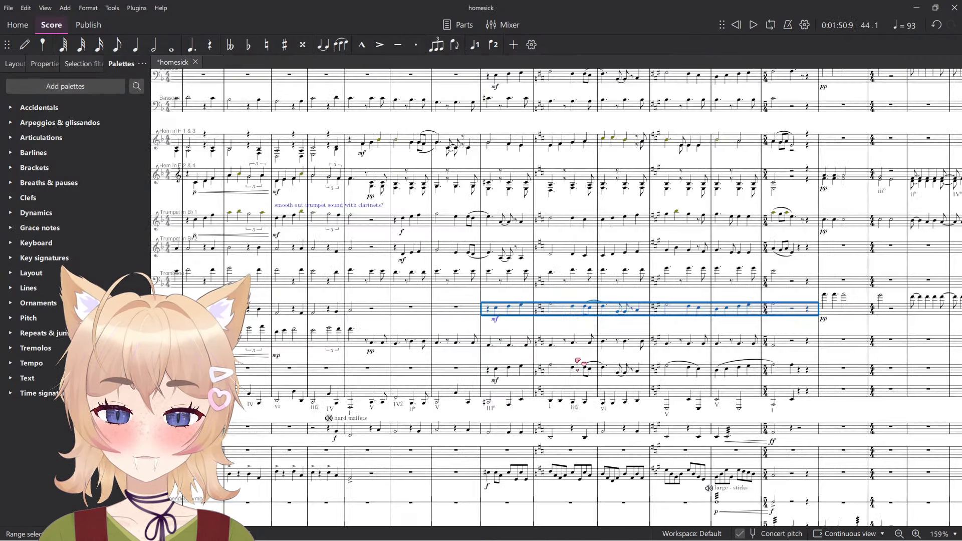
pyautogui.hotkey('alt', 'Tab')
pyautogui.scroll(8, 502, 391)
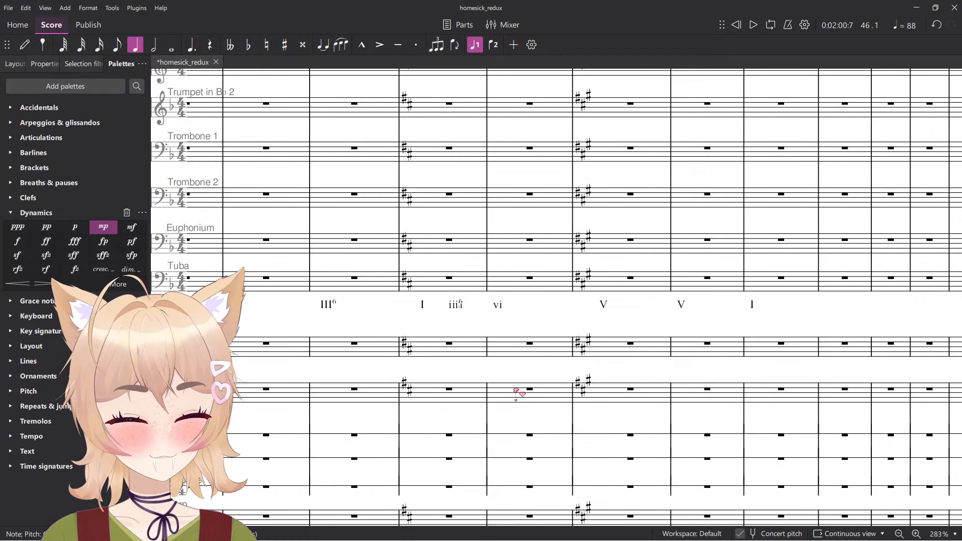
pyautogui.scroll(-8, 515, 390)
pyautogui.scroll(3, 525, 385)
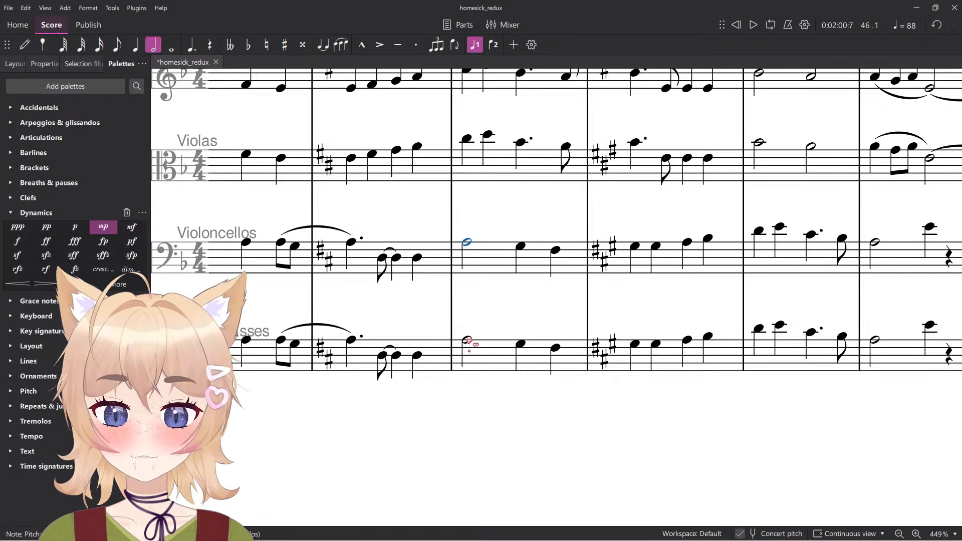
# Play the homesick_redux climax from measure 46 while following the strings, clarinets and horns.
pyautogui.press('space')
pyautogui.scroll(-5, 506, 303)
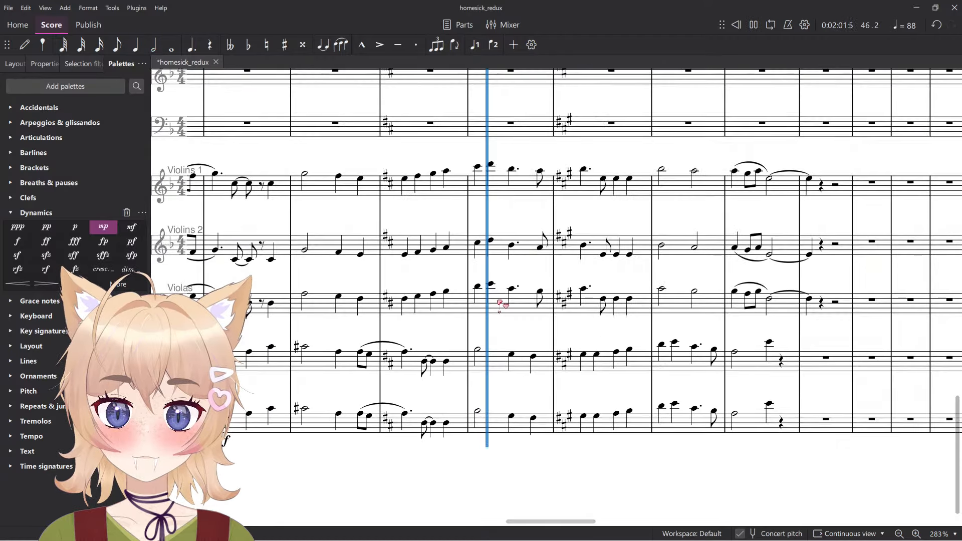
pyautogui.scroll(3, 507, 326)
pyautogui.scroll(-3, 504, 325)
pyautogui.scroll(9, 504, 325)
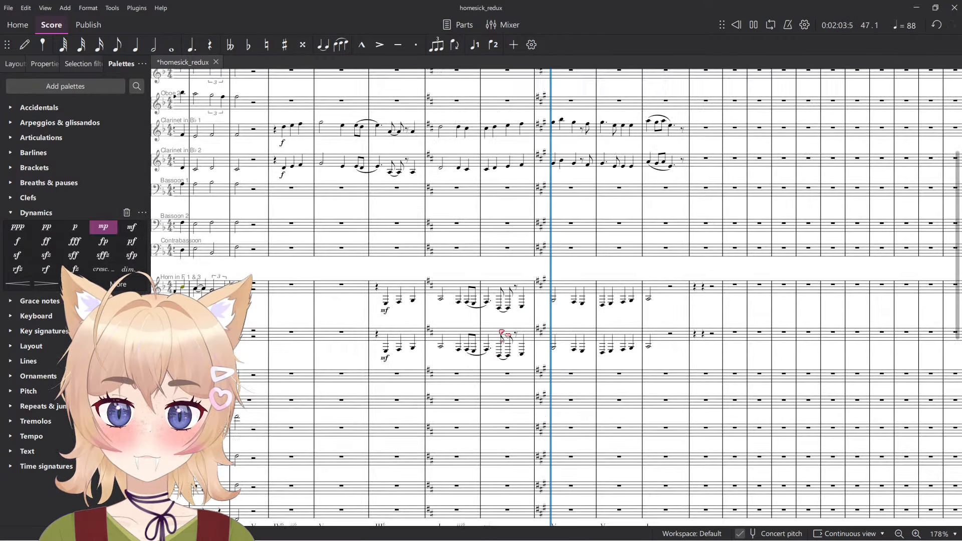
pyautogui.press('space')
# Audition individual horn, clarinet and flute notes around measure 46, and save the score.
pyautogui.scroll(1, 487, 309)
pyautogui.scroll(2, 485, 307)
pyautogui.click(488, 302)
pyautogui.scroll(3, 483, 242)
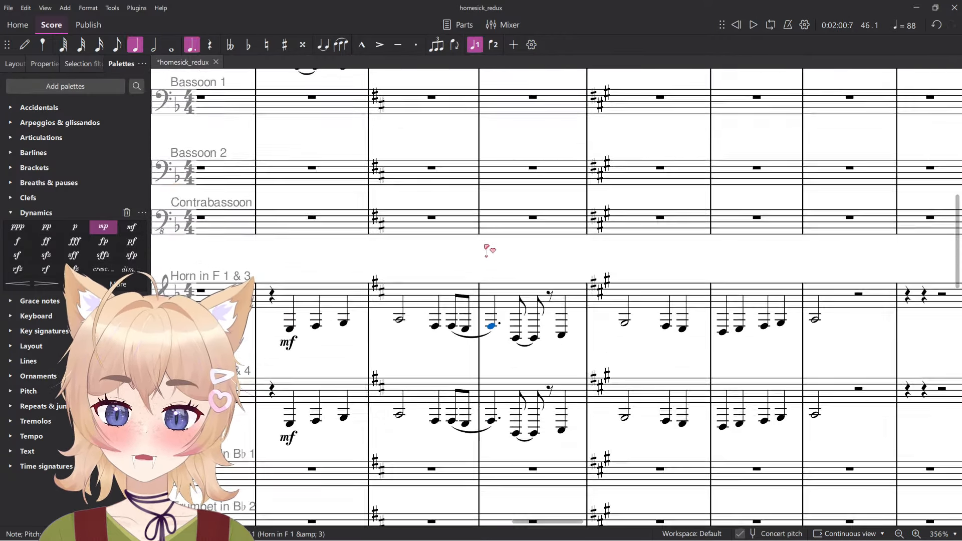
pyautogui.scroll(4, 488, 250)
pyautogui.scroll(3, 494, 245)
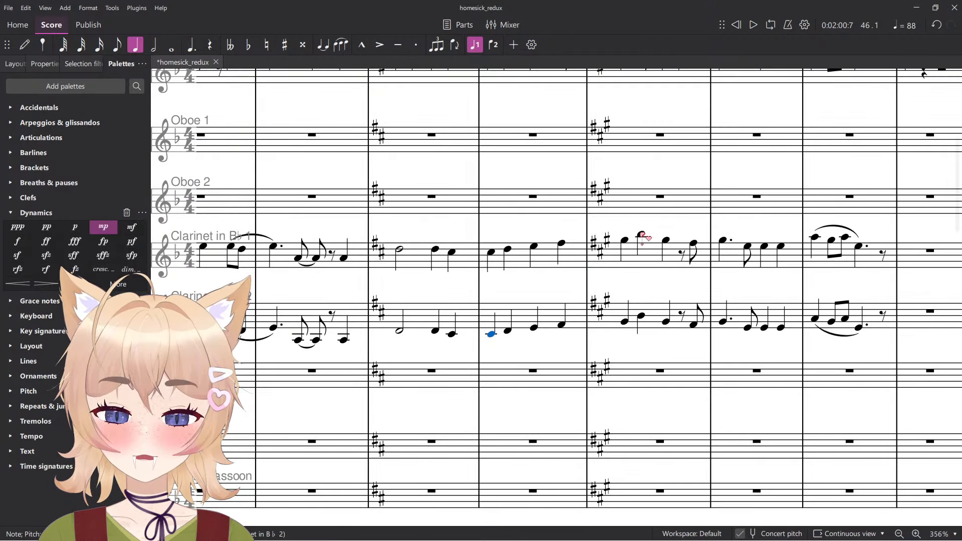
pyautogui.scroll(-5, 643, 235)
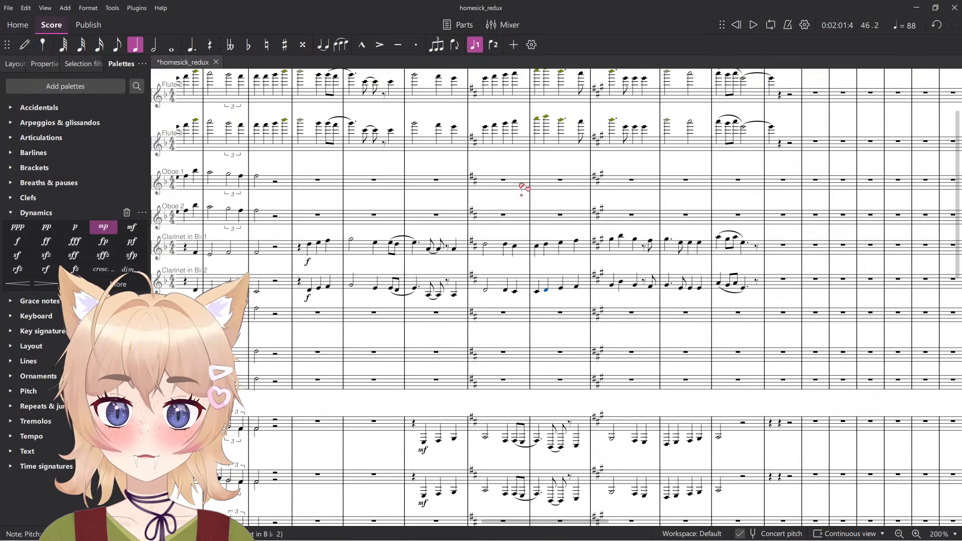
pyautogui.scroll(4, 545, 127)
pyautogui.hotkey('ctrl', 's')
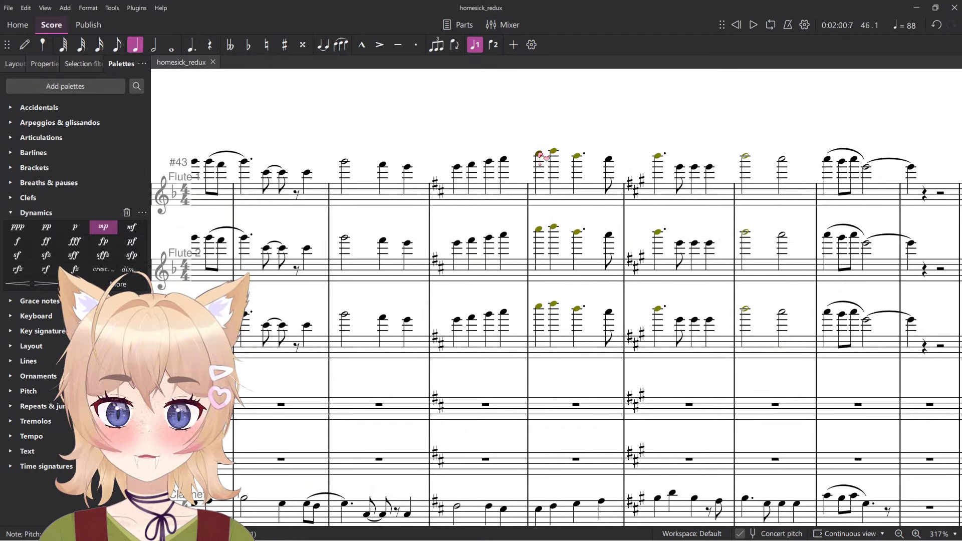
# Play the climax through to measure 49 and review every section from the flutes down to the strings.
pyautogui.scroll(-4, 542, 158)
pyautogui.press('Escape')
pyautogui.press('space')
pyautogui.scroll(-3, 420, 129)
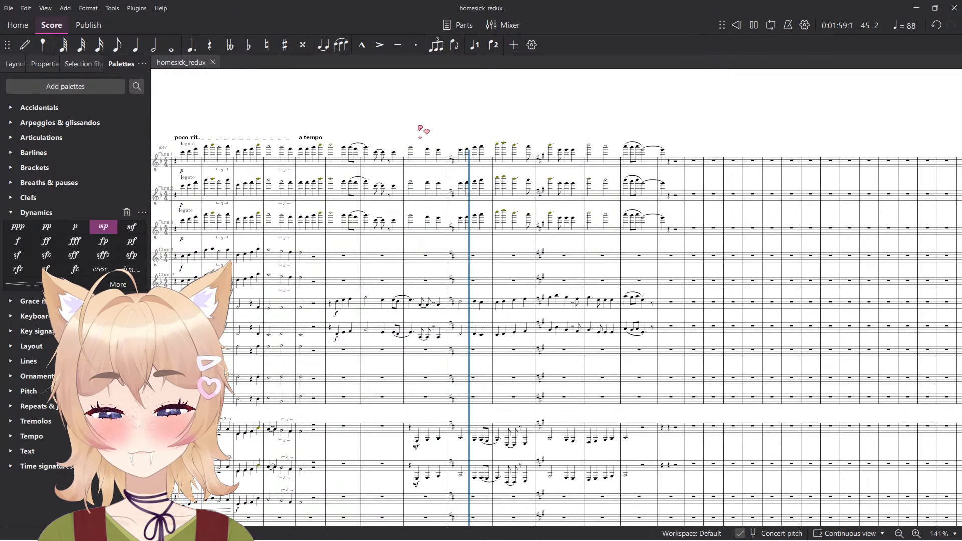
pyautogui.scroll(-10, 436, 251)
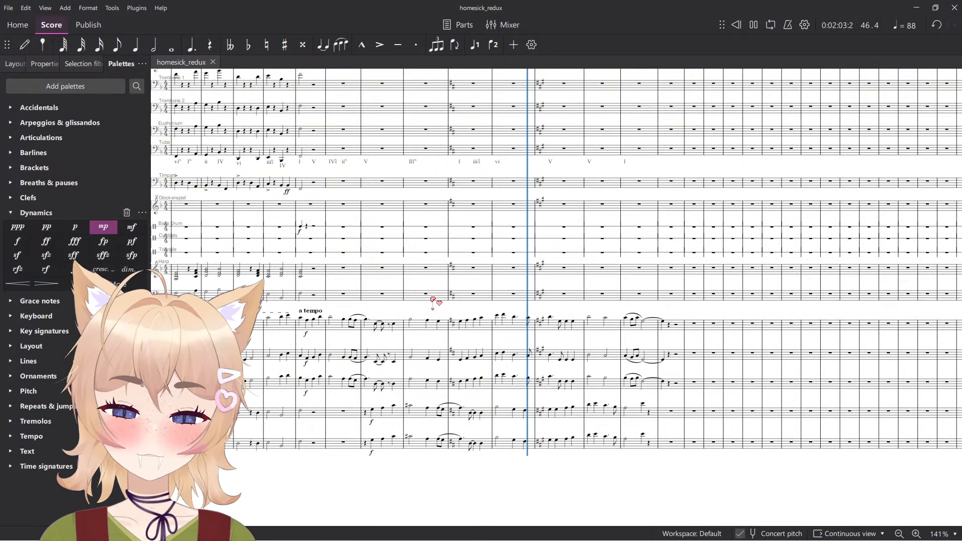
pyautogui.moveTo(476, 383); pyautogui.dragTo(526, 413)
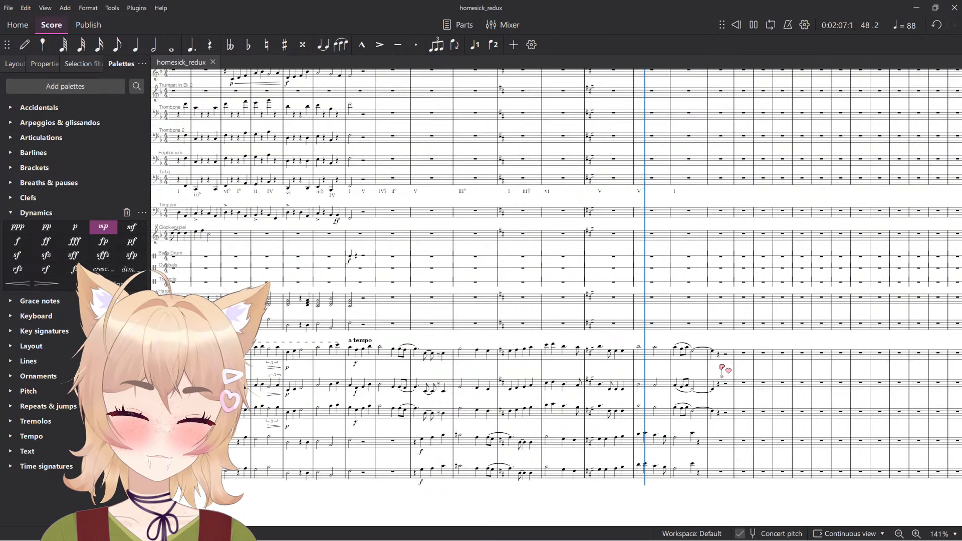
pyautogui.scroll(5, 451, 384)
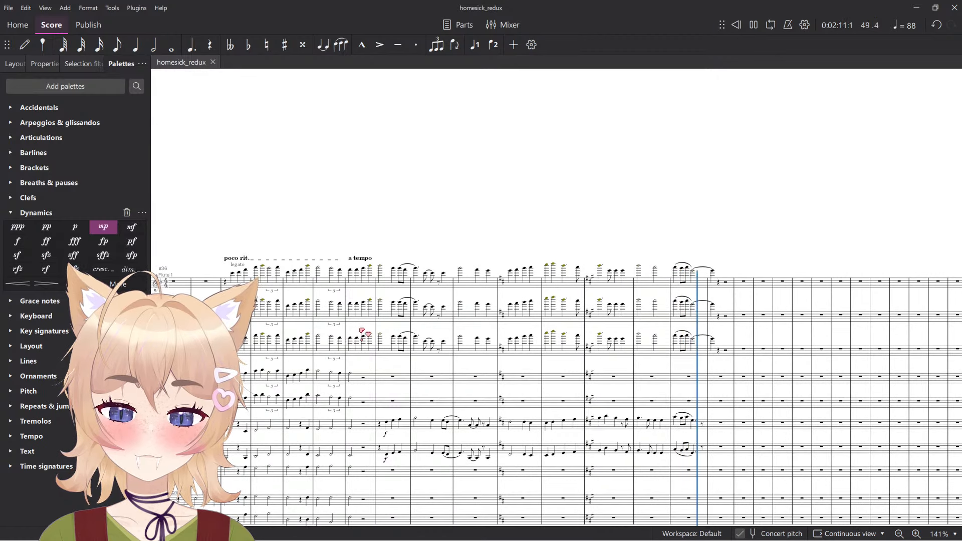
pyautogui.scroll(-3, 394, 369)
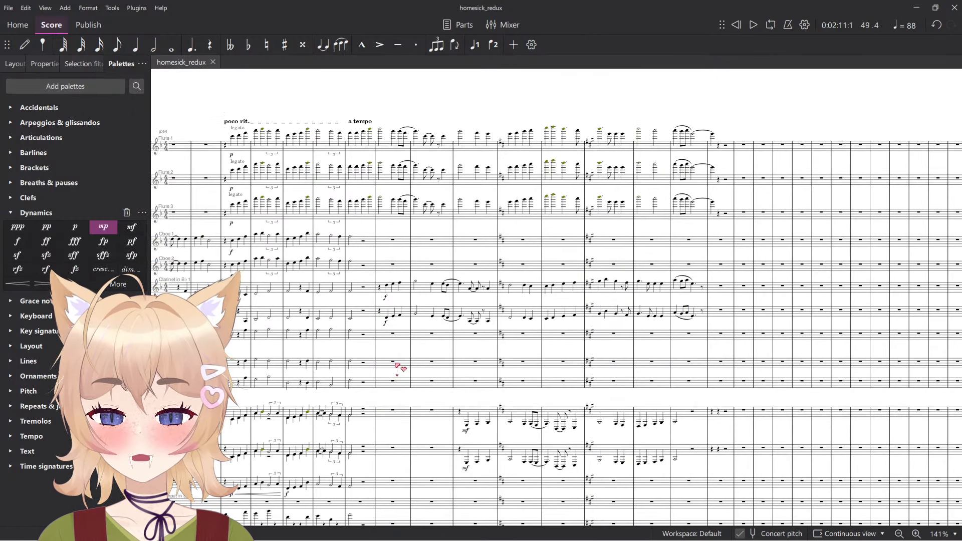
pyautogui.scroll(-1, 399, 368)
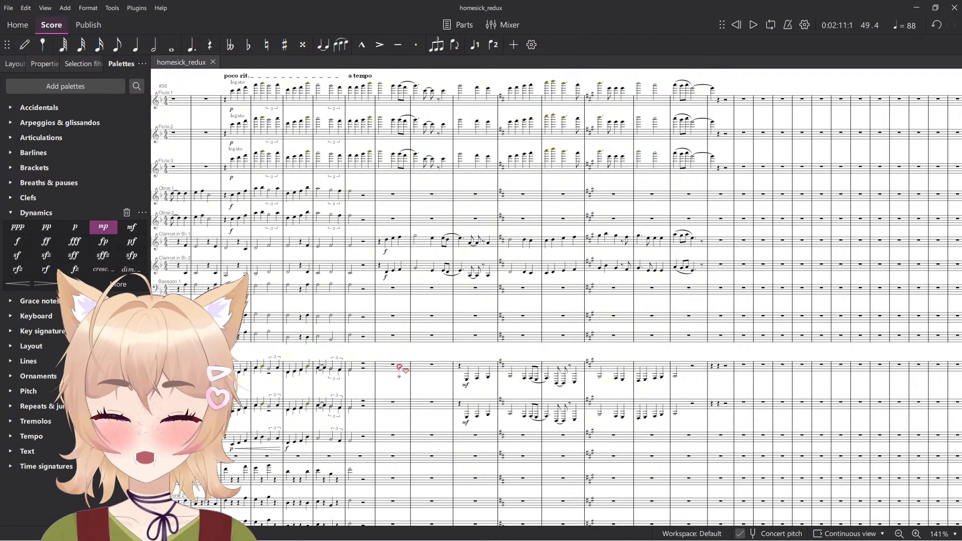
pyautogui.scroll(-6, 636, 379)
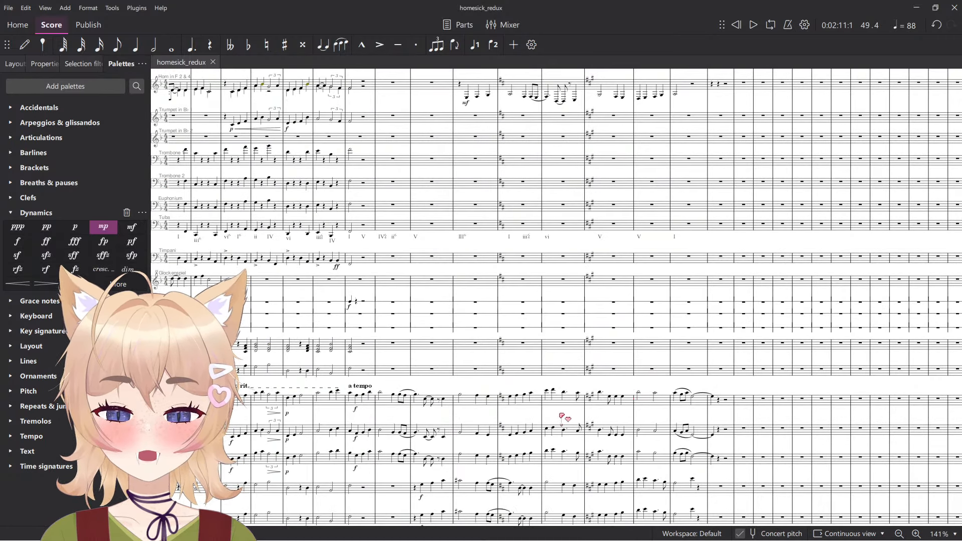
pyautogui.scroll(-1, 567, 419)
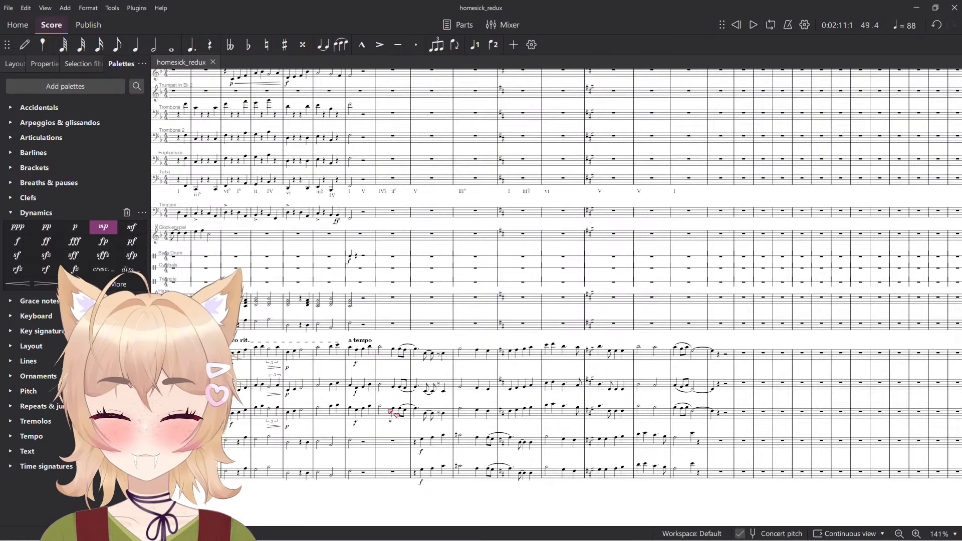
# Move the Violoncellos melody of measures 43 to 49 to the Euphonium staff, starting at measure 43.
pyautogui.keyDown('shift'); pyautogui.click(702, 448); pyautogui.keyUp('shift')
pyautogui.scroll(1, 429, 322)
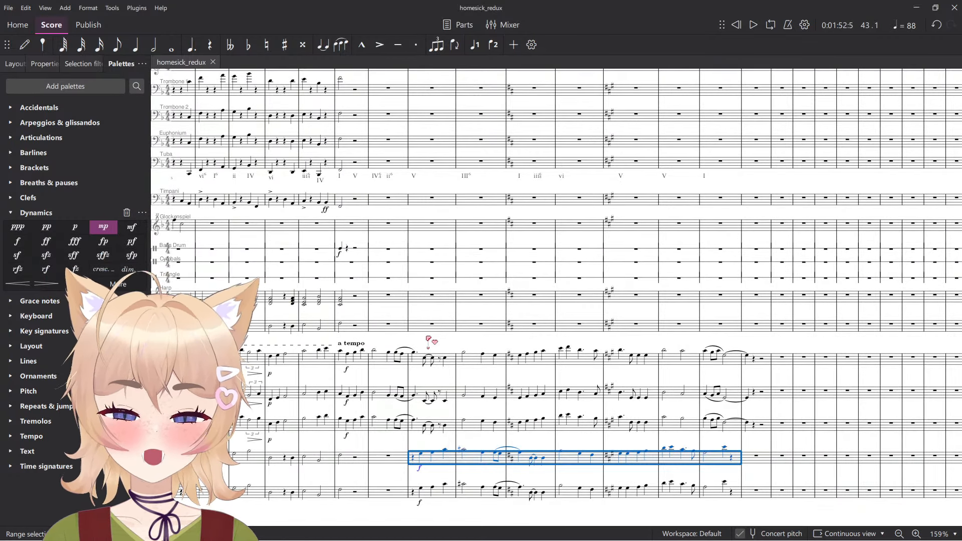
pyautogui.scroll(1, 429, 341)
pyautogui.hotkey('ctrl', 'x')
pyautogui.click(440, 207)
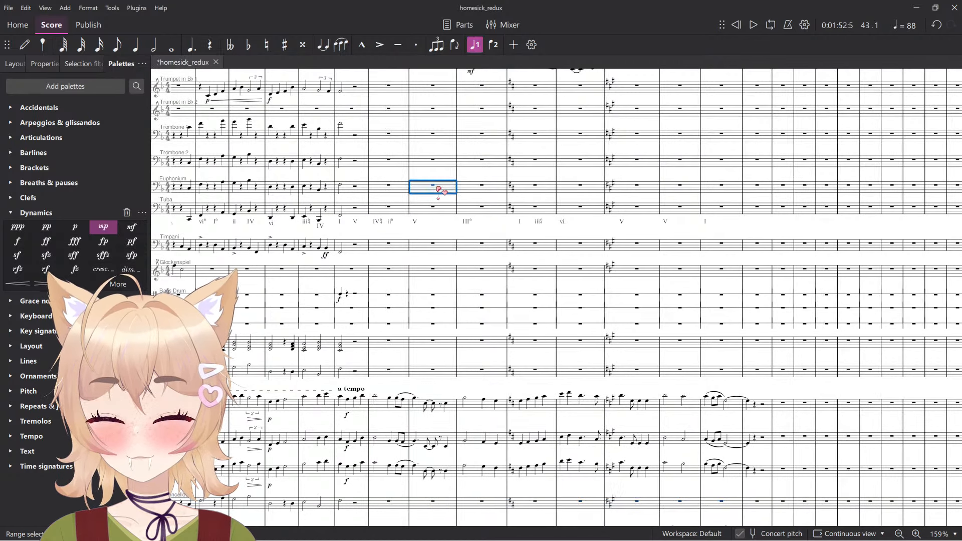
pyautogui.hotkey('ctrl', 'v')
# Play from measure 43 to hear the Euphonium carrying the melody with the Contrabasses.
pyautogui.press('space')
pyautogui.scroll(-5, 451, 229)
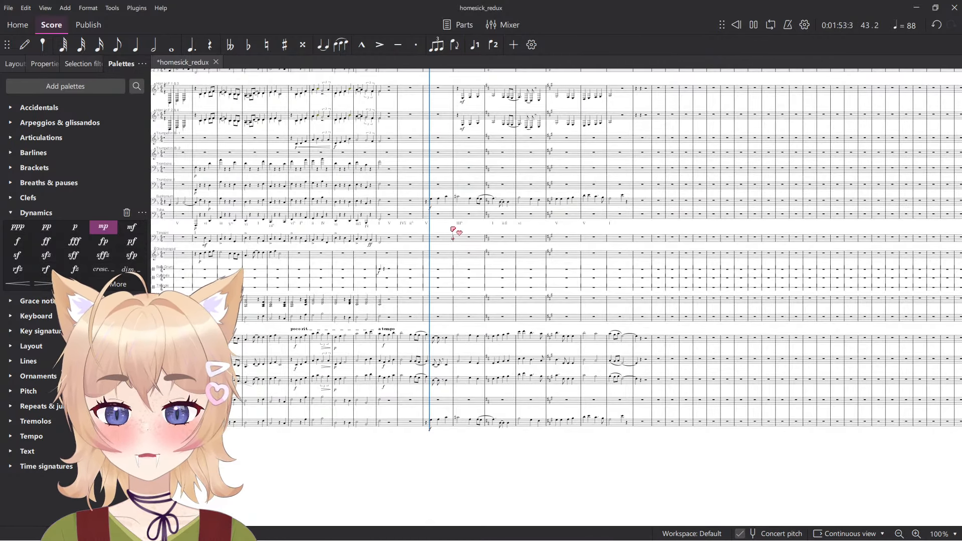
pyautogui.scroll(4, 460, 234)
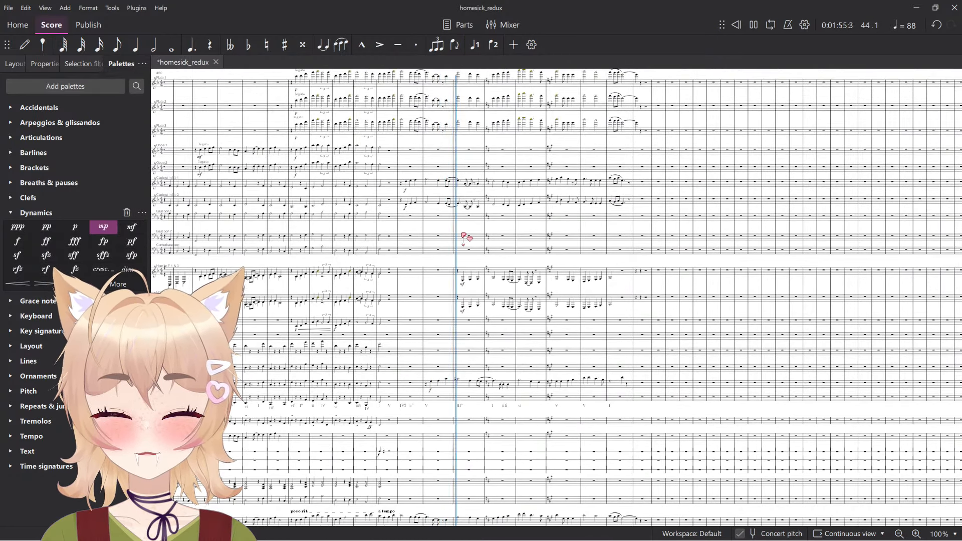
pyautogui.scroll(-2, 466, 236)
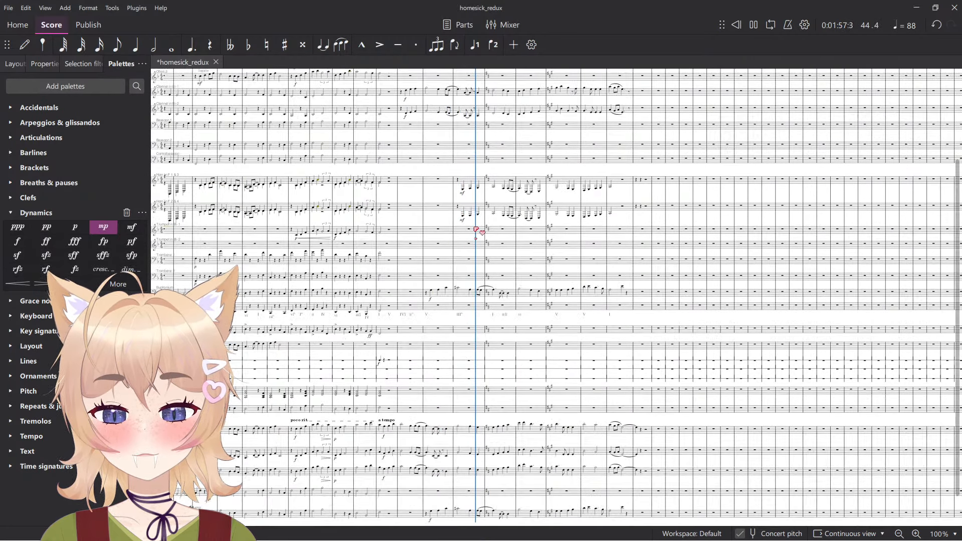
pyautogui.scroll(3, 433, 151)
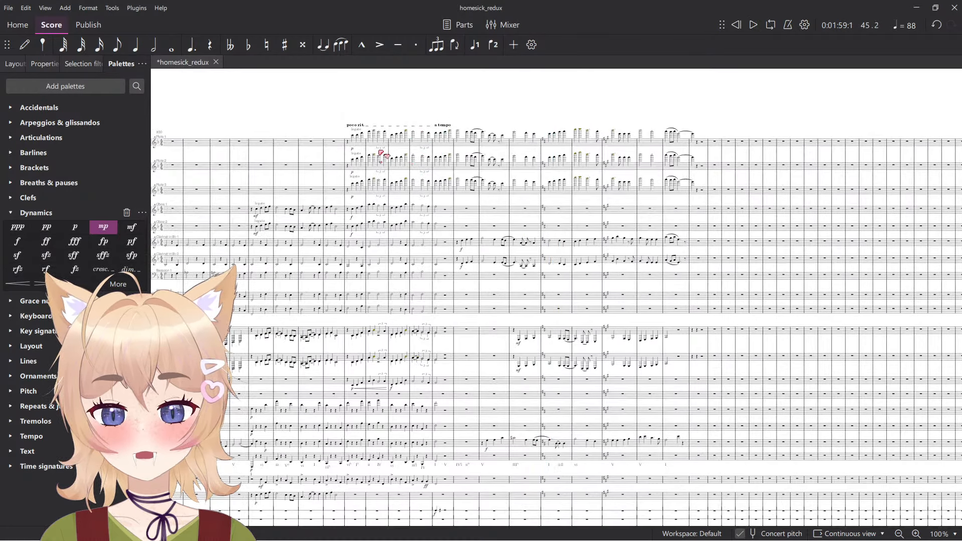
# Replay the climax from measure 42 to measure 46 while following the Euphonium and string staves.
pyautogui.scroll(5, 365, 149)
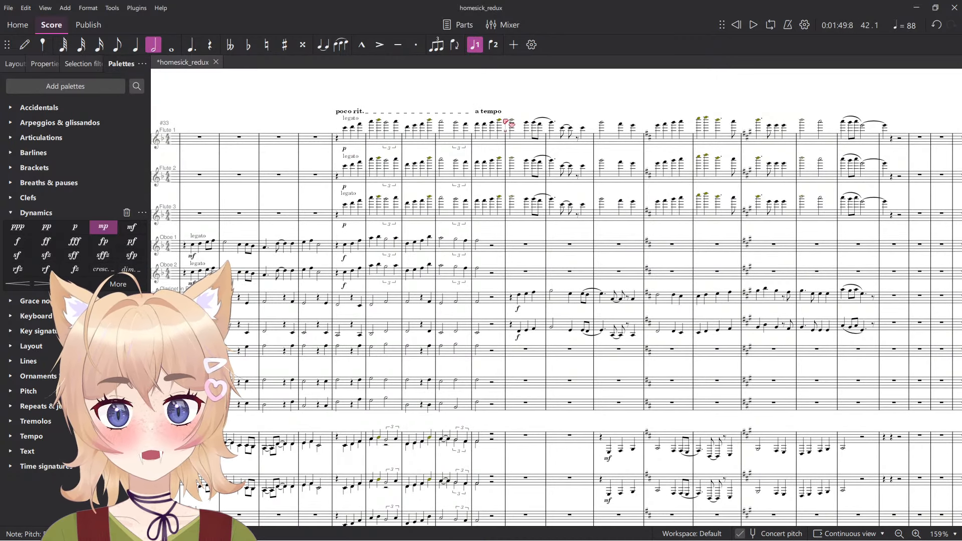
pyautogui.scroll(-10, 544, 251)
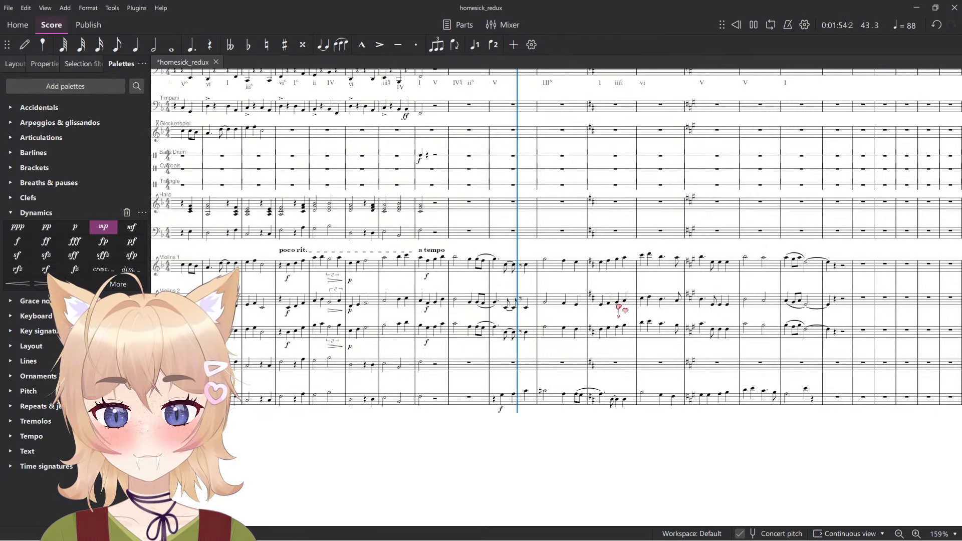
pyautogui.scroll(1, 677, 336)
pyautogui.moveTo(679, 336); pyautogui.dragTo(613, 407)
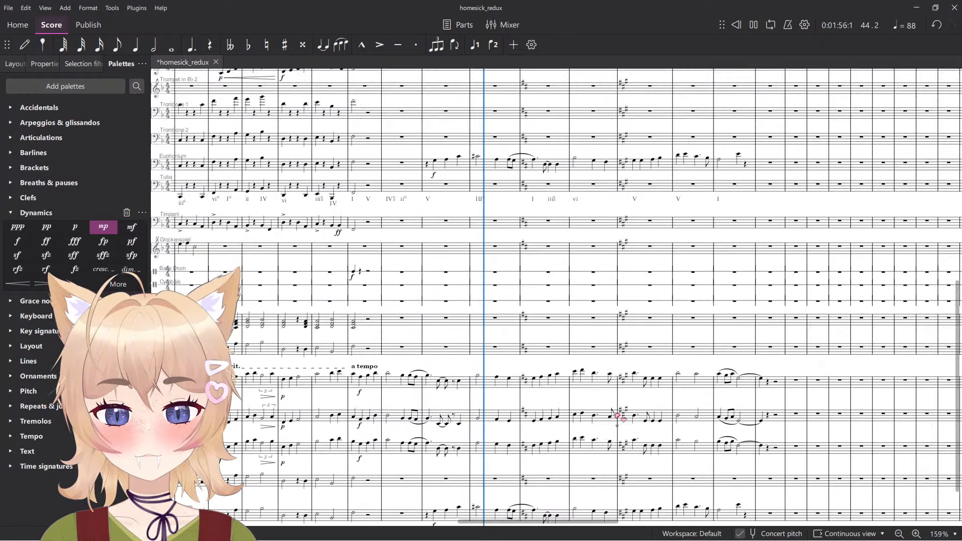
pyautogui.scroll(1, 679, 432)
pyautogui.scroll(-2, 680, 432)
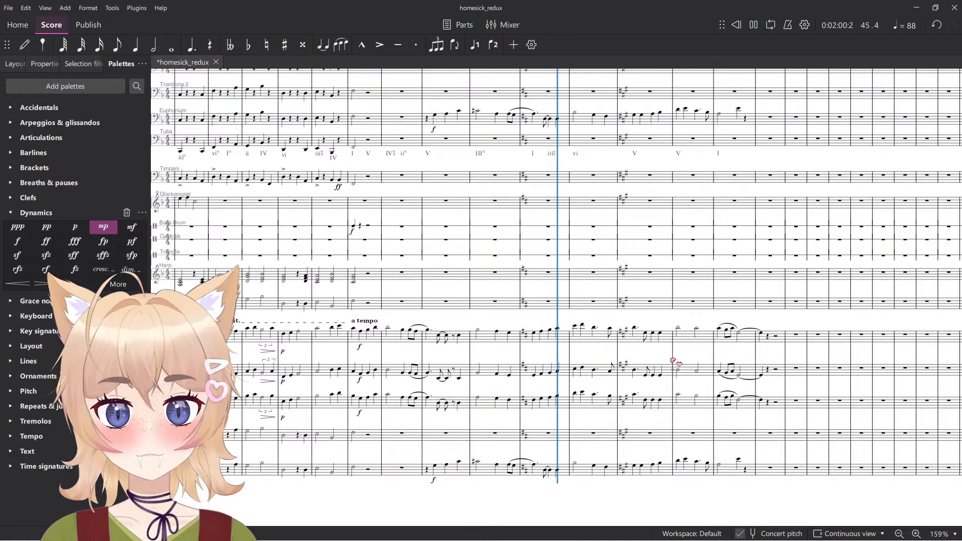
pyautogui.scroll(4, 685, 369)
pyautogui.scroll(-2, 678, 381)
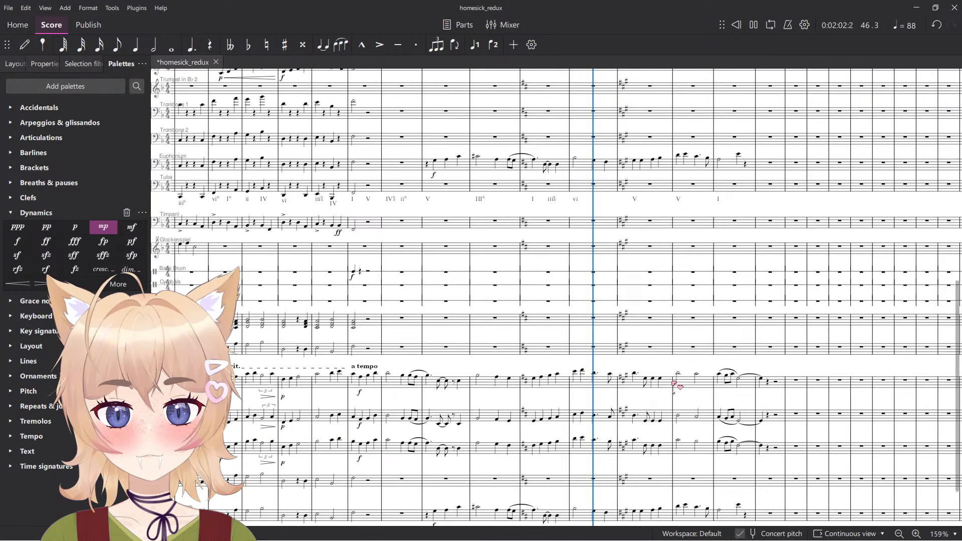
pyautogui.scroll(-2, 462, 447)
pyautogui.press('space')
# Paste the f melody back into the Violoncellos at measure 43, doubling the Euphonium.
pyautogui.click(443, 437)
pyautogui.hotkey('ctrl', 'v')
pyautogui.click(445, 494)
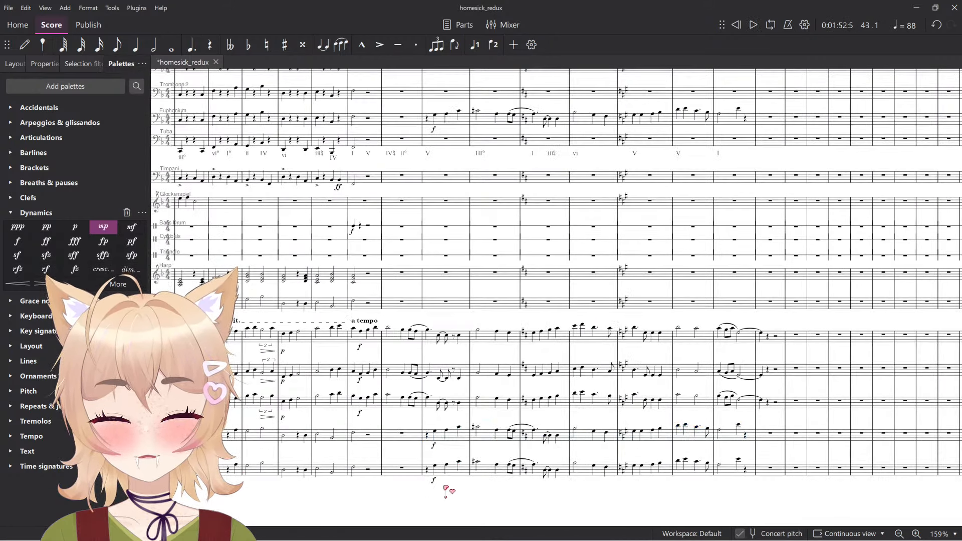
# Copy the f counter-melody of Clarinet in B♭ 1 and 2 from measure 42 into Oboe 1 and Oboe 2.
pyautogui.scroll(-2, 444, 487)
pyautogui.scroll(1, 410, 457)
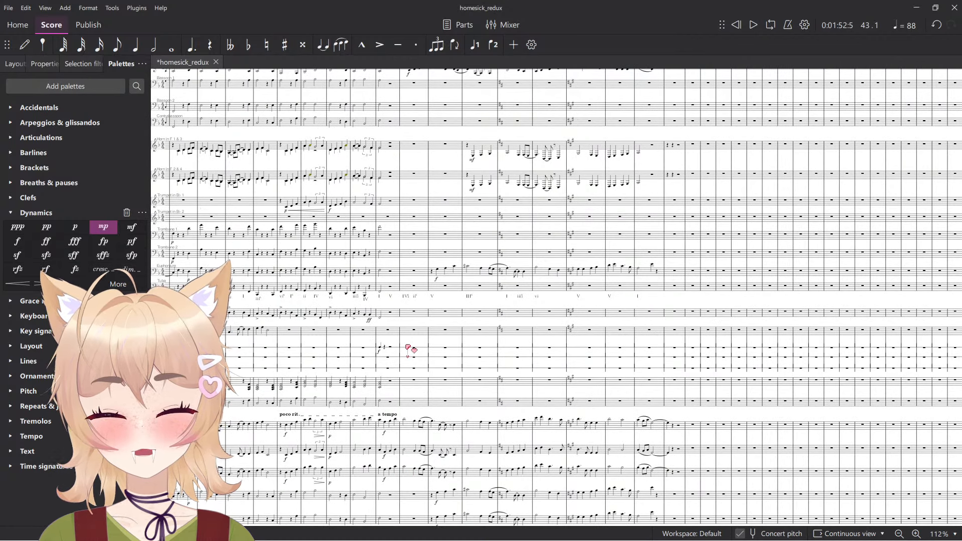
pyautogui.scroll(4, 463, 299)
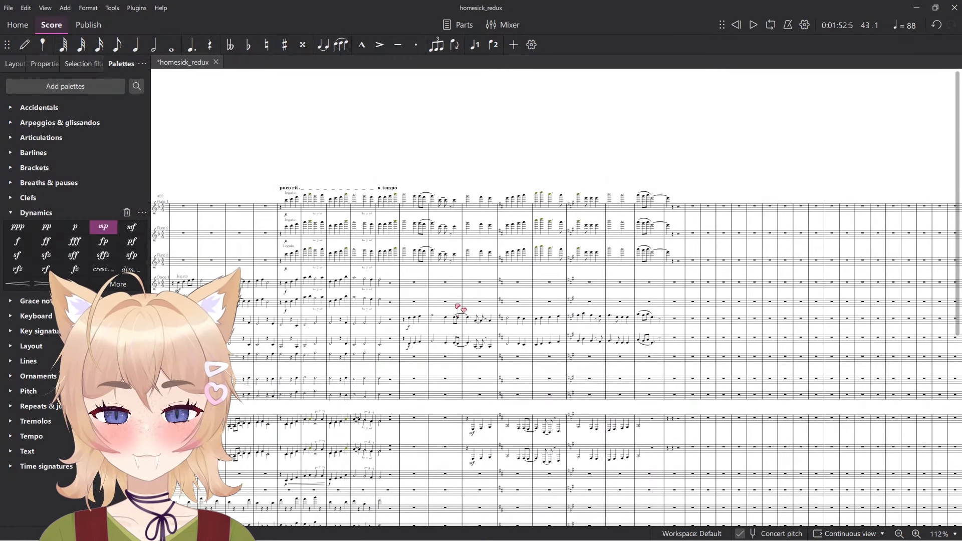
pyautogui.scroll(5, 433, 325)
pyautogui.click(392, 324)
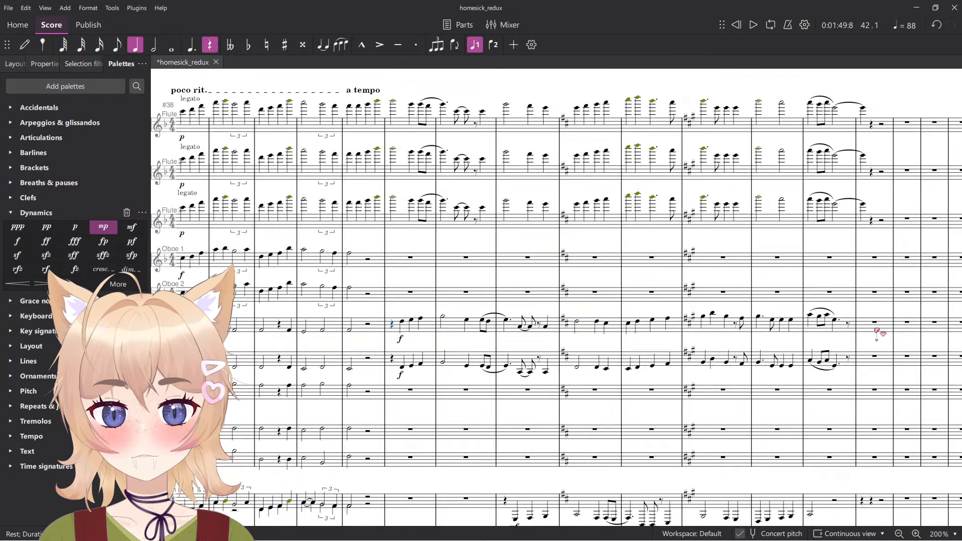
pyautogui.keyDown('shift'); pyautogui.click(851, 360); pyautogui.keyUp('shift')
pyautogui.hotkey('ctrl', 'c')
pyautogui.click(416, 258)
pyautogui.hotkey('ctrl', 'v')
pyautogui.press('Escape')
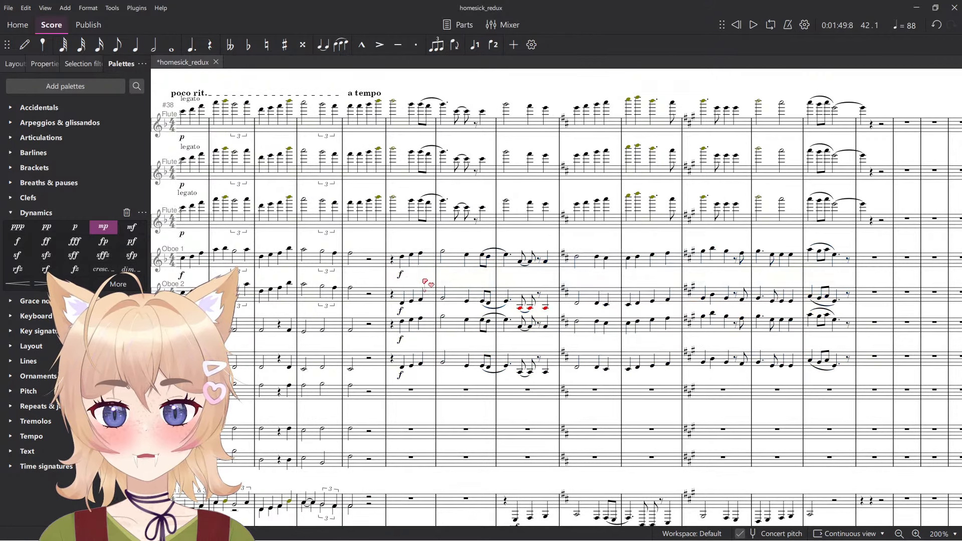
# Transpose Oboe 2's counter-melody up an octave from measure 42 to the end of the phrase.
pyautogui.scroll(-4, 465, 288)
pyautogui.scroll(4, 464, 287)
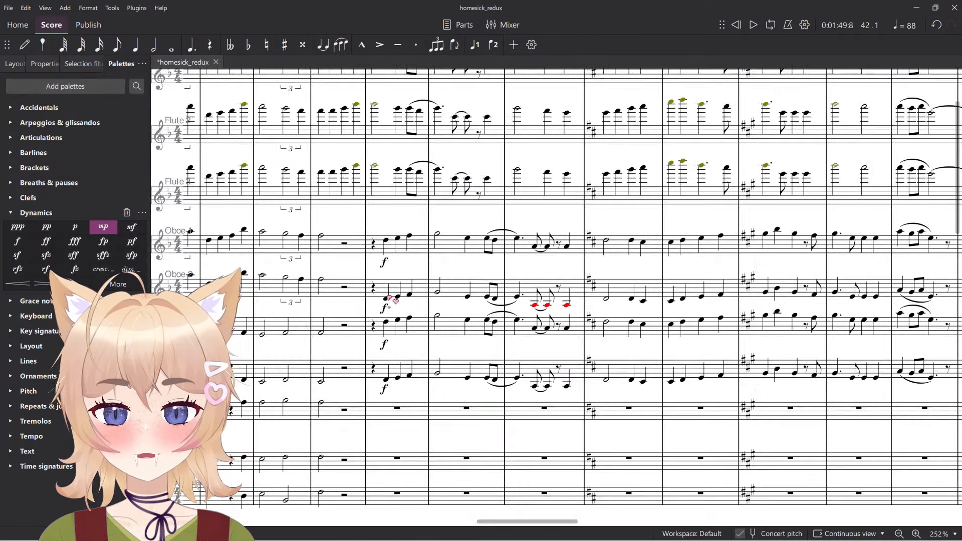
pyautogui.keyDown('shift'); pyautogui.click(949, 293); pyautogui.keyUp('shift')
pyautogui.hotkey('ctrl', 'Up')
pyautogui.press('Escape')
# Copy the Euphonium's melody from measure 43 through the end of the phrase into the Tuba staff.
pyautogui.scroll(-4, 679, 273)
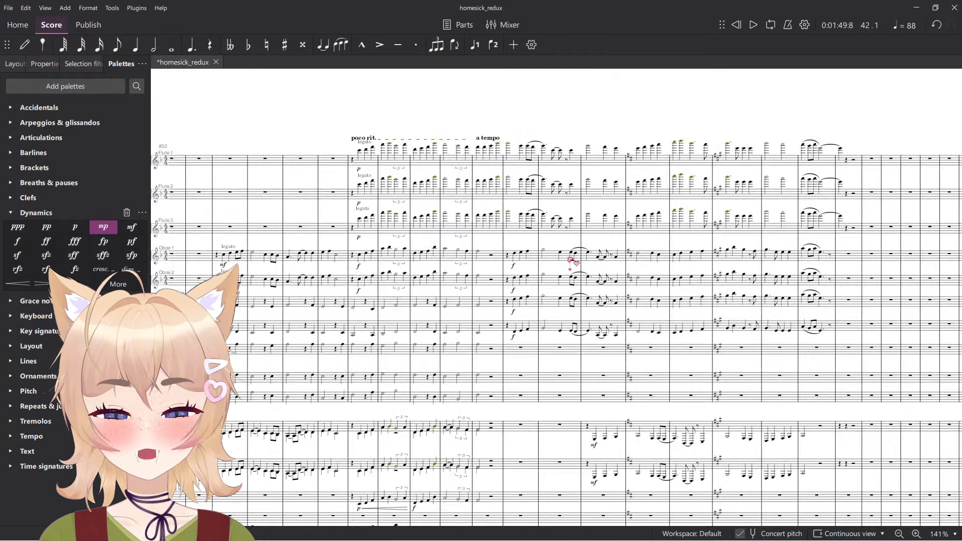
pyautogui.scroll(-5, 572, 261)
pyautogui.scroll(-5, 576, 263)
pyautogui.scroll(3, 563, 327)
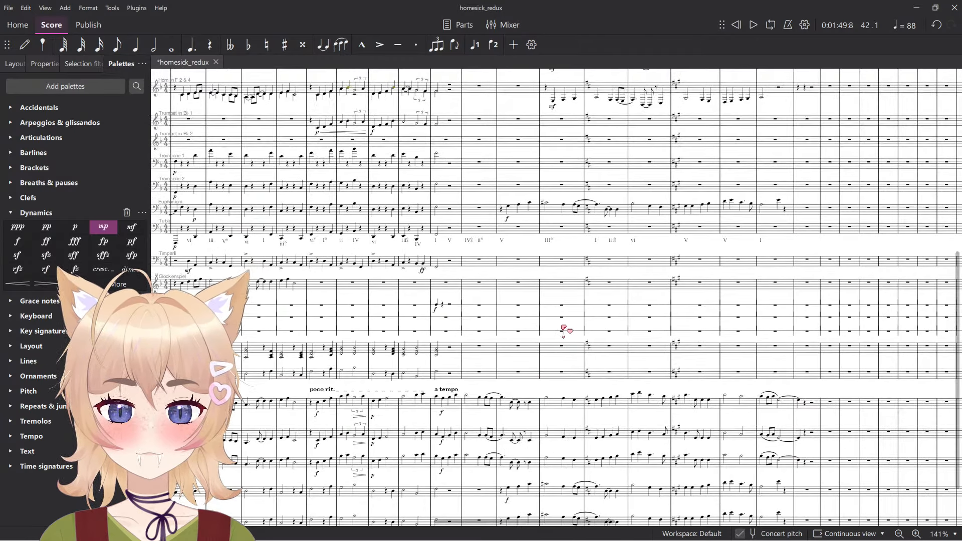
pyautogui.scroll(3, 561, 308)
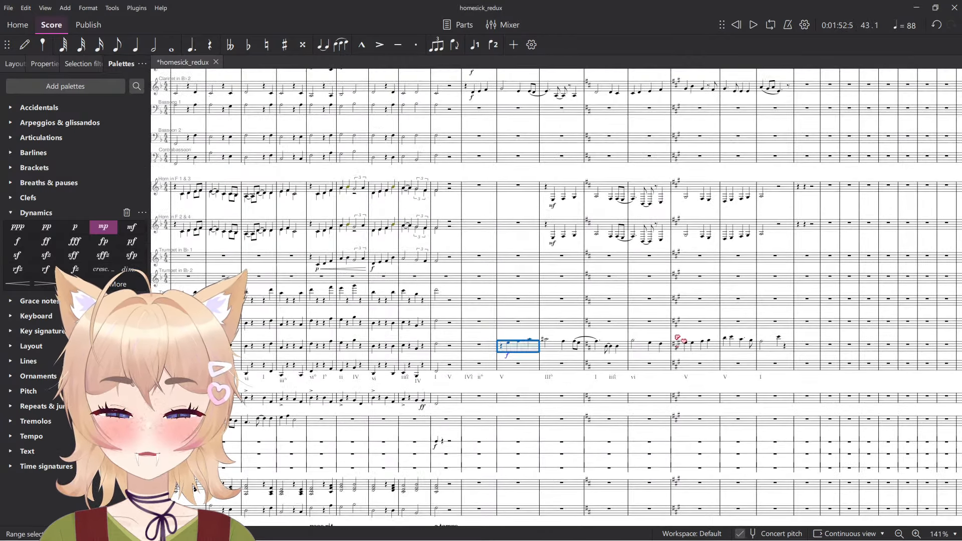
pyautogui.scroll(3, 807, 340)
pyautogui.keyDown('shift'); pyautogui.click(784, 348); pyautogui.keyUp('shift')
pyautogui.hotkey('ctrl', 'c')
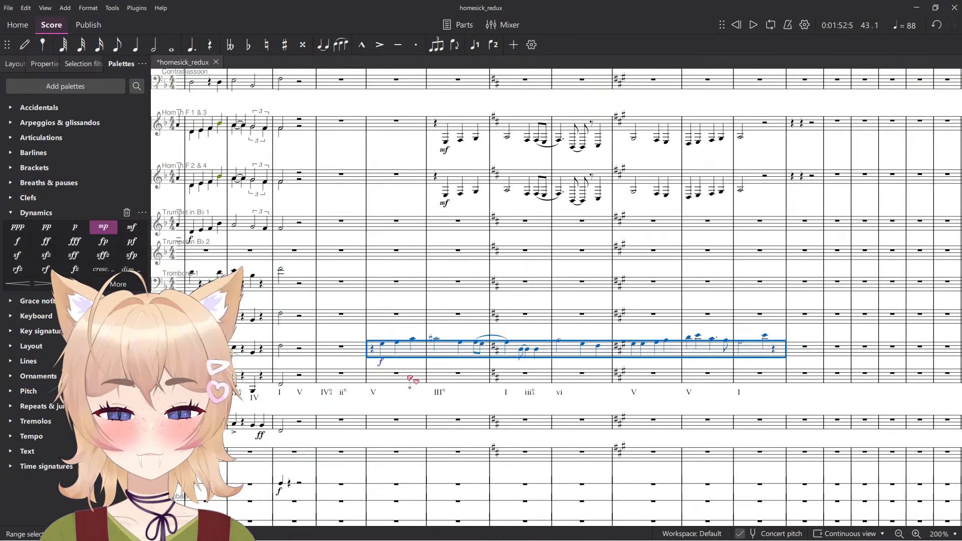
pyautogui.click(411, 377)
pyautogui.hotkey('ctrl', 'v')
pyautogui.press('Escape')
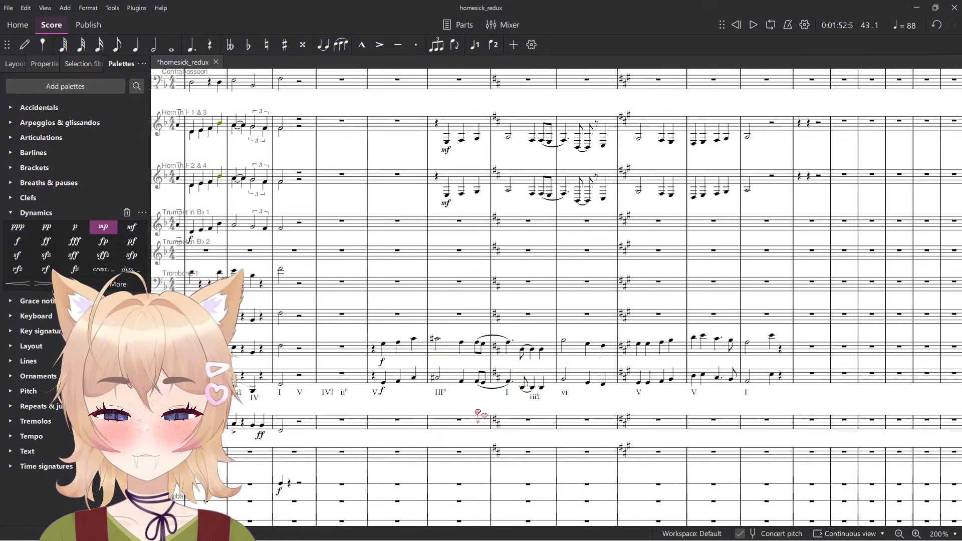
# Play the climax from measure 41 to measure 44 while checking the woodwind and brass staves.
pyautogui.scroll(-4, 479, 417)
pyautogui.scroll(5, 489, 449)
pyautogui.scroll(2, 490, 447)
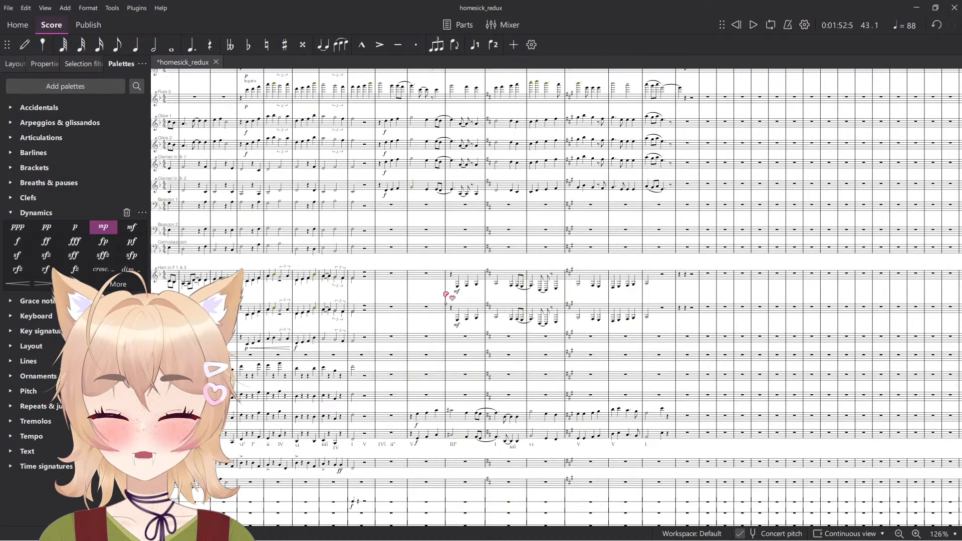
pyautogui.scroll(3, 359, 285)
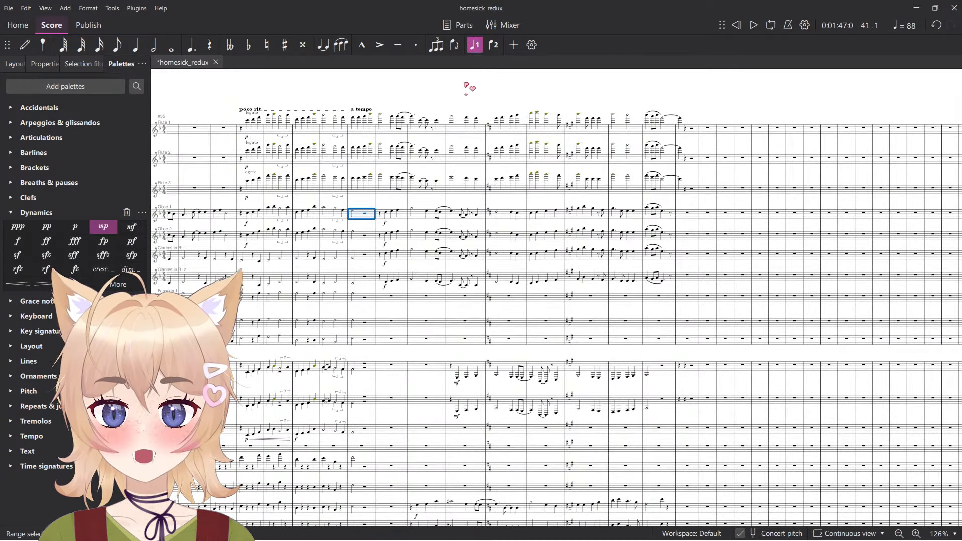
pyautogui.press('space')
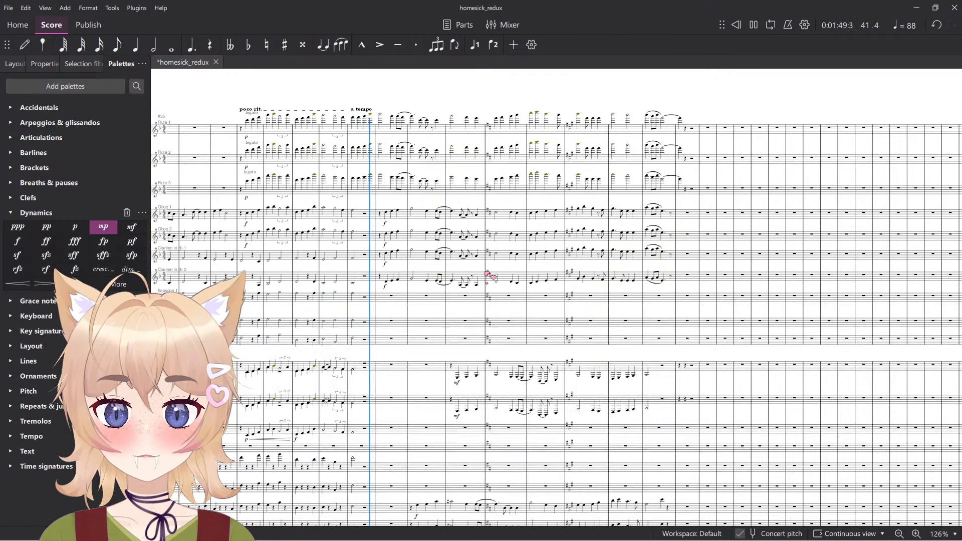
pyautogui.scroll(-8, 504, 293)
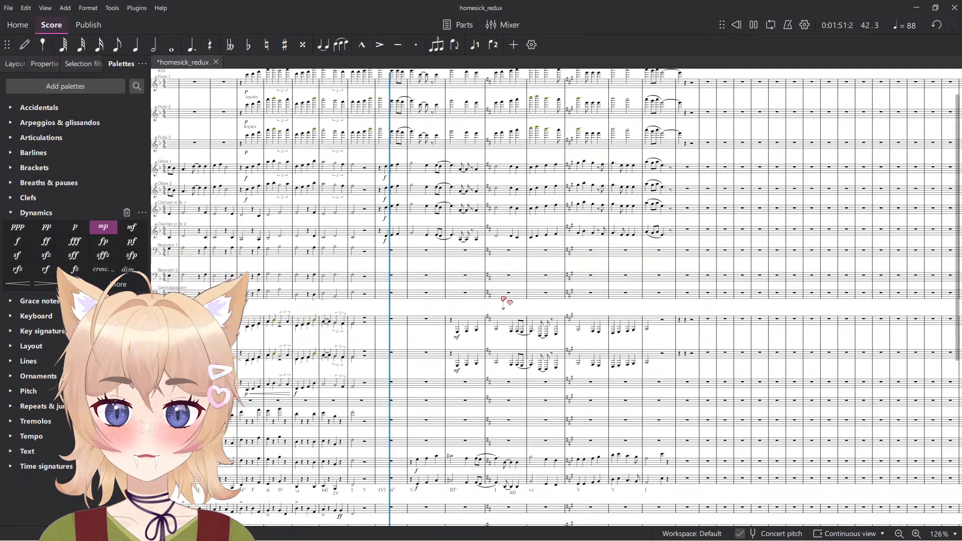
pyautogui.scroll(5, 508, 303)
pyautogui.scroll(6, 510, 316)
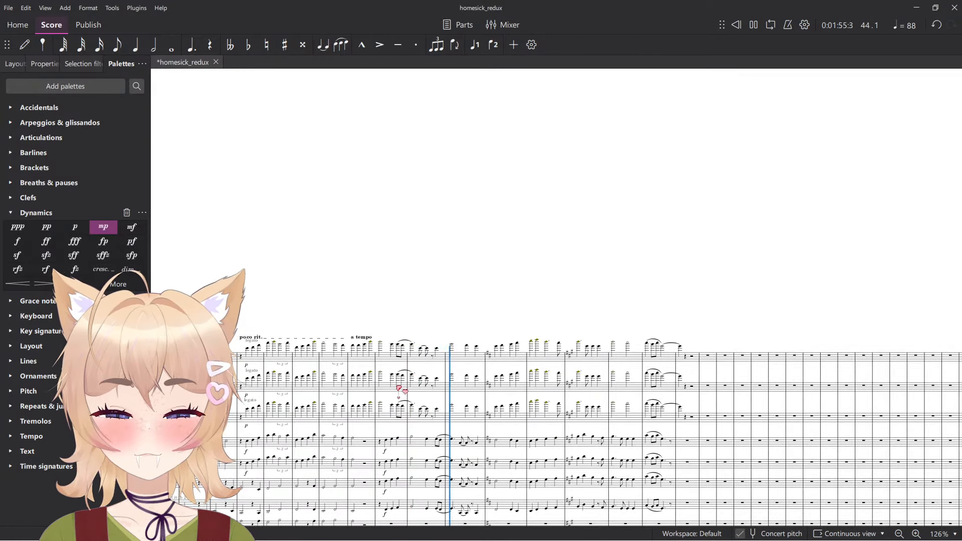
pyautogui.press('space')
# Delete the counter-melody in Clarinet in B♭ 1 and 2 from measure 42 onward.
pyautogui.scroll(4, 399, 388)
pyautogui.moveTo(367, 376); pyautogui.dragTo(420, 331)
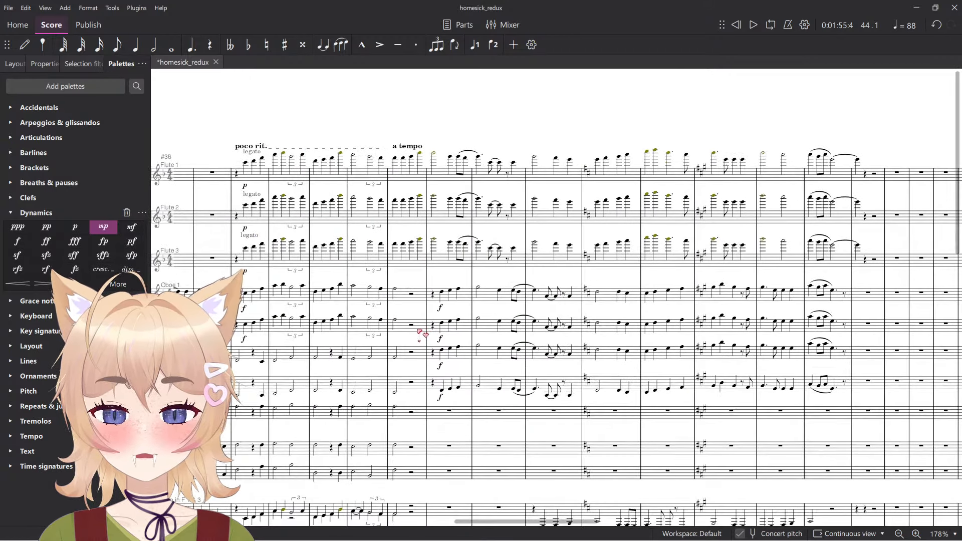
pyautogui.scroll(3, 420, 331)
pyautogui.click(449, 299)
pyautogui.keyDown('shift'); pyautogui.click(449, 428); pyautogui.keyUp('shift')
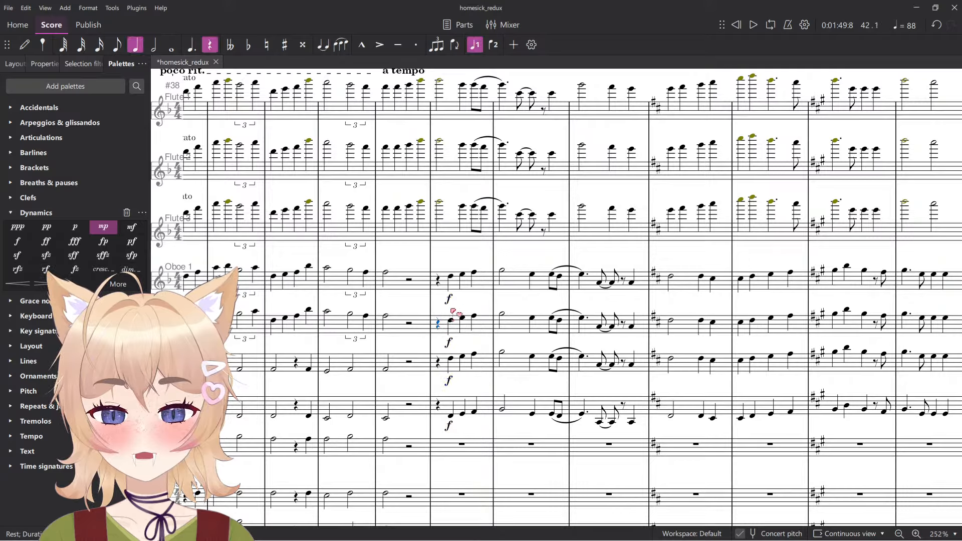
pyautogui.scroll(-3, 454, 311)
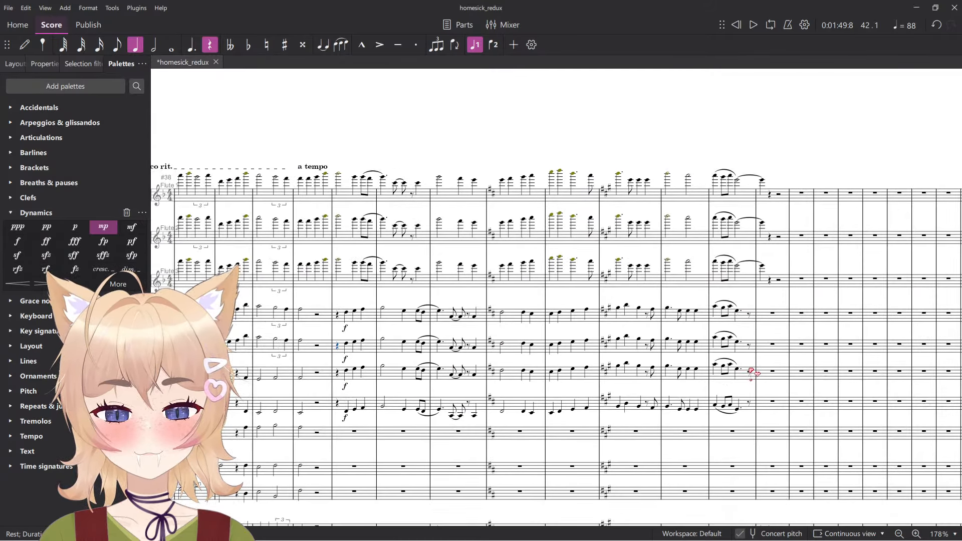
pyautogui.keyDown('shift'); pyautogui.click(344, 405); pyautogui.keyUp('shift')
pyautogui.press('Delete')
# Play from measure 42 to hear the oboes' counter-melody without the clarinets, following the woodwind, brass and string staves.
pyautogui.click(346, 358)
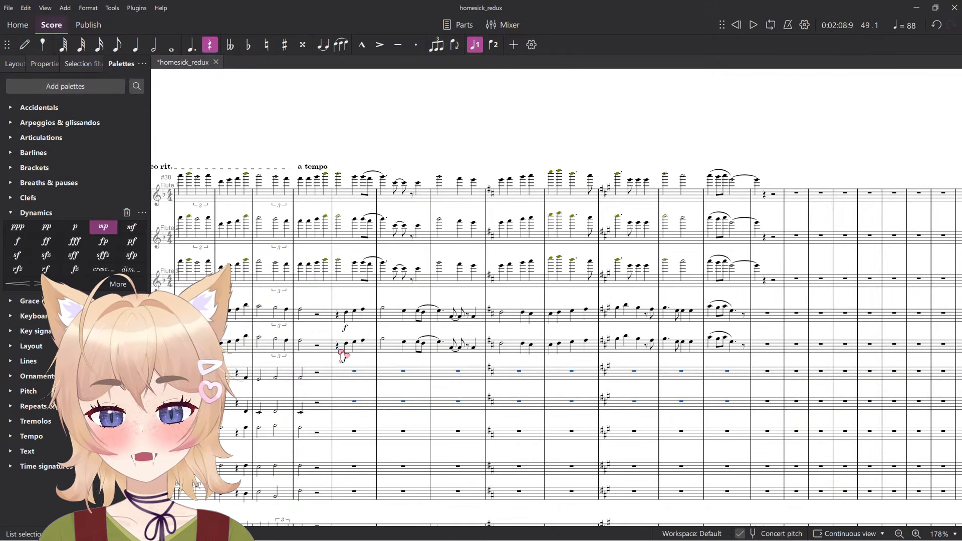
pyautogui.press('space')
pyautogui.scroll(-7, 362, 364)
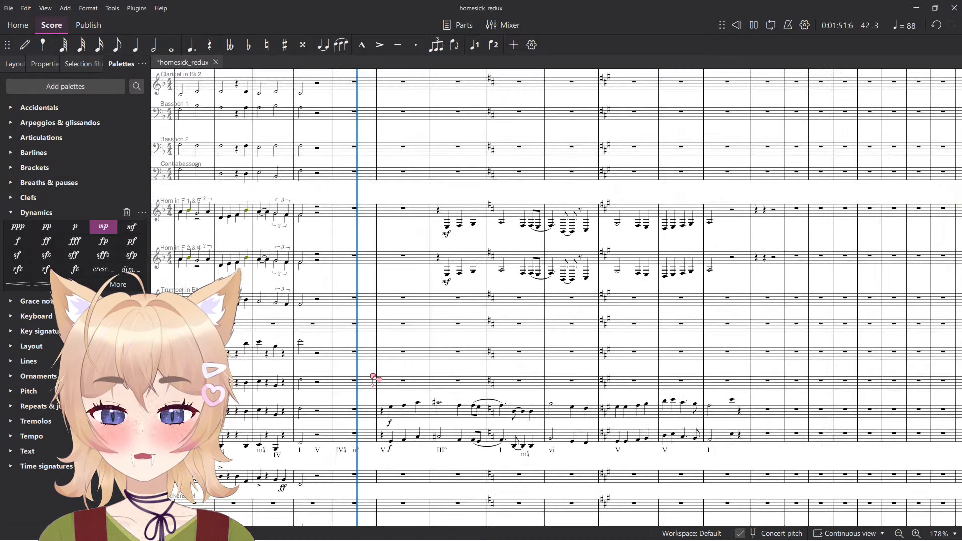
pyautogui.scroll(5, 375, 372)
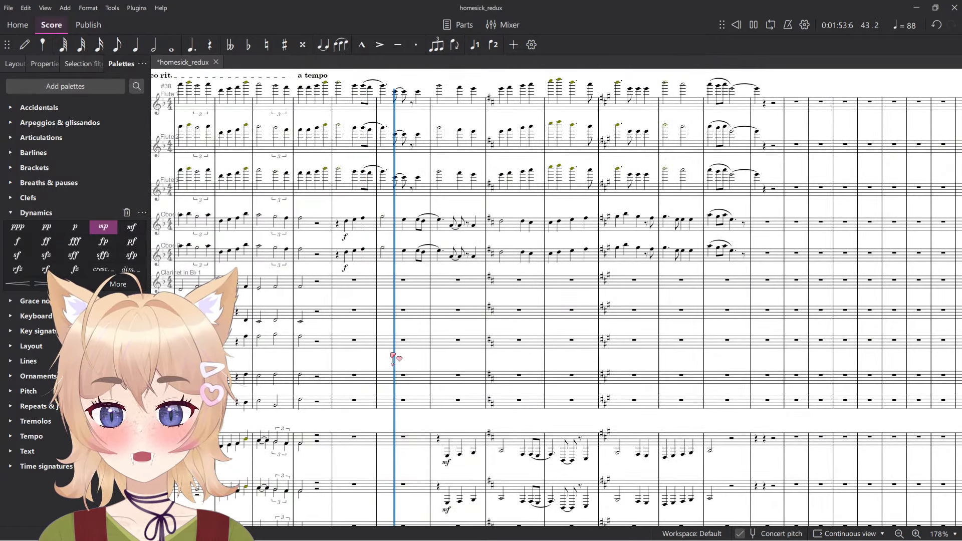
pyautogui.scroll(-3, 388, 373)
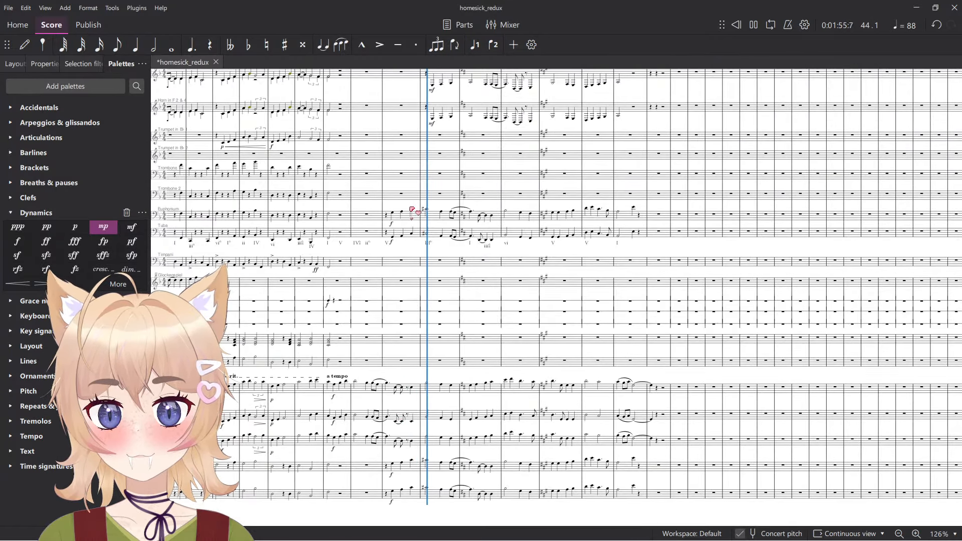
pyautogui.scroll(5, 402, 176)
pyautogui.press('space')
# Try the dynamic mp on the Euphonium and Tuba at measure 43, and p on the Euphonium, auditioning each.
pyautogui.click(382, 299)
pyautogui.keyDown('ctrl'); pyautogui.click(381, 267); pyautogui.keyUp('ctrl')
pyautogui.click(113, 228)
pyautogui.press('space')
pyautogui.press('space')
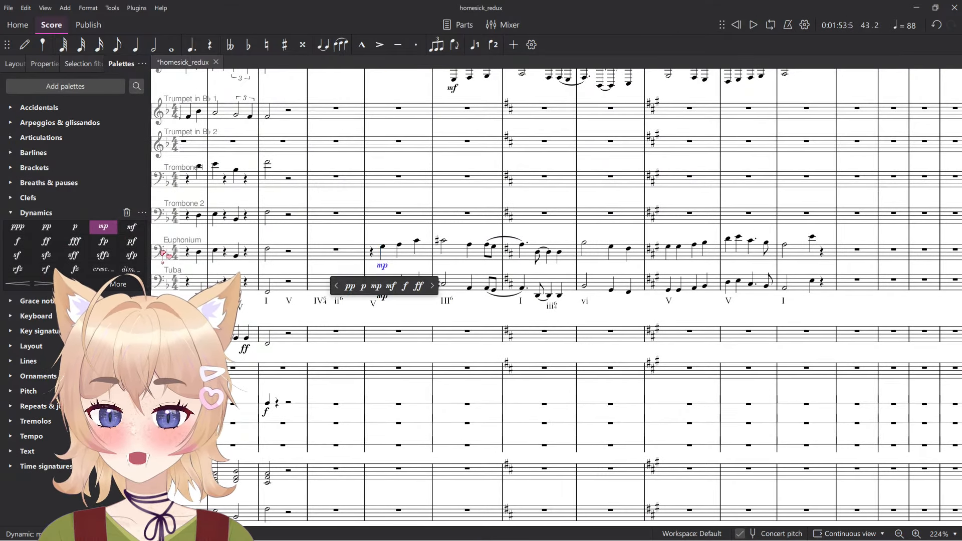
pyautogui.click(73, 227)
pyautogui.press('space')
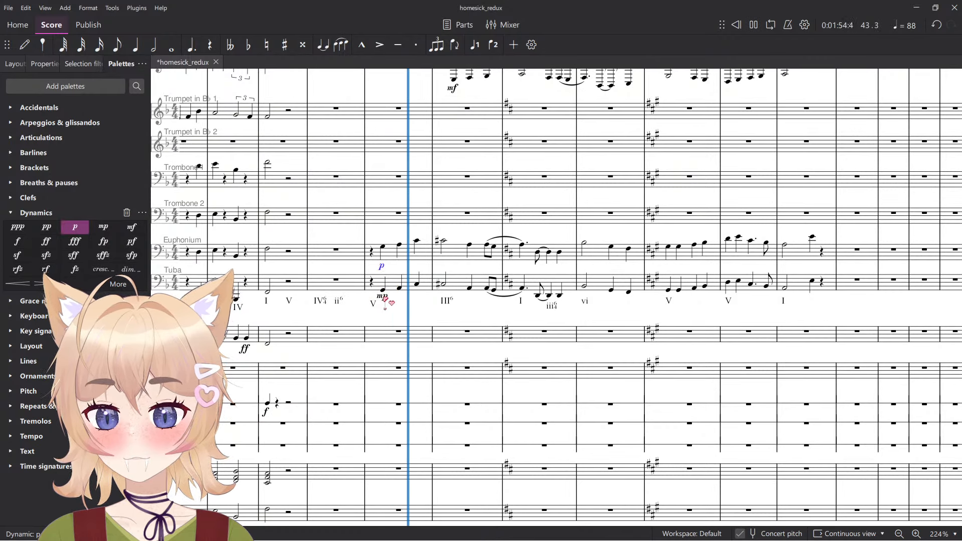
pyautogui.press('space')
# Set the Euphonium's and Tuba's dynamics at measure 43 to mf.
pyautogui.click(383, 297)
pyautogui.keyDown('ctrl'); pyautogui.click(381, 265); pyautogui.keyUp('ctrl')
pyautogui.click(131, 228)
# Play from measure 43 to measure 46 to judge the softer Euphonium and Tuba against the flutes and oboes.
pyautogui.press('space')
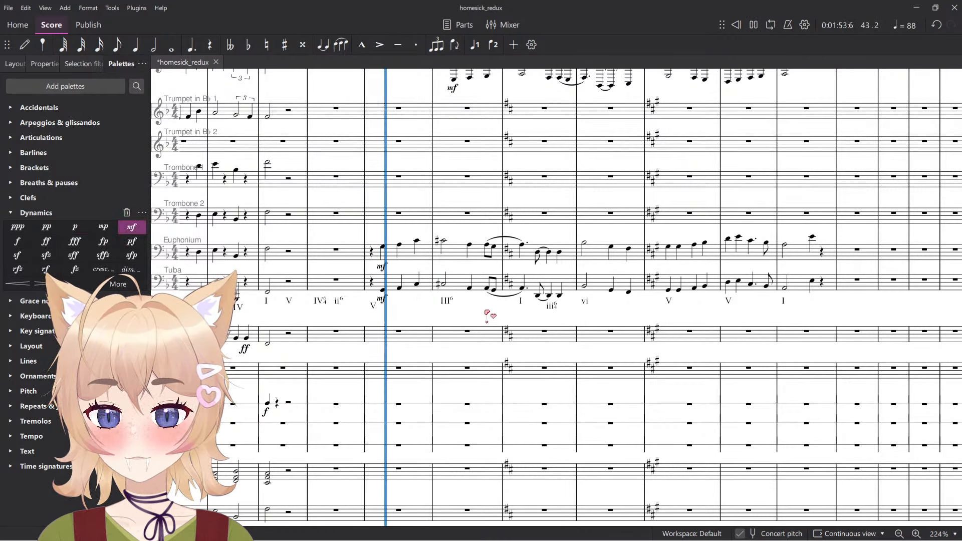
pyautogui.scroll(-5, 487, 313)
pyautogui.moveTo(501, 317); pyautogui.dragTo(468, 277)
pyautogui.scroll(3, 469, 301)
pyautogui.scroll(3, 469, 322)
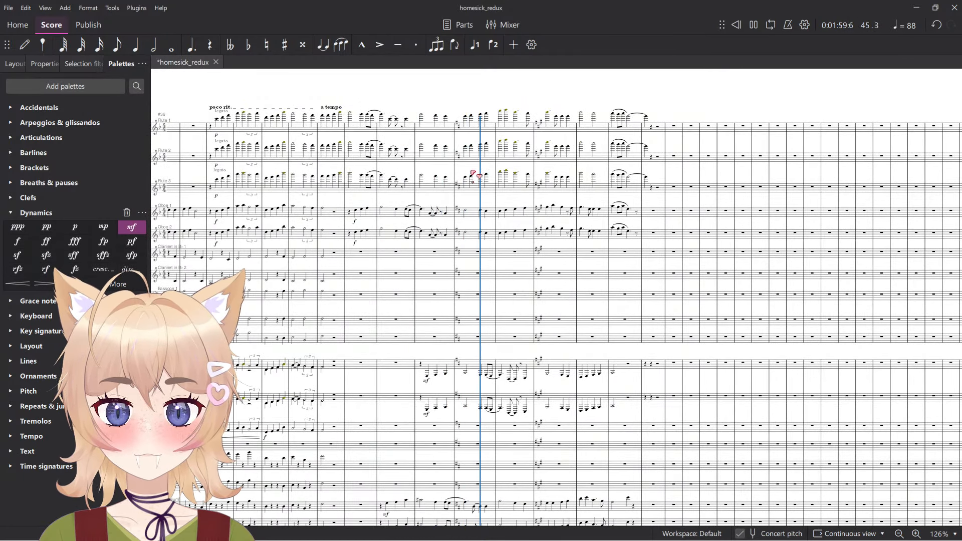
pyautogui.scroll(2, 681, 148)
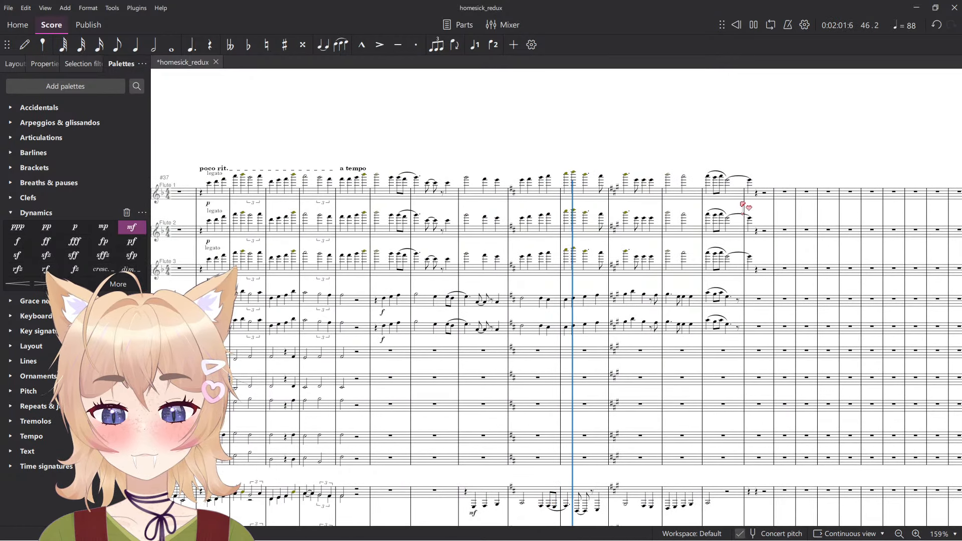
pyautogui.press('space')
# Select Flute 2's melody from measure 41 and play the passage through measure 43.
pyautogui.click(758, 232)
pyautogui.press('space')
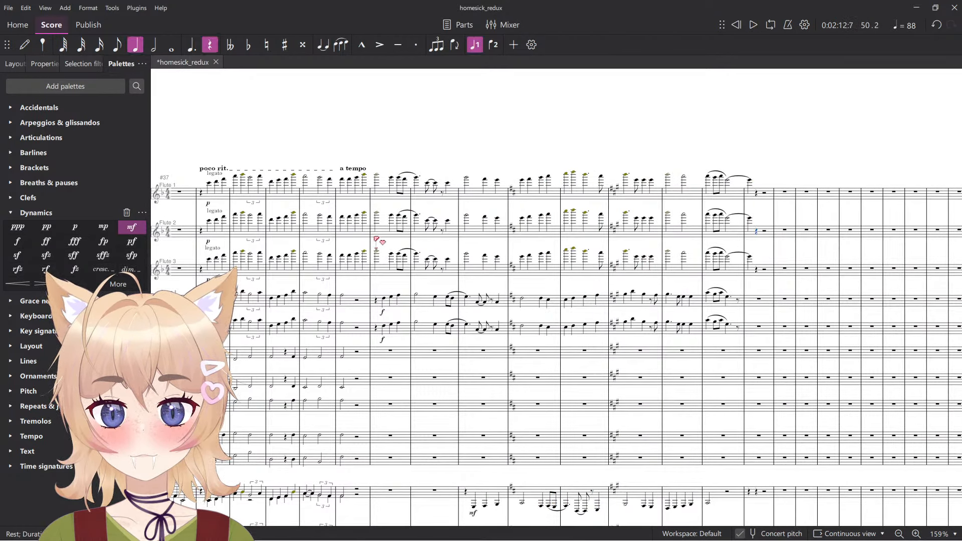
pyautogui.keyDown('shift'); pyautogui.click(353, 219); pyautogui.keyUp('shift')
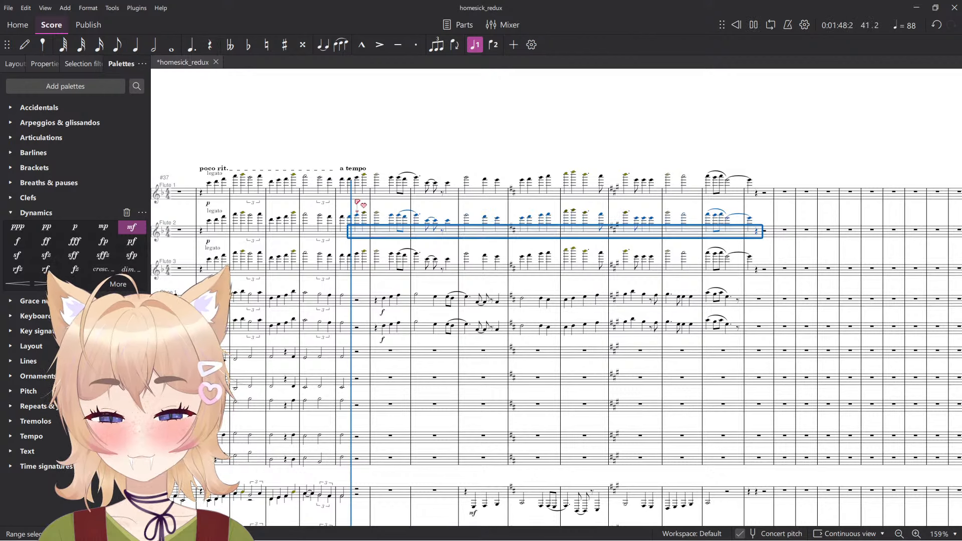
pyautogui.click(372, 146)
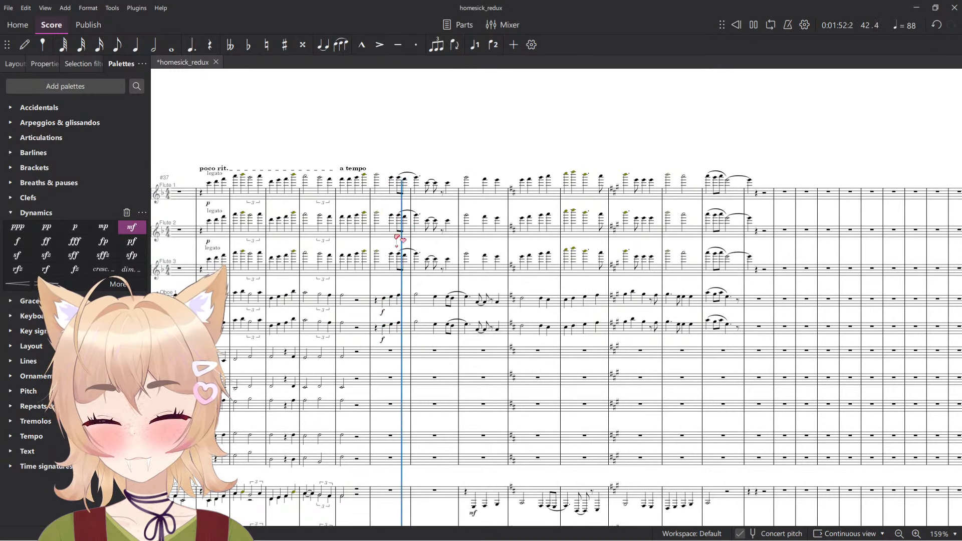
pyautogui.scroll(5, 489, 331)
pyautogui.scroll(-9, 486, 335)
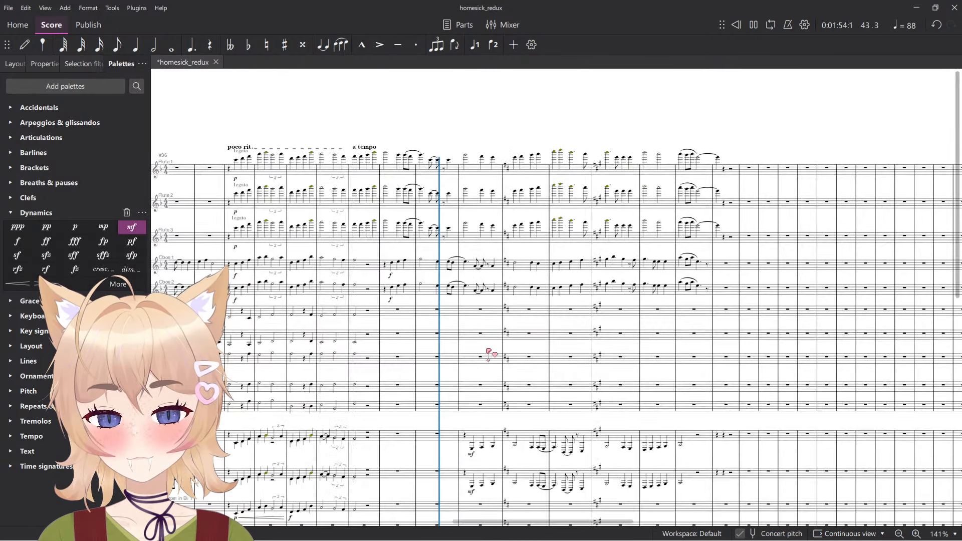
pyautogui.scroll(6, 488, 323)
pyautogui.press('space')
# Lower Oboe 2's counter-melody from measure 42 by an octave and move both oboe parts into Clarinet in B♭ 1 and 2.
pyautogui.scroll(3, 396, 337)
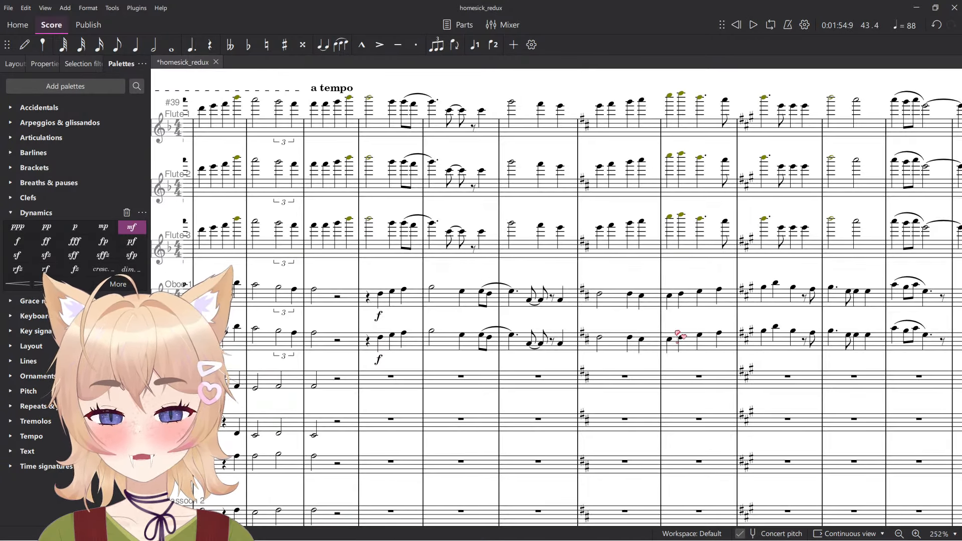
pyautogui.keyDown('shift'); pyautogui.click(942, 347); pyautogui.keyUp('shift')
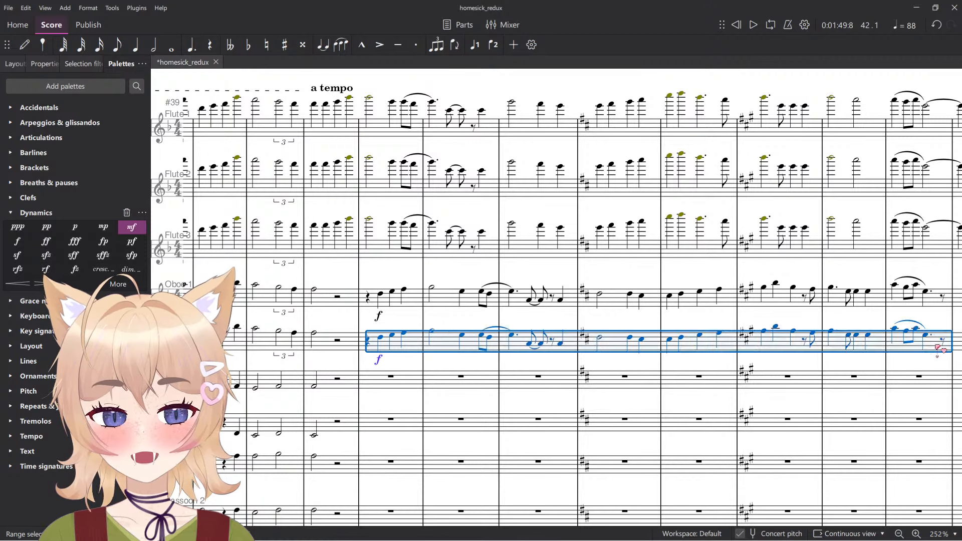
pyautogui.click(367, 299)
pyautogui.keyDown('shift'); pyautogui.click(954, 347); pyautogui.keyUp('shift')
pyautogui.hotkey('ctrl', 'x')
pyautogui.click(385, 379)
pyautogui.hotkey('ctrl', 'v')
# Play through to measure 45 to hear the clarinets carrying the counter-melody.
pyautogui.press('space')
pyautogui.click(398, 358)
pyautogui.scroll(-5, 397, 357)
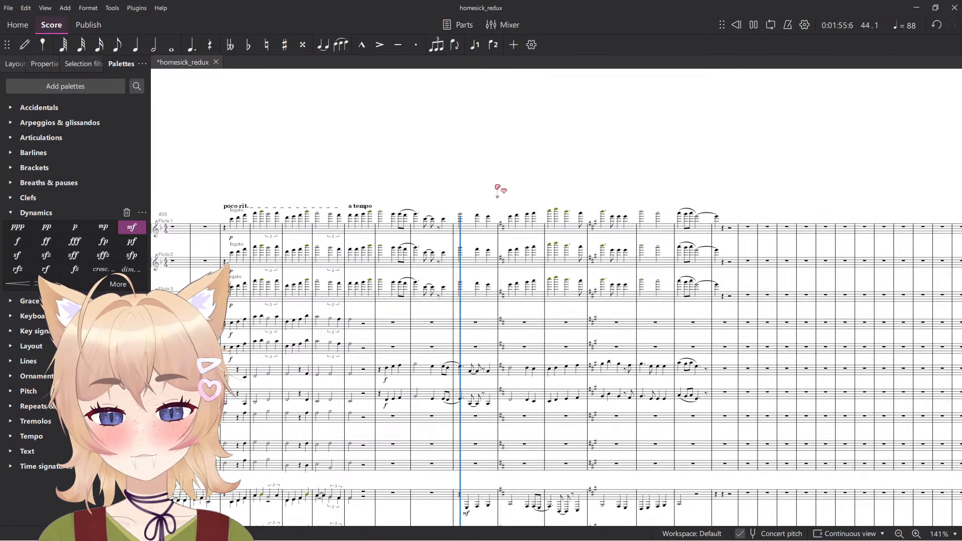
pyautogui.scroll(3, 506, 190)
pyautogui.scroll(5, 522, 197)
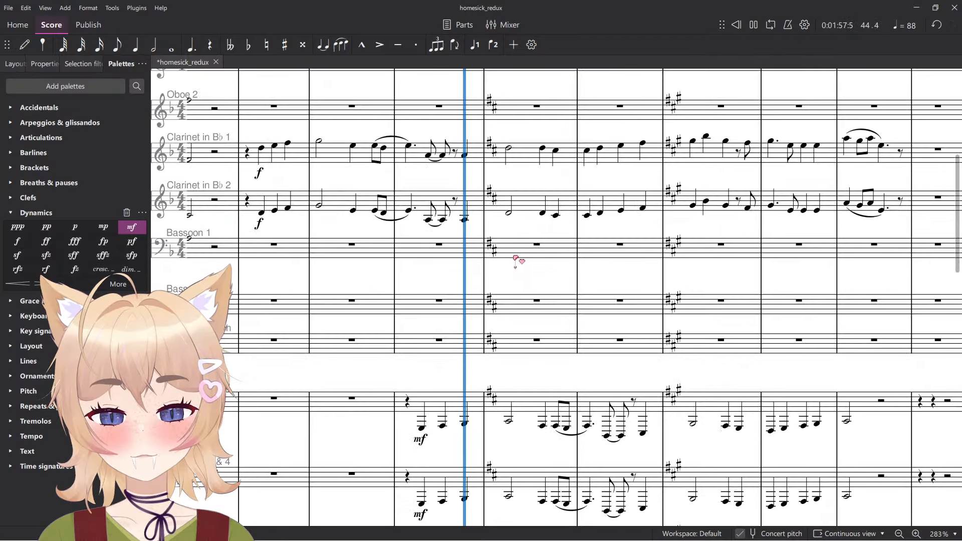
pyautogui.scroll(-5, 516, 258)
pyautogui.press('space')
# Set the dynamics of the two lowest string staves at measure 43 to mf, matching the Euphonium and Tuba.
pyautogui.scroll(-10, 393, 378)
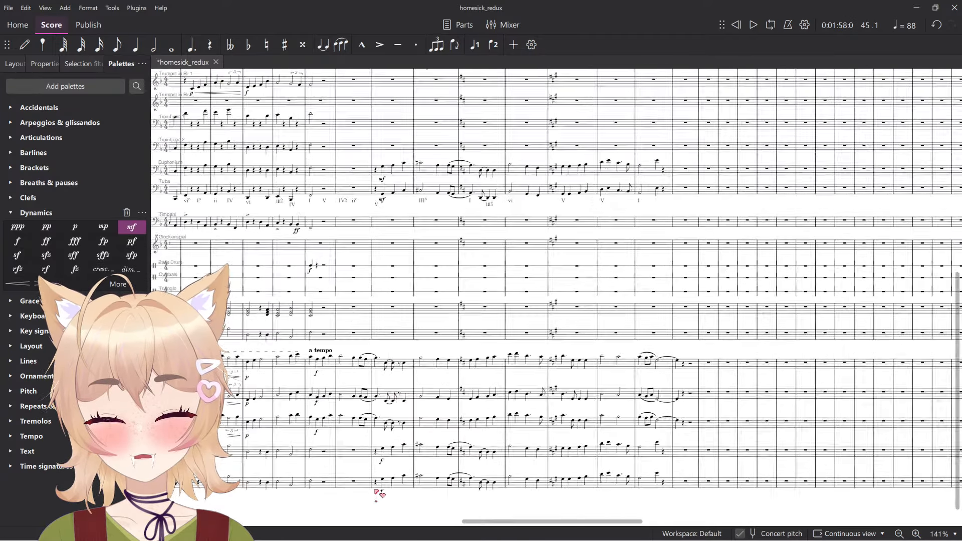
pyautogui.scroll(4, 376, 494)
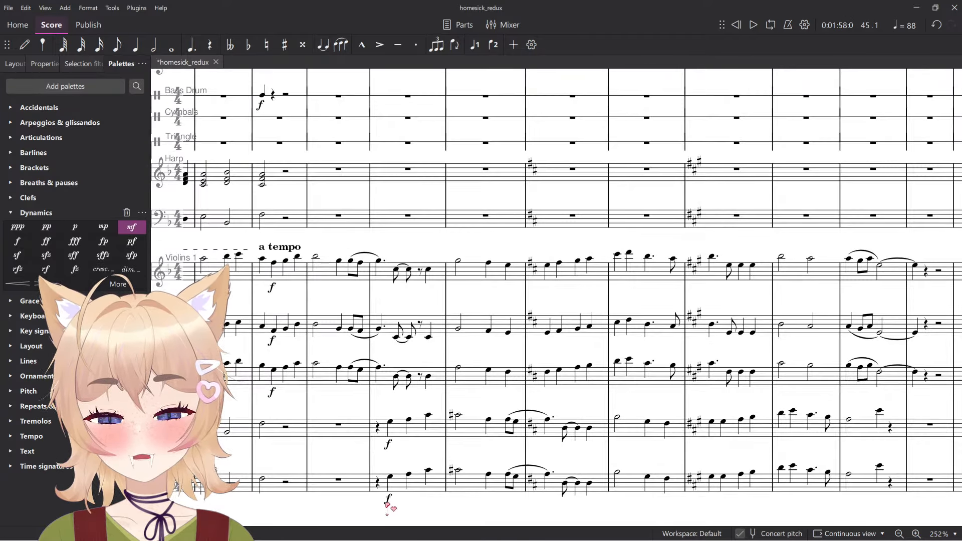
pyautogui.click(388, 500)
pyautogui.keyDown('ctrl'); pyautogui.click(389, 444); pyautogui.keyUp('ctrl')
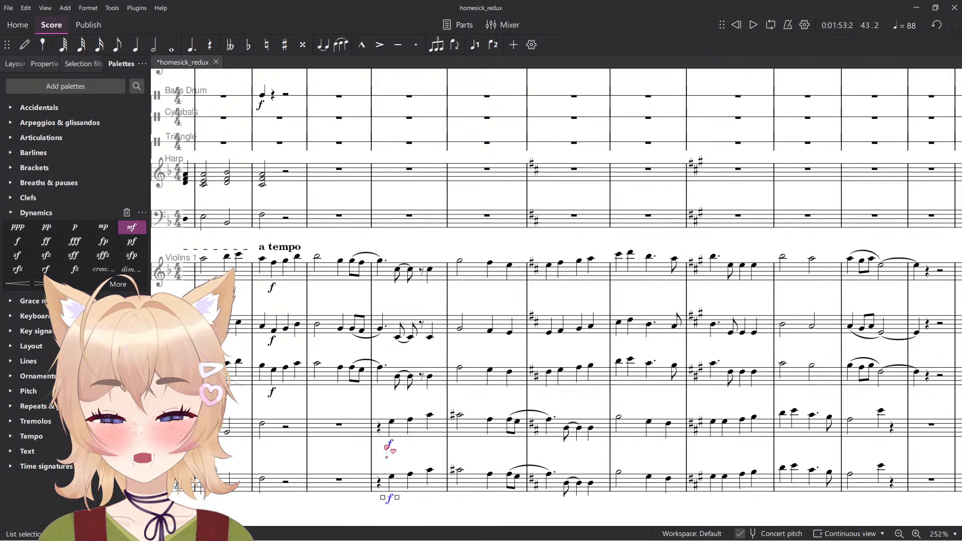
pyautogui.scroll(7, 501, 279)
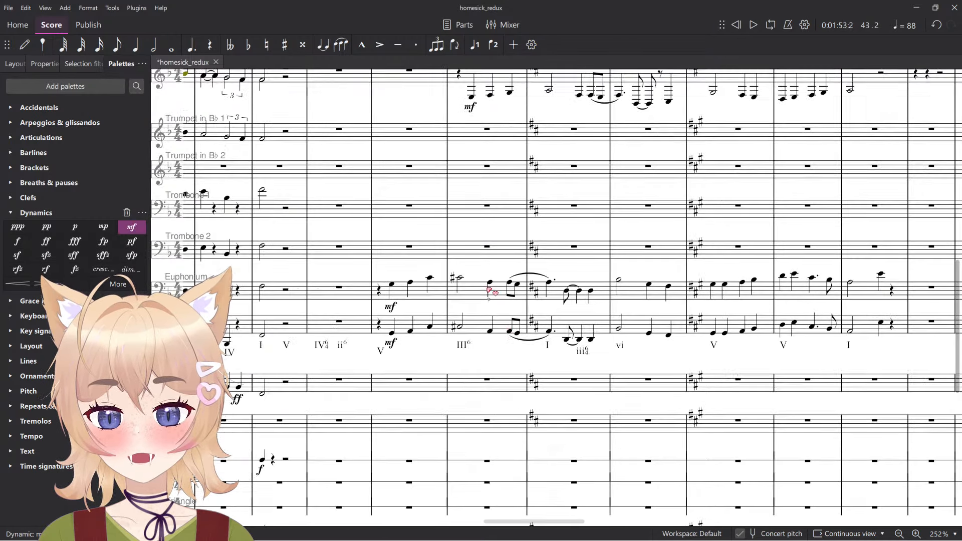
# Delete the Euphonium and Tuba counter-melody from measure 43 through measure 50.
pyautogui.click(51, 66)
pyautogui.click(85, 65)
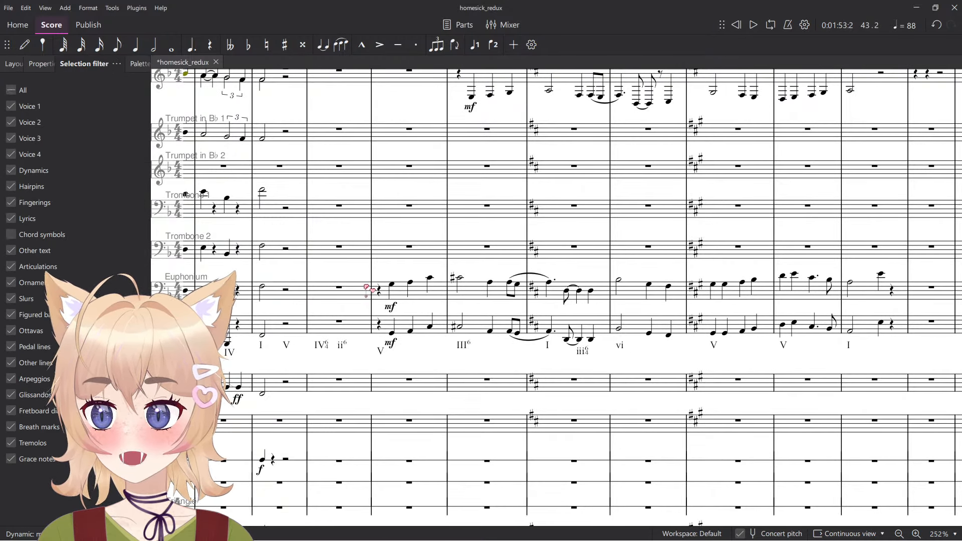
pyautogui.scroll(-3, 390, 295)
pyautogui.keyDown('shift'); pyautogui.click(779, 317); pyautogui.keyUp('shift')
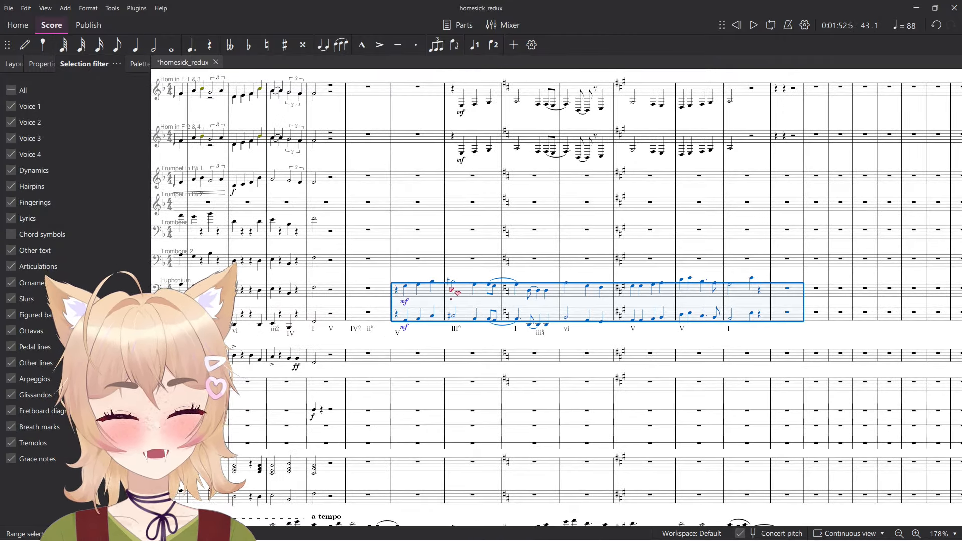
pyautogui.press('Delete')
# Play the woodwind passage from measure 42 and set the Clarinet in B♭ 1 and 2 dynamics there to mf.
pyautogui.scroll(3, 444, 286)
pyautogui.scroll(3, 444, 287)
pyautogui.scroll(7, 458, 325)
pyautogui.scroll(-5, 457, 326)
pyautogui.moveTo(369, 297); pyautogui.dragTo(402, 308)
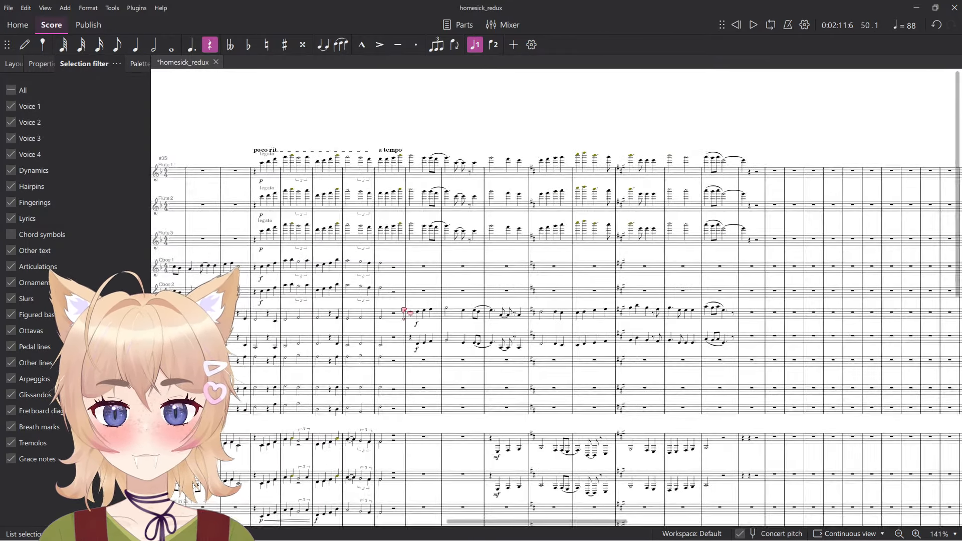
pyautogui.scroll(4, 405, 312)
pyautogui.press('space')
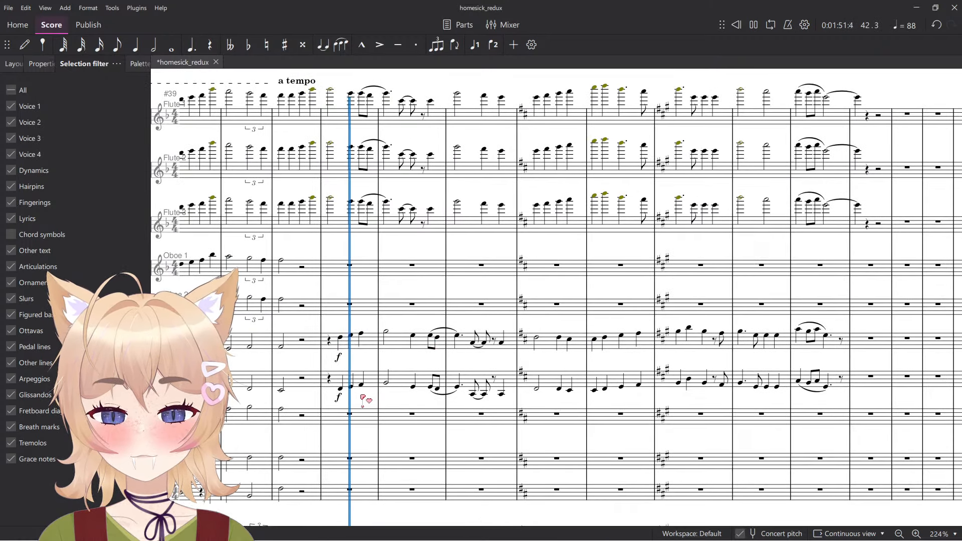
pyautogui.click(339, 397)
pyautogui.keyDown('ctrl'); pyautogui.click(339, 357); pyautogui.keyUp('ctrl')
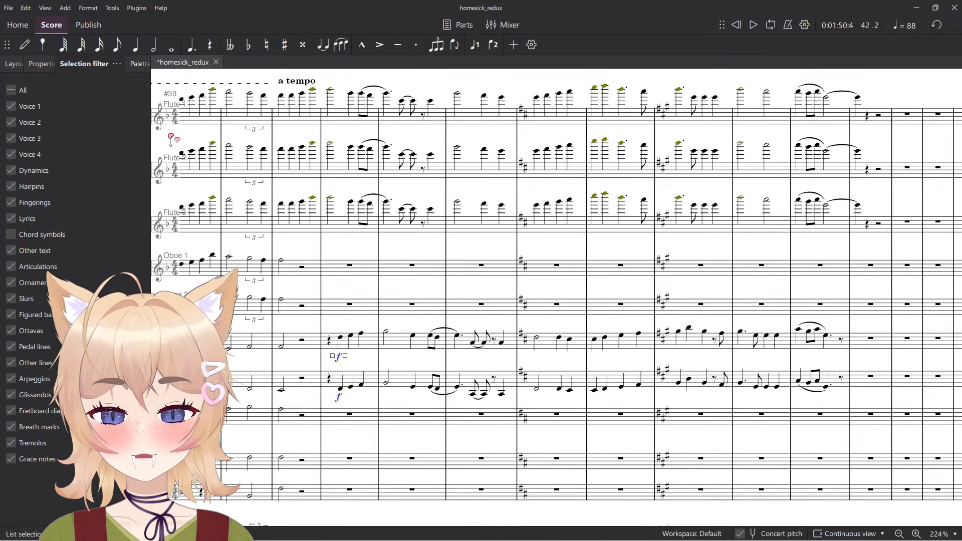
pyautogui.click(128, 65)
# Play from measure 42 to measure 46 and check the balance of strings, horns and clarinets.
pyautogui.press('space')
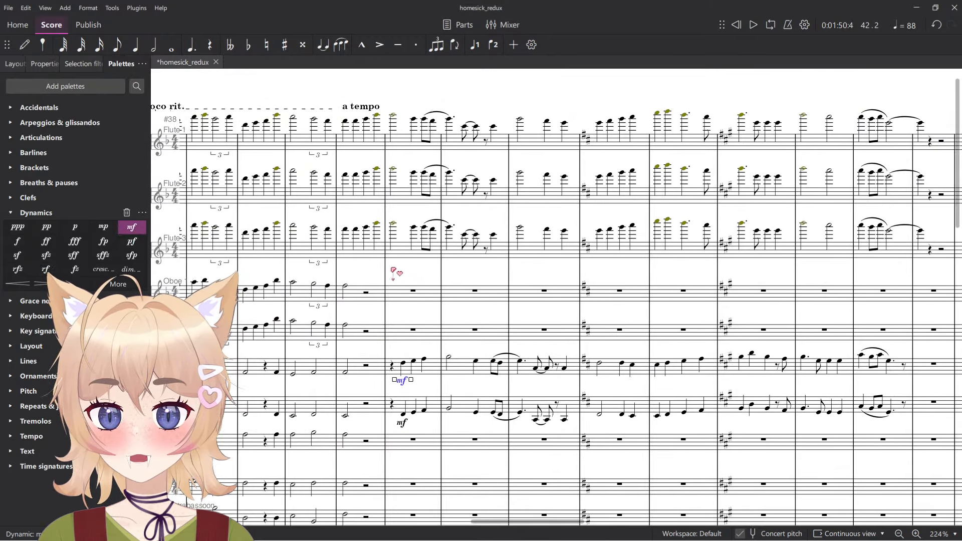
pyautogui.scroll(-4, 490, 285)
pyautogui.scroll(-10, 490, 281)
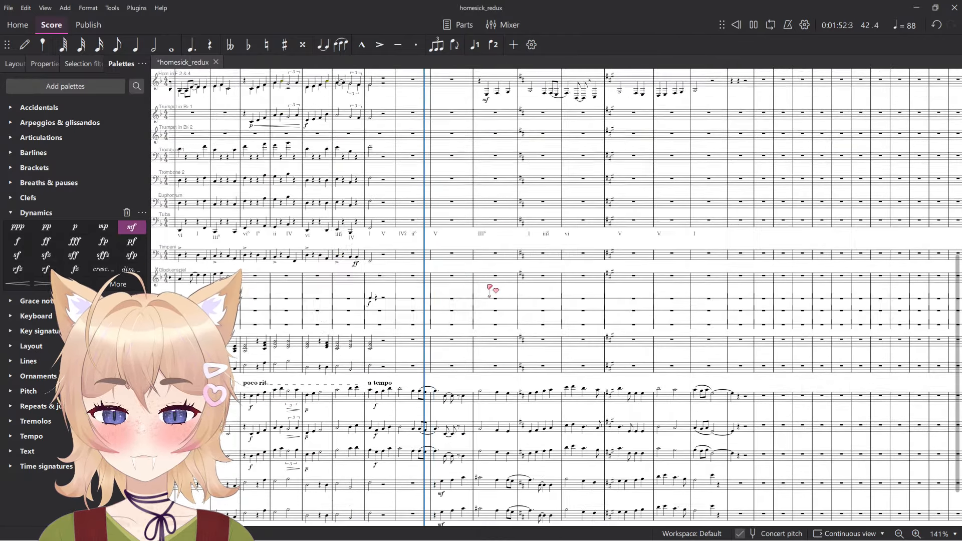
pyautogui.scroll(5, 451, 351)
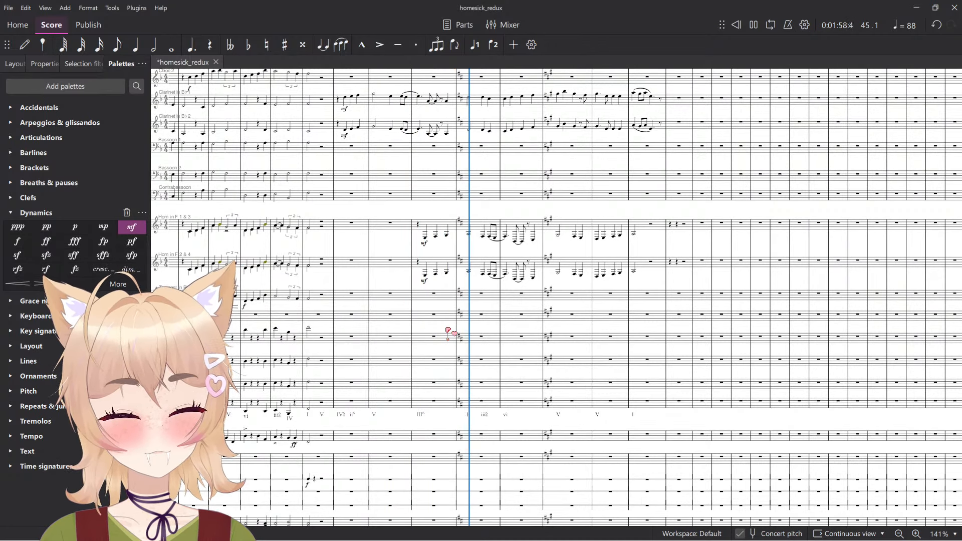
pyautogui.scroll(3, 449, 330)
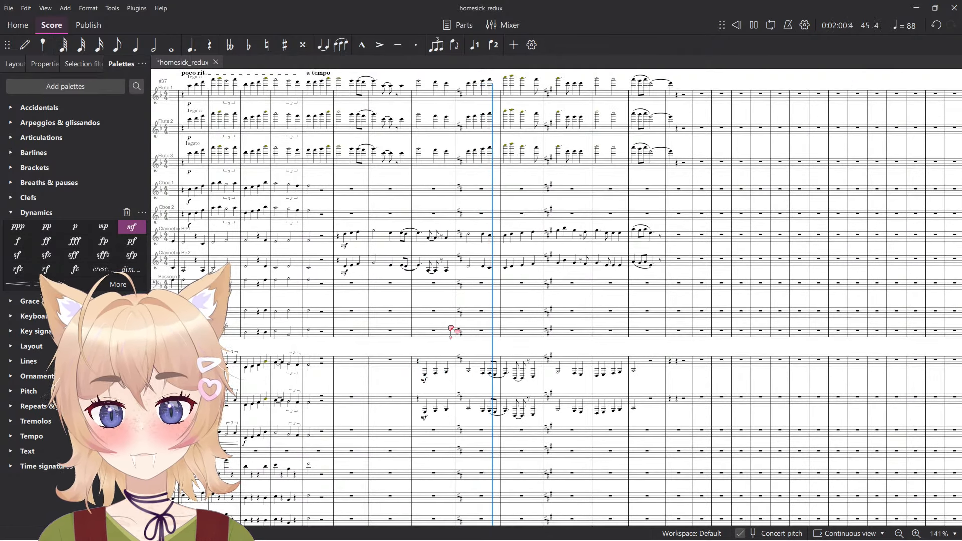
# Raise both clarinets' counter-melody from measure 42 by an octave and move Clarinet in B♭ 1's part into Oboe 1.
pyautogui.keyDown('ctrl'); pyautogui.scroll(5, 452, 329); pyautogui.keyUp('ctrl')
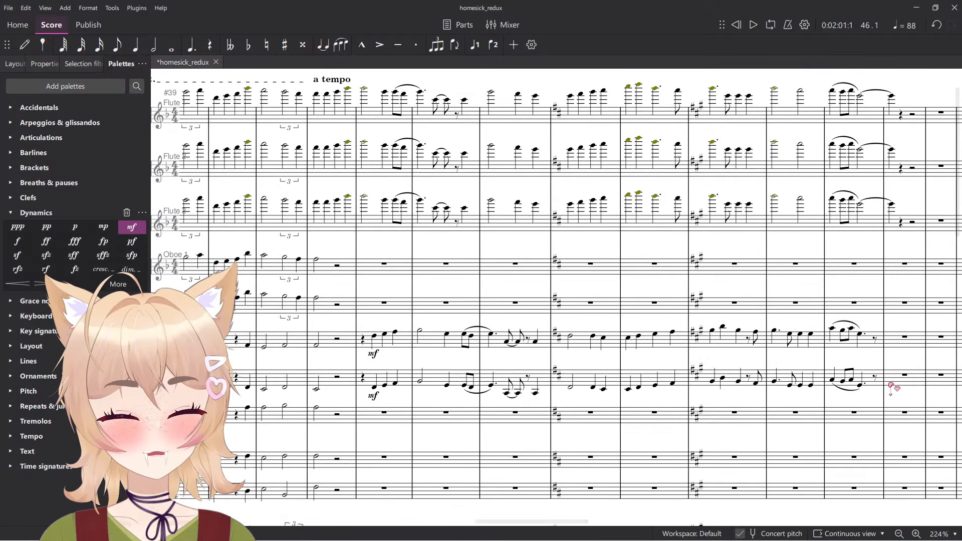
pyautogui.keyDown('shift'); pyautogui.click(366, 382); pyautogui.keyUp('shift')
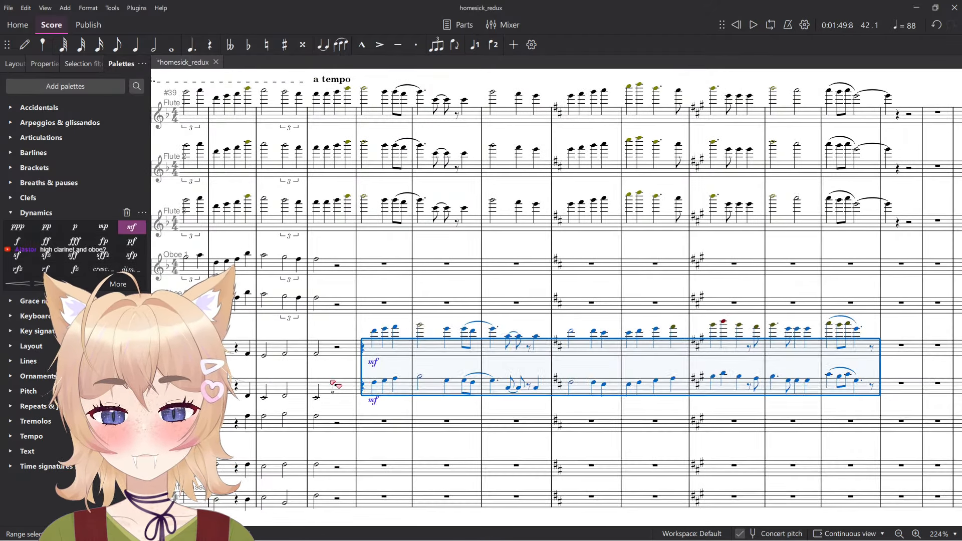
pyautogui.click(370, 360)
pyautogui.keyDown('shift'); pyautogui.click(877, 351); pyautogui.keyUp('shift')
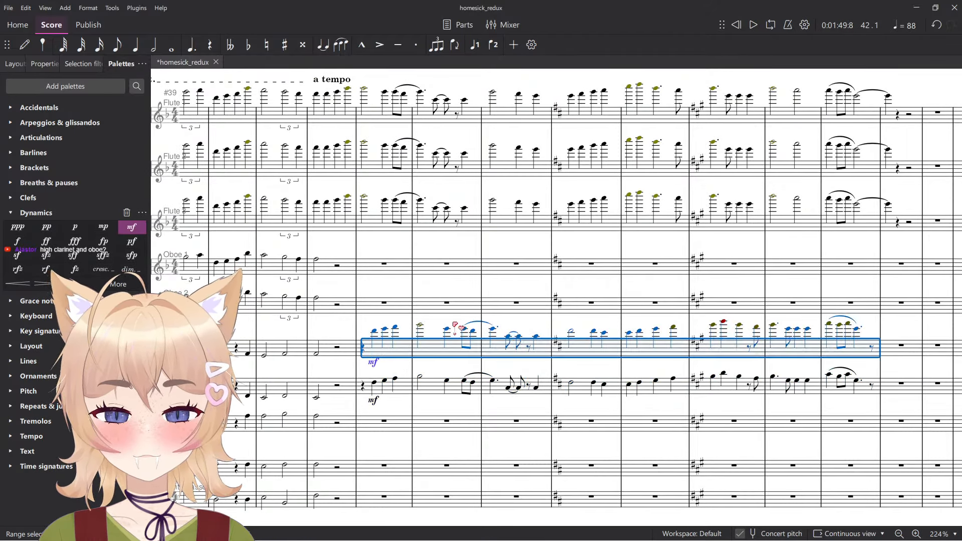
pyautogui.hotkey('ctrl', 'x')
pyautogui.click(389, 270)
pyautogui.hotkey('ctrl', 'v')
# Play the passage from measure 42 to hear Oboe 1 and Clarinet in B♭ 2 sharing the counter-melody.
pyautogui.press('space')
pyautogui.click(401, 282)
pyautogui.keyDown('ctrl'); pyautogui.scroll(-1, 402, 282); pyautogui.keyUp('ctrl')
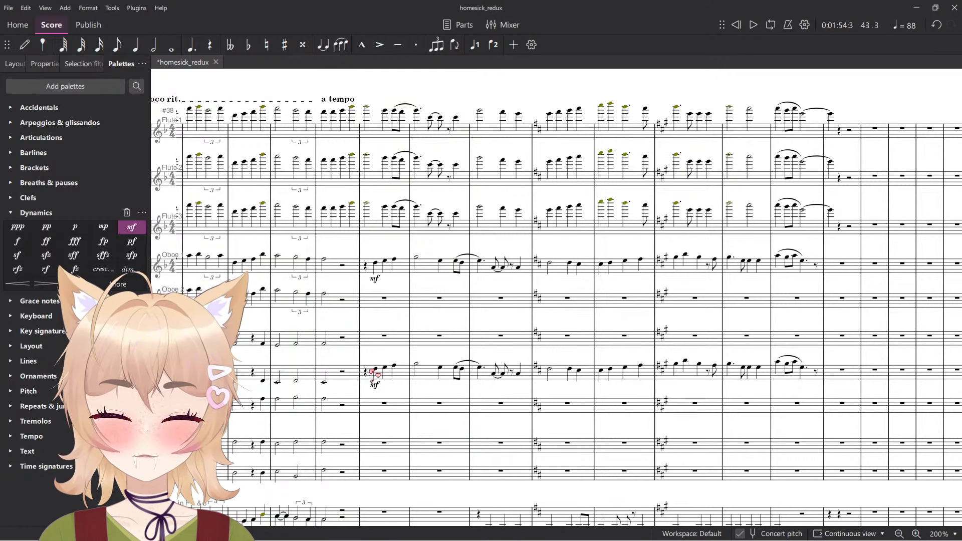
pyautogui.press('Escape')
pyautogui.hotkey('alt', 'space')
pyautogui.press('Escape')
pyautogui.press('space')
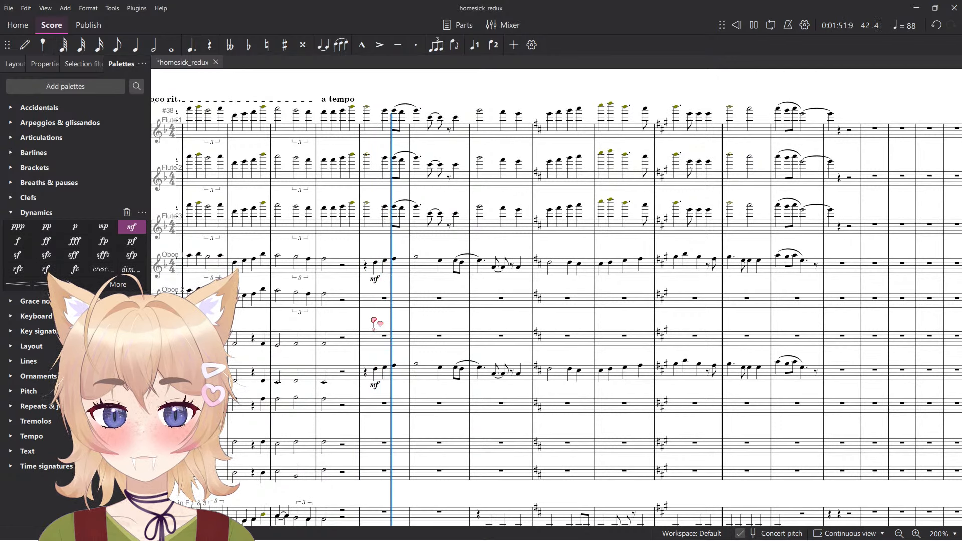
# Lower Clarinet in B♭ 2's counter-melody from measure 42 by an octave and play back the result around measure 46.
pyautogui.keyDown('shift'); pyautogui.click(800, 369); pyautogui.keyUp('shift')
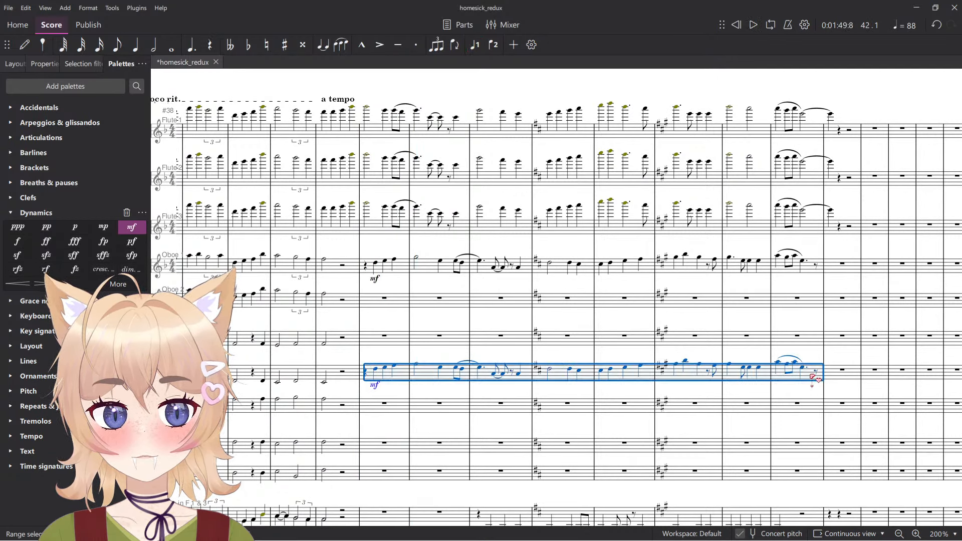
pyautogui.press('space')
pyautogui.click(625, 390)
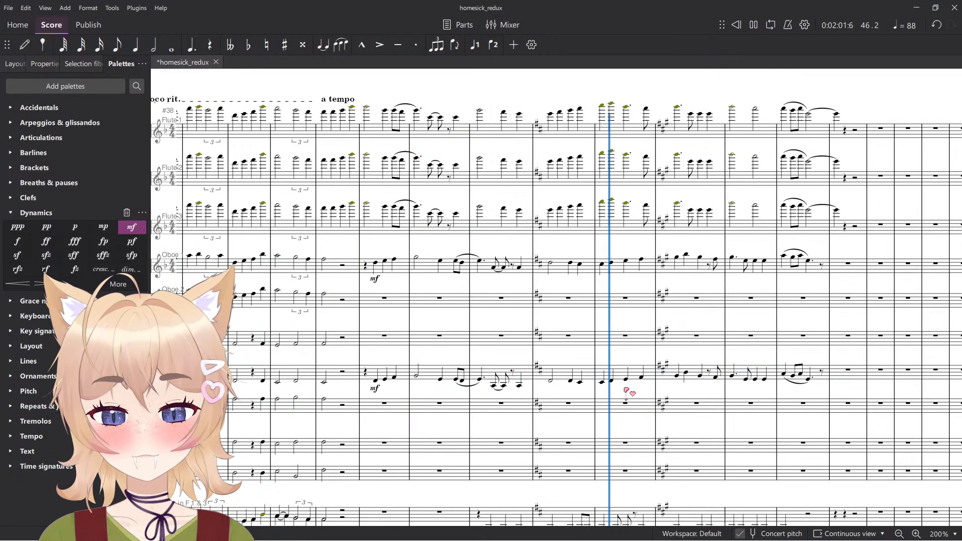
# Listen to the passage again while comparing the flute and oboe staves with the string staves.
pyautogui.scroll(-2, 388, 293)
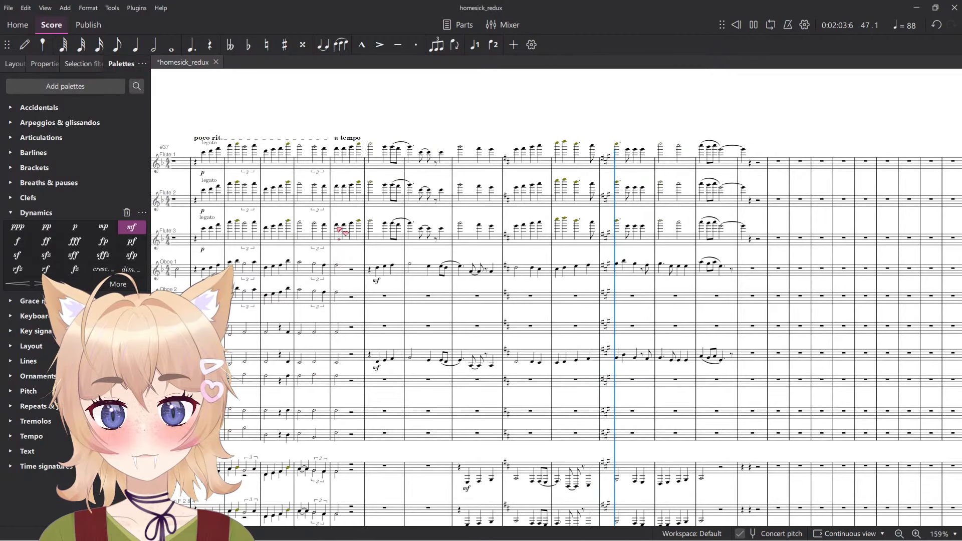
pyautogui.scroll(-10, 361, 251)
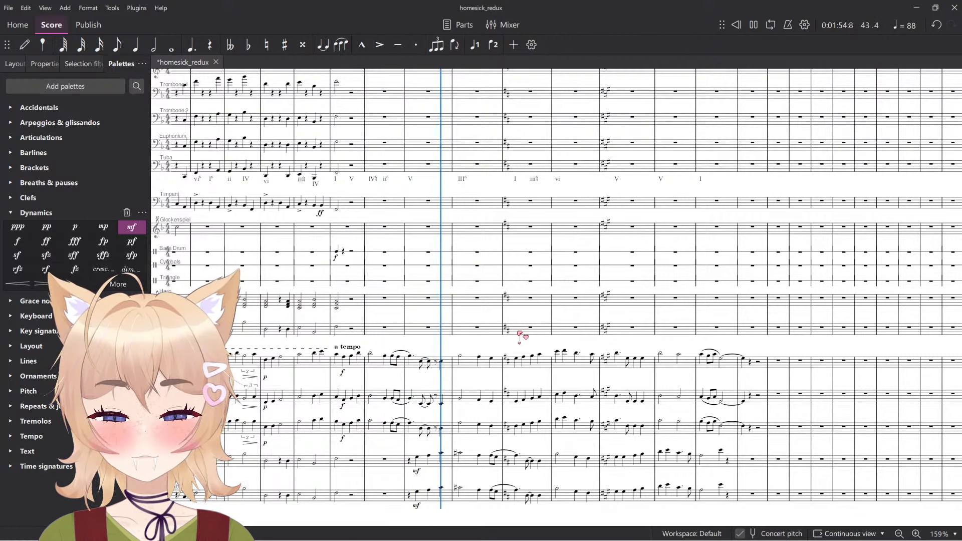
pyautogui.scroll(10, 531, 326)
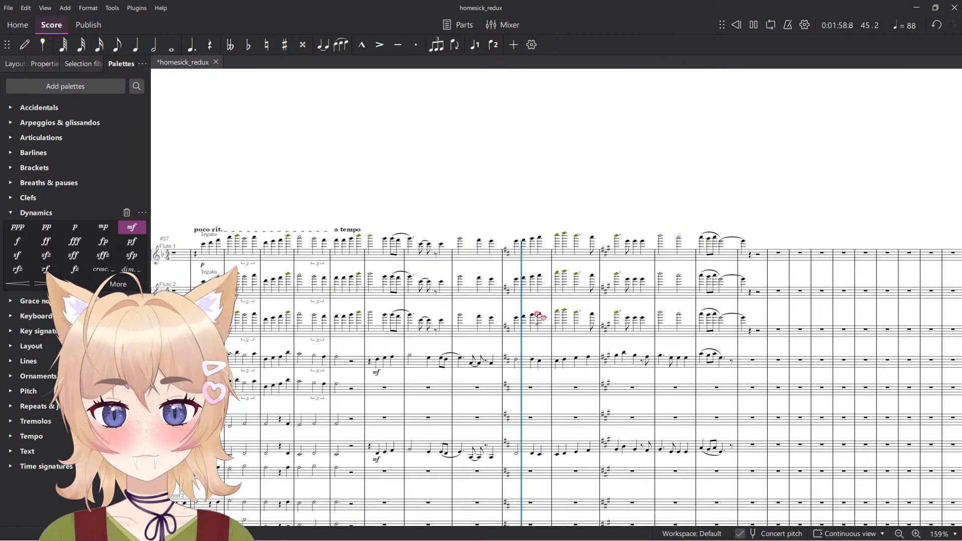
pyautogui.scroll(-10, 539, 317)
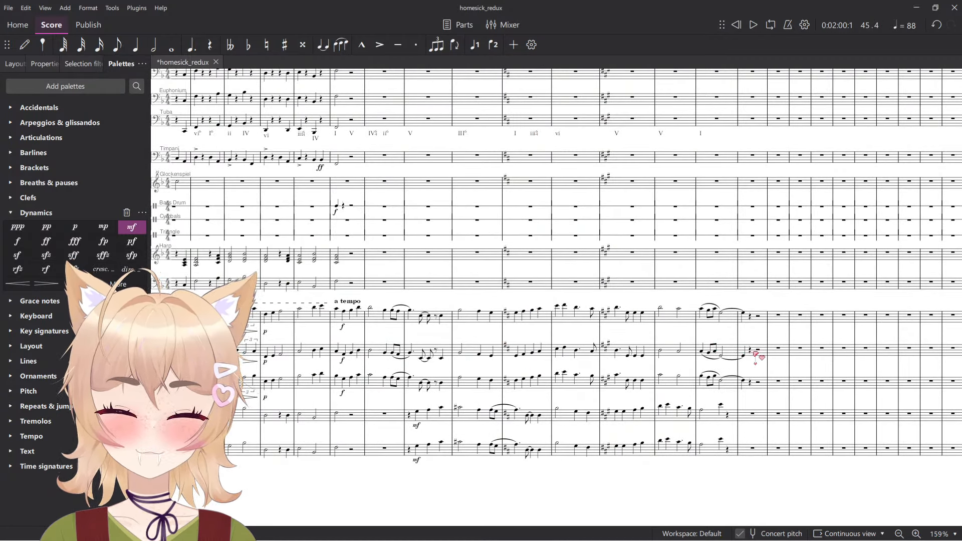
# Raise the melody on the staff below Violins 1 by an octave from the second beat of measure 41.
pyautogui.scroll(5, 352, 398)
pyautogui.keyDown('shift'); pyautogui.click(343, 331); pyautogui.keyUp('shift')
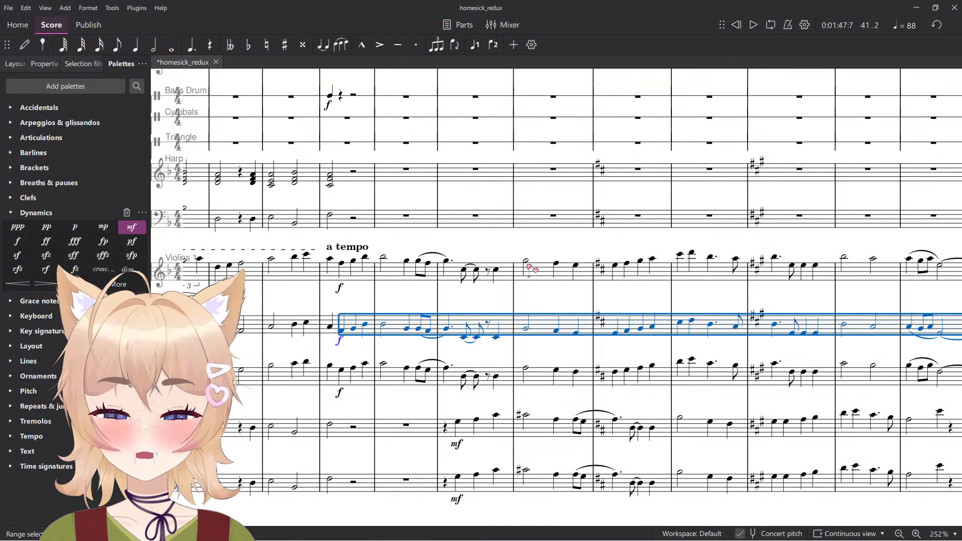
pyautogui.hotkey('ctrl', 'Up')
pyautogui.click(553, 295)
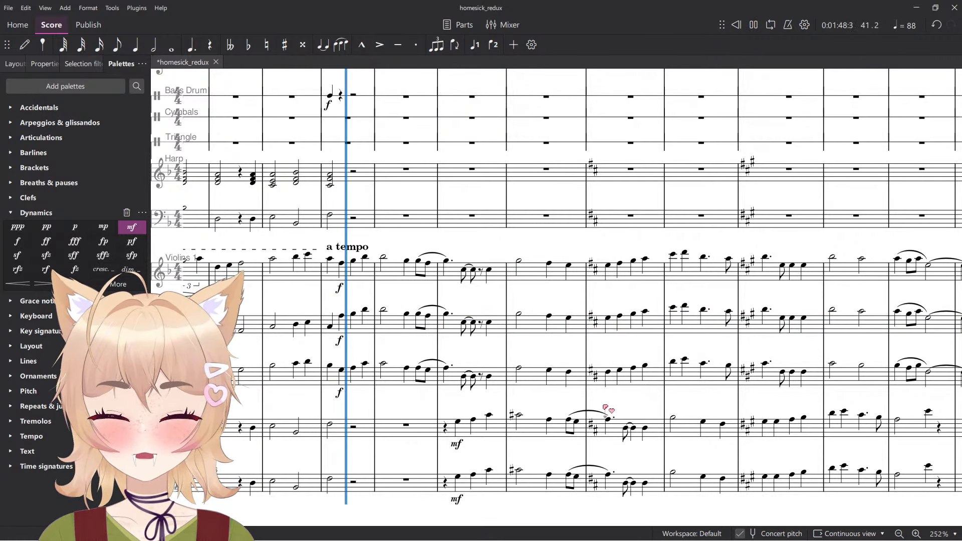
# Play the passage through measure 49 and replay it from measure 43, following the string and woodwind staves.
pyautogui.scroll(-1, 606, 408)
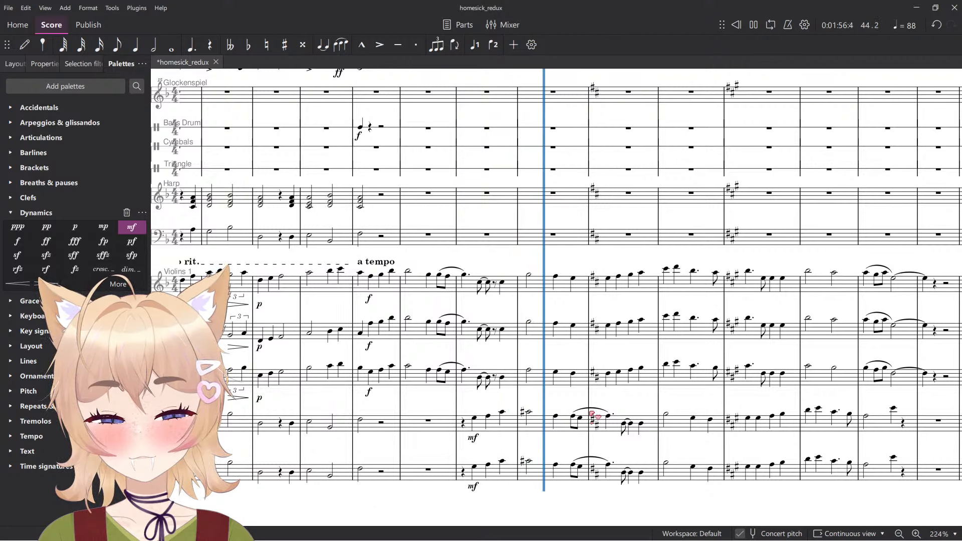
pyautogui.scroll(-4, 454, 360)
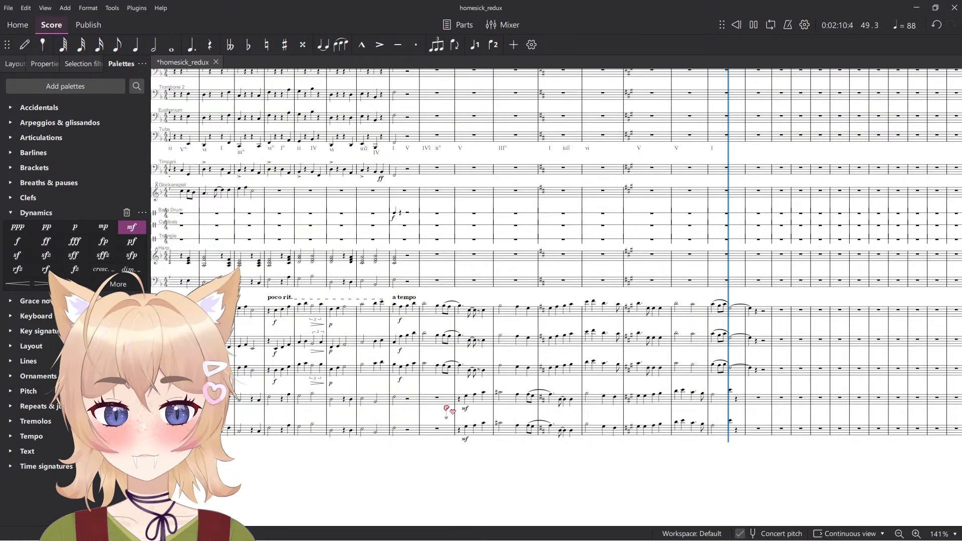
pyautogui.scroll(3, 473, 398)
pyautogui.click(469, 396)
pyautogui.scroll(18, 500, 459)
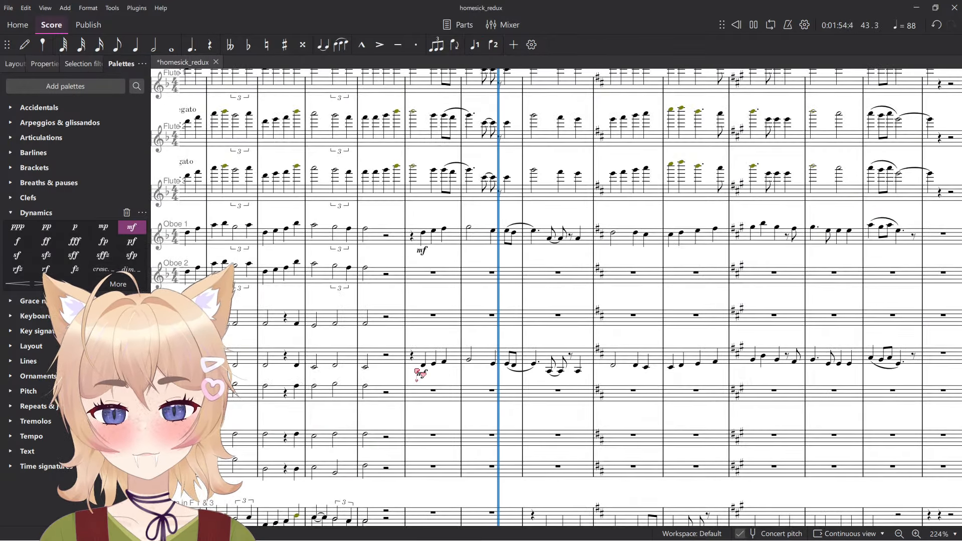
# Move Oboe 1's counter-melody from measure 42 back into Clarinet in B♭ 1.
pyautogui.press('space')
pyautogui.click(412, 356)
pyautogui.press('space')
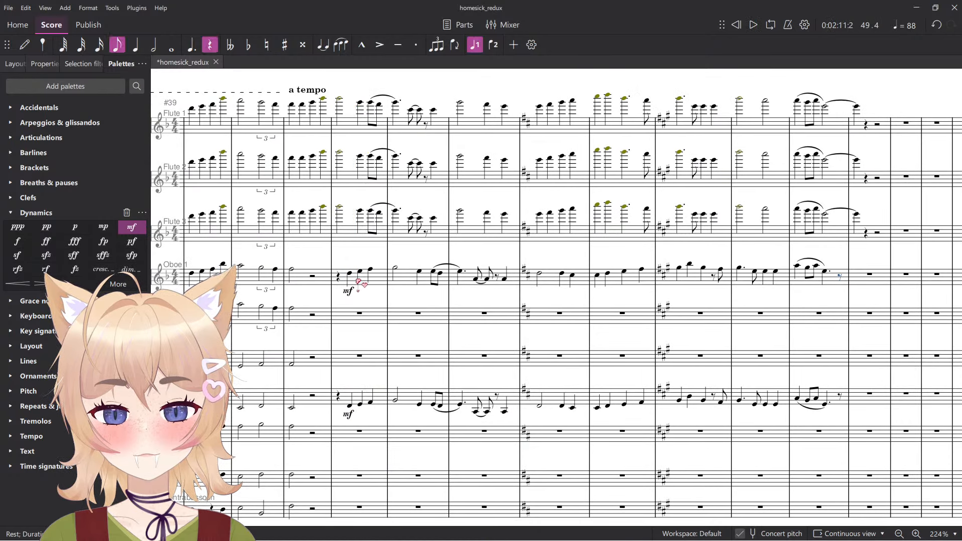
pyautogui.keyDown('shift'); pyautogui.click(344, 277); pyautogui.keyUp('shift')
pyautogui.hotkey('ctrl', 'x')
pyautogui.click(358, 358)
pyautogui.hotkey('ctrl', 'v')
# Play from measure 42 through measure 47 to hear both clarinets with the flutes, horns and strings.
pyautogui.press('space')
pyautogui.click(383, 335)
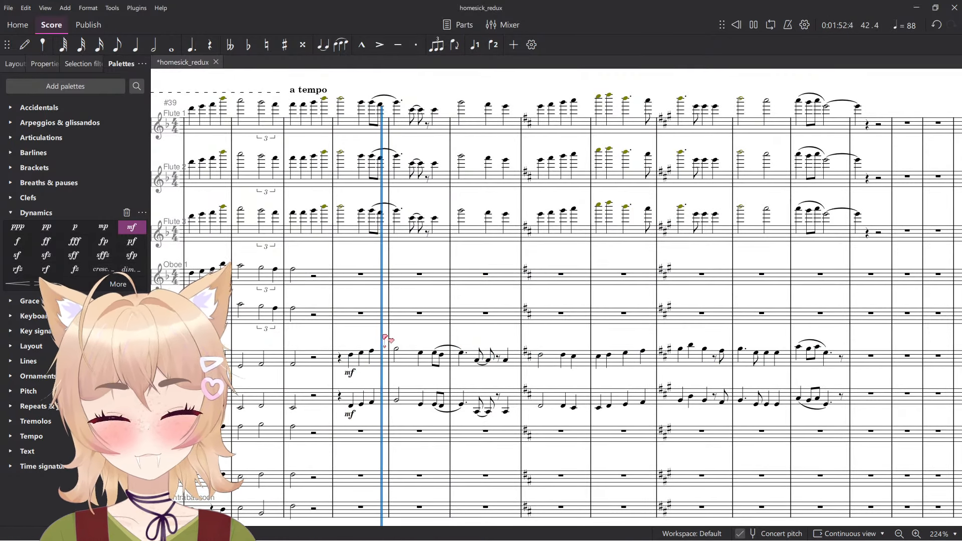
pyautogui.scroll(-1, 433, 306)
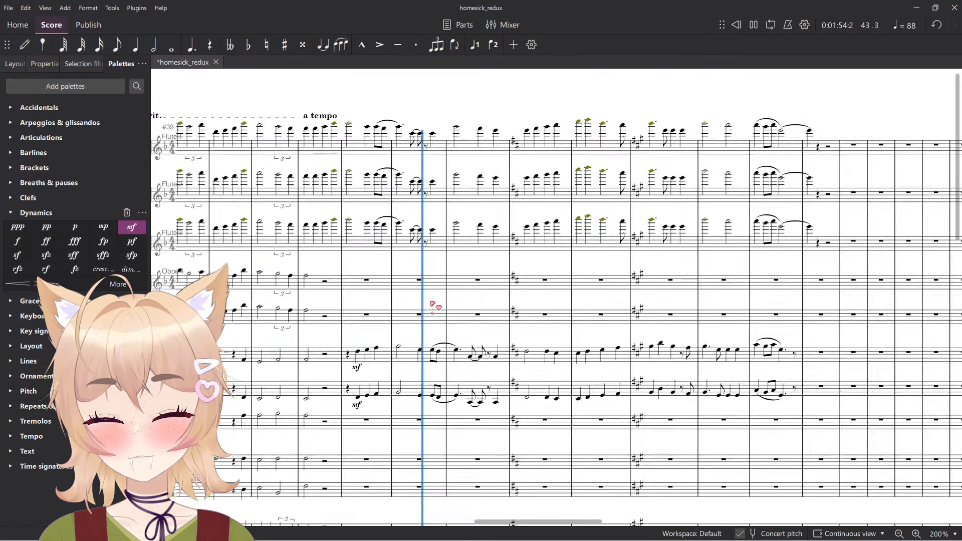
pyautogui.scroll(-3, 434, 306)
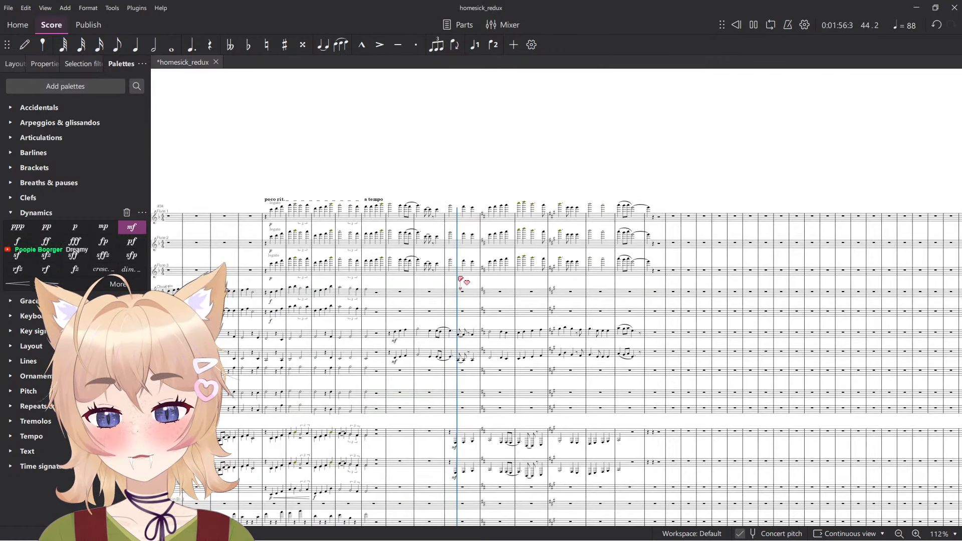
pyautogui.scroll(1, 526, 419)
pyautogui.scroll(-3, 472, 414)
pyautogui.scroll(3, 331, 276)
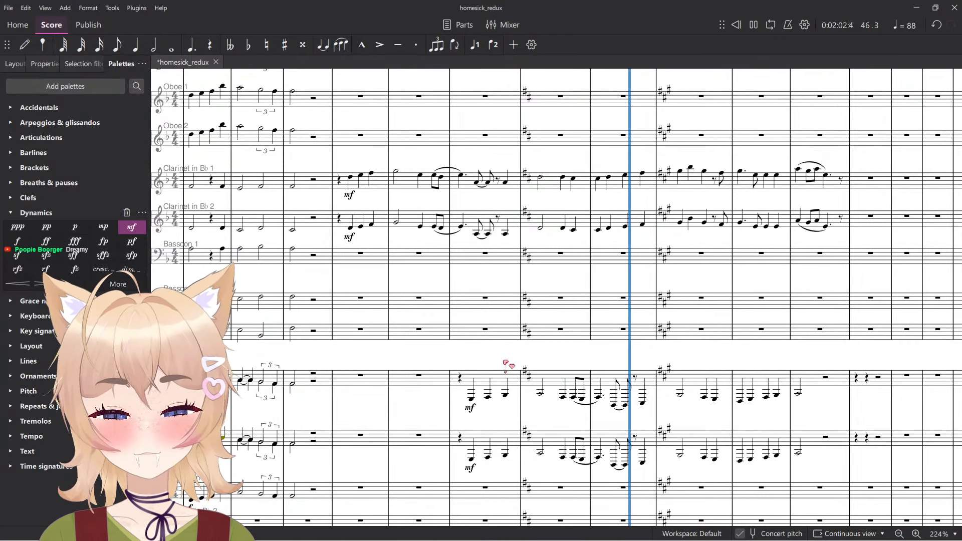
pyautogui.scroll(-4, 586, 429)
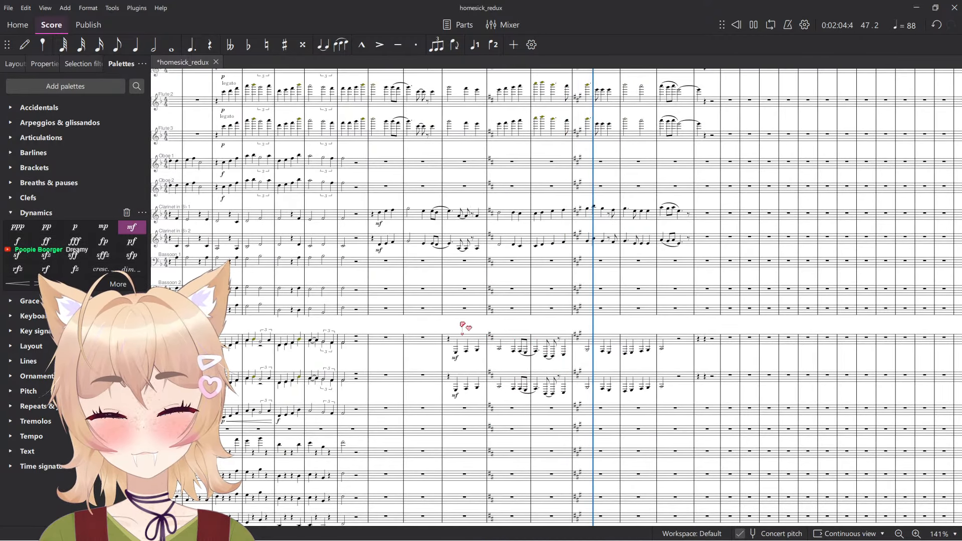
pyautogui.scroll(-5, 463, 326)
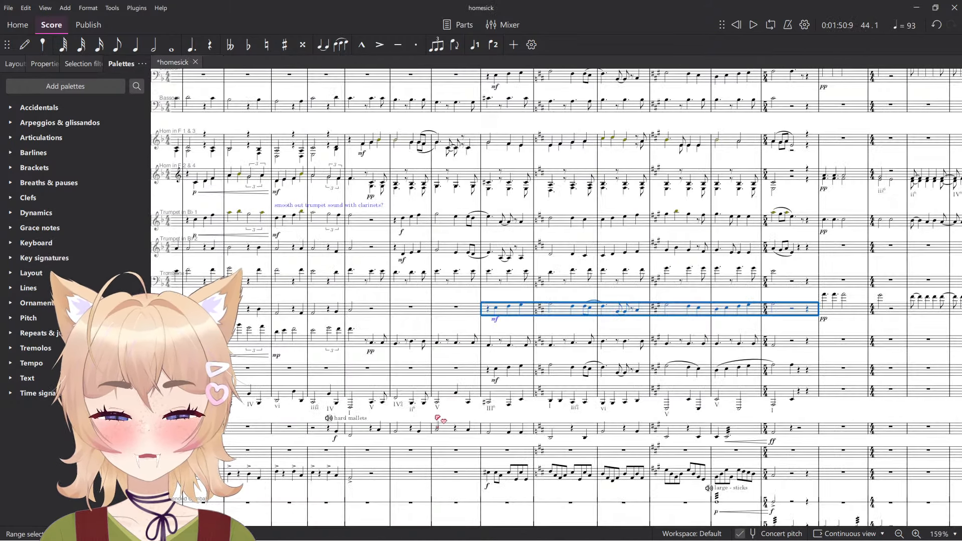
# Clear the Trombone 2 selection in the original homesick score and play it from measure 41 as a brass reference.
pyautogui.press('Escape')
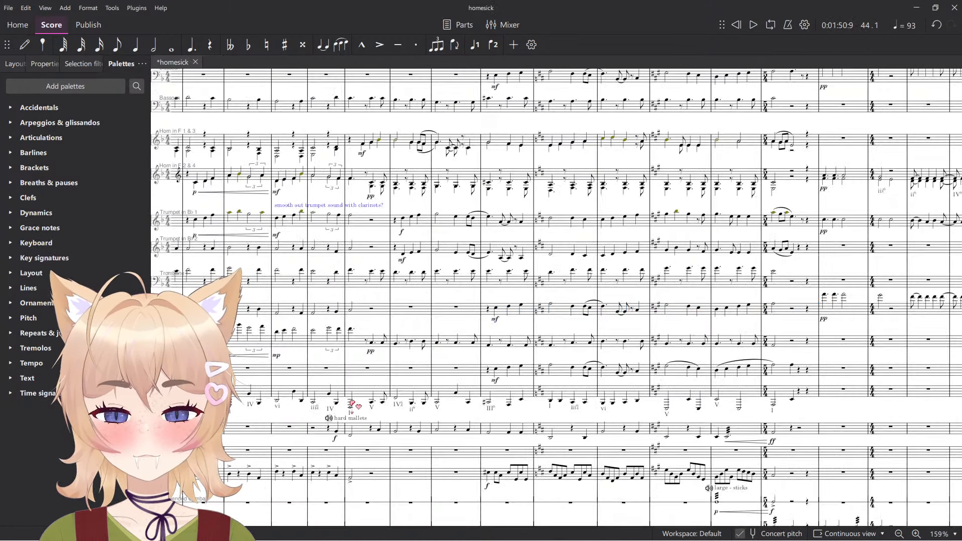
pyautogui.scroll(3, 396, 384)
pyautogui.click(379, 398)
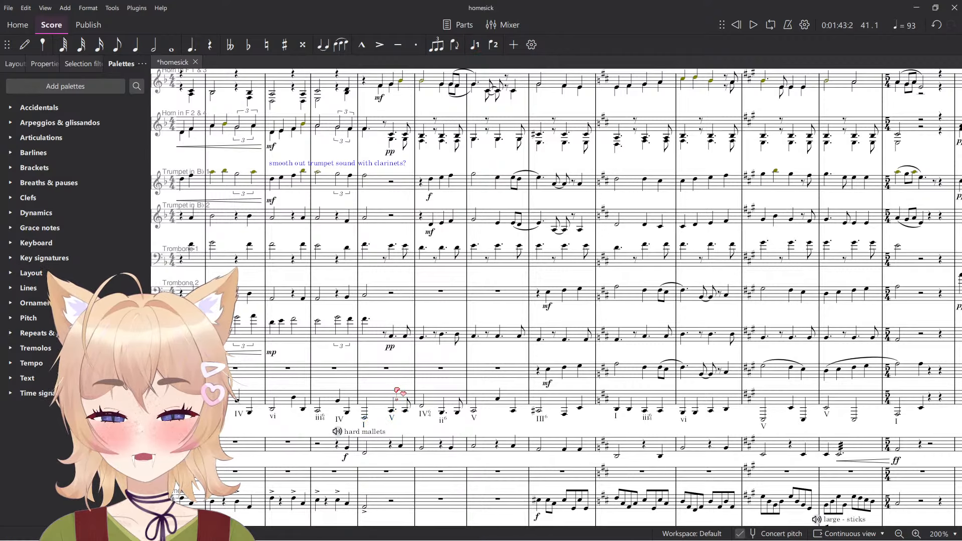
pyautogui.scroll(-5, 401, 393)
pyautogui.press('space')
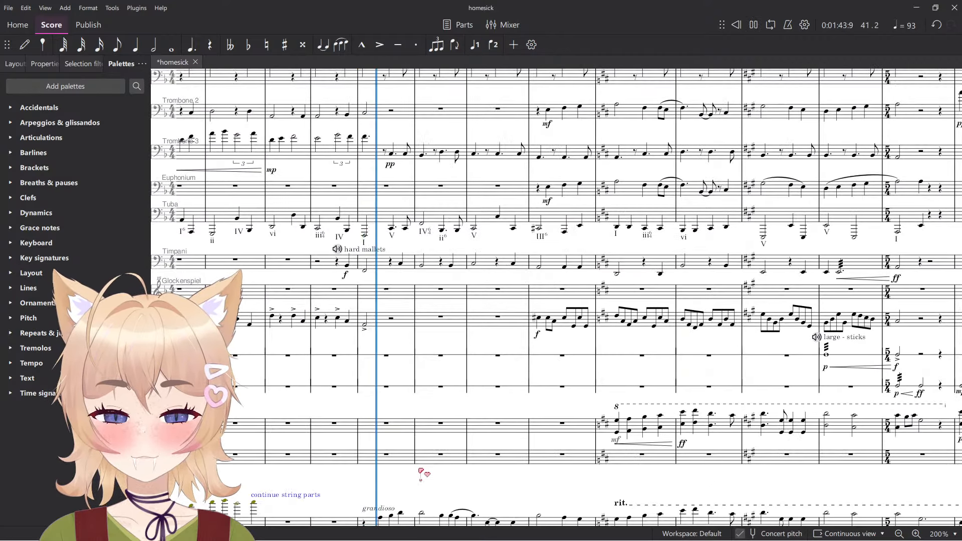
# Replay the original homesick score from measure 41, following the trombone, euphonium, tuba and timpani staves.
pyautogui.scroll(-3, 420, 472)
pyautogui.scroll(3, 428, 448)
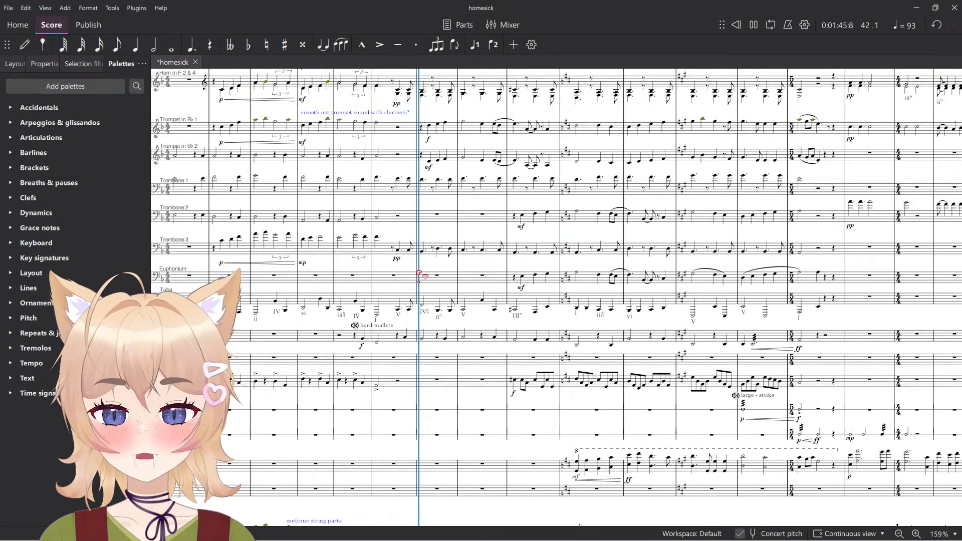
pyautogui.scroll(5, 421, 276)
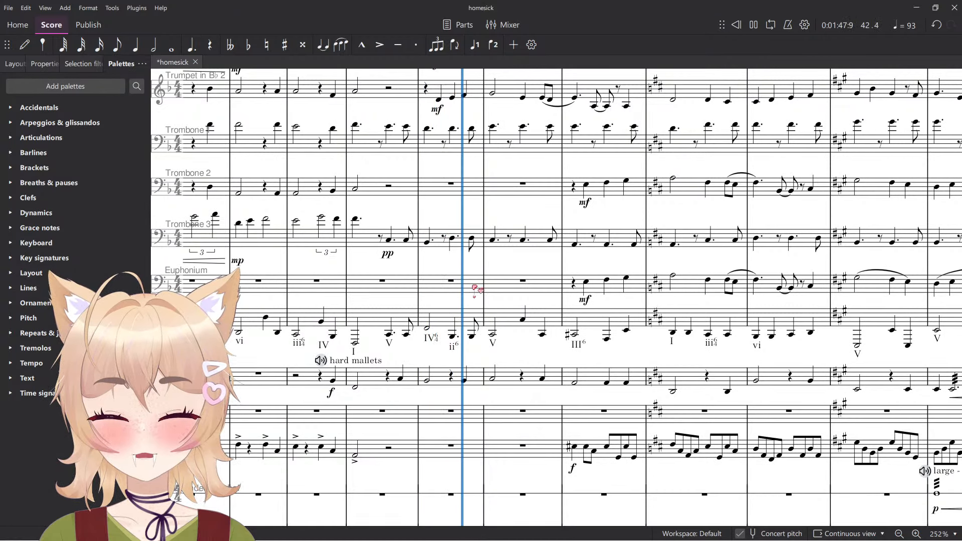
pyautogui.press('space')
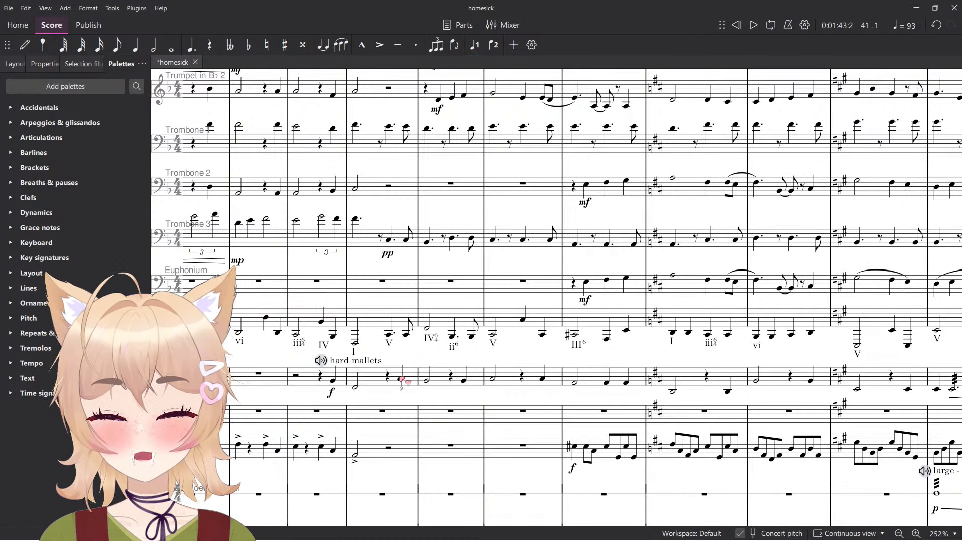
pyautogui.scroll(3, 426, 354)
pyautogui.press('space')
pyautogui.scroll(-3, 434, 383)
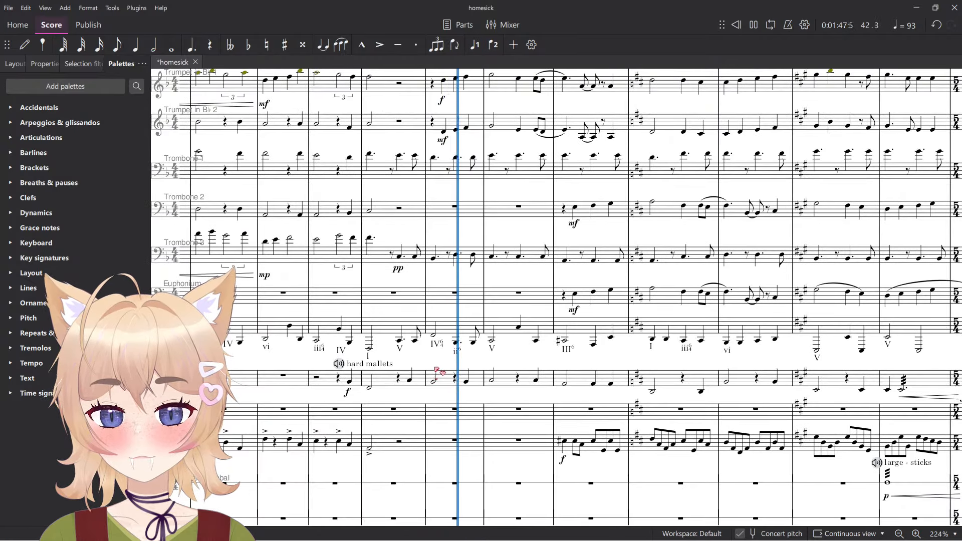
pyautogui.press('space')
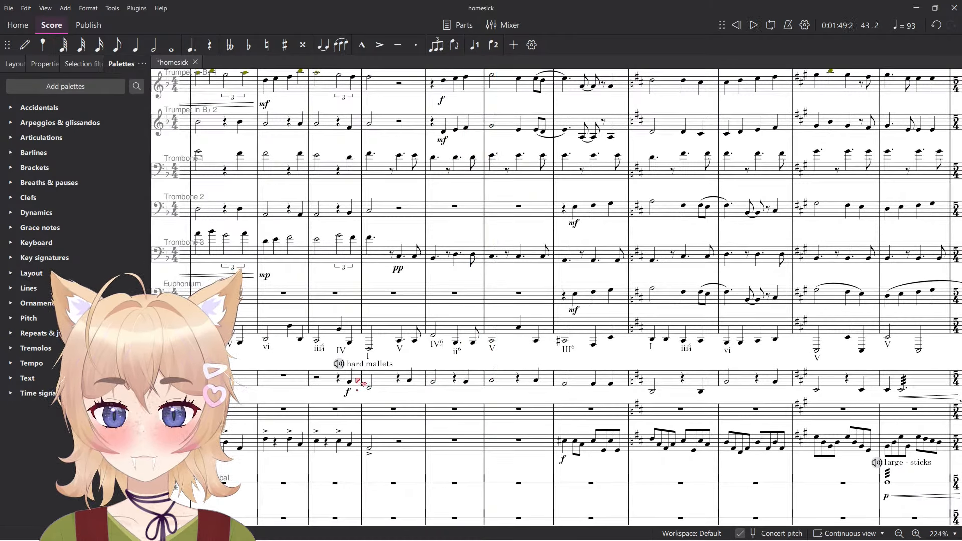
# Copy the original homesick score's timpani part for measures 41 to 49 into homesick_redux's Timpani at measure 41 and listen to its start.
pyautogui.hscroll(5, 741, 398)
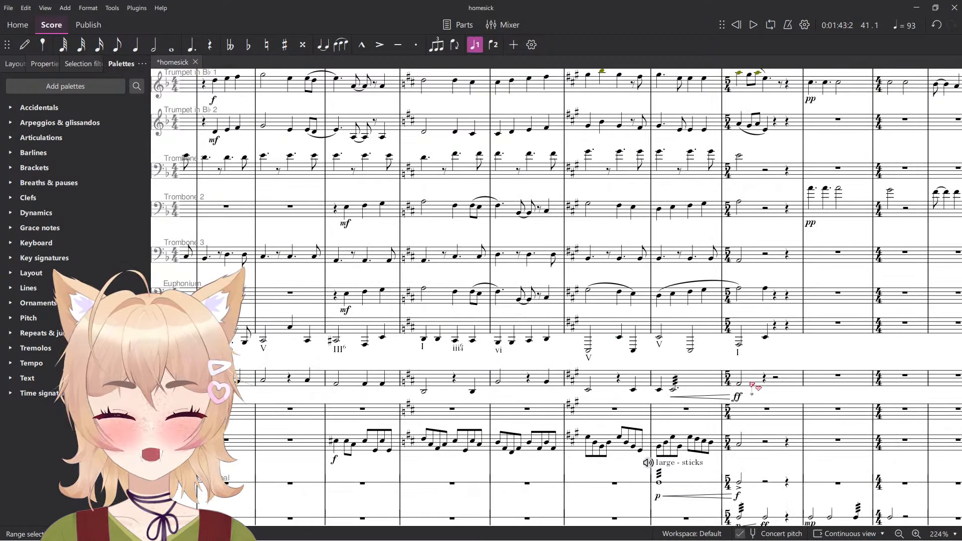
pyautogui.keyDown('shift'); pyautogui.click(751, 384); pyautogui.keyUp('shift')
pyautogui.moveTo(629, 354); pyautogui.dragTo(951, 347)
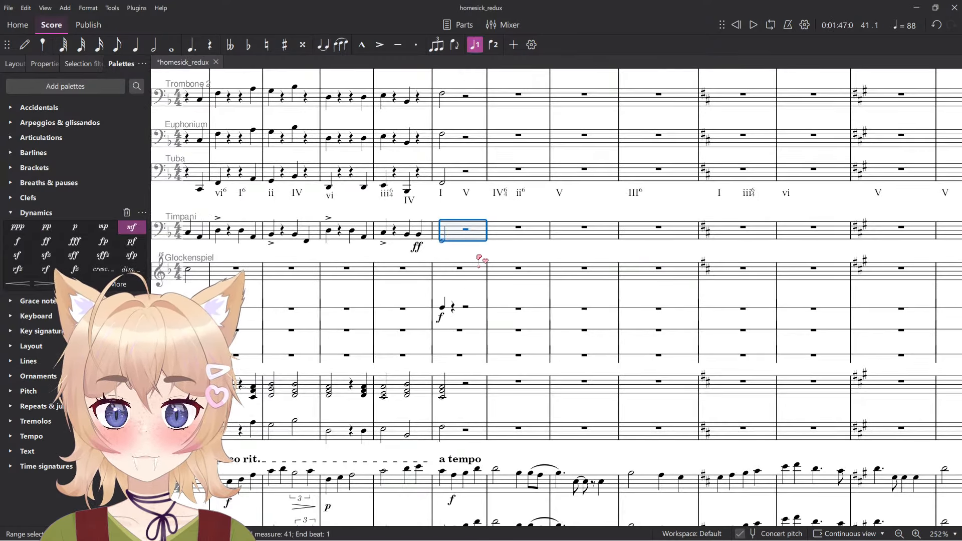
pyautogui.hotkey('ctrl', 'v')
pyautogui.press('space')
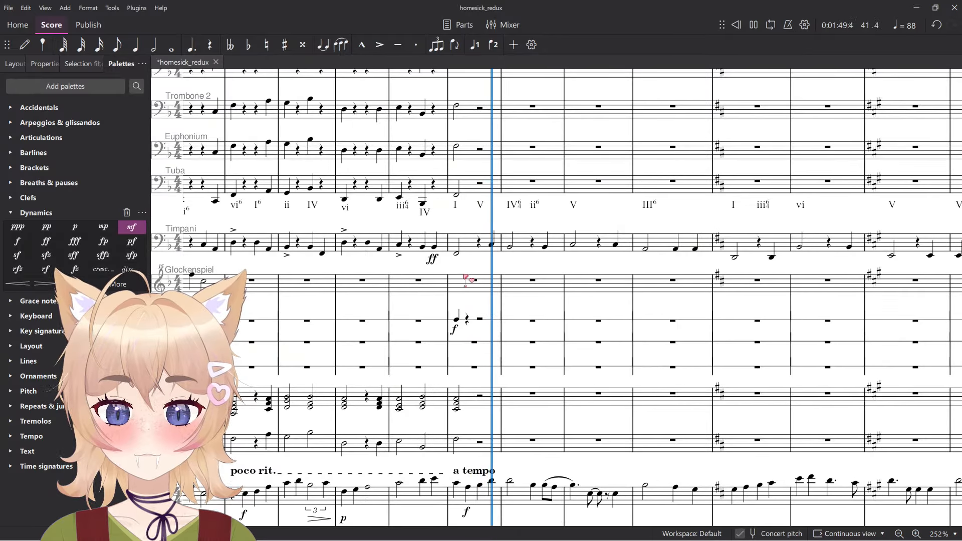
pyautogui.scroll(3, 368, 399)
pyautogui.press('space')
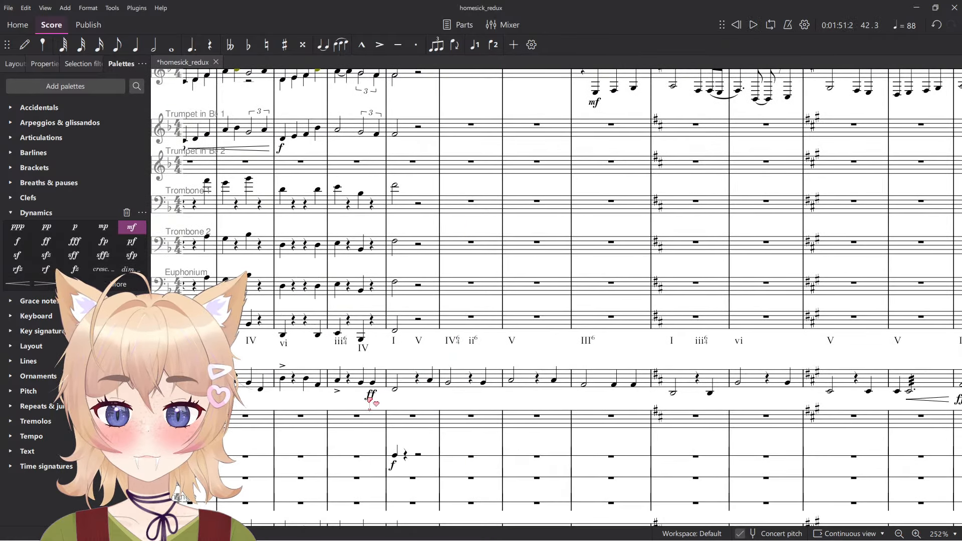
# Change the Timpani's ff dynamic in measure 40 to f and play the passage through measure 49.
pyautogui.click(371, 395)
pyautogui.press('space')
pyautogui.keyDown('ctrl'); pyautogui.scroll(-5, 451, 408); pyautogui.keyUp('ctrl')
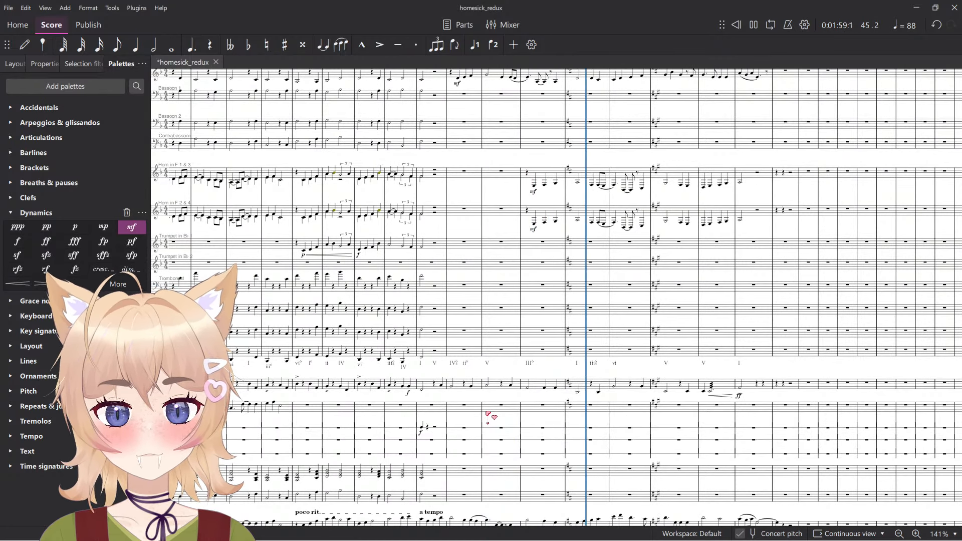
pyautogui.scroll(5, 483, 412)
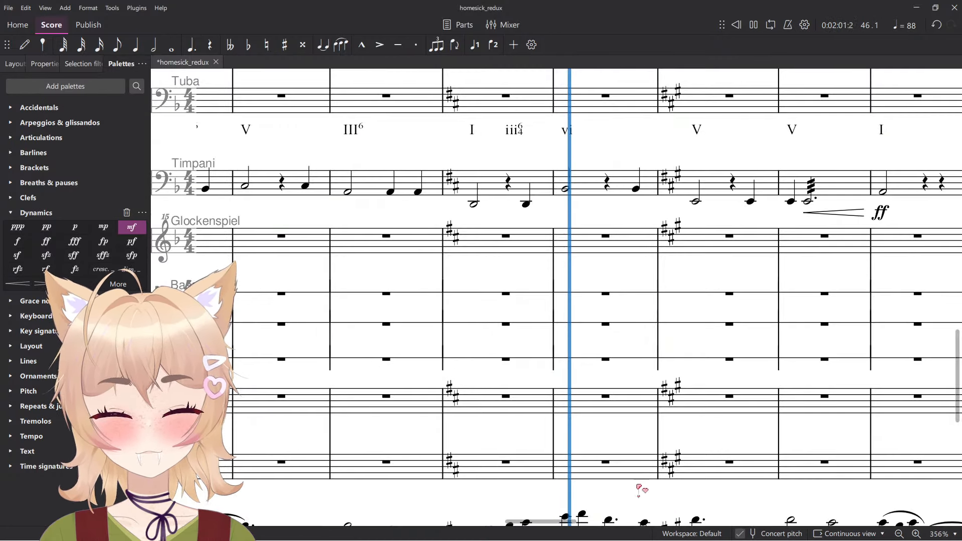
pyautogui.scroll(4, 518, 266)
pyautogui.scroll(-4, 507, 307)
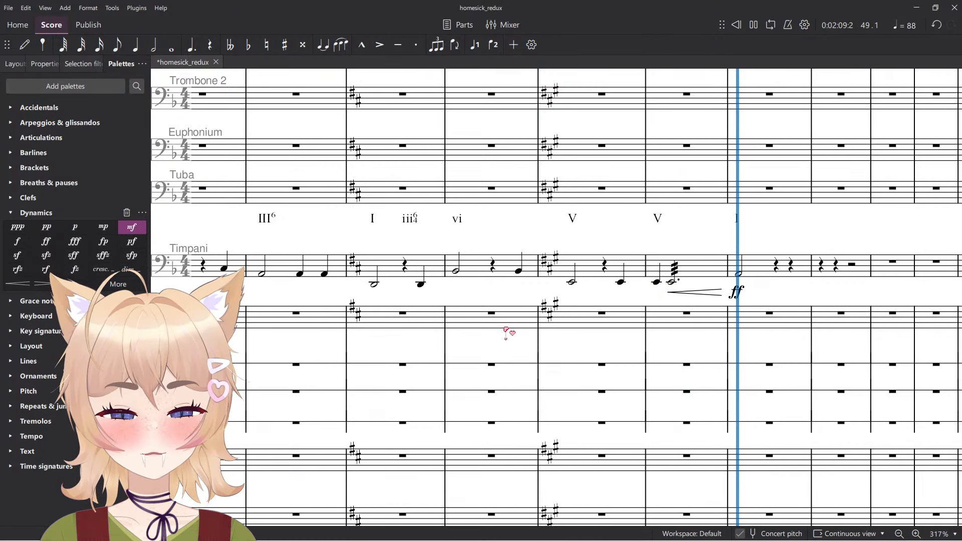
pyautogui.press('space')
# Add a half-note cymbal hit at the start of measure 49 and mark it ff.
pyautogui.press('n')
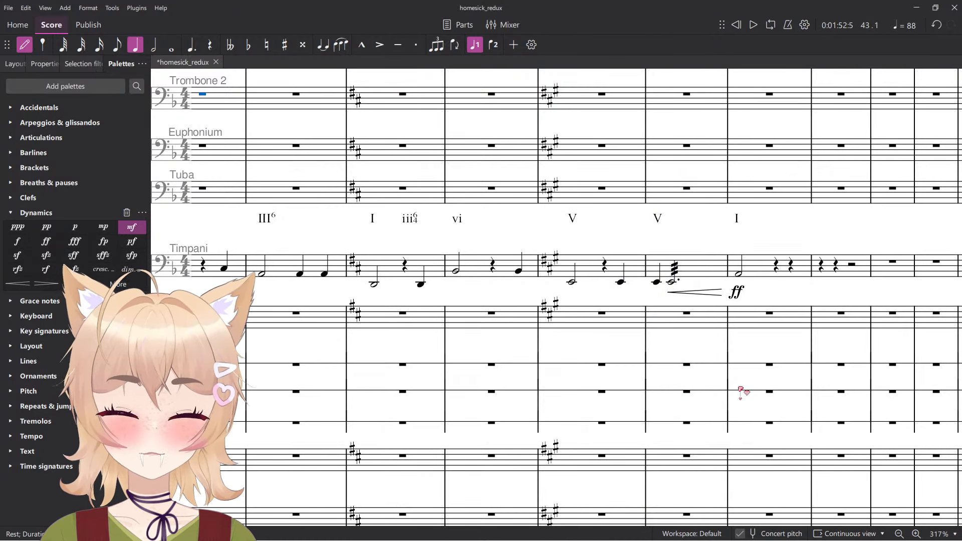
pyautogui.press('6')
pyautogui.click(738, 390)
pyautogui.press('Escape')
pyautogui.press('n')
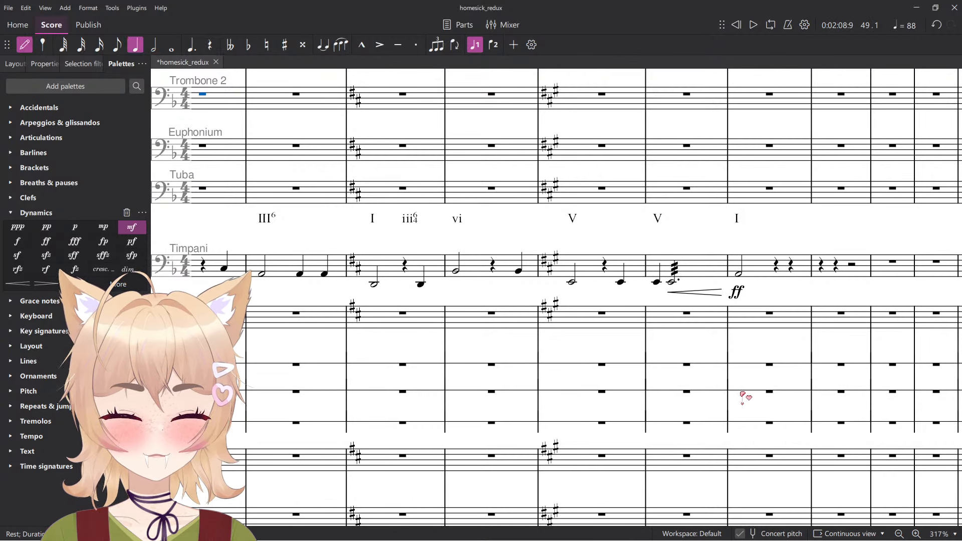
pyautogui.click(738, 391)
pyautogui.press('Escape')
pyautogui.press('6')
pyautogui.hotkey('ctrl', 'd')
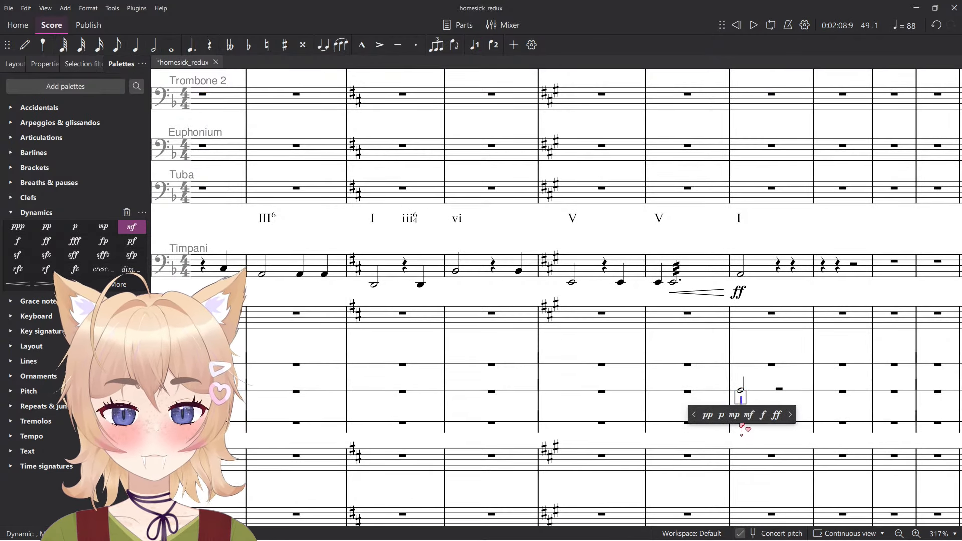
pyautogui.click(766, 417)
pyautogui.click(775, 426)
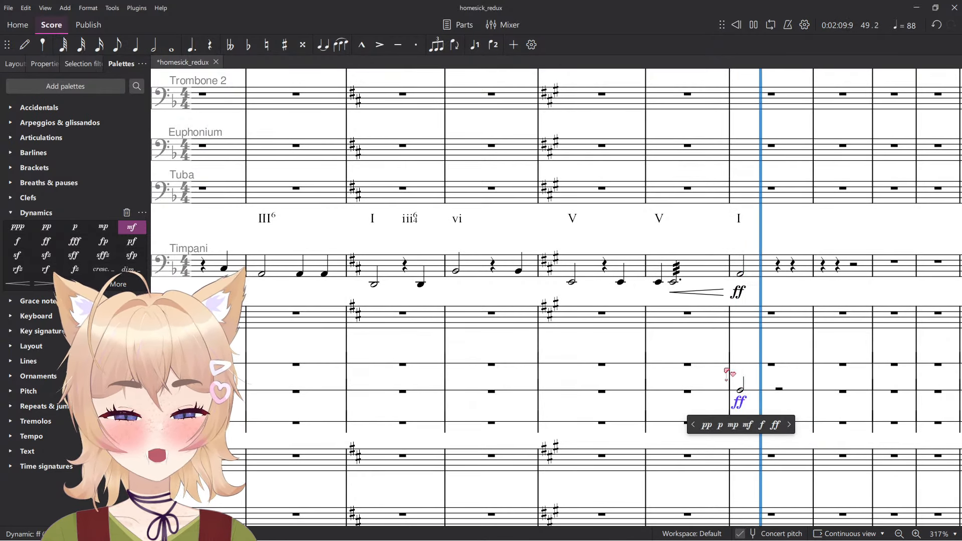
# Add a half-note Bass Drum hit marked ff at the start of measure 49 and play it with the cymbal.
pyautogui.click(675, 283)
pyautogui.press('n')
pyautogui.click(740, 365)
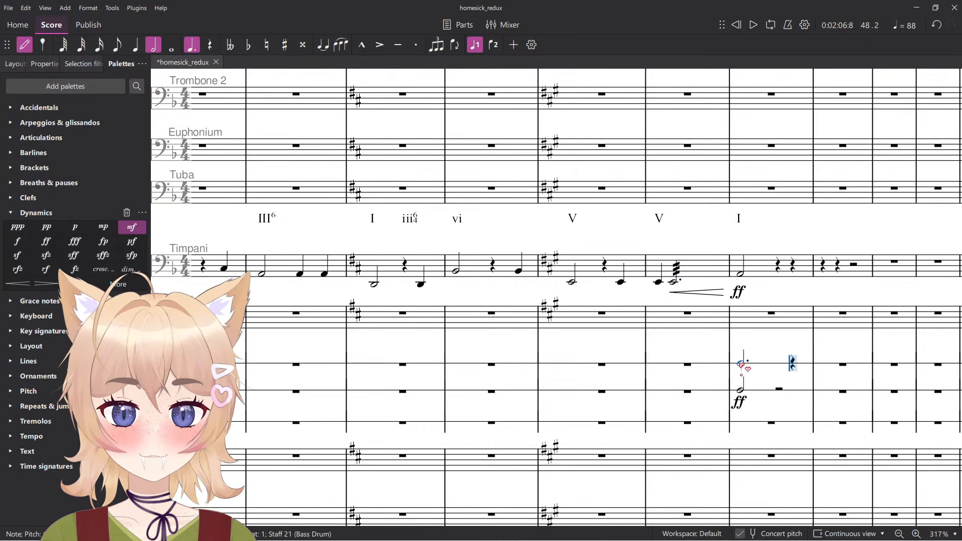
pyautogui.press('Escape')
pyautogui.press('6')
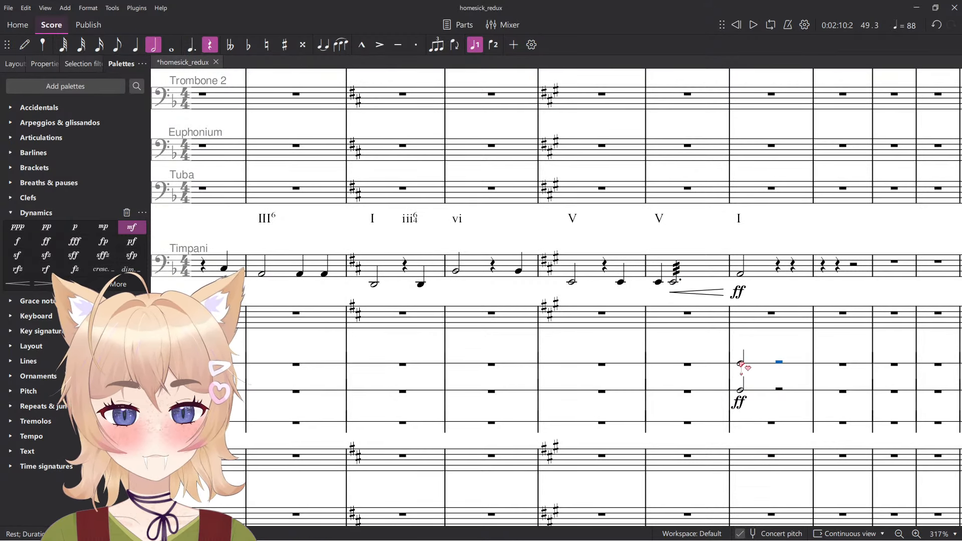
pyautogui.hotkey('ctrl', 'd')
pyautogui.press('Escape')
pyautogui.press('space')
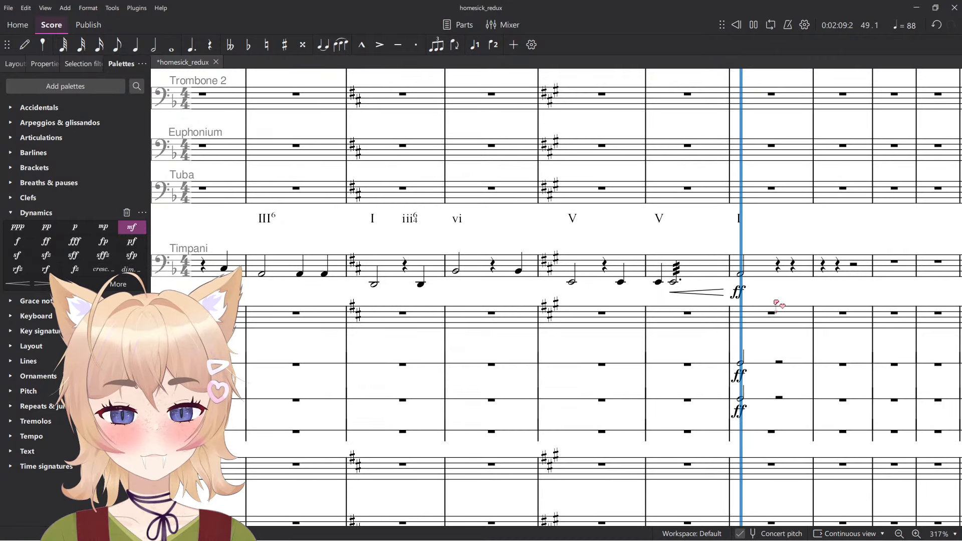
# Replay the percussion hit in measure 49 and set the Bass Drum's dynamic there to f.
pyautogui.scroll(-5, 726, 295)
pyautogui.click(725, 295)
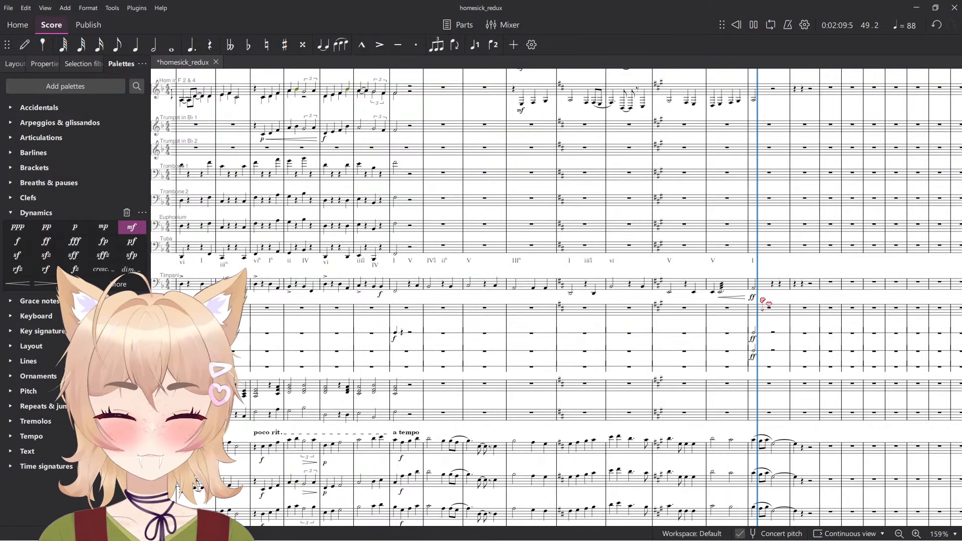
pyautogui.click(754, 340)
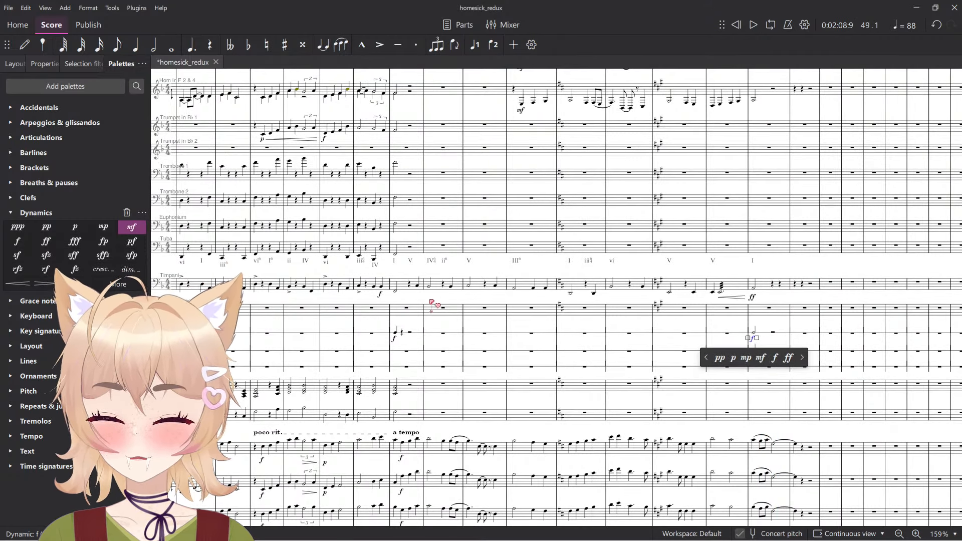
# Change the Bass Drum's note in measure 41 to a half note and save the score.
pyautogui.scroll(-2, 441, 331)
pyautogui.scroll(2, 451, 339)
pyautogui.click(396, 287)
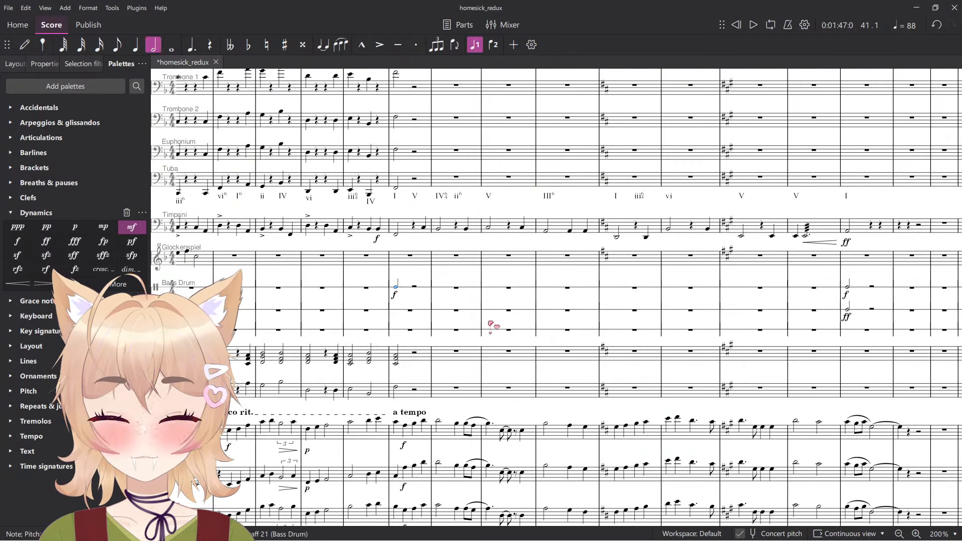
pyautogui.scroll(3, 489, 323)
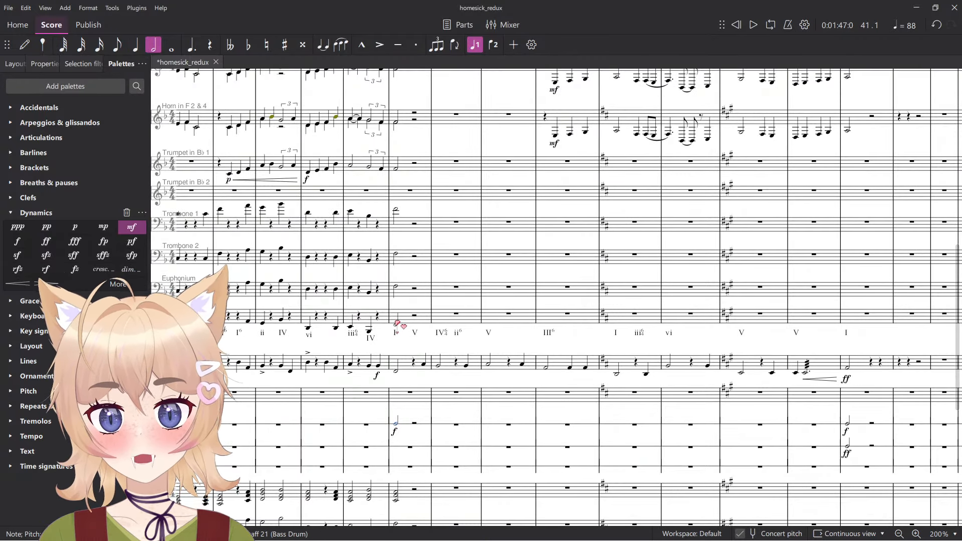
pyautogui.hotkey('ctrl', 's')
# Try to enter the Tuba's rhythm by hand in measure 41, replacing the half rest with quarter rests.
pyautogui.scroll(4, 400, 329)
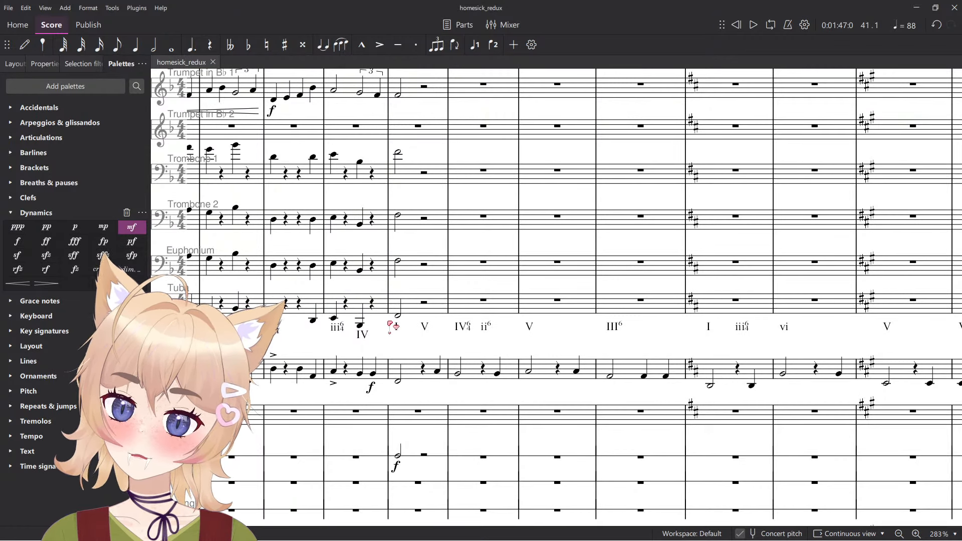
pyautogui.press('n')
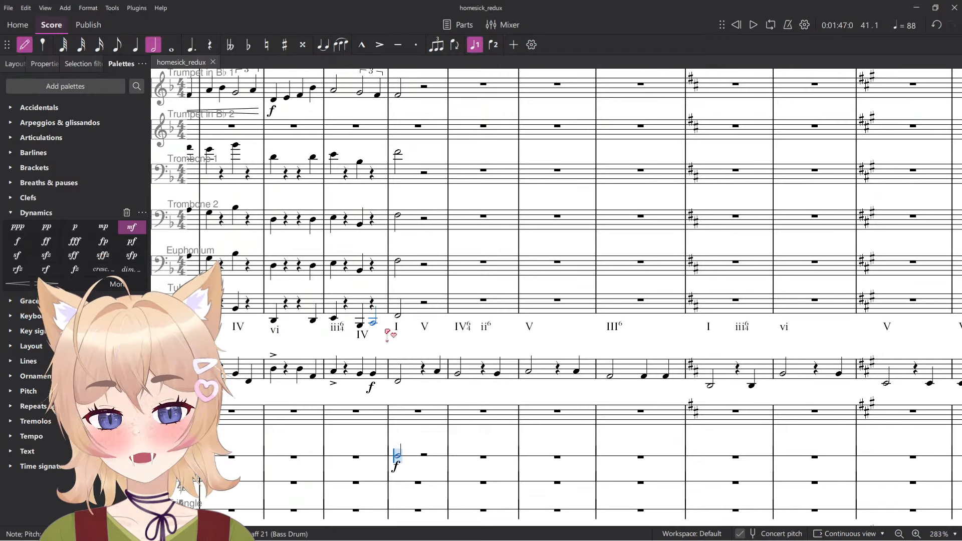
pyautogui.scroll(3, 430, 327)
pyautogui.press('5')
pyautogui.press('0')
pyautogui.press('Escape')
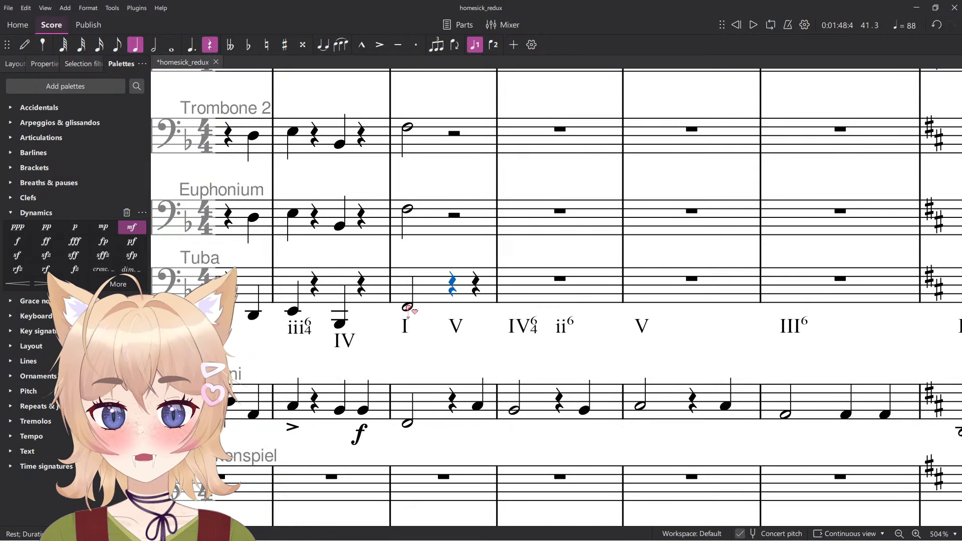
pyautogui.click(408, 306)
pyautogui.scroll(-6, 468, 361)
pyautogui.press('n')
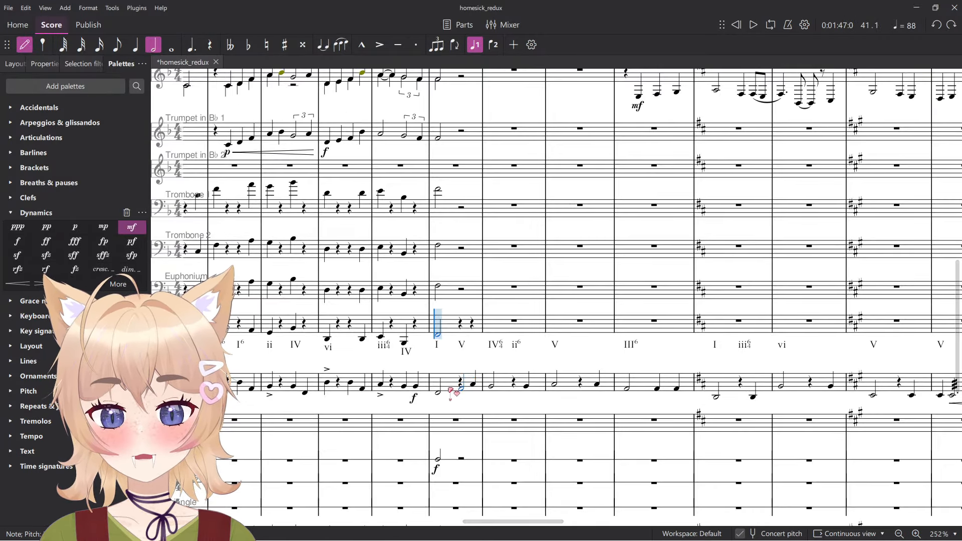
pyautogui.press('Escape')
# Copy the Timpani part from measures 41 to 49 into the Tuba at measure 41 and listen to the doubling.
pyautogui.click(474, 384)
pyautogui.hscroll(7, 495, 379)
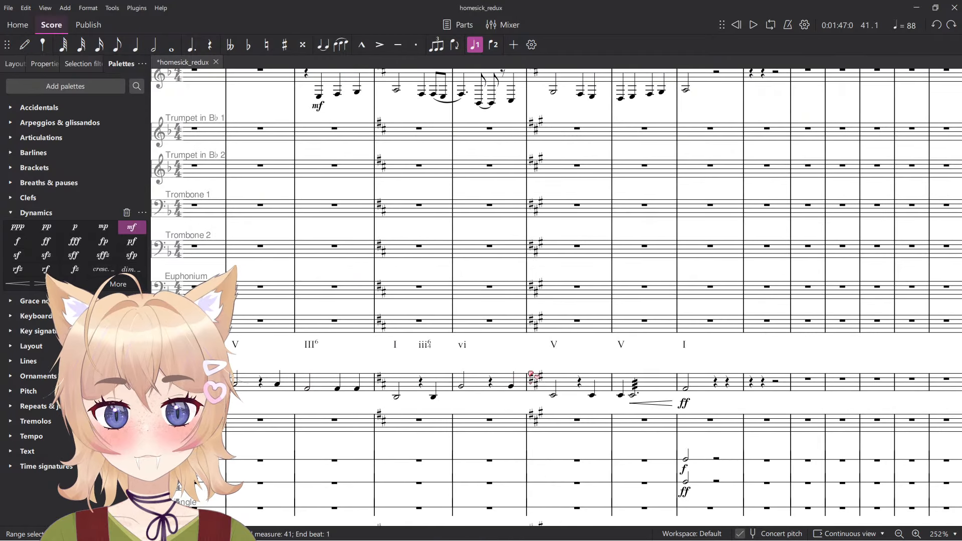
pyautogui.keyDown('shift'); pyautogui.click(723, 387); pyautogui.keyUp('shift')
pyautogui.moveTo(529, 384); pyautogui.dragTo(661, 422)
pyautogui.click(265, 367)
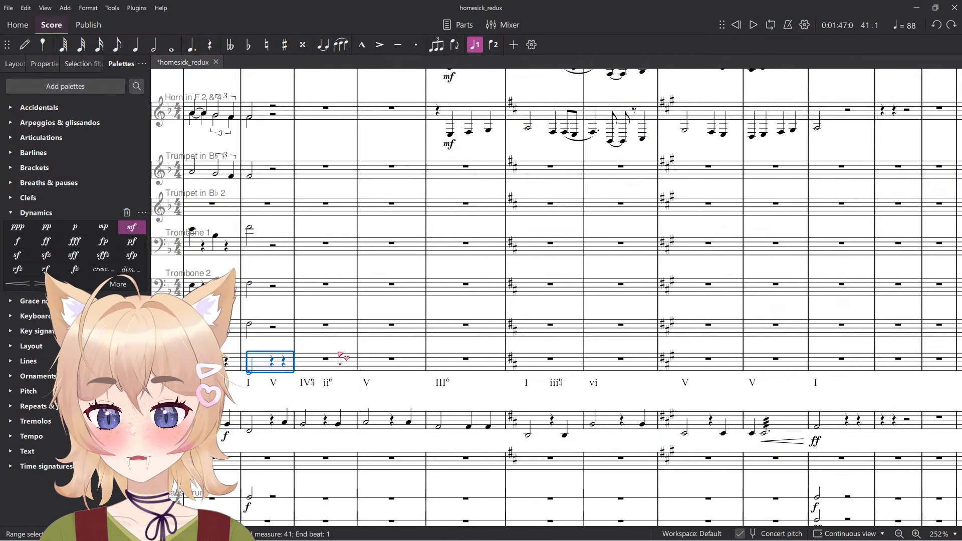
pyautogui.scroll(2, 344, 357)
pyautogui.press('Escape')
pyautogui.click(313, 362)
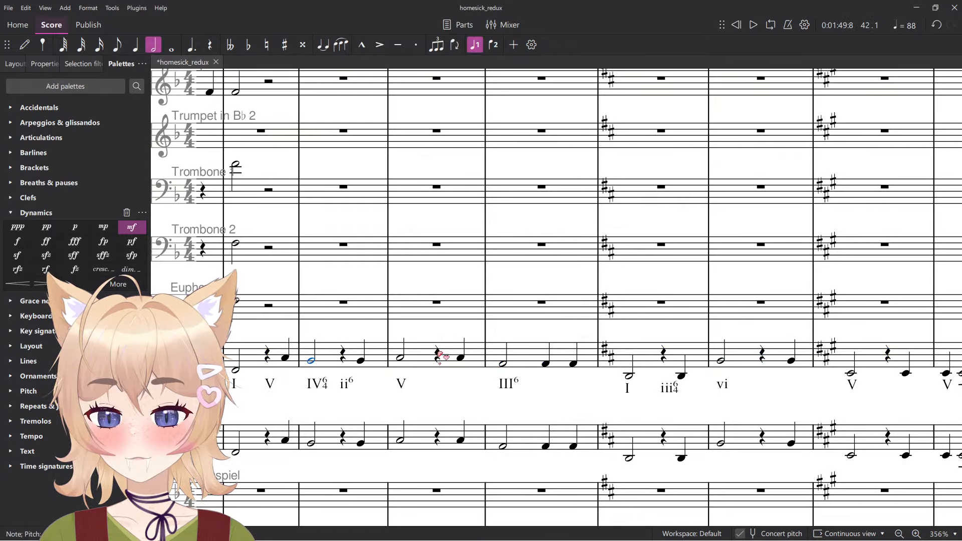
pyautogui.scroll(-3, 437, 360)
pyautogui.press('space')
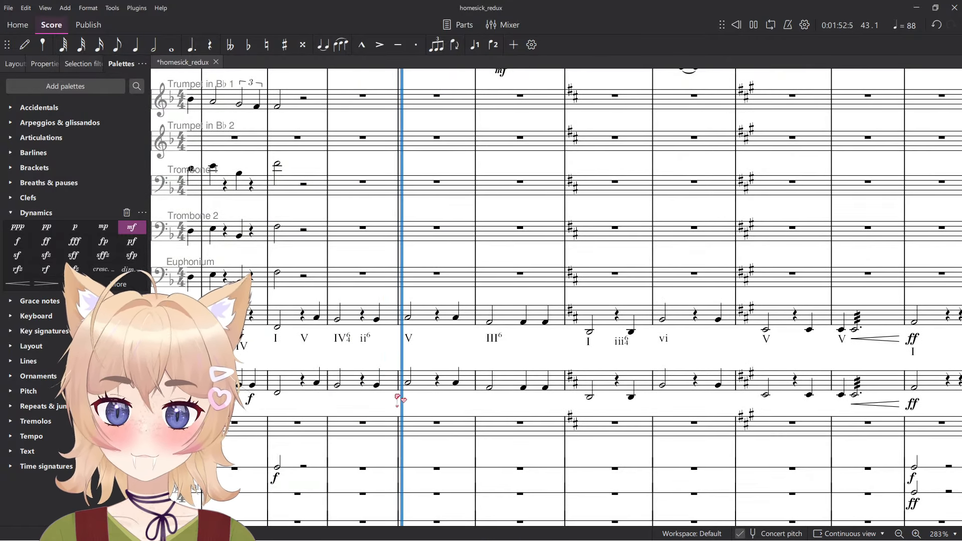
pyautogui.press('space')
# Mark the Tuba's first note in measure 41 f and play the passage through to measure 47.
pyautogui.click(278, 328)
pyautogui.hotkey('ctrl', 'd')
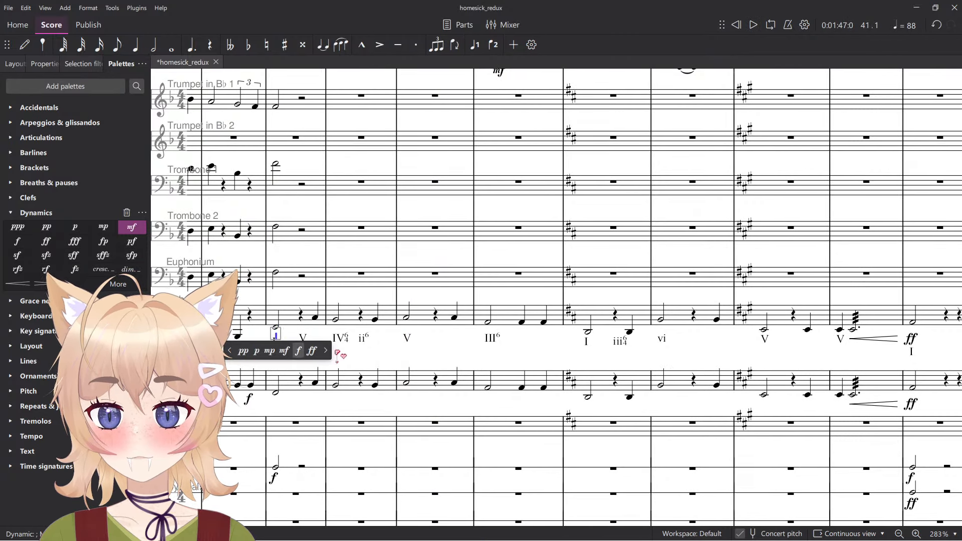
pyautogui.click(299, 351)
pyautogui.press('space')
pyautogui.scroll(-5, 374, 351)
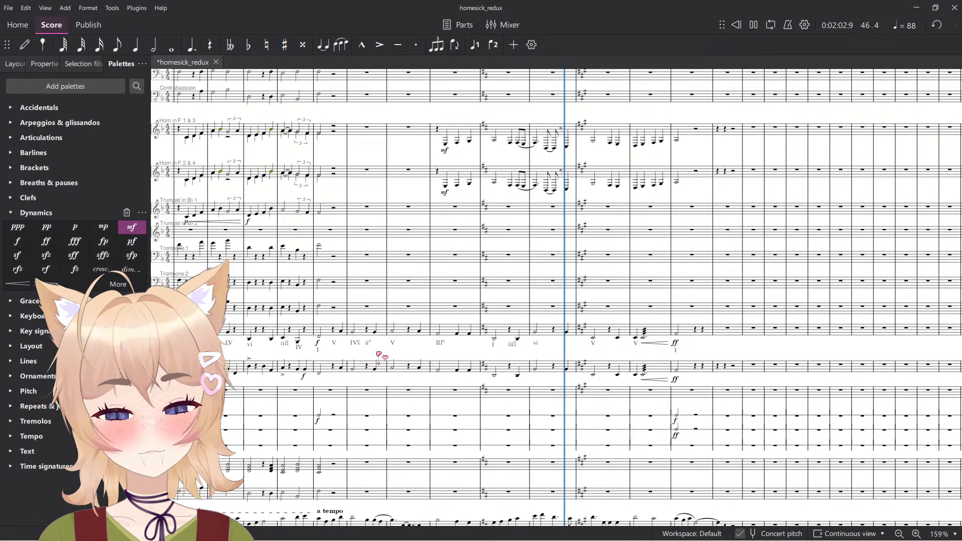
pyautogui.press('space')
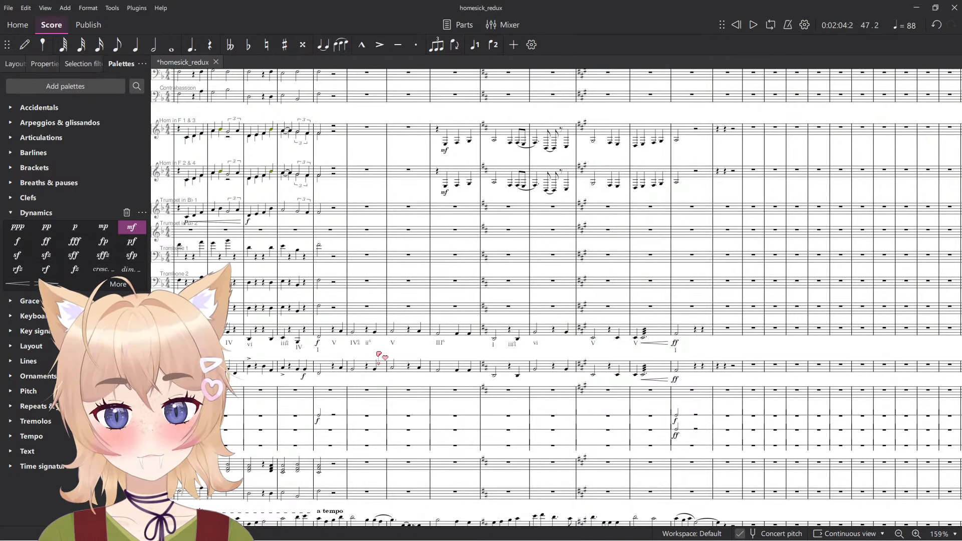
pyautogui.scroll(-5, 507, 436)
pyautogui.scroll(5, 517, 440)
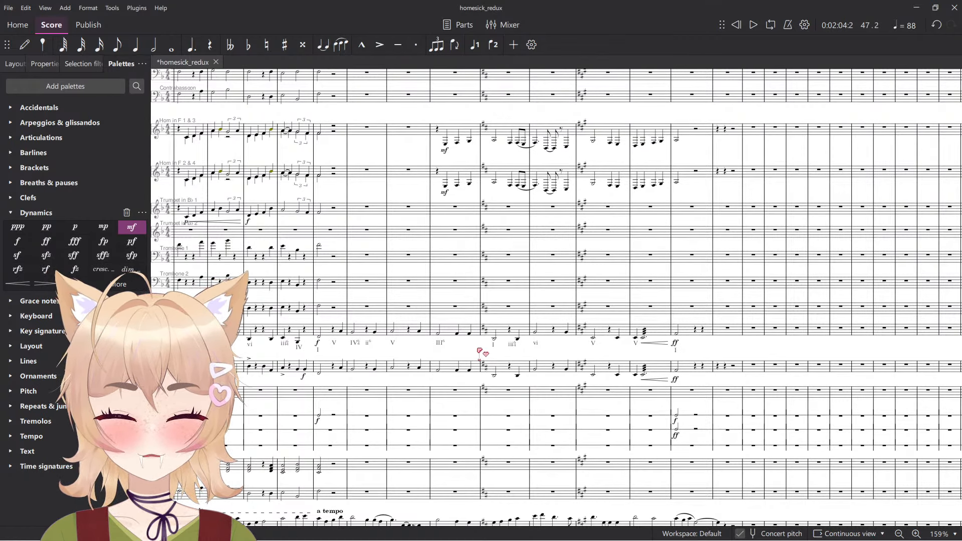
# Play the passage on from measure 47 into measure 48, listening to the Tuba doubling the Timpani.
pyautogui.scroll(-5, 462, 340)
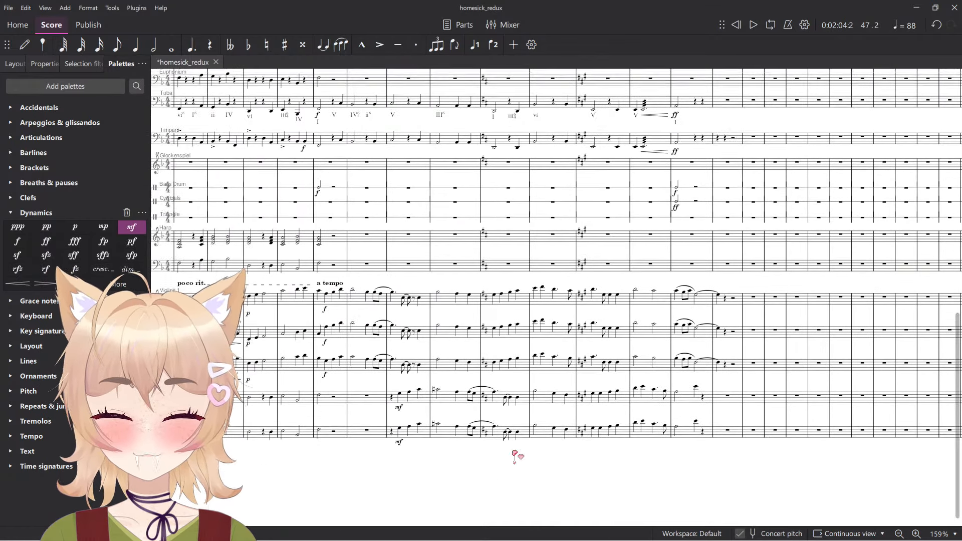
pyautogui.scroll(5, 524, 441)
pyautogui.press('space')
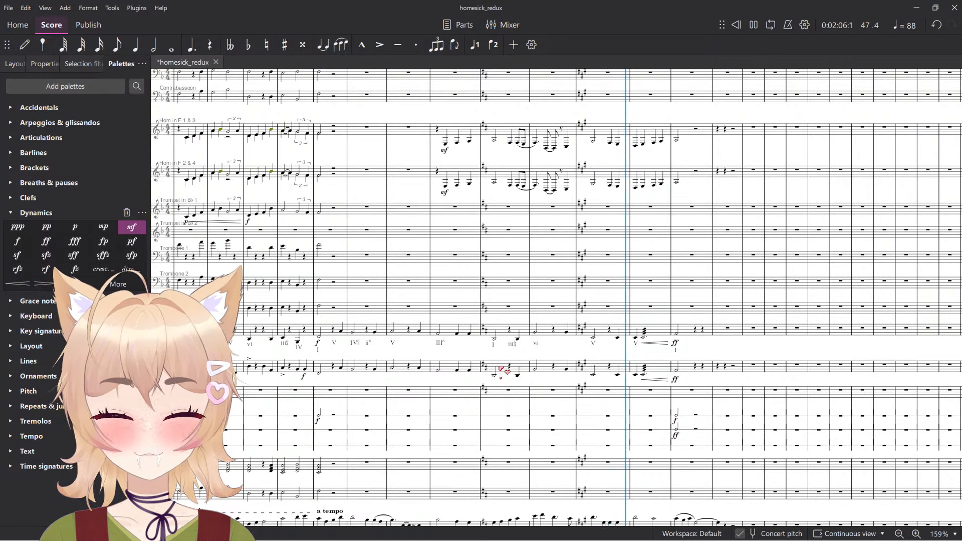
pyautogui.press('space')
pyautogui.keyDown('ctrl'); pyautogui.scroll(4, 493, 371); pyautogui.keyUp('ctrl')
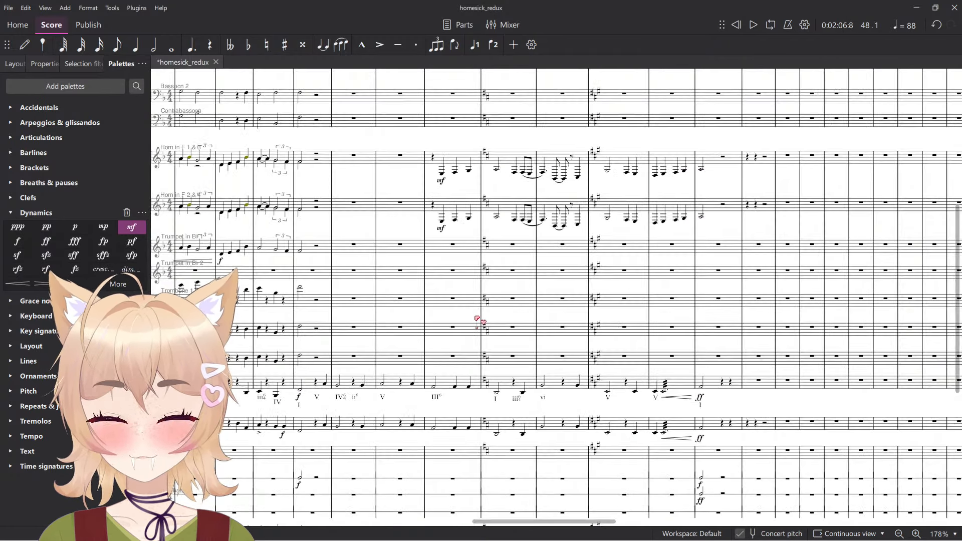
pyautogui.scroll(-2, 525, 306)
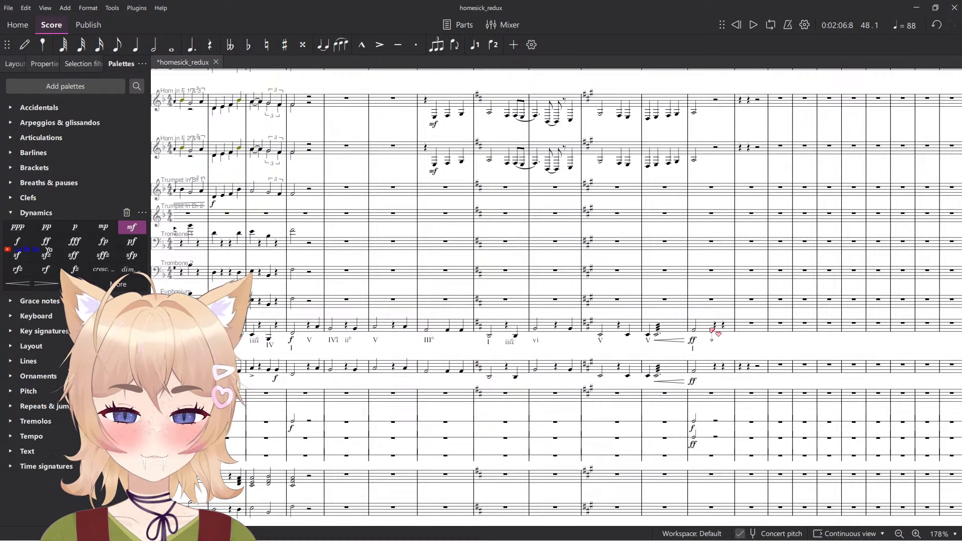
# Delete the copied Tuba music after the first note of measure 41 through measure 49.
pyautogui.moveTo(349, 315); pyautogui.dragTo(396, 326)
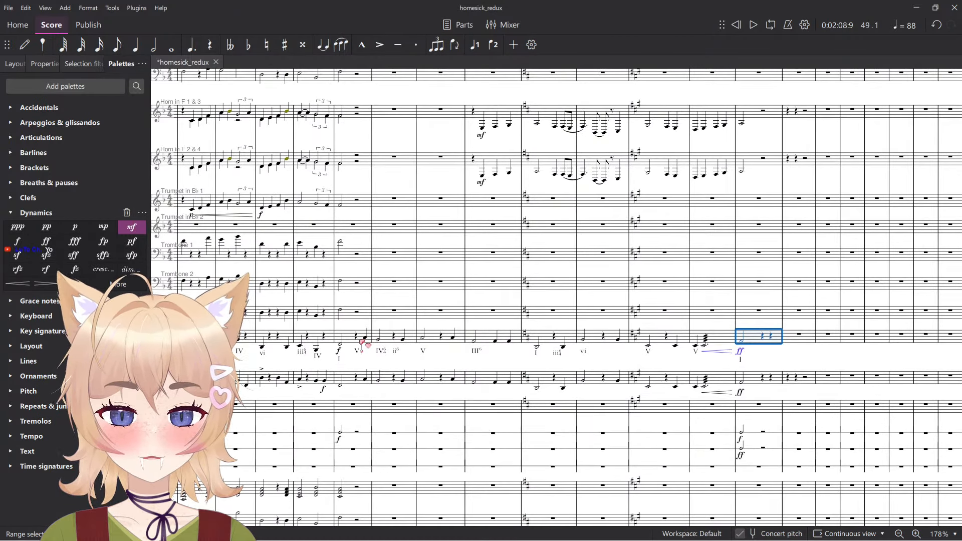
pyautogui.keyDown('shift'); pyautogui.click(360, 341); pyautogui.keyUp('shift')
pyautogui.press('Delete')
# Shorten the Tuba's first note in measure 41 to a quarter note.
pyautogui.click(350, 340)
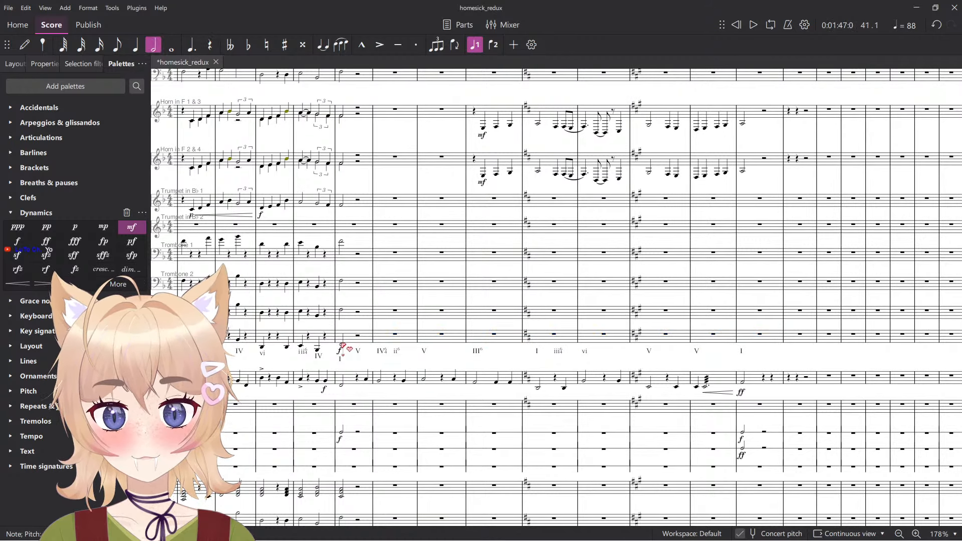
pyautogui.press('space')
pyautogui.scroll(5, 351, 340)
pyautogui.press('space')
pyautogui.press('5')
pyautogui.scroll(2, 374, 372)
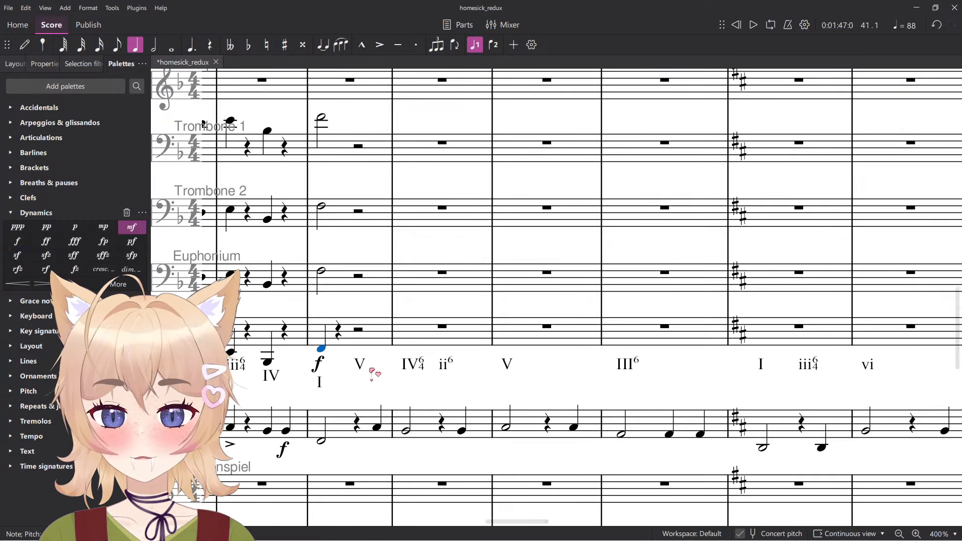
pyautogui.press('n')
pyautogui.moveTo(506, 400); pyautogui.dragTo(520, 405)
pyautogui.scroll(2, 521, 409)
pyautogui.press('Escape')
pyautogui.scroll(-4, 516, 404)
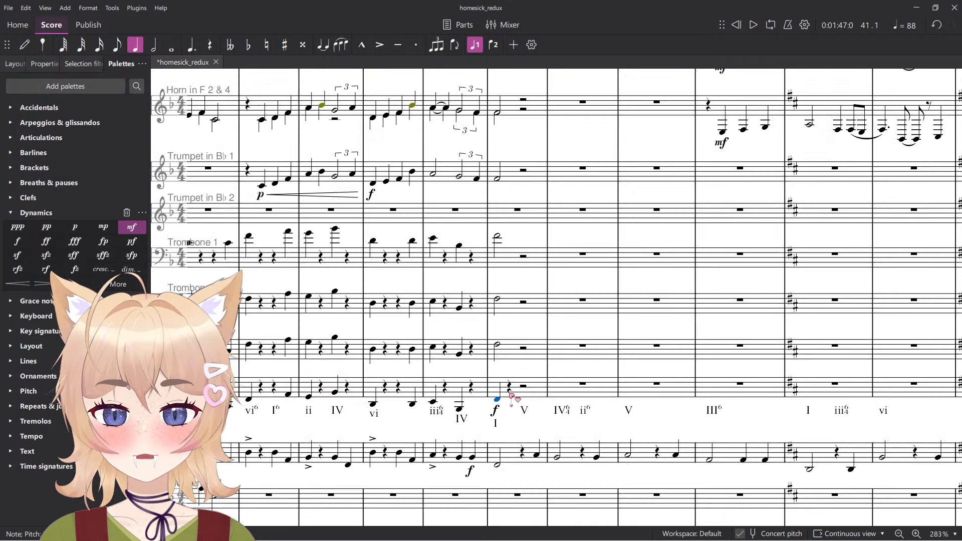
# Review the woodwind and brass parts before and after measure 41, including the Contrabassoon's note in that measure.
pyautogui.scroll(5, 515, 400)
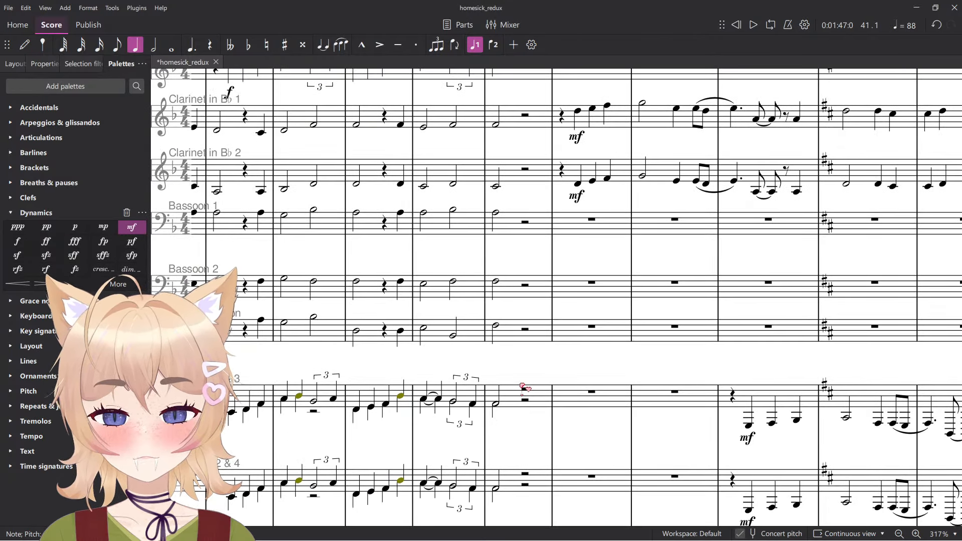
pyautogui.scroll(-4, 526, 390)
pyautogui.hscroll(-6, 546, 371)
pyautogui.scroll(-3, 562, 346)
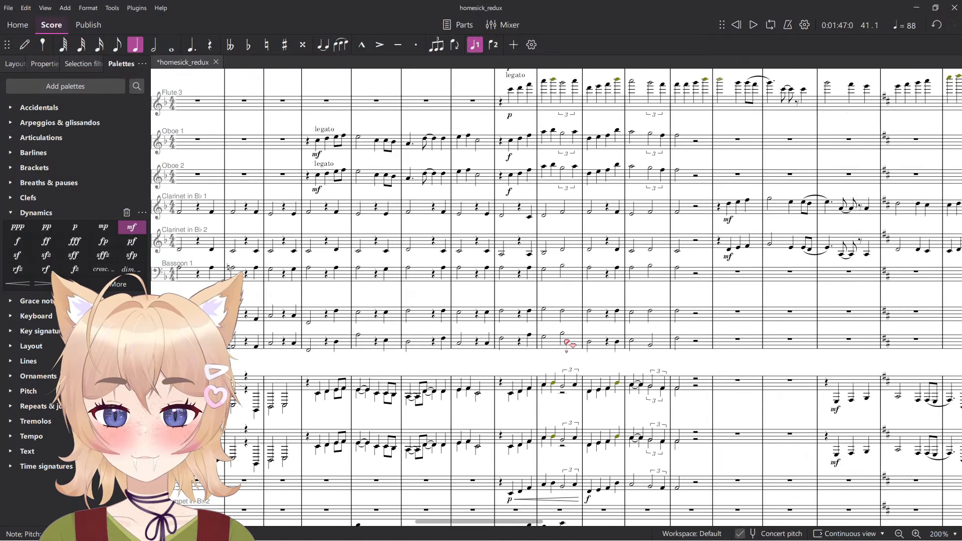
pyautogui.hscroll(-4, 602, 331)
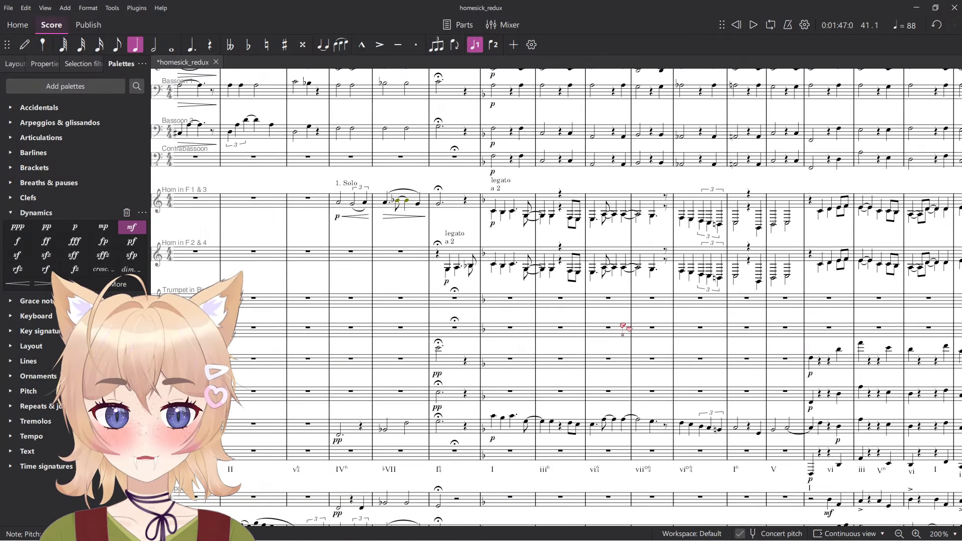
pyautogui.hscroll(6, 623, 328)
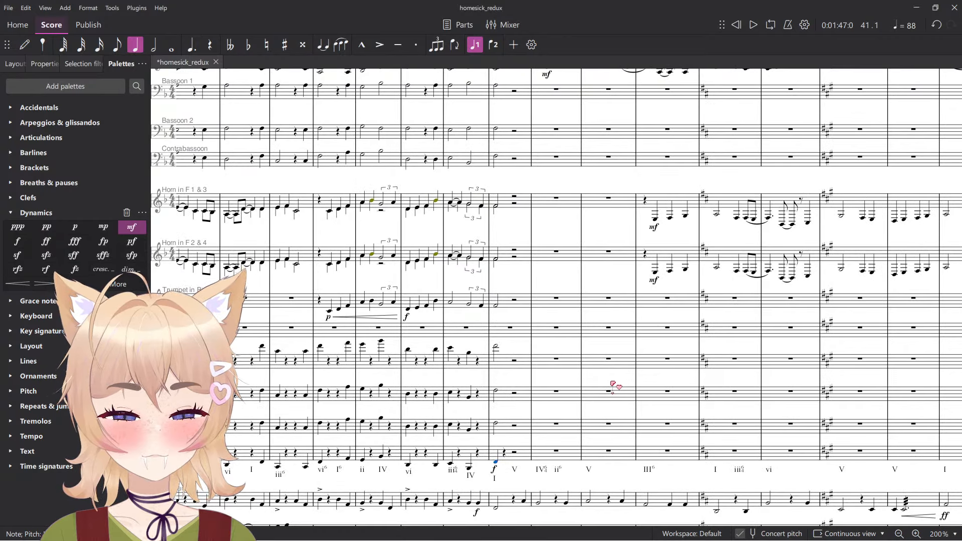
pyautogui.scroll(5, 612, 384)
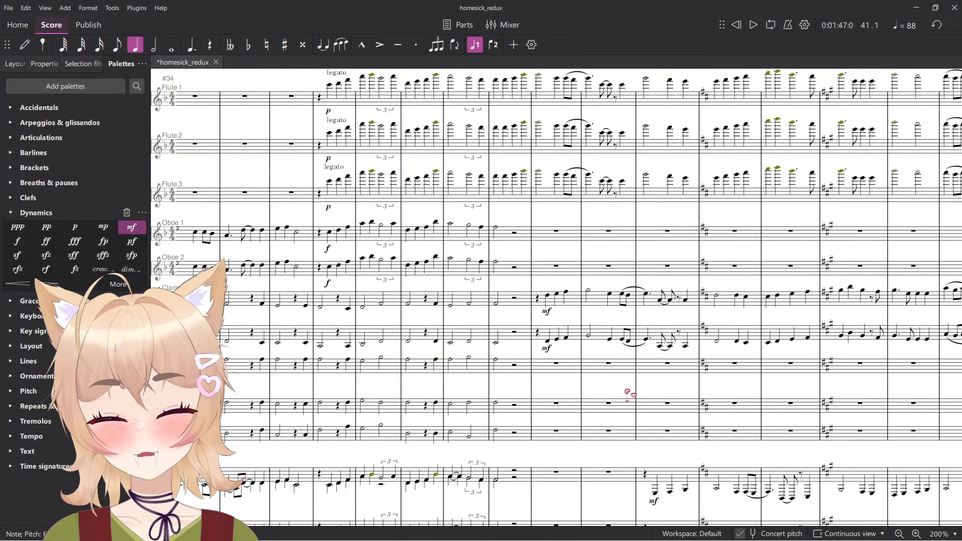
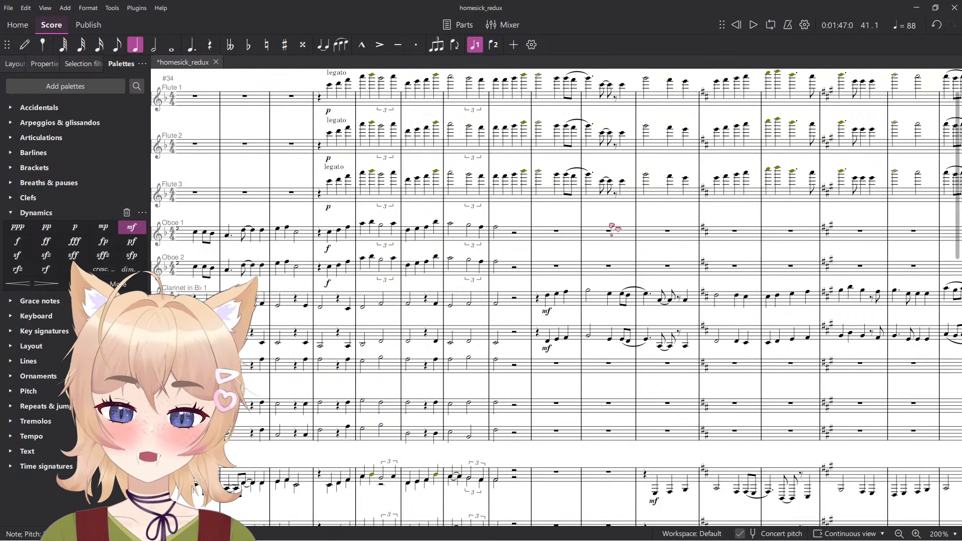
pyautogui.scroll(7, 567, 427)
pyautogui.click(411, 440)
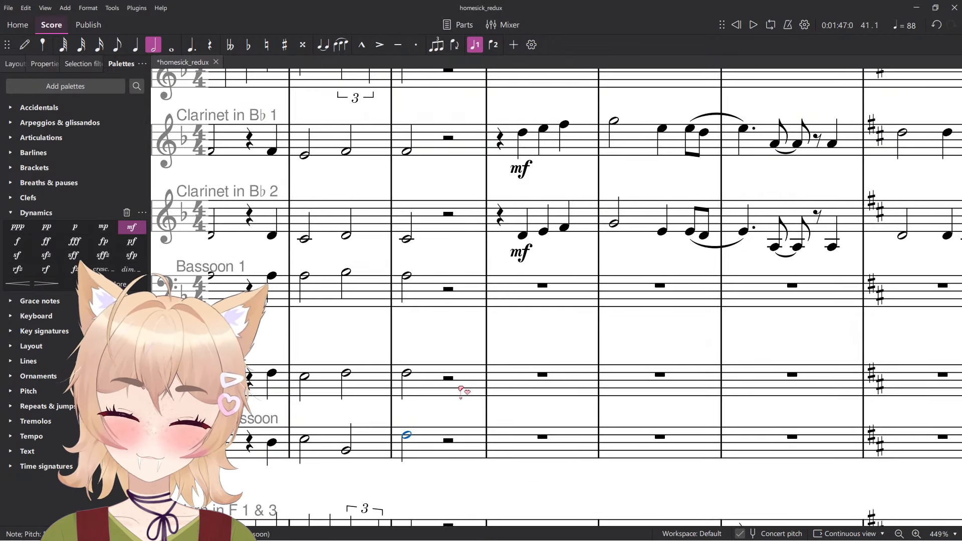
pyautogui.scroll(-7, 473, 371)
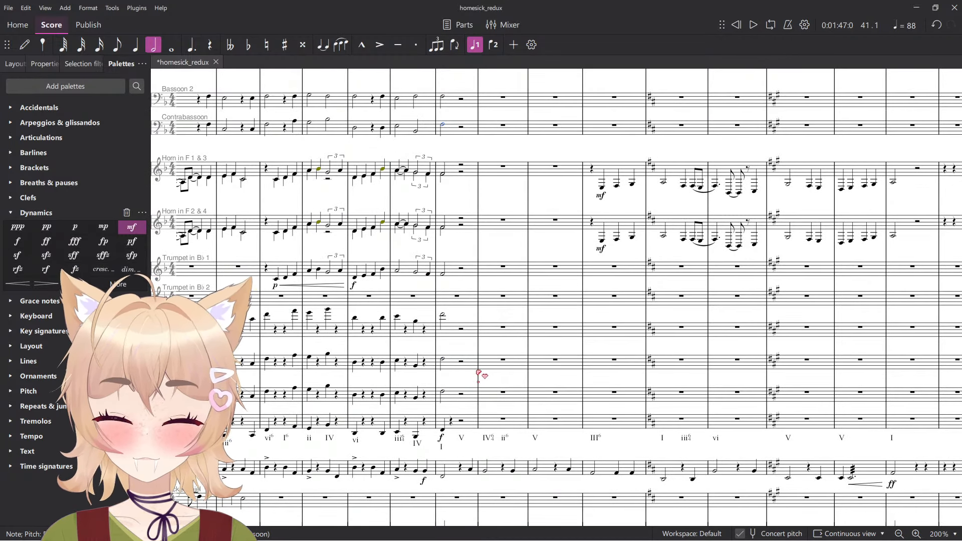
pyautogui.scroll(7, 479, 373)
pyautogui.scroll(-3, 396, 404)
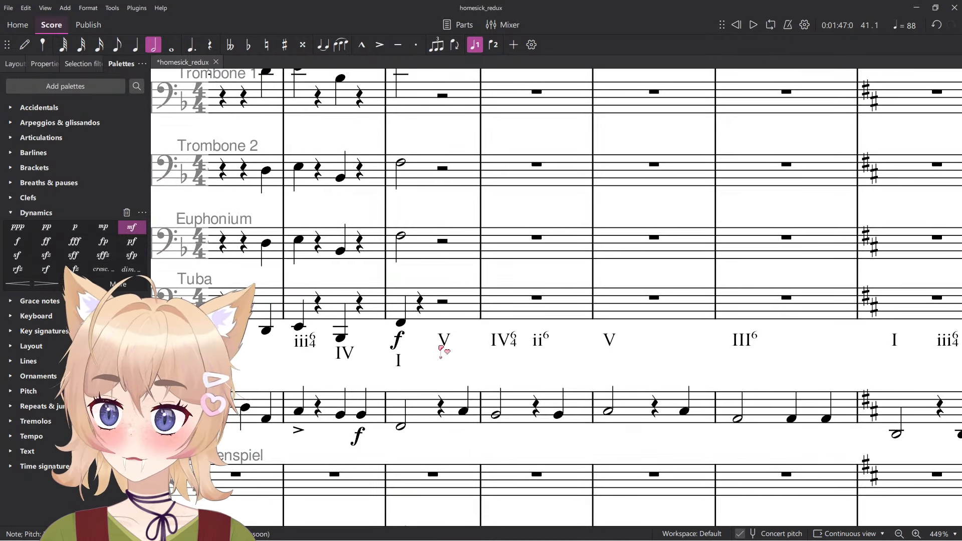
# Save the score and enter Tuba quarter notes: C on beat 4 of measure 41 and F on beat 1 of measure 42.
pyautogui.hotkey('ctrl', 's')
pyautogui.scroll(-7, 420, 325)
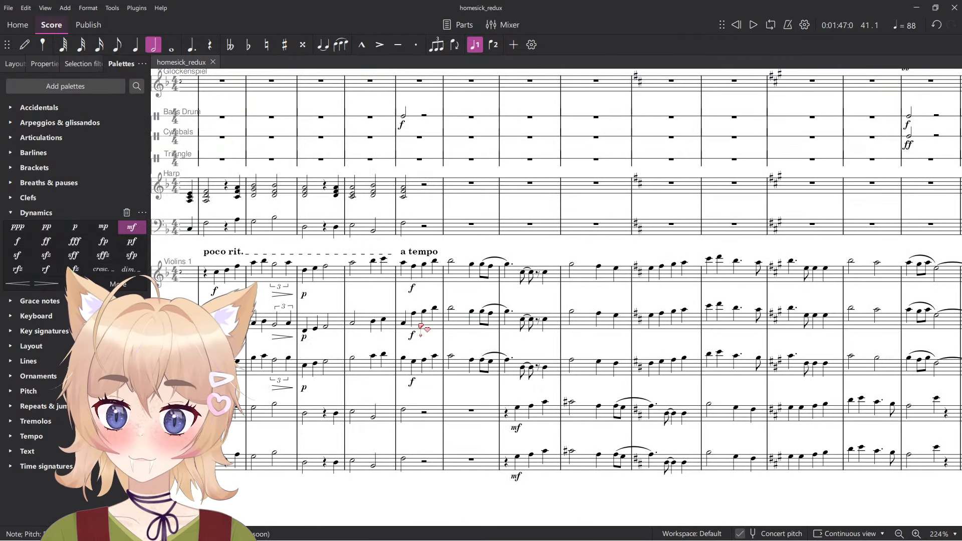
pyautogui.scroll(4, 419, 300)
pyautogui.scroll(5, 399, 350)
pyautogui.click(405, 168)
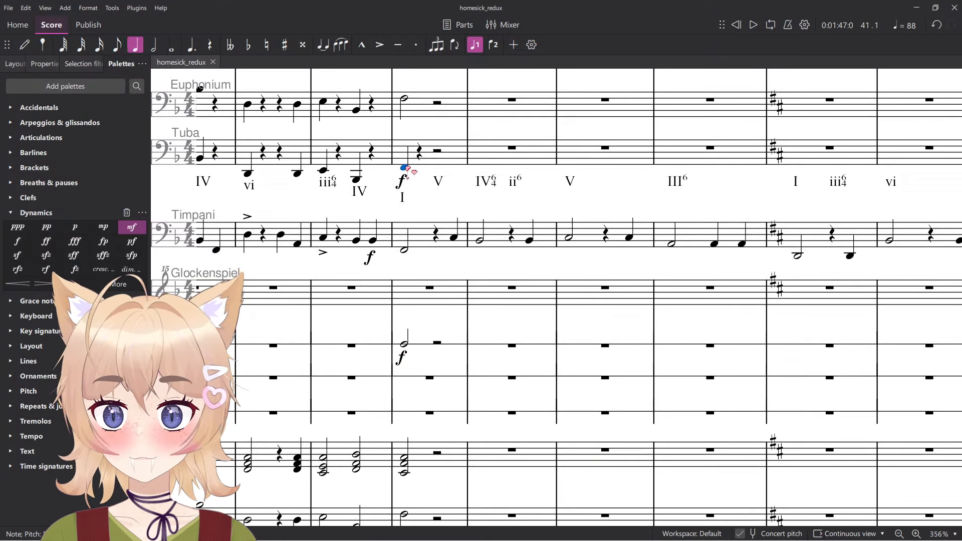
pyautogui.scroll(5, 432, 186)
pyautogui.scroll(5, 431, 375)
pyautogui.press('n')
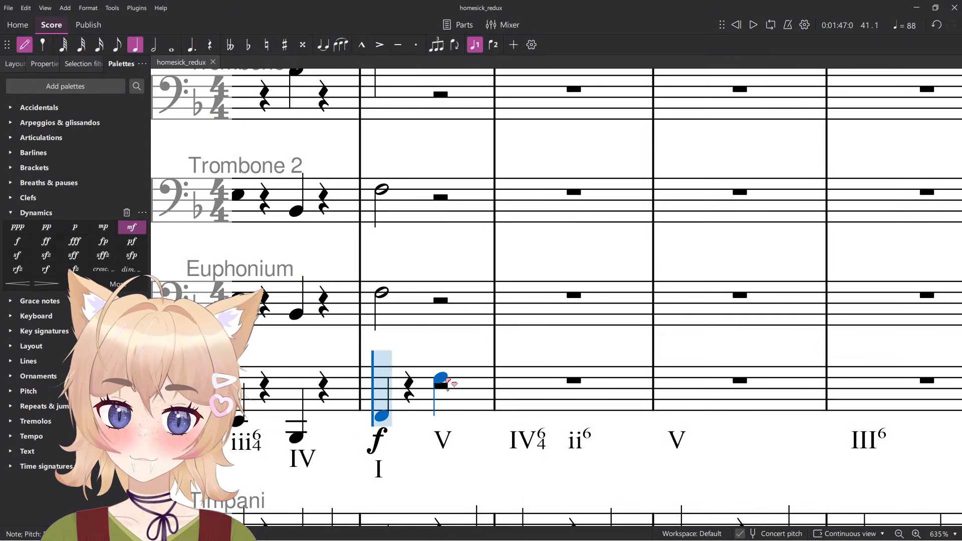
pyautogui.click(446, 384)
pyautogui.click(472, 396)
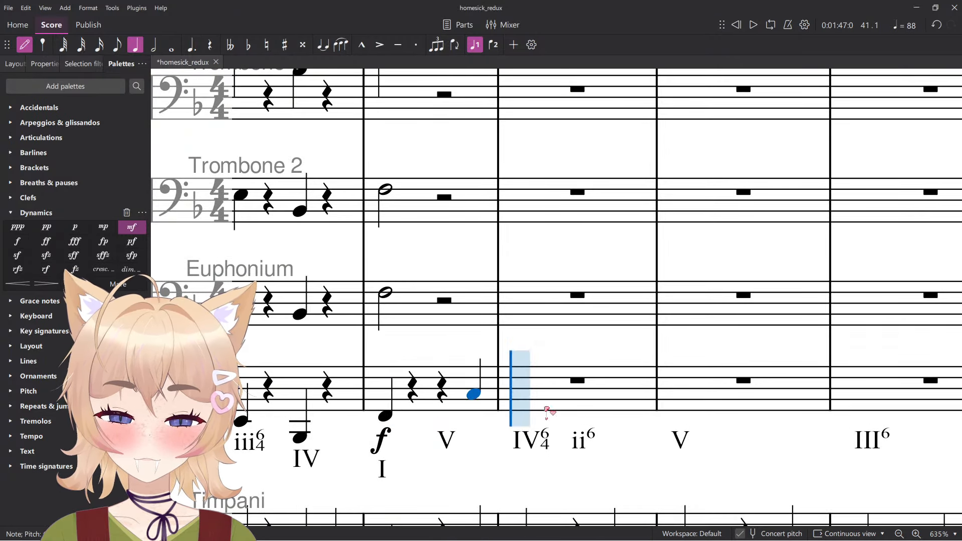
pyautogui.click(577, 418)
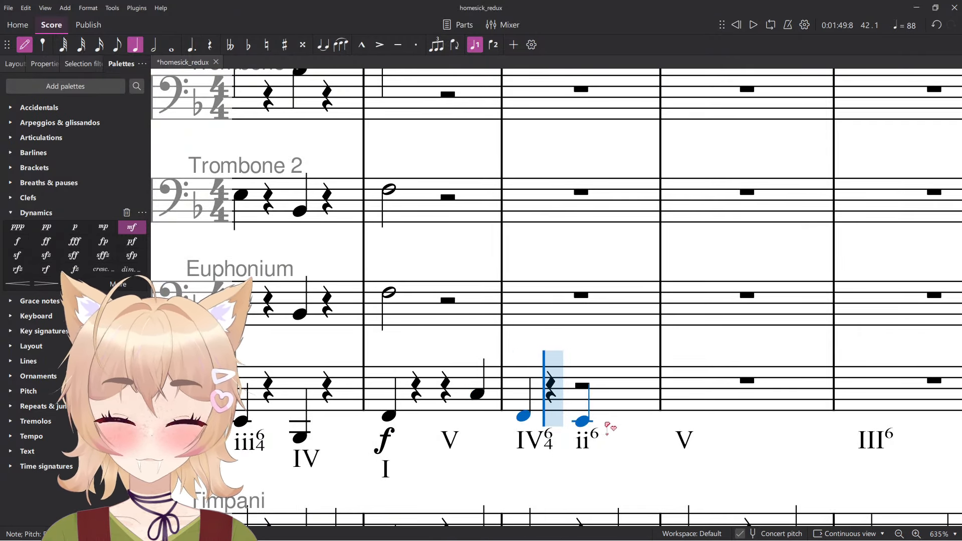
pyautogui.press('Escape')
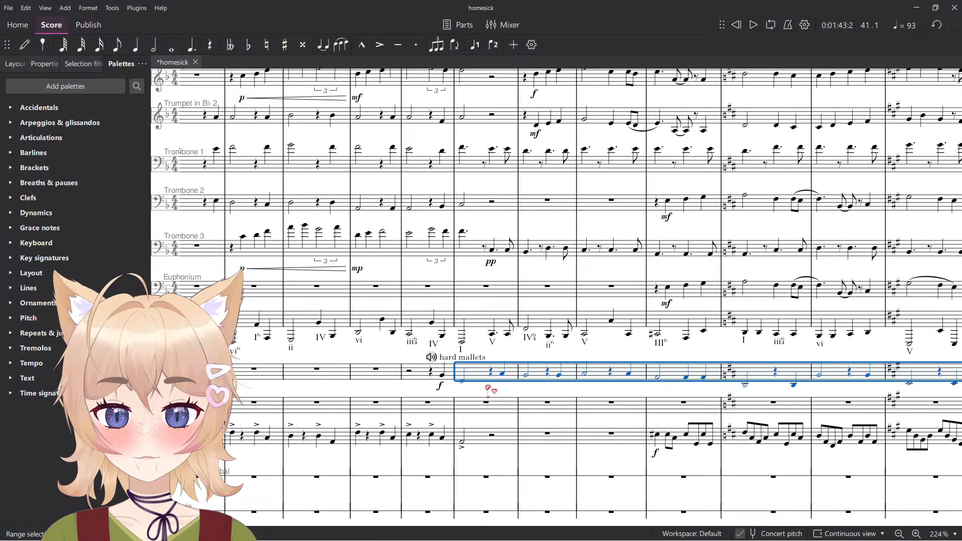
# Check the Tuba part around measure 41 in the original homesick score.
pyautogui.scroll(5, 416, 326)
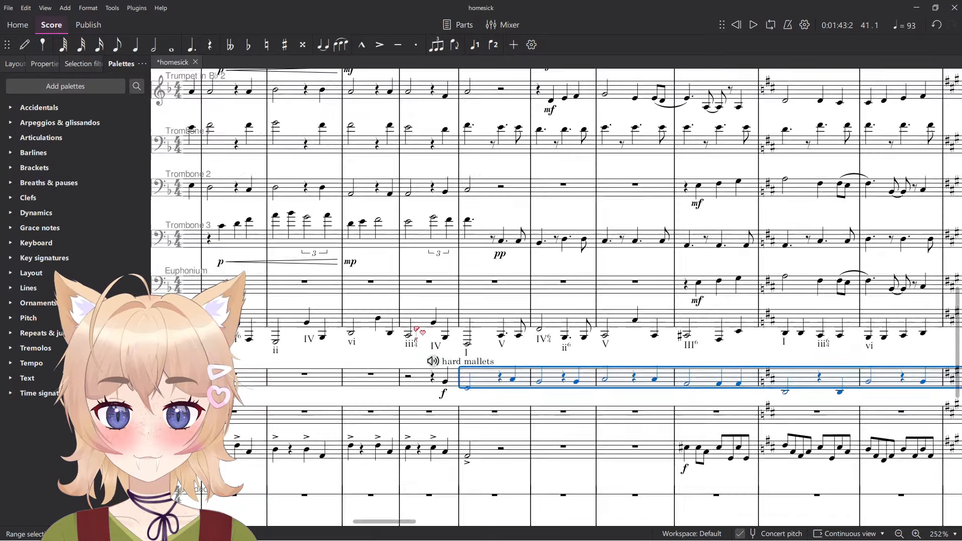
pyautogui.click(403, 342)
pyautogui.scroll(-3, 463, 345)
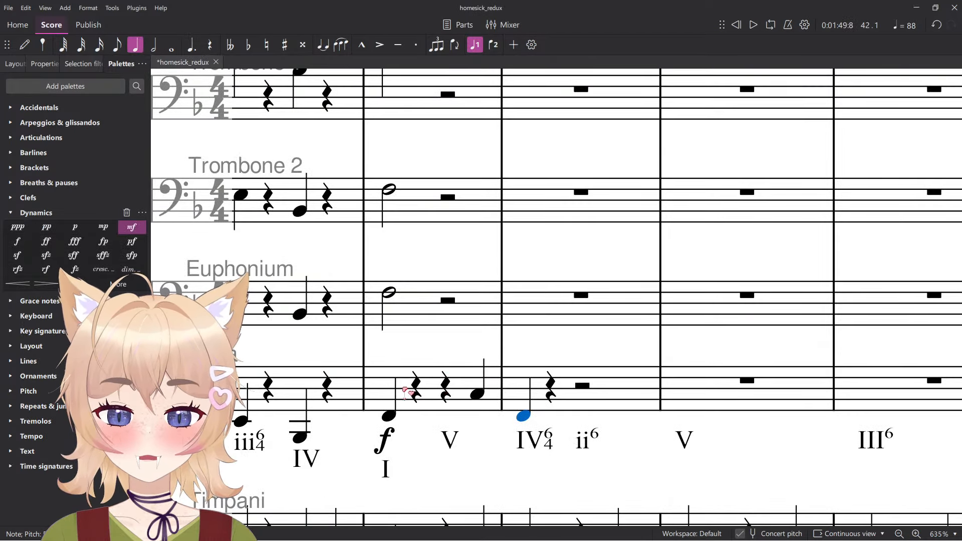
# Play homesick_redux from measure 41 into measure 42 to hear the new Tuba notes.
pyautogui.click(405, 389)
pyautogui.press('space')
pyautogui.scroll(-8, 468, 326)
pyautogui.scroll(6, 494, 346)
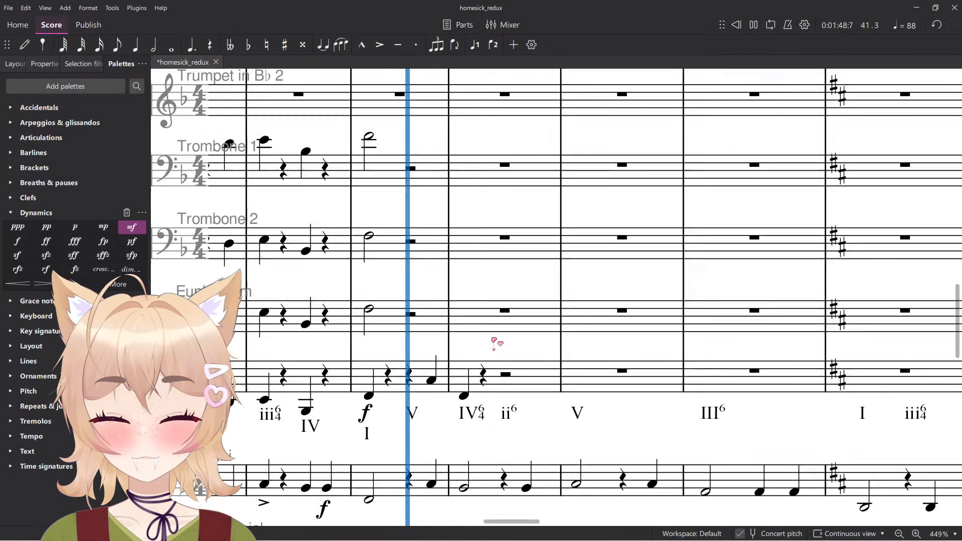
pyautogui.scroll(1, 494, 345)
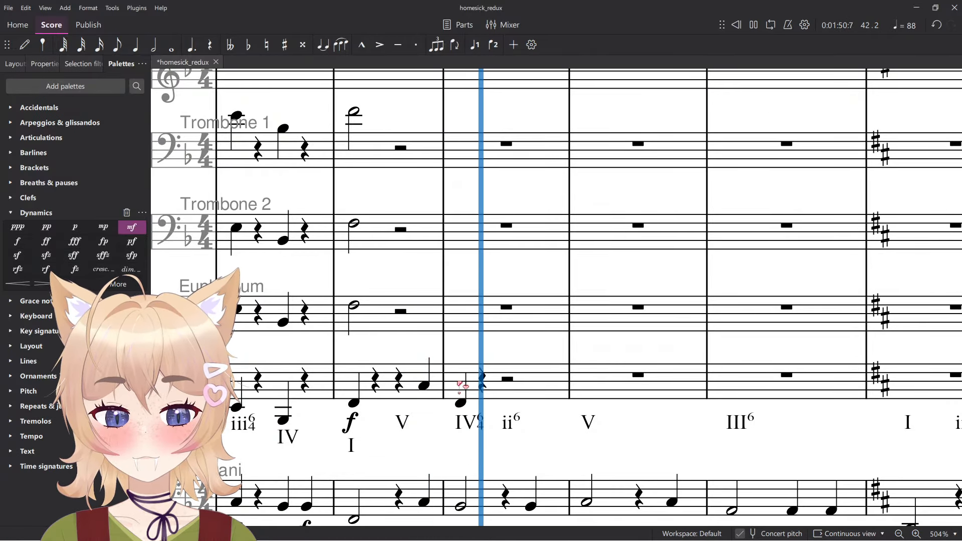
pyautogui.press('space')
# Lower the Tuba's two notes in measure 41 by an octave and play the result into measure 42.
pyautogui.click(459, 403)
pyautogui.hotkey('ctrl', 'Up')
pyautogui.press('space')
pyautogui.press('space')
pyautogui.keyDown('shift'); pyautogui.click(353, 401); pyautogui.keyUp('shift')
pyautogui.hotkey('ctrl', 'Down')
pyautogui.press('space')
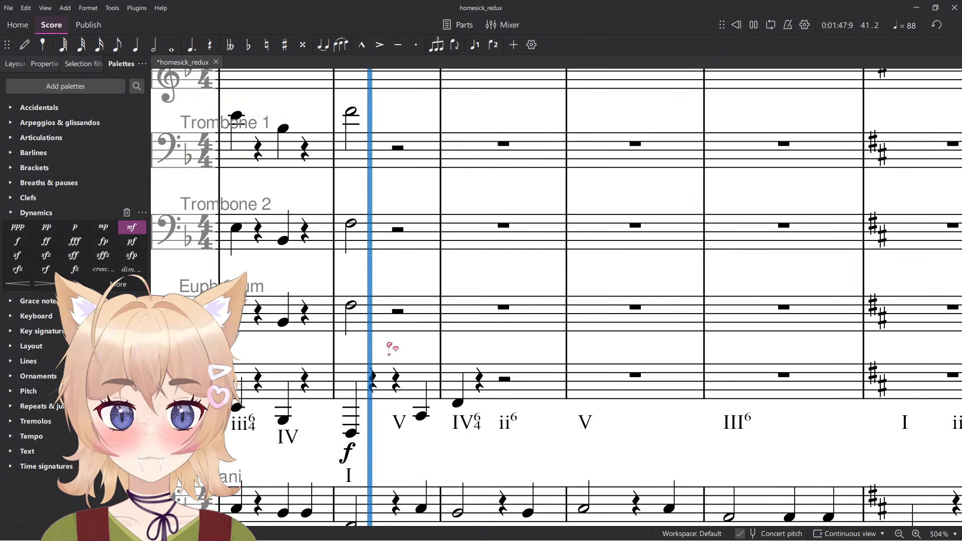
pyautogui.scroll(-4, 389, 346)
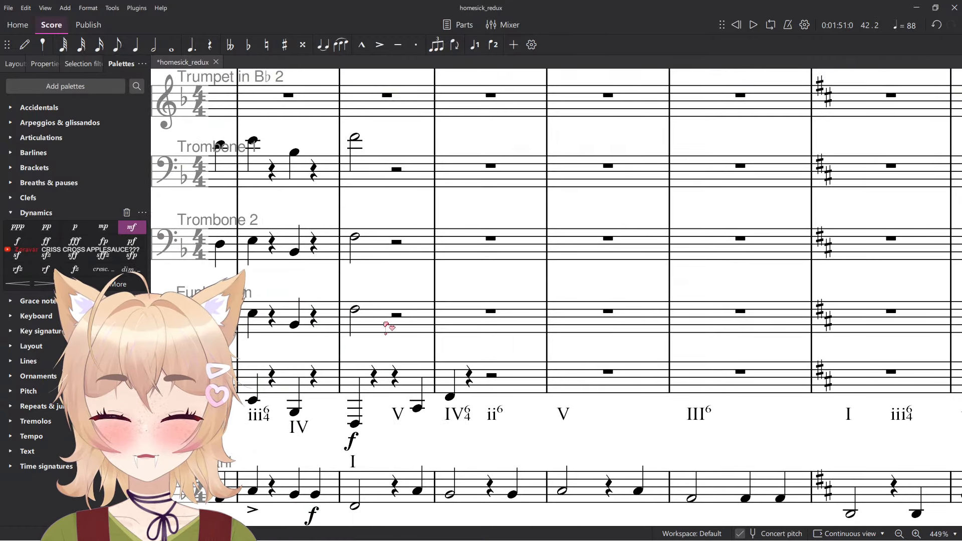
# Shorten the measure 41 notes of Trombone 1, Trombone 2 and Euphonium to quarter notes and play them.
pyautogui.press('n')
pyautogui.press('Escape')
pyautogui.scroll(3, 372, 291)
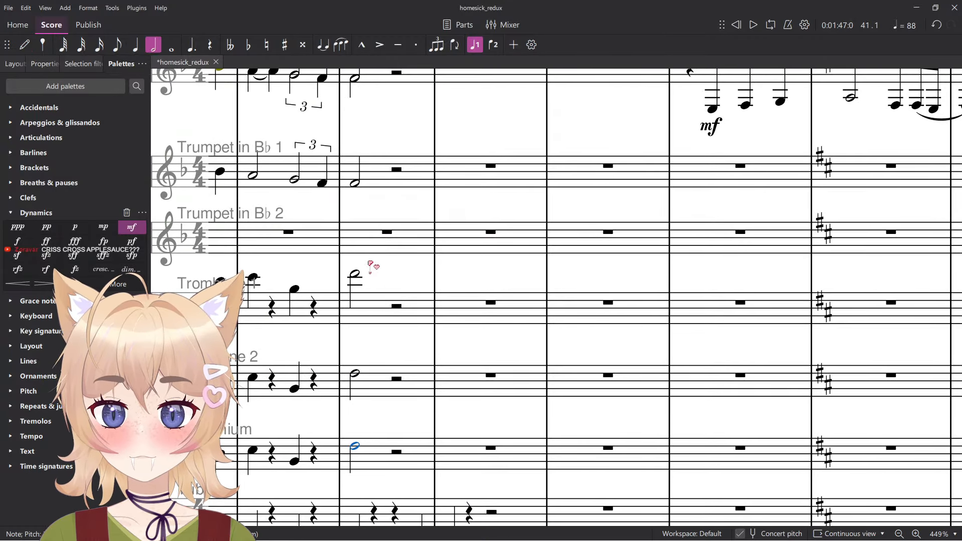
pyautogui.keyDown('shift'); pyautogui.click(355, 276); pyautogui.keyUp('shift')
pyautogui.press('5')
pyautogui.press('space')
pyautogui.scroll(-5, 408, 273)
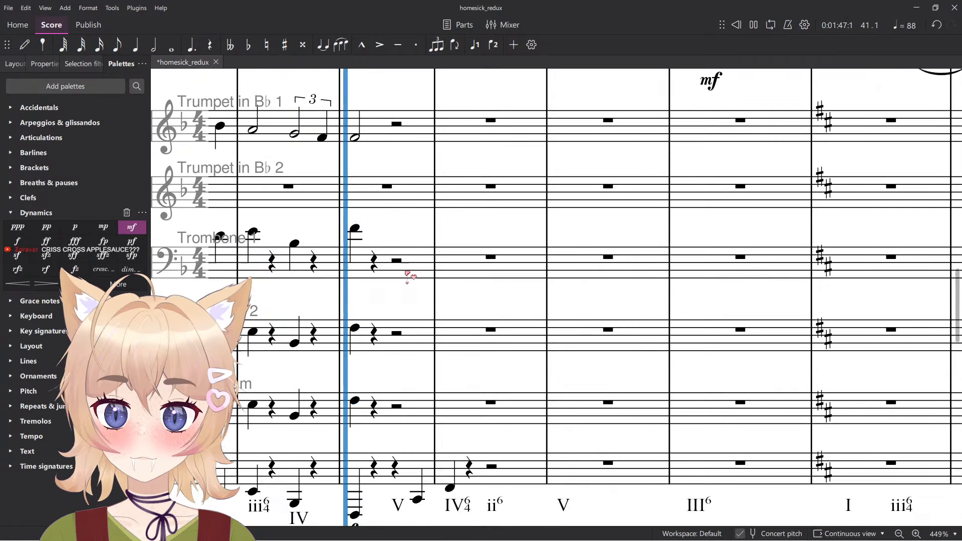
pyautogui.press('space')
# Lower the Tuba's note in measure 42 to B♭, change its Roman numeral to IV and play the two measures.
pyautogui.click(419, 318)
pyautogui.moveTo(450, 306); pyautogui.dragTo(451, 317)
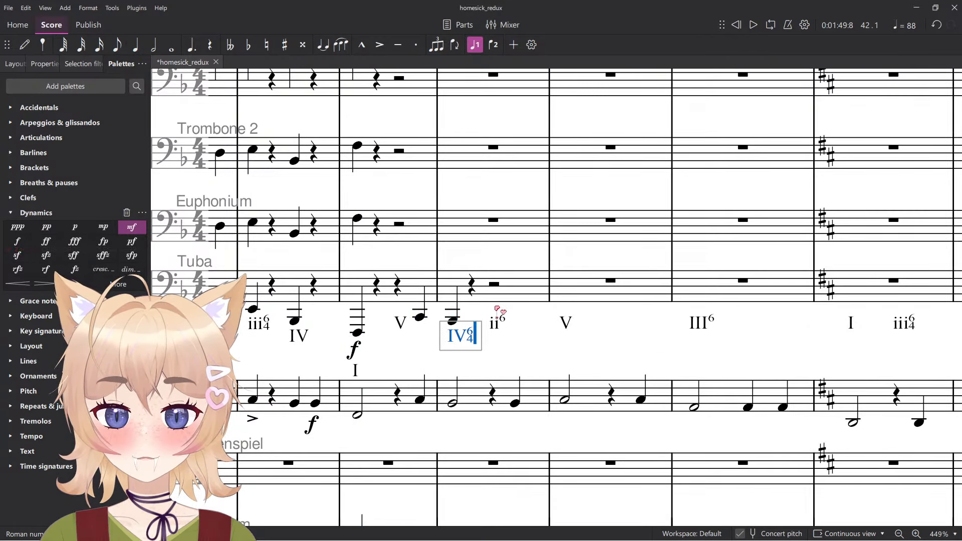
pyautogui.press('space')
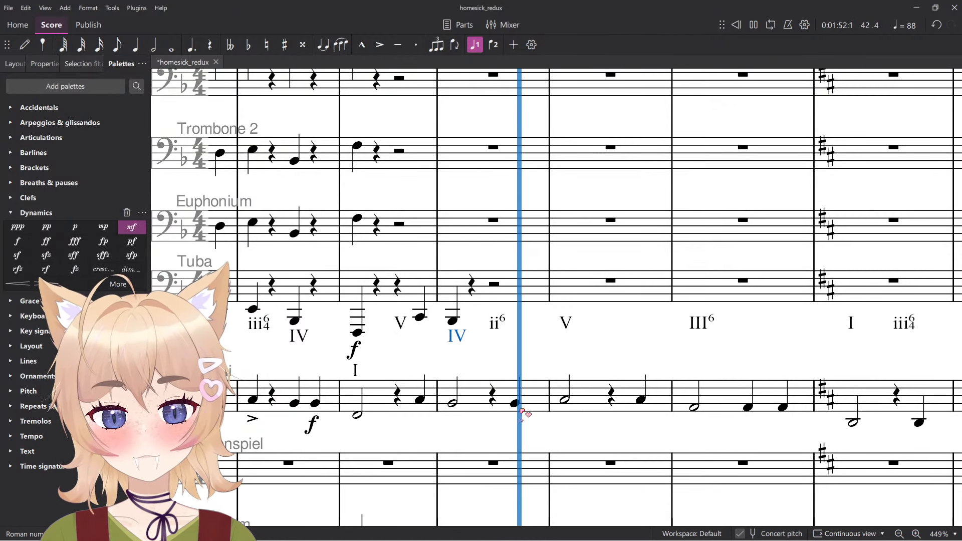
pyautogui.press('space')
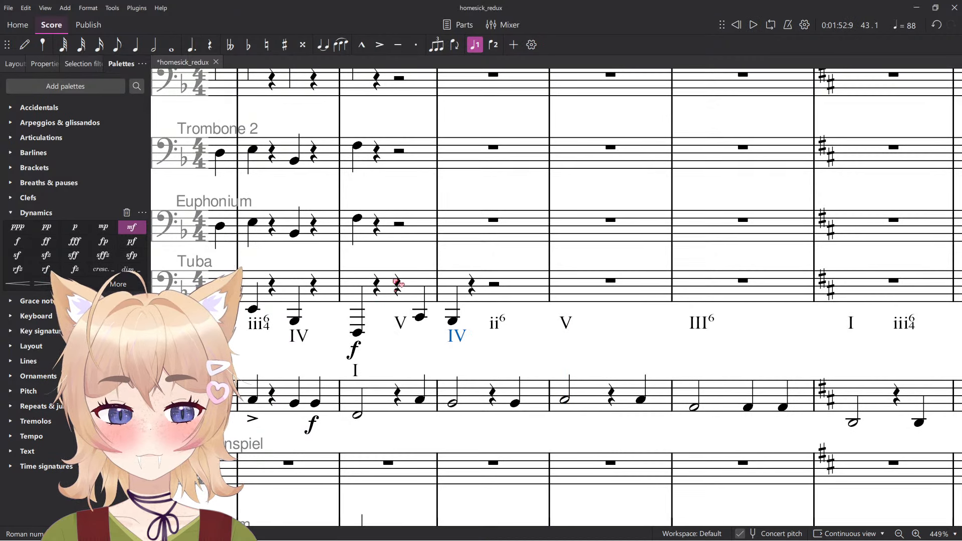
# Enter a quarter note E in the Euphonium on beat 3 of measure 41.
pyautogui.hotkey('ctrl', 'z')
pyautogui.hotkey('ctrl', 'z')
pyautogui.hotkey('ctrl', 'z')
pyautogui.hotkey('ctrl', 'z')
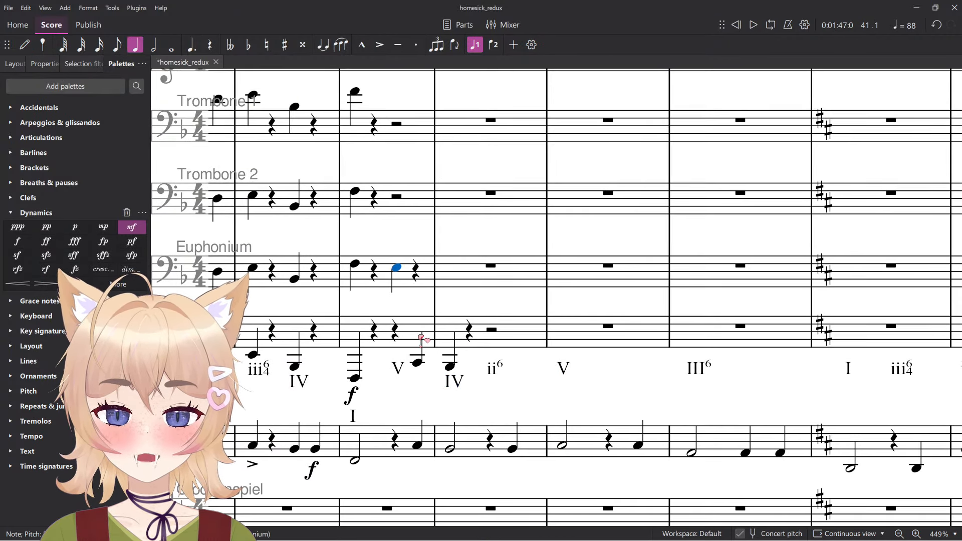
# Undo the Euphonium's last note and enter quarter notes C on beat 4 of measure 41 and F on beat 1 of measure 42.
pyautogui.hotkey('ctrl', 'z')
pyautogui.press('Escape')
pyautogui.press('n')
pyautogui.click(418, 266)
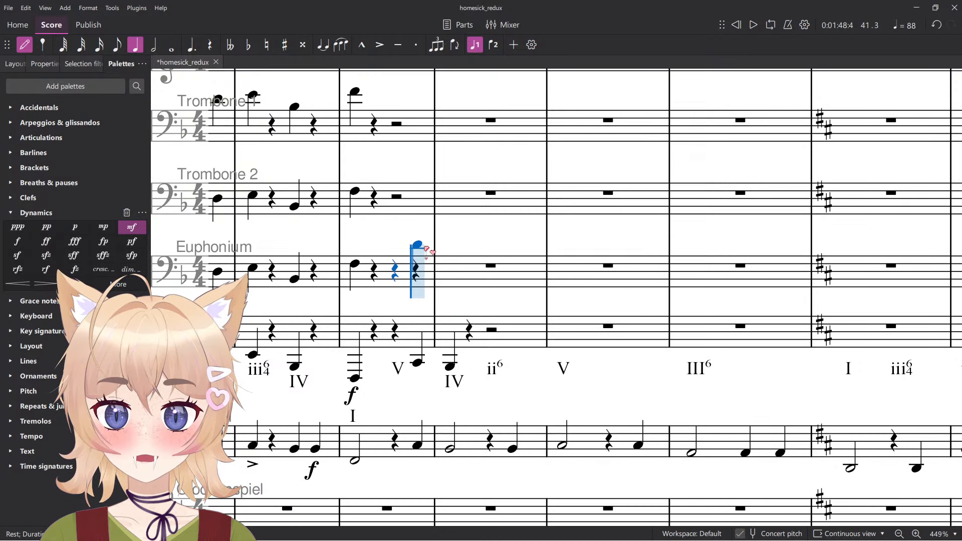
pyautogui.click(420, 250)
pyautogui.click(450, 264)
pyautogui.press('Escape')
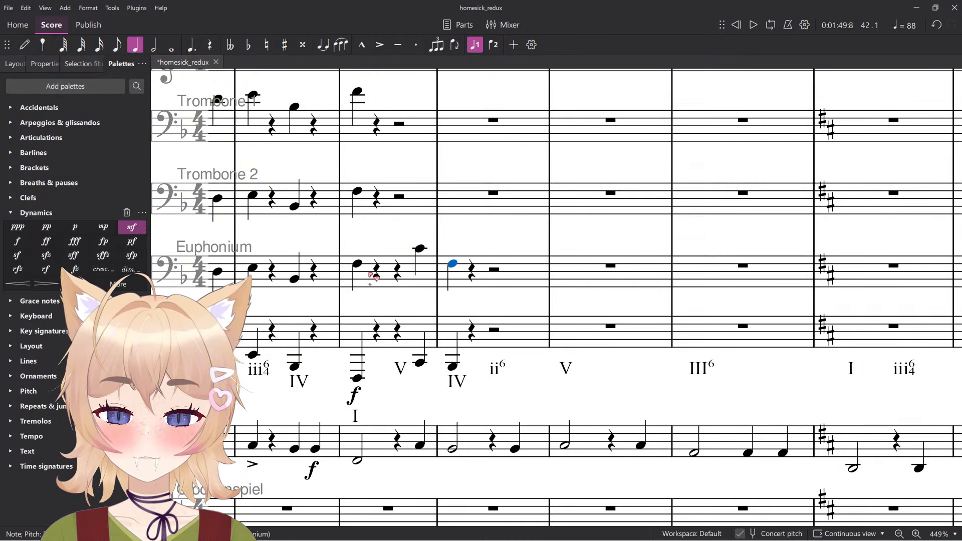
# Lower the Euphonium's notes in measures 41 and 42 by an octave and play them.
pyautogui.keyDown('shift'); pyautogui.click(357, 264); pyautogui.keyUp('shift')
pyautogui.hotkey('ctrl', 'Down')
pyautogui.press('space')
pyautogui.scroll(3, 384, 276)
pyautogui.press('space')
# Lower the measure 41 notes of Trombone 1 and Trombone 2 by an octave and play the passage.
pyautogui.click(414, 329)
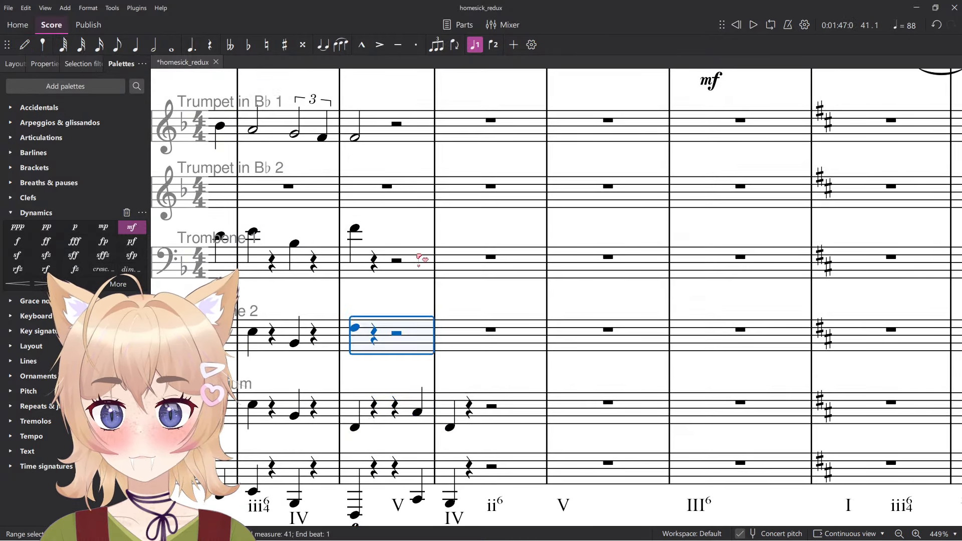
pyautogui.keyDown('shift'); pyautogui.click(420, 259); pyautogui.keyUp('shift')
pyautogui.hotkey('ctrl', 'Down')
pyautogui.press('space')
pyautogui.press('Escape')
pyautogui.press('space')
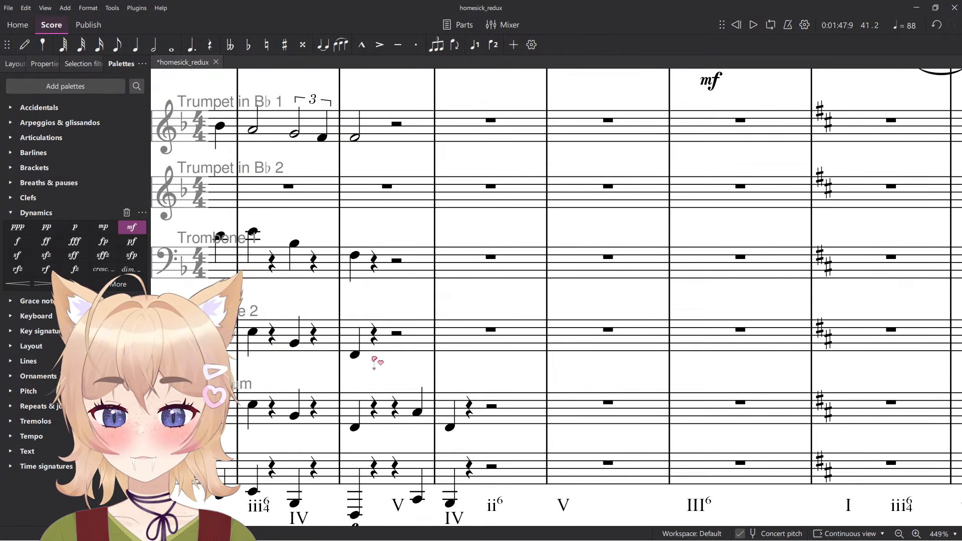
pyautogui.click(355, 355)
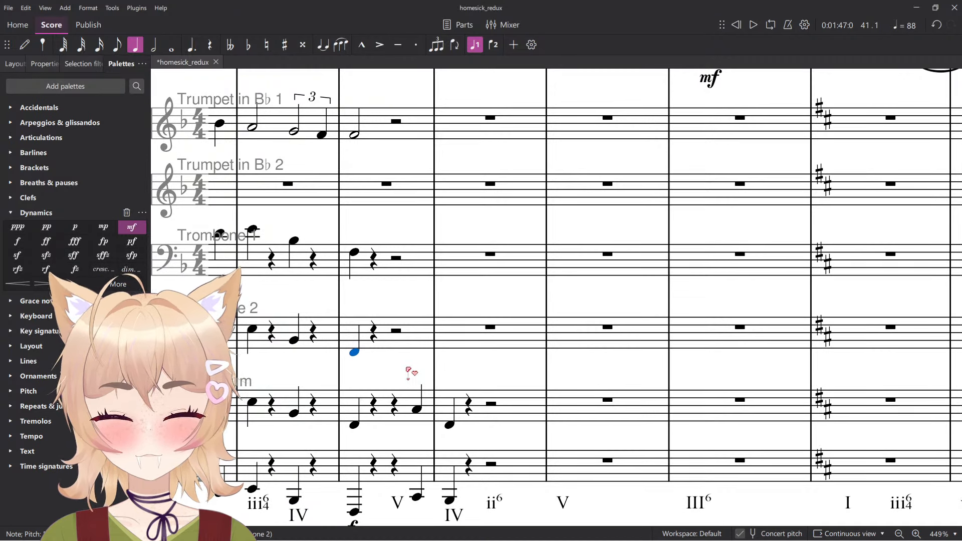
pyautogui.press('space')
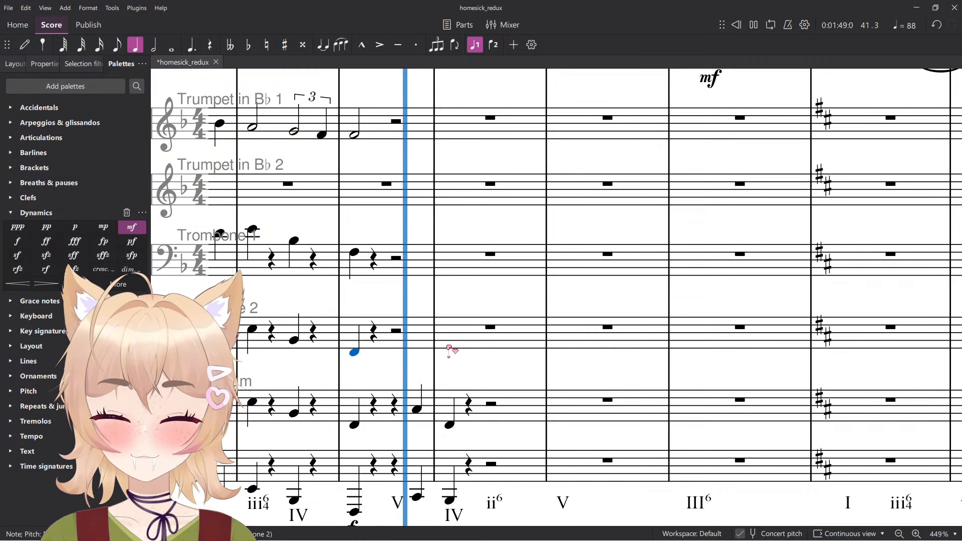
pyautogui.press('space')
# Enter quarter notes C on beat 4 of measure 41 and B♭ in measure 42 for Trombone 2, and raise the Euphonium's measure 42 note to B♭.
pyautogui.scroll(2, 363, 371)
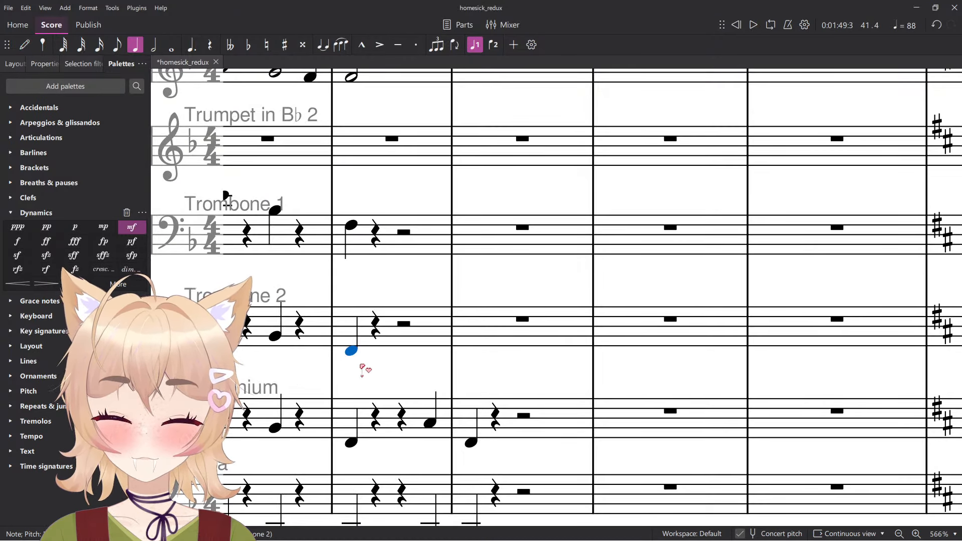
pyautogui.scroll(-5, 380, 238)
pyautogui.press('n')
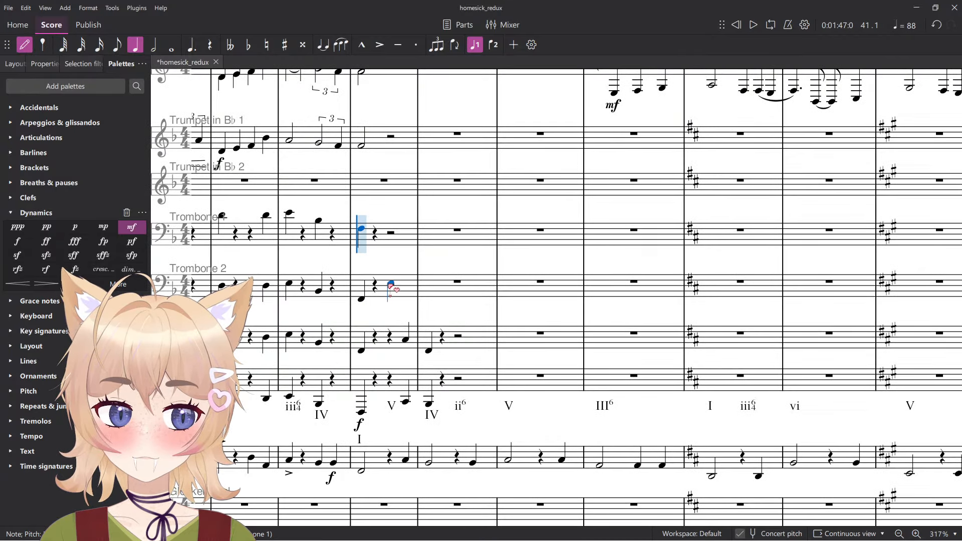
pyautogui.click(390, 286)
pyautogui.scroll(5, 390, 286)
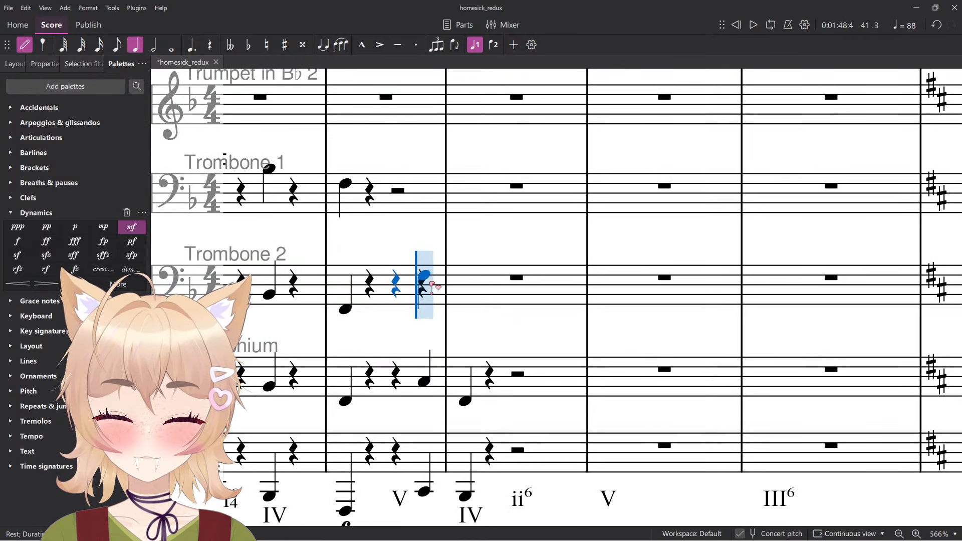
pyautogui.click(425, 291)
pyautogui.click(457, 300)
pyautogui.press('Escape')
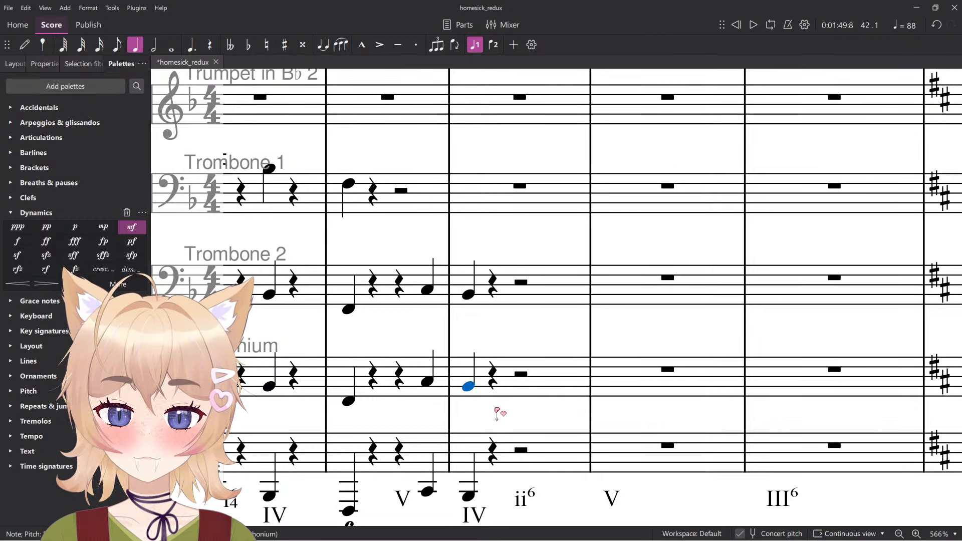
# Enter quarter notes C on beat 4 of measure 41 and B♭ on beat 1 of measure 42 in Trombone 1.
pyautogui.press('n')
pyautogui.rightClick(399, 193)
pyautogui.click(425, 165)
pyautogui.click(469, 168)
pyautogui.press('Escape')
# Enter quarter notes F and C on beats 1 and 4 of measure 41 and B♭ on beat 1 of measure 42 in Trumpet 2.
pyautogui.scroll(-3, 460, 185)
pyautogui.scroll(5, 446, 226)
pyautogui.scroll(2, 382, 379)
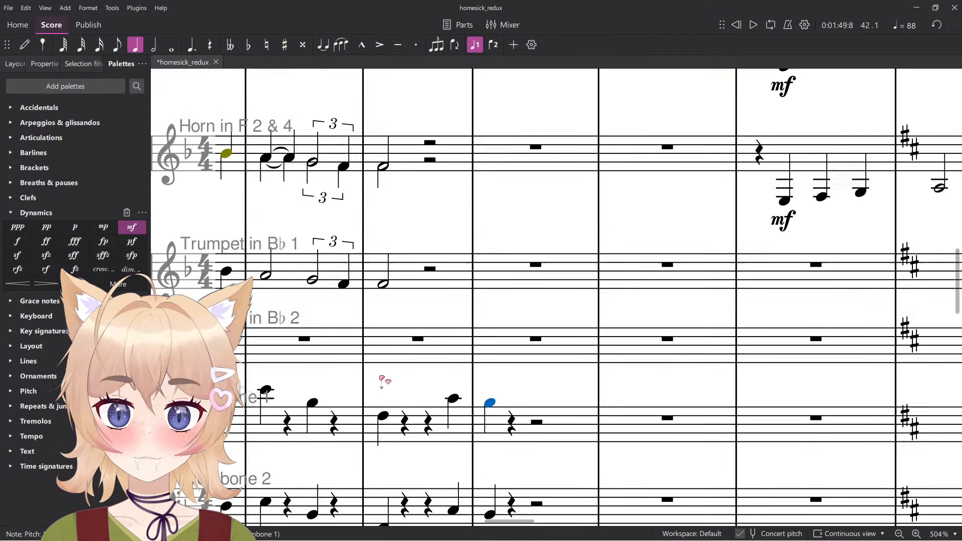
pyautogui.press('n')
pyautogui.click(386, 360)
pyautogui.rightClick(425, 346)
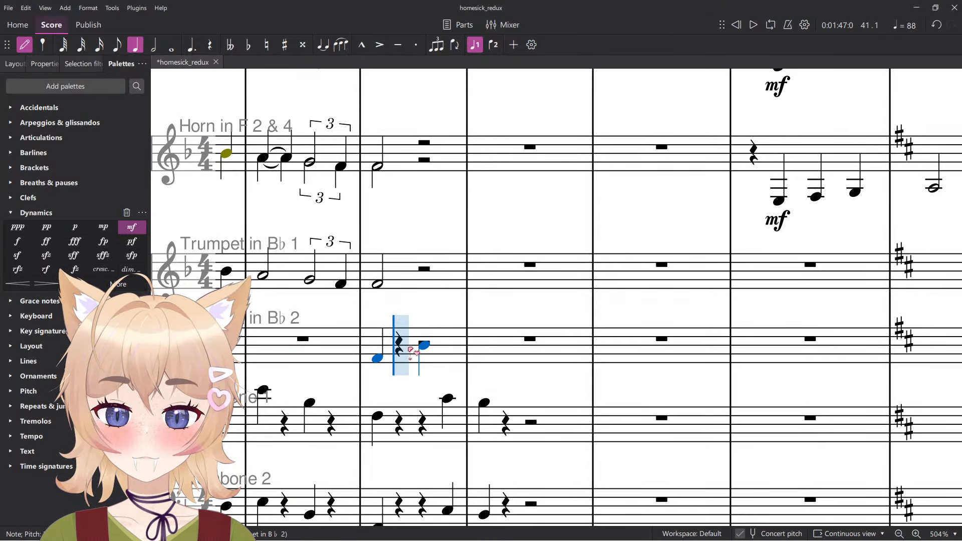
pyautogui.click(451, 342)
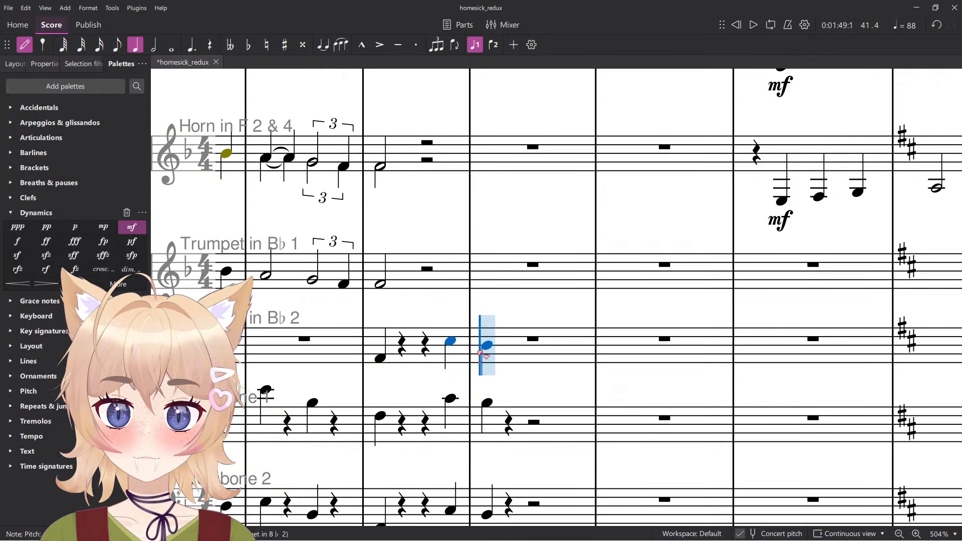
pyautogui.click(481, 351)
pyautogui.press('Escape')
# Add a p dynamic to Trumpet 2 at the start of measure 41 and play into measure 42.
pyautogui.scroll(-6, 421, 358)
pyautogui.hscroll(-10, 408, 381)
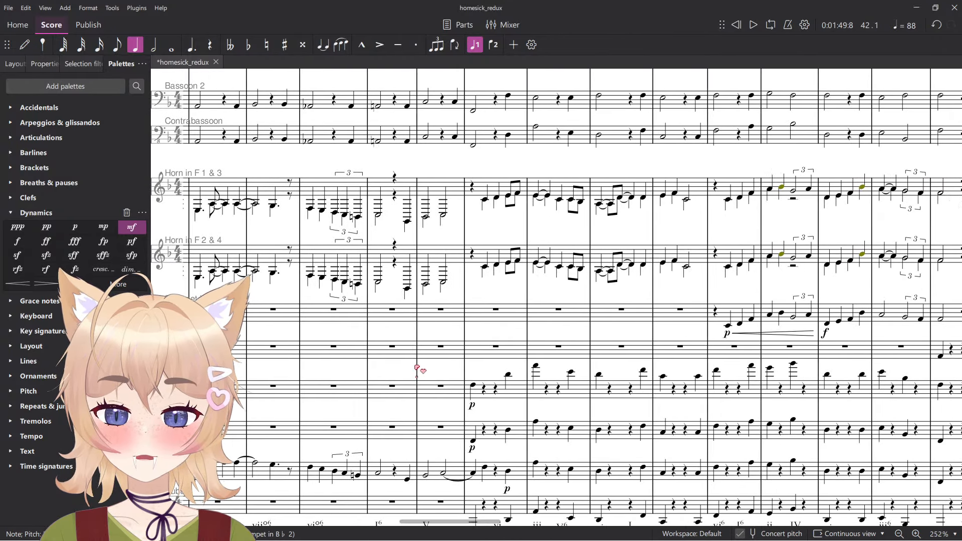
pyautogui.hscroll(8, 418, 370)
pyautogui.scroll(-3, 589, 366)
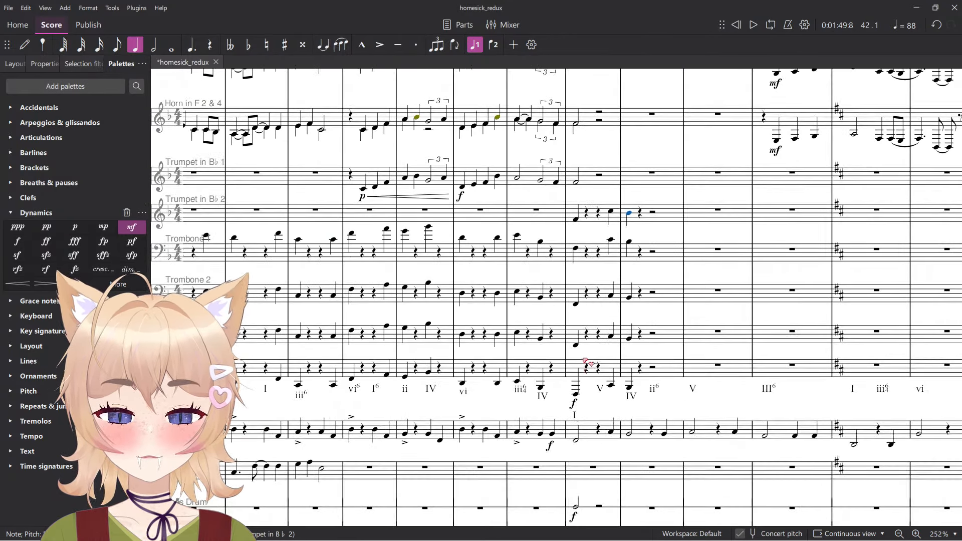
pyautogui.hotkey('ctrl', 'd')
pyautogui.click(553, 244)
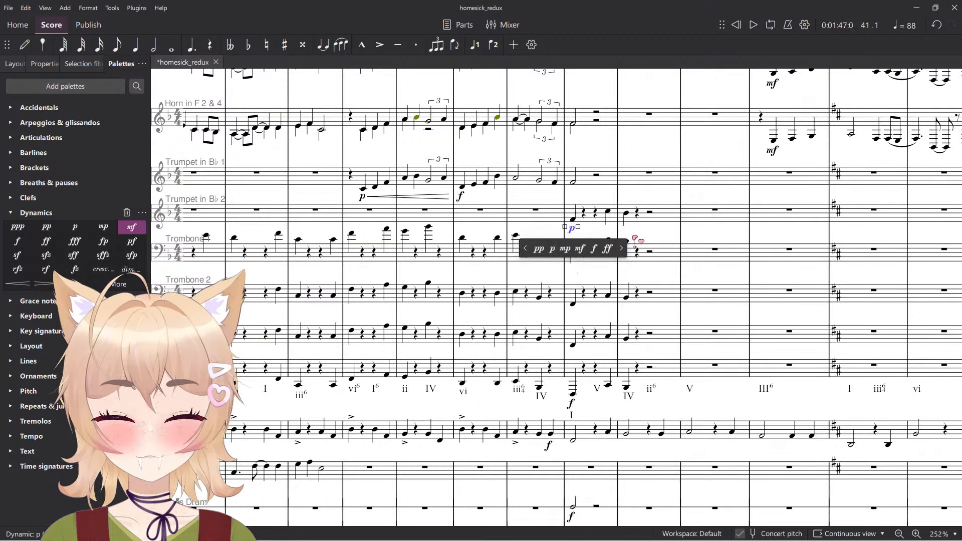
pyautogui.press('space')
pyautogui.scroll(1, 649, 232)
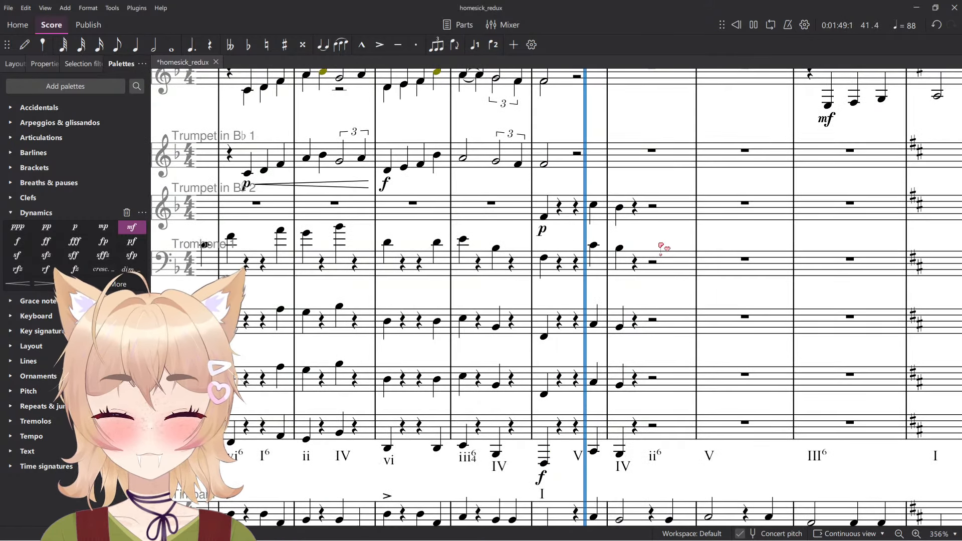
pyautogui.press('space')
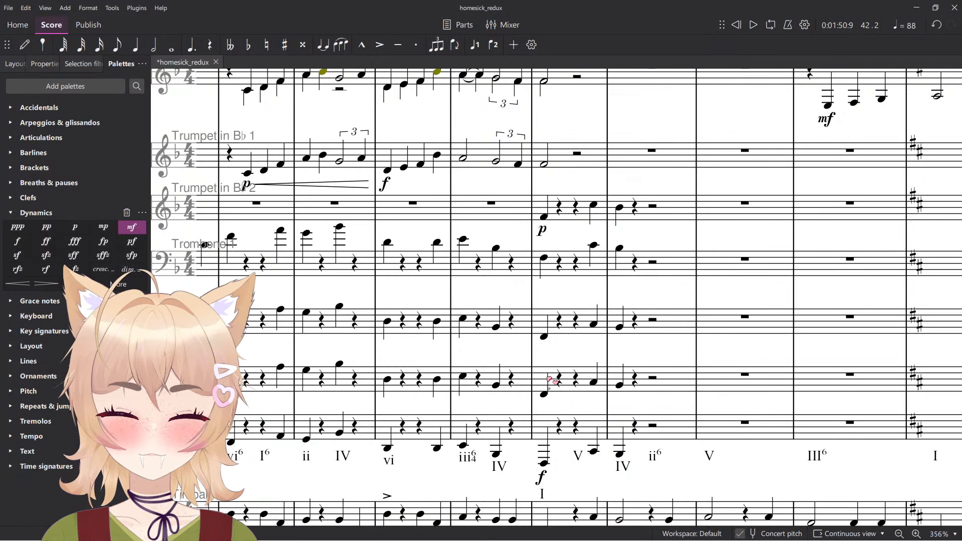
# Mark both Trombones and the Euphonium f in measure 41, change Trumpet 2's dynamic to f and play the passage.
pyautogui.click(544, 394)
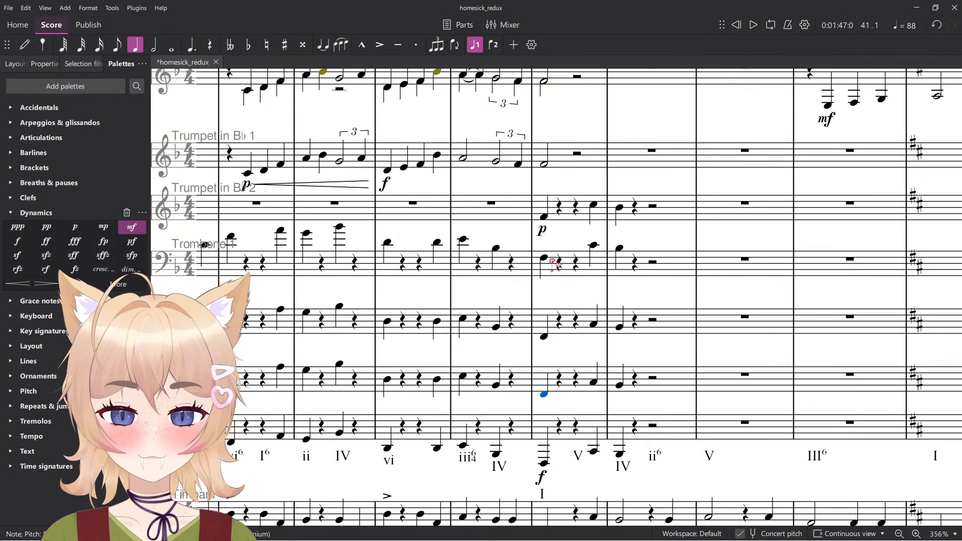
pyautogui.keyDown('shift'); pyautogui.click(553, 264); pyautogui.keyUp('shift')
pyautogui.click(17, 241)
pyautogui.click(535, 234)
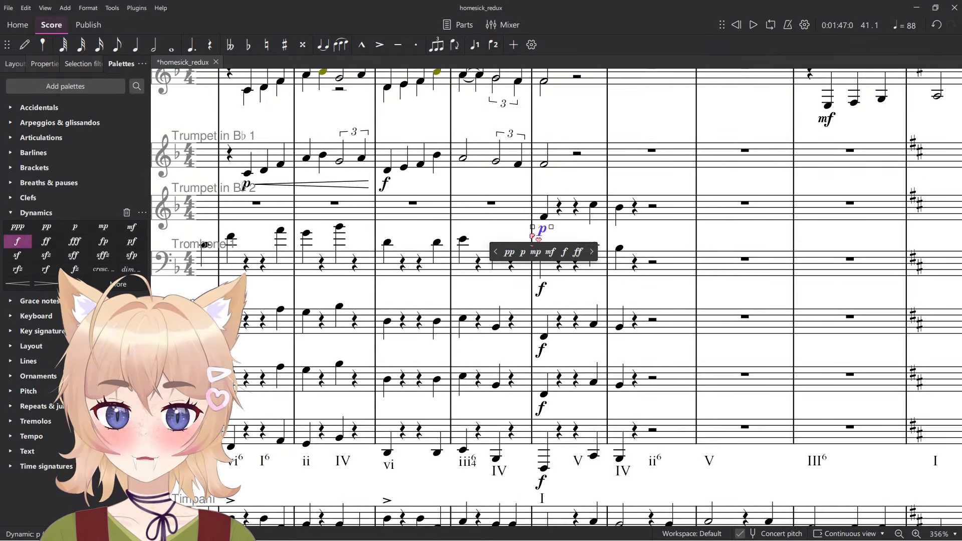
pyautogui.click(26, 254)
pyautogui.click(22, 245)
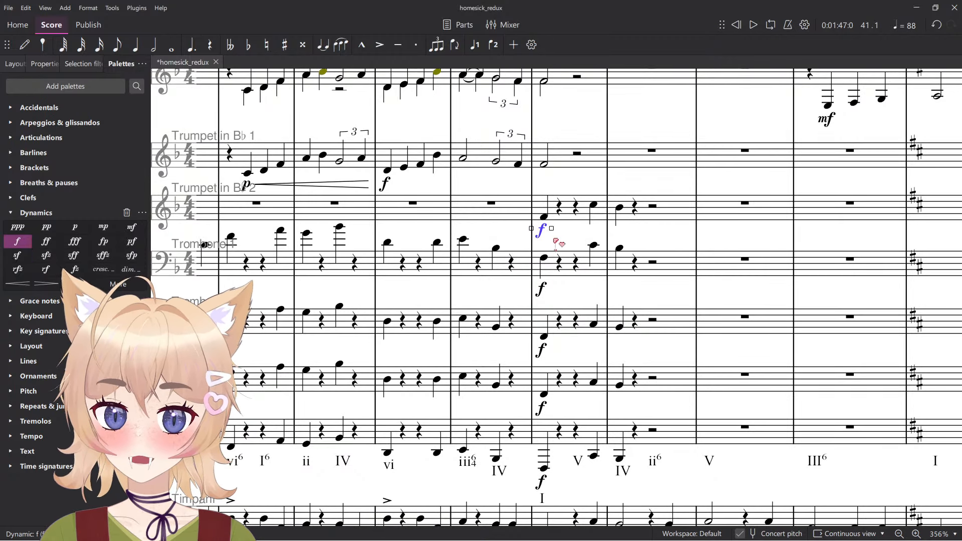
pyautogui.press('space')
pyautogui.scroll(-3, 503, 257)
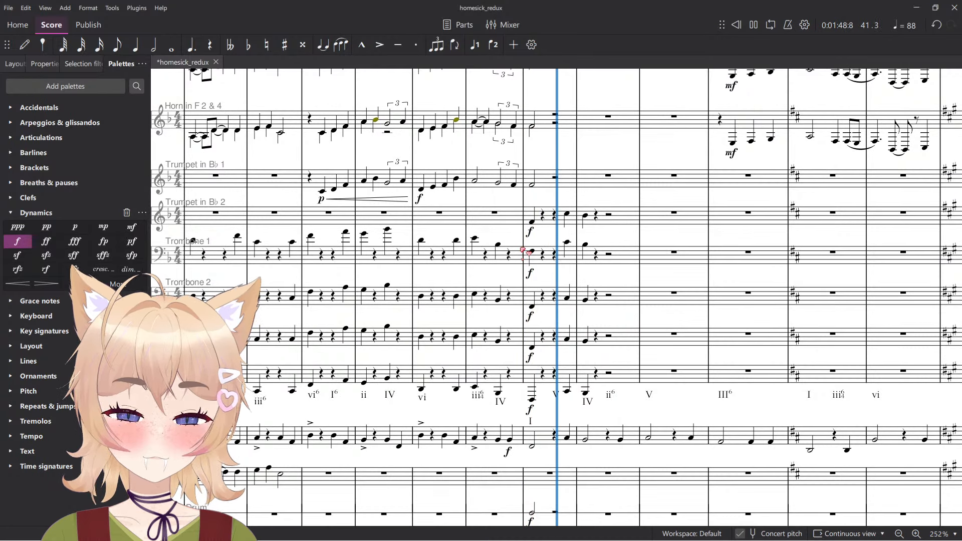
pyautogui.press('space')
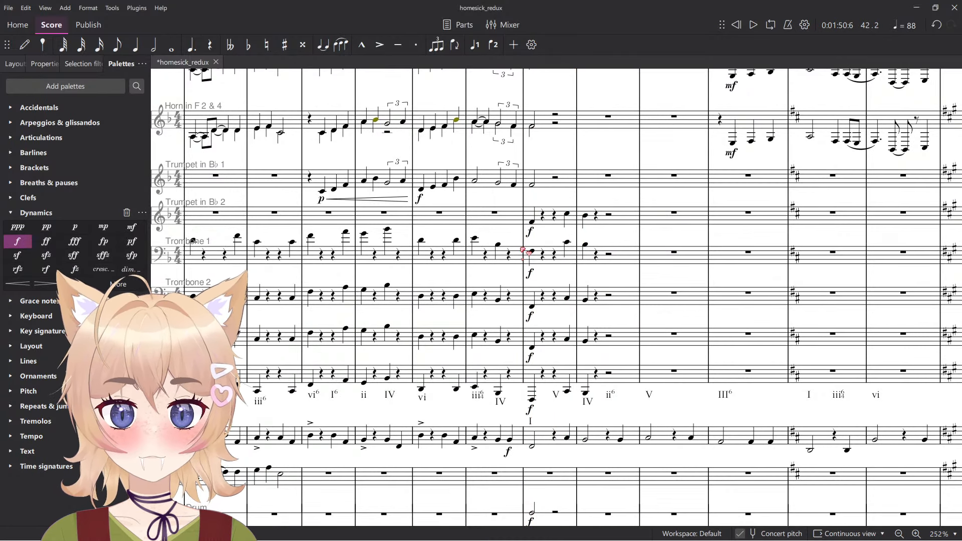
# Change the measure 41 dynamics from Trumpet 2 down to the Tuba to p.
pyautogui.scroll(4, 524, 250)
pyautogui.click(536, 224)
pyautogui.keyDown('shift'); pyautogui.click(539, 504); pyautogui.keyUp('shift')
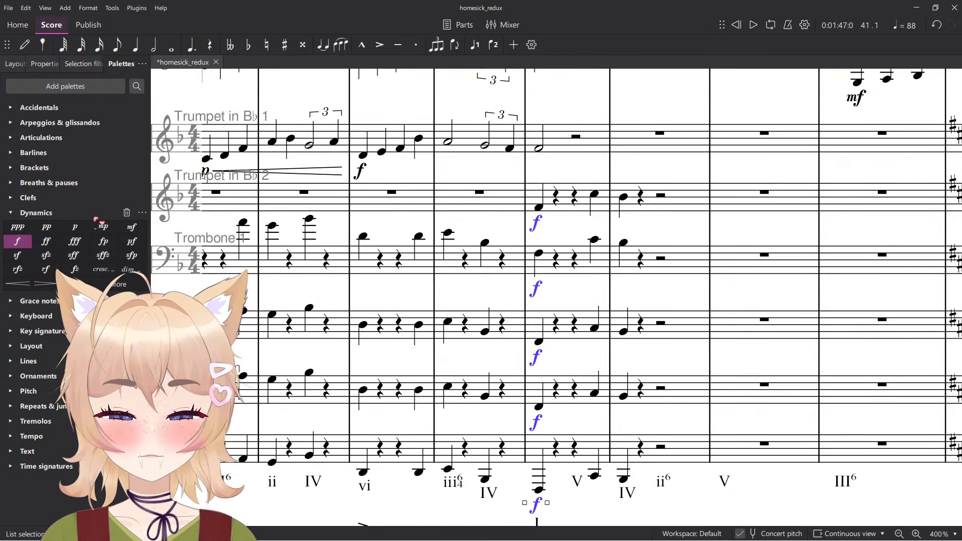
pyautogui.click(75, 227)
pyautogui.press('Escape')
pyautogui.scroll(-3, 651, 273)
pyautogui.scroll(6, 648, 270)
pyautogui.press('n')
pyautogui.scroll(4, 577, 221)
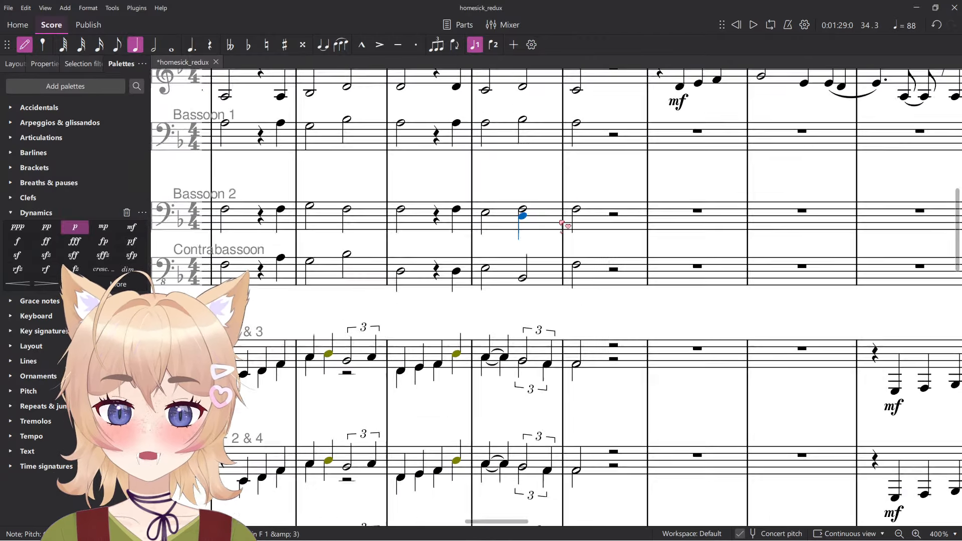
pyautogui.scroll(4, 582, 251)
pyautogui.press('Escape')
pyautogui.click(575, 451)
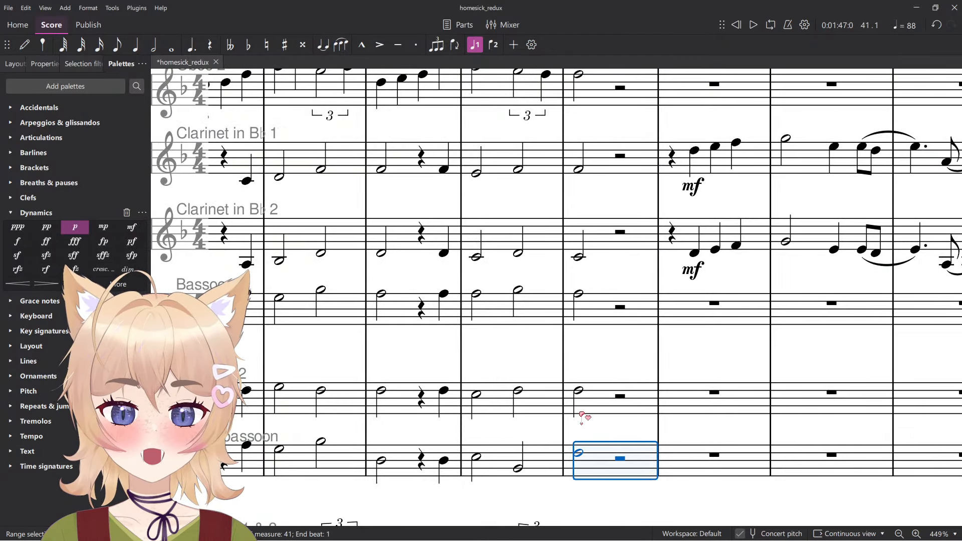
pyautogui.keyDown('shift'); pyautogui.click(607, 312); pyautogui.keyUp('shift')
pyautogui.press('Escape')
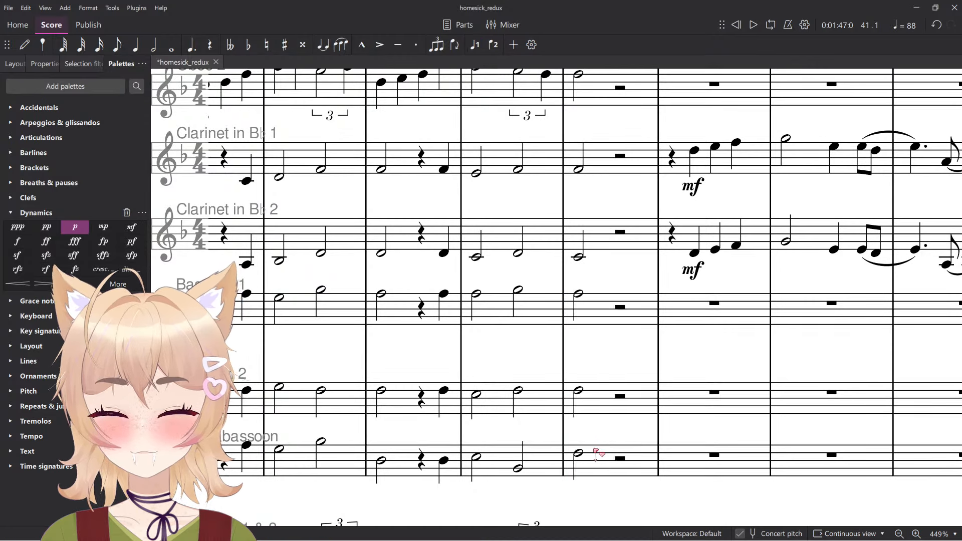
# Lower the Contrabassoon's measure 41 note by an octave, mark it f and play from measure 40.
pyautogui.click(579, 454)
pyautogui.hotkey('ctrl', 'd')
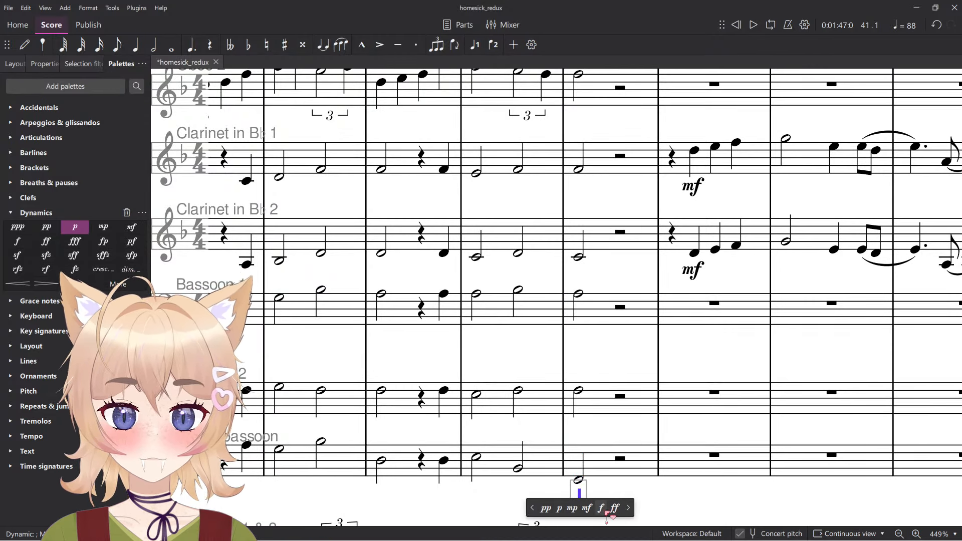
pyautogui.click(601, 508)
pyautogui.press('space')
pyautogui.press('space')
pyautogui.click(518, 469)
pyautogui.press('space')
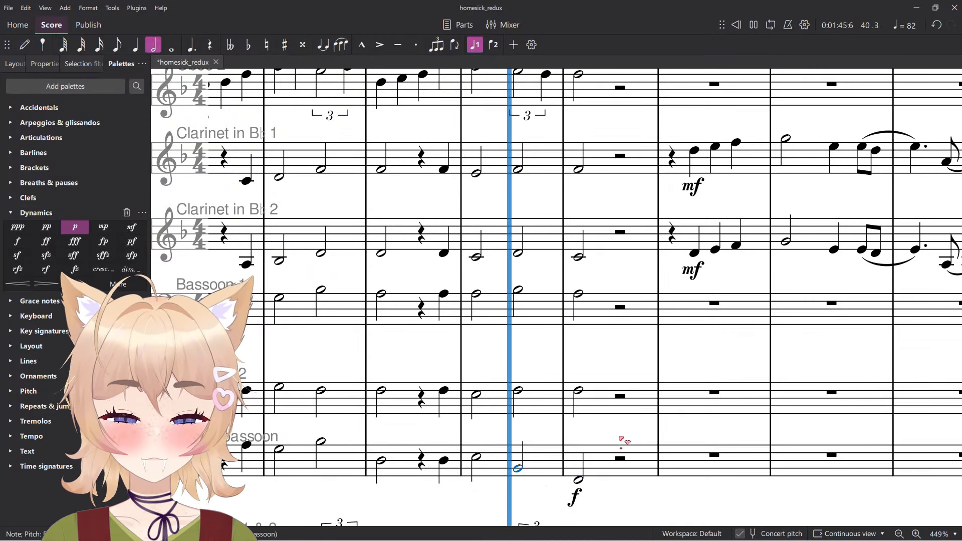
pyautogui.scroll(-5, 617, 425)
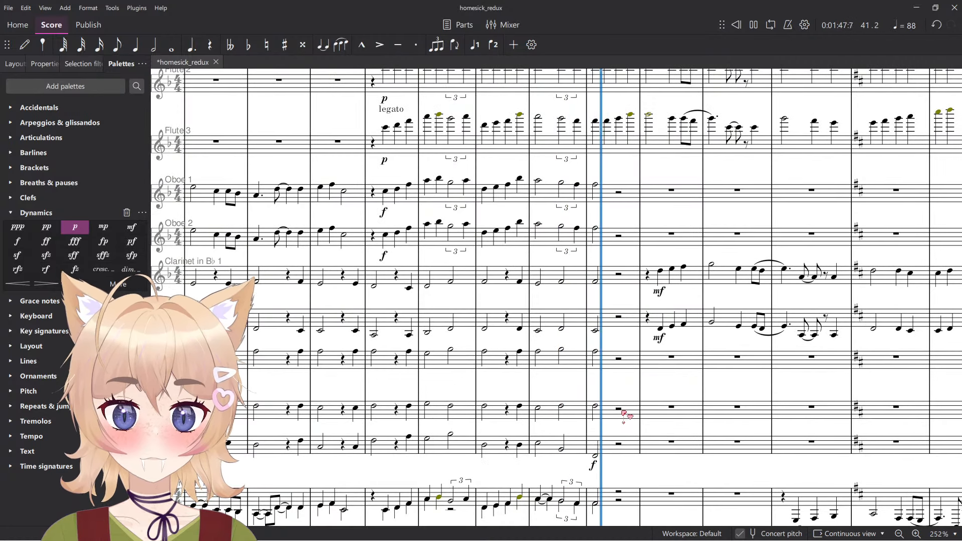
pyautogui.press('space')
# Enter a quarter note C on beat 4 of measure 41 and a half note B♭ on beat 1 of measure 42 in the Contrabassoon.
pyautogui.click(596, 457)
pyautogui.scroll(5, 631, 458)
pyautogui.press('n')
pyautogui.press('5')
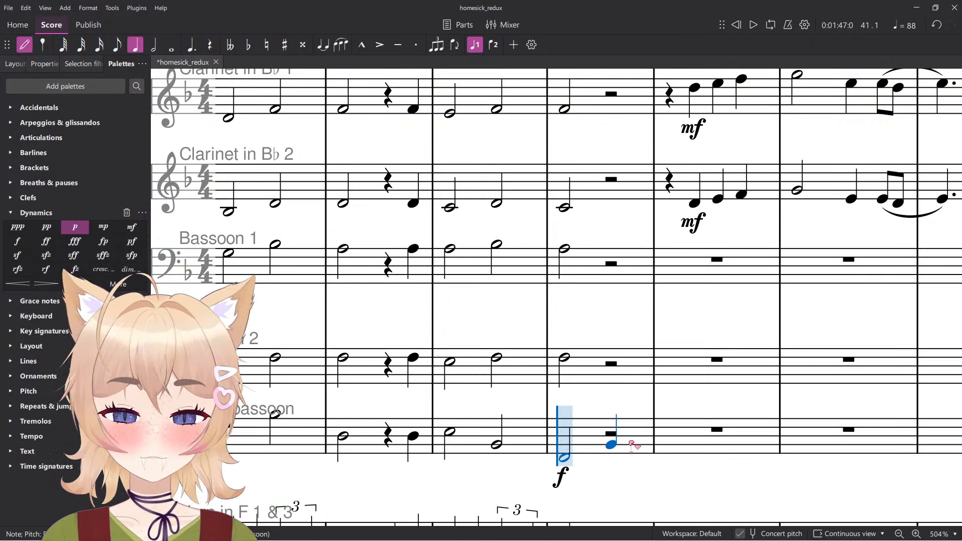
pyautogui.press('Right')
pyautogui.press('0')
pyautogui.press('c')
pyautogui.press('6')
pyautogui.press('6')
pyautogui.click(675, 445)
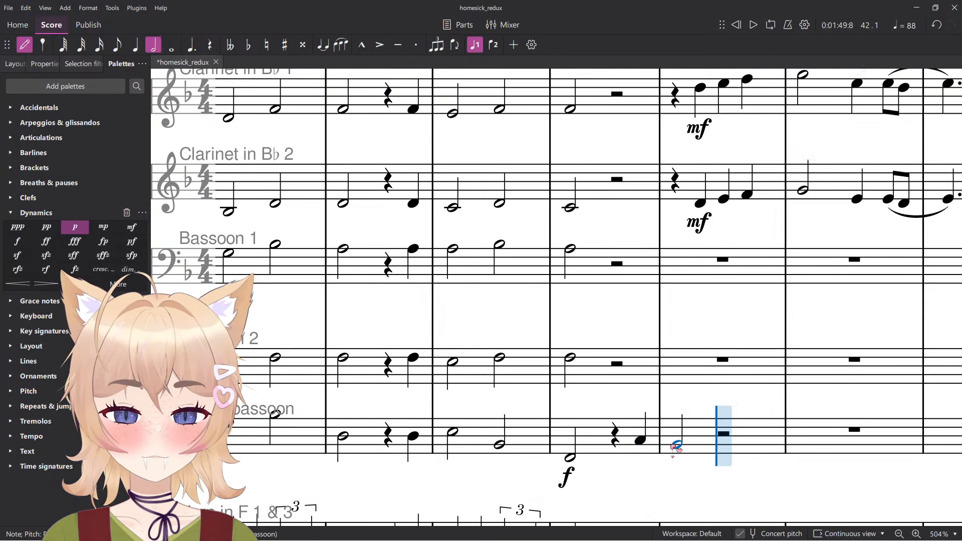
pyautogui.press('Escape')
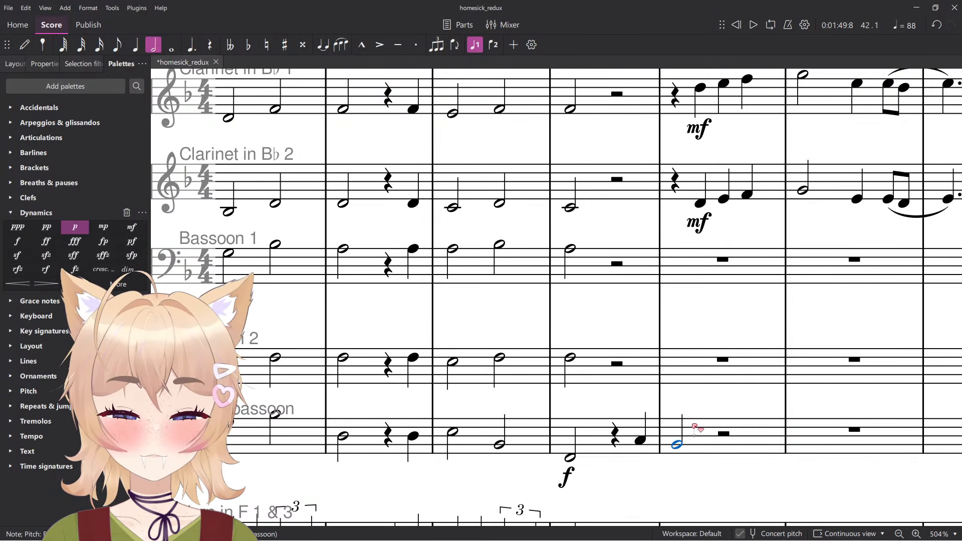
# Play measures 41 and 42 to hear the new Contrabassoon line with the orchestra.
pyautogui.click(583, 421)
pyautogui.press('Escape')
pyautogui.press('space')
pyautogui.scroll(-5, 600, 388)
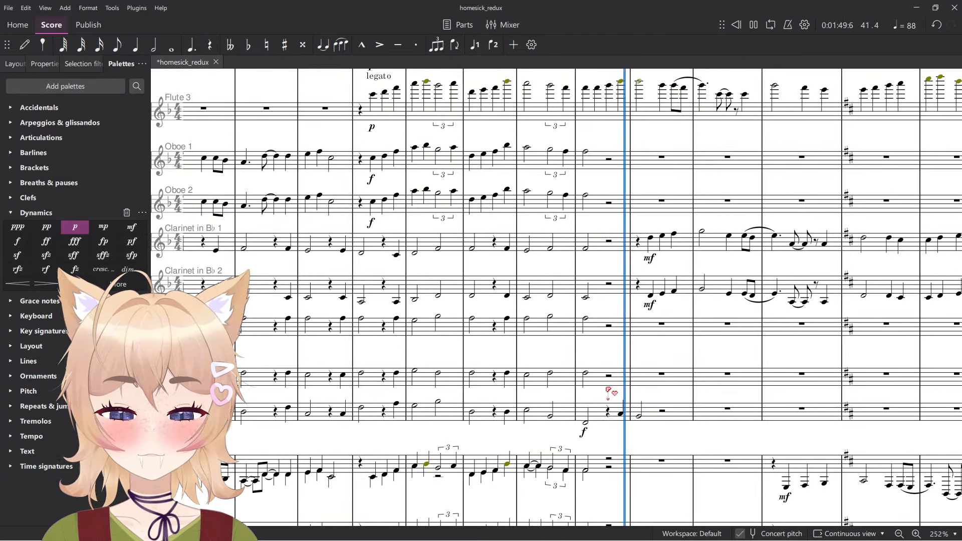
pyautogui.press('space')
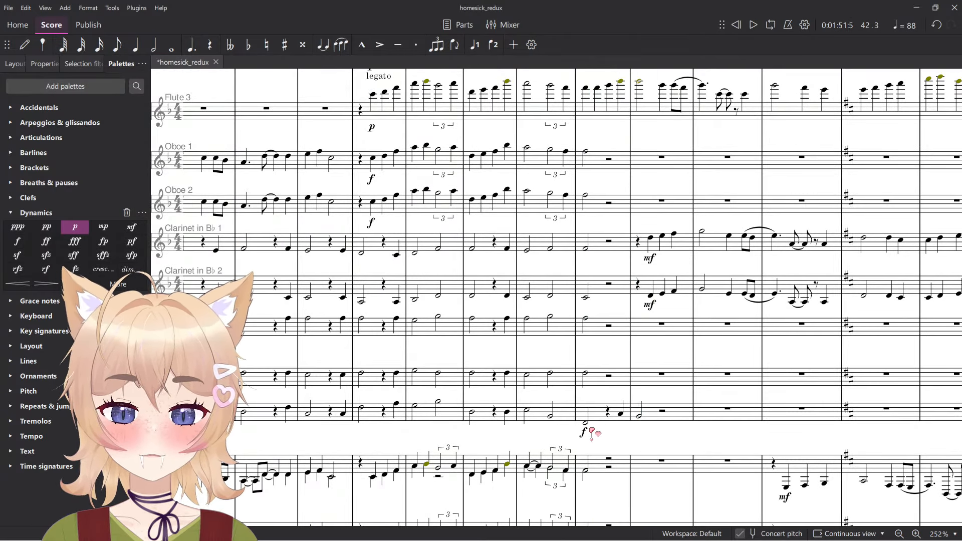
# Shorten the Contrabassoon's half notes on beat 1 of measures 41 and 42 to quarter notes.
pyautogui.scroll(-10, 592, 433)
pyautogui.click(586, 309)
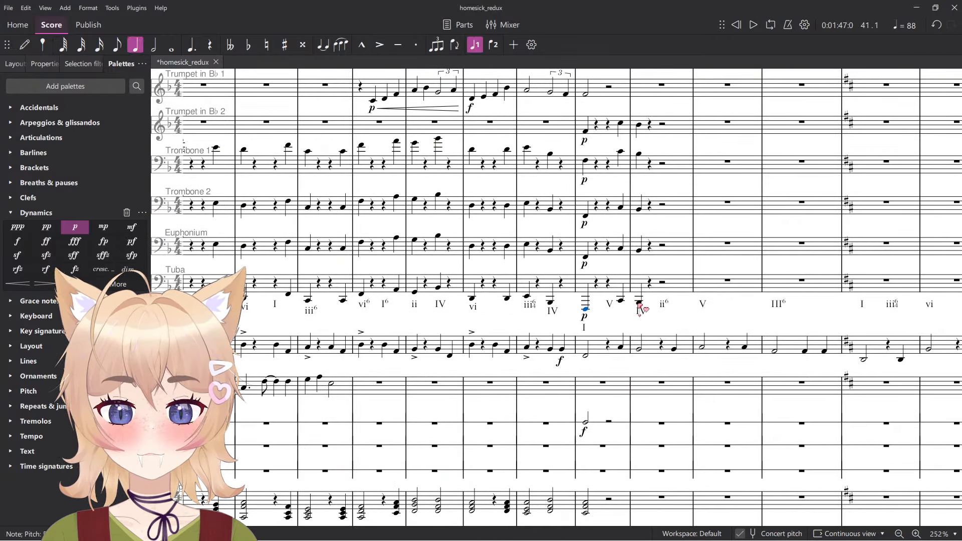
pyautogui.scroll(3, 649, 312)
pyautogui.scroll(6, 663, 321)
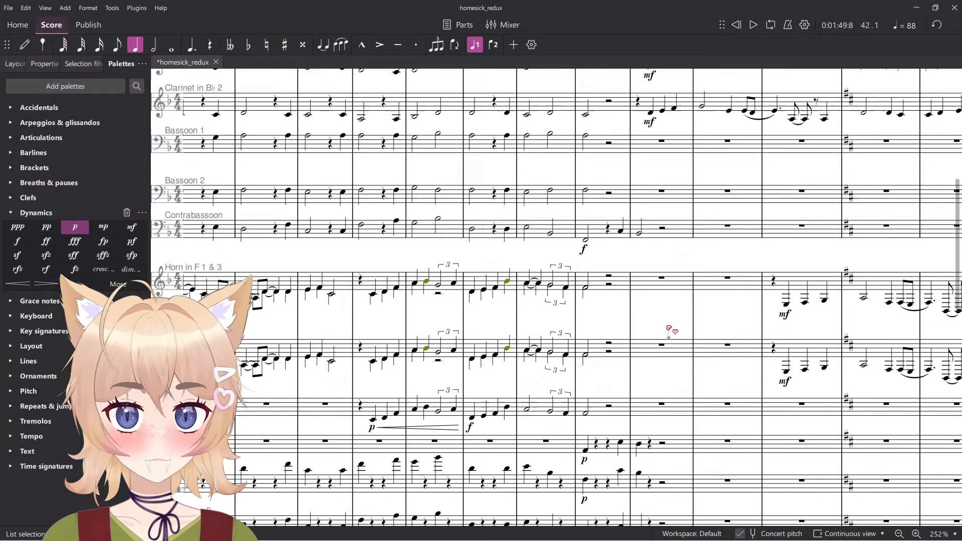
pyautogui.click(640, 326)
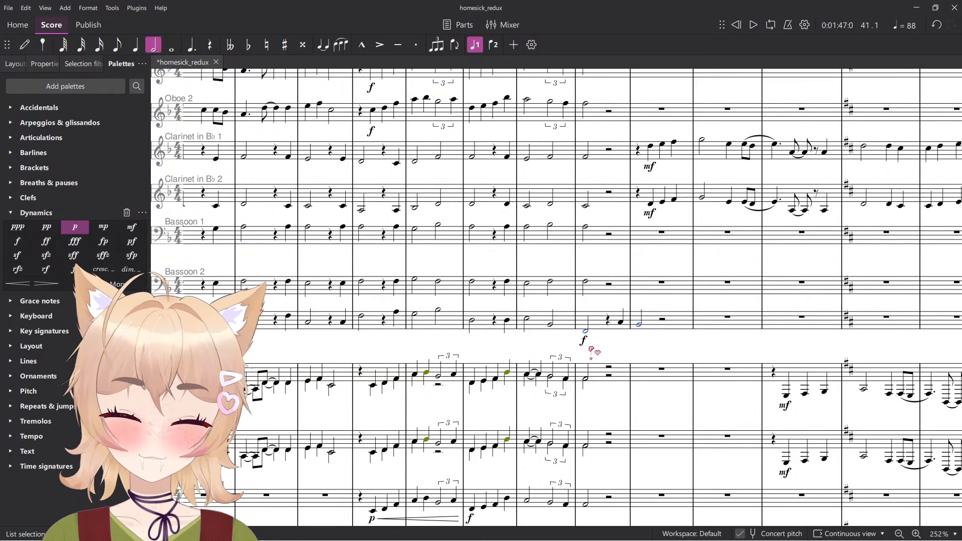
pyautogui.press('5')
pyautogui.press('Escape')
pyautogui.scroll(1, 610, 347)
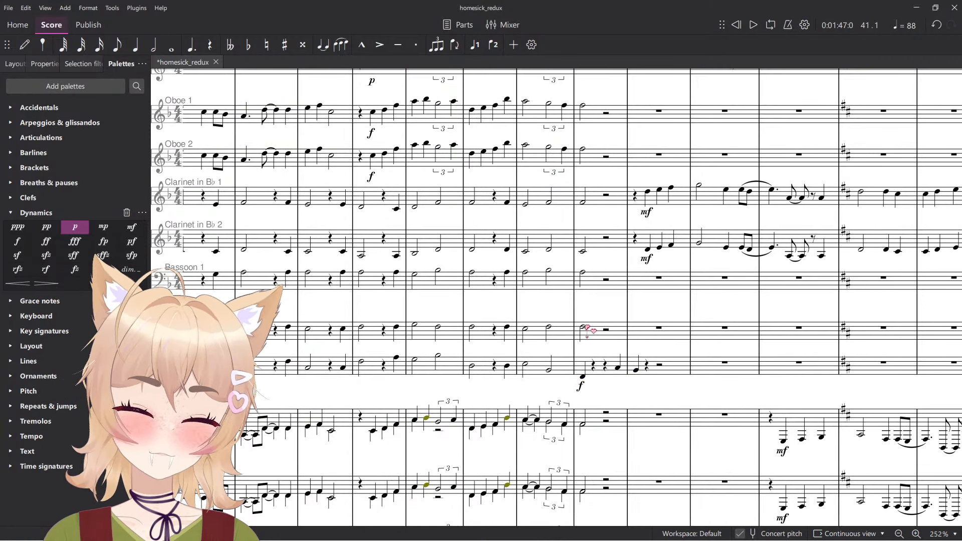
# Play measure 41 from the Bassoon 1 note to hear it with the orchestra.
pyautogui.scroll(4, 629, 287)
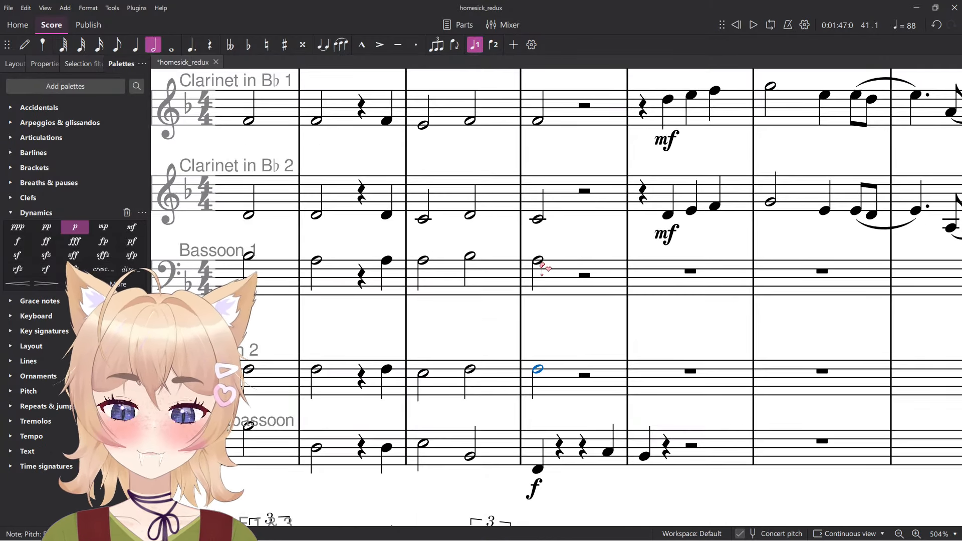
pyautogui.scroll(-3, 563, 370)
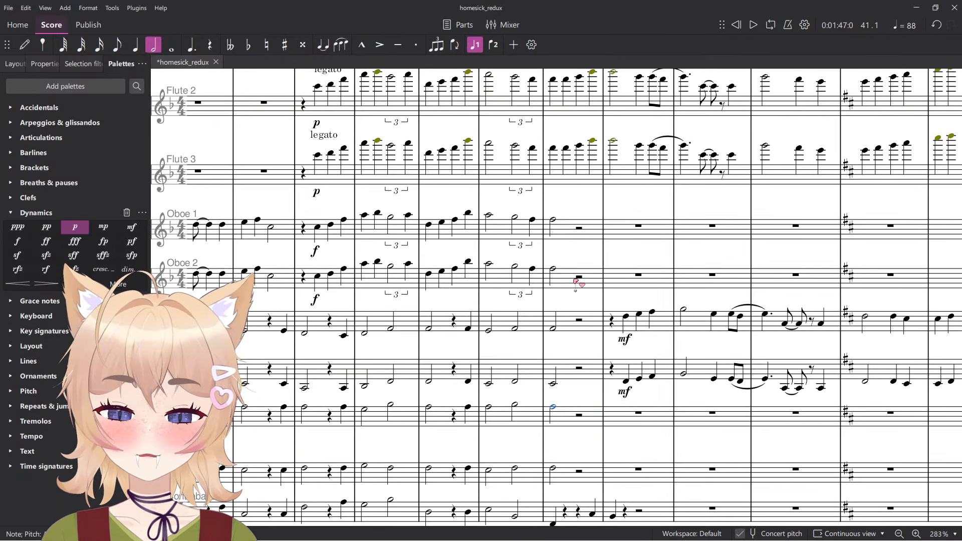
pyautogui.press('space')
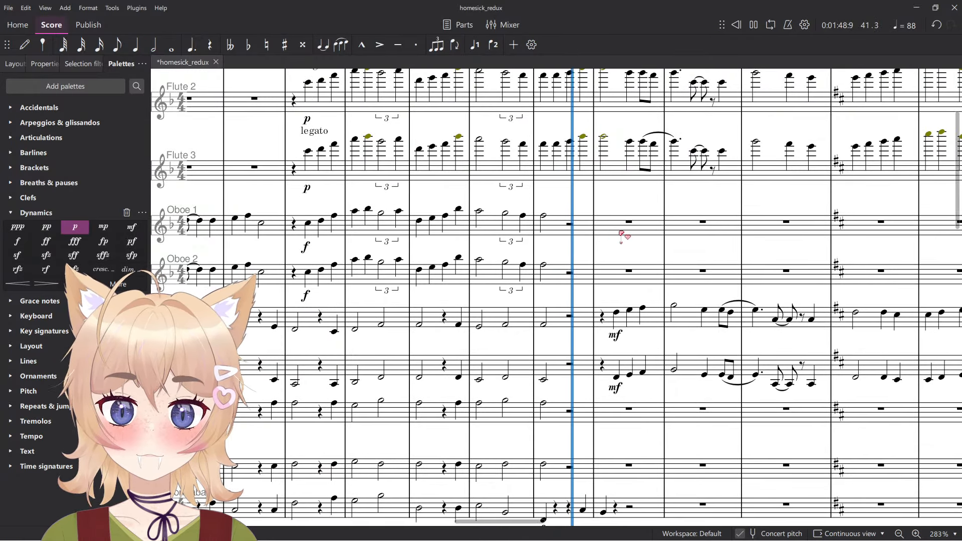
pyautogui.press('space')
# Enter a quarter rest on beat 3 and a quarter note E on beat 4 of measure 41 in Oboe 1 and Oboe 2.
pyautogui.press('n')
pyautogui.rightClick(579, 227)
pyautogui.scroll(-6, 581, 226)
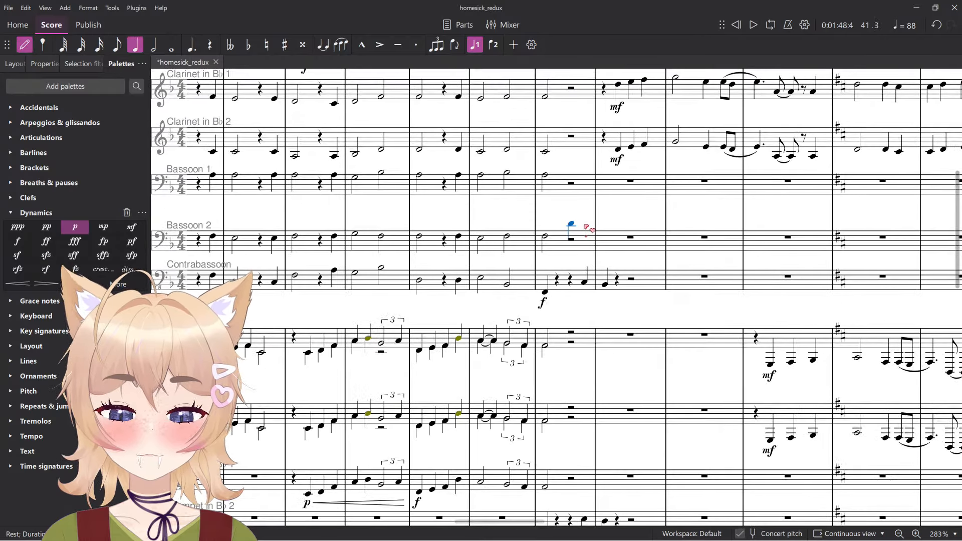
pyautogui.scroll(8, 586, 228)
pyautogui.scroll(5, 583, 287)
pyautogui.scroll(-5, 583, 289)
pyautogui.scroll(-8, 586, 304)
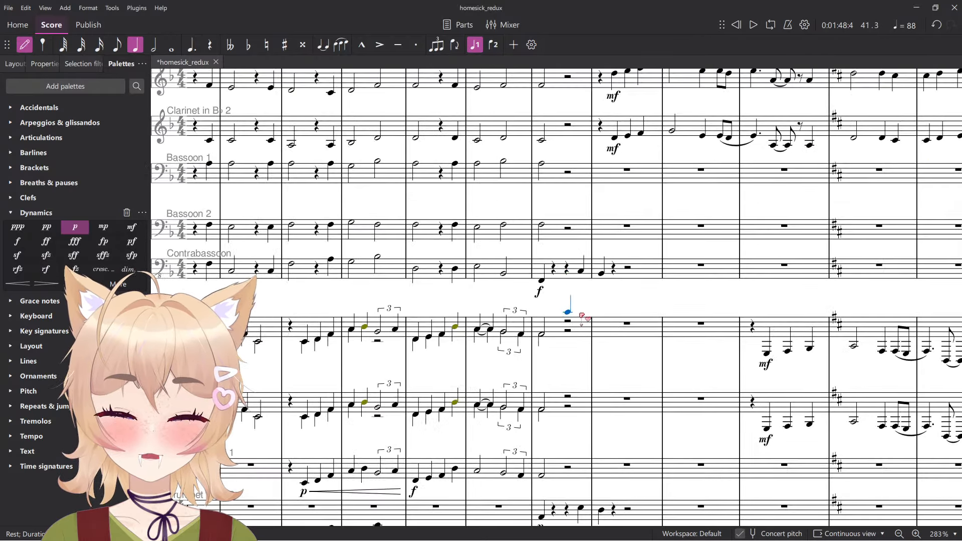
pyautogui.scroll(10, 587, 321)
pyautogui.scroll(5, 587, 332)
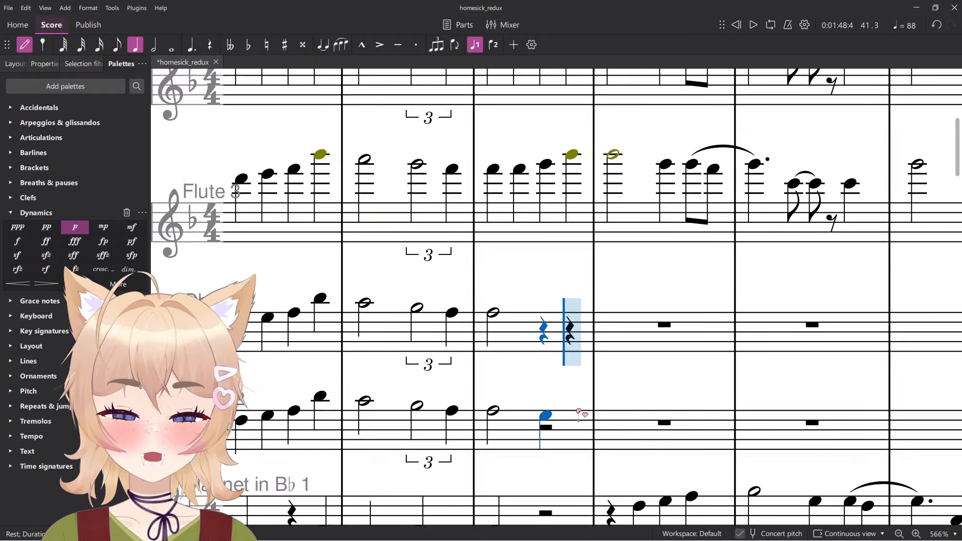
pyautogui.click(572, 320)
pyautogui.rightClick(544, 428)
pyautogui.click(574, 418)
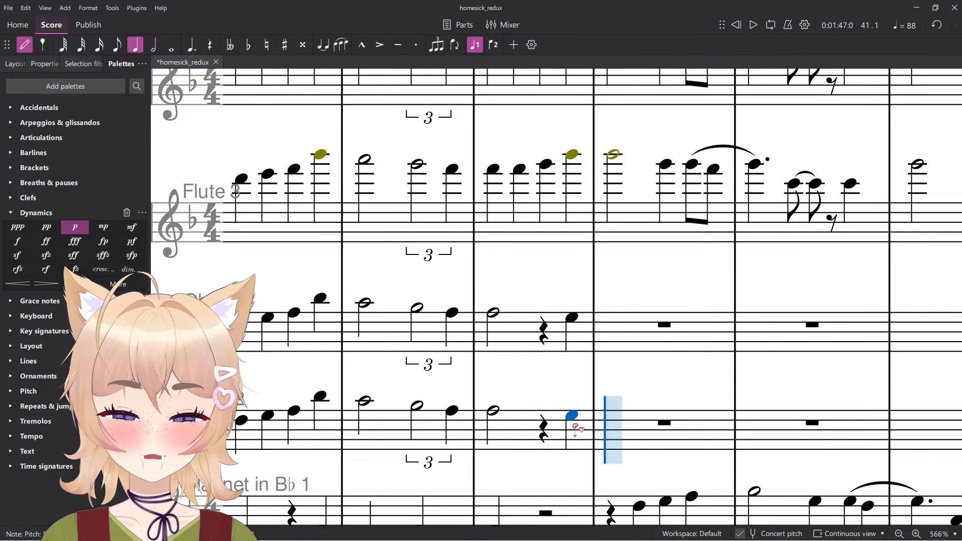
# Lower Oboe 2's quarter note on beat 4 of measure 41 to C and save the score.
pyautogui.scroll(-1, 573, 426)
pyautogui.press('Escape')
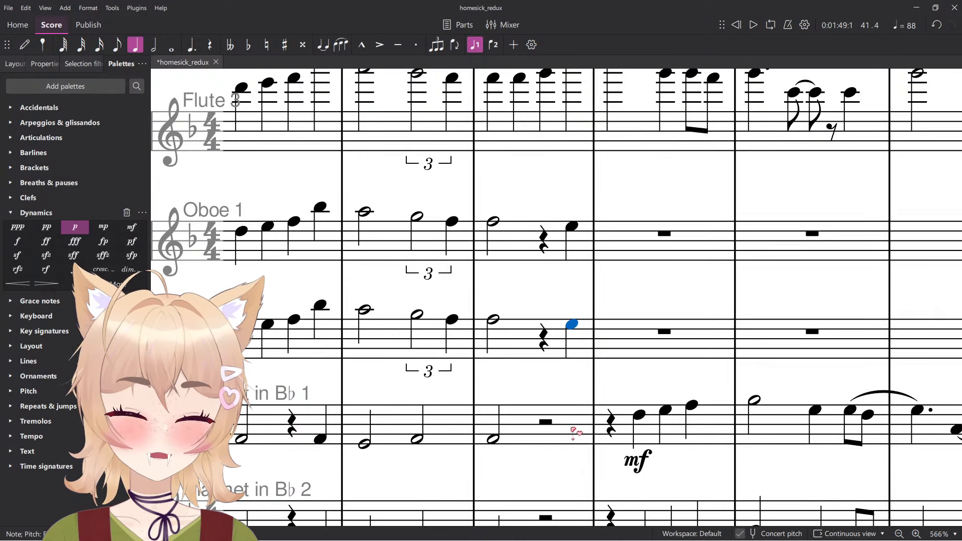
pyautogui.keyDown('ctrl'); pyautogui.scroll(-1, 575, 431); pyautogui.keyUp('ctrl')
pyautogui.scroll(-4, 587, 430)
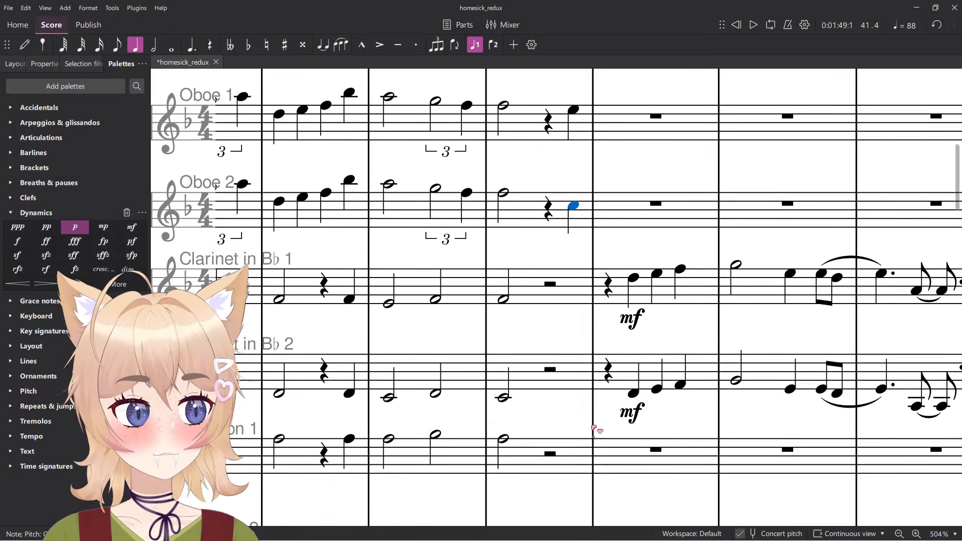
pyautogui.hotkey('ctrl', 's')
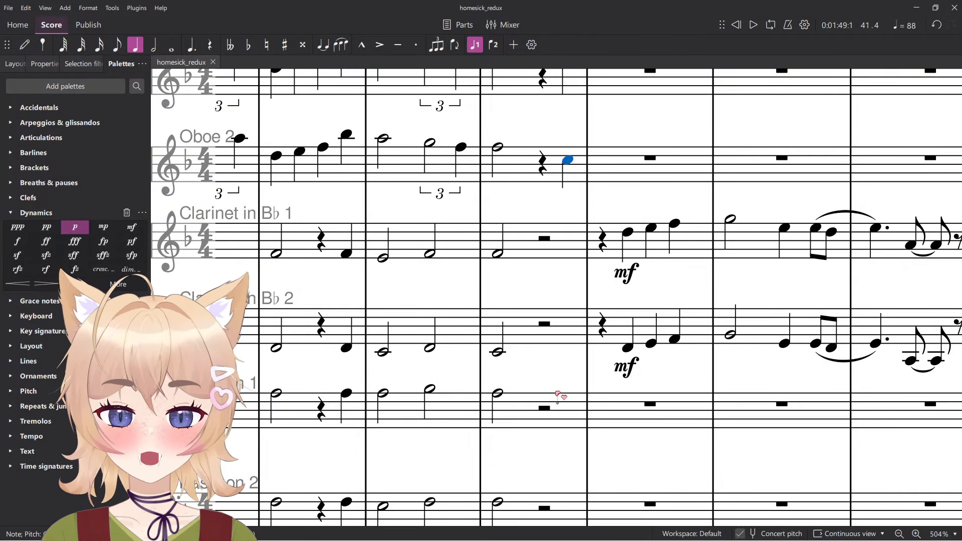
# Enter a quarter rest on beat 3 and a quarter note C on beat 4 of measure 41 in Bassoon 2 and Bassoon 1.
pyautogui.press('n')
pyautogui.scroll(-3, 549, 415)
pyautogui.keyDown('ctrl'); pyautogui.scroll(-2, 545, 424); pyautogui.keyUp('ctrl')
pyautogui.rightClick(546, 376)
pyautogui.keyDown('ctrl'); pyautogui.scroll(3, 557, 439); pyautogui.keyUp('ctrl')
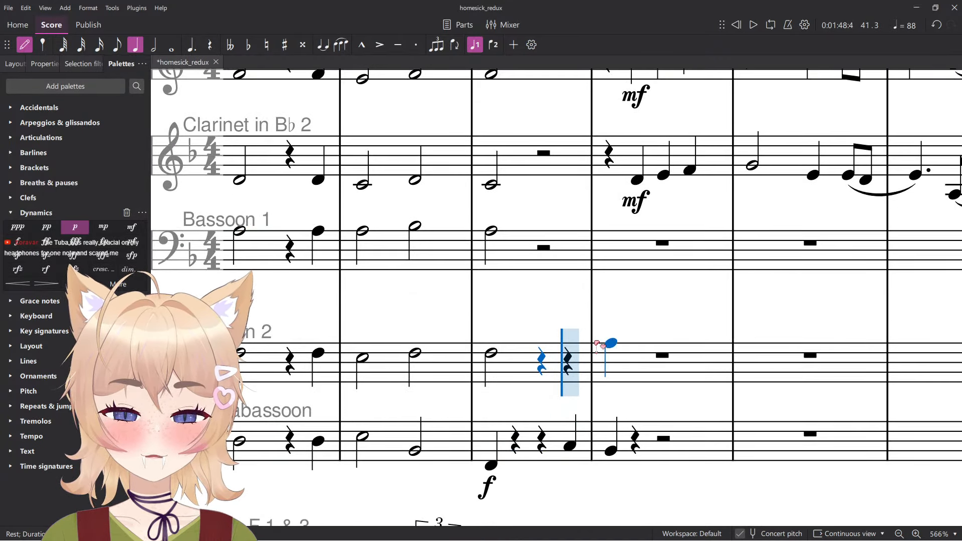
pyautogui.click(575, 335)
pyautogui.rightClick(541, 250)
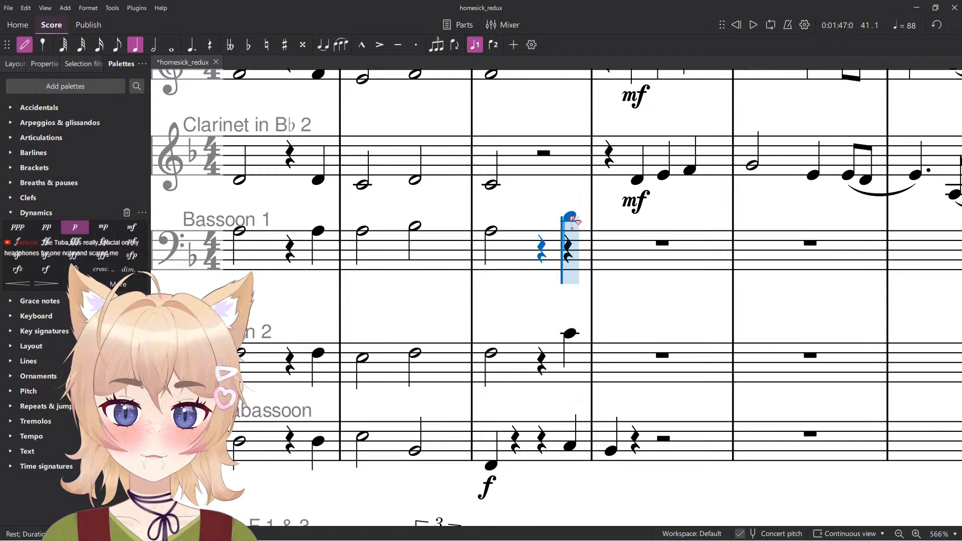
pyautogui.click(571, 223)
pyautogui.press('Escape')
# Mark the beat 4 notes of Oboe 1 and Oboe 2 in measure 41 p and play from there.
pyautogui.keyDown('ctrl'); pyautogui.scroll(-8, 576, 254); pyautogui.keyUp('ctrl')
pyautogui.scroll(6, 576, 280)
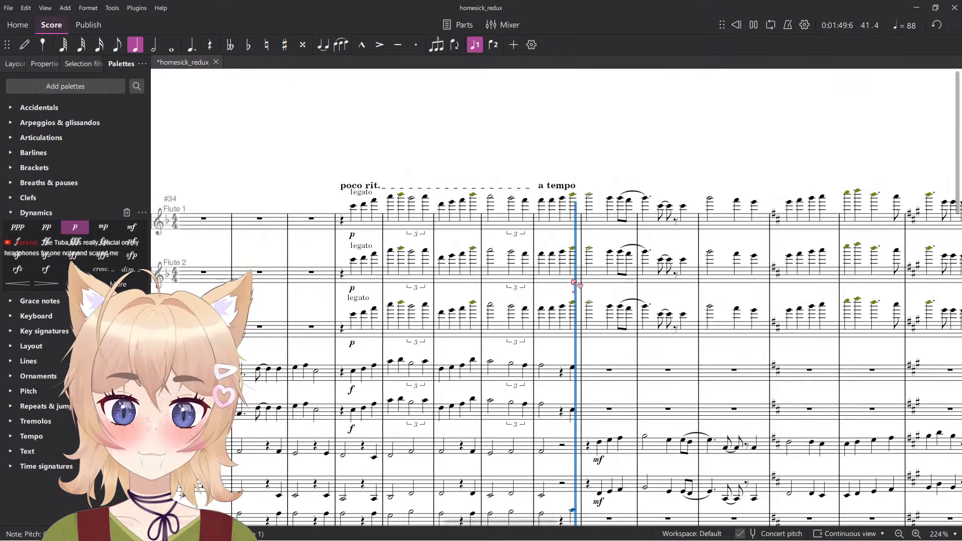
pyautogui.keyDown('ctrl'); pyautogui.scroll(5, 574, 328); pyautogui.keyUp('ctrl')
pyautogui.keyDown('ctrl'); pyautogui.scroll(1, 573, 453); pyautogui.keyUp('ctrl')
pyautogui.keyDown('ctrl'); pyautogui.click(579, 465); pyautogui.keyUp('ctrl')
pyautogui.keyDown('ctrl'); pyautogui.scroll(-7, 582, 417); pyautogui.keyUp('ctrl')
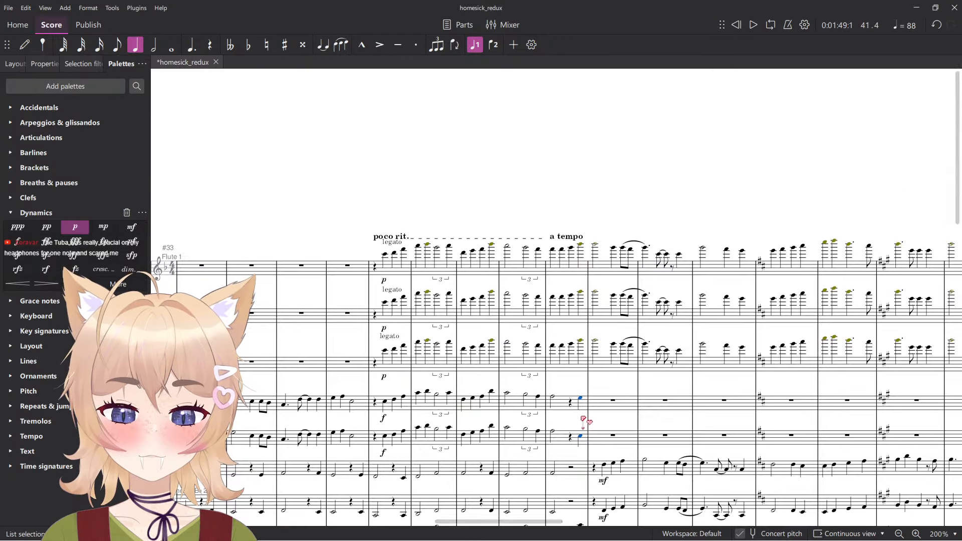
pyautogui.click(78, 227)
pyautogui.scroll(-4, 602, 364)
pyautogui.press('space')
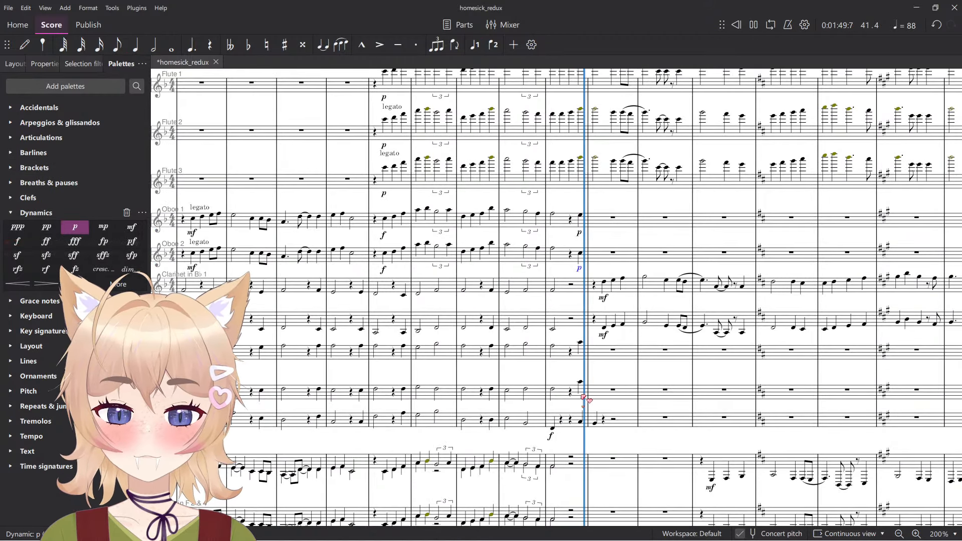
pyautogui.press('space')
# Enter a quarter note B♭ on beat 1 of measure 42 in Bassoon 2 and Bassoon 1.
pyautogui.keyDown('ctrl'); pyautogui.scroll(5, 585, 377); pyautogui.keyUp('ctrl')
pyautogui.click(582, 371)
pyautogui.click(607, 444)
pyautogui.keyDown('ctrl'); pyautogui.scroll(4, 596, 386); pyautogui.keyUp('ctrl')
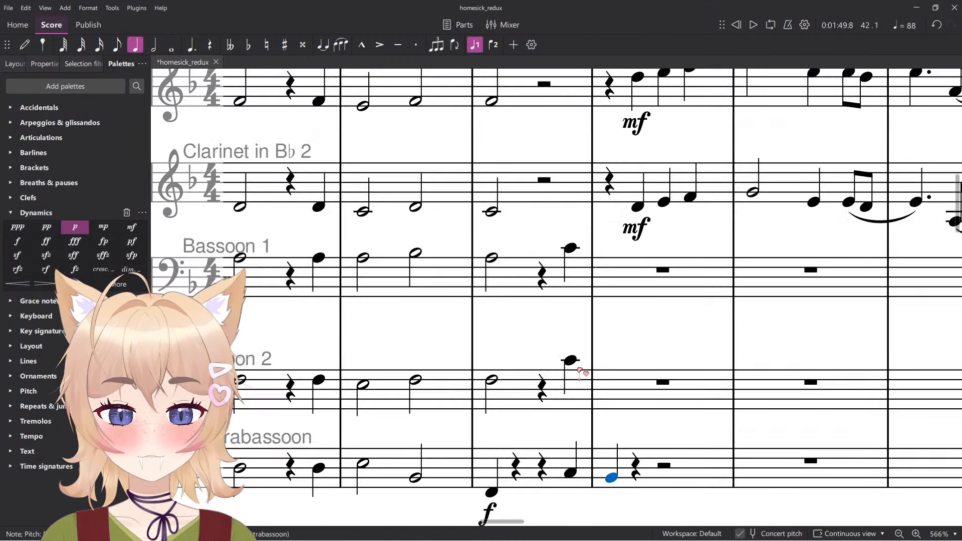
pyautogui.click(570, 362)
pyautogui.press('n')
pyautogui.keyDown('ctrl'); pyautogui.scroll(-4, 605, 372); pyautogui.keyUp('ctrl')
pyautogui.keyDown('ctrl'); pyautogui.scroll(4, 605, 369); pyautogui.keyUp('ctrl')
pyautogui.click(615, 359)
pyautogui.press('Escape')
pyautogui.click(576, 253)
pyautogui.press('n')
pyautogui.click(617, 248)
pyautogui.press('Escape')
pyautogui.keyDown('ctrl'); pyautogui.scroll(-2, 623, 285); pyautogui.keyUp('ctrl')
pyautogui.scroll(-3, 614, 321)
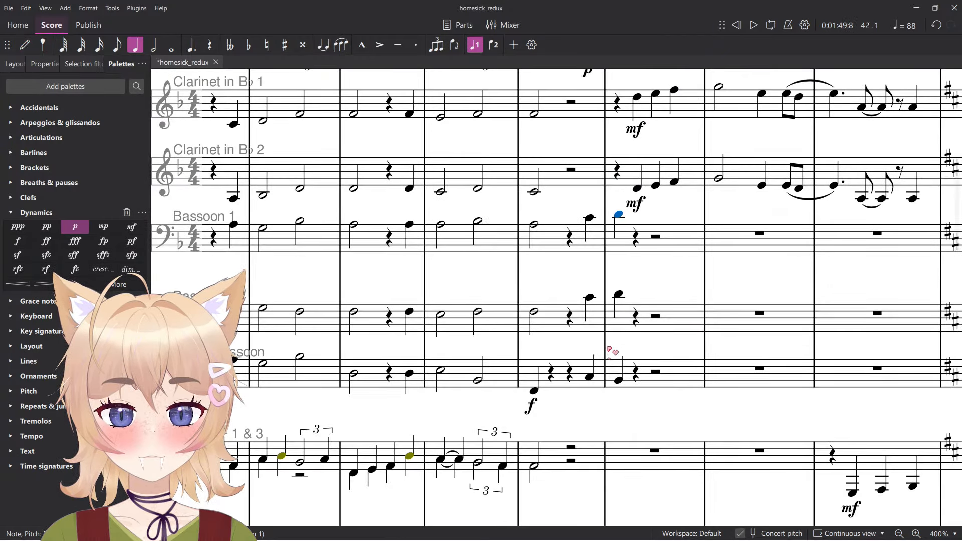
# Enter half notes on beat 1 of measure 42, F in Oboe 1 and D in Oboe 2, and play them.
pyautogui.scroll(8, 660, 278)
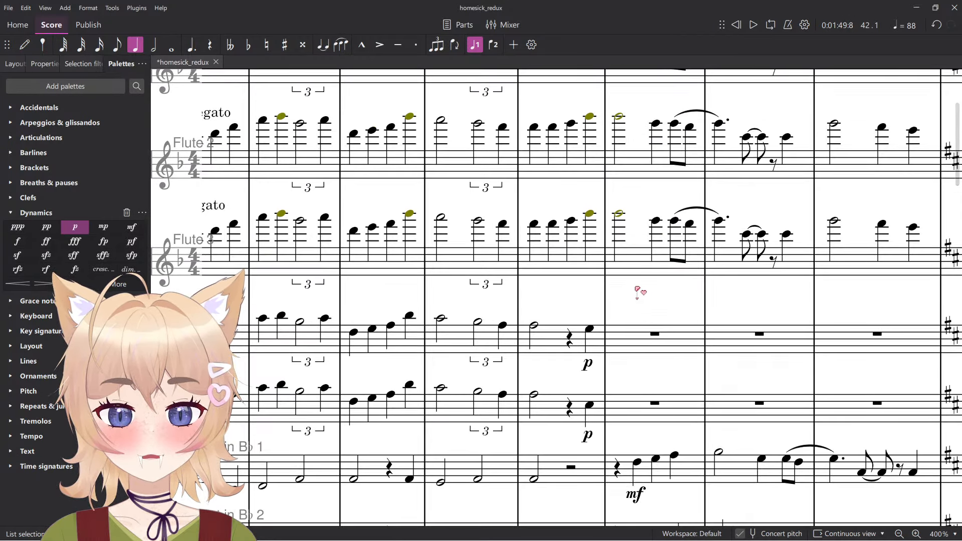
pyautogui.keyDown('ctrl'); pyautogui.scroll(2, 610, 297); pyautogui.keyUp('ctrl')
pyautogui.click(583, 338)
pyautogui.press('n')
pyautogui.click(624, 333)
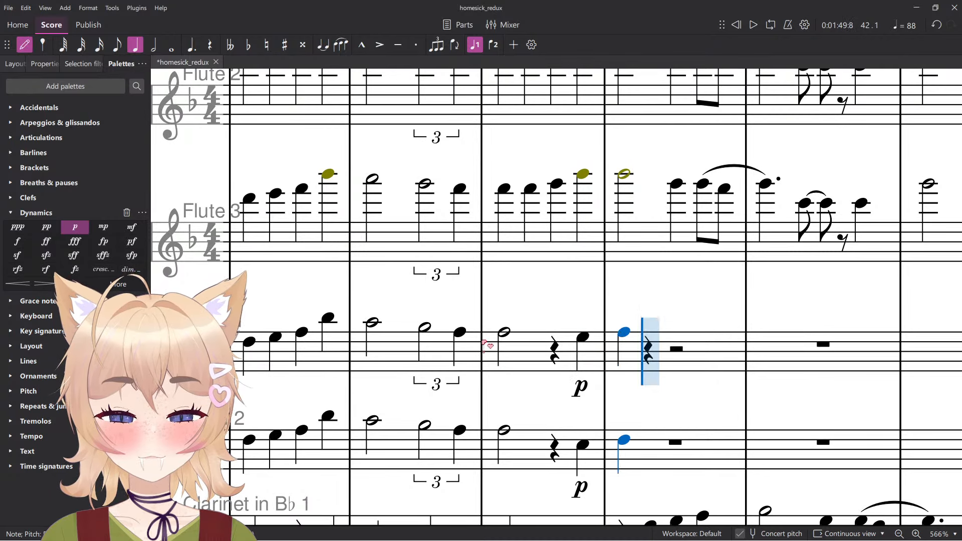
pyautogui.press('Escape')
pyautogui.keyDown('ctrl'); pyautogui.scroll(-4, 554, 321); pyautogui.keyUp('ctrl')
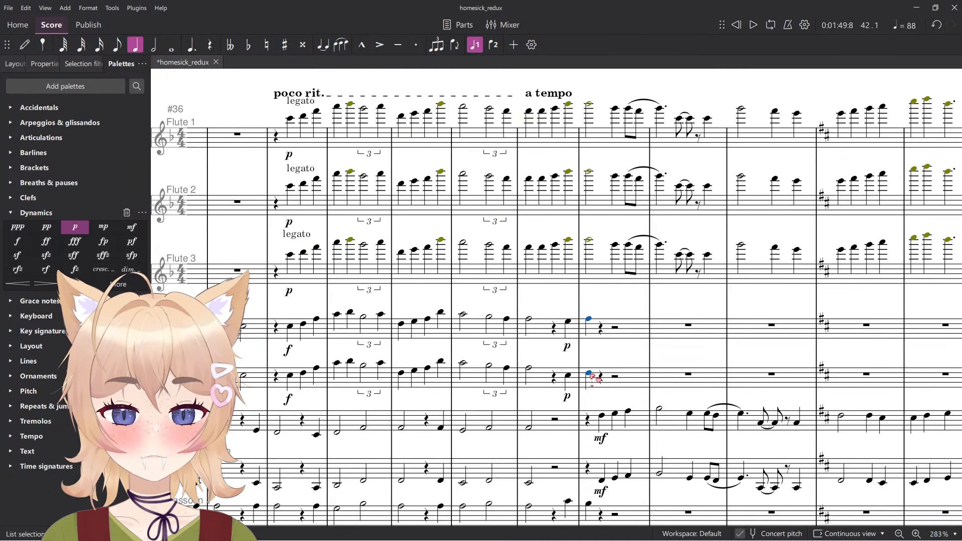
pyautogui.press('6')
pyautogui.press('space')
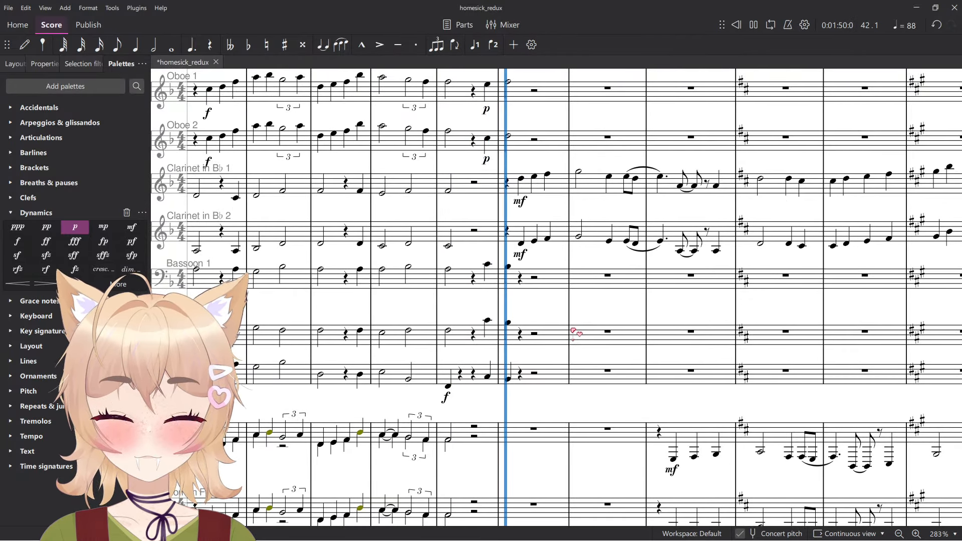
pyautogui.press('space')
# Raise the oboes' beat 4 notes in measure 41 to G in Oboe 1 and E in Oboe 2, and play them.
pyautogui.scroll(1, 504, 291)
pyautogui.scroll(2, 503, 234)
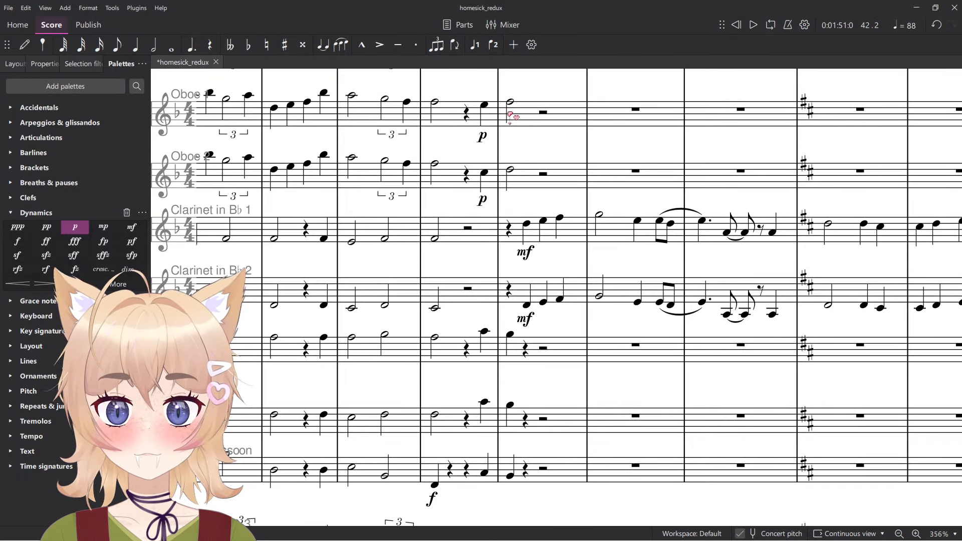
pyautogui.scroll(2, 511, 103)
pyautogui.scroll(3, 494, 201)
pyautogui.press('Left')
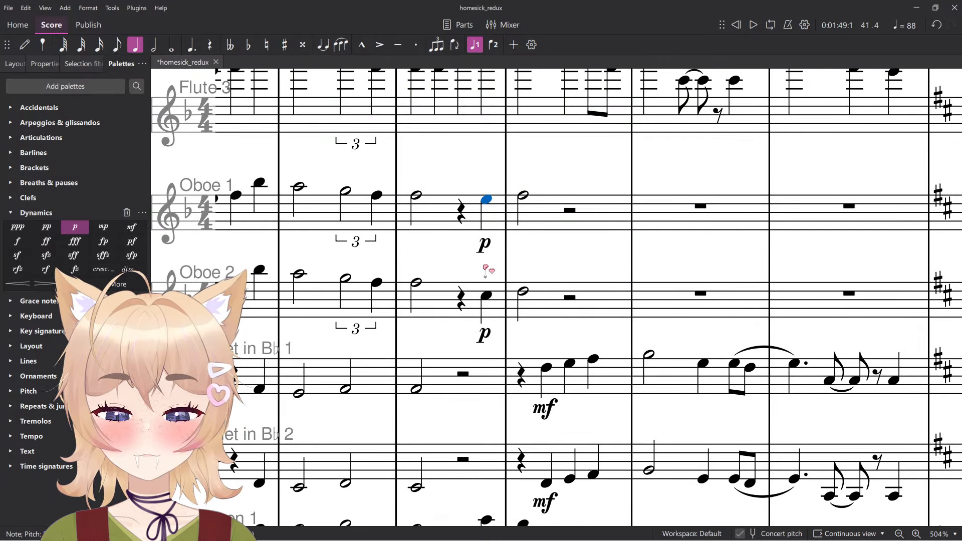
pyautogui.hotkey('alt', 'shift', 'Up')
pyautogui.hotkey('alt', 'shift', 'Up')
pyautogui.press('space')
pyautogui.press('space')
# Raise the oboes' measure 42 half notes, trying B♭ in Oboe 1 over F in Oboe 2, and play them.
pyautogui.click(522, 290)
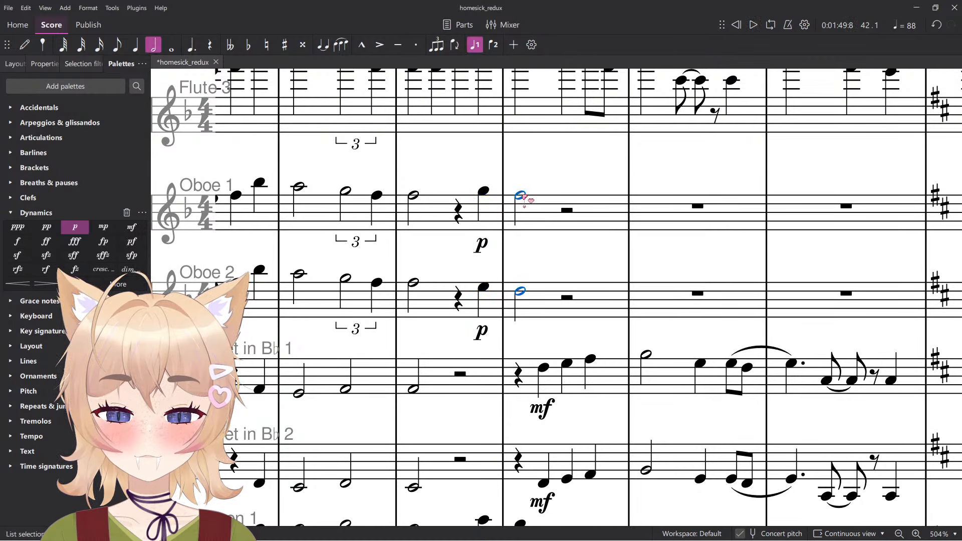
pyautogui.moveTo(524, 197); pyautogui.dragTo(524, 180)
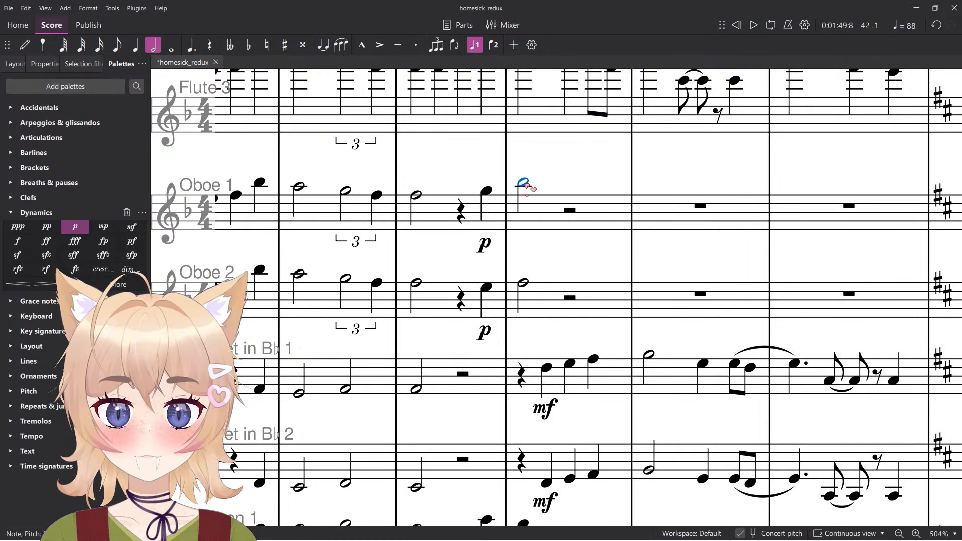
pyautogui.press('space')
pyautogui.scroll(-2, 526, 189)
pyautogui.press('space')
# Select measures 41 and 42 in Oboe 1 and Oboe 2 and play the two oboe parts.
pyautogui.click(531, 213)
pyautogui.keyDown('shift'); pyautogui.click(508, 258); pyautogui.keyUp('shift')
pyautogui.press('space')
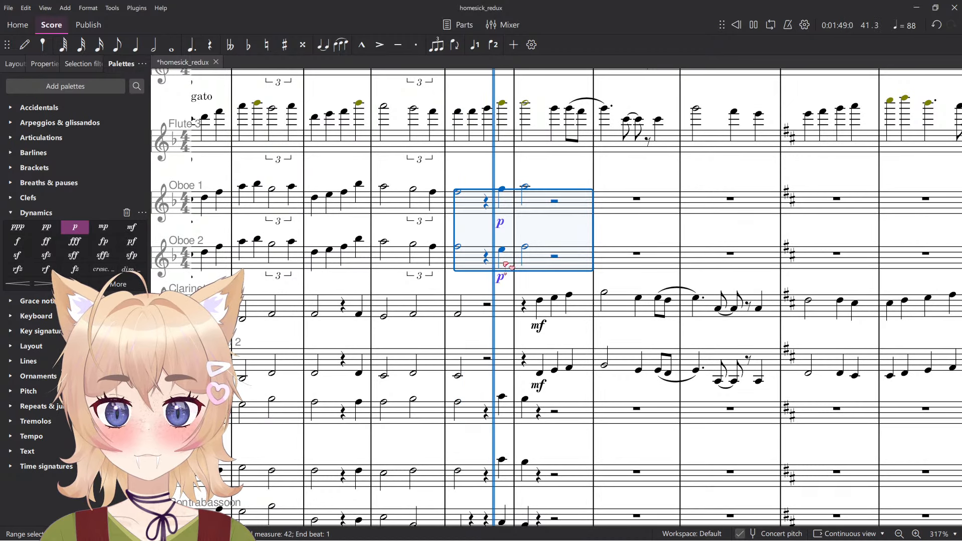
pyautogui.press('Escape')
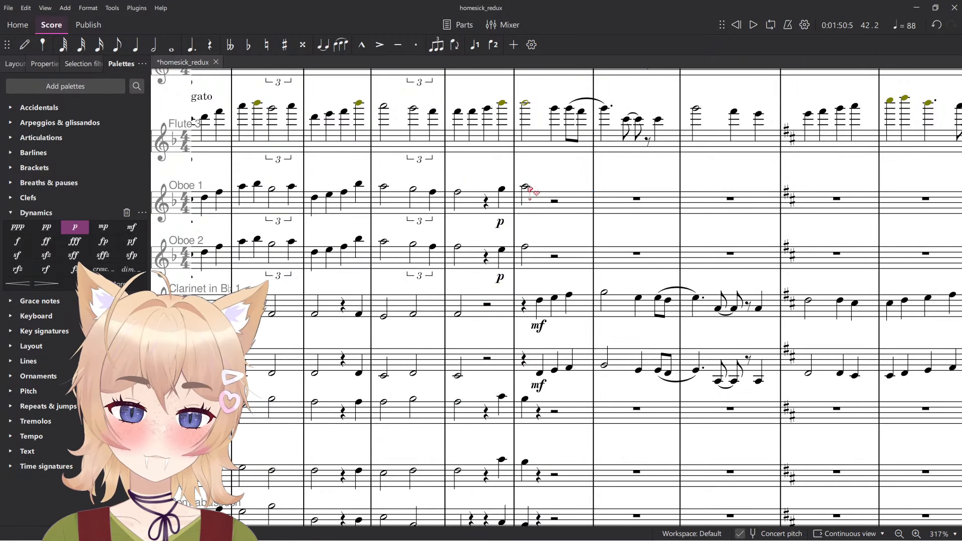
# Set Oboe 1's half note on beat 1 of measure 42 to B♭ and play from it.
pyautogui.click(526, 188)
pyautogui.press('space')
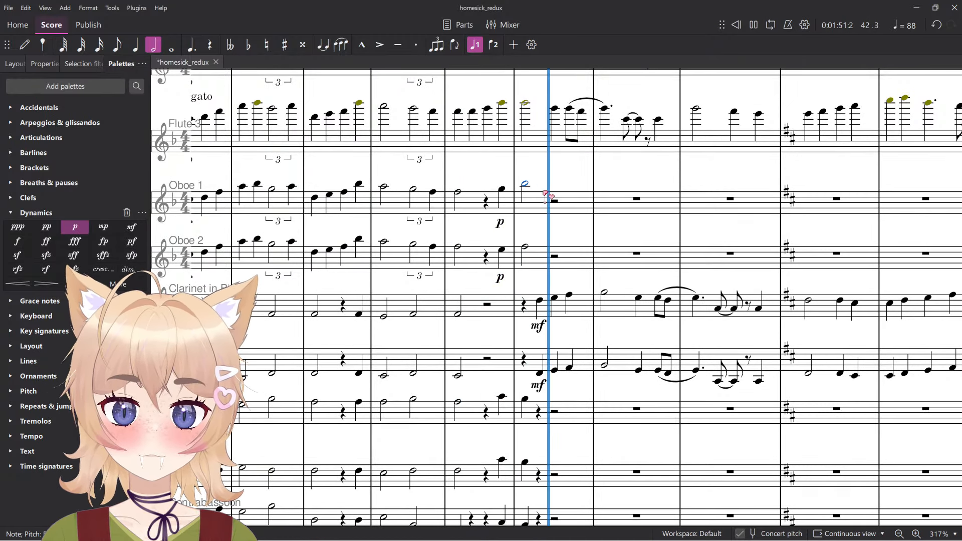
pyautogui.press('space')
pyautogui.press('space')
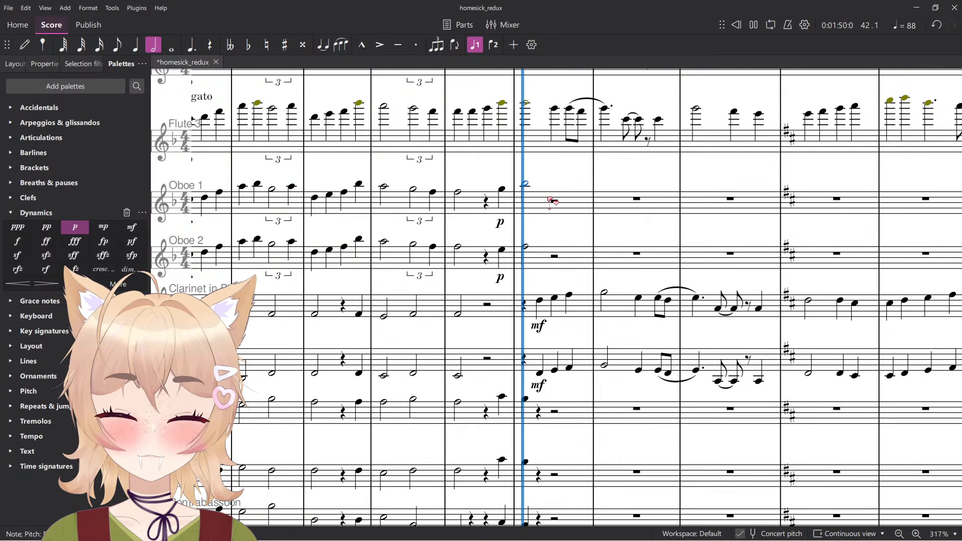
pyautogui.press('space')
# Add quarter notes on beat 4 of measure 42 in the oboes, B♭ in Oboe 1 and G in Oboe 2.
pyautogui.press('n')
pyautogui.press('5')
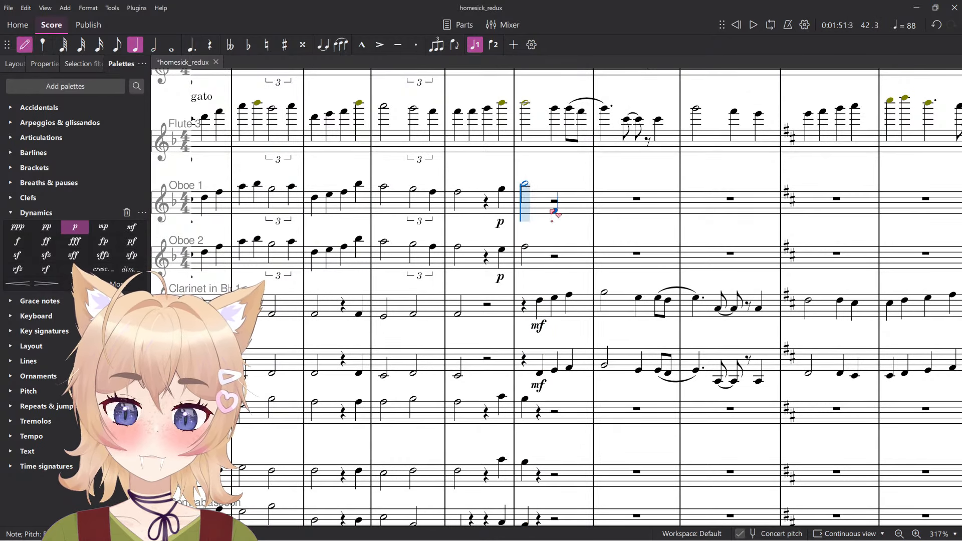
pyautogui.click(567, 192)
pyautogui.scroll(1, 567, 192)
pyautogui.scroll(-3, 566, 196)
pyautogui.scroll(-5, 561, 201)
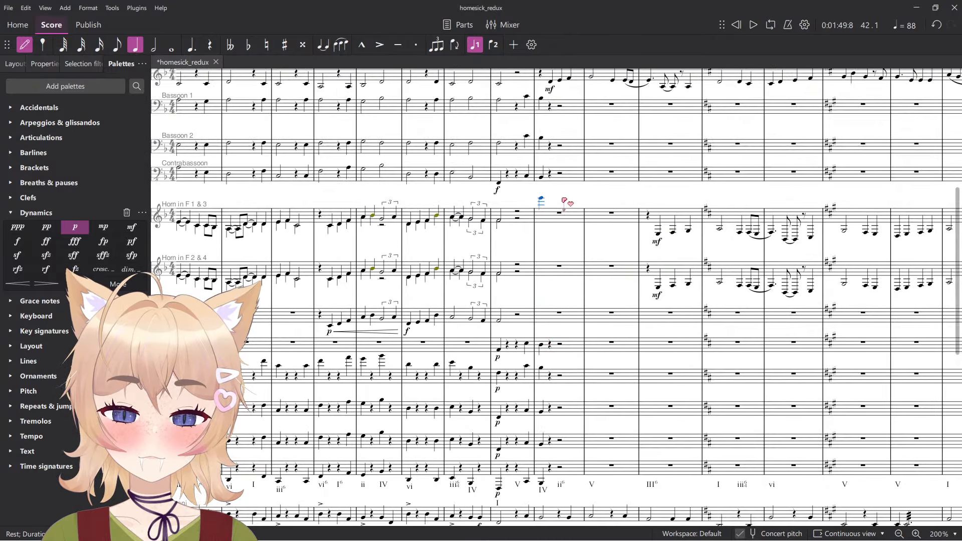
pyautogui.scroll(2, 561, 201)
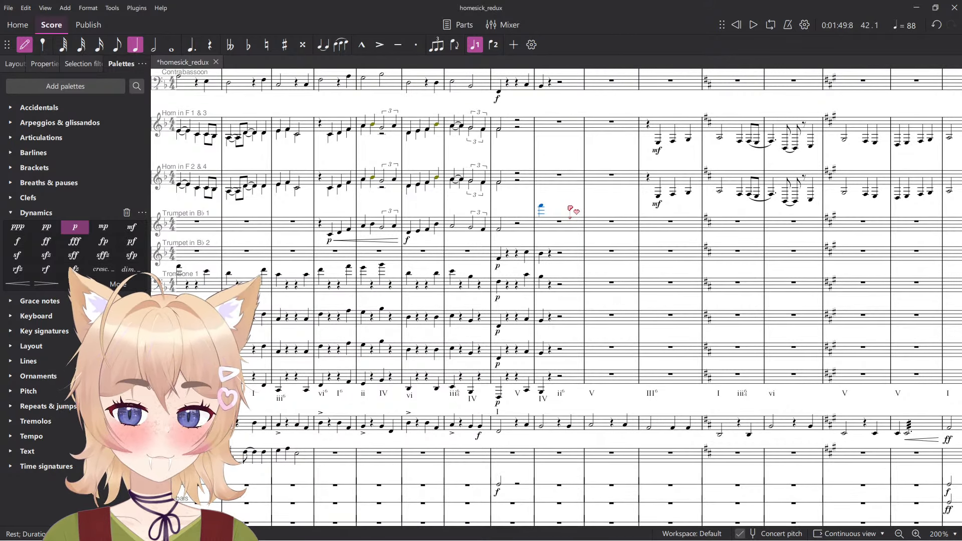
pyautogui.scroll(5, 576, 266)
pyautogui.scroll(3, 556, 267)
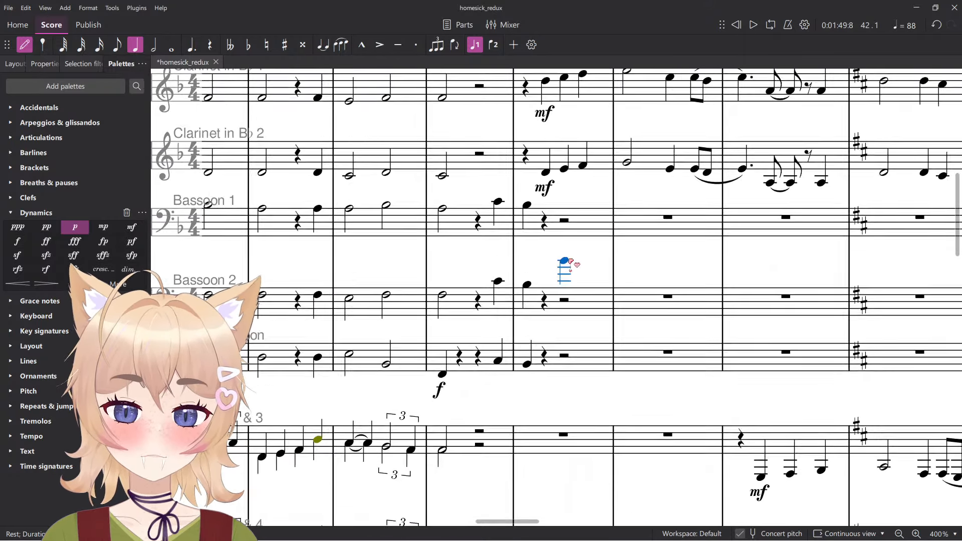
pyautogui.scroll(7, 567, 266)
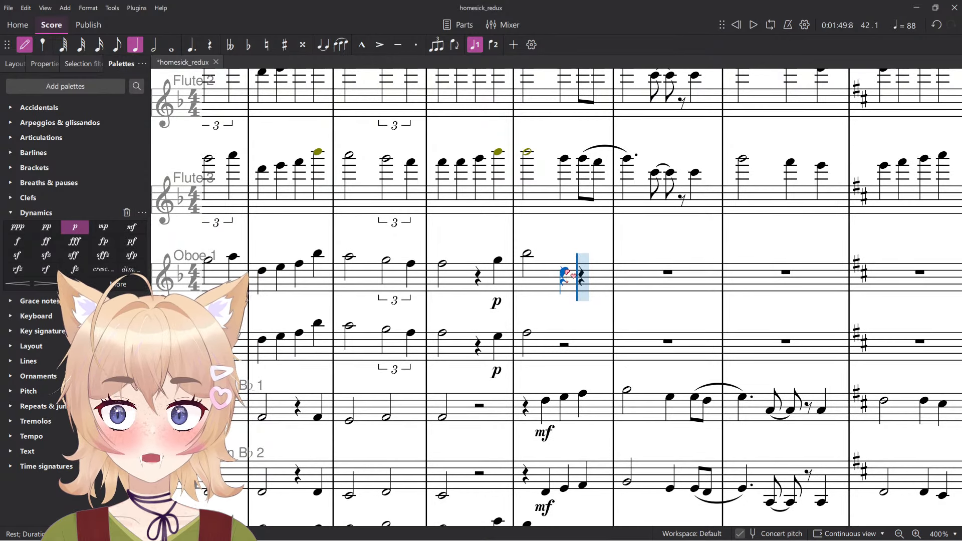
pyautogui.scroll(2, 571, 274)
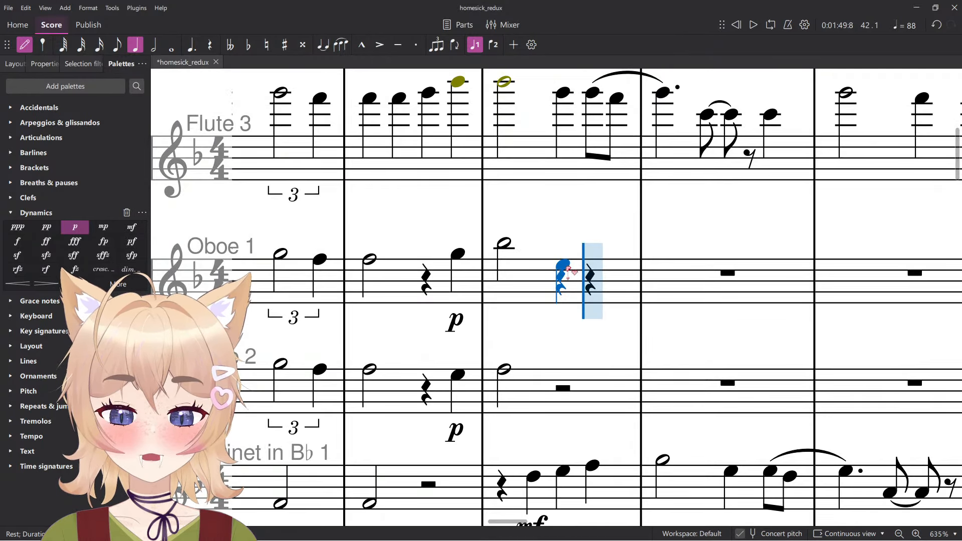
pyautogui.press('Left')
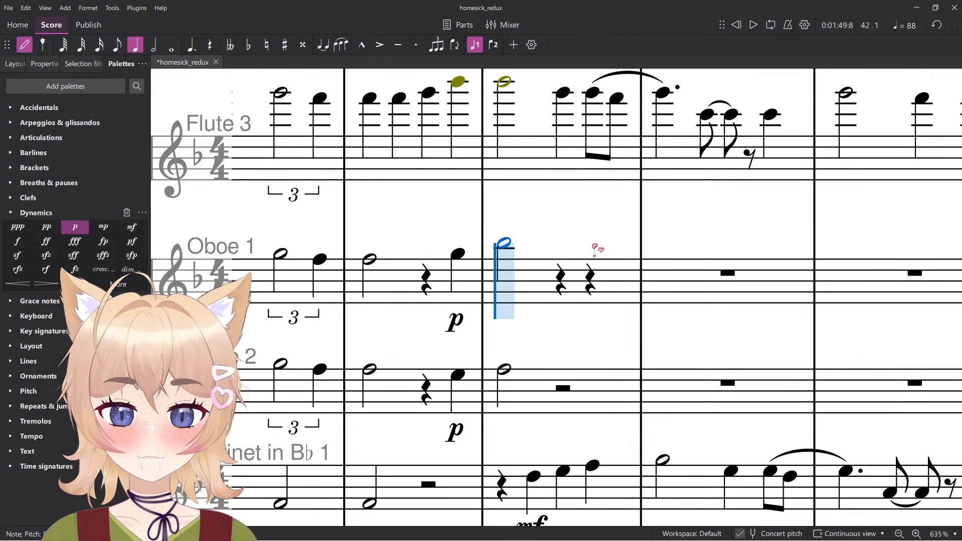
pyautogui.click(587, 328)
pyautogui.click(588, 370)
pyautogui.press('Delete')
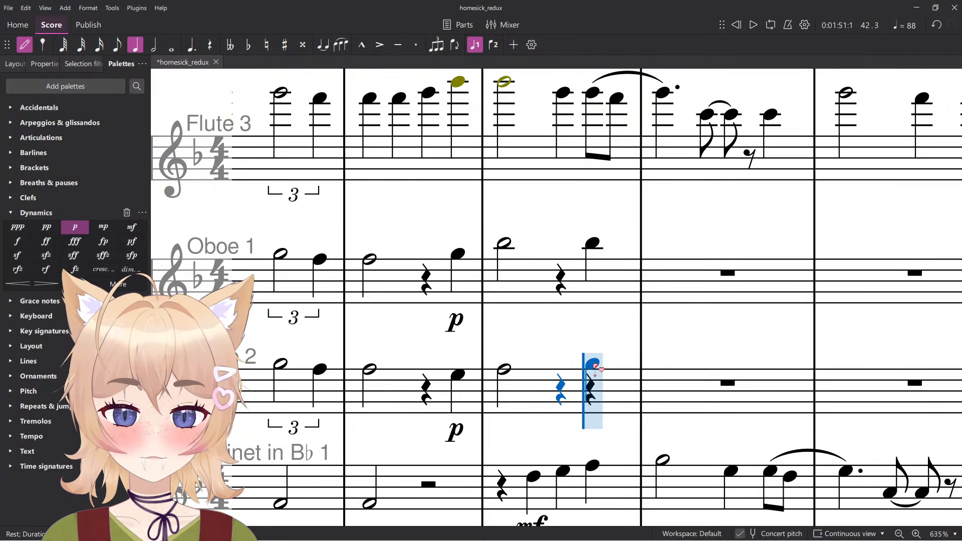
pyautogui.click(588, 370)
pyautogui.press('Escape')
# In measure 42, lengthen the beat 1 B♭ of Bassoon 1 and Bassoon 2 to half notes and add B♭ quarter notes on beat 4.
pyautogui.scroll(-6, 591, 344)
pyautogui.scroll(-2, 591, 309)
pyautogui.scroll(5, 521, 301)
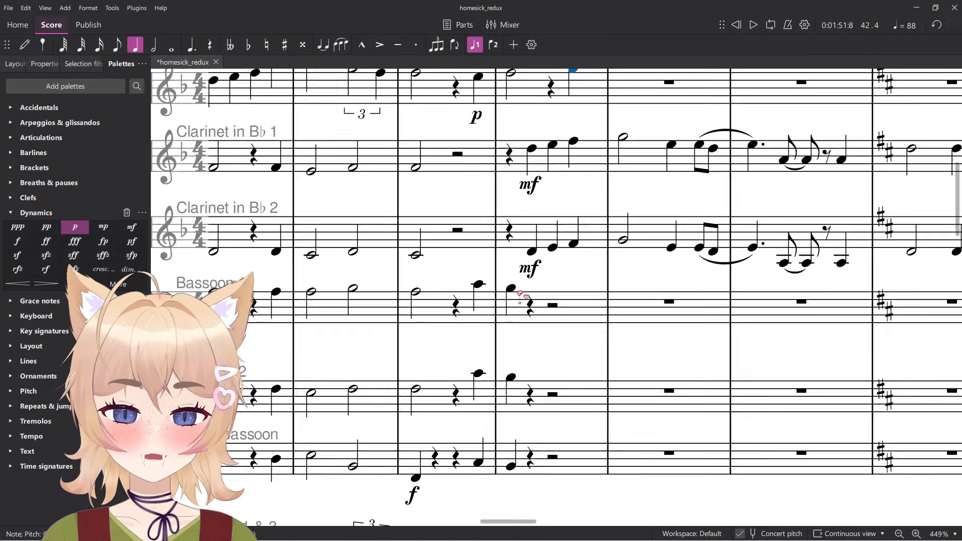
pyautogui.click(511, 288)
pyautogui.press('n')
pyautogui.click(558, 313)
pyautogui.press('Delete')
pyautogui.press('Escape')
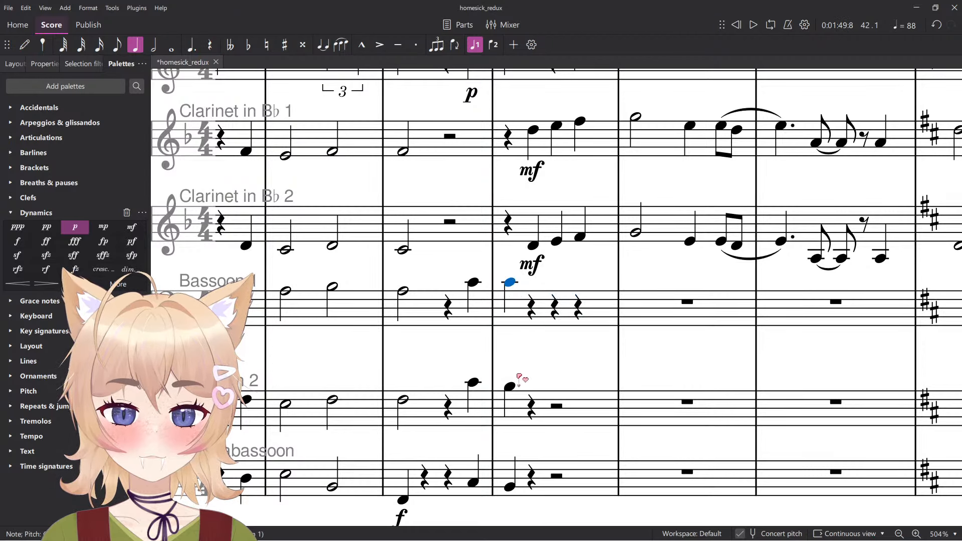
pyautogui.press('6')
pyautogui.press('n')
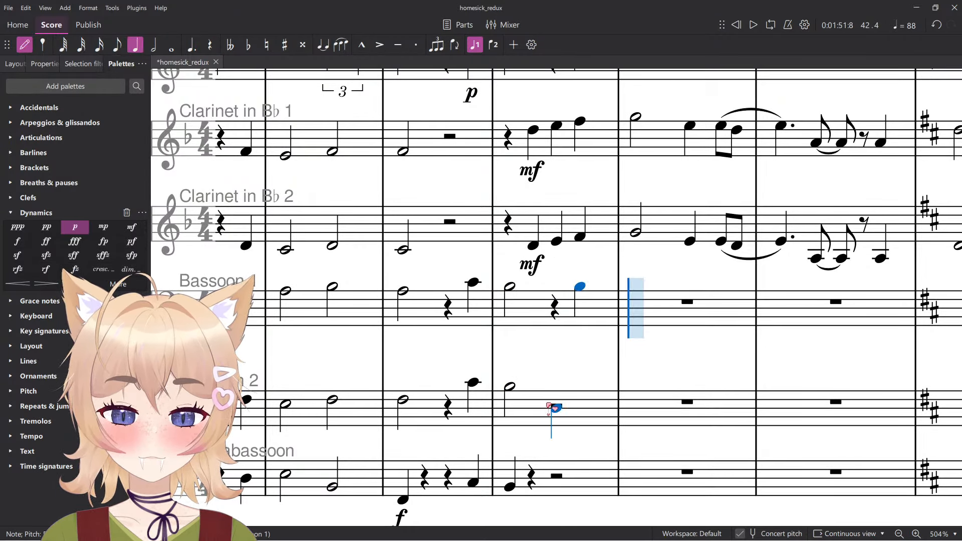
pyautogui.click(580, 386)
# Add a B♭ quarter note on beat 4 of measure 42 in Contrabassoon and Trumpet 2.
pyautogui.click(584, 490)
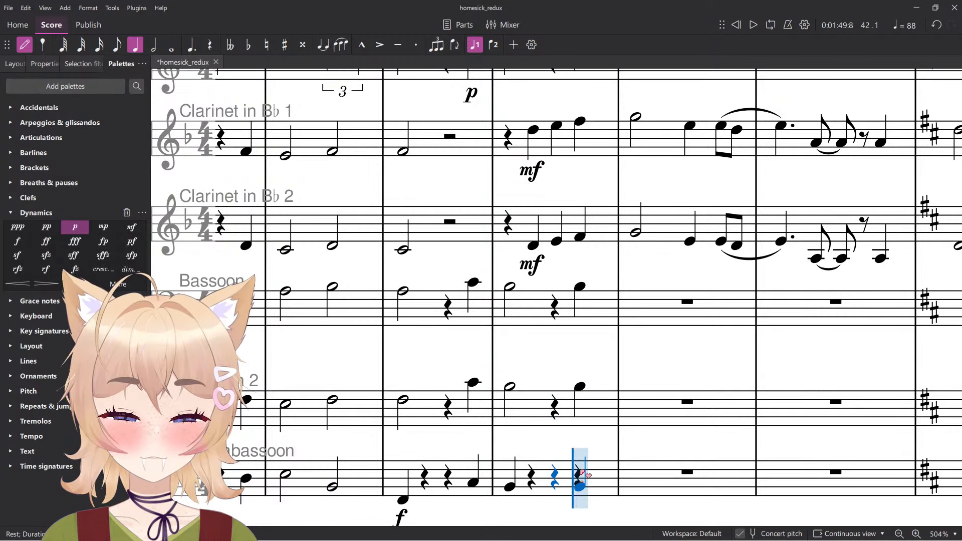
pyautogui.scroll(-5, 581, 451)
pyautogui.scroll(-3, 580, 387)
pyautogui.scroll(4, 564, 371)
pyautogui.click(567, 333)
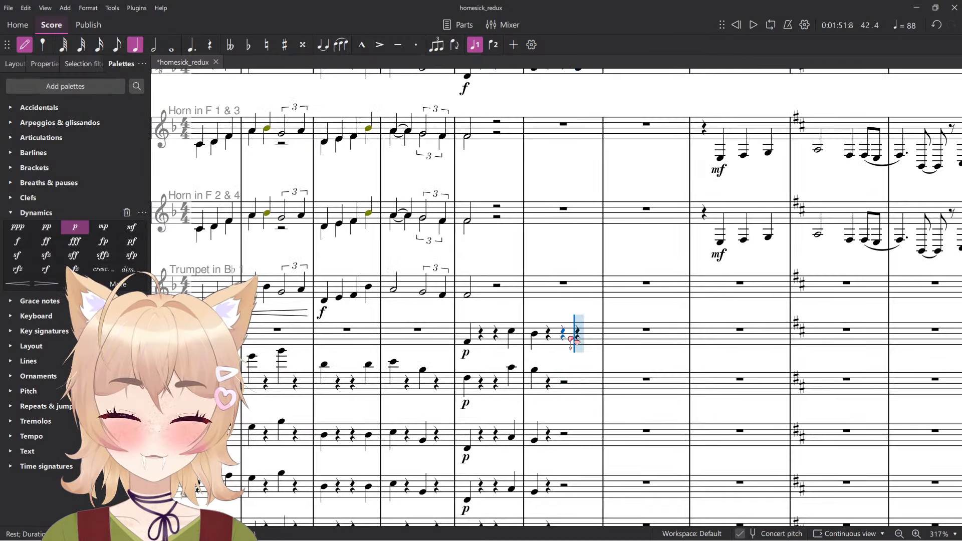
pyautogui.scroll(2, 563, 370)
pyautogui.scroll(-2, 563, 371)
# Copy beats 3–4 of Trumpet 2's measure 42 into both trombones, Euphonium and Tuba, matching the octave of each part's beat 1 B♭.
pyautogui.rightClick(560, 377)
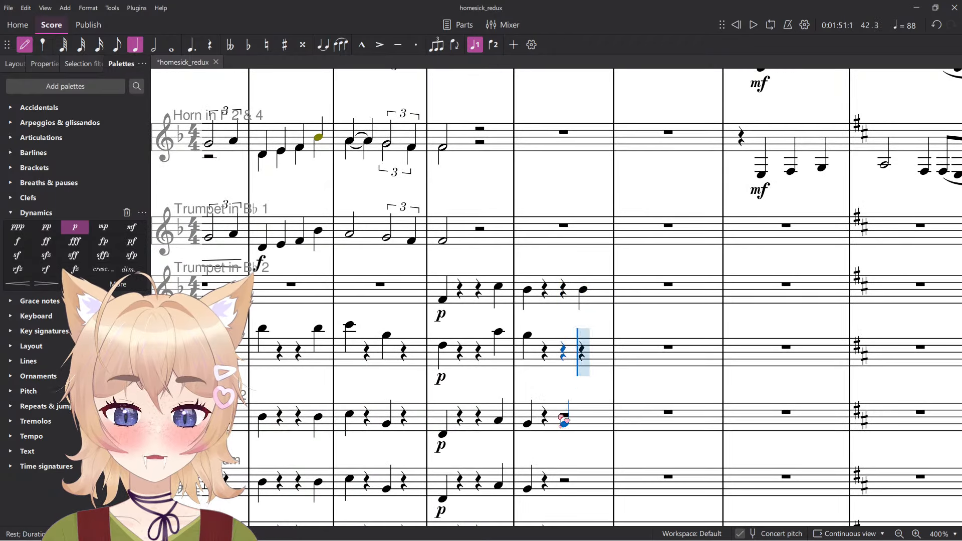
pyautogui.scroll(-2, 559, 409)
pyautogui.press('Escape')
pyautogui.keyDown('shift'); pyautogui.click(563, 202); pyautogui.keyUp('shift')
pyautogui.hotkey('ctrl', 'c')
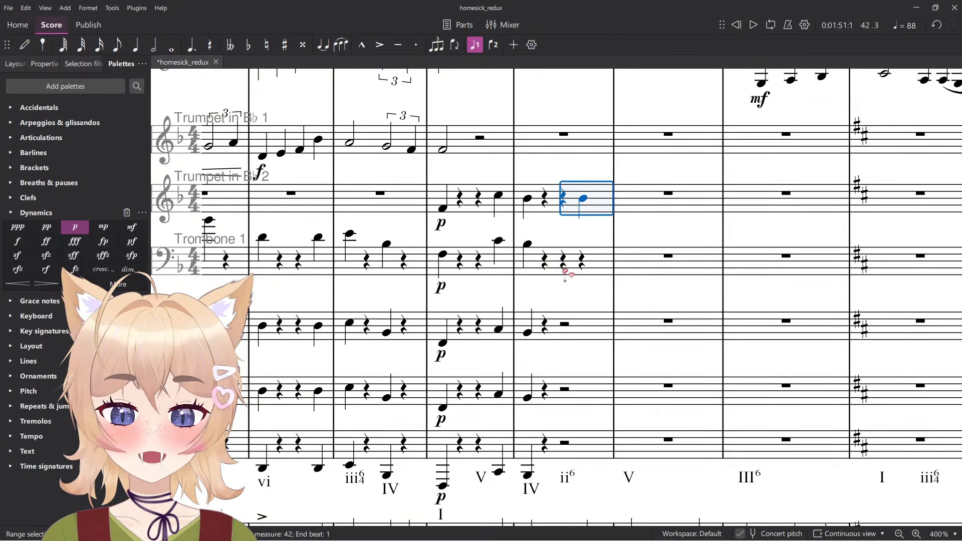
pyautogui.click(564, 265)
pyautogui.hotkey('ctrl', 'v')
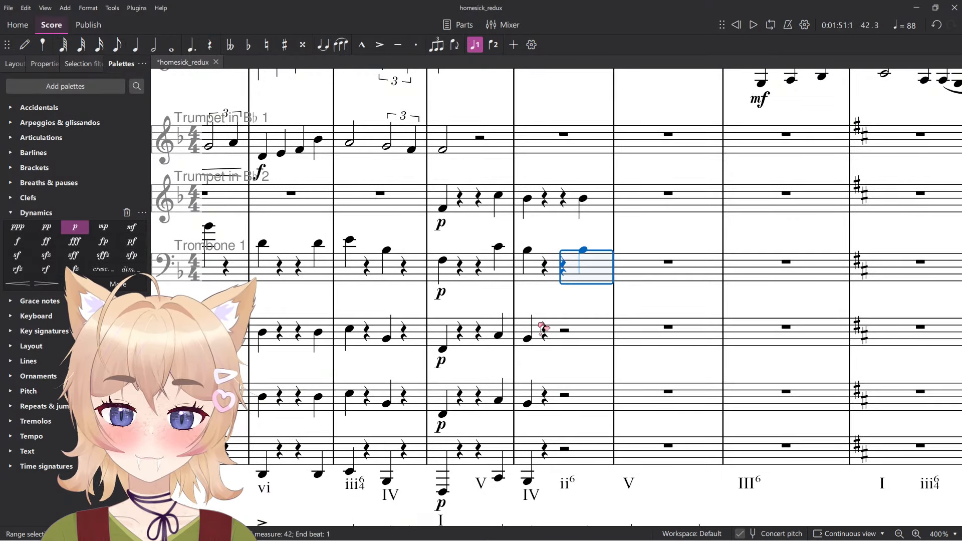
pyautogui.click(566, 333)
pyautogui.hotkey('ctrl', 'v')
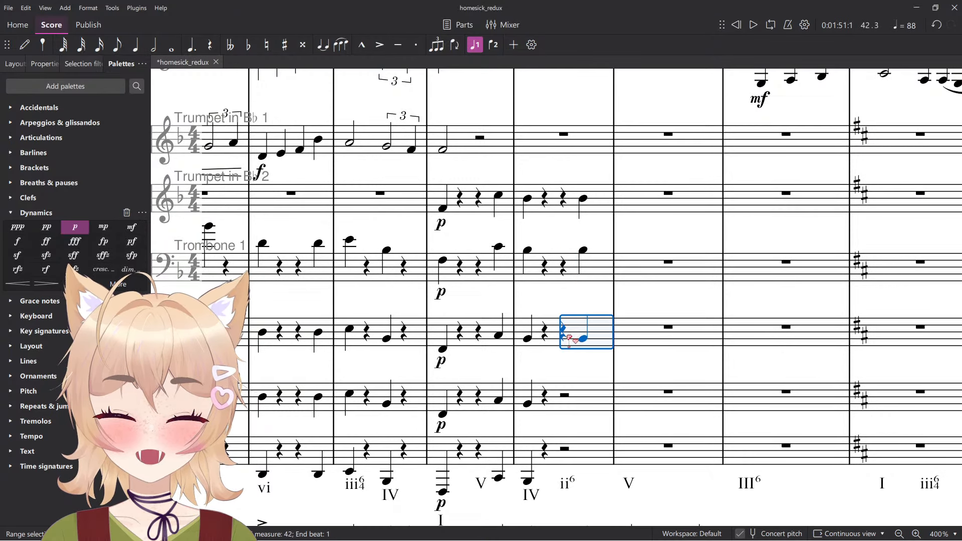
pyautogui.click(565, 396)
pyautogui.hotkey('ctrl', 'v')
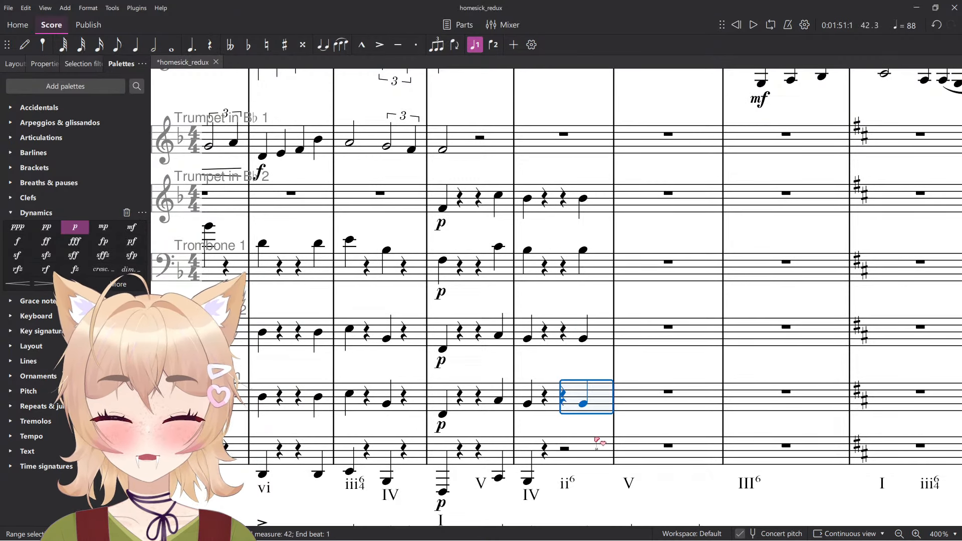
pyautogui.click(568, 450)
pyautogui.hotkey('ctrl', 'v')
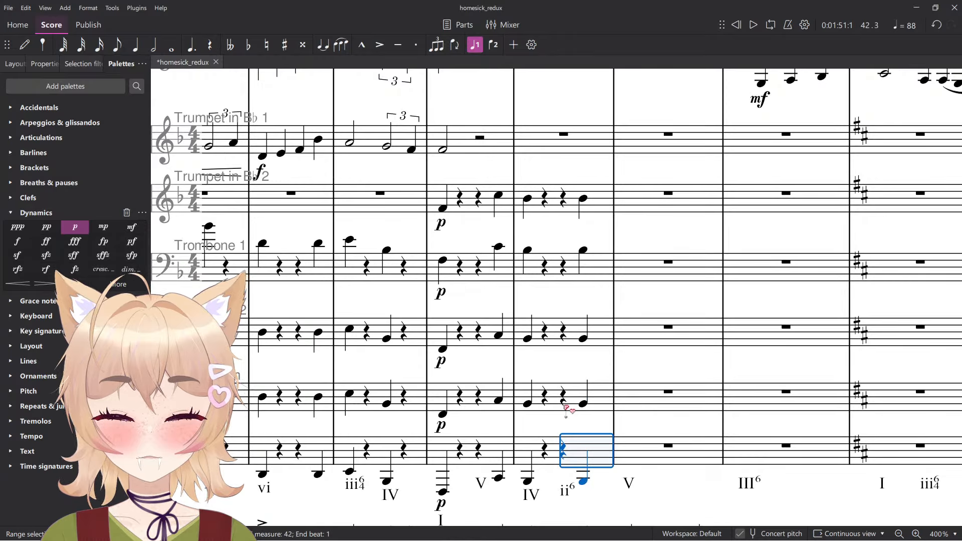
# Play back measure 42 with all parts.
pyautogui.scroll(-5, 568, 410)
pyautogui.press('space')
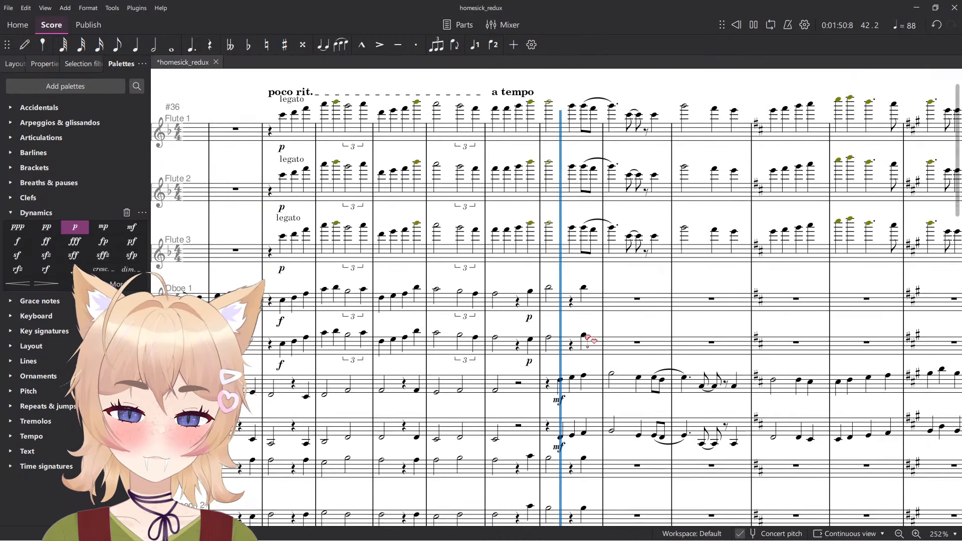
pyautogui.press('space')
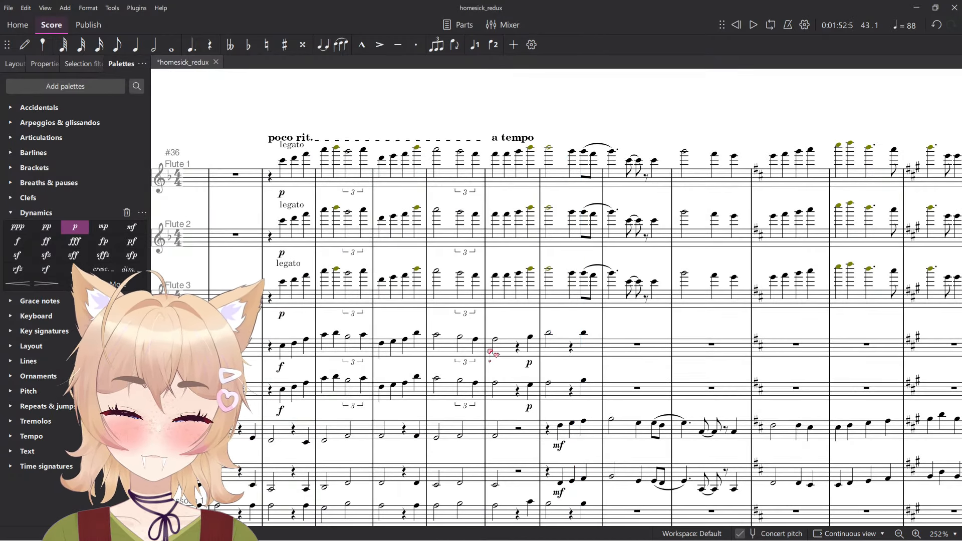
# On beat 4 of measure 41 in Horn in F 1 & 3, enter quarter notes G in voice 1 and C in voice 2.
pyautogui.scroll(2, 508, 389)
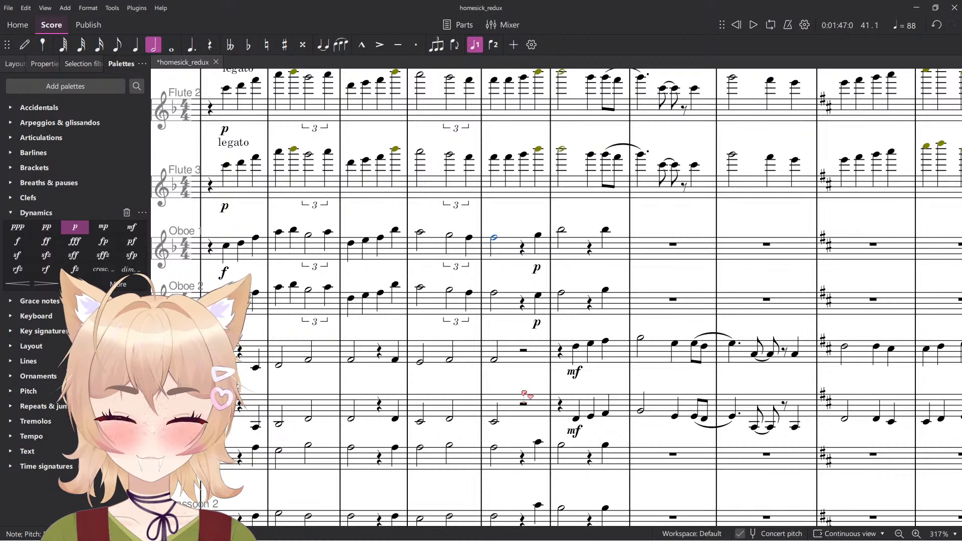
pyautogui.scroll(-6, 524, 396)
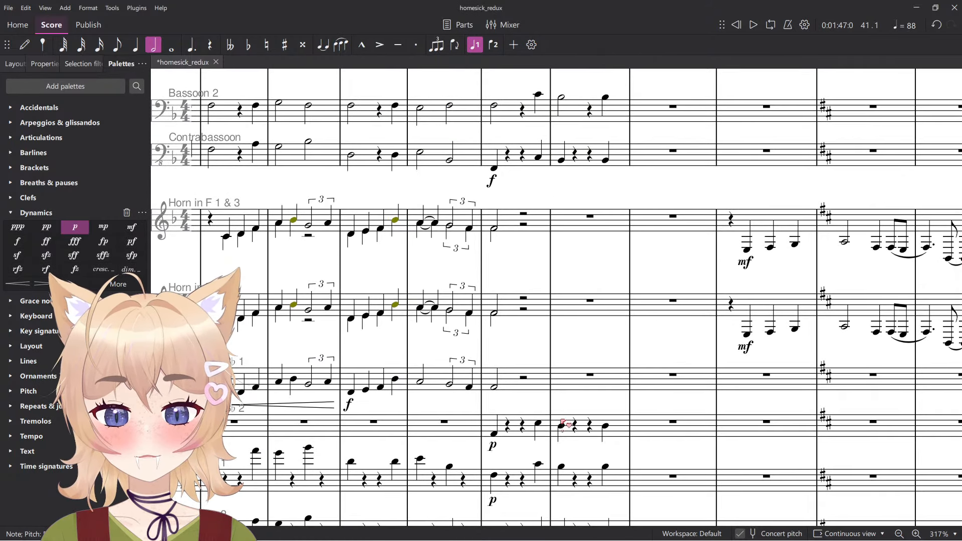
pyautogui.press('n')
pyautogui.press('5')
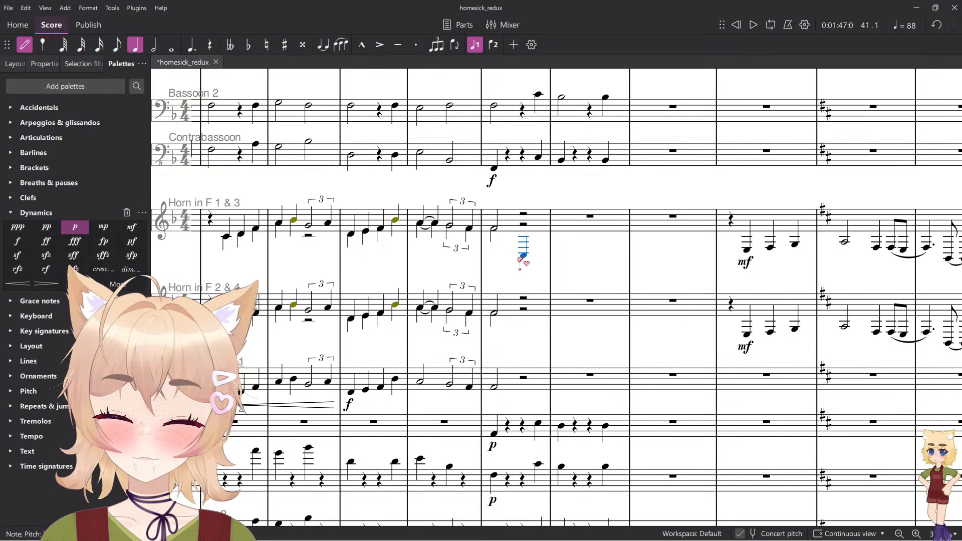
pyautogui.click(521, 231)
pyautogui.scroll(-3, 526, 241)
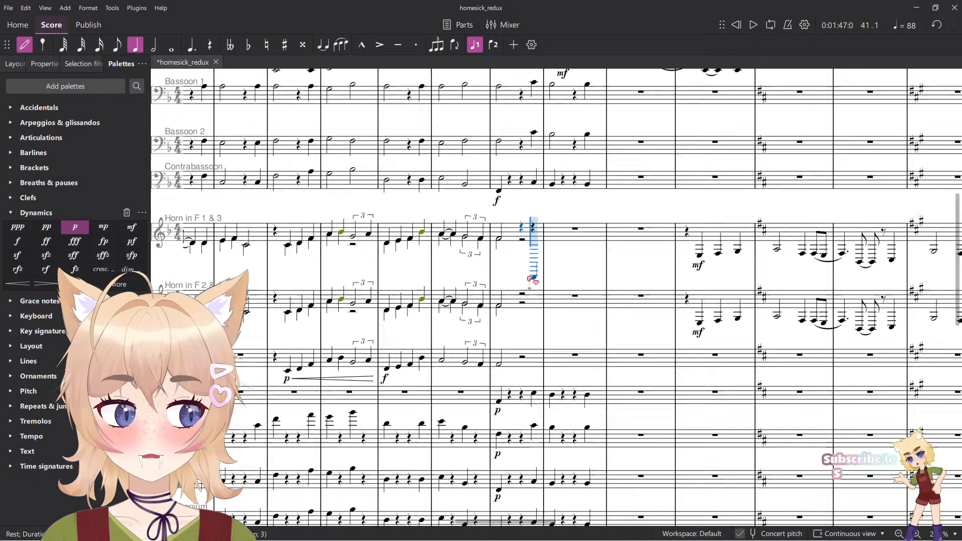
pyautogui.scroll(8, 723, 289)
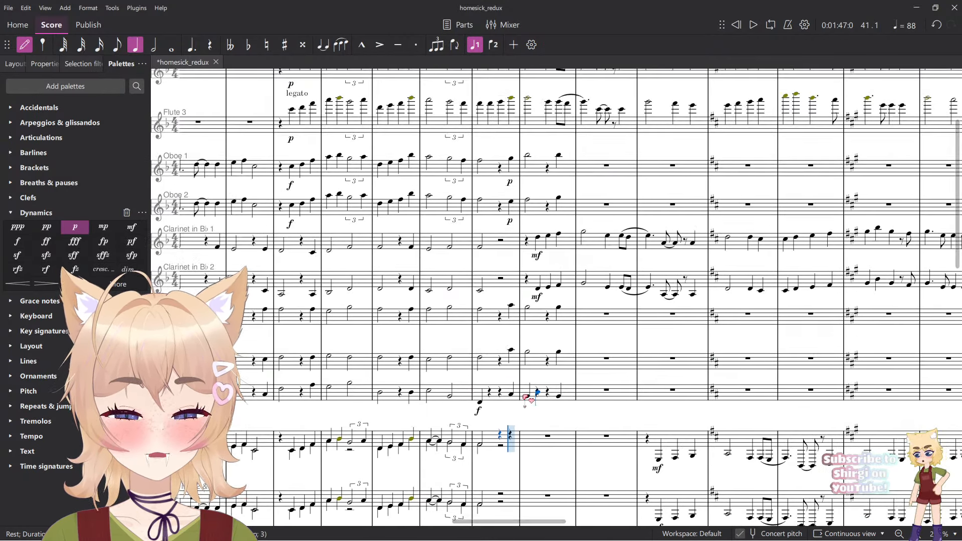
pyautogui.scroll(3, 529, 397)
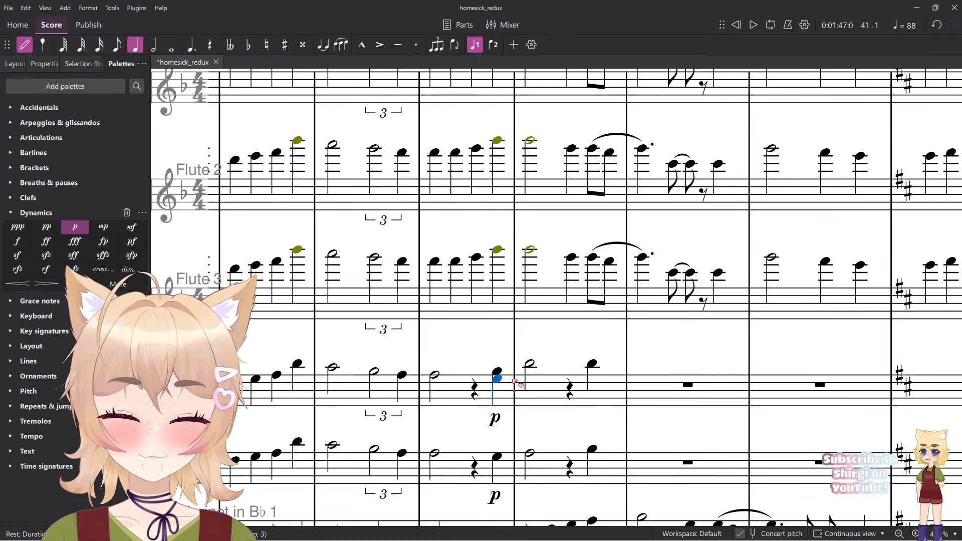
pyautogui.scroll(-10, 517, 383)
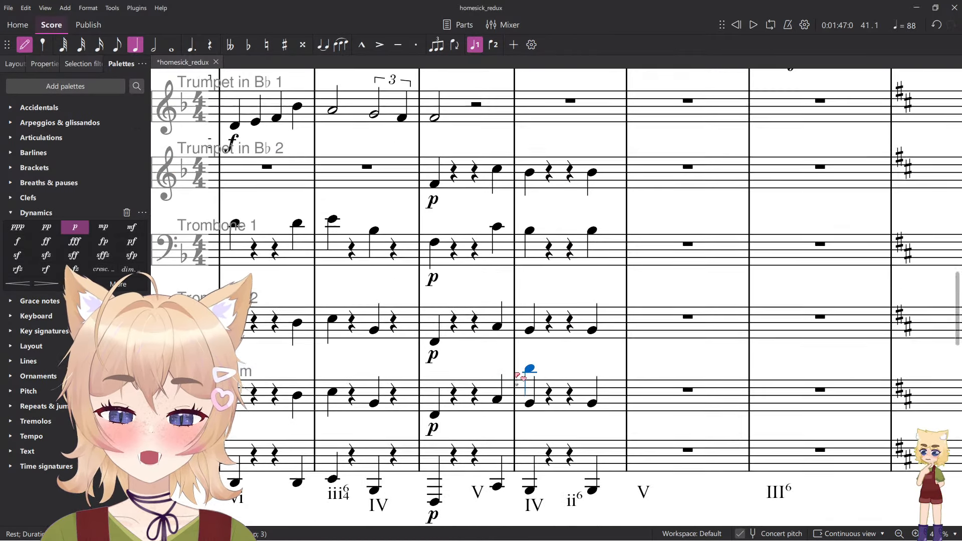
pyautogui.scroll(-2, 518, 377)
pyautogui.scroll(4, 488, 253)
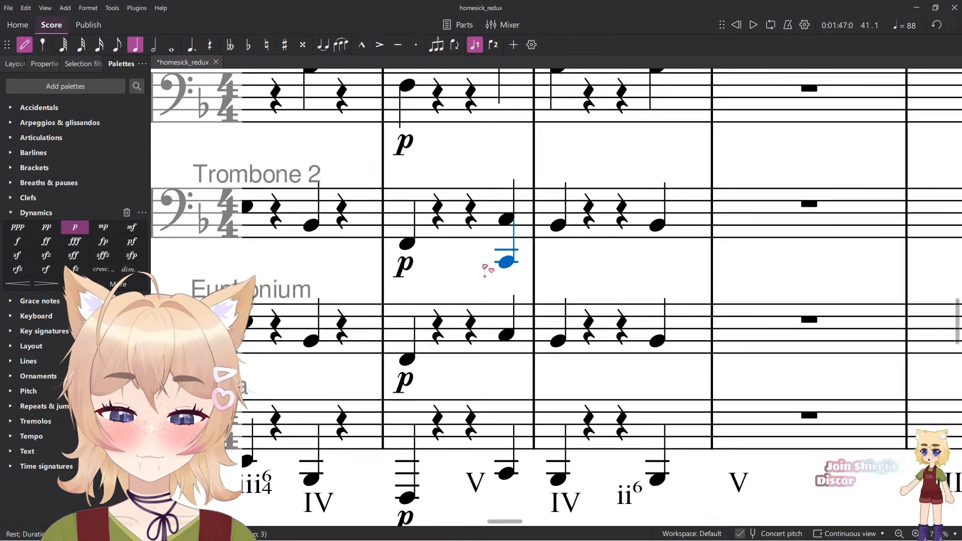
pyautogui.scroll(-5, 487, 270)
pyautogui.scroll(7, 490, 285)
pyautogui.scroll(6, 487, 151)
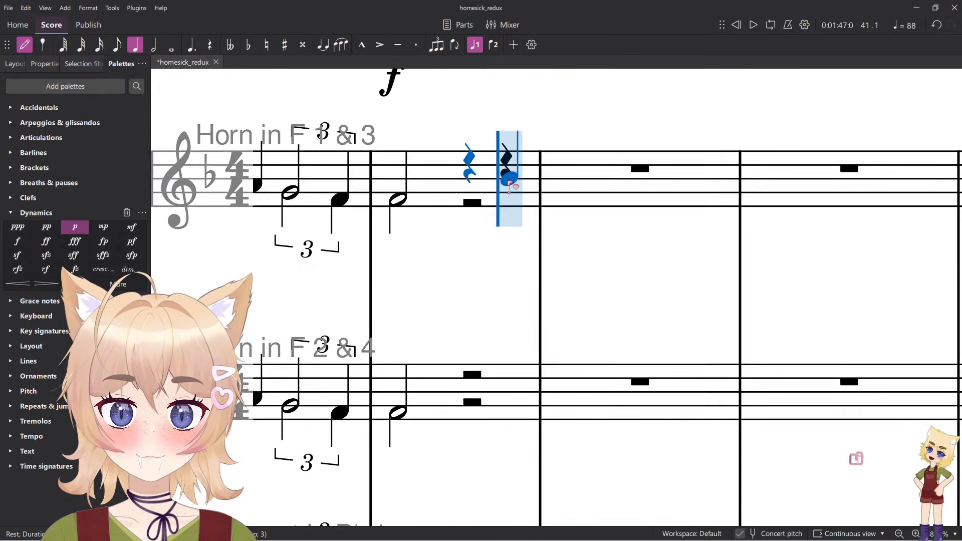
pyautogui.click(509, 194)
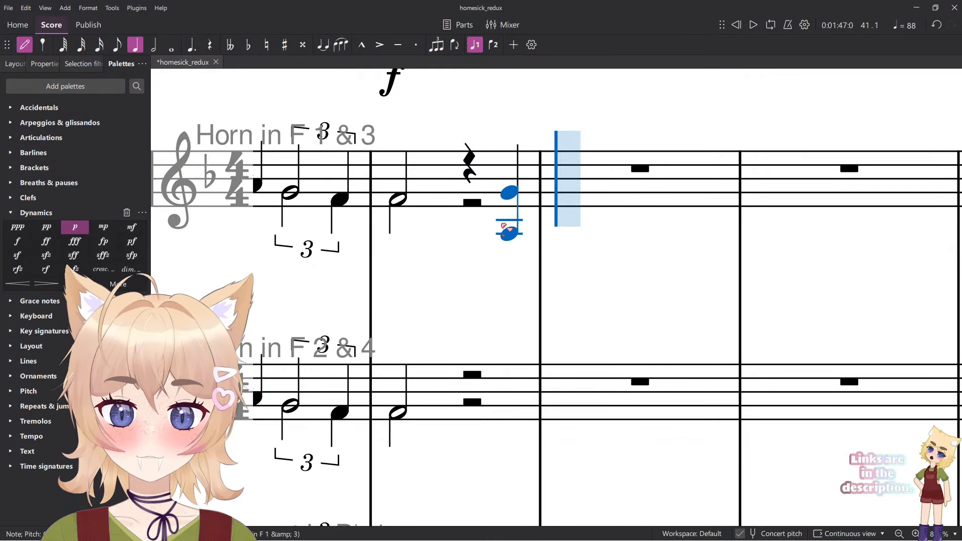
pyautogui.click(509, 223)
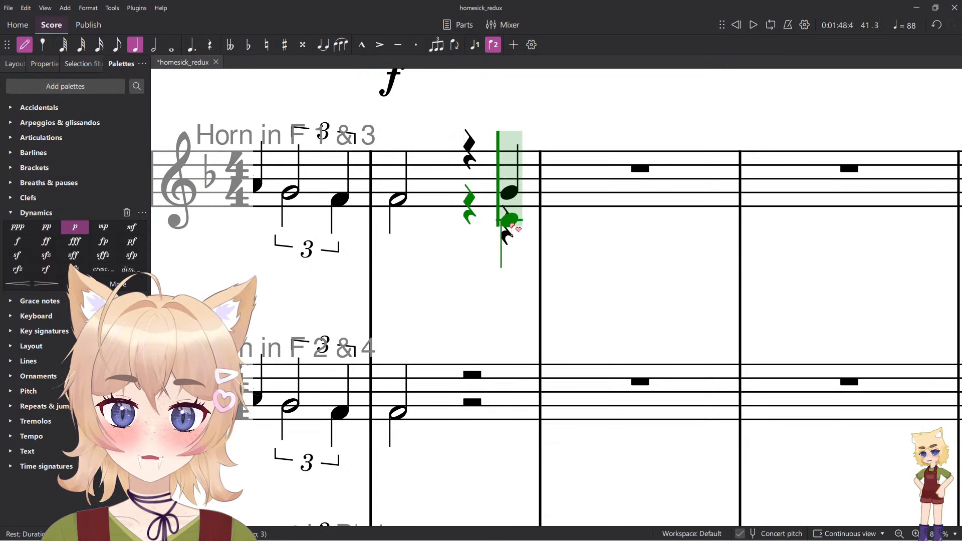
pyautogui.scroll(-2, 509, 236)
pyautogui.hotkey('ctrl', 'alt', '1')
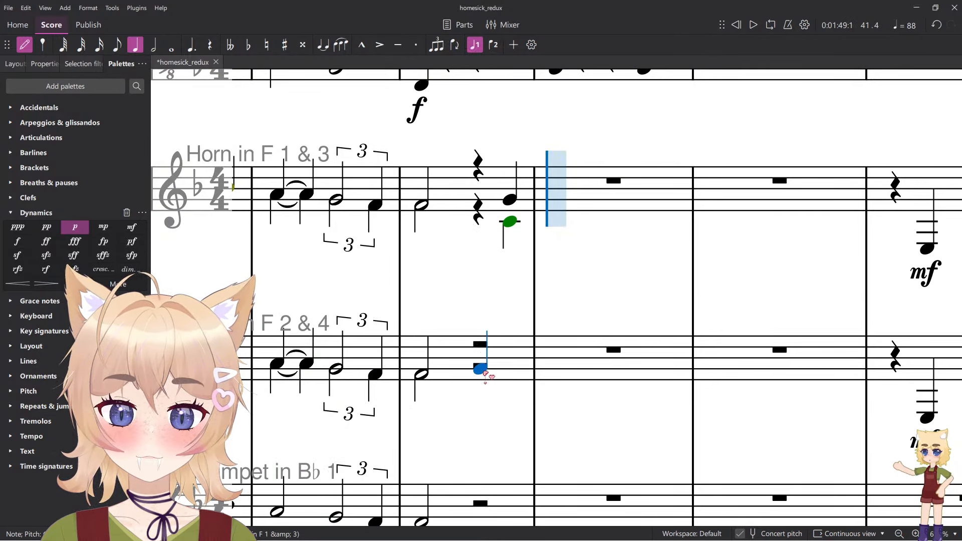
pyautogui.click(510, 371)
pyautogui.hotkey('ctrl', 'z')
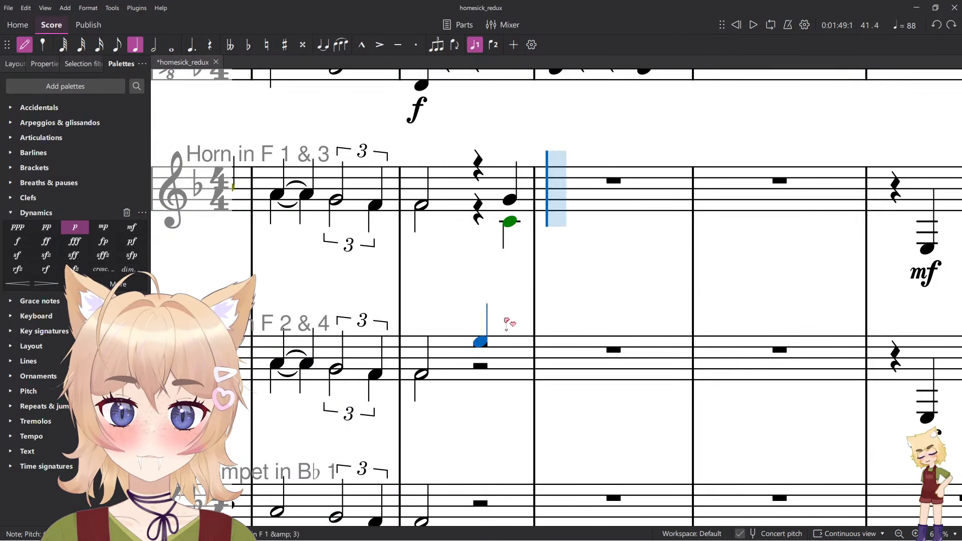
pyautogui.press('Escape')
# Play from beat 1 of measure 41 in Horn in F 1 & 3.
pyautogui.click(428, 213)
pyautogui.press('space')
pyautogui.scroll(-3, 467, 256)
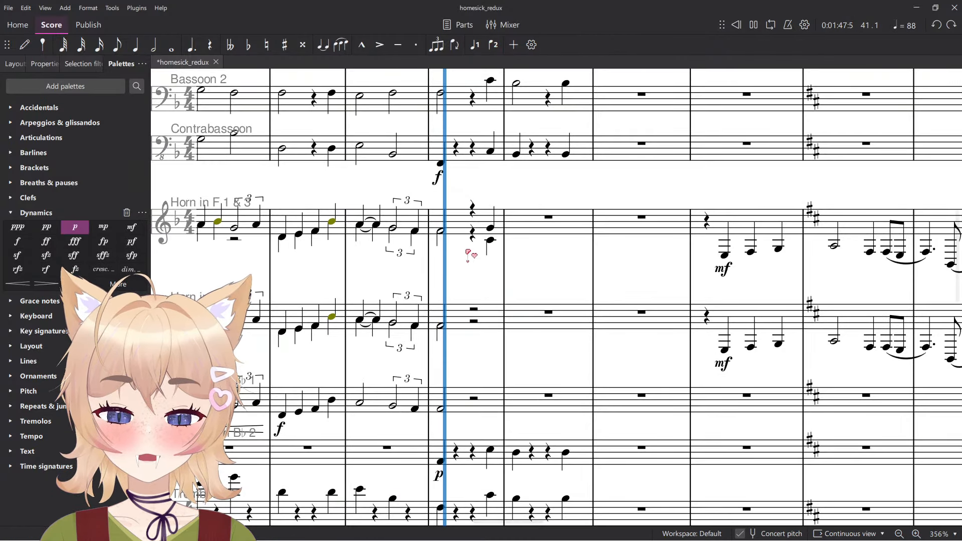
pyautogui.press('space')
# Add a p dynamic to Horn in F 1 & 3 on beat 4 of measure 41 and play it.
pyautogui.click(490, 241)
pyautogui.hotkey('ctrl', 'd')
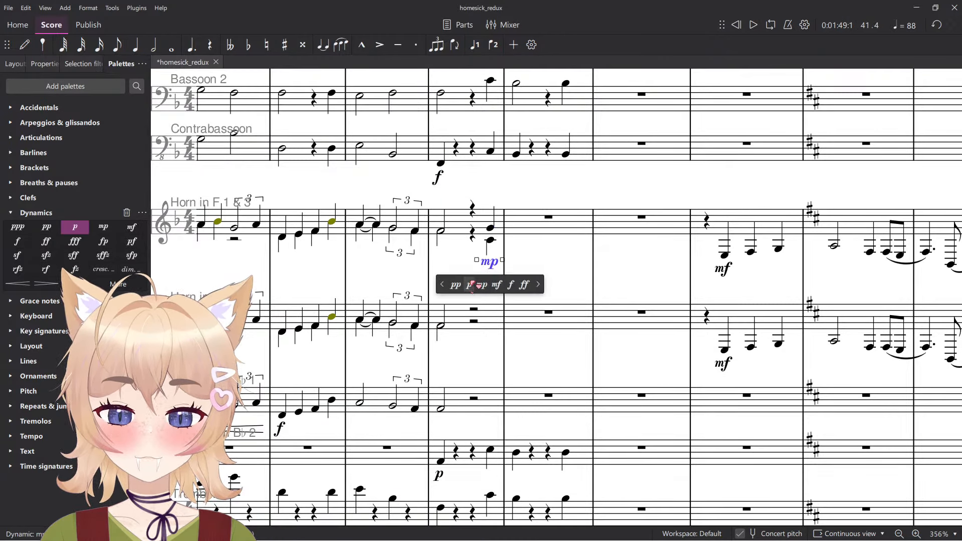
pyautogui.press('space')
pyautogui.press('space')
# Play measure 41 again with the horns' p dynamic.
pyautogui.click(489, 242)
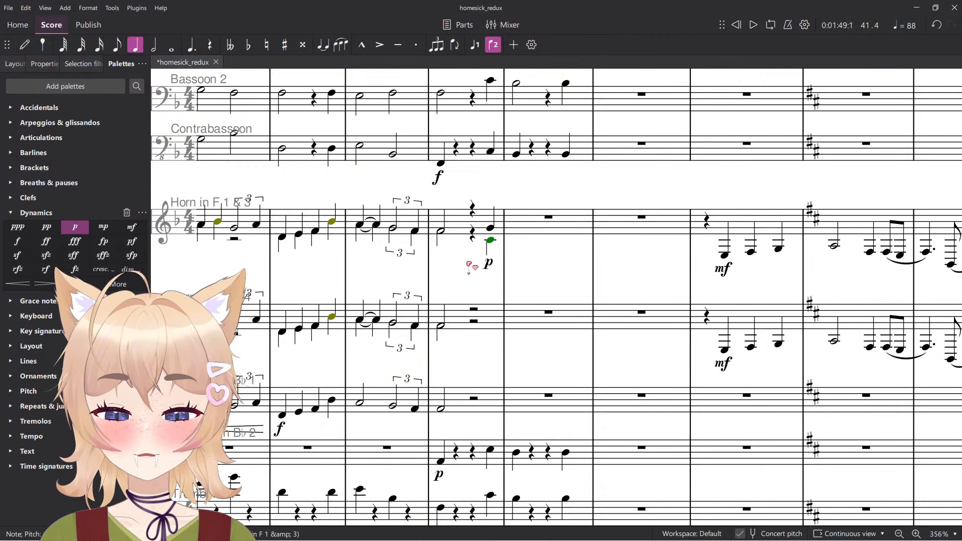
pyautogui.press('space')
pyautogui.scroll(-3, 443, 242)
pyautogui.scroll(3, 478, 200)
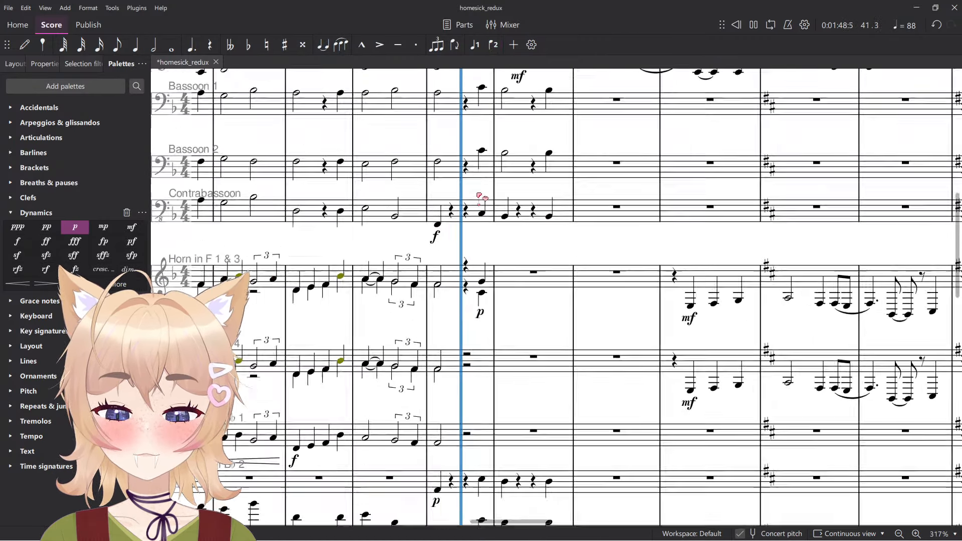
pyautogui.press('space')
# Select the p dynamic under Horn in F 1 & 3 on beat 4 of measure 41 for editing.
pyautogui.scroll(5, 443, 365)
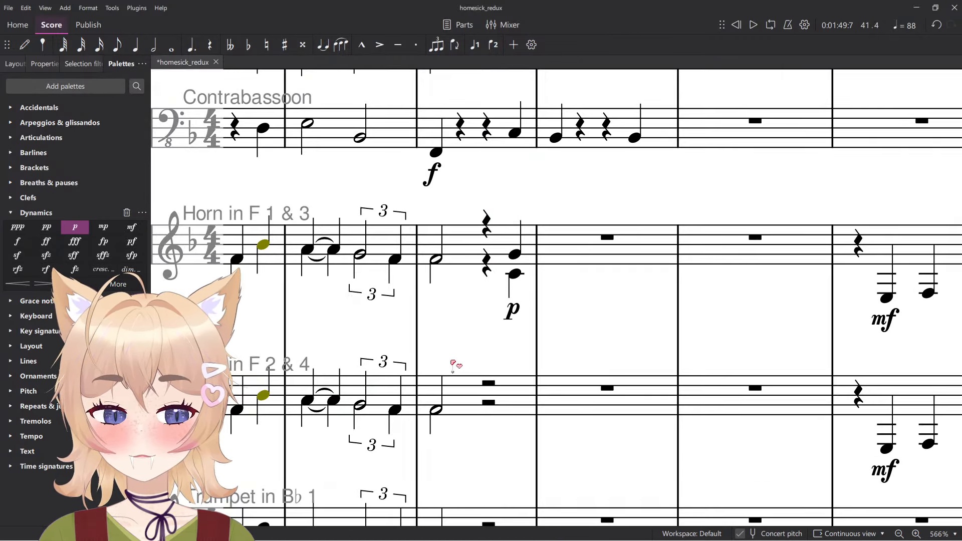
pyautogui.click(514, 311)
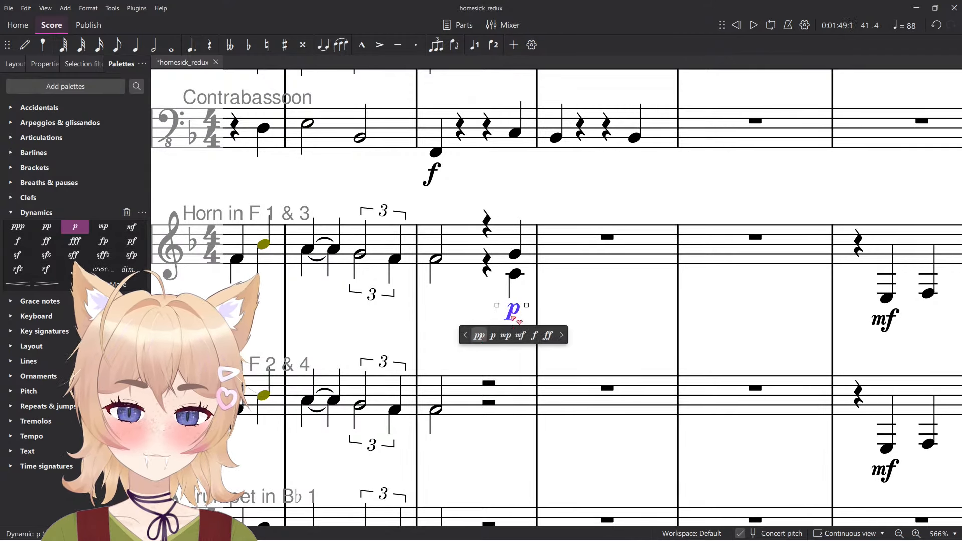
# Change the dynamic under the Horn in F 1 & 3 note on beat 4 of bar 41 to pp and play it back.
pyautogui.click(480, 335)
pyautogui.click(556, 294)
pyautogui.press('space')
pyautogui.scroll(-4, 556, 296)
pyautogui.press('space')
pyautogui.click(530, 285)
# Drop the upper Horn in F 1 & 3 note on beat 4 of bar 41 an octave and swap its voice with the other note.
pyautogui.scroll(-4, 544, 288)
pyautogui.scroll(-3, 559, 295)
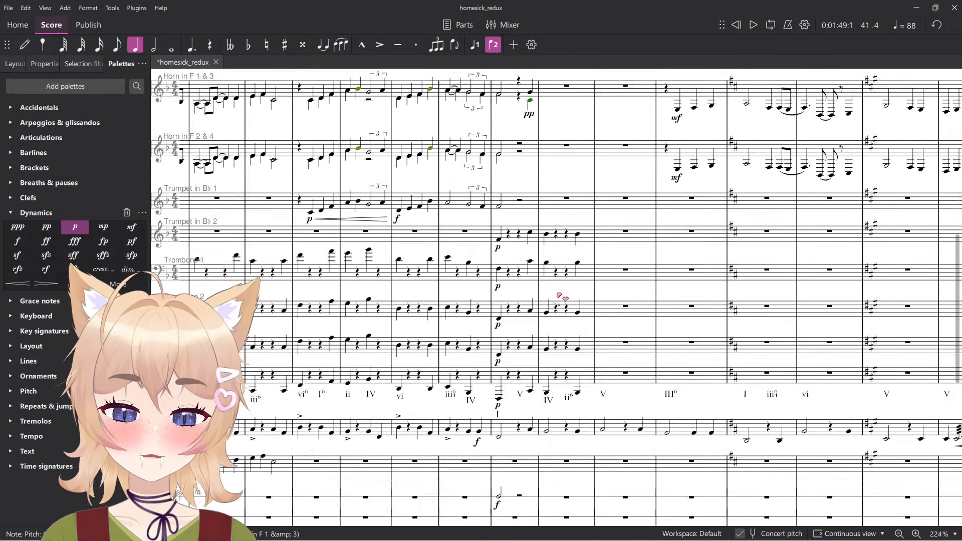
pyautogui.scroll(5, 571, 303)
pyautogui.scroll(7, 562, 326)
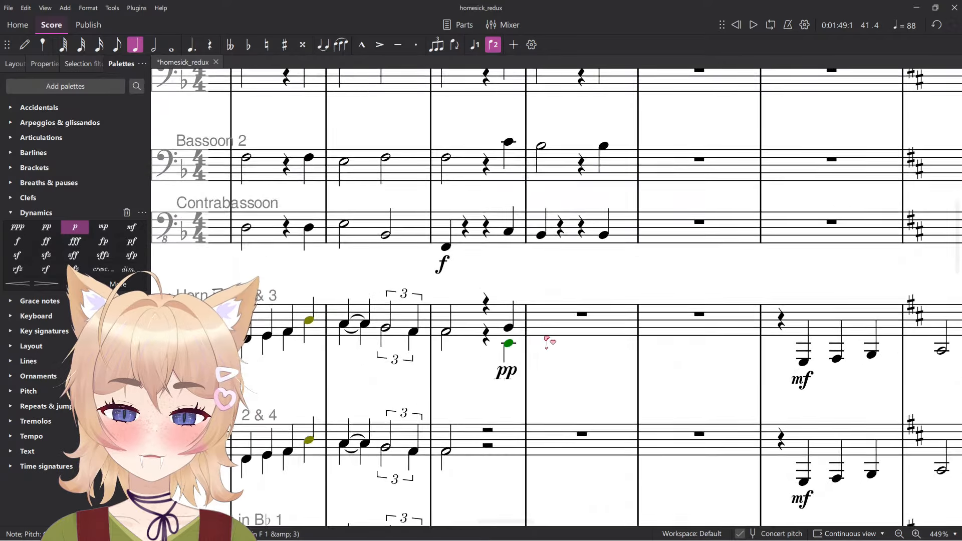
pyautogui.scroll(-6, 558, 346)
pyautogui.scroll(11, 558, 346)
pyautogui.scroll(4, 535, 347)
pyautogui.press('n')
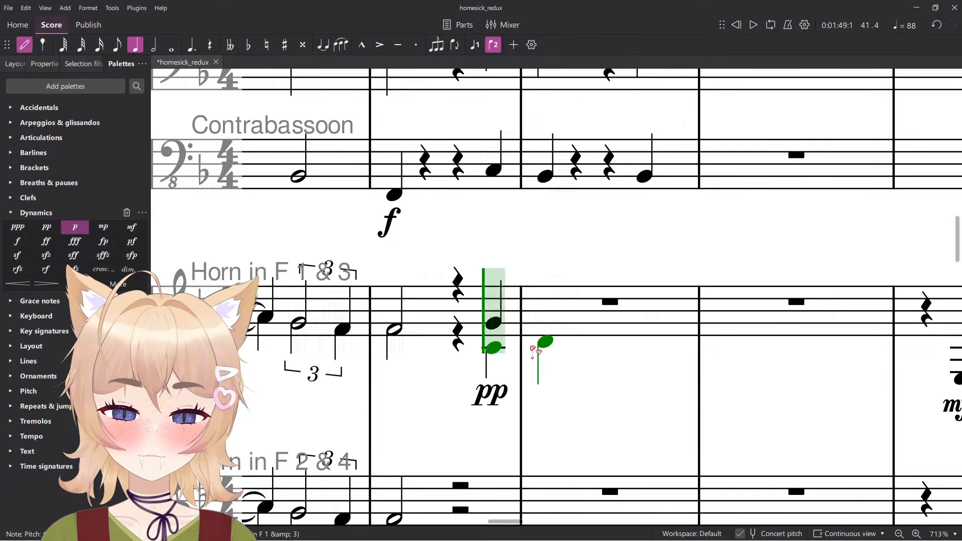
pyautogui.press('Escape')
pyautogui.click(494, 323)
pyautogui.hotkey('ctrl', 'Down')
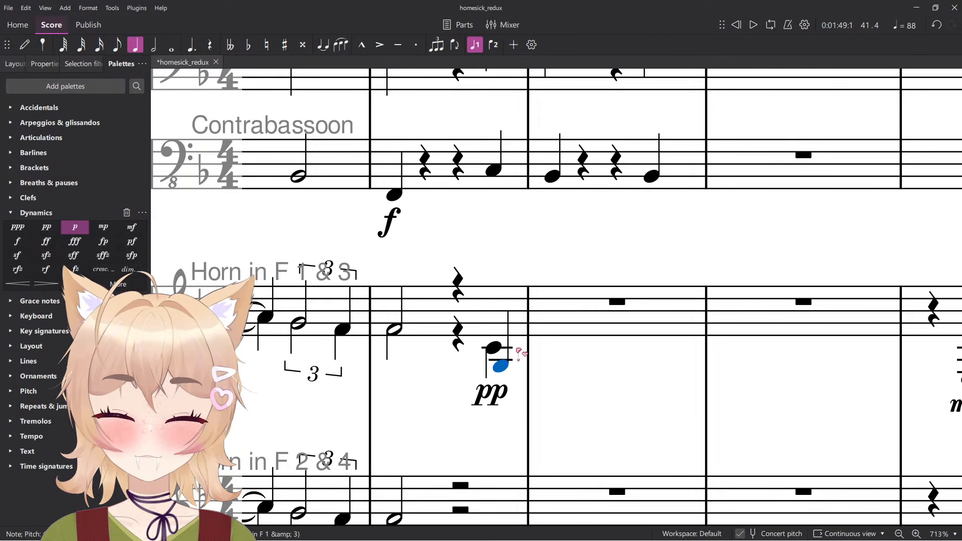
pyautogui.hotkey('ctrl', 'alt', '2')
pyautogui.press('space')
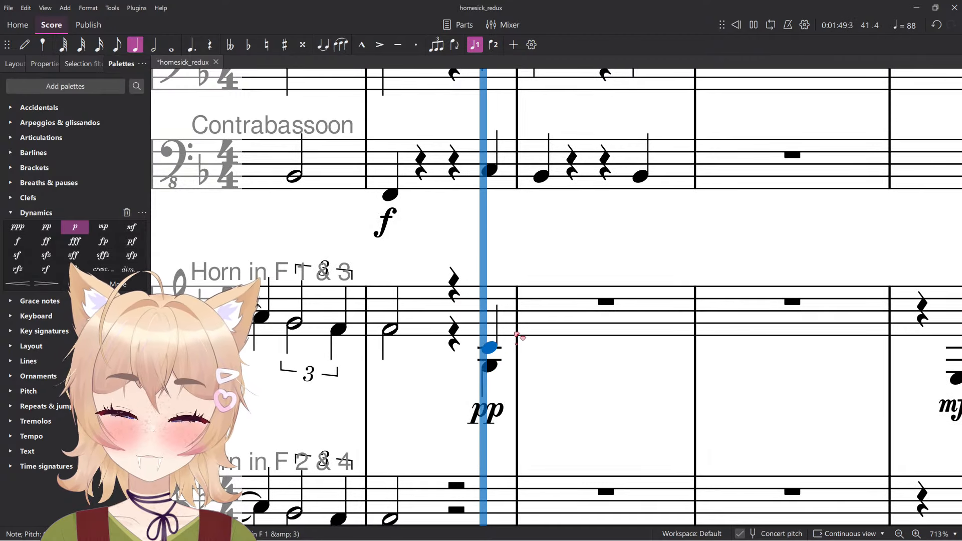
# Lower the voice 2 note on beat 4 of bar 41 in Horn in F 1 & 3 to E and play it back.
pyautogui.scroll(-5, 510, 353)
pyautogui.press('space')
pyautogui.scroll(-6, 513, 338)
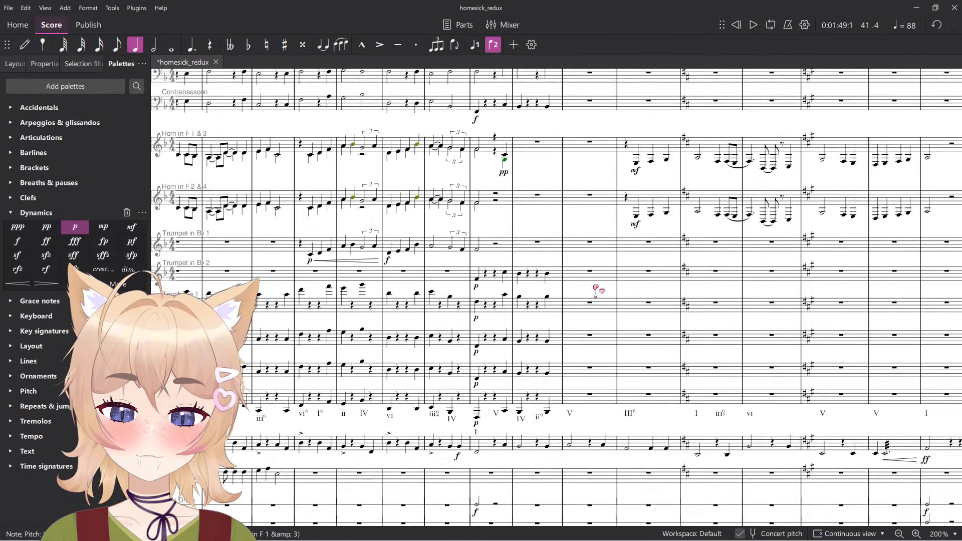
pyautogui.press('space')
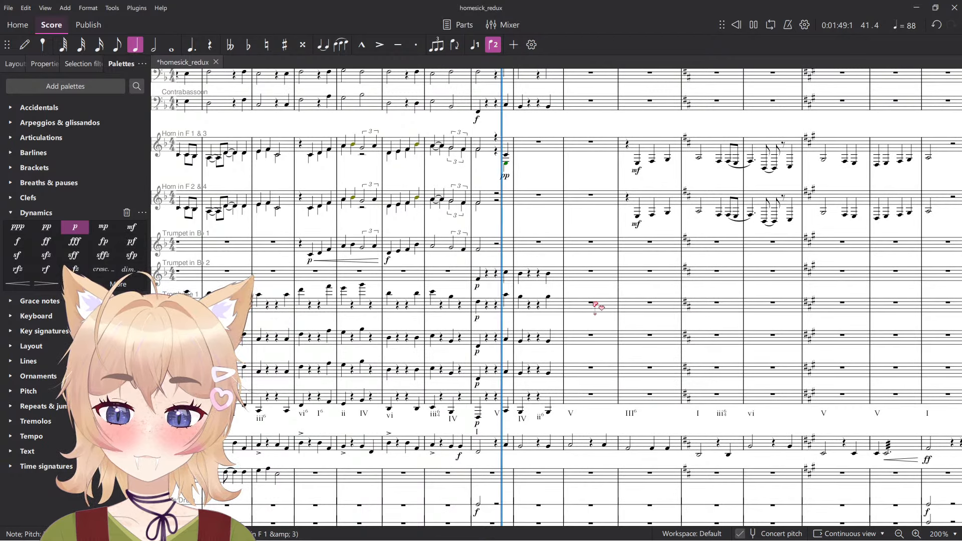
pyautogui.press('space')
pyautogui.scroll(1, 487, 163)
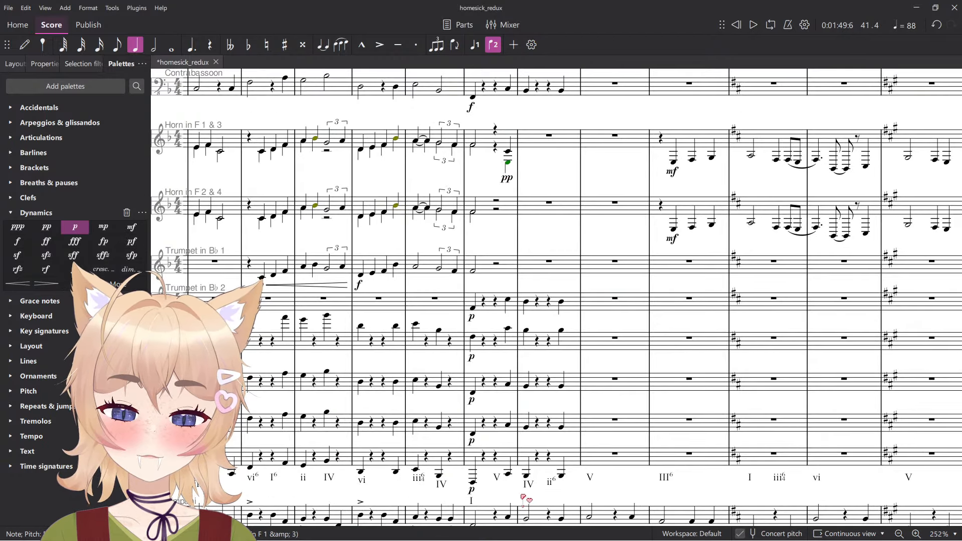
pyautogui.scroll(7, 508, 165)
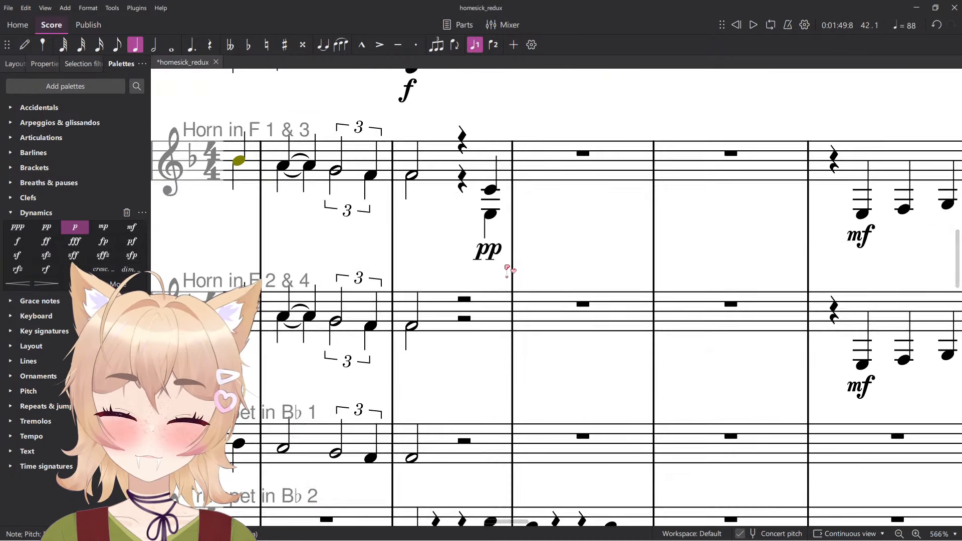
# Enter quarter notes on beat 1 of bar 42 in both voices of Horn in F 1 & 3, with D in the upper voice.
pyautogui.scroll(-16, 496, 317)
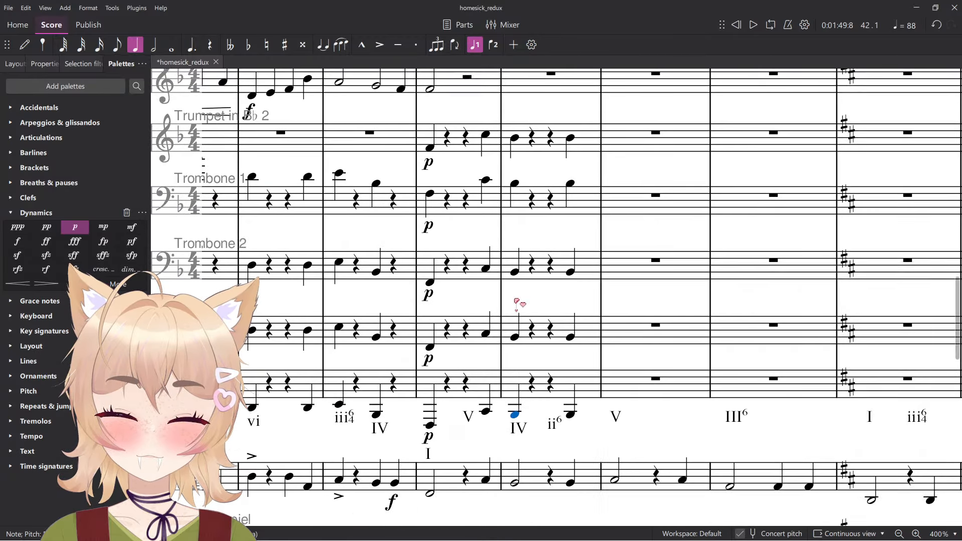
pyautogui.scroll(10, 517, 302)
pyautogui.scroll(4, 516, 305)
pyautogui.click(475, 411)
pyautogui.press('n')
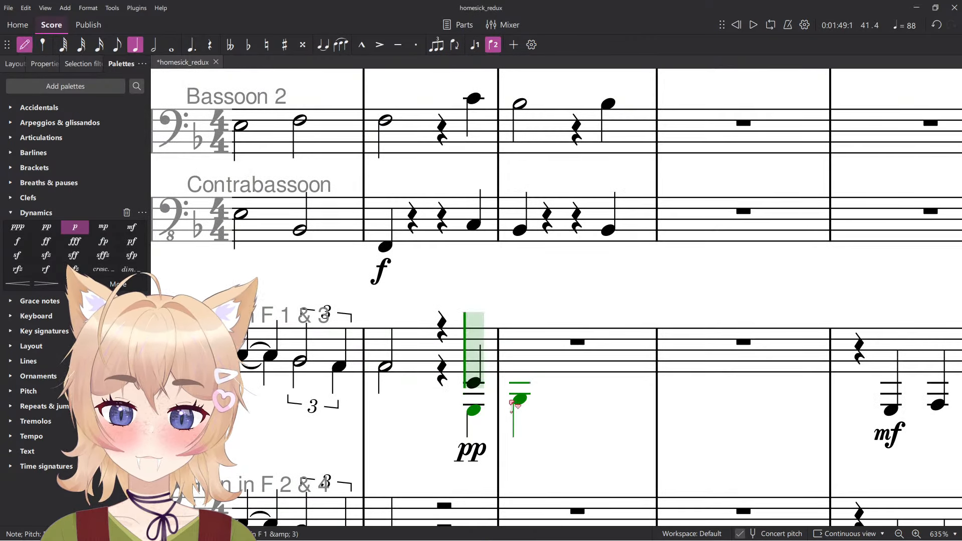
pyautogui.click(510, 401)
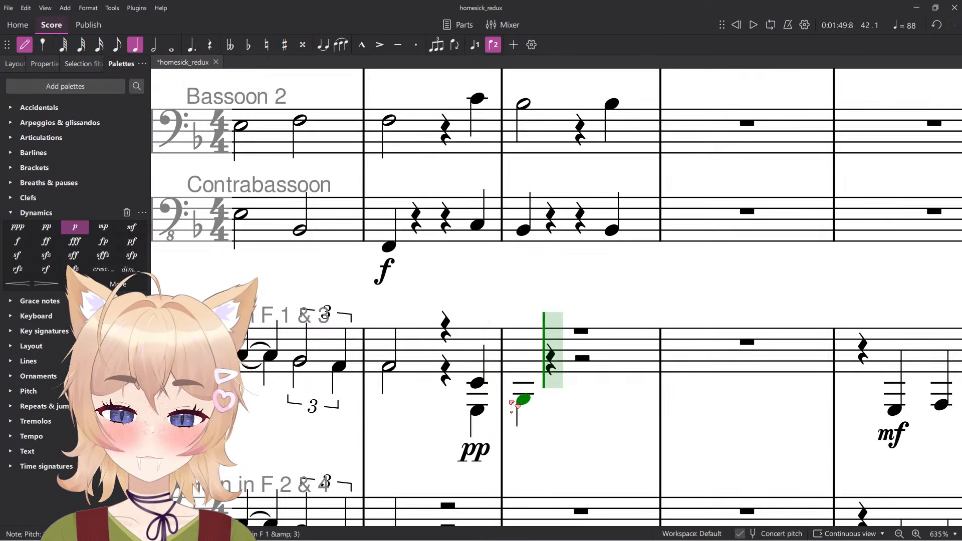
pyautogui.press('Escape')
pyautogui.click(480, 383)
pyautogui.press('n')
pyautogui.click(526, 378)
pyautogui.press('Escape')
# Lengthen both Horn in F 1 & 3 notes on beat 1 of bar 42 to half notes and play the passage back.
pyautogui.scroll(-3, 547, 350)
pyautogui.press('space')
pyautogui.press('space')
pyautogui.press('6')
pyautogui.press('space')
pyautogui.click(551, 386)
pyautogui.press('space')
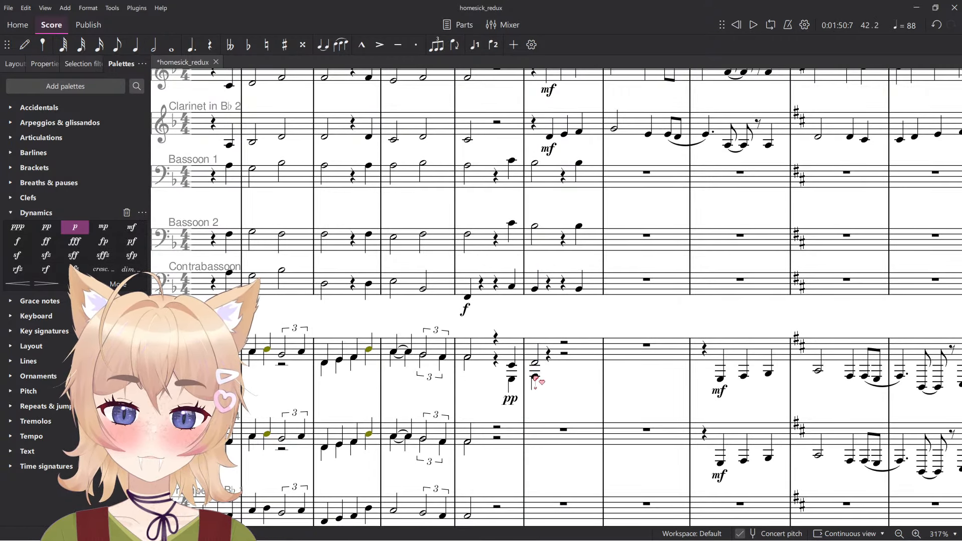
pyautogui.press('space')
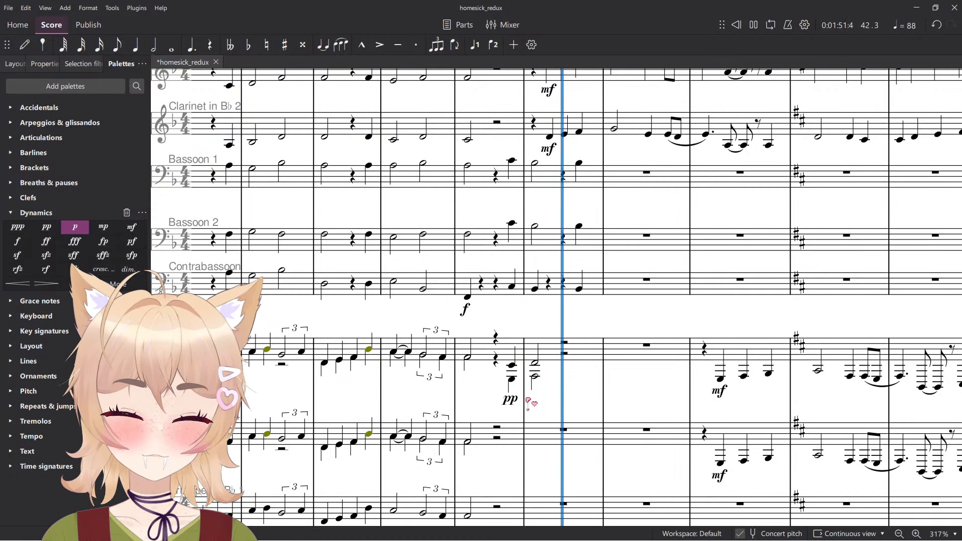
pyautogui.press('space')
# Try the two horn notes on beat 1 of bar 42 as quarter notes in playback, and undo the change.
pyautogui.press('5')
pyautogui.press('space')
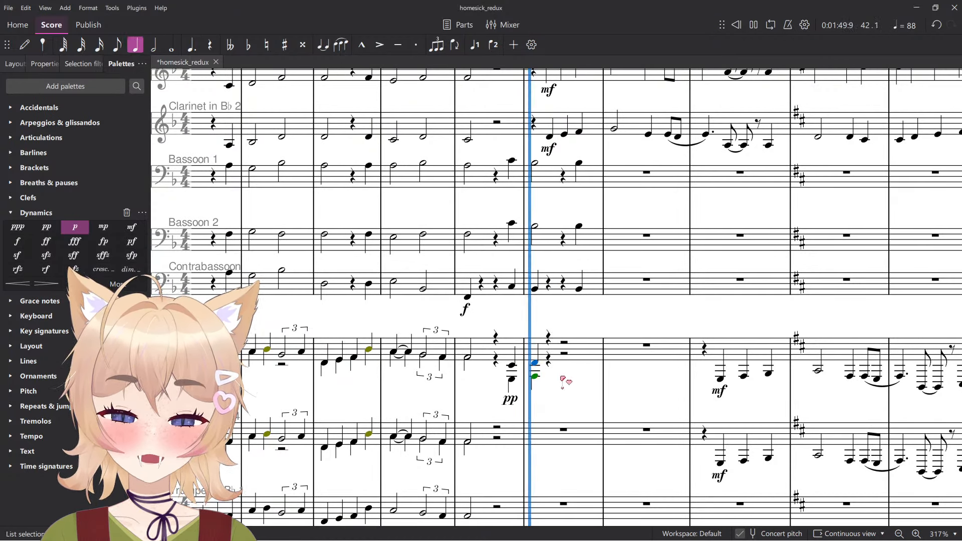
pyautogui.press('space')
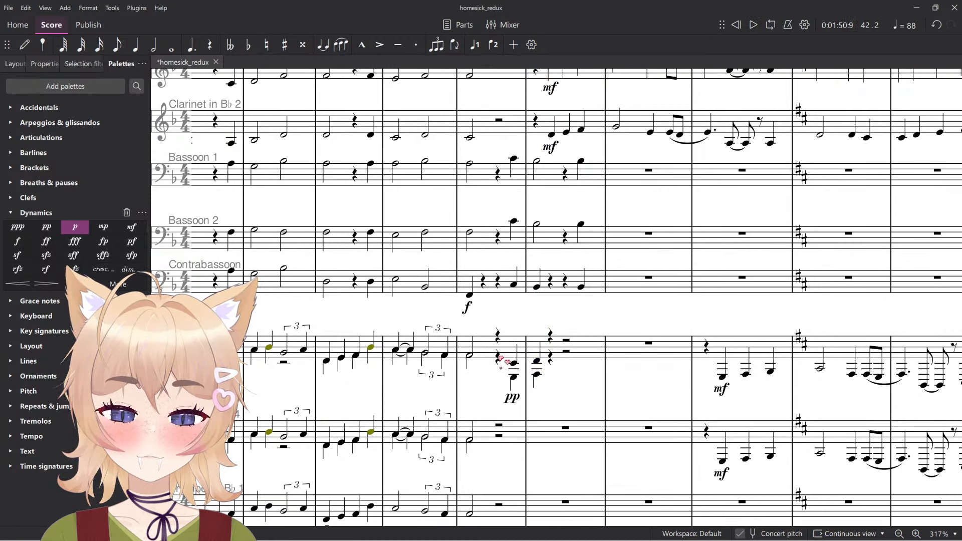
pyautogui.press('space')
pyautogui.scroll(-4, 590, 323)
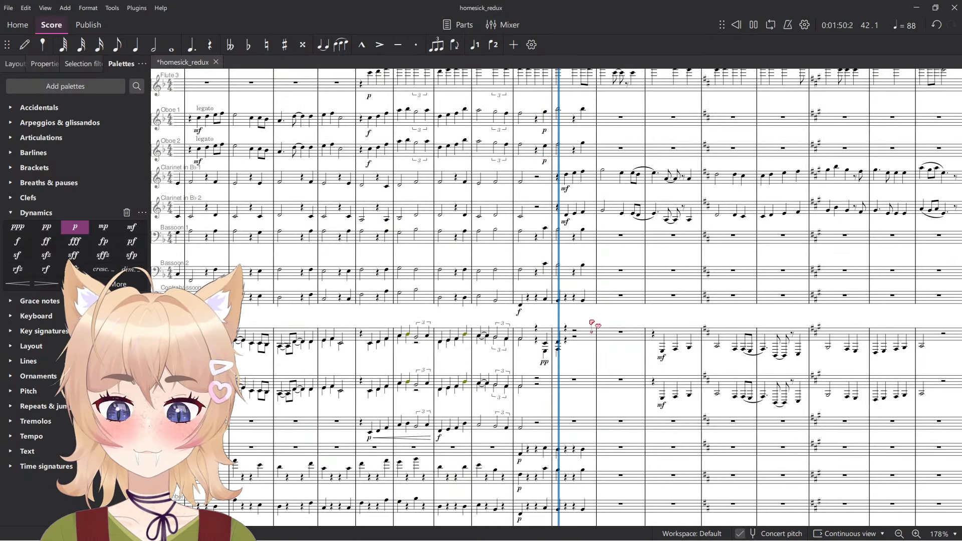
pyautogui.hotkey('ctrl', 'z')
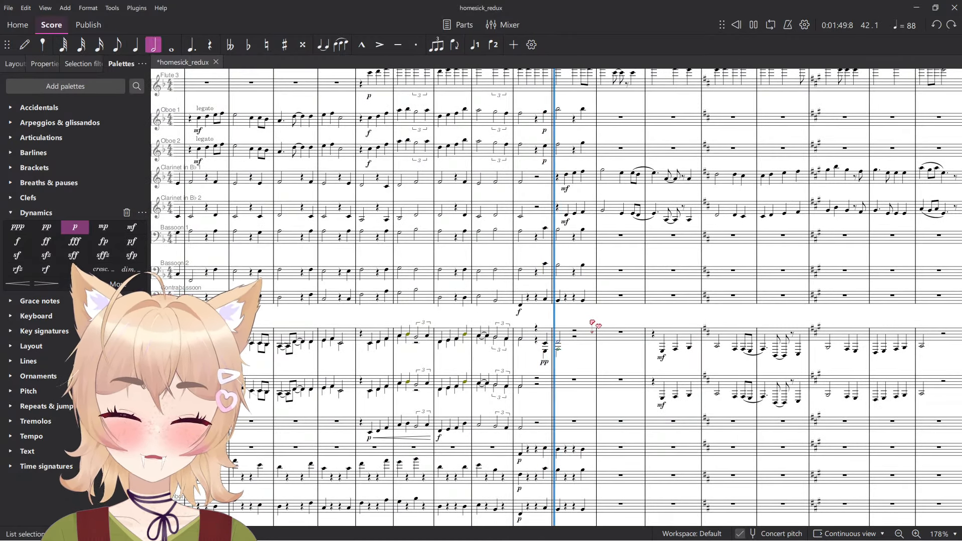
pyautogui.press('space')
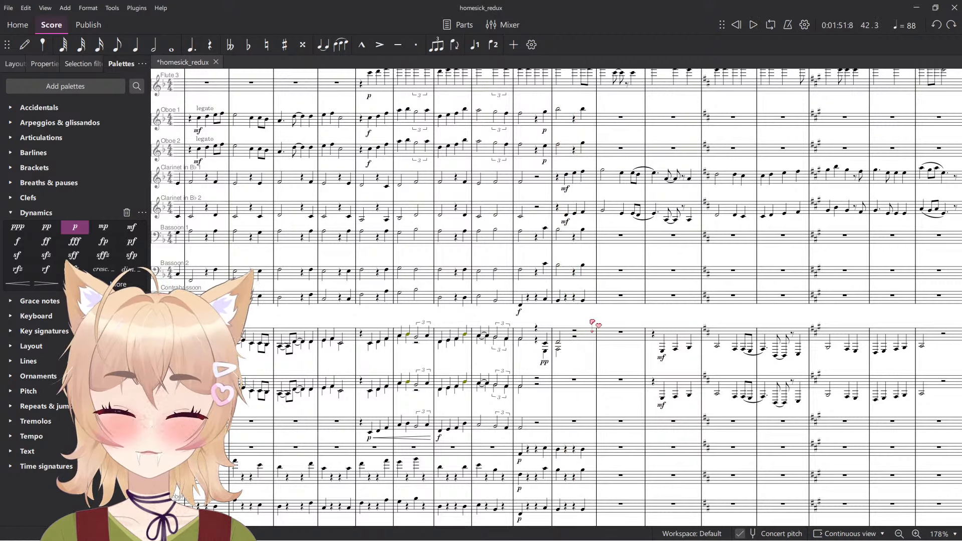
# Split the remaining half rest of bar 42 into quarter rests in both voices of Horn in F 1 & 3.
pyautogui.press('n')
pyautogui.scroll(6, 598, 353)
pyautogui.click(553, 334)
pyautogui.press('Delete')
pyautogui.hotkey('ctrl', 'alt', '2')
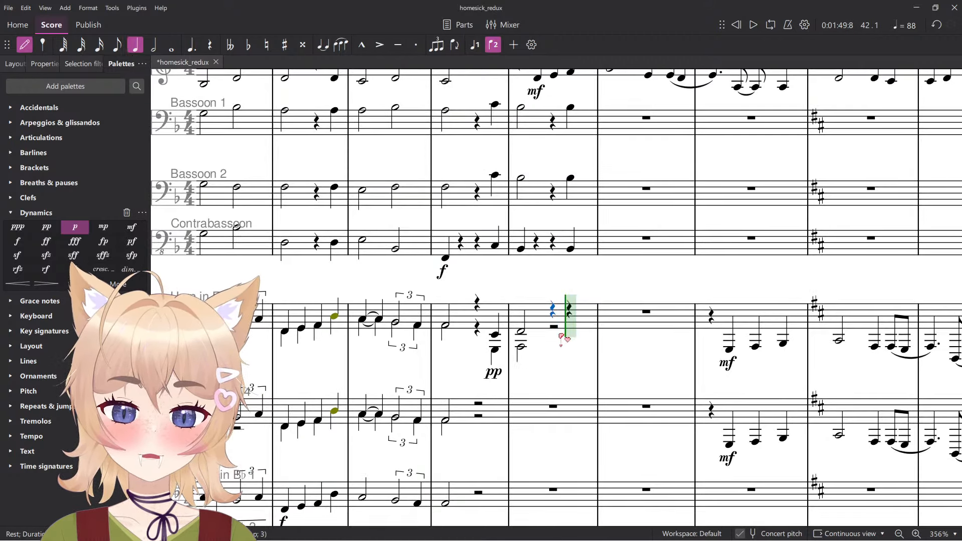
pyautogui.click(553, 334)
pyautogui.press('Delete')
# Enter quarter notes on beat 4 of bar 42 in both voices of Horn in F 1 & 3, D above G.
pyautogui.scroll(-5, 553, 334)
pyautogui.scroll(-4, 588, 326)
pyautogui.scroll(6, 589, 327)
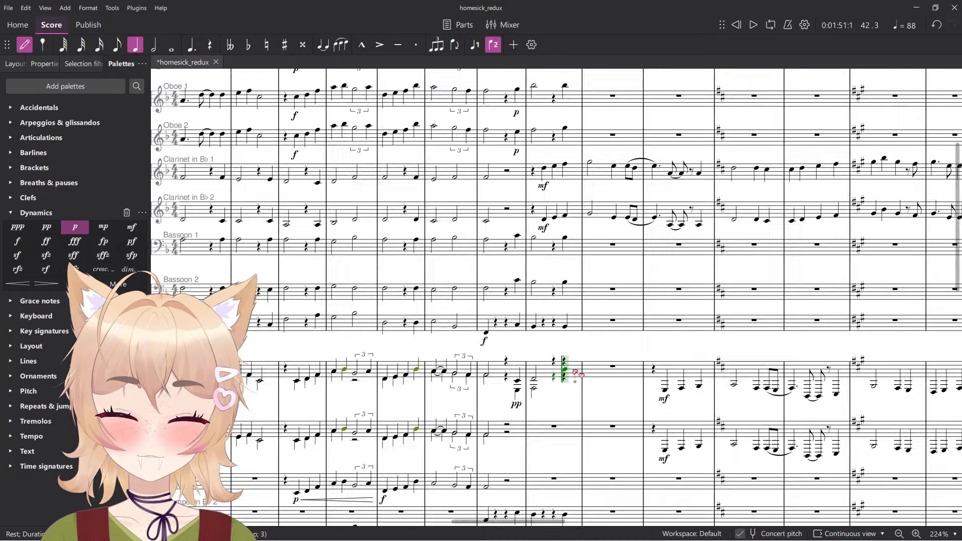
pyautogui.press('Left')
pyautogui.press('Left')
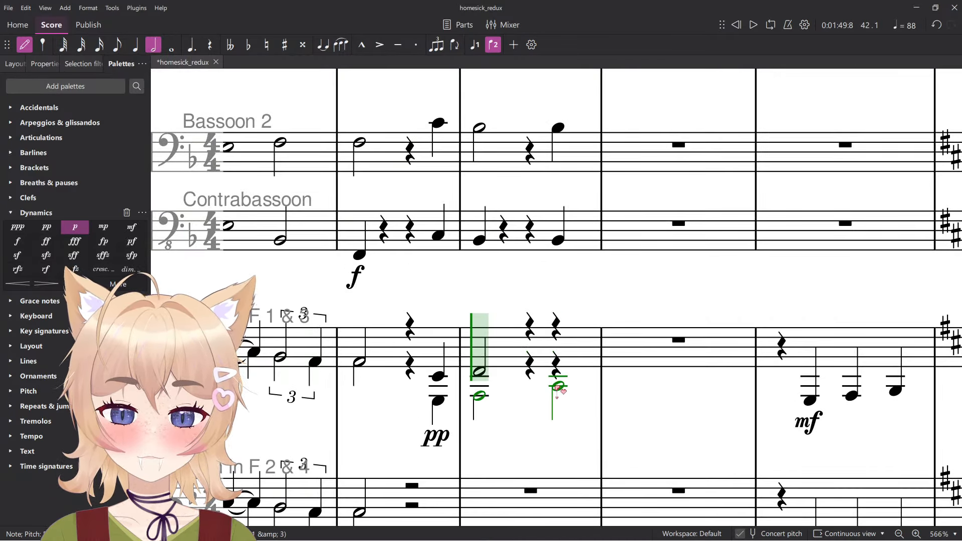
pyautogui.click(559, 389)
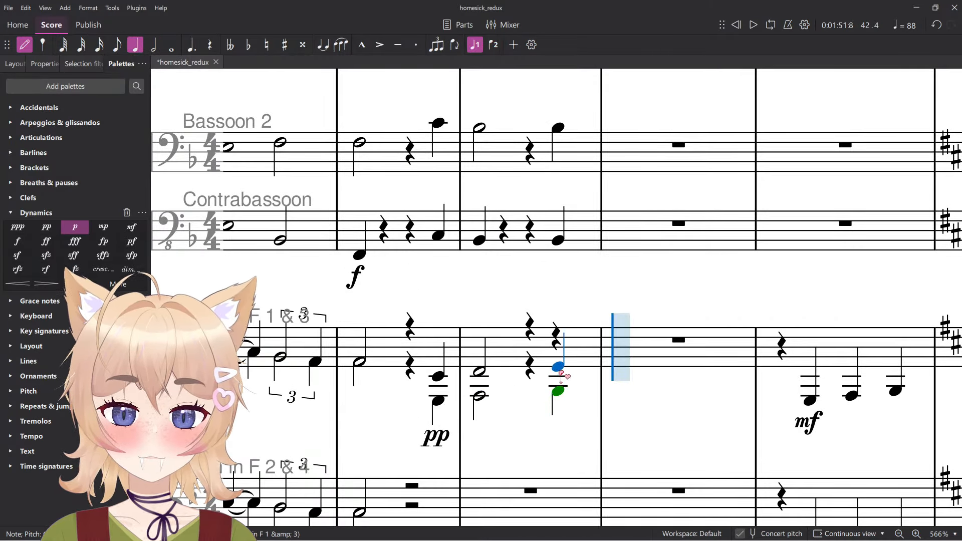
pyautogui.press('Escape')
# Enter a C quarter note on beat 1 of bar 43 in Trumpet in B♭ 2, Trombone 1, Trombone 2 and the two low brass staves below.
pyautogui.scroll(-8, 562, 372)
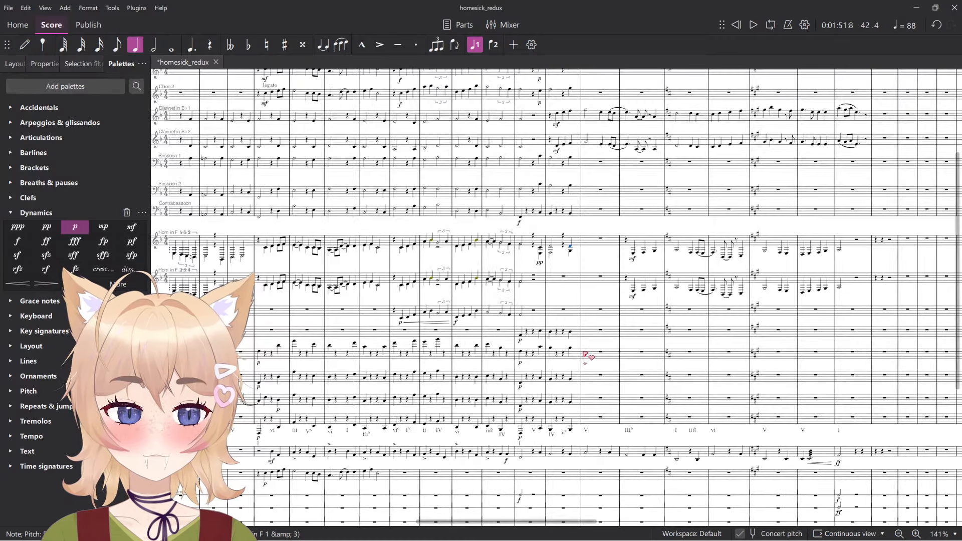
pyautogui.scroll(6, 593, 360)
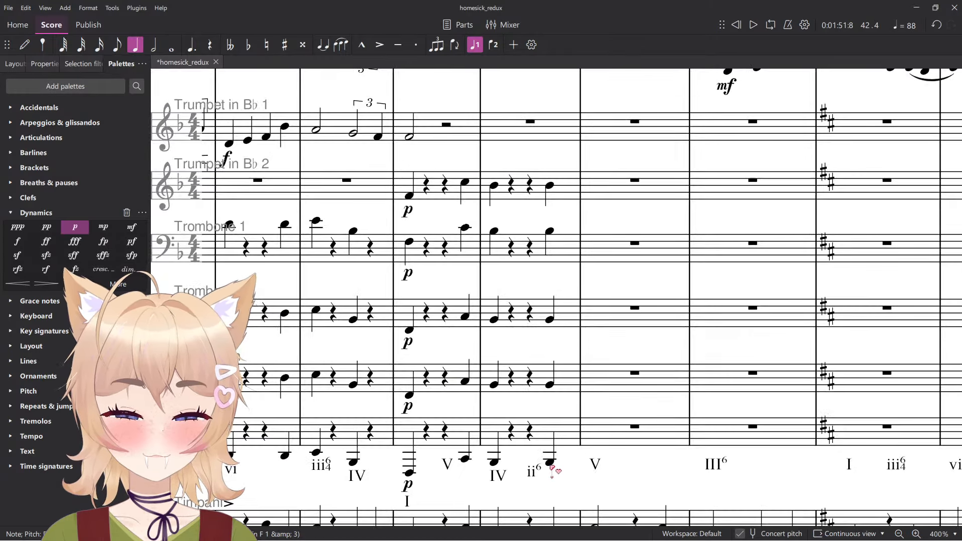
pyautogui.press('n')
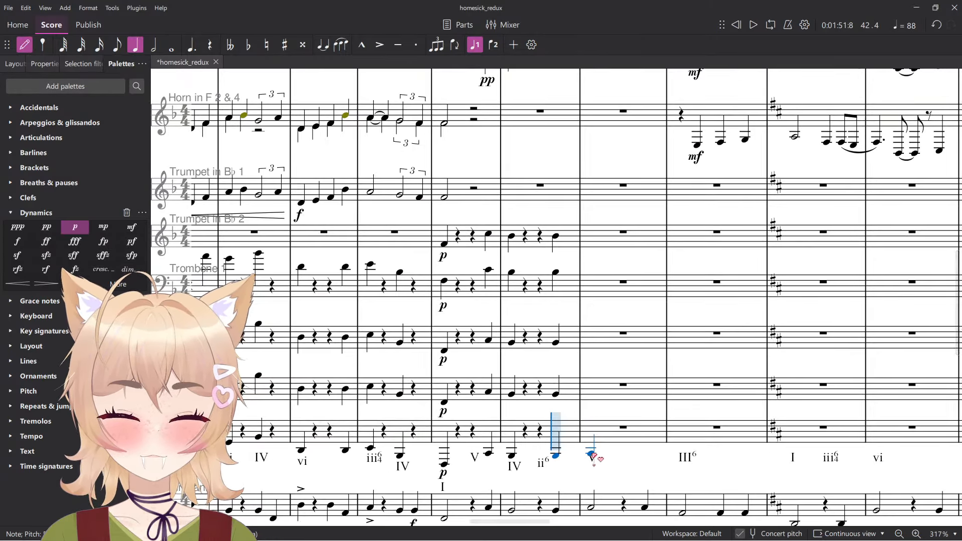
pyautogui.click(591, 454)
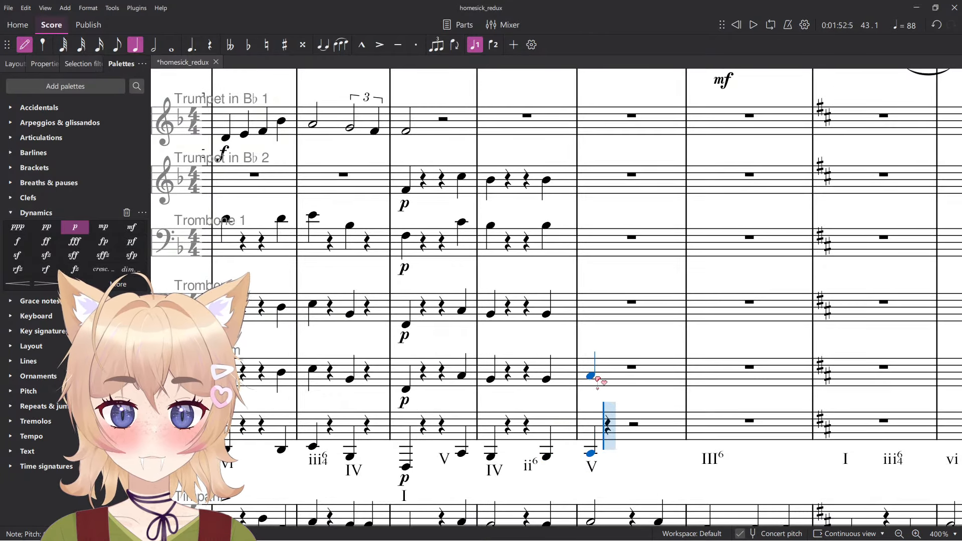
pyautogui.click(592, 376)
pyautogui.click(591, 311)
pyautogui.click(591, 222)
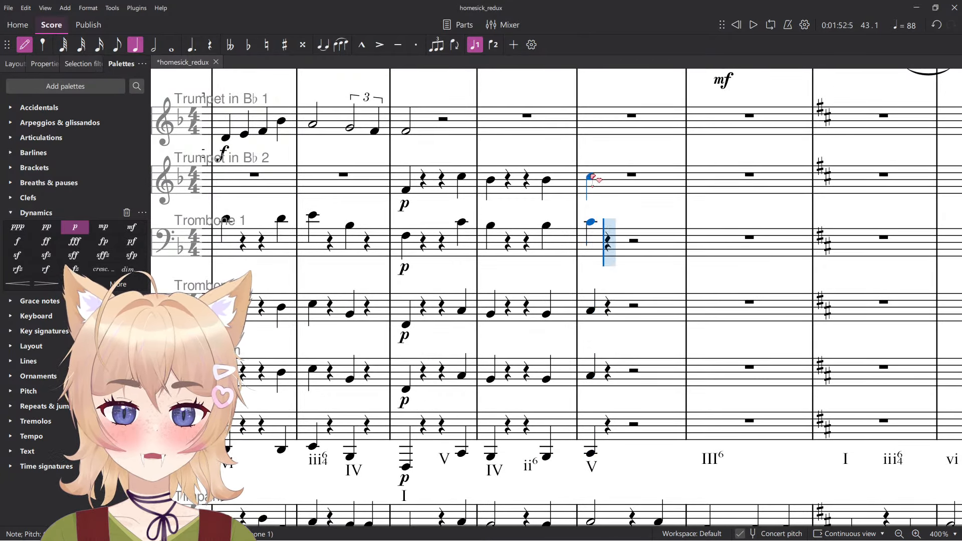
pyautogui.click(591, 173)
# Enter a quarter note on beat 1 of bar 43 in Horn in F 1 & 3 and set its pitch to low E.
pyautogui.scroll(5, 606, 275)
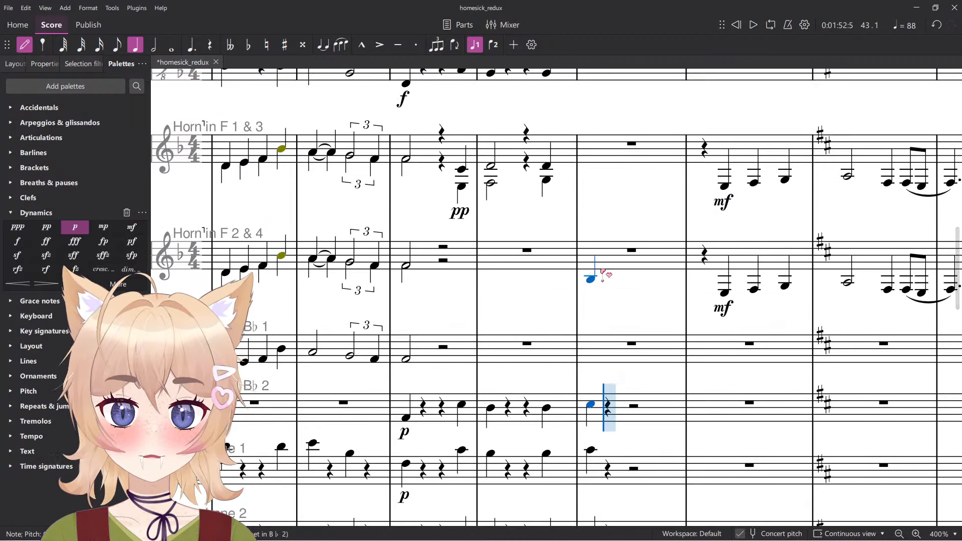
pyautogui.scroll(3, 612, 180)
pyautogui.click(592, 171)
pyautogui.press('Escape')
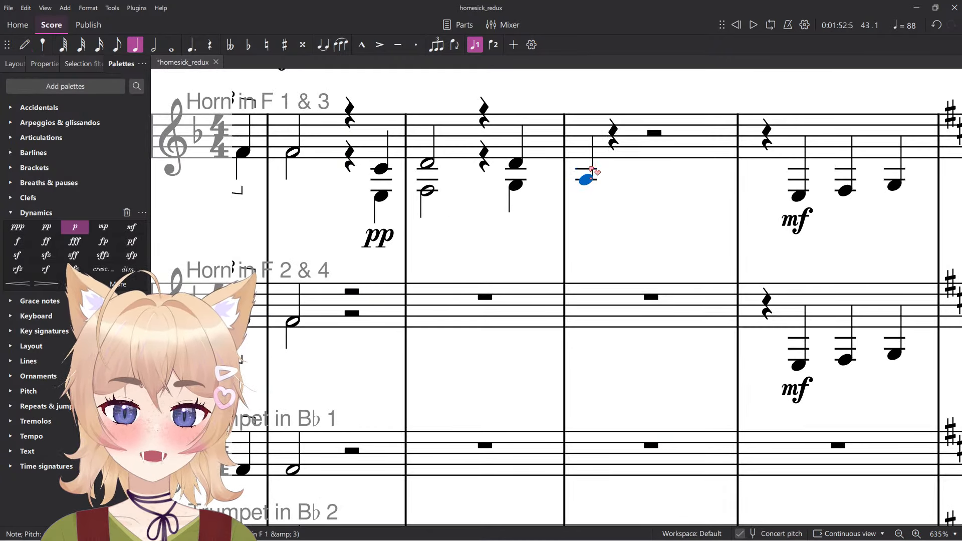
pyautogui.scroll(-5, 597, 197)
pyautogui.scroll(3, 602, 201)
pyautogui.scroll(4, 618, 230)
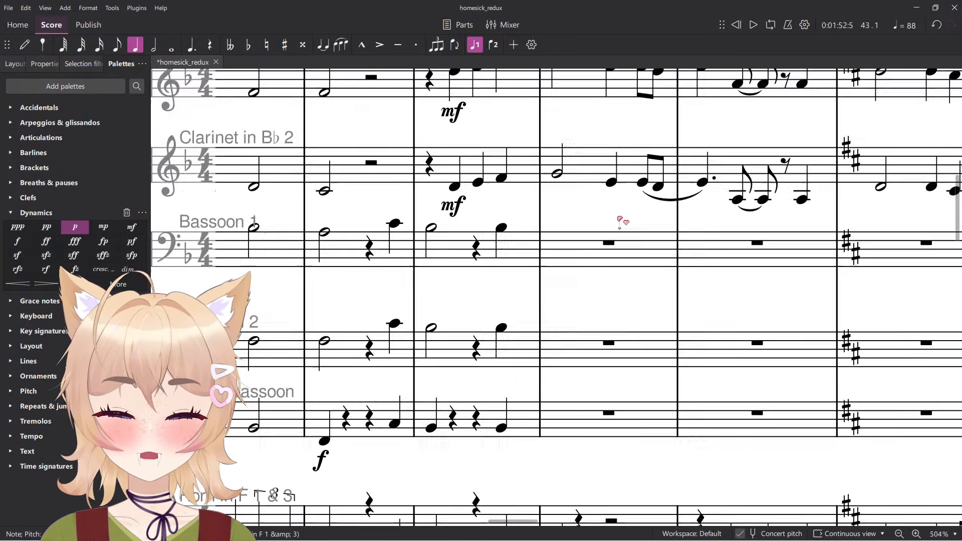
pyautogui.scroll(-1, 619, 230)
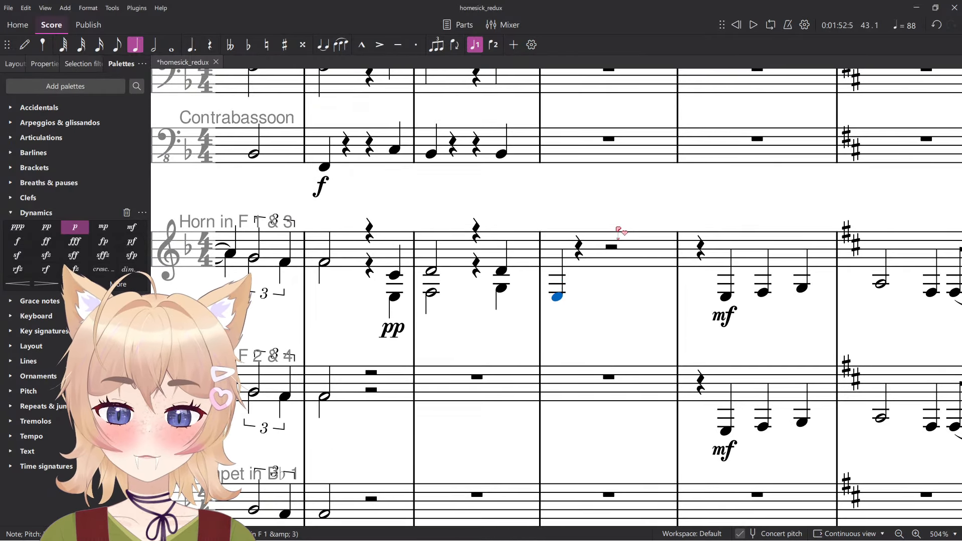
# Add a C above the low E on beat 1 of bar 43 in Horn in F 1 & 3 and lengthen both voices to half notes.
pyautogui.hotkey('ctrl', 'alt', '2')
pyautogui.press('n')
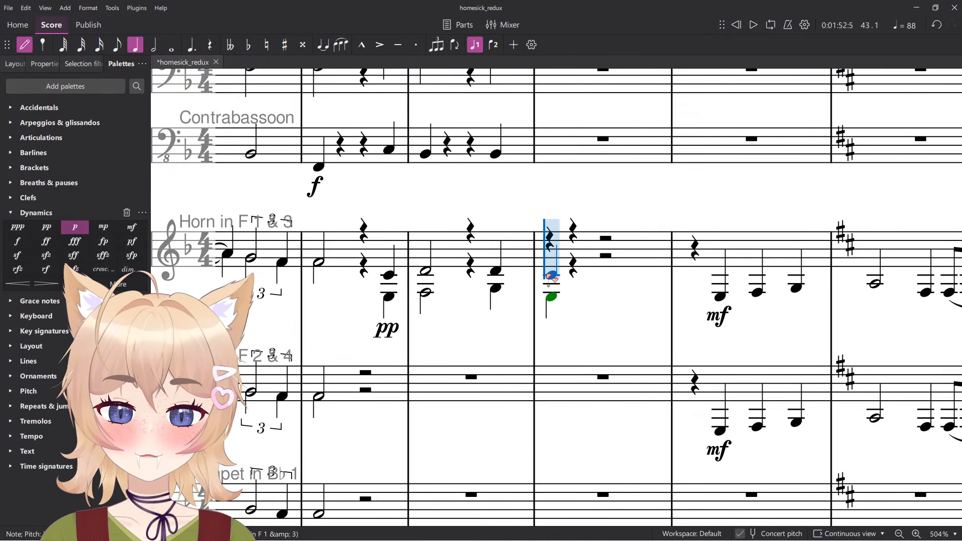
pyautogui.scroll(-6, 550, 276)
pyautogui.press('Escape')
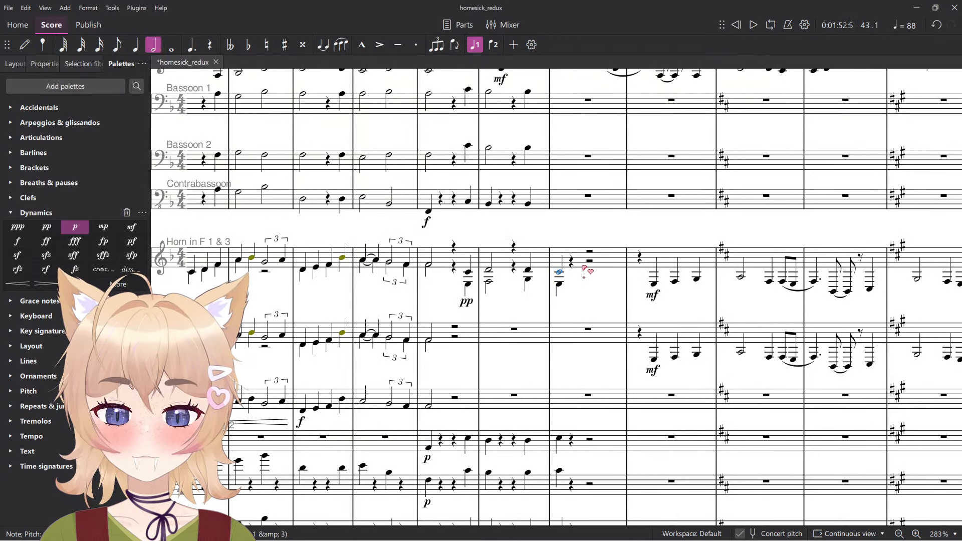
pyautogui.click(560, 285)
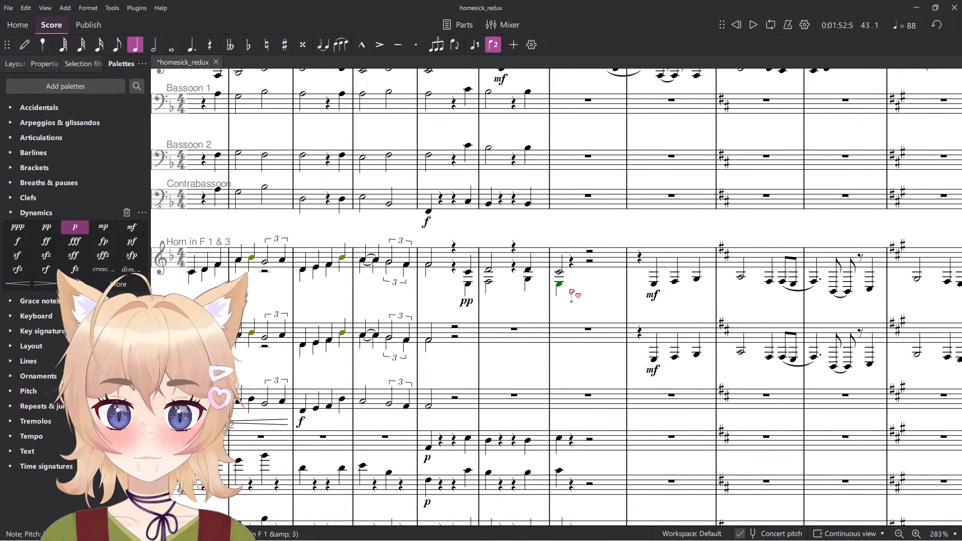
pyautogui.scroll(-3, 582, 296)
pyautogui.scroll(-5, 582, 381)
pyautogui.scroll(5, 565, 306)
pyautogui.click(558, 309)
pyautogui.scroll(3, 586, 303)
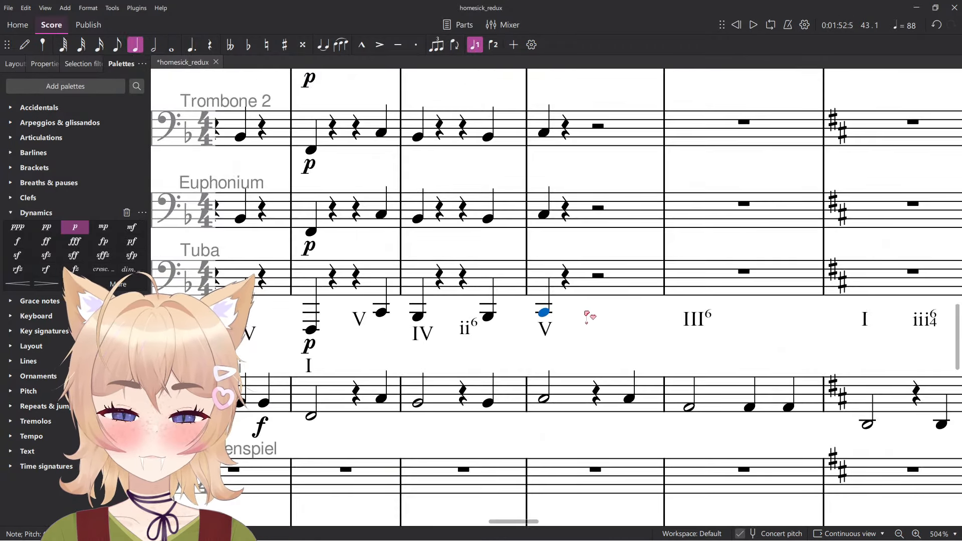
pyautogui.scroll(-4, 584, 314)
pyautogui.scroll(5, 569, 318)
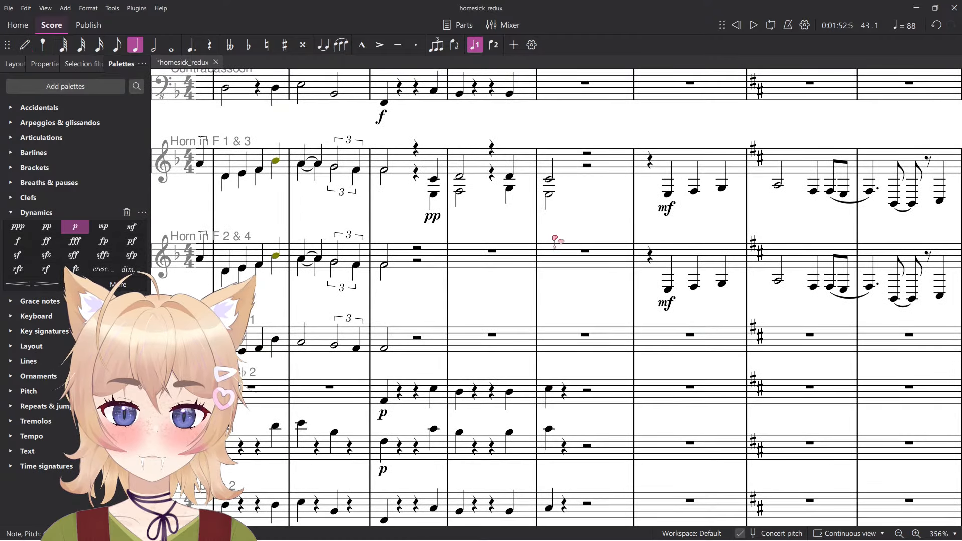
# Split the upper voice's half rest in bar 43 of Horn in F 1 & 3 into quarter rests and undo the trial paste on beat 4.
pyautogui.keyDown('shift'); pyautogui.click(548, 178); pyautogui.keyUp('shift')
pyautogui.click(588, 154)
pyautogui.press('5')
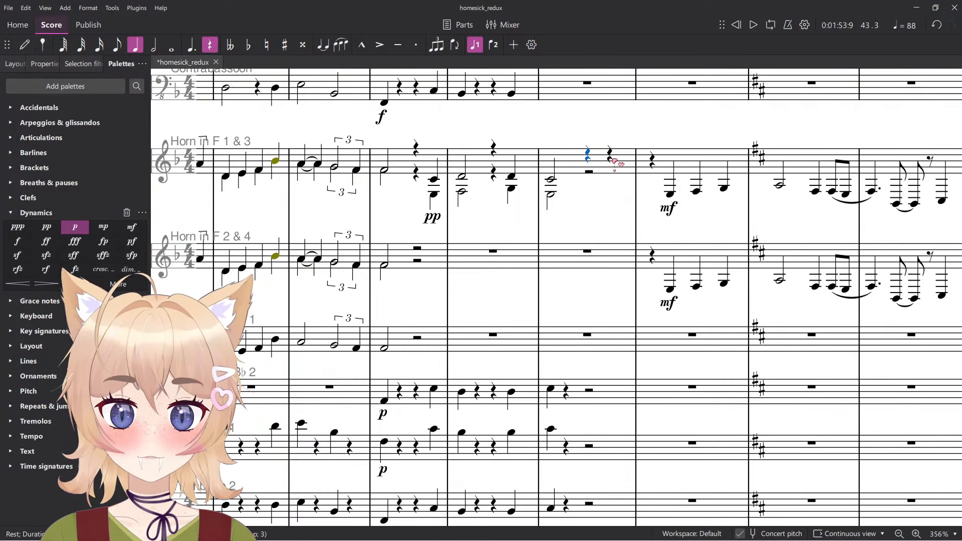
pyautogui.hotkey('ctrl', 'v')
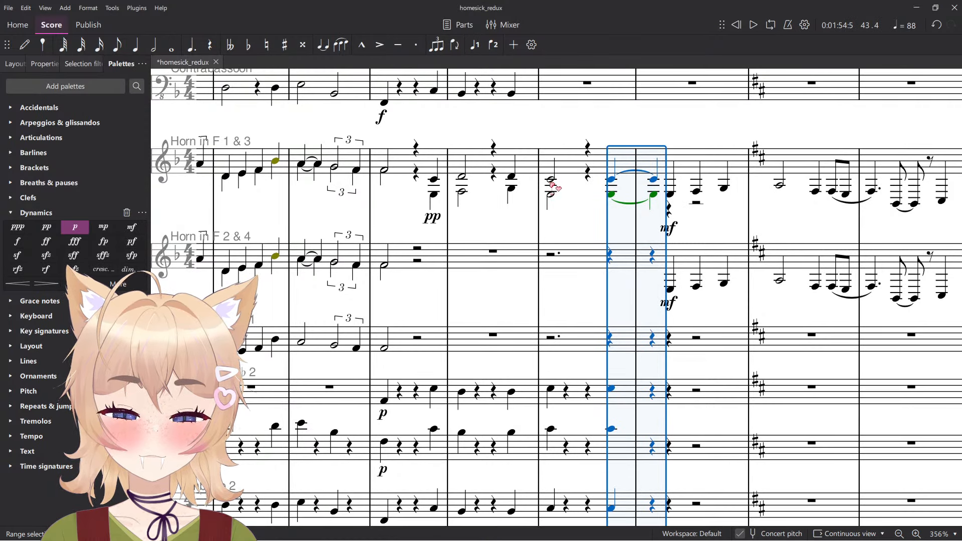
pyautogui.hotkey('ctrl', 'z')
# Copy the beat 1 quarter notes of bar 43 from Trumpet in B♭ 2 down through Tuba to beat 4 of the same bar.
pyautogui.click(551, 390)
pyautogui.scroll(-5, 564, 446)
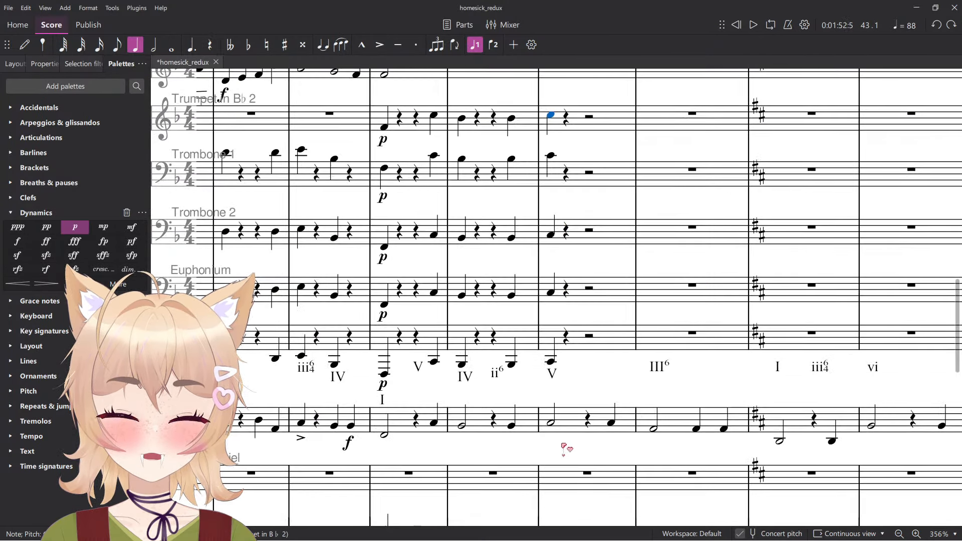
pyautogui.keyDown('shift'); pyautogui.click(553, 362); pyautogui.keyUp('shift')
pyautogui.scroll(2, 595, 256)
pyautogui.keyDown('shift'); pyautogui.click(590, 210); pyautogui.keyUp('shift')
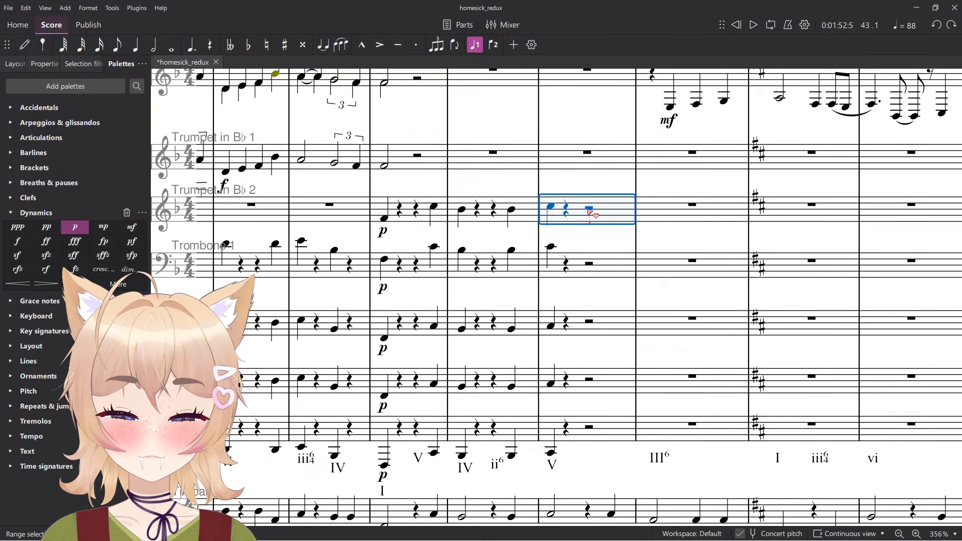
pyautogui.click(591, 208)
pyautogui.click(612, 211)
pyautogui.hotkey('ctrl', 'v')
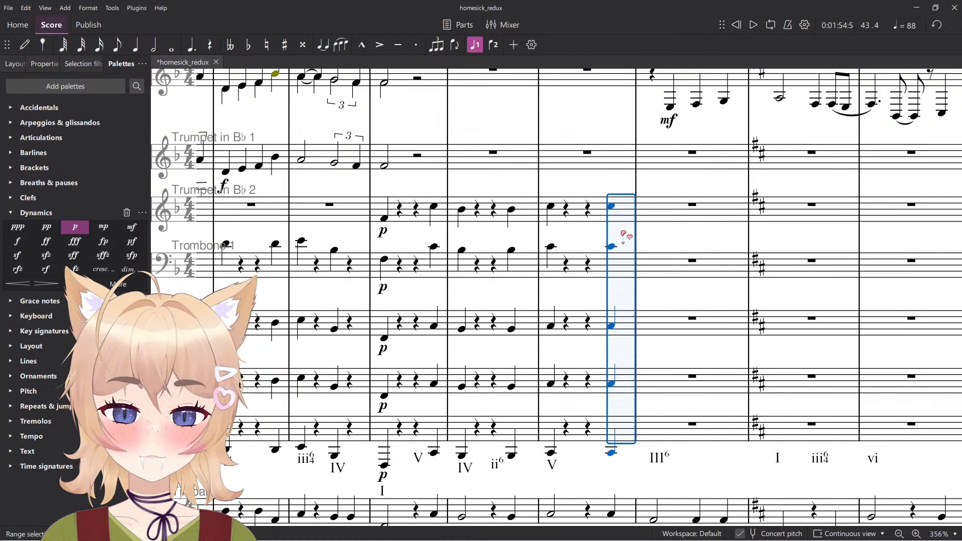
# Enter quarter notes C and low E on beat 4 of bar 43 in the two voices of Horn in F 1 & 3 and play them back.
pyautogui.scroll(5, 586, 275)
pyautogui.click(552, 225)
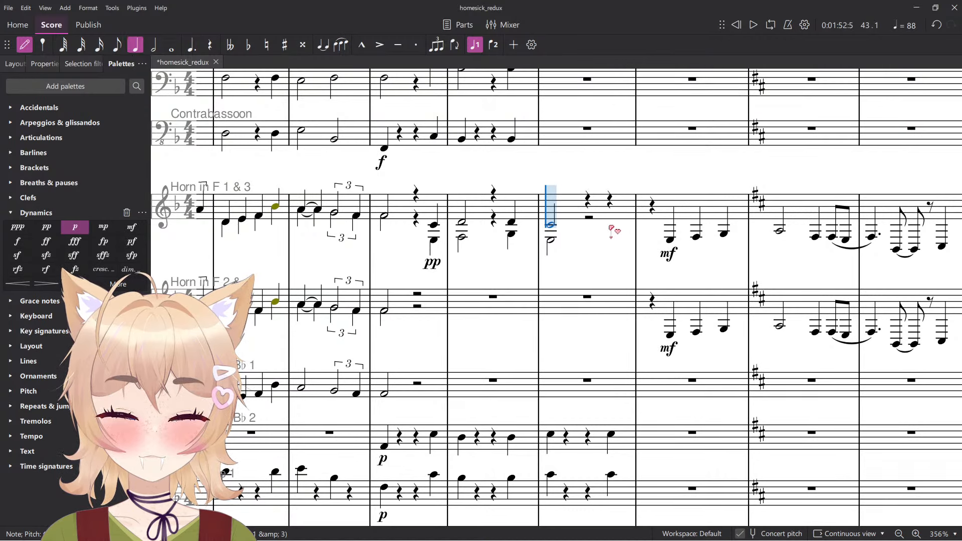
pyautogui.click(610, 226)
pyautogui.click(612, 241)
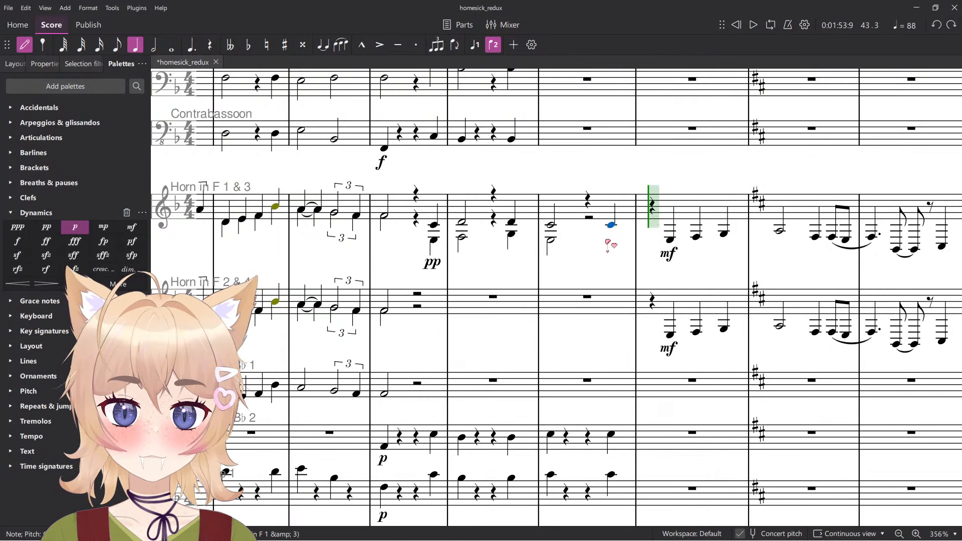
pyautogui.press('Escape')
pyautogui.keyDown('ctrl'); pyautogui.scroll(-5, 577, 254); pyautogui.keyUp('ctrl')
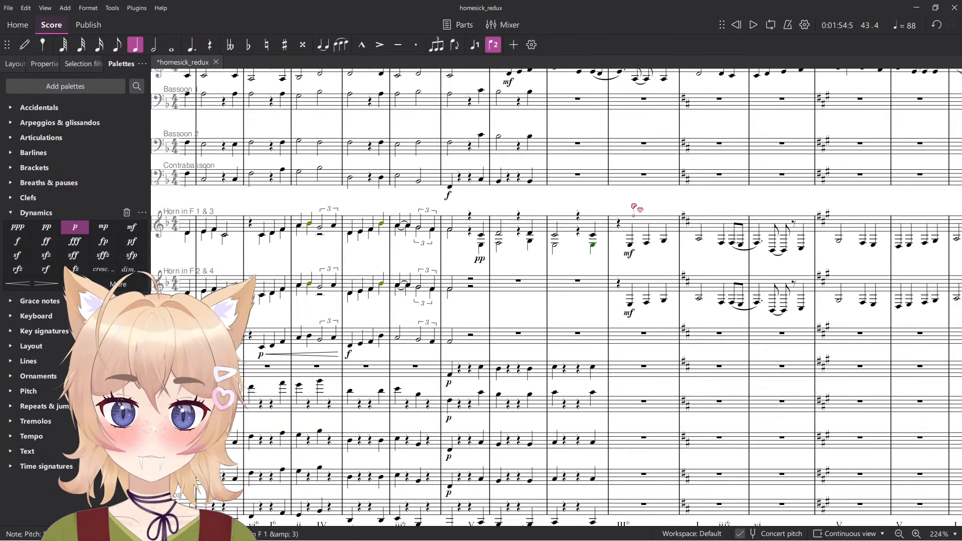
pyautogui.press('space')
pyautogui.keyDown('ctrl'); pyautogui.scroll(9, 647, 236); pyautogui.keyUp('ctrl')
pyautogui.press('space')
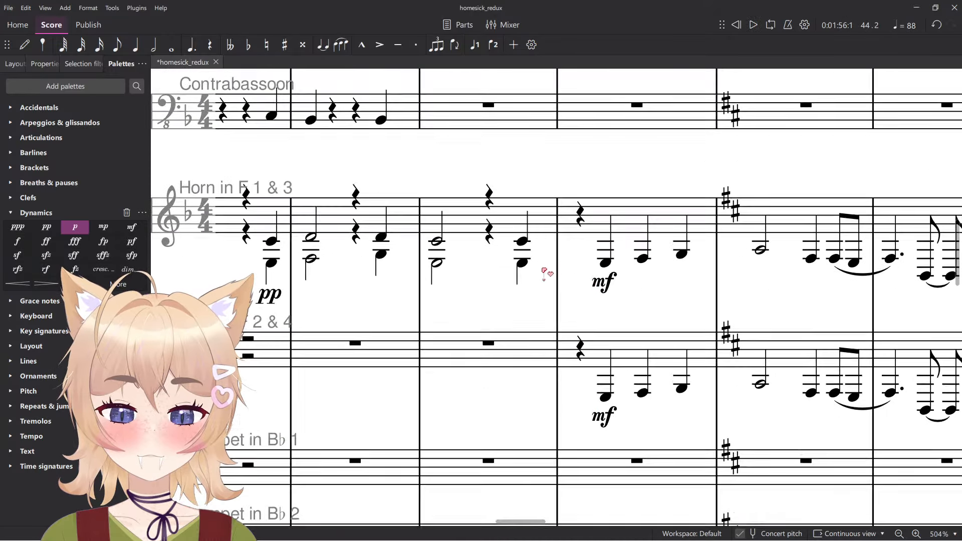
# Move the two-voice passage from beat 4 of bar 41 through bar 43 from Horn in F 1 & 3 to Horn in F 2 & 4.
pyautogui.keyDown('ctrl'); pyautogui.scroll(-9, 544, 273); pyautogui.keyUp('ctrl')
pyautogui.click(522, 272)
pyautogui.keyDown('ctrl'); pyautogui.scroll(5, 679, 319); pyautogui.keyUp('ctrl')
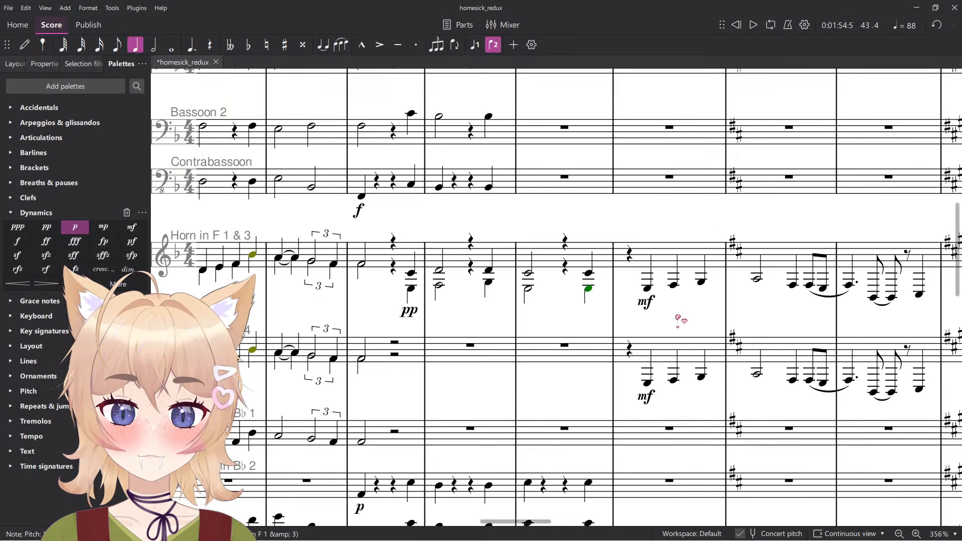
pyautogui.keyDown('ctrl'); pyautogui.scroll(-3, 679, 320); pyautogui.keyUp('ctrl')
pyautogui.moveTo(678, 320); pyautogui.dragTo(740, 312)
pyautogui.click(668, 294)
pyautogui.keyDown('ctrl'); pyautogui.scroll(2, 547, 312); pyautogui.keyUp('ctrl')
pyautogui.keyDown('shift'); pyautogui.click(535, 300); pyautogui.keyUp('shift')
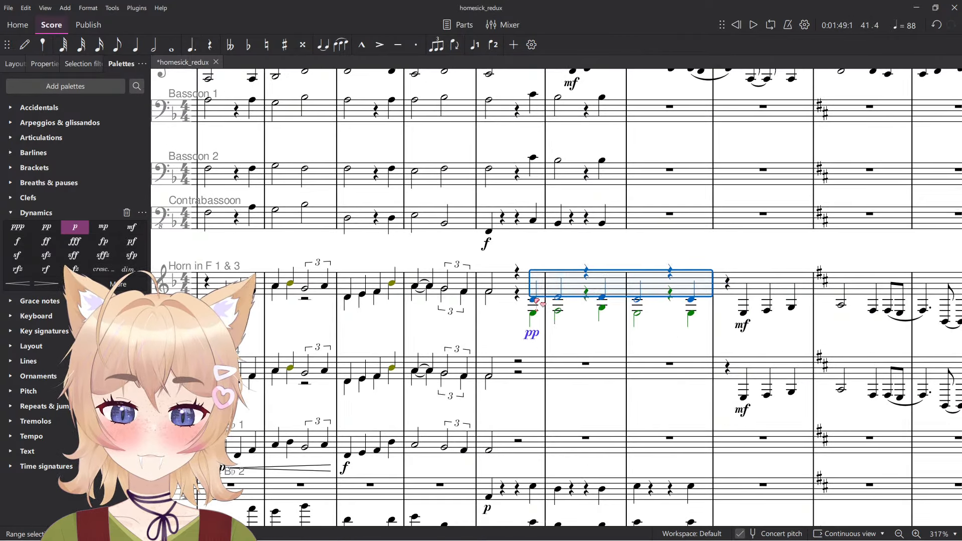
pyautogui.hotkey('ctrl', 'x')
pyautogui.click(518, 362)
pyautogui.hotkey('ctrl', 'v')
# Implode bars 44 to 49 of Horn in F 1 & 3 and Horn in F 2 & 4 into the upper horn staff.
pyautogui.moveTo(620, 323); pyautogui.dragTo(429, 339)
pyautogui.click(432, 339)
pyautogui.click(561, 387)
pyautogui.moveTo(696, 335); pyautogui.dragTo(469, 327)
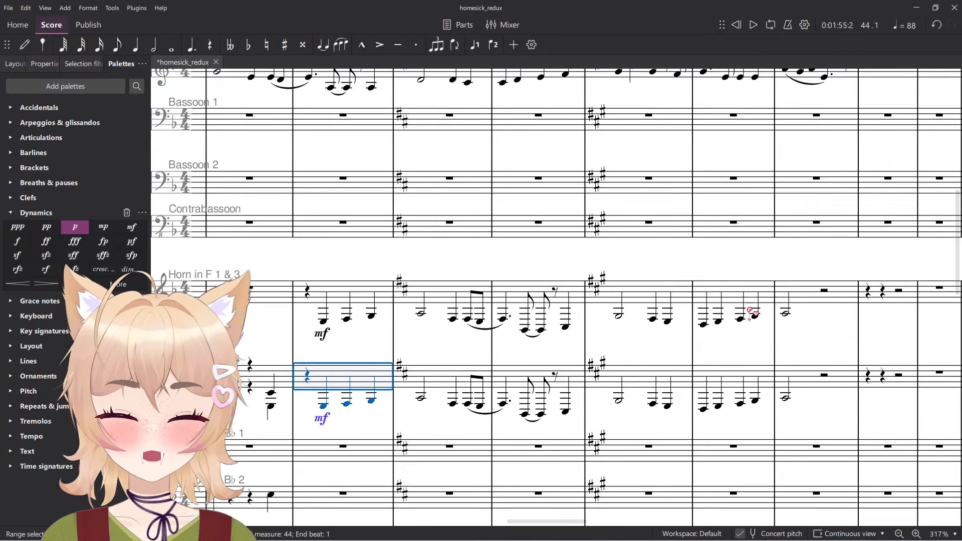
pyautogui.keyDown('shift'); pyautogui.click(802, 296); pyautogui.keyUp('shift')
pyautogui.click(111, 7)
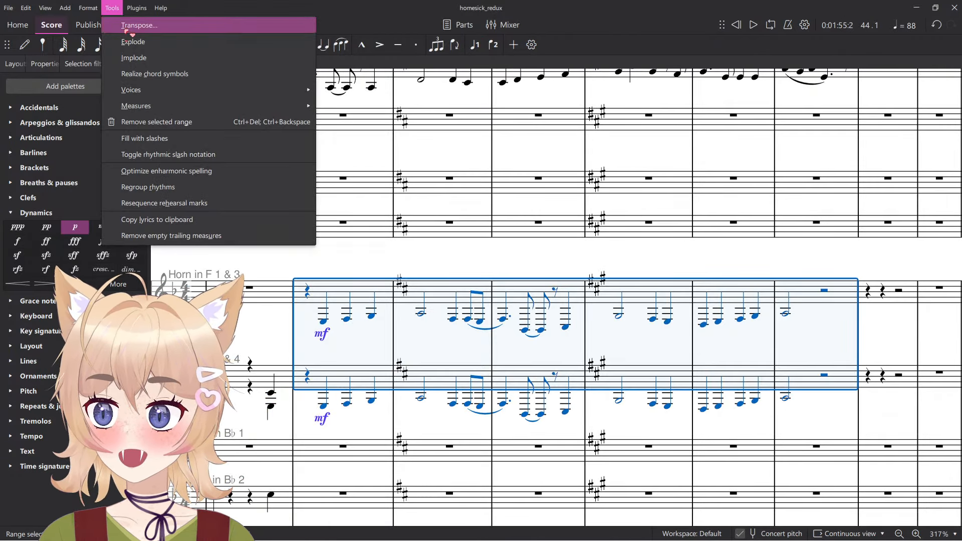
pyautogui.click(134, 59)
# Clear the duplicate melody and its dynamic from bars 44 to 49 of Horn in F 2 & 4.
pyautogui.click(329, 372)
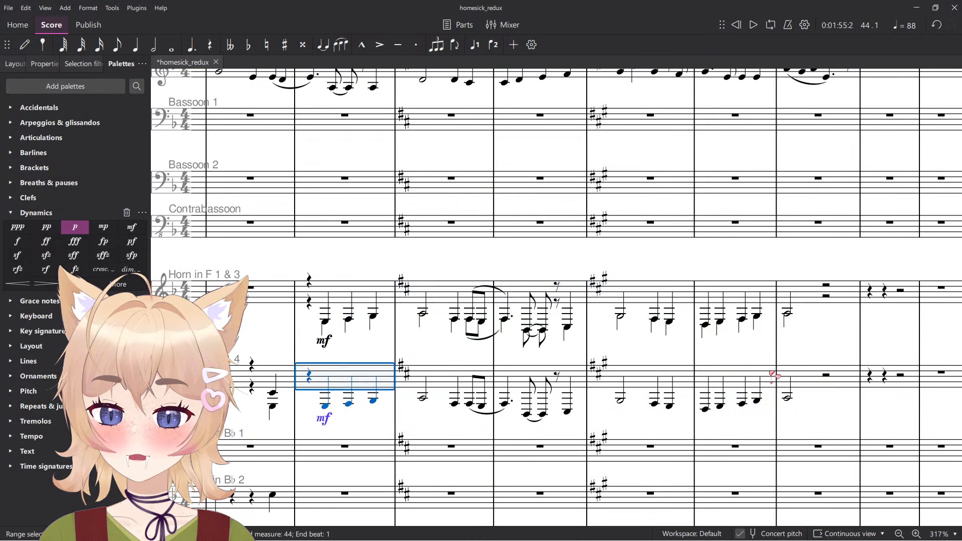
pyautogui.keyDown('shift'); pyautogui.click(838, 375); pyautogui.keyUp('shift')
pyautogui.press('Delete')
# Add an mf dynamic under the first note of bar 44 in Horn in F 1 & 3.
pyautogui.click(326, 323)
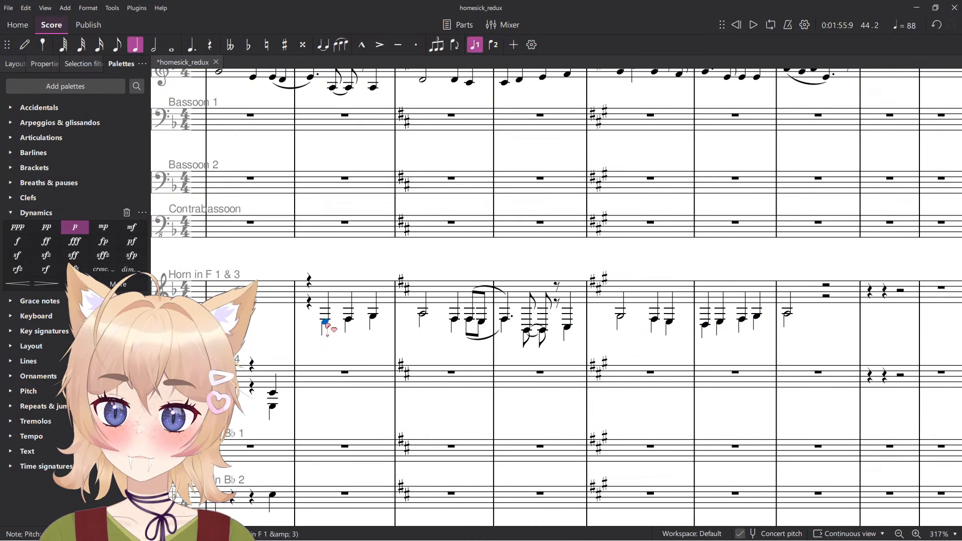
pyautogui.hotkey('ctrl', 'd')
pyautogui.click(333, 346)
pyautogui.press('Escape')
pyautogui.press('Escape')
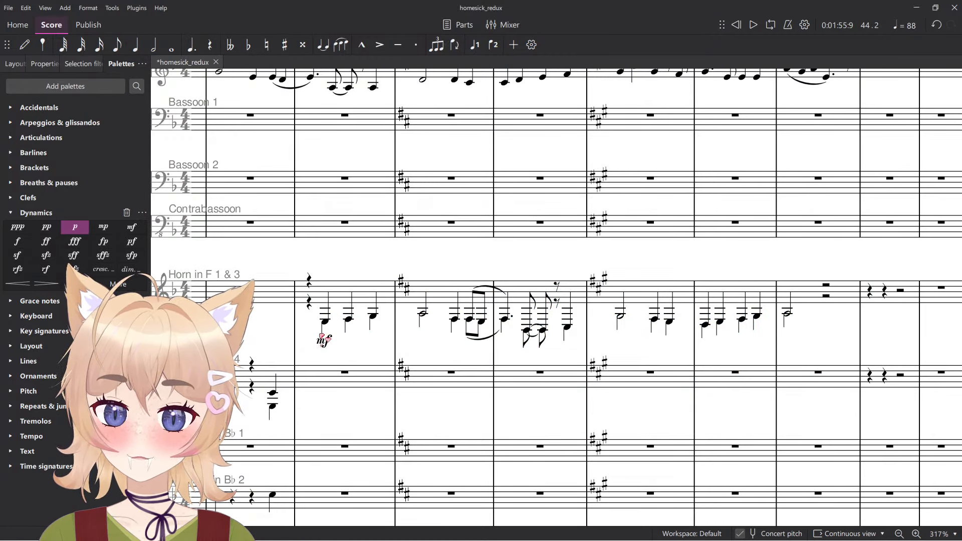
# Play back the horn melody from bar 44 into bar 45.
pyautogui.scroll(3, 322, 338)
pyautogui.press('space')
pyautogui.scroll(-5, 376, 236)
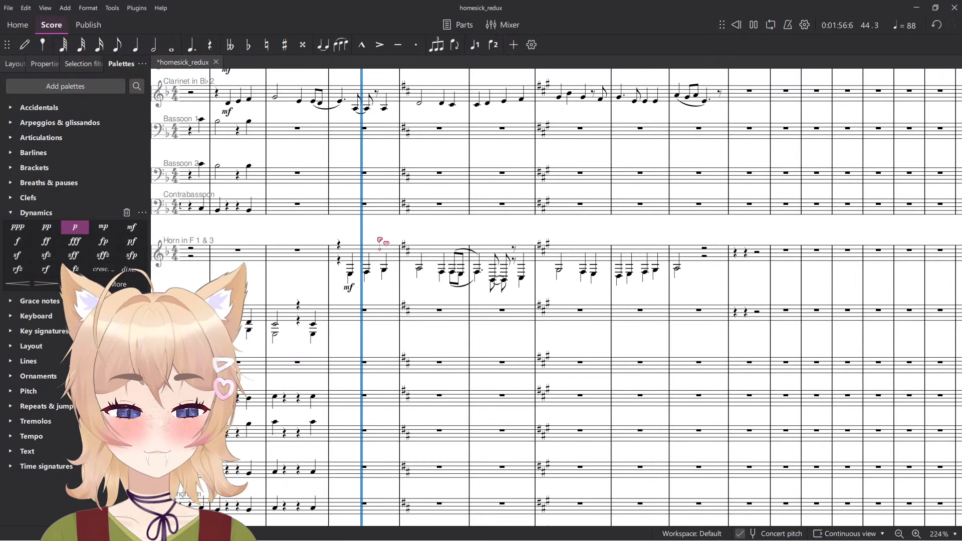
pyautogui.press('space')
pyautogui.hscroll(-3, 318, 344)
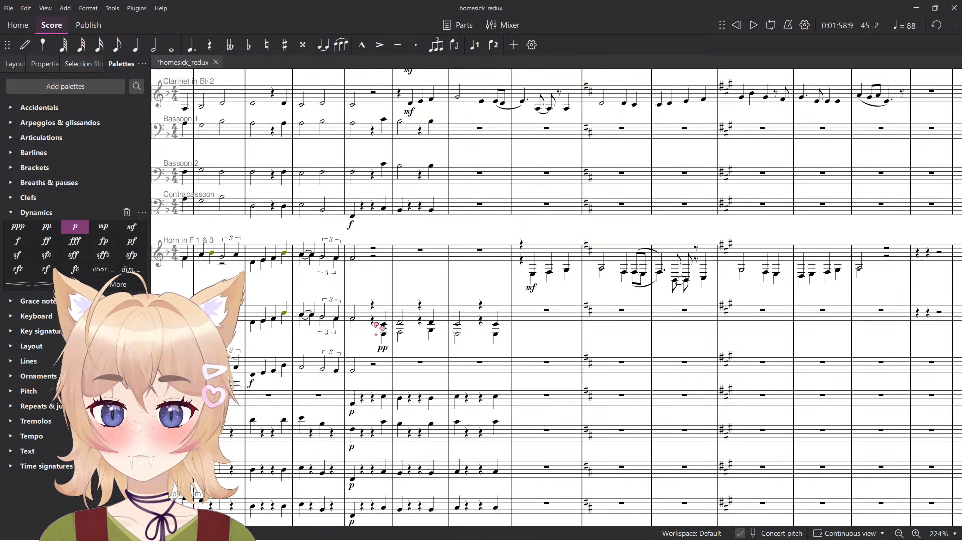
# Play the Horn in F 2 & 4 passage from bar 41, set its dynamic on beat 4 to p, and replay it.
pyautogui.click(377, 326)
pyautogui.press('space')
pyautogui.scroll(3, 381, 331)
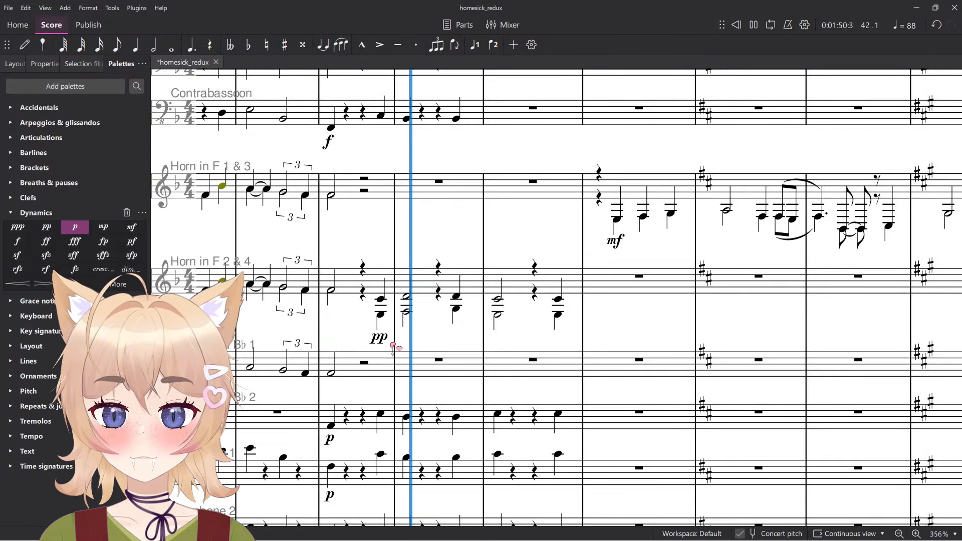
pyautogui.click(380, 338)
pyautogui.press('space')
pyautogui.scroll(-4, 436, 339)
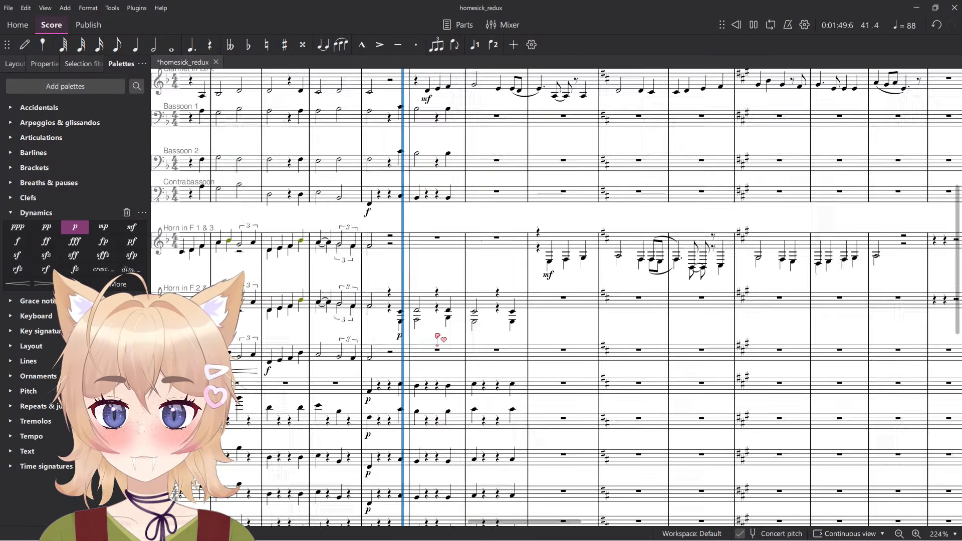
pyautogui.scroll(5, 453, 295)
pyautogui.keyDown('ctrl'); pyautogui.scroll(4, 459, 286); pyautogui.keyUp('ctrl')
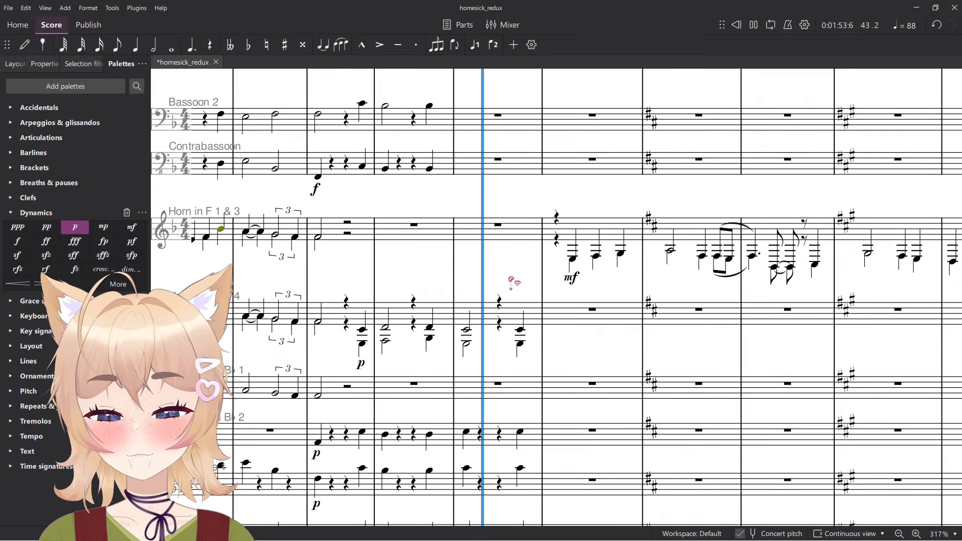
# Set the bar 43 dynamics of the two lowest string staves to f and play the passage.
pyautogui.keyDown('ctrl'); pyautogui.scroll(-4, 510, 296); pyautogui.keyUp('ctrl')
pyautogui.scroll(-3, 511, 311)
pyautogui.scroll(-5, 511, 314)
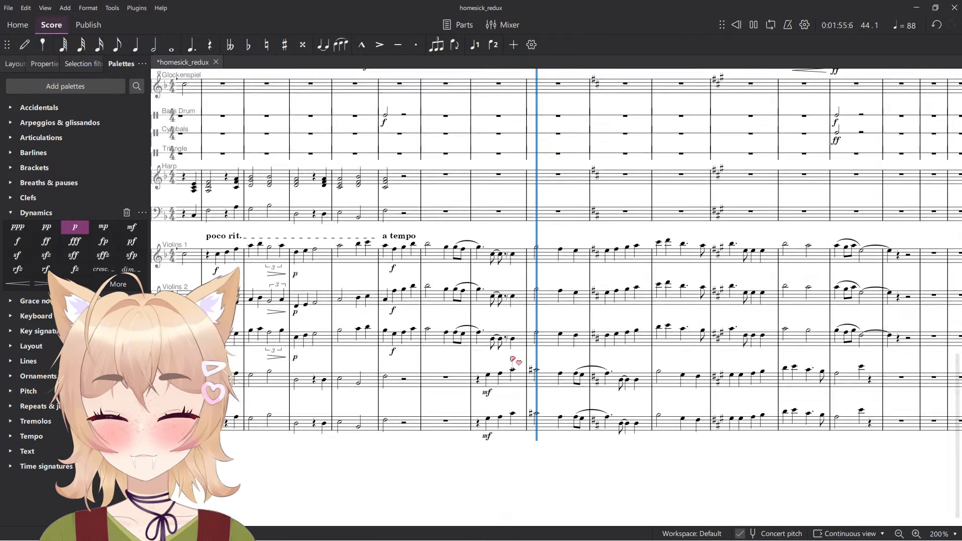
pyautogui.click(487, 436)
pyautogui.press('space')
pyautogui.keyDown('ctrl'); pyautogui.click(488, 392); pyautogui.keyUp('ctrl')
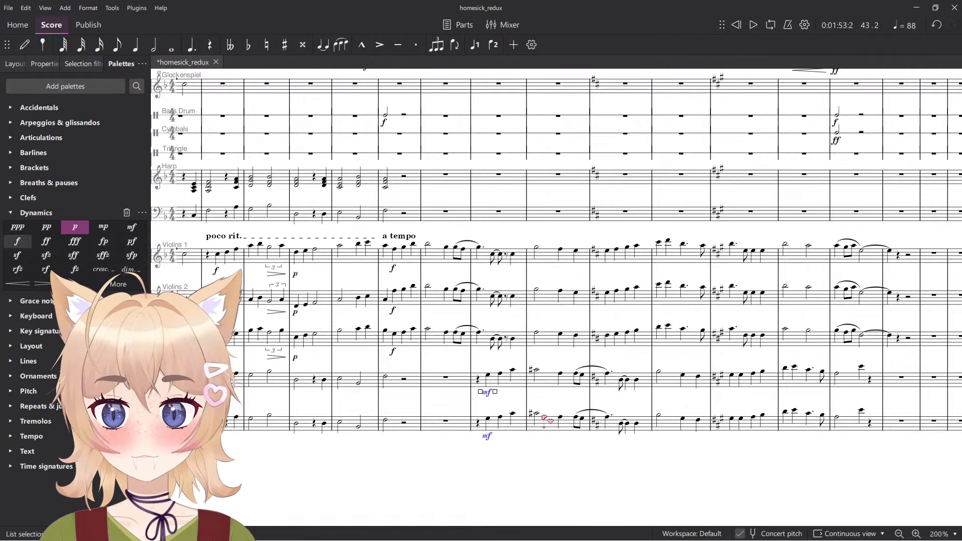
pyautogui.press('space')
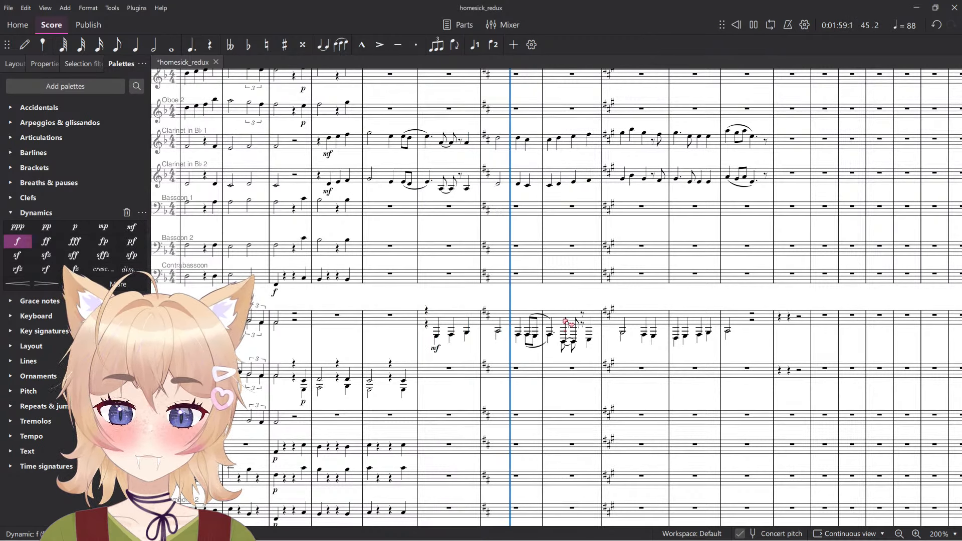
# Set the bar 44 dynamic of Horn in F 1 & 3 to mp and play back its entry.
pyautogui.press('space')
pyautogui.scroll(3, 435, 348)
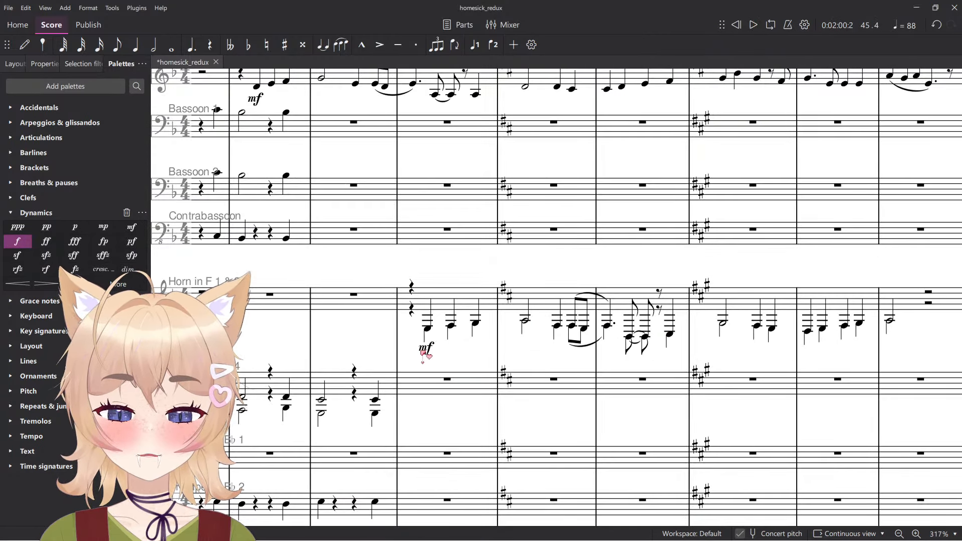
pyautogui.click(423, 349)
pyautogui.click(105, 227)
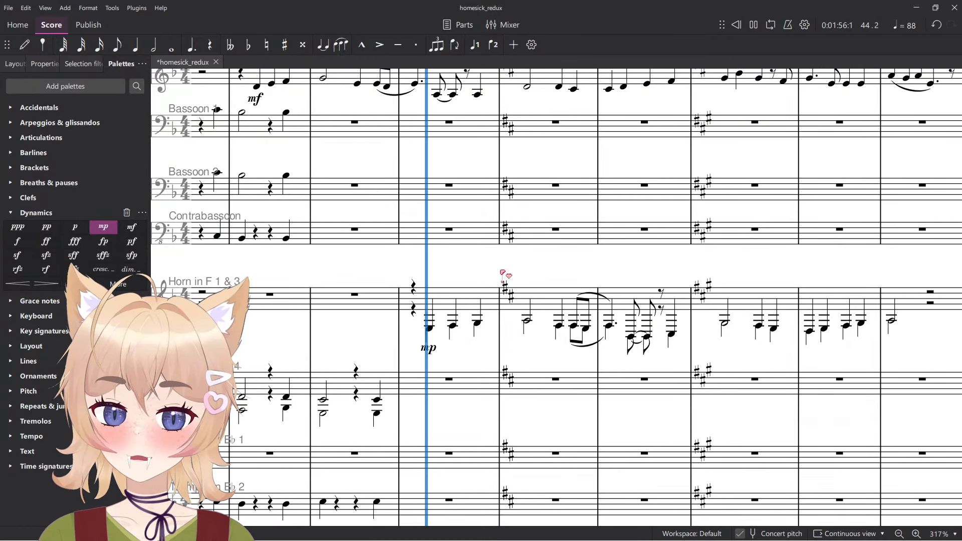
pyautogui.press('space')
# Play back the passage from bar 42 and set the bar 42 dynamics of both clarinets to f.
pyautogui.scroll(-5, 503, 273)
pyautogui.scroll(-3, 504, 274)
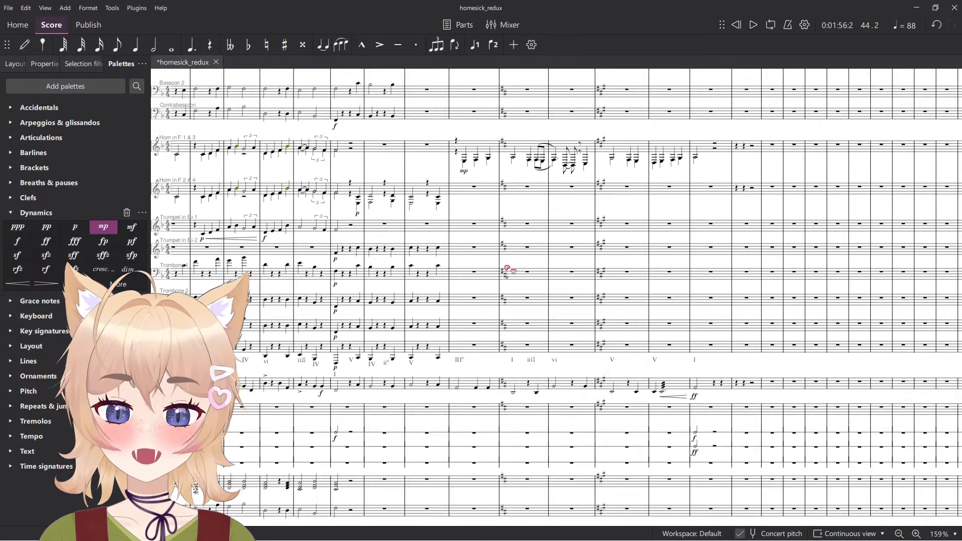
pyautogui.scroll(5, 506, 269)
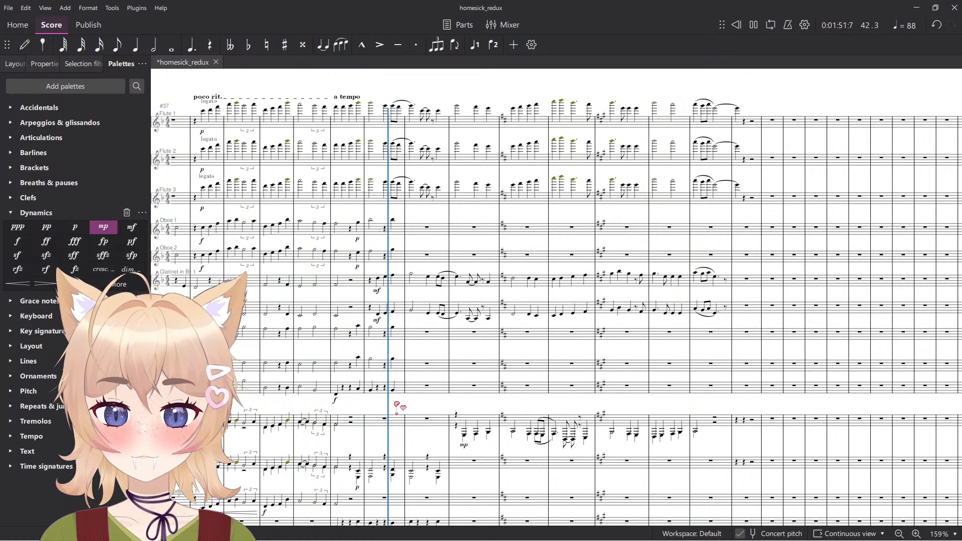
pyautogui.scroll(2, 358, 310)
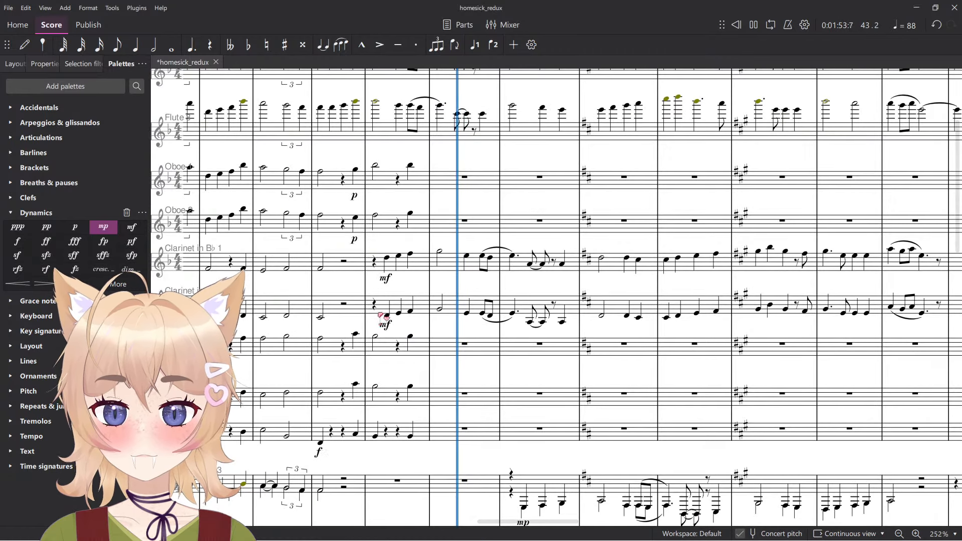
pyautogui.press('space')
pyautogui.click(386, 325)
pyautogui.keyDown('ctrl'); pyautogui.click(386, 279); pyautogui.keyUp('ctrl')
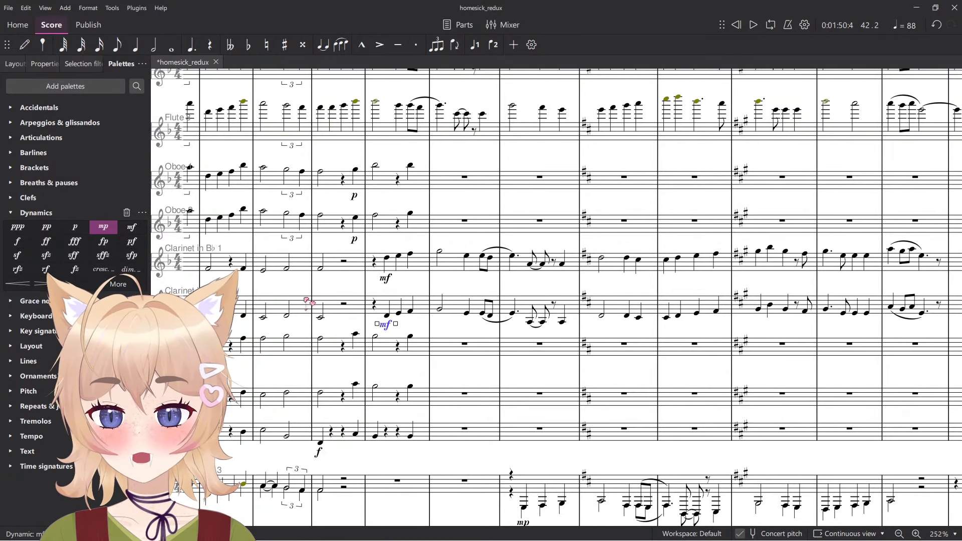
pyautogui.click(19, 243)
# Play back the score from bar 41 through bar 49, following the flute, clarinet and horn staves.
pyautogui.scroll(-3, 499, 356)
pyautogui.scroll(8, 499, 356)
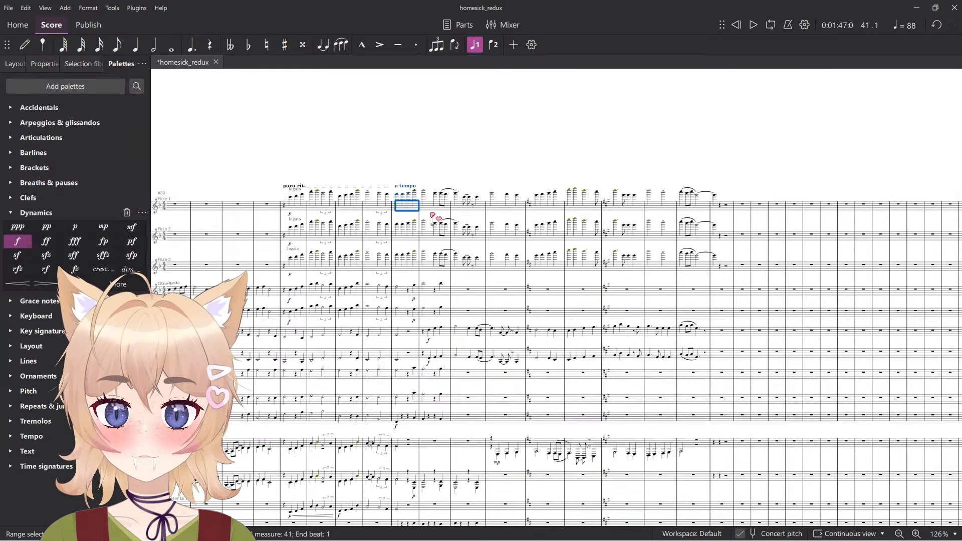
pyautogui.scroll(4, 446, 171)
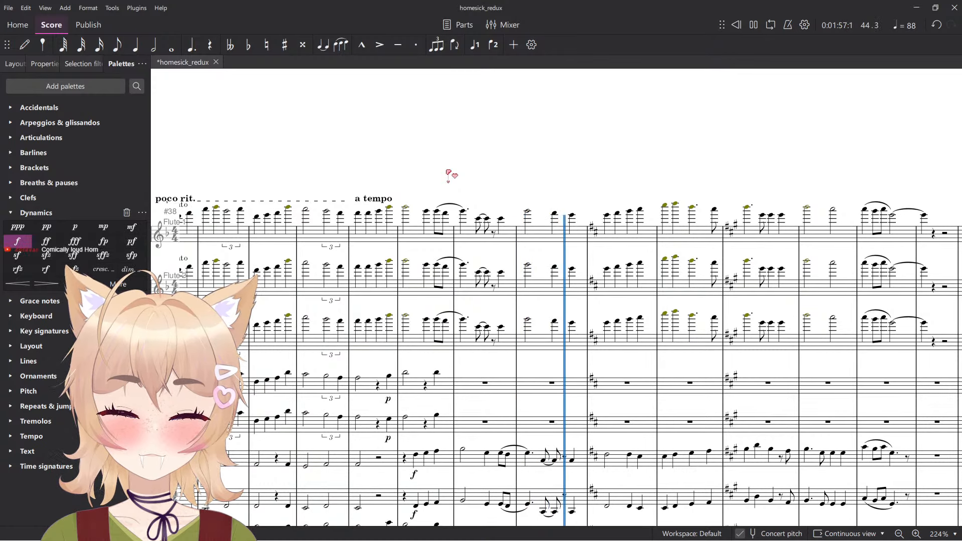
pyautogui.scroll(-5, 451, 176)
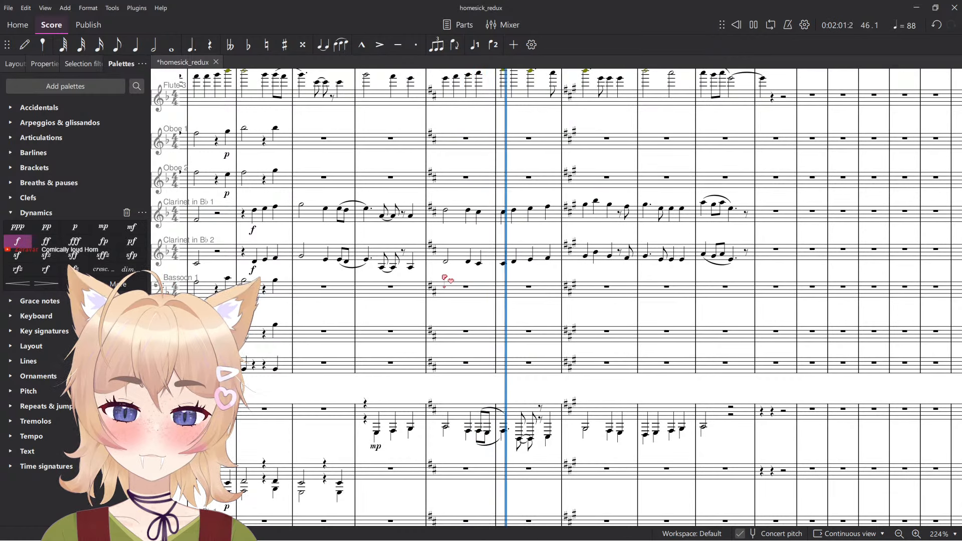
pyautogui.moveTo(444, 277); pyautogui.dragTo(582, 362)
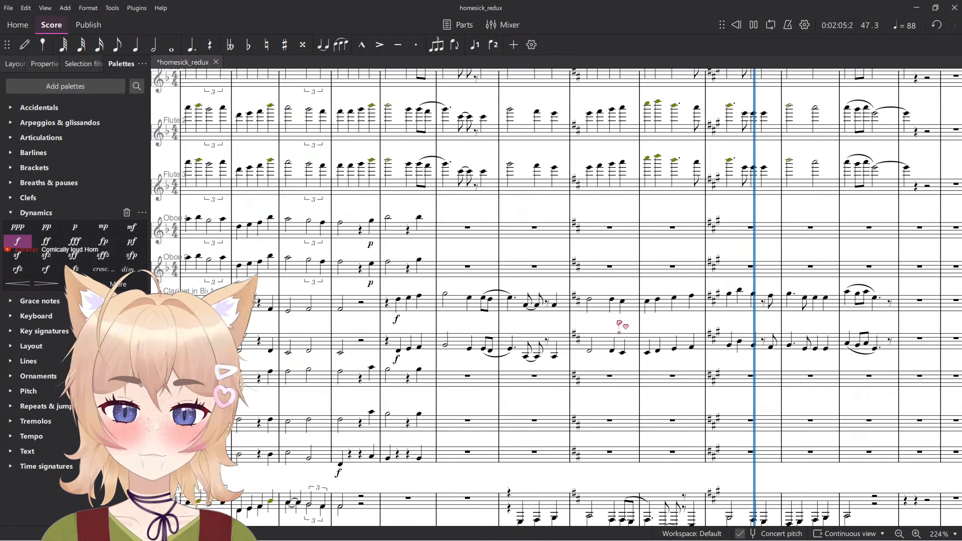
pyautogui.moveTo(635, 303); pyautogui.dragTo(618, 322)
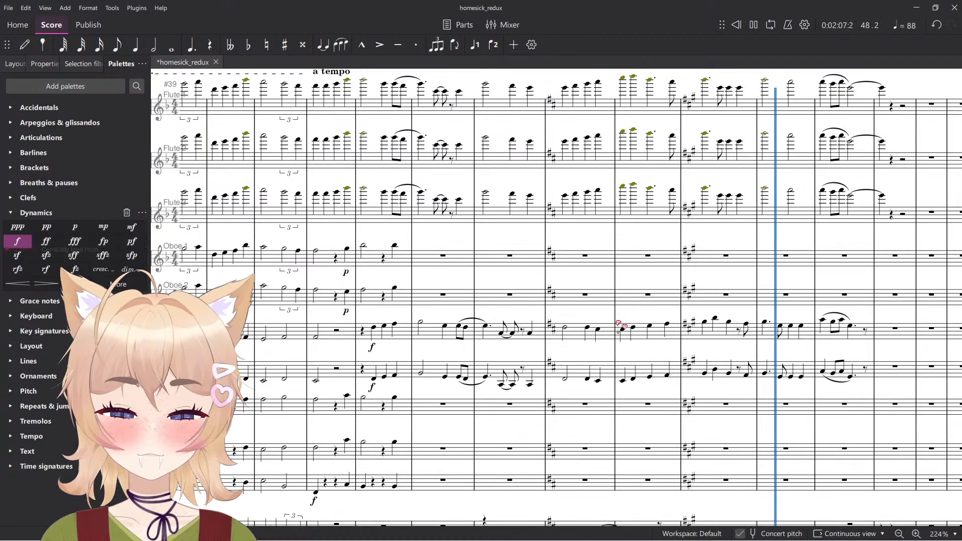
pyautogui.scroll(-5, 652, 325)
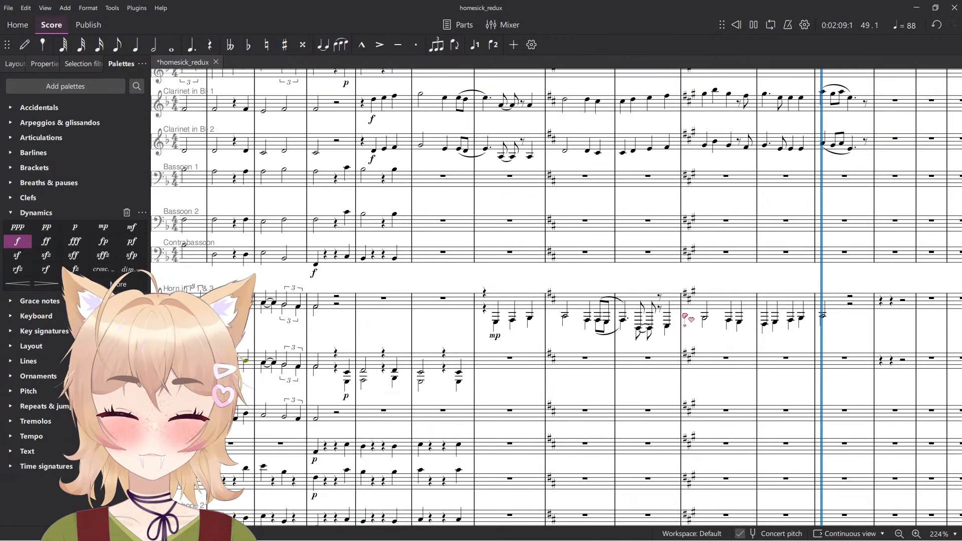
pyautogui.moveTo(395, 227); pyautogui.dragTo(454, 364)
pyautogui.press('space')
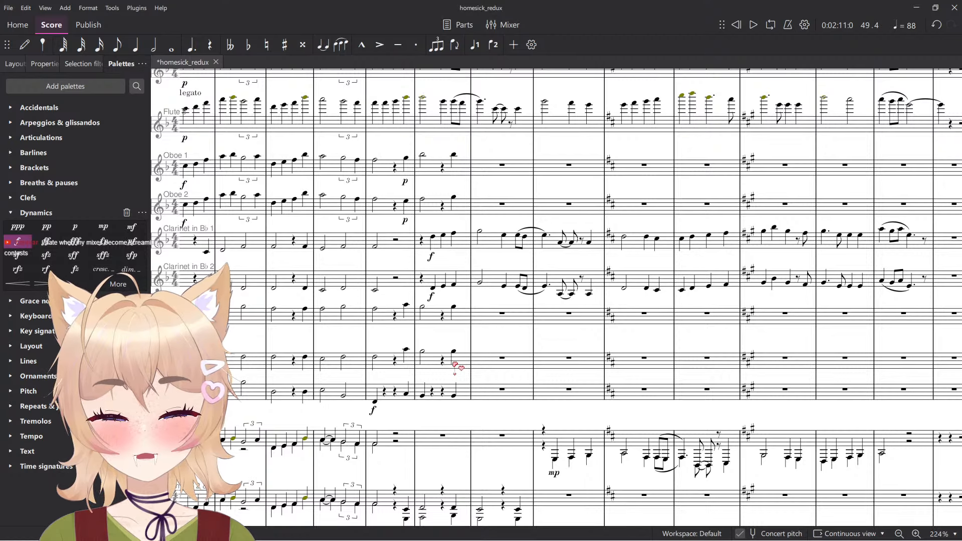
# Set the bar 42 dynamics of Clarinet in B♭ 1 and 2 to mf.
pyautogui.scroll(5, 455, 367)
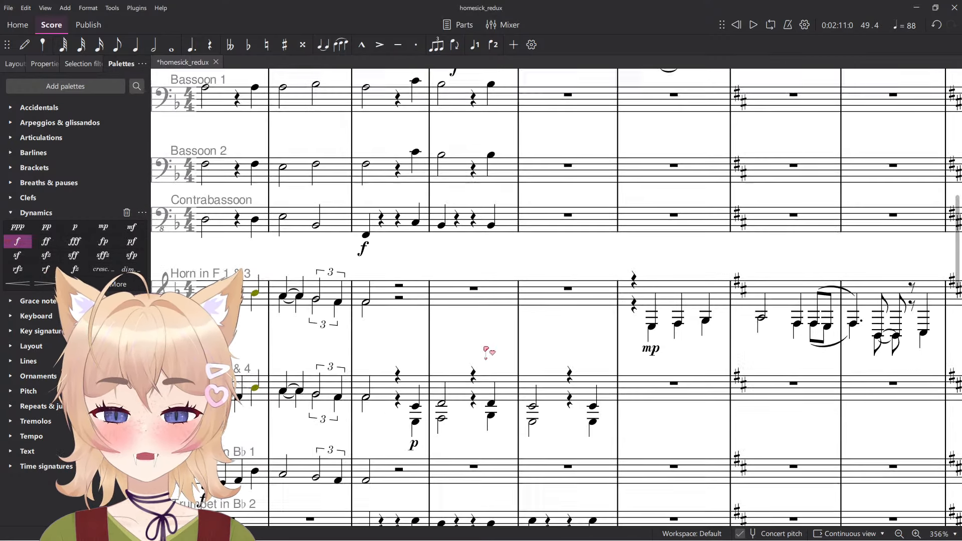
pyautogui.scroll(-3, 489, 353)
pyautogui.scroll(-2, 482, 346)
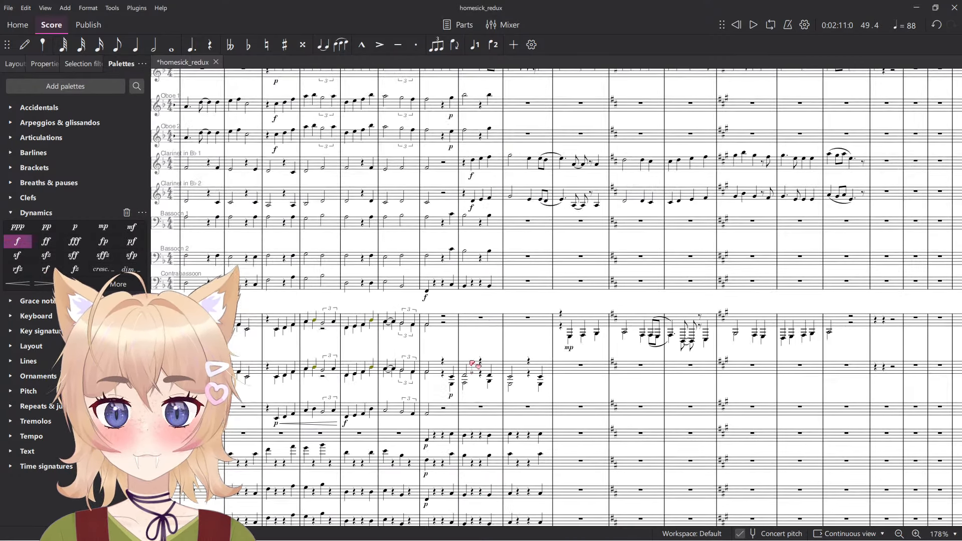
pyautogui.scroll(5, 471, 362)
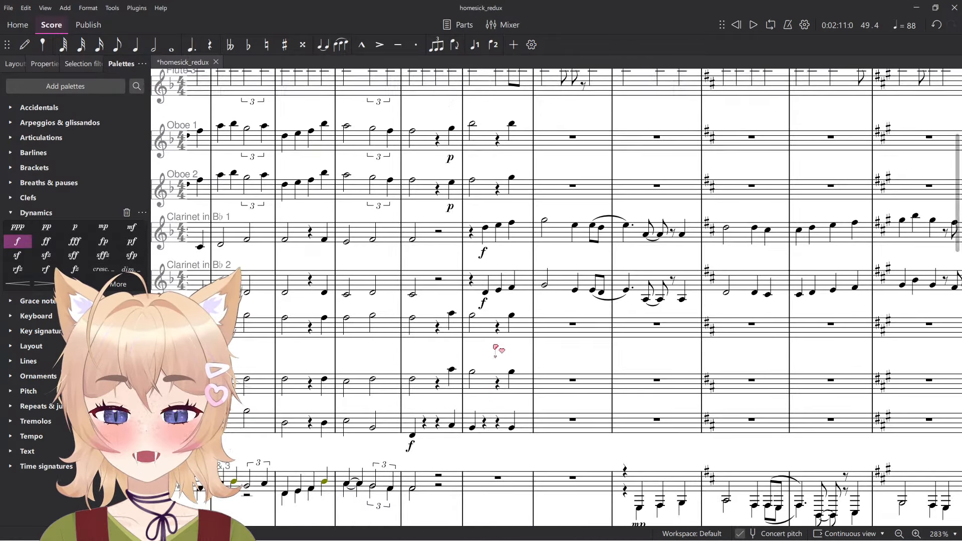
pyautogui.scroll(2, 497, 349)
pyautogui.click(483, 394)
pyautogui.keyDown('ctrl'); pyautogui.click(483, 343); pyautogui.keyUp('ctrl')
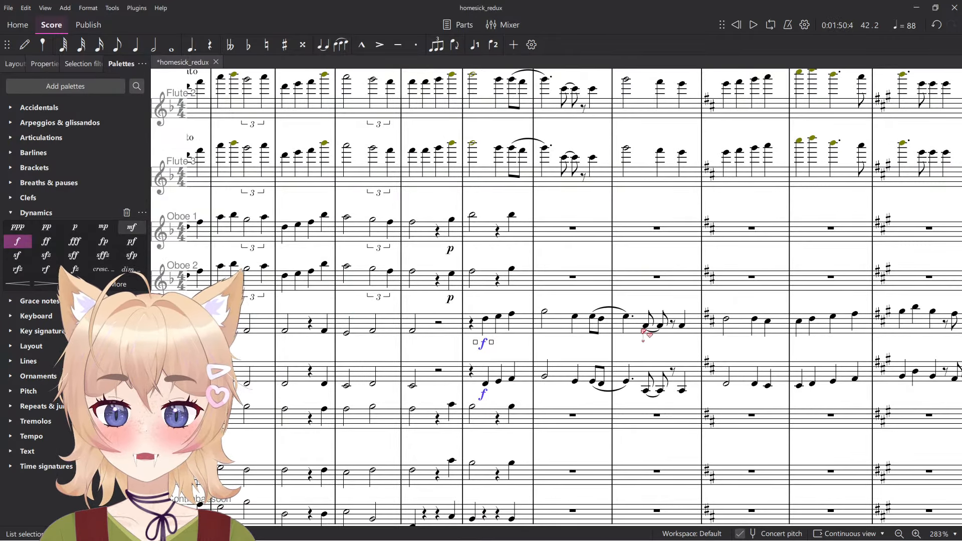
# Set the bar 43 dynamics of the Violoncellos and the string staff below them to mf.
pyautogui.scroll(-10, 639, 332)
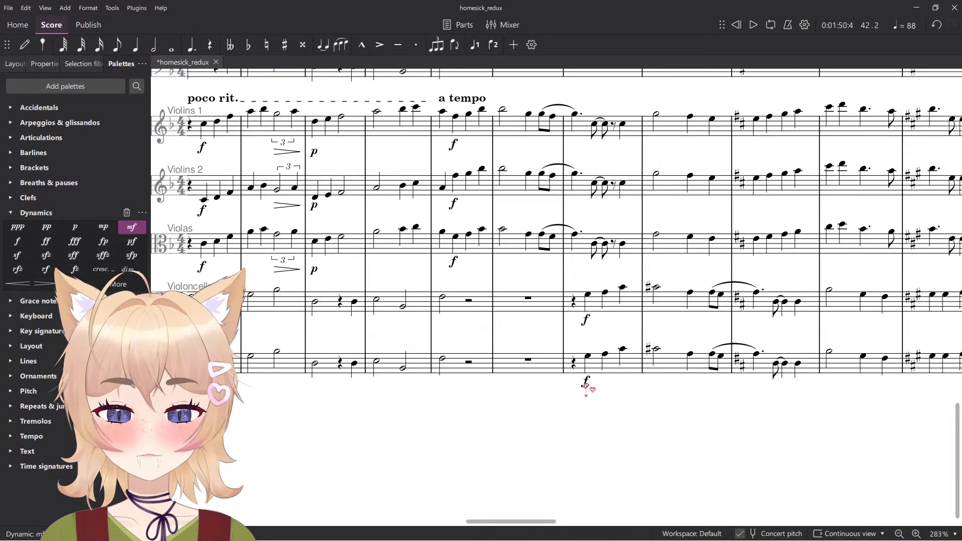
pyautogui.click(586, 384)
pyautogui.keyDown('ctrl'); pyautogui.click(586, 319); pyautogui.keyUp('ctrl')
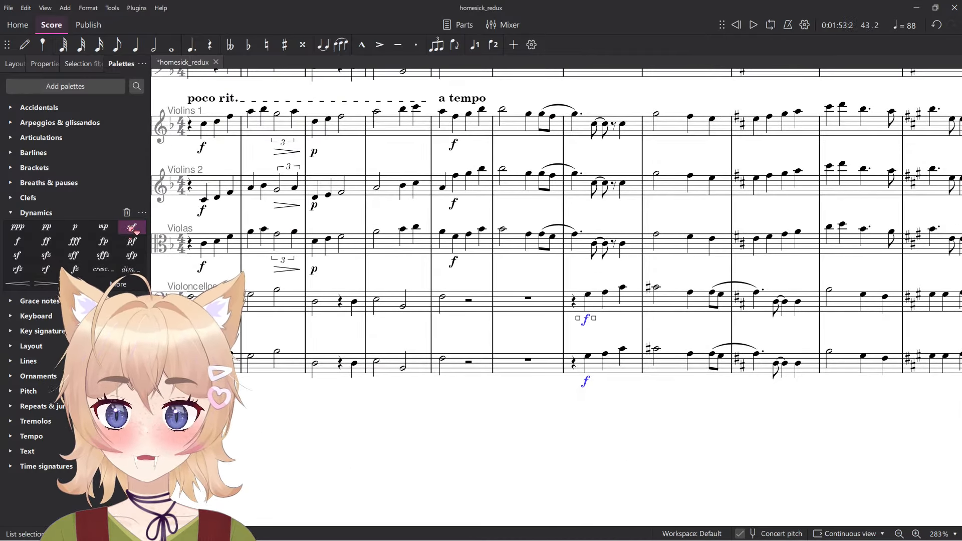
pyautogui.click(132, 228)
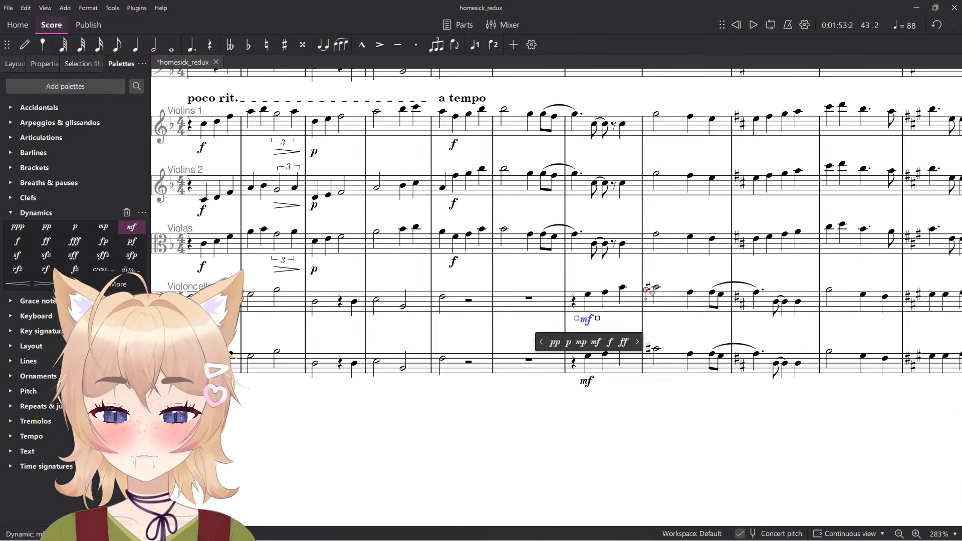
# Save the score and play it back from bar 41 into bar 43.
pyautogui.keyDown('ctrl'); pyautogui.scroll(-3, 591, 326); pyautogui.keyUp('ctrl')
pyautogui.scroll(10, 652, 326)
pyautogui.keyDown('ctrl'); pyautogui.scroll(4, 628, 257); pyautogui.keyUp('ctrl')
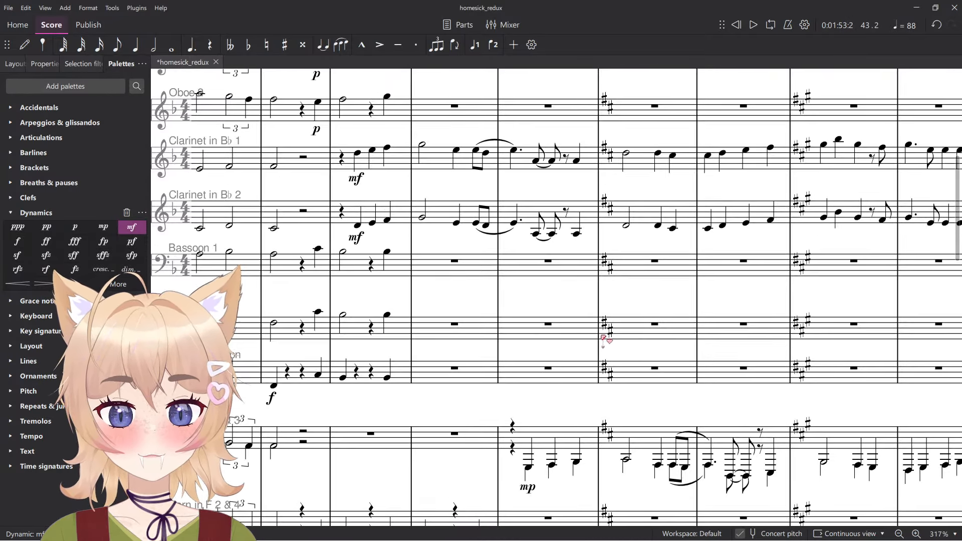
pyautogui.keyDown('ctrl'); pyautogui.scroll(-3, 431, 331); pyautogui.keyUp('ctrl')
pyautogui.scroll(3, 400, 286)
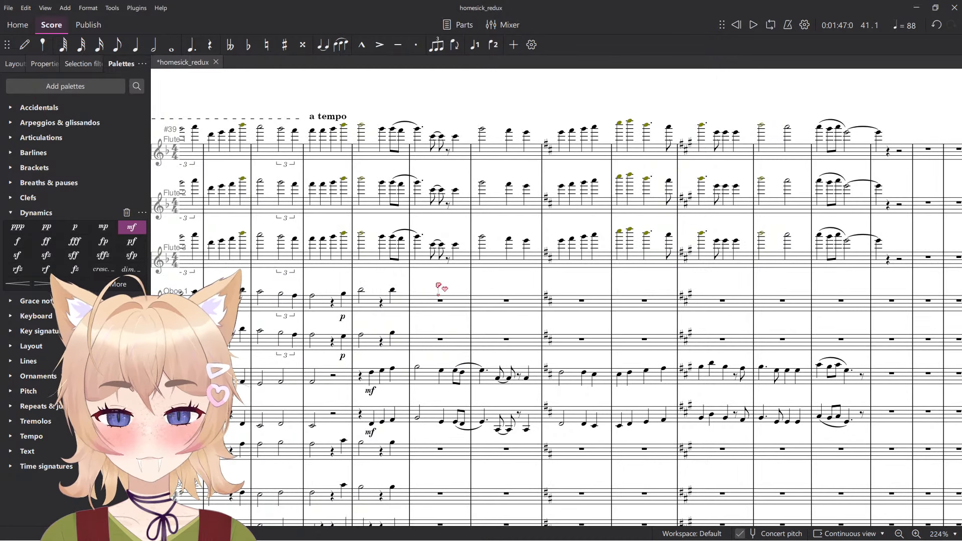
pyautogui.hotkey('ctrl', 's')
pyautogui.press('space')
pyautogui.scroll(-1, 424, 277)
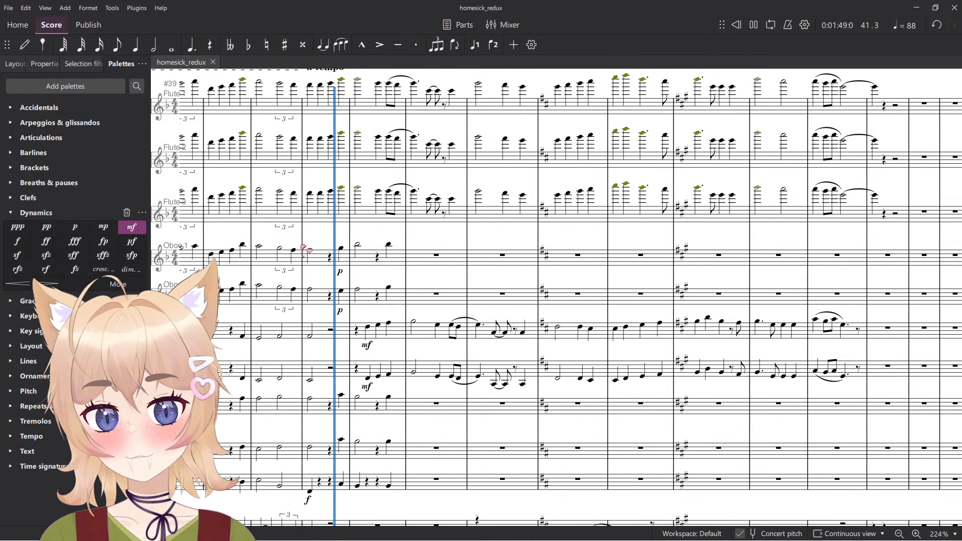
pyautogui.scroll(-5, 403, 335)
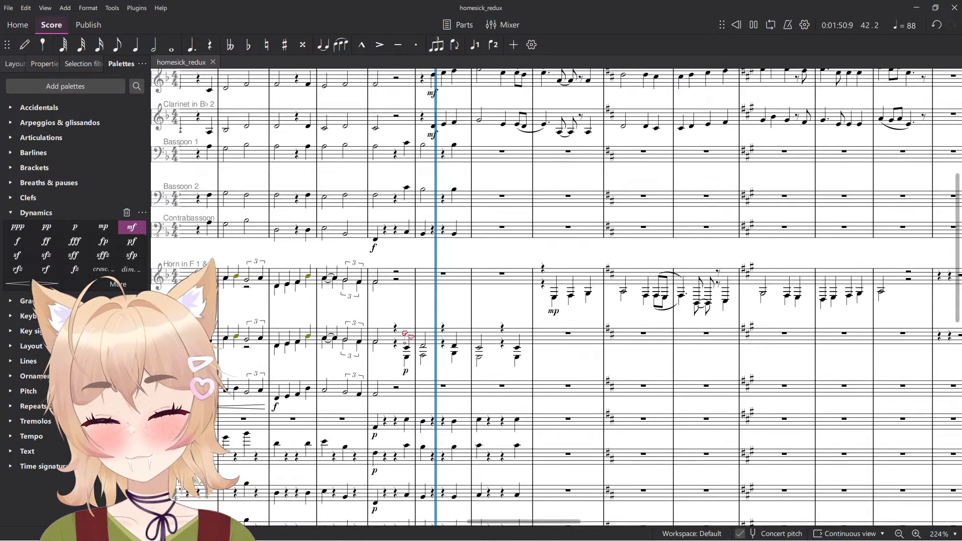
pyautogui.scroll(-5, 408, 326)
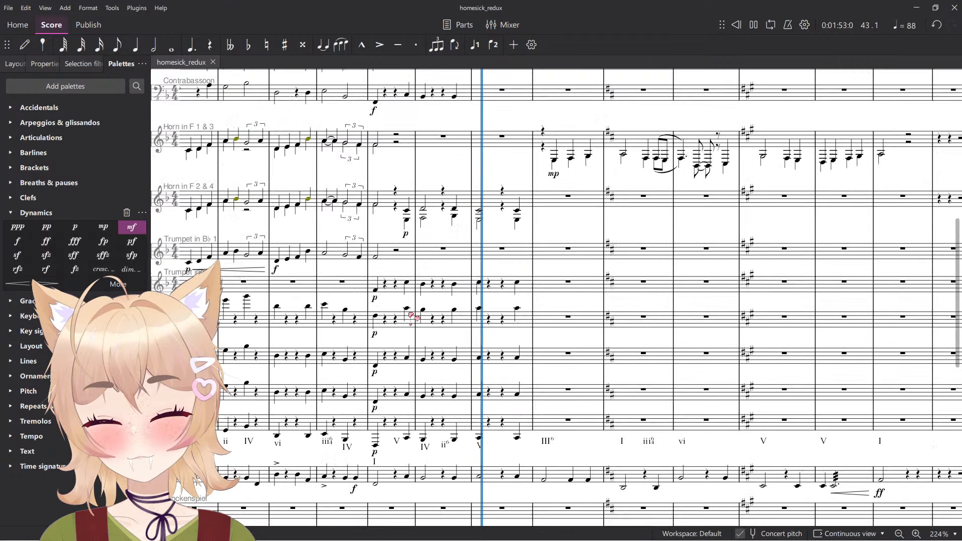
pyautogui.press('space')
# Add an mf dynamic to the timpani note on beat 4 of bar 41 and play the passage.
pyautogui.scroll(5, 411, 317)
pyautogui.scroll(-2, 418, 423)
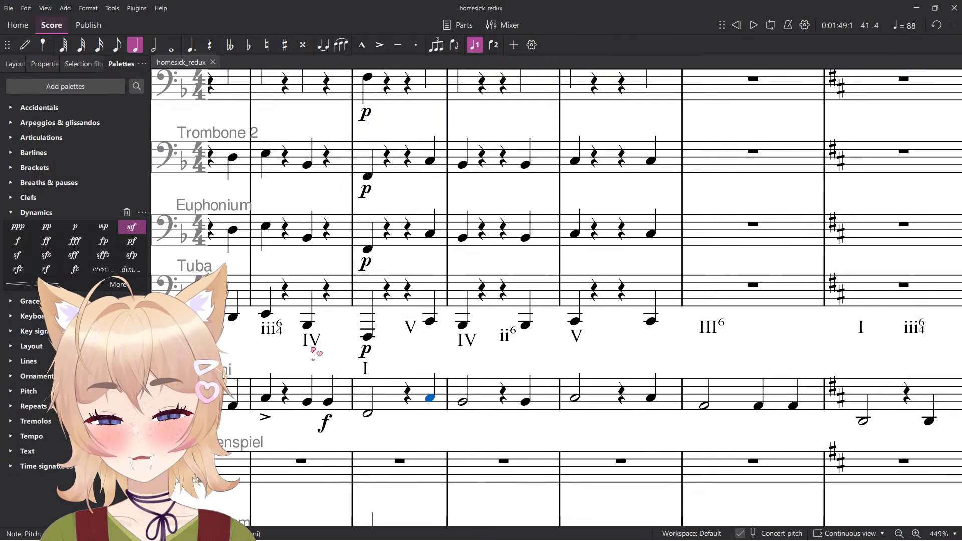
pyautogui.click(144, 228)
pyautogui.press('space')
pyautogui.scroll(-5, 399, 396)
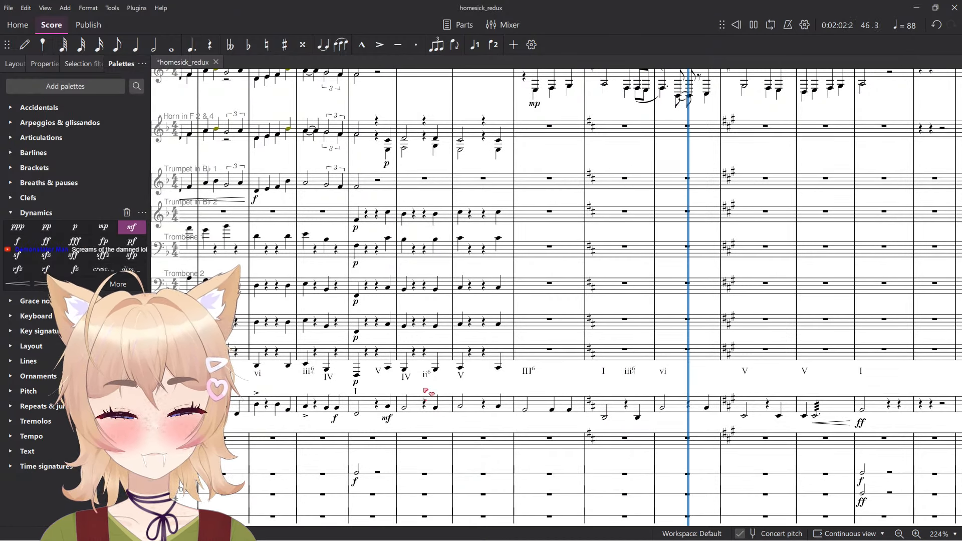
# Set the bar 44 dynamic of Horn in F 1 & 3 to mf.
pyautogui.scroll(2, 540, 227)
pyautogui.scroll(1, 540, 227)
pyautogui.click(536, 241)
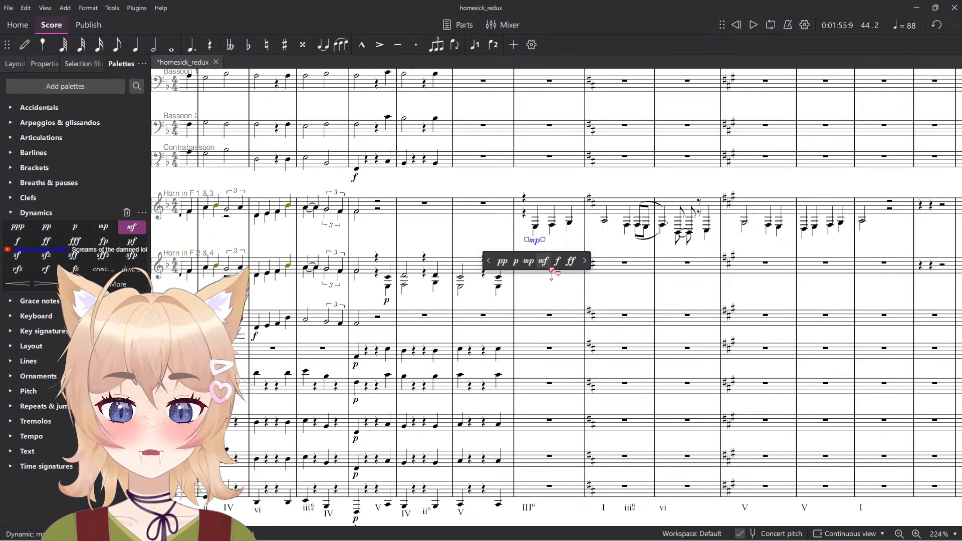
pyautogui.click(554, 264)
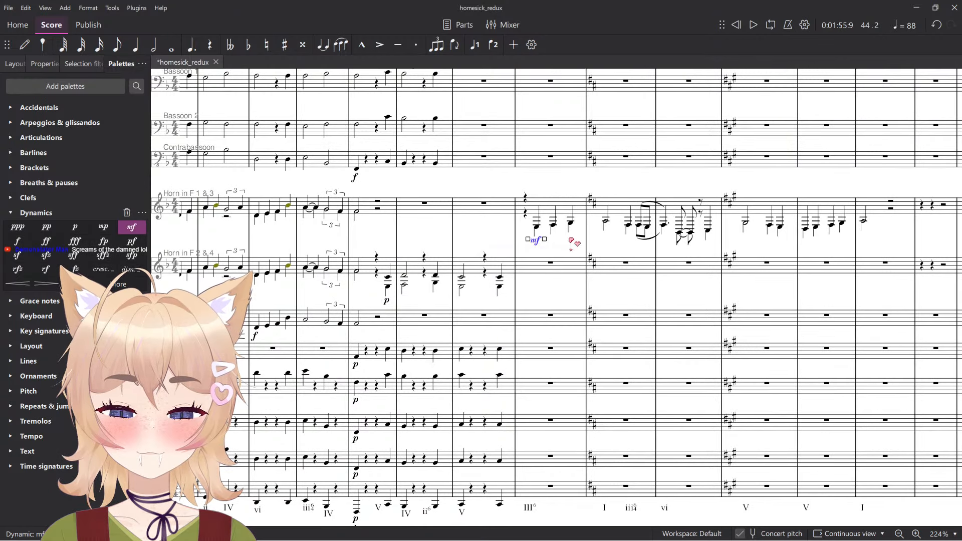
# Move the Horn in F 1 & 3 melody in bars 44 to 49 to the Trombone 1 staff and play it back.
pyautogui.keyDown('shift'); pyautogui.click(869, 220); pyautogui.keyUp('shift')
pyautogui.hotkey('ctrl', 'x')
pyautogui.click(573, 375)
pyautogui.hotkey('ctrl', 'v')
pyautogui.press('space')
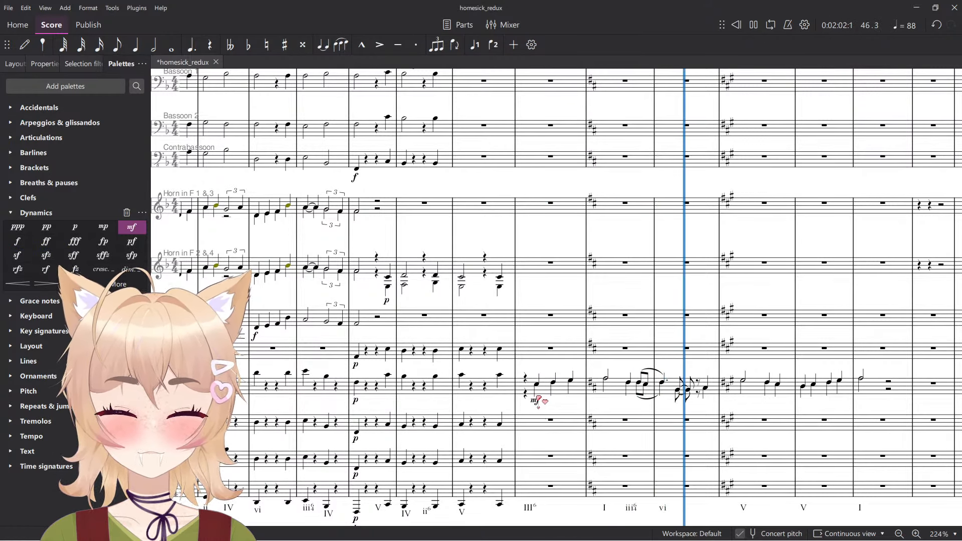
# Explode the Trombone 1 melody in bars 44 to 49 so Trombone 2 doubles it, and play it back.
pyautogui.keyDown('shift'); pyautogui.click(879, 396); pyautogui.keyUp('shift')
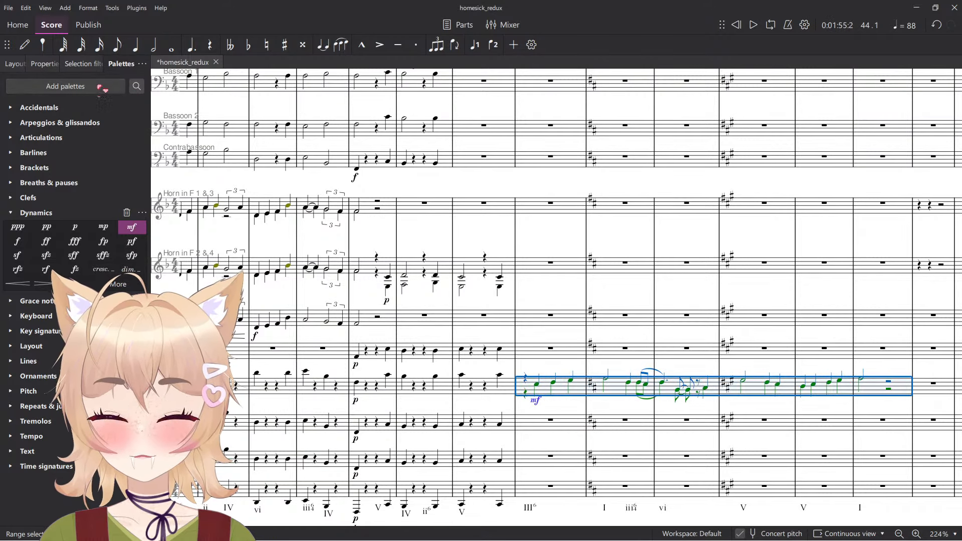
pyautogui.click(90, 9)
pyautogui.moveTo(113, 8)
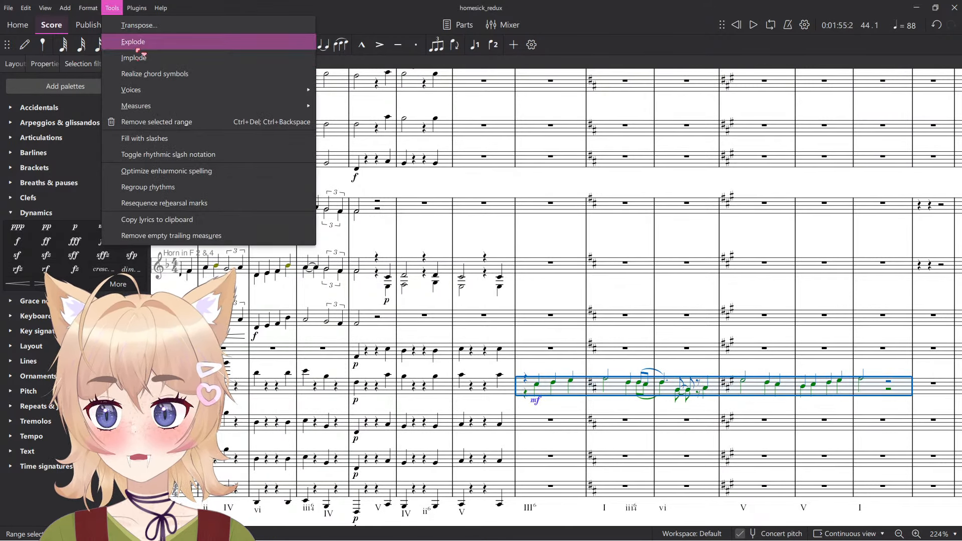
pyautogui.click(128, 41)
pyautogui.press('Escape')
pyautogui.click(536, 401)
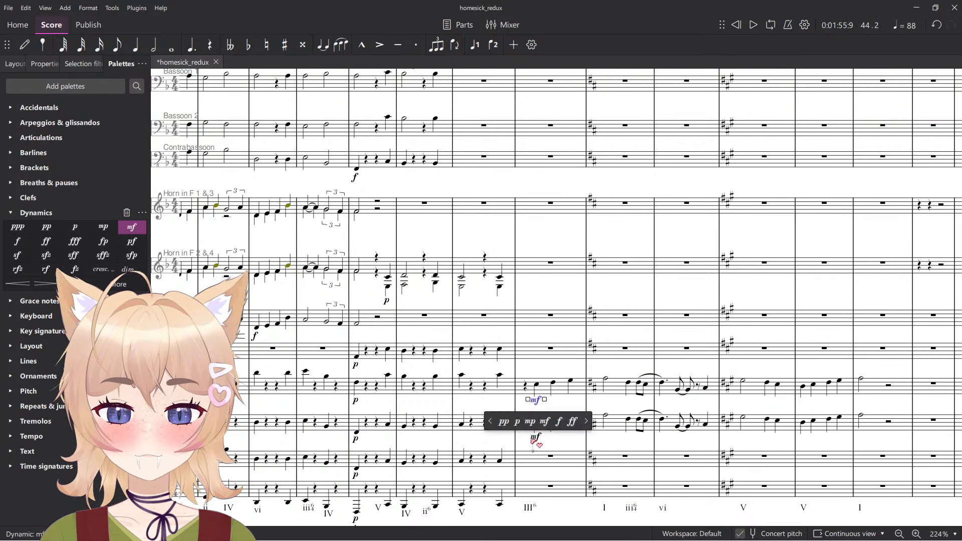
pyautogui.press('Escape')
pyautogui.press('space')
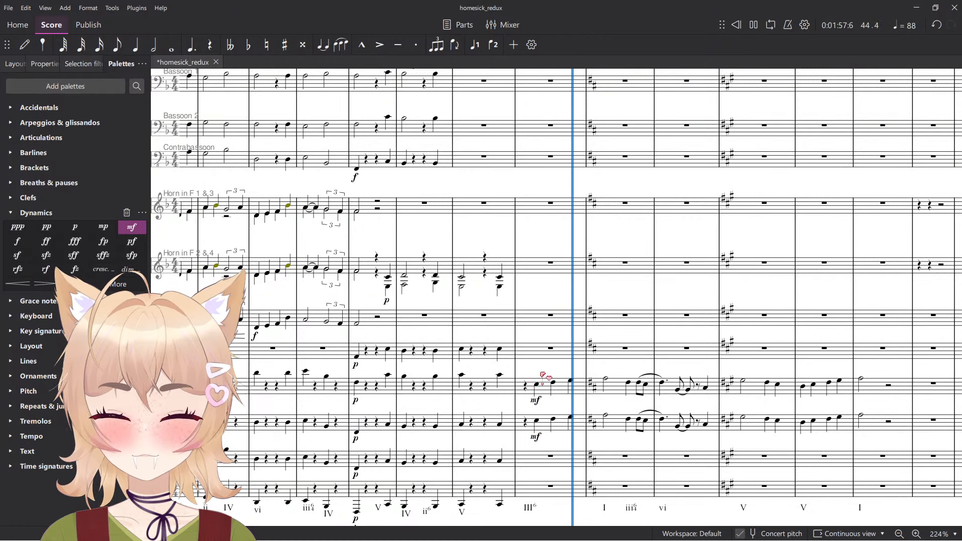
# Delete the doubled melody from Trombone 2, move the Trombone 1 melody in bars 44 to 49 to the Euphonium, and play it back.
pyautogui.press('space')
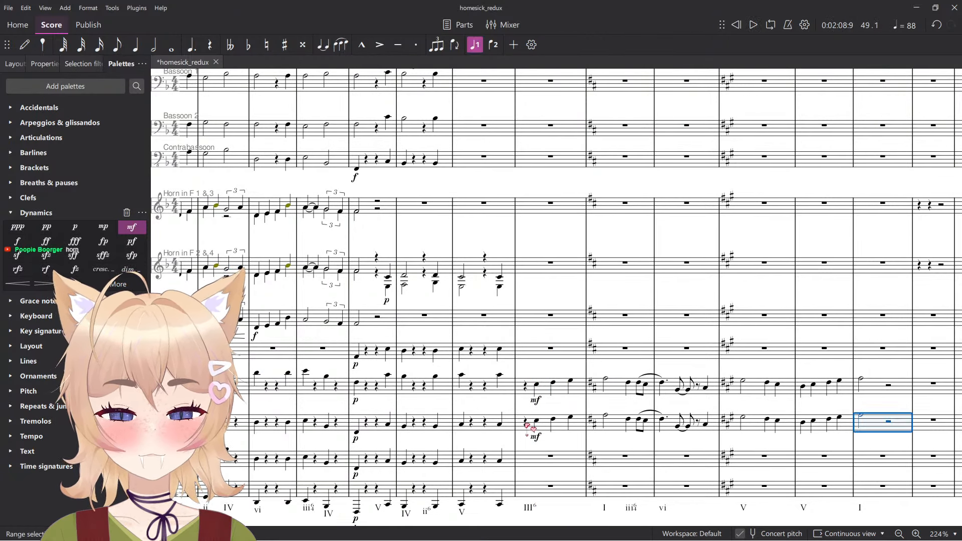
pyautogui.keyDown('shift'); pyautogui.click(527, 426); pyautogui.keyUp('shift')
pyautogui.press('Delete')
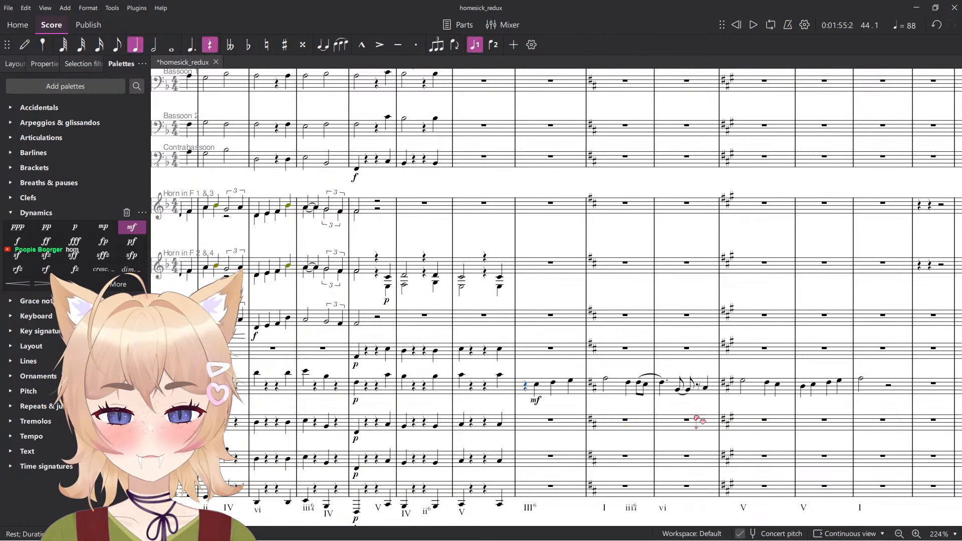
pyautogui.press('space')
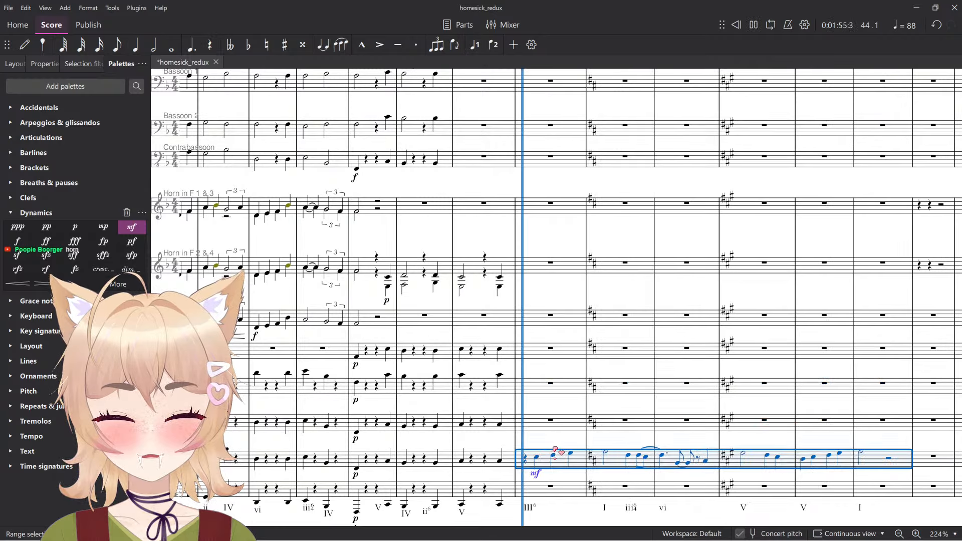
# Set the Euphonium's bar 44 dynamic to f and play the melody back.
pyautogui.scroll(-5, 561, 434)
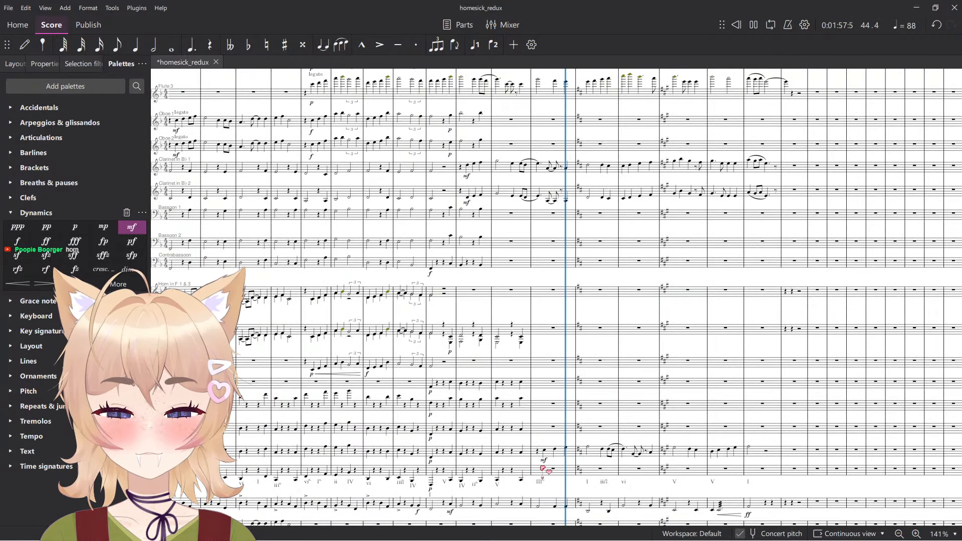
pyautogui.press('space')
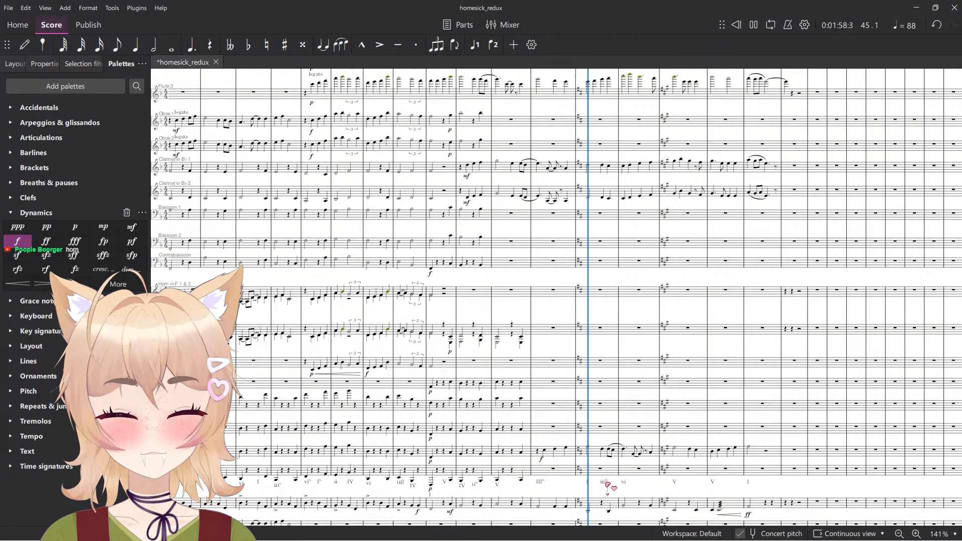
pyautogui.keyDown('ctrl'); pyautogui.scroll(6, 607, 483); pyautogui.keyUp('ctrl')
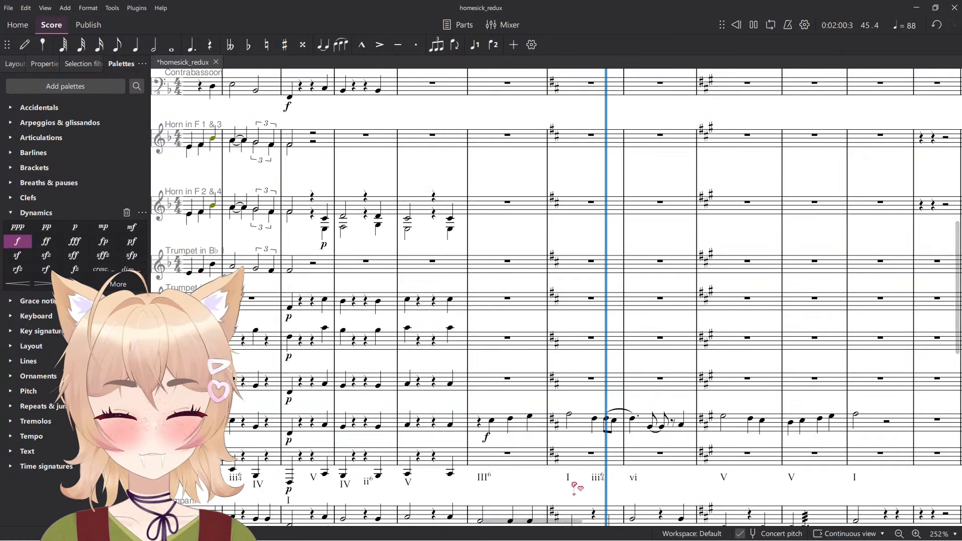
# Try doubling the Euphonium melody of bars 44 to 49 in the Tuba an octave lower and play it back.
pyautogui.press('space')
pyautogui.keyDown('shift'); pyautogui.click(900, 429); pyautogui.keyUp('shift')
pyautogui.hotkey('ctrl', 'c')
pyautogui.click(543, 463)
pyautogui.hotkey('ctrl', 'v')
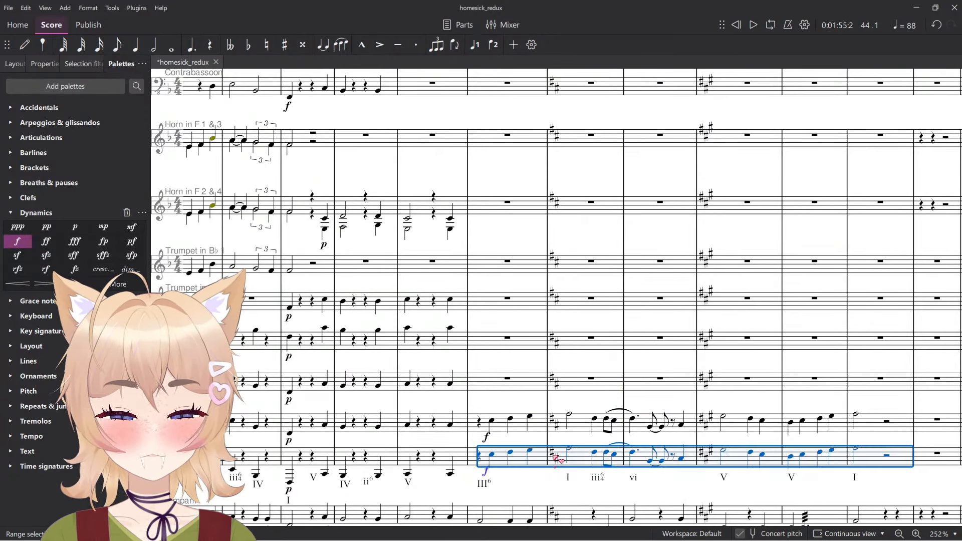
pyautogui.hotkey('ctrl', 'Down')
pyautogui.press('space')
pyautogui.keyDown('ctrl'); pyautogui.scroll(-6, 544, 471); pyautogui.keyUp('ctrl')
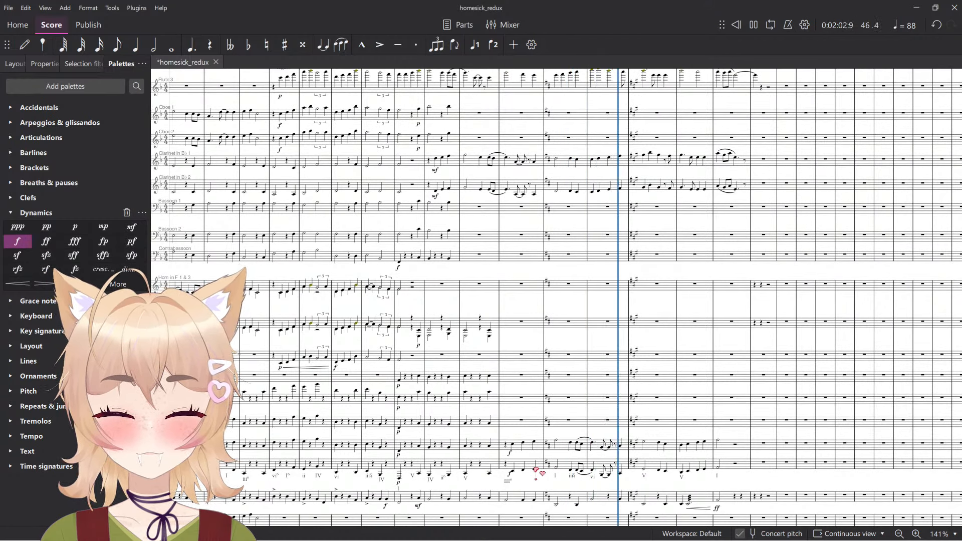
pyautogui.scroll(5, 540, 472)
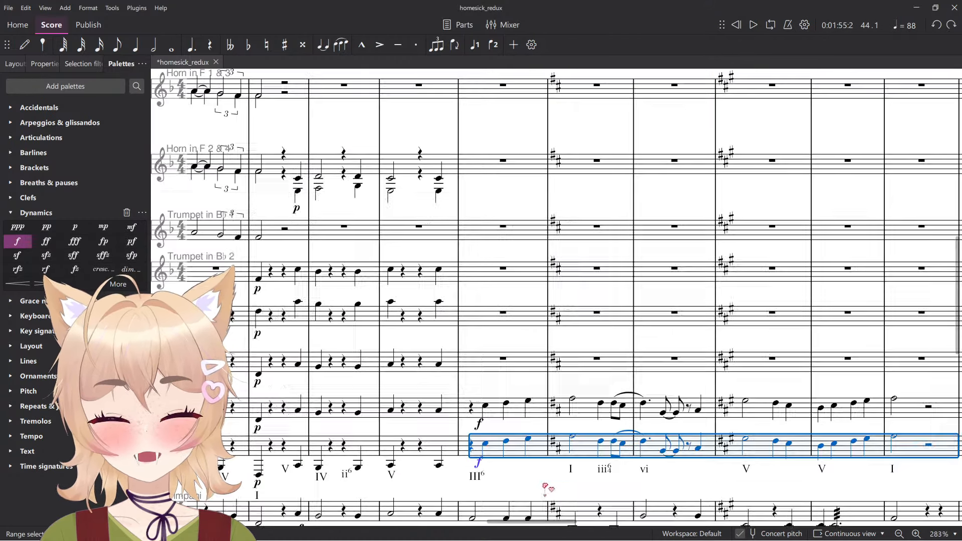
# Move the Euphonium melody in bars 44 to 49 to the Horn in F 1 & 3 staff and play it back.
pyautogui.click(494, 450)
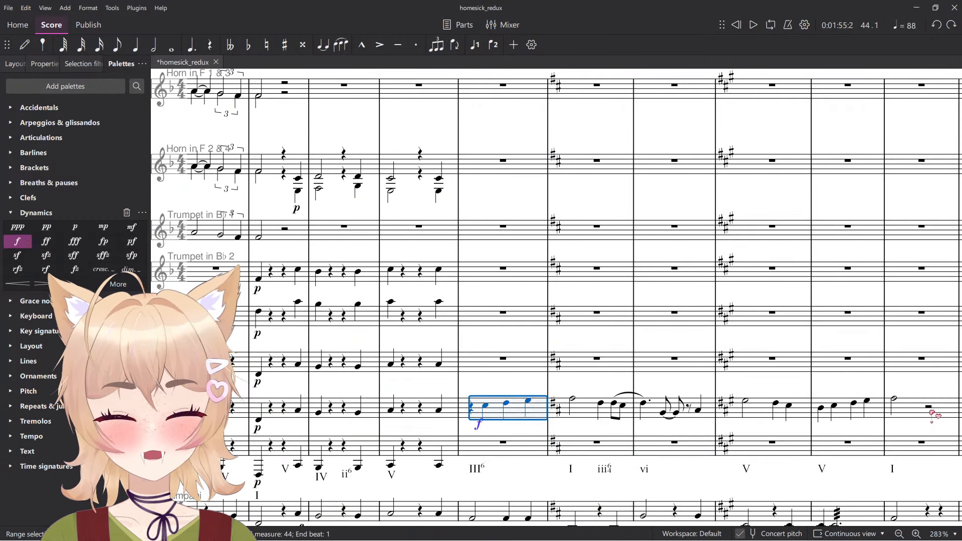
pyautogui.keyDown('shift'); pyautogui.click(933, 415); pyautogui.keyUp('shift')
pyautogui.hotkey('ctrl', 'c')
pyautogui.scroll(6, 498, 241)
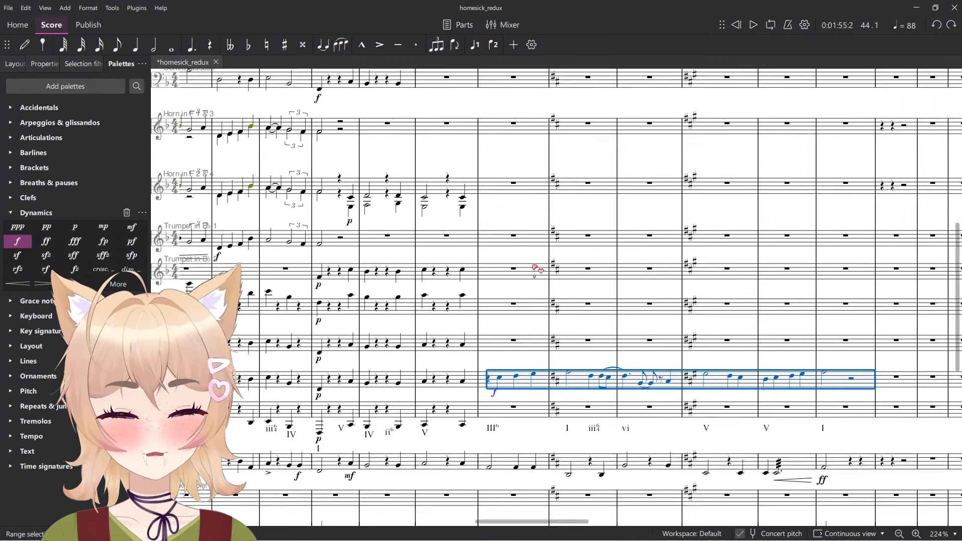
pyautogui.click(498, 221)
pyautogui.hotkey('ctrl', 'v')
pyautogui.click(494, 248)
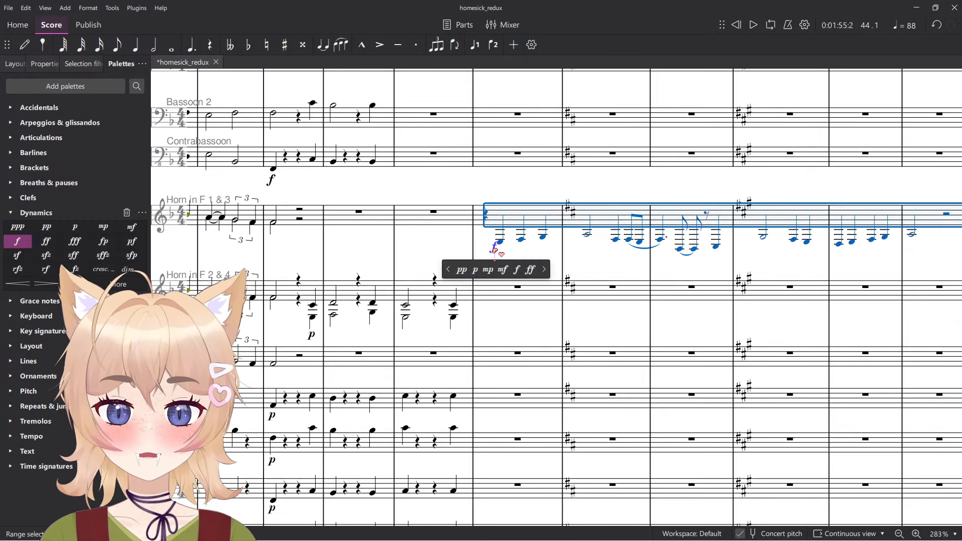
pyautogui.press('Delete')
pyautogui.hotkey('ctrl', 'd')
pyautogui.click(521, 273)
pyautogui.press('space')
pyautogui.scroll(-4, 591, 256)
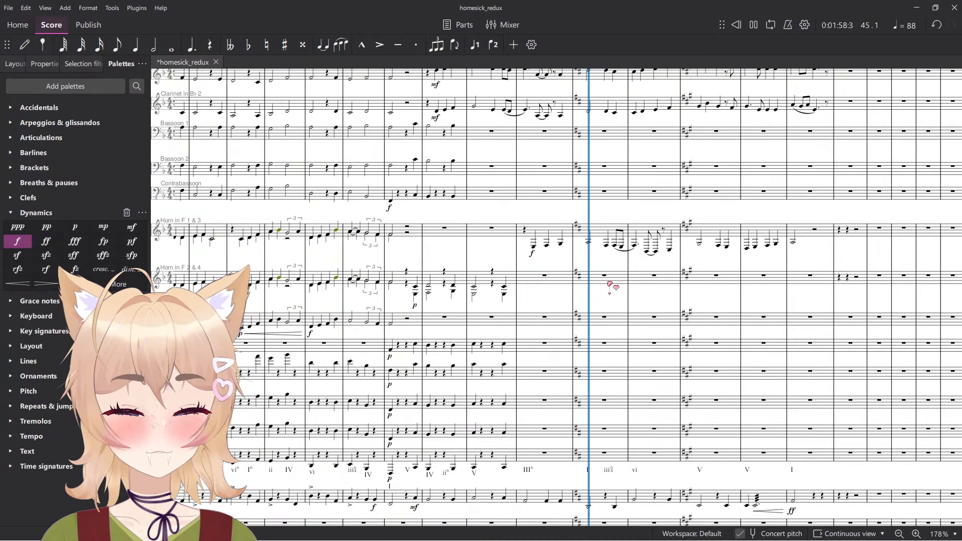
# Look over the woodwind, brass, percussion and string parts across bars 41 to 49.
pyautogui.scroll(5, 604, 284)
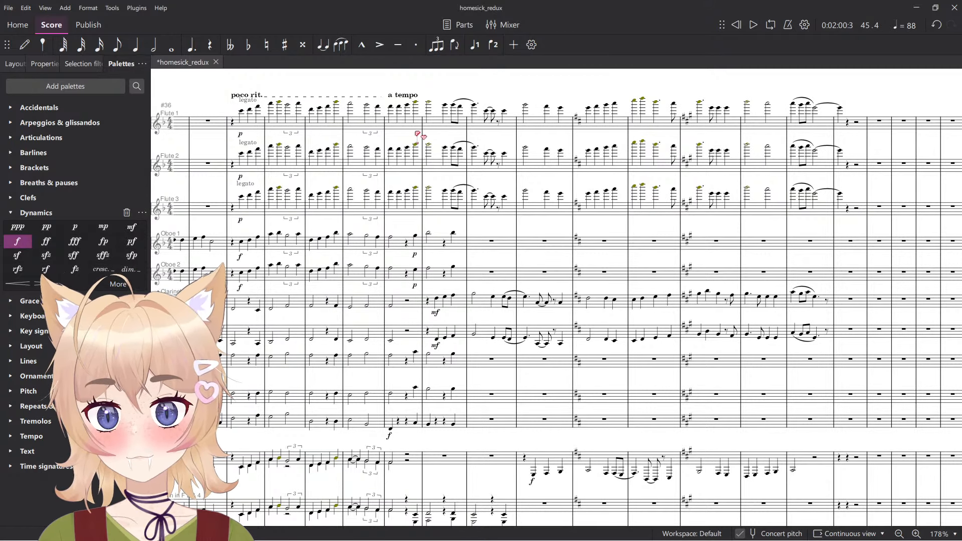
pyautogui.scroll(-8, 448, 164)
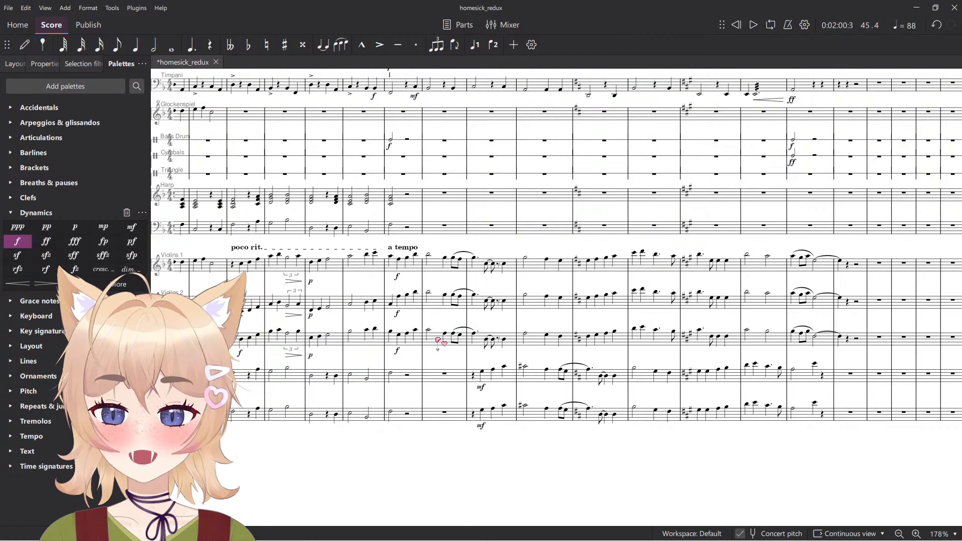
pyautogui.scroll(5, 437, 347)
pyautogui.scroll(5, 436, 357)
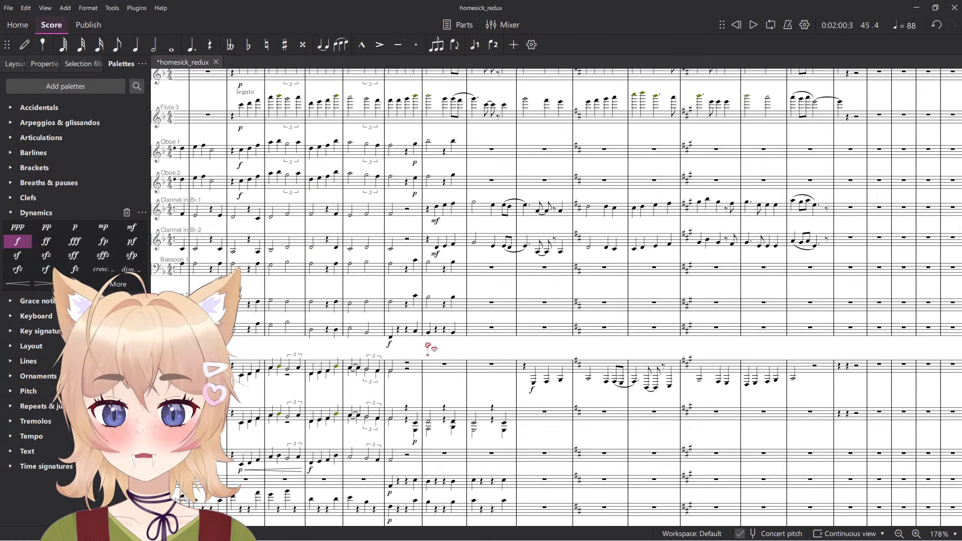
pyautogui.scroll(1, 428, 347)
pyautogui.scroll(-4, 434, 265)
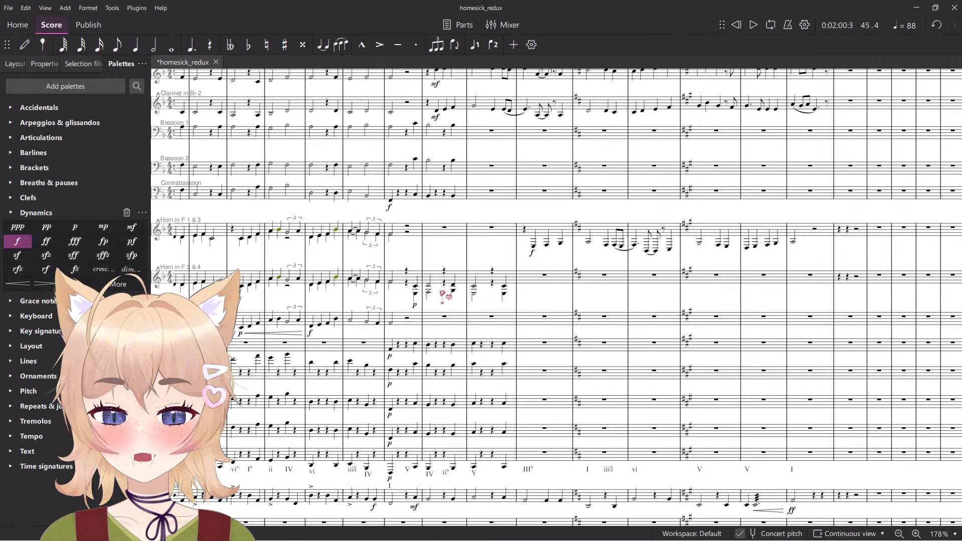
pyautogui.scroll(-9, 470, 317)
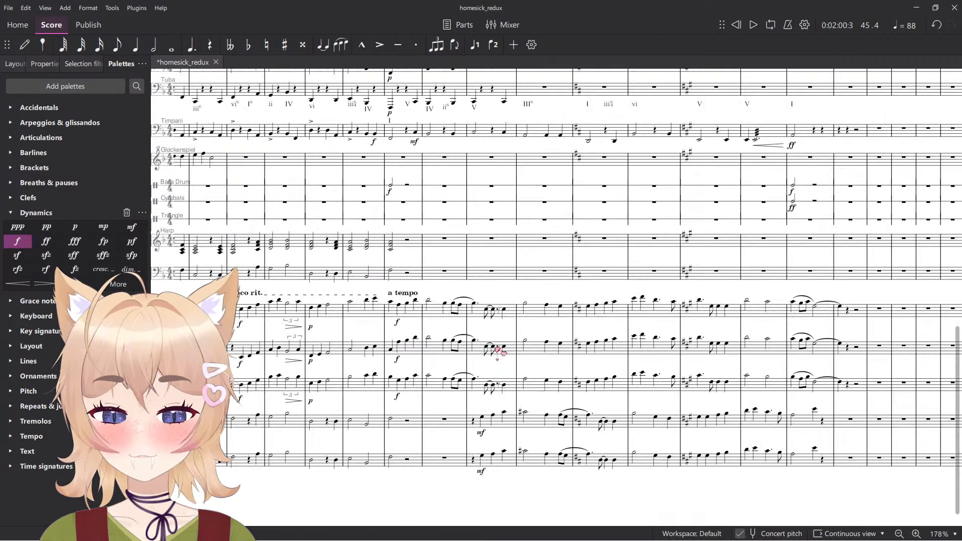
pyautogui.scroll(13, 534, 416)
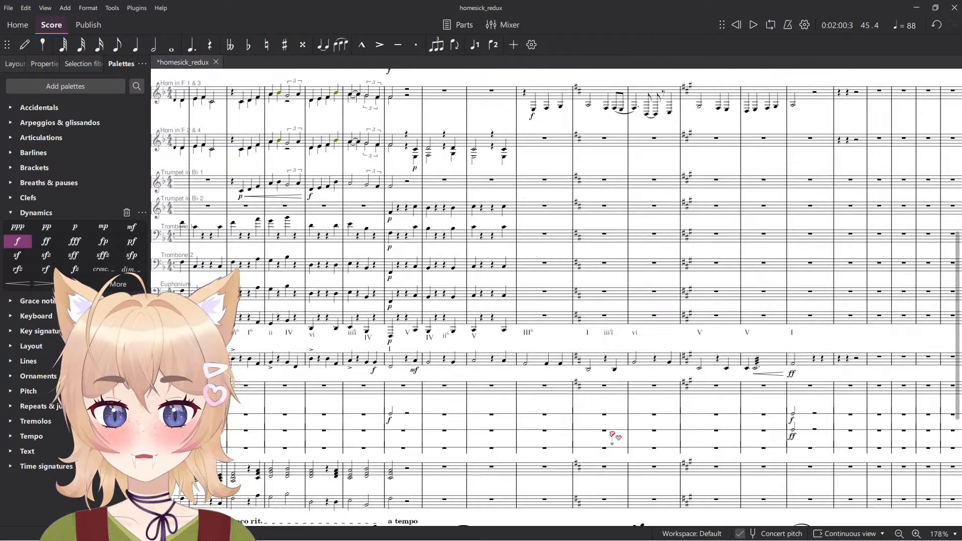
# Play back the score from bar 41 while following the brass, string and woodwind staves.
pyautogui.press('space')
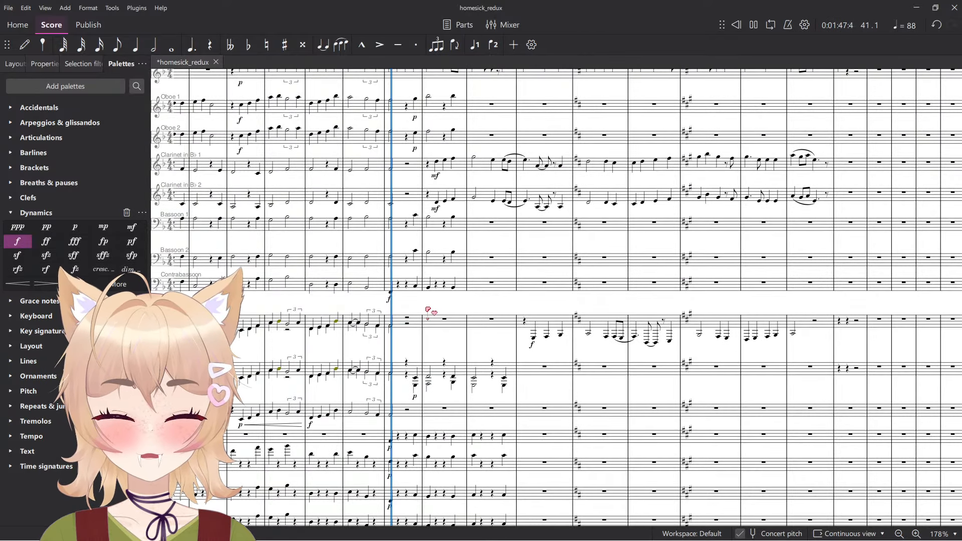
pyautogui.scroll(4, 429, 312)
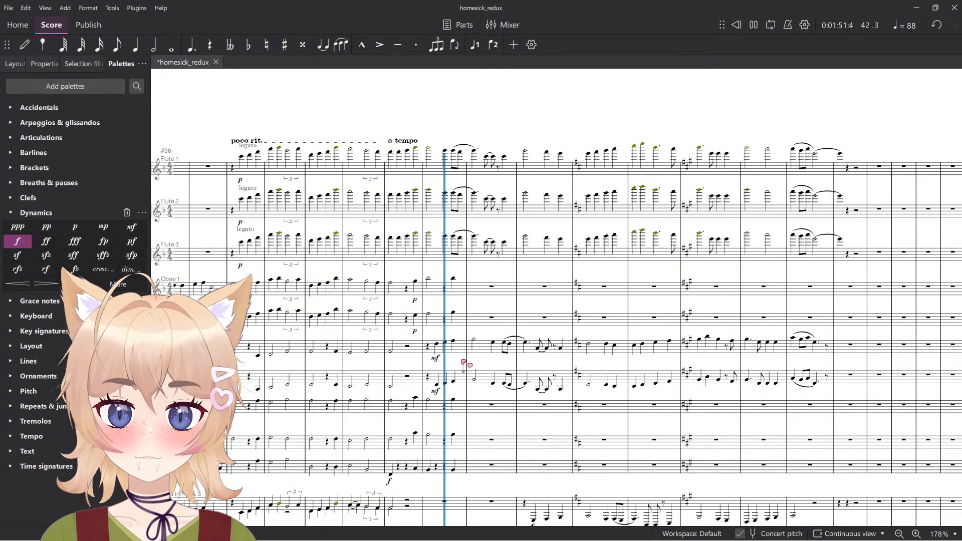
pyautogui.keyDown('ctrl'); pyautogui.scroll(4, 467, 376); pyautogui.keyUp('ctrl')
pyautogui.scroll(-5, 454, 385)
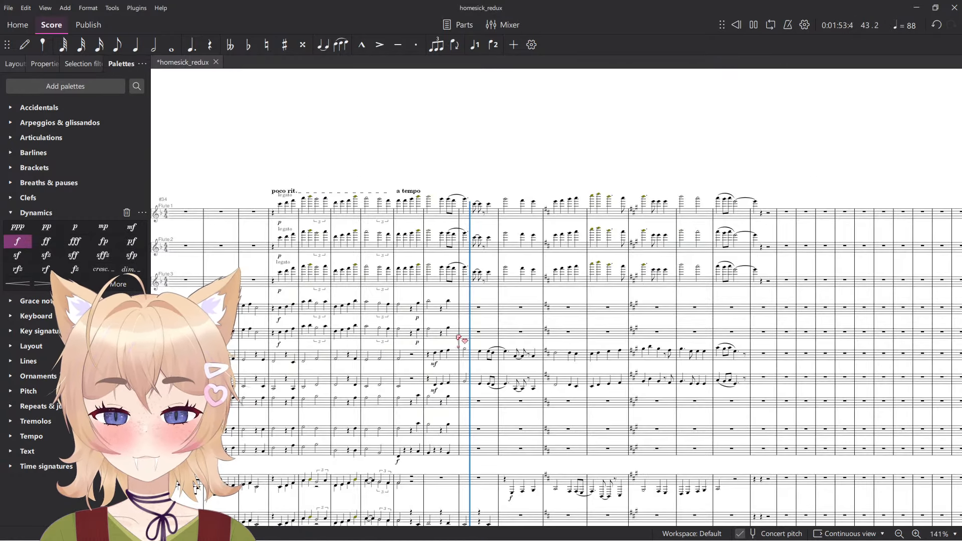
pyautogui.scroll(-3, 430, 347)
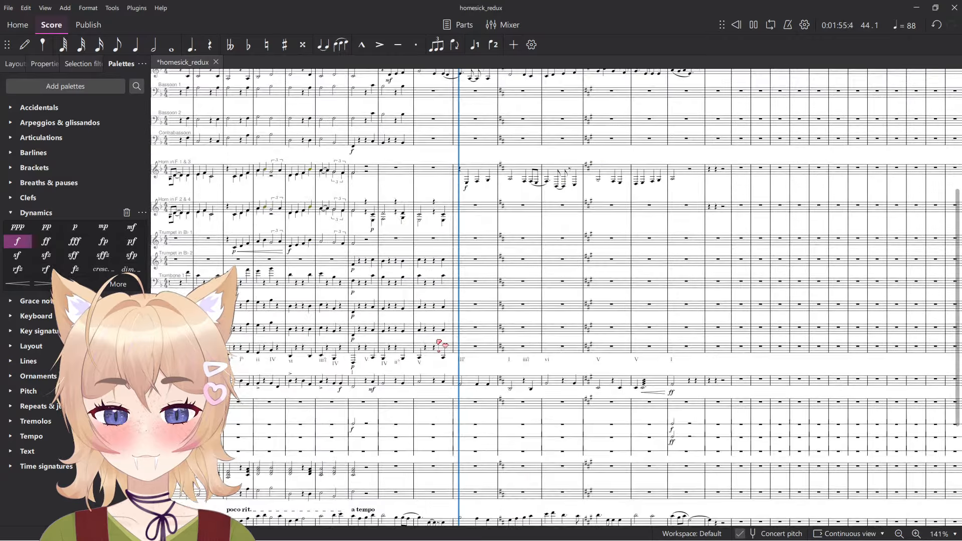
pyautogui.scroll(4, 439, 329)
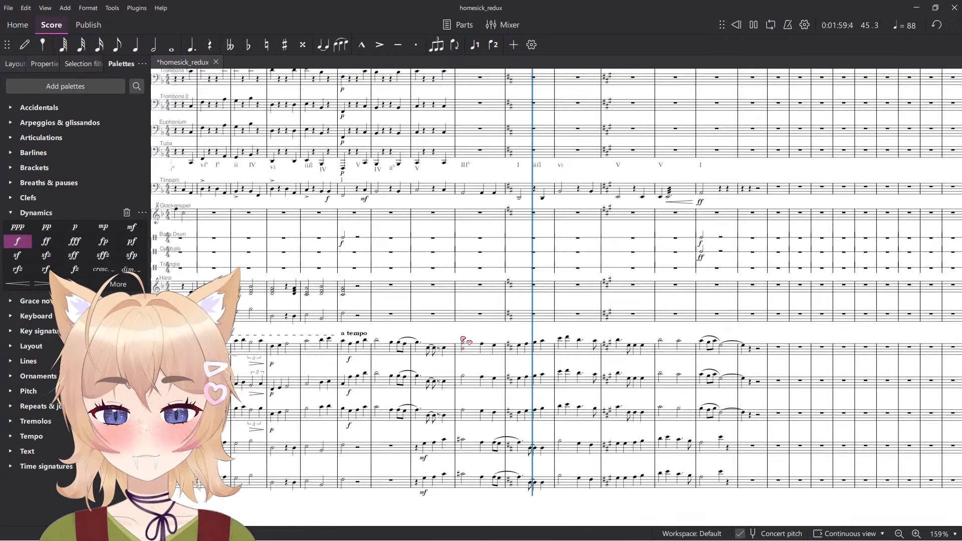
pyautogui.scroll(8, 490, 337)
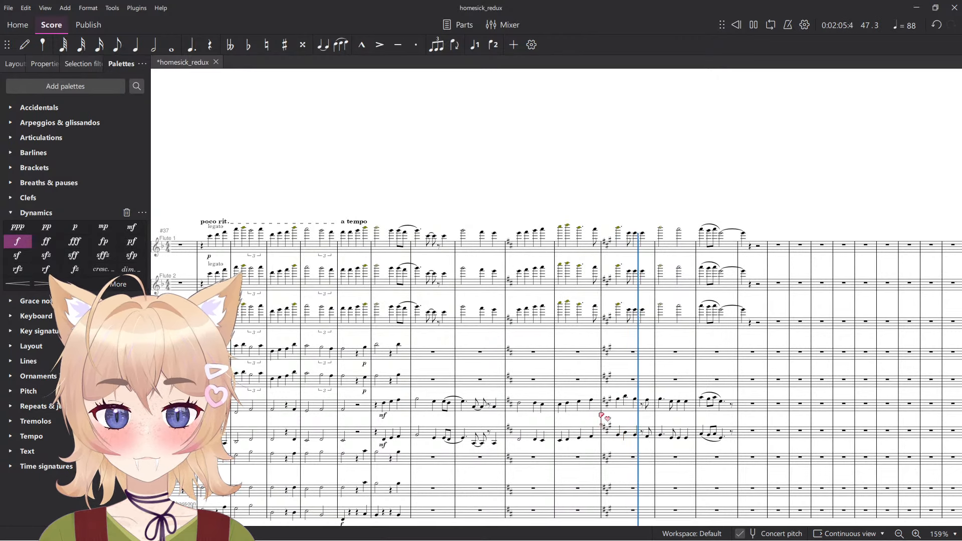
pyautogui.scroll(4, 655, 435)
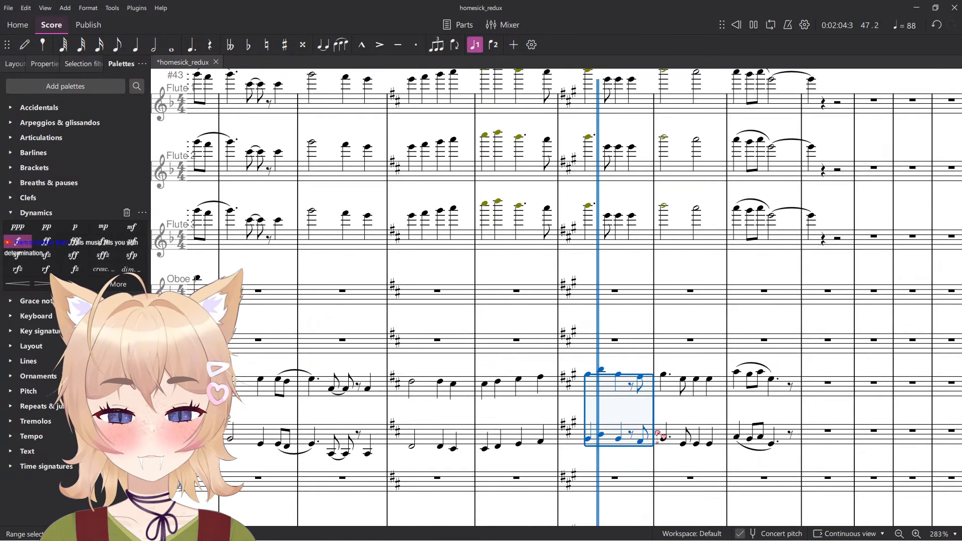
# Stop playback and set the bar 42 dynamics of Clarinet in B♭ 1 and 2 to f.
pyautogui.press('space')
pyautogui.click(619, 460)
pyautogui.scroll(-1, 619, 459)
pyautogui.moveTo(536, 400); pyautogui.dragTo(692, 369)
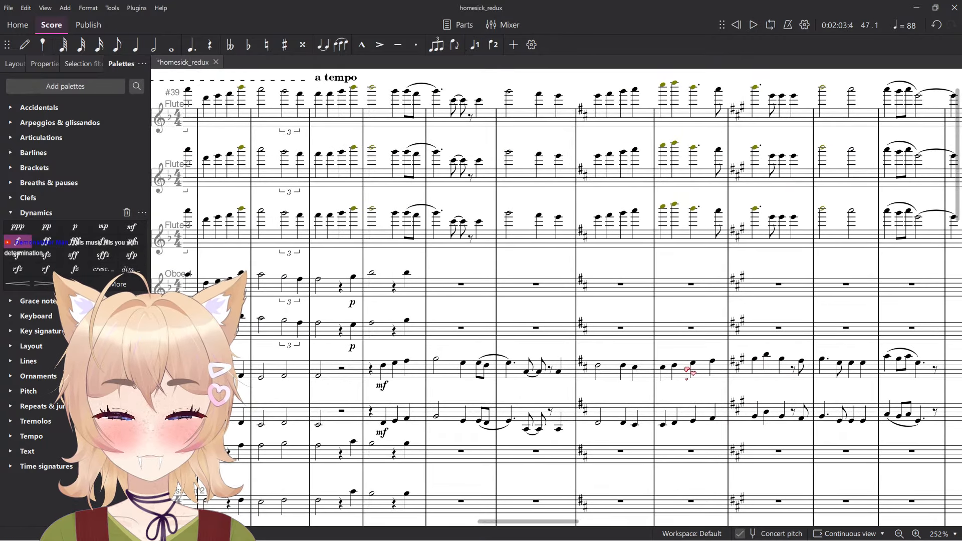
pyautogui.click(384, 389)
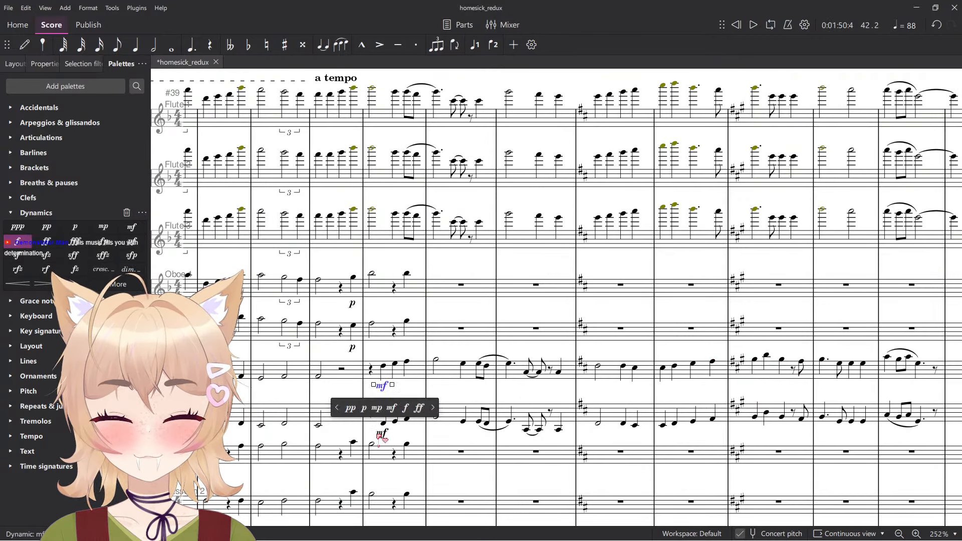
pyautogui.click(442, 299)
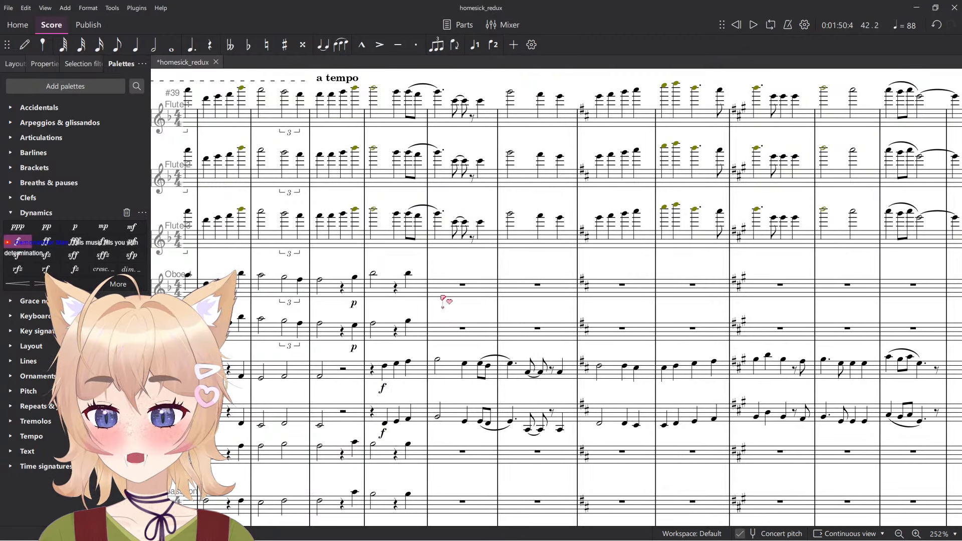
# Save the score and play it back from bar 42 through bar 49.
pyautogui.hscroll(-2, 462, 269)
pyautogui.scroll(-3, 489, 295)
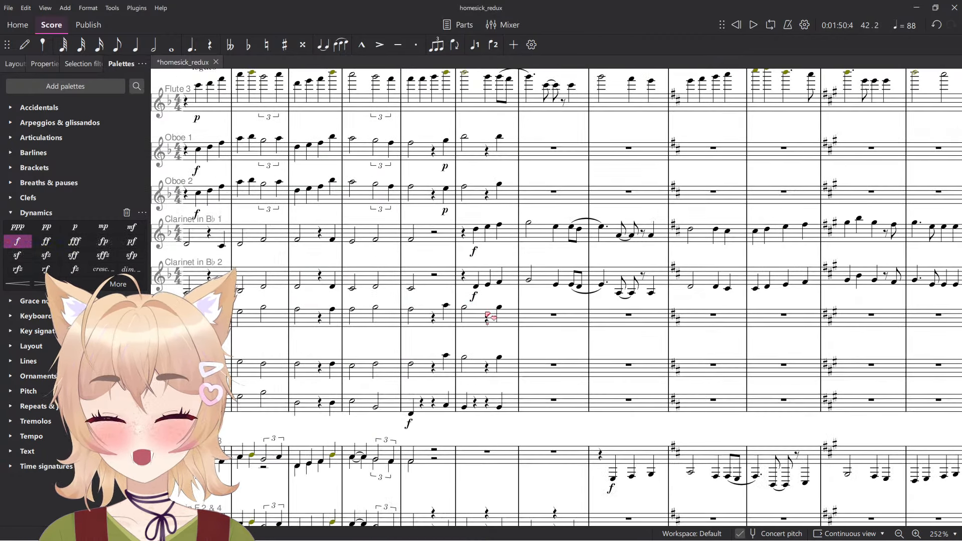
pyautogui.scroll(2, 487, 316)
pyautogui.press('Escape')
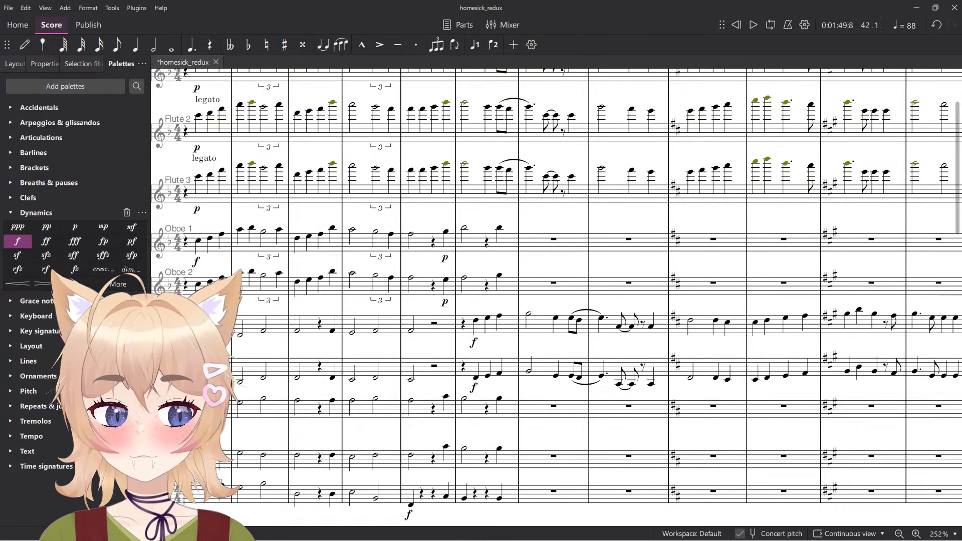
pyautogui.scroll(1, 550, 309)
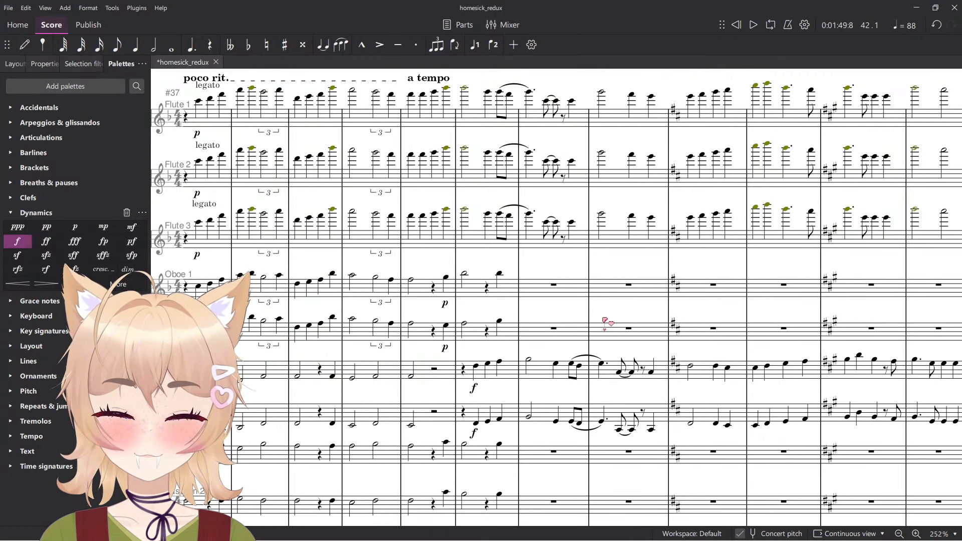
pyautogui.press('space')
pyautogui.scroll(-6, 608, 323)
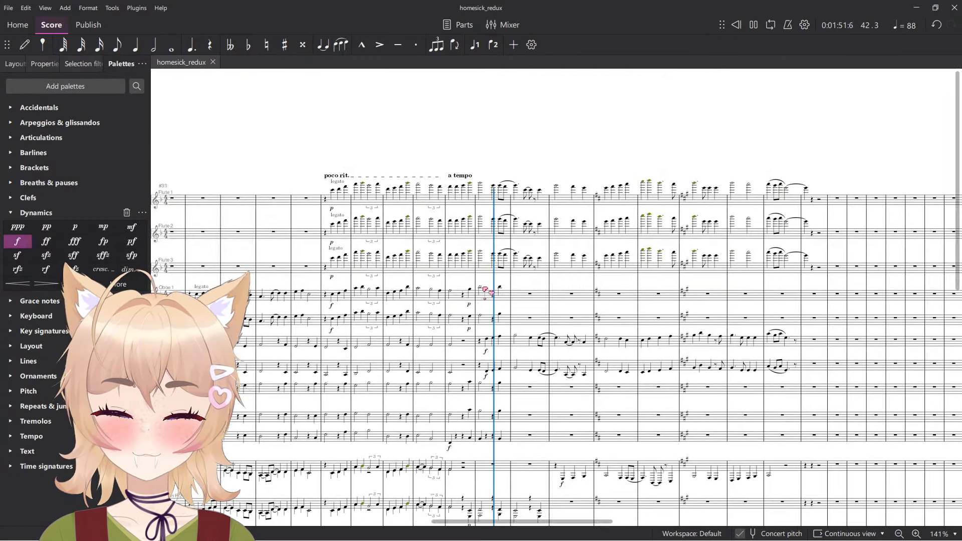
pyautogui.scroll(-5, 485, 291)
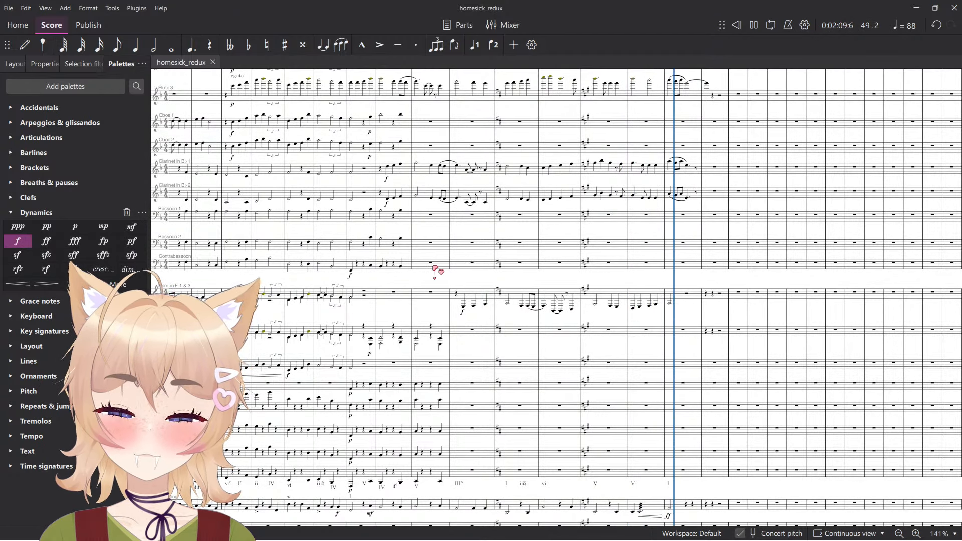
# Move the Clarinet in B♭ 2 line in bars 42 to 49 to the Trumpet in B♭ 1 staff.
pyautogui.keyDown('shift'); pyautogui.click(698, 170); pyautogui.keyUp('shift')
pyautogui.click(703, 191)
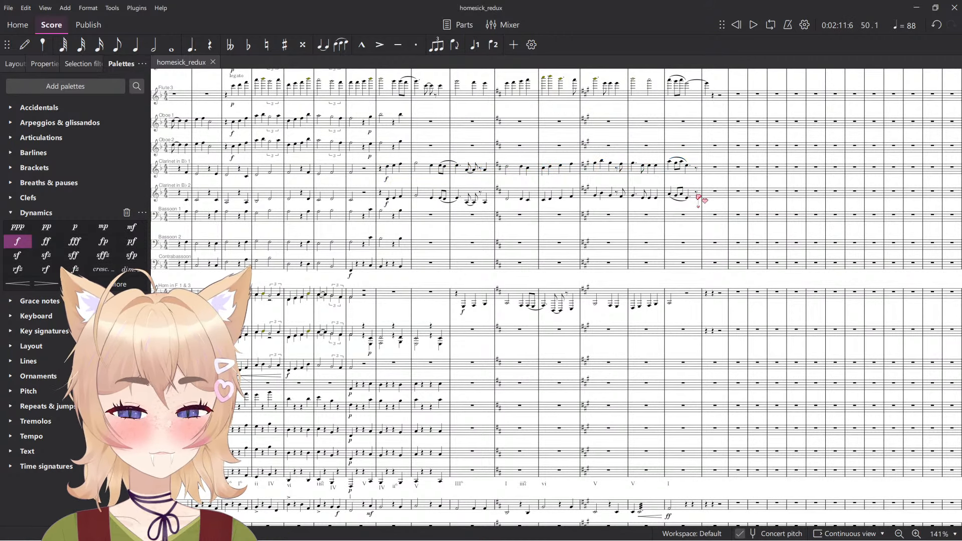
pyautogui.keyDown('shift'); pyautogui.click(380, 195); pyautogui.keyUp('shift')
pyautogui.hotkey('ctrl', 'x')
pyautogui.click(386, 369)
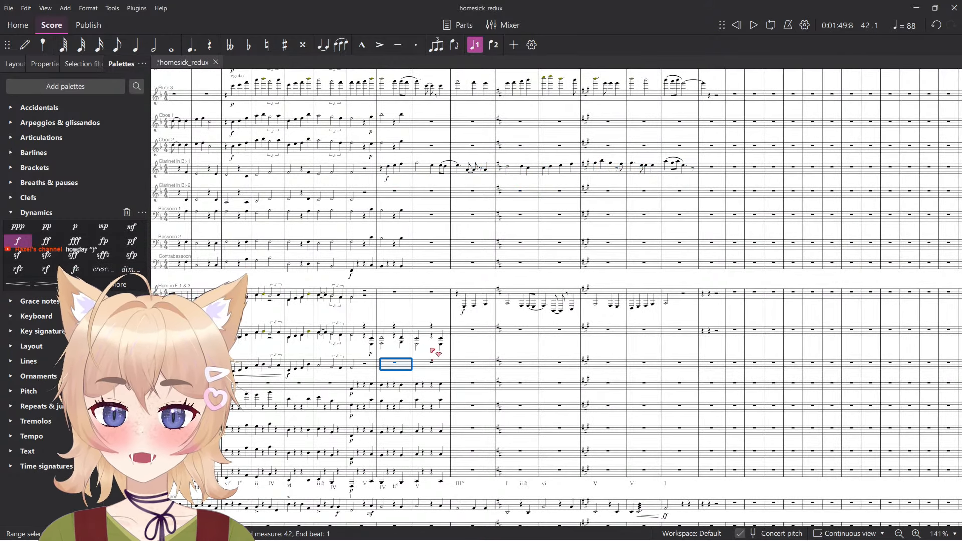
pyautogui.hotkey('ctrl', 'v')
# Set the bar 42 dynamic of Trumpet in B♭ 1 to mf and play the passage back.
pyautogui.scroll(2, 398, 401)
pyautogui.click(374, 387)
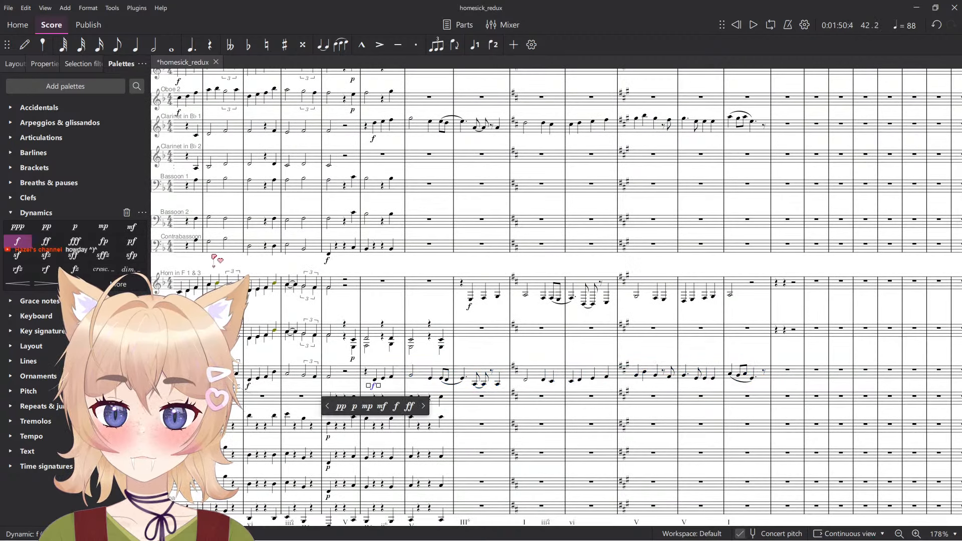
pyautogui.click(133, 227)
pyautogui.scroll(-2, 420, 304)
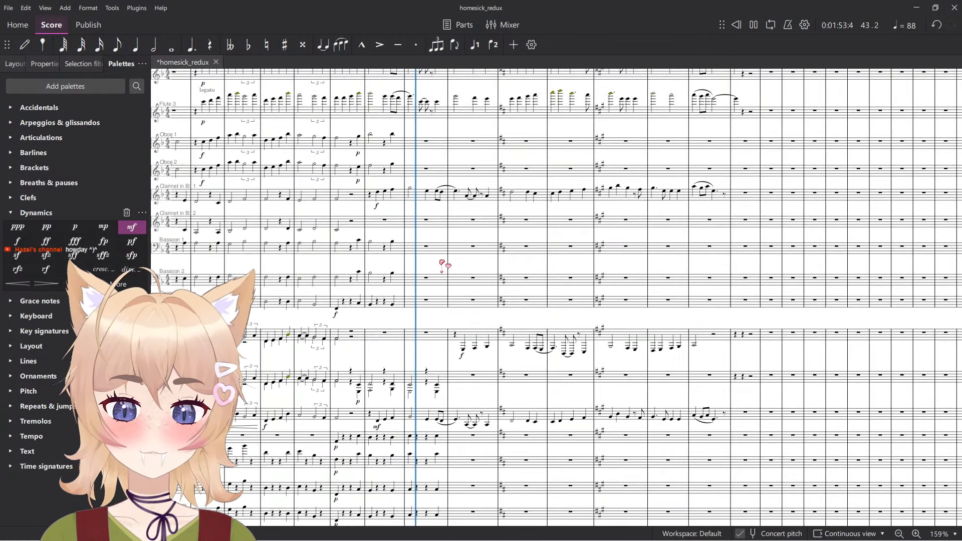
# Stop the playback and set the bar 44 dynamic of Horn in F 1 & 3 to mf.
pyautogui.scroll(-5, 470, 299)
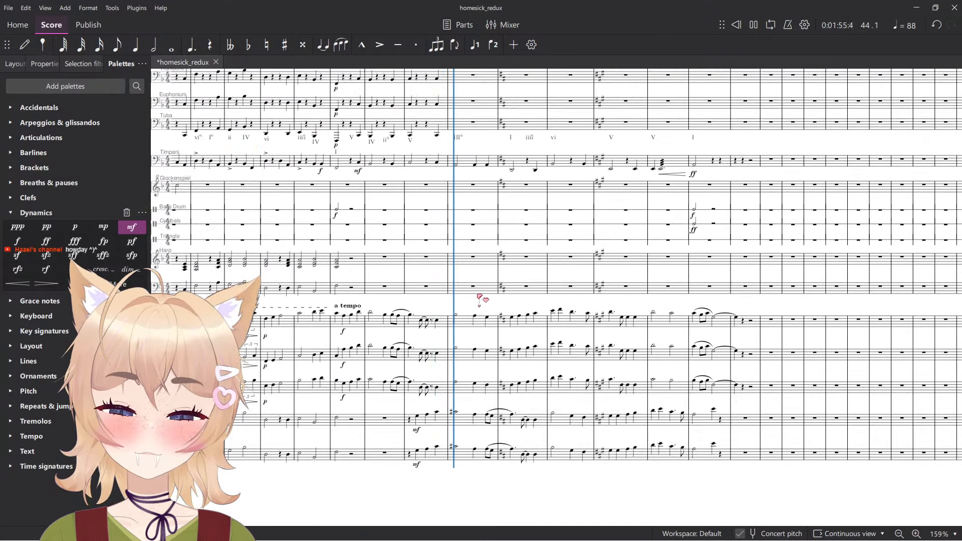
pyautogui.scroll(5, 485, 299)
pyautogui.scroll(3, 484, 297)
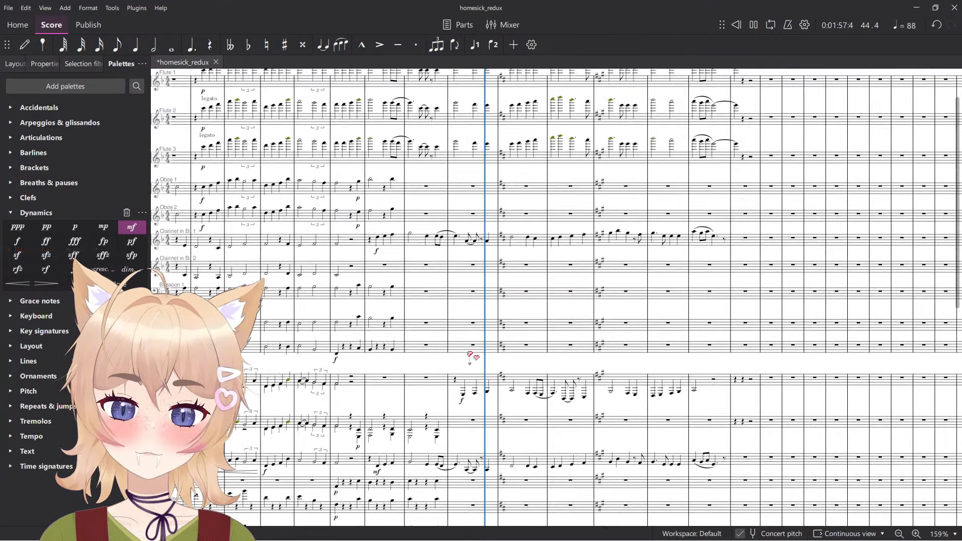
pyautogui.press('space')
pyautogui.click(462, 400)
pyautogui.click(132, 228)
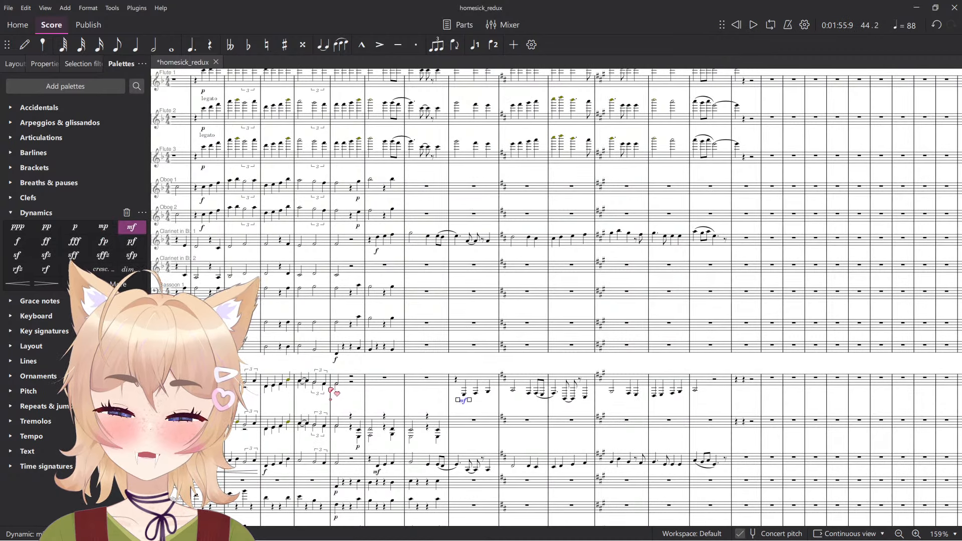
# Play the score back from bar 40 through bar 47 to judge the horn balance.
pyautogui.click(302, 383)
pyautogui.press('space')
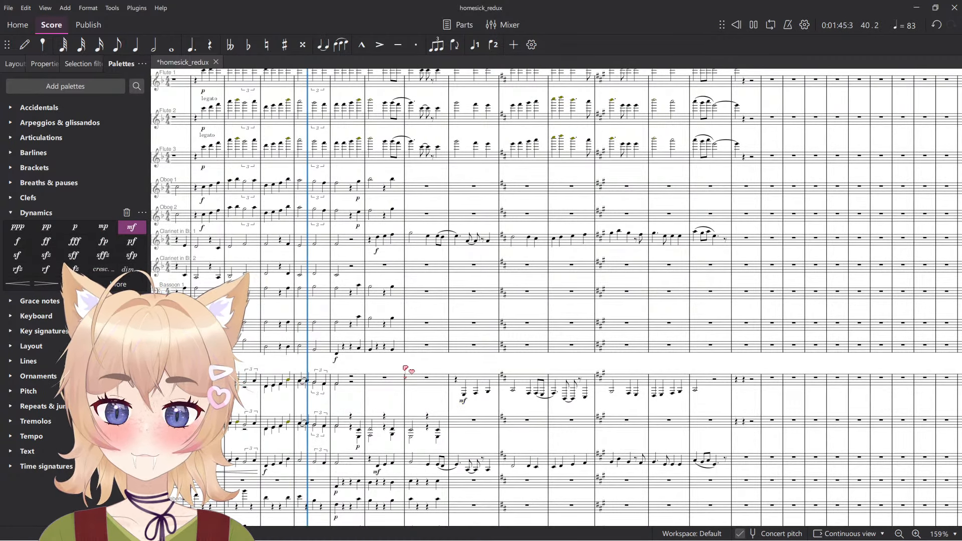
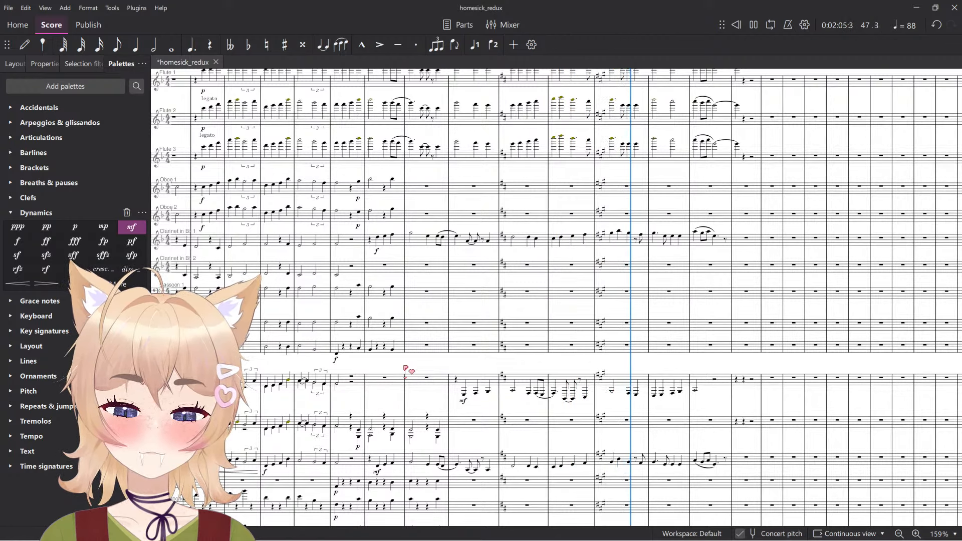
pyautogui.press('space')
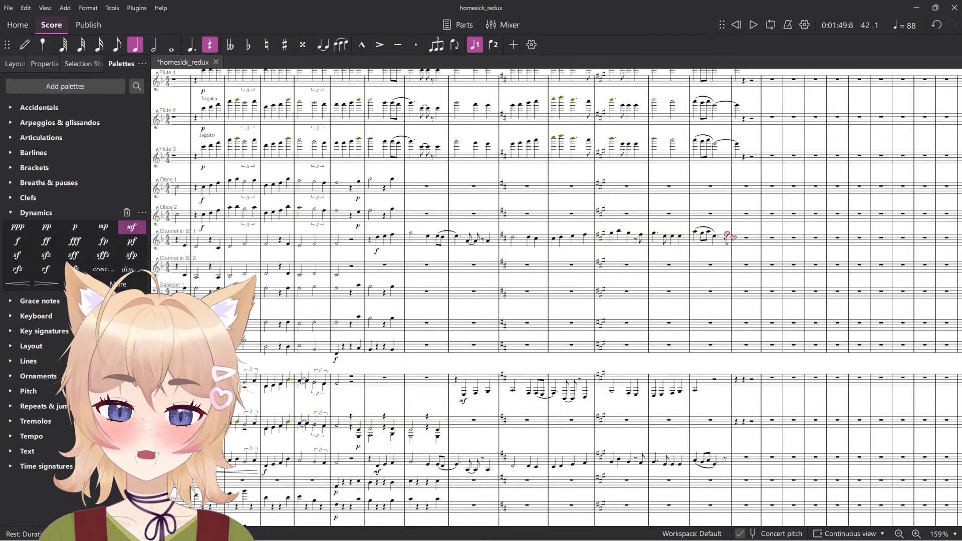
# Copy the Clarinet in B♭ 1 melody from bars 42 to 49 into the Clarinet in B♭ 2 staff.
pyautogui.keyDown('shift'); pyautogui.click(730, 241); pyautogui.keyUp('shift')
pyautogui.hotkey('ctrl', 'c')
pyautogui.click(384, 267)
pyautogui.hotkey('ctrl', 'v')
pyautogui.press('Escape')
# Listen to the passage from bar 40 to bar 44 across the staves and check the Master channel in the mixer.
pyautogui.scroll(3, 430, 257)
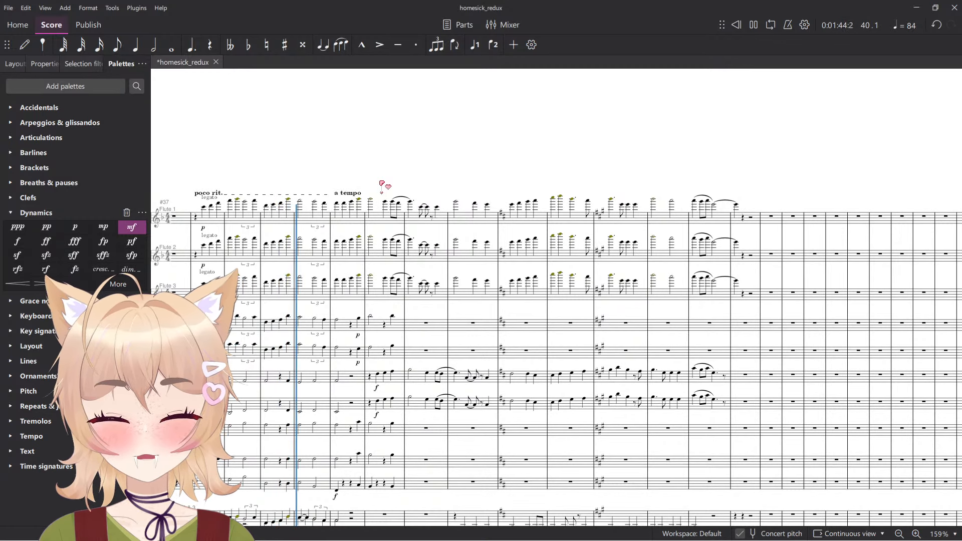
pyautogui.scroll(-10, 490, 314)
pyautogui.moveTo(411, 409); pyautogui.dragTo(682, 205)
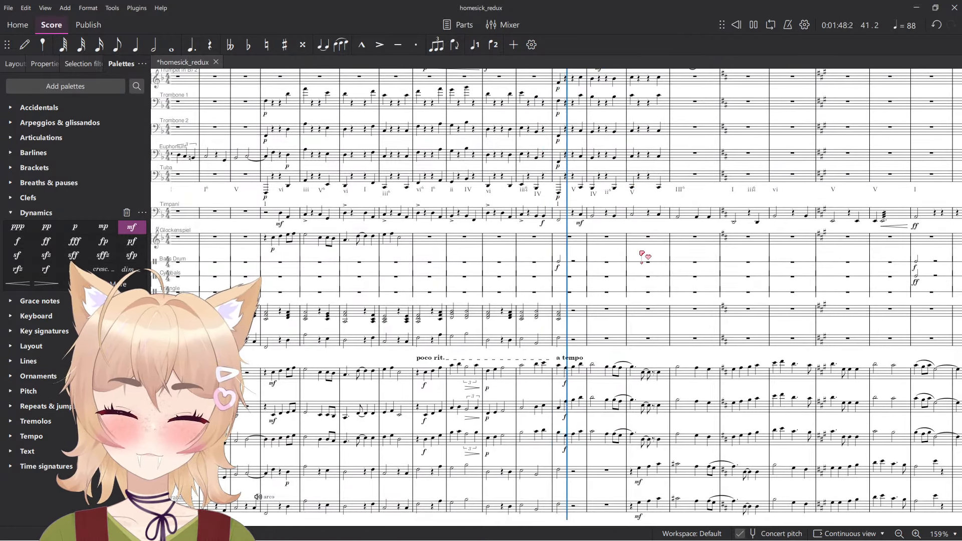
pyautogui.scroll(5, 650, 314)
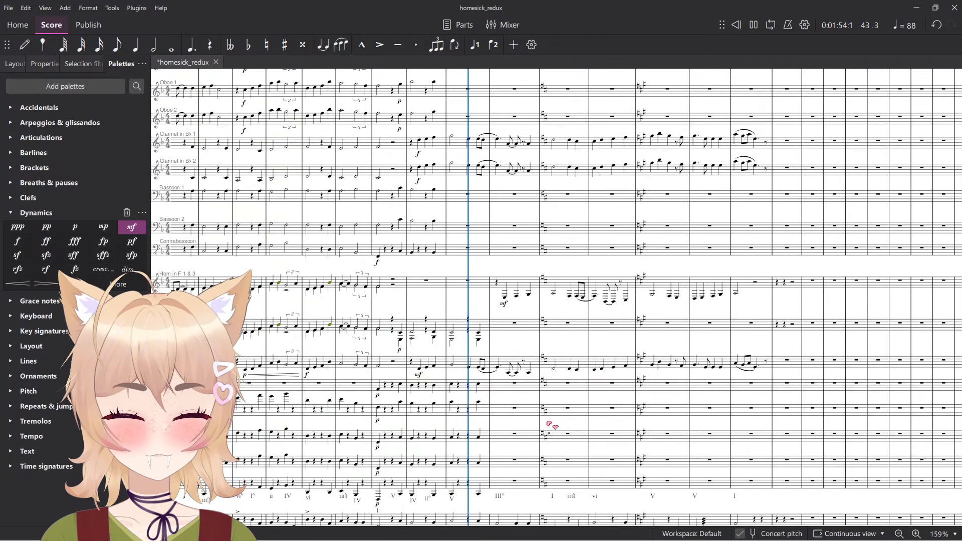
pyautogui.press('F10')
pyautogui.moveTo(444, 526); pyautogui.dragTo(889, 526)
pyautogui.press('space')
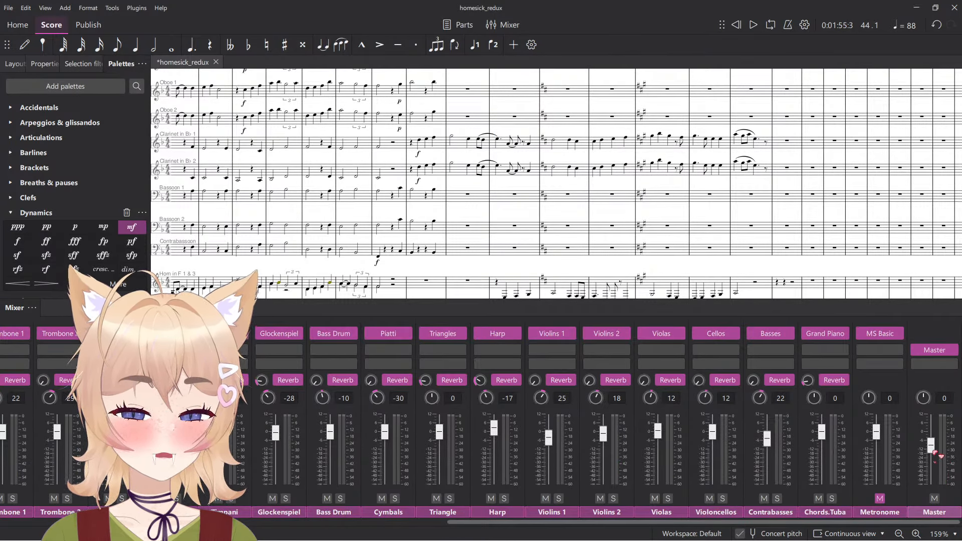
pyautogui.press('F10')
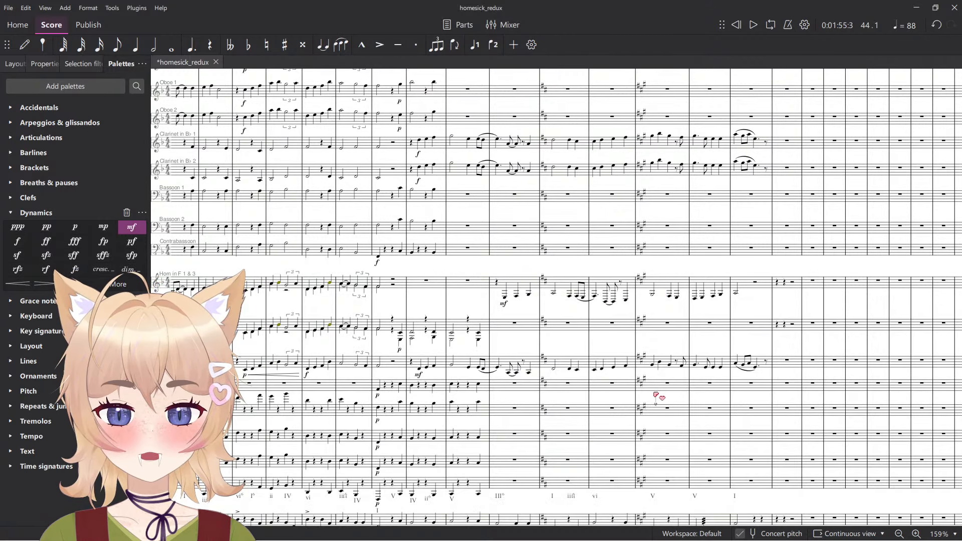
# Save the score, play it back from bar 41 and adjust the Master volume in the mixer while following the staves.
pyautogui.moveTo(441, 165); pyautogui.dragTo(561, 415)
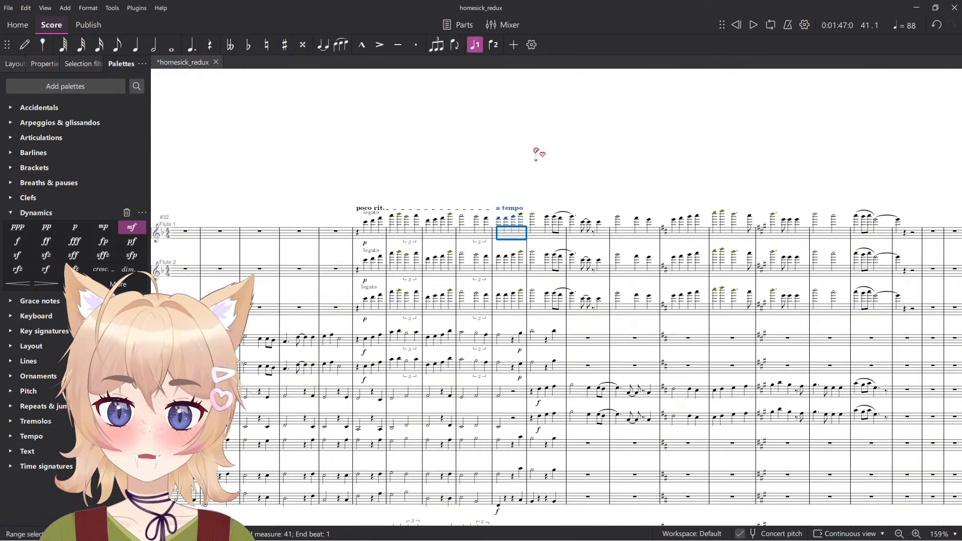
pyautogui.moveTo(550, 181); pyautogui.dragTo(514, 167)
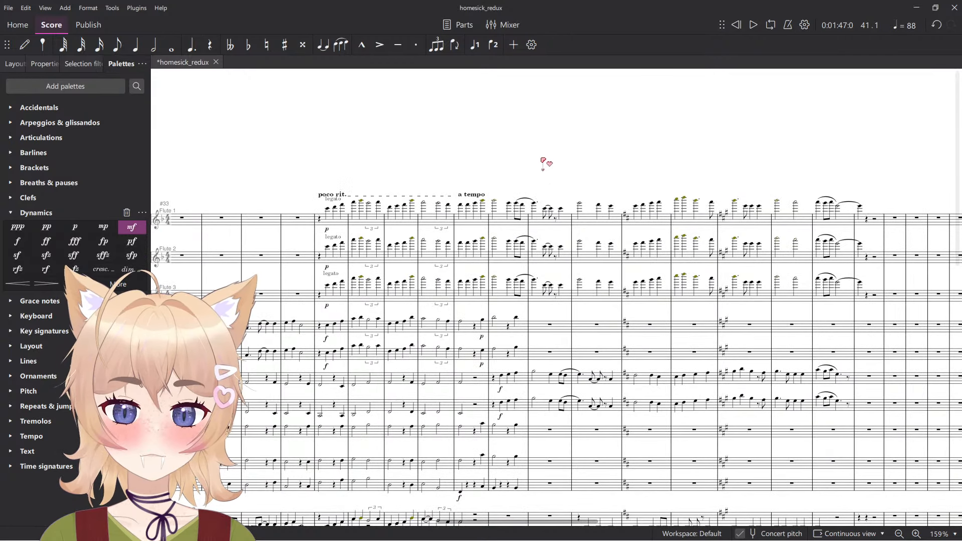
pyautogui.hotkey('ctrl', 's')
pyautogui.press('space')
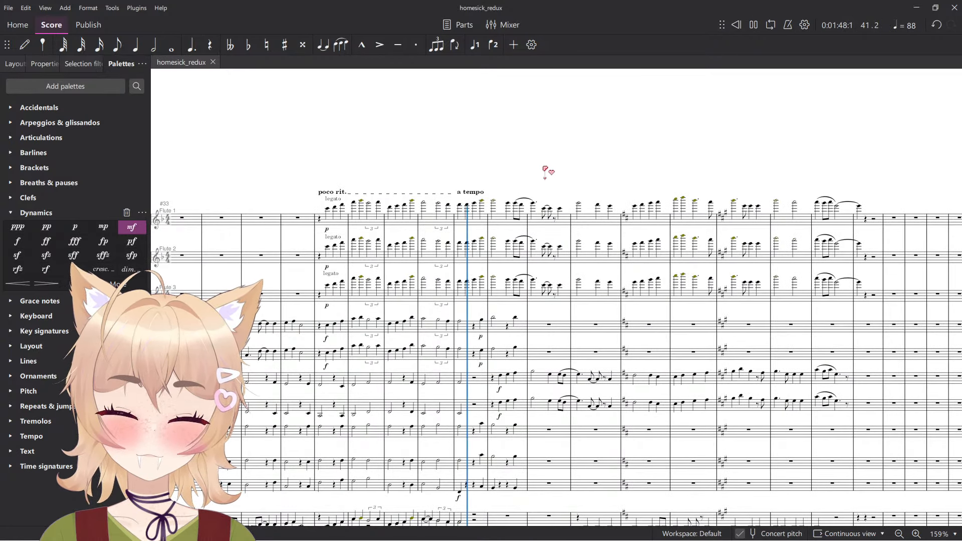
pyautogui.press('F10')
pyautogui.hscroll(5, 844, 399)
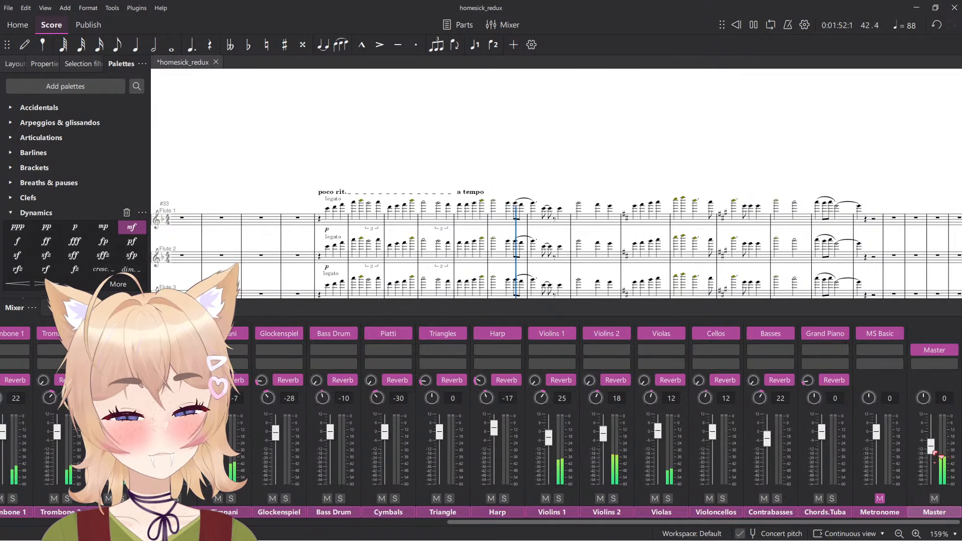
pyautogui.press('F10')
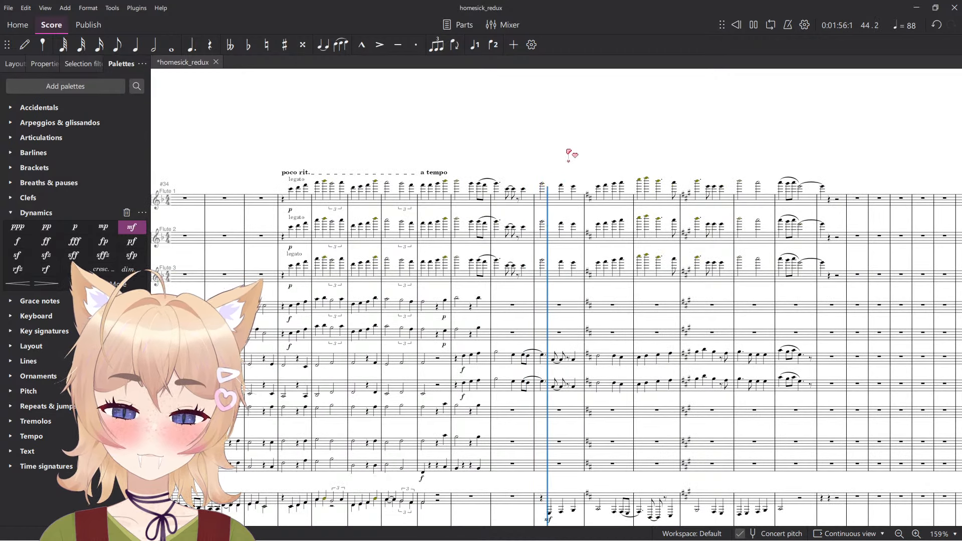
pyautogui.scroll(-3, 576, 160)
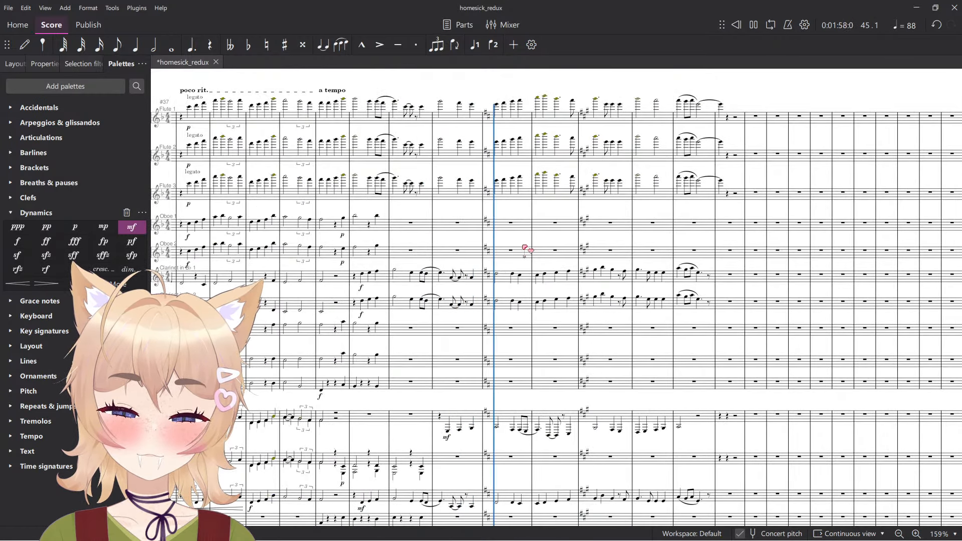
pyautogui.scroll(10, 527, 250)
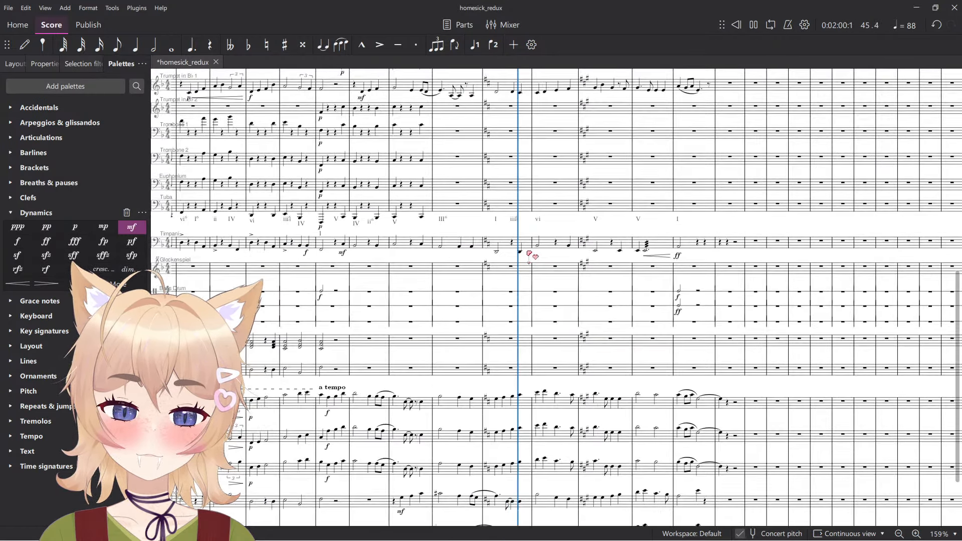
pyautogui.scroll(6, 530, 255)
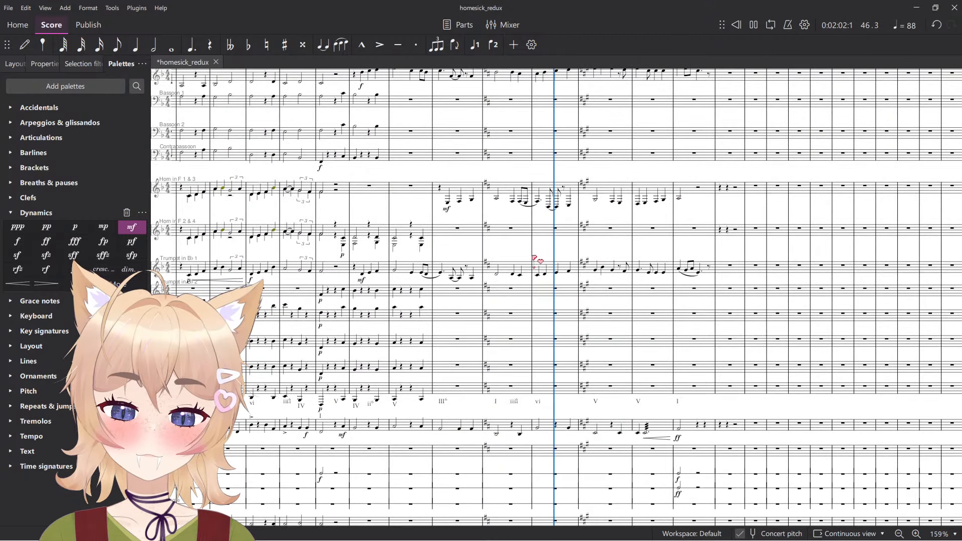
# Enter low C♯ quarter notes on beats 1 and 3 of bar 44 in the Tuba staff.
pyautogui.keyDown('ctrl'); pyautogui.scroll(6, 417, 409); pyautogui.keyUp('ctrl')
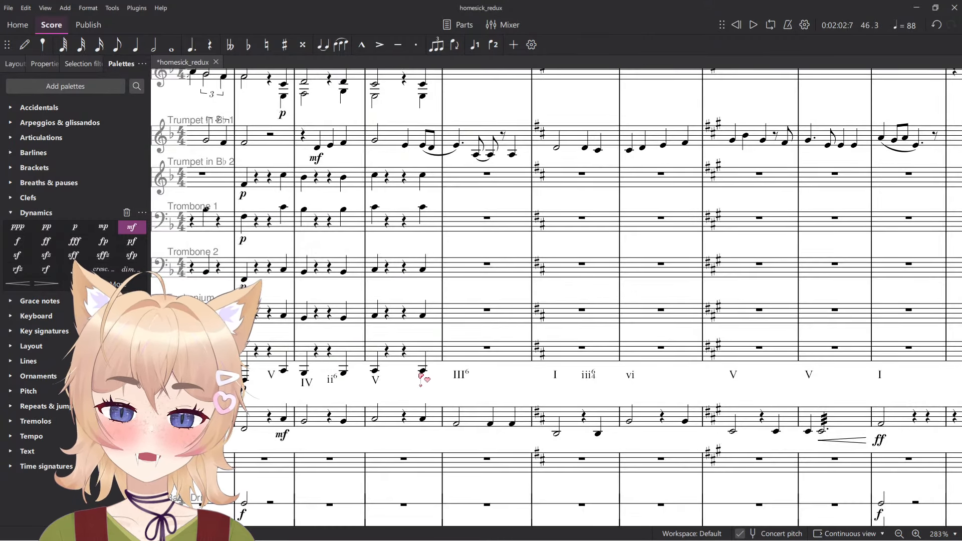
pyautogui.keyDown('ctrl'); pyautogui.scroll(4, 436, 370); pyautogui.keyUp('ctrl')
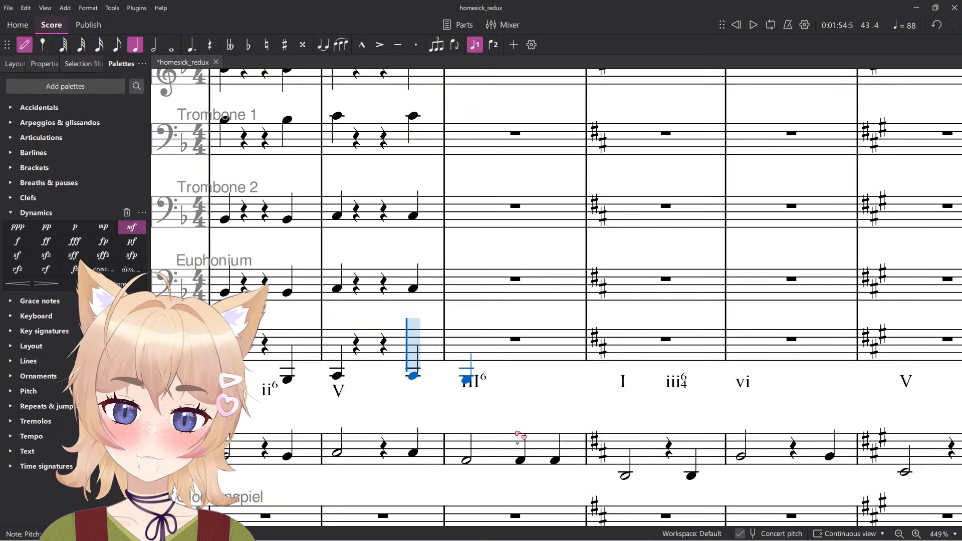
pyautogui.moveTo(517, 432); pyautogui.dragTo(515, 481)
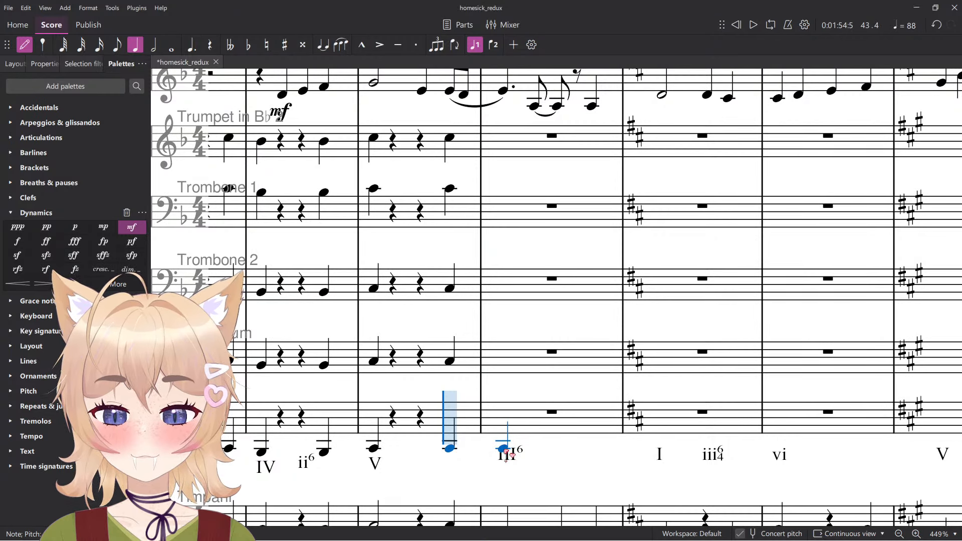
pyautogui.click(506, 449)
pyautogui.press('Escape')
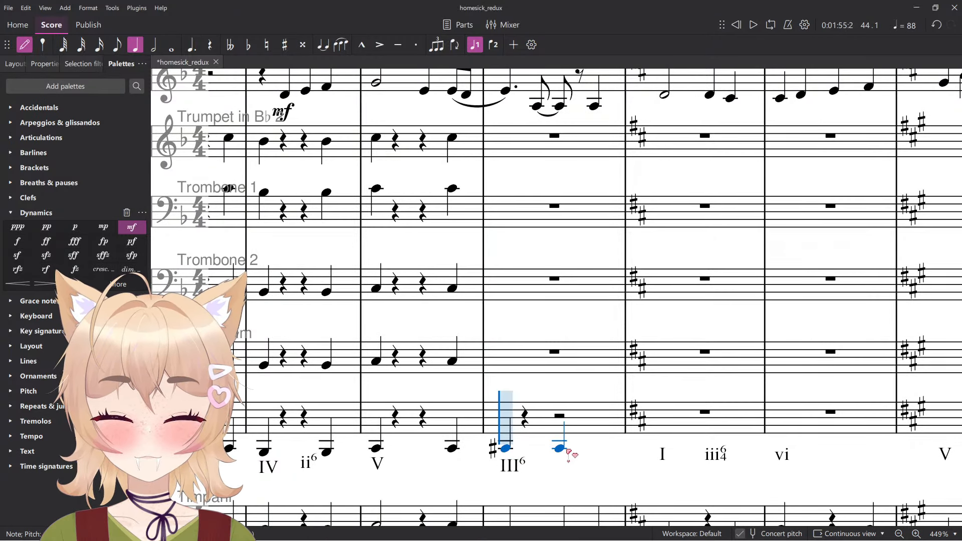
pyautogui.click(563, 450)
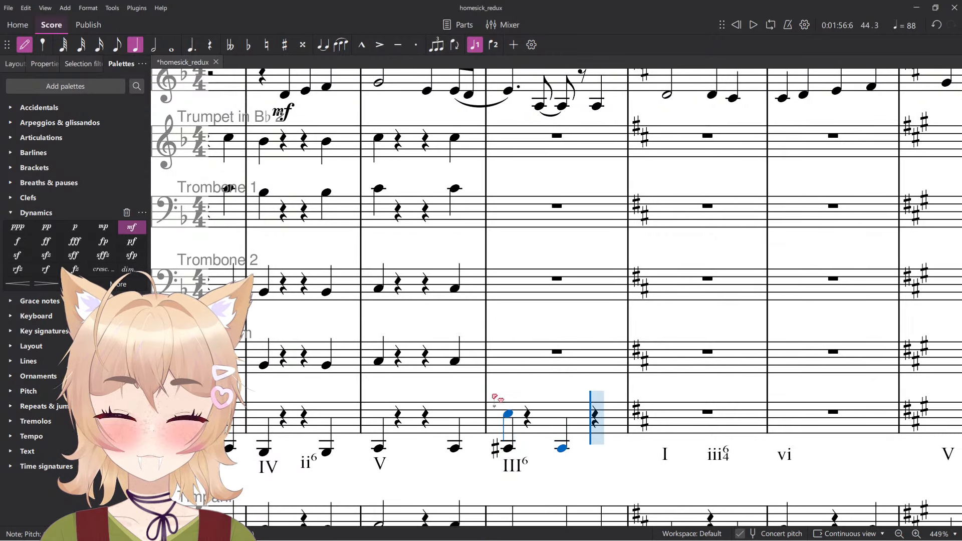
# Enter C♯ quarter notes on beats 1 and 3 of bar 44 in the Euphonium staff and copy them to Trombone 2.
pyautogui.click(559, 362)
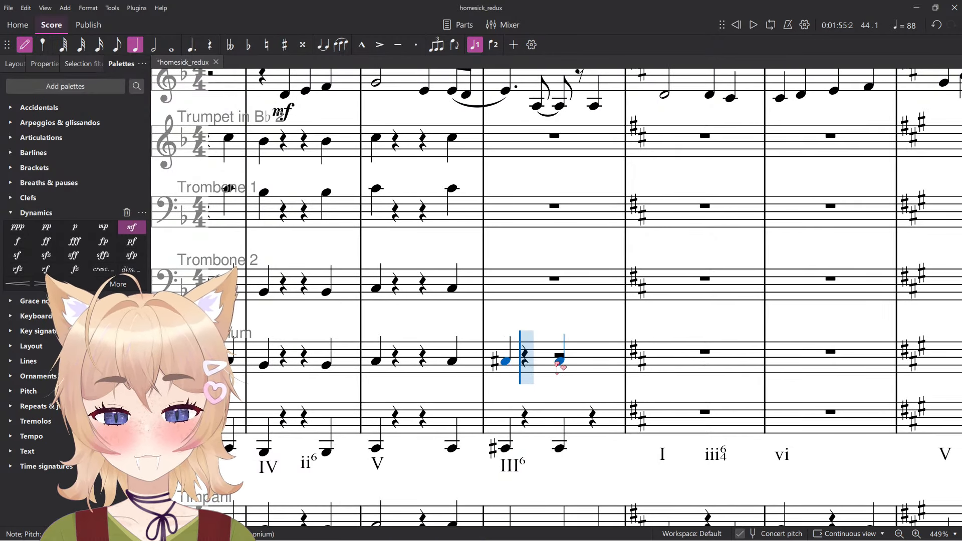
pyautogui.click(563, 335)
pyautogui.click(541, 361)
pyautogui.hotkey('ctrl', 'c')
pyautogui.click(536, 296)
pyautogui.hotkey('ctrl', 'v')
pyautogui.hotkey('ctrl', 'Up')
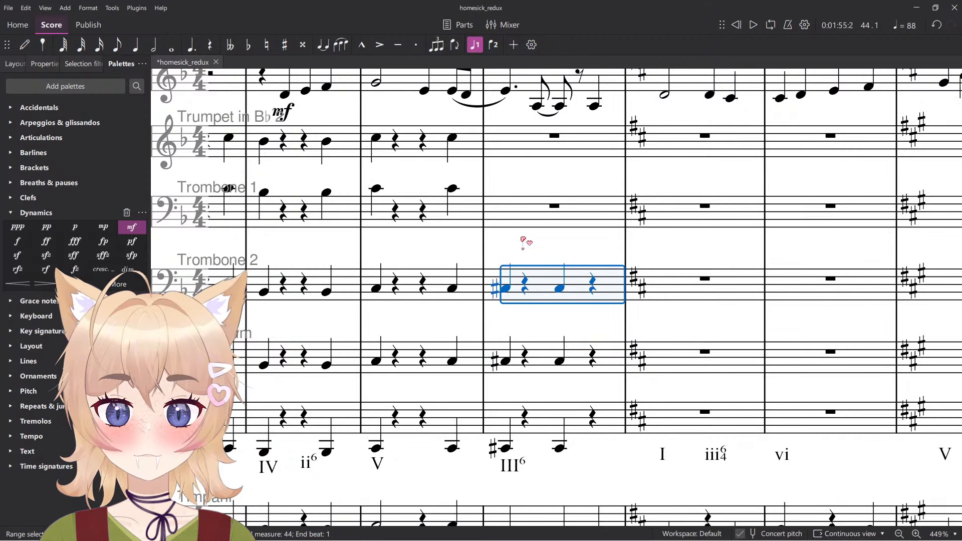
# Paste the bar 44 notes into Trombone 1 an octave higher and into Trumpet in B♭ 2 raised by octaves, and play bar 44 back.
pyautogui.click(503, 216)
pyautogui.hotkey('ctrl', 'v')
pyautogui.hotkey('ctrl', 'Up')
pyautogui.click(504, 135)
pyautogui.hotkey('ctrl', 'v')
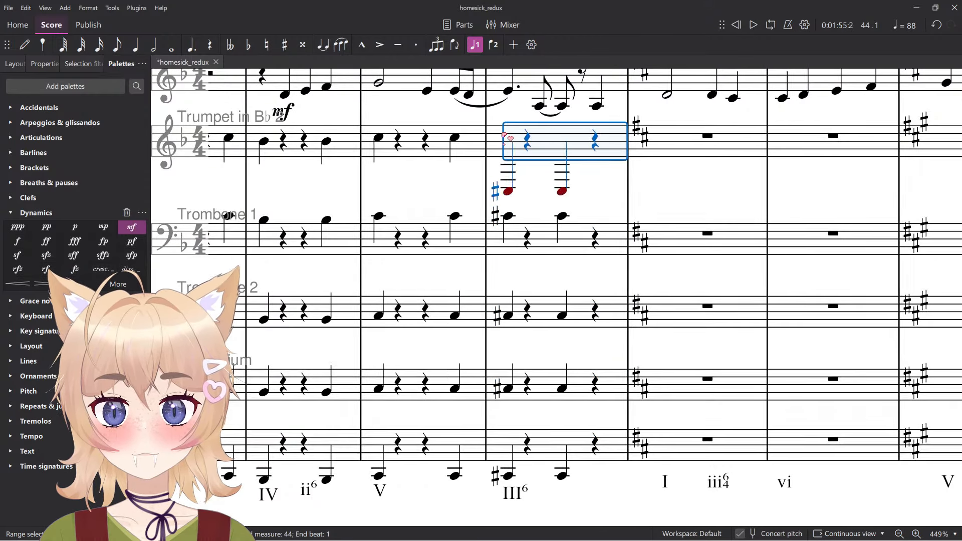
pyautogui.hotkey('ctrl', 'Up')
pyautogui.press('space')
pyautogui.scroll(-5, 553, 186)
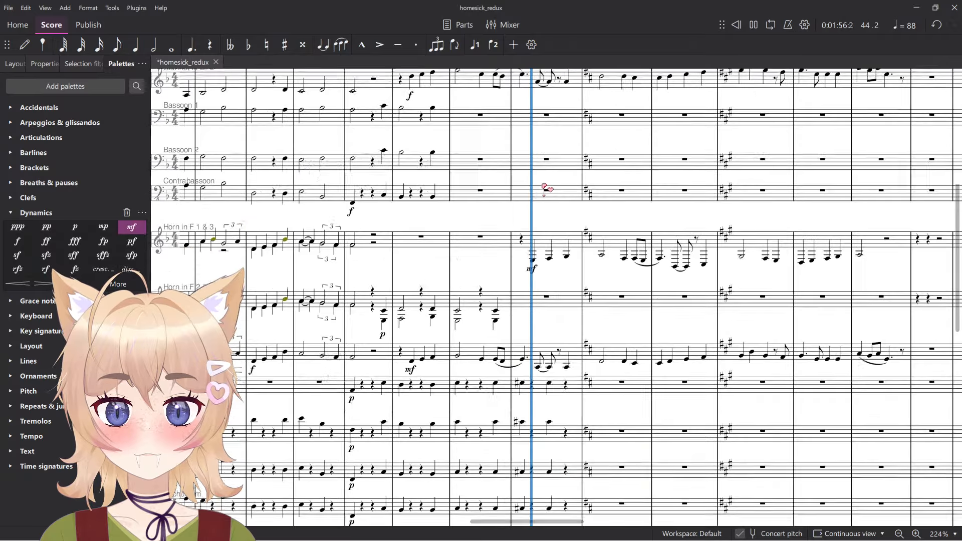
pyautogui.press('space')
# Enter C quarter notes on beats 1 and 4 of bar 43 in the Contrabassoon staff.
pyautogui.keyDown('ctrl'); pyautogui.scroll(2, 524, 299); pyautogui.keyUp('ctrl')
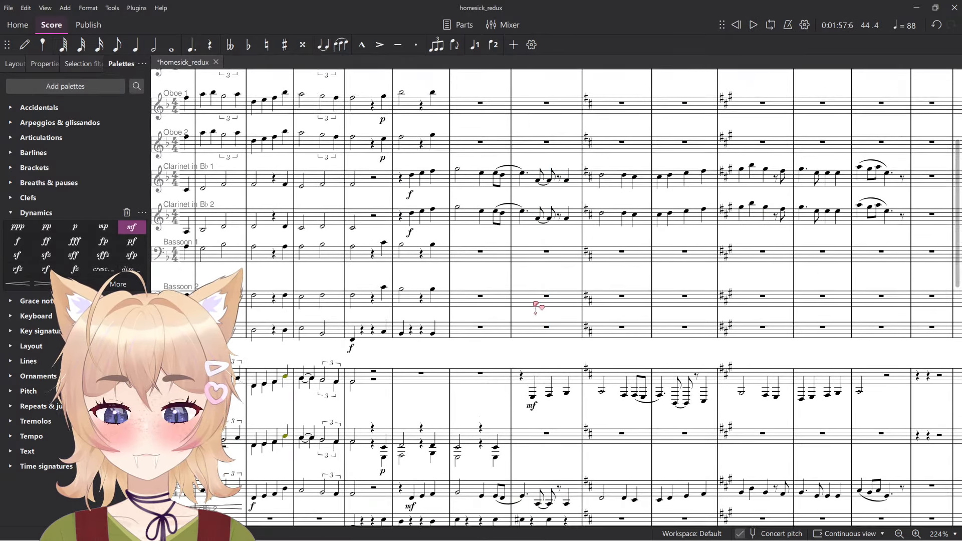
pyautogui.keyDown('ctrl'); pyautogui.scroll(3, 455, 387); pyautogui.keyUp('ctrl')
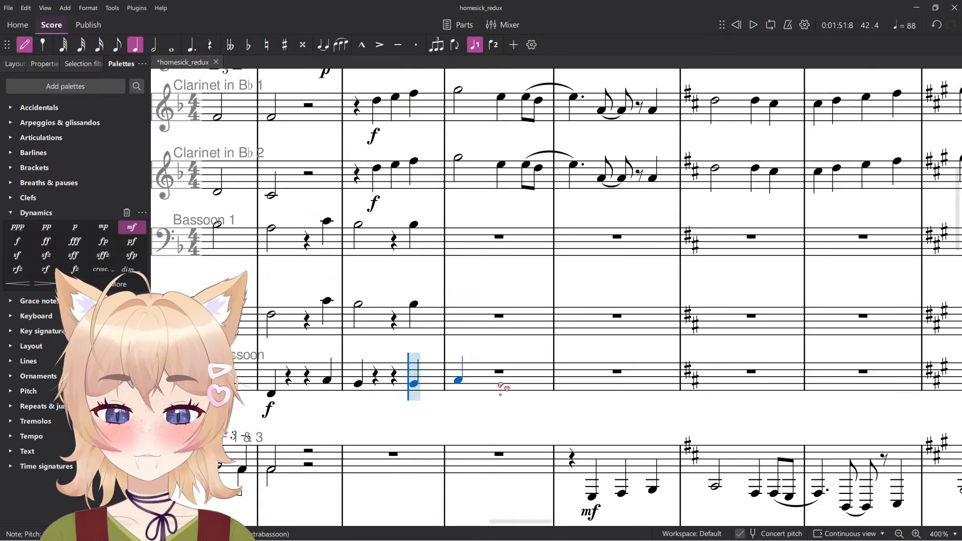
pyautogui.click(461, 383)
pyautogui.click(530, 381)
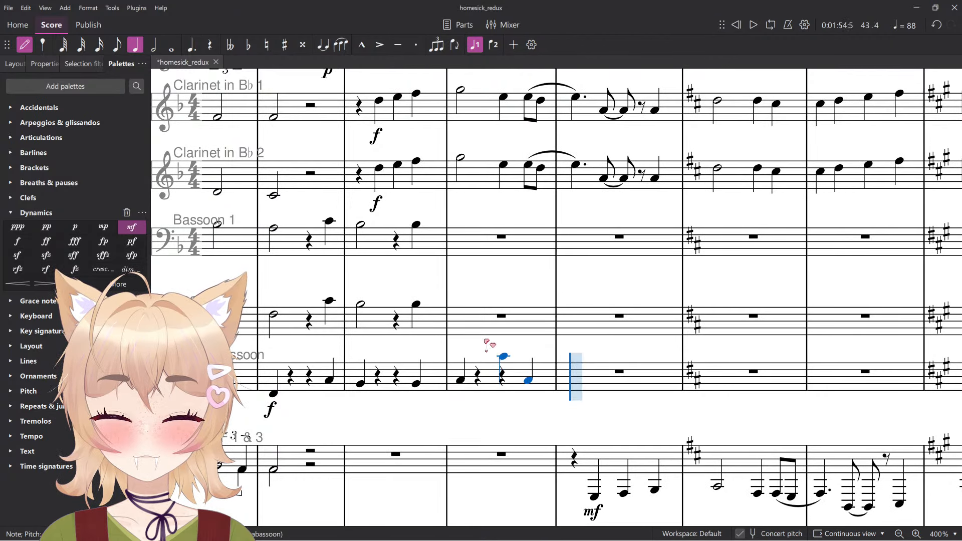
# Add a half note C at the start of Bassoon 2 bar 43 and lower the part an octave from beat 4 of bar 41.
pyautogui.click(461, 301)
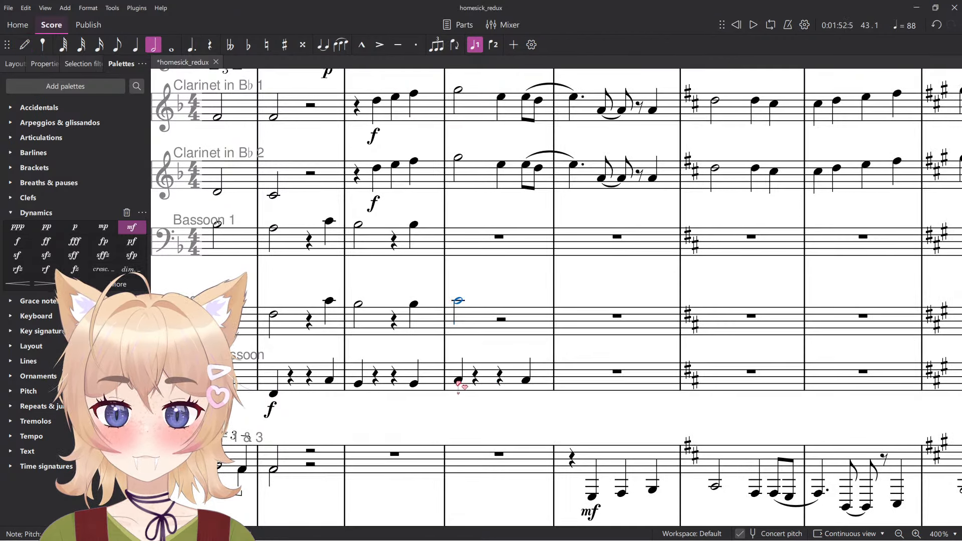
pyautogui.click(457, 384)
pyautogui.keyDown('ctrl'); pyautogui.scroll(-1, 426, 337); pyautogui.keyUp('ctrl')
pyautogui.keyDown('shift'); pyautogui.click(495, 333); pyautogui.keyUp('shift')
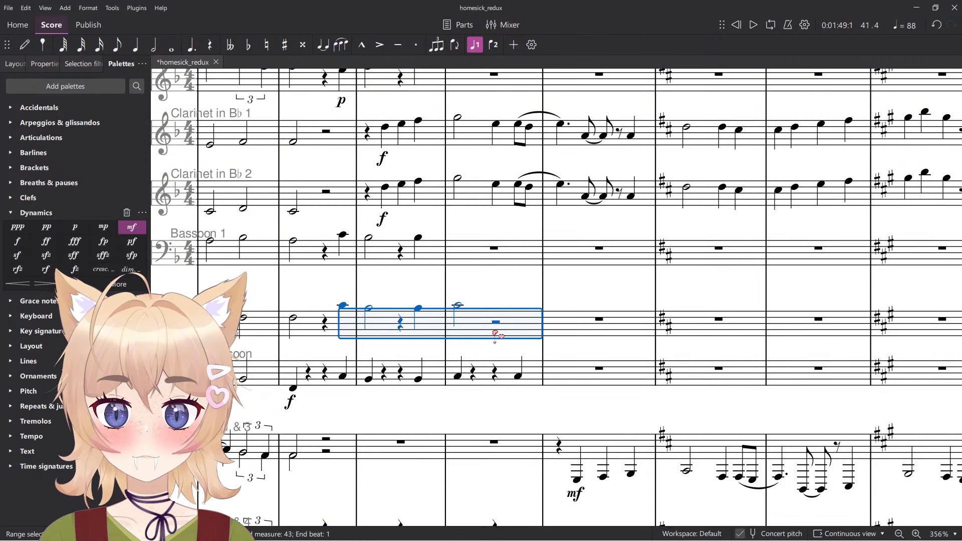
pyautogui.hotkey('ctrl', 'Down')
pyautogui.press('space')
pyautogui.click(469, 290)
pyautogui.press('space')
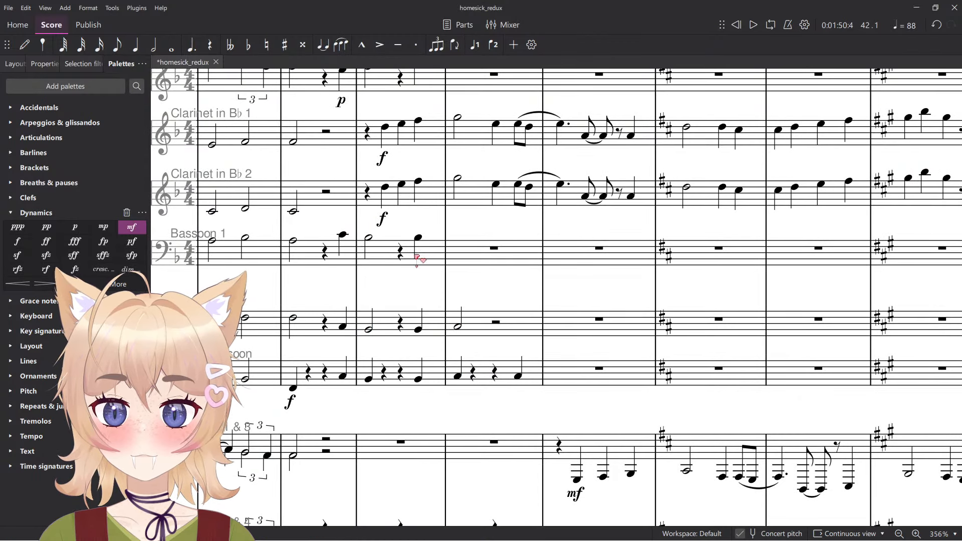
# Enter a half note C and a beat 4 quarter note C in Bassoon 1 bar 43, and a beat 4 quarter C in Bassoon 2.
pyautogui.click(343, 235)
pyautogui.keyDown('ctrl'); pyautogui.scroll(2, 429, 276); pyautogui.keyUp('ctrl')
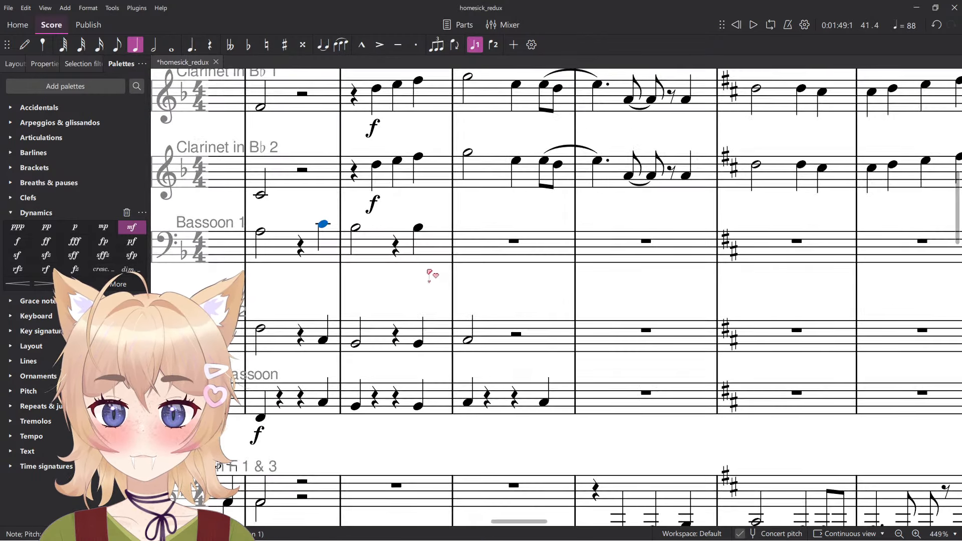
pyautogui.click(481, 227)
pyautogui.press('5')
pyautogui.press('0')
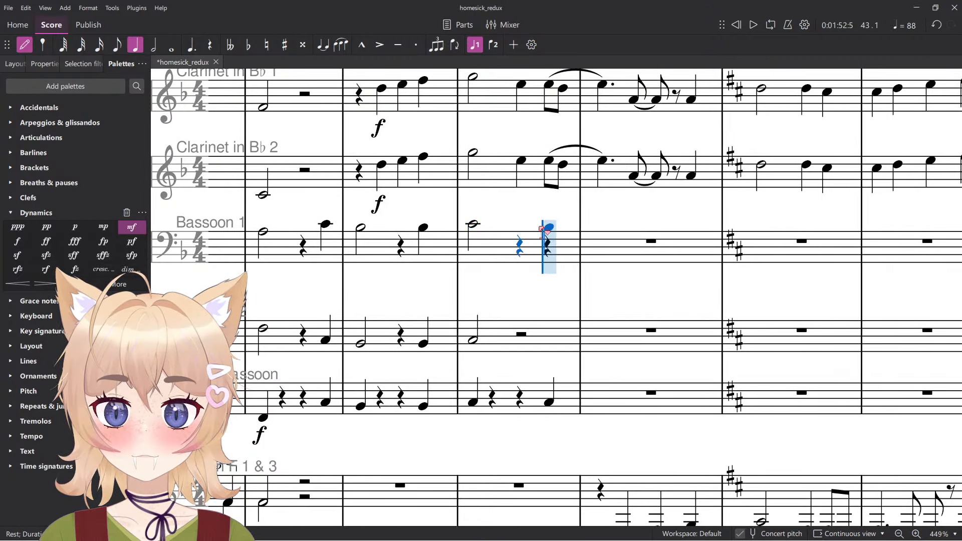
pyautogui.rightClick(526, 323)
pyautogui.click(550, 343)
# Enter C♯ half notes on beats 1 and 3 of bar 44 in the Contrabassoon staff.
pyautogui.keyDown('ctrl'); pyautogui.scroll(-2, 586, 361); pyautogui.keyUp('ctrl')
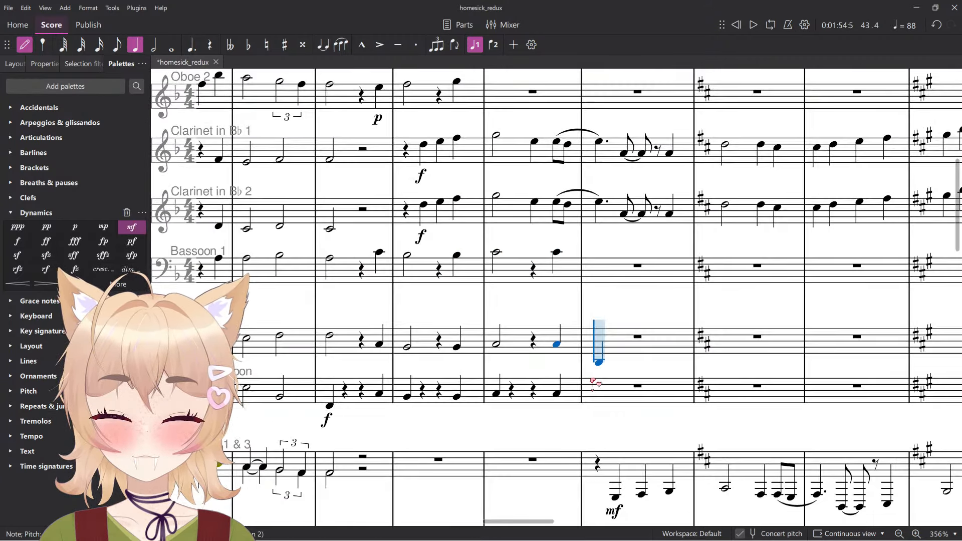
pyautogui.click(598, 395)
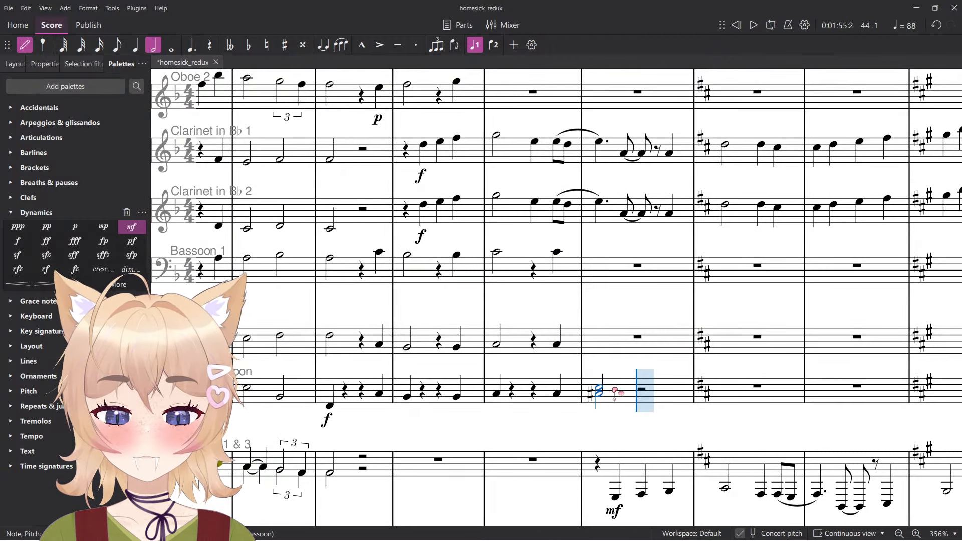
pyautogui.keyDown('ctrl'); pyautogui.scroll(5, 620, 391); pyautogui.keyUp('ctrl')
pyautogui.click(654, 394)
pyautogui.keyDown('ctrl'); pyautogui.scroll(-3, 652, 395); pyautogui.keyUp('ctrl')
pyautogui.press('Escape')
pyautogui.click(633, 395)
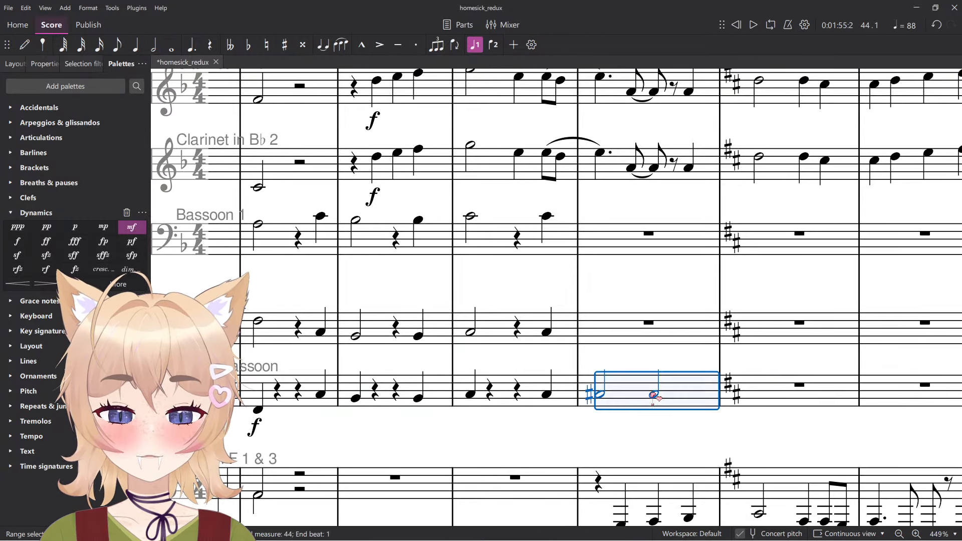
# Try the Contrabassoon's bar 44 notes an octave lower and play the passage back.
pyautogui.hotkey('ctrl', 'Down')
pyautogui.press('space')
pyautogui.press('space')
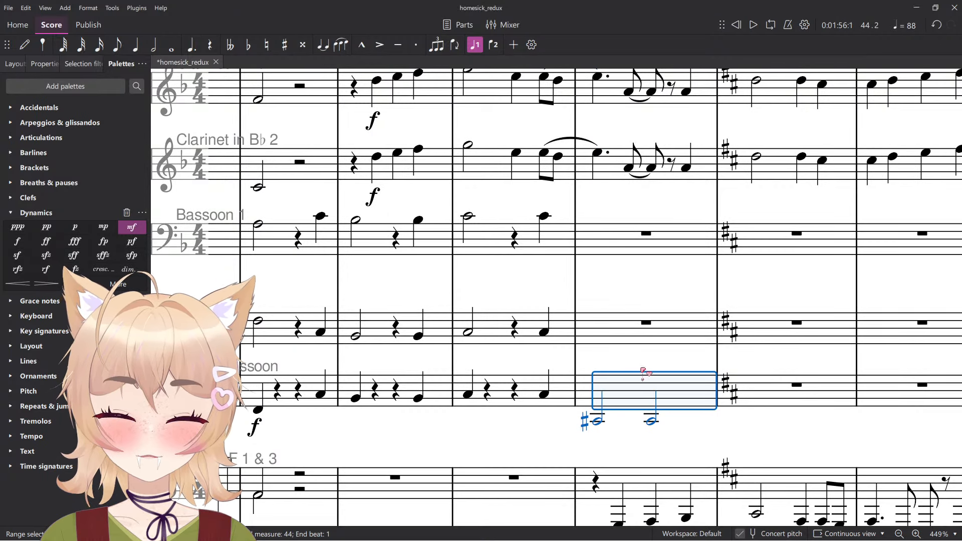
pyautogui.press('Escape')
pyautogui.press('space')
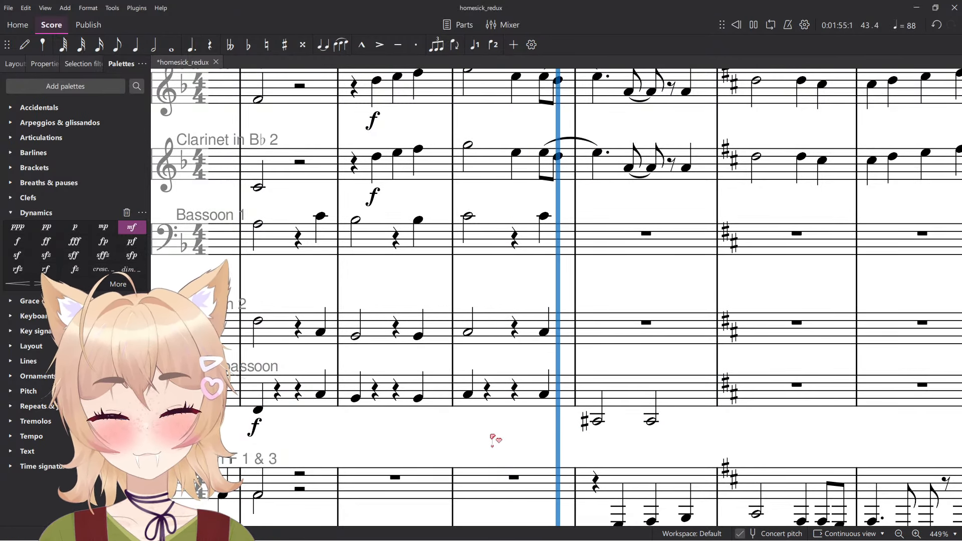
pyautogui.press('space')
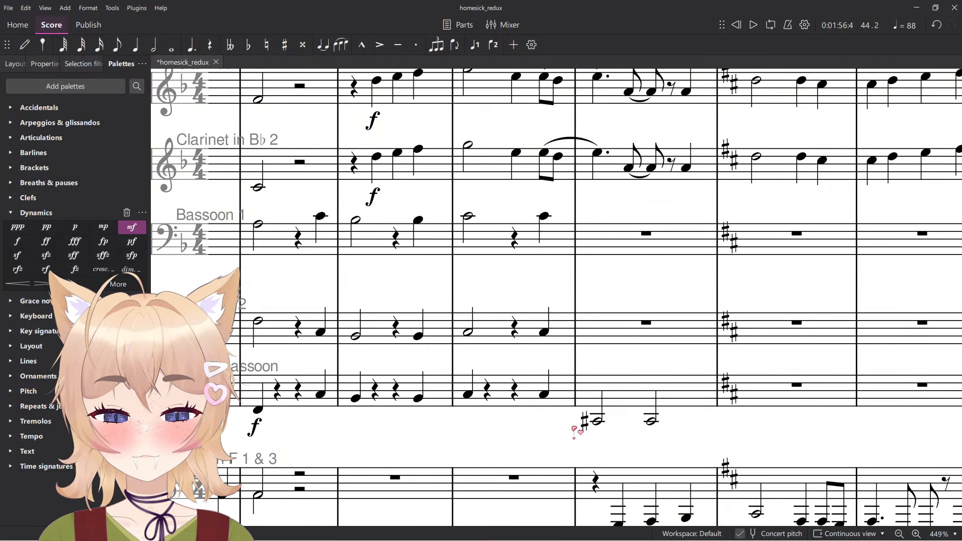
# Return the Contrabassoon's bar 44 notes to the higher octave and copy them to Bassoon 2, and to Bassoon 1 an octave higher.
pyautogui.click(637, 400)
pyautogui.click(612, 329)
pyautogui.hotkey('ctrl', 'v')
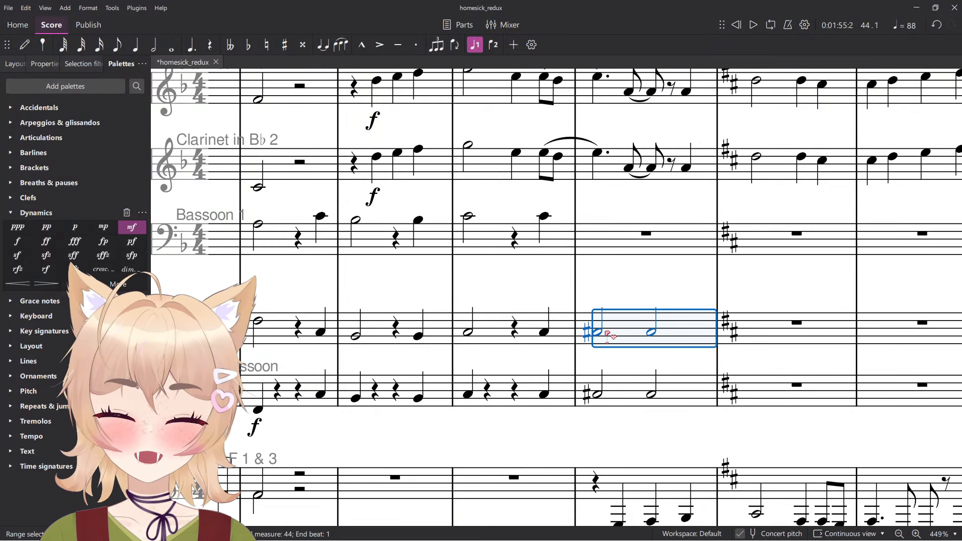
pyautogui.click(611, 239)
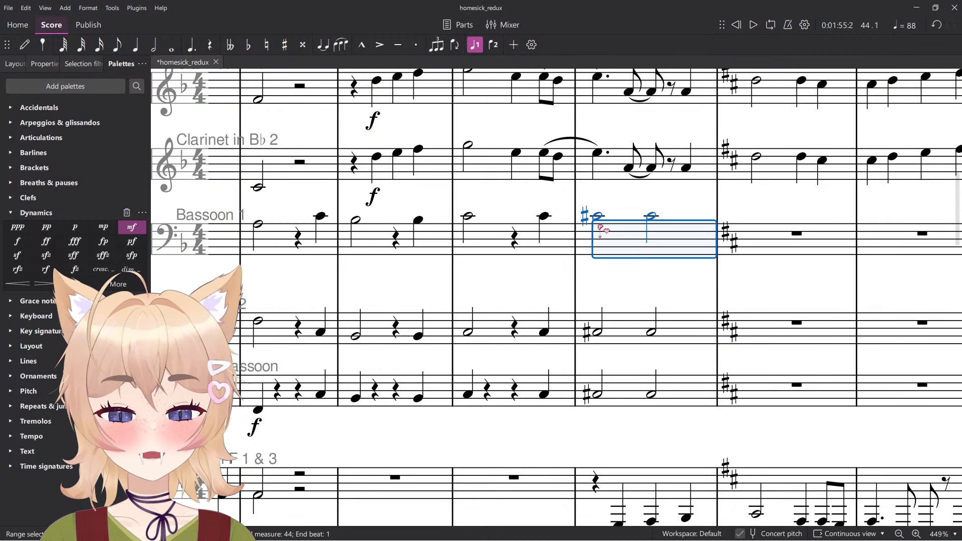
pyautogui.click(622, 277)
# Enter a half note E in Oboe 2 and a half note G in Oboe 1 at the start of bar 43, and play them back.
pyautogui.scroll(5, 650, 324)
pyautogui.scroll(-1, 559, 287)
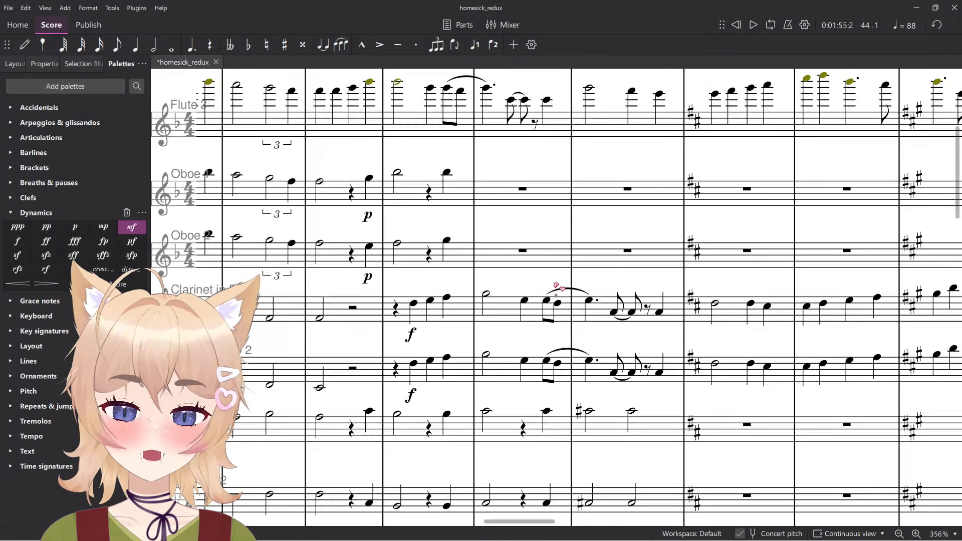
pyautogui.click(448, 241)
pyautogui.scroll(-3, 462, 247)
pyautogui.scroll(-5, 499, 253)
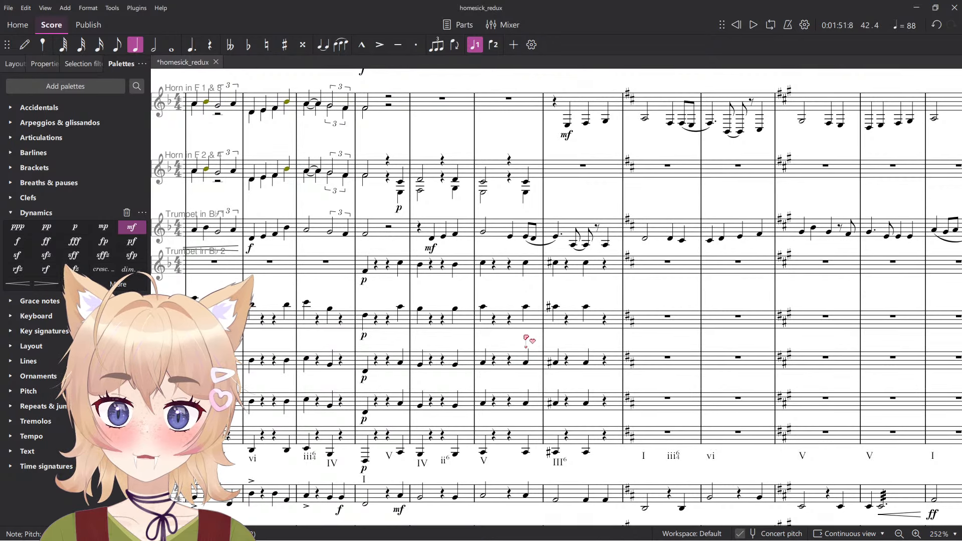
pyautogui.scroll(5, 526, 341)
pyautogui.scroll(3, 489, 343)
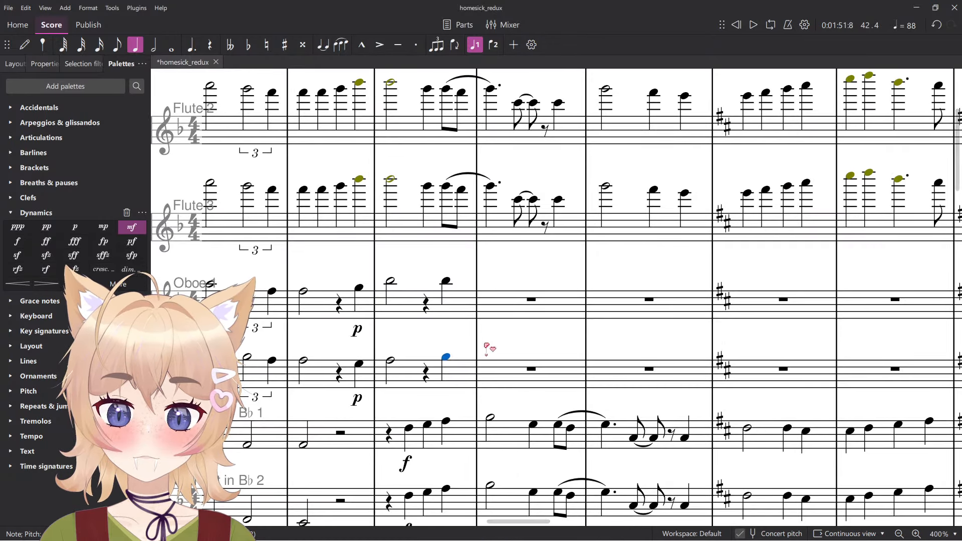
pyautogui.press('n')
pyautogui.scroll(2, 497, 362)
pyautogui.click(488, 359)
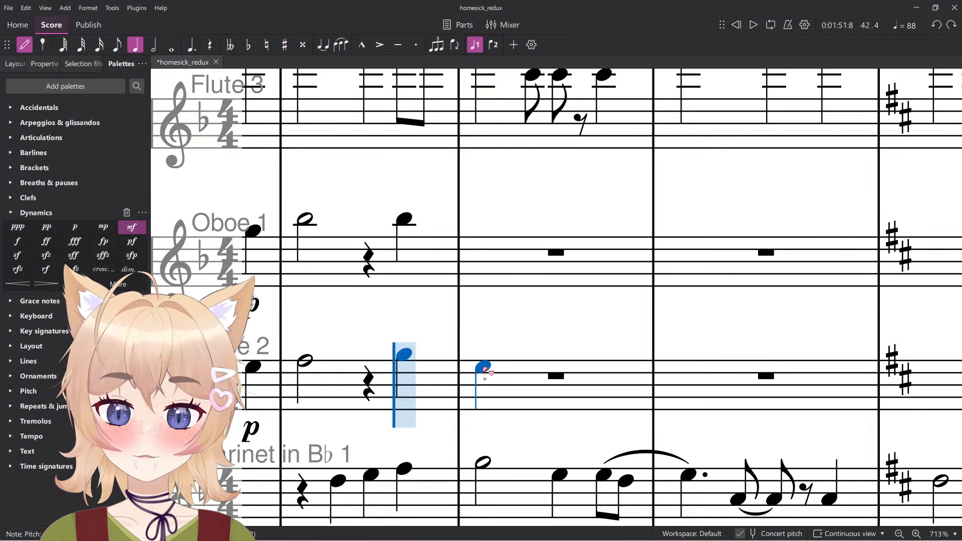
pyautogui.click(480, 236)
pyautogui.scroll(-5, 489, 265)
pyautogui.press('Escape')
pyautogui.press('6')
pyautogui.press('space')
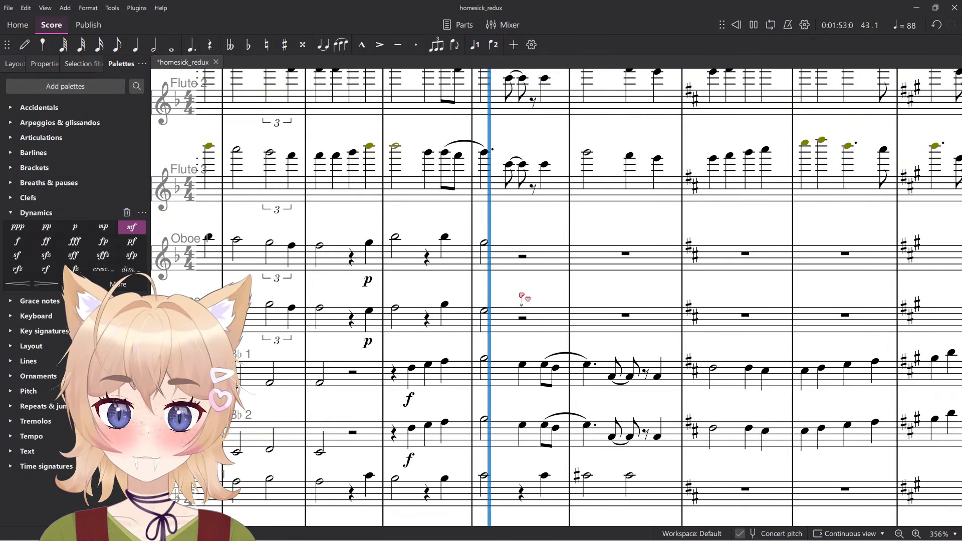
pyautogui.press('space')
# Add quarter notes on beat 4 of bar 43, E in Oboe 2 and G in Oboe 1.
pyautogui.press('n')
pyautogui.press('5')
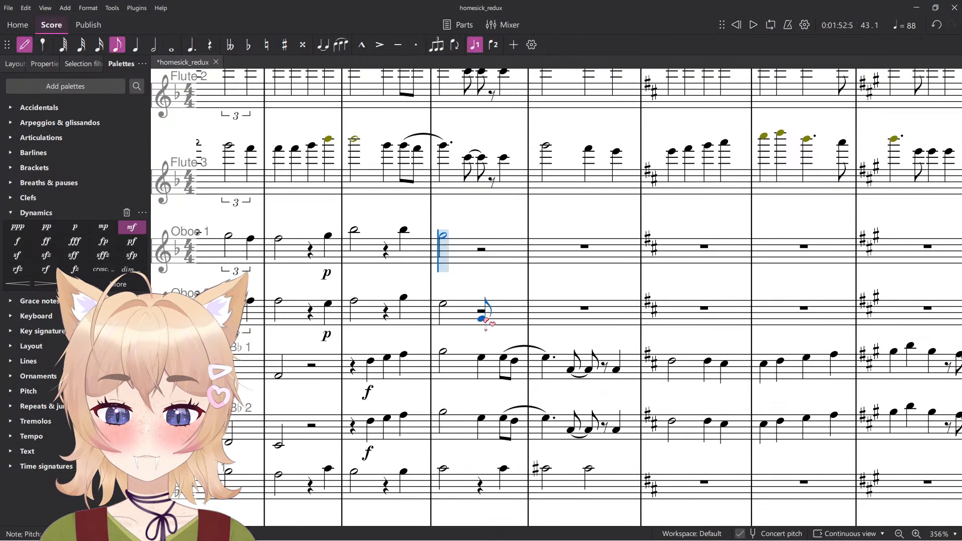
pyautogui.scroll(-4, 501, 291)
pyautogui.click(505, 311)
pyautogui.scroll(-6, 509, 311)
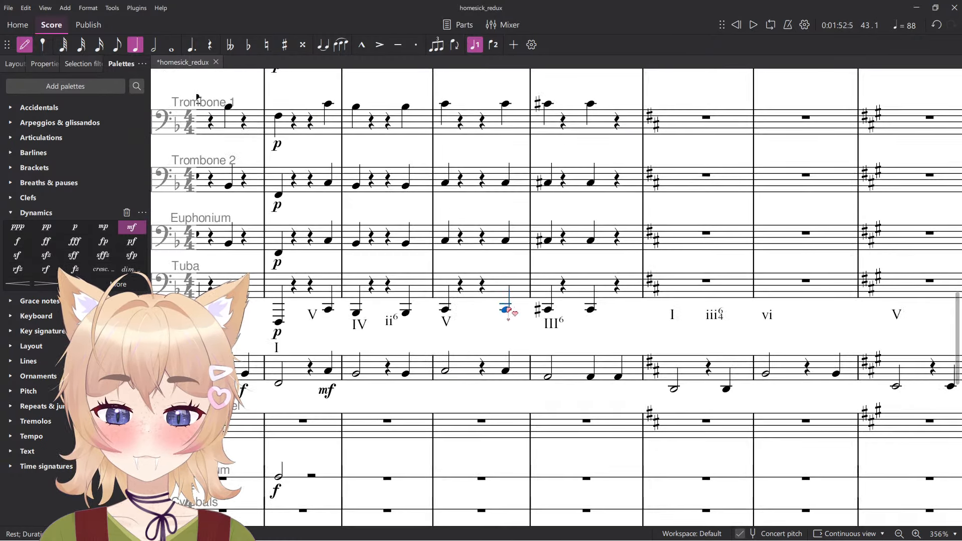
pyautogui.scroll(19, 511, 259)
pyautogui.keyDown('ctrl'); pyautogui.scroll(5, 510, 377); pyautogui.keyUp('ctrl')
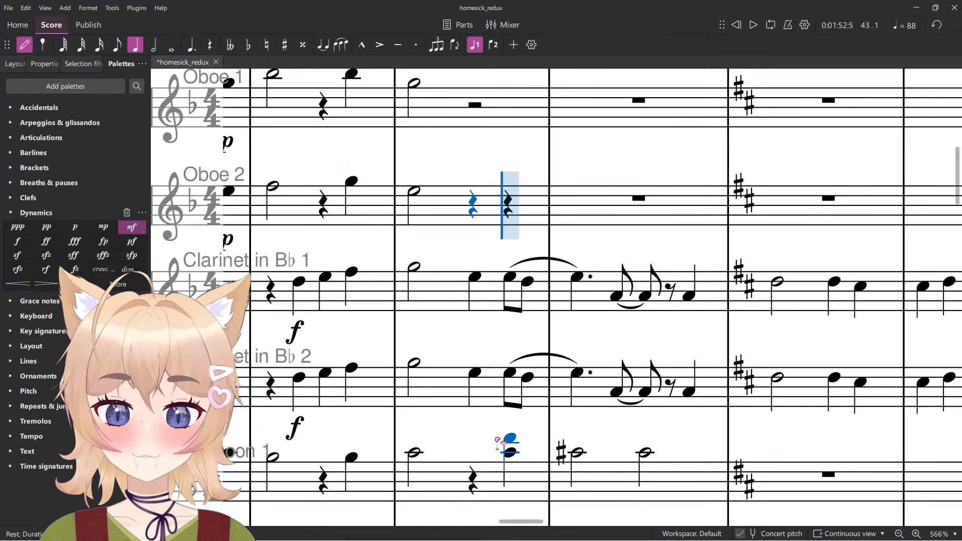
pyautogui.scroll(2, 507, 301)
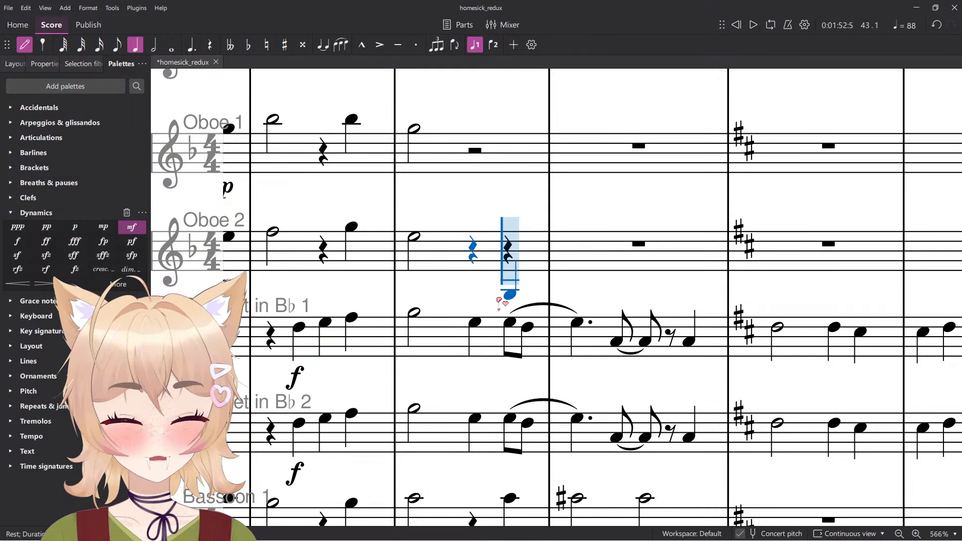
pyautogui.keyDown('ctrl'); pyautogui.scroll(5, 516, 286); pyautogui.keyUp('ctrl')
pyautogui.click(519, 392)
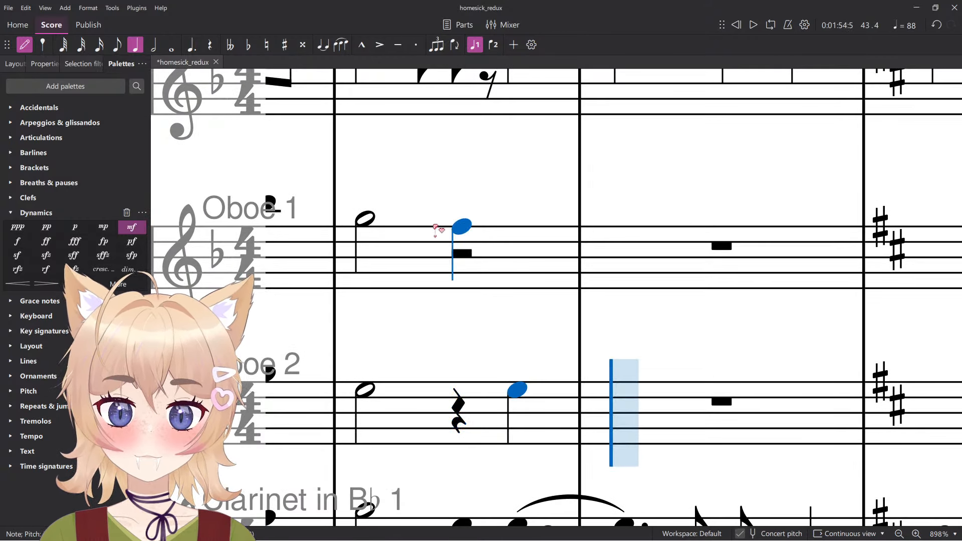
pyautogui.click(518, 218)
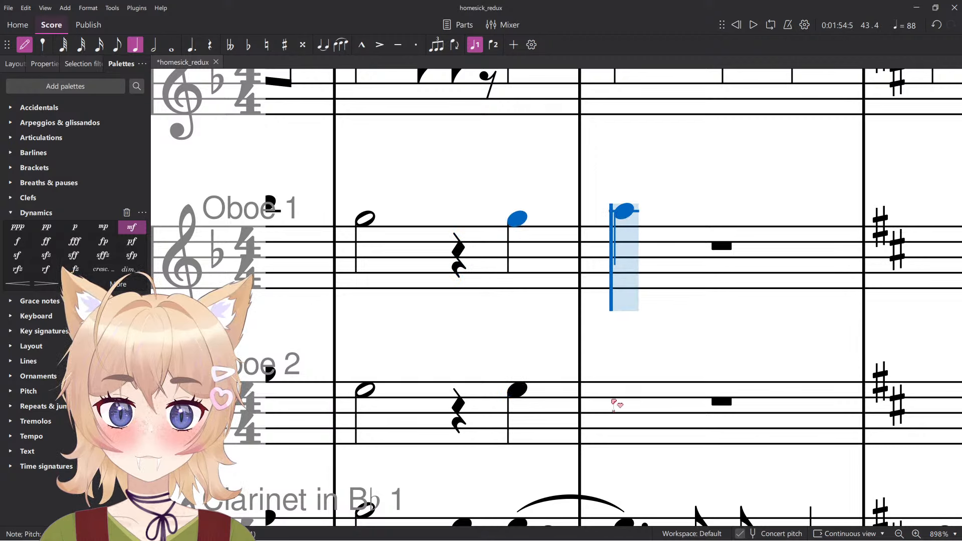
# Enter half notes on beats 1 and 3 of bar 44, A in Oboe 1 and E in Oboe 2, and play the bar back.
pyautogui.press('6')
pyautogui.click(616, 401)
pyautogui.press('Escape')
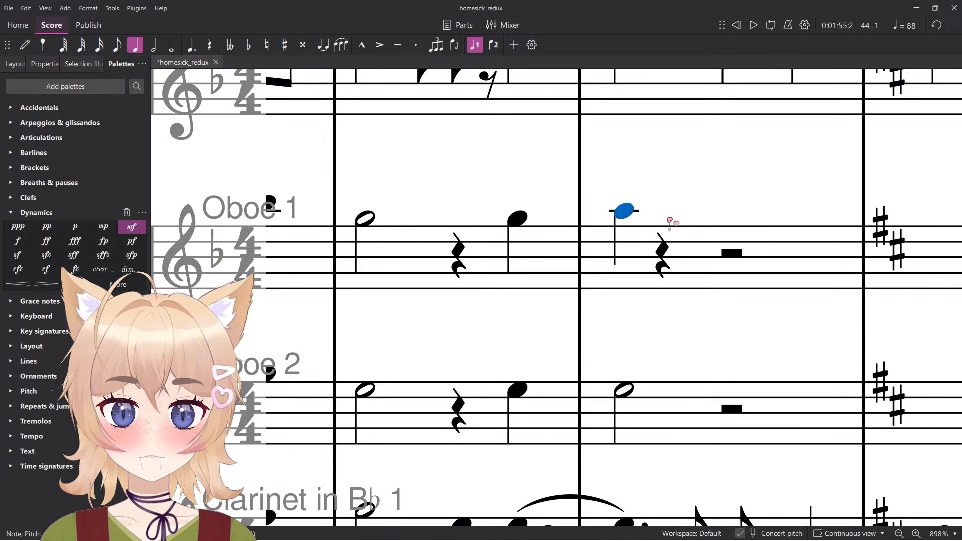
pyautogui.press('n')
pyautogui.click(625, 211)
pyautogui.click(733, 212)
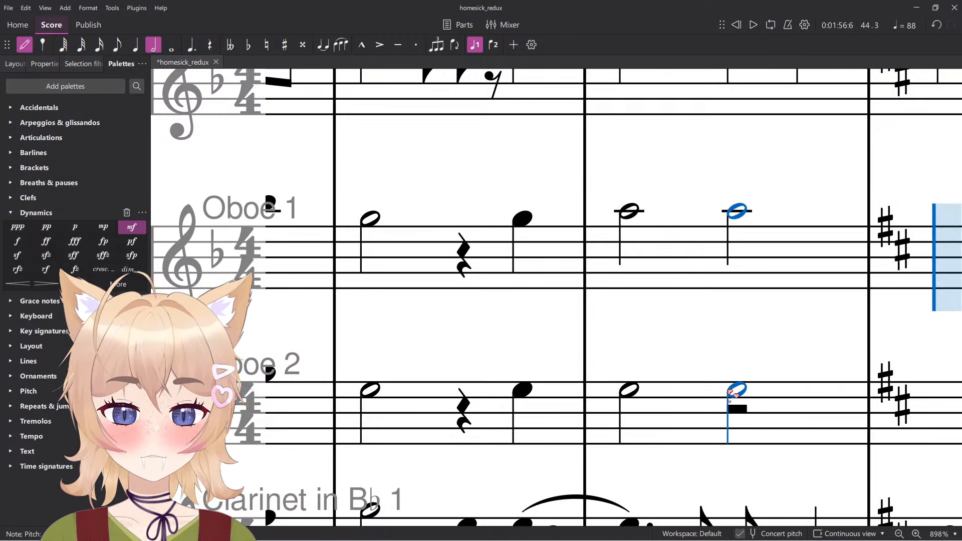
pyautogui.click(733, 390)
pyautogui.press('Escape')
pyautogui.scroll(-11, 708, 375)
pyautogui.press('space')
pyautogui.scroll(-6, 732, 345)
pyautogui.scroll(-2, 722, 334)
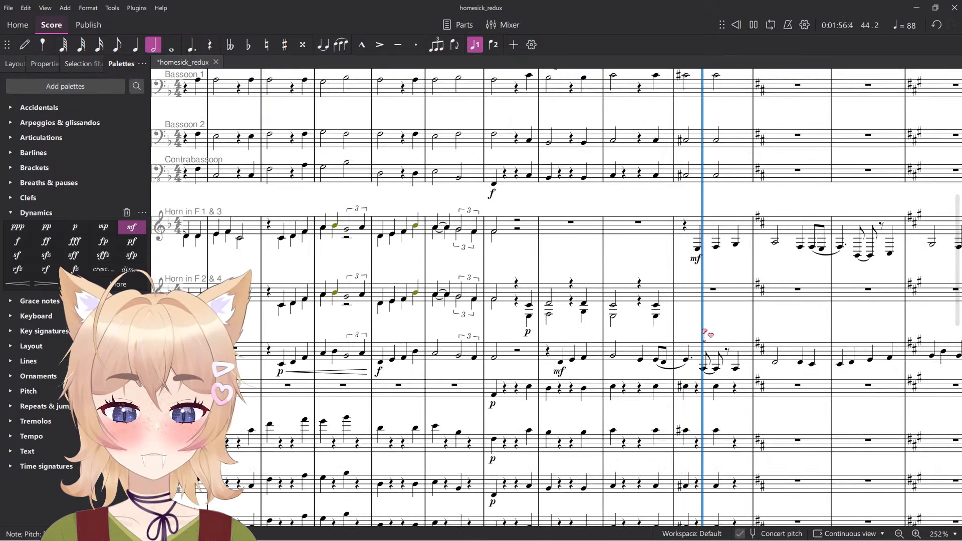
pyautogui.press('space')
# Enter E half notes on beats 1 and 3 of bar 44 in voice 2 of the Horn in F 2 & 4 staff.
pyautogui.scroll(2, 694, 321)
pyautogui.click(623, 331)
pyautogui.press('n')
pyautogui.scroll(1, 686, 344)
pyautogui.moveTo(686, 346); pyautogui.dragTo(521, 390)
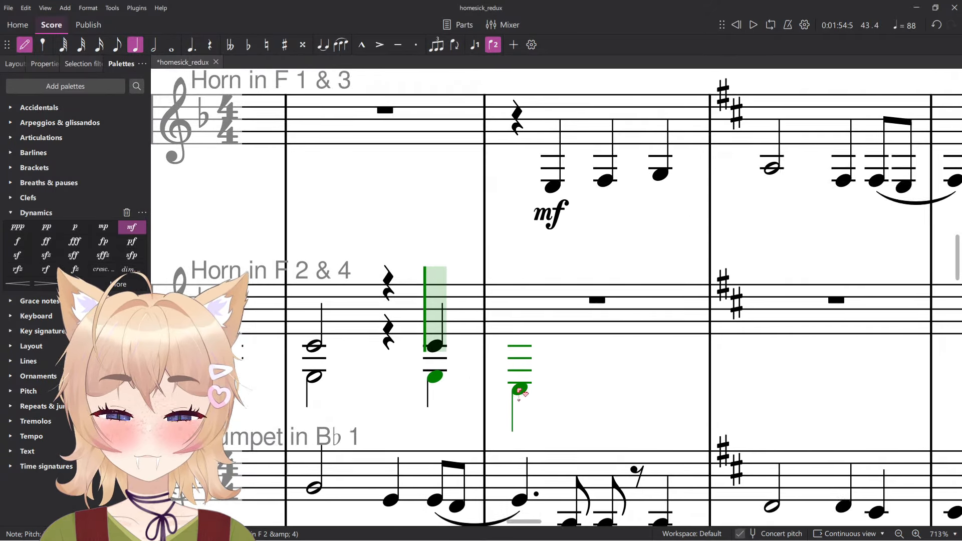
pyautogui.press('6')
pyautogui.click(519, 378)
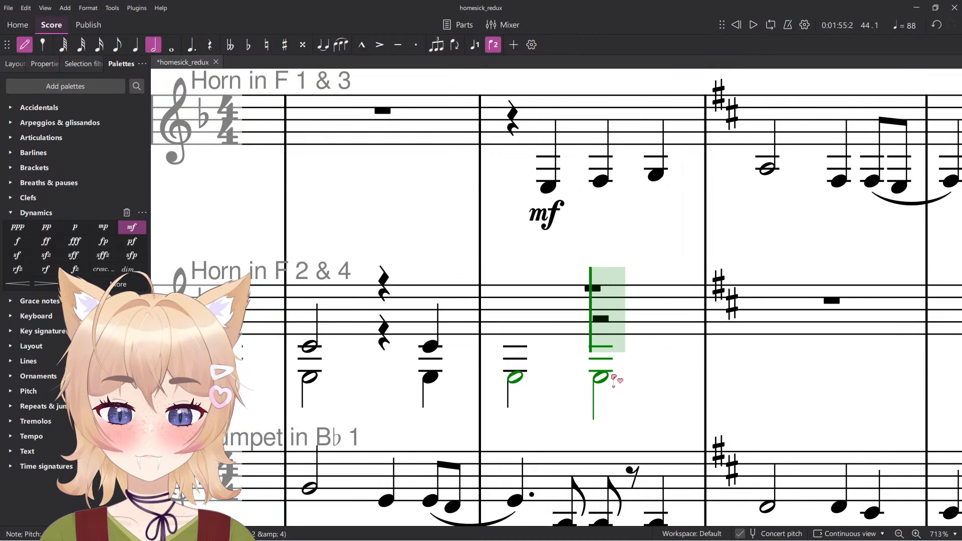
pyautogui.click(613, 377)
# Add C♯ half notes on beats 1 and 3 of bar 44 in voice 1 of Horn in F 2 & 4 and lower them to A.
pyautogui.hotkey('ctrl', 'alt', '1')
pyautogui.click(516, 348)
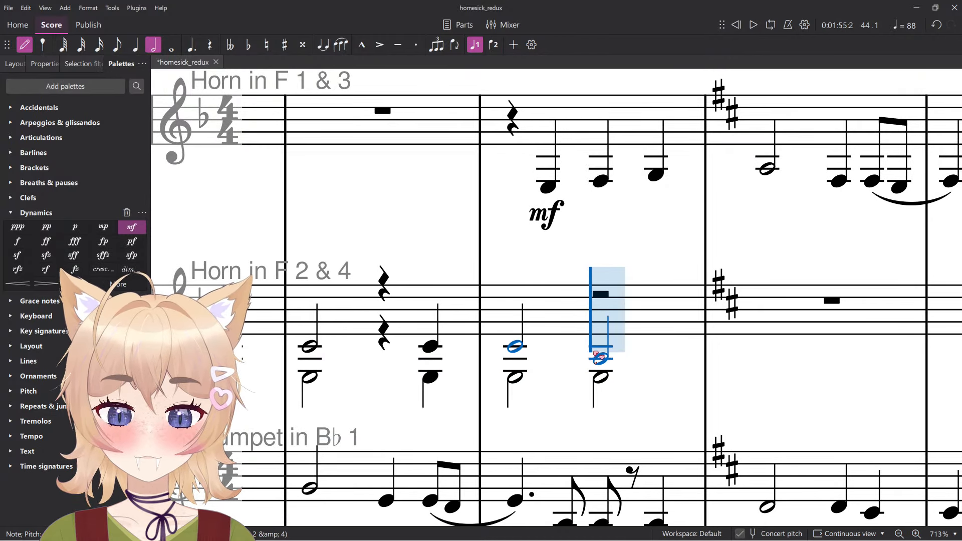
pyautogui.press('Up')
pyautogui.click(610, 350)
pyautogui.press('Escape')
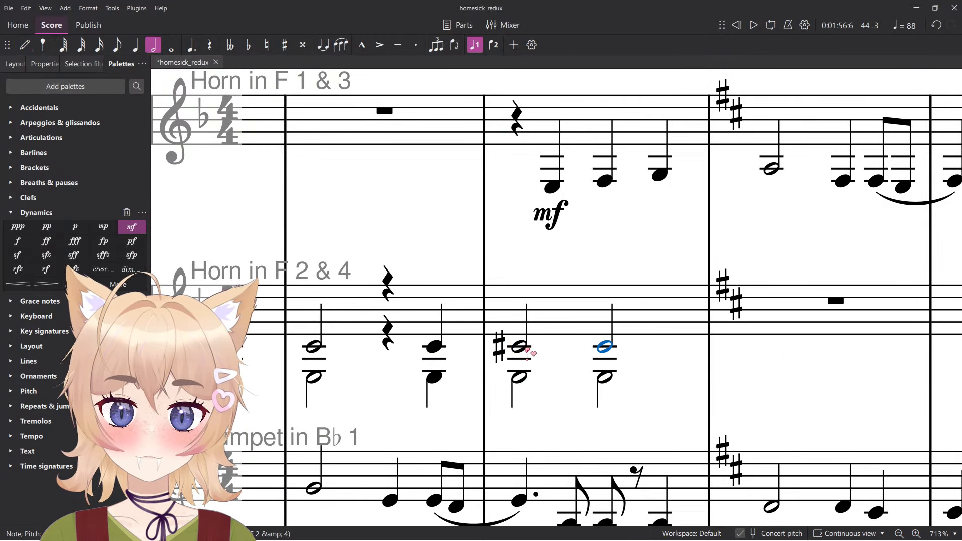
pyautogui.press('Down')
pyautogui.press('Down')
pyautogui.press('Down')
pyautogui.press('Down')
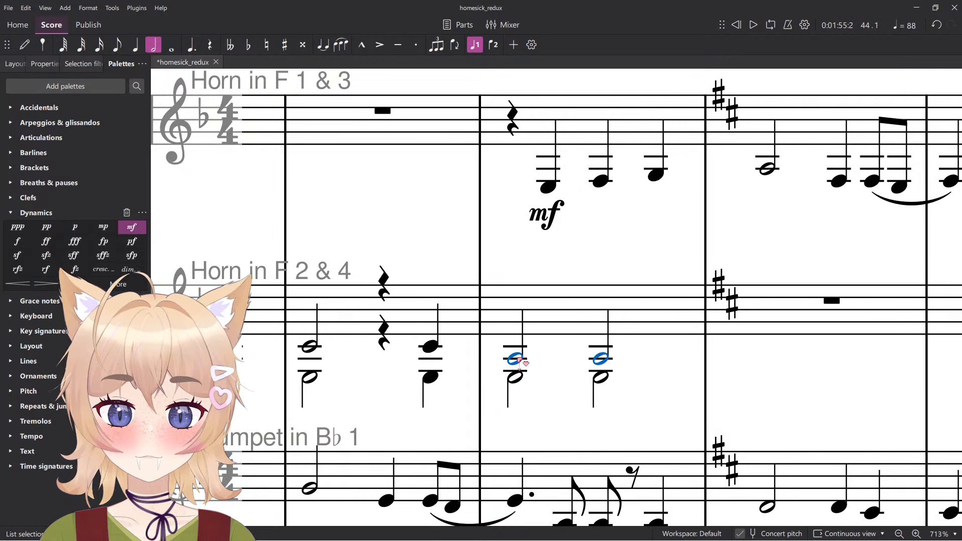
# Play back bars 43 to 45 and review how the woodwind and brass accompaniment fits together.
pyautogui.scroll(-5, 454, 369)
pyautogui.click(376, 357)
pyautogui.press('space')
pyautogui.scroll(-5, 404, 377)
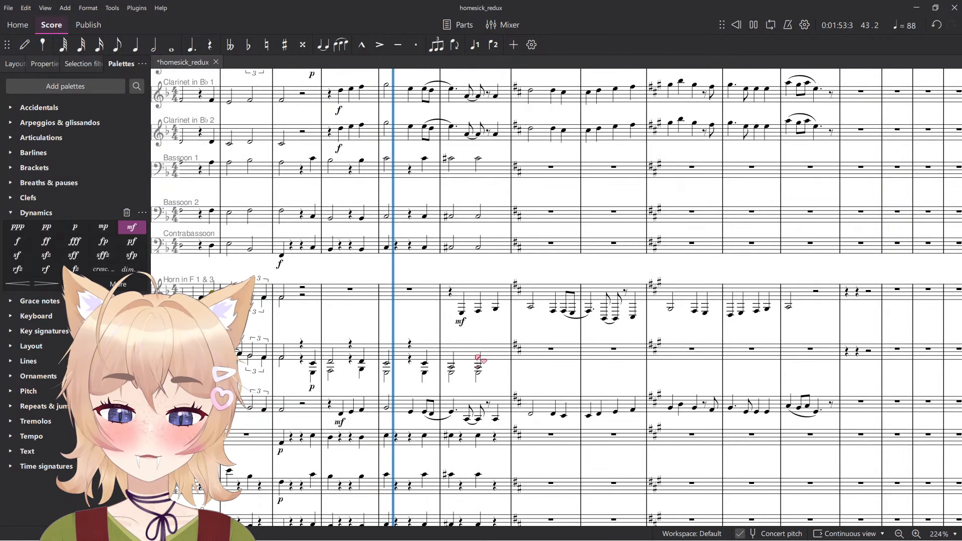
pyautogui.scroll(-10, 553, 259)
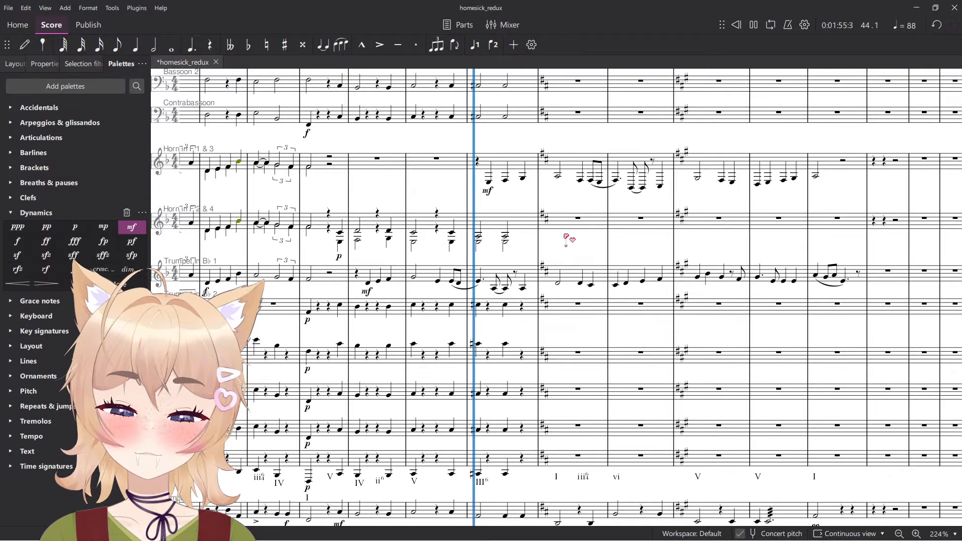
pyautogui.scroll(10, 482, 457)
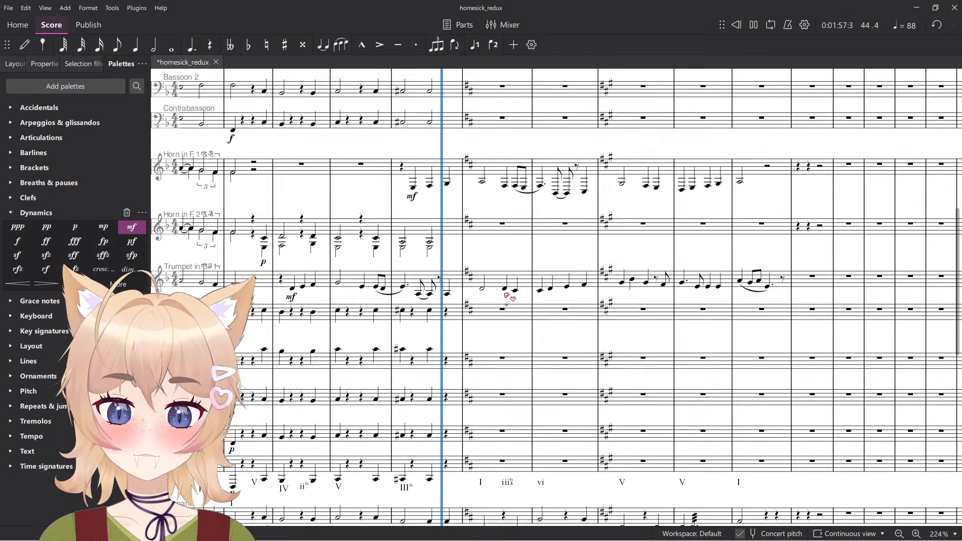
pyautogui.press('space')
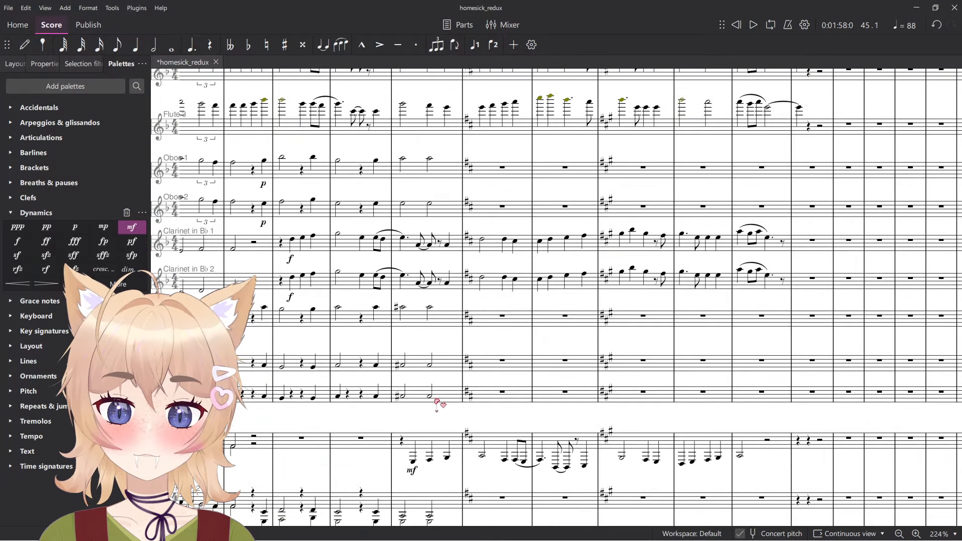
pyautogui.press('space')
pyautogui.scroll(-4, 426, 407)
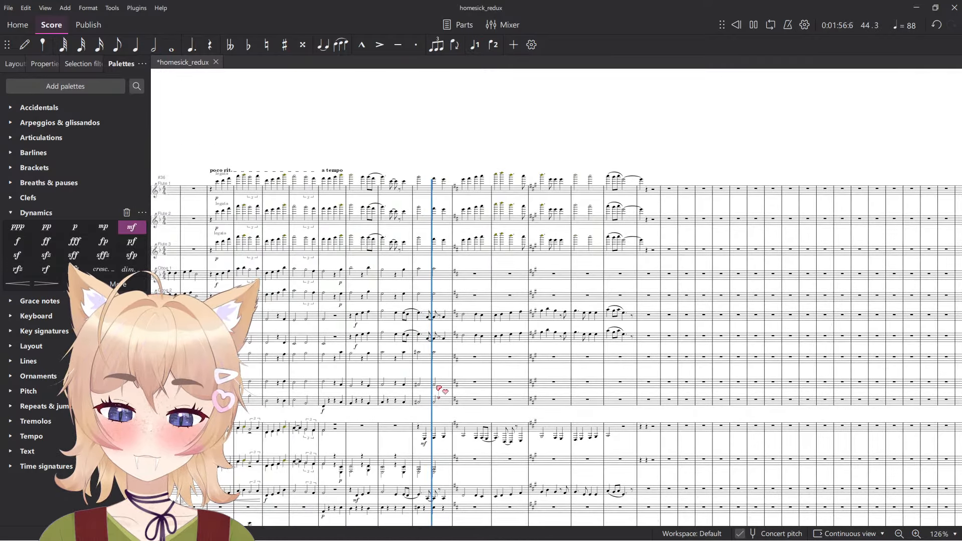
pyautogui.press('space')
pyautogui.scroll(4, 451, 351)
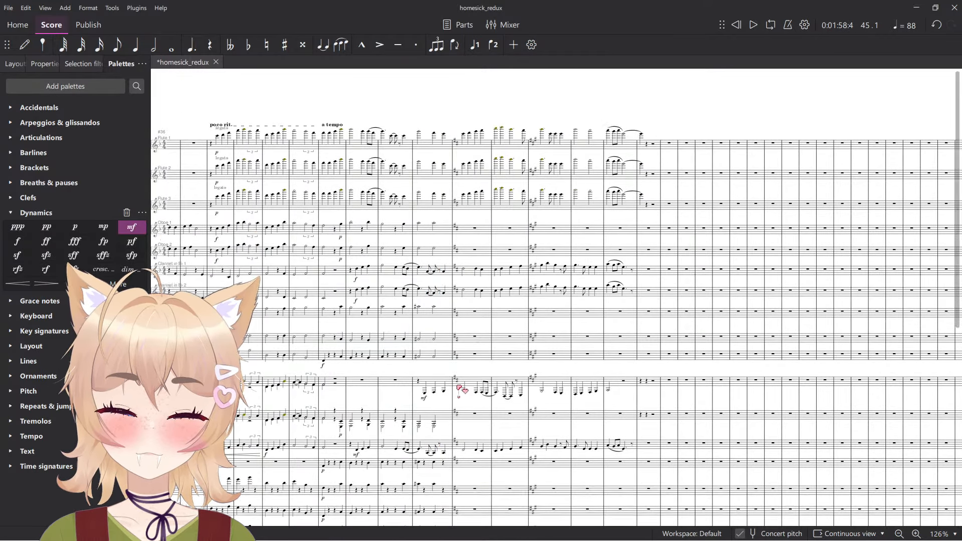
# Enter D quarter notes on beat 1 of bar 45 in Tuba, Euphonium, Trombone 2, Trombone 1 and Trumpet in B♭ 2.
pyautogui.click(439, 344)
pyautogui.scroll(3, 448, 297)
pyautogui.press('n')
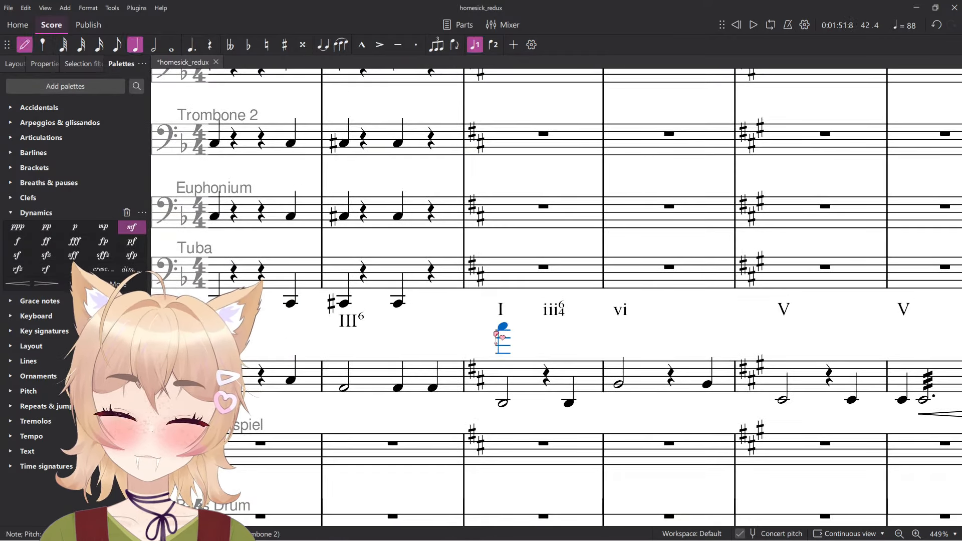
pyautogui.click(503, 304)
pyautogui.scroll(3, 502, 351)
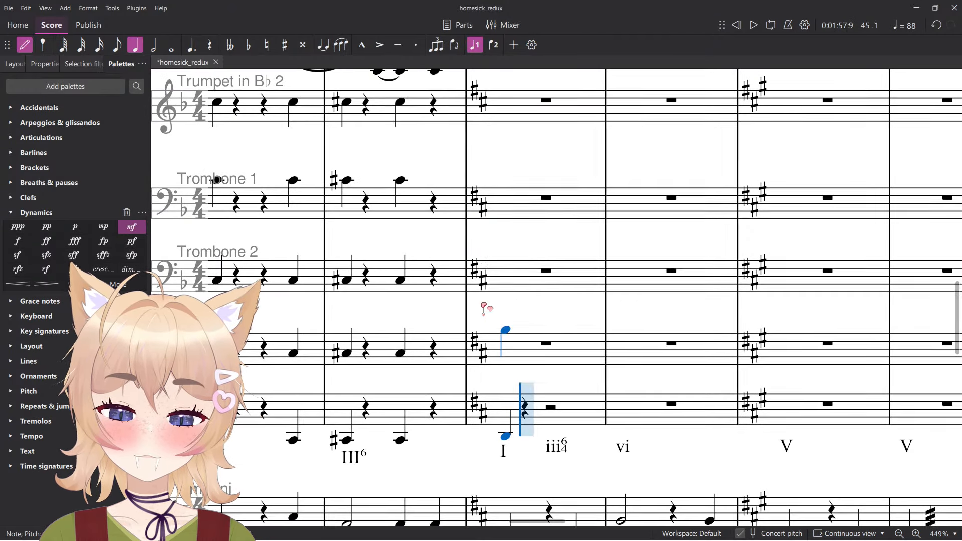
pyautogui.click(506, 349)
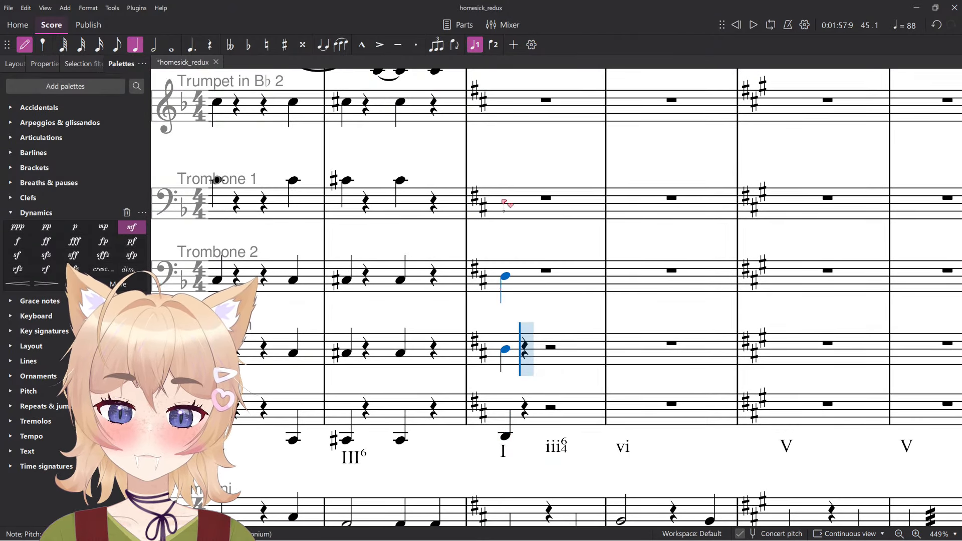
pyautogui.click(506, 178)
pyautogui.click(506, 94)
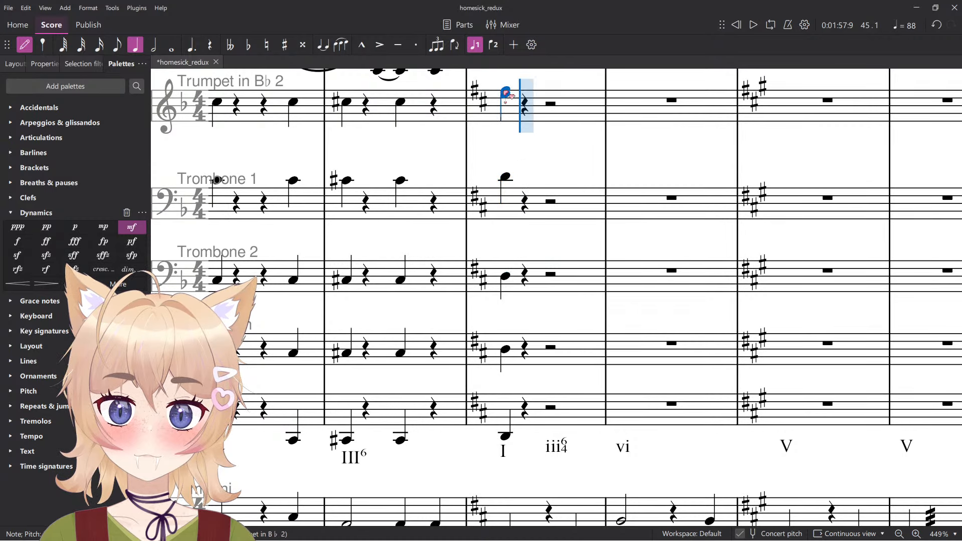
# Lower the Trumpet in B♭ 2 part in bars 41 to 45 by an octave and check it by ear.
pyautogui.keyDown('ctrl'); pyautogui.scroll(-2, 508, 145); pyautogui.keyUp('ctrl')
pyautogui.scroll(6, 509, 301)
pyautogui.press('Escape')
pyautogui.moveTo(505, 328); pyautogui.dragTo(701, 273)
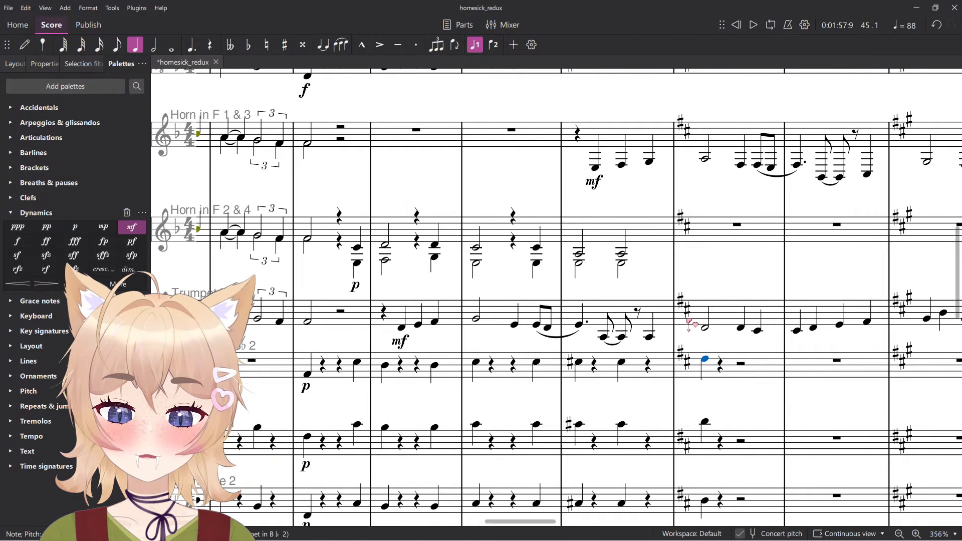
pyautogui.click(677, 370)
pyautogui.keyDown('shift'); pyautogui.click(310, 374); pyautogui.keyUp('shift')
pyautogui.press('space')
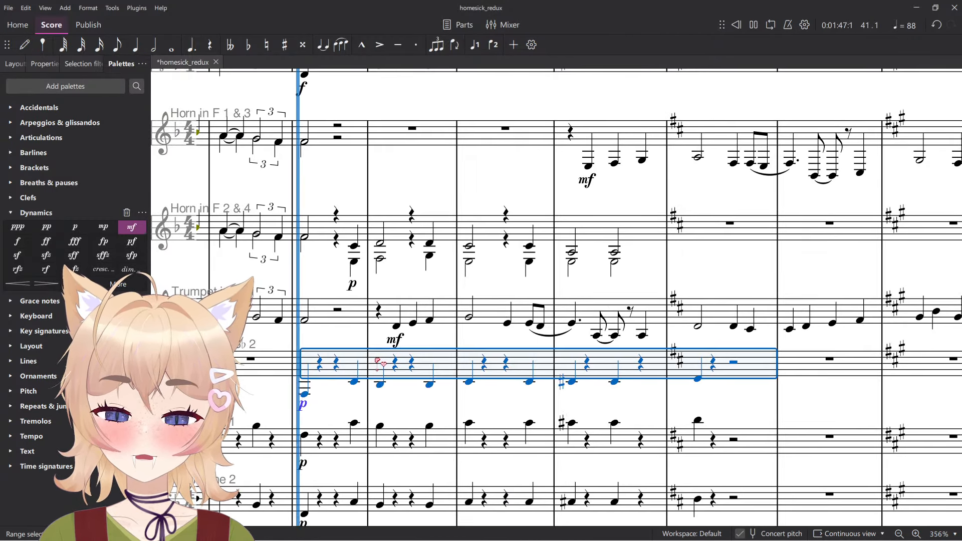
pyautogui.keyDown('ctrl'); pyautogui.scroll(-3, 539, 370); pyautogui.keyUp('ctrl')
pyautogui.keyDown('ctrl'); pyautogui.scroll(4, 539, 370); pyautogui.keyUp('ctrl')
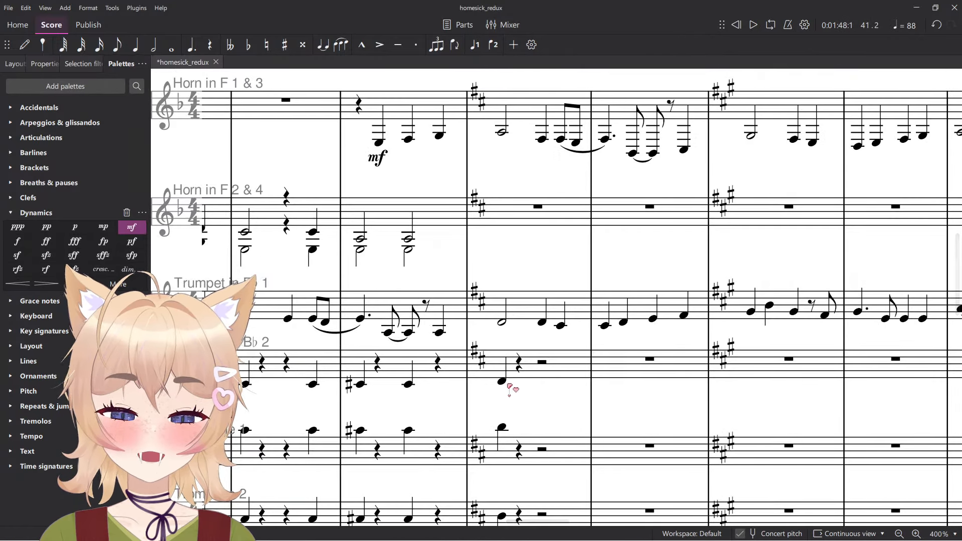
pyautogui.click(515, 378)
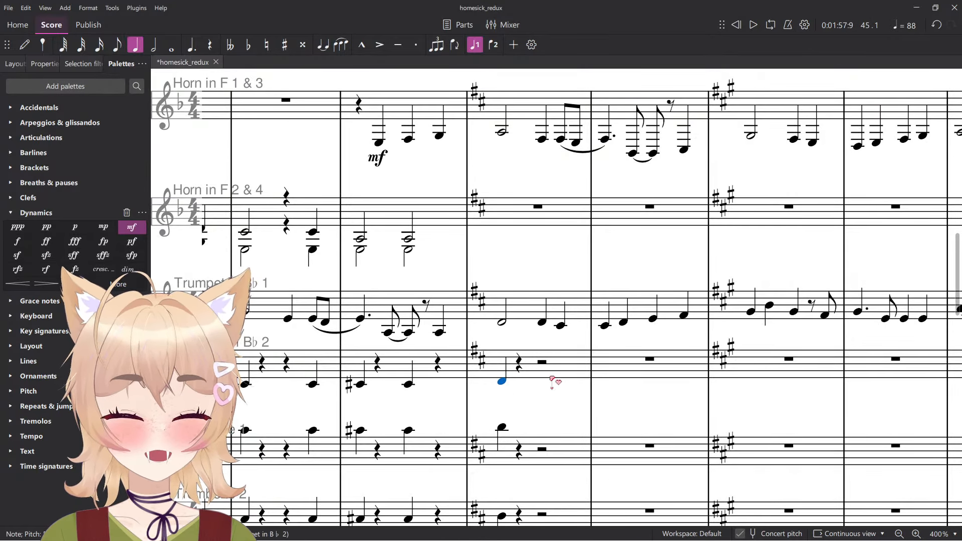
pyautogui.keyDown('ctrl'); pyautogui.scroll(-2, 553, 382); pyautogui.keyUp('ctrl')
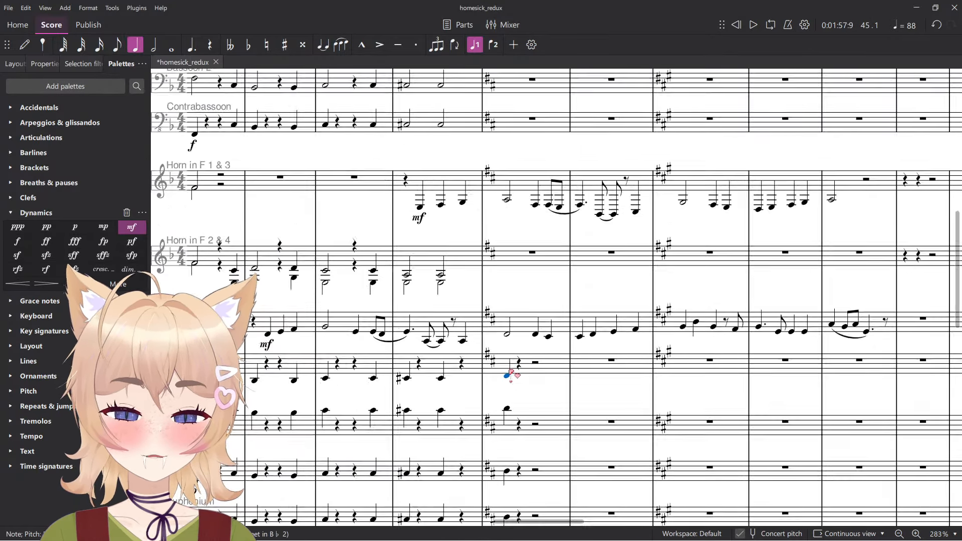
# Enter D quarter notes on beat 1 of bar 45 in Contrabassoon, Bassoon 2 and Bassoon 1.
pyautogui.scroll(3, 510, 365)
pyautogui.keyDown('ctrl'); pyautogui.scroll(5, 450, 449); pyautogui.keyUp('ctrl')
pyautogui.press('n')
pyautogui.press('5')
pyautogui.click(555, 440)
pyautogui.click(564, 371)
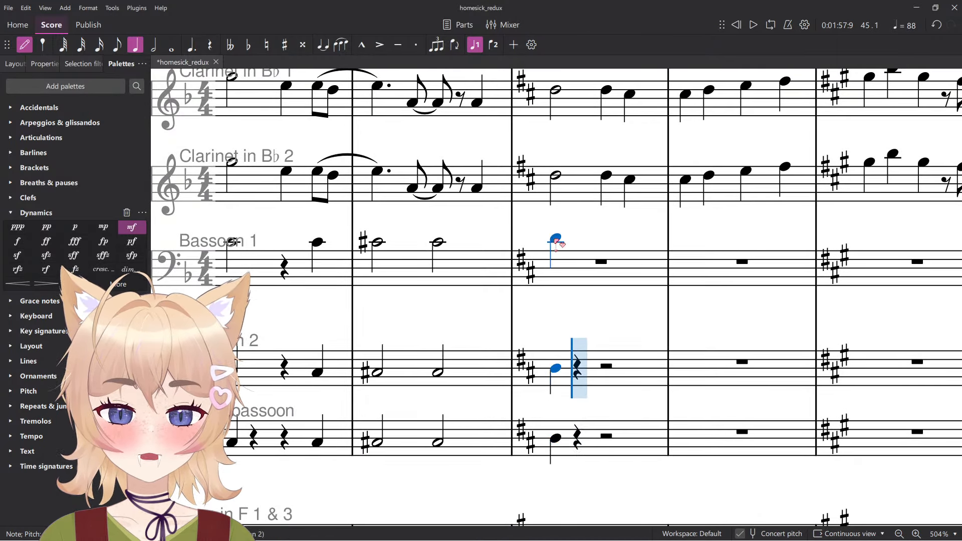
pyautogui.click(573, 267)
pyautogui.scroll(4, 566, 280)
pyautogui.keyDown('ctrl'); pyautogui.scroll(-1, 572, 284); pyautogui.keyUp('ctrl')
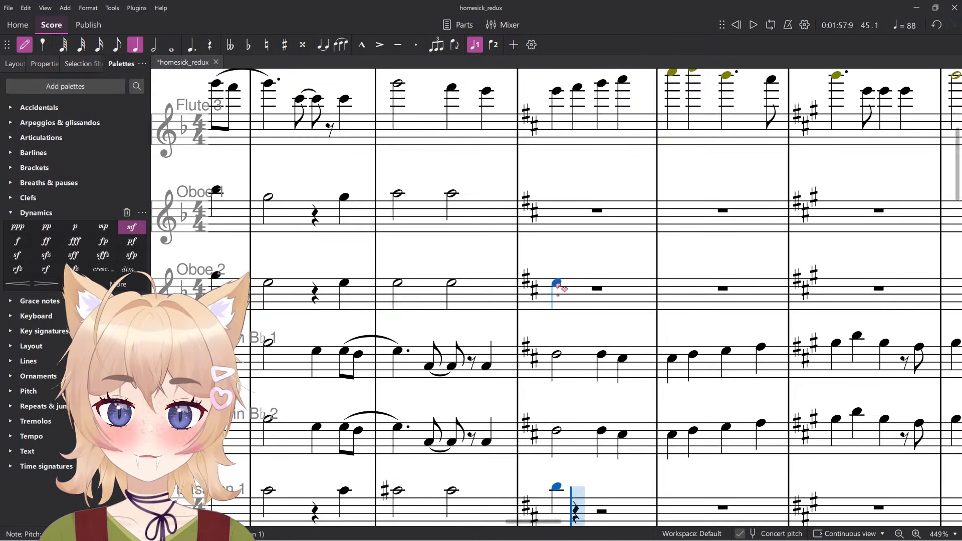
# Enter half notes on beat 1 of bar 45, D in Oboe 2 and A in Oboe 1, and play the bar back.
pyautogui.press('6')
pyautogui.click(557, 288)
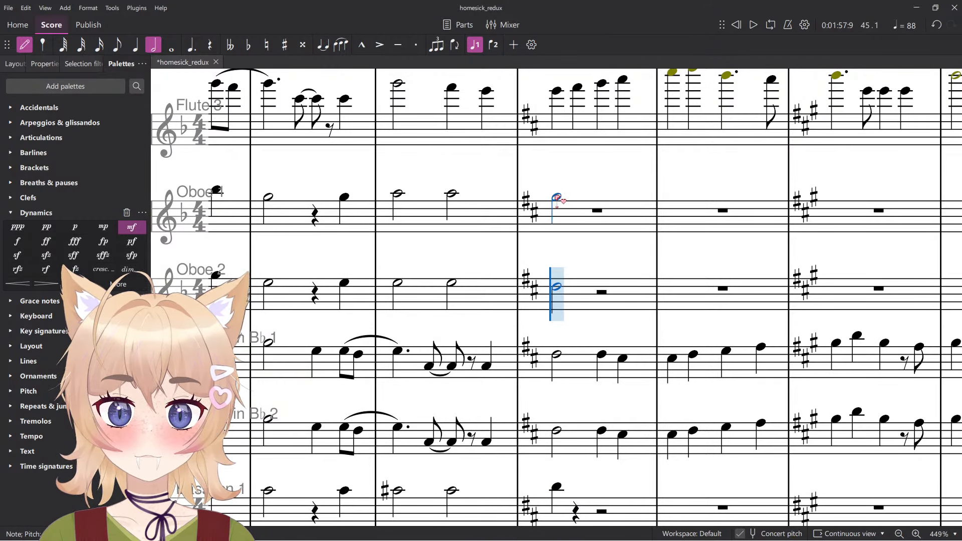
pyautogui.press('Escape')
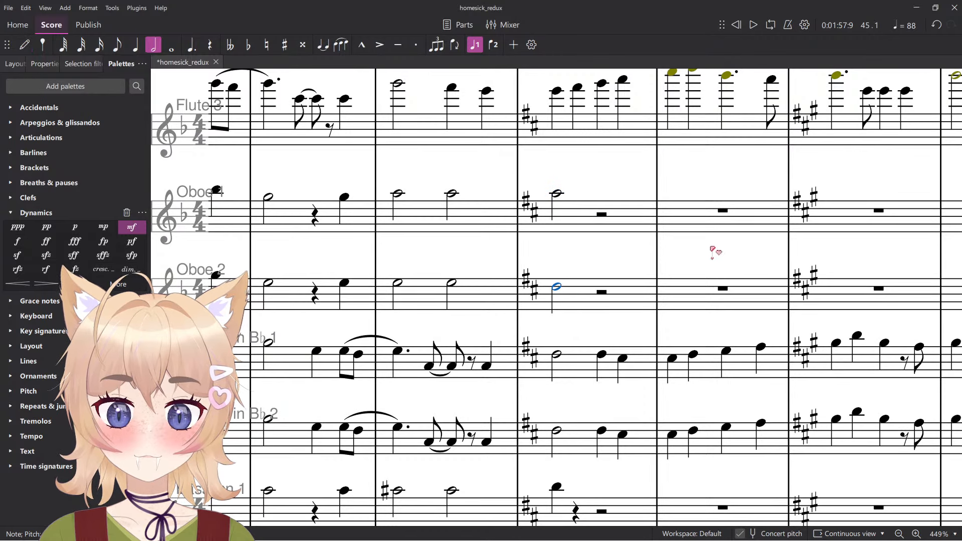
pyautogui.press('space')
pyautogui.keyDown('ctrl'); pyautogui.scroll(-4, 649, 271); pyautogui.keyUp('ctrl')
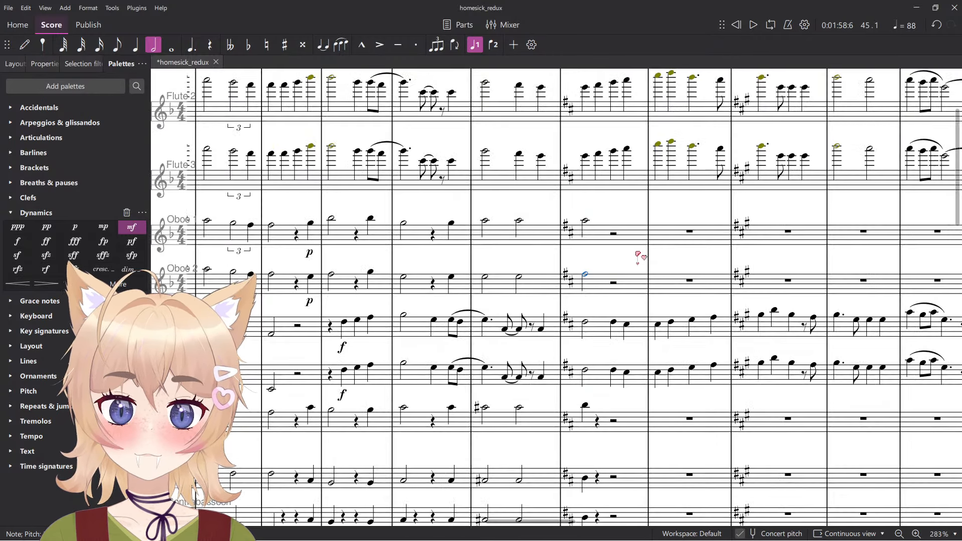
pyautogui.press('space')
# Add quarter notes on beat 4 of bar 45, E in Oboe 2 and A in Oboe 1, each after a quarter rest.
pyautogui.press('n')
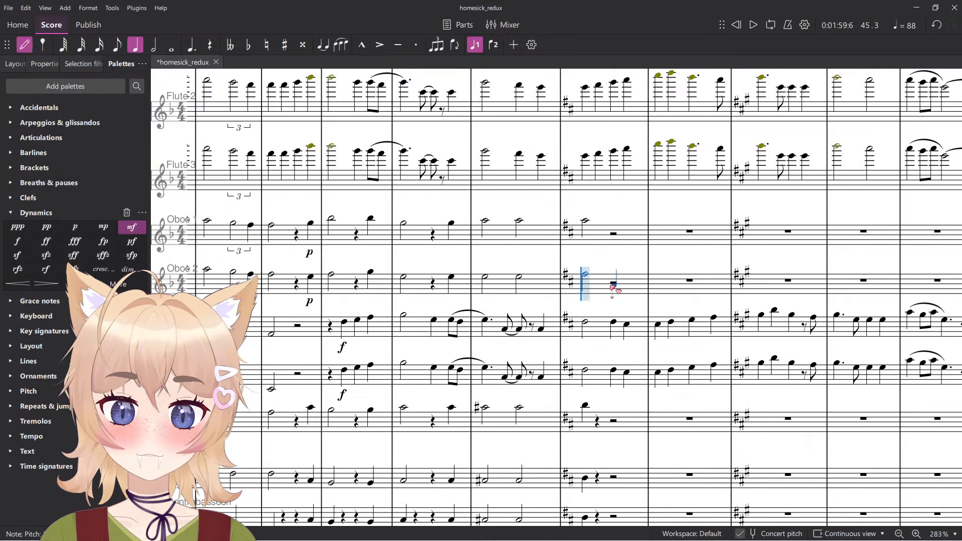
pyautogui.keyDown('ctrl'); pyautogui.scroll(6, 638, 257); pyautogui.keyUp('ctrl')
pyautogui.click(589, 294)
pyautogui.press('Delete')
pyautogui.click(617, 293)
pyautogui.click(588, 194)
pyautogui.press('Delete')
pyautogui.click(615, 185)
pyautogui.keyDown('ctrl'); pyautogui.scroll(-6, 606, 245); pyautogui.keyUp('ctrl')
pyautogui.keyDown('ctrl'); pyautogui.scroll(7, 610, 318); pyautogui.keyUp('ctrl')
pyautogui.click(586, 444)
pyautogui.press('Delete')
# Enter C♯ quarter notes on beat 4 of bar 45 in the Euphonium and Tuba, leaving beat 3 as a rest.
pyautogui.keyDown('ctrl'); pyautogui.scroll(-8, 621, 446); pyautogui.keyUp('ctrl')
pyautogui.keyDown('ctrl'); pyautogui.scroll(4, 634, 413); pyautogui.keyUp('ctrl')
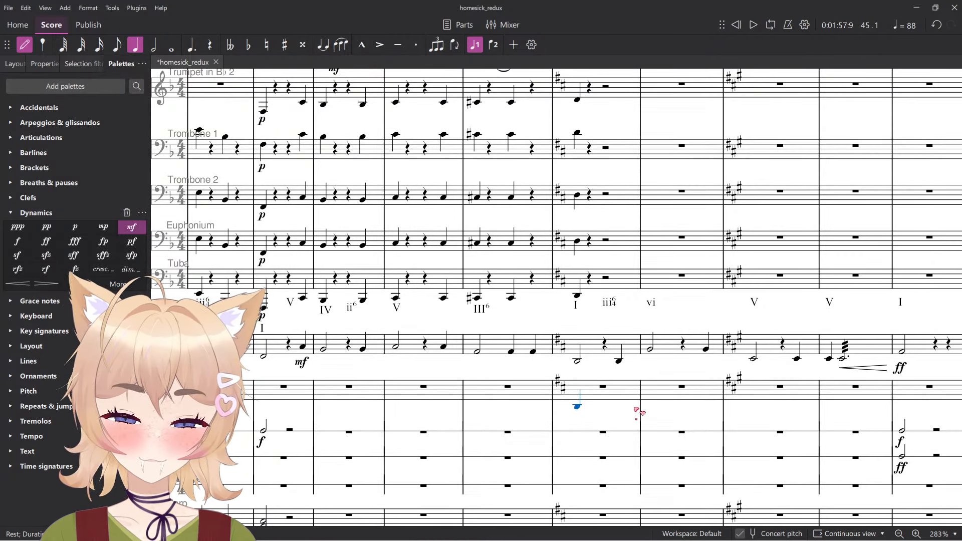
pyautogui.keyDown('ctrl'); pyautogui.scroll(4, 595, 425); pyautogui.keyUp('ctrl')
pyautogui.scroll(5, 630, 366)
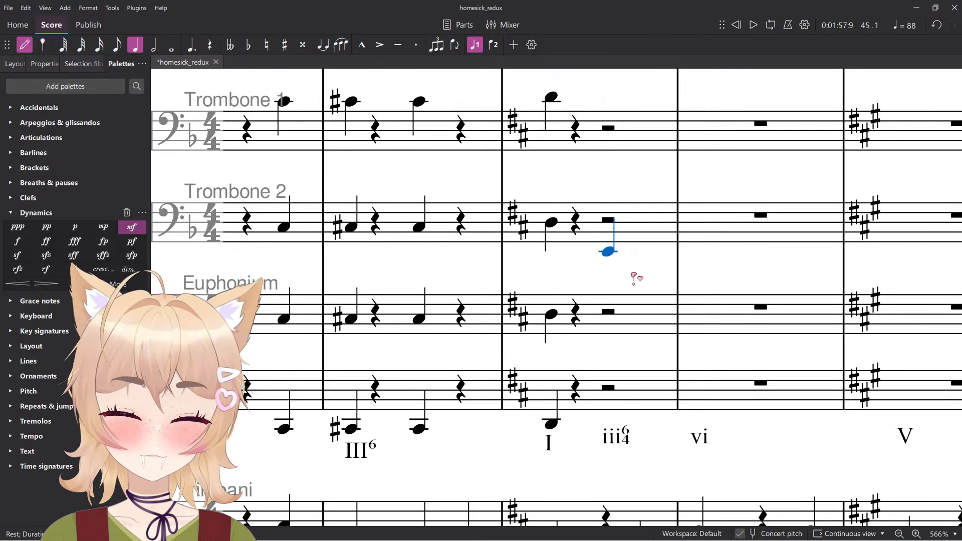
pyautogui.click(633, 324)
pyautogui.click(635, 427)
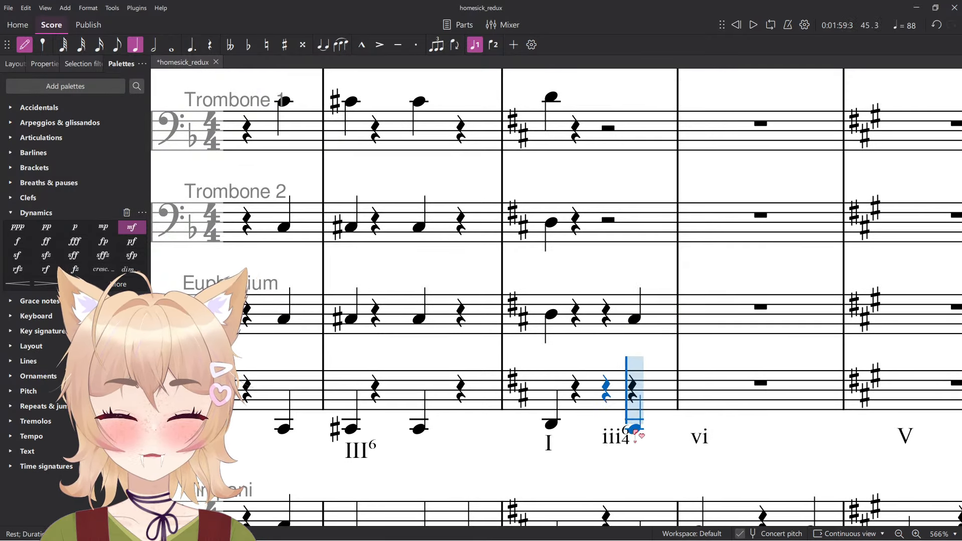
pyautogui.scroll(2, 637, 383)
pyautogui.click(646, 323)
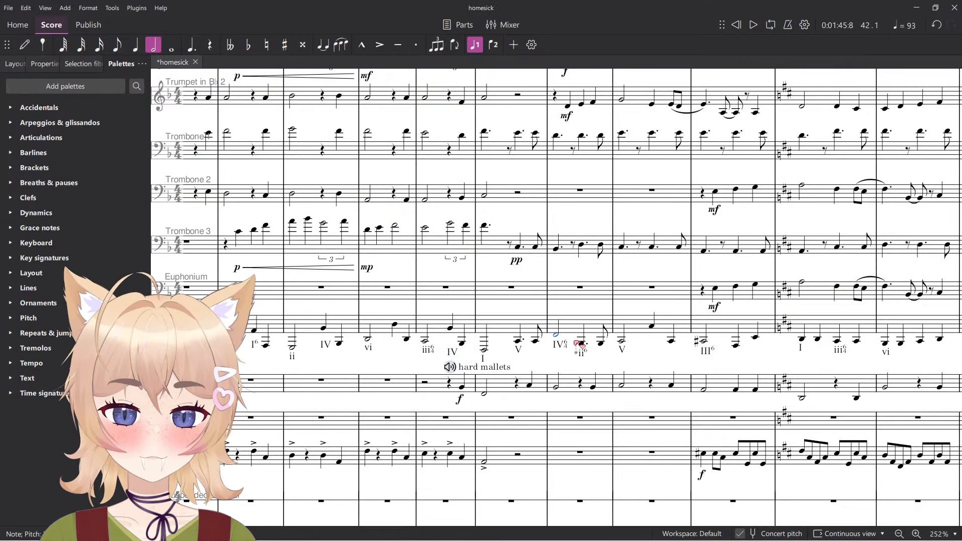
# Switch to the original homesick score and examine its woodwind and brass writing and tuba bass line in bars 40 to 48, playing excerpts.
pyautogui.keyDown('ctrl'); pyautogui.scroll(5, 579, 344); pyautogui.keyUp('ctrl')
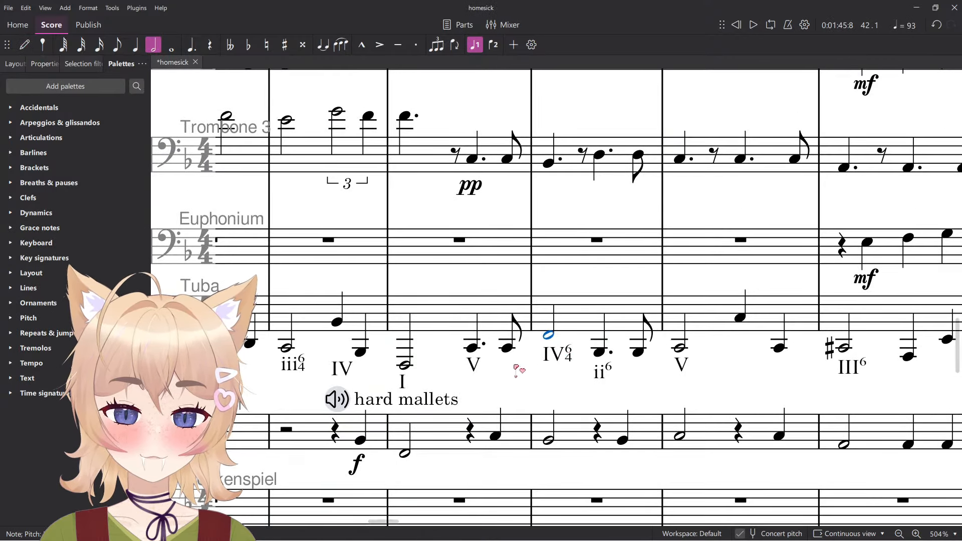
pyautogui.keyDown('ctrl'); pyautogui.scroll(-5, 549, 336); pyautogui.keyUp('ctrl')
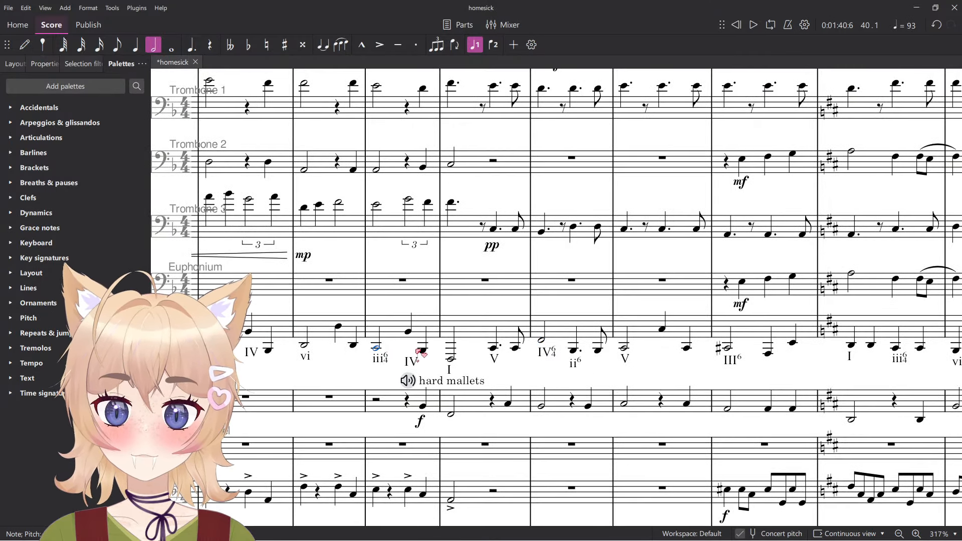
pyautogui.keyDown('ctrl'); pyautogui.scroll(-5, 501, 351); pyautogui.keyUp('ctrl')
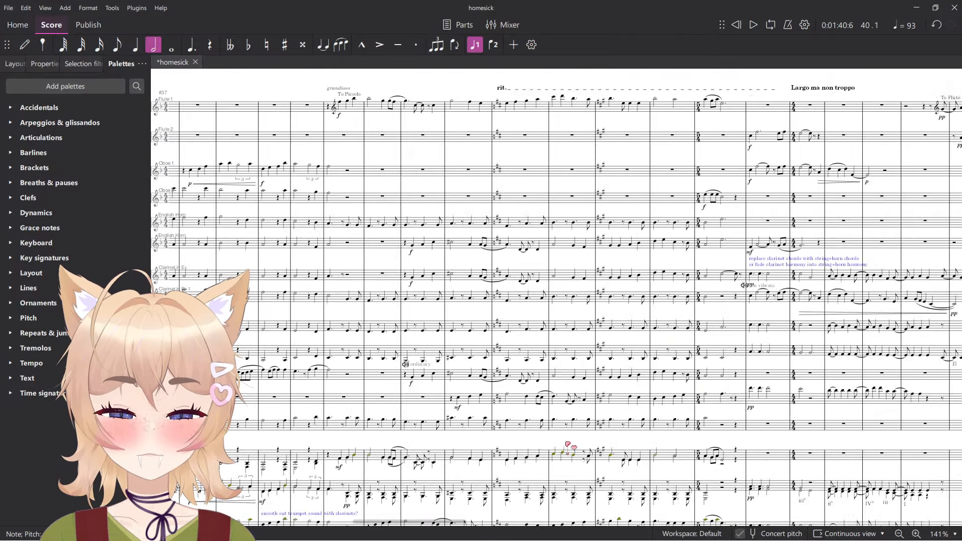
pyautogui.keyDown('ctrl'); pyautogui.scroll(1, 569, 446); pyautogui.keyUp('ctrl')
pyautogui.keyDown('ctrl'); pyautogui.scroll(3, 565, 351); pyautogui.keyUp('ctrl')
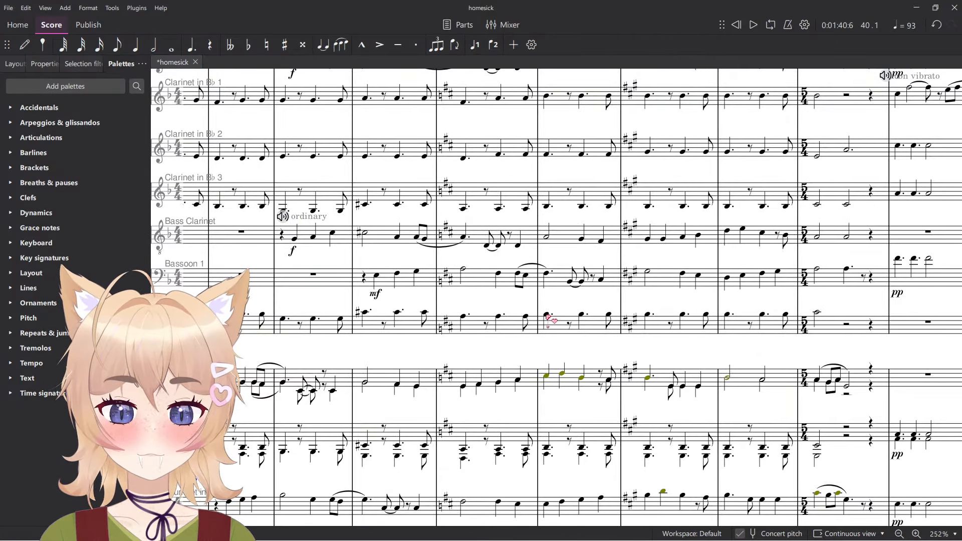
pyautogui.click(547, 316)
pyautogui.press('space')
pyautogui.scroll(-6, 584, 321)
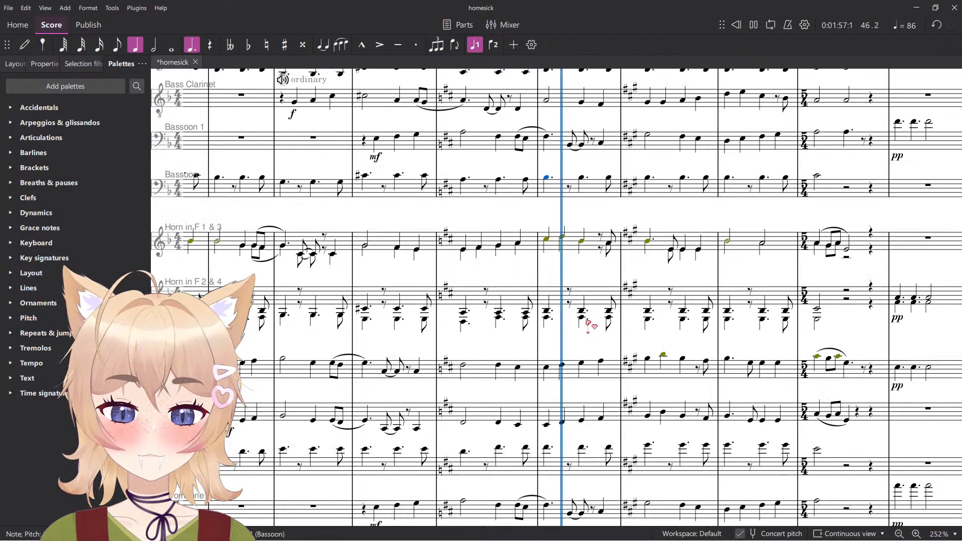
pyautogui.scroll(2, 474, 346)
pyautogui.scroll(-2, 478, 406)
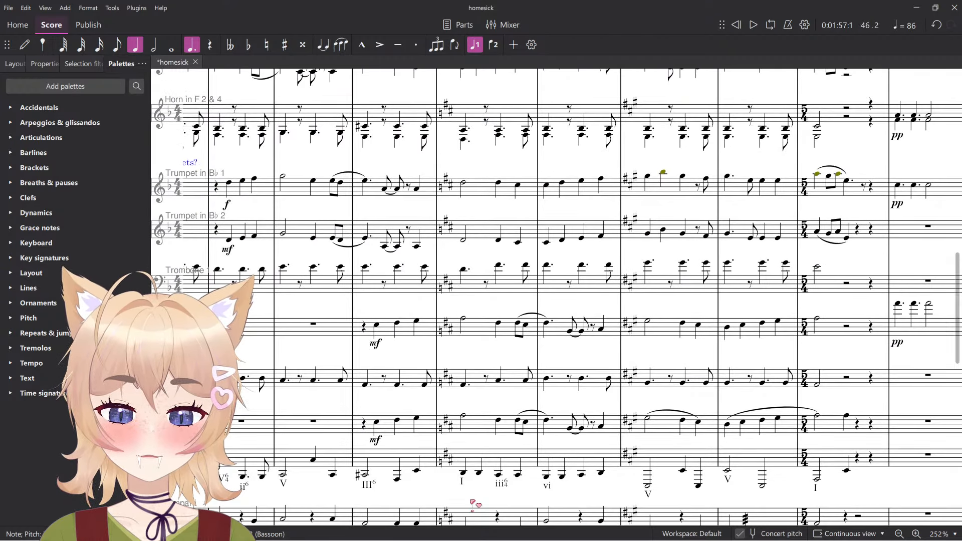
pyautogui.click(488, 475)
pyautogui.click(518, 473)
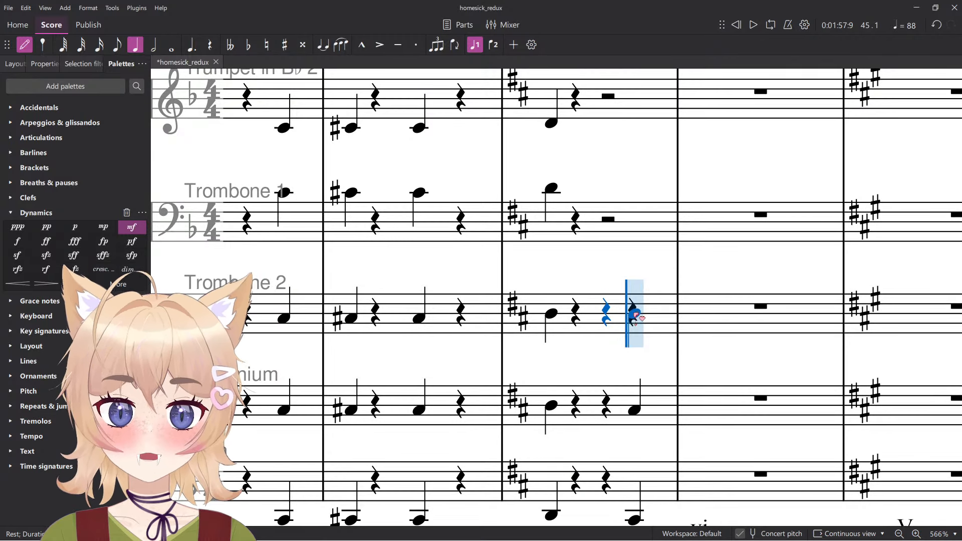
# Return to homesick_redux and enter C♯ quarter notes on beat 4 of bar 45 in Trombone 2, Trombone 1 and Trumpet in B♭ 2.
pyautogui.press('c')
pyautogui.rightClick(638, 194)
pyautogui.click(639, 193)
pyautogui.rightClick(629, 135)
pyautogui.scroll(-4, 636, 130)
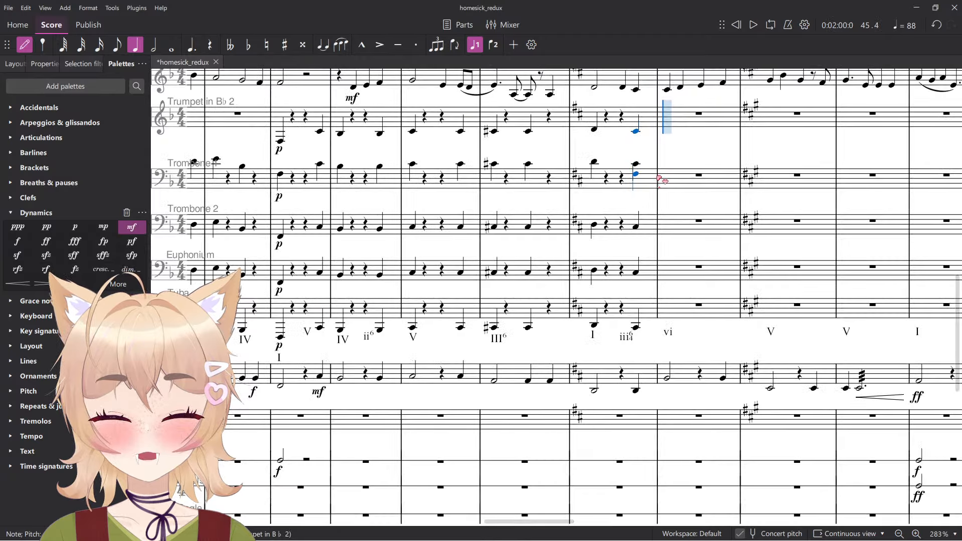
# Enter C♯ quarter notes on beat 4 of bar 45 in Contrabassoon, Bassoon 2 and Bassoon 1, with quarter rests on beat 3.
pyautogui.scroll(-10, 562, 307)
pyautogui.scroll(12, 563, 307)
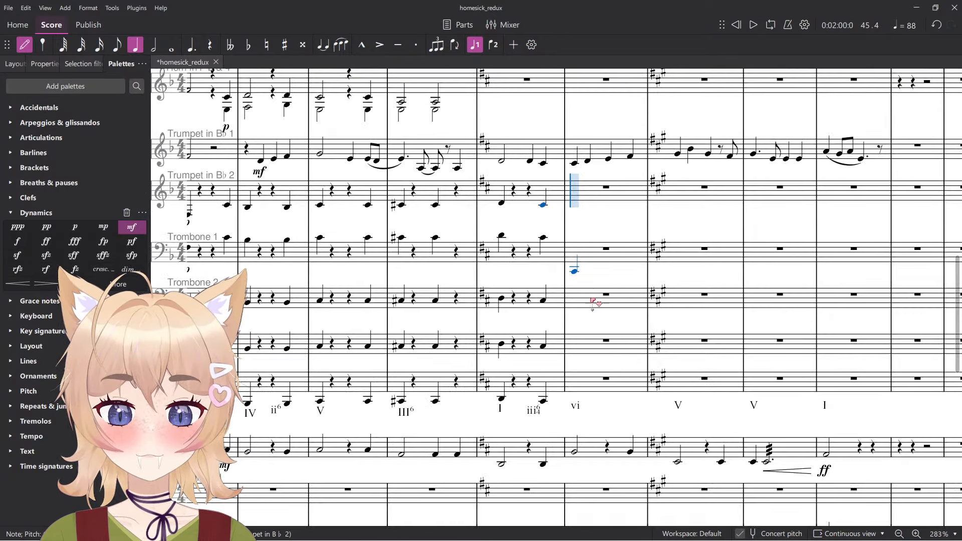
pyautogui.scroll(4, 528, 472)
pyautogui.click(551, 467)
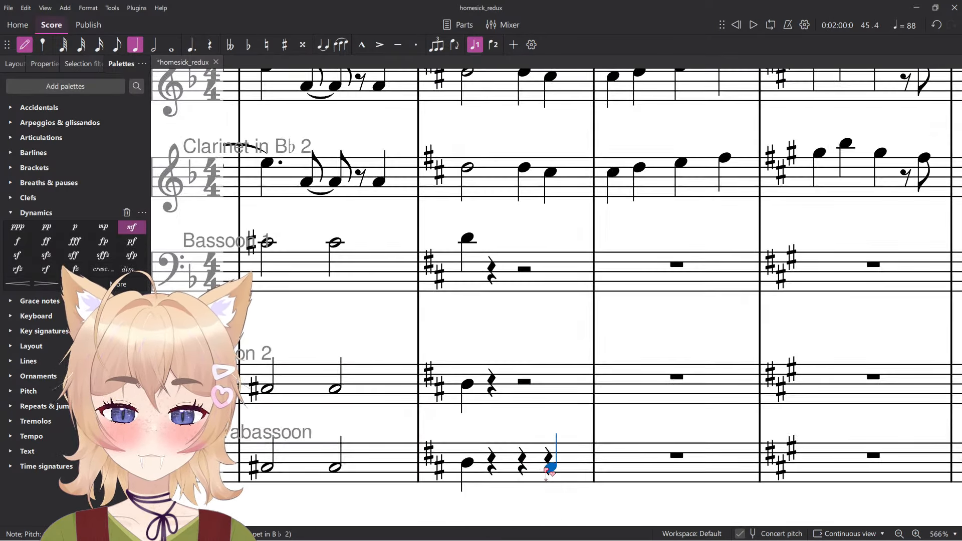
pyautogui.rightClick(521, 385)
pyautogui.click(551, 388)
pyautogui.rightClick(533, 260)
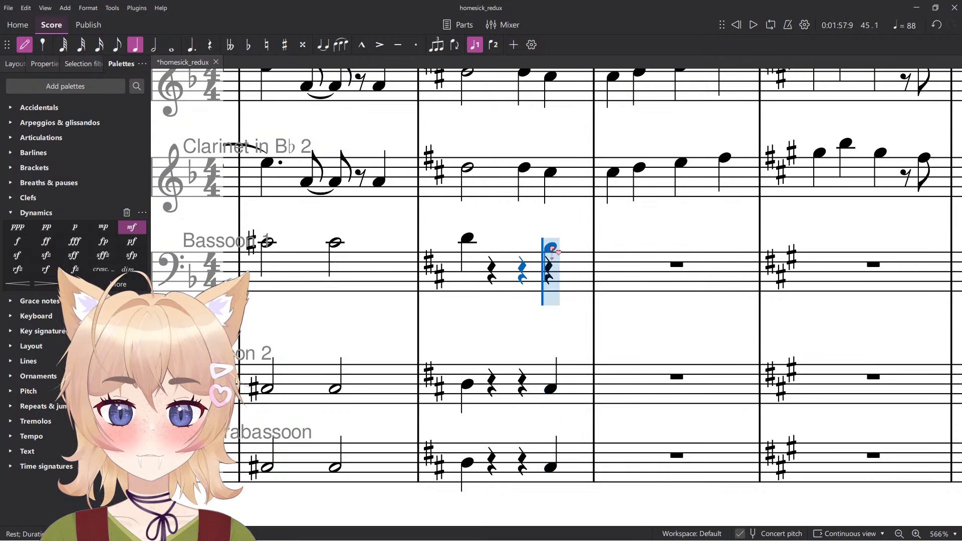
pyautogui.click(553, 256)
pyautogui.scroll(-4, 640, 248)
# Enter a B quarter note on beat 1 of bar 46 in the Tuba, below the staff.
pyautogui.scroll(6, 625, 256)
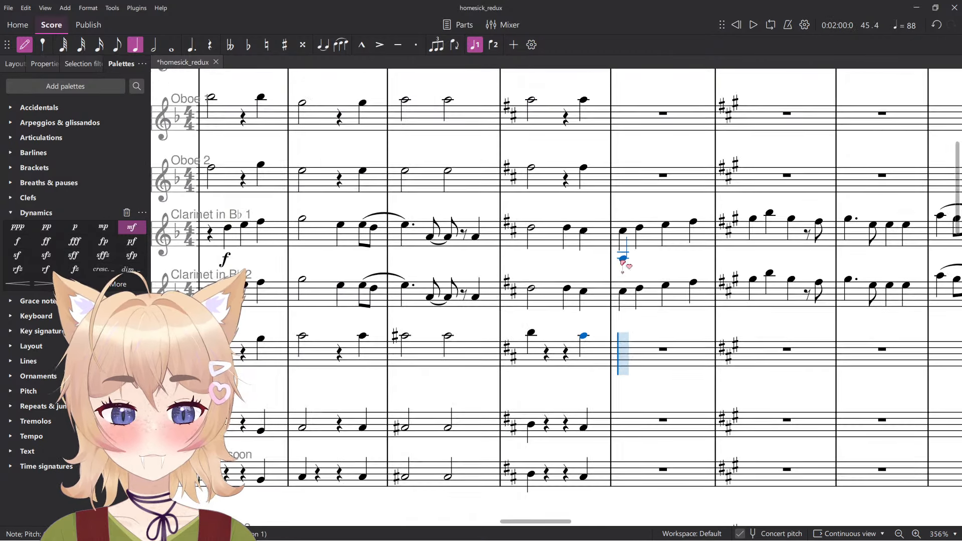
pyautogui.scroll(-3, 623, 317)
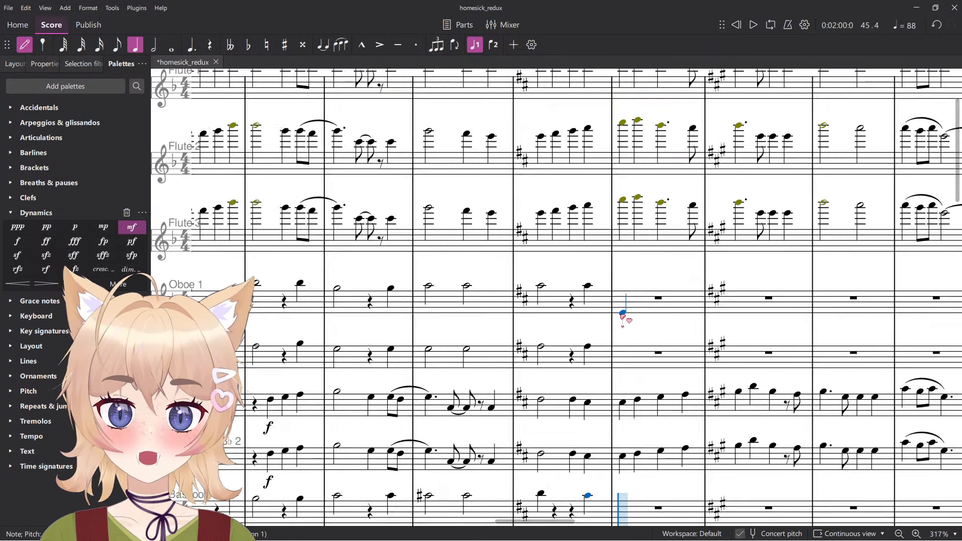
pyautogui.scroll(-10, 647, 314)
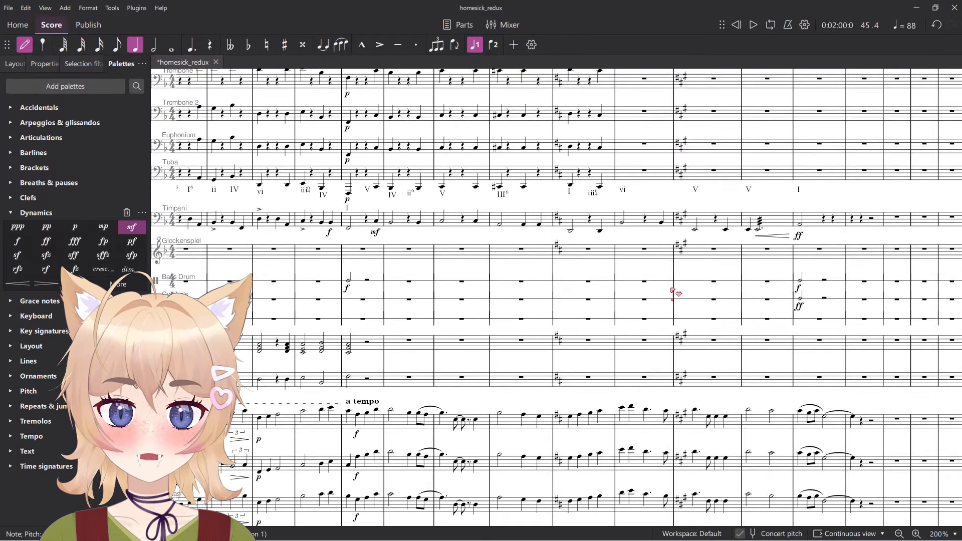
pyautogui.scroll(4, 627, 175)
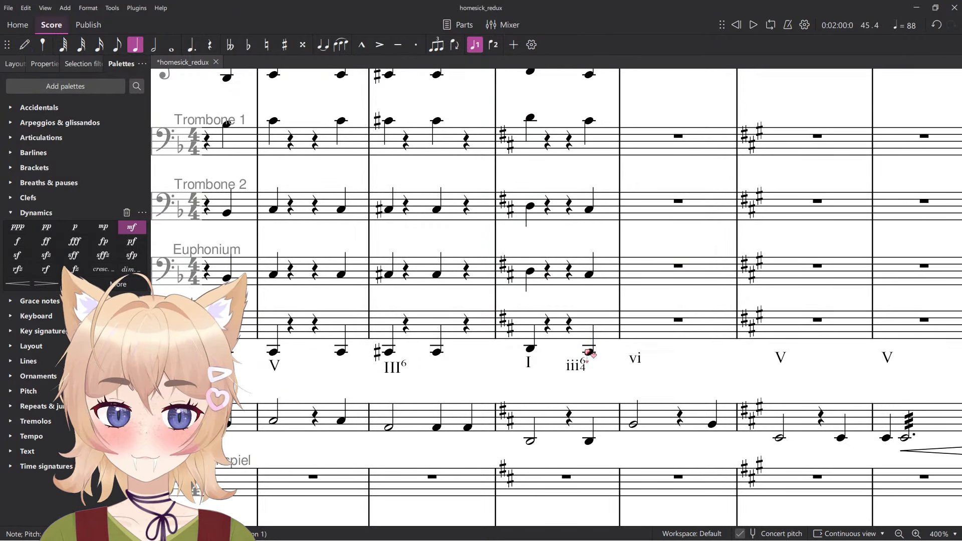
pyautogui.press('n')
pyautogui.press('6')
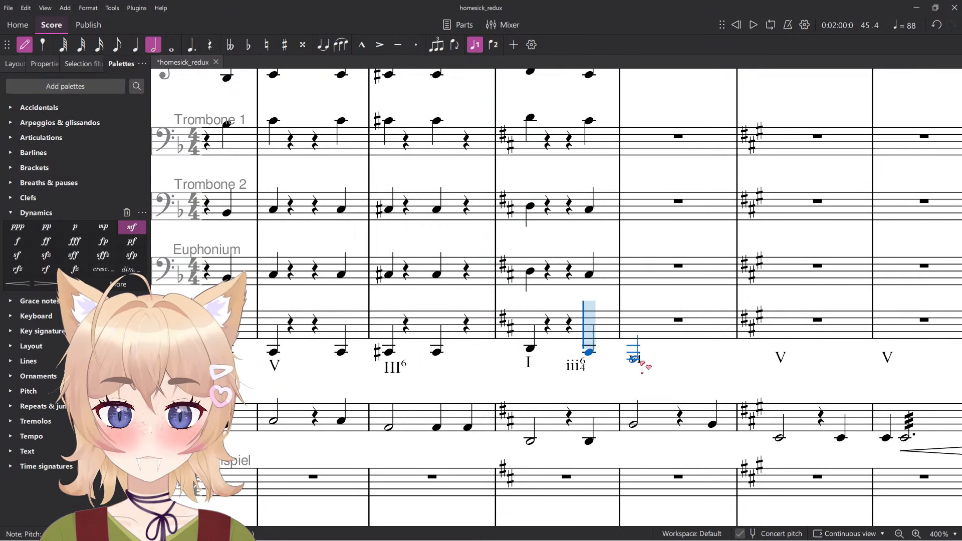
pyautogui.click(641, 355)
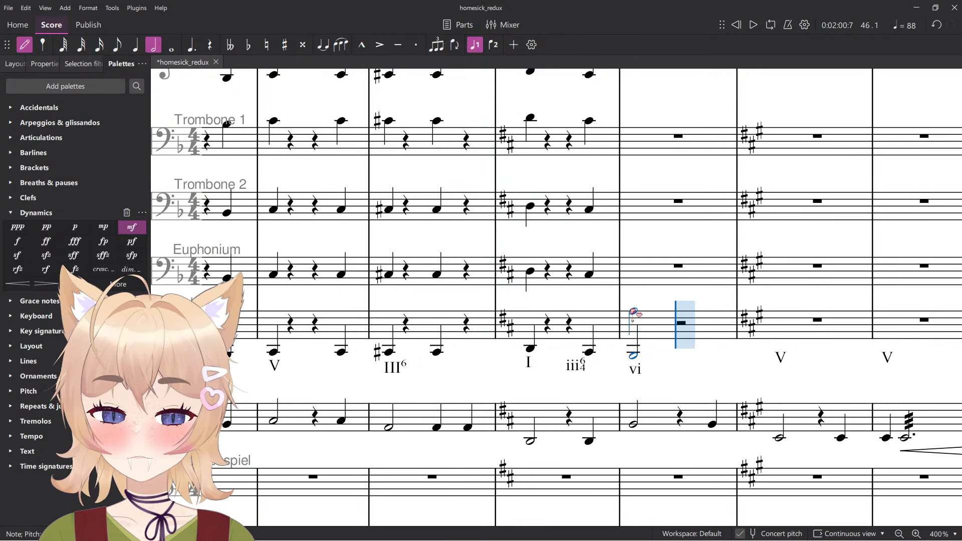
pyautogui.scroll(2, 631, 309)
pyautogui.press('Escape')
pyautogui.press('5')
pyautogui.press('n')
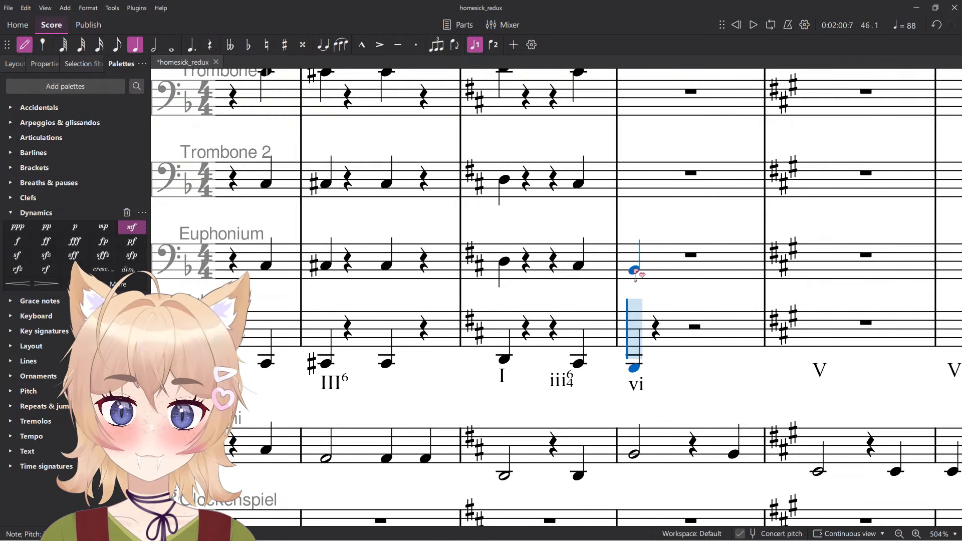
# Enter B quarter notes on beat 1 of bar 46 in Euphonium, Trombone 2, Trombone 1, Trumpet in B♭ 2 and Contrabassoon.
pyautogui.click(636, 272)
pyautogui.click(635, 187)
pyautogui.scroll(3, 634, 228)
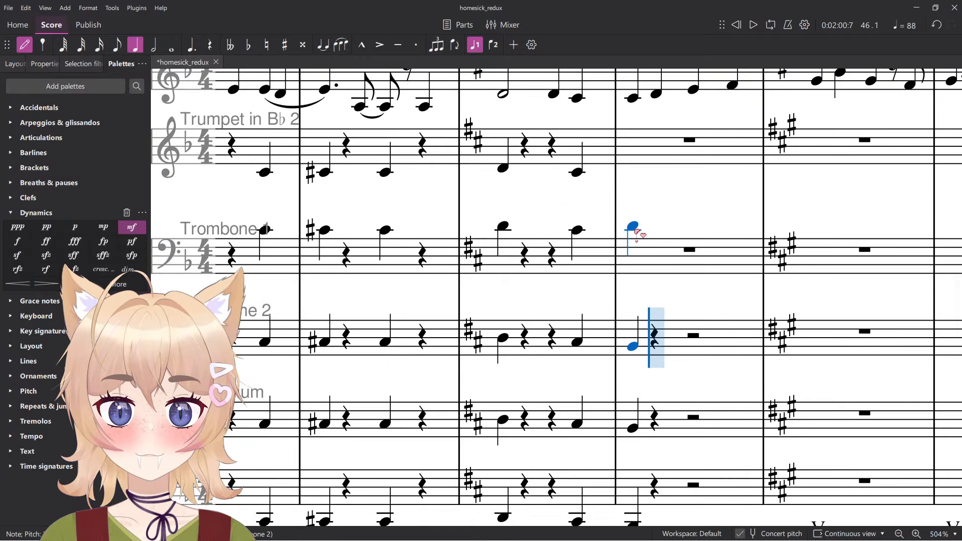
pyautogui.click(637, 232)
pyautogui.click(634, 181)
pyautogui.scroll(-3, 645, 194)
pyautogui.scroll(1, 644, 201)
pyautogui.scroll(3, 648, 228)
pyautogui.scroll(6, 648, 228)
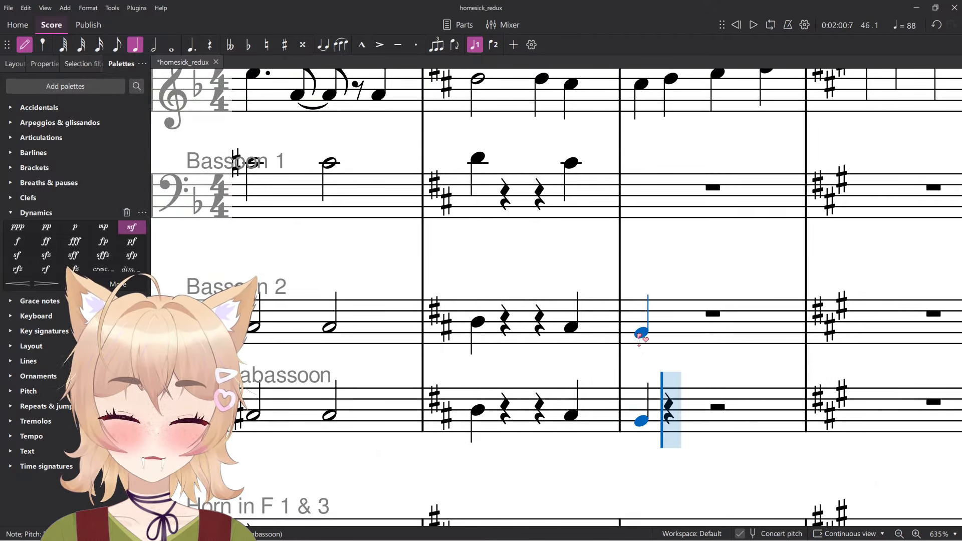
# Lengthen the beat 1 notes of bar 45 in Bassoon 2 and Bassoon 1 to half notes.
pyautogui.press('Escape')
pyautogui.press('6')
pyautogui.click(480, 161)
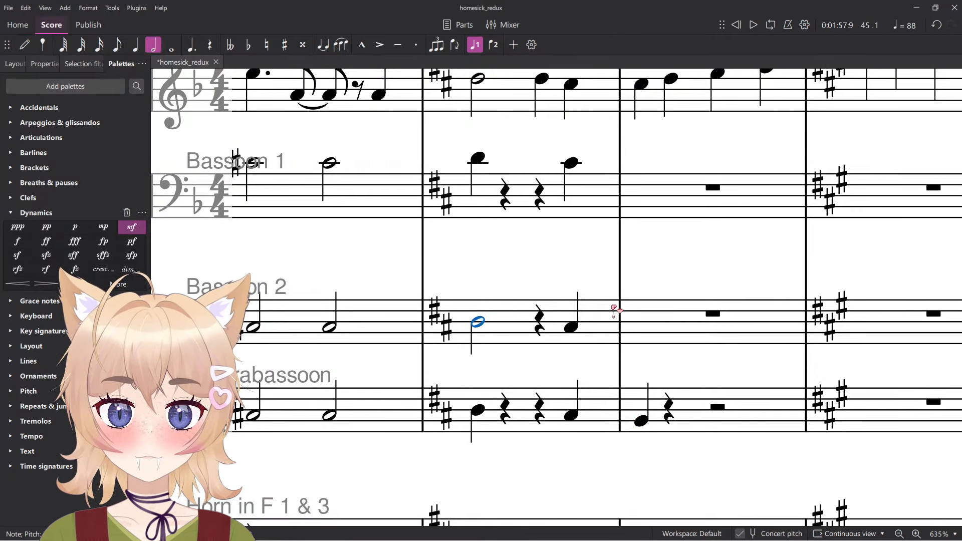
pyautogui.press('6')
# Enter B half notes on beat 1 of bar 46 in Bassoon 2 and Bassoon 1.
pyautogui.press('n')
pyautogui.click(643, 332)
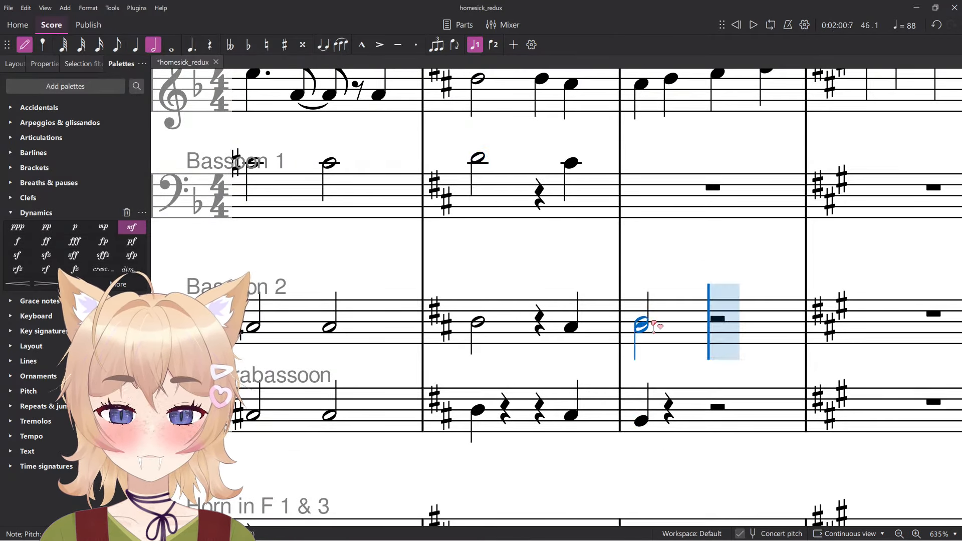
pyautogui.click(654, 169)
# Enter half notes on beat 1 of bar 46 in the oboes: F♯ in Oboe 2 and high B in Oboe 1.
pyautogui.scroll(-7, 653, 169)
pyautogui.scroll(3, 665, 219)
pyautogui.scroll(5, 668, 279)
pyautogui.scroll(3, 657, 296)
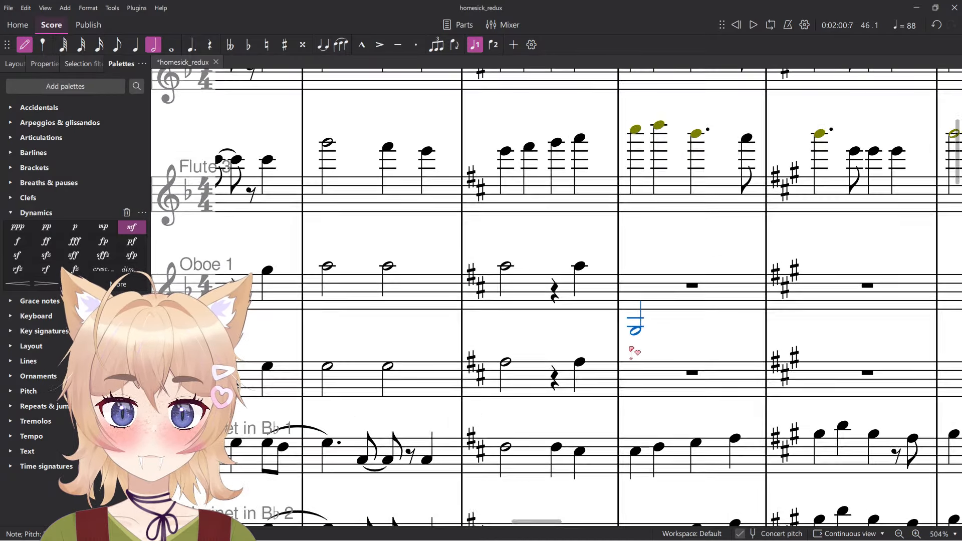
pyautogui.scroll(4, 631, 349)
pyautogui.scroll(-5, 654, 381)
pyautogui.scroll(4, 662, 386)
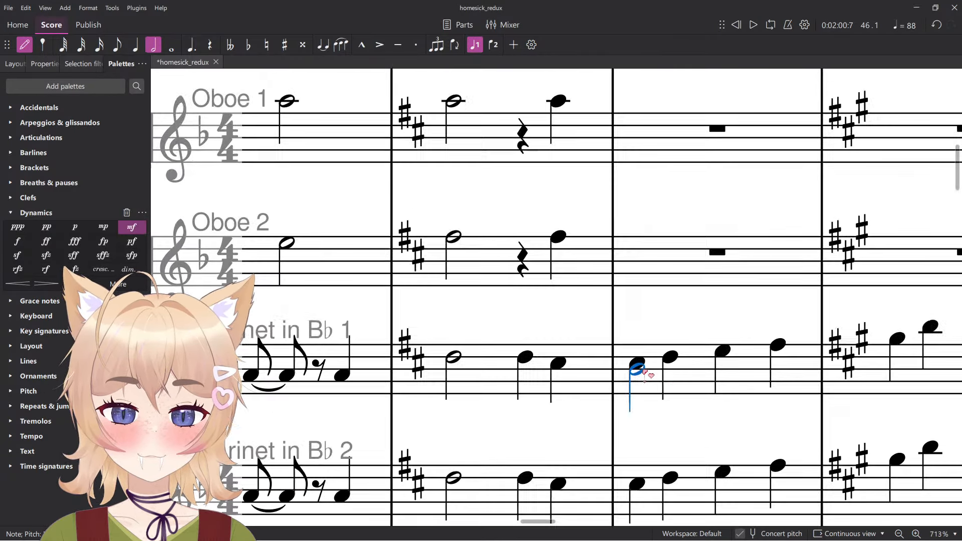
pyautogui.click(639, 250)
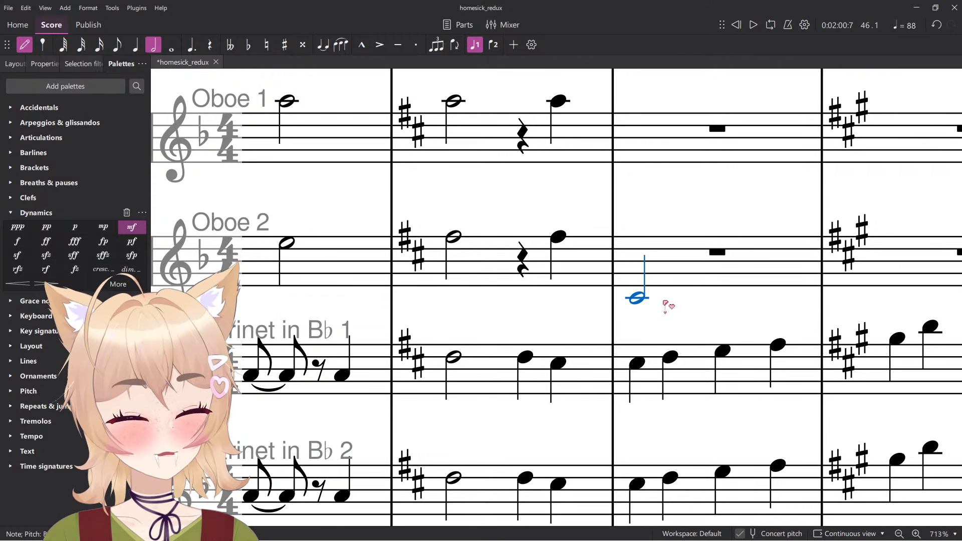
pyautogui.scroll(1, 666, 306)
pyautogui.click(637, 289)
pyautogui.click(628, 170)
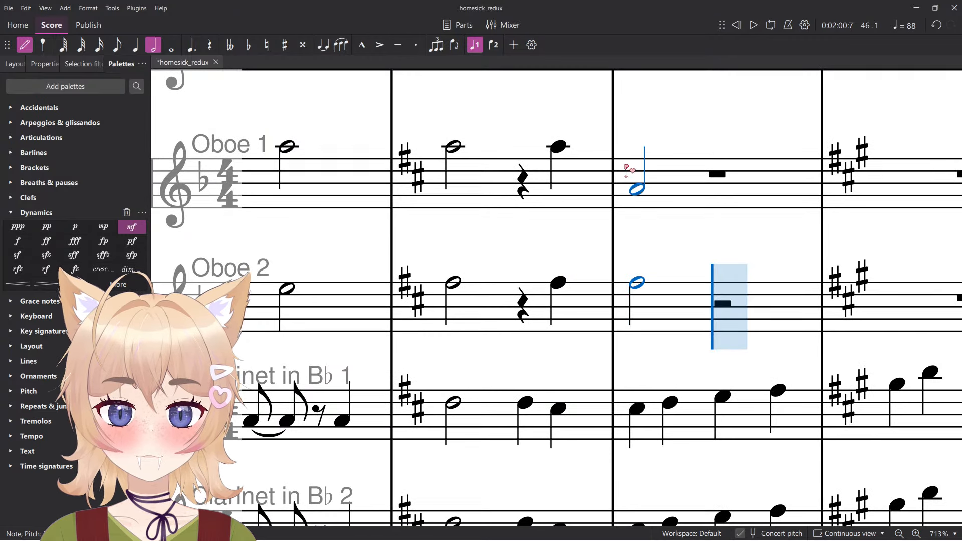
pyautogui.press('Escape')
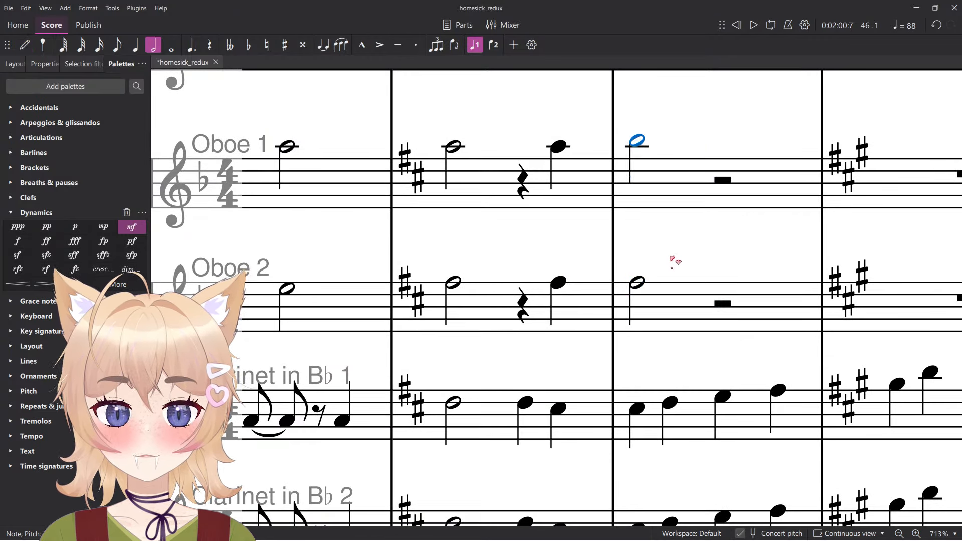
# Enter quarter notes on beat 4 of bar 46, F♯ in Oboe 2 and B in Oboe 1, leaving beat 3 as a rest.
pyautogui.moveTo(672, 259); pyautogui.dragTo(543, 384)
pyautogui.press('n')
pyautogui.press('5')
pyautogui.click(634, 398)
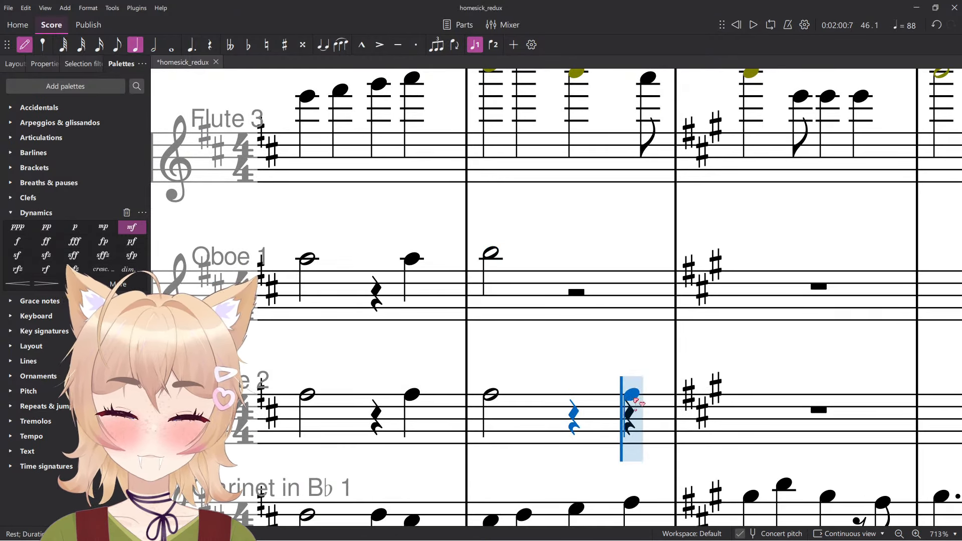
pyautogui.click(627, 393)
pyautogui.click(628, 255)
pyautogui.click(627, 255)
# Enter a B quarter note on beat 4 of bar 46 in the Contrabassoon, with a quarter rest on beat 3.
pyautogui.scroll(-17, 626, 255)
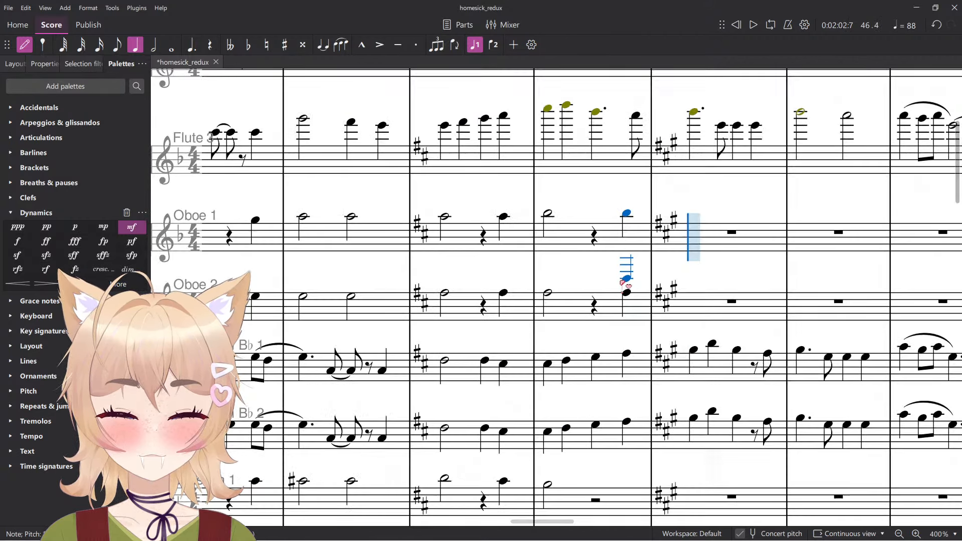
pyautogui.scroll(10, 621, 300)
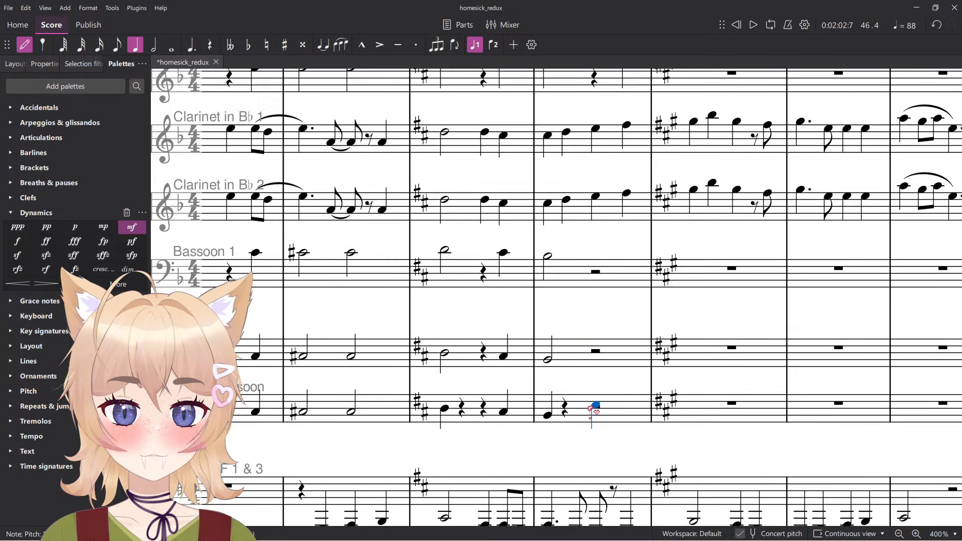
pyautogui.scroll(2, 621, 423)
pyautogui.click(621, 424)
# Enter B quarter notes on beat 4 of bar 46 in Tuba, Euphonium, Trombone 2, Trombone 1 and Trumpet in B♭ 2.
pyautogui.scroll(-2, 605, 346)
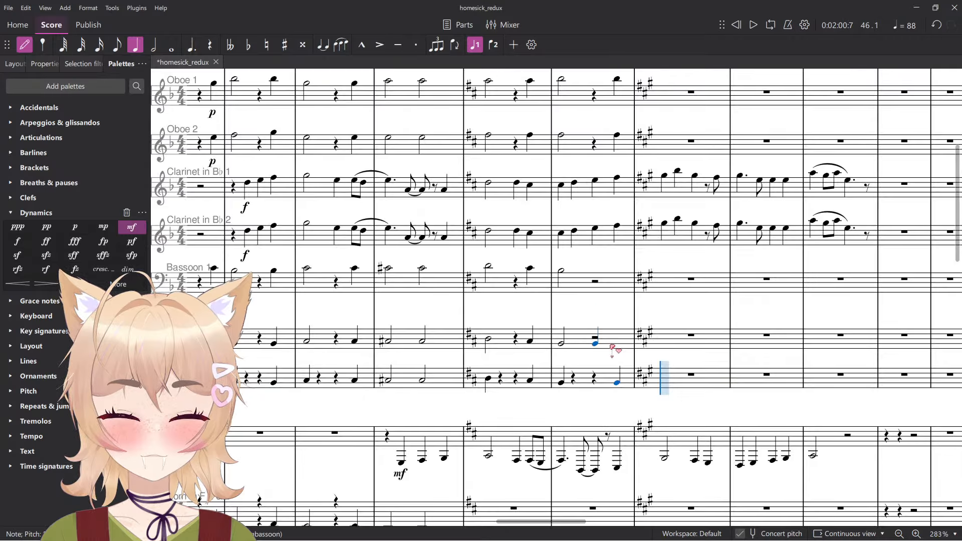
pyautogui.scroll(-8, 619, 338)
pyautogui.scroll(4, 619, 351)
pyautogui.scroll(5, 601, 416)
pyautogui.click(642, 449)
pyautogui.click(638, 321)
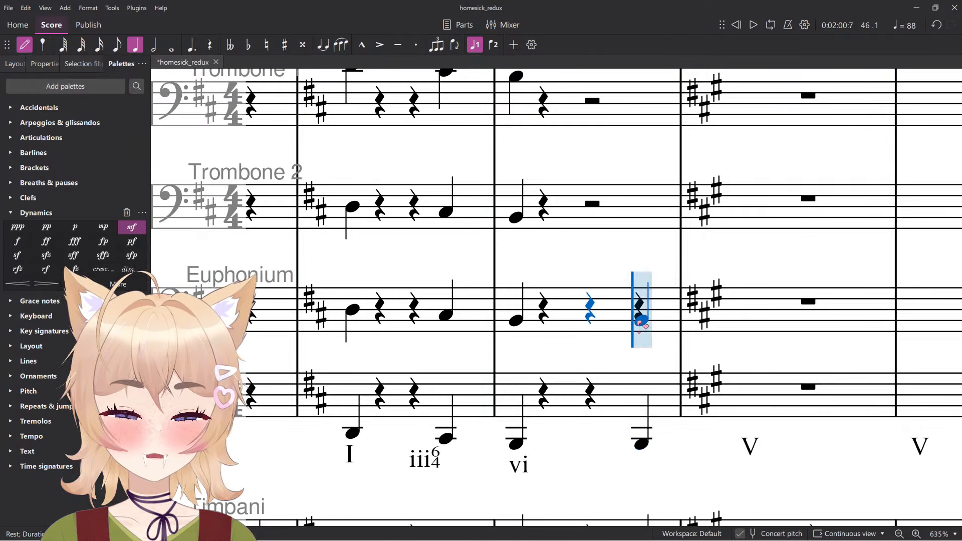
pyautogui.click(636, 217)
pyautogui.click(638, 79)
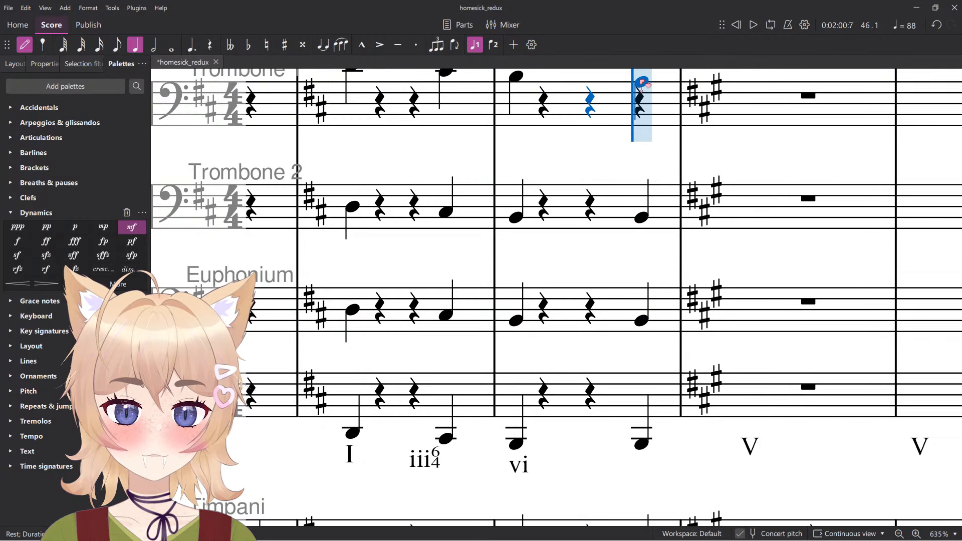
pyautogui.scroll(4, 624, 213)
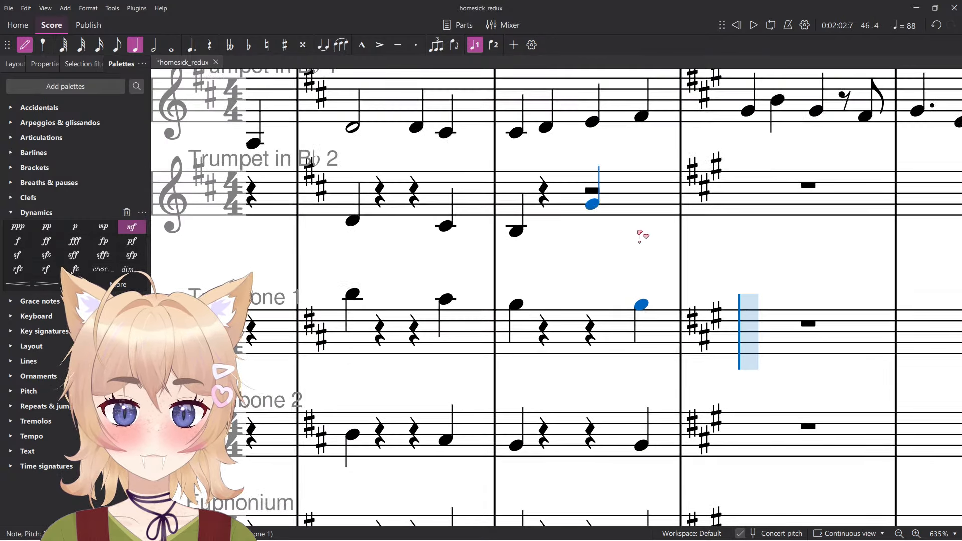
pyautogui.click(644, 237)
# Enter B quarter notes on beat 4 of bar 46 in Bassoon 2 and Bassoon 1, with quarter rests on beat 3.
pyautogui.scroll(-5, 647, 241)
pyautogui.scroll(4, 641, 245)
pyautogui.scroll(4, 632, 342)
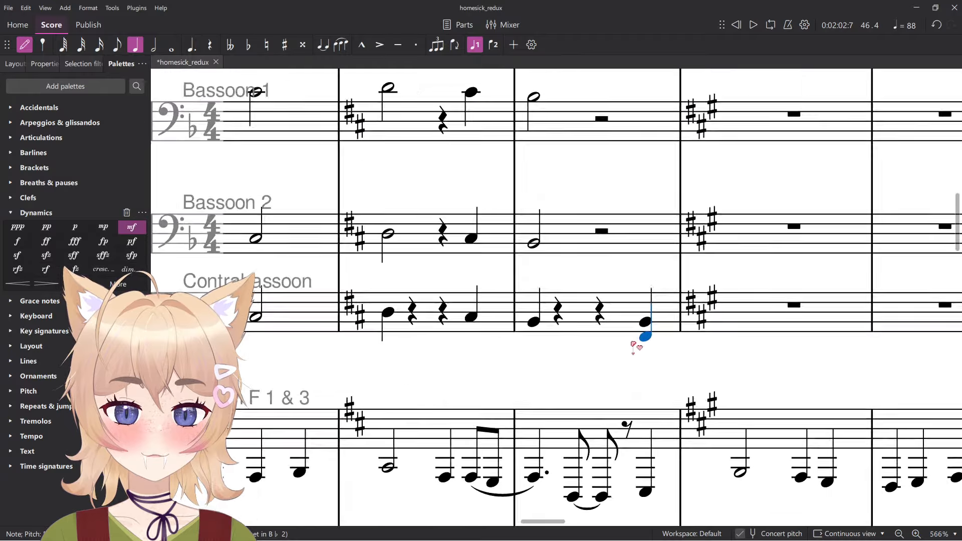
pyautogui.scroll(3, 627, 344)
pyautogui.click(643, 368)
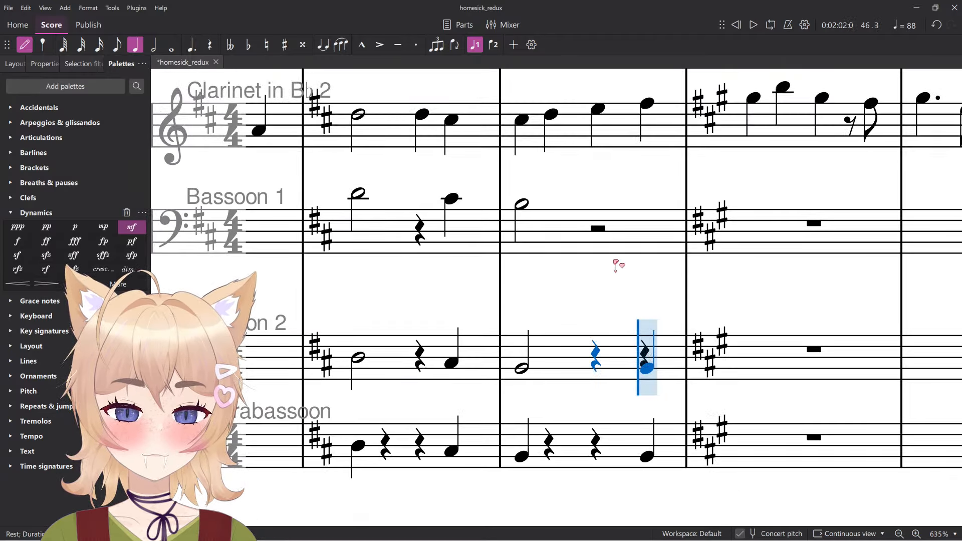
pyautogui.click(645, 210)
# Enter an E quarter note on beat 1 of bar 47 in the Tuba, just below the staff.
pyautogui.scroll(-3, 647, 240)
pyautogui.scroll(-4, 647, 240)
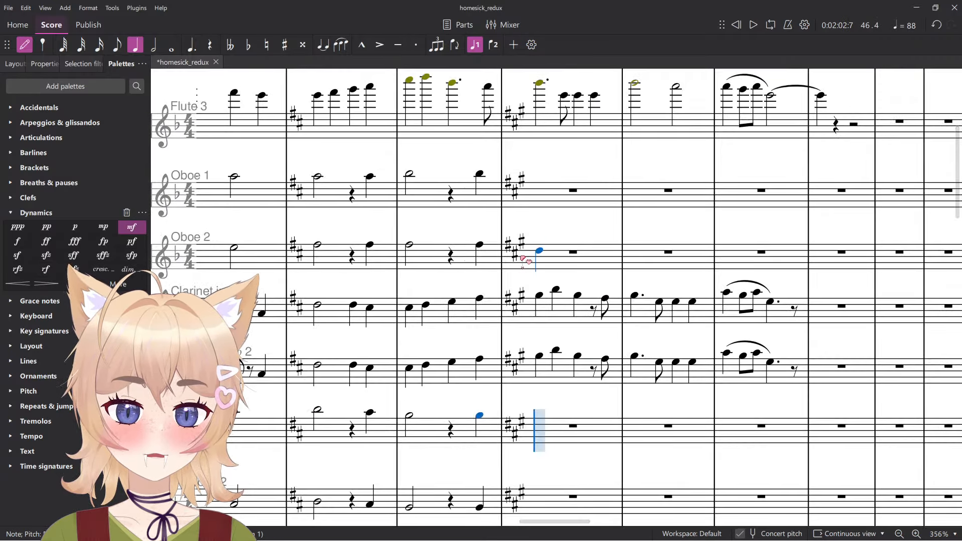
pyautogui.scroll(-5, 552, 253)
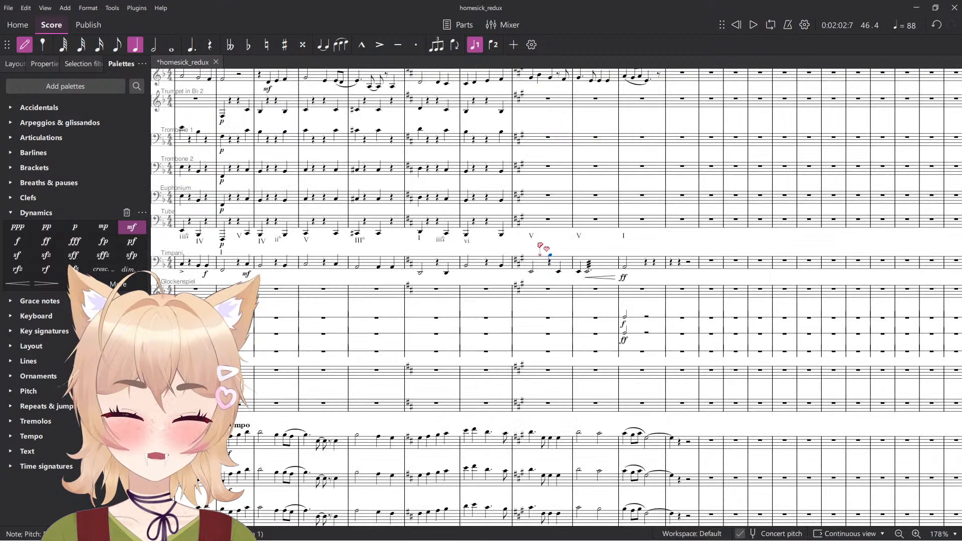
pyautogui.scroll(6, 530, 201)
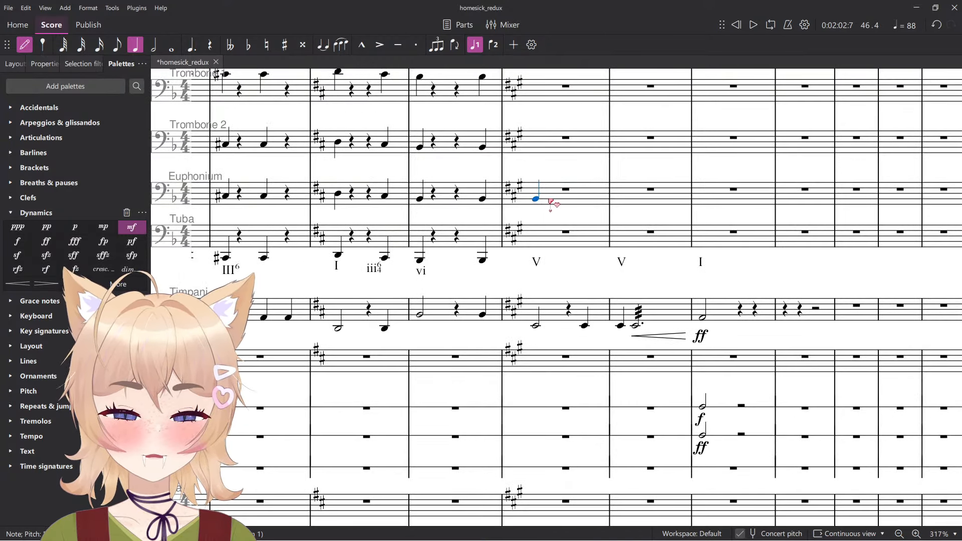
pyautogui.keyDown('ctrl'); pyautogui.scroll(6, 551, 202); pyautogui.keyUp('ctrl')
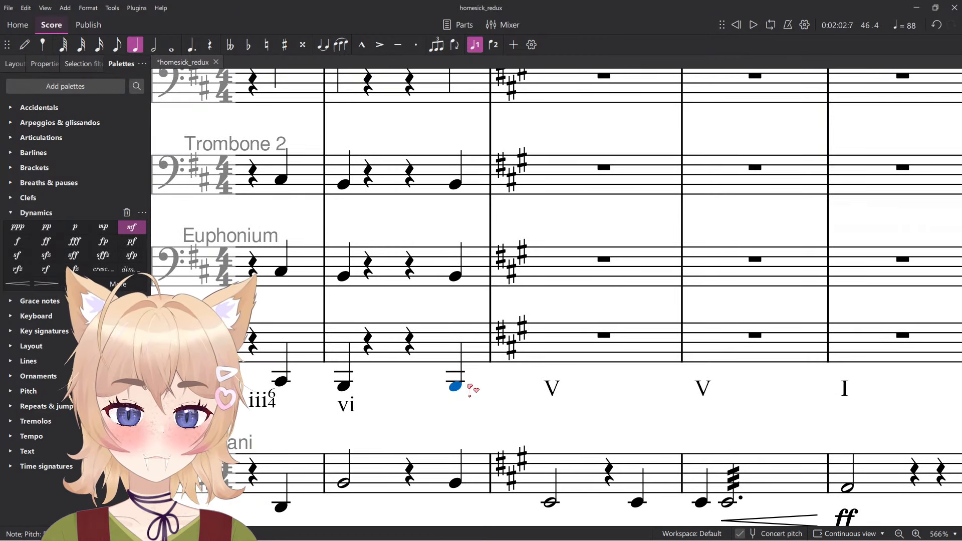
pyautogui.press('n')
pyautogui.press('Escape')
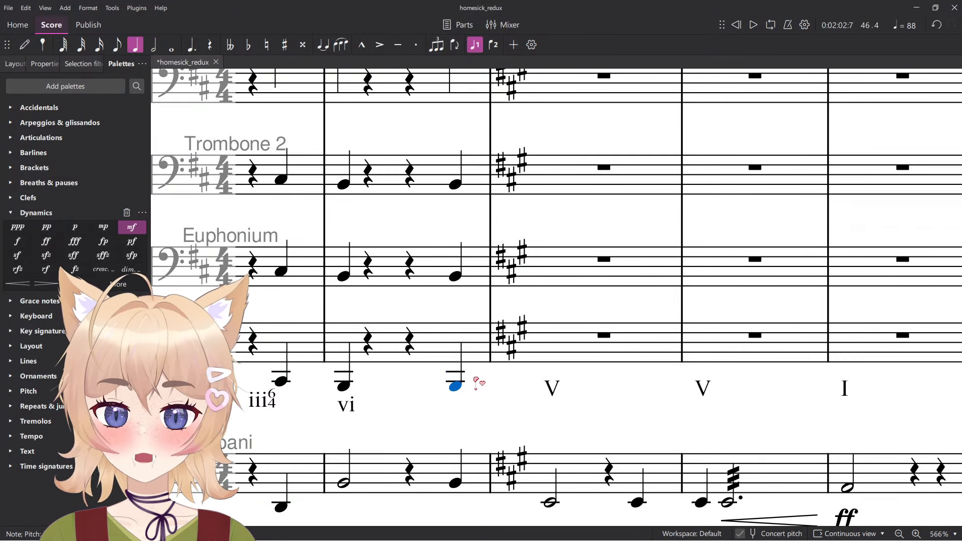
pyautogui.press('n')
pyautogui.click(552, 374)
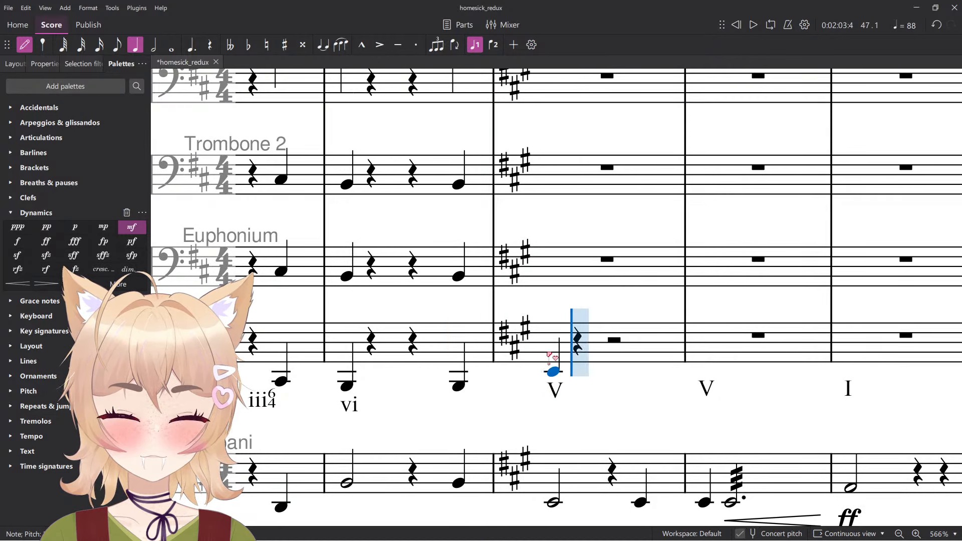
# Enter an E quarter note on beat 1 of bar 47 in the Euphonium, within the staff.
pyautogui.press('Escape')
pyautogui.hotkey('ctrl', '-')
pyautogui.press('n')
pyautogui.hotkey('ctrl', '+')
pyautogui.hotkey('ctrl', '+')
pyautogui.hotkey('ctrl', '+')
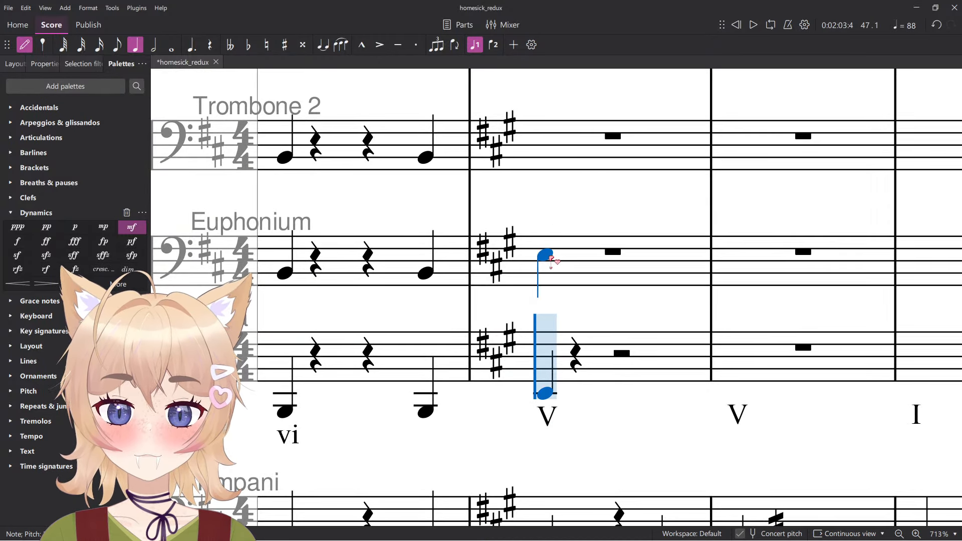
pyautogui.click(552, 259)
# Lower bar 47 of the Euphonium and Tuba by one octave and play it back briefly.
pyautogui.press('Escape')
pyautogui.keyDown('shift'); pyautogui.click(650, 350); pyautogui.keyUp('shift')
pyautogui.hotkey('ctrl', 'Down')
pyautogui.press('space')
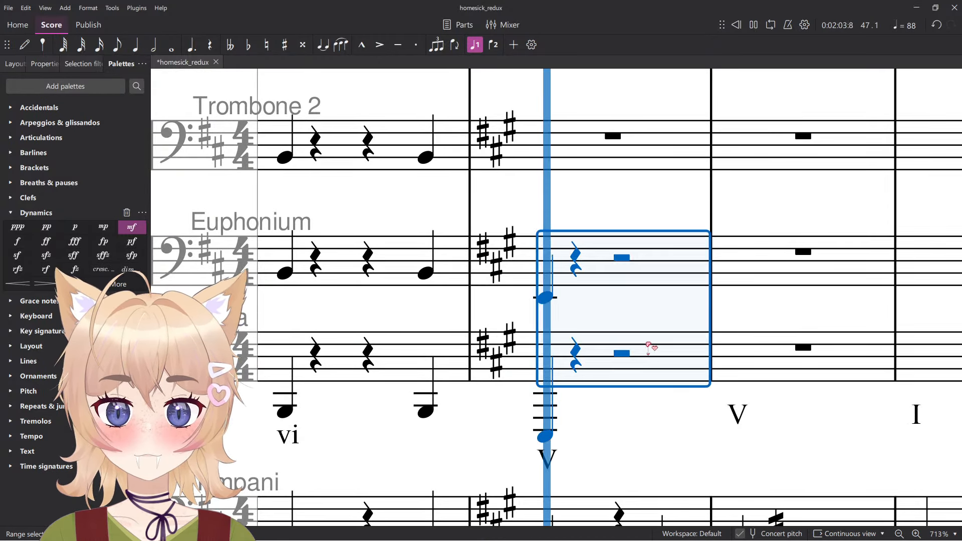
pyautogui.press('space')
pyautogui.press('Escape')
pyautogui.scroll(-4, 630, 333)
pyautogui.scroll(3, 574, 397)
pyautogui.scroll(4, 585, 372)
pyautogui.scroll(-6, 505, 374)
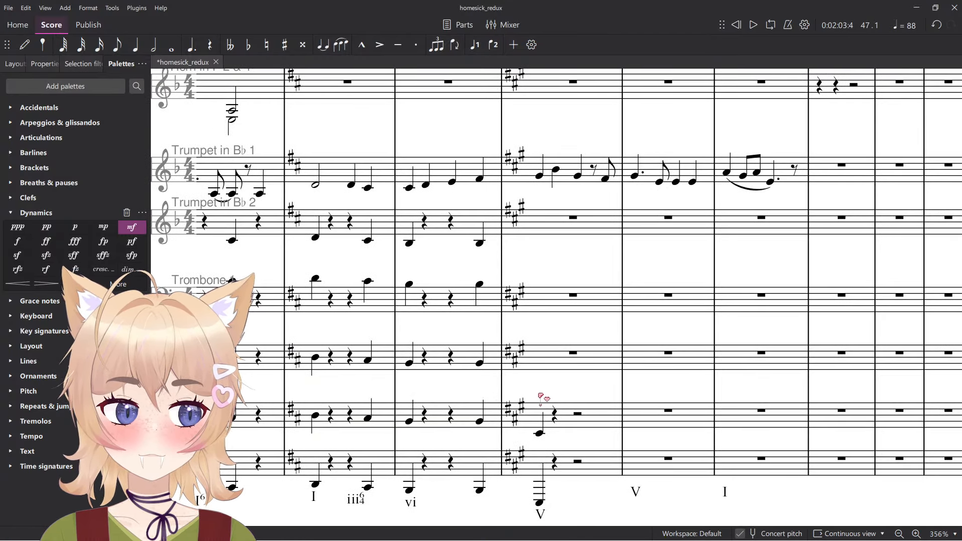
pyautogui.scroll(-1, 546, 399)
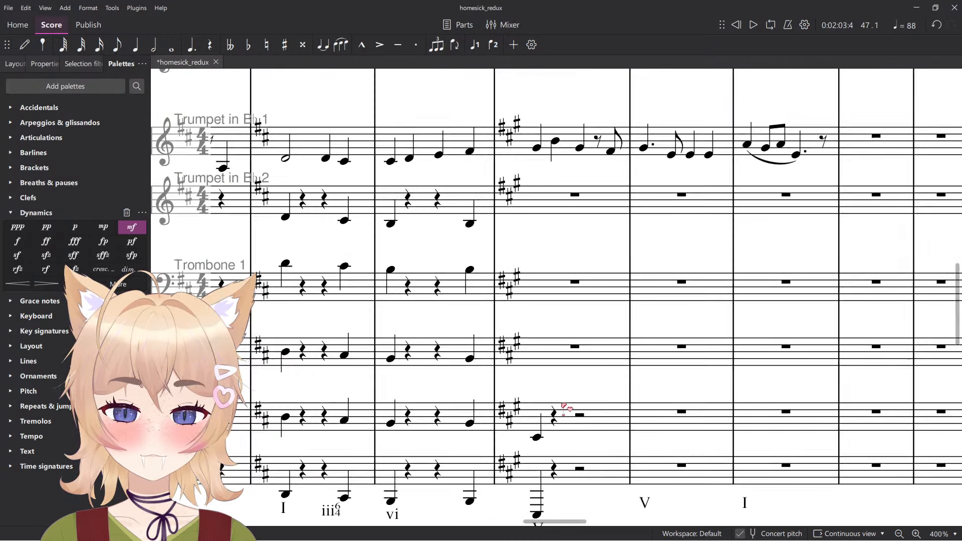
# Enter quarter notes on beat 1 of bar 47: E in Trombone 2, E in Trombone 1 and low G-sharp in Trumpet 2.
pyautogui.click(540, 431)
pyautogui.press('n')
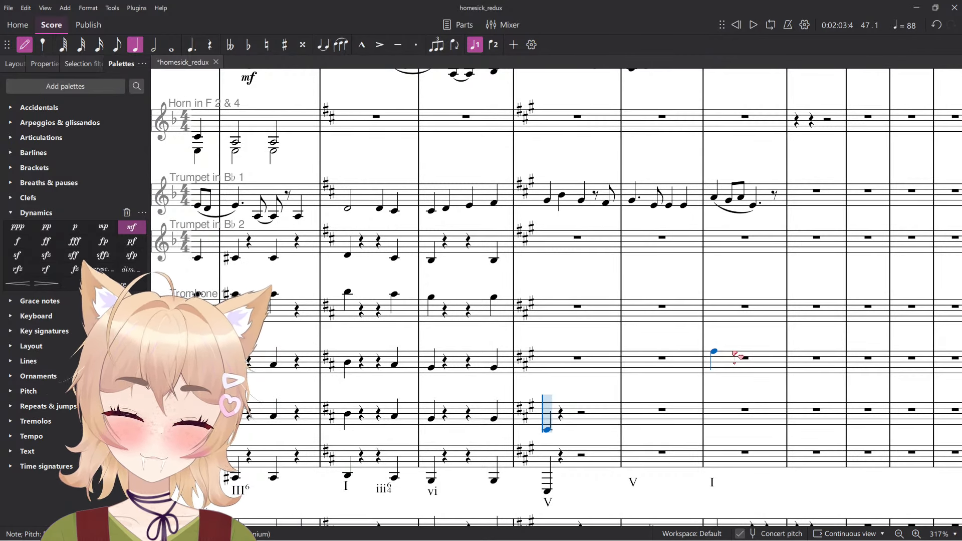
pyautogui.scroll(5, 502, 357)
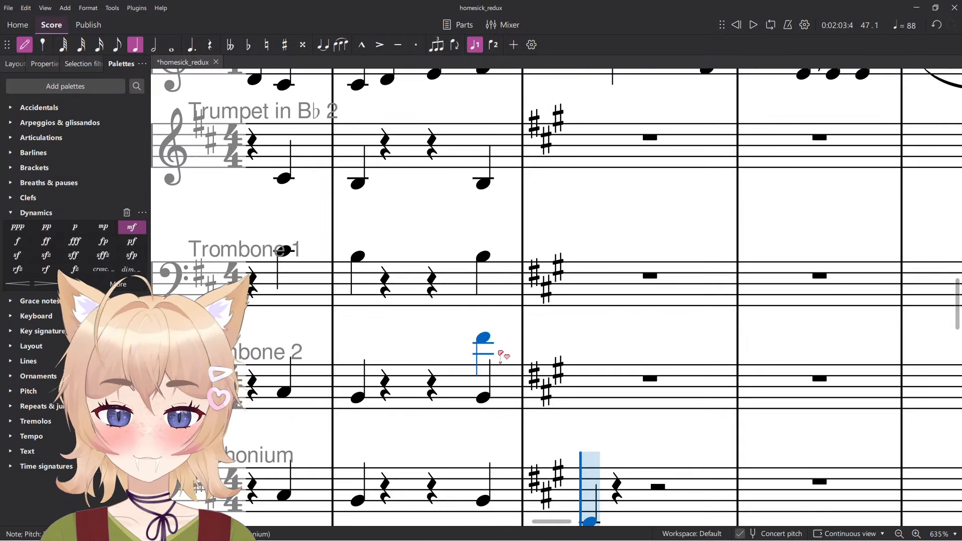
pyautogui.click(592, 420)
pyautogui.click(591, 279)
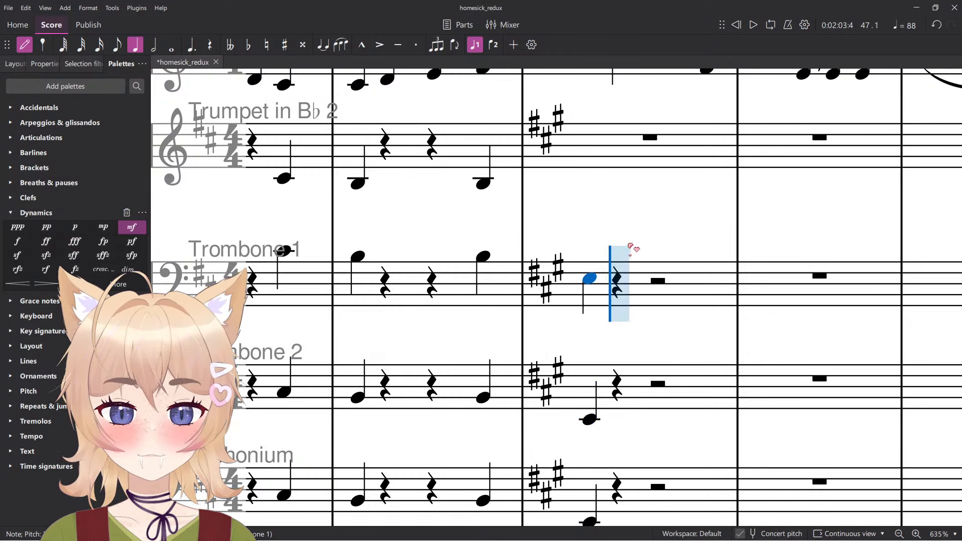
pyautogui.click(512, 185)
pyautogui.click(642, 175)
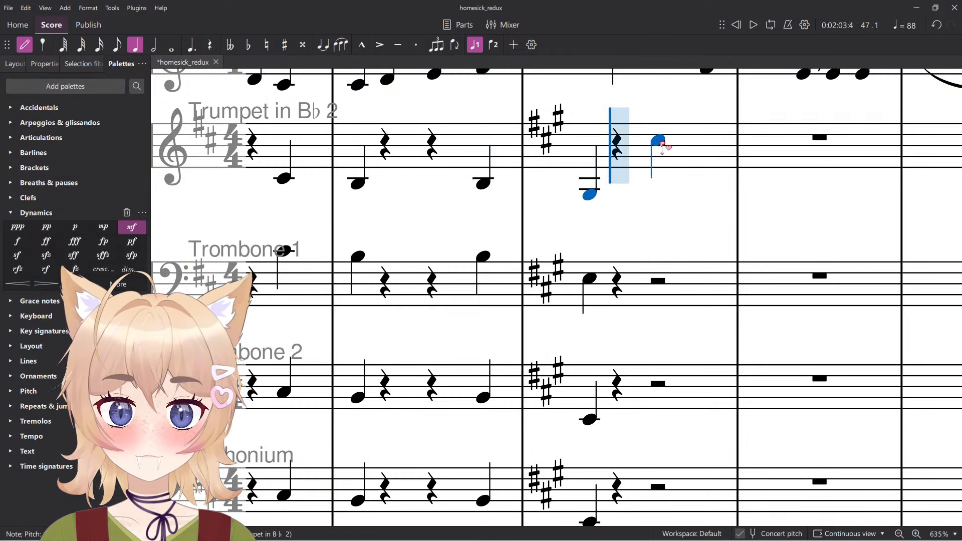
# On beat 1 of bar 47, enter an E quarter note in the Contrabassoon and E half notes in Bassoon 2 and Bassoon 1.
pyautogui.scroll(10, 646, 225)
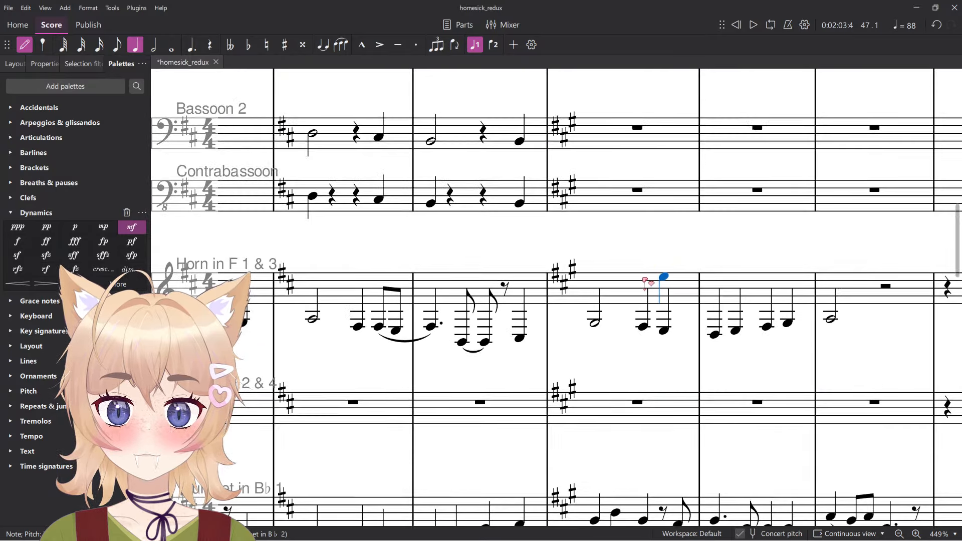
pyautogui.click(593, 311)
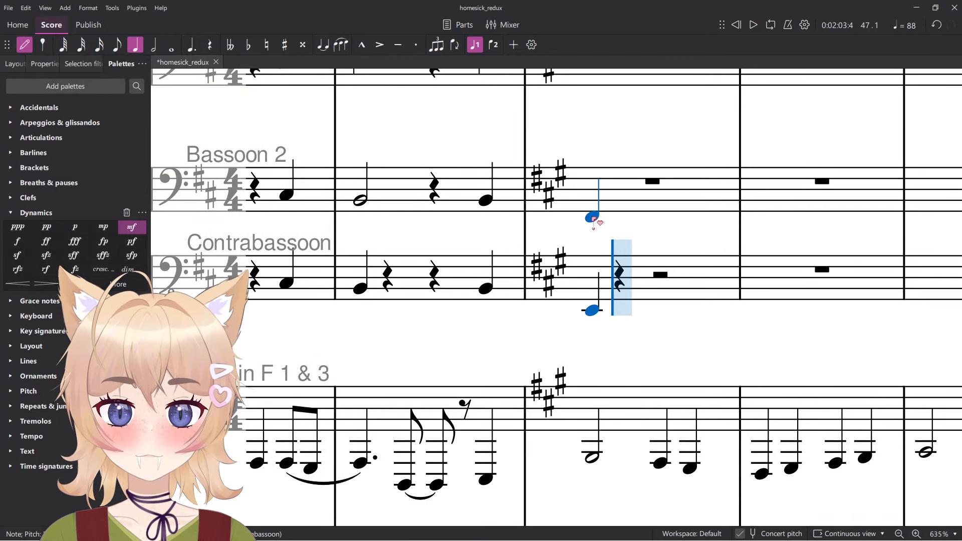
pyautogui.press('Escape')
pyautogui.press('5')
pyautogui.press('n')
pyautogui.click(596, 221)
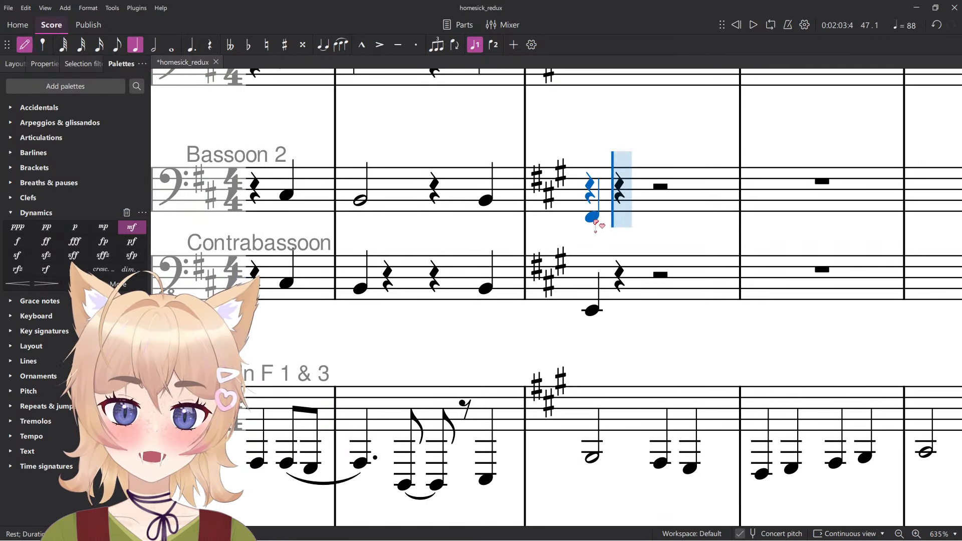
pyautogui.click(596, 223)
pyautogui.press('Escape')
pyautogui.press('6')
pyautogui.scroll(4, 619, 236)
pyautogui.press('n')
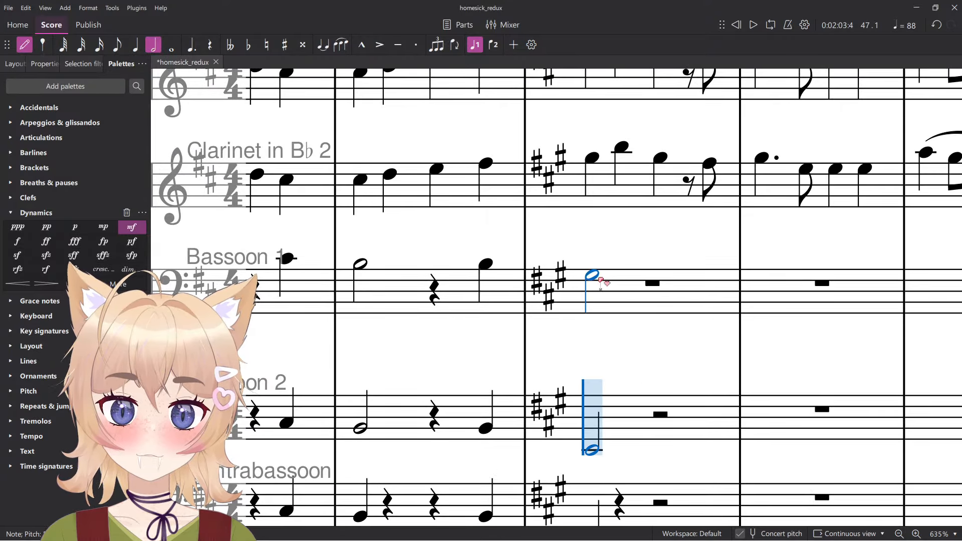
pyautogui.scroll(-5, 594, 291)
pyautogui.scroll(3, 606, 301)
pyautogui.scroll(5, 606, 350)
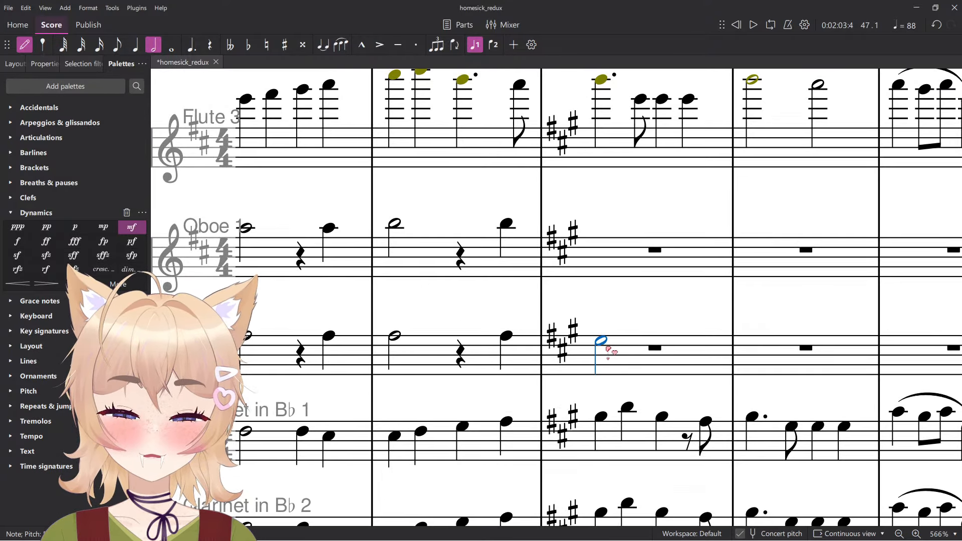
pyautogui.scroll(-5, 606, 343)
pyautogui.scroll(-3, 615, 321)
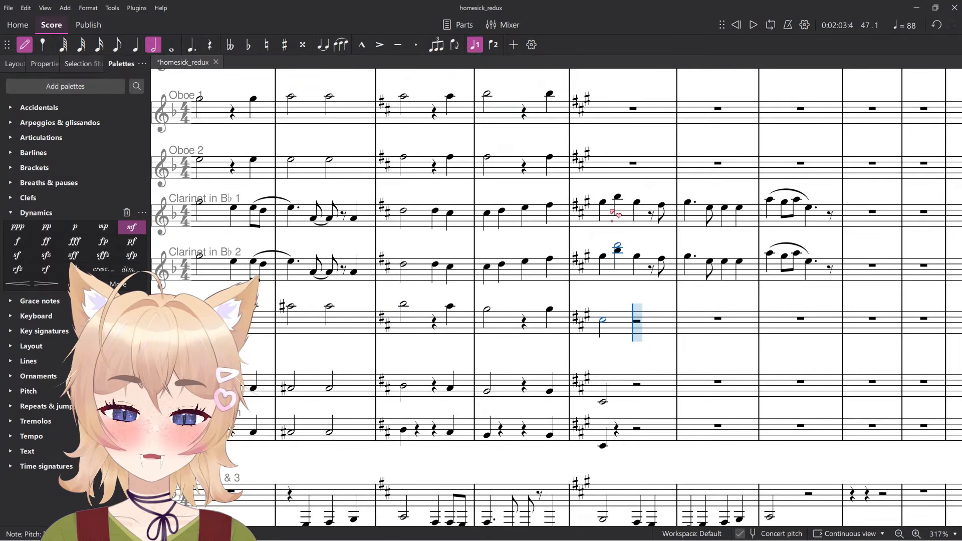
# Enter half notes on beat 1 of bar 47: G-sharp in Oboe 2 and B in Oboe 1.
pyautogui.scroll(6, 611, 158)
pyautogui.scroll(3, 606, 270)
pyautogui.scroll(2, 601, 348)
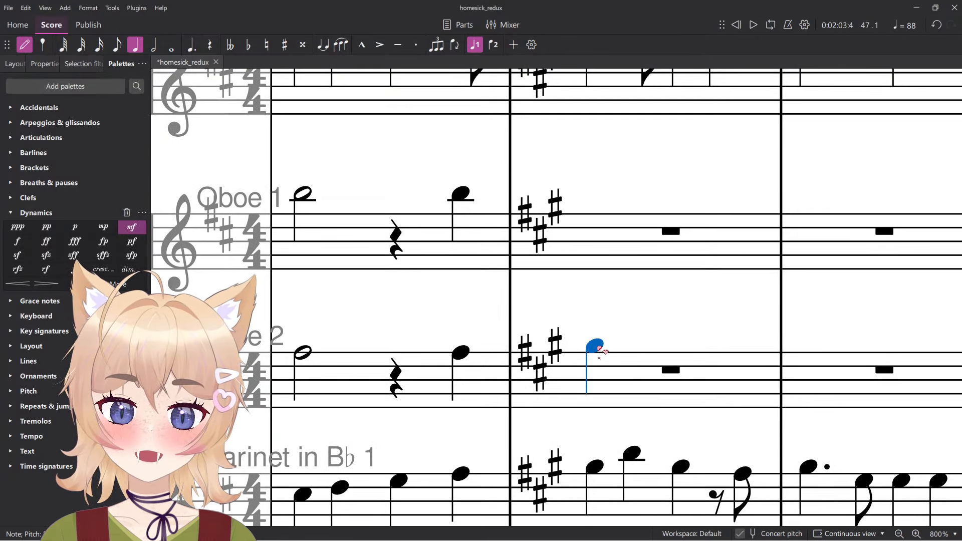
pyautogui.click(600, 349)
pyautogui.press('6')
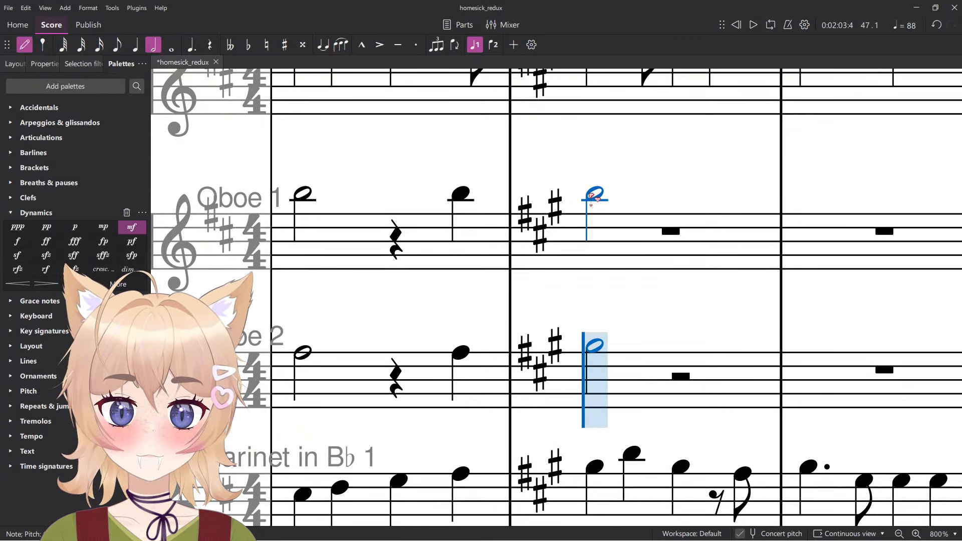
pyautogui.press('Escape')
# Play back bar 47 briefly and examine the brass and percussion staves.
pyautogui.scroll(-9, 608, 215)
pyautogui.scroll(-3, 622, 234)
pyautogui.scroll(-4, 626, 238)
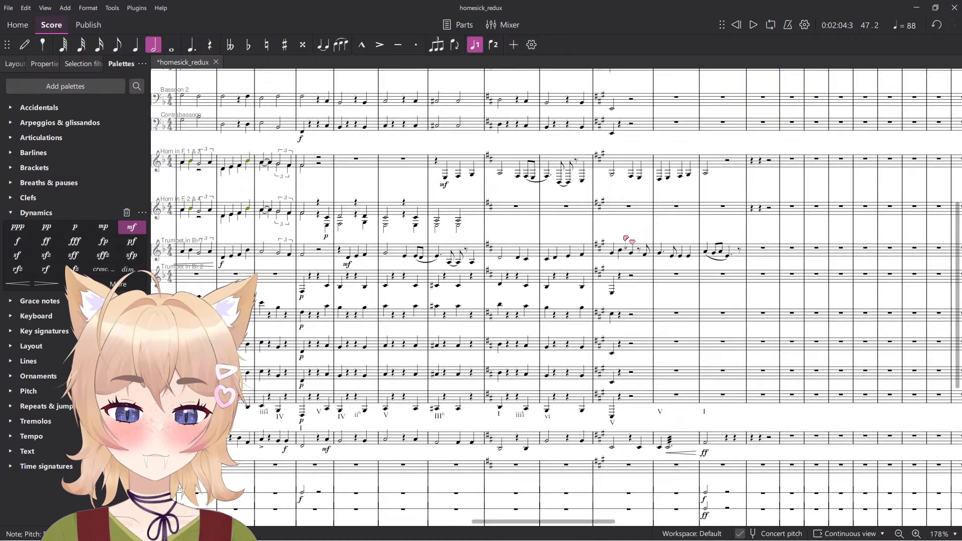
pyautogui.scroll(-8, 625, 238)
pyautogui.scroll(10, 647, 230)
pyautogui.press('space')
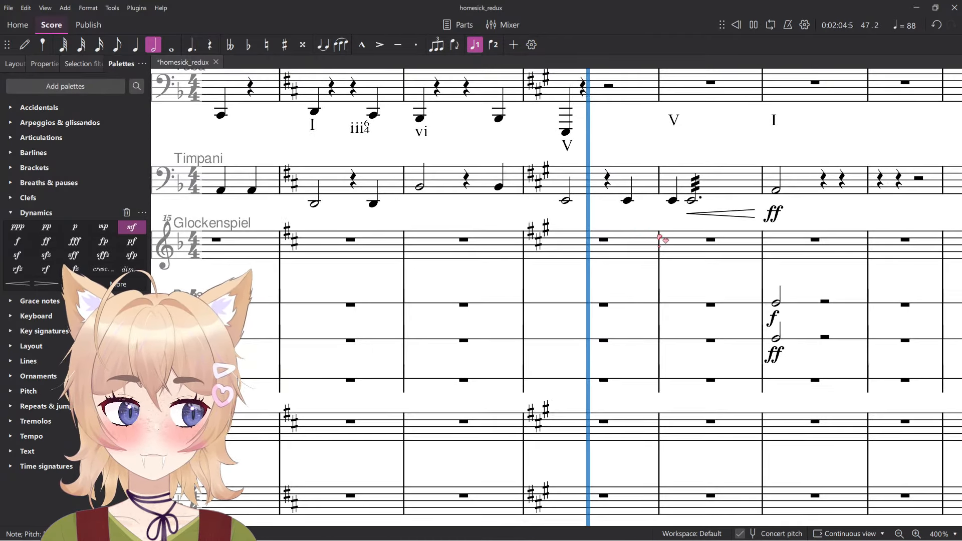
pyautogui.scroll(5, 659, 237)
pyautogui.press('space')
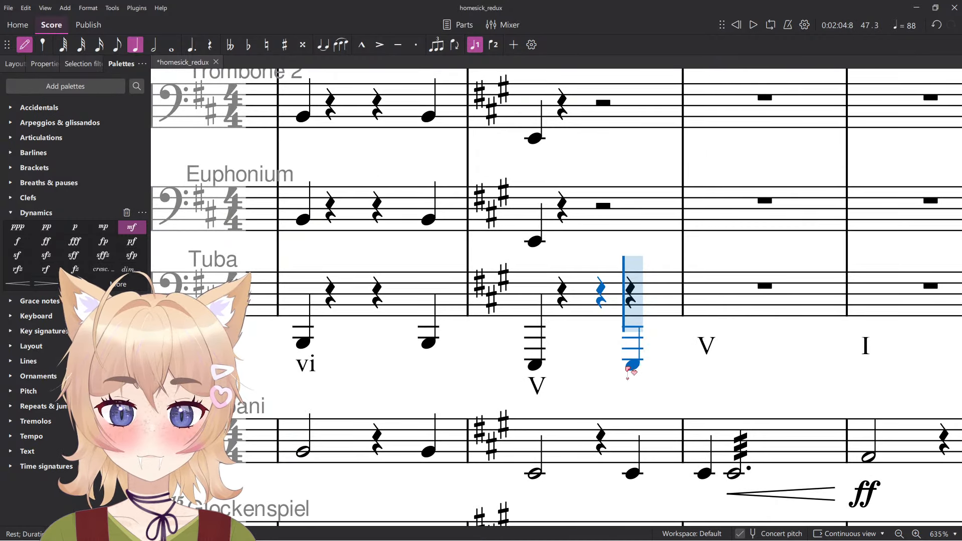
# Enter a B quarter note on beat 4 of bar 47 and an E quarter note on beat 1 of bar 48 in the Tuba.
pyautogui.click(627, 369)
pyautogui.hotkey('ctrl', 'z')
pyautogui.click(626, 344)
pyautogui.scroll(1, 642, 311)
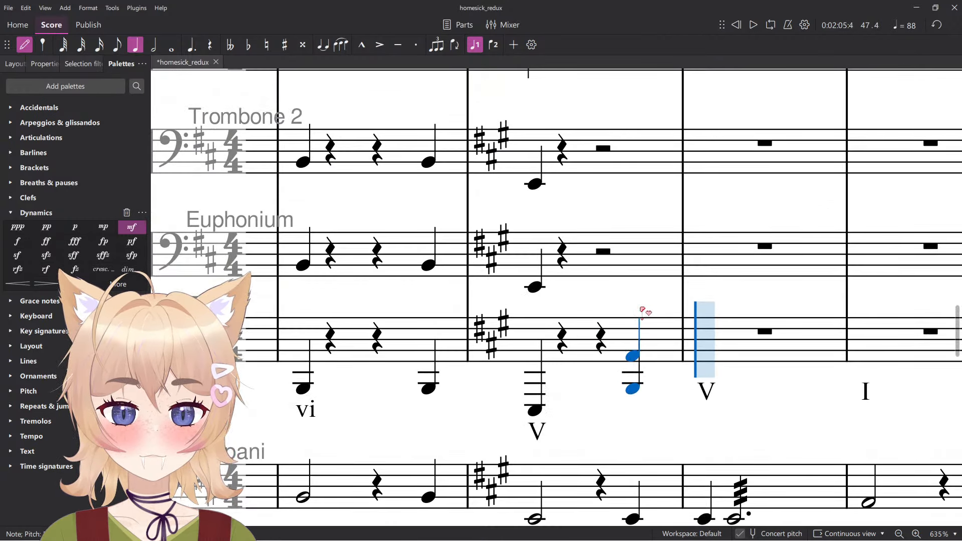
pyautogui.click(704, 372)
# In Euphonium and Trombone 2, enter B quarter notes on beat 4 of bar 47 after a quarter rest, and E quarter notes opening bar 48.
pyautogui.rightClick(600, 265)
pyautogui.click(634, 265)
pyautogui.rightClick(602, 163)
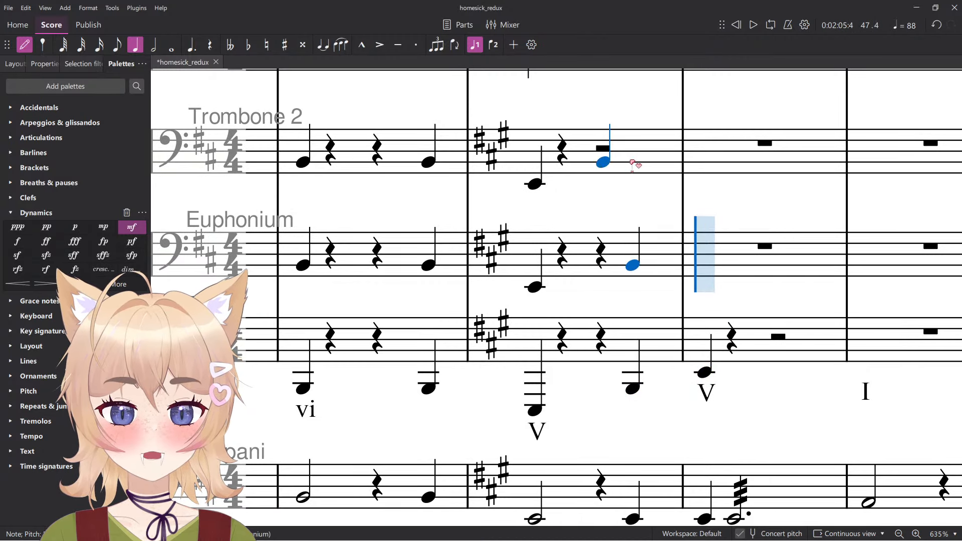
pyautogui.click(634, 161)
pyautogui.click(703, 145)
pyautogui.click(704, 252)
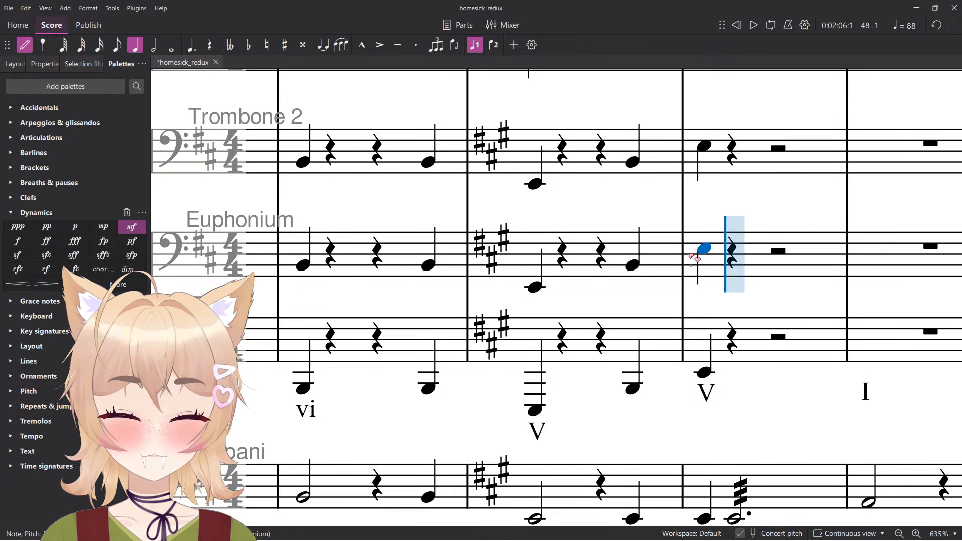
# In Trombone 1 and Trumpet 2, enter a quarter rest and B quarter note ending bar 47, and an E quarter note on beat 1 of bar 48.
pyautogui.keyDown('ctrl'); pyautogui.scroll(-2, 674, 287); pyautogui.keyUp('ctrl')
pyautogui.scroll(3, 674, 287)
pyautogui.keyDown('ctrl'); pyautogui.scroll(2, 674, 286); pyautogui.keyUp('ctrl')
pyautogui.rightClick(599, 316)
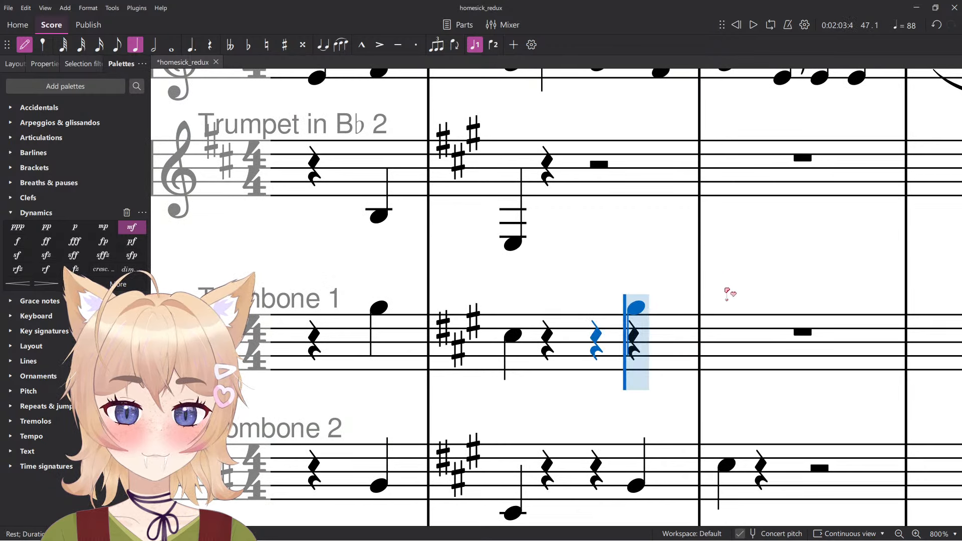
pyautogui.click(635, 307)
pyautogui.click(726, 287)
pyautogui.rightClick(600, 166)
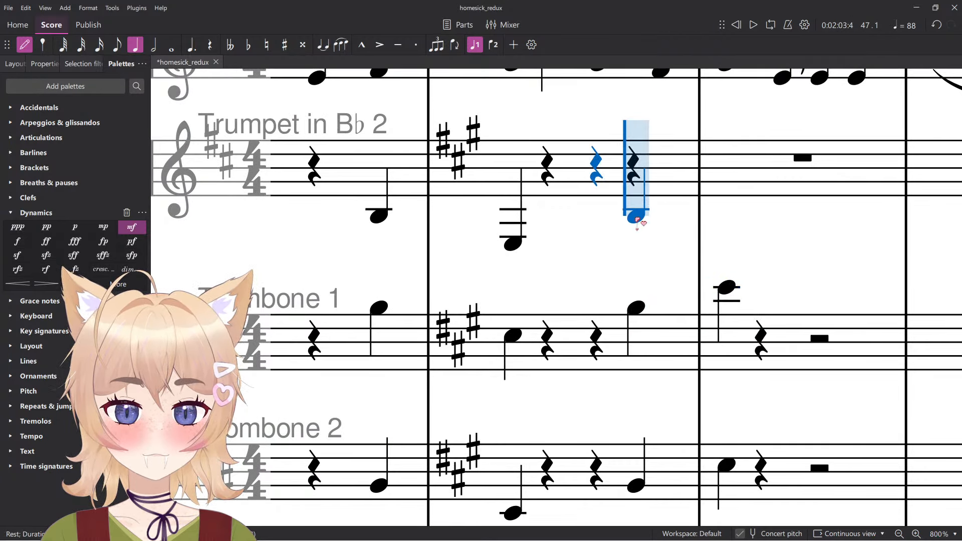
pyautogui.click(637, 221)
# In the Contrabassoon, enter a quarter rest and B quarter note on beats 3 and 4 of bar 47, and an E quarter note opening bar 48.
pyautogui.keyDown('ctrl'); pyautogui.scroll(-3, 717, 220); pyautogui.keyUp('ctrl')
pyautogui.scroll(-5, 712, 235)
pyautogui.keyDown('ctrl'); pyautogui.scroll(3, 660, 390); pyautogui.keyUp('ctrl')
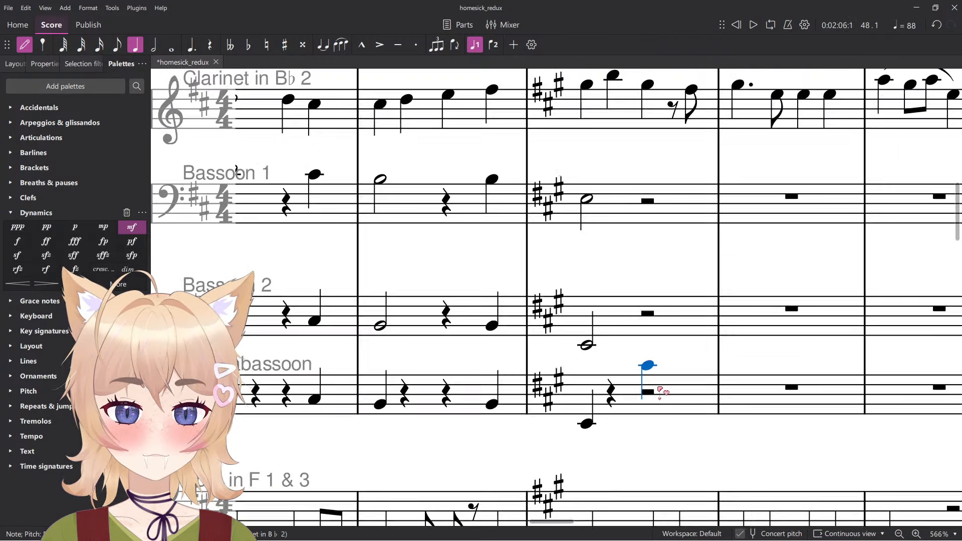
pyautogui.keyDown('ctrl'); pyautogui.scroll(1, 662, 391); pyautogui.keyUp('ctrl')
pyautogui.rightClick(684, 404)
pyautogui.click(683, 405)
# In Bassoon 2 and Bassoon 1, enter a quarter rest and B quarter note ending bar 47, and an E quarter note opening bar 48.
pyautogui.rightClick(647, 305)
pyautogui.click(677, 314)
pyautogui.click(761, 310)
pyautogui.scroll(3, 683, 243)
pyautogui.rightClick(651, 271)
pyautogui.click(677, 246)
pyautogui.click(740, 232)
# Enter quarter notes on beat 4 of bar 47, G-sharp in Oboe 2 and B in Oboe 1, with quarter rests on beat 3.
pyautogui.keyDown('ctrl'); pyautogui.scroll(-4, 740, 235); pyautogui.keyUp('ctrl')
pyautogui.scroll(5, 722, 266)
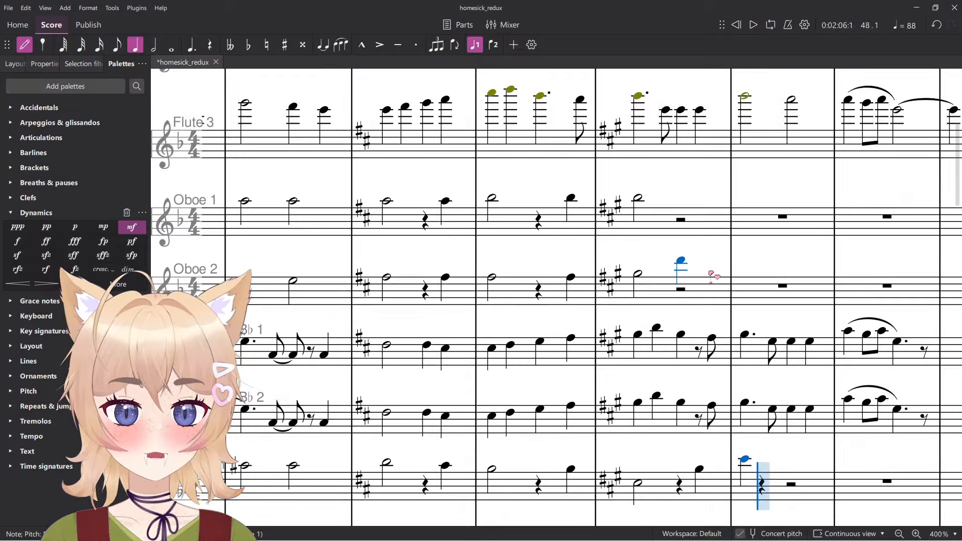
pyautogui.keyDown('ctrl'); pyautogui.scroll(6, 687, 279); pyautogui.keyUp('ctrl')
pyautogui.keyDown('ctrl'); pyautogui.scroll(-5, 684, 279); pyautogui.keyUp('ctrl')
pyautogui.rightClick(698, 279)
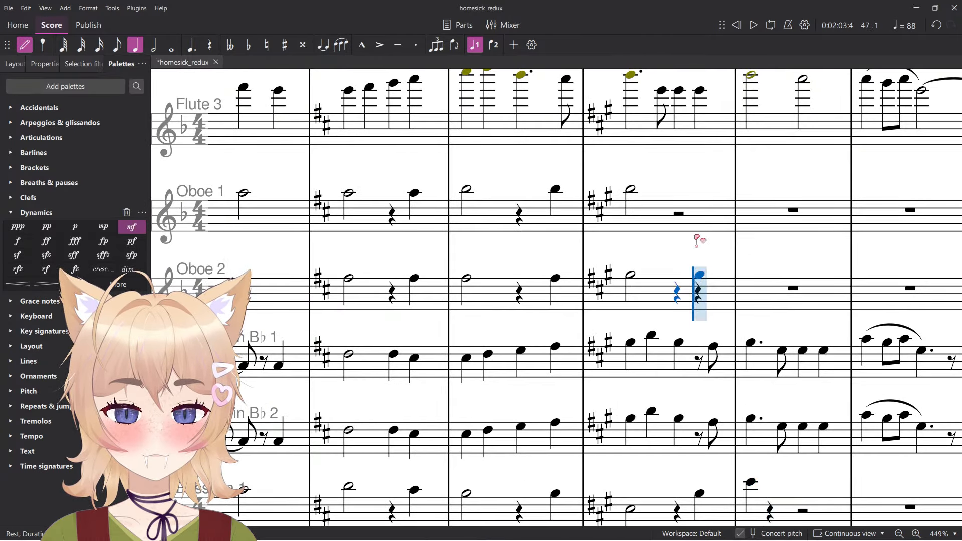
pyautogui.click(700, 275)
pyautogui.rightClick(700, 196)
pyautogui.click(730, 195)
# Fill bar 48 with two half notes per oboe: B in Oboe 1 and G-sharp in Oboe 2.
pyautogui.press('6')
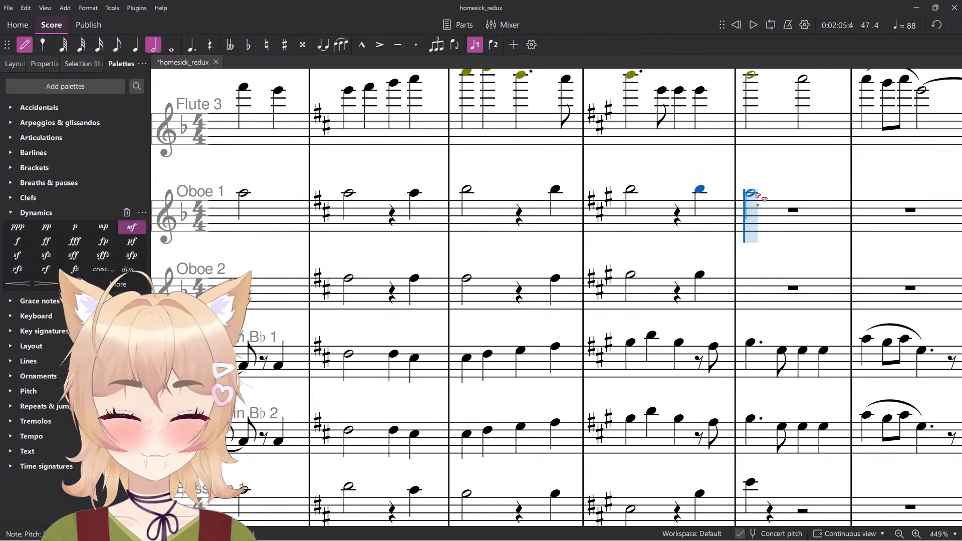
pyautogui.click(751, 205)
pyautogui.click(751, 274)
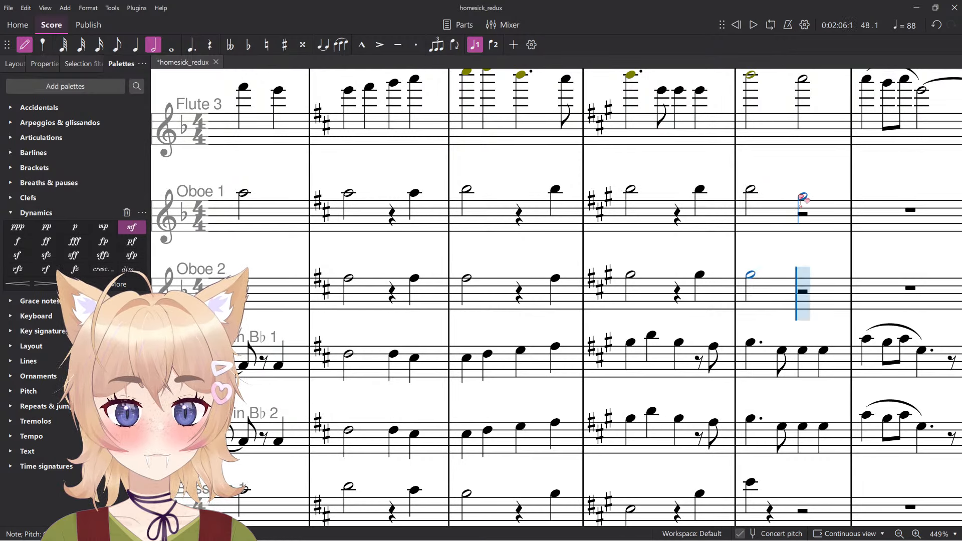
pyautogui.click(804, 190)
pyautogui.click(803, 279)
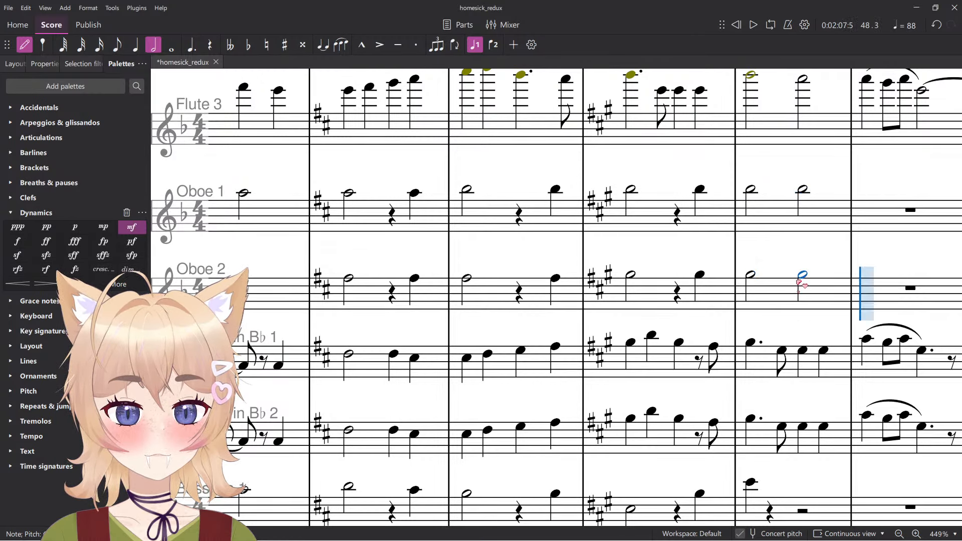
pyautogui.press('Escape')
# Lengthen the first notes of bar 48 in both Bassoons to half notes, and enter notes on beat 3 in the Contrabassoon and Bassoons.
pyautogui.scroll(-5, 752, 257)
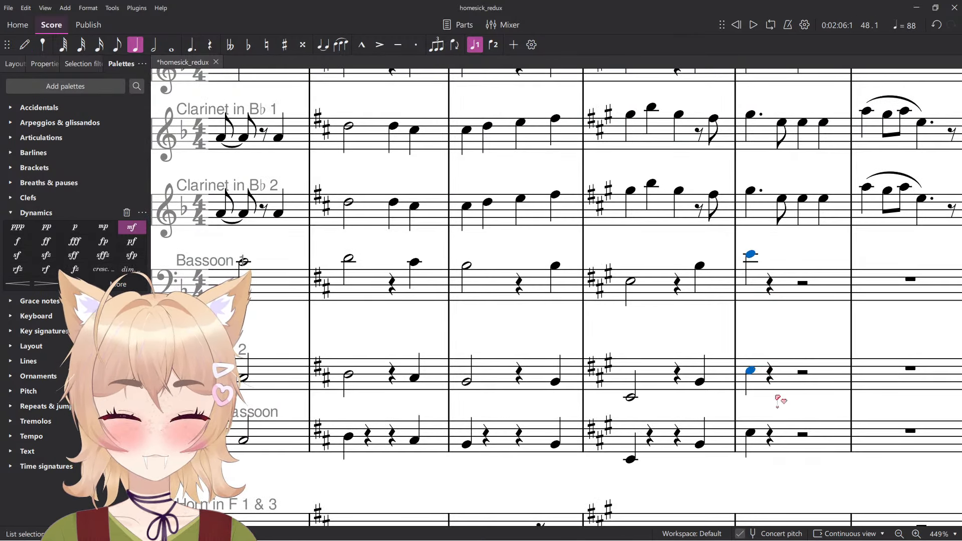
pyautogui.click(802, 433)
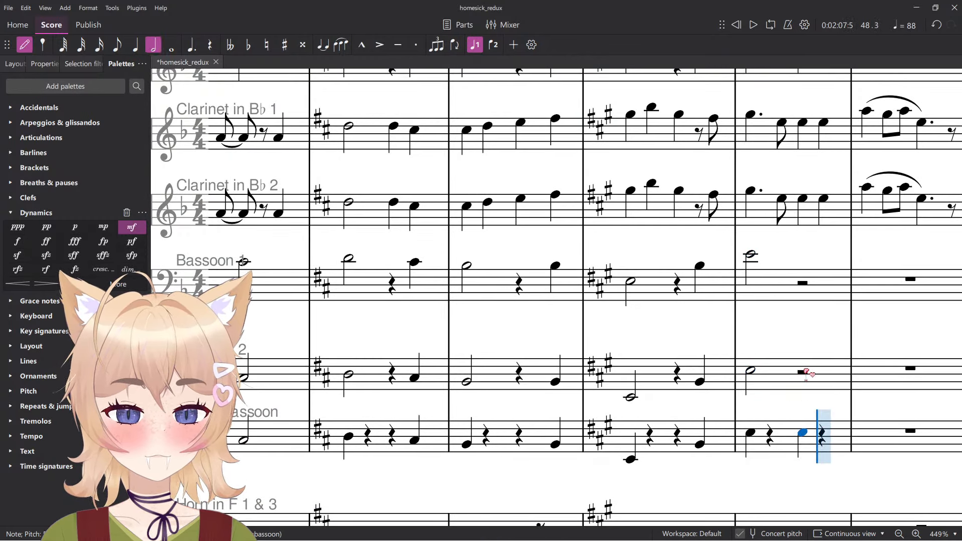
pyautogui.click(803, 258)
# Enter E quarter notes on beat 3 of bar 48 in the Tuba, Euphonium and both Trombones, plus a quarter note there in Trumpet 2.
pyautogui.keyDown('ctrl'); pyautogui.scroll(-2, 805, 270); pyautogui.keyUp('ctrl')
pyautogui.scroll(-5, 807, 301)
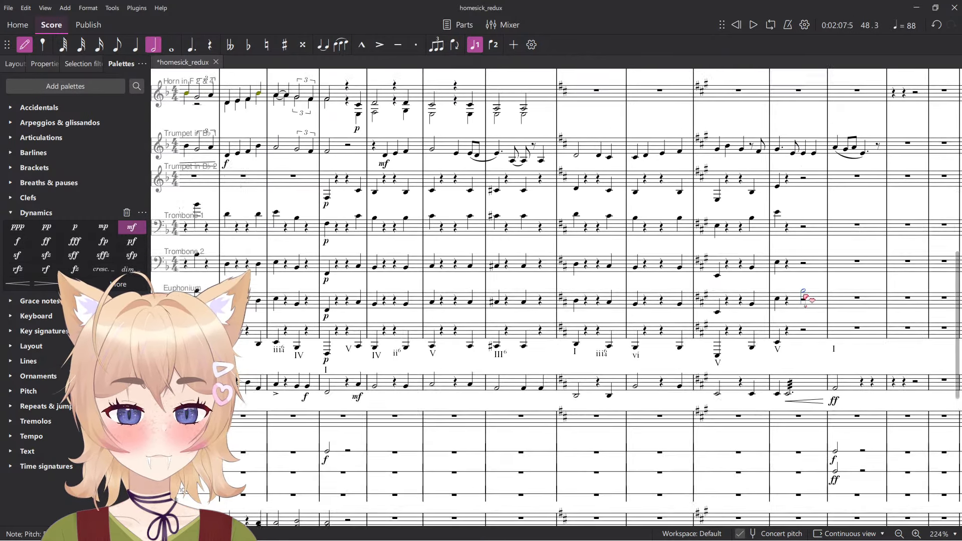
pyautogui.keyDown('ctrl'); pyautogui.scroll(6, 627, 423); pyautogui.keyUp('ctrl')
pyautogui.press('5')
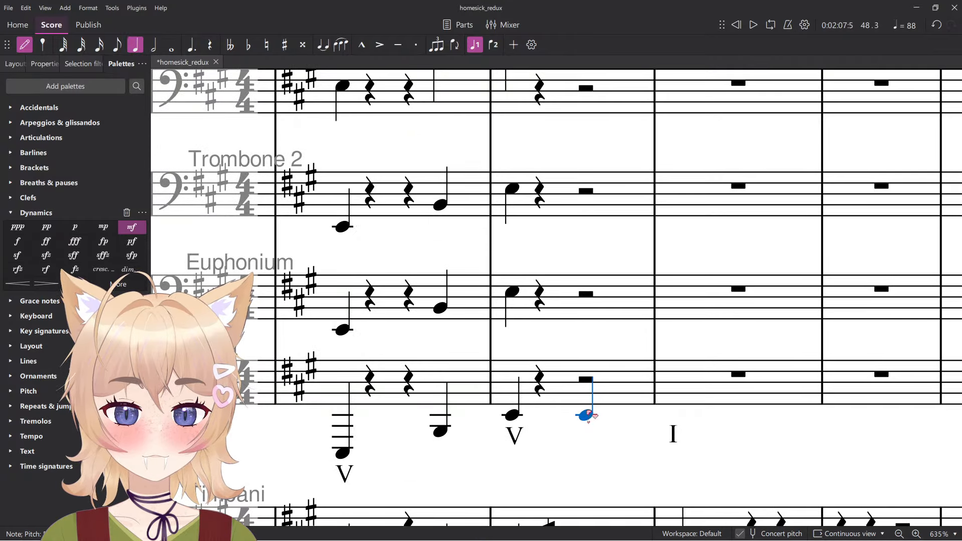
pyautogui.click(588, 415)
pyautogui.click(586, 291)
pyautogui.click(587, 188)
pyautogui.scroll(3, 603, 249)
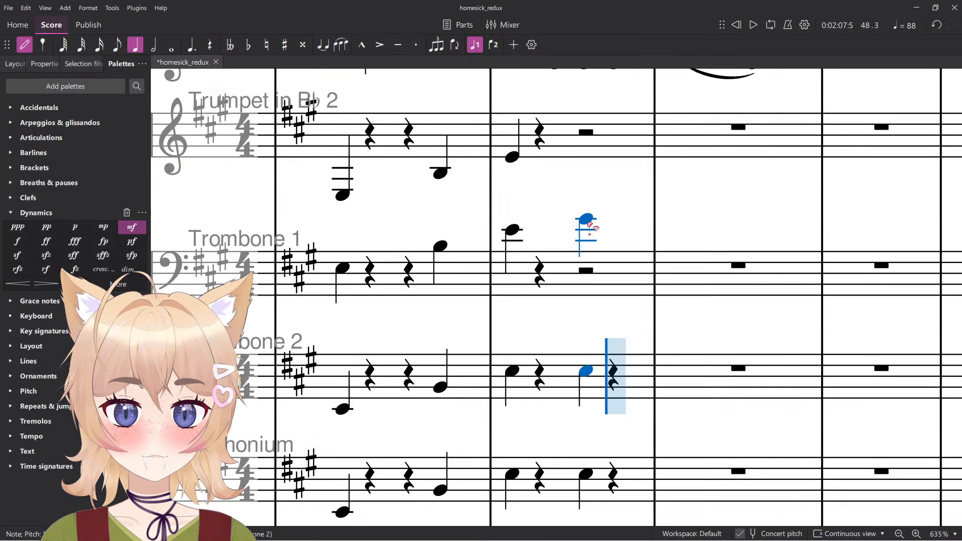
pyautogui.click(592, 229)
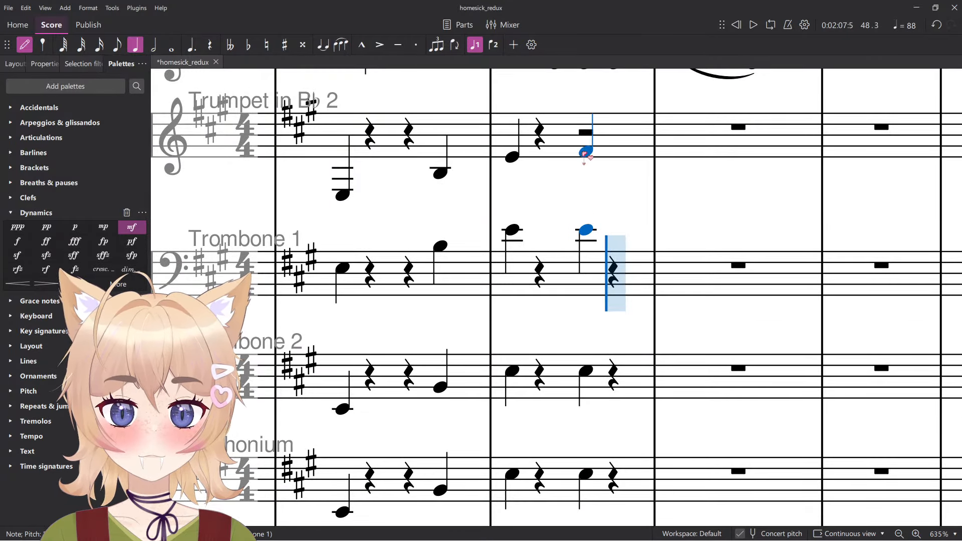
# Enter a low A quarter note on beat 1 of bar 49 in the Tuba.
pyautogui.keyDown('ctrl'); pyautogui.scroll(-4, 588, 161); pyautogui.keyUp('ctrl')
pyautogui.scroll(-8, 622, 225)
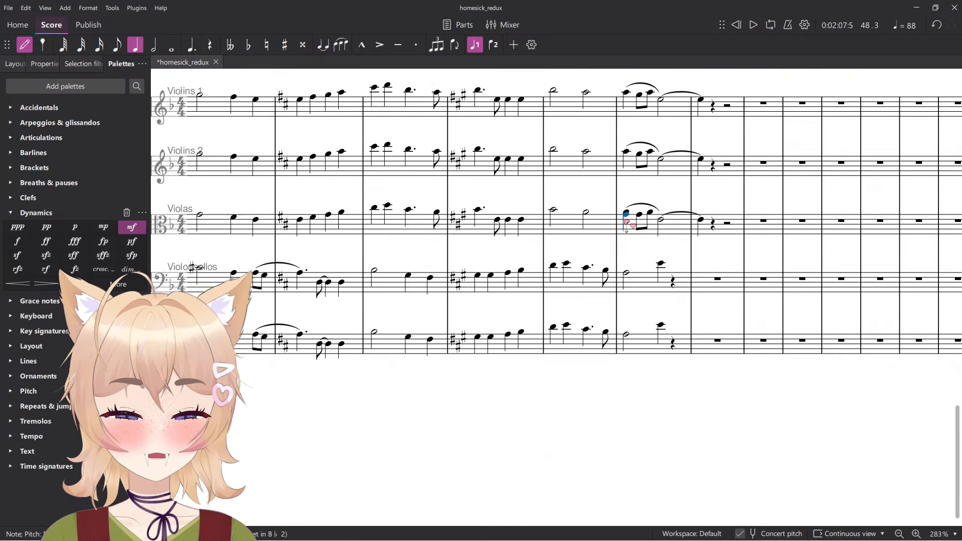
pyautogui.scroll(3, 652, 261)
pyautogui.scroll(7, 663, 265)
pyautogui.keyDown('ctrl'); pyautogui.scroll(7, 663, 313); pyautogui.keyUp('ctrl')
pyautogui.scroll(3, 652, 330)
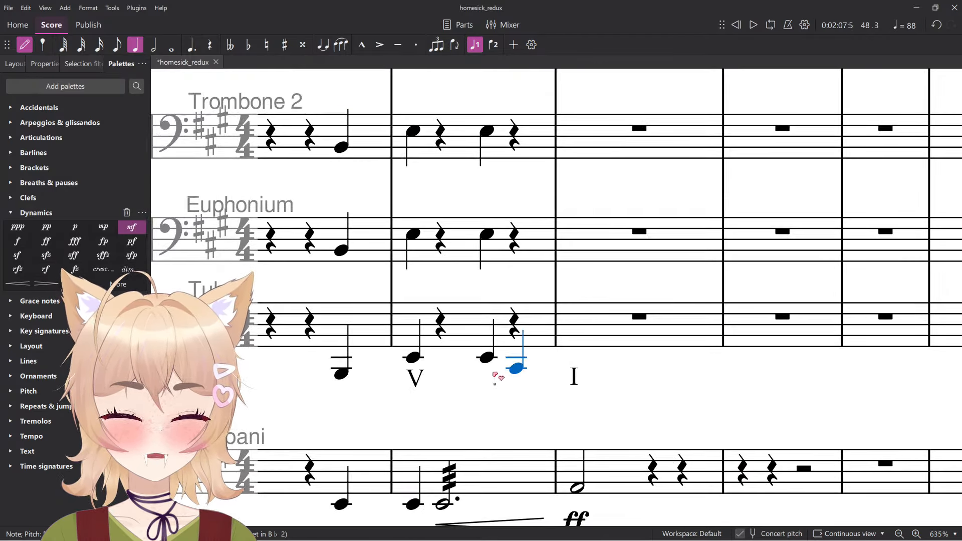
pyautogui.press('n')
pyautogui.click(553, 372)
pyautogui.scroll(3, 602, 366)
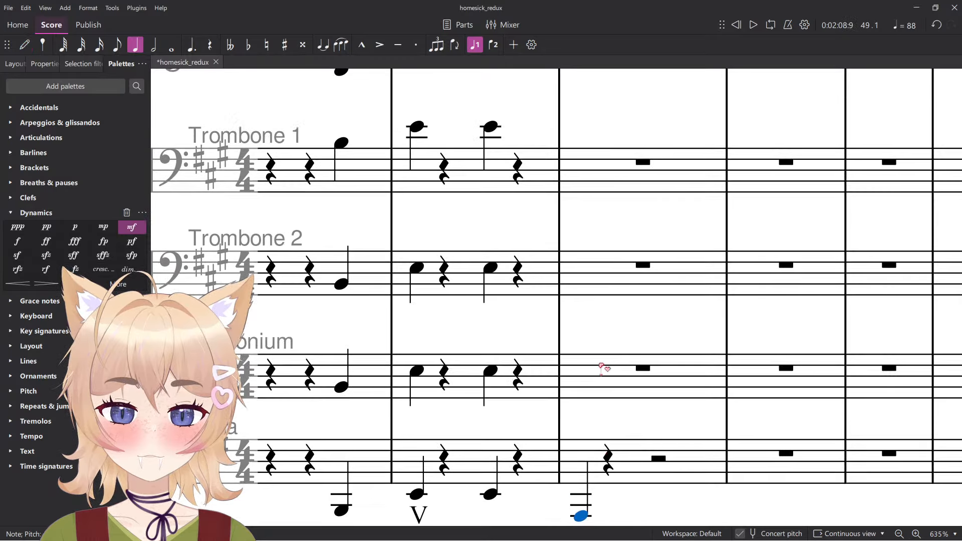
# Lengthen the Tuba's first note in bar 49 to a half note, and enter A half notes there in the Euphonium, both Trombones and Trumpet 2.
pyautogui.click(596, 394)
pyautogui.press('6')
pyautogui.click(582, 392)
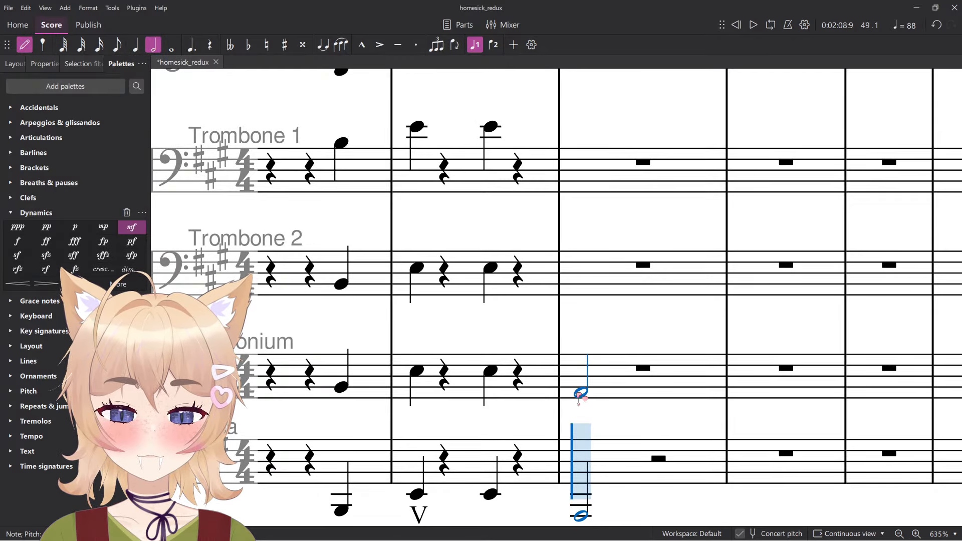
pyautogui.click(581, 290)
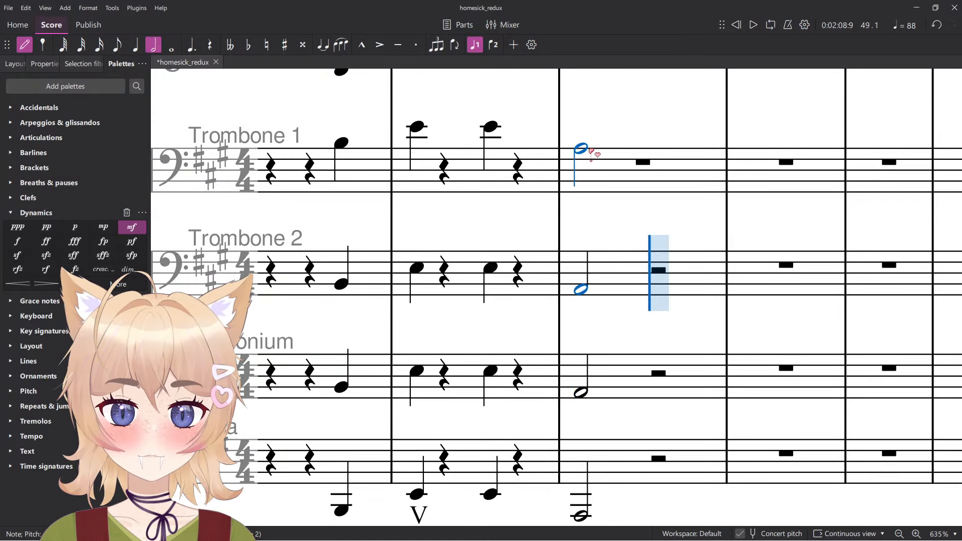
pyautogui.click(592, 150)
pyautogui.keyDown('ctrl'); pyautogui.scroll(-4, 600, 178); pyautogui.keyUp('ctrl')
pyautogui.scroll(4, 619, 230)
pyautogui.keyDown('ctrl'); pyautogui.scroll(3, 596, 442); pyautogui.keyUp('ctrl')
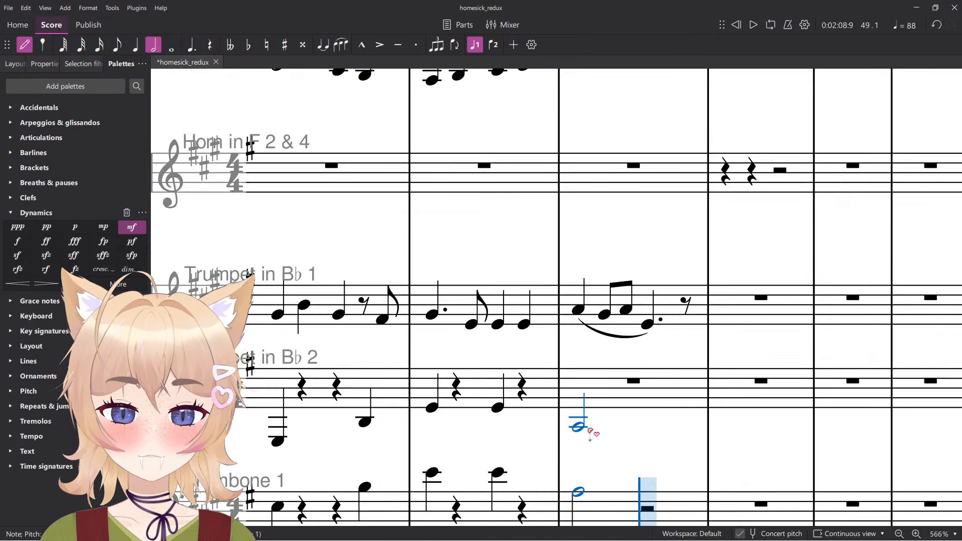
# Enter an A half note on beat 1 of bar 49 in the Contrabassoon, Bassoon 2 and Bassoon 1.
pyautogui.scroll(7, 592, 434)
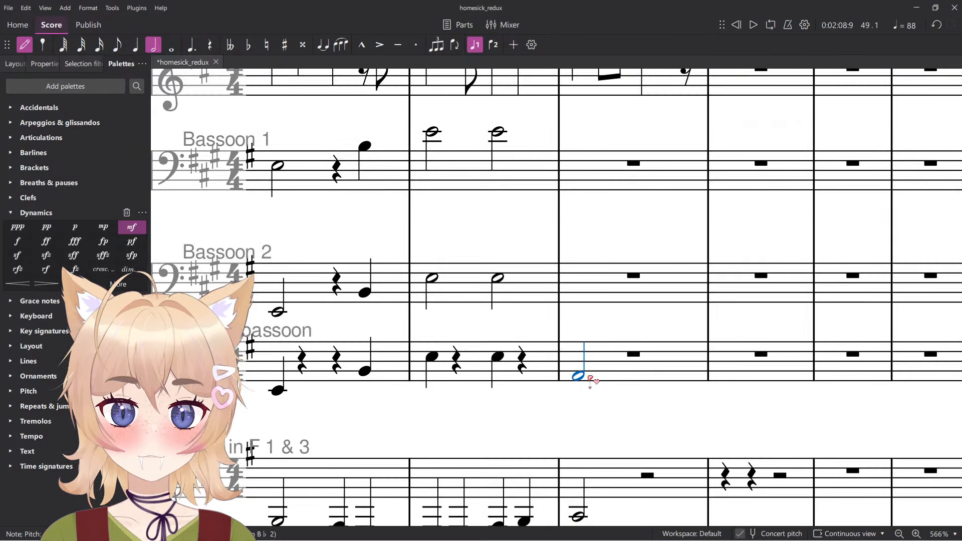
pyautogui.click(591, 379)
pyautogui.click(587, 295)
pyautogui.scroll(2, 587, 281)
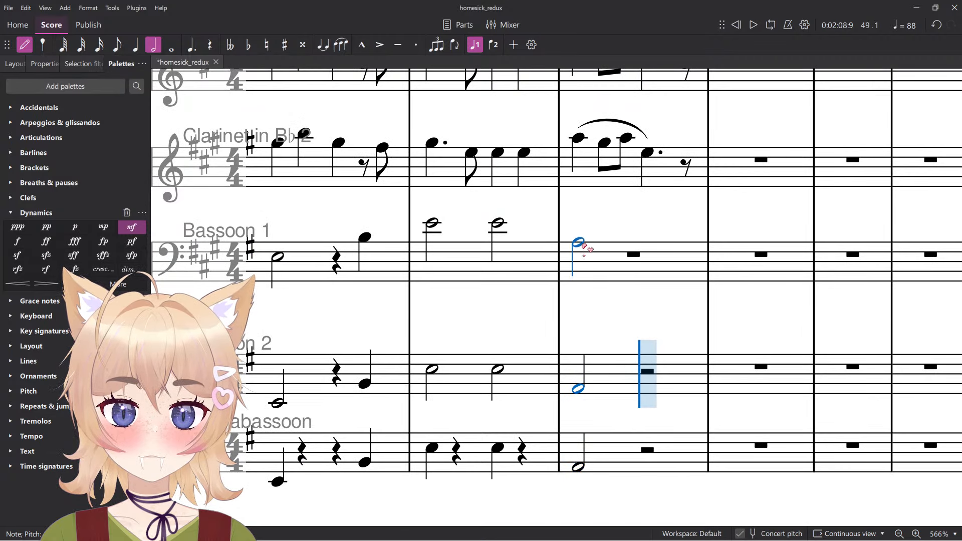
# Enter half notes on beat 1 of bar 49 in the oboes: C-sharp in Oboe 1 and A in Oboe 2.
pyautogui.scroll(5, 587, 249)
pyautogui.click(591, 374)
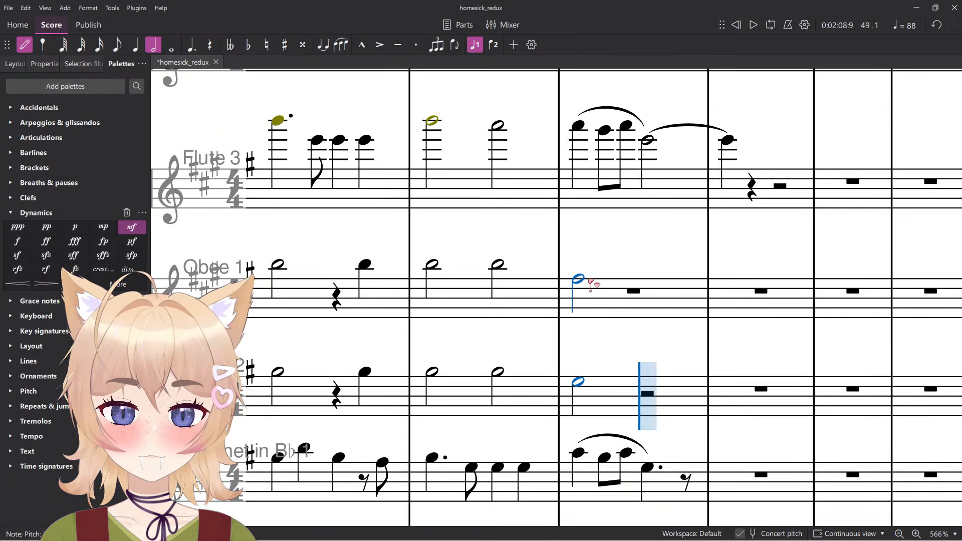
pyautogui.press('Escape')
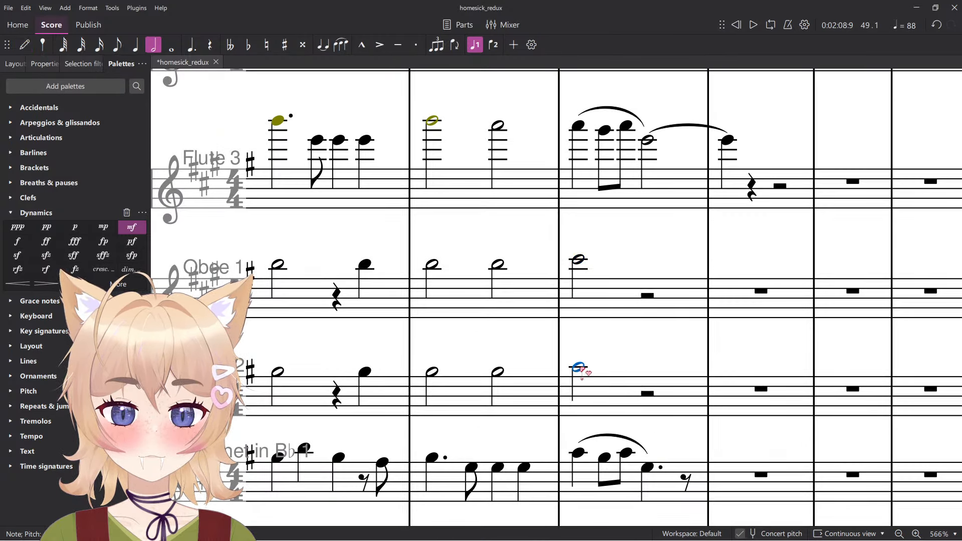
# Play back the passage from bar 41 through bar 49 and examine all the orchestral parts.
pyautogui.press('space')
pyautogui.scroll(-2, 624, 349)
pyautogui.press('space')
pyautogui.moveTo(346, 335); pyautogui.dragTo(564, 321)
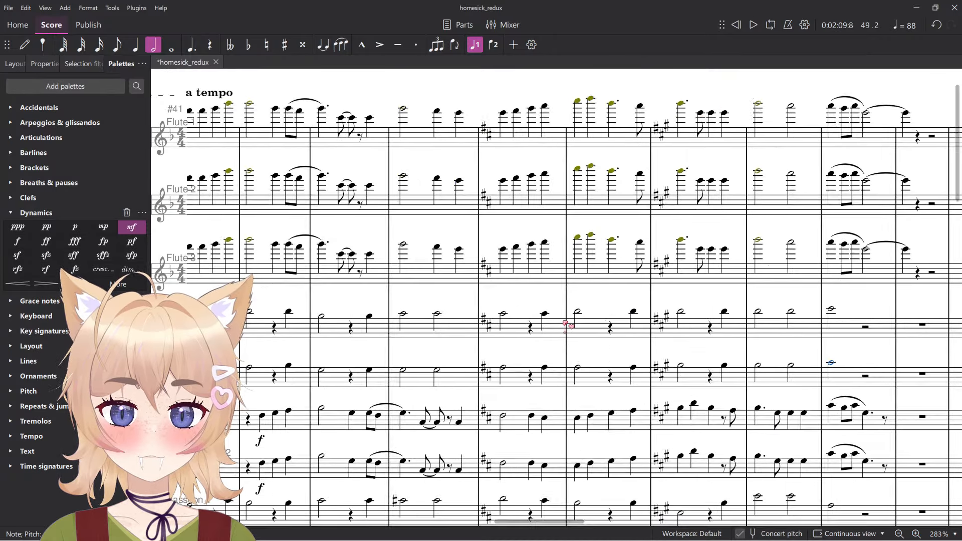
pyautogui.scroll(-2, 566, 324)
pyautogui.click(365, 327)
pyautogui.click(419, 152)
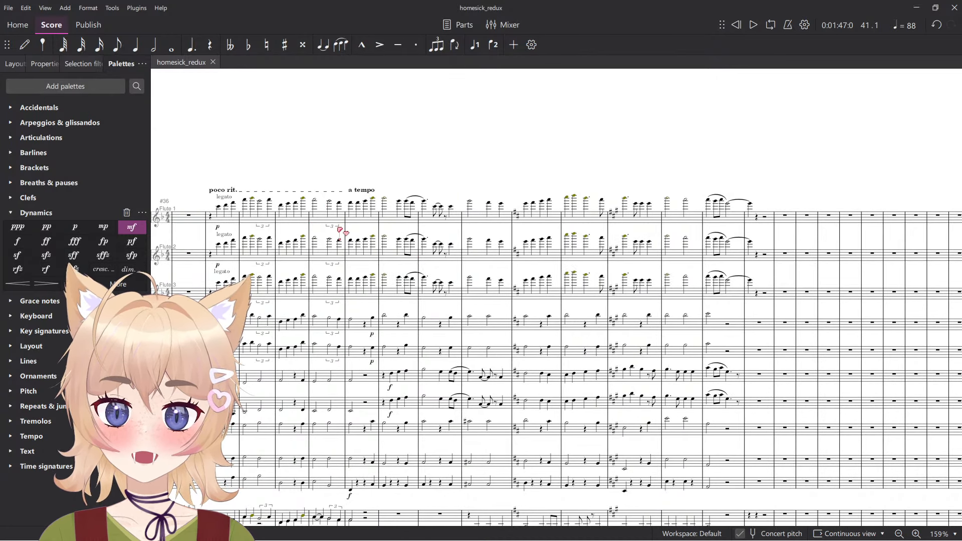
pyautogui.scroll(2, 321, 236)
pyautogui.click(396, 223)
pyautogui.press('space')
pyautogui.scroll(-2, 441, 130)
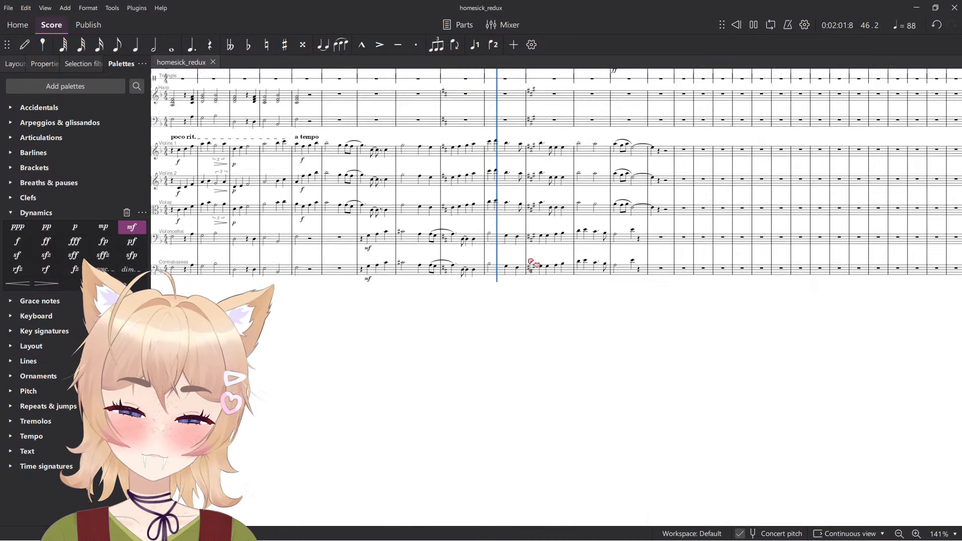
pyautogui.scroll(-5, 558, 300)
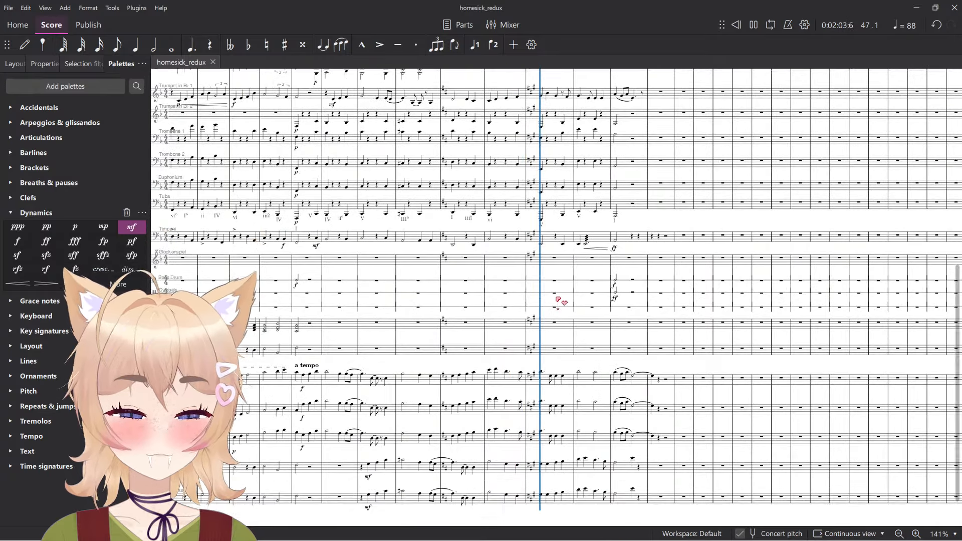
pyautogui.scroll(8, 561, 299)
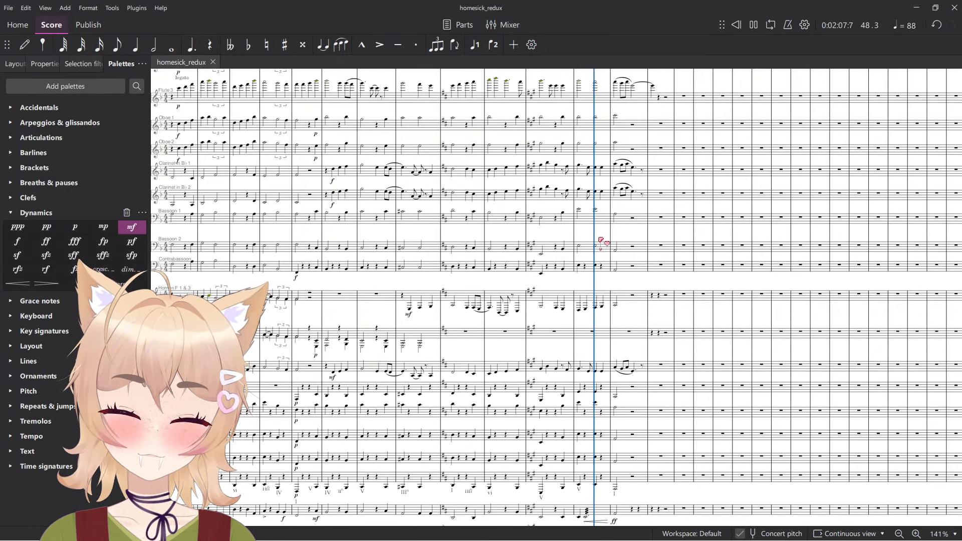
pyautogui.scroll(-3, 580, 291)
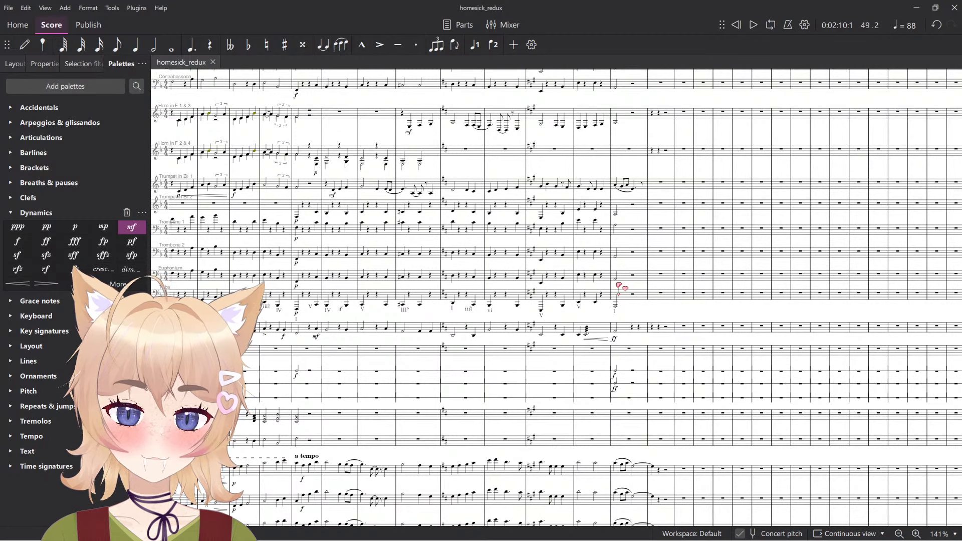
pyautogui.scroll(-4, 593, 289)
pyautogui.scroll(4, 425, 386)
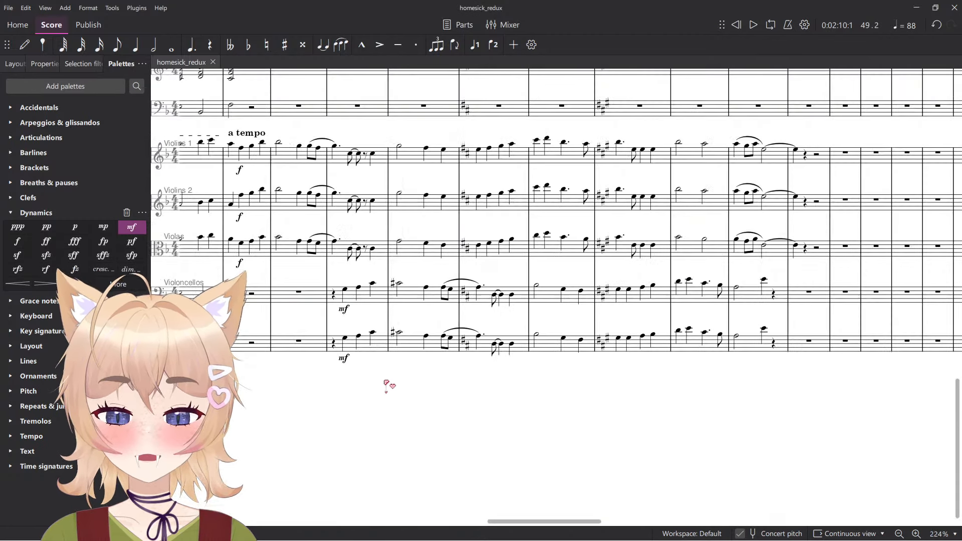
# Adjust the Master channel's volume in the mixer and close the mixer.
pyautogui.moveTo(416, 349); pyautogui.dragTo(502, 411)
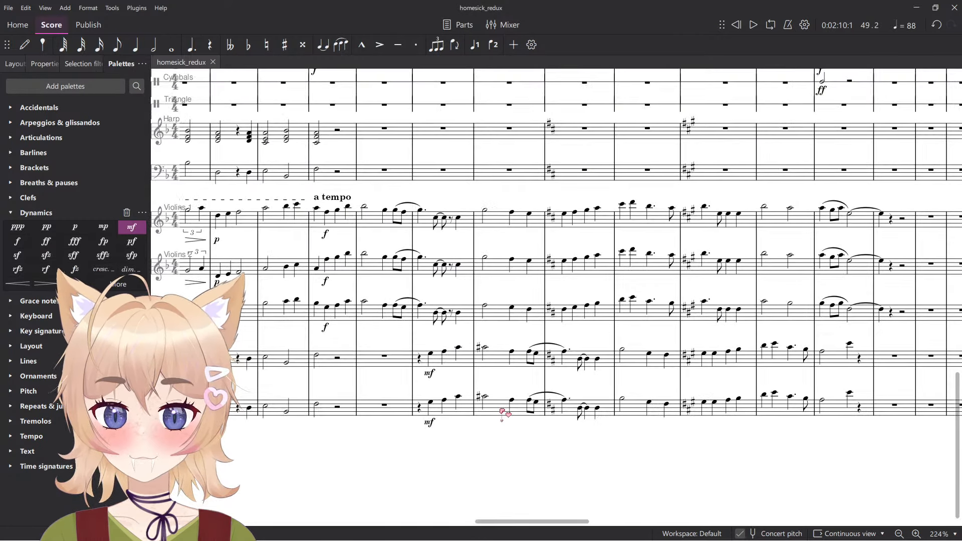
pyautogui.click(430, 423)
pyautogui.click(398, 364)
pyautogui.click(392, 389)
pyautogui.press('F10')
pyautogui.press('F10')
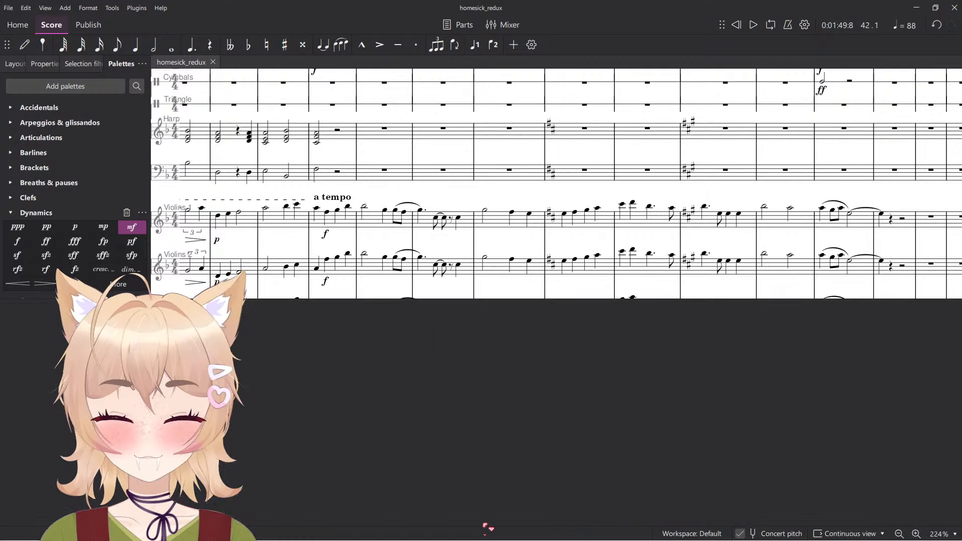
pyautogui.press('F10')
pyautogui.moveTo(470, 523); pyautogui.dragTo(928, 523)
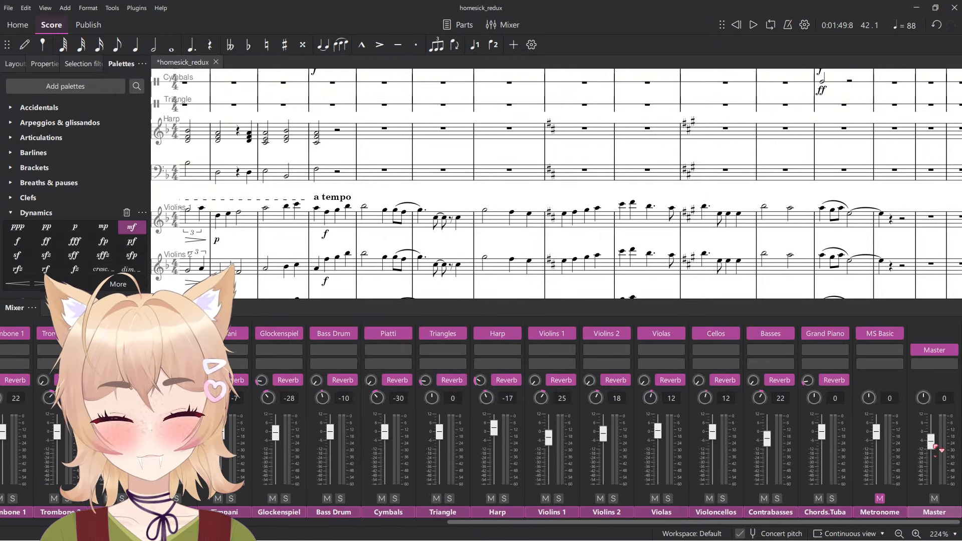
pyautogui.press('F10')
# Play back the score from bar 41 and examine the brass and woodwind parts for balance.
pyautogui.scroll(3, 309, 351)
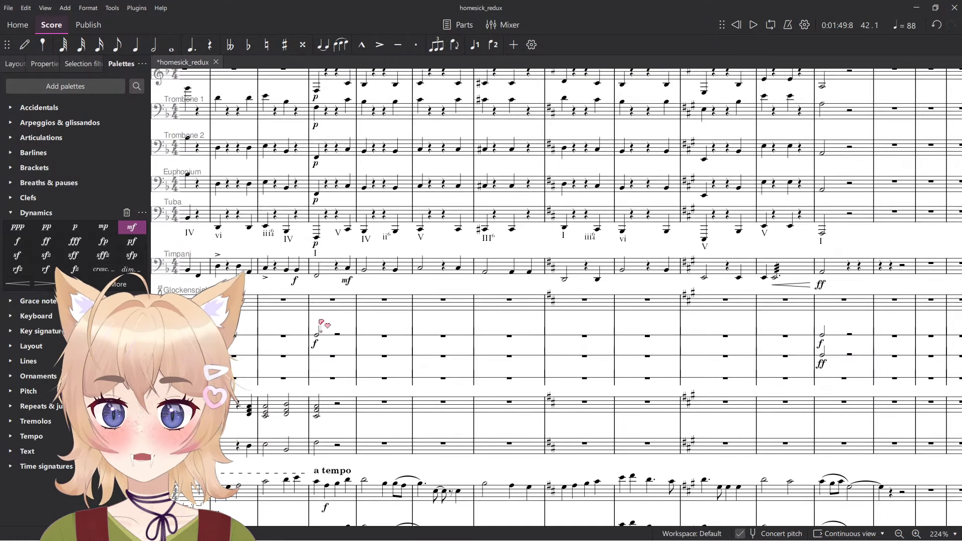
pyautogui.click(328, 300)
pyautogui.press('space')
pyautogui.scroll(2, 365, 288)
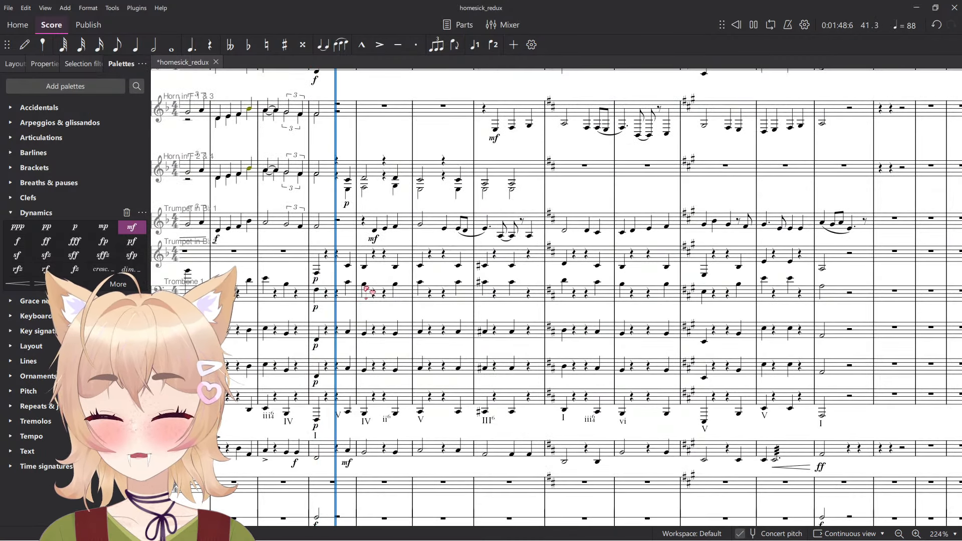
pyautogui.scroll(-3, 366, 291)
pyautogui.scroll(4, 401, 276)
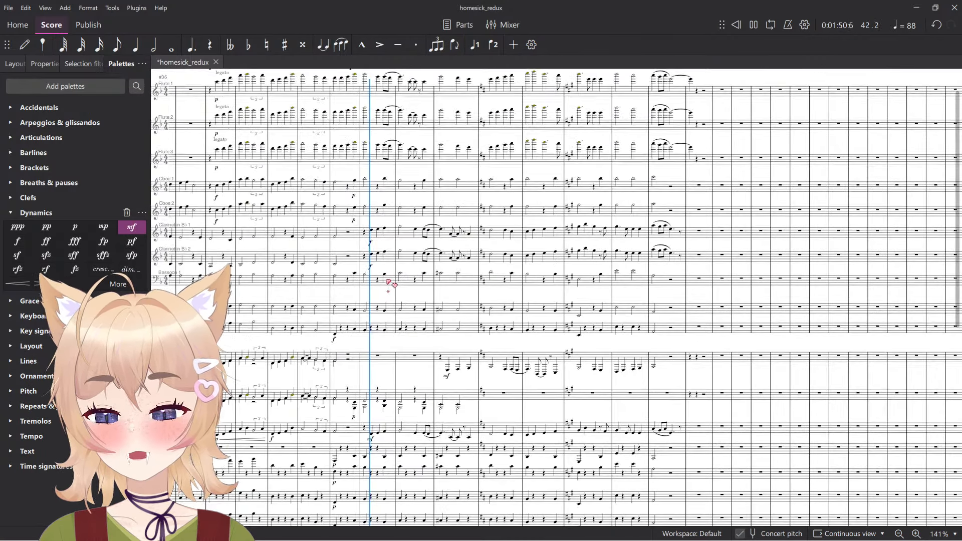
pyautogui.scroll(2, 379, 256)
pyautogui.scroll(3, 346, 323)
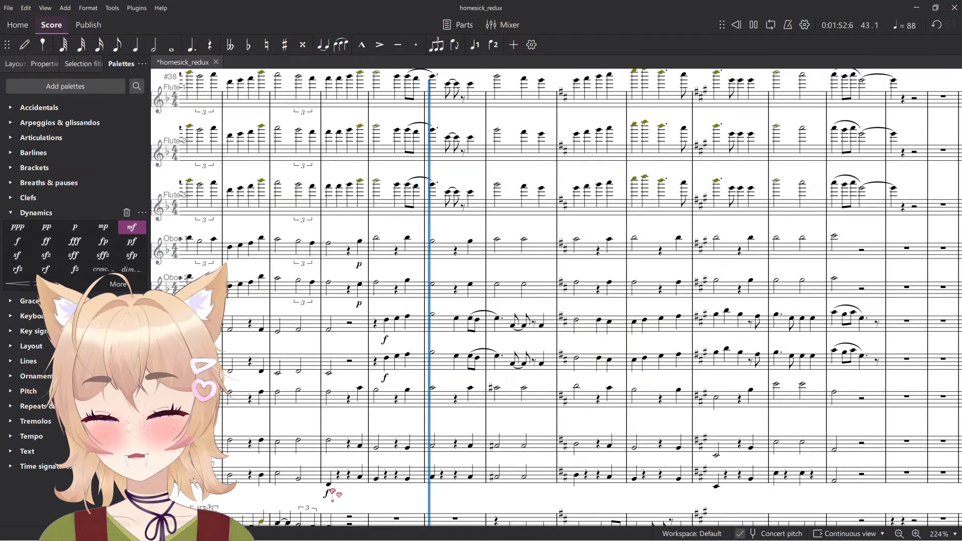
# Remove the f dynamic below the Contrabassoon in bar 41 and play back the passage from that bar.
pyautogui.click(330, 505)
pyautogui.press('space')
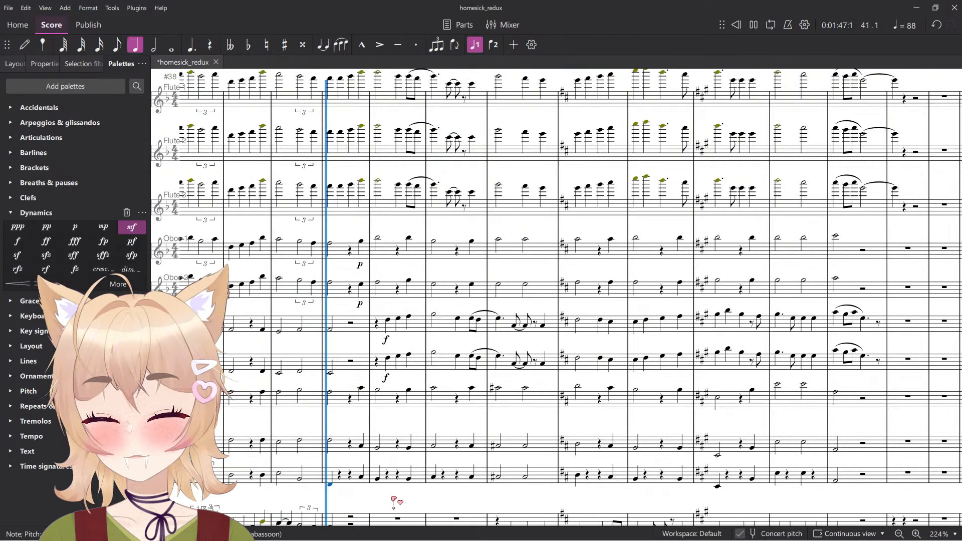
pyautogui.scroll(-5, 523, 413)
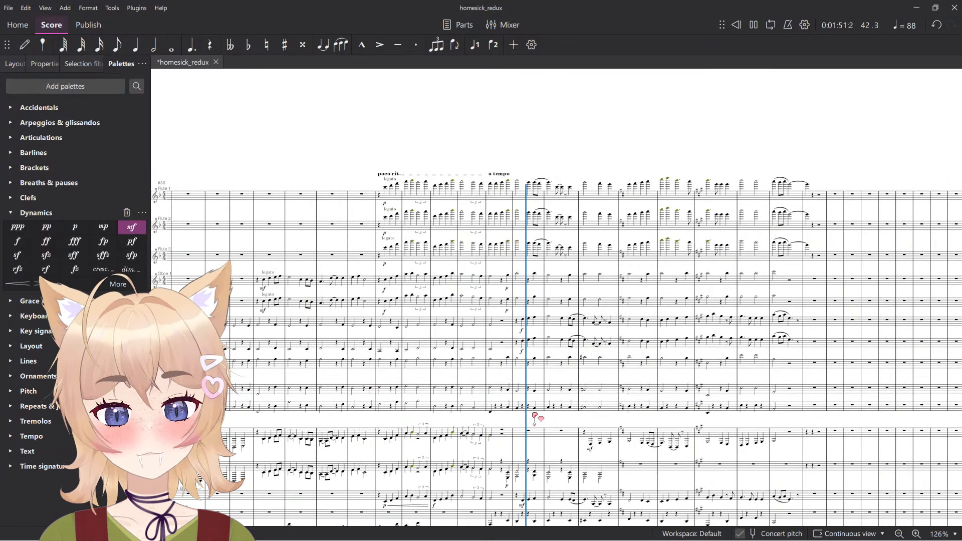
pyautogui.scroll(5, 562, 284)
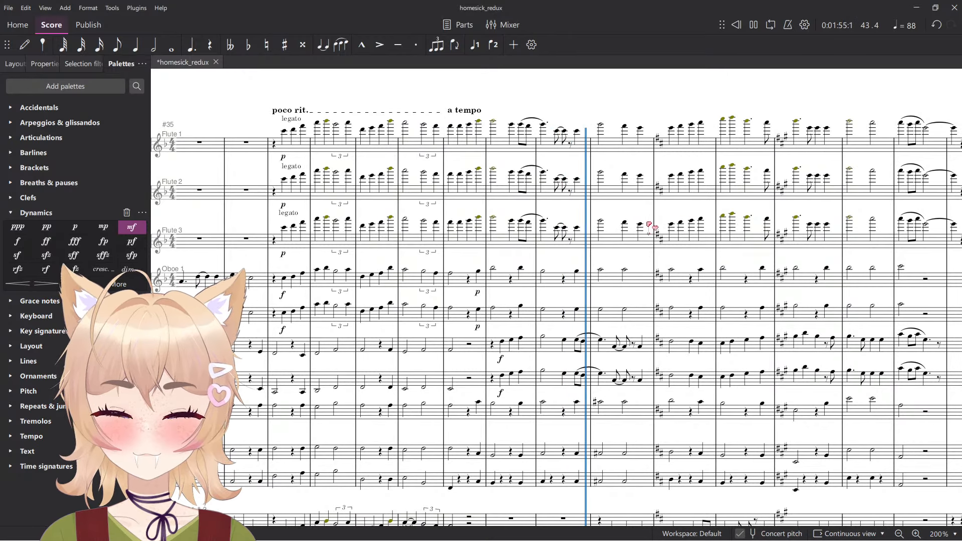
pyautogui.scroll(-15, 548, 255)
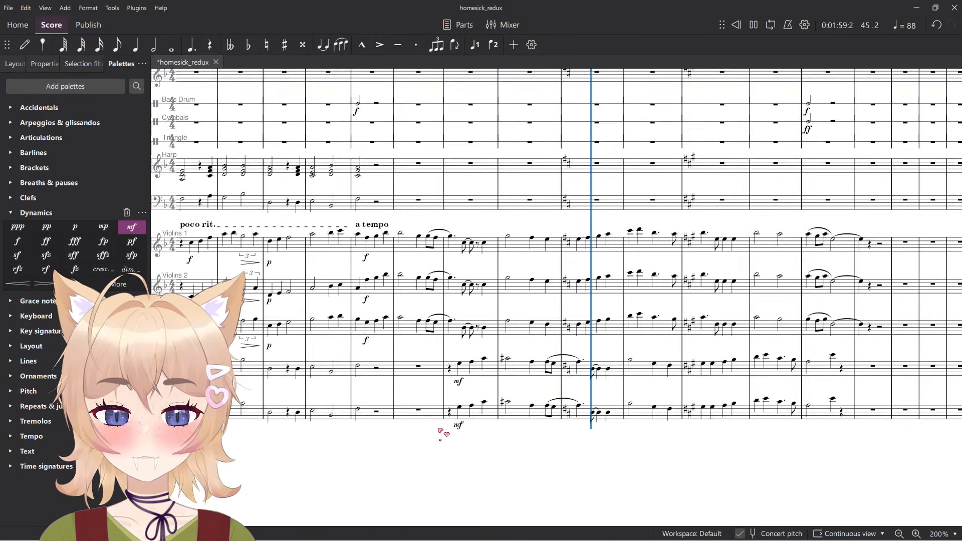
# Change the mf dynamics of the Violoncellos and Contrabasses in bar 43 to f.
pyautogui.click(459, 425)
pyautogui.moveTo(461, 385); pyautogui.dragTo(461, 383)
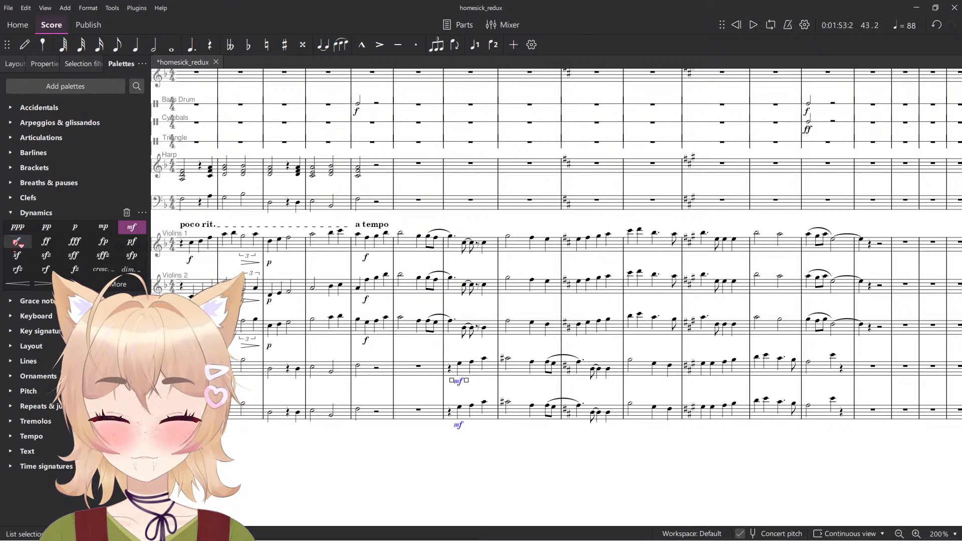
pyautogui.click(17, 242)
# Play back bars 43 to 49 and replay the passage to examine the balance between the strings, brass and woodwinds.
pyautogui.press('space')
pyautogui.scroll(-1, 408, 462)
pyautogui.scroll(4, 416, 455)
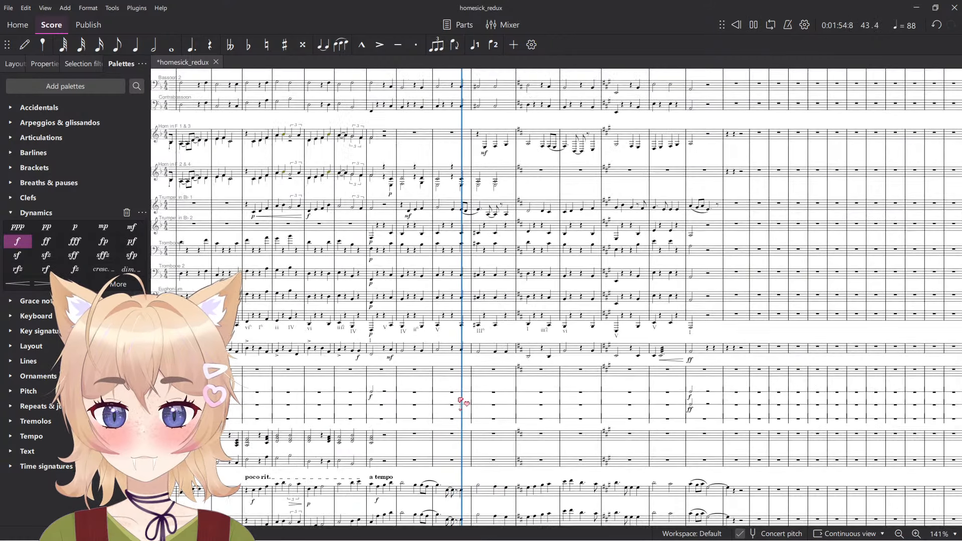
pyautogui.scroll(3, 459, 394)
pyautogui.scroll(-5, 463, 409)
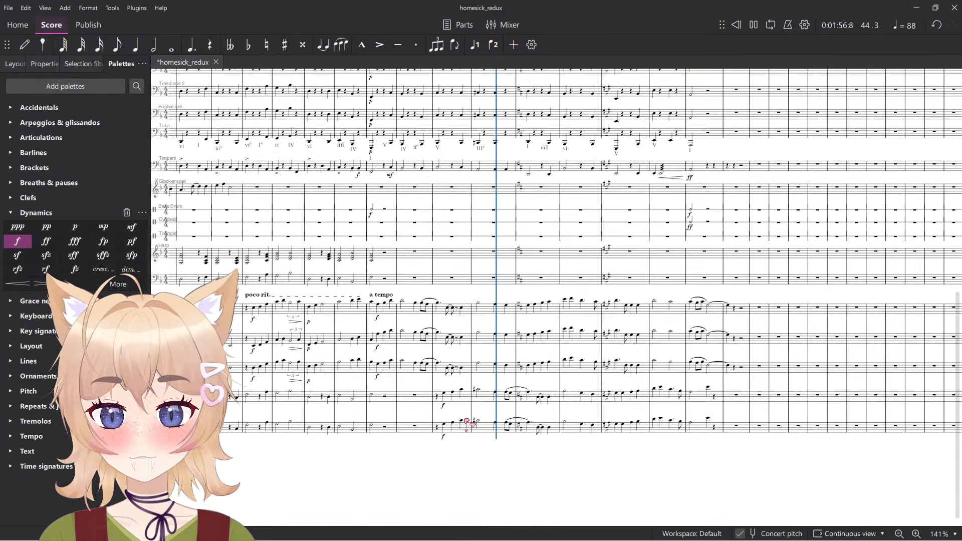
pyautogui.keyDown('ctrl'); pyautogui.scroll(5, 485, 338); pyautogui.keyUp('ctrl')
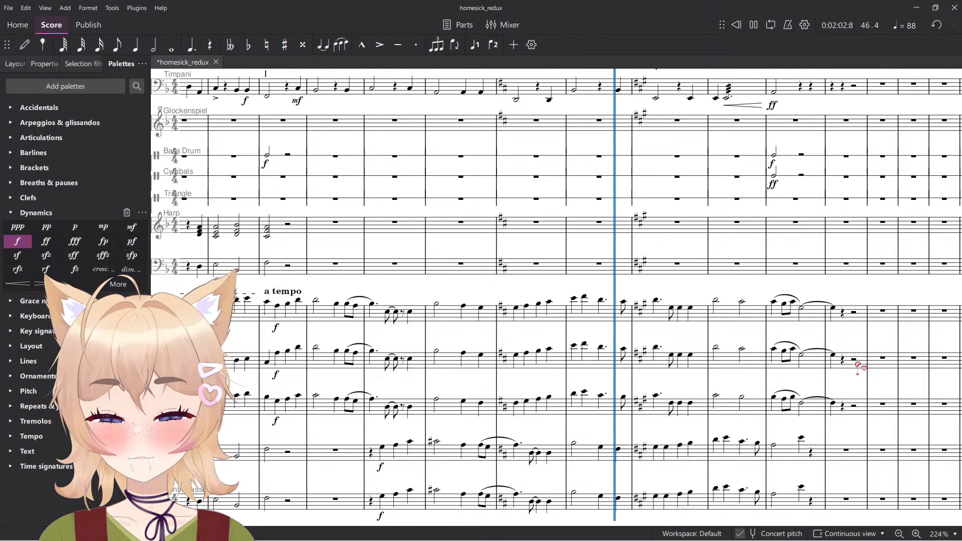
pyautogui.keyDown('ctrl'); pyautogui.scroll(-2, 859, 368); pyautogui.keyUp('ctrl')
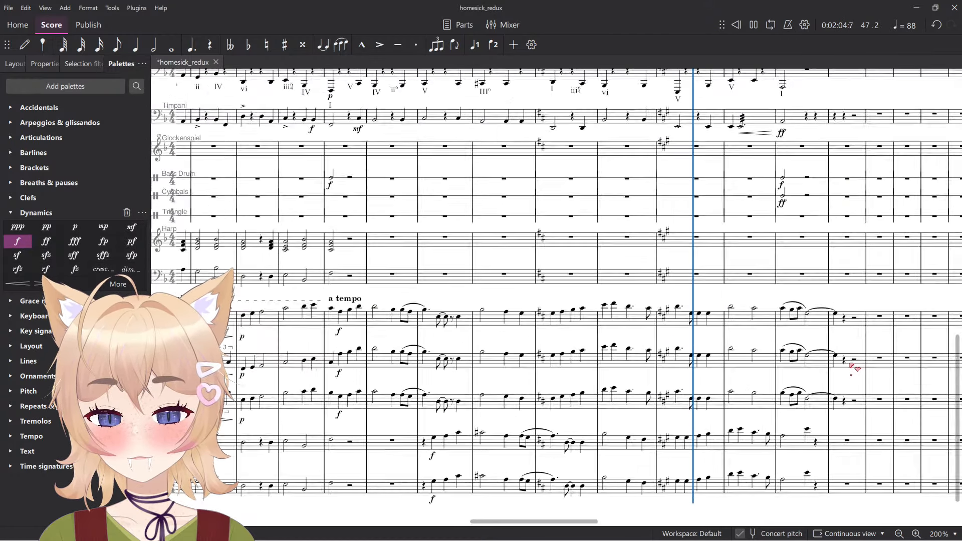
pyautogui.keyDown('ctrl'); pyautogui.scroll(-2, 851, 366); pyautogui.keyUp('ctrl')
pyautogui.moveTo(759, 240); pyautogui.dragTo(591, 383)
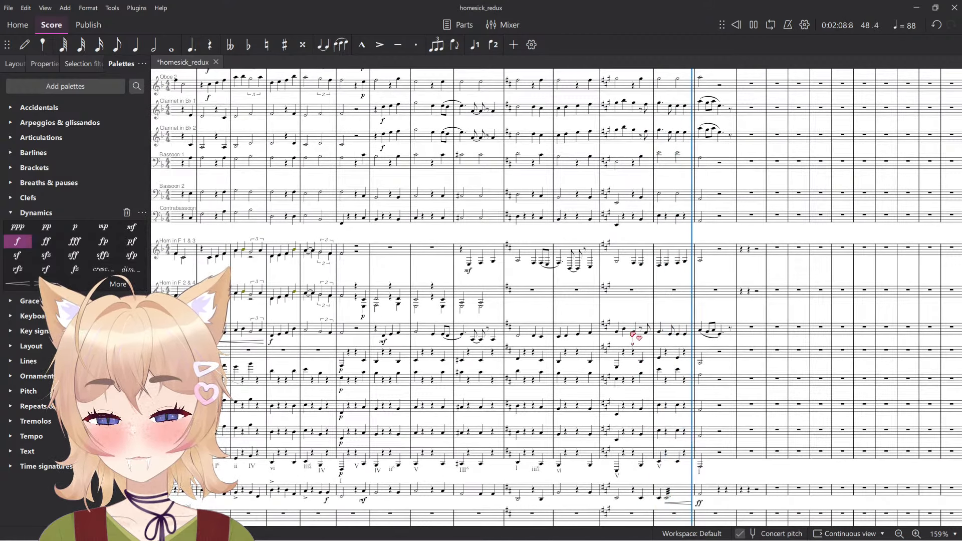
pyautogui.scroll(5, 629, 343)
pyautogui.scroll(-3, 644, 318)
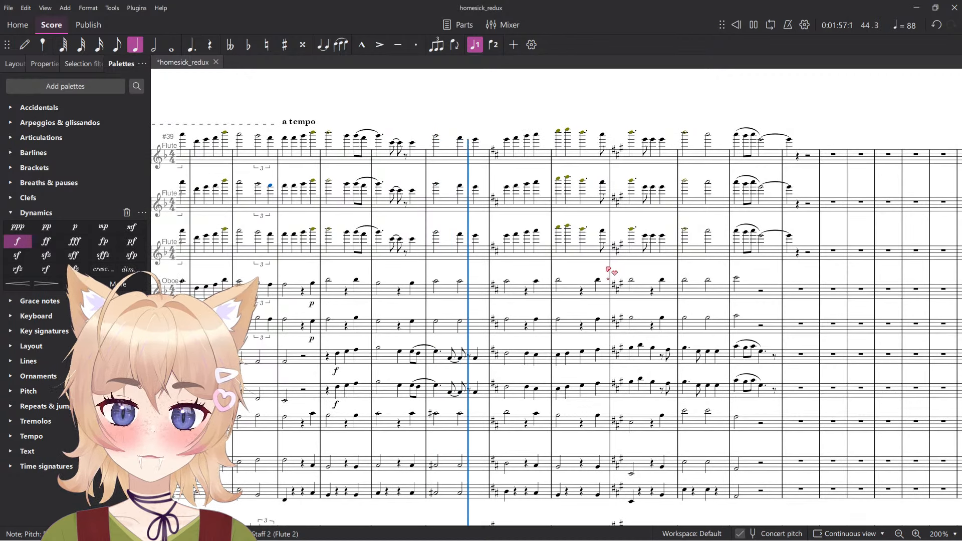
pyautogui.scroll(2, 556, 362)
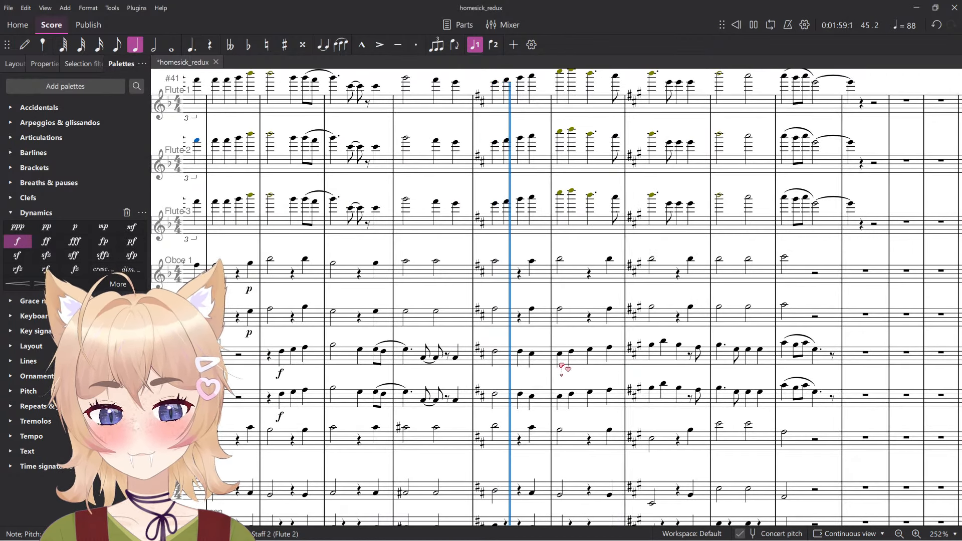
pyautogui.press('space')
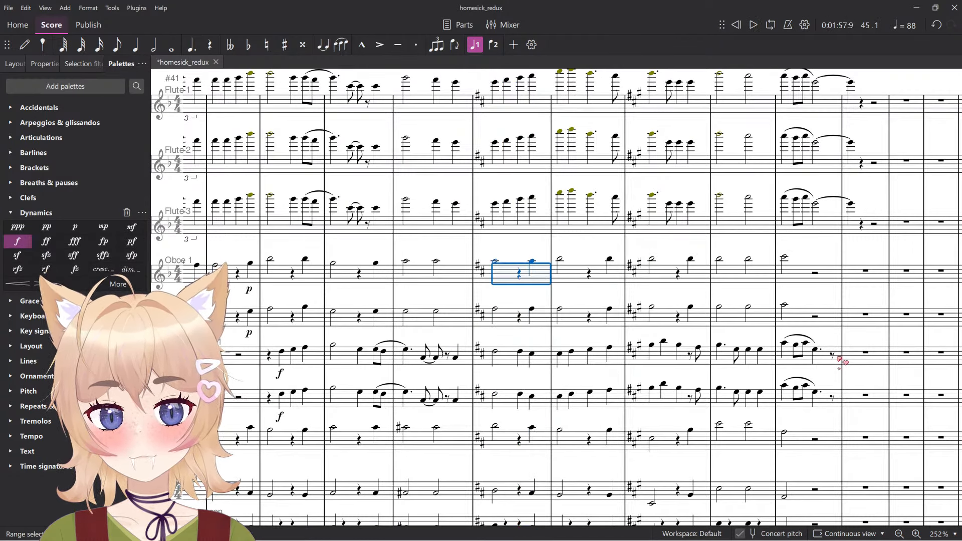
# Copy the clarinets' melody from bars 45 to 49 into both oboe parts and mark each oboe f in bar 45.
pyautogui.keyDown('shift'); pyautogui.click(517, 405); pyautogui.keyUp('shift')
pyautogui.hotkey('ctrl', 'c')
pyautogui.click(507, 278)
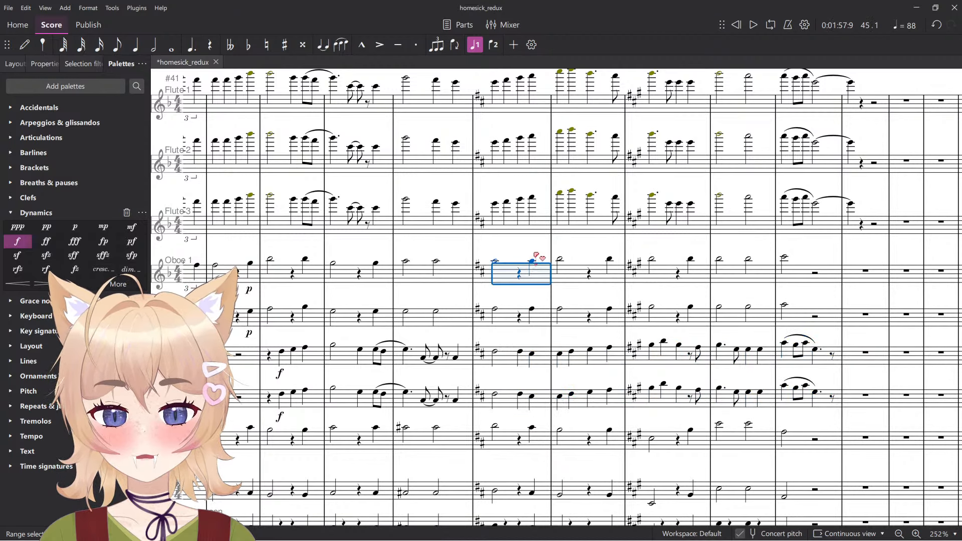
pyautogui.hotkey('ctrl', 'v')
pyautogui.press('Escape')
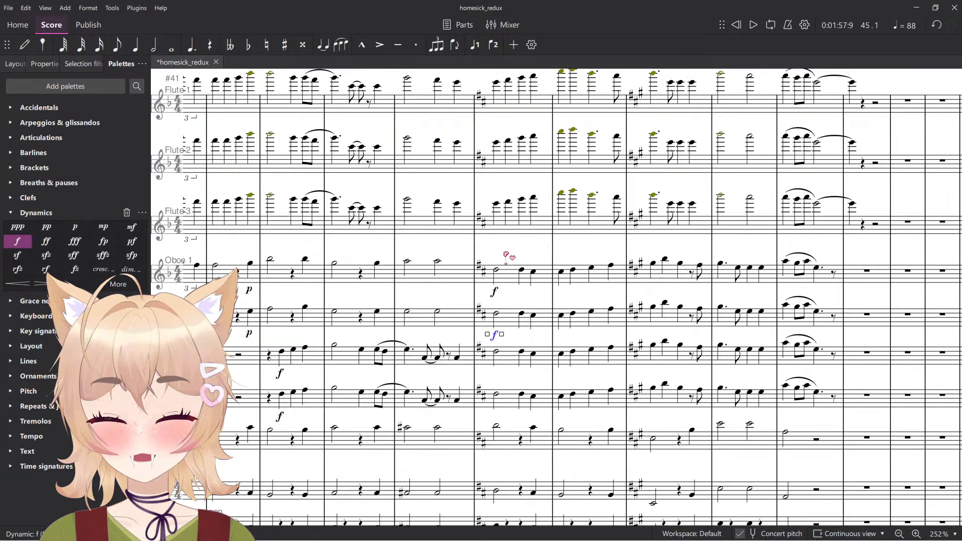
# Play back the passage from bar 45 and examine the balance of the oboes doubling the clarinet melody.
pyautogui.press('space')
pyautogui.scroll(-4, 505, 257)
pyautogui.scroll(4, 505, 261)
pyautogui.scroll(-3, 505, 261)
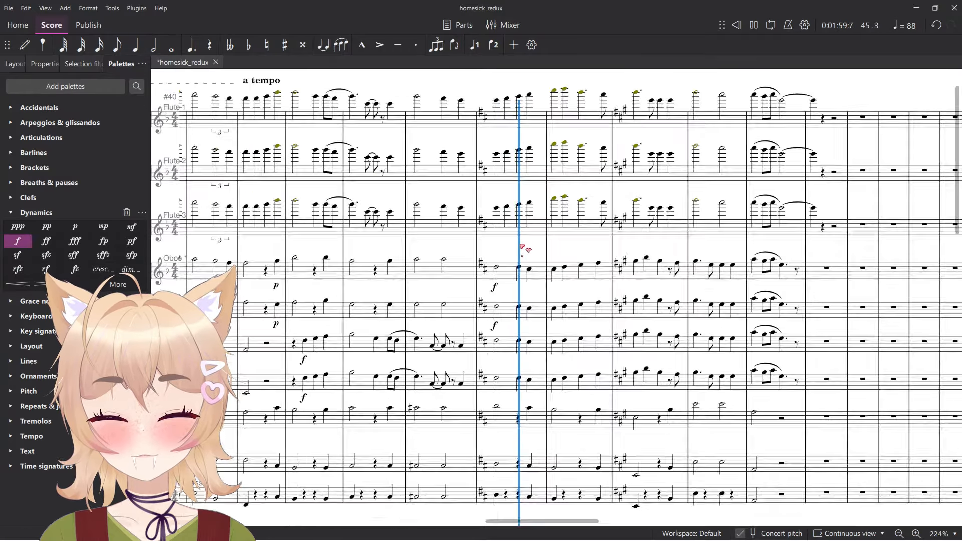
pyautogui.scroll(-4, 537, 245)
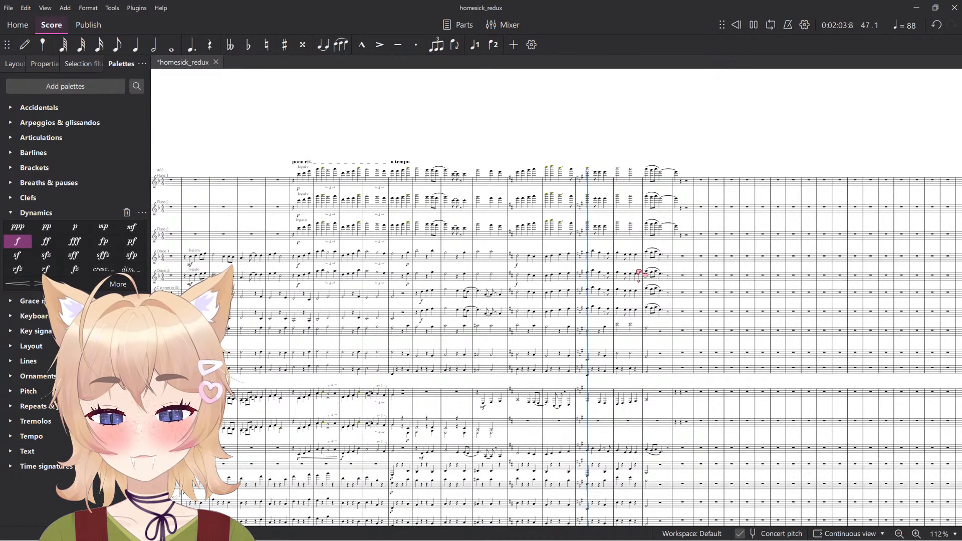
pyautogui.scroll(3, 640, 273)
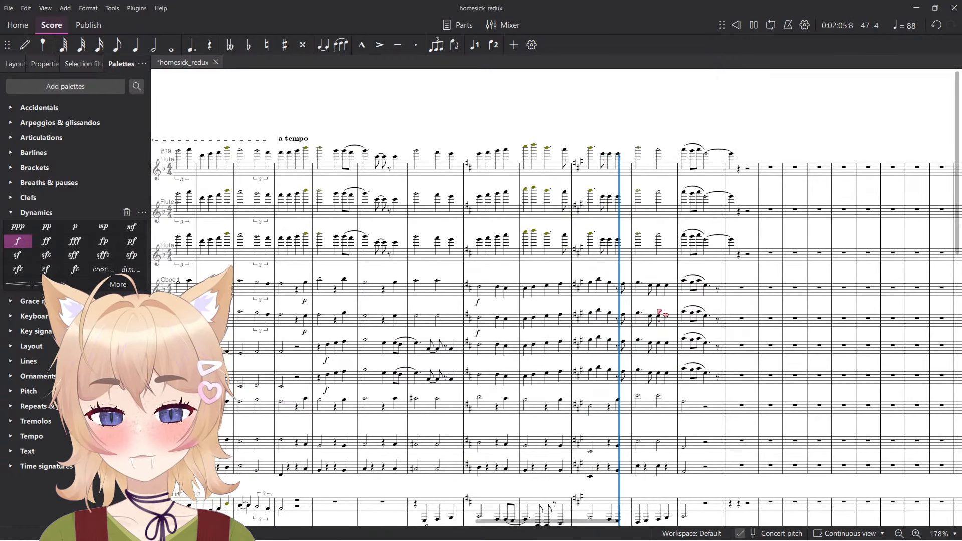
pyautogui.scroll(3, 660, 313)
# Change the f dynamics of Oboe 1 and Oboe 2 in bar 45 to mf and play back the passage.
pyautogui.click(470, 286)
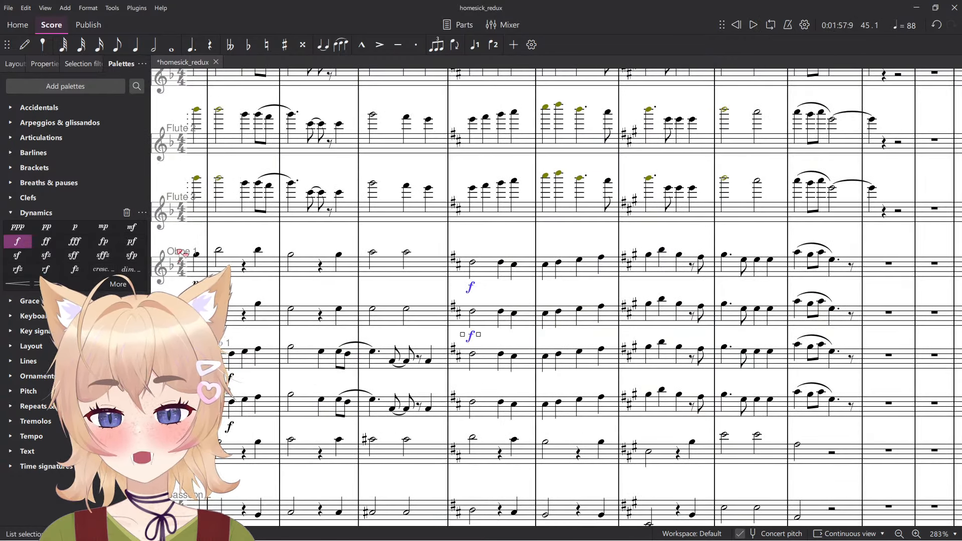
pyautogui.click(131, 228)
pyautogui.press('space')
pyautogui.scroll(-2, 507, 294)
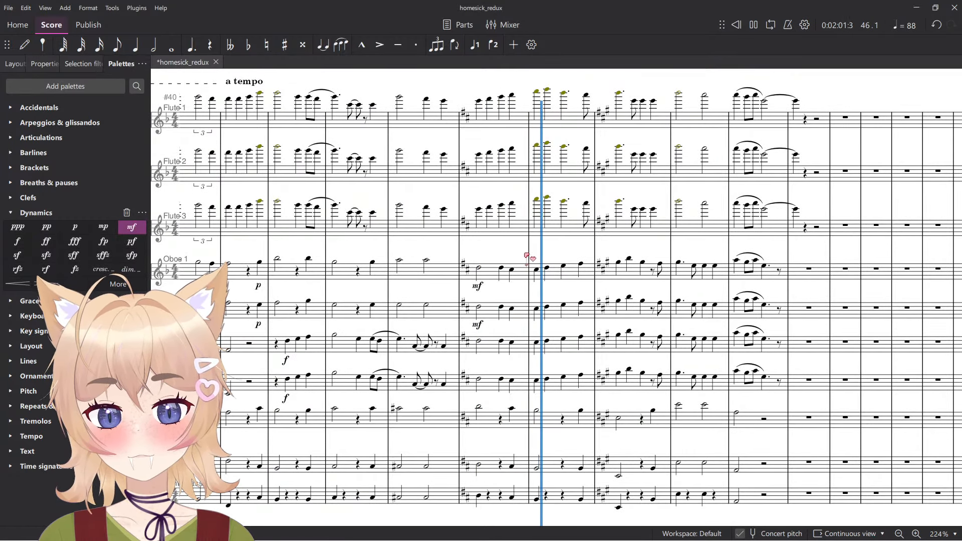
pyautogui.scroll(-3, 507, 294)
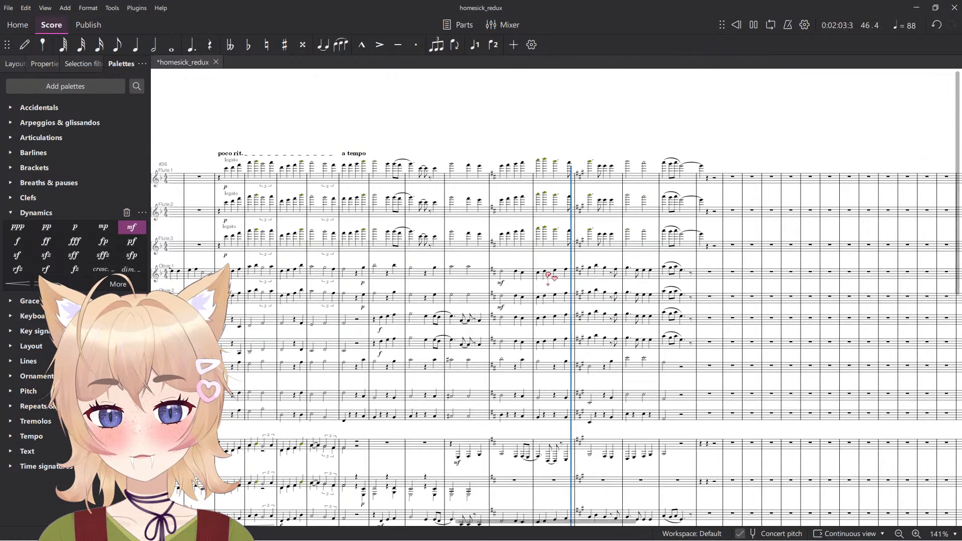
pyautogui.scroll(2, 507, 293)
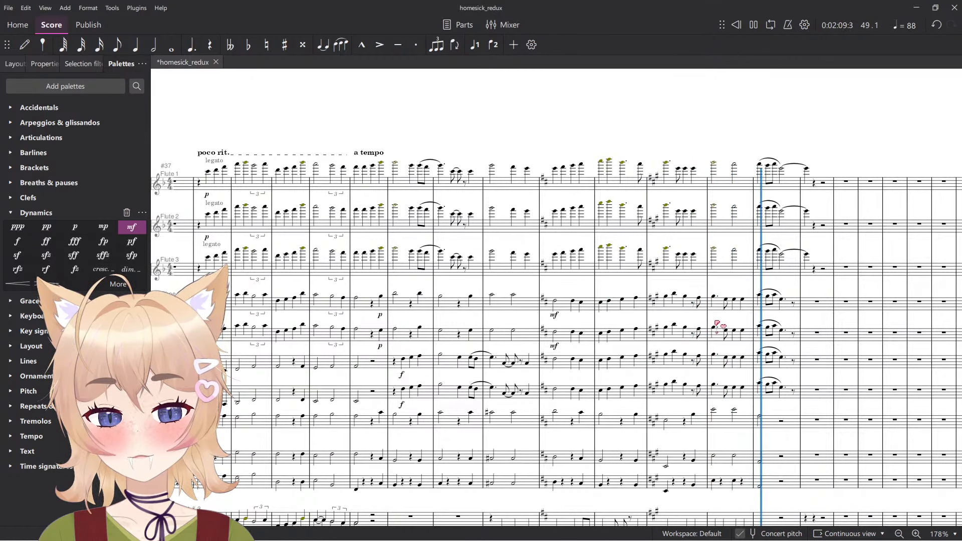
# Reduce the bar 49 phrase of both oboes to its first note followed by rests and play back the ending.
pyautogui.scroll(4, 725, 327)
pyautogui.press('space')
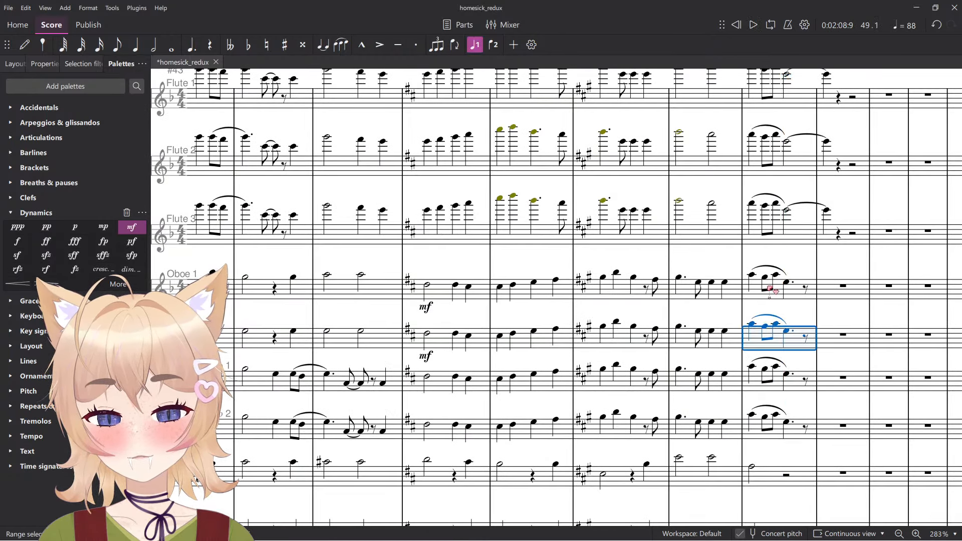
pyautogui.press('Escape')
pyautogui.press('space')
pyautogui.scroll(-4, 792, 279)
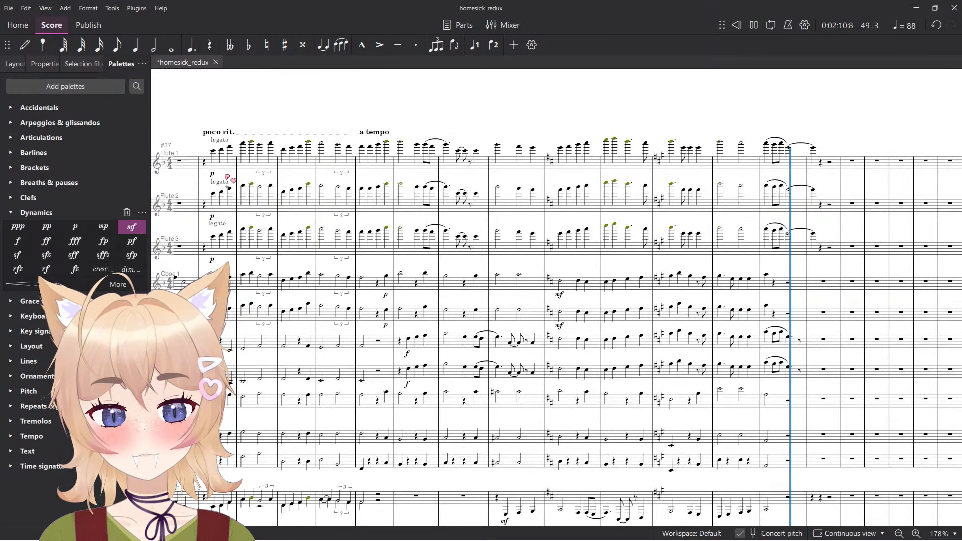
# Add a rit. tempo line above Flute 1 spanning bars 45 to 48.
pyautogui.press('space')
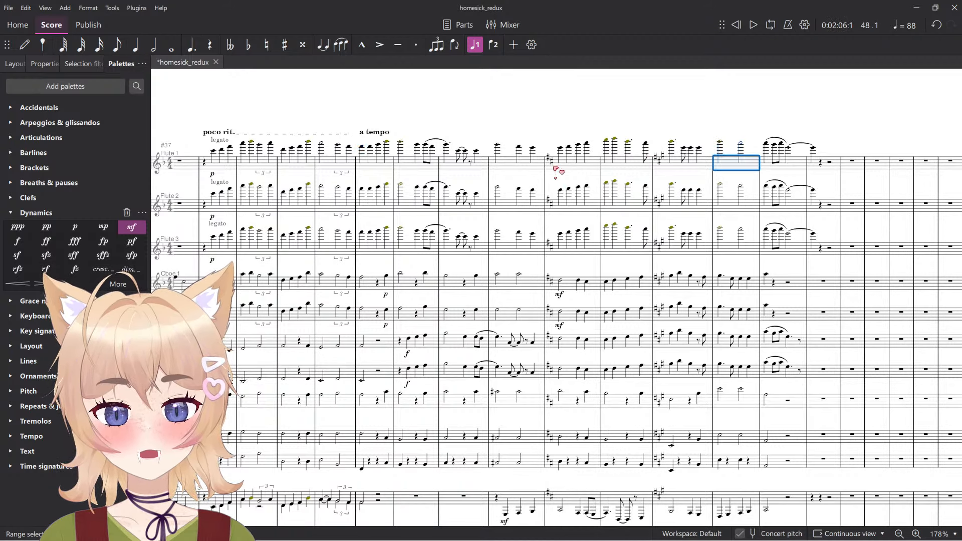
pyautogui.click(55, 440)
pyautogui.click(122, 514)
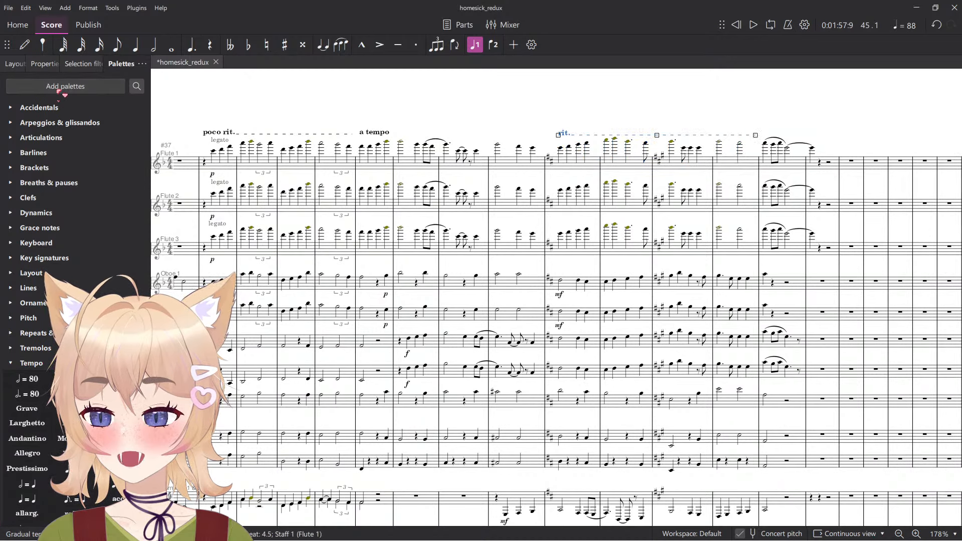
# Play back the rit. from bar 45 and adjust its easing method in the tempo change playback properties.
pyautogui.click(79, 66)
pyautogui.click(47, 66)
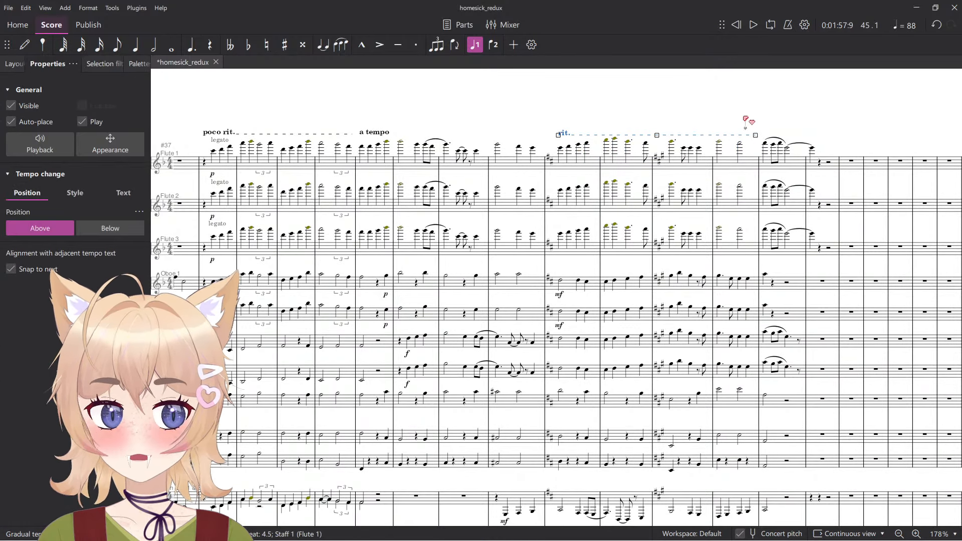
pyautogui.press('space')
pyautogui.click(731, 124)
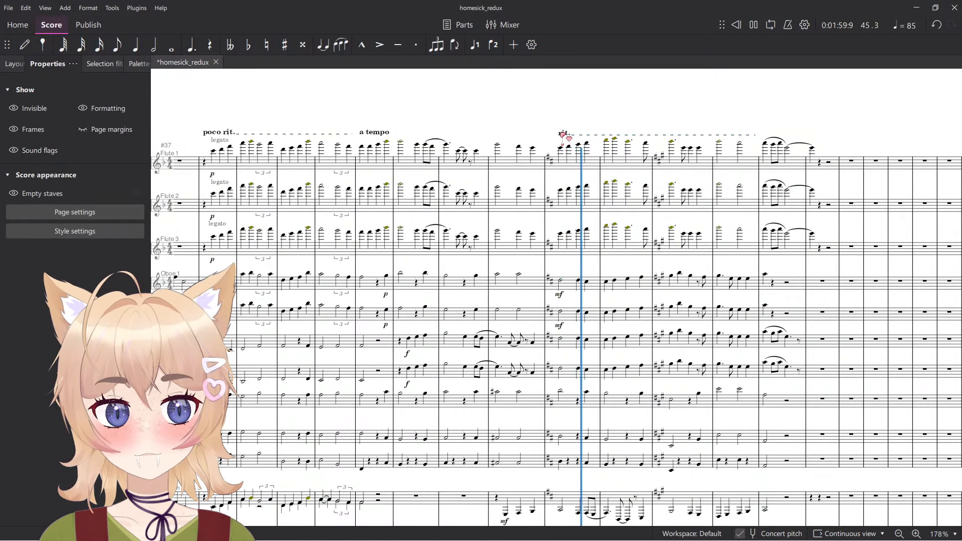
pyautogui.press('space')
pyautogui.click(563, 134)
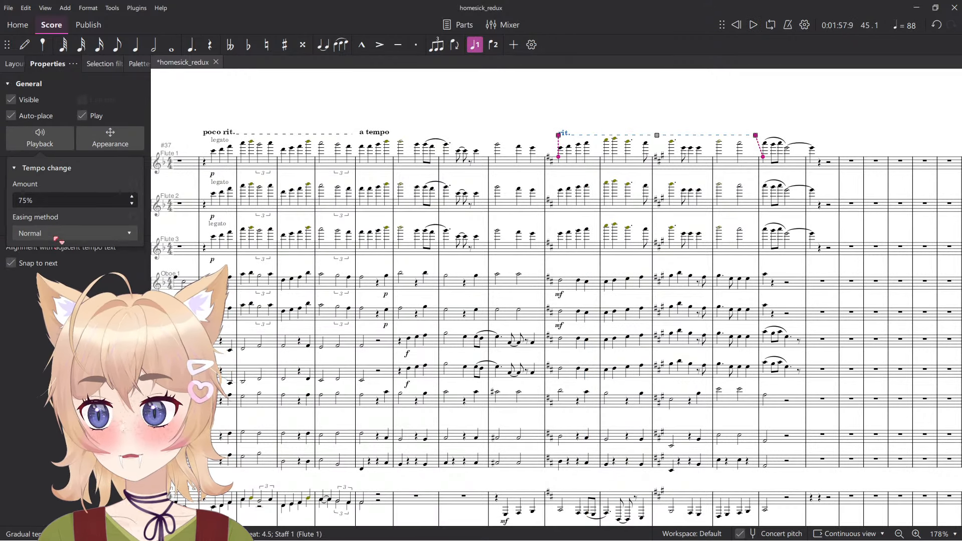
pyautogui.press('Escape')
# Play back the score from bar 41 through the rit. and save it.
pyautogui.press('space')
pyautogui.scroll(-2, 457, 113)
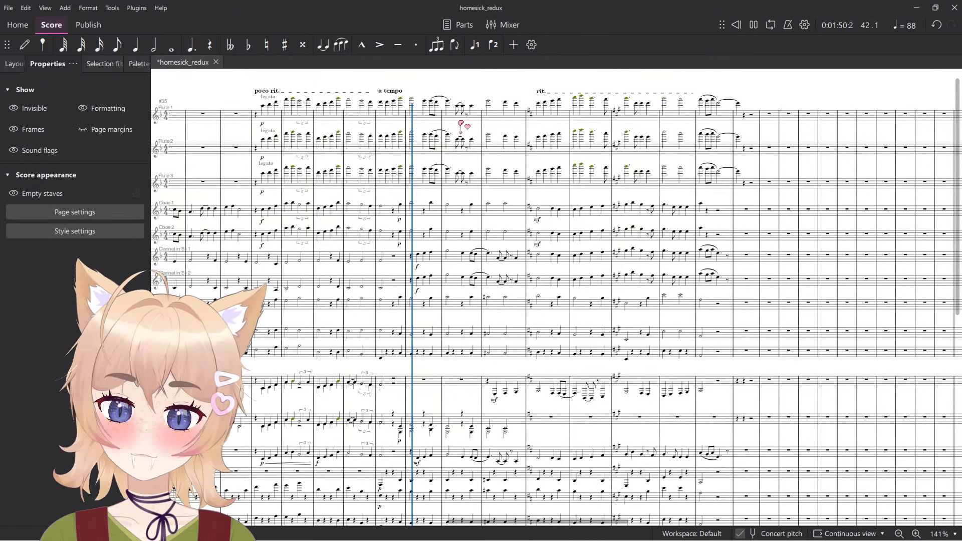
pyautogui.hotkey('ctrl', 's')
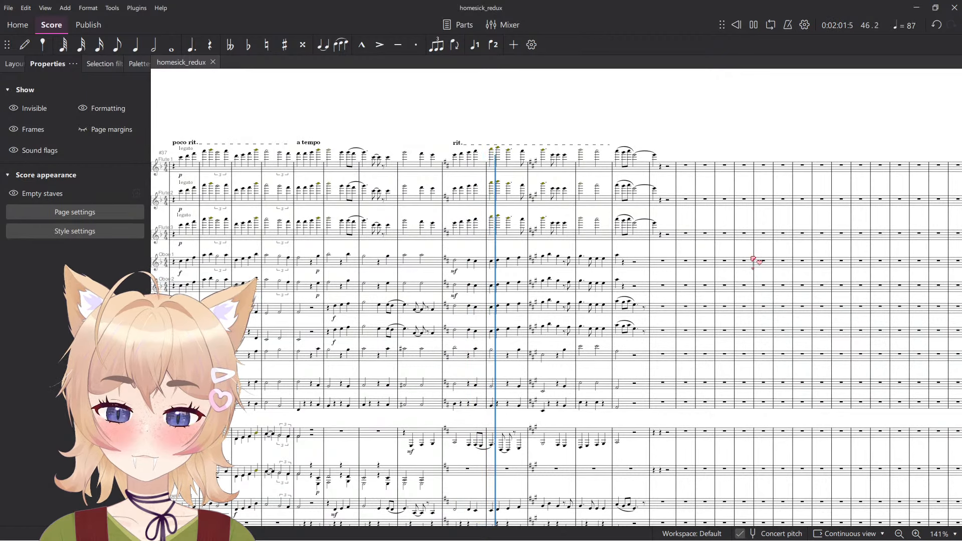
# Copy Flute 1's melody from measure 45 through the first note of measure 49 and paste it into the Glockenspiel staff at measure 45.
pyautogui.scroll(-5, 620, 288)
pyautogui.scroll(6, 583, 324)
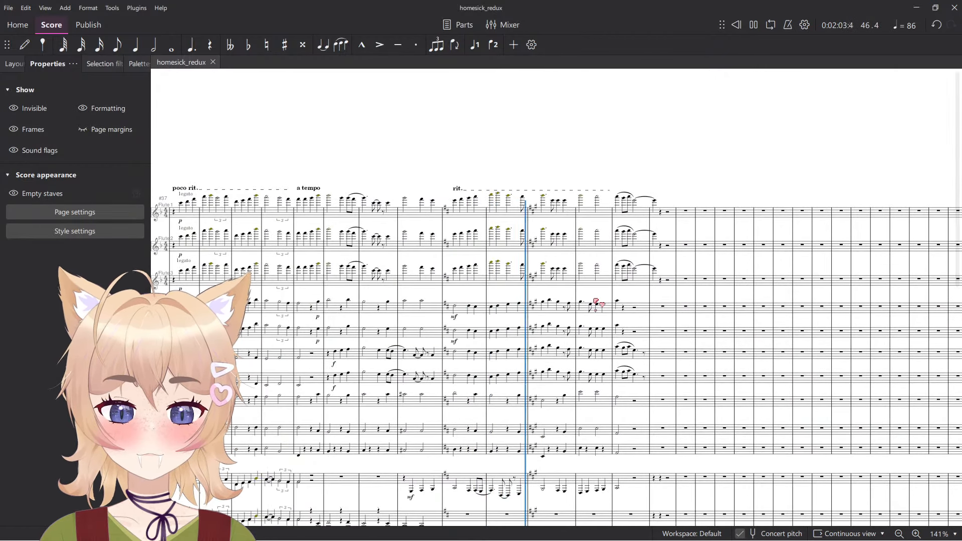
pyautogui.click(472, 215)
pyautogui.scroll(6, 508, 225)
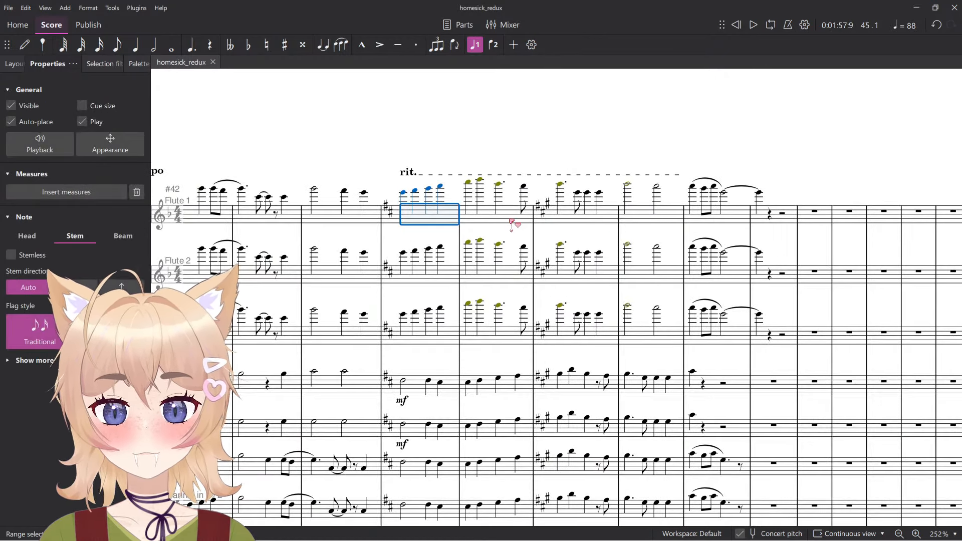
pyautogui.keyDown('shift'); pyautogui.click(693, 190); pyautogui.keyUp('shift')
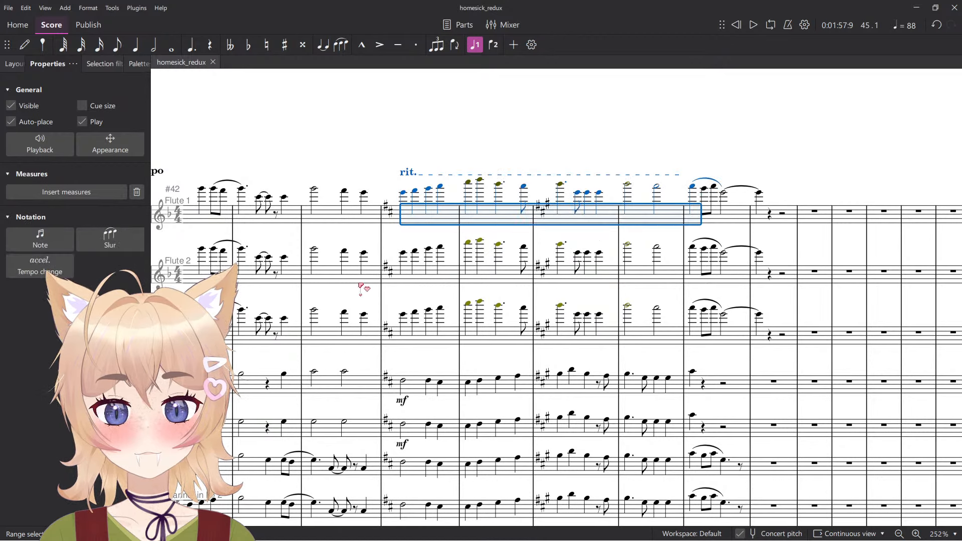
pyautogui.scroll(-6, 423, 274)
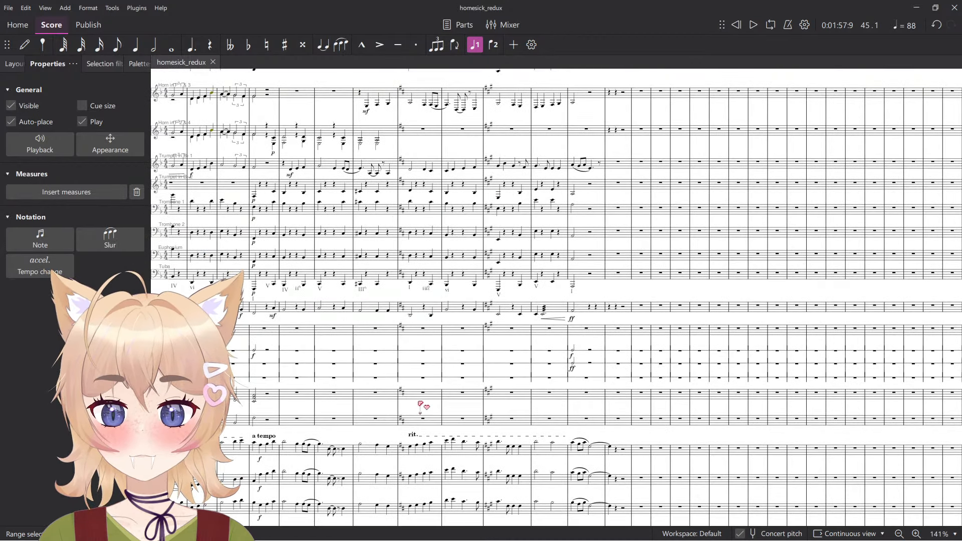
pyautogui.click(419, 332)
pyautogui.hotkey('ctrl', 'v')
pyautogui.scroll(6, 478, 297)
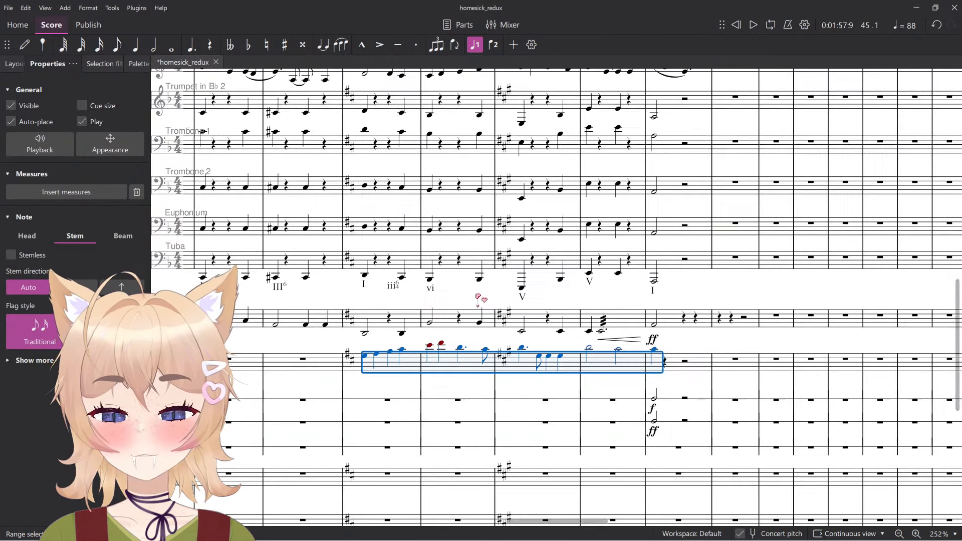
# Lower the pasted Glockenspiel melody by one octave and play it back.
pyautogui.hotkey('ctrl', 'Down')
pyautogui.press('space')
pyautogui.scroll(4, 475, 325)
pyautogui.press('Escape')
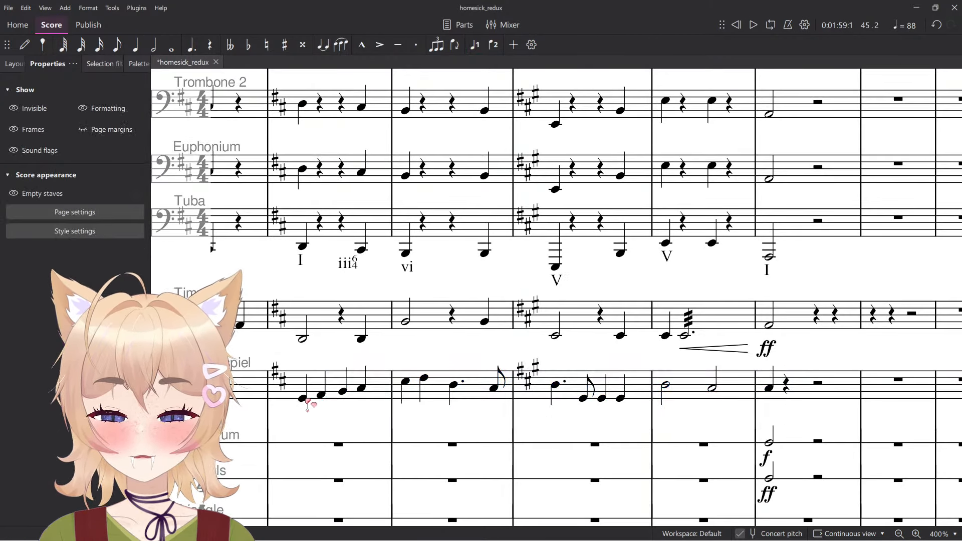
# Add a forte (f) dynamic to the first Glockenspiel note of measure 45 and play the passage.
pyautogui.click(304, 399)
pyautogui.hotkey('ctrl', 'd')
pyautogui.click(326, 425)
pyautogui.press('space')
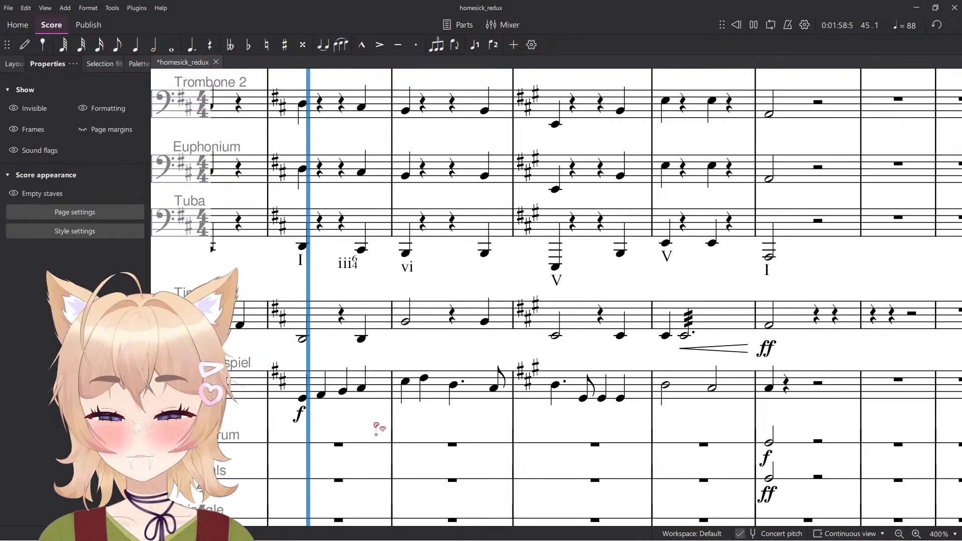
pyautogui.scroll(1, 330, 425)
pyautogui.press('space')
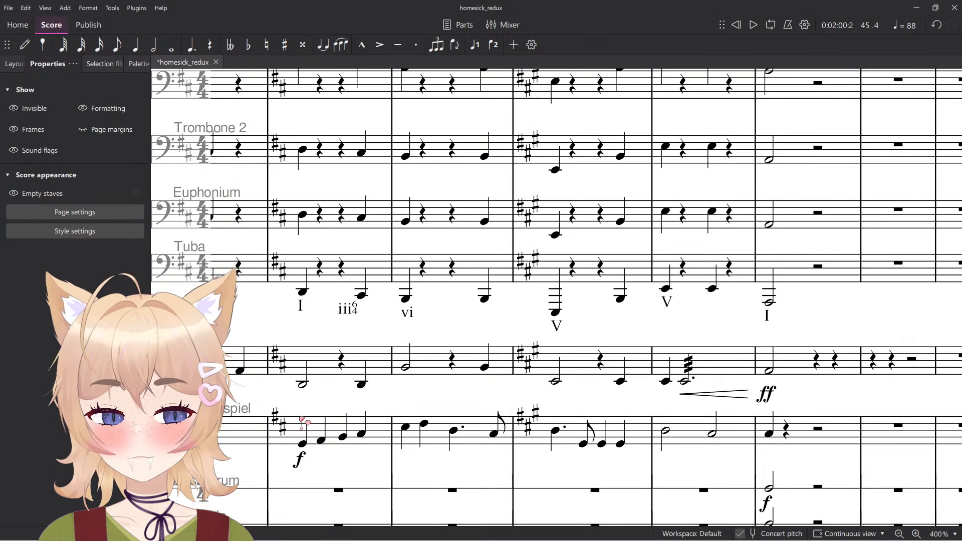
# Change the Glockenspiel's dynamic at measure 45 to mf and play the passage.
pyautogui.click(302, 422)
pyautogui.click(302, 461)
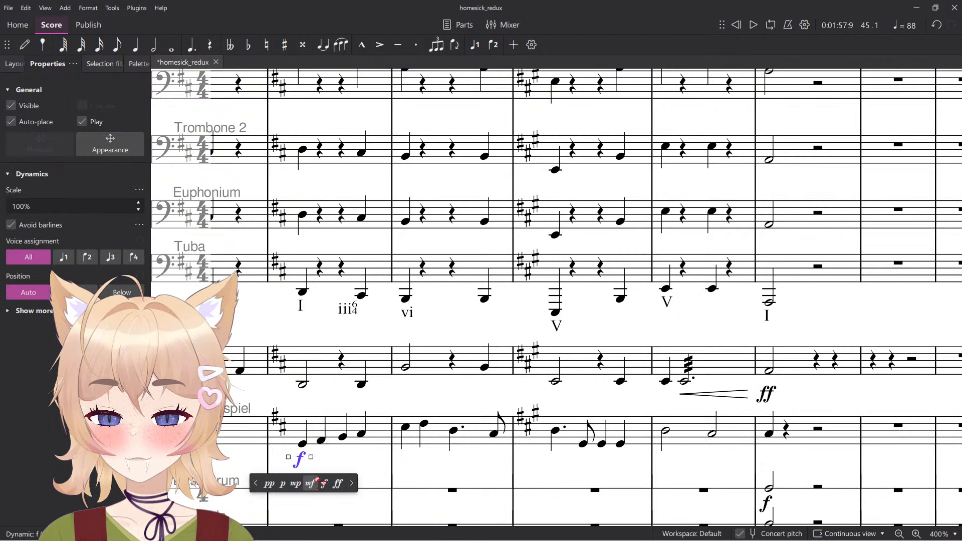
pyautogui.click(314, 483)
pyautogui.press('Escape')
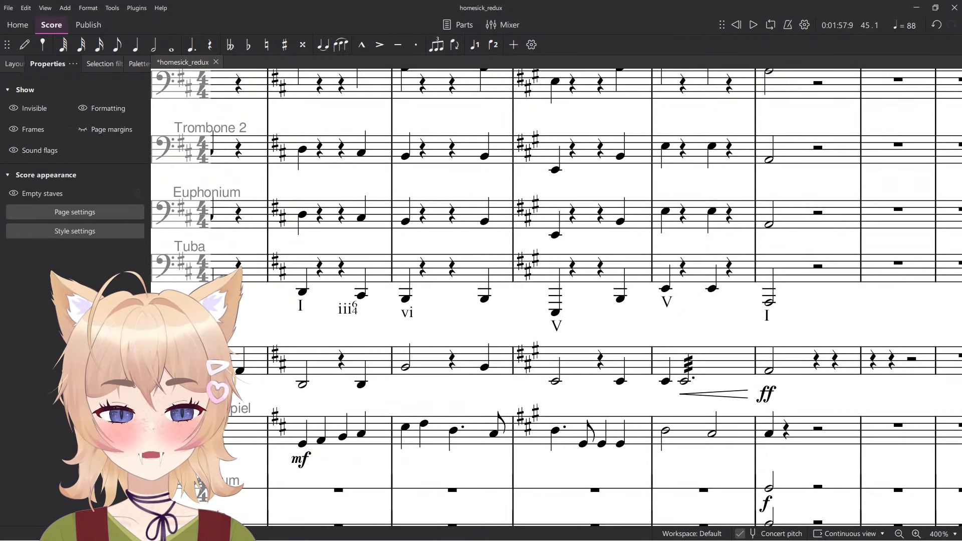
pyautogui.scroll(-1, 465, 360)
pyautogui.press('space')
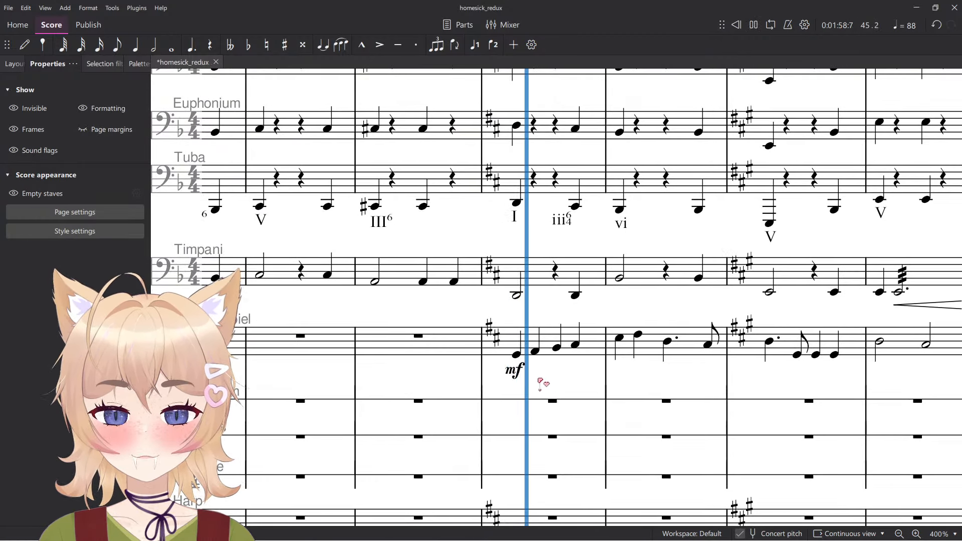
pyautogui.scroll(-2, 397, 413)
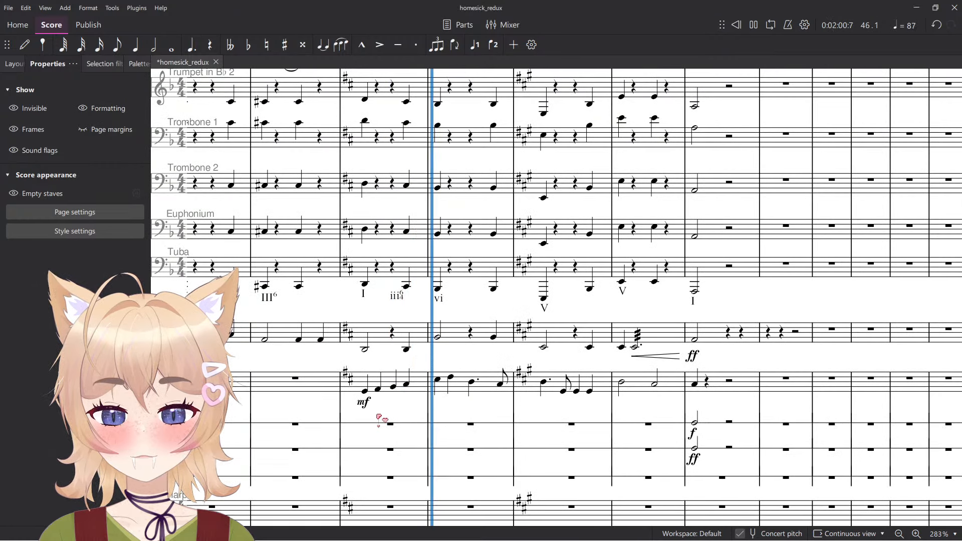
pyautogui.press('space')
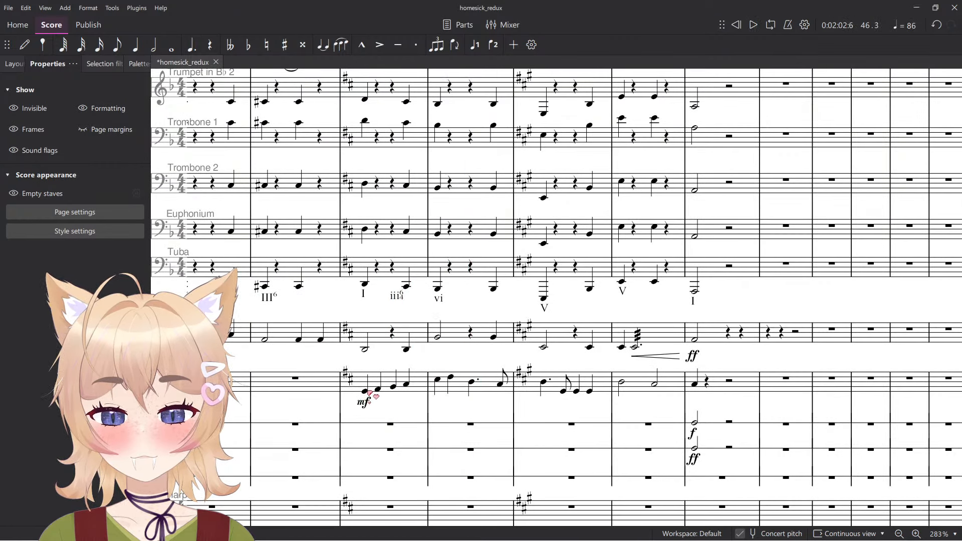
# Try a staff text with the Hard Mallets sound on the Glockenspiel at measure 45, listen to it, and undo it.
pyautogui.click(366, 391)
pyautogui.hotkey('ctrl', 't')
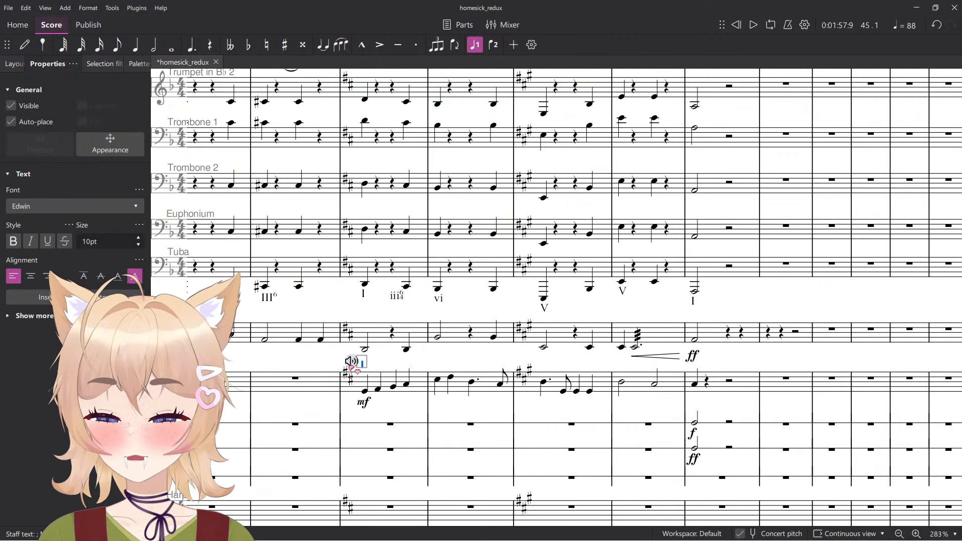
pyautogui.click(352, 362)
pyautogui.scroll(3, 352, 364)
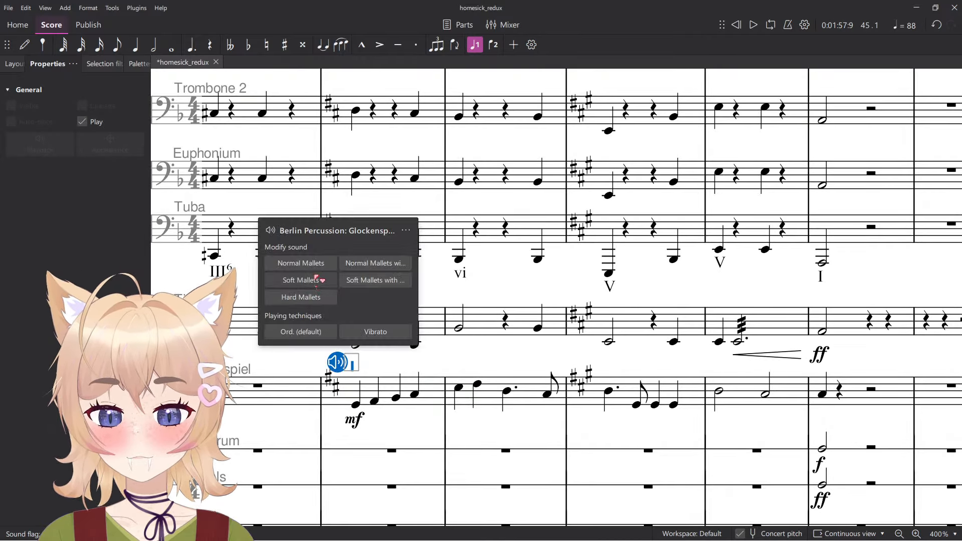
pyautogui.click(316, 299)
pyautogui.press('space')
pyautogui.press('Escape')
pyautogui.scroll(-3, 466, 383)
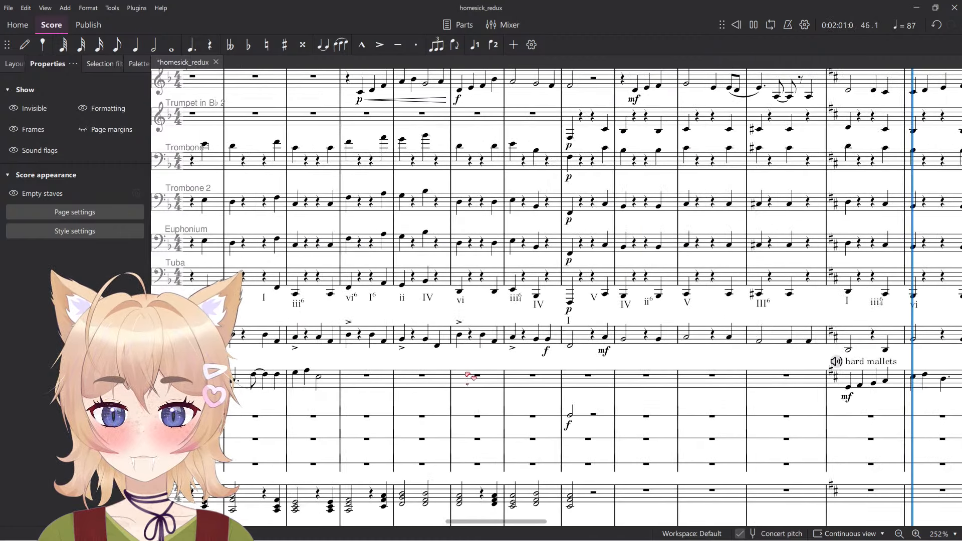
pyautogui.press('space')
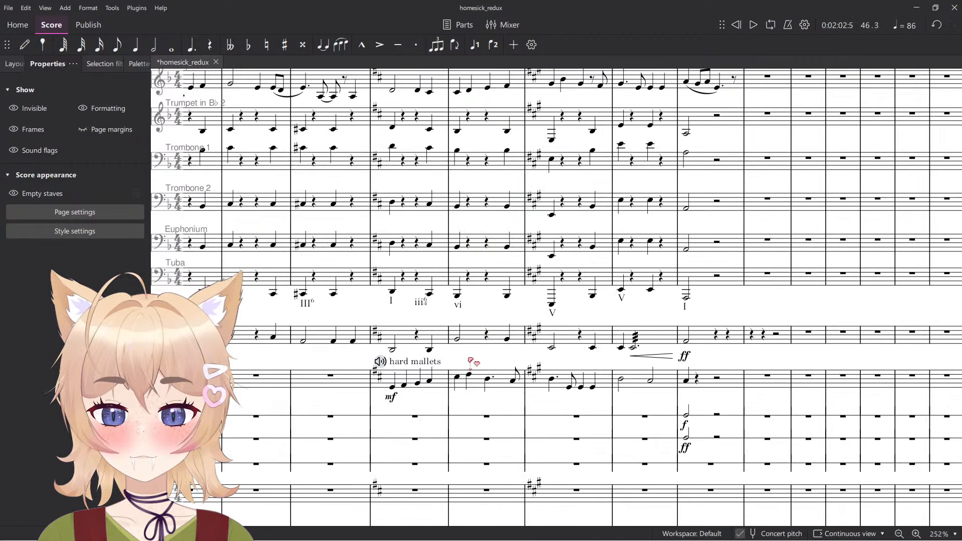
pyautogui.hotkey('ctrl', 'z')
# Raise the Glockenspiel's volume slightly in the mixer while playing back the passage from measure 45.
pyautogui.press('space')
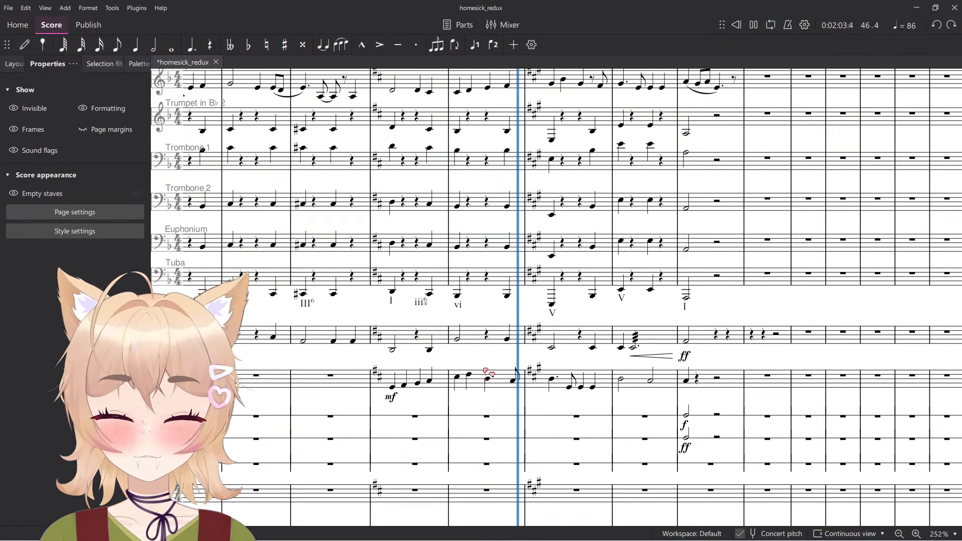
pyautogui.press('F10')
pyautogui.scroll(-2, 462, 273)
pyautogui.click(413, 266)
pyautogui.moveTo(498, 521); pyautogui.dragTo(943, 519)
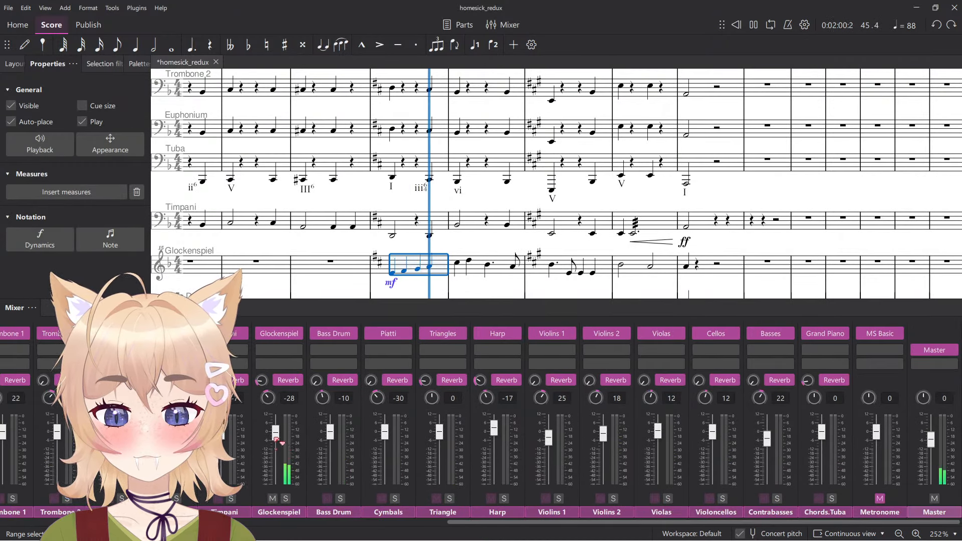
pyautogui.click(494, 250)
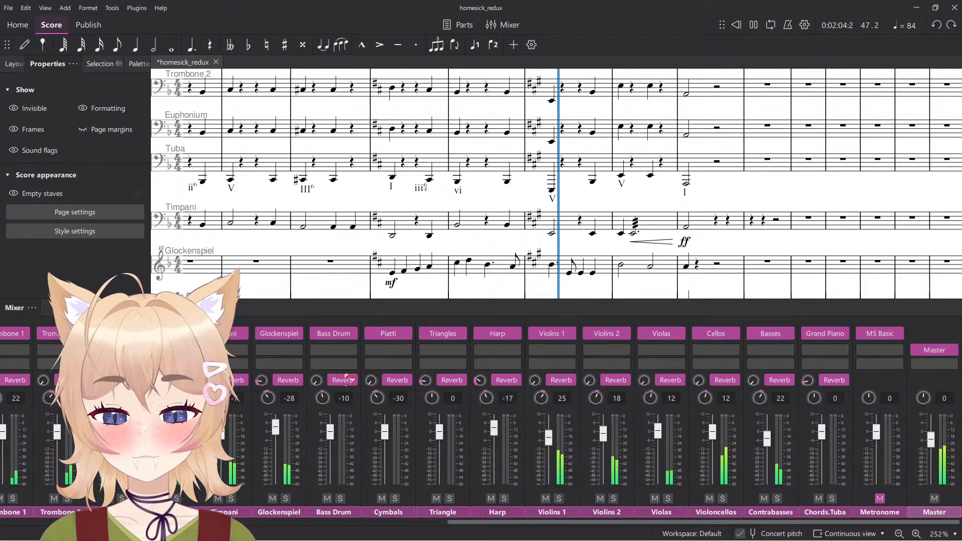
pyautogui.press('F10')
pyautogui.scroll(-1, 448, 286)
pyautogui.scroll(-5, 448, 286)
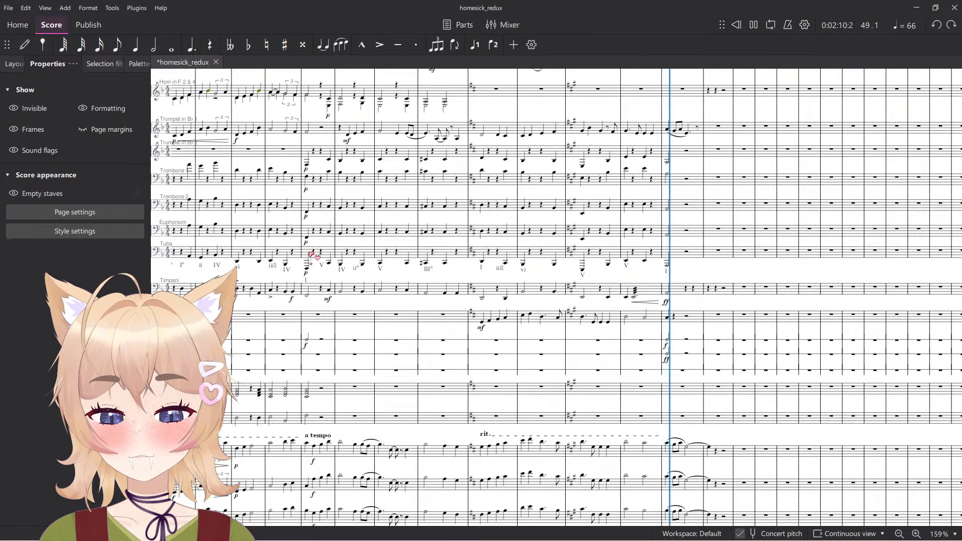
# Set the tempo change amount of the rit. line starting at measure 45 to 67%.
pyautogui.scroll(6, 608, 328)
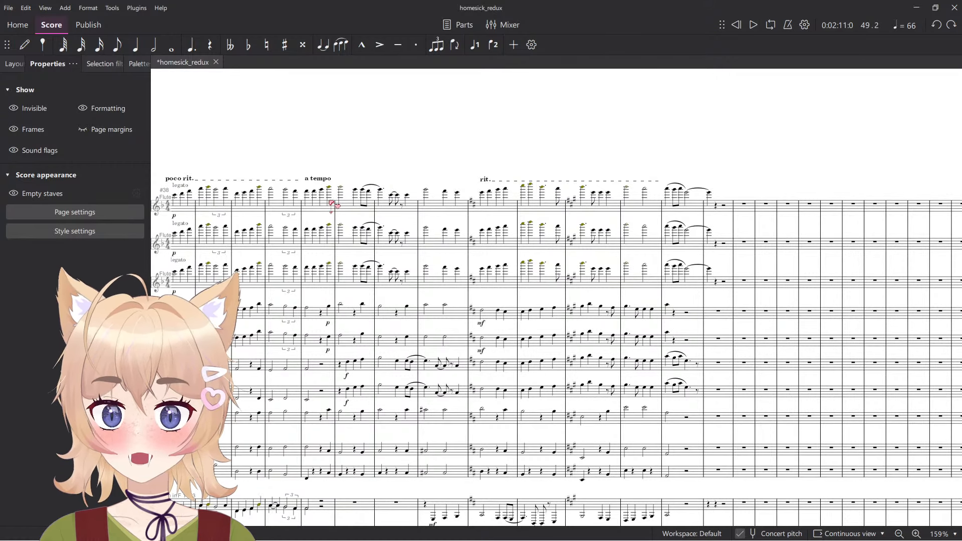
pyautogui.scroll(5, 345, 183)
pyautogui.click(311, 230)
pyautogui.click(375, 157)
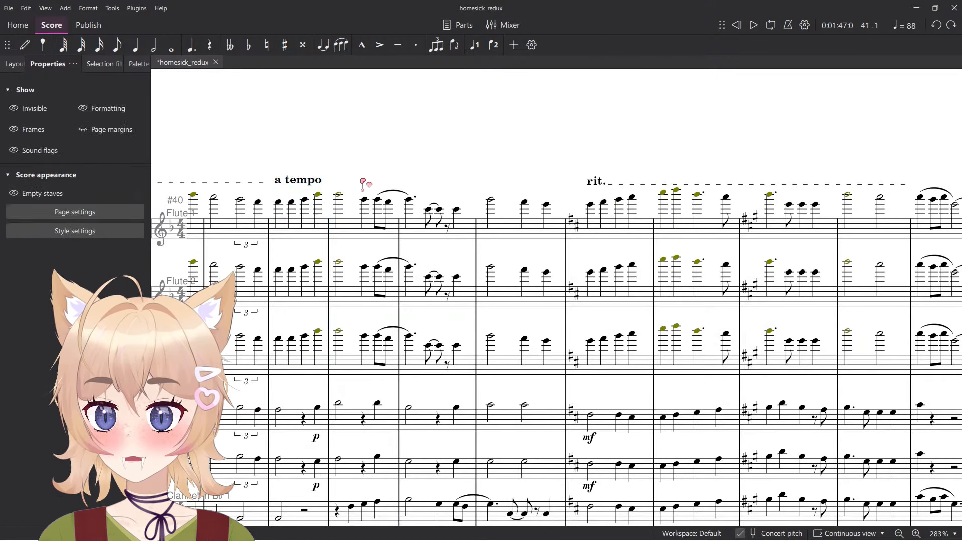
pyautogui.click(346, 222)
pyautogui.click(390, 153)
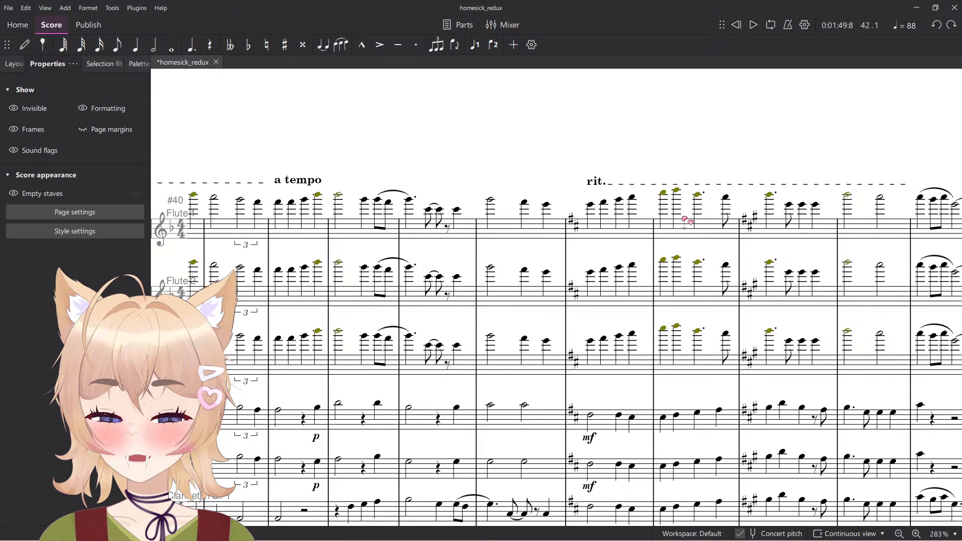
pyautogui.click(596, 181)
pyautogui.click(40, 139)
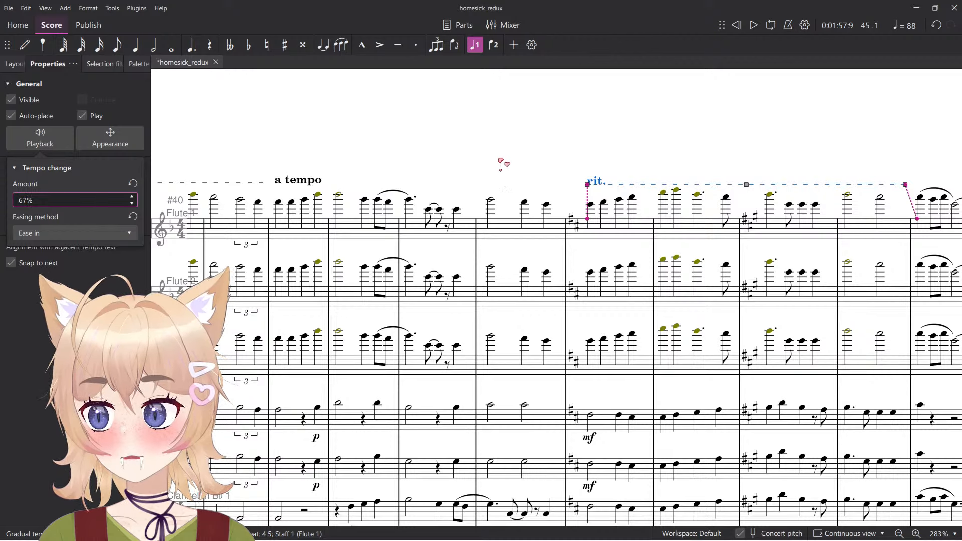
pyautogui.click(522, 146)
# Play back the rit. passage from measure 45 into measure 49 to check the slowdown.
pyautogui.press('space')
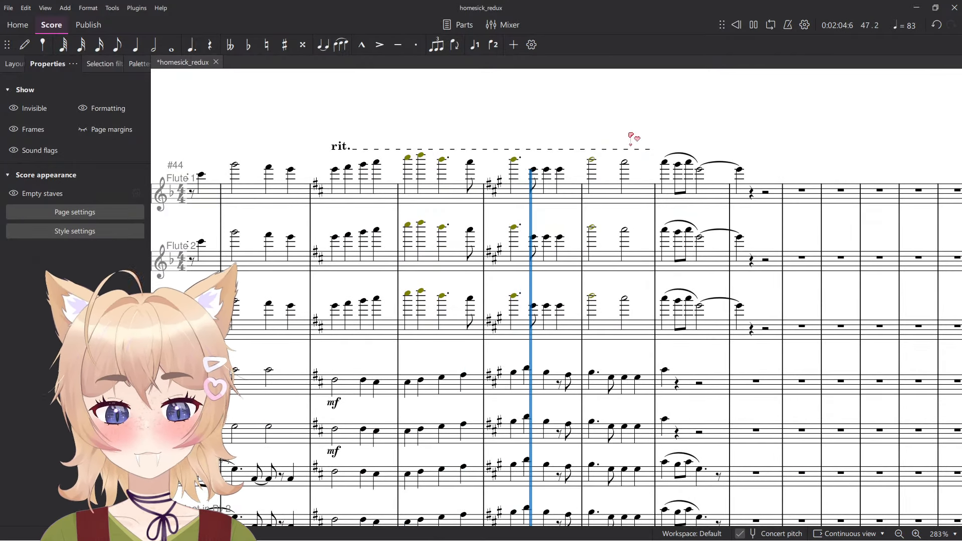
pyautogui.scroll(-1, 635, 168)
pyautogui.scroll(-6, 633, 234)
pyautogui.scroll(5, 653, 173)
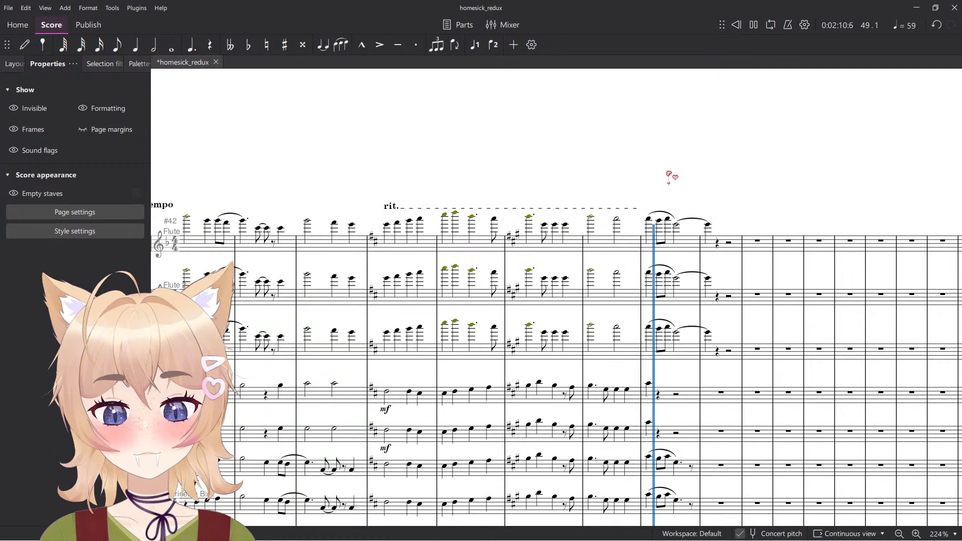
pyautogui.scroll(3, 668, 176)
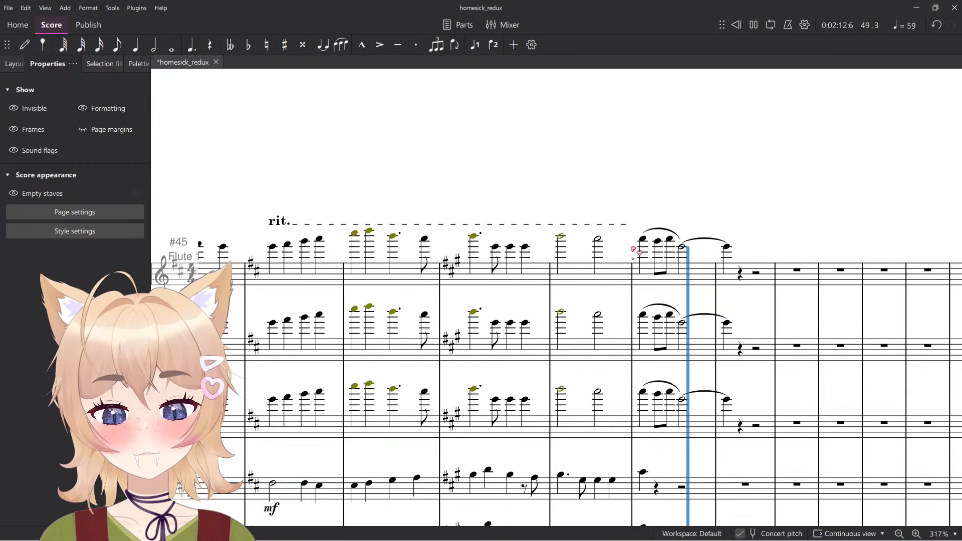
pyautogui.press('space')
# Add an Adagio tempo marking at the first Flute 1 note of measure 49 and play from there.
pyautogui.click(642, 240)
pyautogui.click(142, 64)
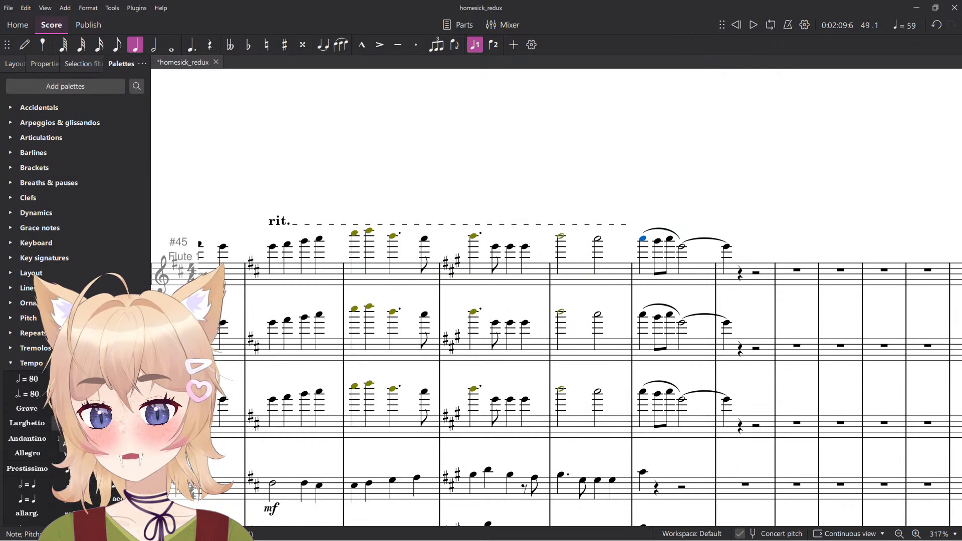
pyautogui.click(65, 424)
pyautogui.press('space')
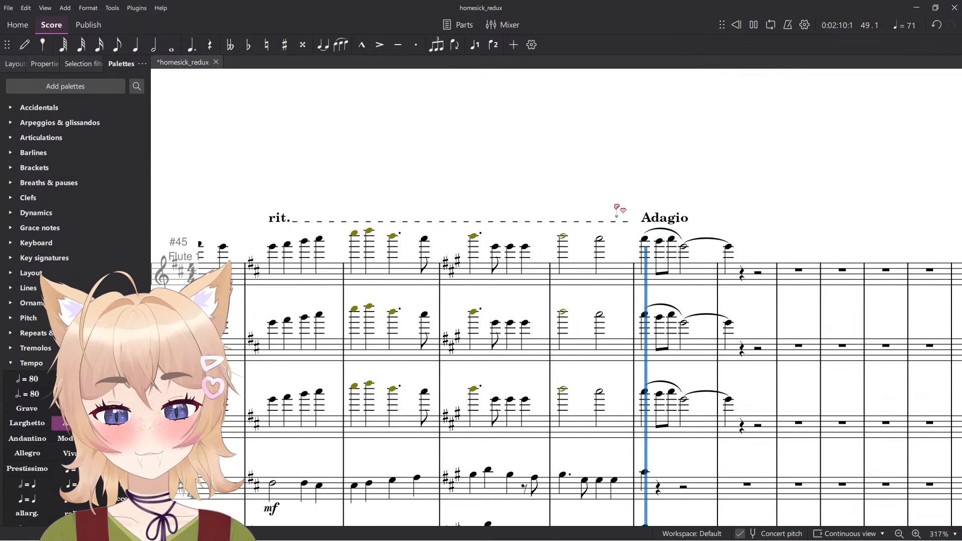
pyautogui.scroll(-4, 650, 202)
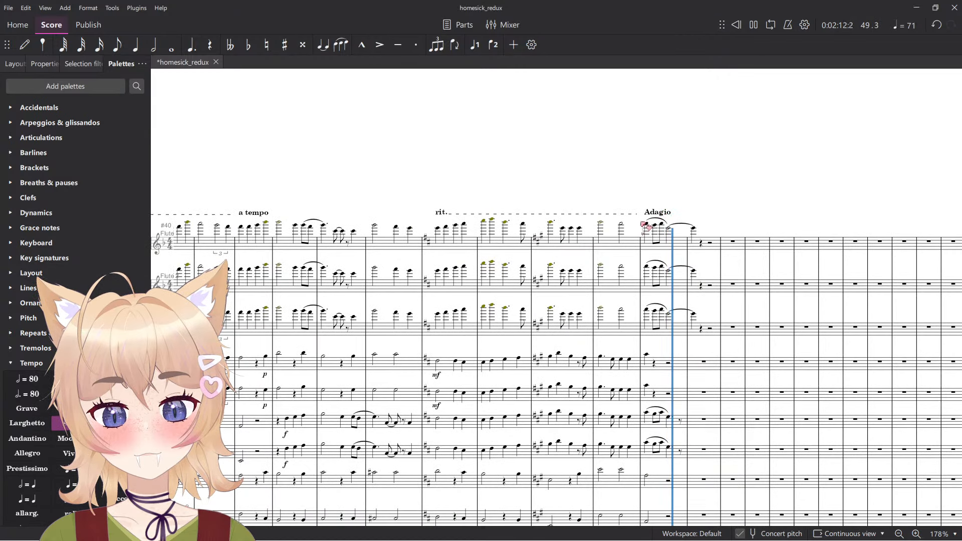
# Change the beginning text of the rit. line at measure 45 to "molto rit.".
pyautogui.click(46, 66)
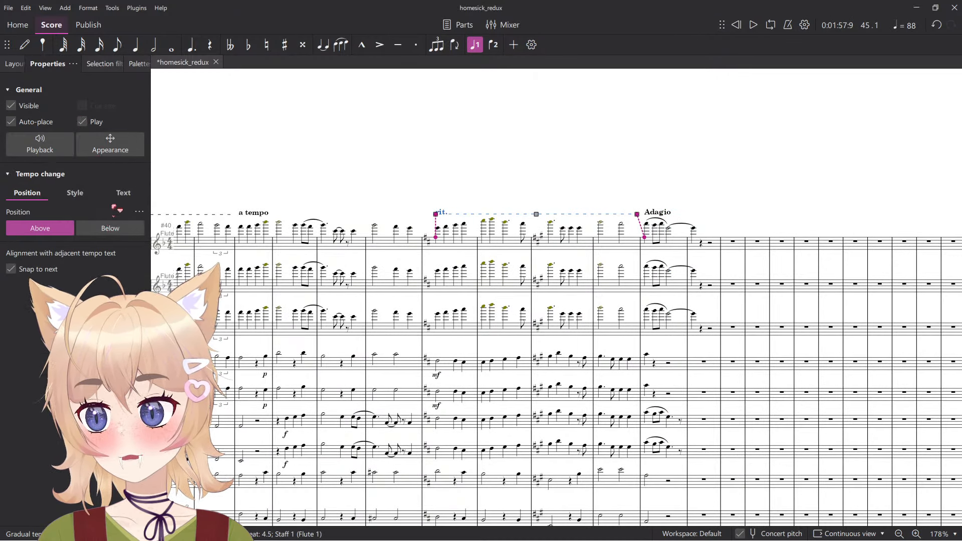
pyautogui.click(124, 193)
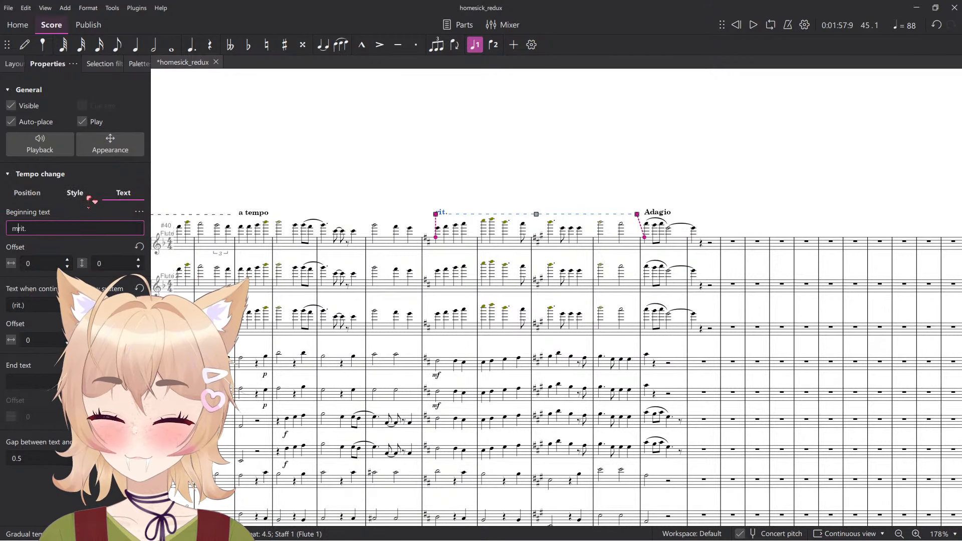
pyautogui.press('Return')
pyautogui.click(424, 169)
pyautogui.hscroll(-12, 435, 177)
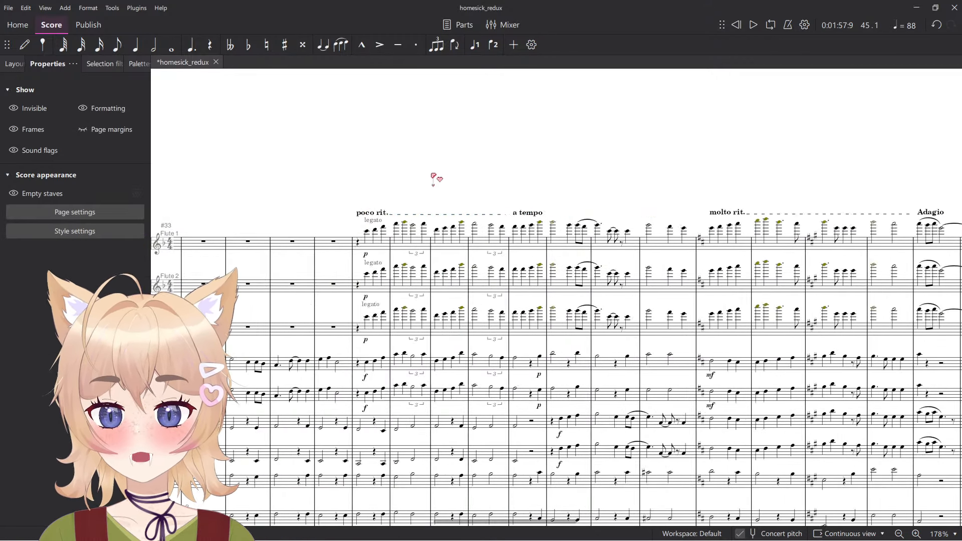
pyautogui.hscroll(8, 618, 233)
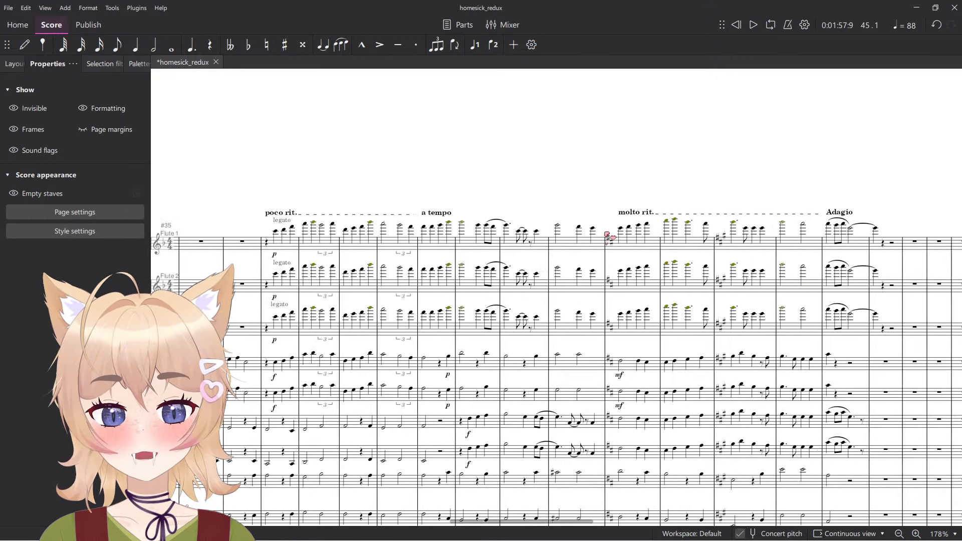
# Review the tempo markings from the opening of the score through to the Adagio at measure 49.
pyautogui.hscroll(-14, 513, 234)
pyautogui.hscroll(-15, 512, 233)
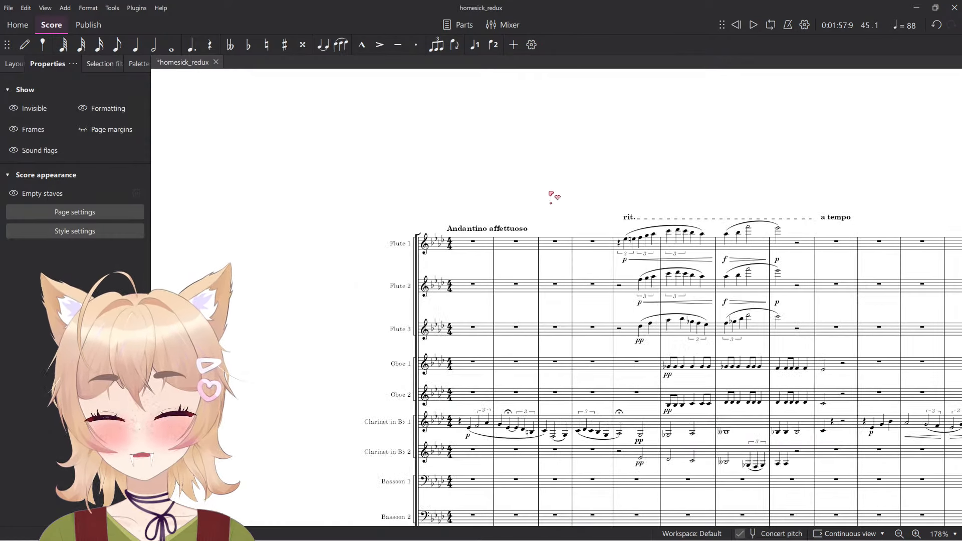
pyautogui.hscroll(15, 551, 197)
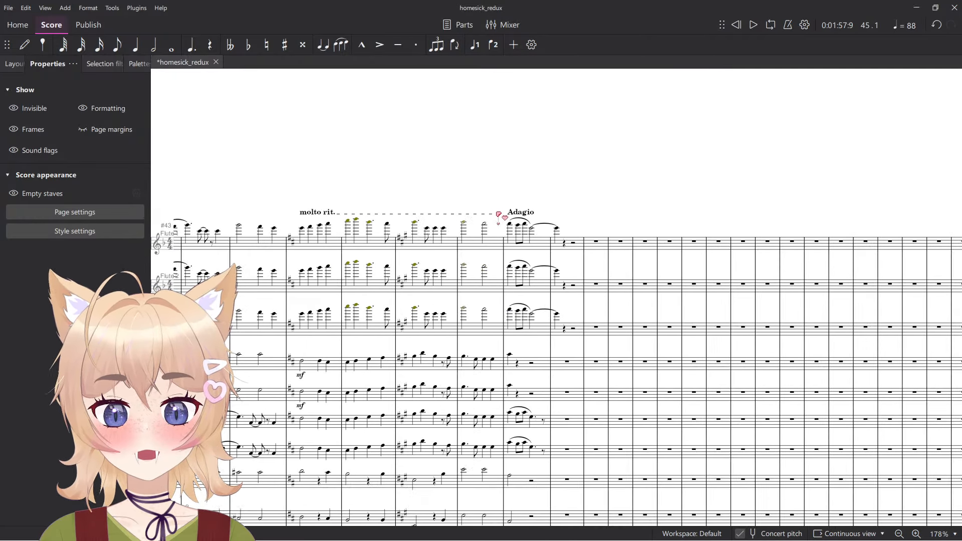
pyautogui.scroll(5, 501, 206)
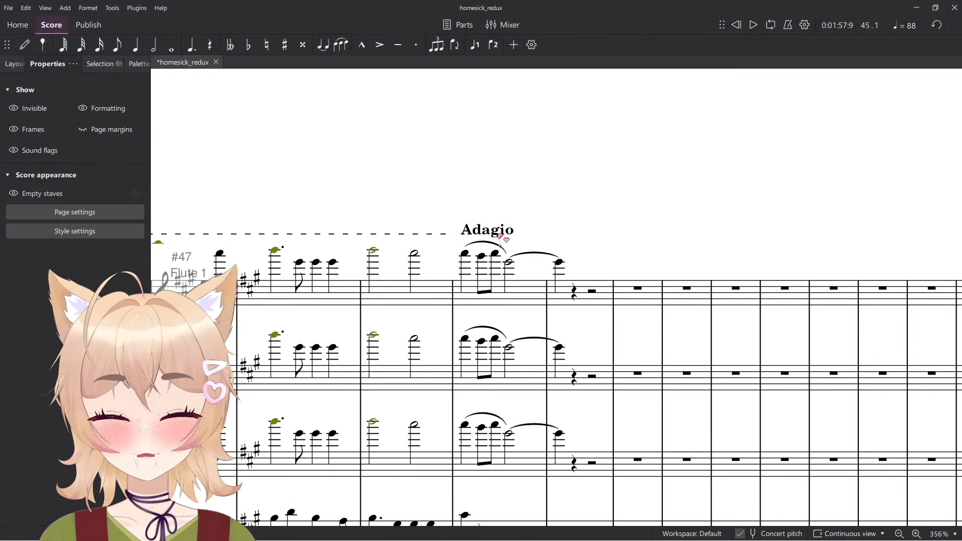
# Try rewording the tempo text at measure 49, check the tempo markings in the timeline, and restore the text to Adagio.
pyautogui.click(500, 233)
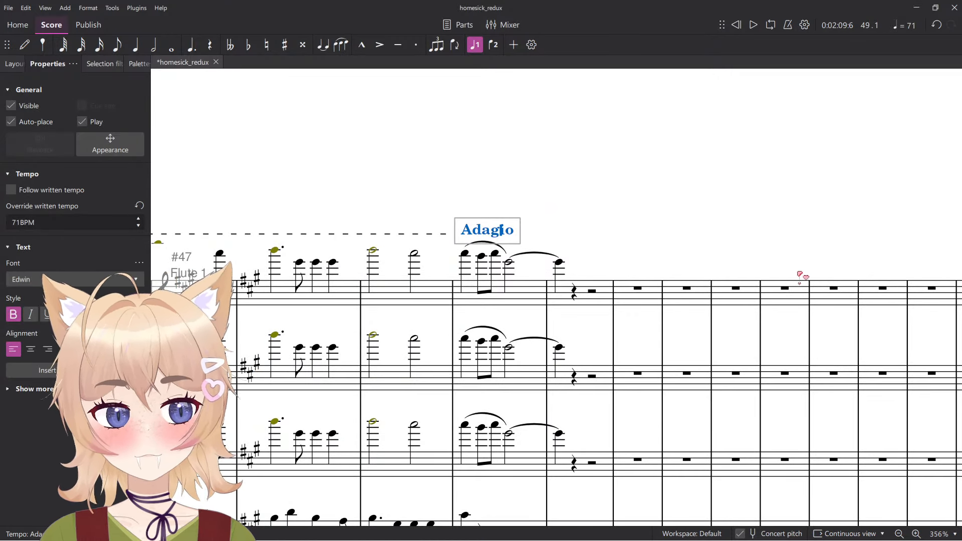
pyautogui.hotkey('ctrl', 'F12')
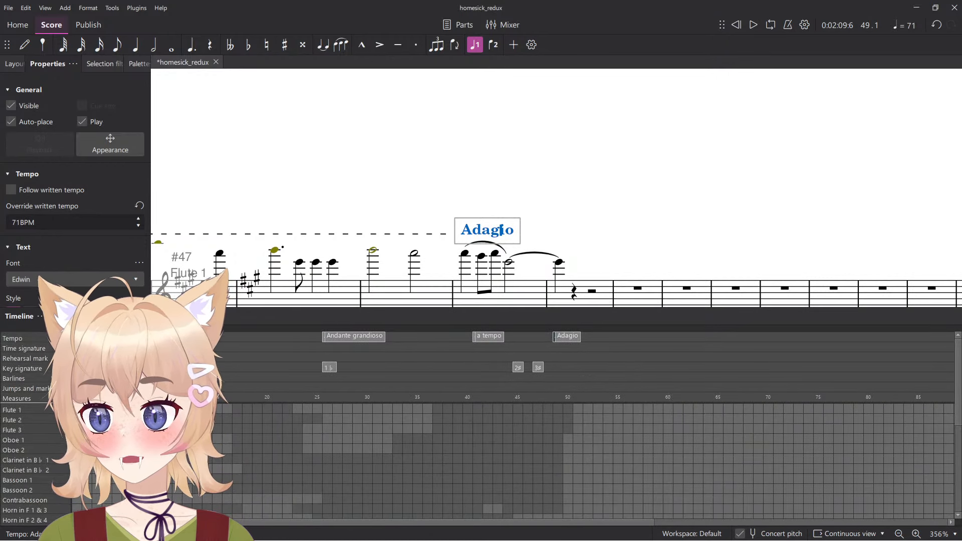
pyautogui.hotkey('ctrl', 'F12')
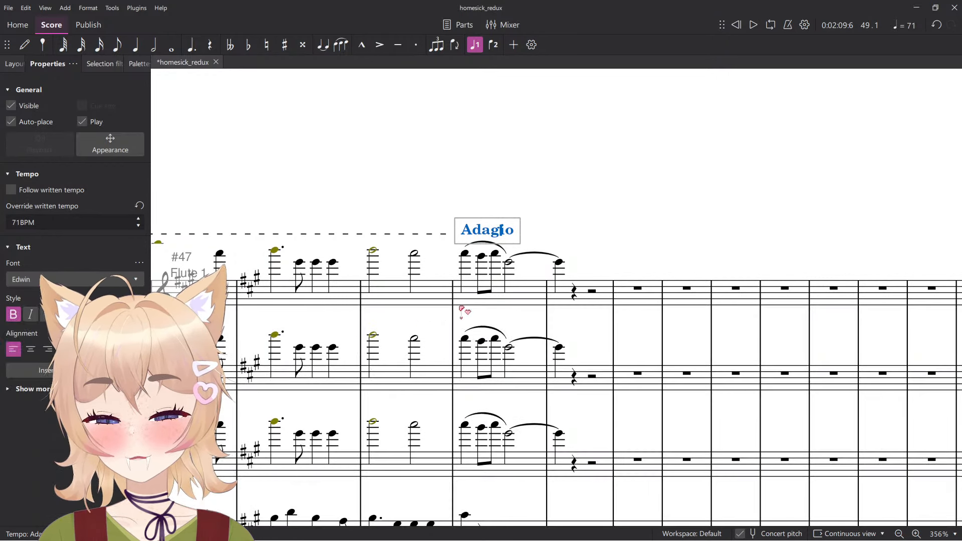
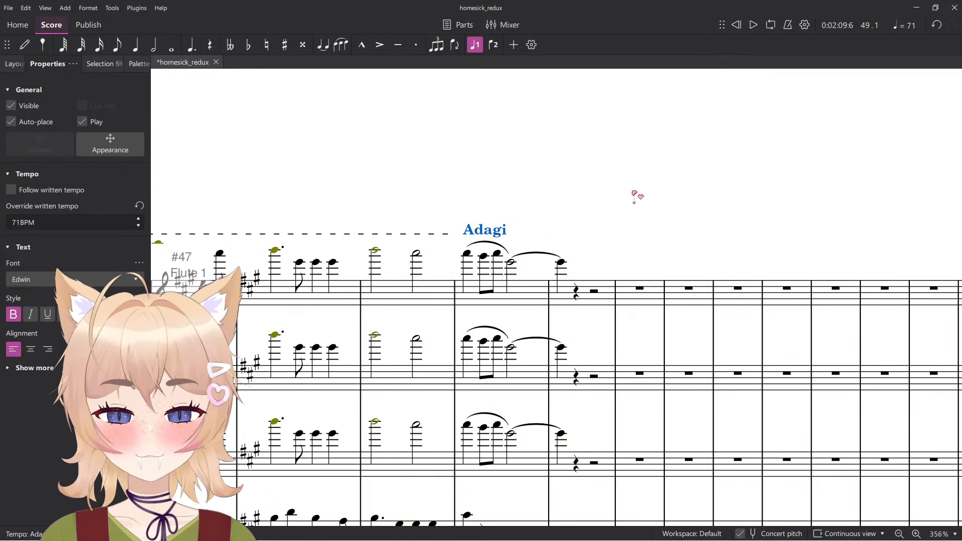
pyautogui.doubleClick(483, 230)
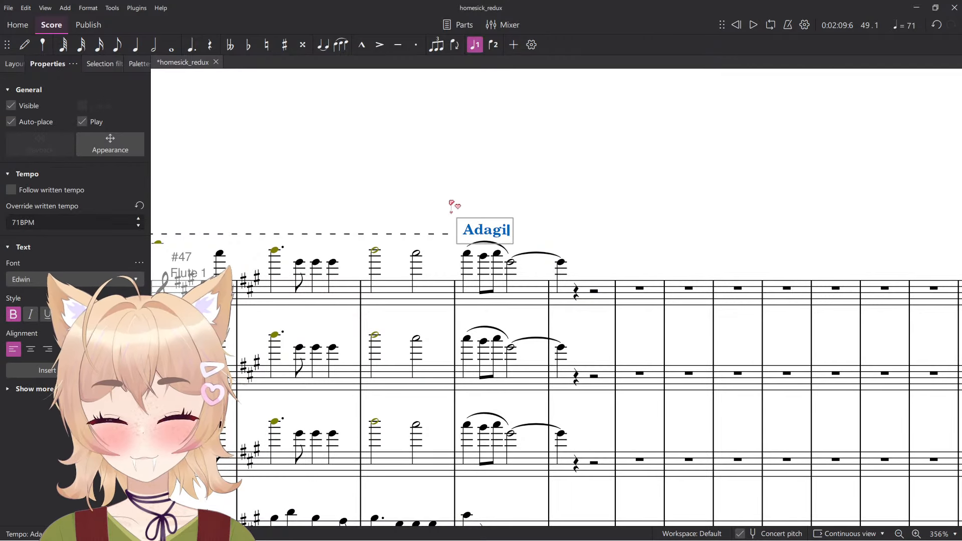
pyautogui.click(571, 207)
# Switch to the original homesick score, examine the tempo marking that follows its closing rit. line, and return to homesick_redux.
pyautogui.hotkey('alt', 'Tab')
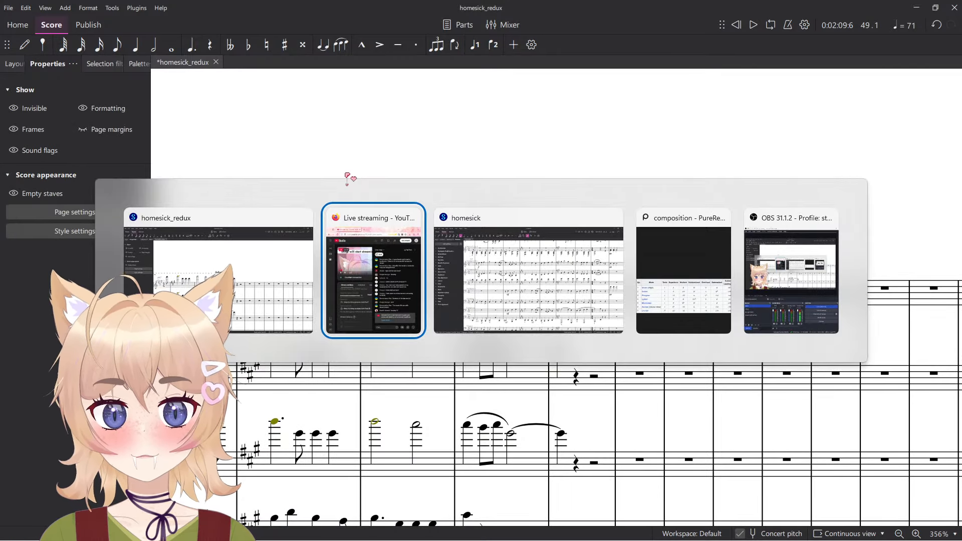
pyautogui.hotkey('alt', 'Tab')
pyautogui.hotkey('alt', 'Tab')
pyautogui.hotkey('alt', 'Tab')
pyautogui.scroll(10, 622, 232)
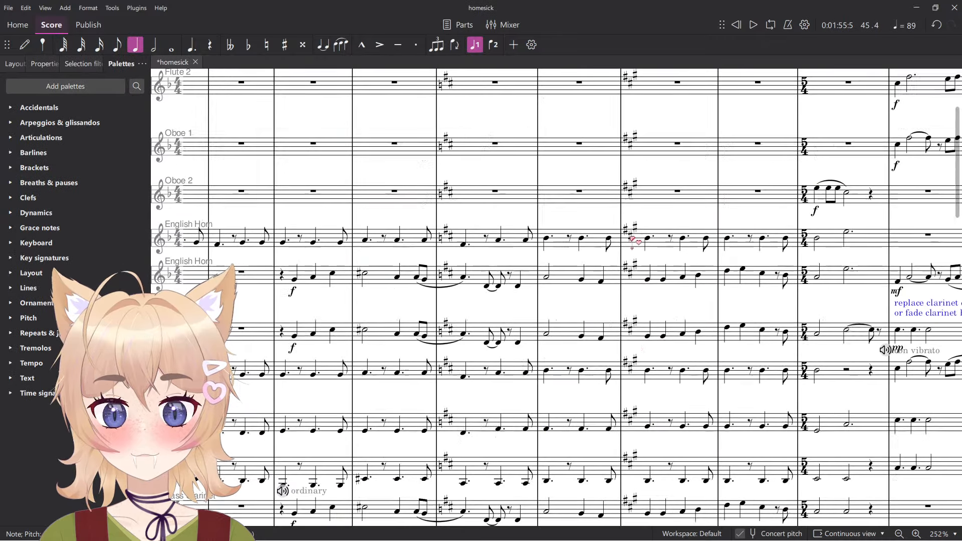
pyautogui.hscroll(6, 638, 236)
pyautogui.scroll(11, 644, 236)
pyautogui.scroll(-5, 650, 240)
pyautogui.hscroll(5, 651, 246)
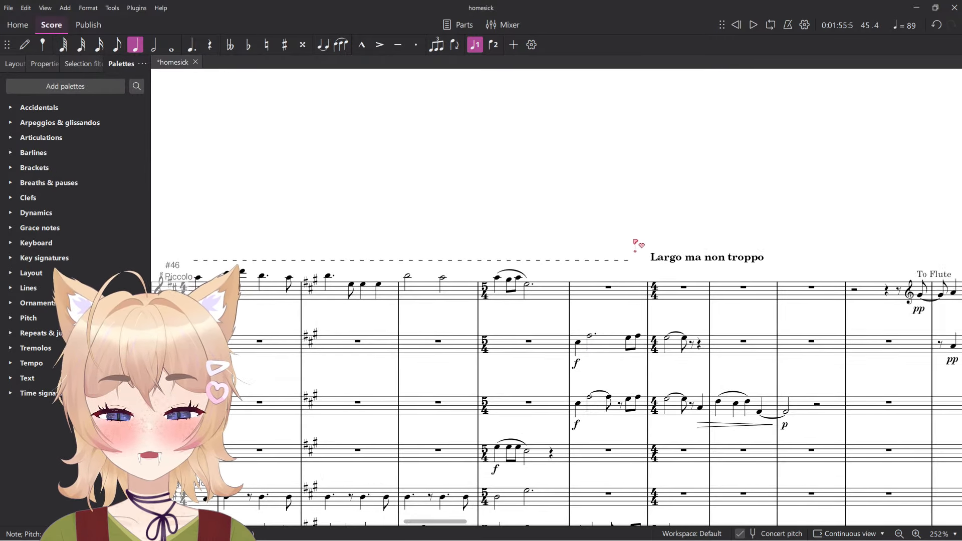
pyautogui.hotkey('alt', 'Tab')
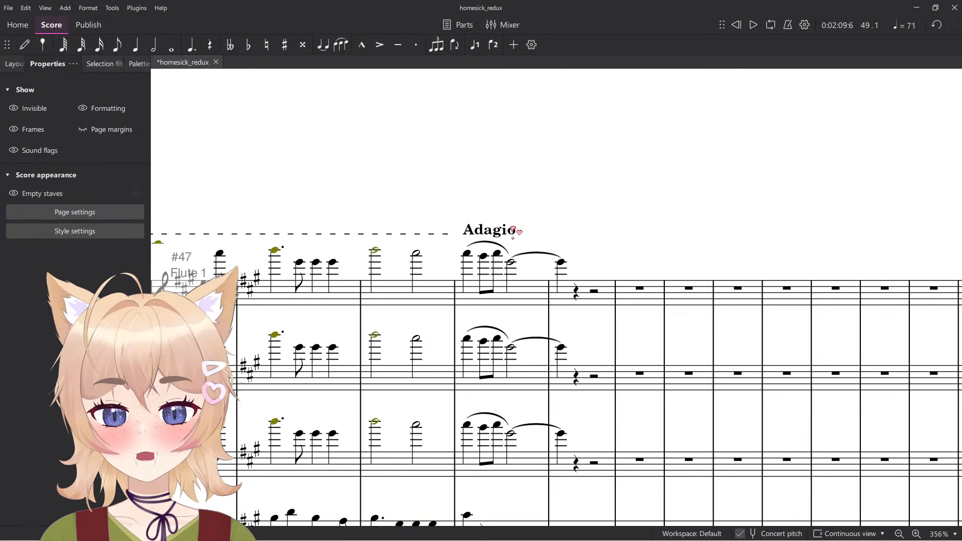
# Try extending the Adagio text at measure 49, leave it as Adagio, and save the score.
pyautogui.click(512, 230)
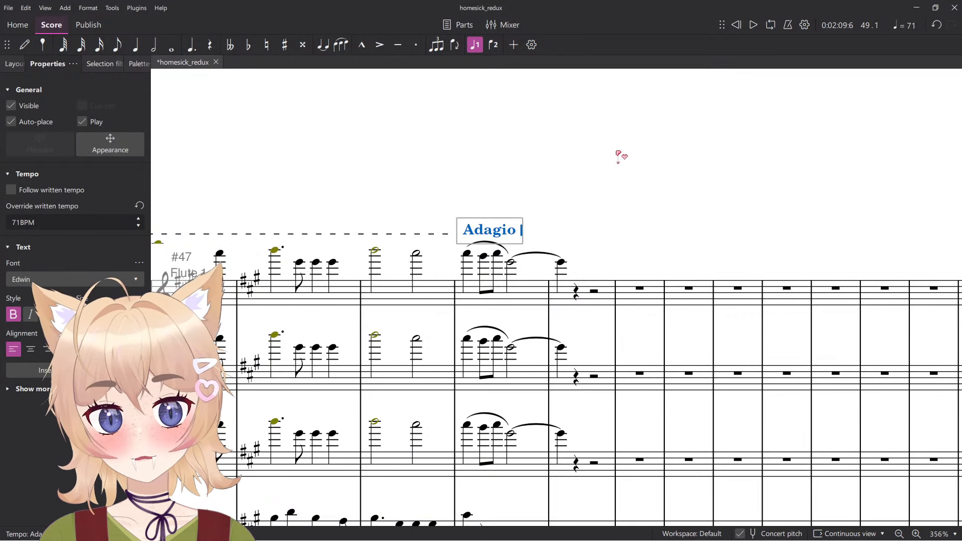
pyautogui.keyDown('ctrl'); pyautogui.scroll(-2, 583, 229); pyautogui.keyUp('ctrl')
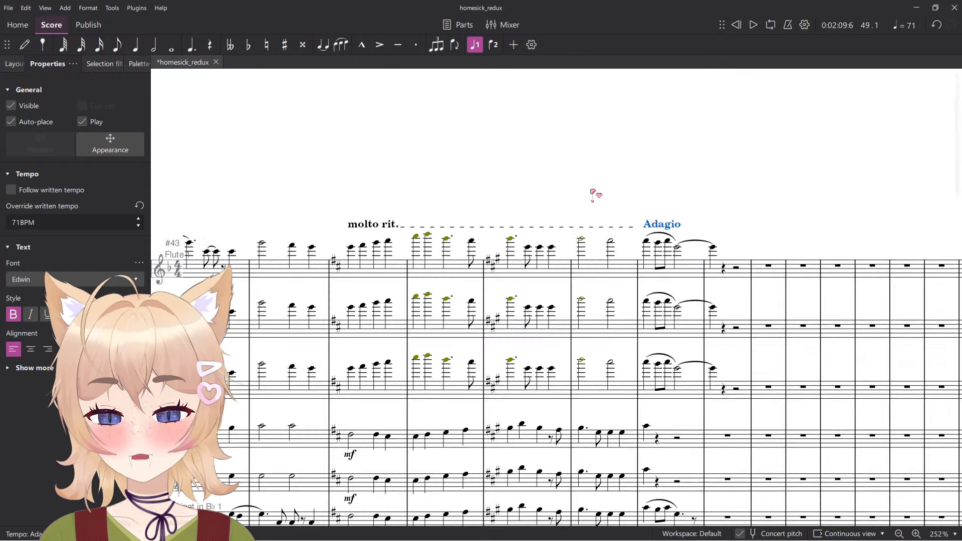
pyautogui.scroll(-4, 591, 196)
pyautogui.press('Escape')
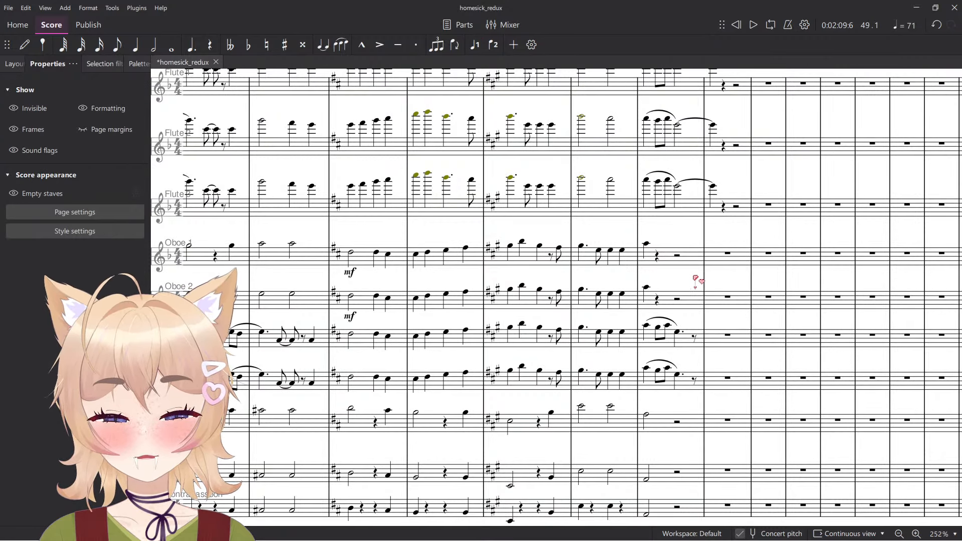
pyautogui.hotkey('ctrl', 's')
# Delete the p dynamics at measure 41 from the Tuba, Euphonium, Trombone 2, Trombone 1 and second Trumpet staves.
pyautogui.hscroll(-4, 634, 406)
pyautogui.scroll(-6, 633, 406)
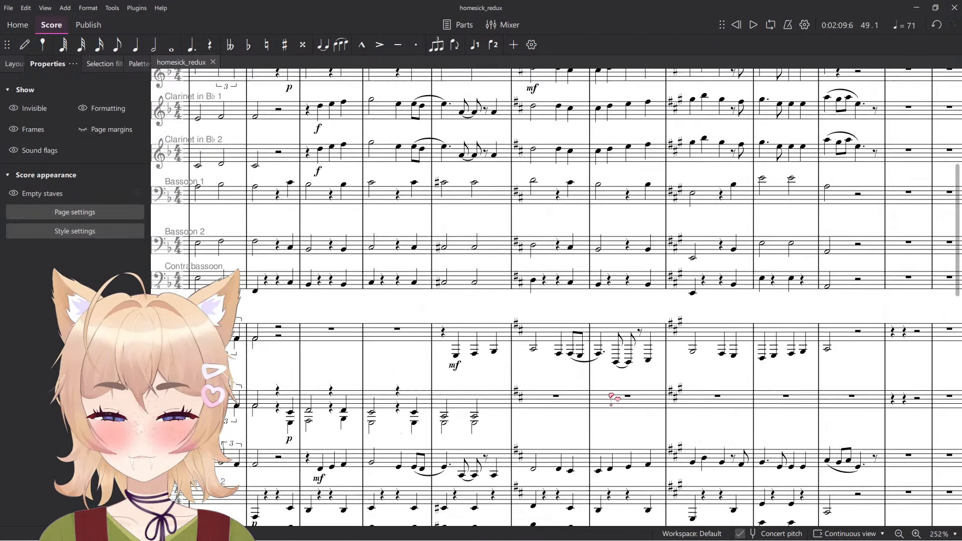
pyautogui.keyDown('ctrl'); pyautogui.scroll(-1, 563, 367); pyautogui.keyUp('ctrl')
pyautogui.keyDown('ctrl'); pyautogui.scroll(-4, 566, 372); pyautogui.keyUp('ctrl')
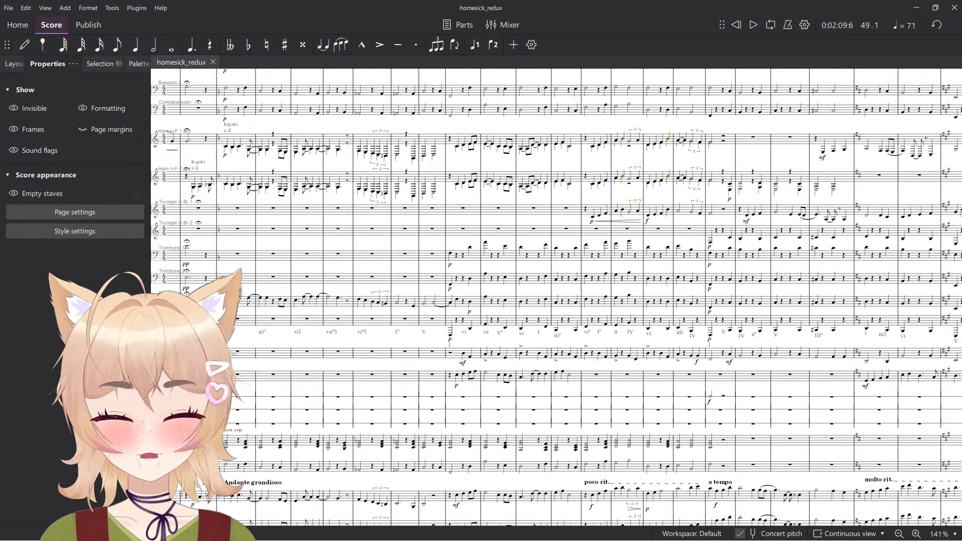
pyautogui.hscroll(3, 638, 409)
pyautogui.scroll(-1, 638, 409)
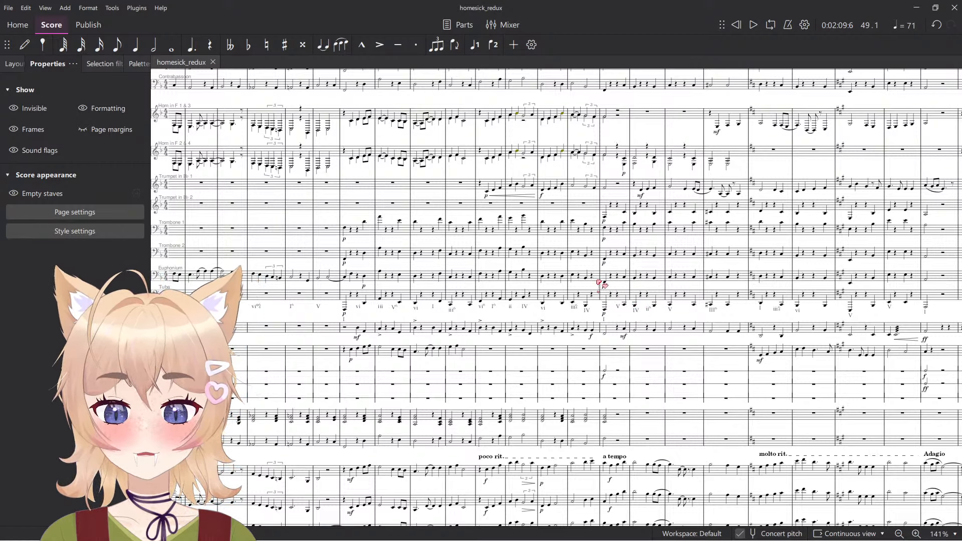
pyautogui.keyDown('ctrl'); pyautogui.scroll(6, 606, 300); pyautogui.keyUp('ctrl')
pyautogui.click(611, 331)
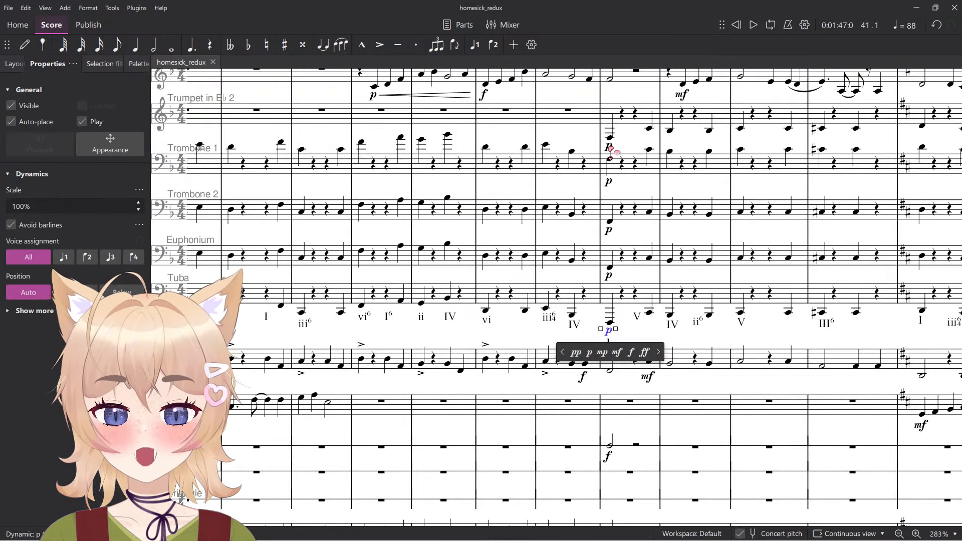
pyautogui.press('Delete')
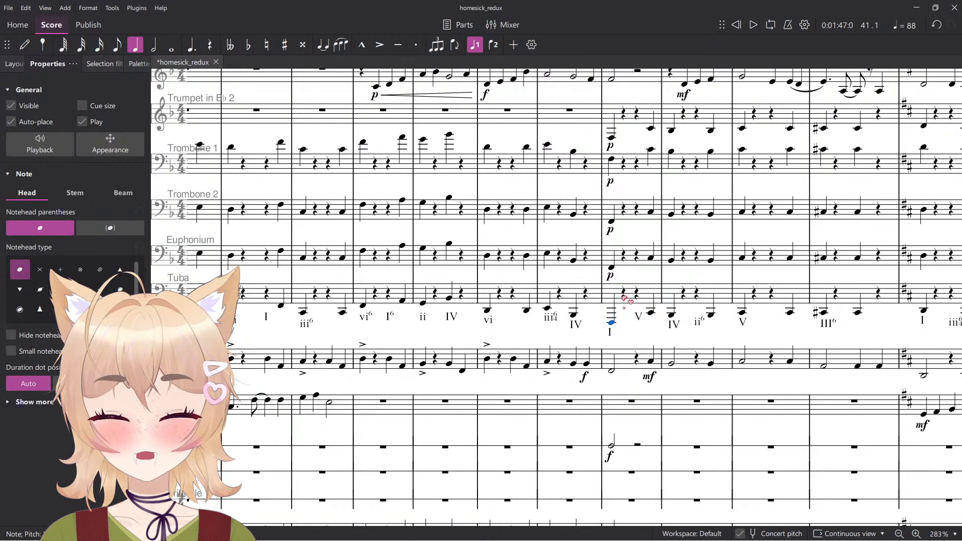
pyautogui.click(610, 276)
pyautogui.keyDown('shift'); pyautogui.click(611, 146); pyautogui.keyUp('shift')
pyautogui.press('Delete')
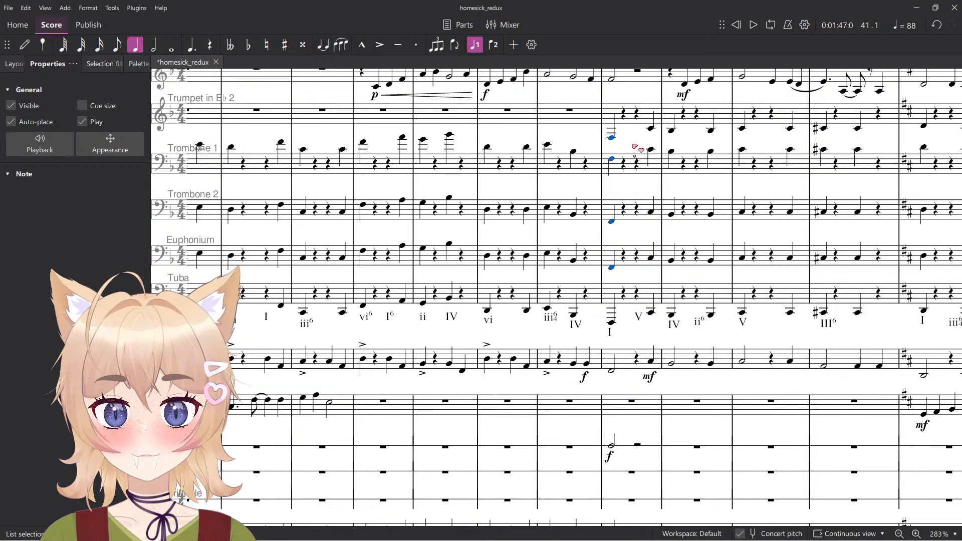
pyautogui.press('Escape')
# Look over the brass and woodwind parts up to measure 49, and start playback from the poco rit. at measure 37.
pyautogui.keyDown('ctrl'); pyautogui.scroll(-5, 638, 145); pyautogui.keyUp('ctrl')
pyautogui.scroll(5, 646, 139)
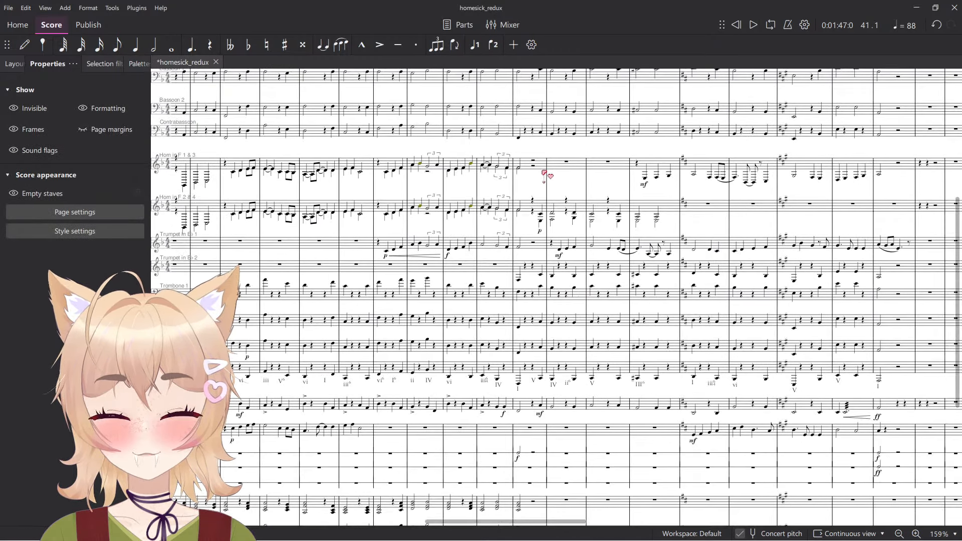
pyautogui.hscroll(5, 690, 276)
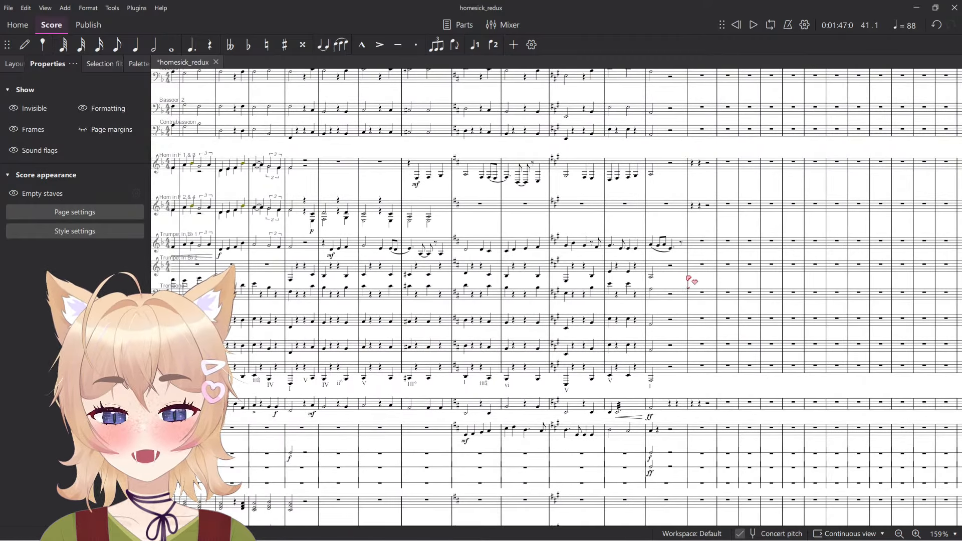
pyautogui.hscroll(-6, 690, 276)
pyautogui.scroll(1, 671, 301)
pyautogui.scroll(4, 673, 302)
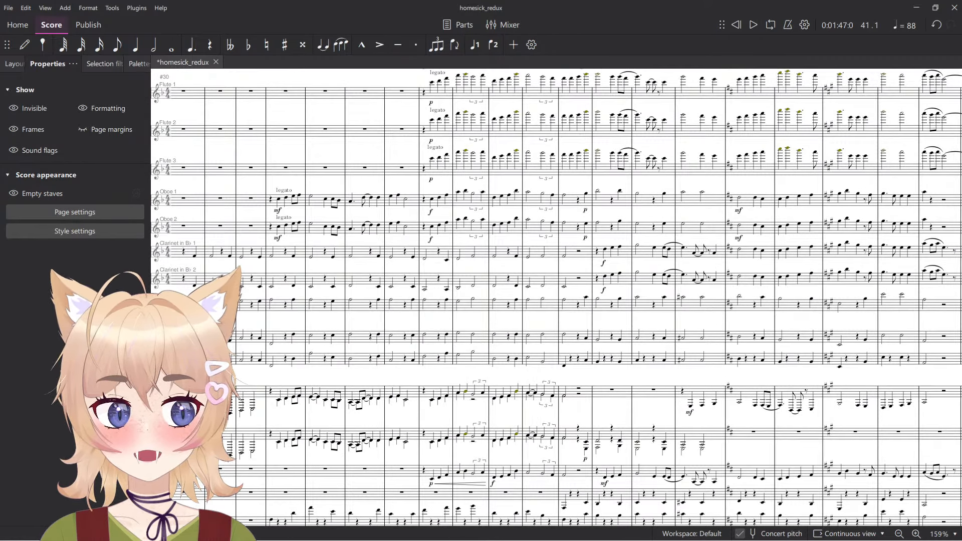
pyautogui.scroll(6, 404, 333)
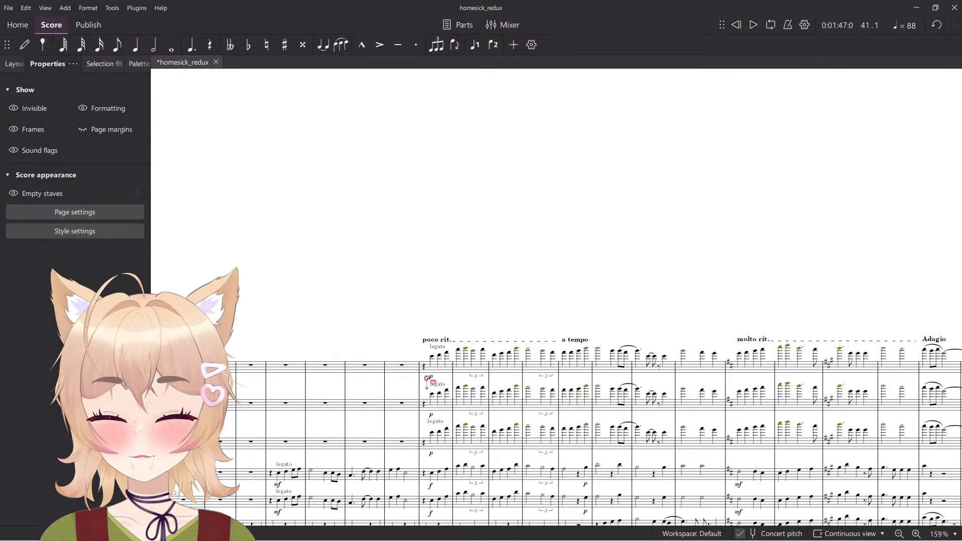
pyautogui.click(421, 368)
pyautogui.press('space')
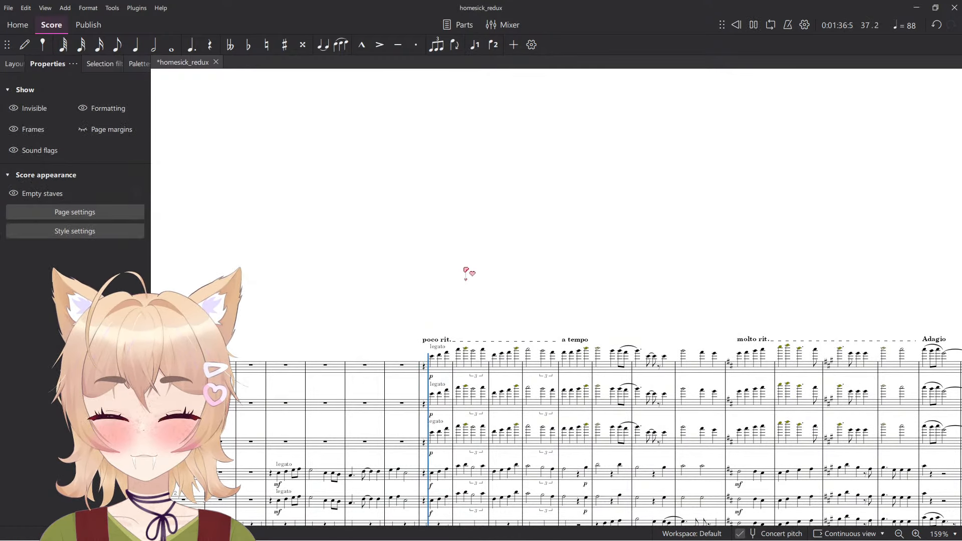
# Play back from measure 25 into the Andante grandioso and examine the horn parts.
pyautogui.moveTo(535, 276); pyautogui.dragTo(824, 234)
pyautogui.click(289, 330)
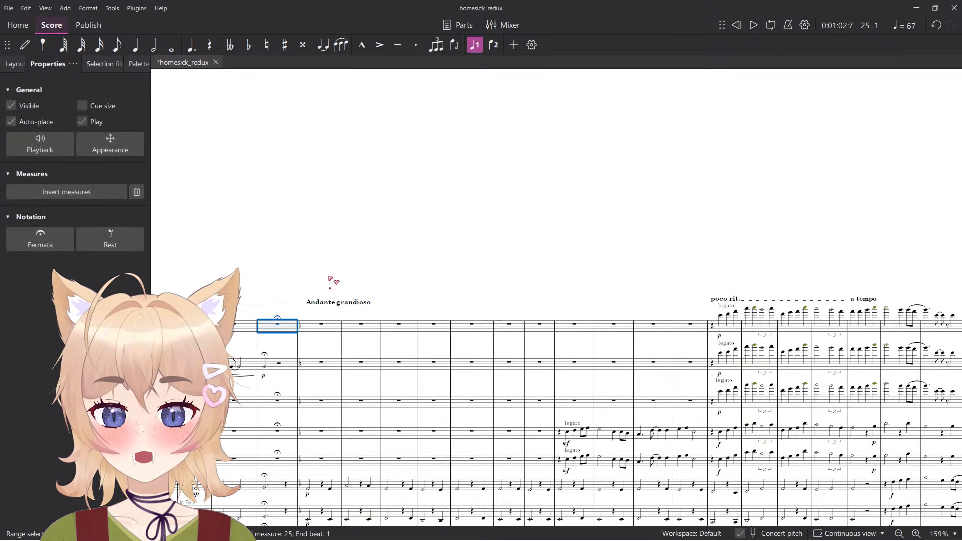
pyautogui.click(593, 204)
pyautogui.press('space')
pyautogui.scroll(-5, 652, 281)
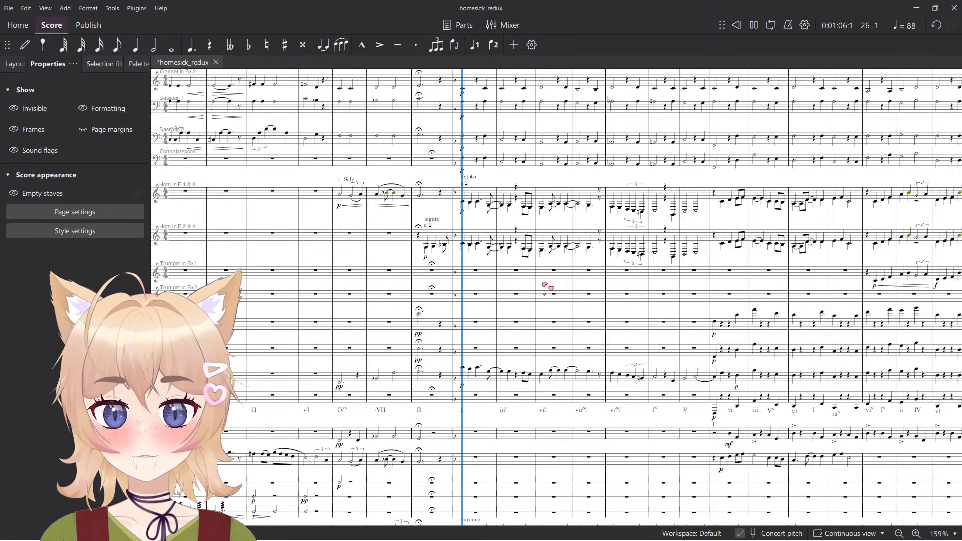
pyautogui.scroll(1, 414, 207)
pyautogui.scroll(4, 414, 207)
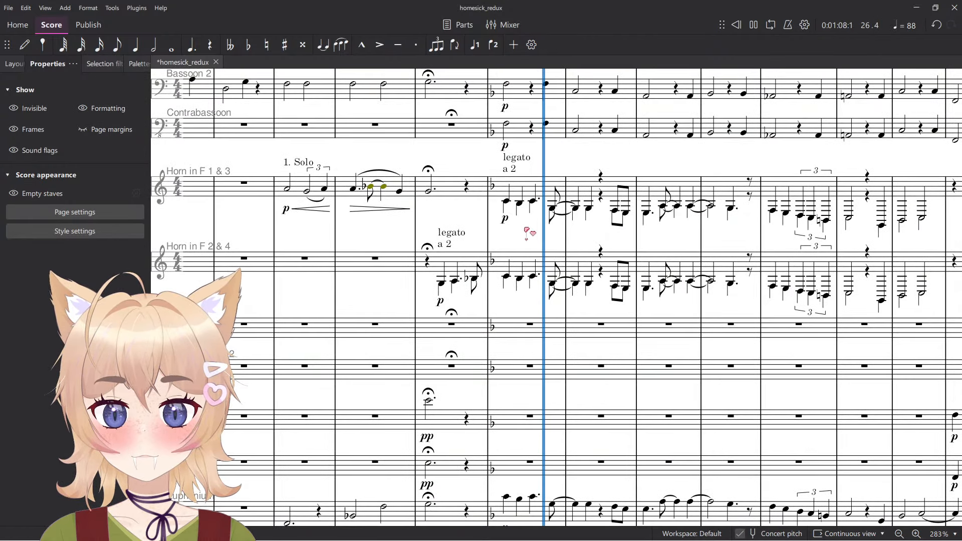
# Shorten the dotted half note in Horn 1 & 3 at measure 25 to a half note followed by a half rest.
pyautogui.click(429, 195)
pyautogui.press('.')
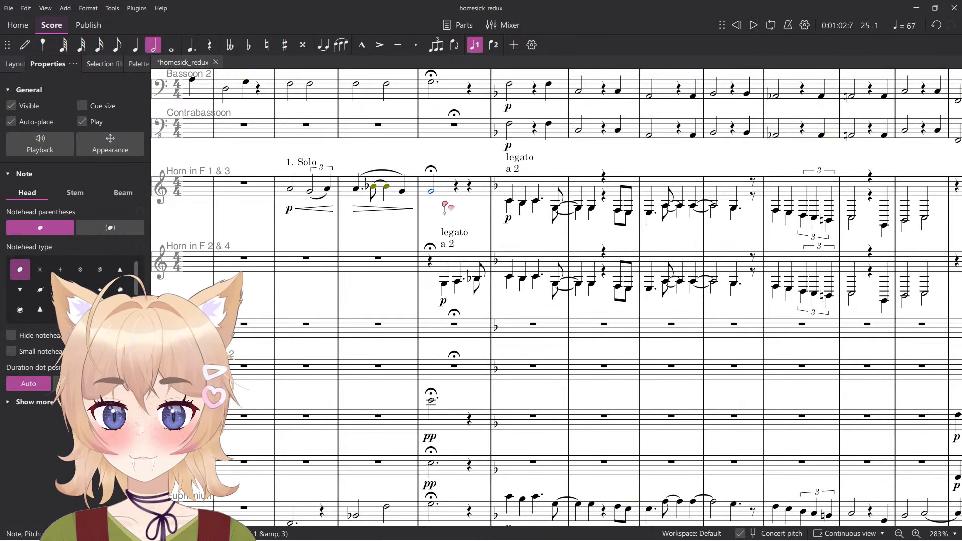
pyautogui.press('Right')
pyautogui.press('0')
pyautogui.press('Escape')
# Play back from the Horn 1 & 3 note at measure 24 and open the mixer to check the horn balance.
pyautogui.click(356, 190)
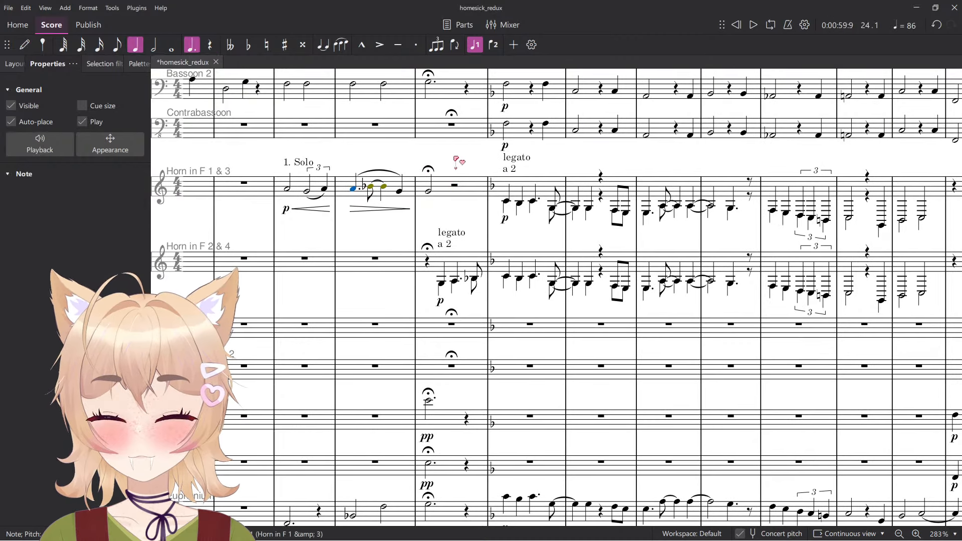
pyautogui.press('space')
pyautogui.scroll(-5, 454, 159)
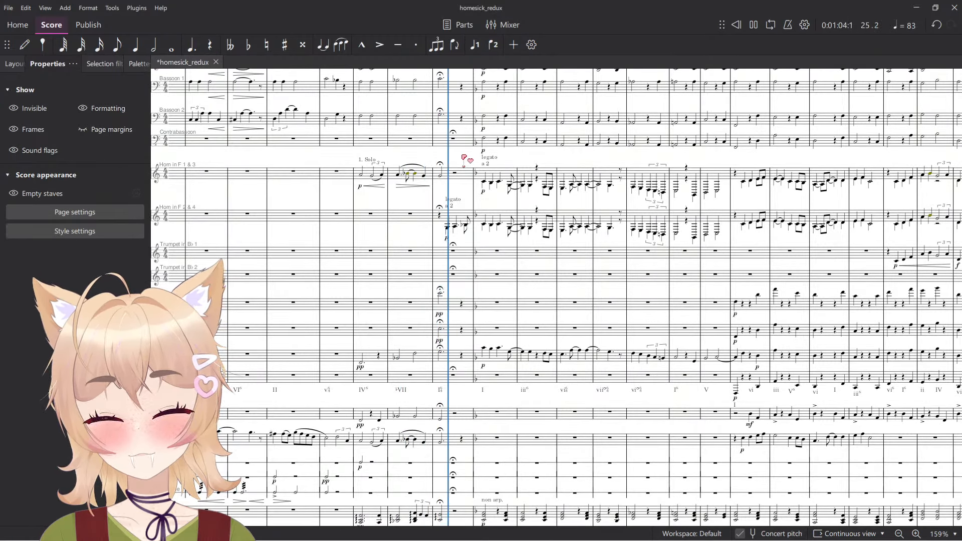
pyautogui.scroll(8, 501, 226)
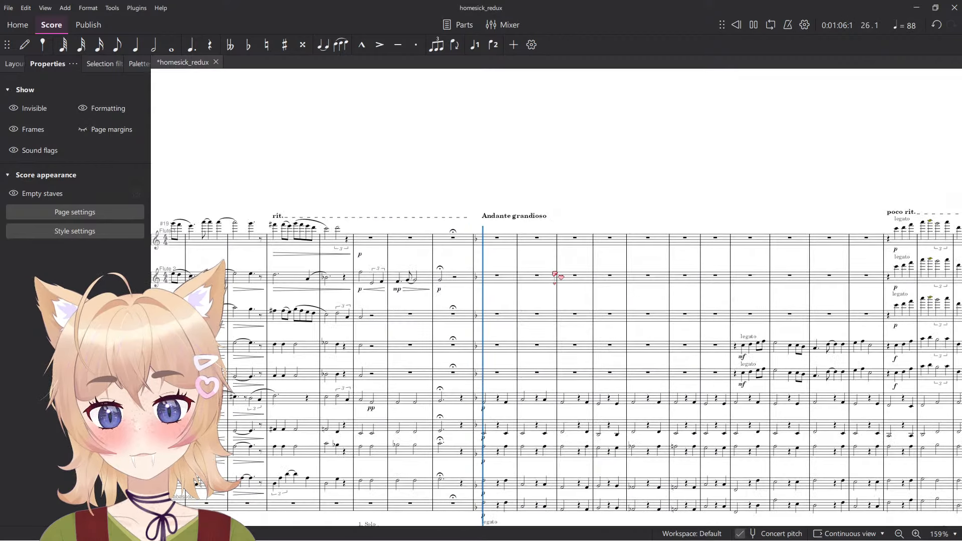
pyautogui.scroll(-3, 554, 278)
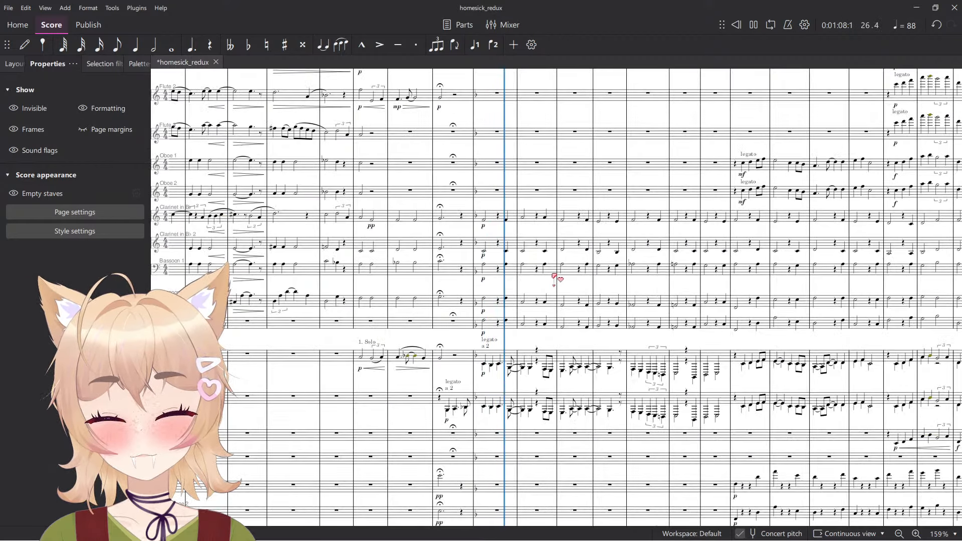
pyautogui.press('F10')
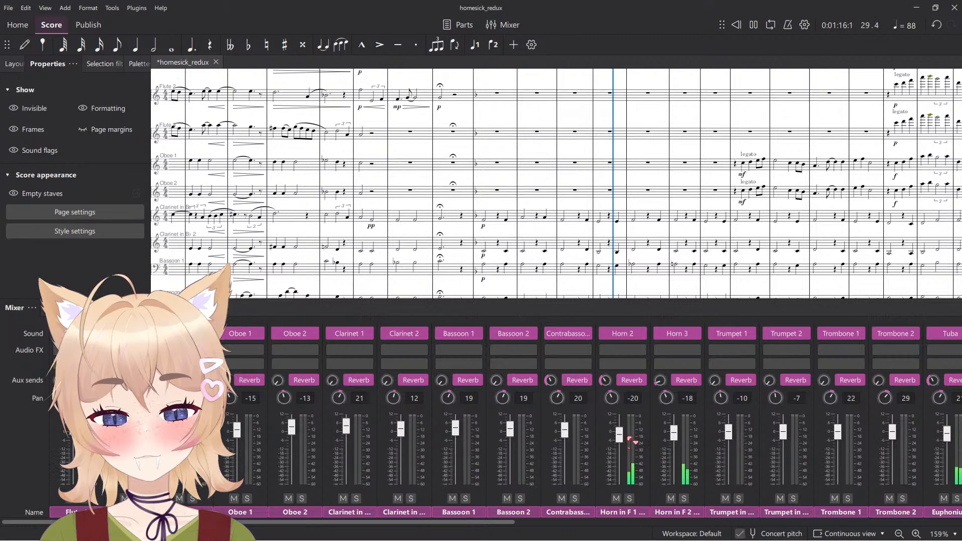
# Close the mixer and follow the playback from measure 29 to the a tempo at measure 41, examining strings, woodwinds and brass.
pyautogui.press('F10')
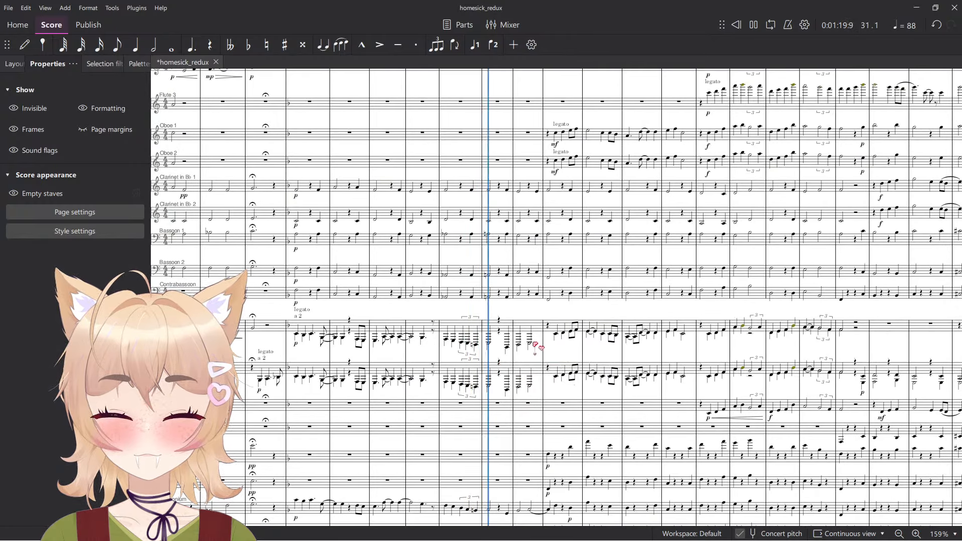
pyautogui.scroll(-10, 561, 303)
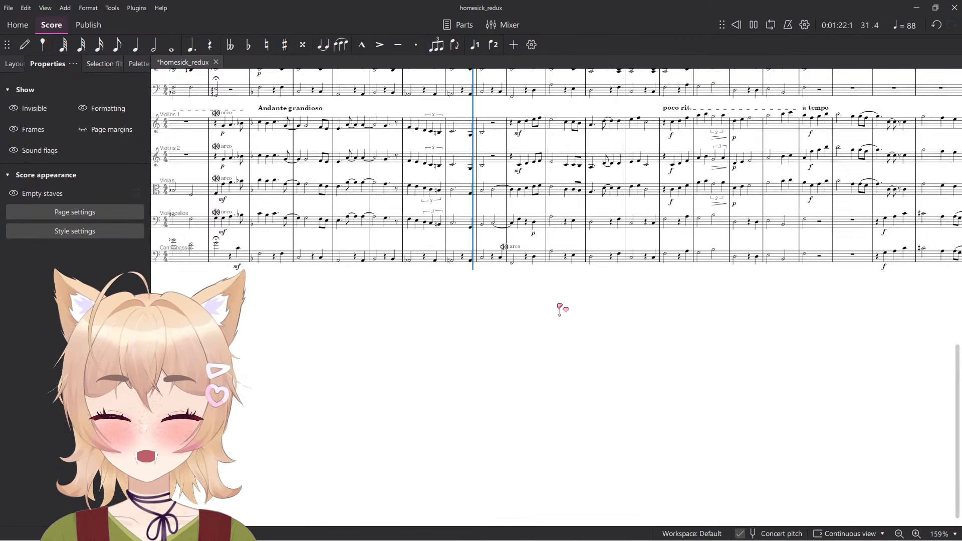
pyautogui.scroll(5, 565, 309)
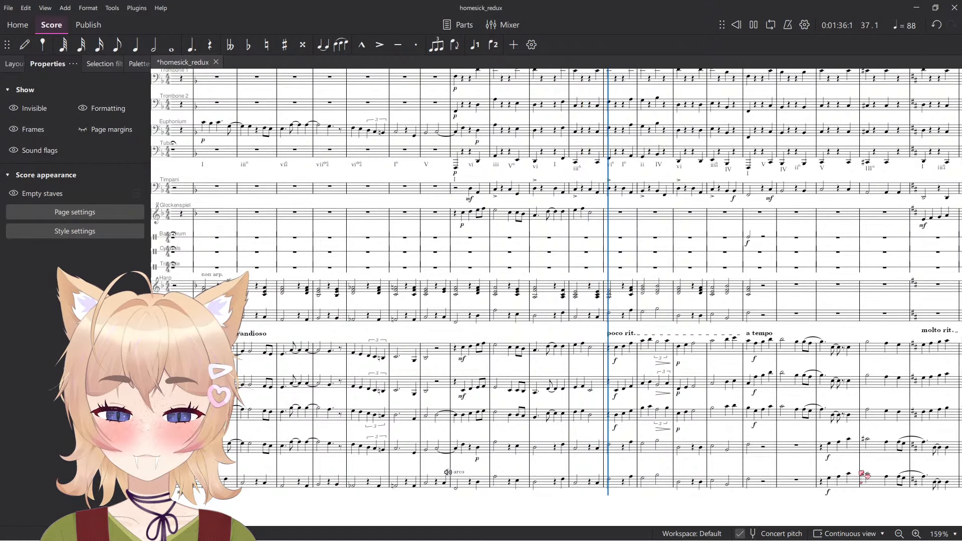
pyautogui.scroll(8, 692, 430)
pyautogui.scroll(5, 751, 404)
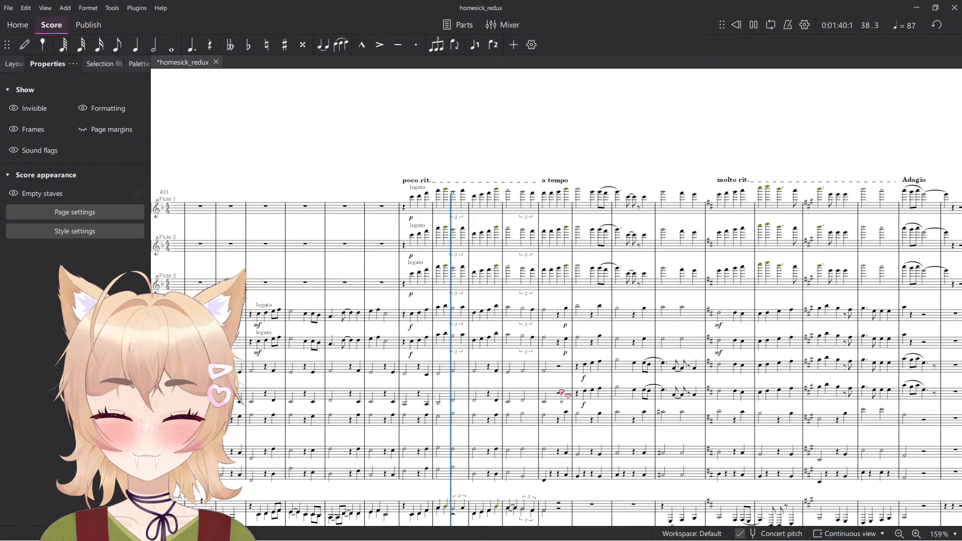
pyautogui.scroll(-5, 562, 394)
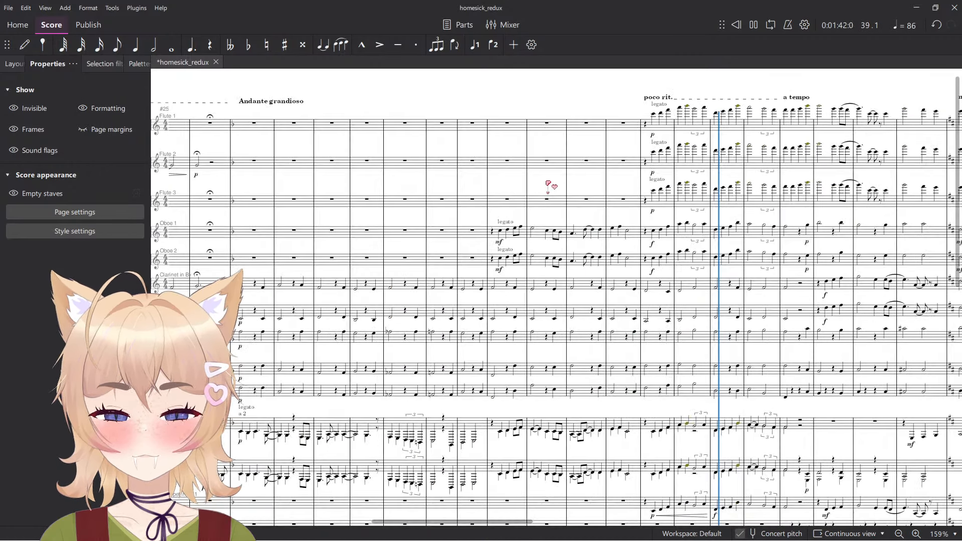
pyautogui.scroll(5, 742, 384)
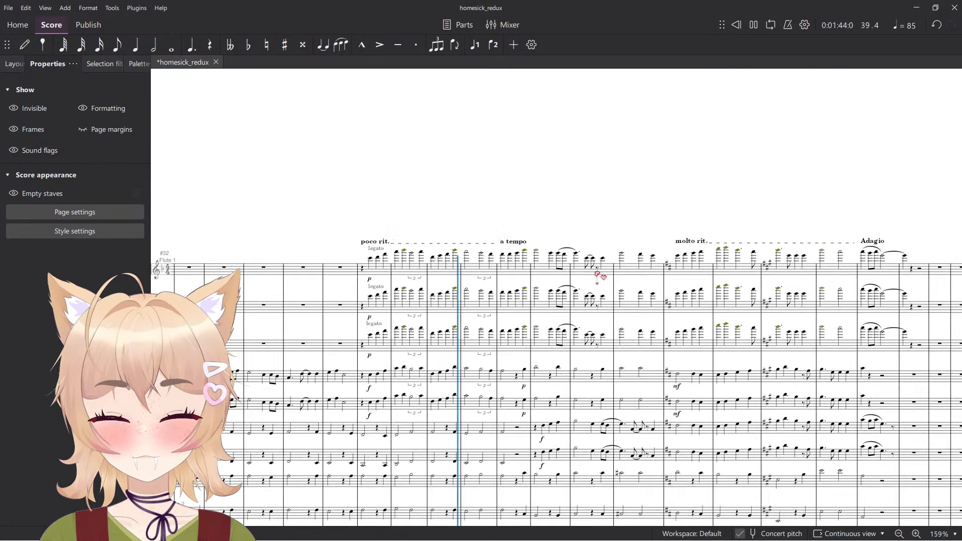
pyautogui.scroll(-5, 600, 277)
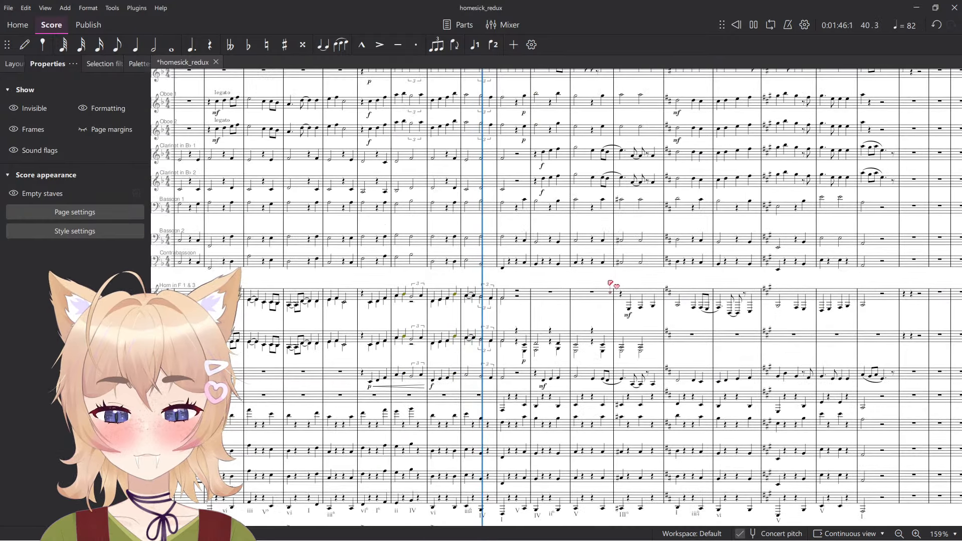
pyautogui.scroll(-3, 610, 284)
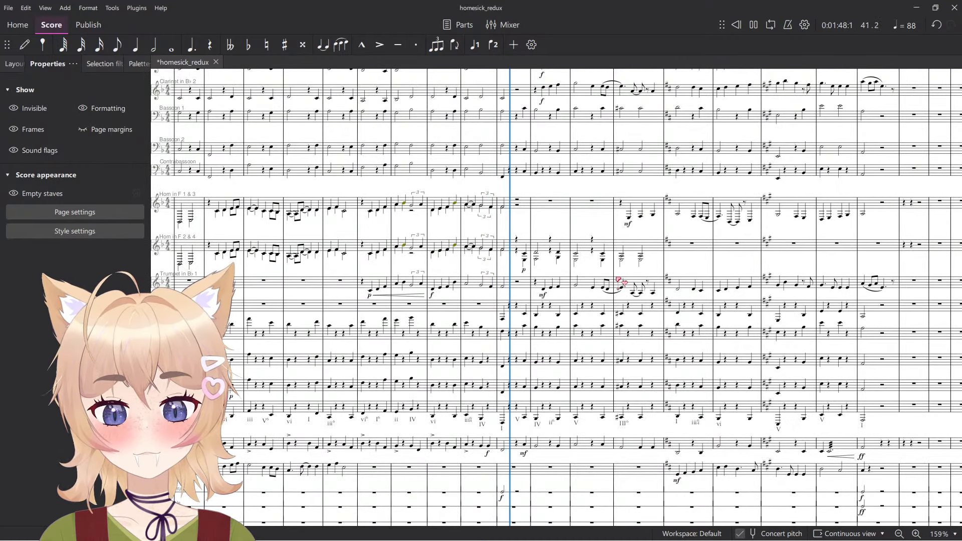
pyautogui.press('space')
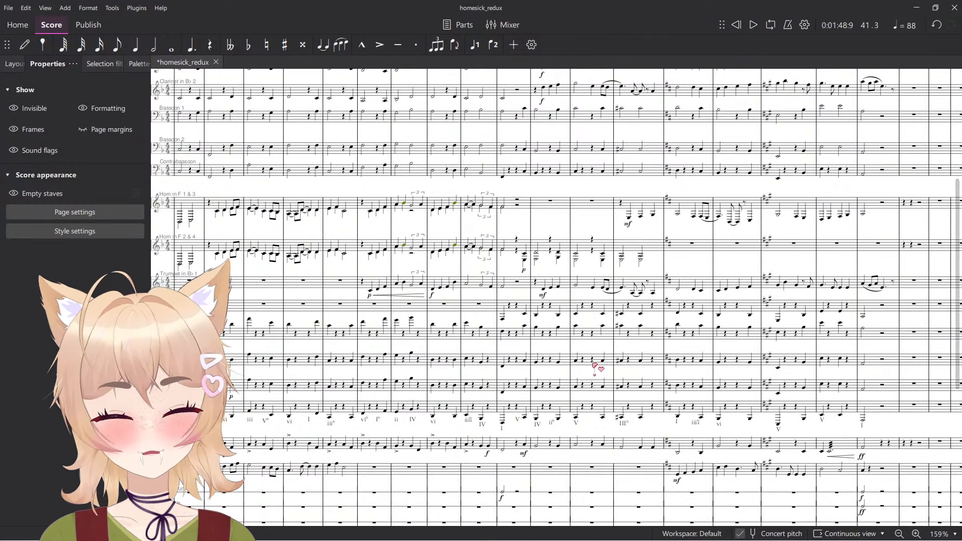
# Play back from the timpani note at the start of measure 40 into the a tempo.
pyautogui.scroll(2, 595, 344)
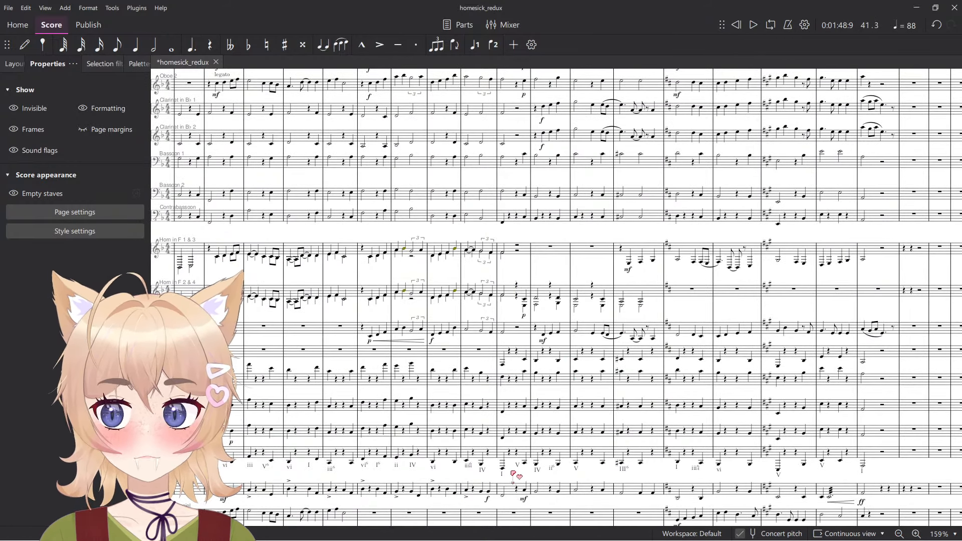
pyautogui.scroll(-2, 512, 473)
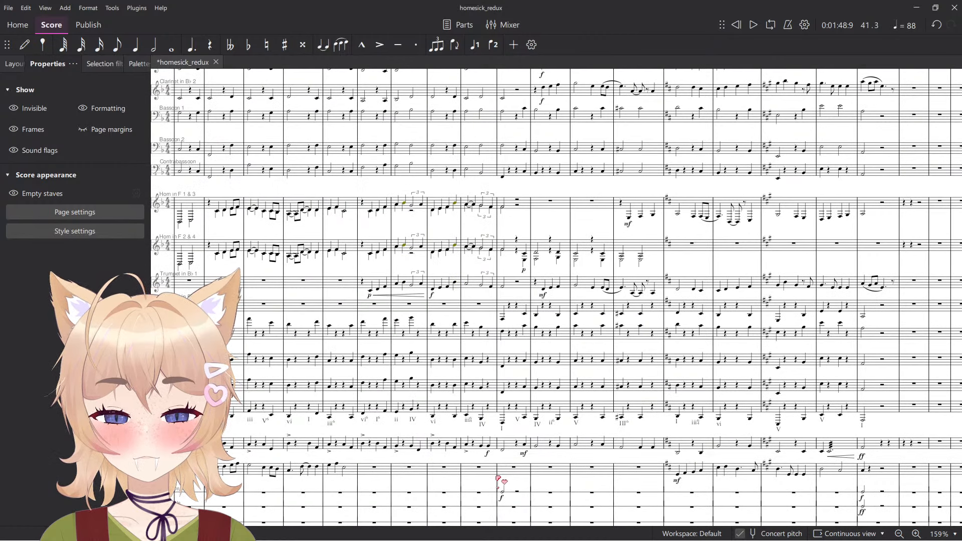
pyautogui.click(468, 446)
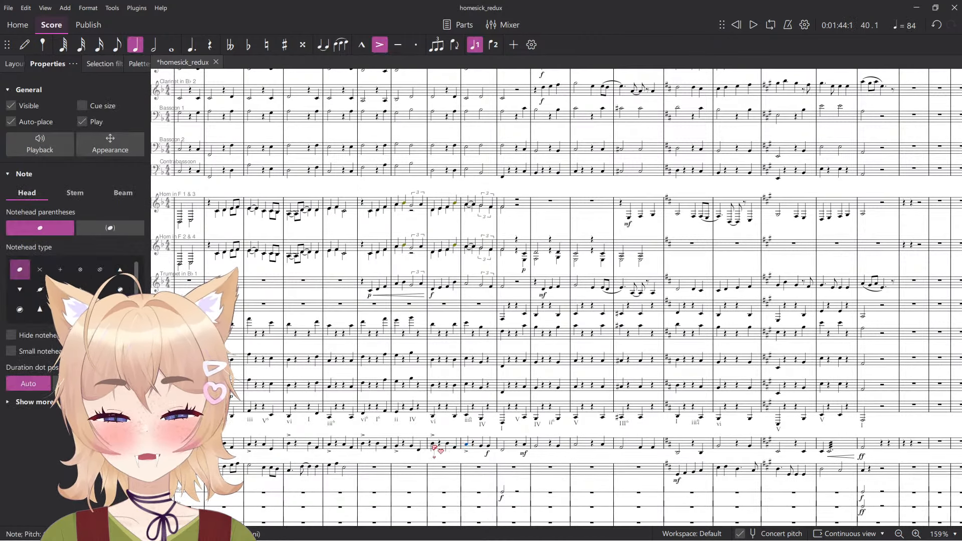
pyautogui.press('Escape')
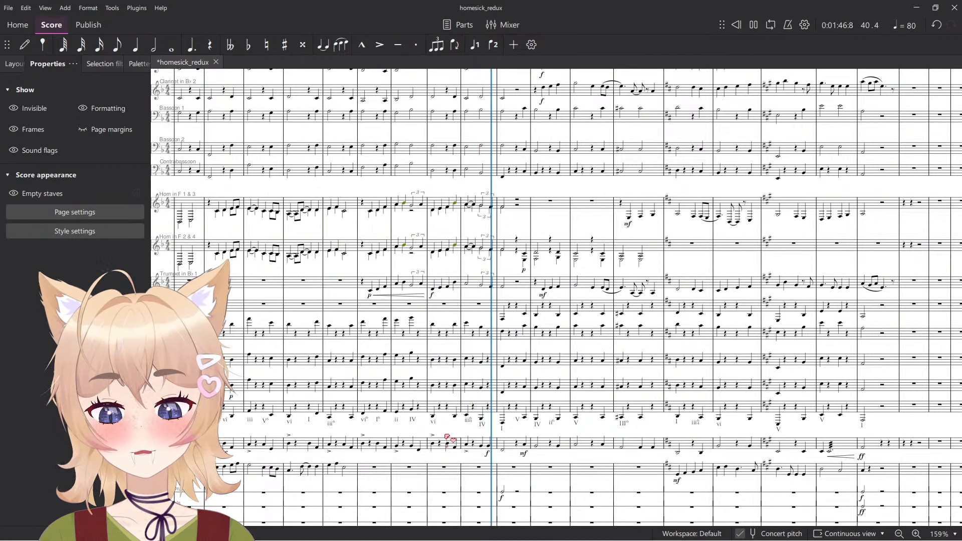
pyautogui.press('space')
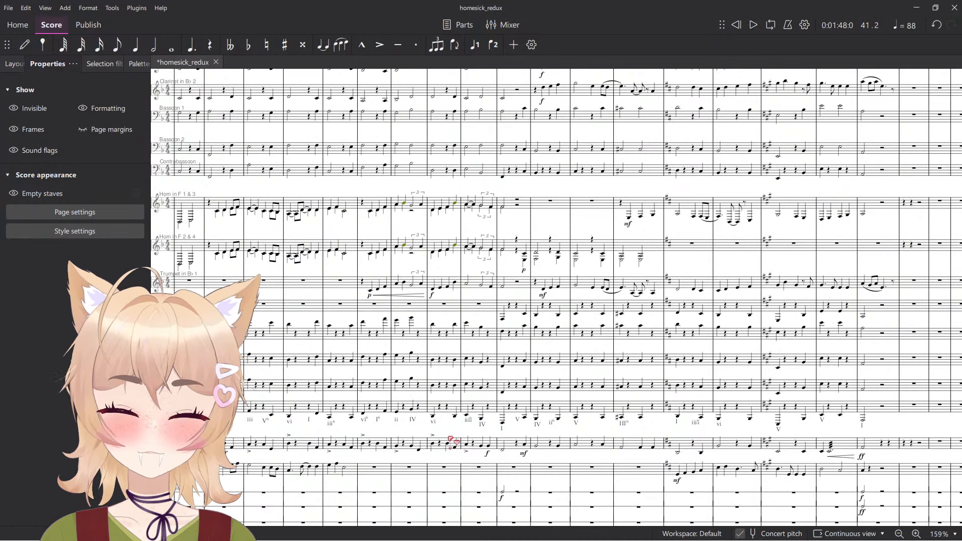
# Play back from Flute 3 at measure 39 to the a tempo and examine the string, horn and trumpet parts.
pyautogui.scroll(-5, 471, 420)
pyautogui.keyDown('ctrl'); pyautogui.scroll(3, 451, 210); pyautogui.keyUp('ctrl')
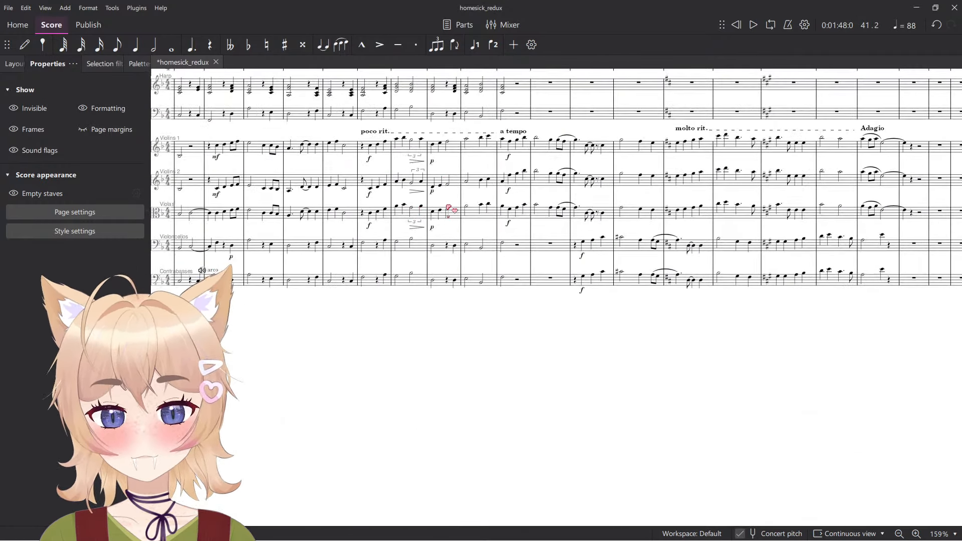
pyautogui.click(449, 214)
pyautogui.scroll(20, 484, 286)
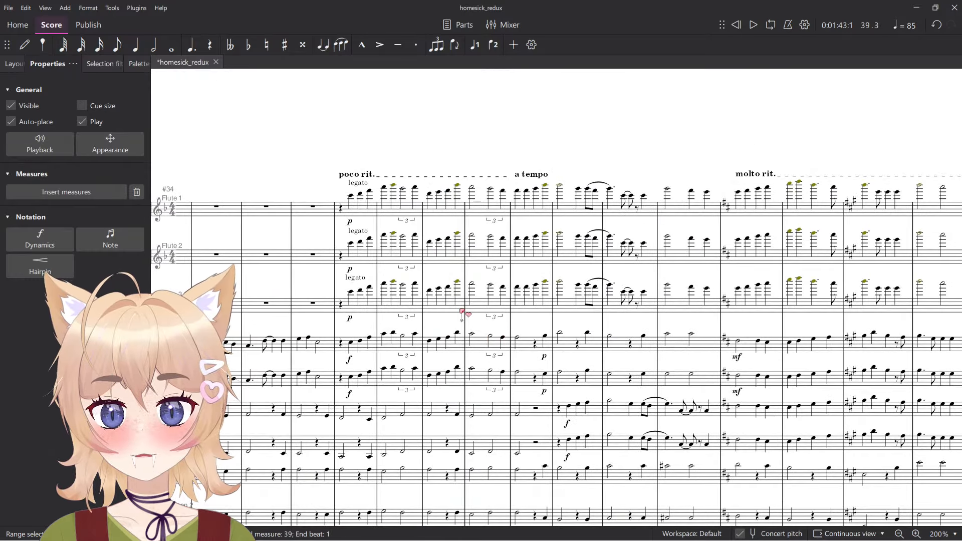
pyautogui.click(461, 310)
pyautogui.press('space')
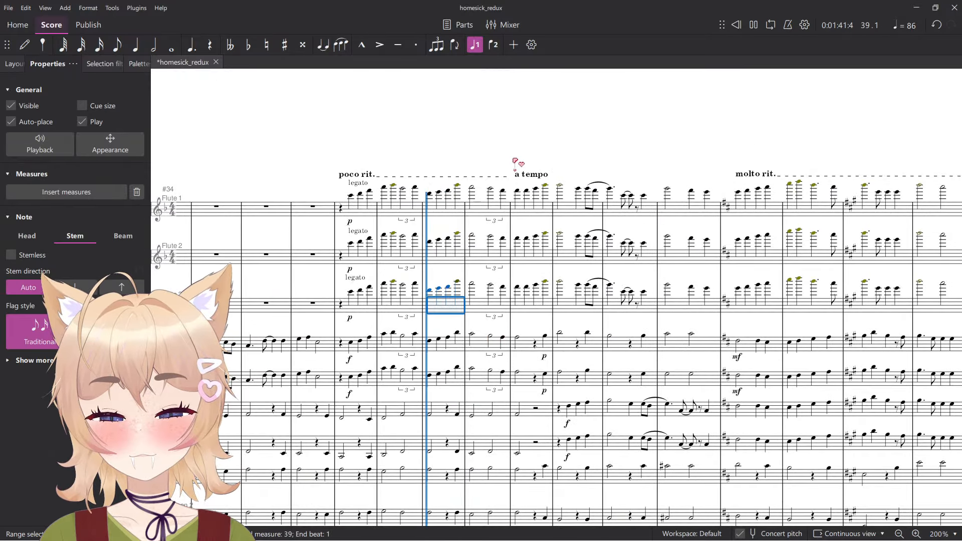
pyautogui.click(515, 159)
pyautogui.keyDown('ctrl'); pyautogui.scroll(-5, 515, 159); pyautogui.keyUp('ctrl')
pyautogui.scroll(-8, 520, 248)
pyautogui.keyDown('ctrl'); pyautogui.scroll(4, 468, 394); pyautogui.keyUp('ctrl')
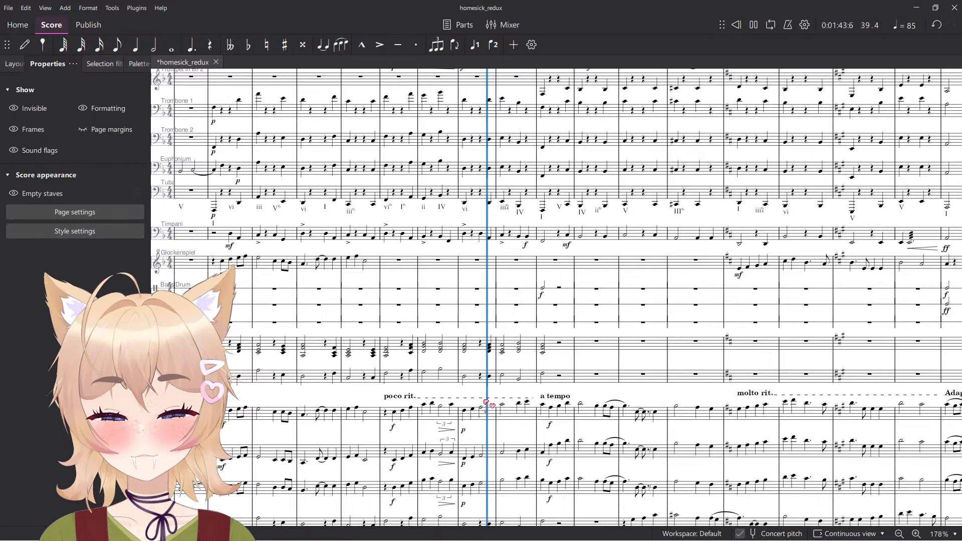
pyautogui.keyDown('ctrl'); pyautogui.scroll(6, 483, 412); pyautogui.keyUp('ctrl')
pyautogui.keyDown('ctrl'); pyautogui.scroll(-2, 533, 429); pyautogui.keyUp('ctrl')
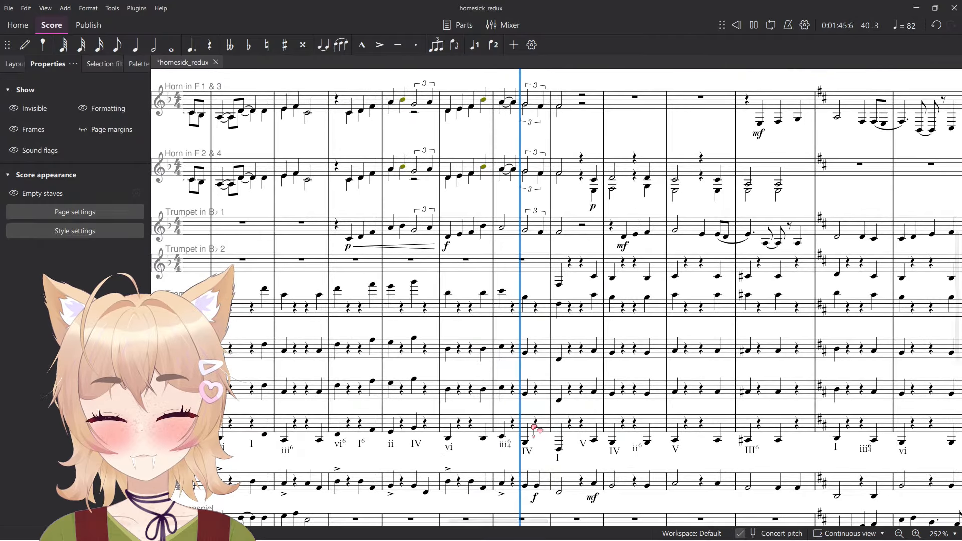
pyautogui.press('space')
# Play back the Andante grandioso strings from the violas in measure 27 into measure 28.
pyautogui.keyDown('ctrl'); pyautogui.scroll(-6, 526, 409); pyautogui.keyUp('ctrl')
pyautogui.keyDown('ctrl'); pyautogui.scroll(6, 508, 392); pyautogui.keyUp('ctrl')
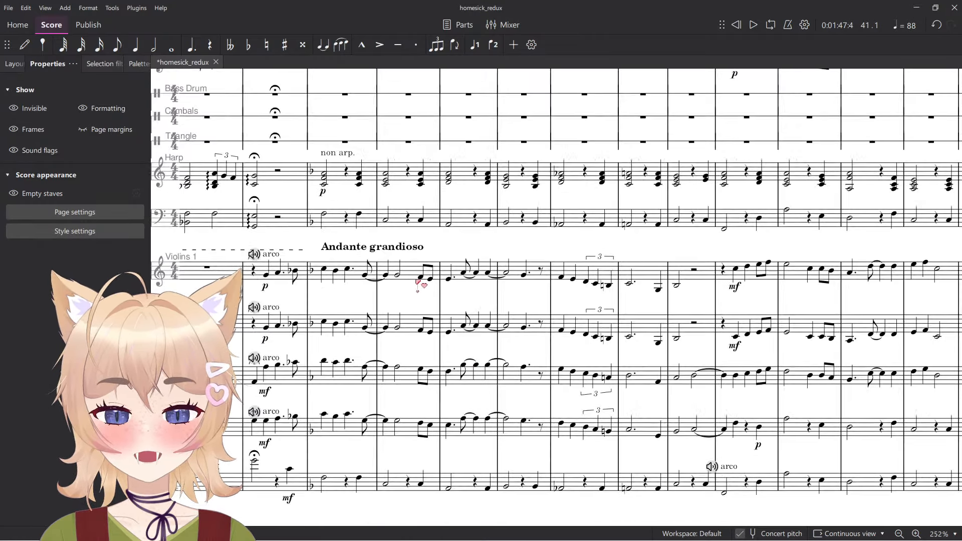
pyautogui.click(415, 288)
pyautogui.press('Escape')
pyautogui.click(405, 364)
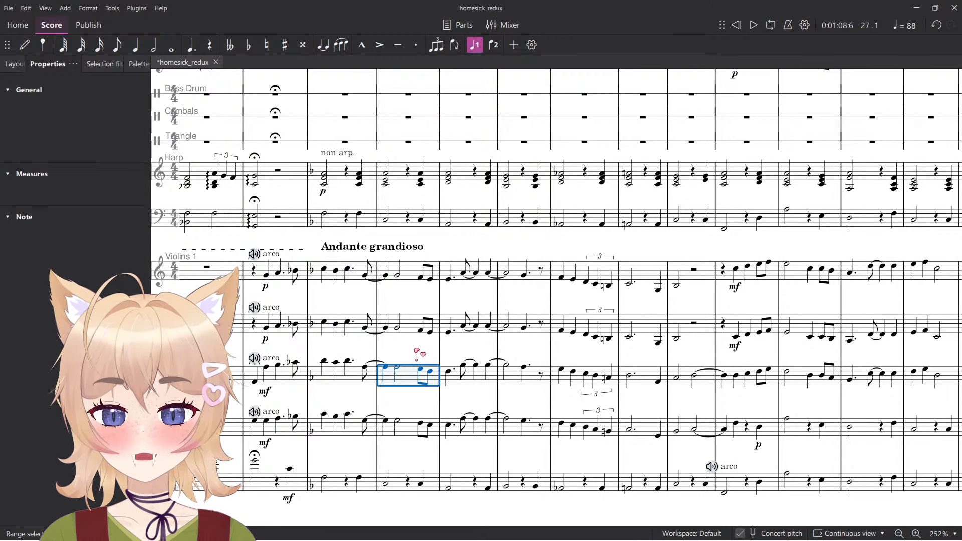
pyautogui.press('space')
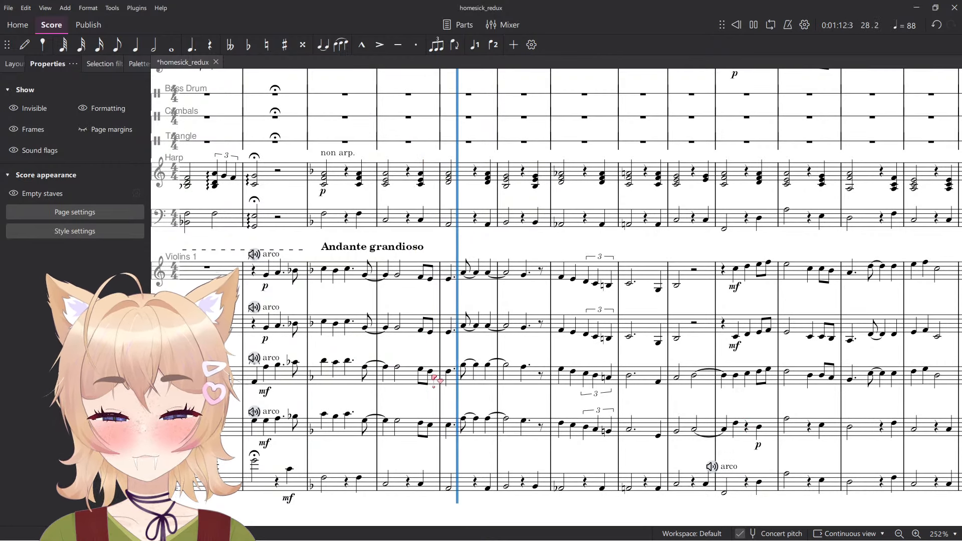
pyautogui.press('space')
# Add crescendo hairpins to the violas and cellos in measure 28 and diminuendo hairpins in measure 29.
pyautogui.click(464, 372)
pyautogui.keyDown('shift'); pyautogui.click(475, 434); pyautogui.keyUp('shift')
pyautogui.hotkey('shift', ',')
pyautogui.click(515, 380)
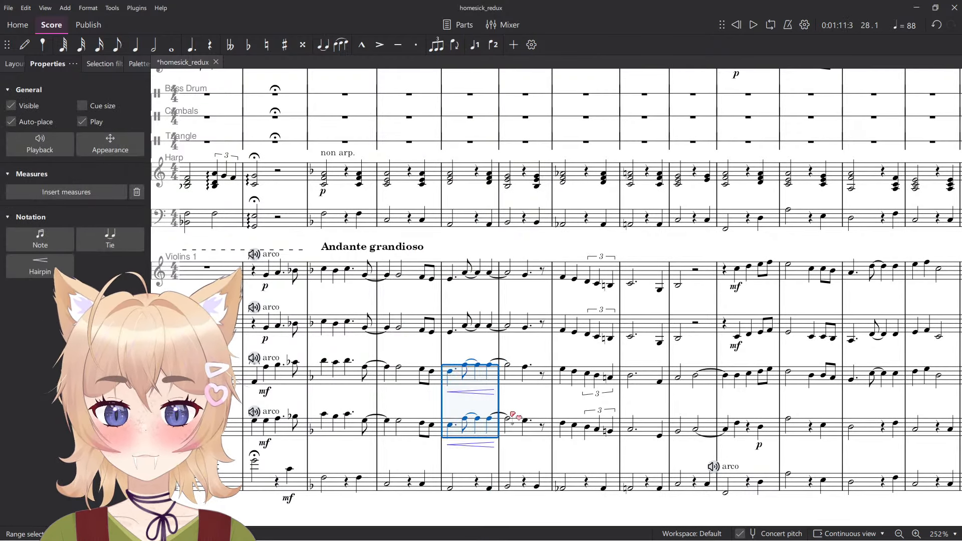
pyautogui.keyDown('shift'); pyautogui.click(514, 428); pyautogui.keyUp('shift')
pyautogui.hotkey('shift', '.')
pyautogui.press('Escape')
# Add crescendo hairpins to both horn staves in measure 28 and diminuendo hairpins in measure 29.
pyautogui.scroll(-1, 510, 404)
pyautogui.scroll(9, 505, 398)
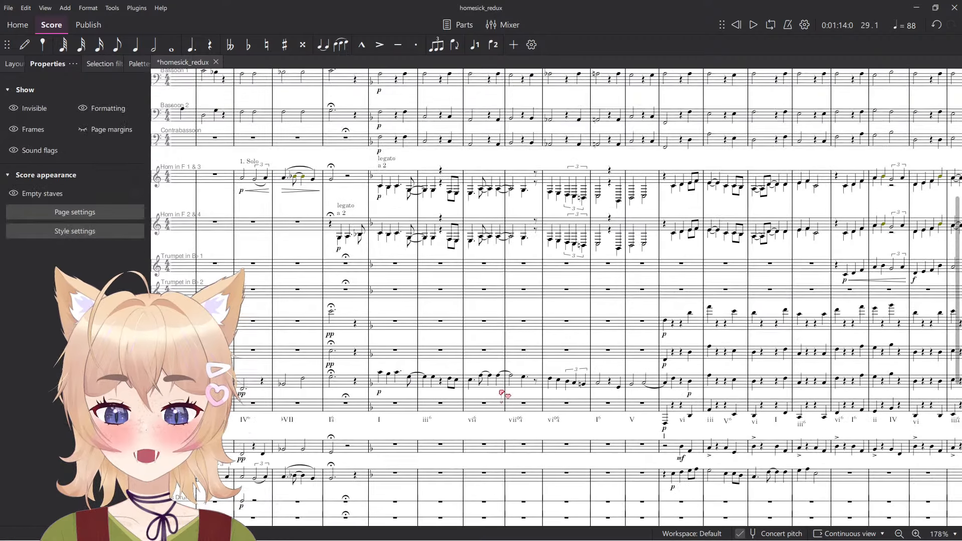
pyautogui.scroll(5, 497, 296)
pyautogui.click(496, 270)
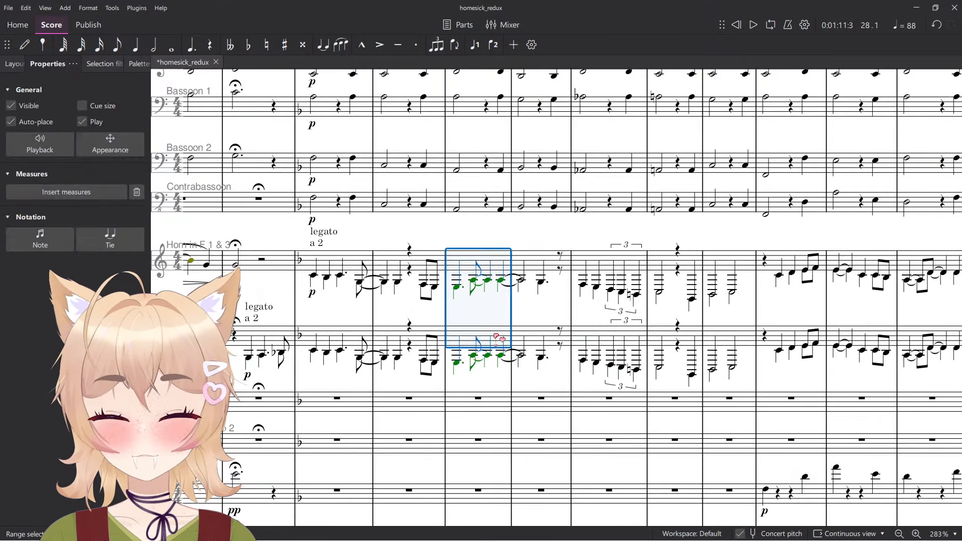
pyautogui.hotkey('shift', ',')
pyautogui.click(539, 265)
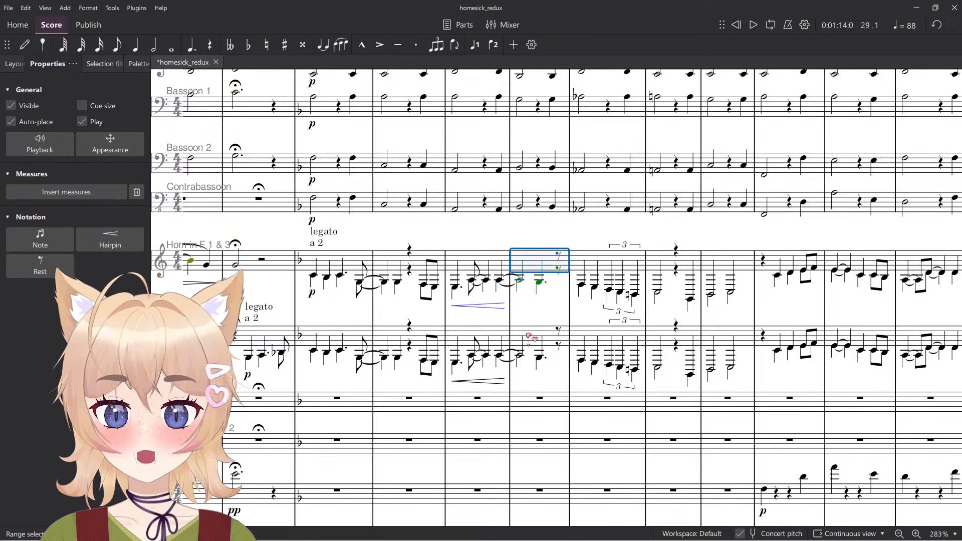
pyautogui.keyDown('shift'); pyautogui.click(541, 346); pyautogui.keyUp('shift')
pyautogui.hotkey('shift', '.')
pyautogui.press('Escape')
# Play back the hairpin passage from measure 27 and undo the hairpins just added to the horn staves.
pyautogui.press('space')
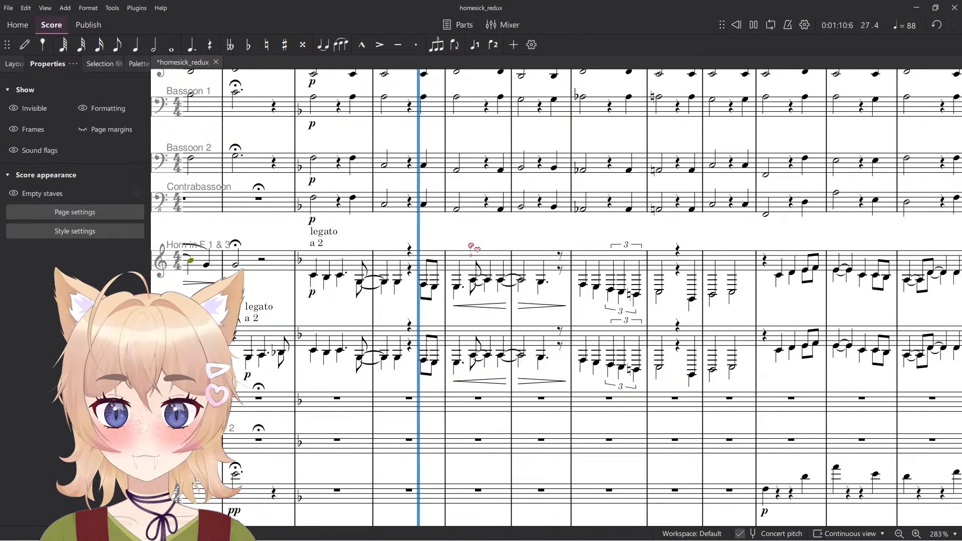
pyautogui.scroll(-7, 501, 236)
pyautogui.scroll(-5, 514, 254)
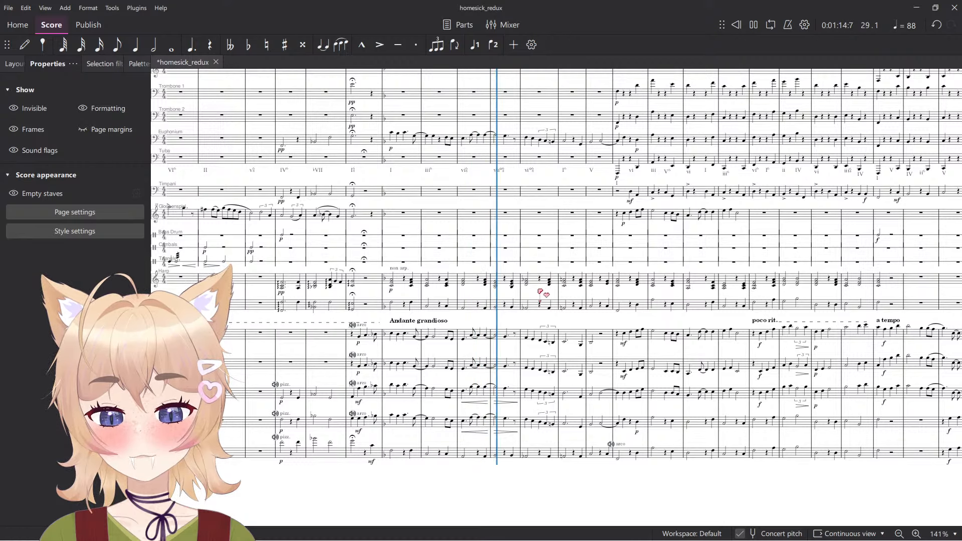
pyautogui.scroll(5, 539, 290)
pyautogui.scroll(5, 523, 237)
pyautogui.press('space')
pyautogui.hotkey('ctrl', 'z')
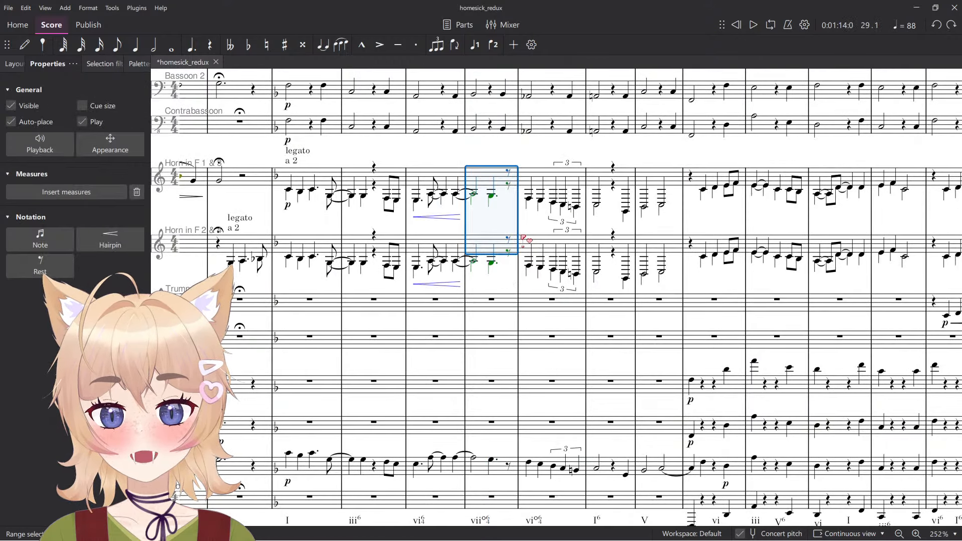
# Play back from the contrabass note at the end of measure 28 to measure 33, following the viola and cello lines.
pyautogui.scroll(-10, 516, 280)
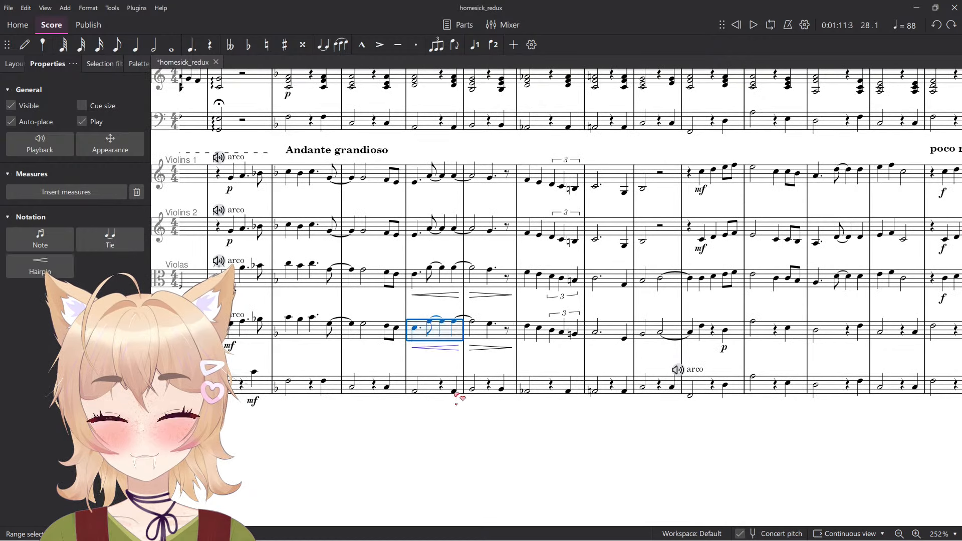
pyautogui.click(455, 392)
pyautogui.press('space')
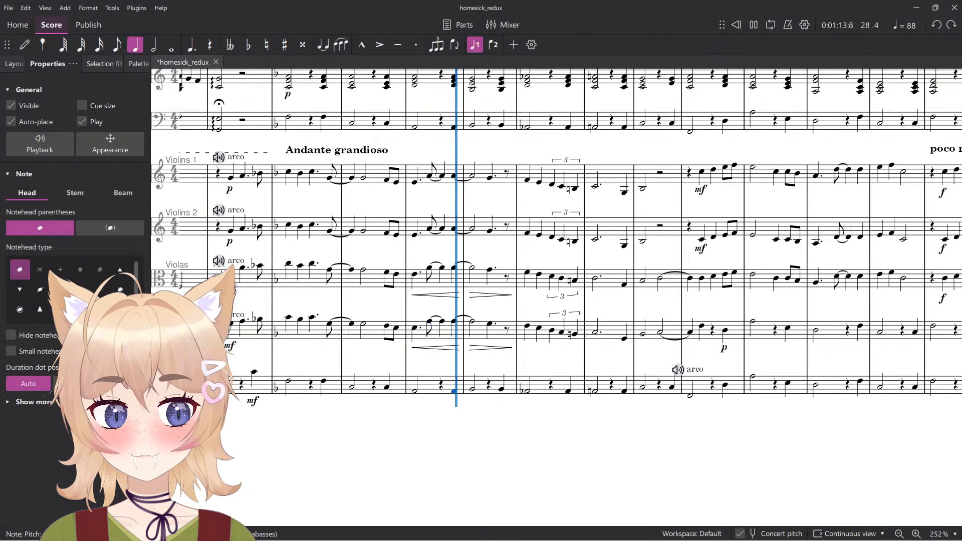
pyautogui.click(598, 449)
pyautogui.scroll(3, 500, 241)
pyautogui.moveTo(505, 281); pyautogui.dragTo(413, 331)
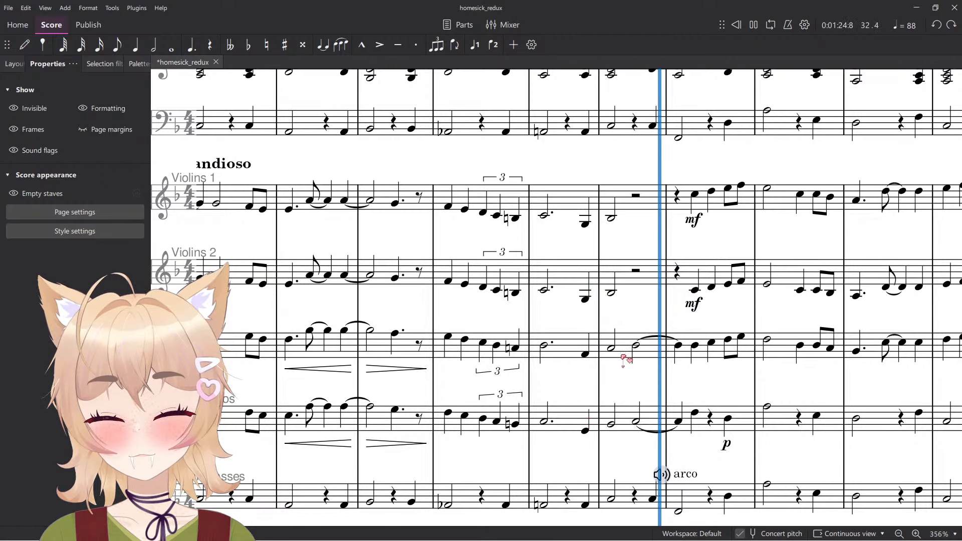
pyautogui.scroll(-3, 445, 357)
pyautogui.press('space')
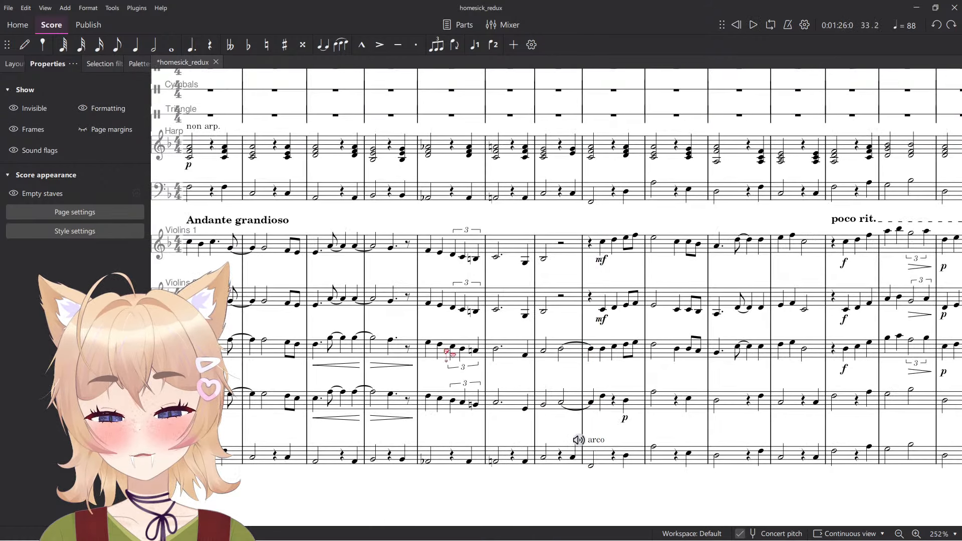
# Add crescendo hairpins to the violas and cellos in measure 30 and diminuendo hairpins in measure 31.
pyautogui.click(476, 348)
pyautogui.scroll(2, 474, 350)
pyautogui.click(471, 351)
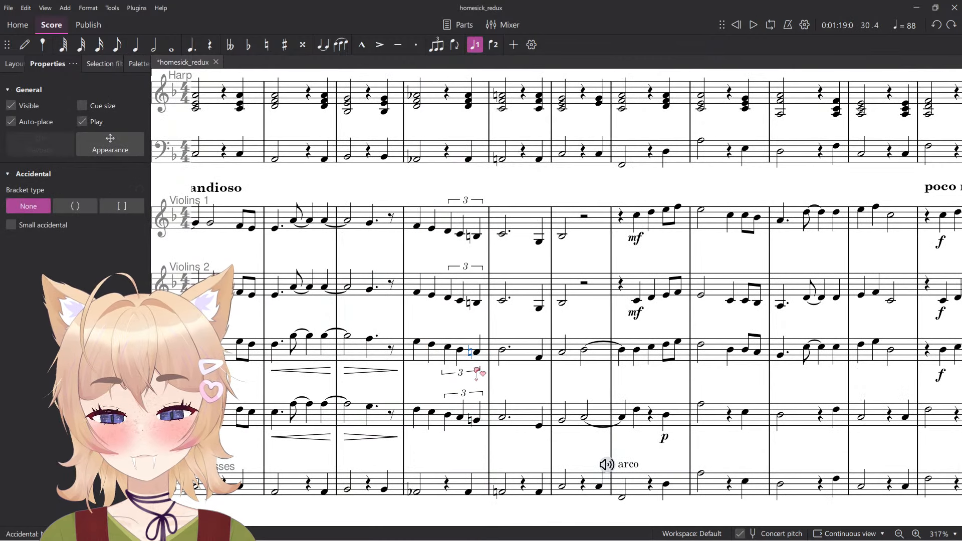
pyautogui.click(479, 388)
pyautogui.hotkey('shift', ',')
pyautogui.click(520, 354)
pyautogui.keyDown('shift'); pyautogui.click(513, 413); pyautogui.keyUp('shift')
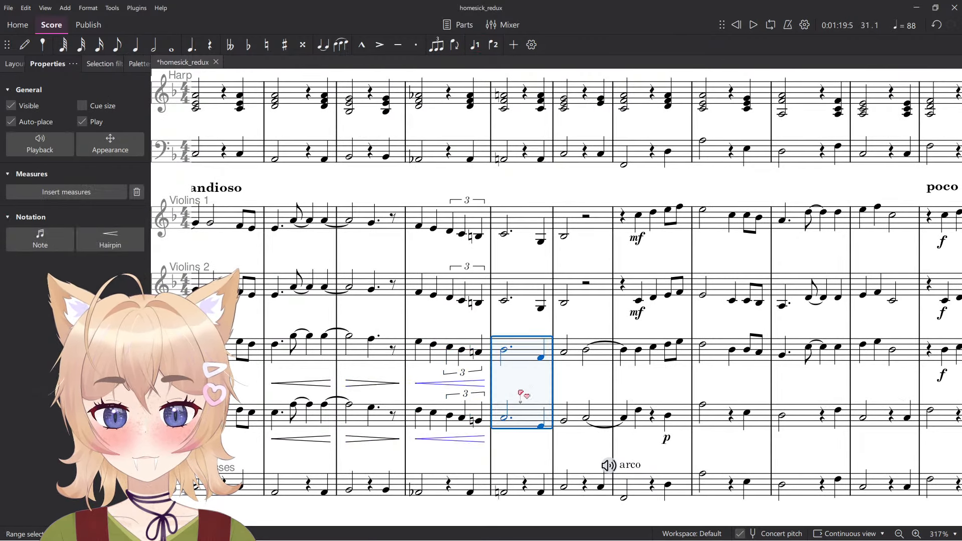
# Play back from the start of measure 30 into the poco rit., examining the woodwind, brass and percussion staves.
pyautogui.click(419, 344)
pyautogui.press('Escape')
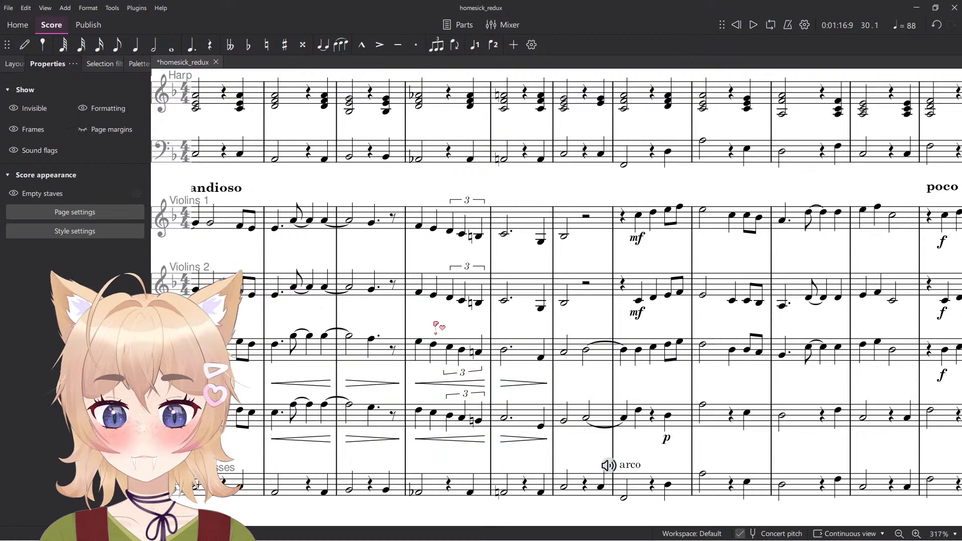
pyautogui.press('space')
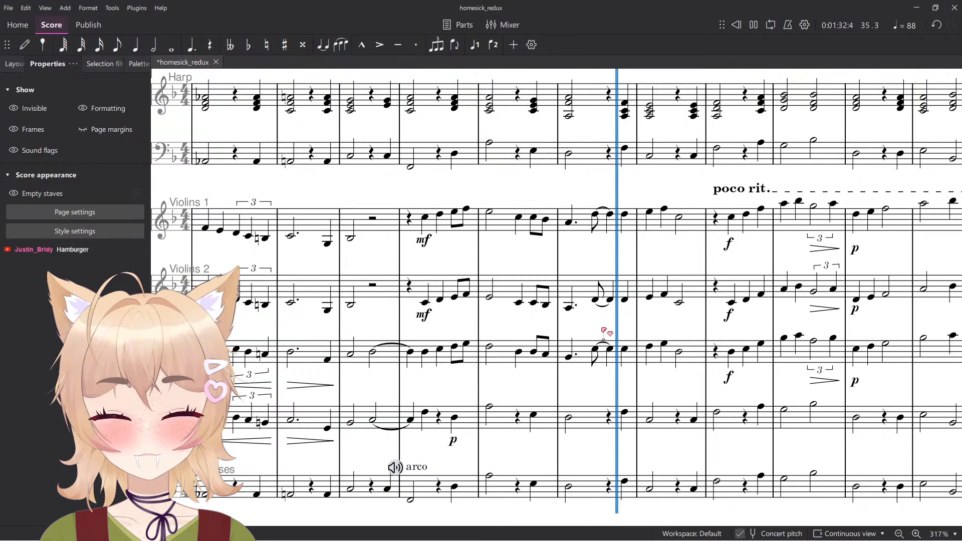
pyautogui.moveTo(604, 330); pyautogui.dragTo(484, 421)
pyautogui.scroll(-7, 395, 335)
pyautogui.scroll(14, 485, 419)
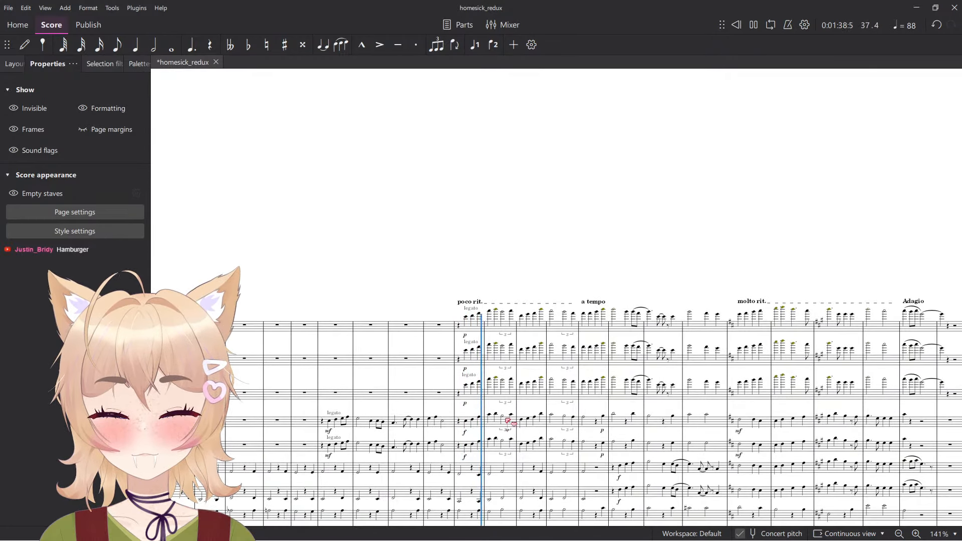
pyautogui.moveTo(648, 461); pyautogui.dragTo(524, 440)
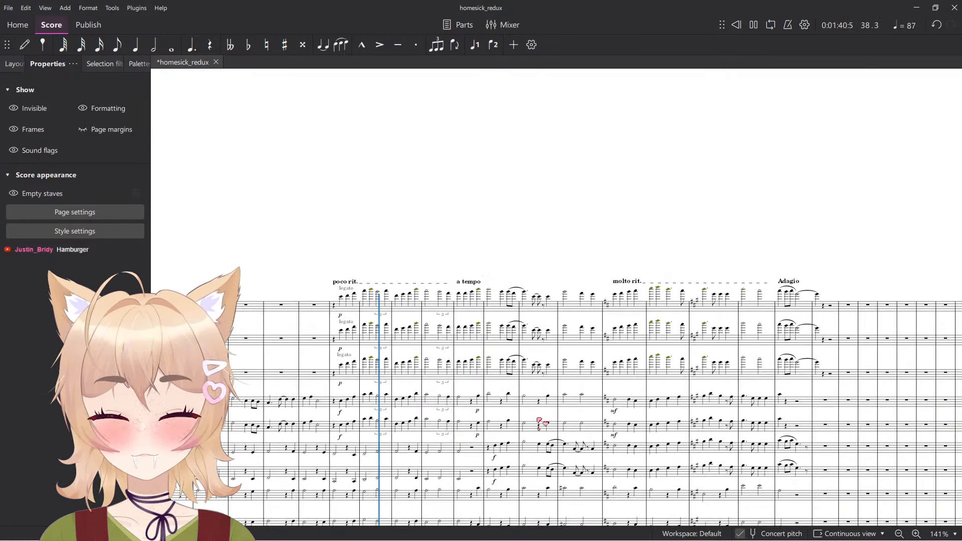
pyautogui.scroll(-5, 463, 420)
pyautogui.scroll(-5, 461, 419)
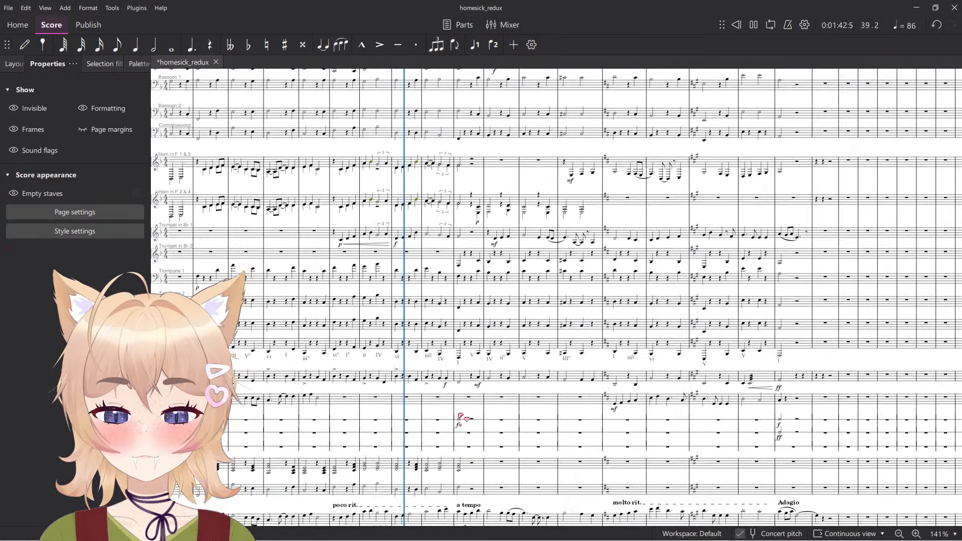
pyautogui.scroll(-3, 460, 416)
pyautogui.scroll(5, 465, 420)
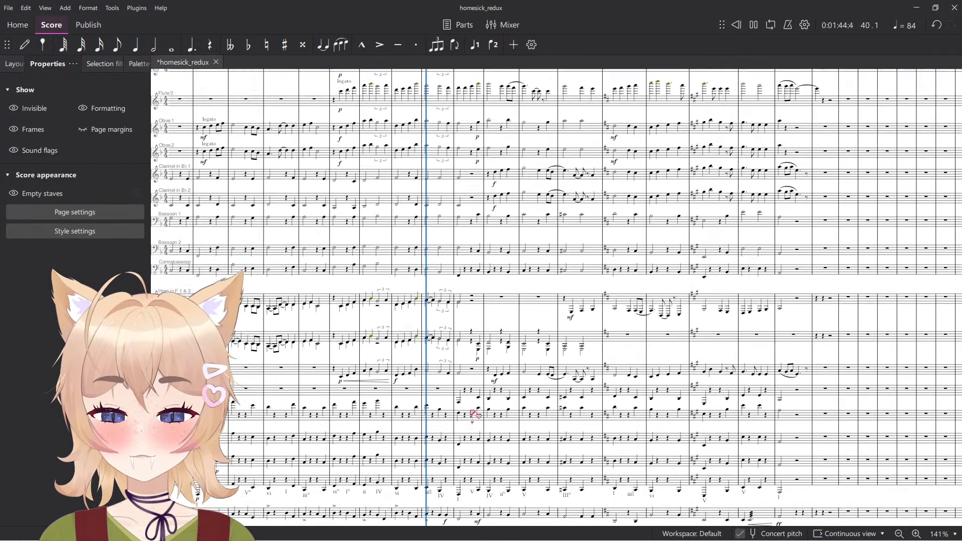
pyautogui.press('space')
# Audition Flute 1 in measure 39 and delete all three flutes' notes from its last beat through the first beat of measure 41.
pyautogui.click(412, 251)
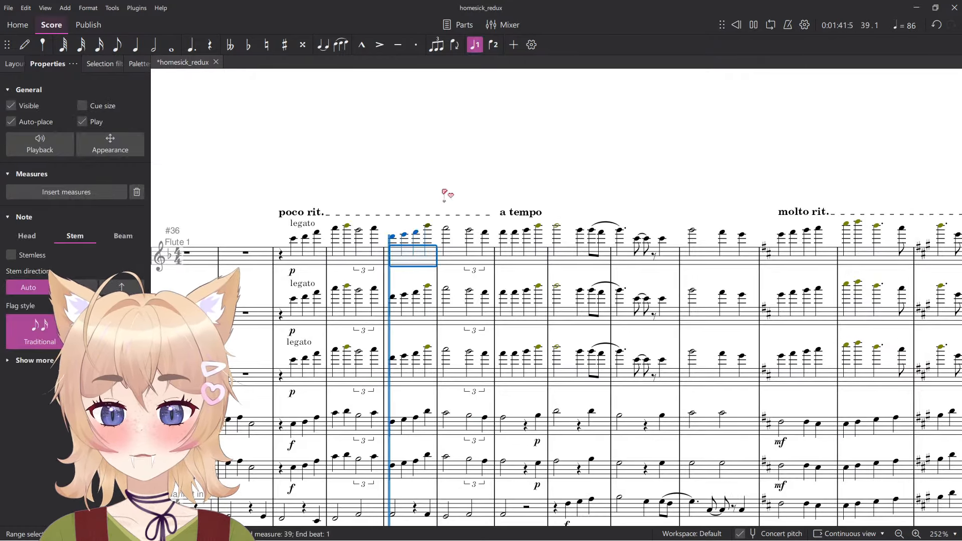
pyautogui.scroll(6, 447, 200)
pyautogui.press('space')
pyautogui.press('space')
pyautogui.moveTo(354, 315); pyautogui.dragTo(407, 273)
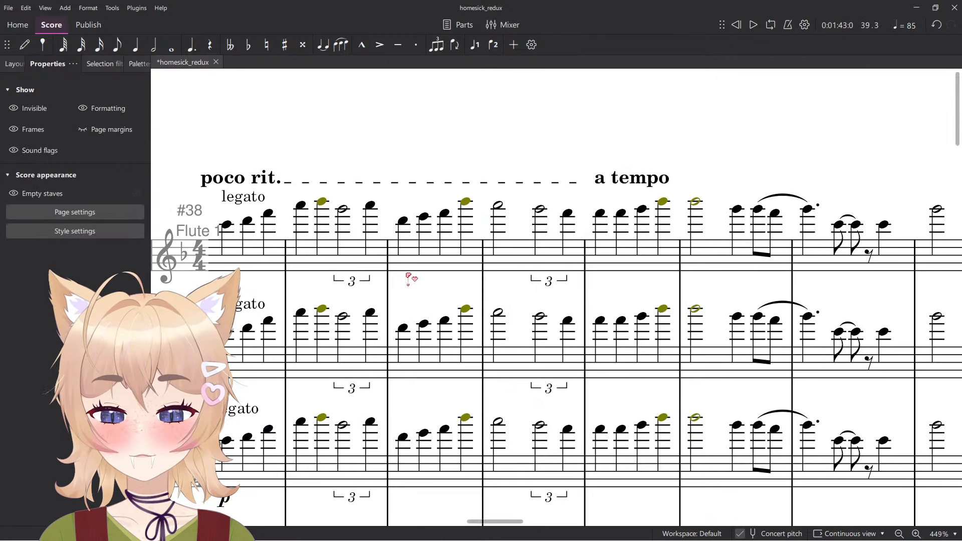
pyautogui.press('space')
pyautogui.scroll(-6, 349, 159)
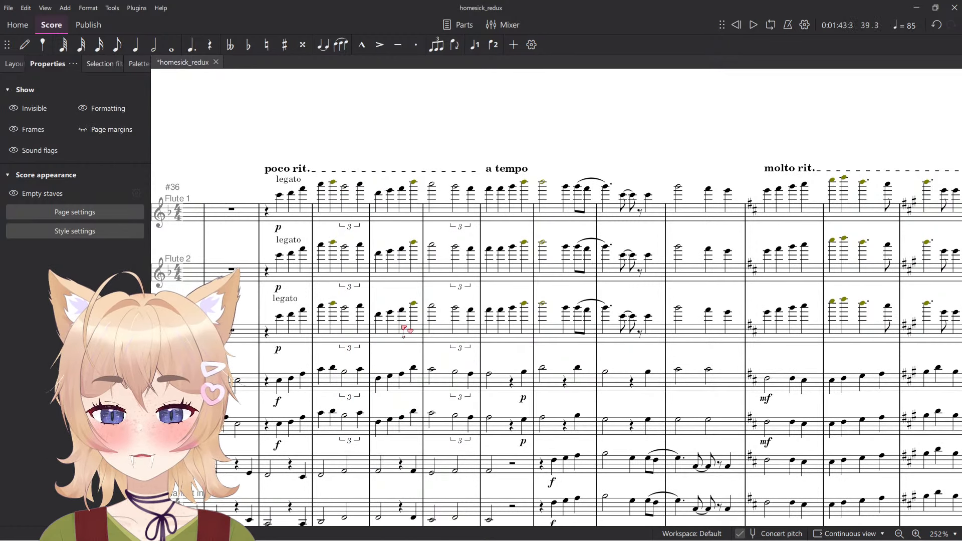
pyautogui.click(496, 320)
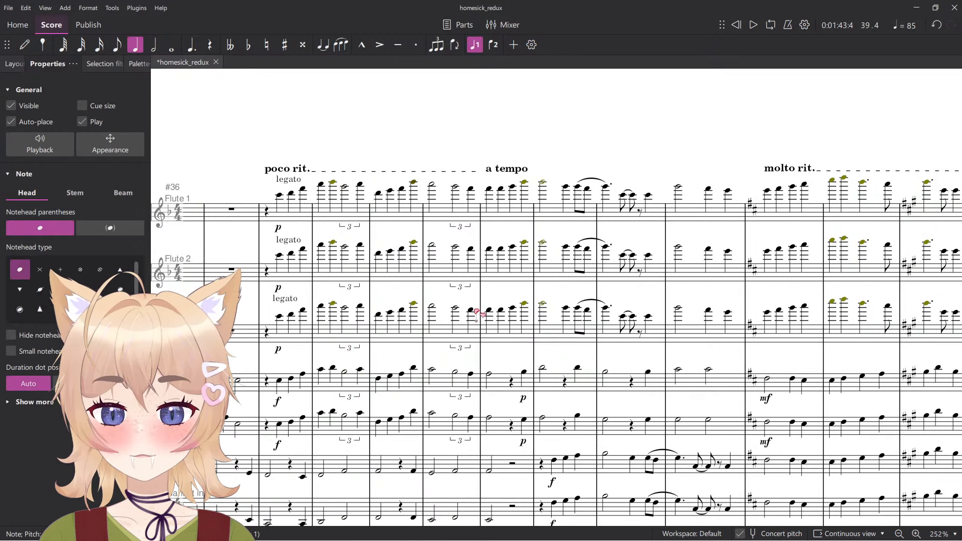
pyautogui.keyDown('shift'); pyautogui.click(473, 310); pyautogui.keyUp('shift')
pyautogui.press('Delete')
pyautogui.scroll(3, 394, 240)
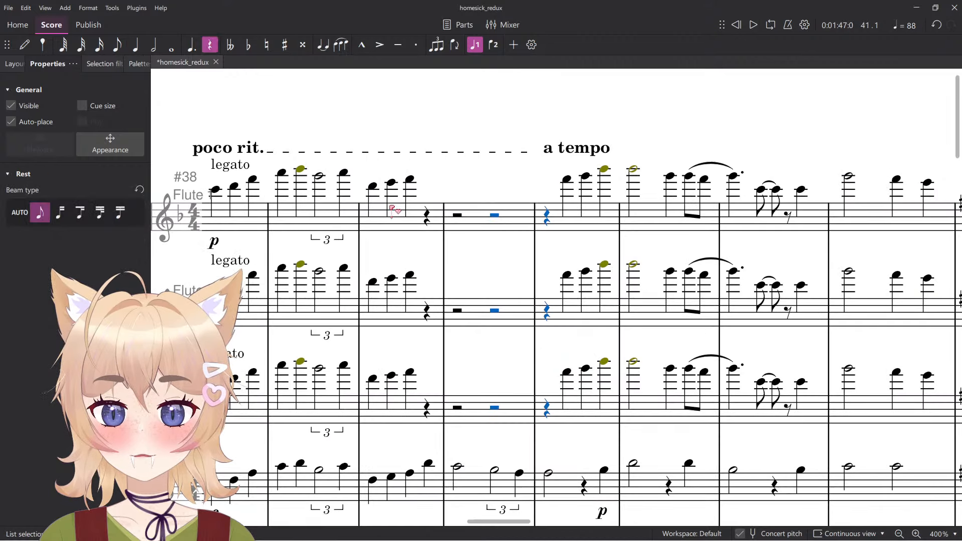
# Add diminuendo hairpins under the three flutes' remaining notes in measure 39 and play back into the a tempo.
pyautogui.click(407, 182)
pyautogui.keyDown('shift'); pyautogui.click(375, 378); pyautogui.keyUp('shift')
pyautogui.hotkey('shift', '.')
pyautogui.press('space')
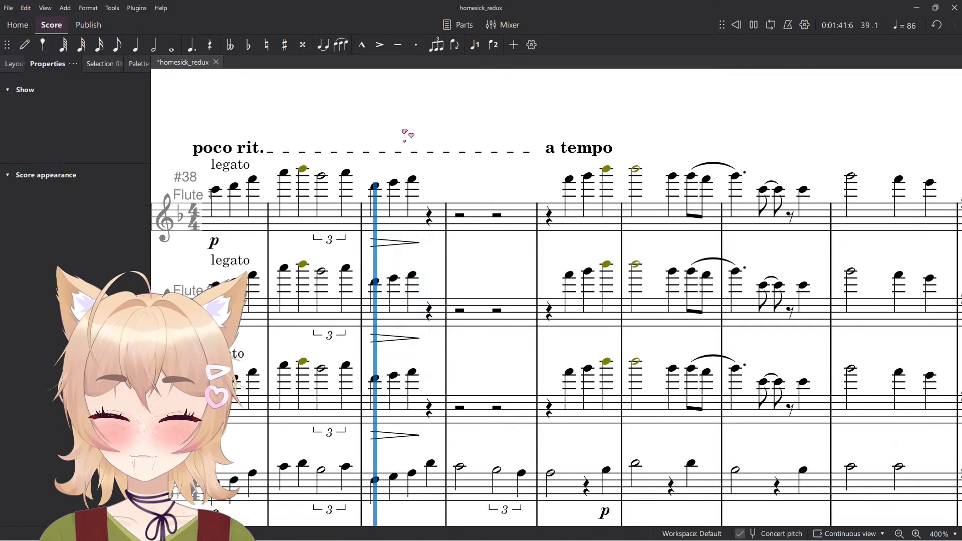
pyautogui.press('Escape')
pyautogui.scroll(-3, 406, 135)
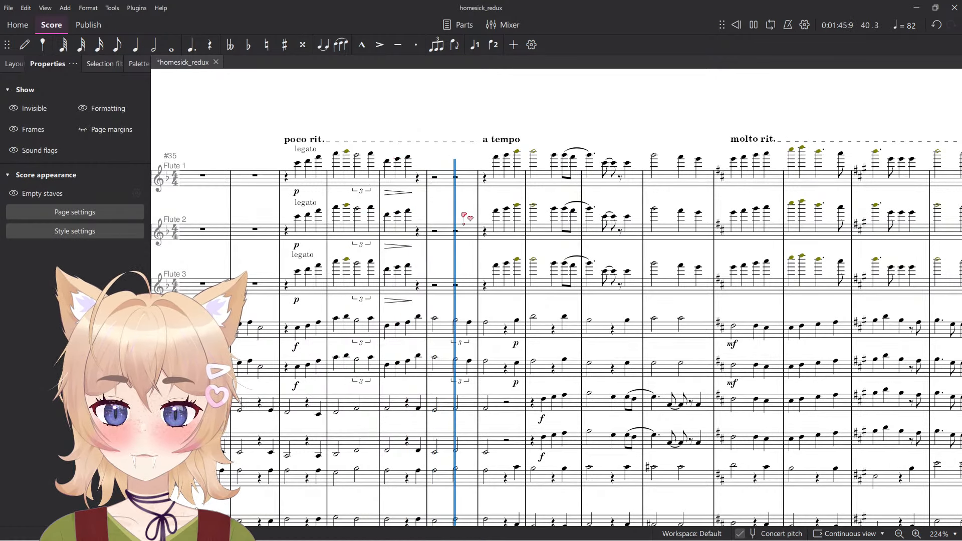
pyautogui.scroll(-4, 474, 223)
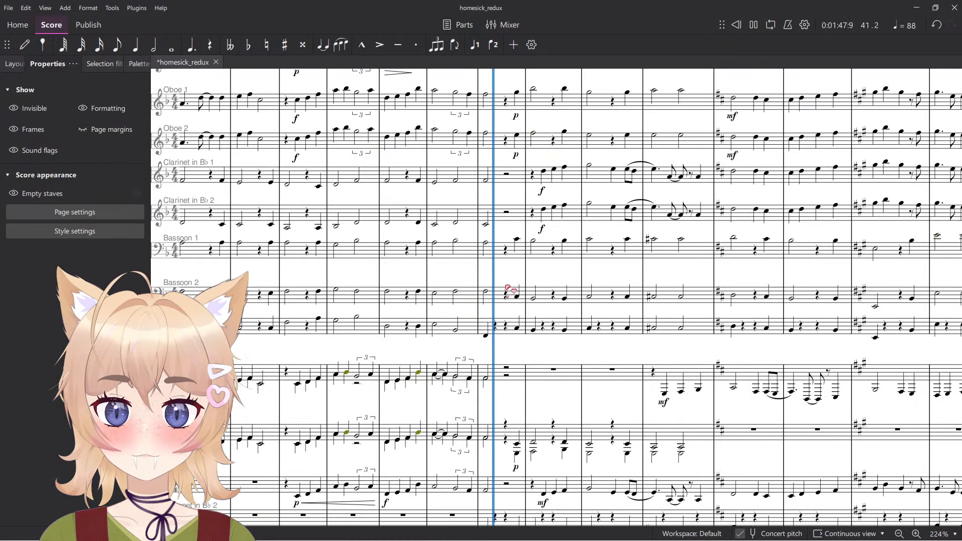
pyautogui.scroll(5, 522, 301)
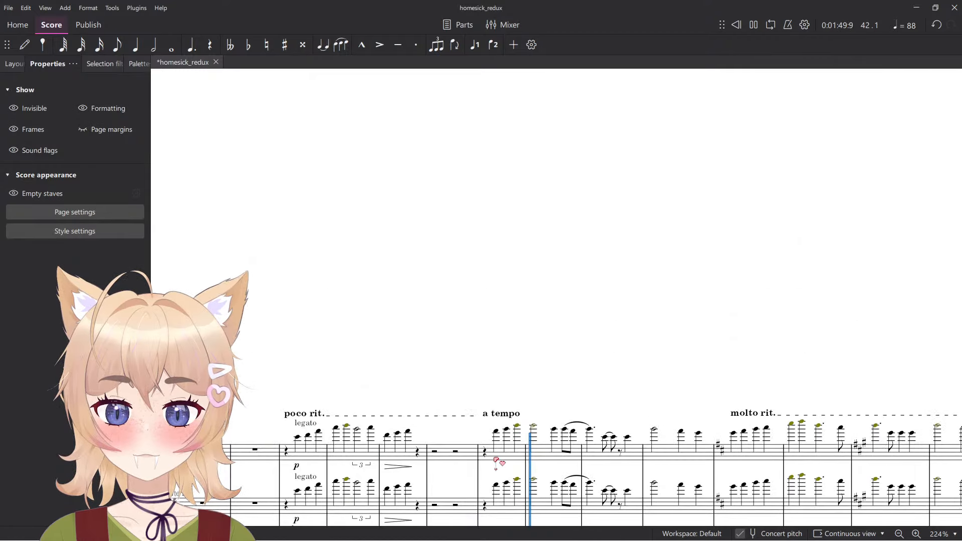
# Replace the half rests in measure 40 of all three flutes with full-measure rests.
pyautogui.click(497, 359)
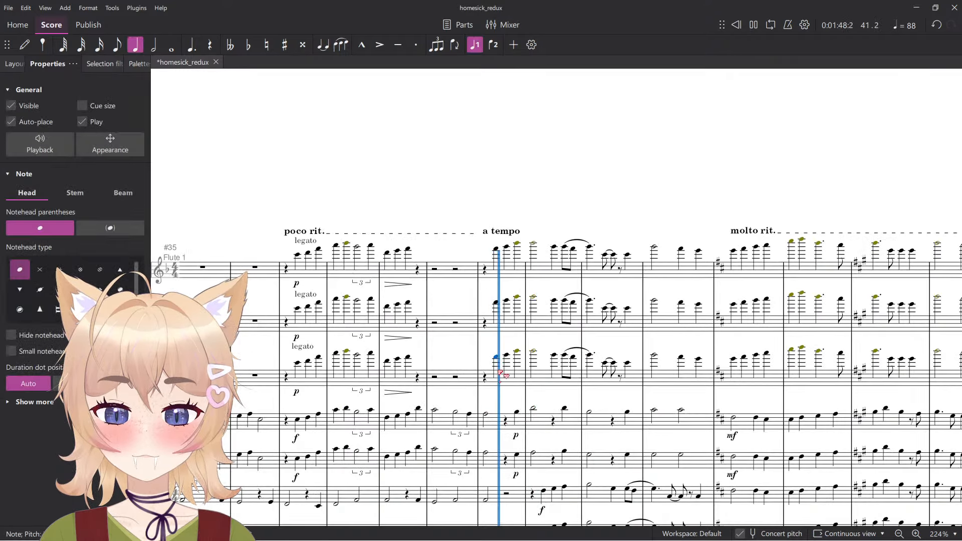
pyautogui.scroll(2, 494, 370)
pyautogui.click(454, 374)
pyautogui.click(432, 210)
# Add a forte (f) dynamic to the first a tempo note of each flute in measure 41.
pyautogui.click(497, 178)
pyautogui.scroll(-3, 497, 180)
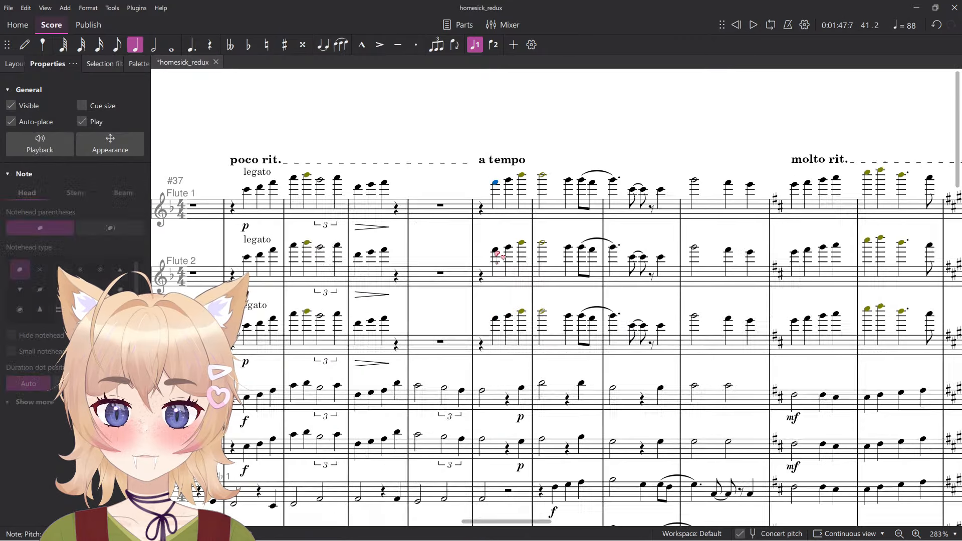
pyautogui.click(137, 64)
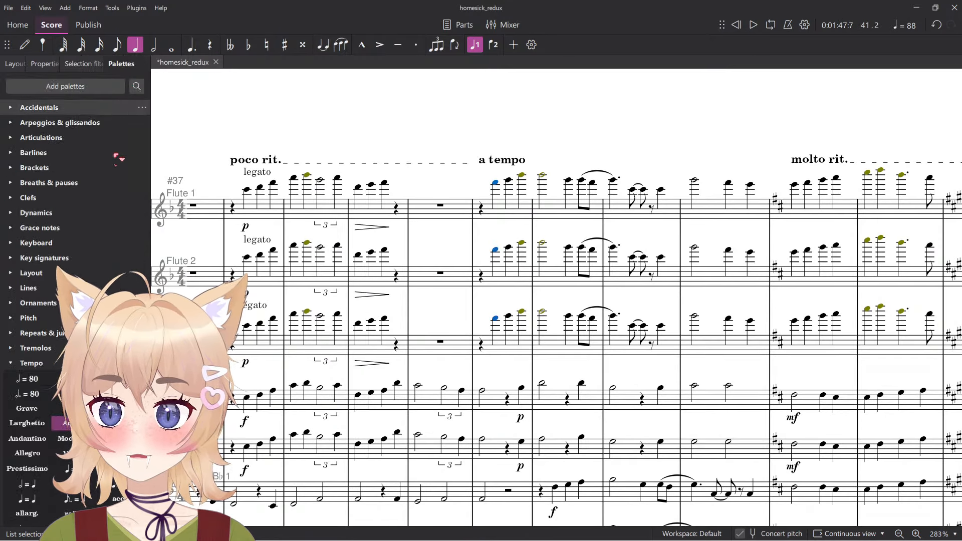
pyautogui.click(57, 213)
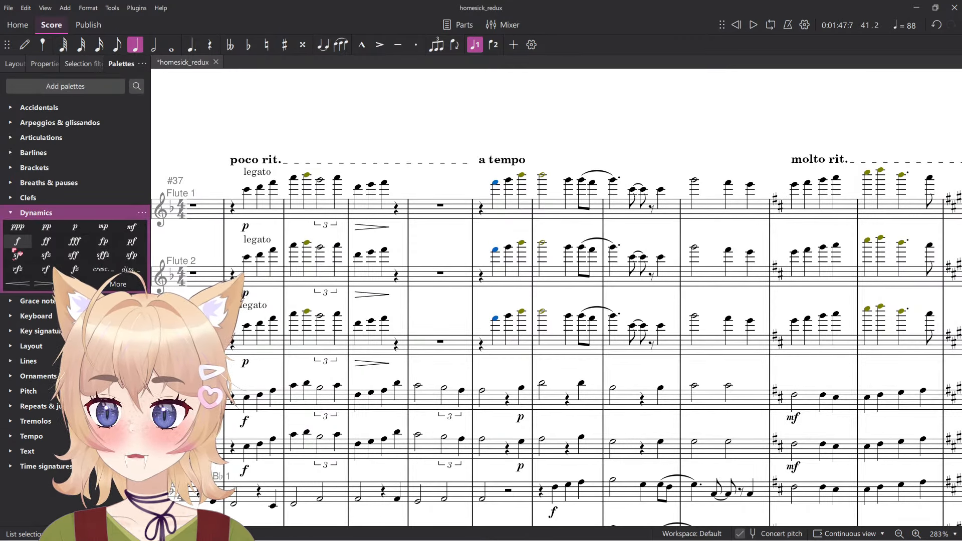
pyautogui.click(18, 241)
# Transpose Flutes 2 and 3 down an octave from the a tempo at measure 41 through the Adagio ending.
pyautogui.press('space')
pyautogui.moveTo(537, 156); pyautogui.dragTo(427, 186)
pyautogui.scroll(-4, 426, 187)
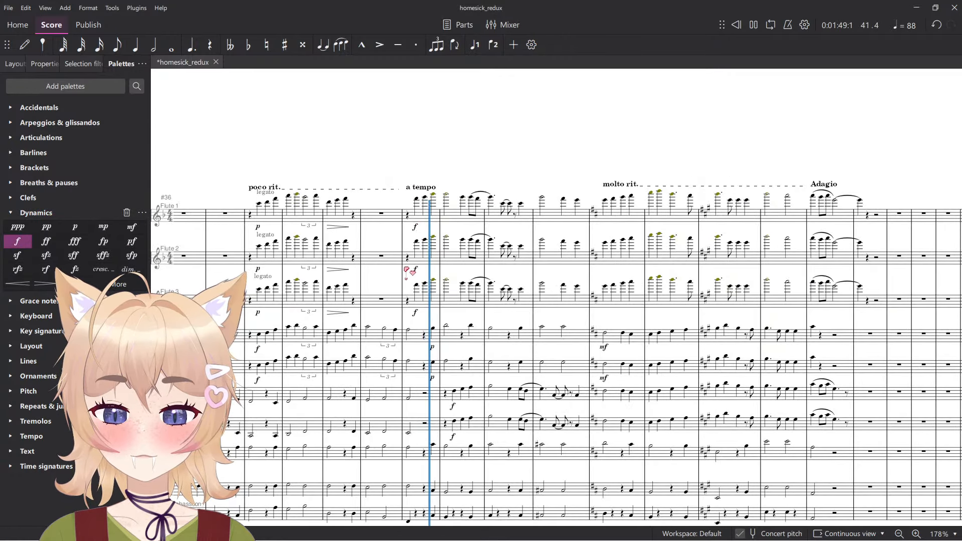
pyautogui.keyDown('shift'); pyautogui.click(880, 303); pyautogui.keyUp('shift')
pyautogui.press('space')
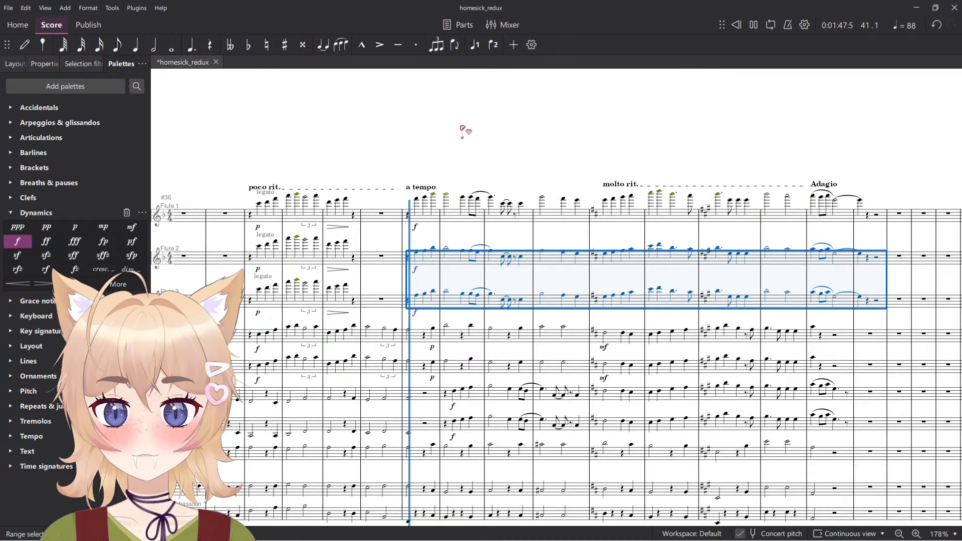
# Play back from the a tempo to measure 47, checking the flutes against the brass, percussion and strings.
pyautogui.scroll(3, 466, 160)
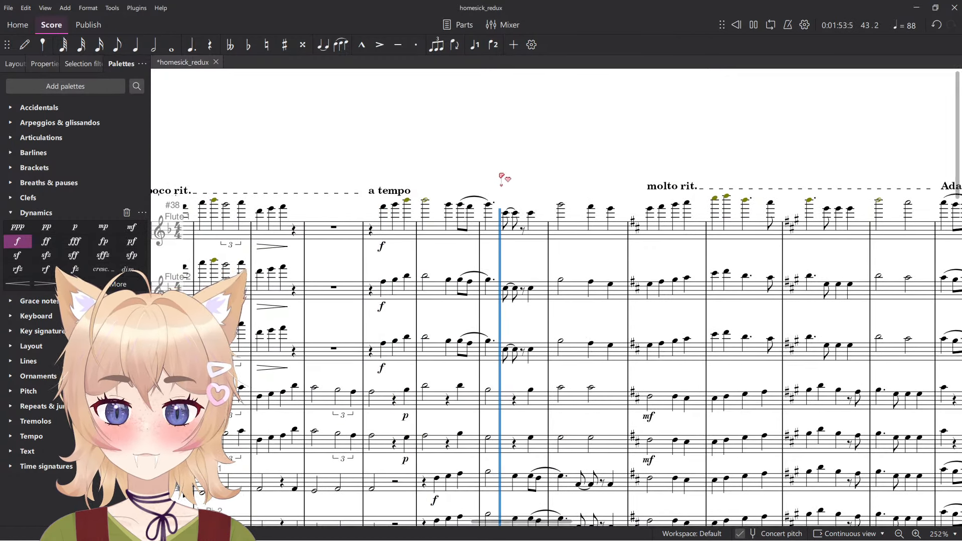
pyautogui.scroll(-5, 503, 178)
pyautogui.scroll(-3, 515, 183)
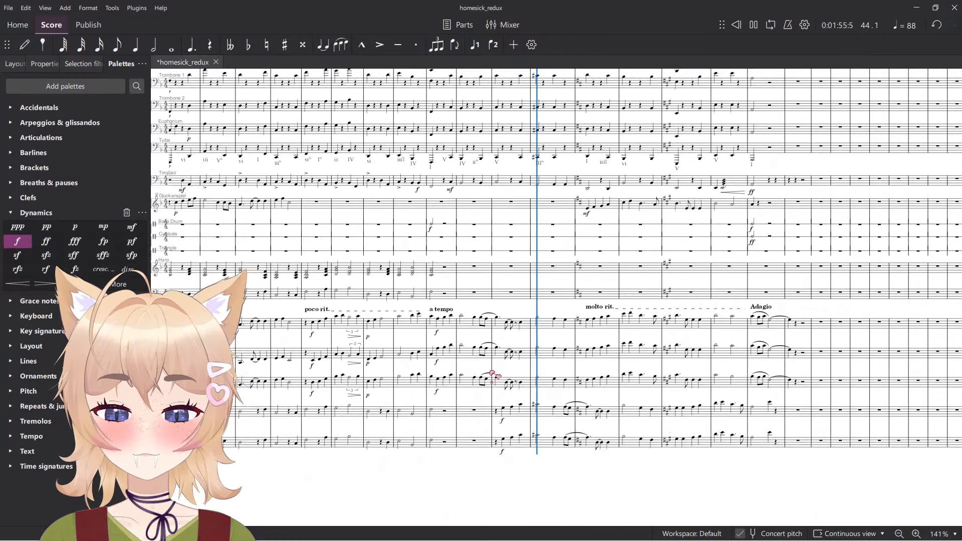
pyautogui.scroll(6, 448, 288)
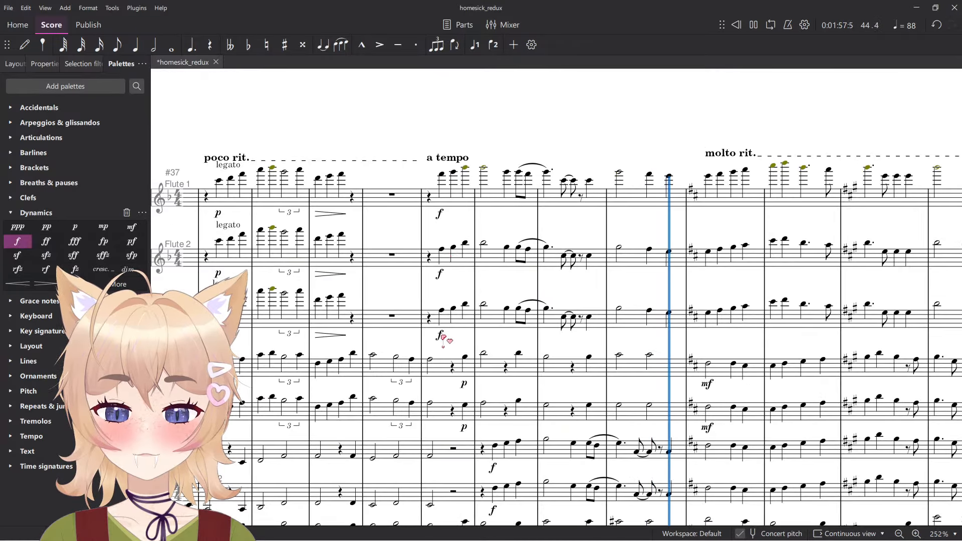
pyautogui.scroll(-5, 447, 288)
pyautogui.scroll(-3, 422, 318)
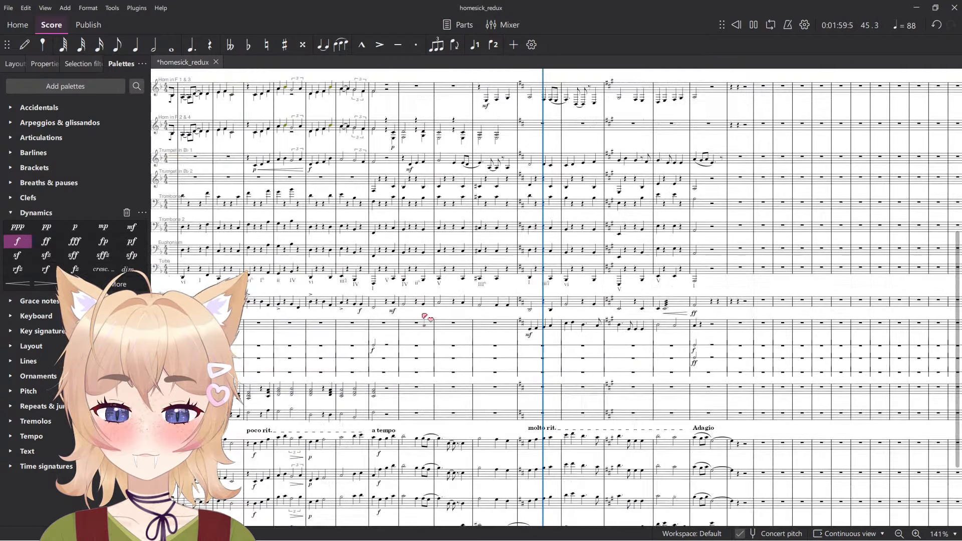
pyautogui.scroll(-3, 436, 327)
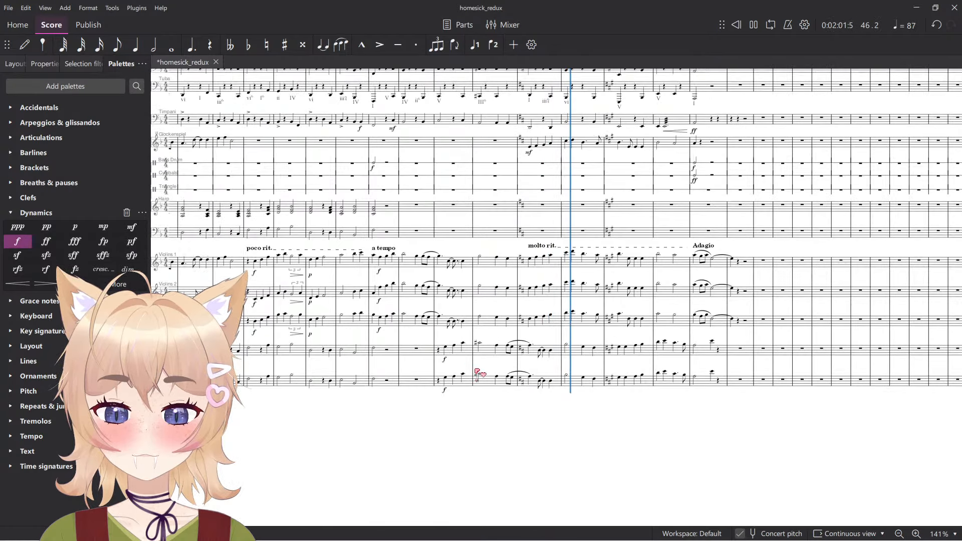
pyautogui.scroll(3, 478, 374)
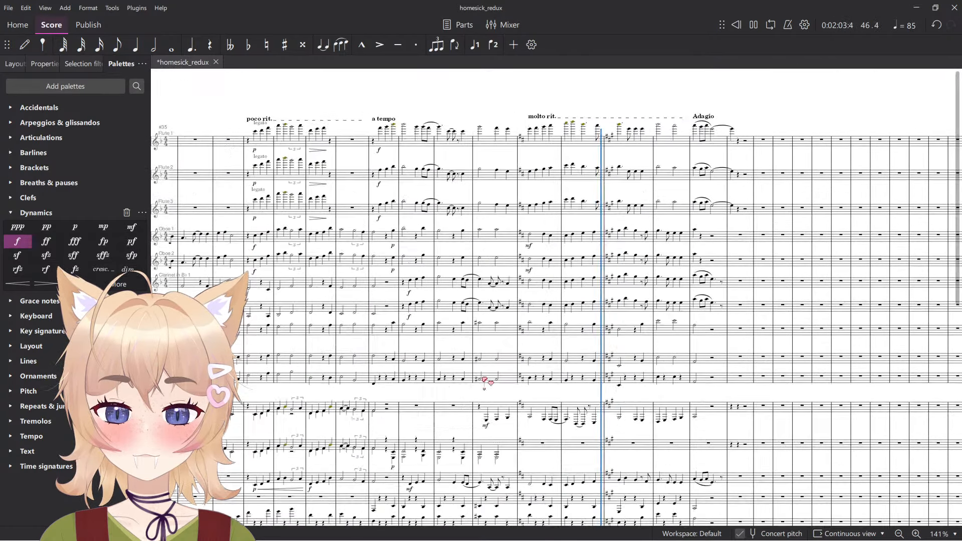
pyautogui.scroll(3, 466, 368)
pyautogui.press('space')
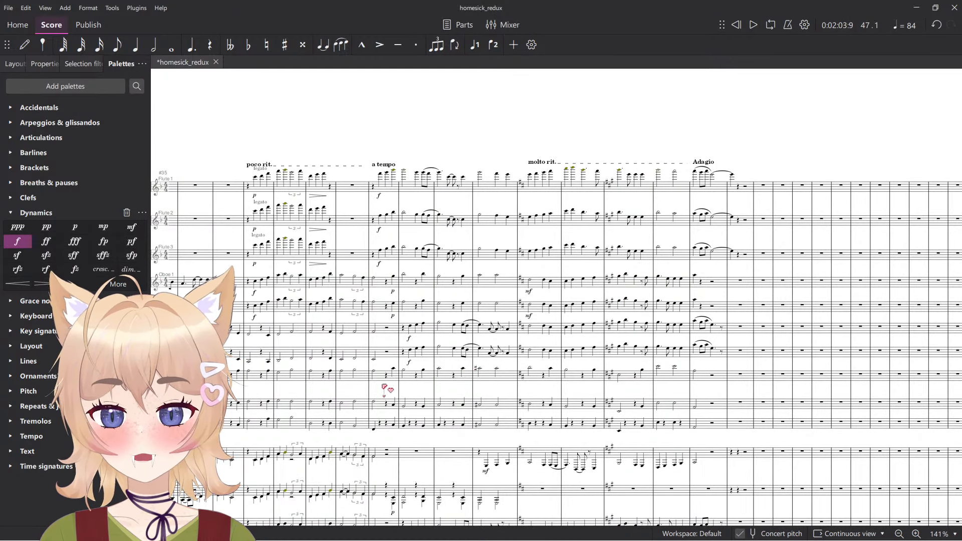
# Add a mezzo-piano (mp) dynamic to the contrabassoon's first note in measure 41 and play back from there.
pyautogui.moveTo(414, 422); pyautogui.dragTo(419, 401)
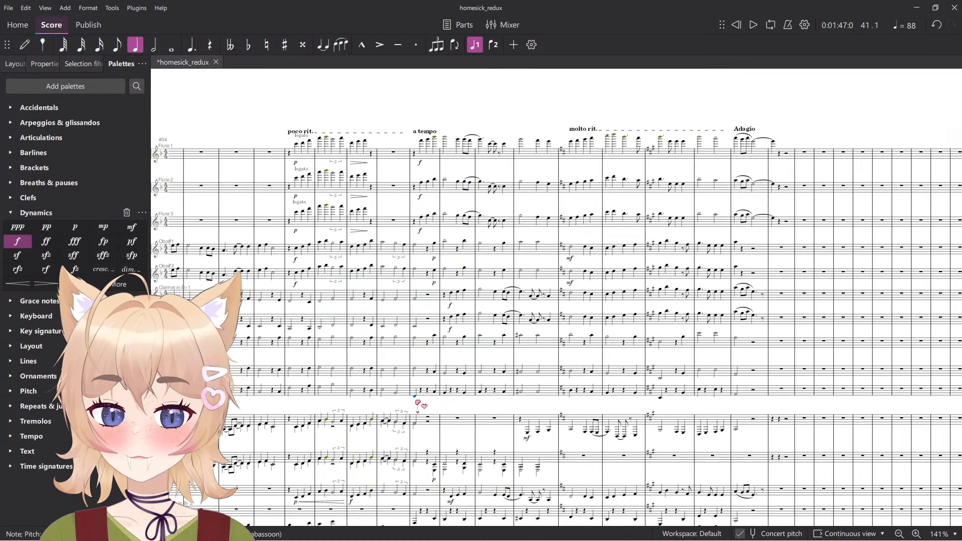
pyautogui.scroll(-5, 428, 409)
pyautogui.press('space')
pyautogui.scroll(2, 436, 217)
pyautogui.press('space')
pyautogui.hotkey('ctrl', 'd')
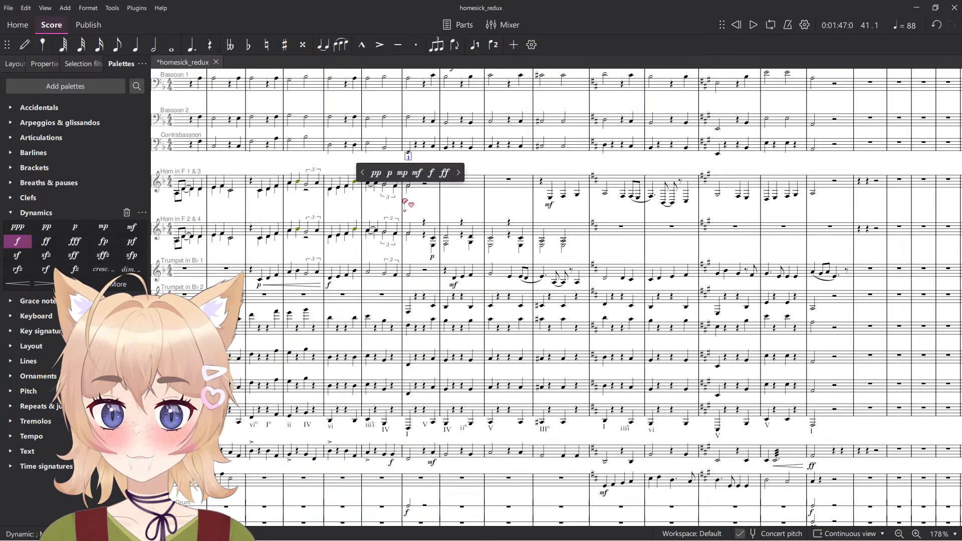
pyautogui.press('space')
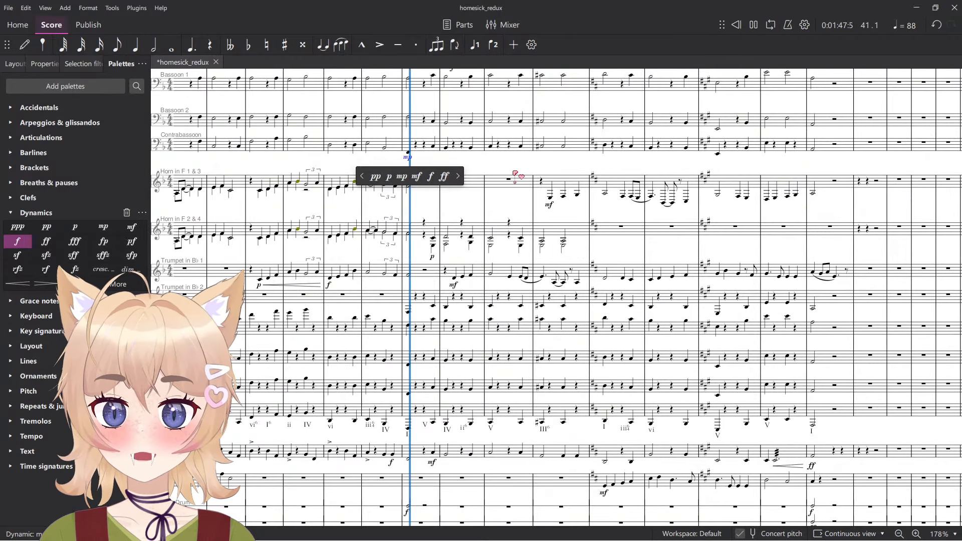
pyautogui.press('Escape')
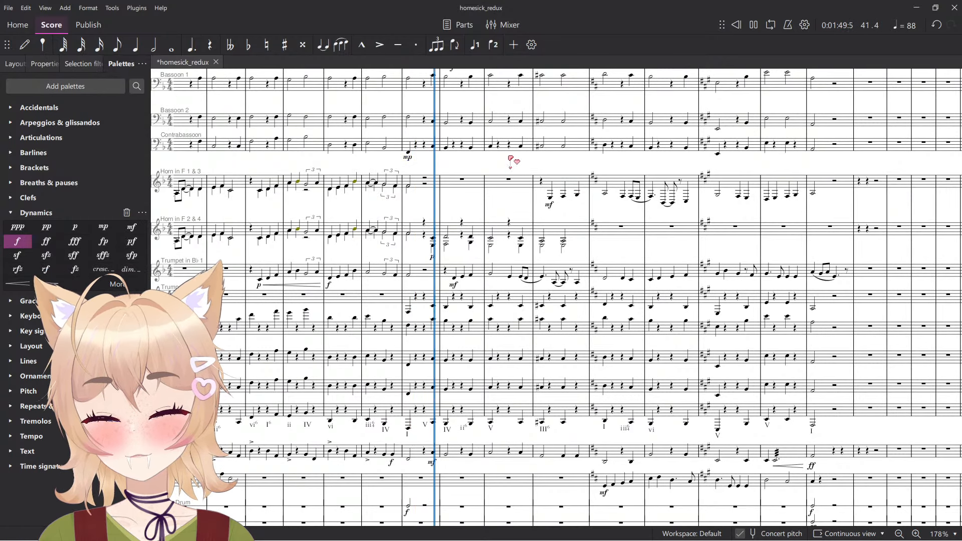
pyautogui.scroll(1, 486, 160)
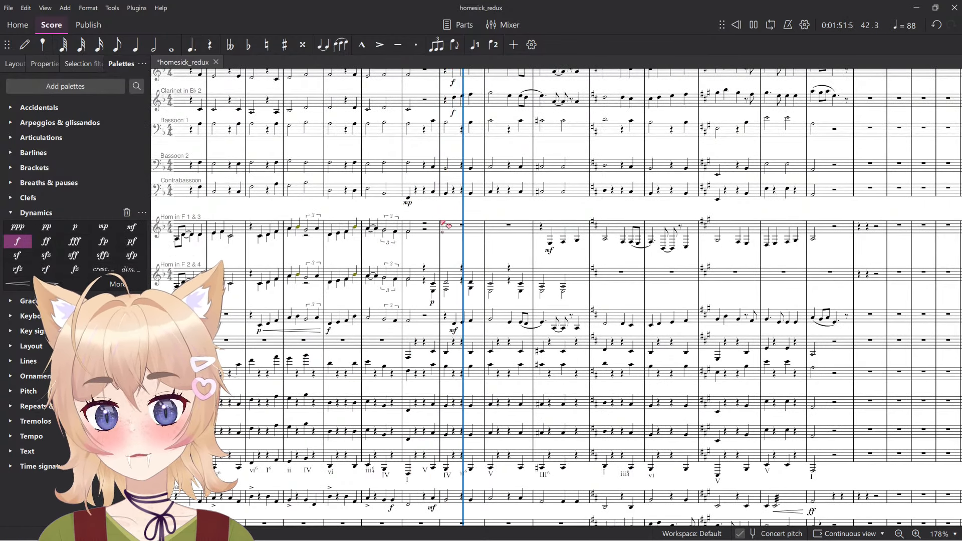
# Play back the a tempo passage around measures 42 to 44, checking the balance of flutes, contrabassoon, horns and brass.
pyautogui.scroll(3, 407, 205)
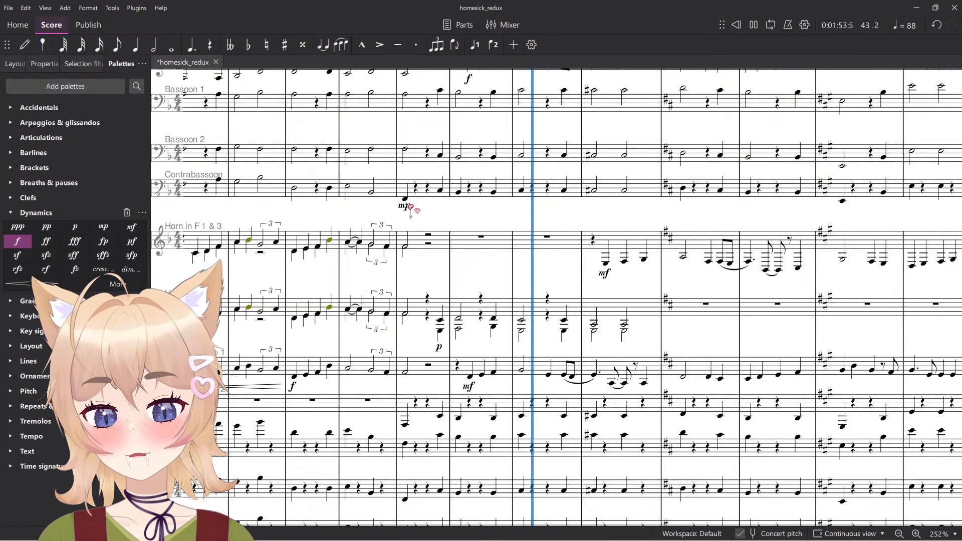
pyautogui.scroll(-5, 411, 207)
pyautogui.scroll(5, 445, 139)
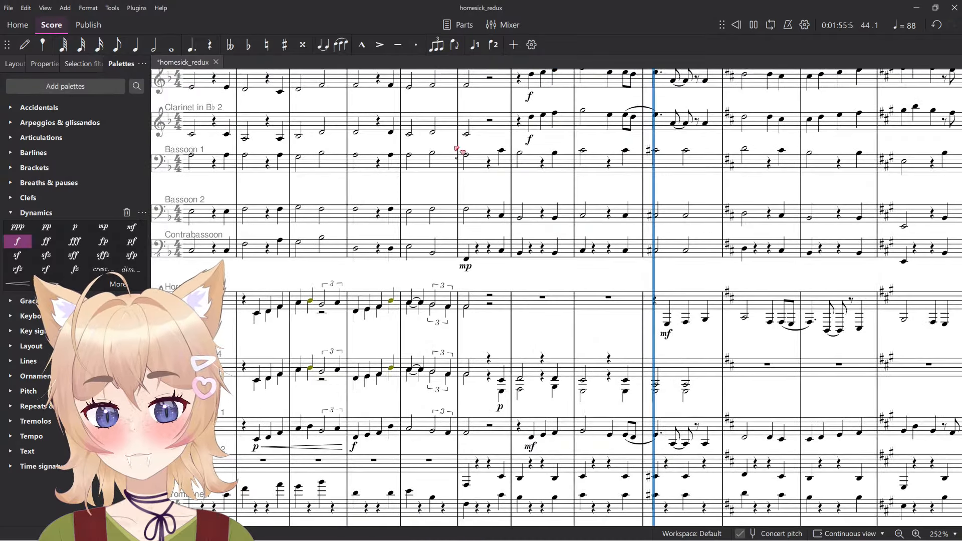
pyautogui.press('space')
pyautogui.scroll(-6, 407, 238)
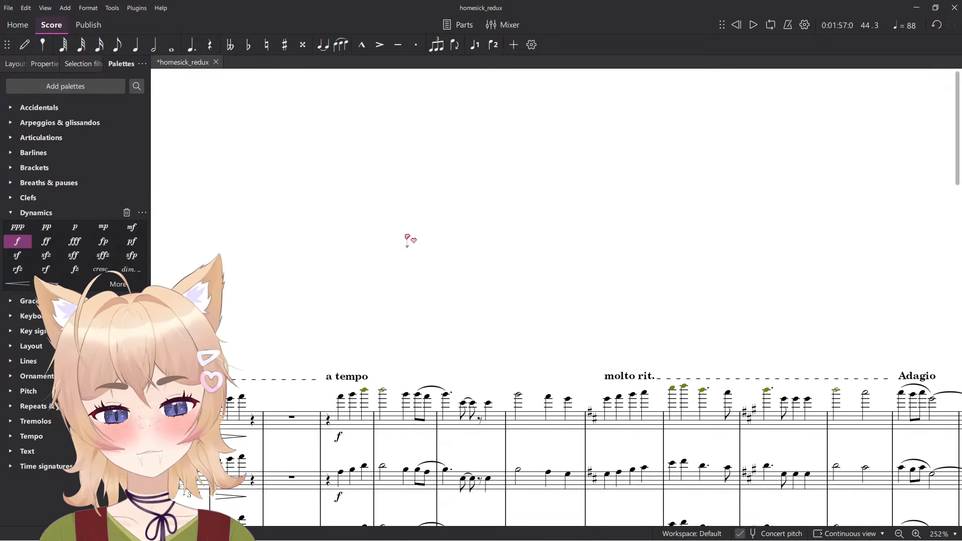
pyautogui.hscroll(-5, 407, 238)
pyautogui.click(577, 196)
pyautogui.press('space')
pyautogui.moveTo(618, 134); pyautogui.dragTo(548, 162)
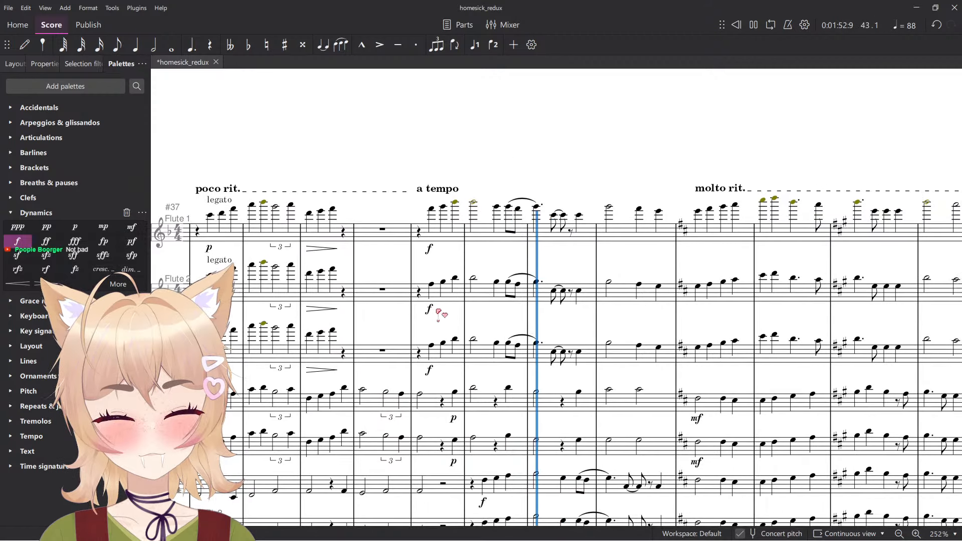
# Change the a tempo dynamic of all three flutes in measure 41 to mezzo-forte (mf) and play back from there.
pyautogui.click(430, 309)
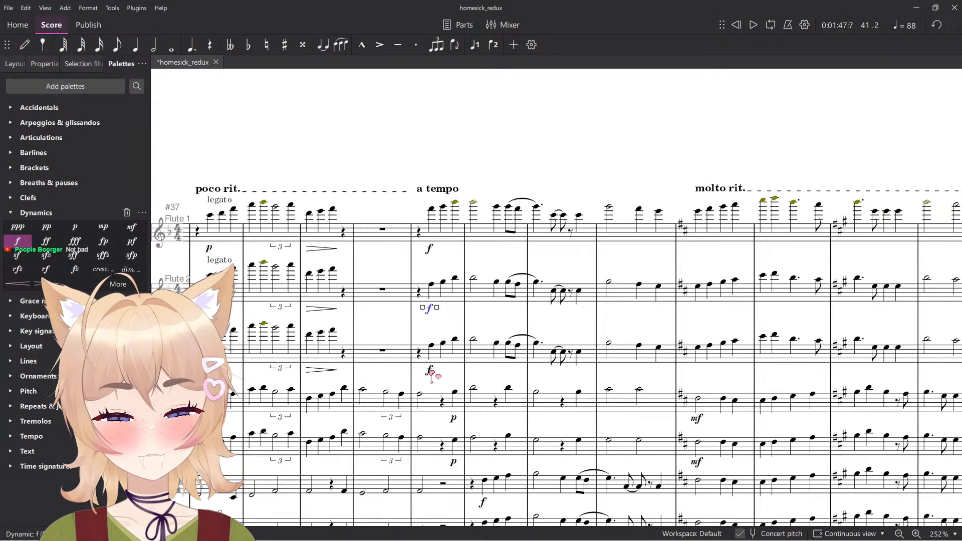
pyautogui.click(131, 227)
pyautogui.press('space')
pyautogui.keyDown('ctrl'); pyautogui.scroll(-6, 434, 148); pyautogui.keyUp('ctrl')
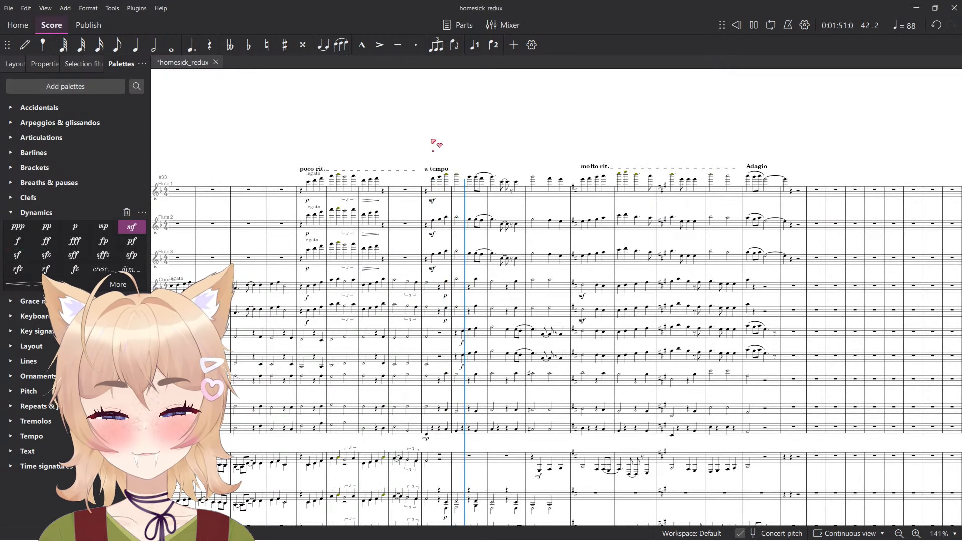
pyautogui.scroll(-5, 432, 153)
pyautogui.scroll(-4, 421, 171)
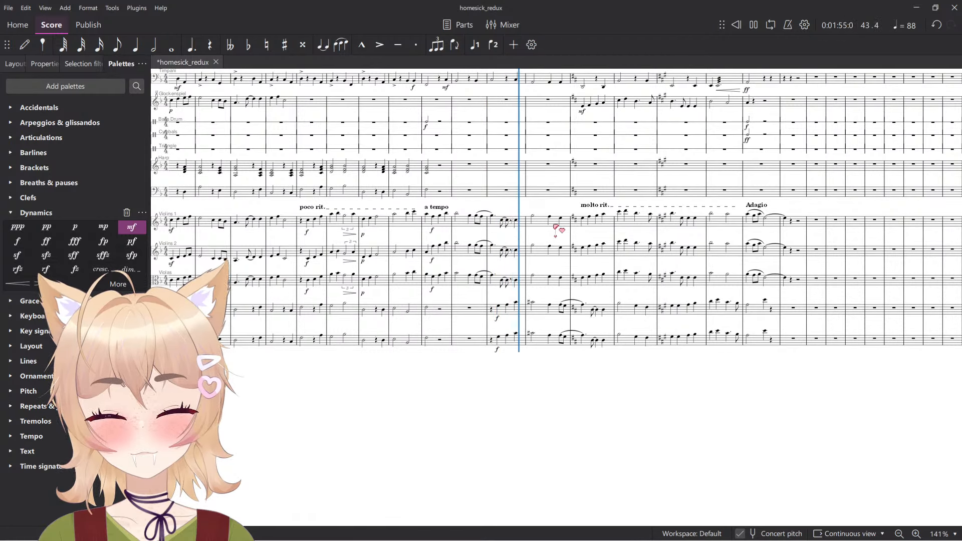
# Transpose Violins 2 down an octave from the a tempo at measure 41 through the Adagio ending and play back to measure 47.
pyautogui.scroll(6, 421, 250)
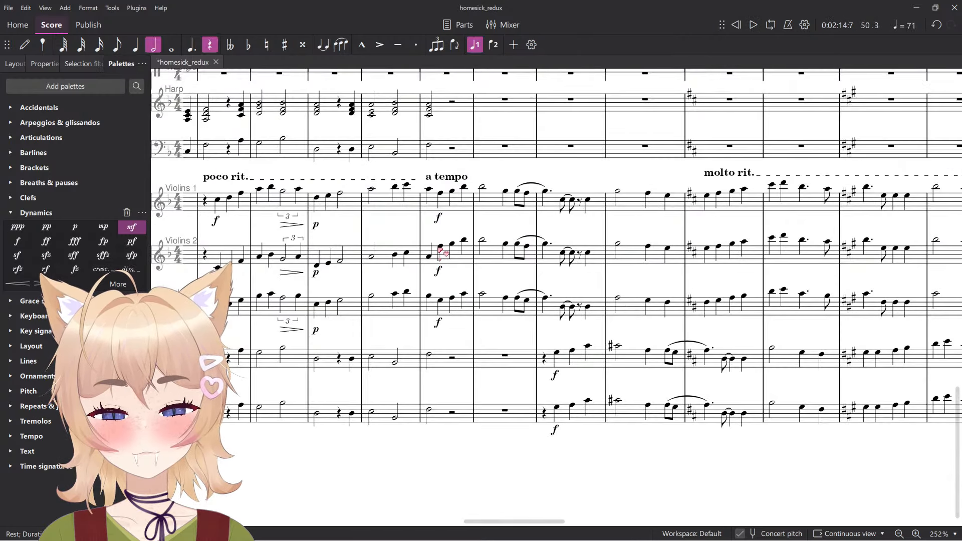
pyautogui.keyDown('shift'); pyautogui.click(426, 251); pyautogui.keyUp('shift')
pyautogui.press('space')
pyautogui.scroll(-4, 489, 228)
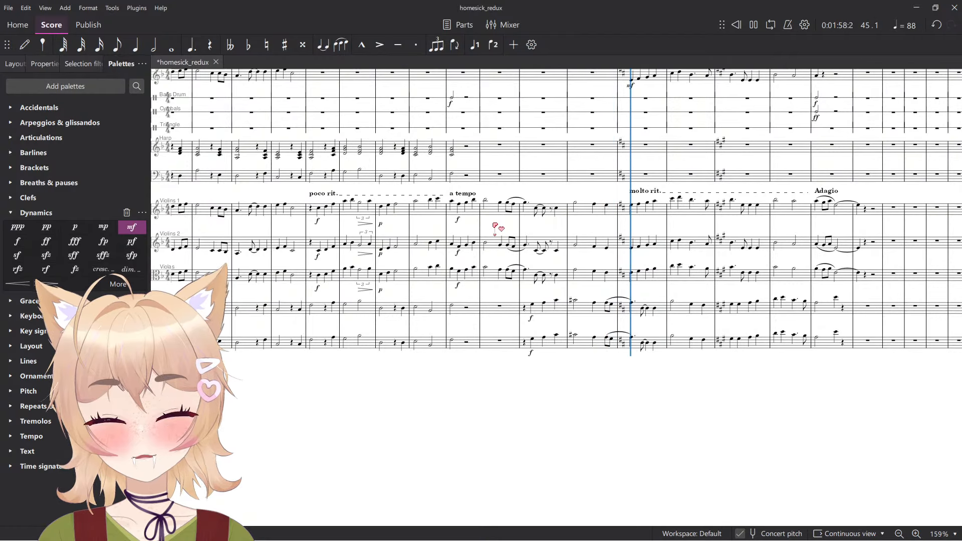
pyautogui.hscroll(5, 422, 258)
pyautogui.scroll(7, 463, 270)
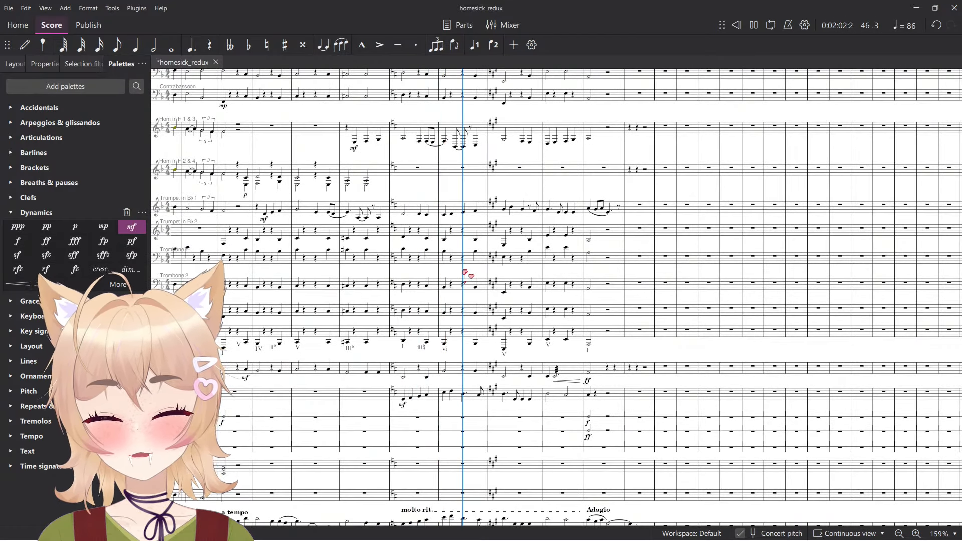
pyautogui.hscroll(-4, 462, 271)
pyautogui.scroll(6, 508, 278)
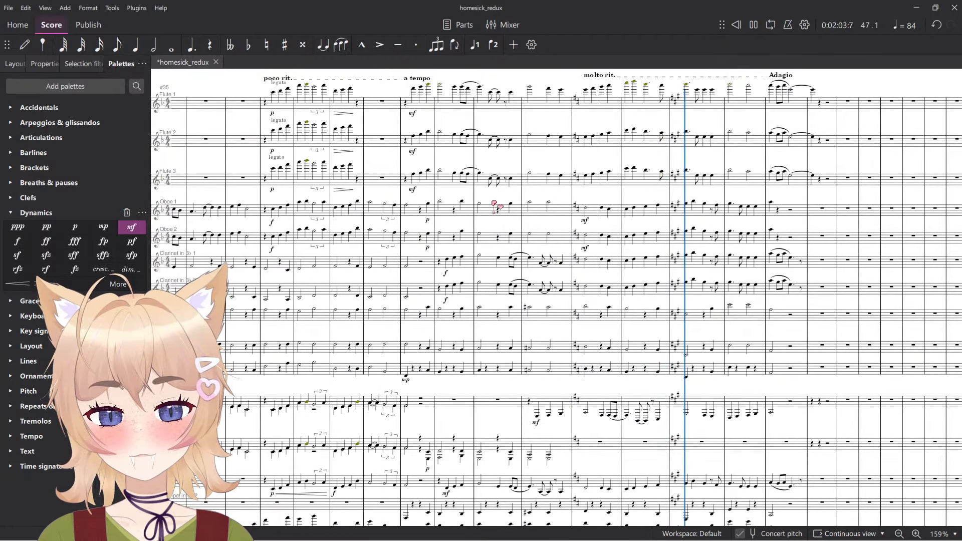
pyautogui.click(490, 155)
pyautogui.scroll(-1, 492, 157)
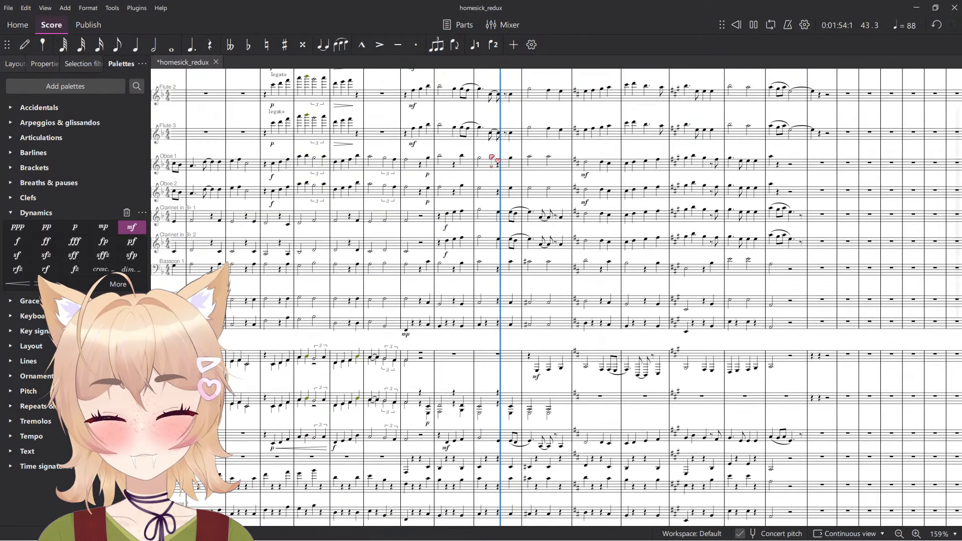
# Play back from the a tempo to the Adagio and again from Trumpet 1's dotted note in measure 43, checking the woodwinds, brass and strings.
pyautogui.click(406, 94)
pyautogui.press('space')
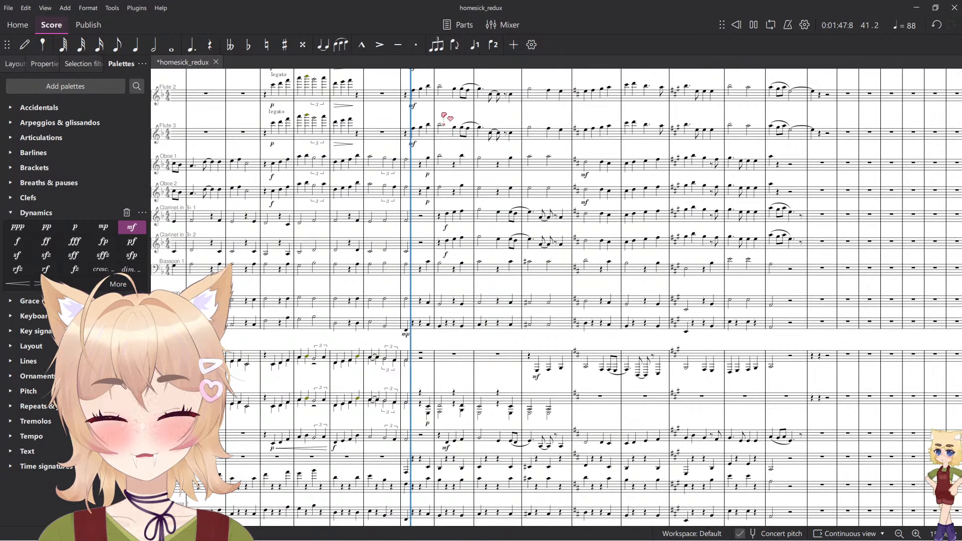
pyautogui.scroll(1, 458, 119)
pyautogui.scroll(2, 481, 258)
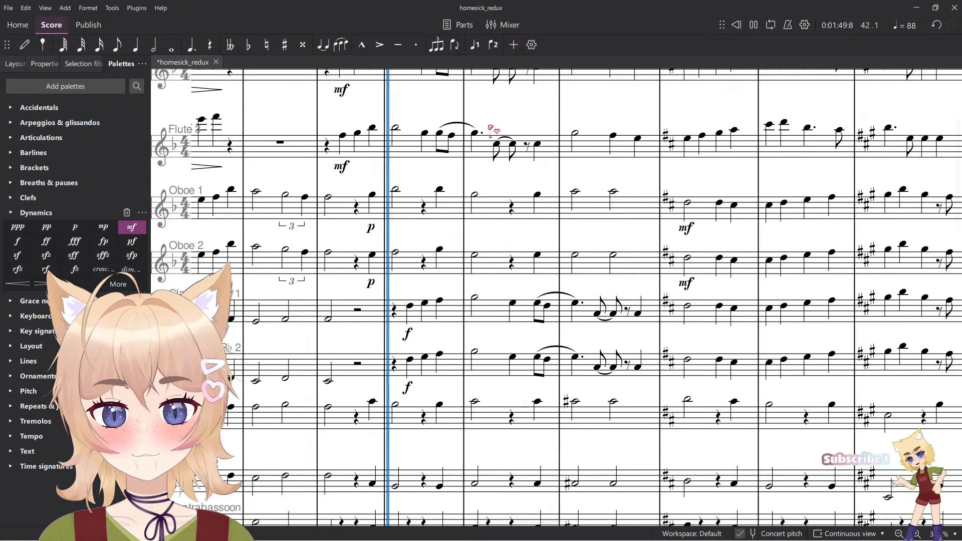
pyautogui.scroll(-3, 429, 180)
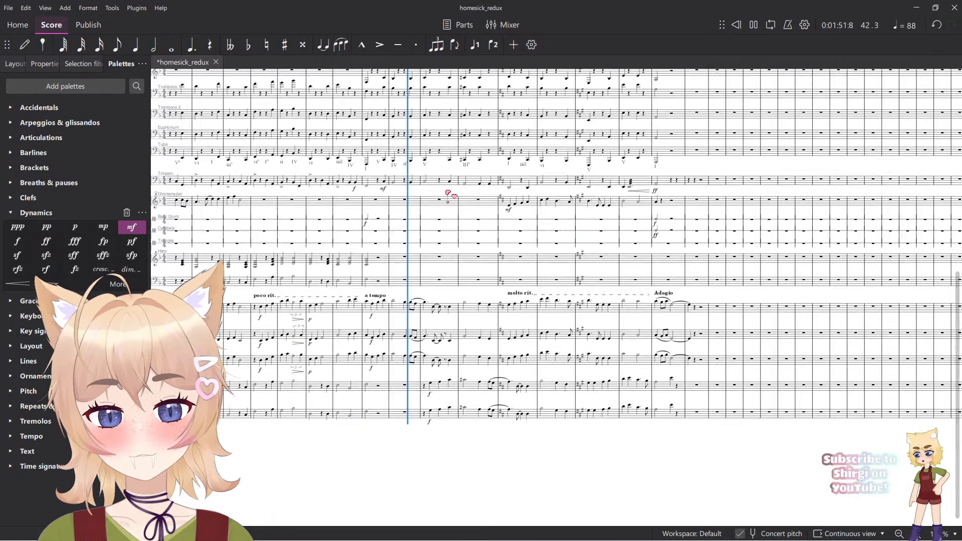
pyautogui.scroll(2, 538, 382)
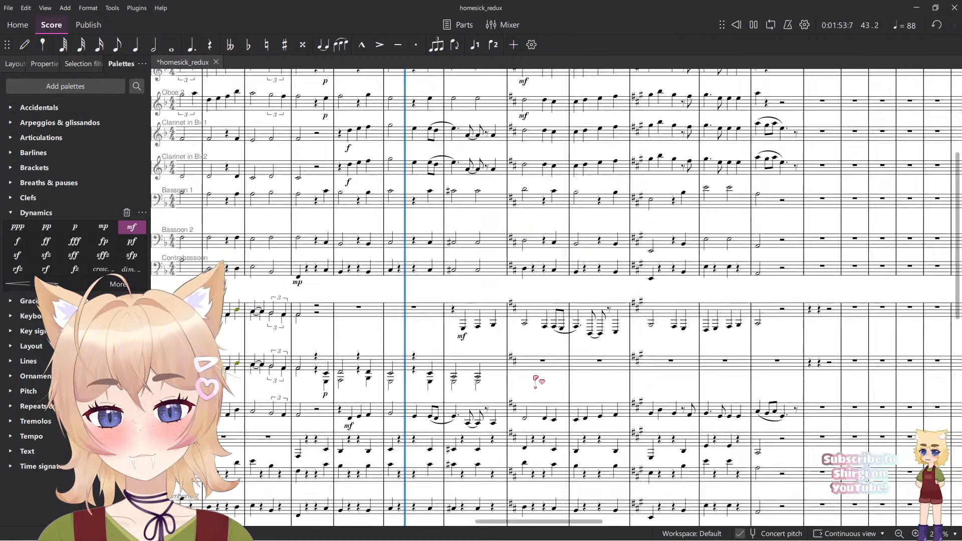
pyautogui.moveTo(430, 380); pyautogui.dragTo(447, 406)
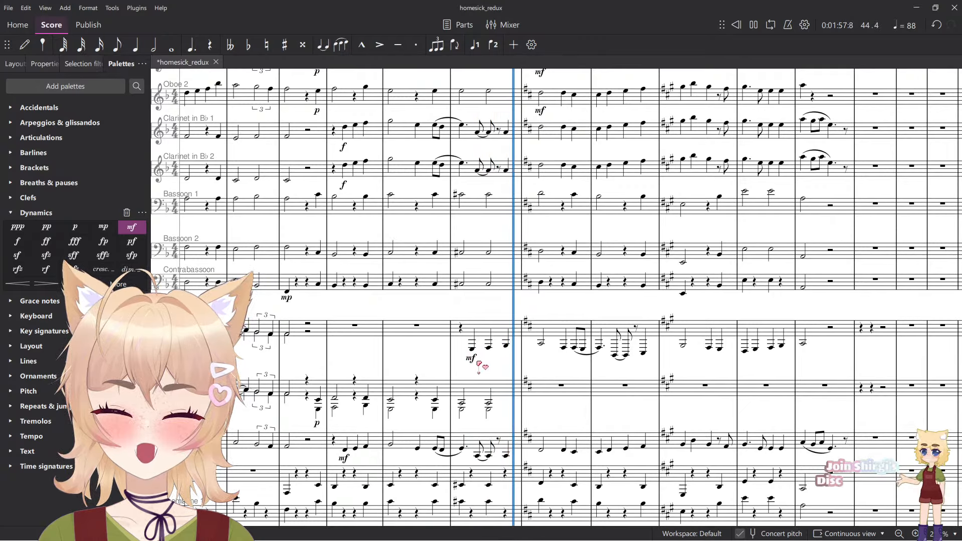
pyautogui.scroll(-2, 464, 360)
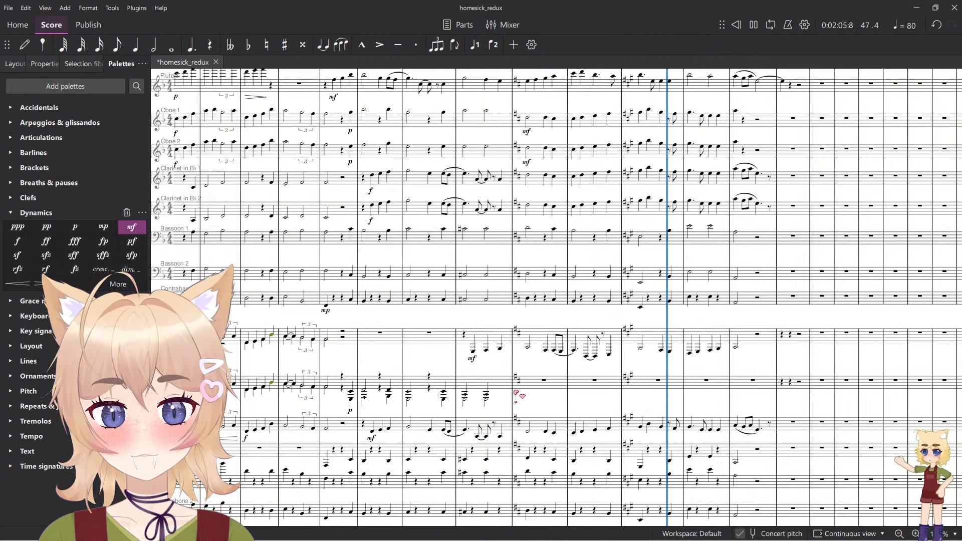
pyautogui.scroll(1, 494, 395)
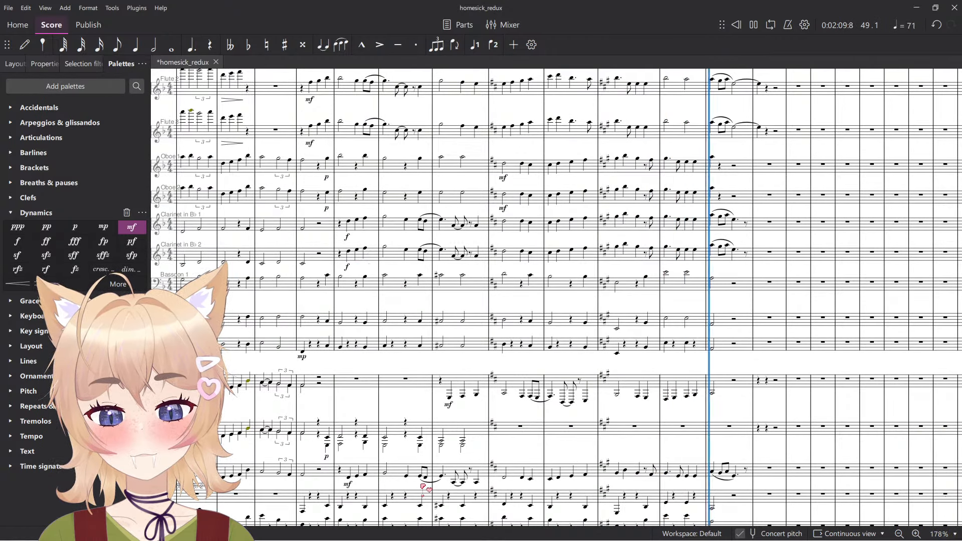
pyautogui.click(444, 479)
pyautogui.press('space')
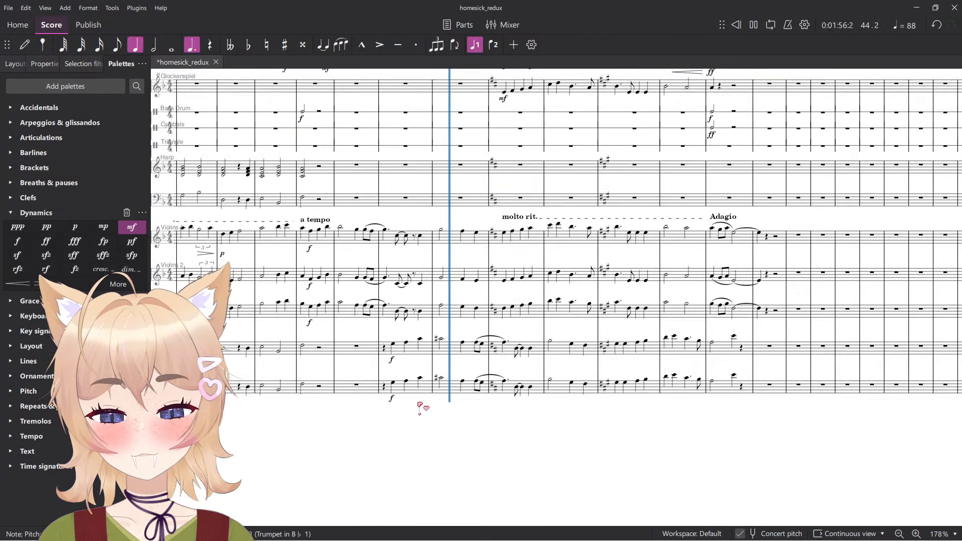
pyautogui.scroll(5, 404, 441)
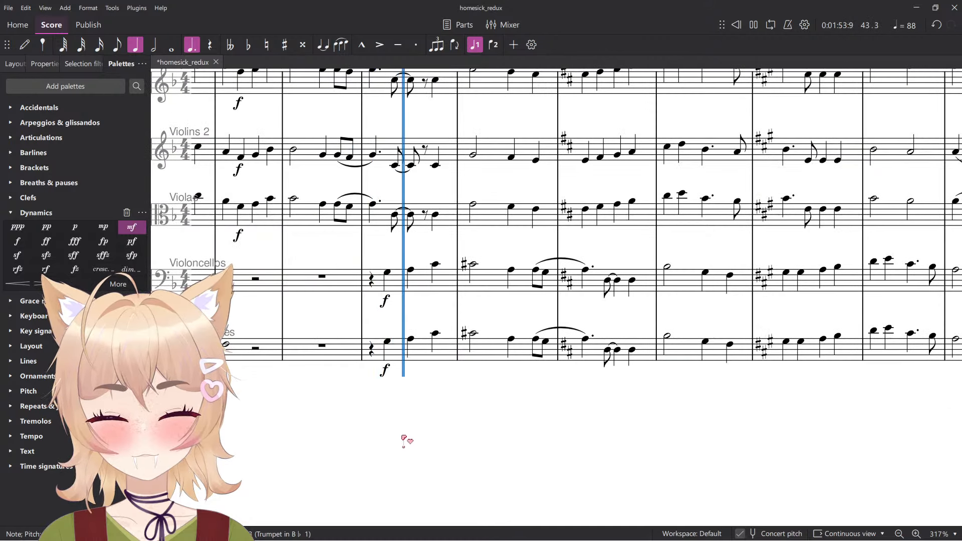
pyautogui.scroll(-3, 404, 441)
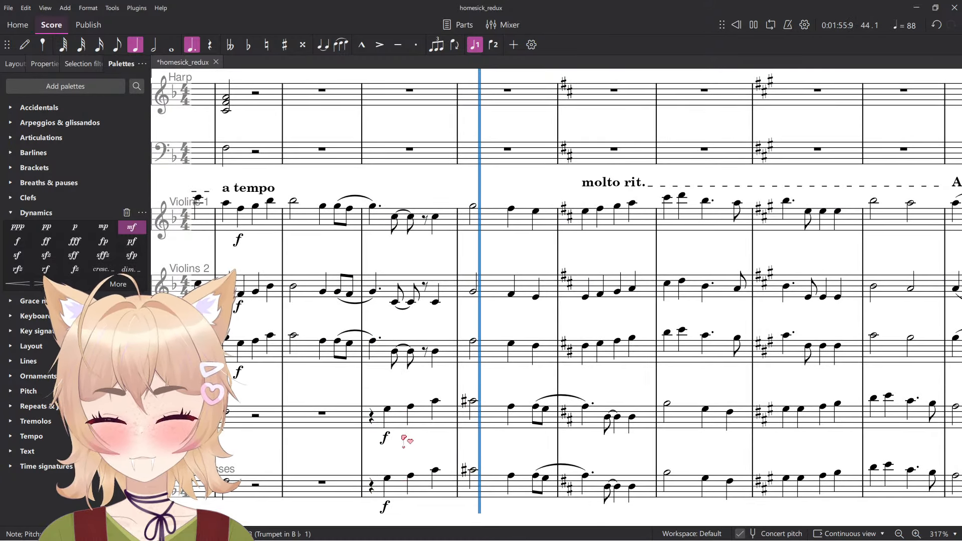
pyautogui.scroll(3, 417, 446)
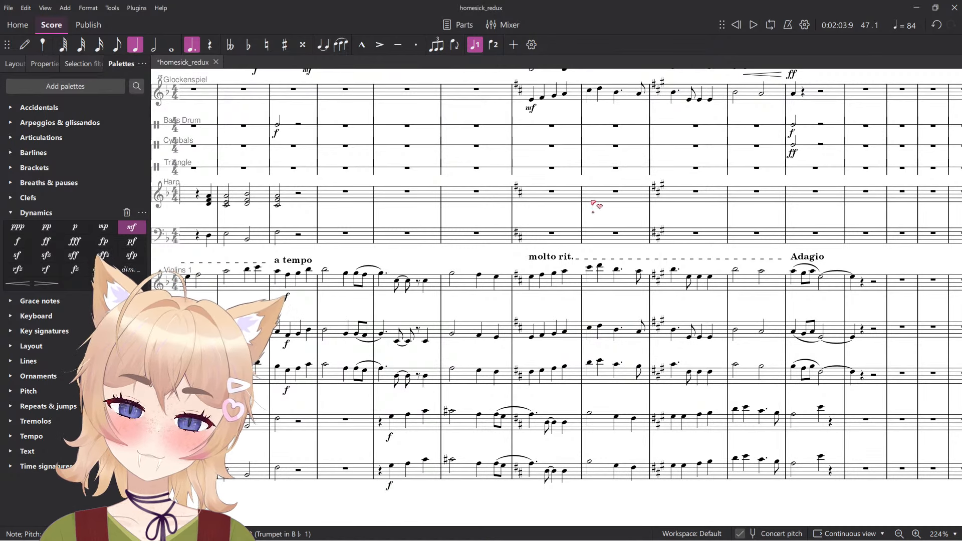
# Examine the a tempo entries across the flutes, percussion and strings, including the violin line and the cello entry in measure 43.
pyautogui.hscroll(-5, 404, 299)
pyautogui.scroll(10, 504, 355)
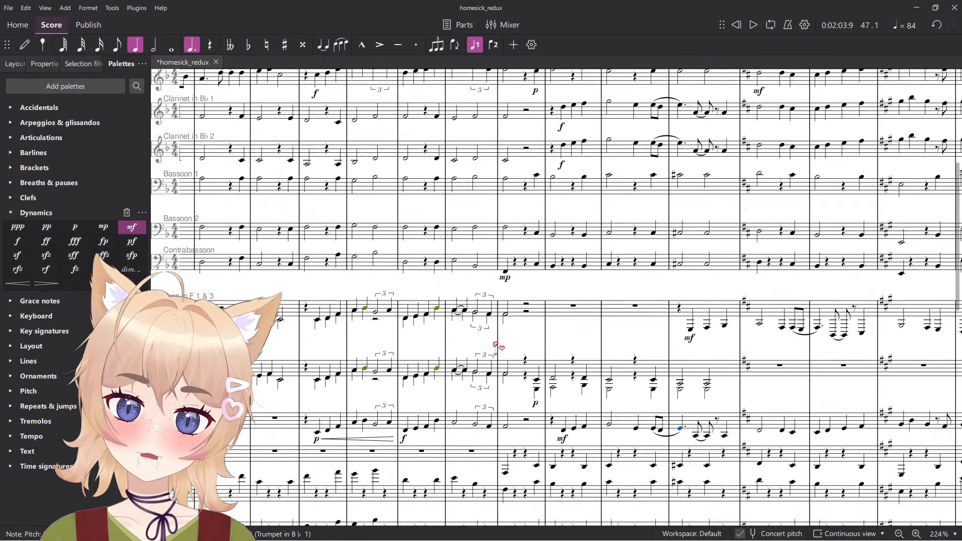
pyautogui.scroll(5, 507, 355)
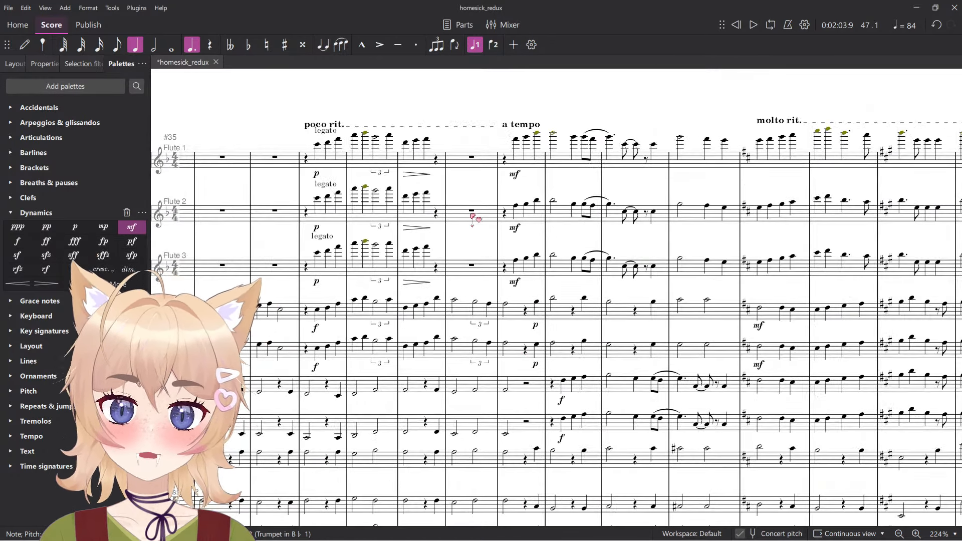
pyautogui.scroll(-15, 472, 215)
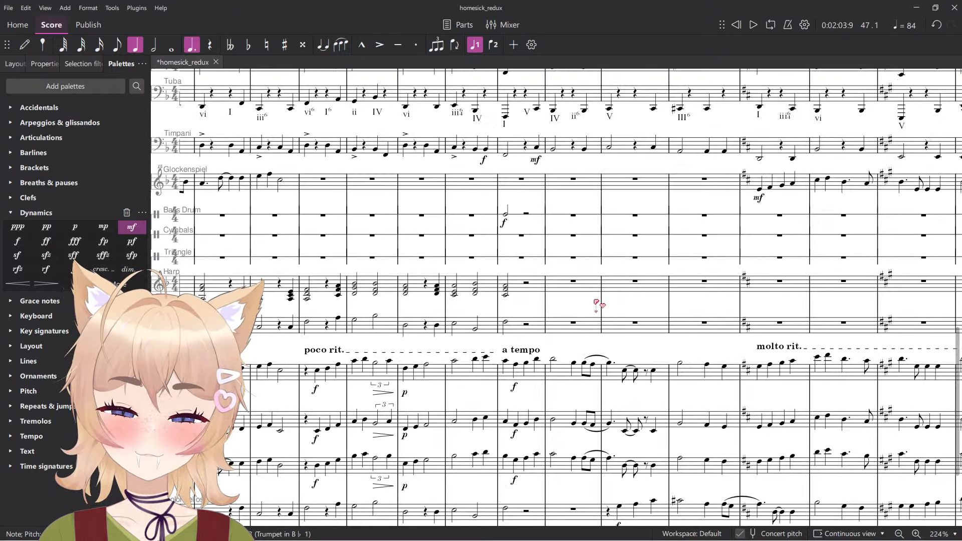
pyautogui.scroll(-3, 597, 303)
pyautogui.hscroll(3, 597, 304)
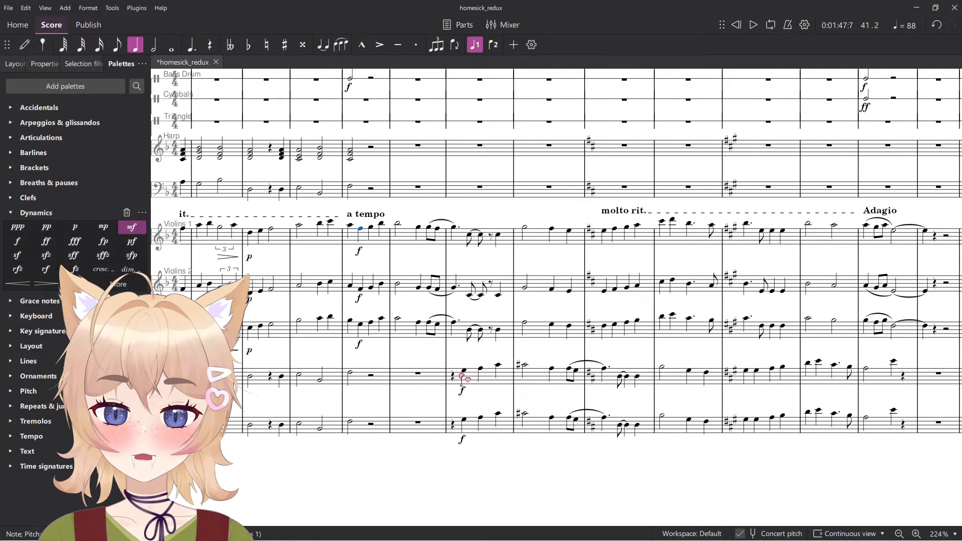
pyautogui.scroll(10, 462, 257)
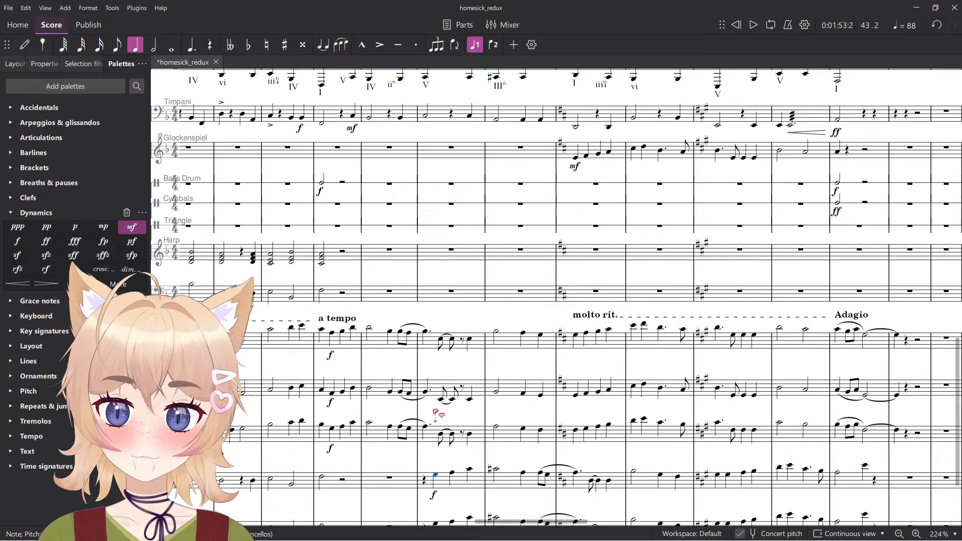
pyautogui.scroll(-10, 513, 421)
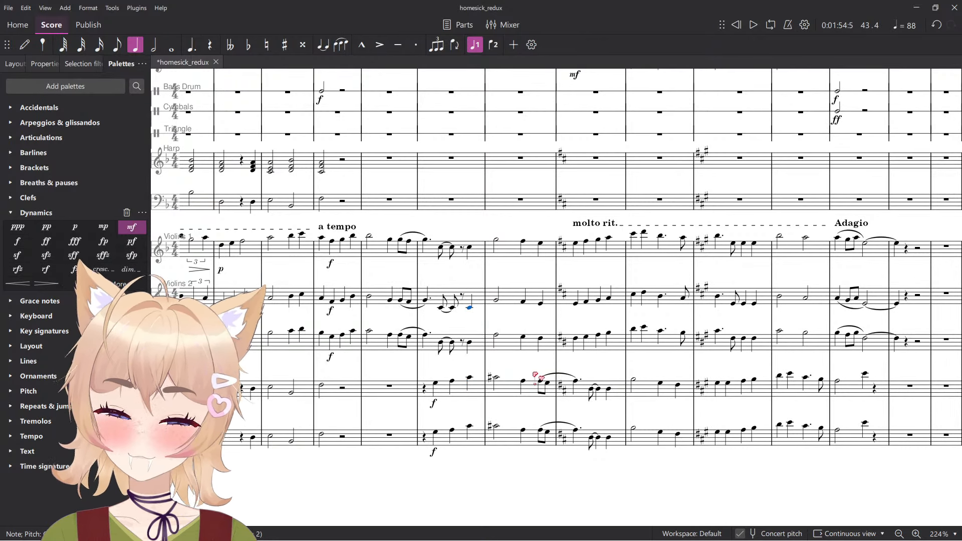
pyautogui.scroll(1, 524, 265)
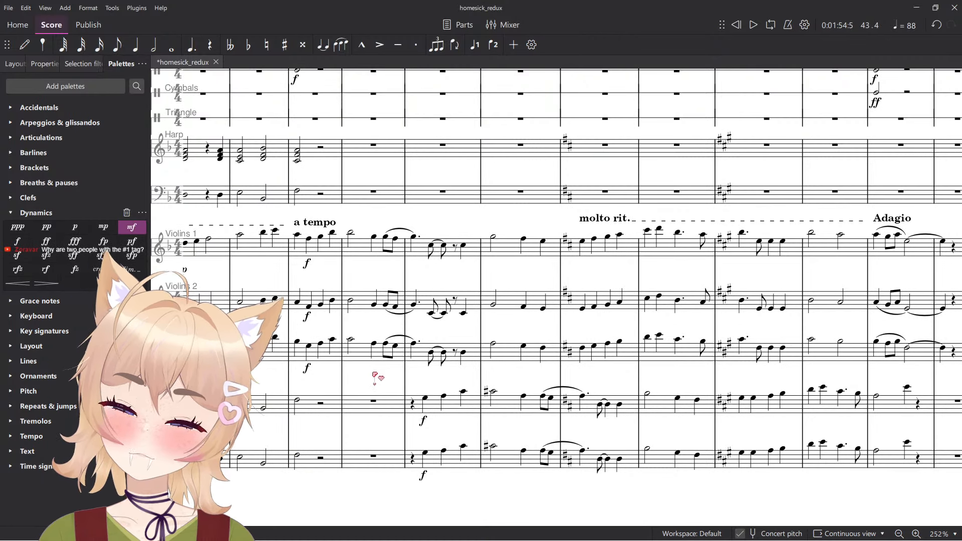
# Save the score and play back the strings and glockenspiel from measure 43 through the molto rit. to measure 47.
pyautogui.press('space')
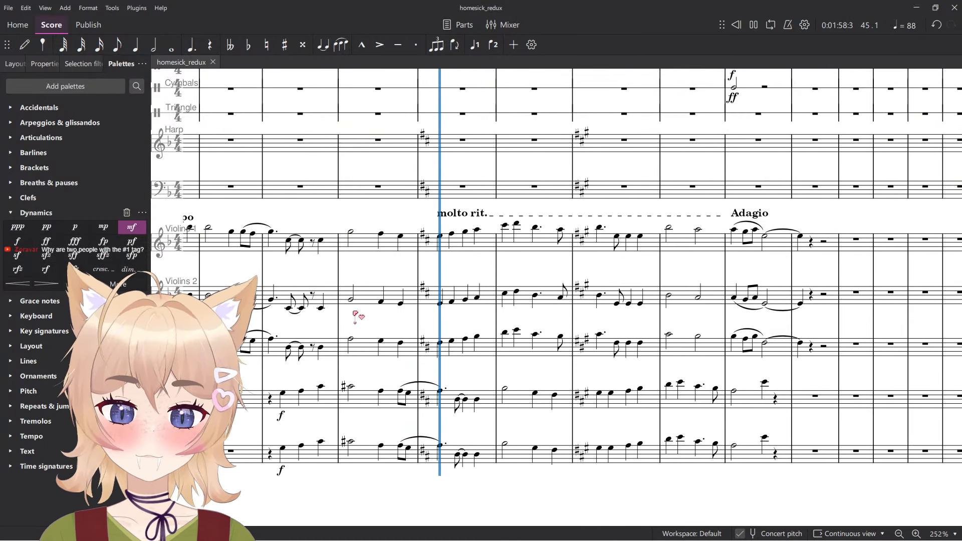
pyautogui.scroll(3, 356, 315)
pyautogui.press('space')
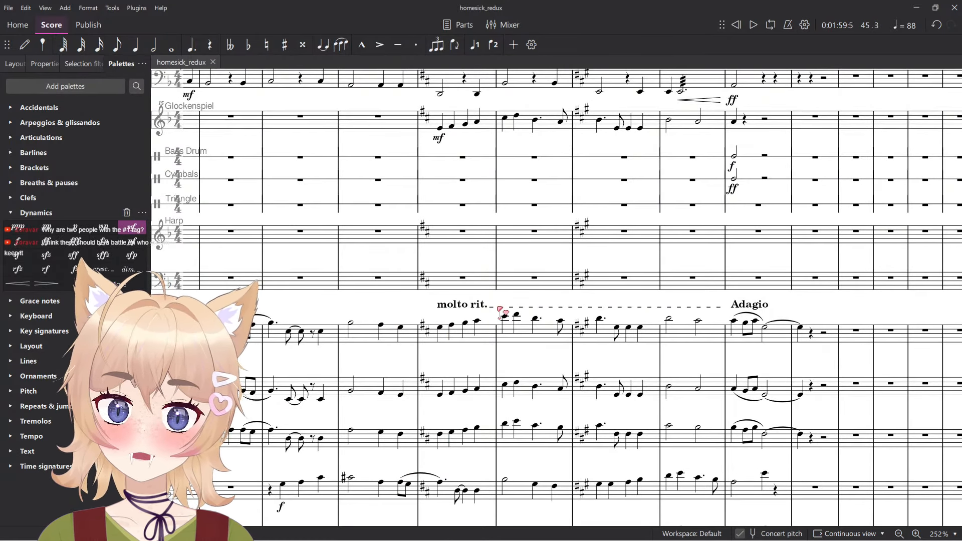
pyautogui.press('space')
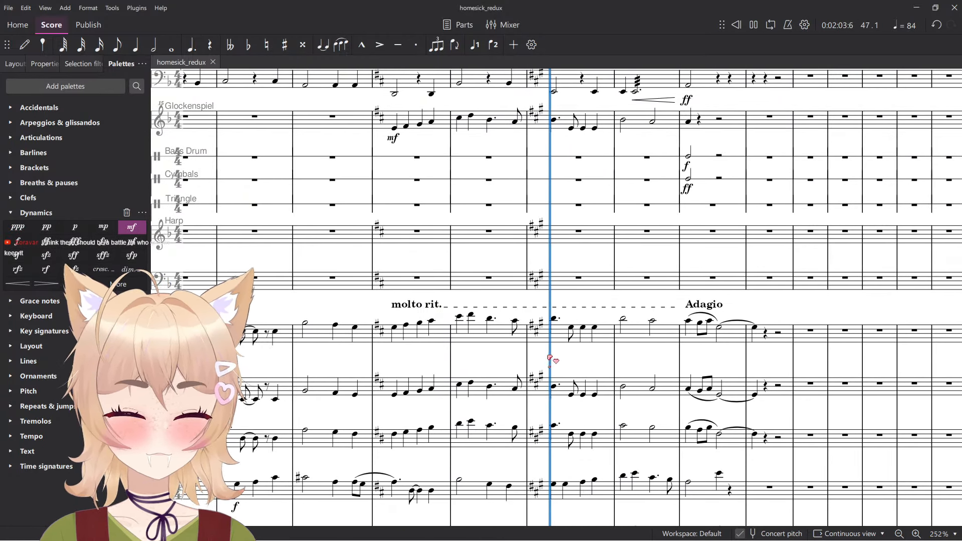
pyautogui.press('space')
pyautogui.click(556, 320)
pyautogui.scroll(-4, 359, 294)
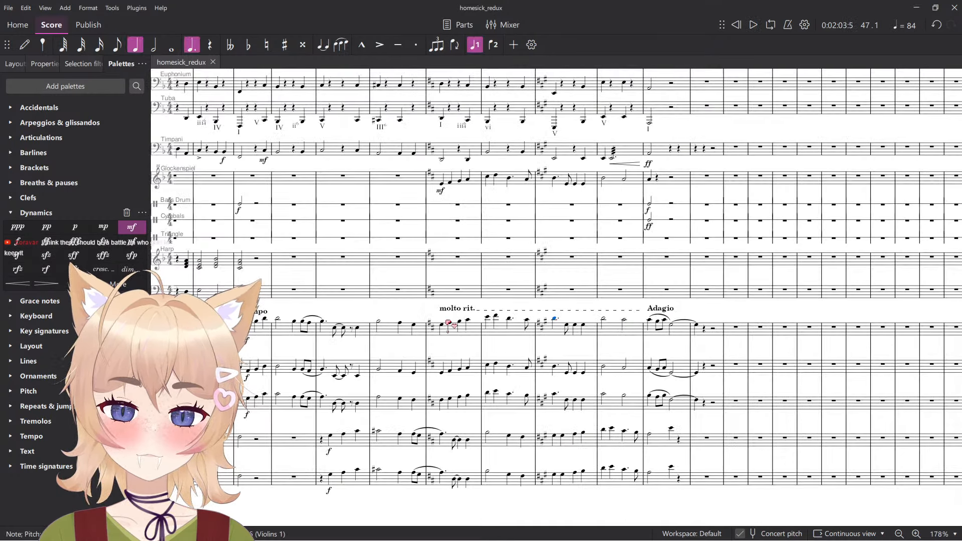
pyautogui.scroll(2, 357, 293)
pyautogui.press('Escape')
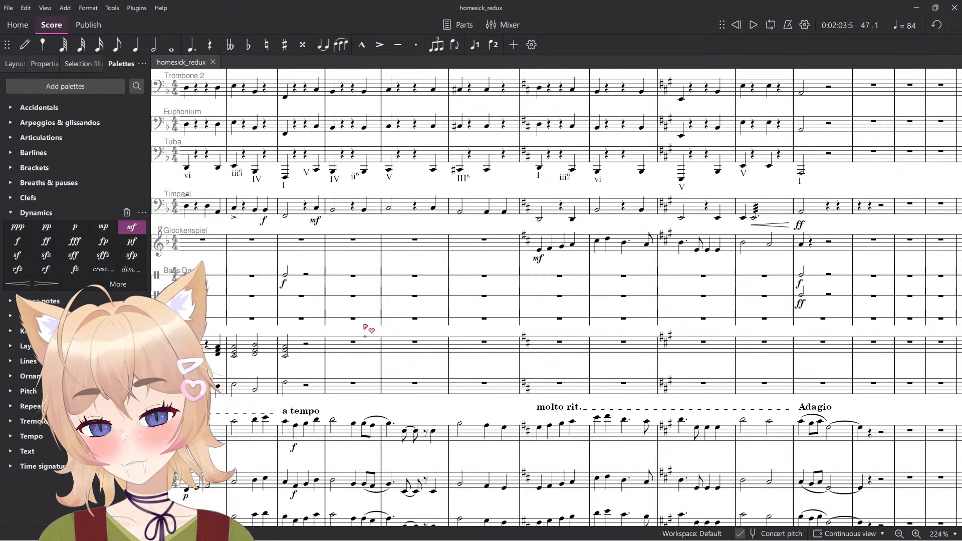
# Search the instrument list for "piano" and add a Piano to the score.
pyautogui.click(368, 349)
pyautogui.press('Escape')
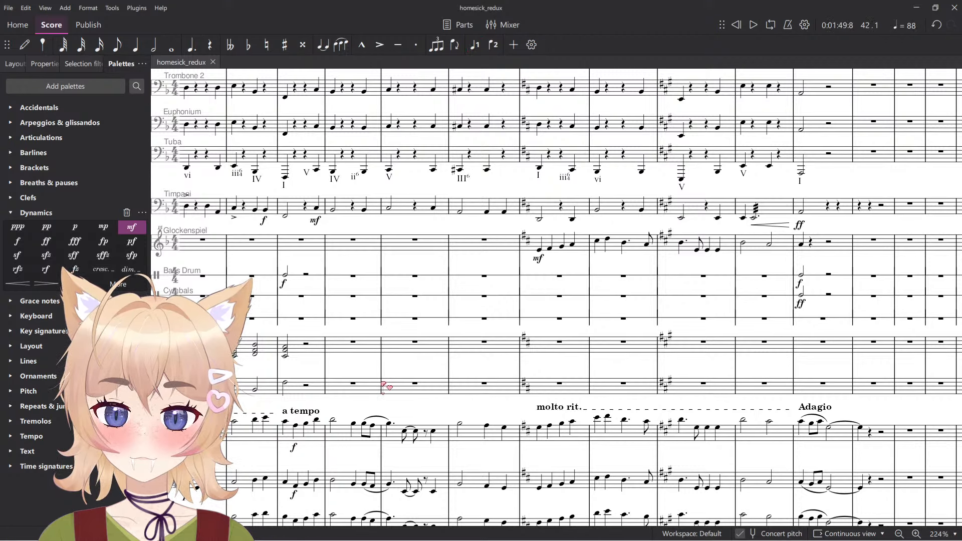
pyautogui.click(15, 64)
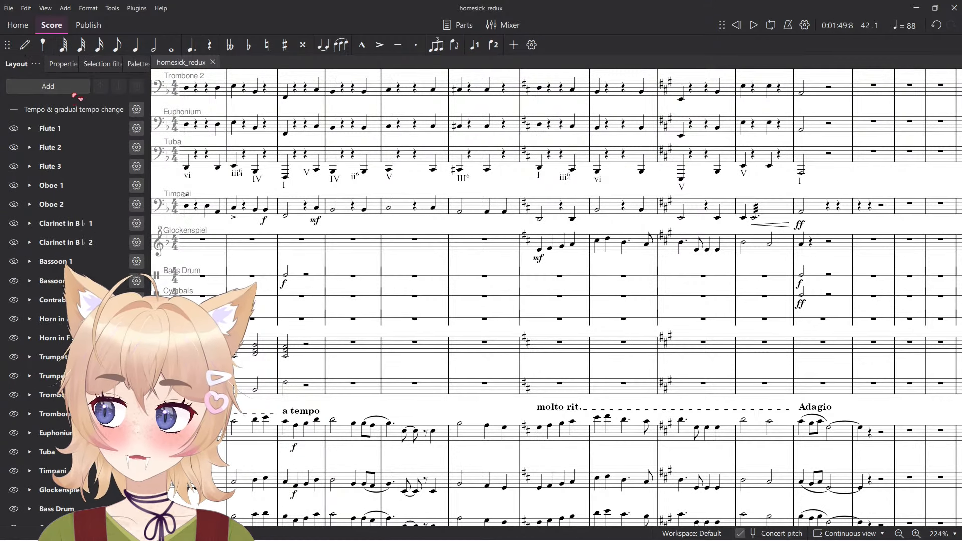
pyautogui.click(62, 87)
pyautogui.click(79, 105)
pyautogui.click(476, 187)
pyautogui.write('piano')
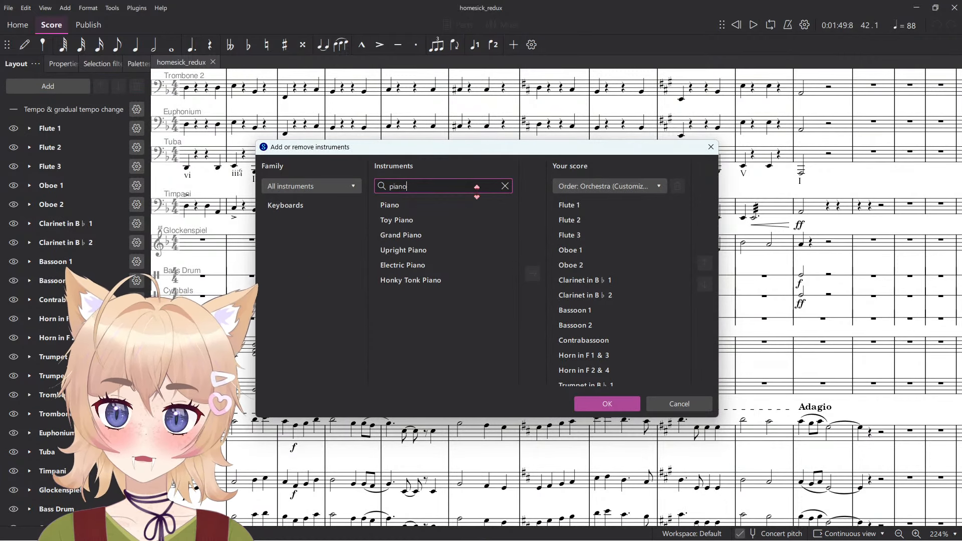
pyautogui.click(481, 205)
pyautogui.click(532, 274)
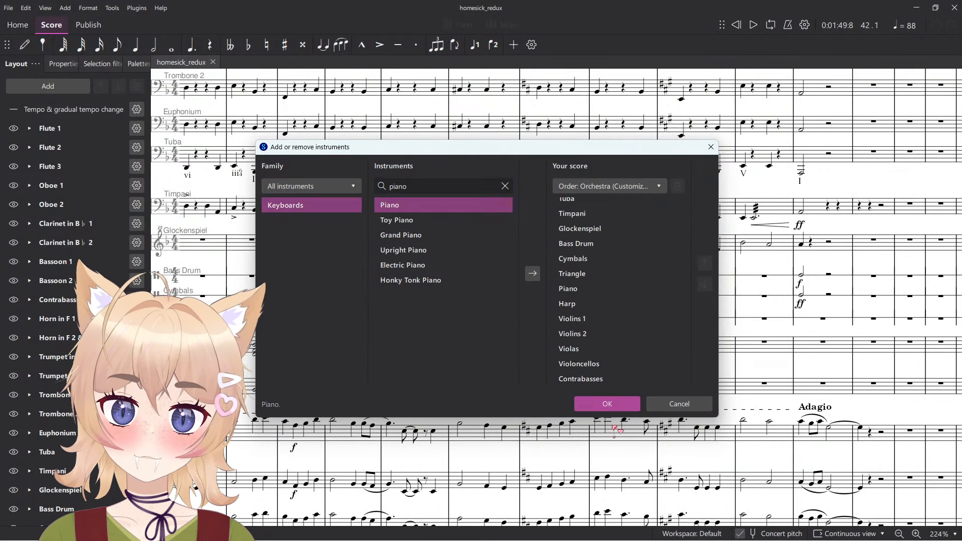
pyautogui.click(609, 404)
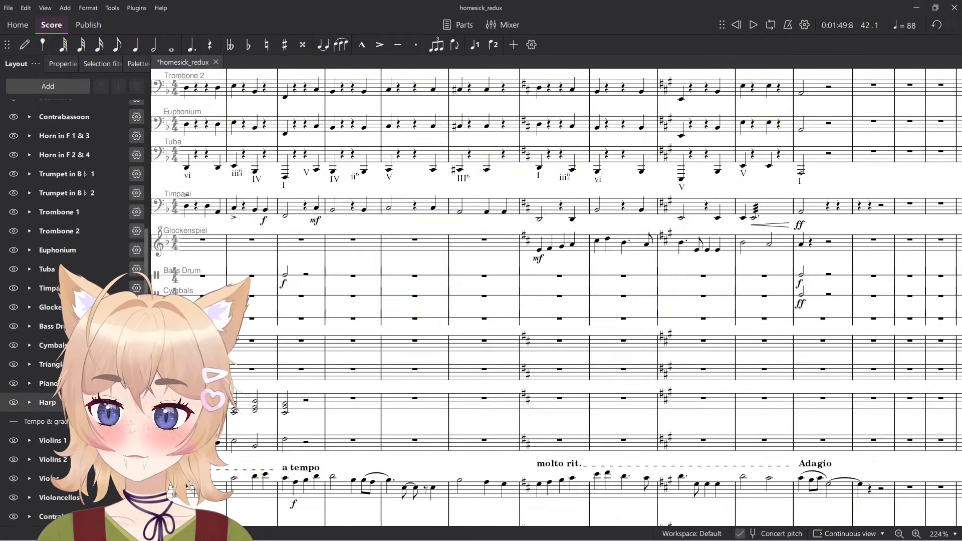
pyautogui.click(136, 384)
pyautogui.click(78, 490)
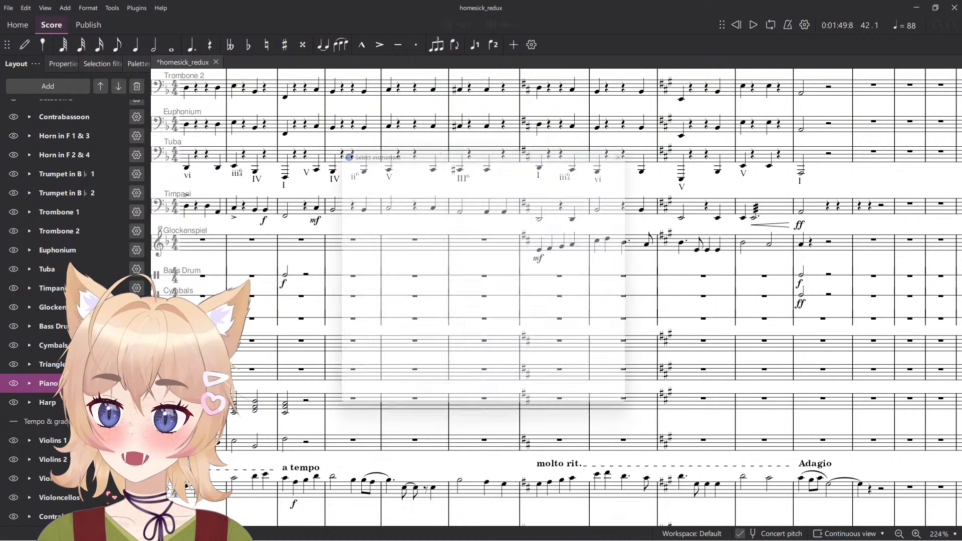
pyautogui.click(610, 401)
# Set the Piano's sound to the Yamaha C5 Grand preset of the yamaha_c5_grand SoundFont and lower its mixer volume.
pyautogui.press('F10')
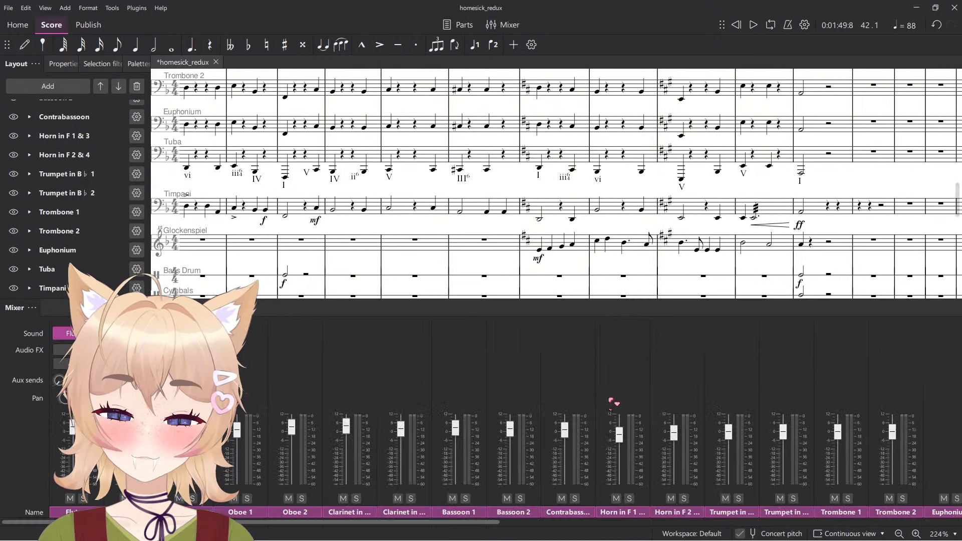
pyautogui.hscroll(10, 587, 312)
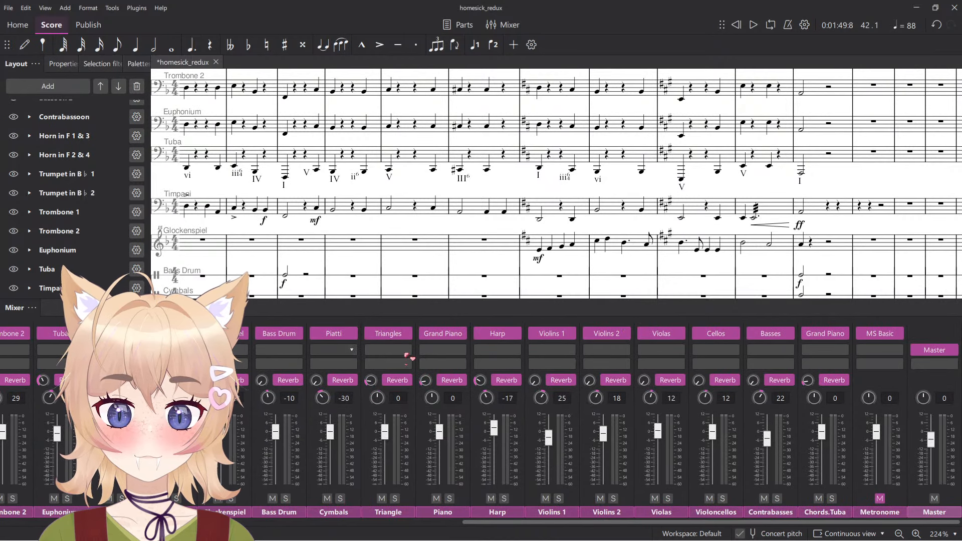
pyautogui.click(466, 334)
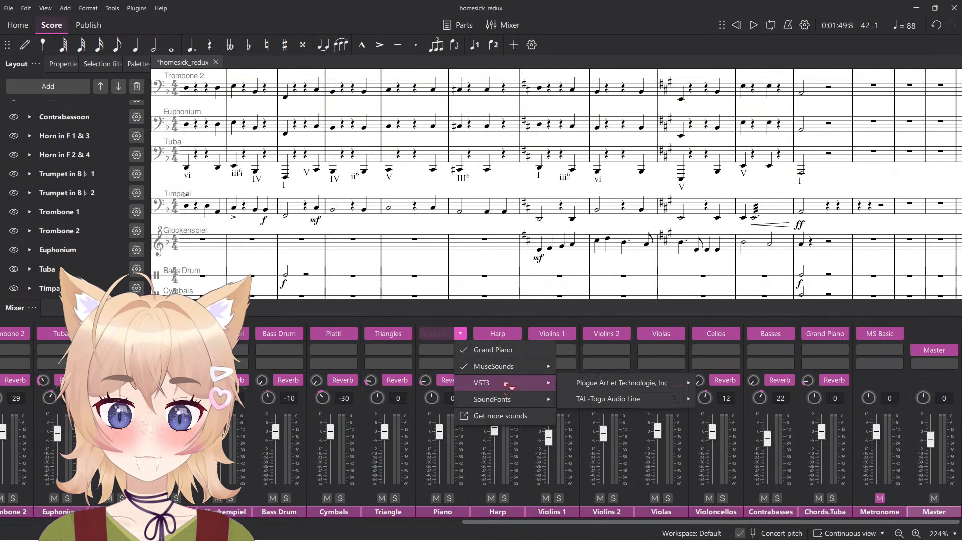
pyautogui.moveTo(531, 366)
pyautogui.moveTo(607, 412)
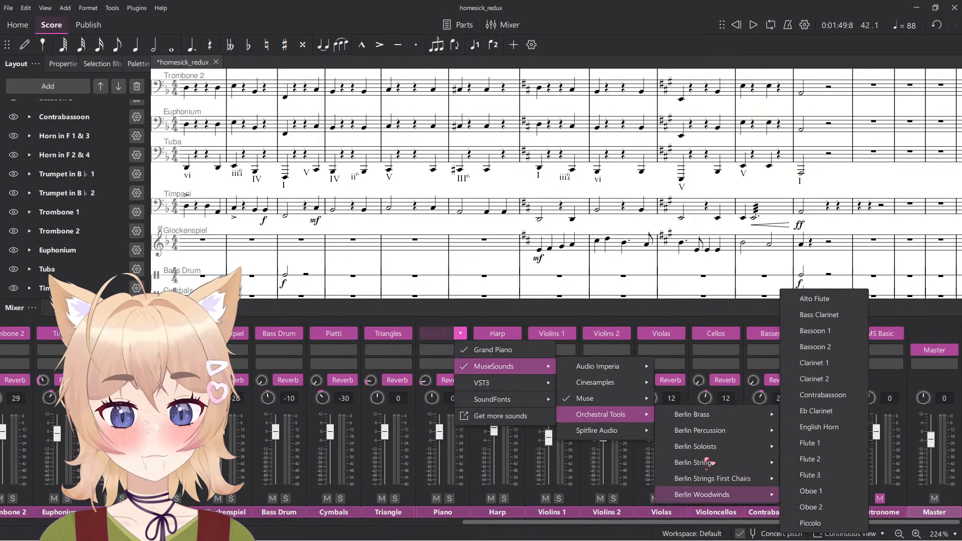
pyautogui.moveTo(492, 400)
pyautogui.moveTo(604, 432)
pyautogui.moveTo(726, 448)
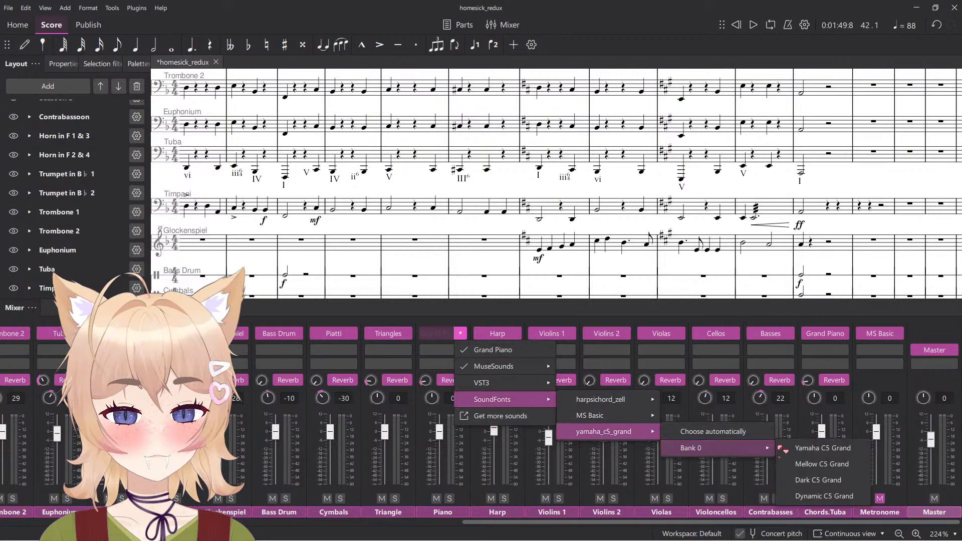
pyautogui.click(803, 455)
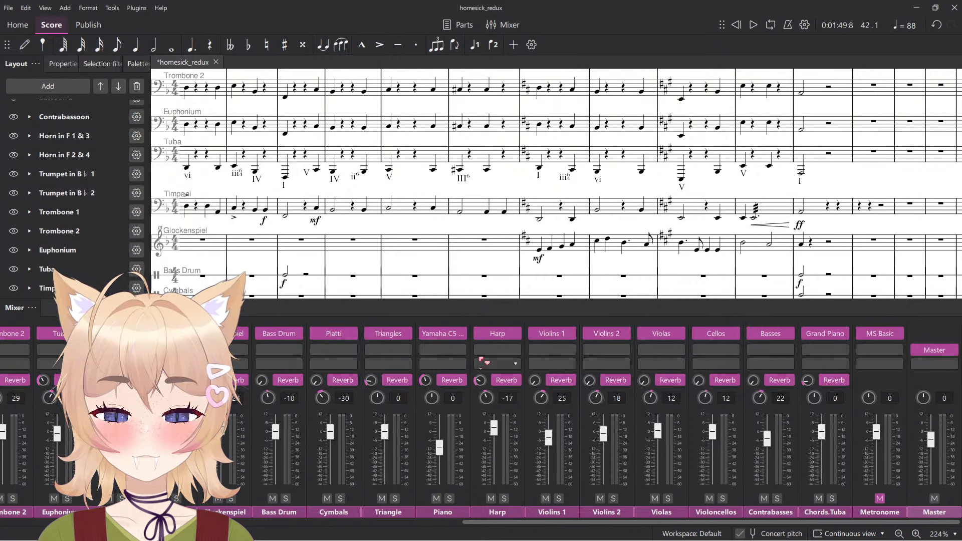
pyautogui.press('F10')
# Switch to the homesick score and copy the running eighth-note line below the Timpani in measures 44 to 49.
pyautogui.hotkey('alt', 'Tab')
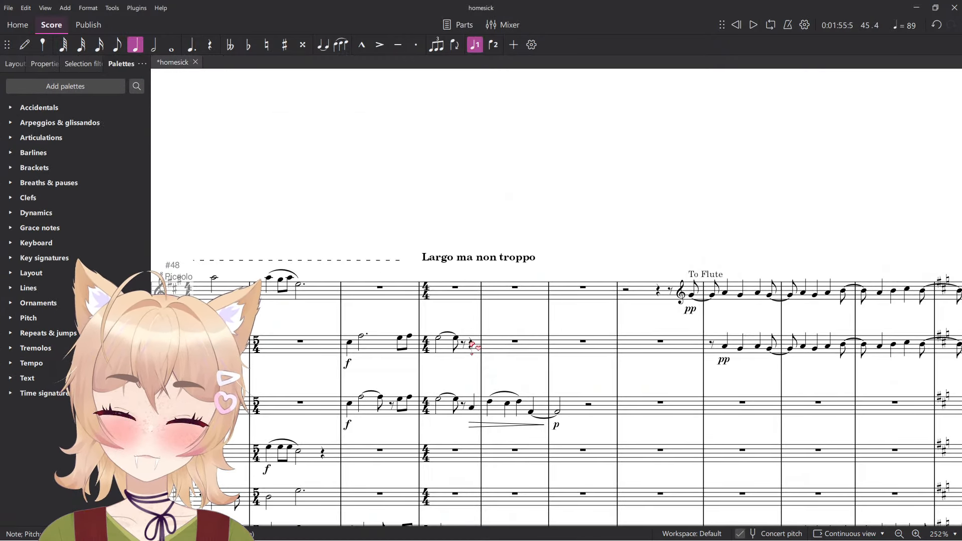
pyautogui.scroll(-5, 474, 348)
pyautogui.scroll(-5, 478, 358)
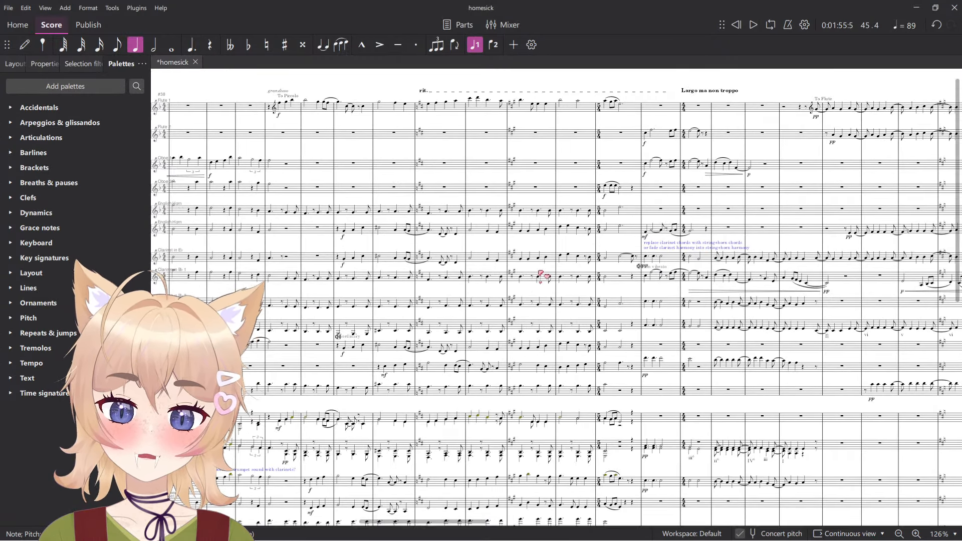
pyautogui.scroll(3, 387, 346)
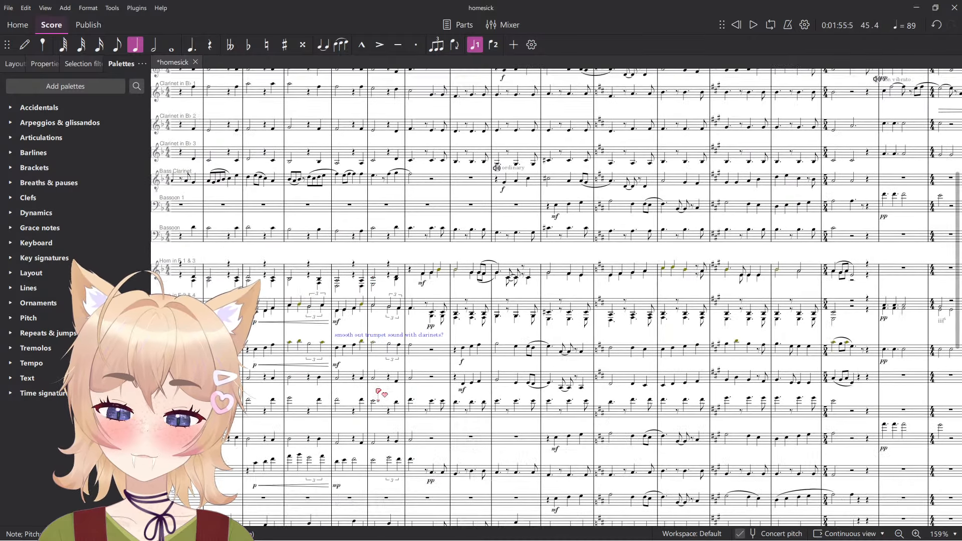
pyautogui.scroll(-4, 247, 373)
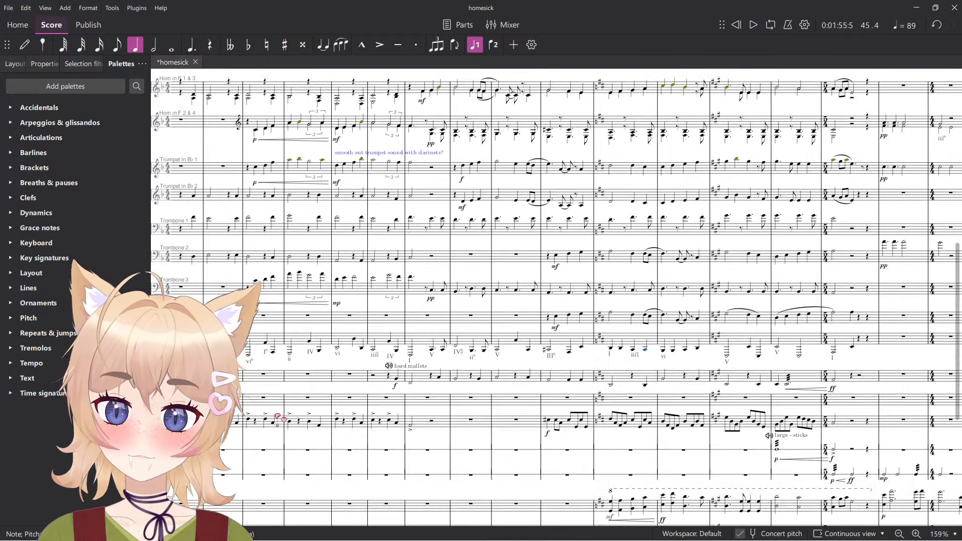
pyautogui.scroll(-1, 292, 369)
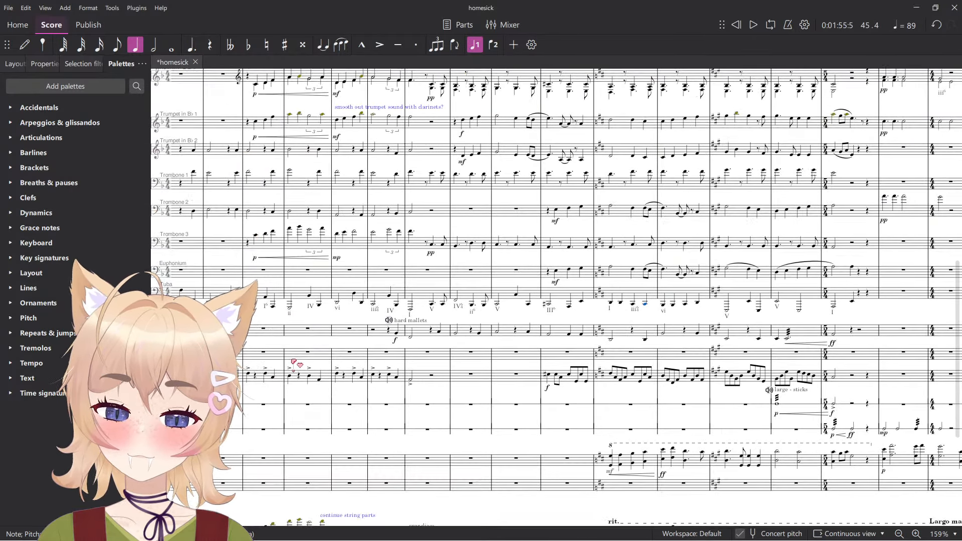
pyautogui.click(820, 378)
pyautogui.scroll(4, 763, 391)
pyautogui.click(901, 367)
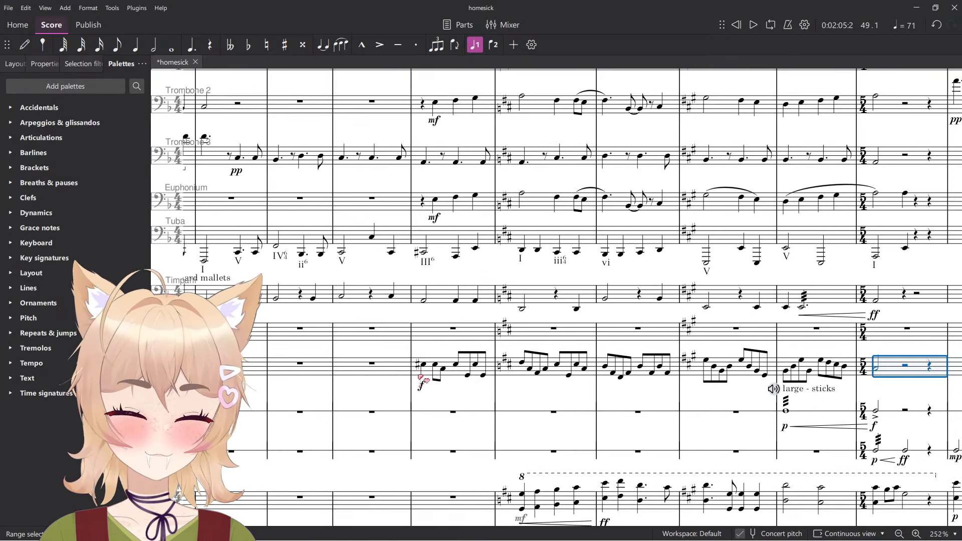
pyautogui.keyDown('shift'); pyautogui.click(452, 374); pyautogui.keyUp('shift')
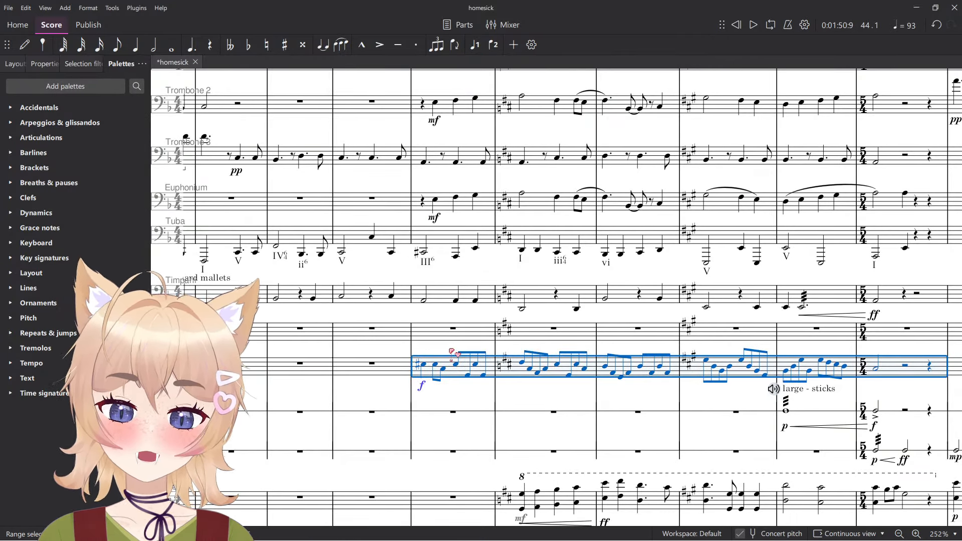
pyautogui.click(395, 379)
pyautogui.press('space')
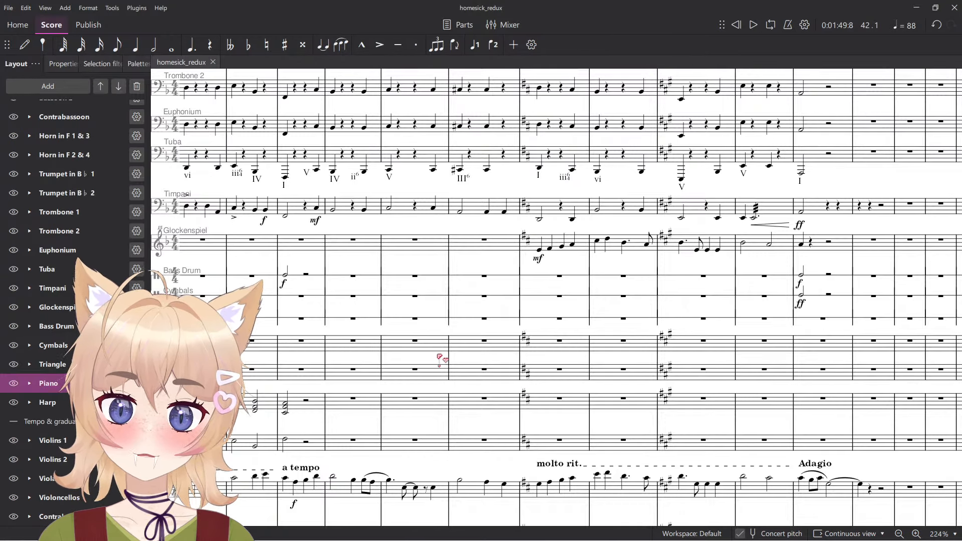
# Paste the copied eighth-note line into homesick_redux on the Piano's treble staff at measure 44 and play it back.
pyautogui.scroll(-1, 451, 381)
pyautogui.click(467, 395)
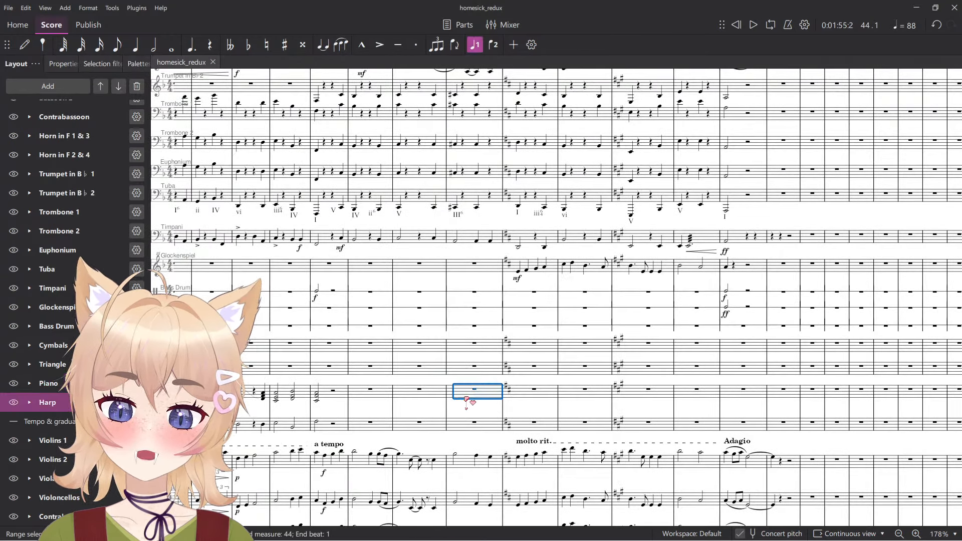
pyautogui.click(466, 350)
pyautogui.hotkey('ctrl', 'v')
pyautogui.scroll(3, 490, 341)
pyautogui.press('space')
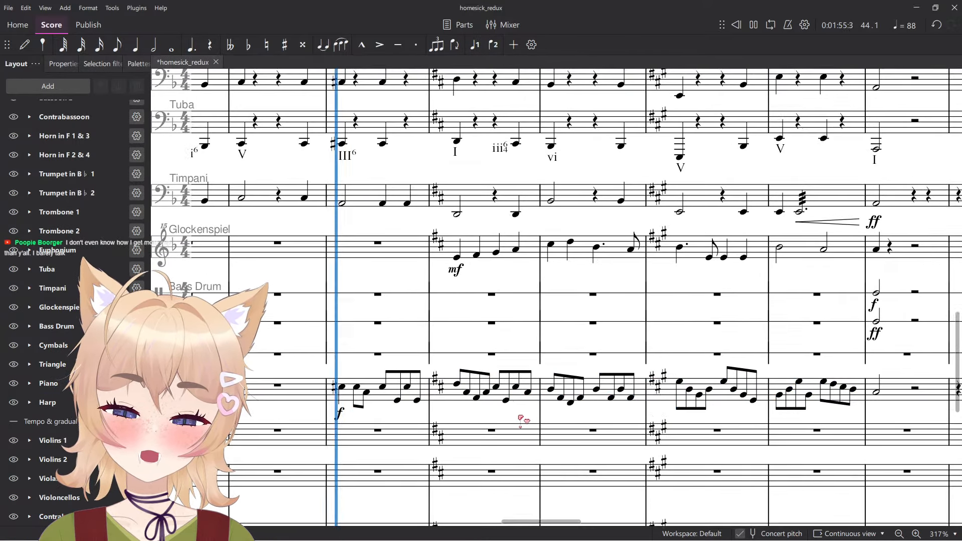
# Lower the Piano's mixer volume slightly during playback and listen to the passage through measure 48.
pyautogui.press('F10')
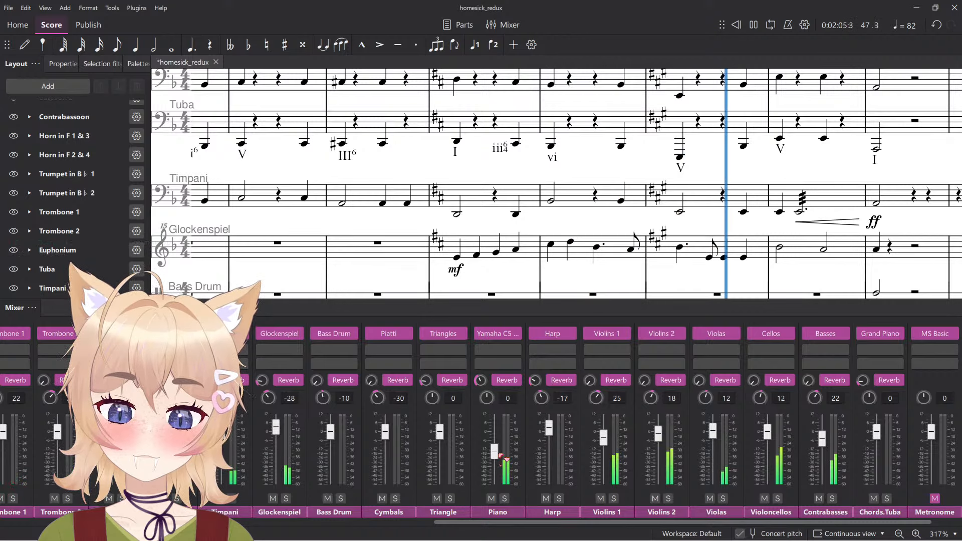
pyautogui.press('F10')
pyautogui.scroll(-2, 609, 455)
pyautogui.moveTo(677, 436); pyautogui.dragTo(669, 418)
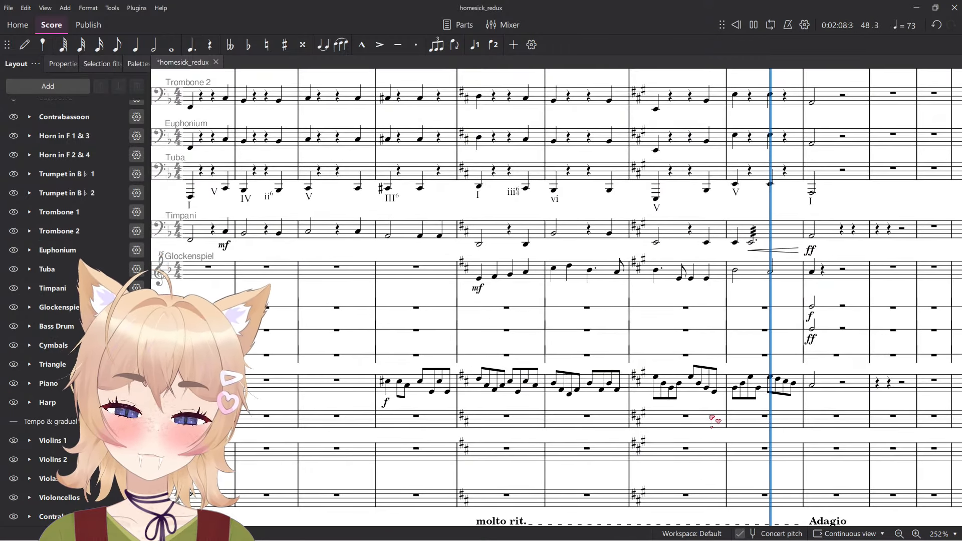
pyautogui.press('space')
# Move the Piano line in measures 44 to 49 to the Harp's treble staff and play back its start.
pyautogui.click(832, 385)
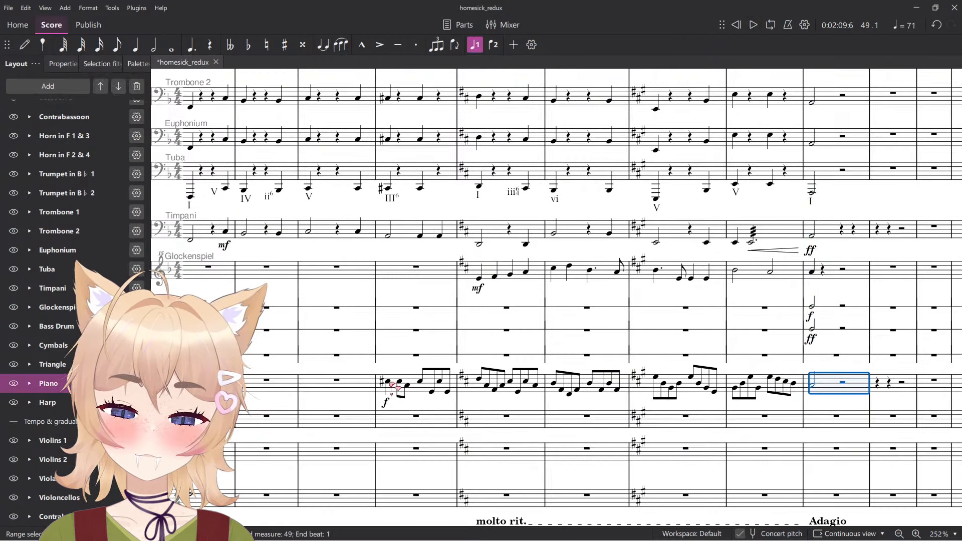
pyautogui.keyDown('shift'); pyautogui.click(395, 388); pyautogui.keyUp('shift')
pyautogui.scroll(-1, 411, 397)
pyautogui.hotkey('ctrl', 'x')
pyautogui.click(405, 410)
pyautogui.hotkey('ctrl', 'v')
pyautogui.press('space')
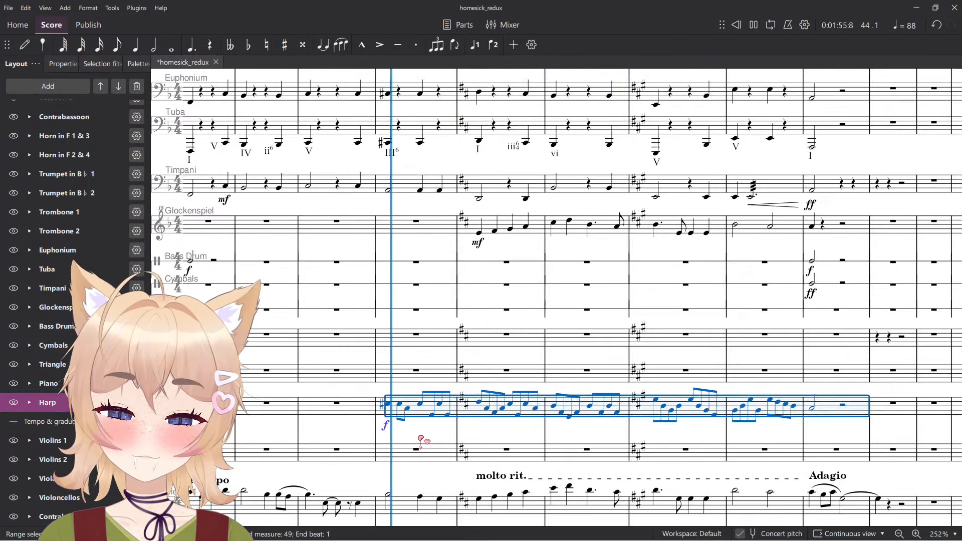
pyautogui.press('Escape')
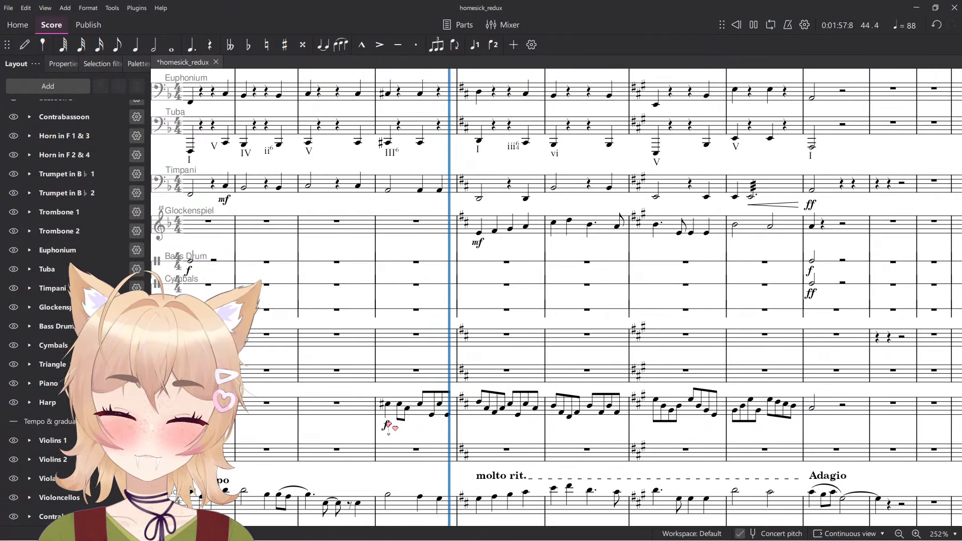
pyautogui.press('space')
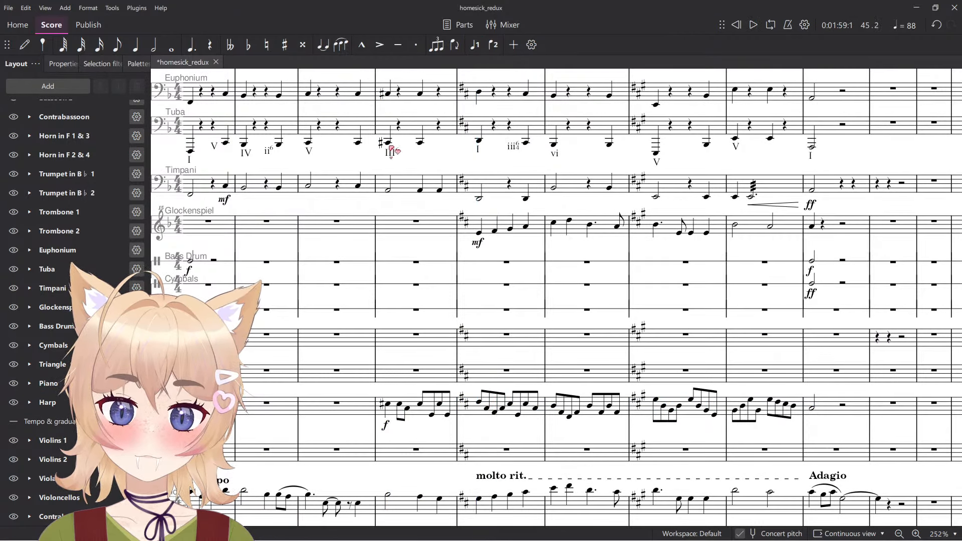
# Play back the Harp's eighth-note line from beat 3 of measure 44 into the molto rit.
pyautogui.scroll(3, 389, 437)
pyautogui.click(432, 389)
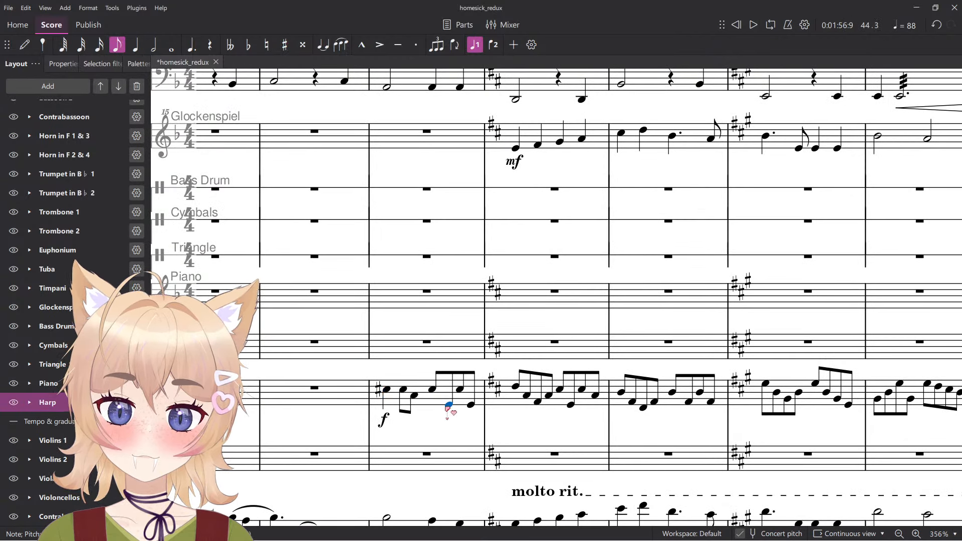
pyautogui.press('space')
pyautogui.scroll(-3, 454, 416)
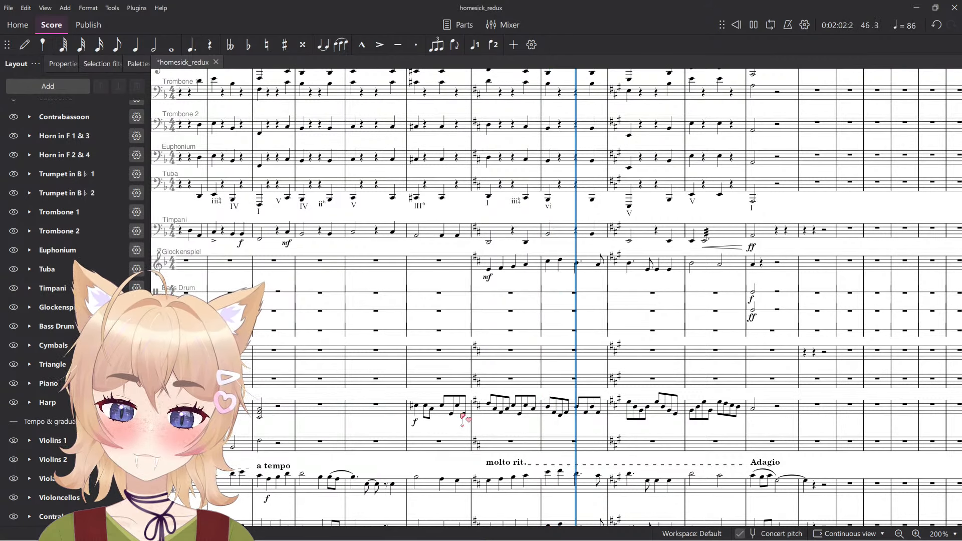
pyautogui.press('space')
# Raise the Harp line in measures 44 to 49 by an octave and play it back from measure 44.
pyautogui.click(778, 406)
pyautogui.keyDown('shift'); pyautogui.click(440, 419); pyautogui.keyUp('shift')
pyautogui.hotkey('ctrl', 'Up')
pyautogui.press('space')
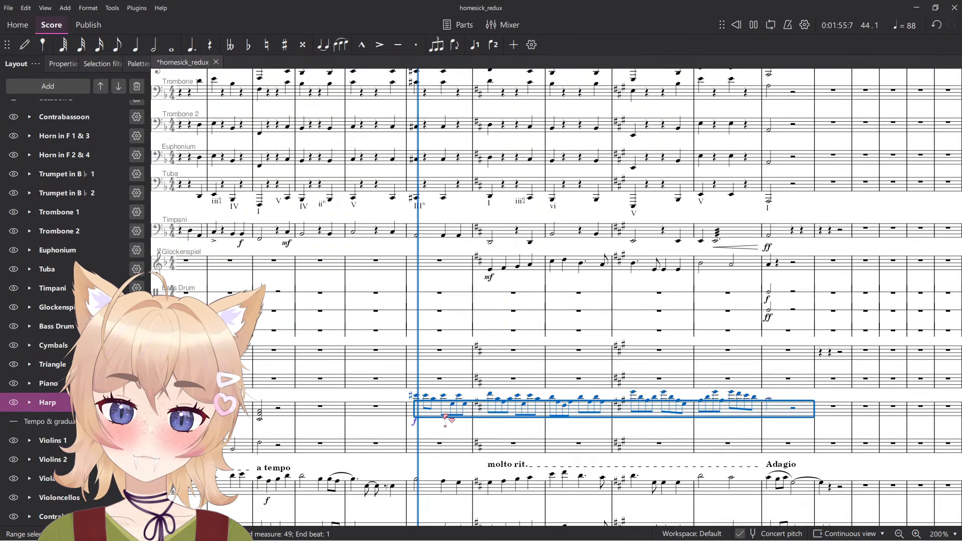
pyautogui.click(443, 431)
pyautogui.scroll(4, 442, 431)
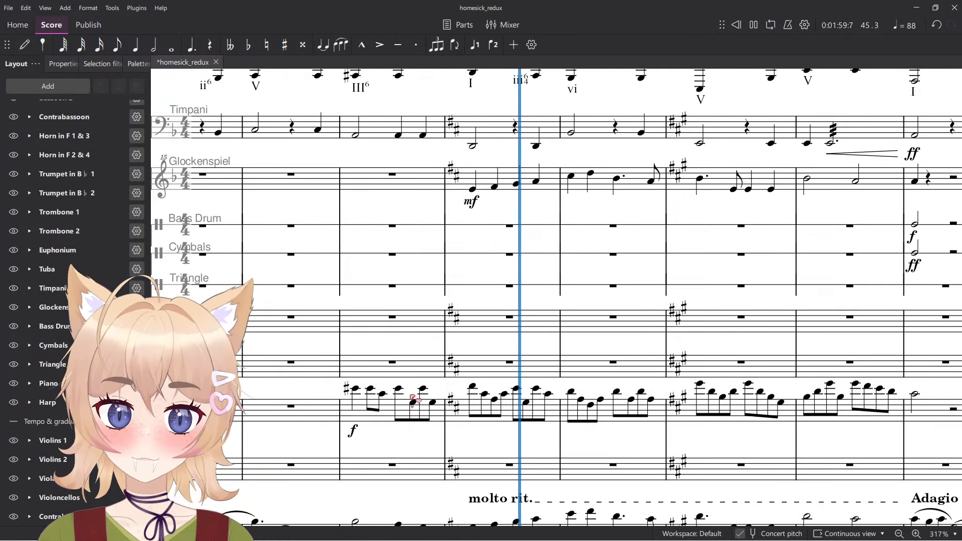
pyautogui.scroll(1, 430, 416)
pyautogui.scroll(3, 430, 416)
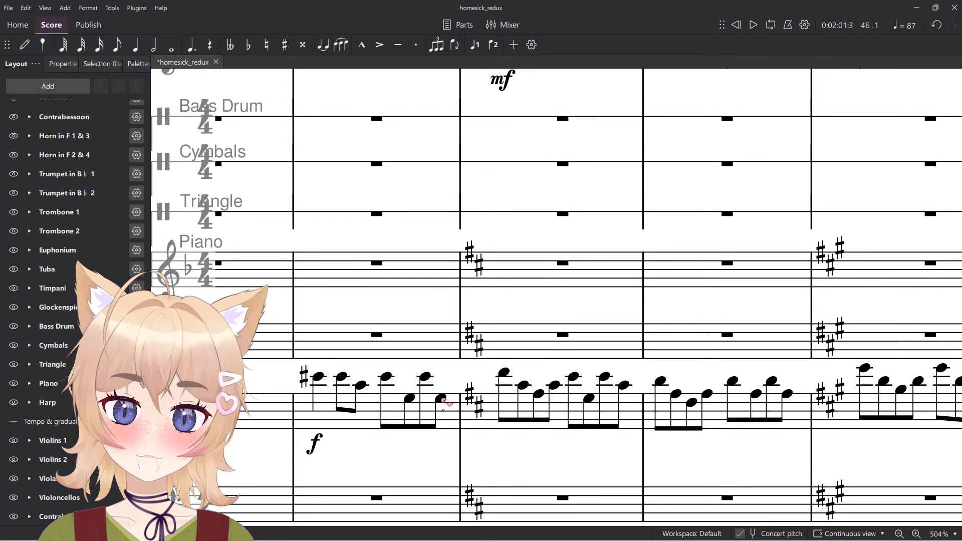
# Raise the Harp's last eighth note in measure 44 to G and play back into measure 45.
pyautogui.click(444, 385)
pyautogui.press('space')
pyautogui.press('space')
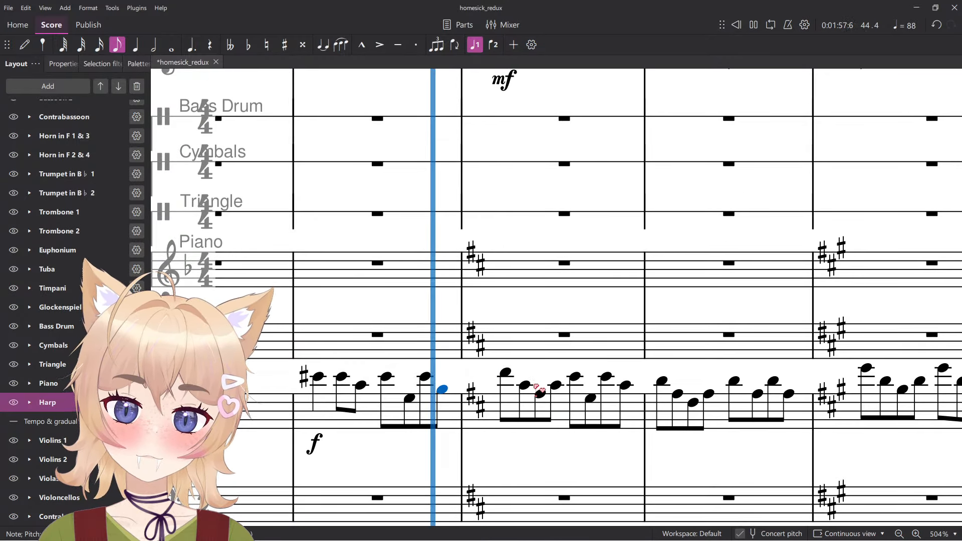
pyautogui.scroll(-2, 470, 383)
pyautogui.press('space')
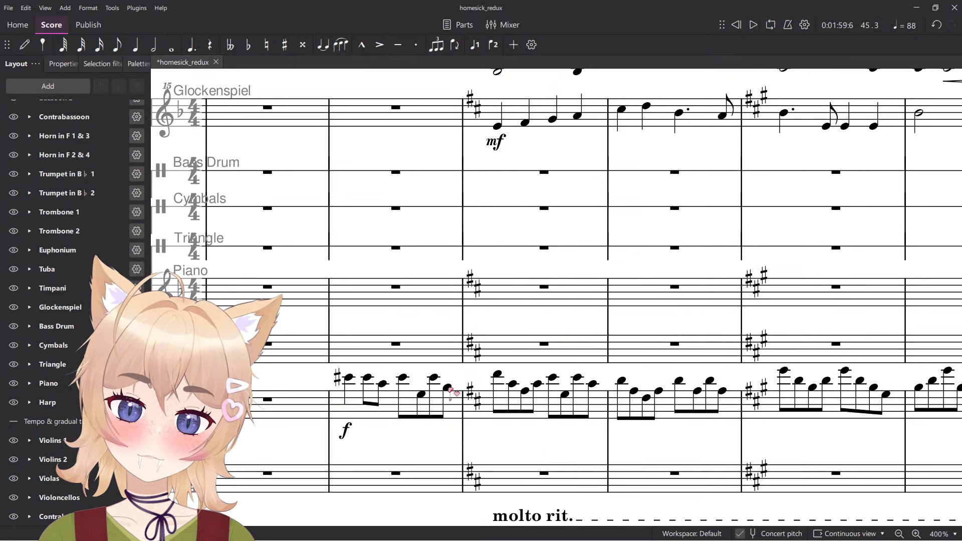
# Examine and audition the Harp's individual eighth notes in measure 44 leading into the molto rit.
pyautogui.click(447, 387)
pyautogui.press('Left')
pyautogui.press('Left')
pyautogui.scroll(-5, 388, 358)
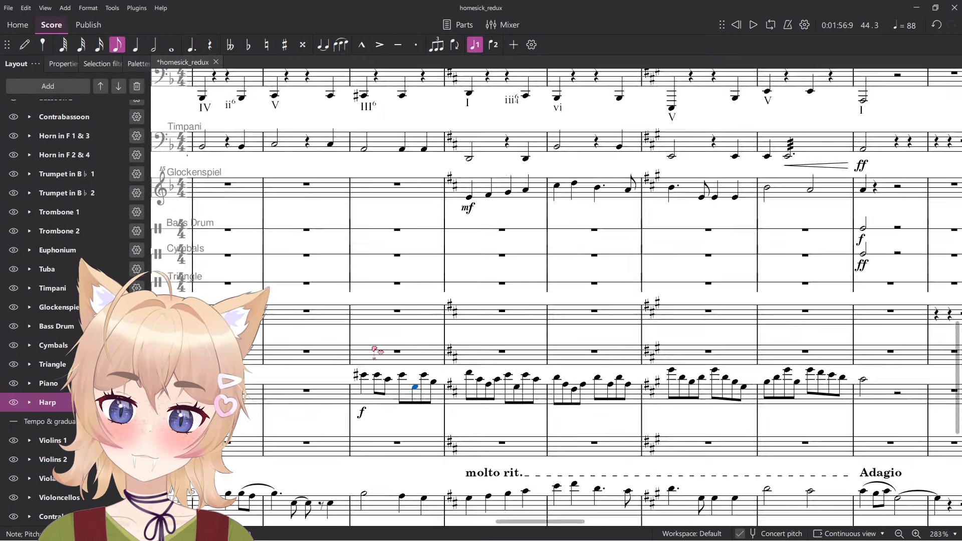
pyautogui.scroll(6, 419, 385)
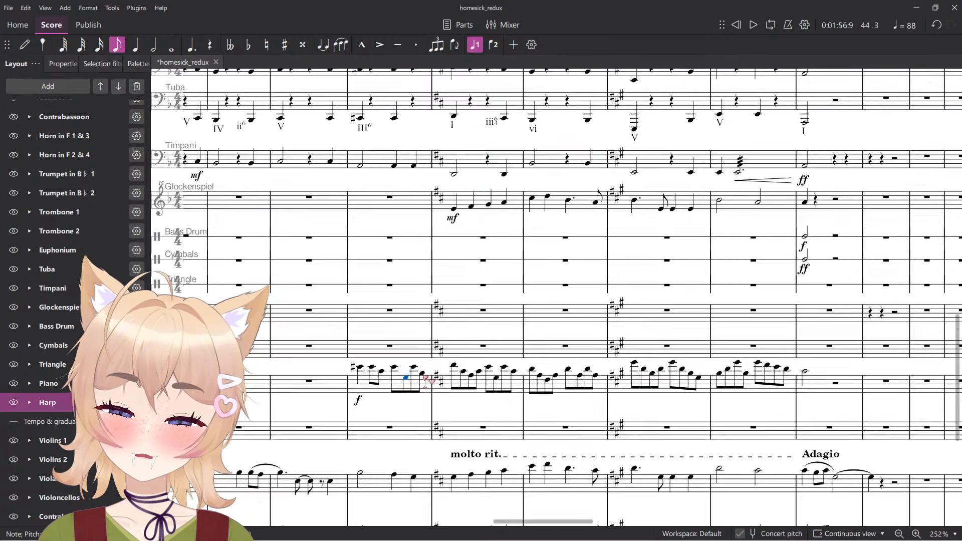
pyautogui.click(428, 366)
pyautogui.scroll(-6, 443, 340)
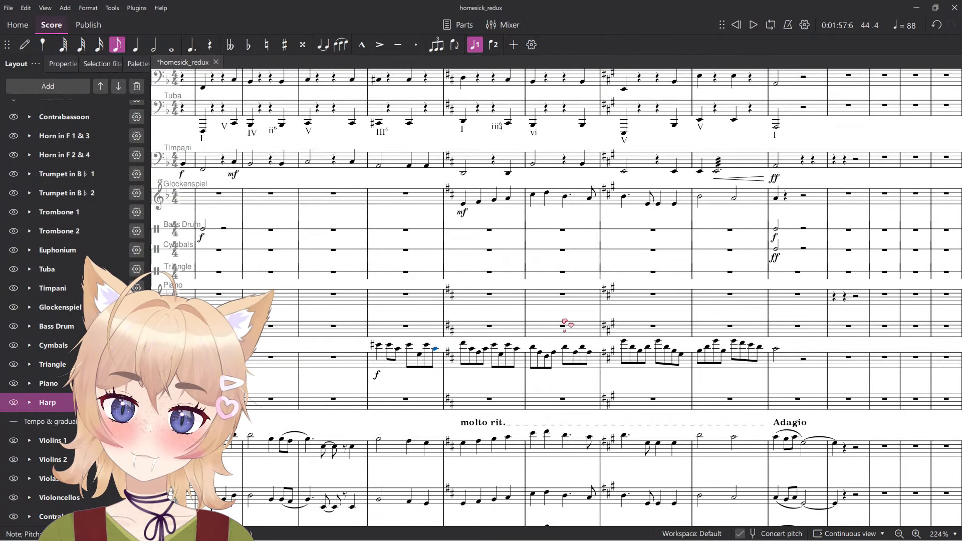
pyautogui.scroll(3, 445, 355)
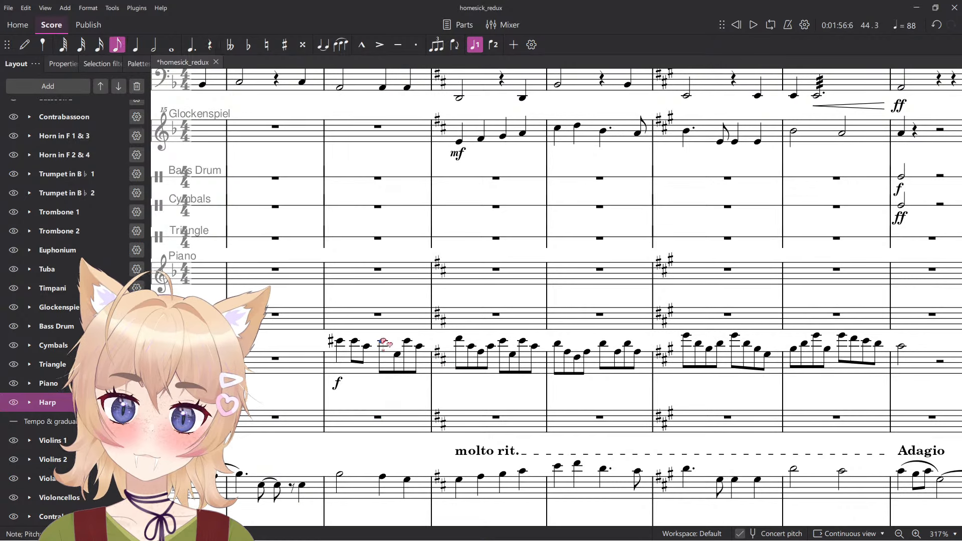
pyautogui.scroll(5, 387, 345)
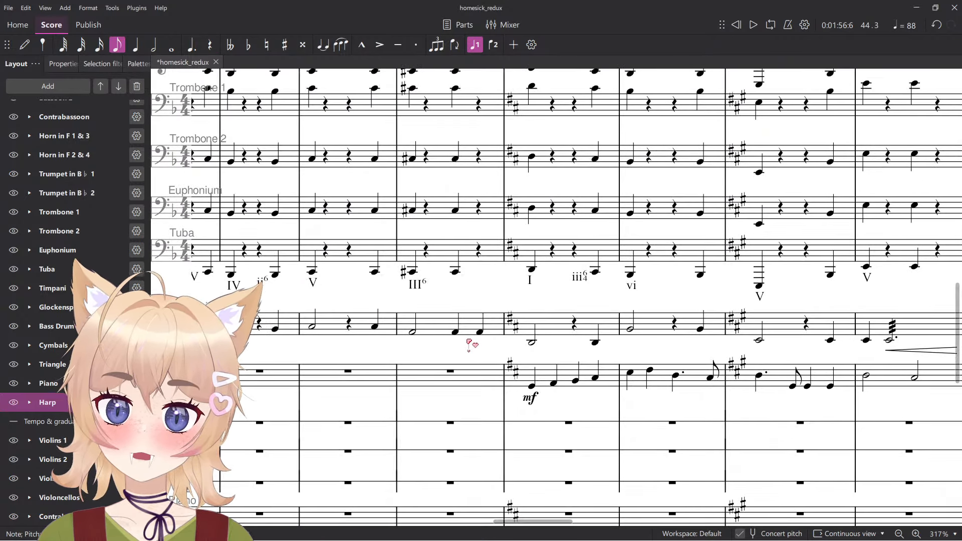
pyautogui.scroll(-4, 451, 321)
pyautogui.scroll(3, 354, 336)
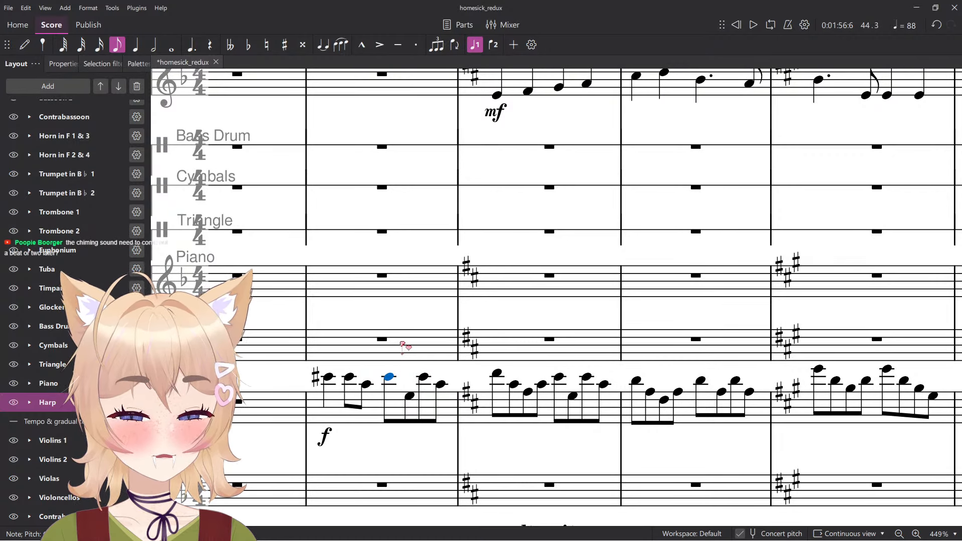
pyautogui.scroll(-3, 330, 391)
pyautogui.click(327, 383)
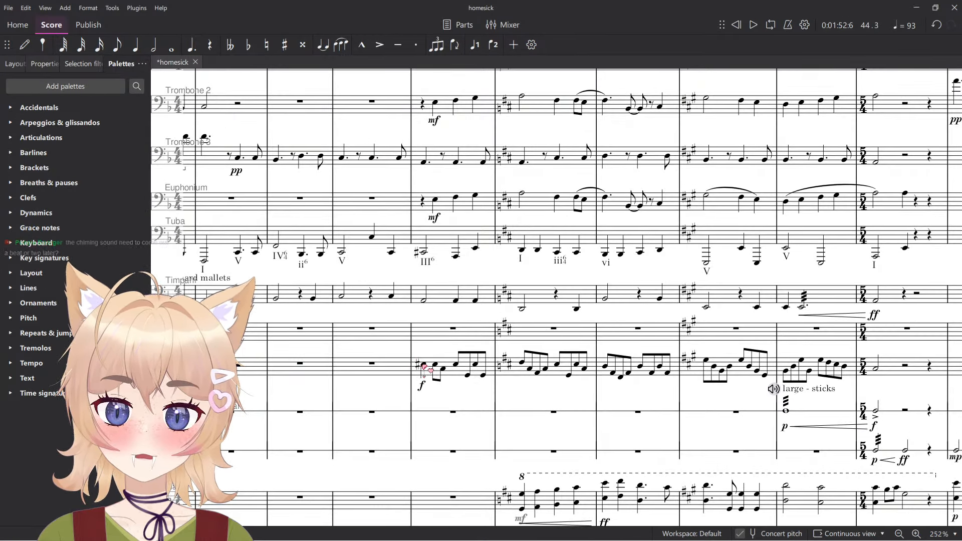
# Play back the original homesick score from measure 44 to hear its running eighth-note line through measure 47.
pyautogui.click(425, 367)
pyautogui.click(448, 372)
pyautogui.press('space')
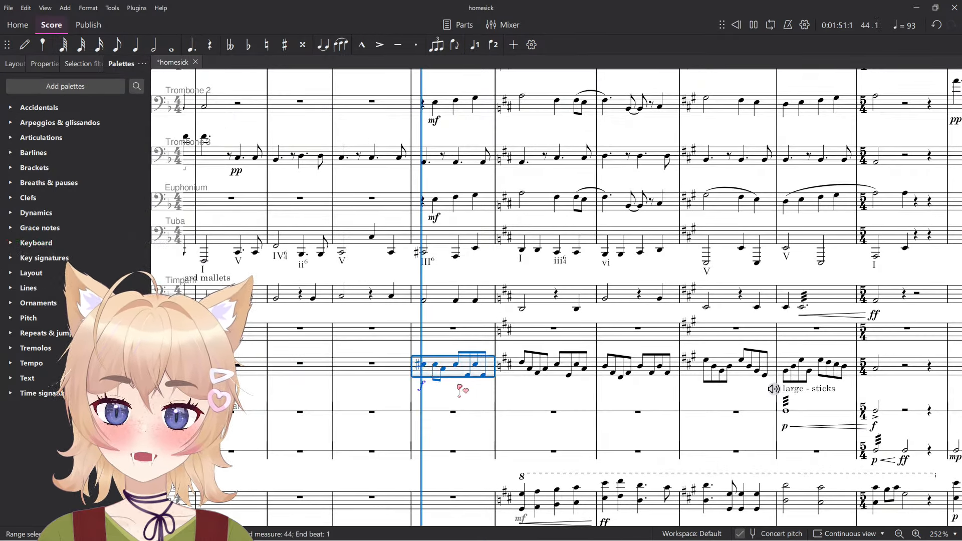
pyautogui.scroll(5, 473, 389)
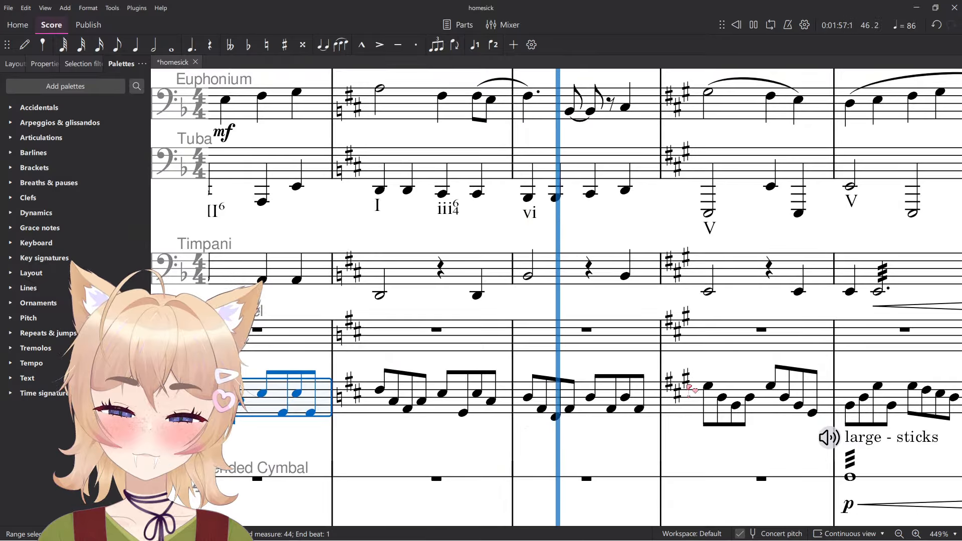
pyautogui.scroll(-8, 438, 426)
pyautogui.scroll(-5, 593, 347)
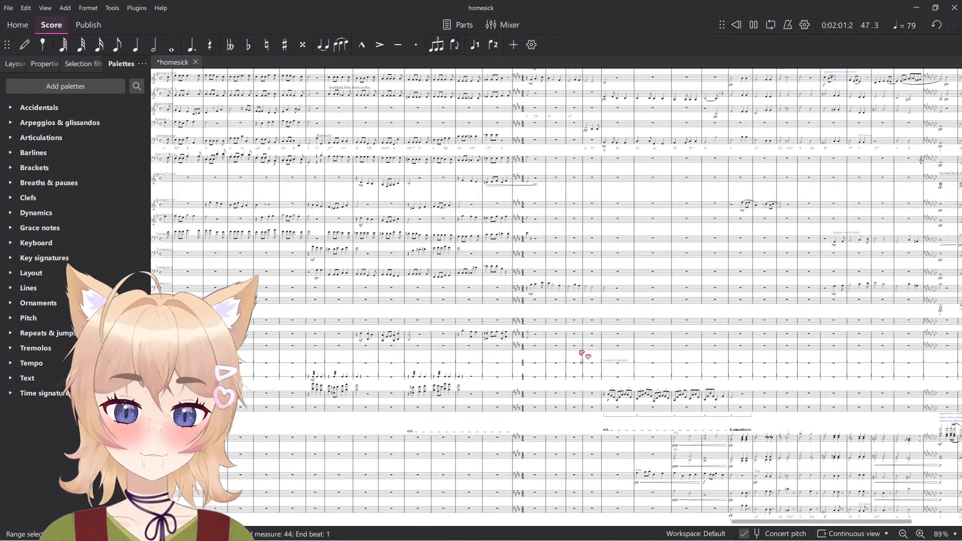
# Switch back to the homesick_redux score and play back the Harp line from measure 44 into measure 46.
pyautogui.hotkey('alt', 'Tab')
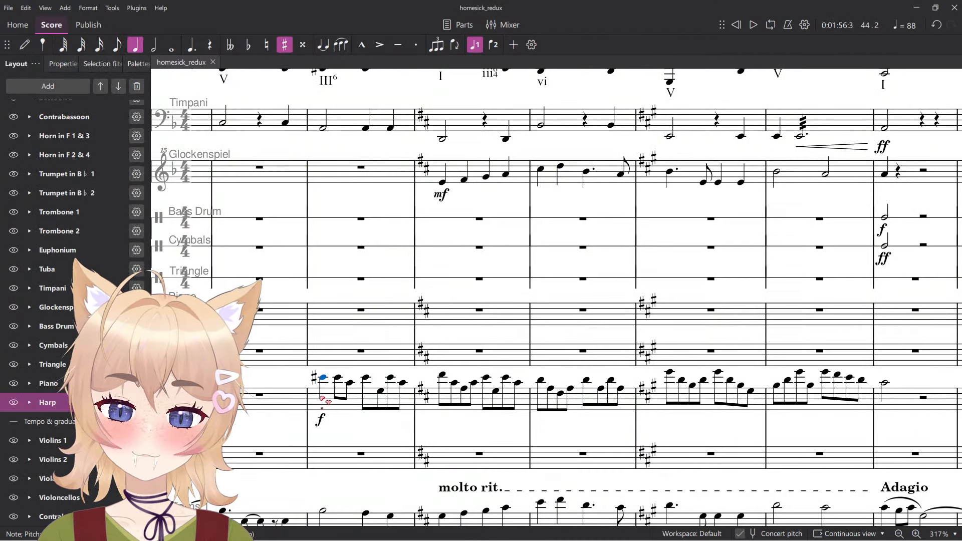
pyautogui.click(331, 408)
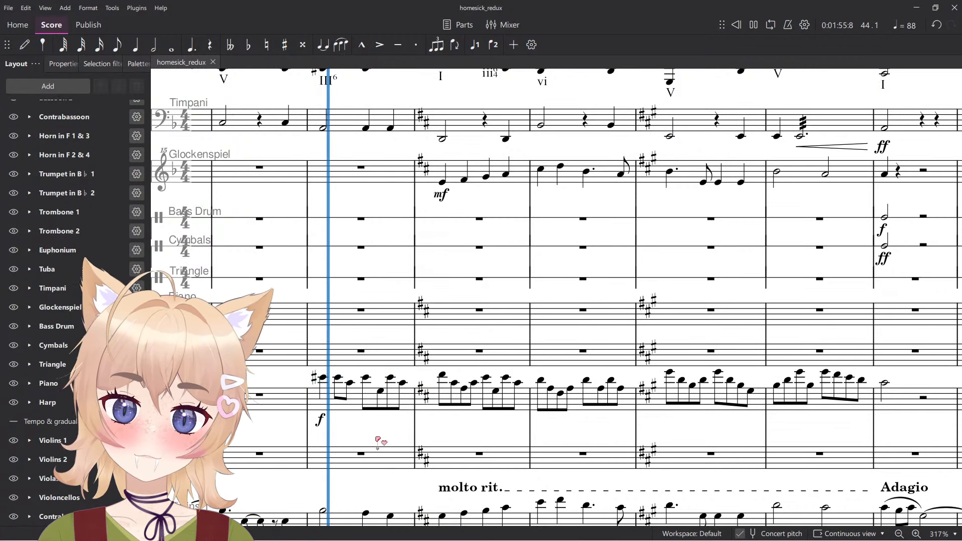
pyautogui.scroll(-6, 389, 450)
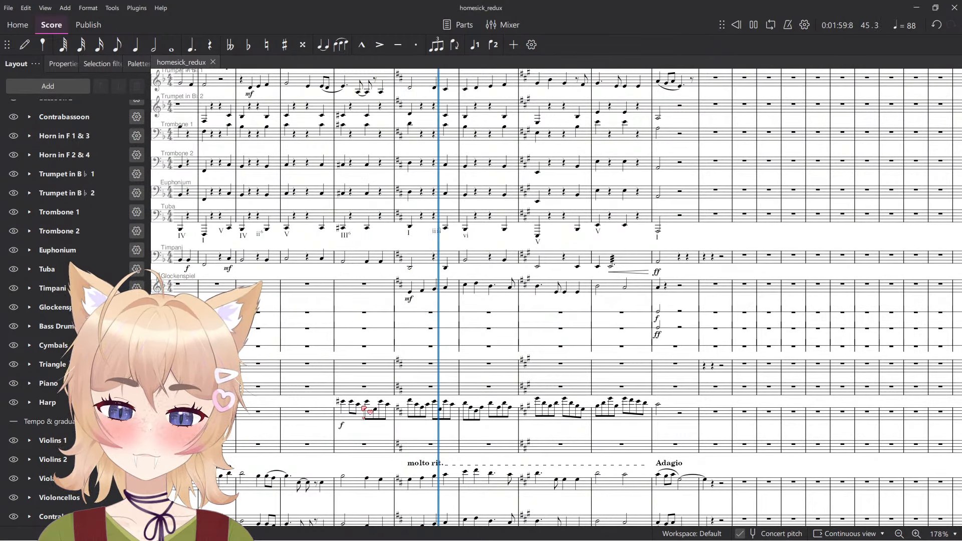
pyautogui.scroll(4, 369, 411)
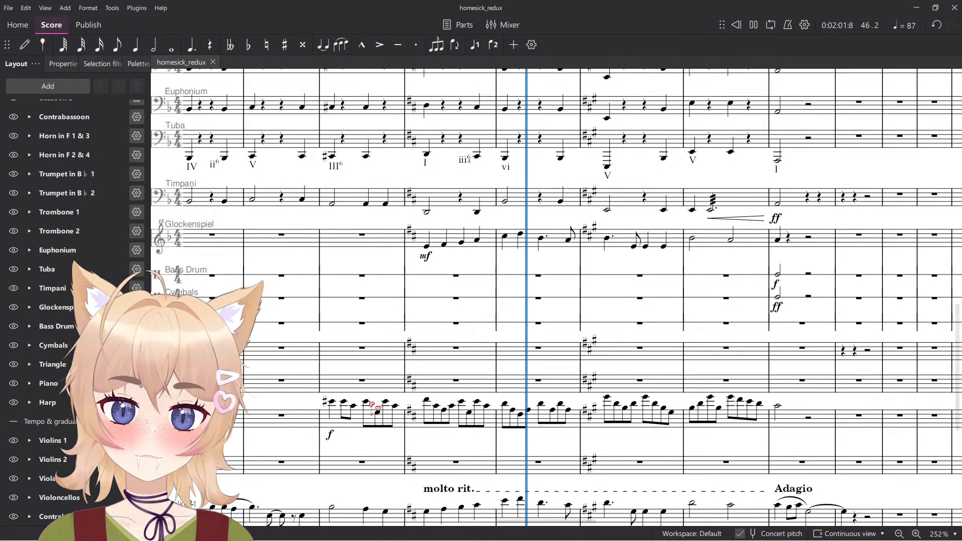
pyautogui.press('space')
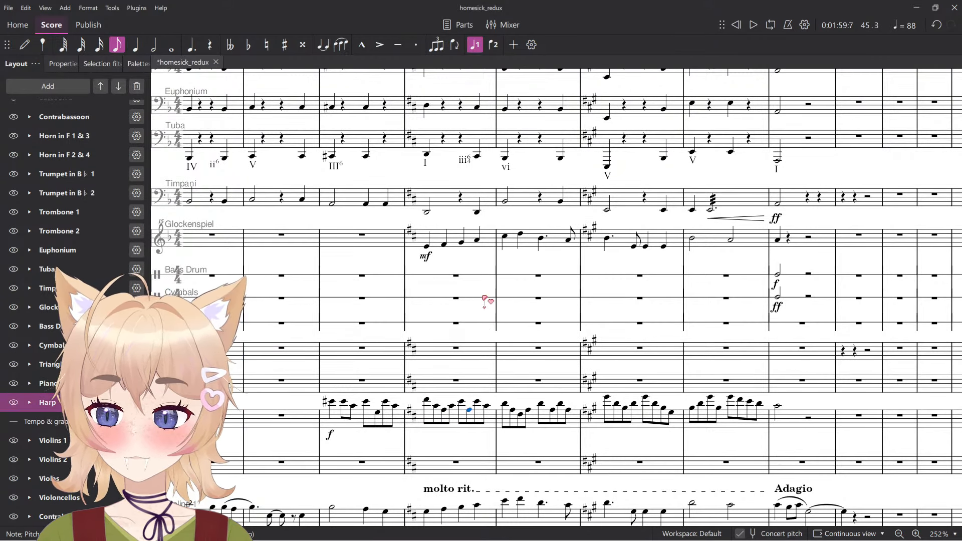
# Play back the molto rit. from measure 45 into measure 47, comparing the Glockenspiel melody with the Harp line.
pyautogui.scroll(1, 487, 301)
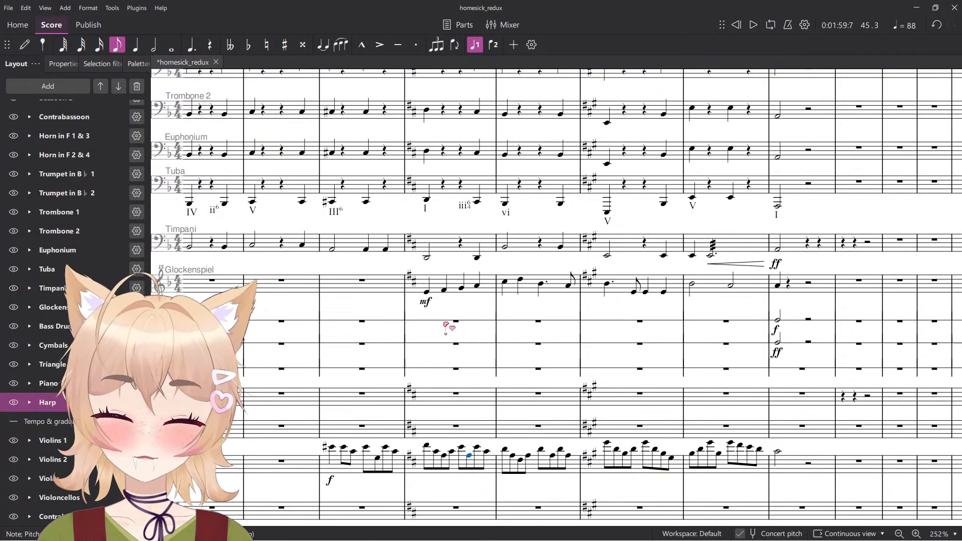
pyautogui.click(426, 206)
pyautogui.press('space')
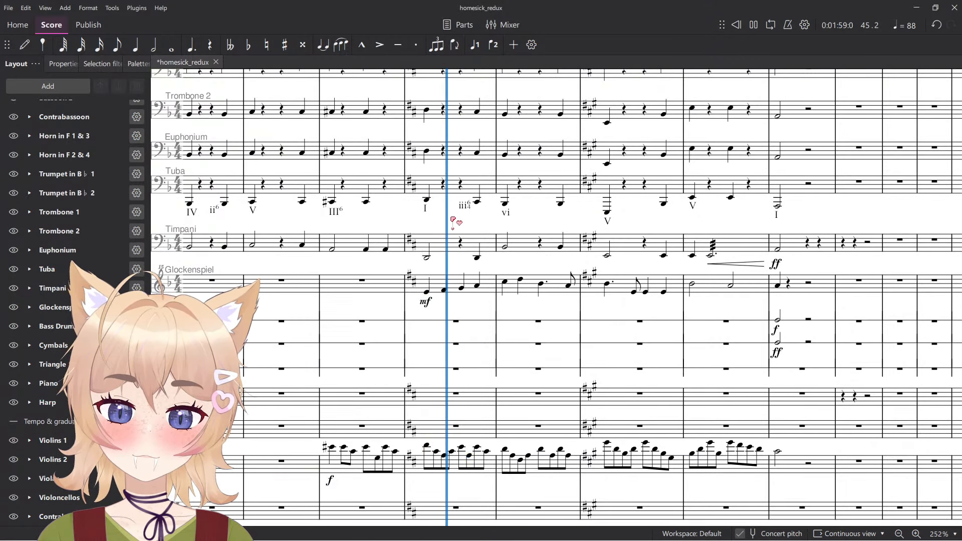
pyautogui.scroll(6, 575, 471)
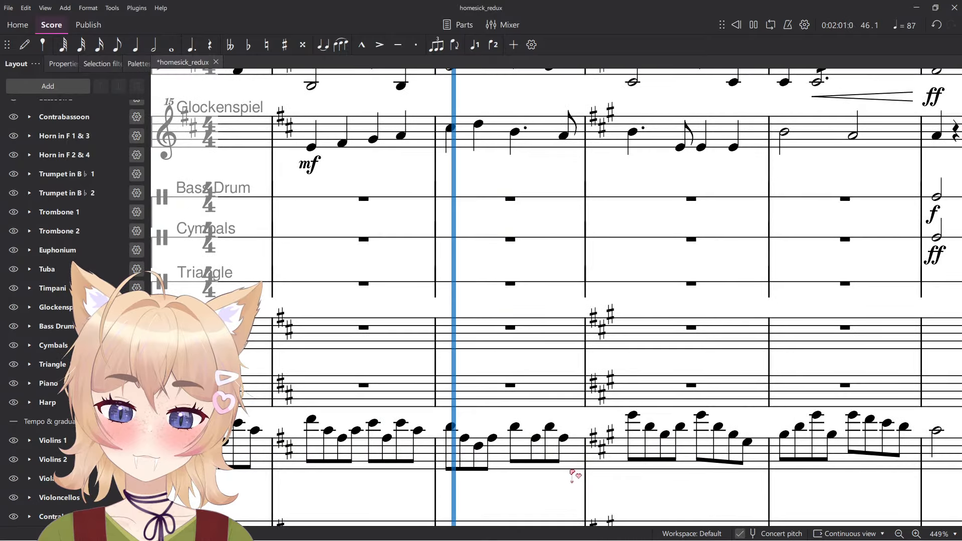
pyautogui.scroll(-5, 537, 460)
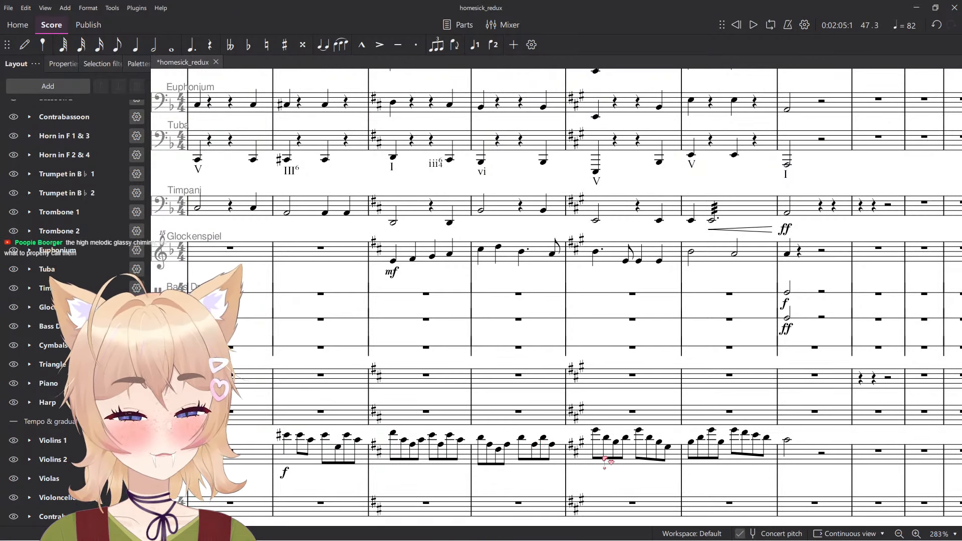
pyautogui.scroll(-1, 333, 268)
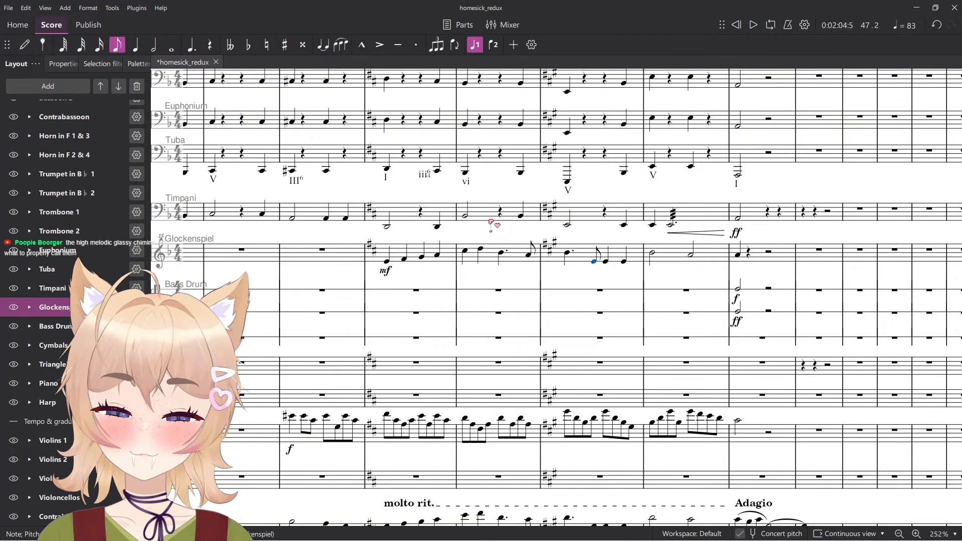
# Move the Glockenspiel melody in measures 45 to 49 to the Piano's treble staff.
pyautogui.keyDown('shift'); pyautogui.click(401, 258); pyautogui.keyUp('shift')
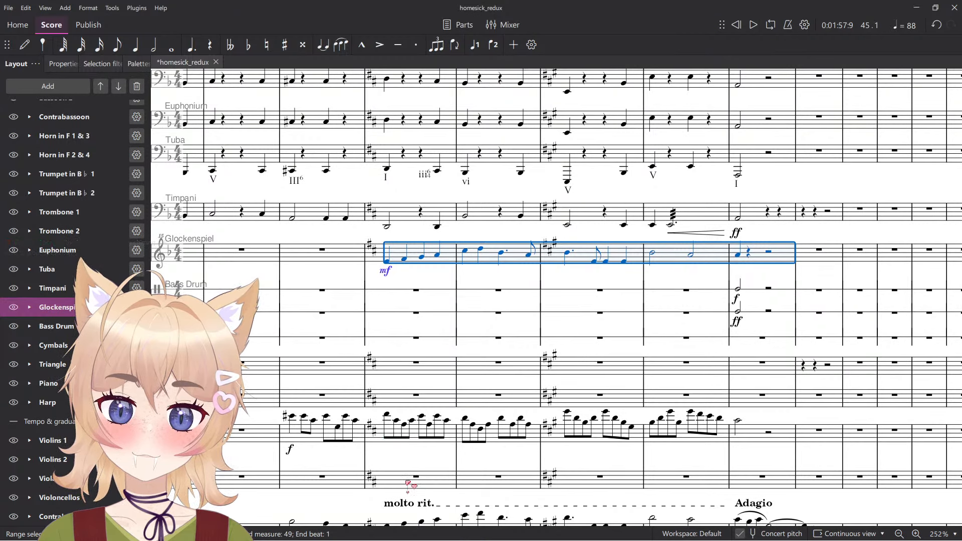
pyautogui.hotkey('ctrl', 'x')
pyautogui.click(421, 380)
pyautogui.hotkey('ctrl', 'v')
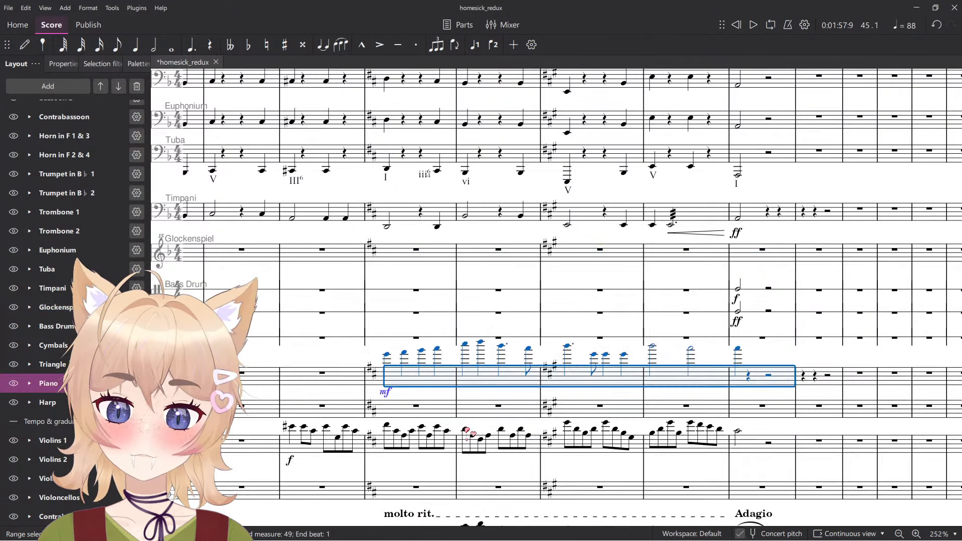
# Move the Harp line in measures 44 to 49 to the Glockenspiel, raise it by an octave and play back its start.
pyautogui.click(758, 441)
pyautogui.keyDown('shift'); pyautogui.click(292, 430); pyautogui.keyUp('shift')
pyautogui.hotkey('ctrl', 'x')
pyautogui.click(308, 253)
pyautogui.hotkey('ctrl', 'v')
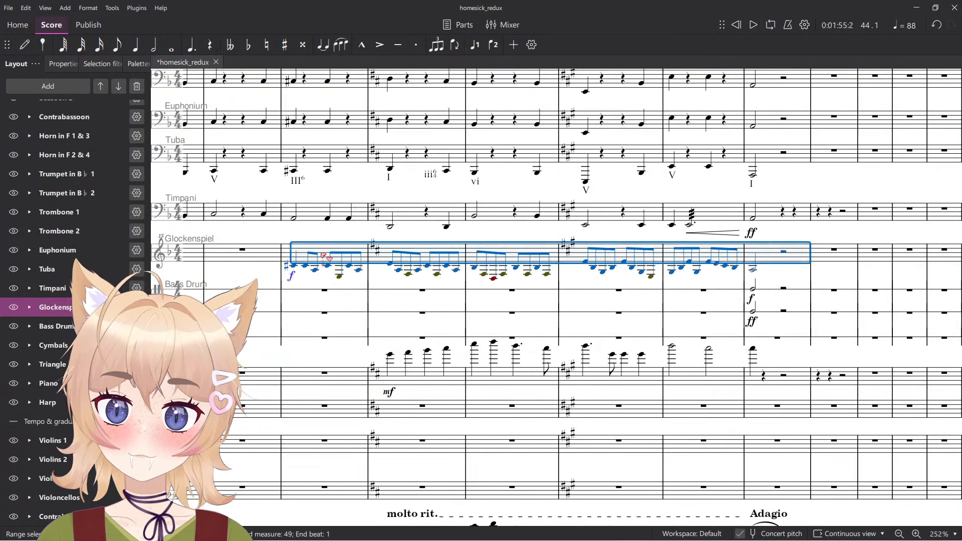
pyautogui.hotkey('ctrl', 'Up')
pyautogui.press('space')
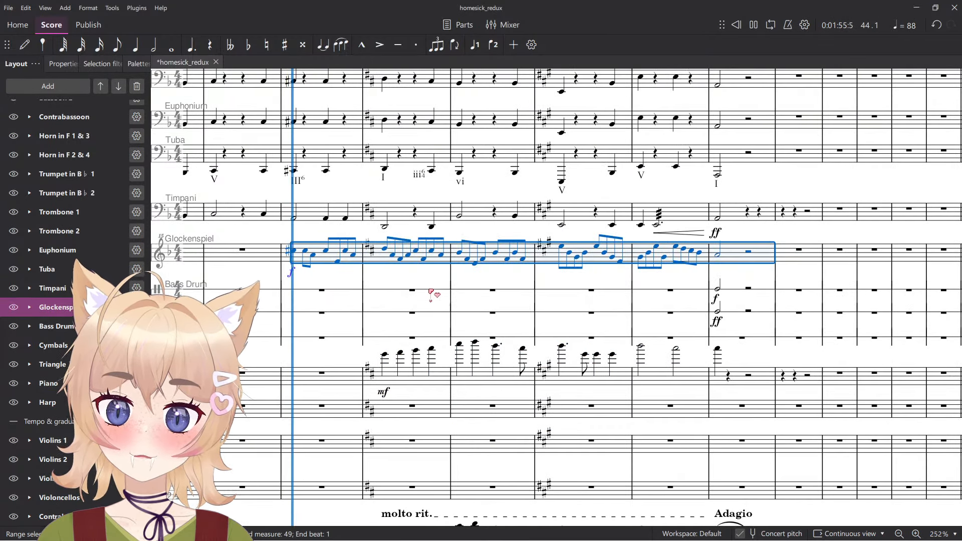
pyautogui.scroll(1, 393, 287)
pyautogui.press('space')
# Try mp for the Glockenspiel in measure 44, set it to mf instead and play back into measure 46.
pyautogui.click(280, 270)
pyautogui.press('space')
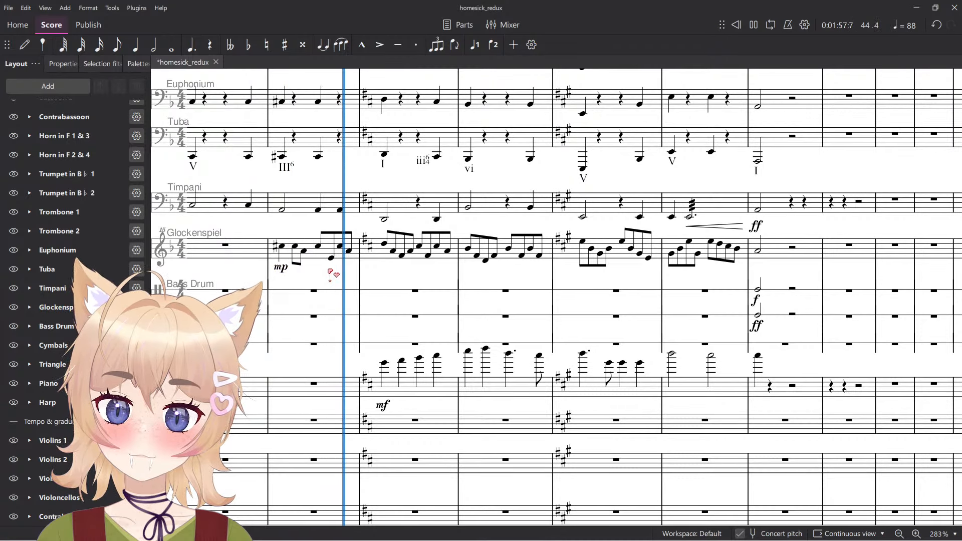
pyautogui.click(287, 267)
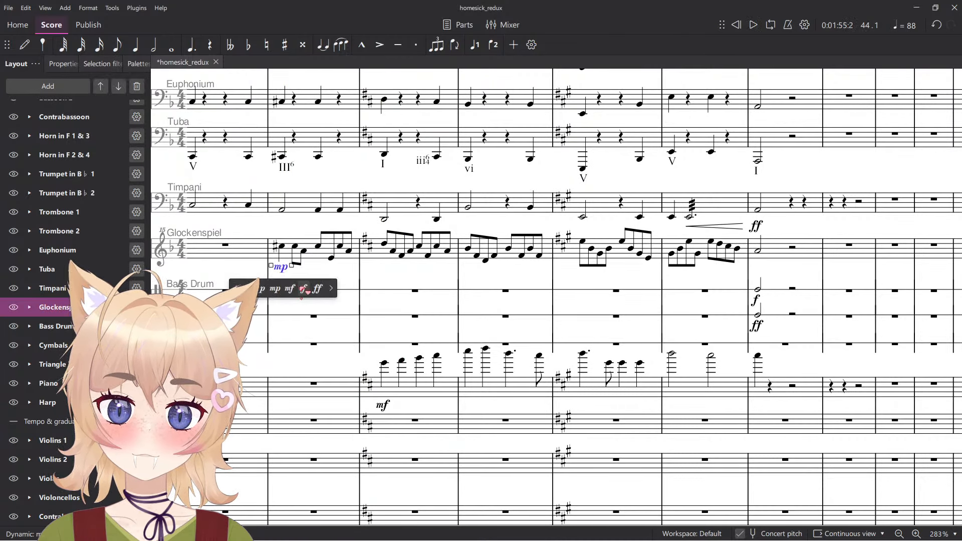
pyautogui.press('space')
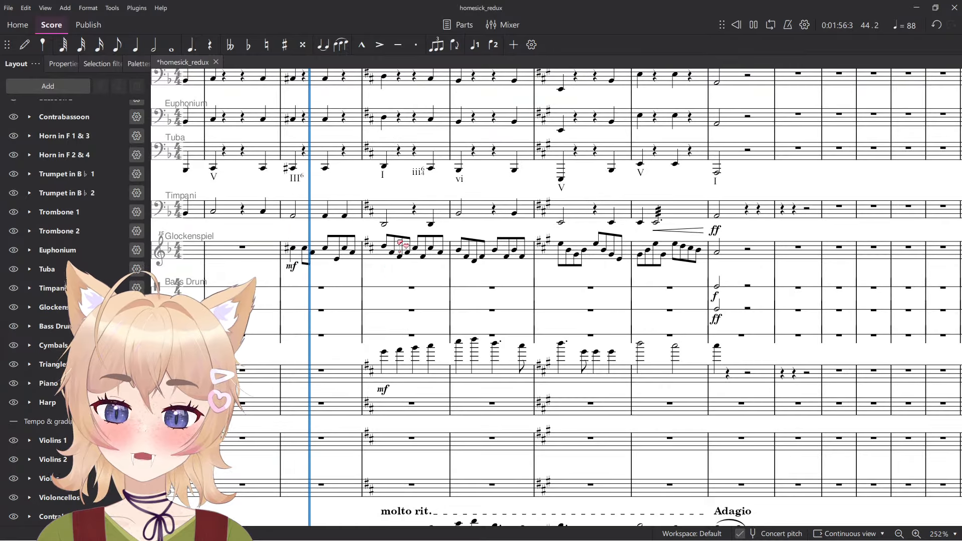
pyautogui.scroll(2, 396, 243)
pyautogui.scroll(1, 404, 238)
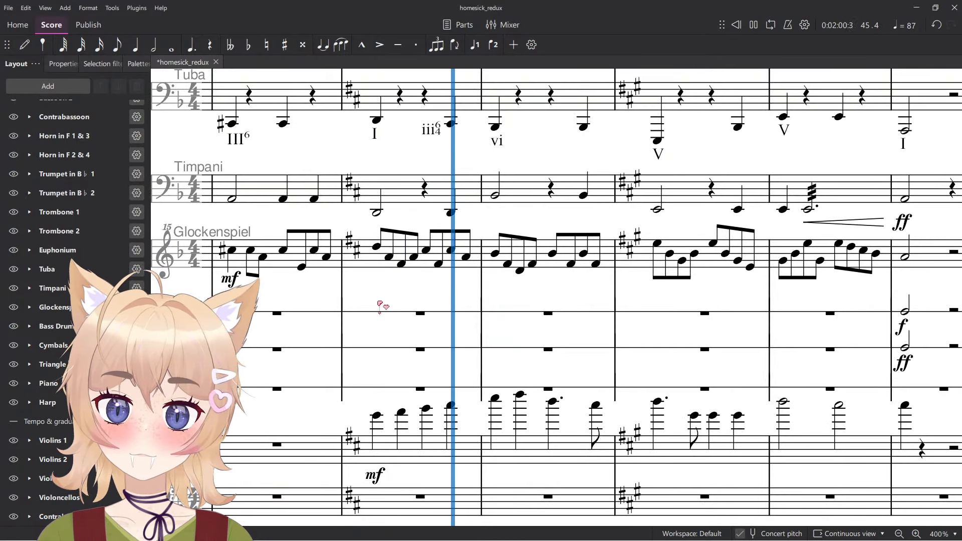
pyautogui.scroll(-3, 385, 325)
pyautogui.press('space')
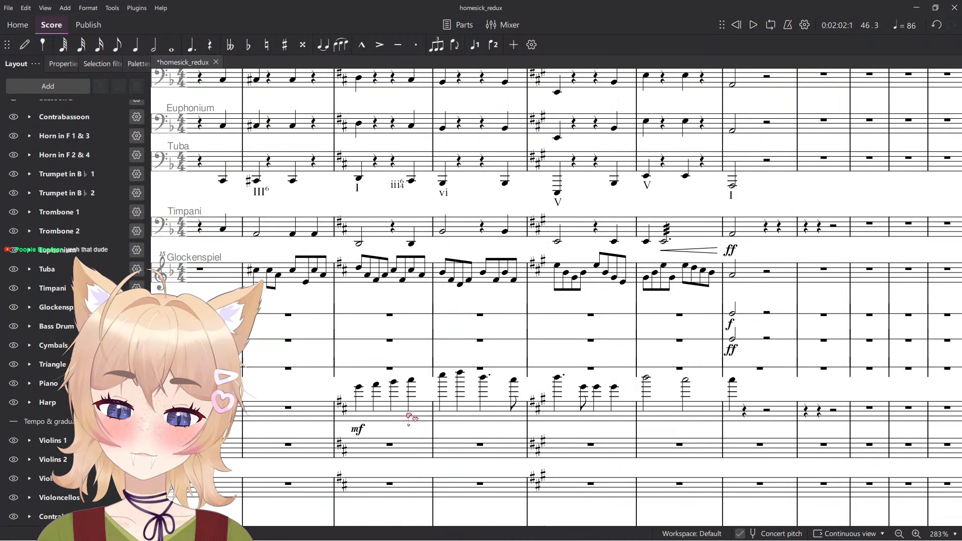
# Lower the Piano melody in measures 45 to 49 by an octave, double it an octave above and play it back.
pyautogui.click(406, 415)
pyautogui.keyDown('shift'); pyautogui.click(724, 412); pyautogui.keyUp('shift')
pyautogui.hotkey('ctrl', 'Down')
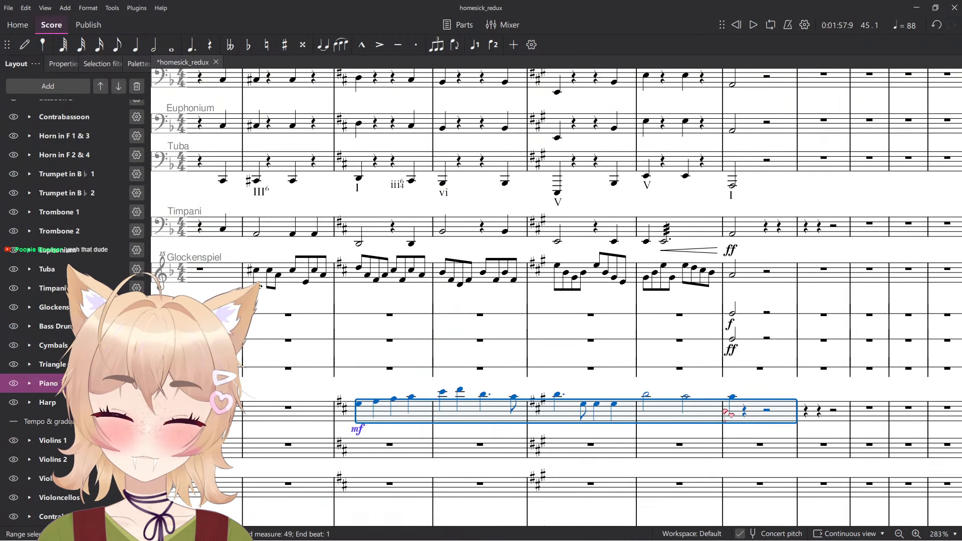
pyautogui.hotkey('alt', '8')
pyautogui.press('space')
pyautogui.click(491, 434)
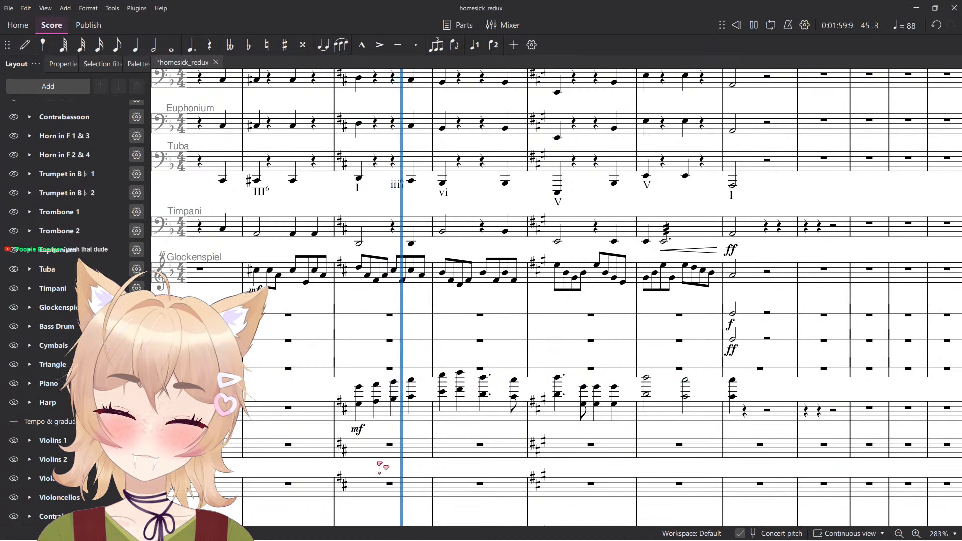
pyautogui.press('space')
# Set the Piano's dynamic in measure 45 to f and play back from there.
pyautogui.click(355, 430)
pyautogui.click(381, 451)
pyautogui.press('space')
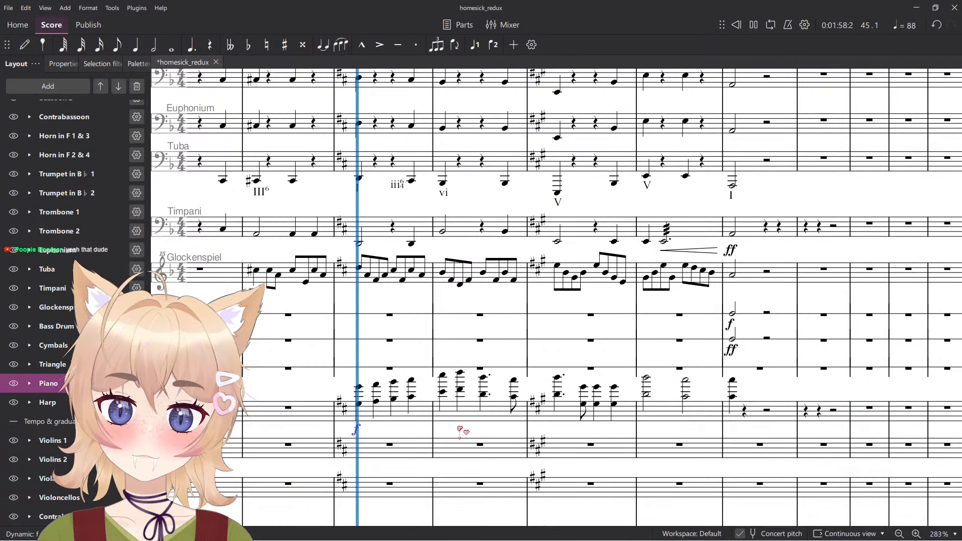
# Adjust the Piano's reverb send in the mixer while the molto rit. plays.
pyautogui.press('F10')
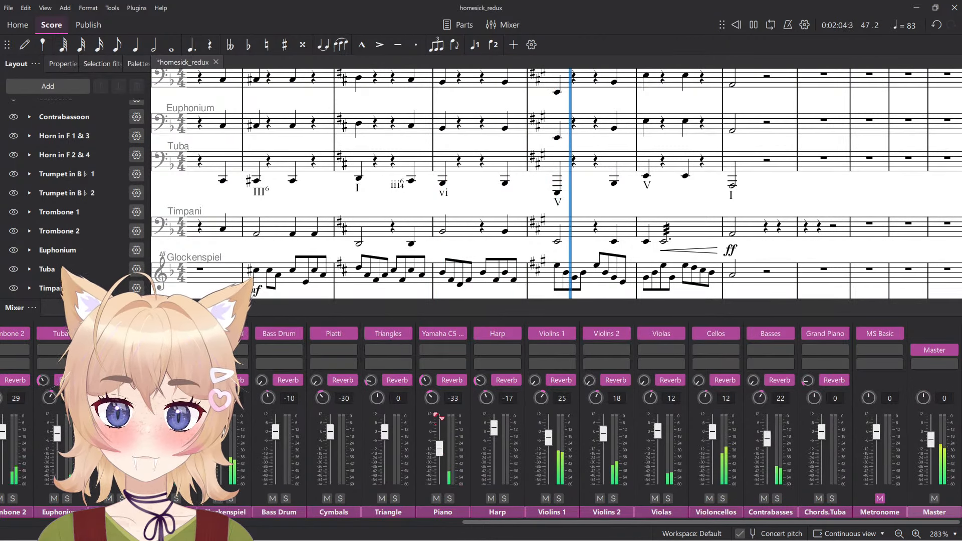
pyautogui.moveTo(426, 379); pyautogui.dragTo(425, 383)
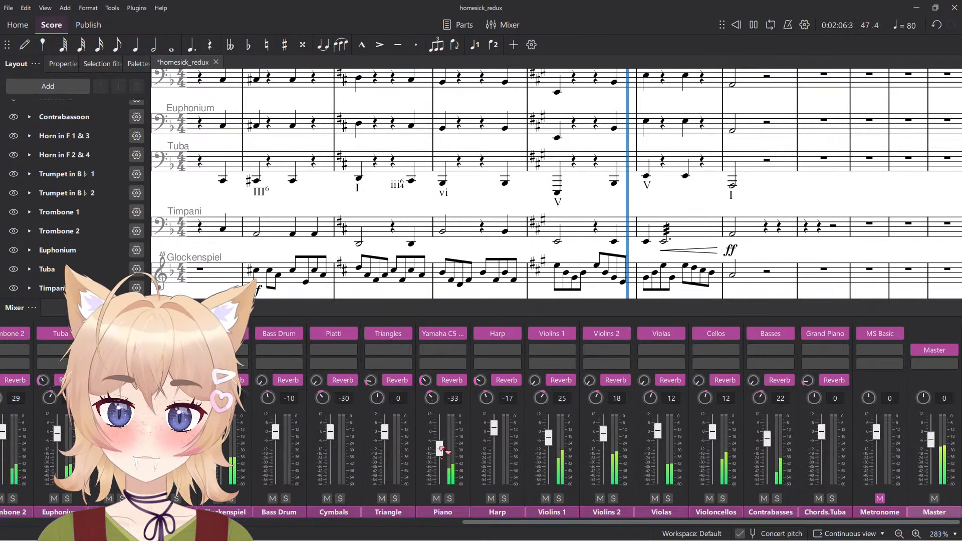
pyautogui.press('F10')
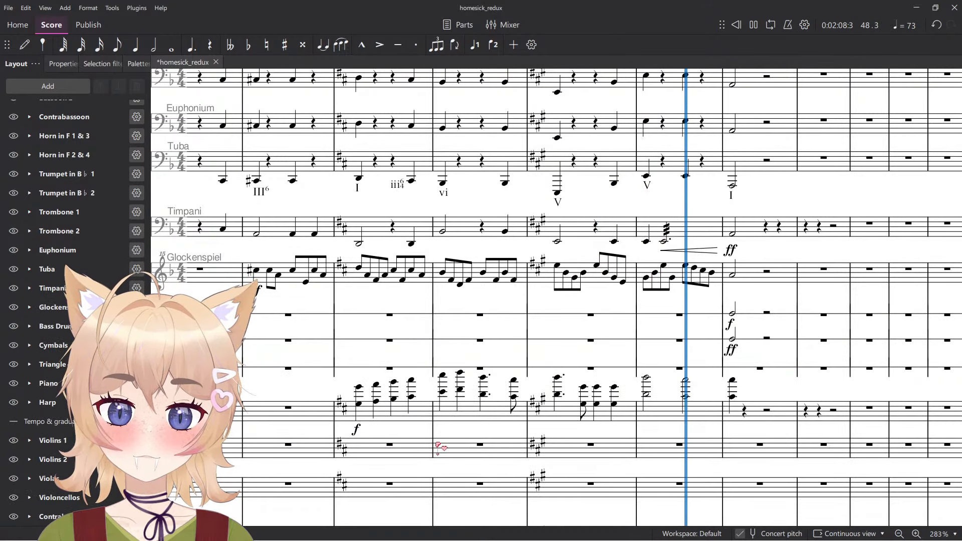
# Stop the playback and examine the Glockenspiel's dynamic in measure 44 and the Piano's entry in measure 45.
pyautogui.press('space')
pyautogui.scroll(-1, 264, 301)
pyautogui.click(258, 291)
pyautogui.moveTo(338, 308); pyautogui.dragTo(388, 333)
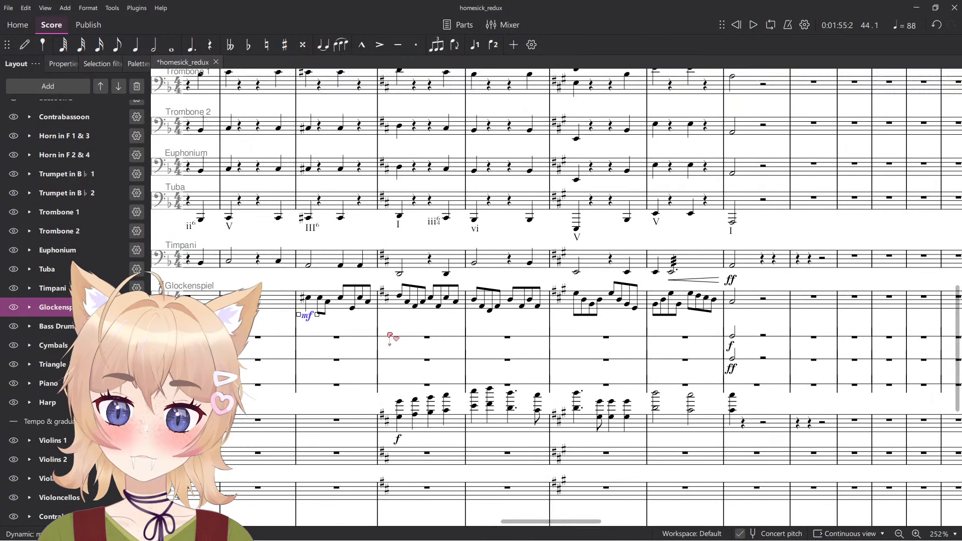
pyautogui.click(417, 425)
pyautogui.scroll(1, 422, 437)
pyautogui.scroll(-2, 424, 437)
pyautogui.hscroll(-3, 466, 435)
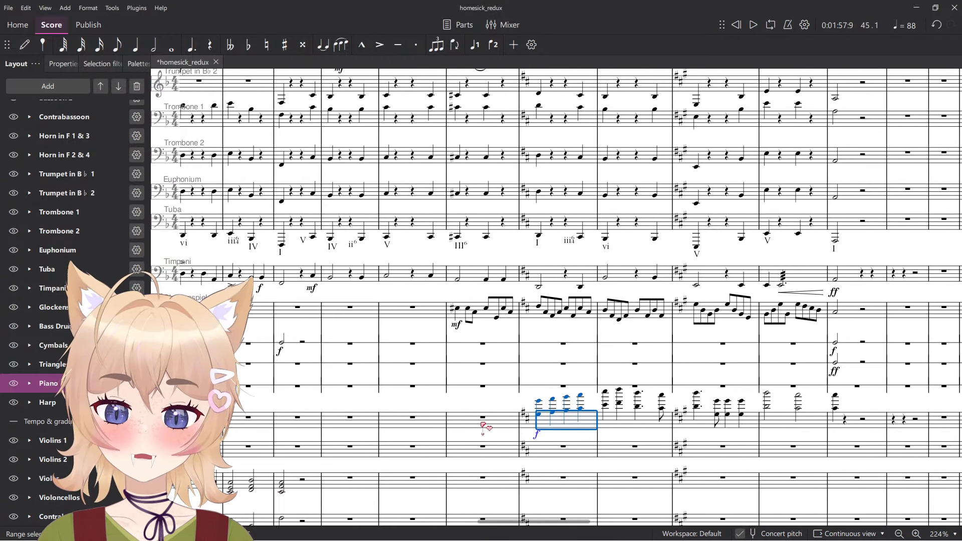
# Clear the selection, return to the beginning of the piece and save the score.
pyautogui.scroll(-3, 484, 427)
pyautogui.press('Escape')
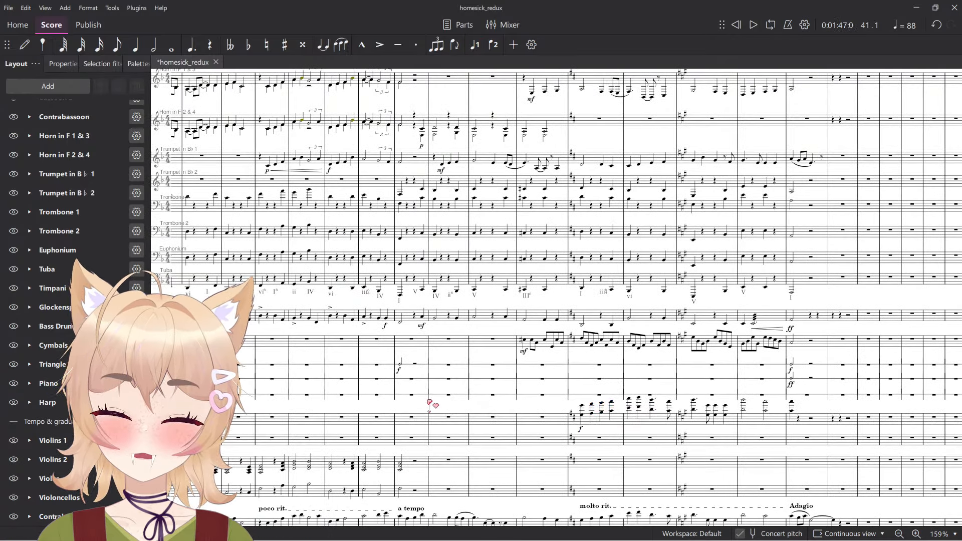
pyautogui.hscroll(-6, 443, 401)
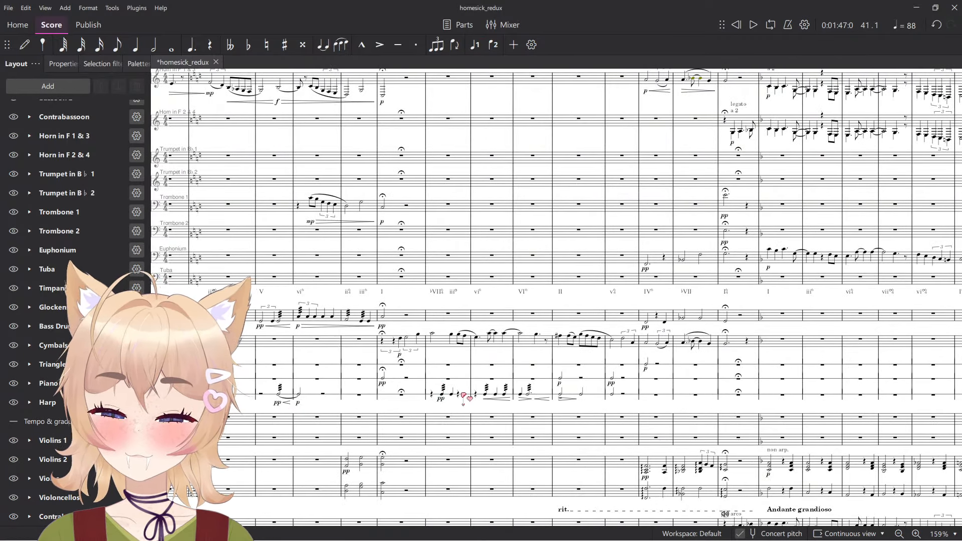
pyautogui.hscroll(-10, 468, 409)
pyautogui.hotkey('ctrl', 's')
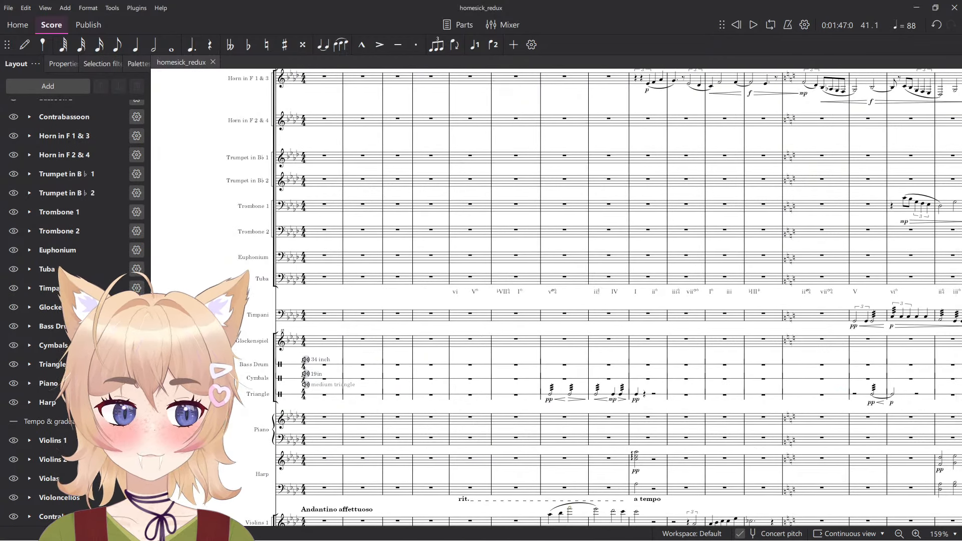
# Play the score back from measure 8 of the Clarinet 1 part.
pyautogui.scroll(3, 640, 174)
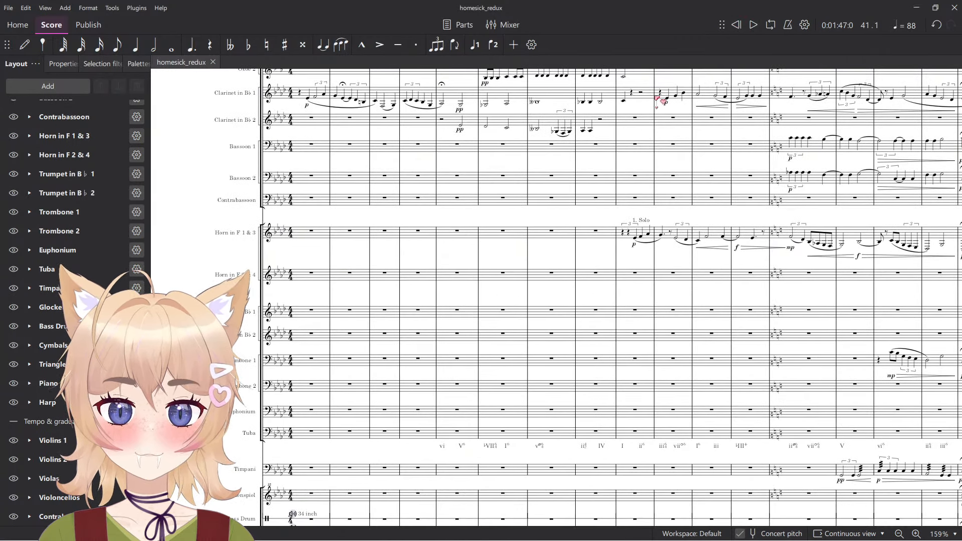
pyautogui.scroll(2, 498, 181)
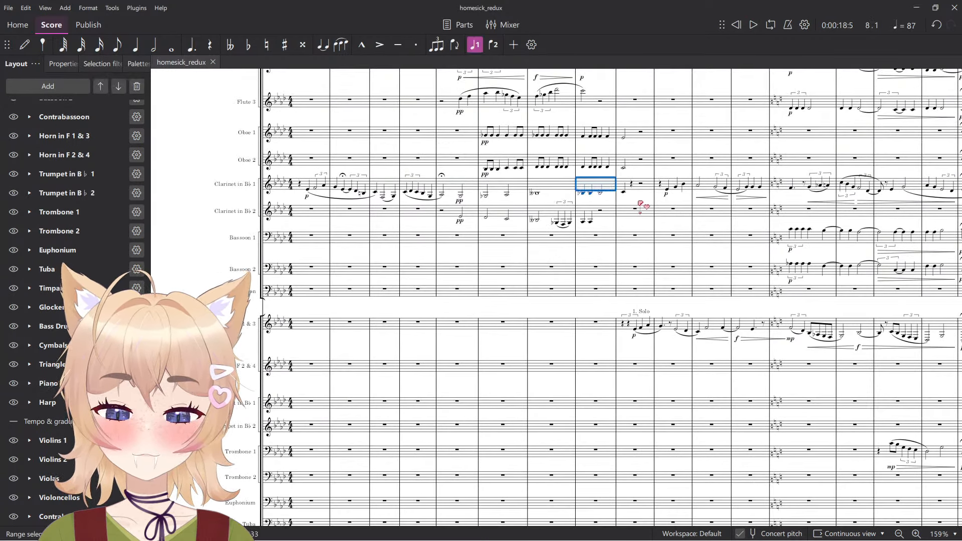
pyautogui.press('space')
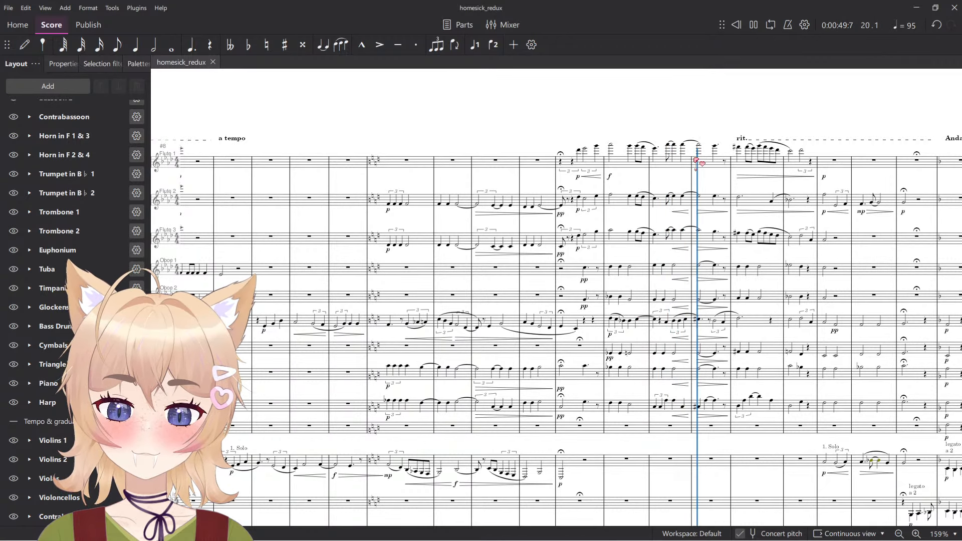
# Stop the playback and copy the Flute 1 melody of measures 17 to 22 into the Piano's upper staff.
pyautogui.press('space')
pyautogui.keyDown('ctrl'); pyautogui.scroll(5, 696, 161); pyautogui.keyUp('ctrl')
pyautogui.moveTo(799, 128); pyautogui.dragTo(678, 190)
pyautogui.click(763, 235)
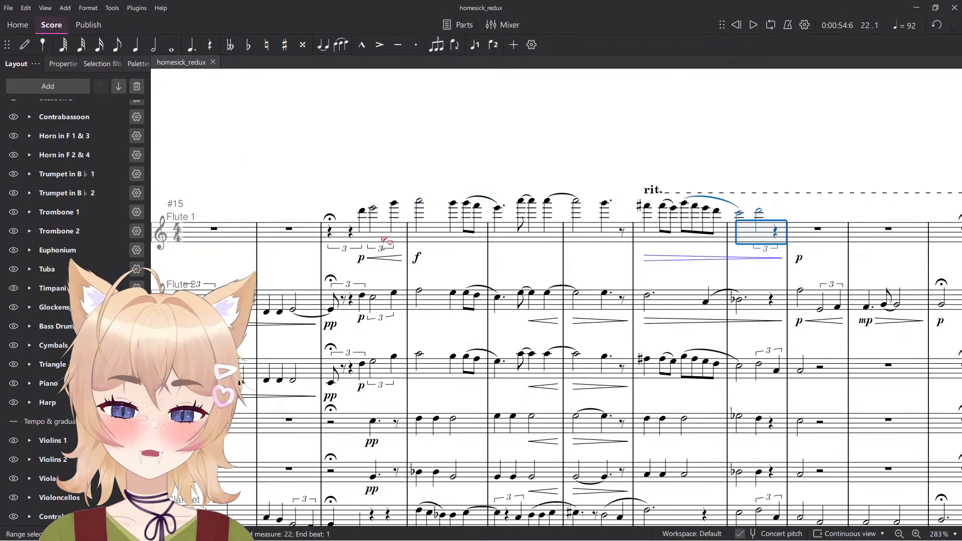
pyautogui.keyDown('shift'); pyautogui.click(343, 238); pyautogui.keyUp('shift')
pyautogui.keyDown('ctrl'); pyautogui.scroll(-1, 347, 247); pyautogui.keyUp('ctrl')
pyautogui.keyDown('ctrl'); pyautogui.scroll(-4, 346, 249); pyautogui.keyUp('ctrl')
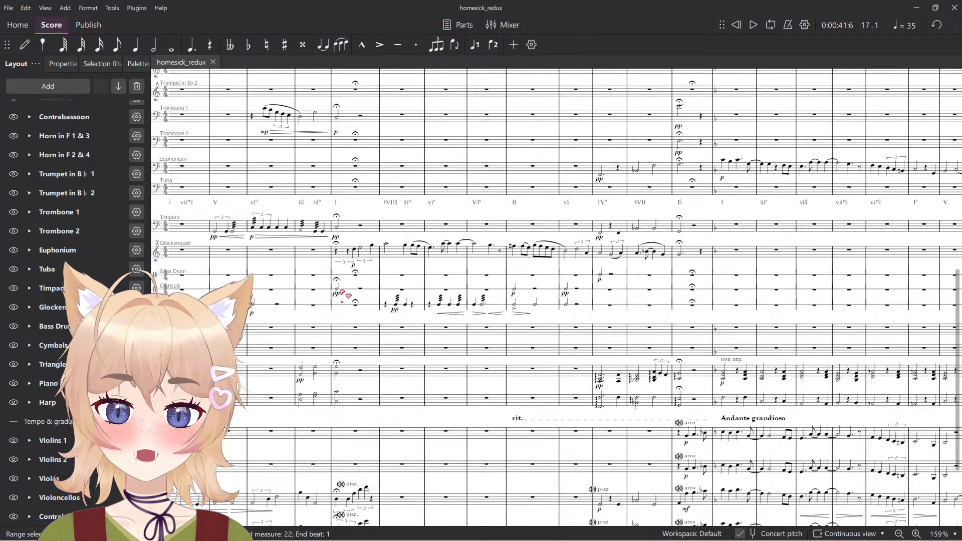
pyautogui.hotkey('ctrl', 'v')
# Play back the Piano's copied melody from measure 17.
pyautogui.press('space')
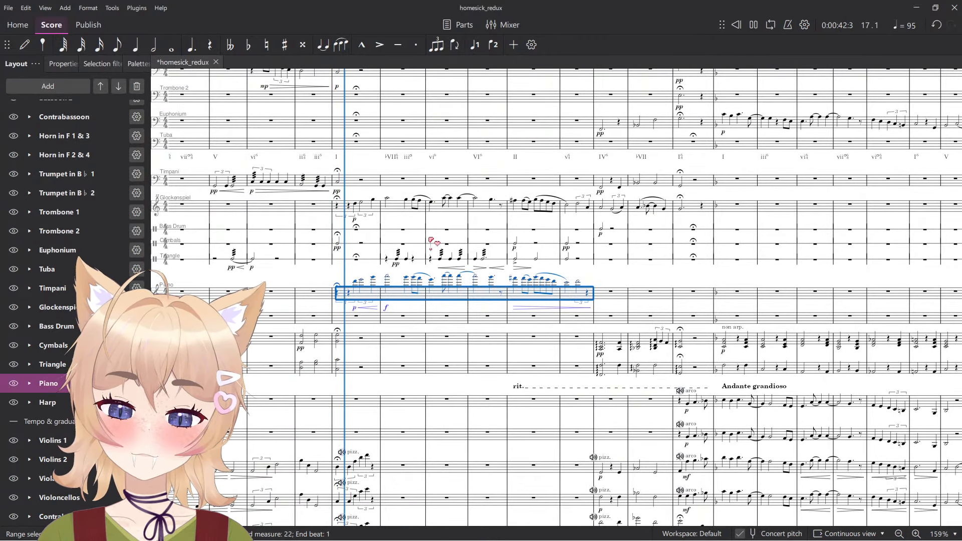
pyautogui.click(420, 262)
pyautogui.keyDown('ctrl'); pyautogui.scroll(5, 420, 258); pyautogui.keyUp('ctrl')
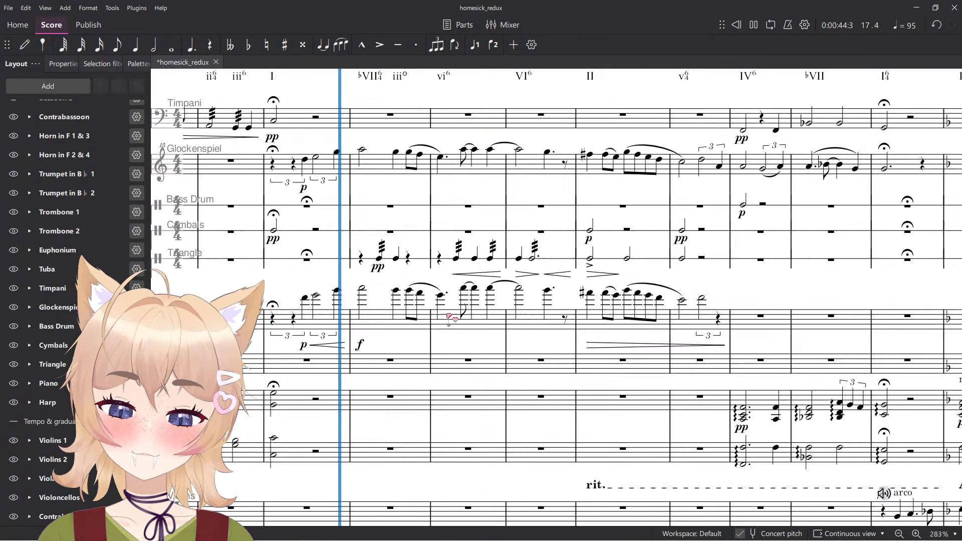
pyautogui.keyDown('ctrl'); pyautogui.scroll(3, 404, 351); pyautogui.keyUp('ctrl')
pyautogui.keyDown('ctrl'); pyautogui.scroll(-3, 405, 354); pyautogui.keyUp('ctrl')
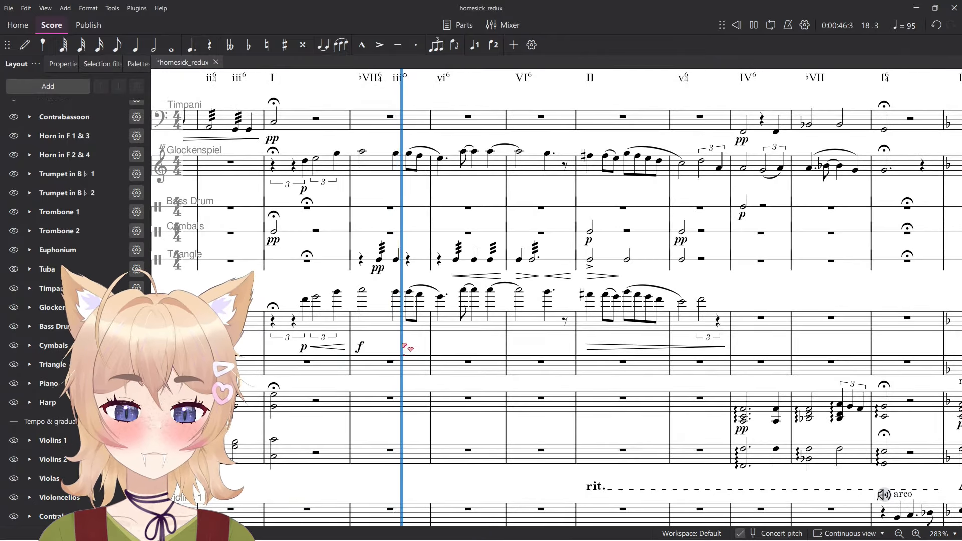
# Lower the Piano melody in measures 17 to 22 by an octave.
pyautogui.press('space')
pyautogui.click(702, 327)
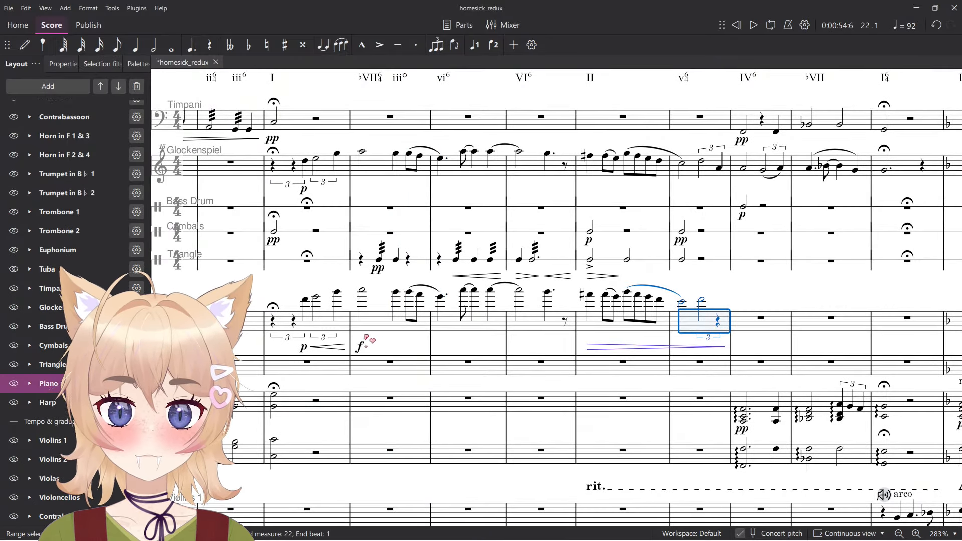
pyautogui.keyDown('shift'); pyautogui.click(315, 324); pyautogui.keyUp('shift')
pyautogui.hotkey('ctrl', 'Down')
pyautogui.press('space')
pyautogui.press('Escape')
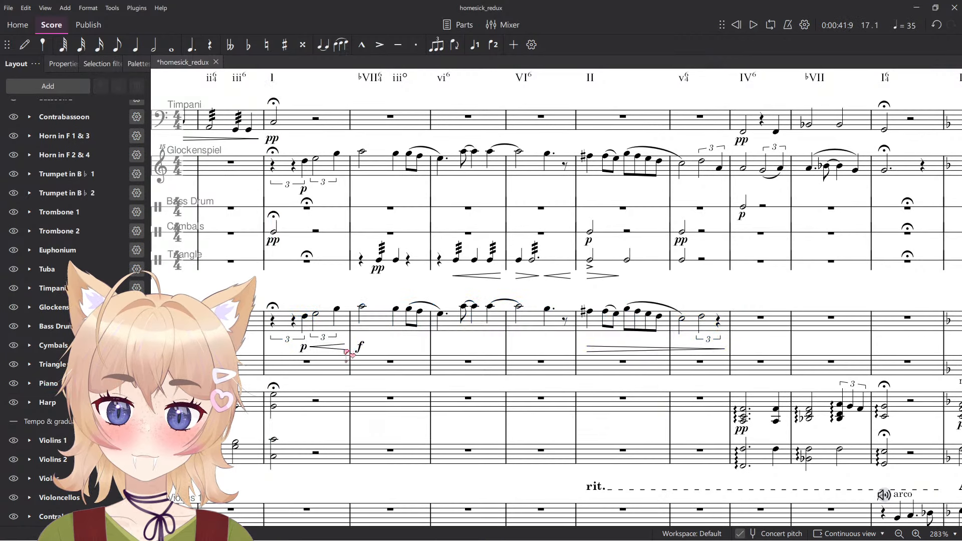
# Remove the Piano's f dynamic in measure 18 and play back the melody from measure 17 into the rit.
pyautogui.press('space')
pyautogui.keyDown('ctrl'); pyautogui.scroll(4, 344, 343); pyautogui.keyUp('ctrl')
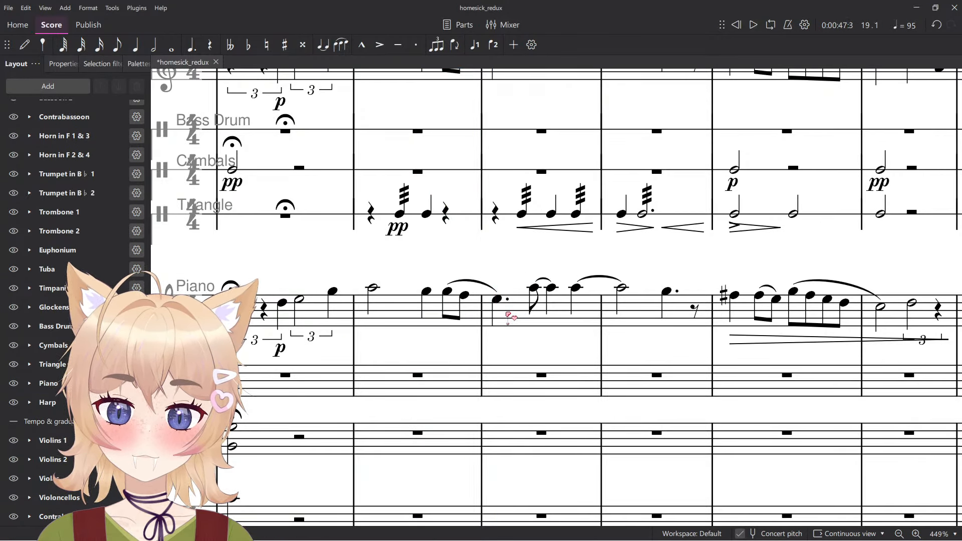
pyautogui.click(513, 319)
pyautogui.press('Escape')
pyautogui.keyDown('ctrl'); pyautogui.scroll(-1, 515, 346); pyautogui.keyUp('ctrl')
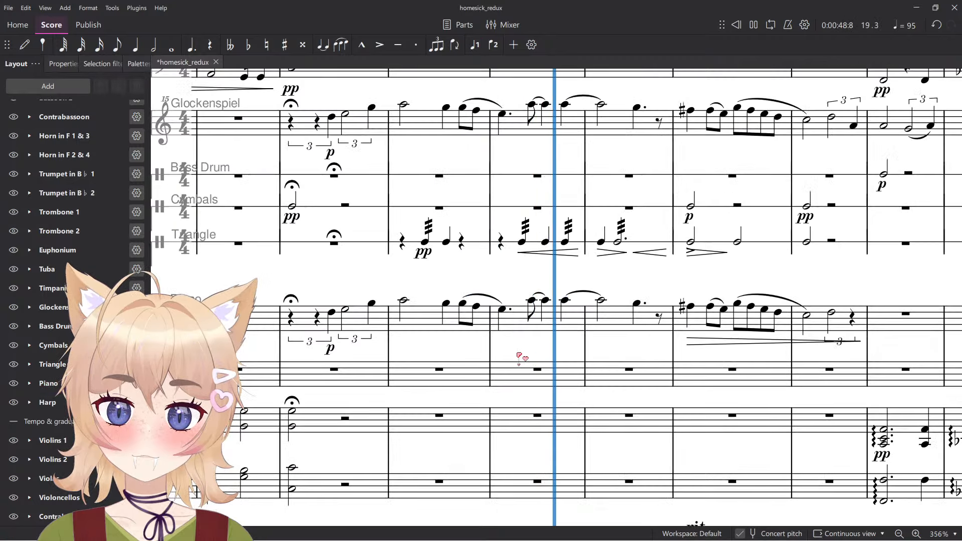
pyautogui.keyDown('ctrl'); pyautogui.scroll(-1, 516, 369); pyautogui.keyUp('ctrl')
pyautogui.keyDown('ctrl'); pyautogui.scroll(-2, 517, 371); pyautogui.keyUp('ctrl')
pyautogui.keyDown('ctrl'); pyautogui.scroll(3, 521, 376); pyautogui.keyUp('ctrl')
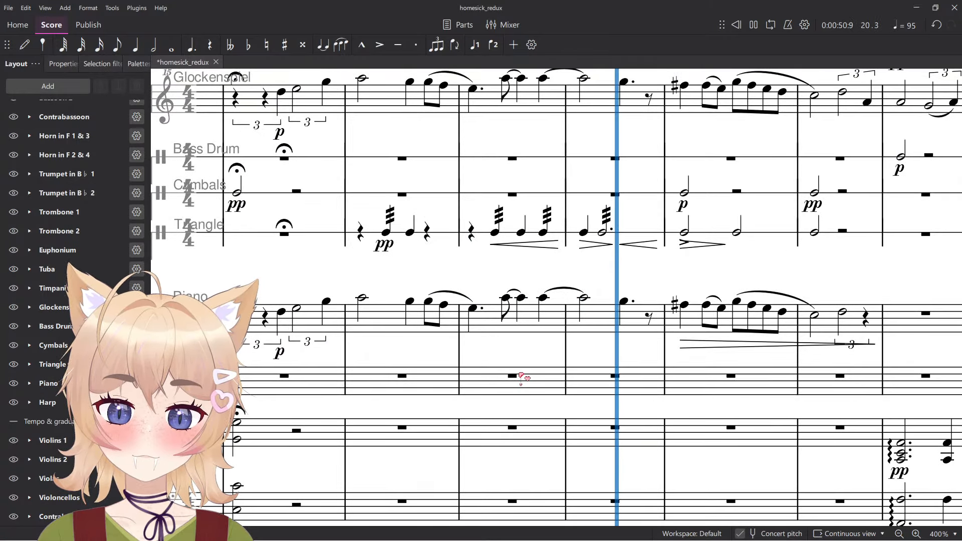
pyautogui.keyDown('ctrl'); pyautogui.scroll(-4, 521, 377); pyautogui.keyUp('ctrl')
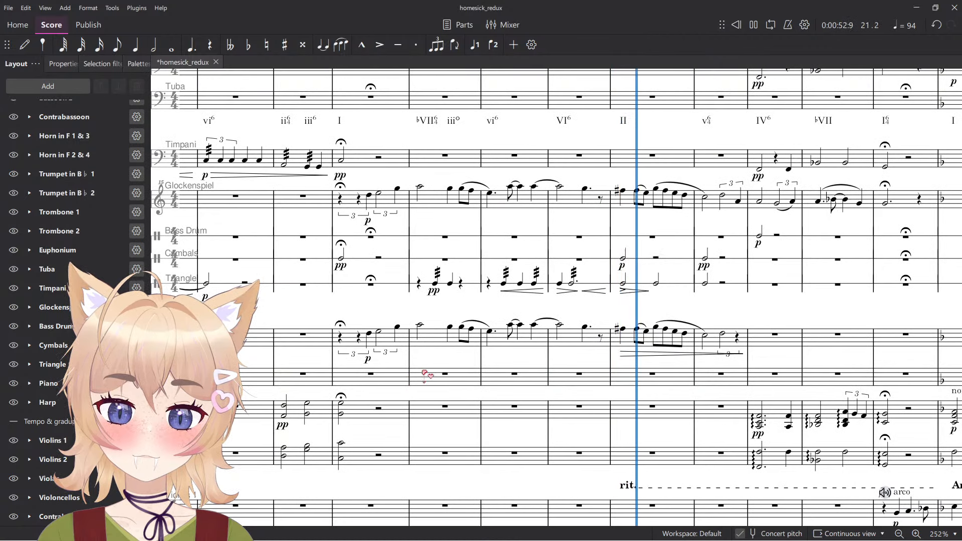
# Delete the Piano's diminuendo hairpin in measures 21 to 22 and add an mf dynamic in measure 18.
pyautogui.press('space')
pyautogui.click(622, 329)
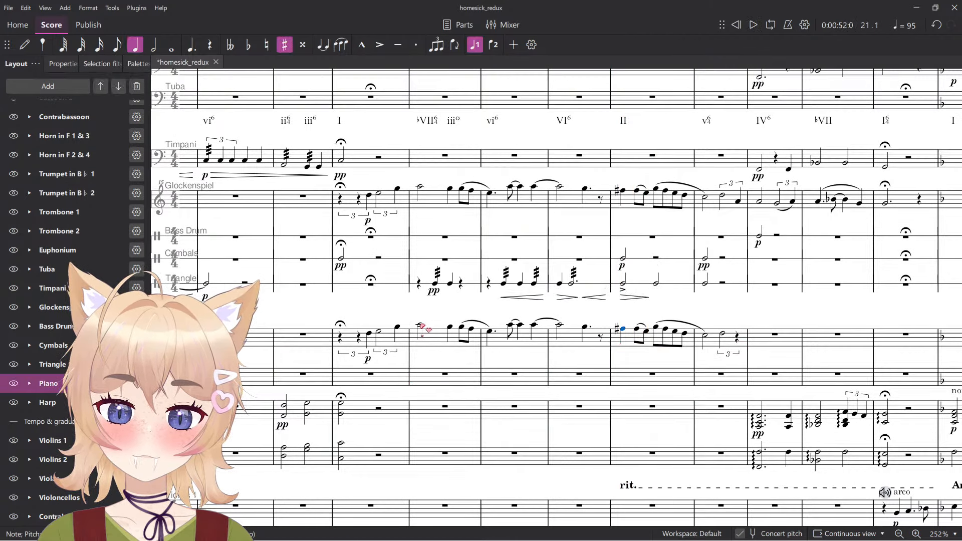
pyautogui.hotkey('ctrl', 'd')
pyautogui.click(431, 367)
pyautogui.keyDown('ctrl'); pyautogui.scroll(4, 398, 333); pyautogui.keyUp('ctrl')
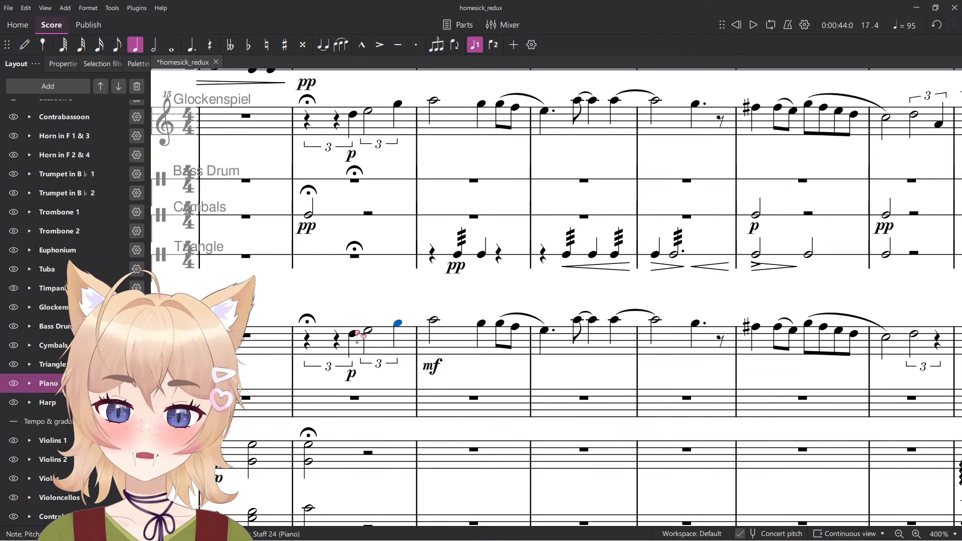
# Add a crescendo hairpin under the Piano's pickup notes in measure 17 and play the melody through measure 22.
pyautogui.keyDown('shift'); pyautogui.click(356, 334); pyautogui.keyUp('shift')
pyautogui.hotkey('shift', ',')
pyautogui.press('space')
pyautogui.keyDown('ctrl'); pyautogui.scroll(-4, 473, 370); pyautogui.keyUp('ctrl')
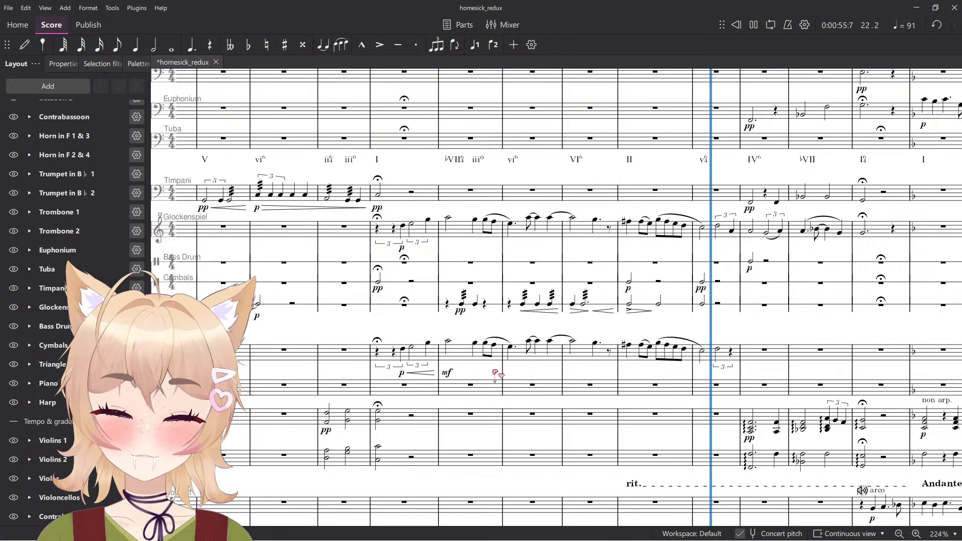
pyautogui.scroll(4, 451, 374)
pyautogui.press('space')
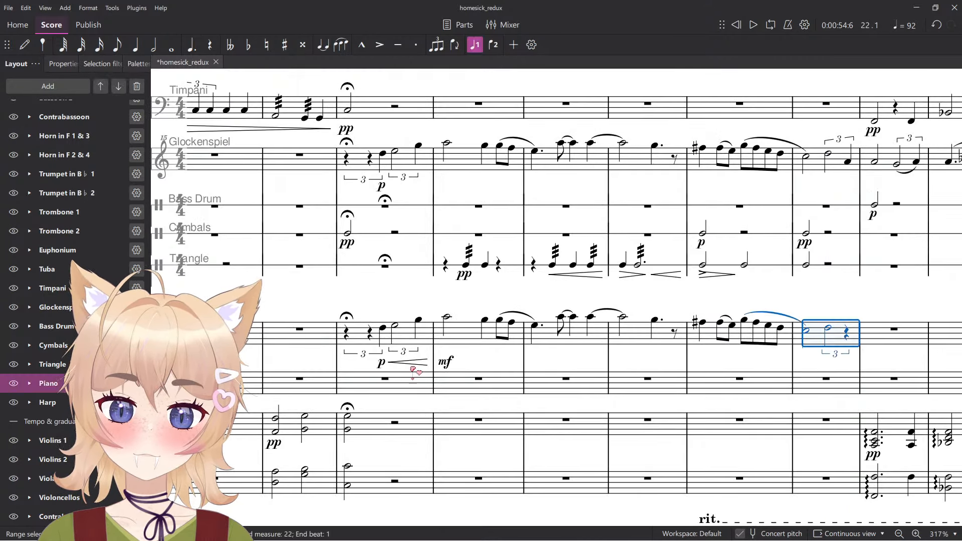
# Complete the Piano melody with a quarter-note A in measure 22 and a half-note A in measure 23, and play it back.
pyautogui.keyDown('shift'); pyautogui.click(363, 346); pyautogui.keyUp('shift')
pyautogui.click(829, 328)
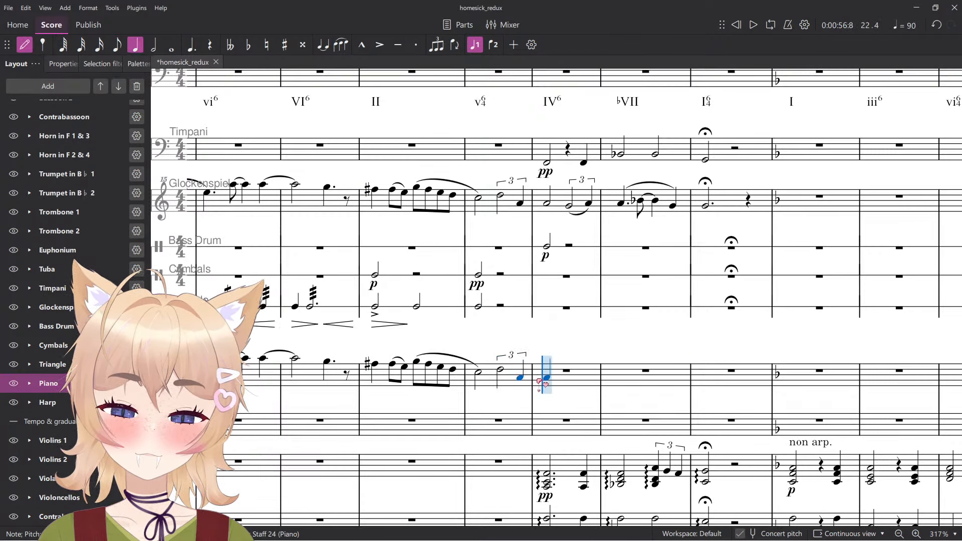
pyautogui.press('space')
pyautogui.scroll(-8, 551, 391)
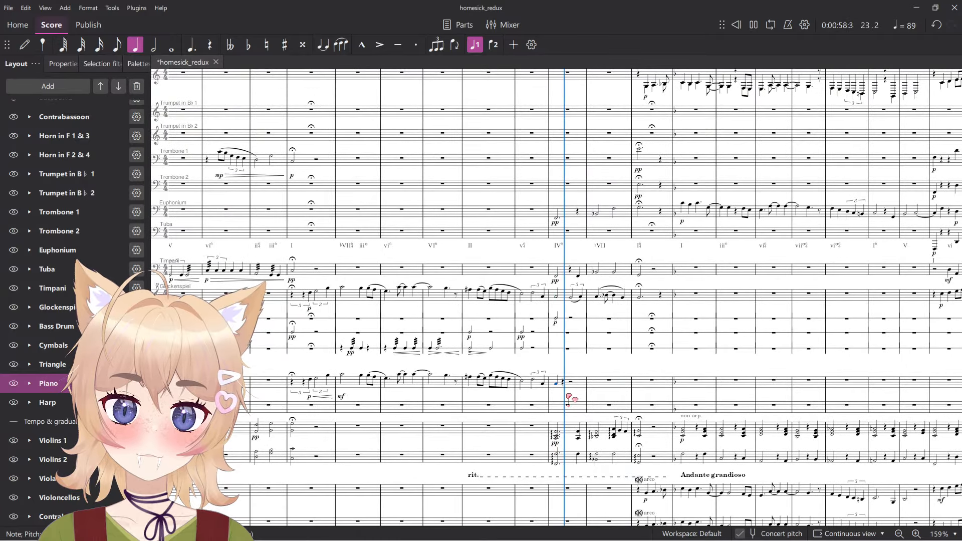
pyautogui.press('space')
# Add a diminuendo hairpin to the Piano melody across measures 21 and 22.
pyautogui.scroll(6, 580, 384)
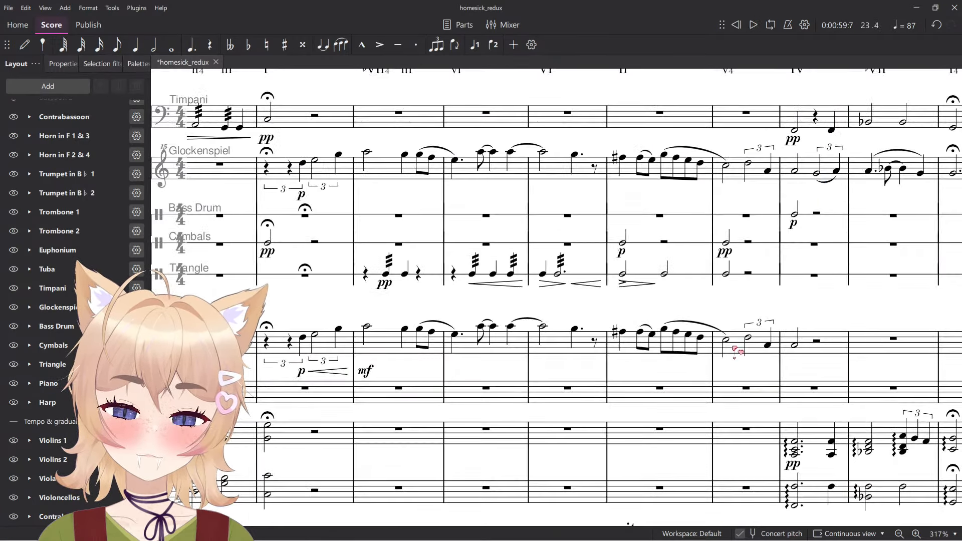
pyautogui.click(734, 350)
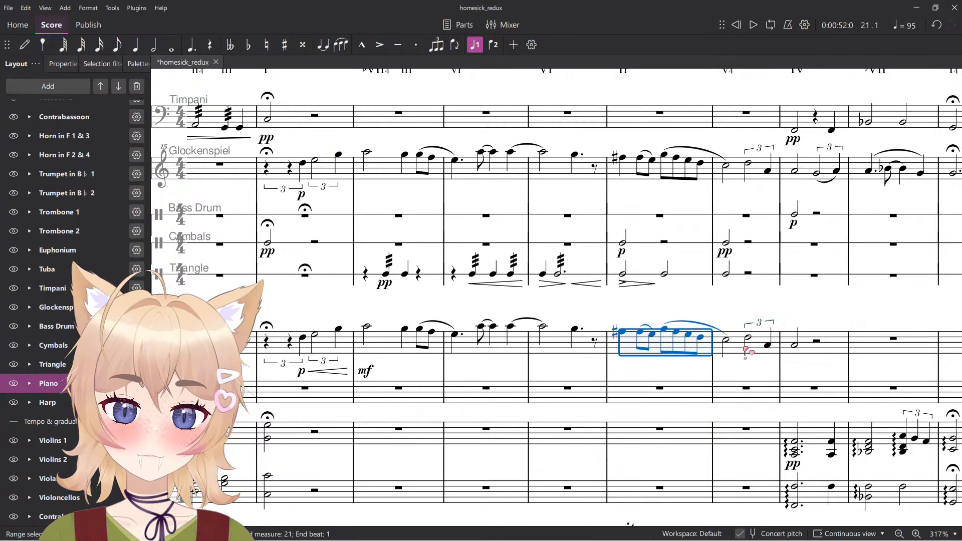
pyautogui.scroll(-6, 752, 343)
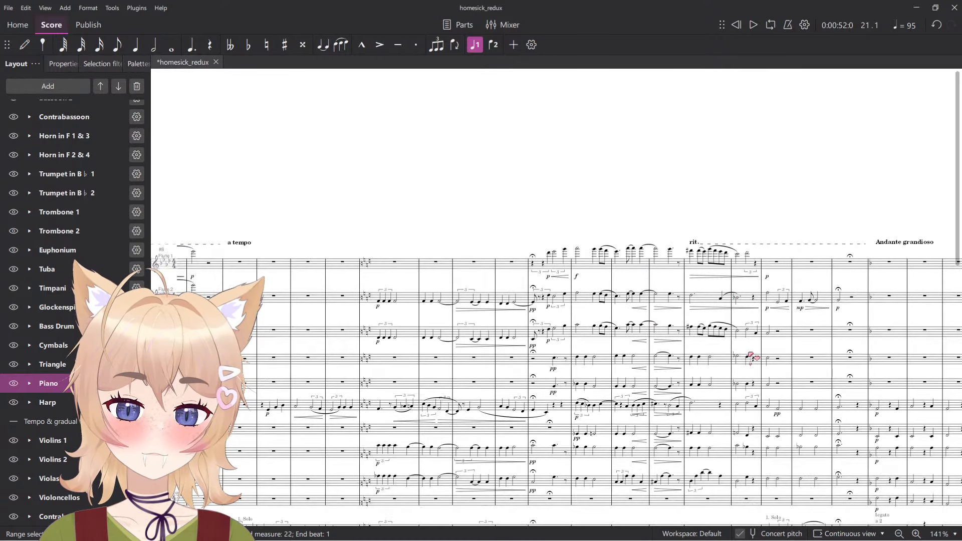
pyautogui.scroll(5, 758, 373)
pyautogui.hotkey('shift', '.')
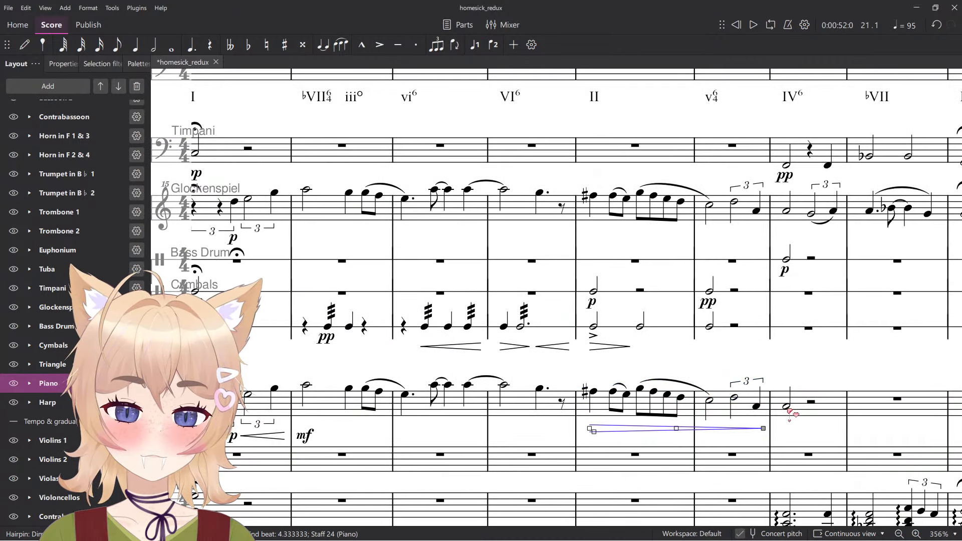
# Set a p dynamic on the Piano's half note in measure 23 and save the score.
pyautogui.click(786, 407)
pyautogui.hotkey('ctrl', 'd')
pyautogui.click(765, 441)
pyautogui.hscroll(-5, 585, 371)
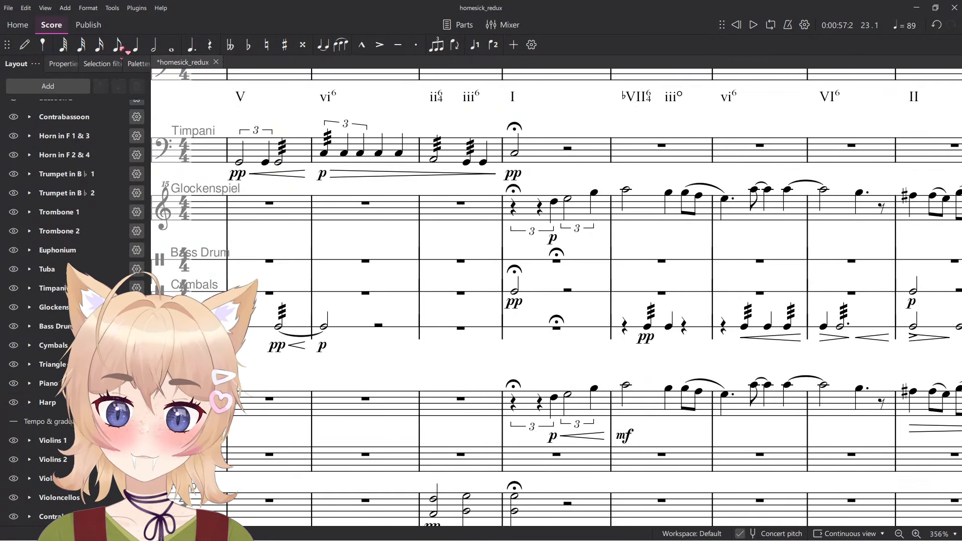
pyautogui.hotkey('ctrl', 's')
# Place a treble clef on the Piano's lower staff at measure 18.
pyautogui.moveTo(457, 196); pyautogui.dragTo(260, 65)
pyautogui.click(138, 64)
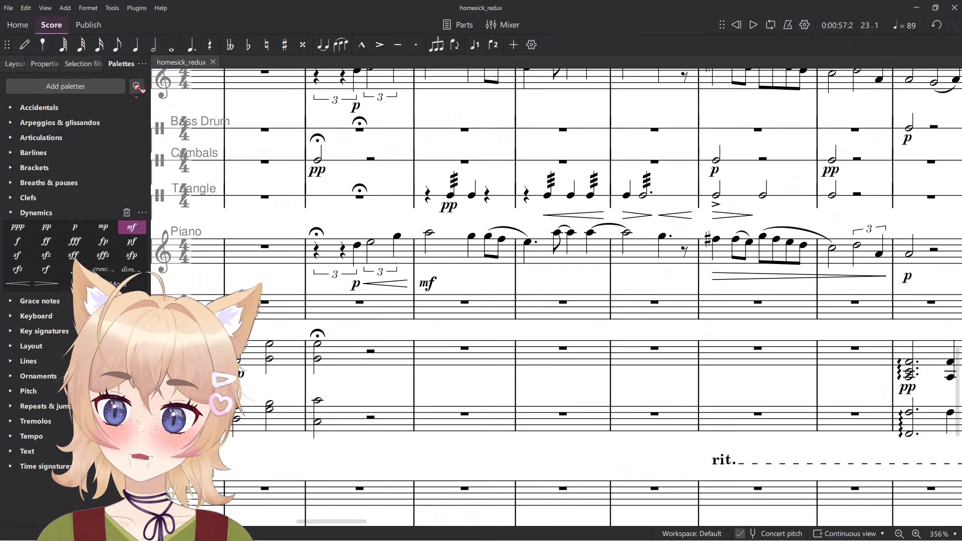
pyautogui.click(28, 197)
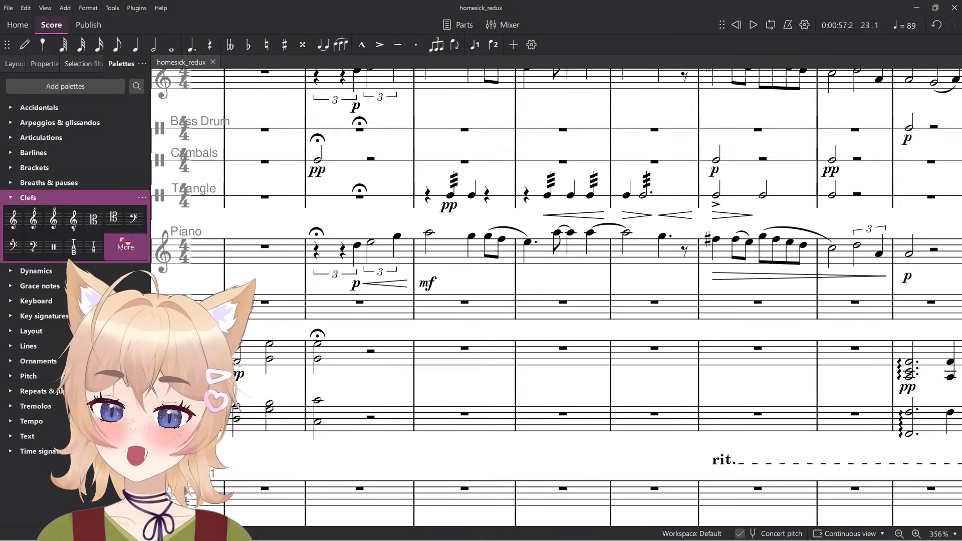
pyautogui.moveTo(14, 219)
pyautogui.mouseDown()
pyautogui.moveTo(443, 325)
pyautogui.moveTo(447, 306)
pyautogui.mouseUp()
# Examine the clarinet, oboe and flute notes in measure 18 and play them back to identify the harmony for the Piano accompaniment.
pyautogui.scroll(2, 436, 308)
pyautogui.press('n')
pyautogui.press('Escape')
pyautogui.scroll(-6, 440, 346)
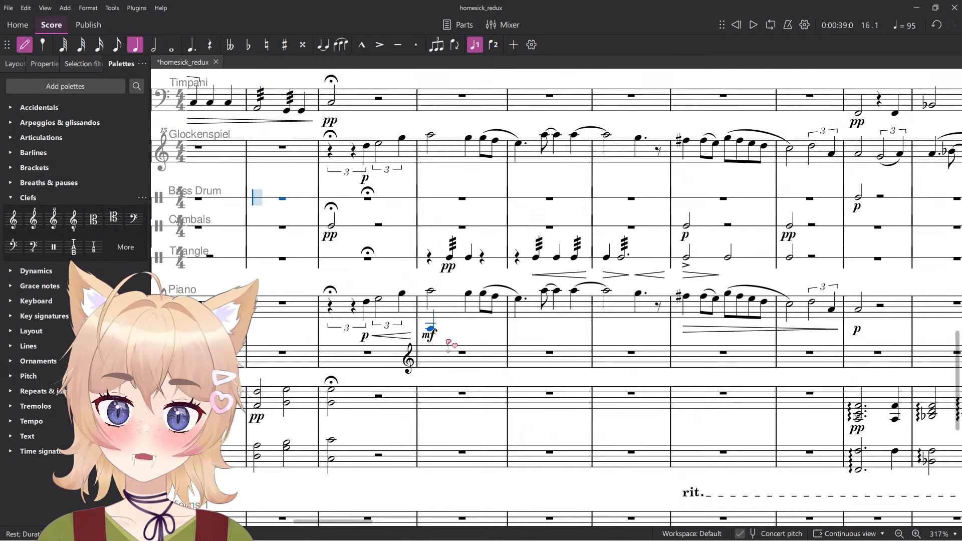
pyautogui.scroll(5, 458, 384)
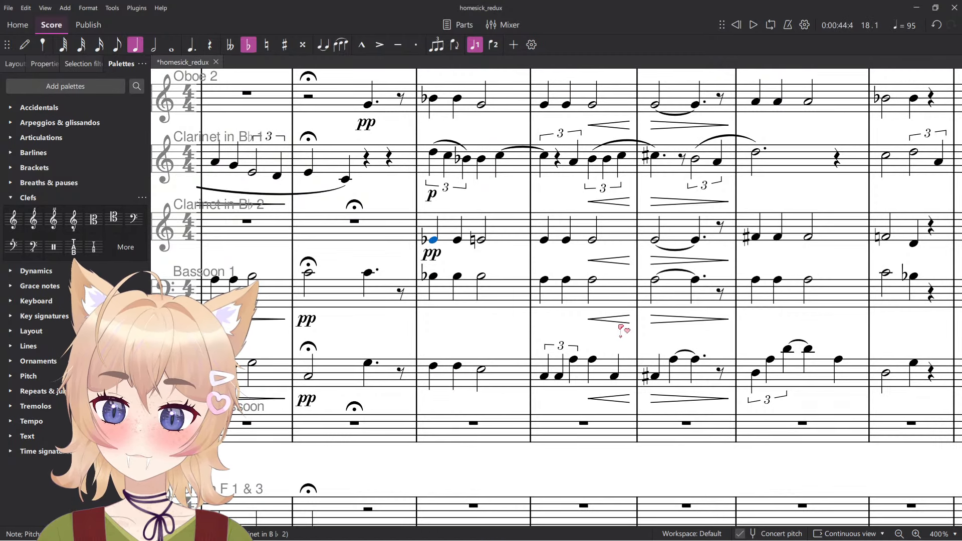
pyautogui.scroll(3, 622, 327)
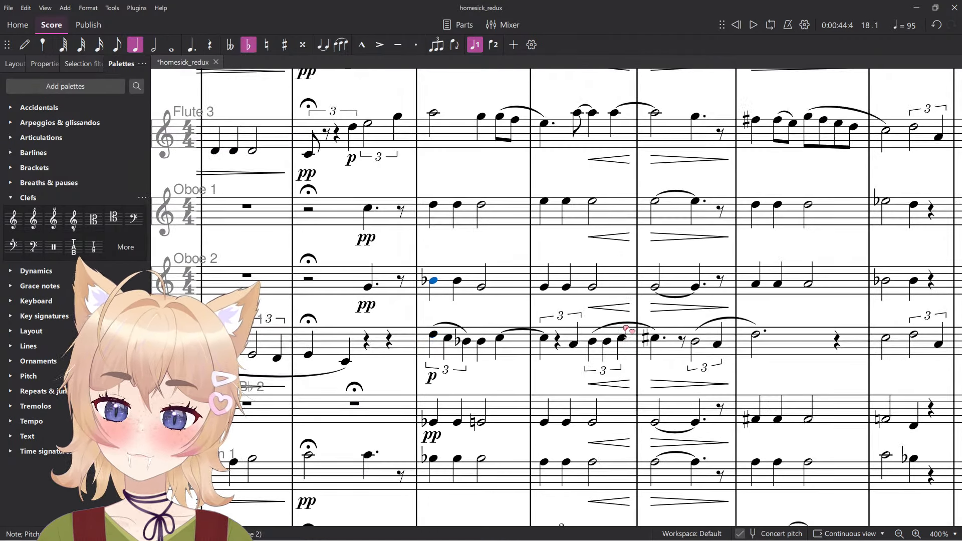
pyautogui.scroll(4, 626, 329)
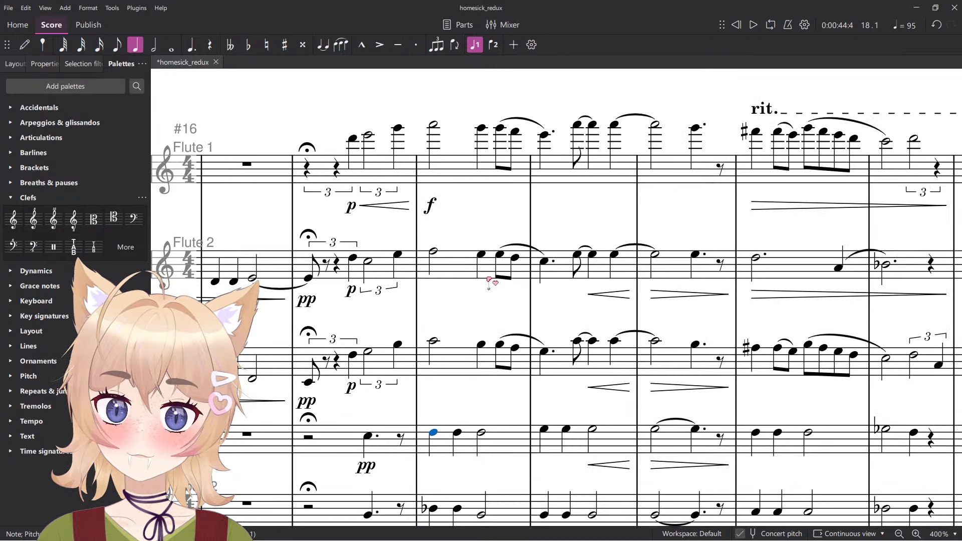
pyautogui.press('space')
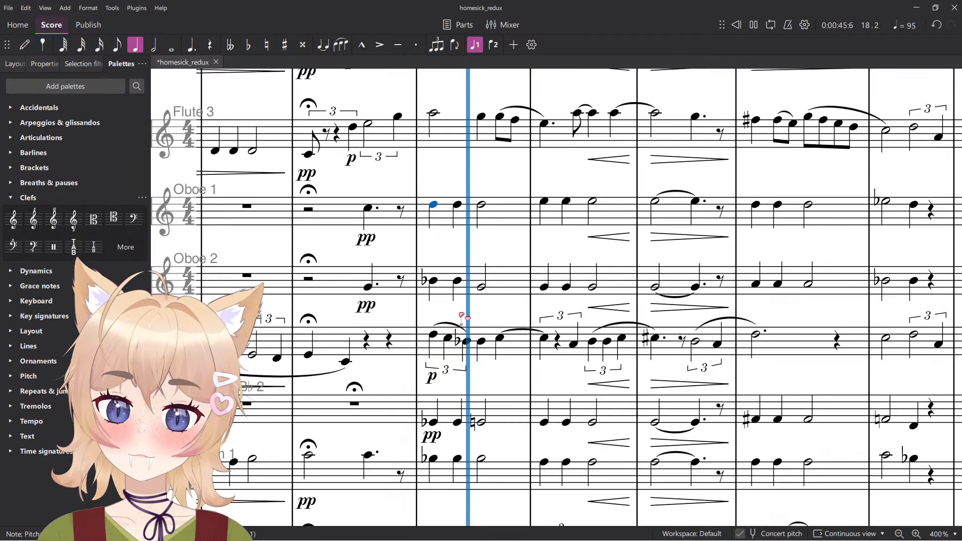
pyautogui.press('space')
pyautogui.keyDown('ctrl'); pyautogui.scroll(-2, 459, 317); pyautogui.keyUp('ctrl')
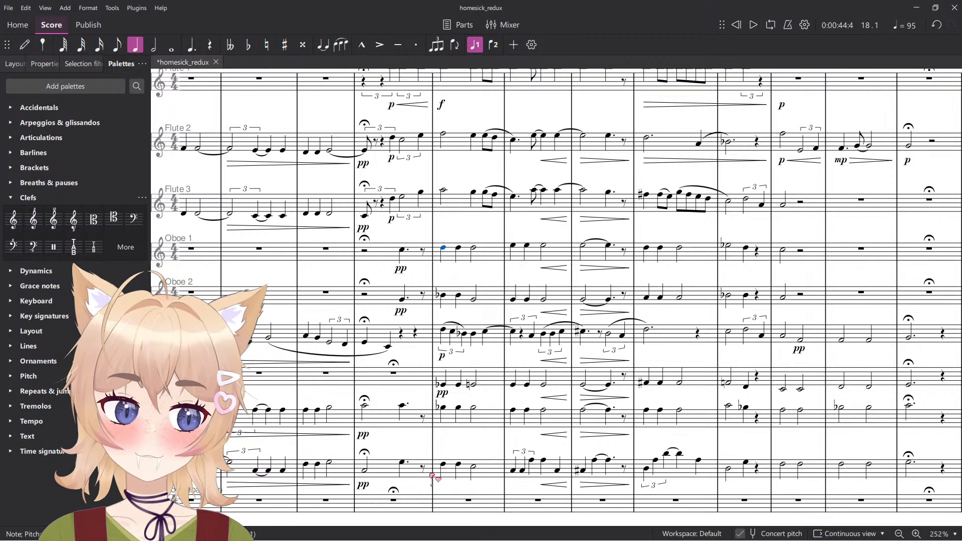
pyautogui.keyDown('ctrl'); pyautogui.scroll(2, 432, 475); pyautogui.keyUp('ctrl')
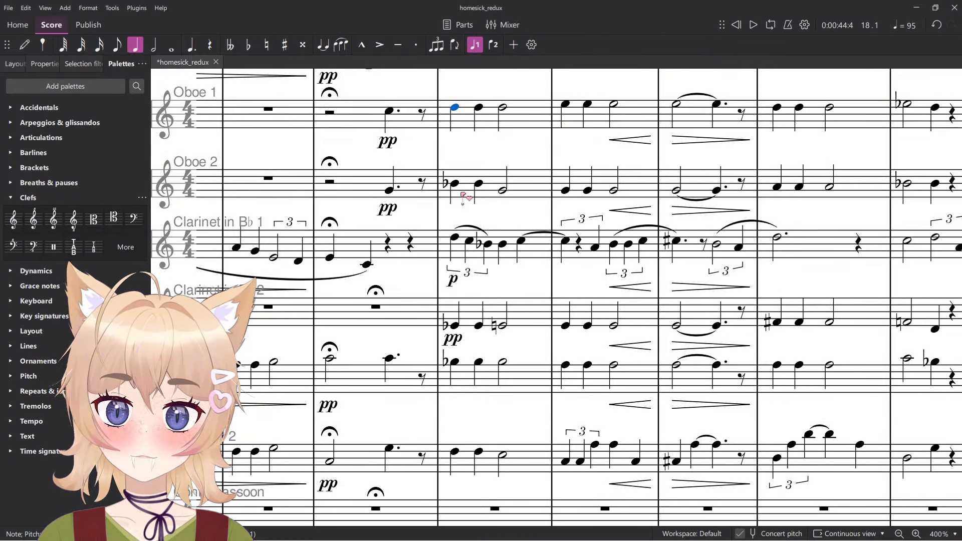
pyautogui.keyDown('ctrl'); pyautogui.scroll(-4, 463, 198); pyautogui.keyUp('ctrl')
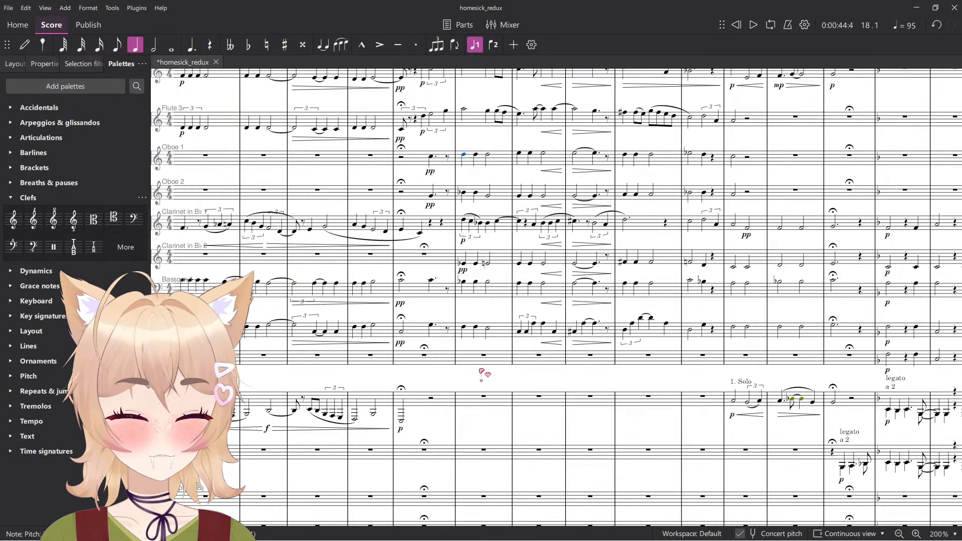
pyautogui.scroll(-8, 475, 366)
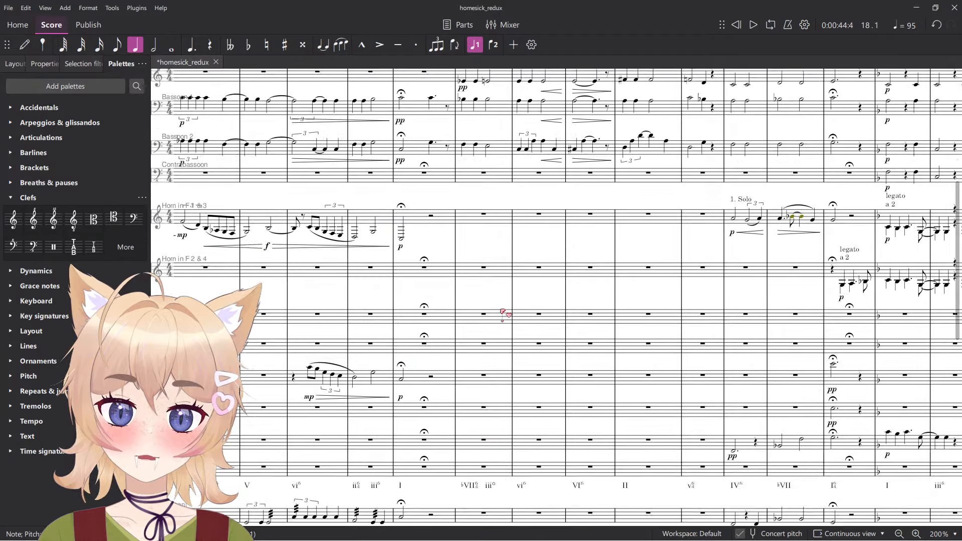
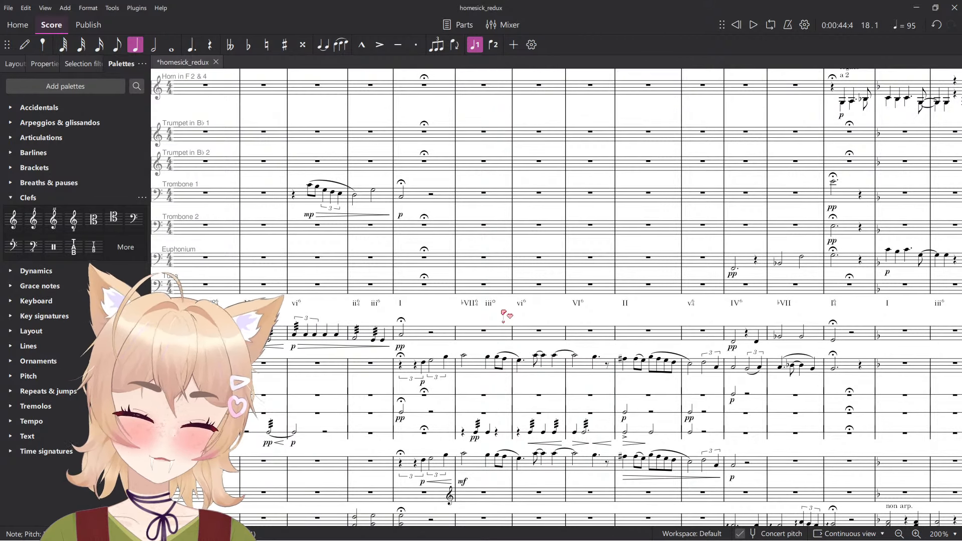
# Enter a quarter-note chord of D-flat, F and B-flat on the Piano's lower staff at the start of measure 18.
pyautogui.keyDown('ctrl'); pyautogui.scroll(6, 474, 301); pyautogui.keyUp('ctrl')
pyautogui.press('n')
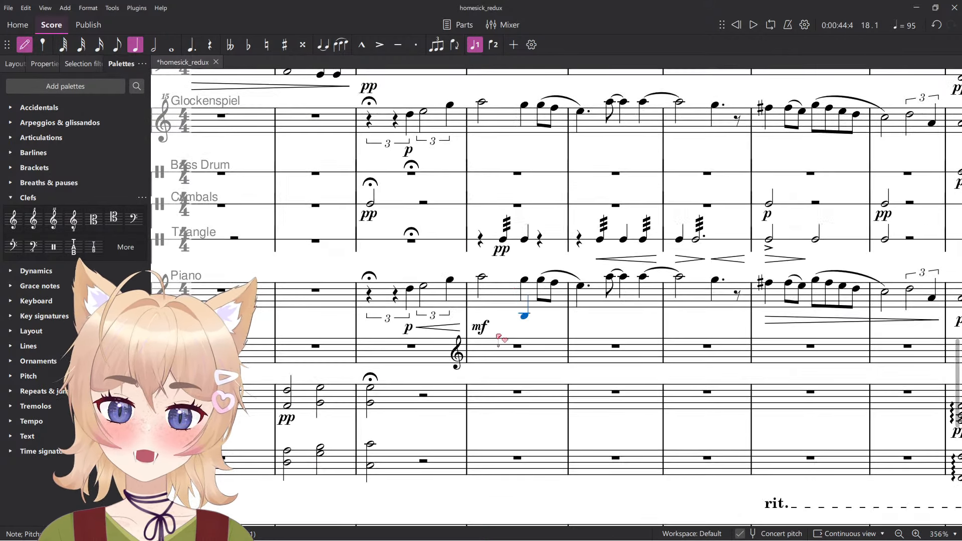
pyautogui.keyDown('ctrl'); pyautogui.scroll(11, 499, 336); pyautogui.keyUp('ctrl')
pyautogui.click(482, 376)
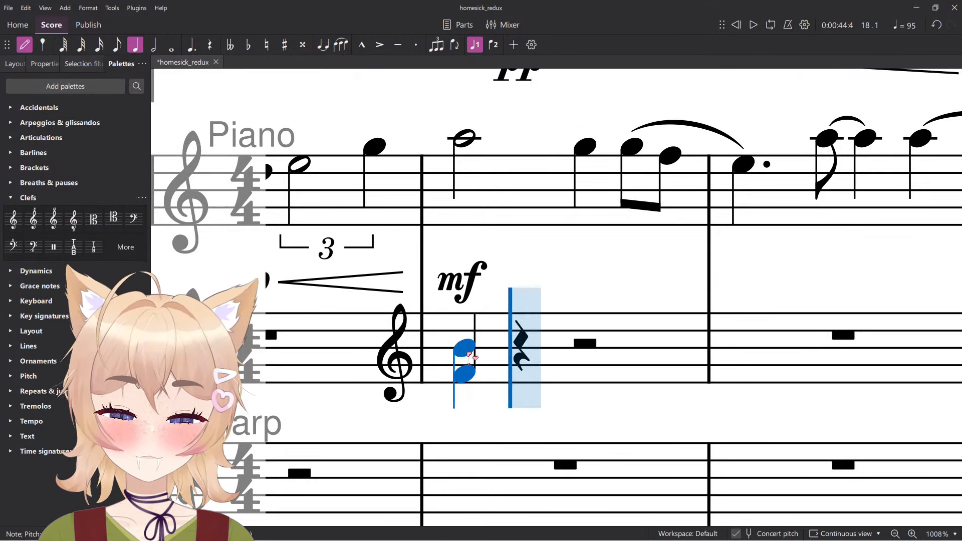
pyautogui.keyDown('shift'); pyautogui.click(446, 355); pyautogui.keyUp('shift')
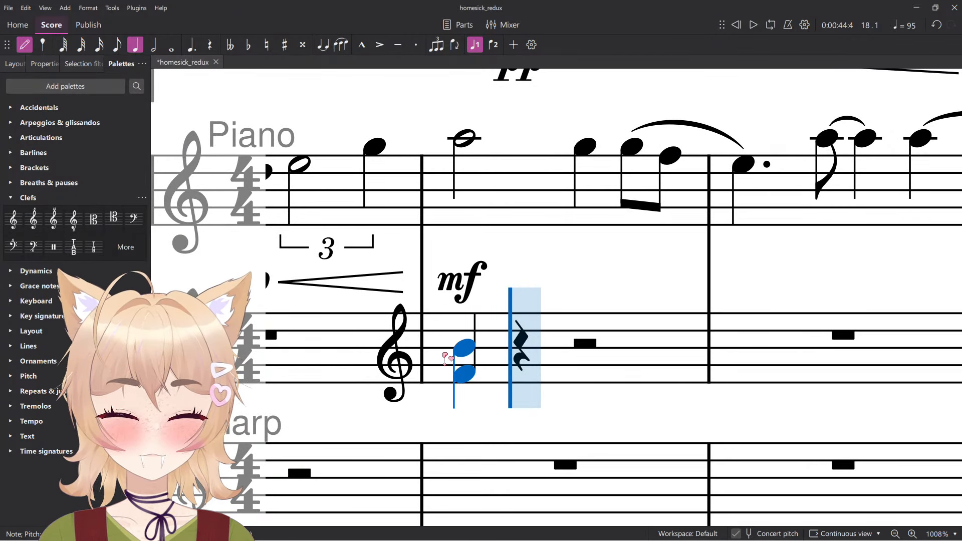
pyautogui.press('Escape')
pyautogui.click(465, 389)
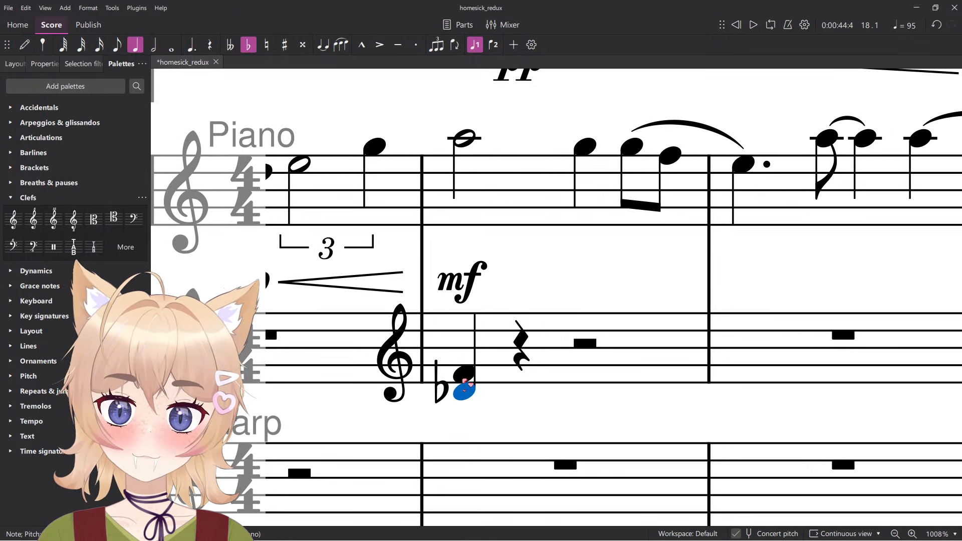
pyautogui.press('n')
pyautogui.press('Escape')
pyautogui.click(474, 351)
pyautogui.press('Down')
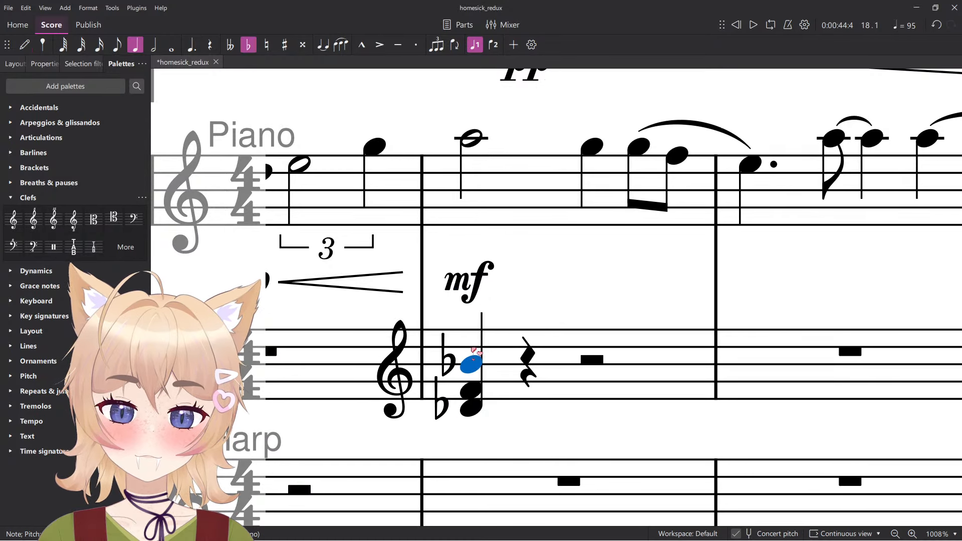
# Add an E-flat to the Piano's lower-staff chord in measure 18 and play it back.
pyautogui.press('n')
pyautogui.click(489, 399)
pyautogui.press('Escape')
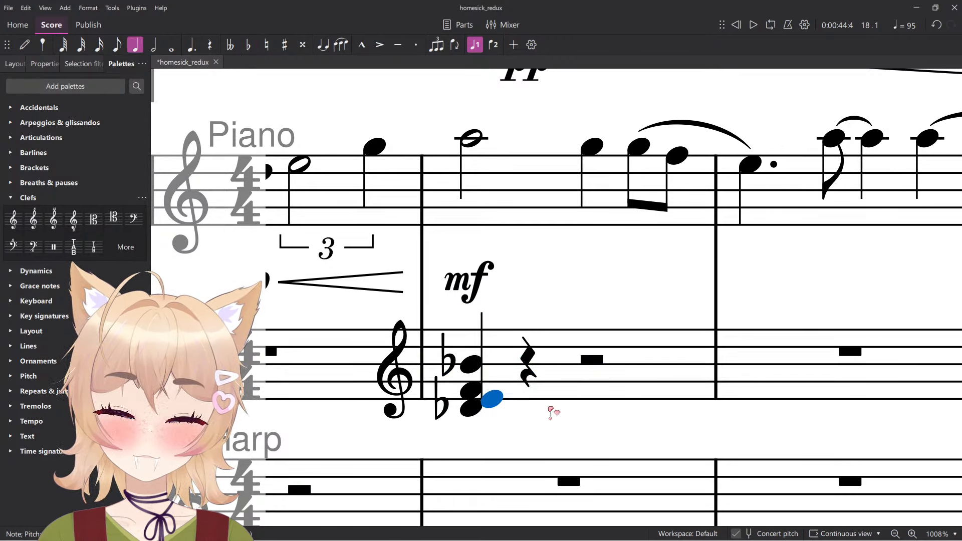
pyautogui.press('Down')
pyautogui.hotkey('alt', 'Down')
pyautogui.hotkey('alt', 'Up')
pyautogui.hotkey('alt', 'Up')
pyautogui.scroll(-5, 497, 393)
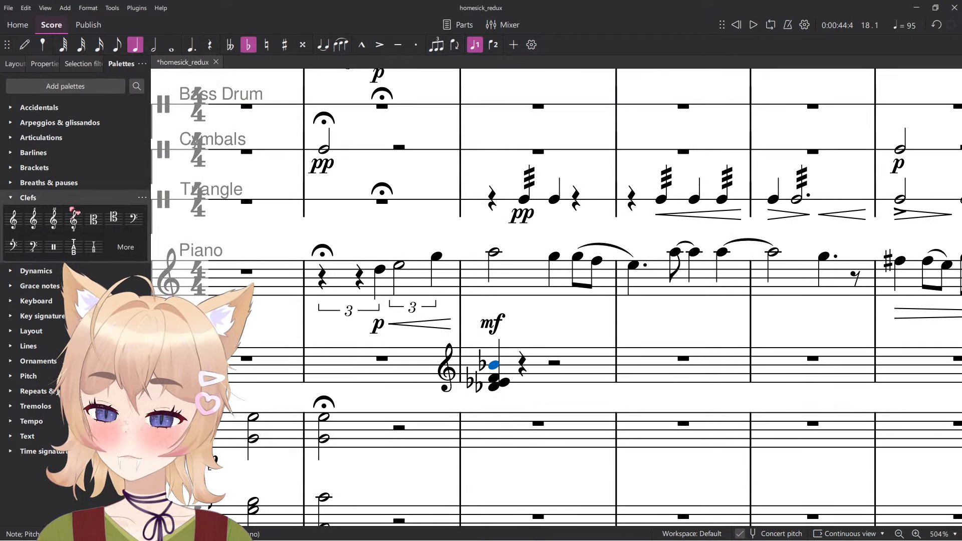
pyautogui.press('space')
pyautogui.press('space')
pyautogui.scroll(1, 498, 387)
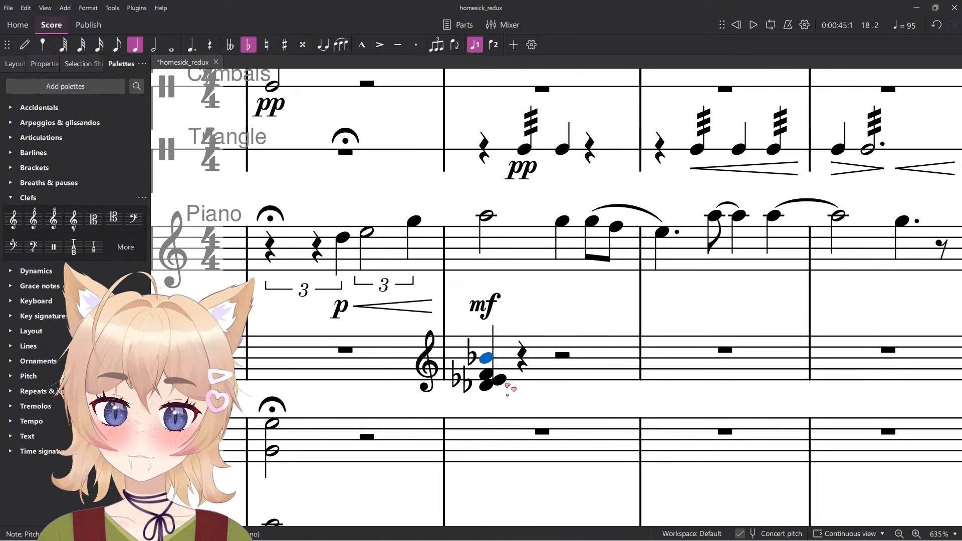
# Check the bassoon, clarinet and oboe pitches on the first beat of measure 18 against the Piano chord.
pyautogui.click(486, 386)
pyautogui.press('Escape')
pyautogui.scroll(-3, 506, 366)
pyautogui.scroll(10, 507, 365)
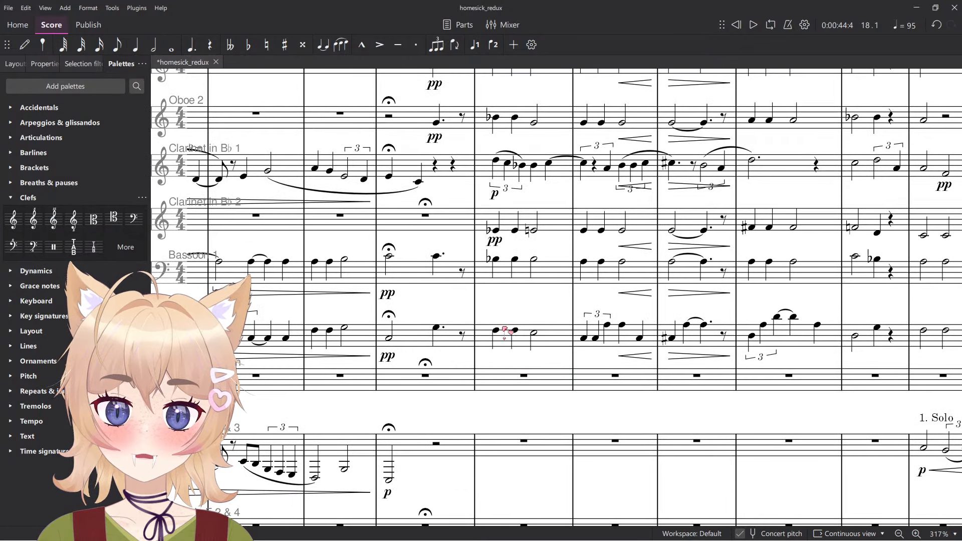
pyautogui.click(499, 329)
pyautogui.click(496, 260)
pyautogui.scroll(3, 500, 344)
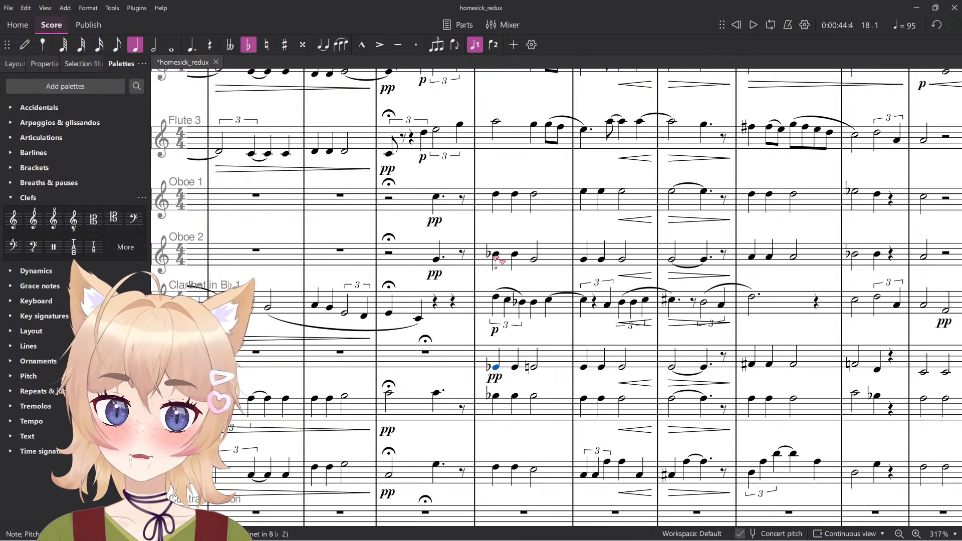
pyautogui.scroll(-12, 498, 194)
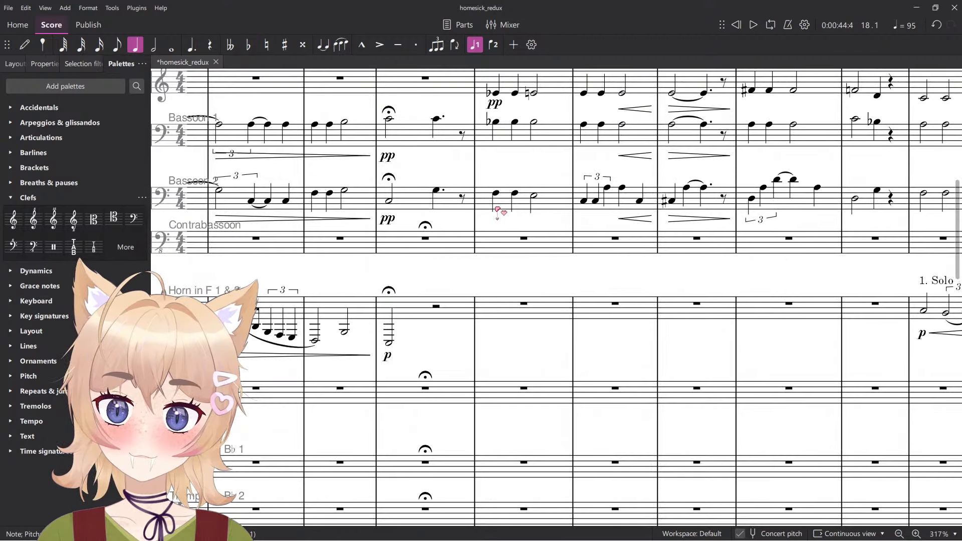
# Raise the D-flat of the Piano chord in measure 18 to D natural and move it up an octave.
pyautogui.scroll(5, 497, 422)
pyautogui.click(496, 418)
pyautogui.press('Up')
pyautogui.hotkey('ctrl', 'Up')
# Apply a plain arpeggio to the Piano's lower-staff chord in measure 18.
pyautogui.scroll(5, 518, 408)
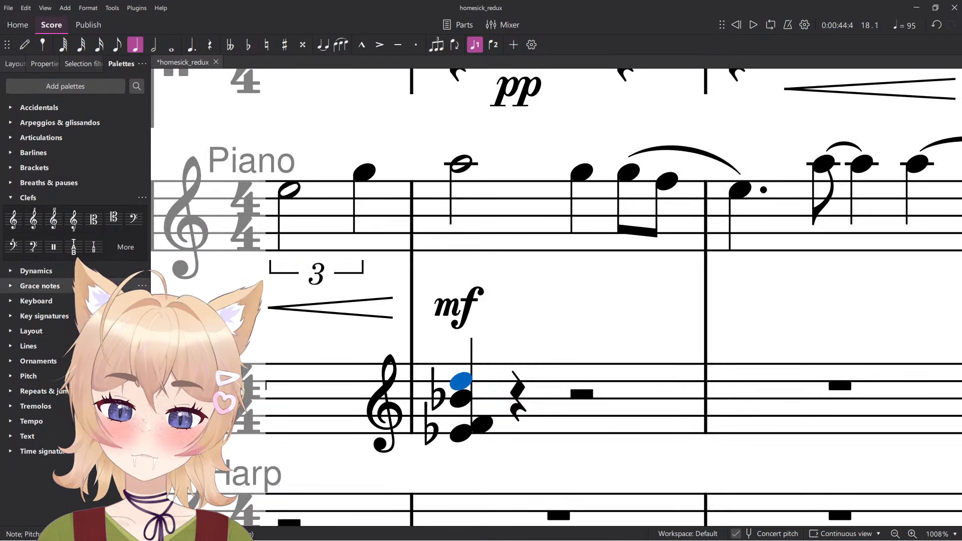
pyautogui.click(50, 198)
pyautogui.click(50, 137)
pyautogui.click(69, 123)
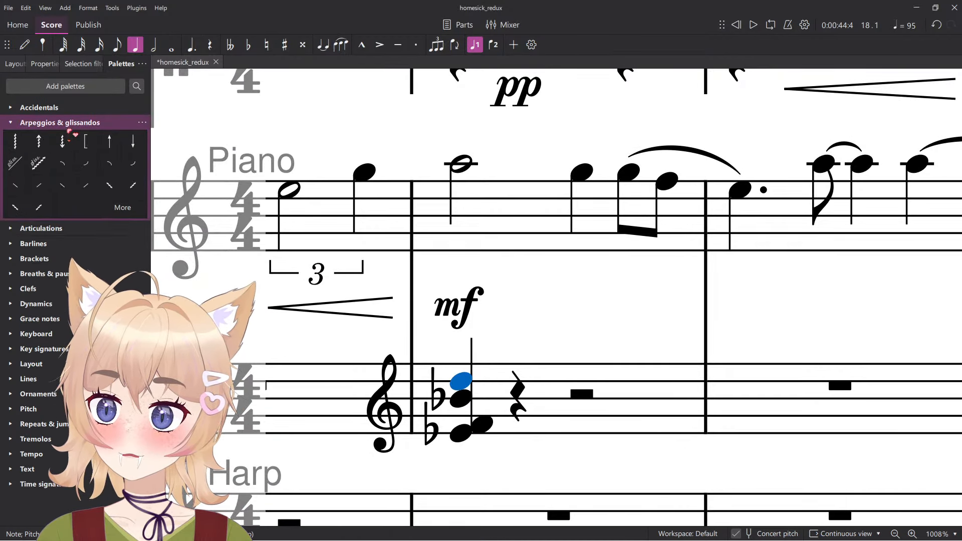
pyautogui.moveTo(15, 141); pyautogui.dragTo(478, 434)
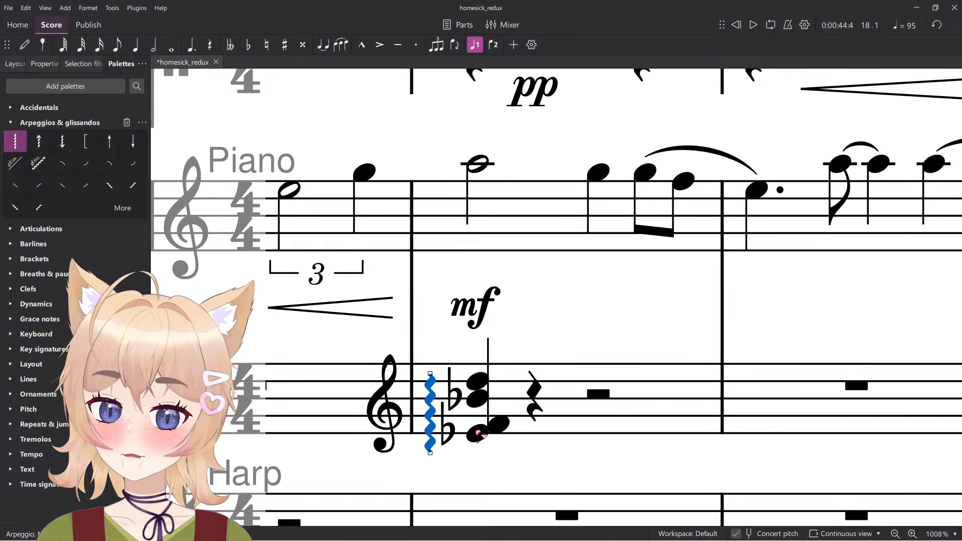
pyautogui.click(498, 425)
pyautogui.scroll(-7, 498, 425)
# Add a pp dynamic beneath the Piano's lower-staff chord in measure 18.
pyautogui.click(491, 349)
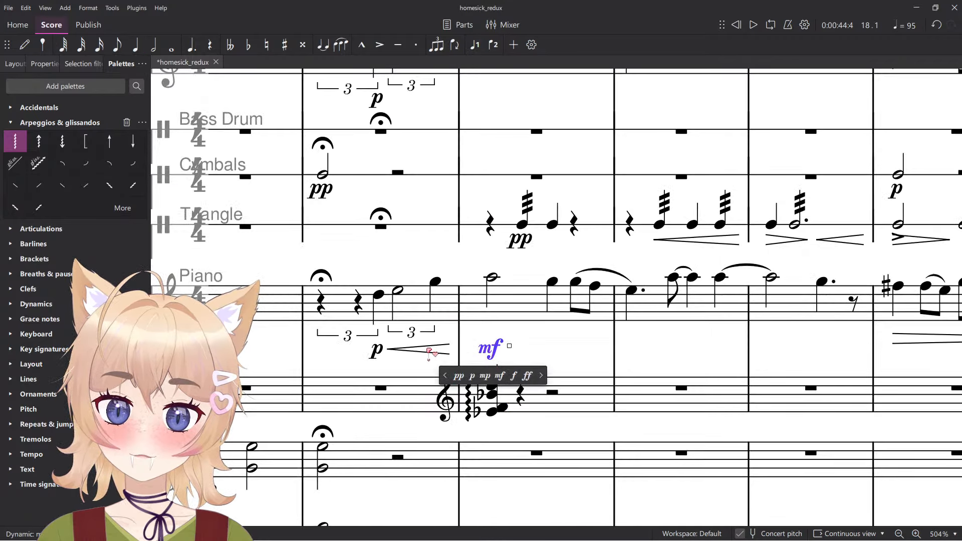
pyautogui.keyDown('ctrl'); pyautogui.click(430, 352); pyautogui.keyUp('ctrl')
pyautogui.click(493, 395)
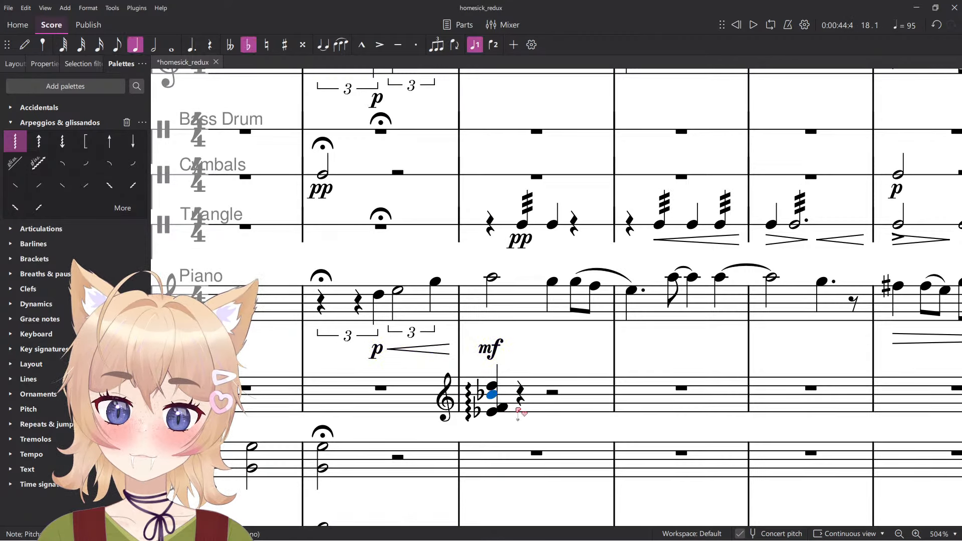
pyautogui.hotkey('ctrl', 'd')
pyautogui.click(459, 443)
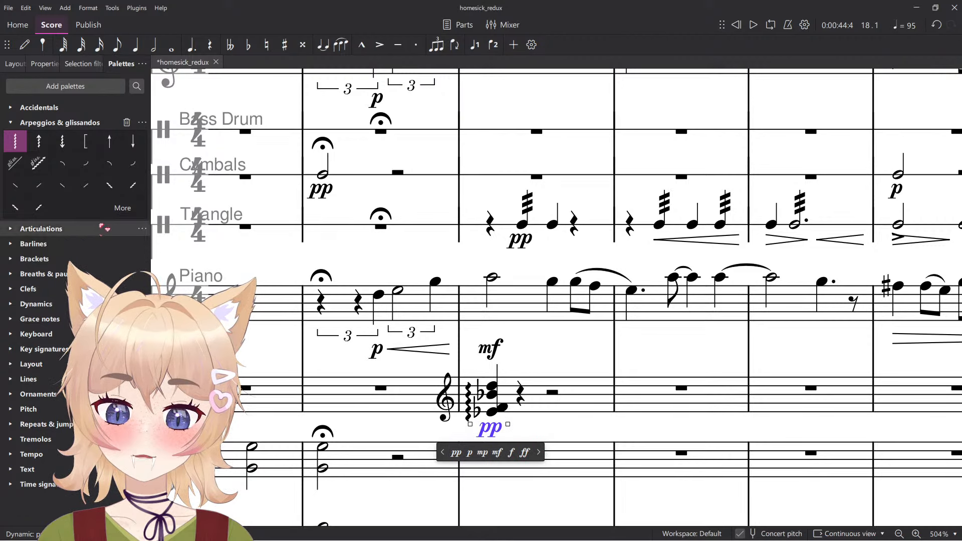
# Assign the pp dynamic to the voices on its own staff only and play back the Piano's measures 17 and 18.
pyautogui.click(46, 64)
pyautogui.click(48, 263)
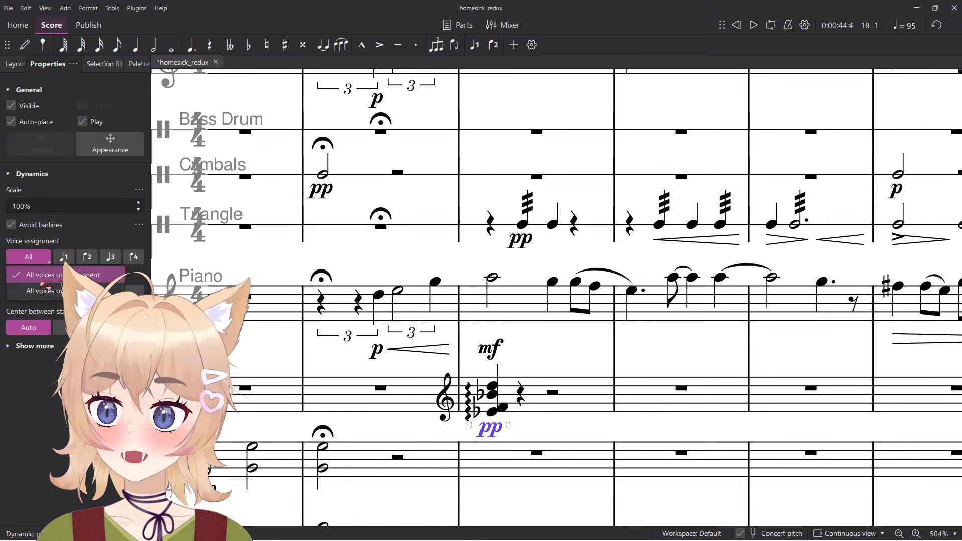
pyautogui.press('space')
pyautogui.press('space')
pyautogui.click(580, 393)
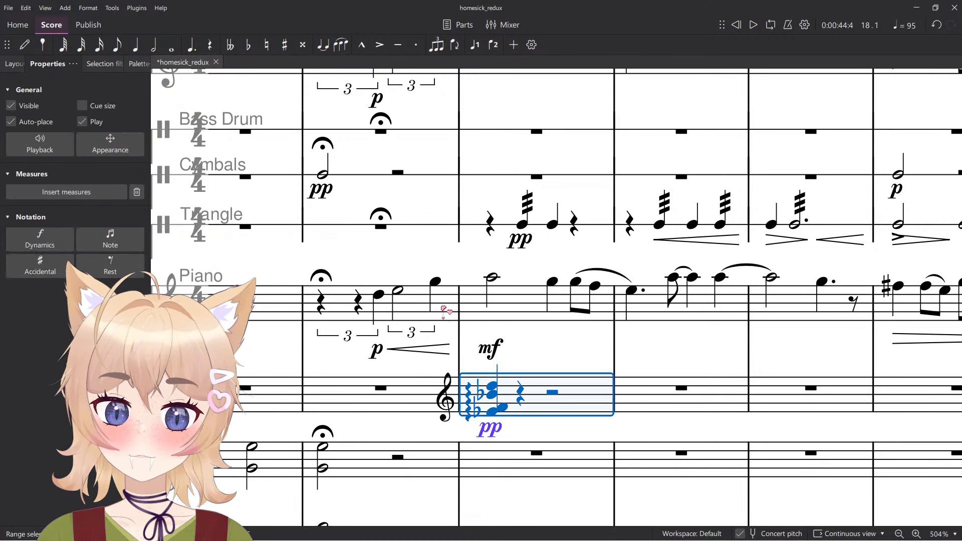
pyautogui.keyDown('shift'); pyautogui.click(445, 312); pyautogui.keyUp('shift')
pyautogui.press('space')
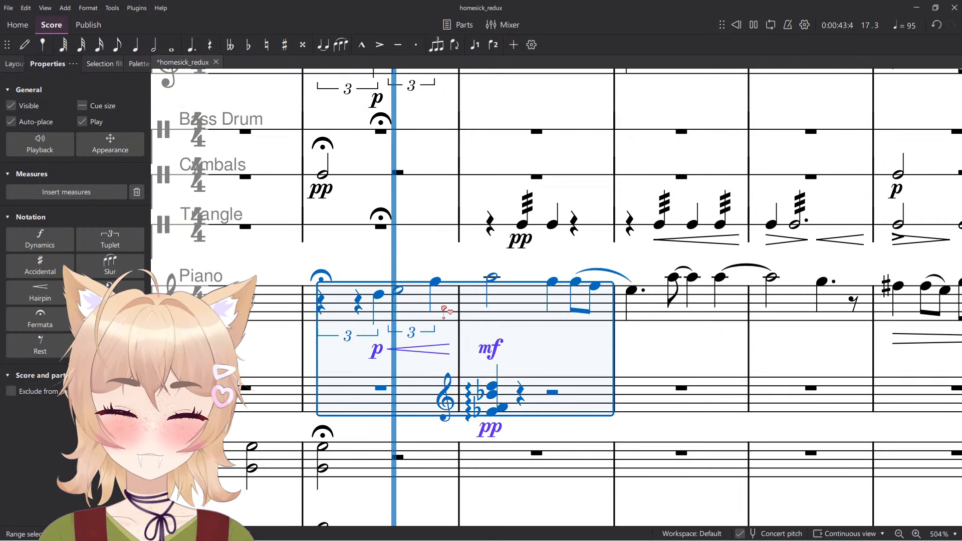
# Change the Piano's lower-staff dynamic in measure 18 to p and play both staves of that measure.
pyautogui.click(494, 431)
pyautogui.click(474, 456)
pyautogui.click(560, 406)
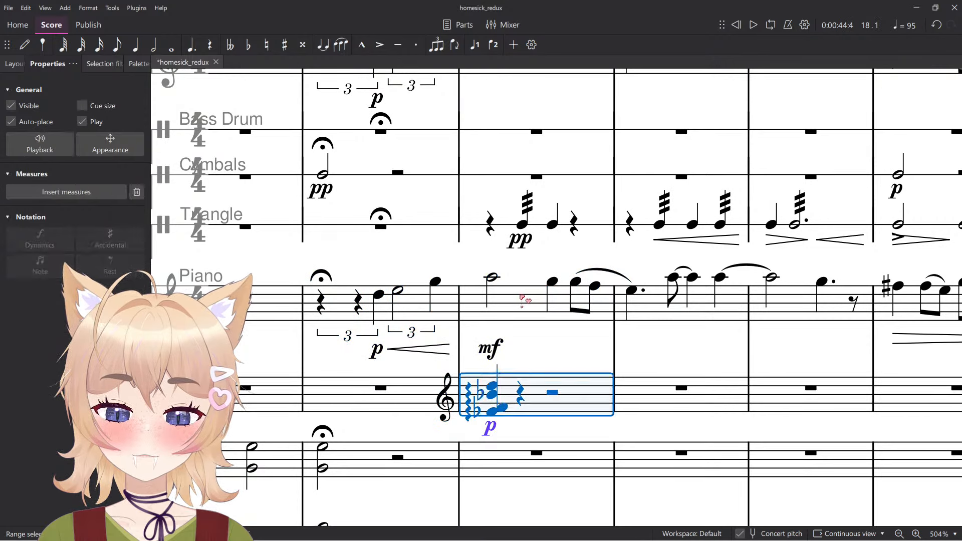
pyautogui.keyDown('shift'); pyautogui.click(524, 300); pyautogui.keyUp('shift')
pyautogui.press('space')
pyautogui.press('space')
pyautogui.press('Escape')
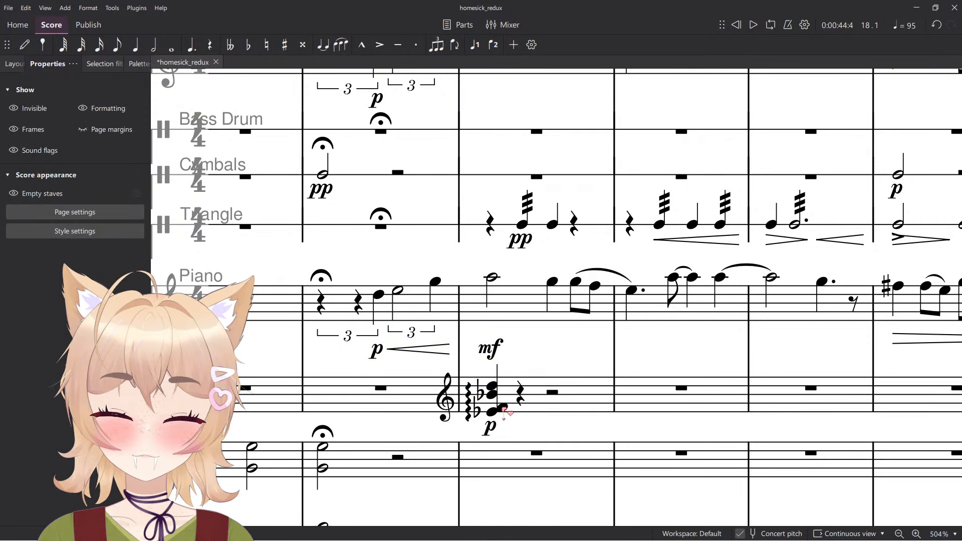
# Lengthen the Piano's arpeggiated chord in measure 18 to a half note and play it back.
pyautogui.click(503, 407)
pyautogui.press('6')
pyautogui.scroll(-2, 546, 384)
pyautogui.press('space')
pyautogui.press('space')
pyautogui.scroll(5, 520, 409)
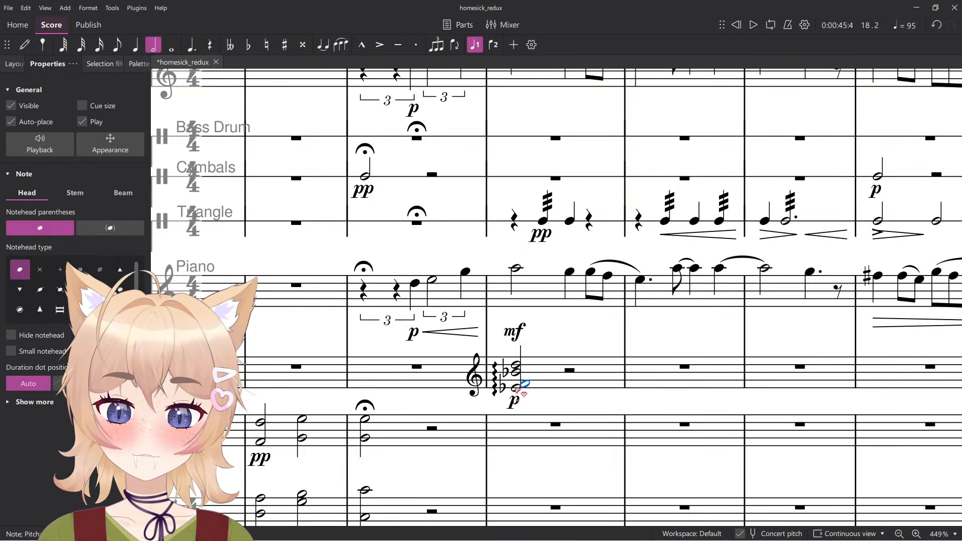
# Move the E-flat of the Piano's measure 18 chord up an octave and listen to the revised voicing.
pyautogui.hotkey('ctrl', 'Up')
pyautogui.press('space')
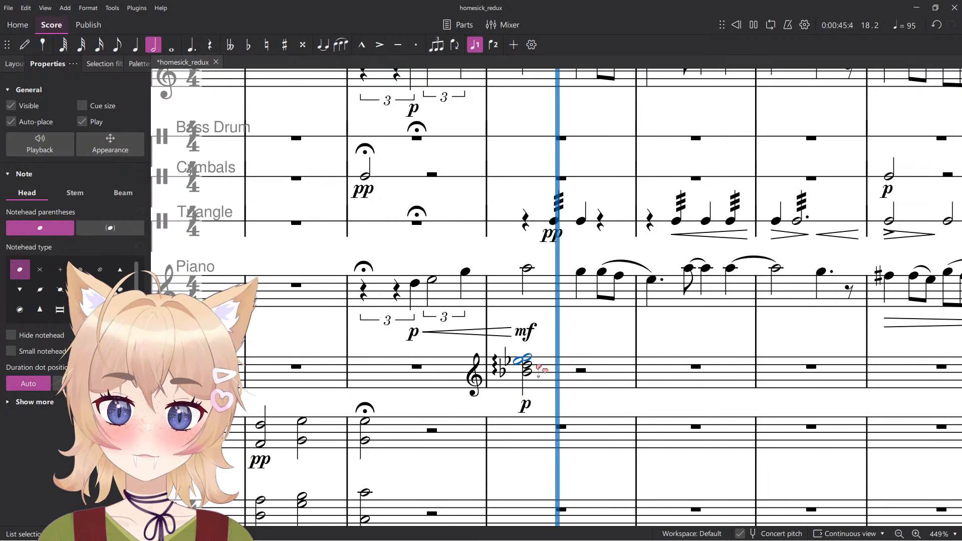
pyautogui.press('Escape')
pyautogui.scroll(-5, 551, 364)
pyautogui.click(549, 366)
pyautogui.scroll(5, 651, 327)
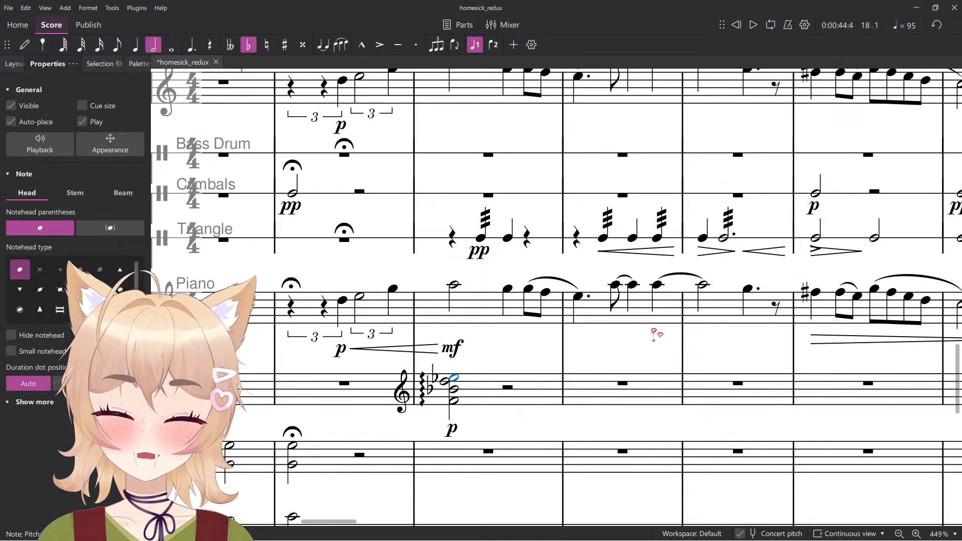
# Play the Piano's measure 18 chord and undo the octave move of its E-flat.
pyautogui.press('space')
pyautogui.press('space')
pyautogui.hotkey('ctrl', 'z')
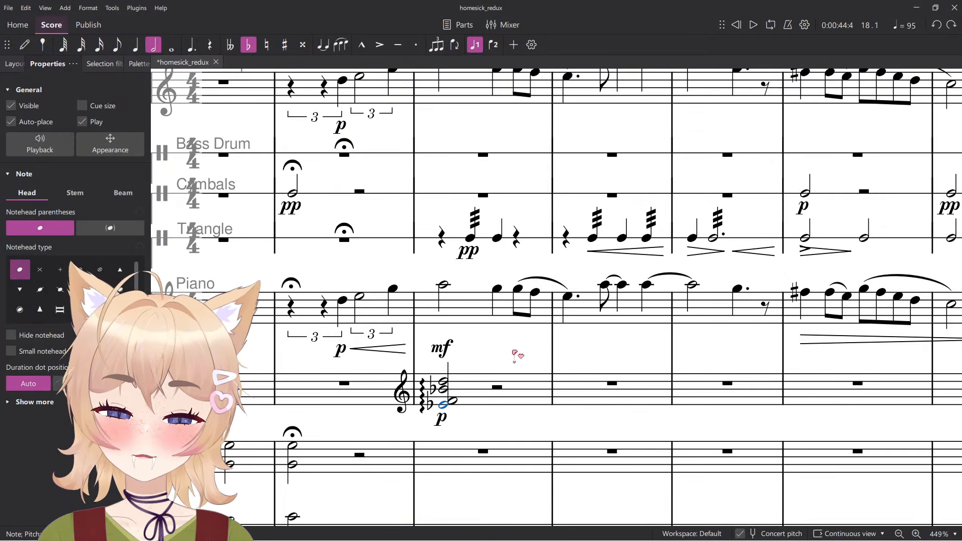
pyautogui.press('Escape')
# Examine the woodwinds' half notes on beat 3 of measure 18, sounding the bassoon, clarinet and oboe pitches.
pyautogui.scroll(-4, 513, 357)
pyautogui.scroll(8, 531, 369)
pyautogui.scroll(4, 537, 377)
pyautogui.scroll(2, 512, 393)
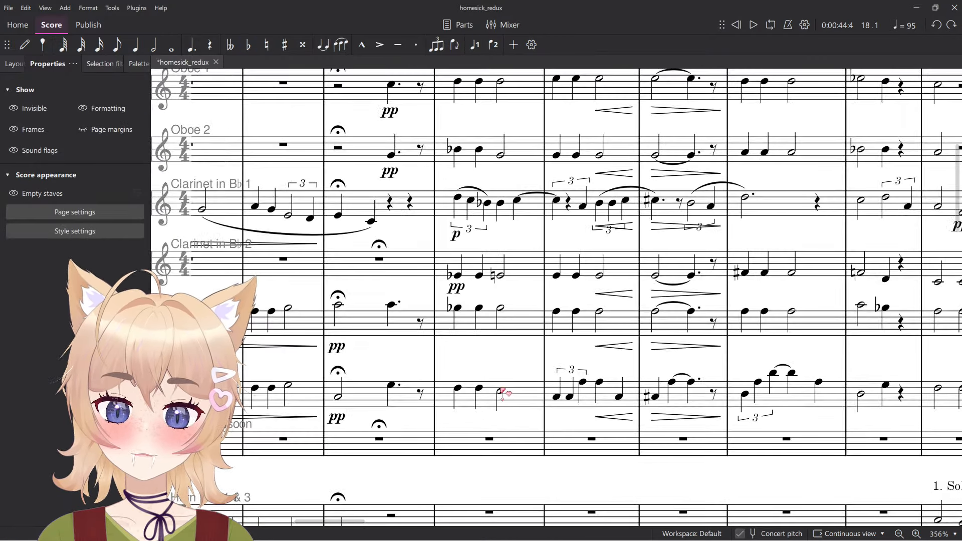
pyautogui.click(502, 392)
pyautogui.scroll(2, 514, 373)
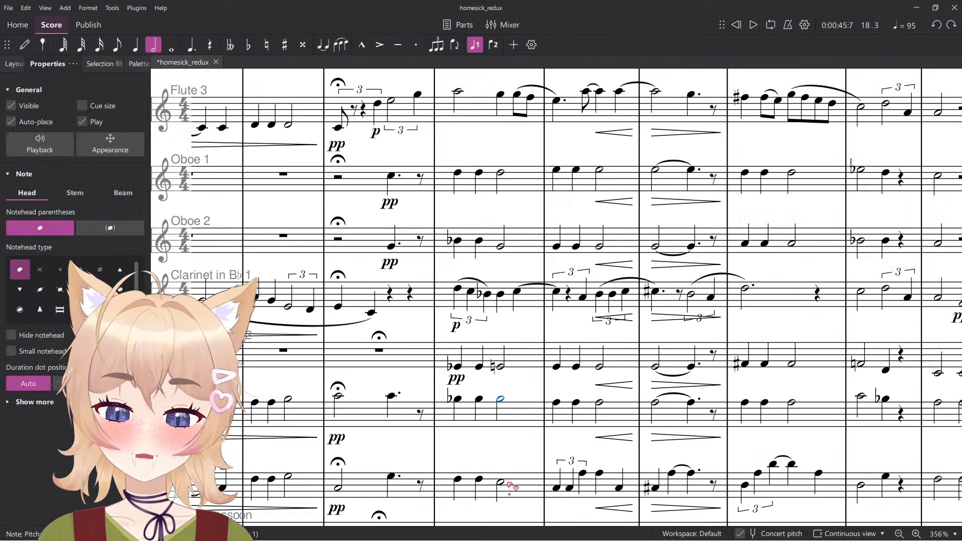
pyautogui.press('Escape')
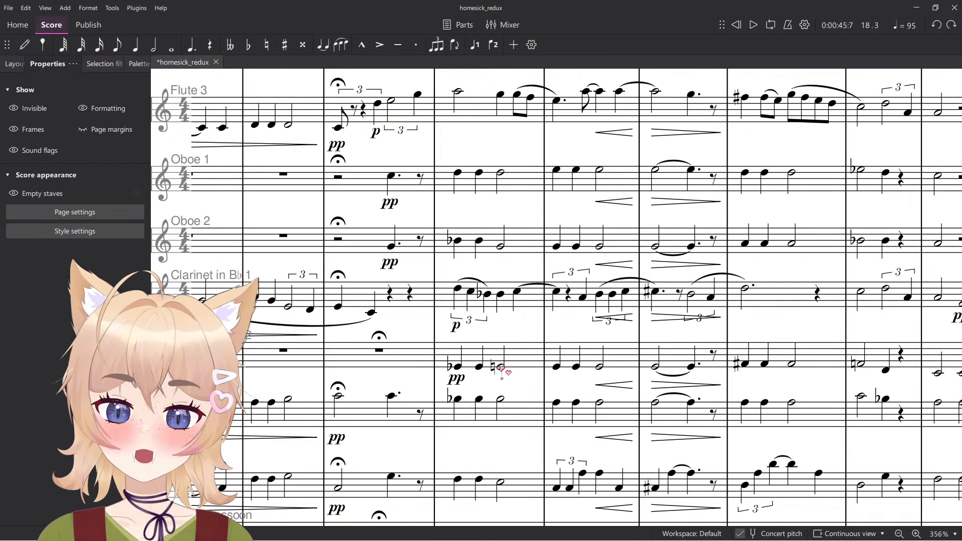
pyautogui.click(501, 367)
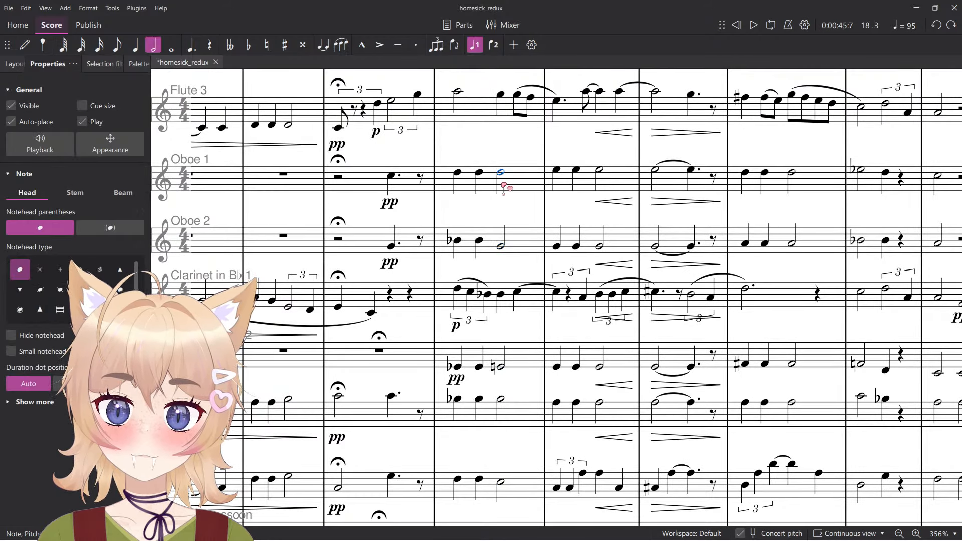
pyautogui.scroll(-5, 504, 188)
pyautogui.scroll(2, 519, 209)
pyautogui.scroll(-11, 526, 213)
pyautogui.scroll(3, 519, 271)
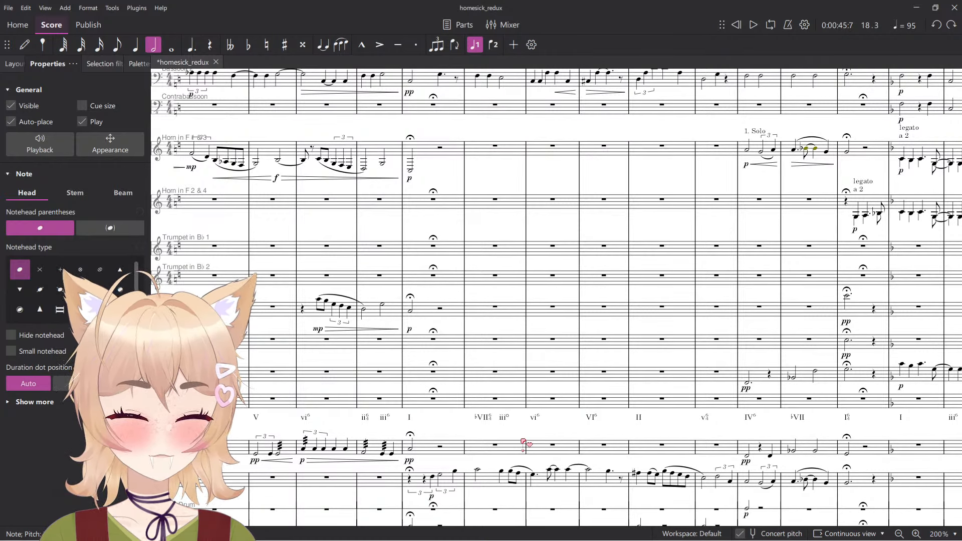
# Change the Roman numeral on beat 3 of measure 18 to a half-diminished iiiø.
pyautogui.scroll(5, 521, 438)
pyautogui.doubleClick(495, 404)
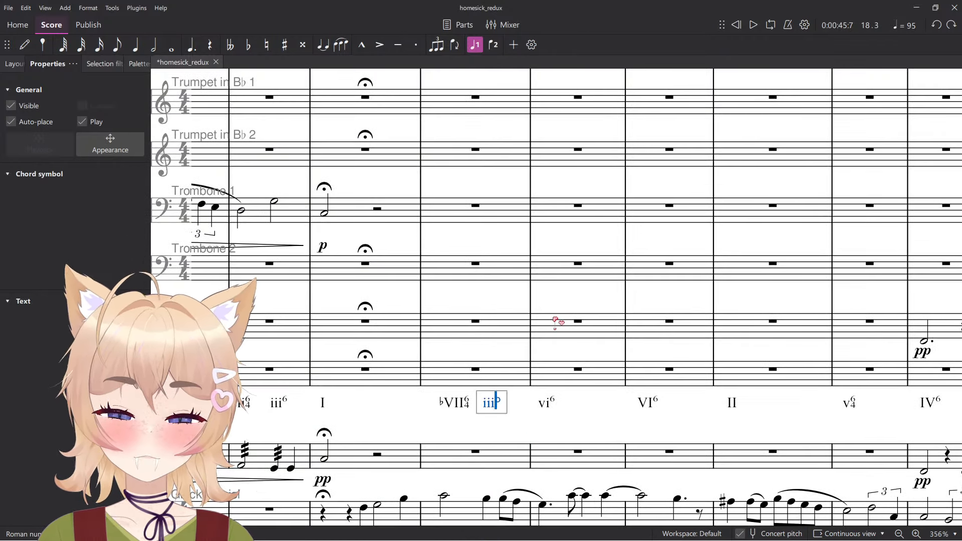
pyautogui.press('Right')
pyautogui.press('BackSpace')
pyautogui.write('0')
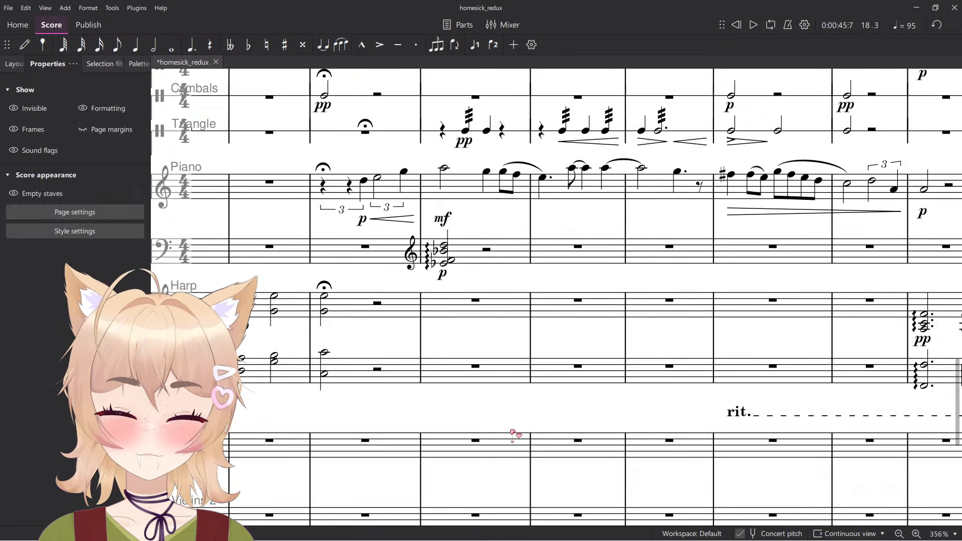
# Enter a quarter-note E-flat on beat 3 of measure 18 in the Piano's lower staff.
pyautogui.click(457, 251)
pyautogui.scroll(3, 516, 275)
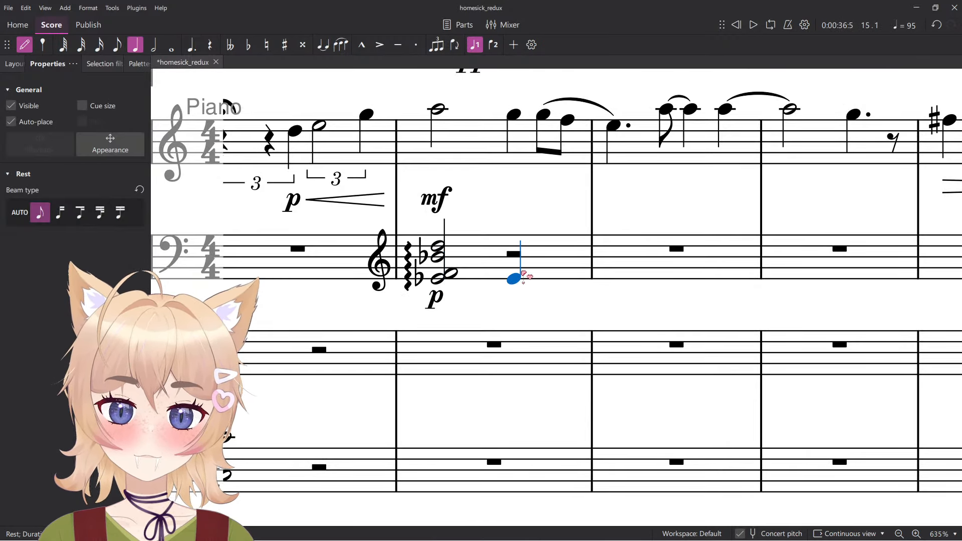
pyautogui.click(524, 275)
pyautogui.scroll(2, 537, 264)
pyautogui.scroll(-3, 539, 261)
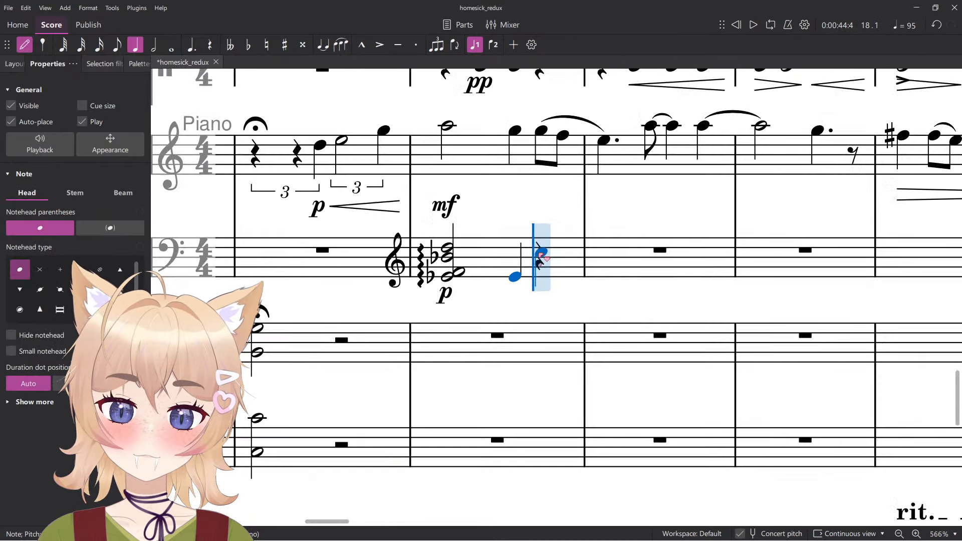
pyautogui.scroll(-3, 538, 263)
pyautogui.scroll(10, 573, 285)
pyautogui.press('Escape')
# Raise the E-flat on beat 3 of the Piano's lower staff in measure 18 to E natural.
pyautogui.click(526, 402)
pyautogui.scroll(-10, 544, 363)
pyautogui.scroll(5, 544, 360)
pyautogui.scroll(-8, 520, 396)
pyautogui.click(515, 337)
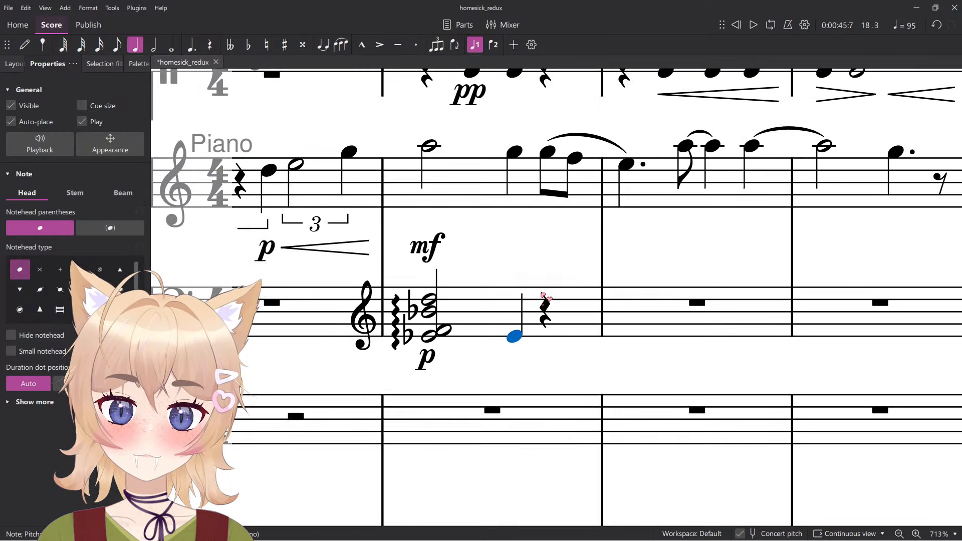
pyautogui.press('Up')
# Stack G, B-flat and D above the E natural in measure 18 and lengthen the chord to a half note.
pyautogui.press('n')
pyautogui.click(513, 324)
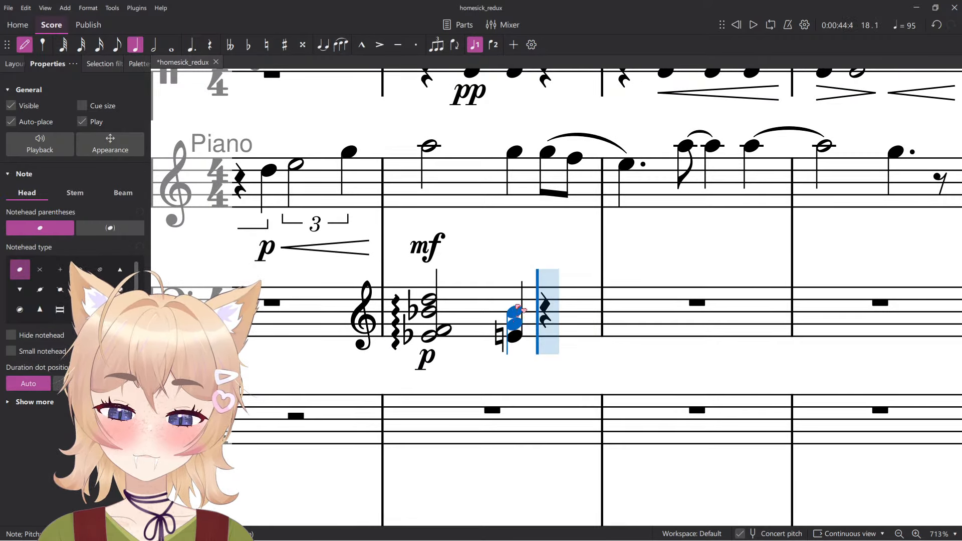
pyautogui.press('Escape')
pyautogui.press('6')
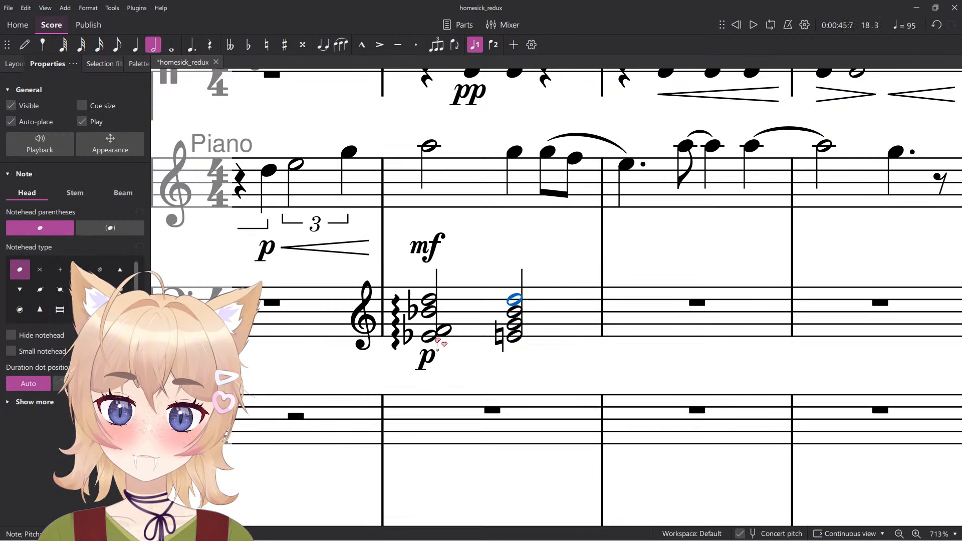
# Sound the individual notes of both Piano chords in measure 18 to compare their voicings.
pyautogui.click(431, 336)
pyautogui.click(446, 331)
pyautogui.click(431, 312)
pyautogui.click(430, 300)
pyautogui.click(515, 337)
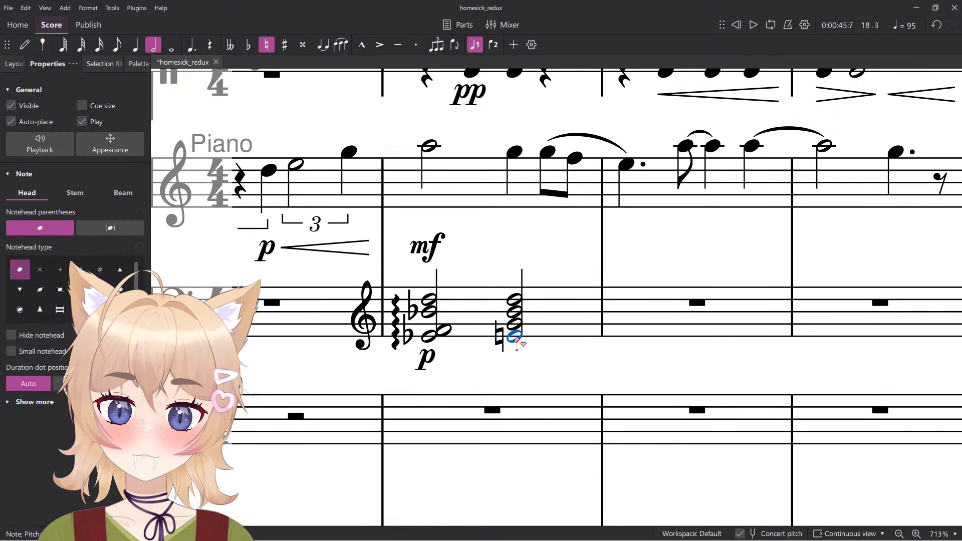
pyautogui.click(516, 324)
pyautogui.click(515, 312)
pyautogui.click(515, 300)
pyautogui.click(444, 331)
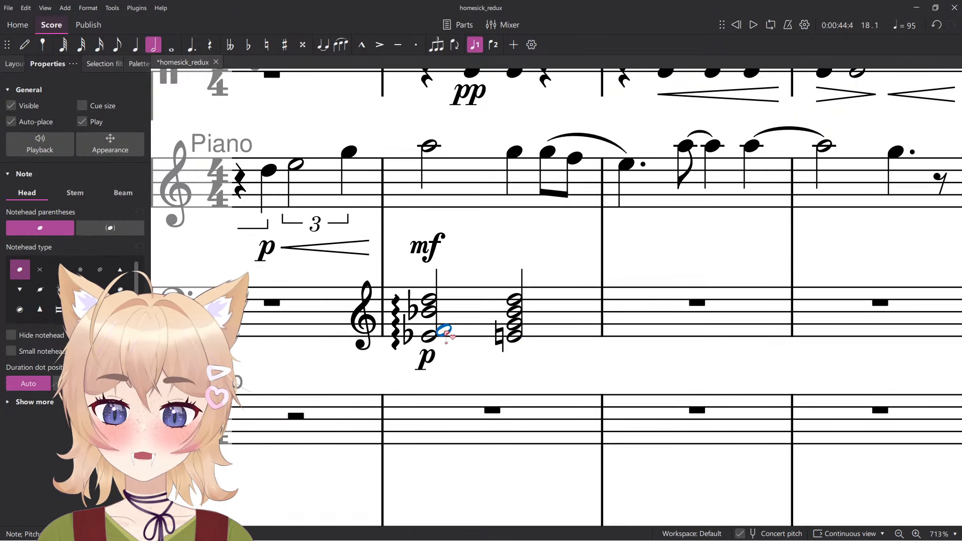
pyautogui.click(516, 336)
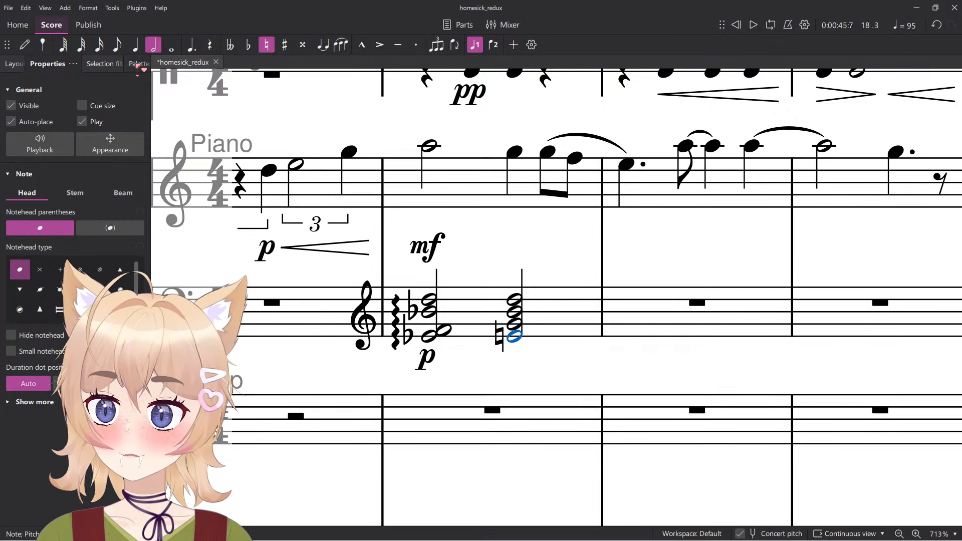
# Add an arpeggio to the beat 3 chord of the Piano's measure 18 and play the measure back.
pyautogui.click(139, 64)
pyautogui.click(15, 141)
pyautogui.press('space')
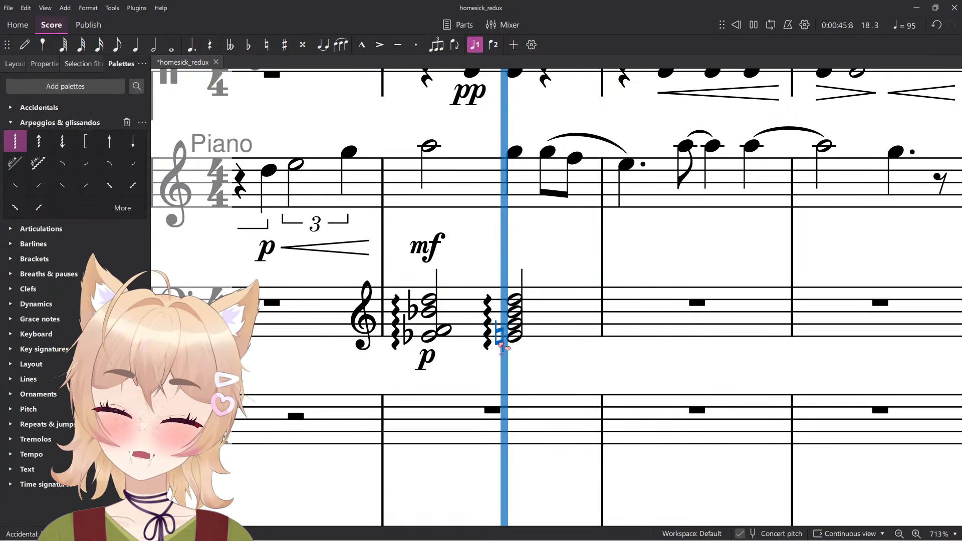
pyautogui.keyDown('ctrl'); pyautogui.scroll(-3, 498, 336); pyautogui.keyUp('ctrl')
pyautogui.press('space')
pyautogui.click(500, 353)
pyautogui.press('space')
pyautogui.keyDown('ctrl'); pyautogui.scroll(-4, 502, 358); pyautogui.keyUp('ctrl')
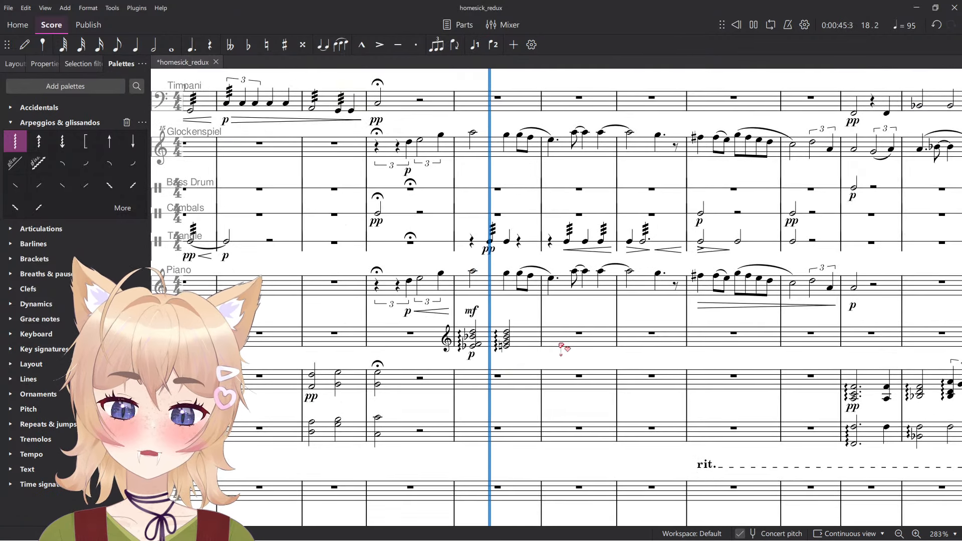
pyautogui.press('space')
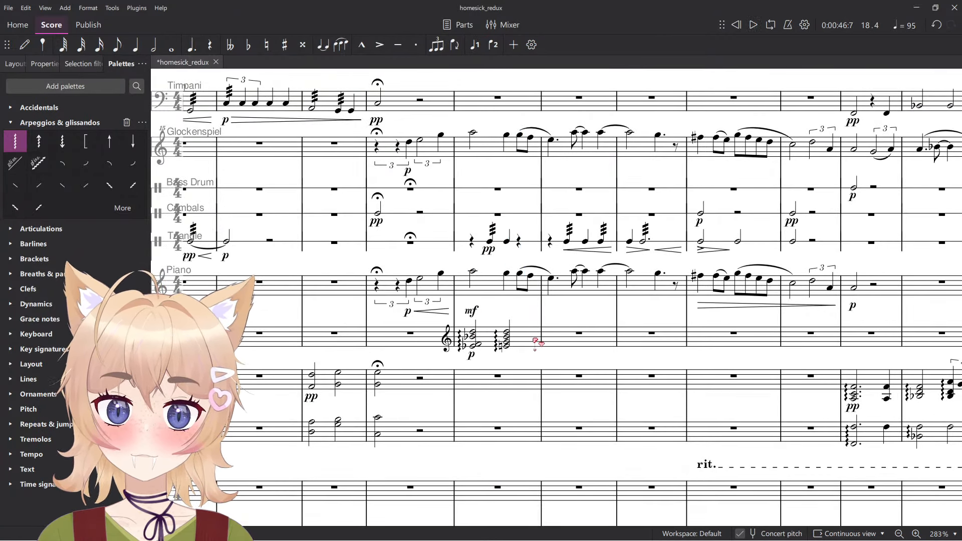
# Try other pitches, including A and C, for the top note of the Piano's beat 3 chord in measure 18, playing it back.
pyautogui.keyDown('ctrl'); pyautogui.scroll(3, 493, 335); pyautogui.keyUp('ctrl')
pyautogui.click(493, 333)
pyautogui.keyDown('ctrl'); pyautogui.scroll(3, 494, 335); pyautogui.keyUp('ctrl')
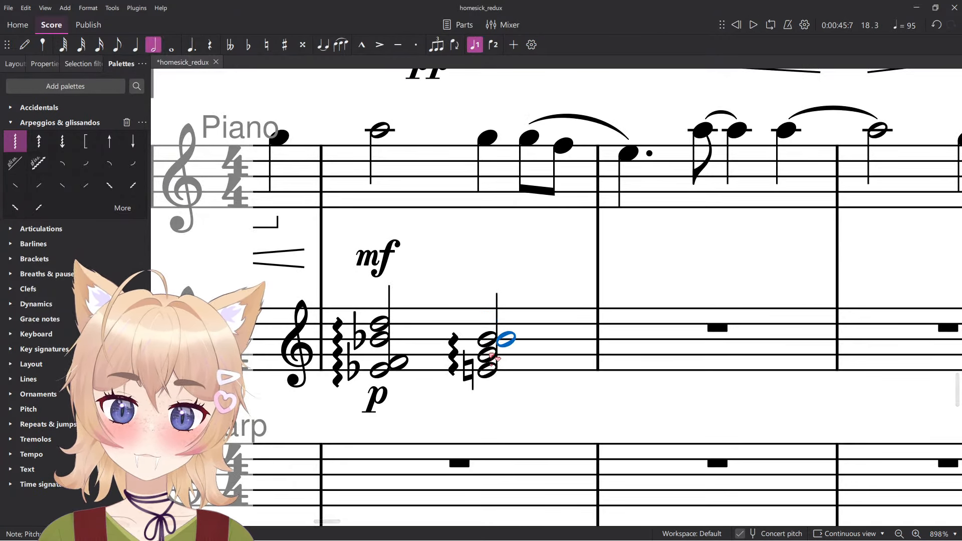
pyautogui.press('space')
pyautogui.press('space')
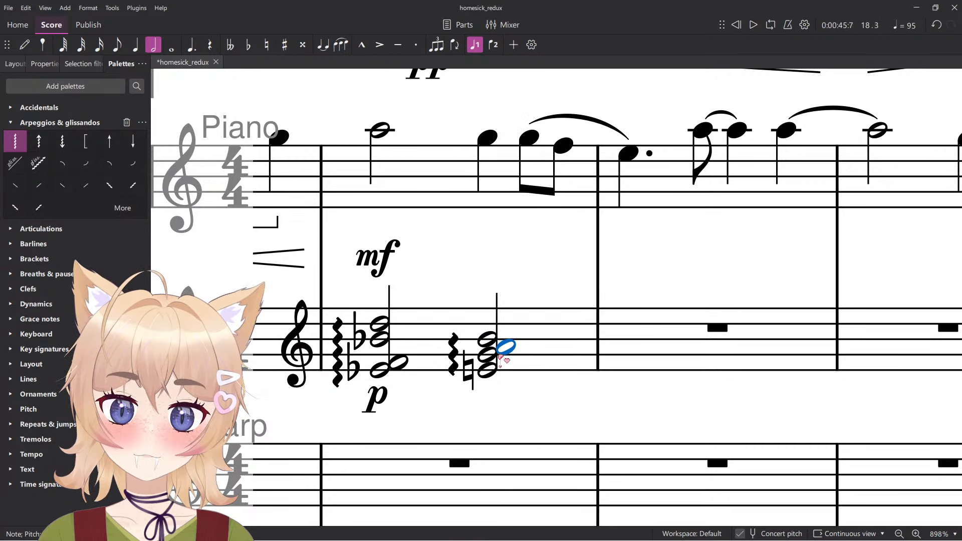
pyautogui.click(489, 365)
pyautogui.click(488, 356)
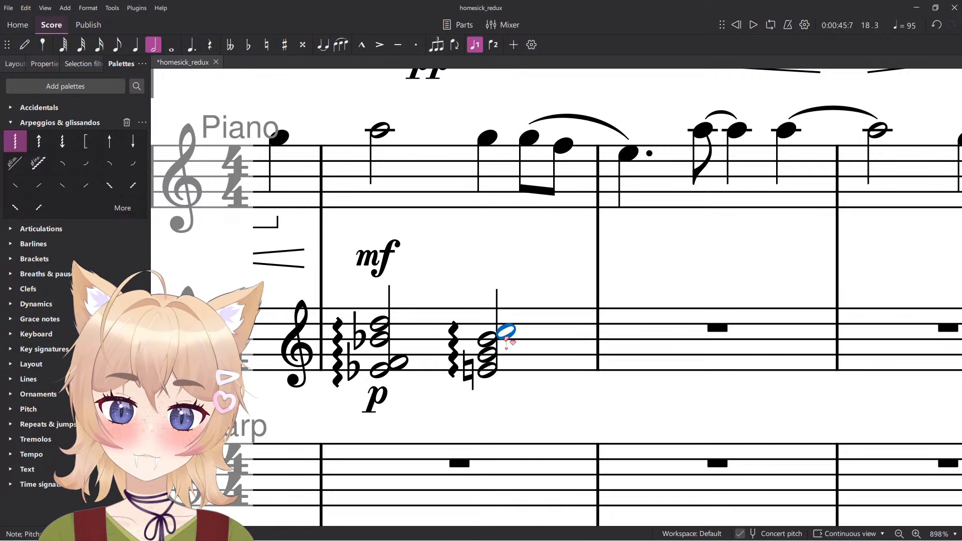
pyautogui.press('space')
pyautogui.press('space')
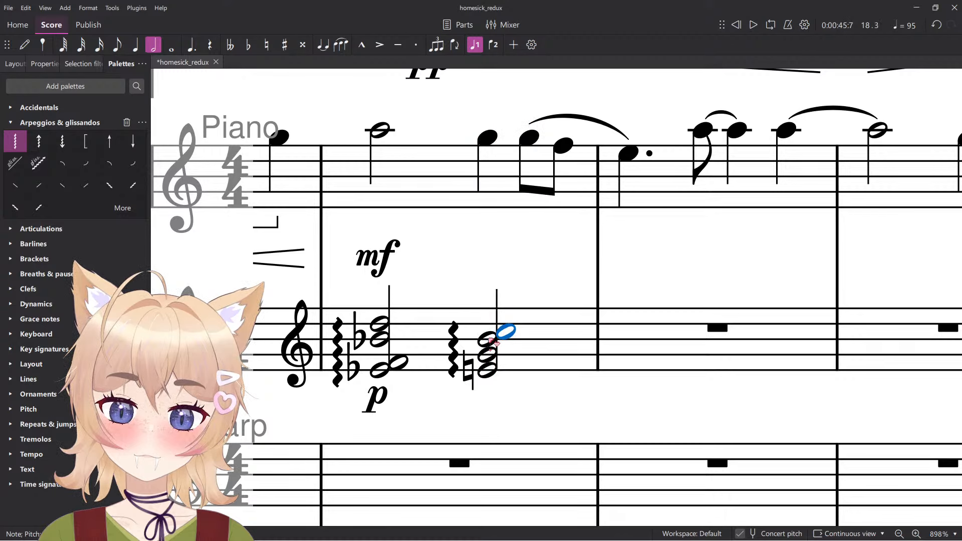
# Delete the top note of the Piano's beat 3 chord in measure 18 and listen to the reduced chord.
pyautogui.click(512, 330)
pyautogui.press('Delete')
pyautogui.press('space')
pyautogui.scroll(-6, 517, 329)
pyautogui.press('space')
pyautogui.scroll(7, 512, 367)
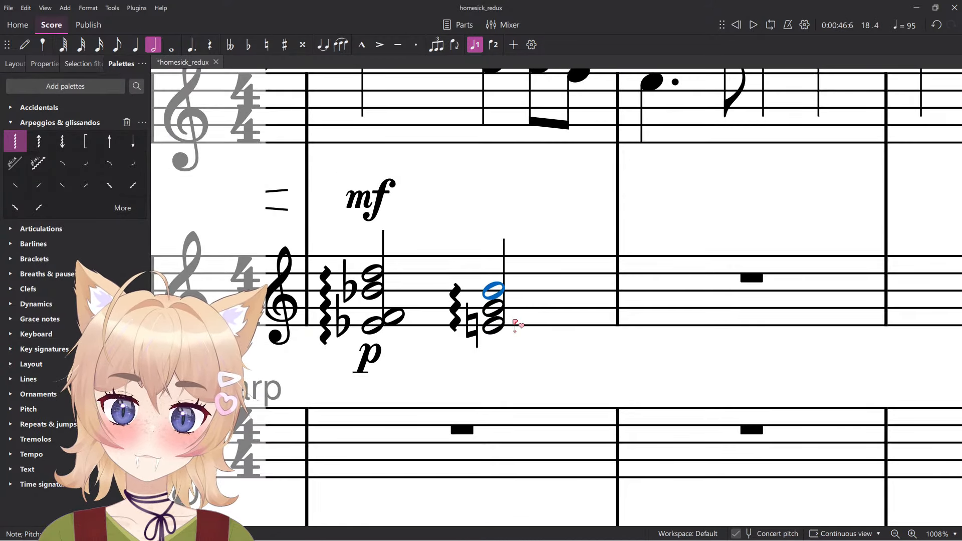
# Move the G of the Piano's beat 3 chord in measure 18 up to D and play back the lower staff.
pyautogui.scroll(-5, 516, 326)
pyautogui.click(503, 130)
pyautogui.click(504, 281)
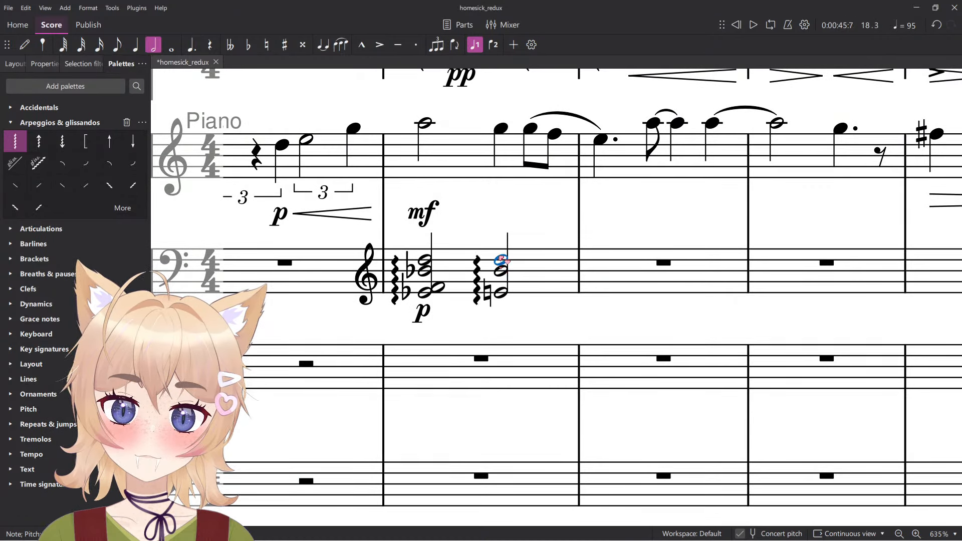
pyautogui.click(461, 269)
pyautogui.press('space')
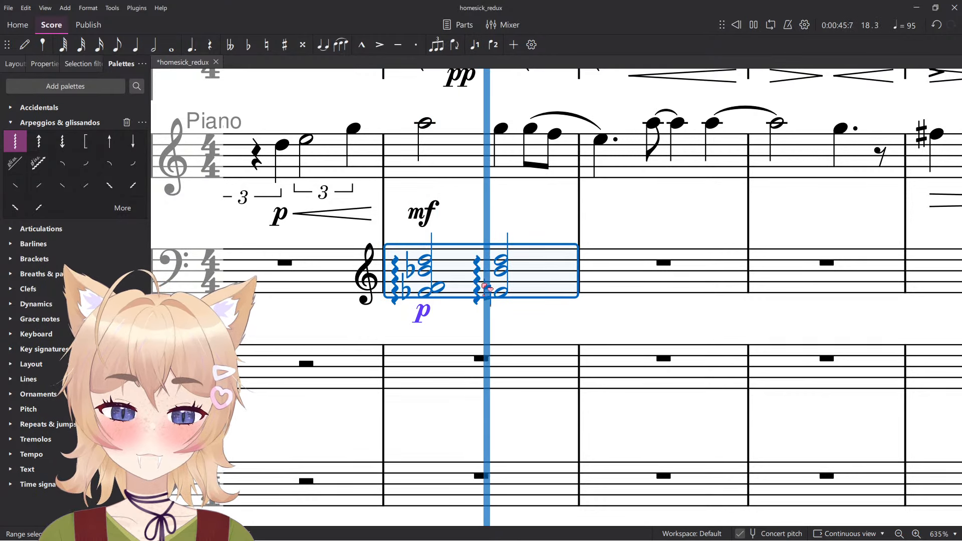
pyautogui.press('space')
pyautogui.press('Escape')
pyautogui.scroll(-2, 517, 301)
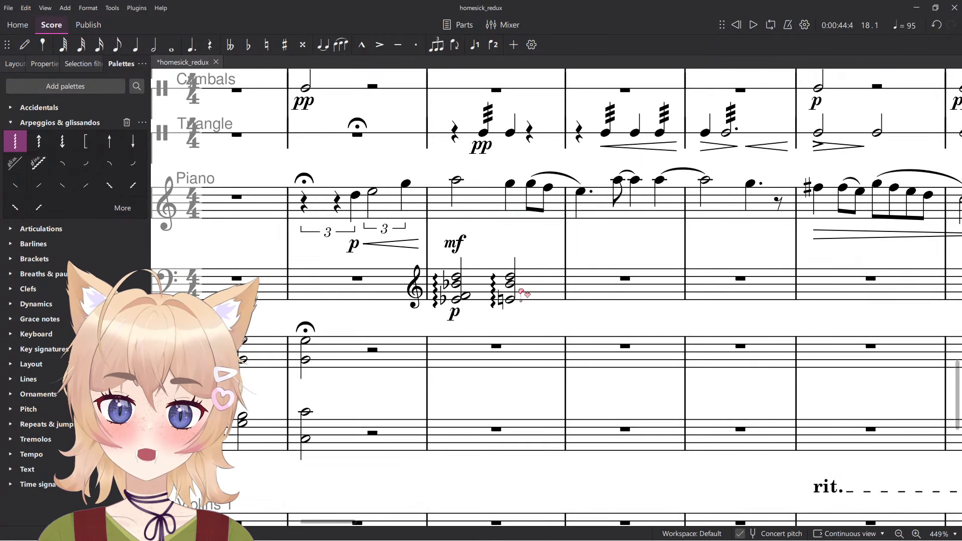
pyautogui.click(511, 184)
pyautogui.click(513, 302)
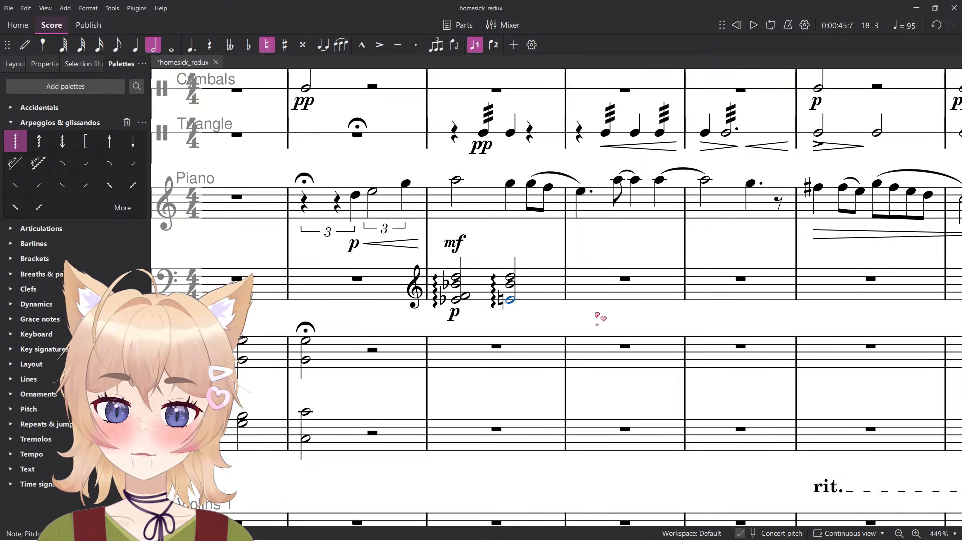
# Enter a half-note chord of E, A and C on beat 1 of measure 19 in the Piano's lower staff.
pyautogui.scroll(3, 602, 321)
pyautogui.scroll(-1, 614, 308)
pyautogui.scroll(-2, 549, 205)
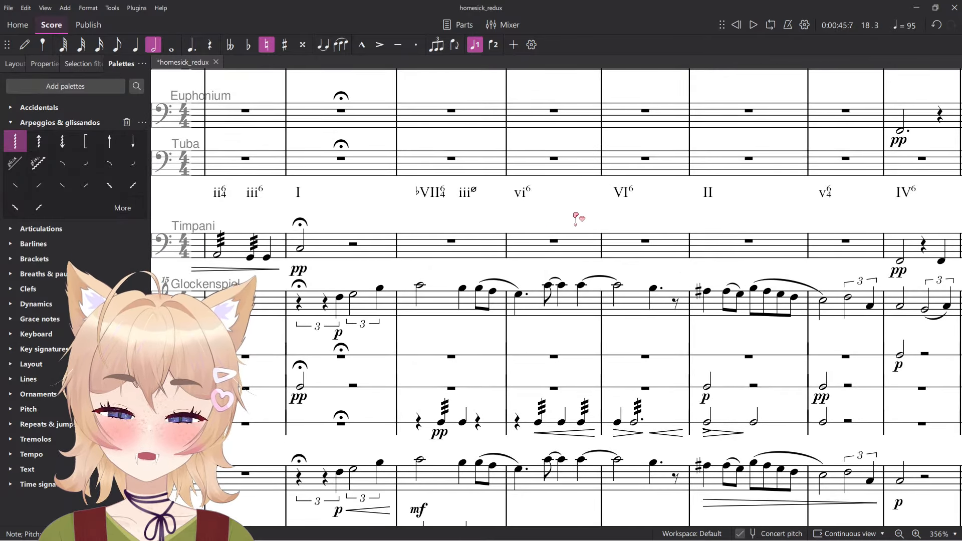
pyautogui.scroll(-3, 586, 231)
pyautogui.scroll(5, 514, 401)
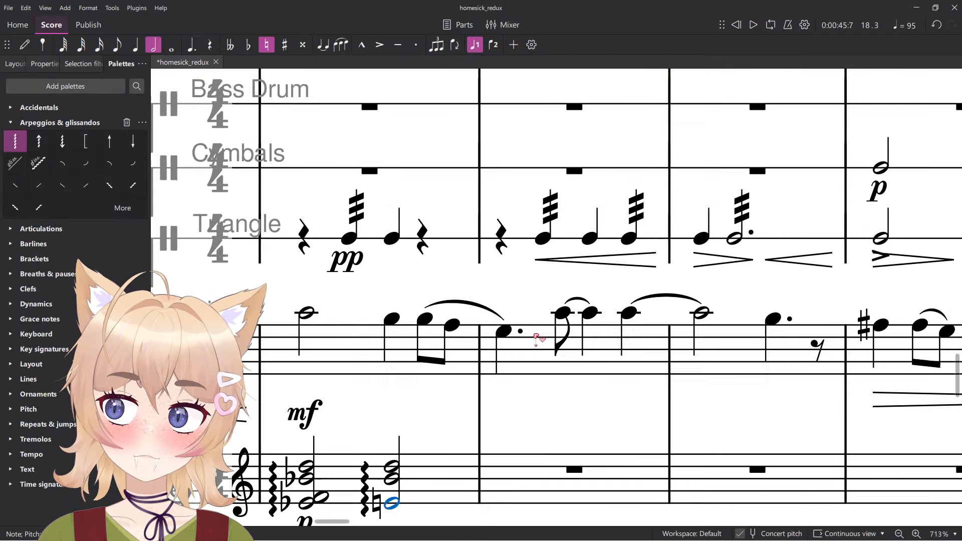
pyautogui.press('n')
pyautogui.scroll(-2, 512, 401)
pyautogui.click(512, 402)
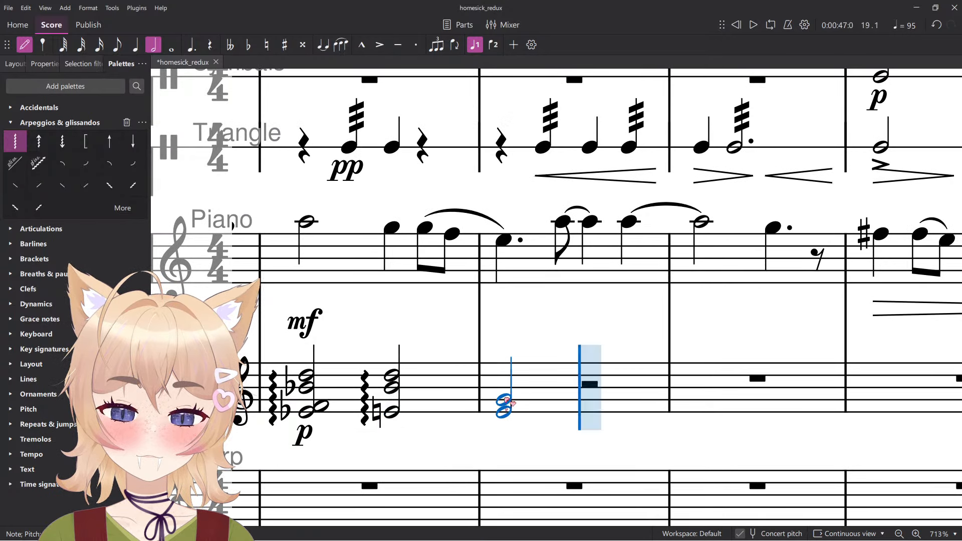
pyautogui.click(498, 395)
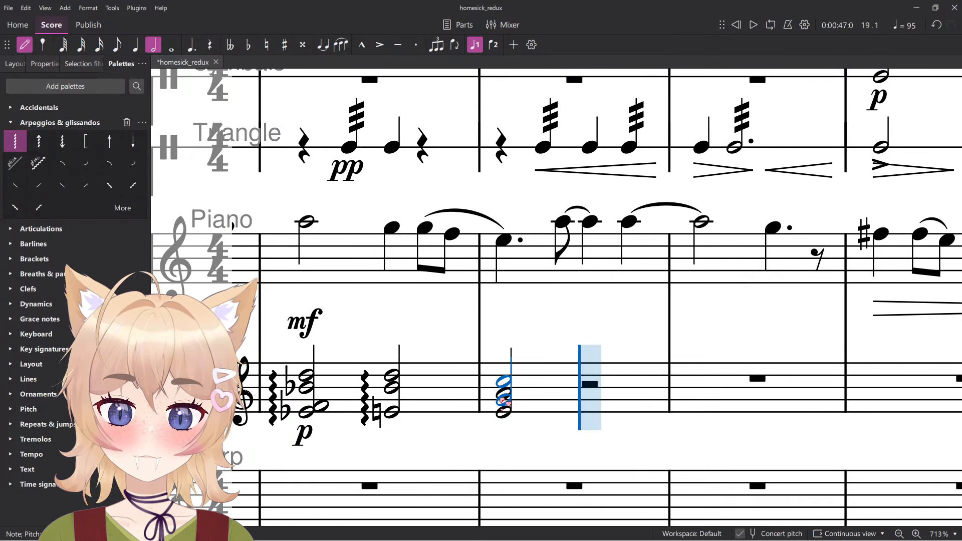
# Examine the measure 19 notes in Clarinet 2, Oboe 1 and Oboe 2 against the Piano's beat 1 chord.
pyautogui.scroll(-6, 504, 400)
pyautogui.scroll(12, 512, 381)
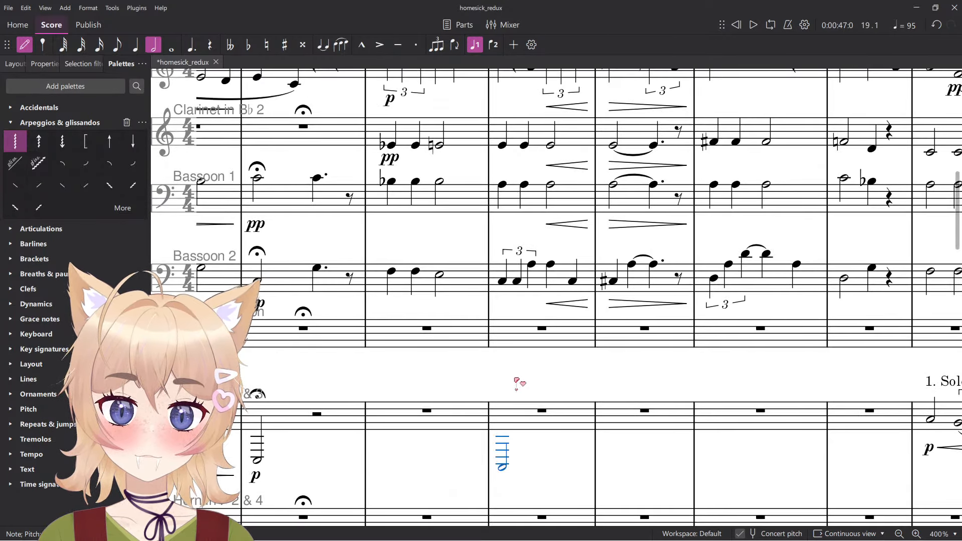
pyautogui.press('Escape')
pyautogui.click(504, 282)
pyautogui.scroll(5, 503, 300)
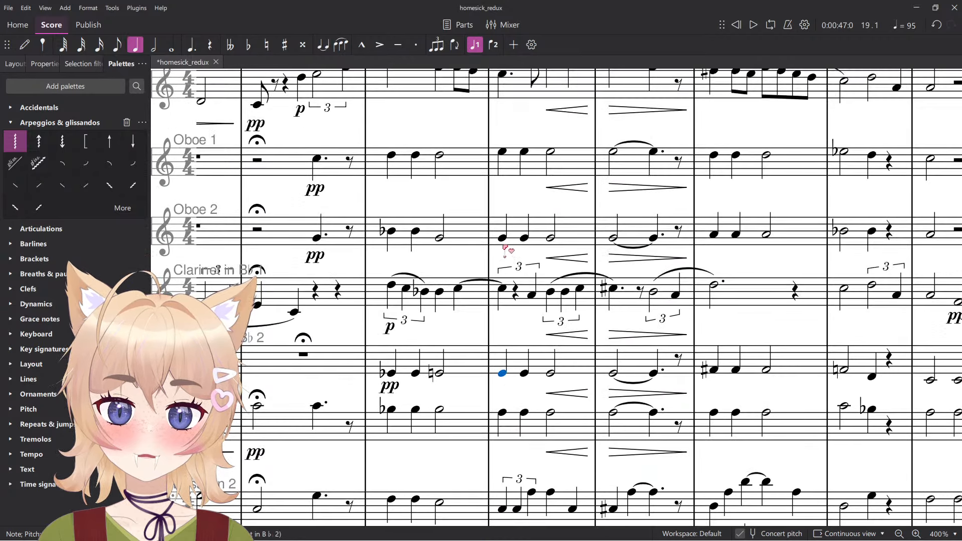
pyautogui.click(502, 242)
pyautogui.click(502, 239)
pyautogui.scroll(1, 522, 185)
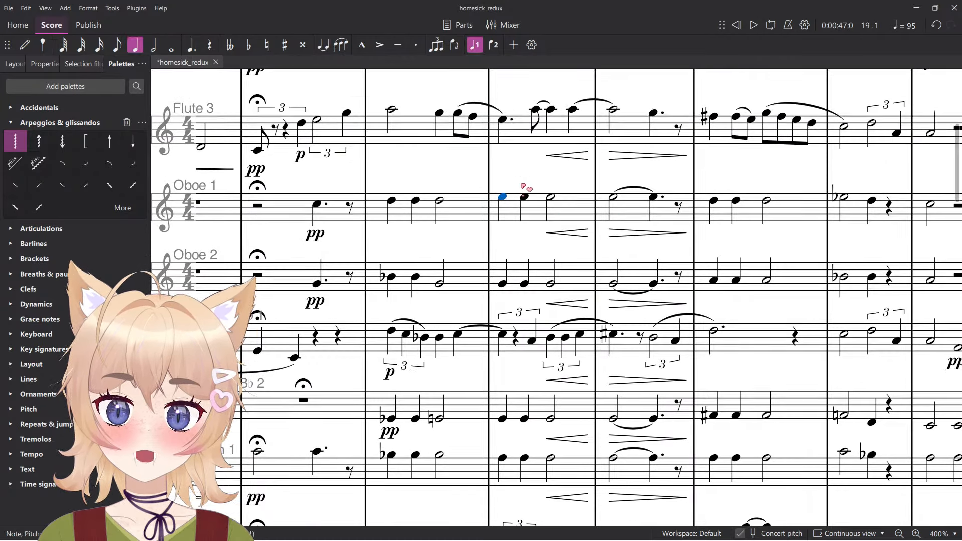
pyautogui.scroll(-12, 532, 211)
pyautogui.scroll(-6, 537, 243)
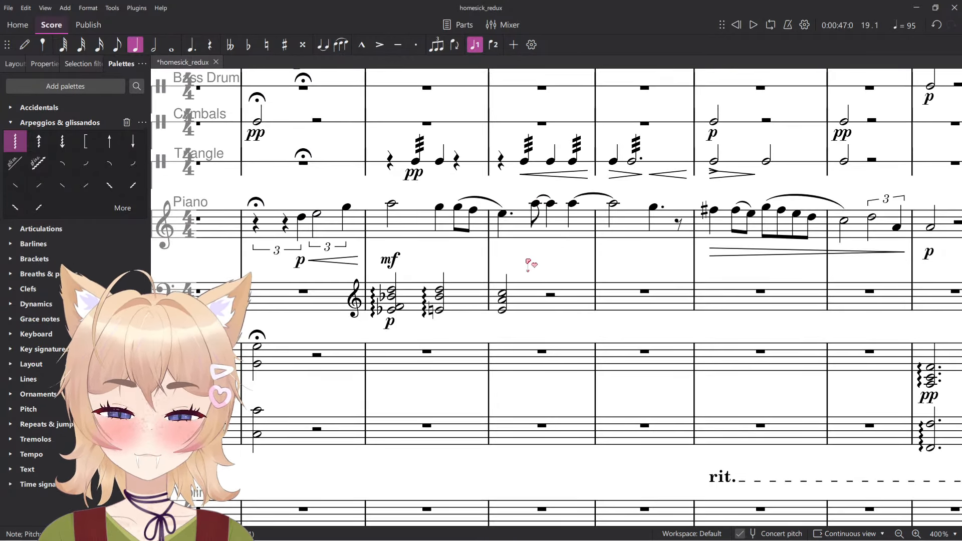
# Add a half-note G to the beat 1 chord of measure 19 in the Piano's lower staff.
pyautogui.scroll(8, 509, 291)
pyautogui.press('n')
pyautogui.press('7')
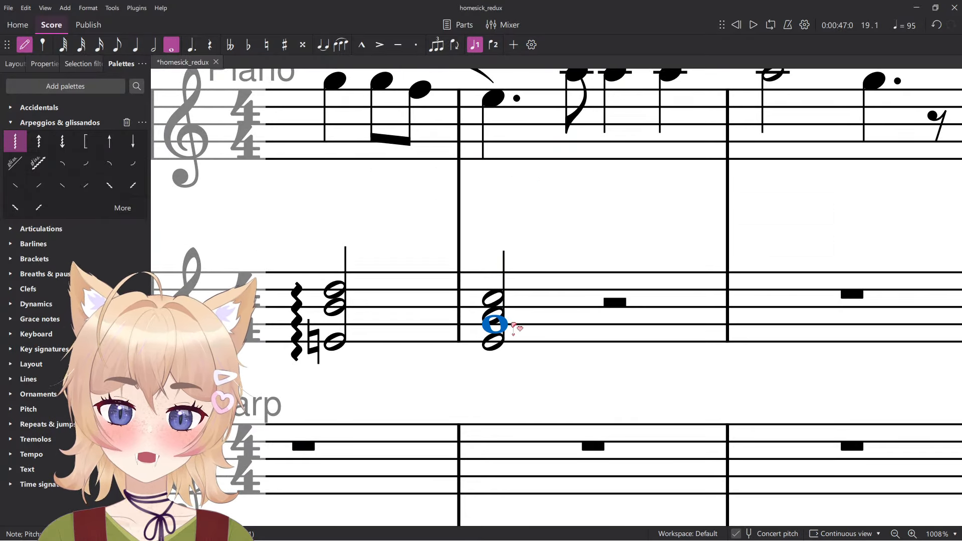
pyautogui.press('6')
pyautogui.click(510, 322)
pyautogui.scroll(-7, 511, 321)
pyautogui.press('Escape')
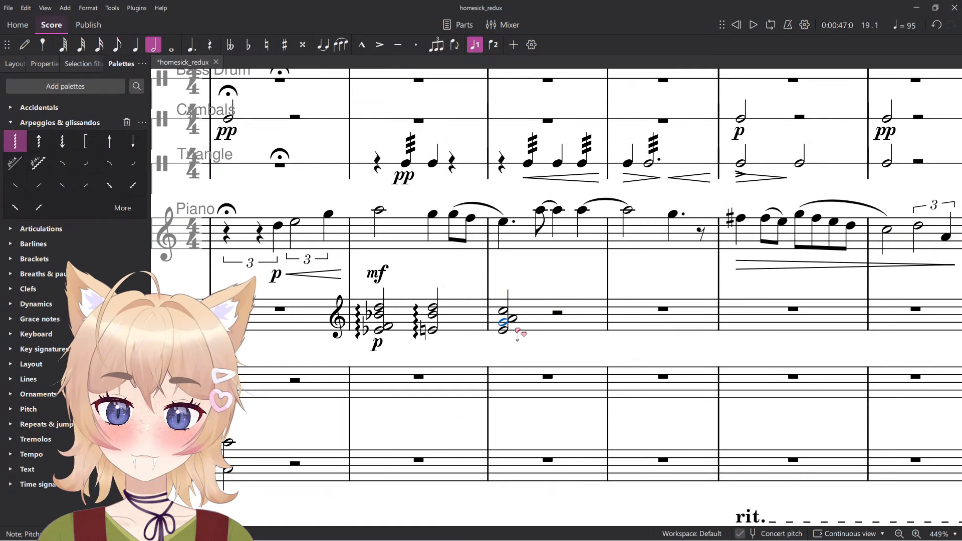
# Apply a plain arpeggio to the beat 1 chord of measure 19 in the Piano's lower staff.
pyautogui.click(16, 146)
pyautogui.click(465, 320)
pyautogui.click(470, 273)
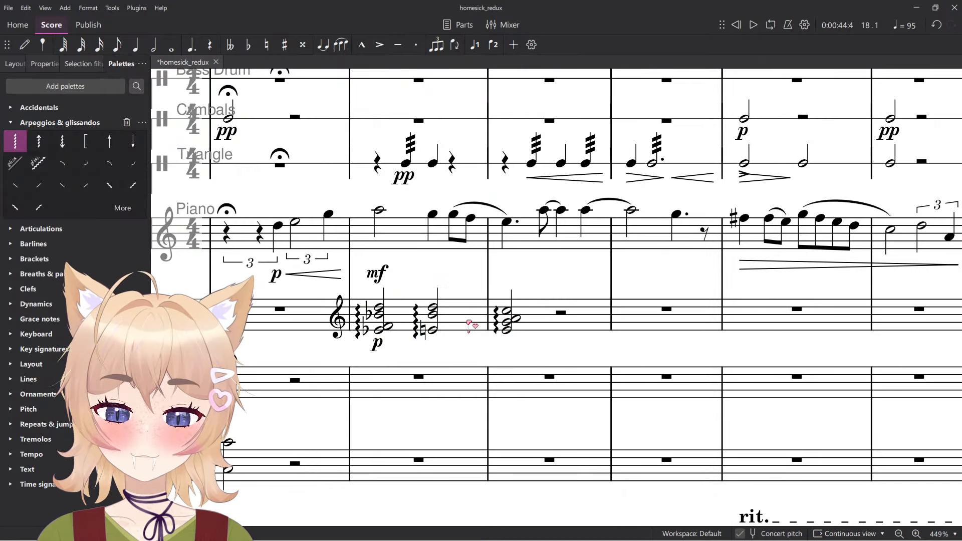
pyautogui.click(469, 321)
# Review the woodwind and brass parts and the Roman numeral chord analysis around measure 19.
pyautogui.click(514, 317)
pyautogui.scroll(-5, 514, 315)
pyautogui.scroll(8, 539, 291)
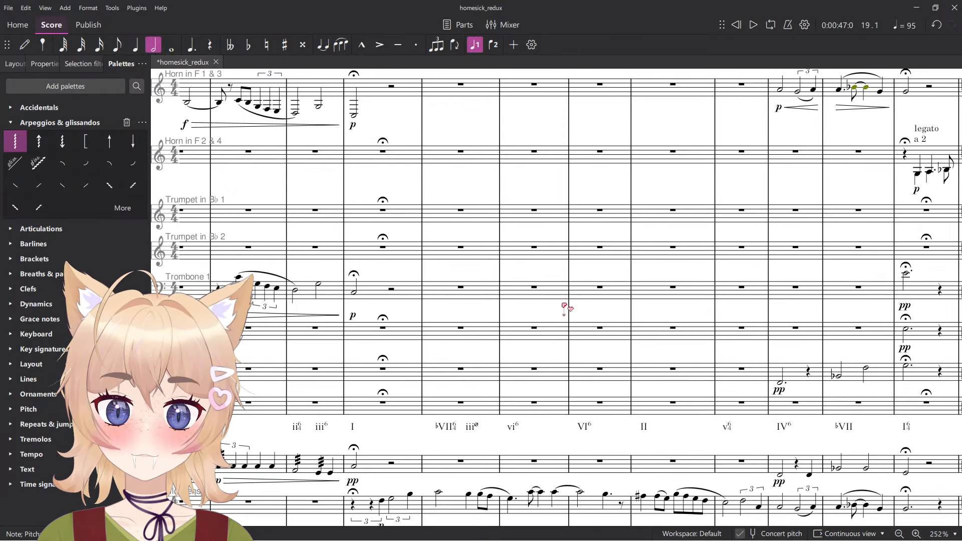
pyautogui.scroll(-1, 562, 314)
pyautogui.scroll(6, 555, 322)
pyautogui.scroll(-3, 562, 330)
pyautogui.scroll(8, 549, 338)
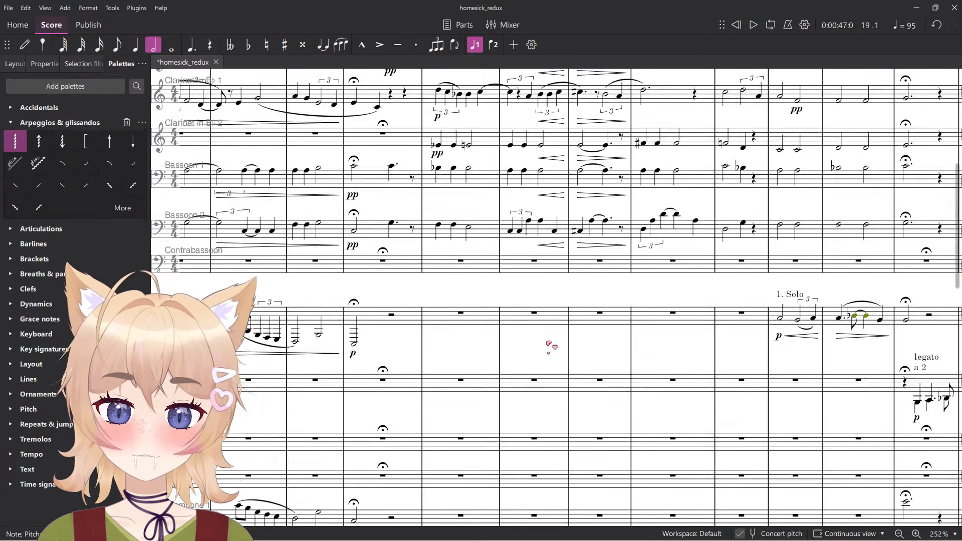
pyautogui.scroll(-18, 553, 334)
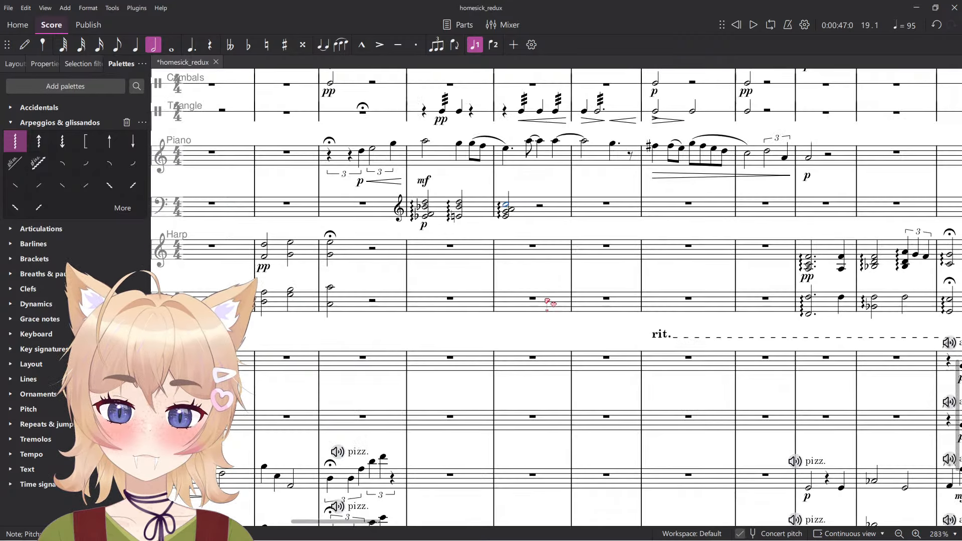
# Enter a half-note E on beat 3 of measure 19 in the Piano's lower staff.
pyautogui.scroll(9, 546, 307)
pyautogui.press('n')
pyautogui.scroll(4, 534, 331)
pyautogui.scroll(1, 540, 362)
pyautogui.click(533, 343)
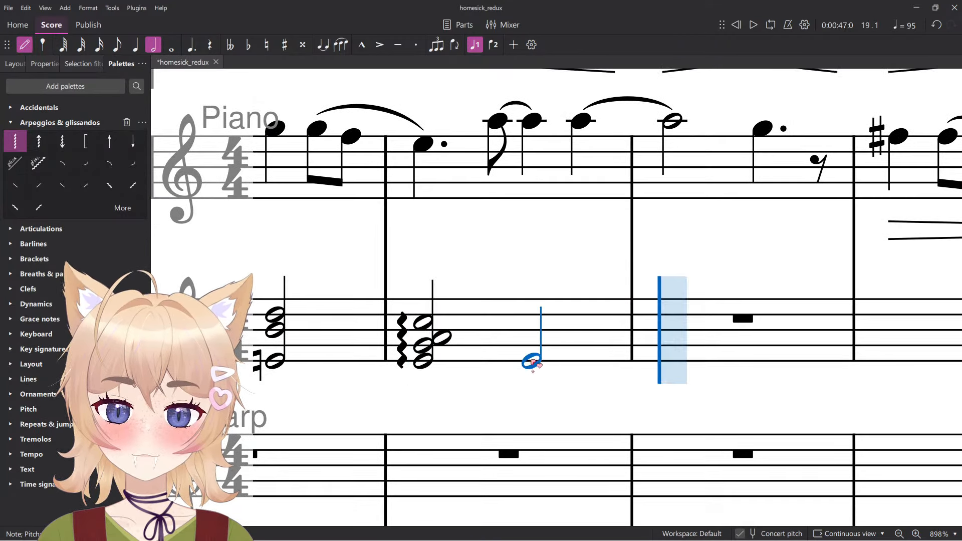
# Complete the second half-note chord of bar 19 in the lower piano staff as E, A, C and add an arpeggio.
pyautogui.click(527, 330)
pyautogui.press('Escape')
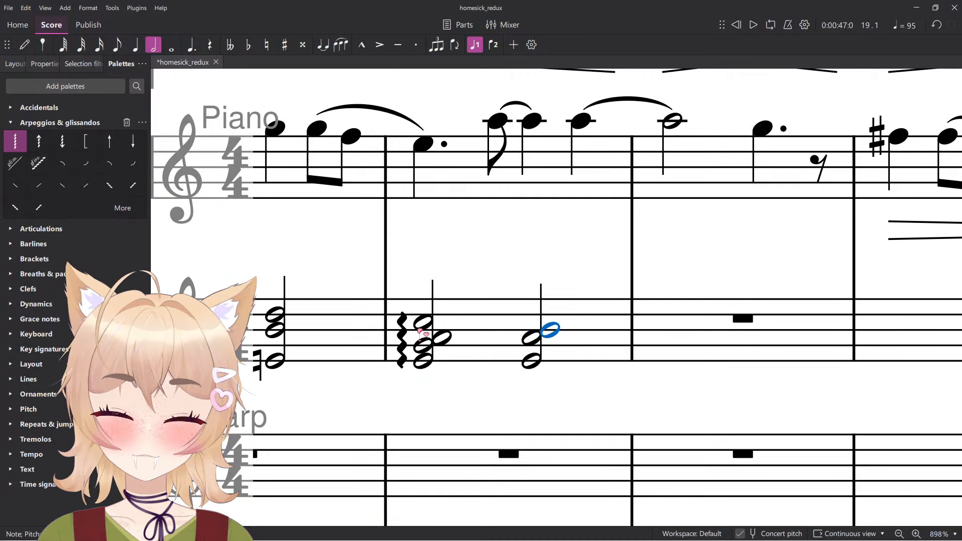
pyautogui.click(17, 142)
# Enter a half-note chord of E, G, A and C-sharp at the start of bar 20 in the lower piano staff with an arpeggio.
pyautogui.scroll(-8, 604, 266)
pyautogui.scroll(10, 658, 290)
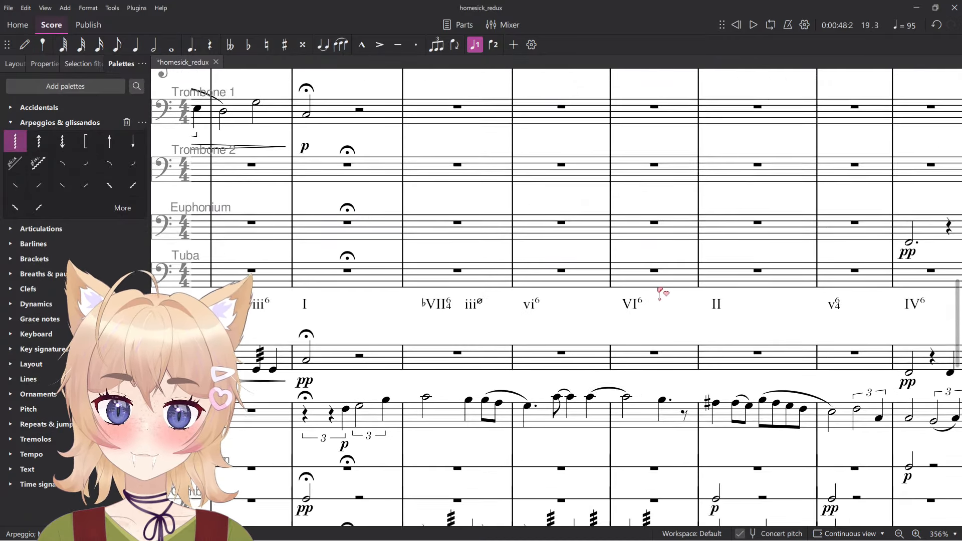
pyautogui.scroll(-6, 660, 289)
pyautogui.scroll(3, 655, 378)
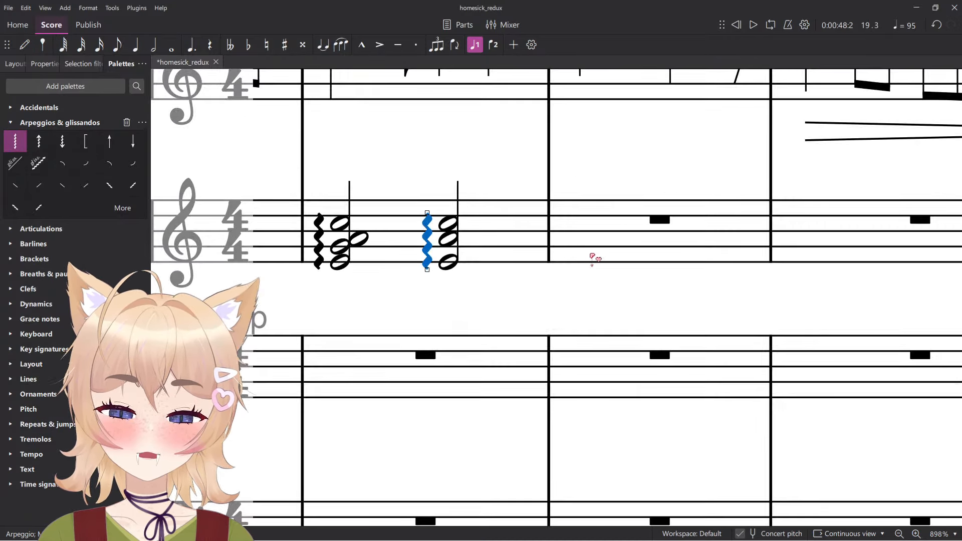
pyautogui.press('n')
pyautogui.click(579, 263)
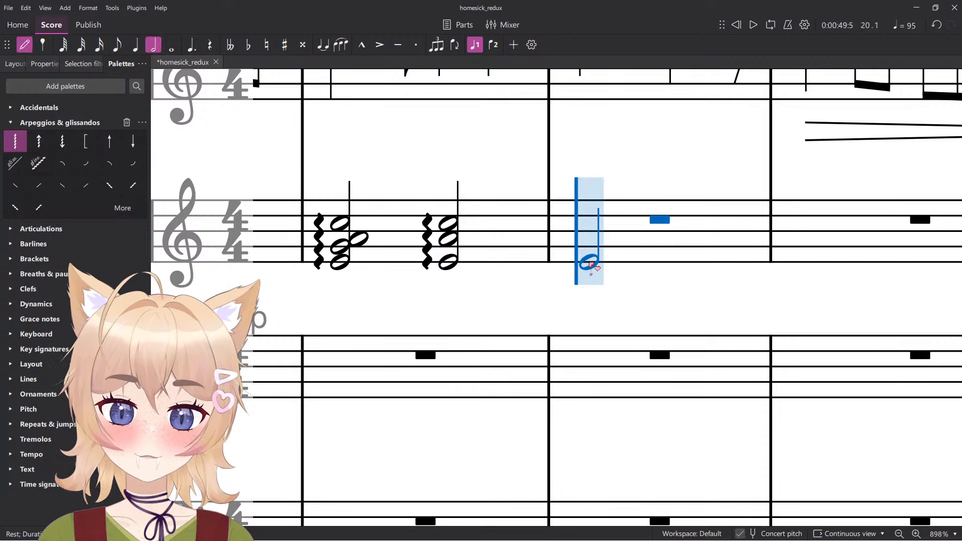
pyautogui.keyDown('shift'); pyautogui.click(586, 248); pyautogui.keyUp('shift')
pyautogui.press('Up')
pyautogui.press('Escape')
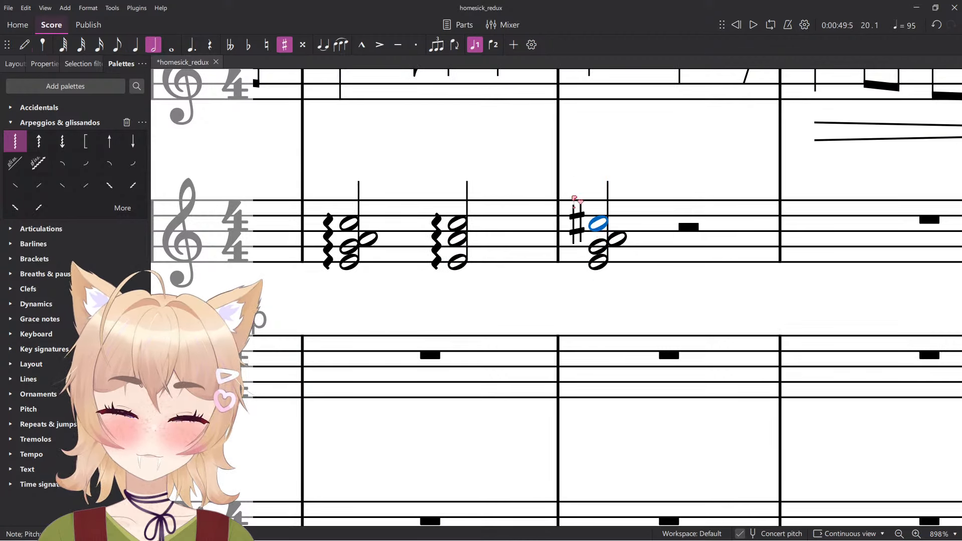
pyautogui.click(15, 142)
pyautogui.press('space')
pyautogui.scroll(-5, 604, 190)
pyautogui.press('space')
# Enter a second half-note chord of E, A and C-sharp in bar 20 of the lower piano staff and add an arpeggio.
pyautogui.scroll(5, 619, 227)
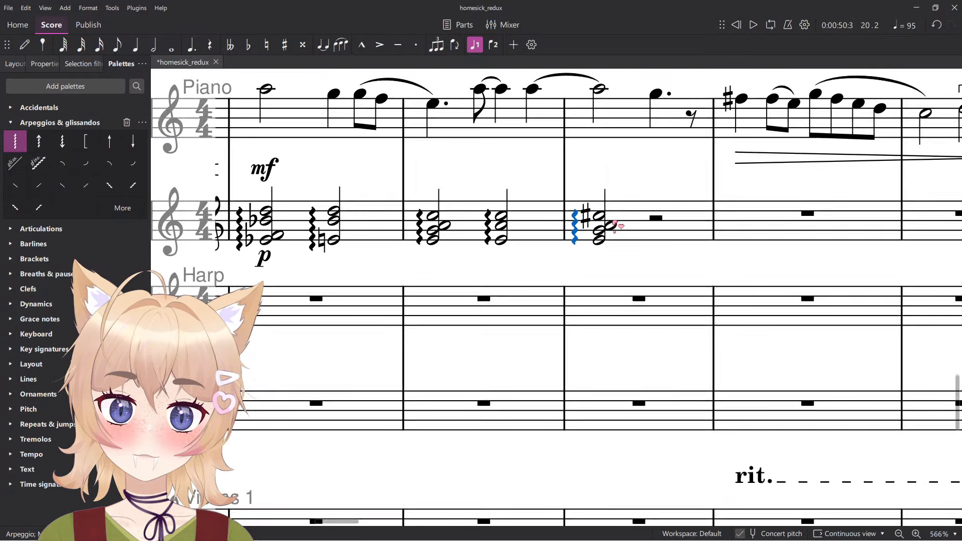
pyautogui.click(594, 255)
pyautogui.press('n')
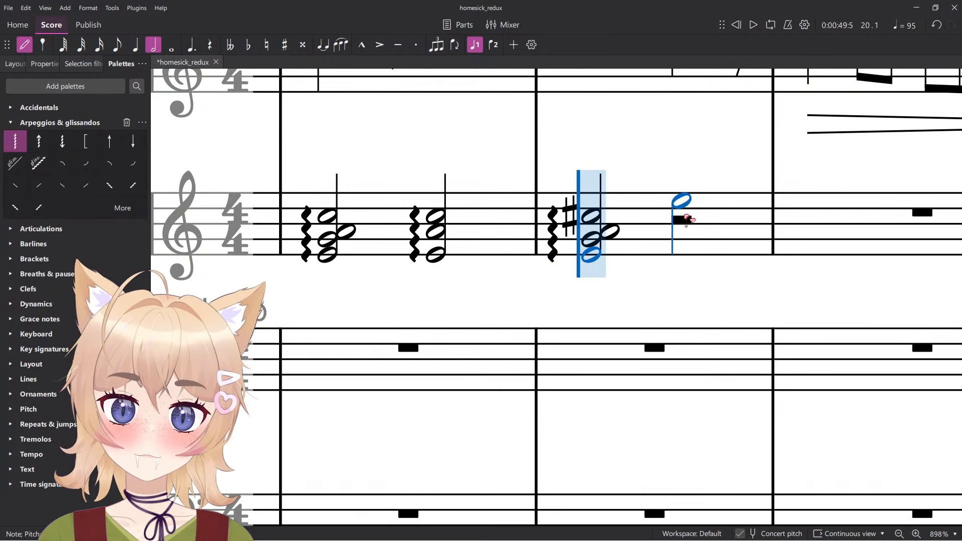
pyautogui.keyDown('shift'); pyautogui.click(686, 235); pyautogui.keyUp('shift')
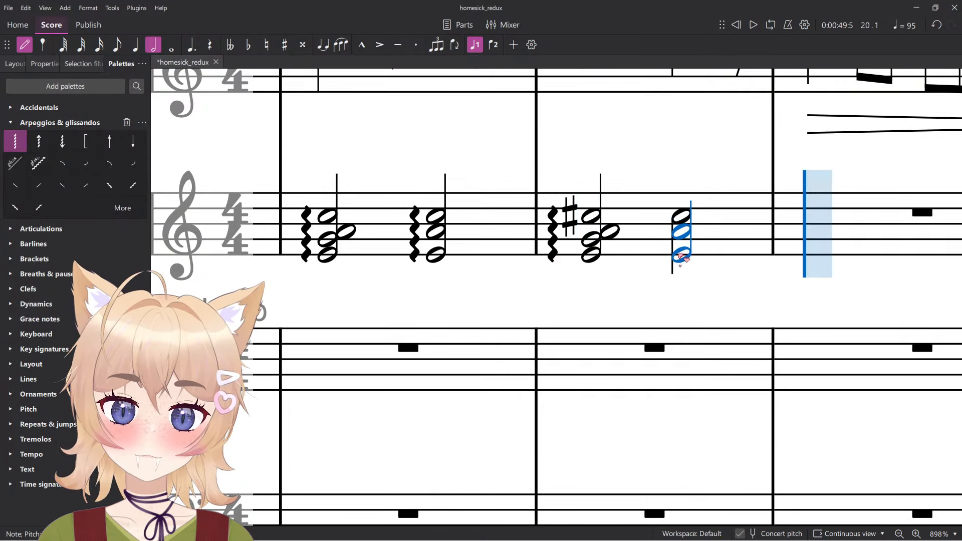
pyautogui.press('Escape')
pyautogui.scroll(-5, 230, 223)
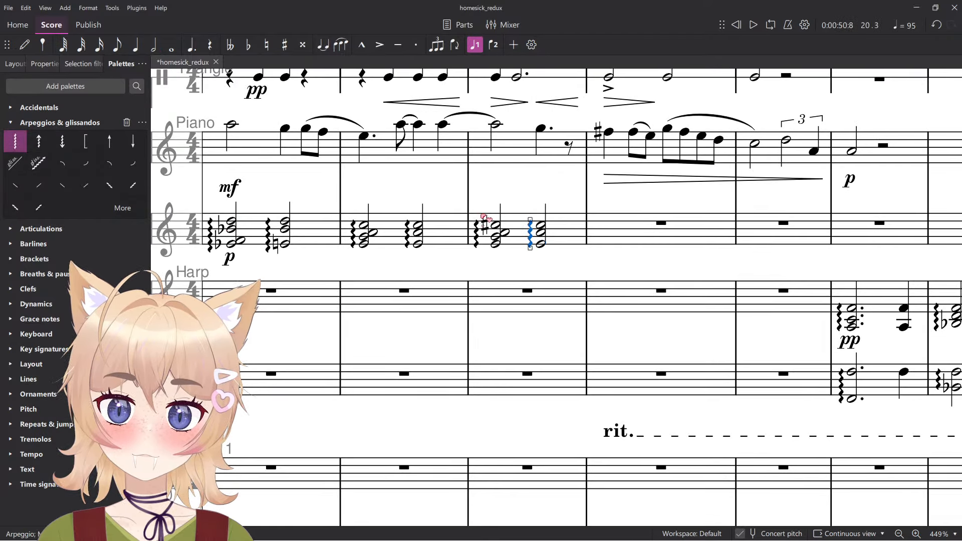
# Delete the arpeggios from the second chords of bars 19 and 20 in the lower piano staff and play the passage.
pyautogui.scroll(-2, 483, 217)
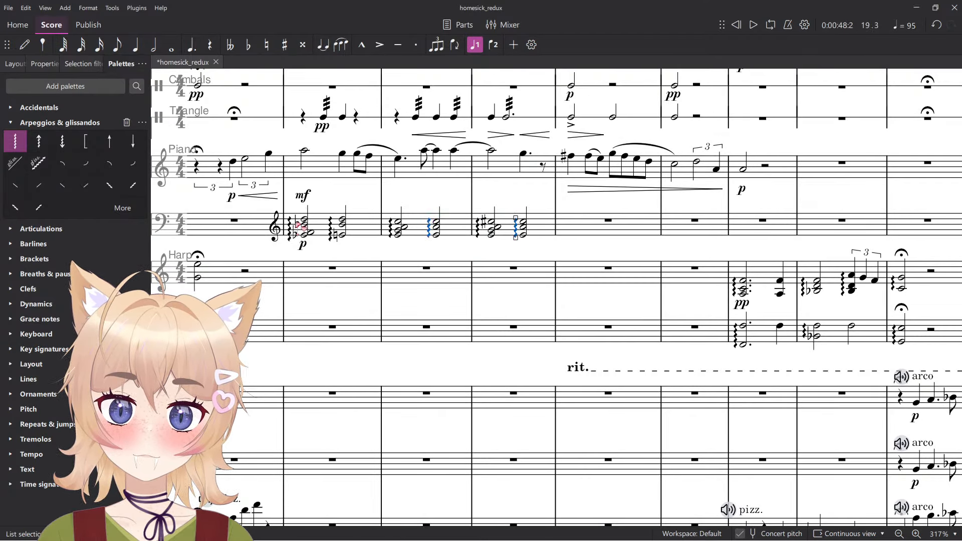
pyautogui.press('Delete')
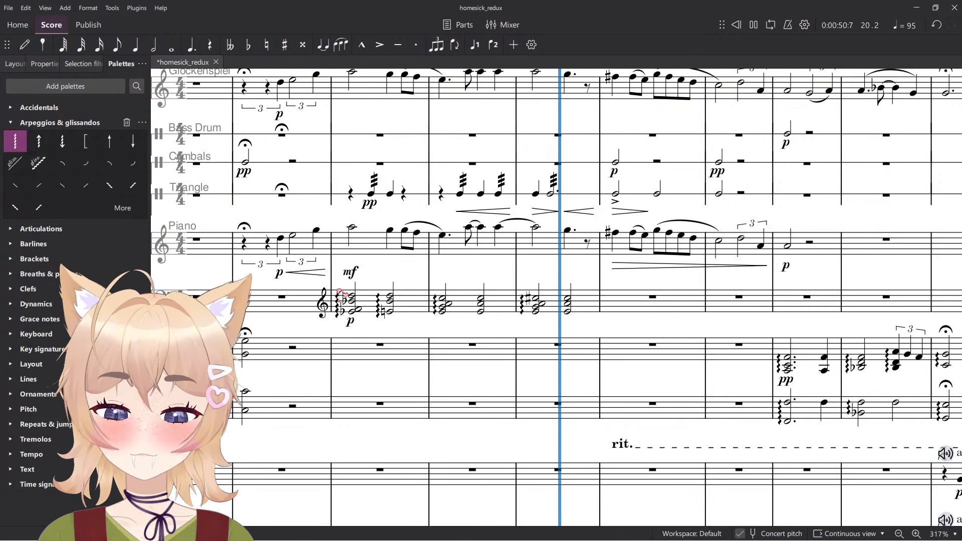
pyautogui.press('space')
# Set the spread delay of the arpeggio on bar 18's second piano chord to 1.5 and play back the bar.
pyautogui.keyDown('ctrl'); pyautogui.scroll(5, 339, 292); pyautogui.keyUp('ctrl')
pyautogui.click(309, 287)
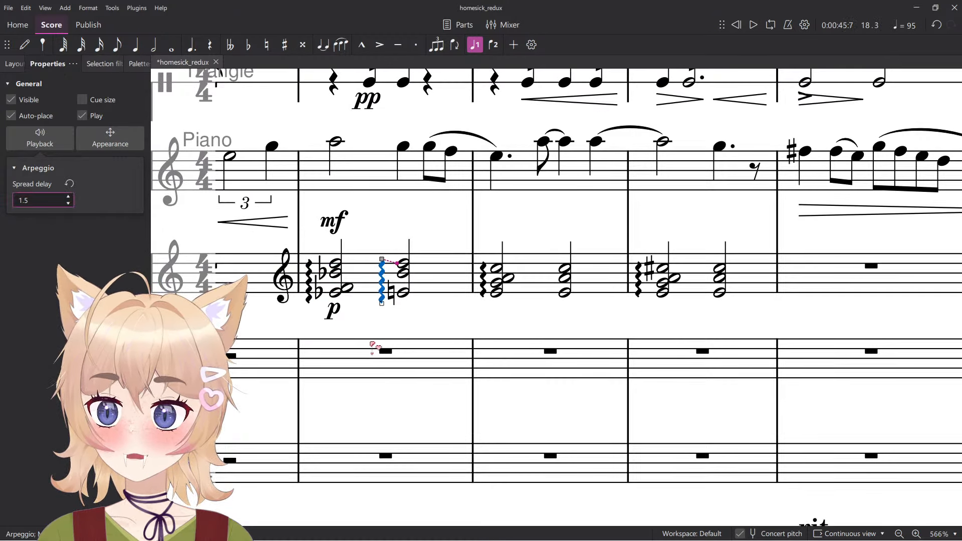
pyautogui.click(376, 296)
pyautogui.press('space')
pyautogui.click(382, 339)
pyautogui.click(400, 321)
pyautogui.press('space')
pyautogui.click(378, 296)
pyautogui.press('space')
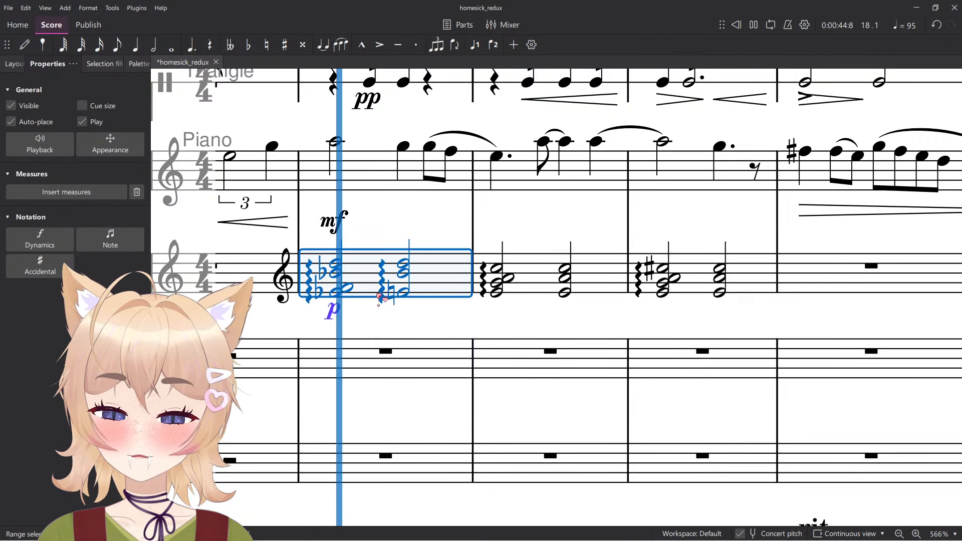
pyautogui.click(428, 337)
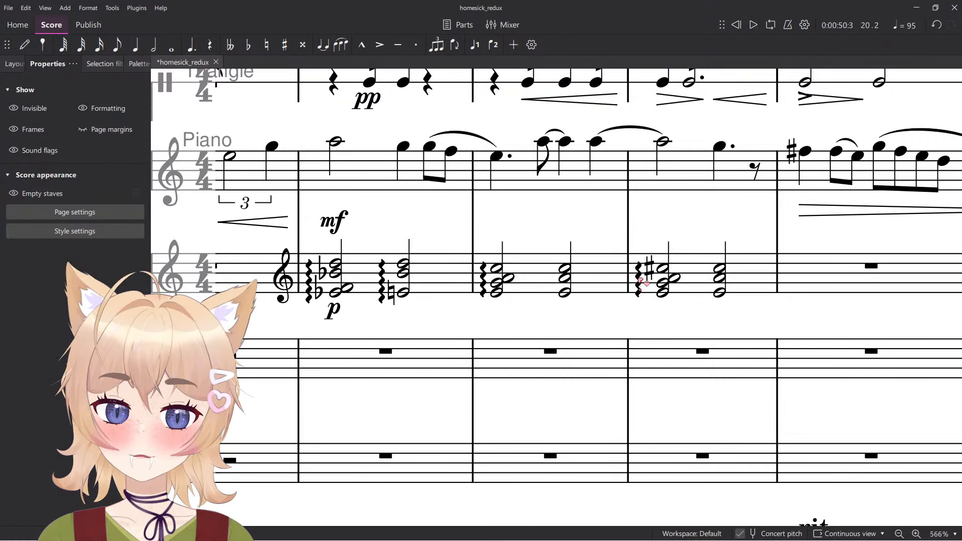
# Raise the bottom note of all six lower-staff piano chords in bars 18 to 20 by one octave and play them back.
pyautogui.click(719, 293)
pyautogui.keyDown('ctrl'); pyautogui.click(663, 292); pyautogui.keyUp('ctrl')
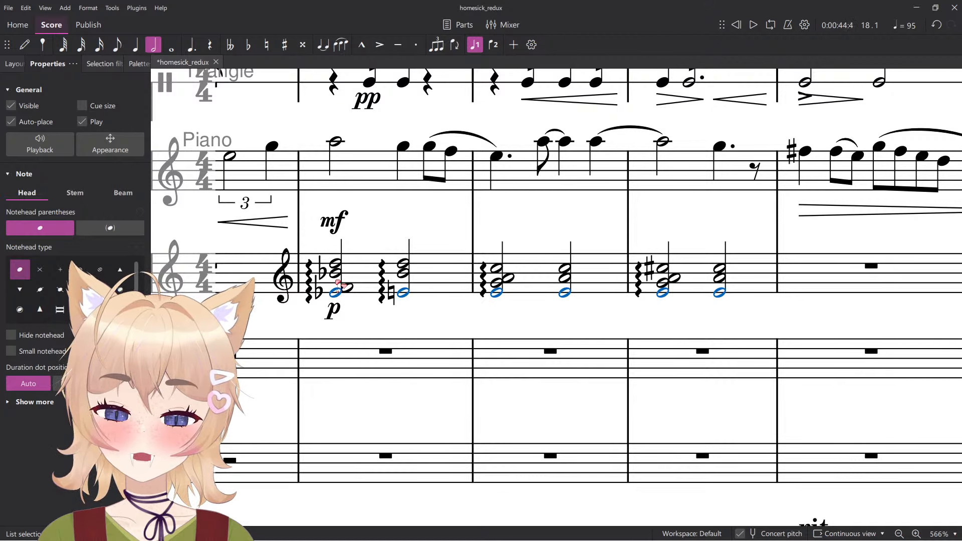
pyautogui.hotkey('ctrl', 'Up')
pyautogui.press('space')
pyautogui.click(429, 222)
pyautogui.scroll(-4, 429, 223)
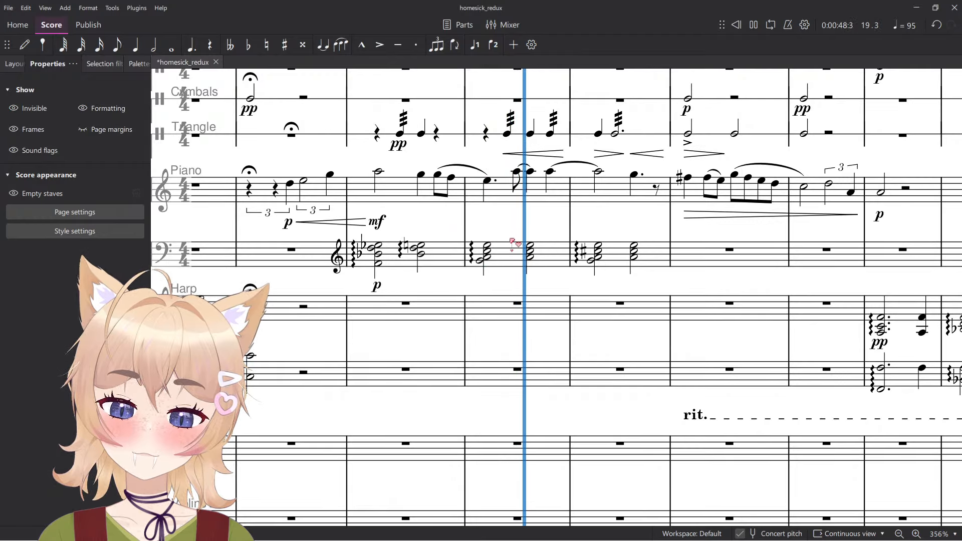
# Delete the top E from bar 19's first lower-staff piano chord and play back that bar.
pyautogui.scroll(5, 505, 240)
pyautogui.press('space')
pyautogui.click(472, 249)
pyautogui.press('Delete')
pyautogui.click(571, 269)
pyautogui.press('space')
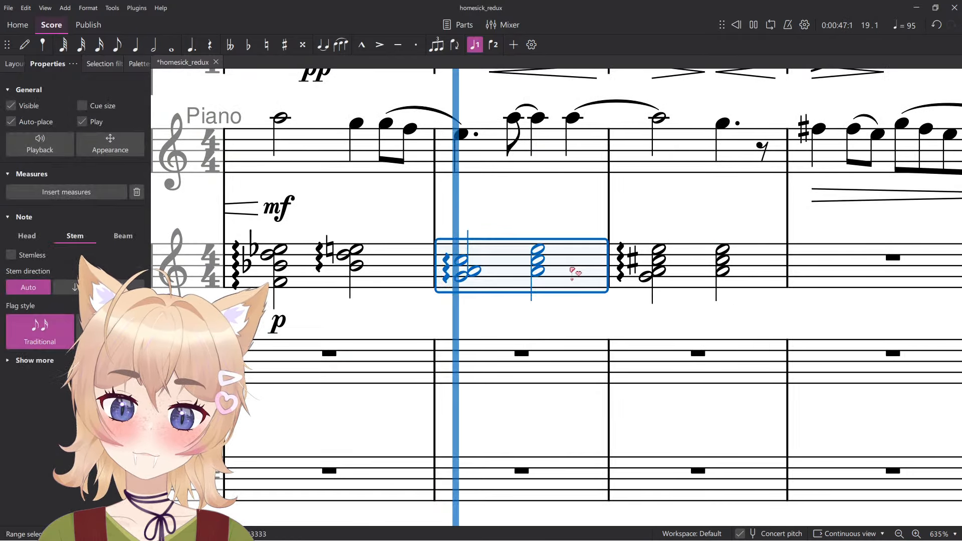
pyautogui.press('space')
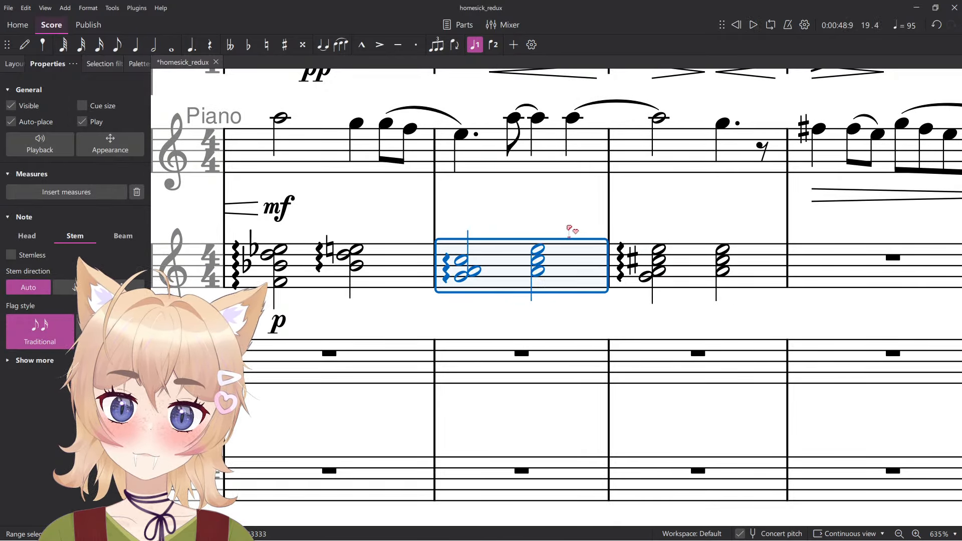
# Play back the passage around bar 19 to check the piano chords.
pyautogui.click(510, 268)
pyautogui.press('space')
pyautogui.scroll(-6, 557, 228)
pyautogui.scroll(7, 563, 213)
pyautogui.scroll(-4, 573, 227)
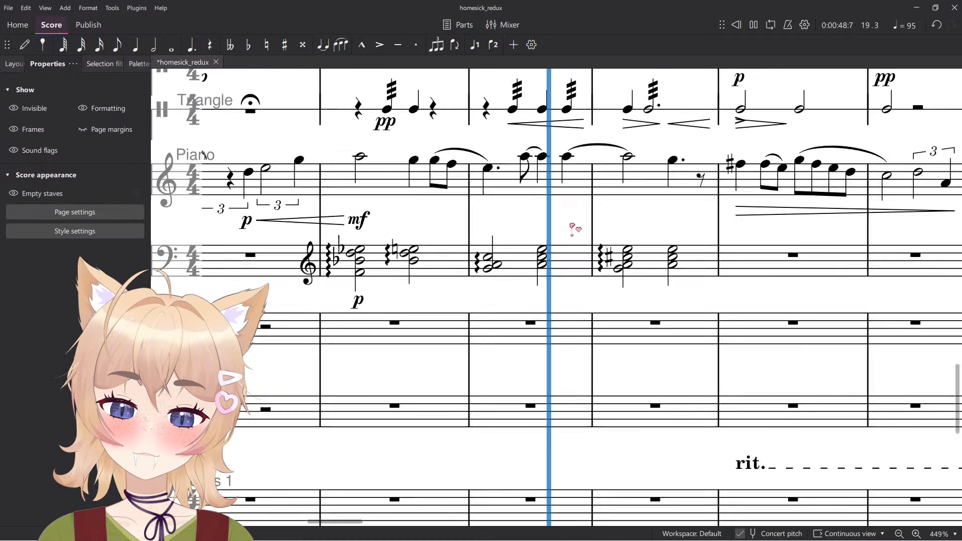
pyautogui.scroll(-1, 572, 229)
pyautogui.moveTo(573, 228); pyautogui.dragTo(519, 382)
pyautogui.press('space')
# Examine the woodwind notes in bar 19 against the second piano chord and play back the passage from the first clarinet part.
pyautogui.click(495, 406)
pyautogui.scroll(-6, 528, 346)
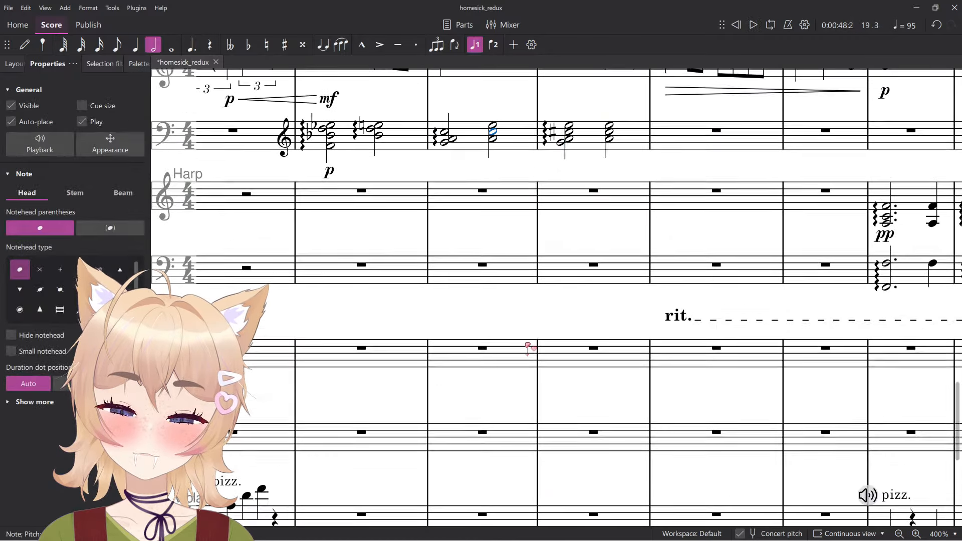
pyautogui.scroll(6, 528, 346)
pyautogui.scroll(8, 556, 348)
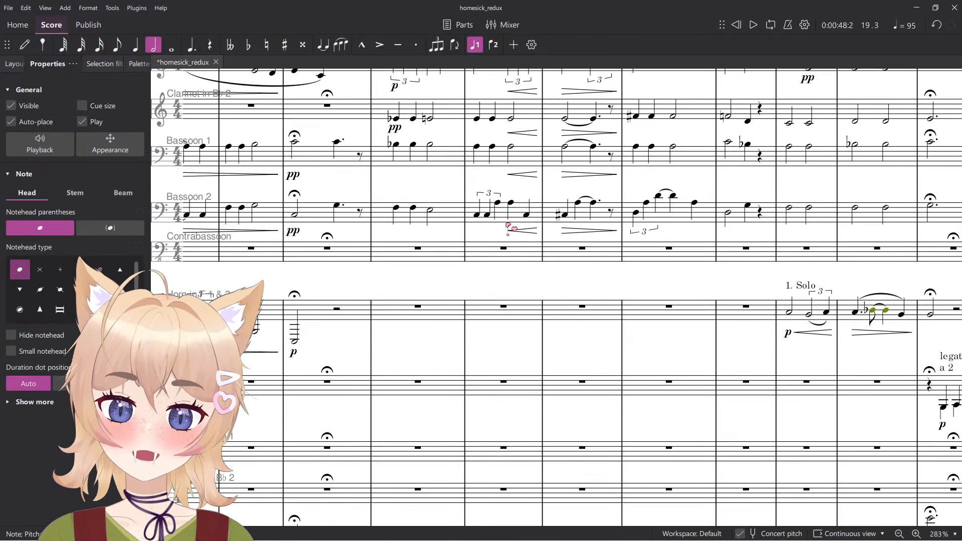
pyautogui.keyDown('ctrl'); pyautogui.scroll(2, 509, 304); pyautogui.keyUp('ctrl')
pyautogui.scroll(5, 508, 290)
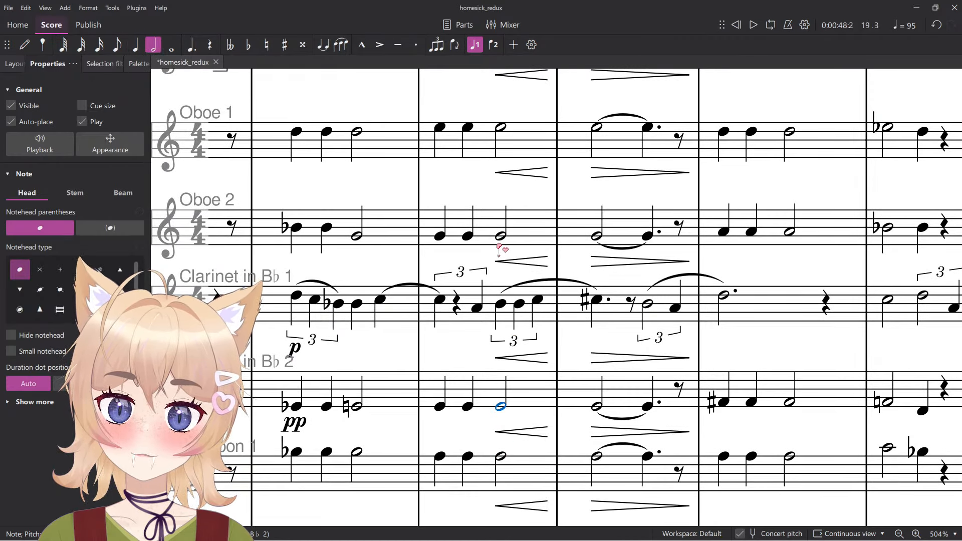
pyautogui.click(503, 304)
pyautogui.keyDown('ctrl'); pyautogui.scroll(-6, 503, 305); pyautogui.keyUp('ctrl')
pyautogui.press('space')
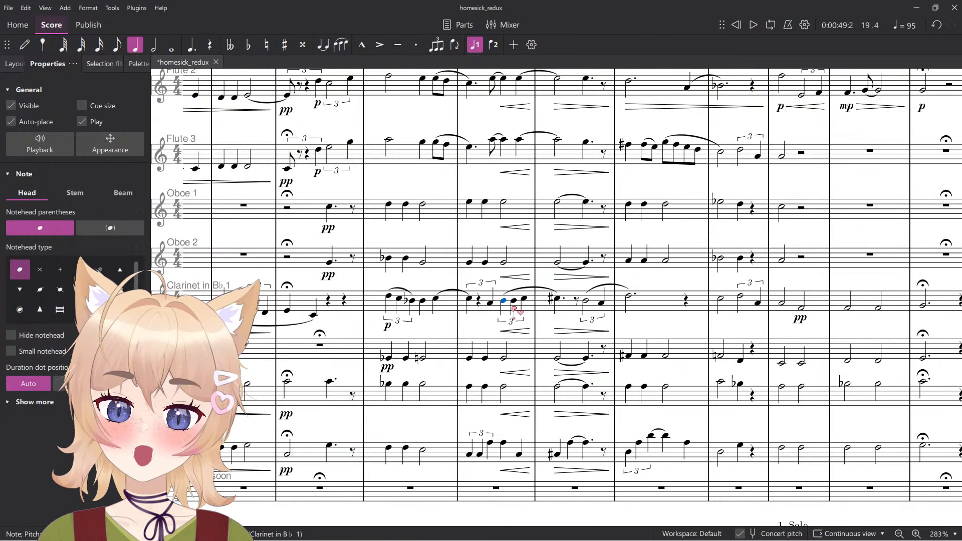
pyautogui.keyDown('ctrl'); pyautogui.scroll(6, 514, 277); pyautogui.keyUp('ctrl')
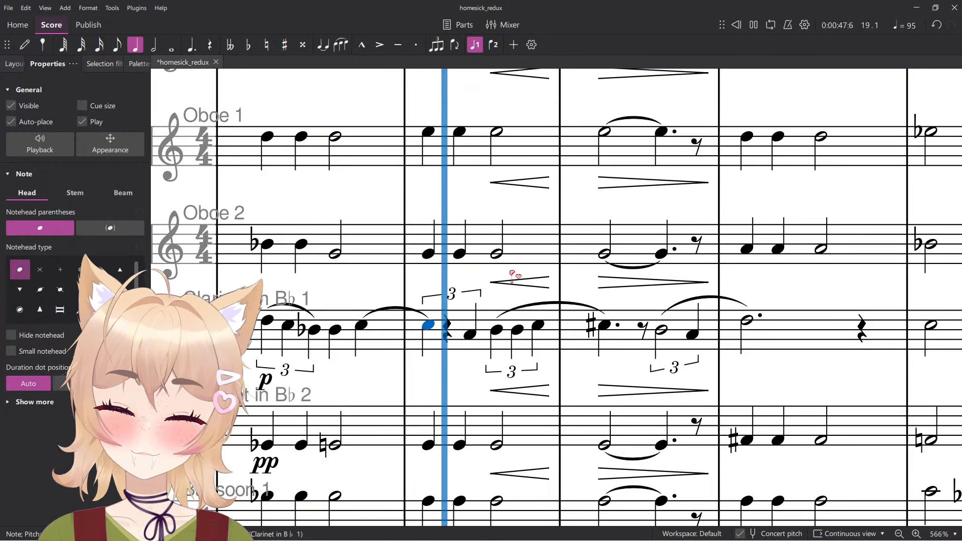
pyautogui.scroll(-4, 542, 300)
pyautogui.keyDown('ctrl'); pyautogui.scroll(-6, 542, 302); pyautogui.keyUp('ctrl')
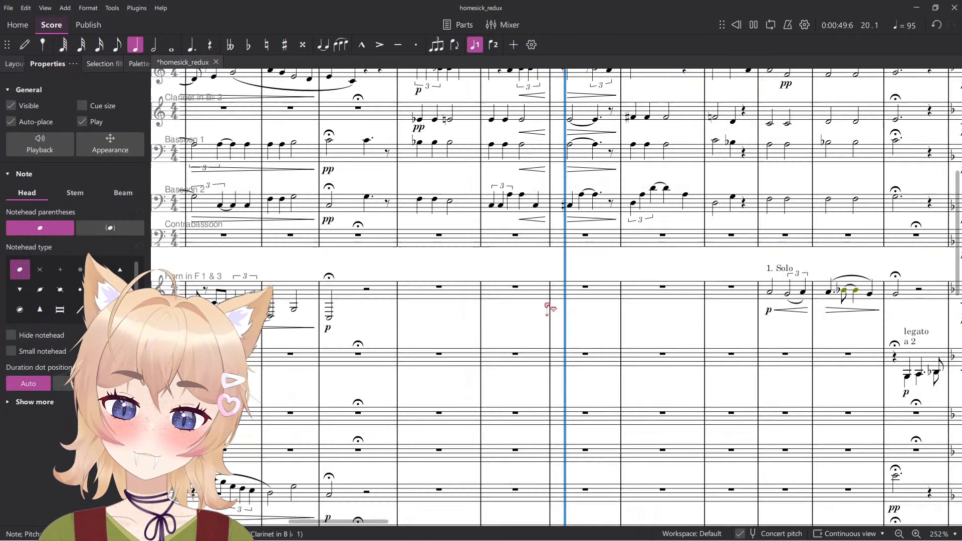
pyautogui.scroll(-5, 548, 307)
pyautogui.press('space')
pyautogui.scroll(-4, 533, 389)
pyautogui.keyDown('ctrl'); pyautogui.scroll(6, 534, 387); pyautogui.keyUp('ctrl')
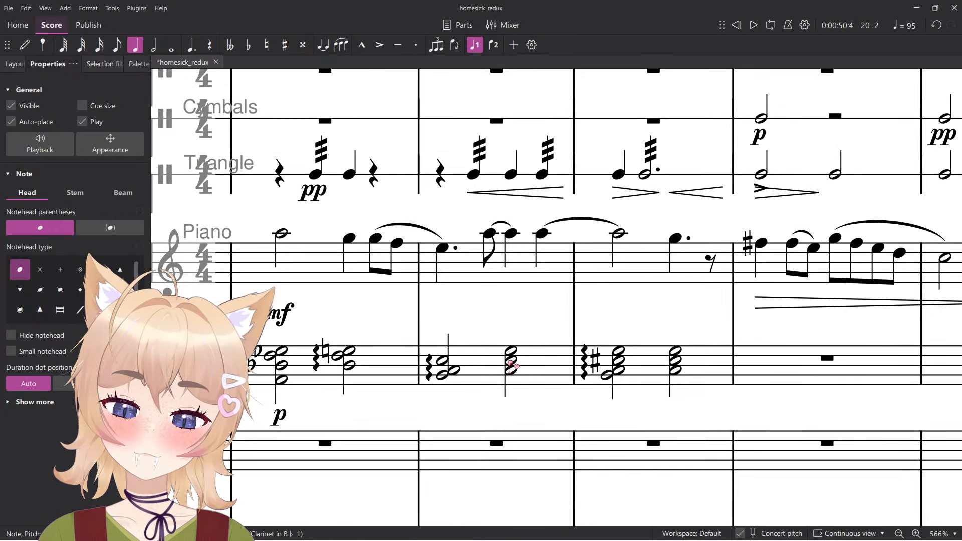
# Change the middle note of bar 19's second lower-staff piano chord to B and play back the chord.
pyautogui.click(516, 368)
pyautogui.press('space')
pyautogui.press('space')
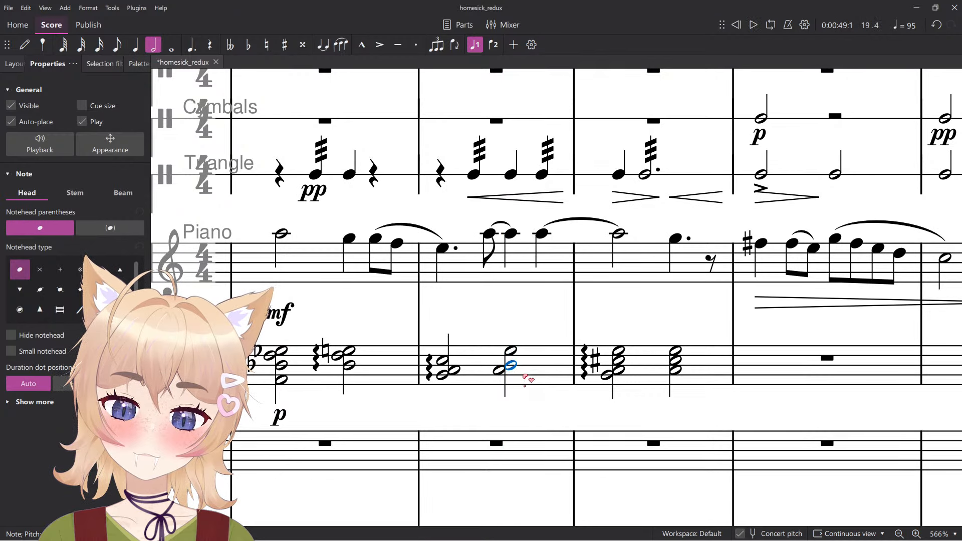
pyautogui.click(524, 376)
pyautogui.click(534, 413)
pyautogui.press('space')
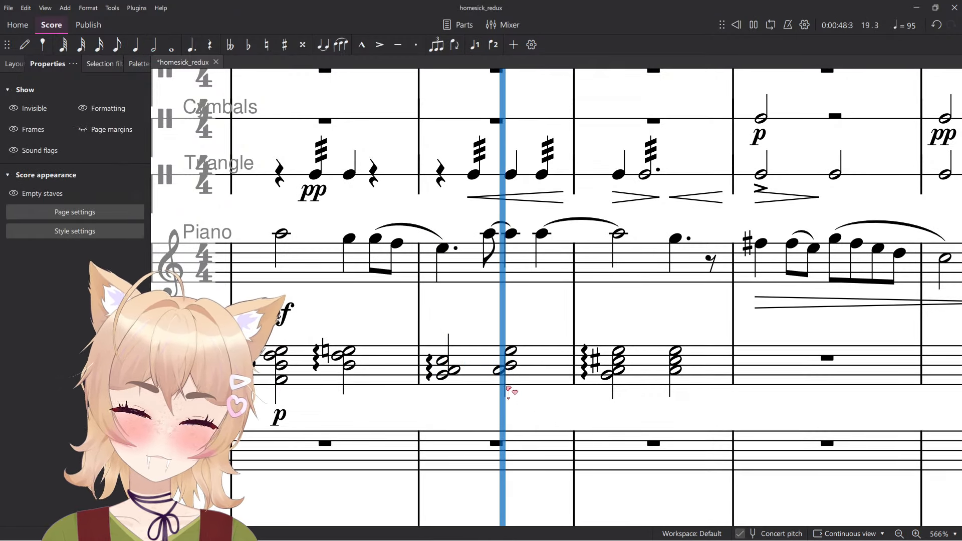
pyautogui.press('space')
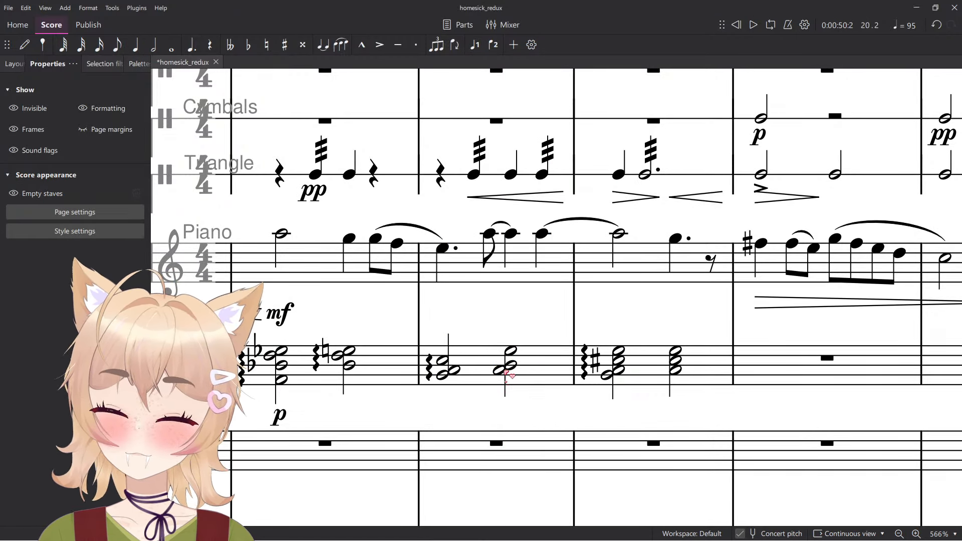
# Add an arpeggio to bar 19's second lower-staff piano chord and open its spread delay for editing.
pyautogui.click(500, 370)
pyautogui.click(121, 63)
pyautogui.click(16, 142)
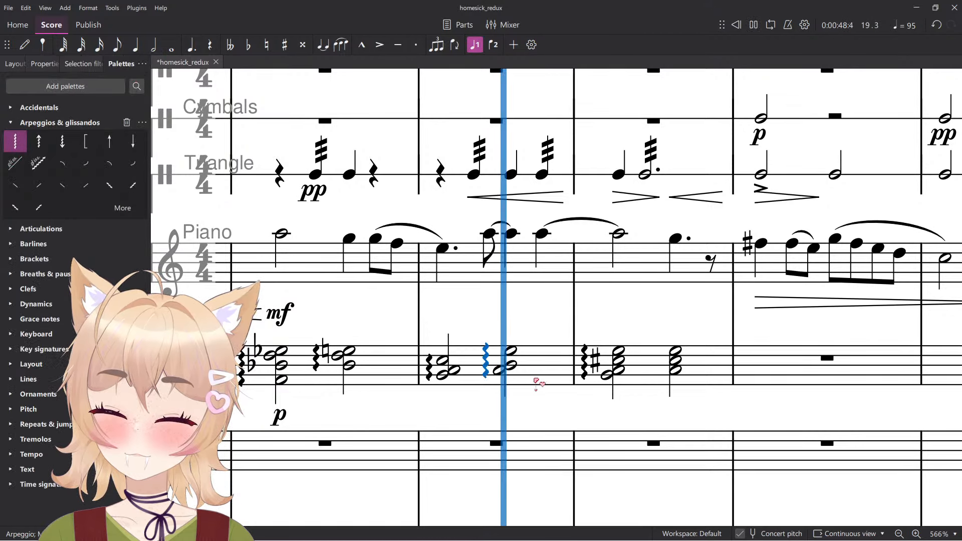
pyautogui.click(48, 66)
pyautogui.click(47, 144)
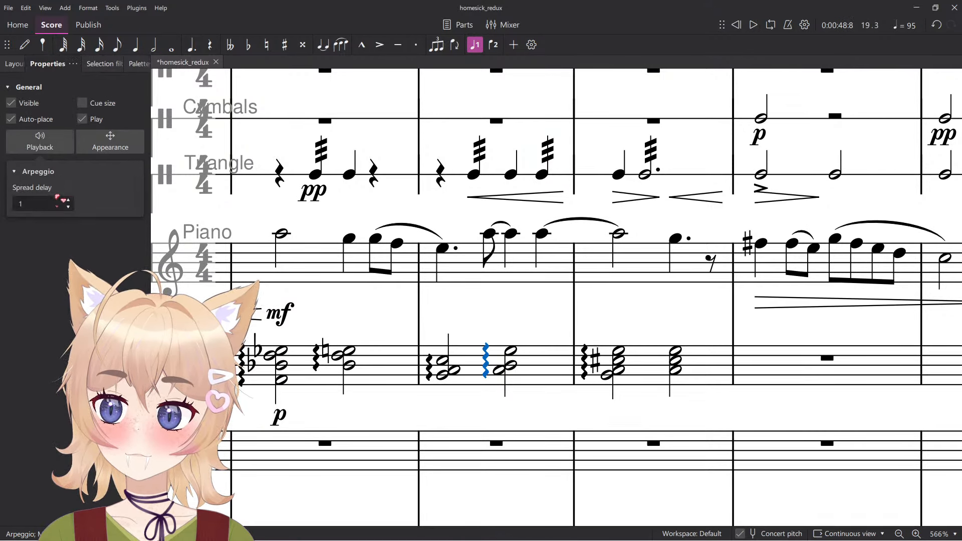
pyautogui.click(53, 201)
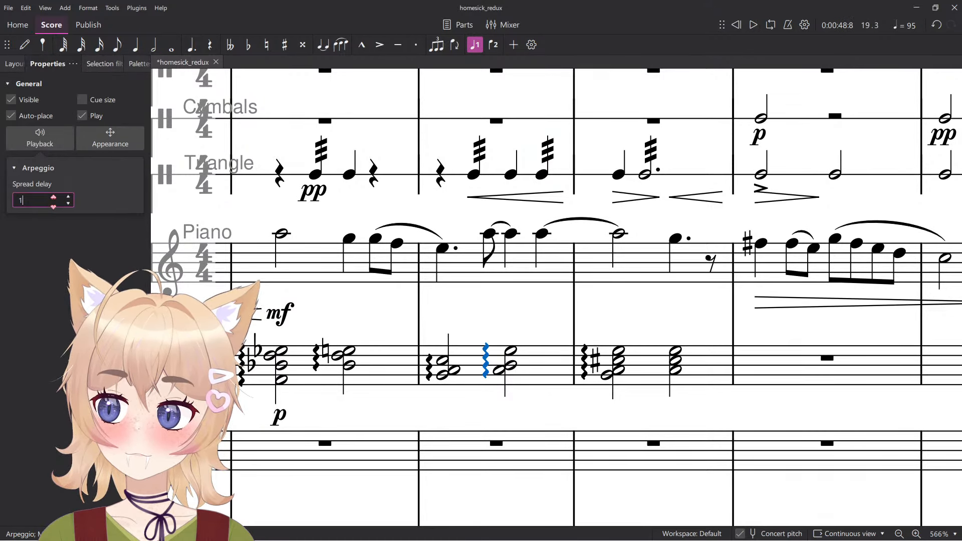
# Play back bar 19 and delete the A from bar 20's first lower-staff piano chord.
pyautogui.click(551, 362)
pyautogui.press('space')
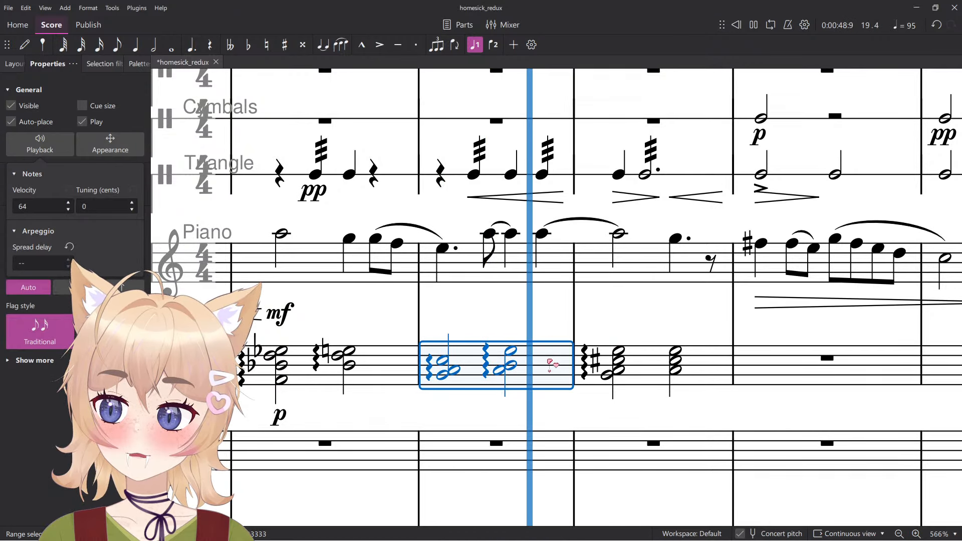
pyautogui.click(615, 322)
pyautogui.press('space')
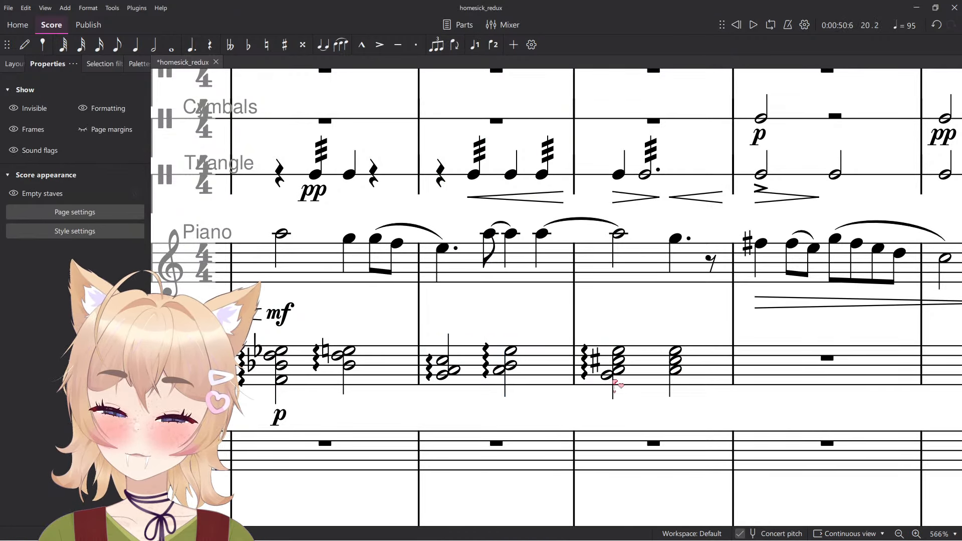
pyautogui.click(613, 376)
pyautogui.press('Delete')
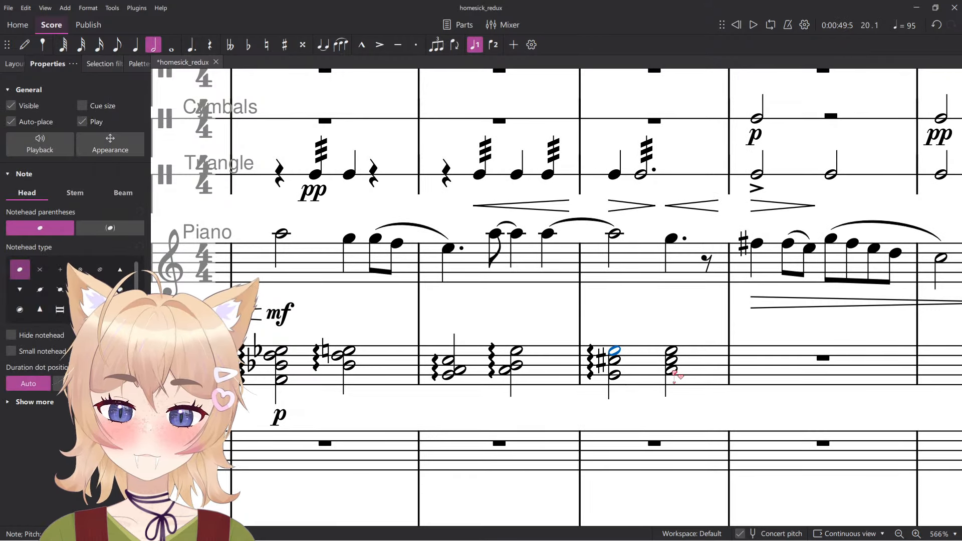
# Add an arpeggio to bar 20's second lower-staff piano chord and lower the chord's bottom note to G.
pyautogui.click(127, 65)
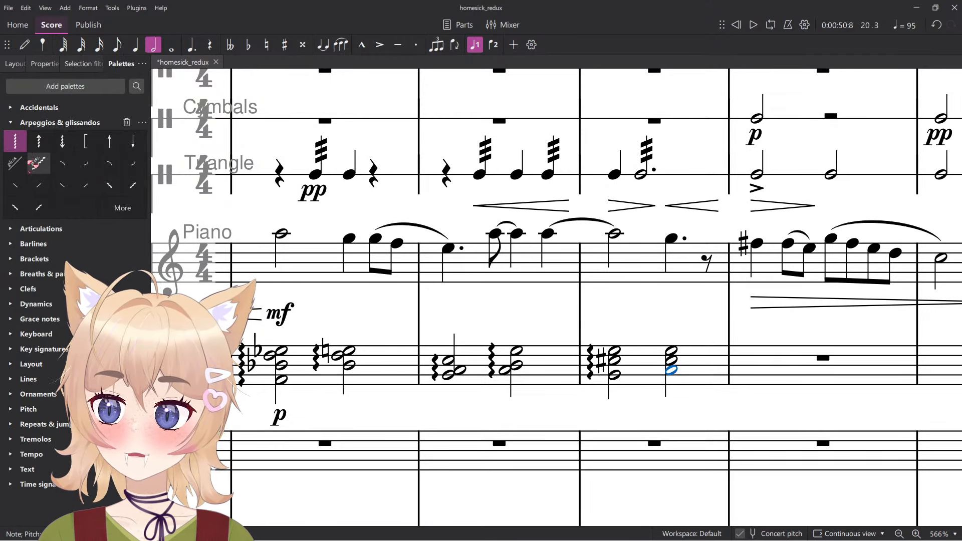
pyautogui.moveTo(19, 144); pyautogui.dragTo(675, 368)
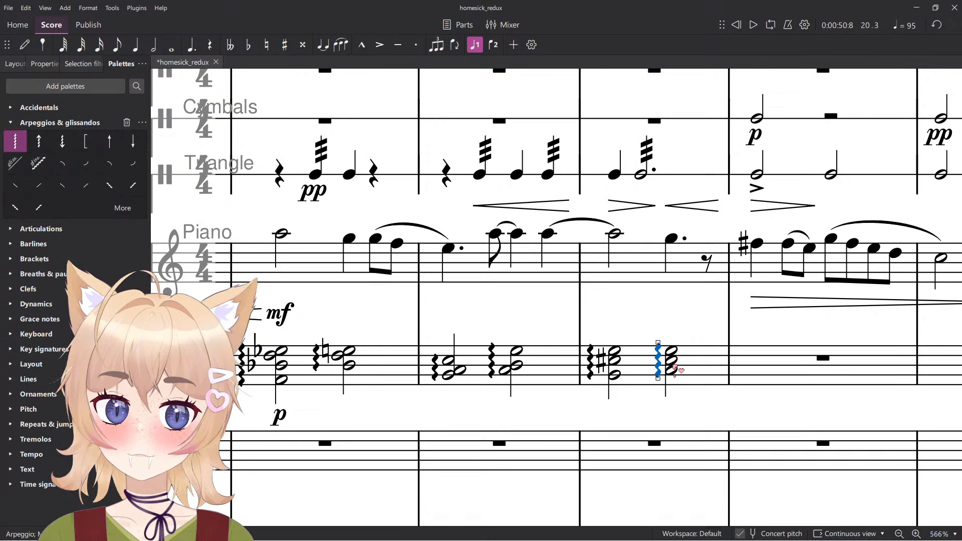
pyautogui.click(705, 363)
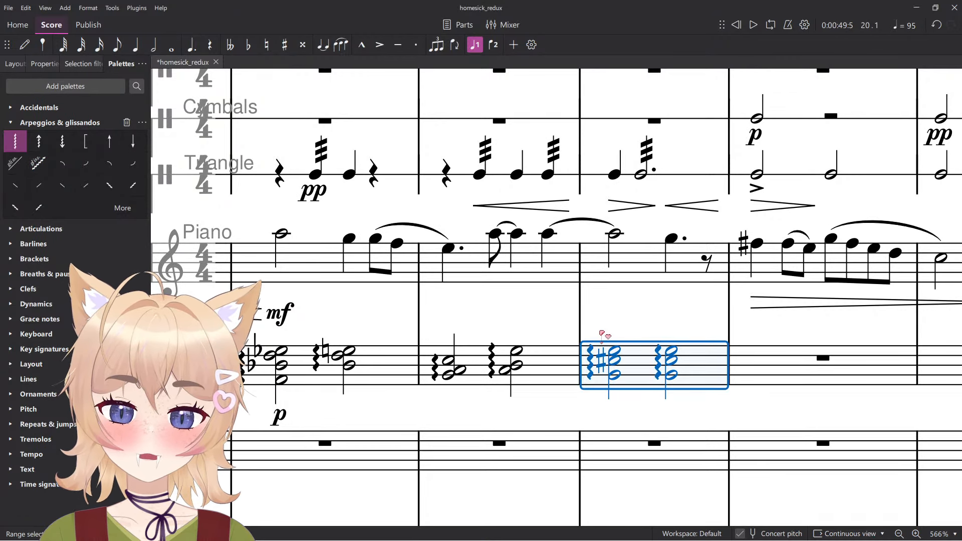
# Open the spread delay of the arpeggio on bar 20's first lower-staff piano chord for editing.
pyautogui.press('Escape')
pyautogui.click(43, 66)
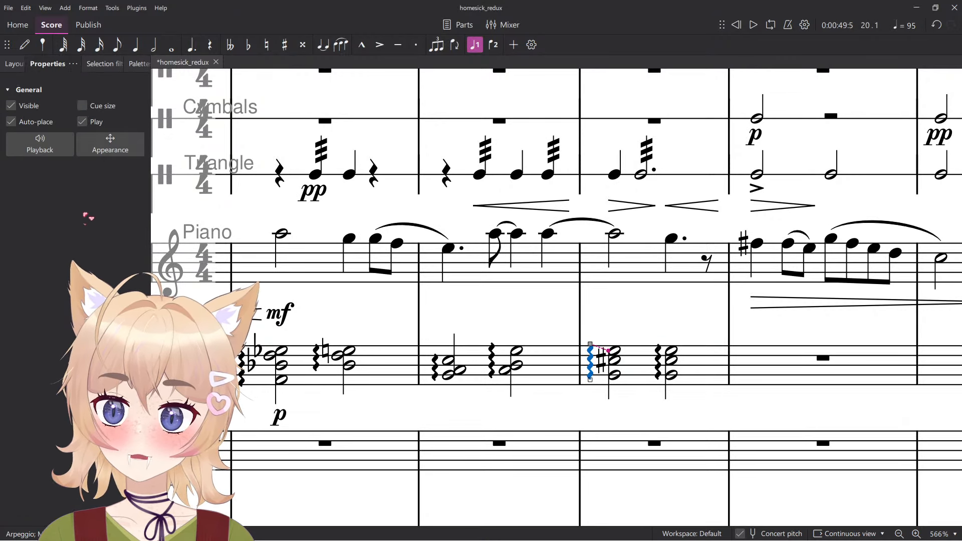
pyautogui.click(90, 147)
pyautogui.click(37, 147)
pyautogui.click(37, 147)
pyautogui.click(45, 200)
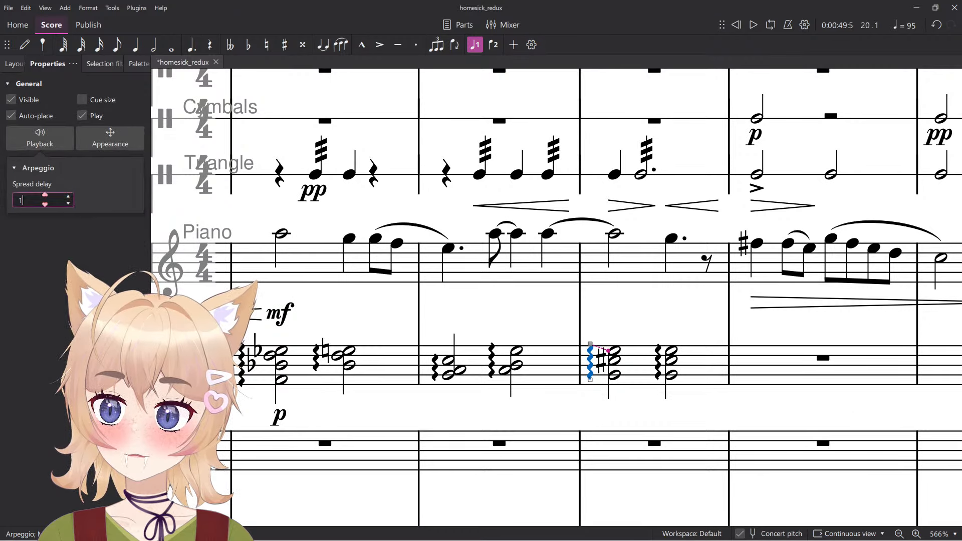
# Play back bars 18 to 20 from the start of bar 18 in the upper piano staff.
pyautogui.click(319, 300)
pyautogui.press('space')
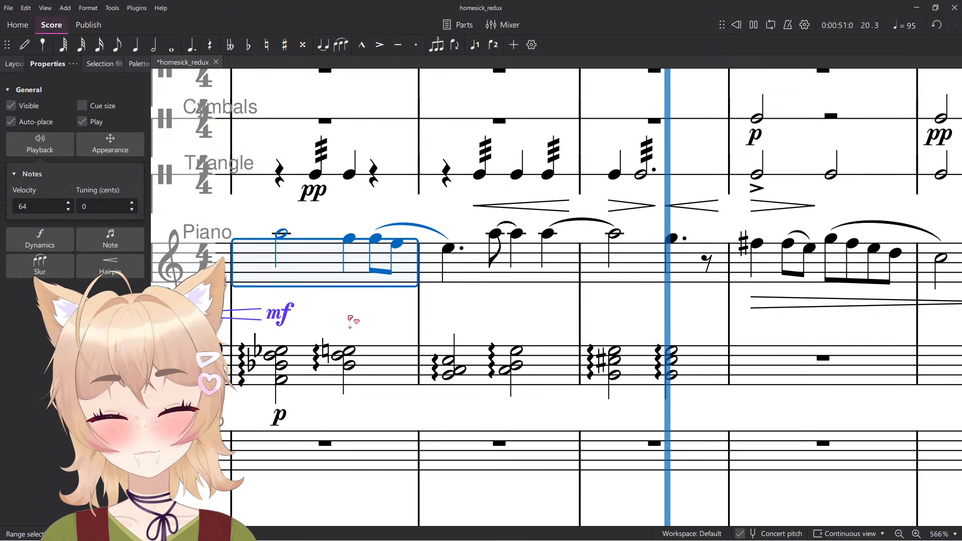
pyautogui.press('space')
pyautogui.press('Escape')
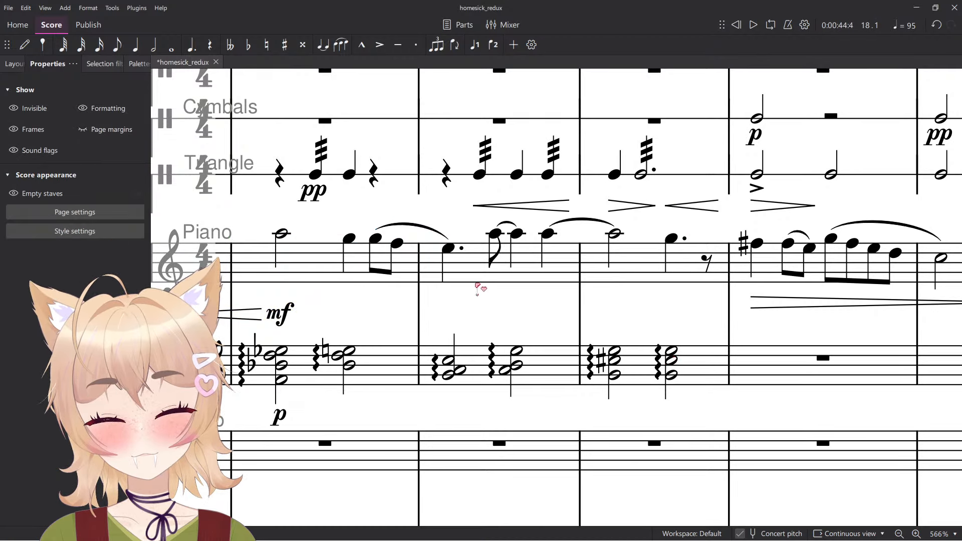
pyautogui.scroll(-5, 477, 289)
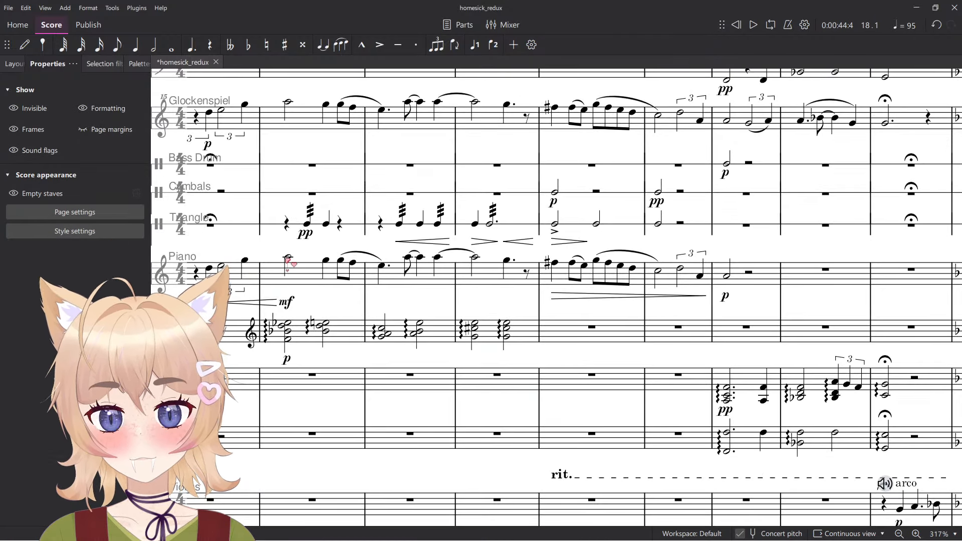
pyautogui.click(288, 261)
pyautogui.press('space')
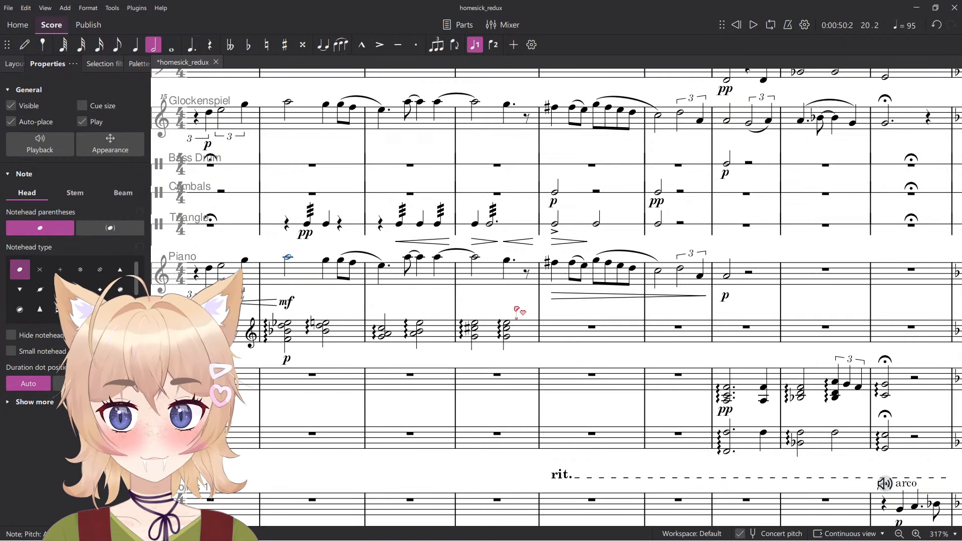
# Play back the passage from bar 18's lower-staff piano chords and examine the brass and percussion parts up to bar 23.
pyautogui.click(308, 342)
pyautogui.press('space')
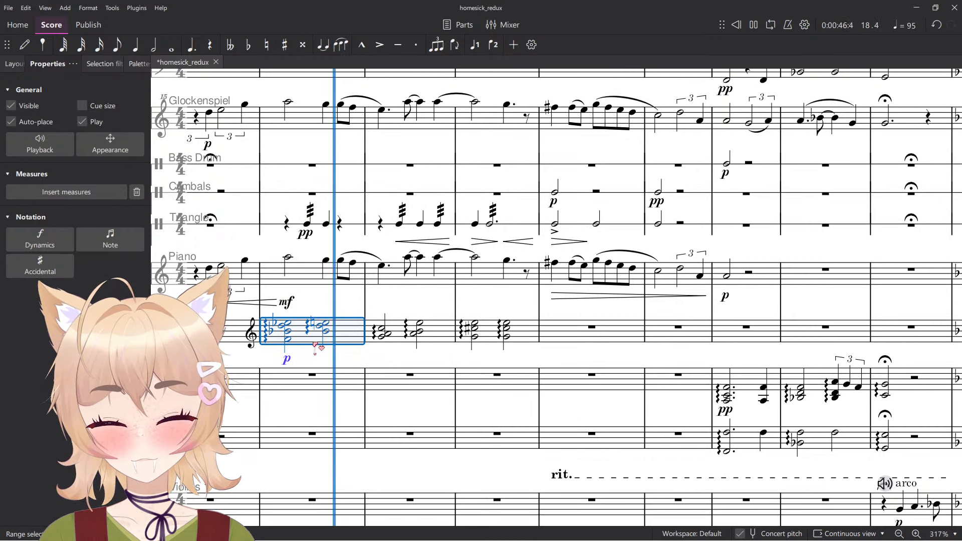
pyautogui.press('space')
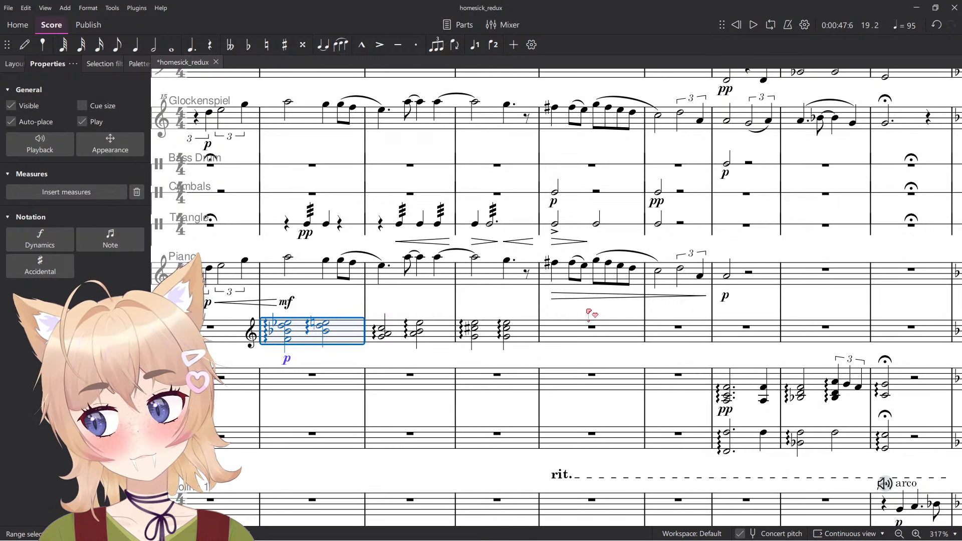
pyautogui.press('space')
pyautogui.scroll(-5, 502, 357)
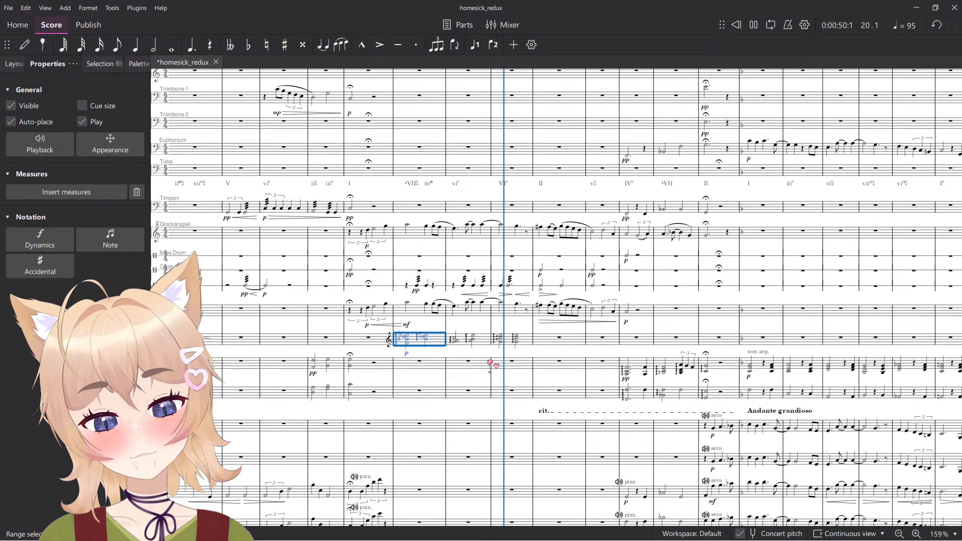
pyautogui.click(496, 355)
pyautogui.scroll(7, 504, 348)
pyautogui.scroll(-6, 503, 348)
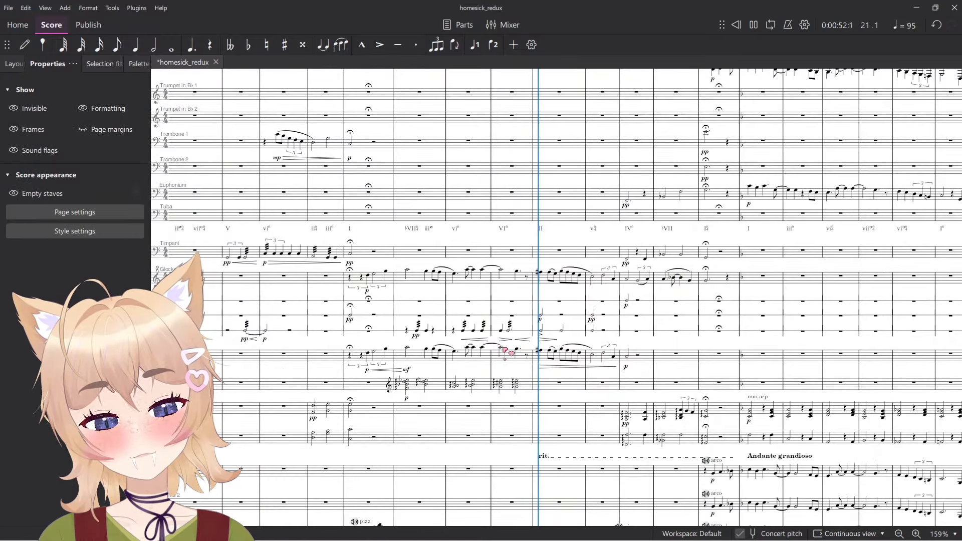
pyautogui.scroll(3, 509, 346)
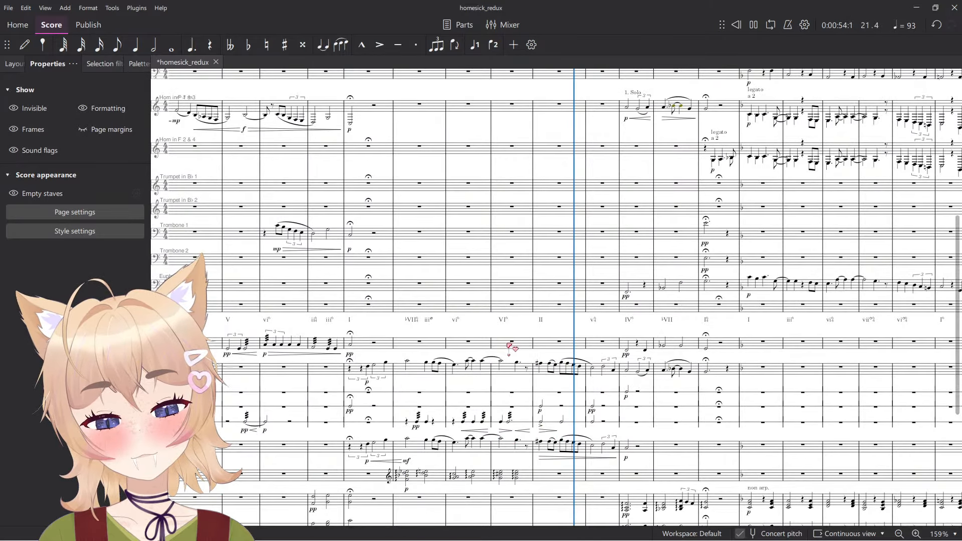
pyautogui.scroll(2, 537, 370)
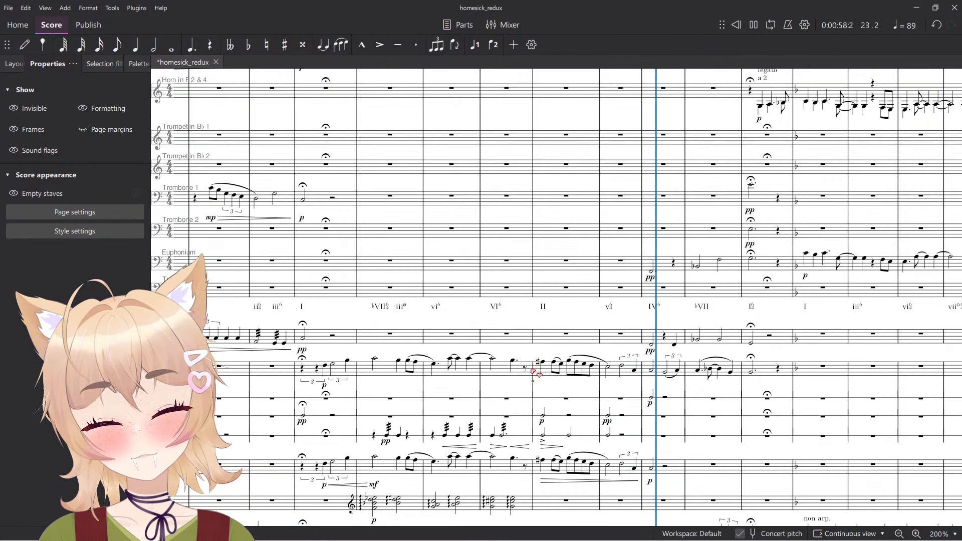
# Play back from the opening rest of bar 17's upper piano staff and review the chords in bars 18 to 20.
pyautogui.click(304, 473)
pyautogui.press('space')
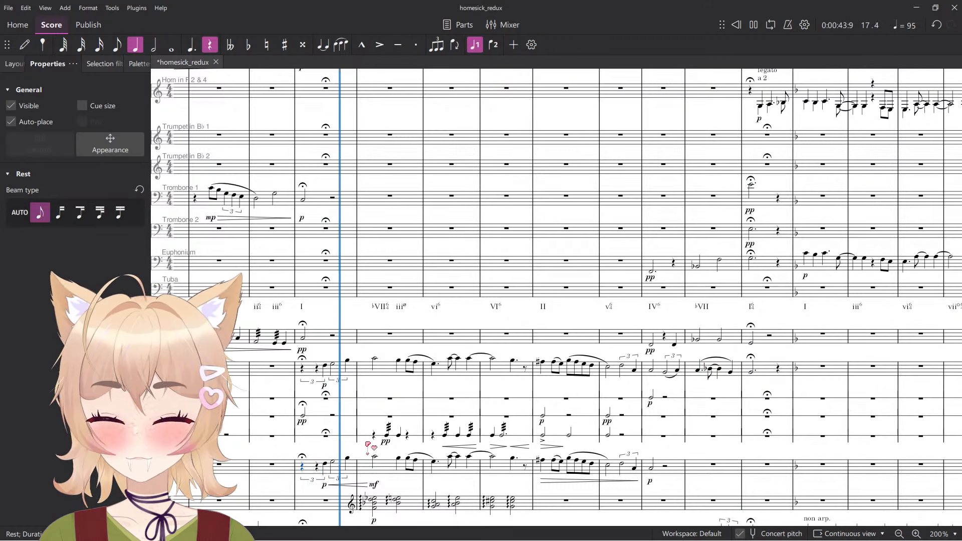
pyautogui.scroll(-4, 563, 390)
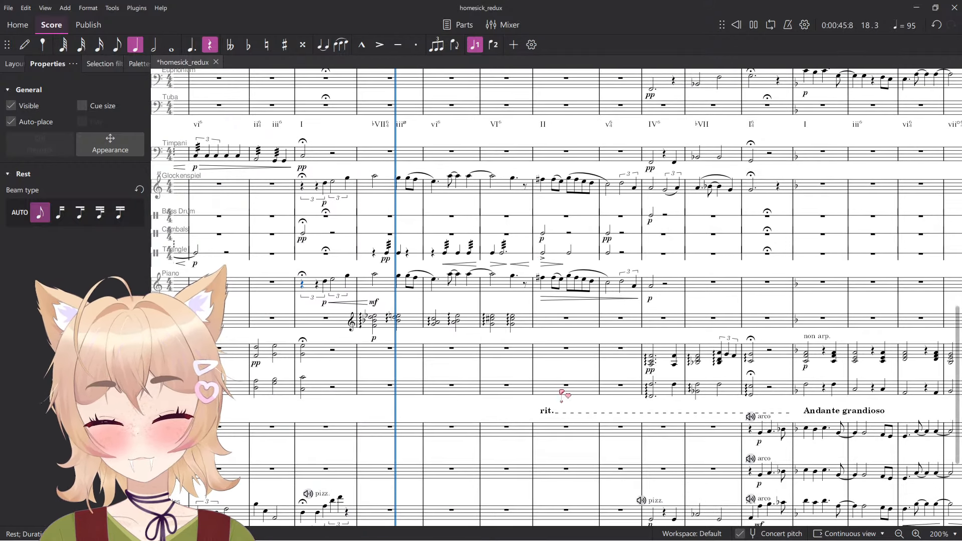
pyautogui.scroll(6, 568, 402)
pyautogui.scroll(-1, 558, 404)
pyautogui.scroll(1, 557, 404)
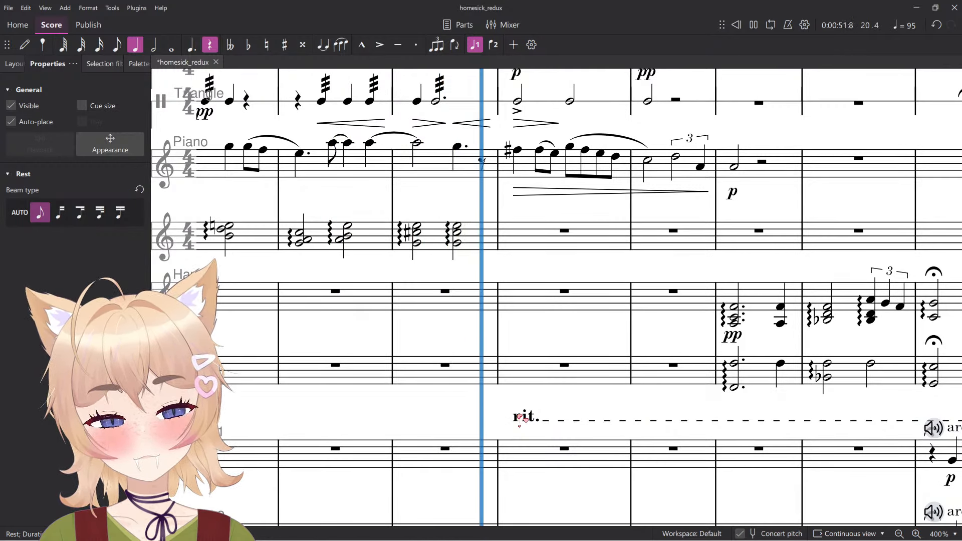
# Delete all the chords in the lower piano staff from bar 18 to bar 20.
pyautogui.scroll(-1, 440, 406)
pyautogui.moveTo(354, 279); pyautogui.dragTo(525, 353)
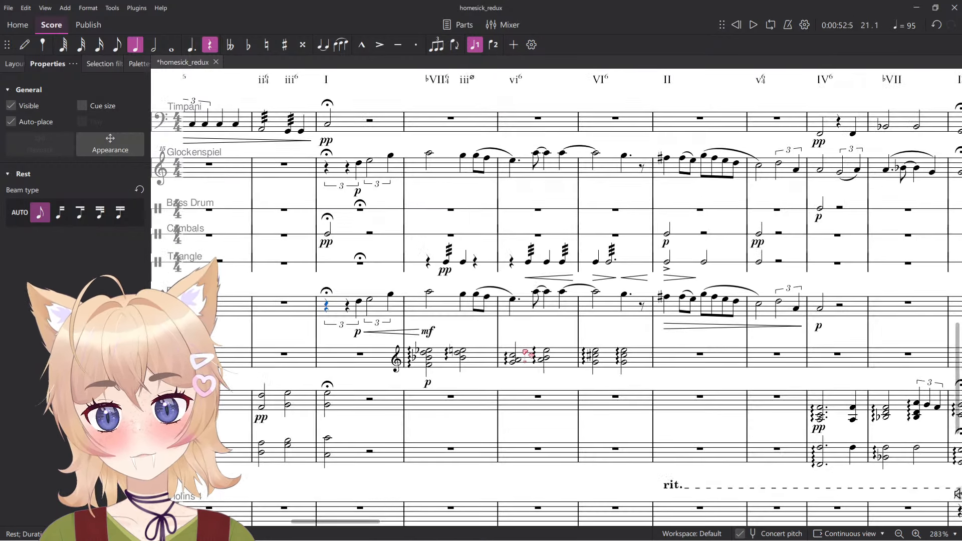
pyautogui.click(638, 360)
pyautogui.scroll(2, 441, 371)
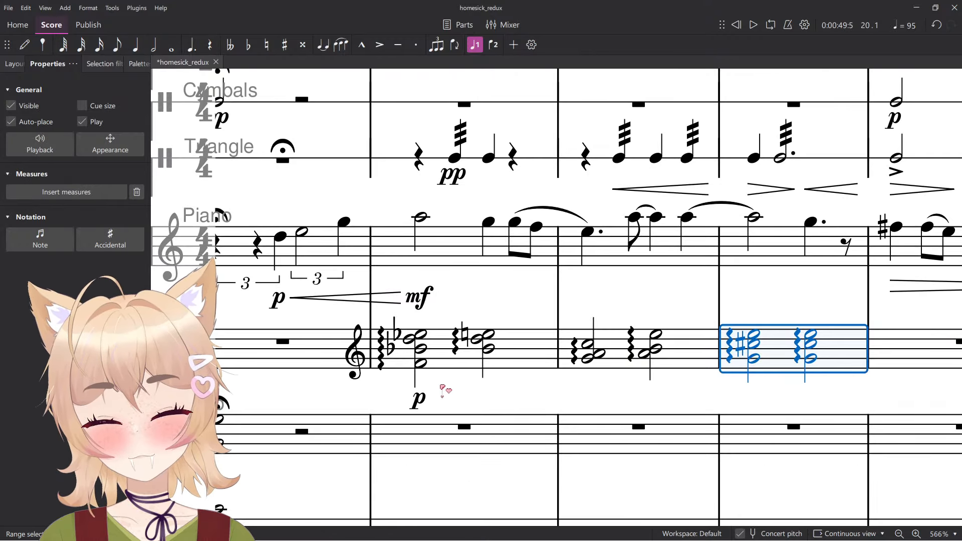
pyautogui.keyDown('shift'); pyautogui.click(449, 370); pyautogui.keyUp('shift')
pyautogui.press('Delete')
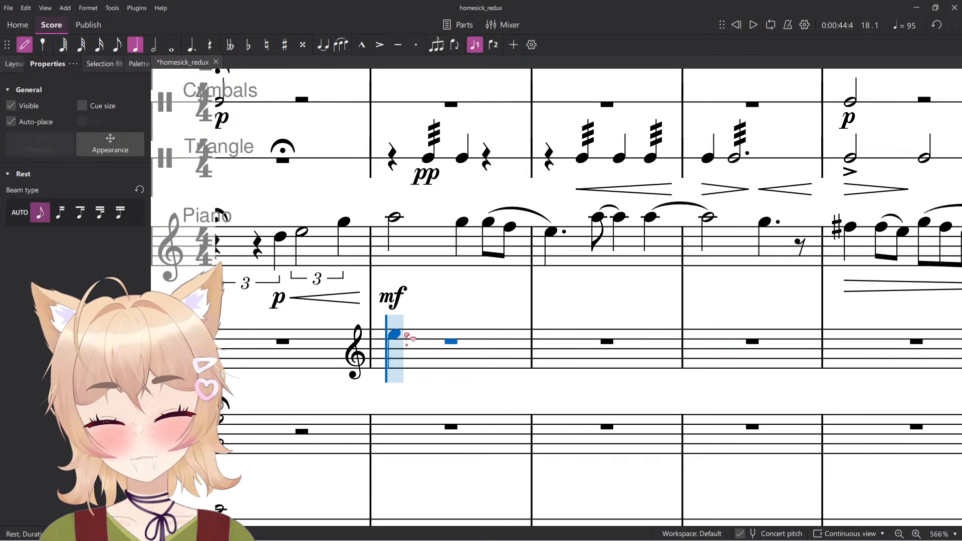
# Enter an eighth note at the start of bar 18's lower piano staff and set its pitch to the top-line F.
pyautogui.click(412, 299)
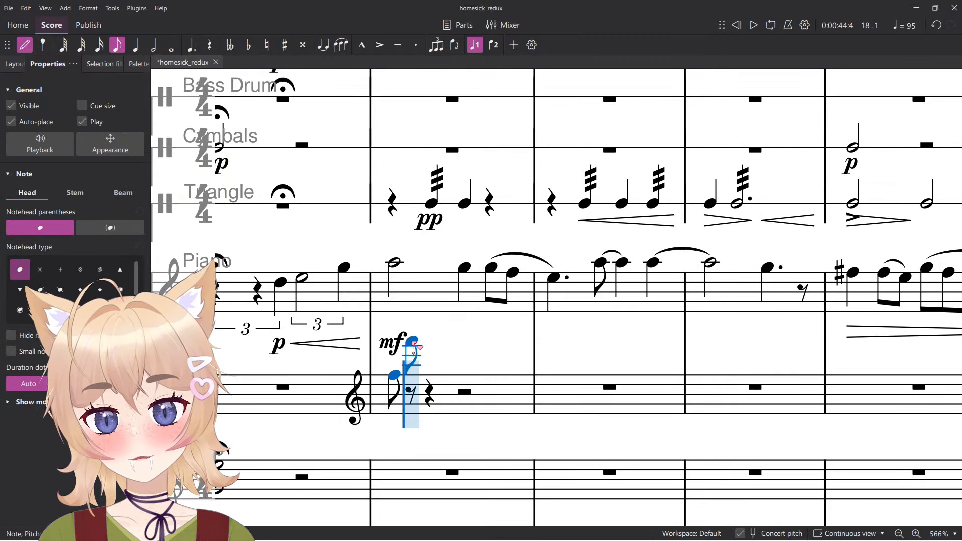
pyautogui.scroll(-2, 421, 356)
pyautogui.scroll(2, 450, 357)
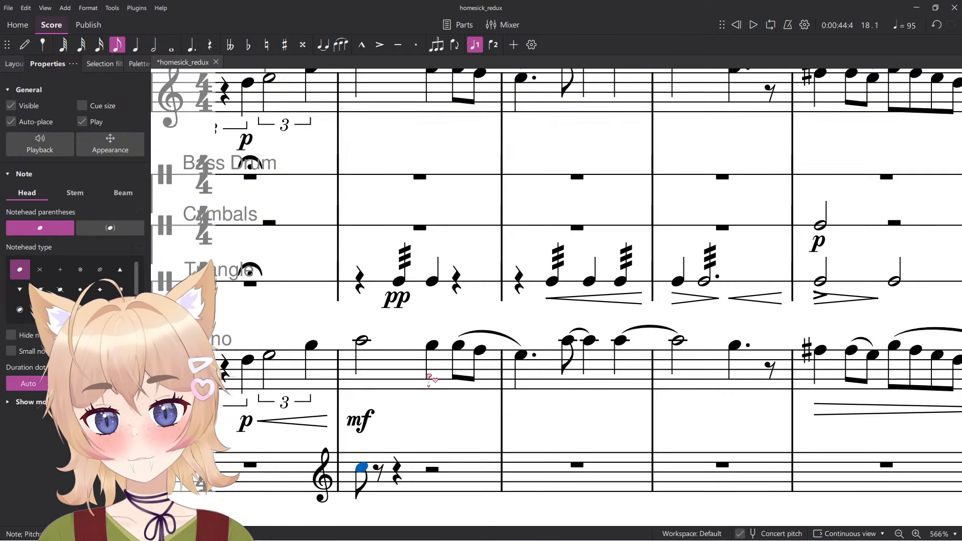
pyautogui.press('Up')
pyautogui.press('Up')
pyautogui.press('Up')
pyautogui.press('Up')
pyautogui.press('Up')
pyautogui.press('Up')
pyautogui.press('Up')
pyautogui.press('Up')
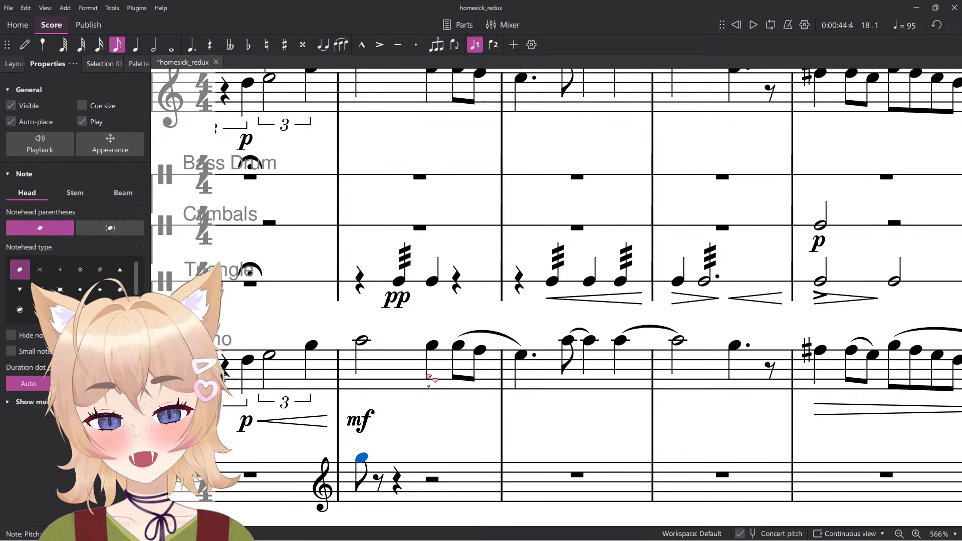
pyautogui.scroll(1, 405, 436)
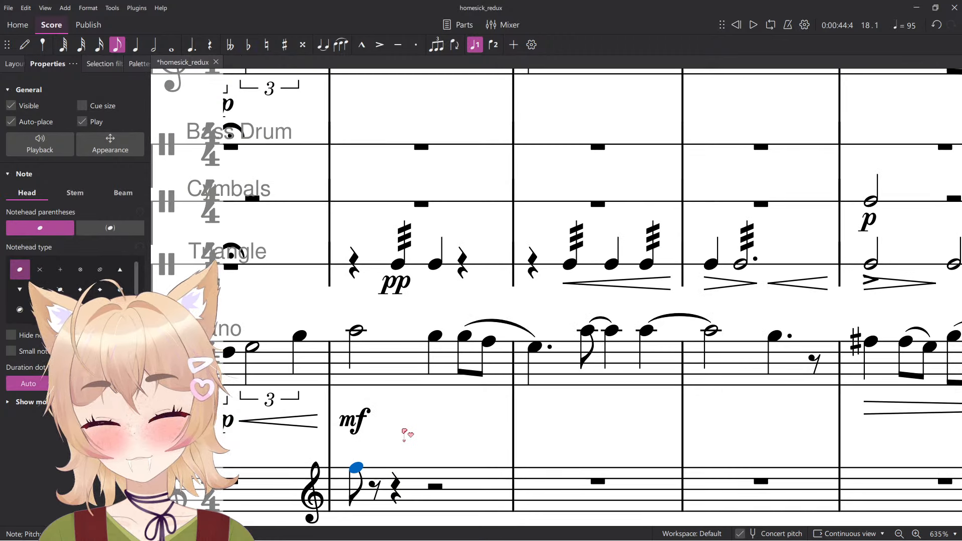
pyautogui.scroll(1, 381, 495)
# Continue bar 18's lower piano staff with eighth notes B-flat, F and B-flat, and play back the figure.
pyautogui.press('n')
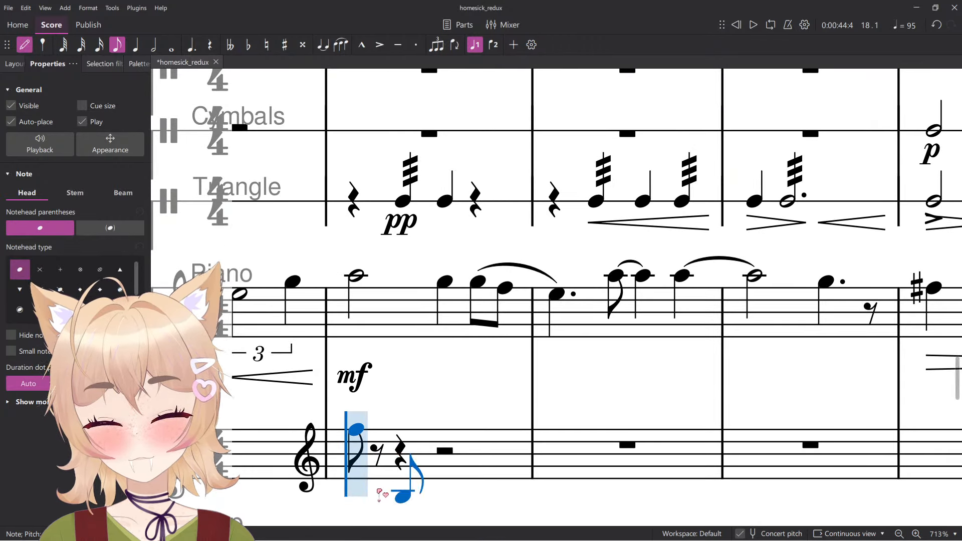
pyautogui.click(394, 439)
pyautogui.click(408, 436)
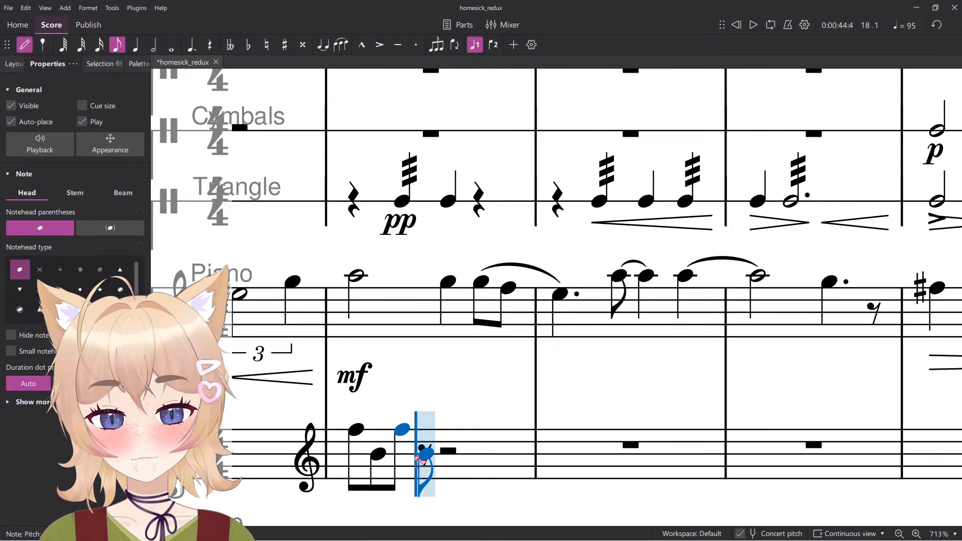
pyautogui.press('Down')
pyautogui.press('space')
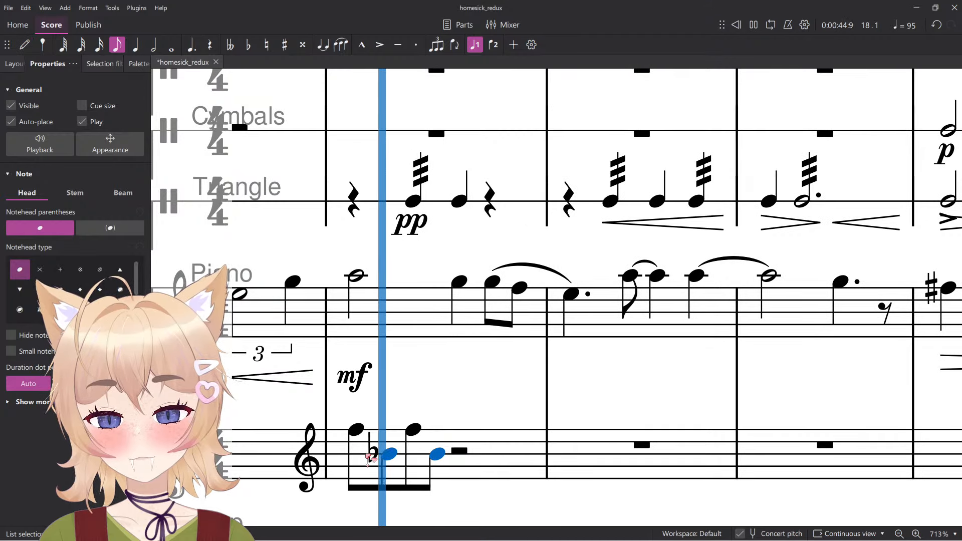
pyautogui.press('space')
# Add a pp dynamic under the first eighth note of bar 18's lower piano staff and play back the bar.
pyautogui.click(356, 431)
pyautogui.hotkey('ctrl', 'd')
pyautogui.click(324, 520)
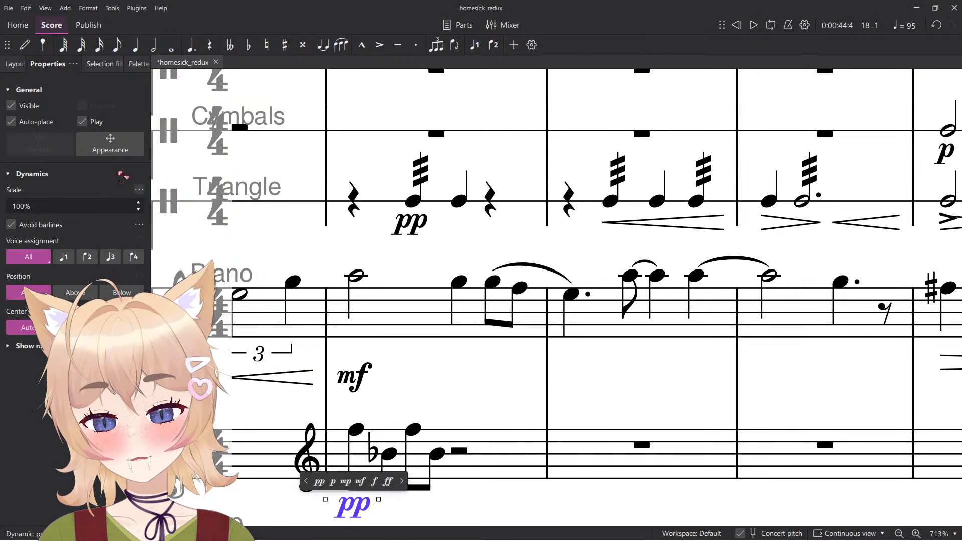
pyautogui.click(90, 65)
pyautogui.click(47, 66)
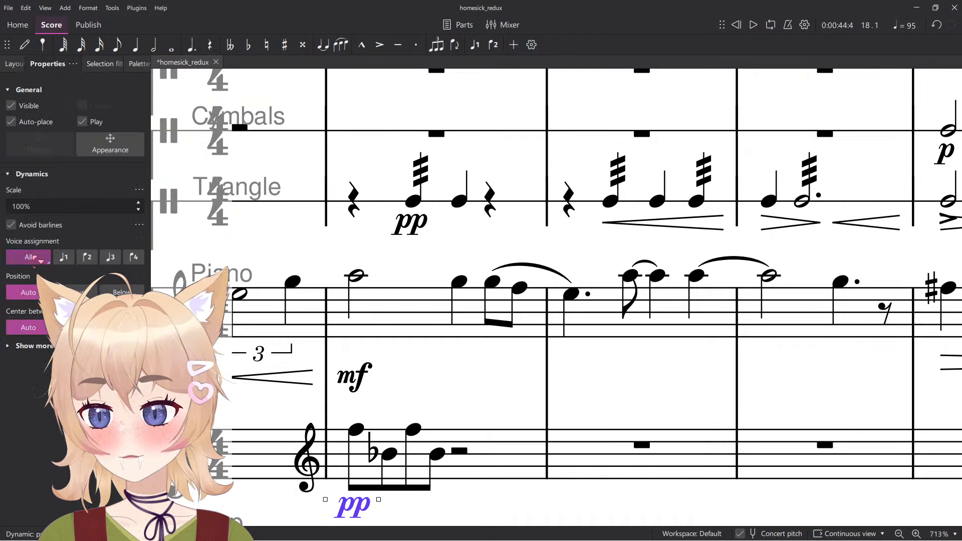
pyautogui.click(70, 291)
pyautogui.press('space')
pyautogui.click(484, 375)
pyautogui.scroll(-4, 474, 376)
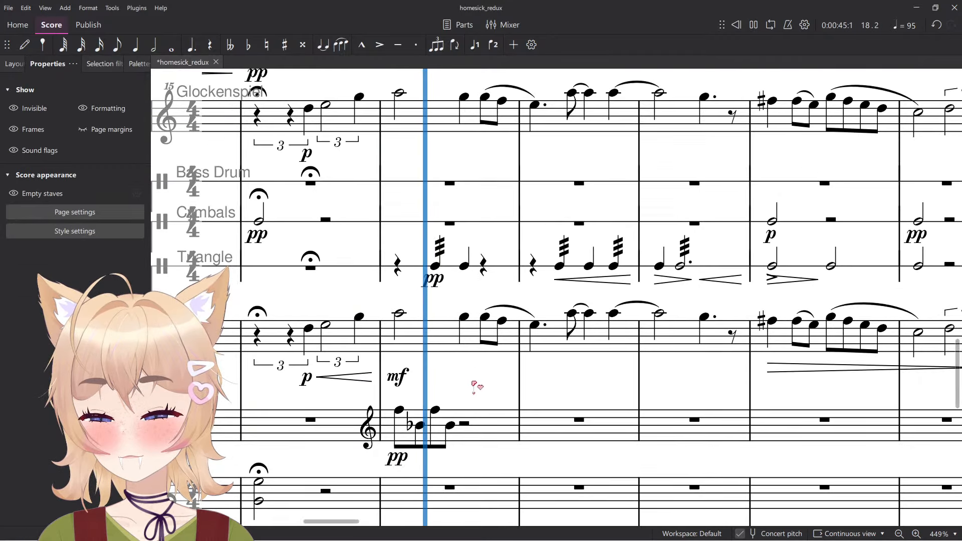
pyautogui.scroll(-5, 459, 405)
# Fill the second half of bar 18's lower piano staff with eighth notes E, B-flat, E and B-flat.
pyautogui.click(454, 417)
pyautogui.scroll(3, 477, 404)
pyautogui.scroll(-3, 479, 404)
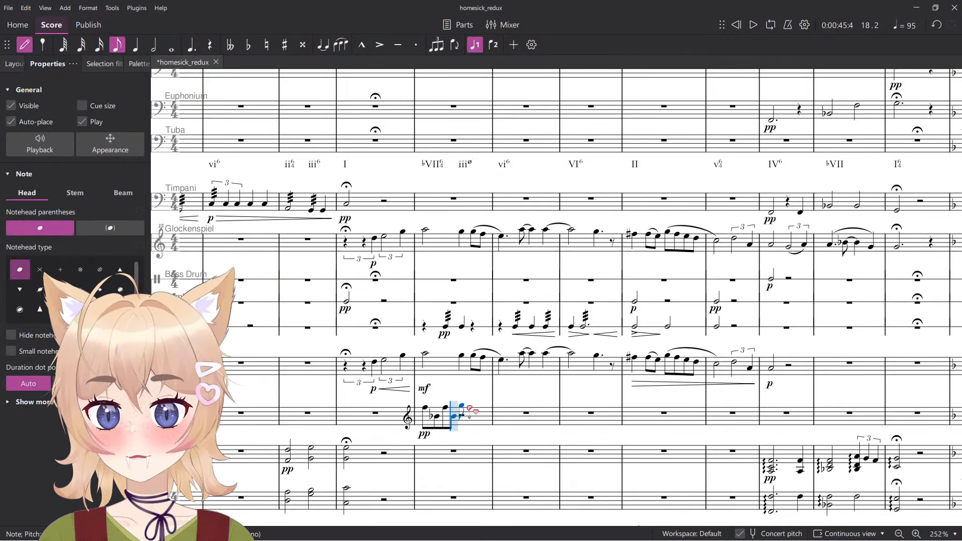
pyautogui.scroll(10, 471, 411)
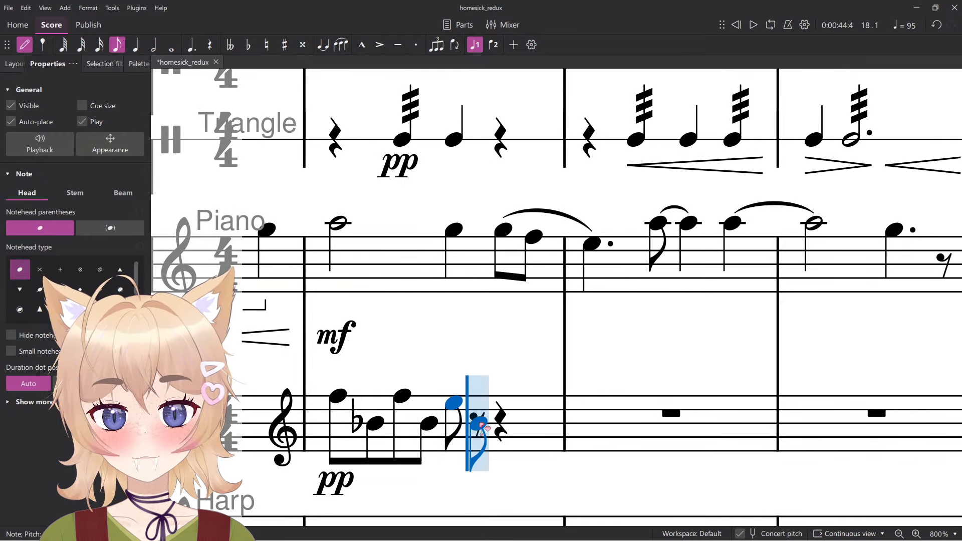
pyautogui.click(479, 422)
pyautogui.click(503, 404)
pyautogui.click(530, 424)
pyautogui.scroll(-7, 529, 424)
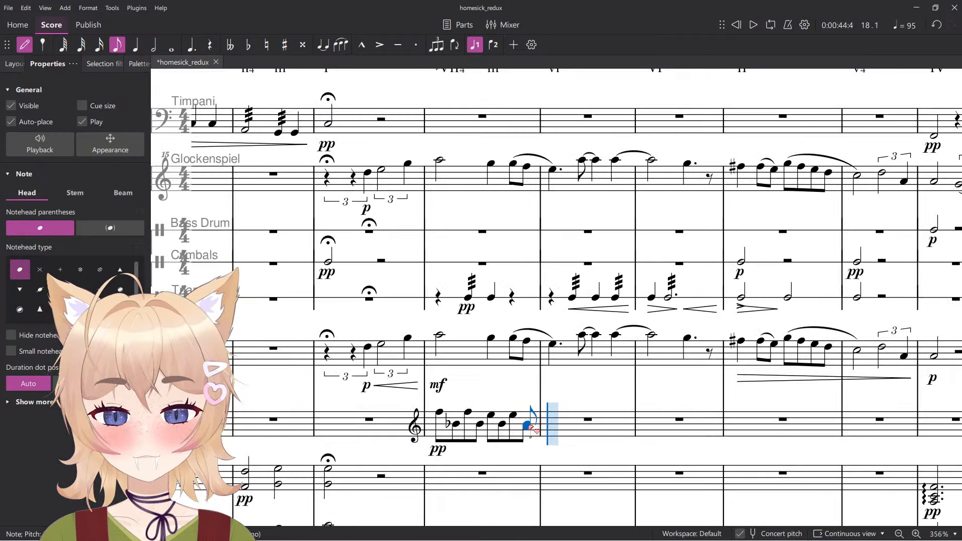
pyautogui.scroll(7, 531, 424)
pyautogui.scroll(-5, 533, 426)
pyautogui.press('Escape')
pyautogui.scroll(4, 537, 481)
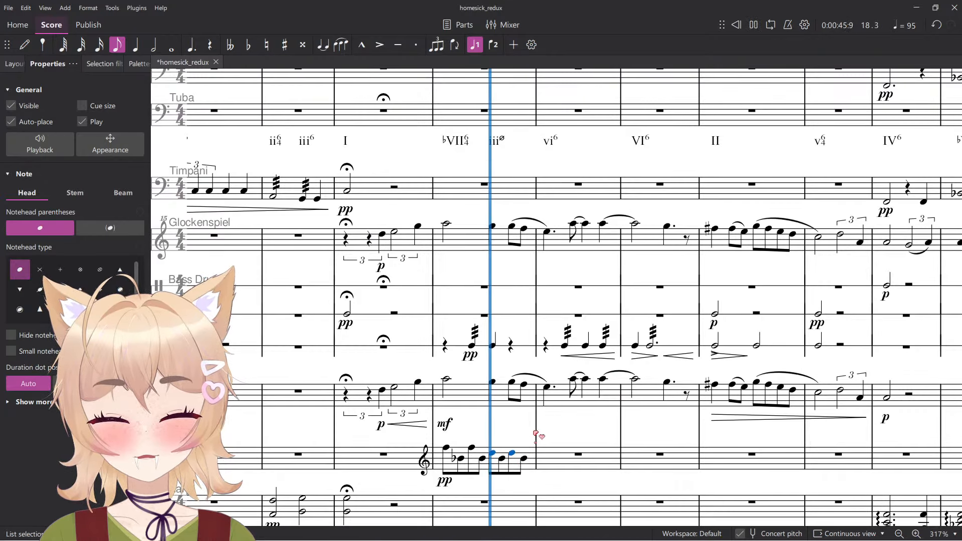
# Fill bar 19 of the lower piano staff with eight eighth notes alternating between E and C.
pyautogui.press('Escape')
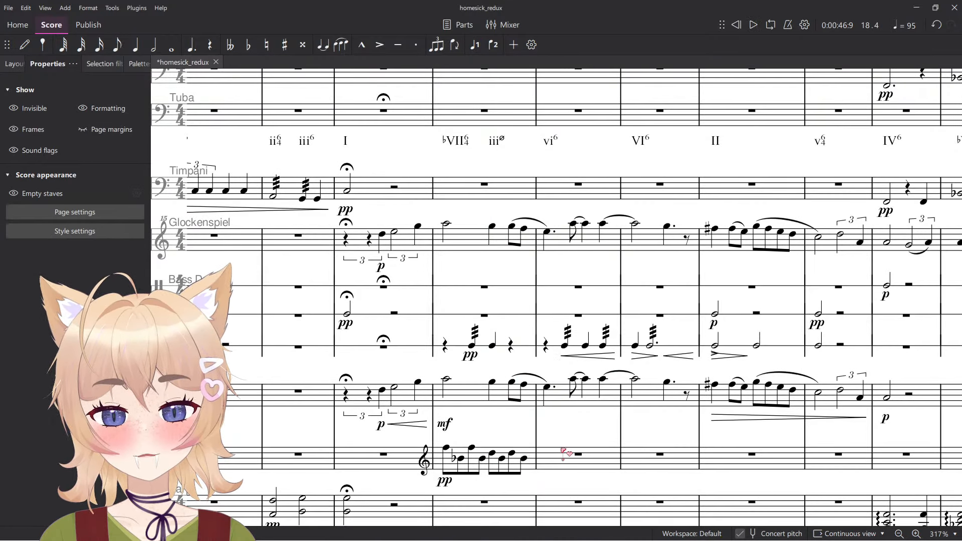
pyautogui.hotkey('ctrl', 'z')
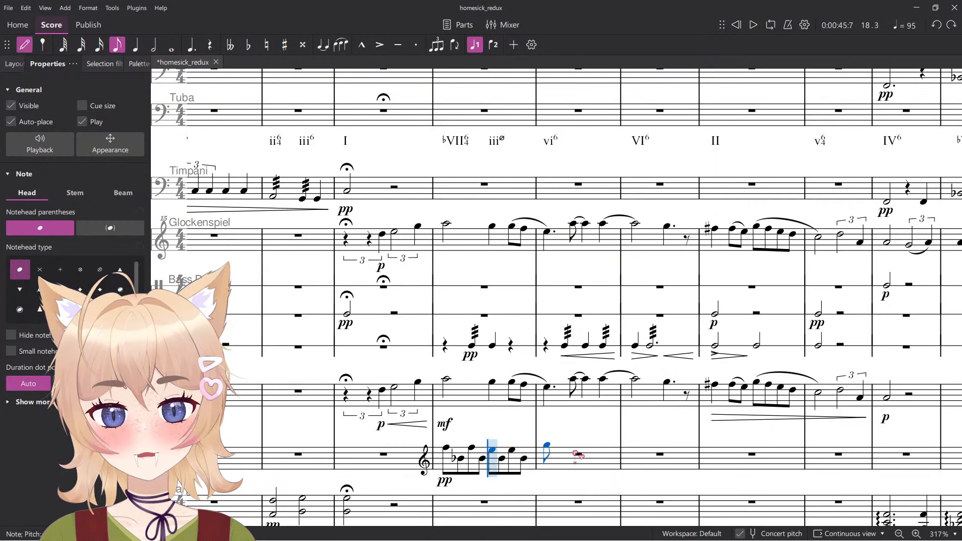
pyautogui.scroll(5, 582, 480)
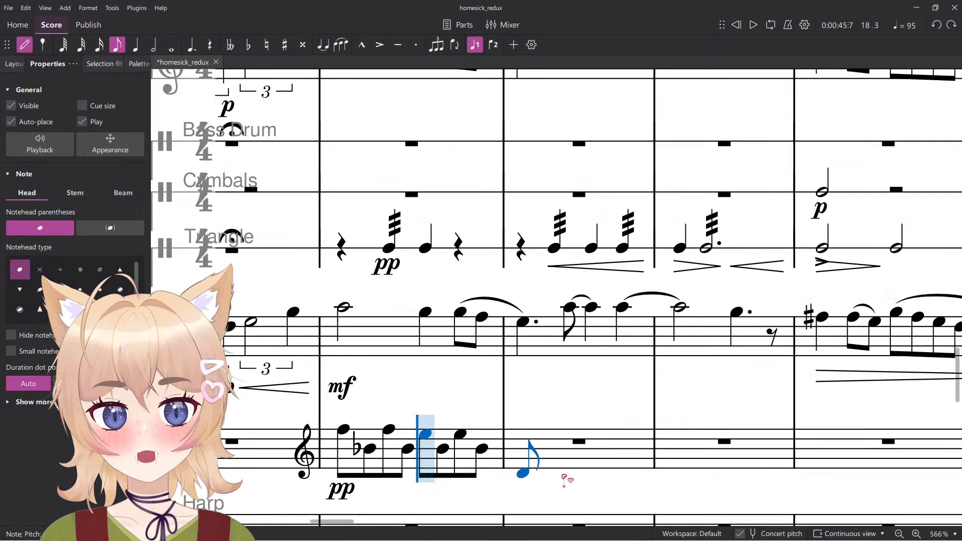
pyautogui.click(545, 451)
pyautogui.click(542, 445)
pyautogui.click(559, 435)
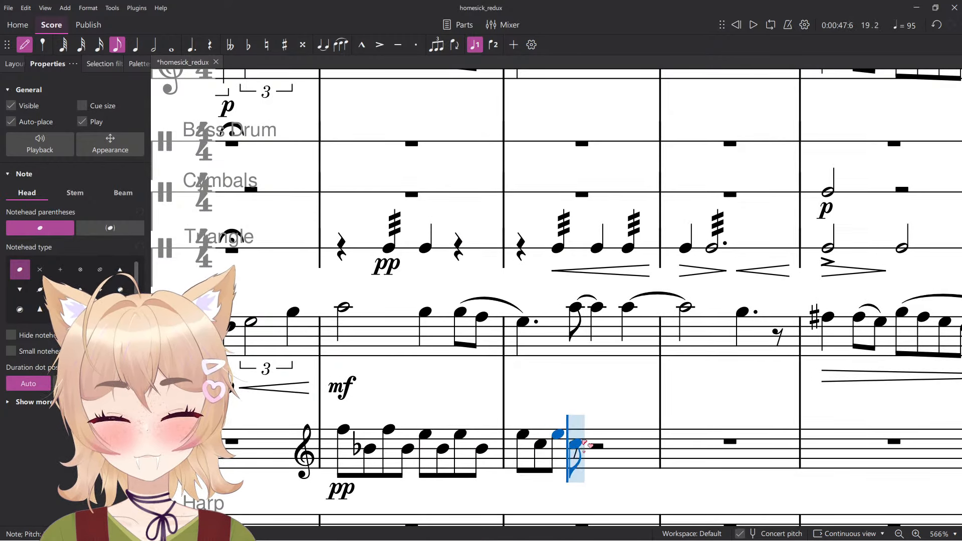
pyautogui.click(576, 444)
pyautogui.click(597, 435)
pyautogui.click(614, 449)
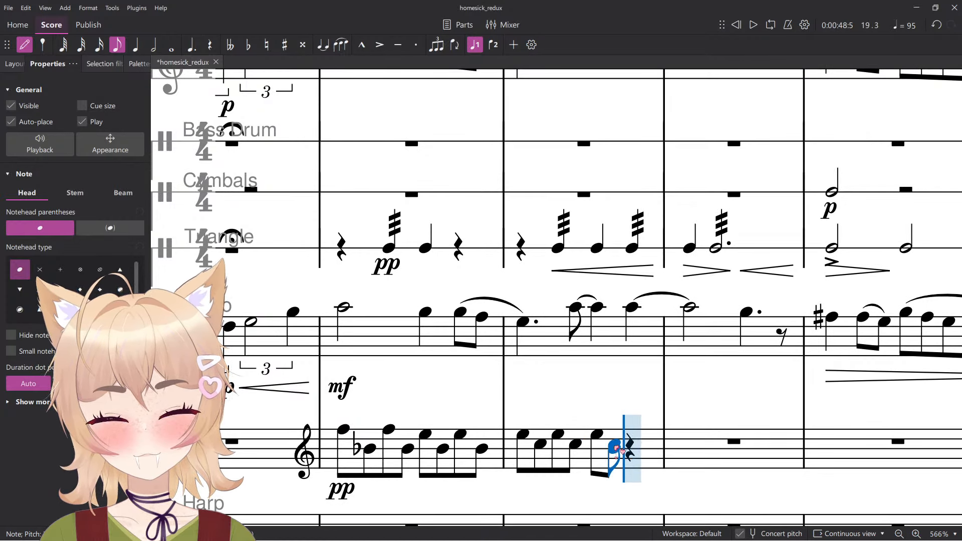
pyautogui.click(631, 435)
pyautogui.click(645, 444)
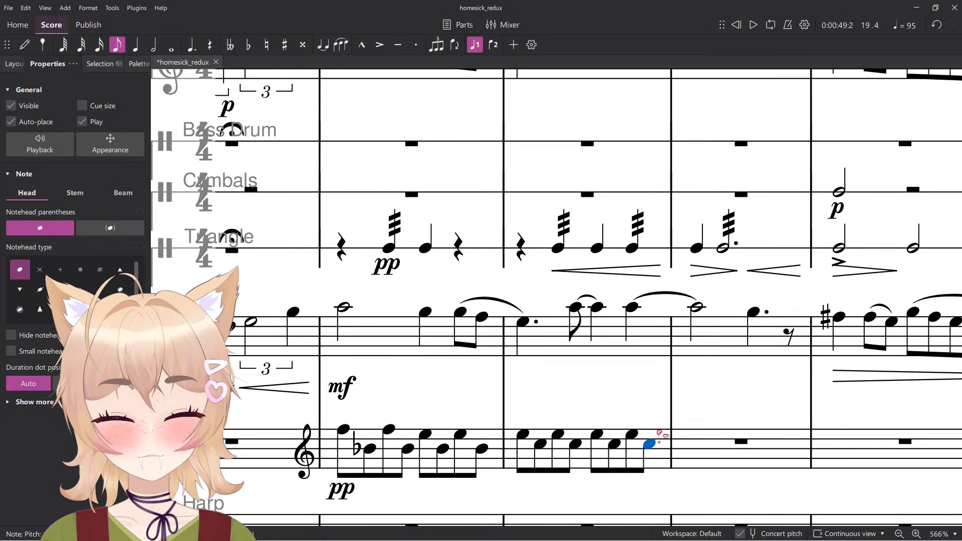
# Copy the eighth-note figure from bar 19 of the lower piano staff into bar 20.
pyautogui.press('Escape')
pyautogui.click(661, 435)
pyautogui.hotkey('ctrl', 'c')
pyautogui.click(694, 451)
pyautogui.hotkey('ctrl', 'v')
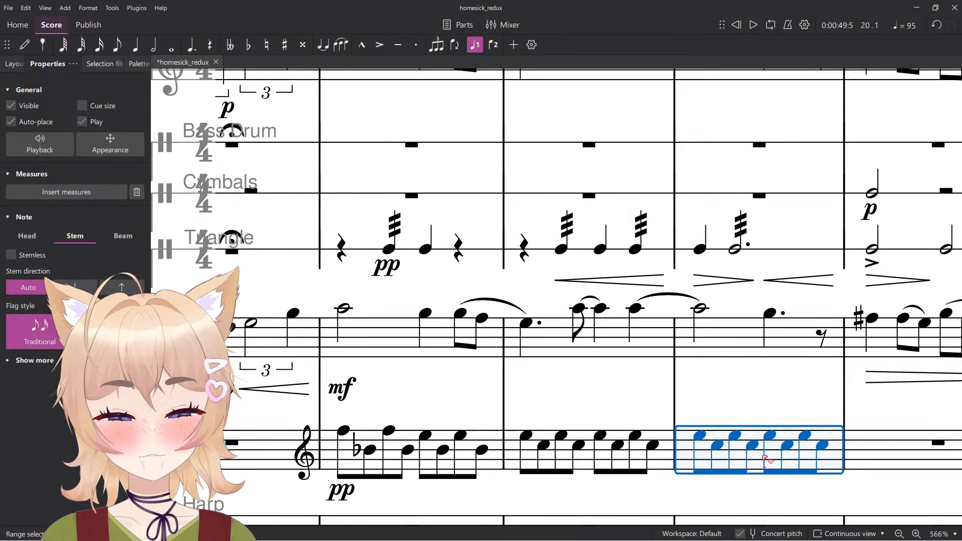
# Raise the four C notes in bar 20 of the lower piano staff to C-sharp.
pyautogui.press('Right')
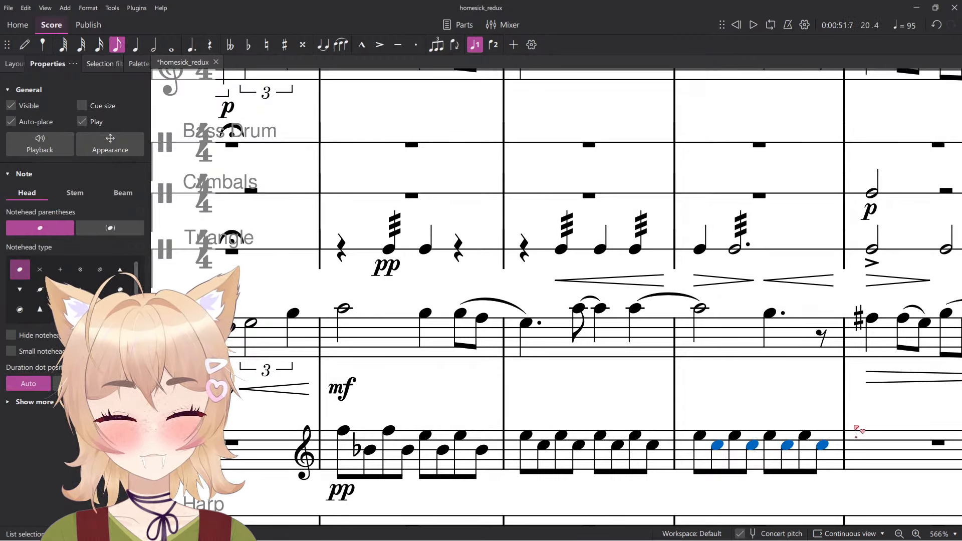
pyautogui.scroll(-4, 802, 428)
pyautogui.press('Up')
pyautogui.hscroll(5, 690, 369)
pyautogui.scroll(2, 691, 368)
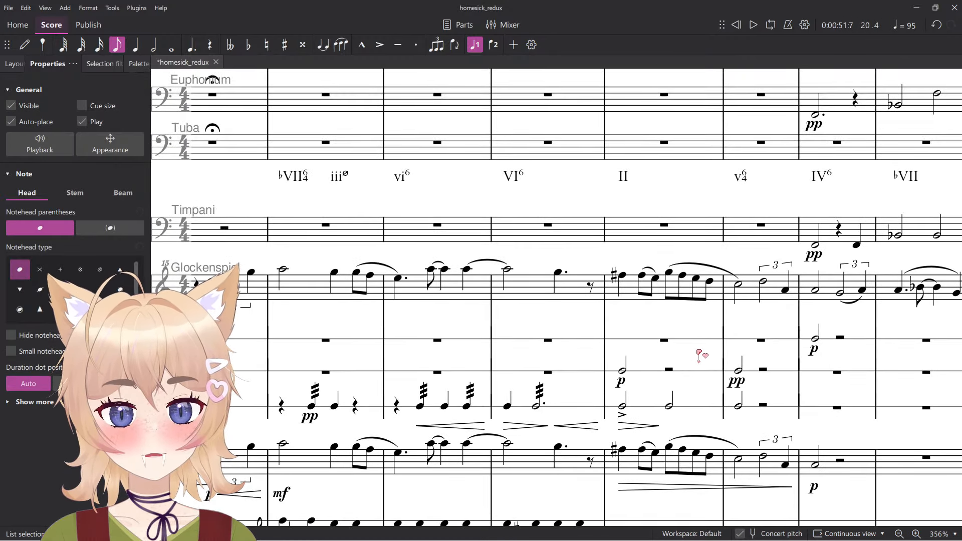
pyautogui.scroll(-2, 649, 414)
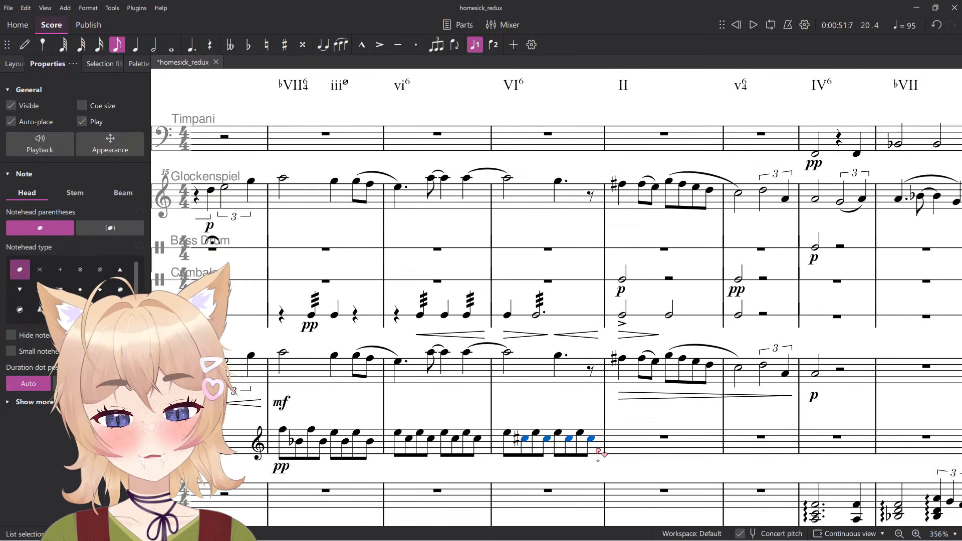
# Copy the bar 20 figure into bar 21 of the lower piano staff and check the other instruments' harmony there.
pyautogui.click(599, 451)
pyautogui.keyDown('ctrl'); pyautogui.scroll(-4, 652, 449); pyautogui.keyUp('ctrl')
pyautogui.scroll(5, 684, 414)
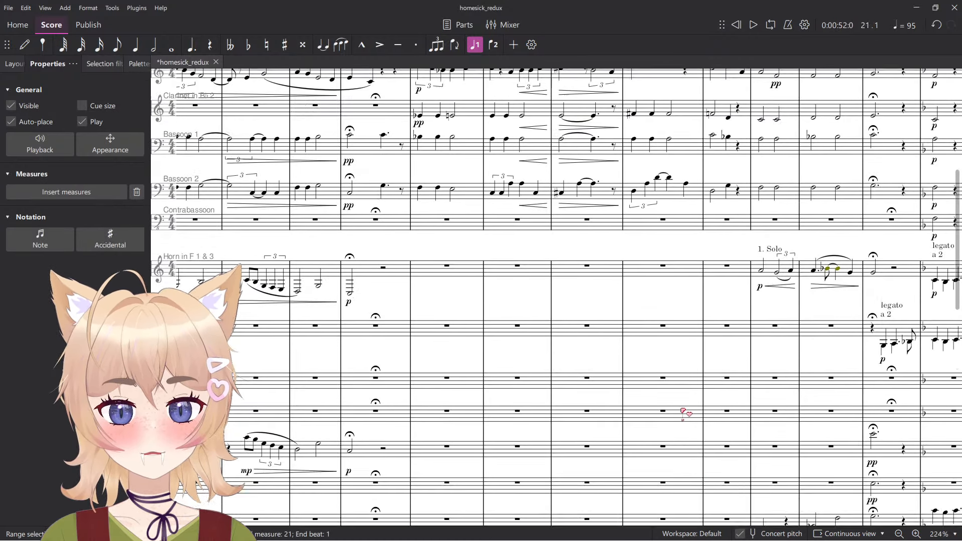
pyautogui.scroll(1, 686, 414)
pyautogui.scroll(-5, 686, 417)
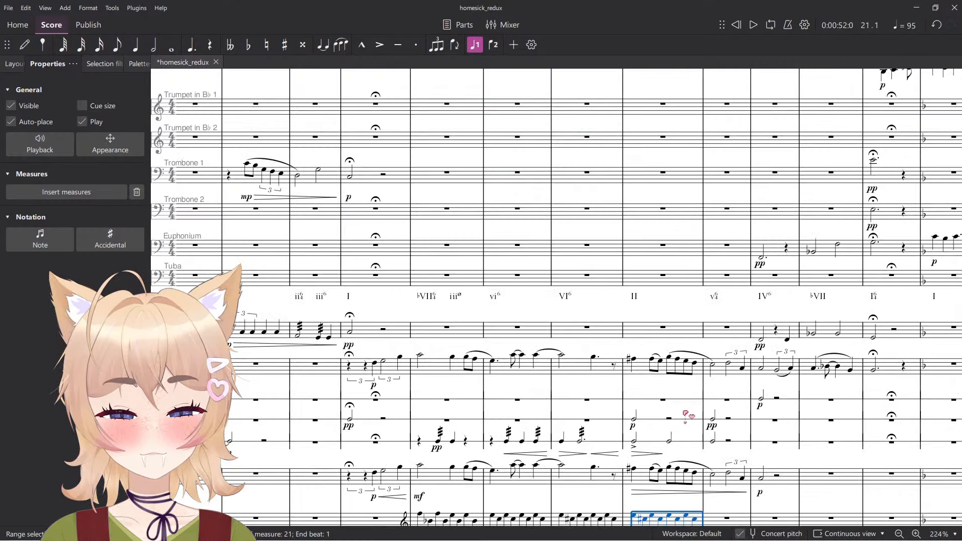
pyautogui.keyDown('ctrl'); pyautogui.scroll(6, 687, 417); pyautogui.keyUp('ctrl')
pyautogui.keyDown('ctrl'); pyautogui.scroll(4, 632, 477); pyautogui.keyUp('ctrl')
# Lower the copied eighth notes in bar 21 of the lower piano staff so they alternate between D and A.
pyautogui.press('Escape')
pyautogui.click(585, 416)
pyautogui.keyDown('ctrl'); pyautogui.click(634, 416); pyautogui.keyUp('ctrl')
pyautogui.keyDown('ctrl'); pyautogui.click(689, 416); pyautogui.keyUp('ctrl')
pyautogui.keyDown('ctrl'); pyautogui.scroll(-7, 724, 387); pyautogui.keyUp('ctrl')
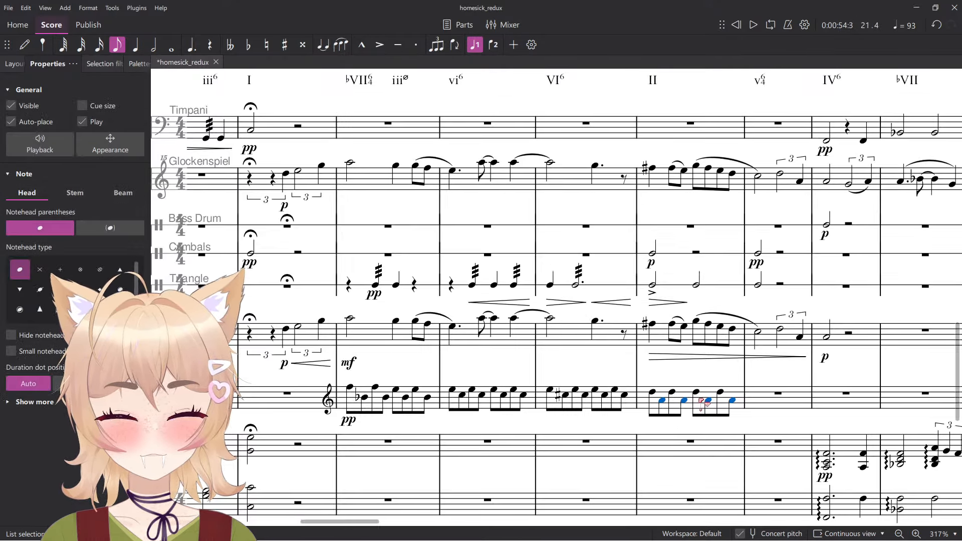
# Examine the woodwind harmony in bar 22 and play it back from Bassoon 1's first note.
pyautogui.scroll(-1, 701, 357)
pyautogui.scroll(1, 715, 397)
pyautogui.hscroll(5, 715, 398)
pyautogui.keyDown('ctrl'); pyautogui.scroll(5, 445, 423); pyautogui.keyUp('ctrl')
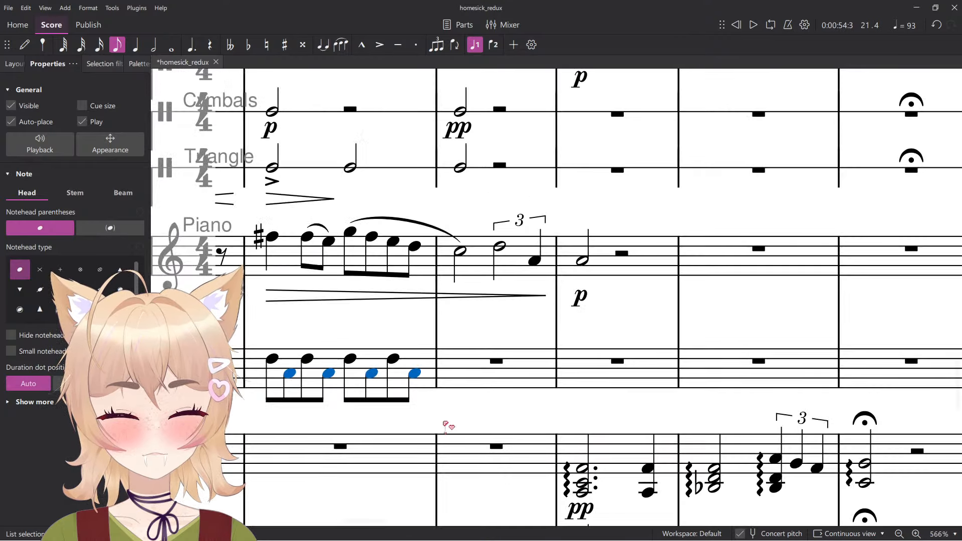
pyautogui.press('Escape')
pyautogui.press('n')
pyautogui.keyDown('ctrl'); pyautogui.scroll(-5, 457, 372); pyautogui.keyUp('ctrl')
pyautogui.scroll(6, 461, 381)
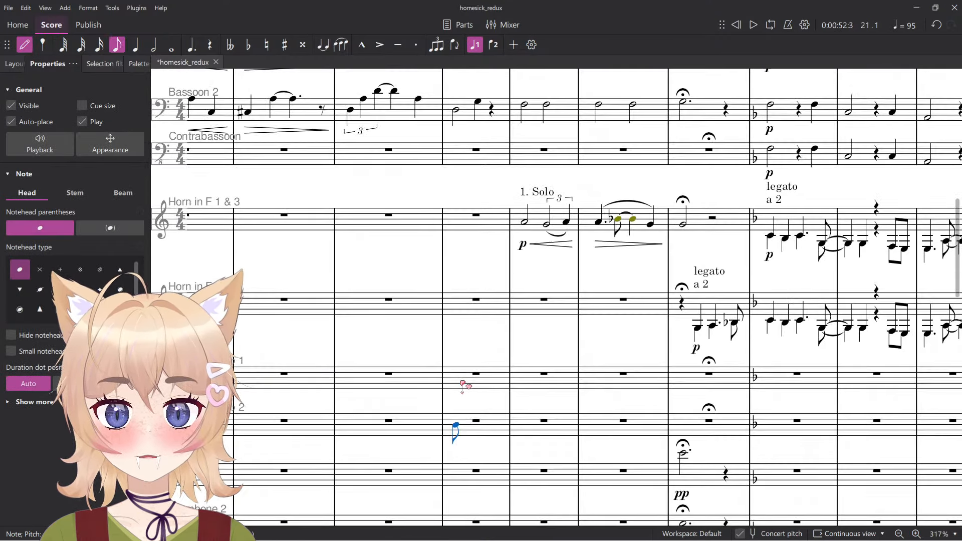
pyautogui.scroll(3, 477, 391)
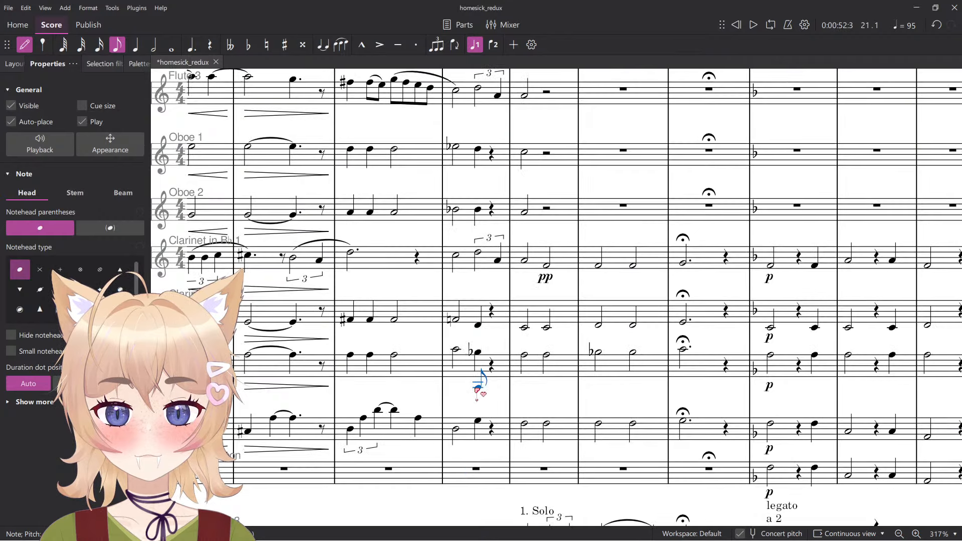
pyautogui.click(457, 351)
pyautogui.press('space')
pyautogui.keyDown('ctrl'); pyautogui.scroll(-6, 462, 354); pyautogui.keyUp('ctrl')
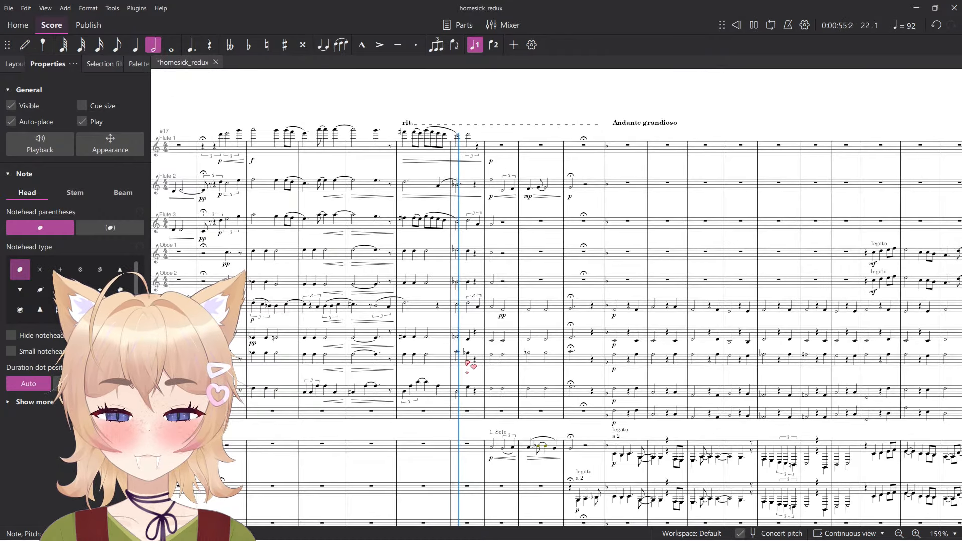
pyautogui.scroll(-6, 470, 361)
pyautogui.press('space')
pyautogui.scroll(-1, 476, 376)
pyautogui.keyDown('ctrl'); pyautogui.scroll(13, 479, 379); pyautogui.keyUp('ctrl')
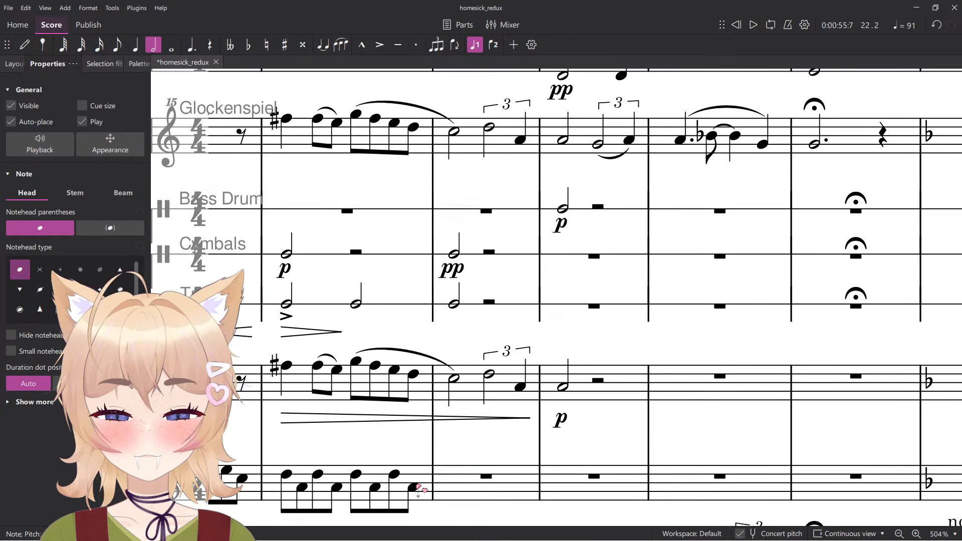
# Fill the first half of bar 22's lower piano staff with eighth notes B-flat, G, B-flat and G.
pyautogui.press('n')
pyautogui.click(467, 482)
pyautogui.click(488, 492)
pyautogui.hotkey('ctrl', 'z')
pyautogui.press('Escape')
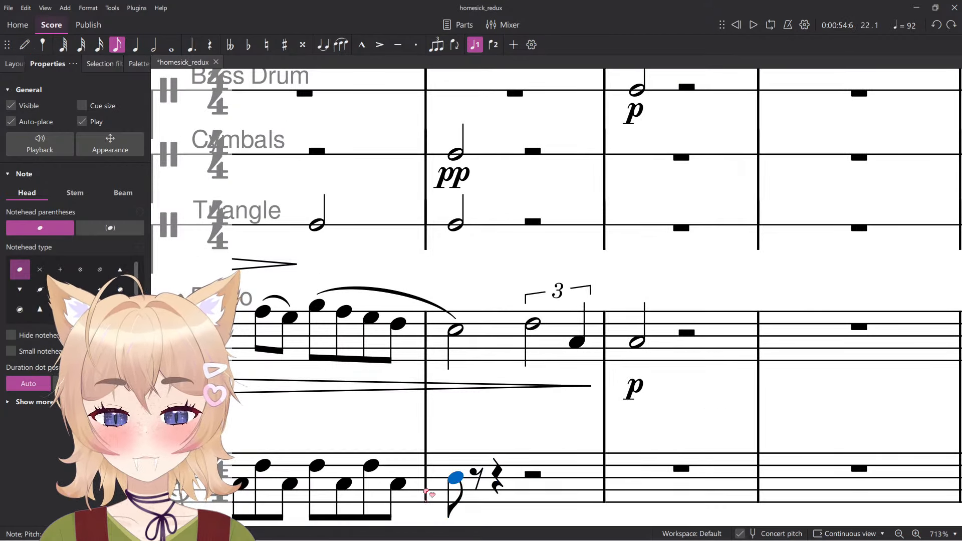
pyautogui.press('n')
pyautogui.keyDown('shift'); pyautogui.click(457, 498); pyautogui.keyUp('shift')
pyautogui.click(476, 489)
pyautogui.click(499, 479)
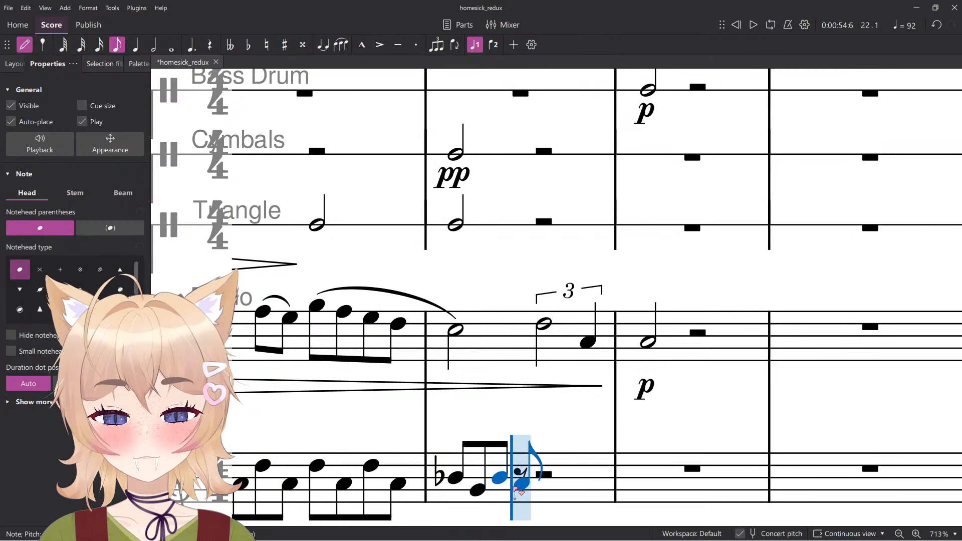
pyautogui.click(521, 490)
# Add a quarter-note B-flat on beat 3 of bar 22's lower piano staff and try a quarter-note A on beat 4.
pyautogui.press('5')
pyautogui.click(543, 481)
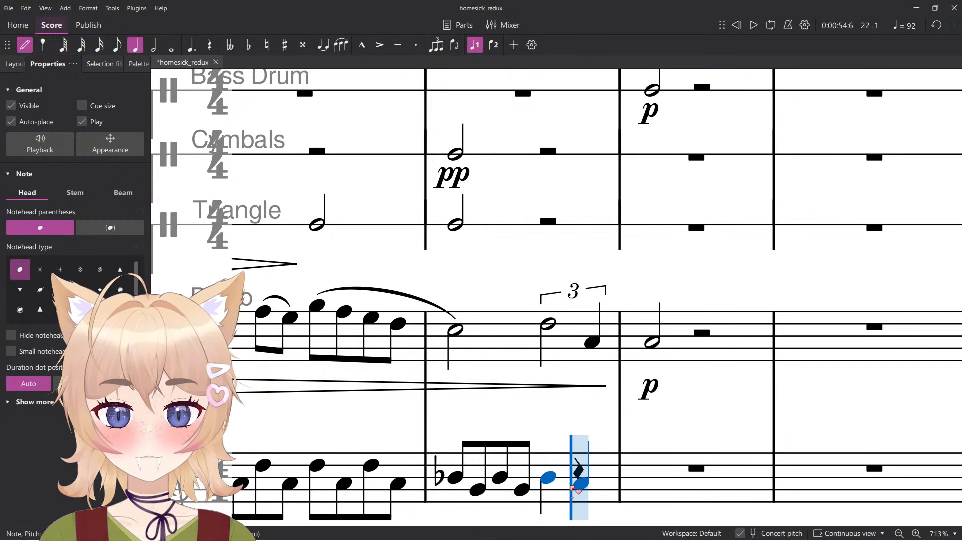
pyautogui.click(580, 485)
pyautogui.scroll(-5, 572, 490)
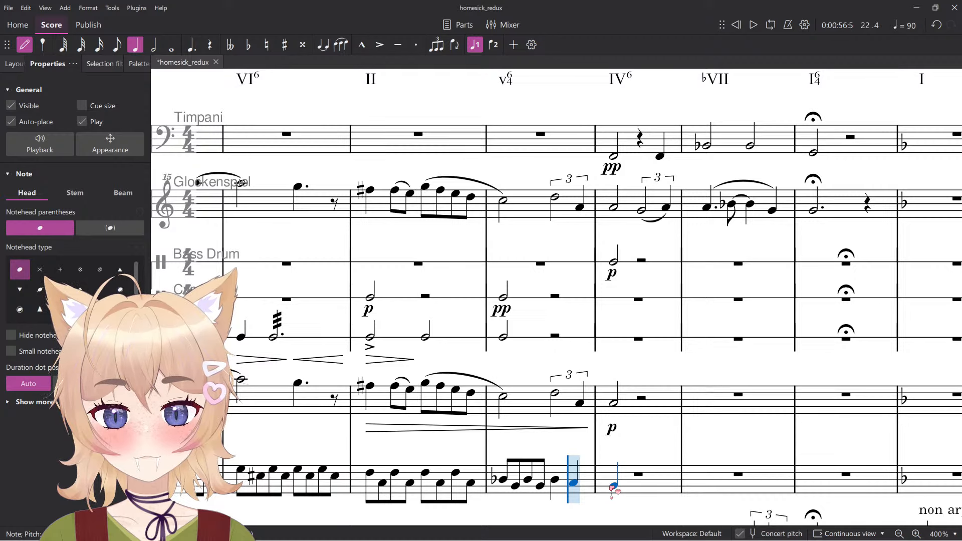
# Play back bar 22 and the whole new piano passage from bar 18.
pyautogui.press('space')
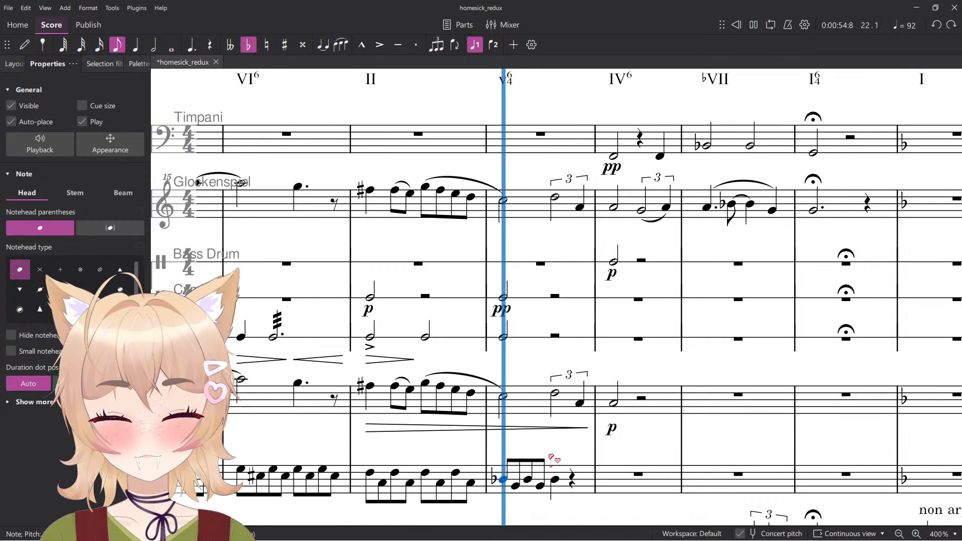
pyautogui.press('space')
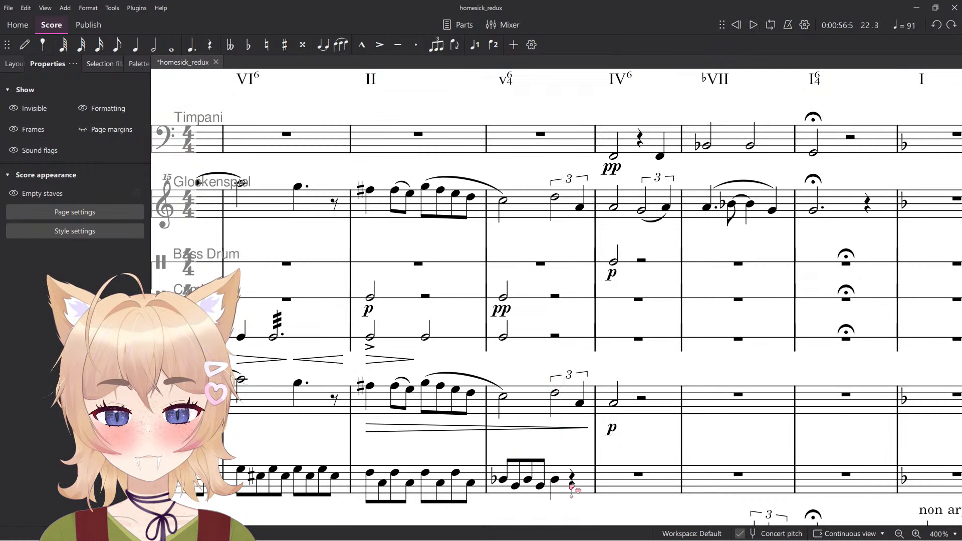
pyautogui.press('n')
pyautogui.keyDown('ctrl'); pyautogui.scroll(-5, 570, 496); pyautogui.keyUp('ctrl')
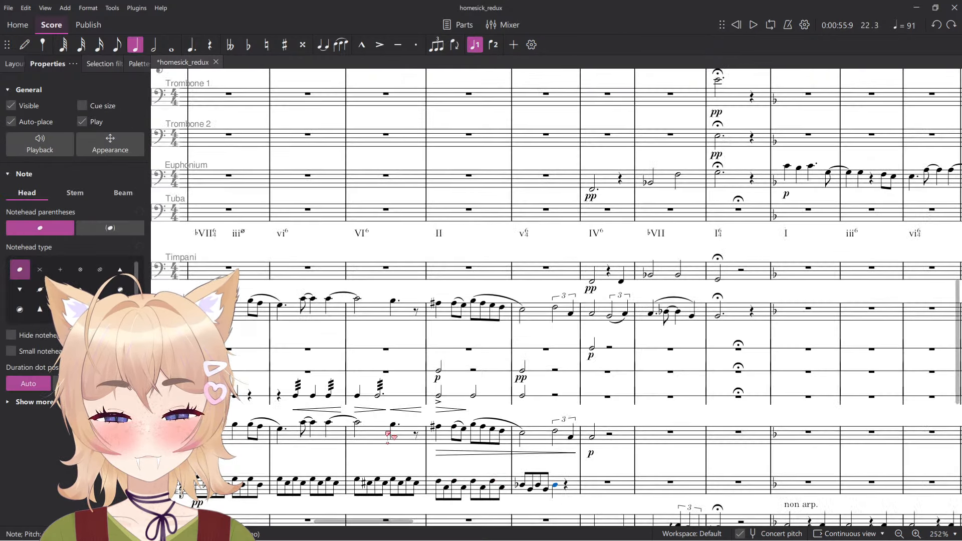
pyautogui.keyDown('ctrl'); pyautogui.scroll(3, 435, 462); pyautogui.keyUp('ctrl')
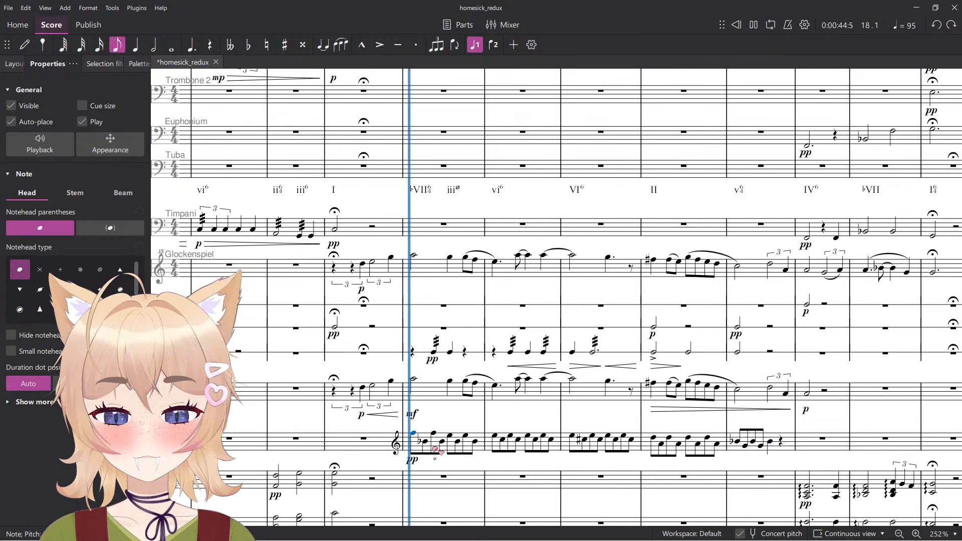
pyautogui.press('space')
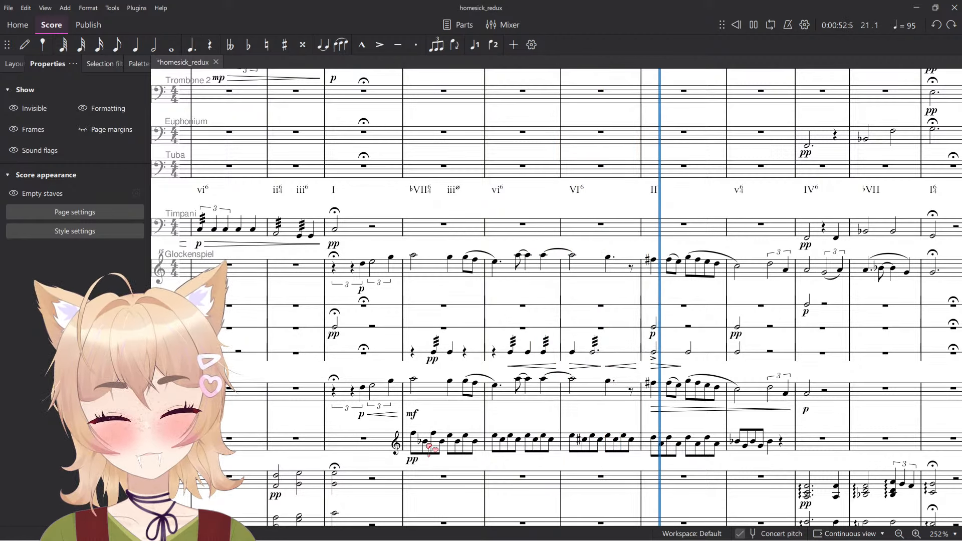
# Assign the upper piano staff's diminuendo hairpin from bar 21 to all voices on this staff only, and play back from bar 18.
pyautogui.click(697, 410)
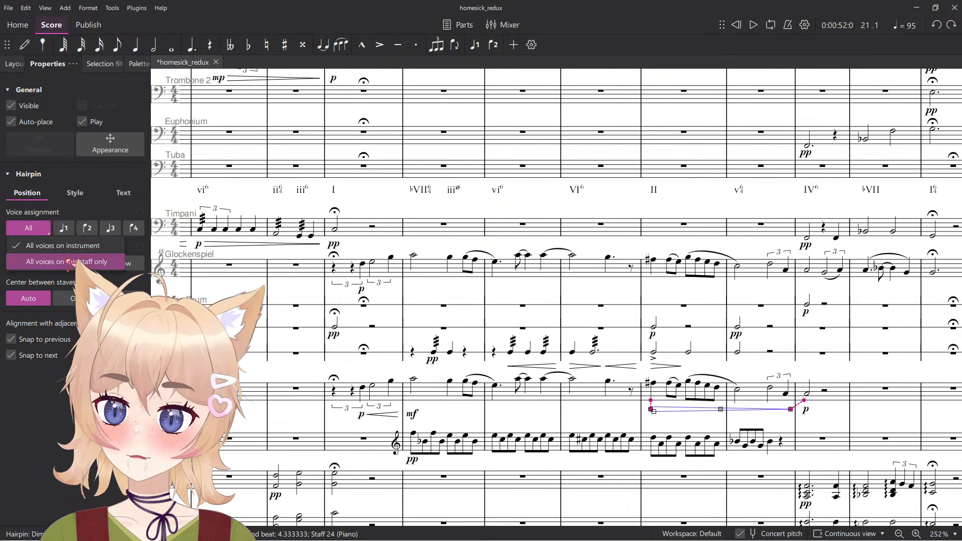
pyautogui.click(488, 412)
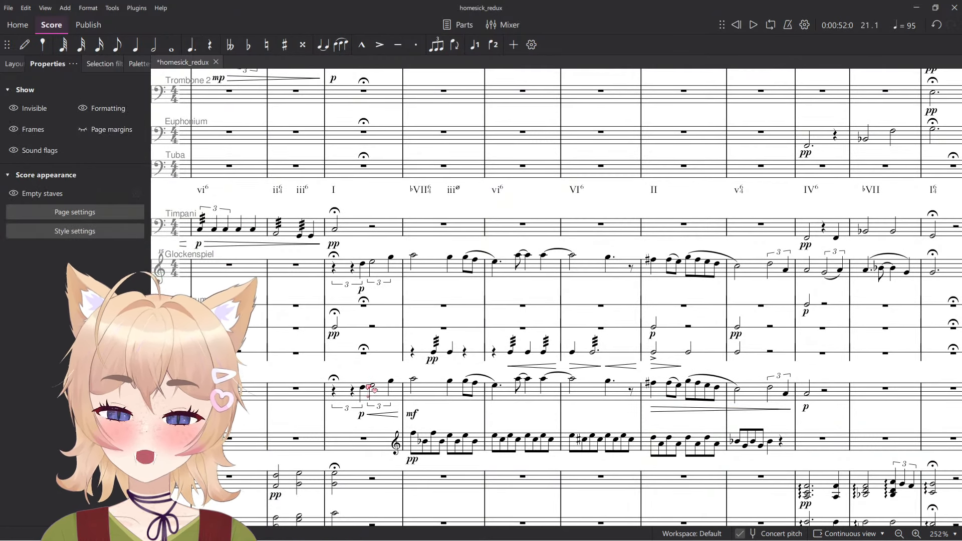
pyautogui.press('space')
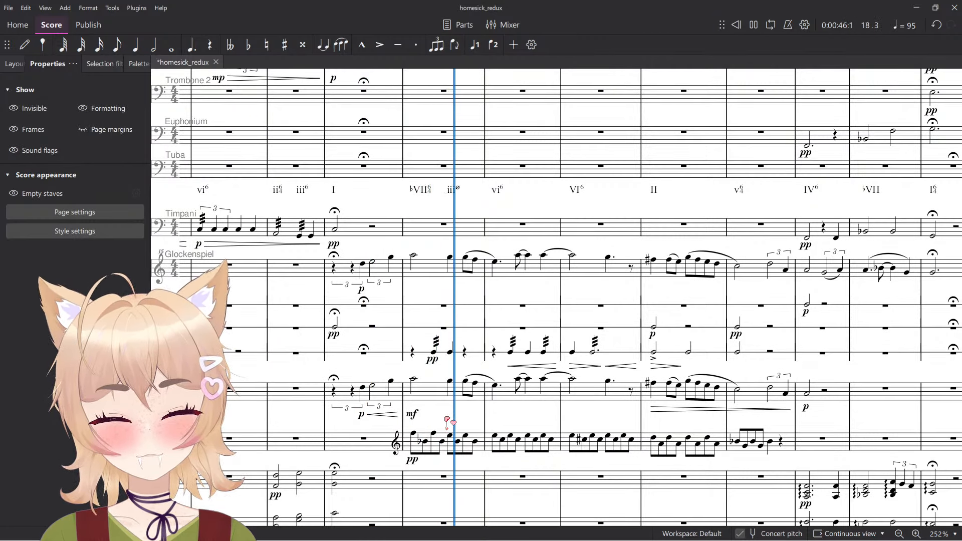
pyautogui.press('space')
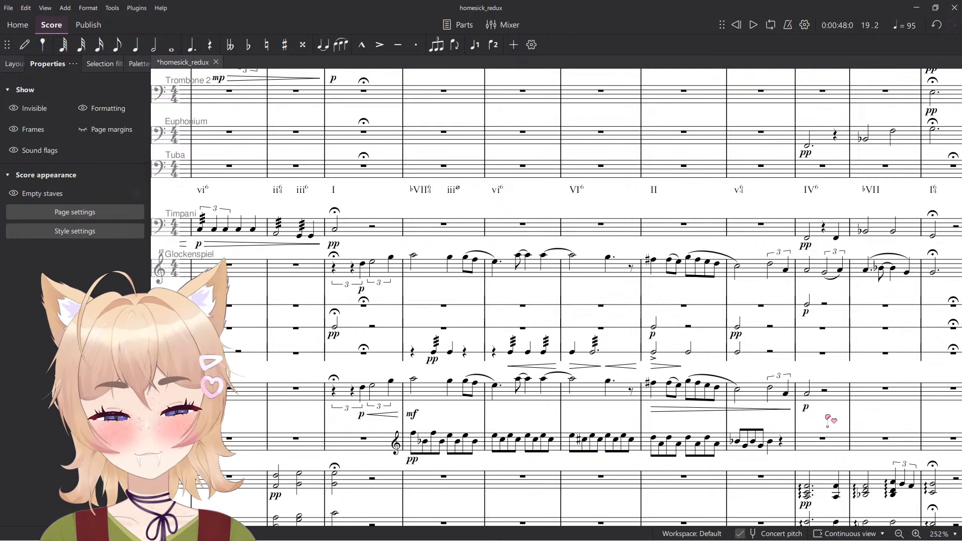
# Try flipping the upper piano staff's dynamics and hairpins above the staff, undo the flip, and play back the passage.
pyautogui.click(807, 410)
pyautogui.keyDown('ctrl'); pyautogui.click(672, 410); pyautogui.keyUp('ctrl')
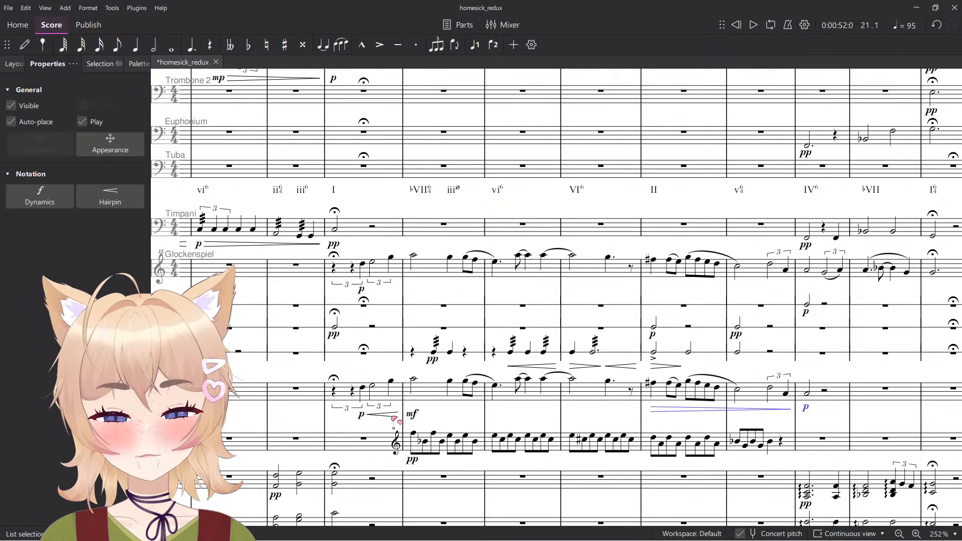
pyautogui.press('x')
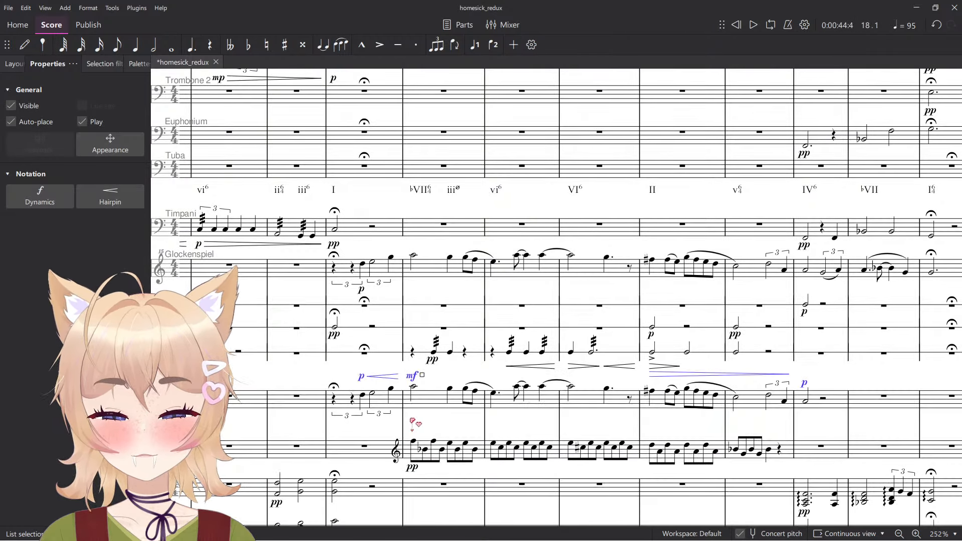
pyautogui.hotkey('ctrl', 'z')
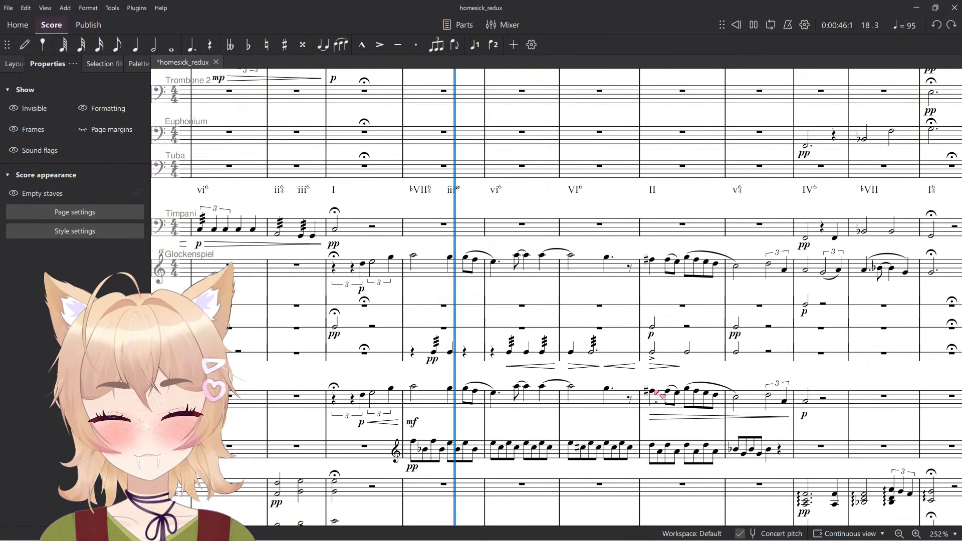
pyautogui.click(655, 392)
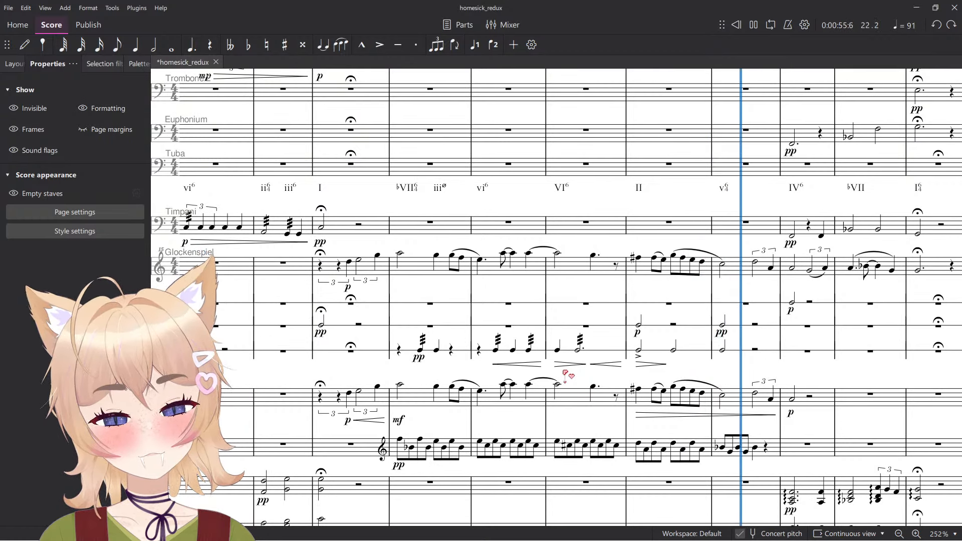
# Set beat 3 of bar 22's lower piano staff to eighth notes B-flat and G, and add an eighth-note C on beat 4.
pyautogui.press('space')
pyautogui.scroll(2, 744, 457)
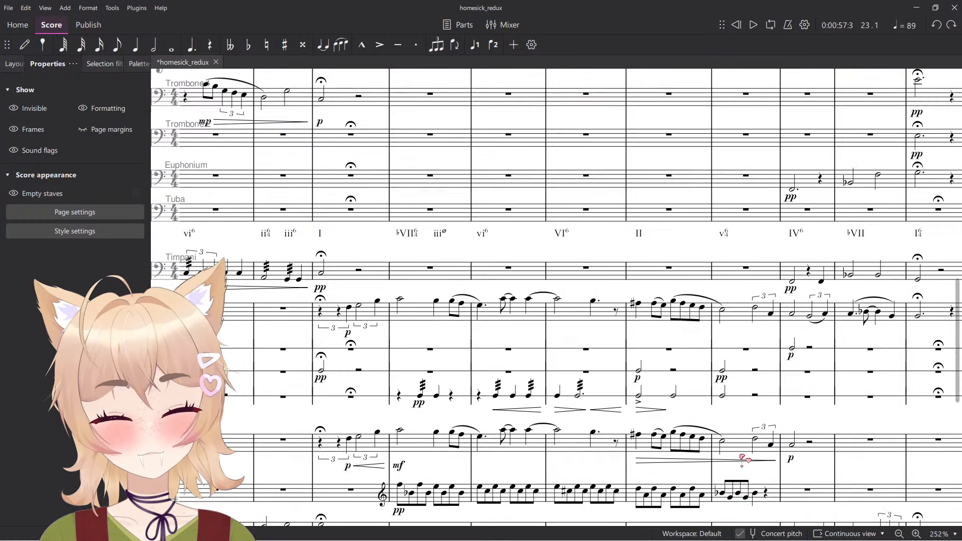
pyautogui.scroll(4, 746, 457)
pyautogui.scroll(-3, 765, 501)
pyautogui.scroll(3, 767, 416)
pyautogui.click(768, 407)
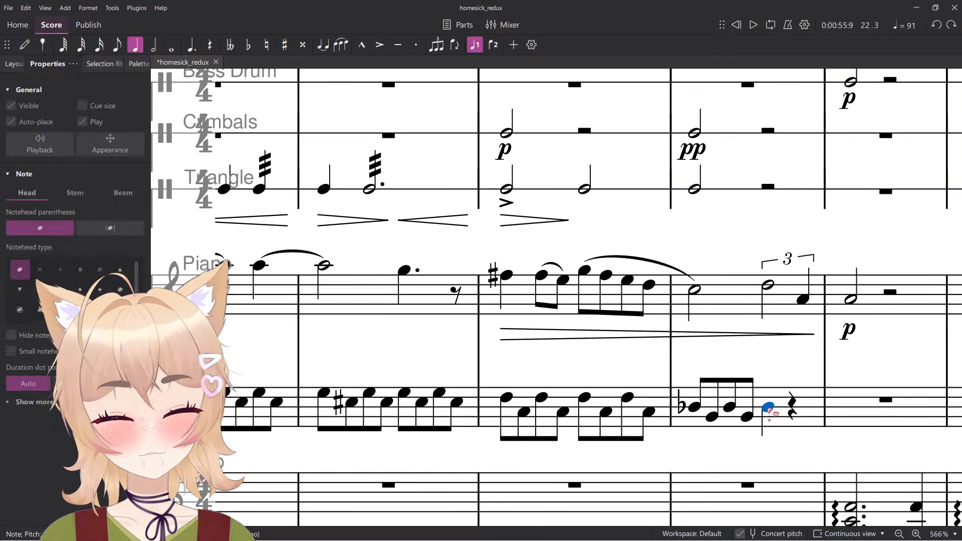
pyautogui.click(785, 417)
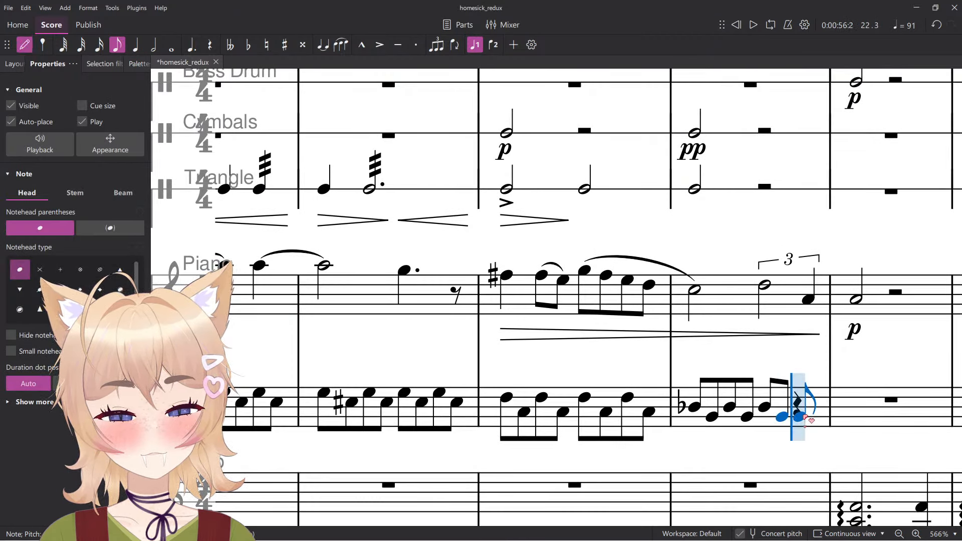
pyautogui.click(804, 405)
pyautogui.press('Escape')
# Play back bar 22 and lower the last eighth note of its lower piano staff to B-flat.
pyautogui.click(698, 407)
pyautogui.press('space')
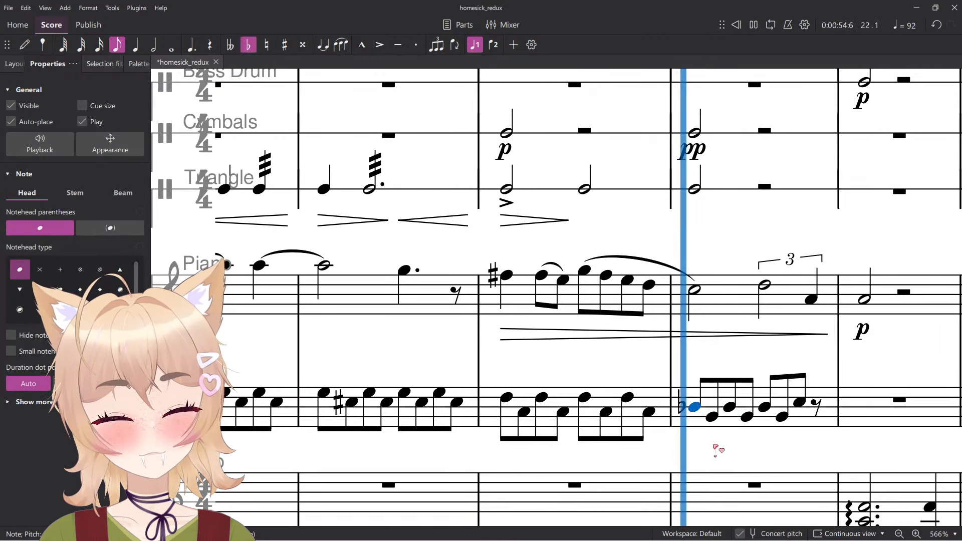
pyautogui.click(761, 449)
pyautogui.moveTo(770, 441); pyautogui.dragTo(546, 438)
pyautogui.scroll(4, 560, 425)
pyautogui.press('space')
pyautogui.click(585, 390)
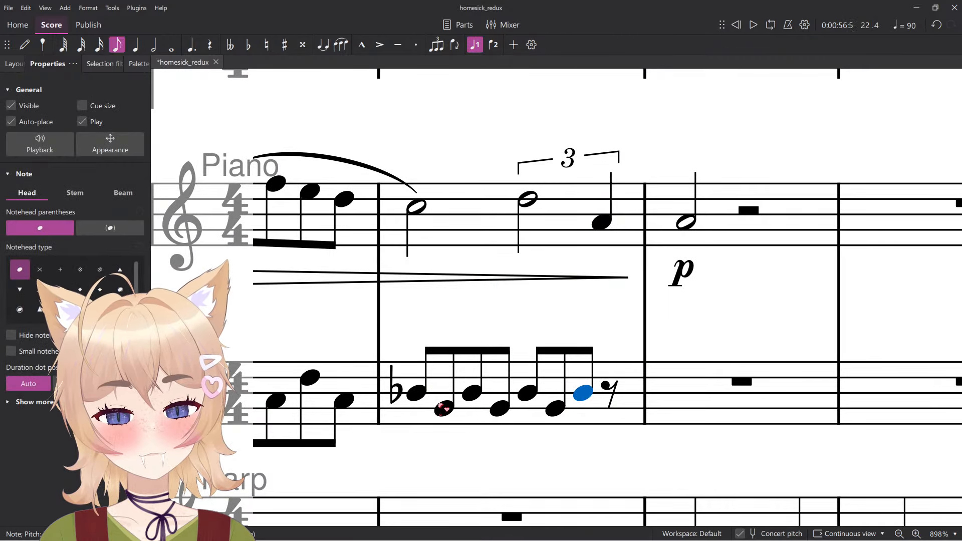
# Play back the end of bar 22 into the following bars and the whole piano passage up to bar 25.
pyautogui.click(483, 440)
pyautogui.press('space')
pyautogui.keyDown('ctrl'); pyautogui.scroll(-3, 484, 439); pyautogui.keyUp('ctrl')
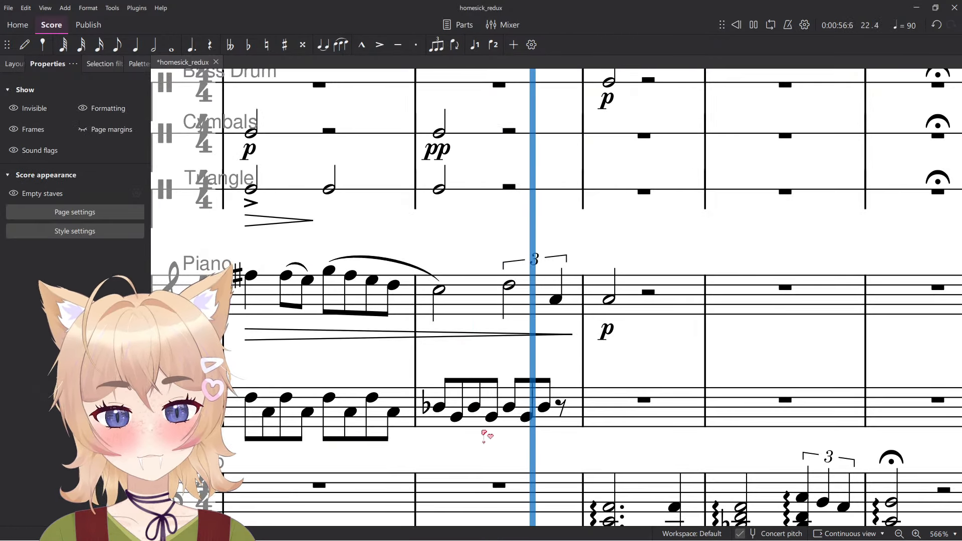
pyautogui.keyDown('ctrl'); pyautogui.scroll(-4, 537, 393); pyautogui.keyUp('ctrl')
pyautogui.keyDown('ctrl'); pyautogui.scroll(-2, 535, 390); pyautogui.keyUp('ctrl')
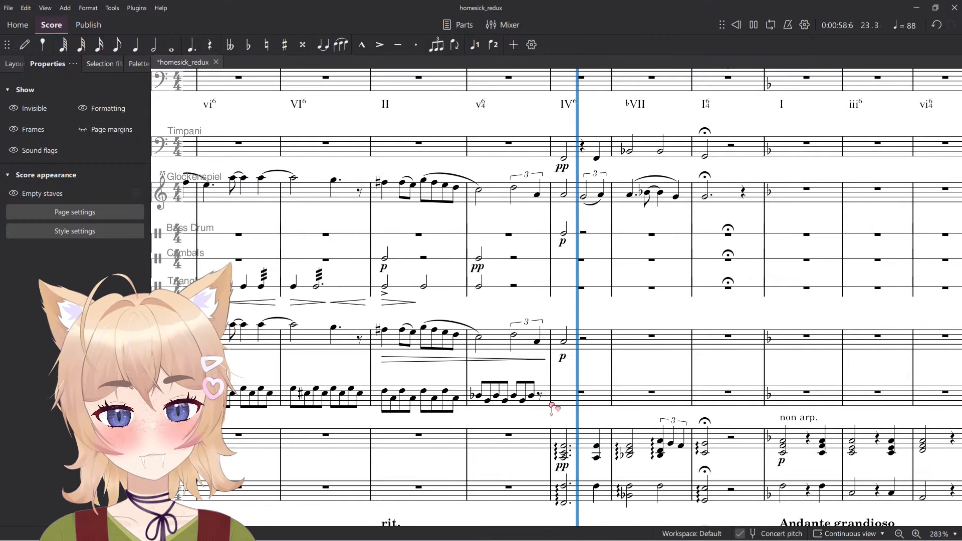
pyautogui.keyDown('ctrl'); pyautogui.scroll(-3, 526, 347); pyautogui.keyUp('ctrl')
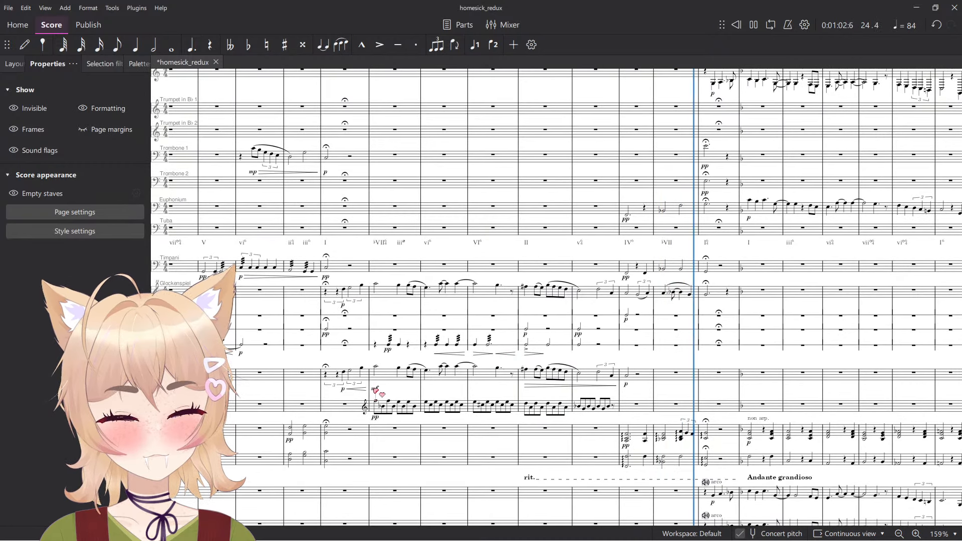
pyautogui.click(299, 372)
pyautogui.press('space')
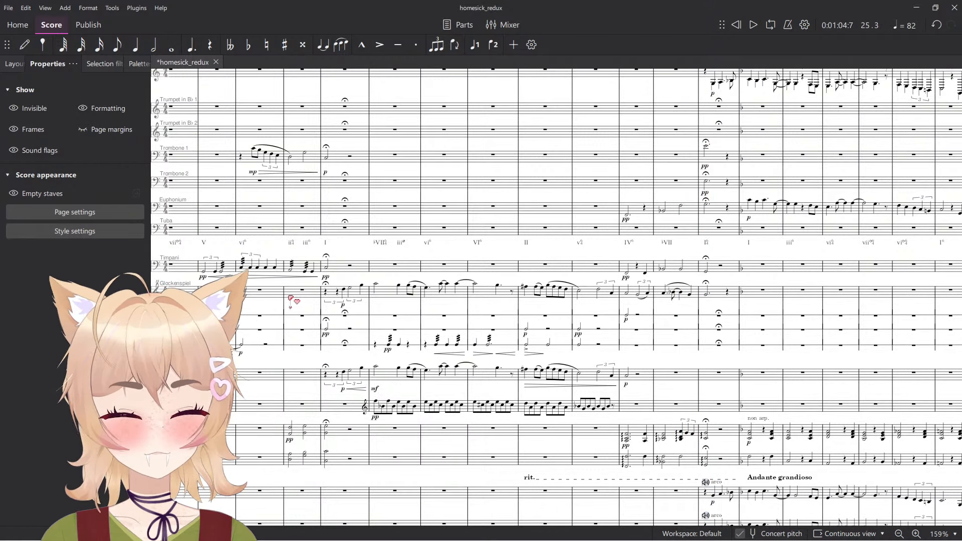
# Listen to individual piano and harp notes around the transition from bar 22 to bar 23.
pyautogui.scroll(8, 601, 351)
pyautogui.moveTo(685, 502); pyautogui.dragTo(550, 359)
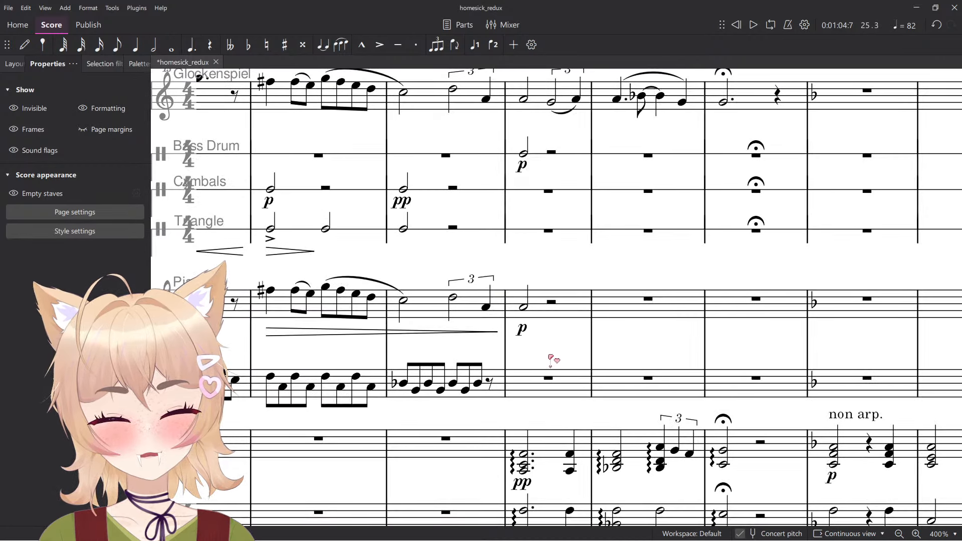
pyautogui.click(404, 384)
pyautogui.click(527, 467)
pyautogui.scroll(-3, 544, 468)
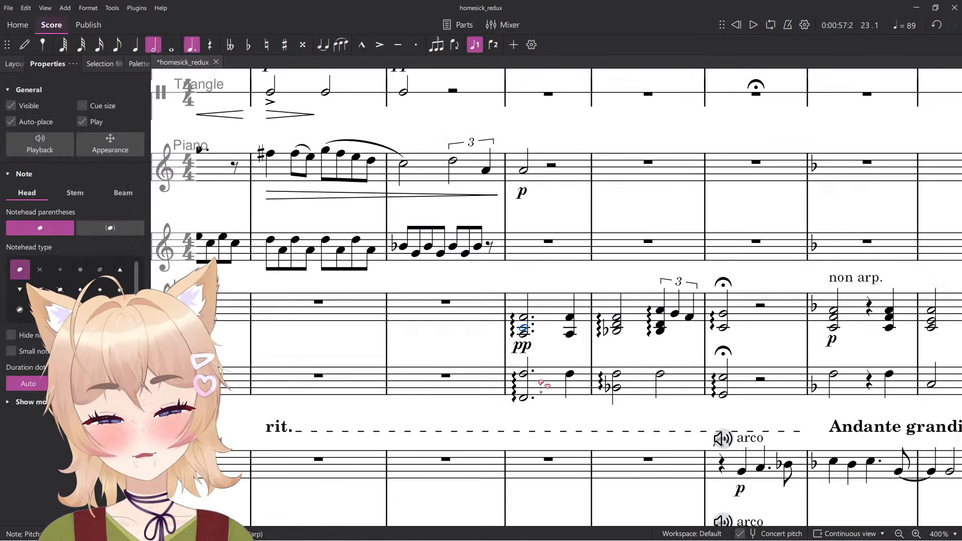
pyautogui.click(542, 382)
pyautogui.press('space')
pyautogui.click(547, 346)
pyautogui.press('space')
# Change the harp's dynamic in bar 23 to p and play back the transition from bar 22.
pyautogui.click(522, 345)
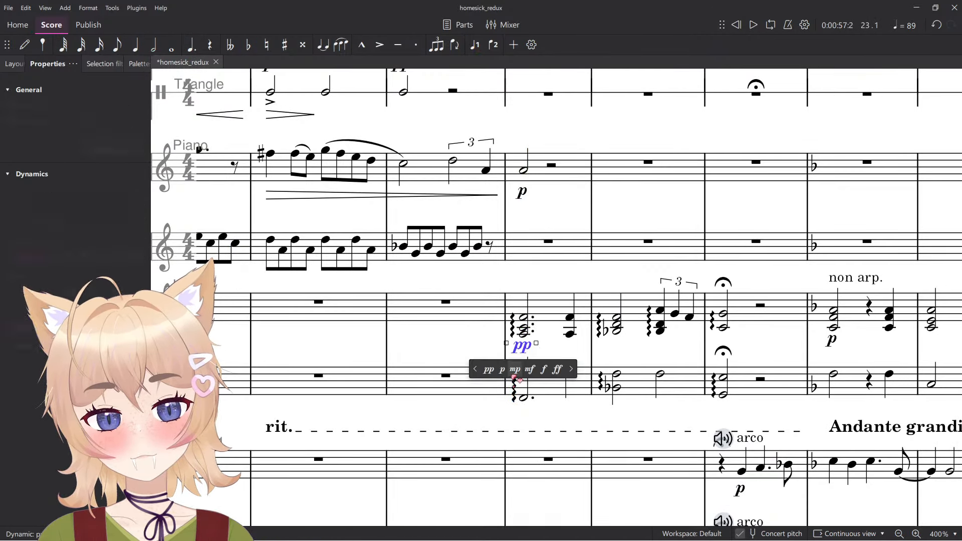
pyautogui.click(501, 371)
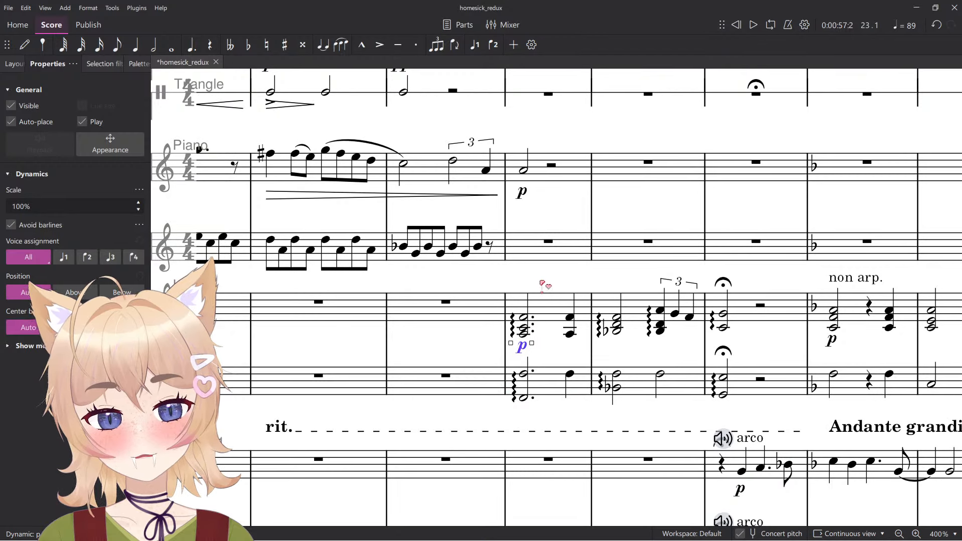
pyautogui.press('space')
pyautogui.scroll(3, 496, 286)
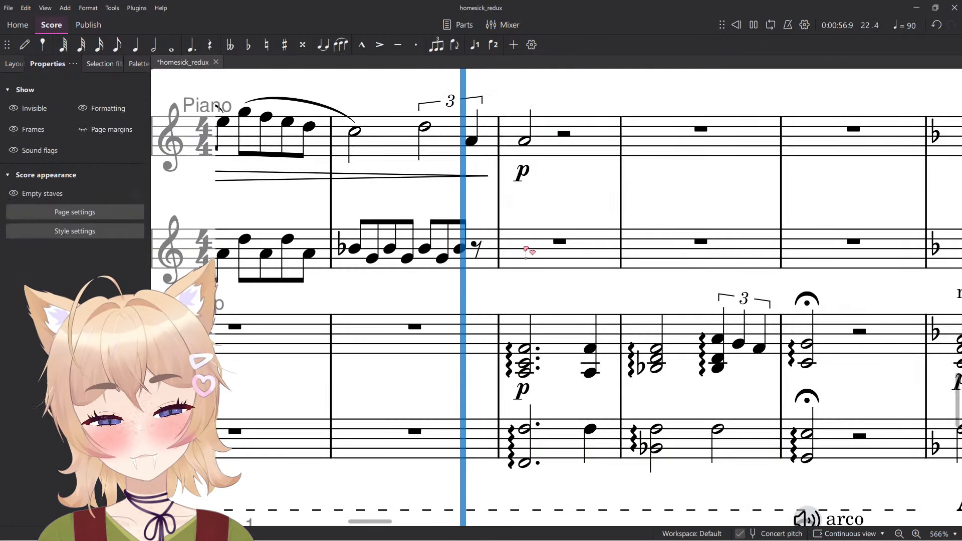
# Add a bass clef at bar 23 of the lower piano staff.
pyautogui.click(140, 67)
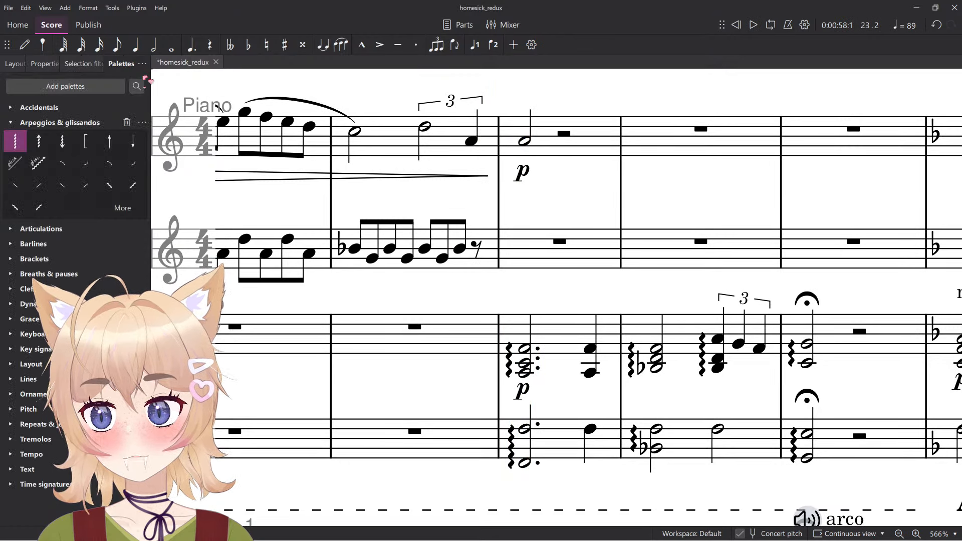
pyautogui.click(25, 304)
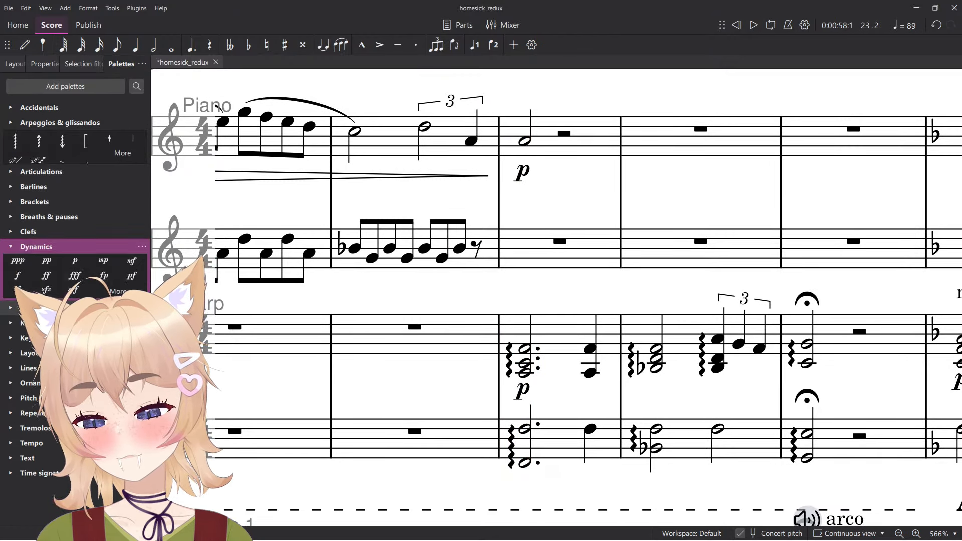
pyautogui.click(38, 187)
pyautogui.click(48, 253)
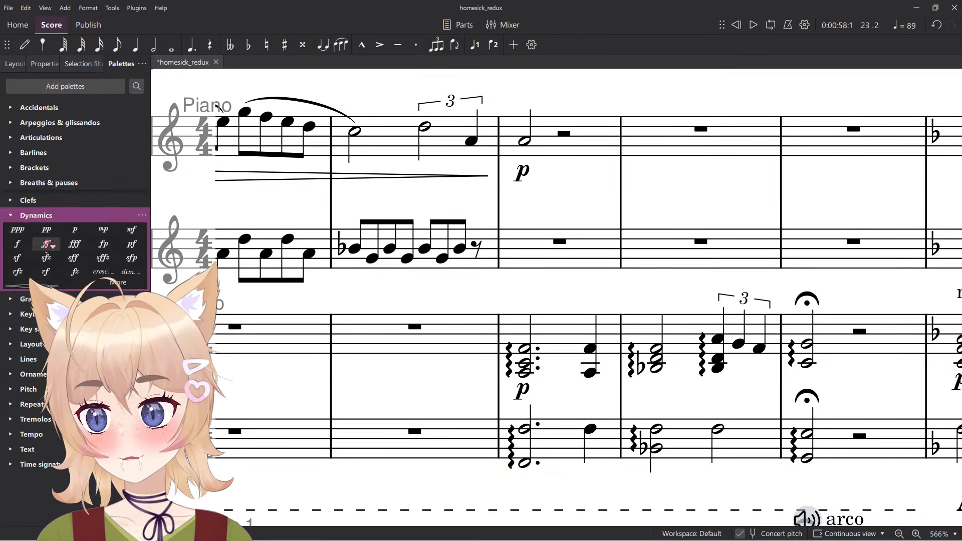
pyautogui.click(43, 199)
pyautogui.moveTo(128, 227); pyautogui.dragTo(530, 244)
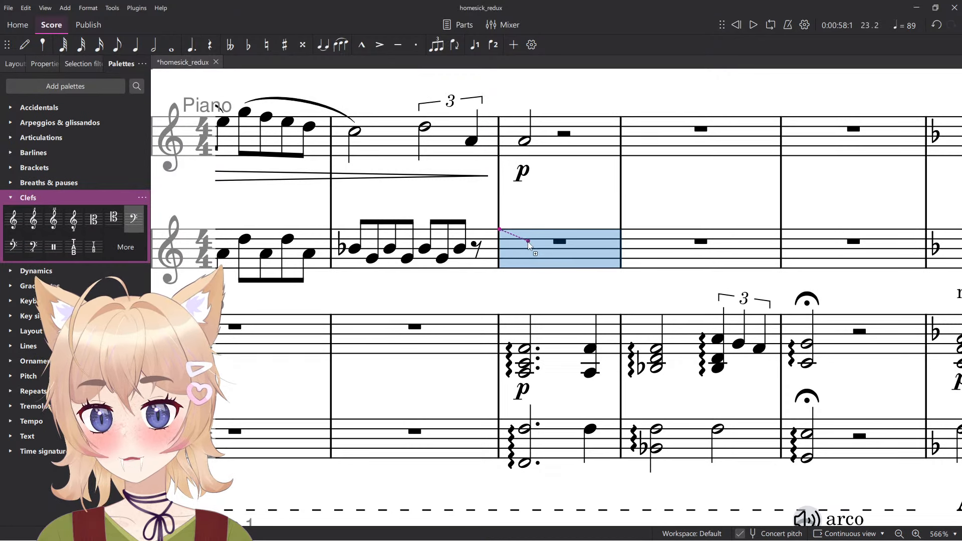
# Enter an F octave in bar 23 of the lower piano staff, lengthen it to a whole note, and play it back.
pyautogui.moveTo(530, 279); pyautogui.dragTo(531, 280)
pyautogui.press('n')
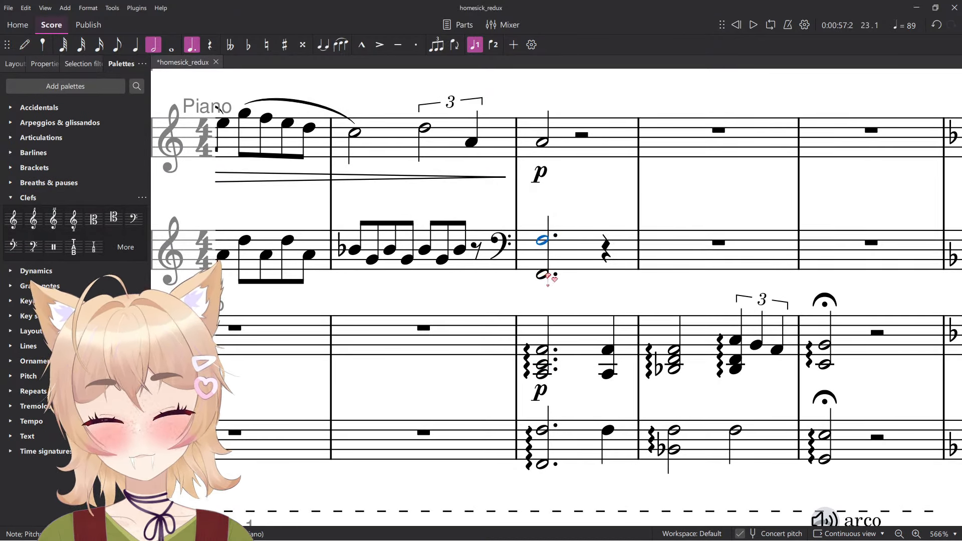
pyautogui.press('5')
pyautogui.press('6')
pyautogui.scroll(1, 582, 222)
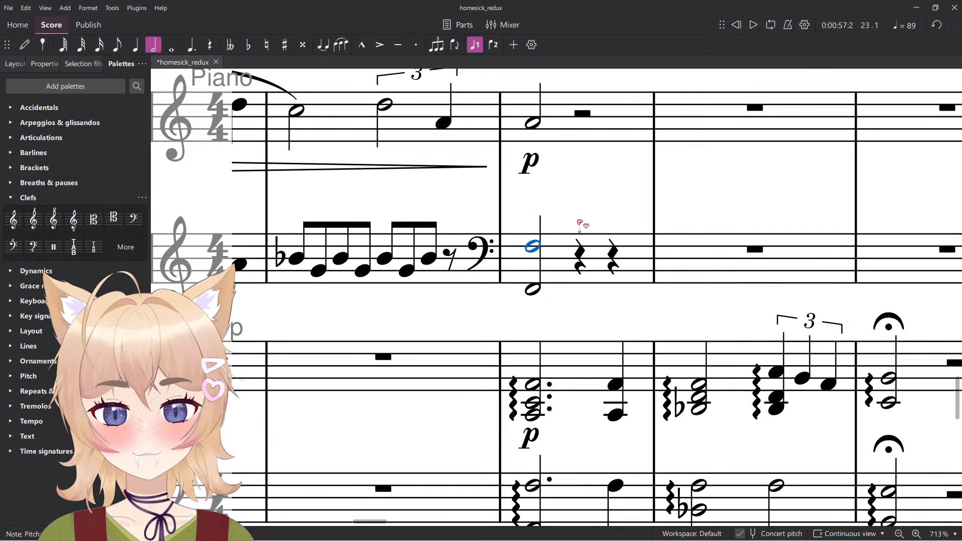
pyautogui.press('7')
pyautogui.scroll(-2, 580, 230)
pyautogui.press('space')
pyautogui.press('space')
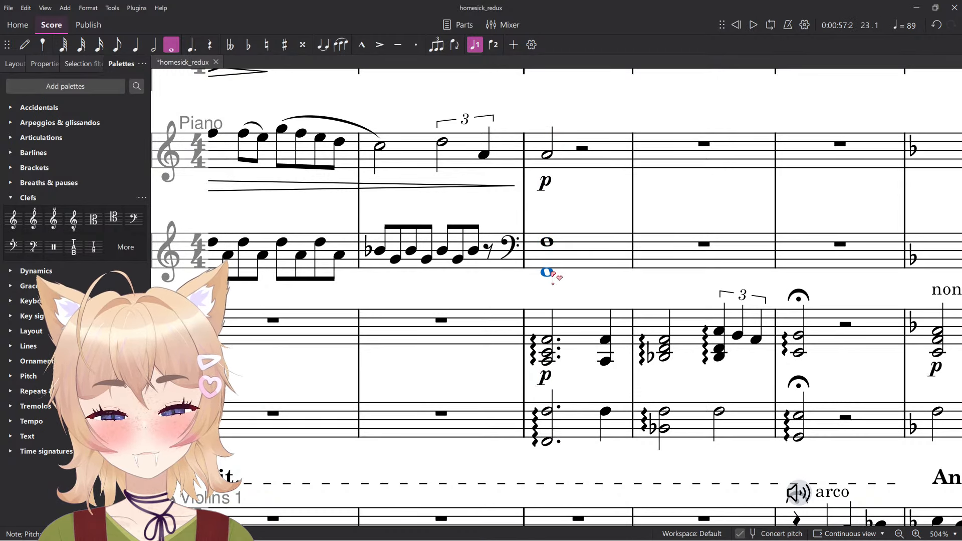
# Replace the low F in bar 23's lower piano staff with a whole-note middle C above the remaining F and play it back.
pyautogui.scroll(2, 554, 275)
pyautogui.press('n')
pyautogui.scroll(-2, 558, 234)
pyautogui.press('Escape')
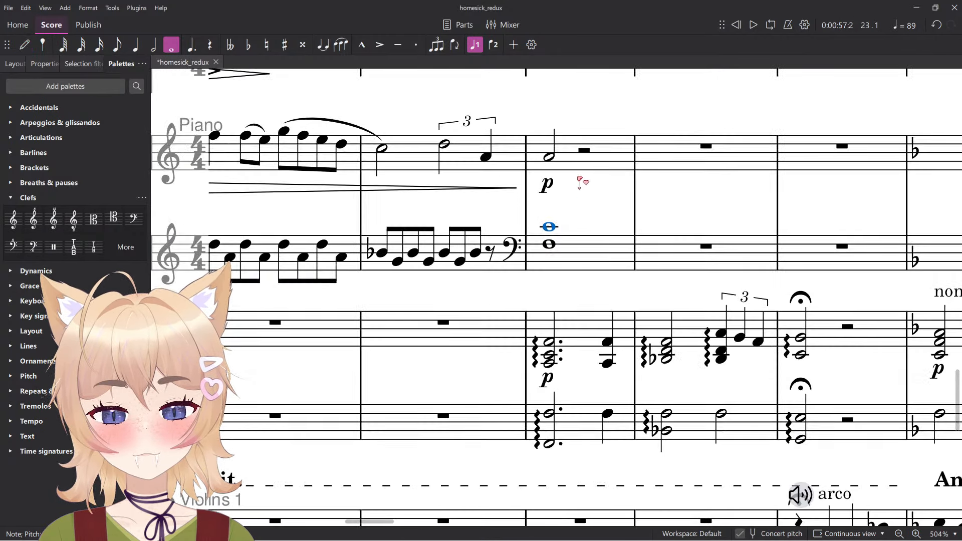
pyautogui.press('space')
pyautogui.press('space')
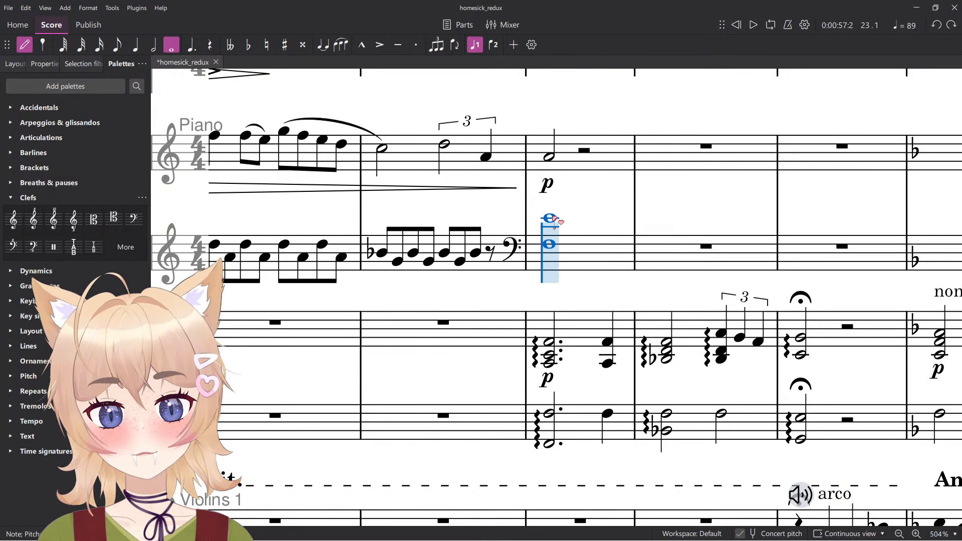
# Rework bar 23's lower piano chord into a whole-note F-A-F voicing.
pyautogui.scroll(4, 554, 217)
pyautogui.click(554, 218)
pyautogui.hotkey('ctrl', 'z')
pyautogui.click(551, 214)
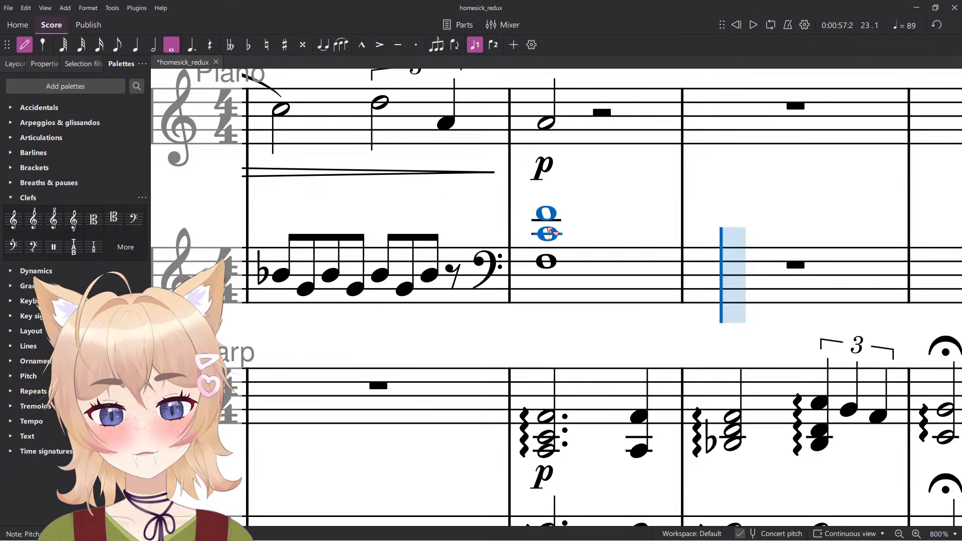
pyautogui.press('Escape')
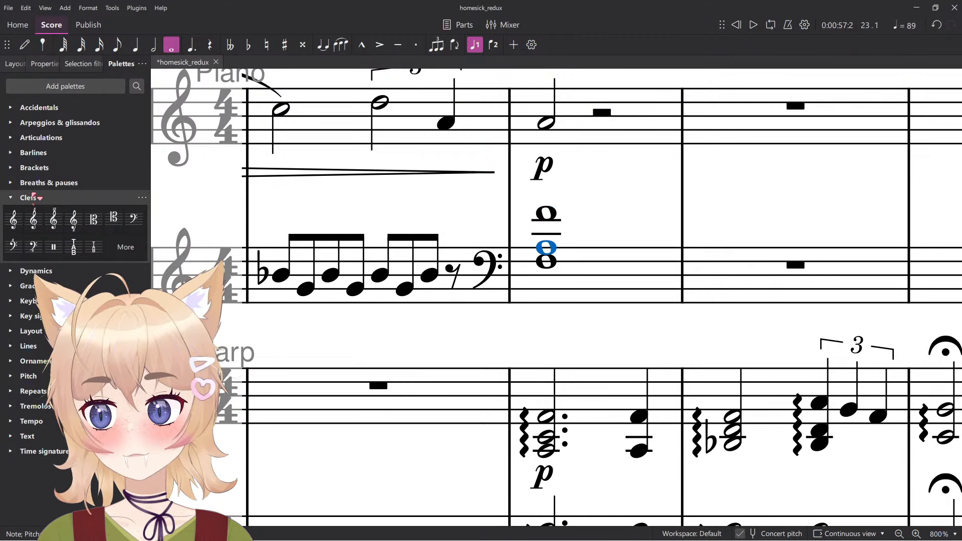
# Show the arpeggio symbols and delete the bass clef before bar 23 of the lower piano staff.
pyautogui.click(28, 197)
pyautogui.click(41, 137)
pyautogui.click(50, 135)
pyautogui.click(50, 123)
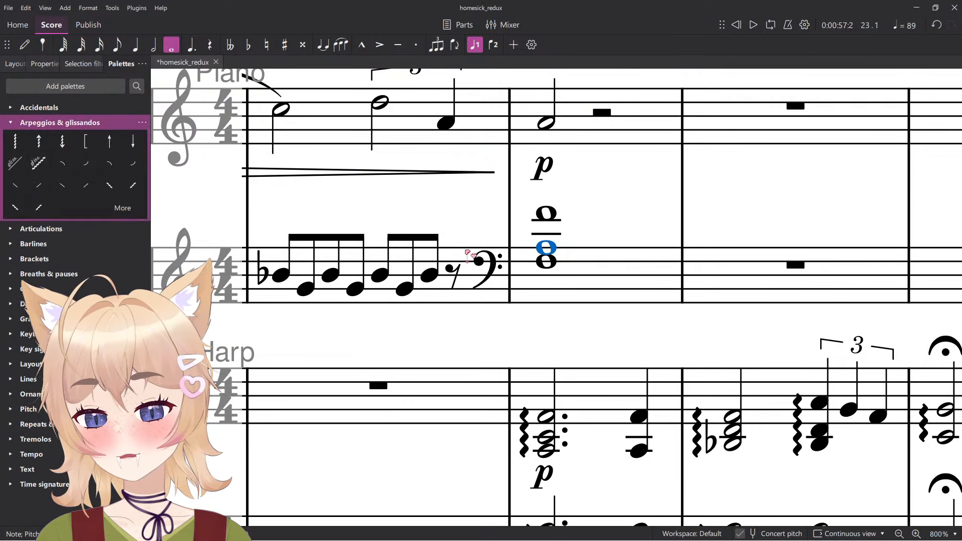
pyautogui.press('Delete')
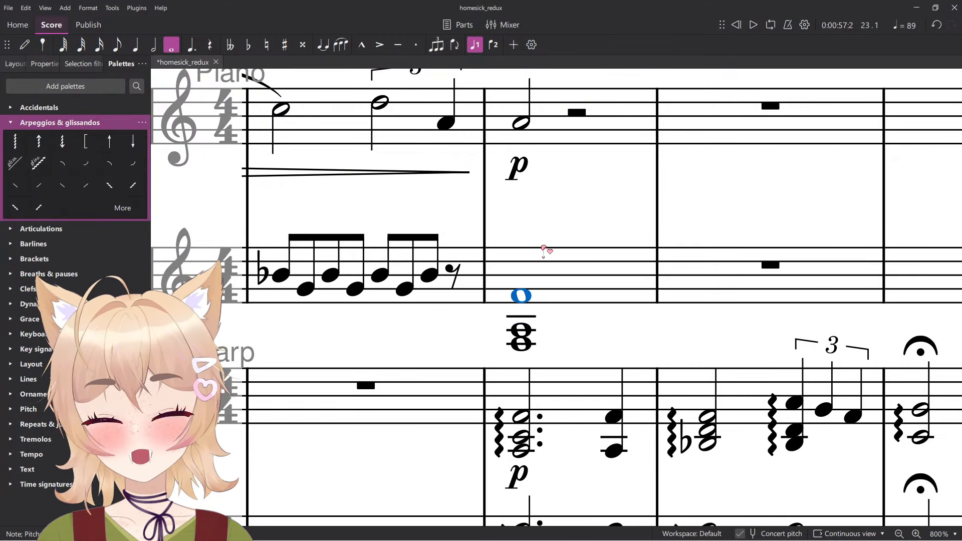
# Add an arpeggio to the whole-note chord in bar 23 of the lower piano staff and play it back.
pyautogui.scroll(-10, 548, 271)
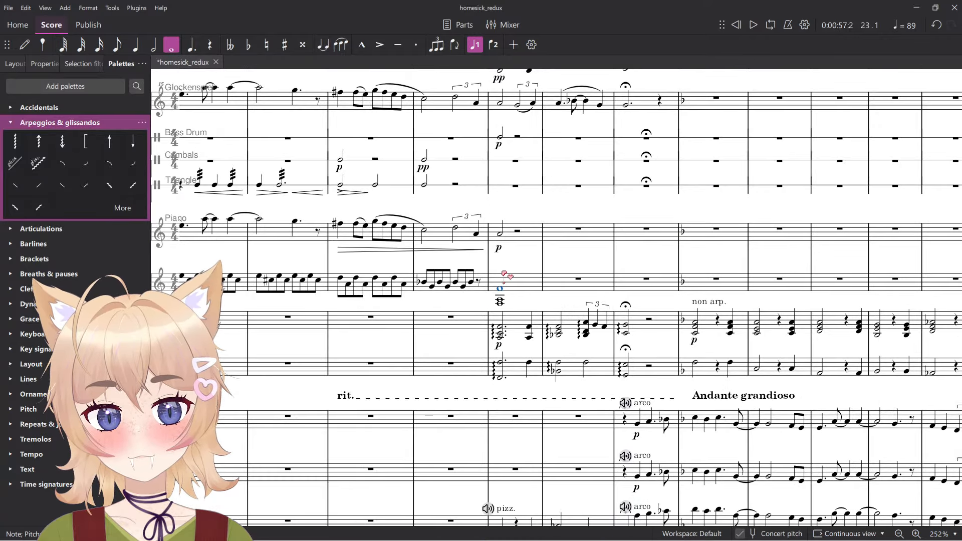
pyautogui.scroll(10, 506, 275)
pyautogui.press('space')
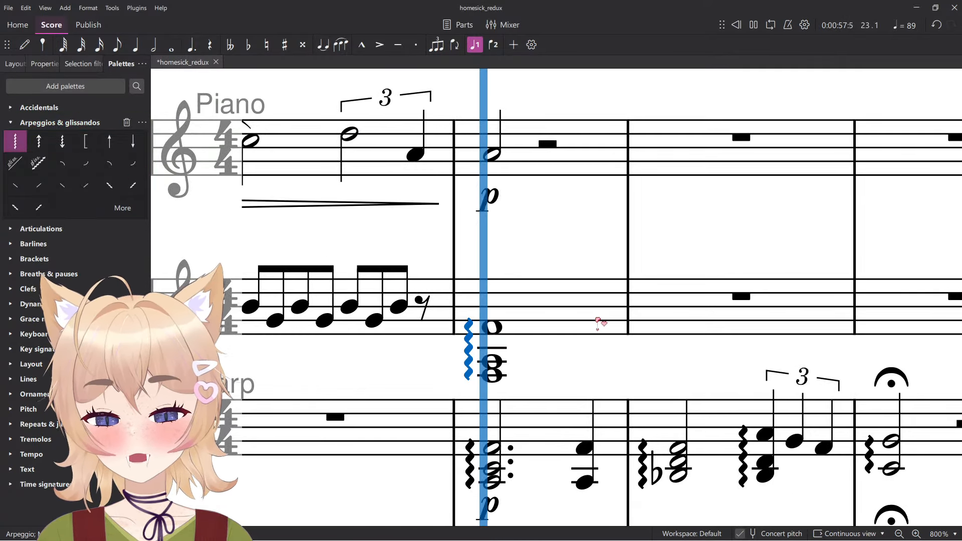
pyautogui.press('space')
pyautogui.scroll(-6, 564, 350)
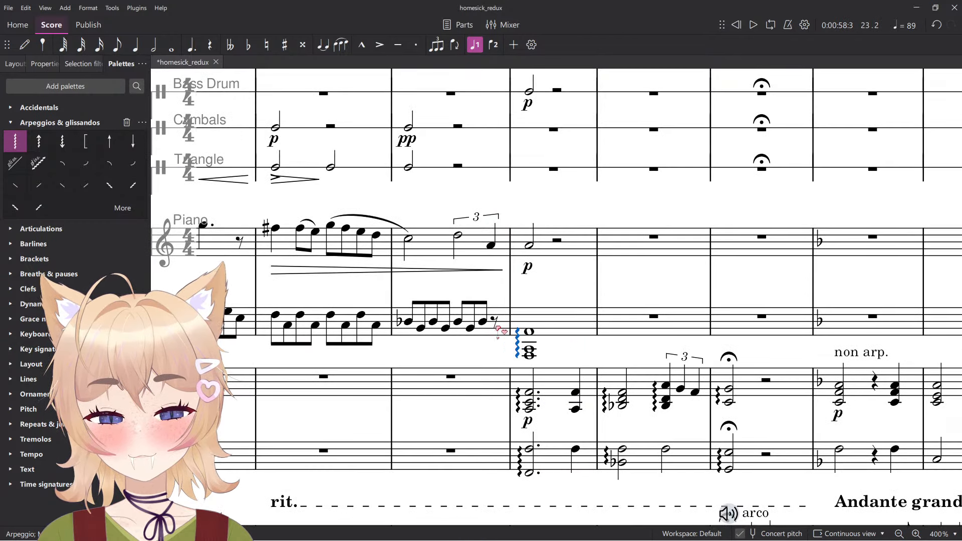
pyautogui.press('space')
# Revoice bar 23's arpeggiated lower piano chord as C-F-A and play back the transition into bar 24.
pyautogui.scroll(5, 546, 301)
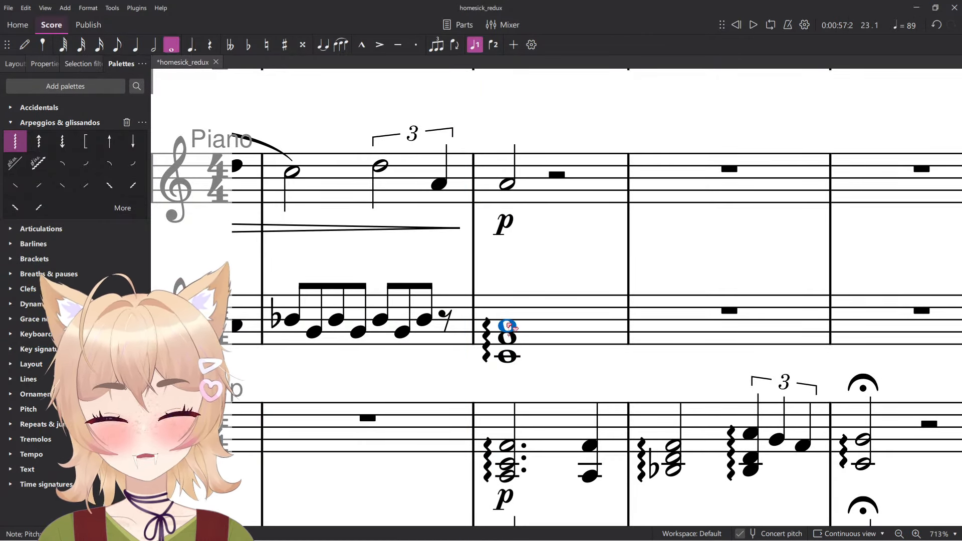
pyautogui.press('space')
pyautogui.press('space')
pyautogui.press('space')
pyautogui.scroll(-5, 513, 326)
pyautogui.press('space')
pyautogui.click(492, 319)
pyautogui.press('space')
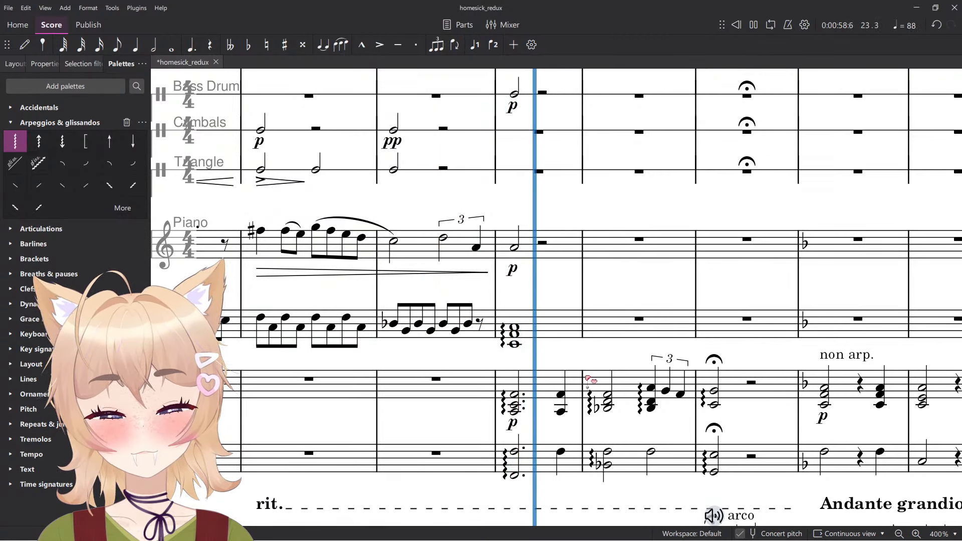
pyautogui.scroll(2, 589, 379)
pyautogui.press('space')
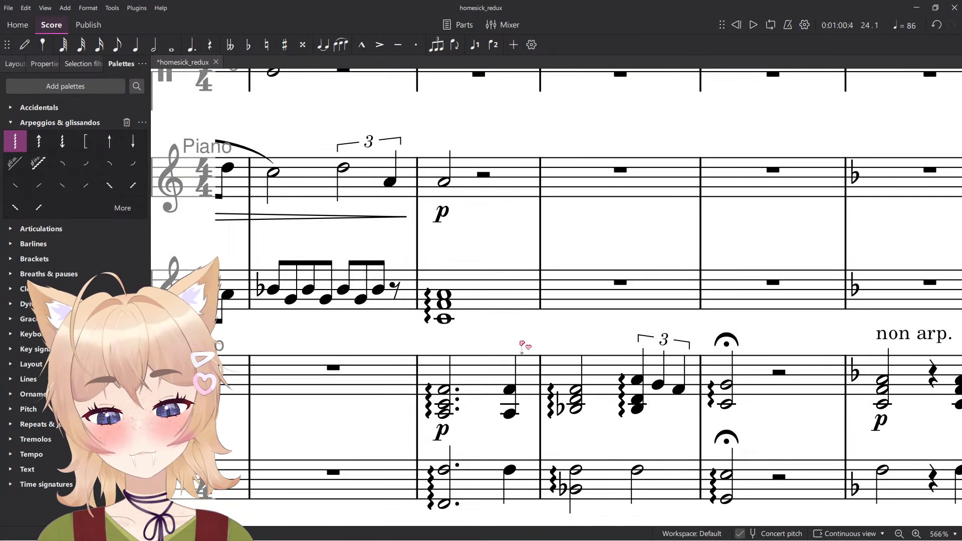
# Enter an arpeggiated whole-note D-F-B-flat chord in bar 24 of the lower piano staff and play it back.
pyautogui.press('space')
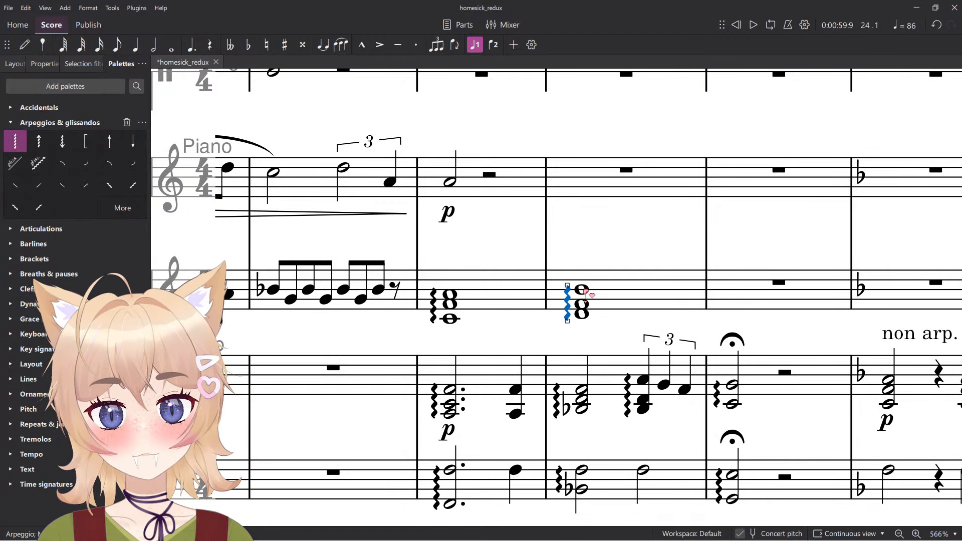
pyautogui.hotkey('ctrl', '-')
pyautogui.press('space')
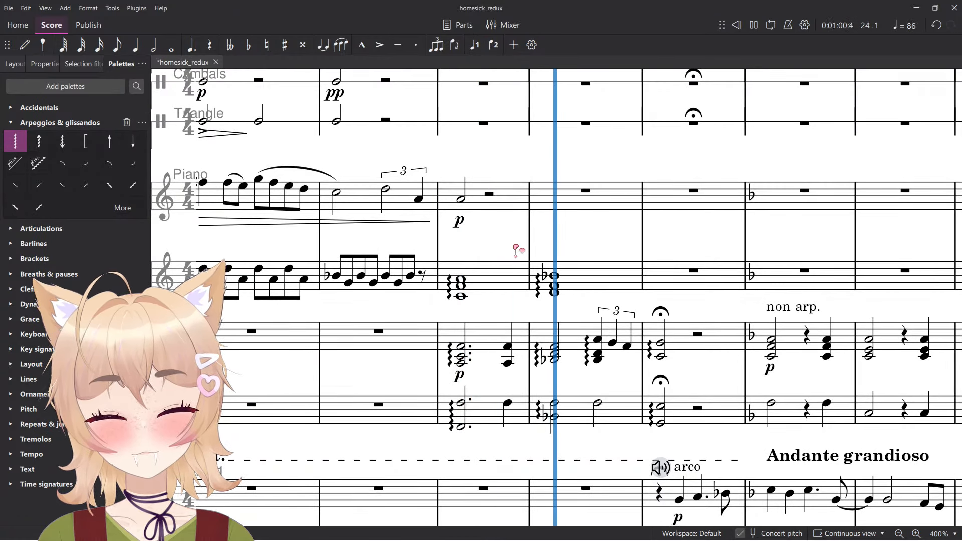
# Replace the chords in bars 23–24 of the lower piano staff with quarter-note Fs on bar 23's beats 1 and 4 and B-flat on bar 24's beat 1.
pyautogui.press('space')
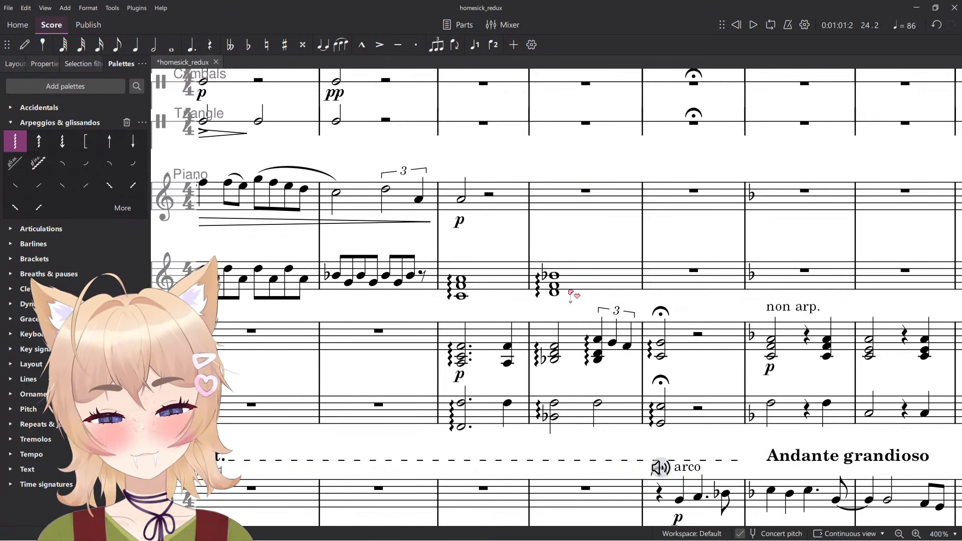
pyautogui.press('Delete')
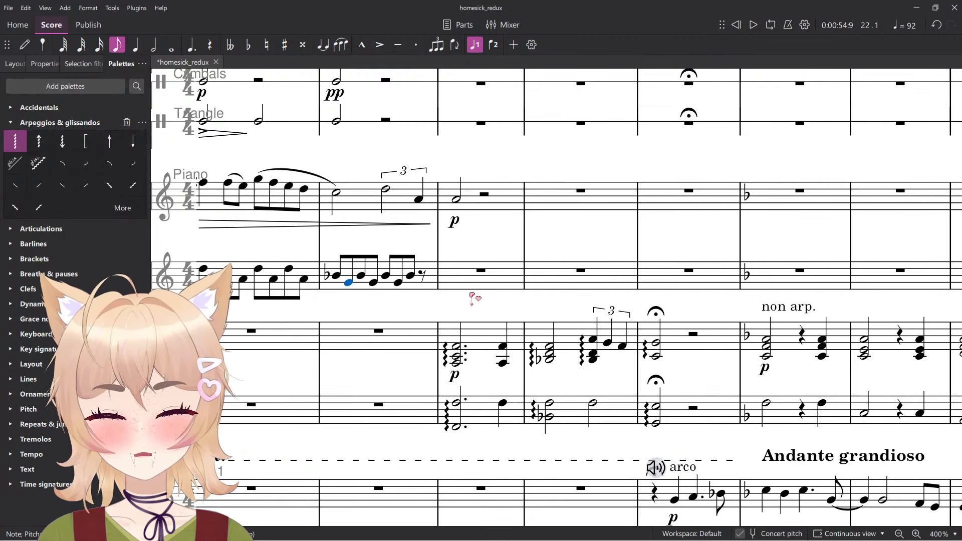
pyautogui.scroll(2, 473, 298)
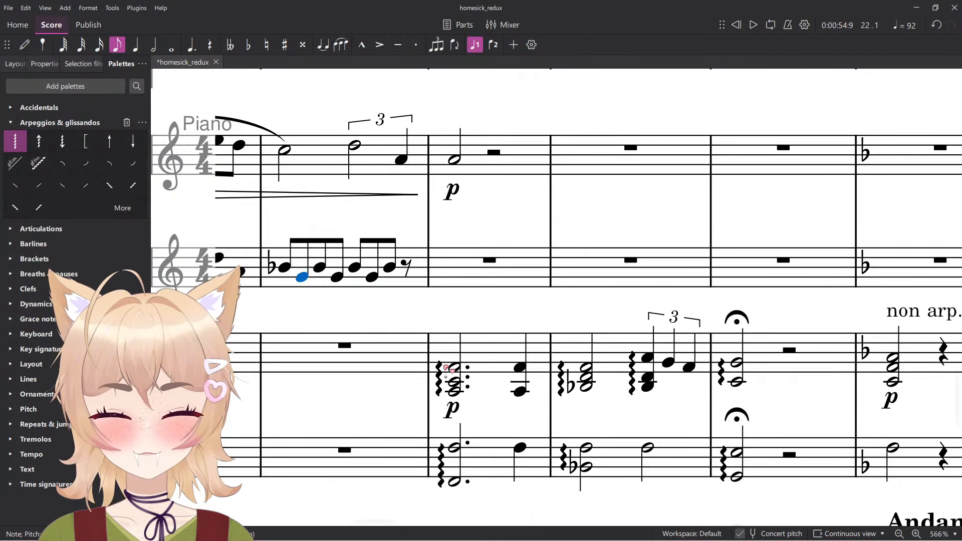
pyautogui.click(442, 284)
pyautogui.click(523, 284)
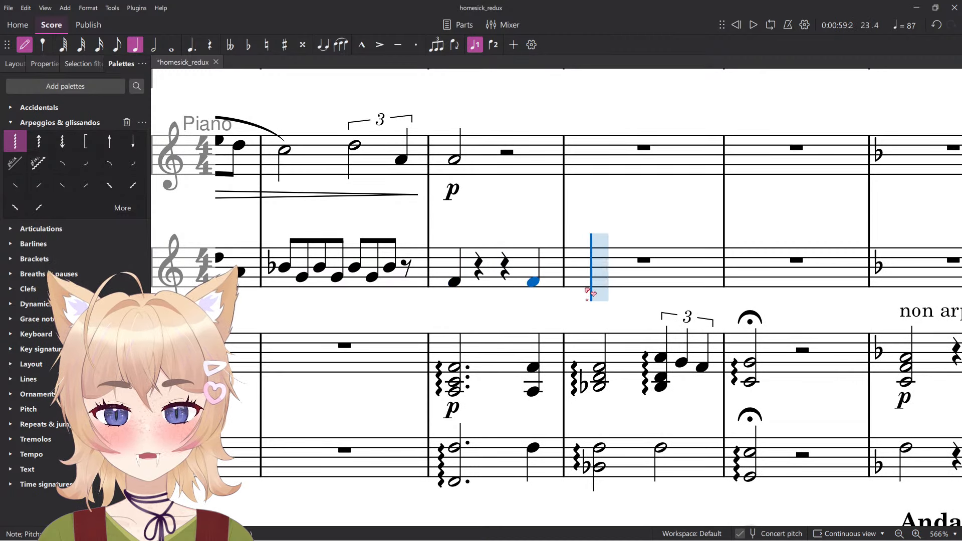
pyautogui.click(597, 269)
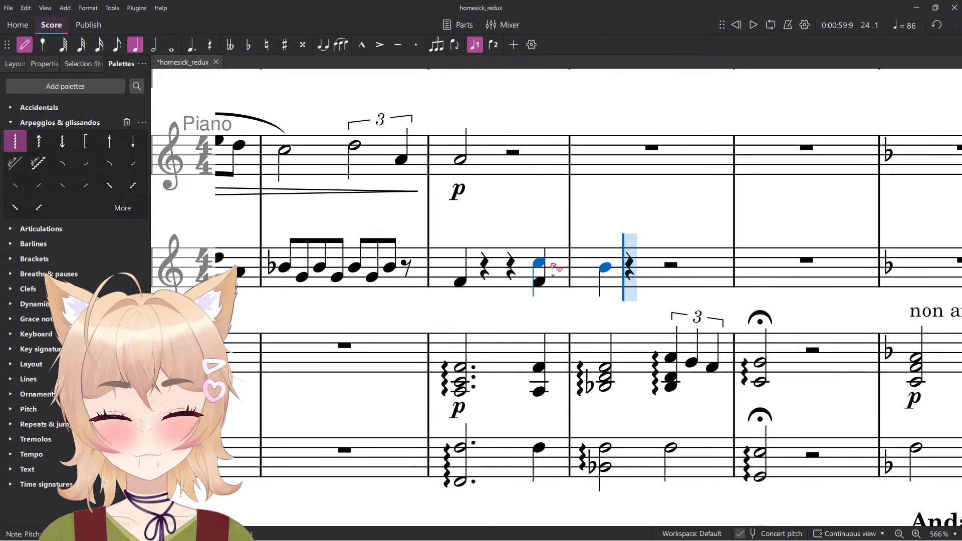
# Play back the new quarter notes in bars 23–24 of the lower piano staff, including the transition from bar 23's last F.
pyautogui.press('space')
pyautogui.scroll(-2, 472, 230)
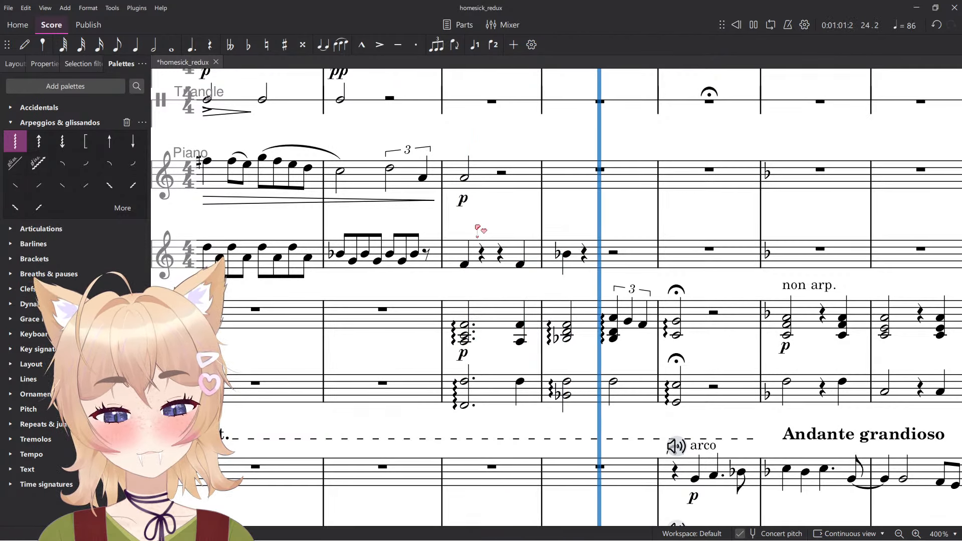
pyautogui.press('space')
pyautogui.scroll(2, 526, 268)
pyautogui.click(518, 265)
pyautogui.press('space')
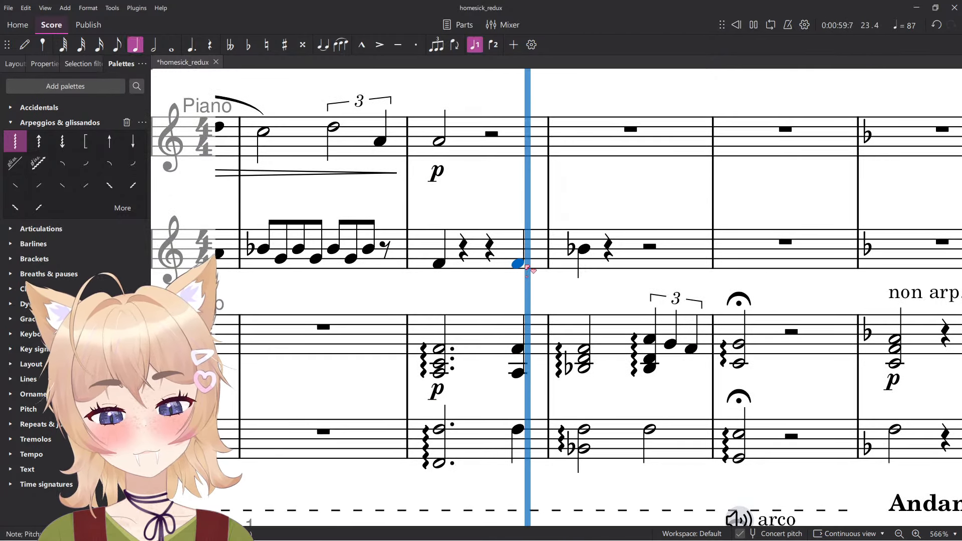
pyautogui.press('space')
# Move the notes in bars 23–24 of the lower piano staff down an octave and play them back.
pyautogui.click(562, 263)
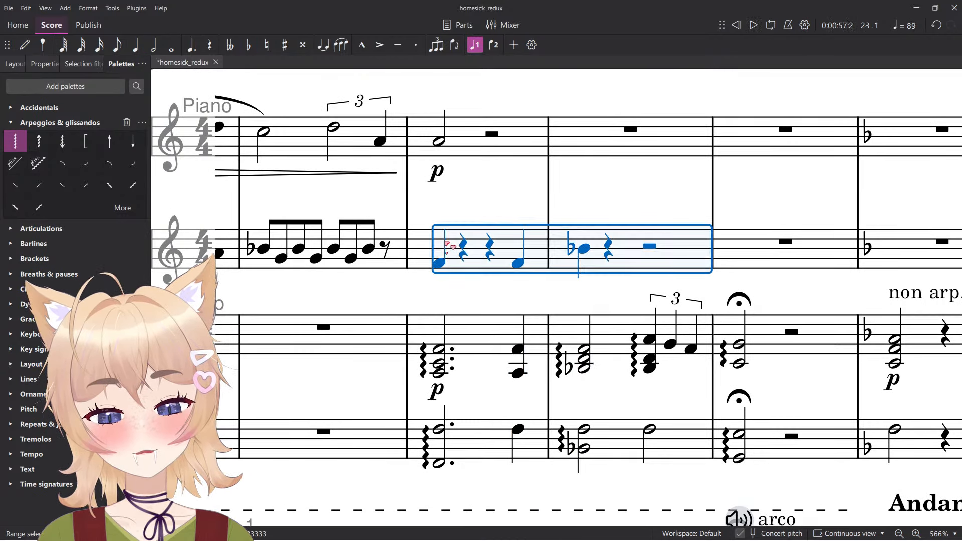
pyautogui.hotkey('ctrl', 'Down')
pyautogui.press('space')
pyautogui.press('Escape')
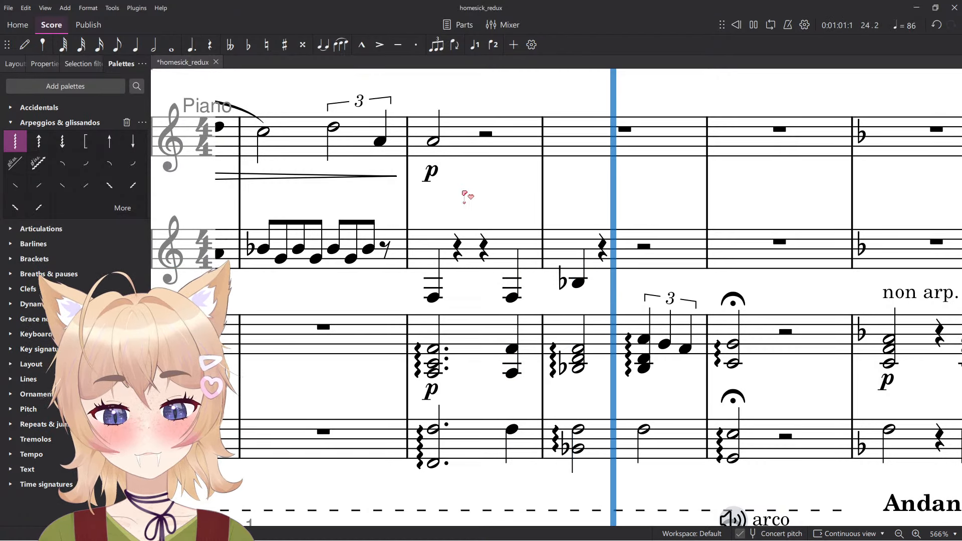
pyautogui.press('space')
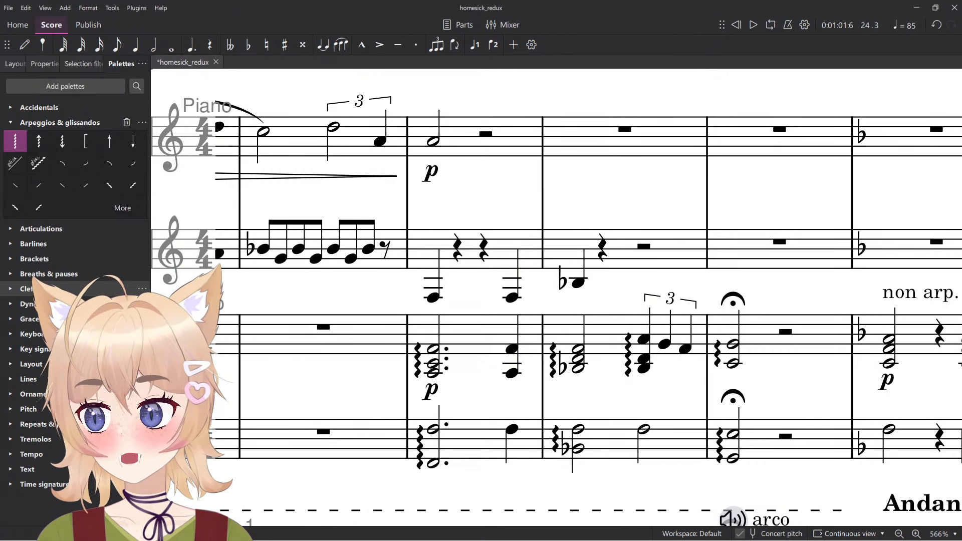
# Undo the misplaced clef change and add a bass clef before bar 23 of the lower piano staff.
pyautogui.click(26, 289)
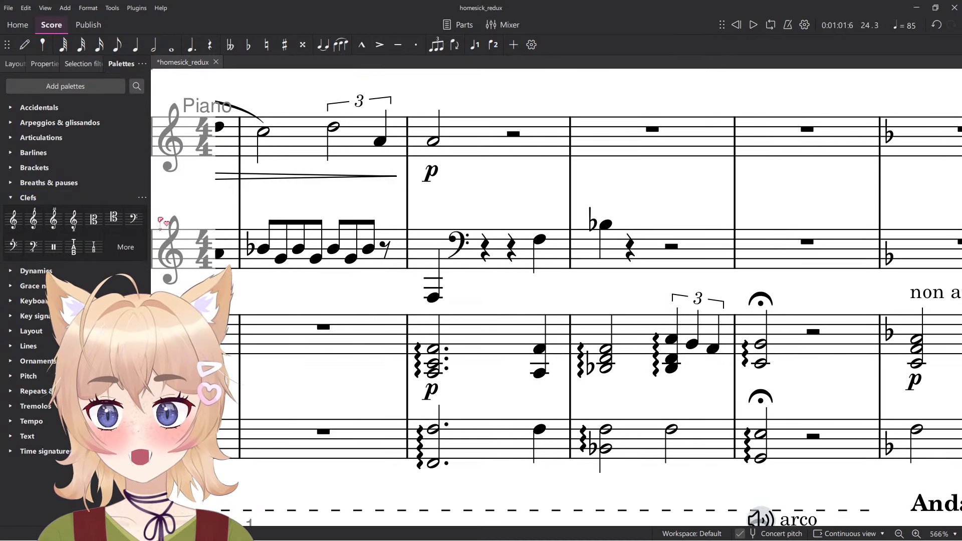
pyautogui.hotkey('ctrl', 'z')
pyautogui.moveTo(134, 219); pyautogui.dragTo(611, 235)
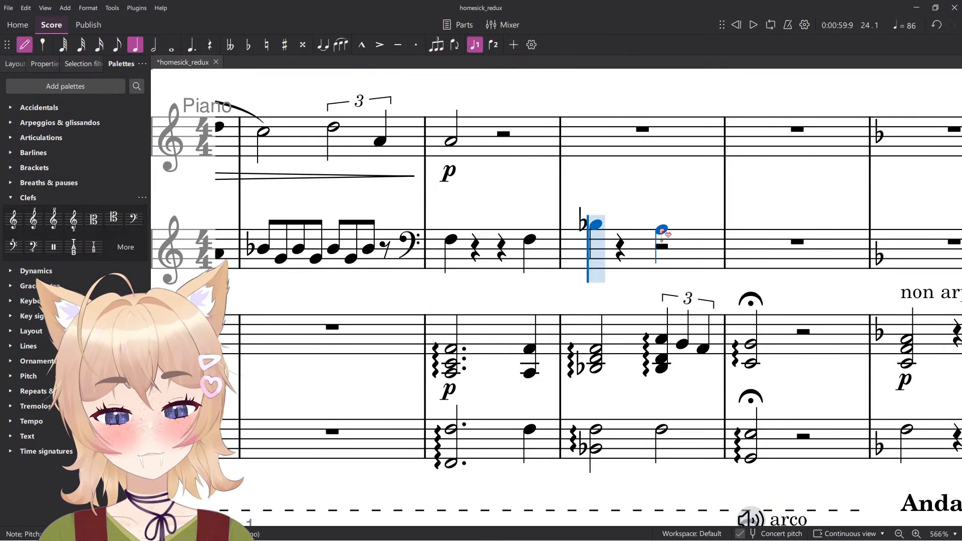
# Enter a quarter-note B-flat on beat 3 of bar 24 and a quarter-note G on beat 1 of bar 25 in the lower piano staff.
pyautogui.click(663, 226)
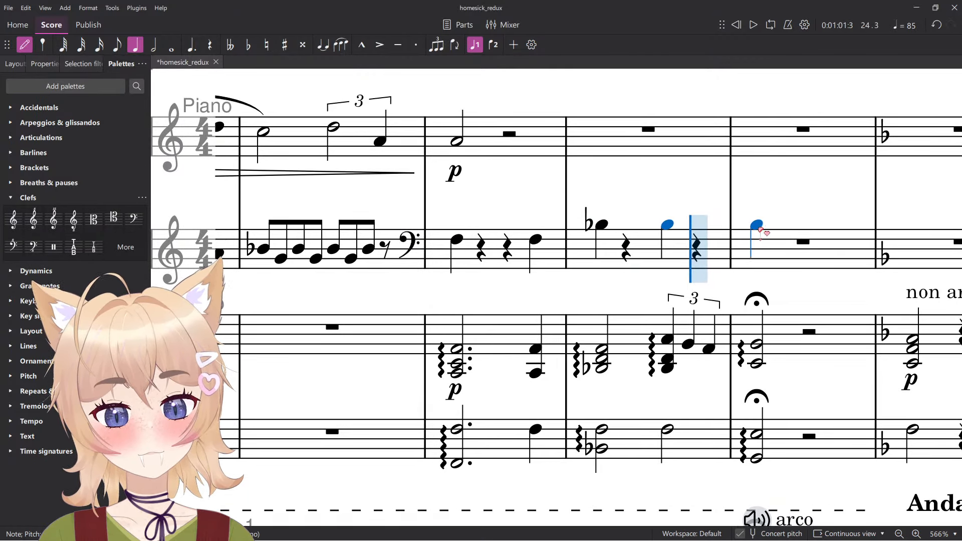
pyautogui.scroll(-4, 759, 255)
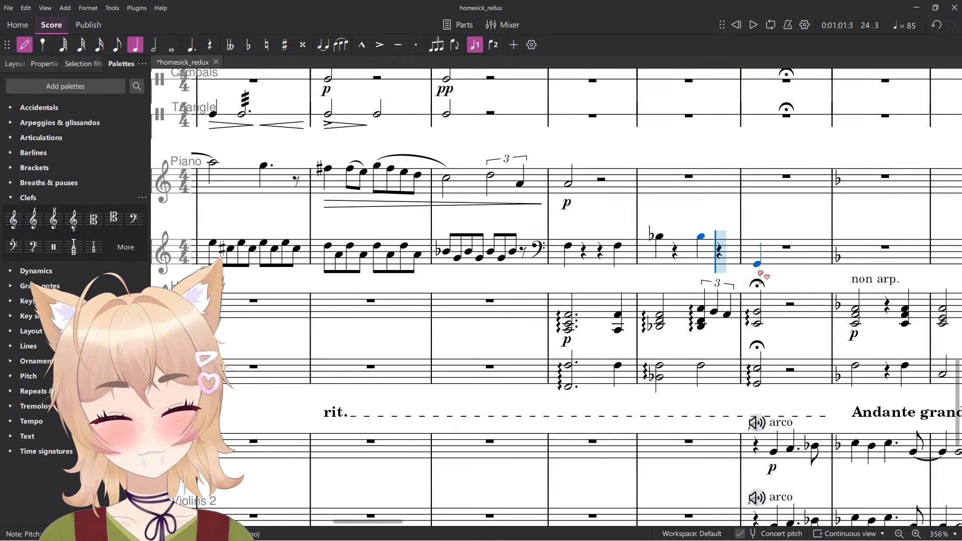
pyautogui.scroll(9, 763, 275)
pyautogui.scroll(-6, 765, 301)
pyautogui.scroll(2, 767, 404)
pyautogui.scroll(4, 766, 404)
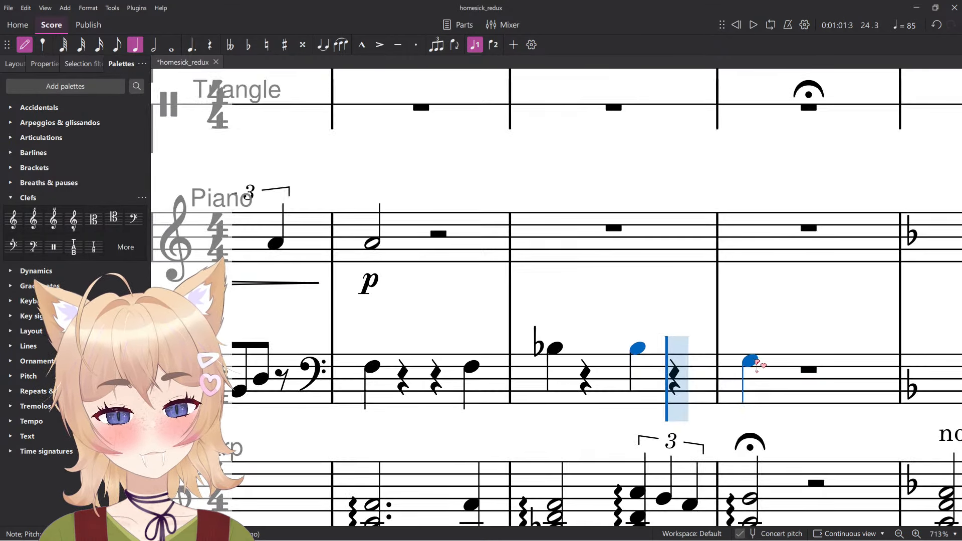
pyautogui.click(756, 362)
pyautogui.press('Escape')
pyautogui.scroll(-5, 736, 343)
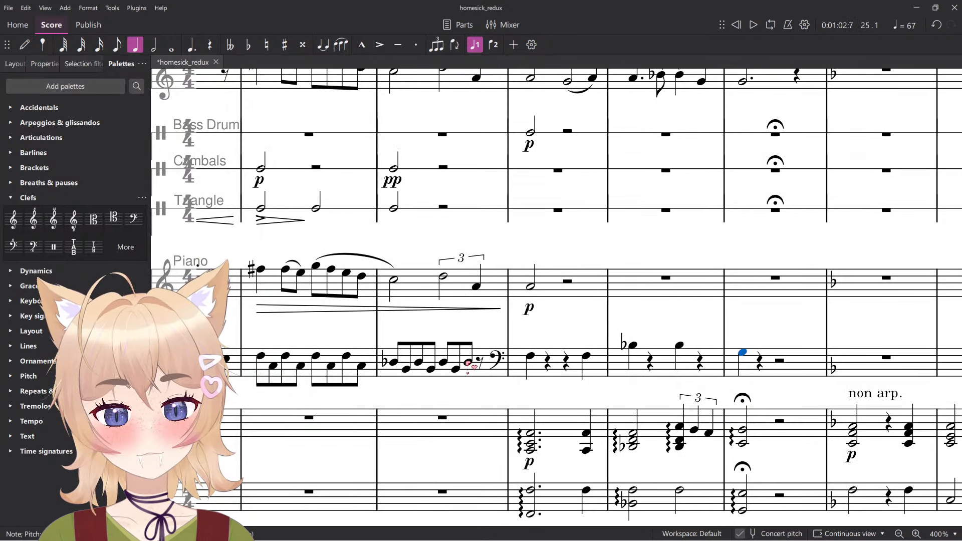
# Play back the lower piano staff's quarter notes across bars 23–25 with the full orchestra.
pyautogui.press('space')
pyautogui.keyDown('ctrl'); pyautogui.scroll(-5, 684, 337); pyautogui.keyUp('ctrl')
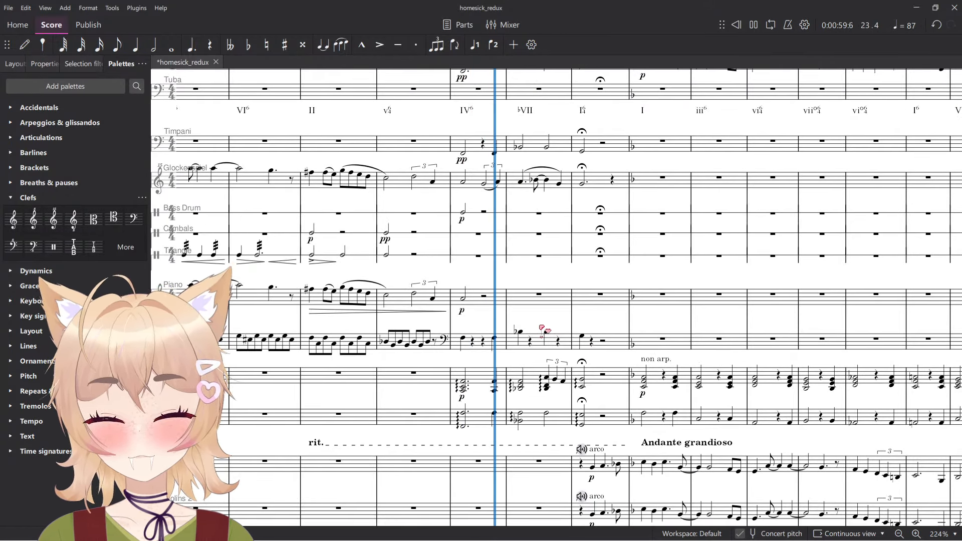
pyautogui.press('space')
# Double the bass line in the upper piano staff with quarter notes F on beat 4 of bar 23, B-flats on bar 24's beats 1 and 3, and G in bar 25.
pyautogui.keyDown('ctrl'); pyautogui.scroll(5, 432, 335); pyautogui.keyUp('ctrl')
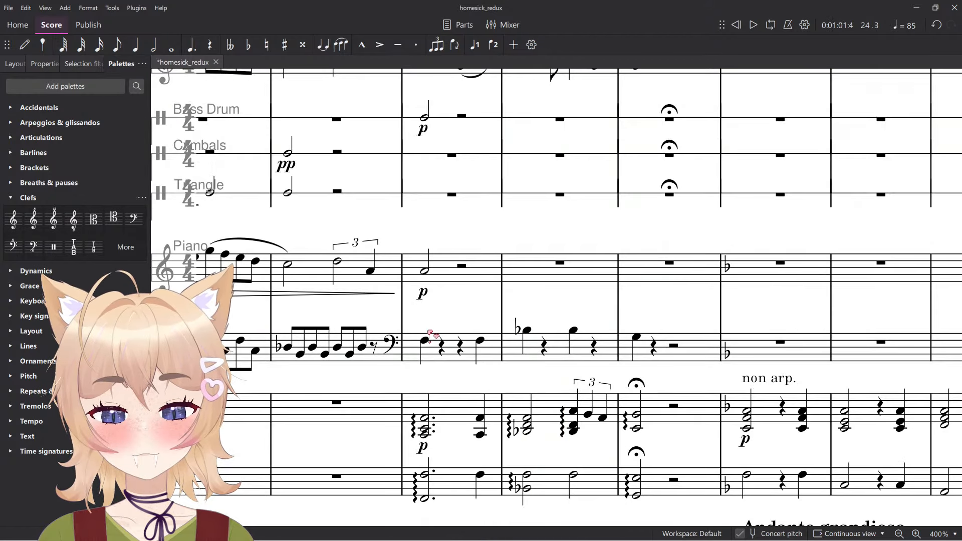
pyautogui.press('0')
pyautogui.keyDown('ctrl'); pyautogui.scroll(5, 484, 291); pyautogui.keyUp('ctrl')
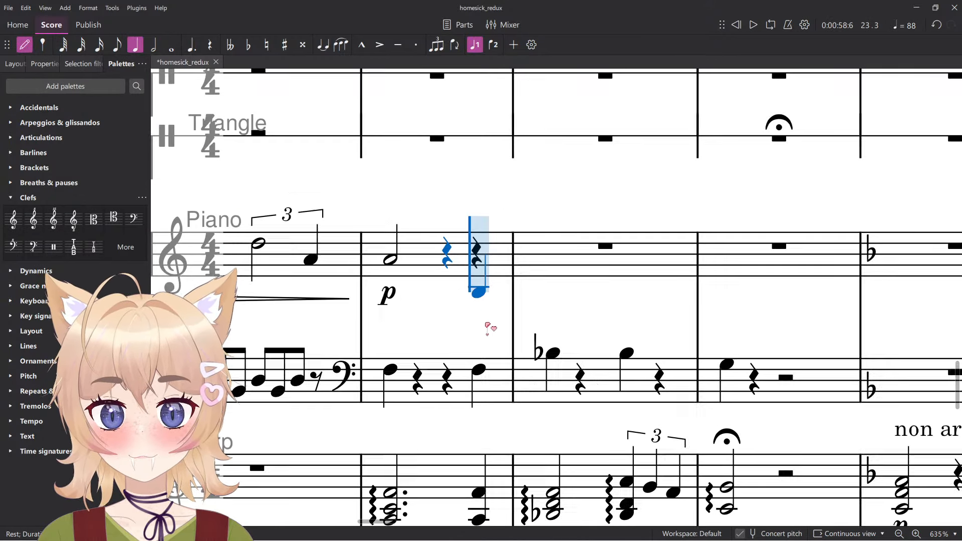
pyautogui.click(478, 277)
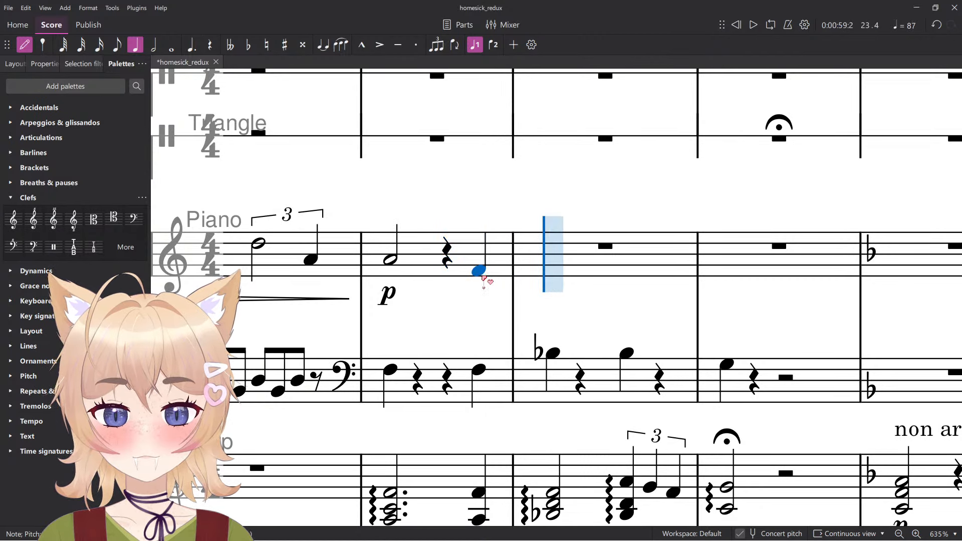
pyautogui.click(622, 263)
pyautogui.press('Down')
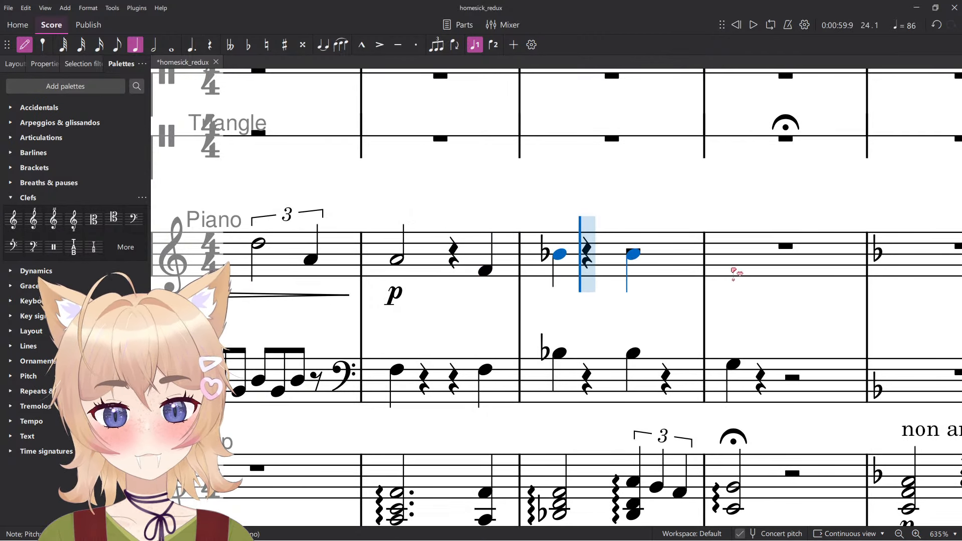
pyautogui.click(633, 254)
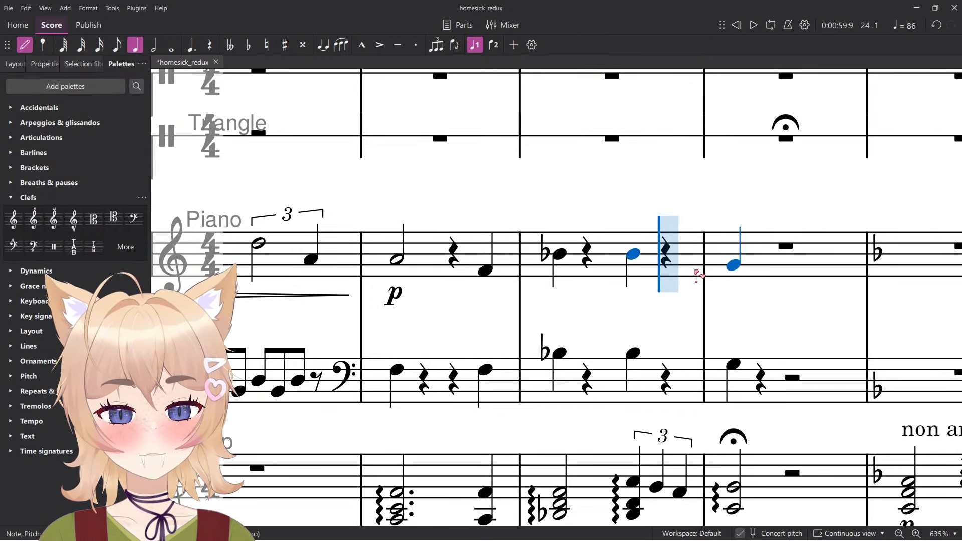
# Play back bars 23–25 with the doubled bass line in both piano staves.
pyautogui.press('Escape')
pyautogui.hotkey('ctrl', '-')
pyautogui.press('space')
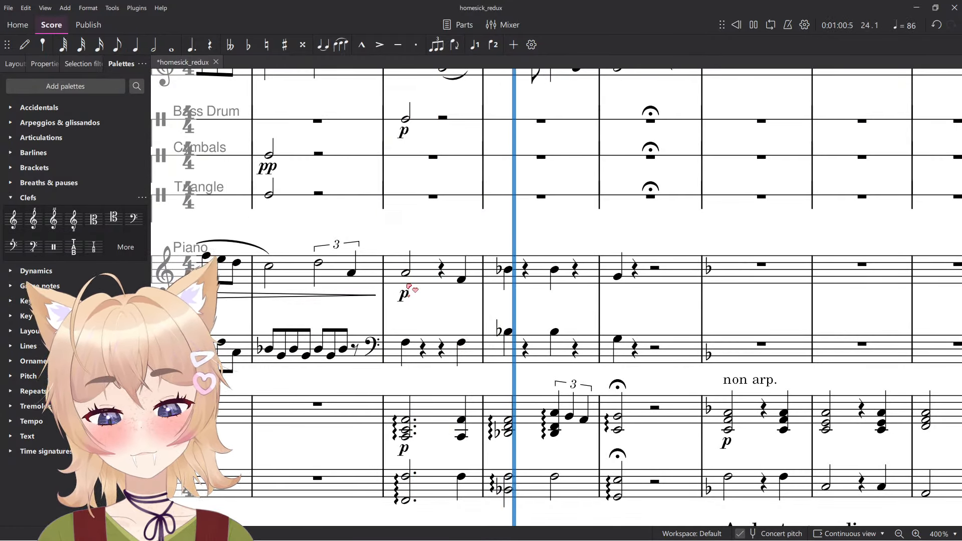
pyautogui.hotkey('ctrl', '+')
pyautogui.hotkey('ctrl', '+')
pyautogui.press('space')
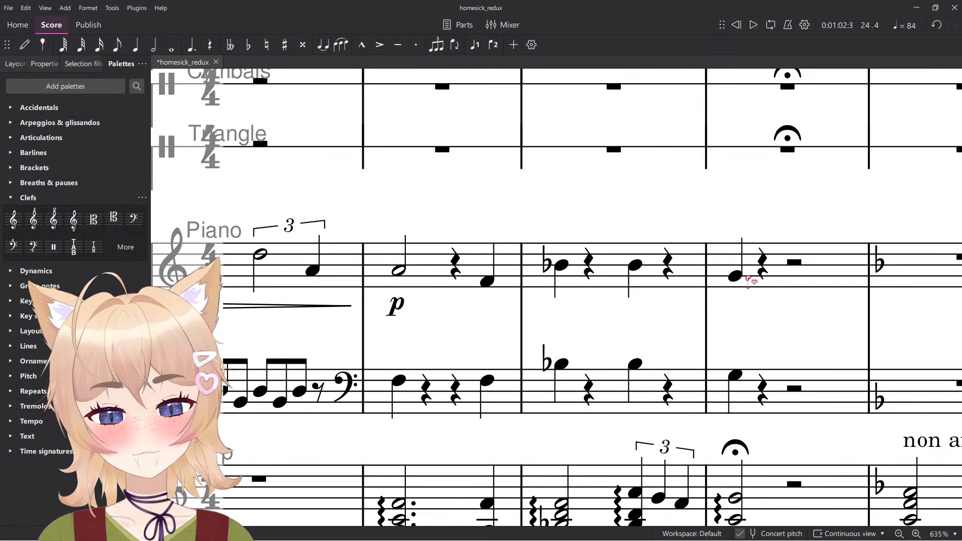
# Delete the doubled quarter notes from bars 23–25 of the upper piano staff and clear bar 25's leftover rests.
pyautogui.keyDown('shift'); pyautogui.click(462, 269); pyautogui.keyUp('shift')
pyautogui.press('Delete')
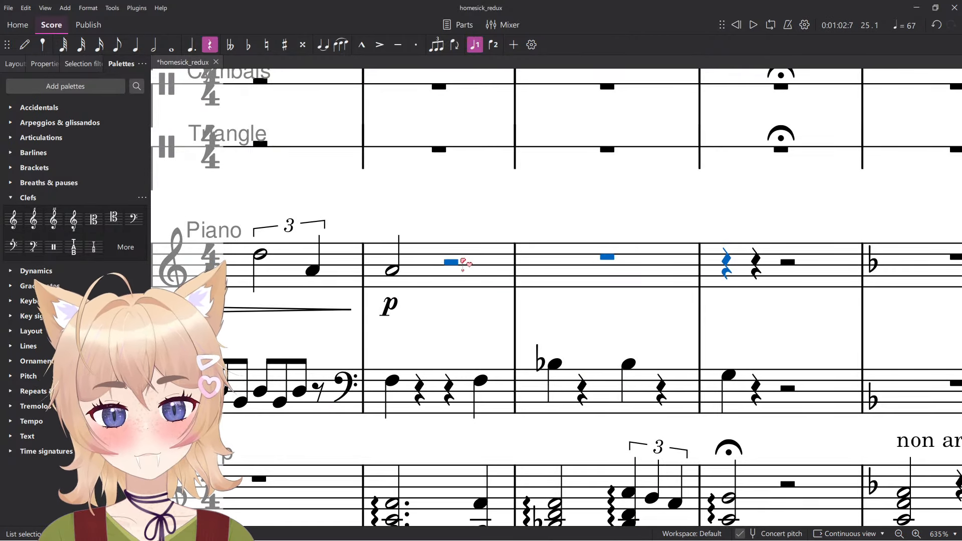
pyautogui.click(853, 271)
pyautogui.press('Delete')
# Play back the transition from bar 25 into the Andante grandioso section while looking over the string parts.
pyautogui.press('space')
pyautogui.scroll(-6, 788, 229)
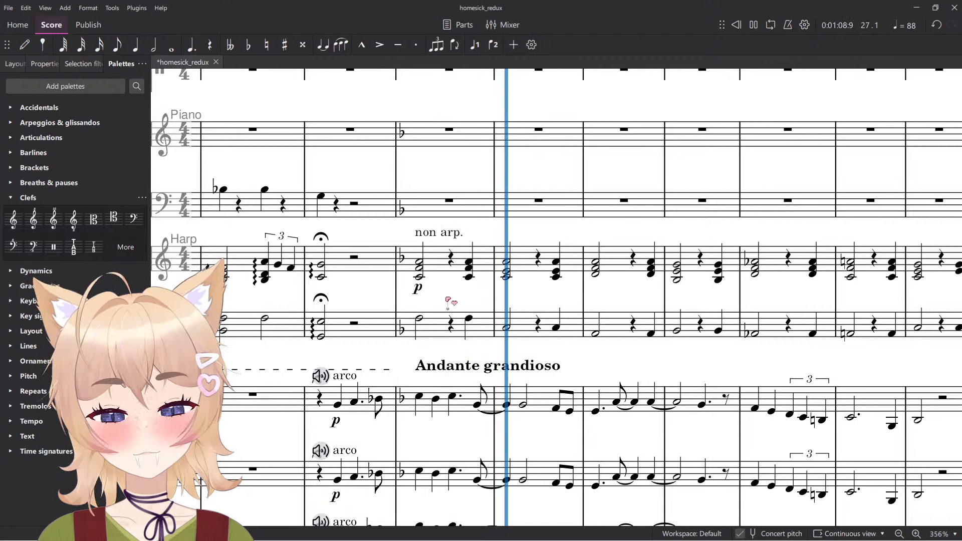
pyautogui.scroll(-5, 526, 298)
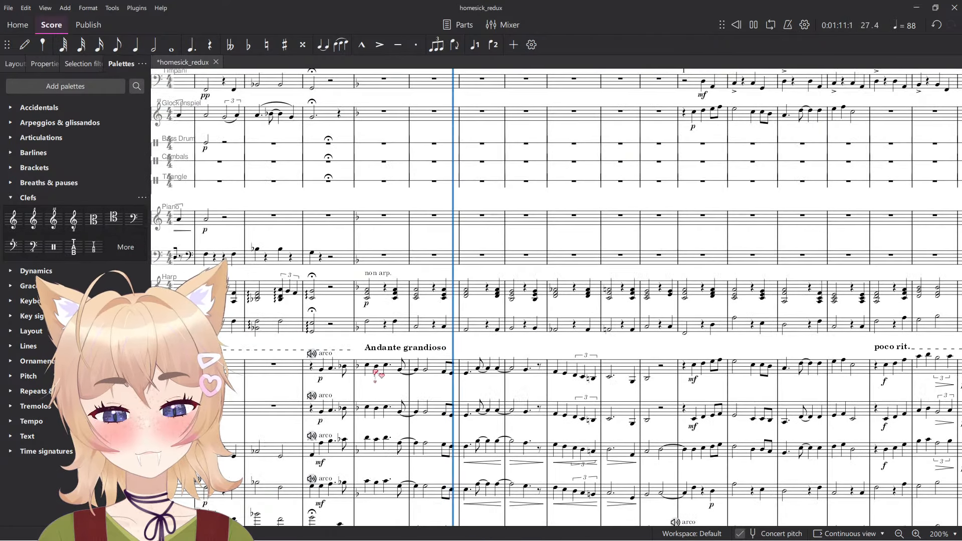
# Copy the Violins 1 melody of bars 25–31 into the lower piano staff from bar 25, placing it an octave lower.
pyautogui.keyDown('shift'); pyautogui.click(661, 367); pyautogui.keyUp('shift')
pyautogui.hotkey('ctrl', 'c')
pyautogui.click(331, 256)
pyautogui.hotkey('ctrl', 'v')
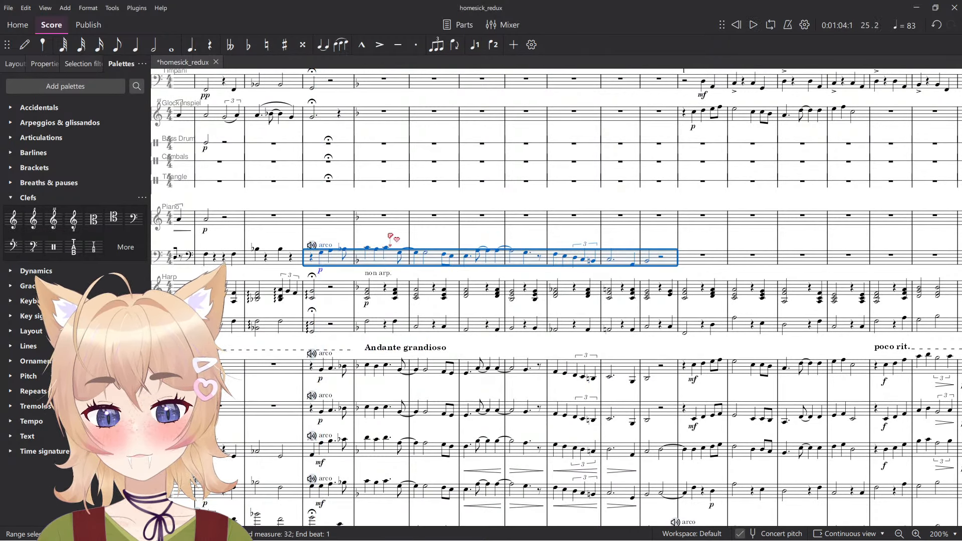
# Lower the pasted melody in the lower piano staff by another octave and play it back.
pyautogui.press('space')
pyautogui.press('Escape')
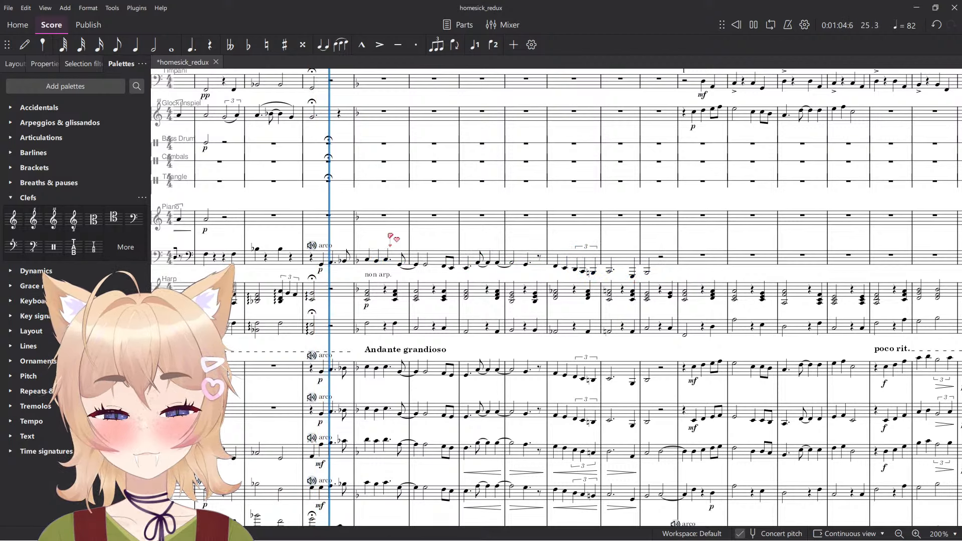
pyautogui.keyDown('ctrl'); pyautogui.scroll(6, 390, 237); pyautogui.keyUp('ctrl')
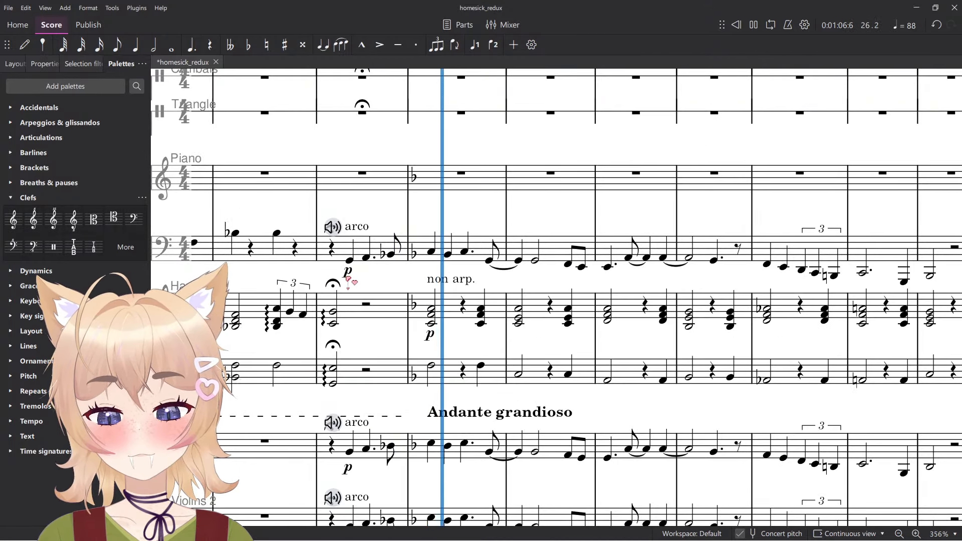
pyautogui.press('space')
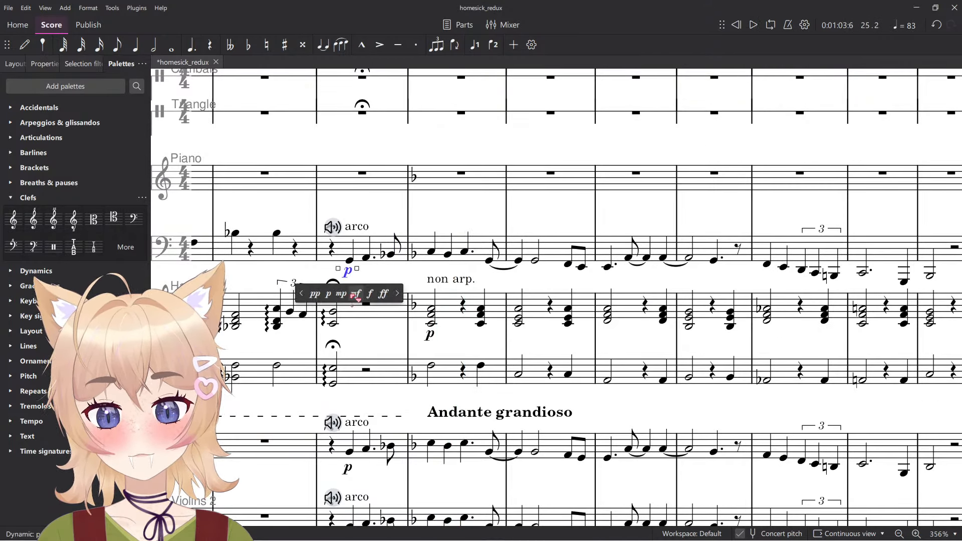
# Change the pasted melody's dynamic in bar 25 of the lower piano staff to mp and play it back.
pyautogui.click(341, 294)
pyautogui.press('space')
pyautogui.keyDown('ctrl'); pyautogui.scroll(-6, 378, 221); pyautogui.keyUp('ctrl')
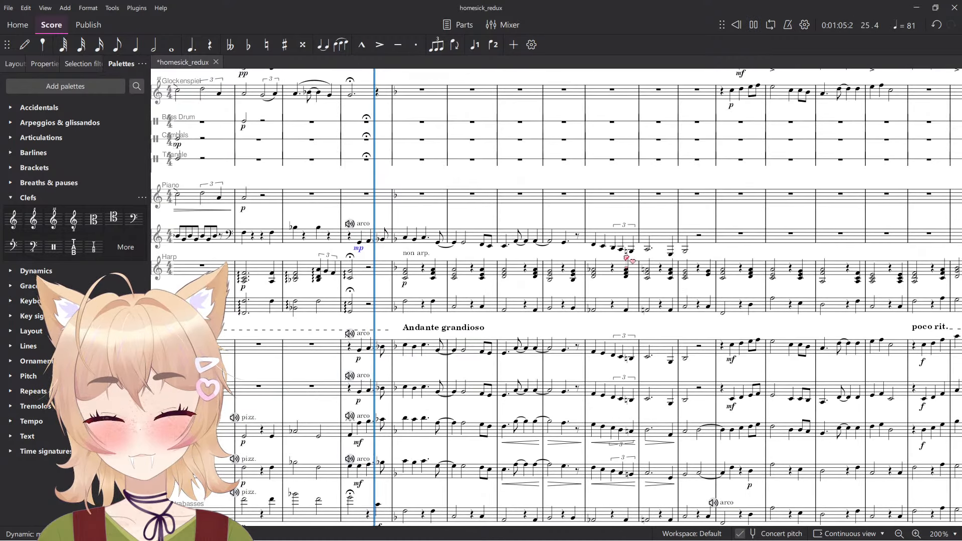
pyautogui.press('space')
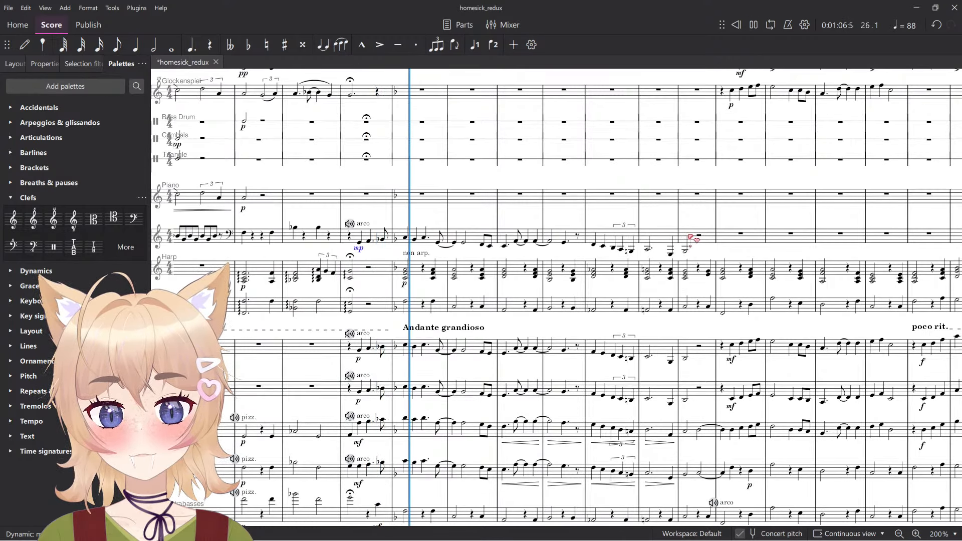
pyautogui.press('space')
# Raise the melody in bars 25–31 of the lower piano staff by an octave and play it back.
pyautogui.keyDown('shift'); pyautogui.click(360, 248); pyautogui.keyUp('shift')
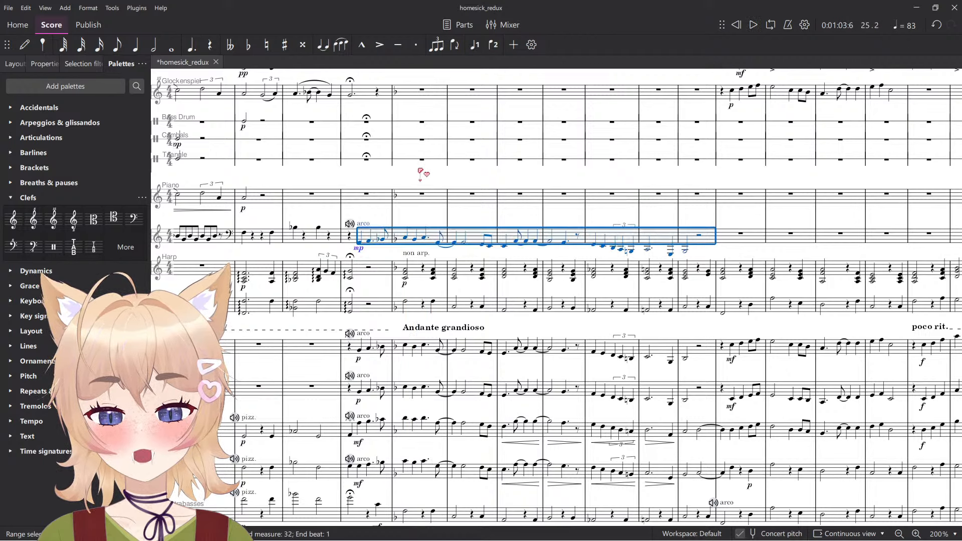
pyautogui.press('space')
pyautogui.click(433, 186)
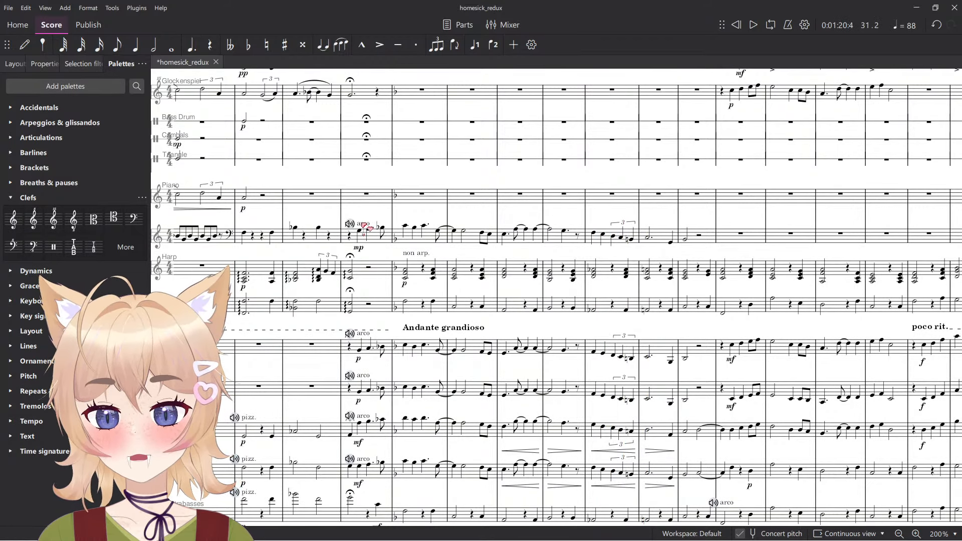
# Copy the lower piano staff's melody in bars 25–32 to the upper piano staff, raise it an octave and play it back.
pyautogui.keyDown('shift'); pyautogui.click(693, 242); pyautogui.keyUp('shift')
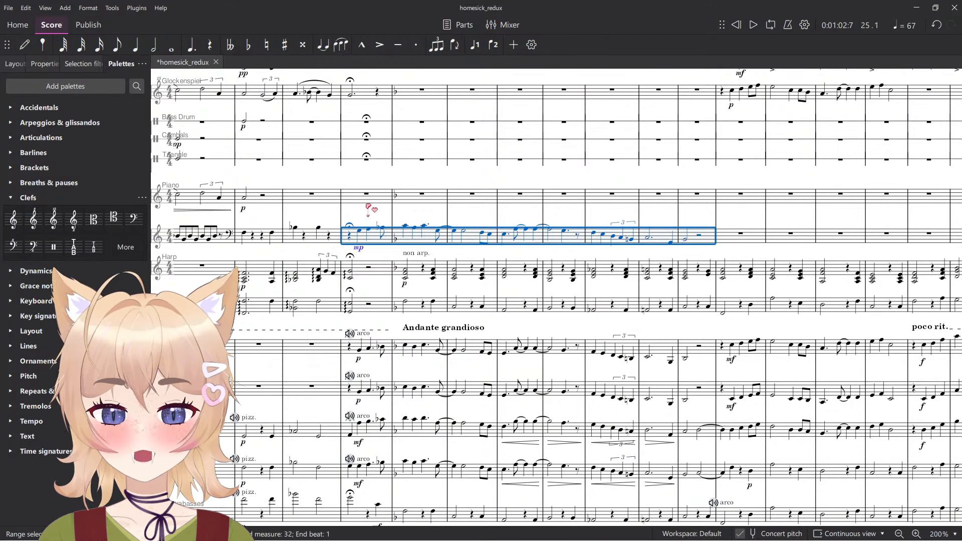
pyautogui.click(368, 205)
pyautogui.hotkey('ctrl', 'v')
pyautogui.hotkey('ctrl', 'Up')
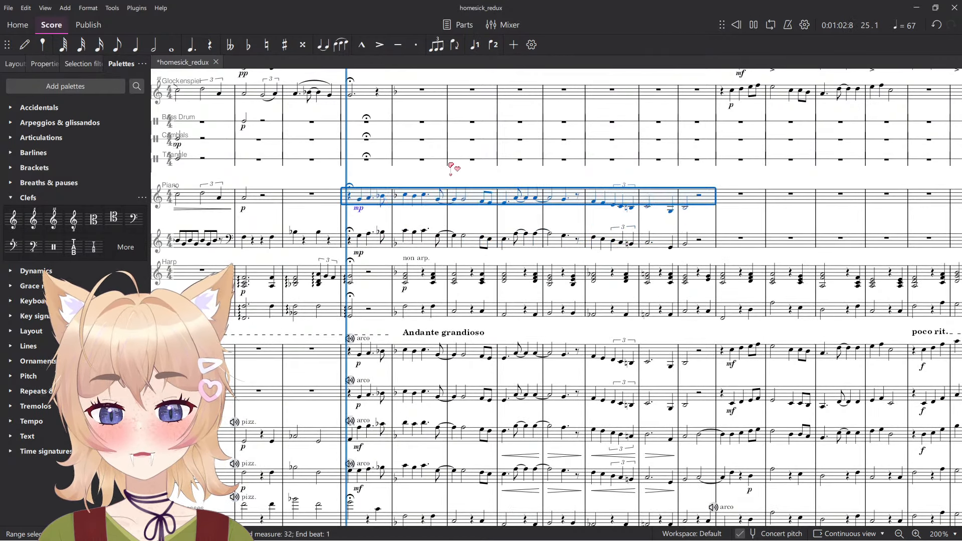
pyautogui.click(422, 178)
pyautogui.scroll(4, 338, 208)
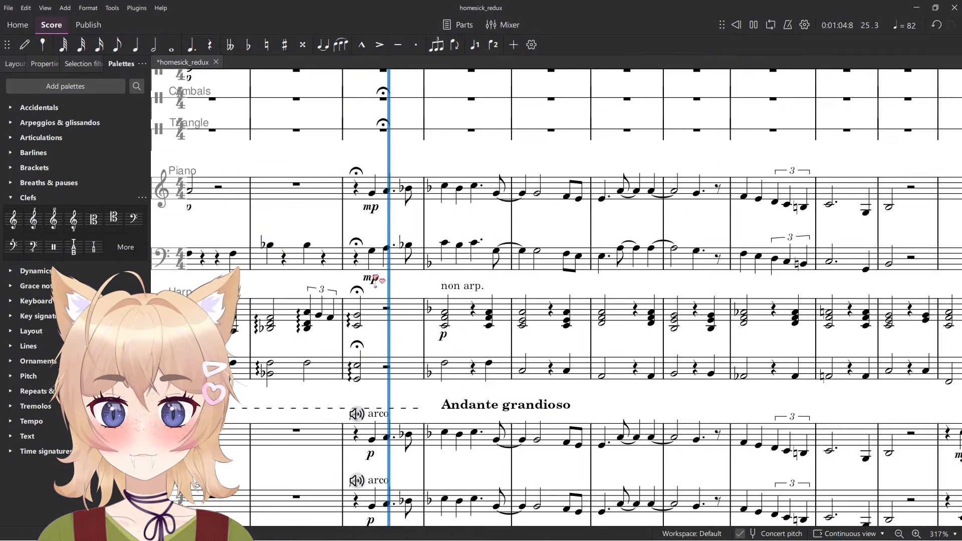
pyautogui.press('space')
# Remove the lower piano staff's mp in bar 25, change the upper staff's dynamic there to p and play it back.
pyautogui.click(373, 277)
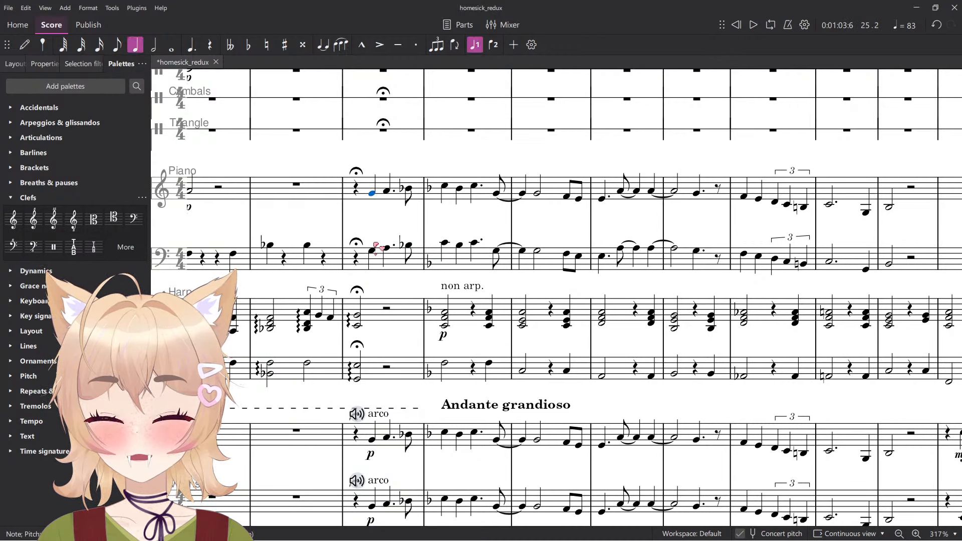
pyautogui.hotkey('ctrl', 'd')
pyautogui.click(351, 219)
pyautogui.click(442, 218)
pyautogui.press('space')
pyautogui.scroll(-3, 441, 215)
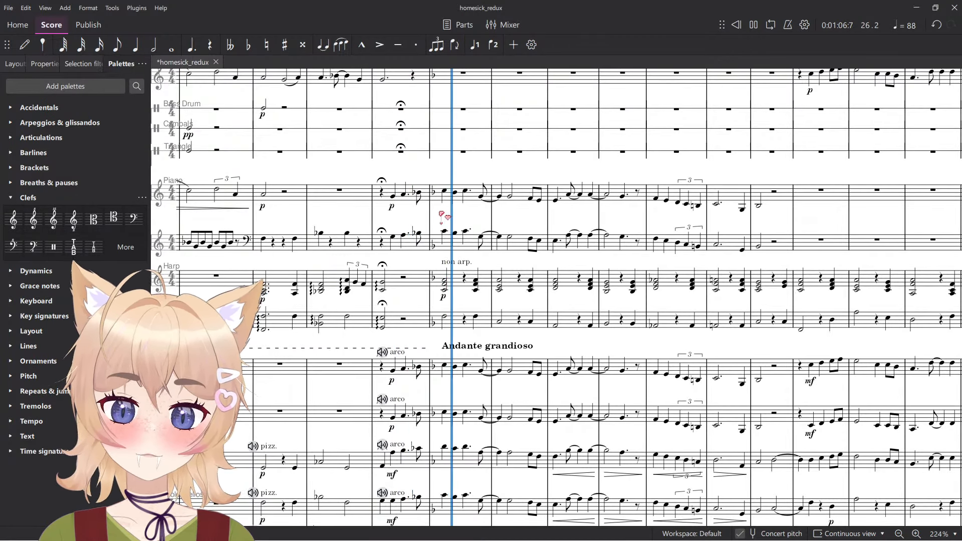
pyautogui.moveTo(337, 217); pyautogui.dragTo(452, 255)
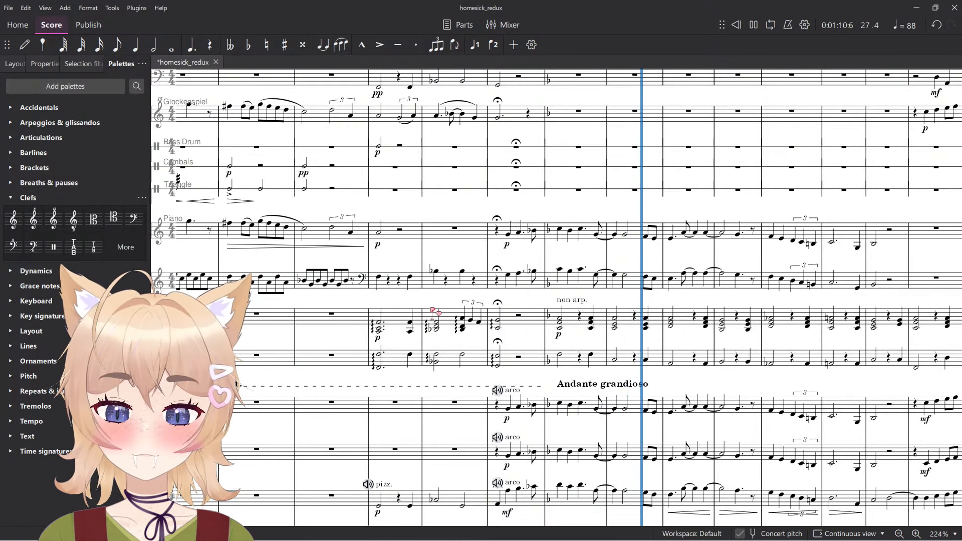
pyautogui.press('space')
# Replace the rest on beat 1 of bar 25 in the lower piano staff with a quarter-note G and play it back.
pyautogui.scroll(5, 490, 264)
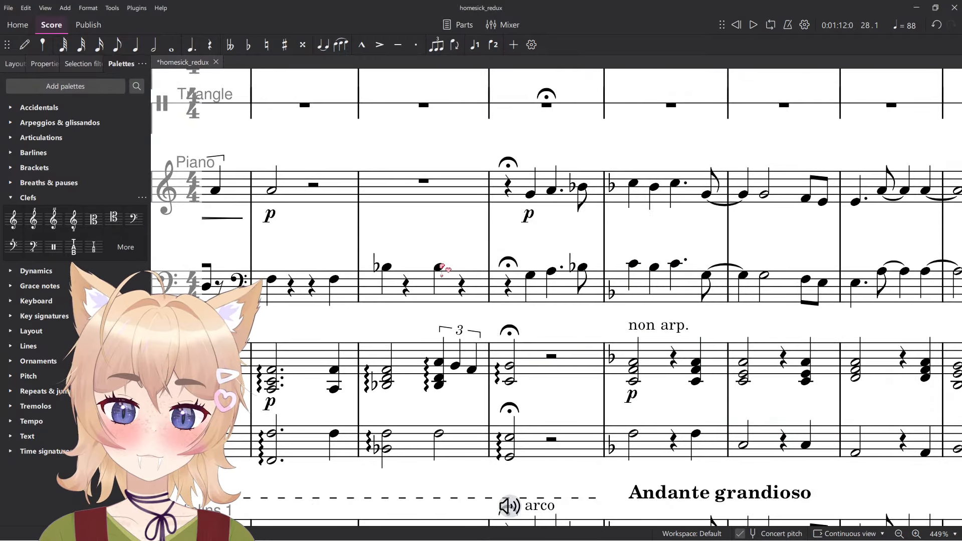
pyautogui.press('Escape')
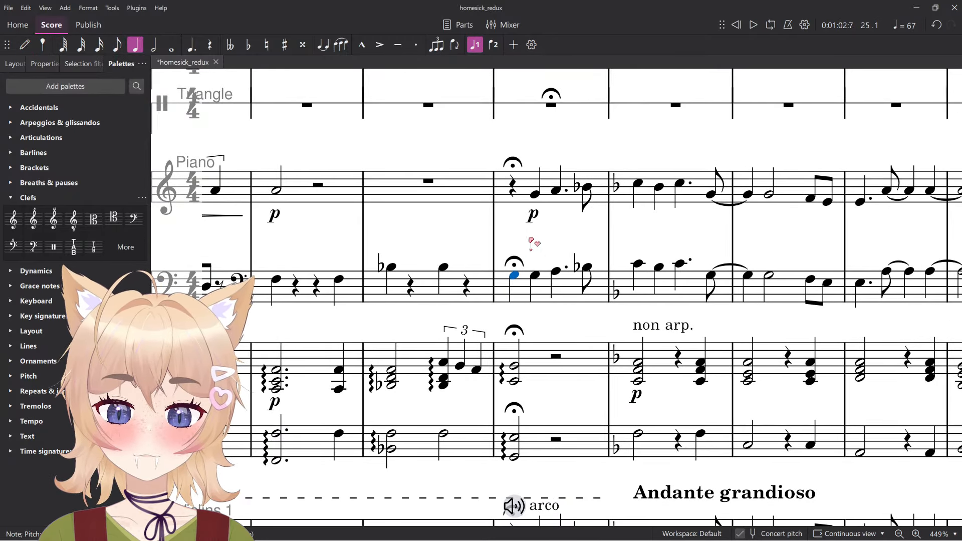
pyautogui.scroll(-3, 534, 220)
pyautogui.press('space')
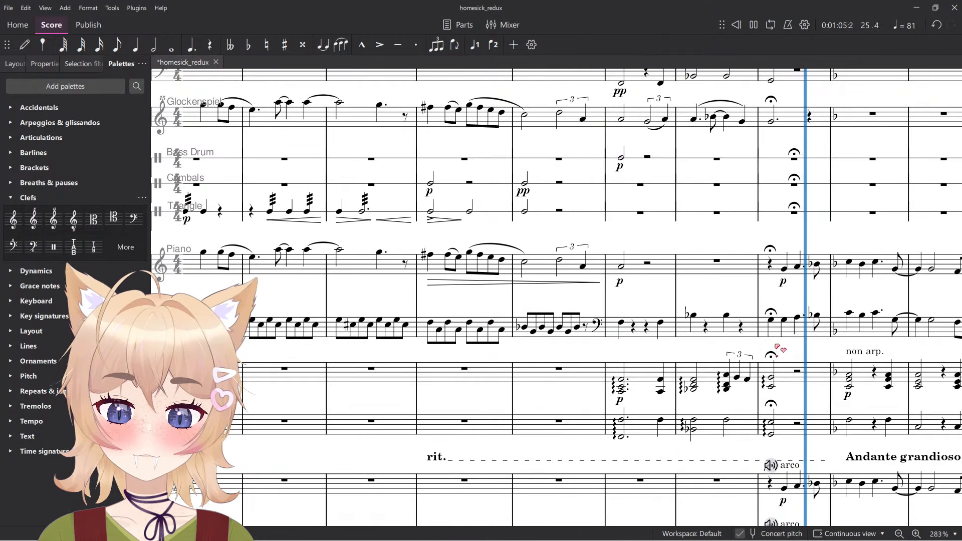
pyautogui.press('space')
# Delete the p dynamic under the upper piano staff in bar 25 and play the passage back from there.
pyautogui.click(577, 297)
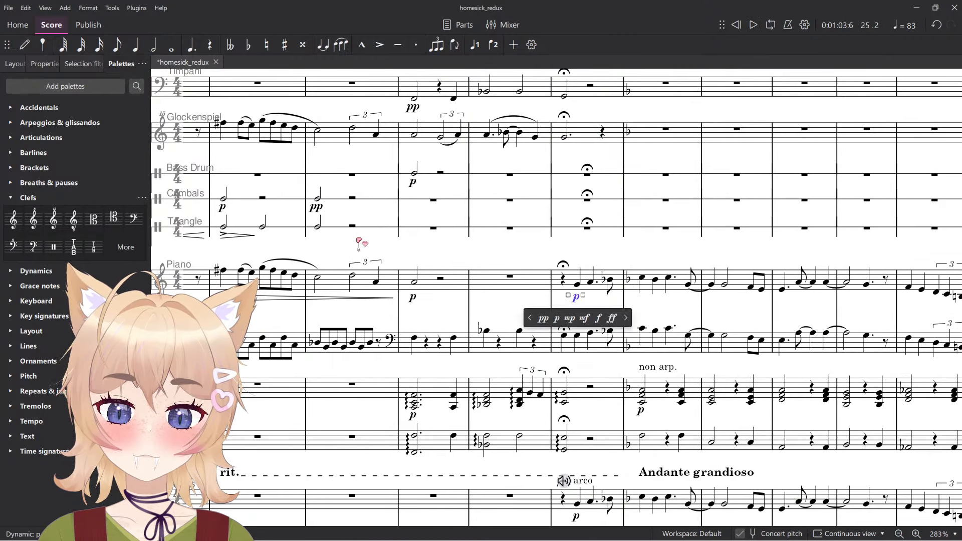
pyautogui.press('space')
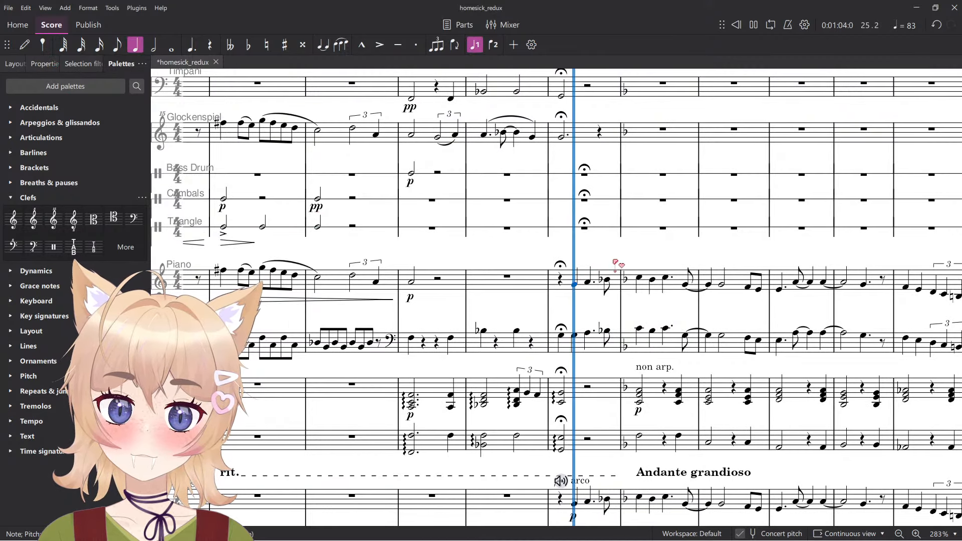
pyautogui.scroll(-2, 609, 275)
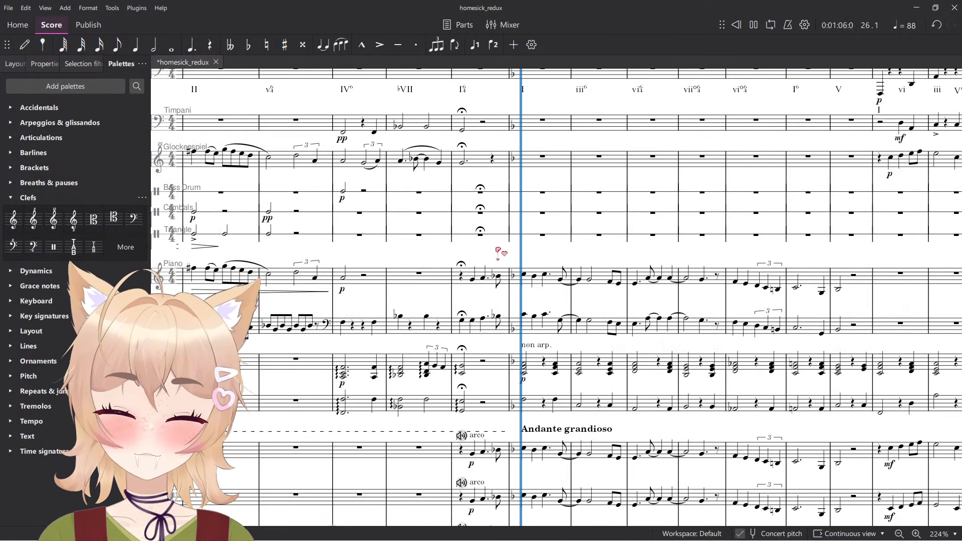
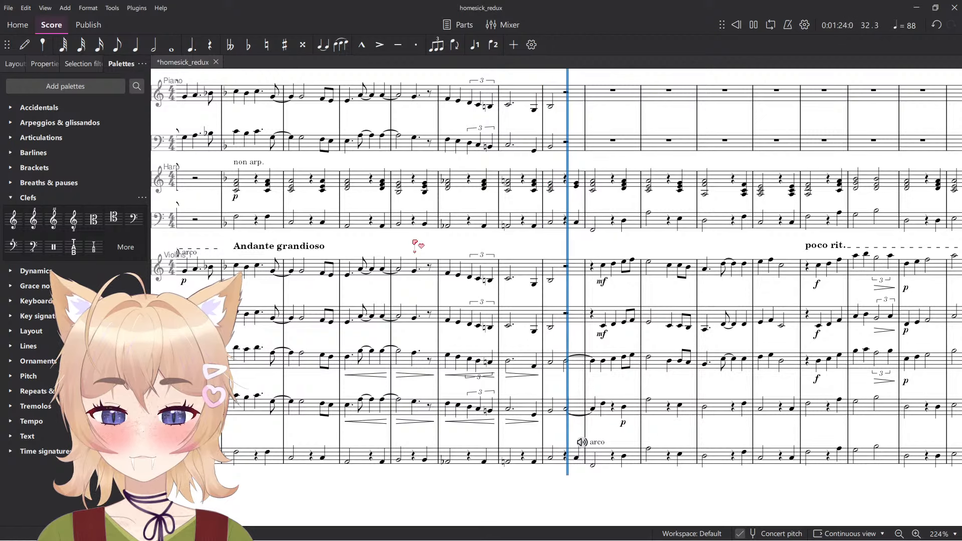
# Listen to the score from bar 33 onward, checking how the other instruments sound around the a tempo at bar 41.
pyautogui.scroll(10, 419, 281)
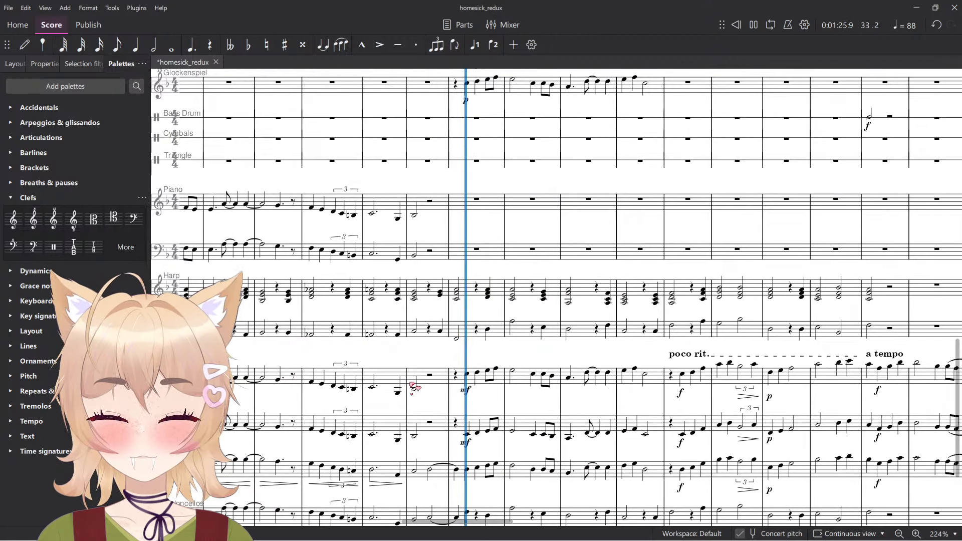
pyautogui.scroll(-5, 429, 435)
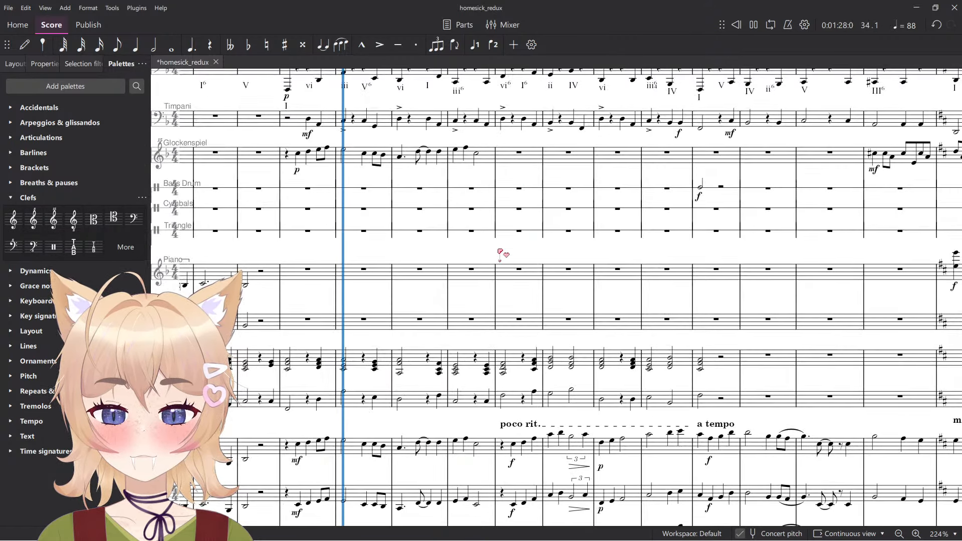
pyautogui.keyDown('ctrl'); pyautogui.scroll(-6, 529, 273); pyautogui.keyUp('ctrl')
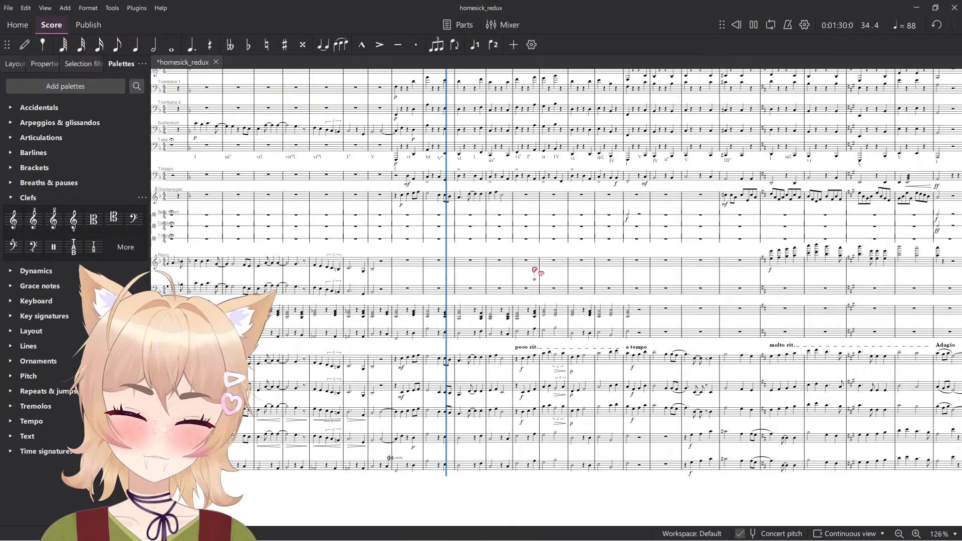
pyautogui.scroll(3, 542, 265)
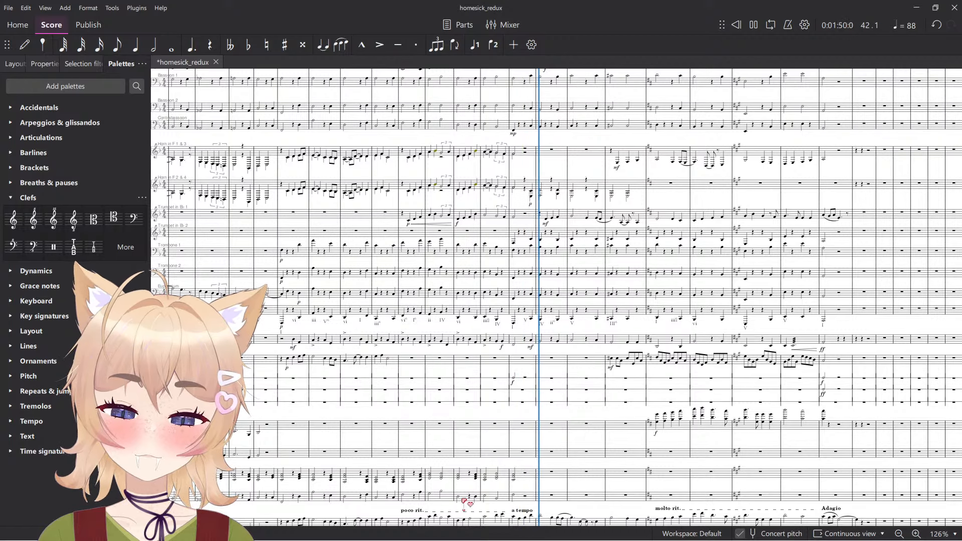
pyautogui.scroll(-2, 501, 467)
pyautogui.keyDown('ctrl'); pyautogui.scroll(5, 519, 410); pyautogui.keyUp('ctrl')
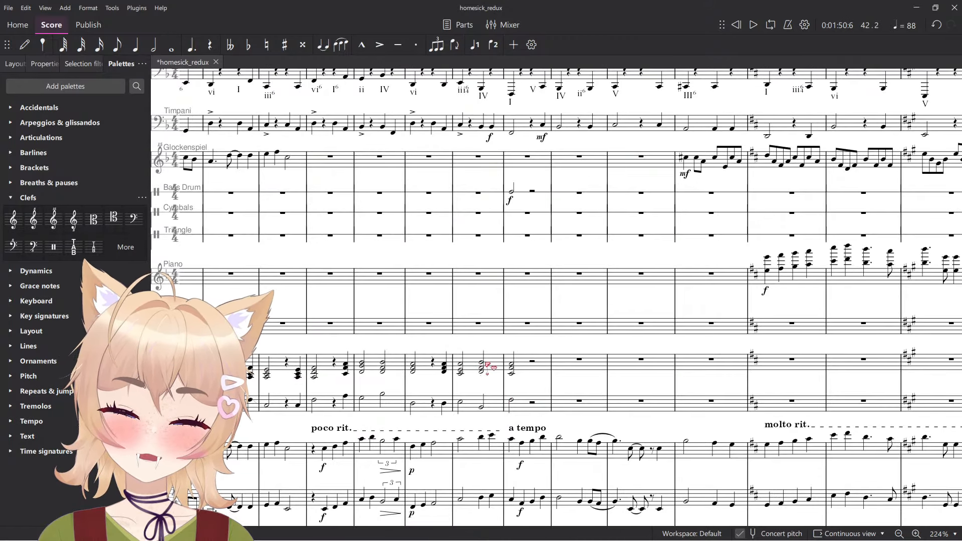
pyautogui.click(527, 345)
pyautogui.keyDown('ctrl'); pyautogui.scroll(-4, 536, 346); pyautogui.keyUp('ctrl')
pyautogui.scroll(8, 555, 362)
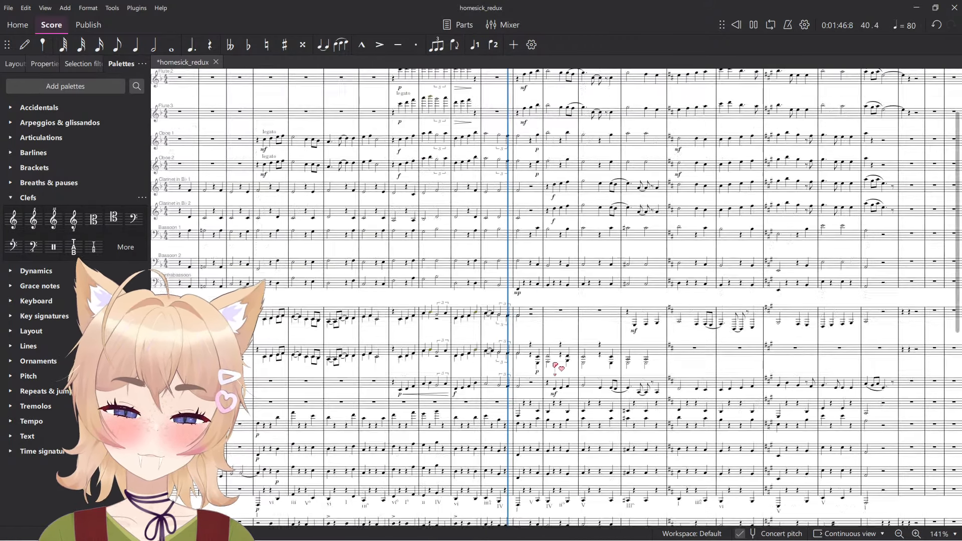
pyautogui.scroll(3, 555, 373)
pyautogui.scroll(-10, 552, 381)
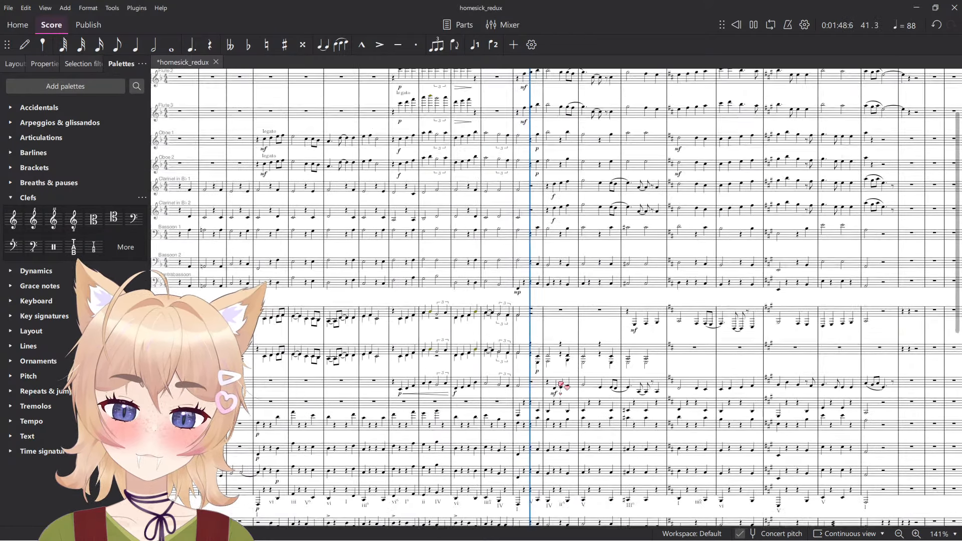
pyautogui.press('space')
# Add a quarter-note C on beat 4 of bar 41 and B♭ on beat 1 of bar 42 to violoncellos and contrabasses, and play back.
pyautogui.scroll(7, 539, 396)
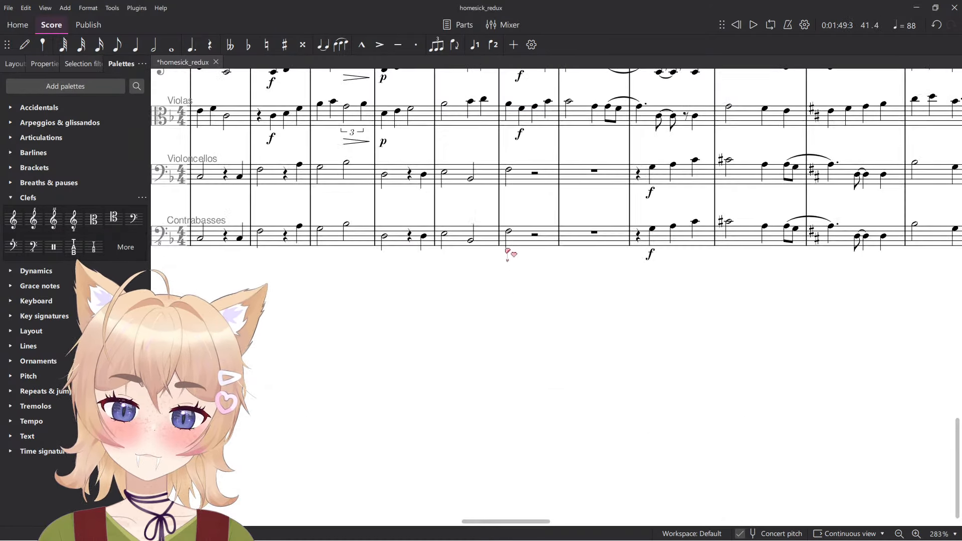
pyautogui.click(509, 232)
pyautogui.press('space')
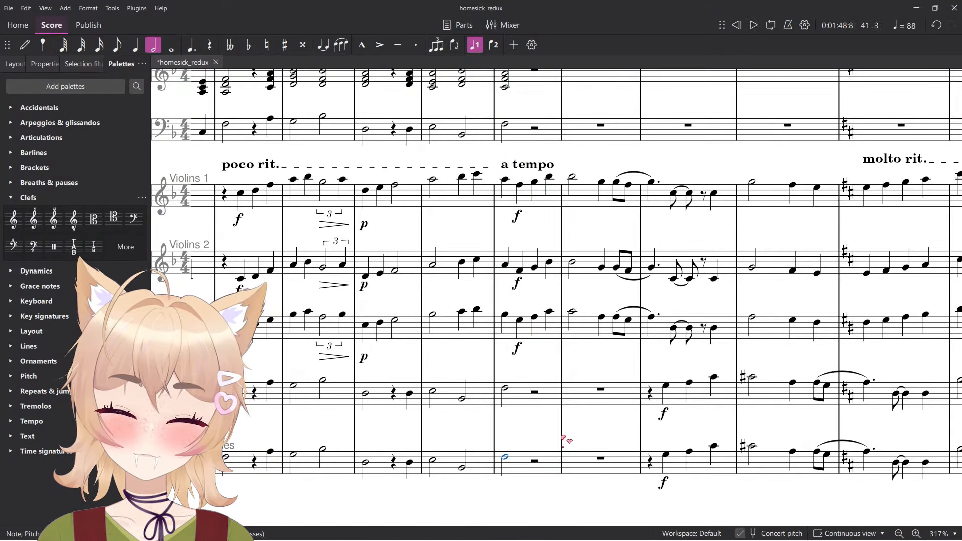
pyautogui.scroll(2, 548, 389)
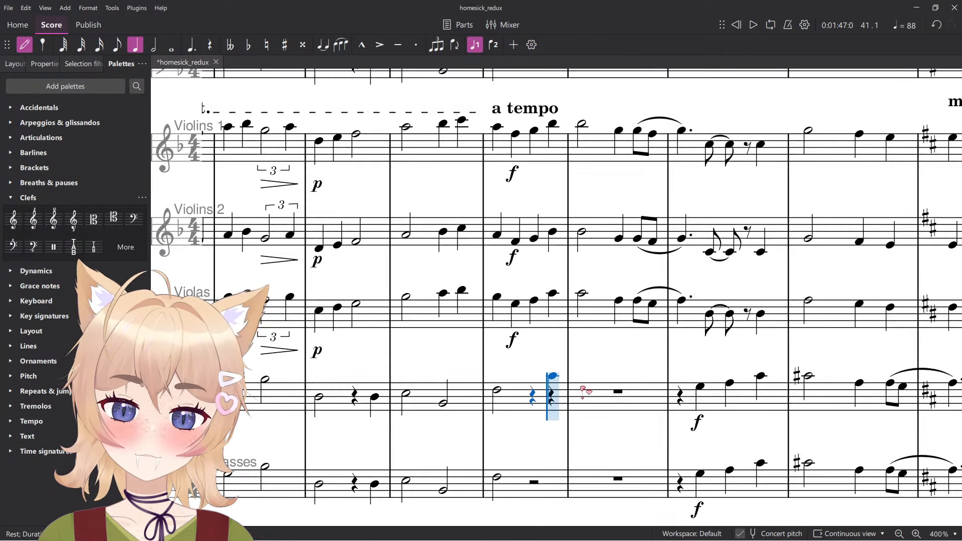
pyautogui.click(581, 381)
pyautogui.rightClick(539, 477)
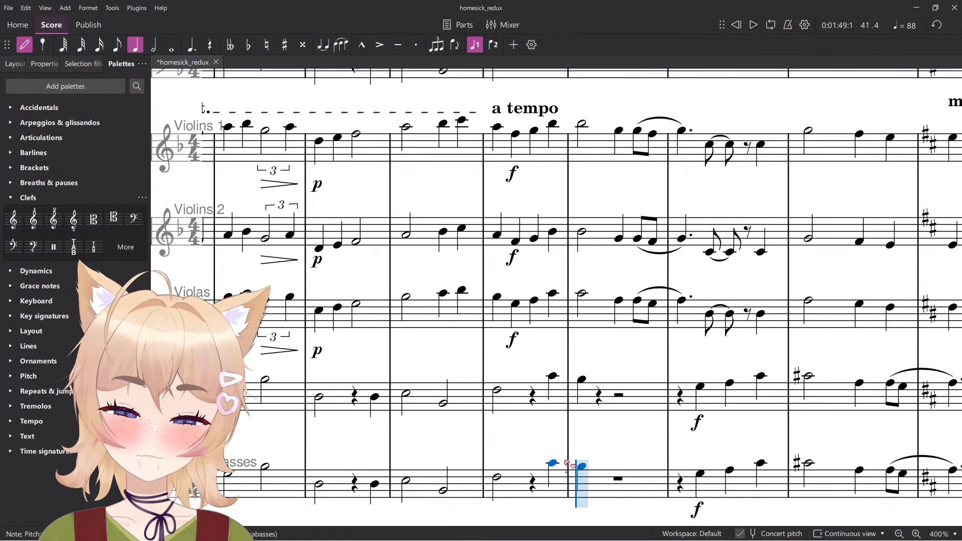
pyautogui.click(580, 466)
pyautogui.press('Escape')
pyautogui.click(497, 390)
pyautogui.press('space')
pyautogui.scroll(-7, 530, 369)
pyautogui.hscroll(-7, 534, 401)
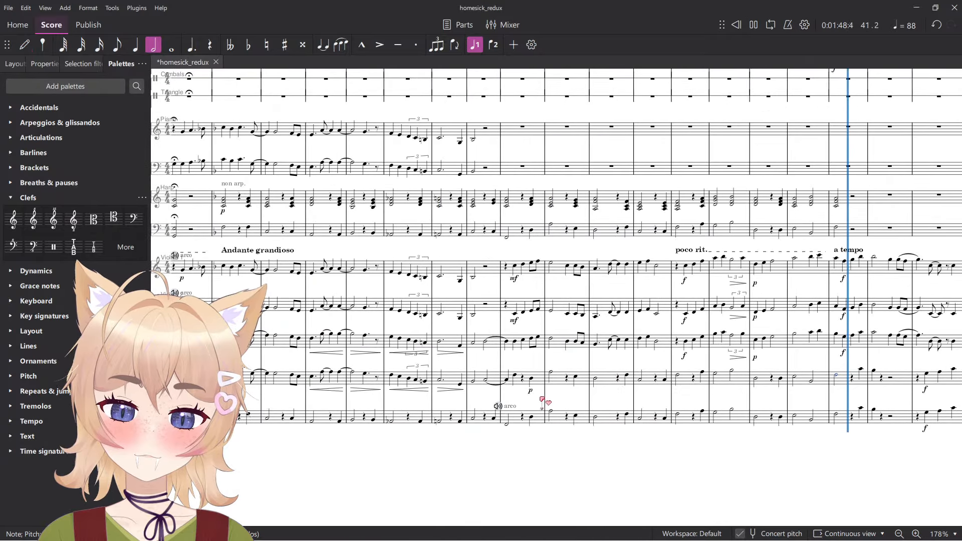
pyautogui.scroll(10, 542, 402)
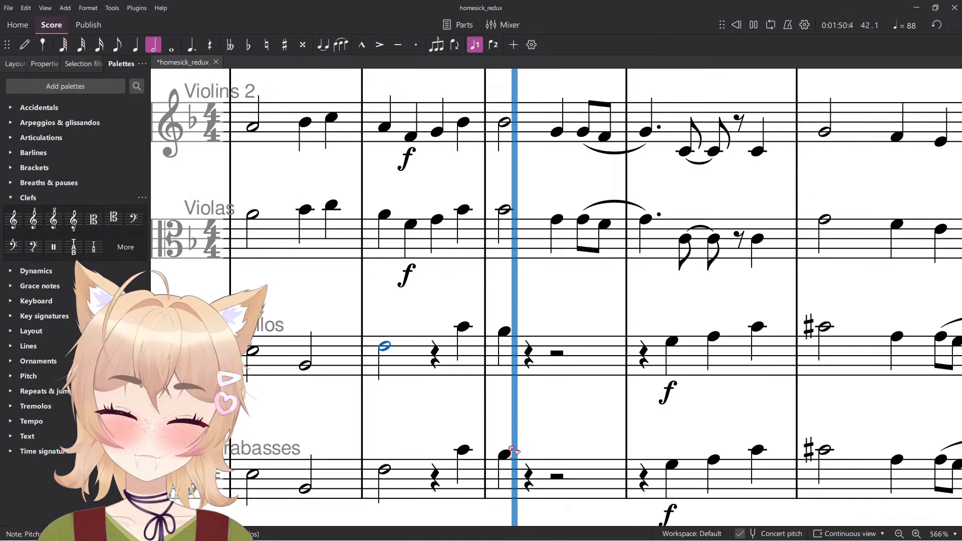
pyautogui.press('space')
# In violoncellos and contrabasses, make bar 42's first note a half note, and add a quarter-note B♭ on beat 4 and C on bar 43's beat 1.
pyautogui.click(507, 454)
pyautogui.scroll(-5, 521, 460)
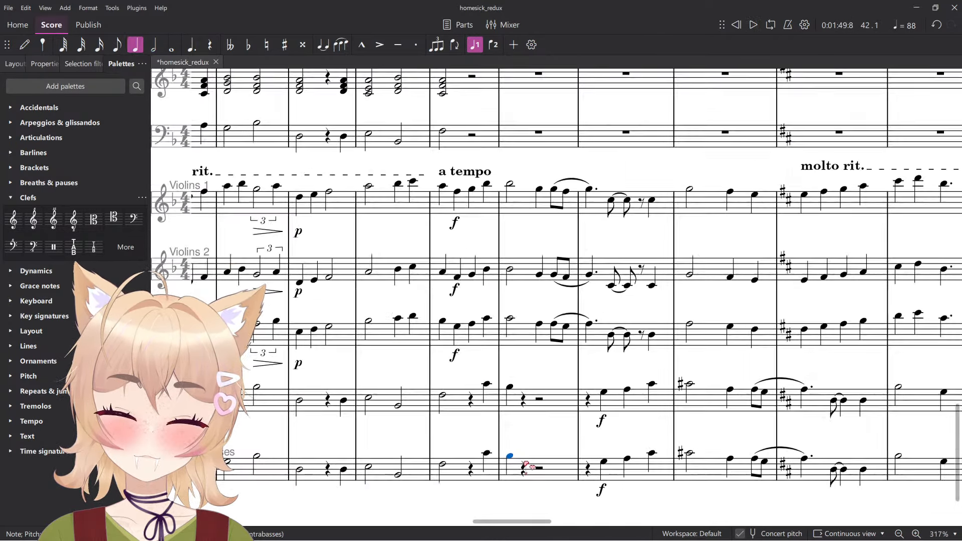
pyautogui.scroll(-2, 527, 467)
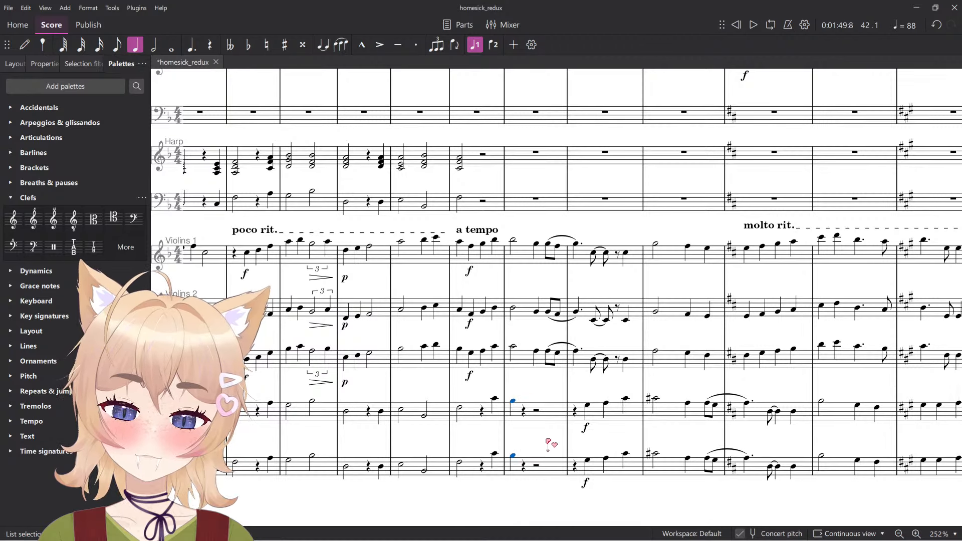
pyautogui.scroll(5, 552, 451)
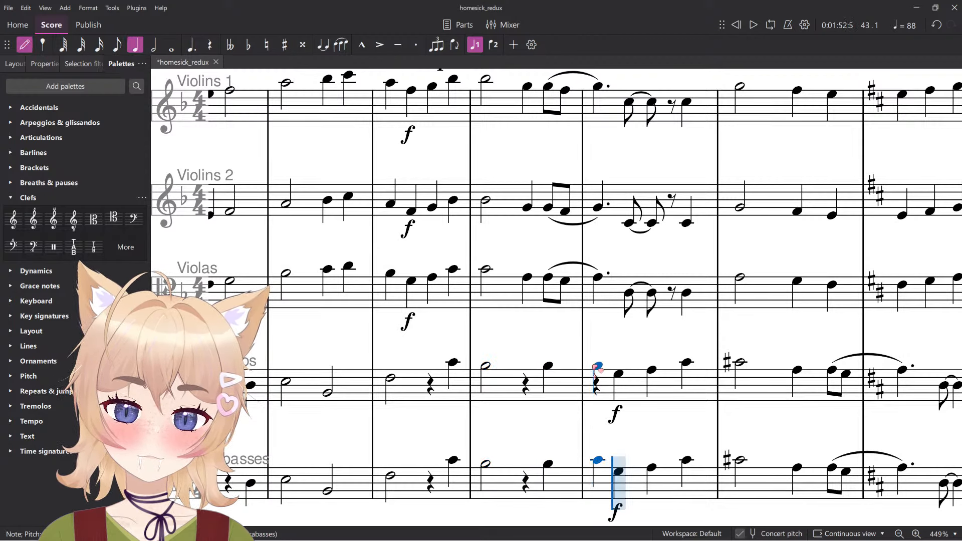
pyautogui.press('Escape')
# Play back the low strings from bar 43, and delete the added quarter notes on beat 1 of bar 43 in both staves.
pyautogui.scroll(-5, 598, 367)
pyautogui.press('space')
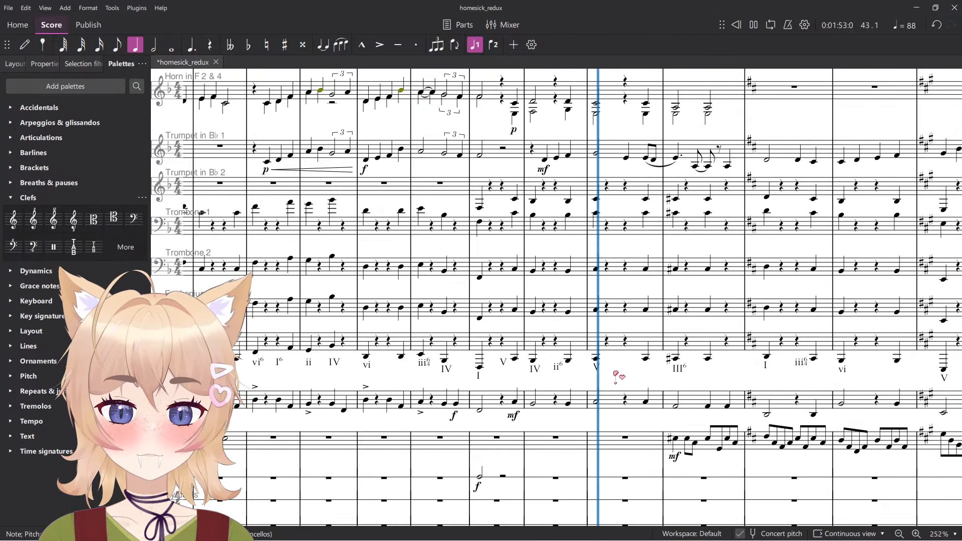
pyautogui.scroll(-5, 621, 377)
pyautogui.press('space')
pyautogui.scroll(5, 596, 353)
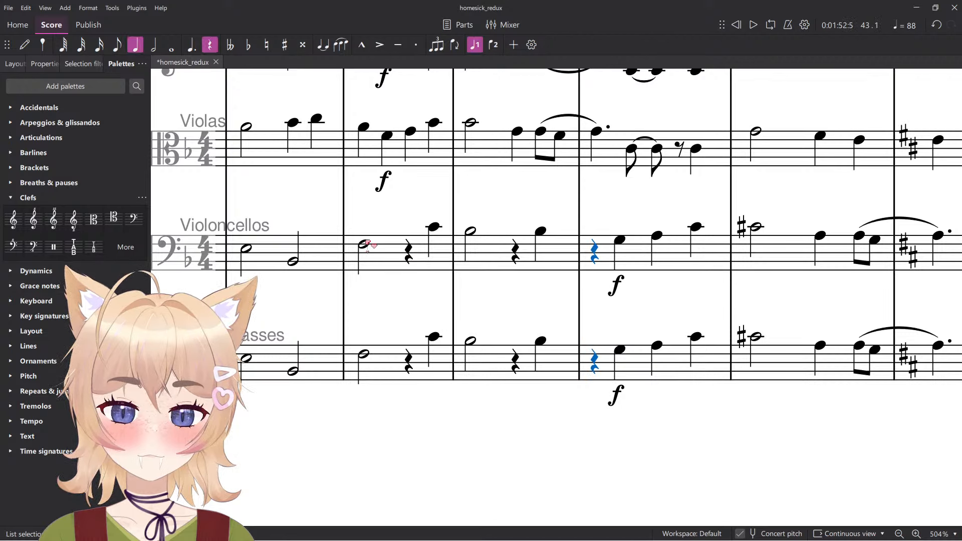
# Play back the low strings from bar 41, and delete the quarter notes on beat 4 of bar 42 in violoncellos and contrabasses.
pyautogui.scroll(-3, 411, 221)
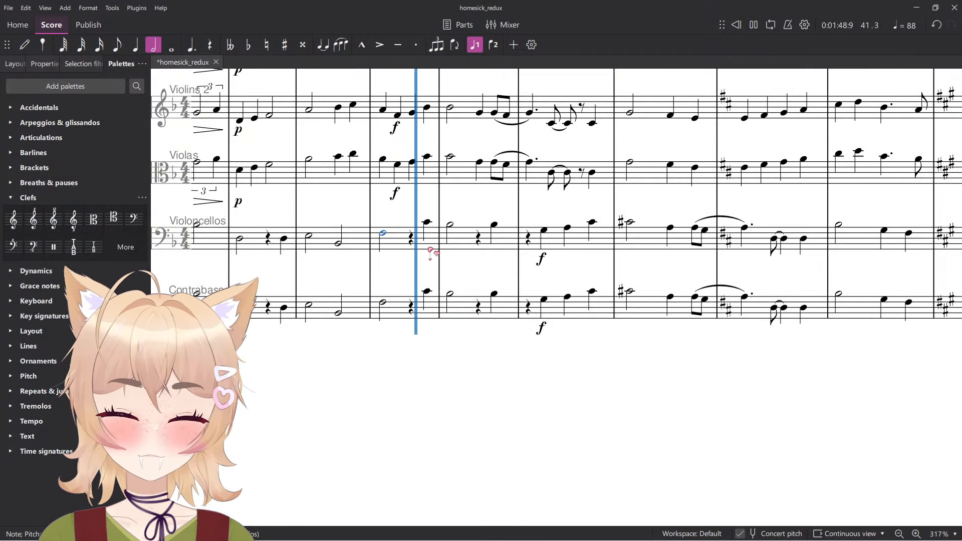
pyautogui.scroll(-3, 503, 357)
pyautogui.scroll(3, 565, 398)
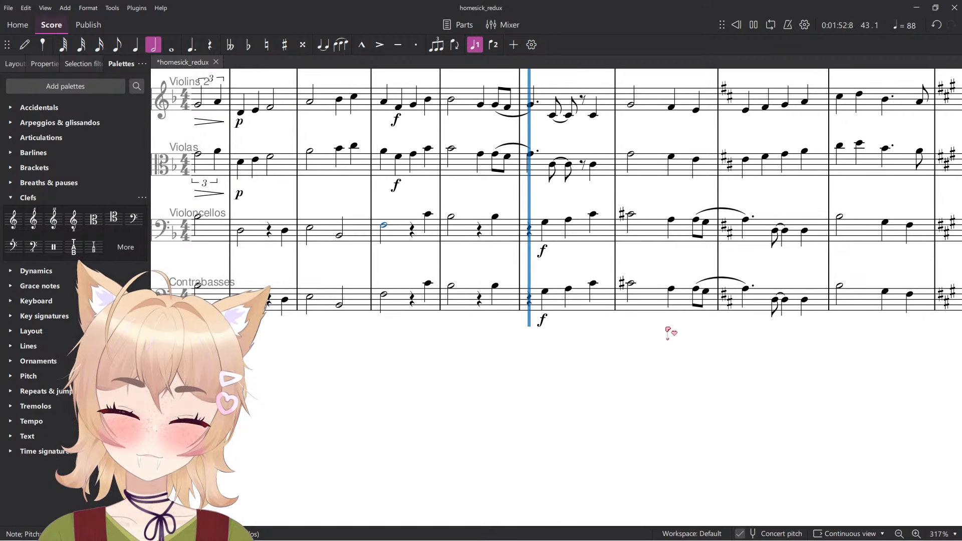
pyautogui.scroll(3, 558, 399)
pyautogui.press('space')
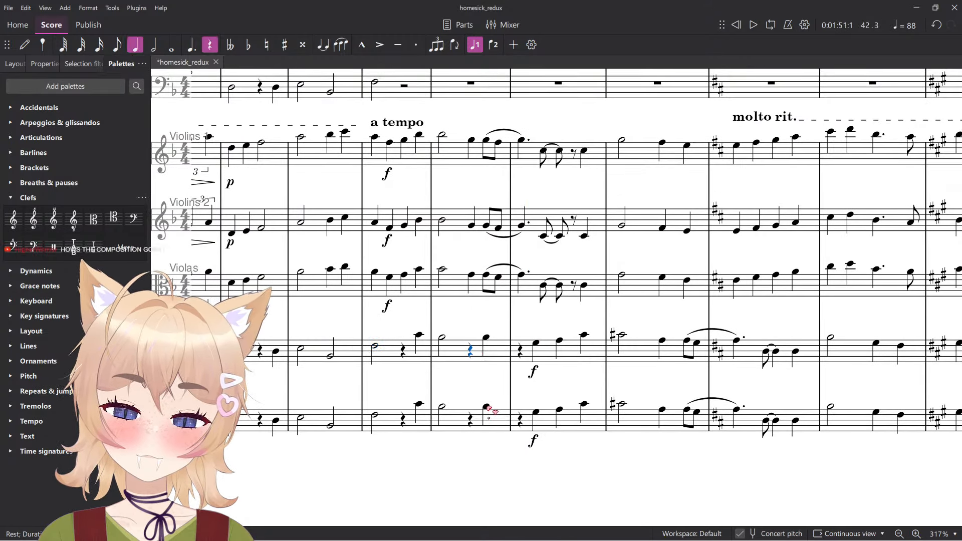
pyautogui.keyDown('shift'); pyautogui.click(487, 408); pyautogui.keyUp('shift')
pyautogui.press('Delete')
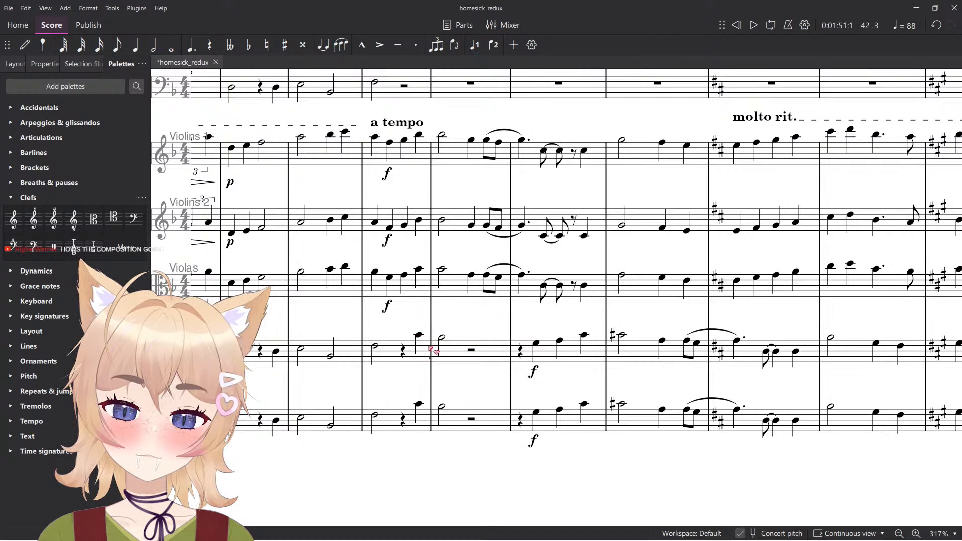
# Play back the passage from the a tempo at bar 41 and review the orchestral parts through bar 49.
pyautogui.scroll(-5, 441, 441)
pyautogui.press('space')
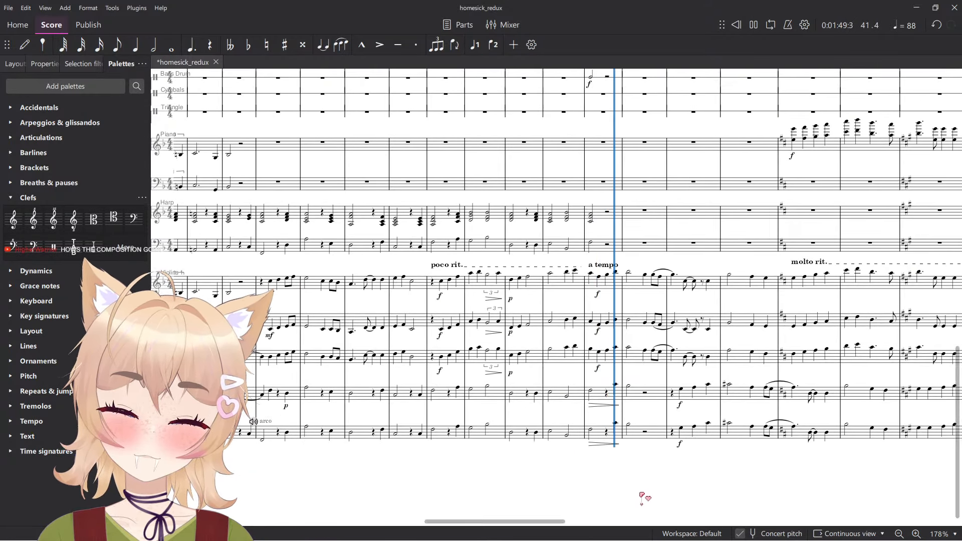
pyautogui.hscroll(-5, 728, 522)
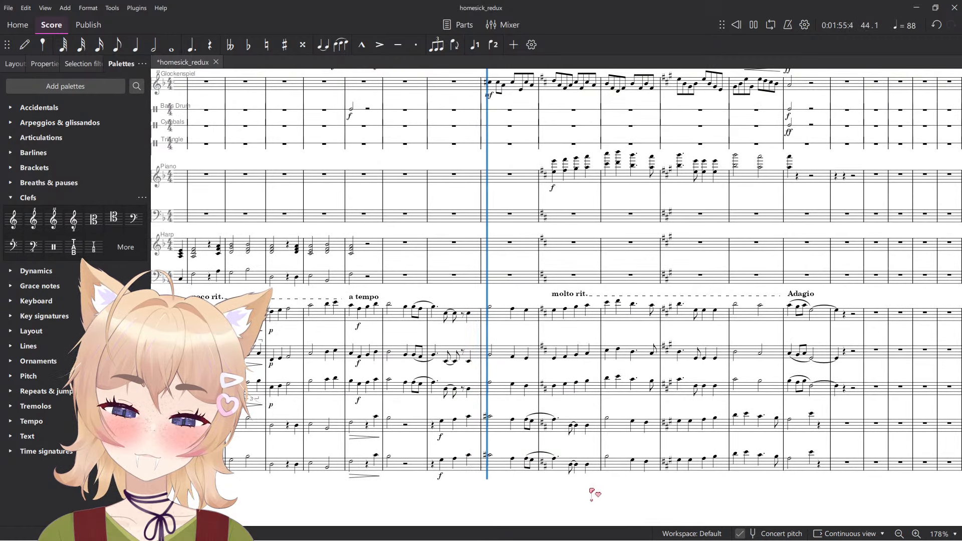
pyautogui.scroll(7, 601, 489)
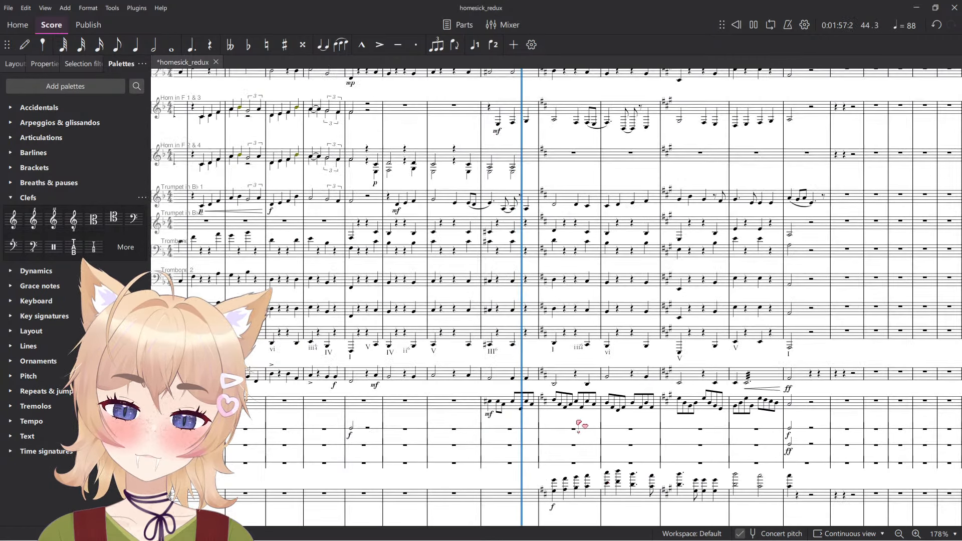
pyautogui.moveTo(582, 426); pyautogui.dragTo(522, 267)
pyautogui.scroll(-3, 479, 349)
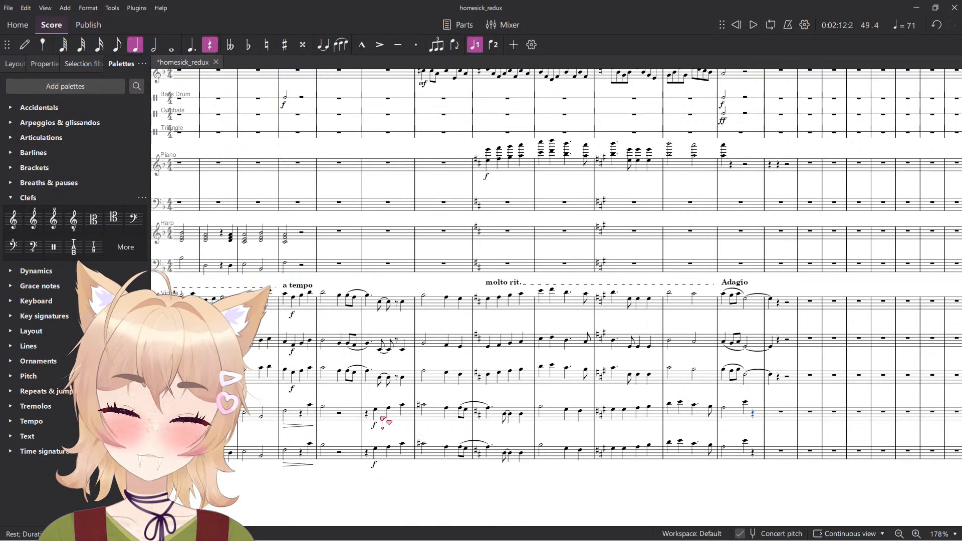
# Copy the violoncello line of bars 43–49 into the piano's lower staff, starting at bar 43, and play it back.
pyautogui.keyDown('shift'); pyautogui.click(382, 420); pyautogui.keyUp('shift')
pyautogui.hotkey('ctrl', 'v')
pyautogui.hotkey('ctrl', 'Down')
pyautogui.press('space')
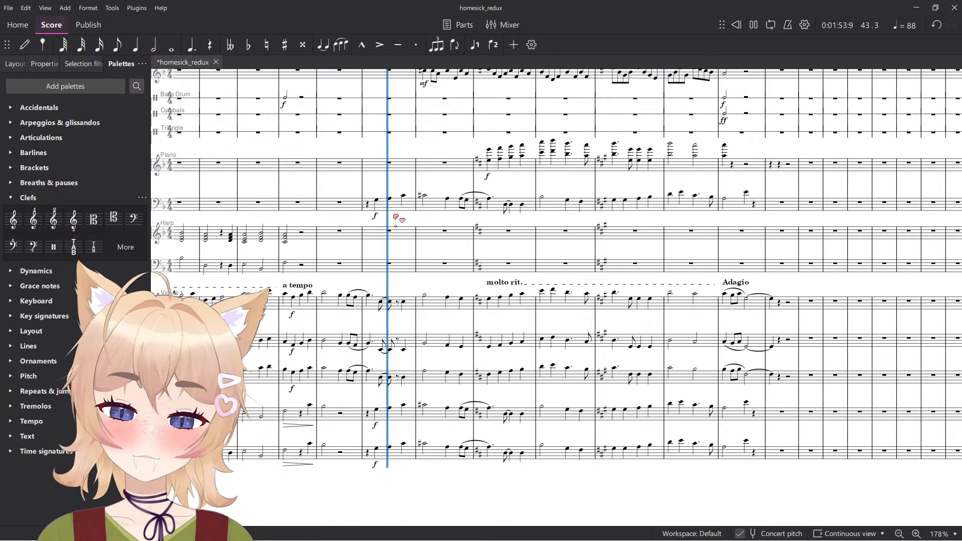
pyautogui.scroll(5, 374, 213)
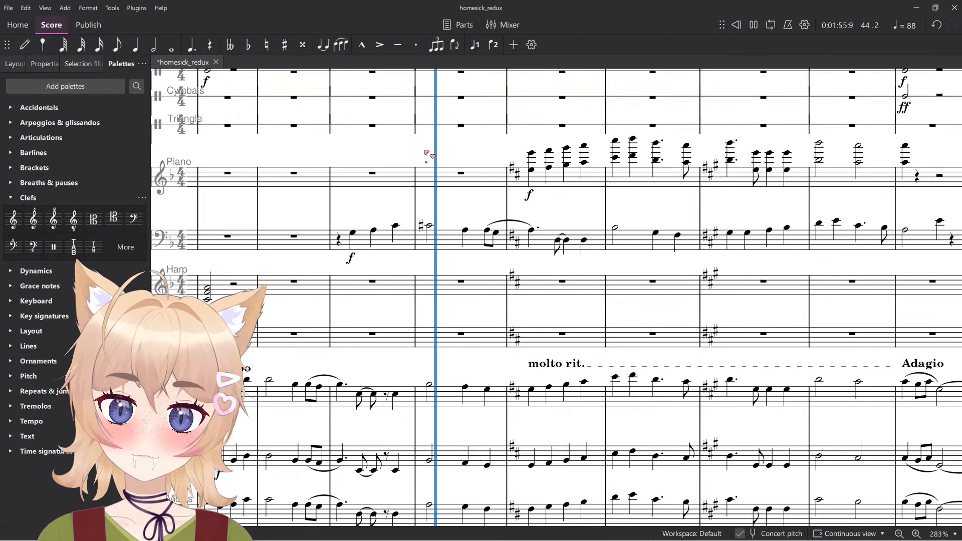
pyautogui.scroll(-2, 399, 251)
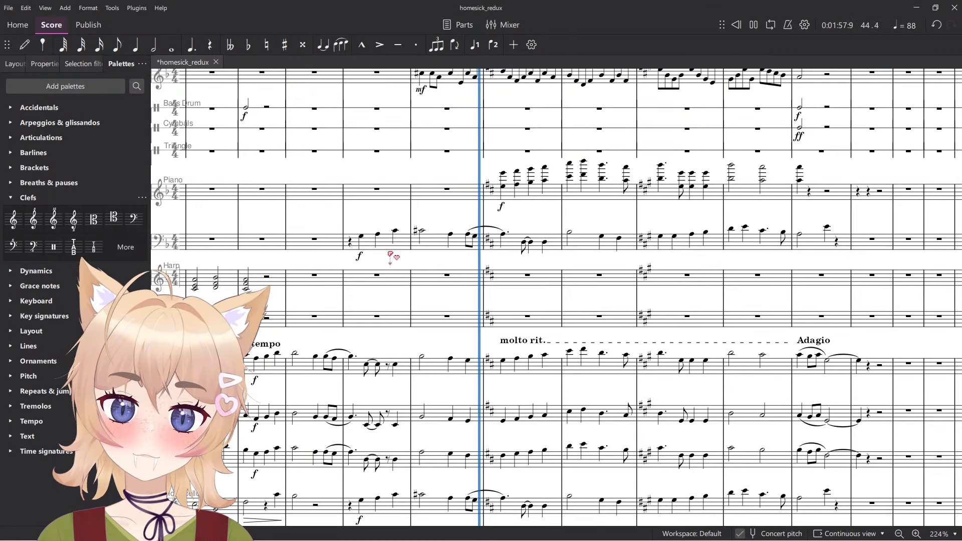
pyautogui.press('space')
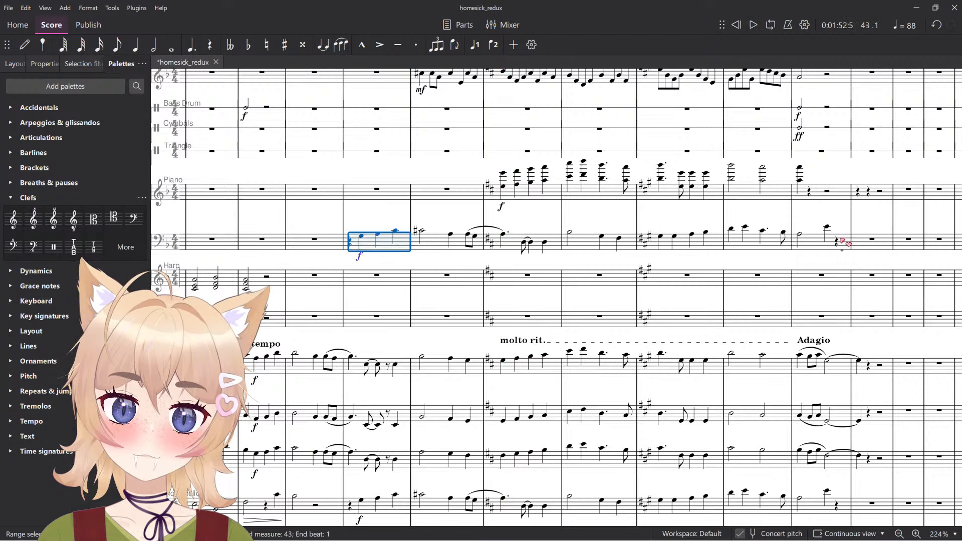
# Double the piano's lower-staff line an octave below in bars 43–49, and play it back.
pyautogui.keyDown('shift'); pyautogui.click(843, 244); pyautogui.keyUp('shift')
pyautogui.press('space')
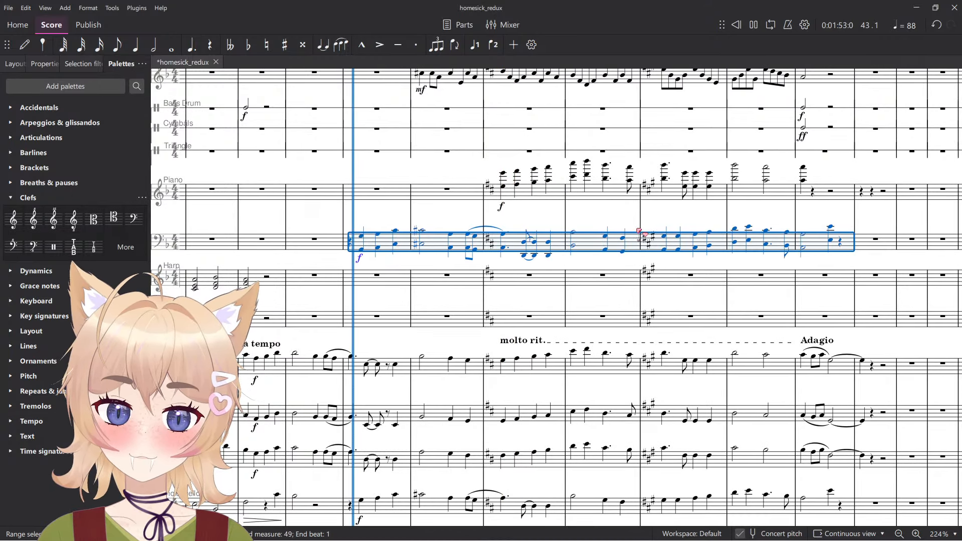
pyautogui.click(620, 220)
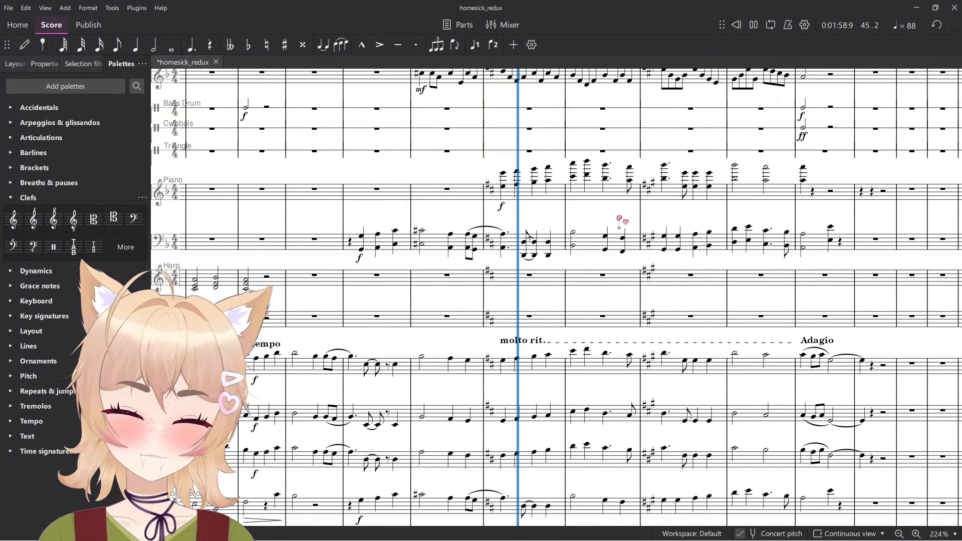
pyautogui.scroll(3, 620, 221)
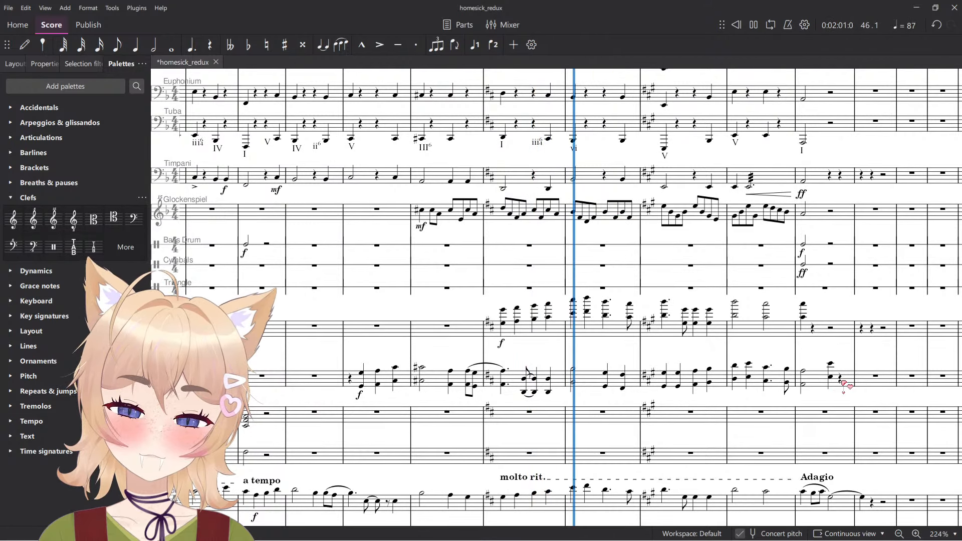
# Delete the doubled melody from the piano's lower staff in bars 43–49.
pyautogui.keyDown('shift'); pyautogui.click(343, 383); pyautogui.keyUp('shift')
pyautogui.press('Escape')
pyautogui.scroll(-2, 391, 358)
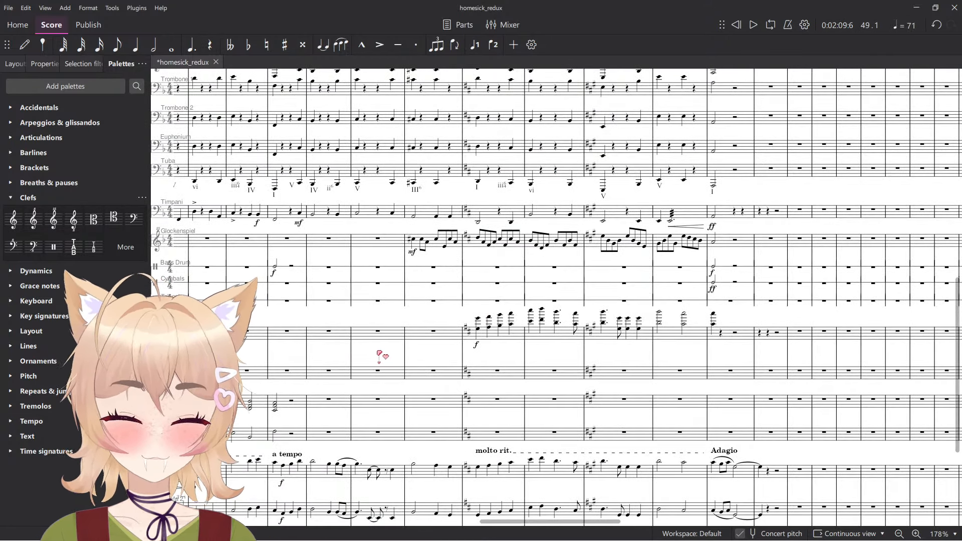
# Save the score, and lower the master volume slightly in the mixer.
pyautogui.hotkey('ctrl', 's')
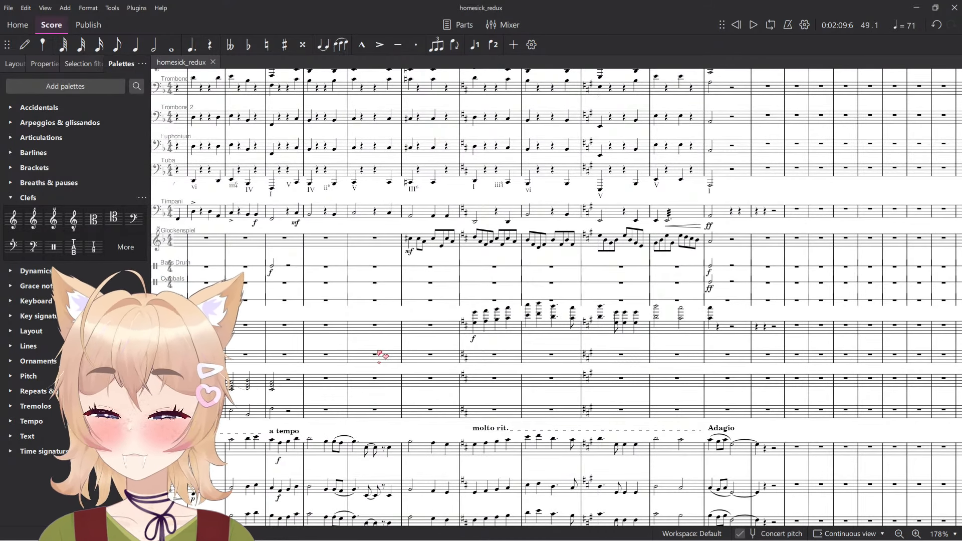
pyautogui.scroll(4, 423, 359)
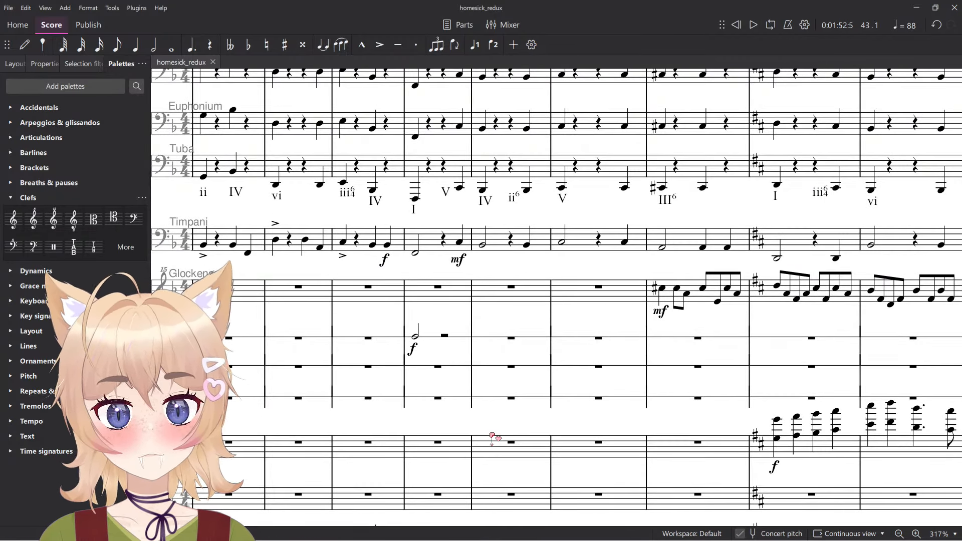
pyautogui.scroll(-5, 518, 409)
pyautogui.scroll(3, 527, 389)
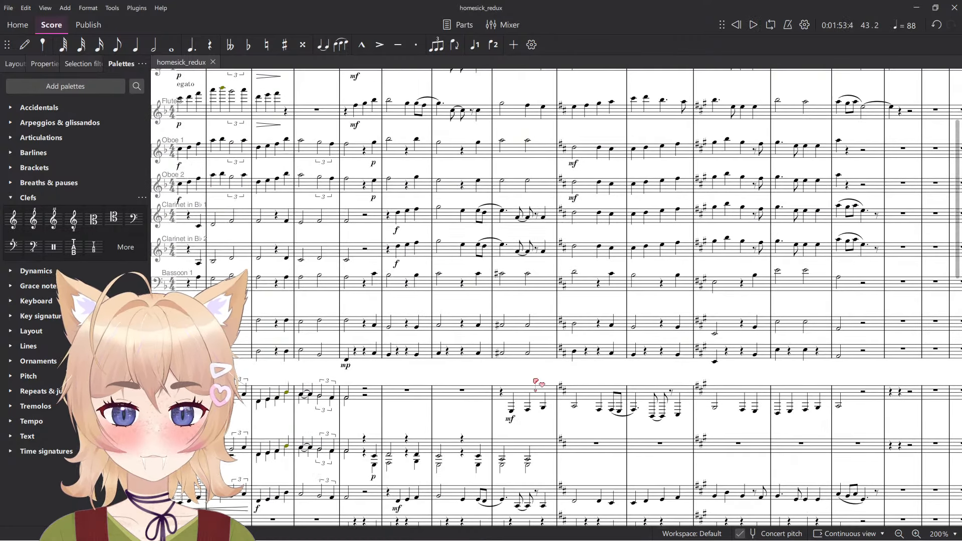
pyautogui.press('F10')
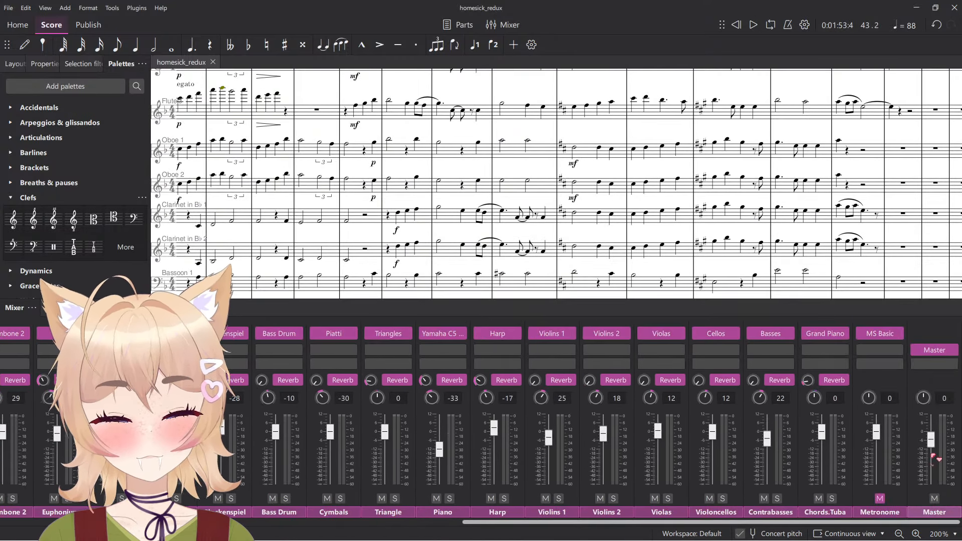
pyautogui.press('F10')
# Play back bars 43–45 while reviewing the parts from the flutes down to the low strings.
pyautogui.scroll(3, 543, 217)
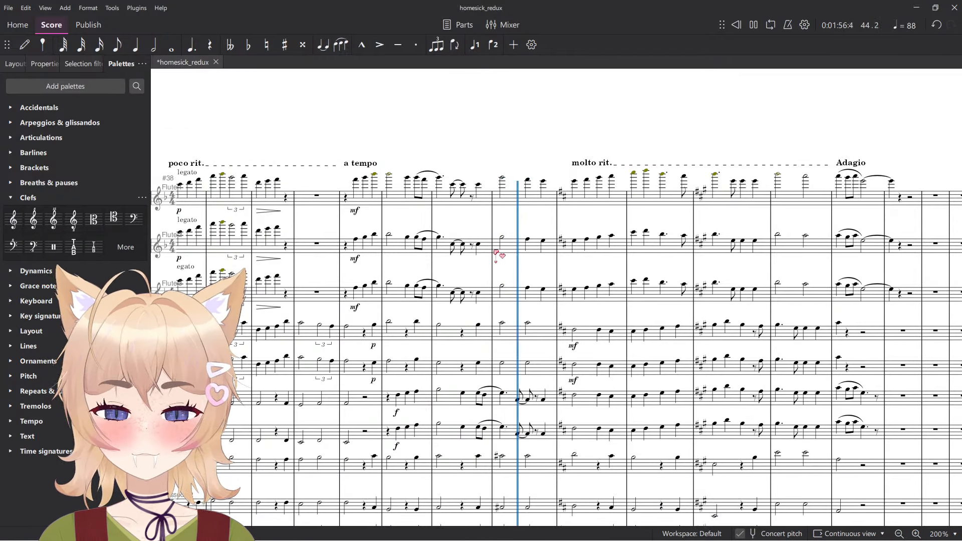
pyautogui.scroll(-5, 485, 301)
pyautogui.scroll(-5, 501, 347)
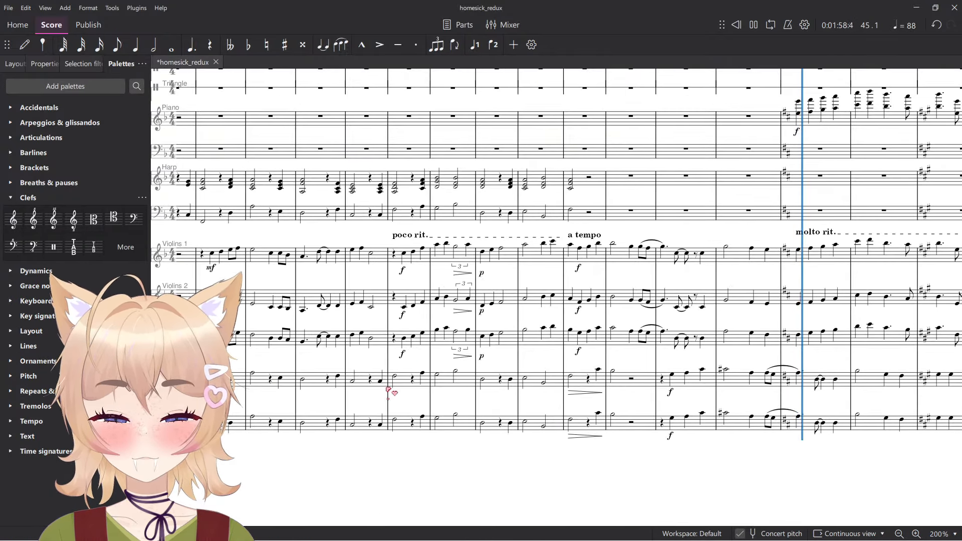
pyautogui.press('space')
# Play back the Andante grandioso from the contrabasses' last note in bar 25.
pyautogui.click(434, 420)
pyautogui.hscroll(-4, 434, 440)
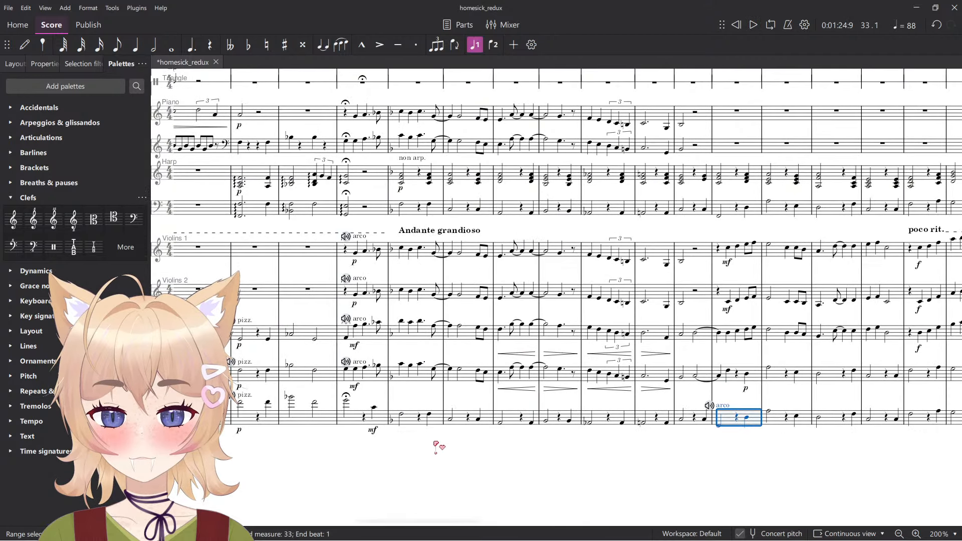
pyautogui.press('space')
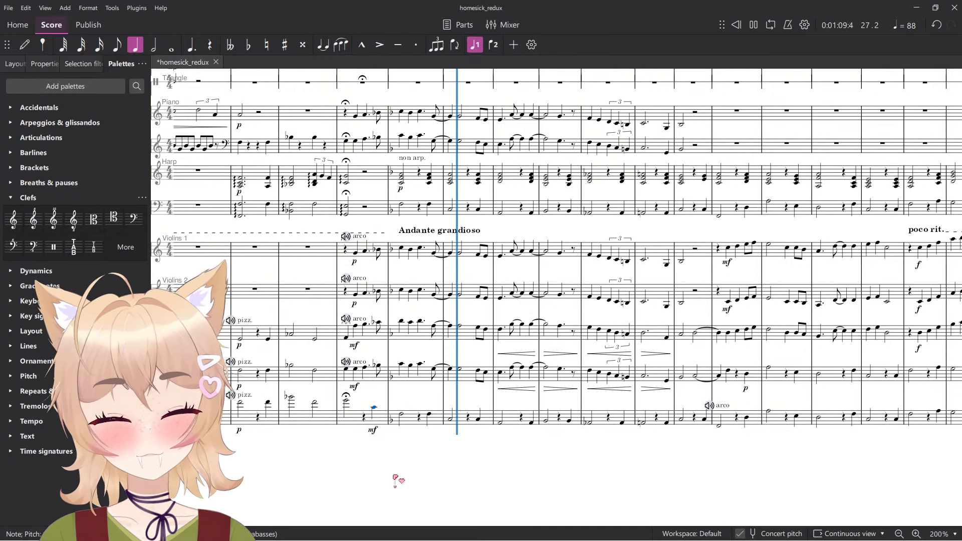
pyautogui.scroll(3, 549, 491)
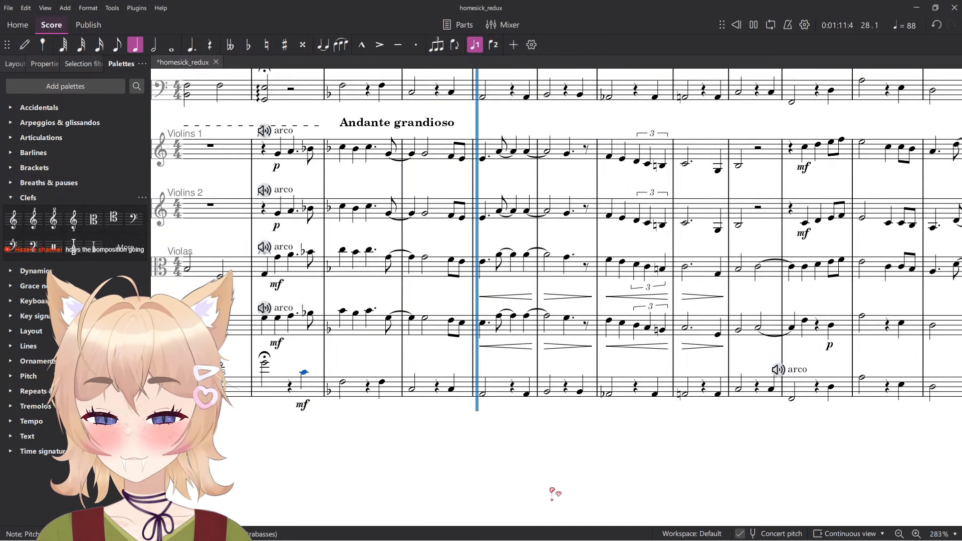
pyautogui.click(617, 412)
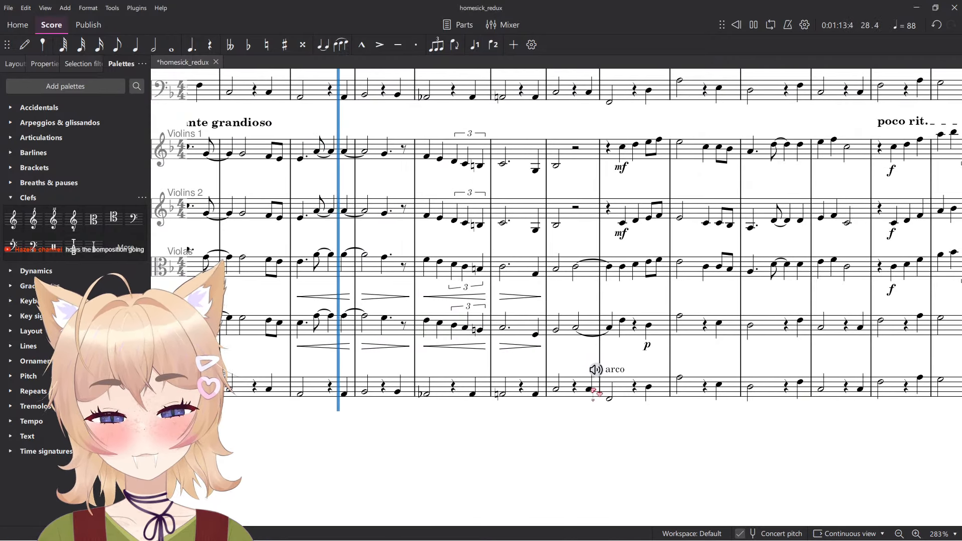
# Add a p dynamic to the contrabasses' first half note in bar 33, and play back from there.
pyautogui.click(590, 389)
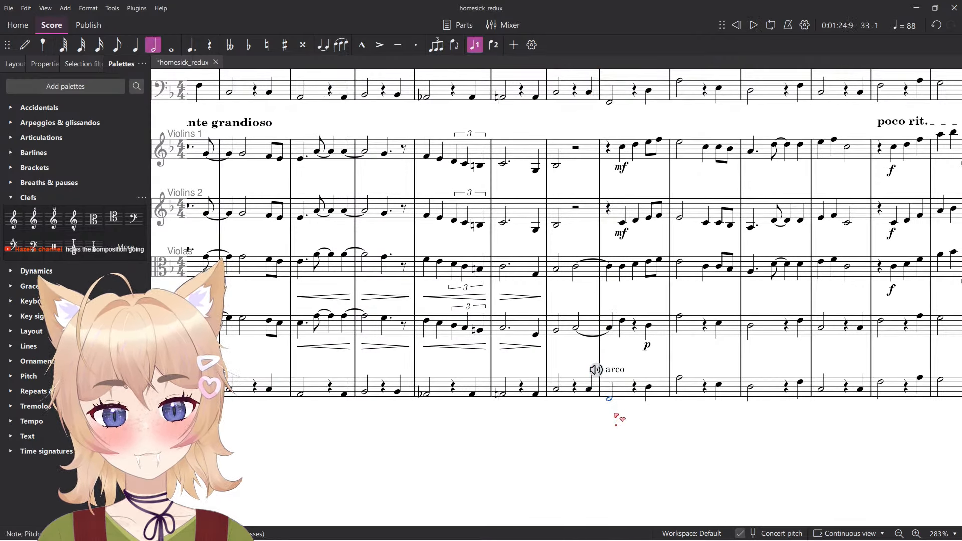
pyautogui.hotkey('ctrl', 'd')
pyautogui.click(592, 423)
pyautogui.press('space')
pyautogui.scroll(-5, 616, 471)
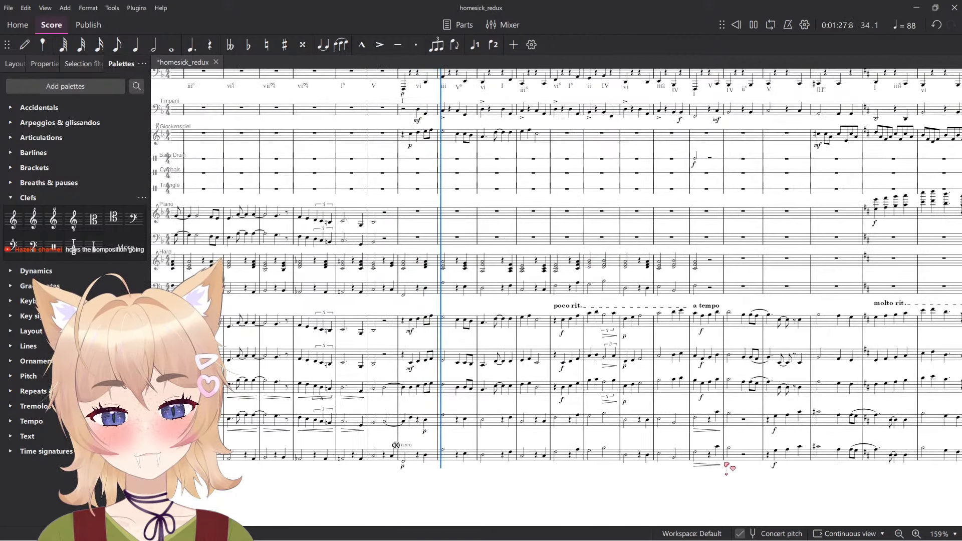
pyautogui.scroll(3, 727, 458)
# Play back from bar 41, and delete the diminuendo hairpins under bar 41 in violoncellos and contrabasses.
pyautogui.press('space')
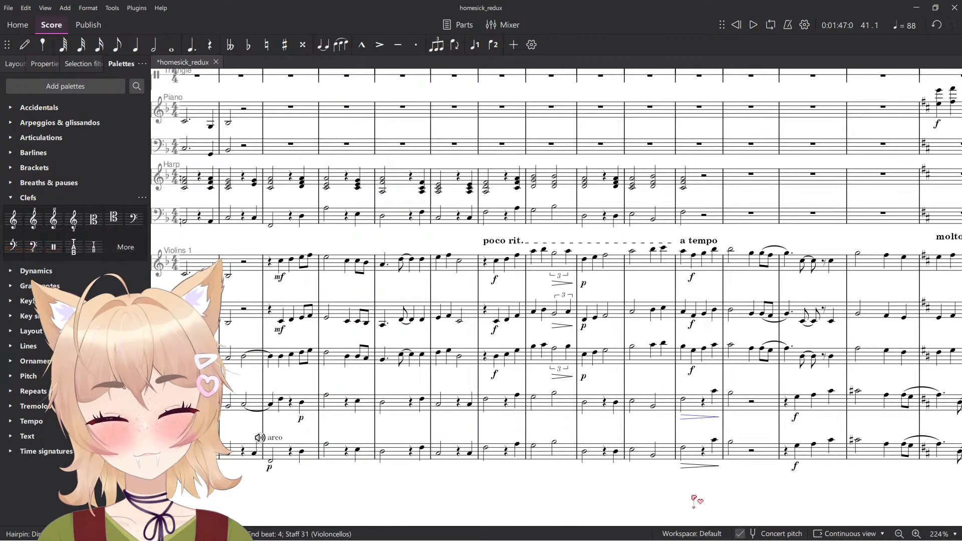
pyautogui.press('space')
pyautogui.scroll(1, 697, 482)
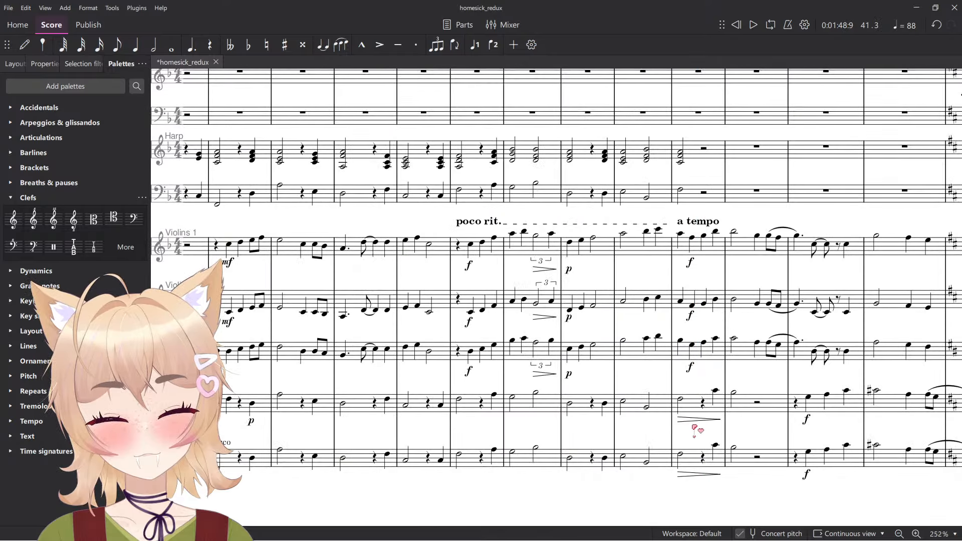
pyautogui.press('space')
pyautogui.scroll(-5, 707, 448)
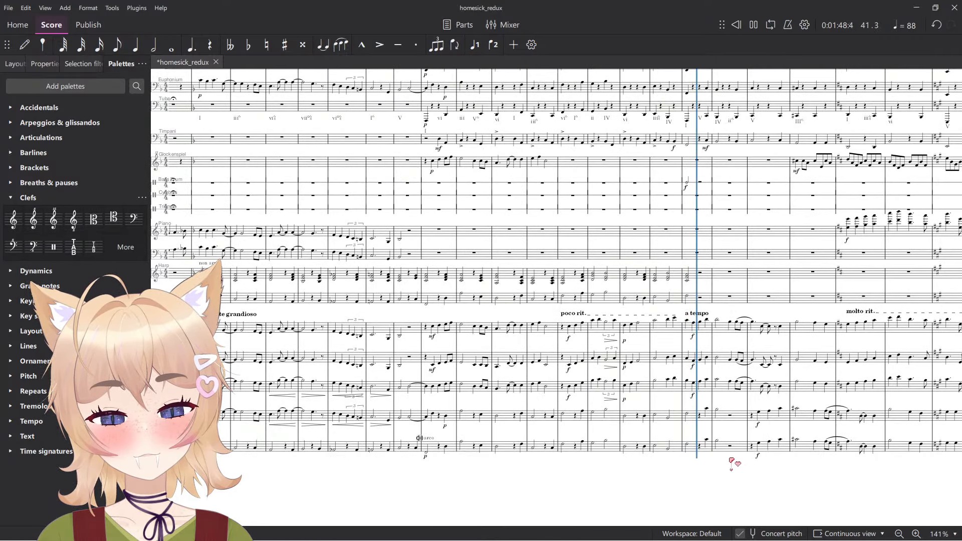
# Play back from around bar 33, and raise the contrabasses' volume slightly in the mixer.
pyautogui.click(415, 448)
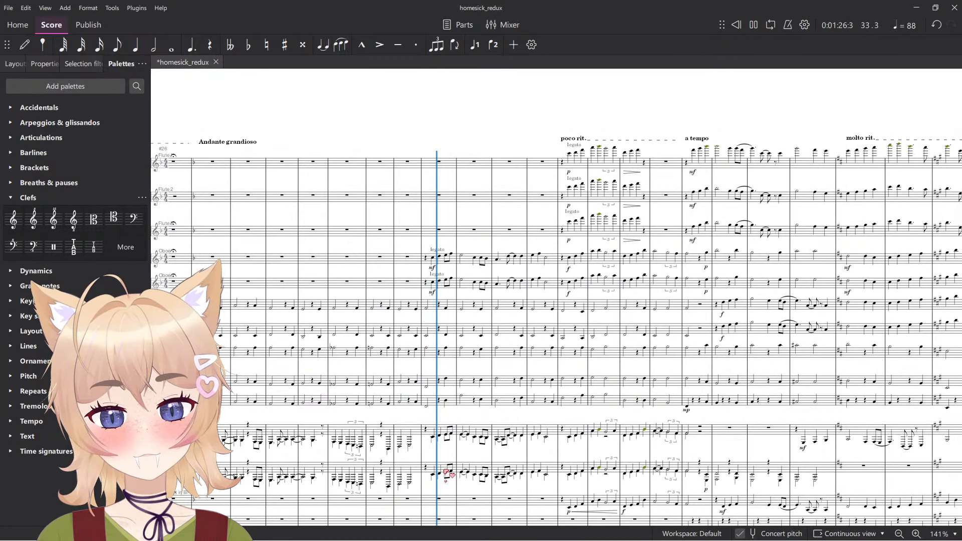
pyautogui.press('F10')
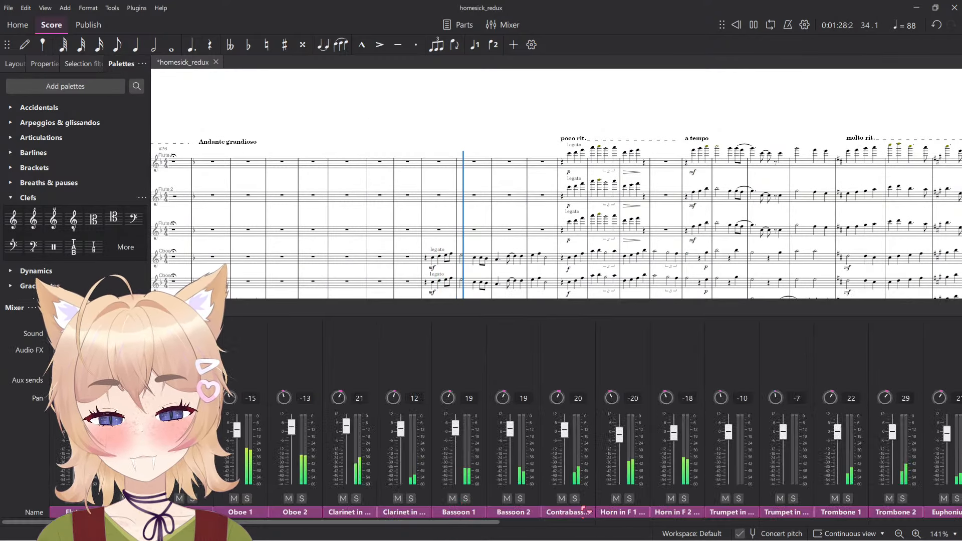
pyautogui.hscroll(5, 551, 426)
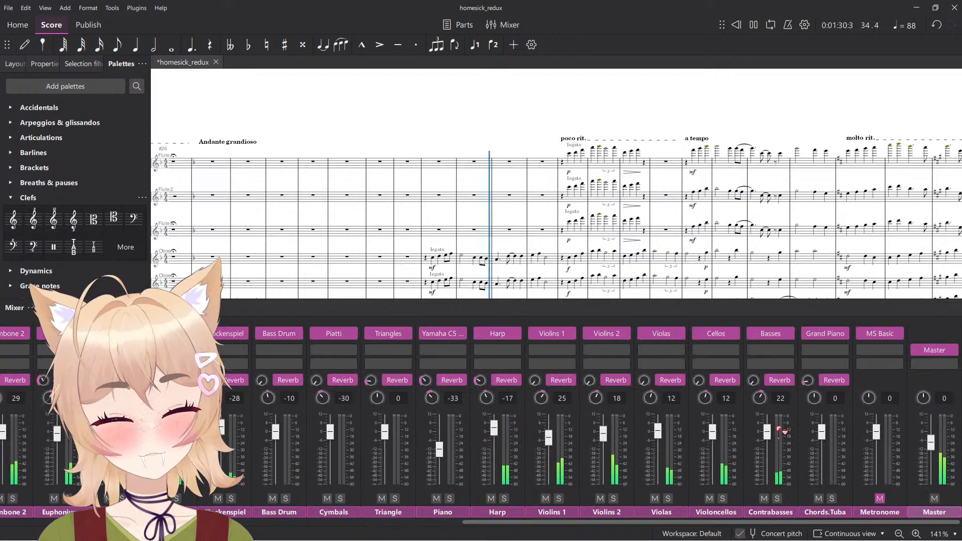
pyautogui.press('F10')
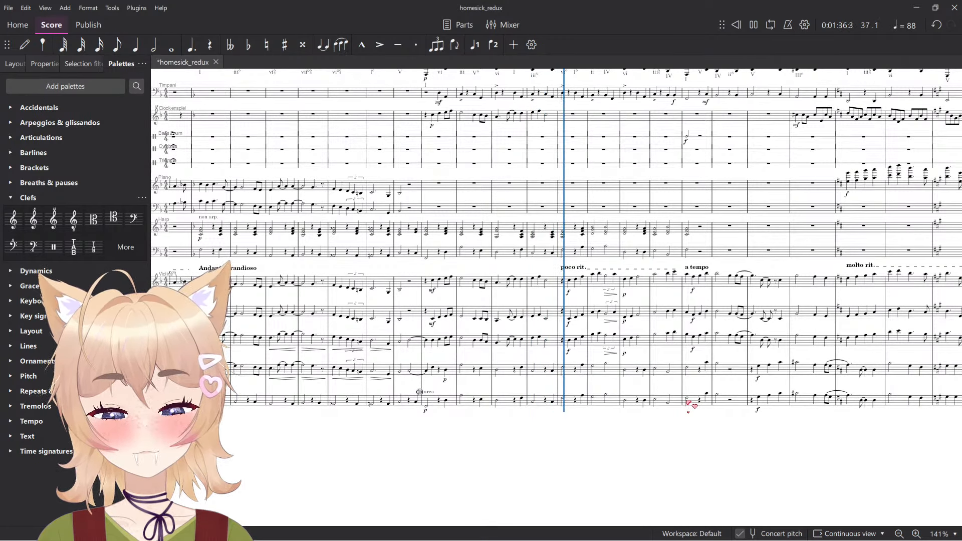
pyautogui.press('space')
# Add a crescendo hairpin under bar 34 and a diminuendo hairpin under bar 35 in Violins 1 and 2.
pyautogui.scroll(6, 454, 279)
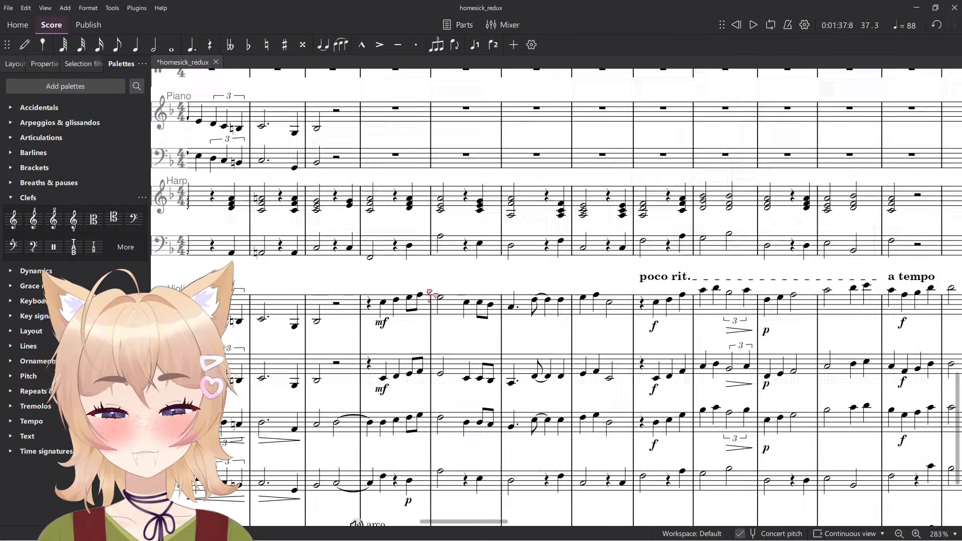
pyautogui.press('space')
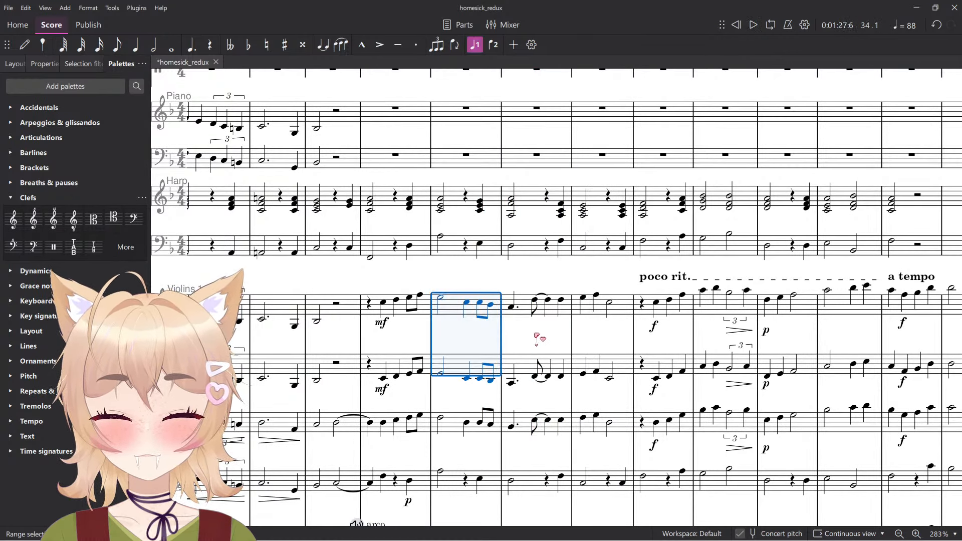
pyautogui.hotkey('shift', ',')
pyautogui.click(527, 308)
pyautogui.keyDown('shift'); pyautogui.click(527, 357); pyautogui.keyUp('shift')
pyautogui.hotkey('shift', '.')
# Play back the violins alone from bar 33, and the whole string section from the same bar.
pyautogui.click(417, 310)
pyautogui.press('space')
pyautogui.press('Escape')
pyautogui.keyDown('shift'); pyautogui.click(426, 364); pyautogui.keyUp('shift')
pyautogui.press('space')
pyautogui.scroll(-3, 430, 451)
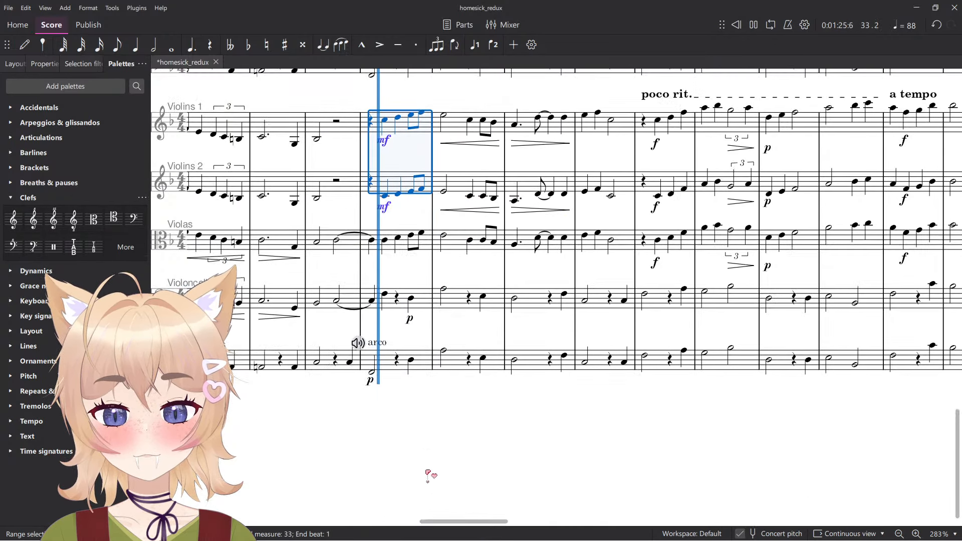
pyautogui.keyDown('shift'); pyautogui.click(430, 370); pyautogui.keyUp('shift')
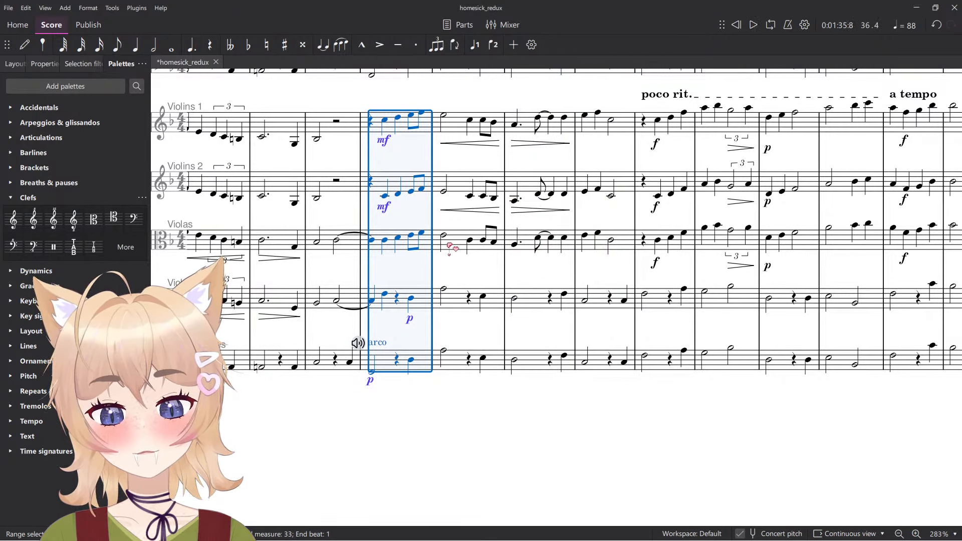
# Add a crescendo hairpin under bar 34 and a diminuendo hairpin under bar 35 in the violas, and play back the strings from bar 34.
pyautogui.click(479, 250)
pyautogui.click(539, 246)
pyautogui.press('>')
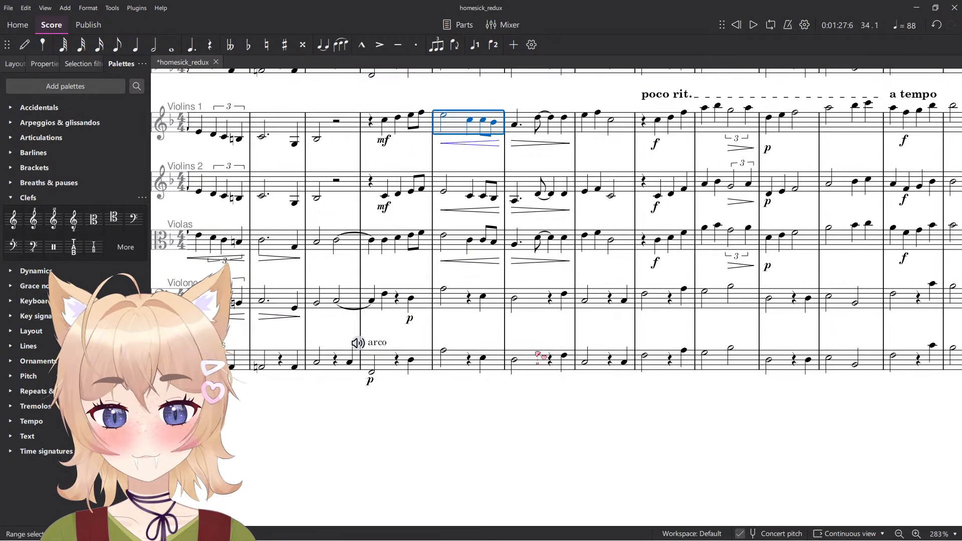
pyautogui.keyDown('shift'); pyautogui.click(538, 357); pyautogui.keyUp('shift')
pyautogui.press('space')
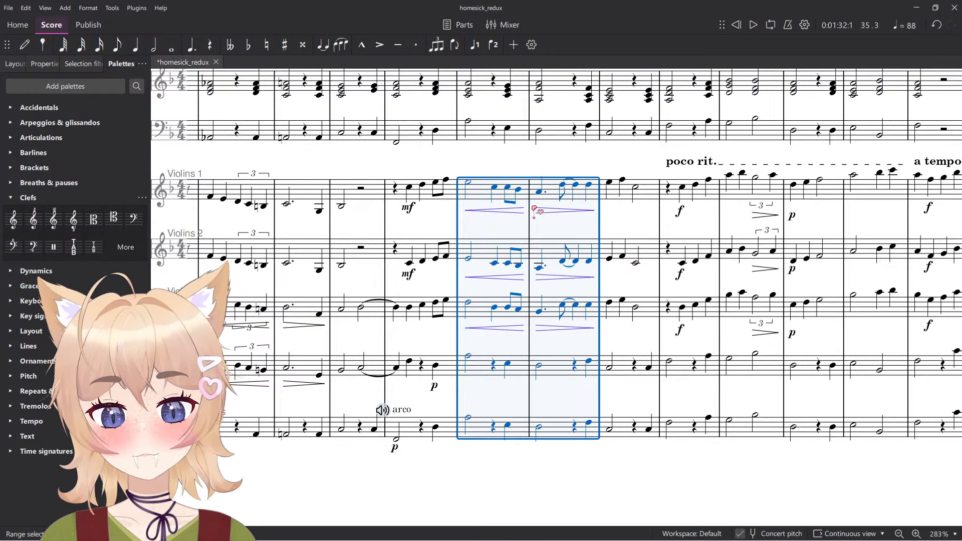
# Try an sfz marking at the start of bar 35 in Violins 1 and 2 and the violas, and undo it.
pyautogui.click(539, 312)
pyautogui.keyDown('shift'); pyautogui.click(536, 197); pyautogui.keyUp('shift')
pyautogui.click(539, 192)
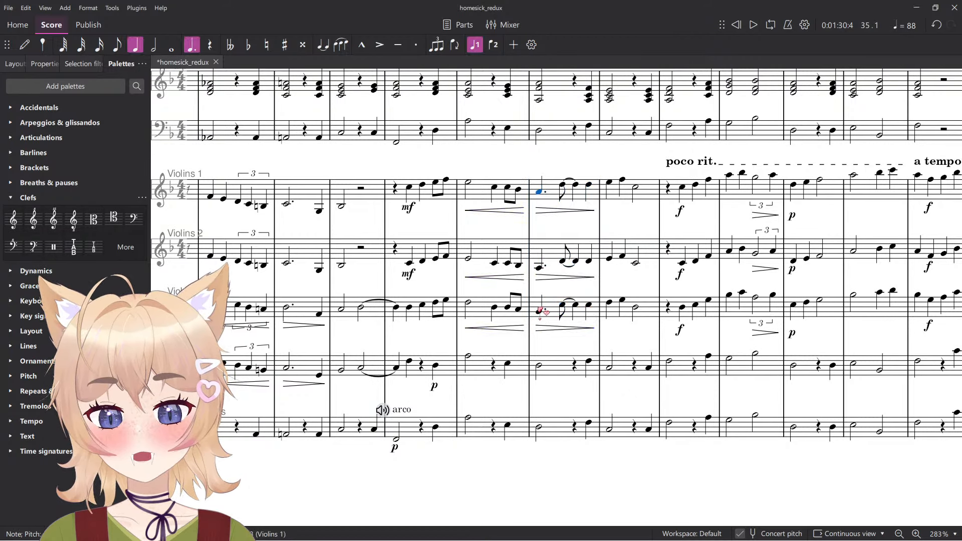
pyautogui.keyDown('shift'); pyautogui.click(539, 311); pyautogui.keyUp('shift')
pyautogui.click(50, 271)
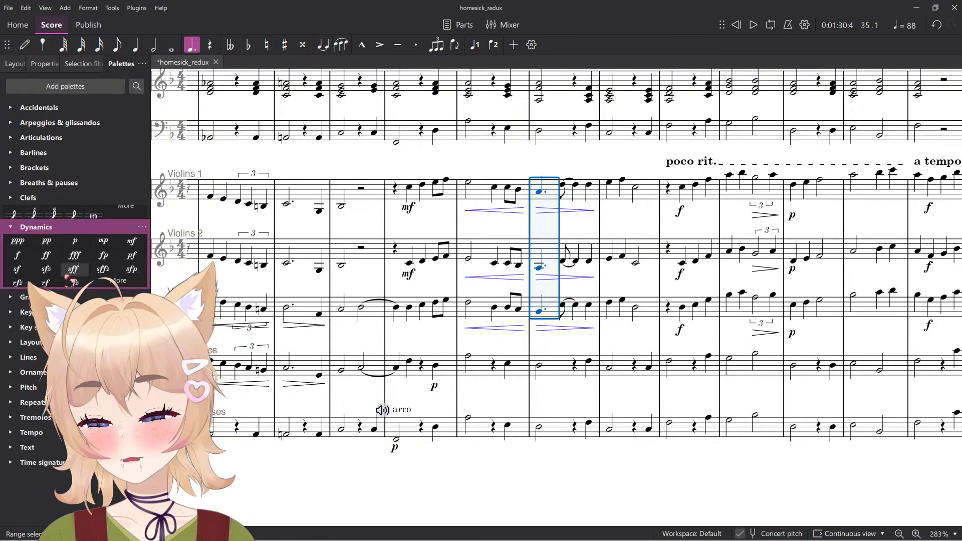
pyautogui.click(47, 256)
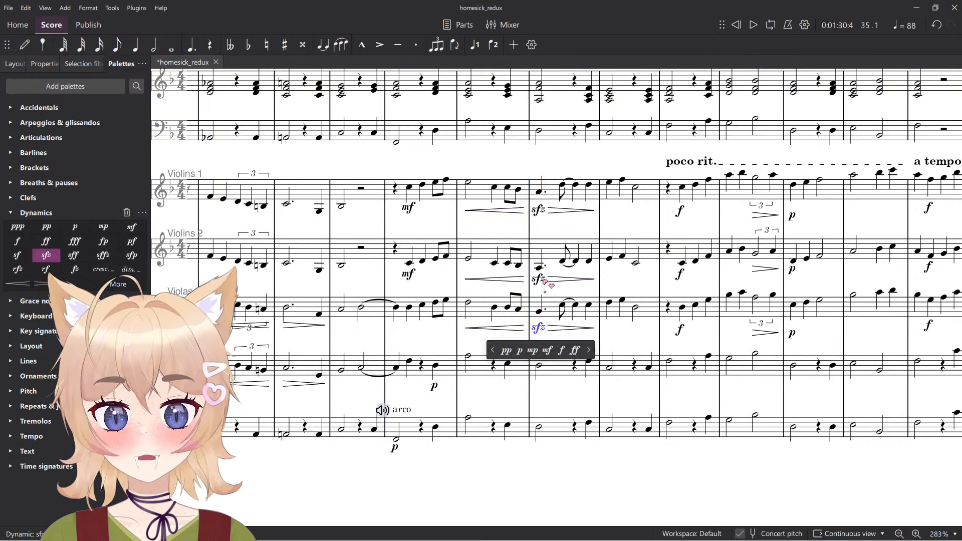
pyautogui.hotkey('ctrl', 'z')
# Mark the violins and violas ff at the start of bar 35 and mf at bar 36, and play back from bar 33.
pyautogui.click(46, 242)
pyautogui.click(609, 303)
pyautogui.keyDown('shift'); pyautogui.click(609, 183); pyautogui.keyUp('shift')
pyautogui.click(132, 227)
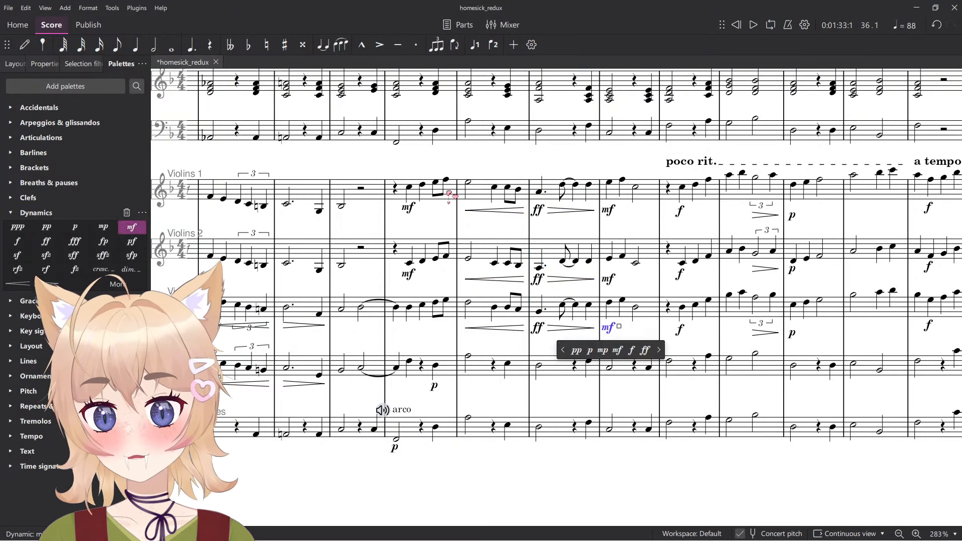
pyautogui.click(453, 194)
pyautogui.keyDown('shift'); pyautogui.click(444, 431); pyautogui.keyUp('shift')
pyautogui.press('space')
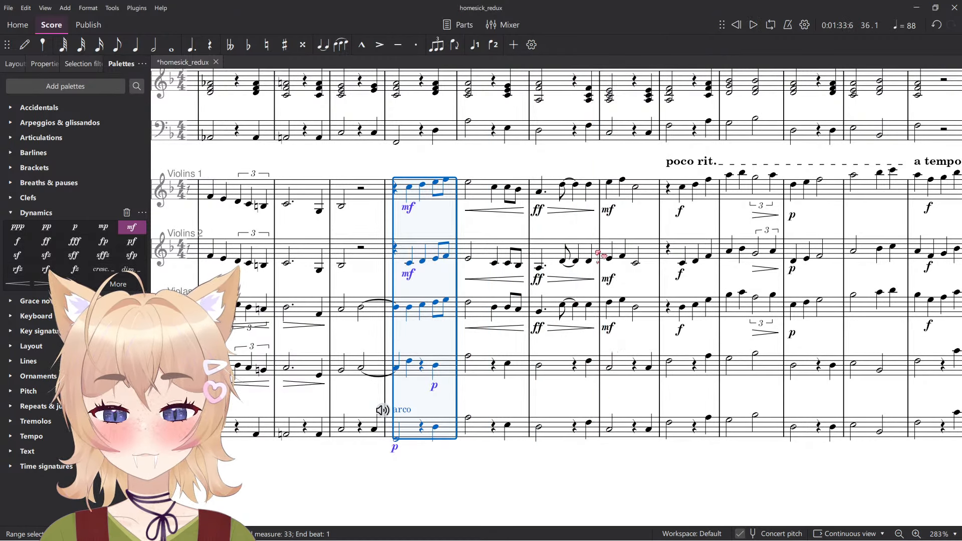
# Undo the ff and mf markings at bars 35 and 36, and play the passage back.
pyautogui.hotkey('ctrl', 'z')
pyautogui.hotkey('ctrl', 'z')
pyautogui.press('Escape')
pyautogui.scroll(-6, 630, 244)
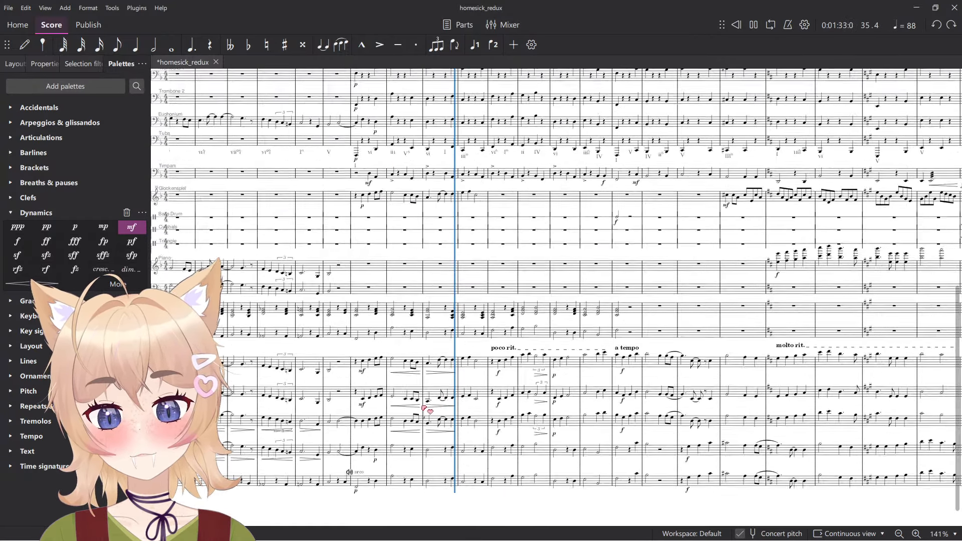
pyautogui.scroll(6, 349, 303)
pyautogui.press('space')
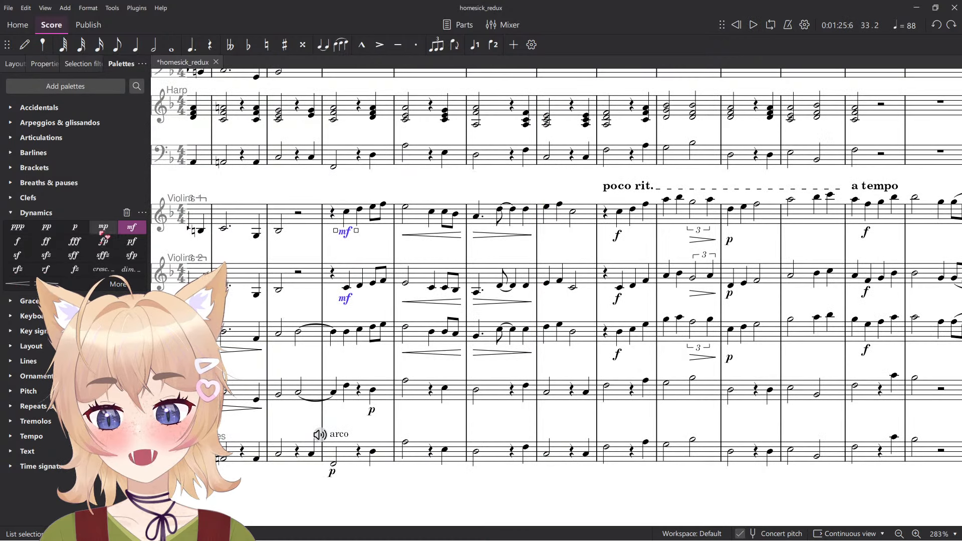
# Try mp at bar 33 in Violins 1 and 2 and the violas, play the passage back, and undo the change.
pyautogui.click(102, 228)
pyautogui.press('space')
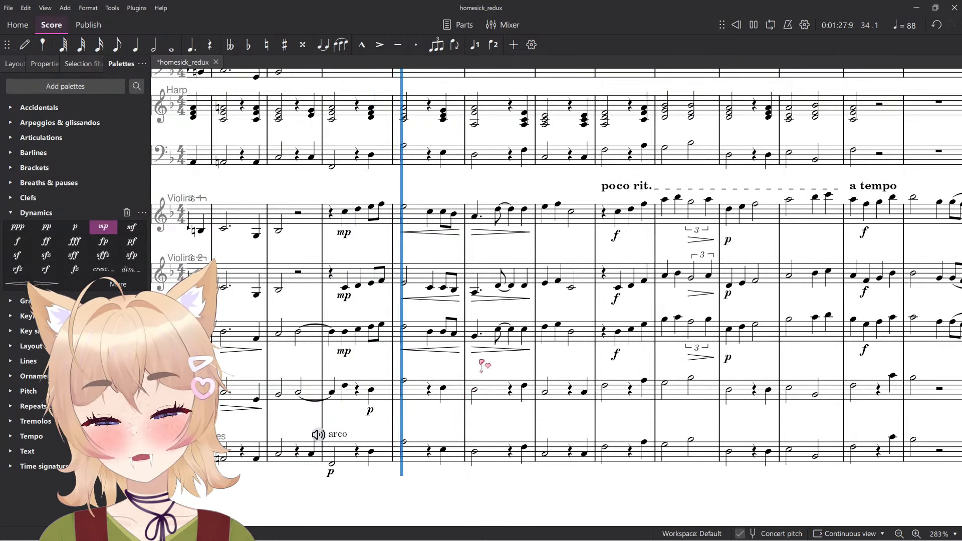
pyautogui.press('space')
pyautogui.scroll(-1, 431, 357)
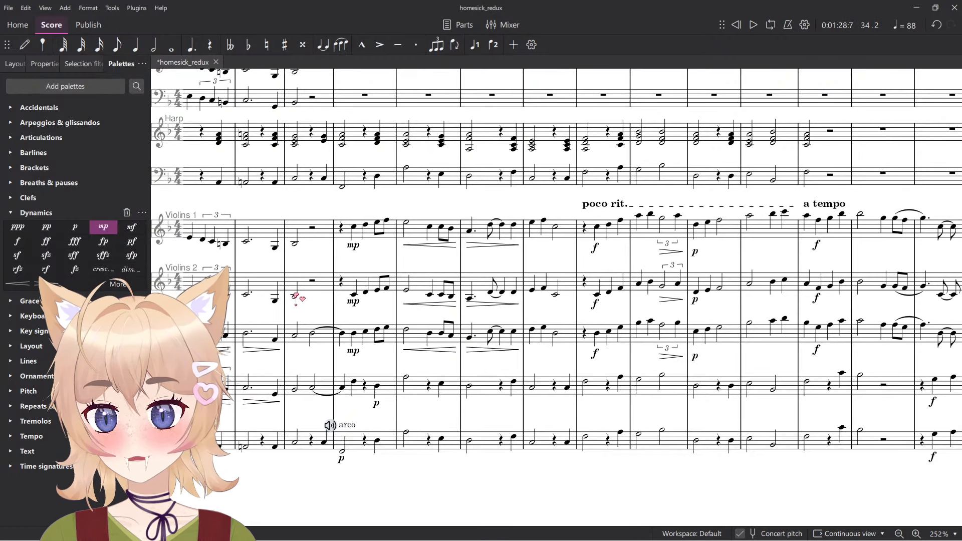
pyautogui.press('space')
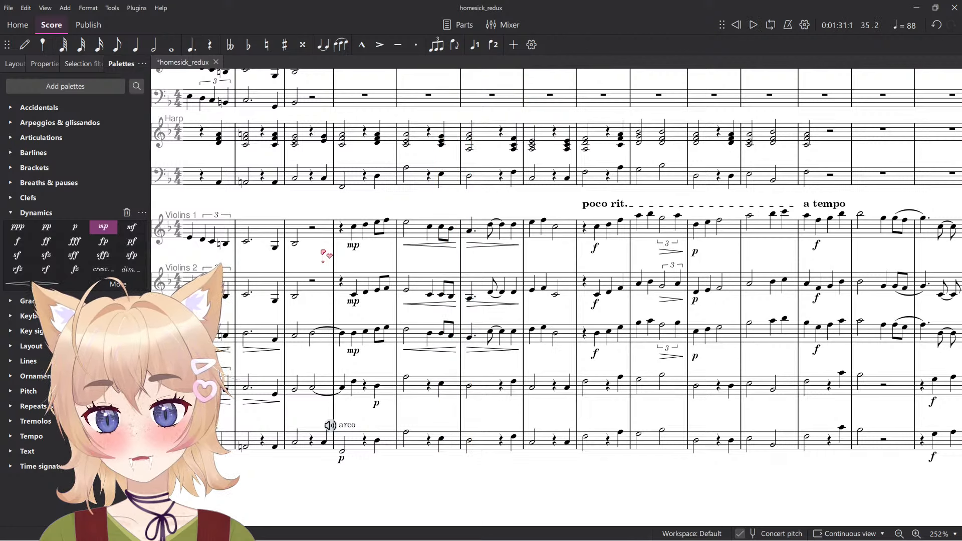
pyautogui.hotkey('ctrl', 'z')
pyautogui.hotkey('ctrl', 'z')
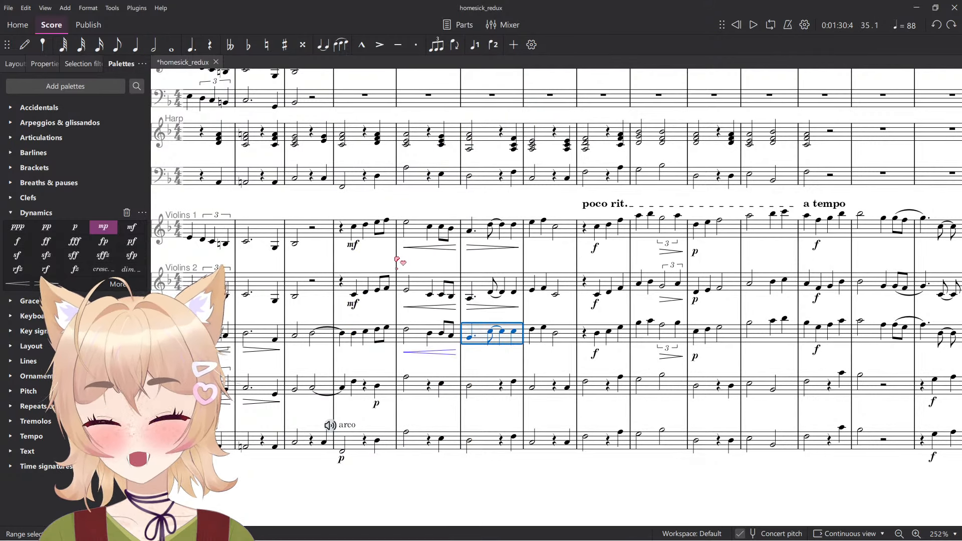
# Play back the full score through the molto rit. up to the Adagio.
pyautogui.press('space')
pyautogui.scroll(-6, 430, 270)
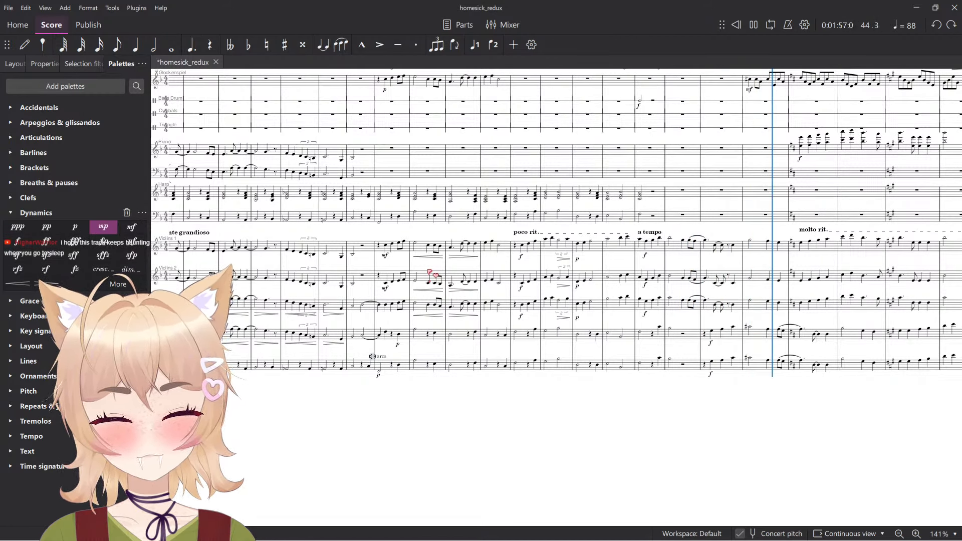
pyautogui.scroll(6, 468, 381)
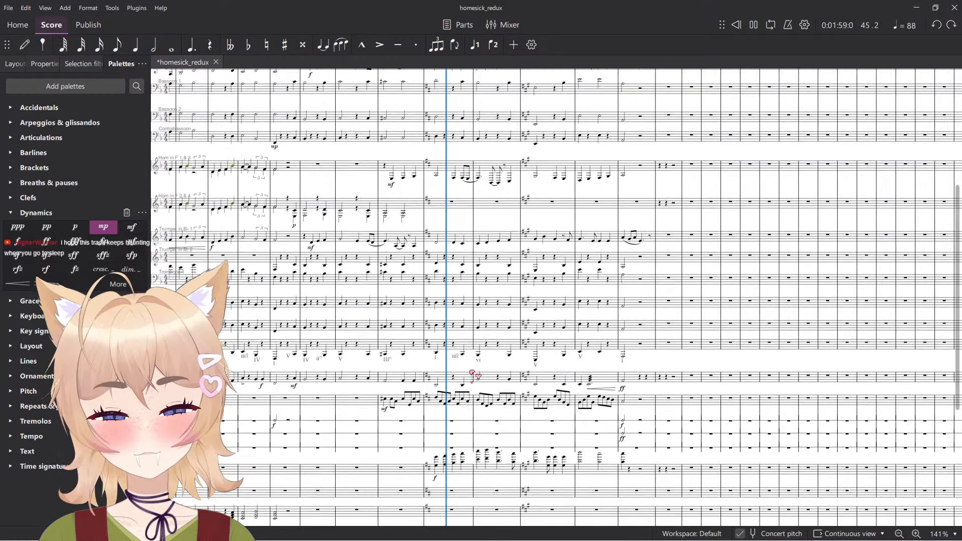
pyautogui.scroll(2, 369, 351)
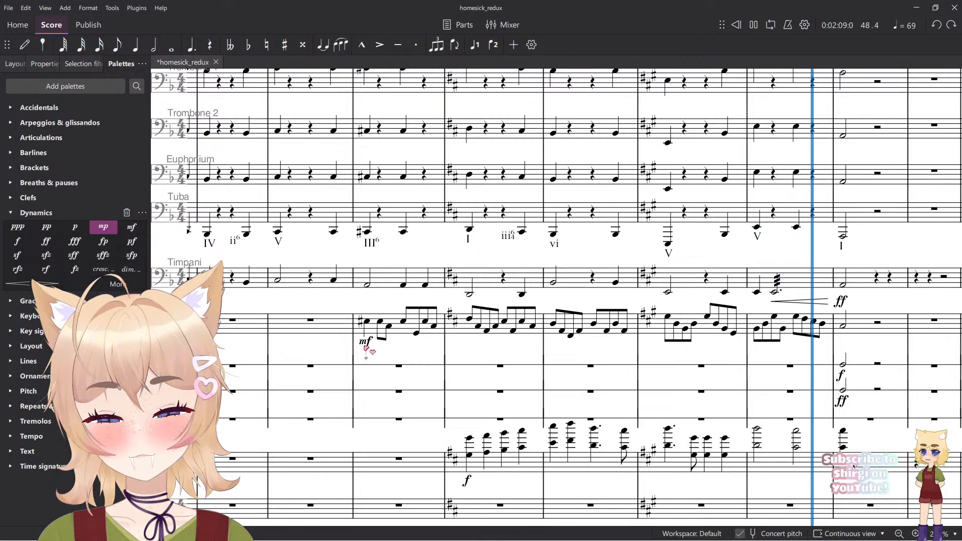
pyautogui.press('space')
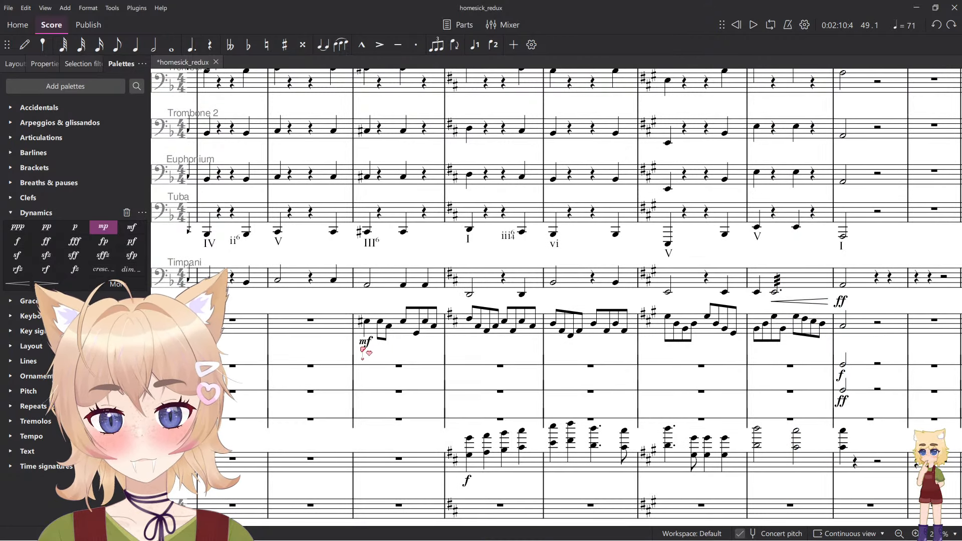
# Try moving the glockenspiel's mf marking from bar 44 to the start of bar 45.
pyautogui.click(367, 342)
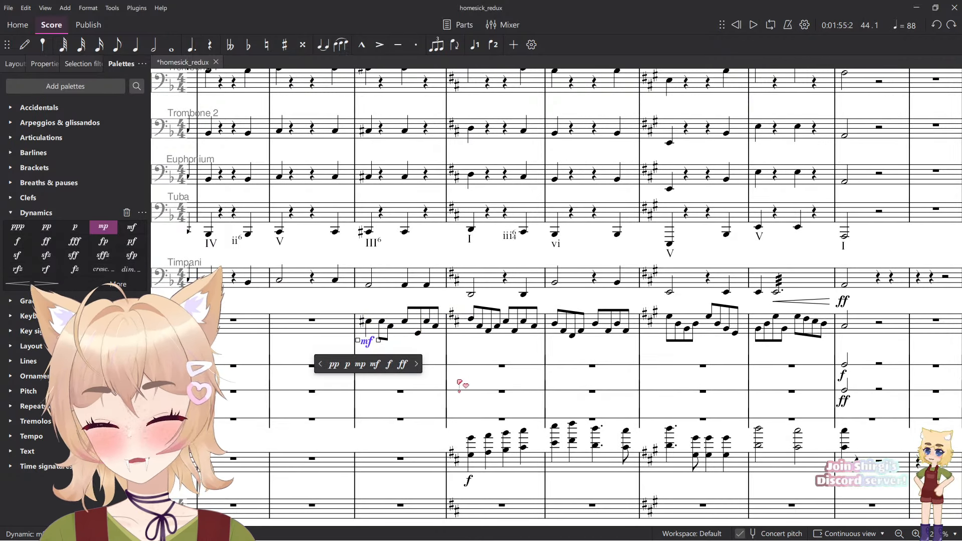
pyautogui.press('Delete')
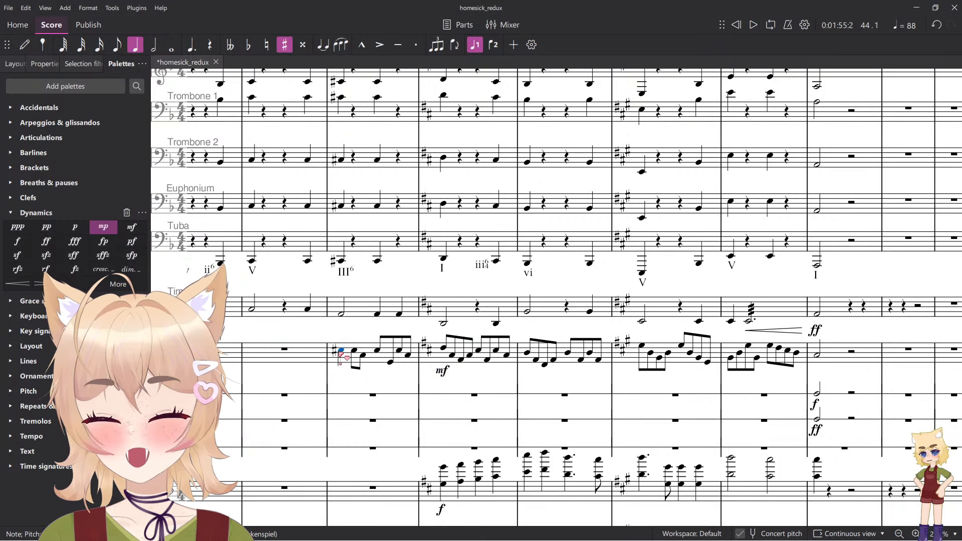
pyautogui.hotkey('ctrl', 'Right')
pyautogui.scroll(-5, 402, 376)
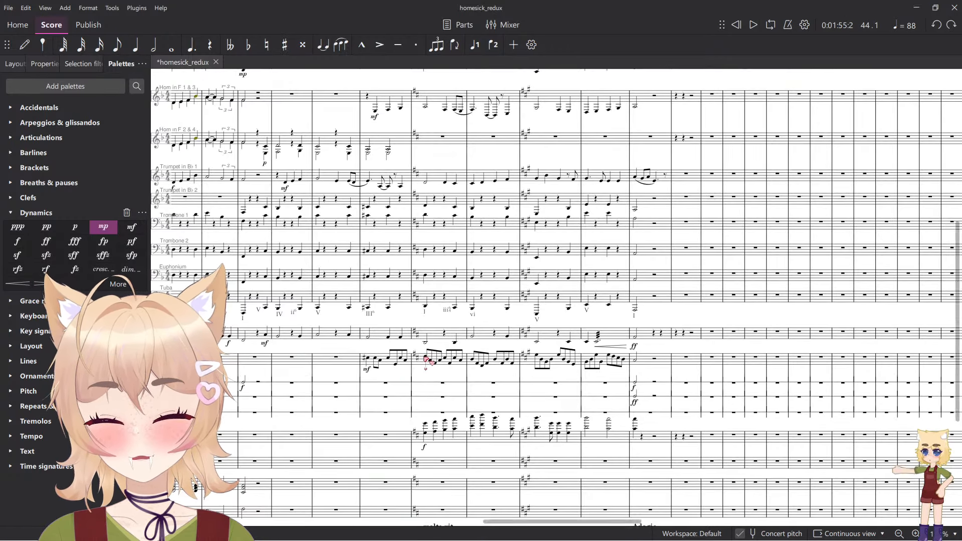
# Move the glockenspiel part of bars 44 to 49 to the harp's upper staff, starting at bar 44.
pyautogui.click(386, 274)
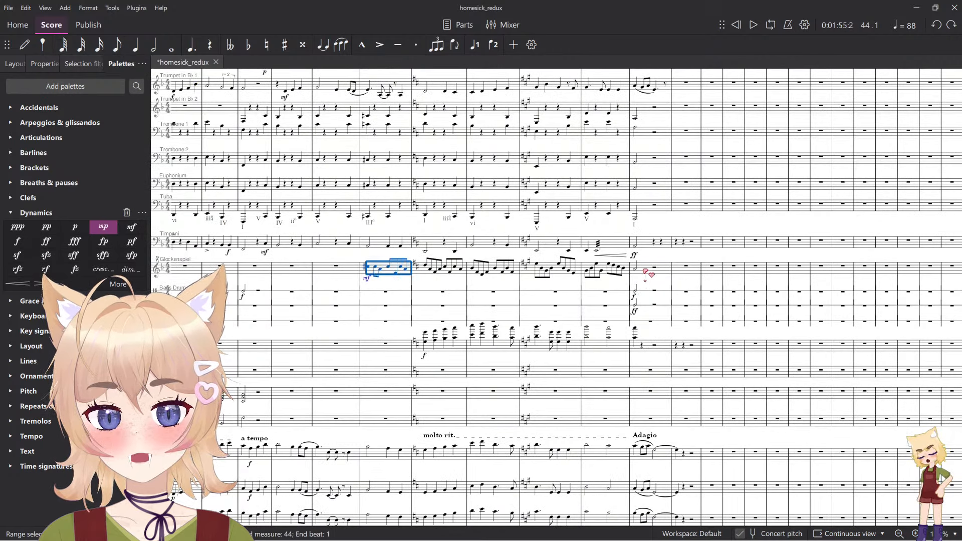
pyautogui.keyDown('shift'); pyautogui.click(645, 270); pyautogui.keyUp('shift')
pyautogui.hotkey('ctrl', 'x')
pyautogui.click(395, 394)
pyautogui.hotkey('ctrl', 'v')
# Play back from bar 44 to the Adagio to hear the arpeggios on the harp.
pyautogui.press('space')
pyautogui.scroll(3, 436, 356)
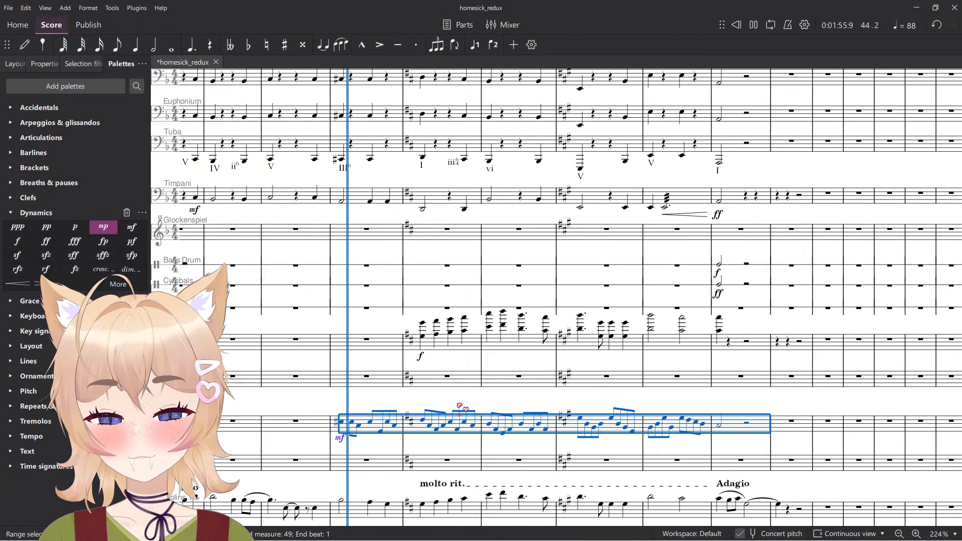
pyautogui.press('Escape')
pyautogui.scroll(2, 453, 401)
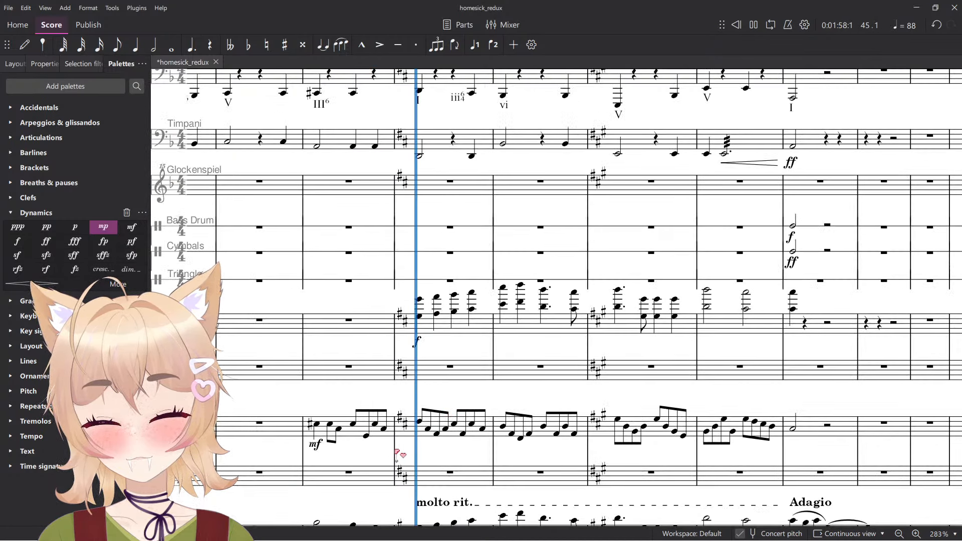
pyautogui.scroll(3, 396, 458)
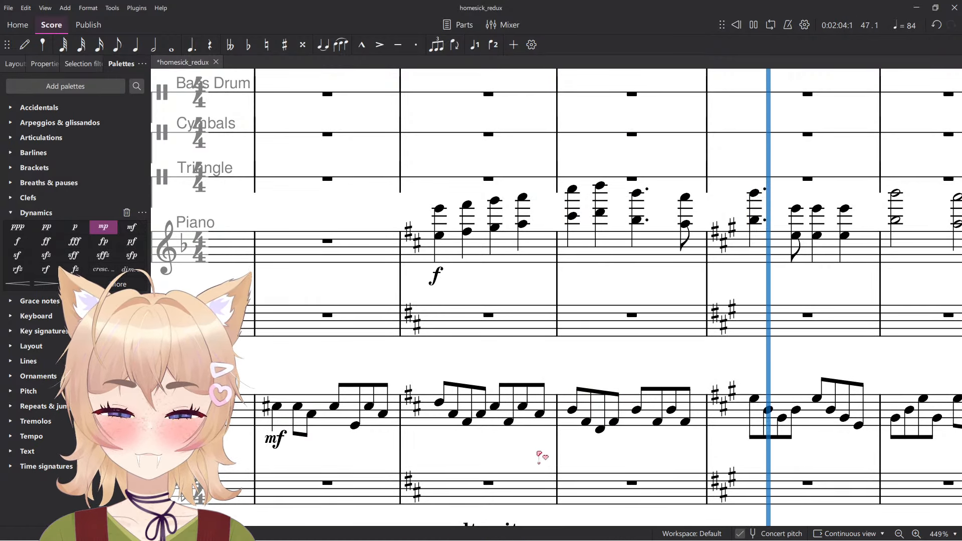
pyautogui.scroll(-6, 450, 412)
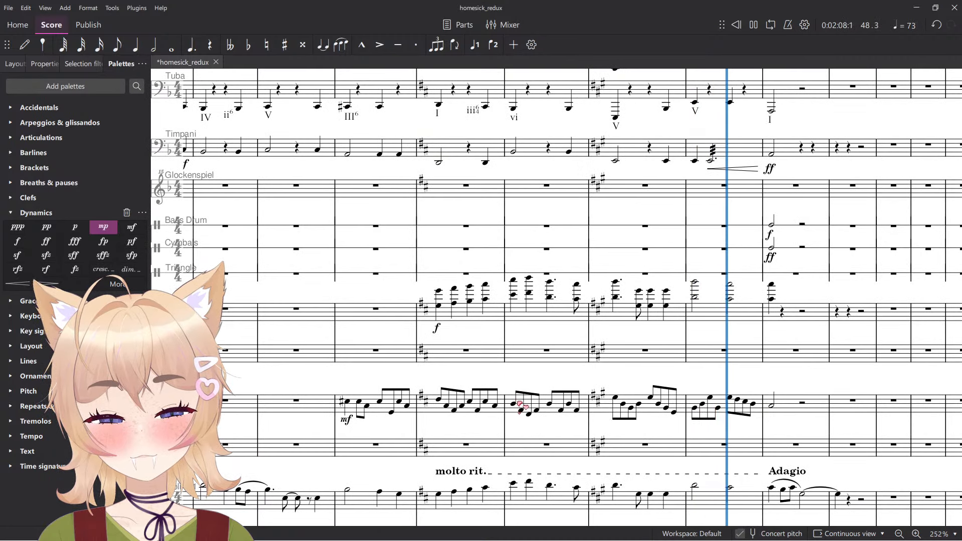
pyautogui.press('space')
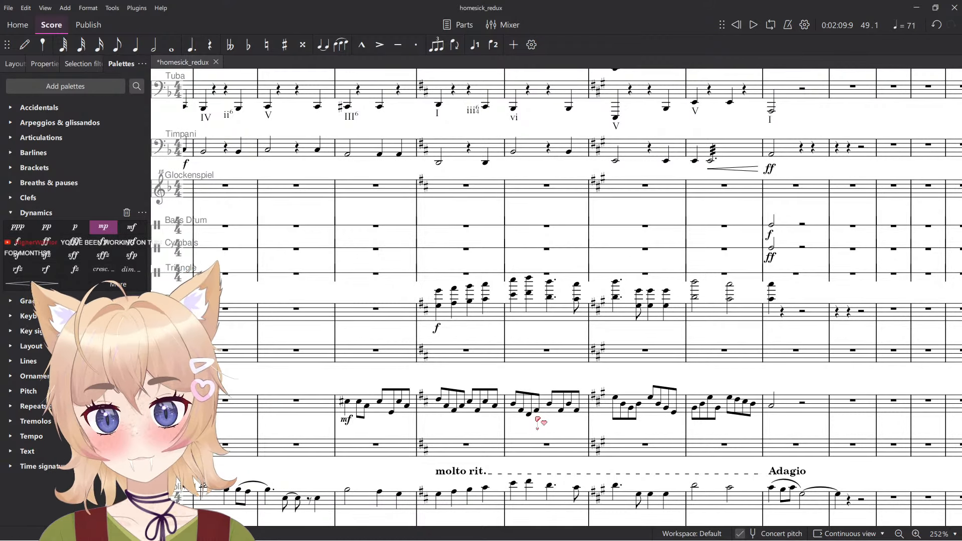
# Switch to the original homesick score and look over its overall orchestration beyond bar 44.
pyautogui.hotkey('alt', 'Tab')
pyautogui.hotkey('alt', 'Tab')
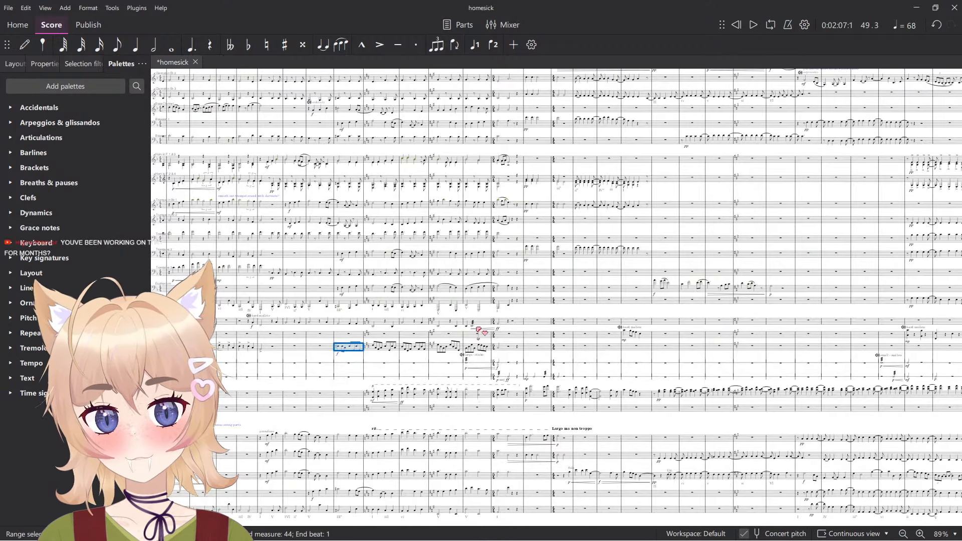
pyautogui.press('Escape')
pyautogui.hscroll(8, 489, 277)
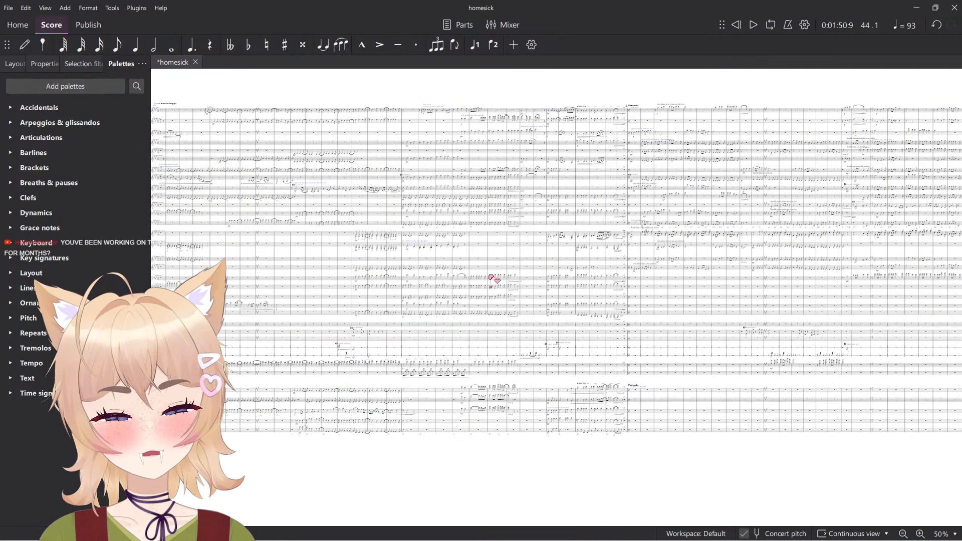
pyautogui.hscroll(8, 492, 284)
pyautogui.scroll(5, 491, 275)
pyautogui.scroll(-1, 543, 269)
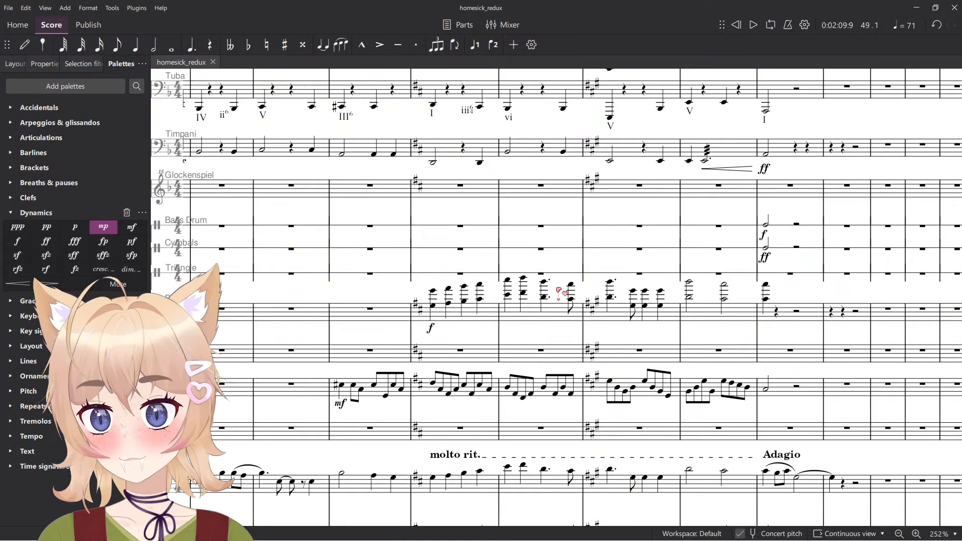
# Select the harp arpeggios in bars 44 to 49 of homesick_redux and play them back.
pyautogui.scroll(-2, 559, 291)
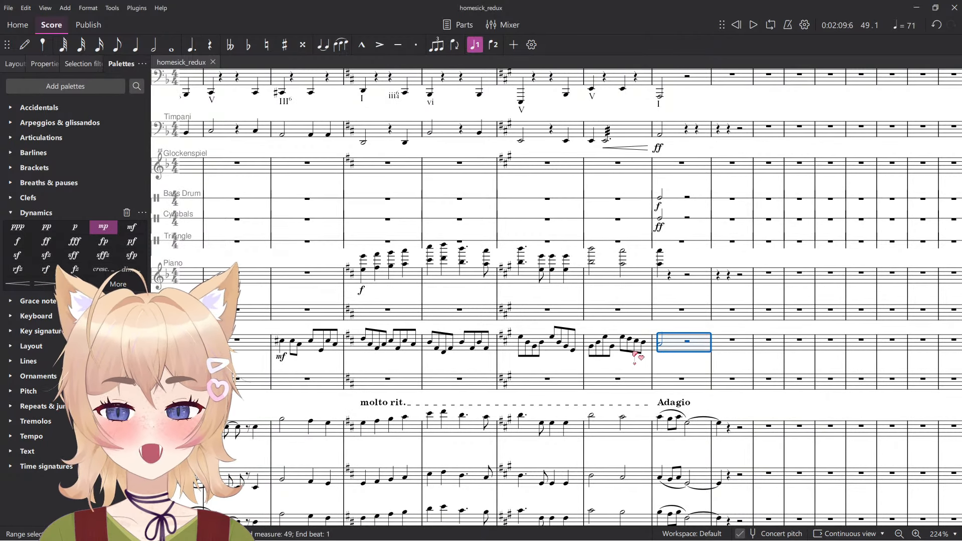
pyautogui.keyDown('shift'); pyautogui.click(312, 350); pyautogui.keyUp('shift')
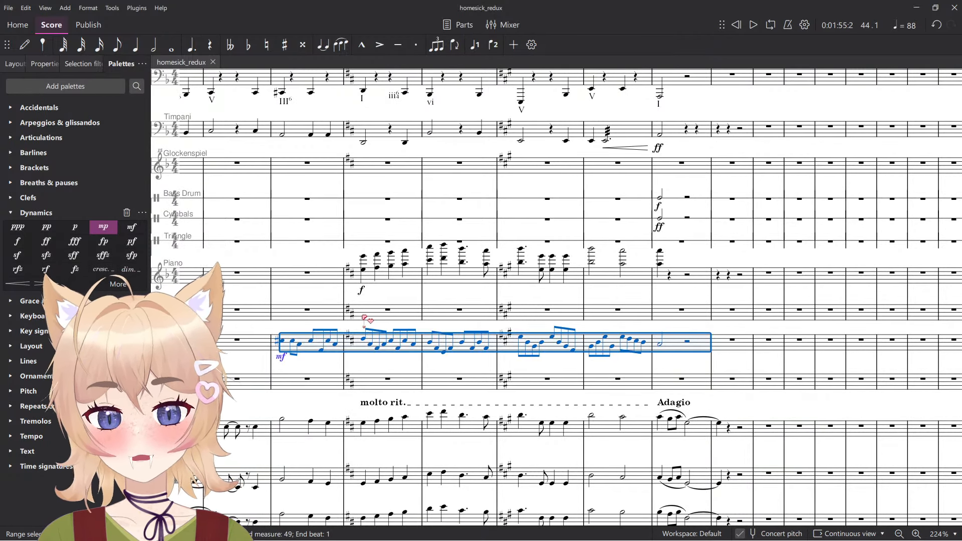
pyautogui.scroll(6, 365, 386)
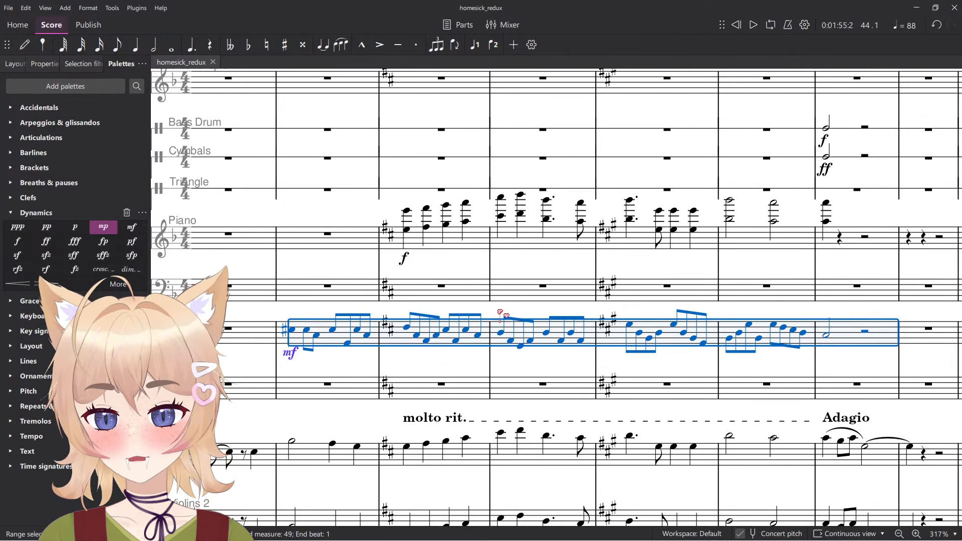
pyautogui.press('space')
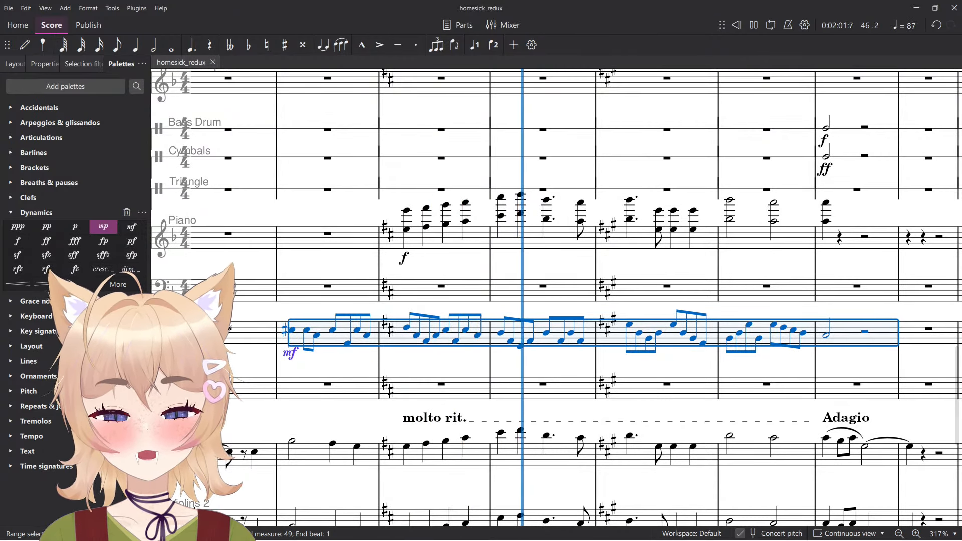
pyautogui.scroll(-1, 577, 278)
pyautogui.scroll(-2, 577, 277)
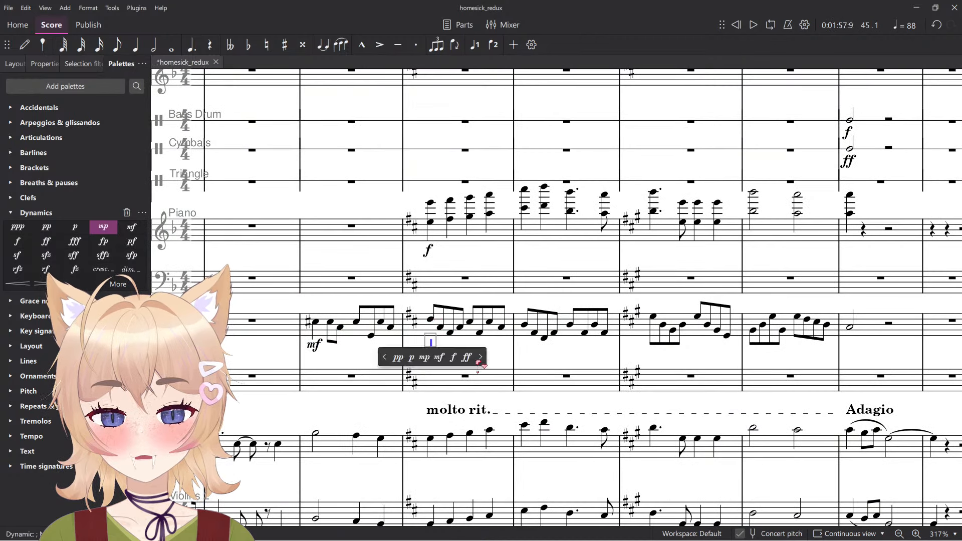
# Add an f dynamic to the harp's upper staff at the start of bar 45, and select its bar 44.
pyautogui.write('f')
pyautogui.press('Escape')
pyautogui.click(379, 333)
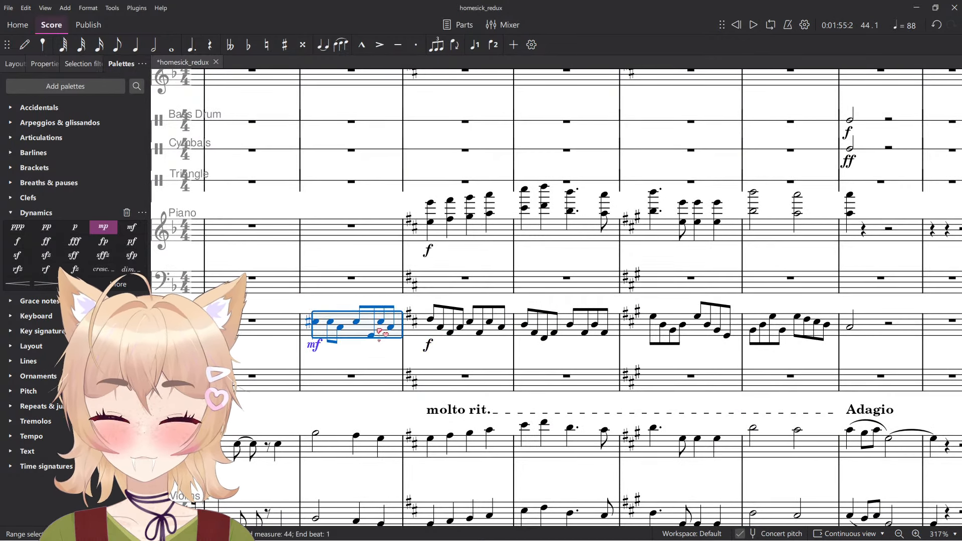
# Add a crescendo hairpin across the harp's bar 44, leading to the f in bar 45, and play it back.
pyautogui.hotkey('shift', ',')
pyautogui.press('space')
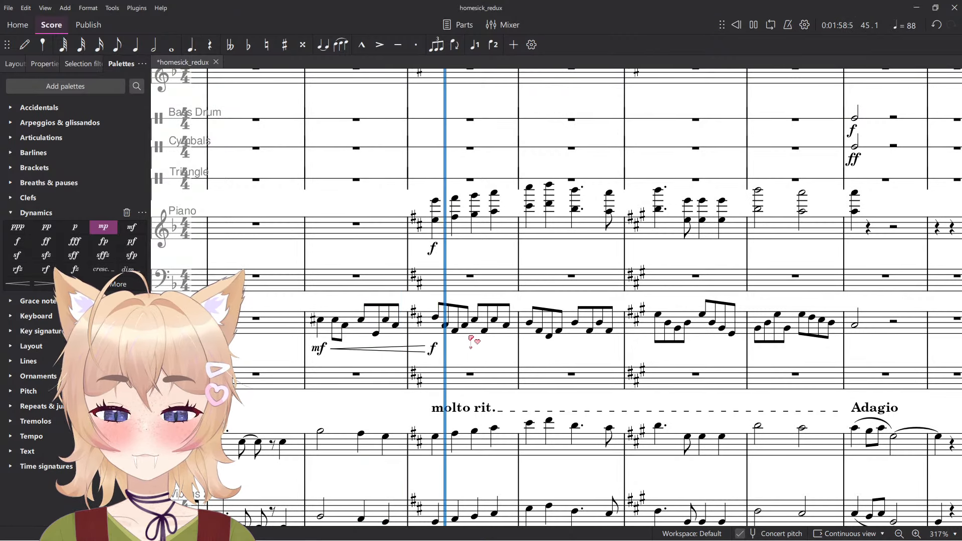
pyautogui.press('space')
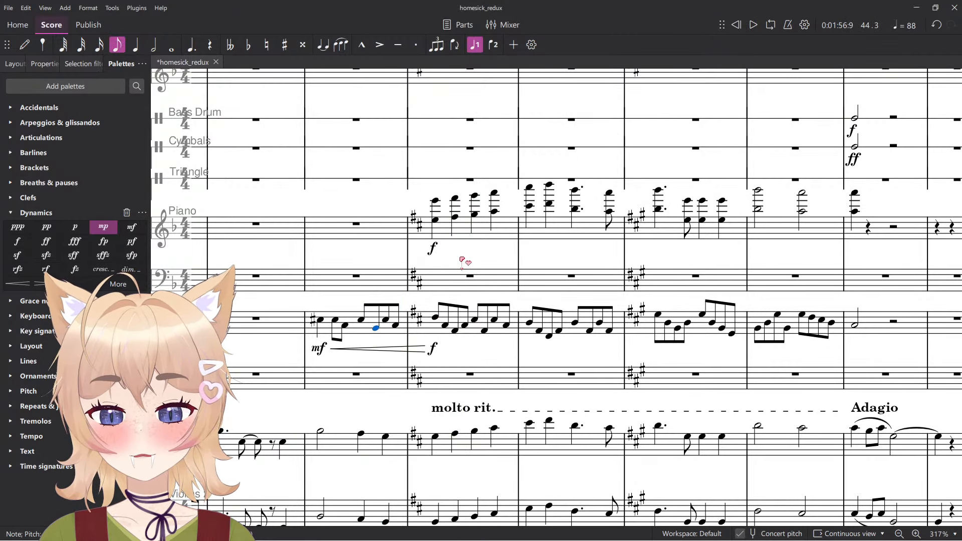
pyautogui.press('space')
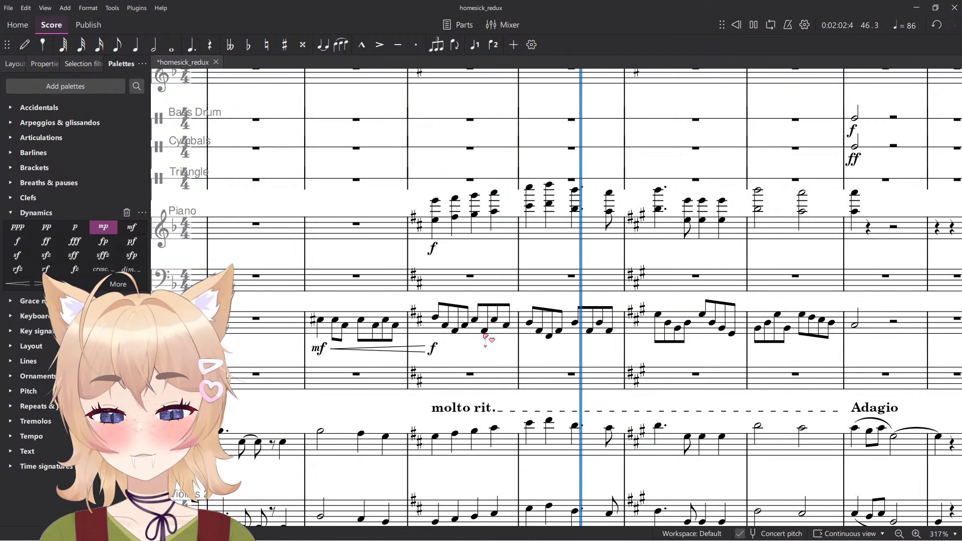
pyautogui.scroll(-1, 486, 346)
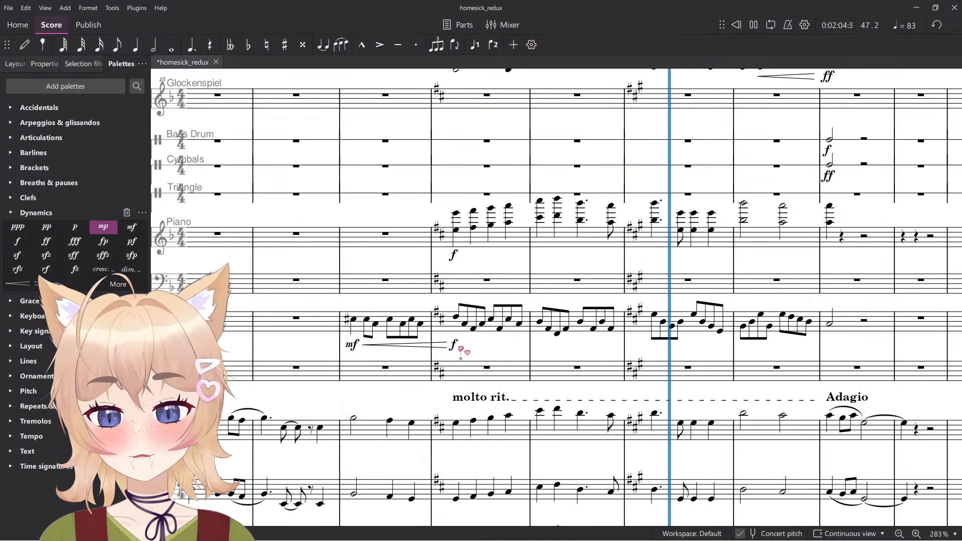
pyautogui.press('space')
# Delete the harp's crescendo hairpin in bar 44 and the f dynamic in bar 45, and play back from bar 44.
pyautogui.click(455, 346)
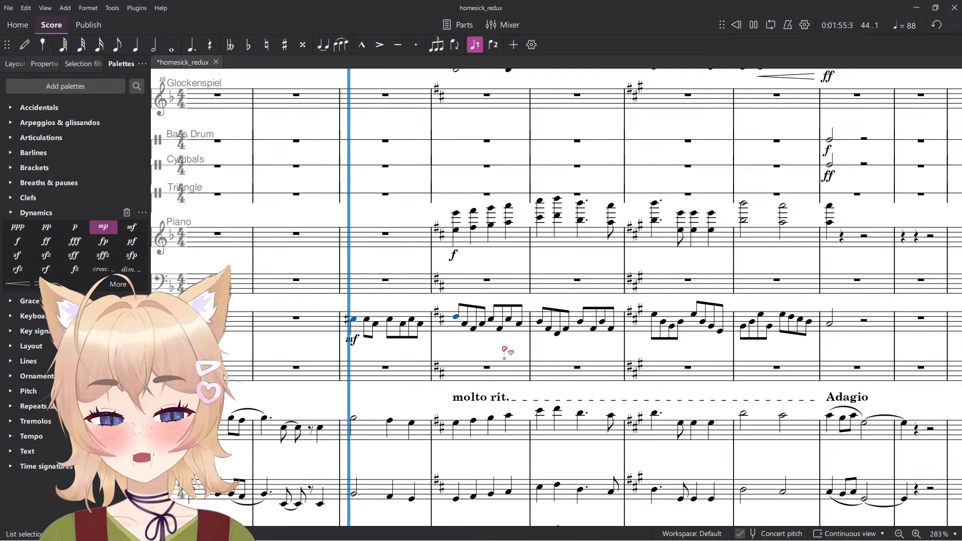
pyautogui.scroll(-2, 505, 351)
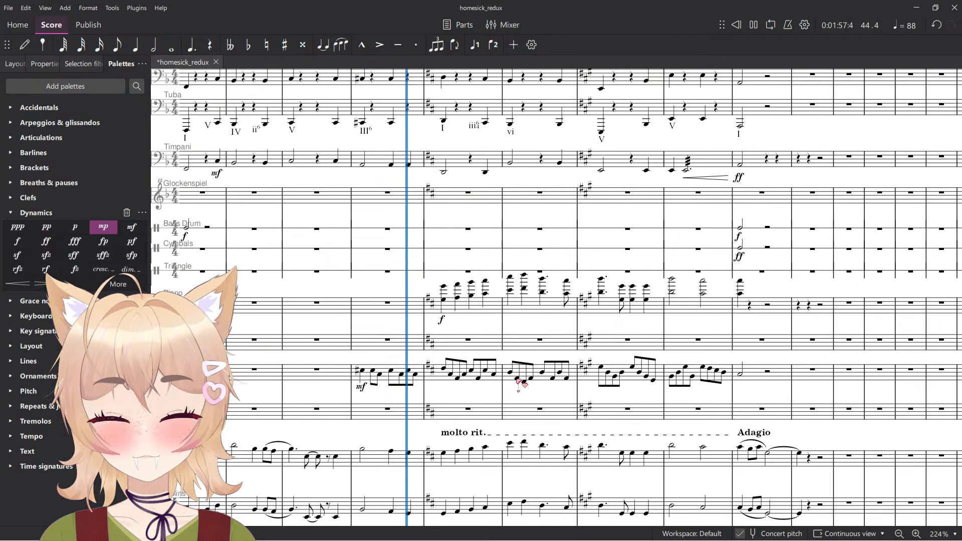
pyautogui.scroll(2, 519, 381)
pyautogui.press('space')
# Add a Xylophone from the pitched percussion family to the score's instruments.
pyautogui.click(21, 63)
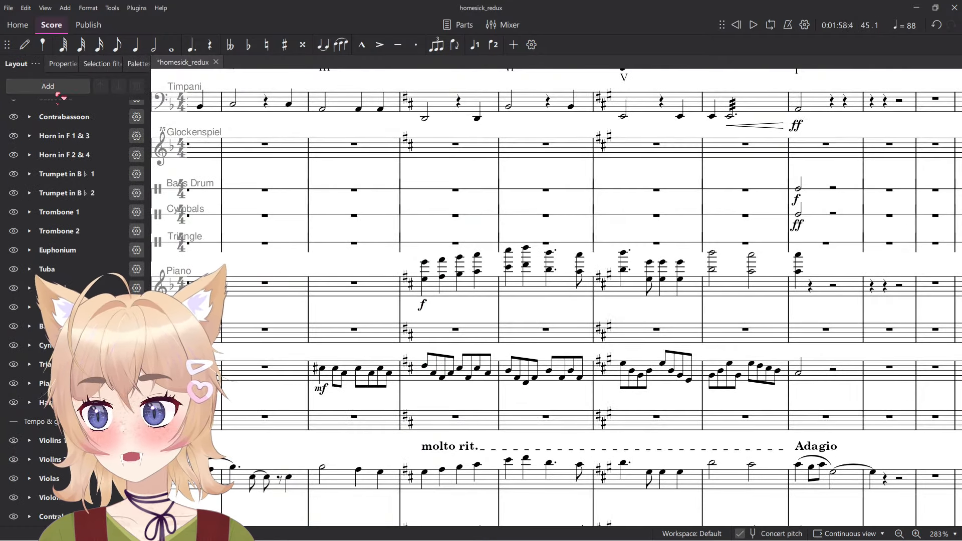
pyautogui.click(57, 89)
pyautogui.click(56, 101)
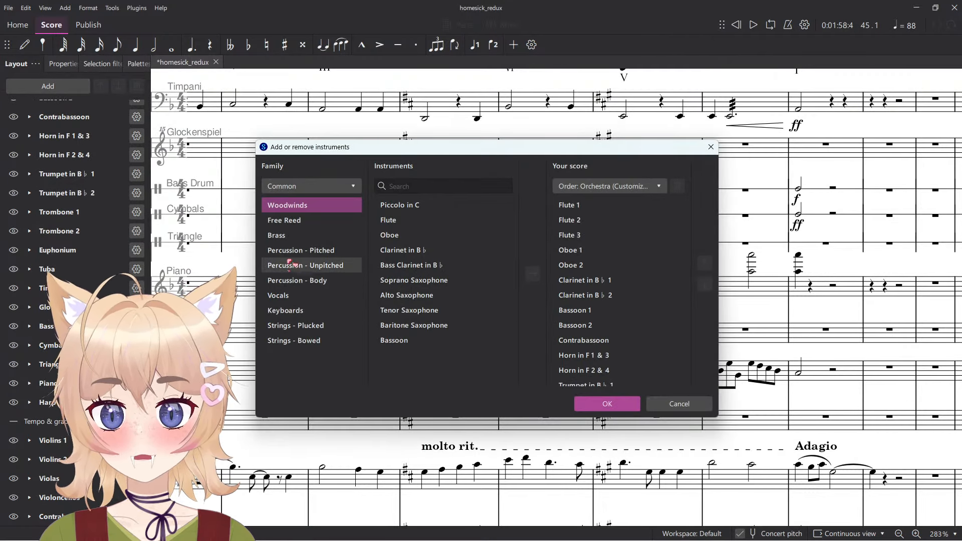
pyautogui.click(285, 250)
pyautogui.click(498, 235)
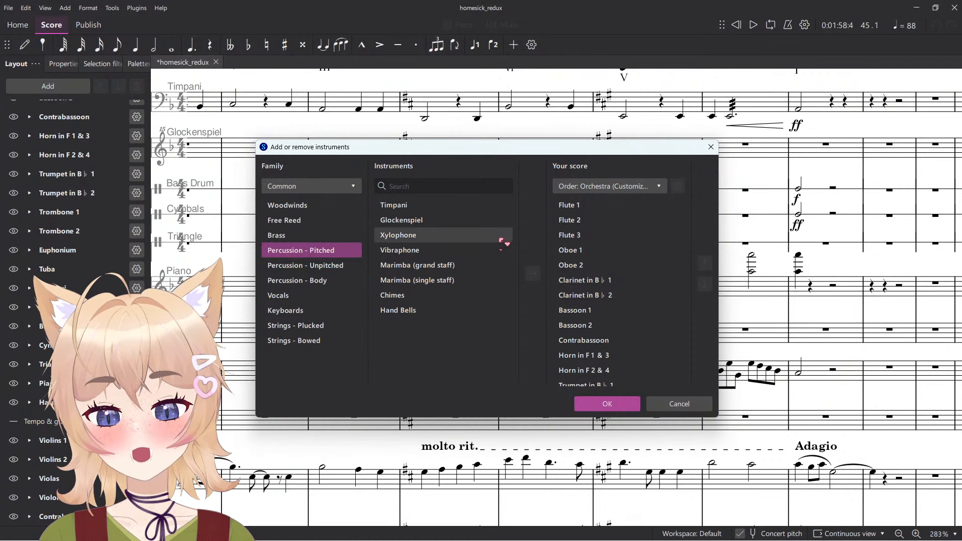
pyautogui.click(532, 273)
pyautogui.click(612, 404)
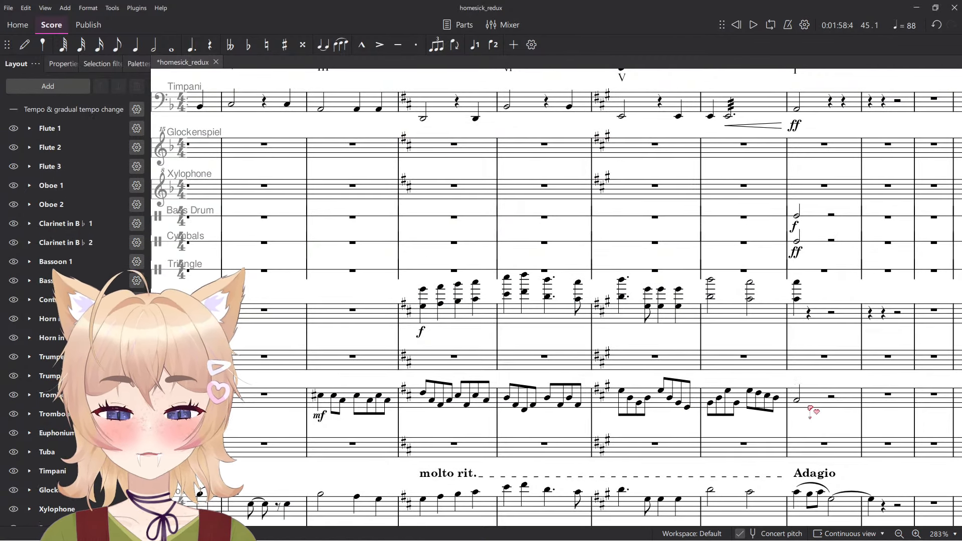
# Move the harp arpeggios in bars 44 to 49 to the same bars of the xylophone staff.
pyautogui.click(809, 405)
pyautogui.keyDown('shift'); pyautogui.click(326, 403); pyautogui.keyUp('shift')
pyautogui.hotkey('ctrl', 'x')
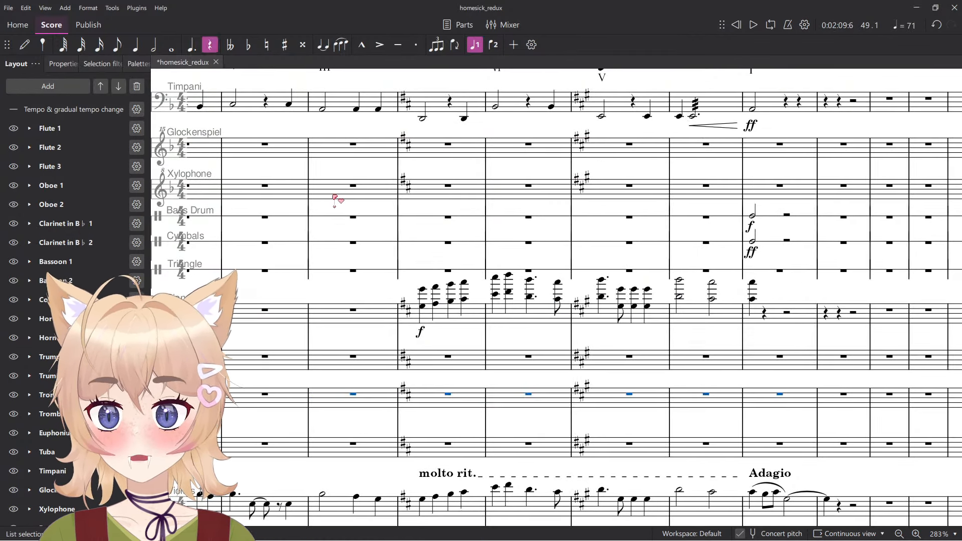
pyautogui.click(334, 198)
pyautogui.hotkey('ctrl', 'v')
# Set the xylophone's mixer sound to the xylophone from Orchestral Tools Berlin Percussion.
pyautogui.press('F10')
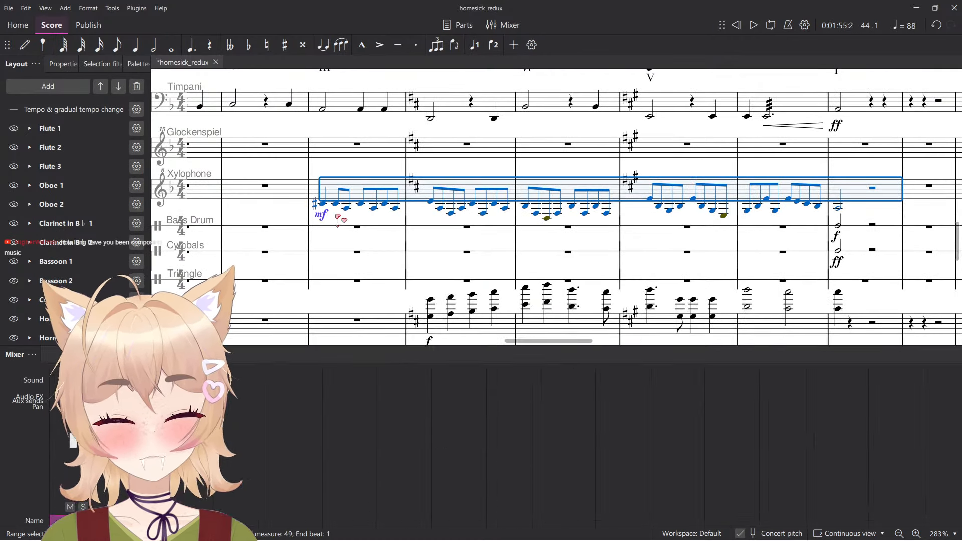
pyautogui.press('Escape')
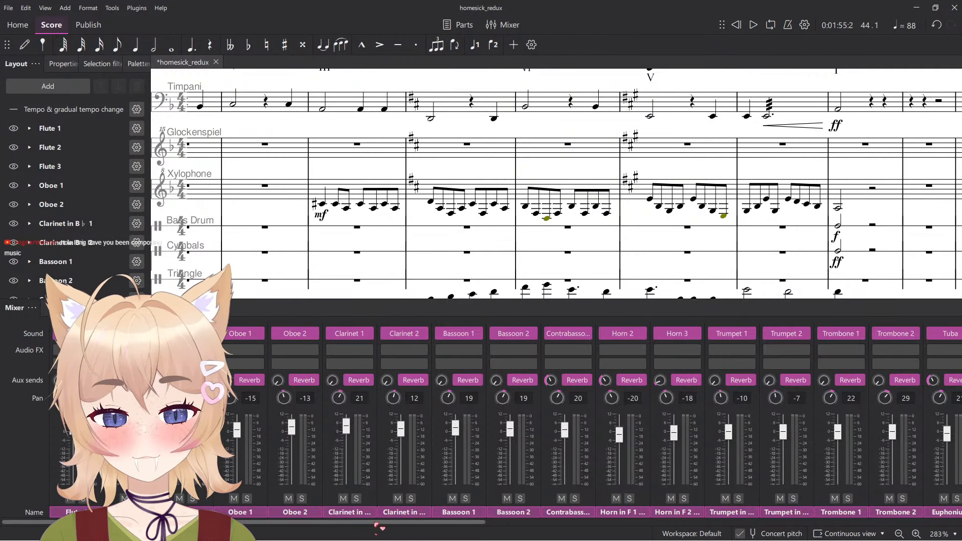
pyautogui.moveTo(374, 523); pyautogui.dragTo(933, 501)
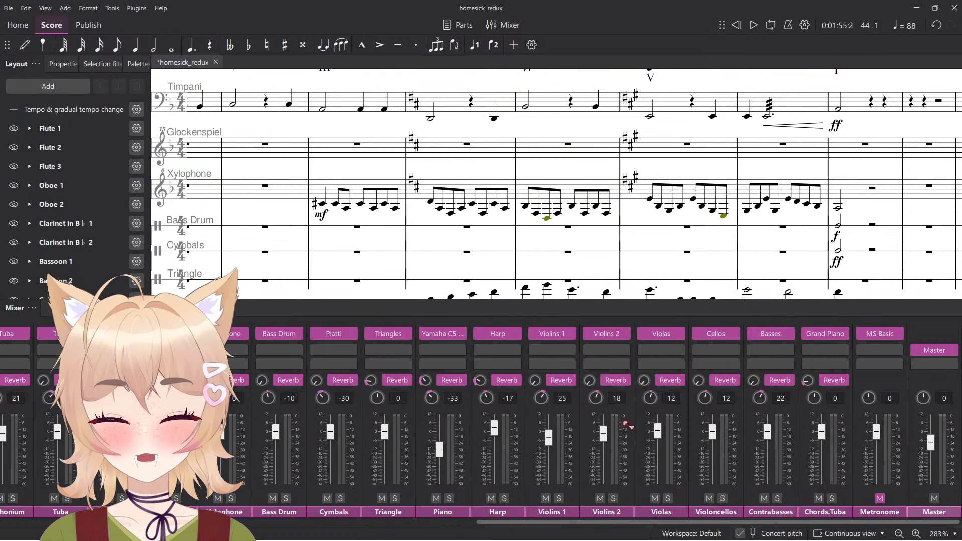
pyautogui.click(242, 333)
pyautogui.moveTo(290, 366)
pyautogui.moveTo(386, 414)
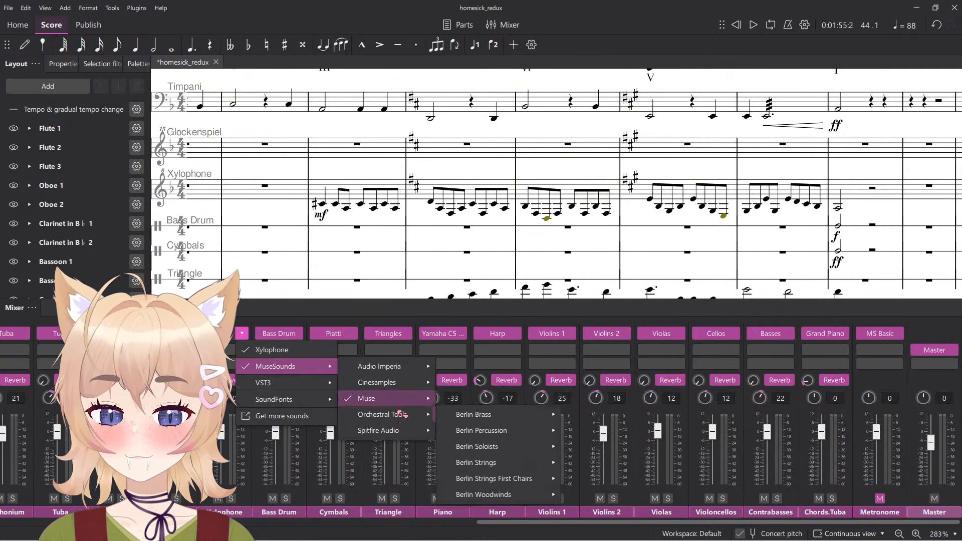
pyautogui.moveTo(510, 430)
pyautogui.scroll(-3, 606, 381)
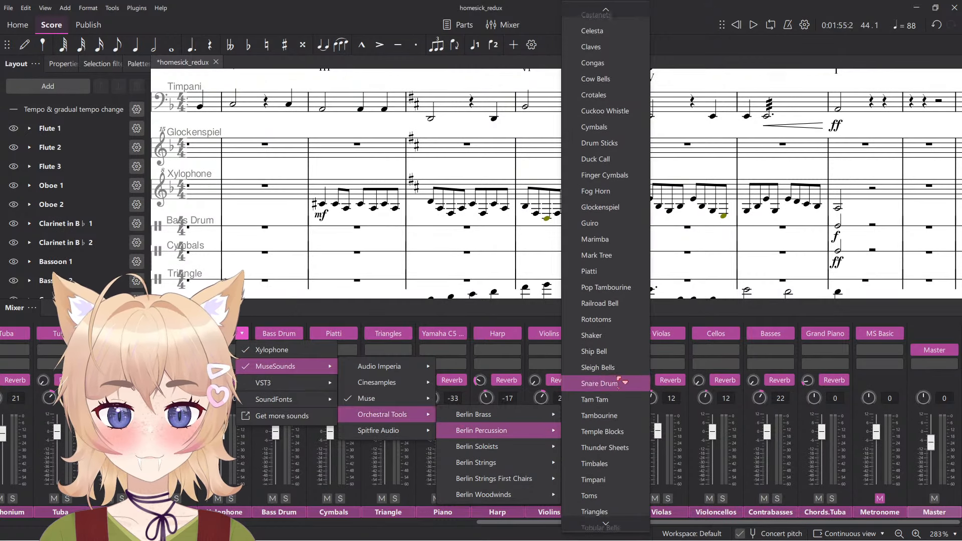
pyautogui.scroll(-1, 613, 377)
pyautogui.click(608, 525)
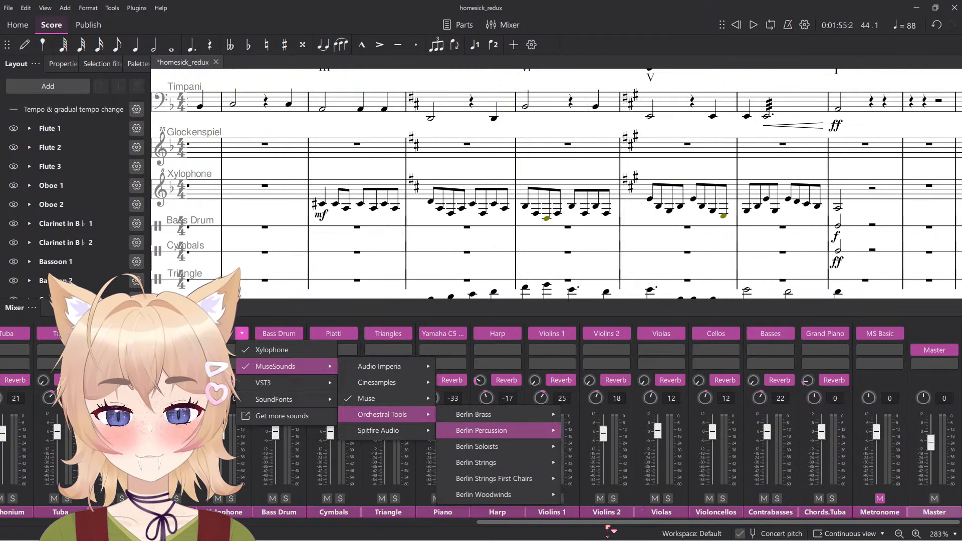
# Raise the xylophone arpeggios in bars 44 to 49 by an octave, and pan the xylophone to -14 during playback.
pyautogui.click(363, 193)
pyautogui.press('space')
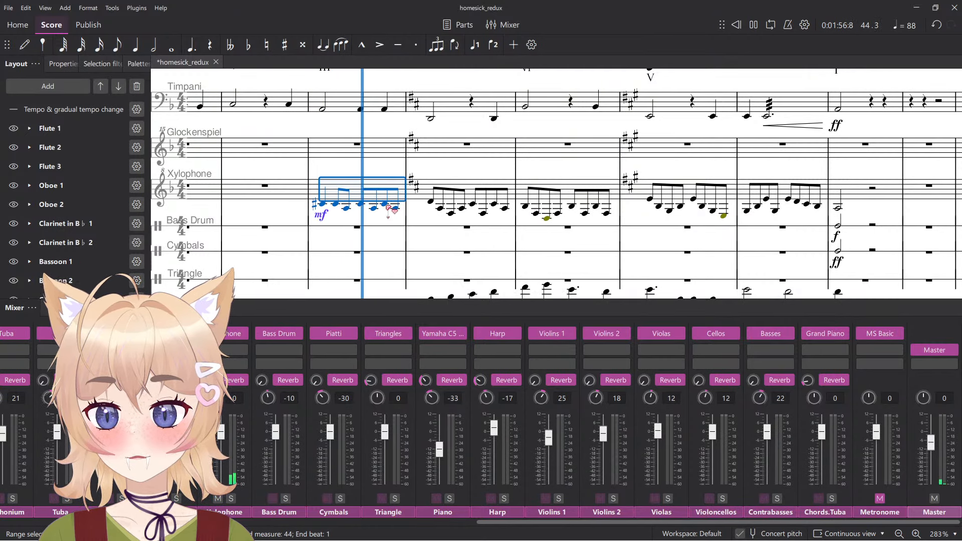
pyautogui.keyDown('shift'); pyautogui.click(843, 191); pyautogui.keyUp('shift')
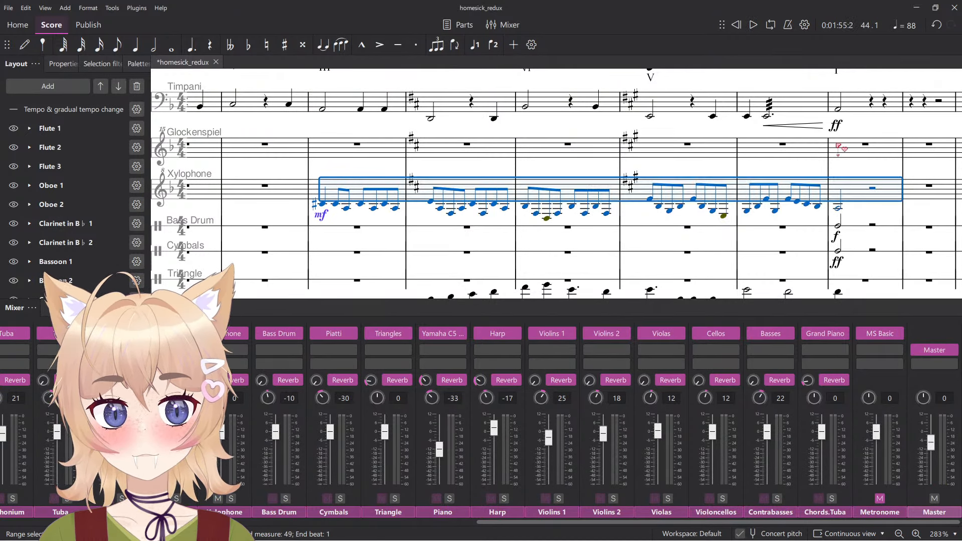
pyautogui.press('space')
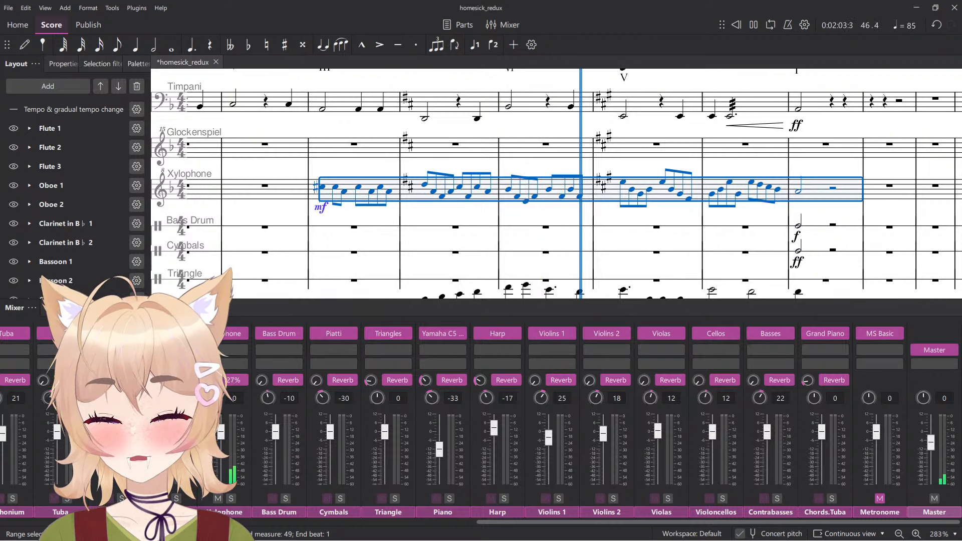
pyautogui.press('Escape')
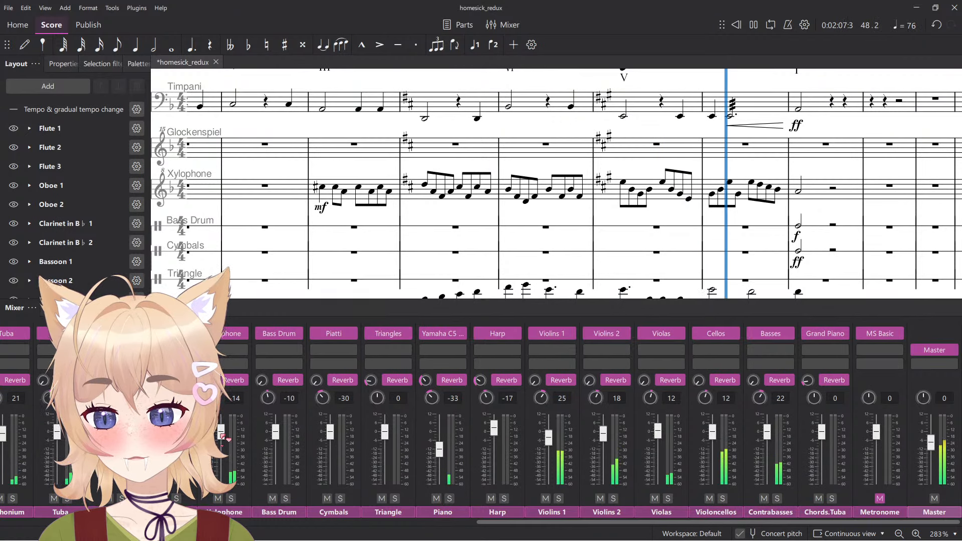
# Change the xylophone's dynamic in bar 44 to f and play back the arpeggios up to bar 48.
pyautogui.press('space')
pyautogui.click(321, 207)
pyautogui.click(345, 230)
pyautogui.press('space')
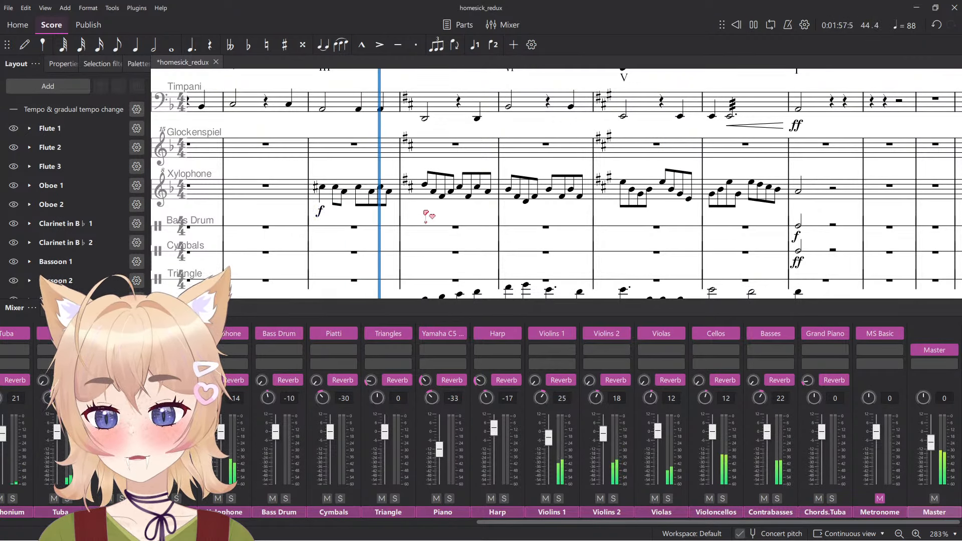
pyautogui.scroll(2, 440, 201)
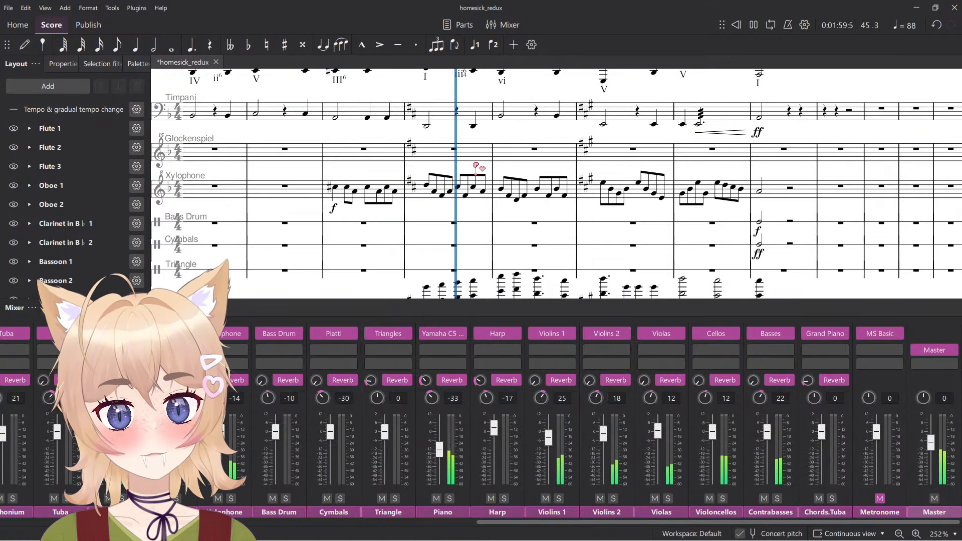
pyautogui.press('F10')
pyautogui.scroll(-4, 510, 192)
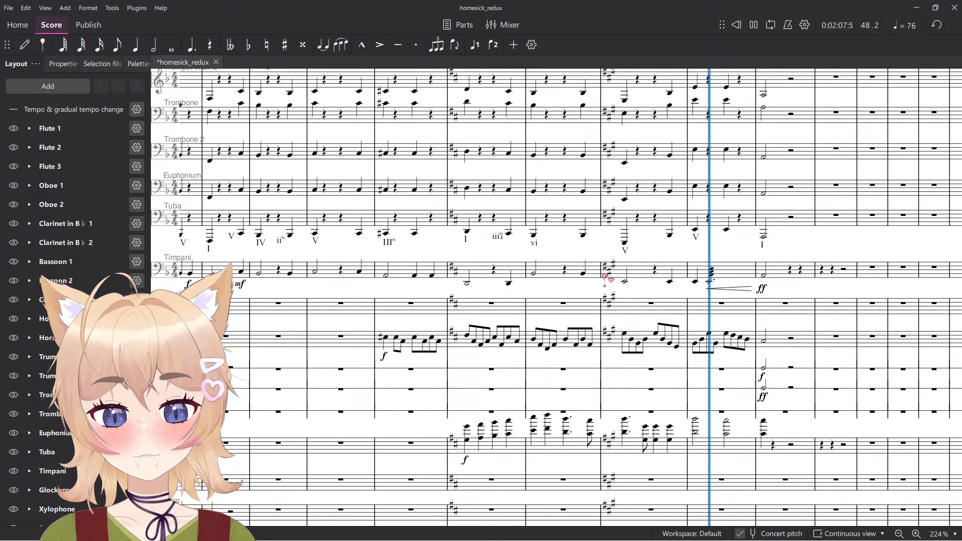
pyautogui.press('space')
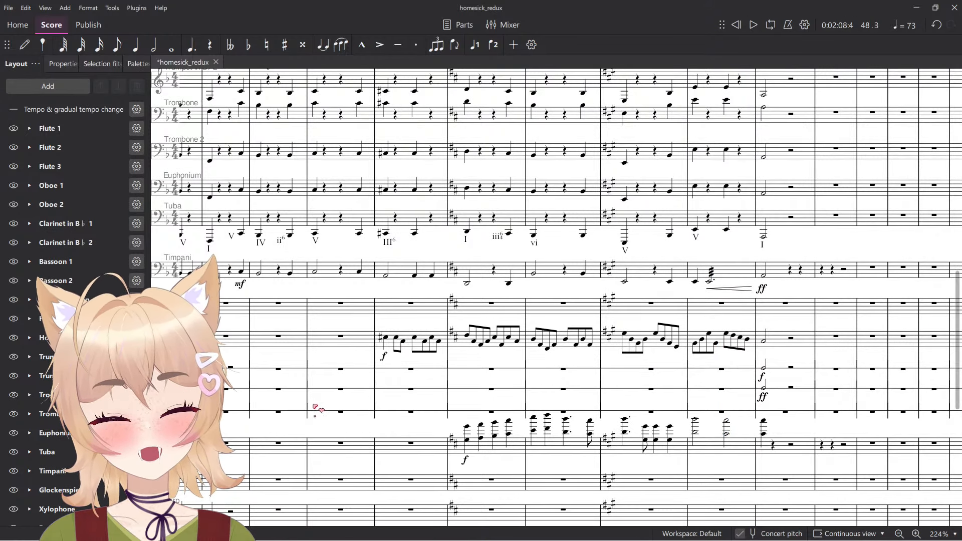
# Save the score and play back from the selected xylophone bar 44 into bar 46.
pyautogui.scroll(3, 346, 346)
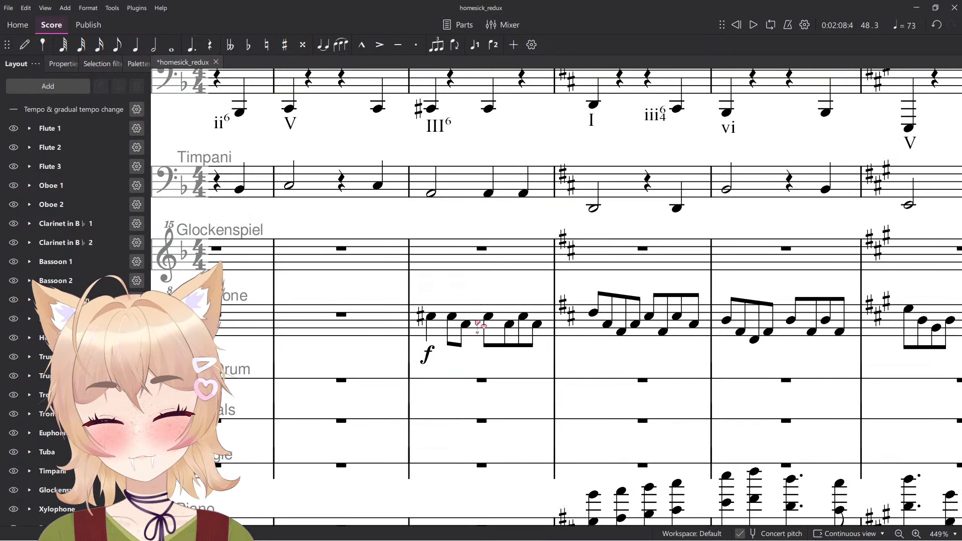
pyautogui.click(480, 307)
pyautogui.scroll(-3, 480, 307)
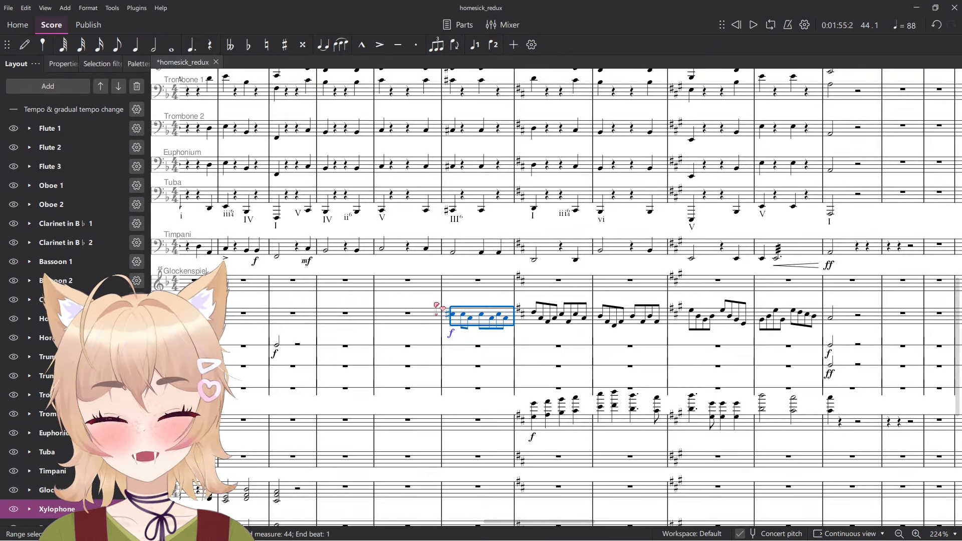
pyautogui.hotkey('ctrl', 's')
pyautogui.scroll(3, 434, 320)
pyautogui.press('space')
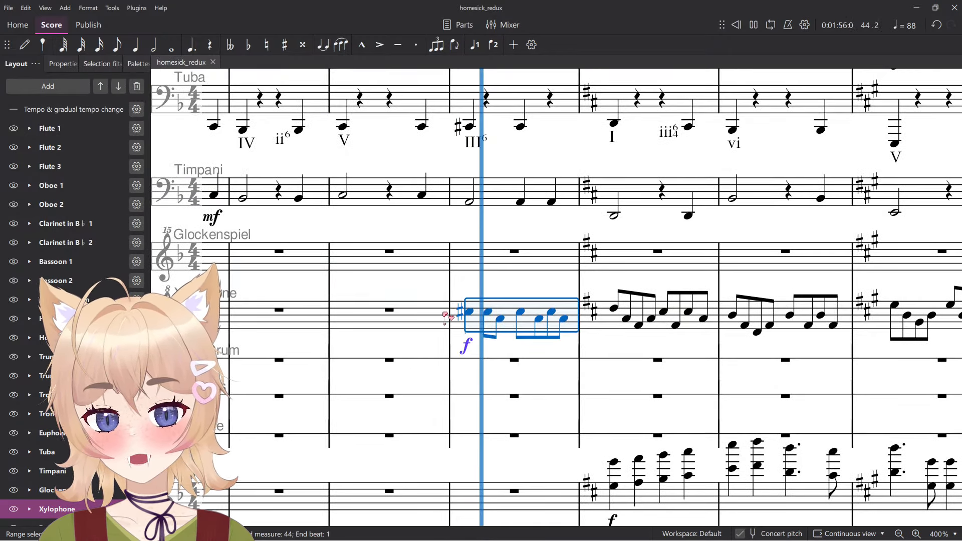
pyautogui.scroll(-1, 486, 305)
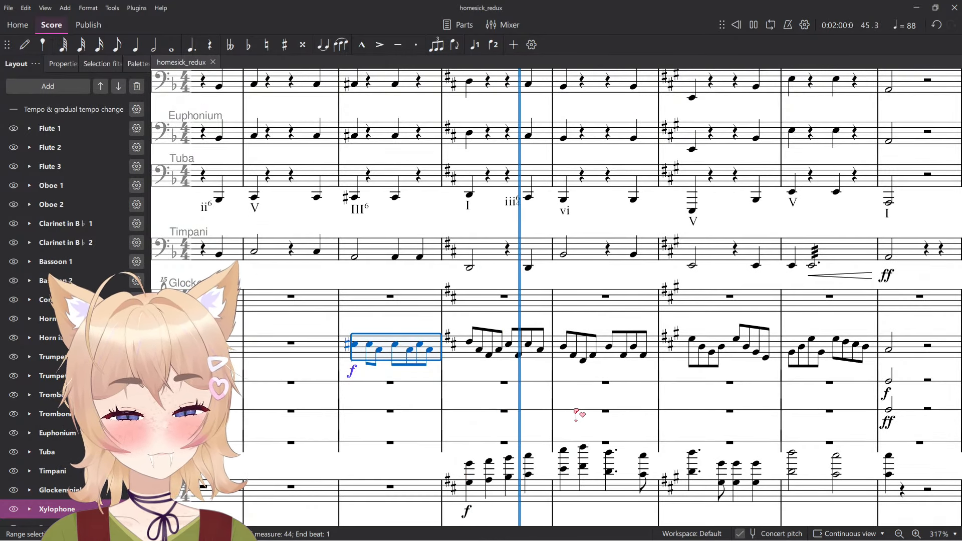
pyautogui.press('space')
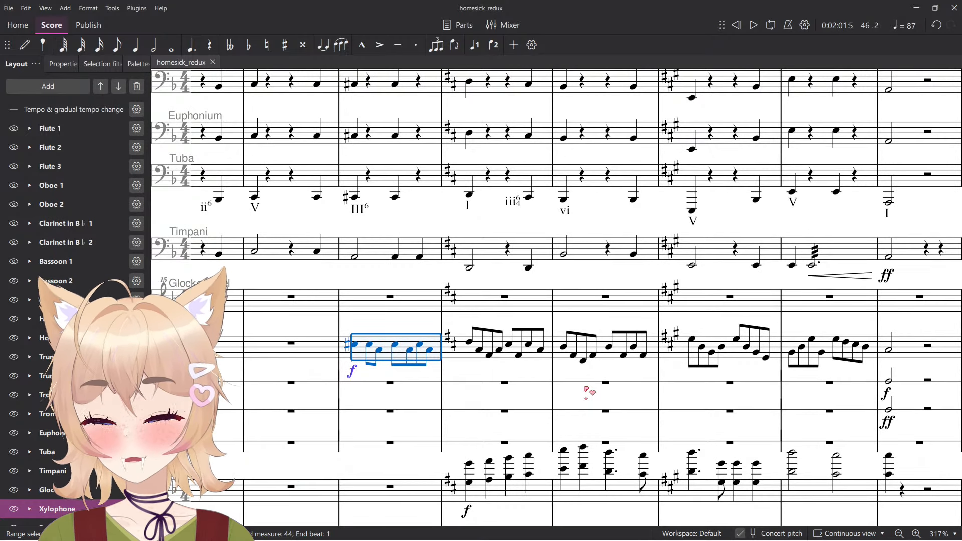
# Select the first xylophone note of bar 44 and start playback from it.
pyautogui.hscroll(-14, 375, 436)
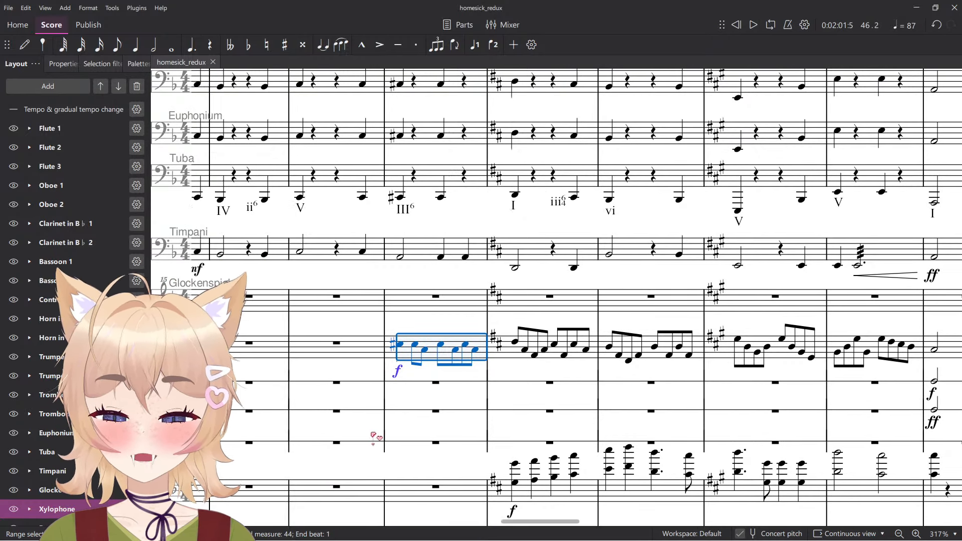
pyautogui.hscroll(14, 461, 353)
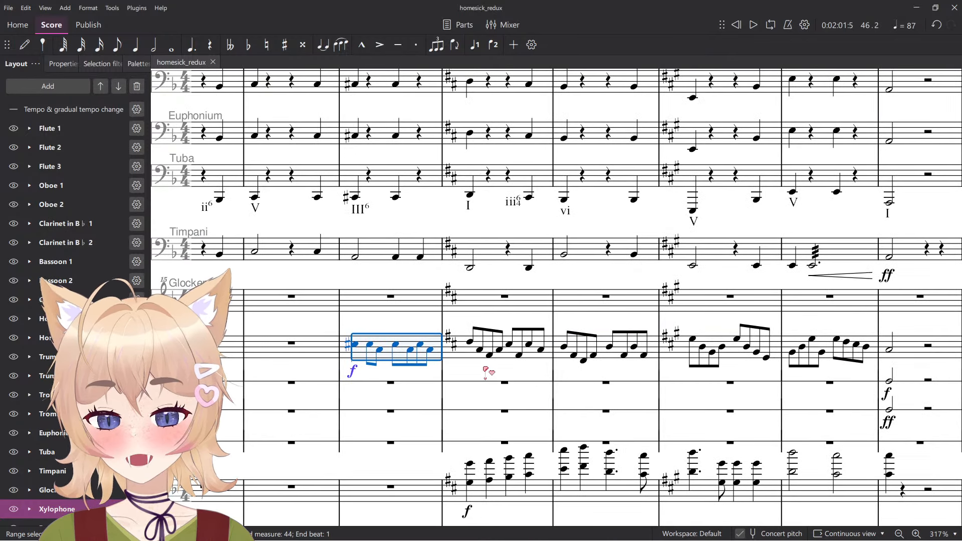
pyautogui.click(469, 372)
pyautogui.keyDown('ctrl'); pyautogui.scroll(1, 435, 369); pyautogui.keyUp('ctrl')
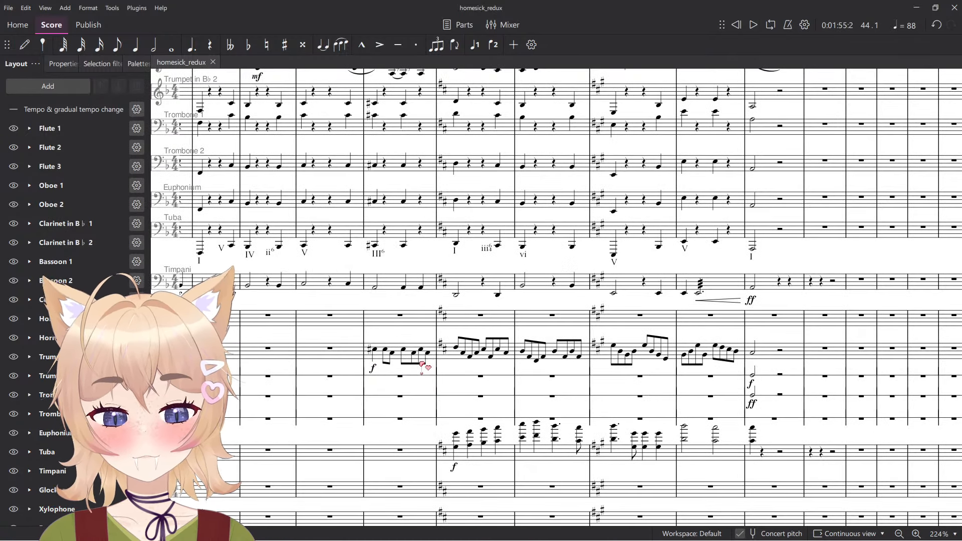
pyautogui.keyDown('ctrl'); pyautogui.scroll(1, 431, 350); pyautogui.keyUp('ctrl')
pyautogui.hscroll(-5, 301, 387)
pyautogui.click(434, 360)
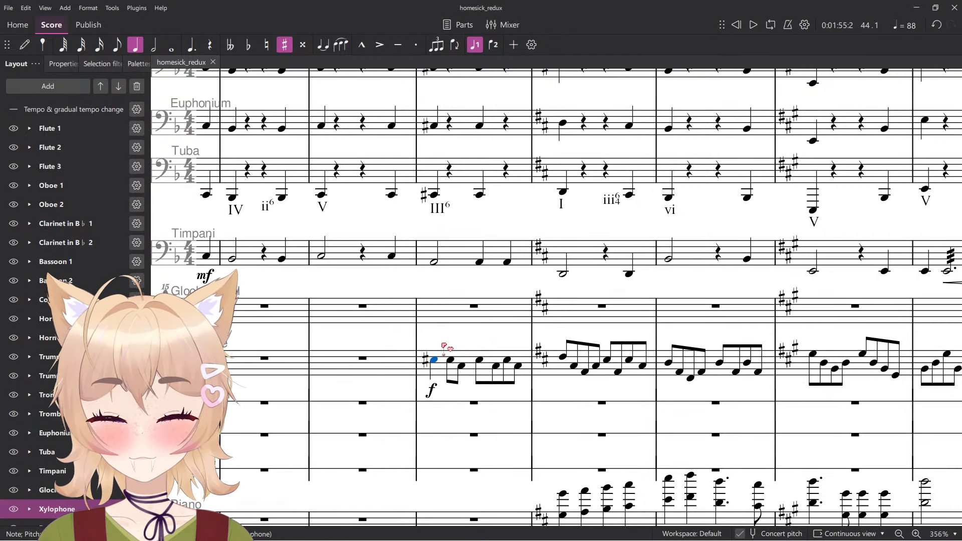
pyautogui.press('space')
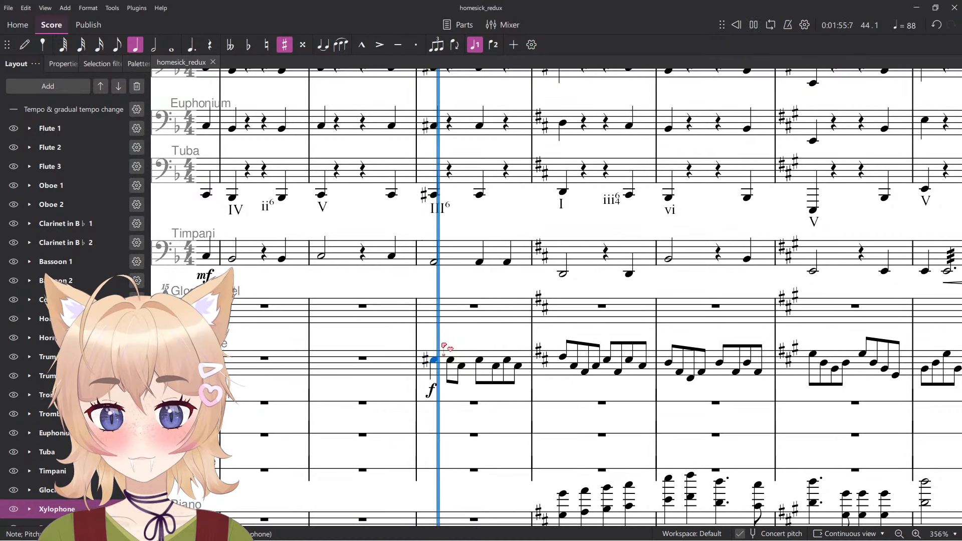
# Stop playback and compare the arrangement with the original homesick score before returning to homesick_redux.
pyautogui.press('space')
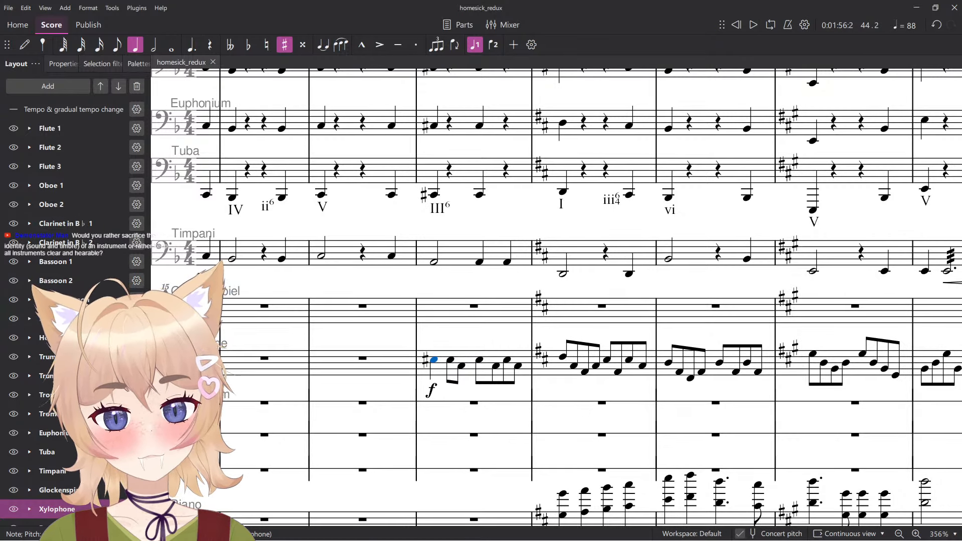
pyautogui.hotkey('alt', 'Tab')
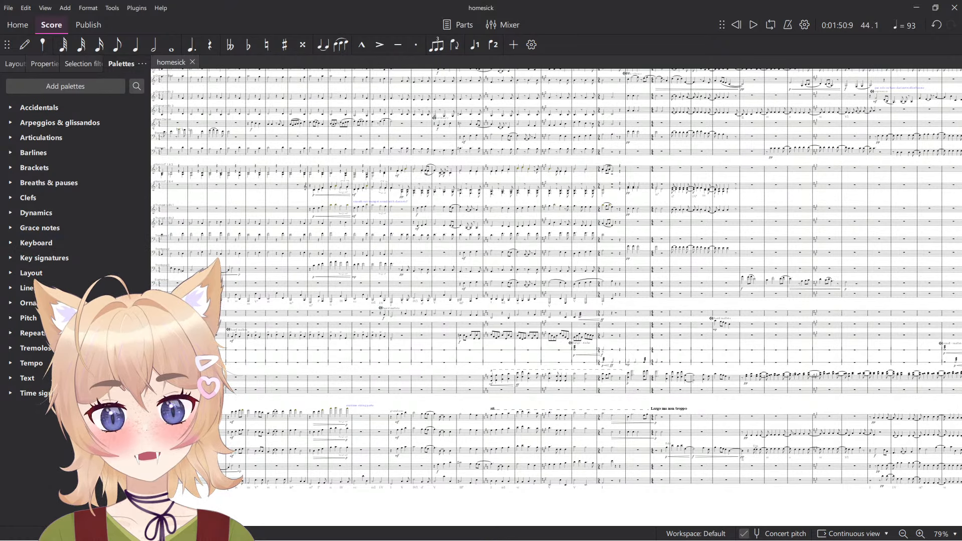
pyautogui.hotkey('alt', 'Tab')
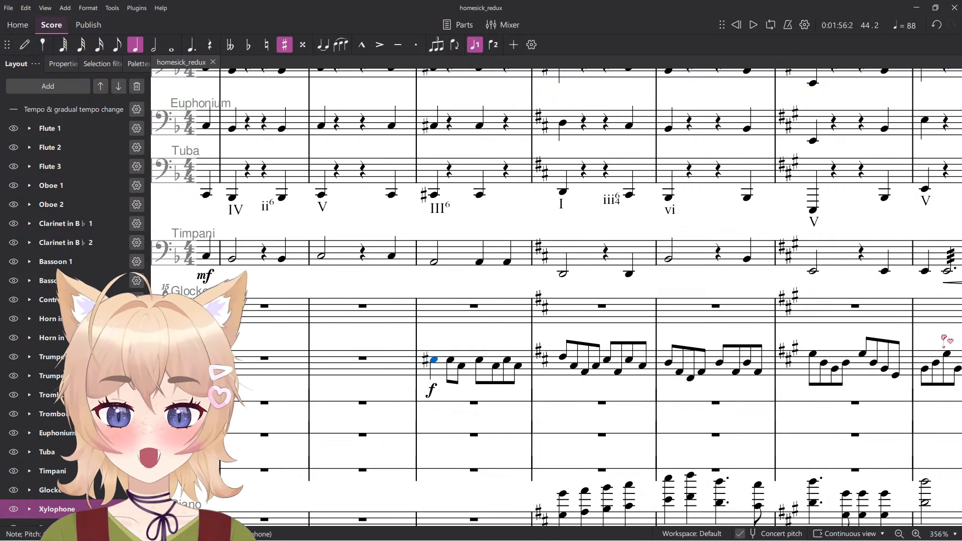
# Show the mixer and start playback from the xylophone part in bar 45.
pyautogui.scroll(-2, 496, 470)
pyautogui.scroll(-3, 496, 469)
pyautogui.click(475, 434)
pyautogui.hscroll(-12, 559, 371)
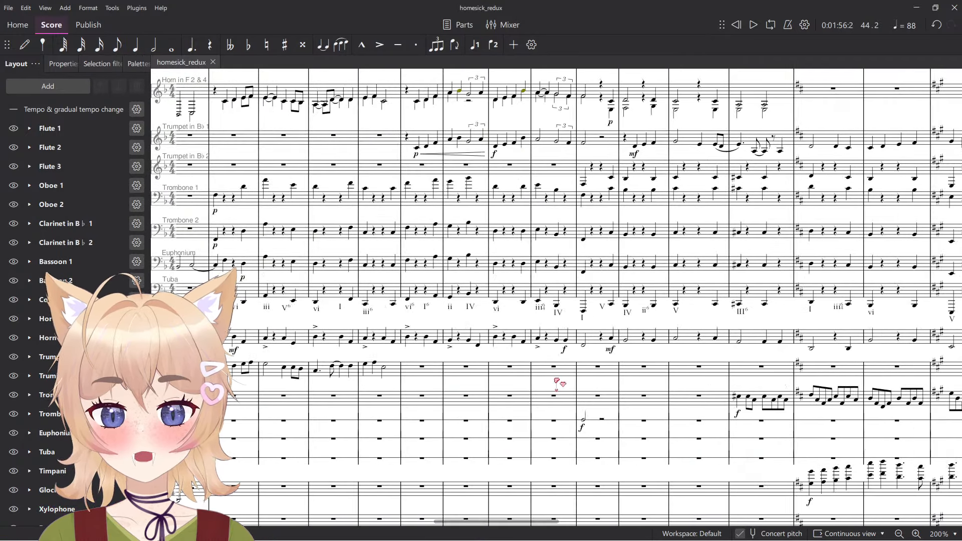
pyautogui.press('F10')
pyautogui.hscroll(18, 599, 264)
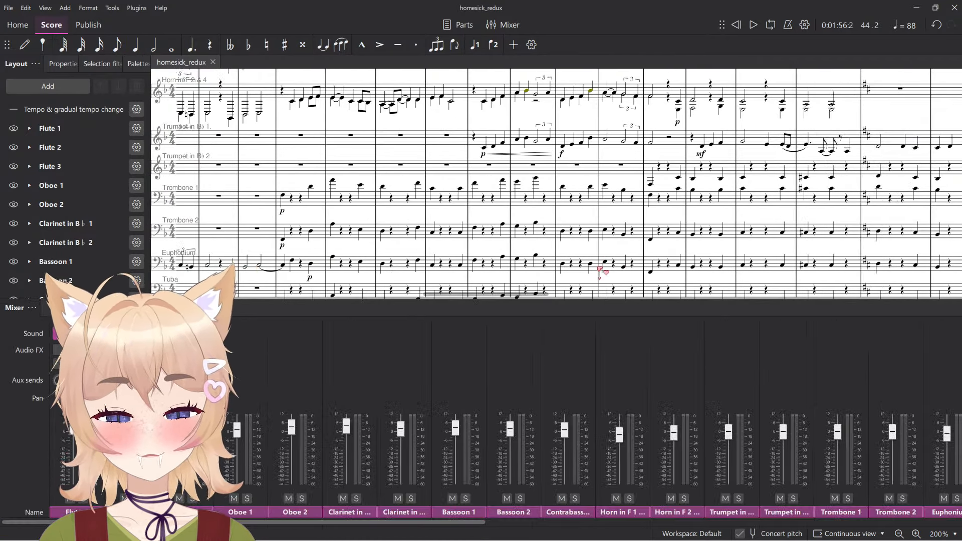
pyautogui.scroll(-7, 608, 264)
pyautogui.scroll(-1, 609, 263)
pyautogui.hscroll(2, 609, 264)
pyautogui.press('space')
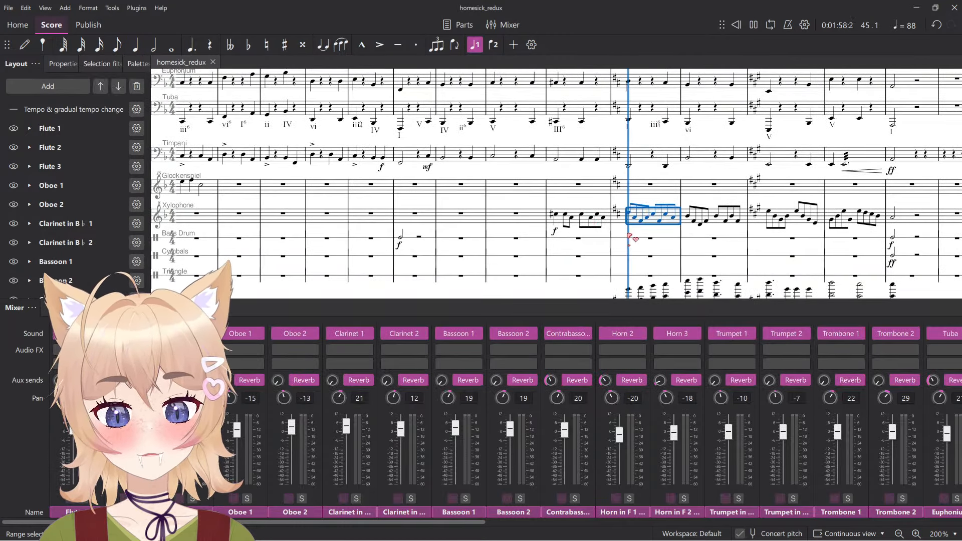
# Raise the xylophone's volume slightly and set its pan to -28 during playback, closing the mixer and stopping at bar 47.
pyautogui.hscroll(10, 306, 479)
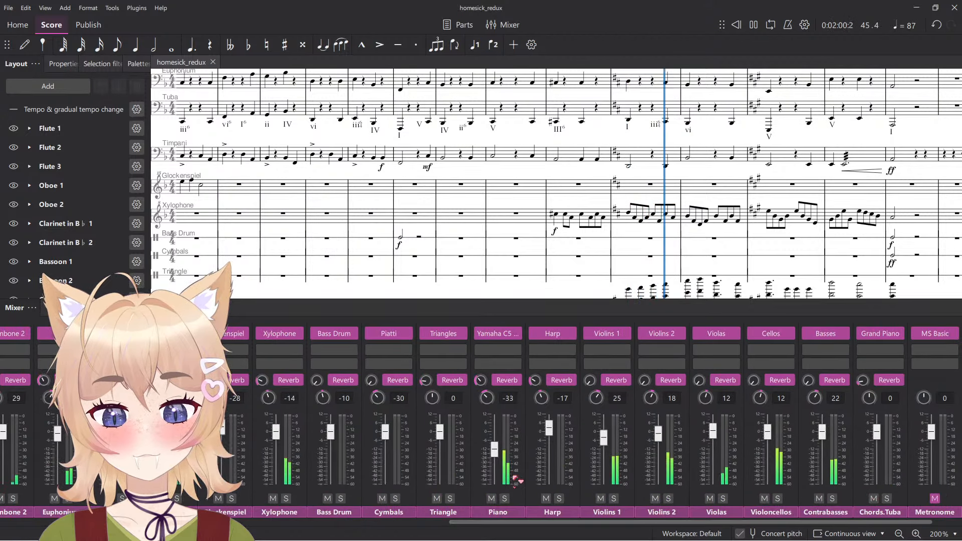
pyautogui.moveTo(277, 434); pyautogui.dragTo(277, 432)
pyautogui.moveTo(271, 399); pyautogui.dragTo(270, 404)
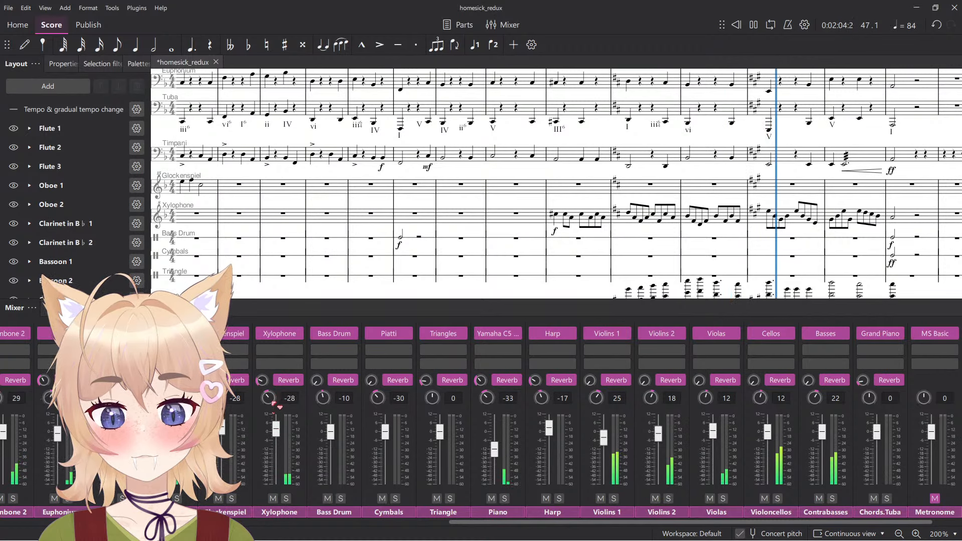
pyautogui.press('F10')
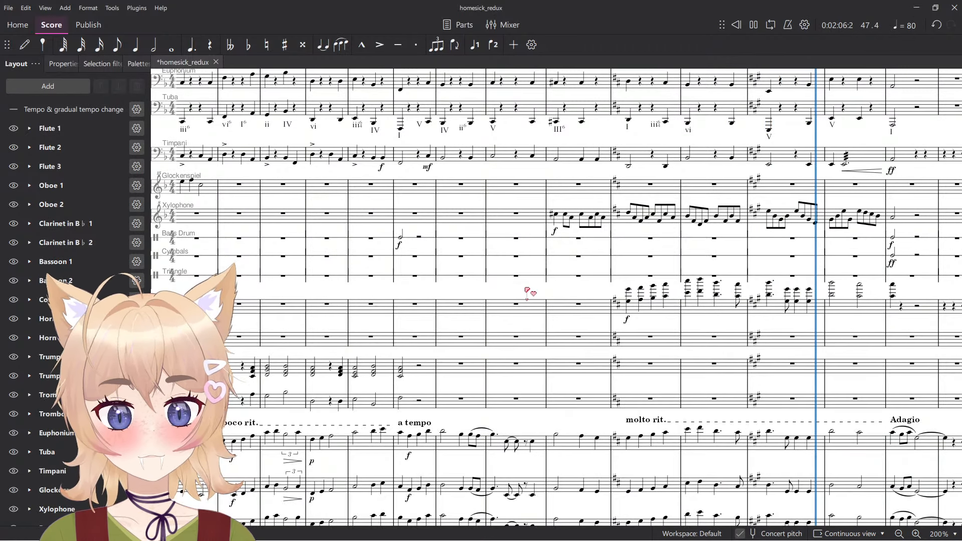
pyautogui.press('space')
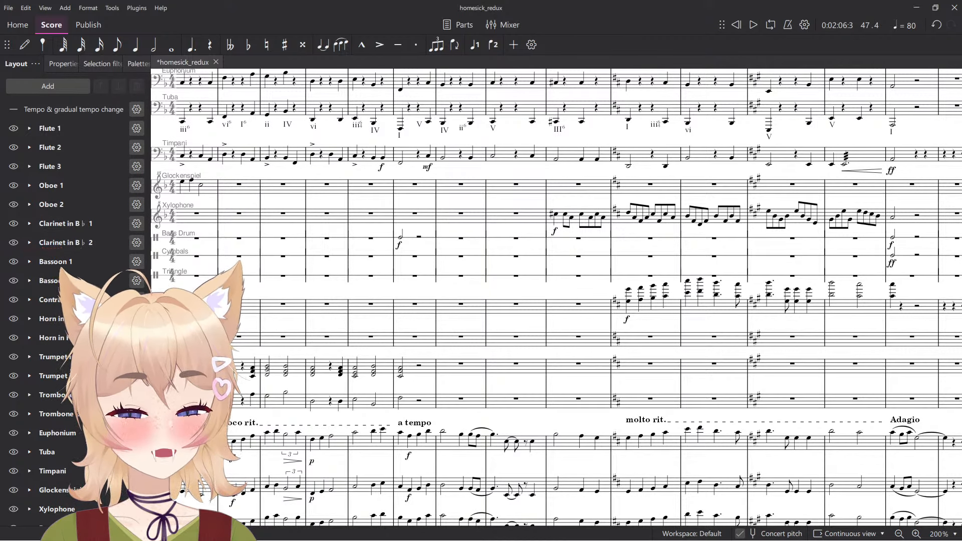
# Switch to the Wiktionary browser window and read the xylology entry among the English derived terms of xylo-.
pyautogui.hotkey('alt', 'Tab')
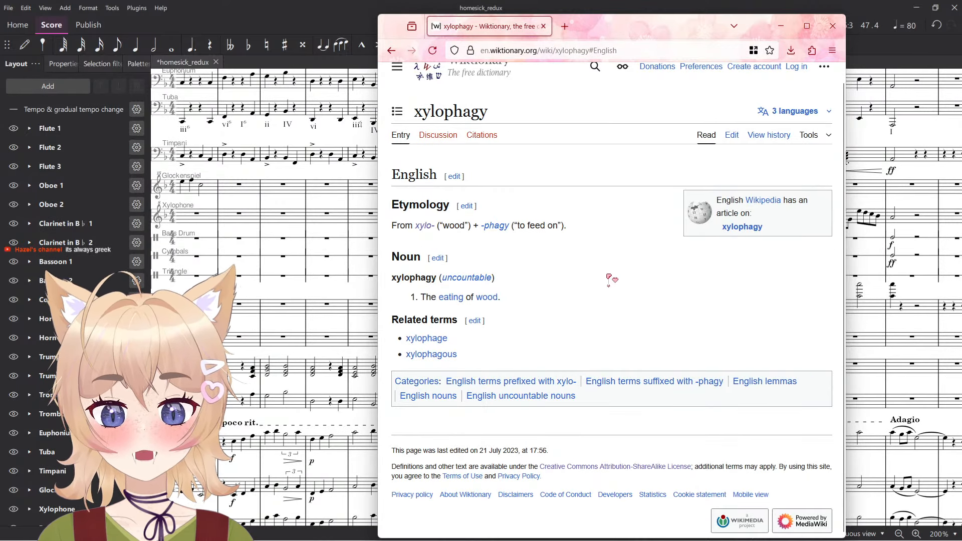
pyautogui.hotkey('alt', 'Left')
pyautogui.click(620, 367)
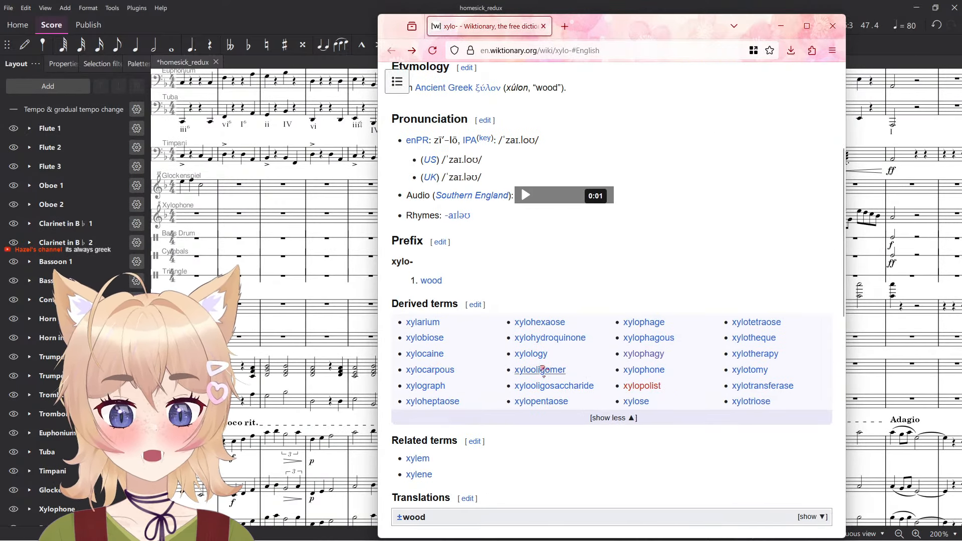
pyautogui.click(530, 354)
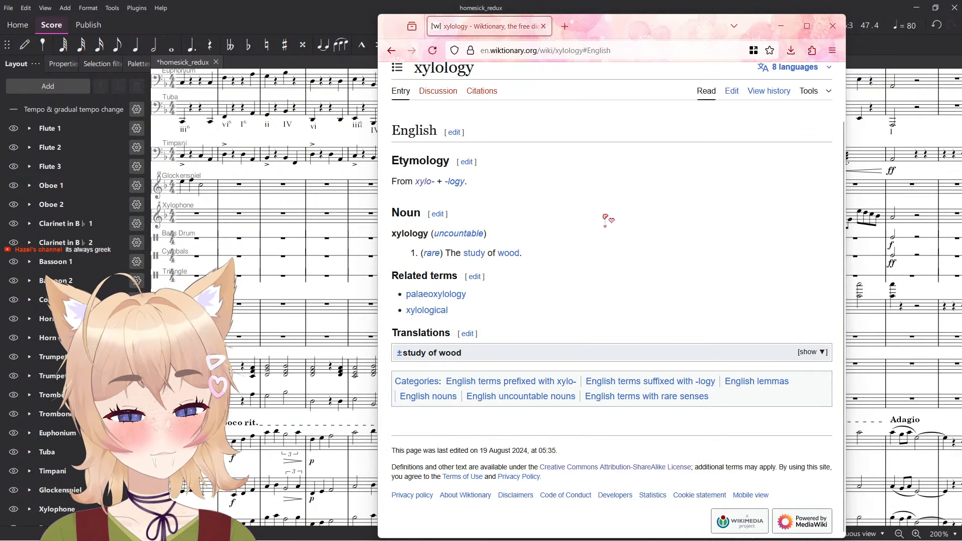
pyautogui.hotkey('alt', 'Left')
# Read the xylotriose and xylooligosaccharide entries and return to the xylo- page.
pyautogui.click(717, 370)
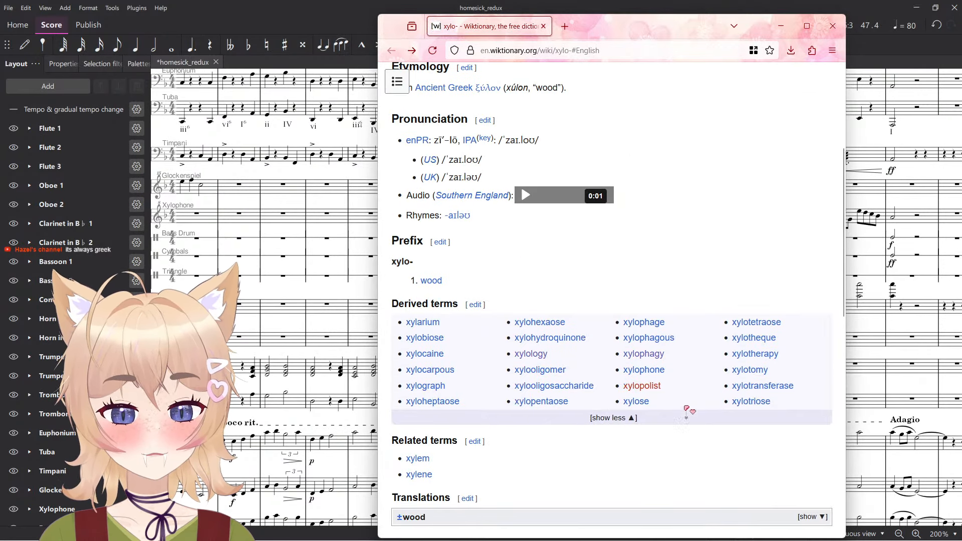
pyautogui.click(751, 404)
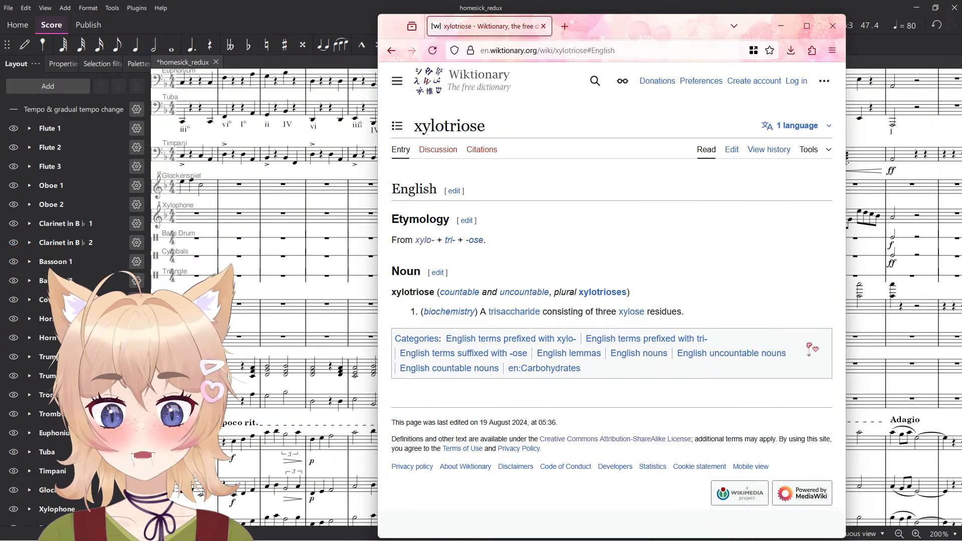
pyautogui.hotkey('alt', 'Left')
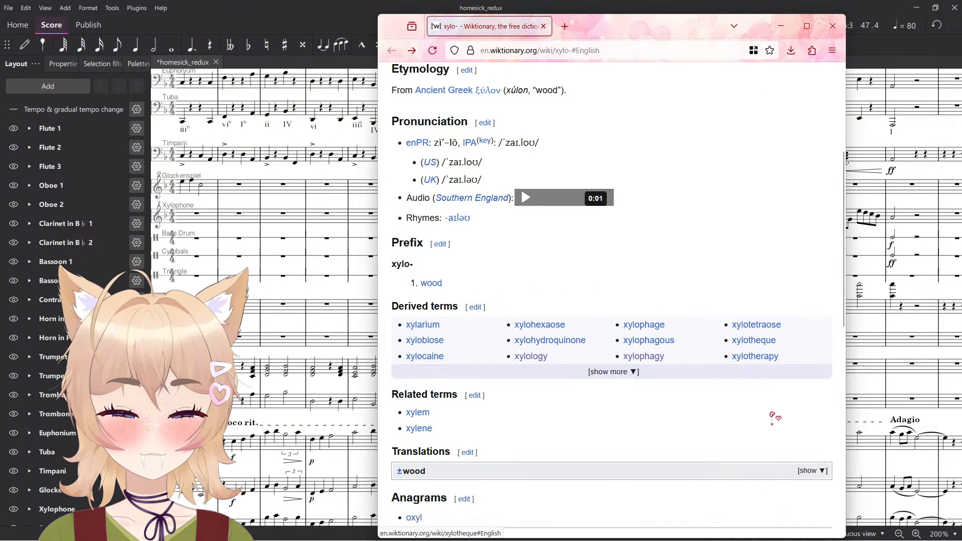
pyautogui.click(584, 386)
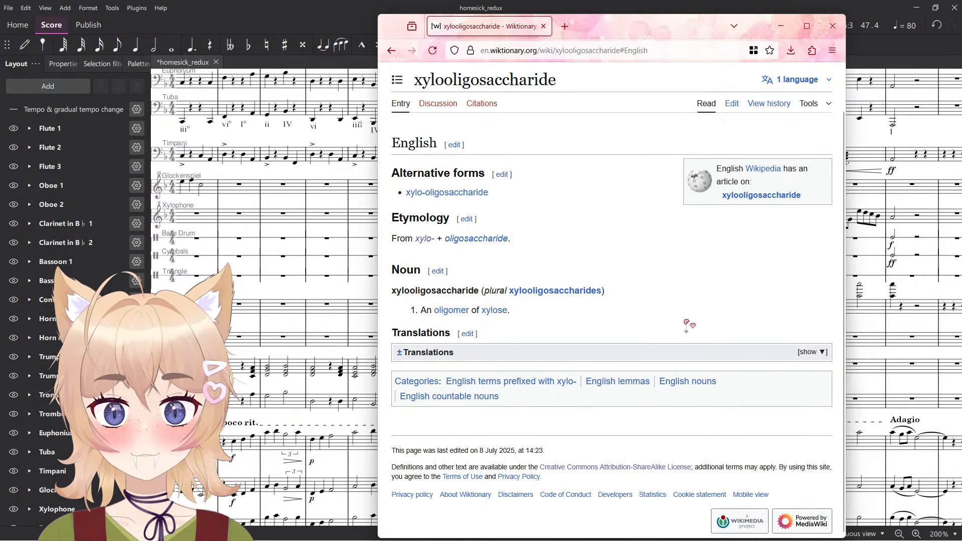
pyautogui.hotkey('alt', 'Left')
# Listen to the Dutch audio pronunciations of xylo- and xylofoon on Wiktionary.
pyautogui.scroll(-3, 550, 405)
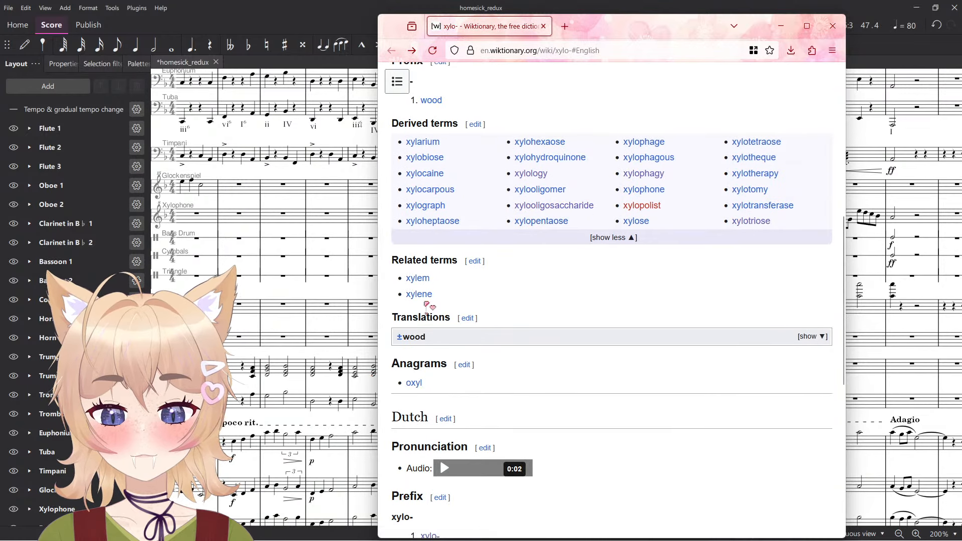
pyautogui.scroll(-2, 506, 406)
pyautogui.click(461, 347)
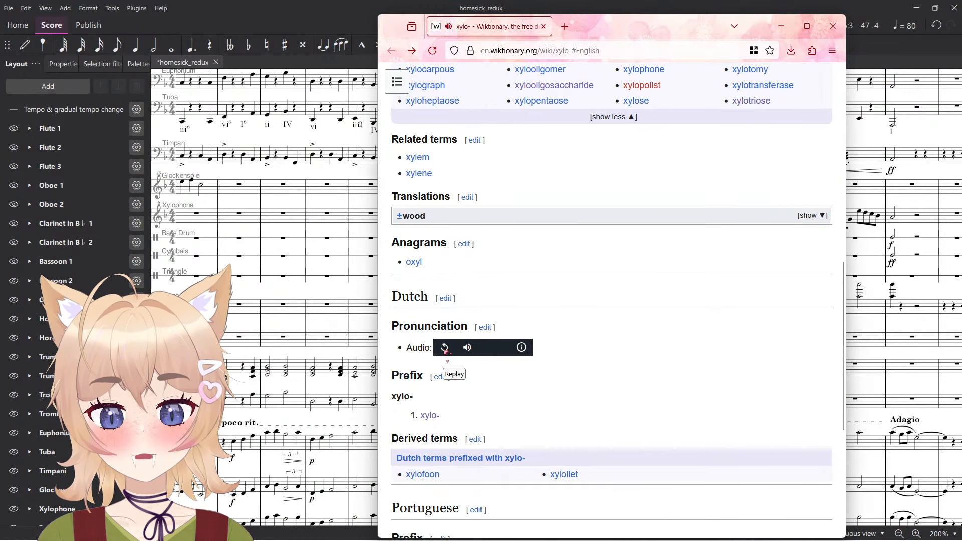
pyautogui.scroll(-1, 446, 351)
pyautogui.click(419, 414)
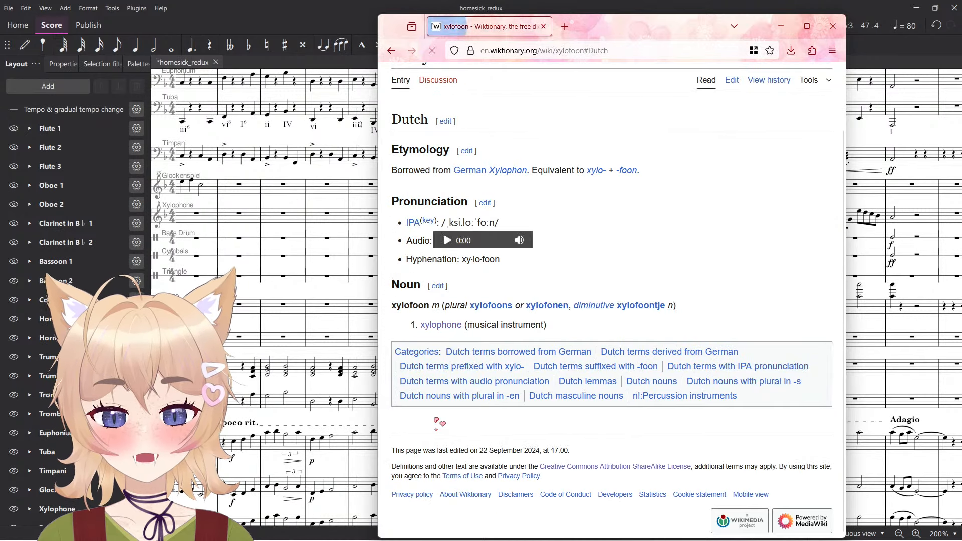
pyautogui.click(472, 244)
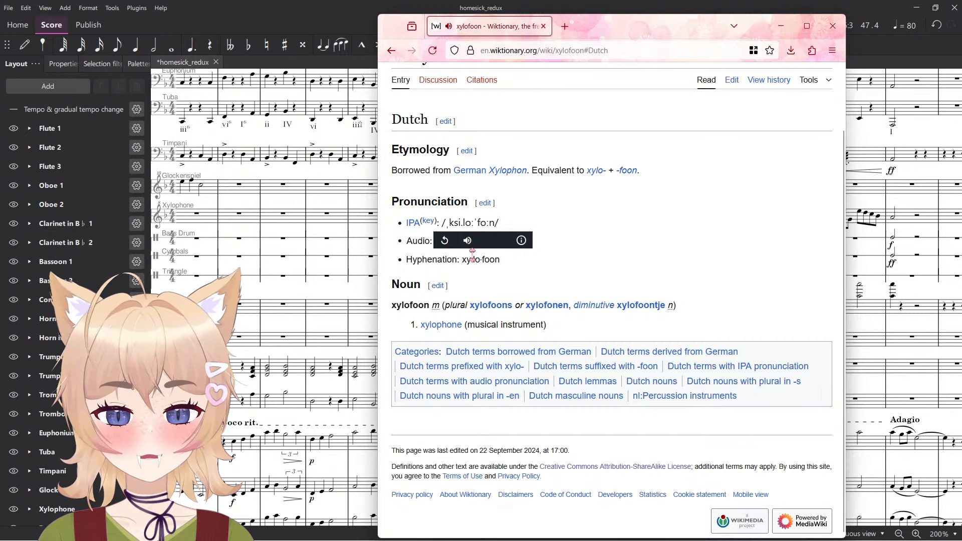
pyautogui.hotkey('alt', 'Left')
# Listen to the Dutch pronunciation of xyloliet, then close the browser window to return to the score.
pyautogui.scroll(-2, 421, 396)
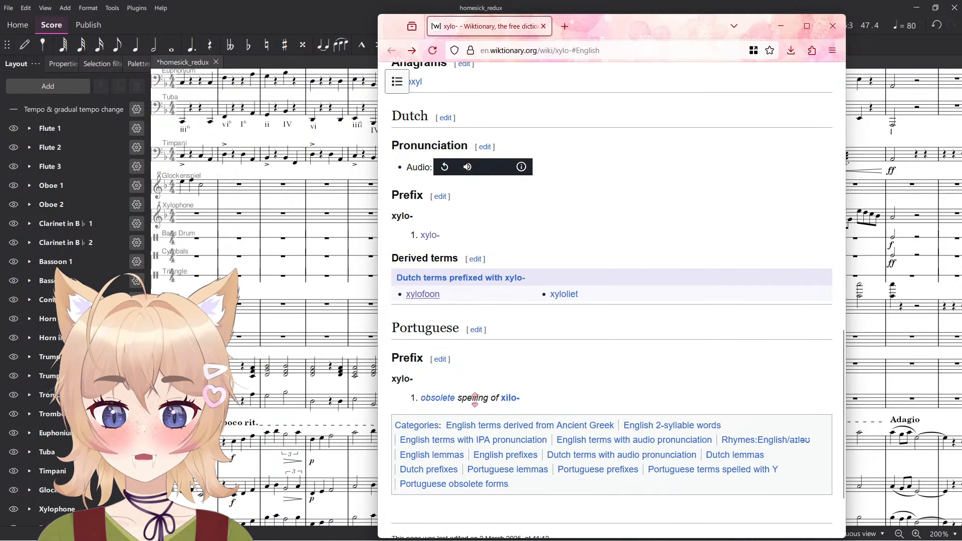
pyautogui.scroll(-1, 458, 396)
pyautogui.scroll(3, 504, 346)
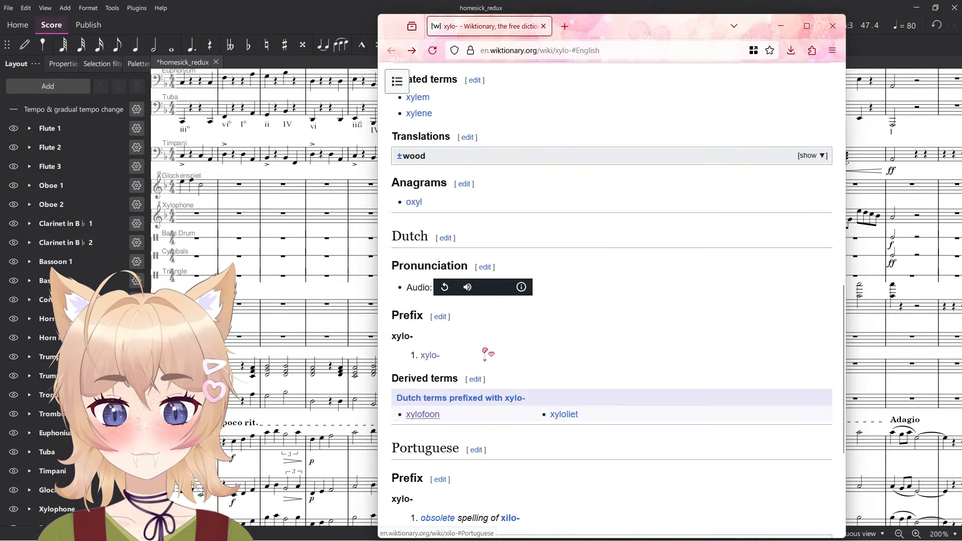
pyautogui.click(555, 416)
pyautogui.click(457, 240)
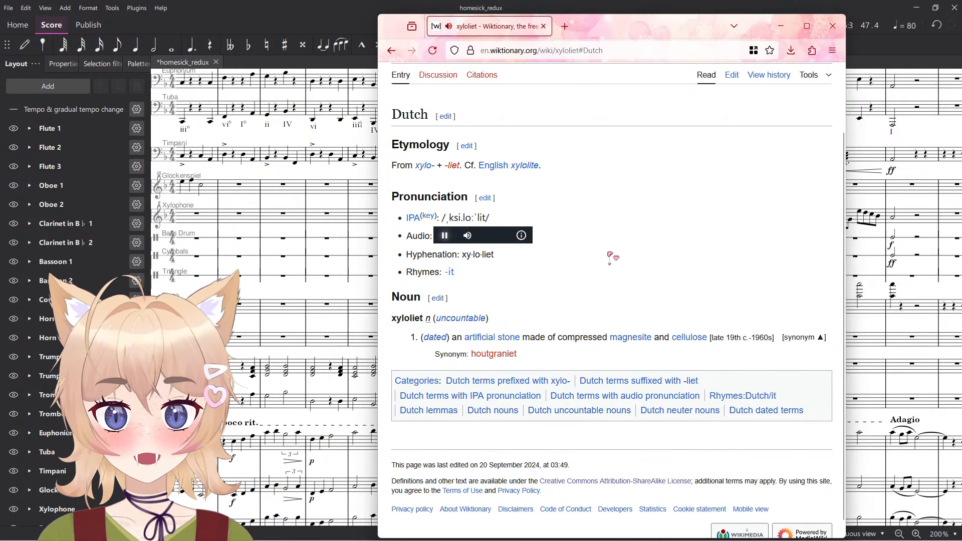
pyautogui.hotkey('alt', 'Left')
pyautogui.scroll(4, 663, 273)
pyautogui.click(833, 26)
# Examine the piano part in bar 45 and the harp part around bar 41.
pyautogui.scroll(5, 485, 286)
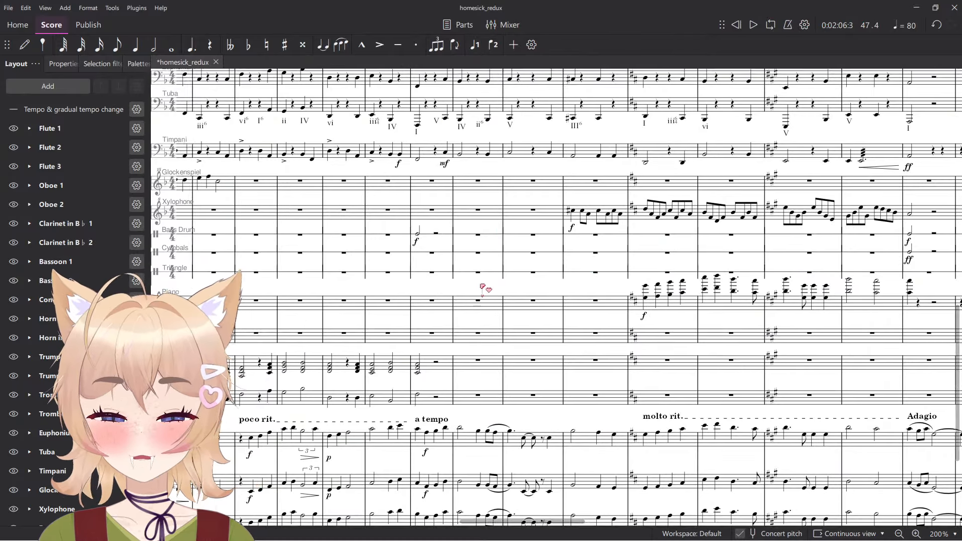
pyautogui.moveTo(619, 281); pyautogui.dragTo(403, 358)
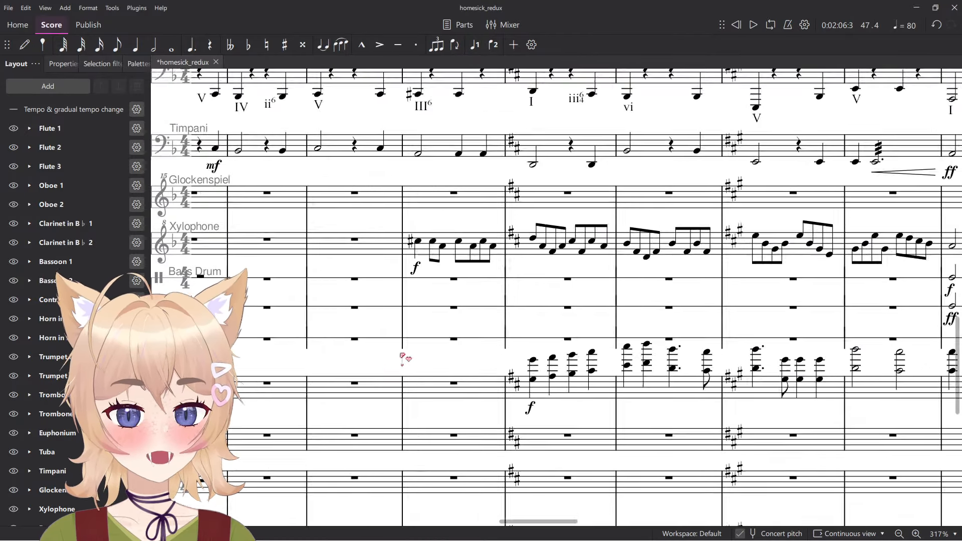
pyautogui.scroll(-5, 407, 358)
pyautogui.click(515, 370)
pyautogui.scroll(7, 516, 383)
pyautogui.click(527, 358)
pyautogui.scroll(-6, 526, 359)
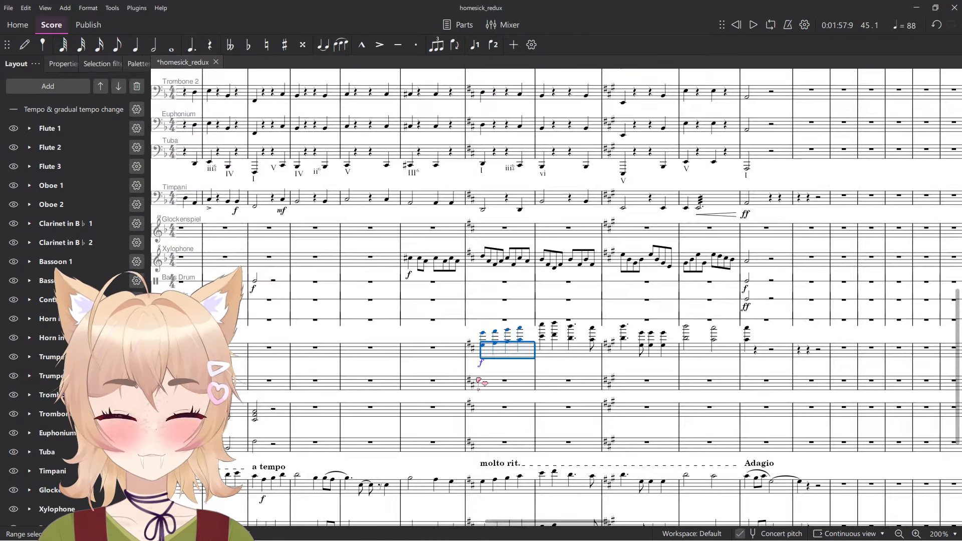
pyautogui.hscroll(-6, 476, 406)
pyautogui.hscroll(6, 477, 416)
pyautogui.hscroll(-6, 476, 415)
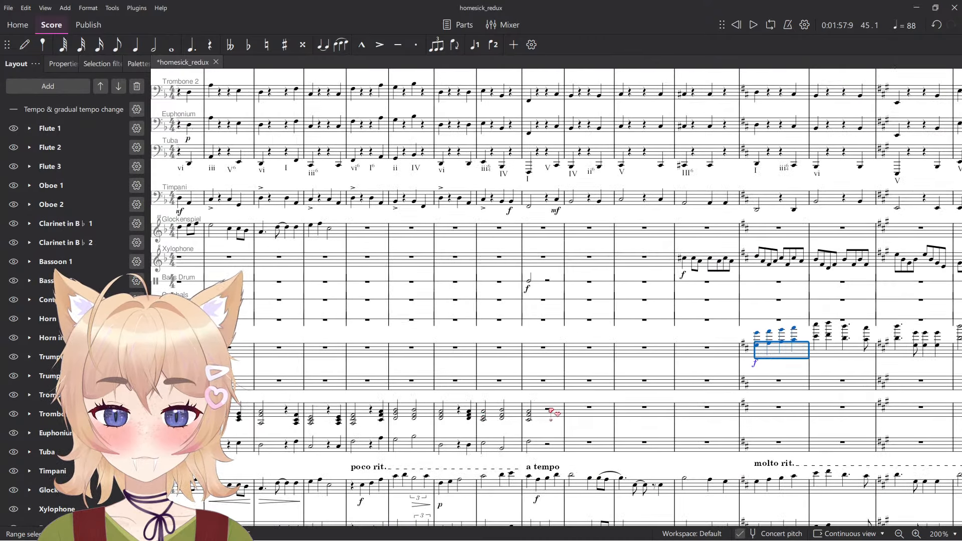
pyautogui.click(547, 410)
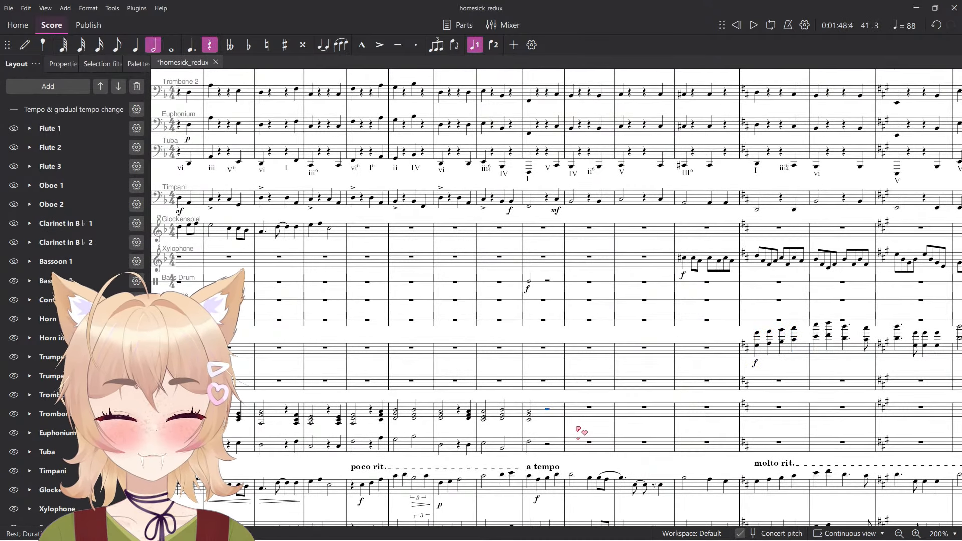
pyautogui.hscroll(-15, 578, 431)
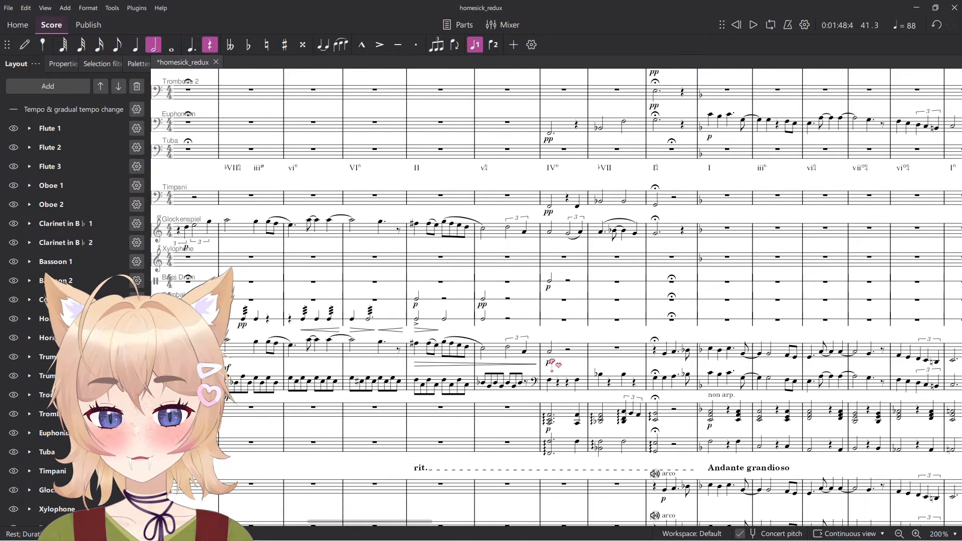
# Return to the start of the score and examine the flute parts under the first rit. in bars 5 to 8.
pyautogui.hotkey('ctrl', 'Home')
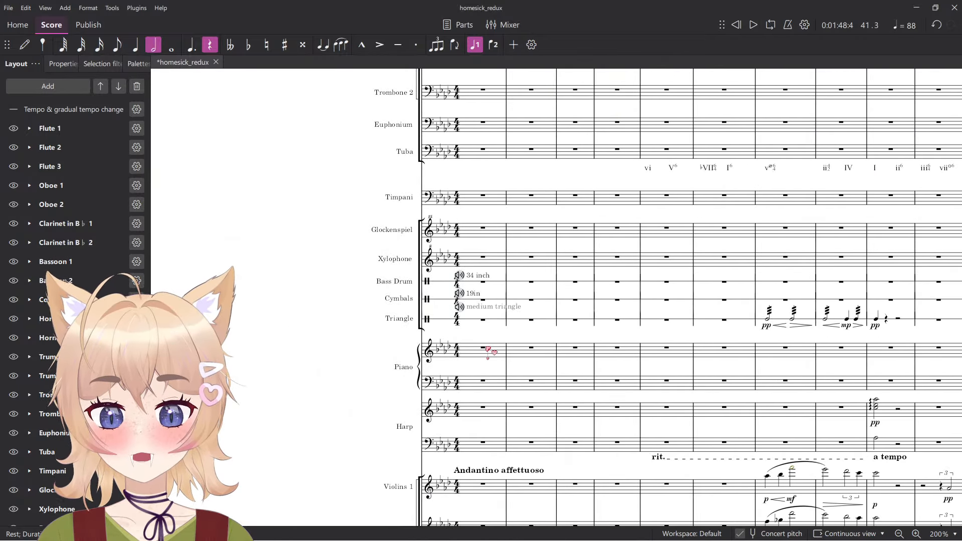
pyautogui.moveTo(838, 262); pyautogui.dragTo(537, 396)
pyautogui.scroll(14, 535, 277)
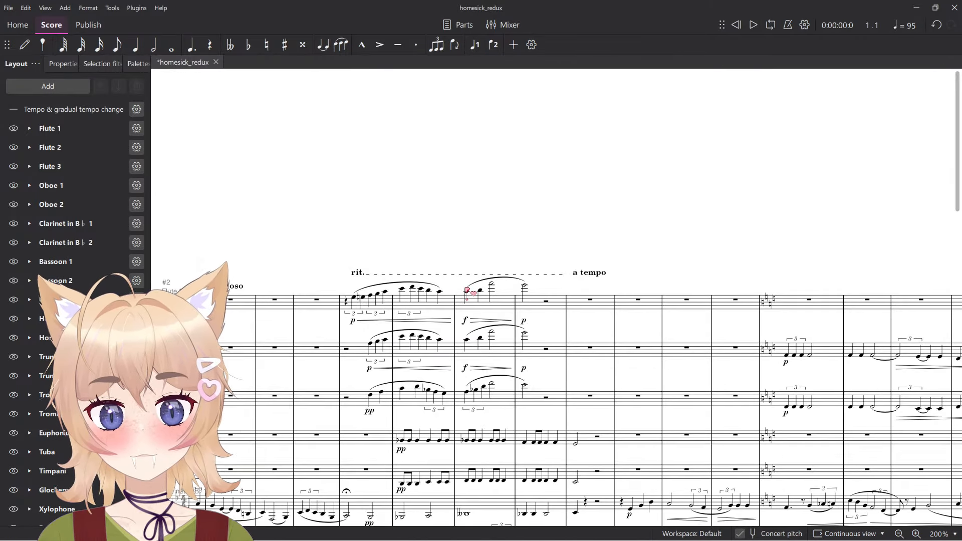
pyautogui.click(423, 305)
pyautogui.scroll(1, 501, 263)
pyautogui.click(511, 256)
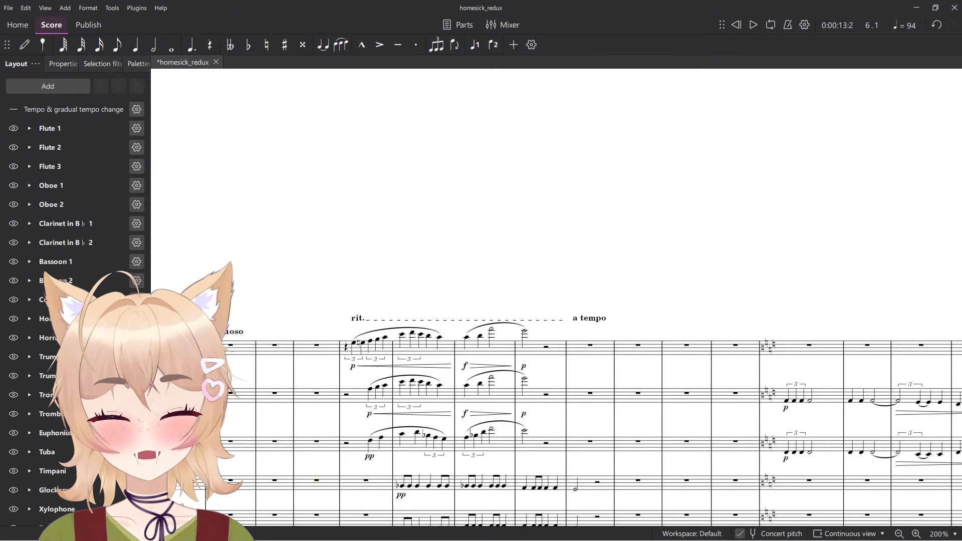
pyautogui.scroll(-3, 421, 254)
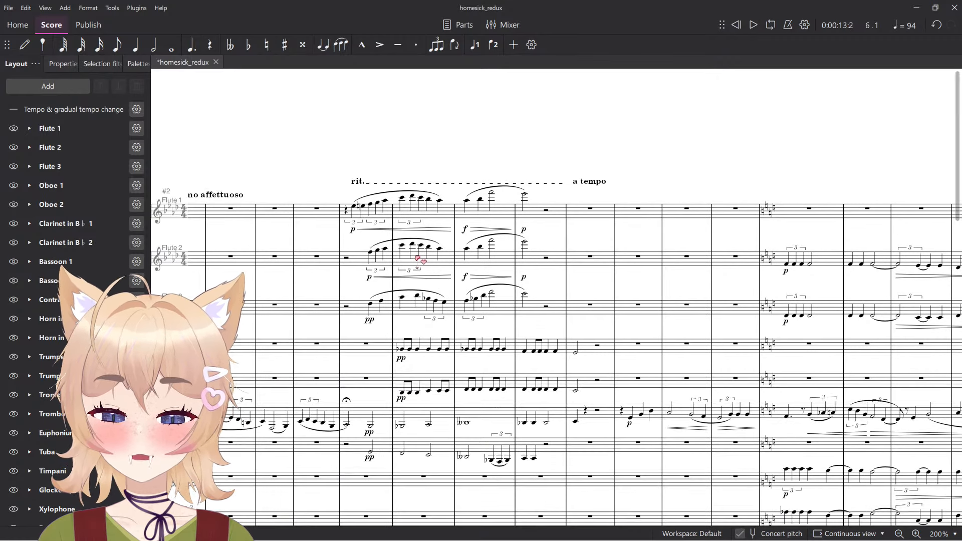
pyautogui.click(480, 219)
pyautogui.hscroll(4, 518, 170)
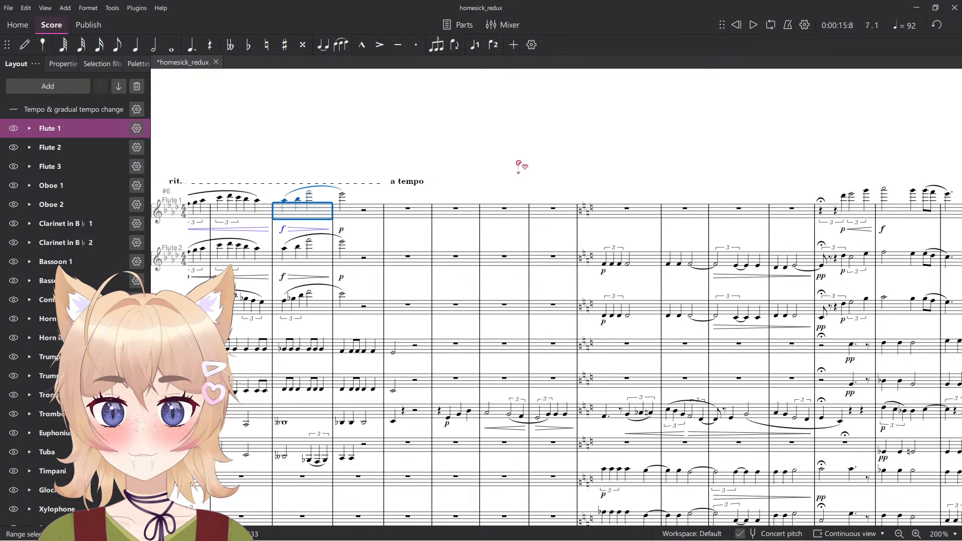
pyautogui.click(518, 166)
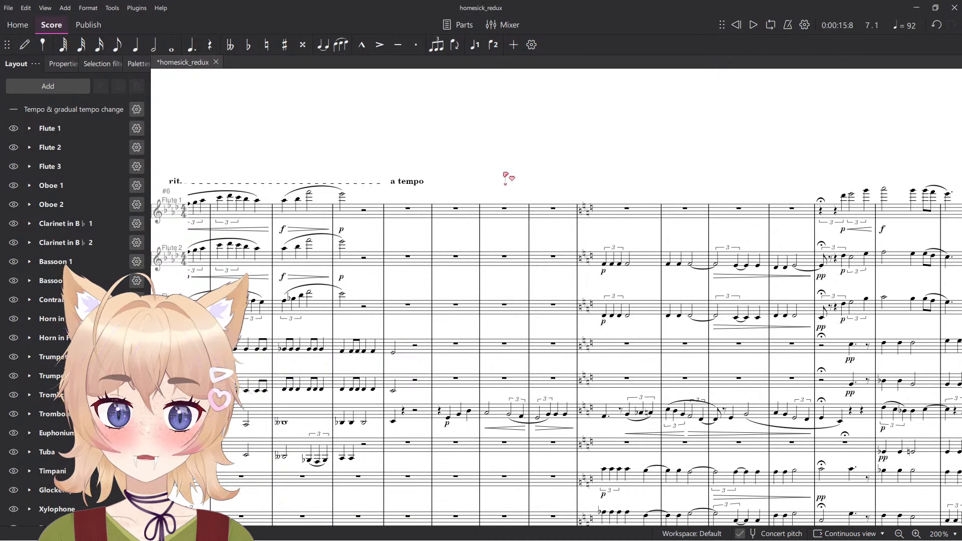
# Save the homesick_redux score.
pyautogui.scroll(-3, 506, 178)
pyautogui.hotkey('ctrl', 's')
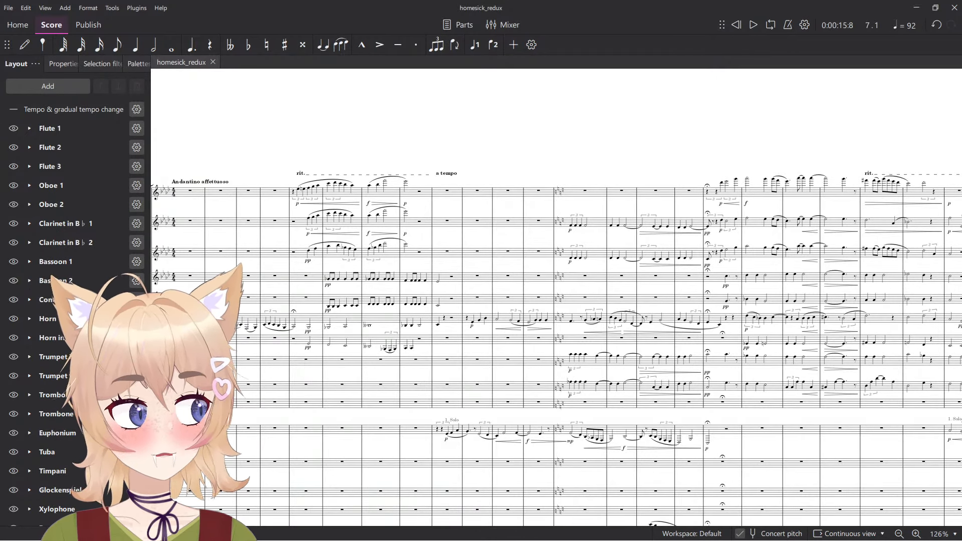
pyautogui.moveTo(524, 107); pyautogui.dragTo(529, 105)
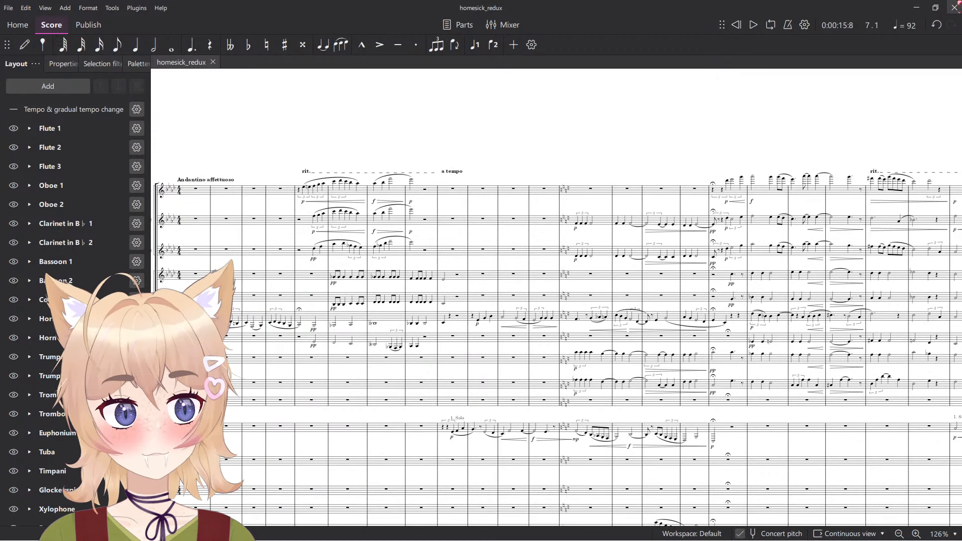